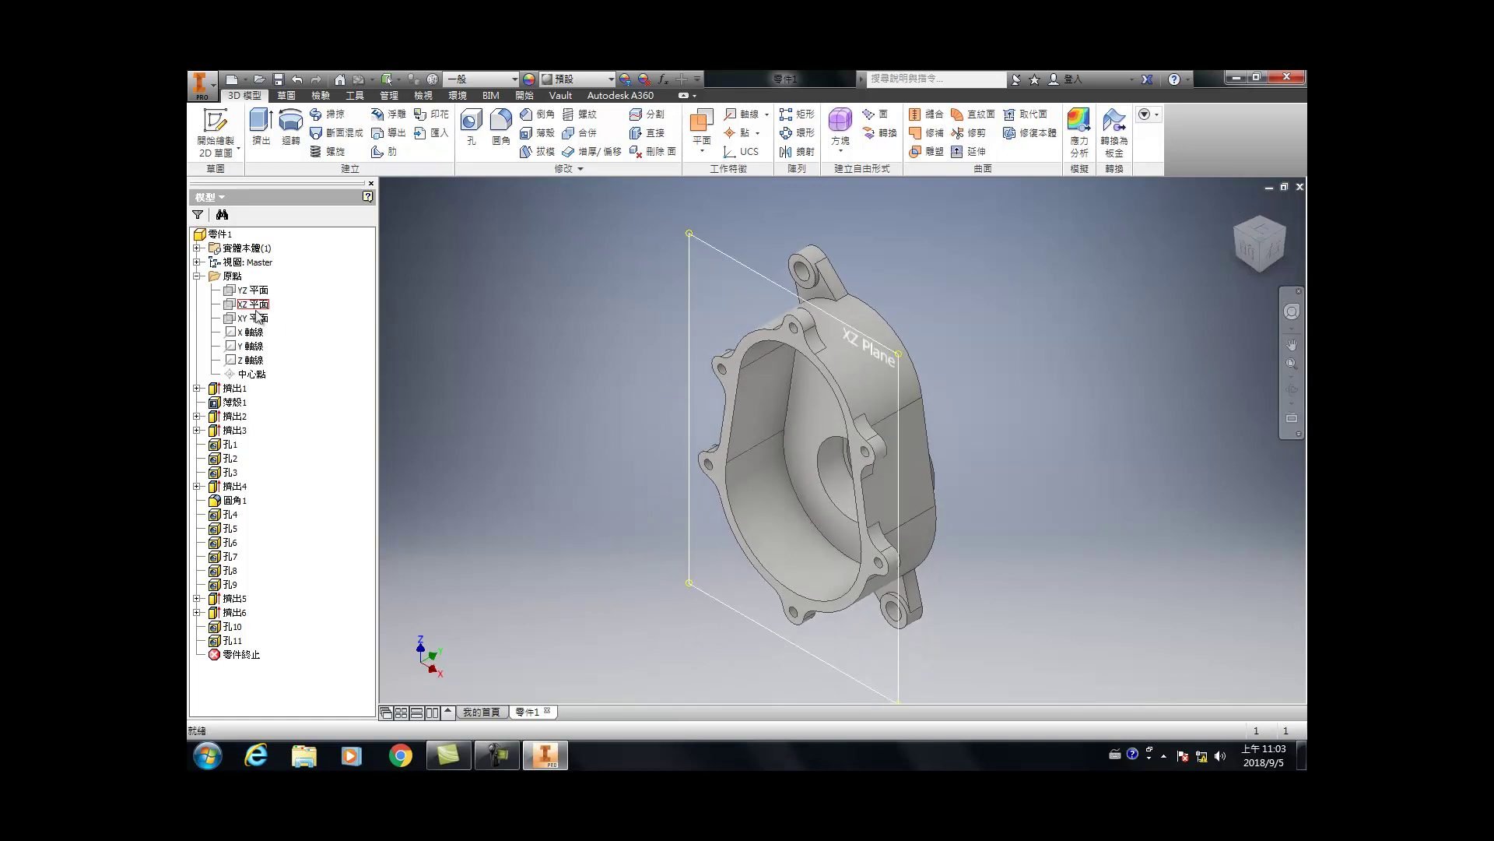
Step: Create a work plane offset 52.5+43 mm from the XY plane, above the housing
left_click(253, 318)
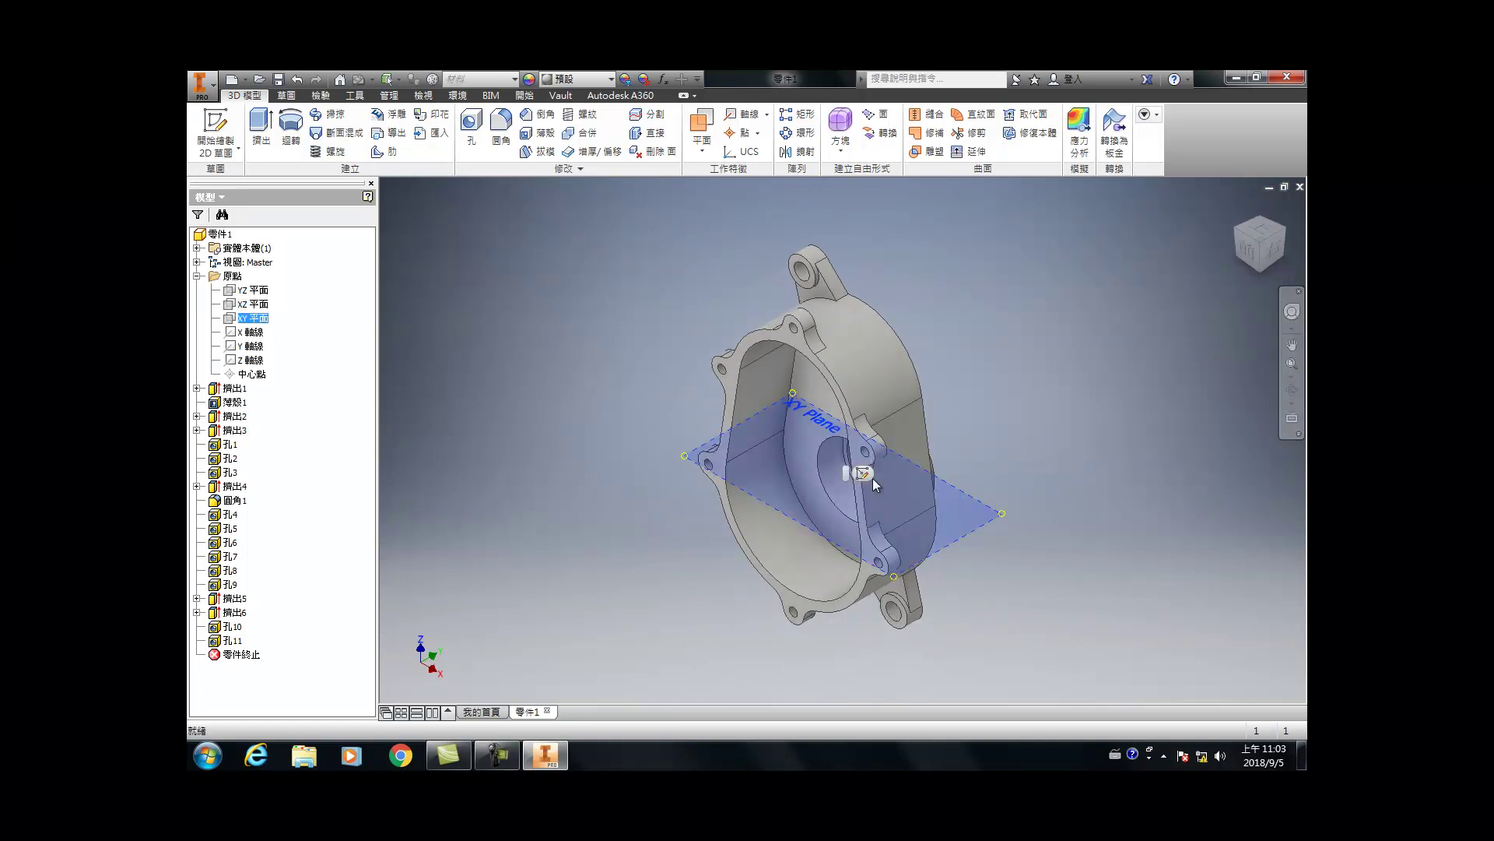
left_click(716, 152)
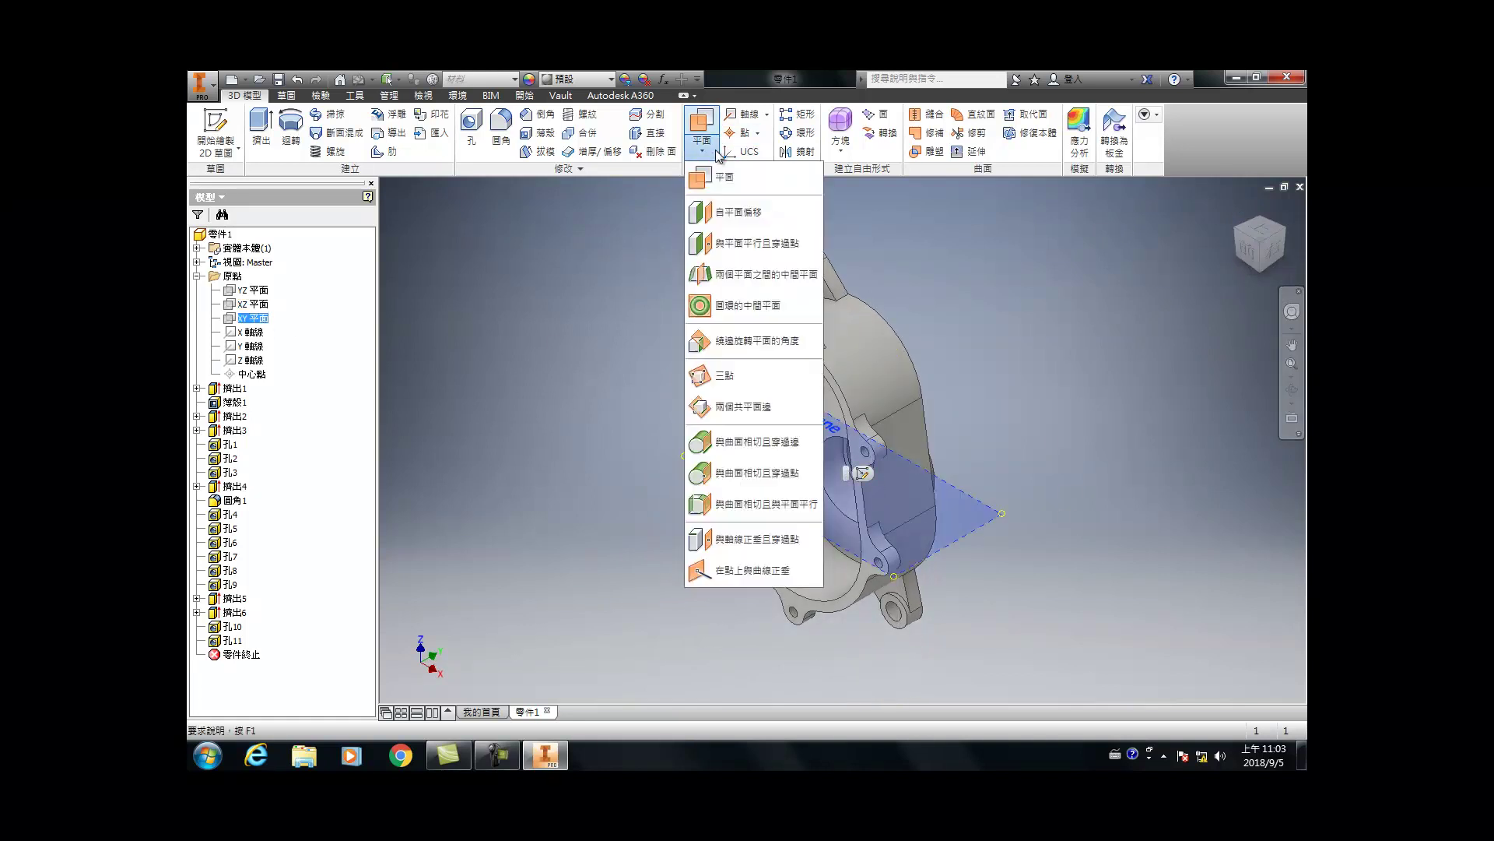
left_click(740, 214)
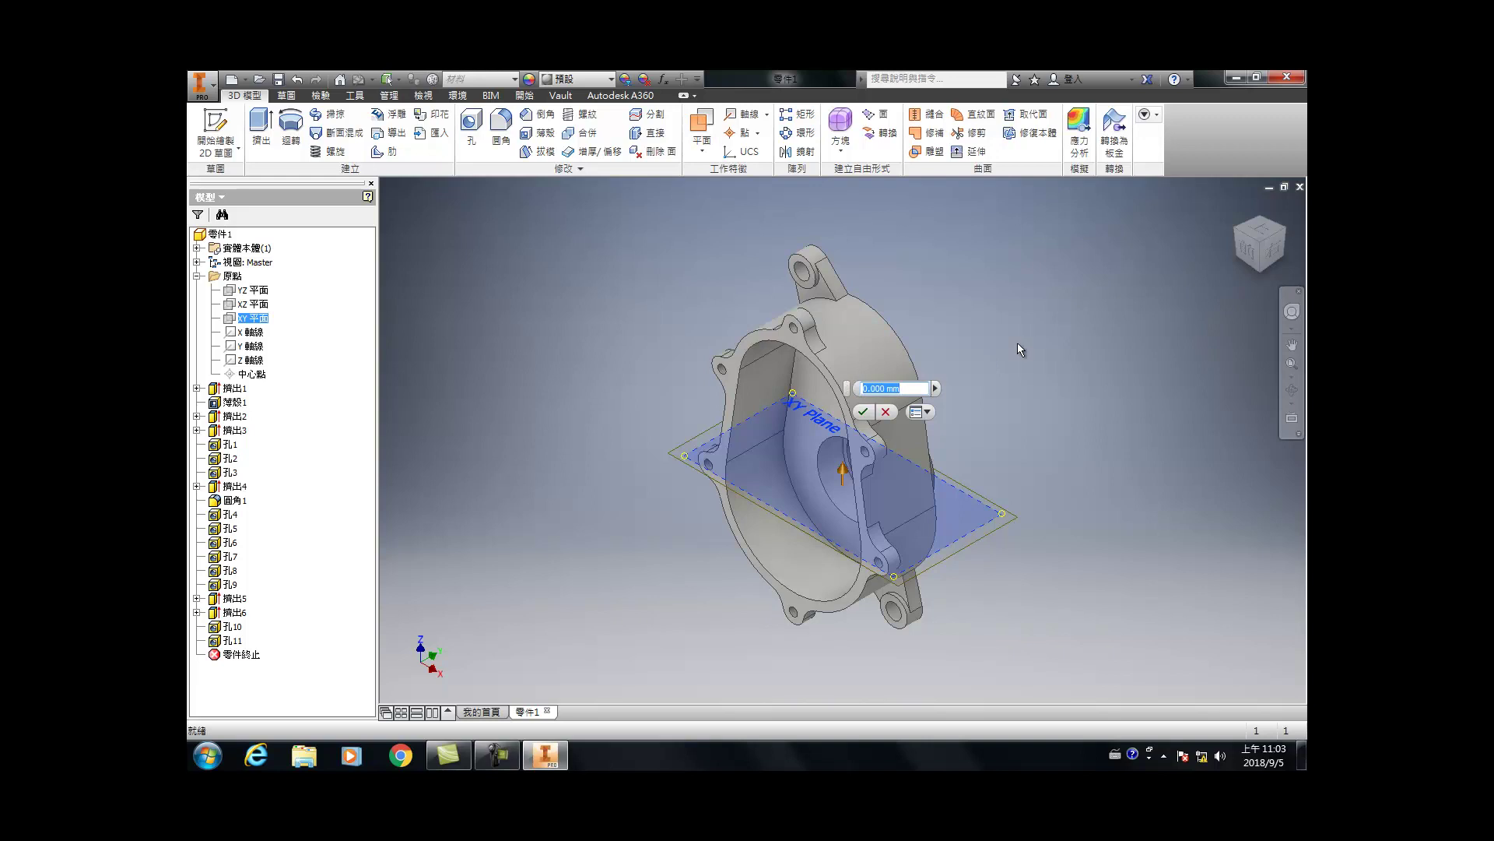
type("52.5+")
type("43")
key("Return")
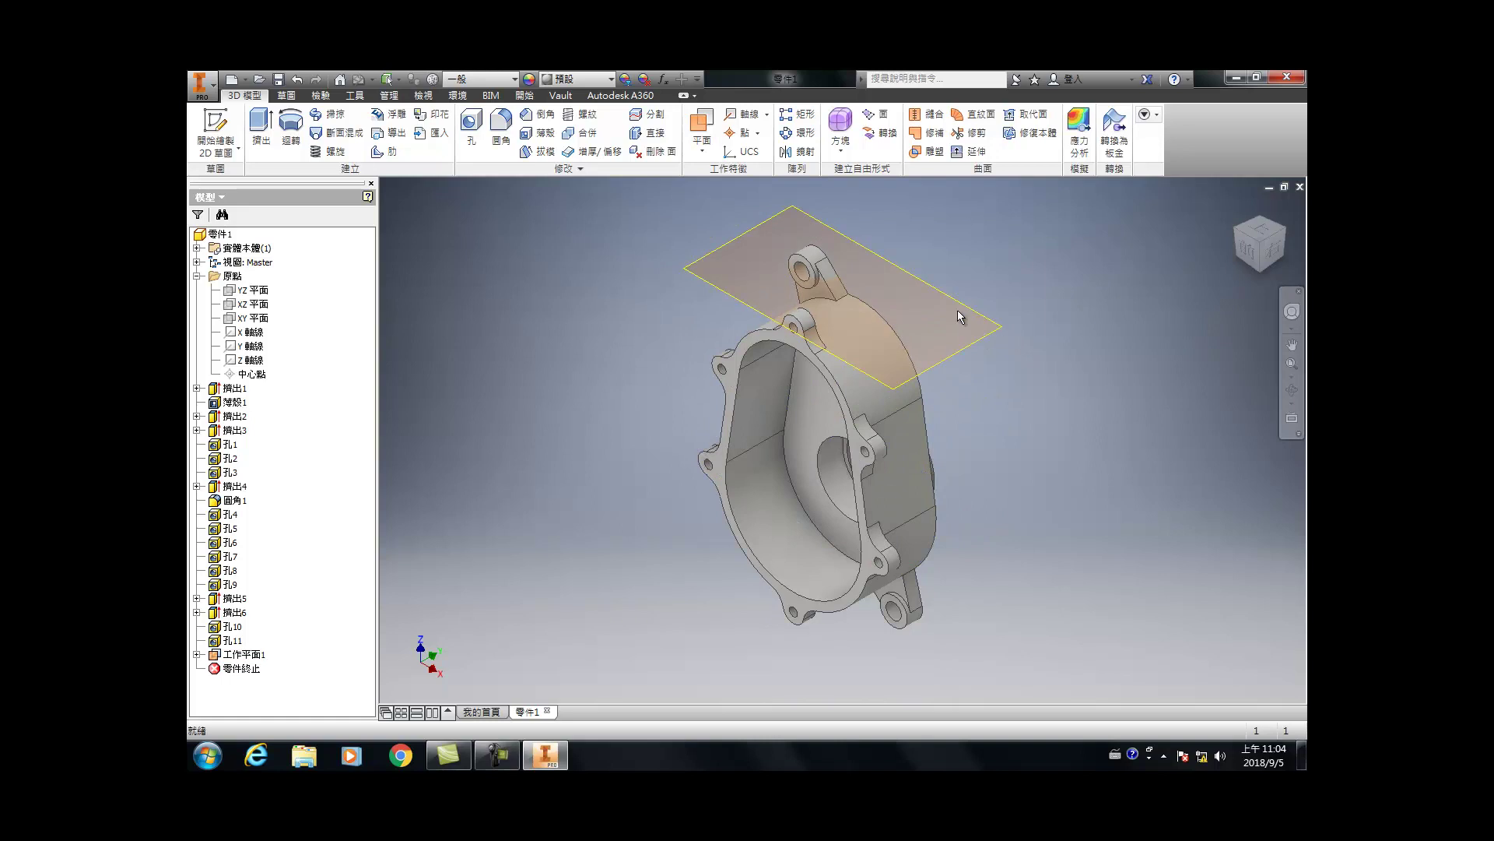
Step: Sketch a circle about 16 mm in diameter on the offset work plane, its center vertically aligned with the origin
left_click(1007, 295)
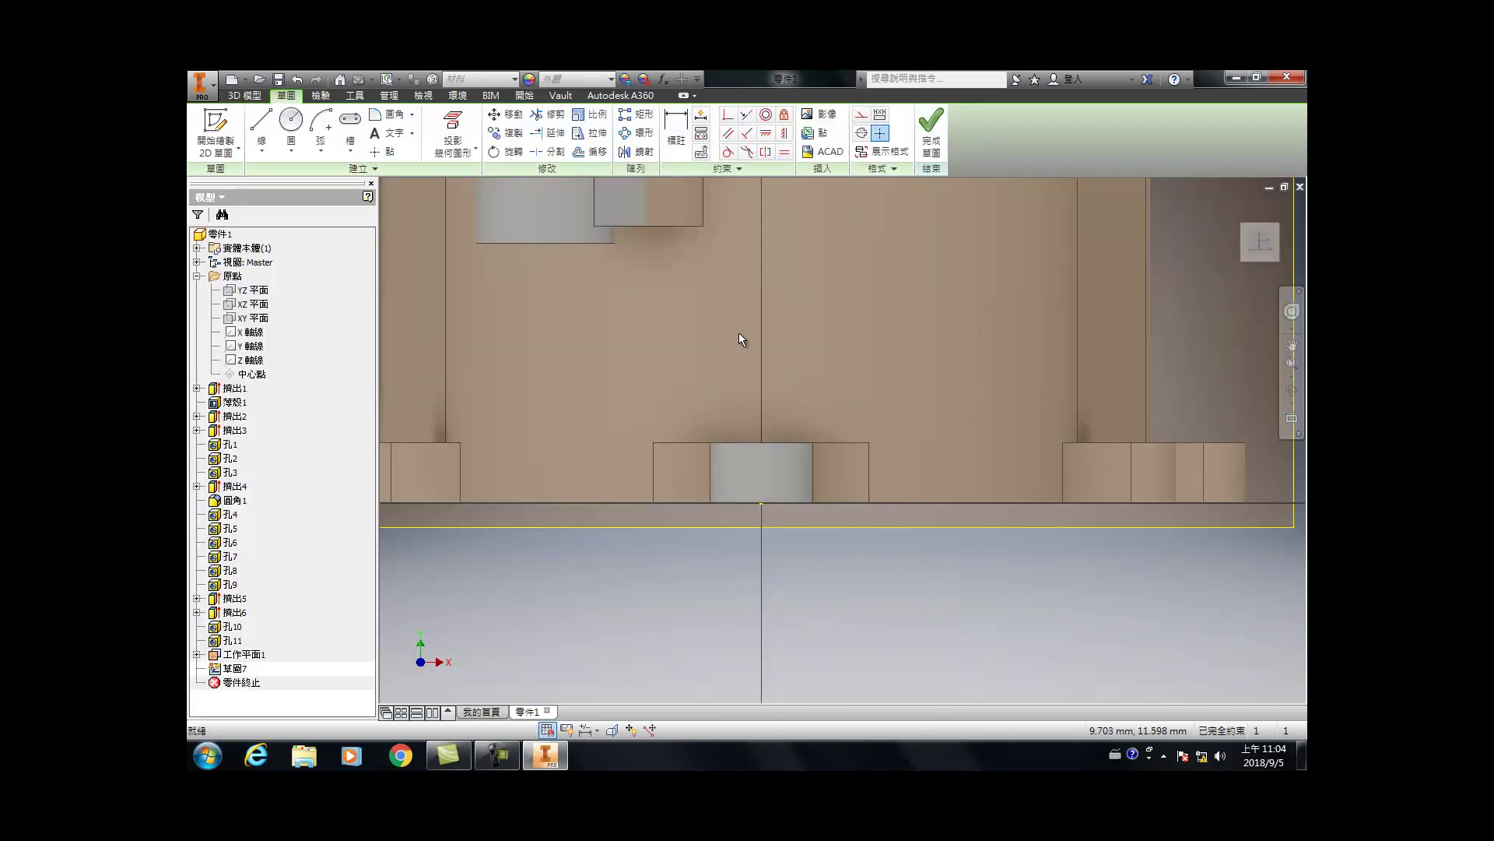
left_click(291, 121)
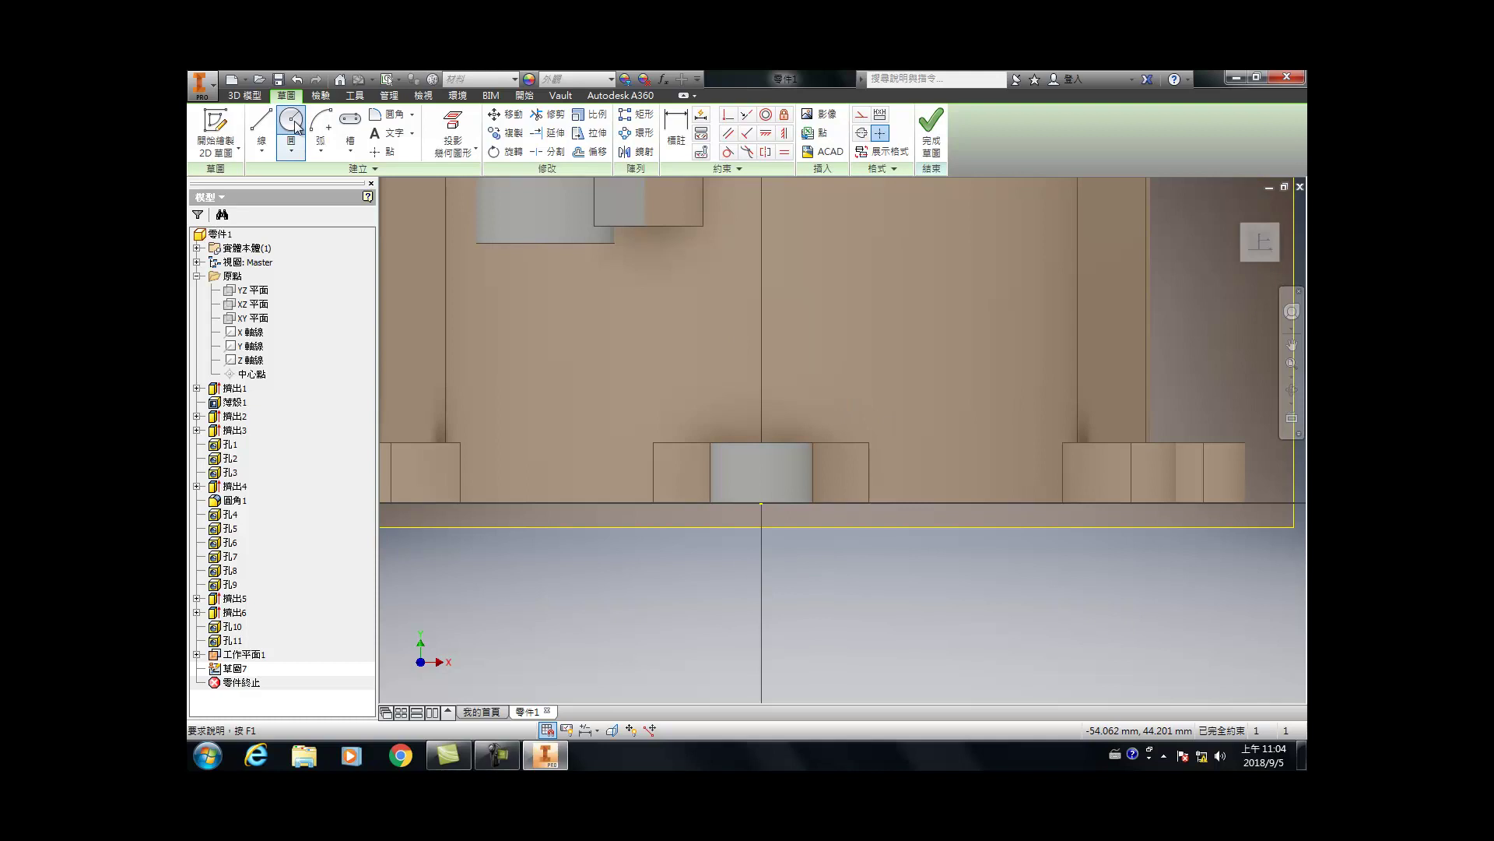
left_click(761, 339)
left_click(739, 272)
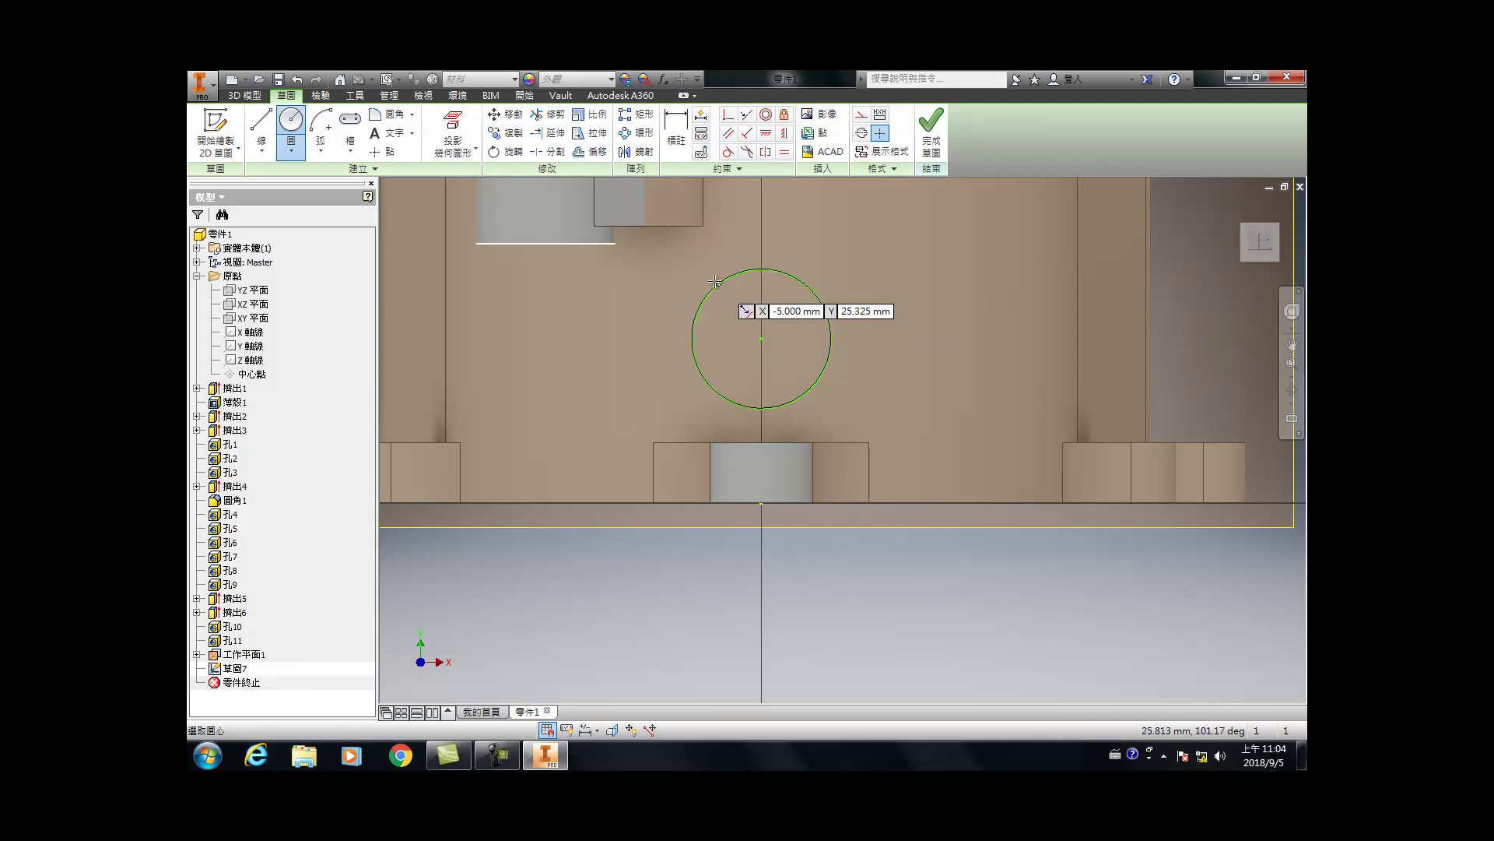
left_click(784, 132)
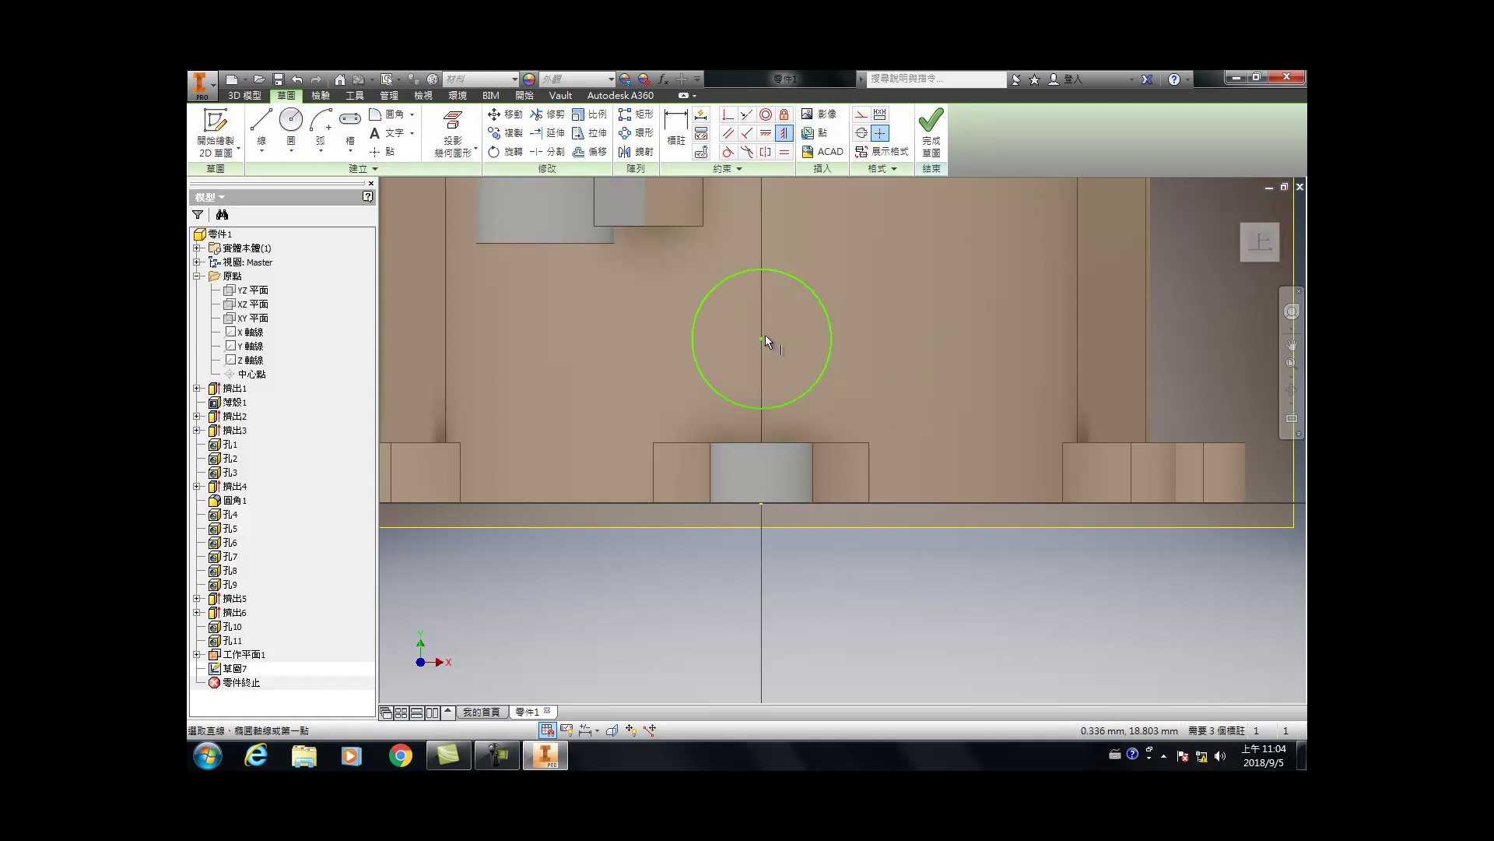
left_click(762, 338)
left_click(761, 503)
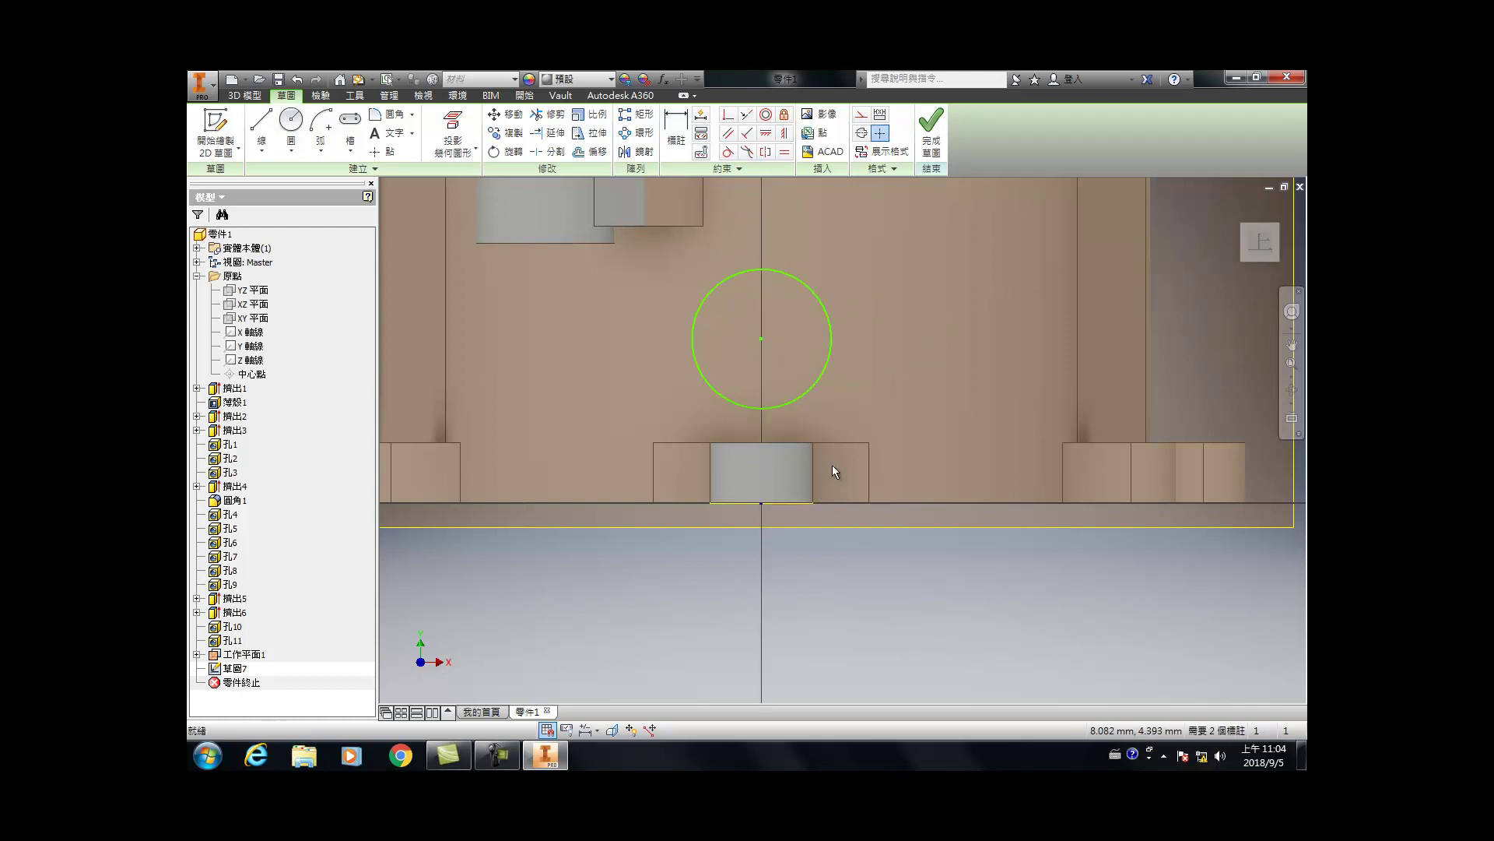
Step: Dimension the circle to 15 mm in diameter, with its center 17 mm from the housing's open front edge
key("d")
left_click(827, 367)
left_click(871, 352)
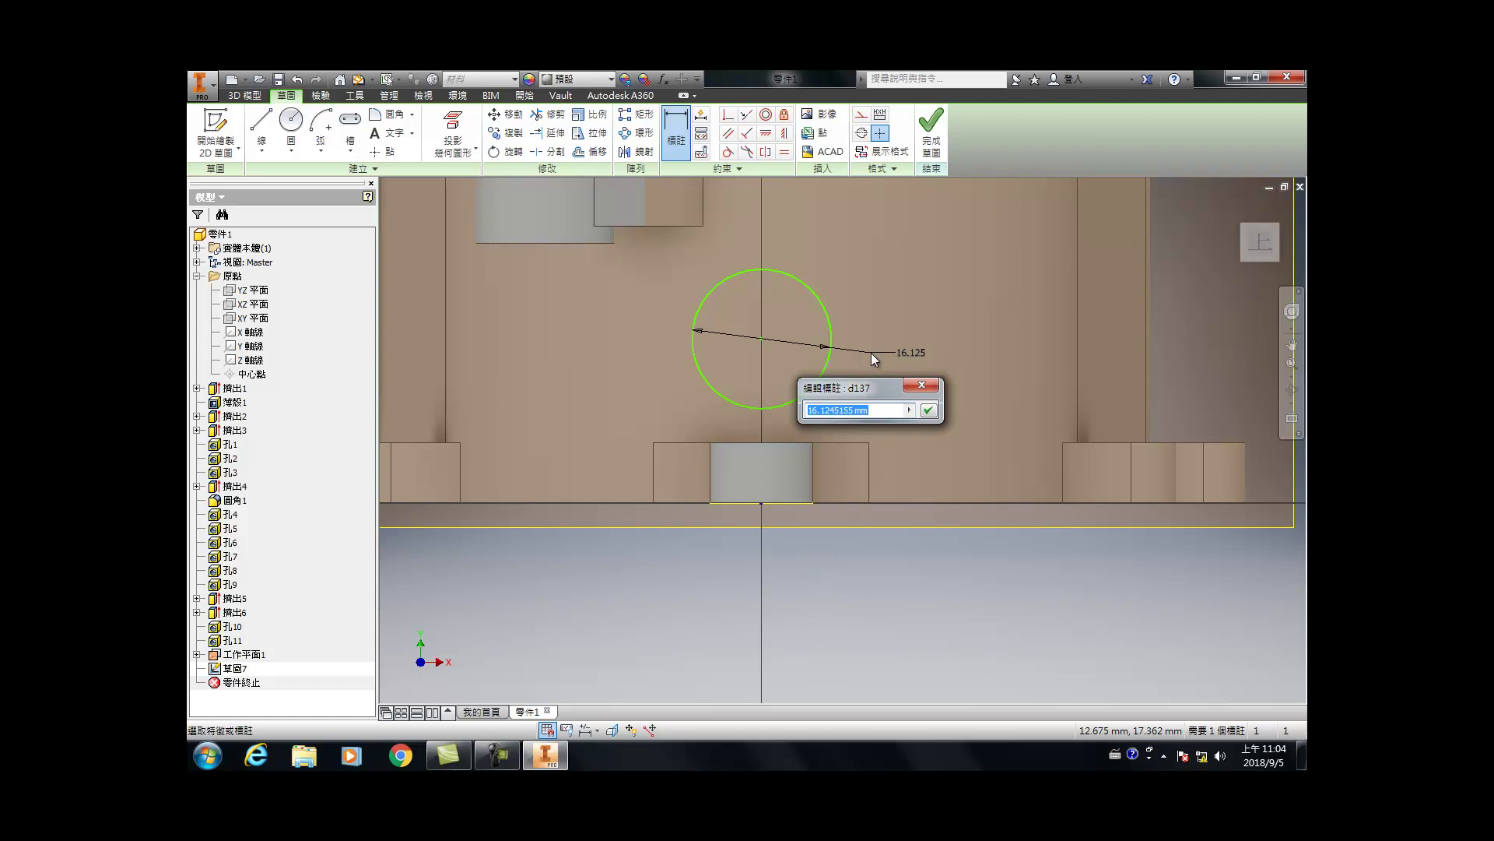
type("15")
key("Return")
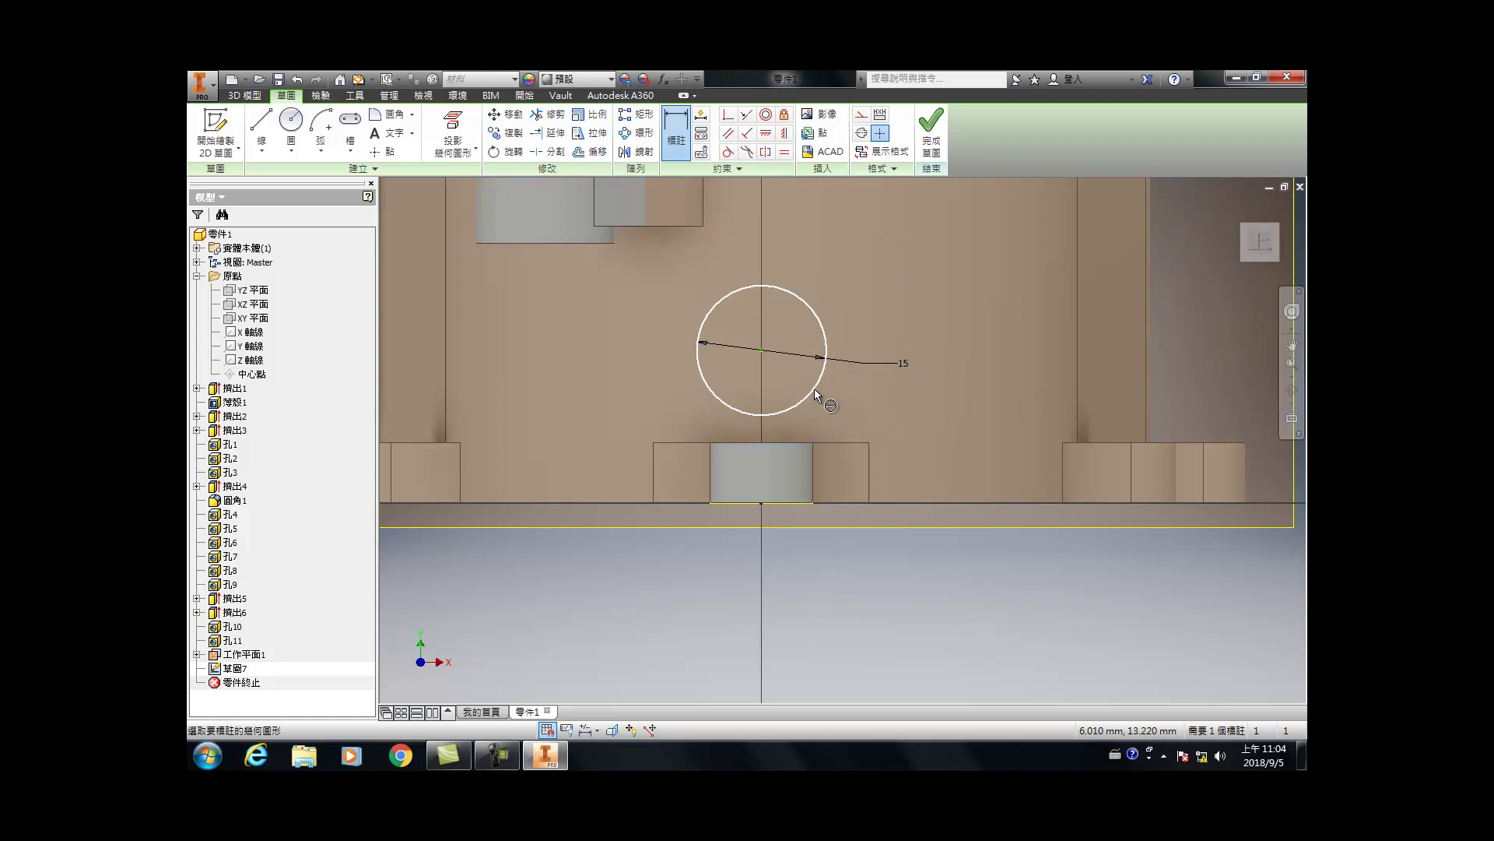
left_click(886, 502)
left_click(991, 437)
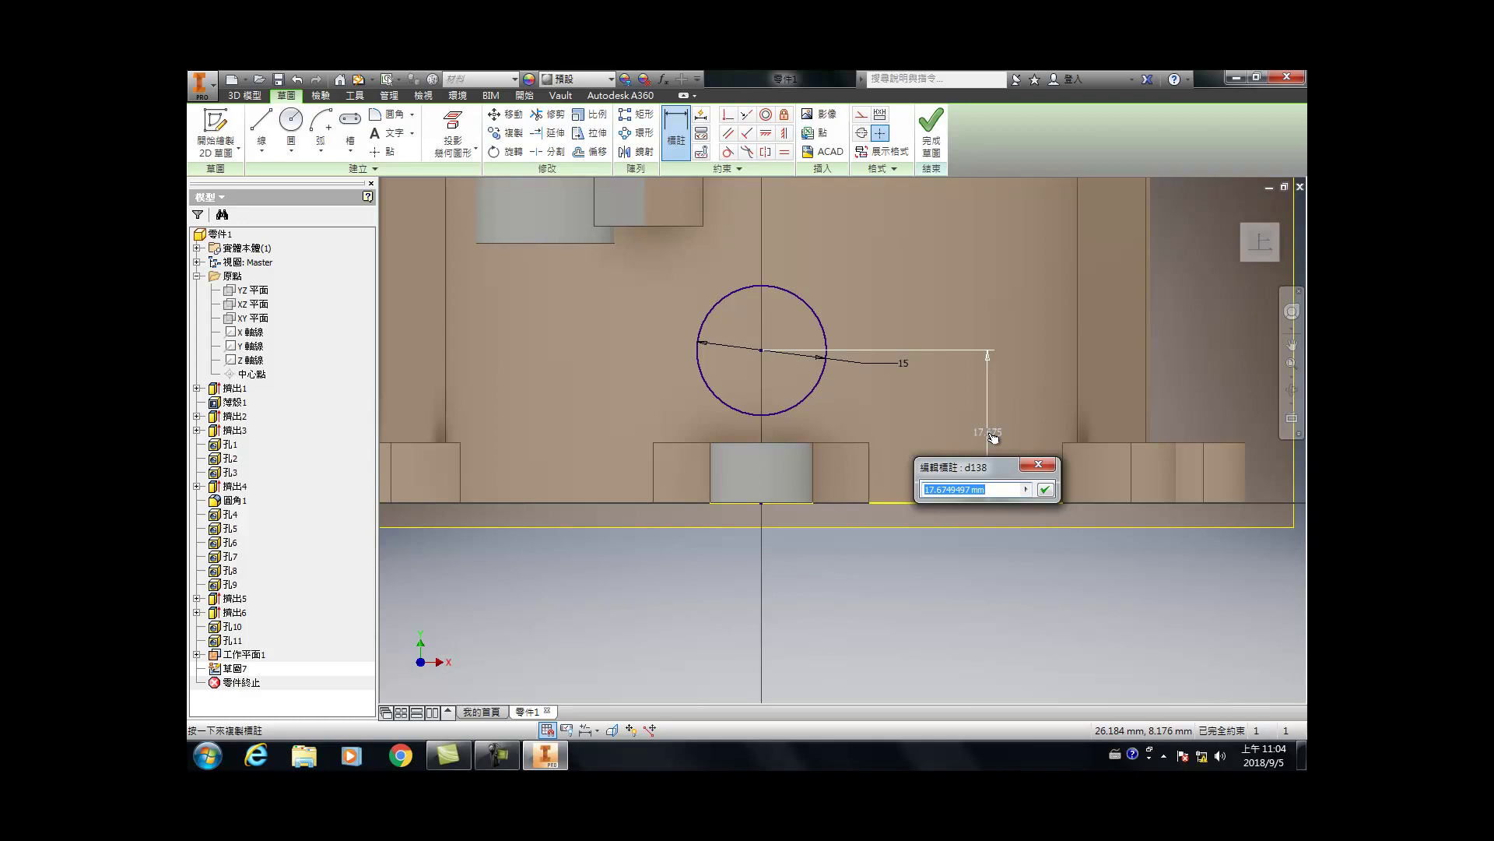
type("17")
key("Return")
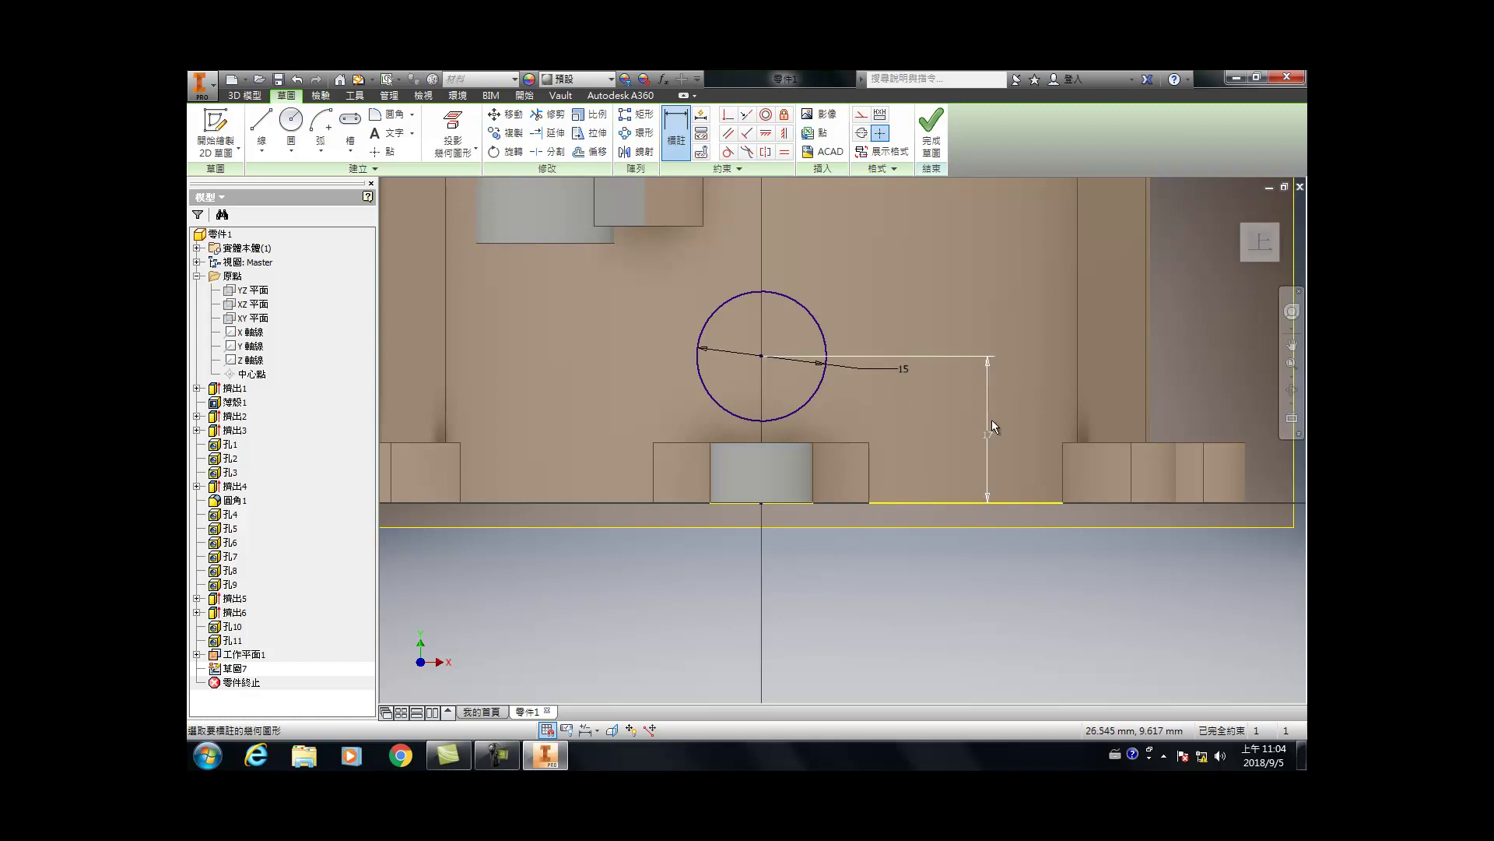
Step: Finish the sketch and extrude the circle with the To Next extent to form a boss on the housing
key("F6")
key("e")
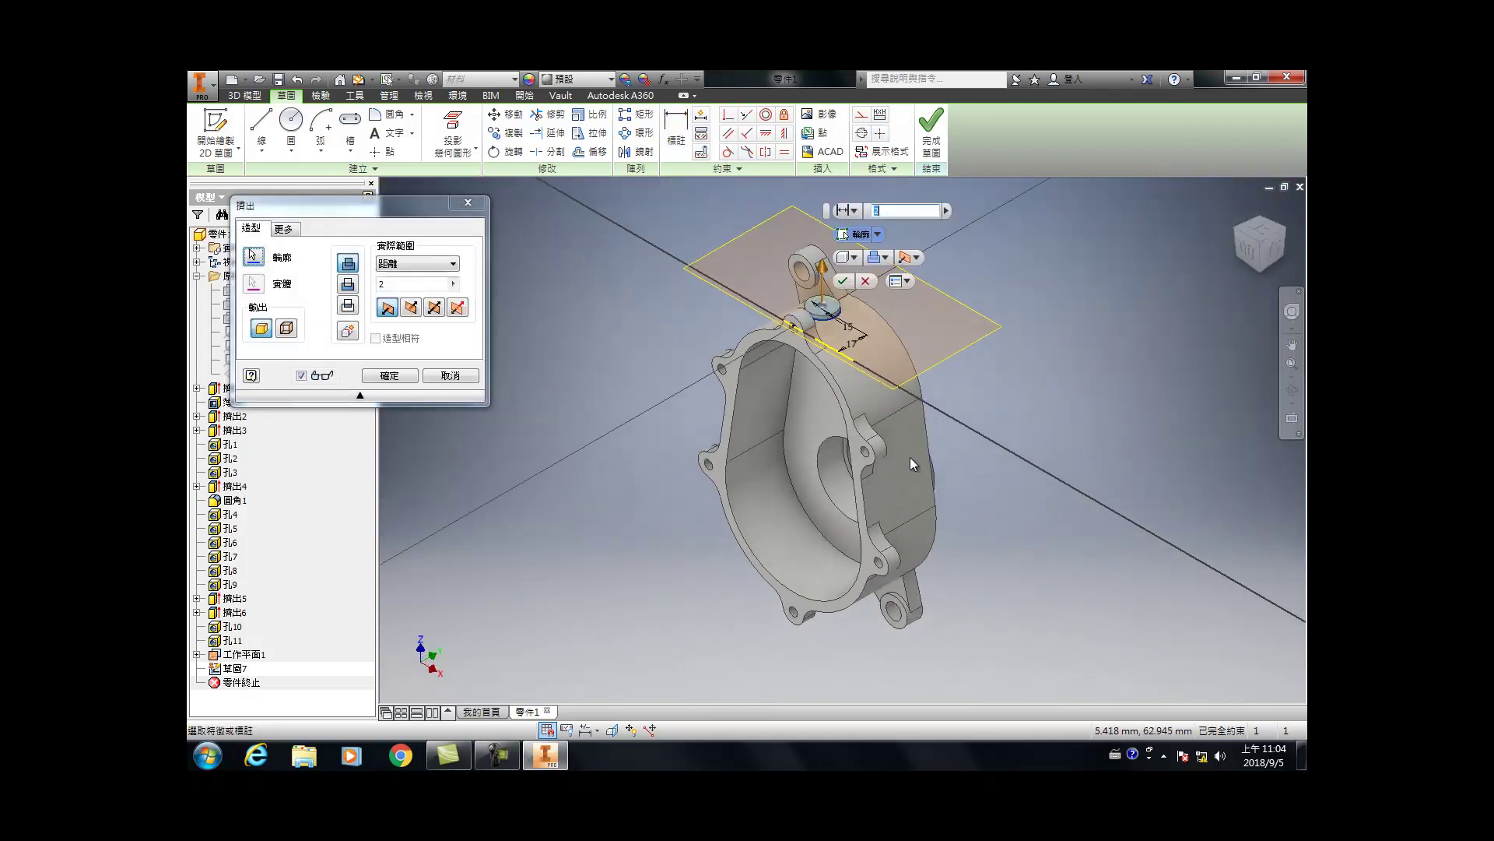
scroll(825, 312, "up", 5)
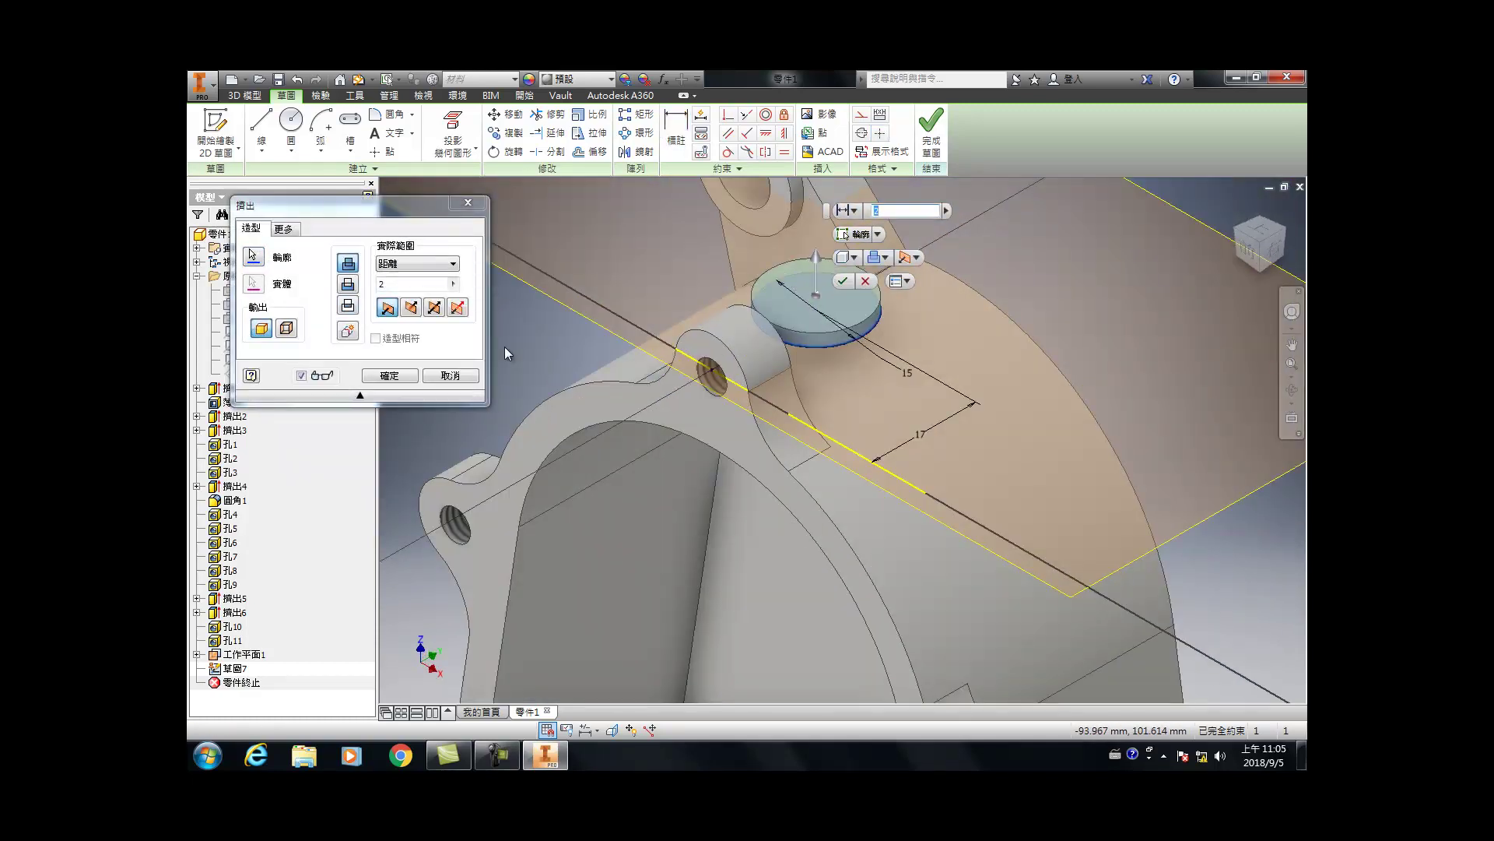
left_click(420, 263)
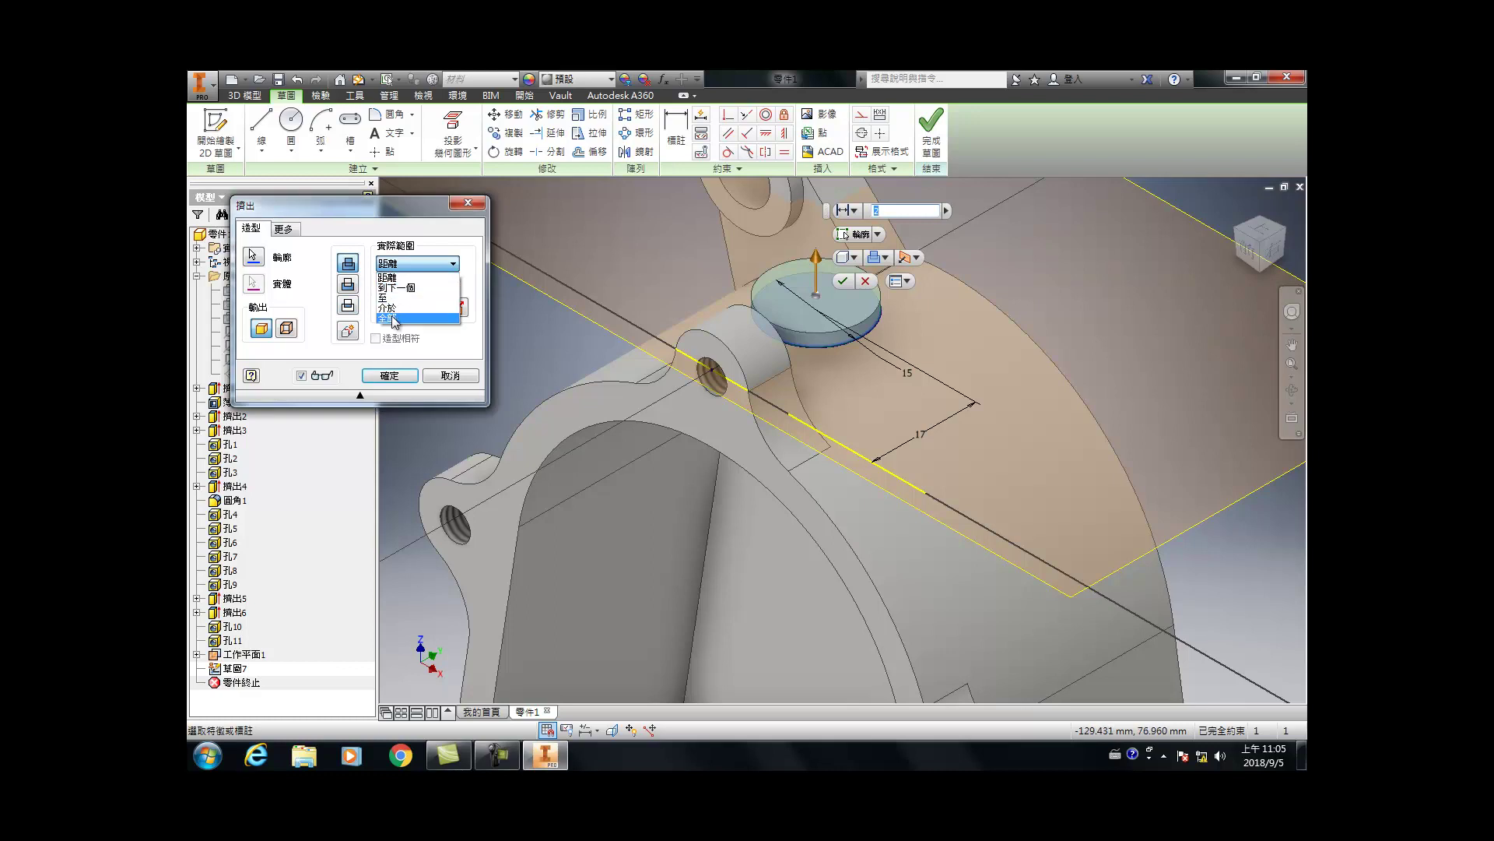
left_click(401, 287)
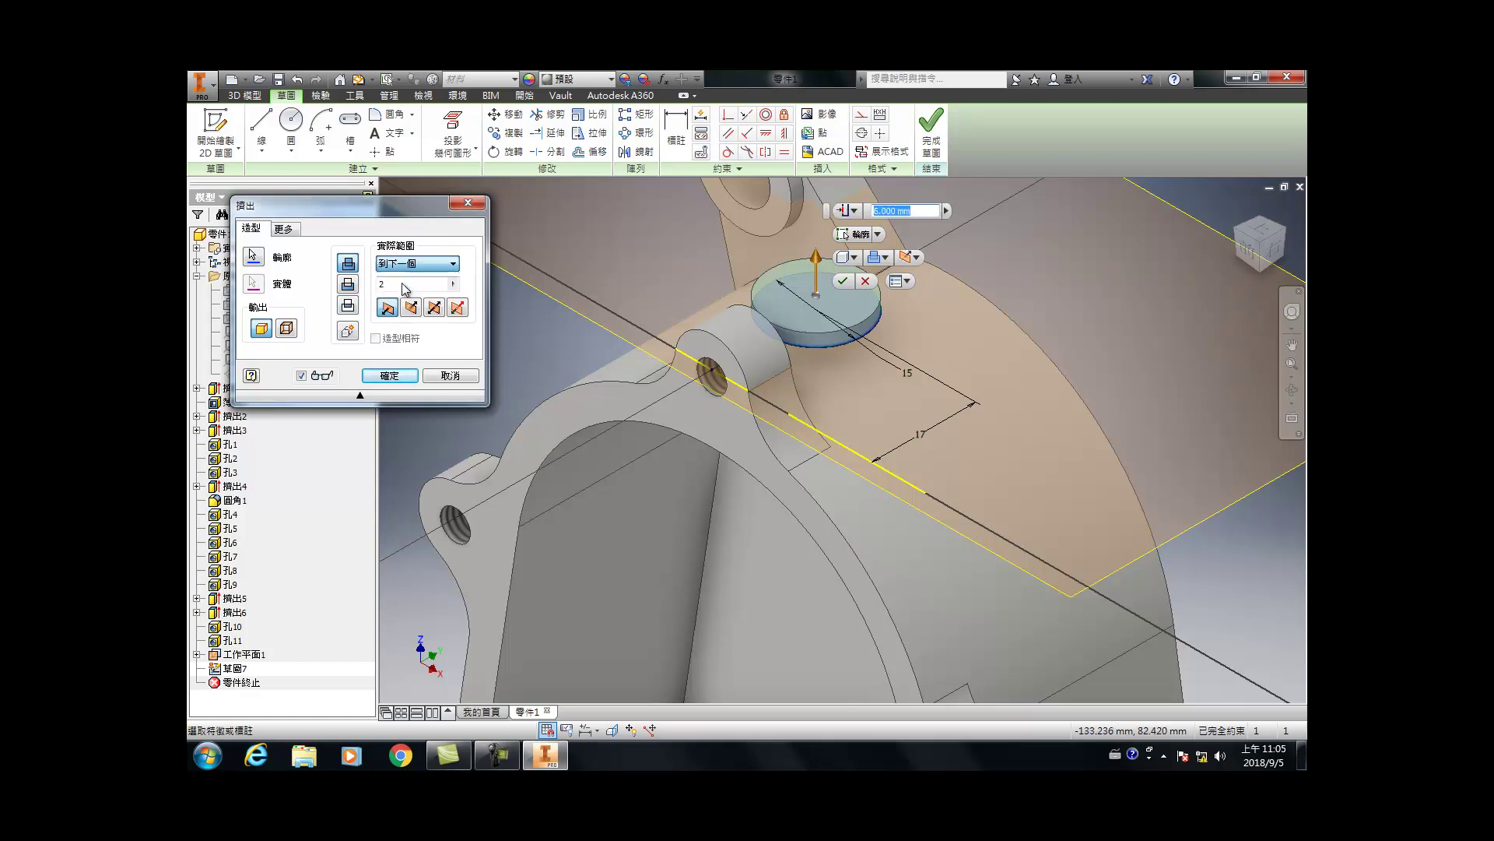
left_click(389, 376)
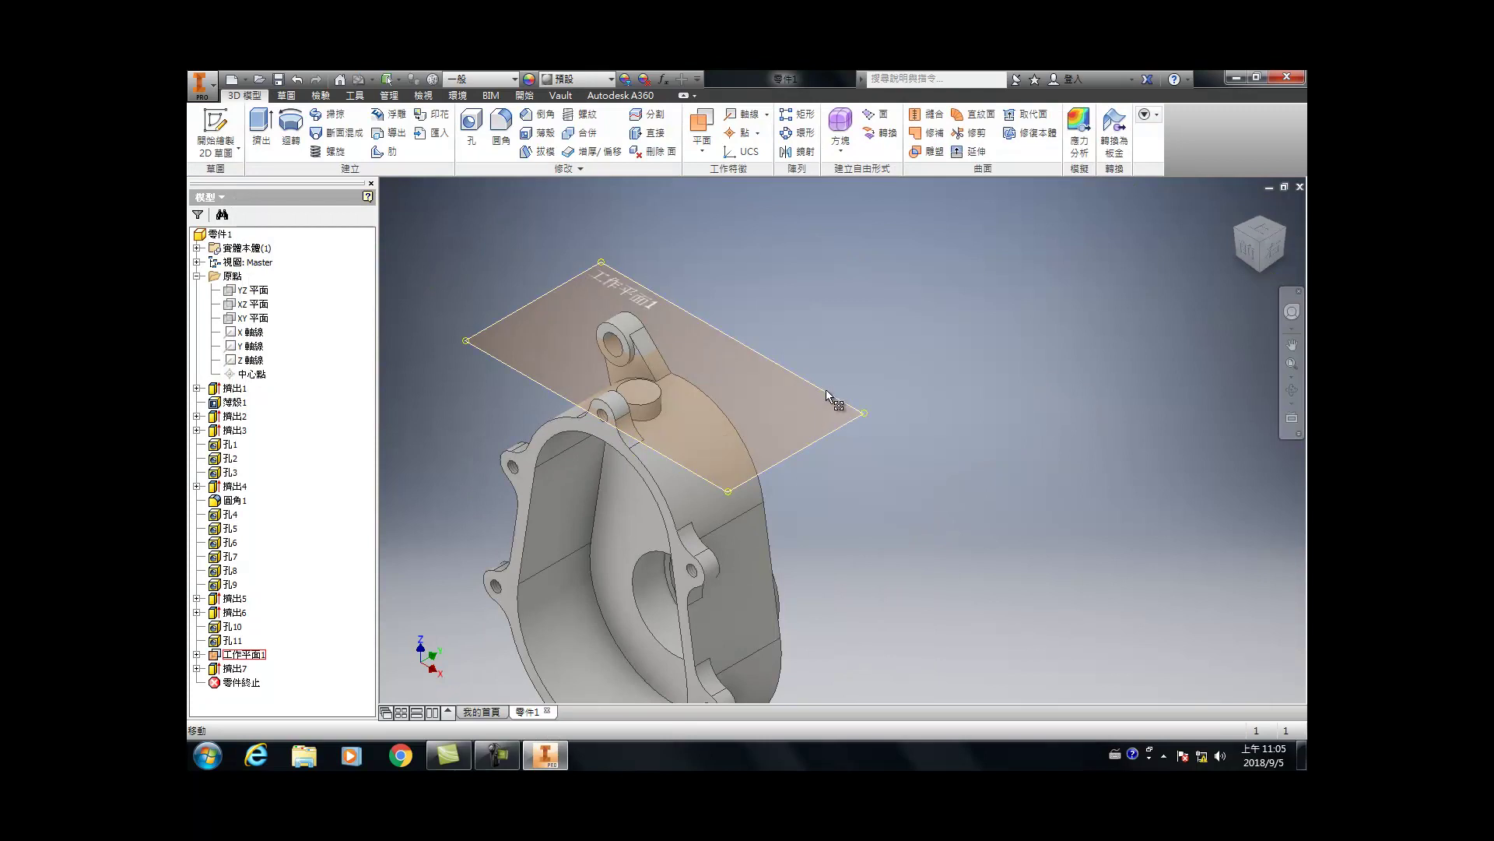
Step: Hide the offset work plane
right_click(825, 390)
left_click(868, 404)
scroll(666, 395, "down", 3)
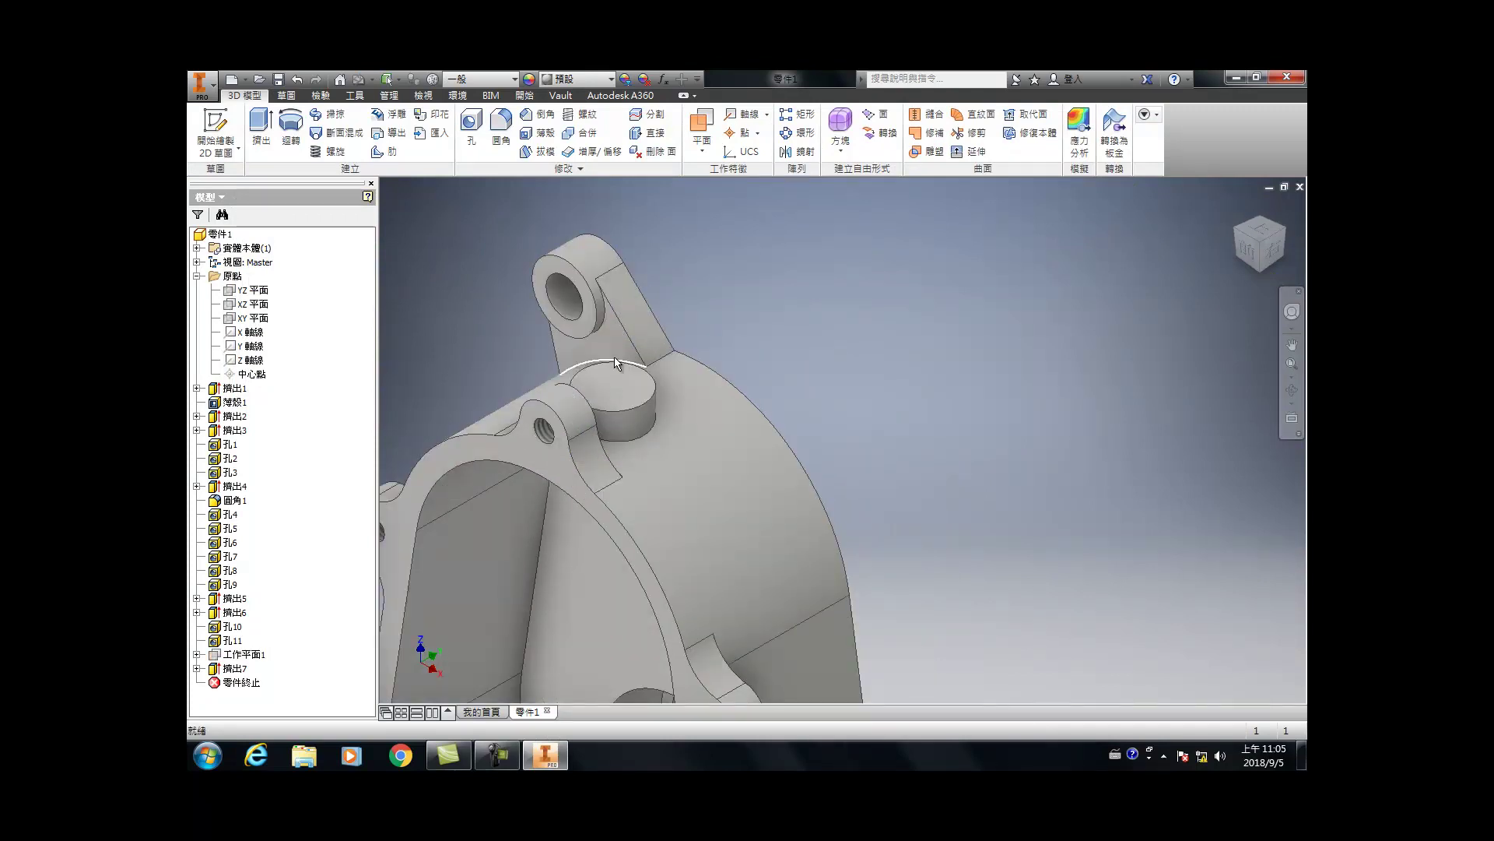
Step: Place a hole on the new boss's top face, concentric with its circular edge
key("h")
scroll(816, 478, "up", 5)
scroll(860, 499, "down", 6)
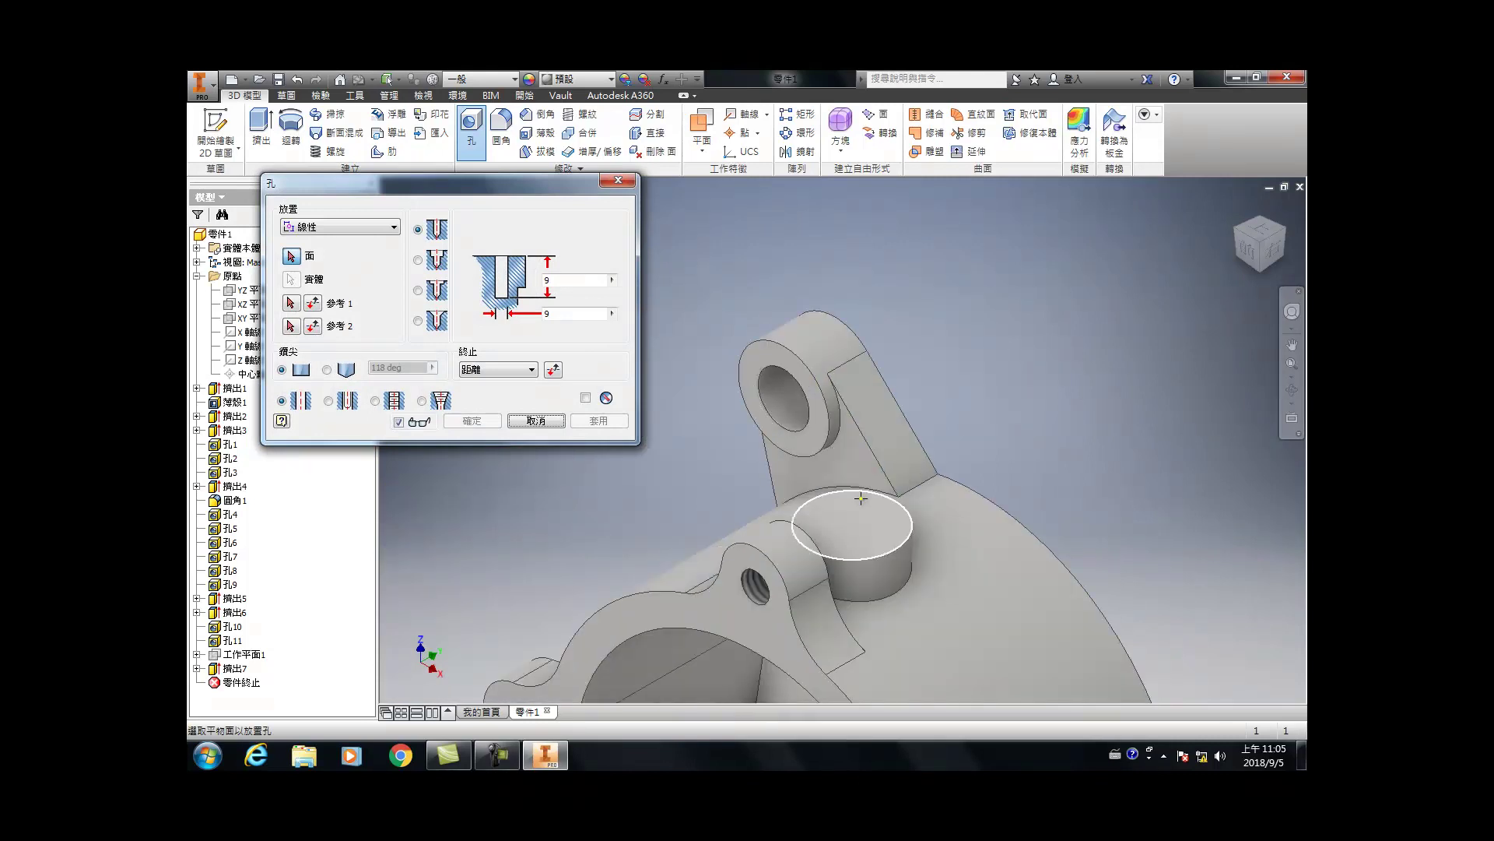
left_click(849, 527)
left_click(912, 527)
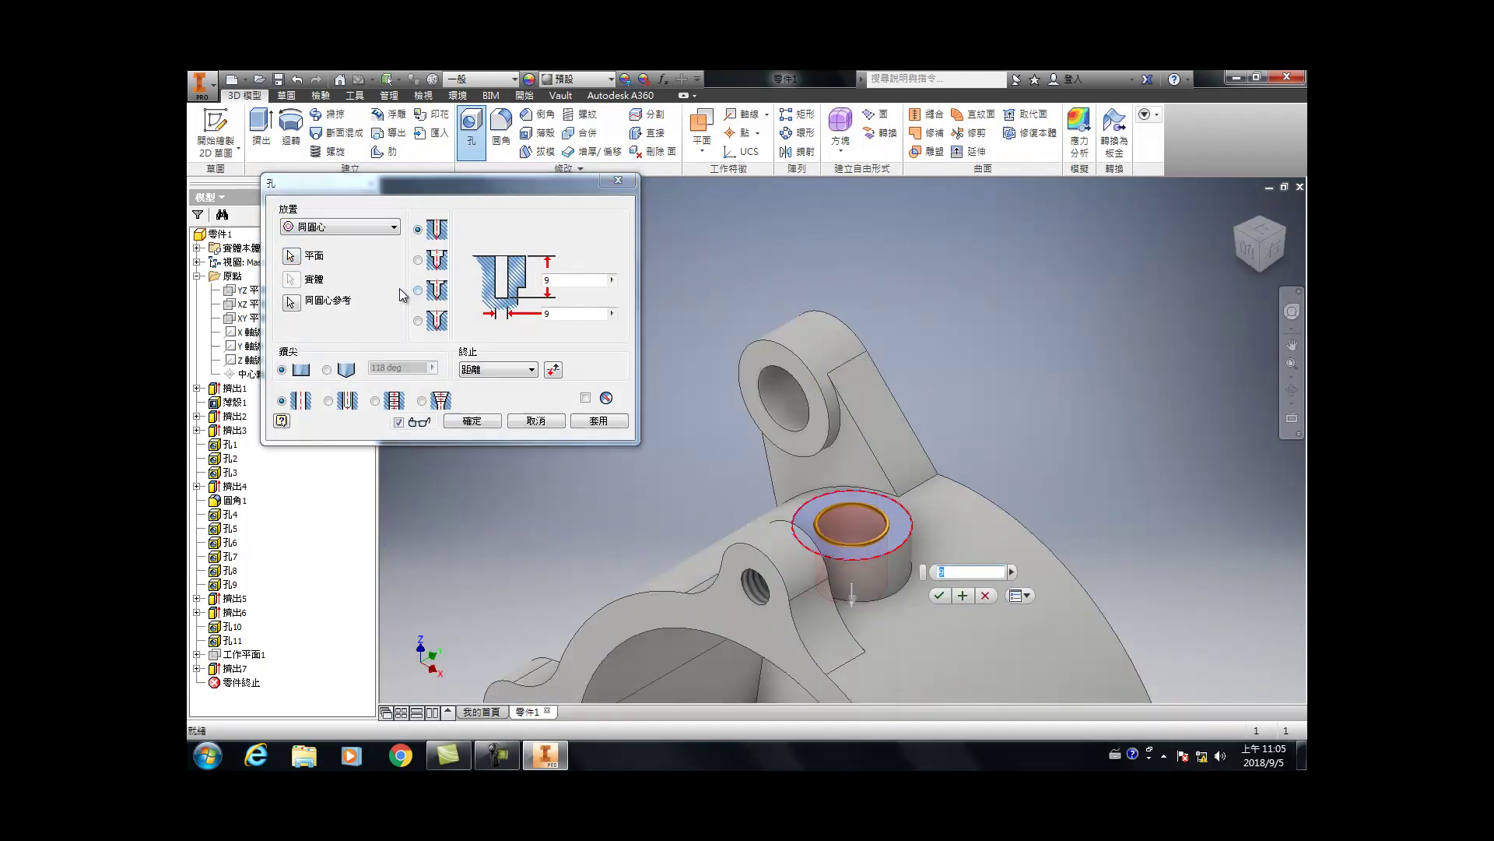
Step: Make the boss hole a full-depth ISO Metric profile M6x1 tapped hole, 29.35 mm deep
left_click(376, 401)
left_click(351, 472)
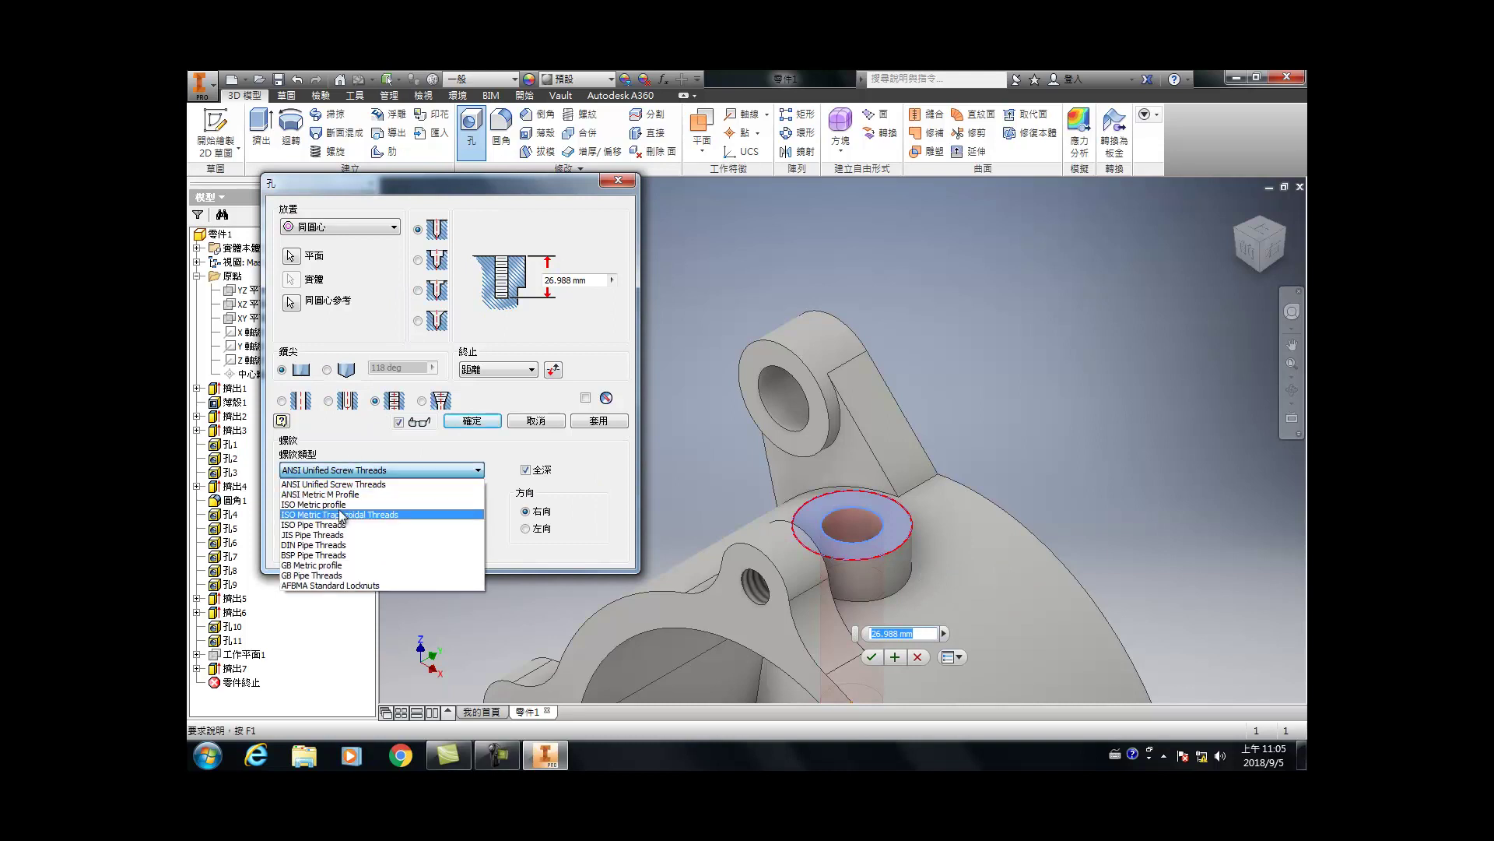
left_click(340, 504)
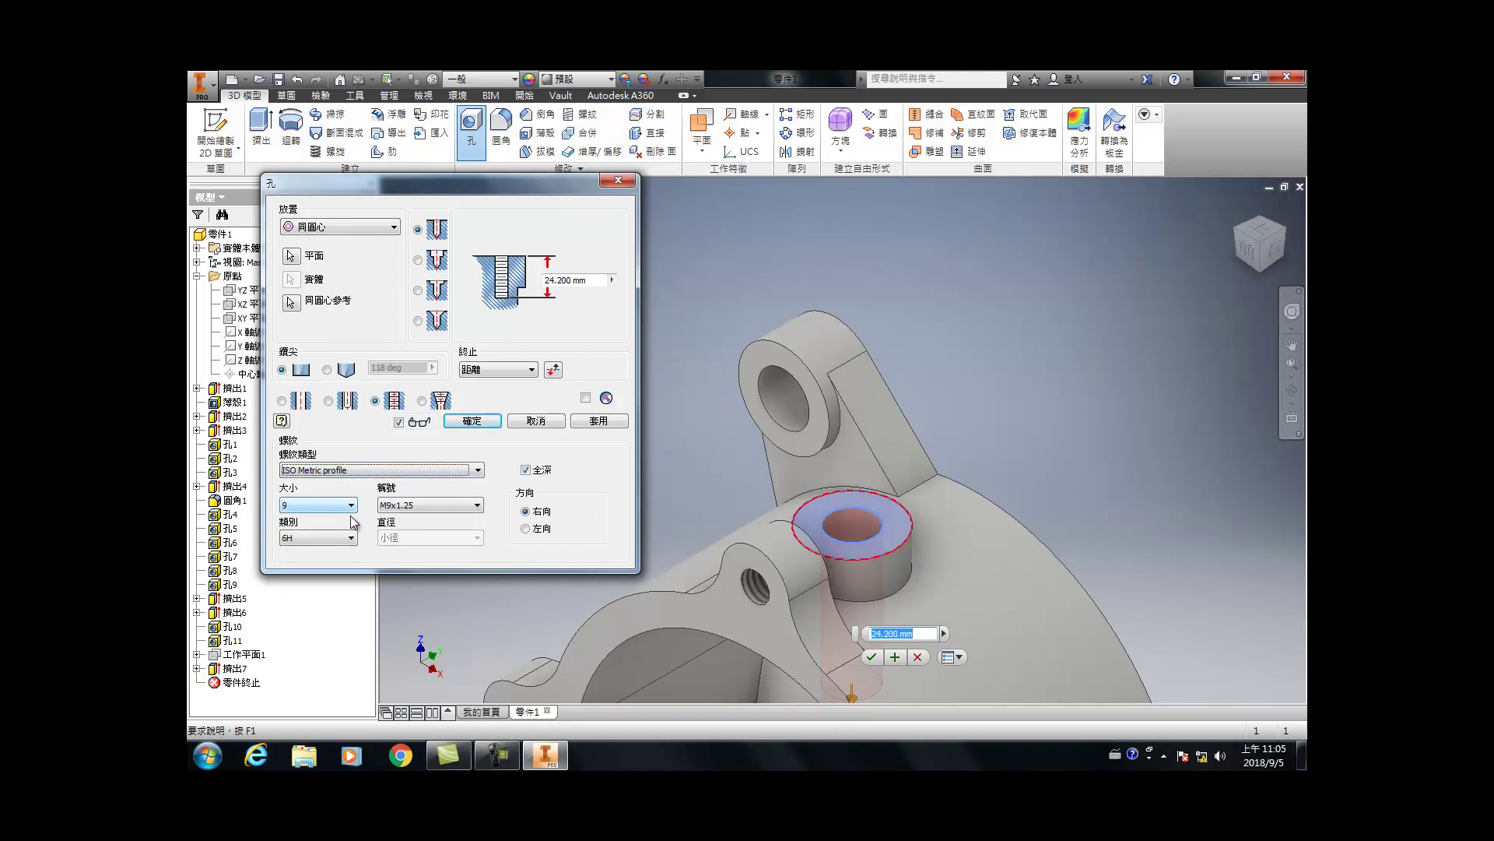
left_click(324, 503)
scroll(284, 242, "up", 2)
left_click(299, 230)
scroll(860, 455, "up", 5)
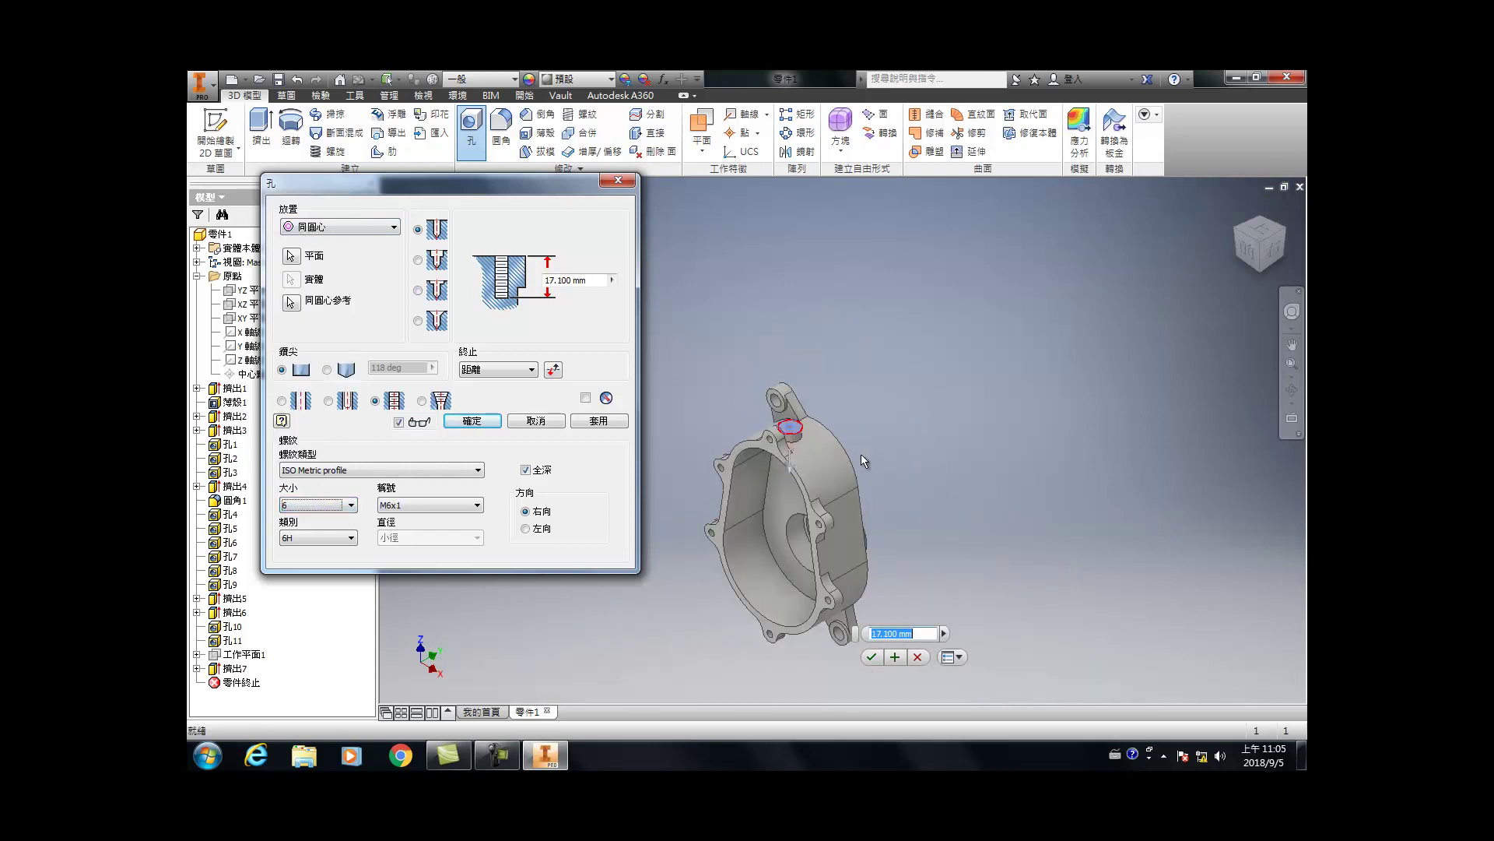
scroll(817, 498, "down", 5)
left_click_drag(815, 493, 814, 547)
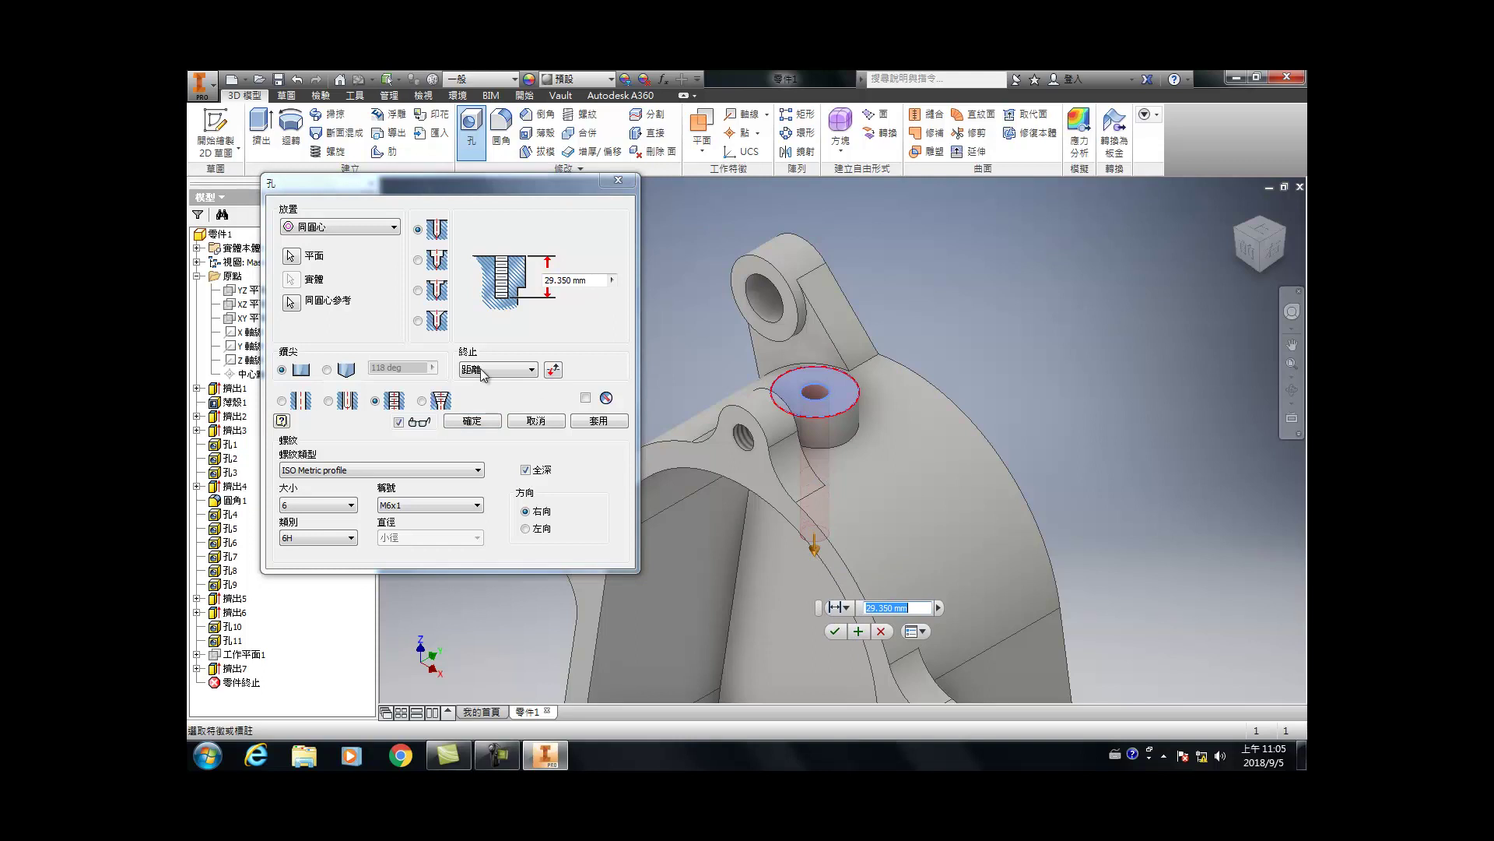
left_click(472, 421)
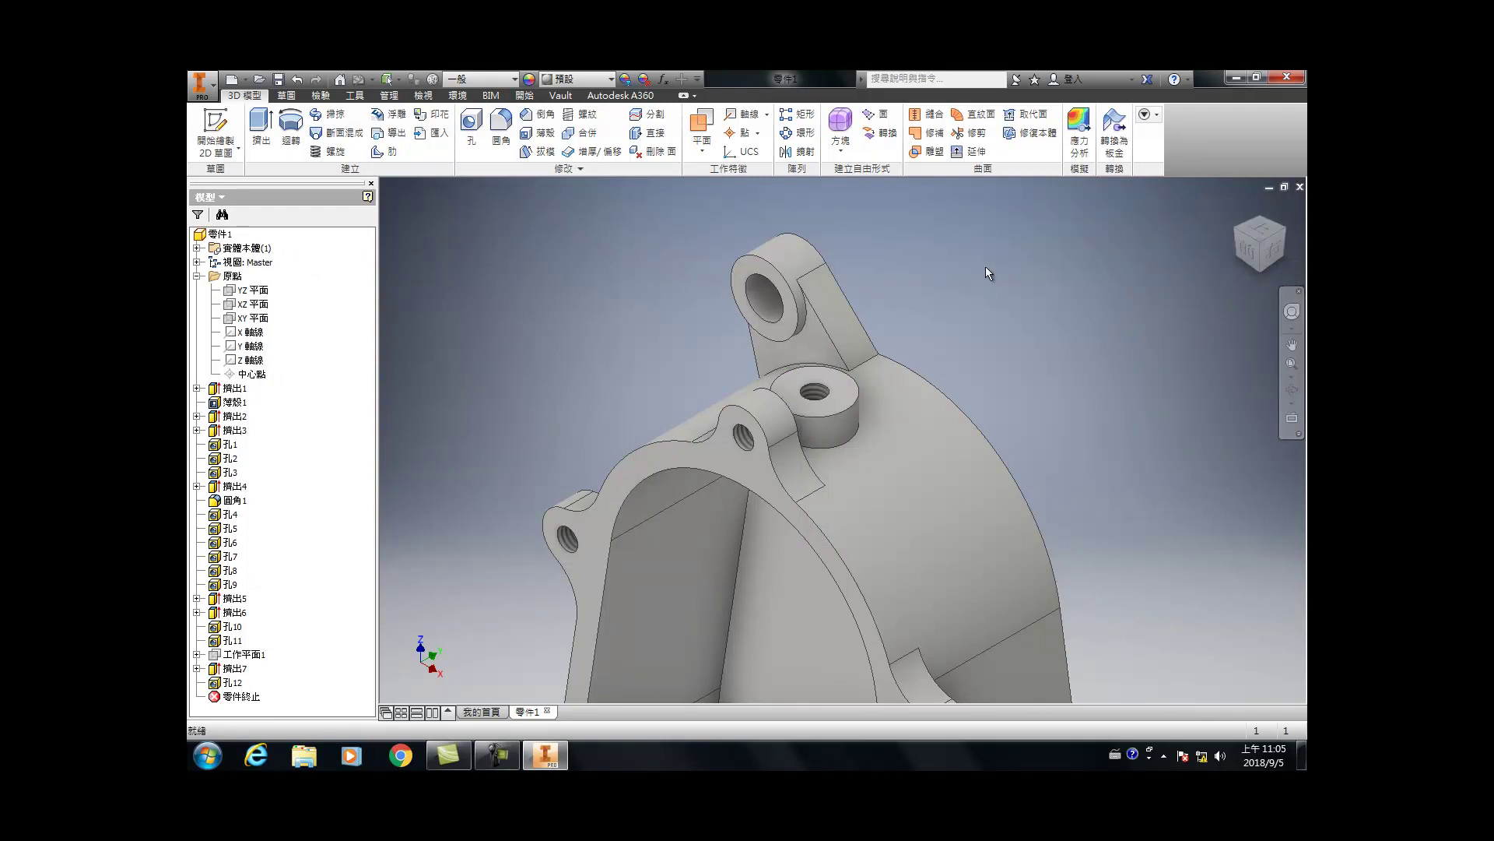
Step: Chamfer the inner-face rim edges of the two bearing bores inside the housing by 1 mm
scroll(986, 266, "up", 3)
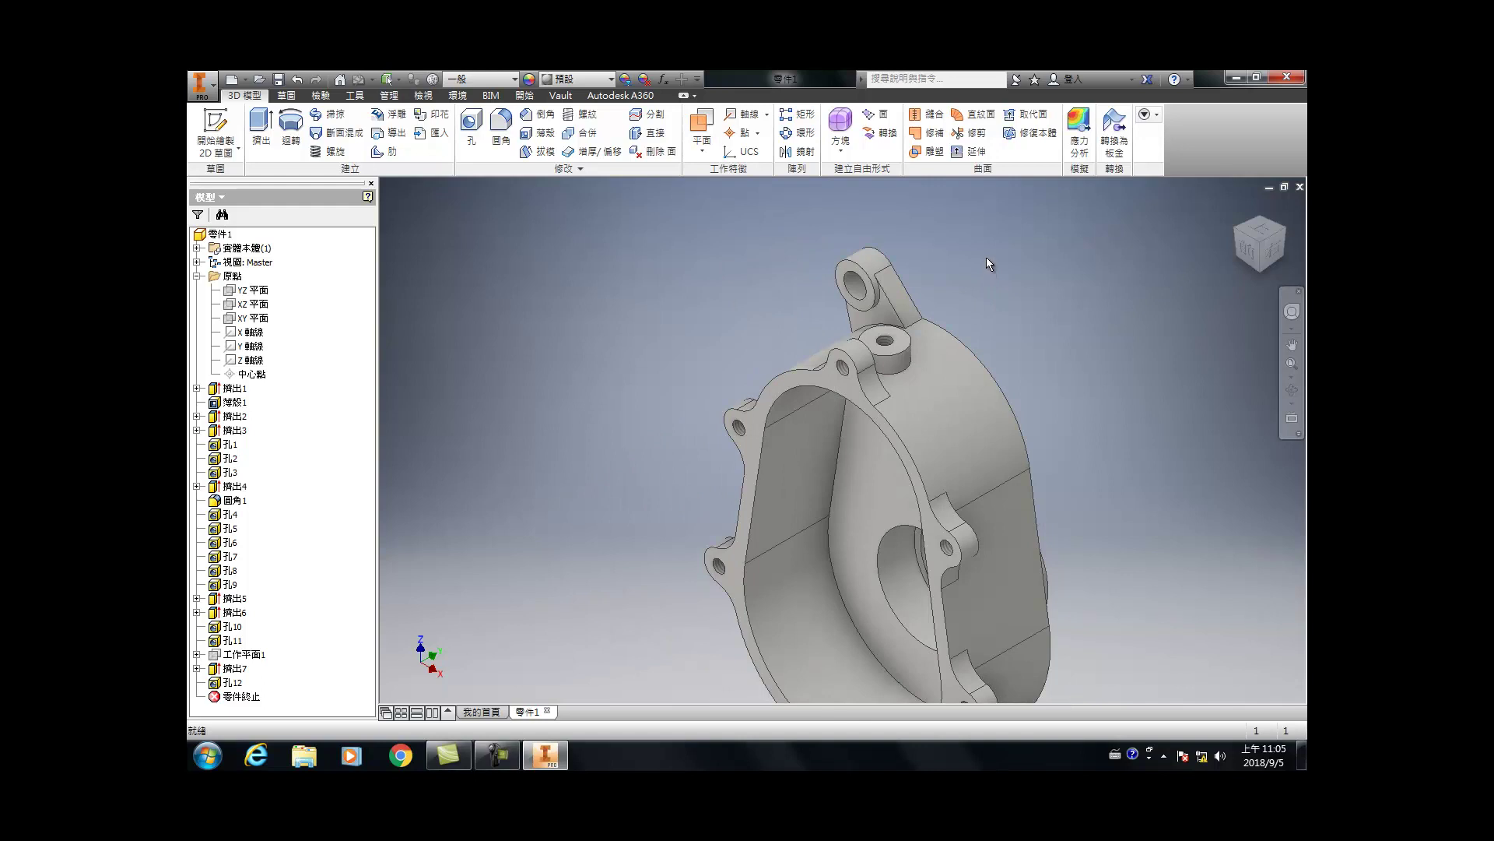
key("F4")
left_click_drag(904, 439, 913, 595)
key("Escape")
scroll(914, 601, "down", 5)
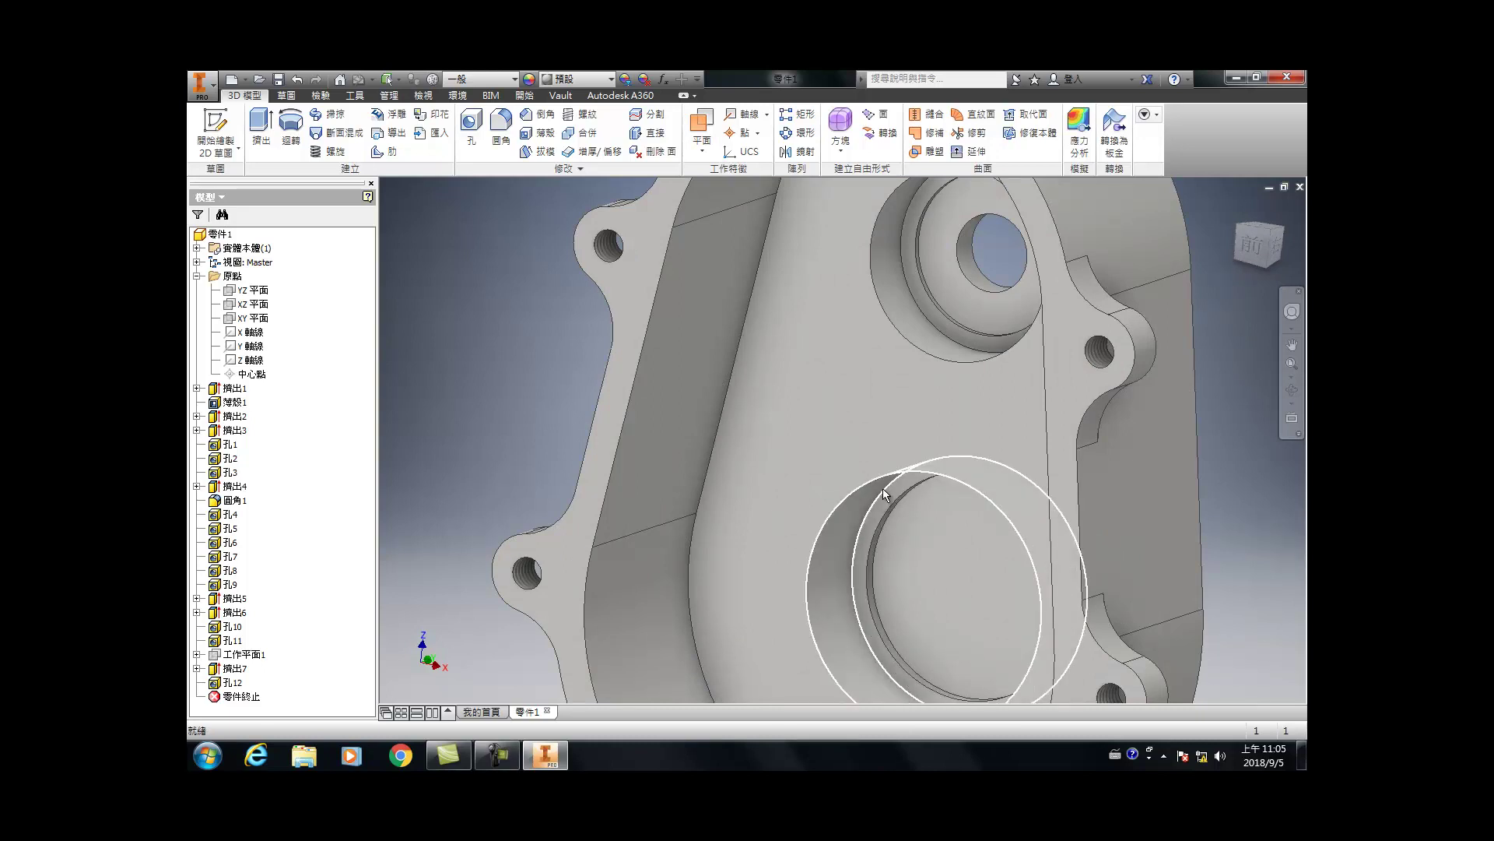
key("ctrl+shift+k")
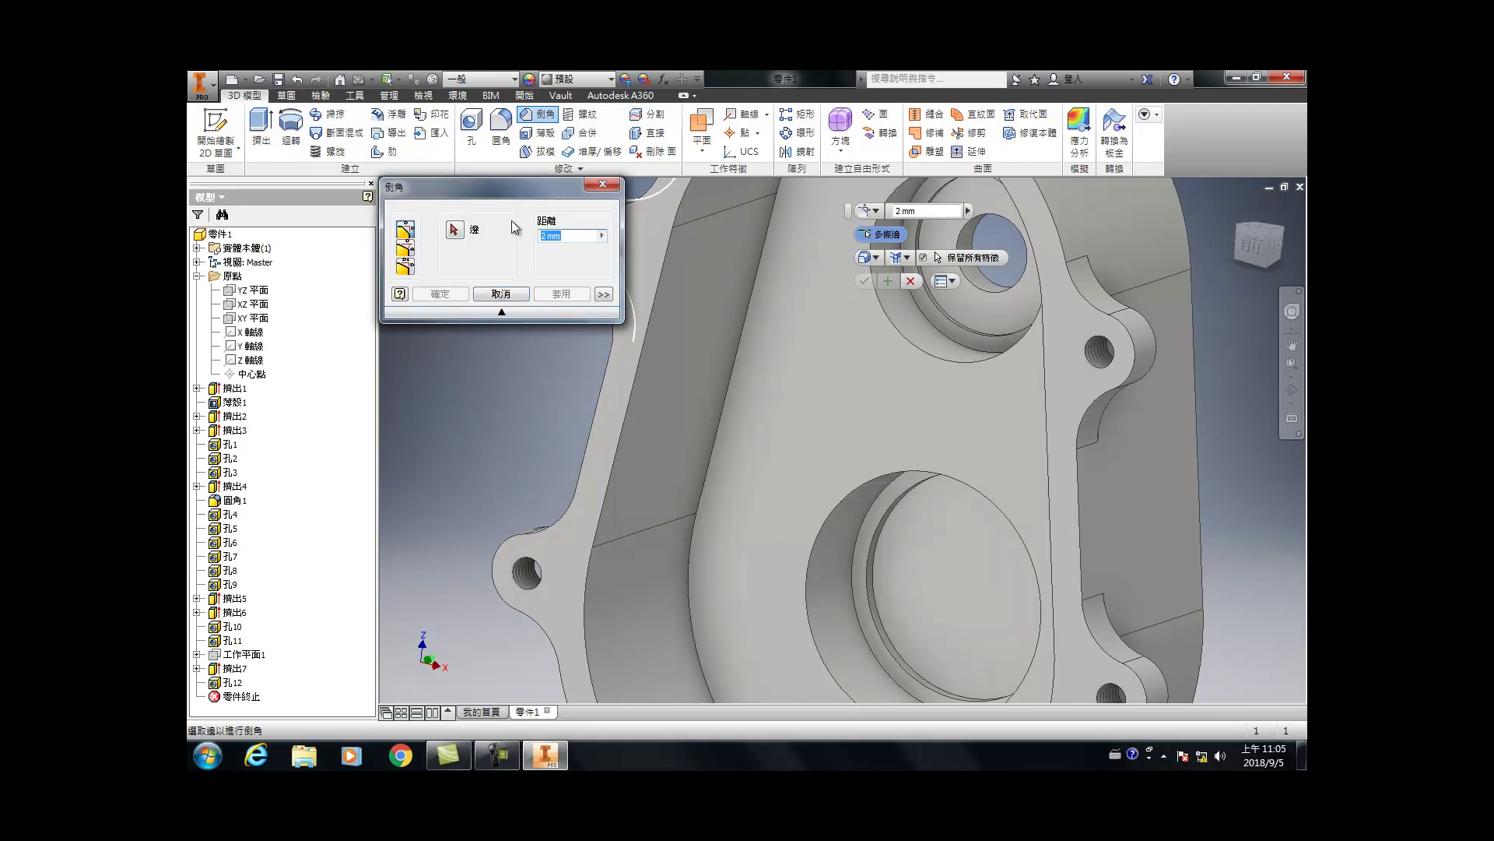
type("1")
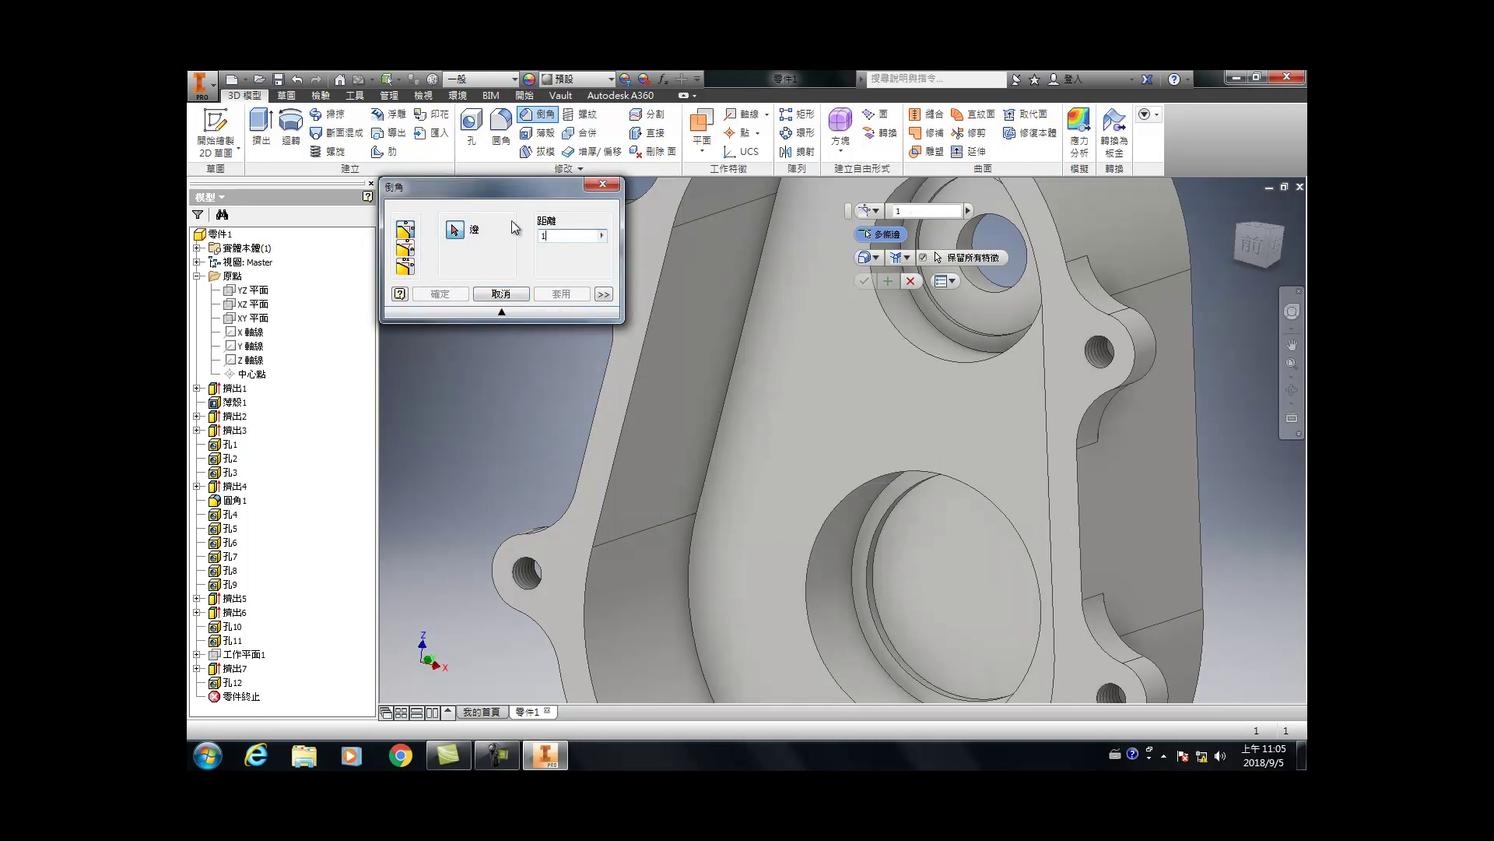
scroll(965, 311, "up", 3)
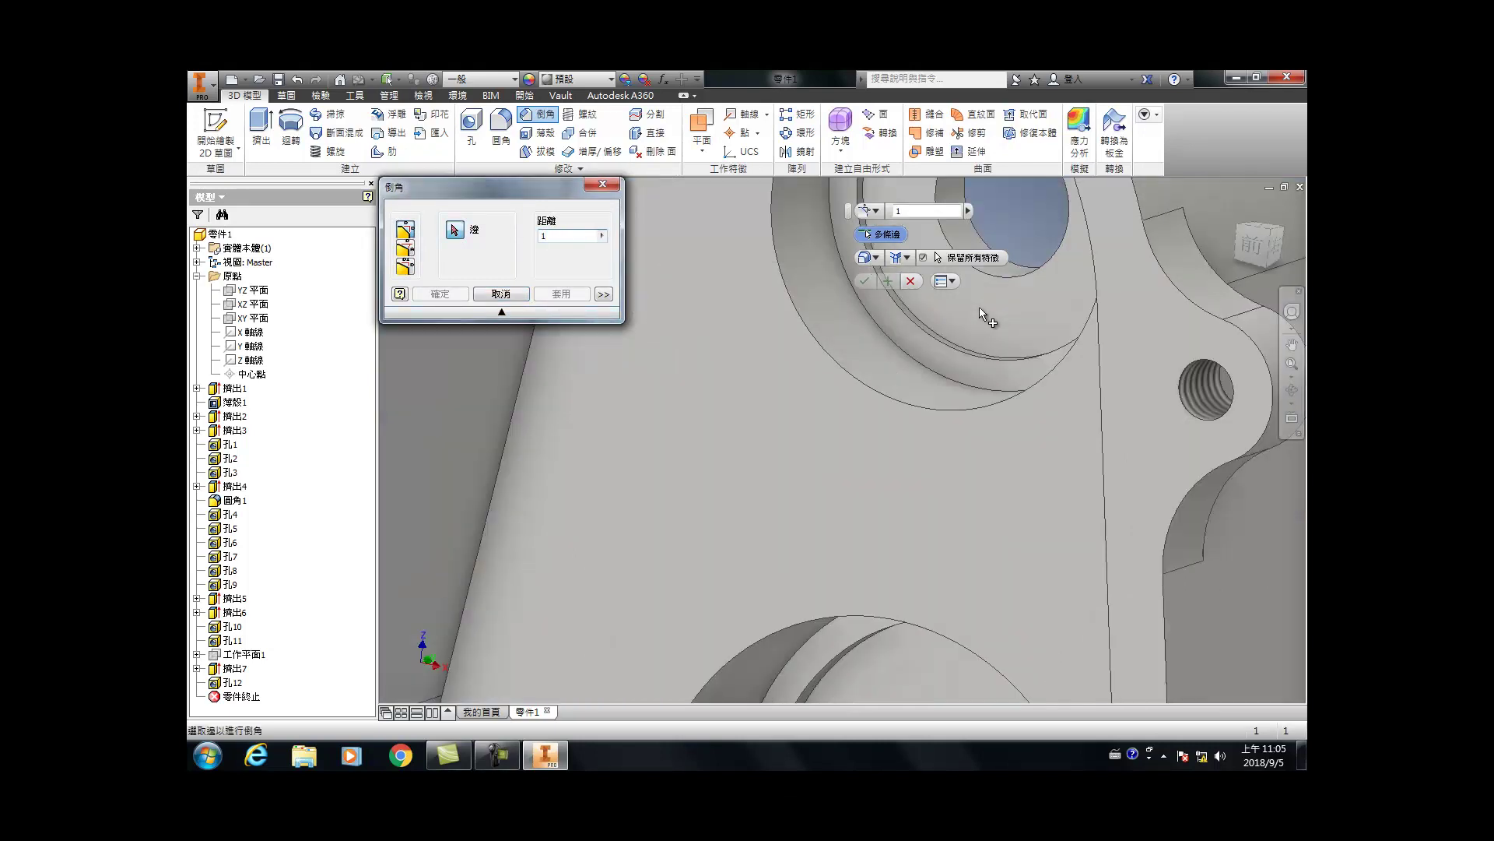
left_click(881, 395)
scroll(862, 411, "down", 5)
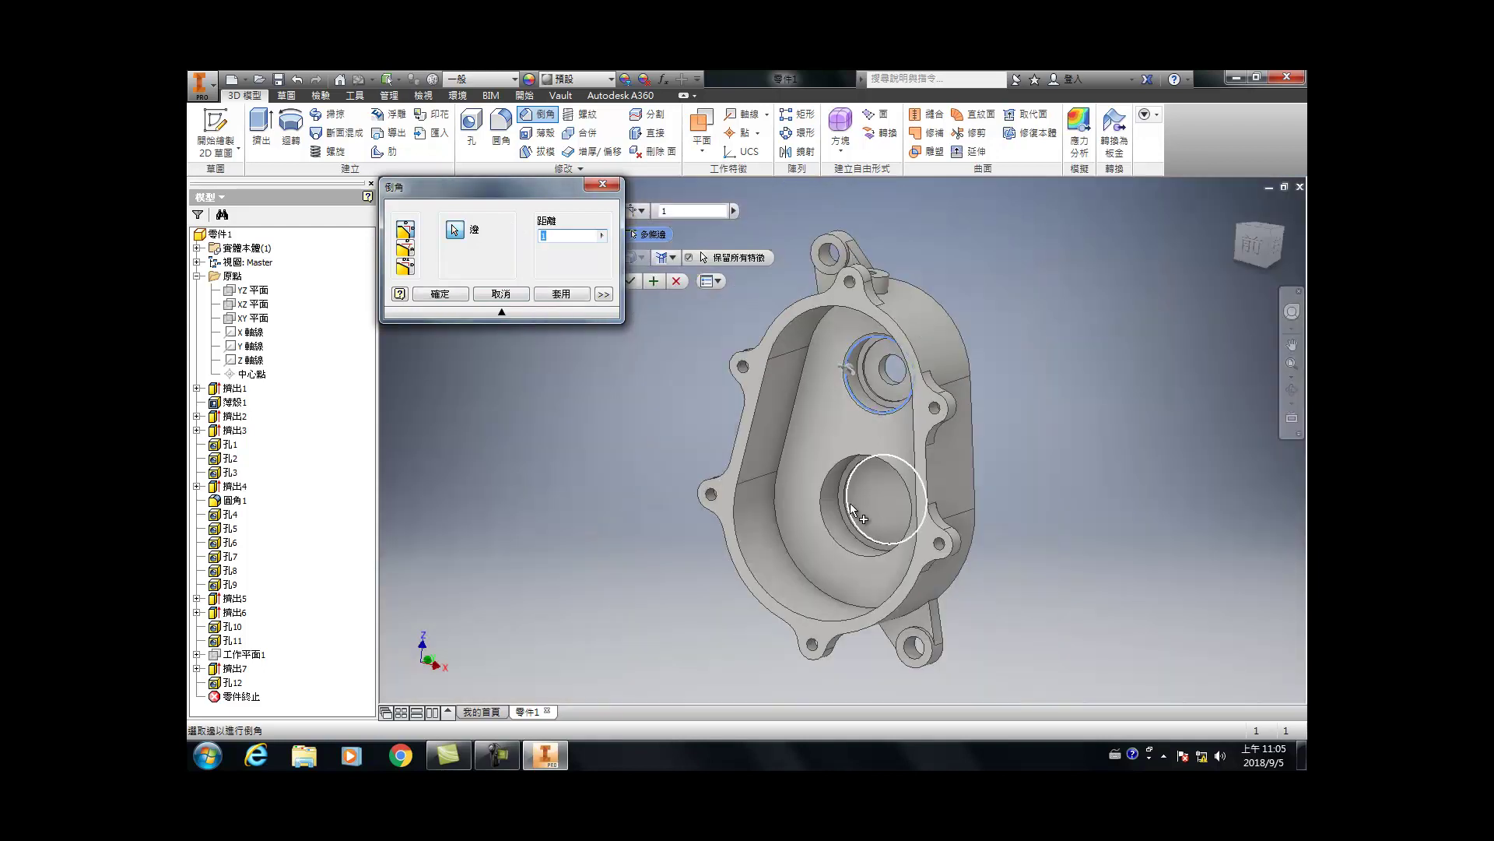
left_click(862, 537)
scroll(883, 548, "up", 4)
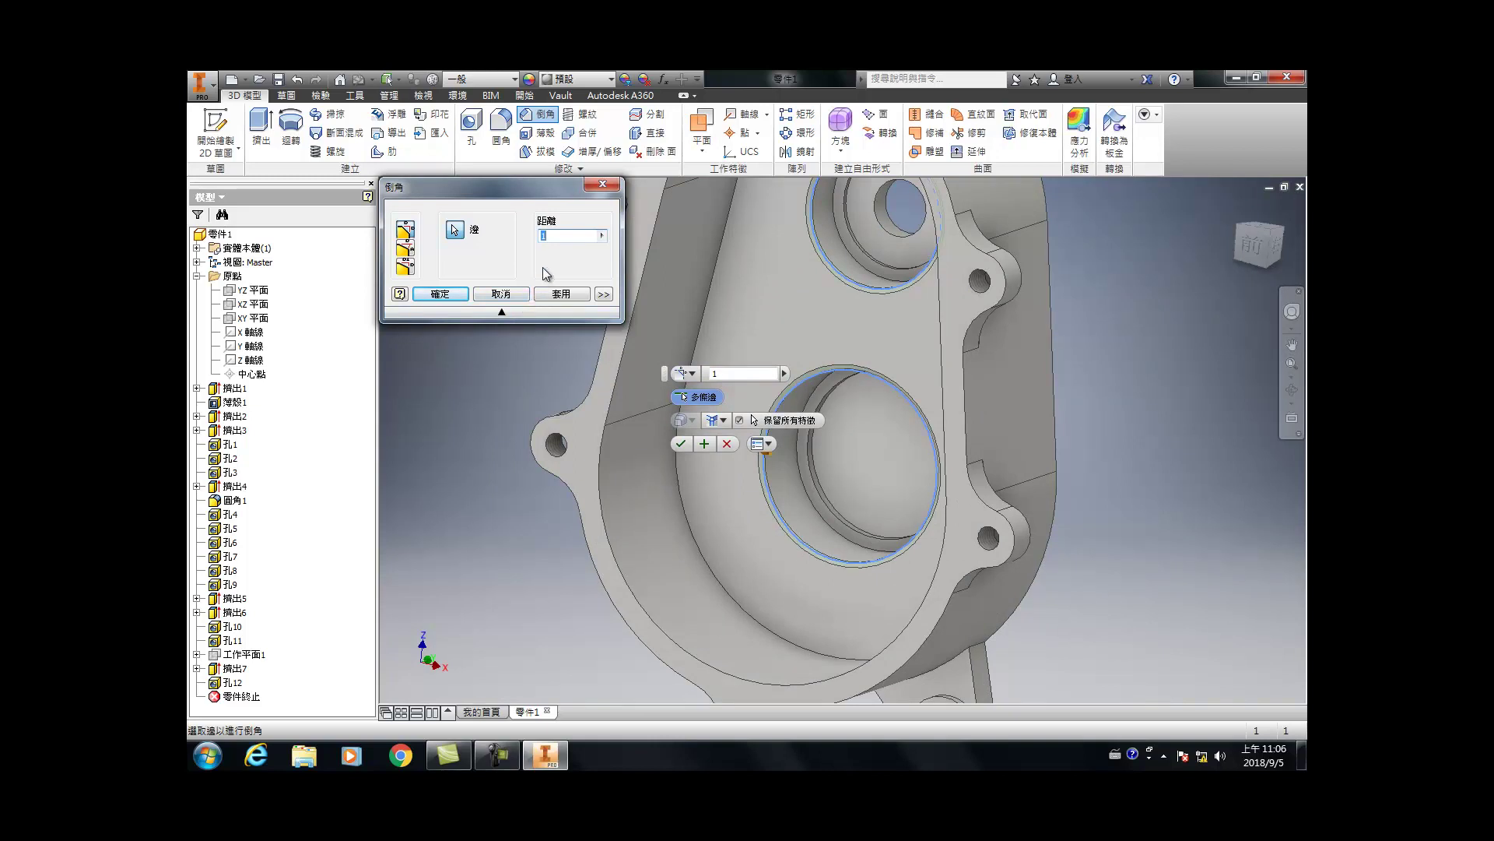
left_click(441, 295)
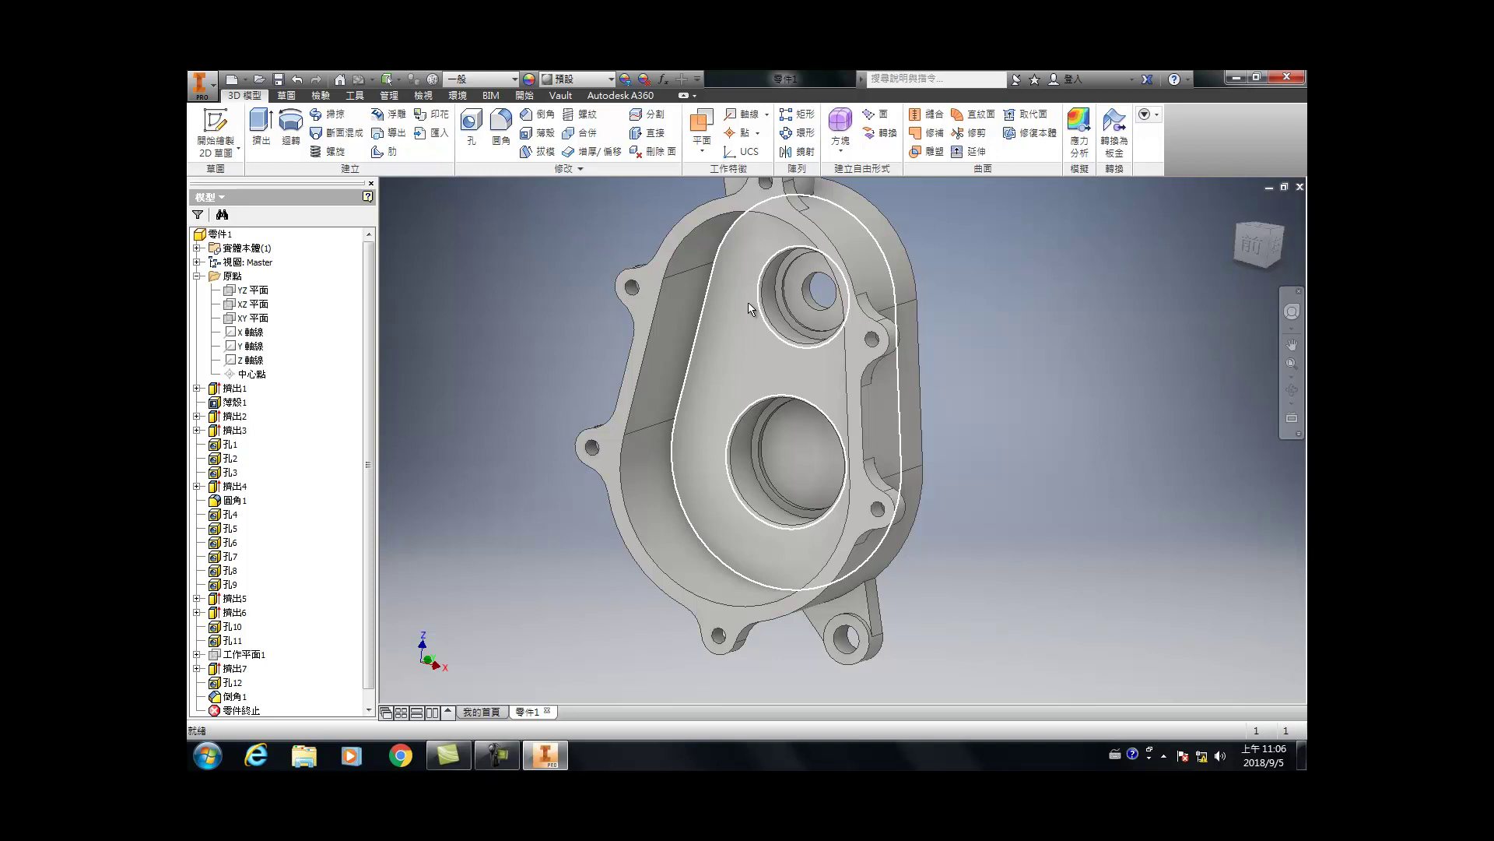
Step: Fillet the cavity's inner floor perimeter and the base edges of the two outer bearing bosses with a 3 mm radius
key("f")
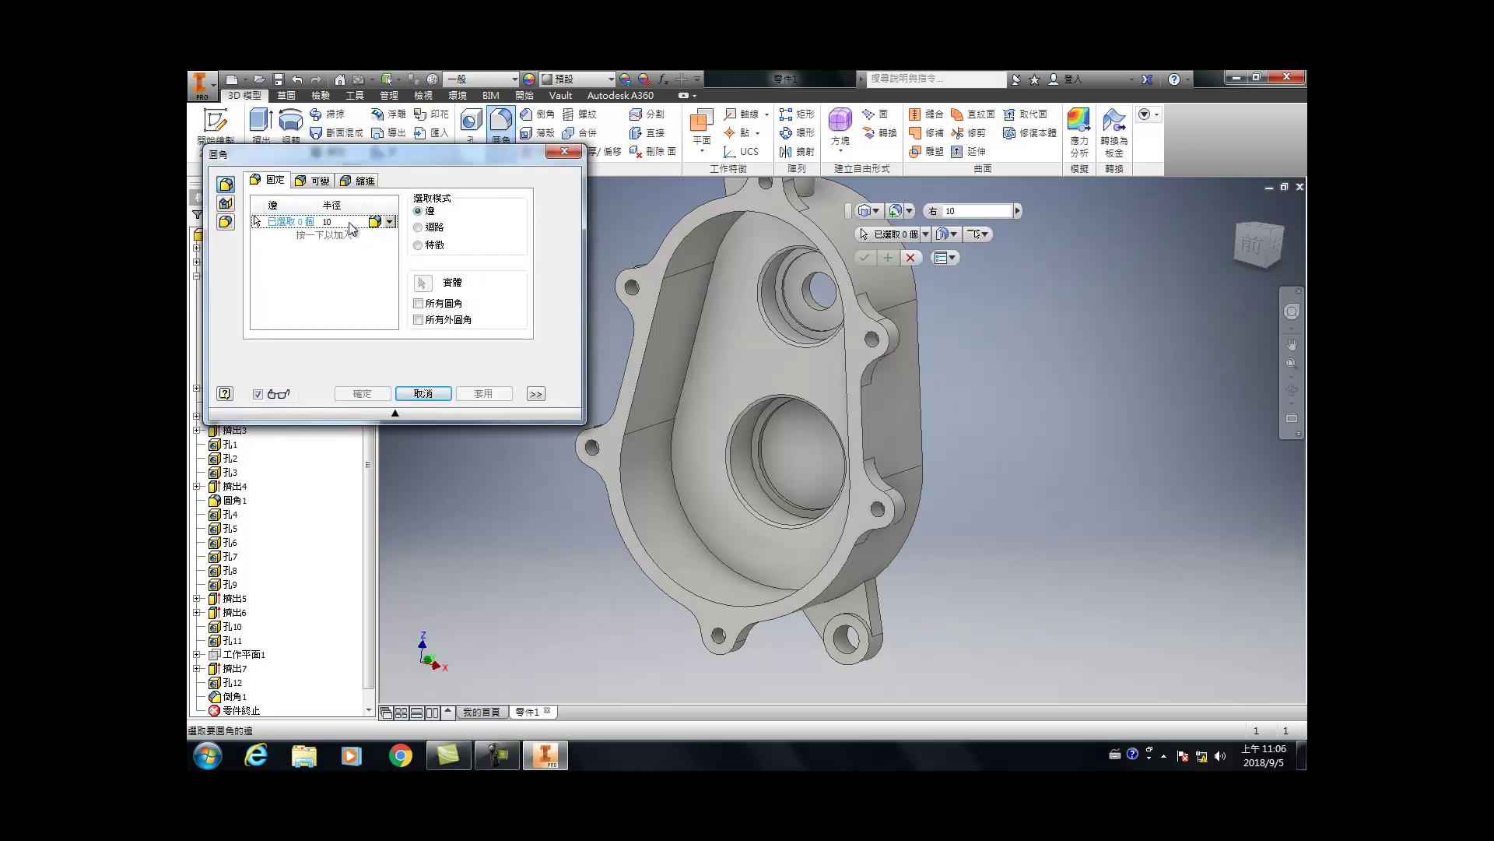
left_click(311, 223)
type("3")
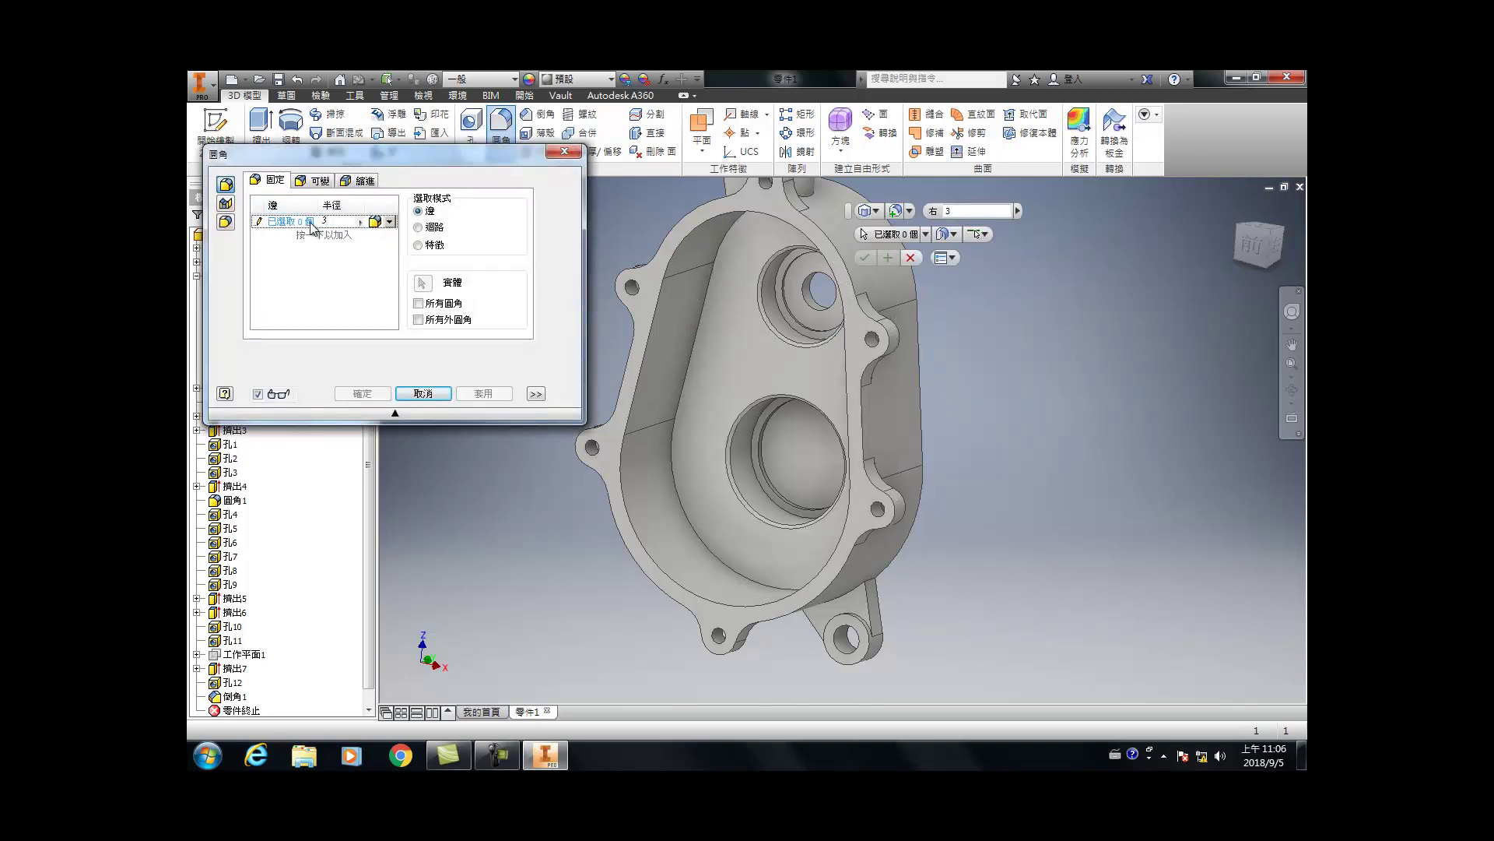
left_click(704, 541)
scroll(760, 326, "down", 5)
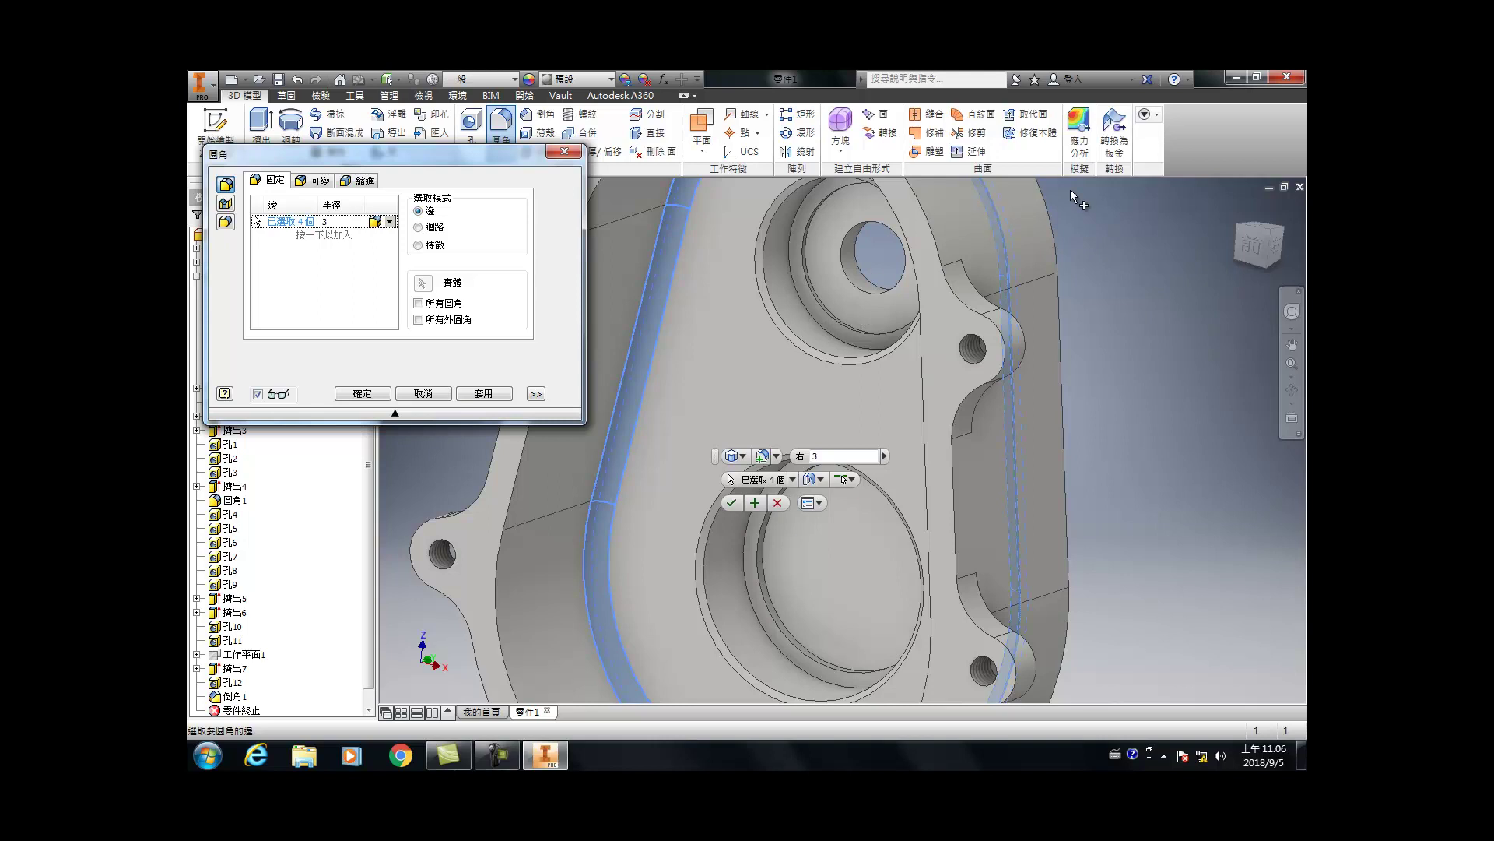
key("F4")
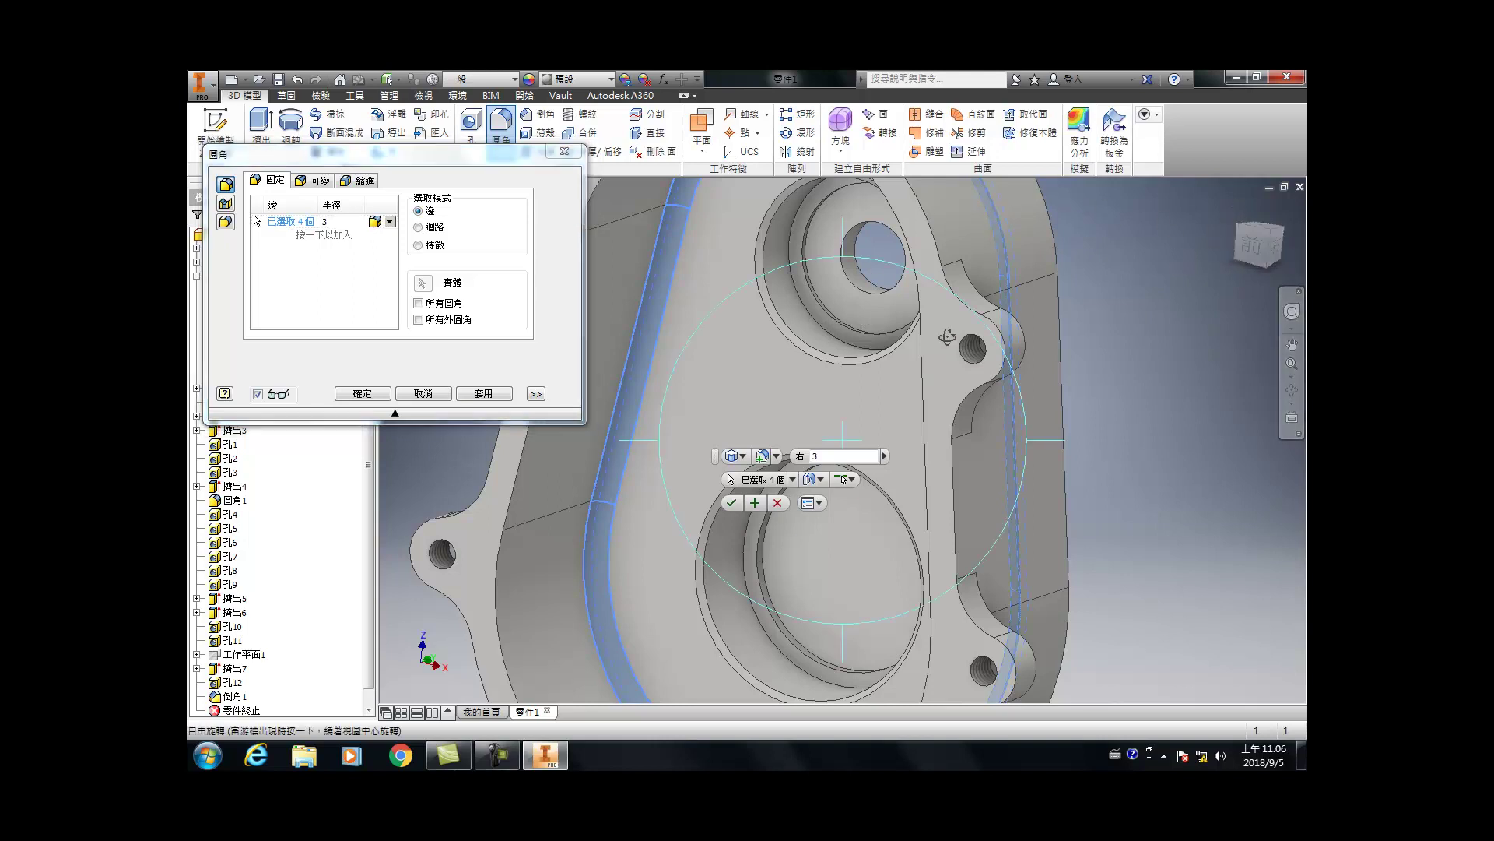
left_click_drag(947, 336, 880, 345)
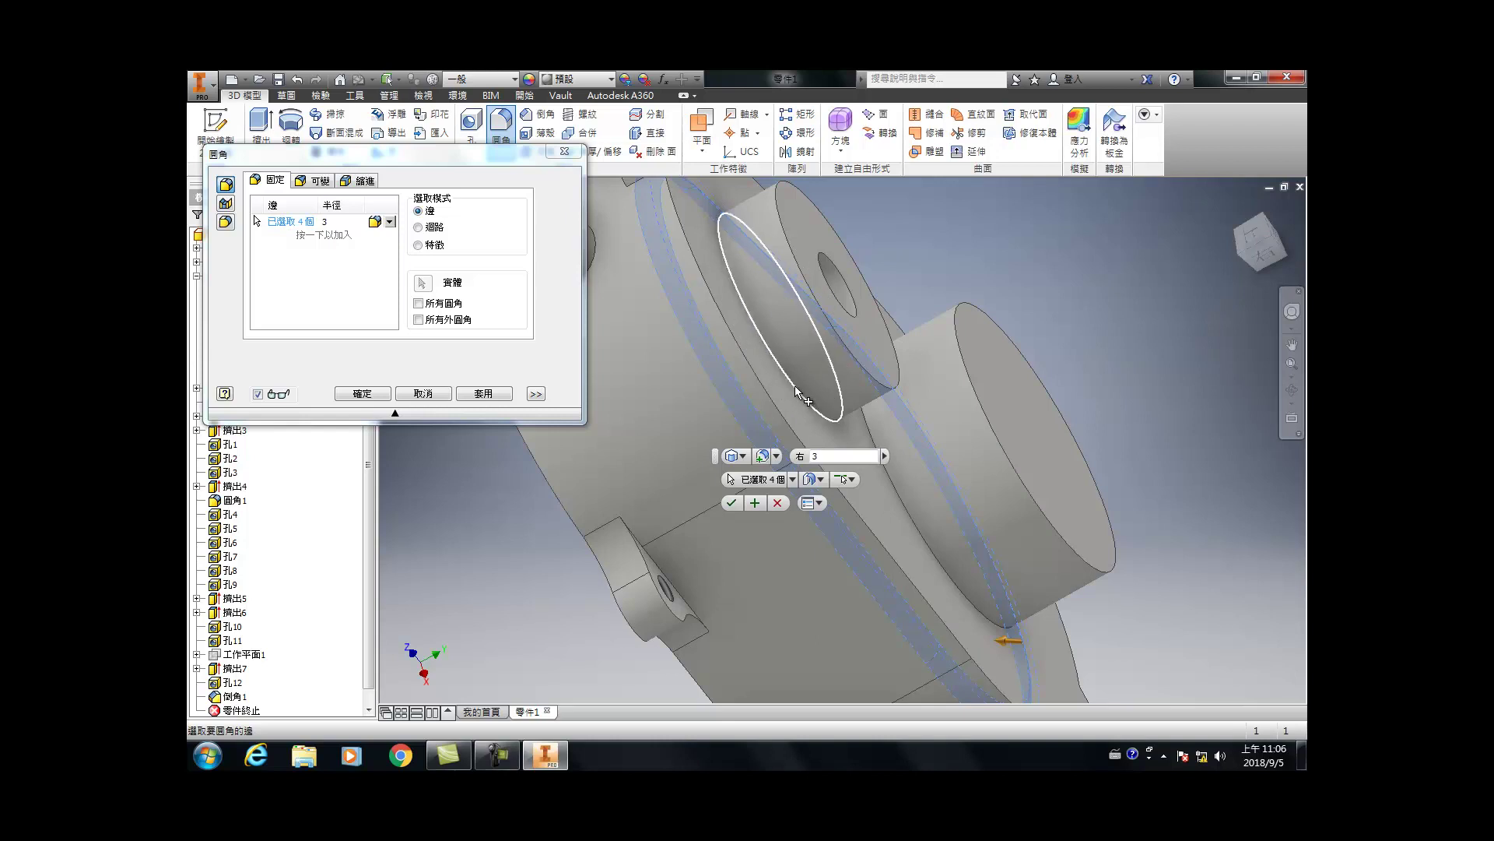
left_click(796, 386)
left_click(884, 460)
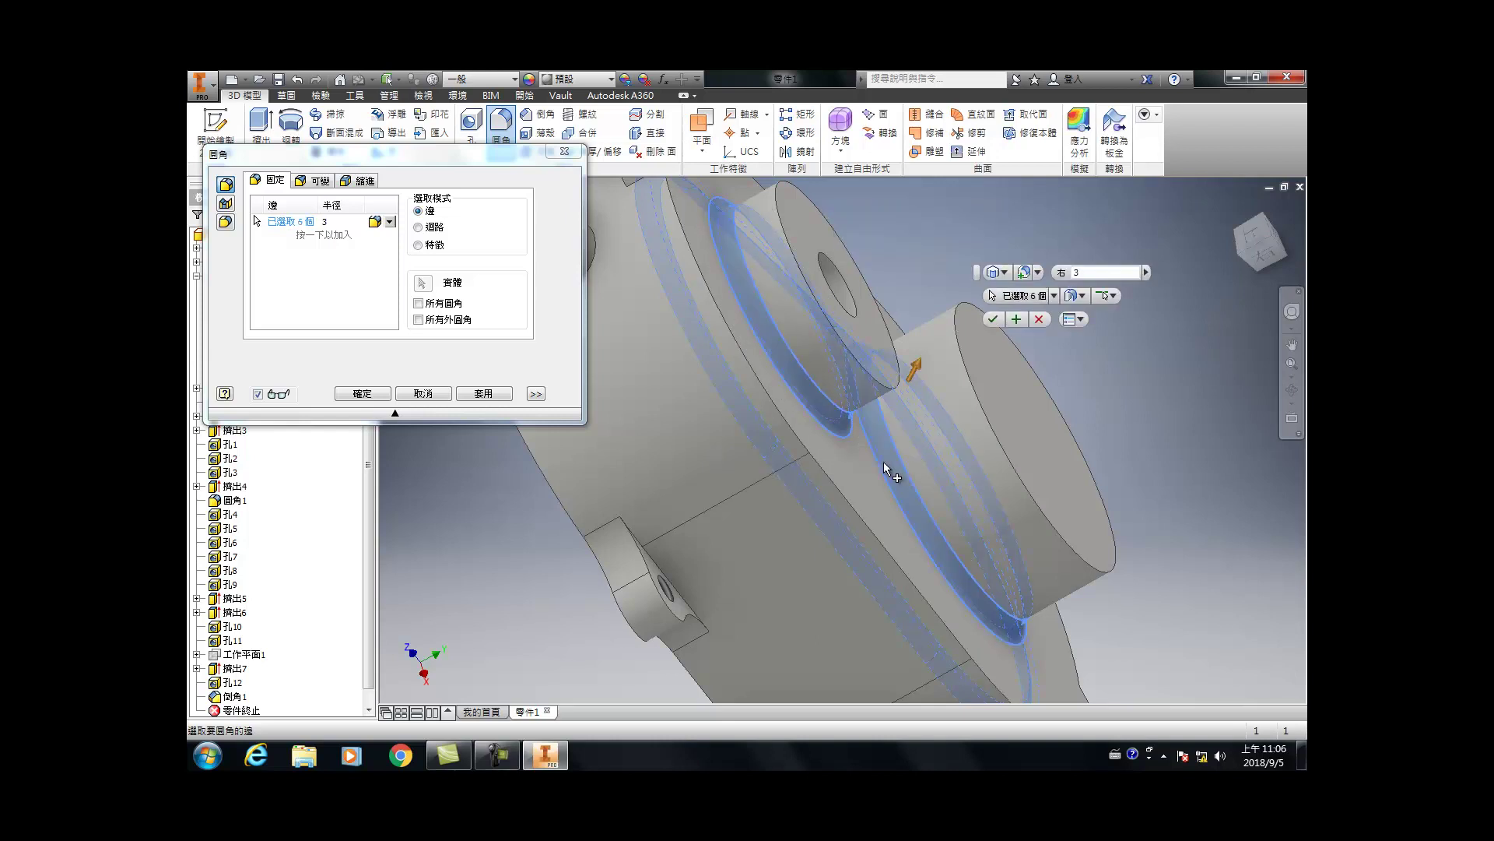
scroll(856, 467, "down", 5)
scroll(789, 437, "up", 5)
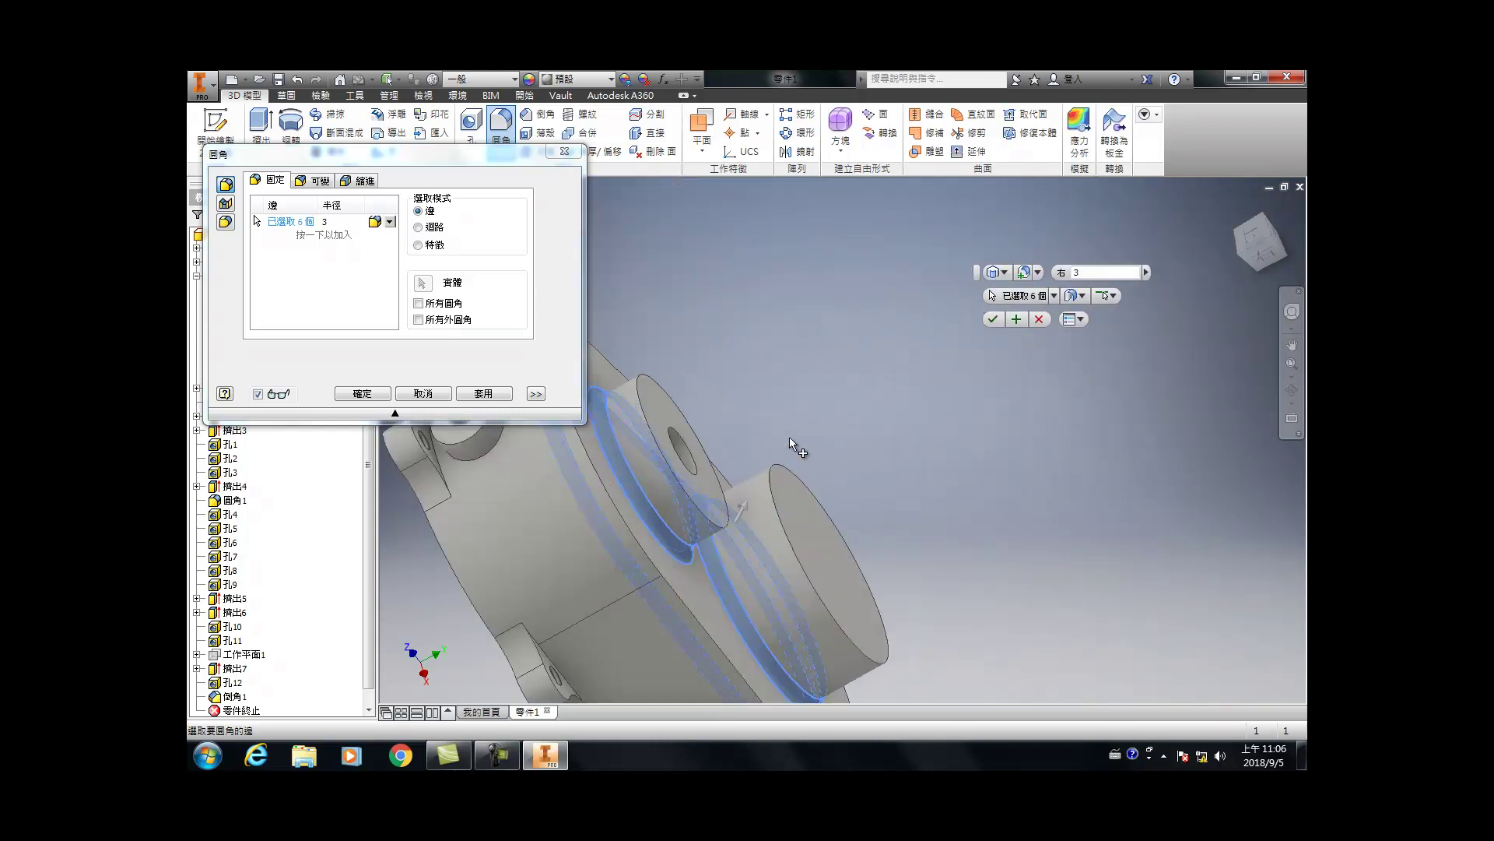
left_click(1015, 319)
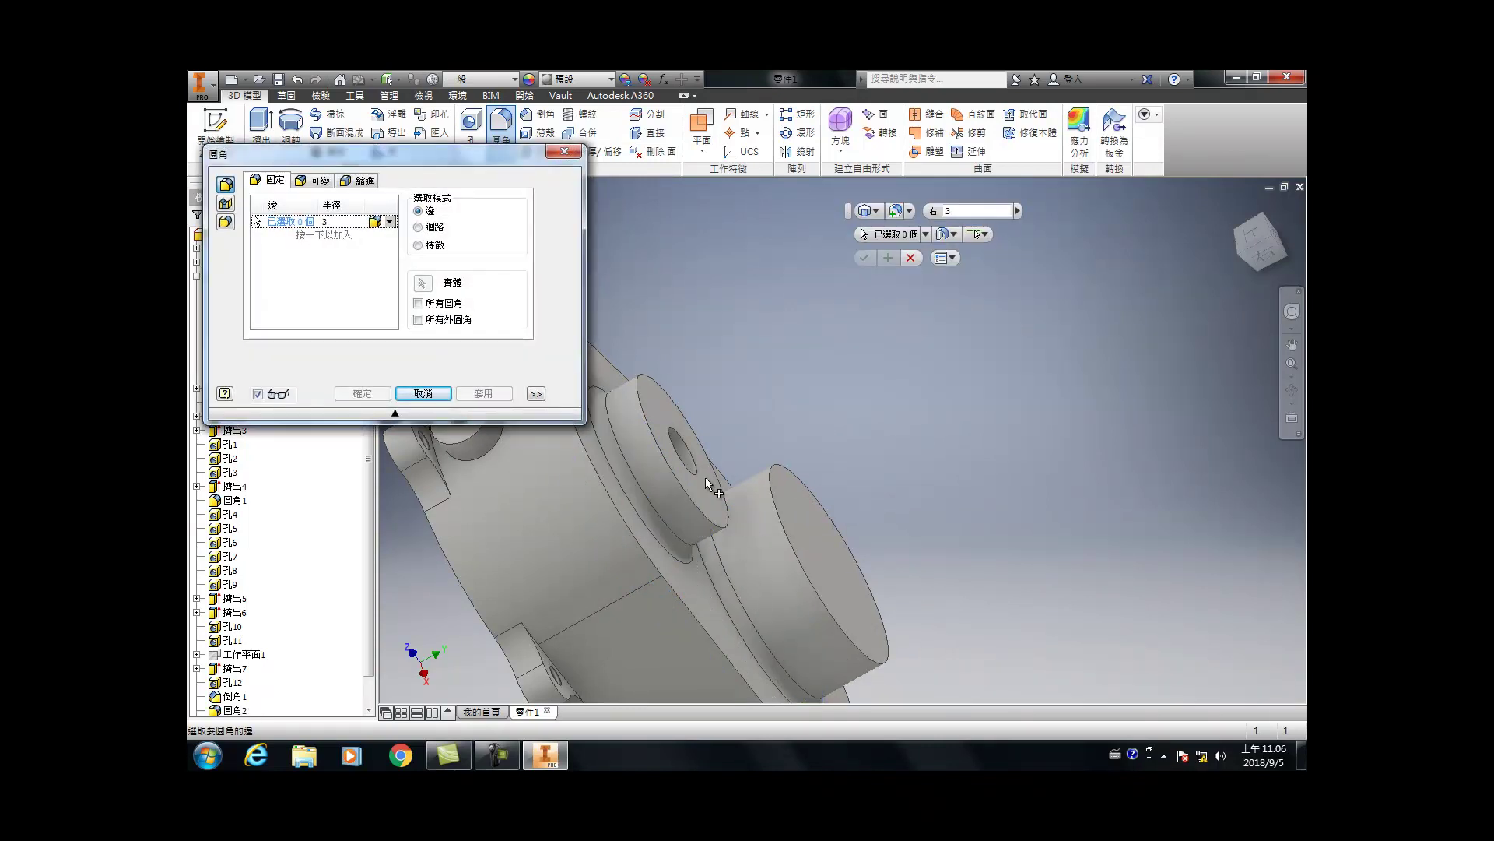
Step: Fillet the smaller bearing boss's outer rim by 3 mm and the larger bearing boss's outer rim by 5 mm
left_click(707, 518)
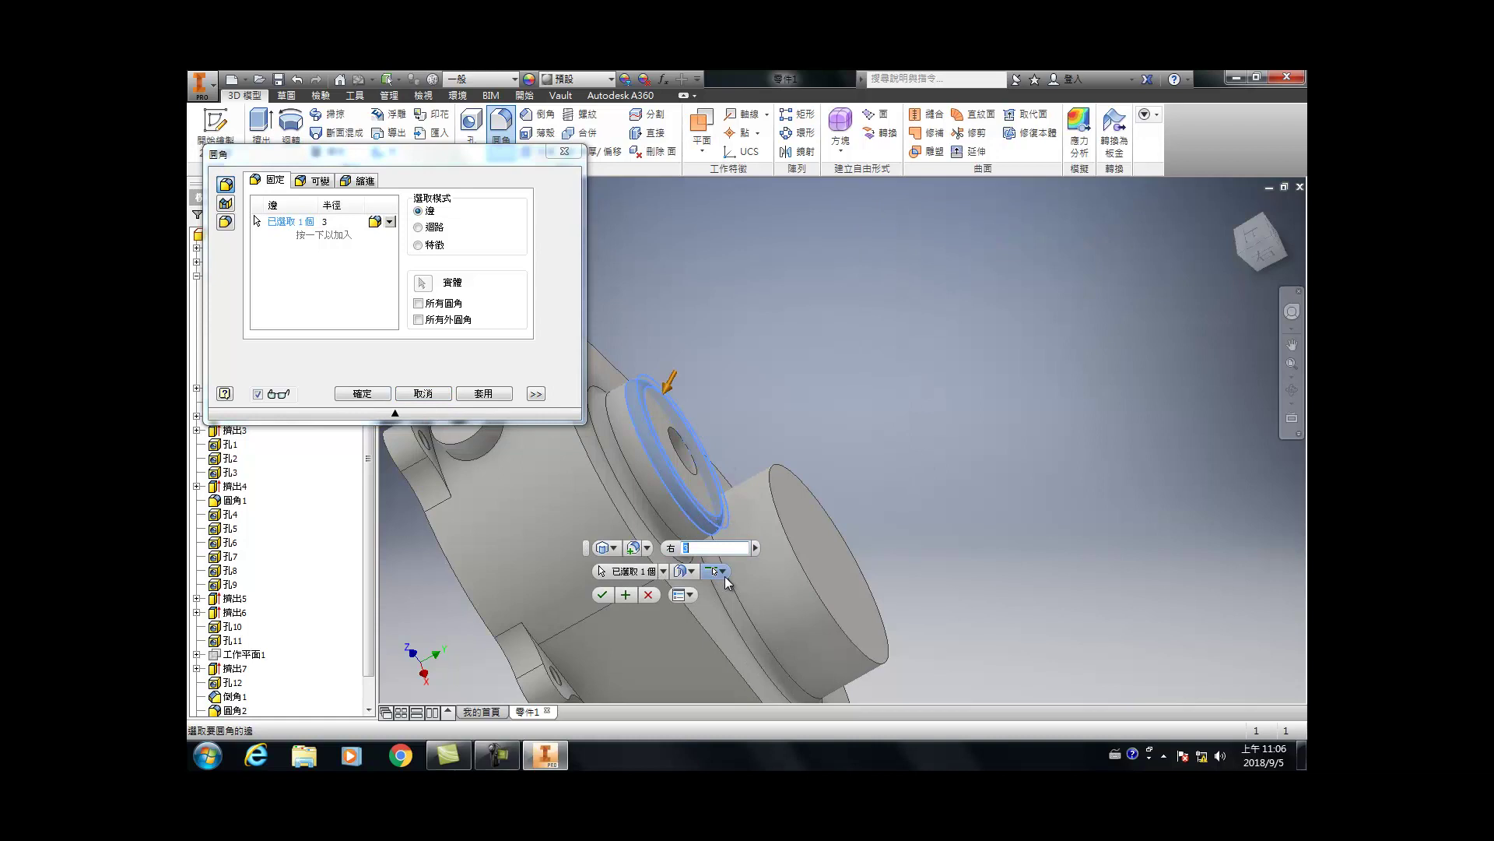
left_click(625, 596)
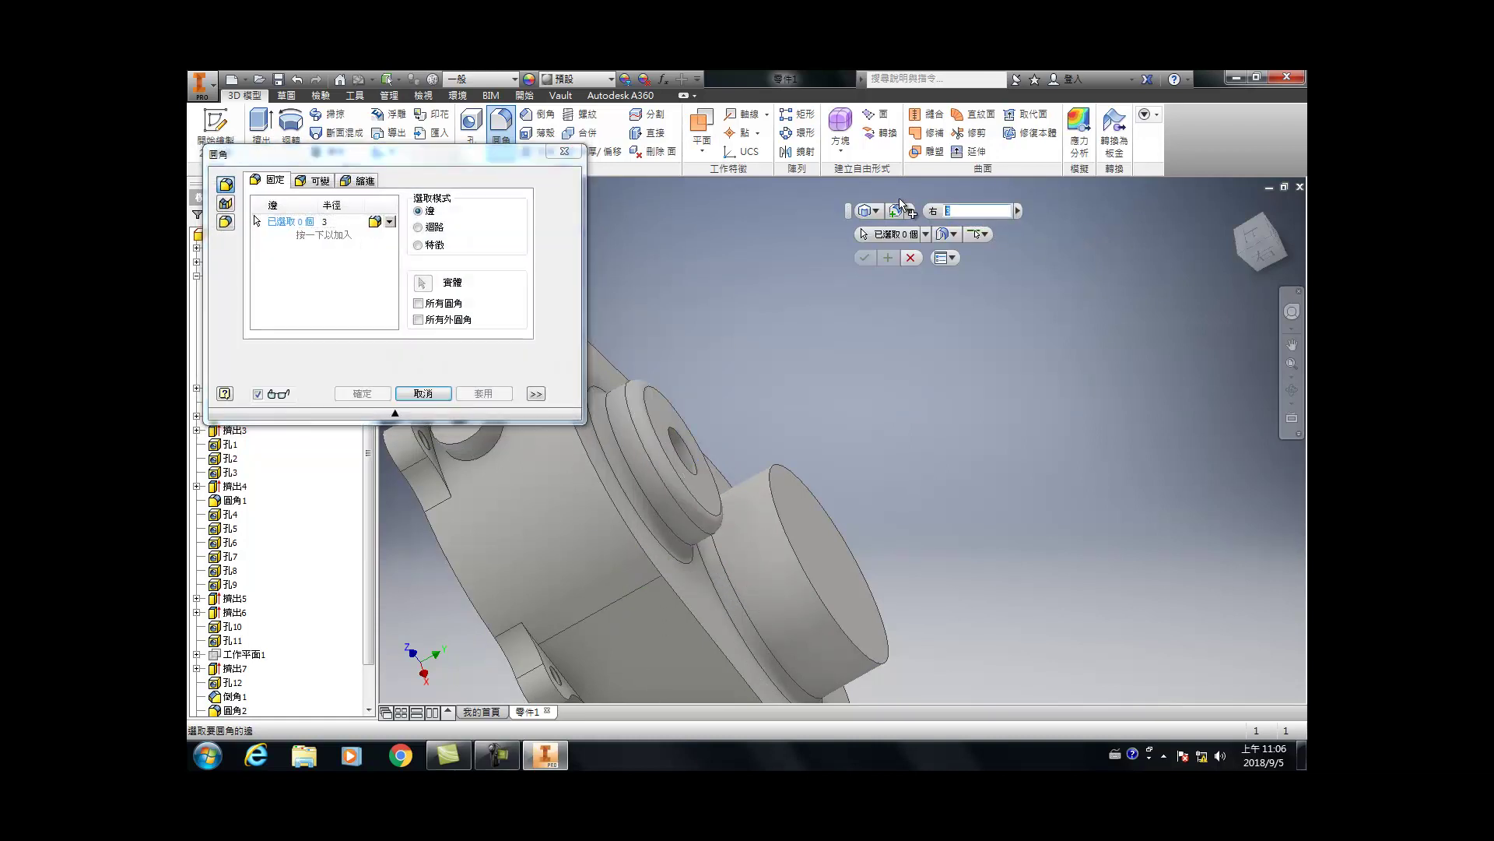
type("5")
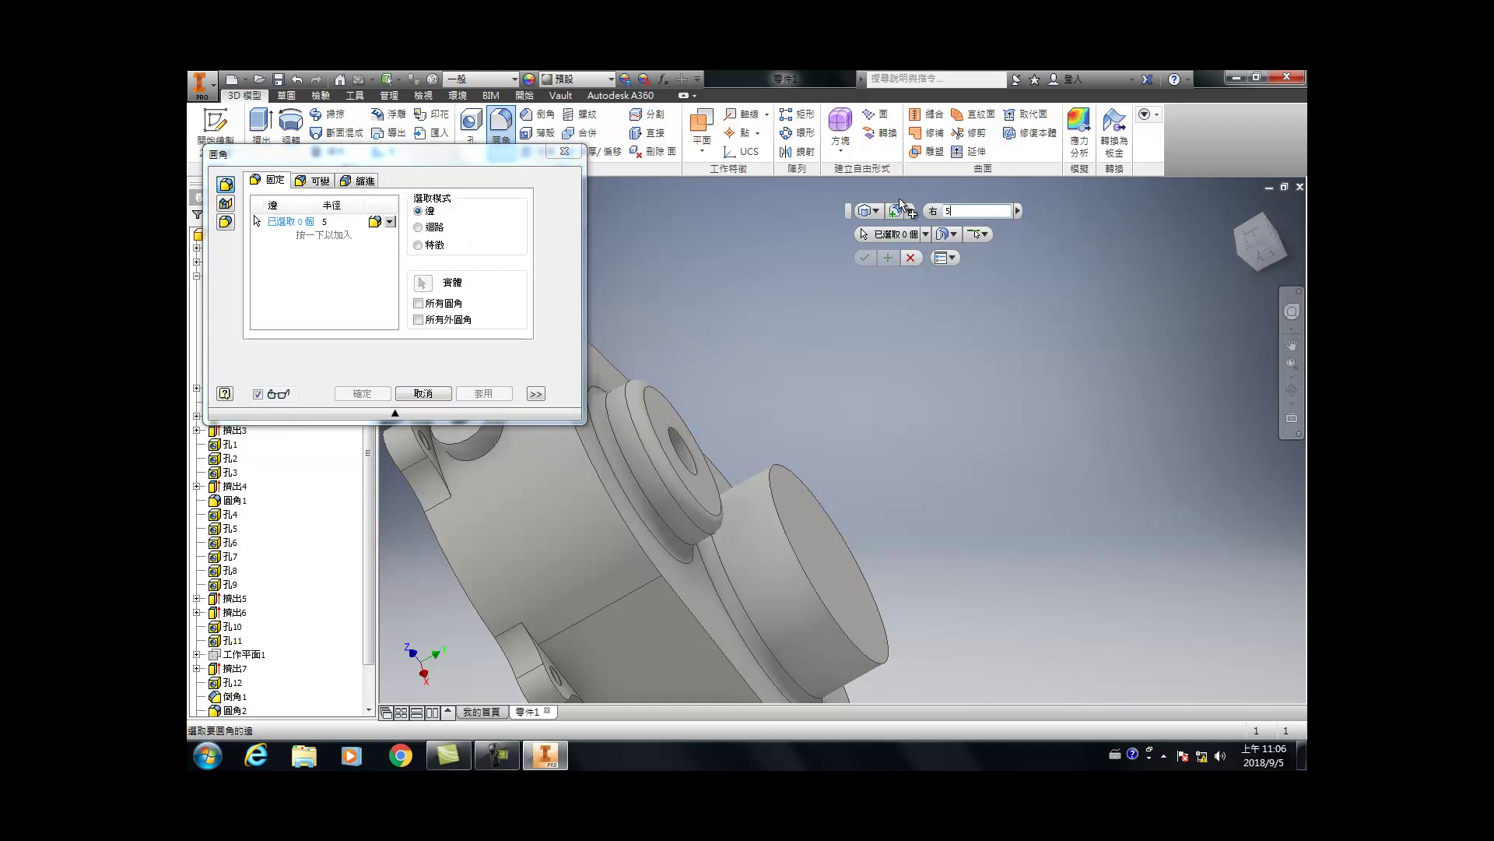
left_click(791, 550)
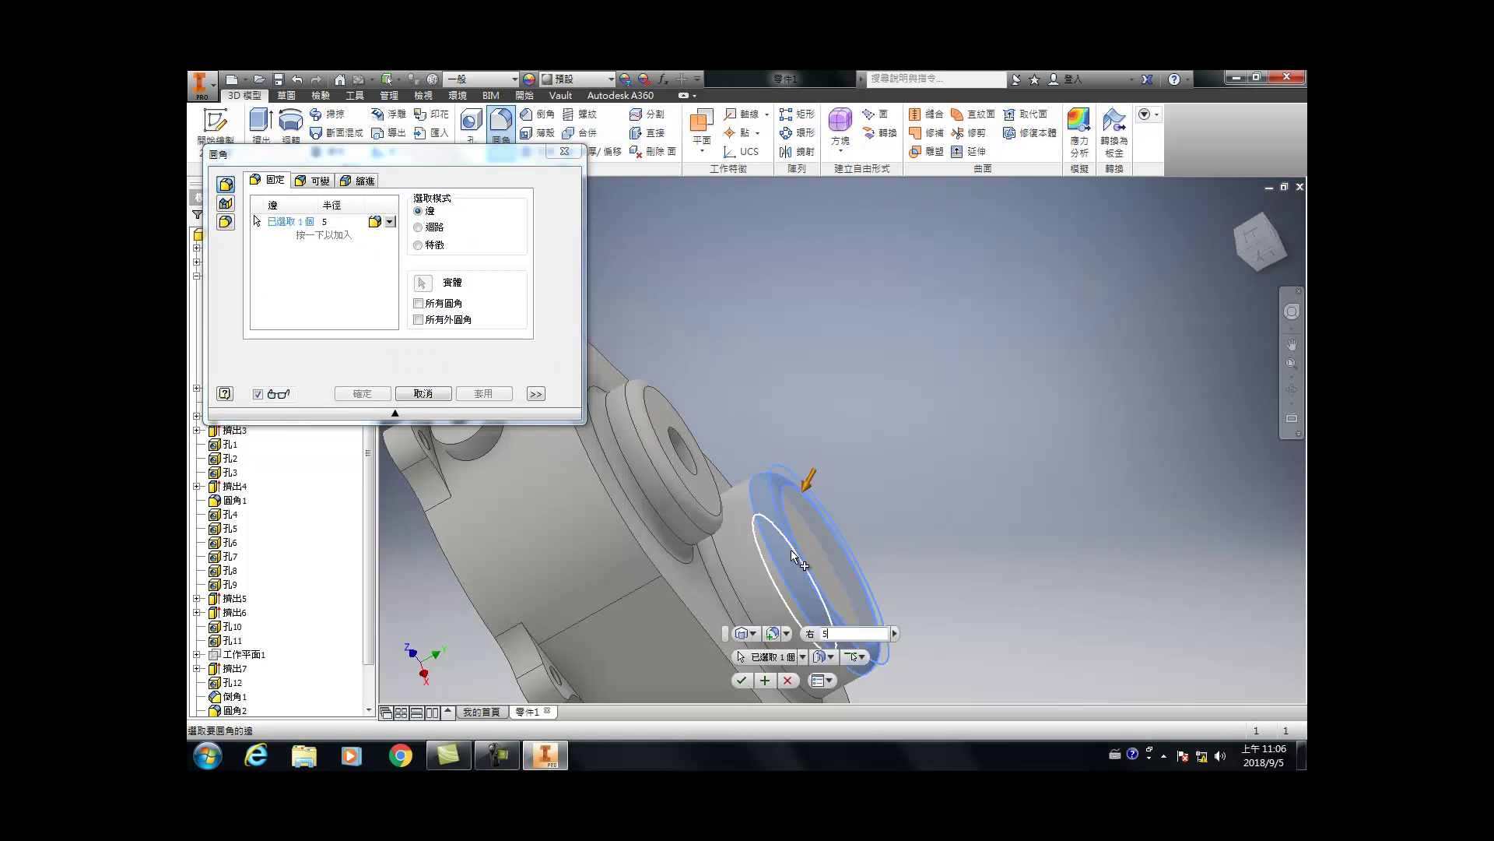
left_click(743, 679)
Step: Fillet the inner shoulder edge in each of the two bearing bores inside the housing with a 1 mm radius
middle_click_drag(717, 540, 797, 444, "shift")
scroll(792, 419, "down", 3)
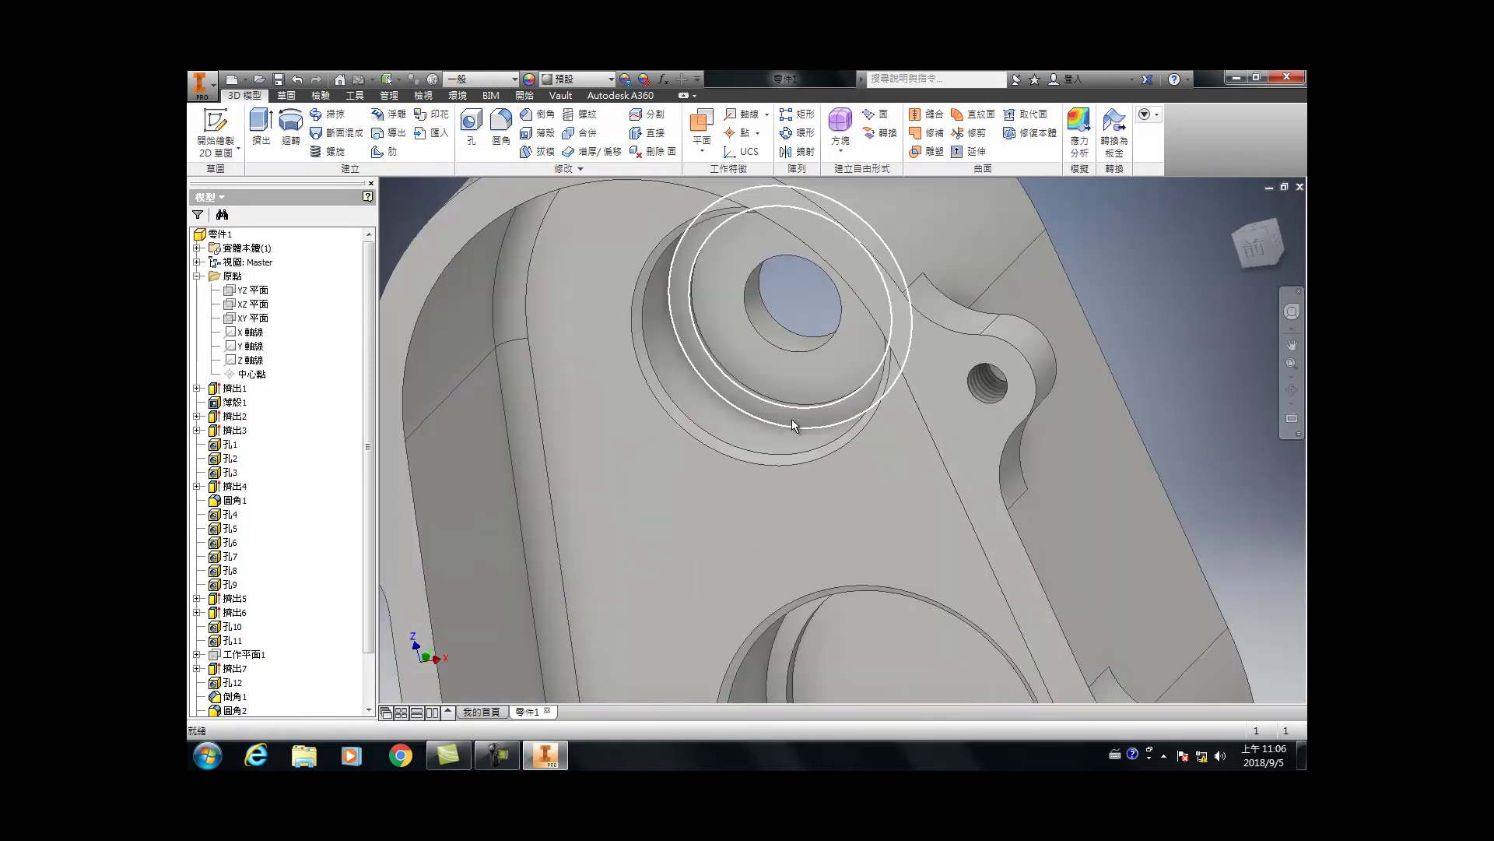
key("f")
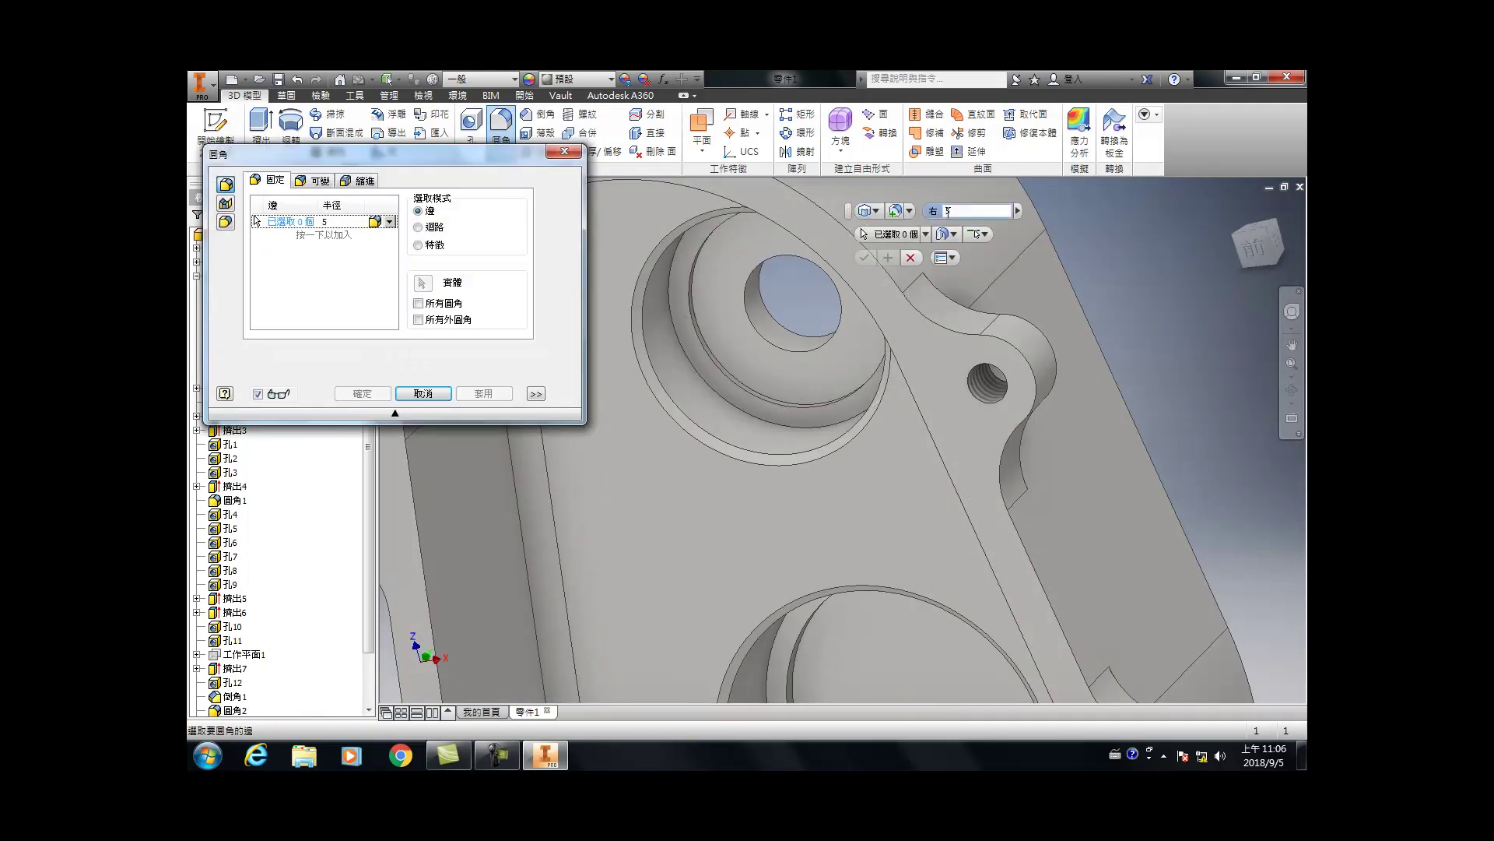
left_click(971, 207)
type("1")
scroll(750, 395, "down", 2)
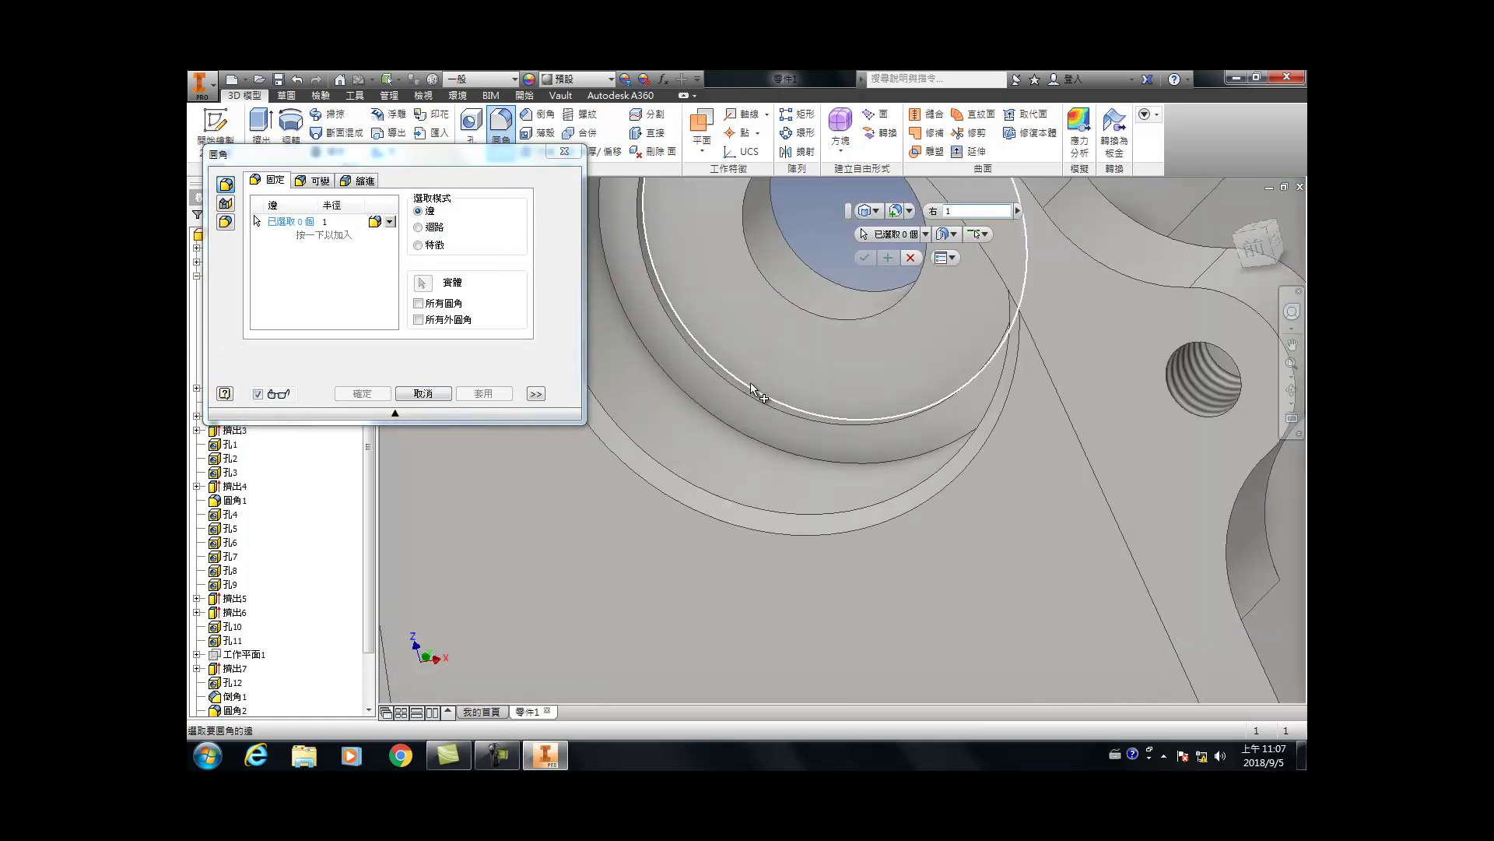
left_click(756, 391)
scroll(867, 380, "up", 5)
scroll(942, 467, "down", 4)
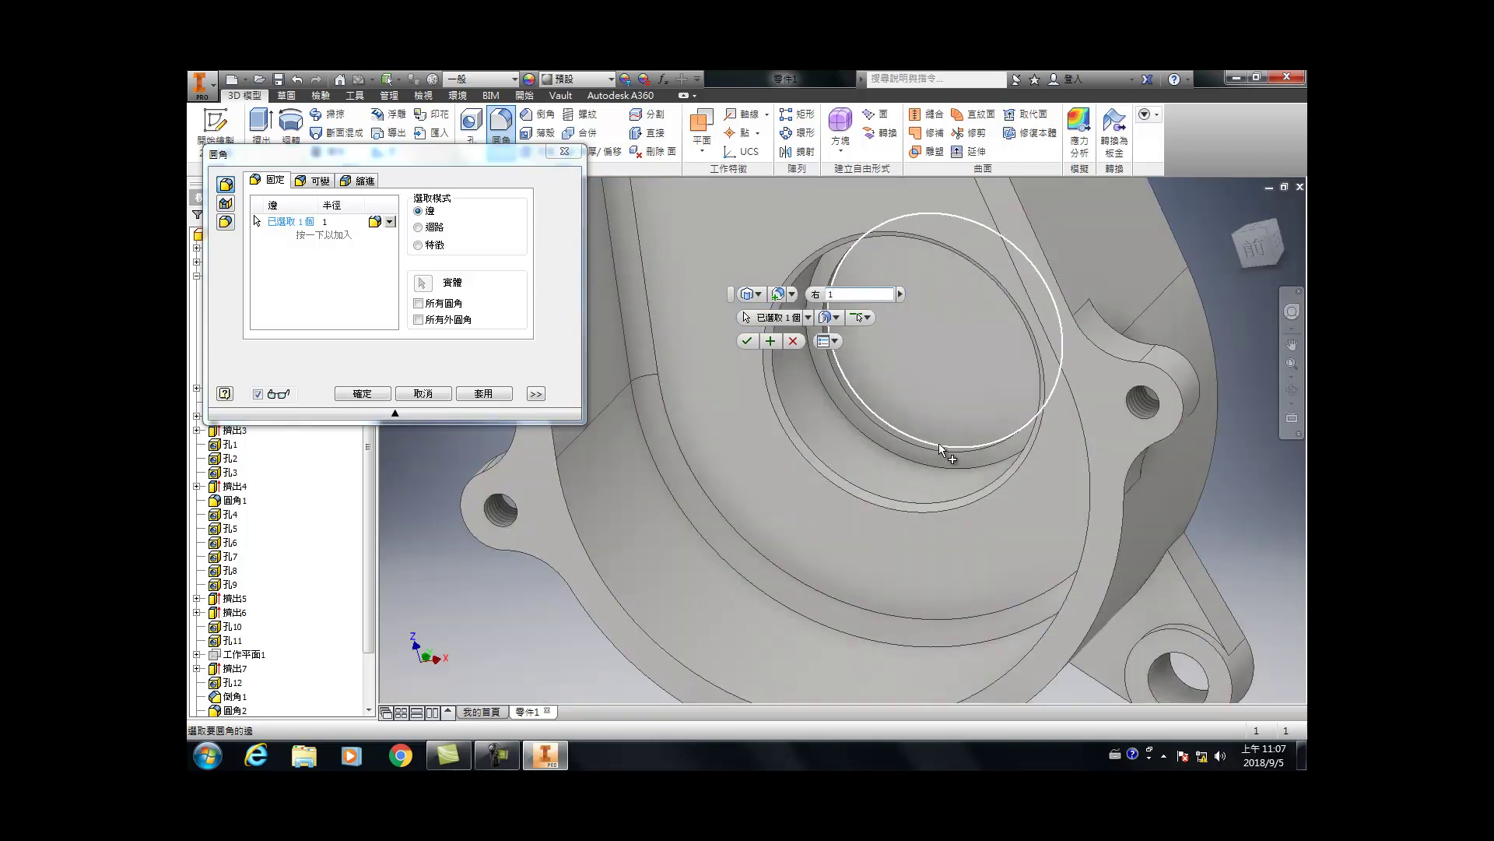
left_click(939, 442)
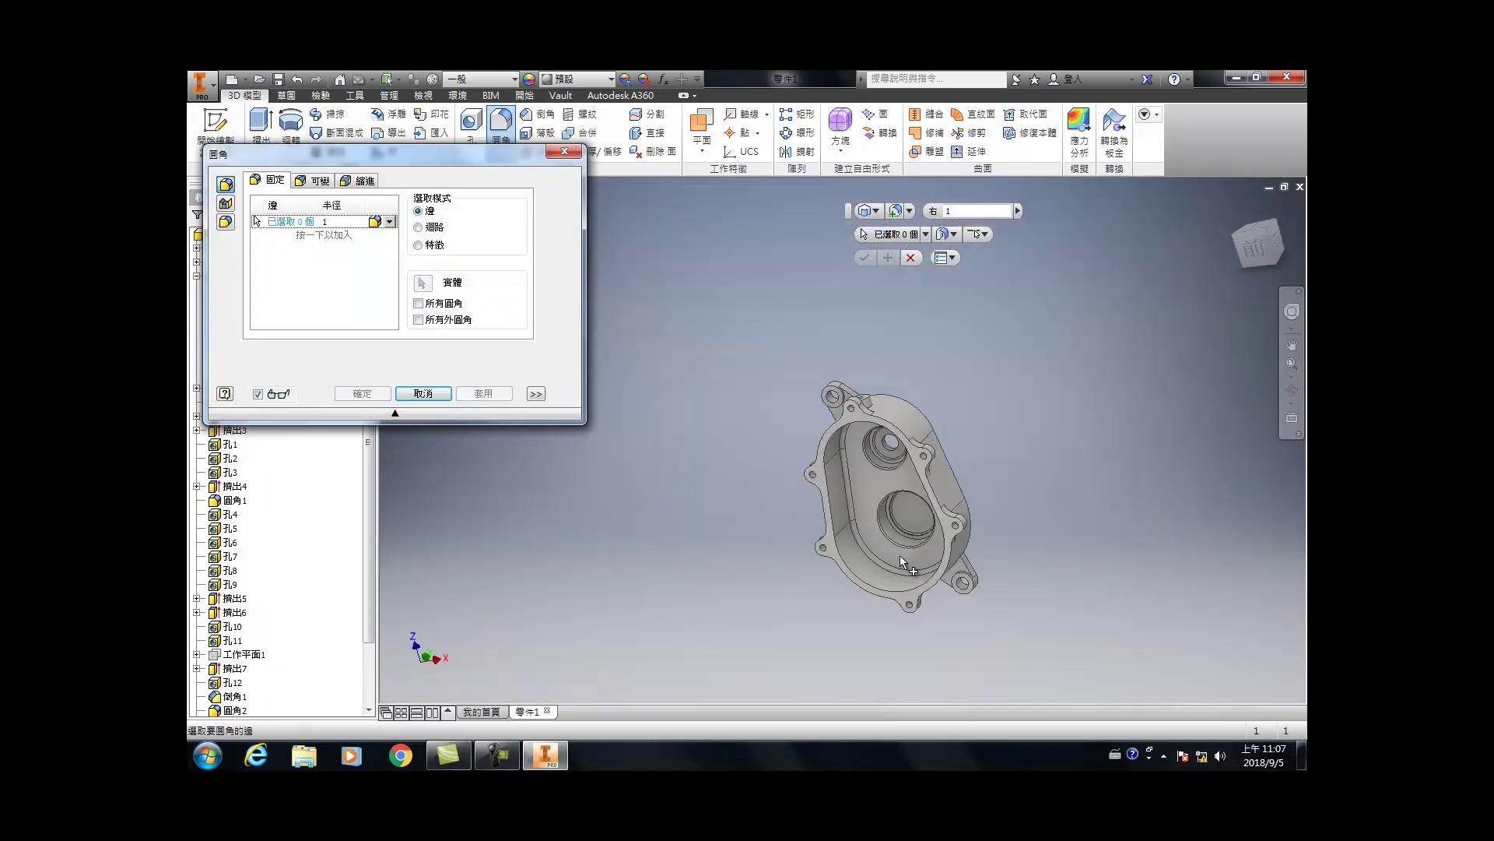
left_click(1238, 207)
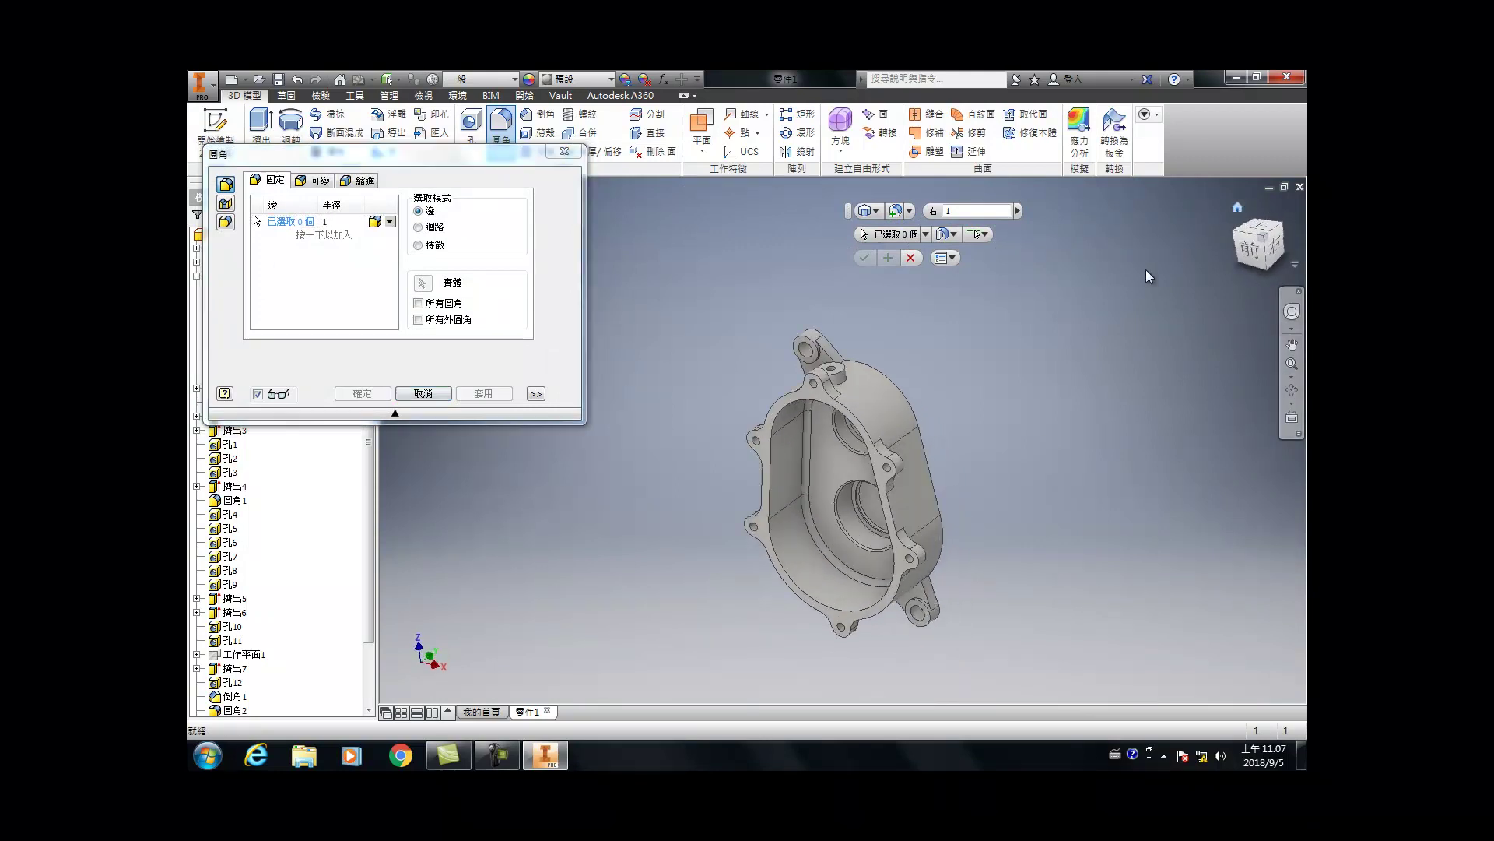
left_click(899, 330)
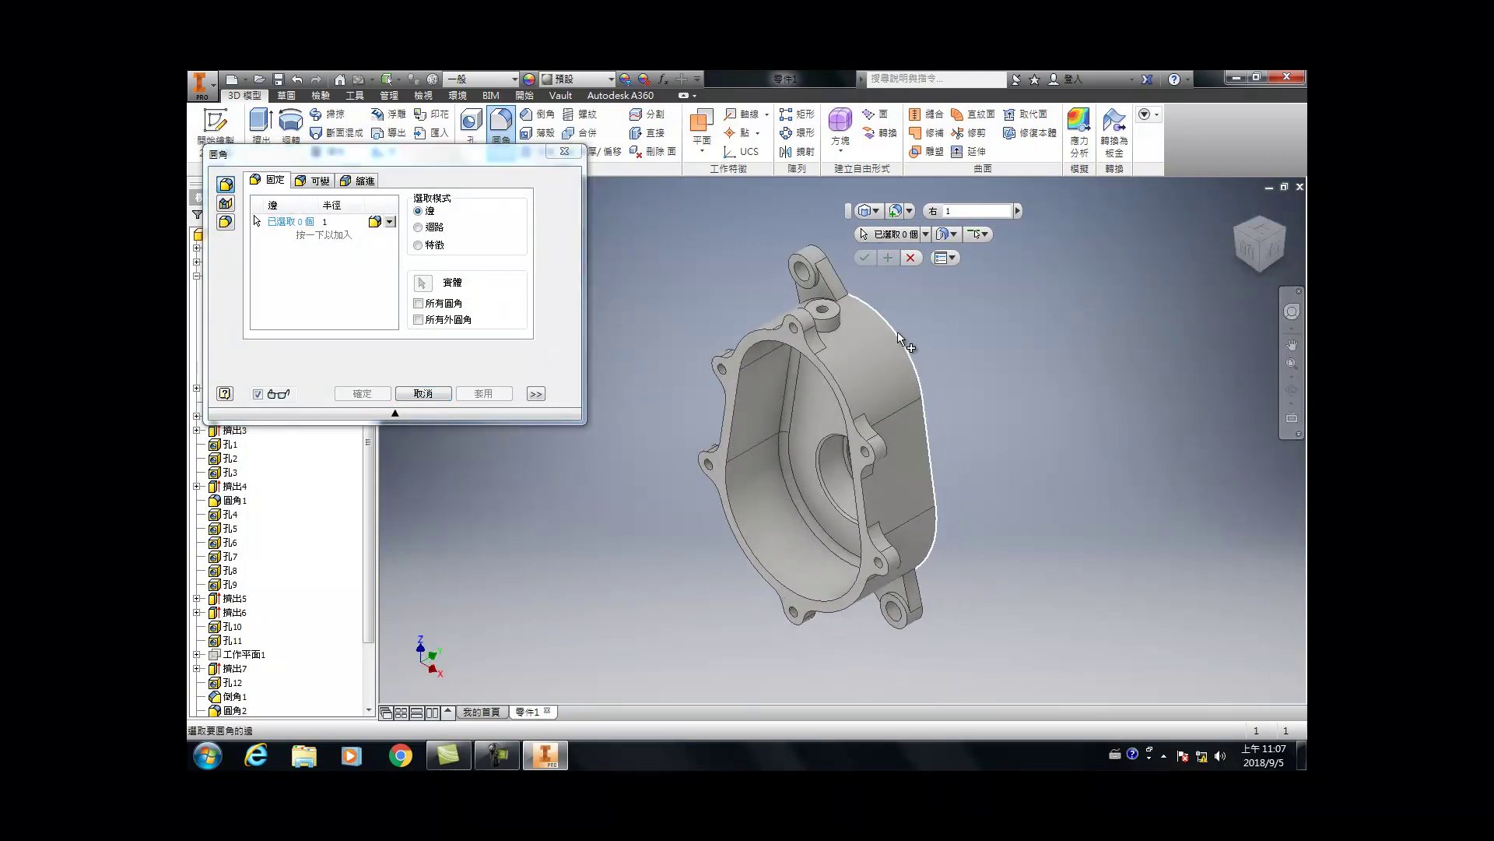
left_click(1283, 230)
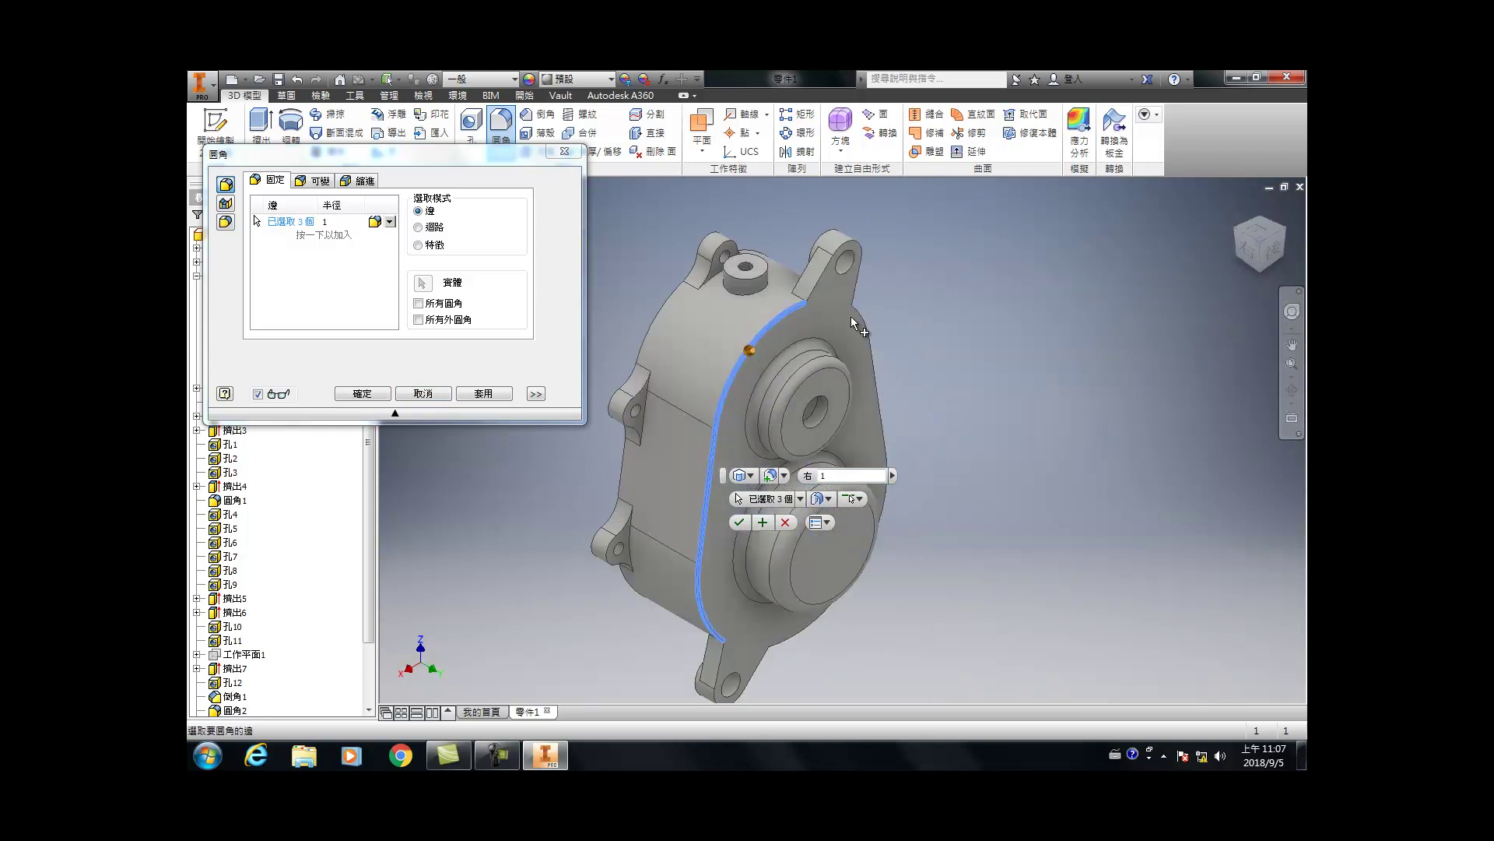
scroll(802, 299, "up", 3)
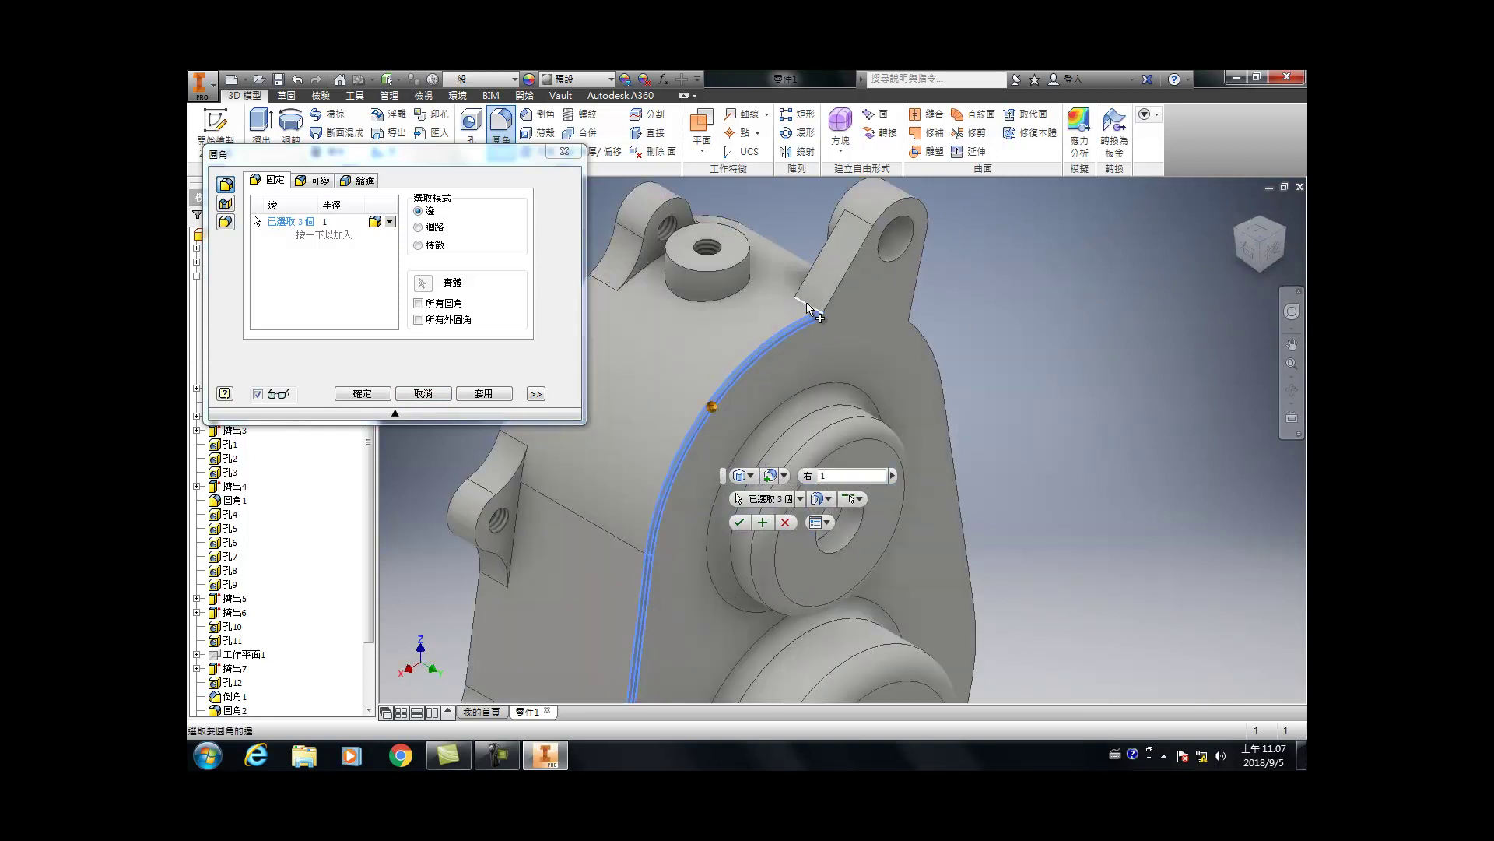
left_click(714, 409, "ctrl")
left_click(721, 391, "ctrl")
Step: Fillet the four corner edges where the upper and lower mounting lugs meet the housing wall with a 10 mm radius
left_click(842, 472)
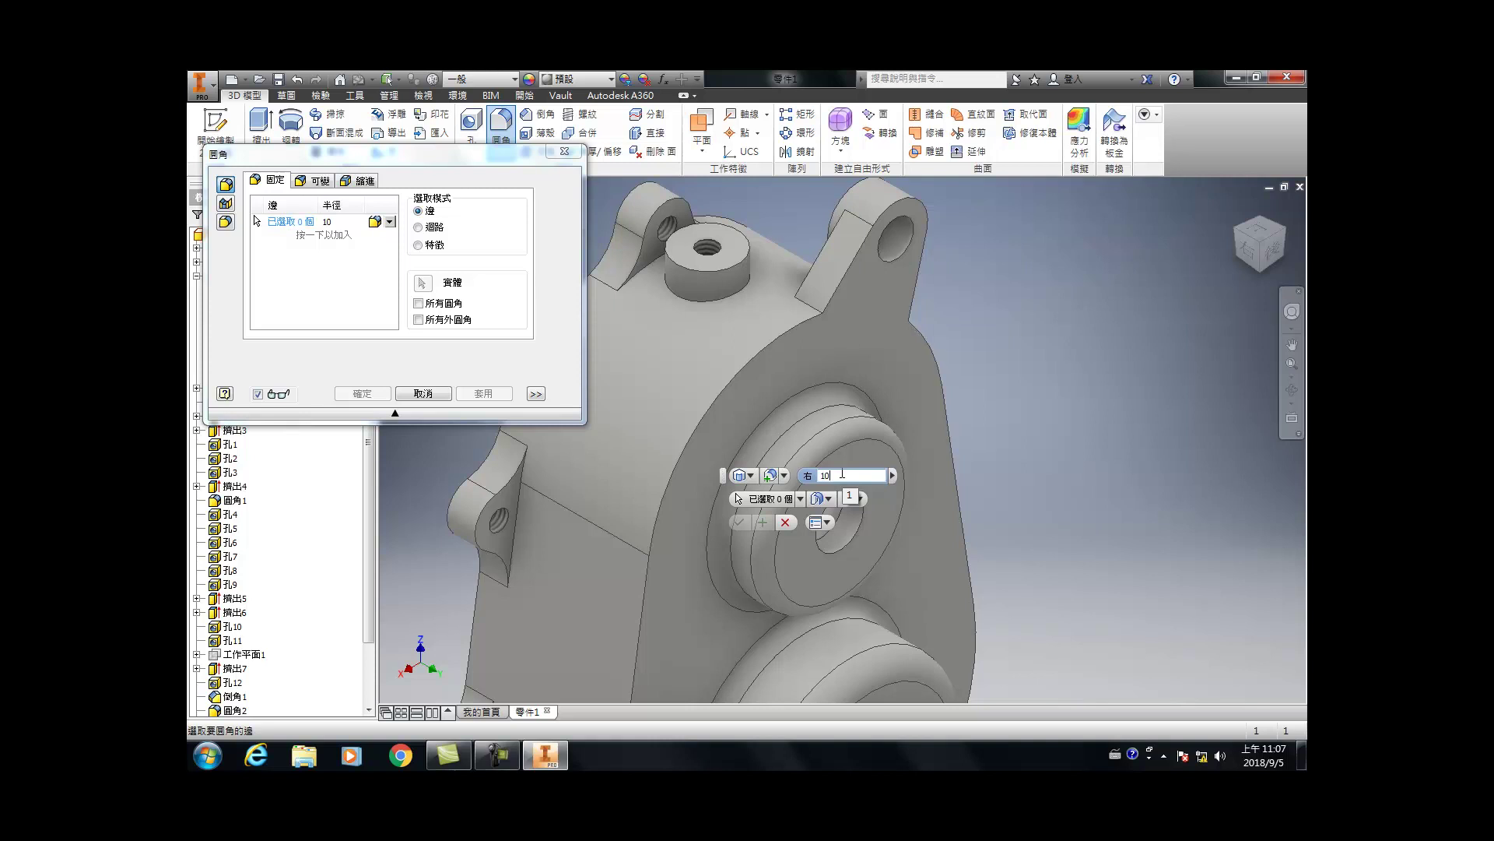
left_click(815, 305)
left_click(888, 308)
scroll(864, 300, "down", 8)
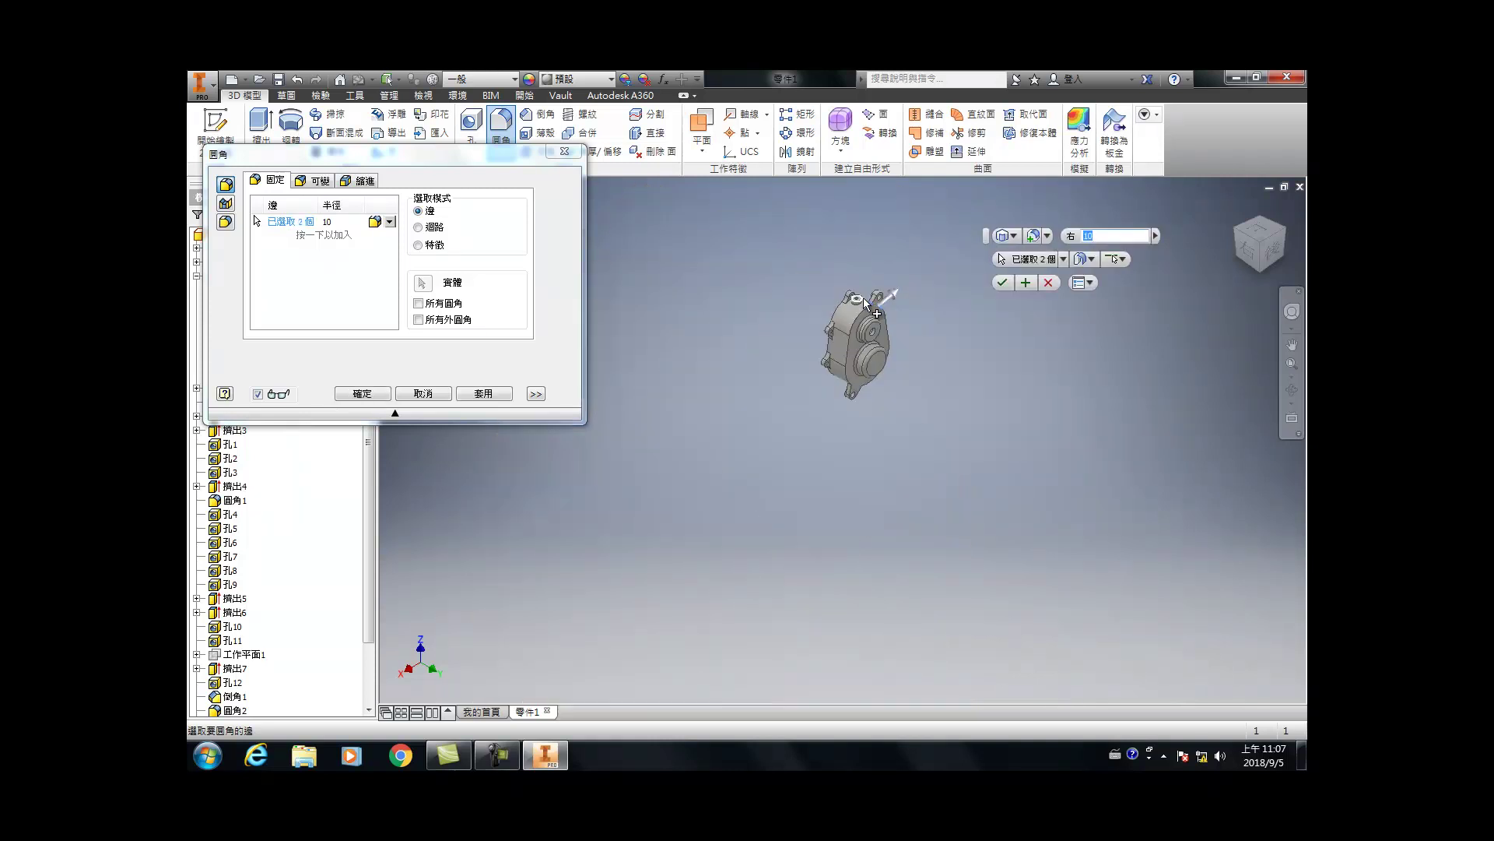
scroll(862, 297, "up", 8)
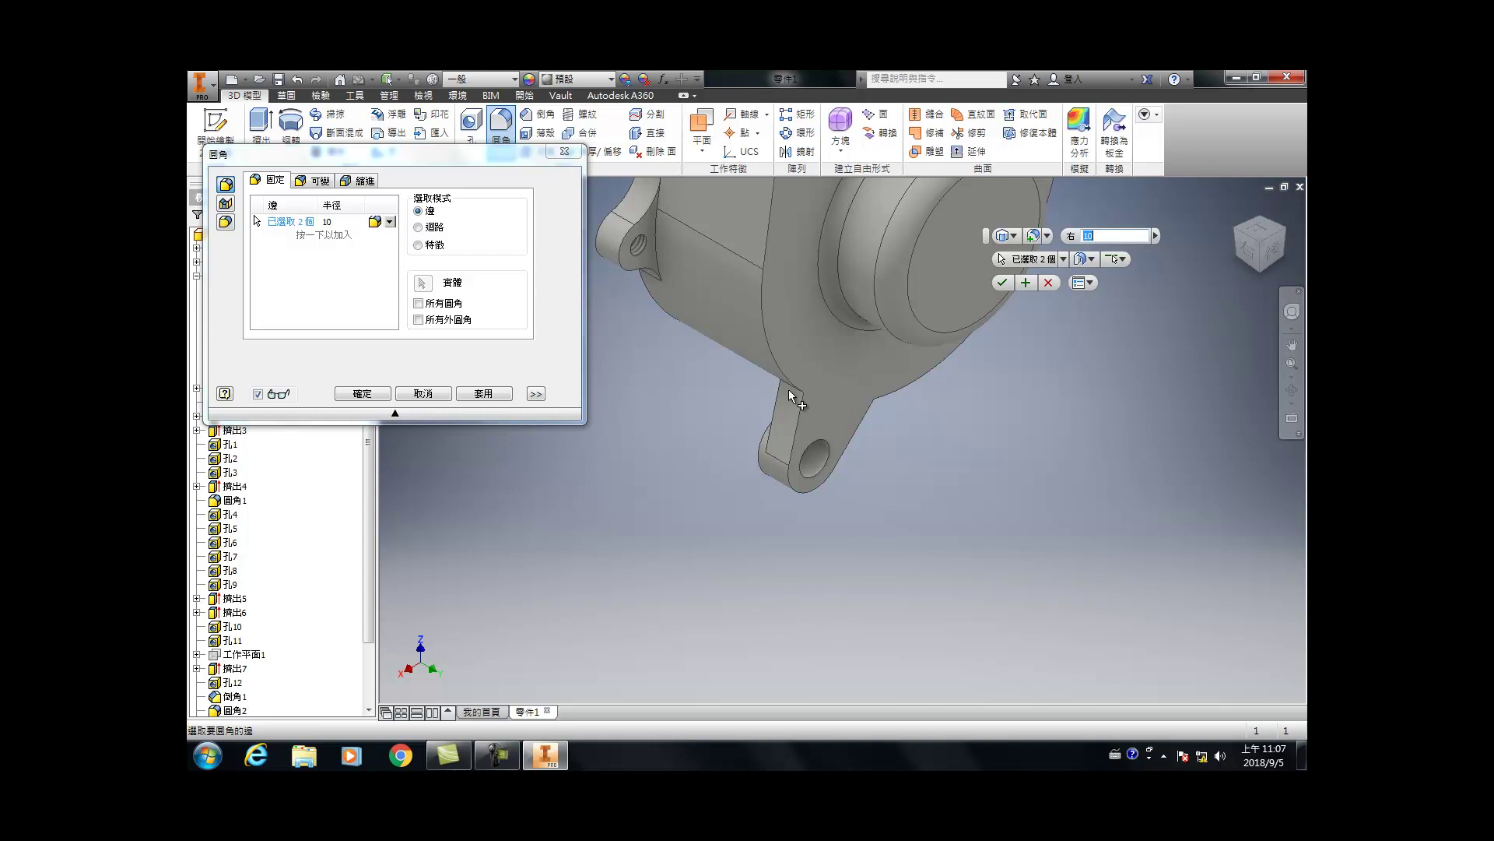
left_click(789, 388)
left_click(862, 394)
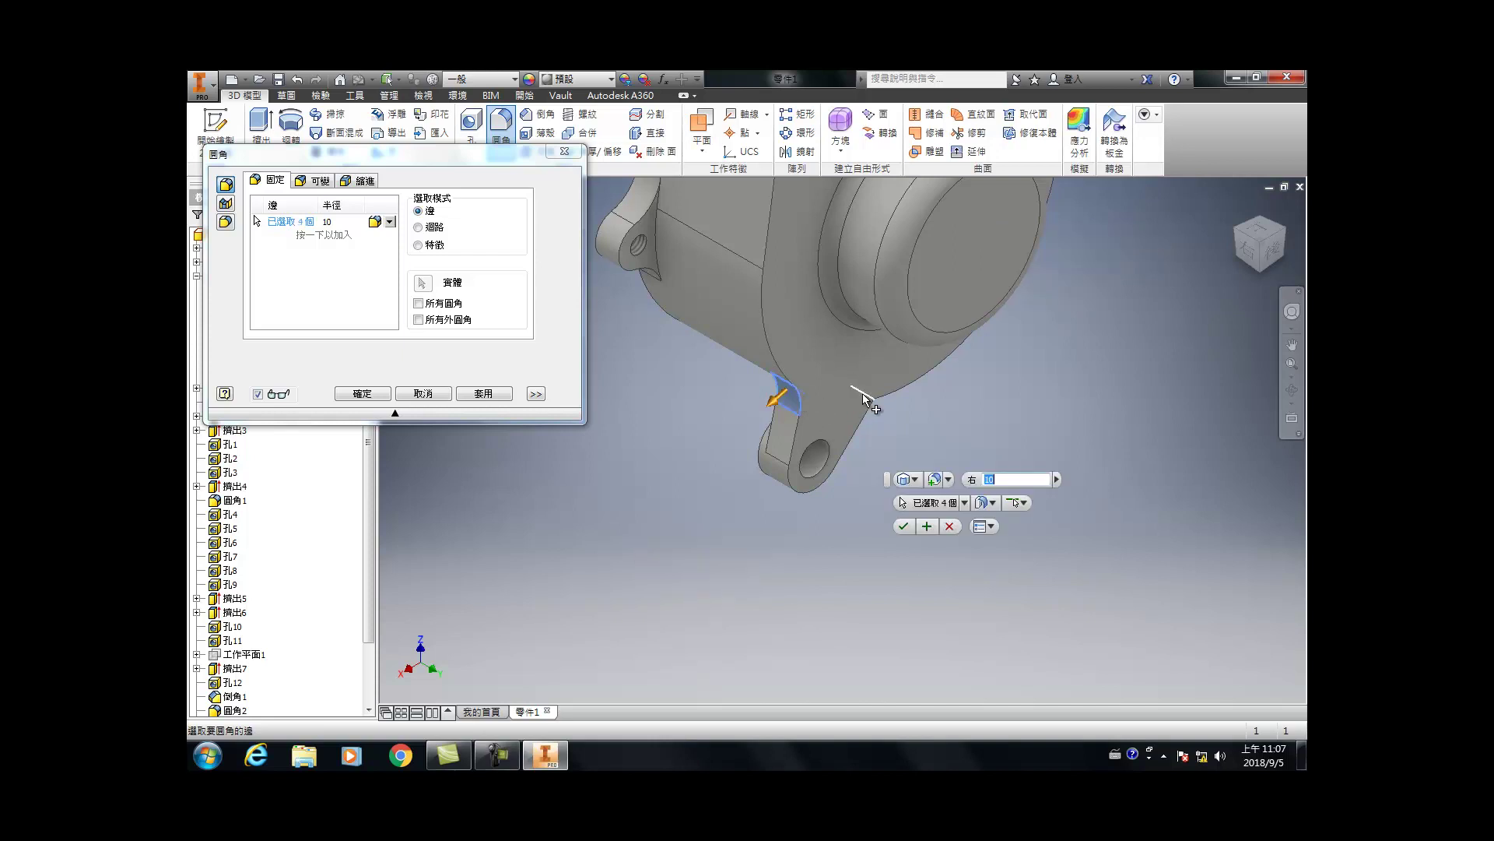
left_click(950, 526)
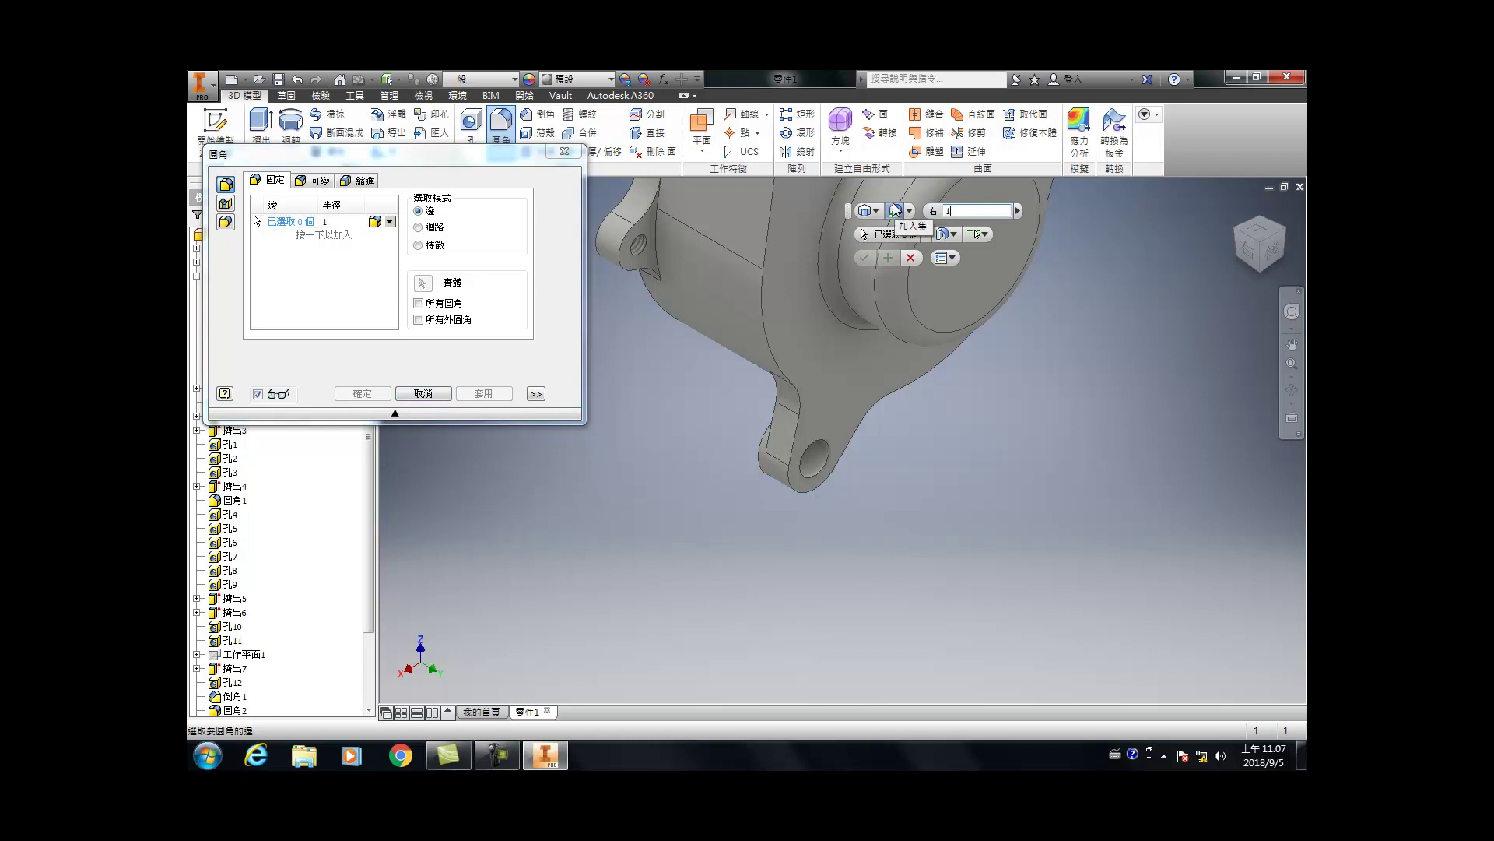
Step: Fillet the continuous outer perimeter edge of the closed face, including both mounting lugs, with a 1 mm radius
left_click(768, 334)
key("F6")
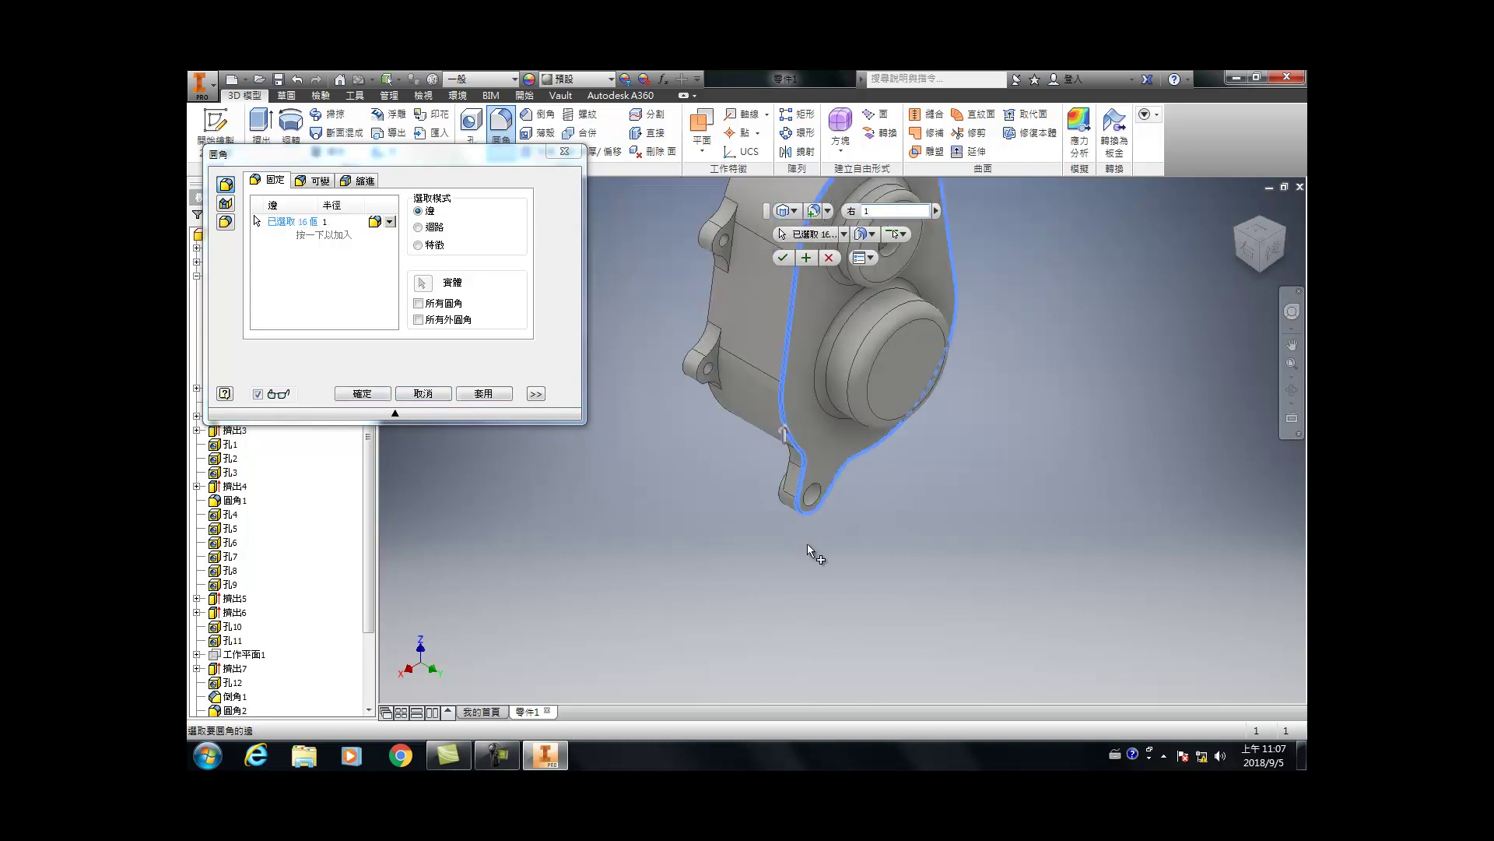
scroll(835, 422, "down", 3)
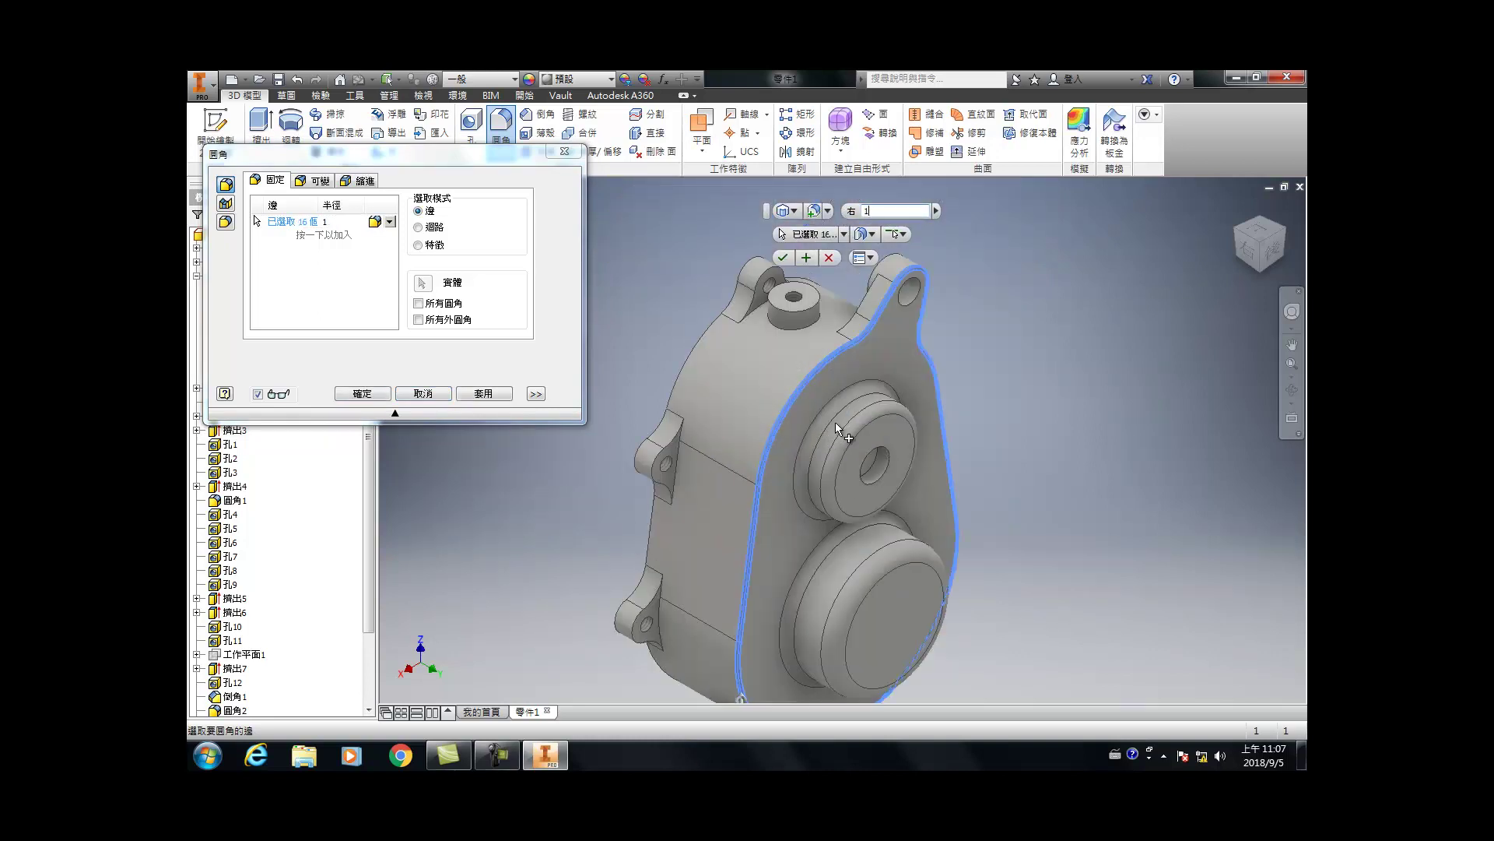
left_click(807, 257)
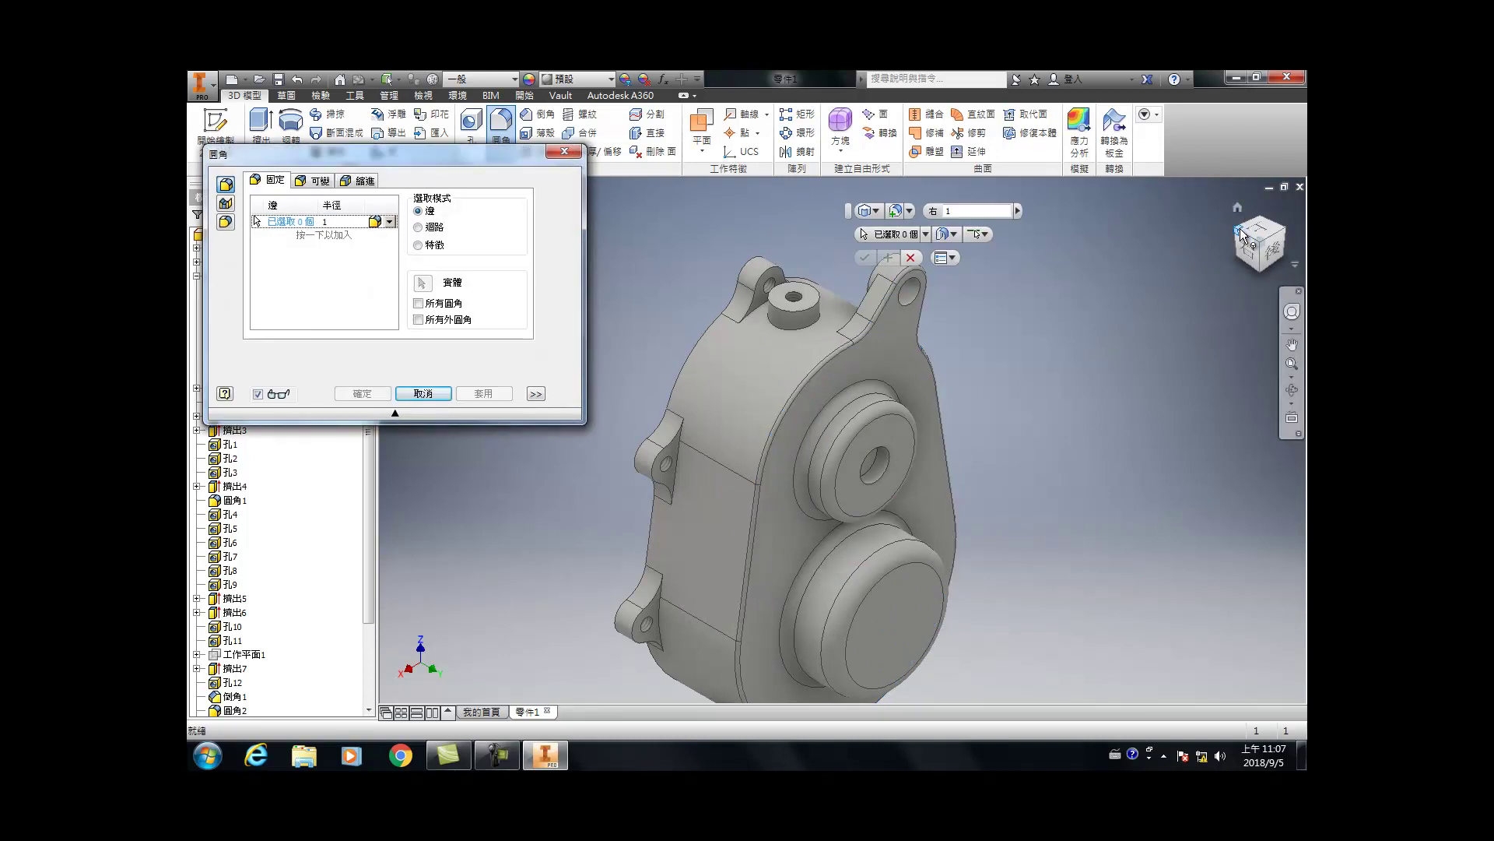
Step: Select the base edges of the raised hubs on the upper and lower mounting lugs for a 1 mm fillet
key("F4")
left_click_drag(825, 436, 903, 432)
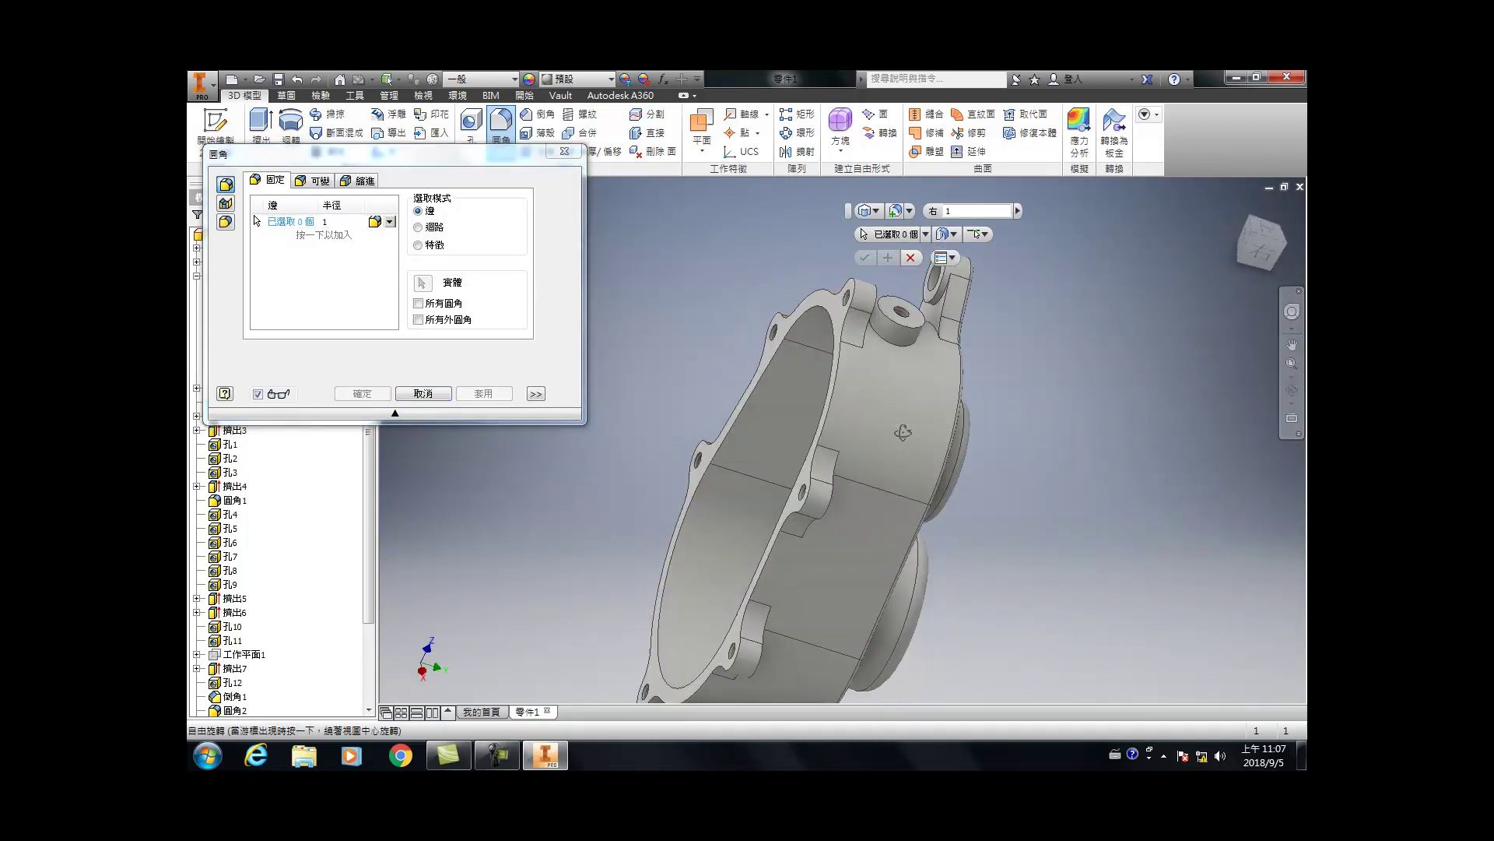
key("Escape")
scroll(950, 281, "up", 5)
left_click(907, 350)
scroll(921, 426, "down", 8)
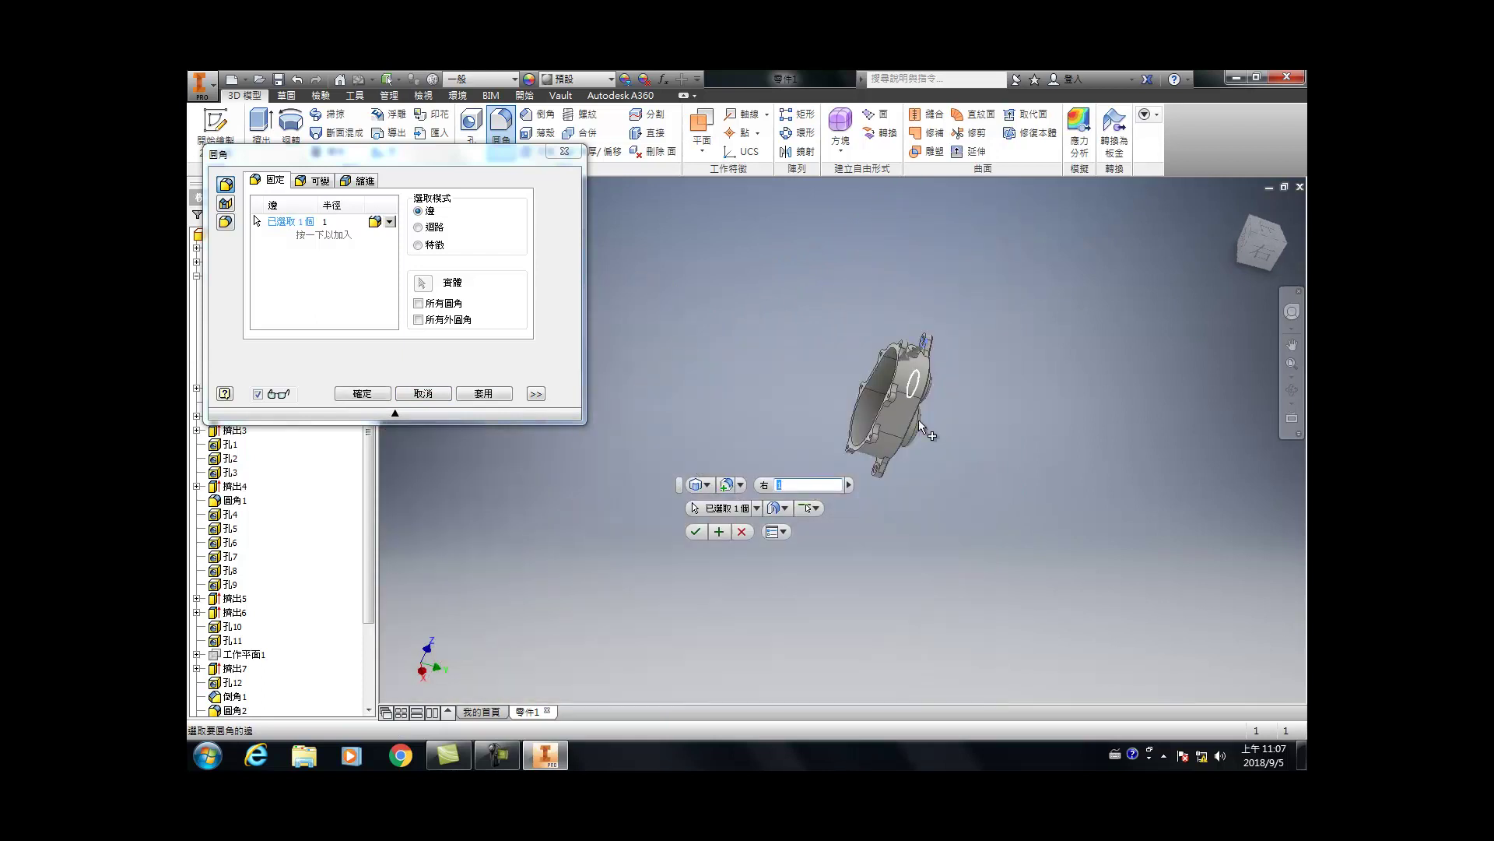
key("F4")
left_click_drag(868, 489, 868, 489)
key("Escape")
scroll(868, 489, "up", 8)
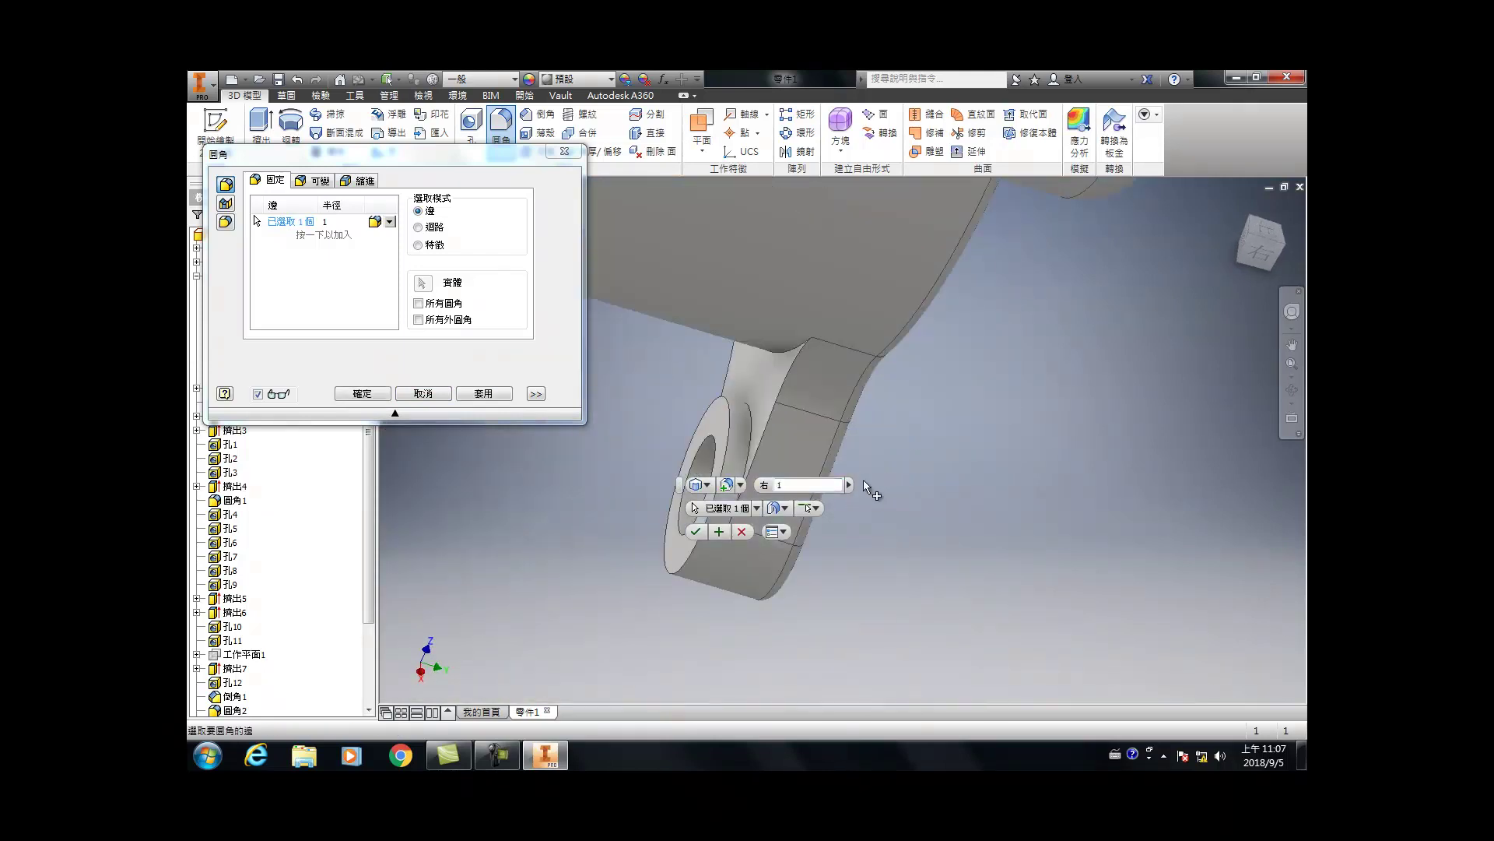
left_click(752, 441)
scroll(983, 550, "down", 6)
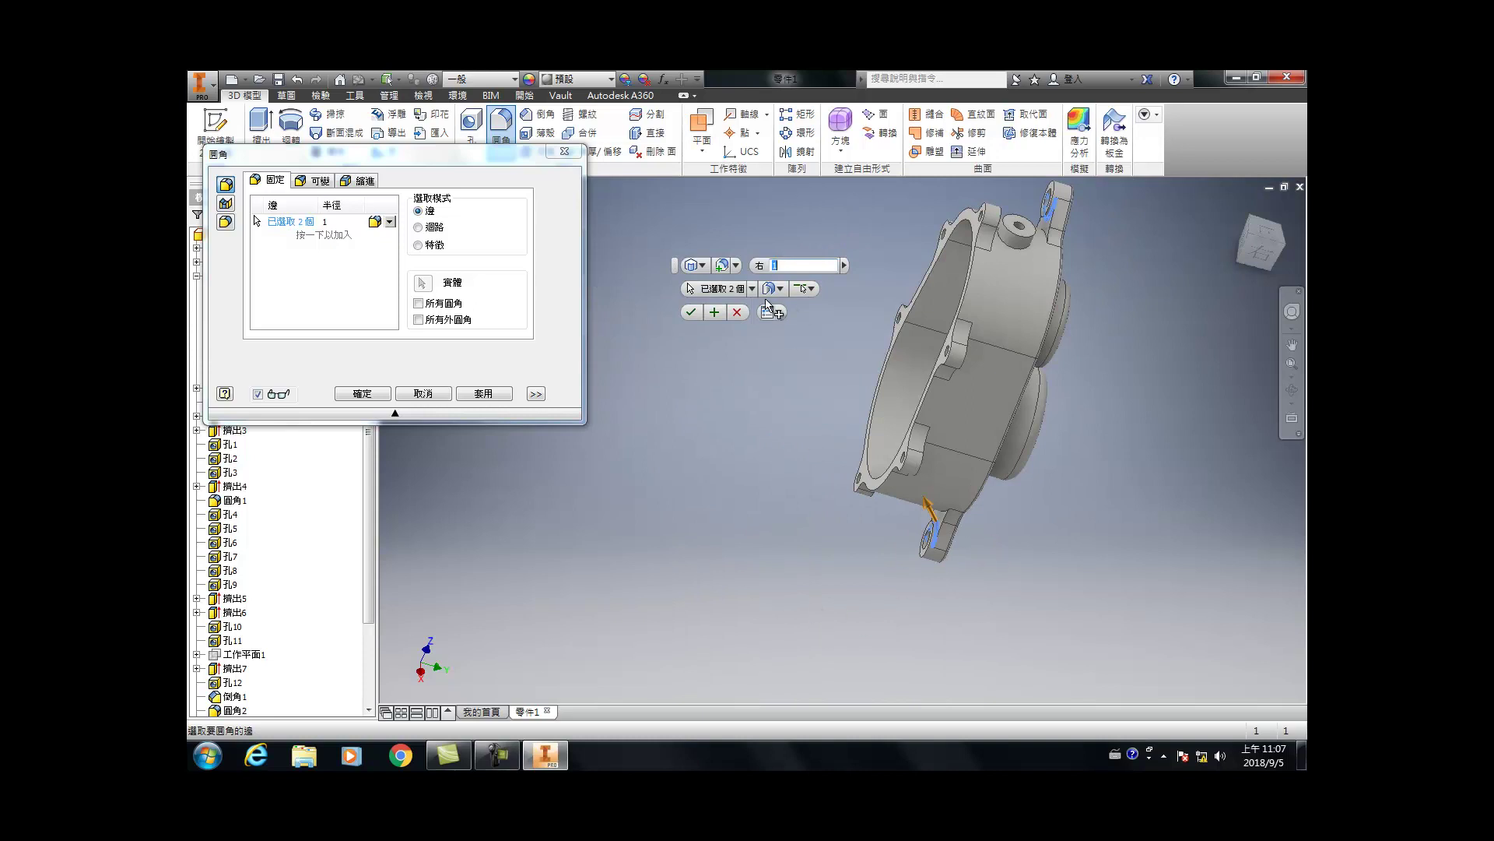
Step: Add the base edge of the round tapped boss on the housing's upper wall to the 1 mm fillet selection
key("F4")
key("Escape")
left_click(1022, 252)
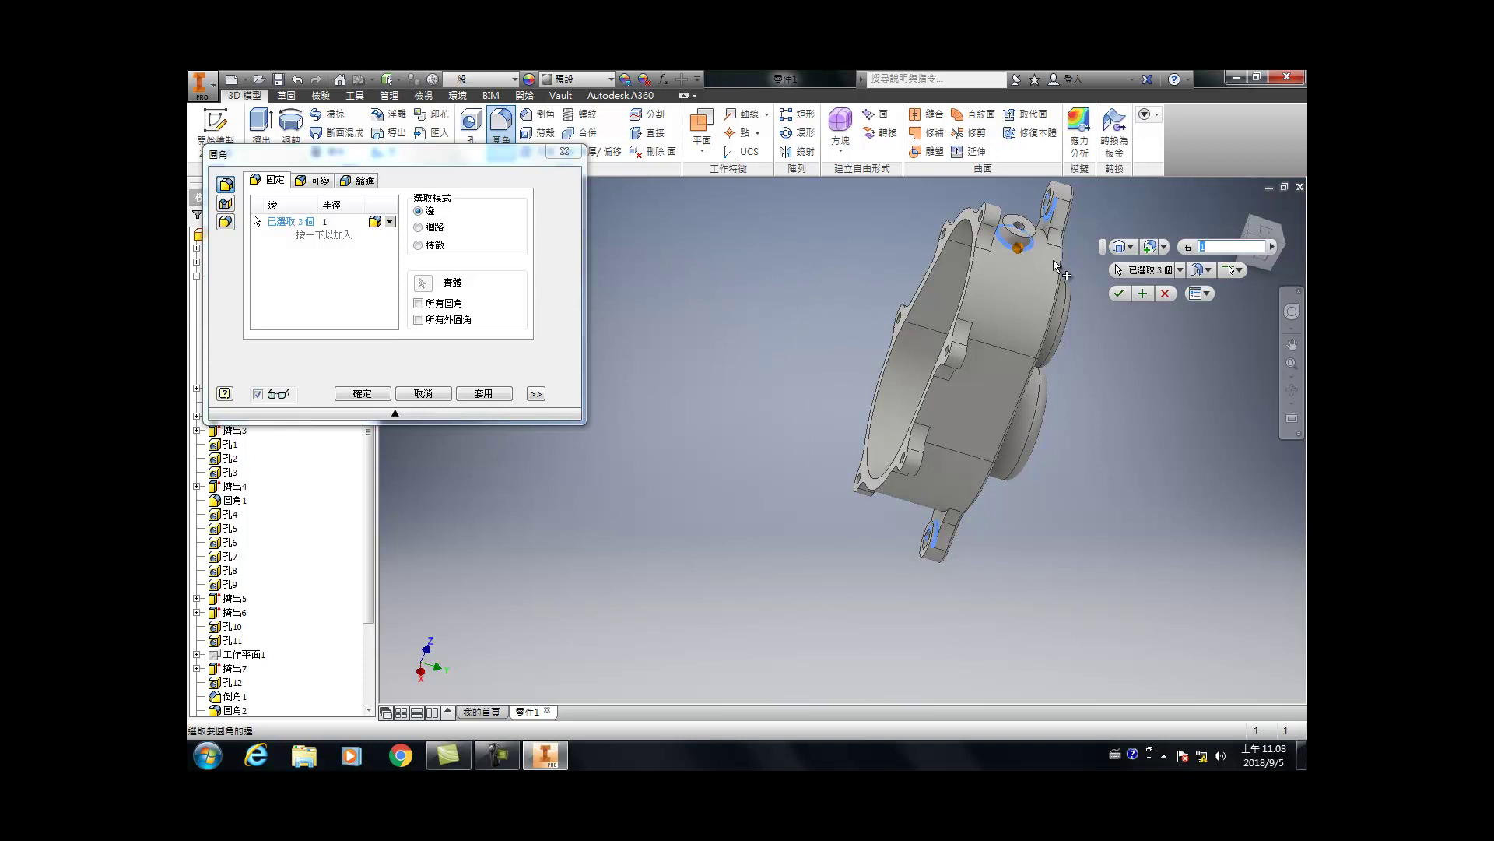
Step: Add the edges where the upper ear and two side screw ears meet the housing wall to the 1 mm fillet selection
key("F4")
left_click_drag(1022, 252, 884, 314)
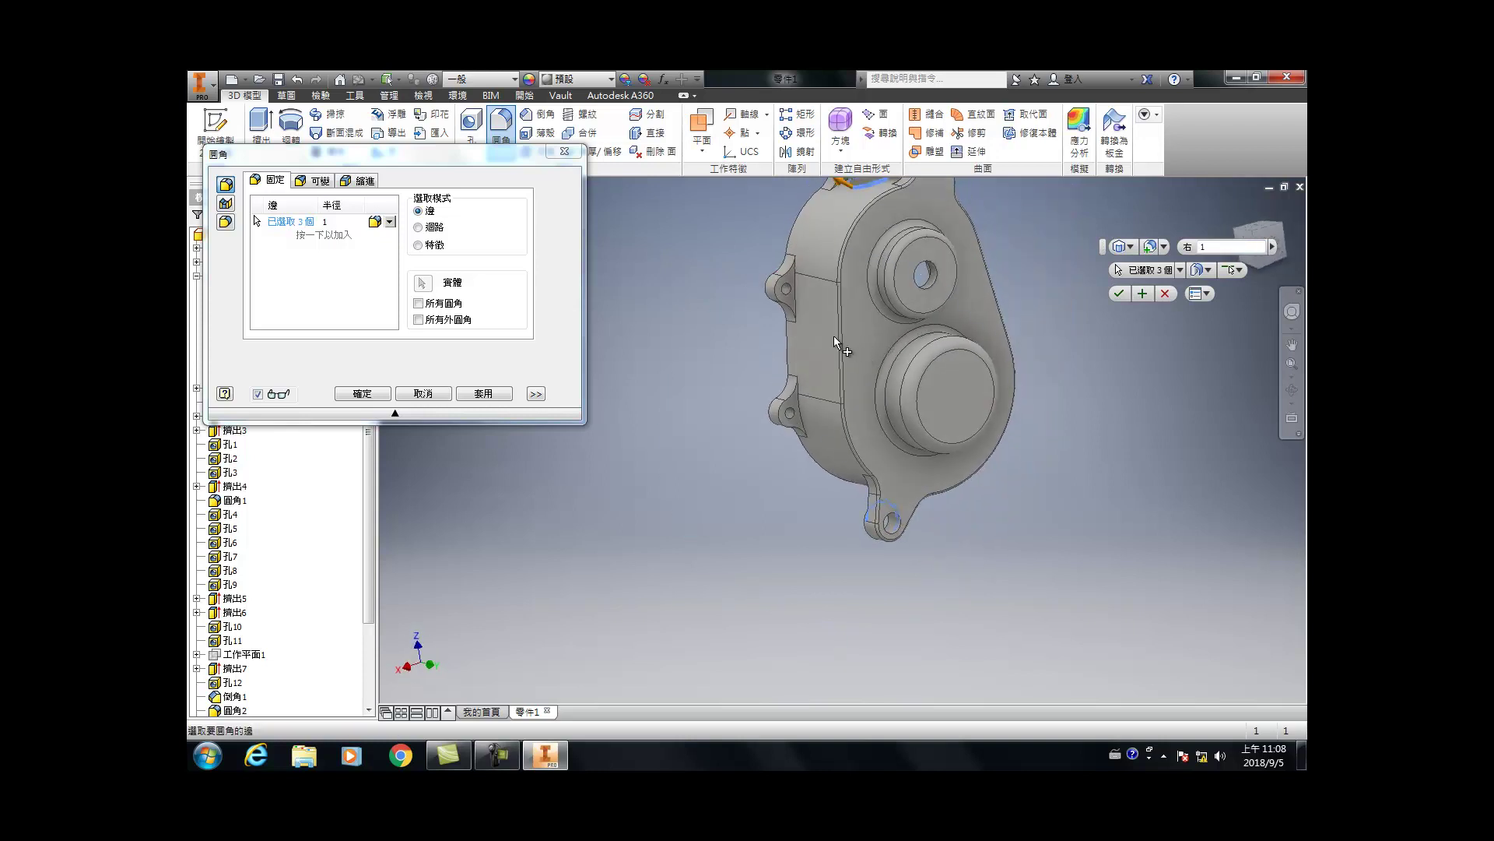
scroll(801, 268, "up", 5)
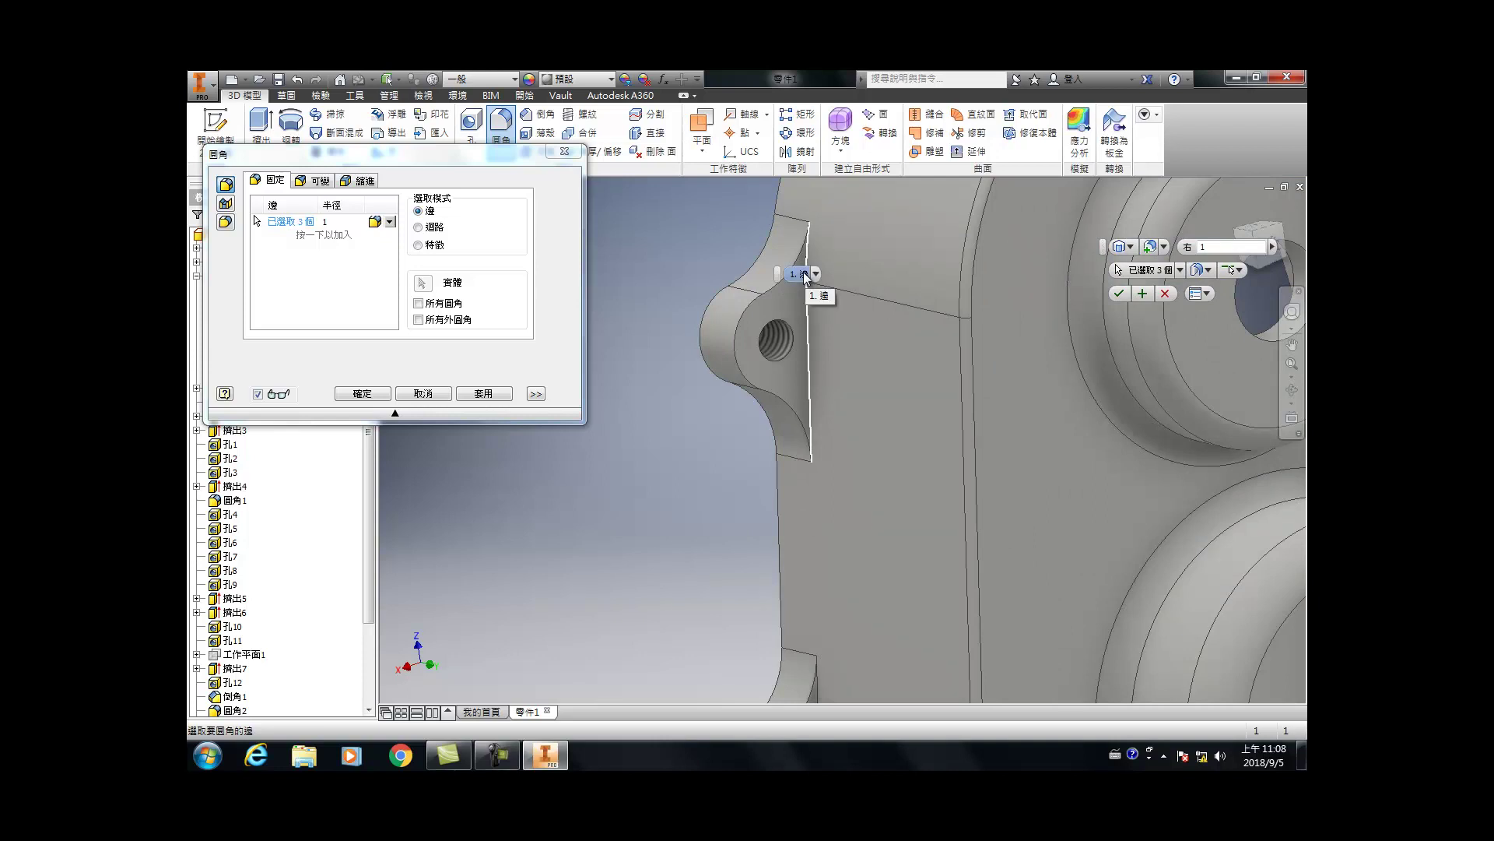
left_click(804, 272)
scroll(857, 404, "down", 5)
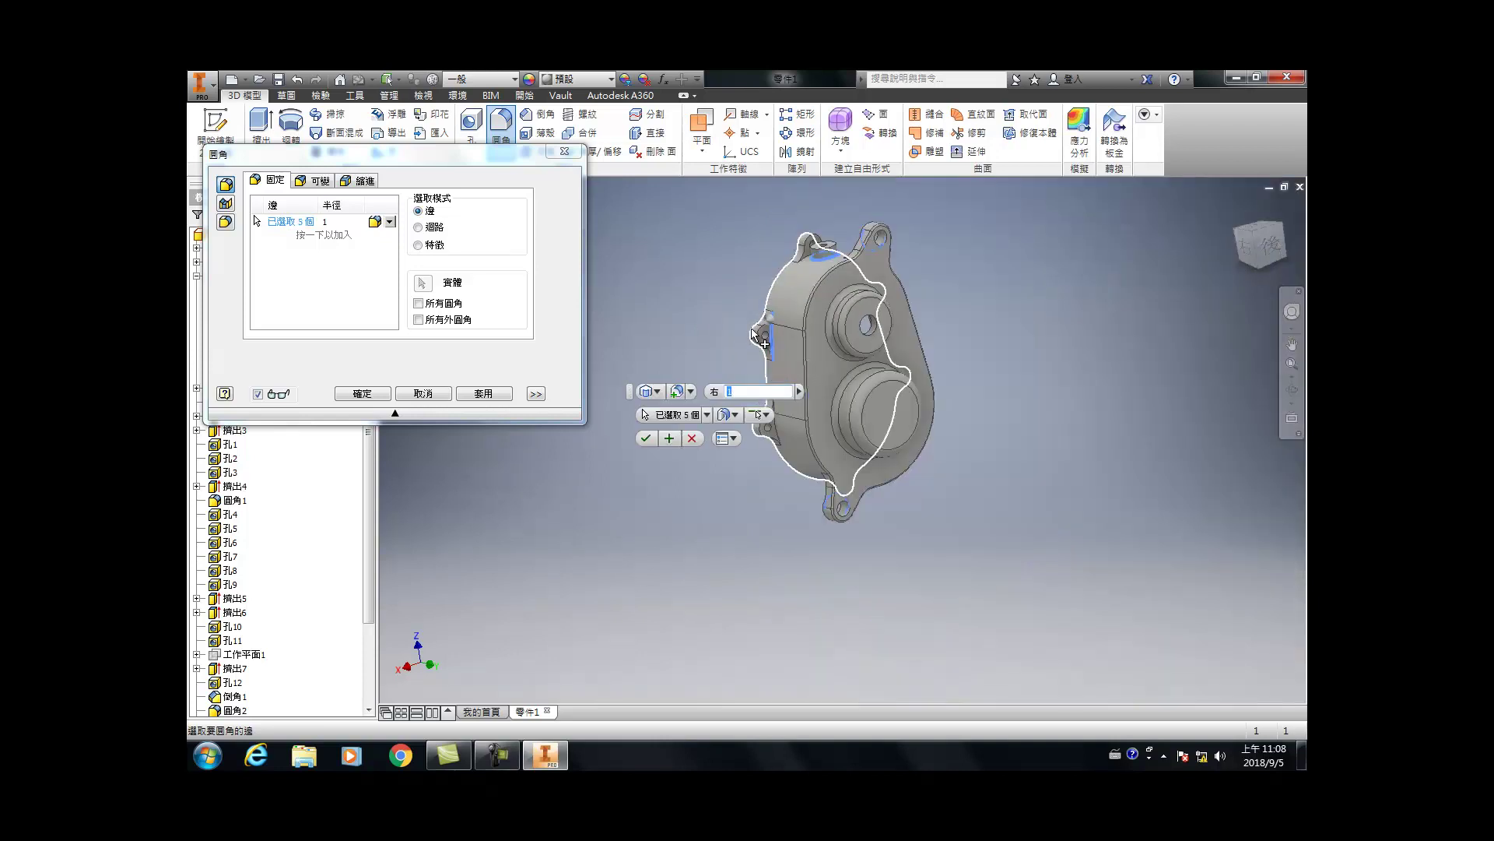
scroll(802, 254, "up", 3)
left_click(802, 254)
scroll(809, 350, "down", 5)
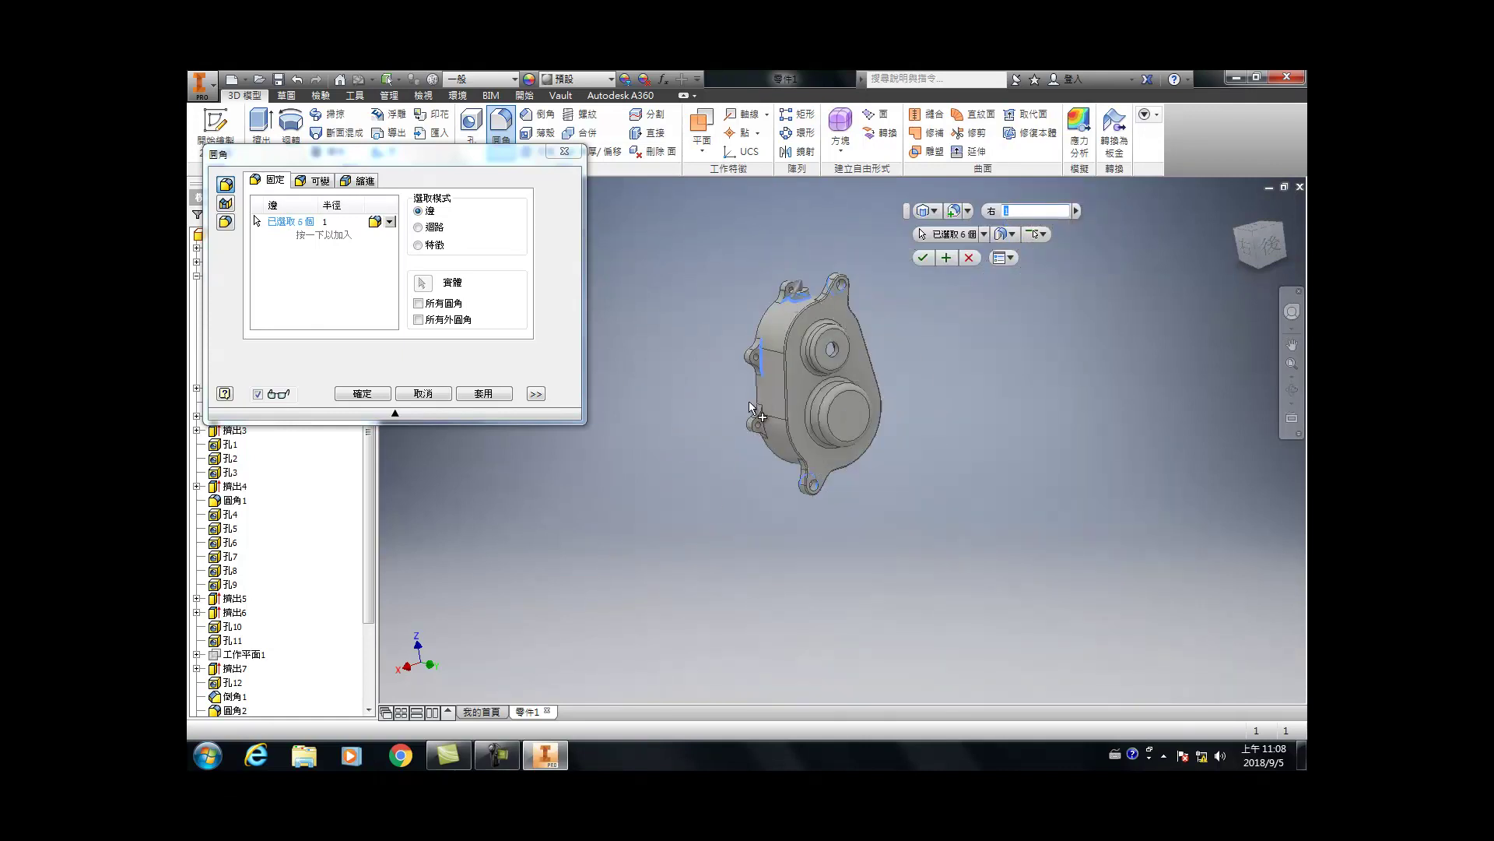
scroll(801, 400, "up", 5)
left_click(811, 394)
Step: Add the wall junction edges of the remaining three screw ears to the selection and apply the 1 mm fillet
middle_click_drag(722, 438, 934, 513, "shift")
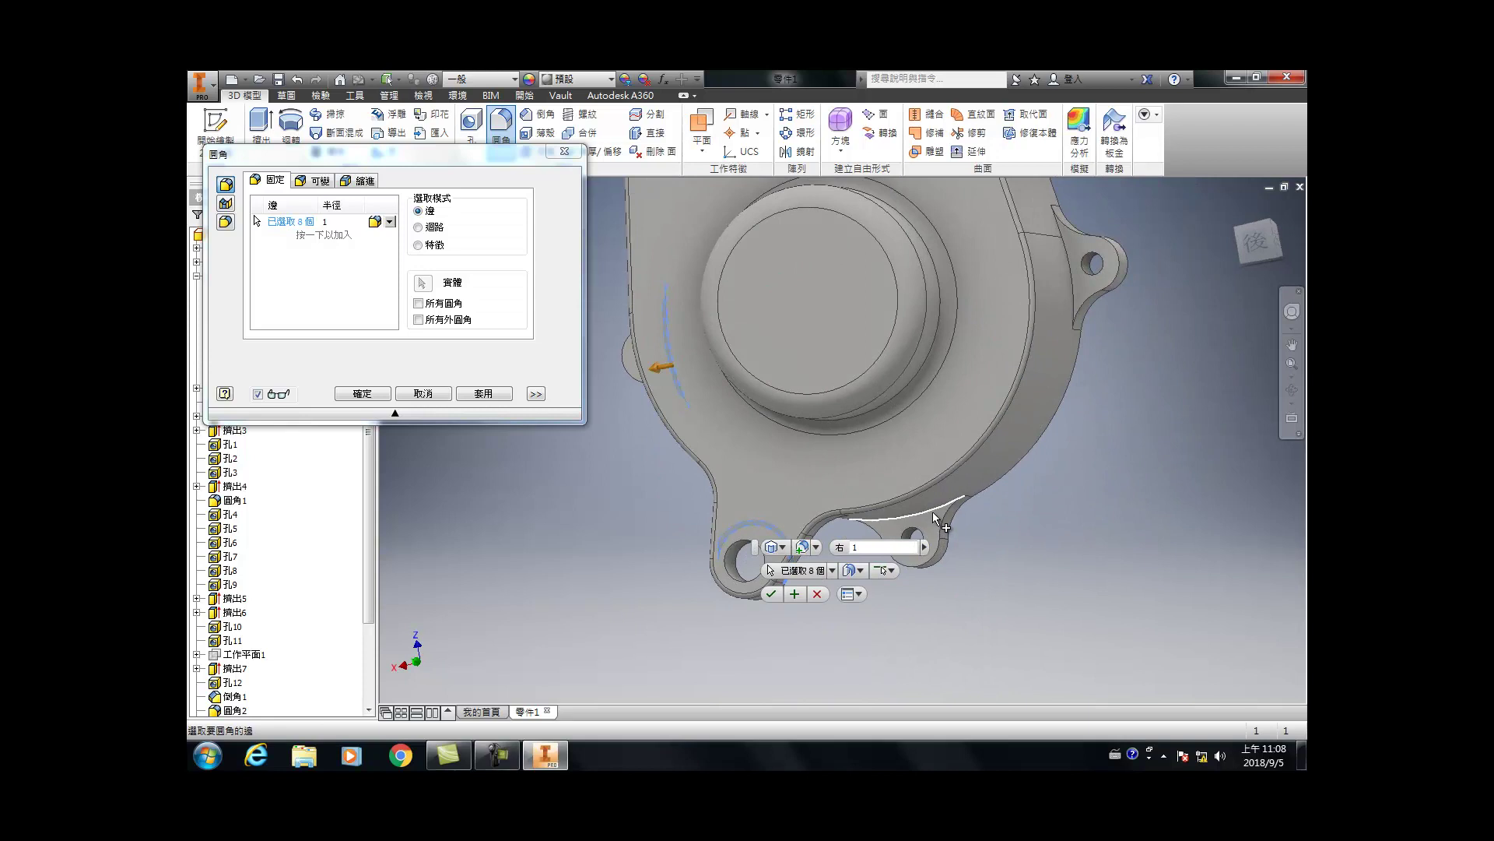
left_click(932, 511)
left_click(1125, 260)
scroll(1029, 521, "down", 5)
middle_click_drag(1029, 521, 1031, 389, "shift")
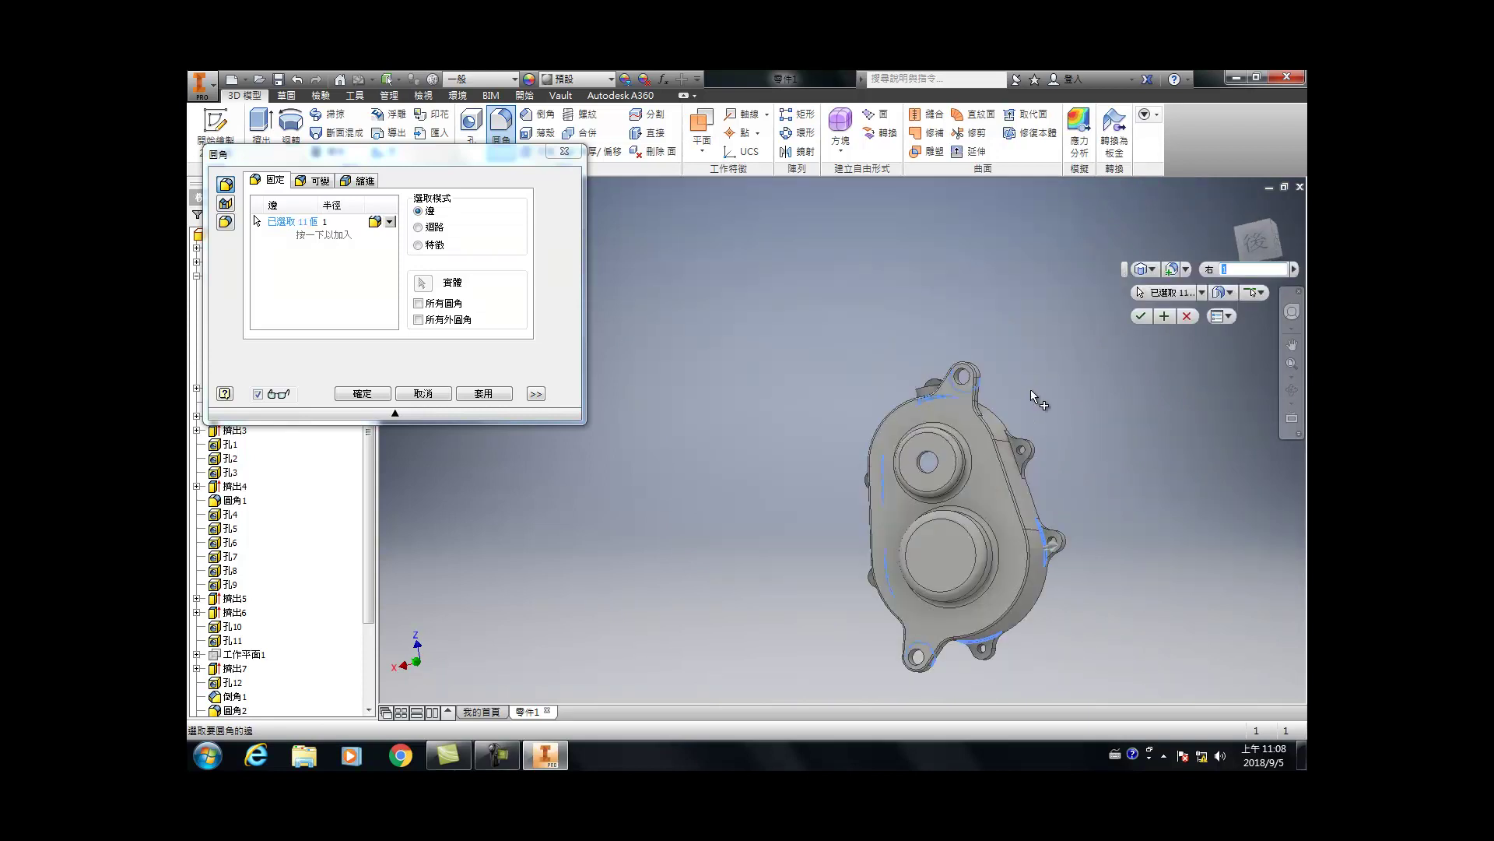
scroll(969, 577, "up", 6)
left_click(965, 584)
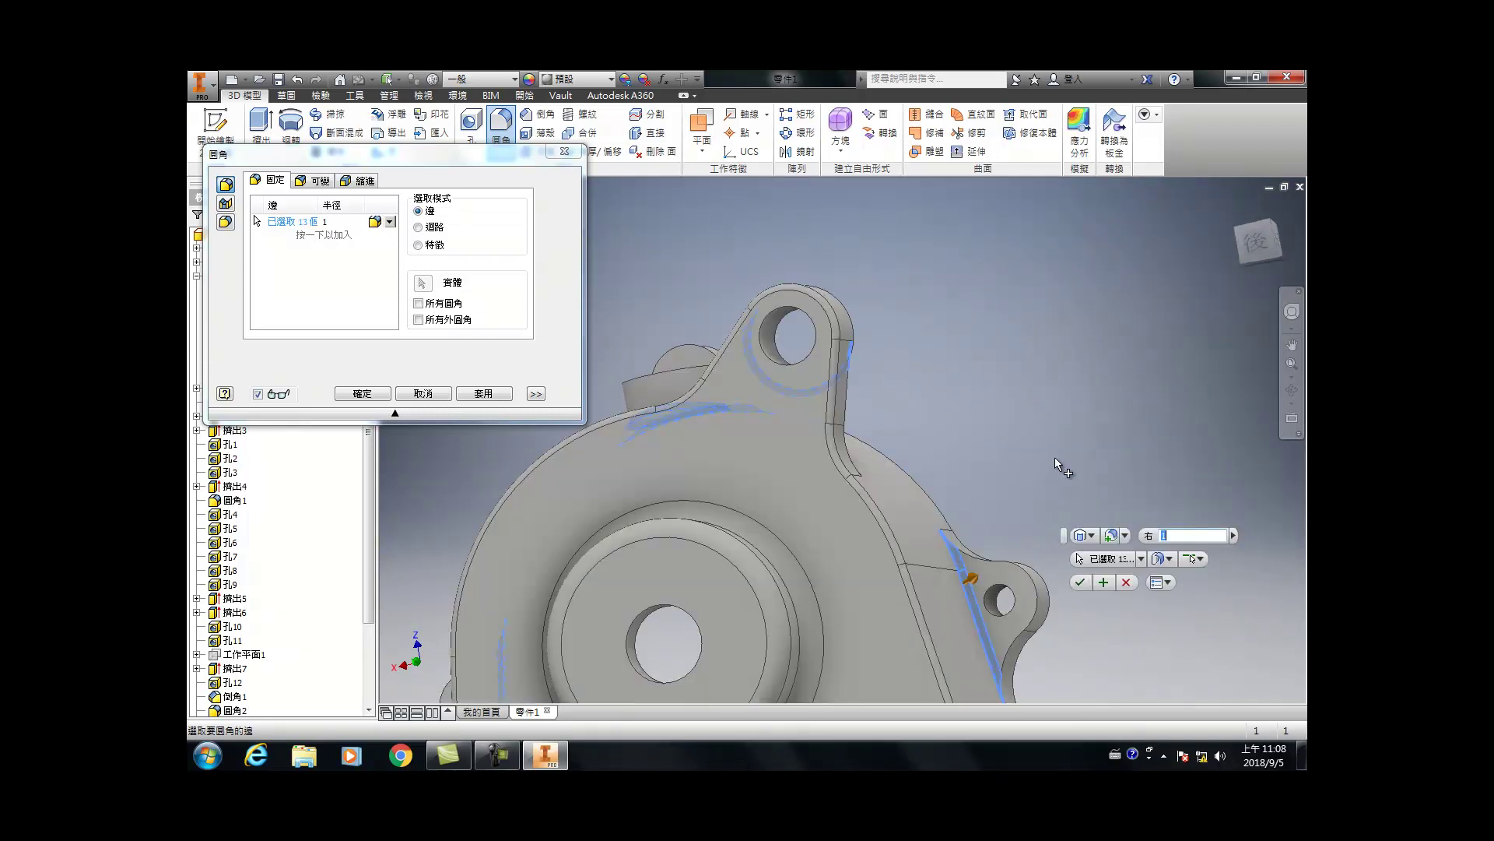
left_click(1292, 389)
left_click_drag(901, 414, 1099, 482)
key("Escape")
scroll(820, 440, "down", 5)
middle_click_drag(820, 441, 820, 389, "shift")
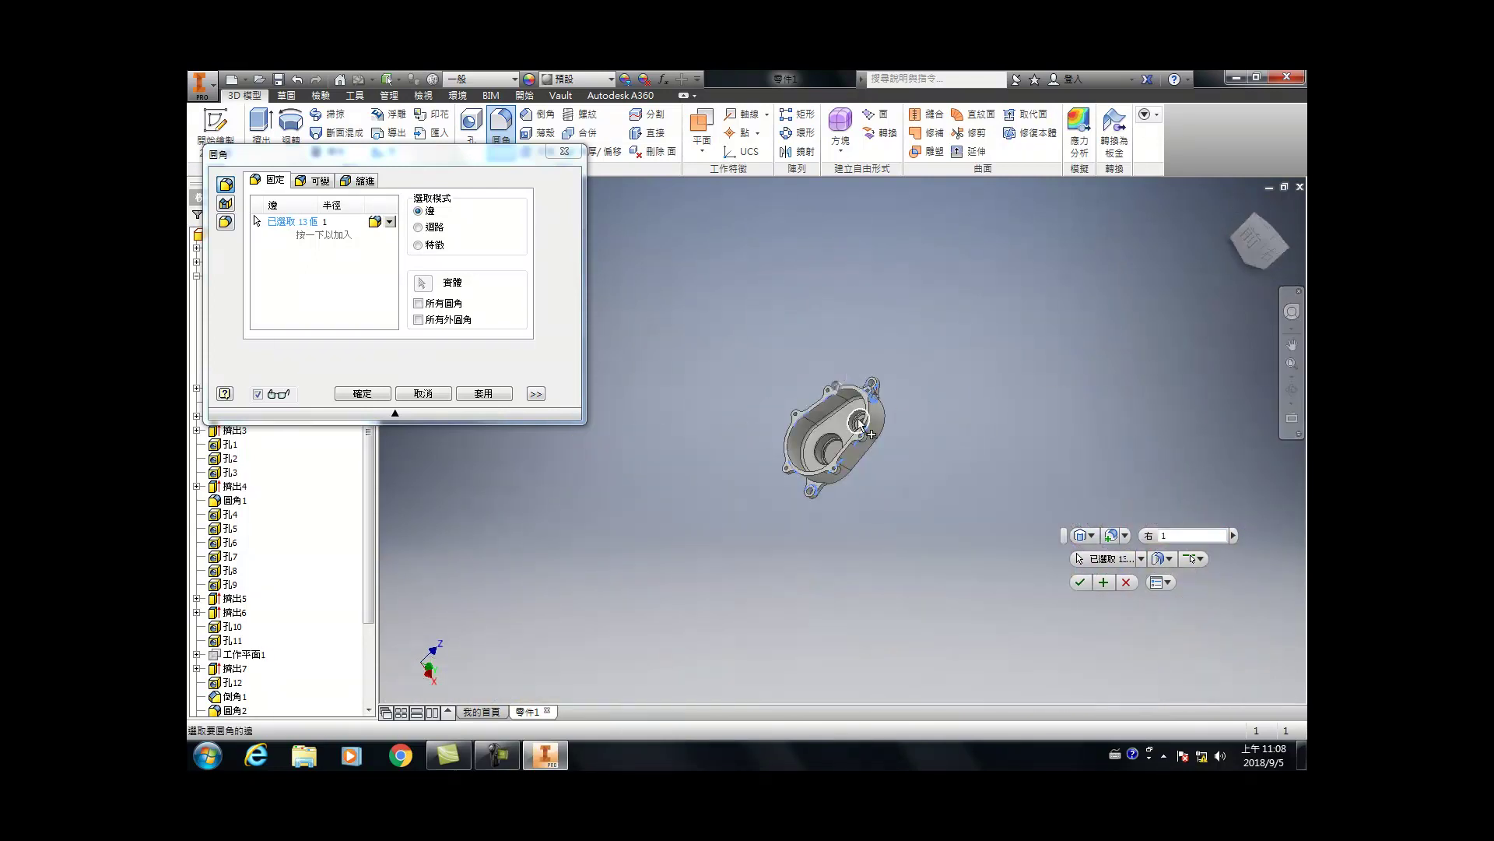
scroll(820, 441, "up", 6)
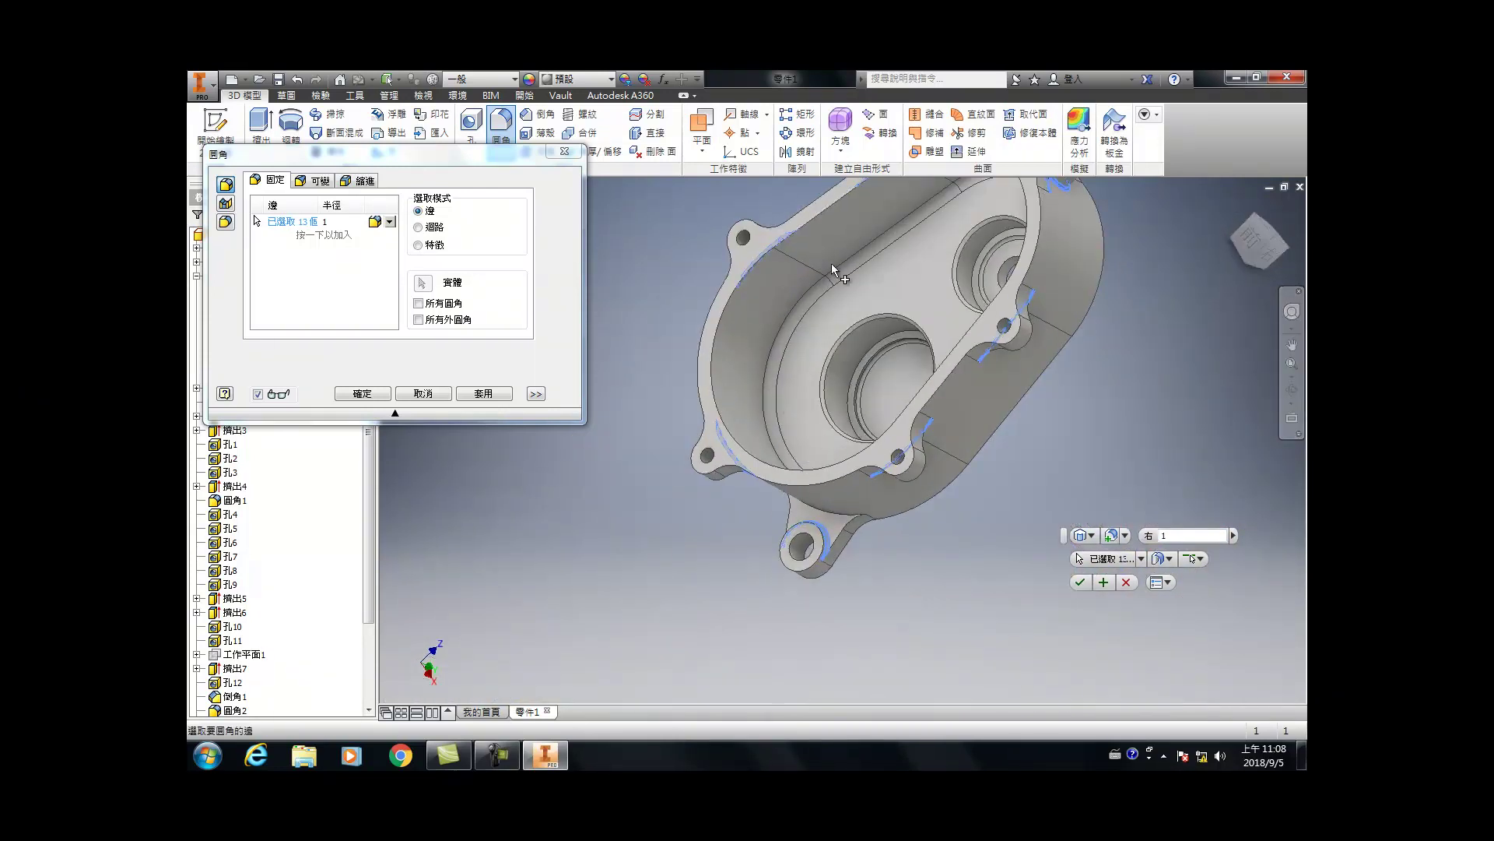
left_click(376, 395)
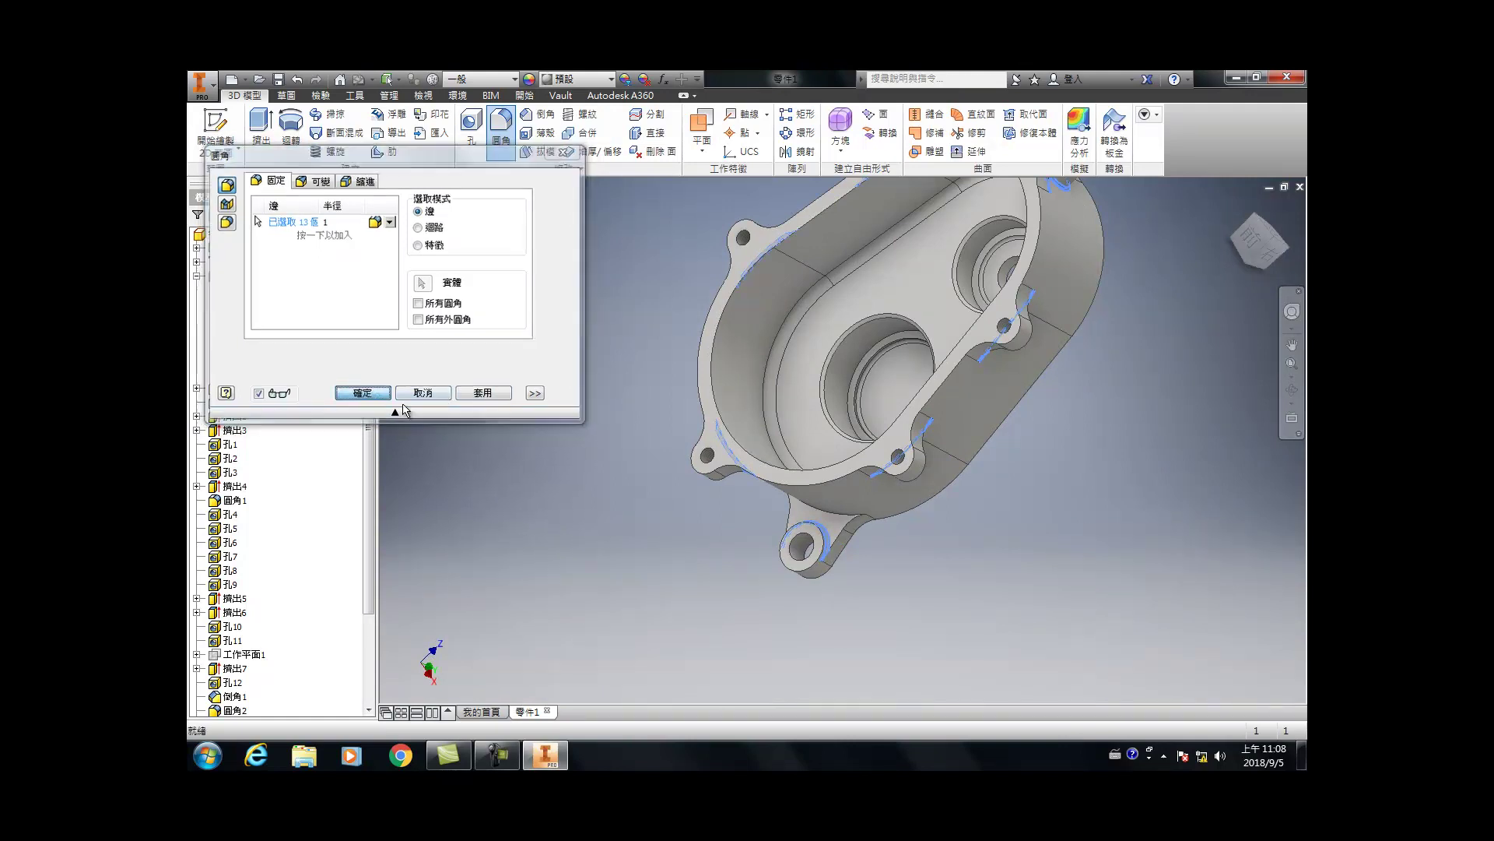
Step: Start a 1 mm fillet and select the rear outline edges of the first three screw ears around the flange
key("F4")
left_click_drag(933, 504, 666, 387)
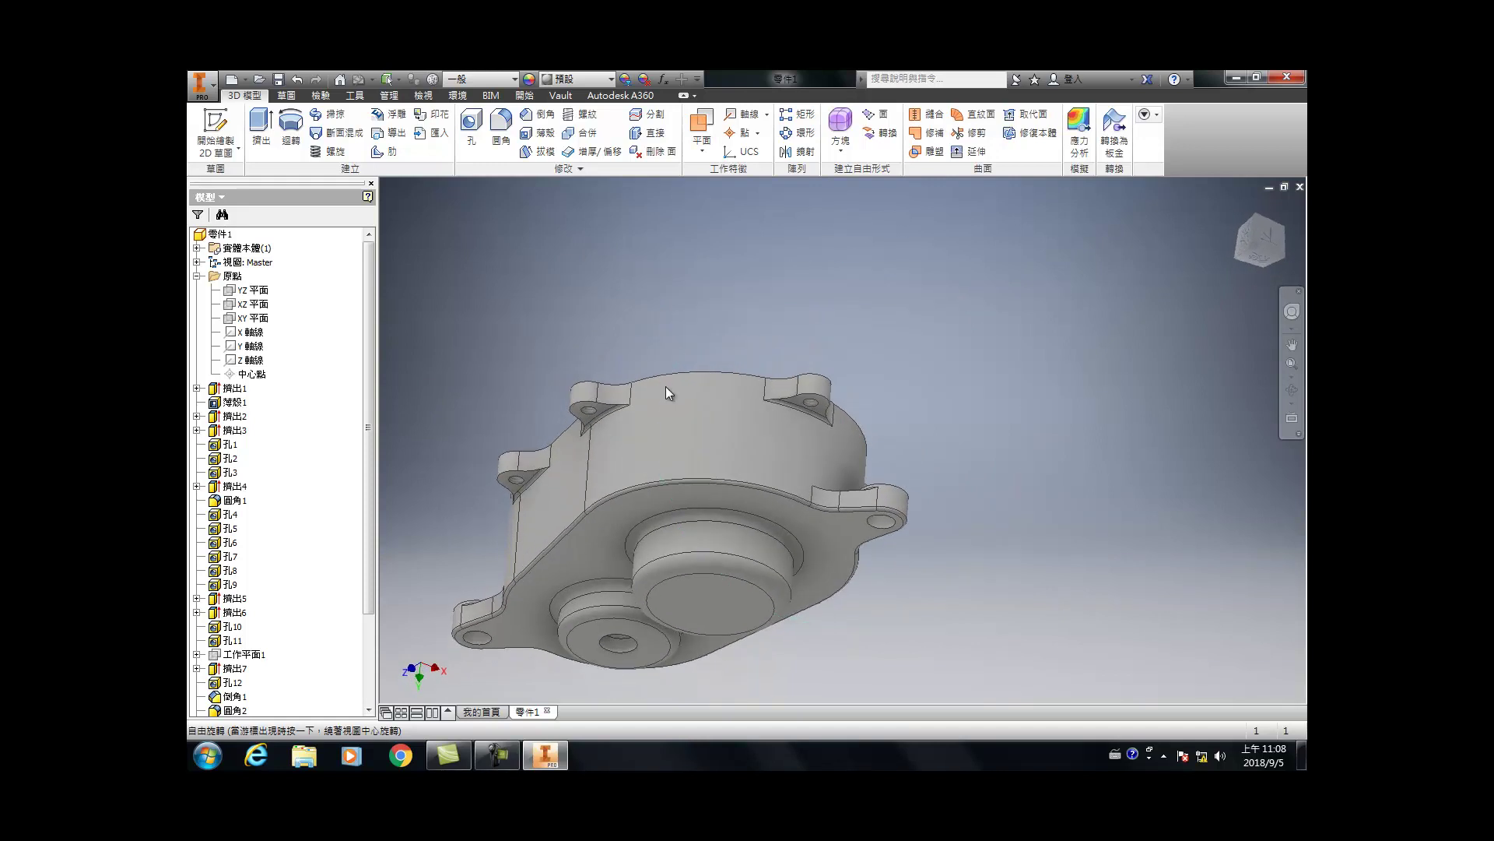
key("Escape")
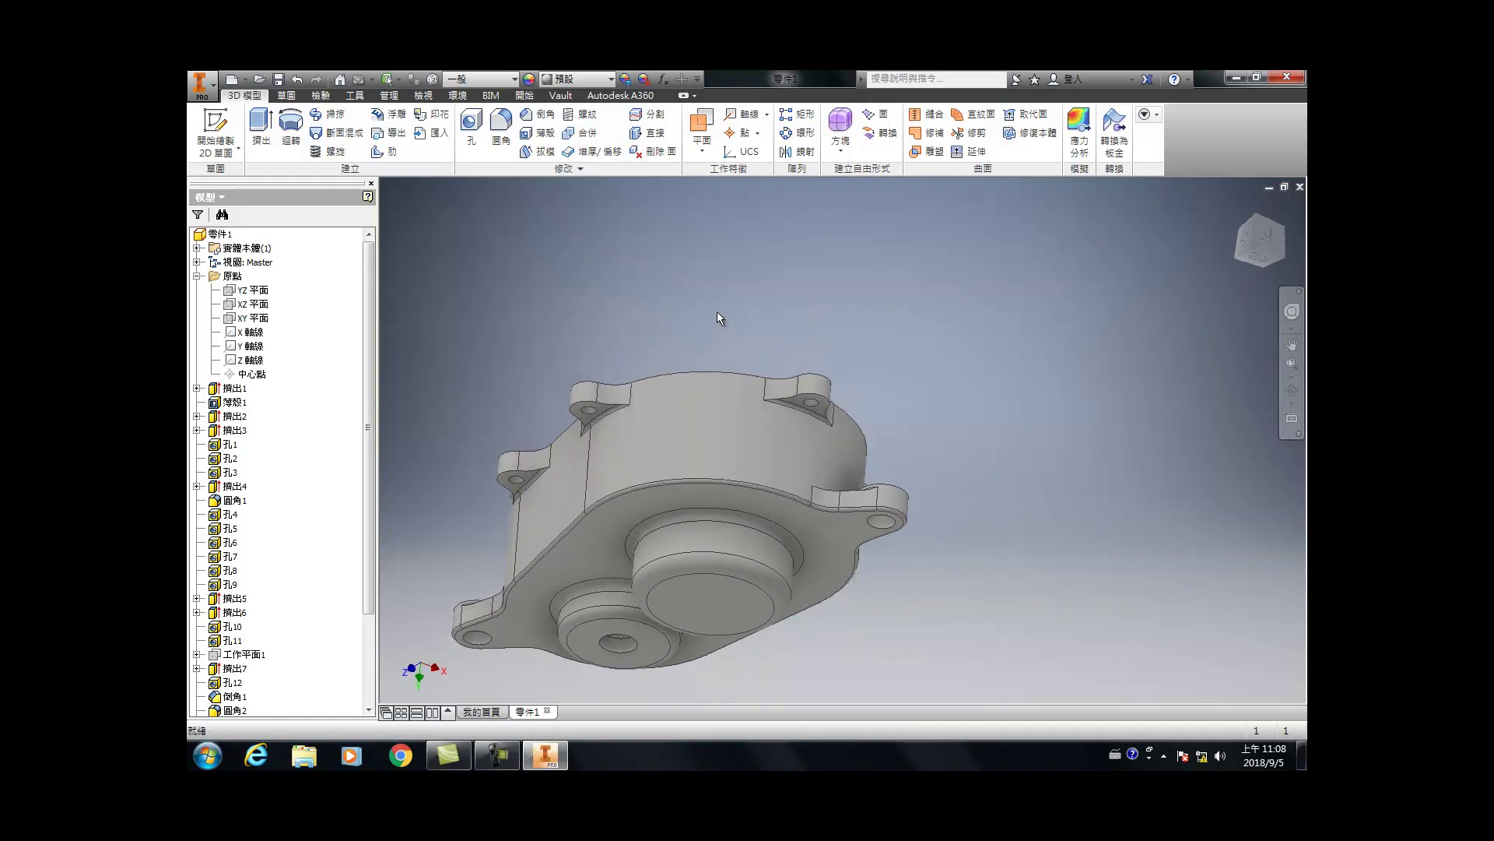
key("f")
scroll(726, 436, "down", 5)
scroll(725, 440, "up", 5)
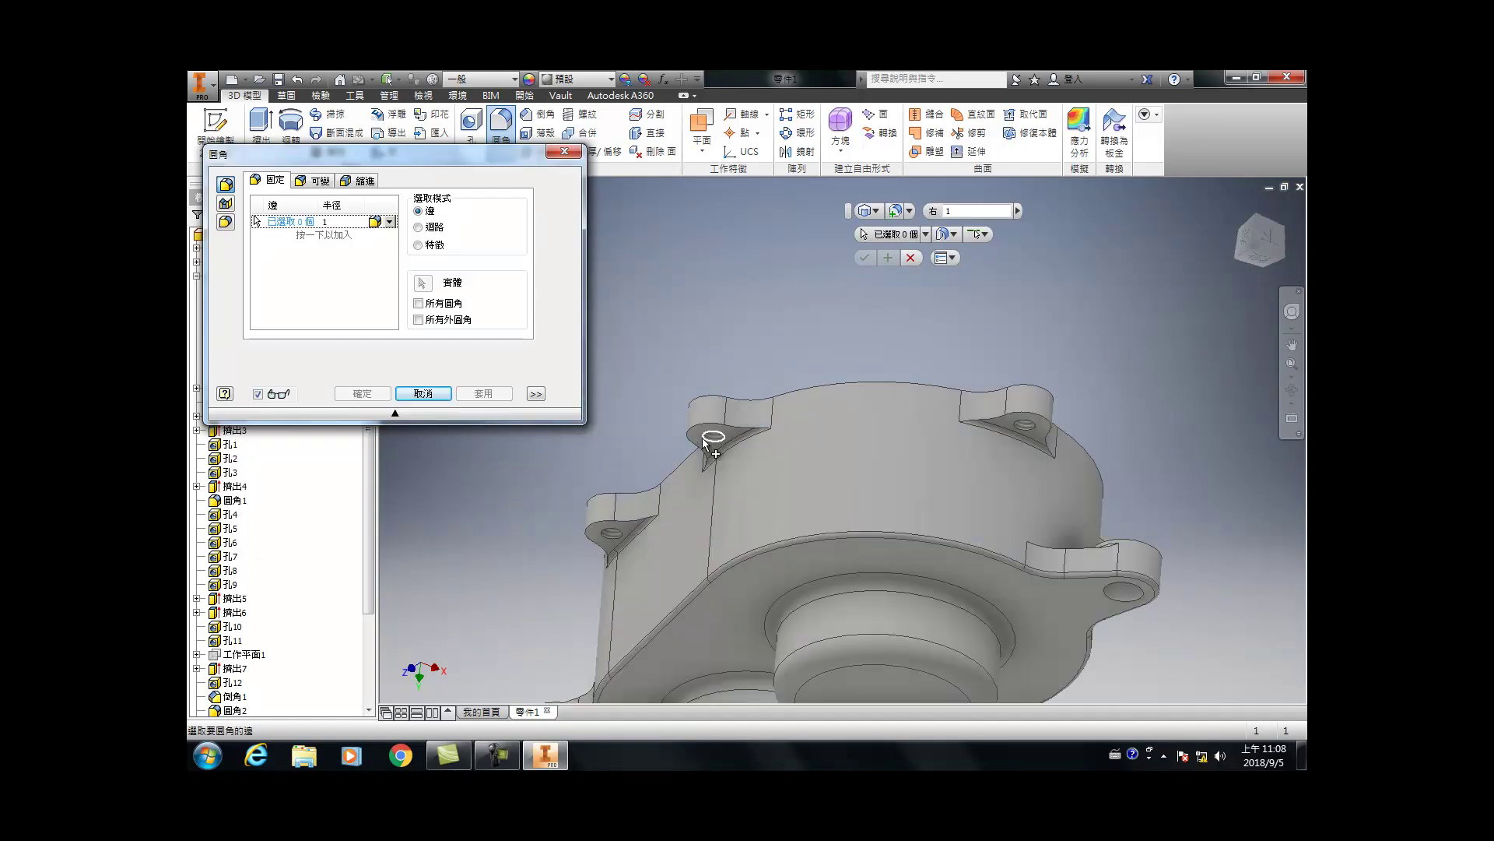
left_click(735, 430)
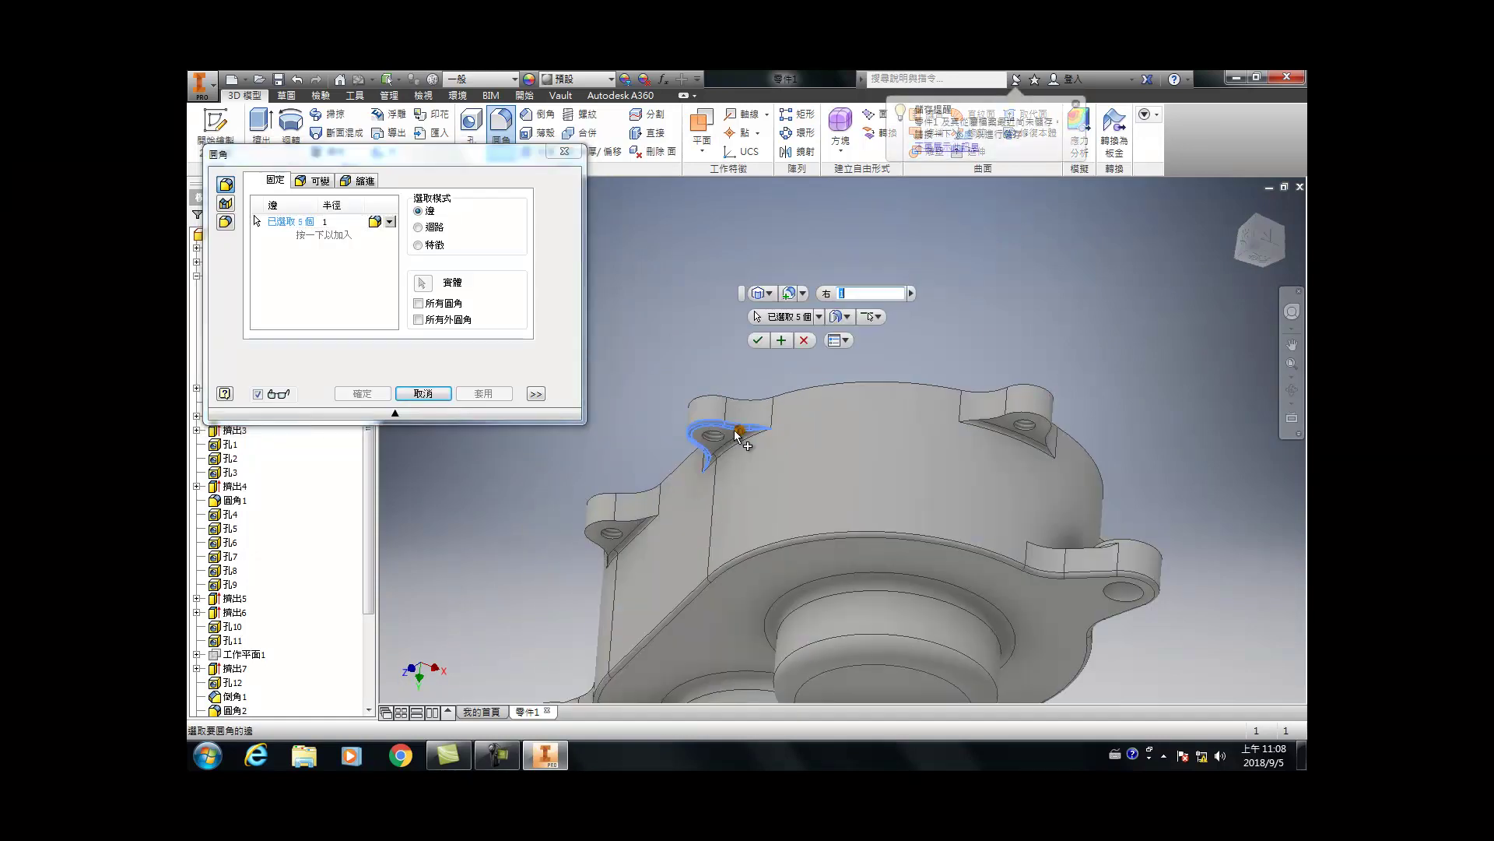
left_click(627, 517)
left_click(1042, 417)
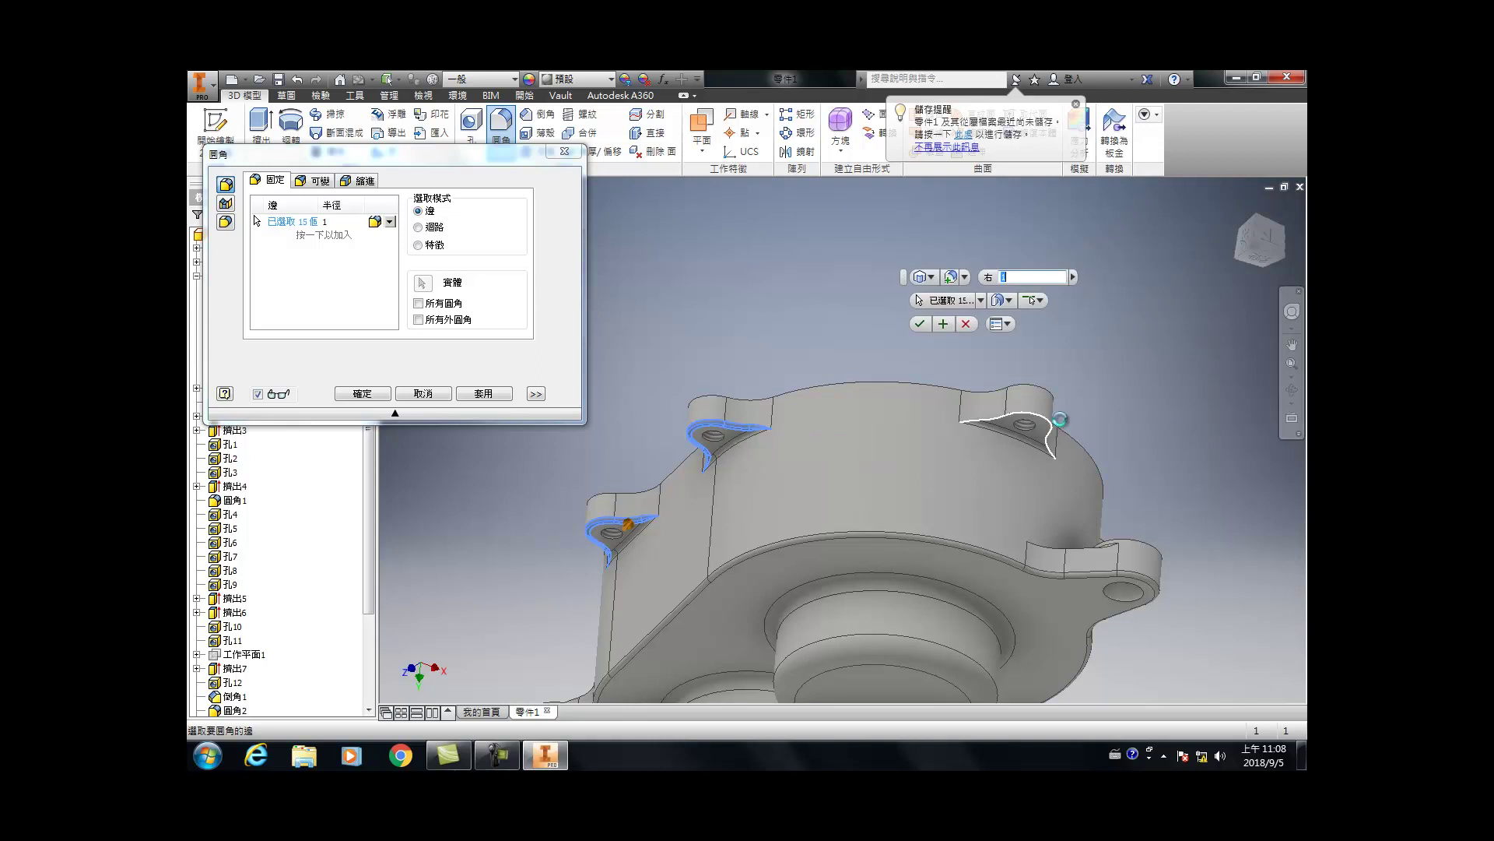
Step: Add the rear outline edges of the other three screw ears to the selection and apply the 1 mm fillet
key("F4")
left_click_drag(993, 457, 896, 422)
left_click(842, 453)
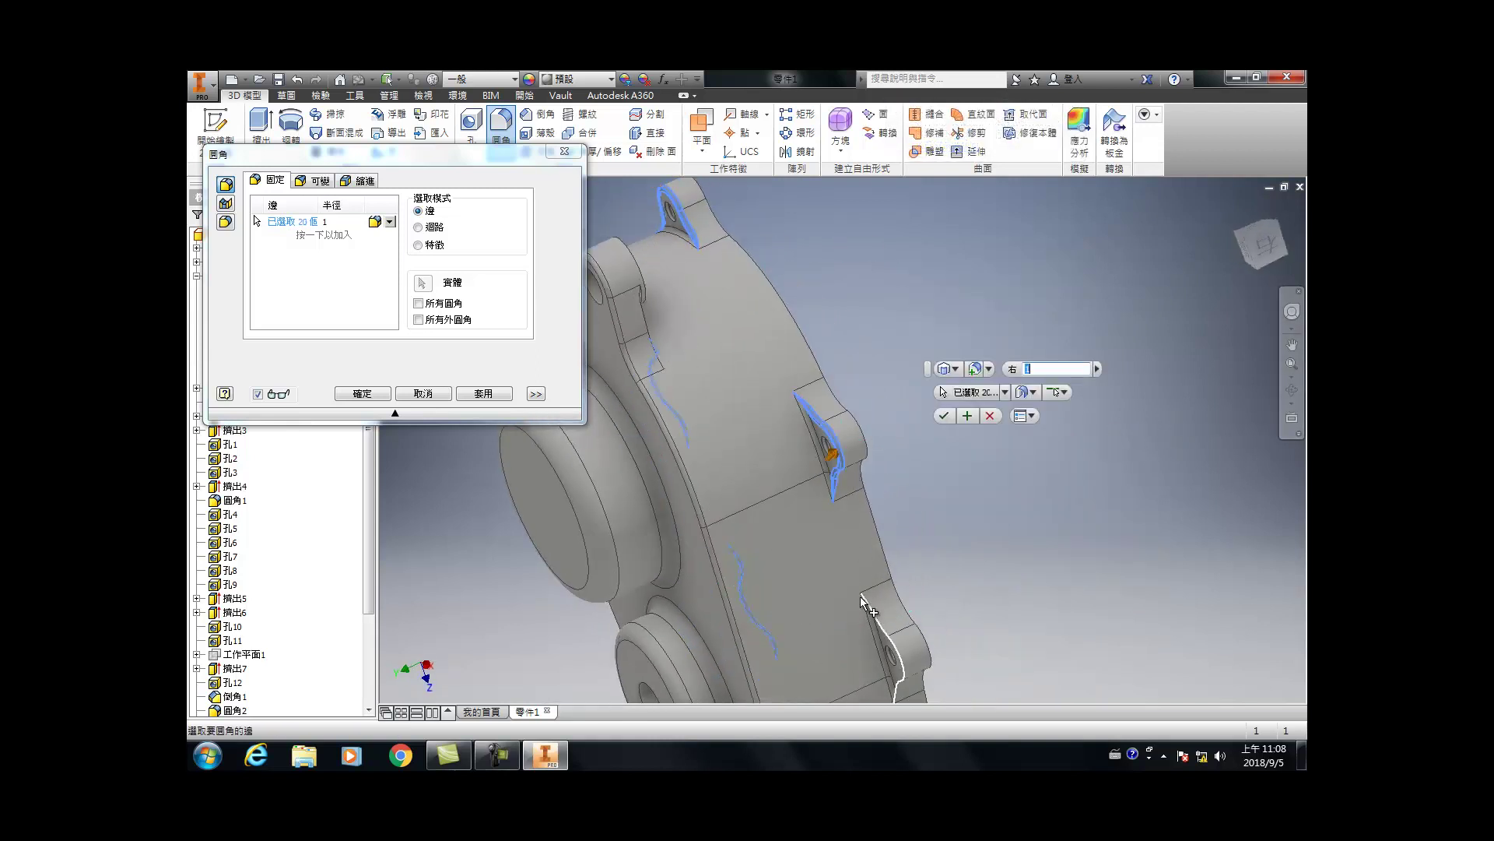
left_click(878, 622)
key("F4")
left_click_drag(878, 623, 902, 187)
left_click(924, 326)
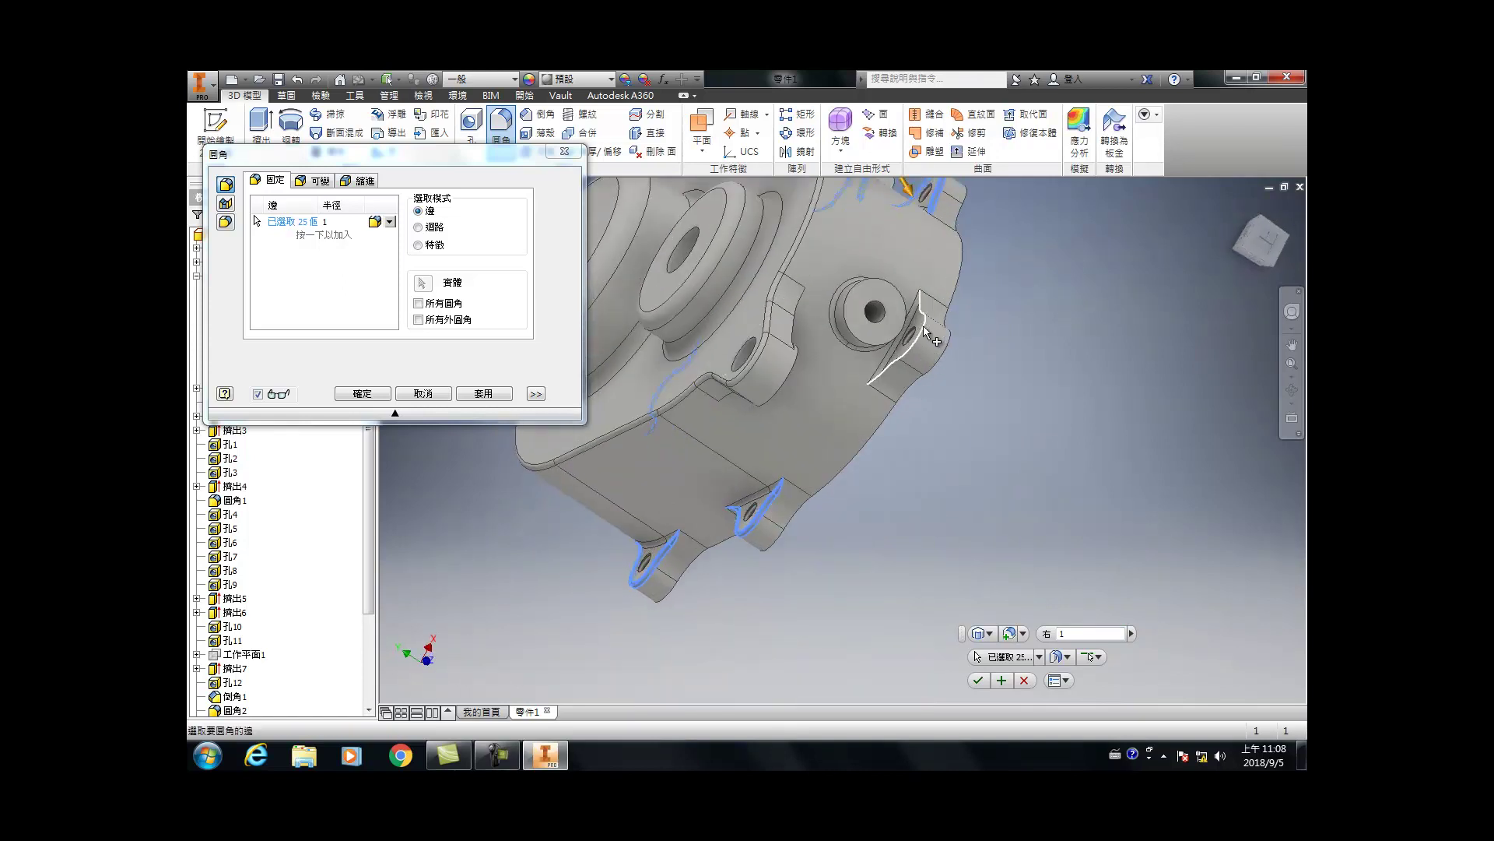
left_click(923, 325)
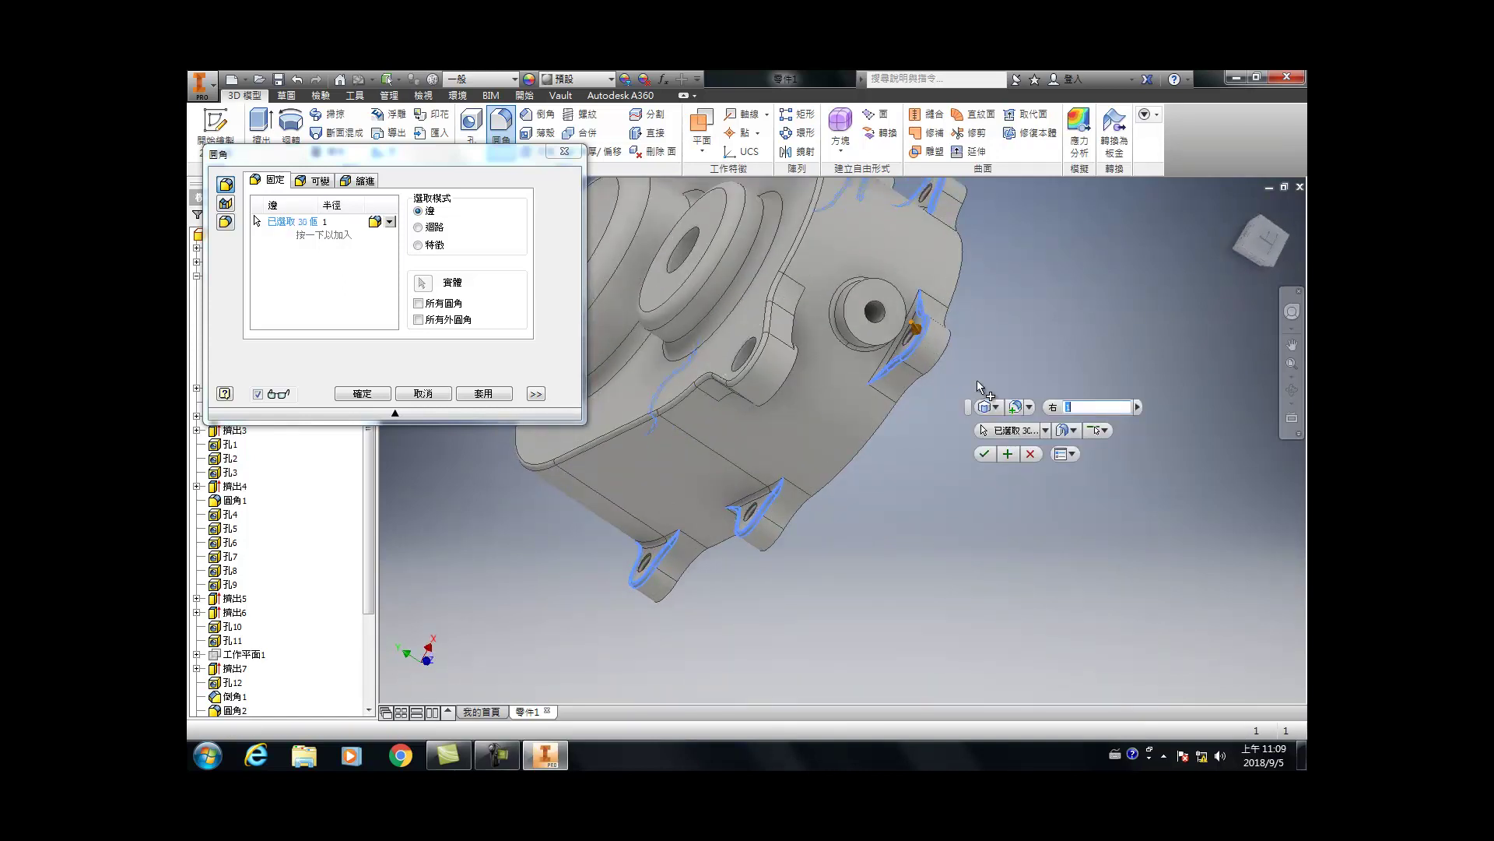
scroll(978, 366, "down", 5)
left_click(1238, 208)
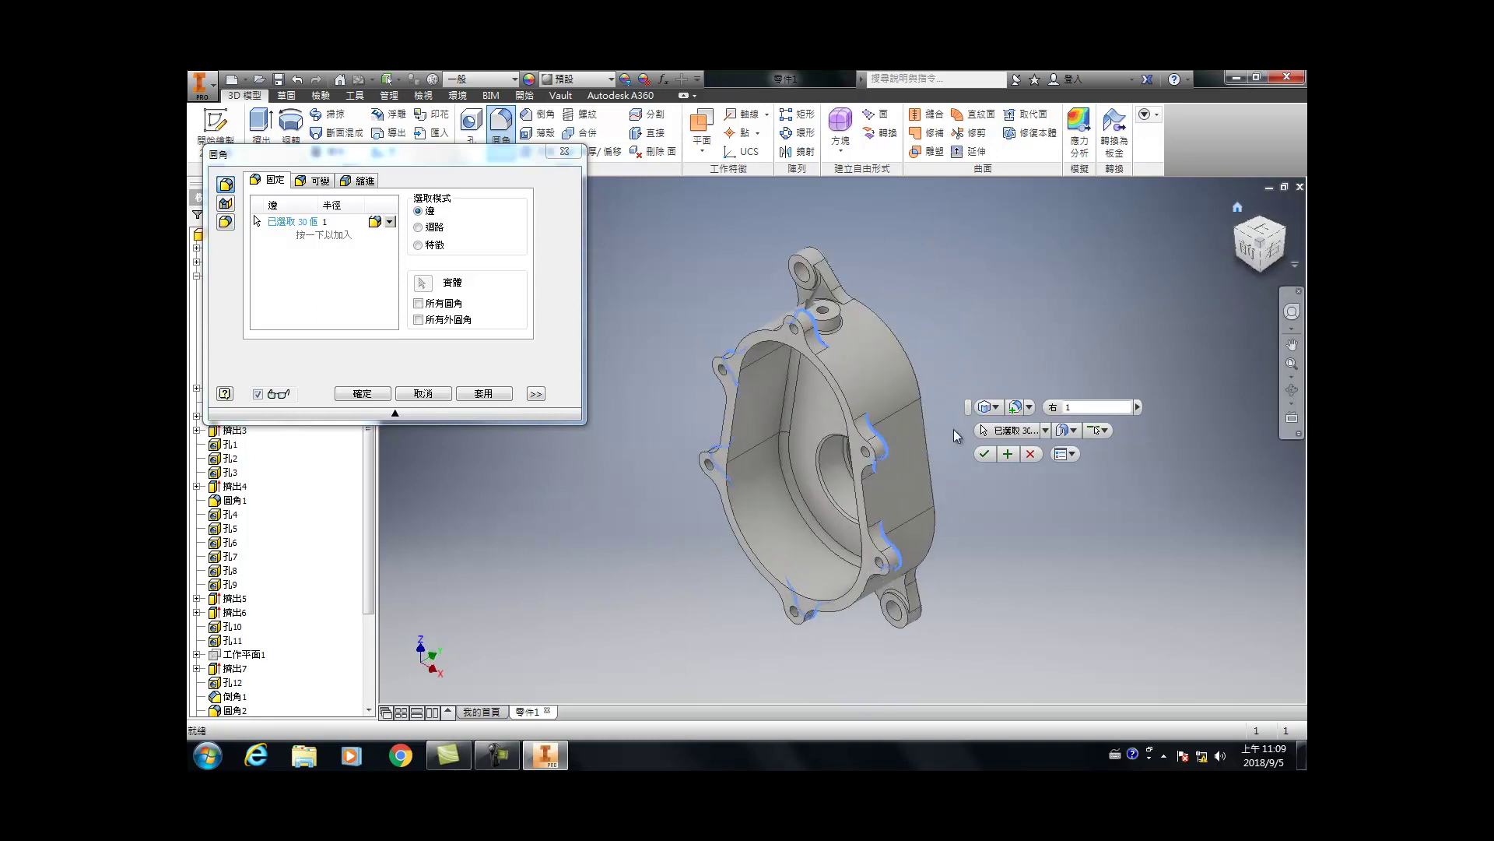
left_click(1231, 227)
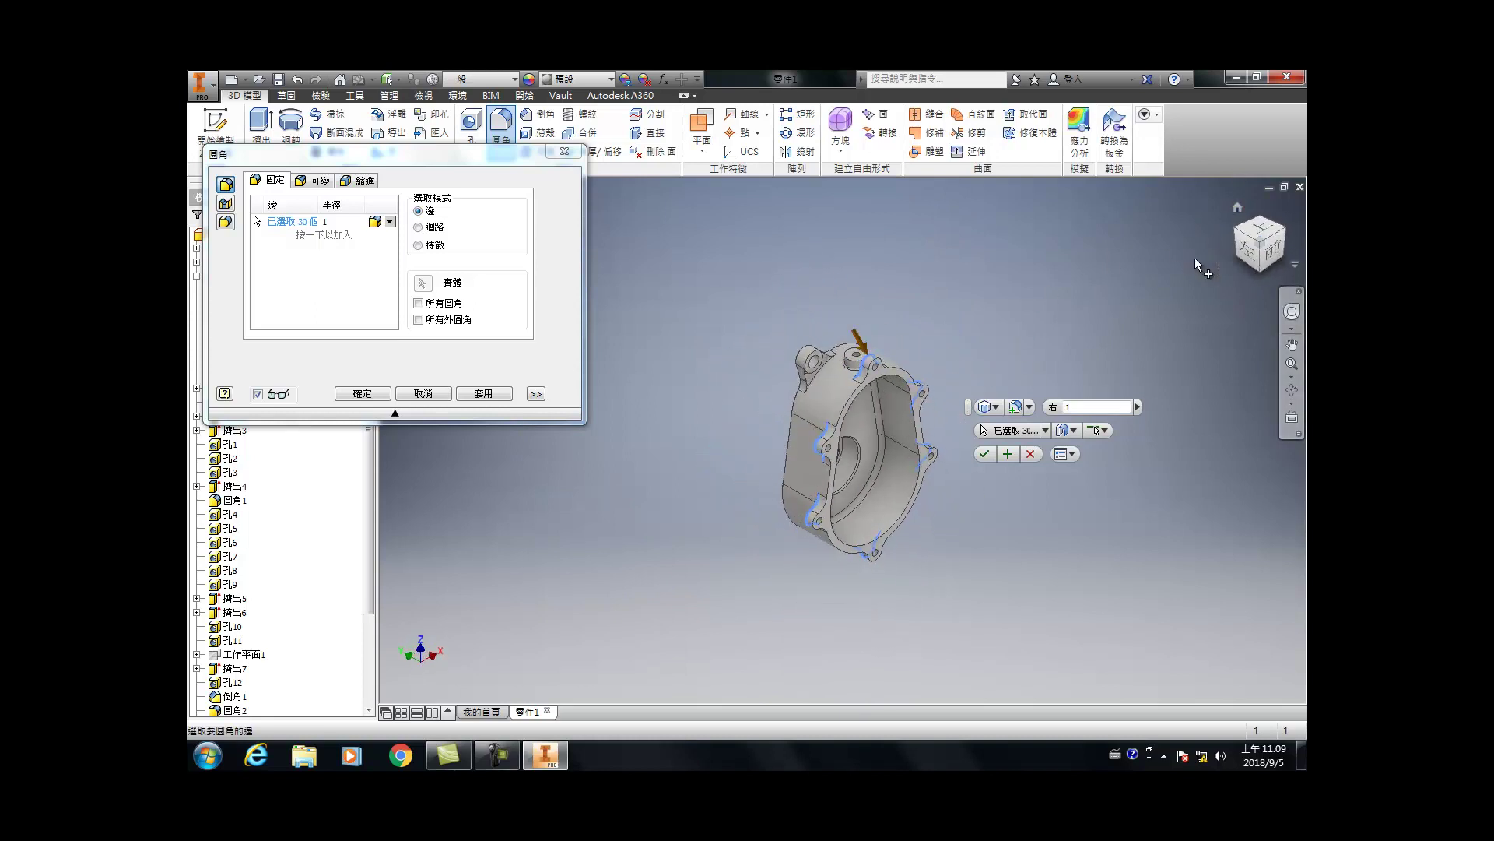
left_click(1226, 227)
scroll(861, 445, "up", 5)
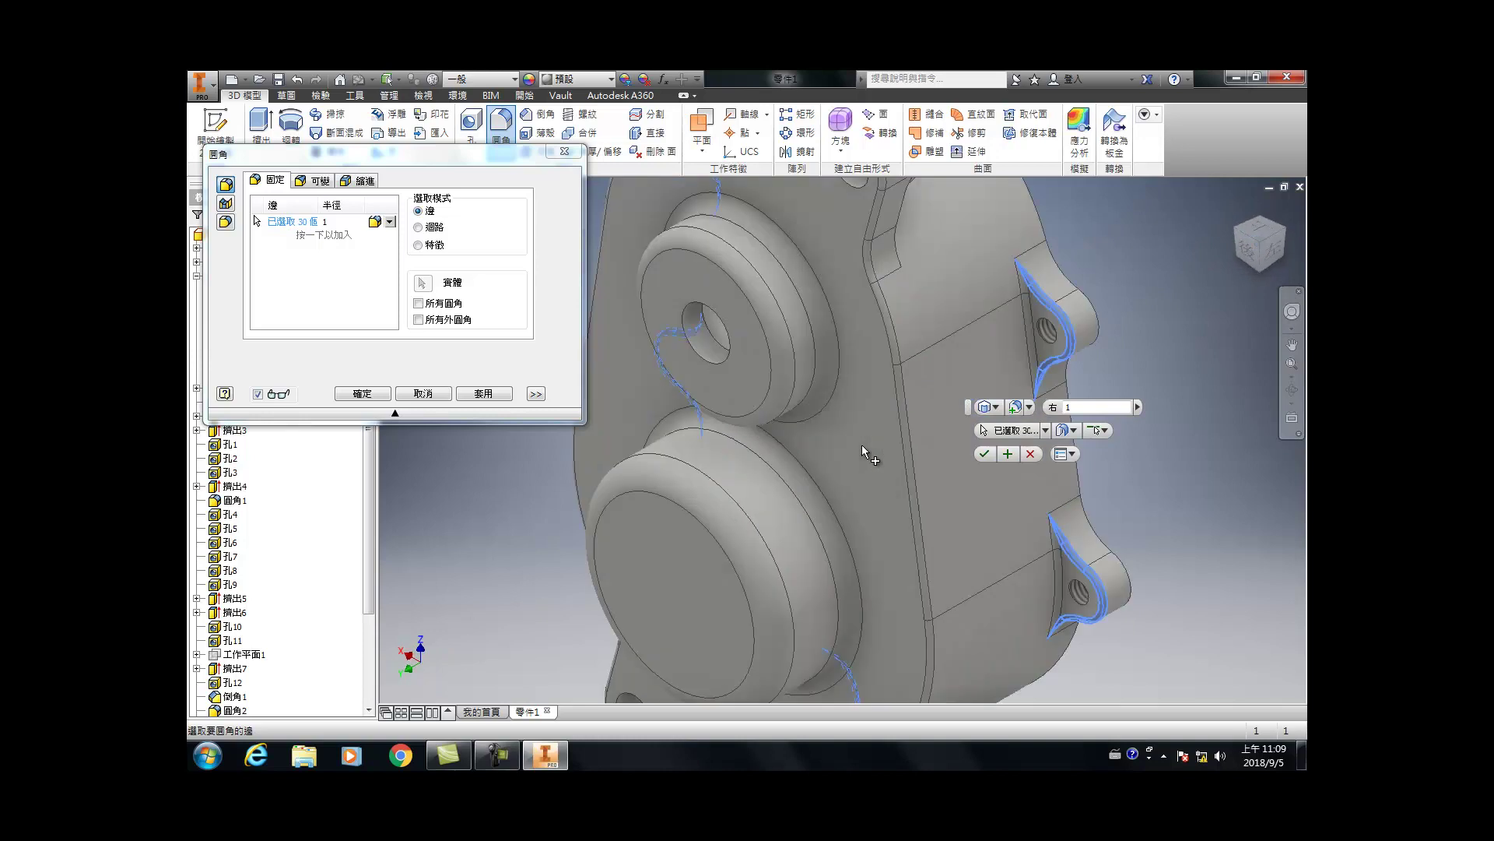
scroll(864, 436, "down", 4)
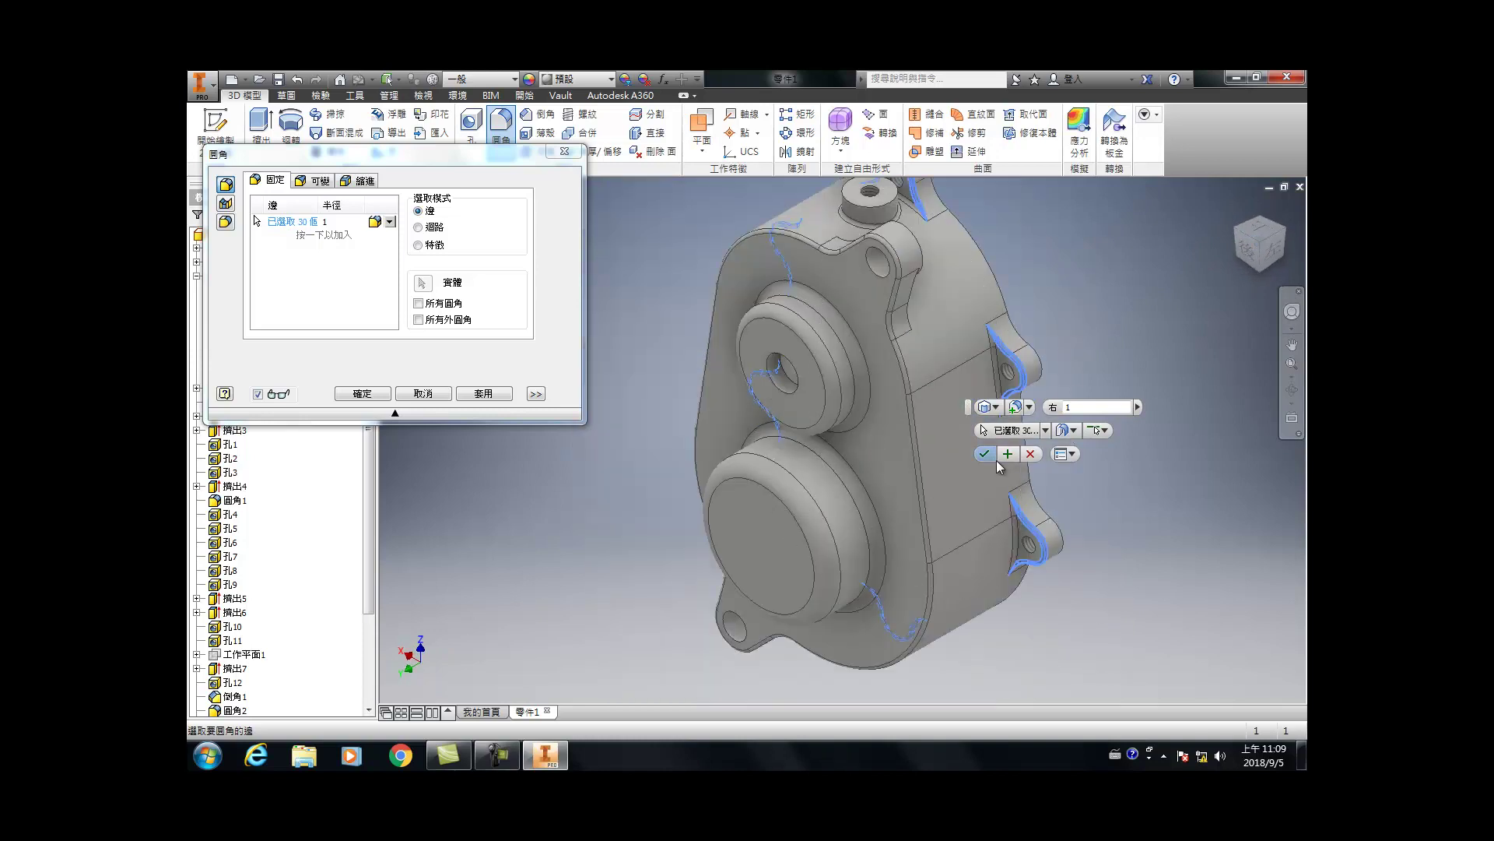
key("Escape")
Step: Restore the model's home view and name the part file 30201 for saving
middle_click_drag(1086, 393, 911, 276, "shift")
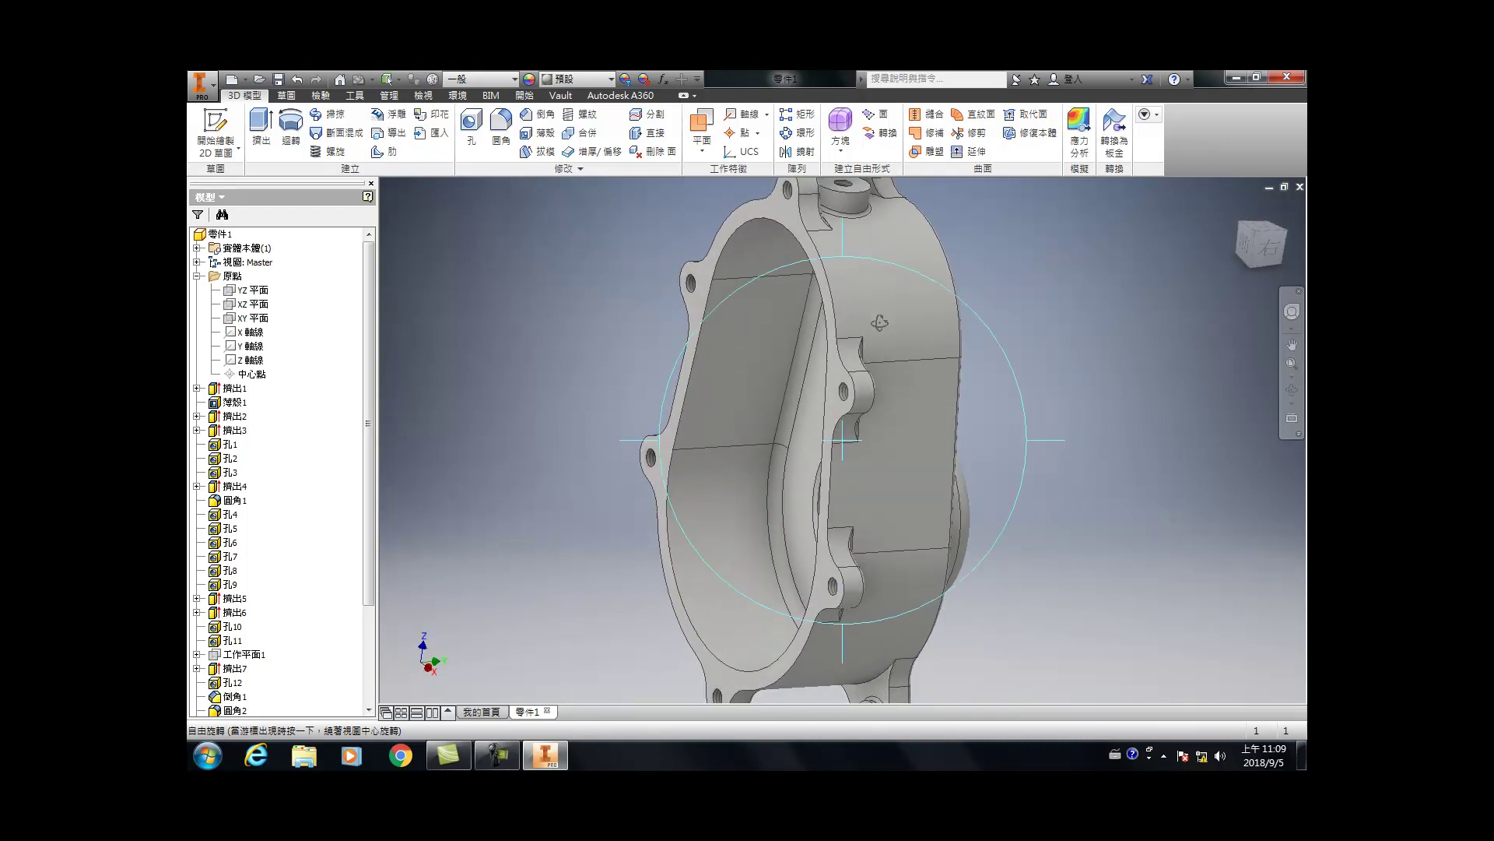
left_click(1243, 208)
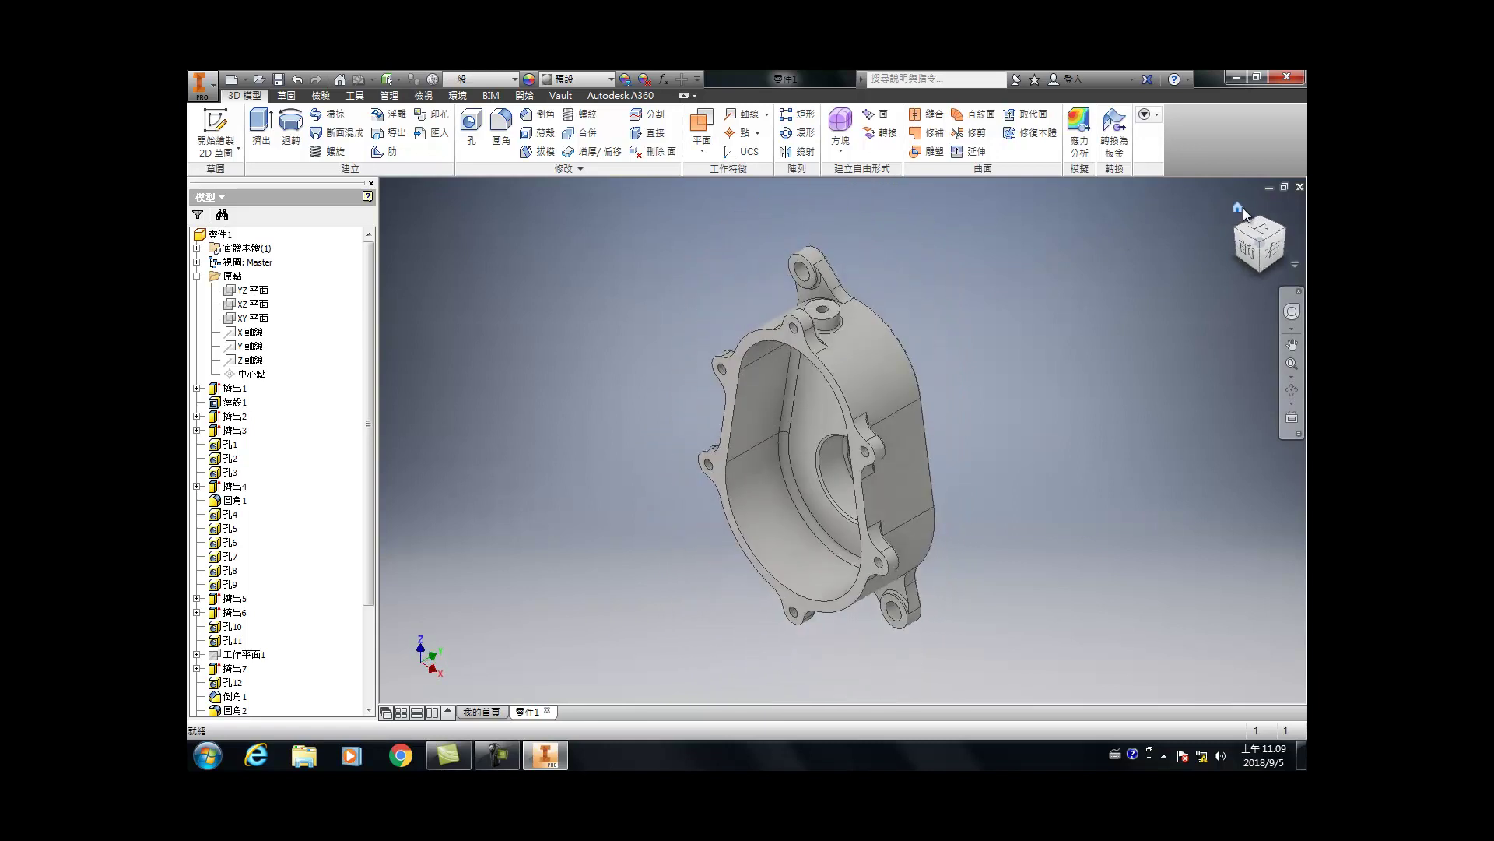
key("ctrl+s")
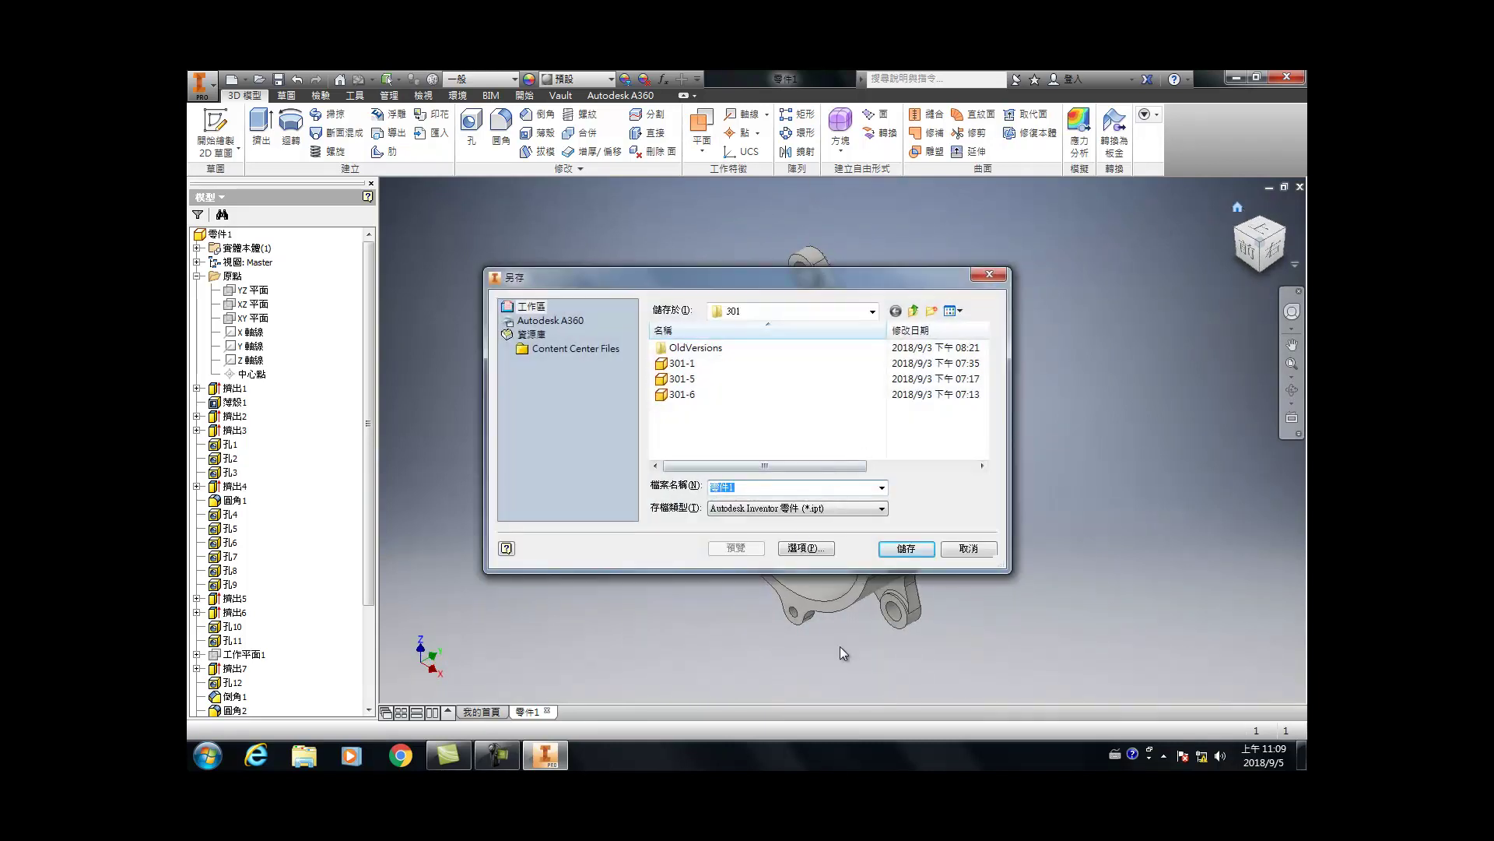
key("ctrl+shift")
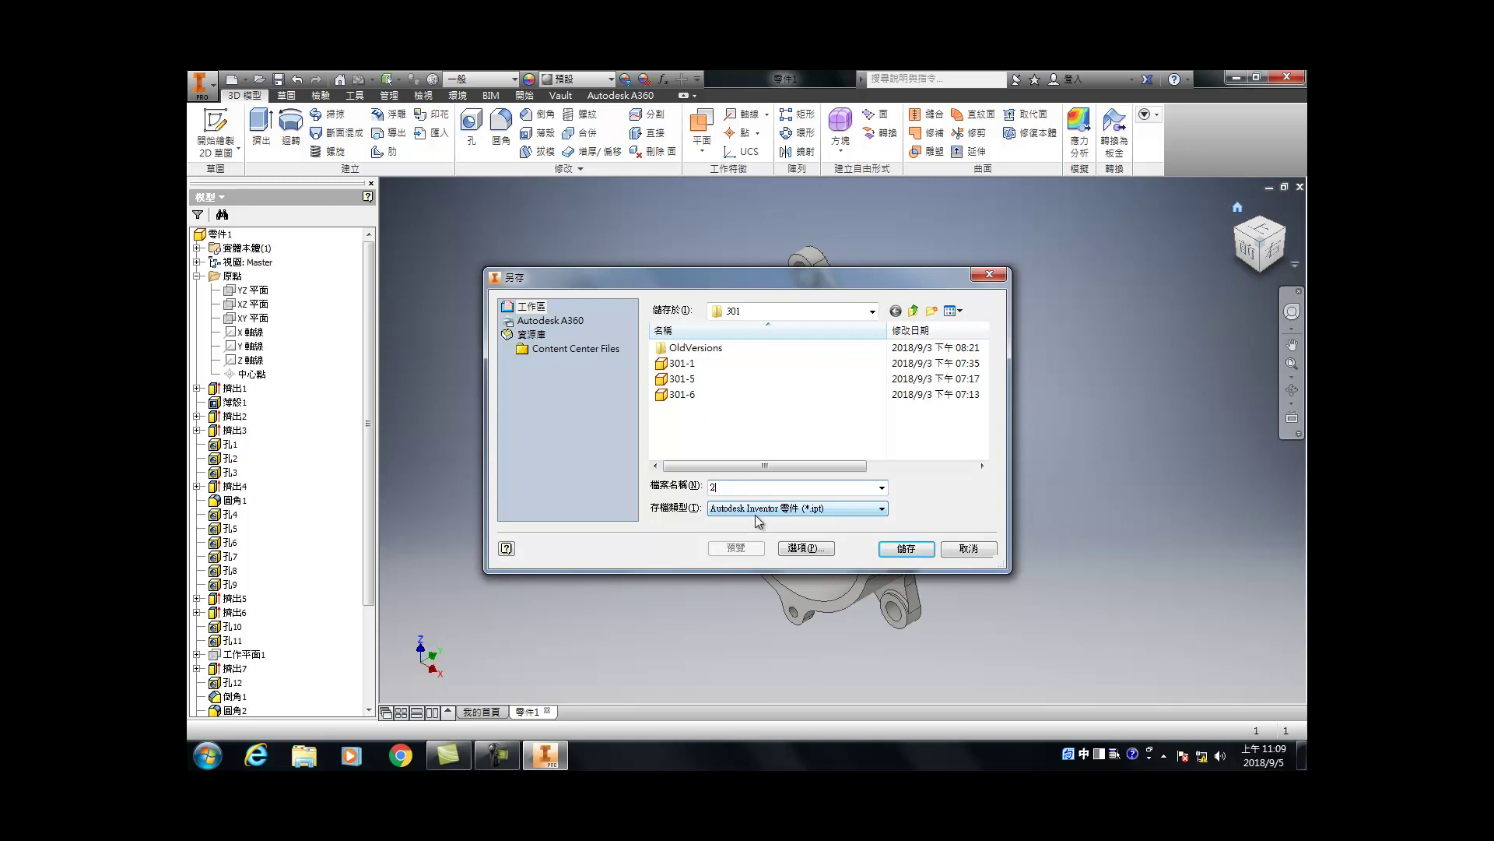
type("30201")
Step: Try to save the part file to the desktop
left_click(872, 312)
left_click(871, 312)
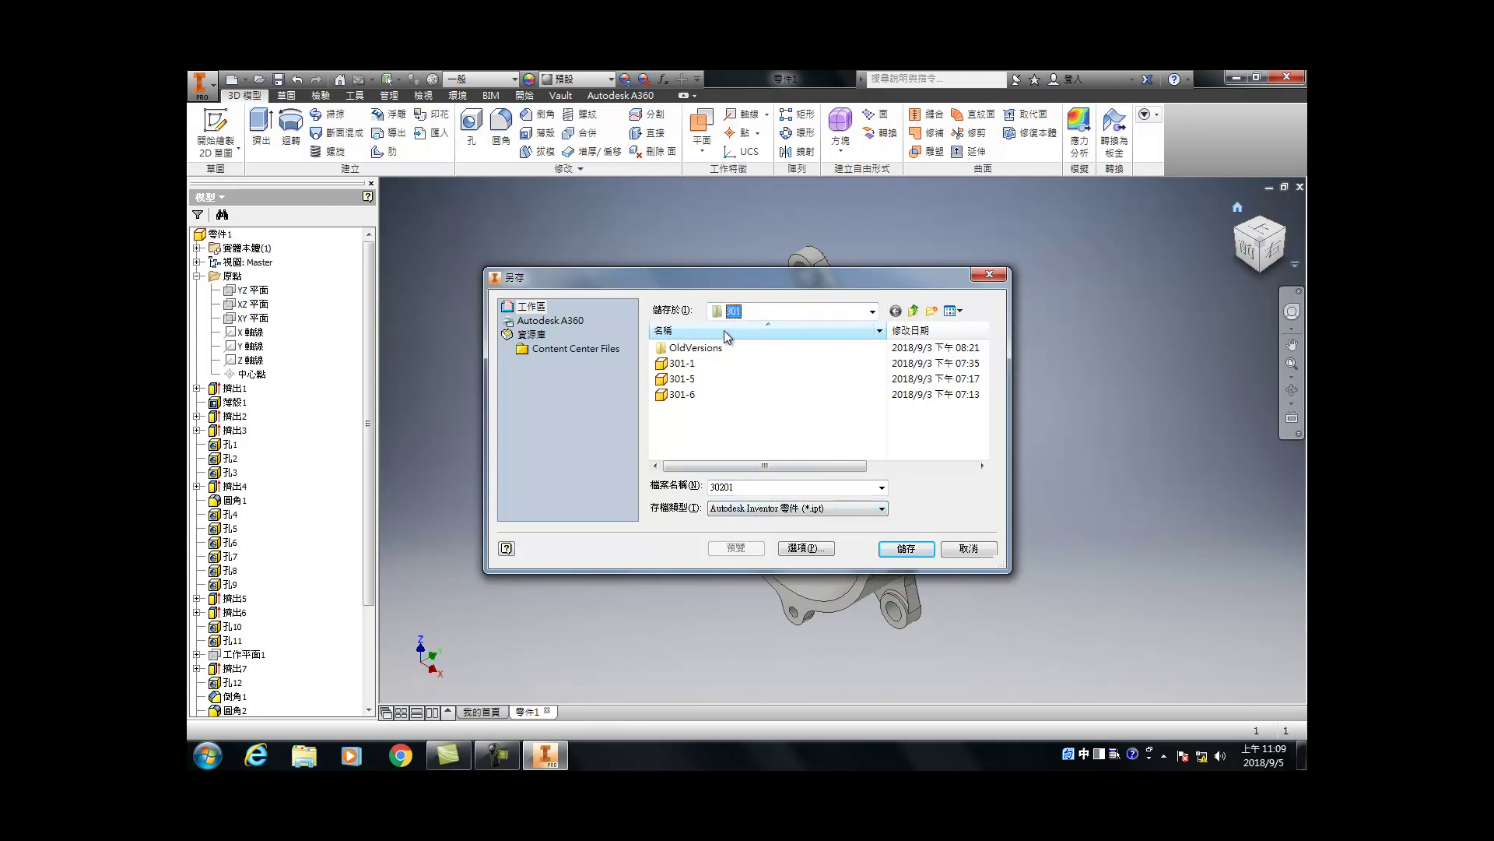
left_click(871, 311)
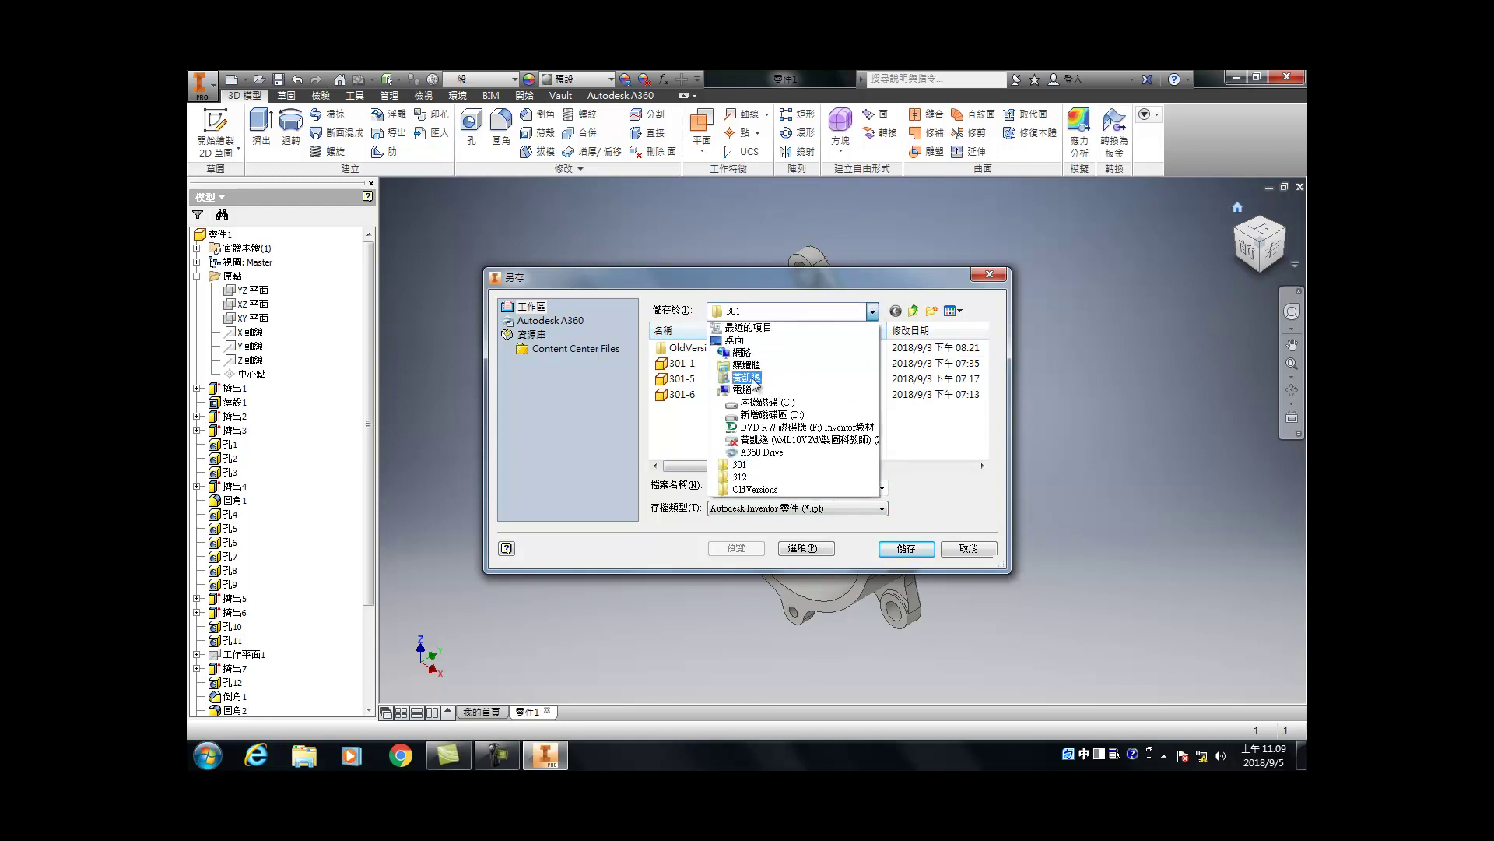
left_click(736, 342)
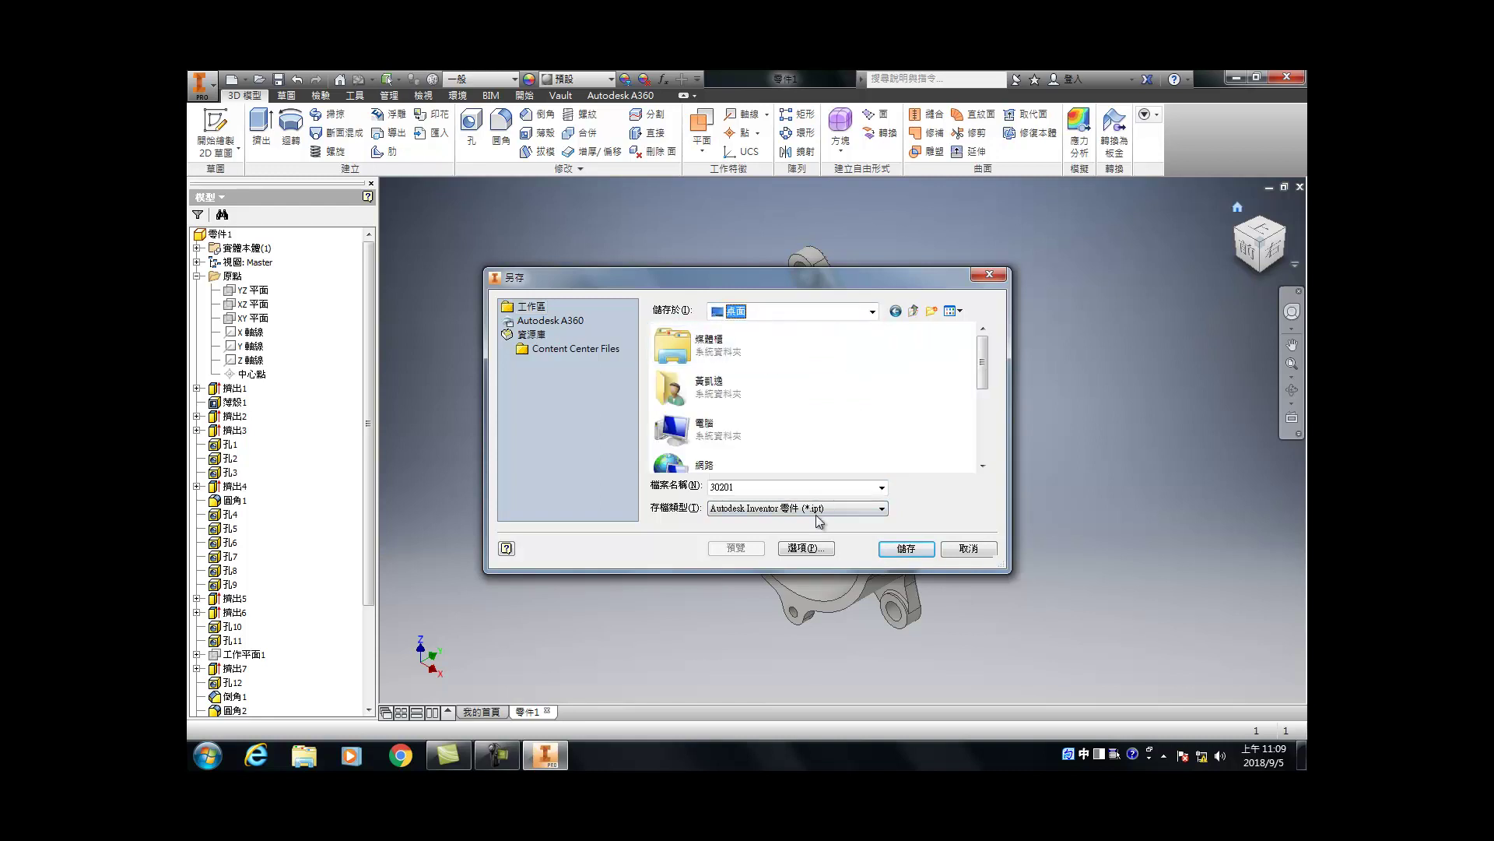
left_click(905, 551)
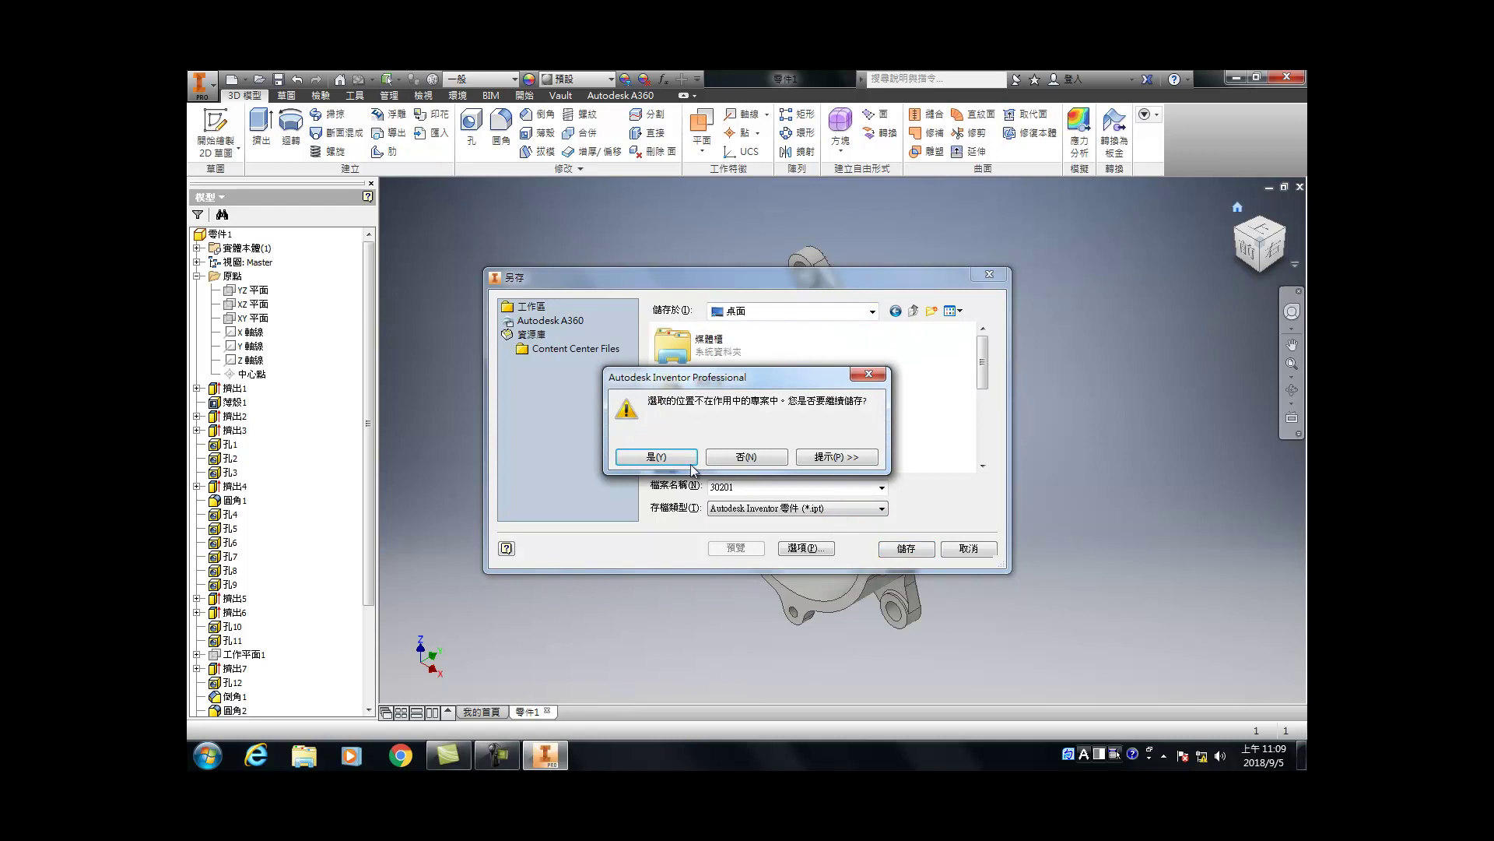
left_click(871, 380)
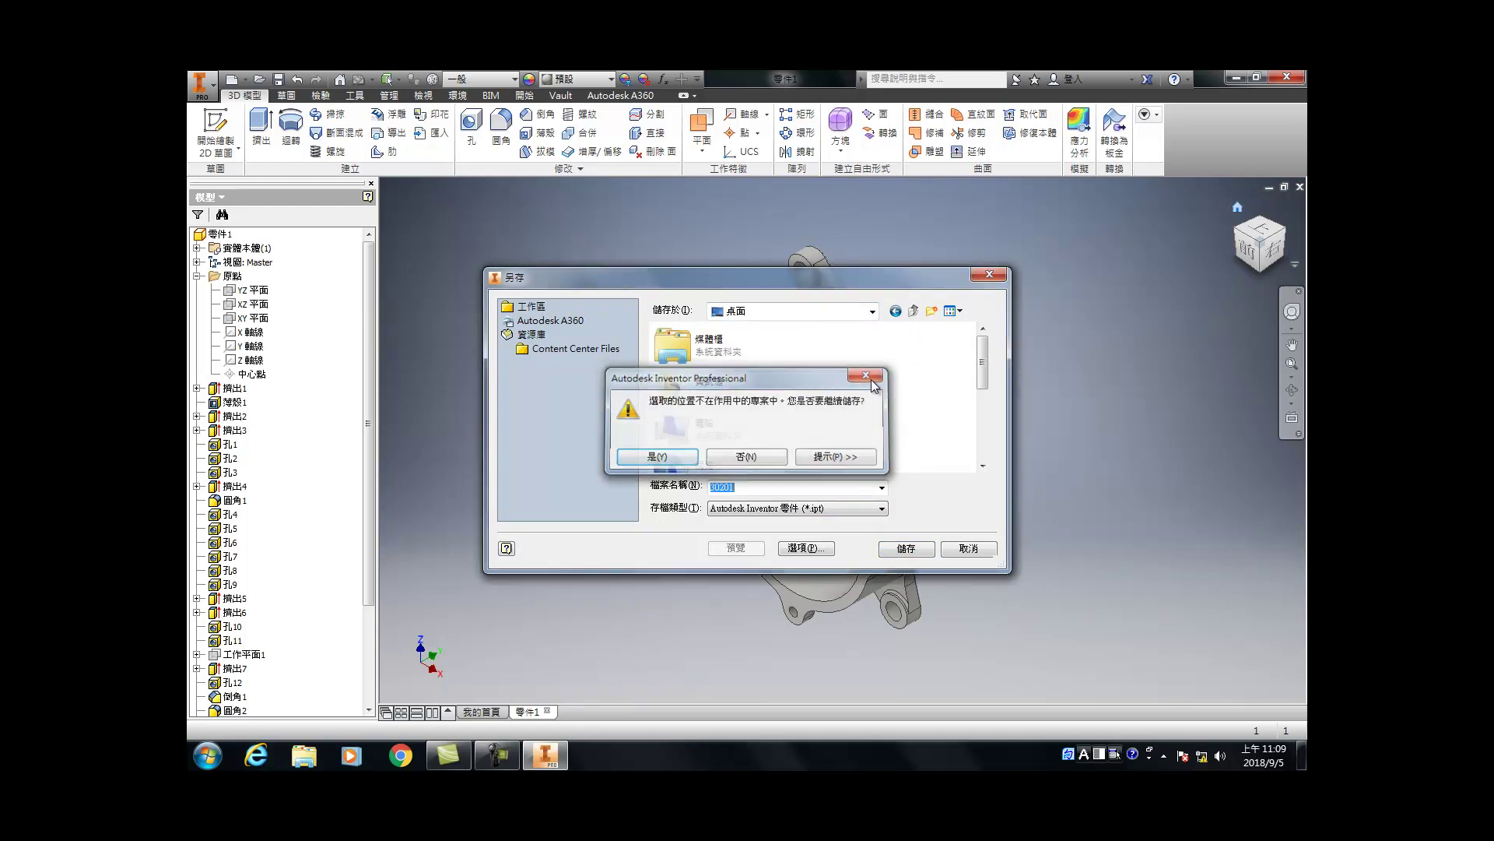
Step: Save the part file in the 301 folder
left_click(872, 312)
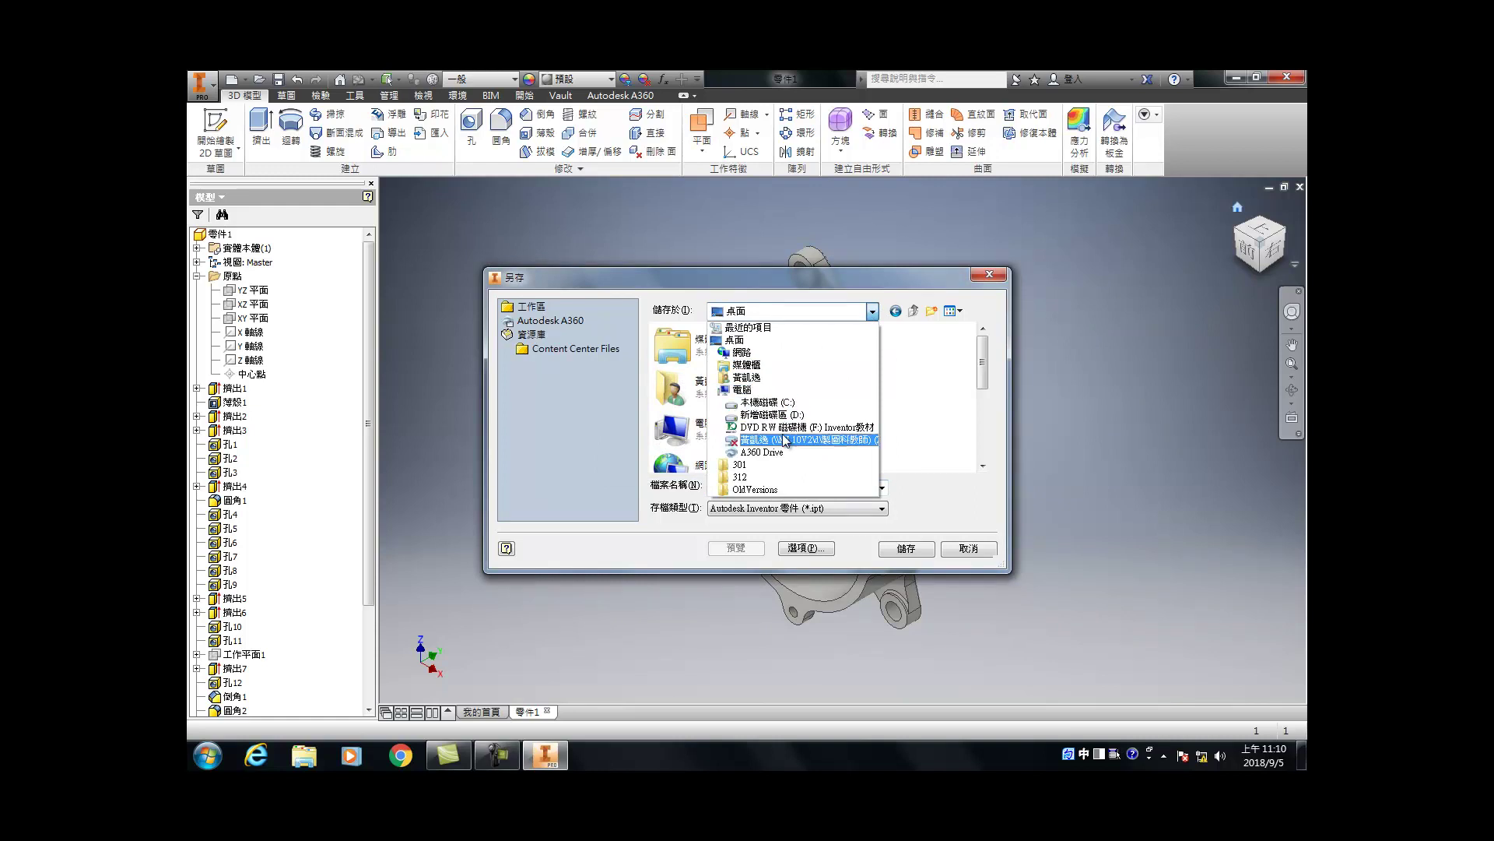
left_click(741, 465)
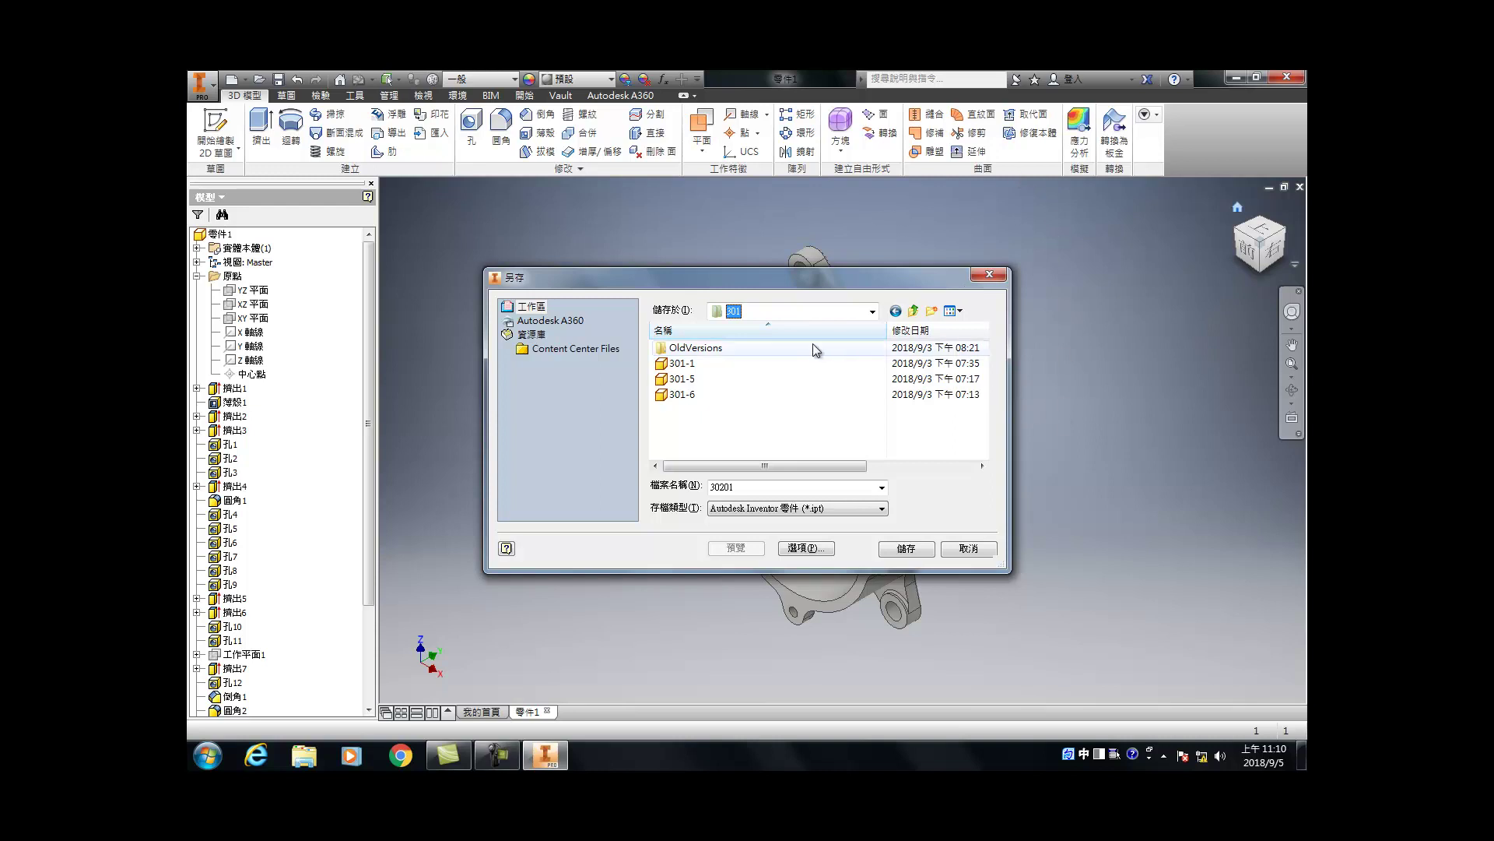
left_click(901, 550)
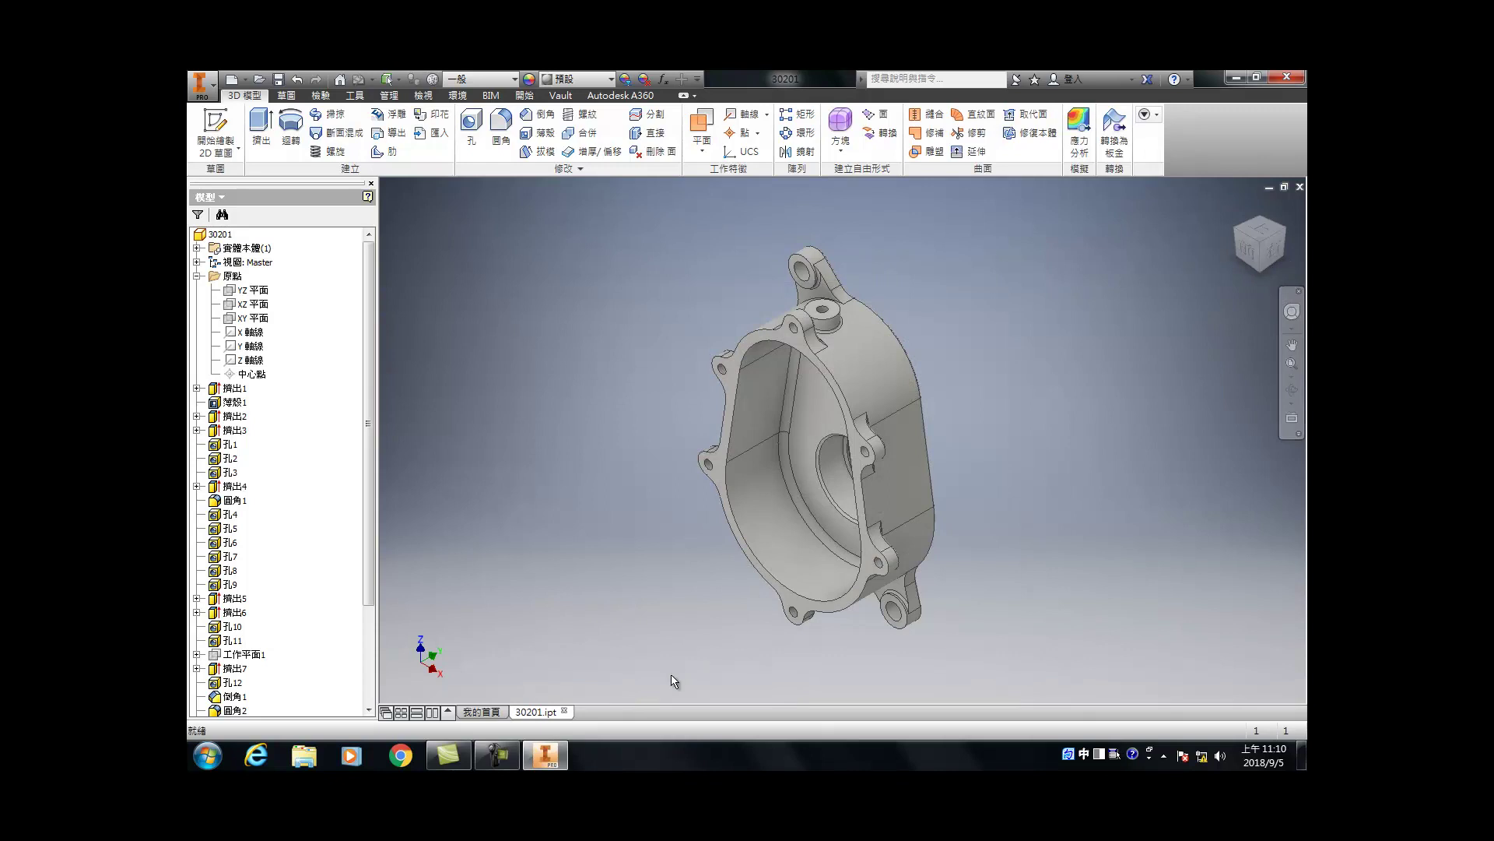
Step: Create a new assembly file from the Standard.iam template
key("ctrl+n")
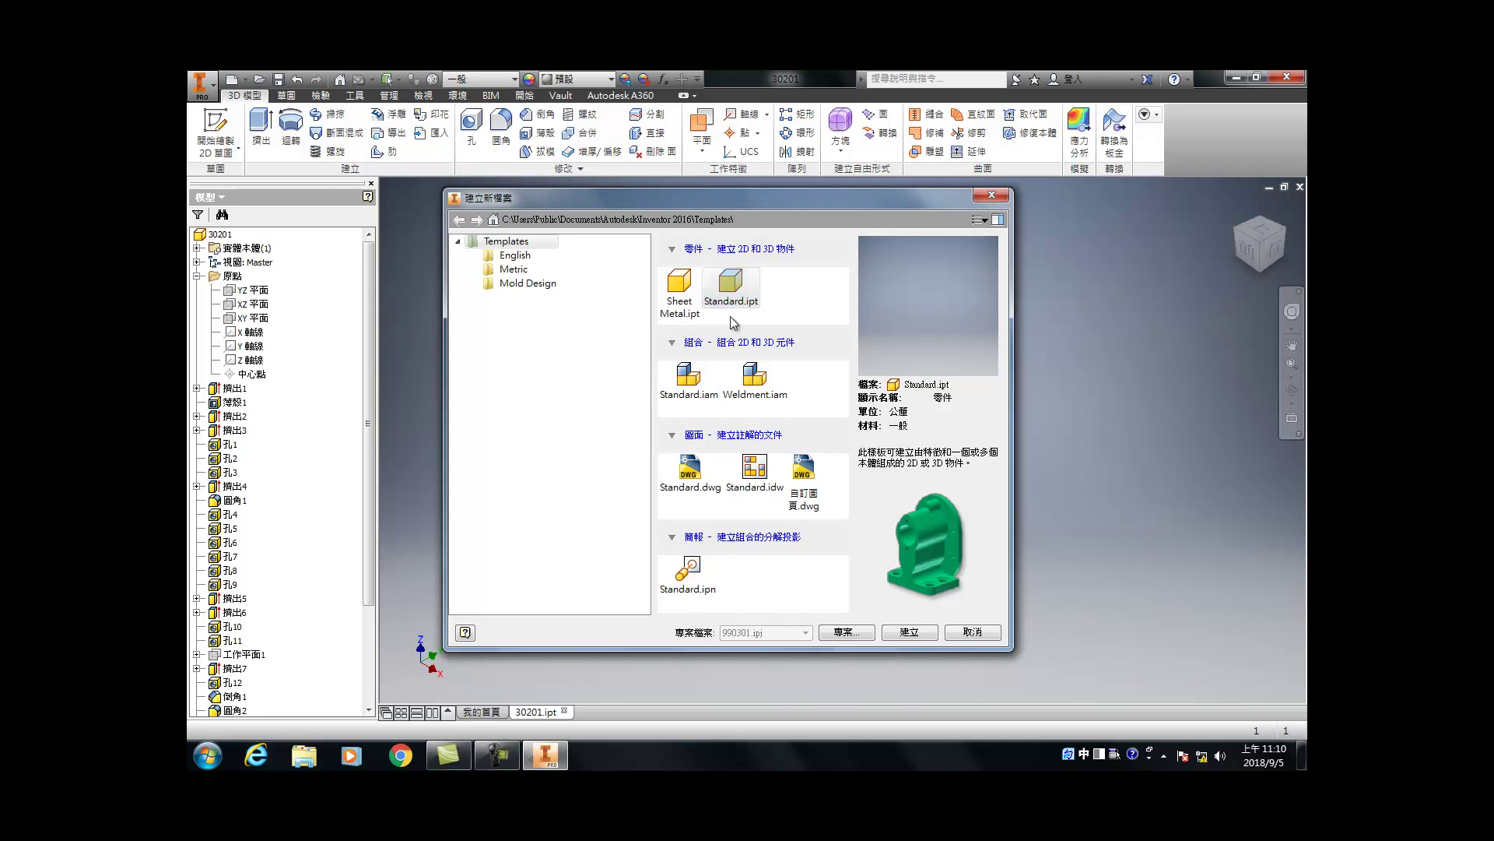
left_click(688, 378)
left_click(913, 633)
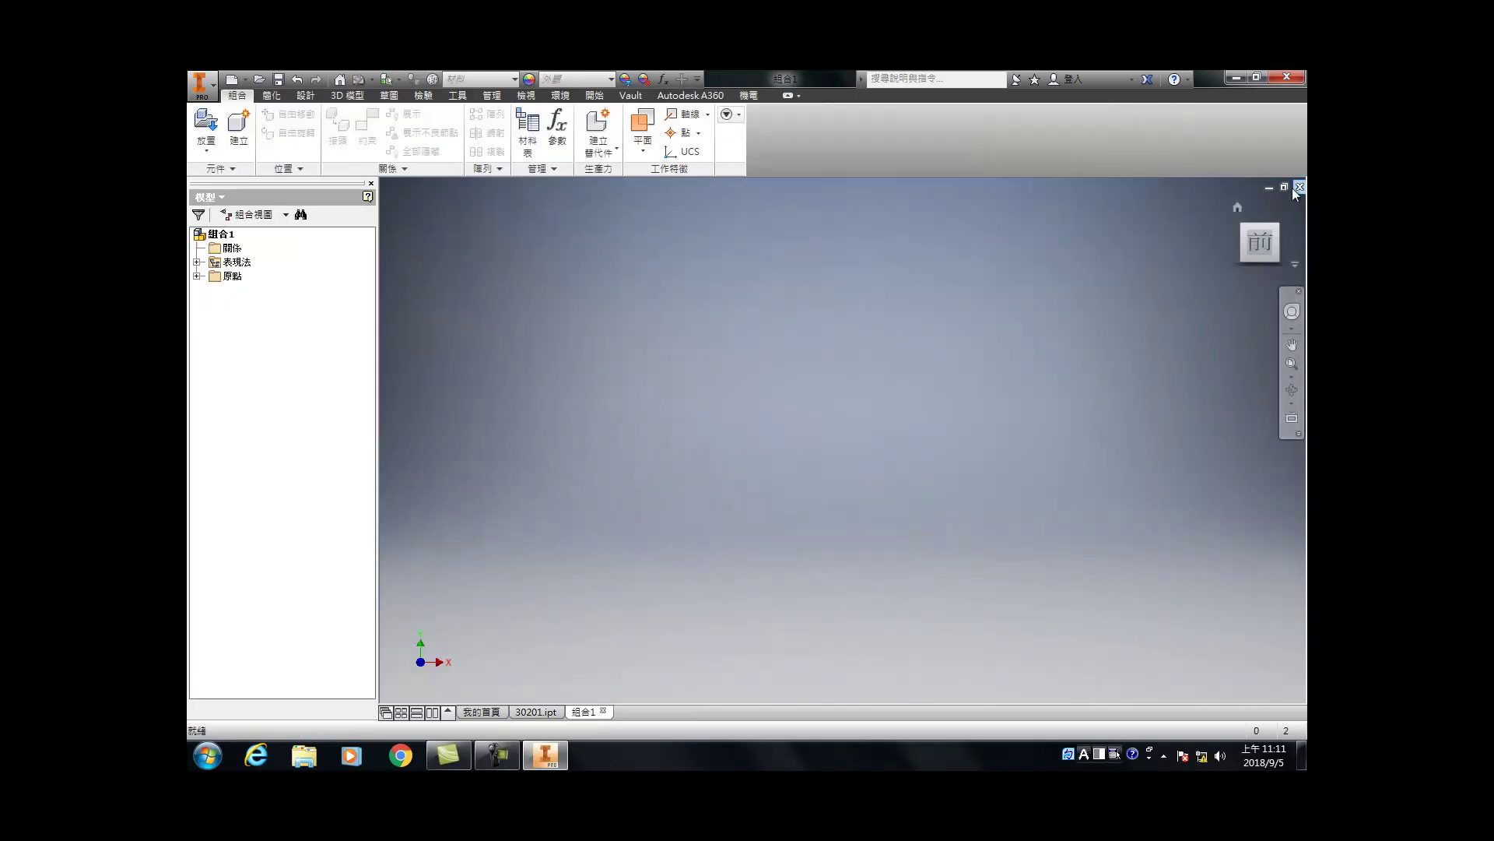
Step: Orient the empty assembly with Z pointing up and X horizontal, and set this view as the front view
left_click(1236, 212)
left_click(1249, 254)
right_click(1259, 250)
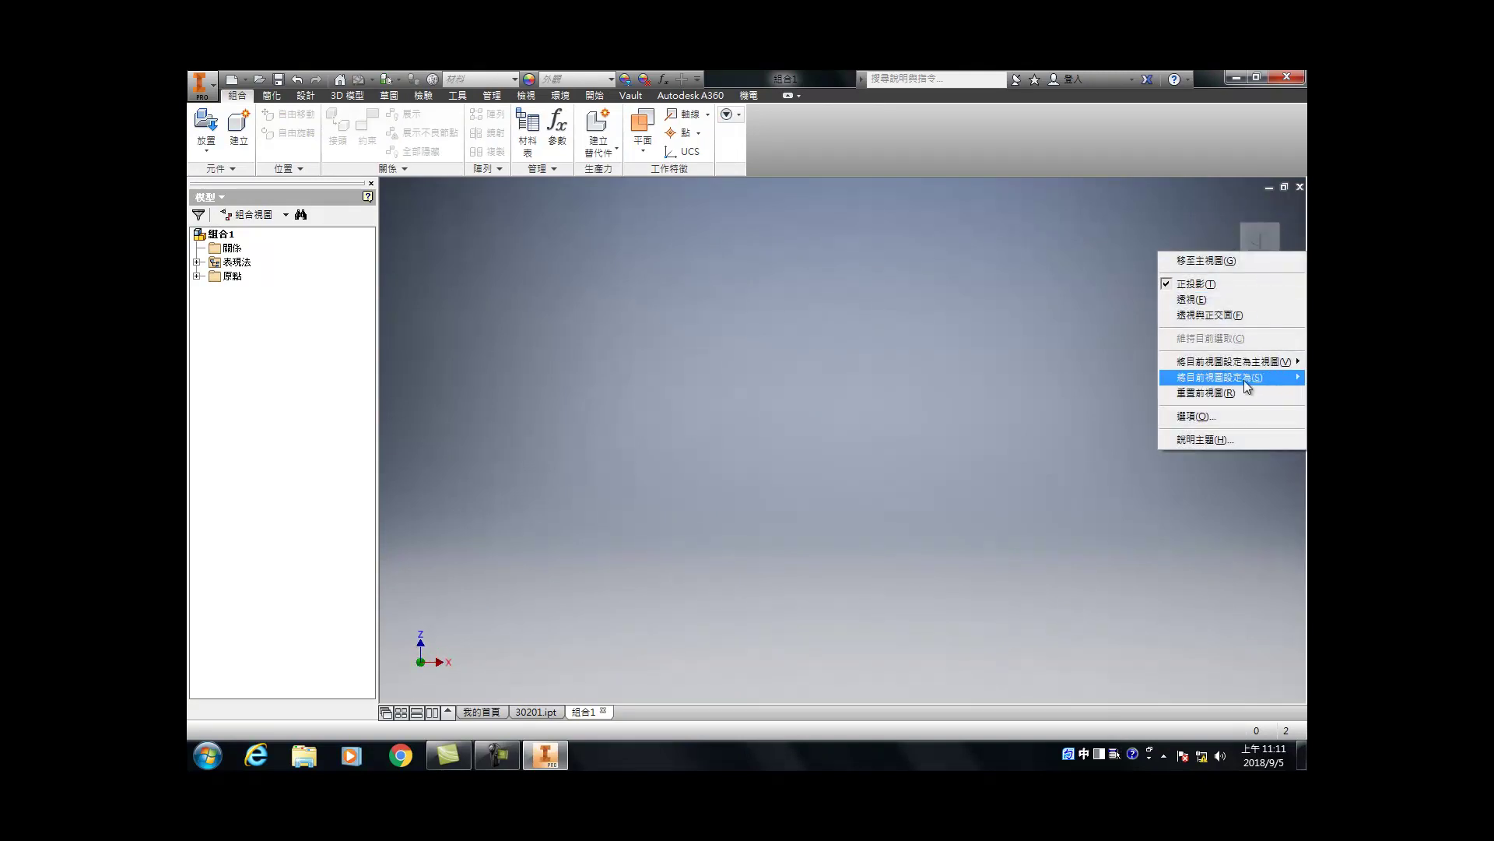
mouse_move(1185, 381)
left_click(1130, 392)
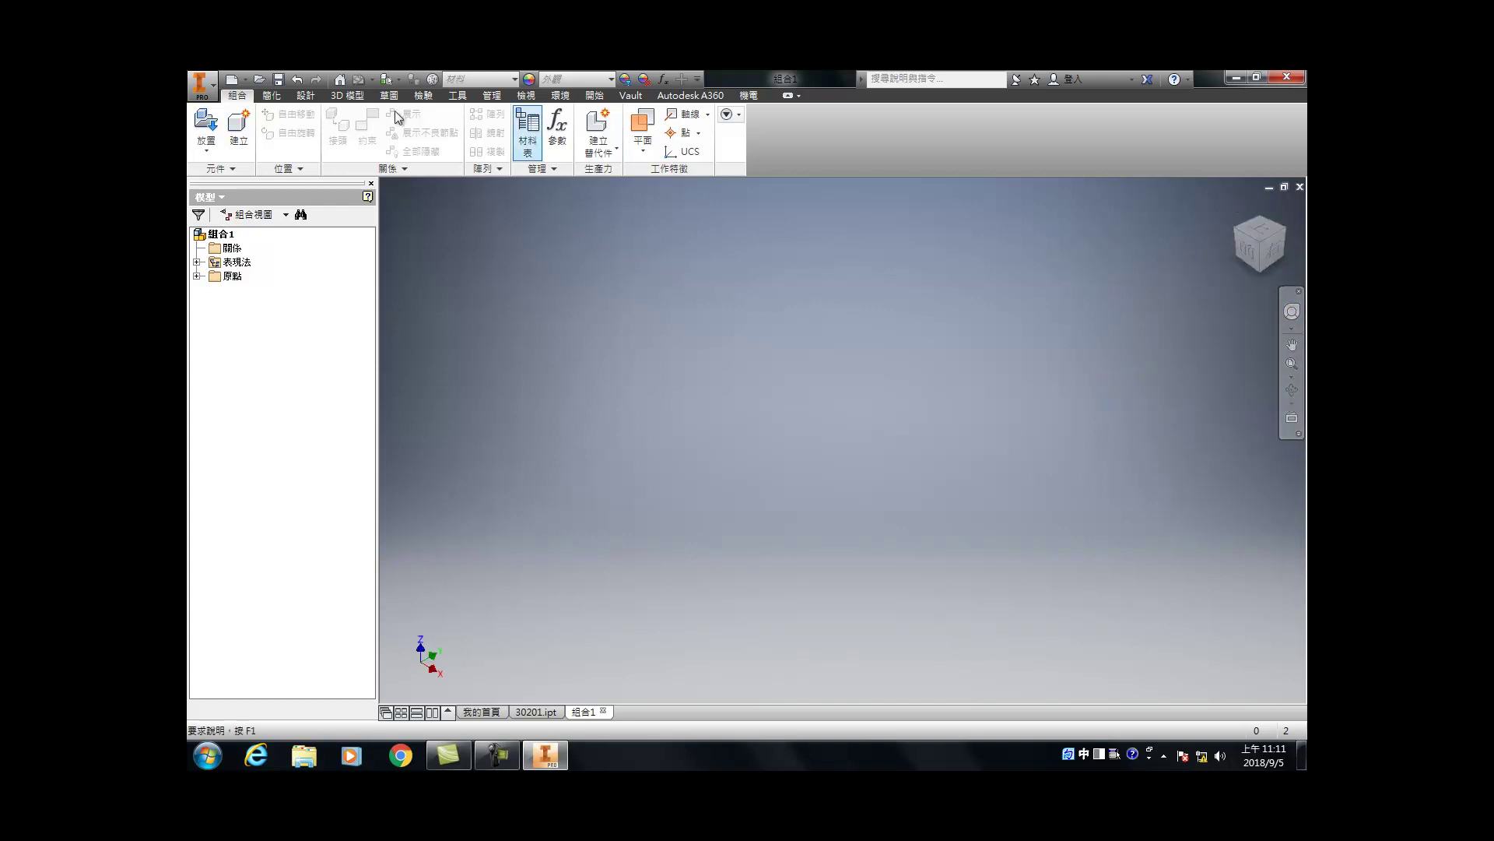
Step: Place one instance of part 30201 in the assembly, grounded at the origin
left_click(205, 125)
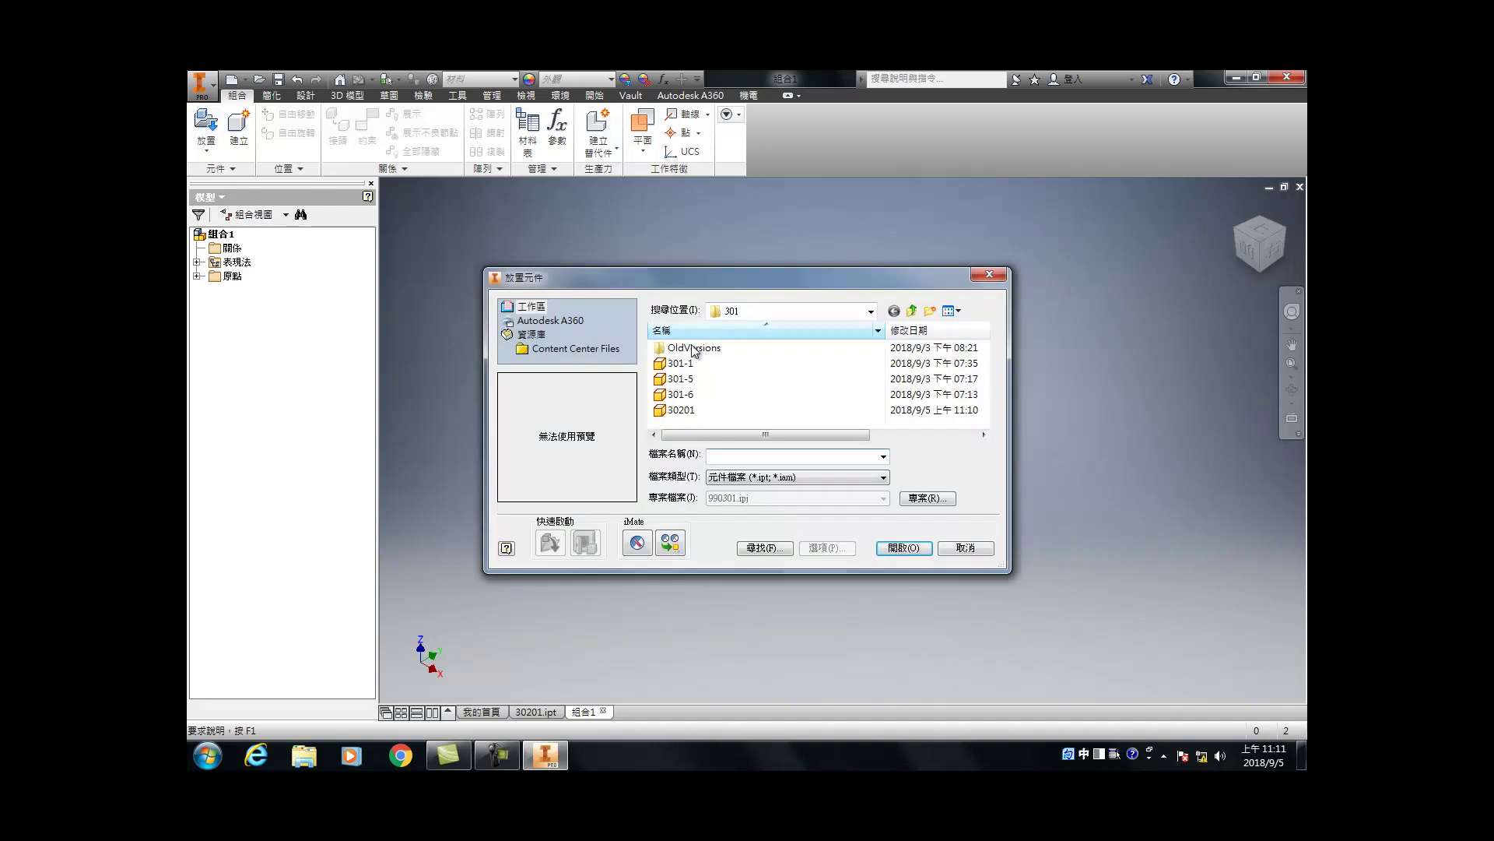
left_click(685, 410)
left_click(905, 547)
right_click(813, 477)
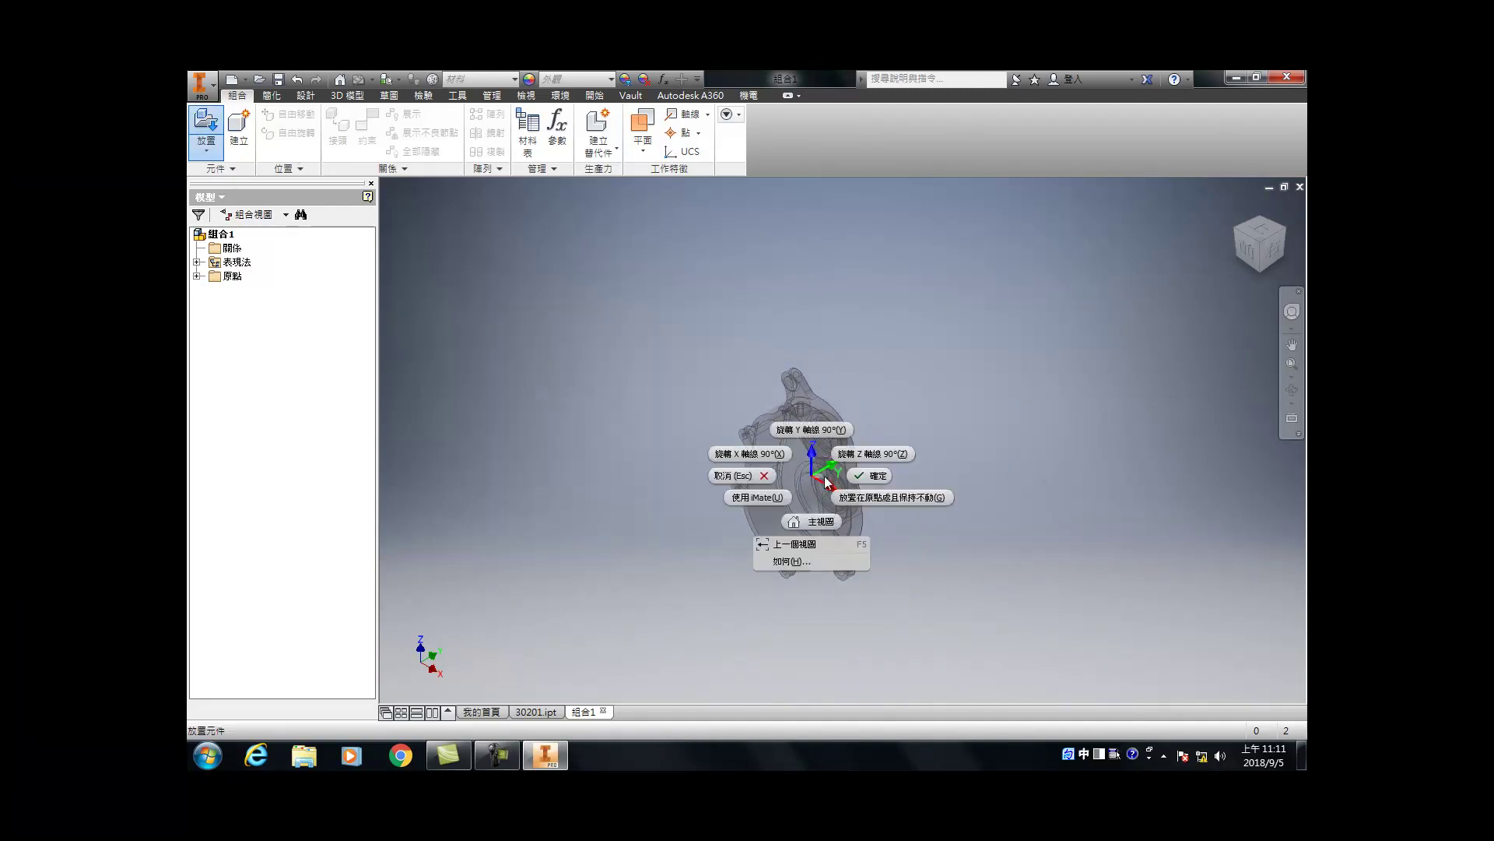
left_click(908, 497)
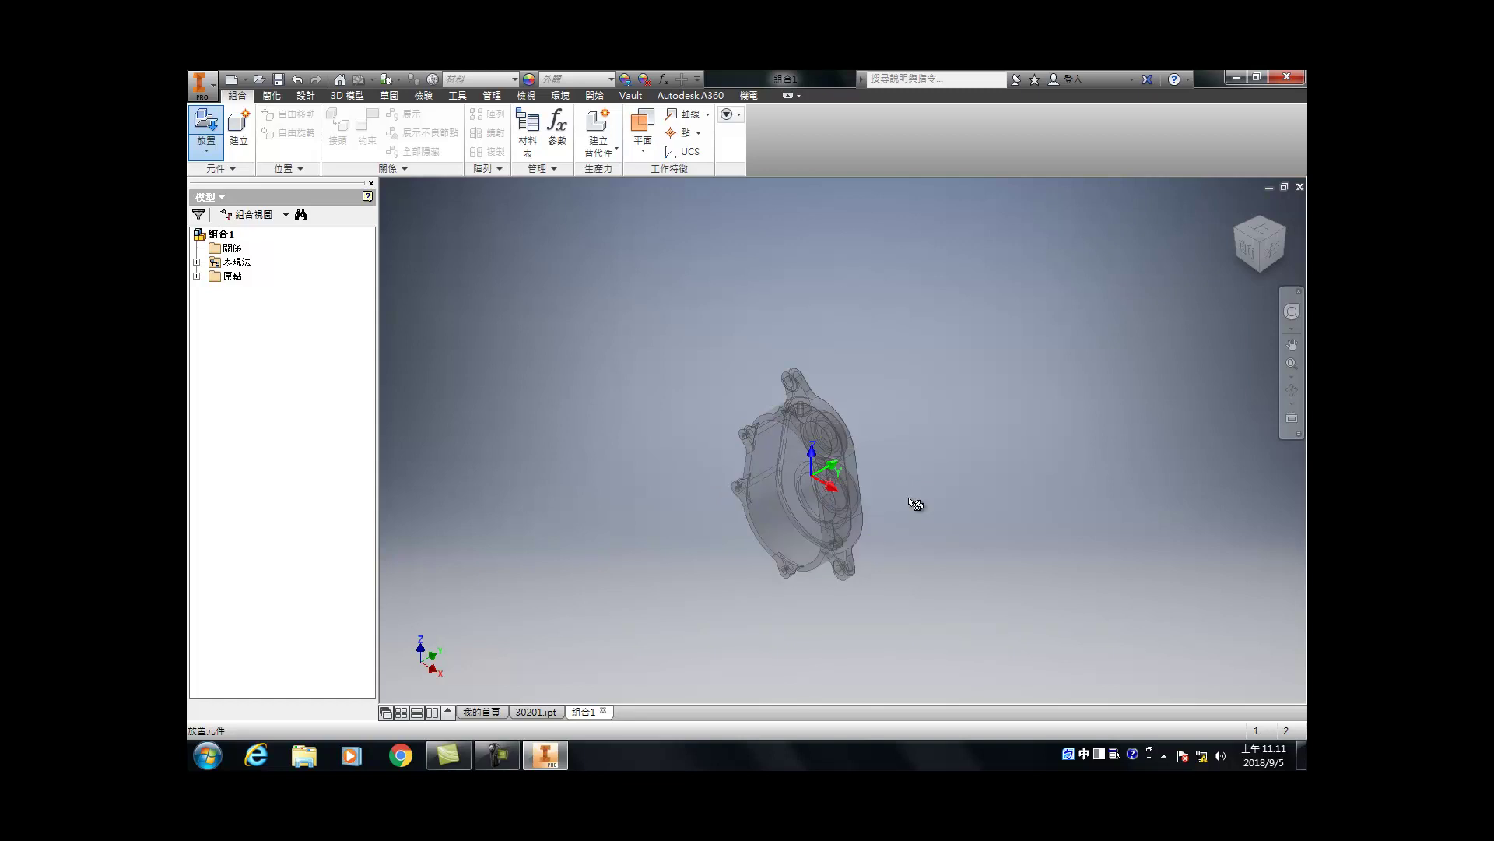
key("Escape")
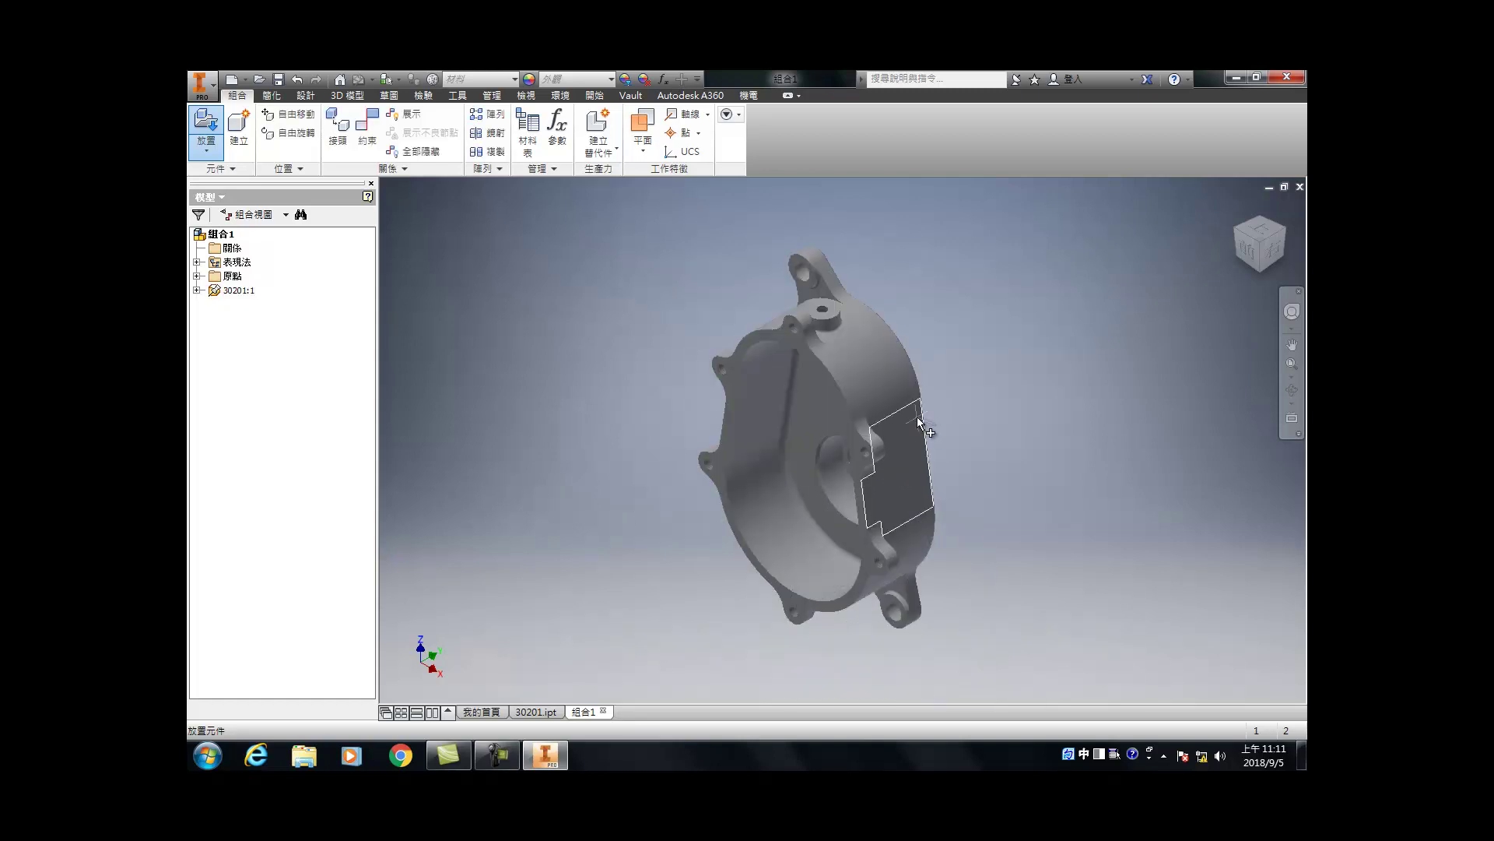
Step: Create a new in-place component named 30202 from Standard.ipt, based on the housing's open rim face
left_click(238, 129)
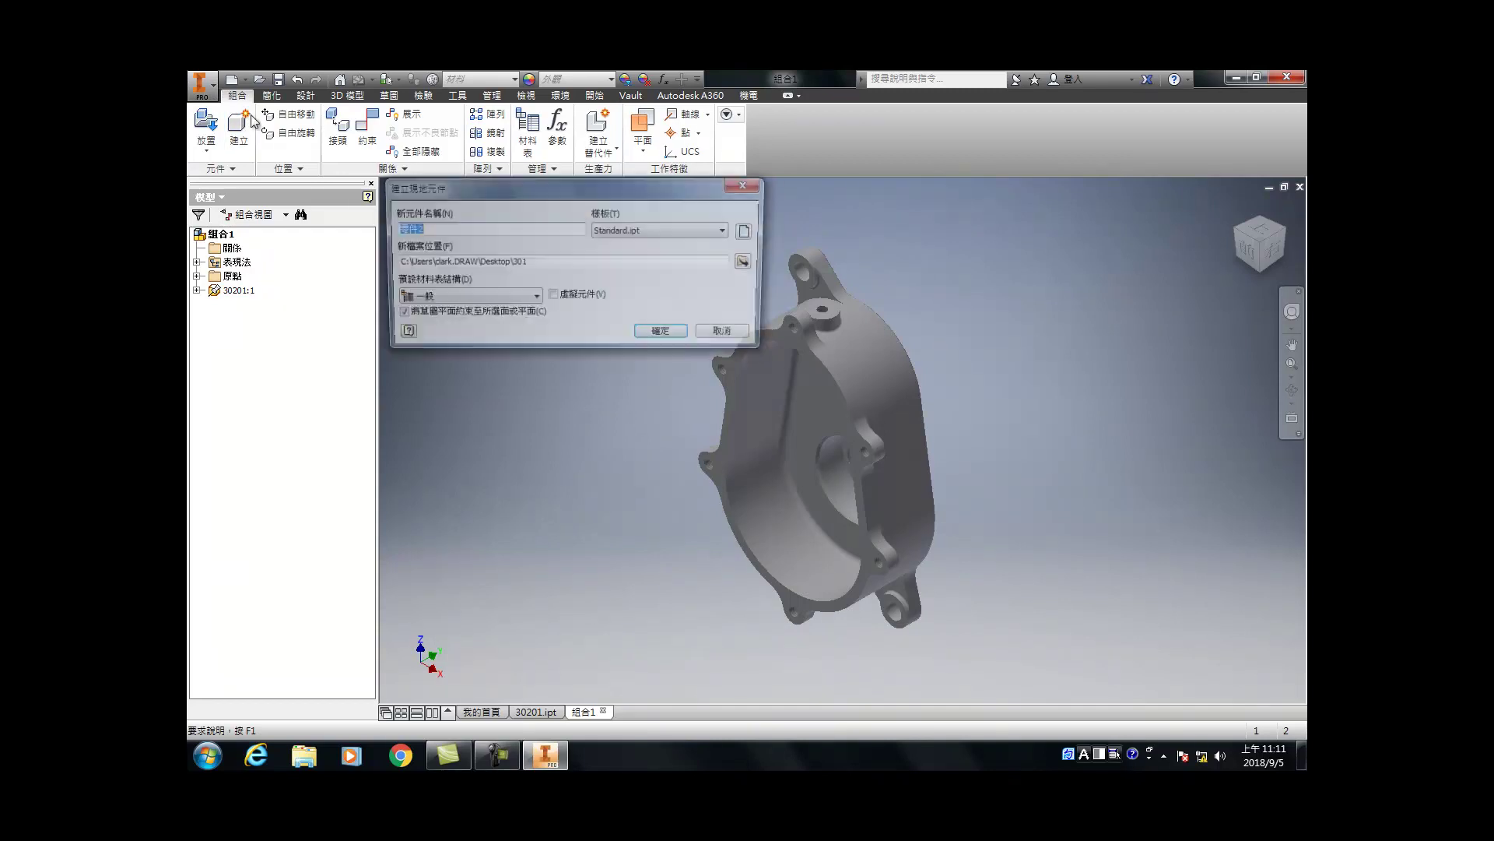
type("30202")
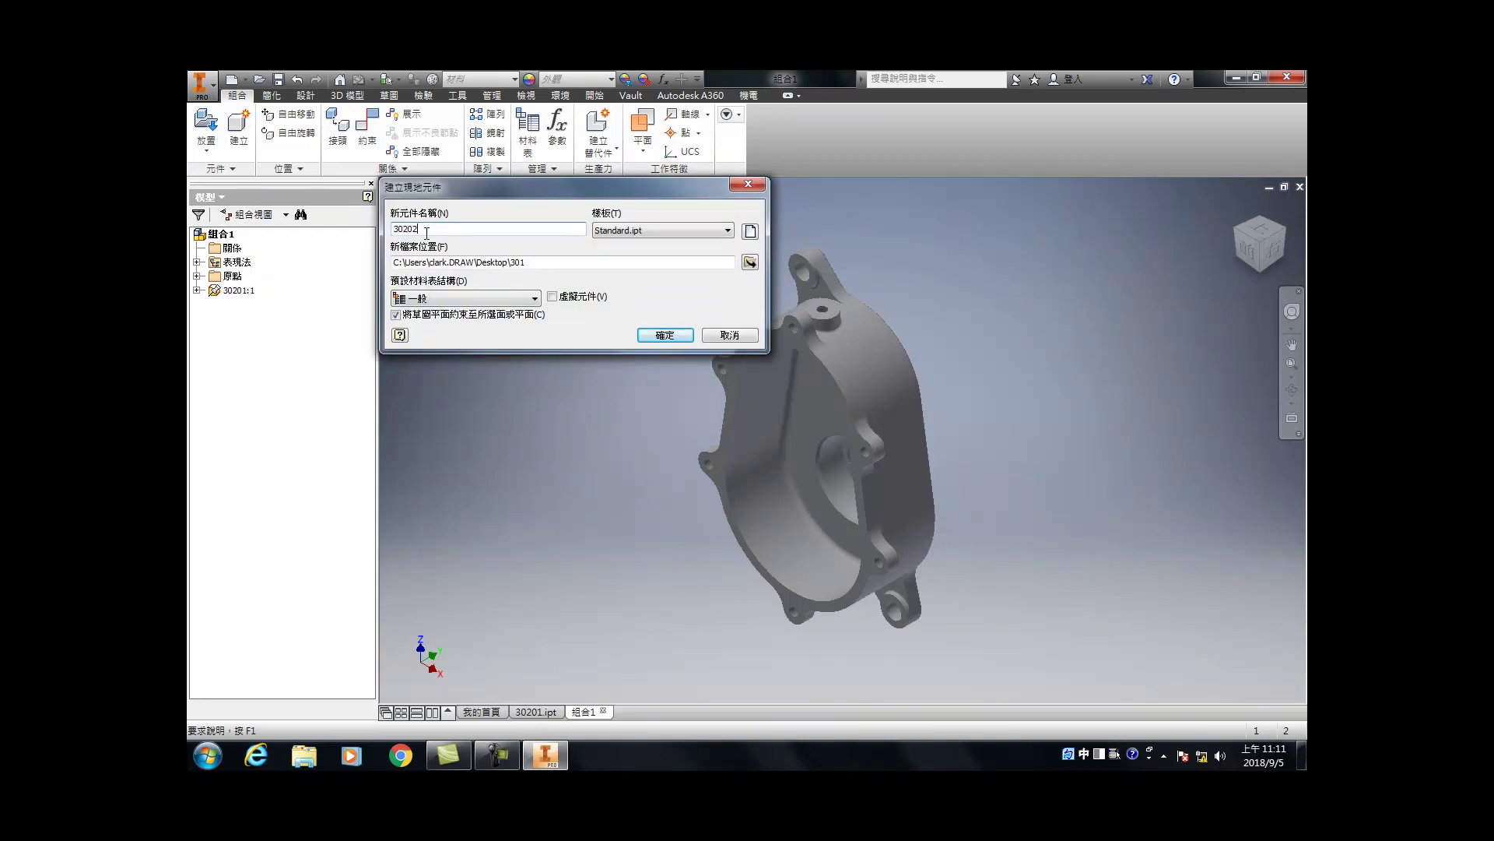
key("Return")
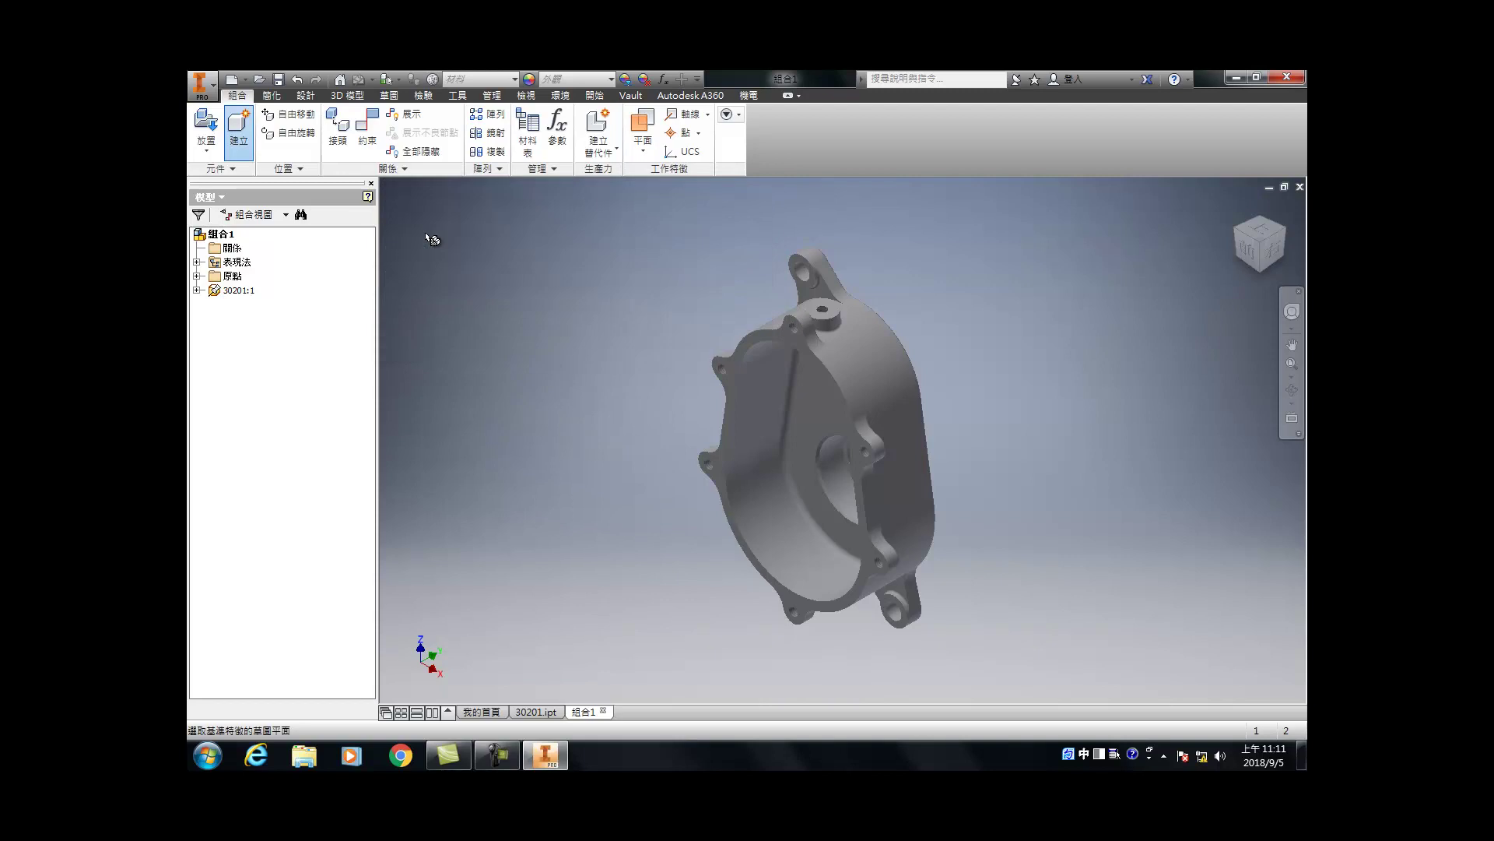
left_click(793, 343)
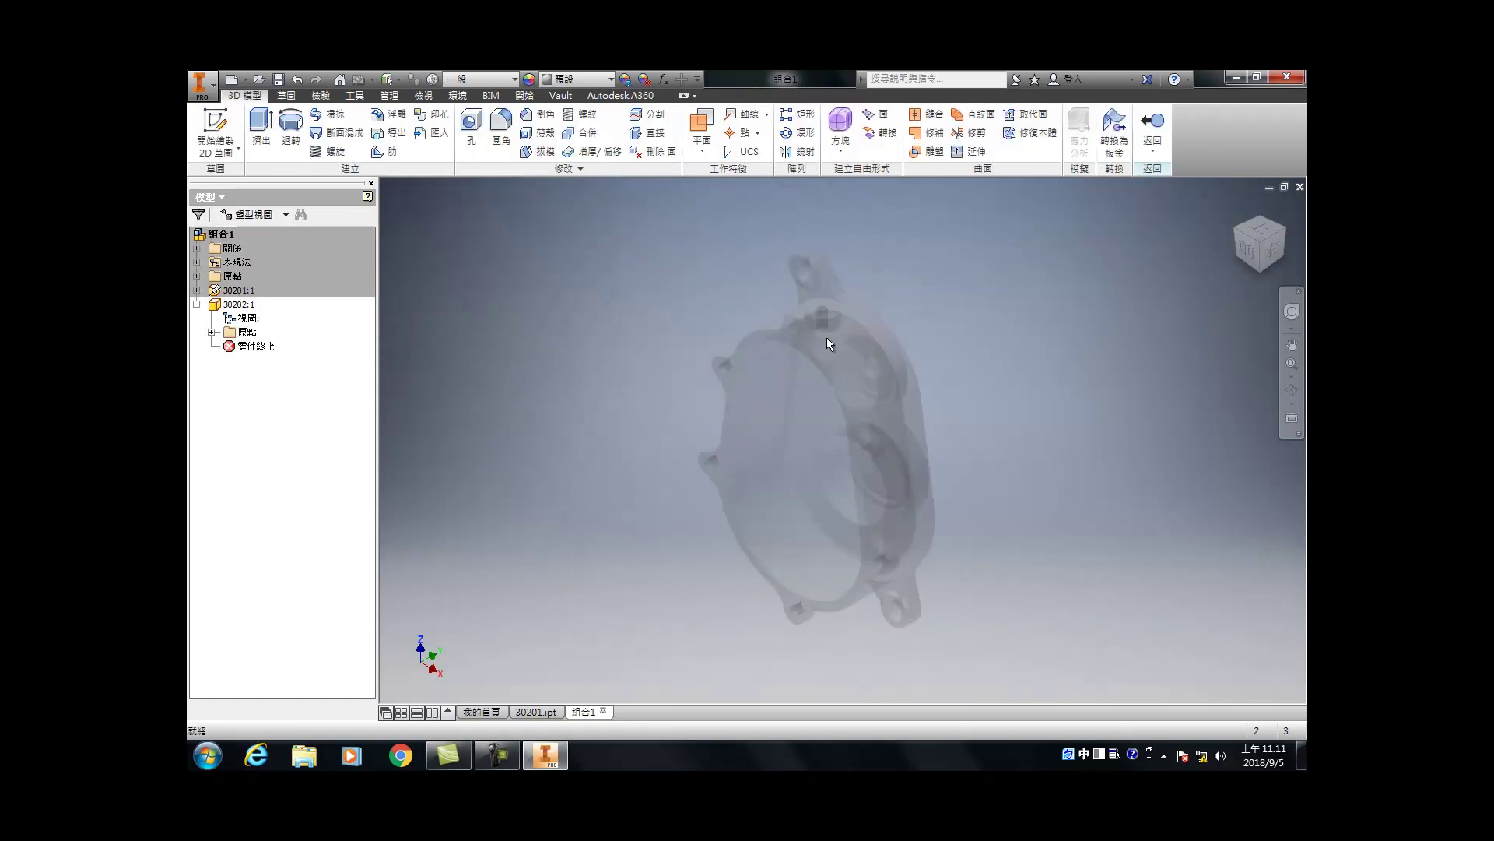
Step: Start a sketch on the new part's XY plane and project the outline of the housing's rim face into it
left_click(211, 332)
left_click(268, 374)
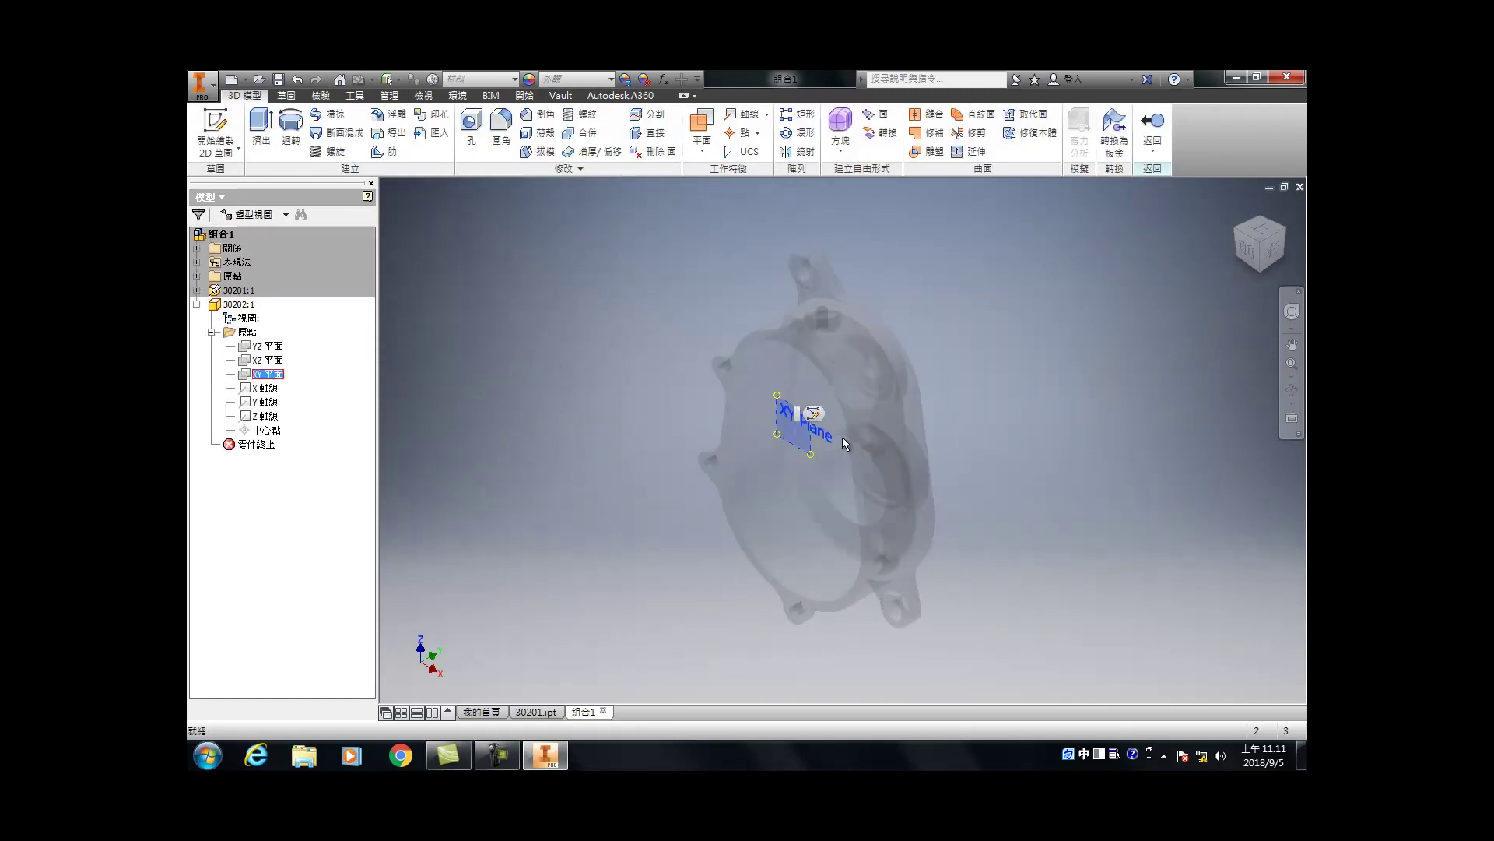
left_click(814, 413)
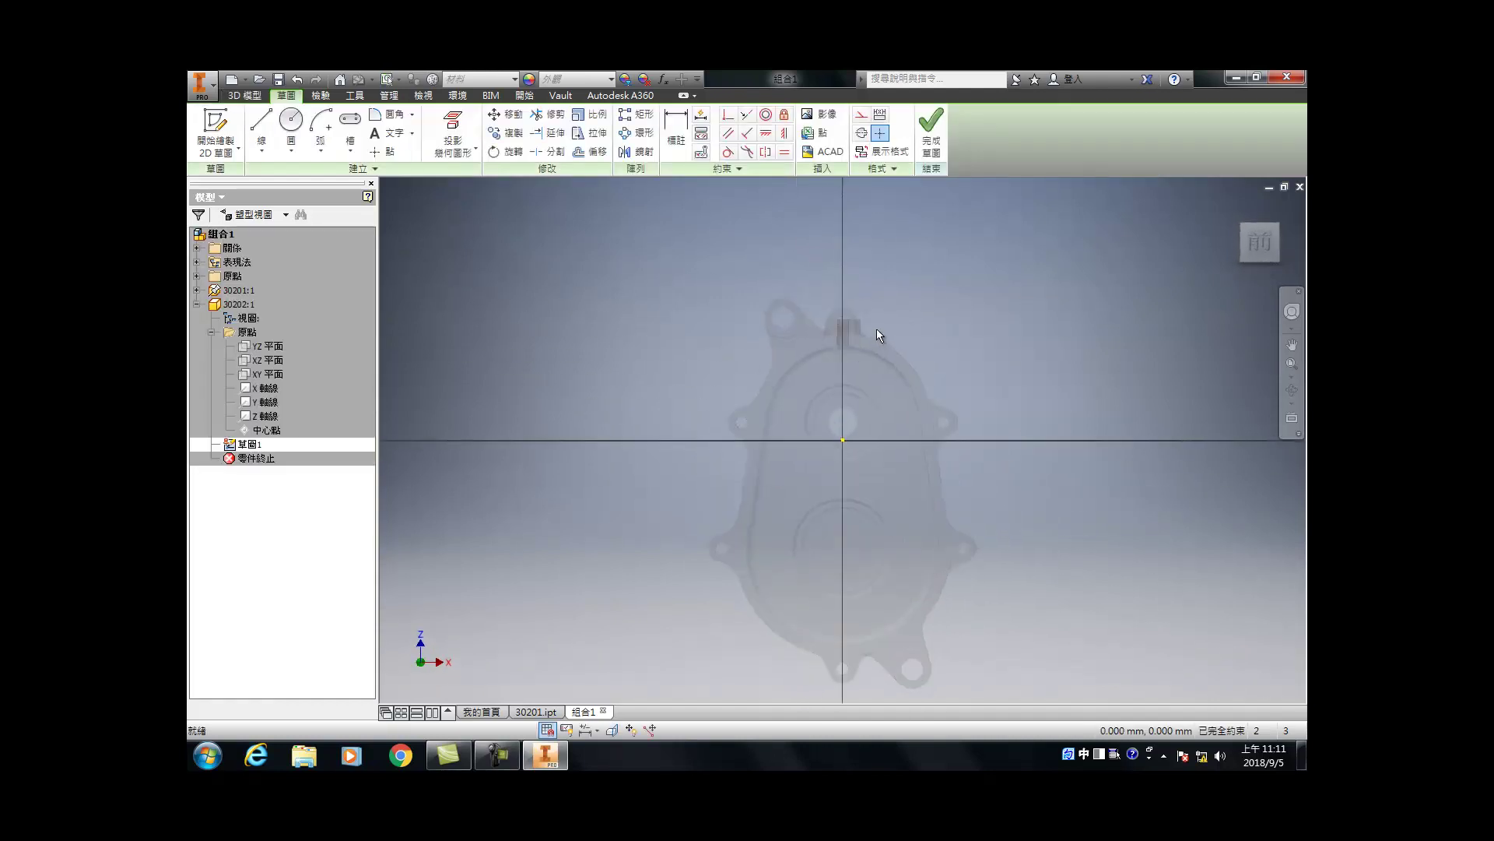
scroll(877, 328, "up", 4)
left_click(452, 132)
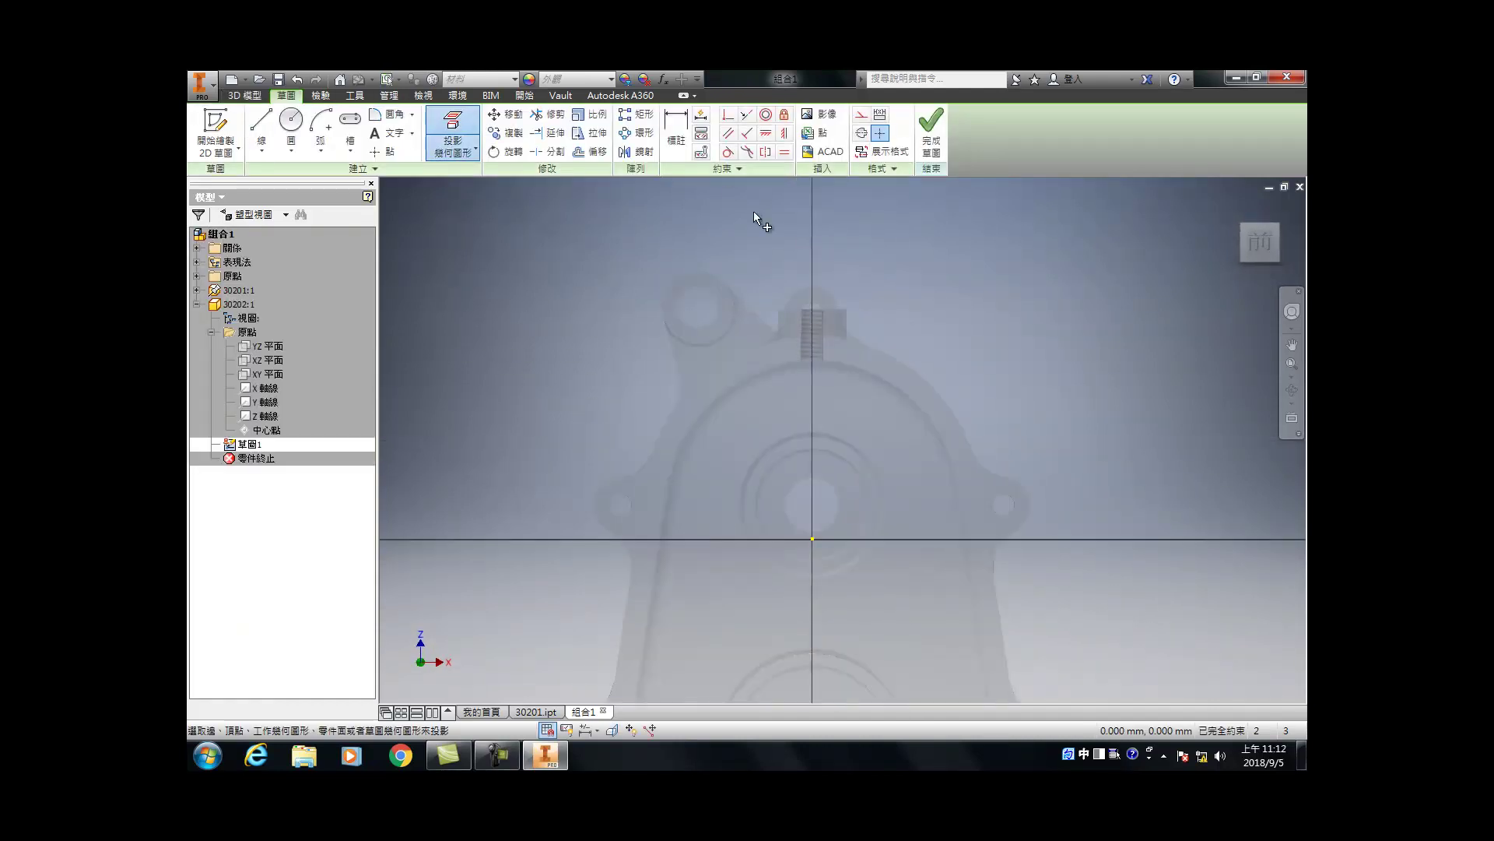
left_click(885, 366)
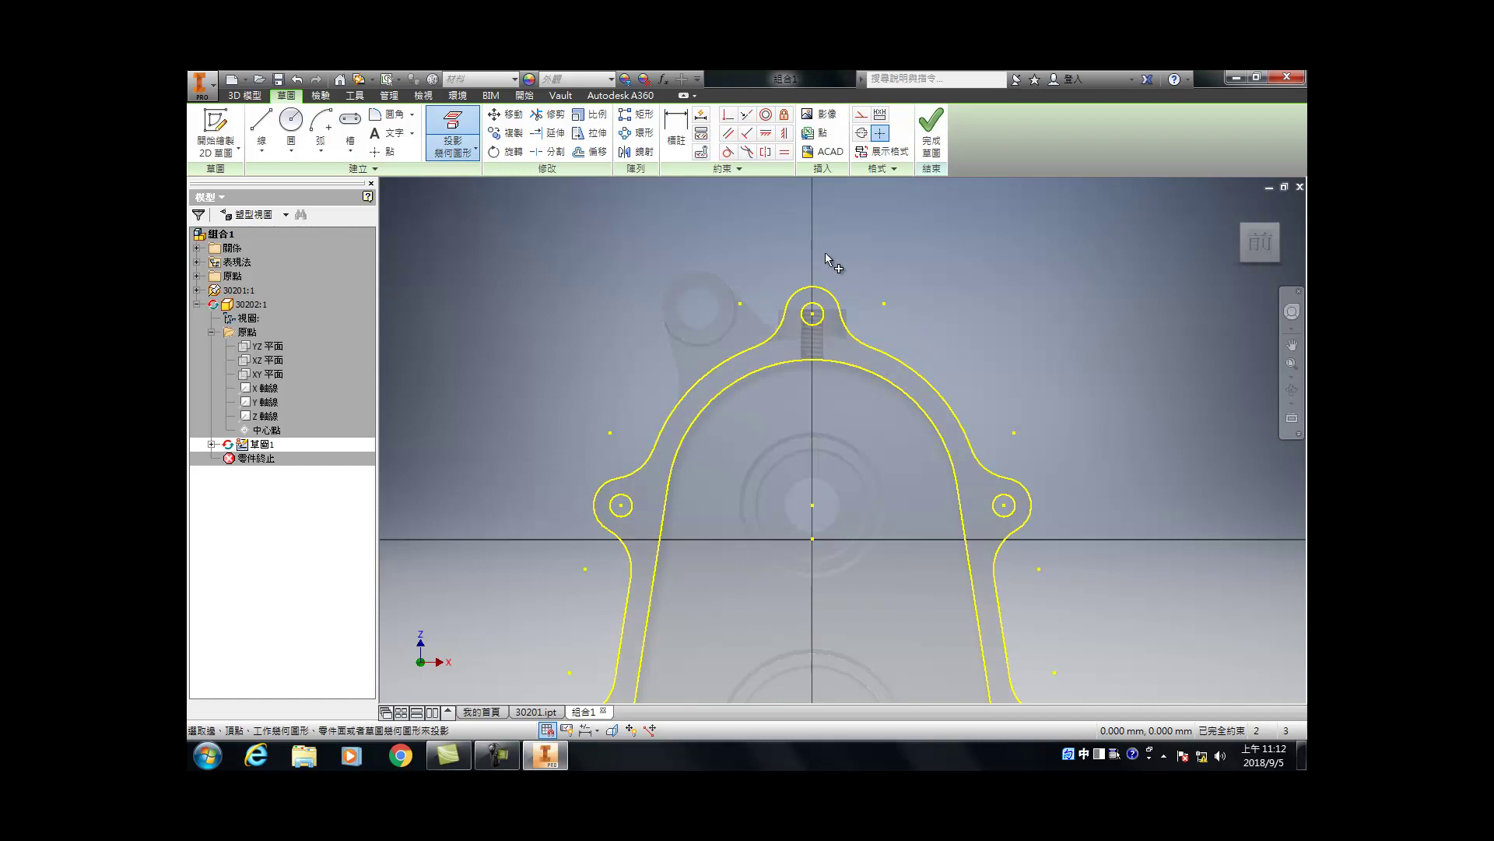
scroll(853, 274, "up", 3)
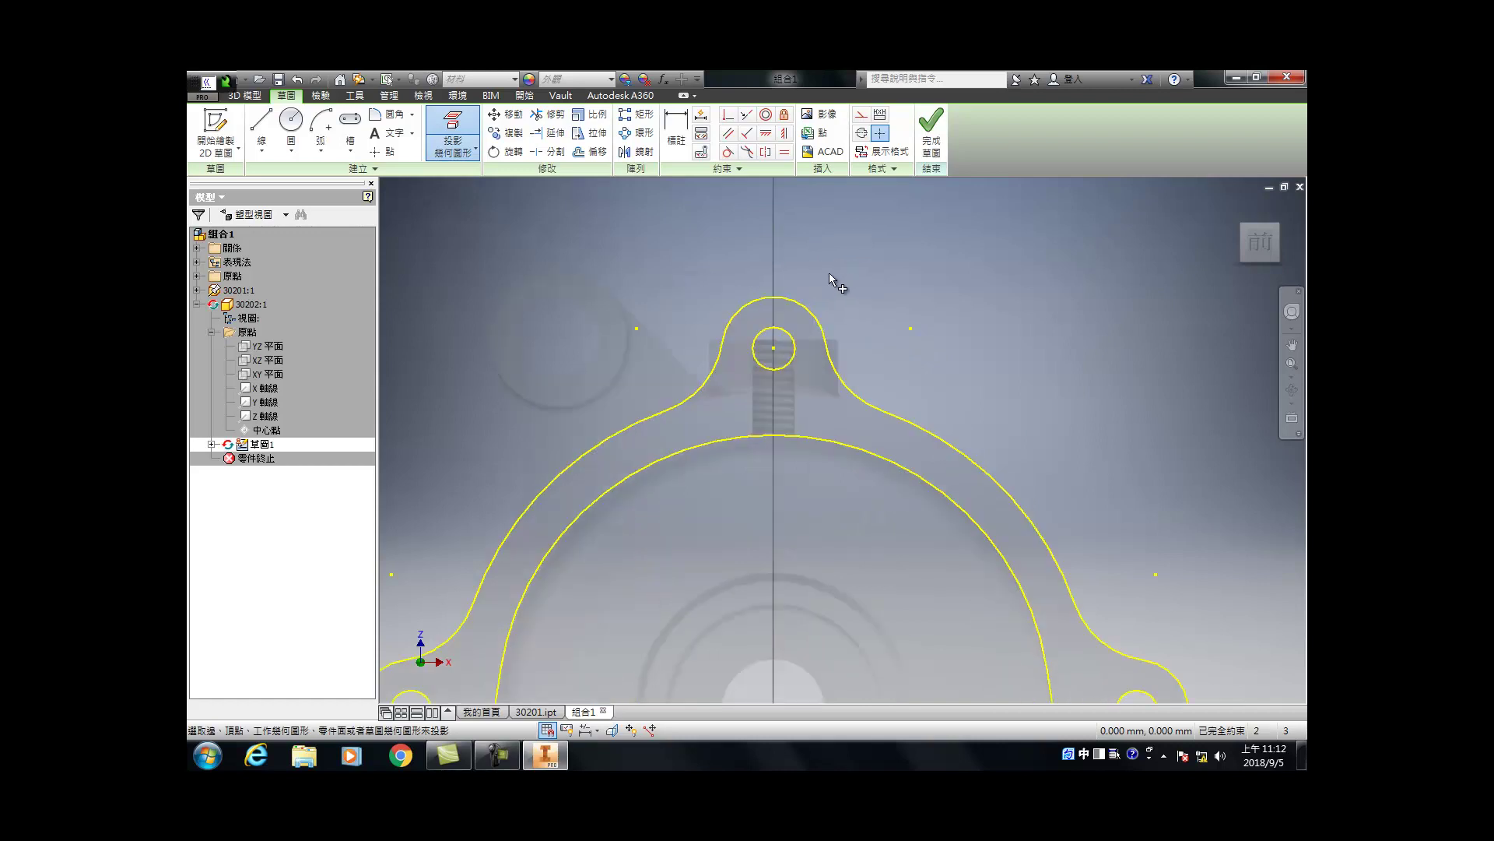
key("Escape")
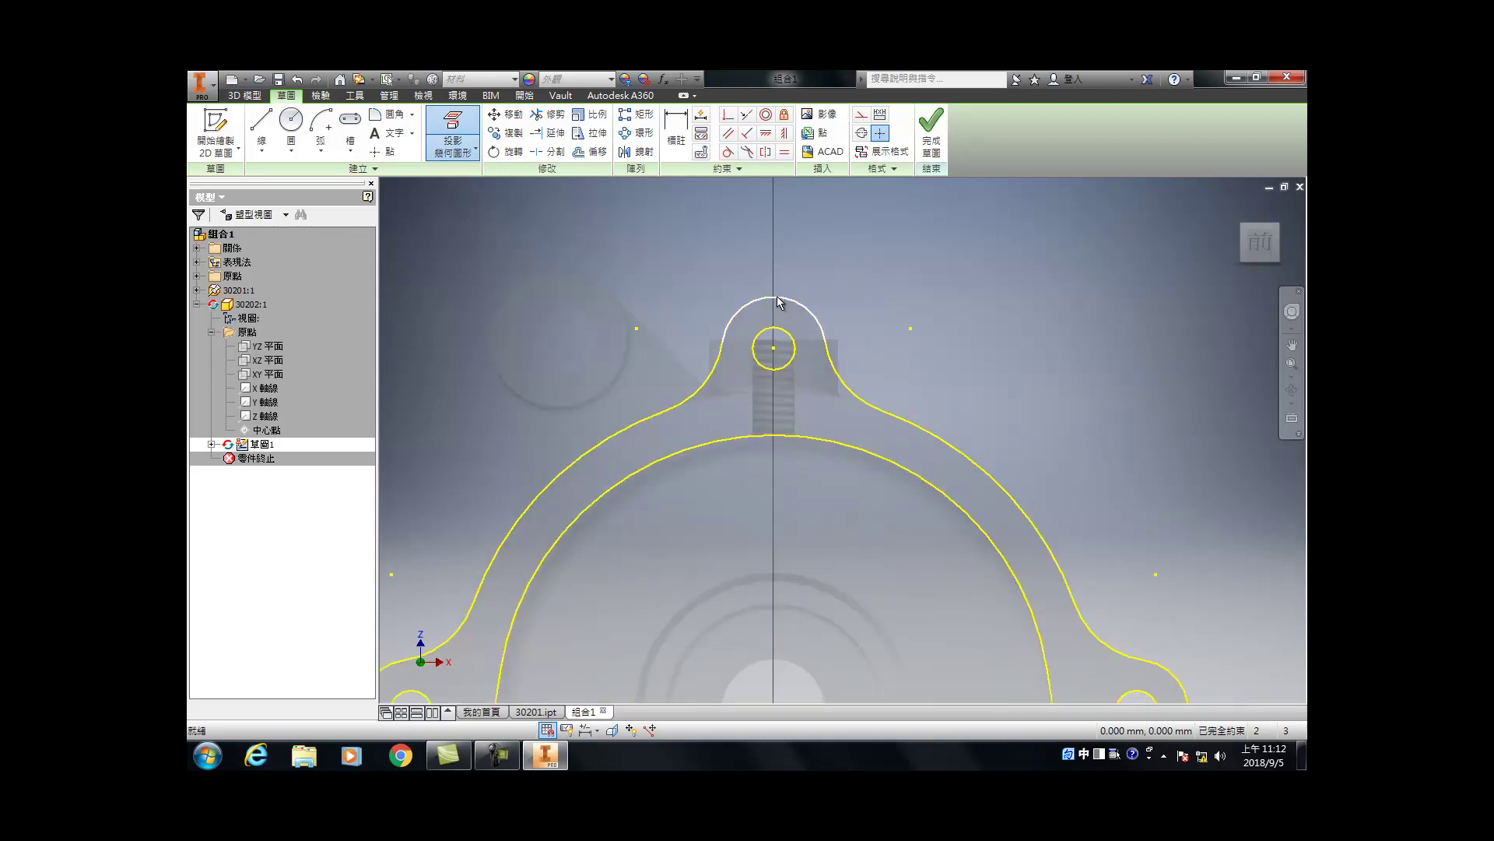
Step: Extrude the whole projected outline, including the inner area but not the screw holes, by 5 mm
key("e")
scroll(809, 402, "up", 5)
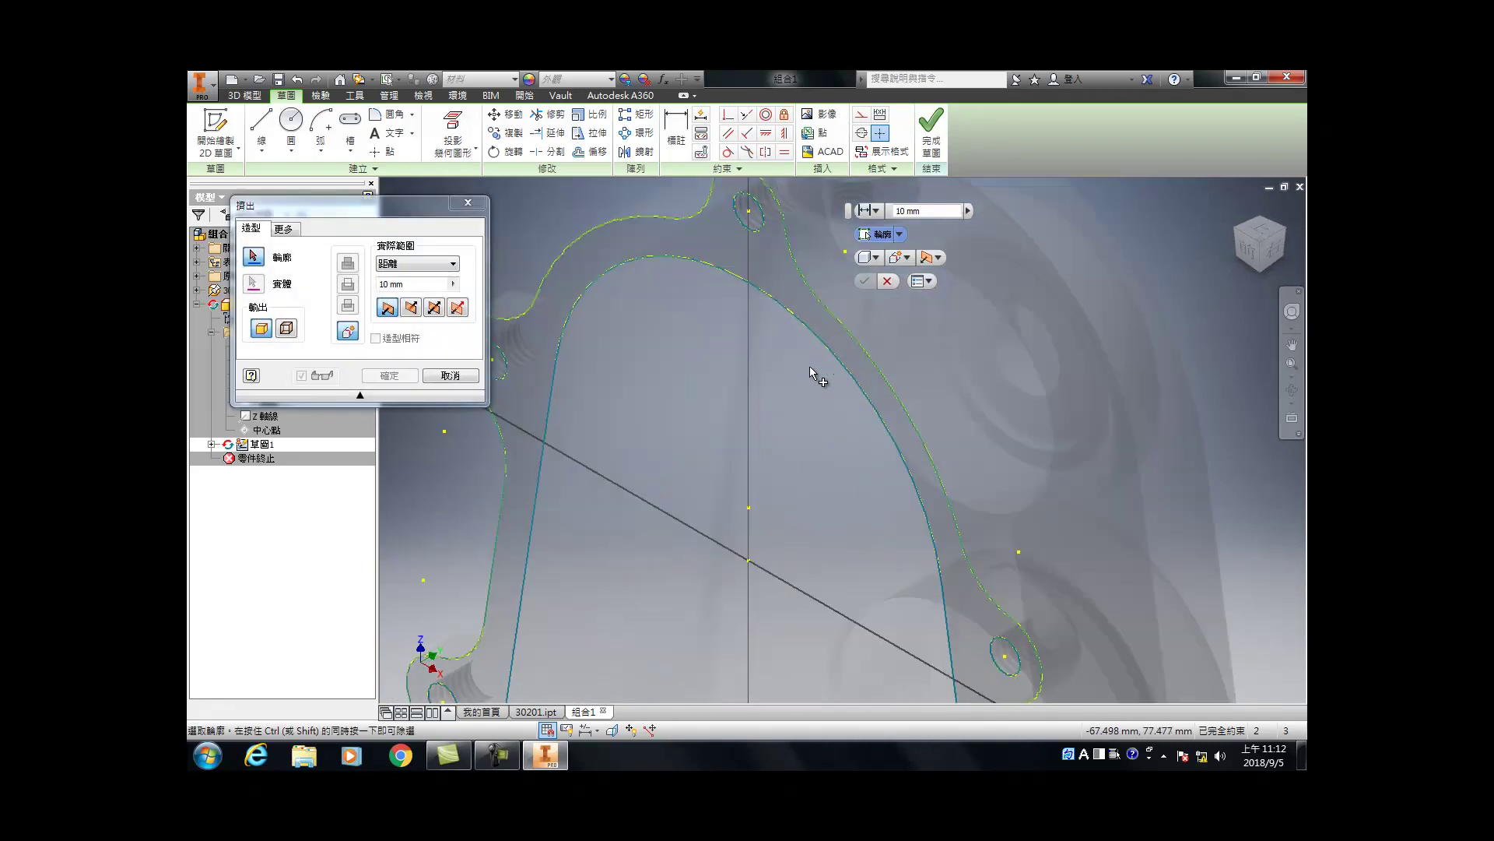
left_click(771, 376)
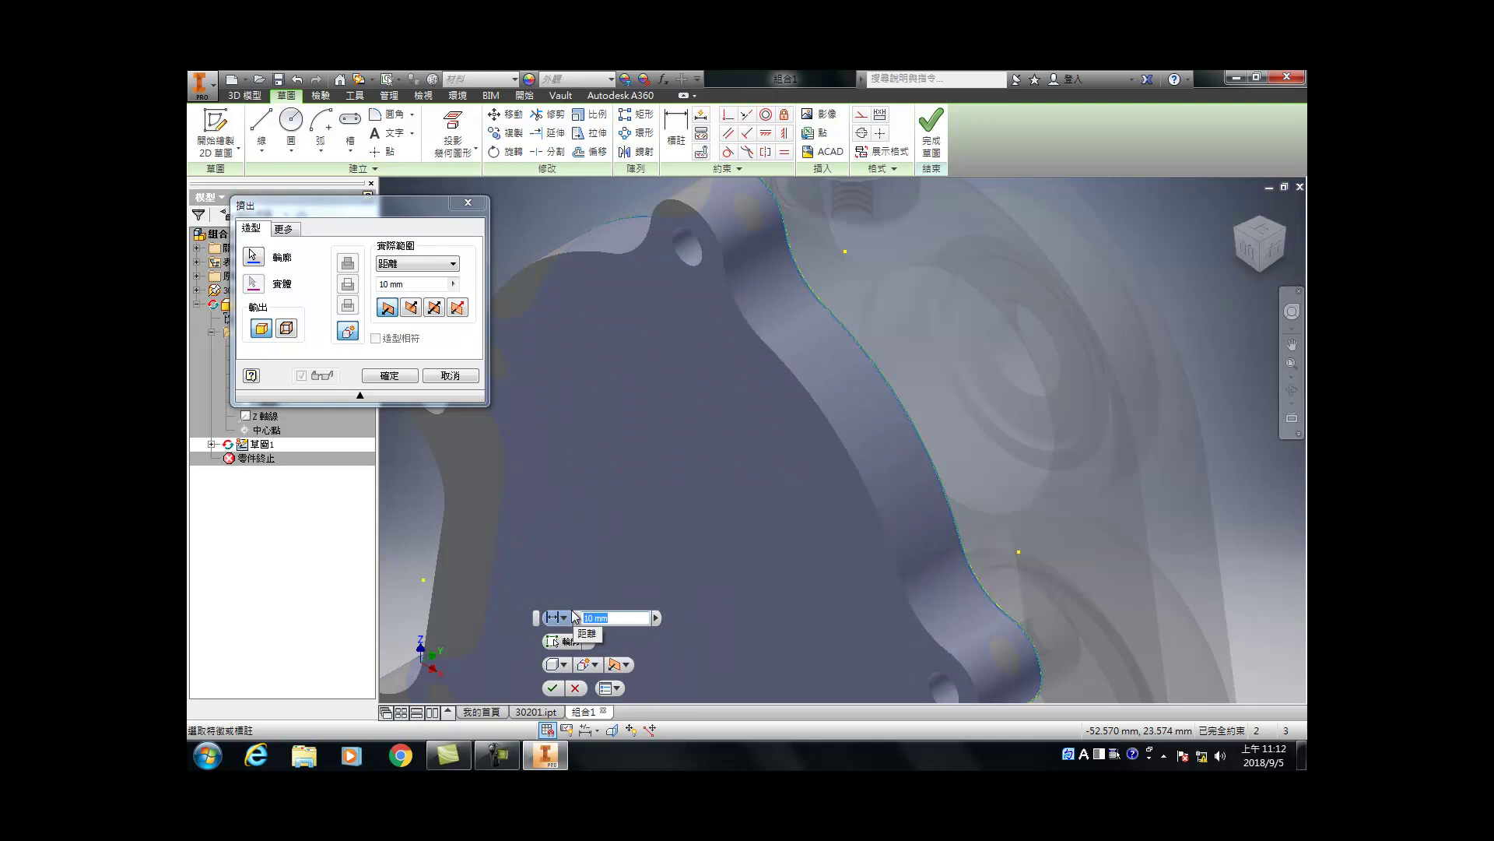
type("5")
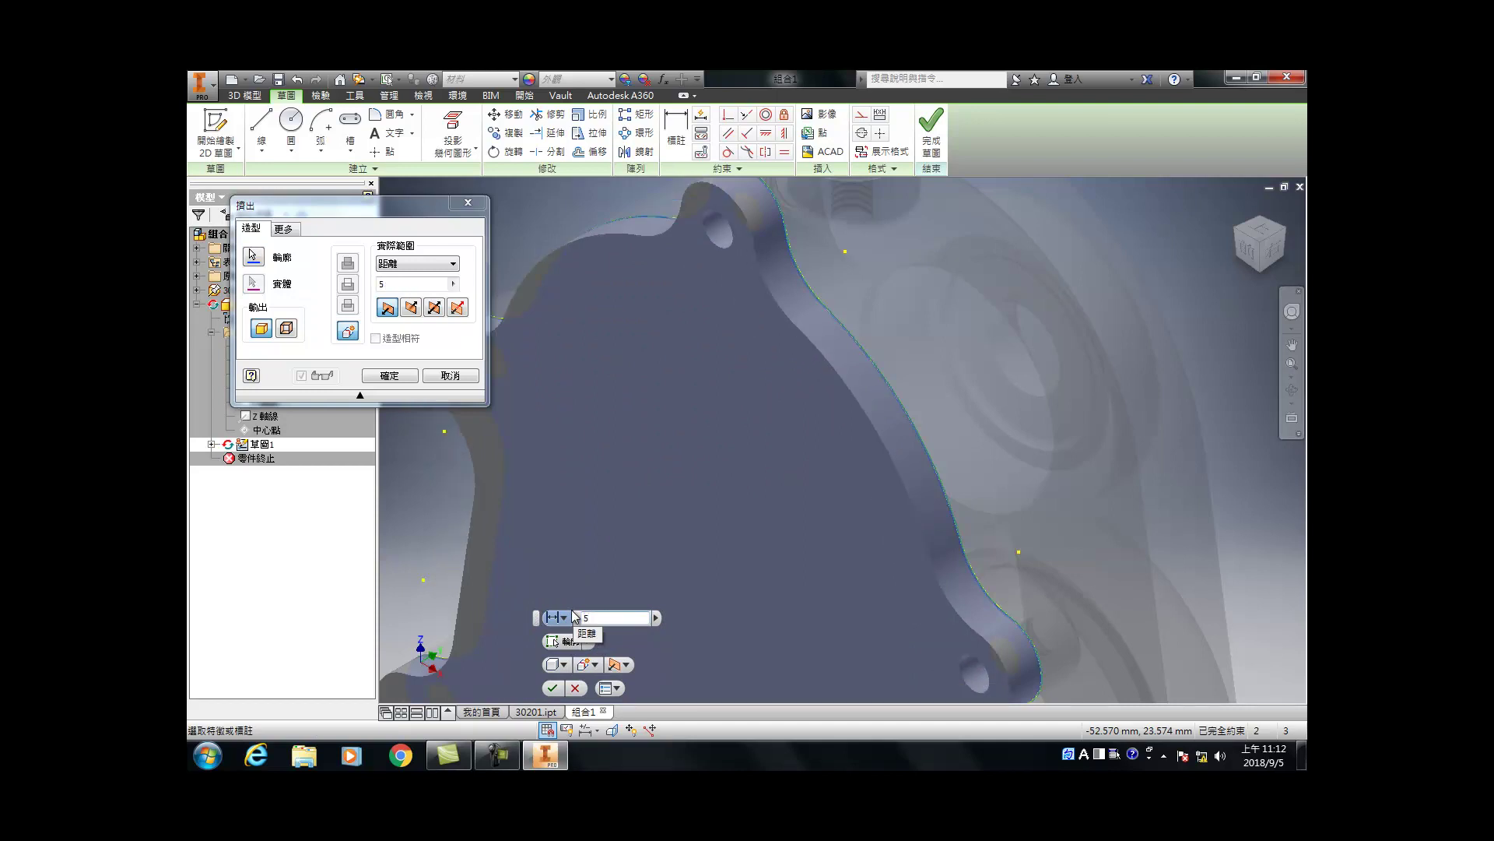
key("Return")
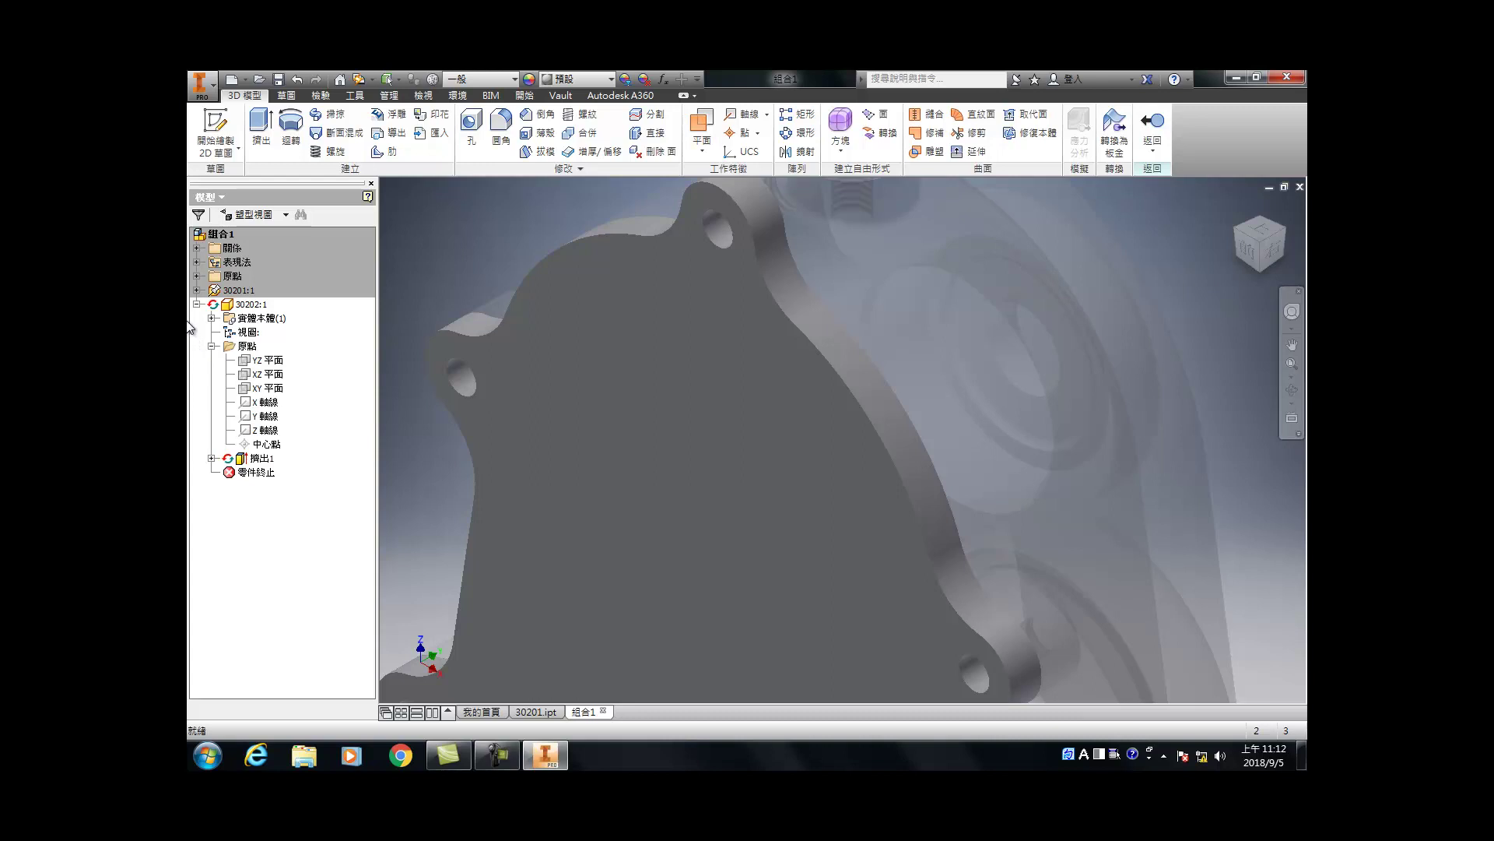
Step: Make a 7 mm flat-bottomed hole in the plate's top screw ear, concentric with the ear's rounded edge
key("h")
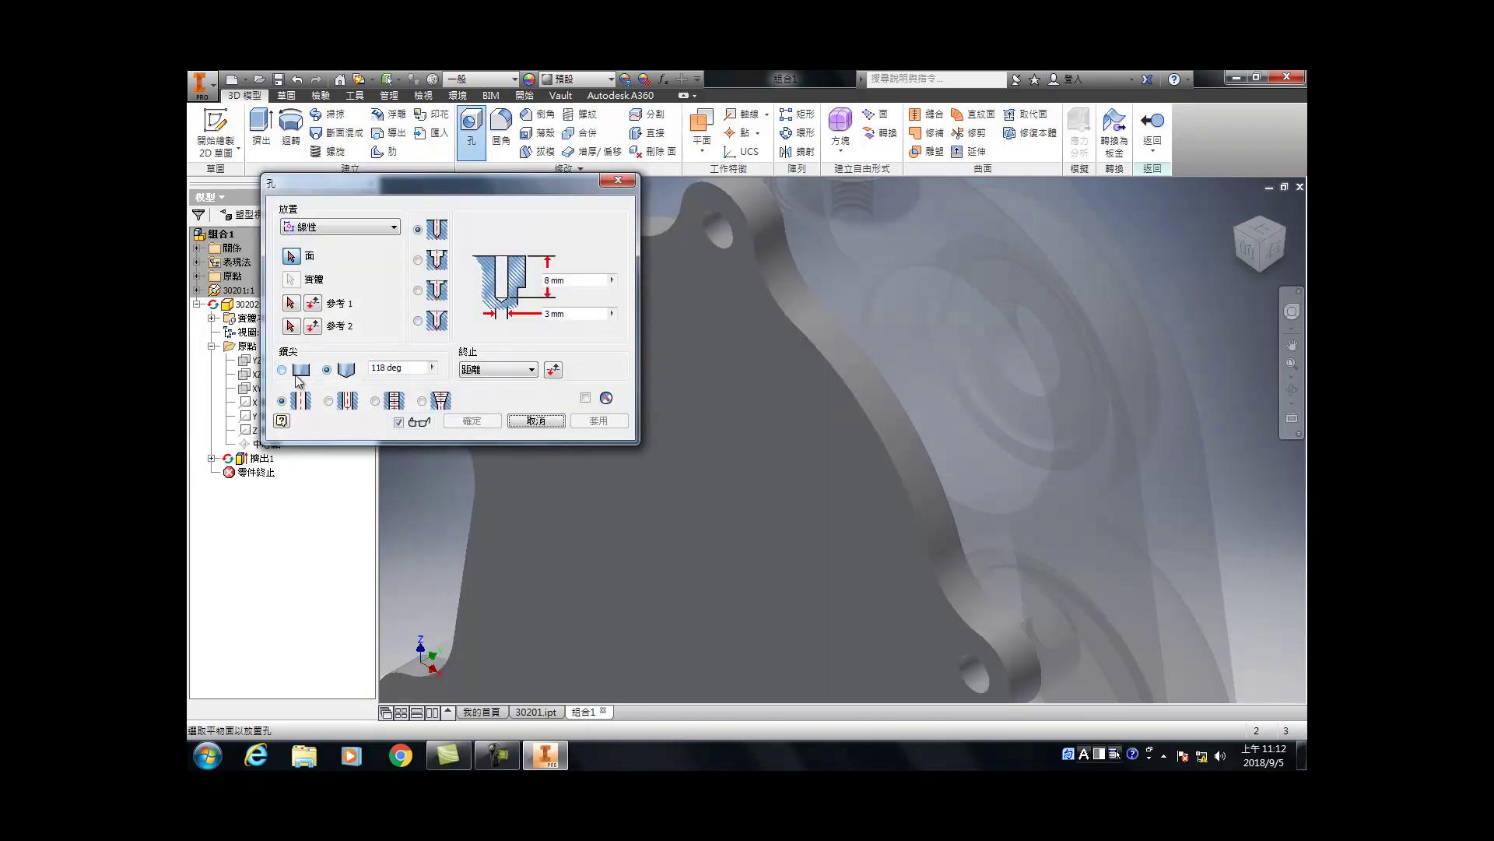
left_click(298, 371)
left_click(516, 307)
type("7")
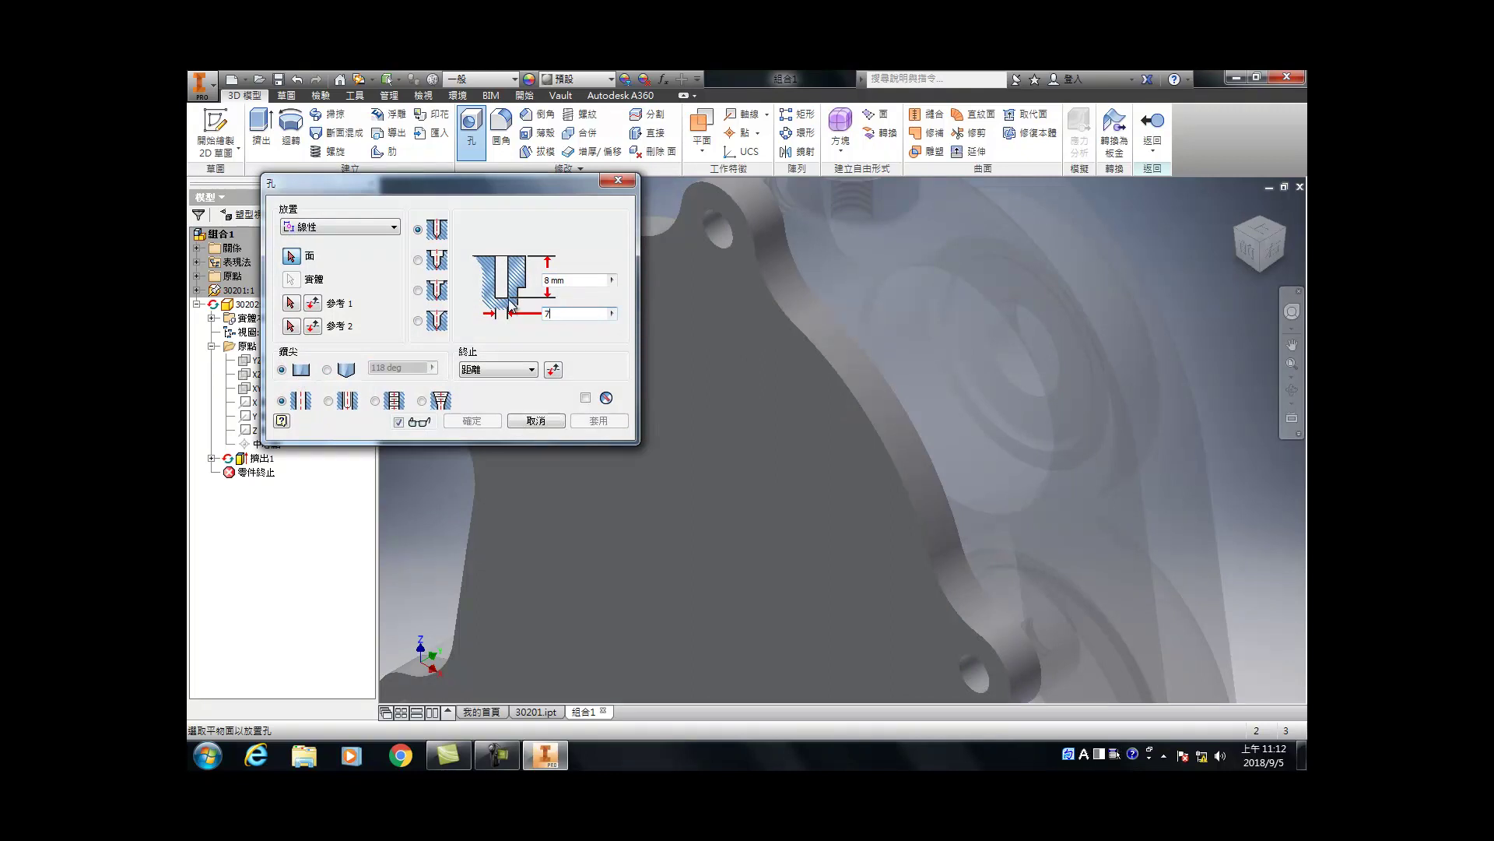
left_click(737, 270)
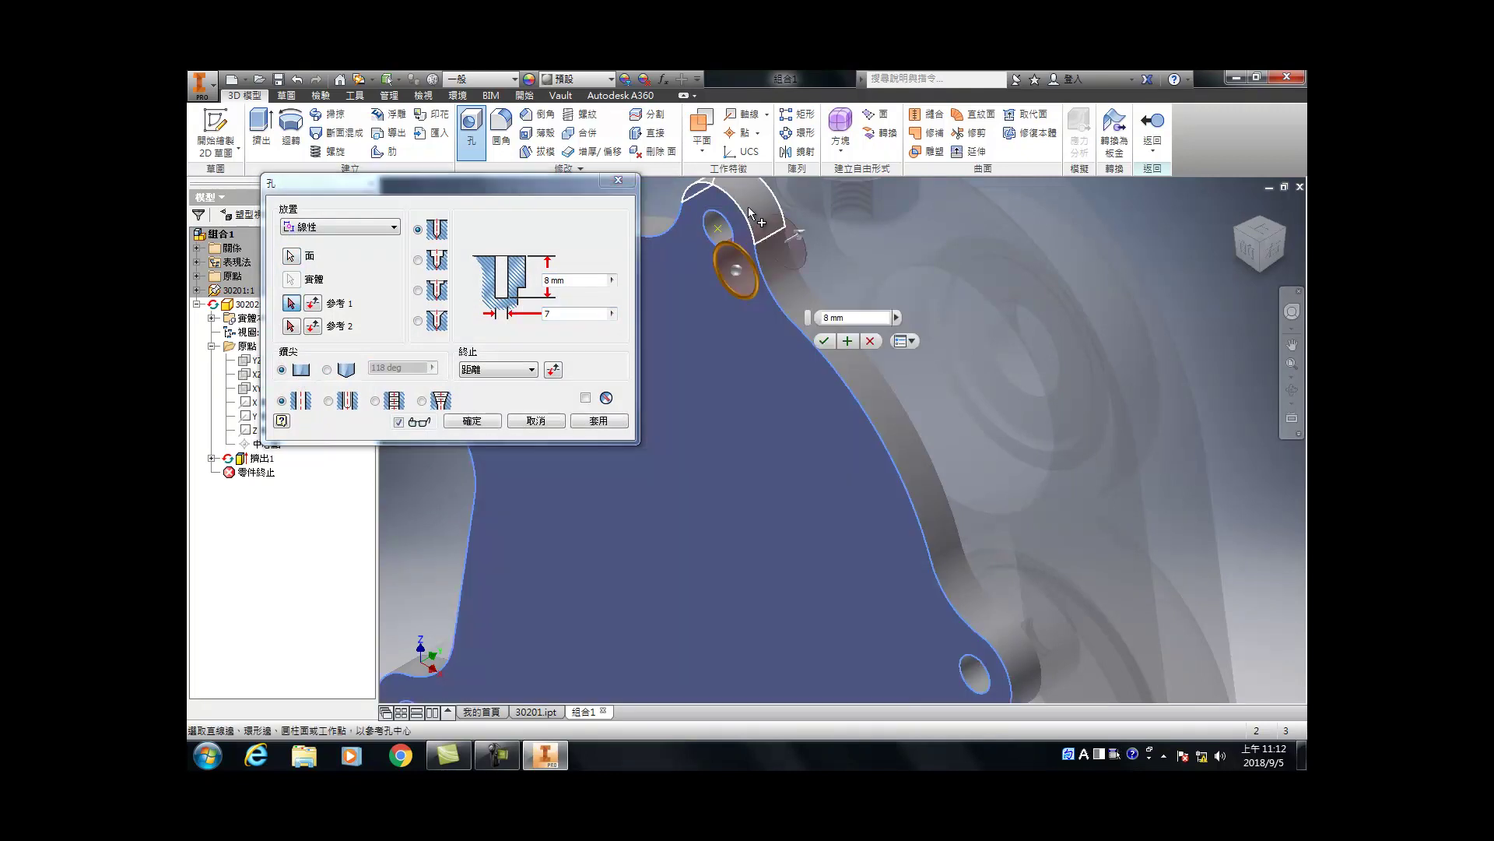
left_click(748, 212)
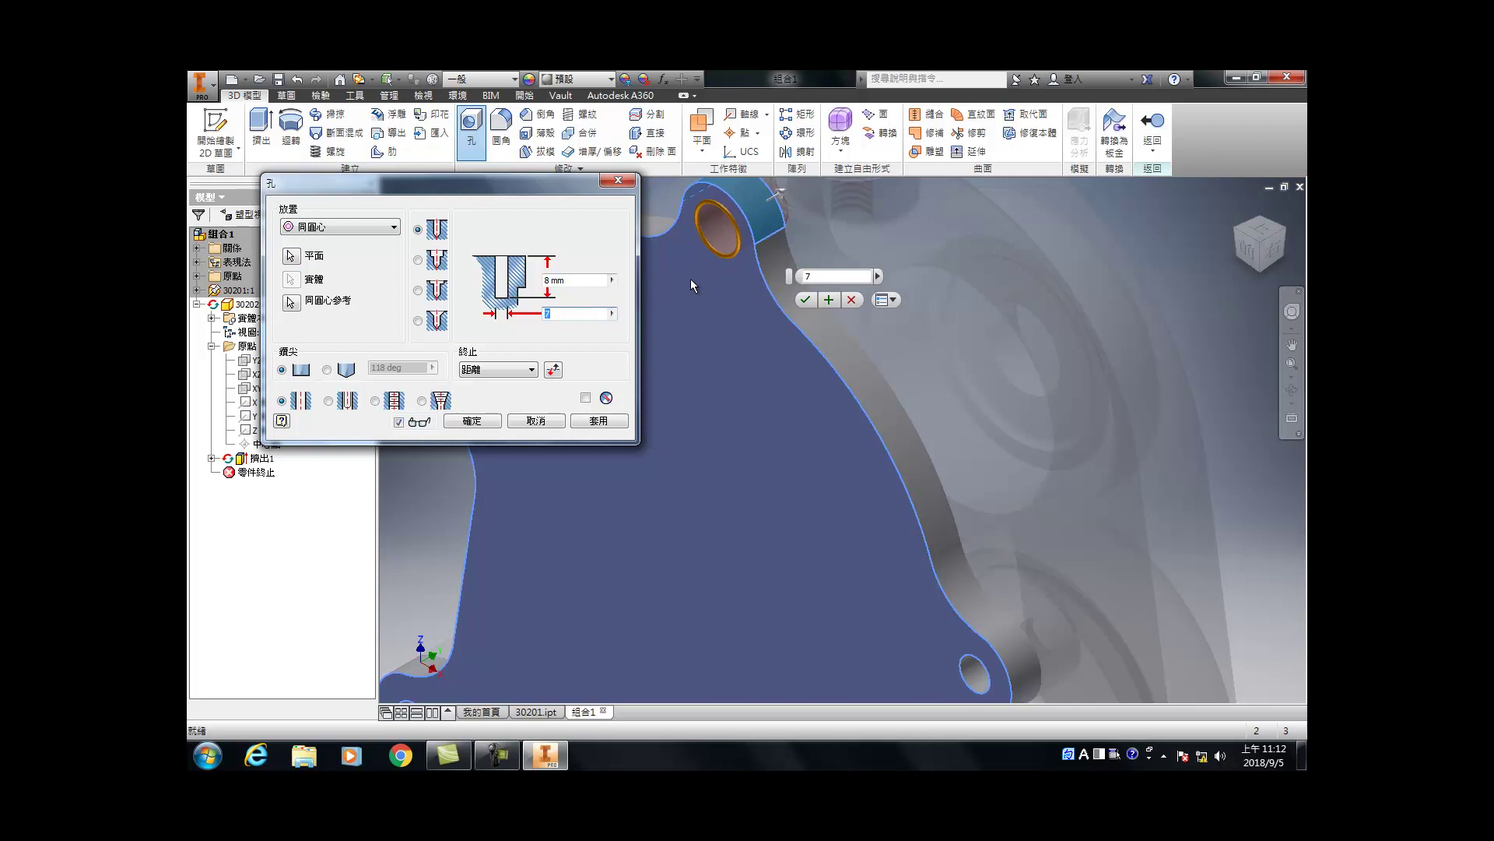
key("F5")
Step: Add concentric 7 mm holes to the two screw ears on the plate's right side
left_click(717, 310)
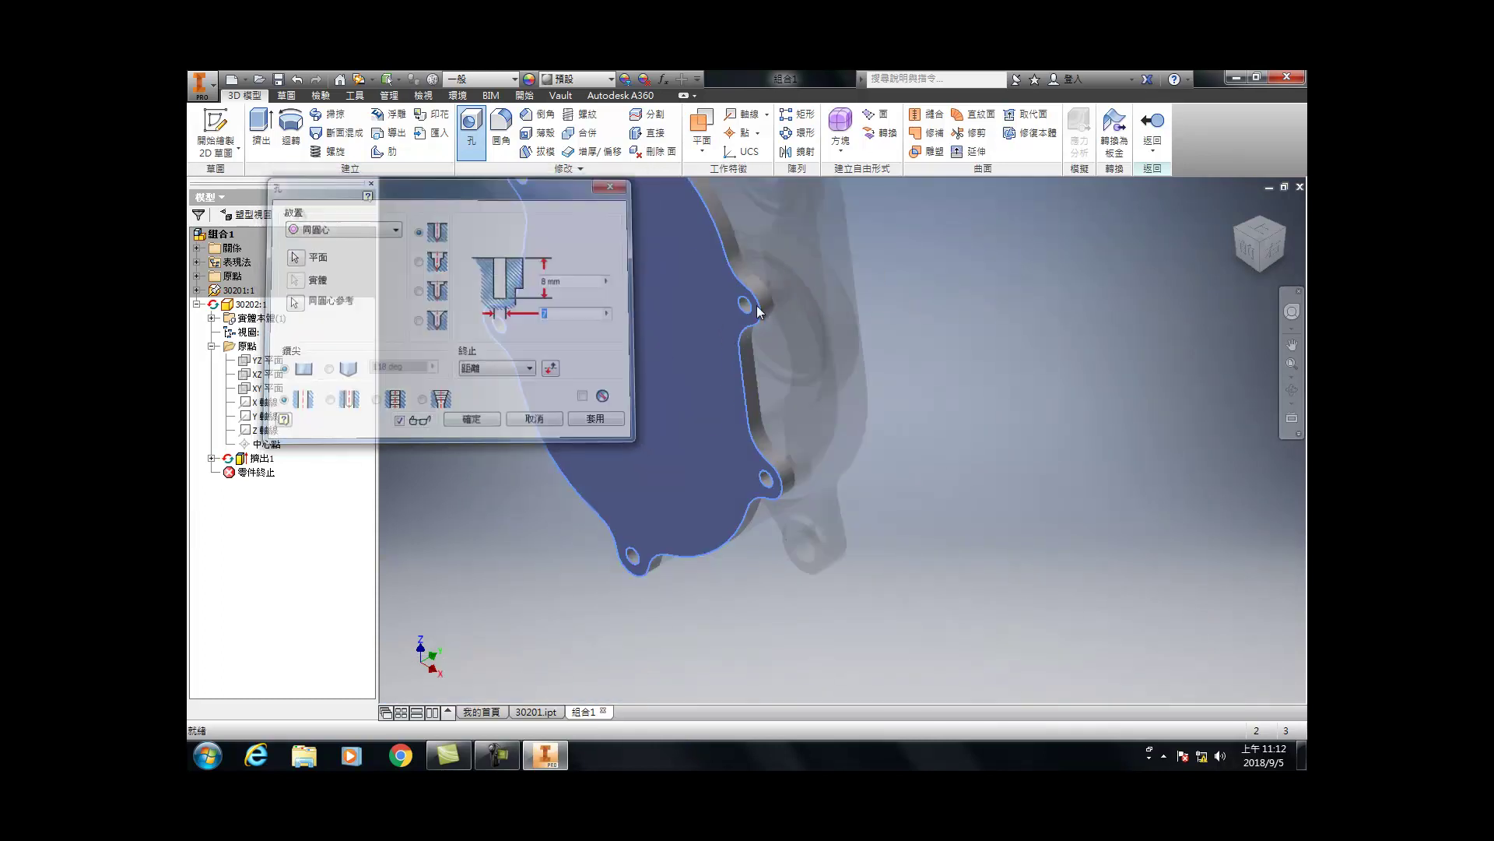
left_click(759, 309)
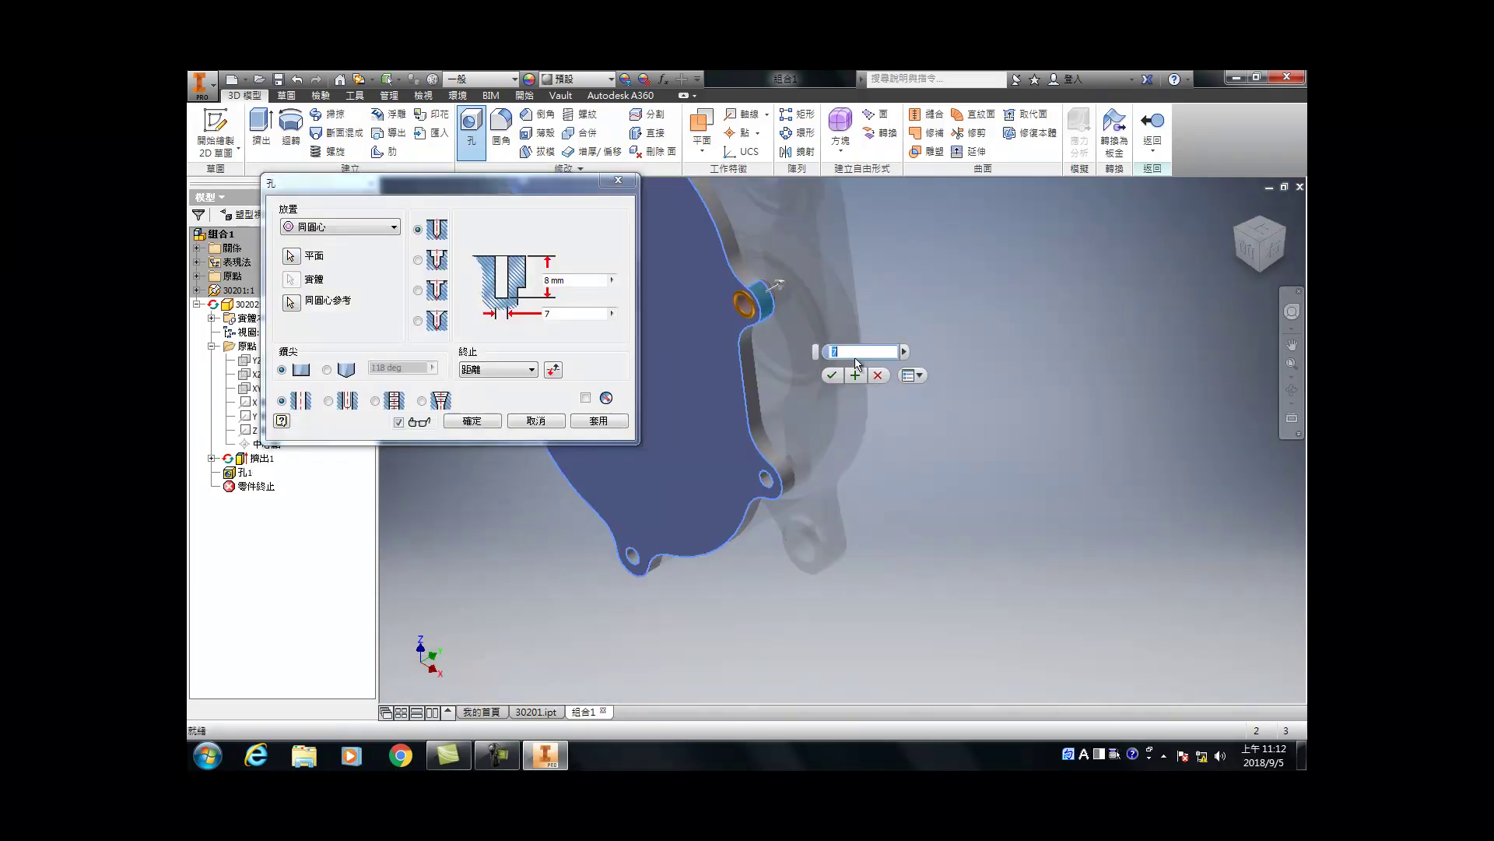
key("Return")
left_click(727, 467)
left_click(769, 475)
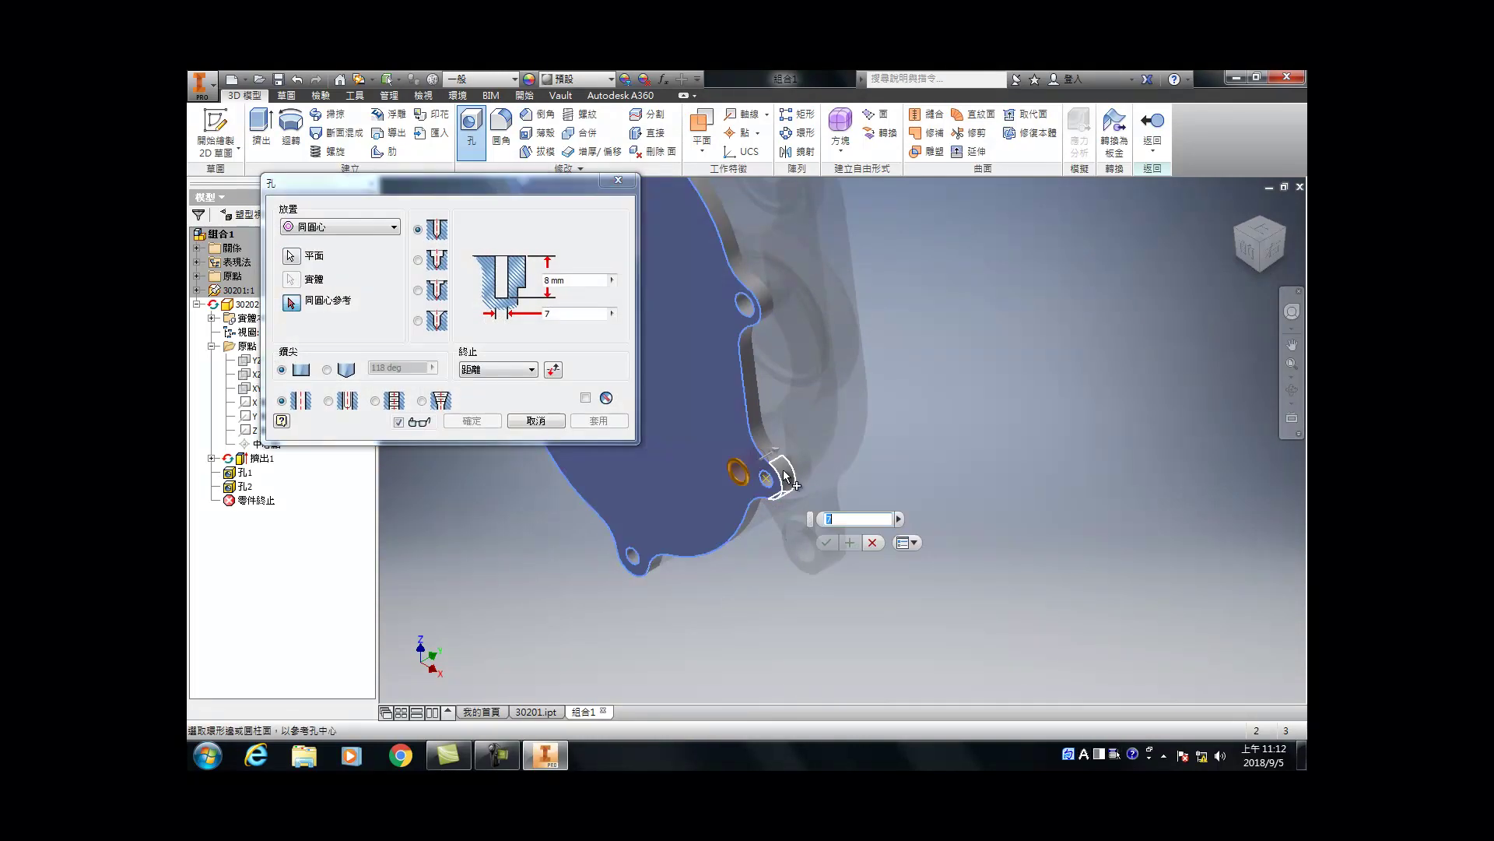
left_click(887, 550)
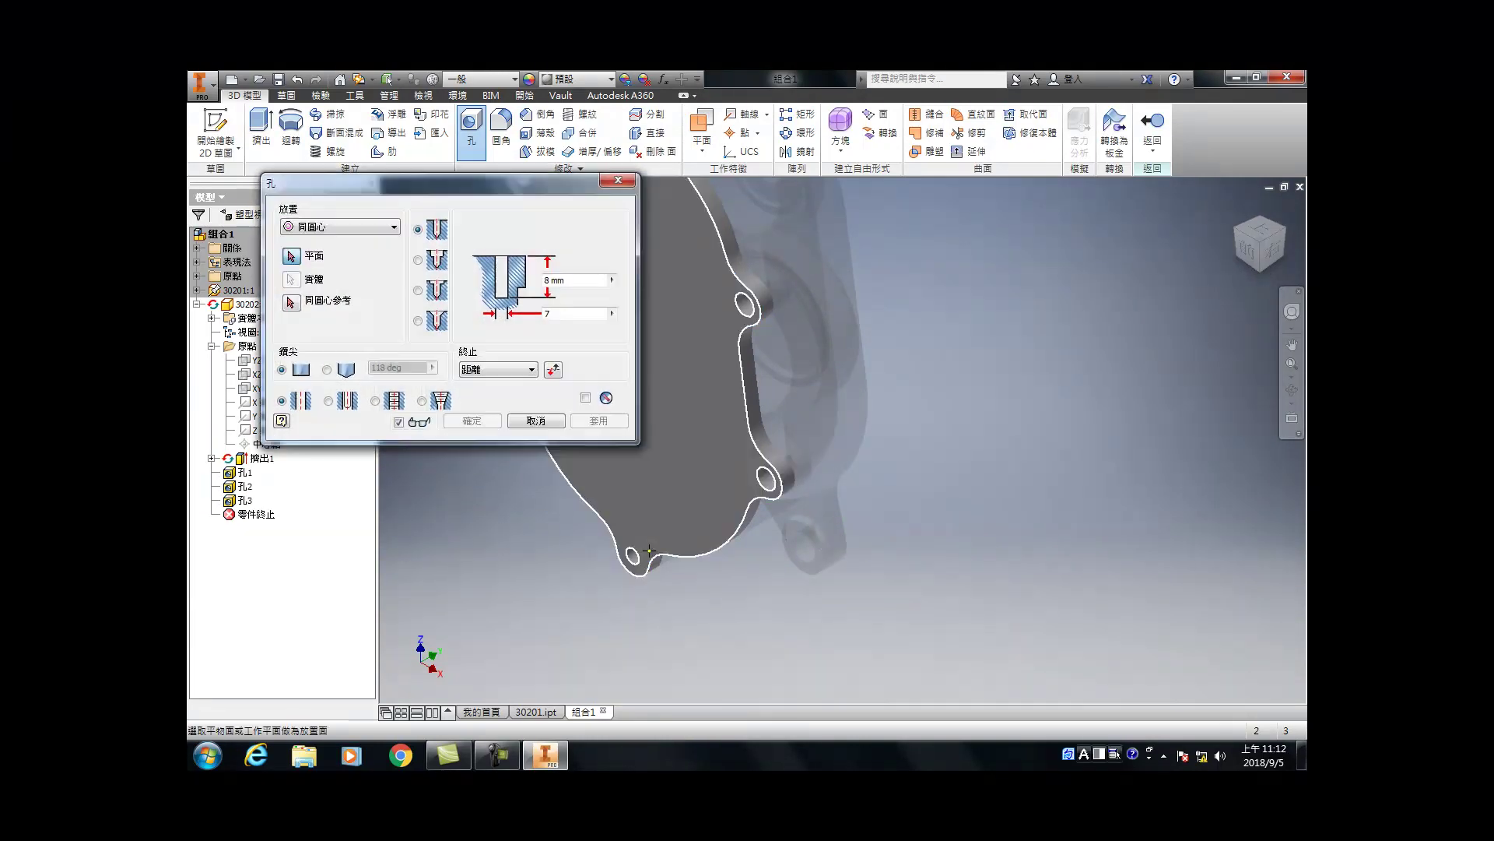
Step: Add concentric 7 mm holes to the plate's bottom screw ear and its lower left screw ear
left_click(630, 575)
left_click(632, 576)
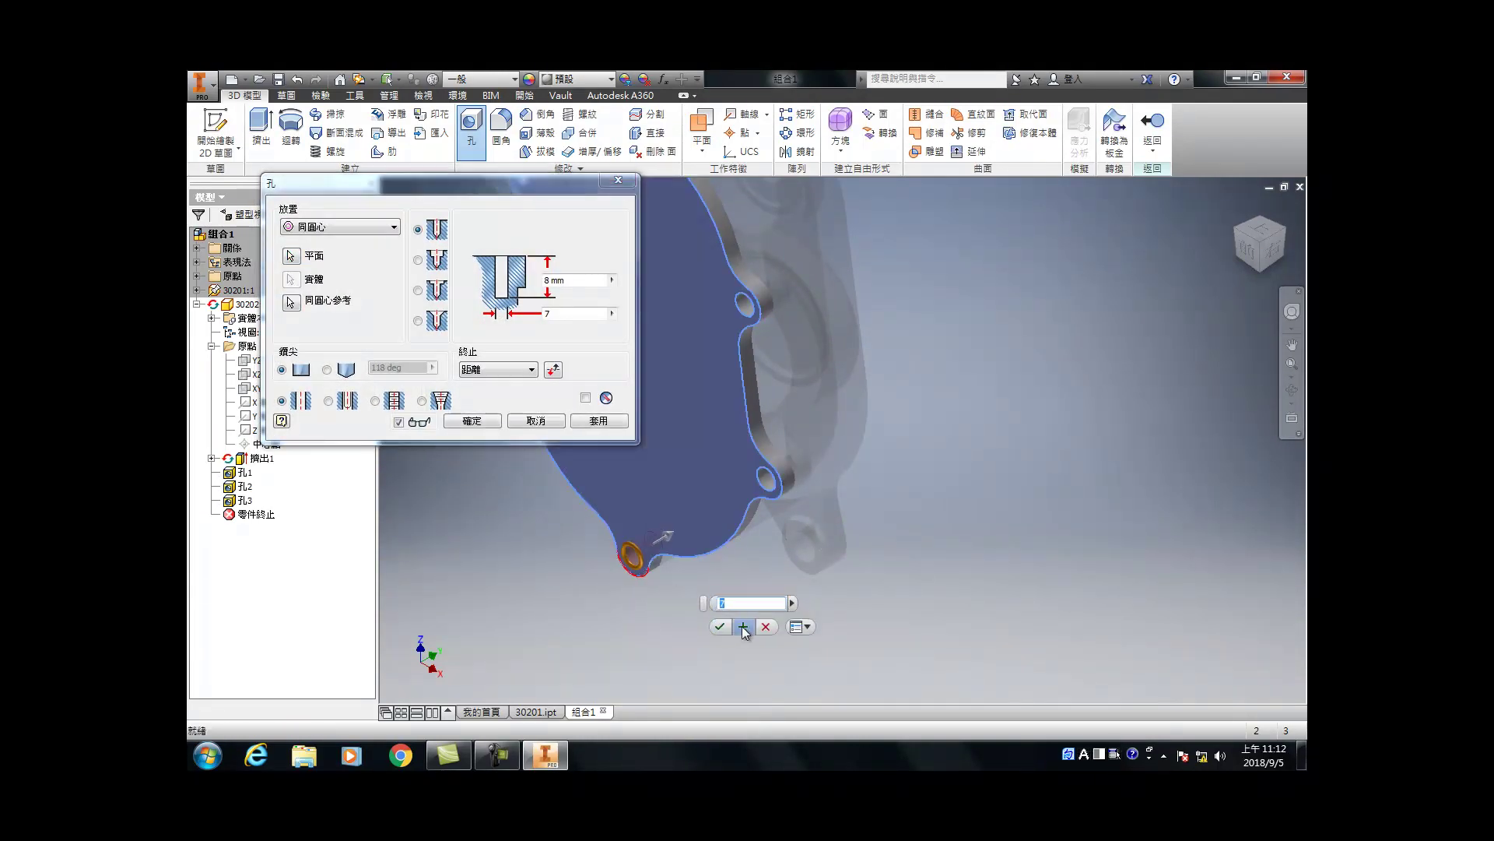
left_click(749, 616)
scroll(703, 590, "up", 3)
scroll(715, 605, "down", 3)
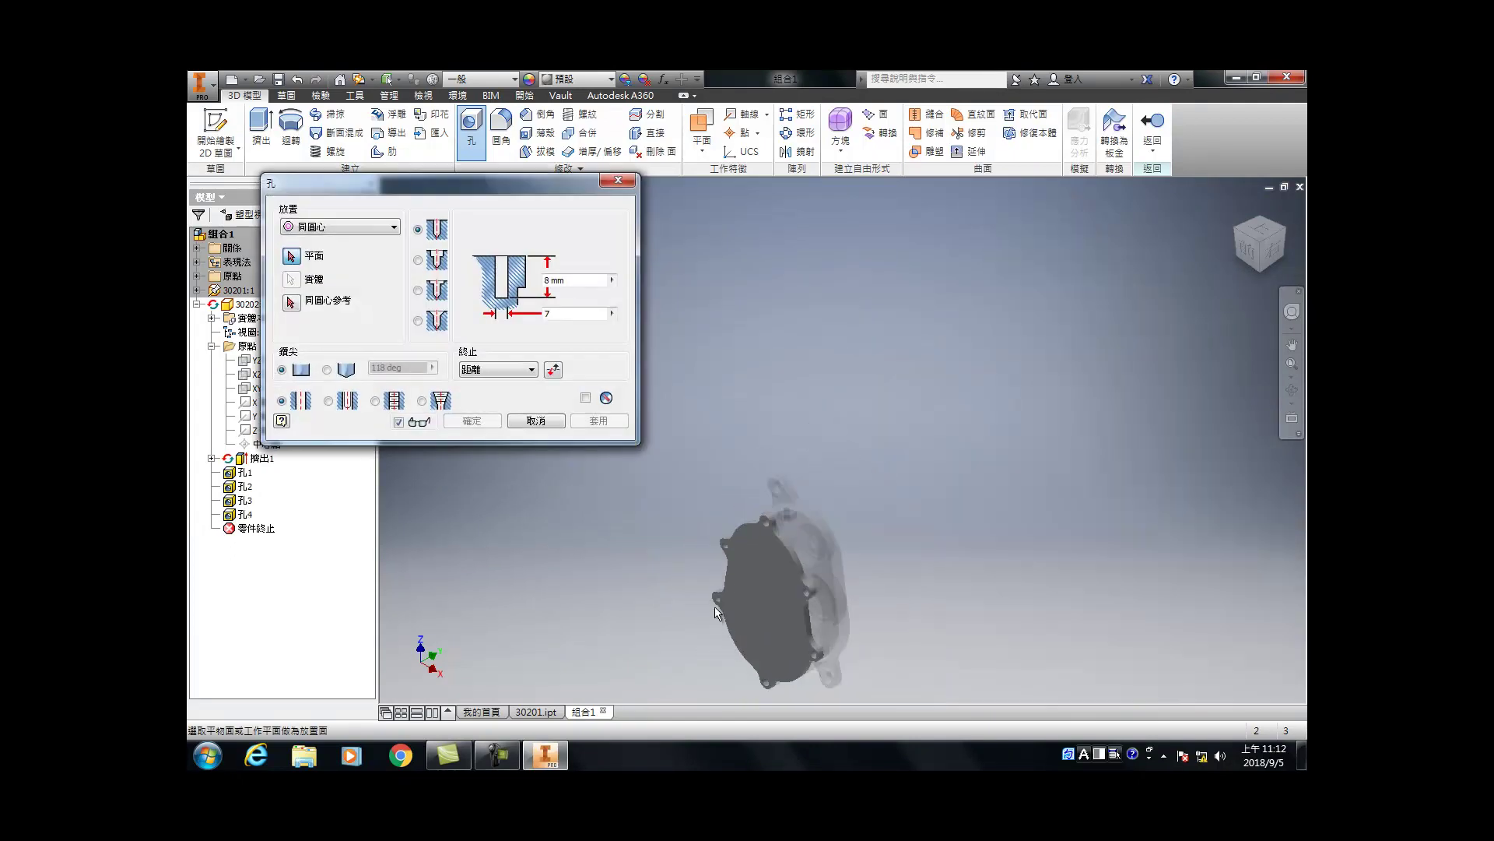
scroll(715, 605, "up", 3)
left_click(735, 557)
left_click(740, 549)
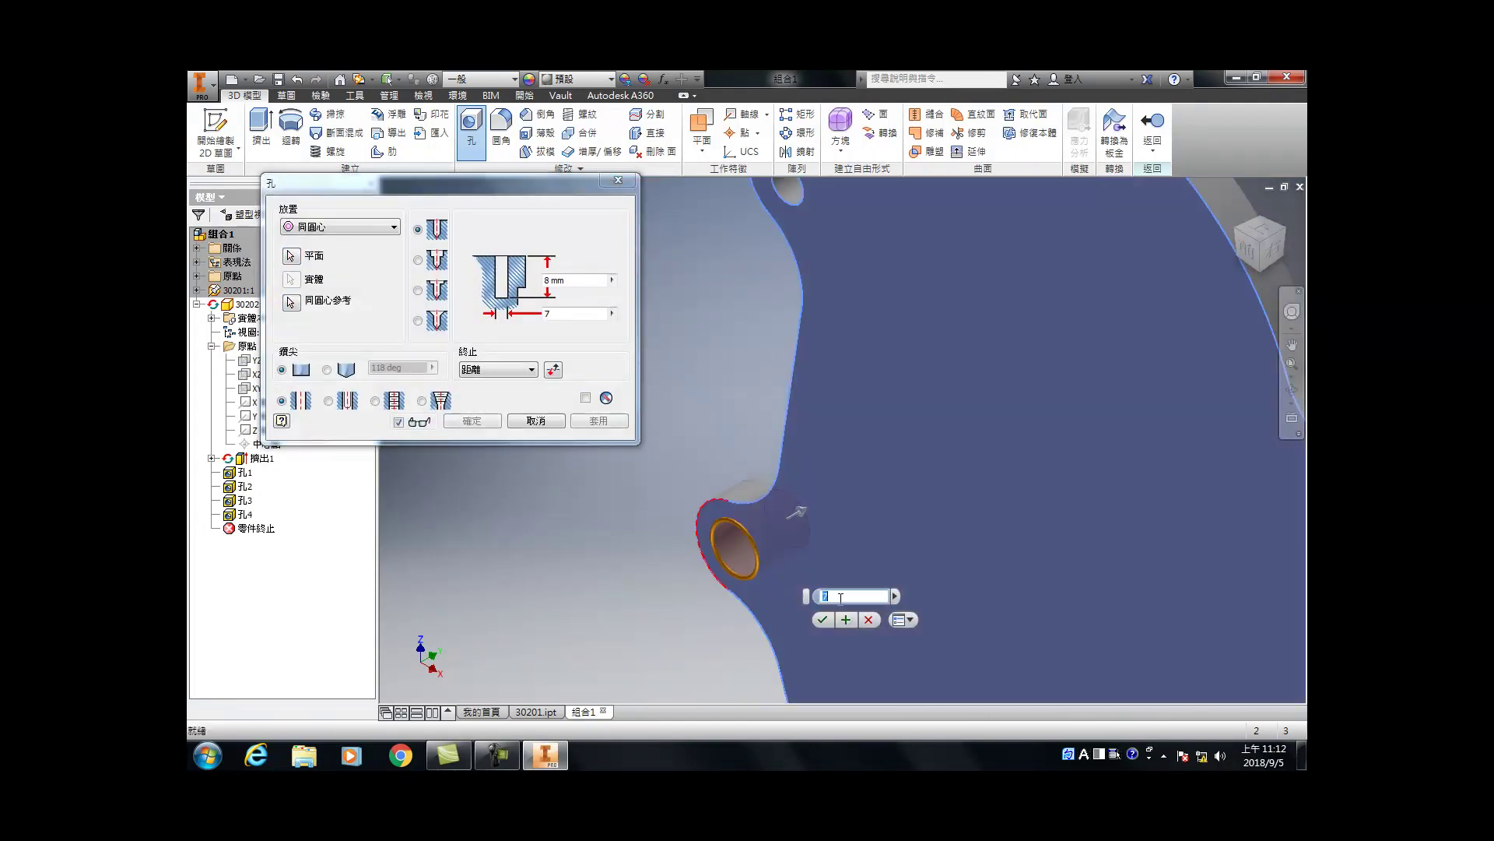
left_click(875, 634)
Step: Add a concentric 7 mm hole to the plate's upper left screw ear
scroll(763, 530, "up", 4)
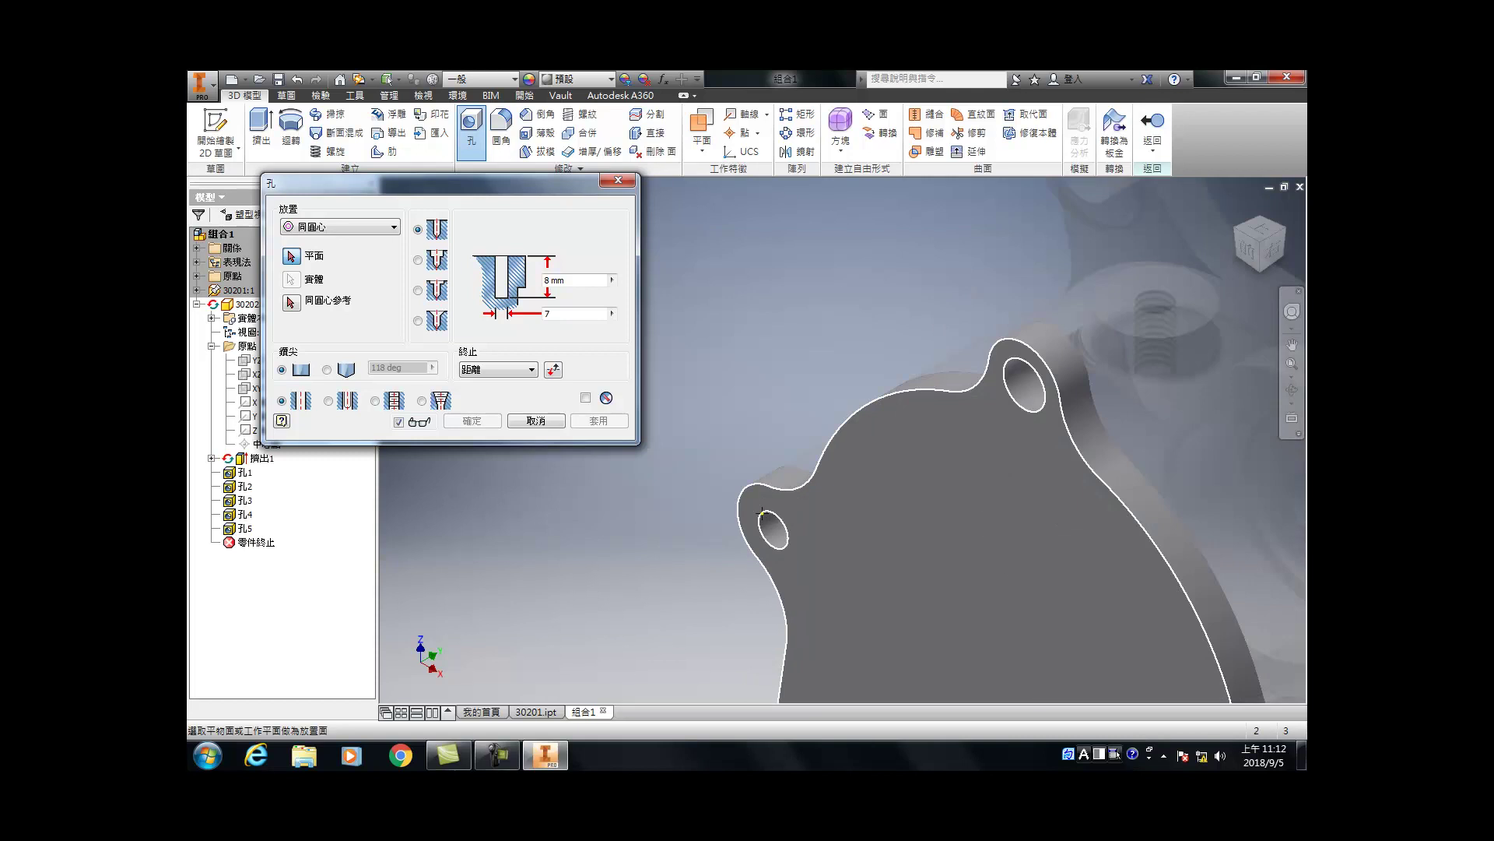
left_click(744, 506)
left_click(741, 506)
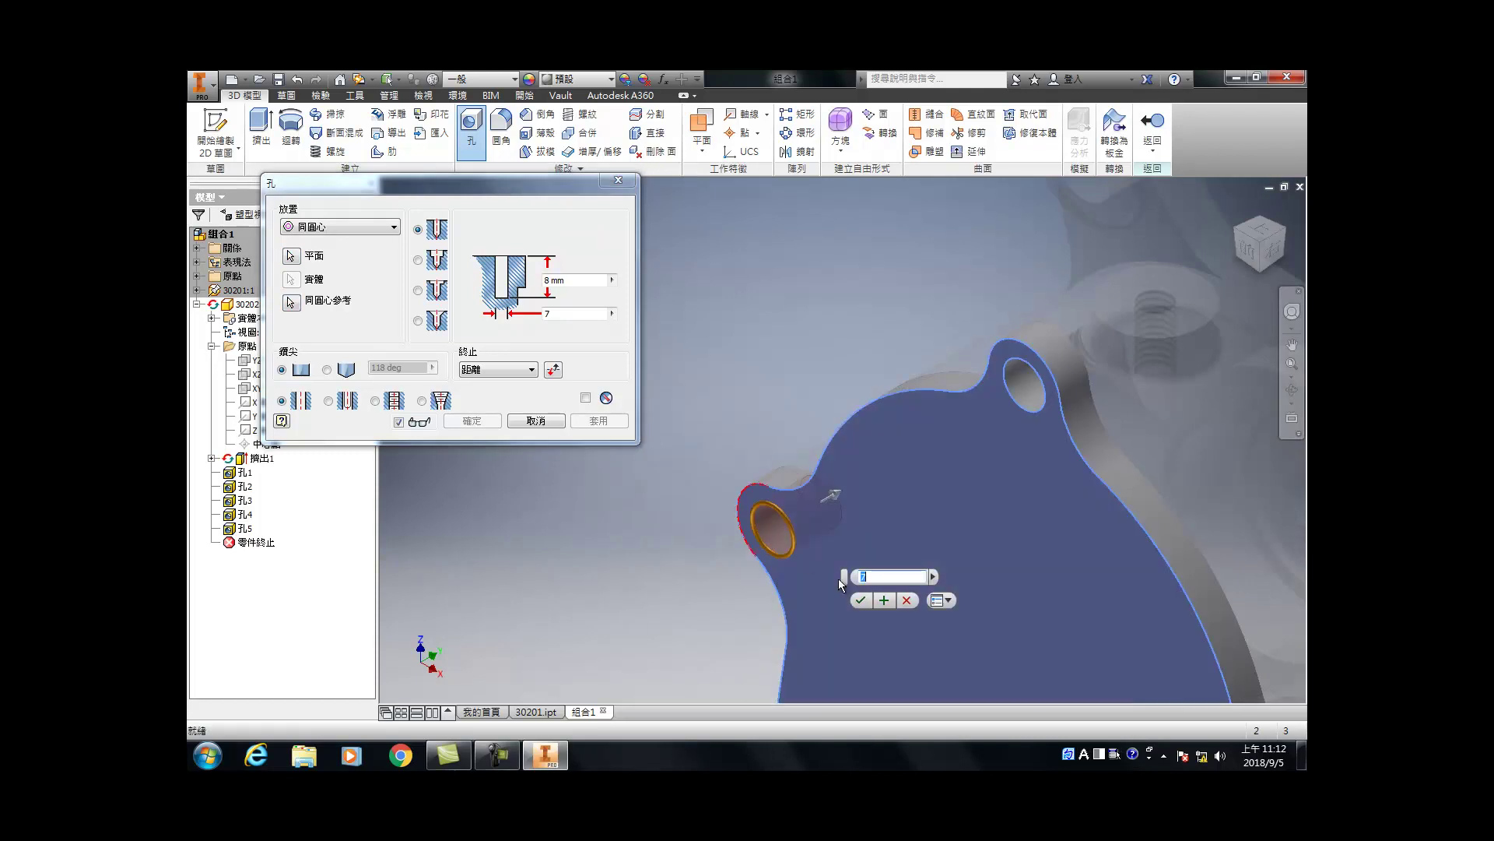
left_click(865, 603)
scroll(787, 570, "down", 5)
scroll(781, 531, "up", 1)
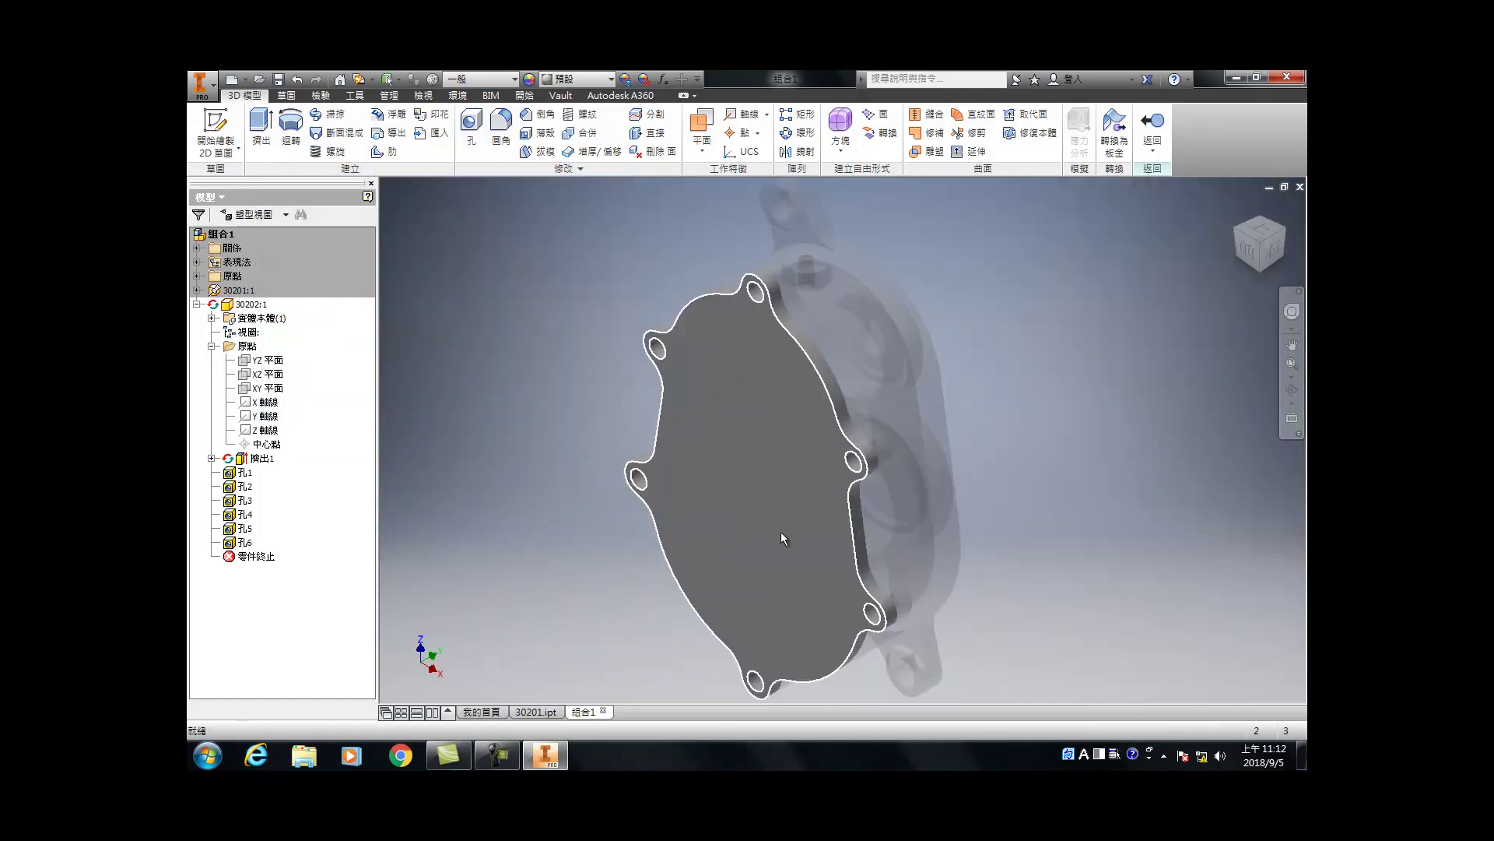
Step: Start a sketch on the plate's outer face and project the lower right and upper right arcs of its outline
left_click(778, 488)
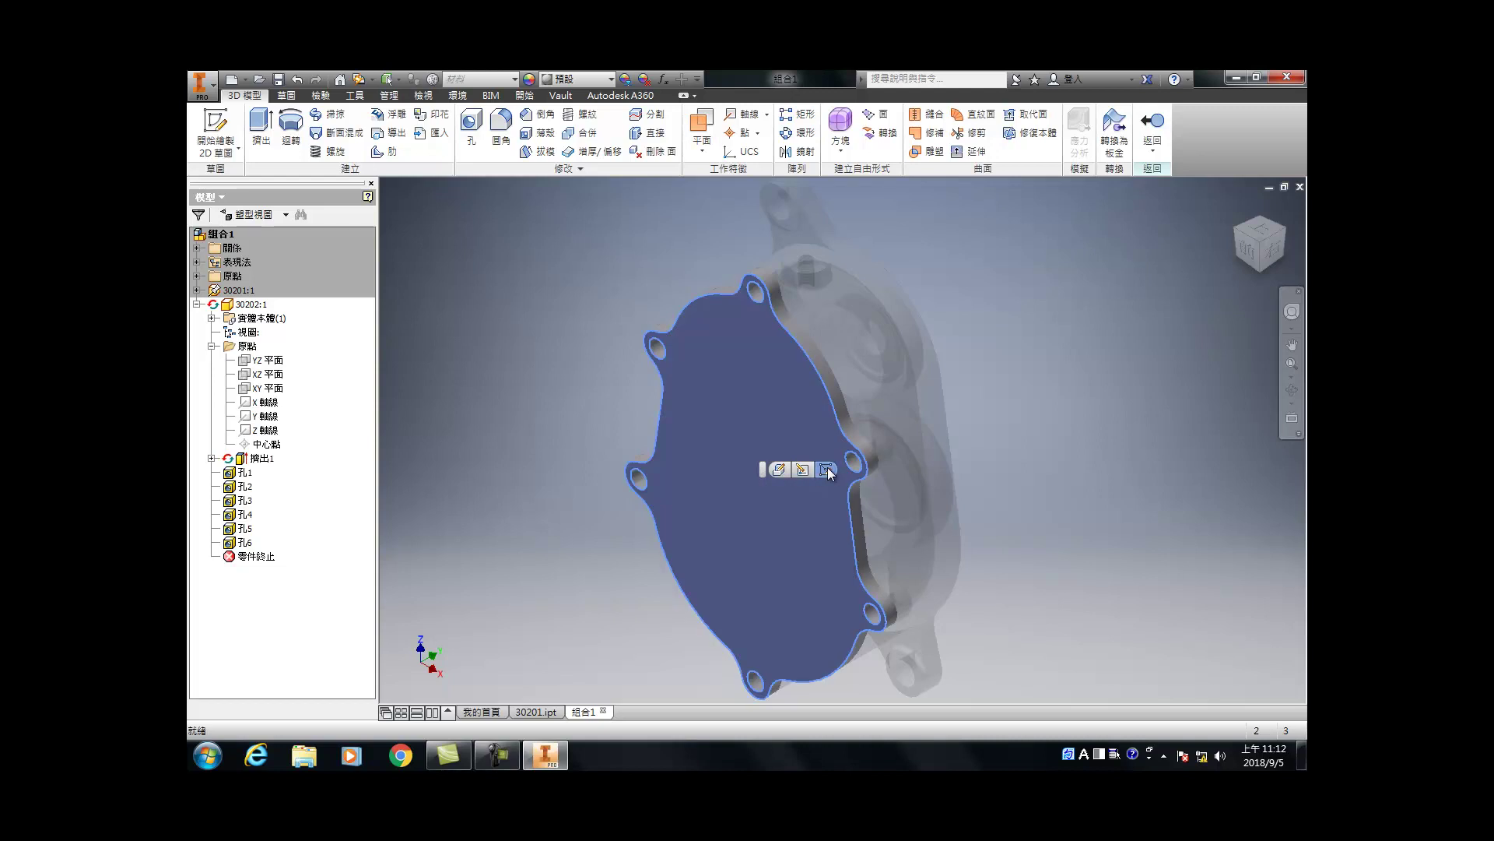
left_click(828, 467)
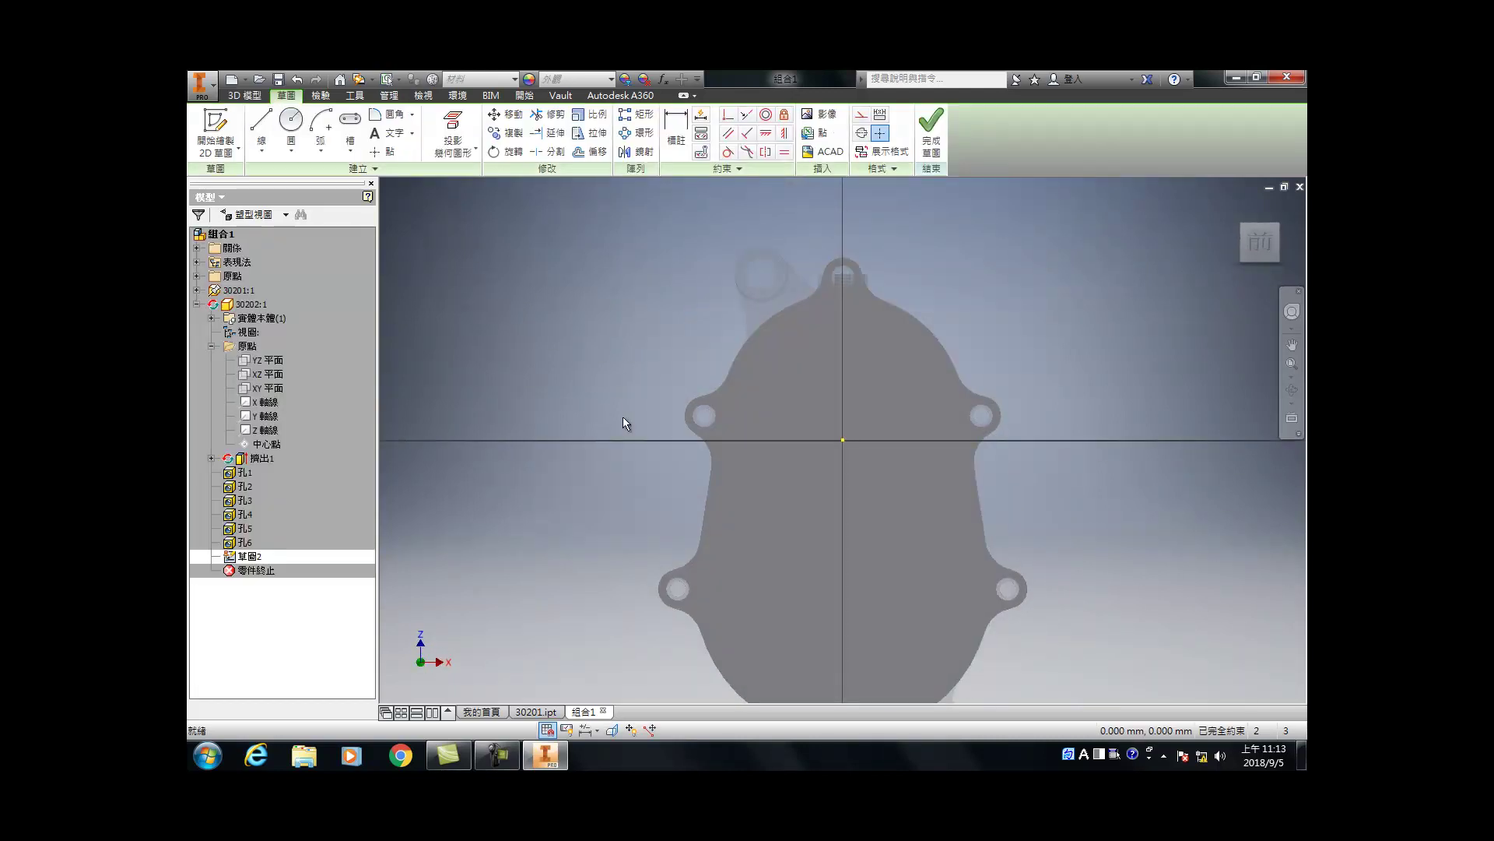
left_click(290, 121)
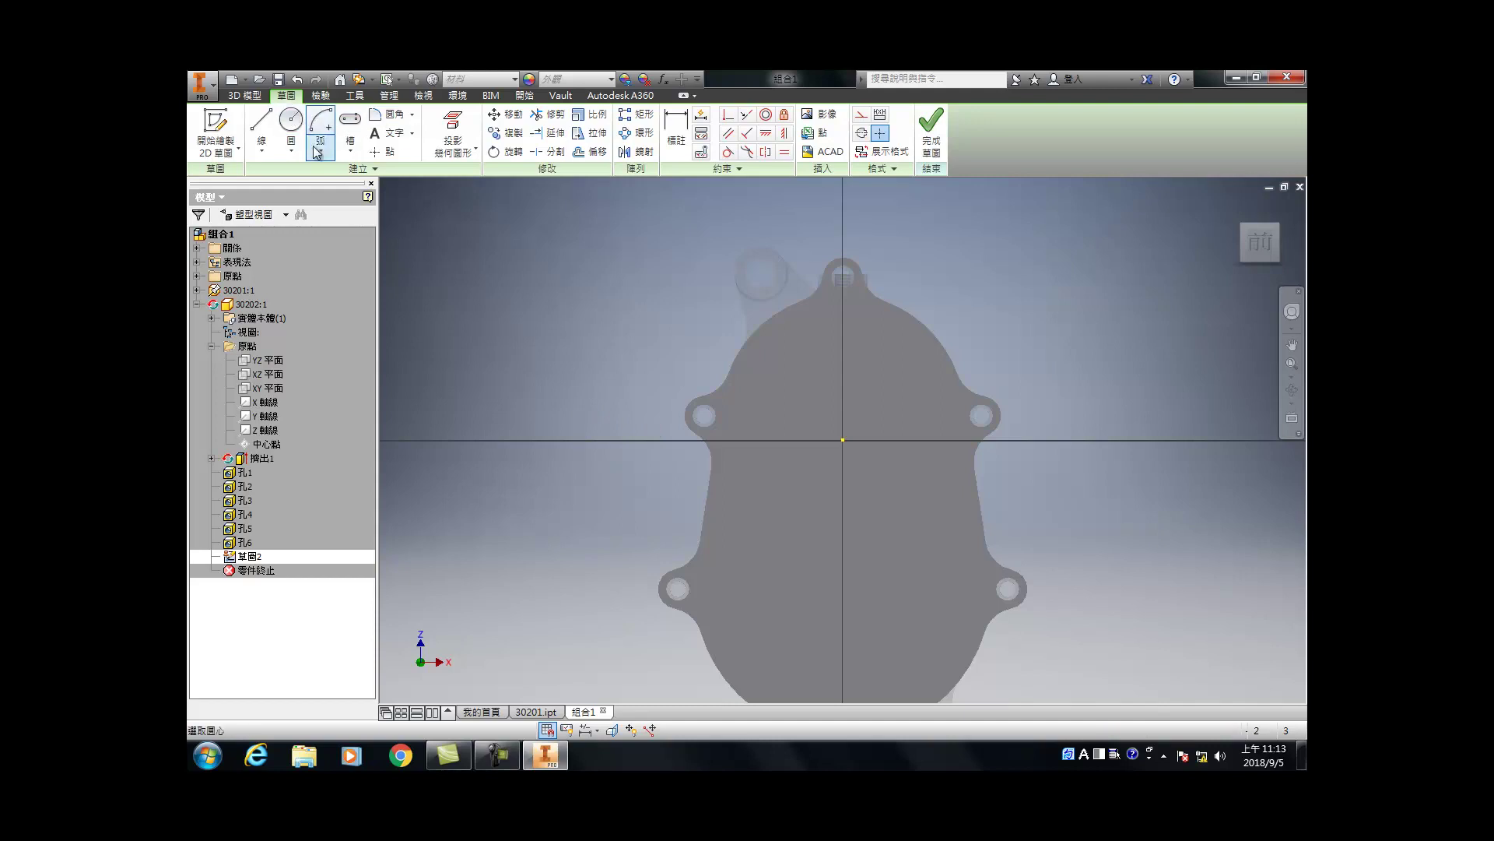
scroll(786, 444, "down", 5)
scroll(878, 517, "up", 7)
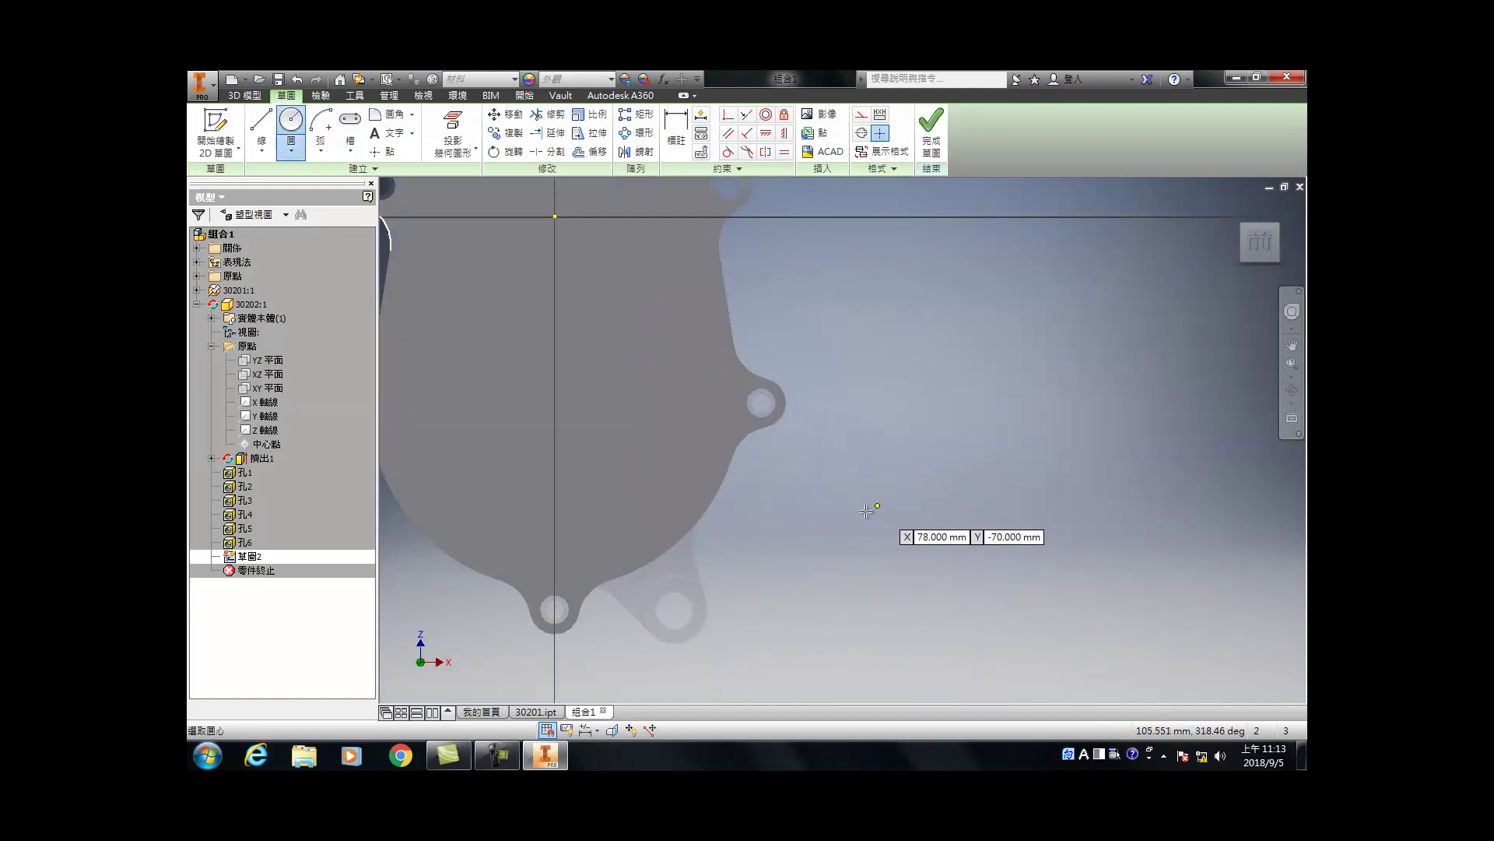
scroll(867, 511, "down", 4)
scroll(860, 494, "up", 3)
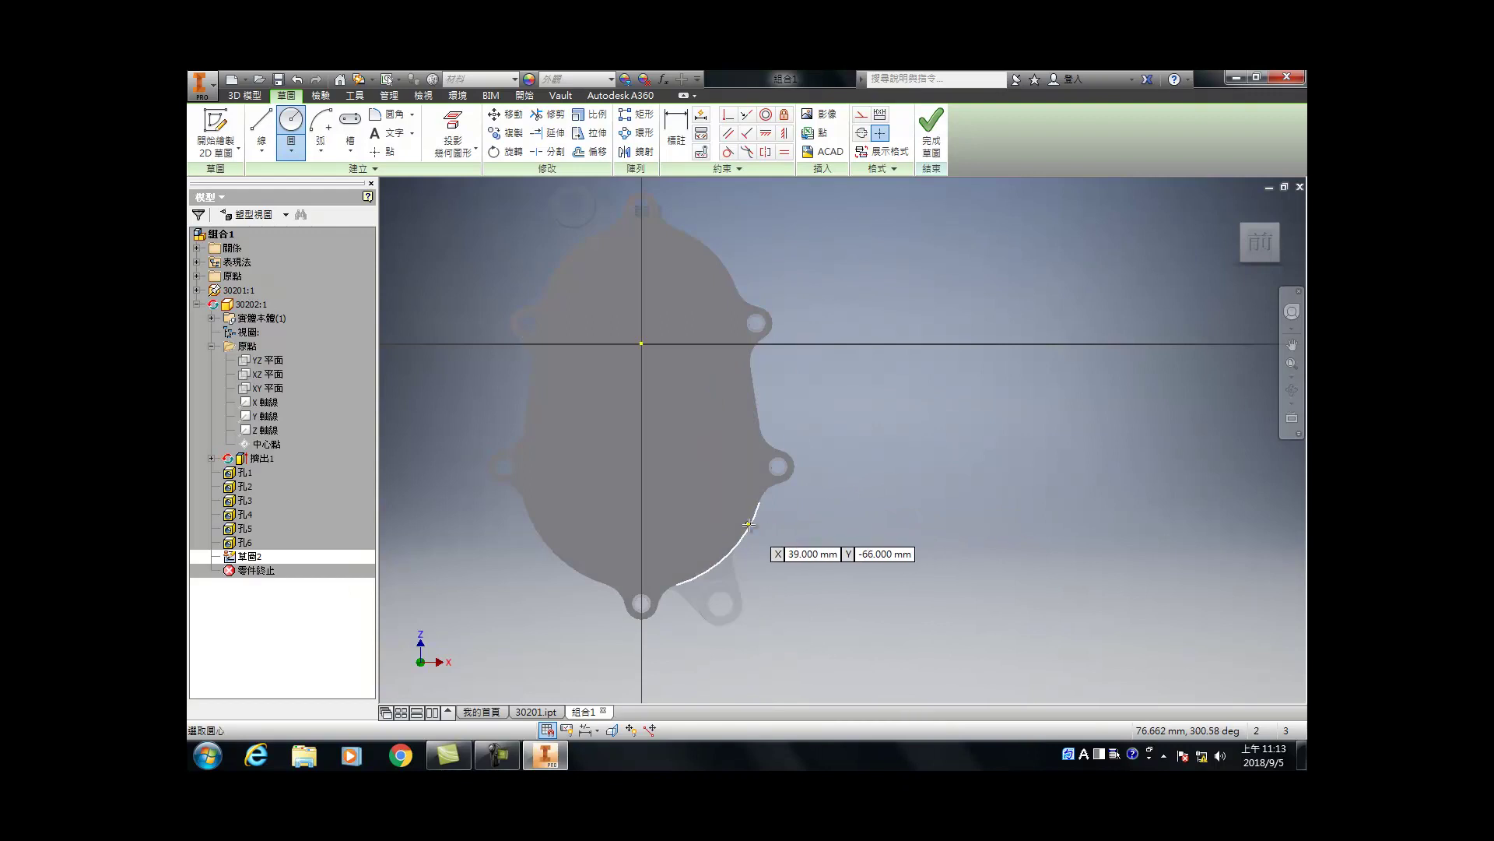
left_click(453, 134)
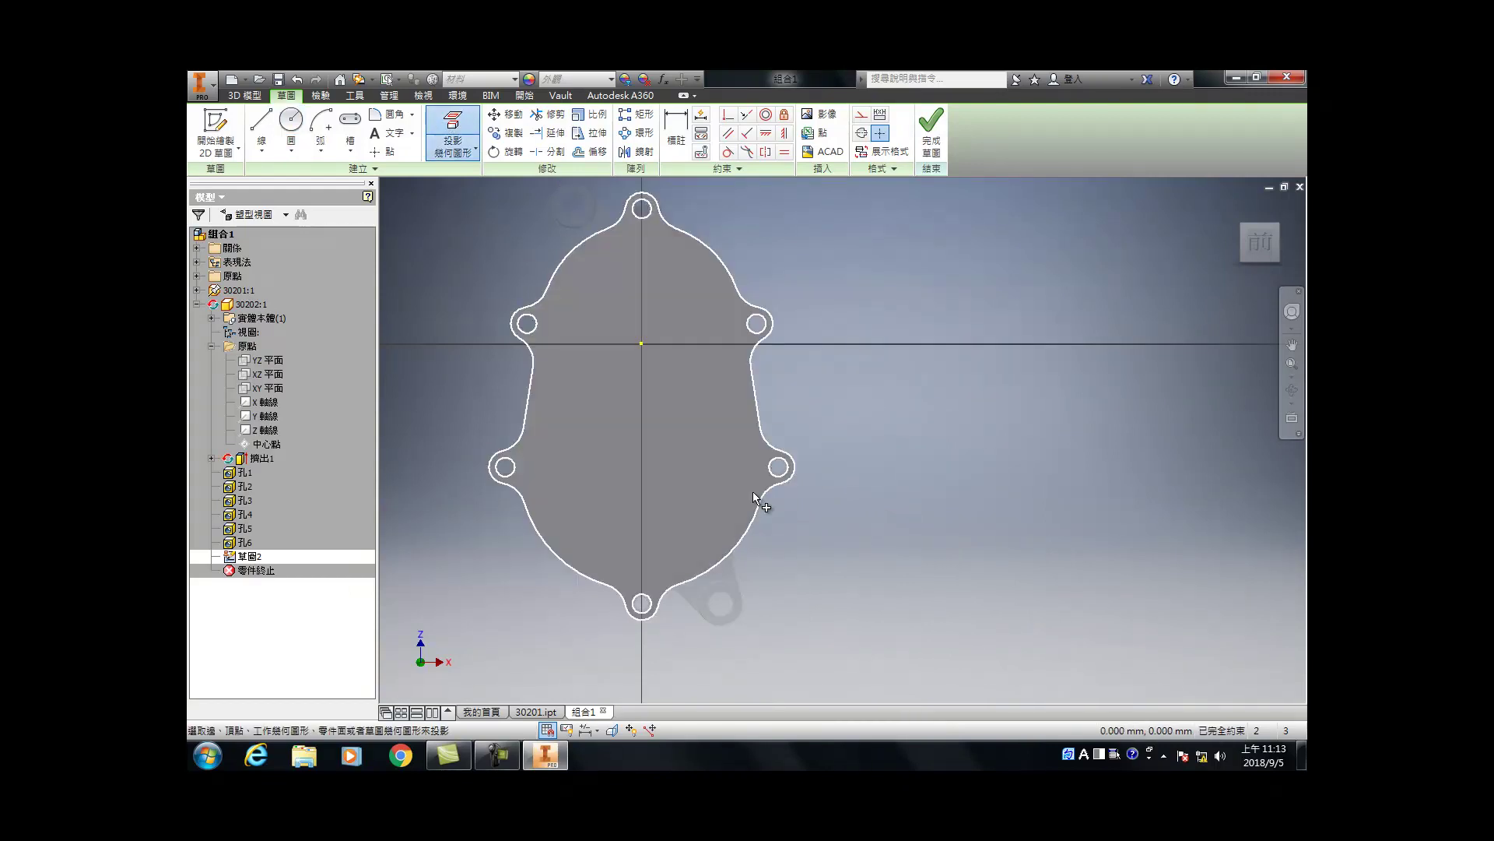
left_click(752, 521)
left_click(714, 250)
Step: Sketch a circle centred on the projected lower arc's centre and set its diameter to 50 mm
key("c")
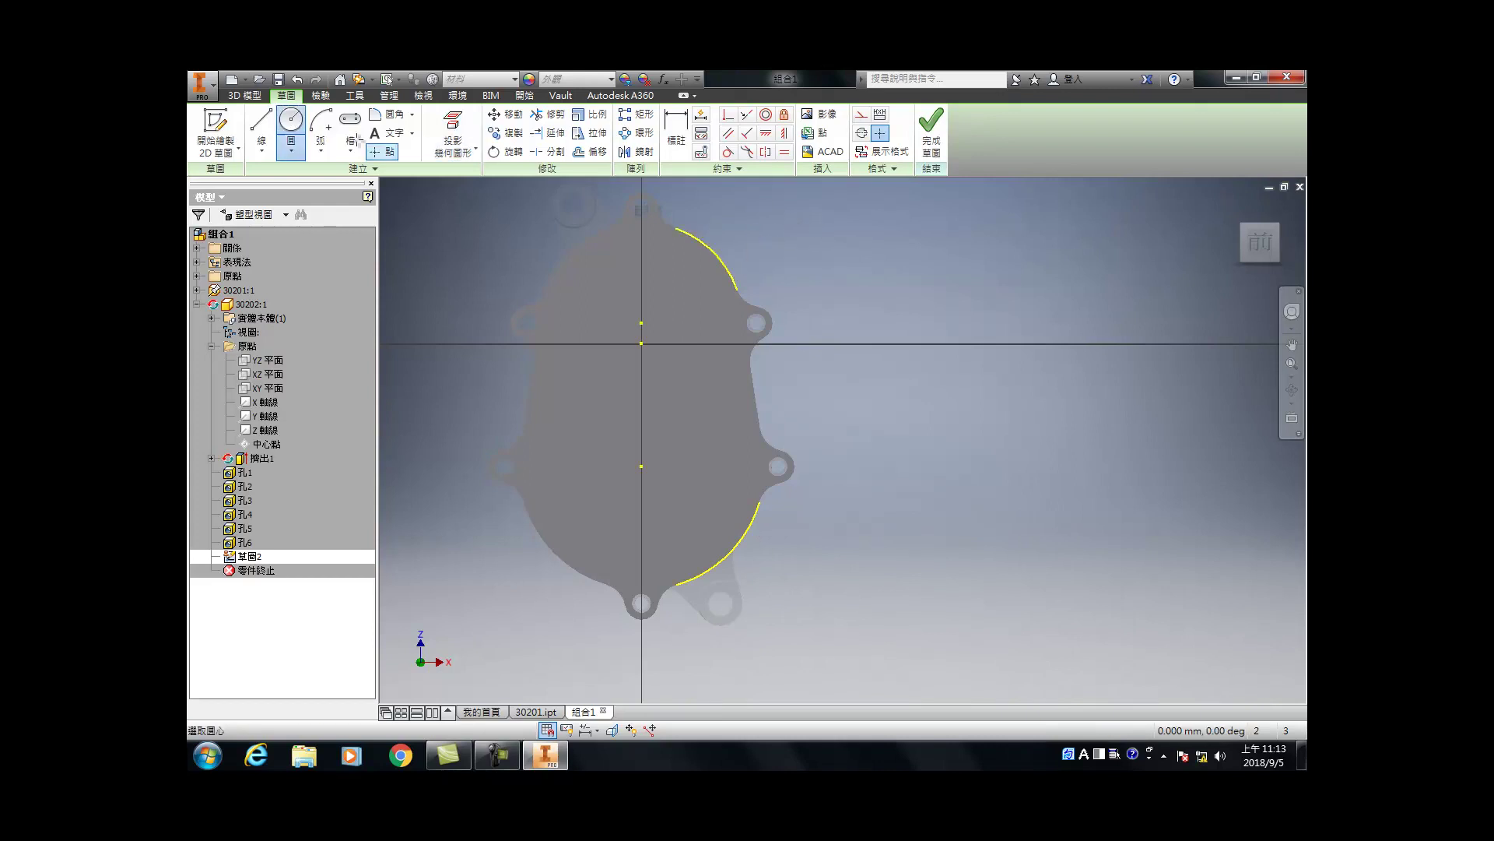
left_click(640, 466)
left_click(576, 487)
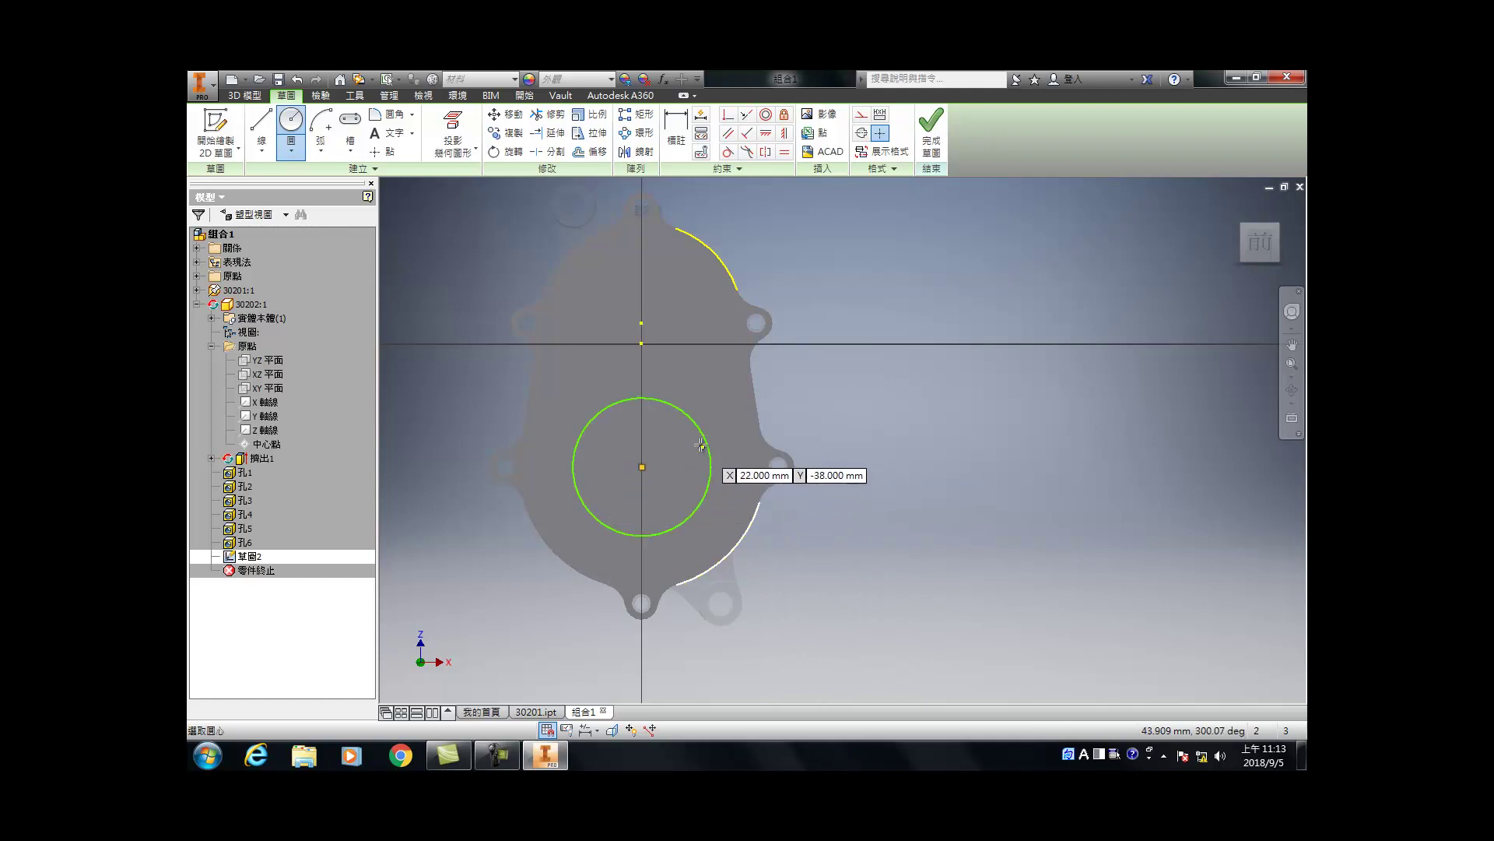
key("d")
left_click(704, 442)
left_click(741, 433)
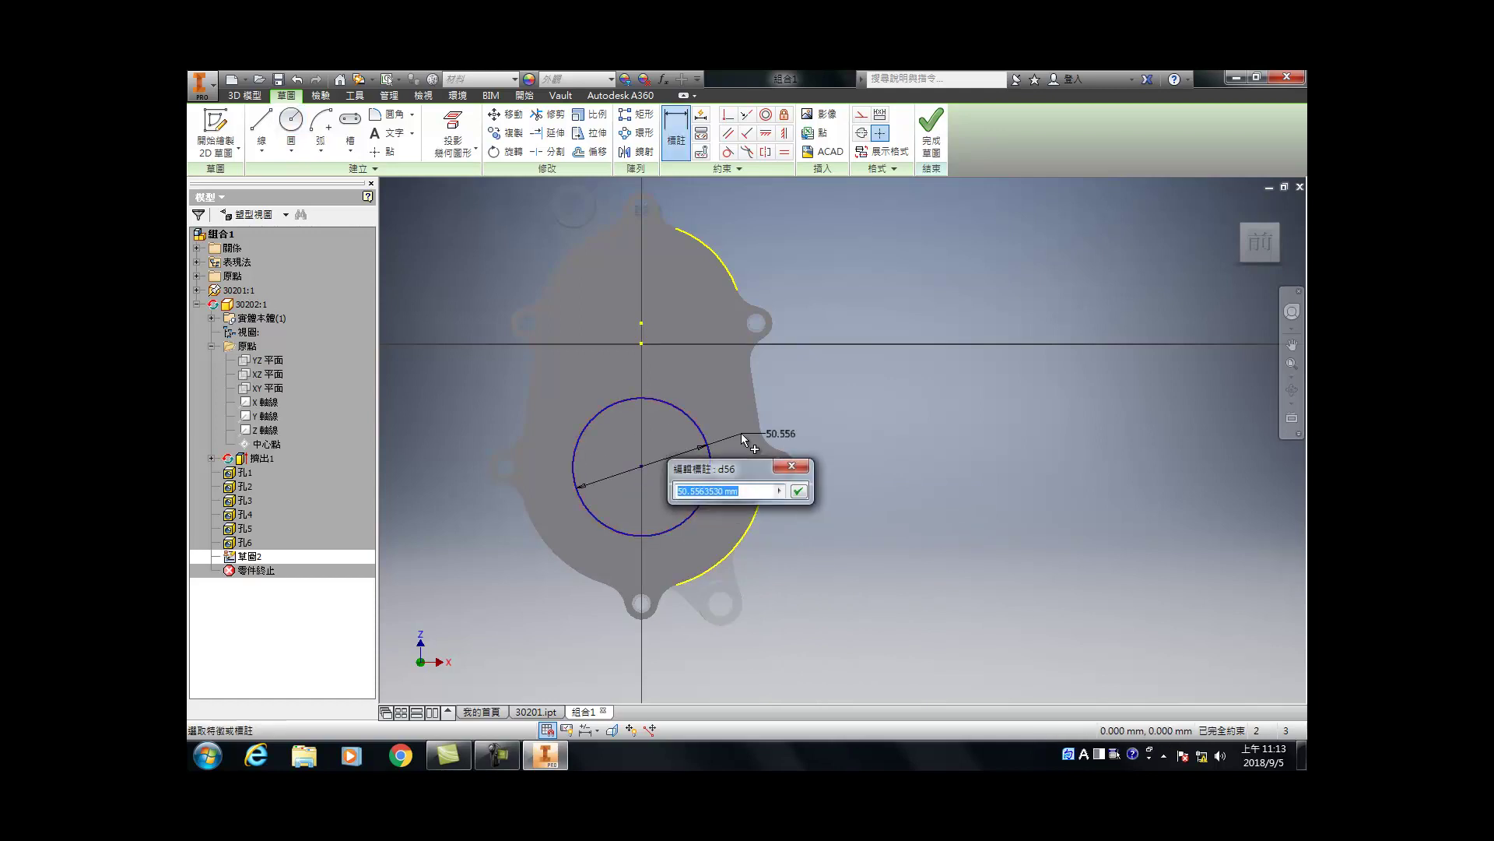
type("50")
key("Return")
Step: Extrude the 50 mm circle outward from the plate by 20-5 mm as a joined boss
key("e")
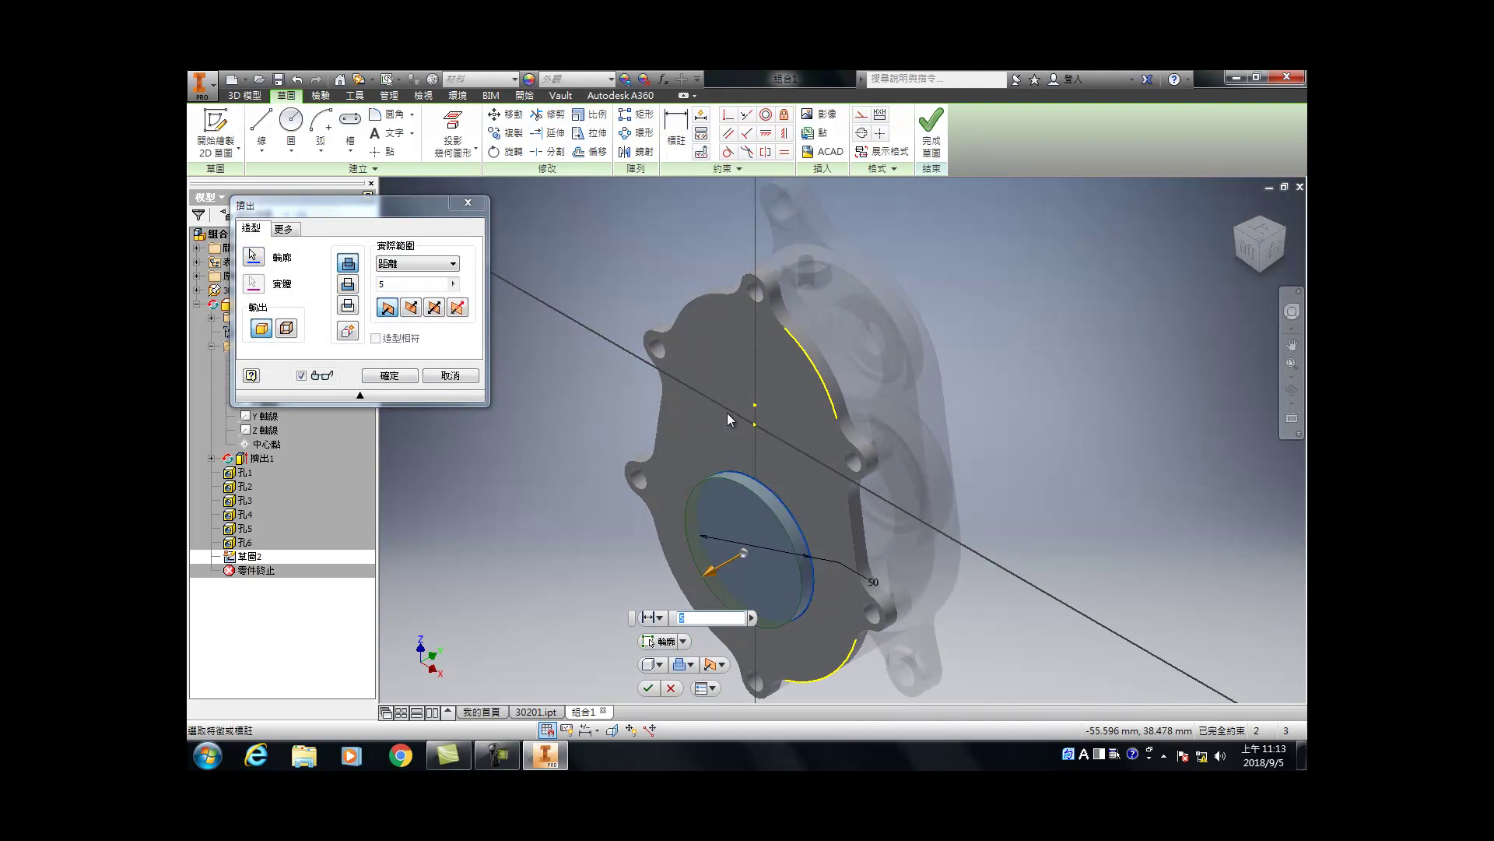
left_click(384, 285)
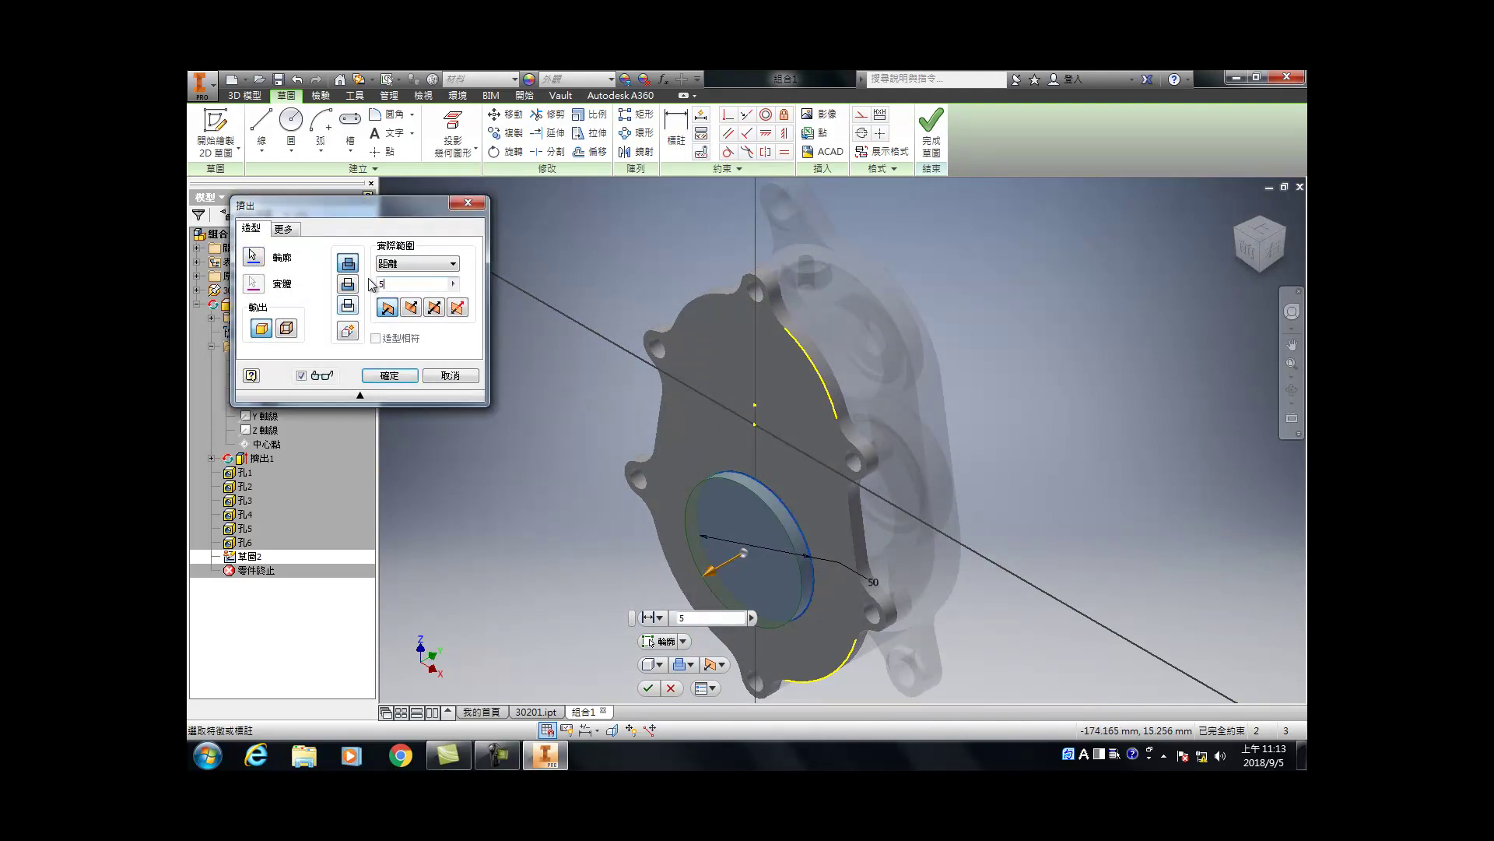
type("20")
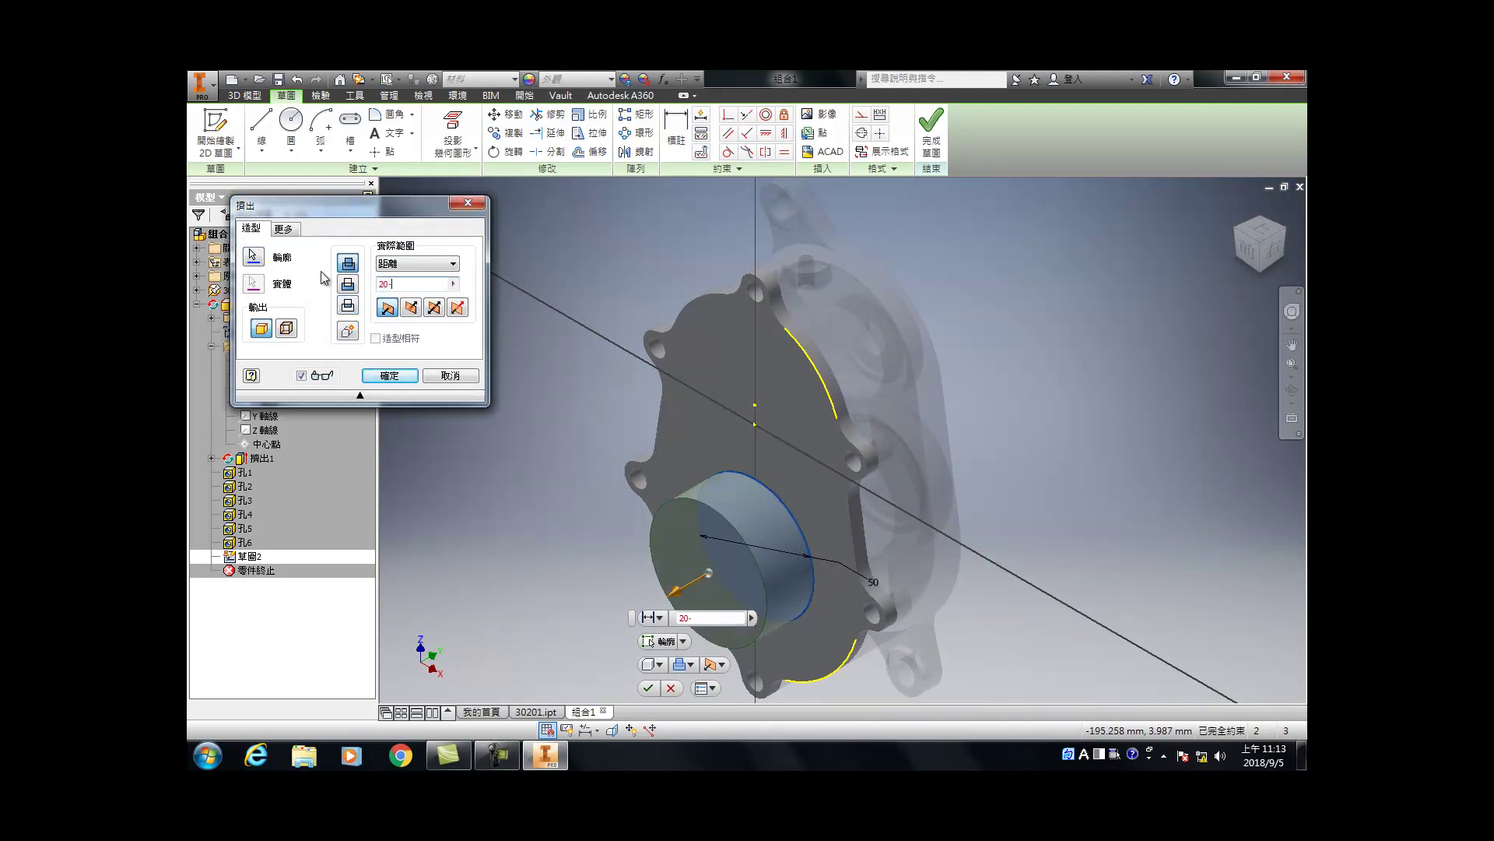
type("-5")
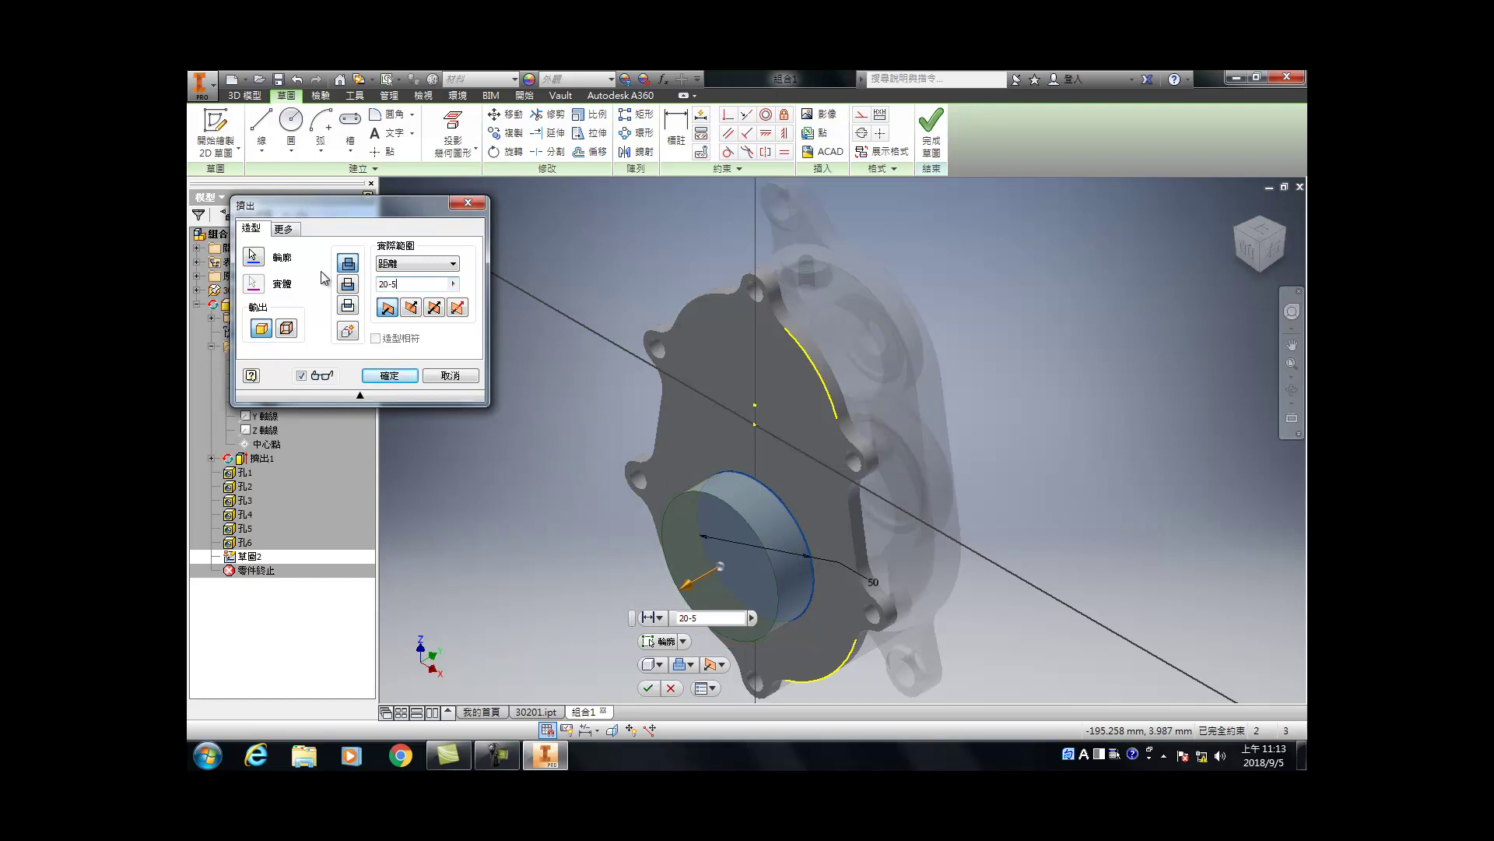
key("Return")
Step: Start another sketch on the plate's outer face and project the upper right arc of the outline
left_click(724, 386)
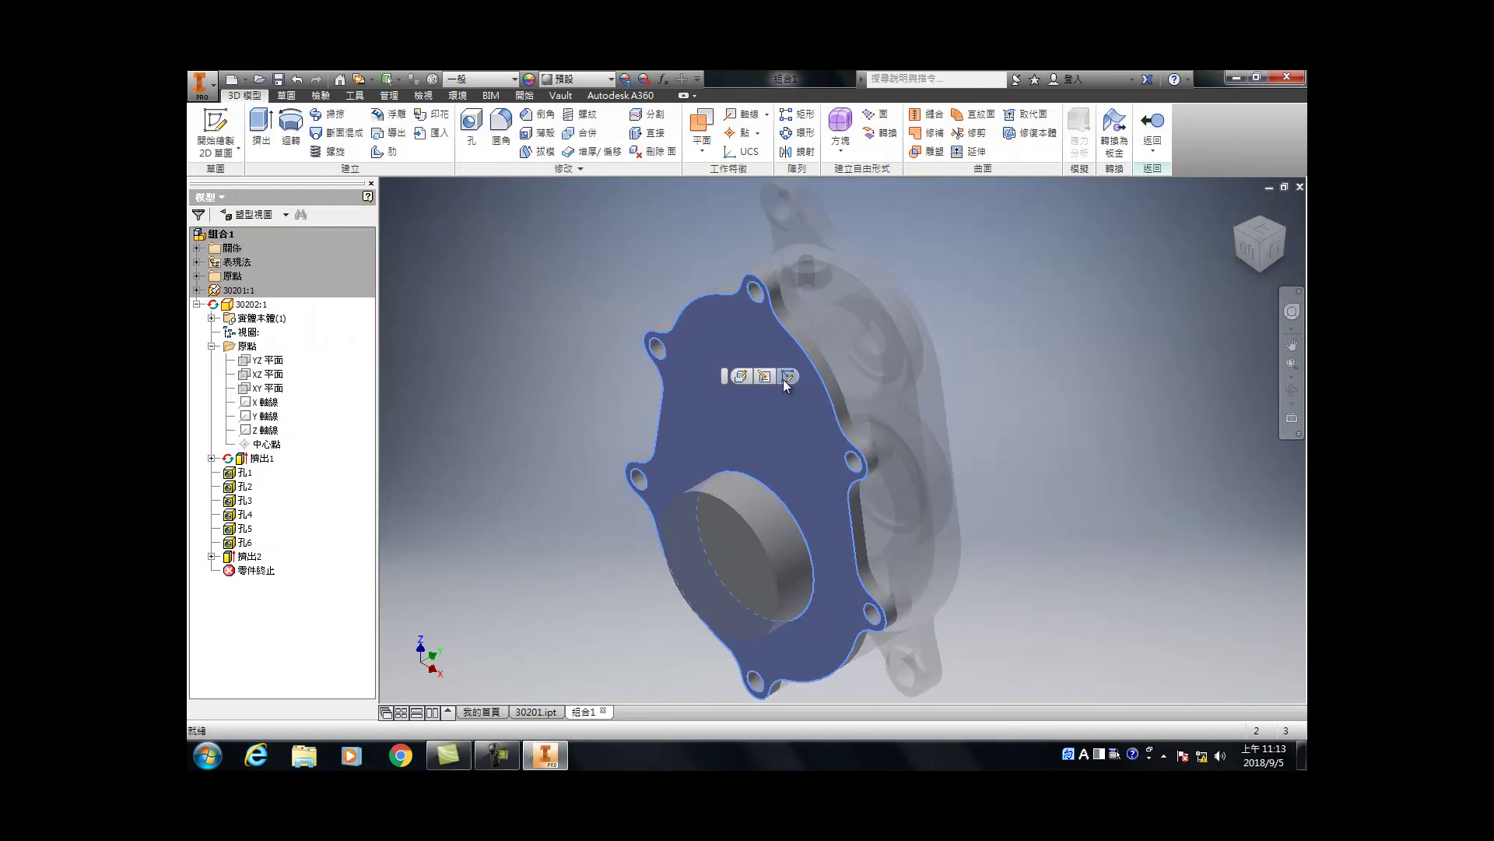
left_click(787, 378)
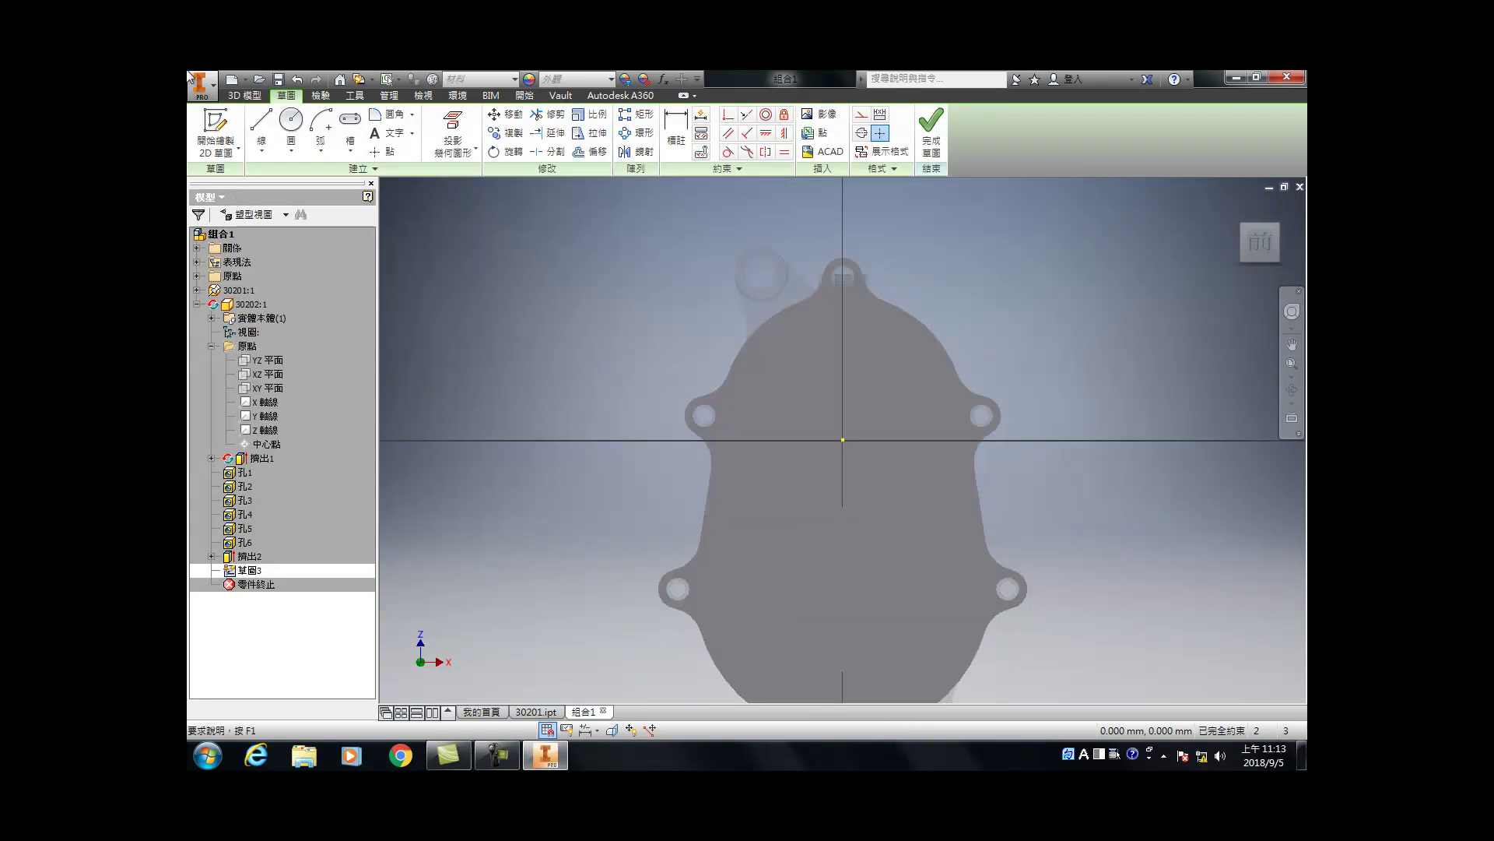
left_click(452, 133)
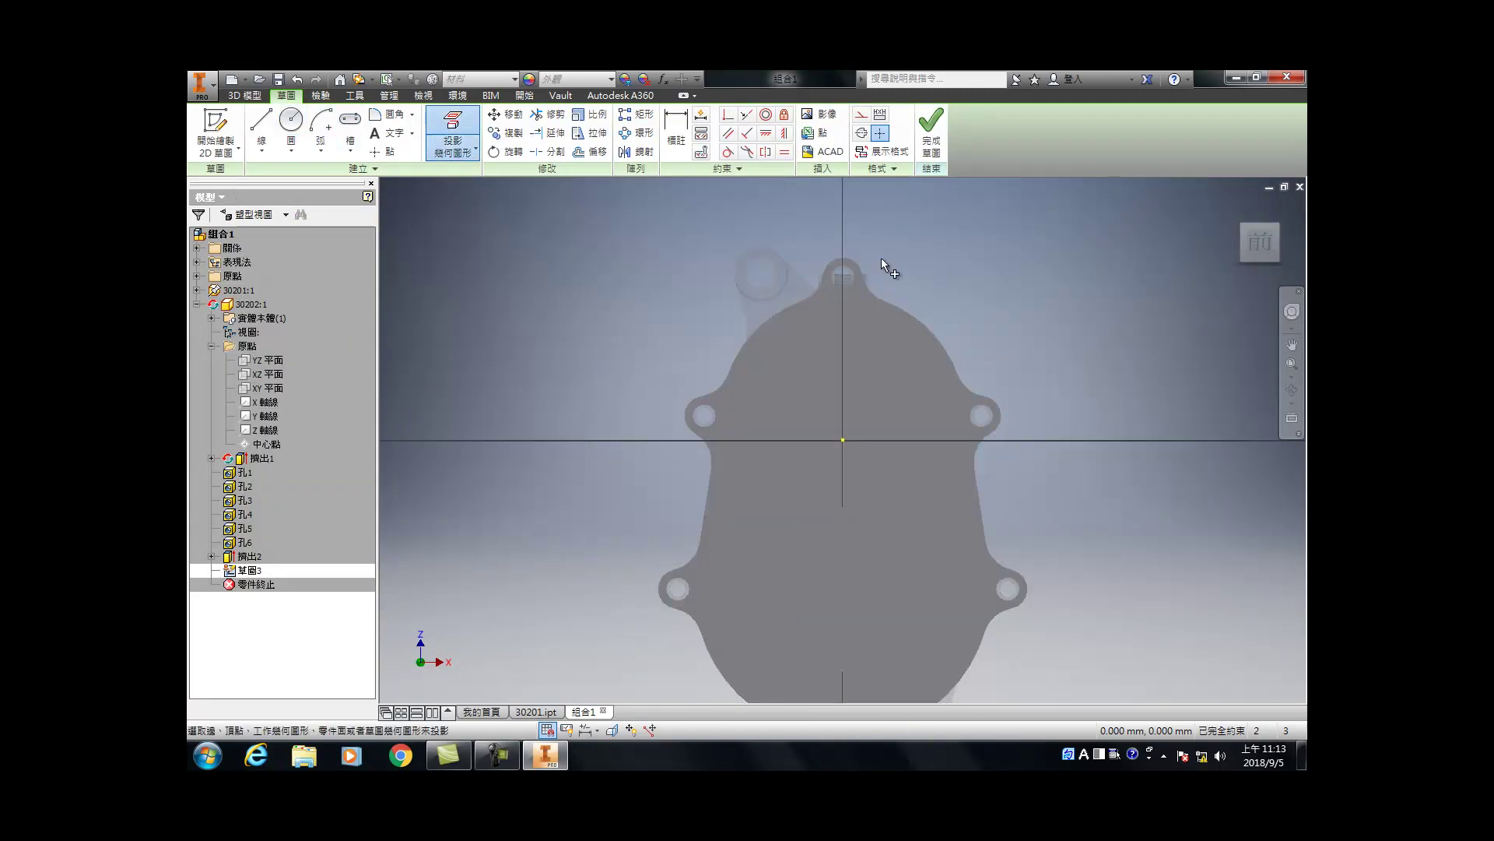
left_click(903, 319)
Step: Sketch a circle centred on the projected upper arc's centre and set its diameter to 38.5 mm
key("c")
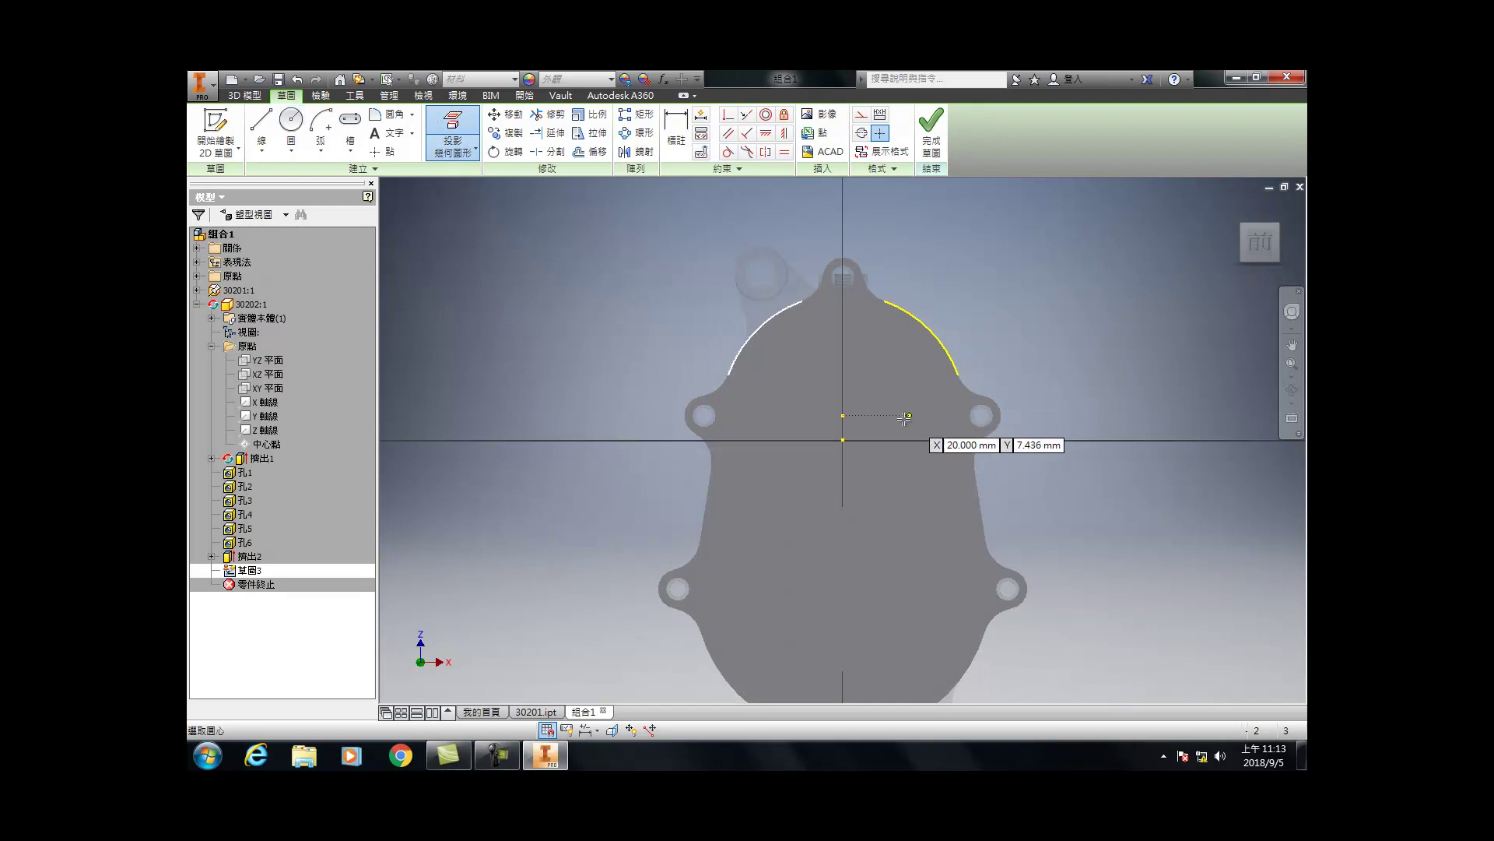
left_click(843, 416)
left_click(791, 412)
key("d")
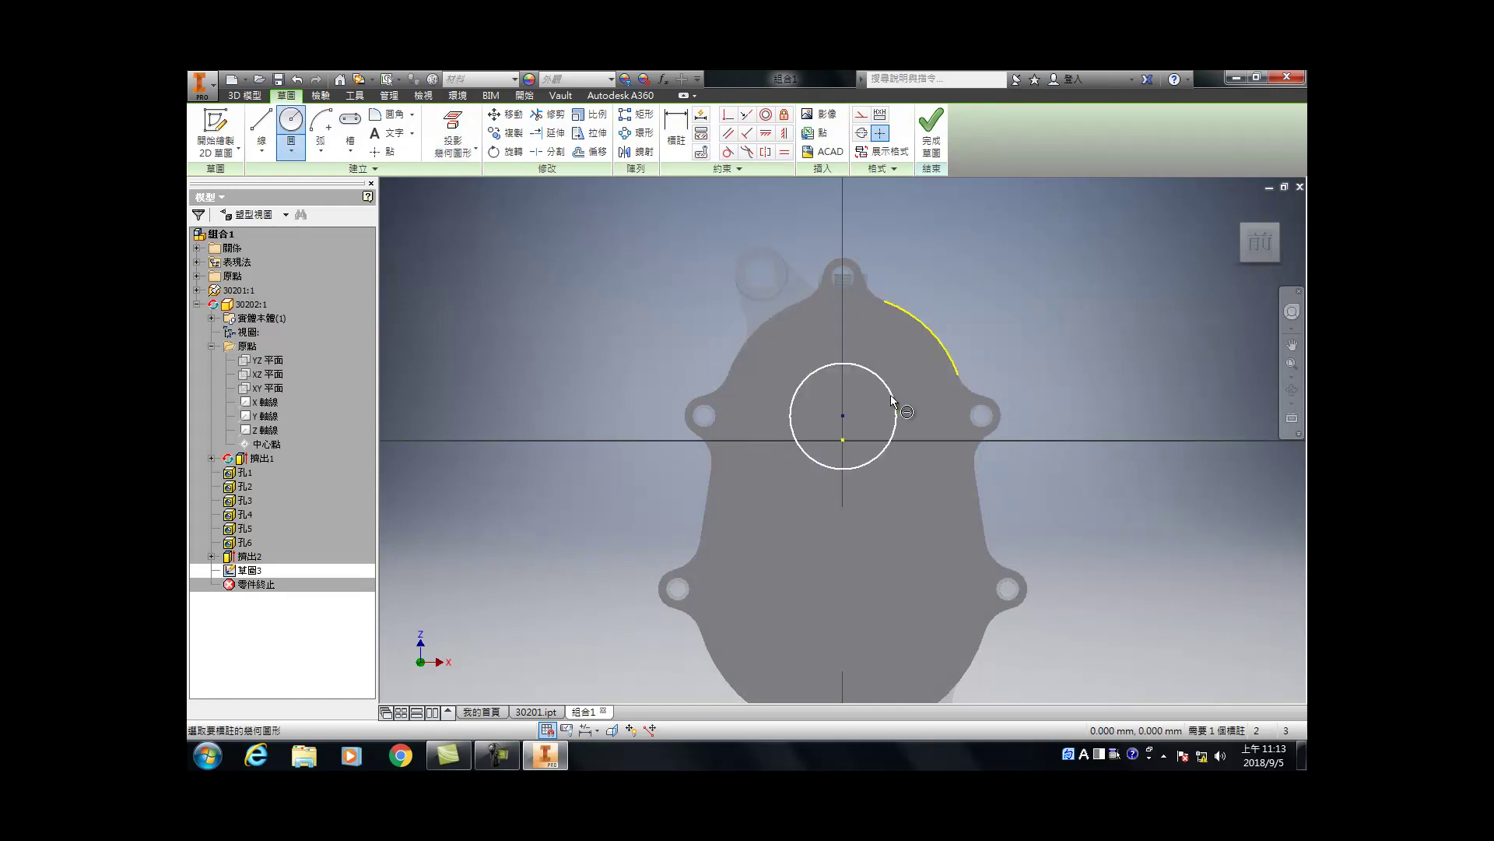
left_click(892, 400)
left_click(908, 372)
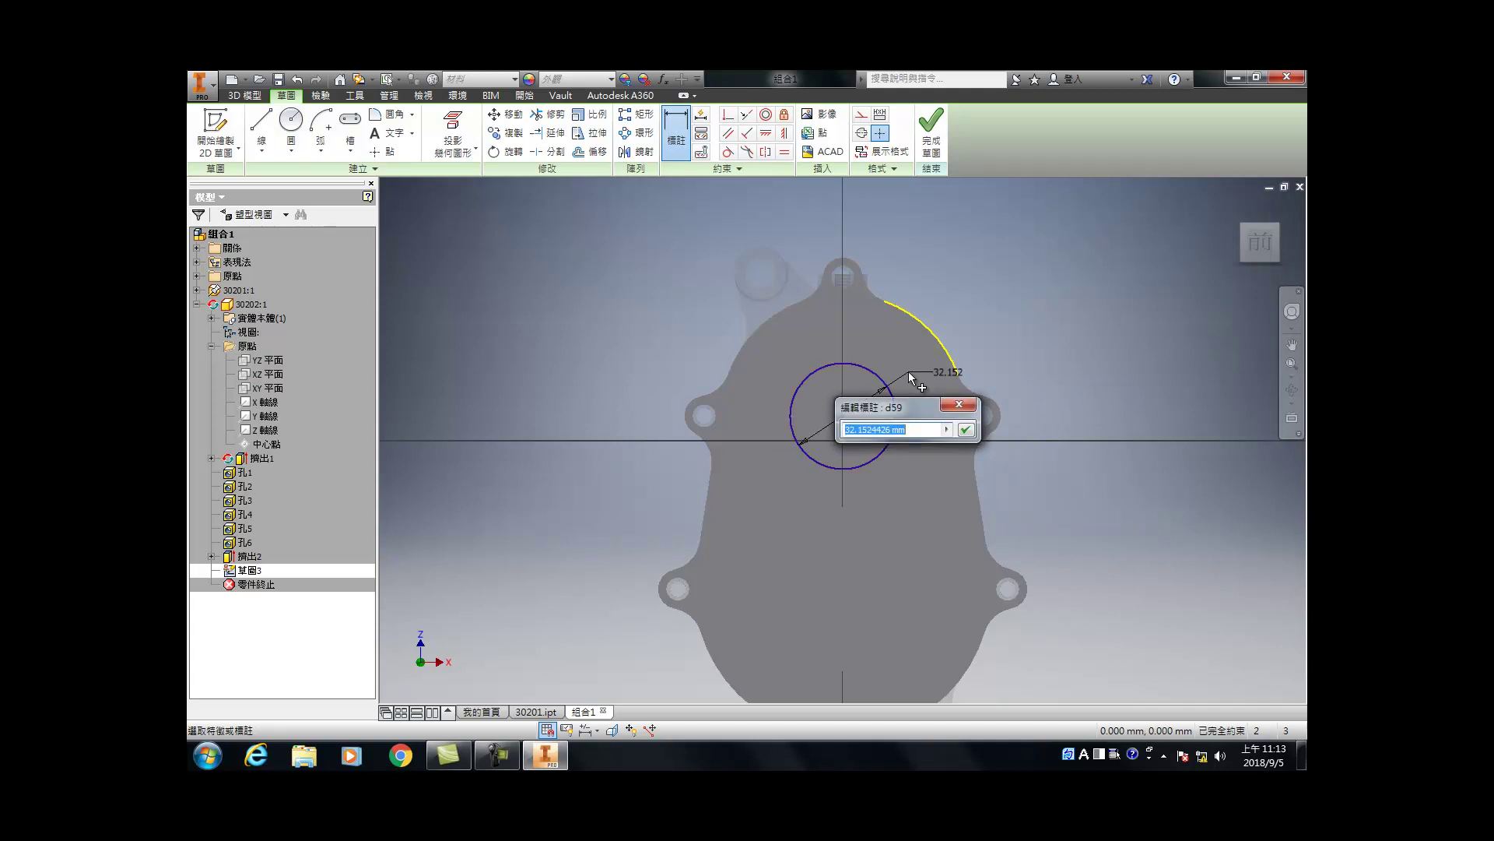
type("38.5")
key("Return")
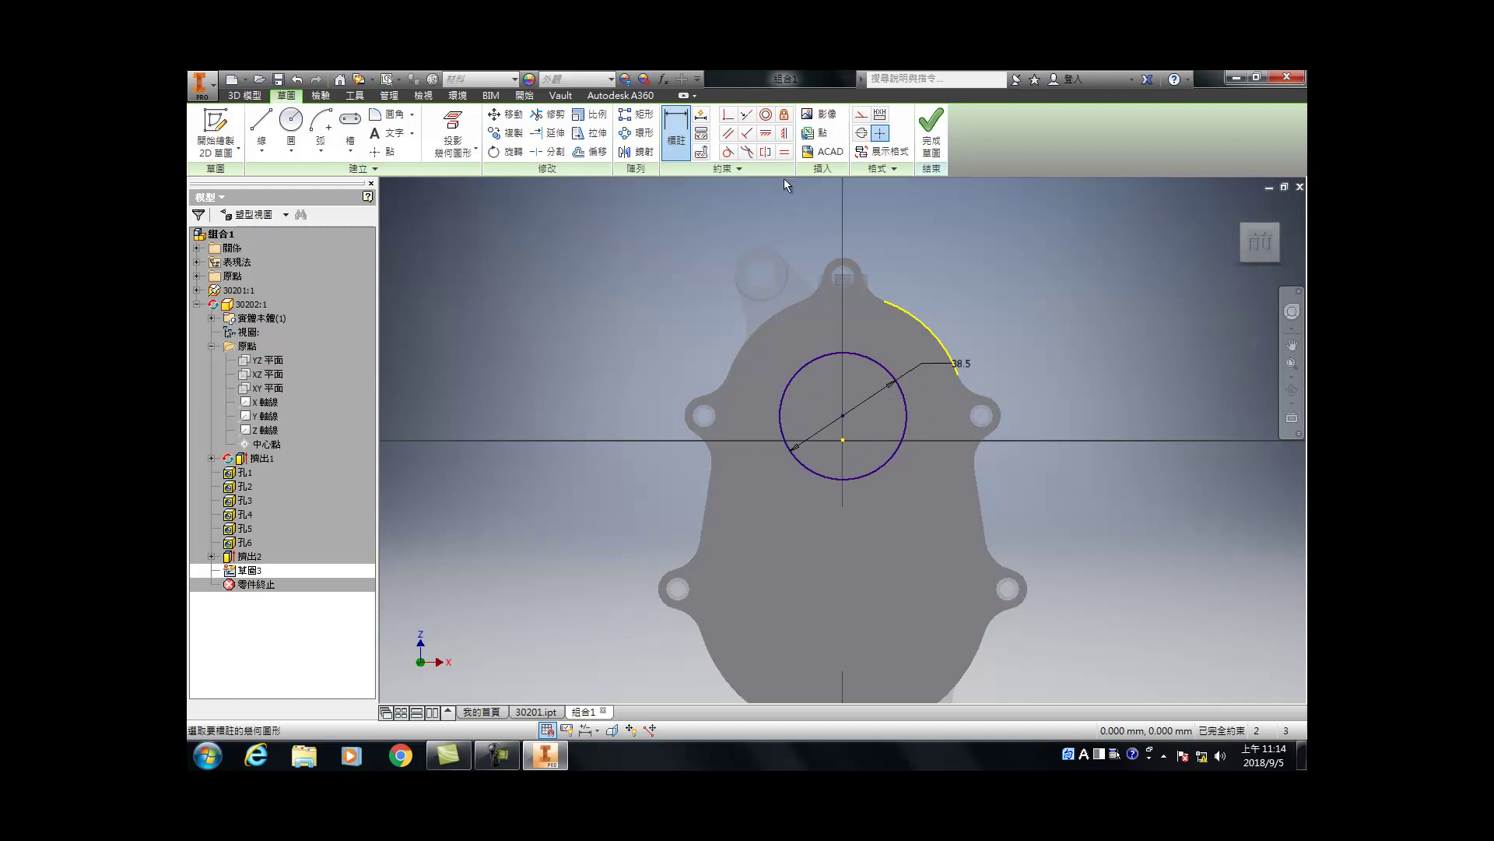
Step: Extrude the 38.5 mm circle outward from the plate by 17-5 mm as a joined boss
key("e")
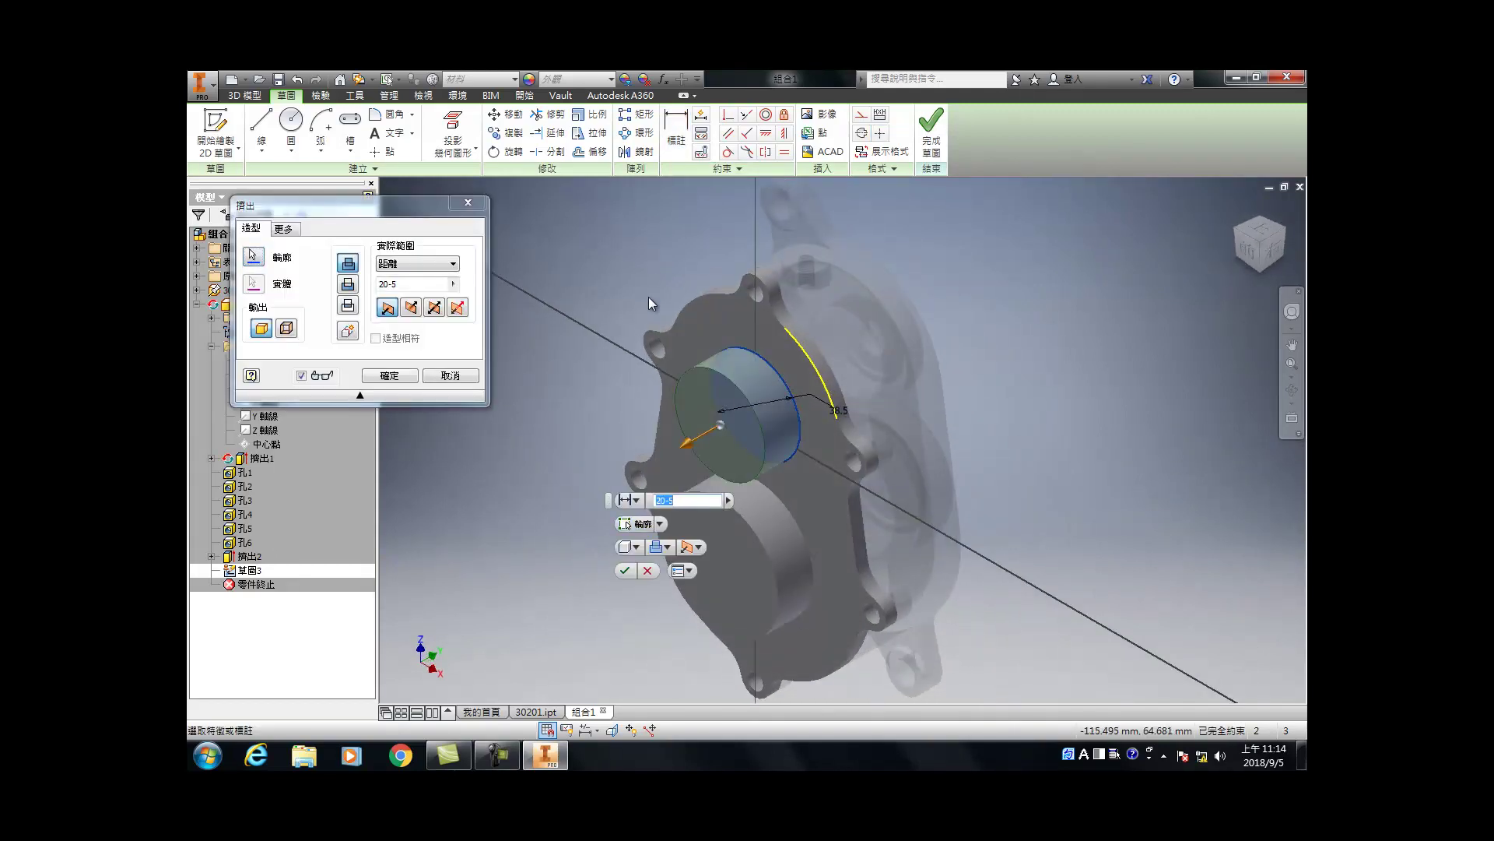
type("17-")
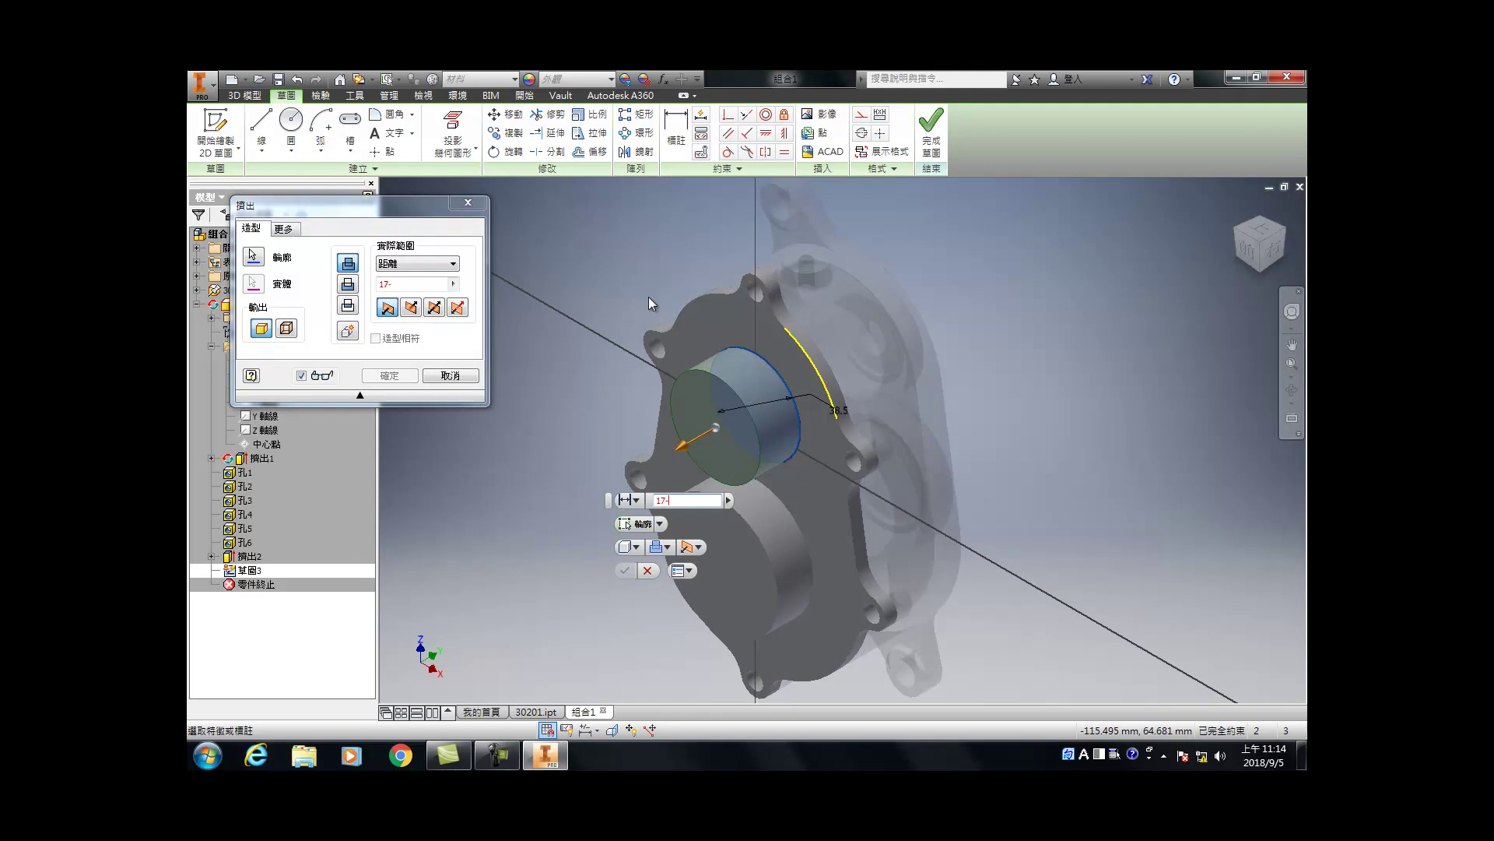
type("5")
key("Return")
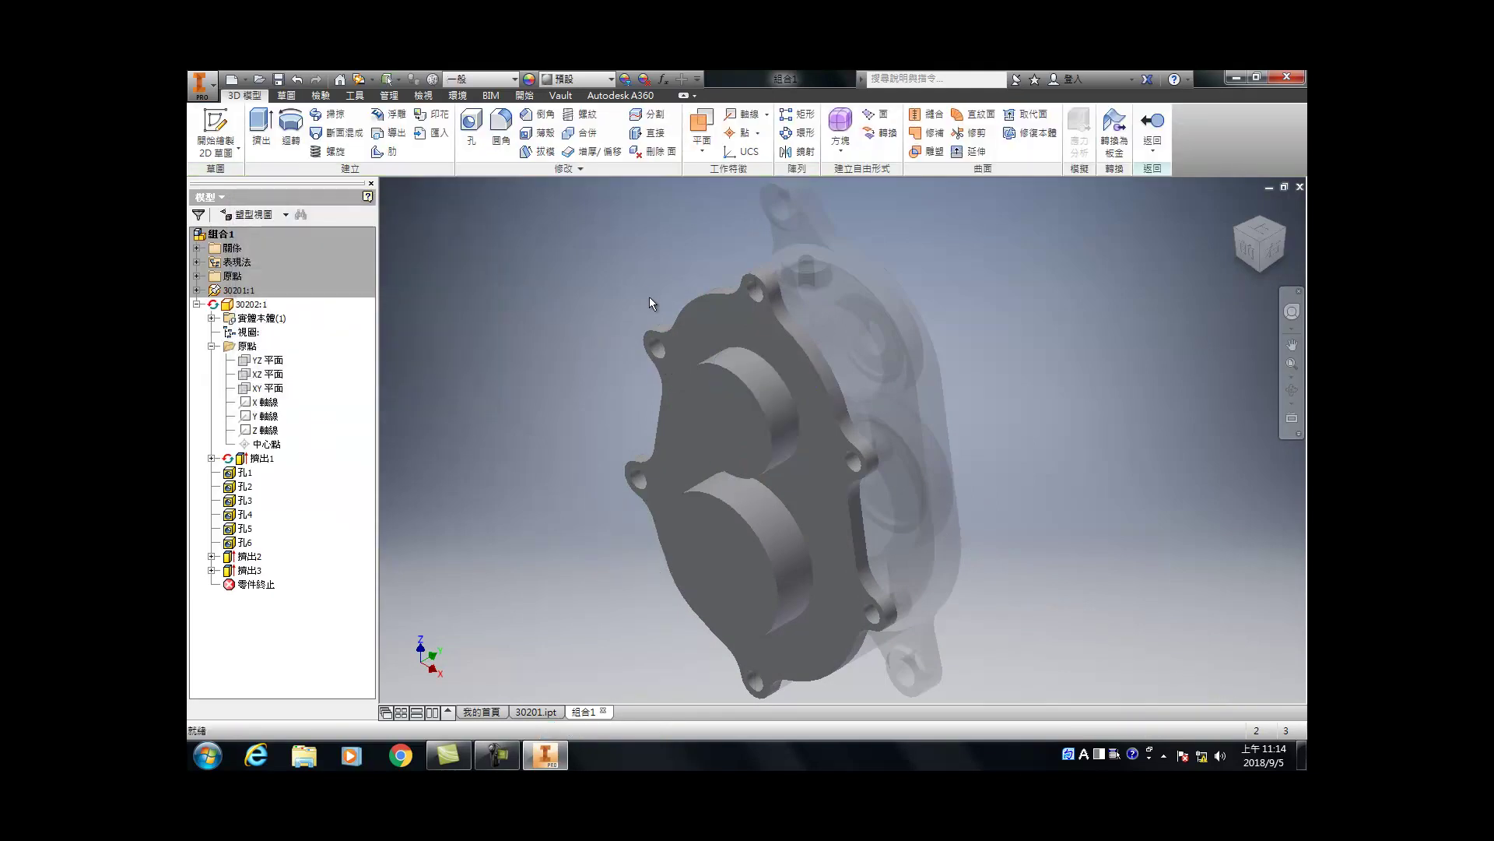
Step: Place a hole on the plate's inner face, facing the housing, concentric with the large arc at the upper end of the outline
left_click(1290, 228)
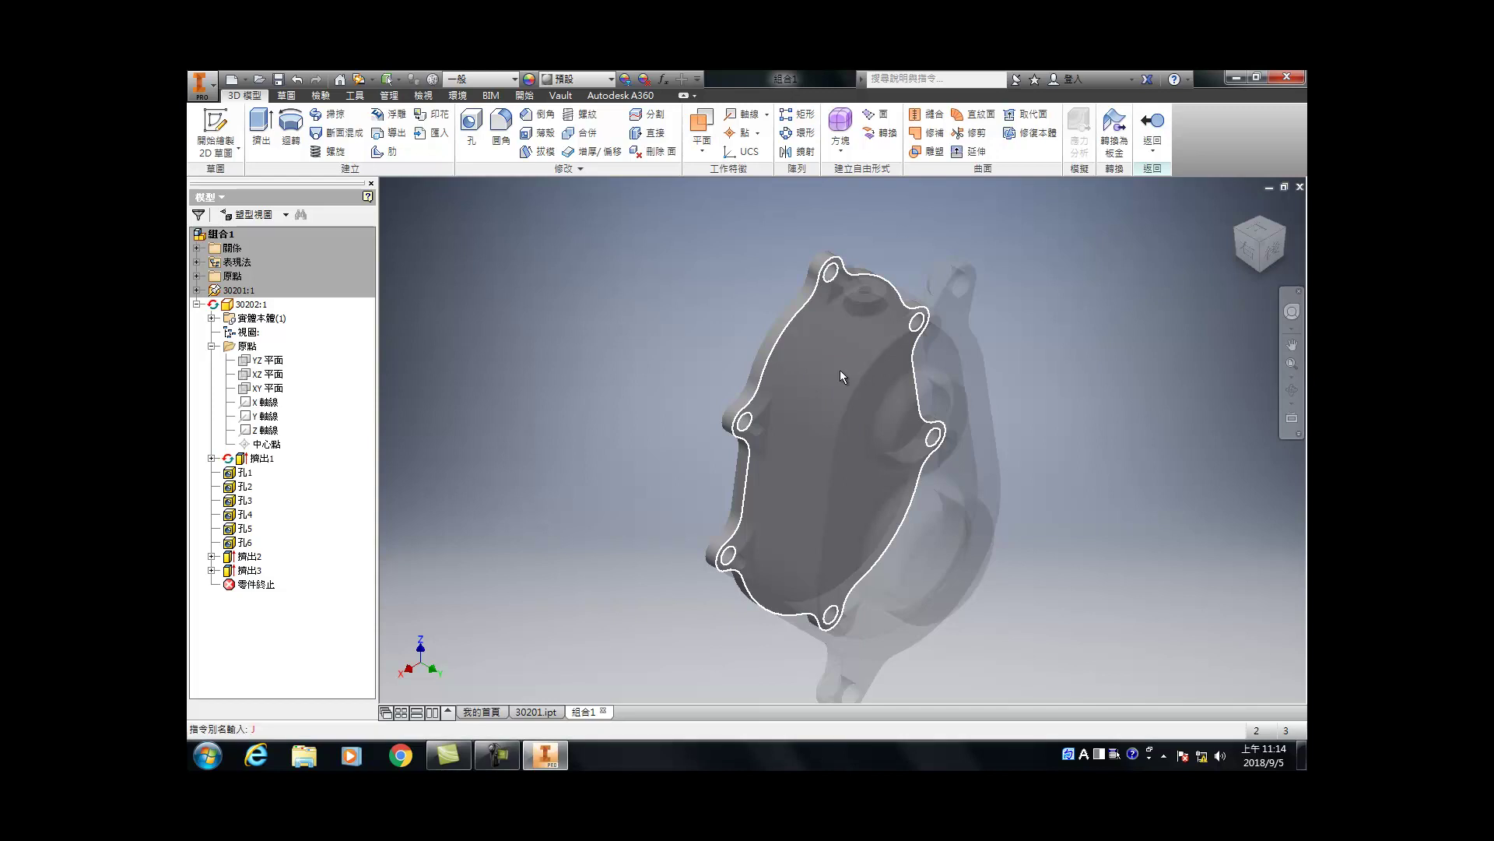
key("h")
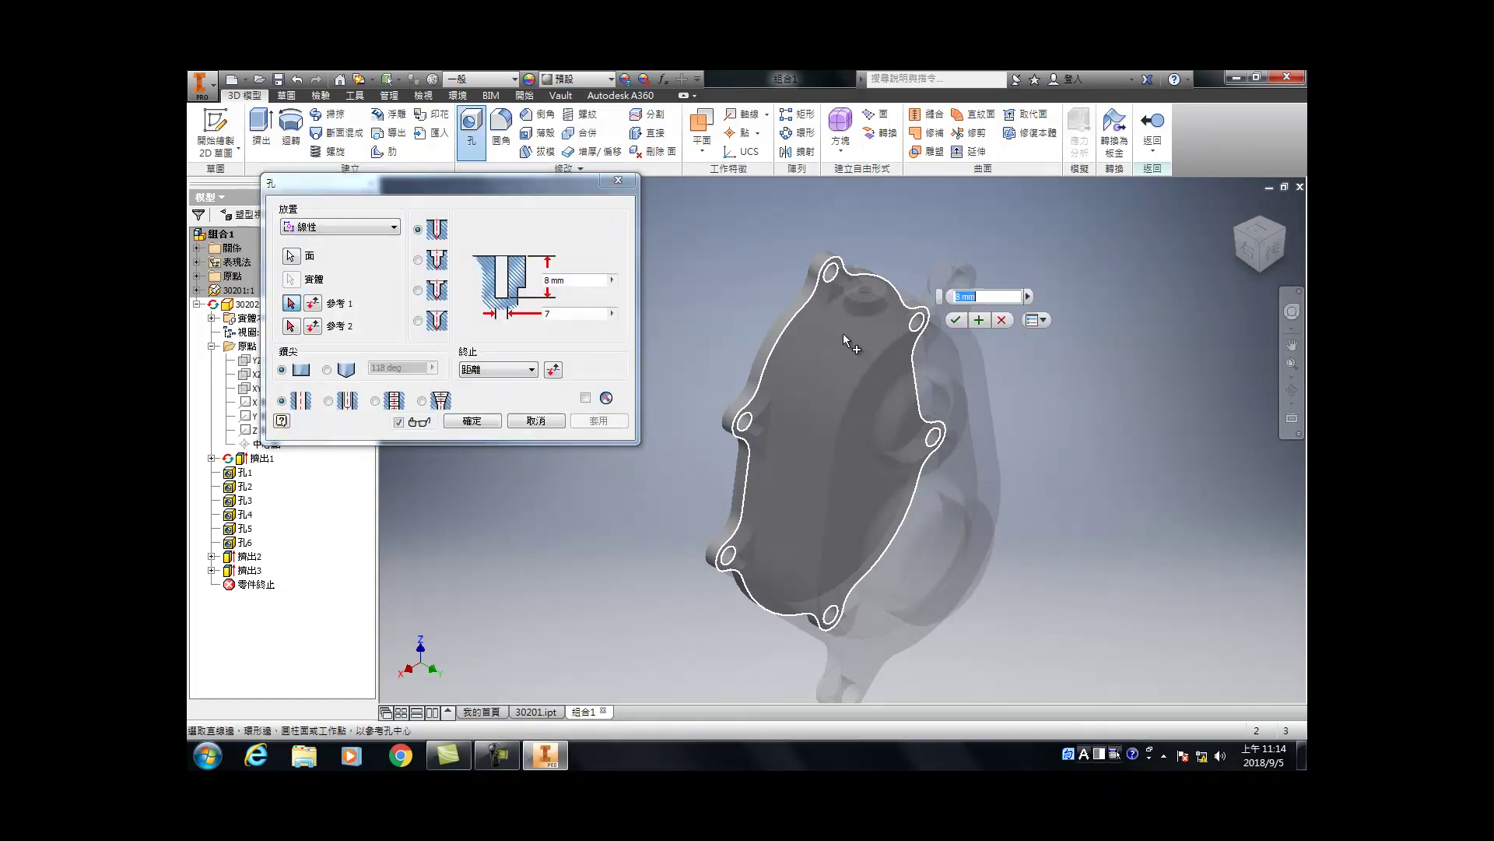
left_click(847, 334)
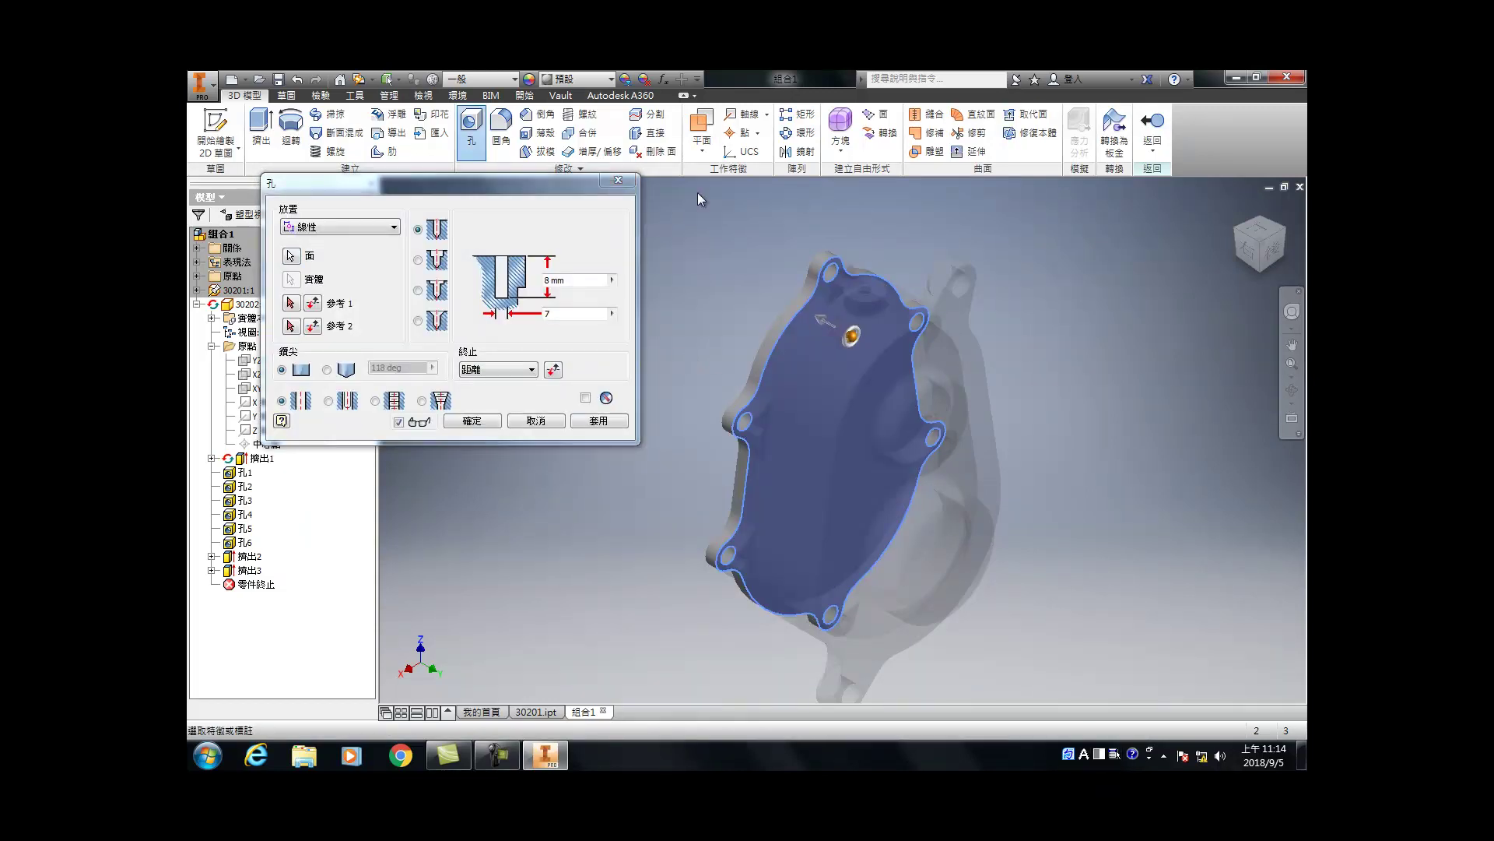
left_click(324, 227)
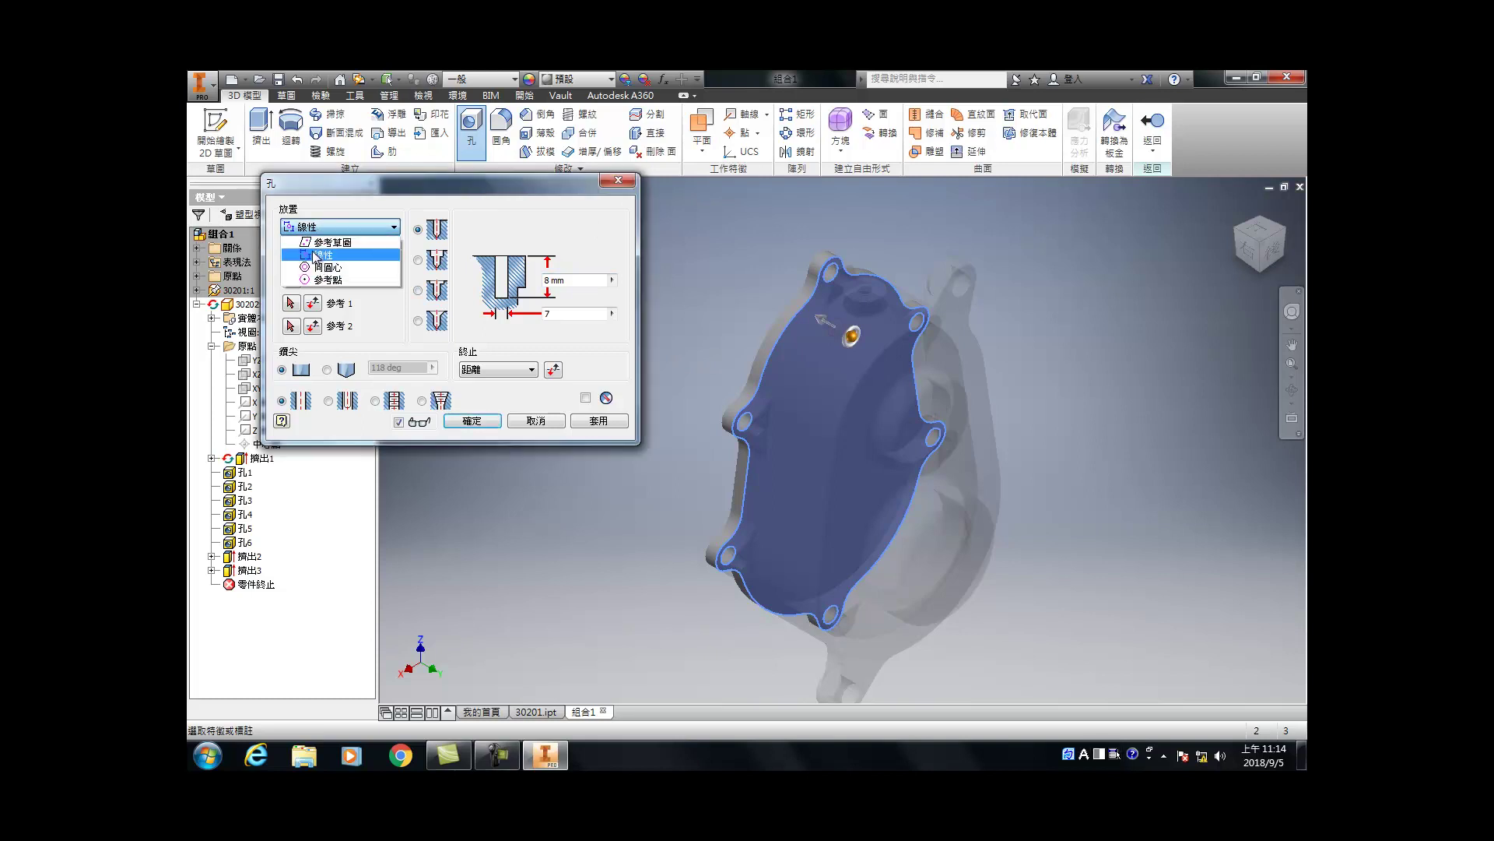
left_click(320, 267)
left_click(802, 333)
left_click(796, 327)
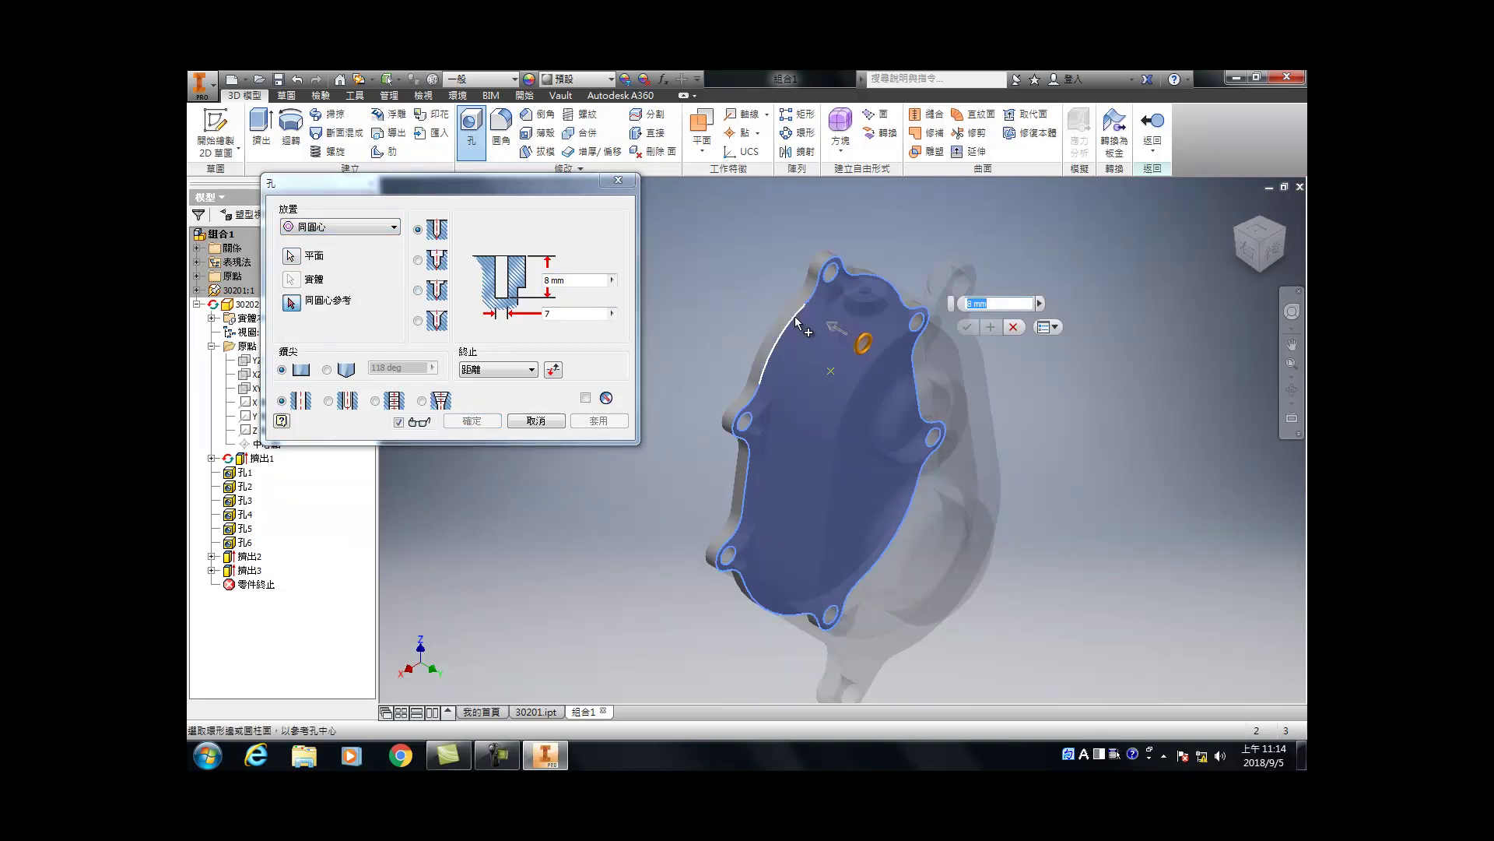
Step: Make the upper hole a counterbore with 30 mm counterbore diameter, 10 mm counterbore depth, 13 mm hole depth and 25 mm hole diameter
left_click(417, 260)
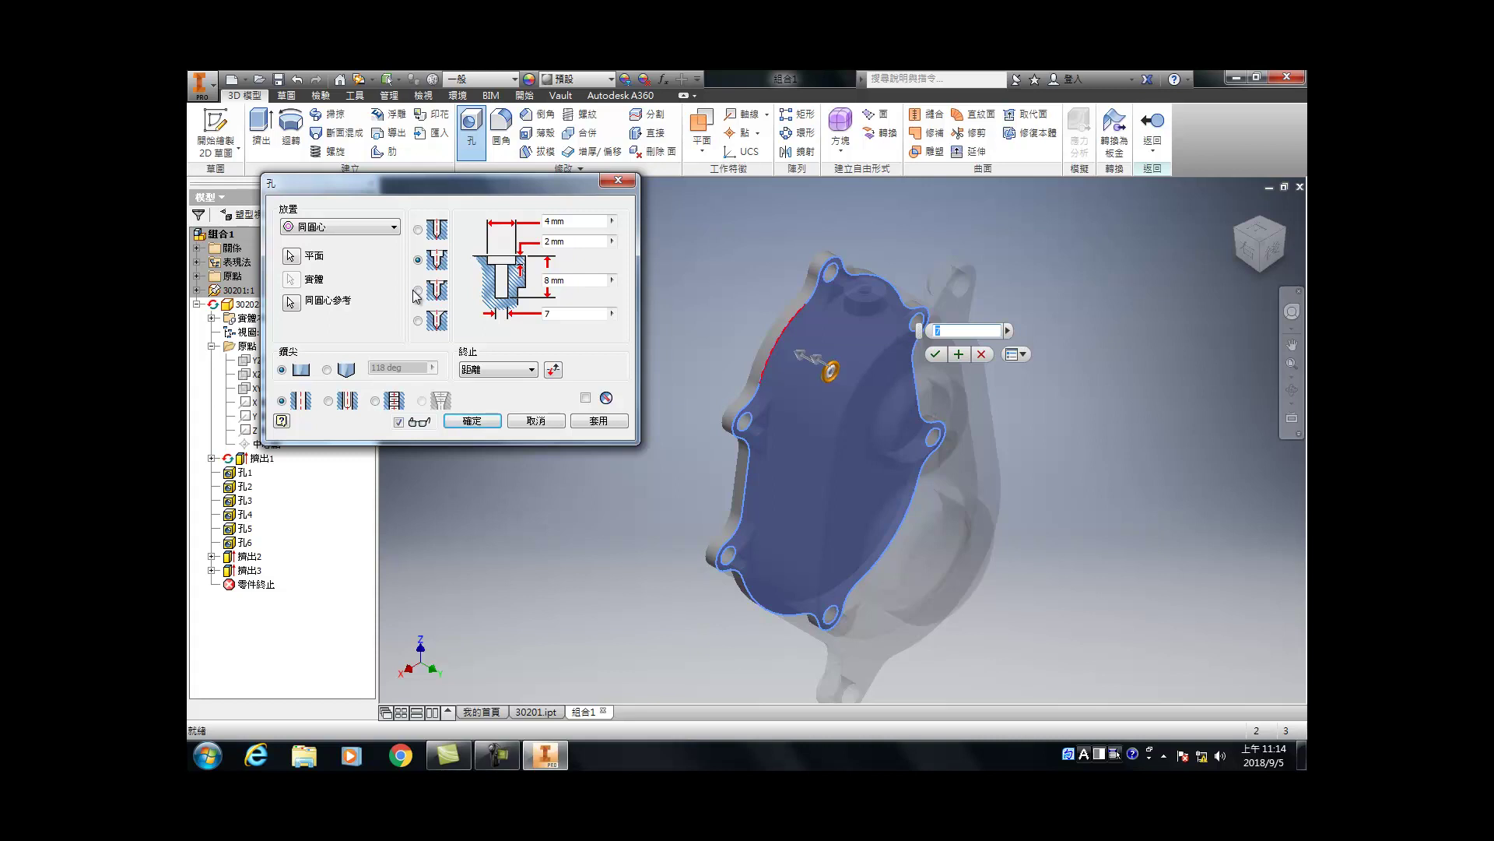
left_click(577, 221)
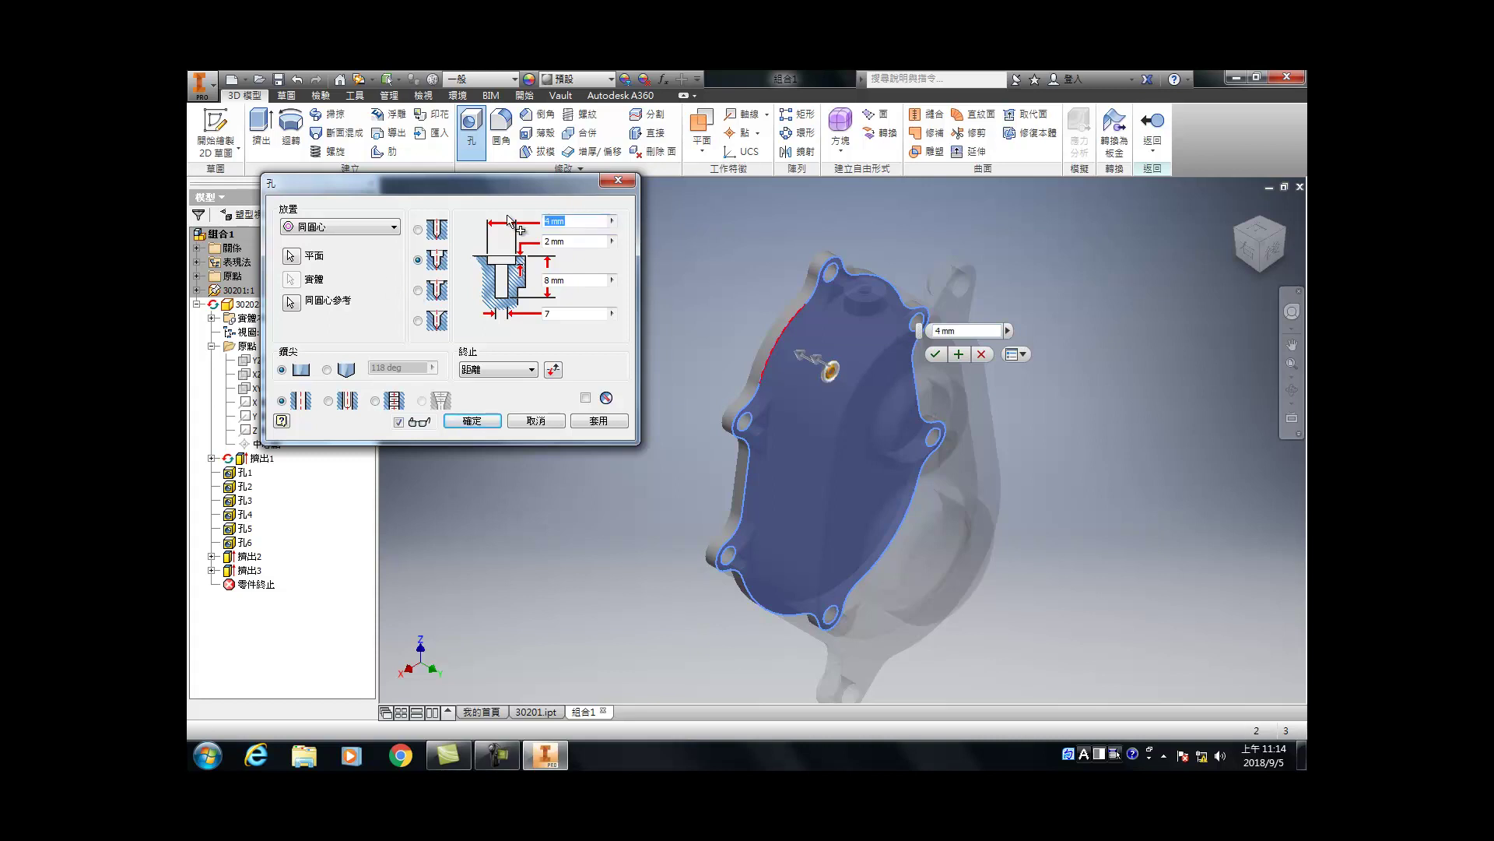
type("30")
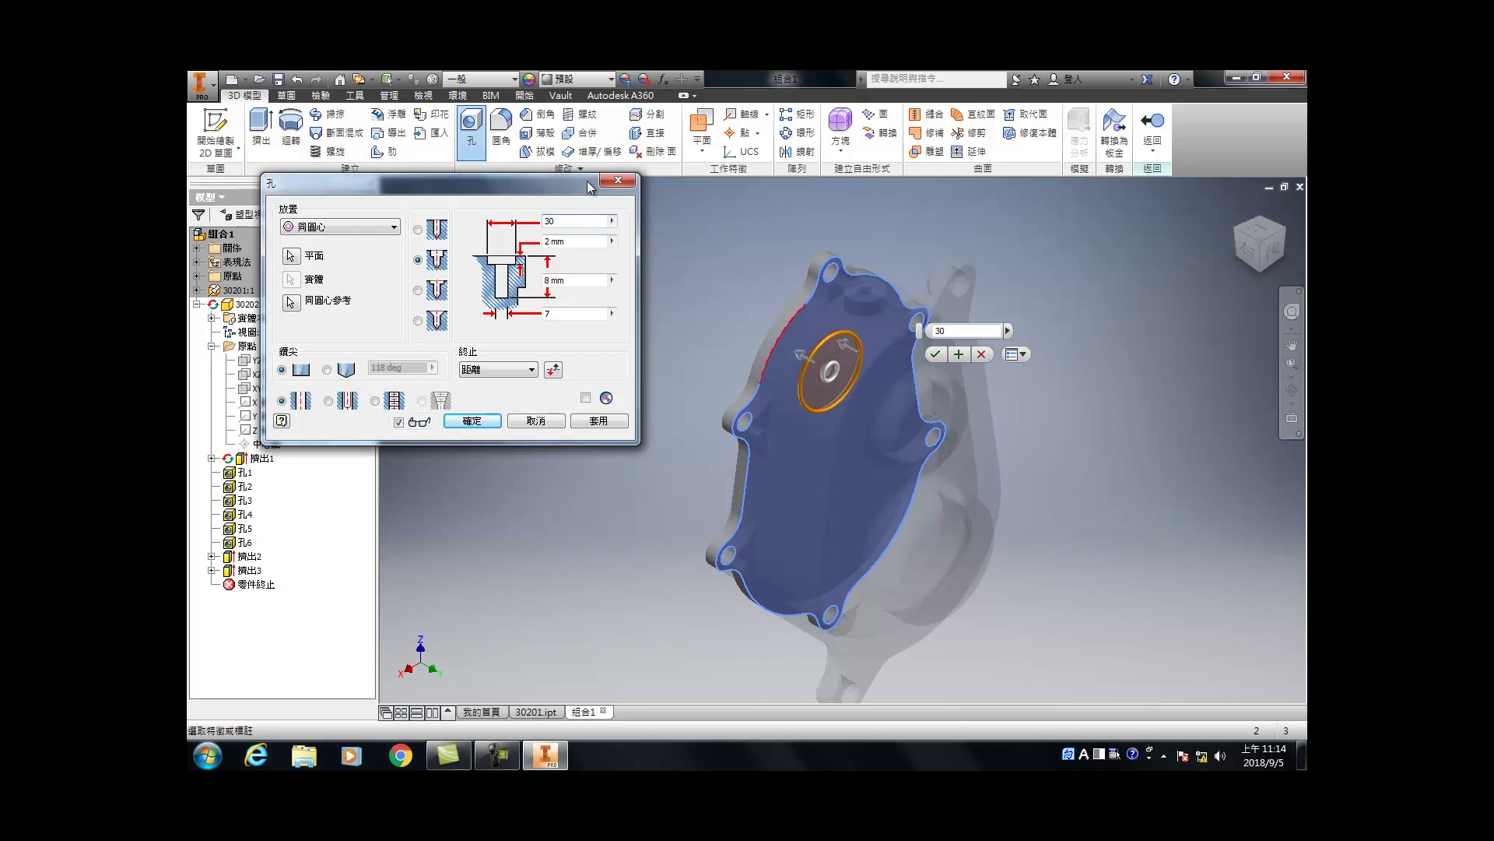
left_click(577, 241)
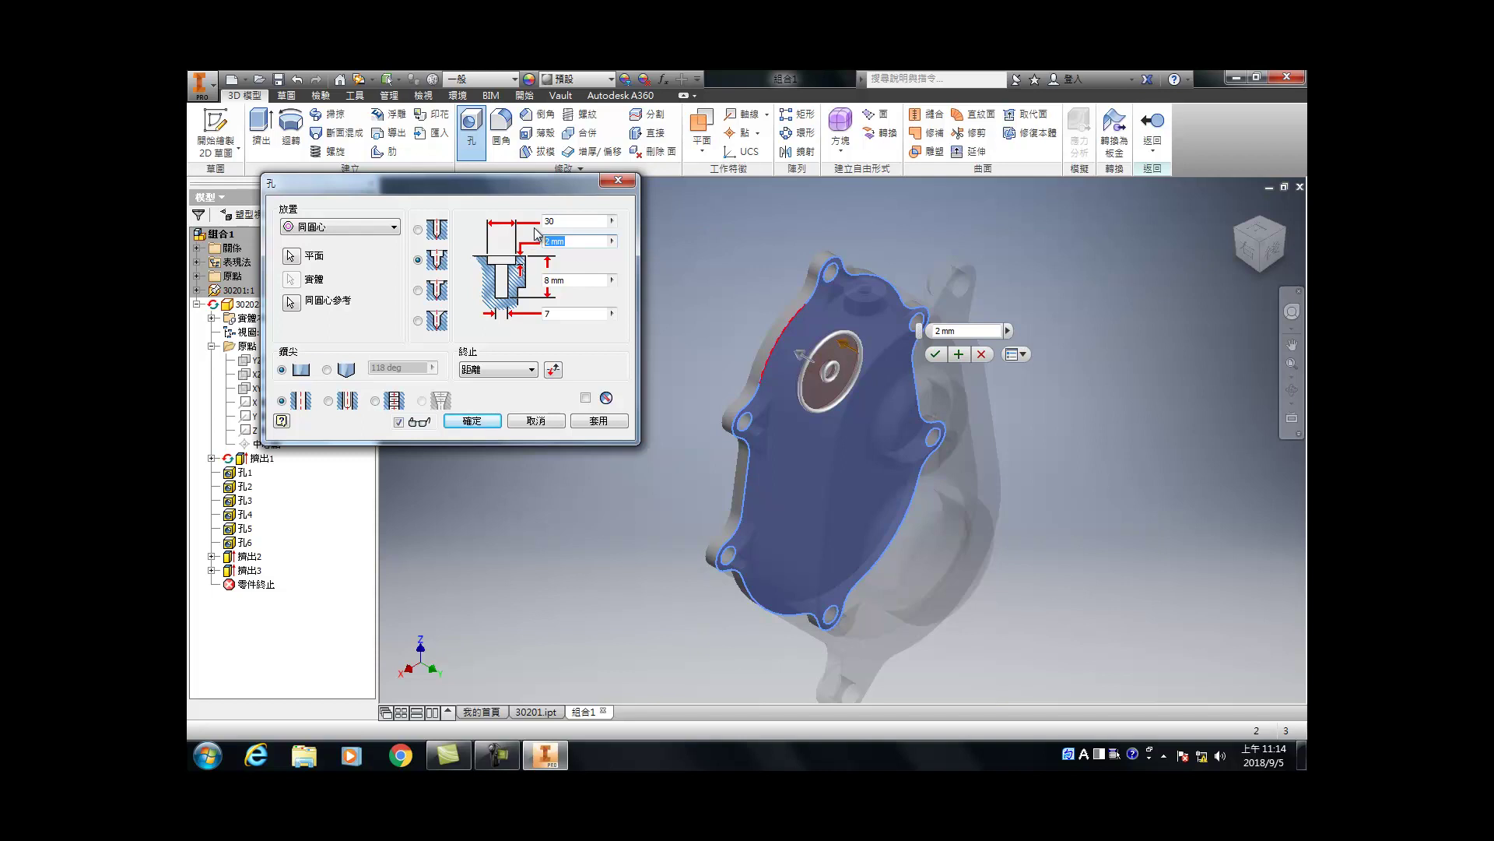
type("10")
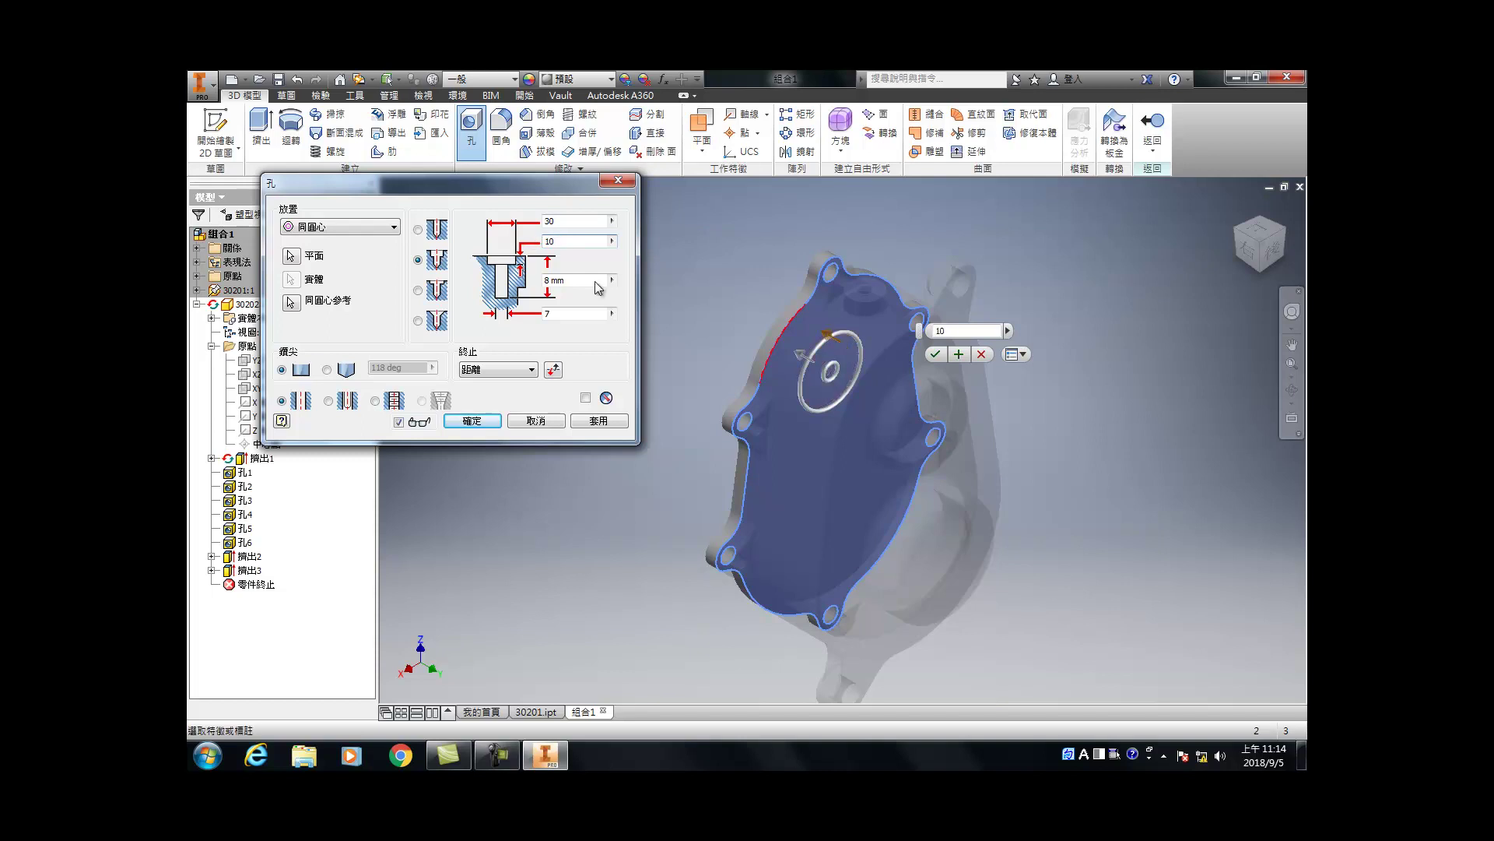
key("Tab")
type("1")
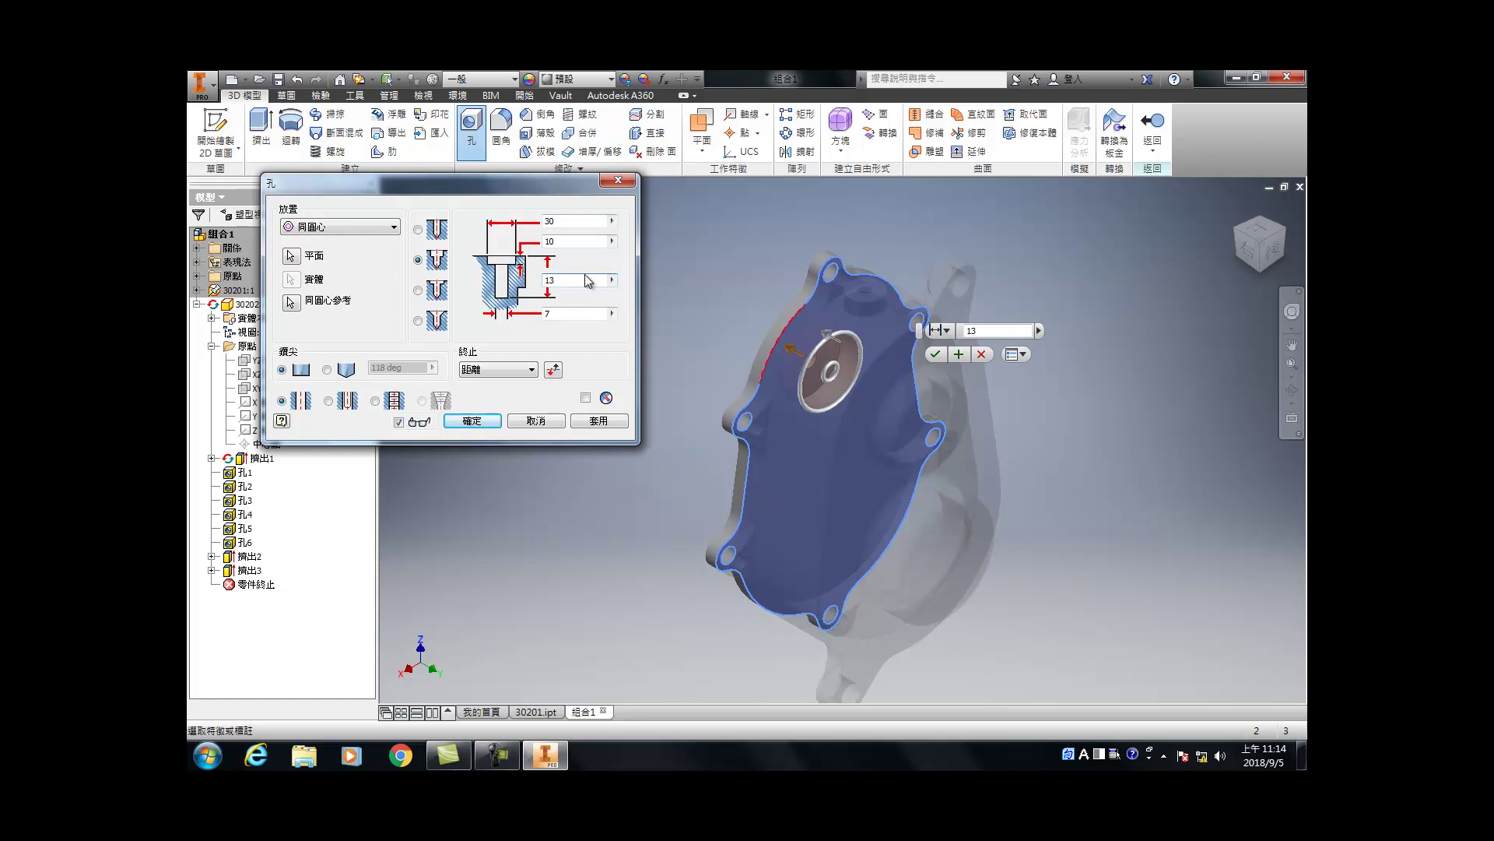
left_click(547, 314)
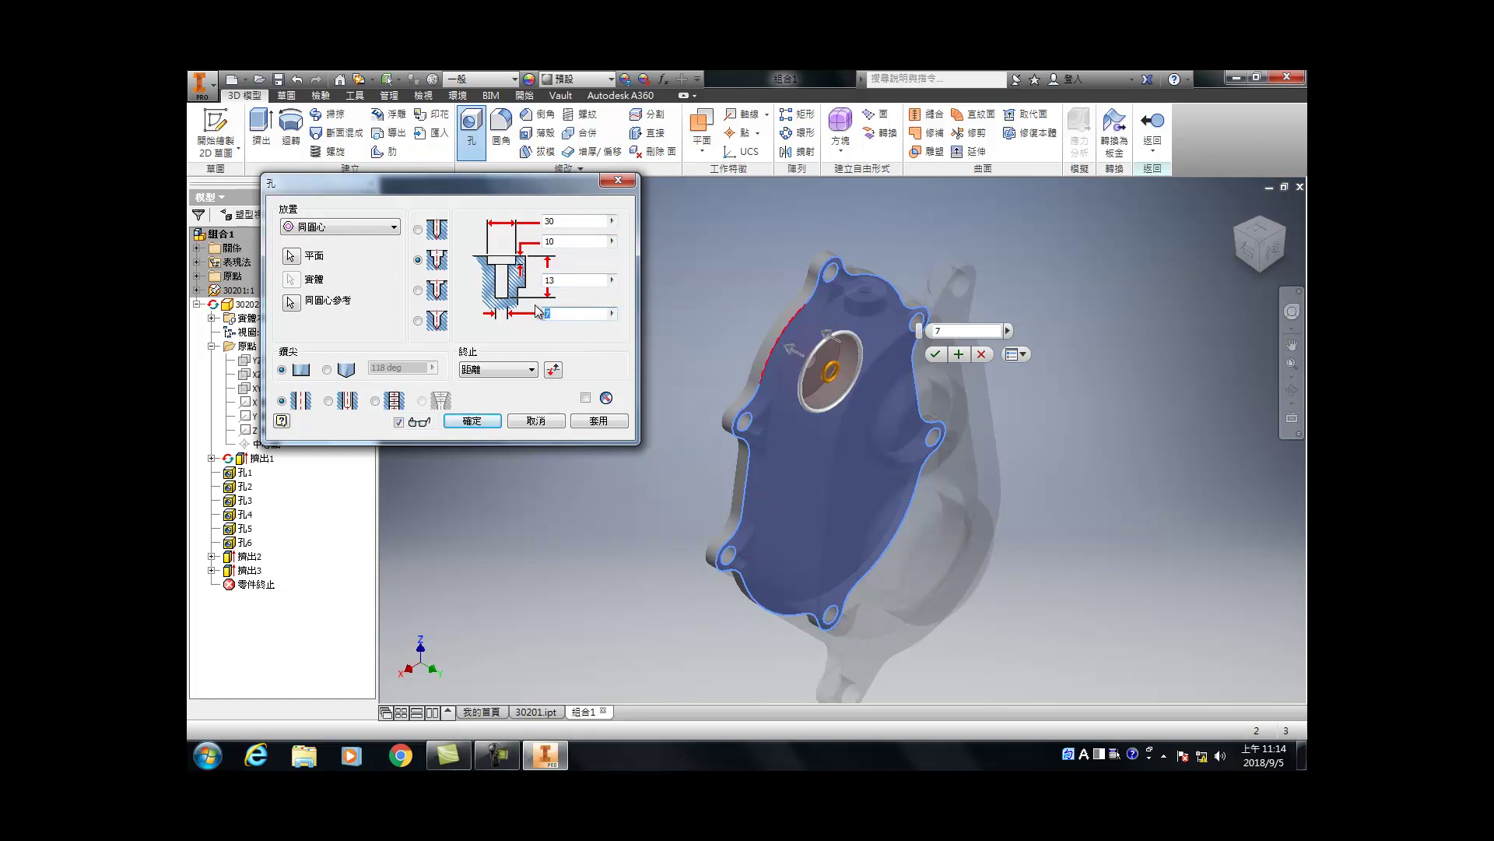
scroll(880, 365, "up", 5)
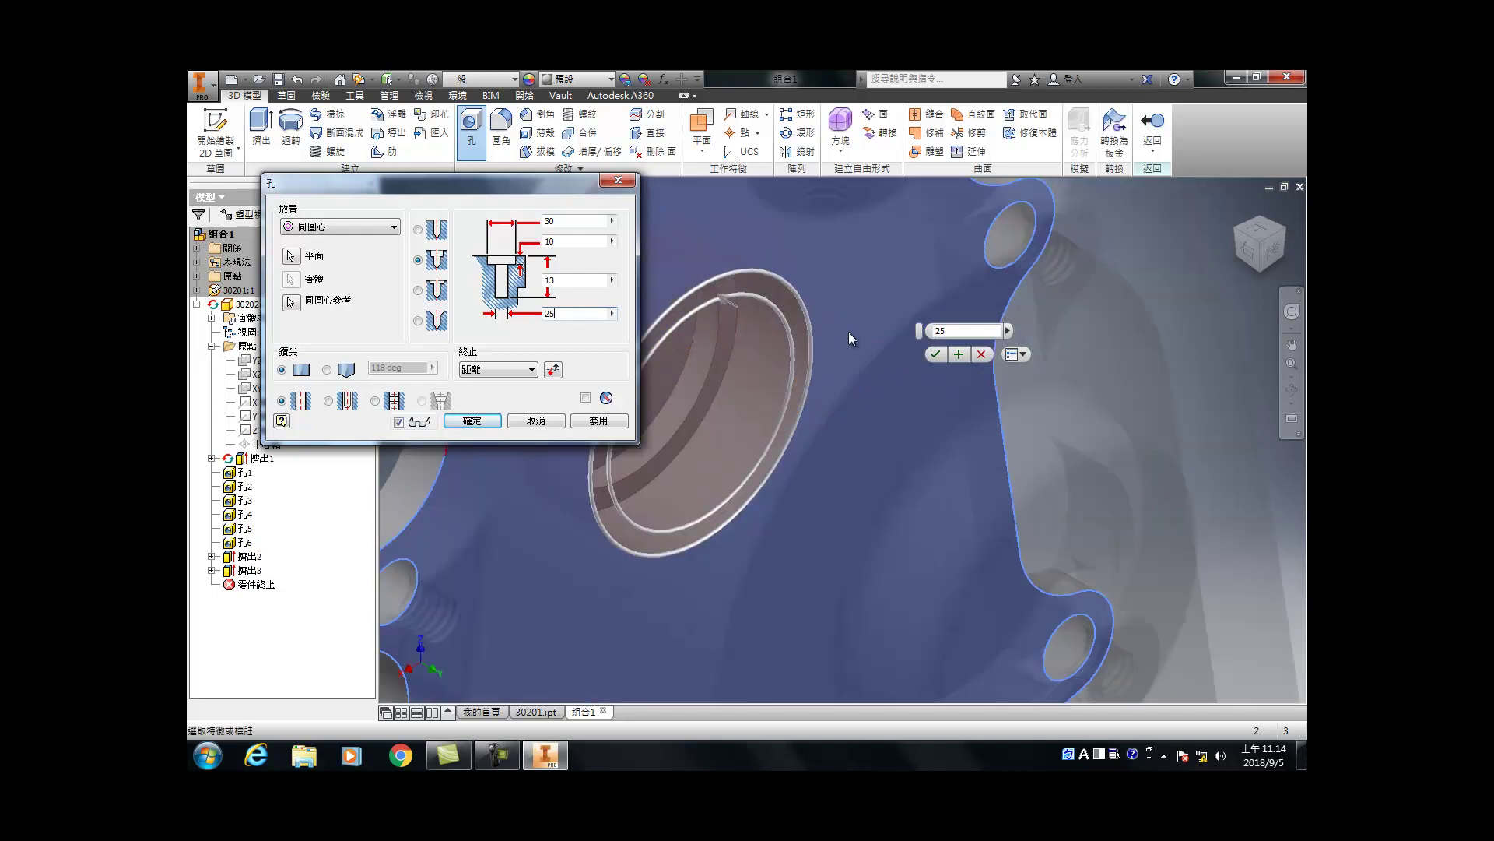
left_click(593, 421)
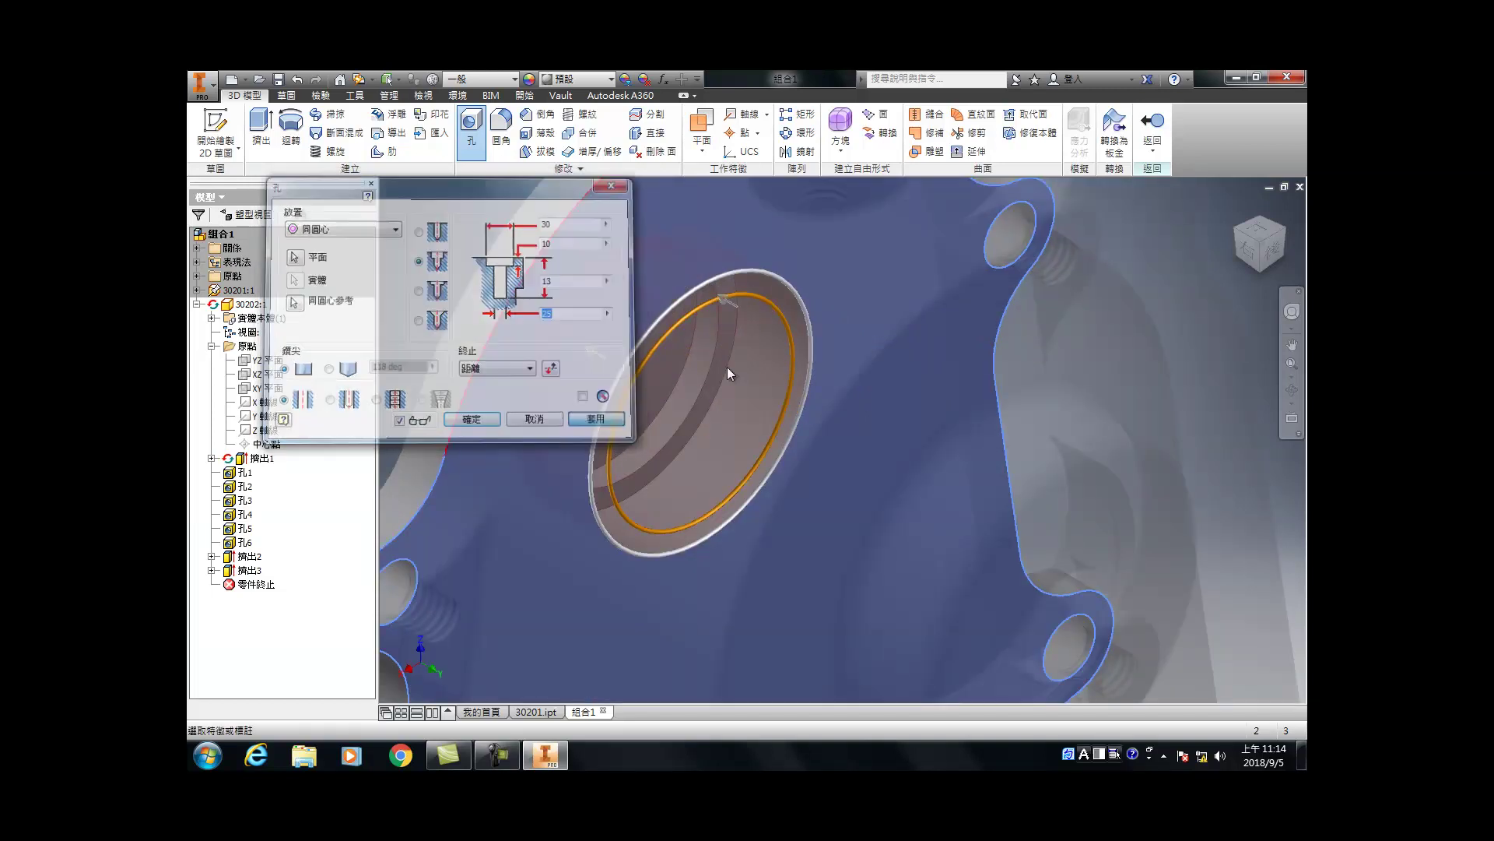
Step: Add a simple 35 mm hole, 20-17 mm deep, on the plate's inner face, concentric with the large arc at the lower end
scroll(730, 373, "down", 5)
scroll(636, 449, "up", 3)
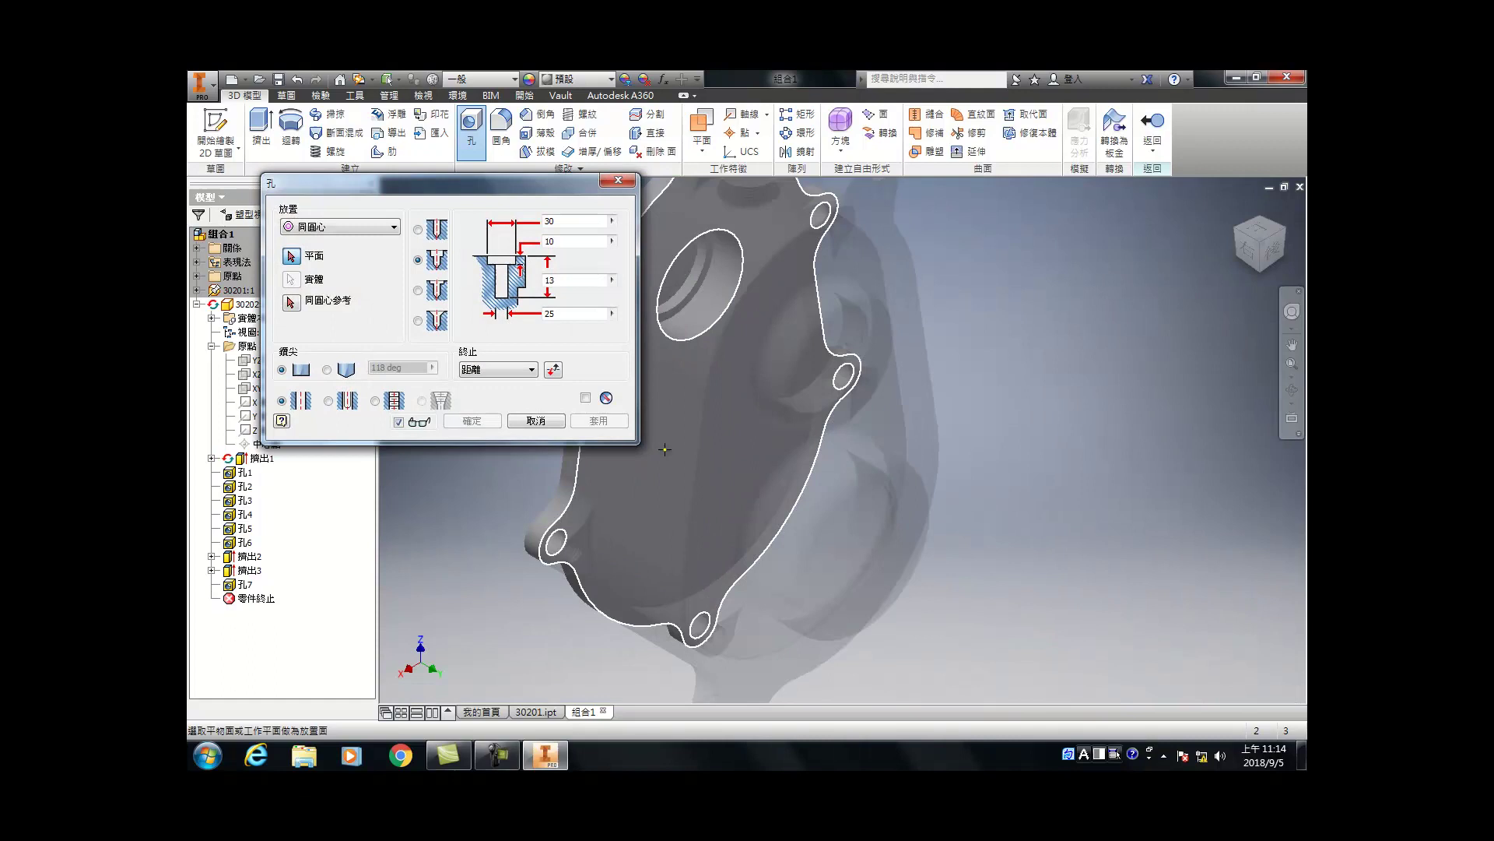
scroll(708, 520, "up", 2)
left_click(704, 518)
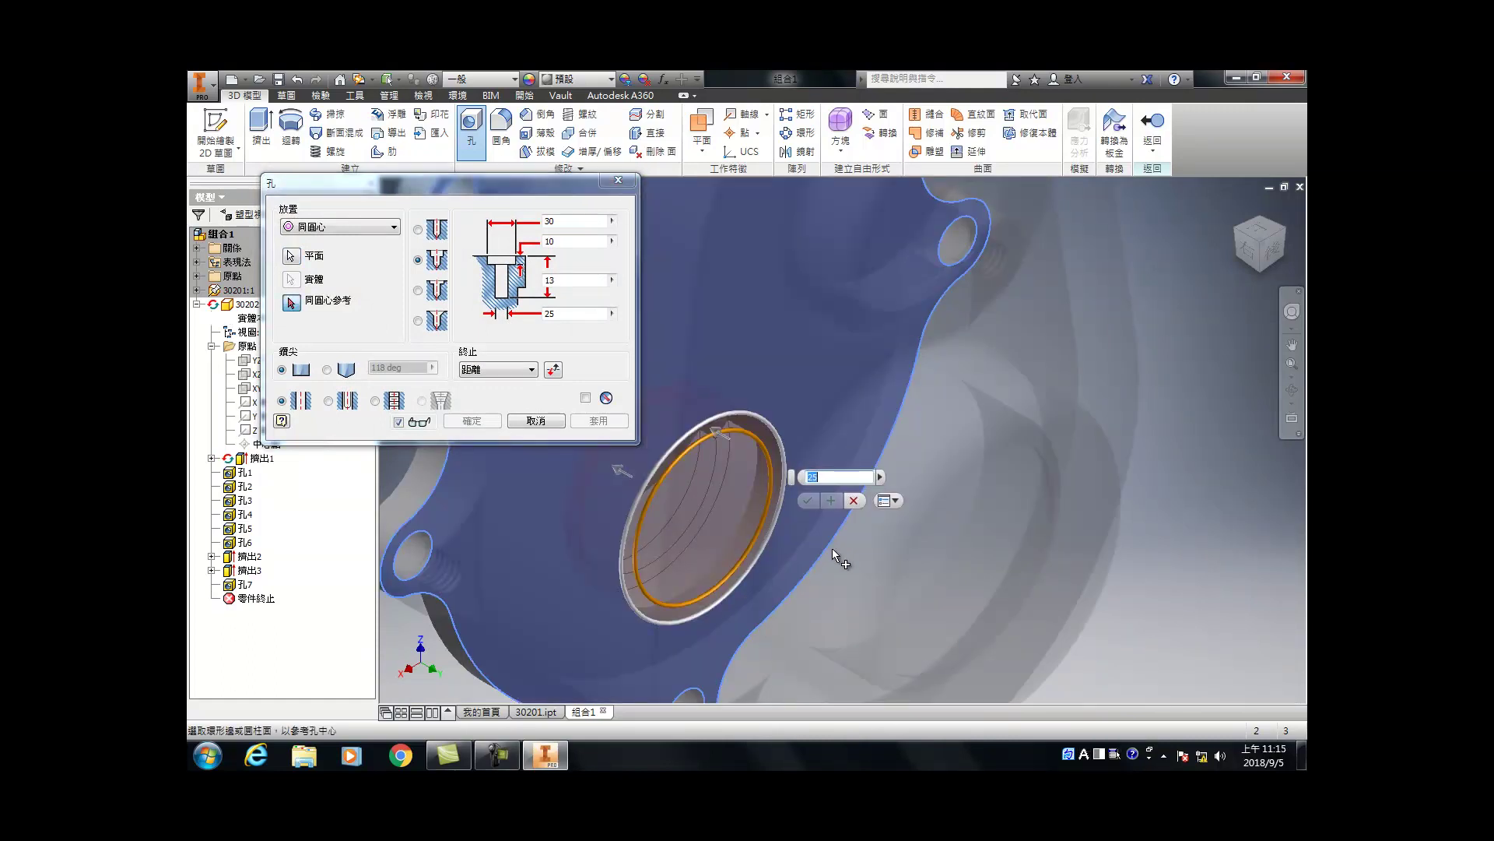
left_click(833, 549)
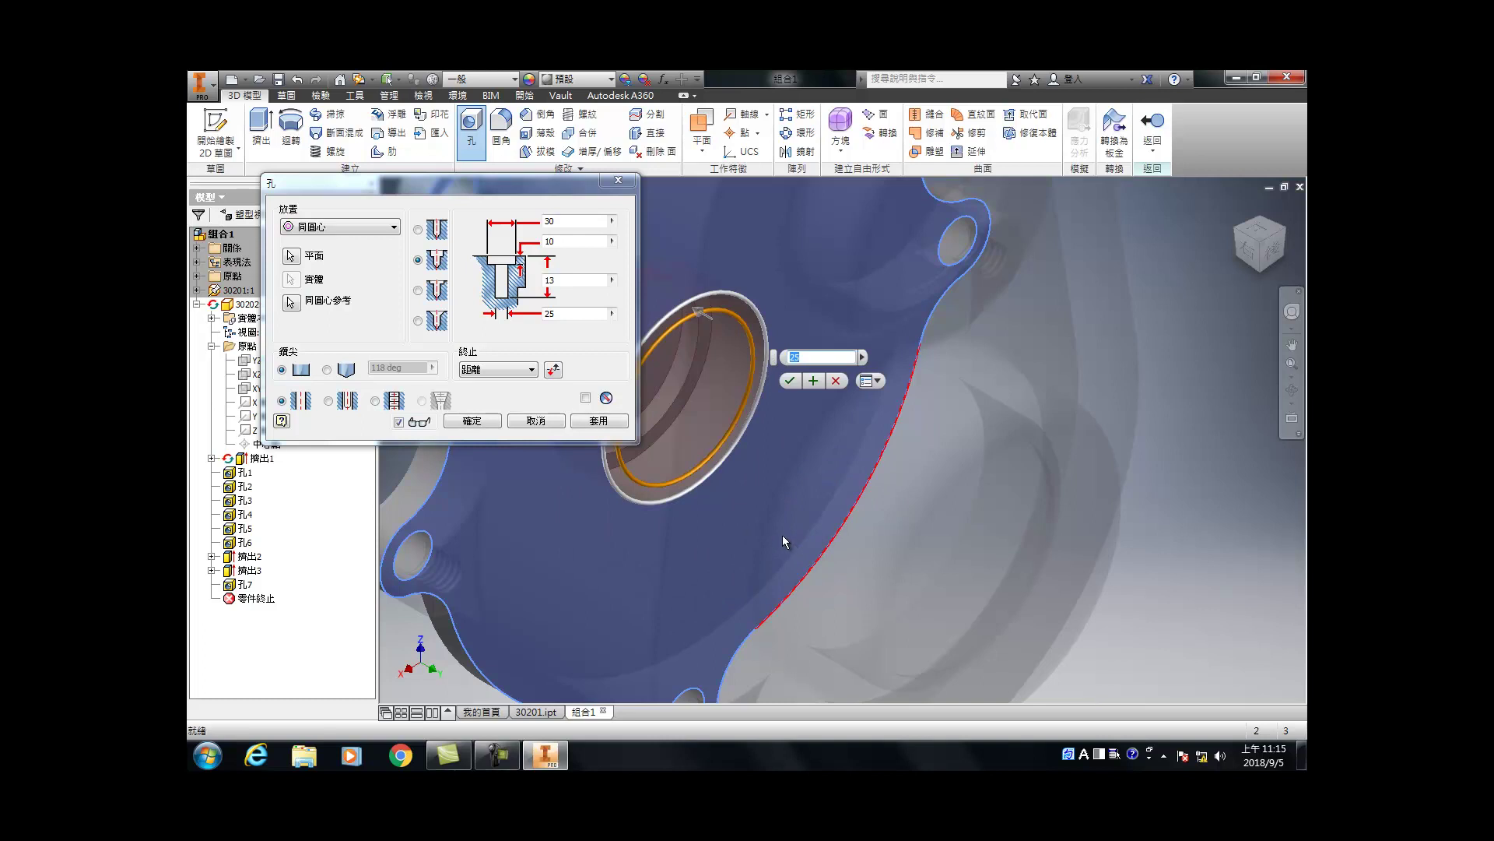
left_click(435, 229)
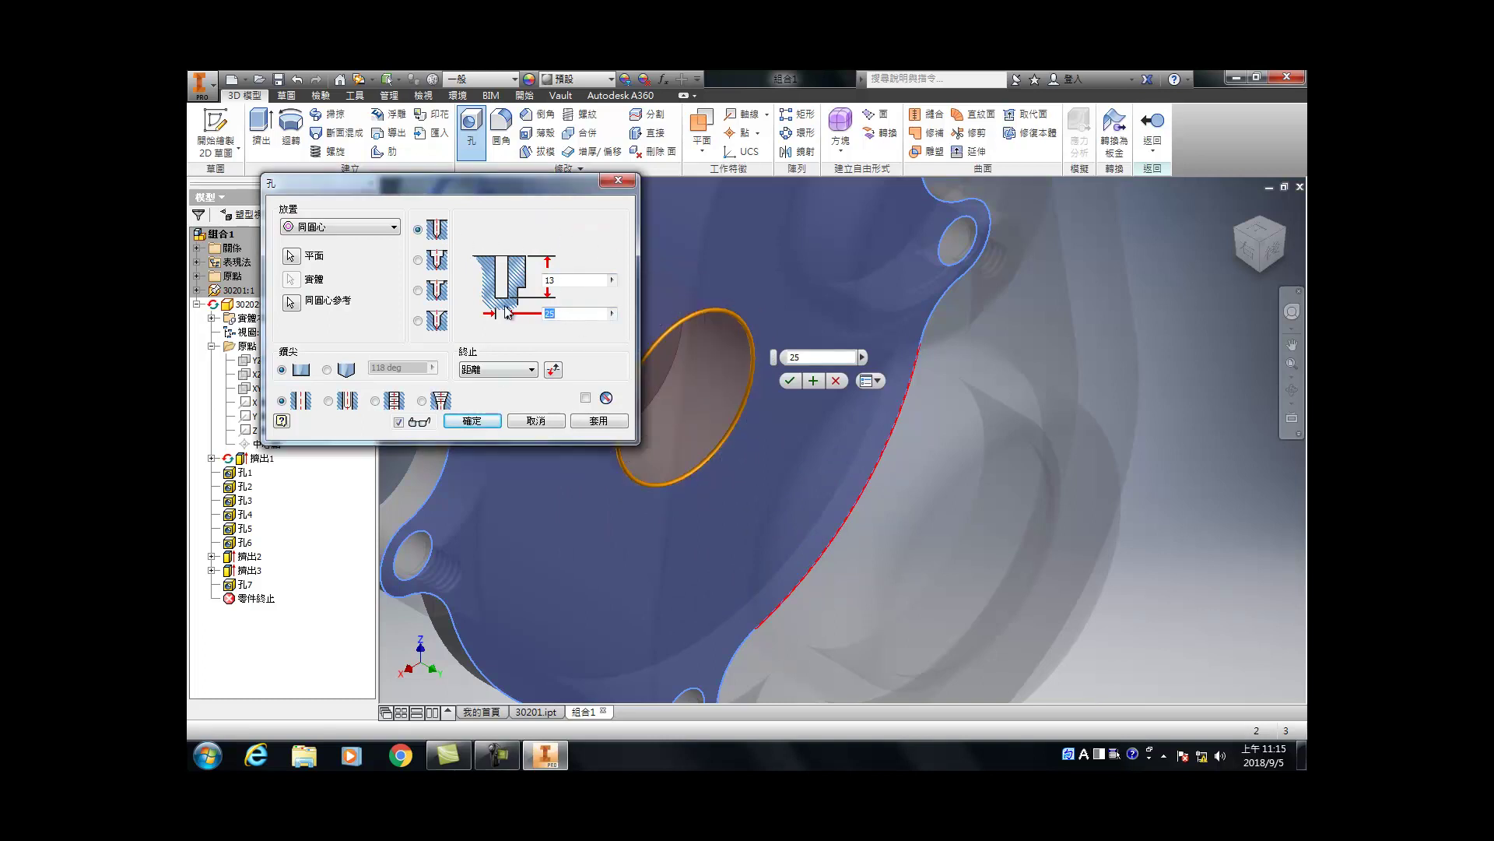
type("3")
key("Tab")
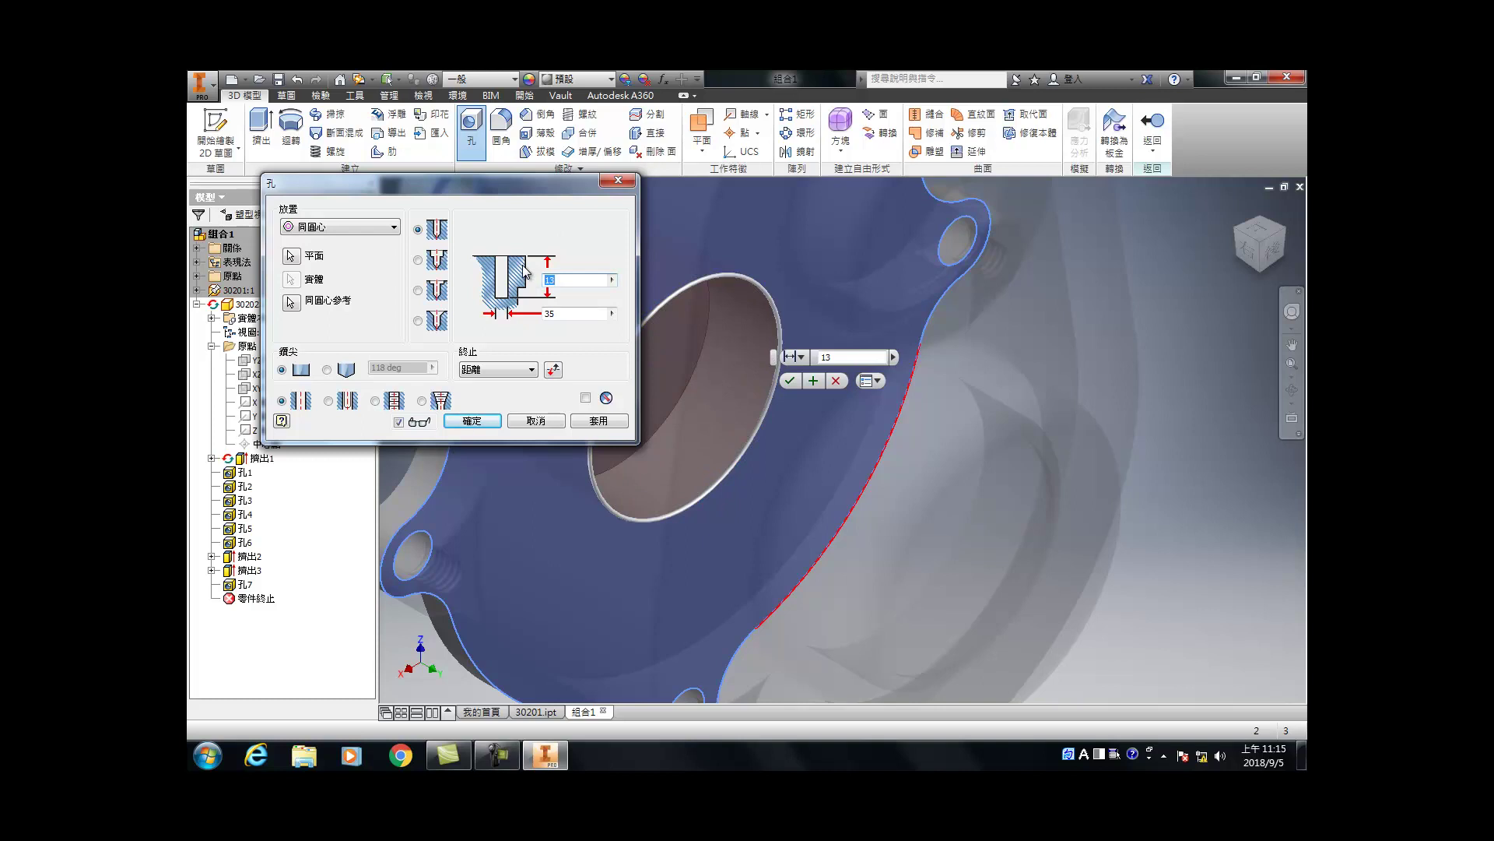
type("20-")
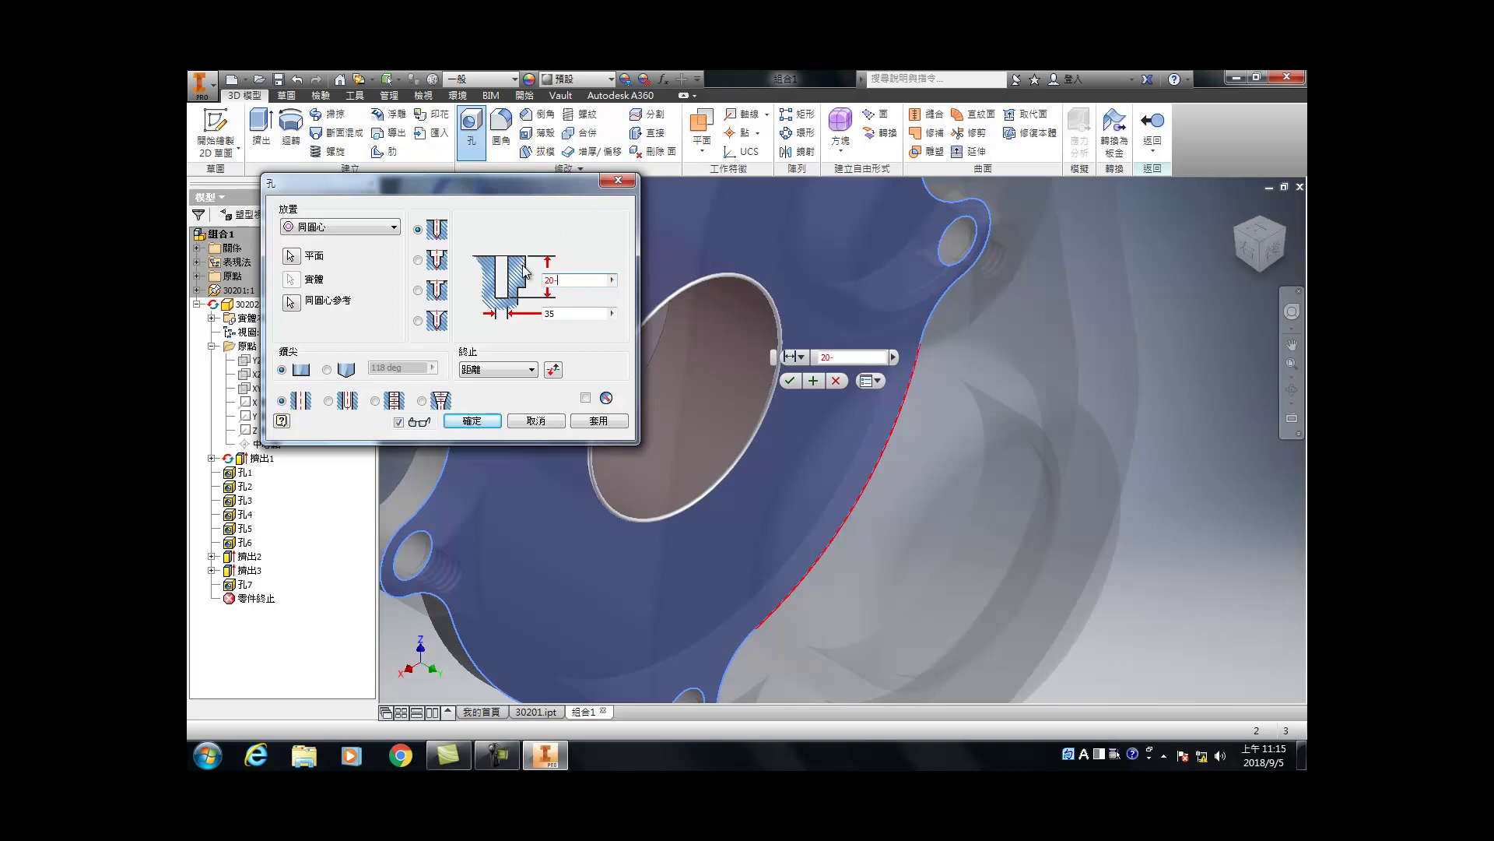
type("17")
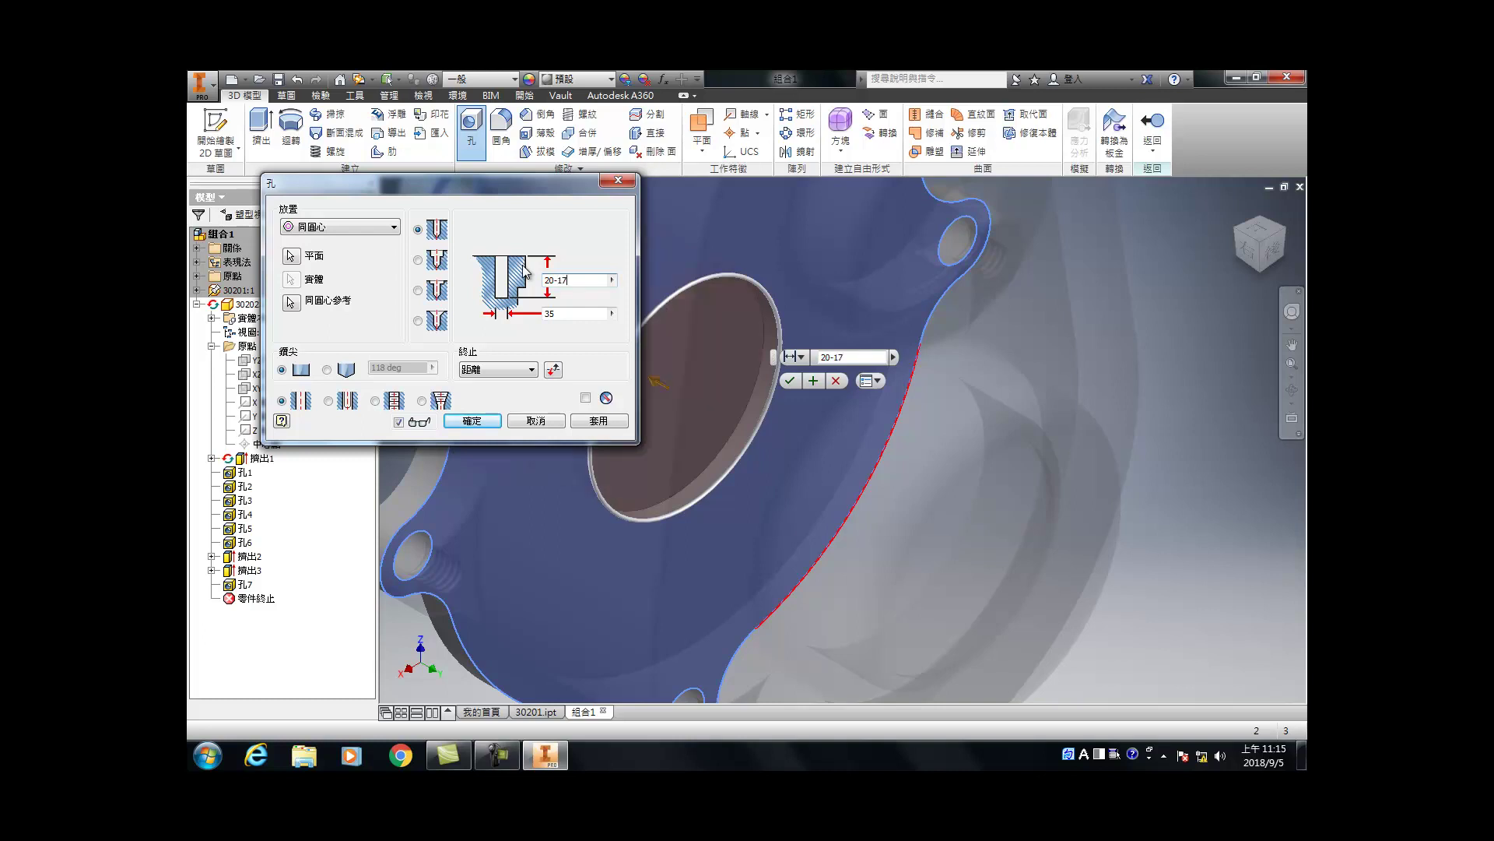
left_click(813, 380)
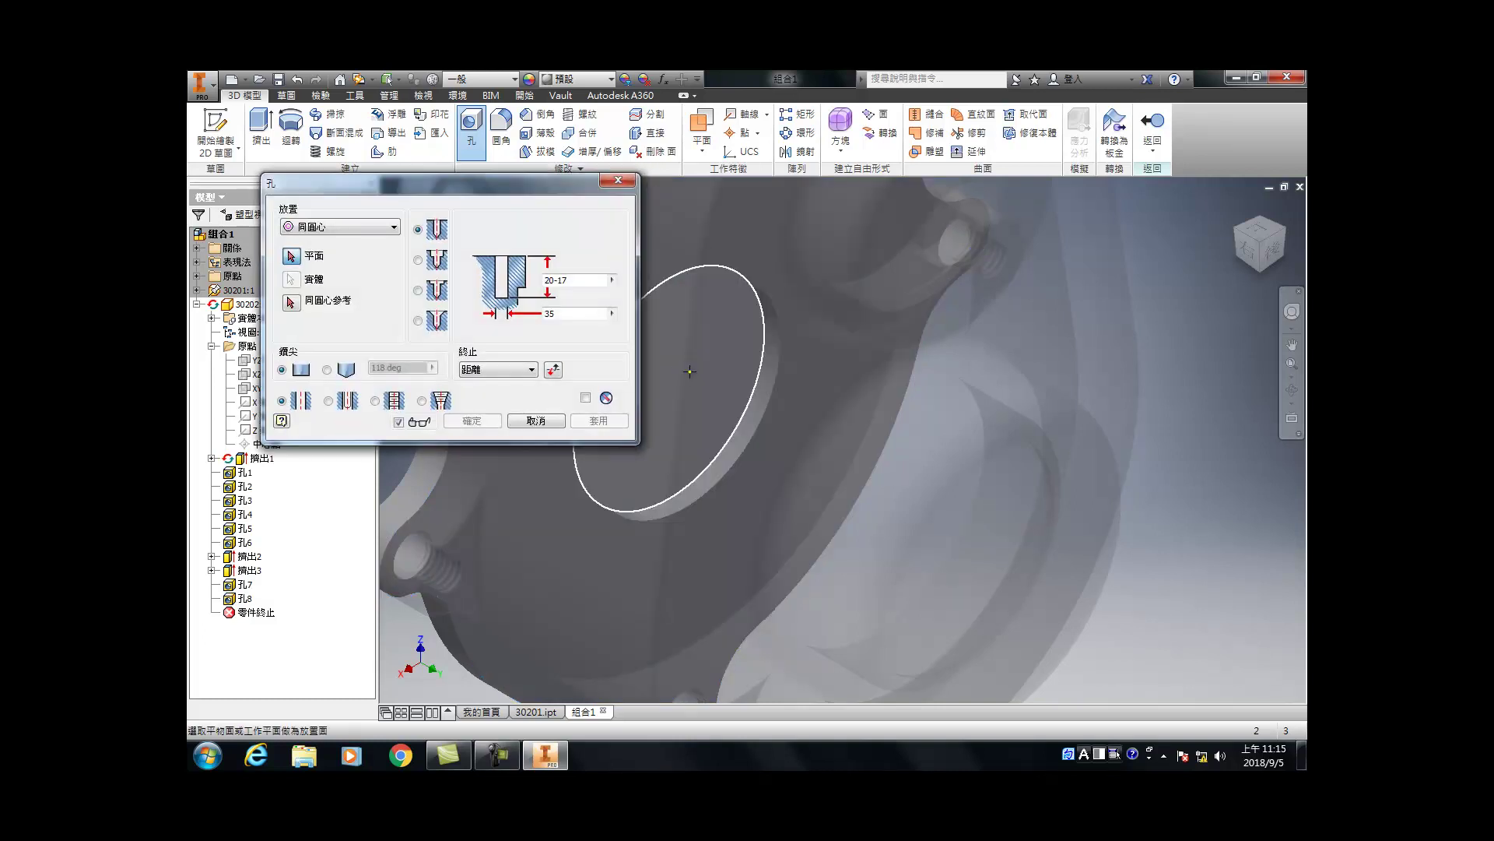
Step: Add a 40 mm hole, 12 mm deep, on the floor of the 35 mm hole, concentric with its circular edge
left_click(689, 372)
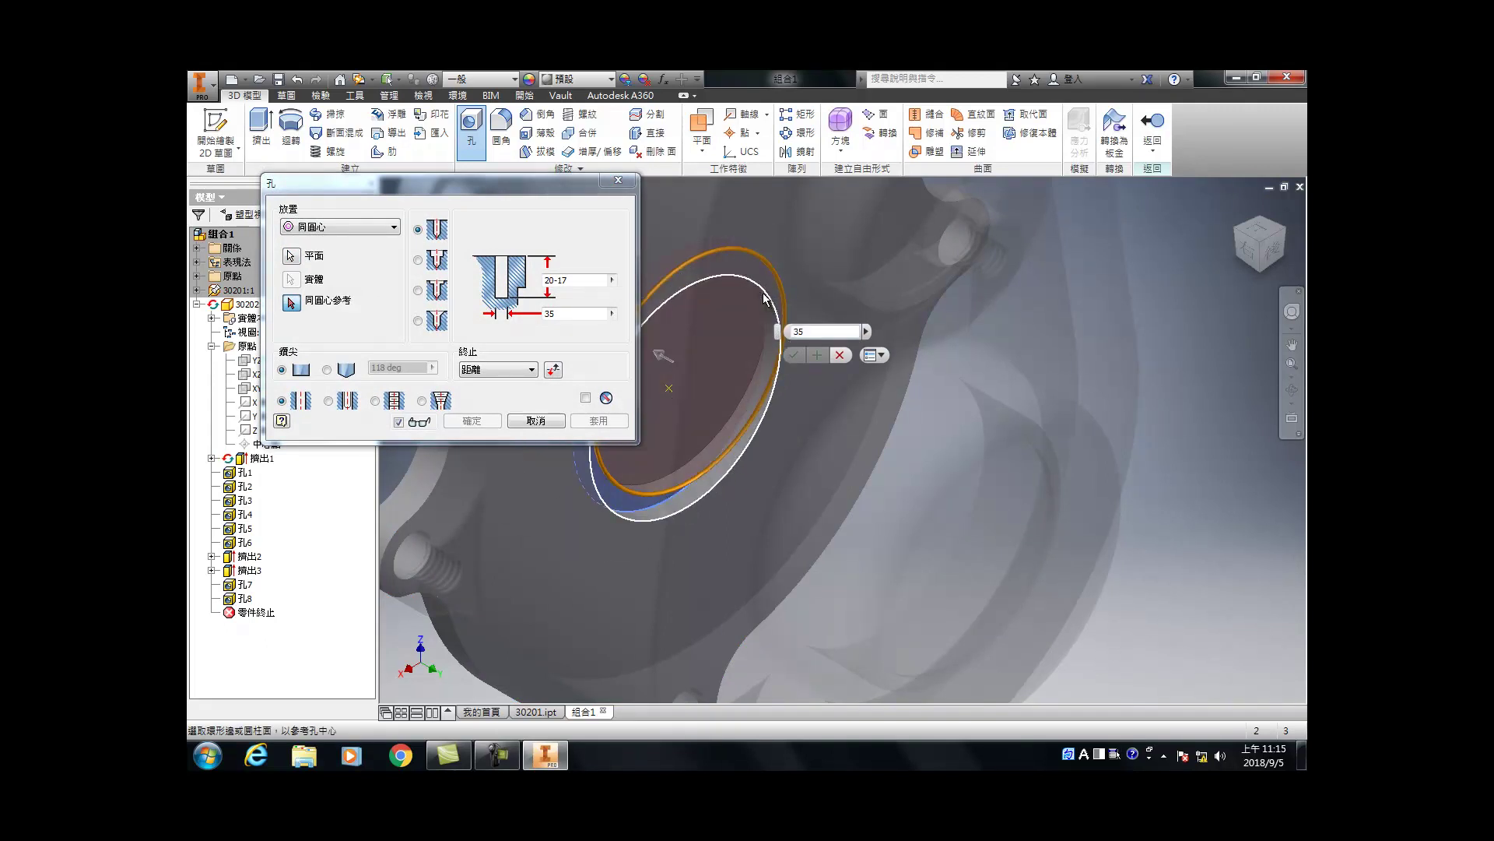
left_click(763, 292)
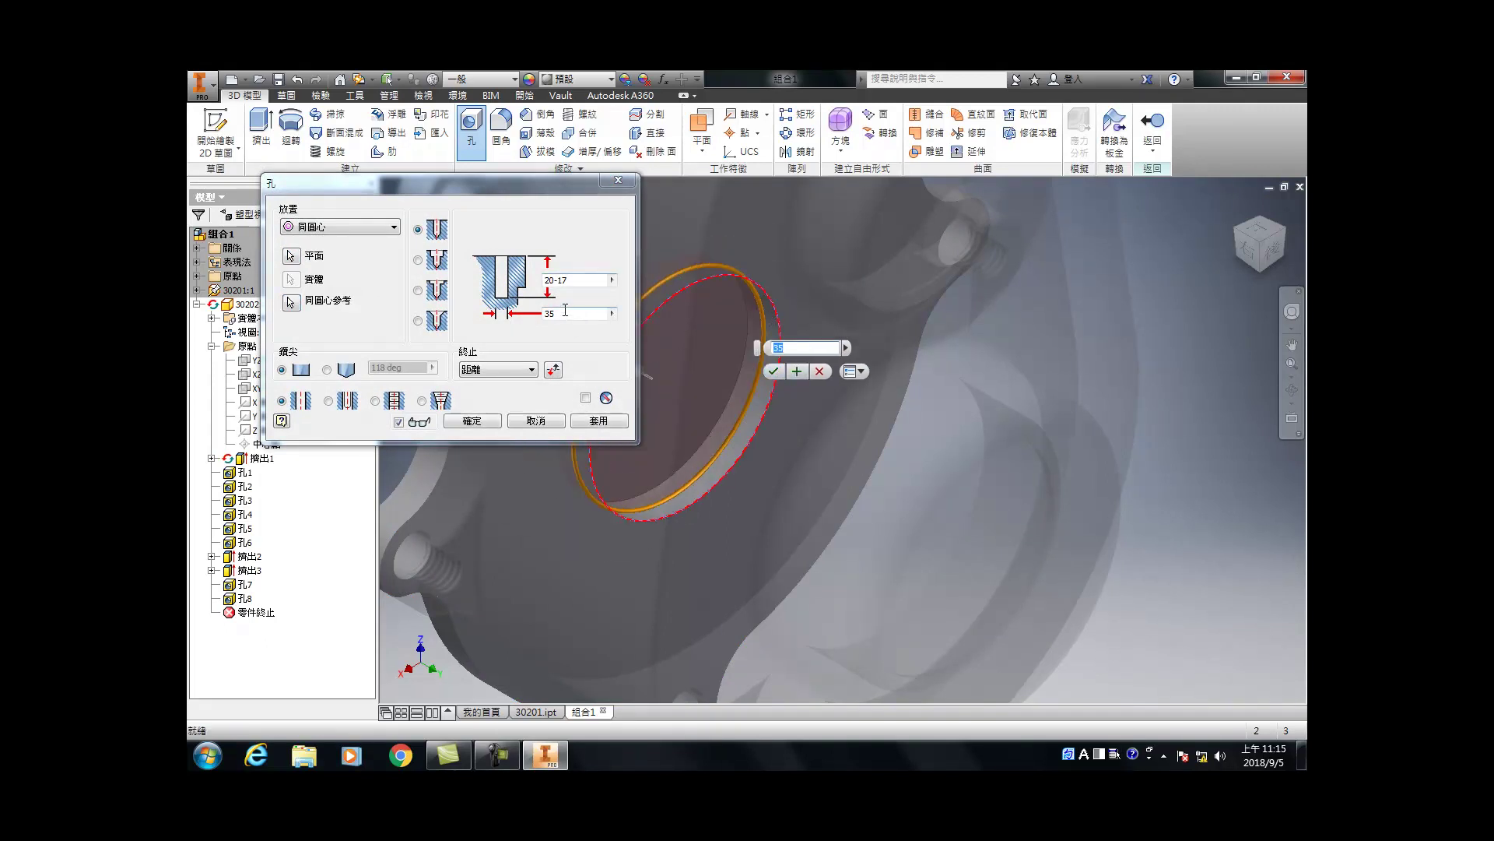
left_click(530, 314)
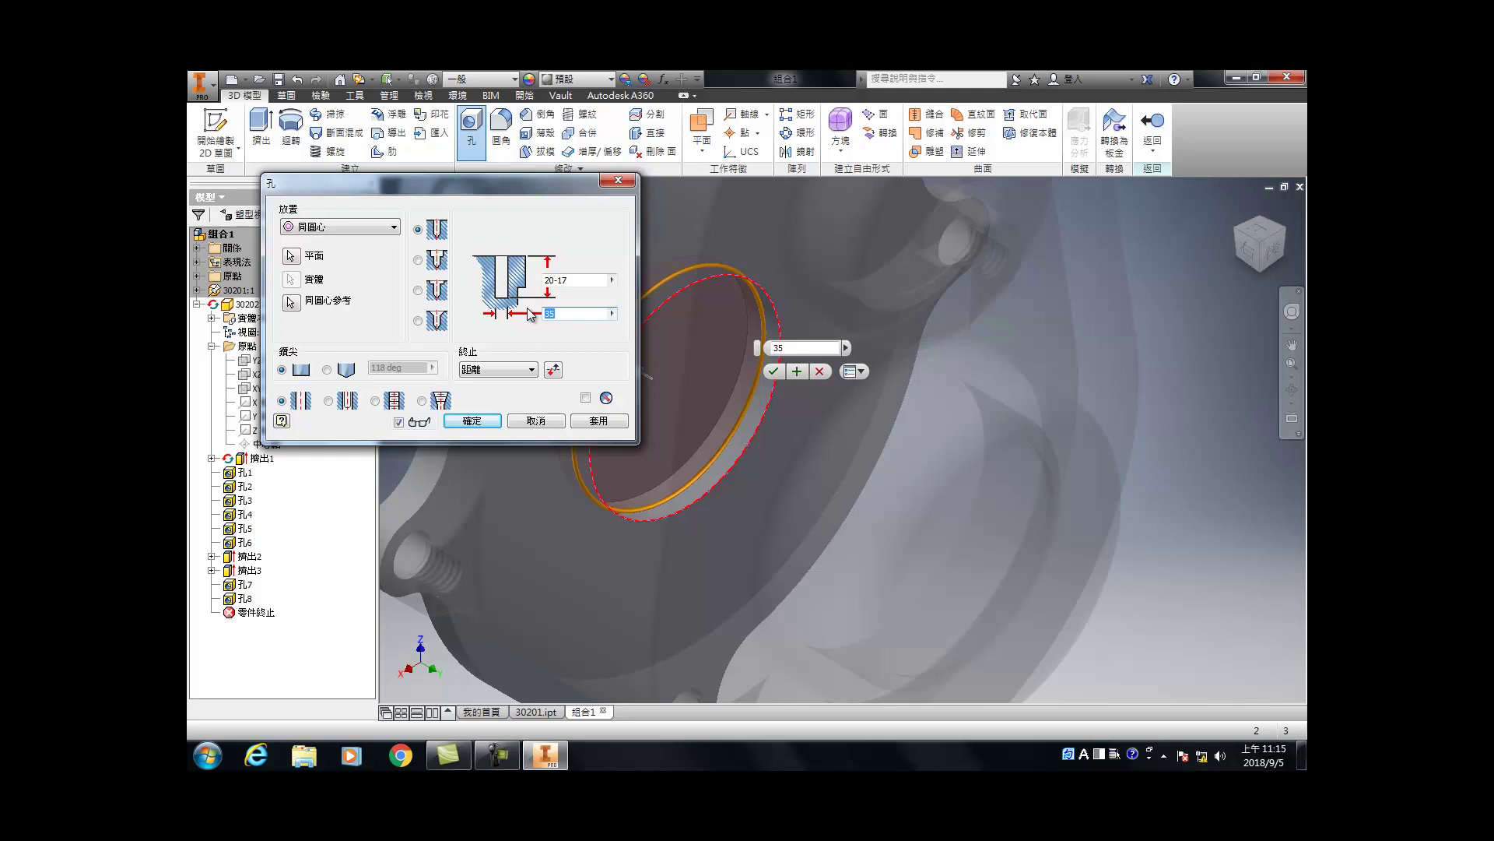
type("40")
left_click(540, 280)
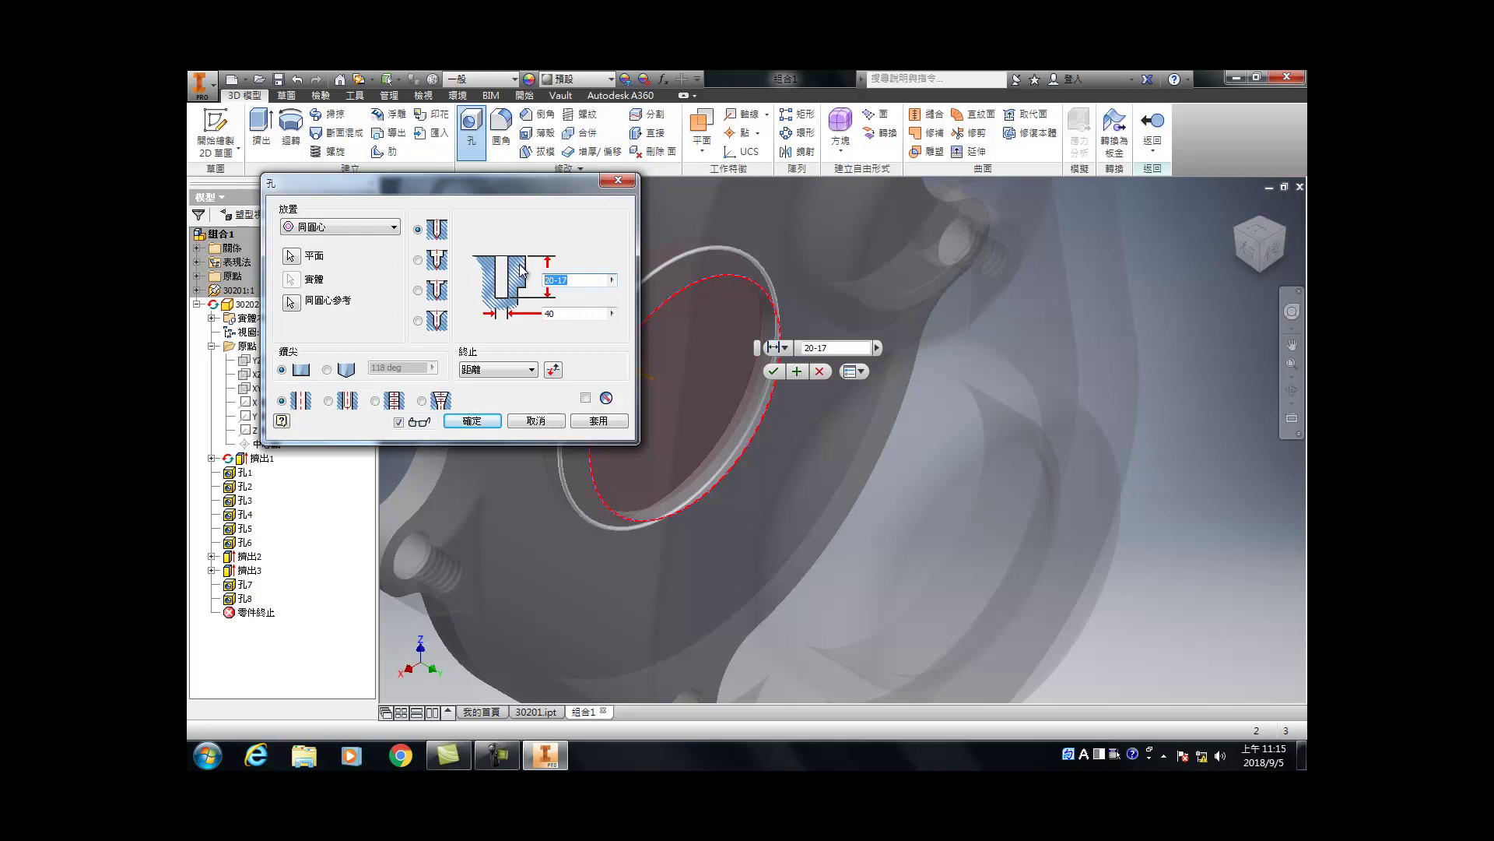
type("12")
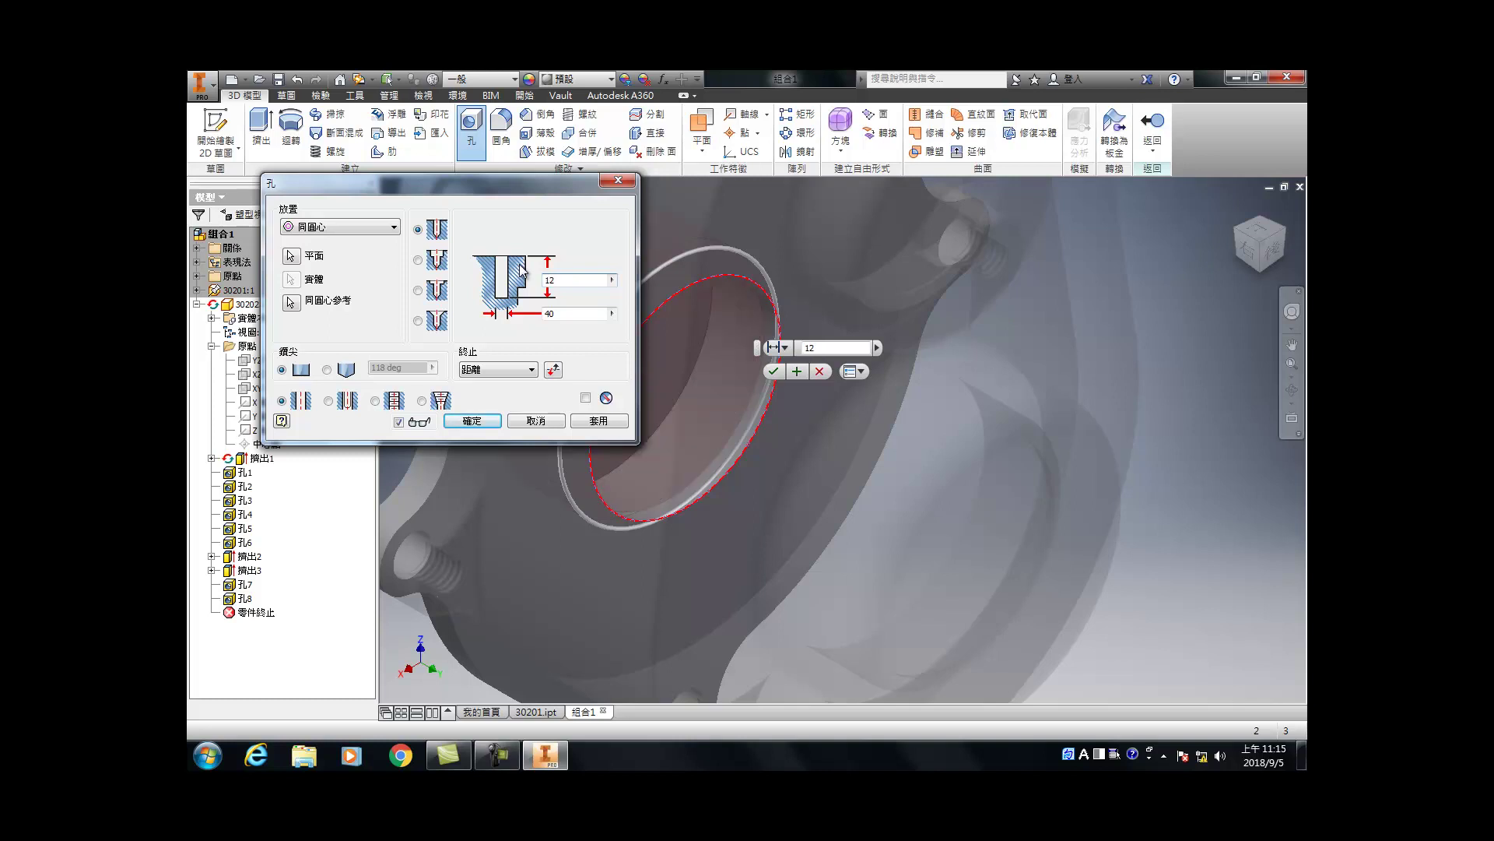
left_click(797, 371)
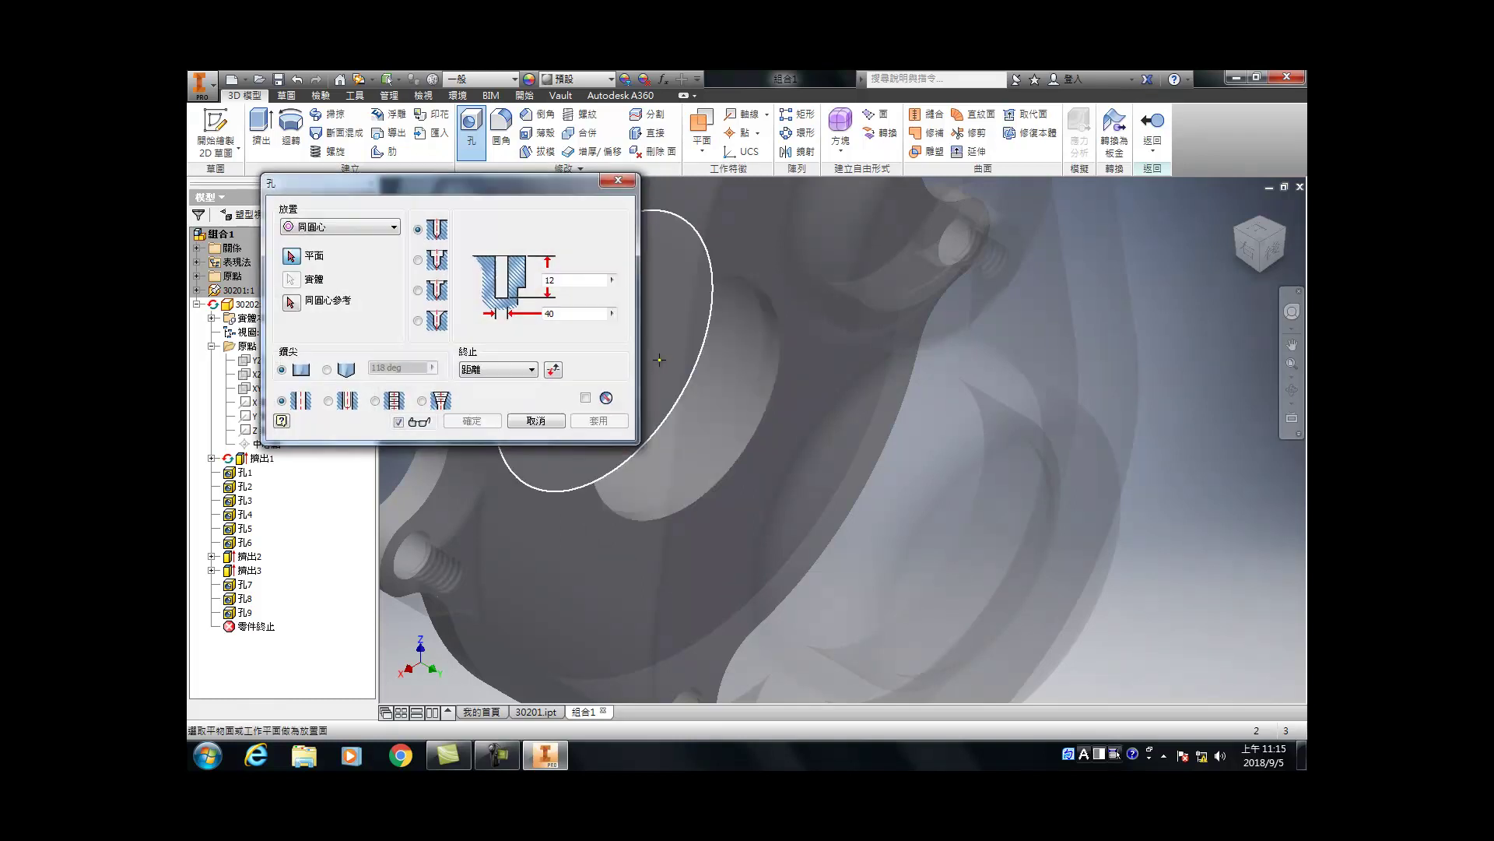
Step: Add a 42 mm hole, 1.95 mm deep, on the floor of the 40 mm hole, concentric with the 35 mm hole
left_click(753, 296)
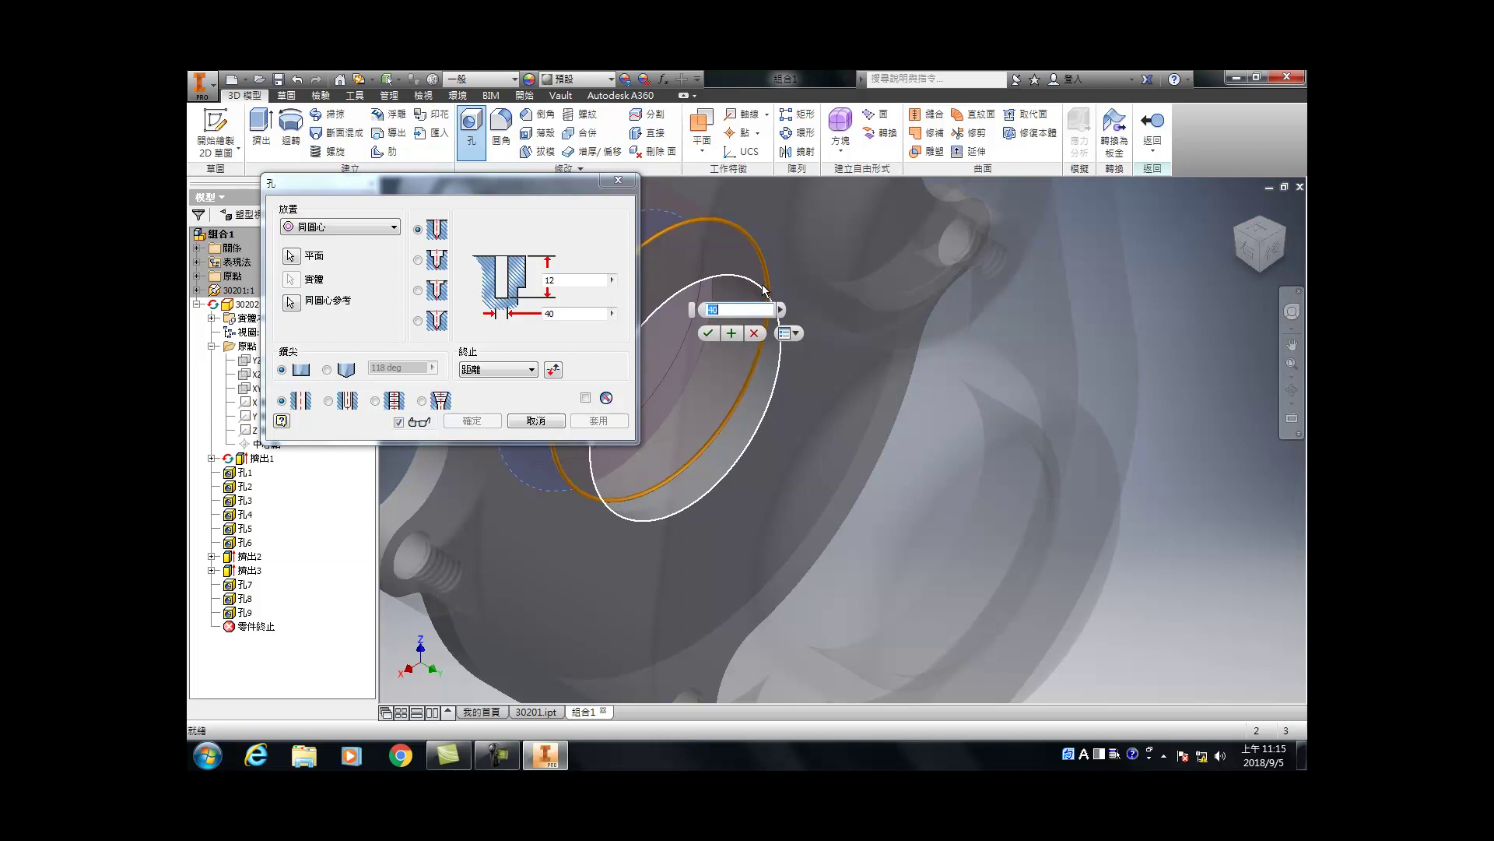
left_click(563, 314)
type("42")
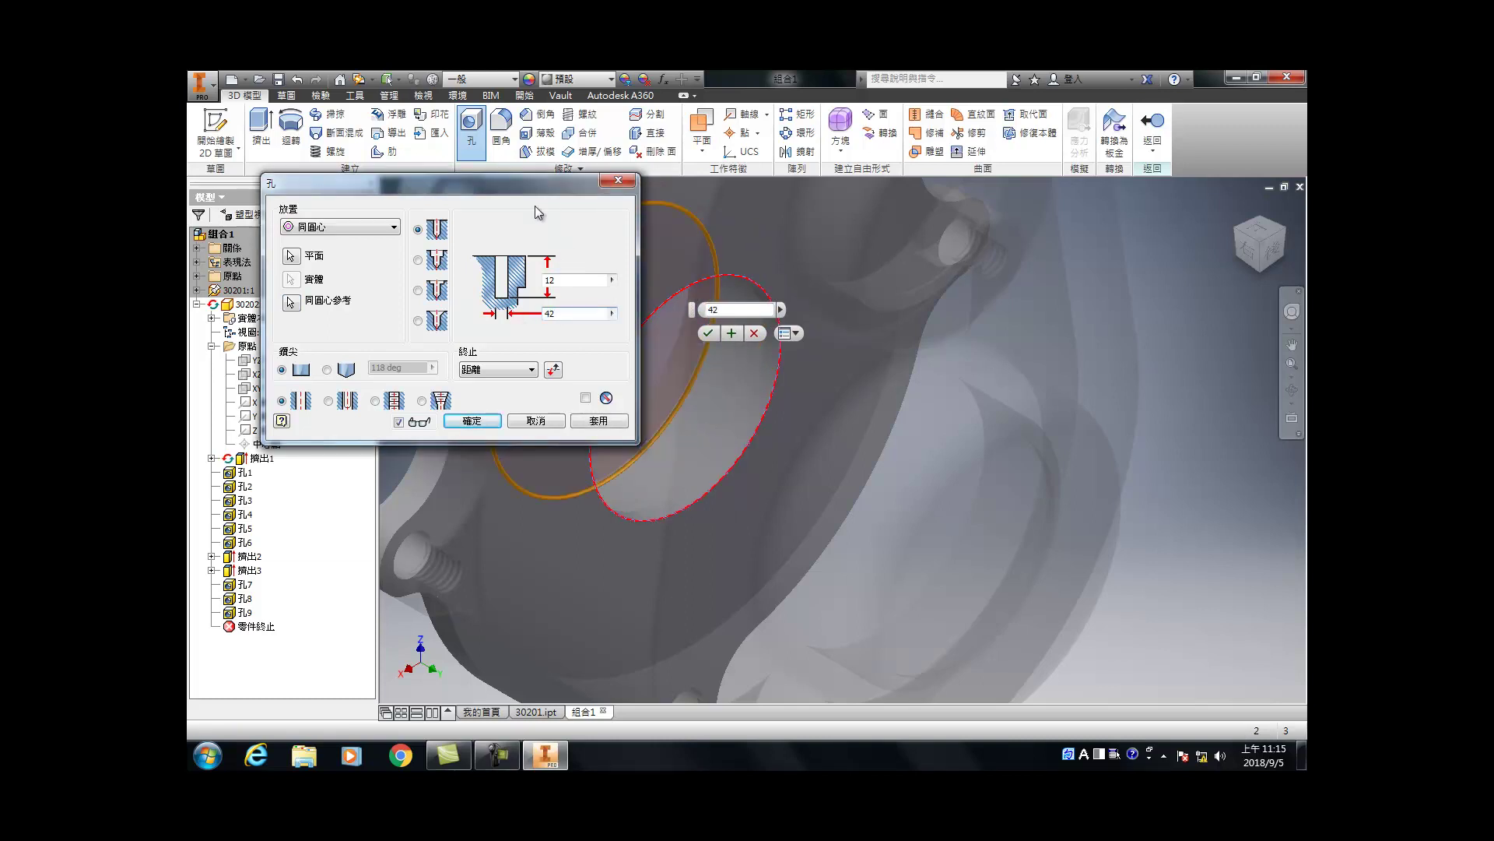
key("shift+Tab")
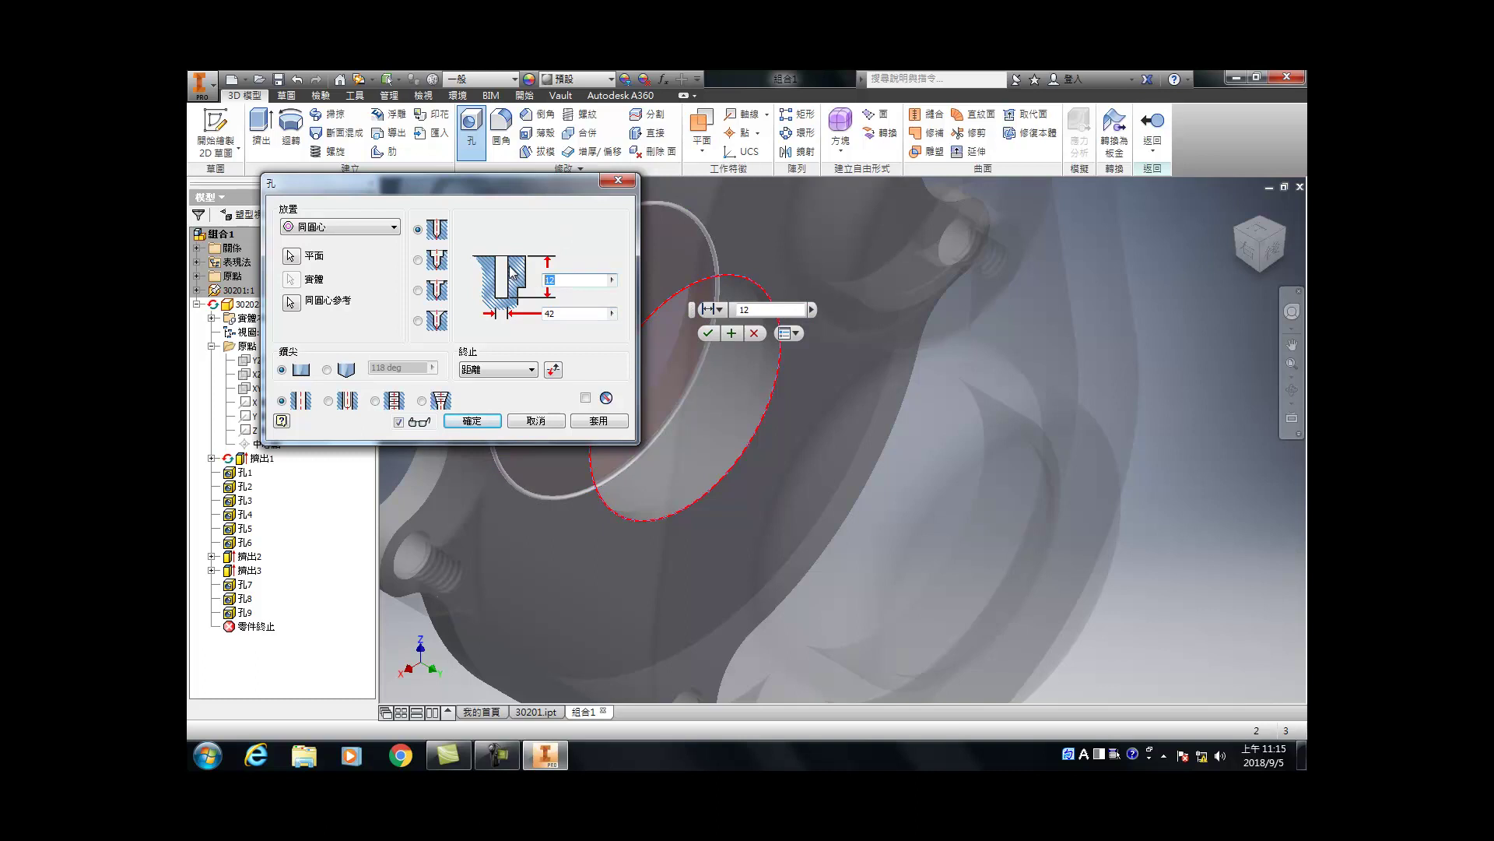
type("1.95")
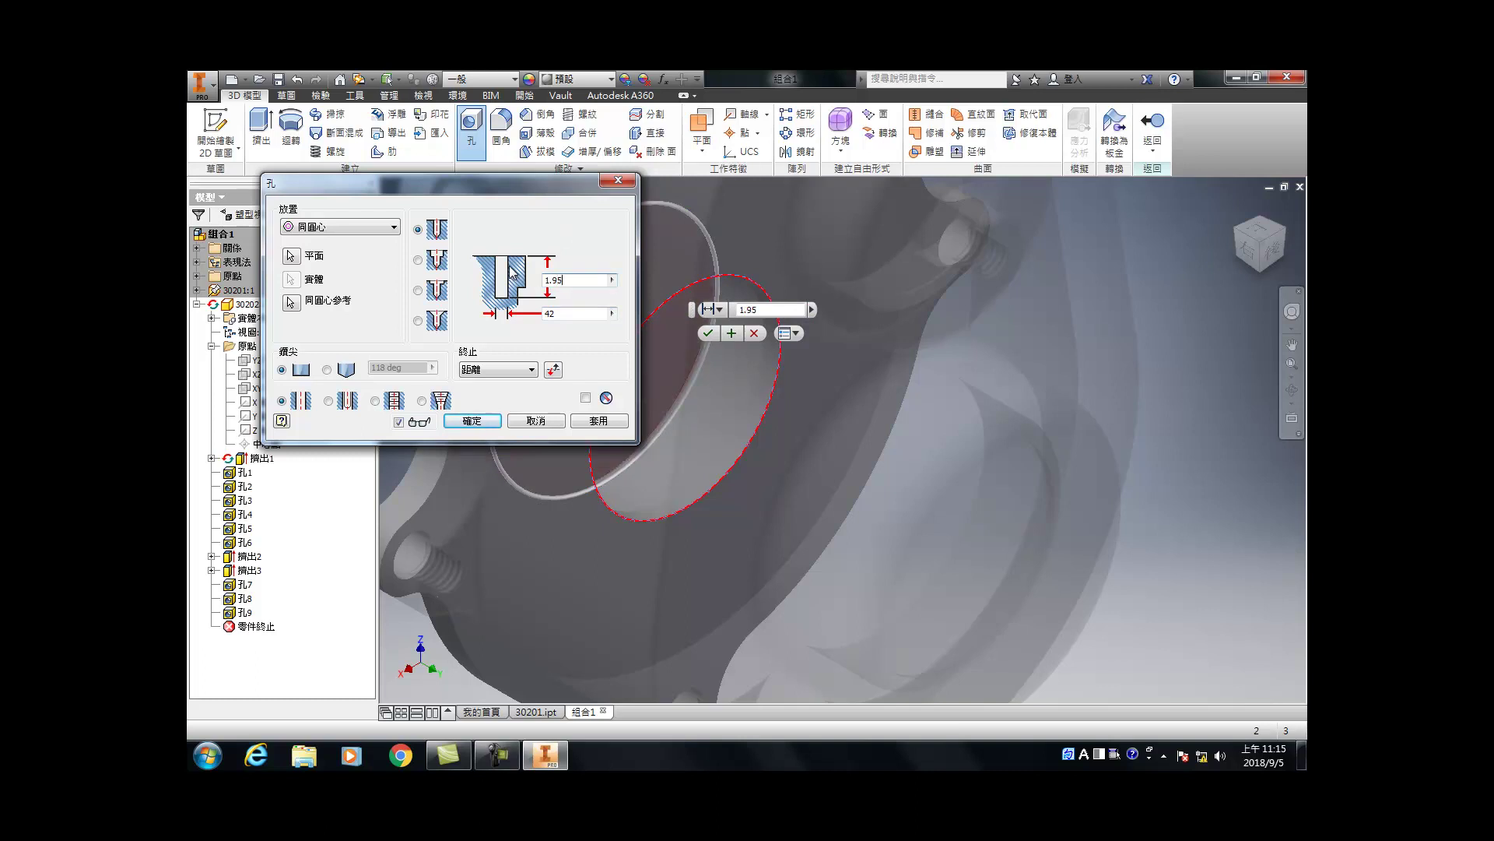
left_click(598, 421)
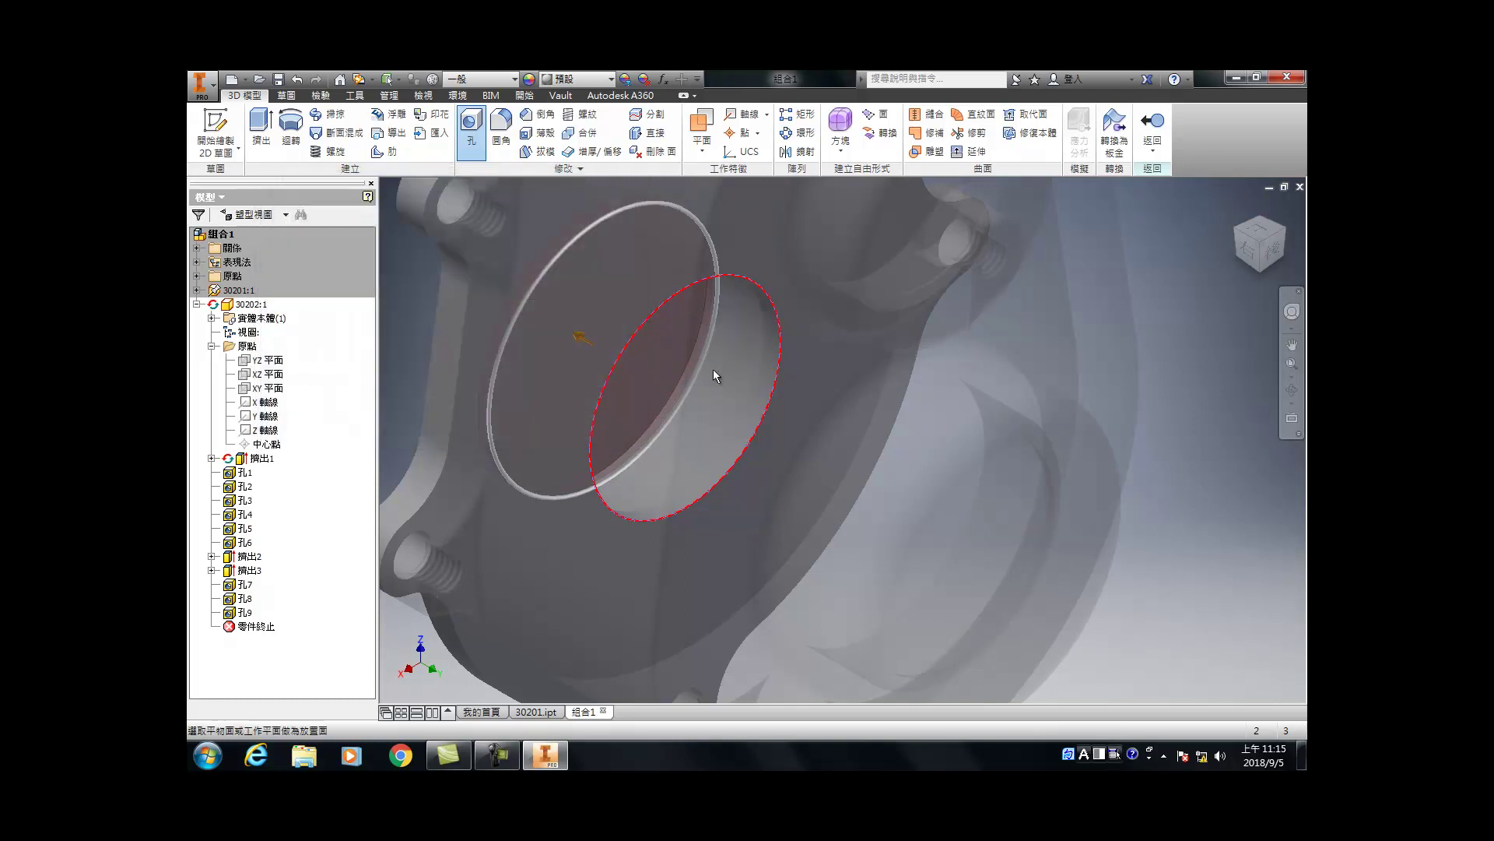
key("F4")
left_click_drag(779, 424, 709, 406)
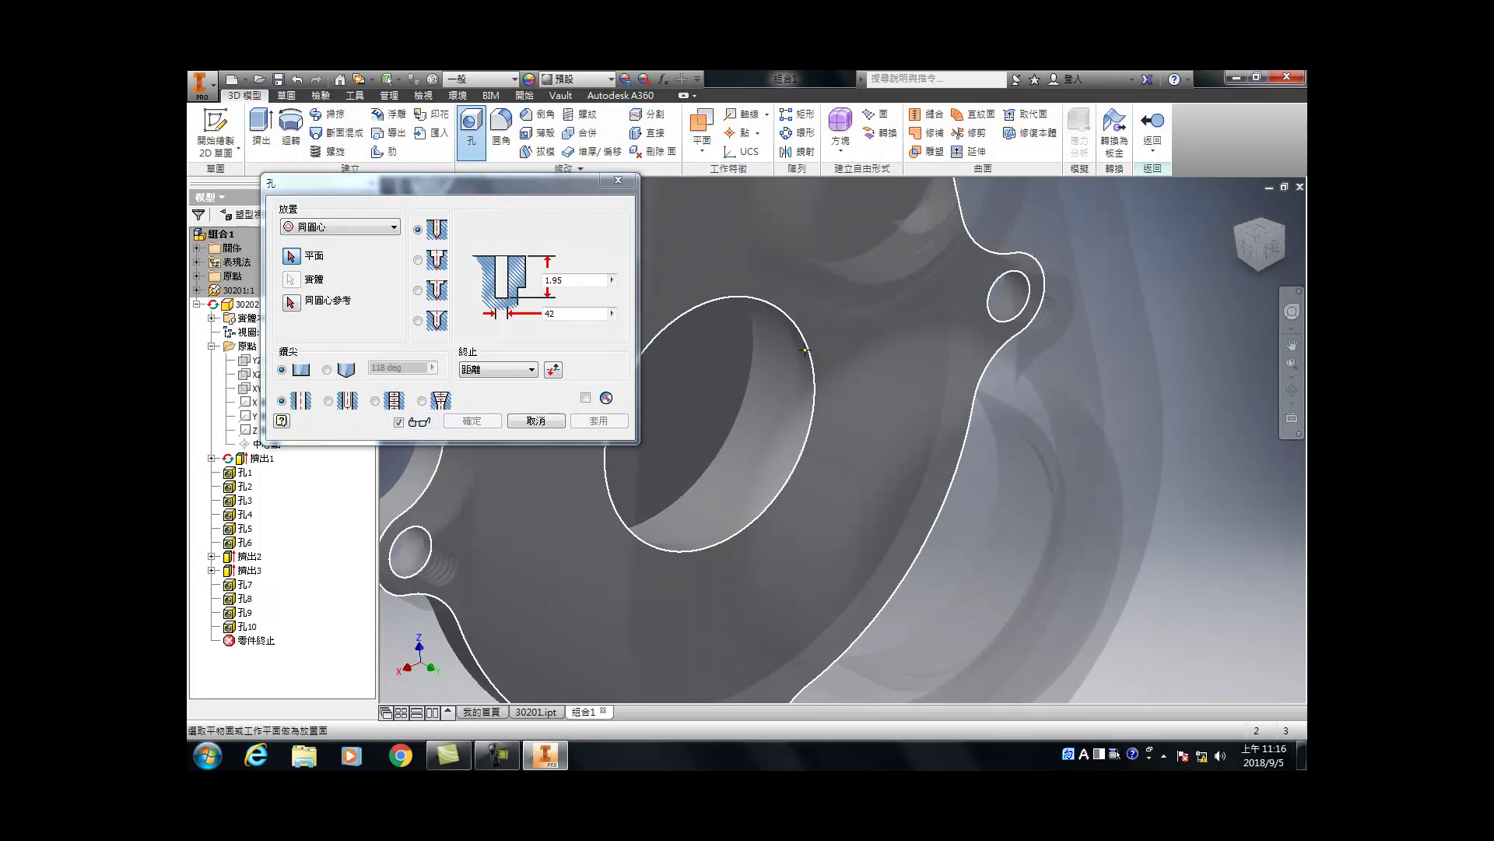
left_click(808, 348)
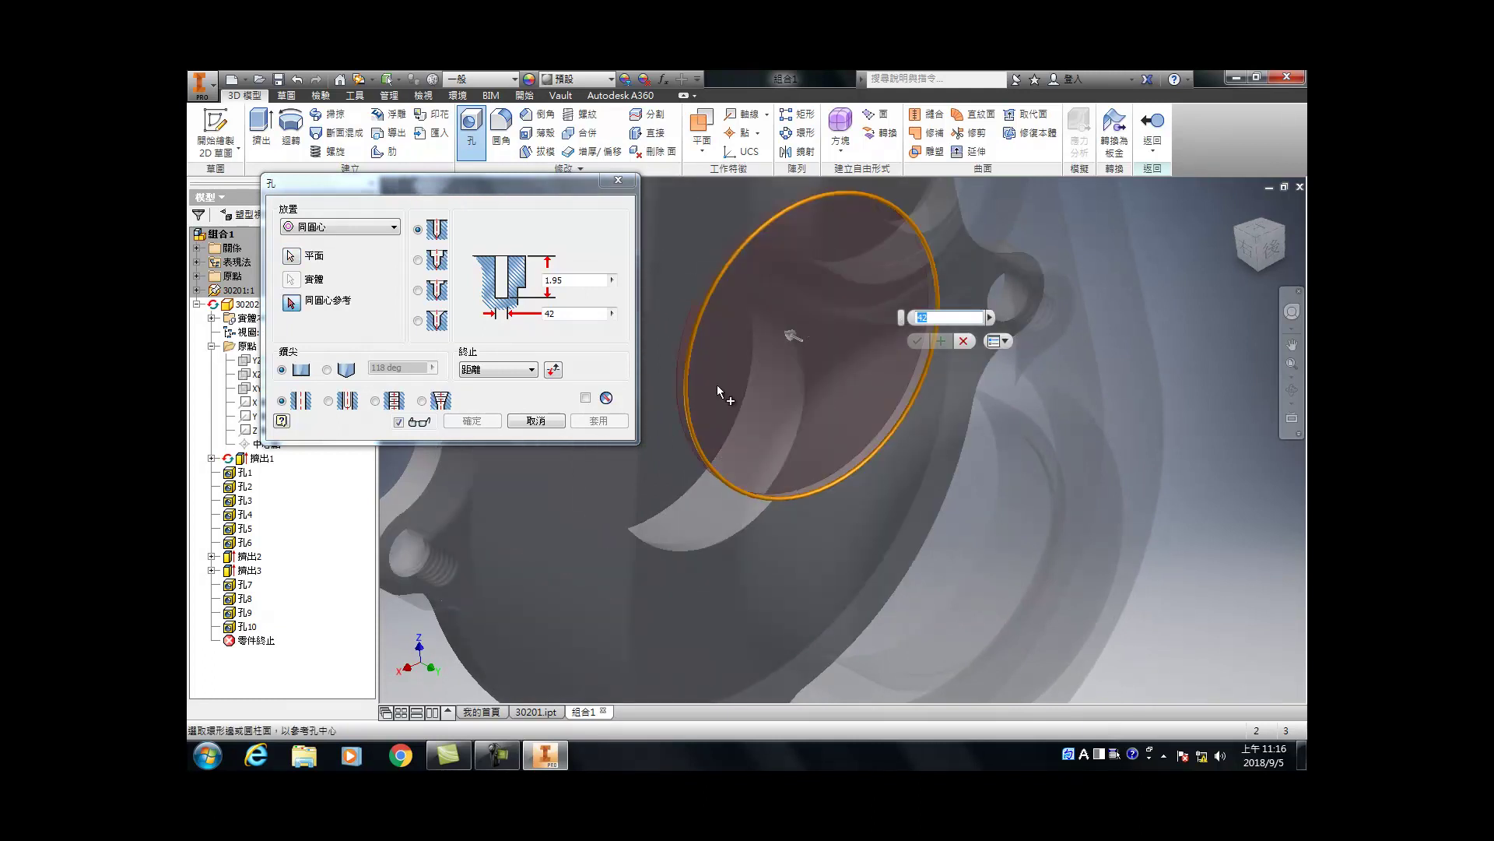
left_click(631, 523)
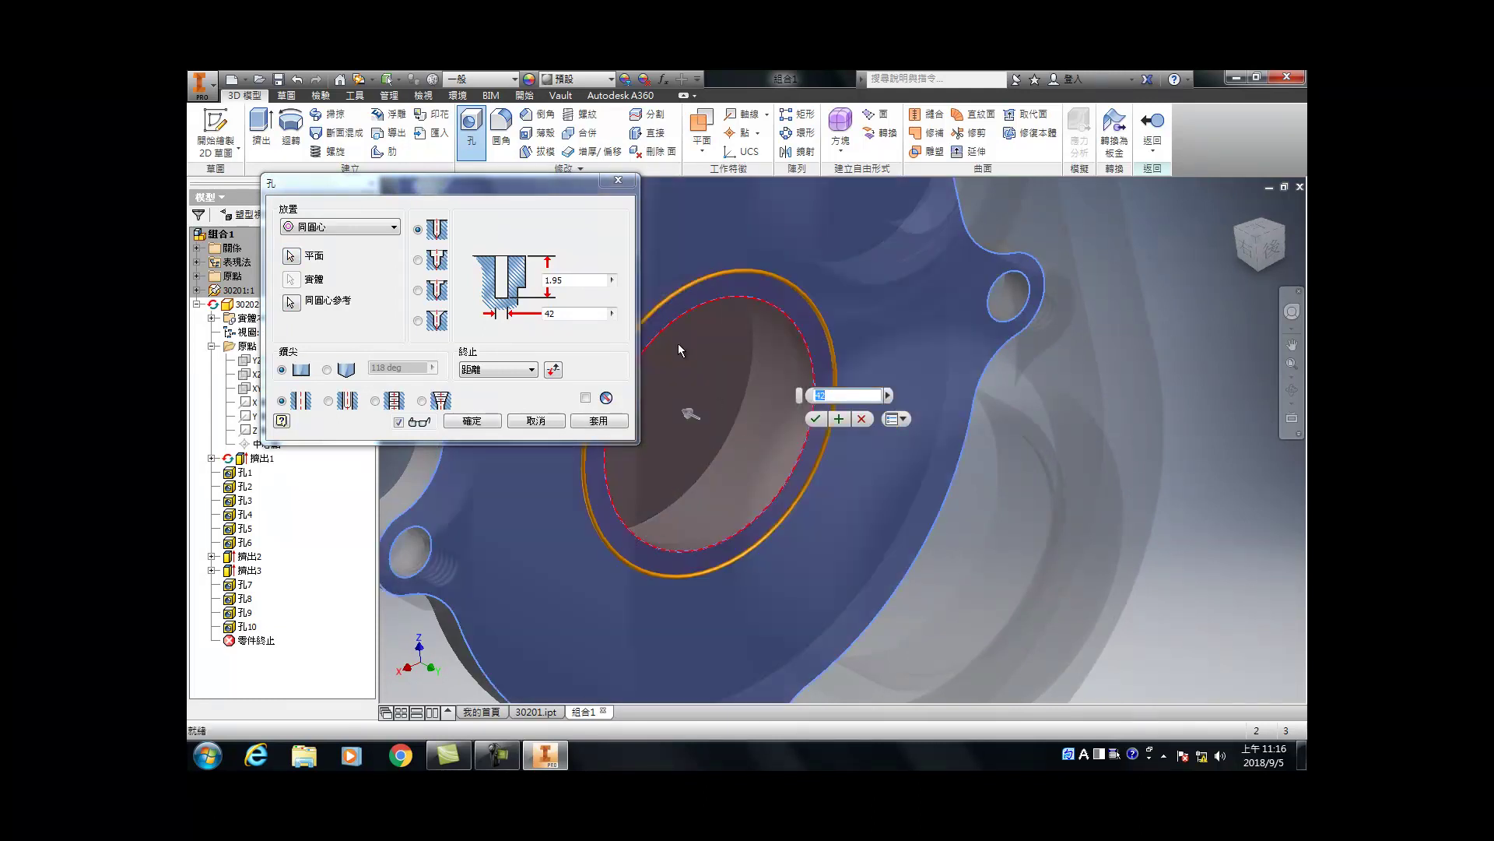
key("Return")
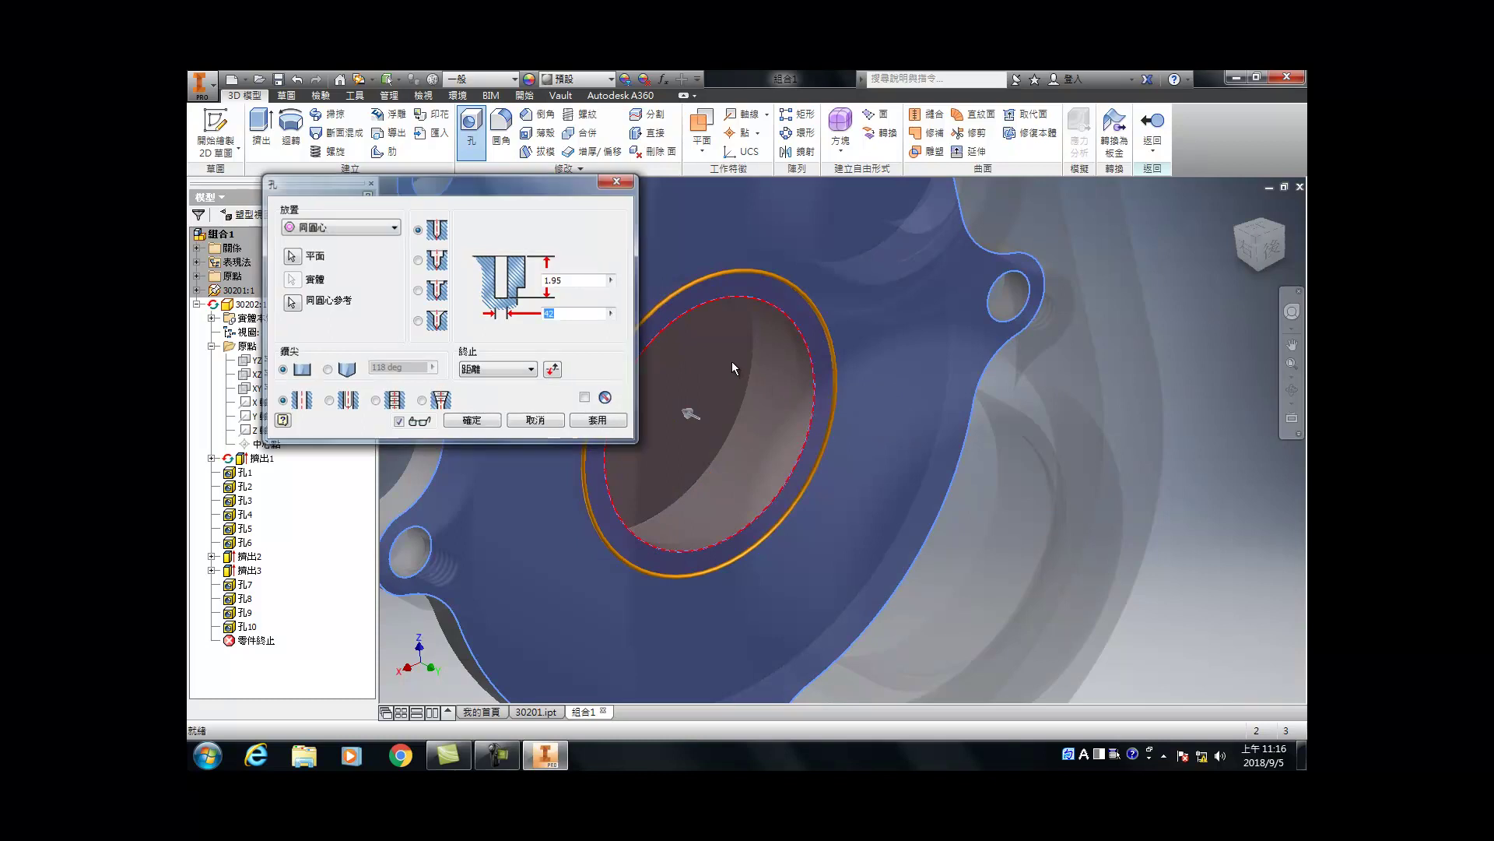
Step: Add a simple 40 mm hole, 17-12-1.95 mm deep, on the floor of the 42 mm hole, concentric with its circular edge
key("h")
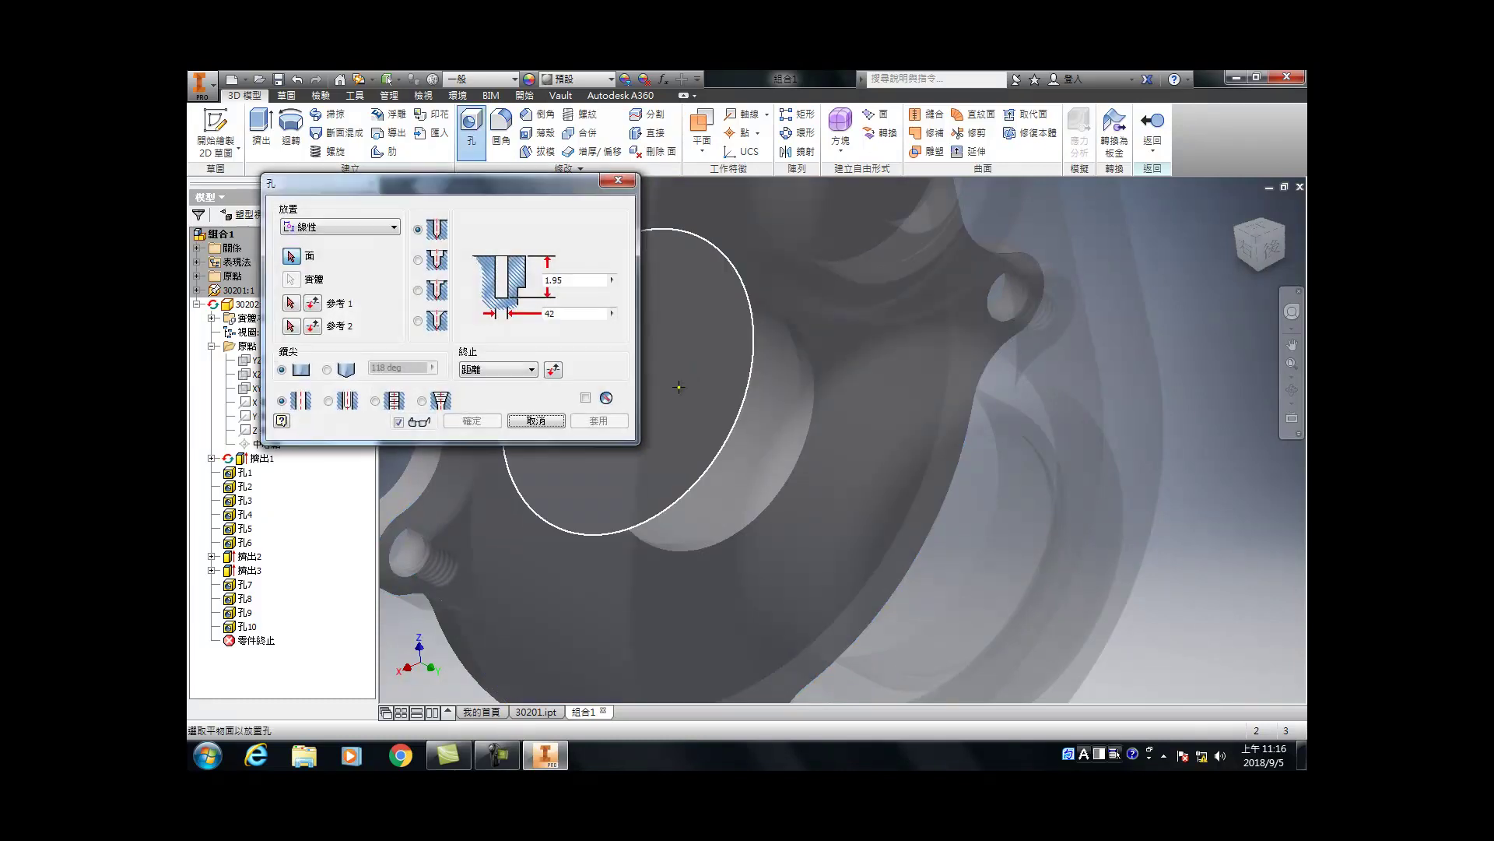
left_click(771, 315)
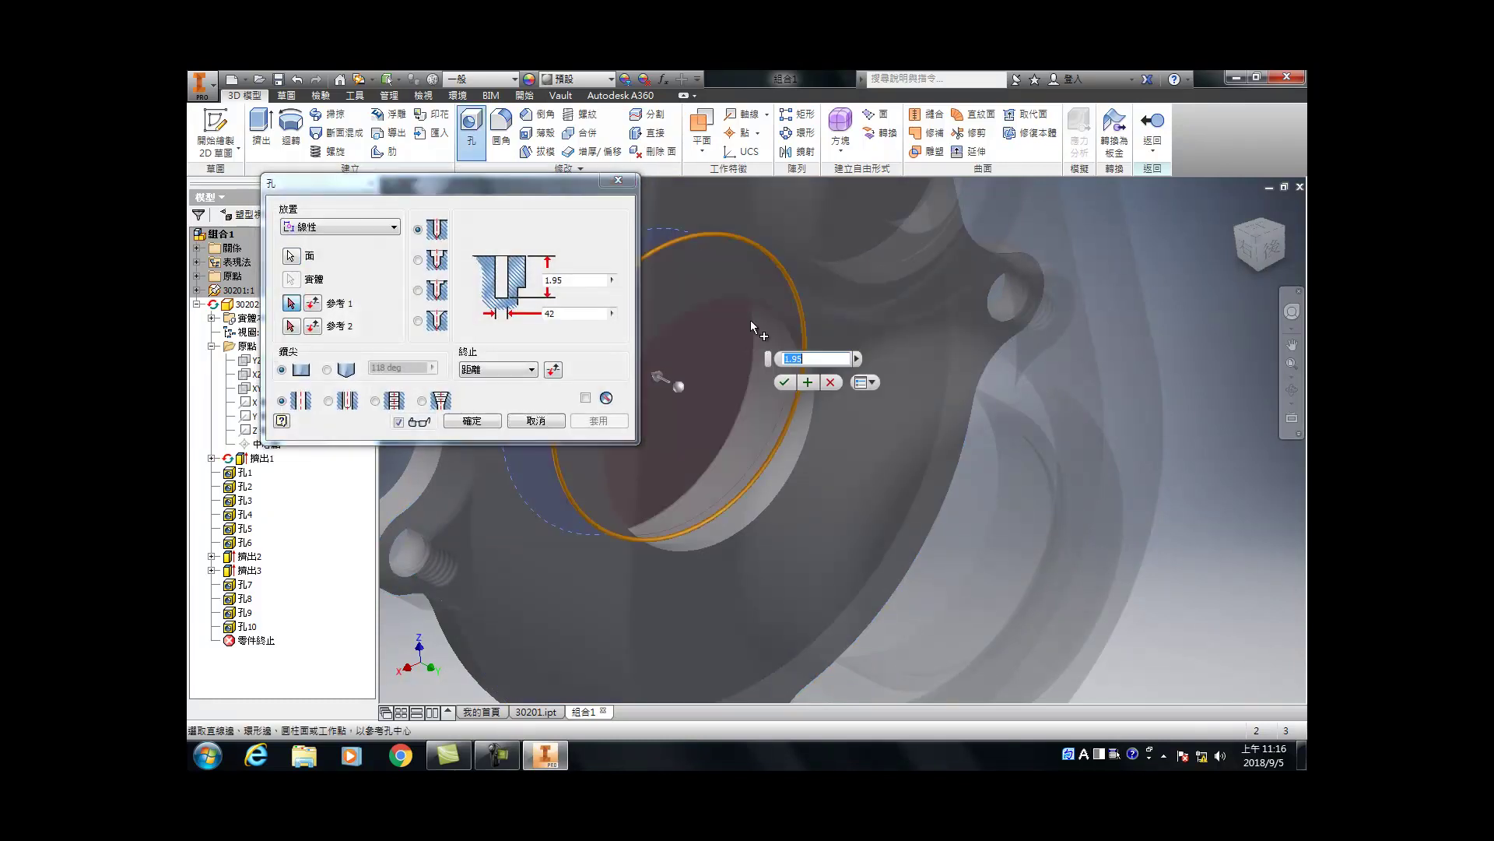
left_click(793, 310)
left_click(513, 315)
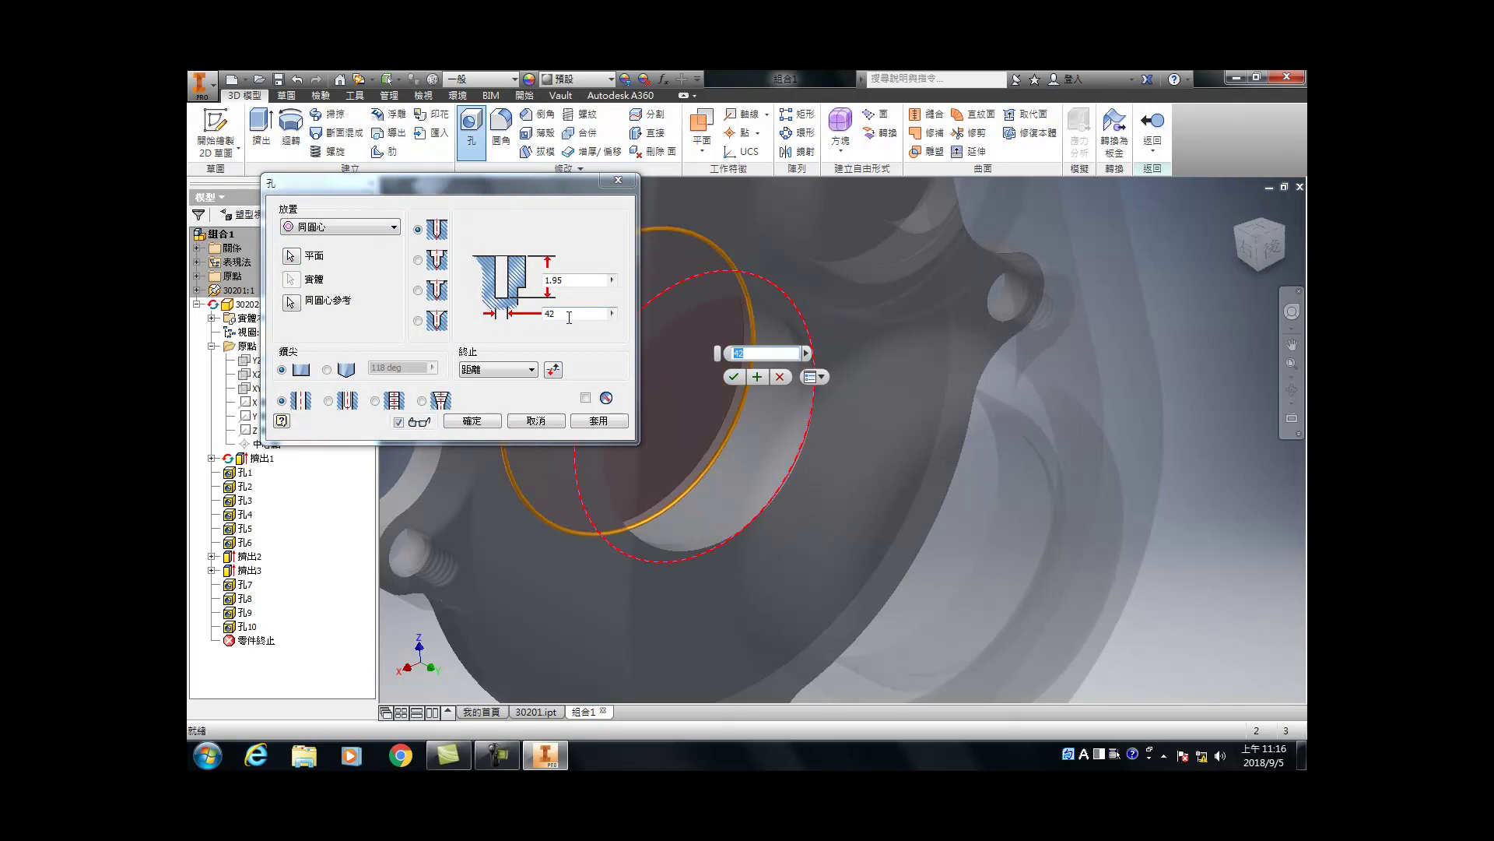
type("40")
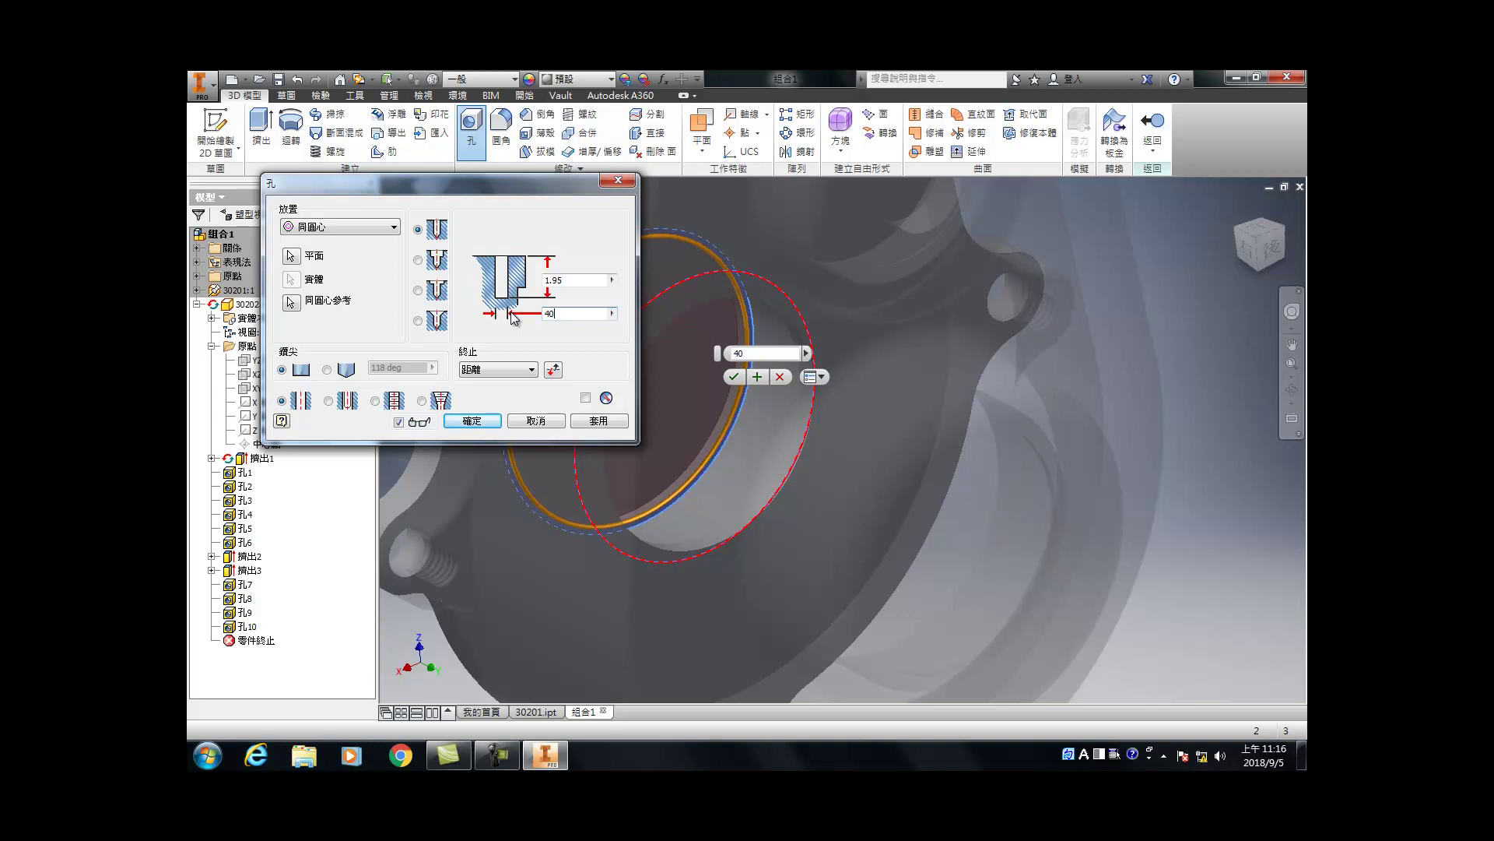
left_click(580, 282)
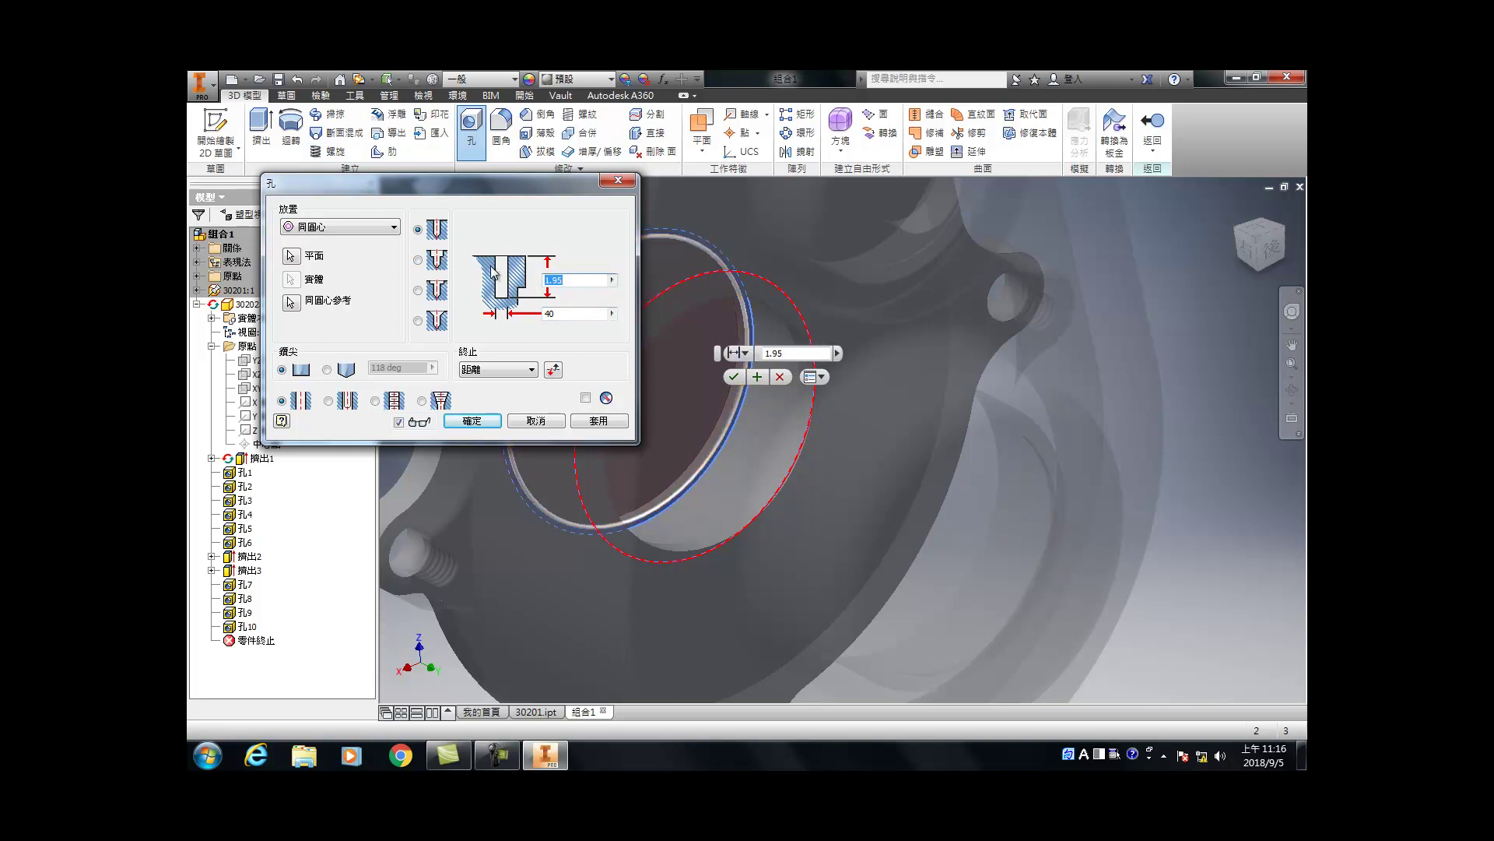
type("17-1")
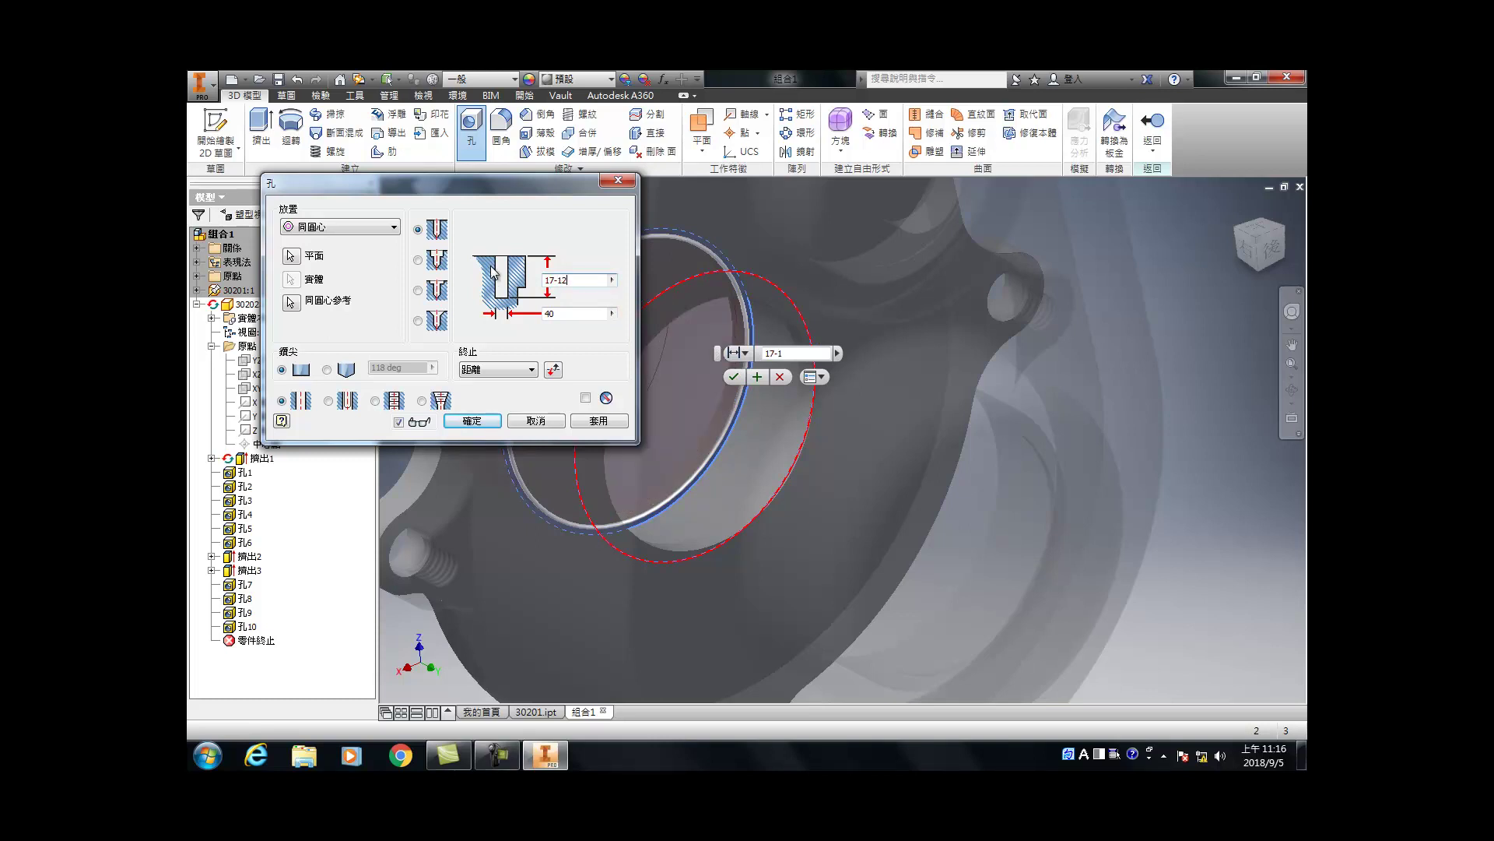
type("2-1.95")
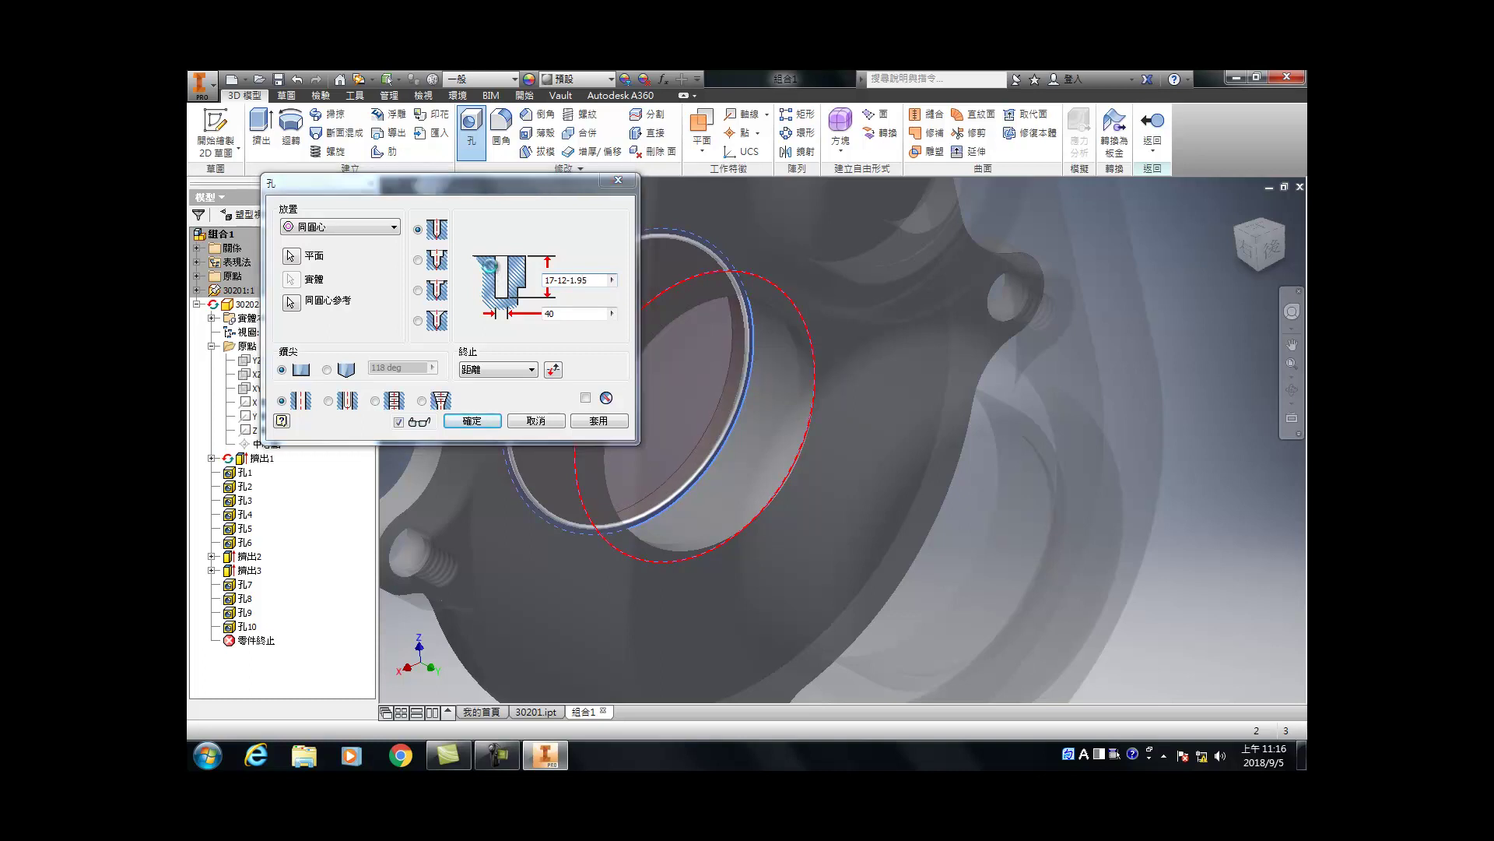
key("Return")
scroll(769, 470, "up", 5)
scroll(769, 470, "down", 3)
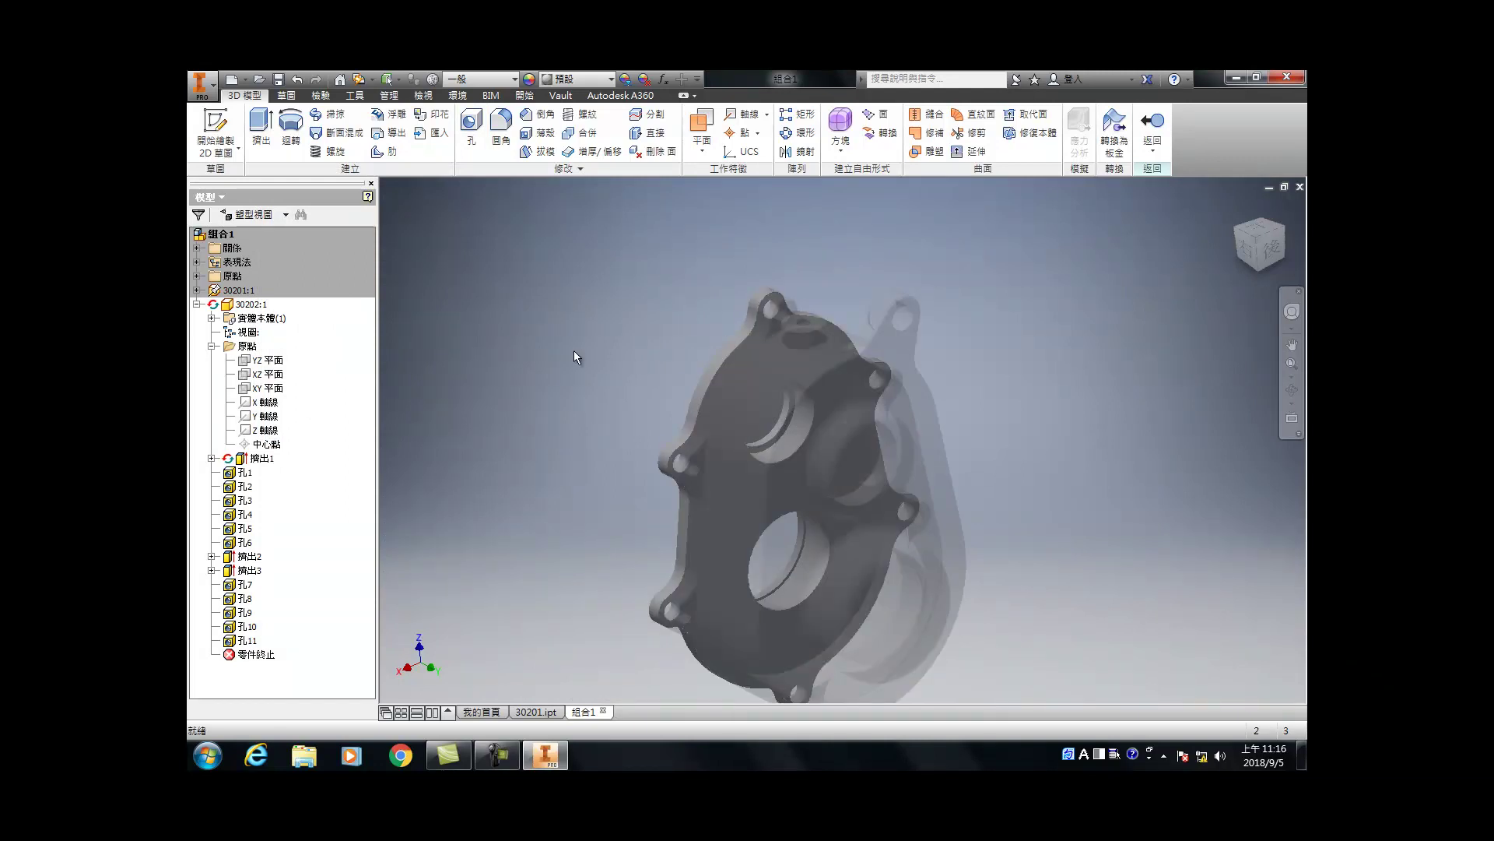
Step: Start a sketch on the flat plate face around the two large bores and project the face's edges into it
middle_click_drag(1179, 243, 923, 441, "shift")
left_click(929, 437)
left_click(993, 426)
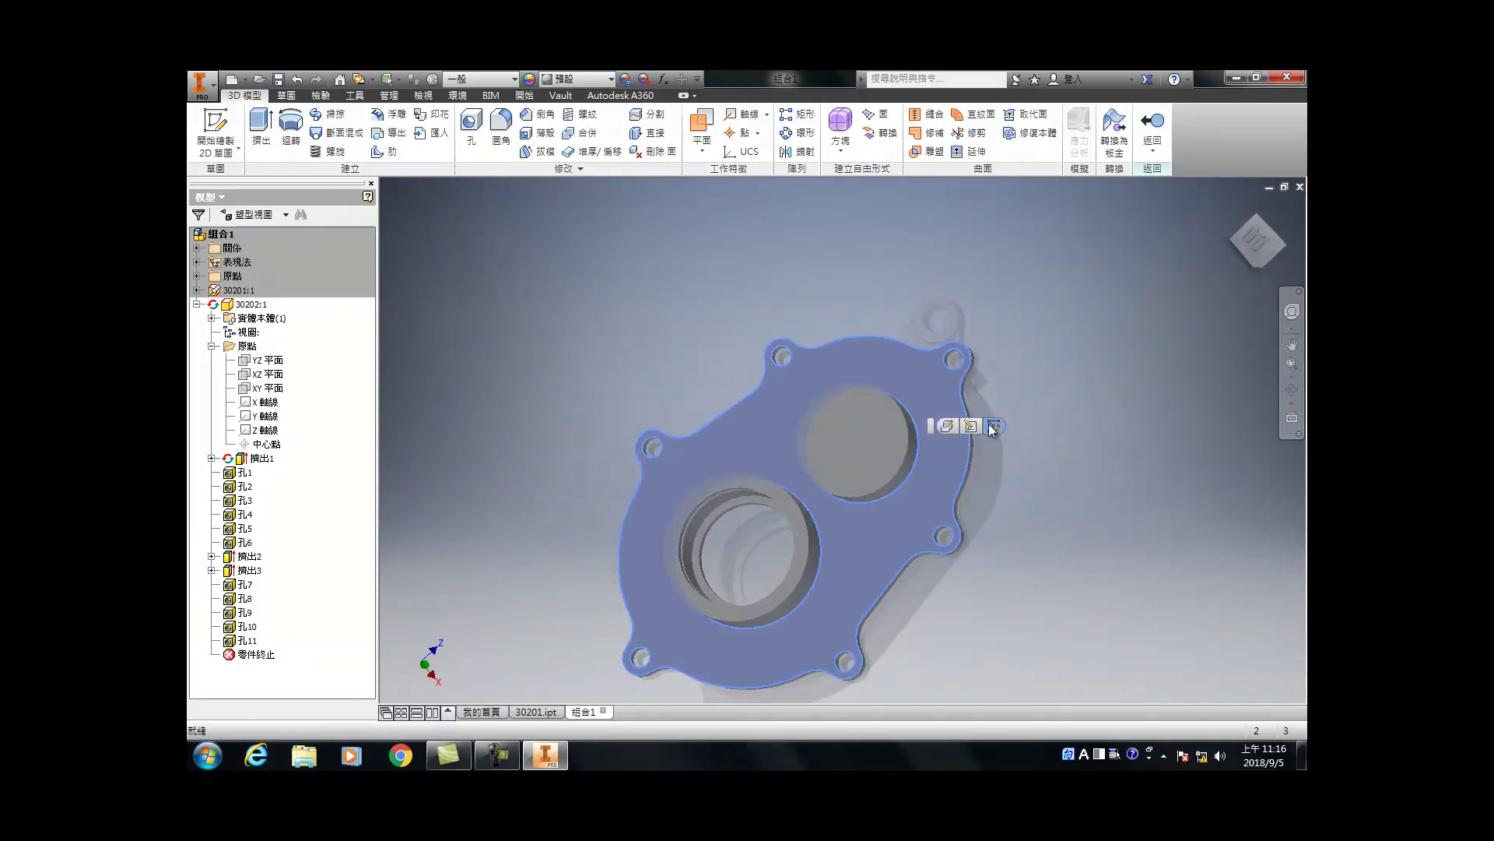
left_click(1297, 218)
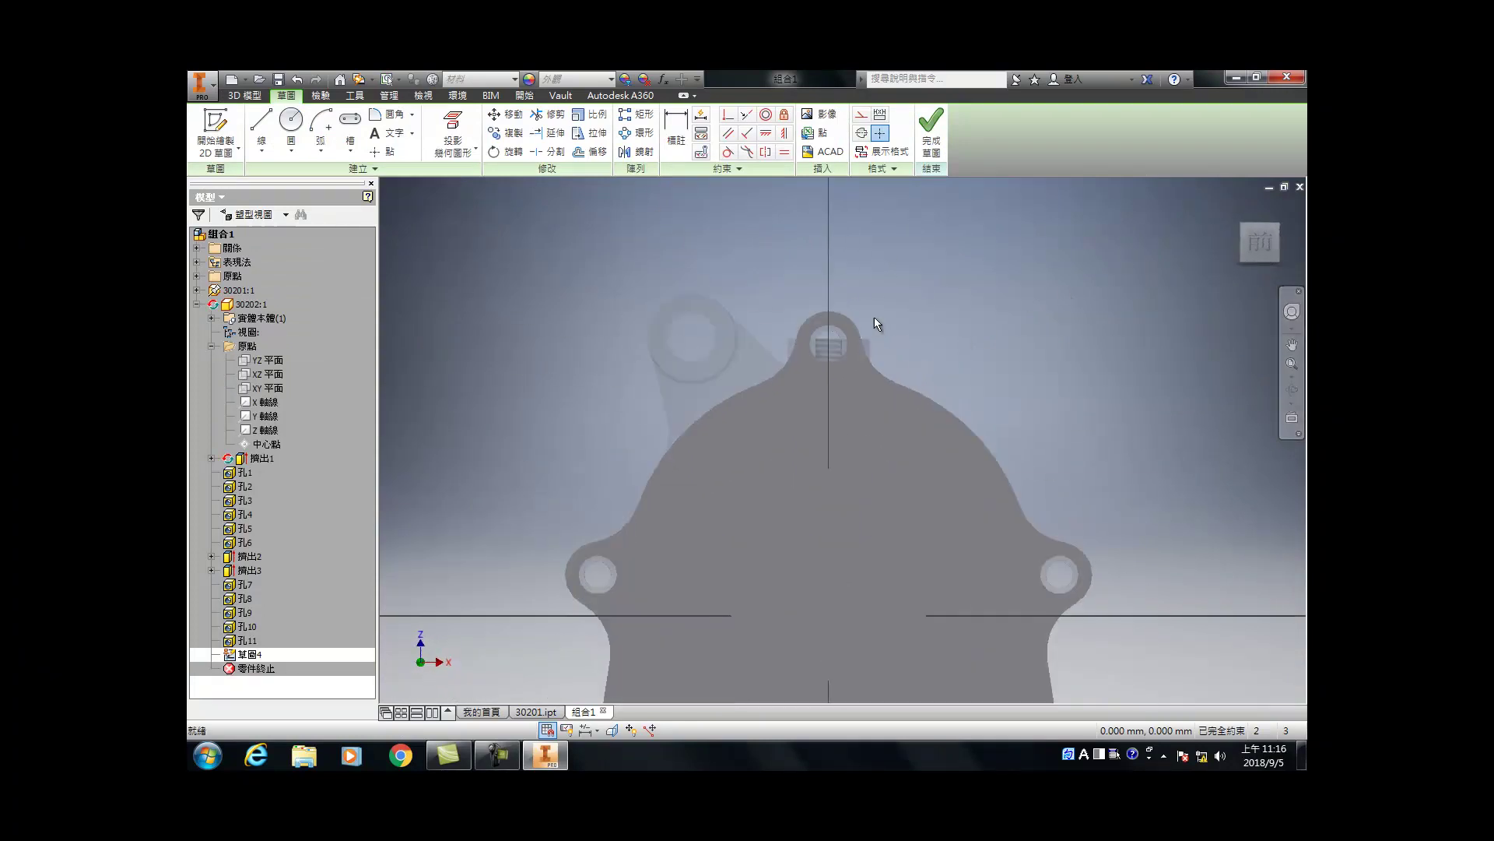
left_click(453, 134)
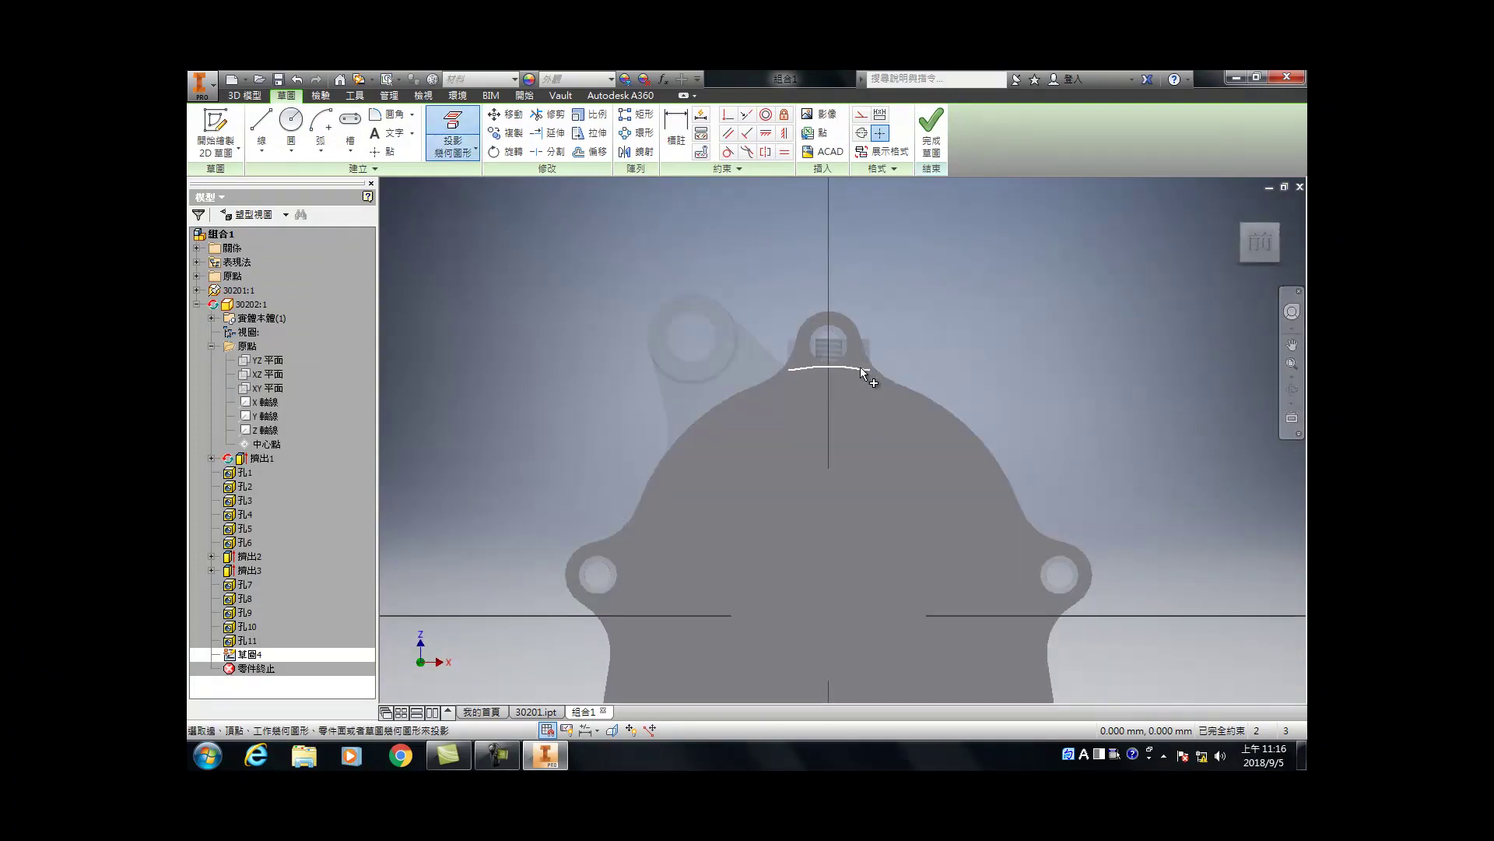
left_click(893, 405)
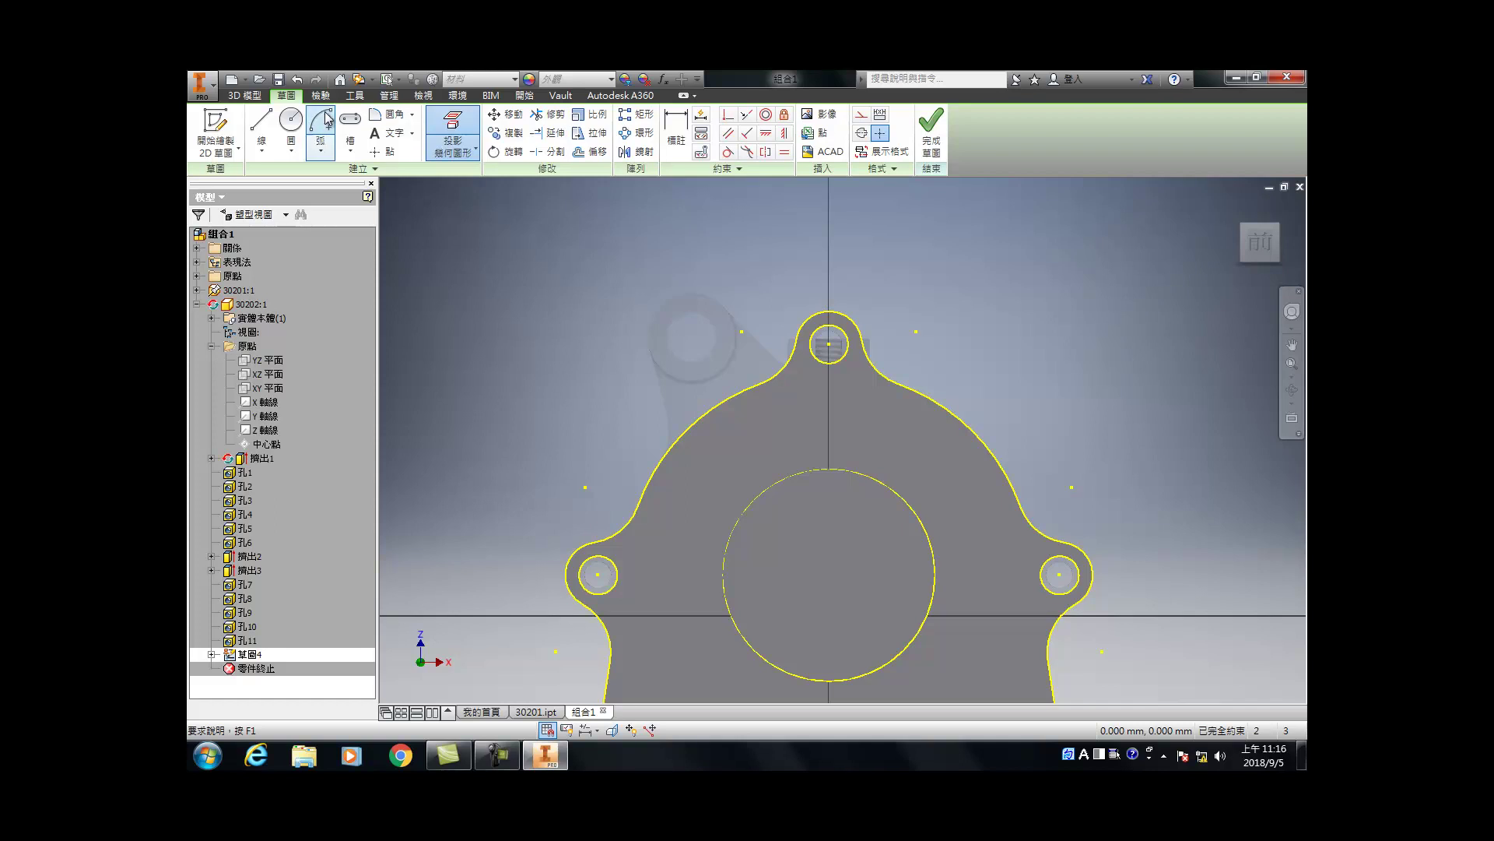
Step: Sketch circles concentric with the top and upper-right ear holes, matching the ears' 12 mm outer arcs
left_click(302, 125)
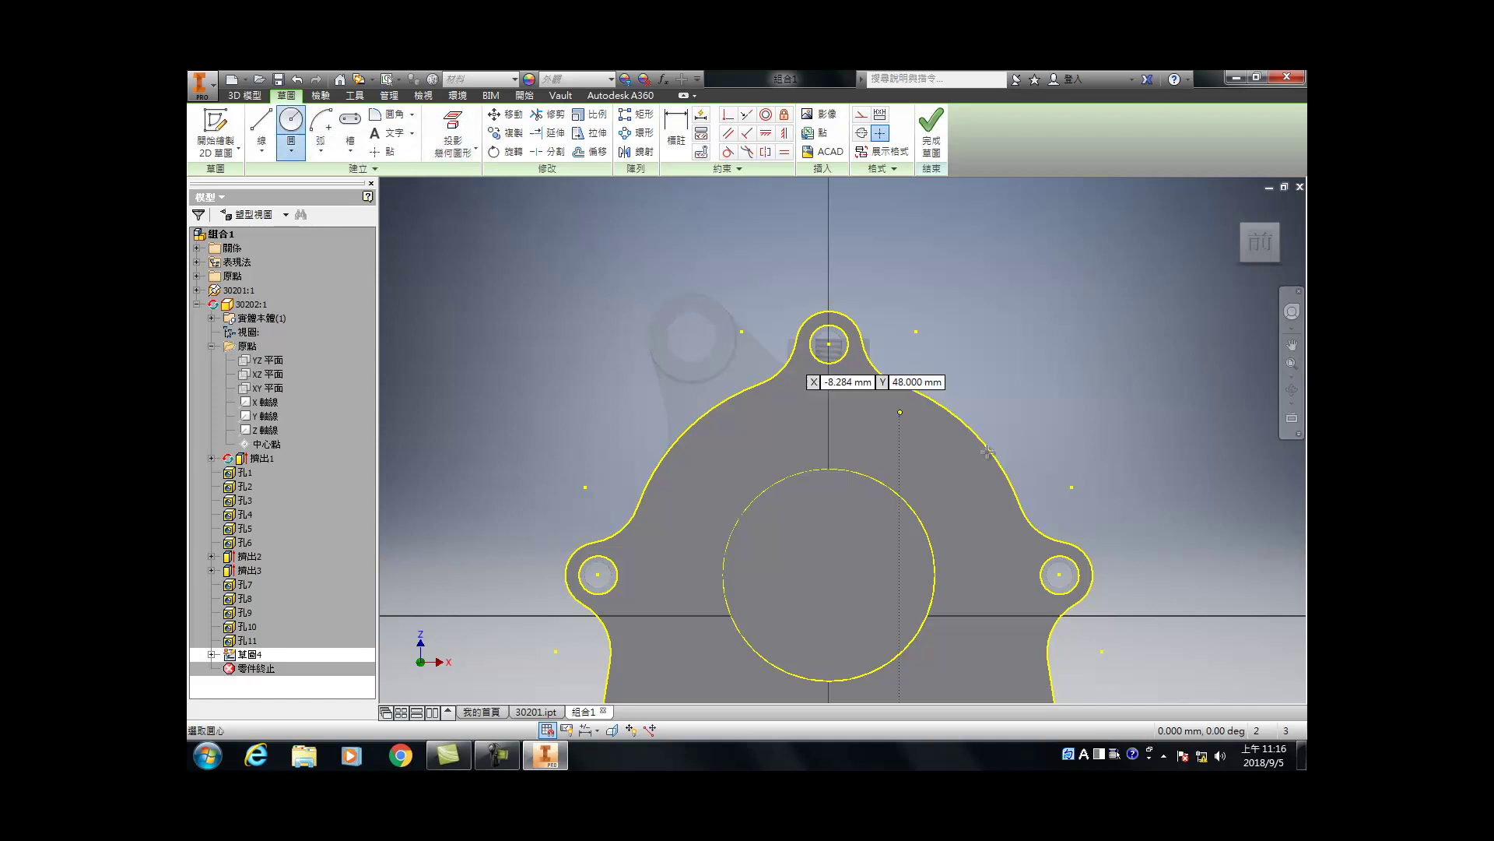
left_click(830, 343)
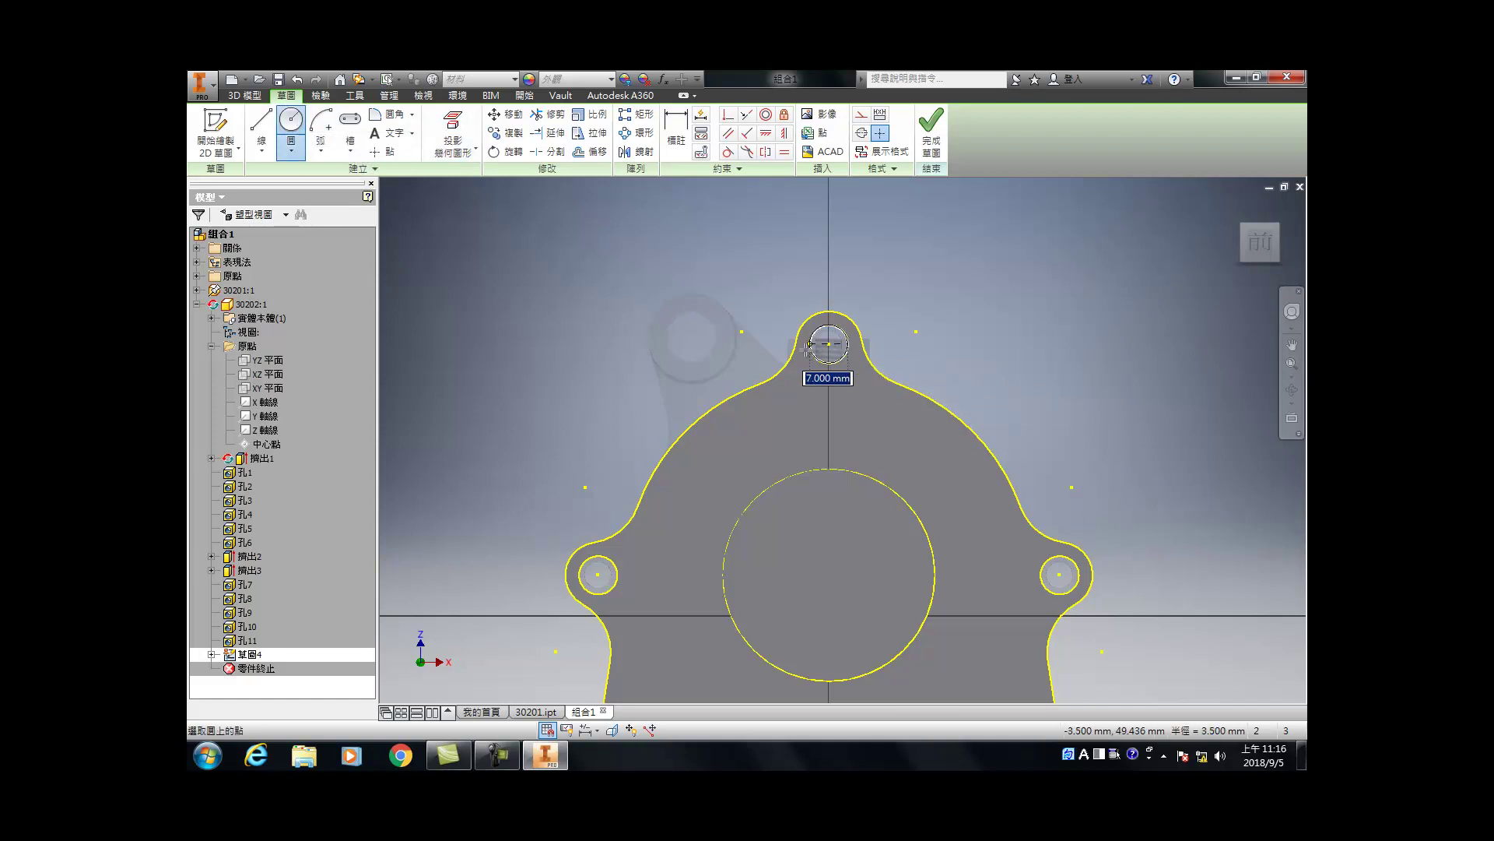
scroll(797, 339, "up", 8)
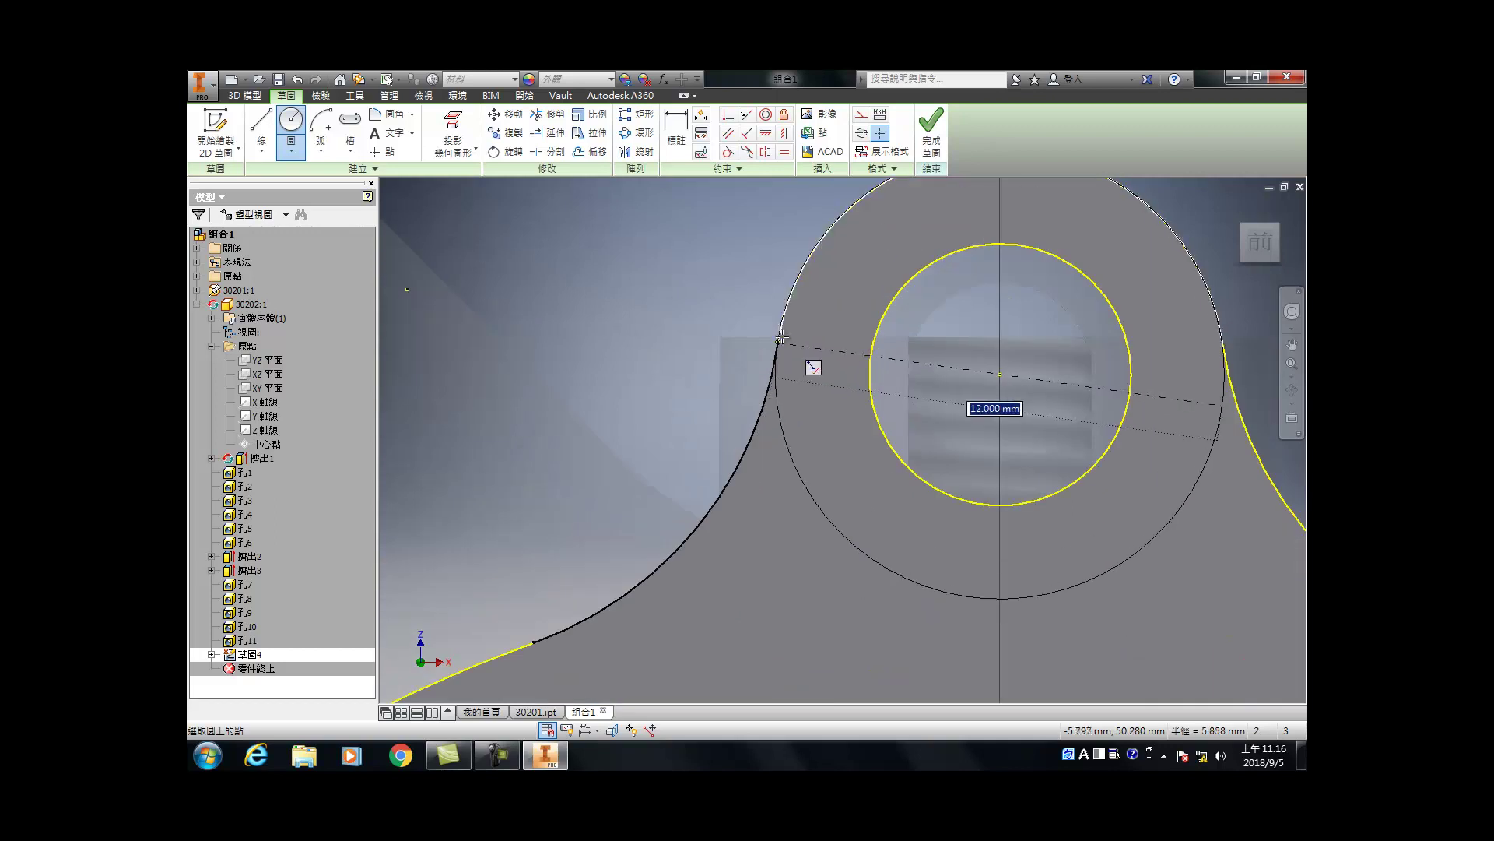
left_click(777, 343)
scroll(854, 350, "down", 6)
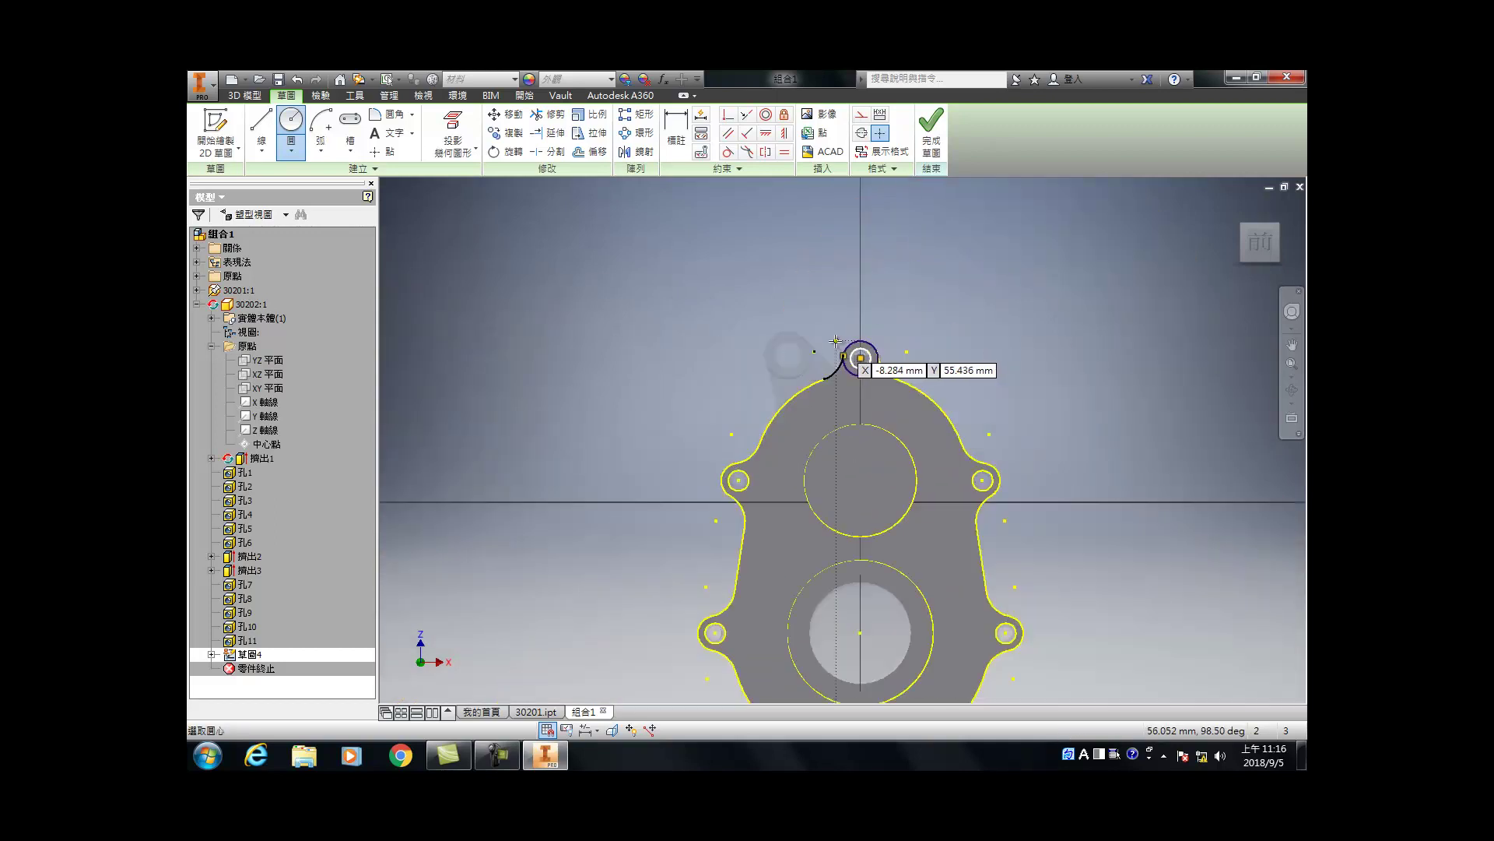
scroll(789, 397, "up", 6)
left_click(764, 406)
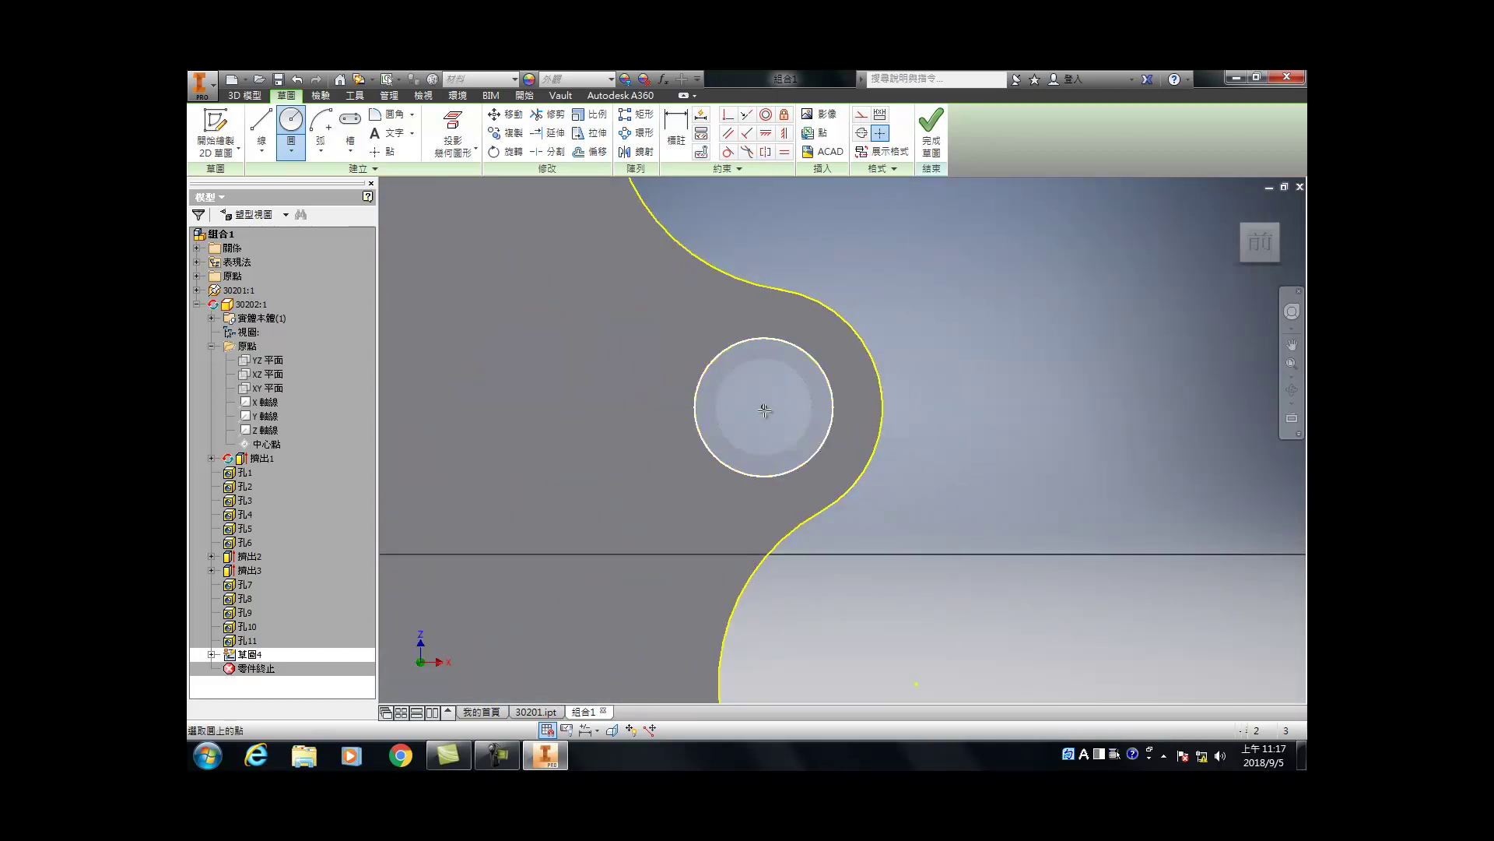
left_click(790, 291)
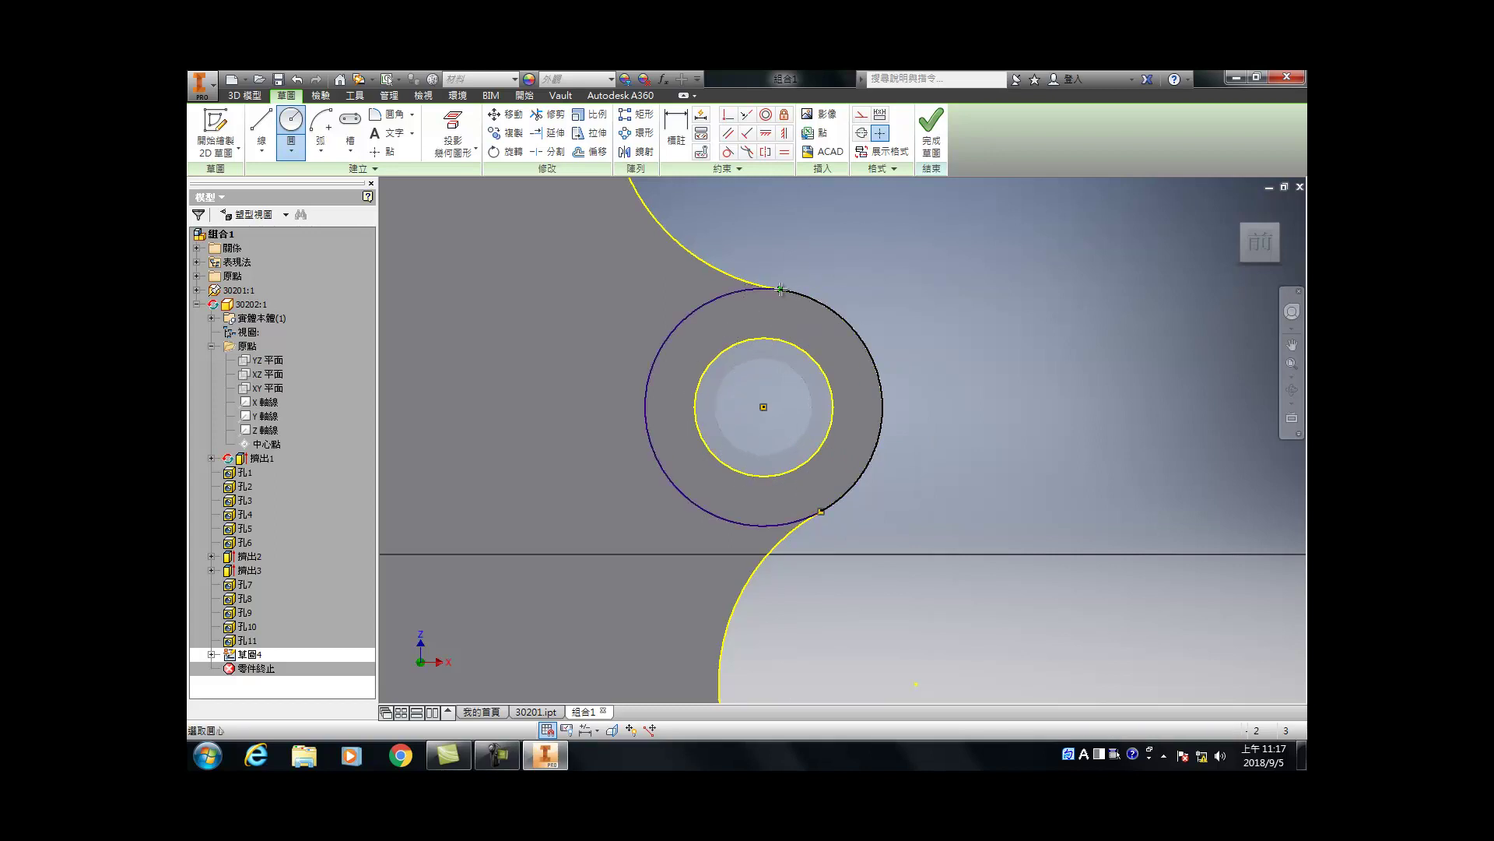
Step: Sketch circles concentric with the lower-right and bottom ear holes, matching the outer arcs of those ears
scroll(778, 327, "down", 6)
scroll(772, 416, "up", 3)
scroll(772, 416, "up", 4)
left_click(864, 370)
left_click(880, 304)
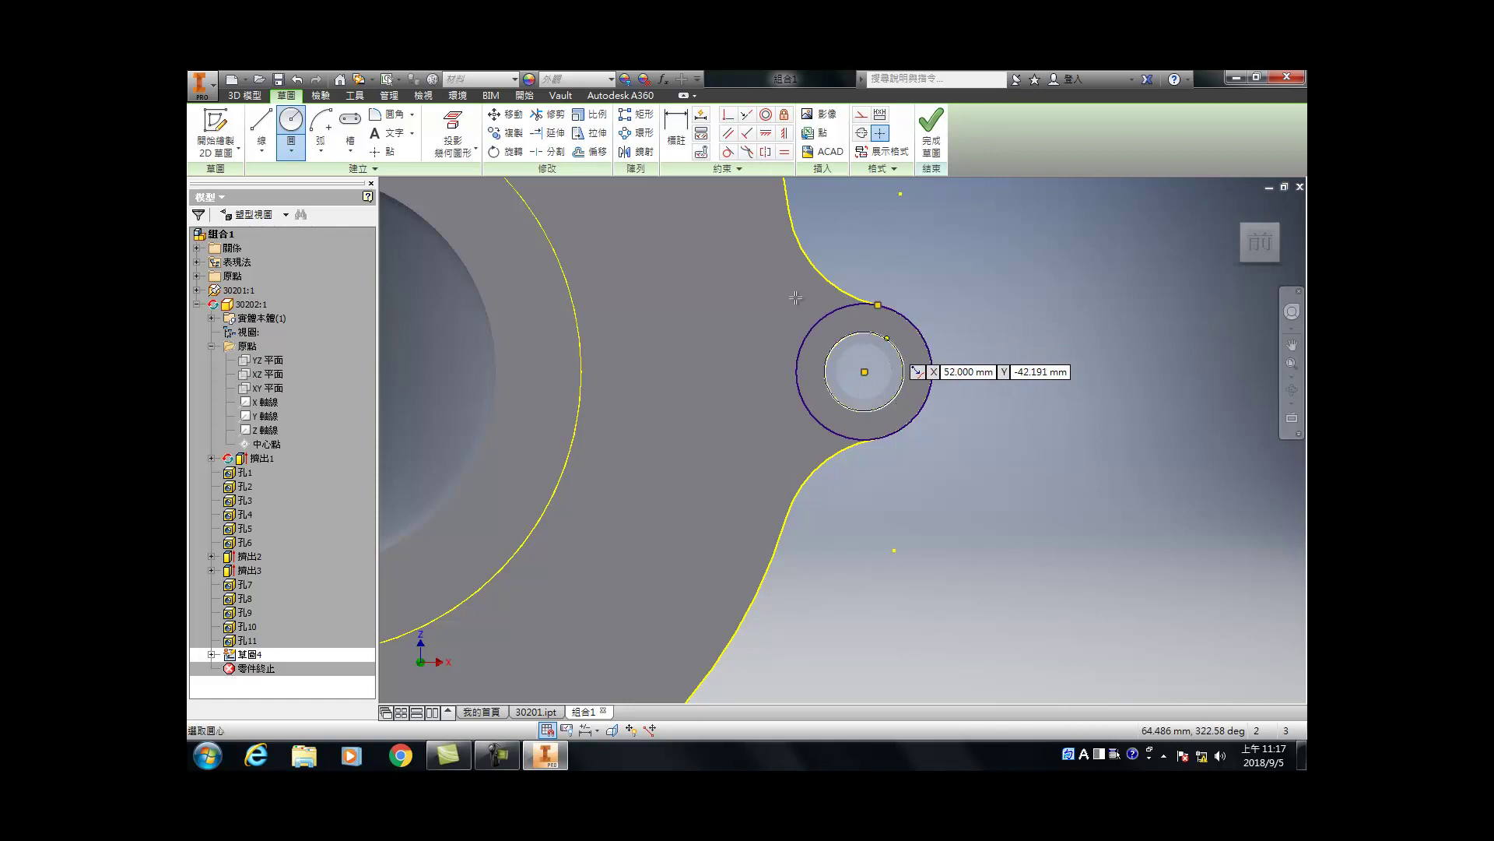
scroll(727, 296, "down", 5)
scroll(739, 427, "up", 5)
left_click(742, 428)
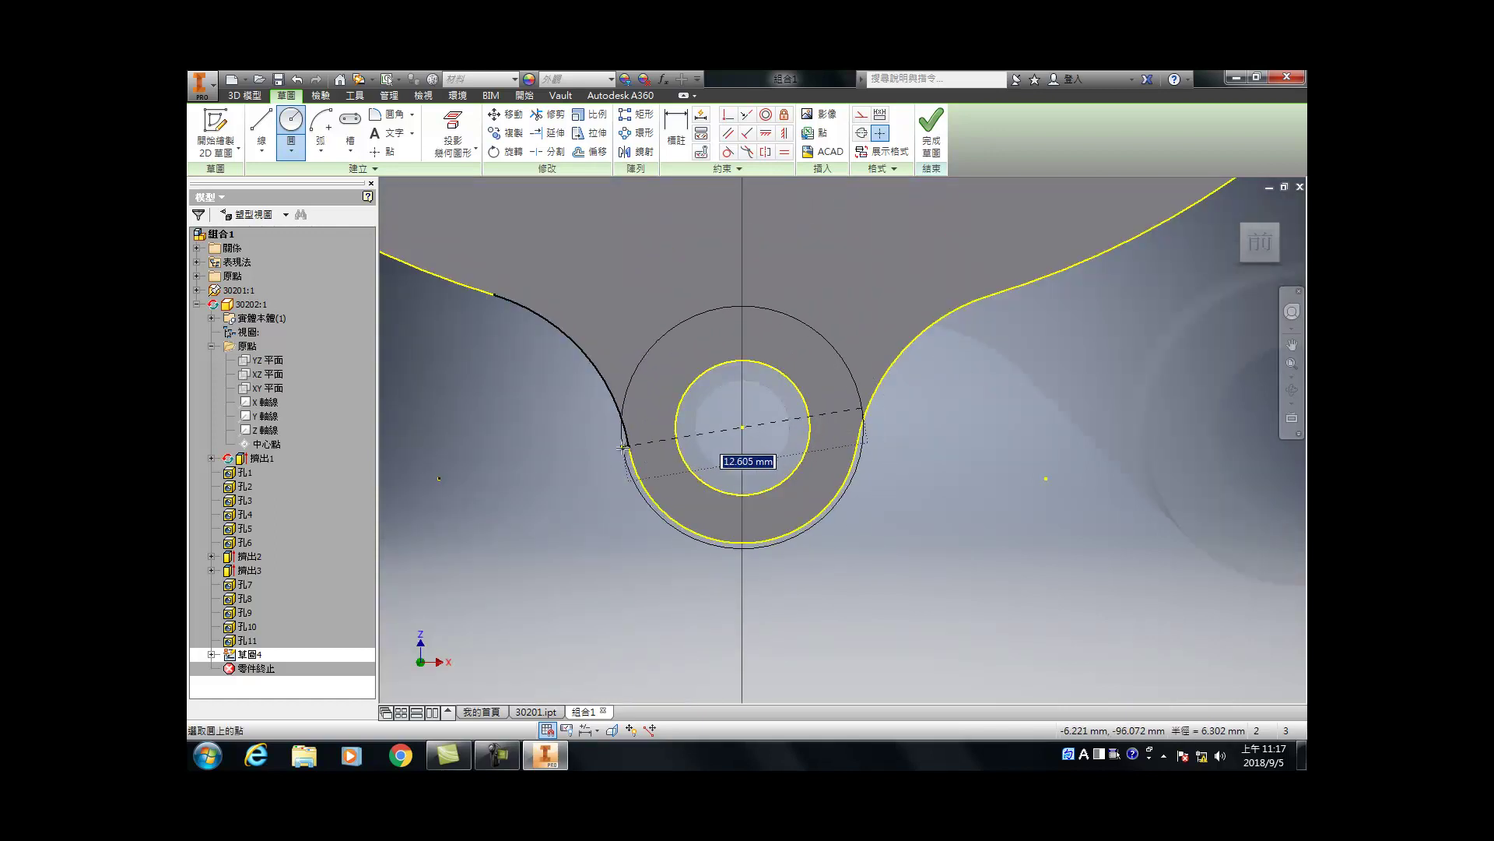
left_click(657, 474)
Step: Sketch 12 mm circles concentric with the lower-left and upper-left ear holes, out to the ears' outer arcs
scroll(657, 474, "down", 5)
scroll(754, 400, "up", 5)
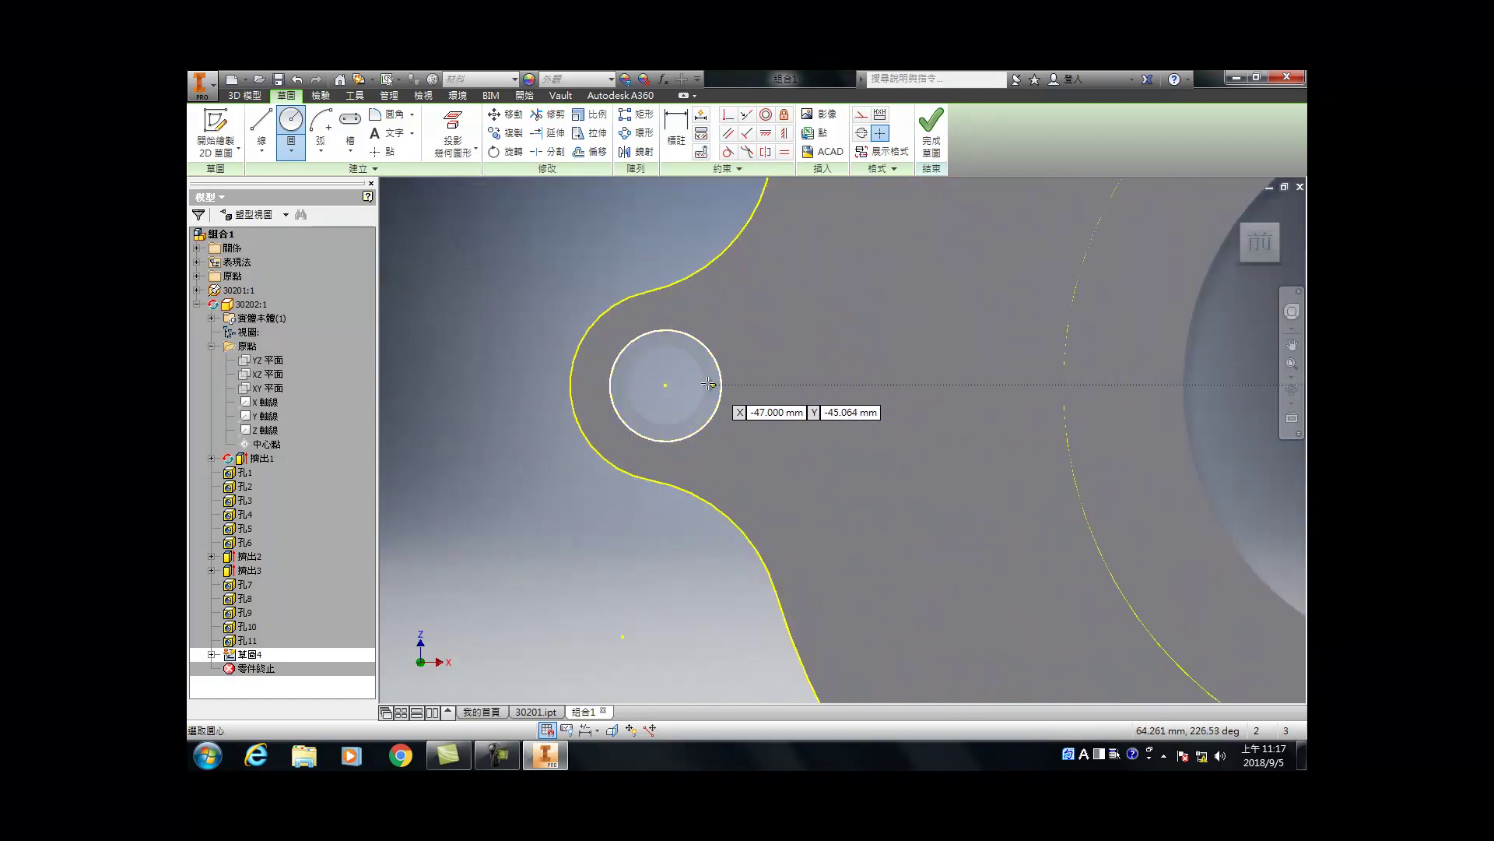
left_click(665, 385)
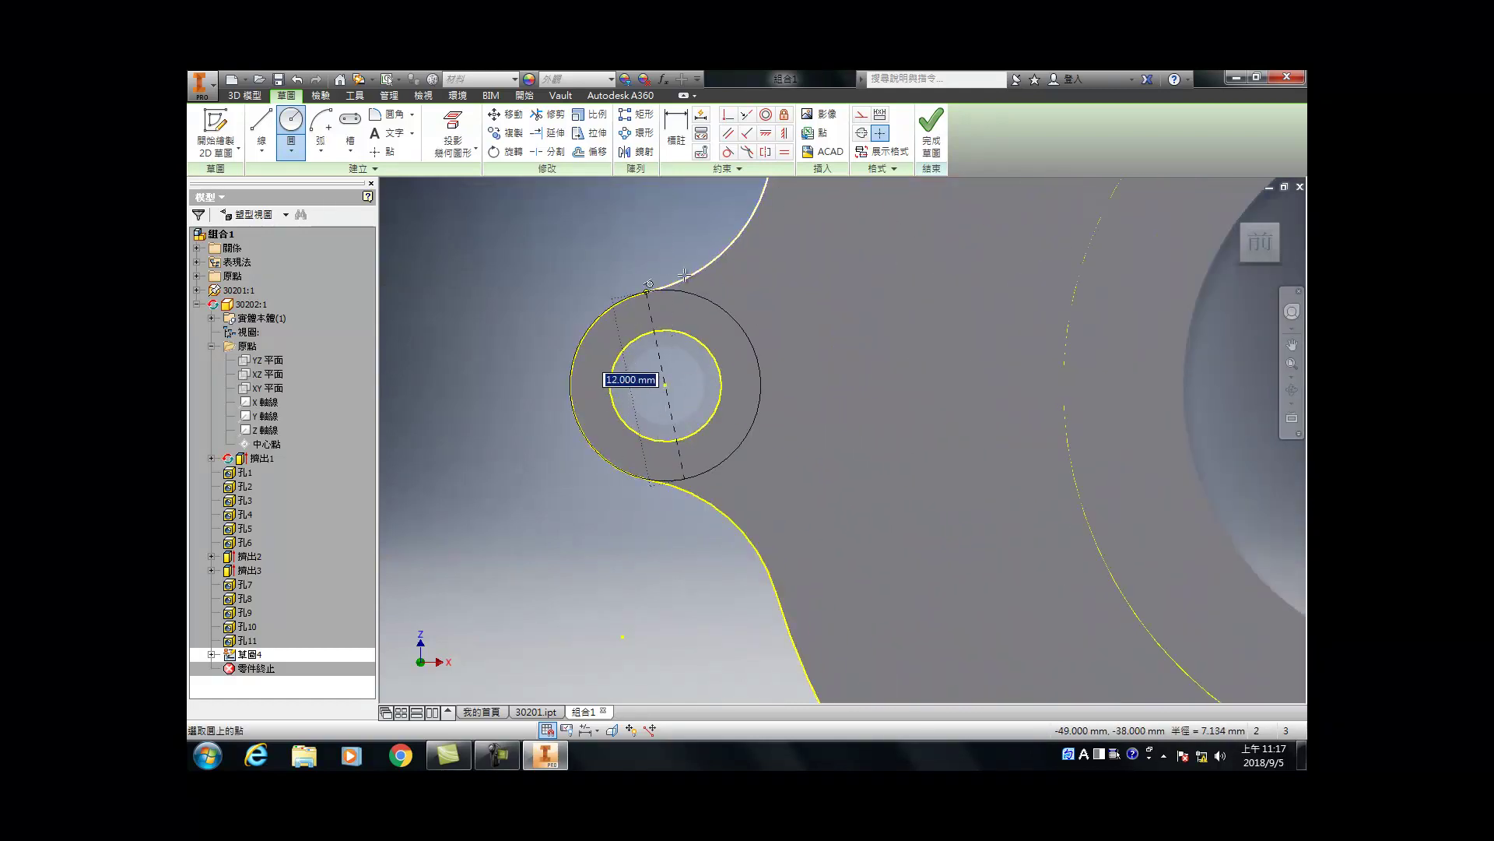
left_click(648, 291)
scroll(689, 315, "down", 5)
scroll(687, 348, "up", 5)
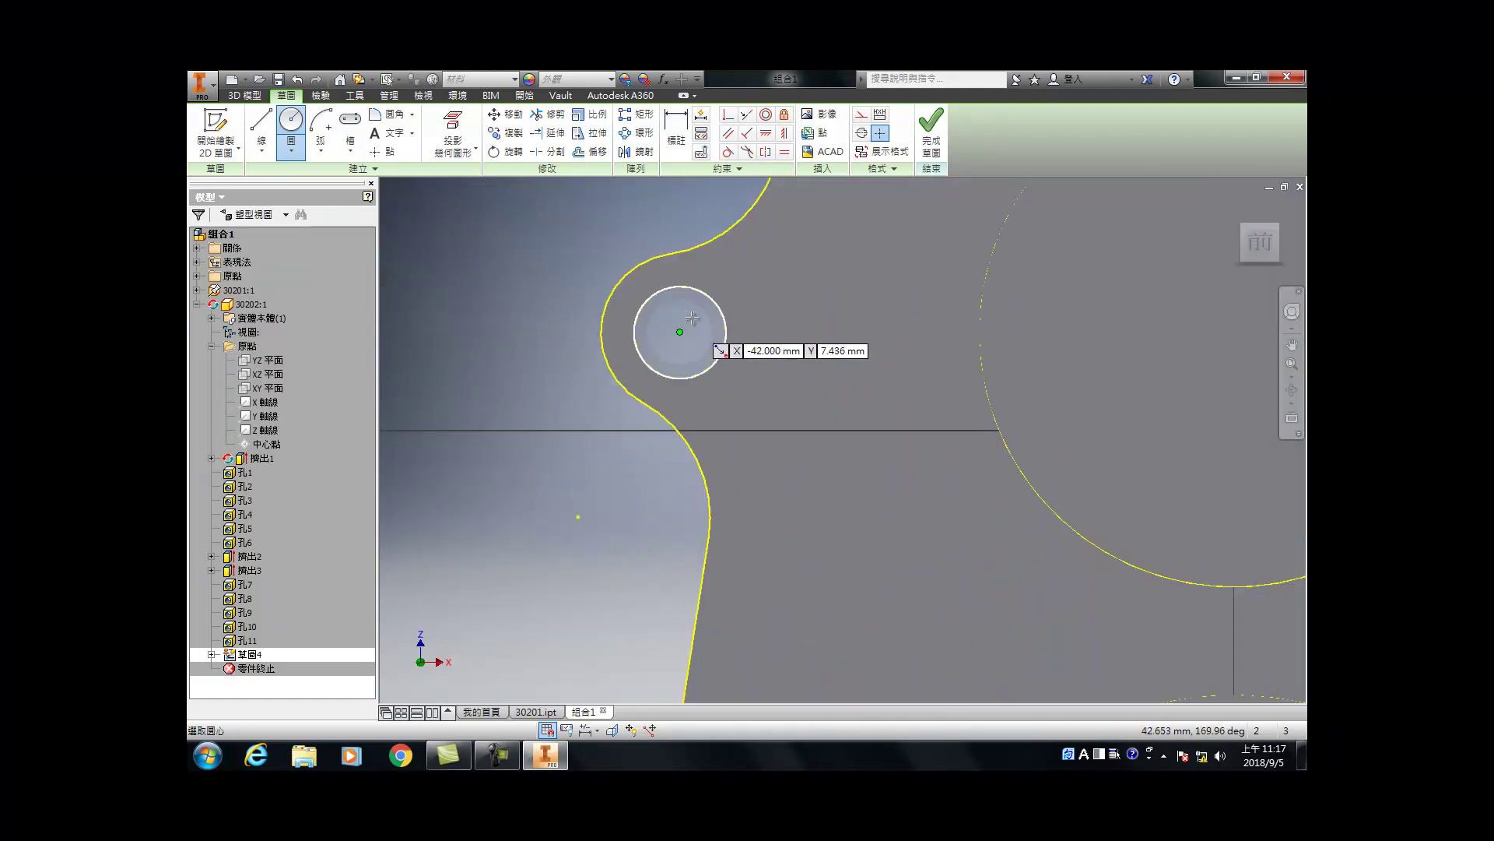
left_click(690, 320)
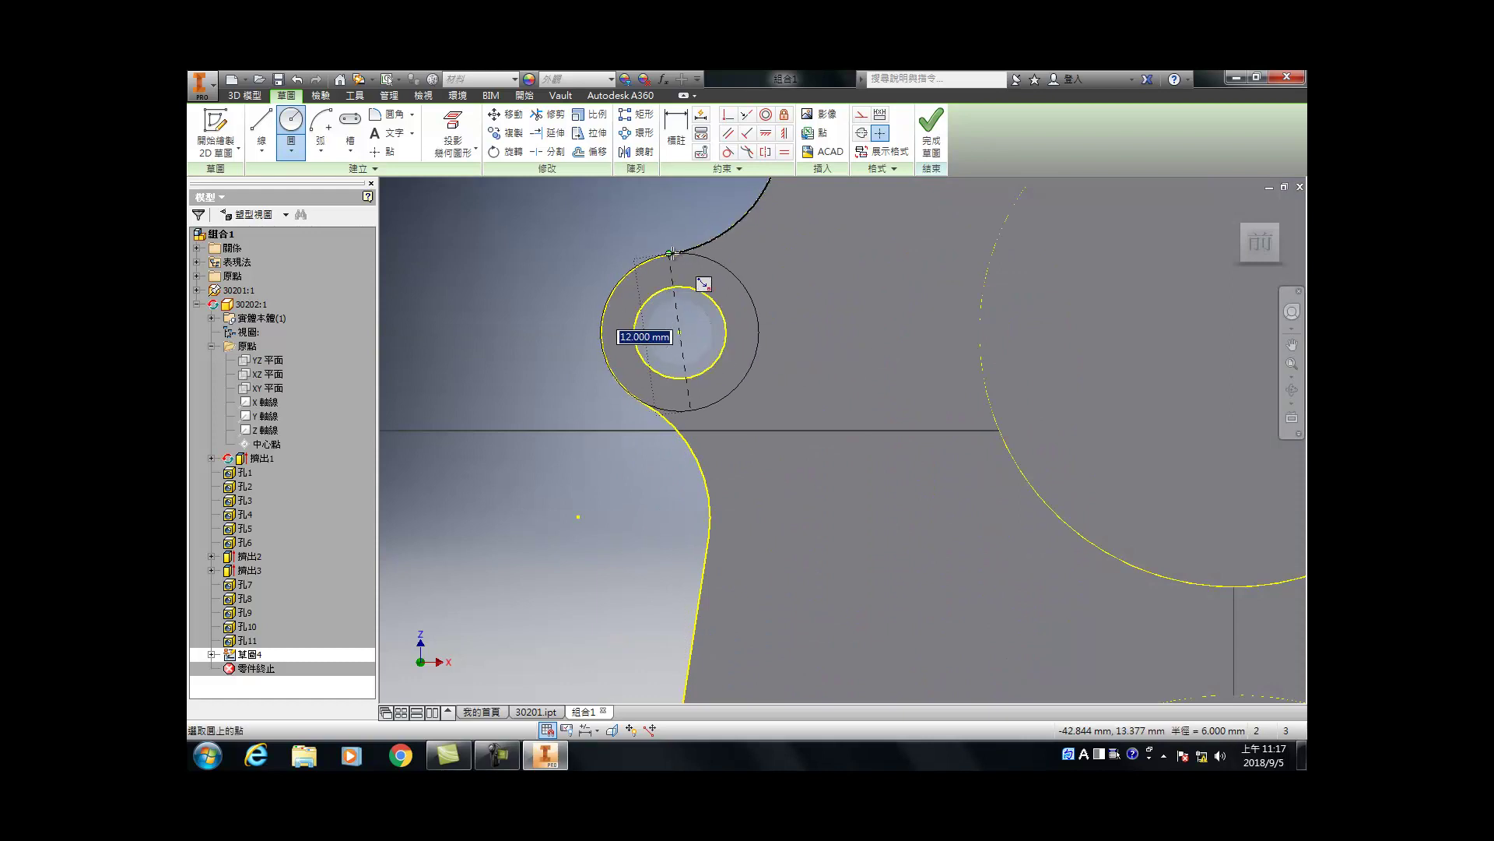
left_click(695, 290)
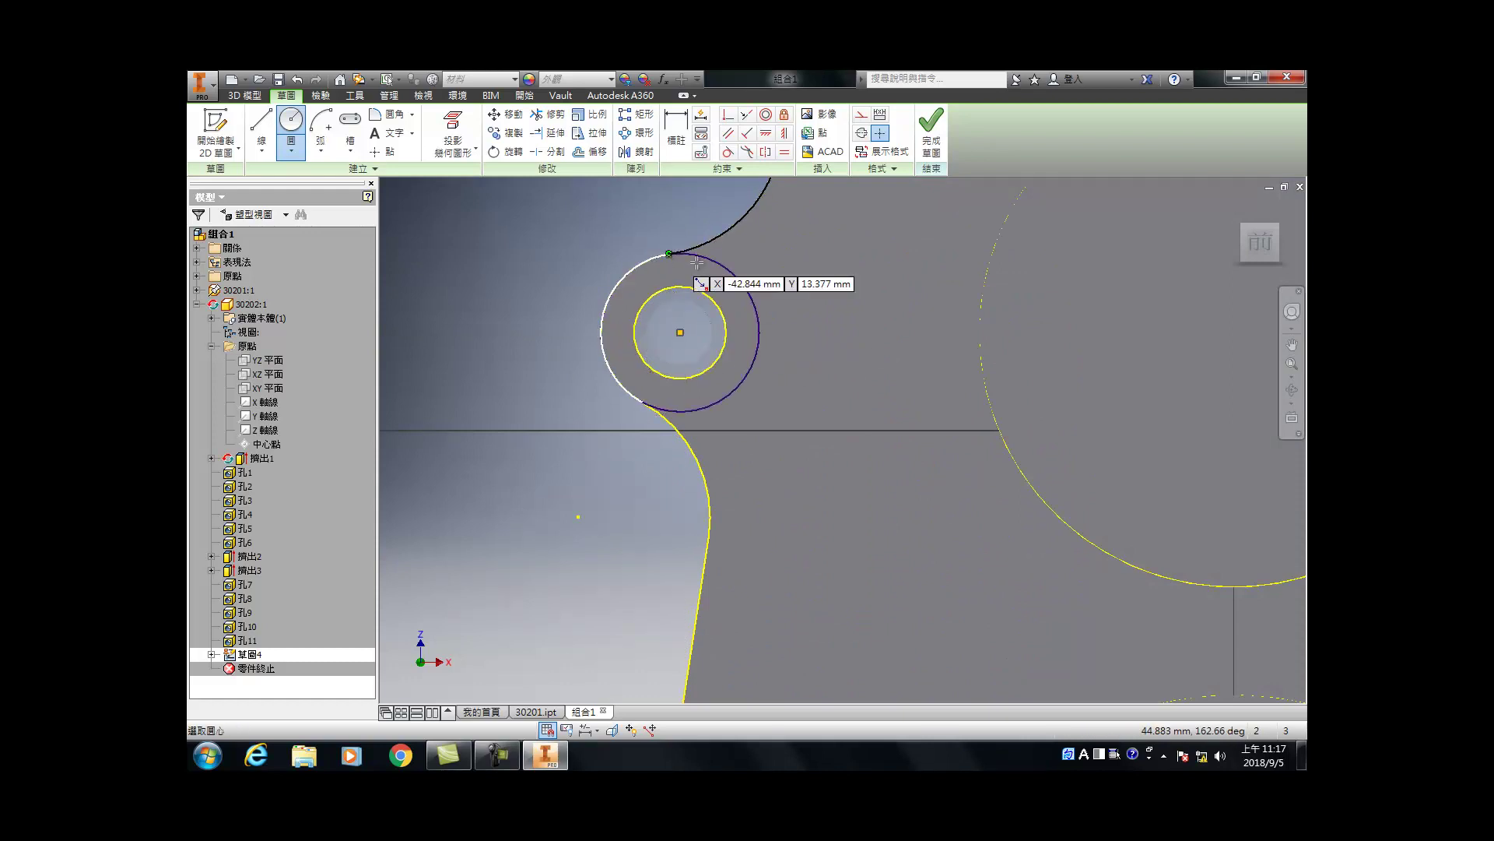
scroll(695, 291, "down", 5)
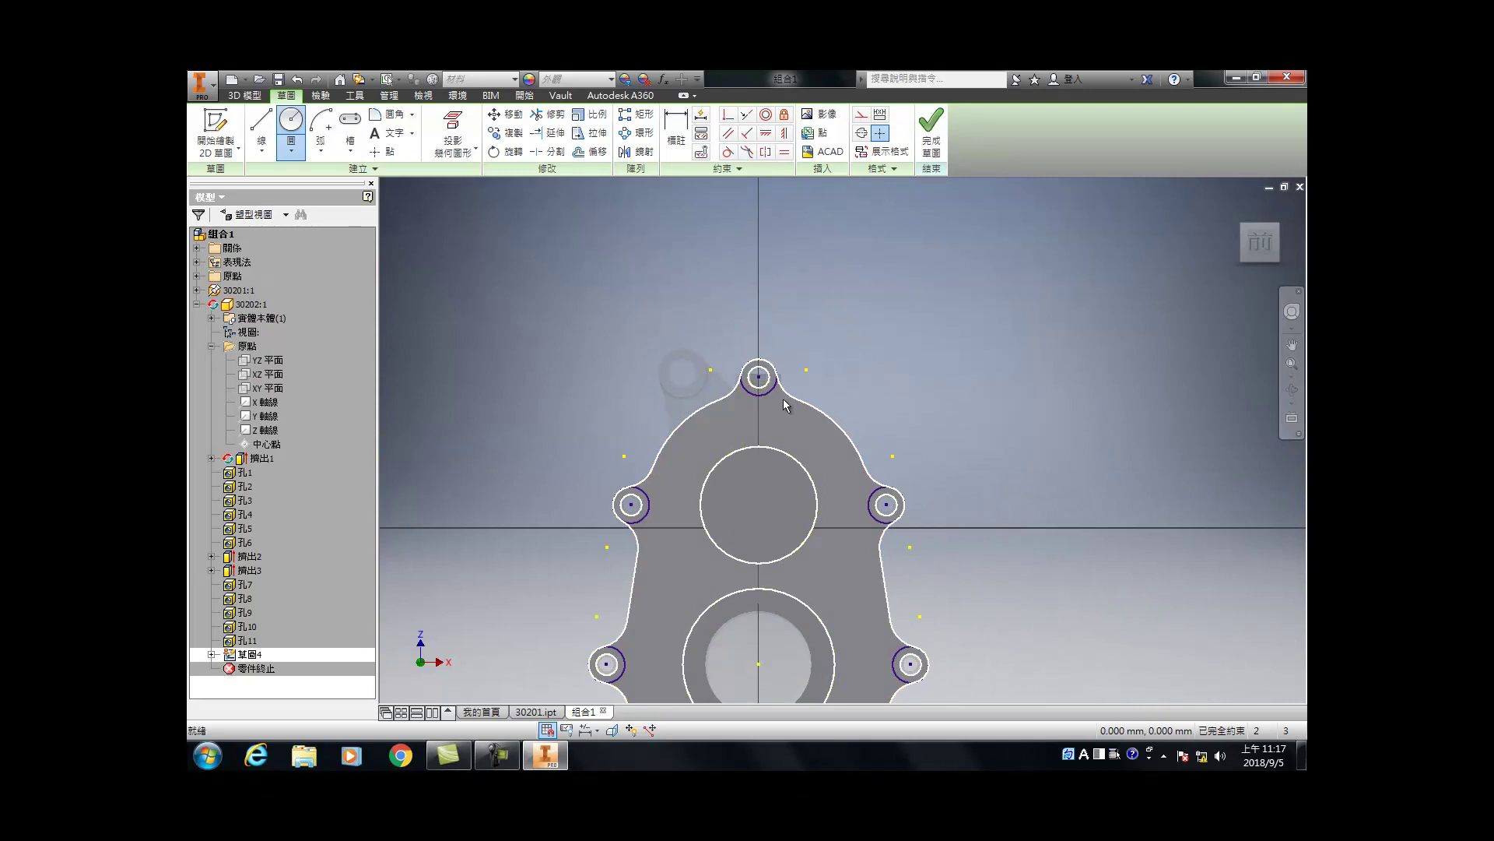
Step: Start an extrusion with the ring profiles around the top, upper-left, lower-left and bottom ear holes
key("e")
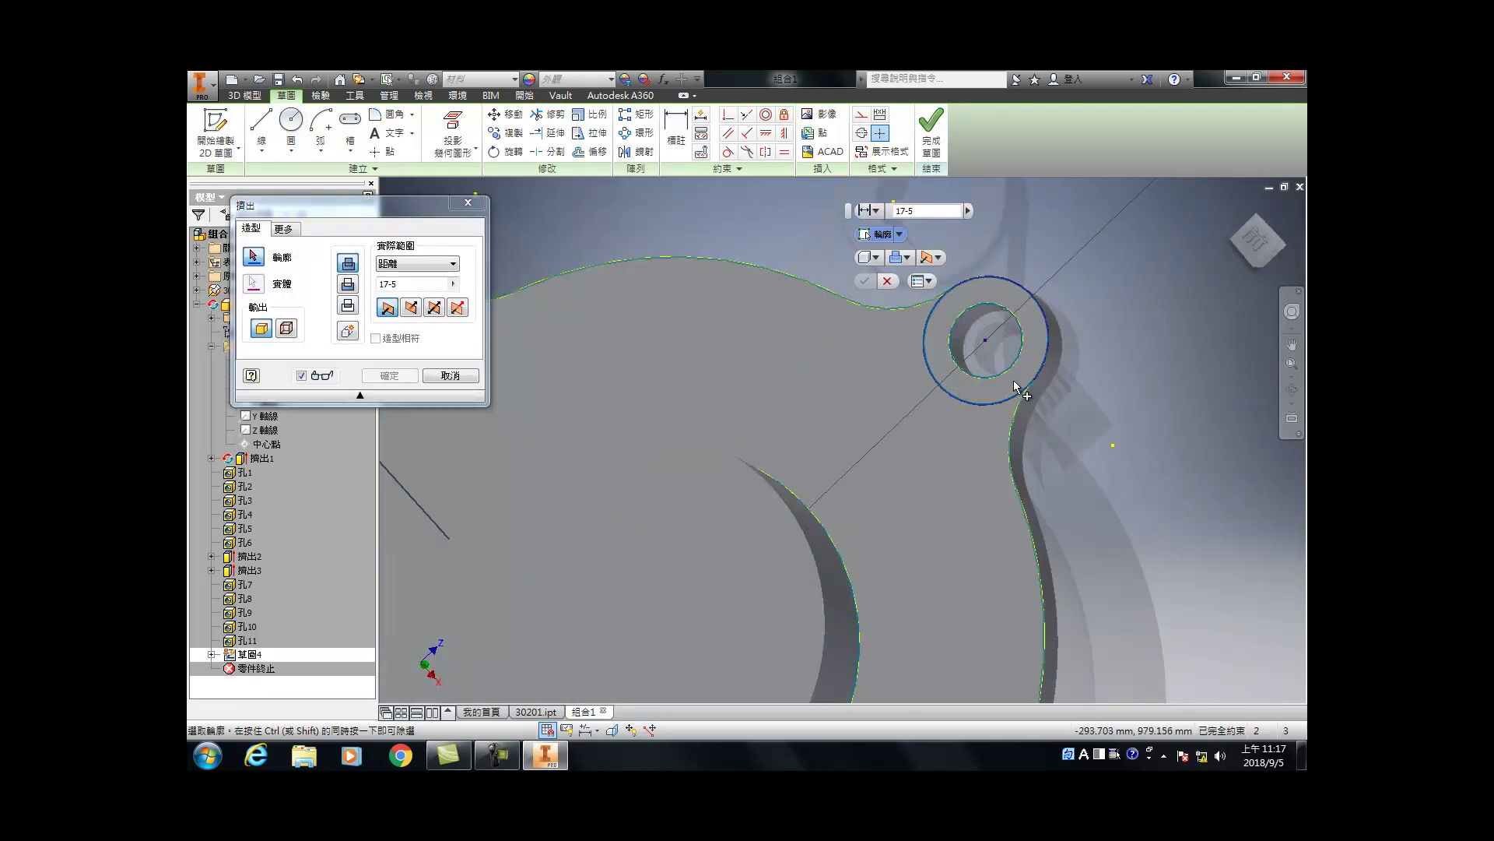
key("Escape")
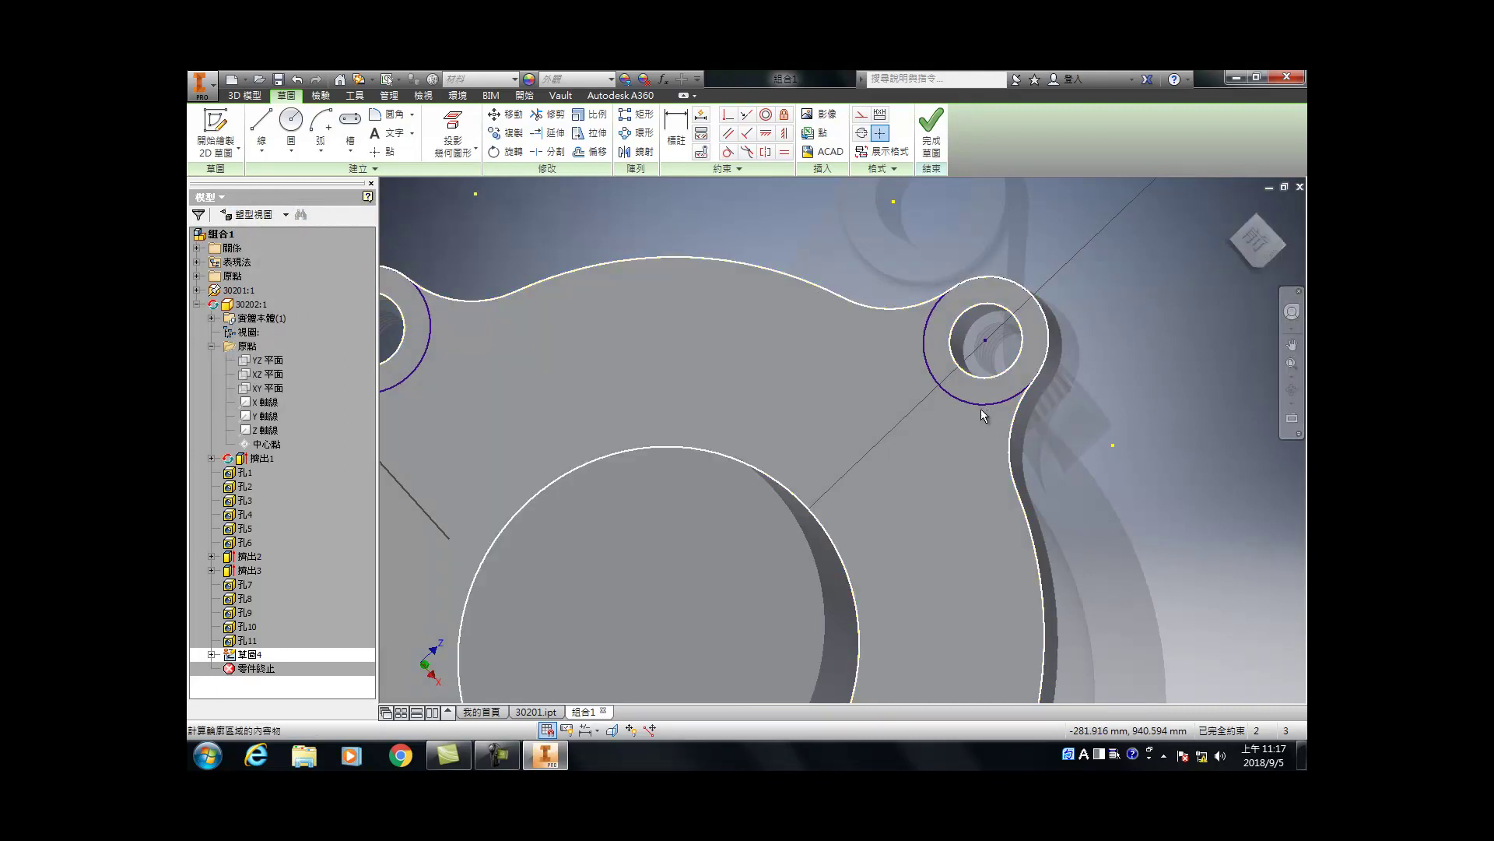
key("e")
left_click(980, 381)
scroll(982, 381, "down", 4)
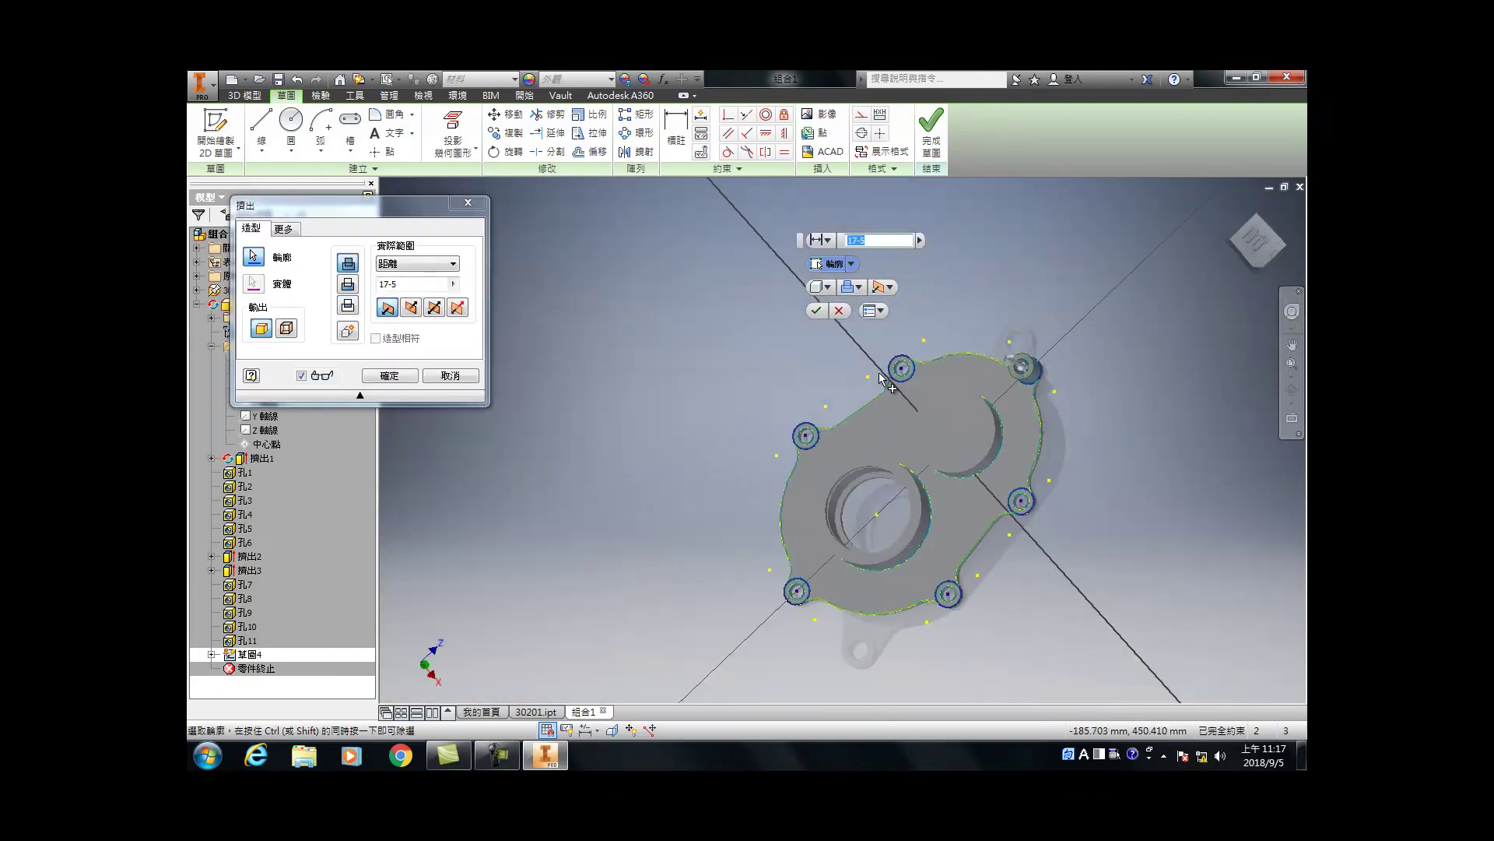
scroll(907, 381, "up", 5)
scroll(911, 389, "down", 3)
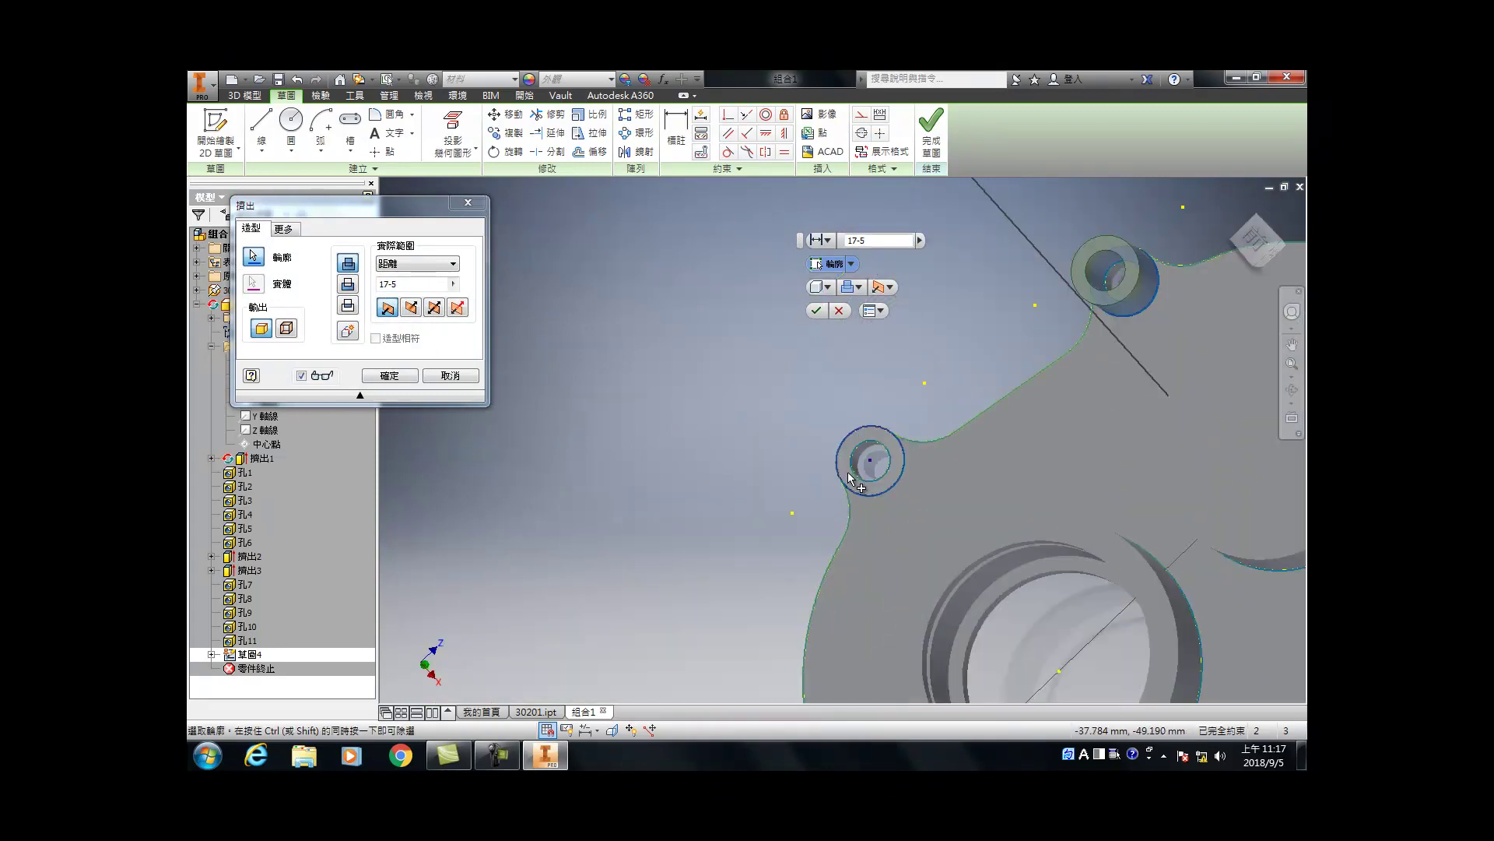
scroll(856, 467, "down", 4)
scroll(887, 412, "up", 5)
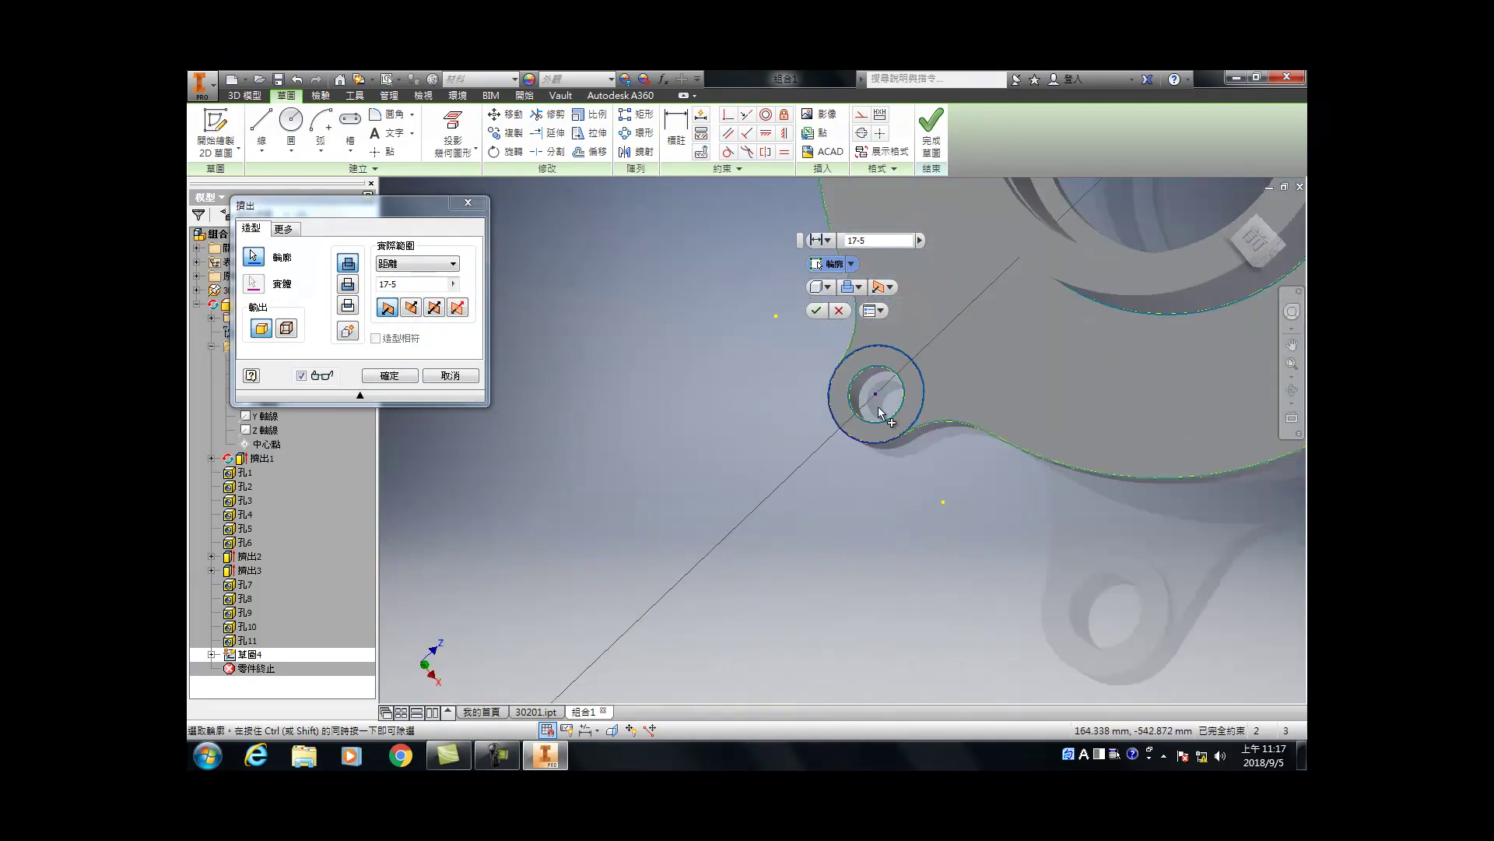
Step: Add the rings around the lower-right and upper-right ear holes and extrude all six rings by 6-5 mm
scroll(872, 467, "down", 4)
scroll(823, 475, "up", 4)
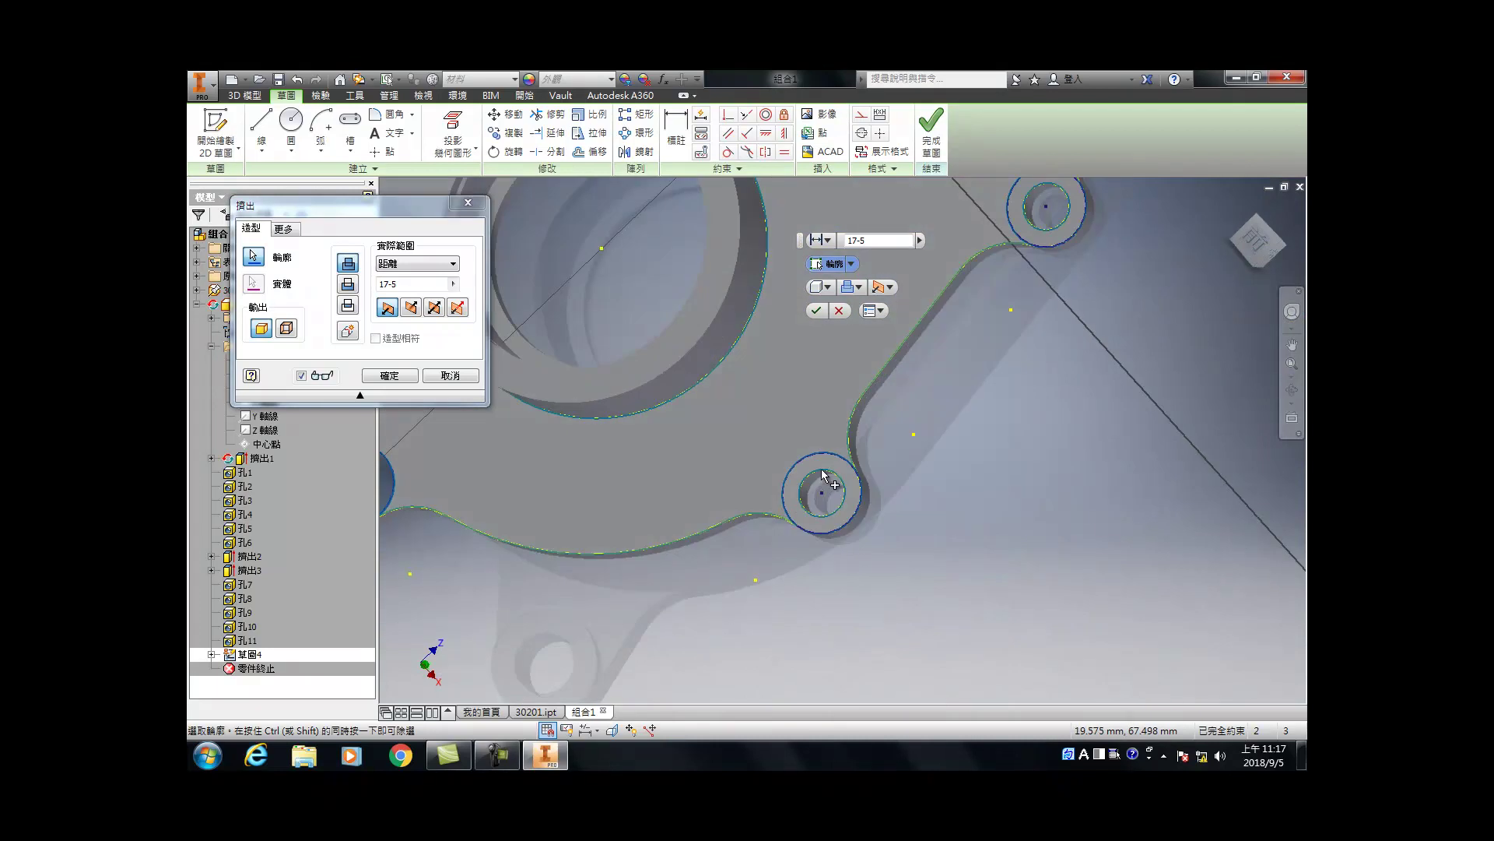
scroll(831, 474, "down", 1)
scroll(934, 467, "down", 4)
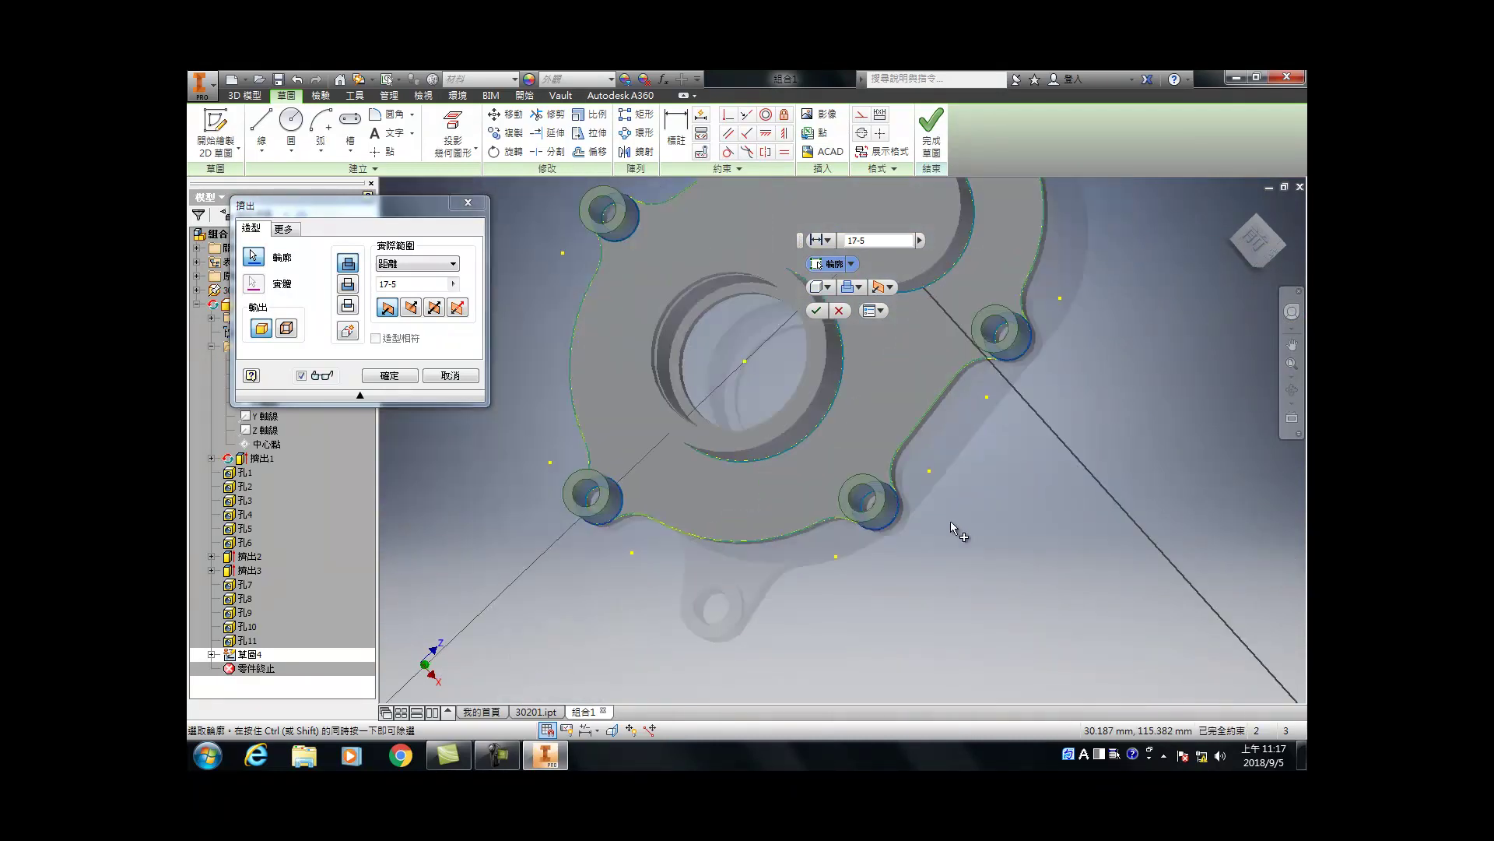
scroll(944, 463, "up", 3)
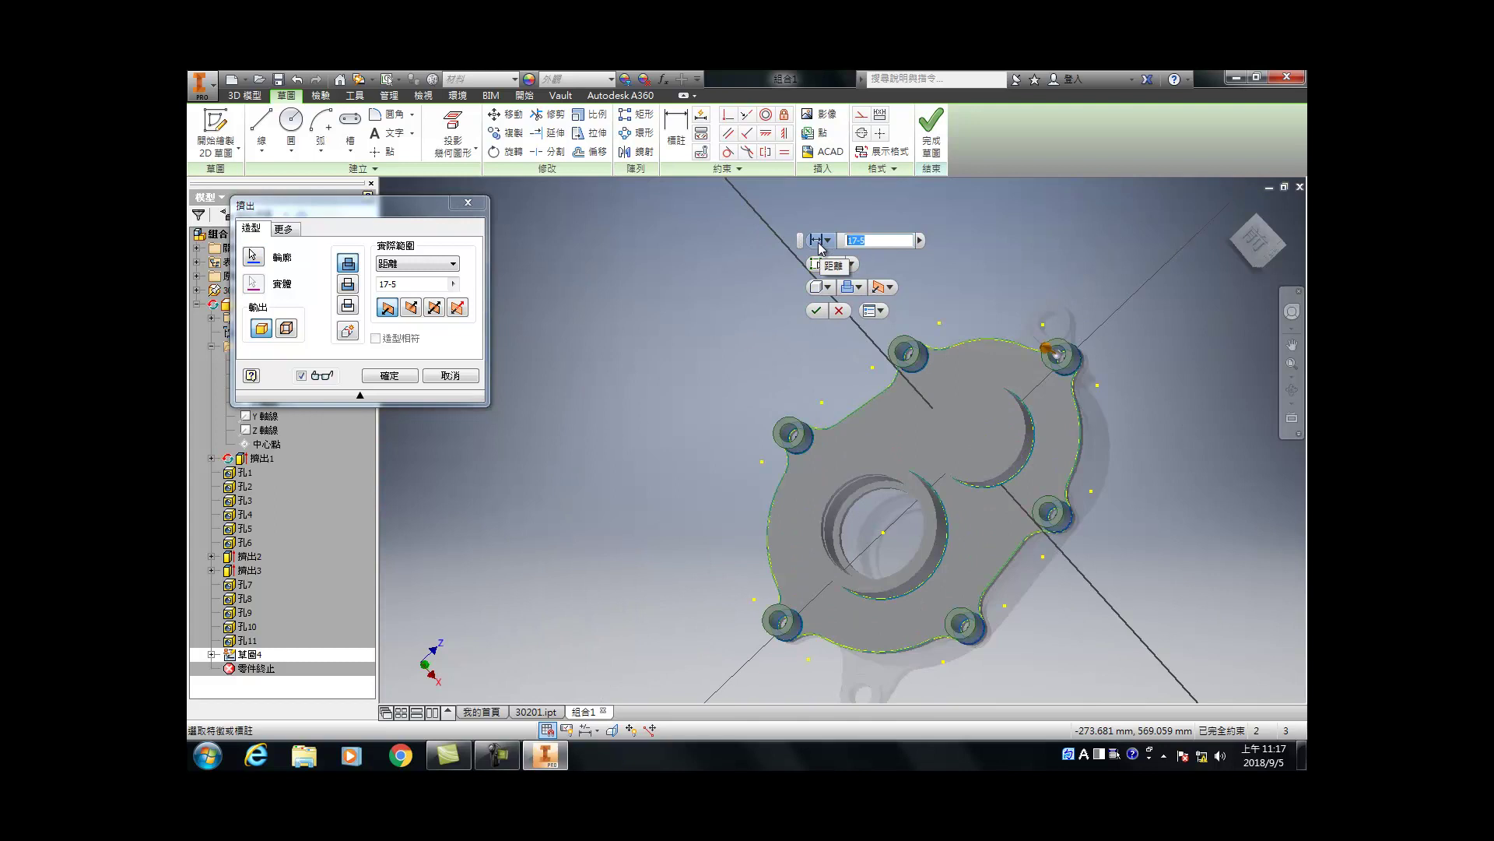
type("-5")
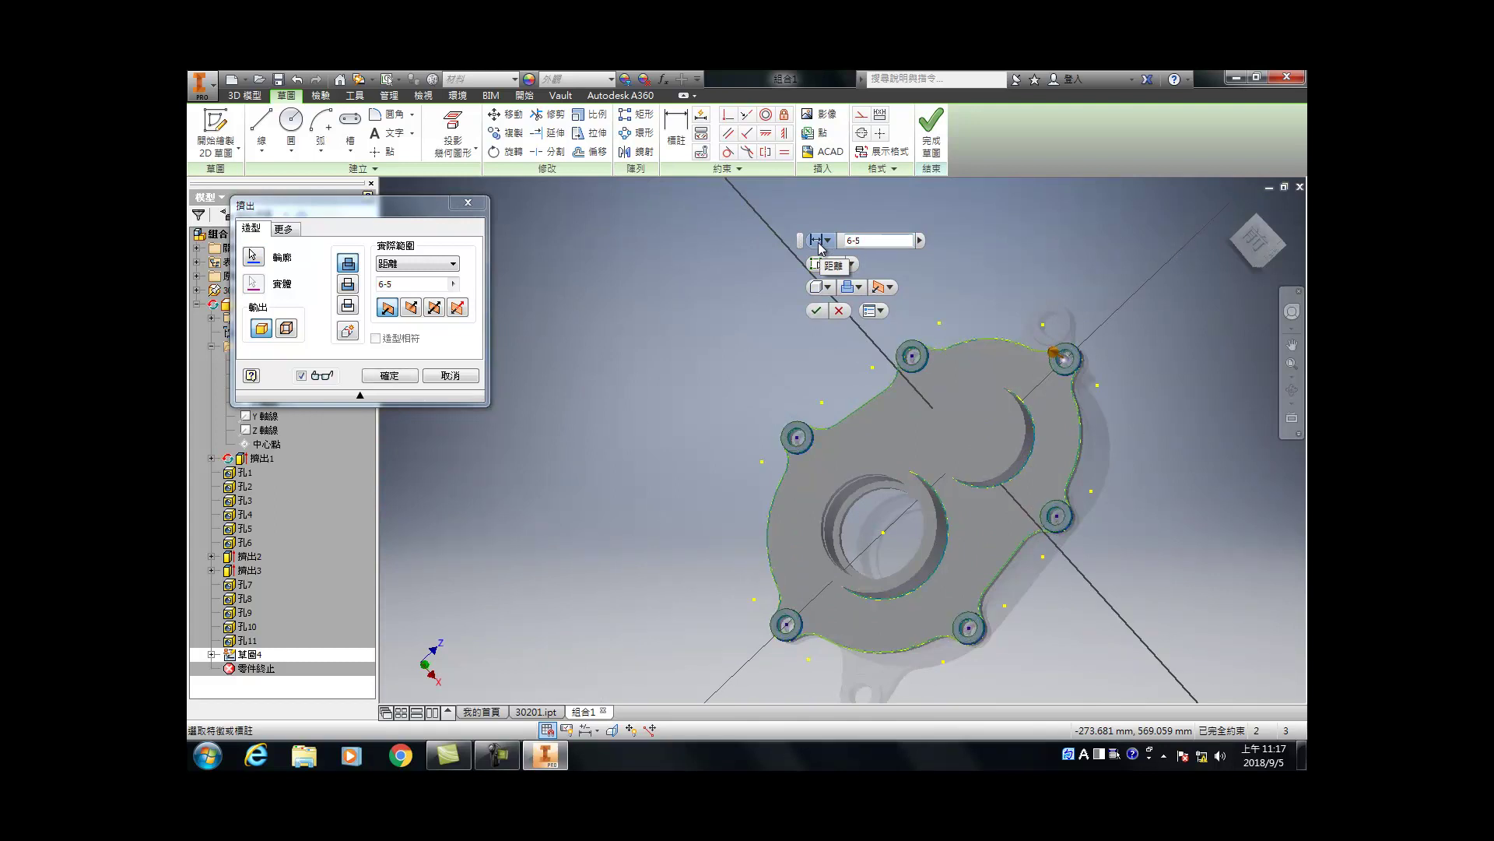
key("Return")
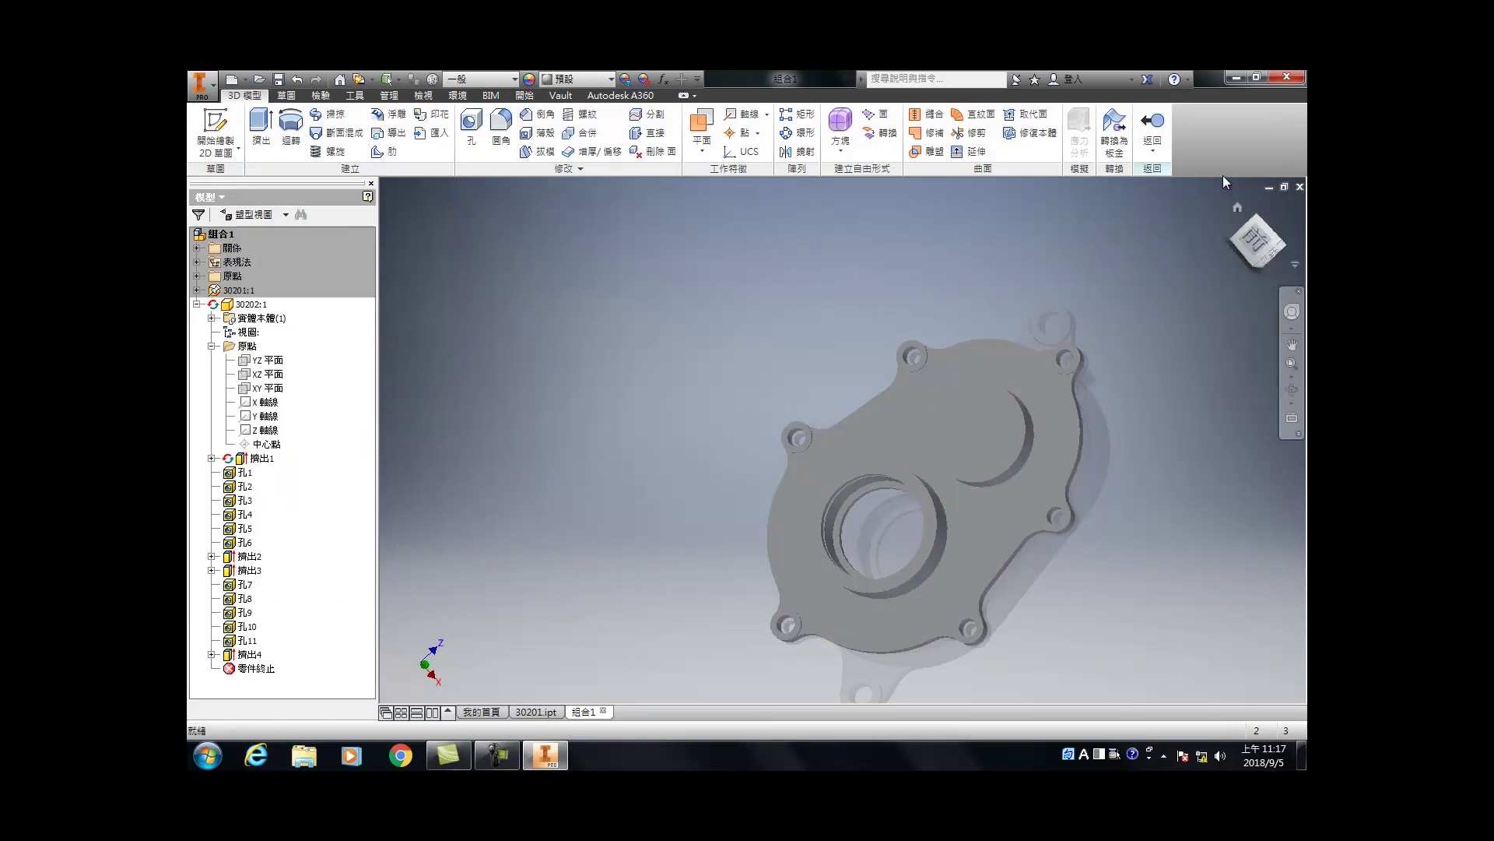
Step: Chamfer the front edge of the lower bearing bore and the rear edge of the upper bore by 1 mm
left_click(1239, 206)
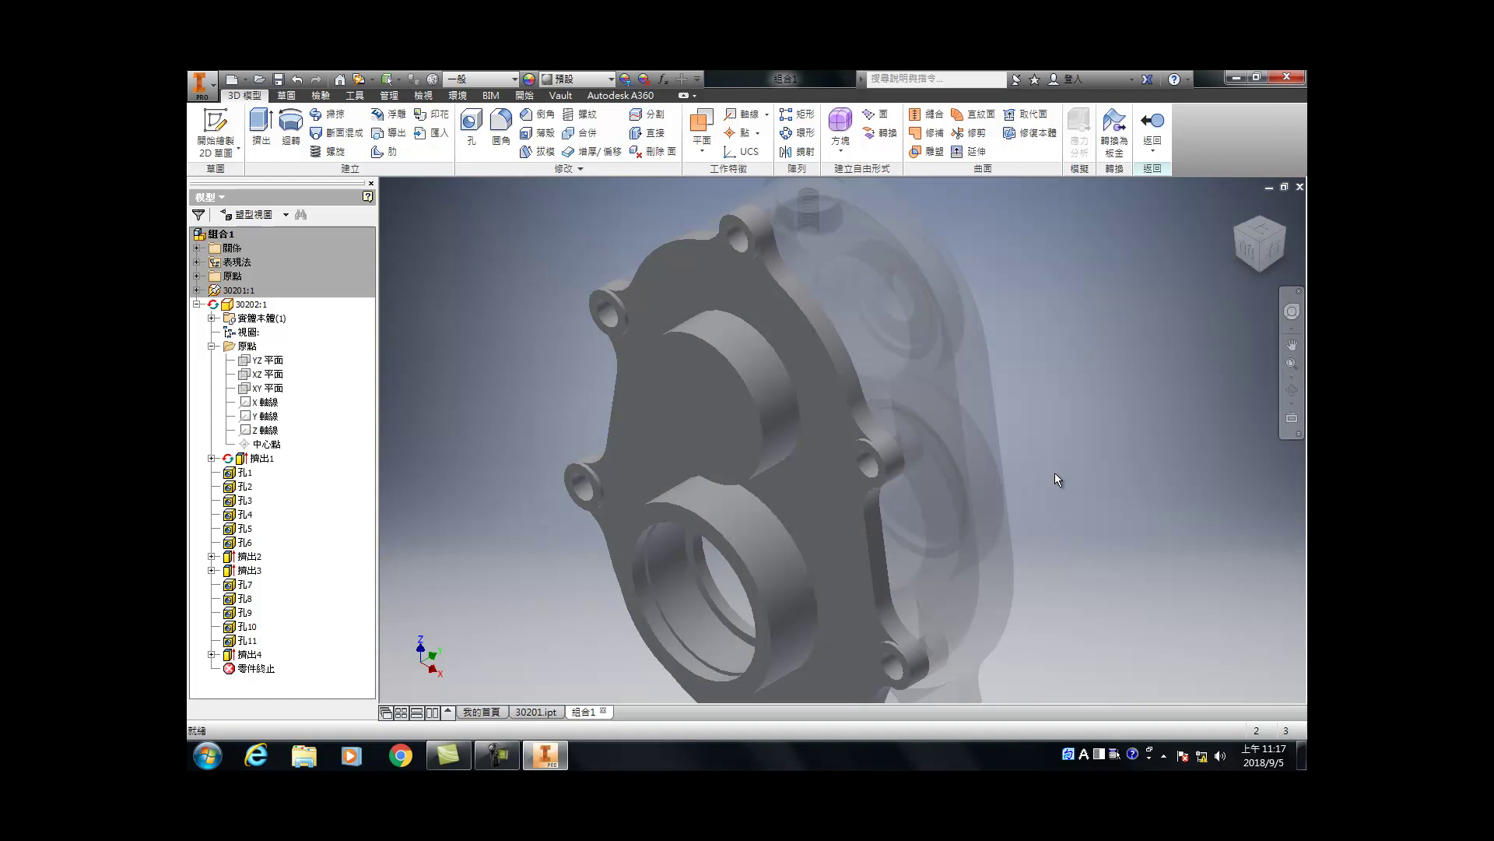
key("ctrl+shift+k")
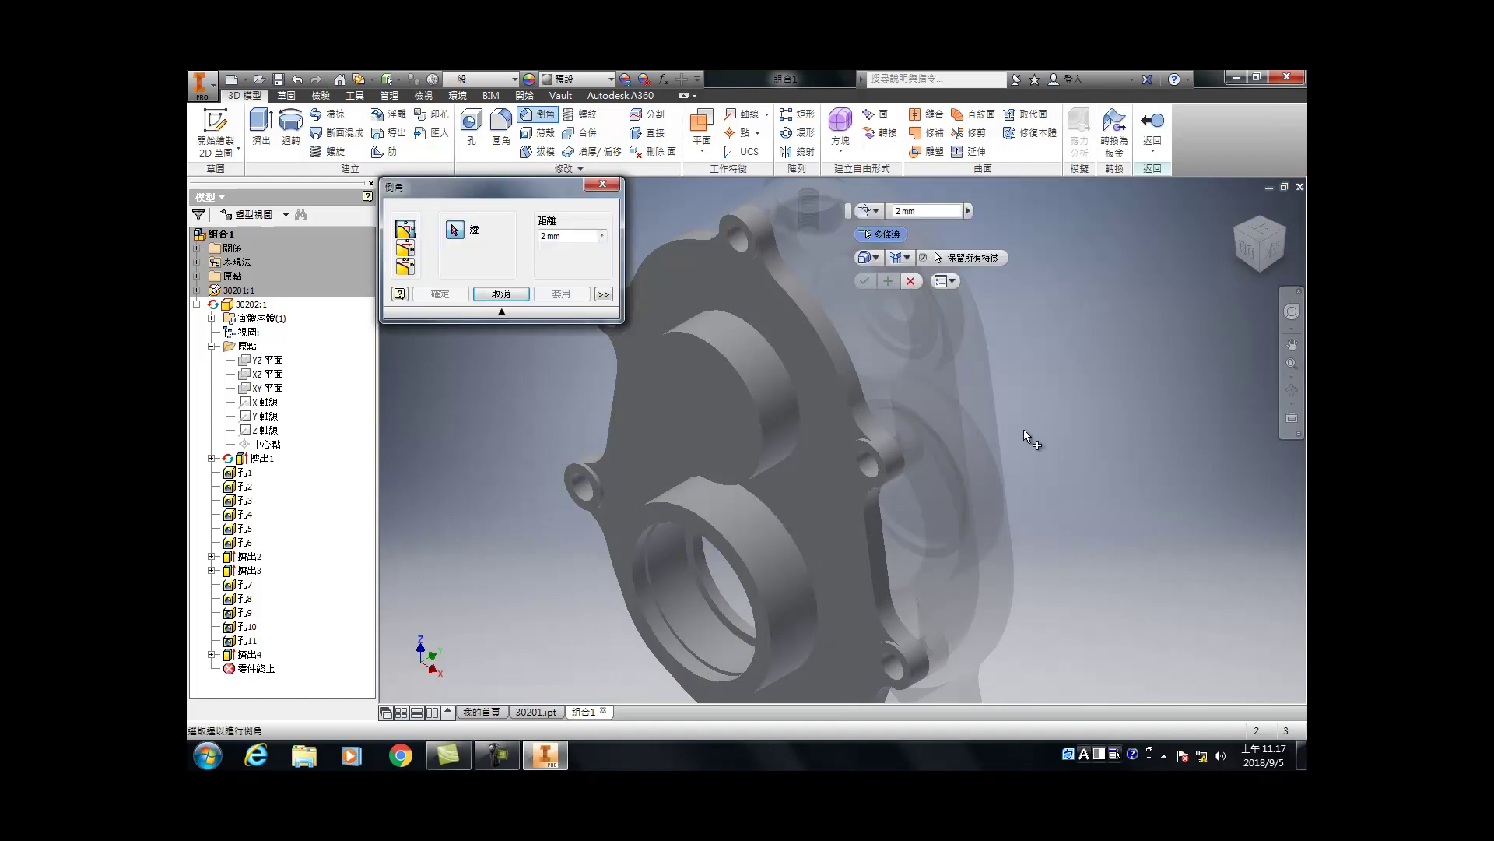
left_click(583, 236)
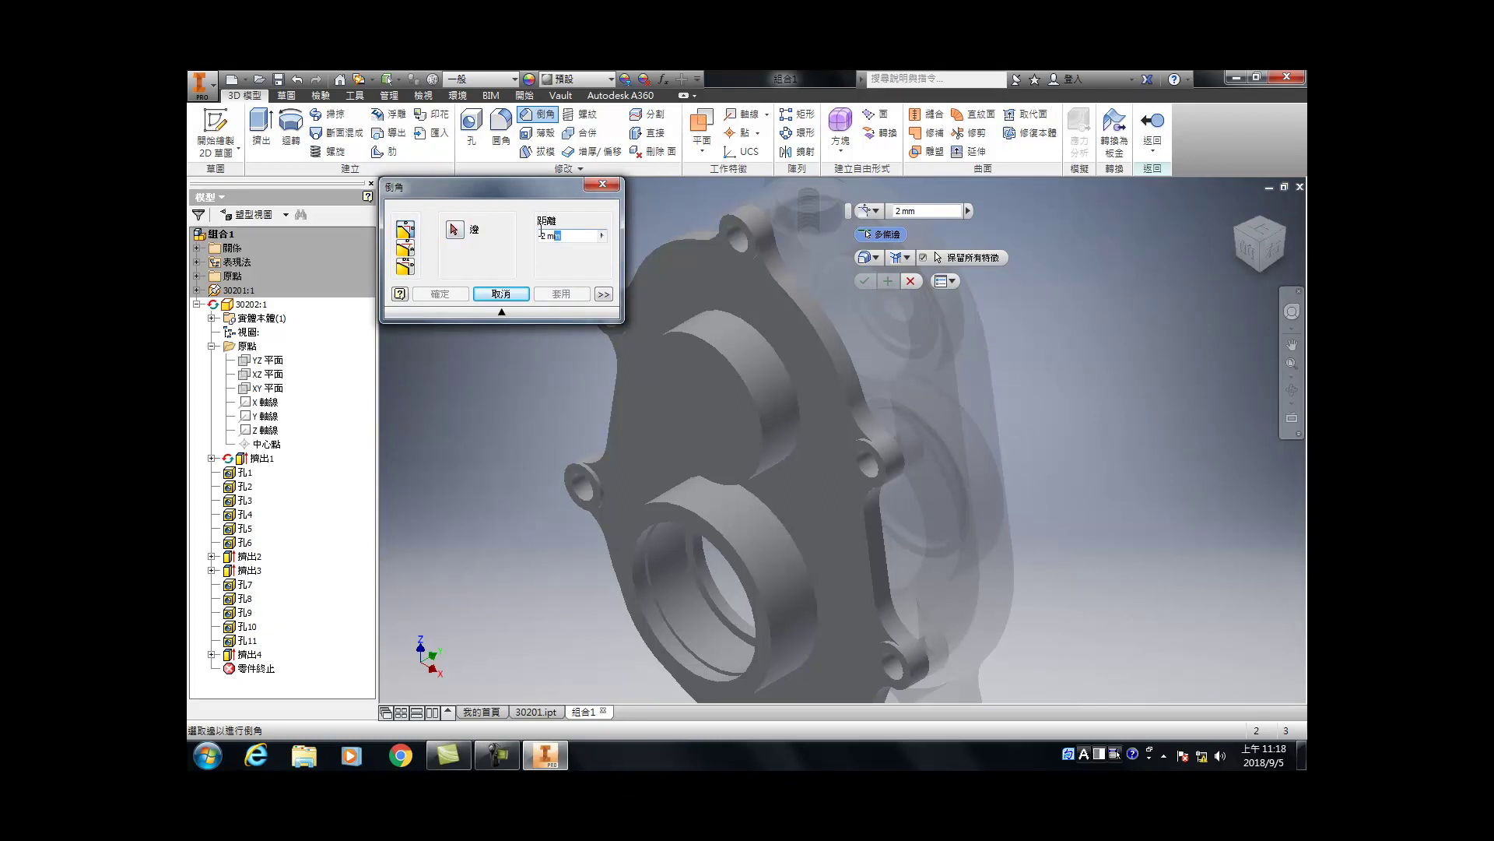
left_click(476, 221)
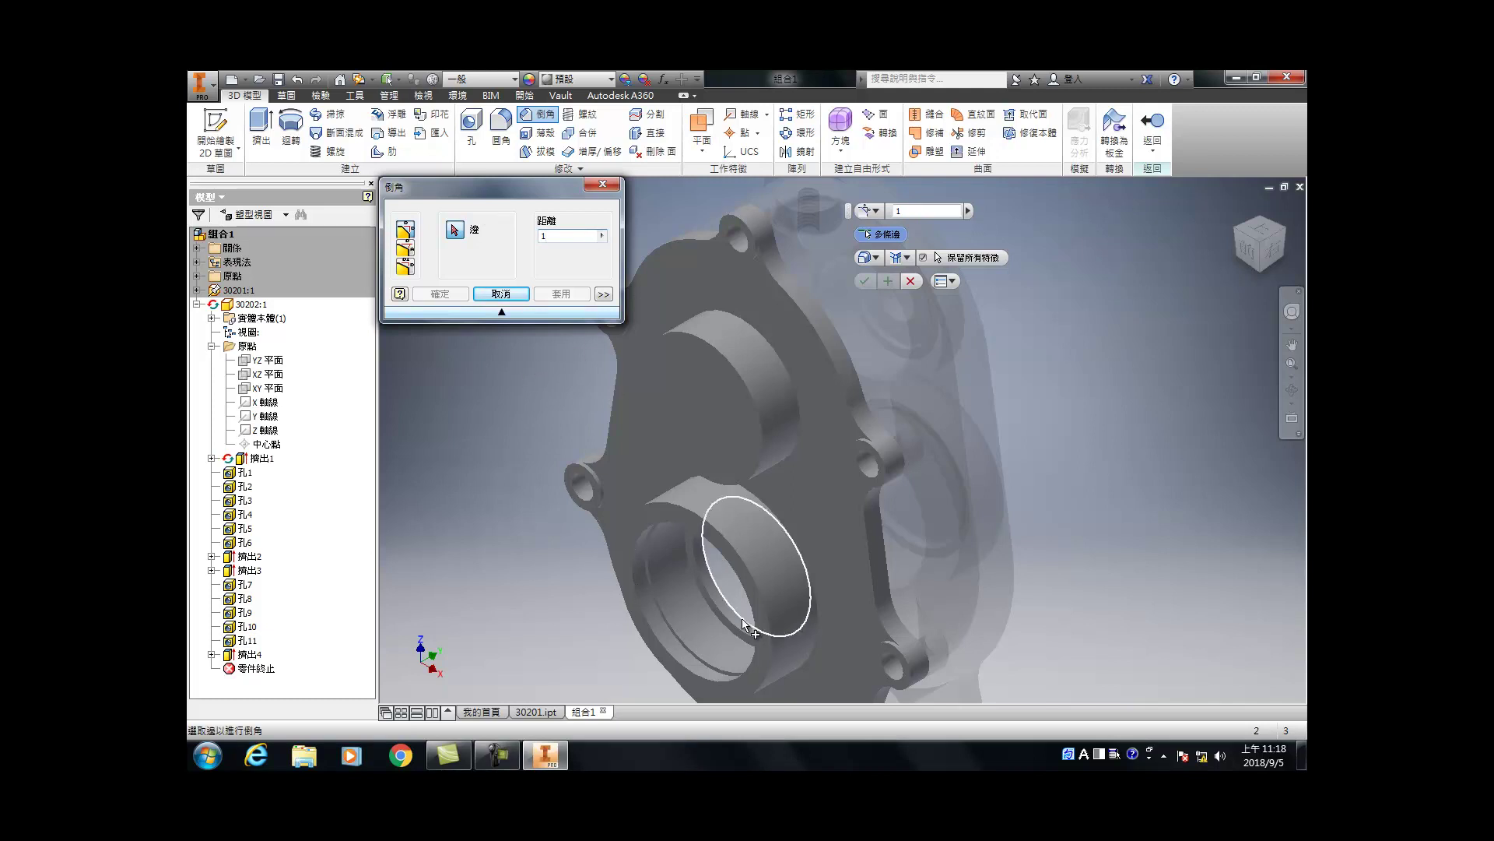
left_click(754, 652)
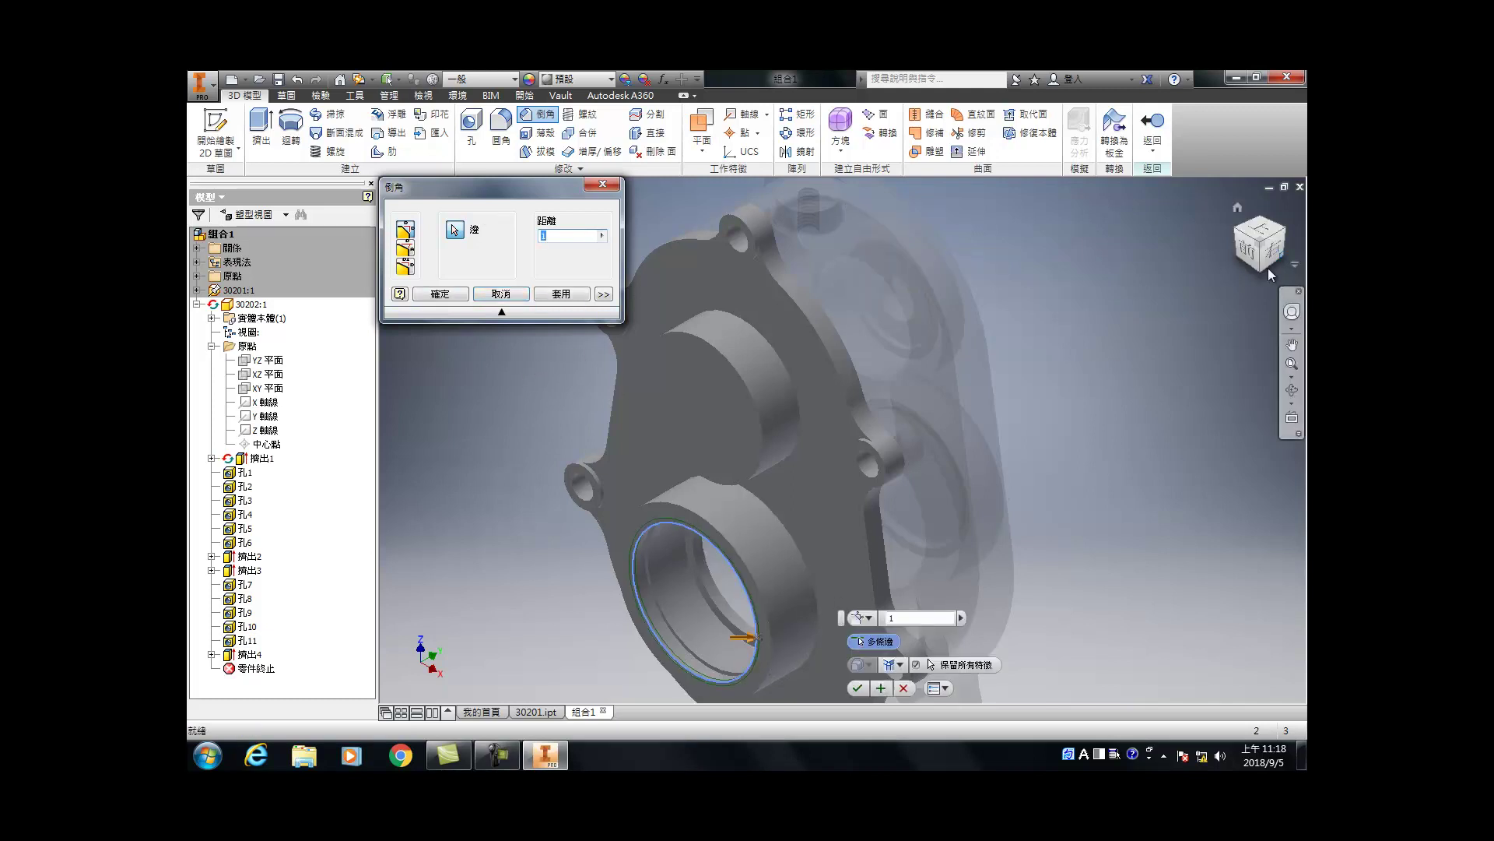
key("F4")
left_click_drag(1039, 403, 731, 456)
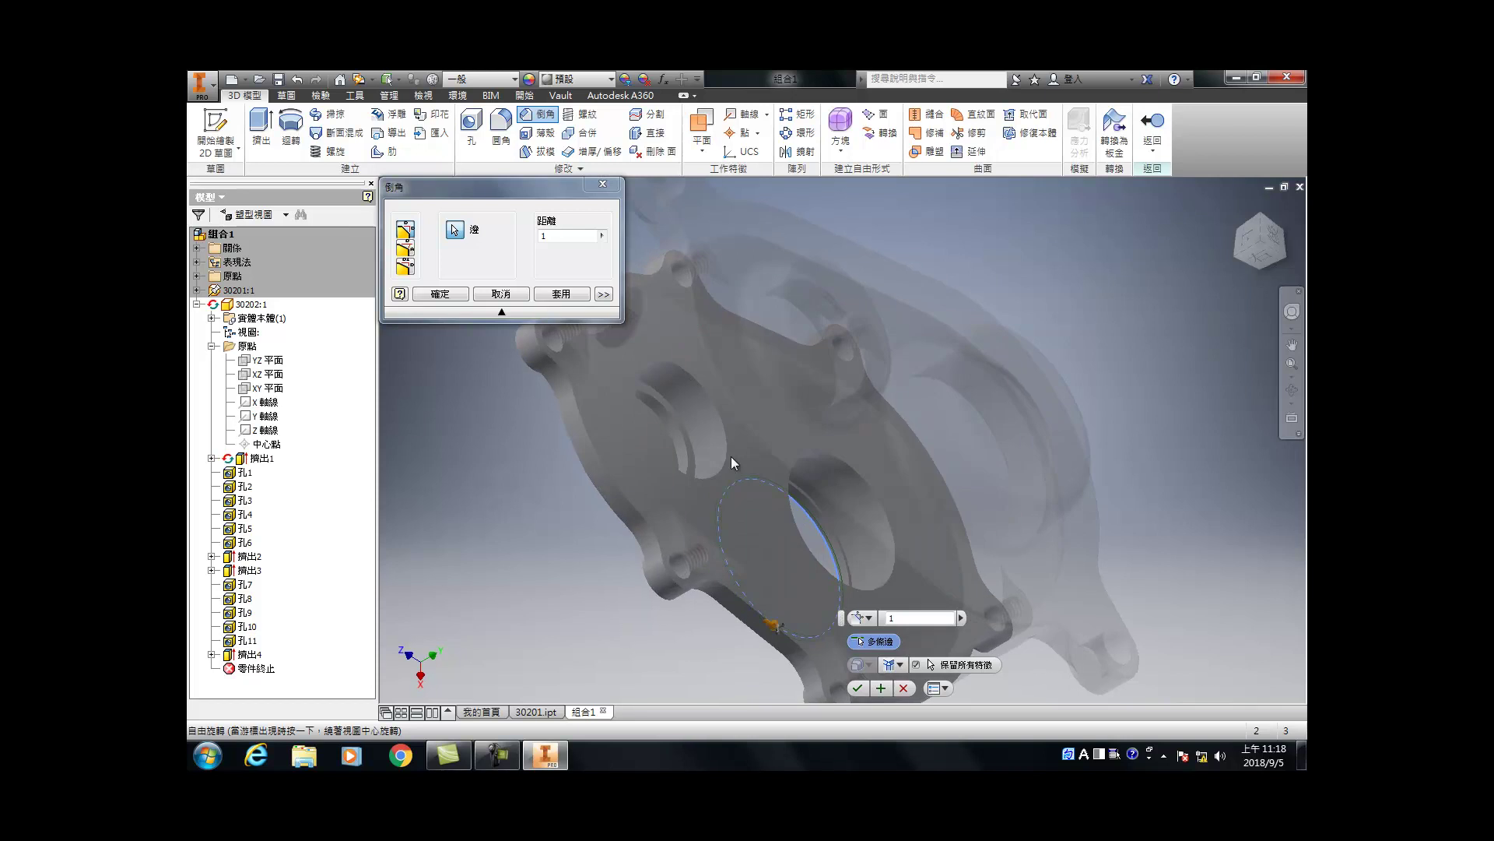
key("Escape")
left_click(678, 470)
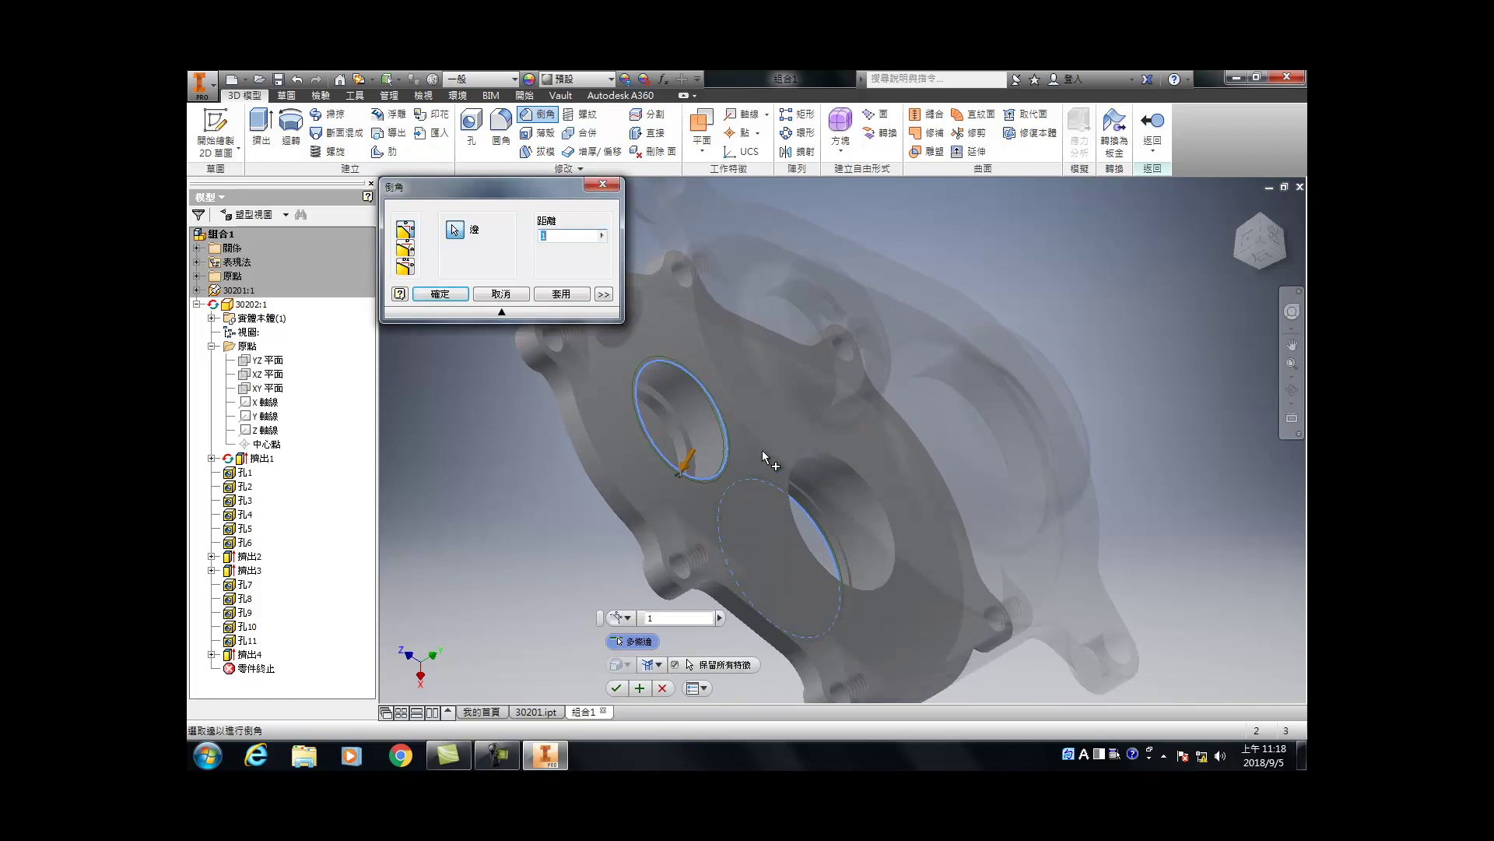
left_click(439, 293)
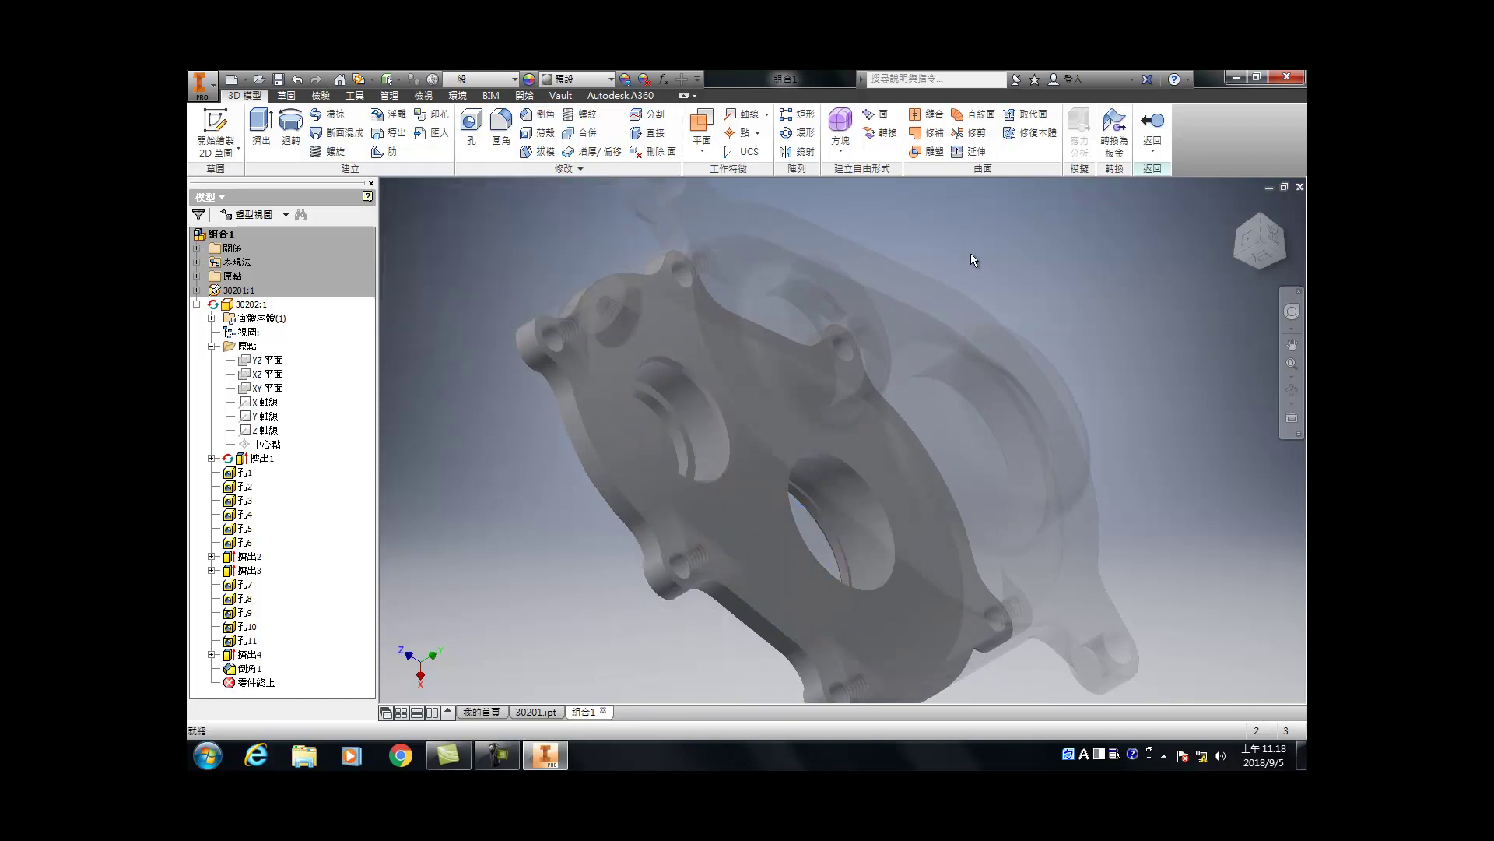
Step: Fillet the edges where the upper and lower large bosses meet the plate face with a 3 mm radius
key("f")
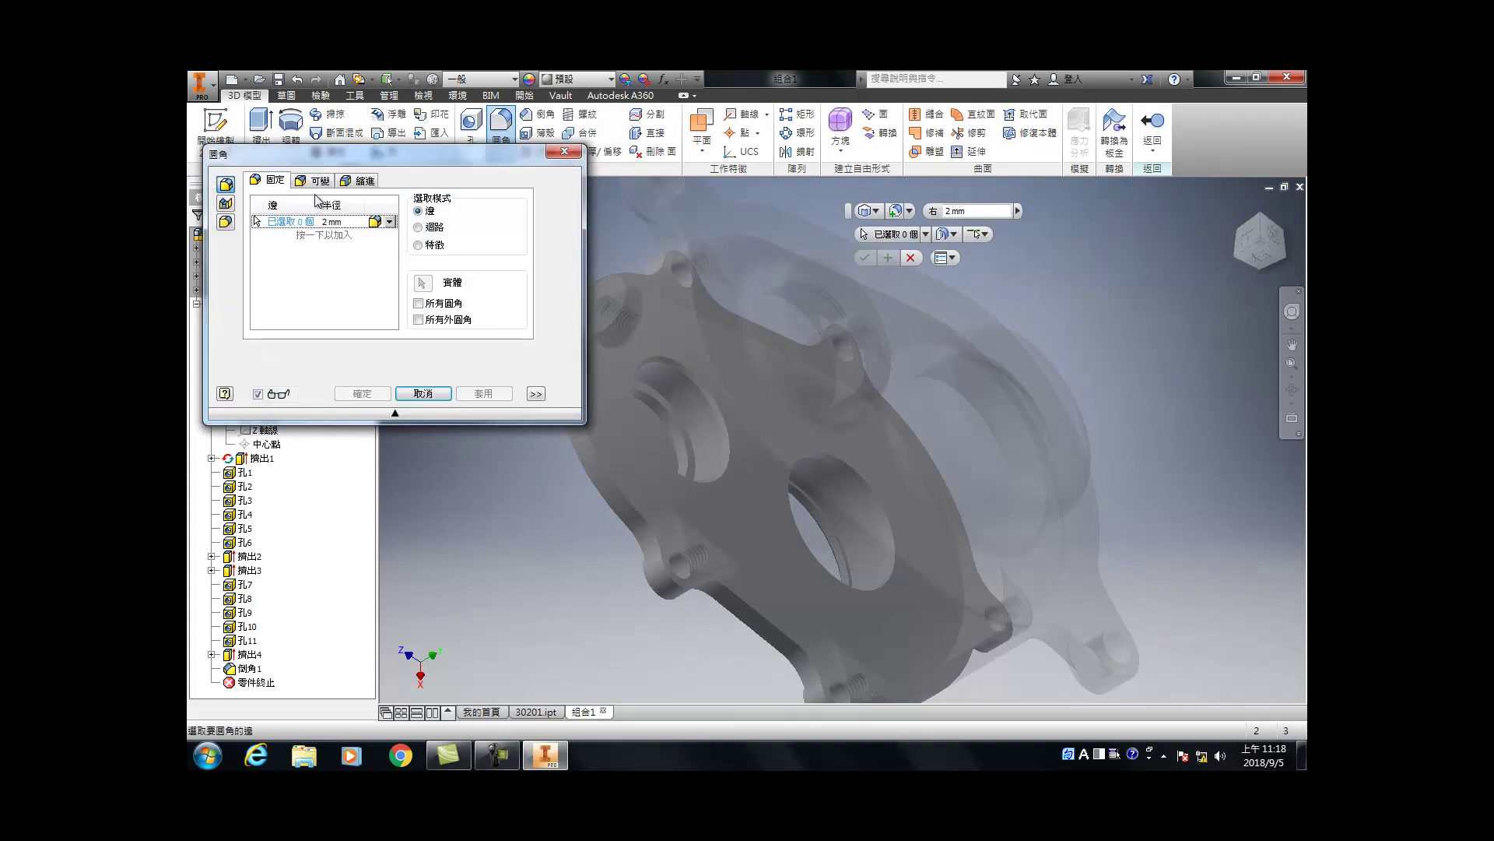
left_click(351, 224)
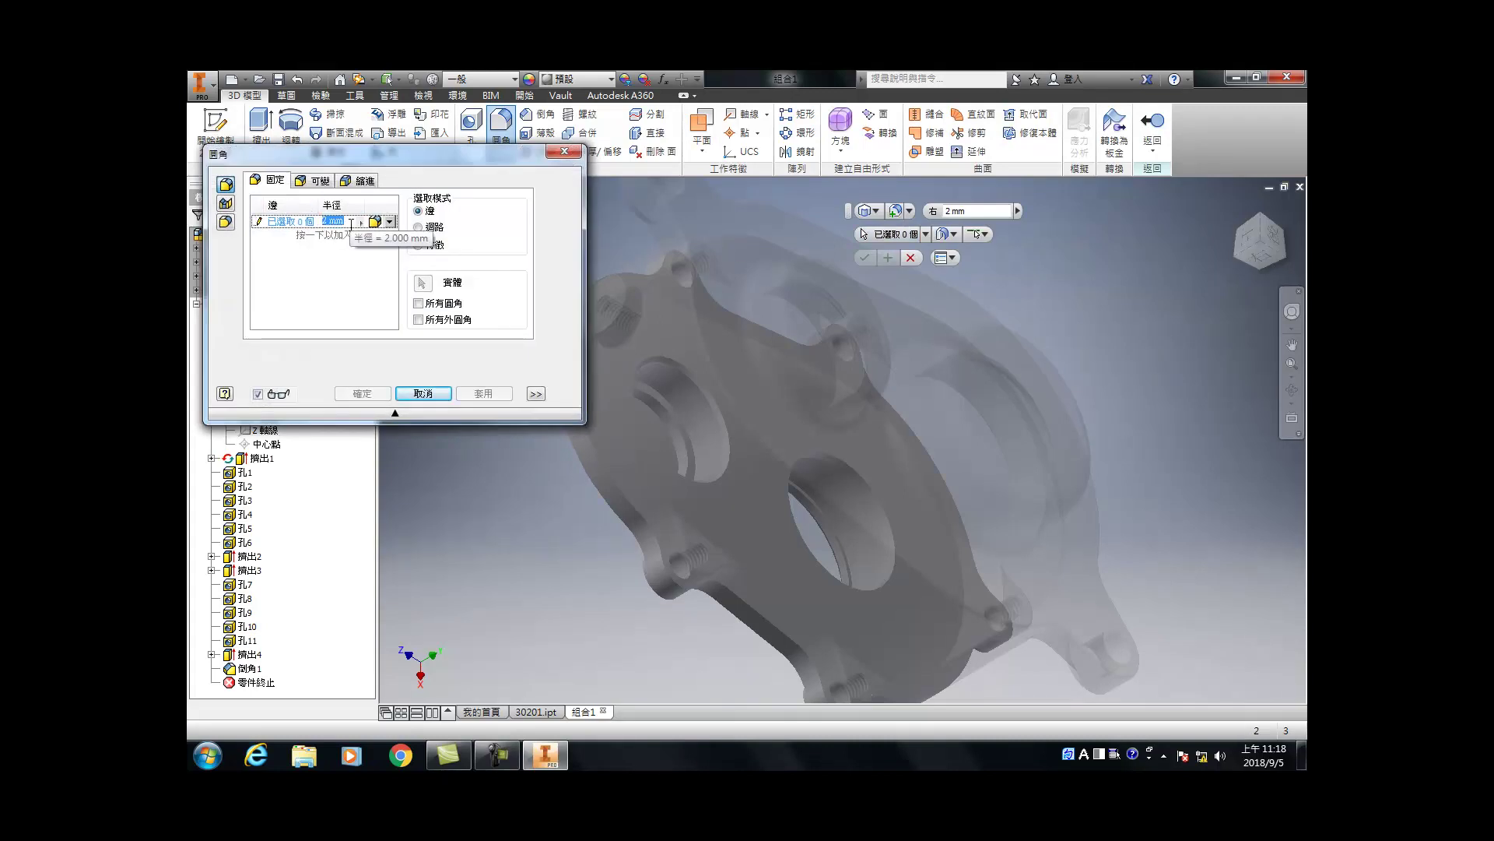
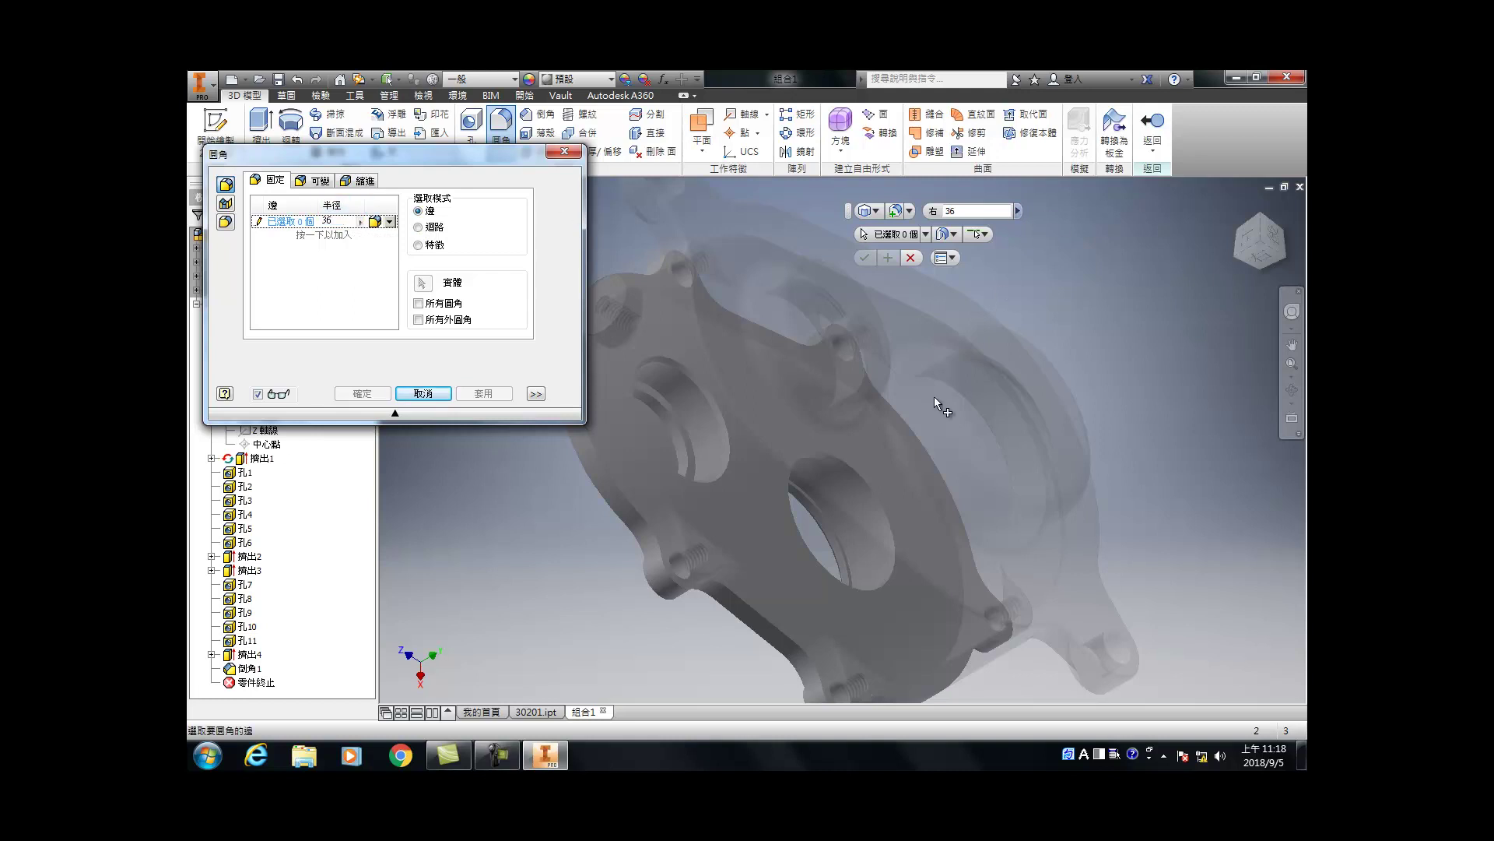
key("F4")
left_click_drag(828, 528, 887, 401)
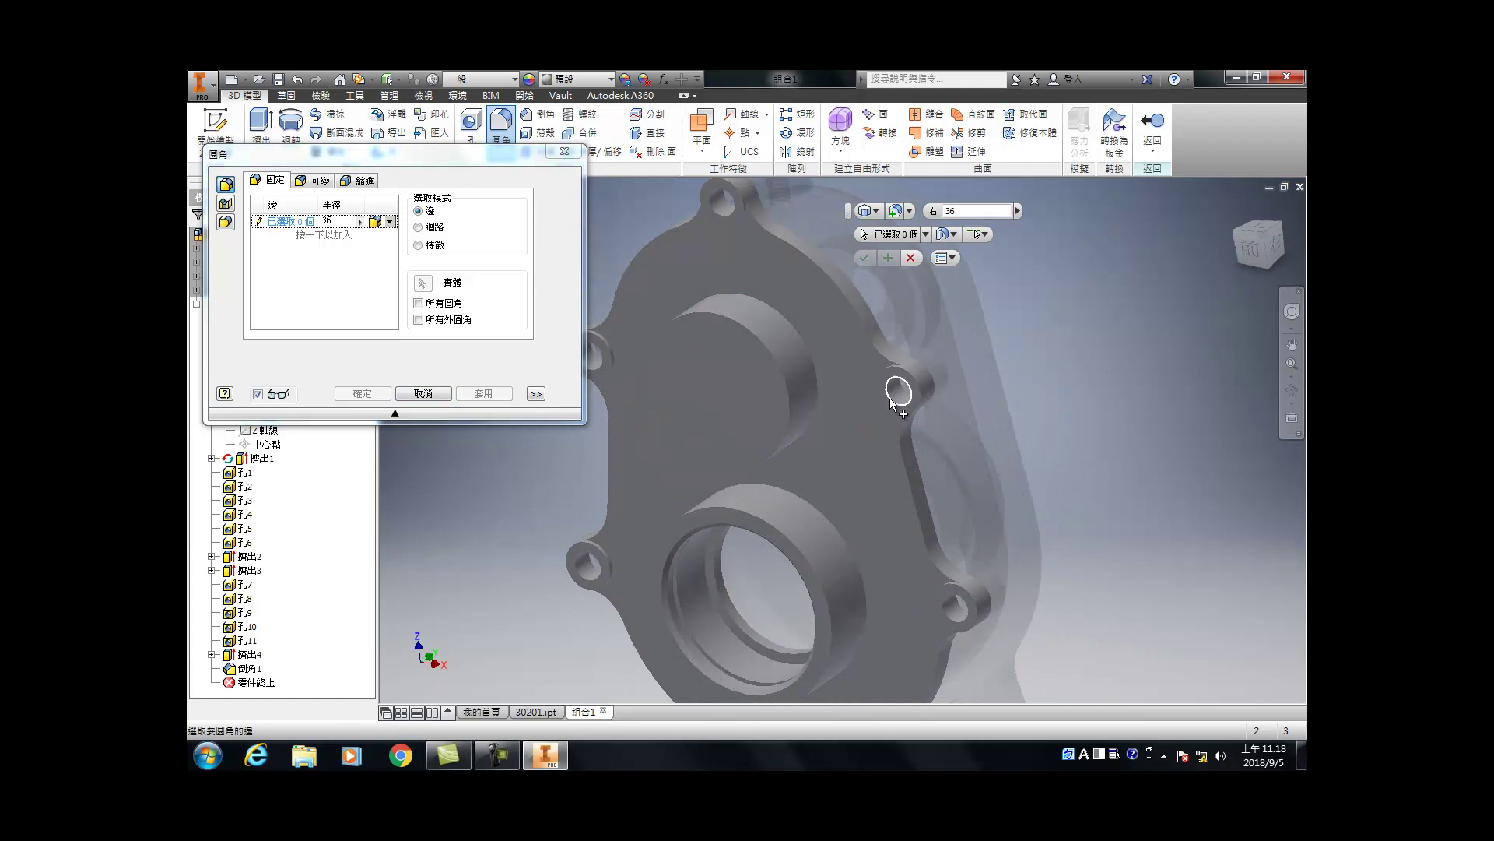
left_click(816, 385)
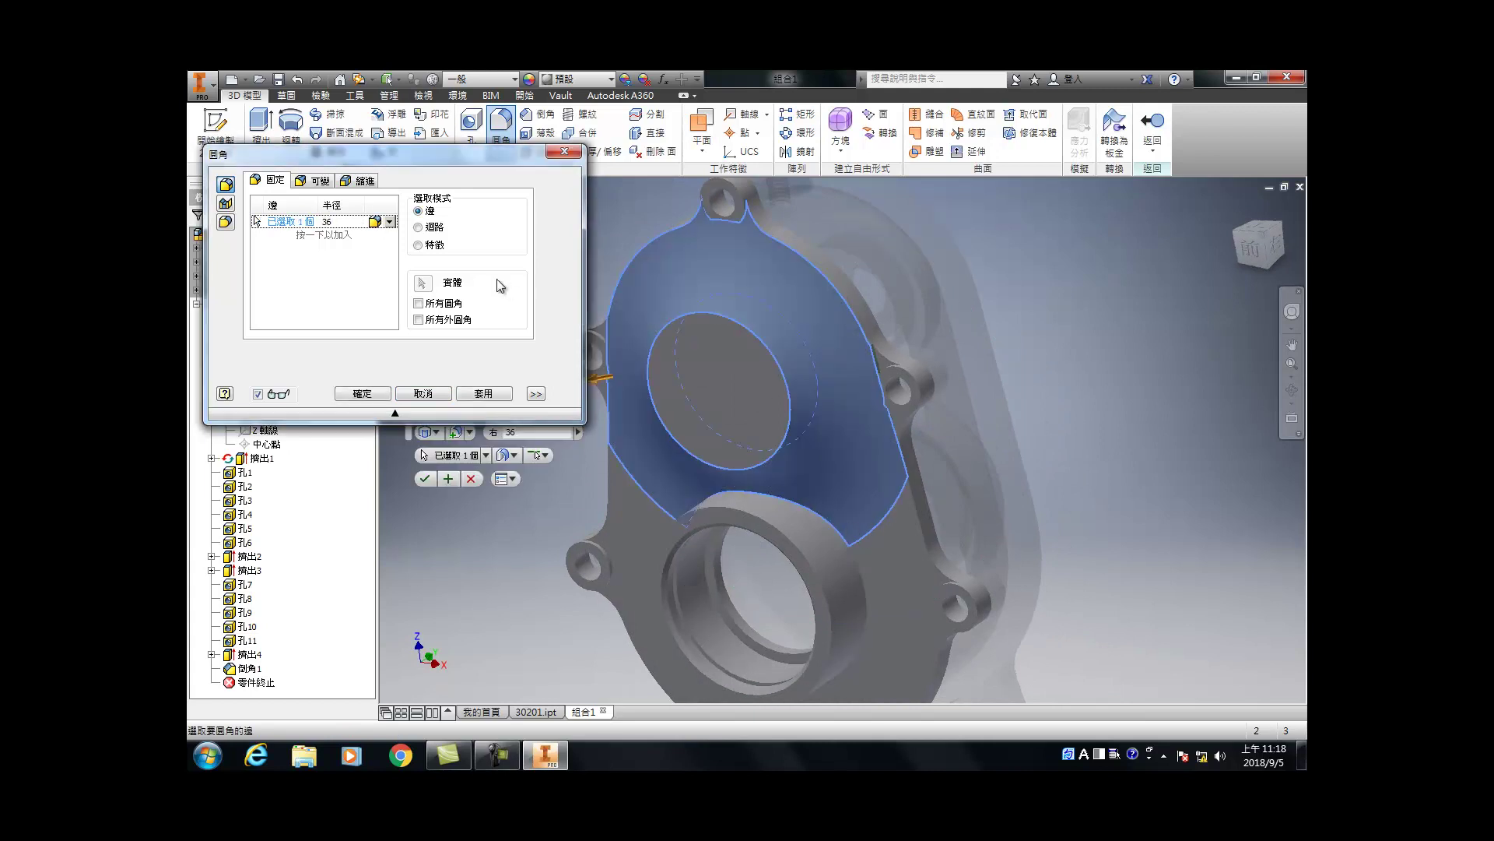
left_click(328, 221)
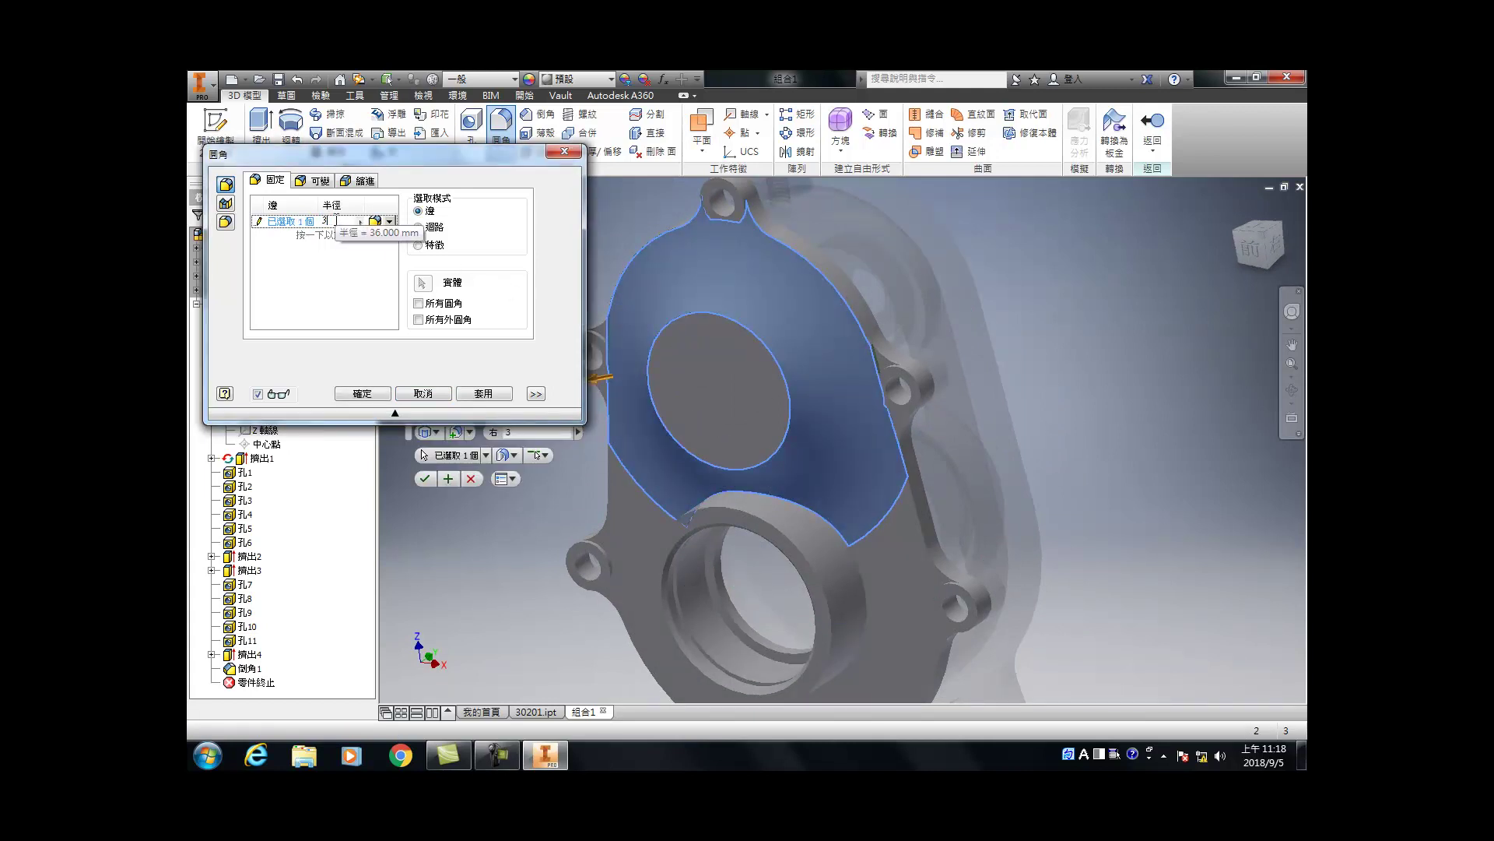
type("3")
key("Return")
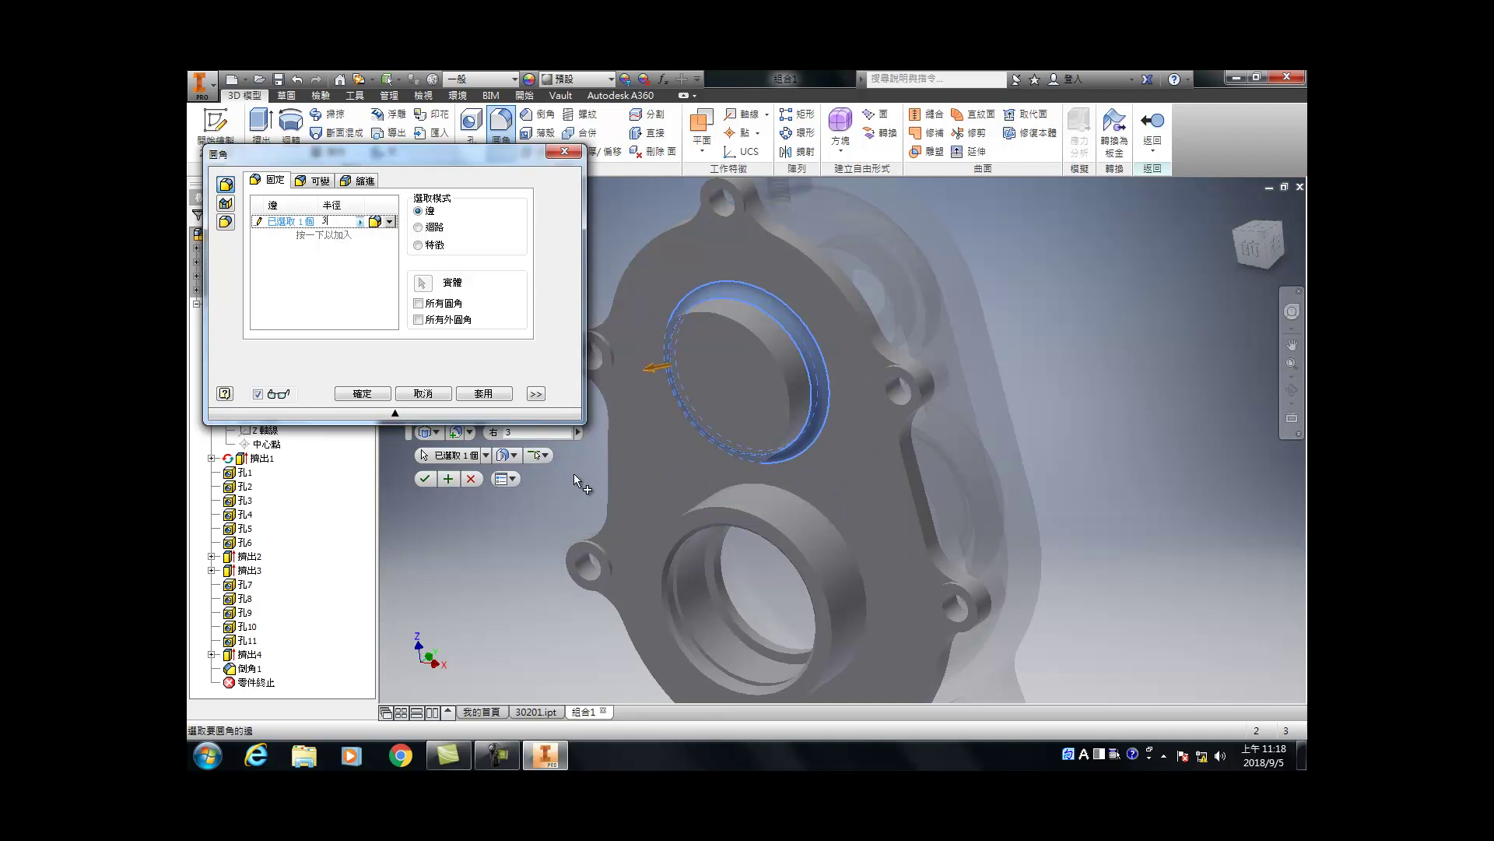
left_click(821, 549)
left_click(486, 395)
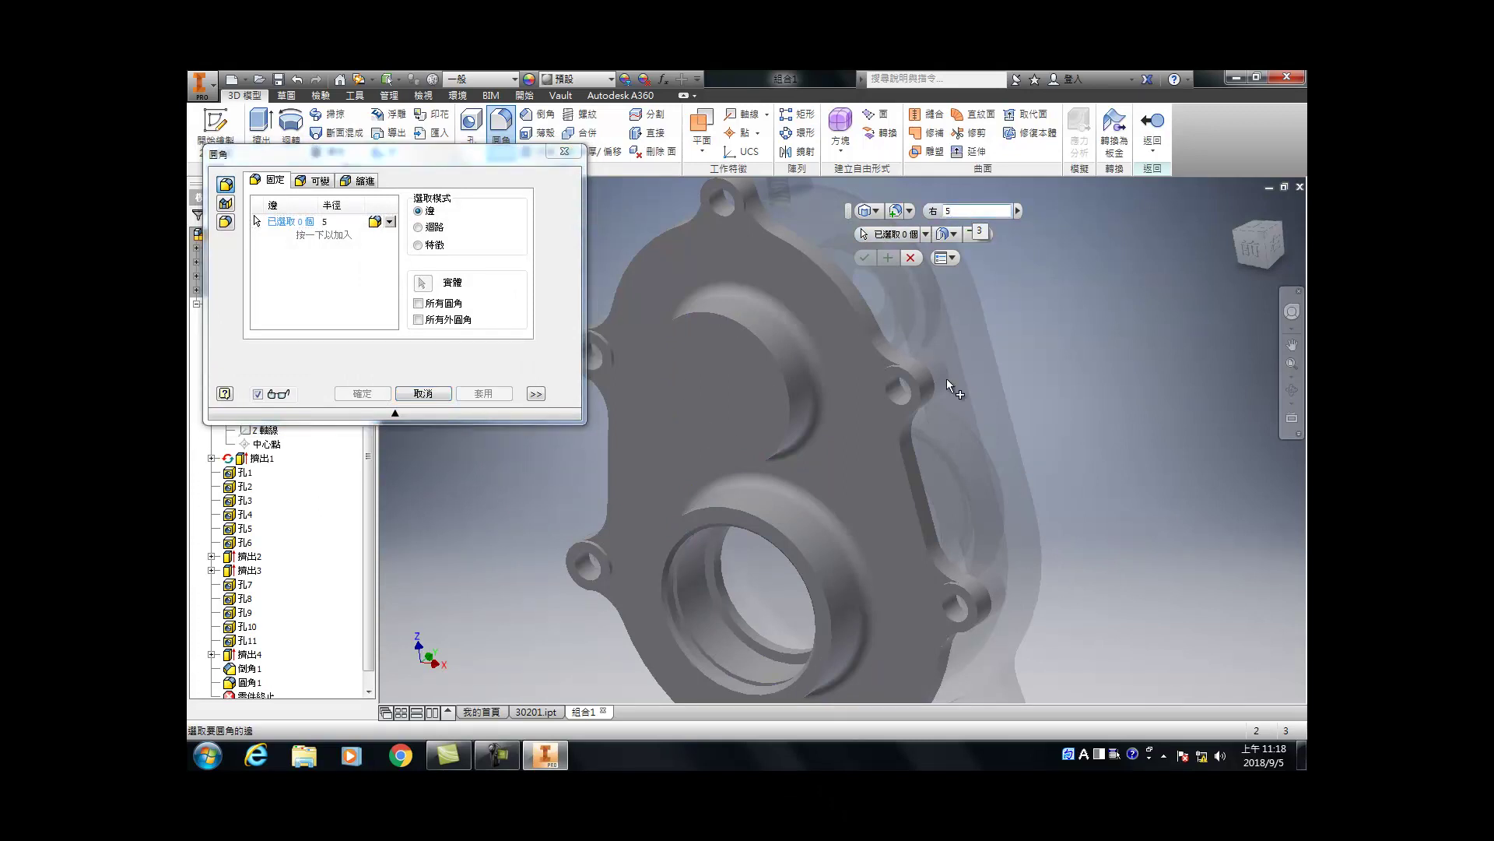
Step: Try a 5 mm fillet on the outer front edge of the lower bearing boss and undo it
left_click(808, 559)
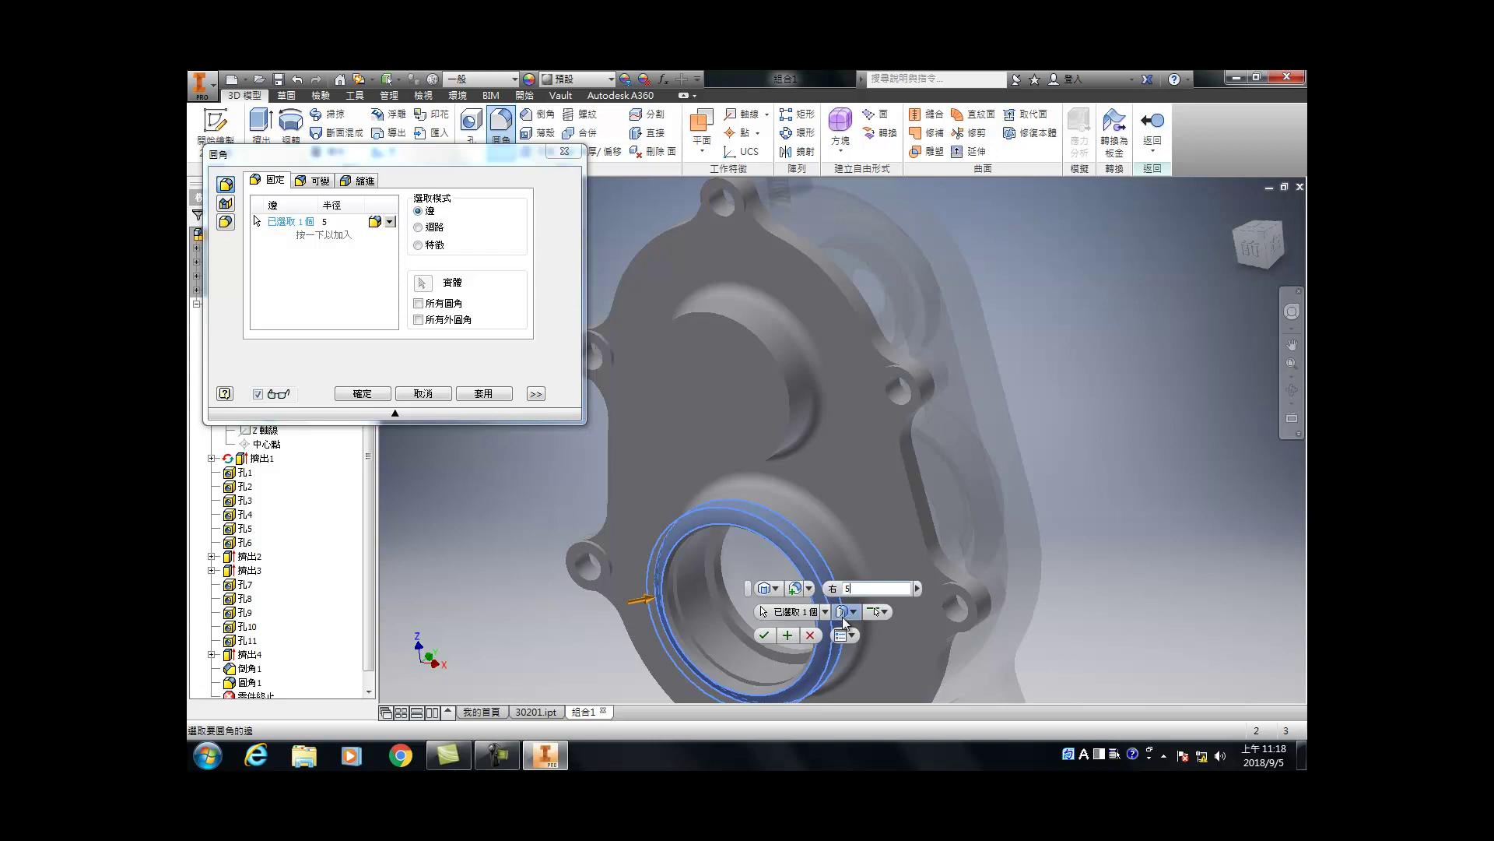
left_click(787, 634)
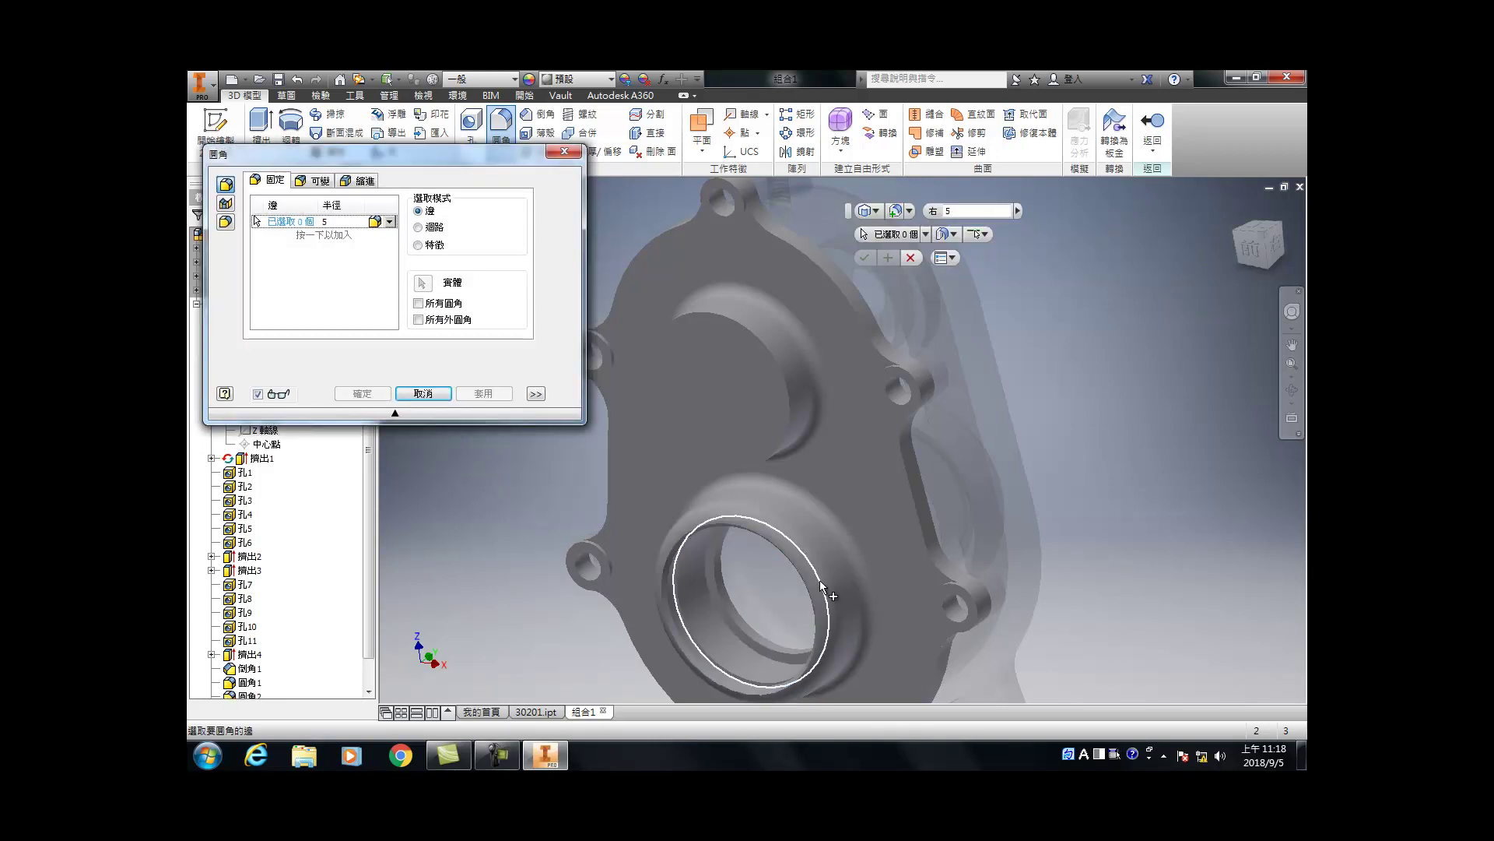
key("Escape")
key("ctrl+z")
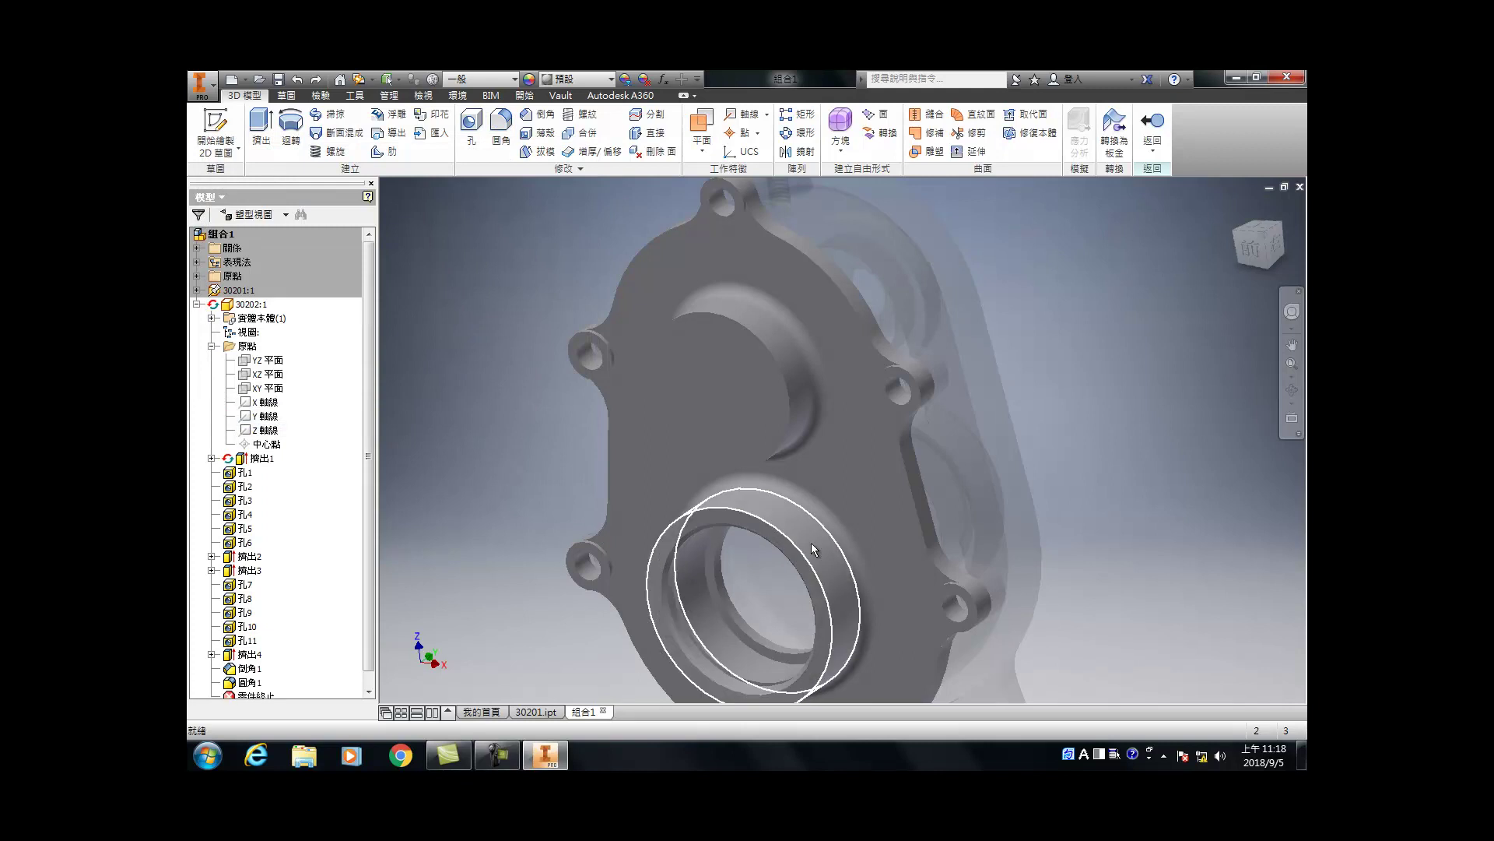
Step: Fillet the front edge of the closed upper boss with a 5 mm radius
key("f")
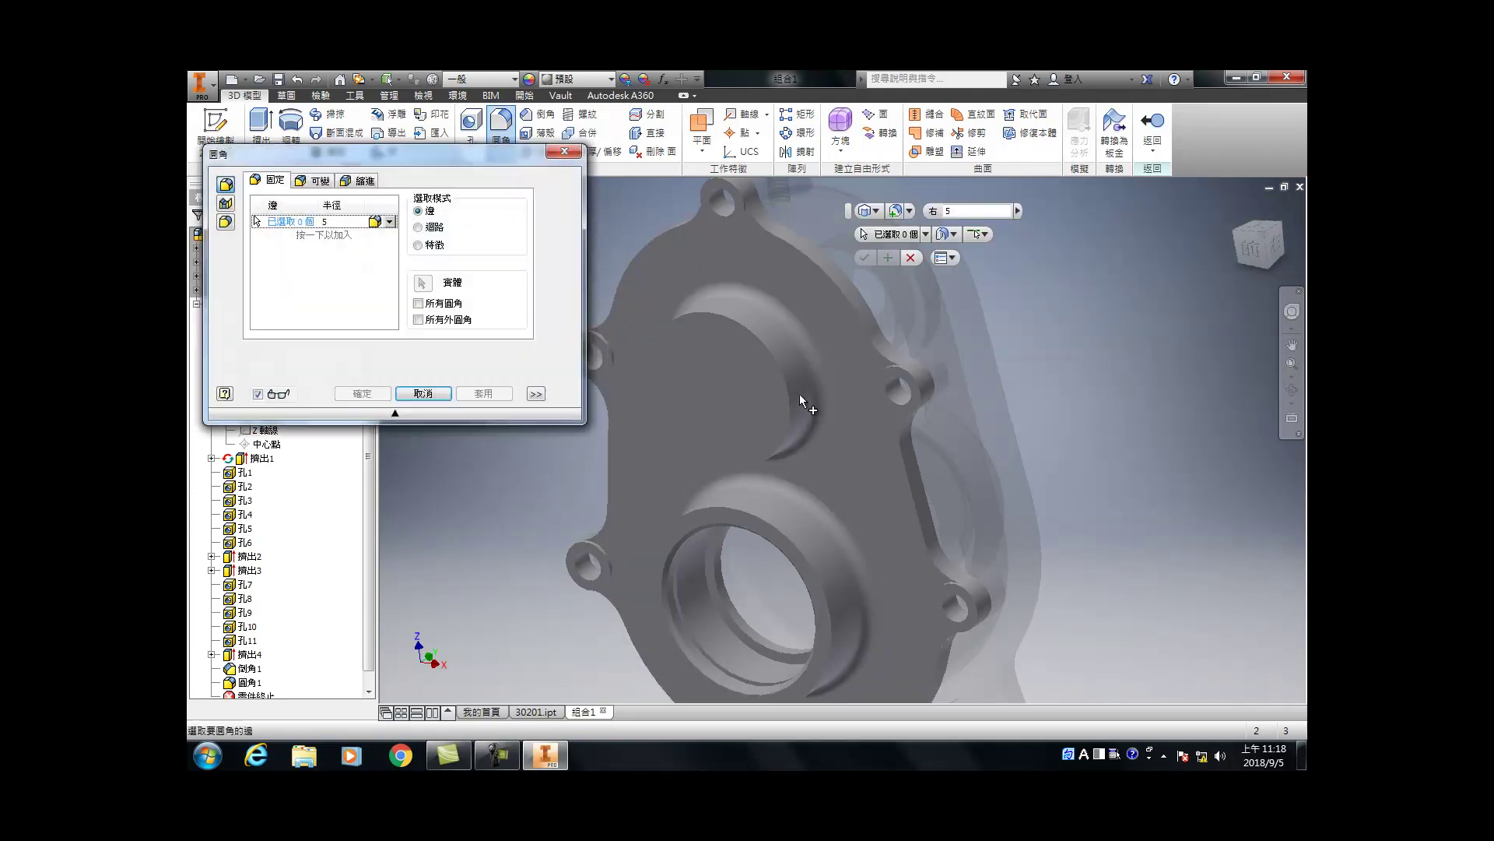
left_click(802, 427)
left_click(791, 419)
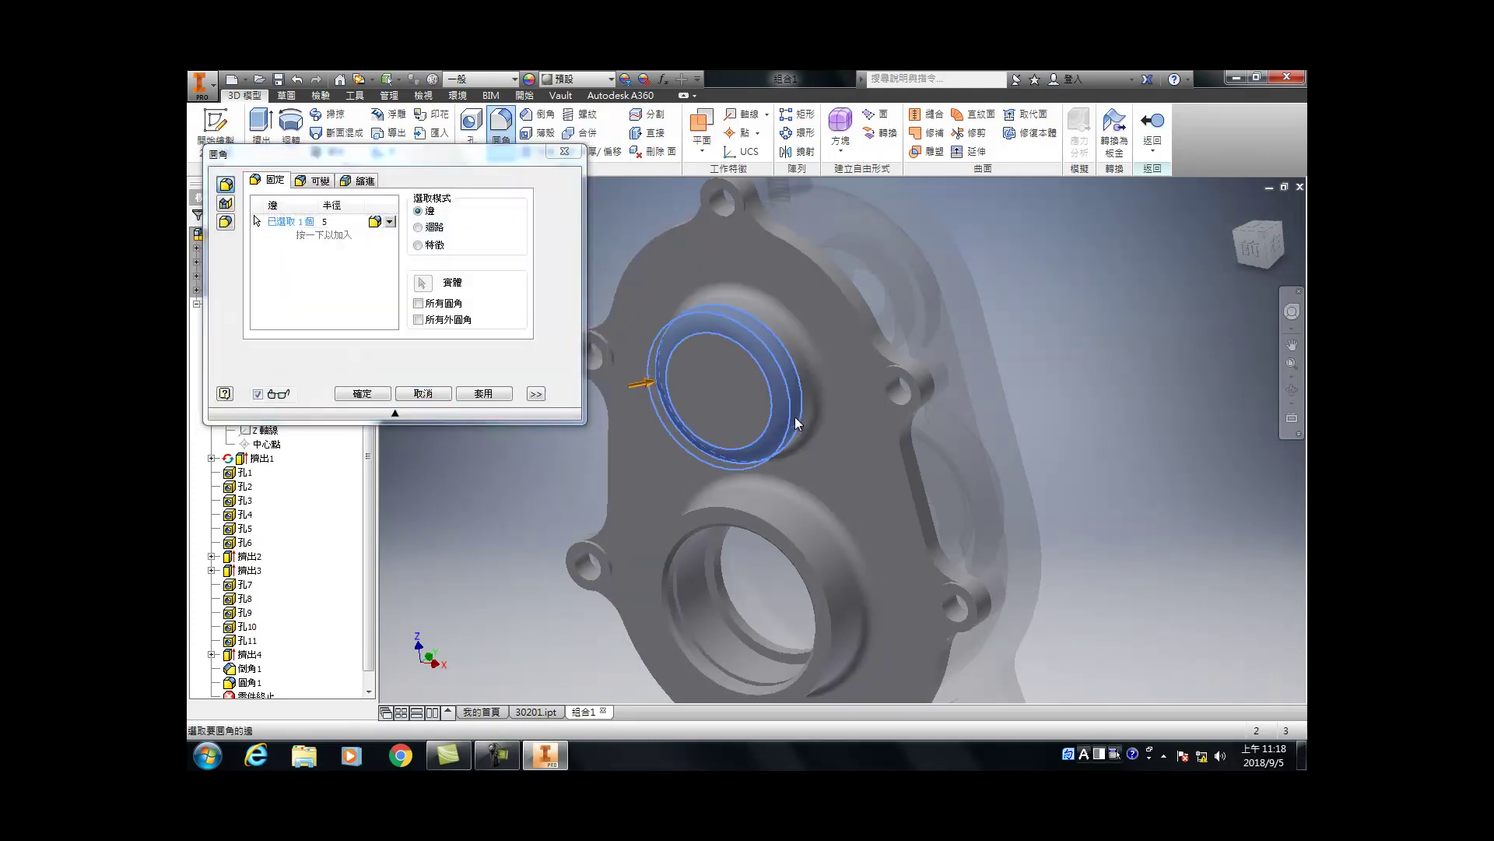
scroll(820, 469, "down", 5)
scroll(821, 502, "up", 5)
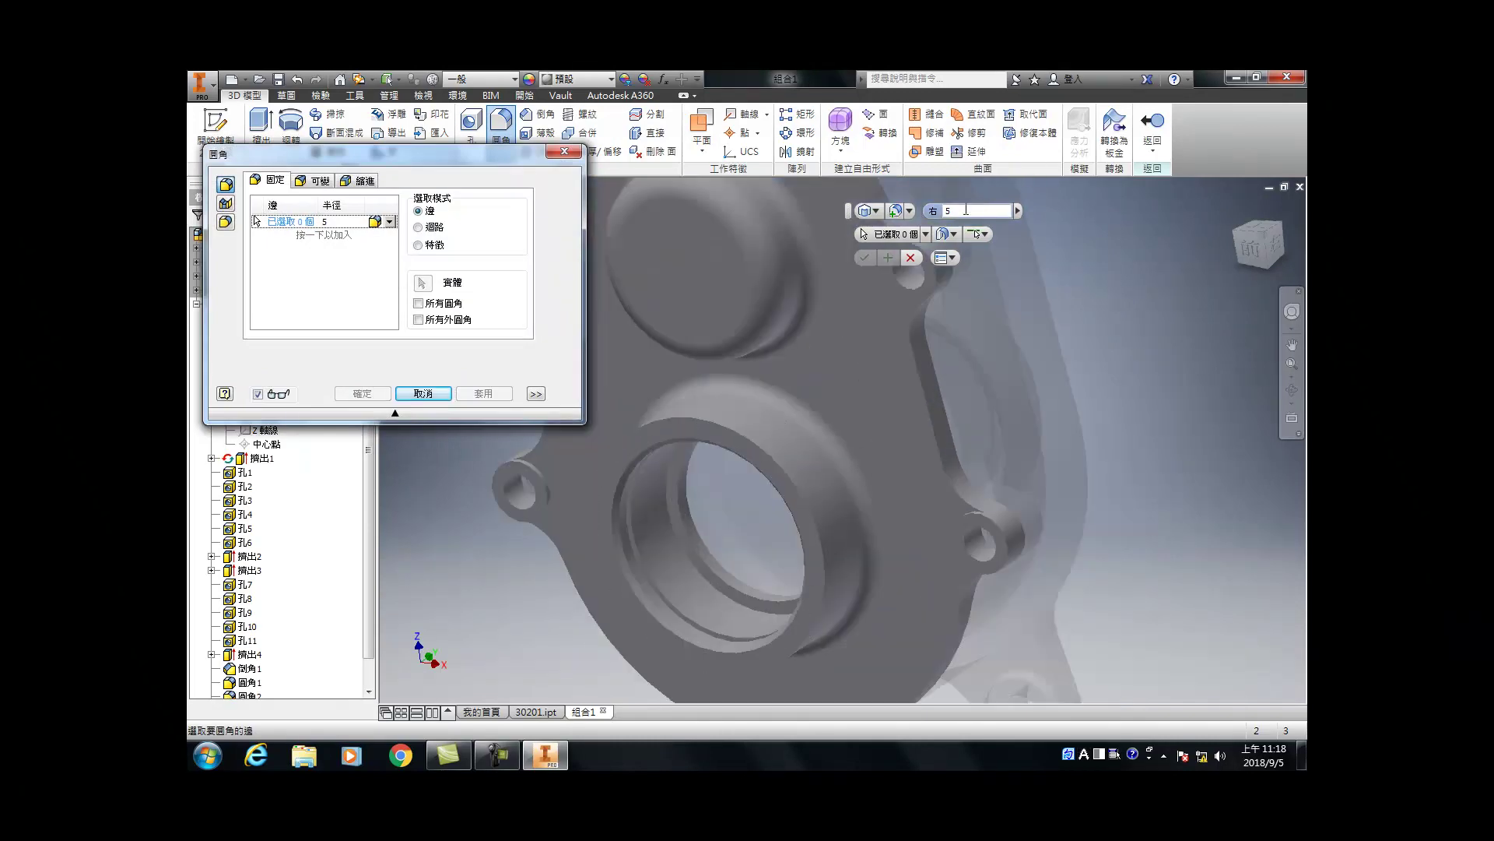
Step: Set the fillet radius to 1 mm and select the lower bearing boss's outer front edge plus the base edges of the right and top ear bosses
type("1")
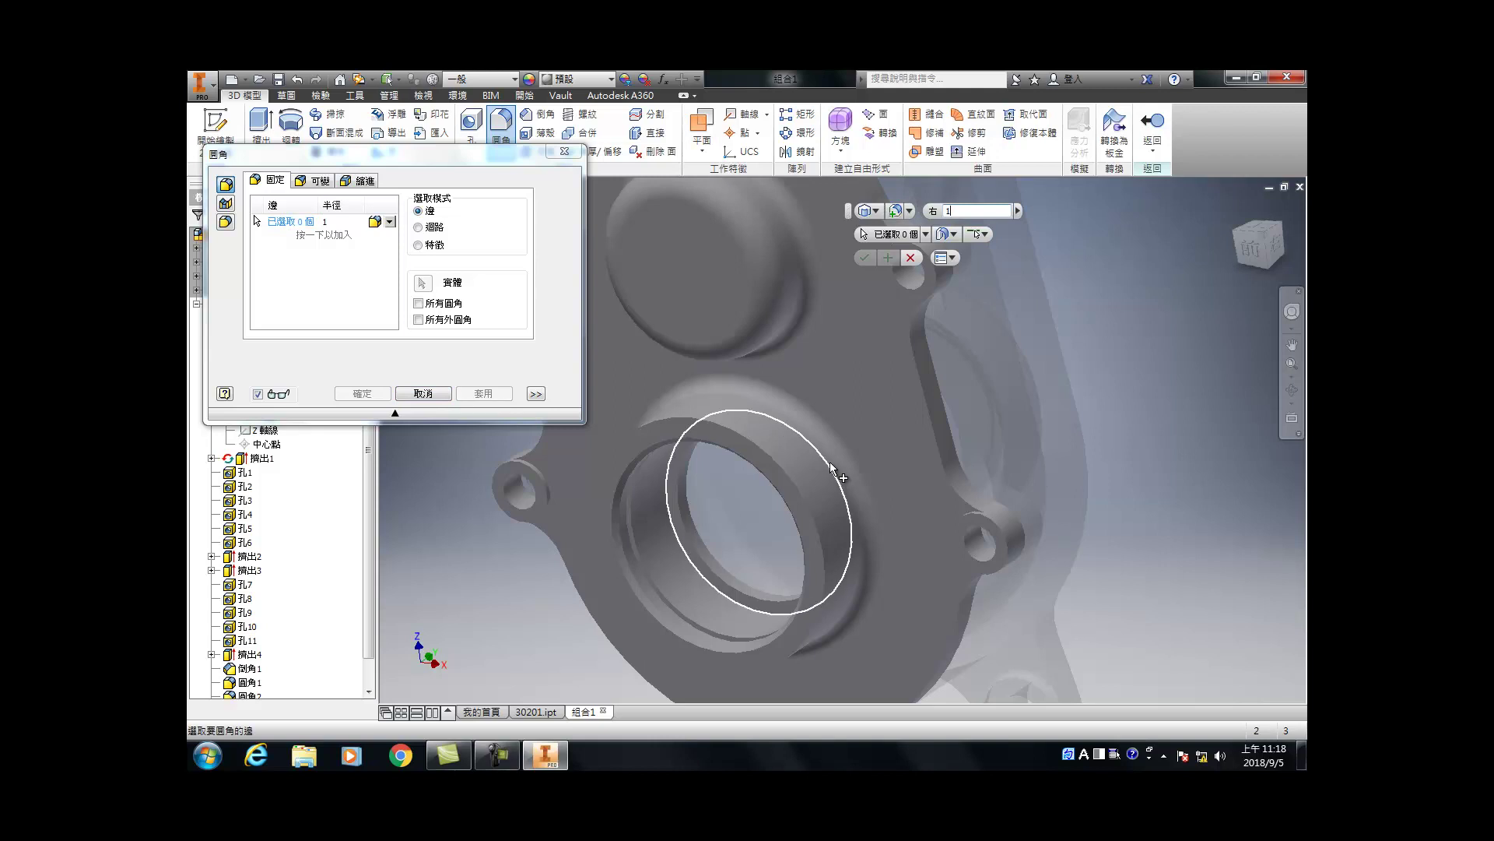
left_click(789, 482)
scroll(866, 465, "down", 5)
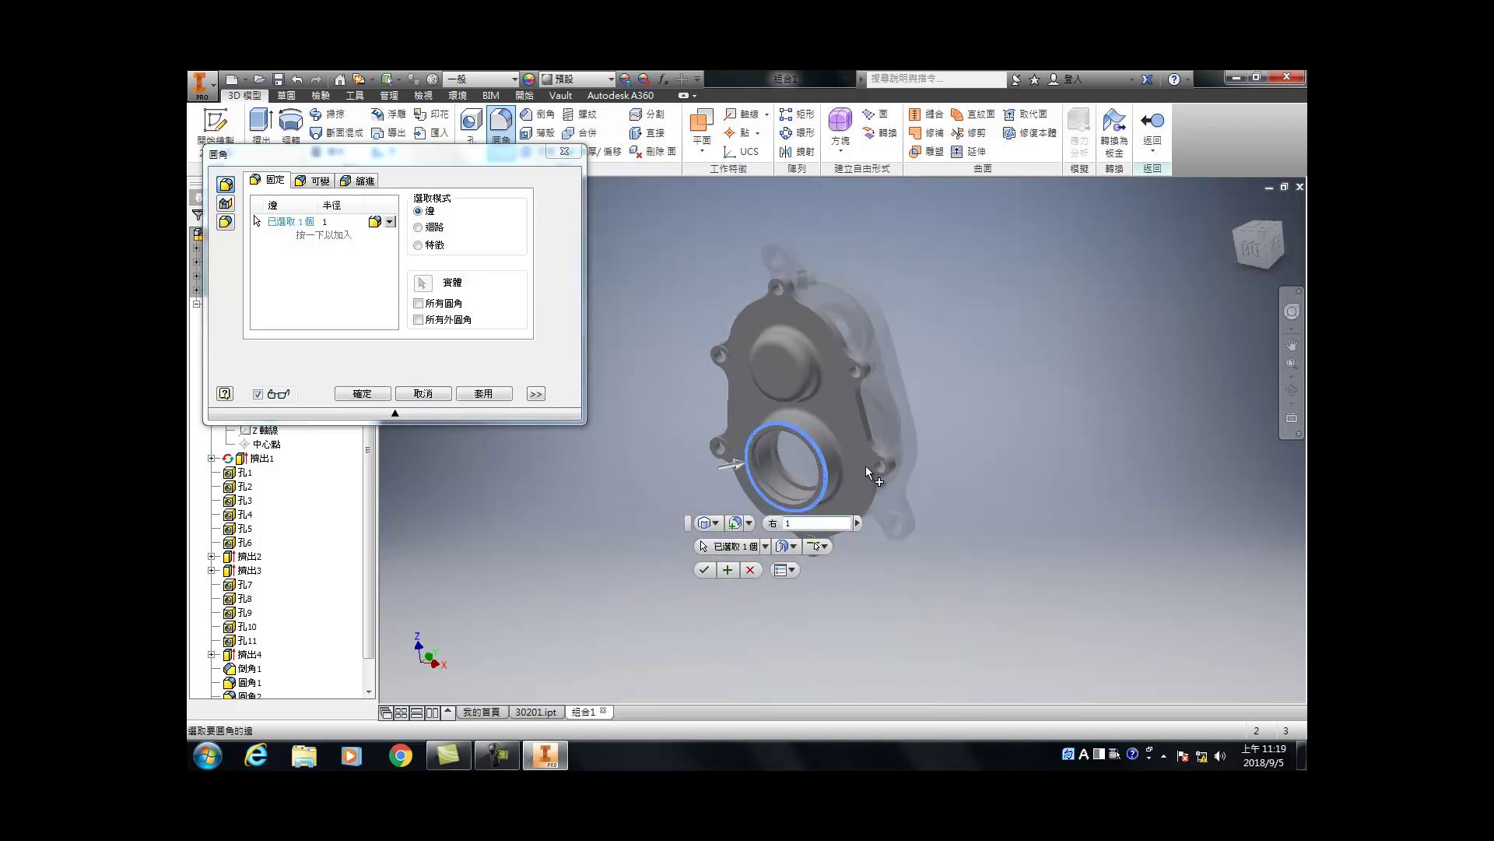
scroll(969, 442, "up", 6)
left_click(1046, 486)
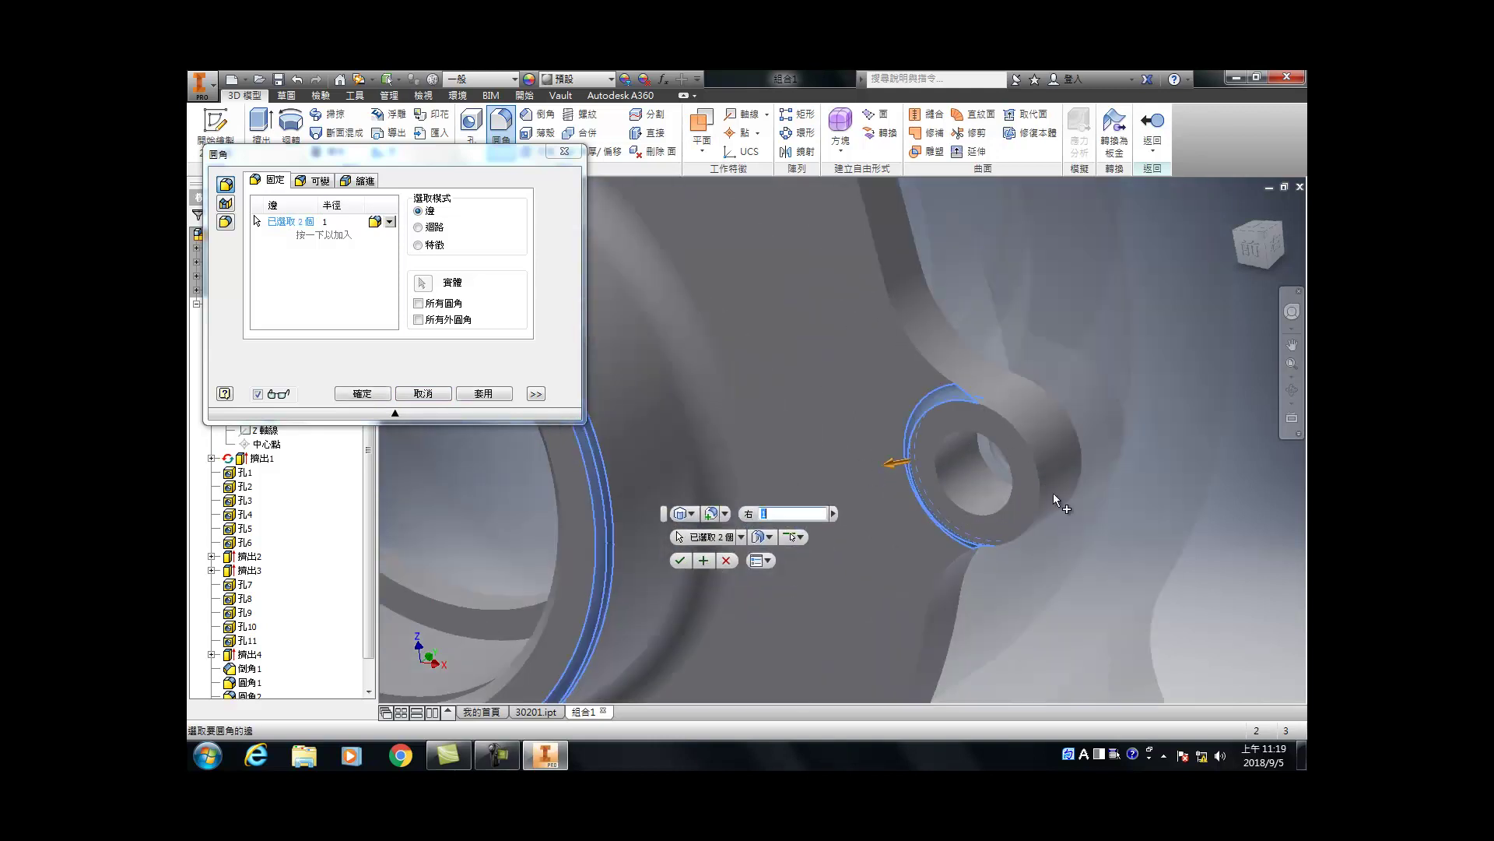
scroll(1043, 436, "down", 5)
scroll(1026, 372, "up", 5)
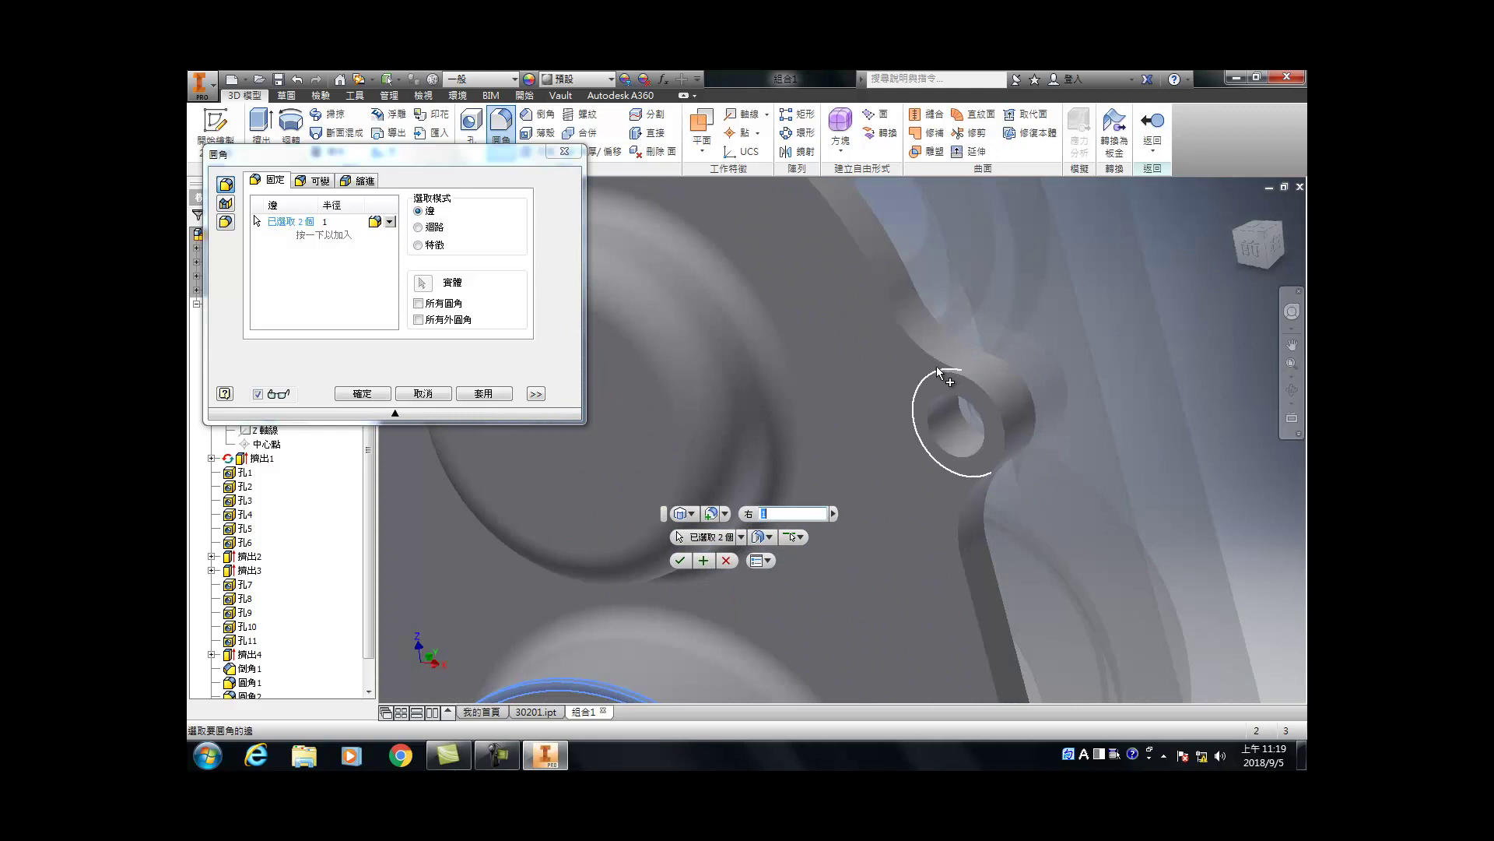
scroll(936, 372, "up", 4)
left_click(968, 358)
scroll(1019, 515, "down", 5)
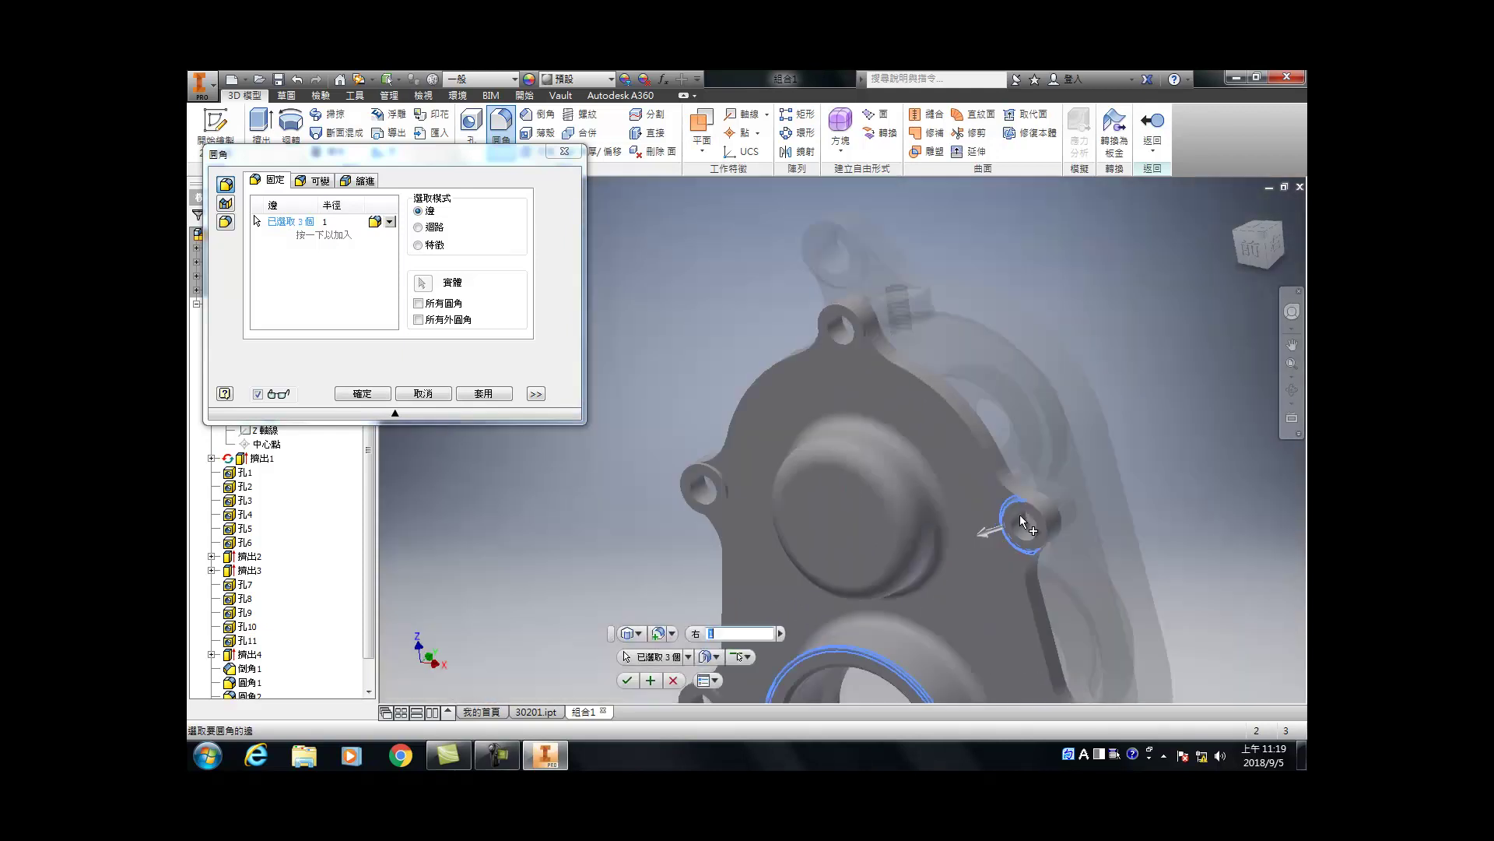
scroll(857, 339, "up", 5)
left_click(715, 340)
scroll(797, 470, "down", 5)
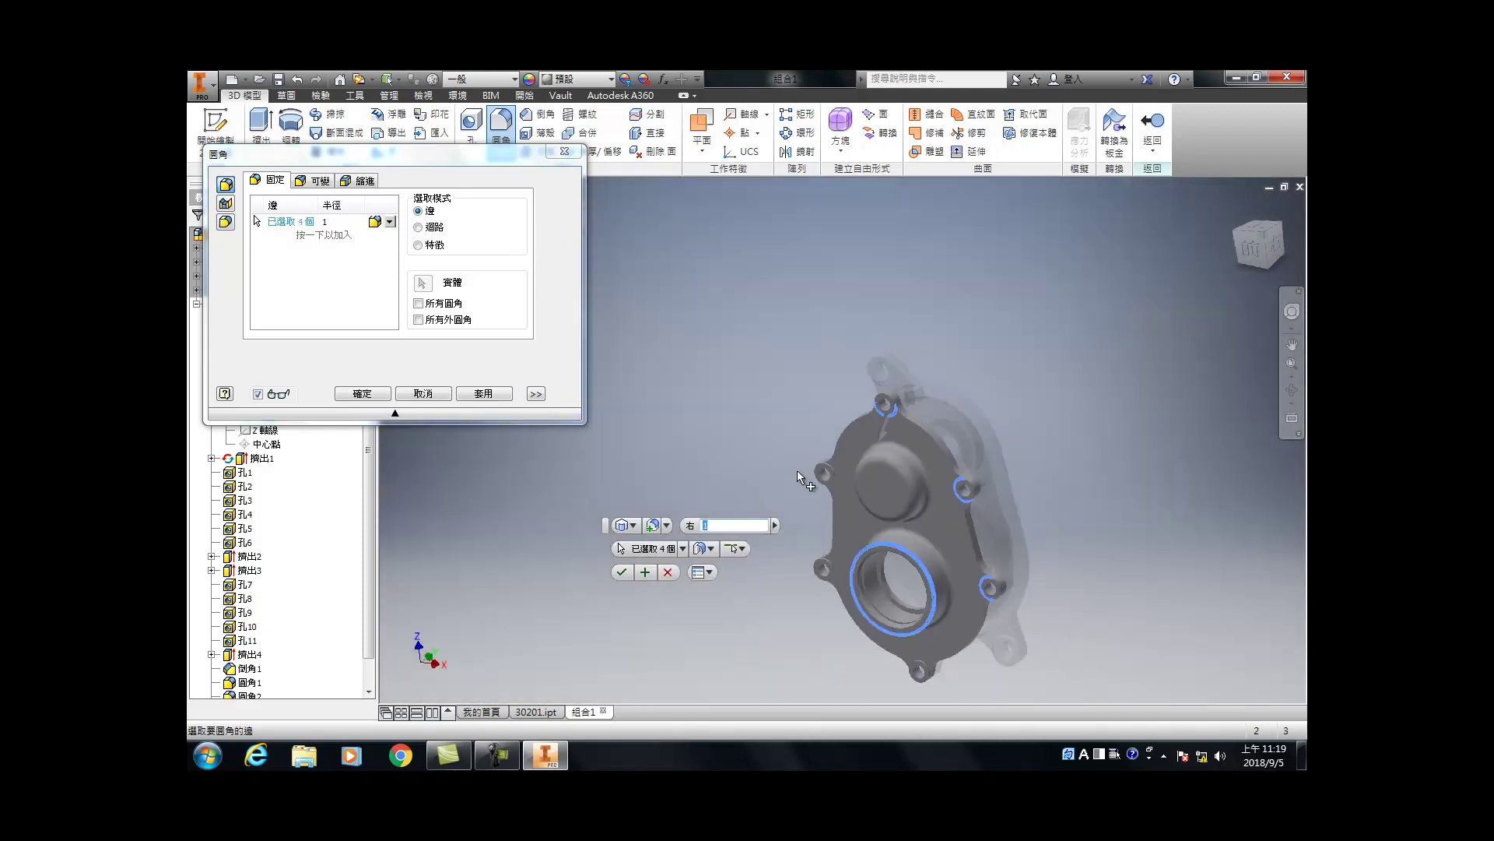
Step: Add the base edges of the two left ear bosses and the bottom ear boss to the 1 mm fillet and apply it
scroll(1005, 434, "up", 5)
left_click(1049, 395)
scroll(1063, 381, "down", 5)
scroll(1072, 464, "up", 5)
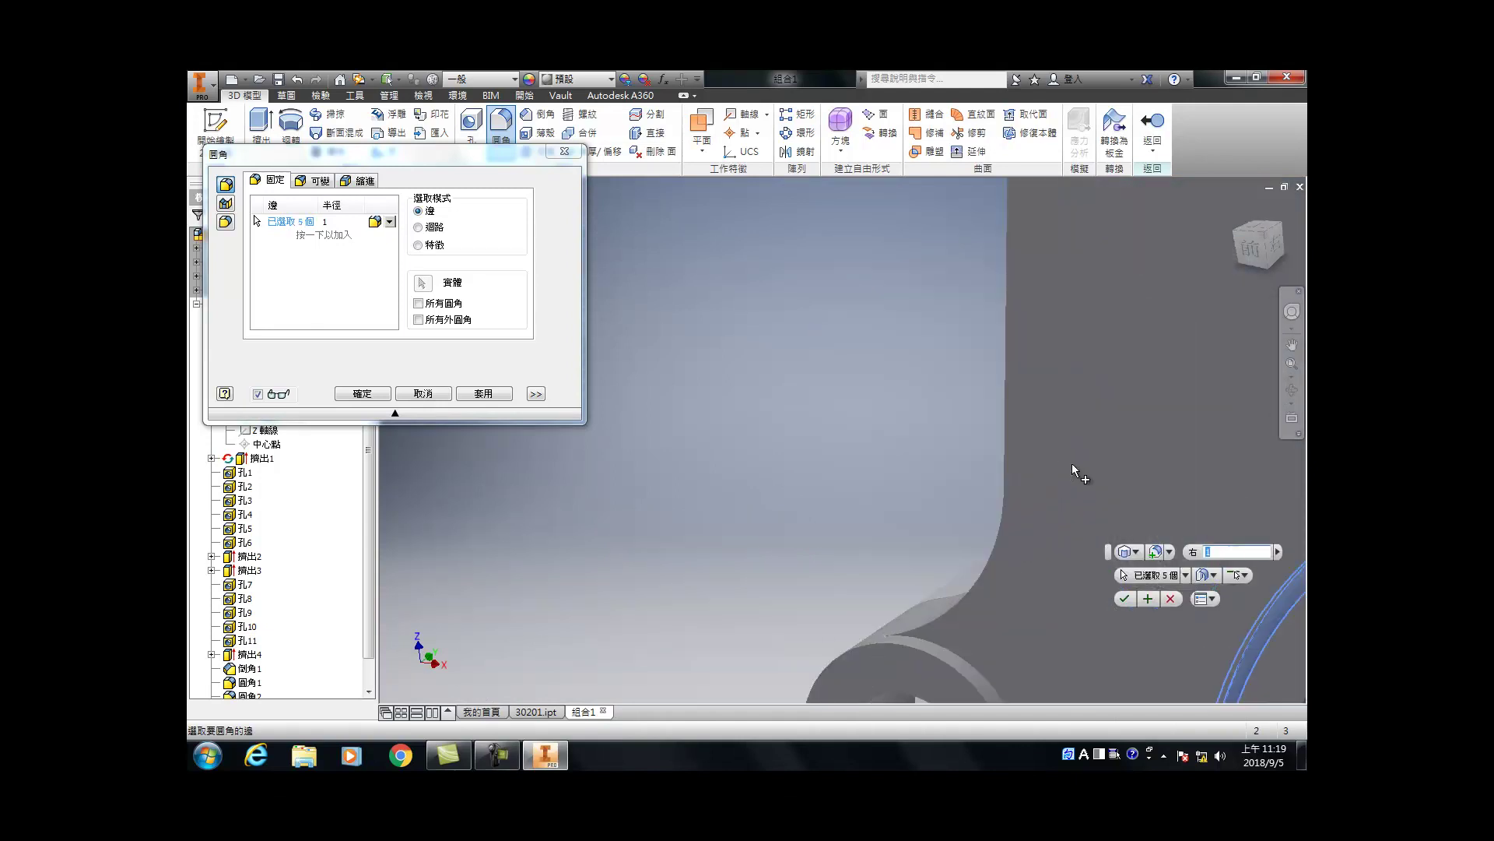
scroll(1044, 580, "down", 4)
scroll(1071, 392, "up", 4)
left_click(1071, 391)
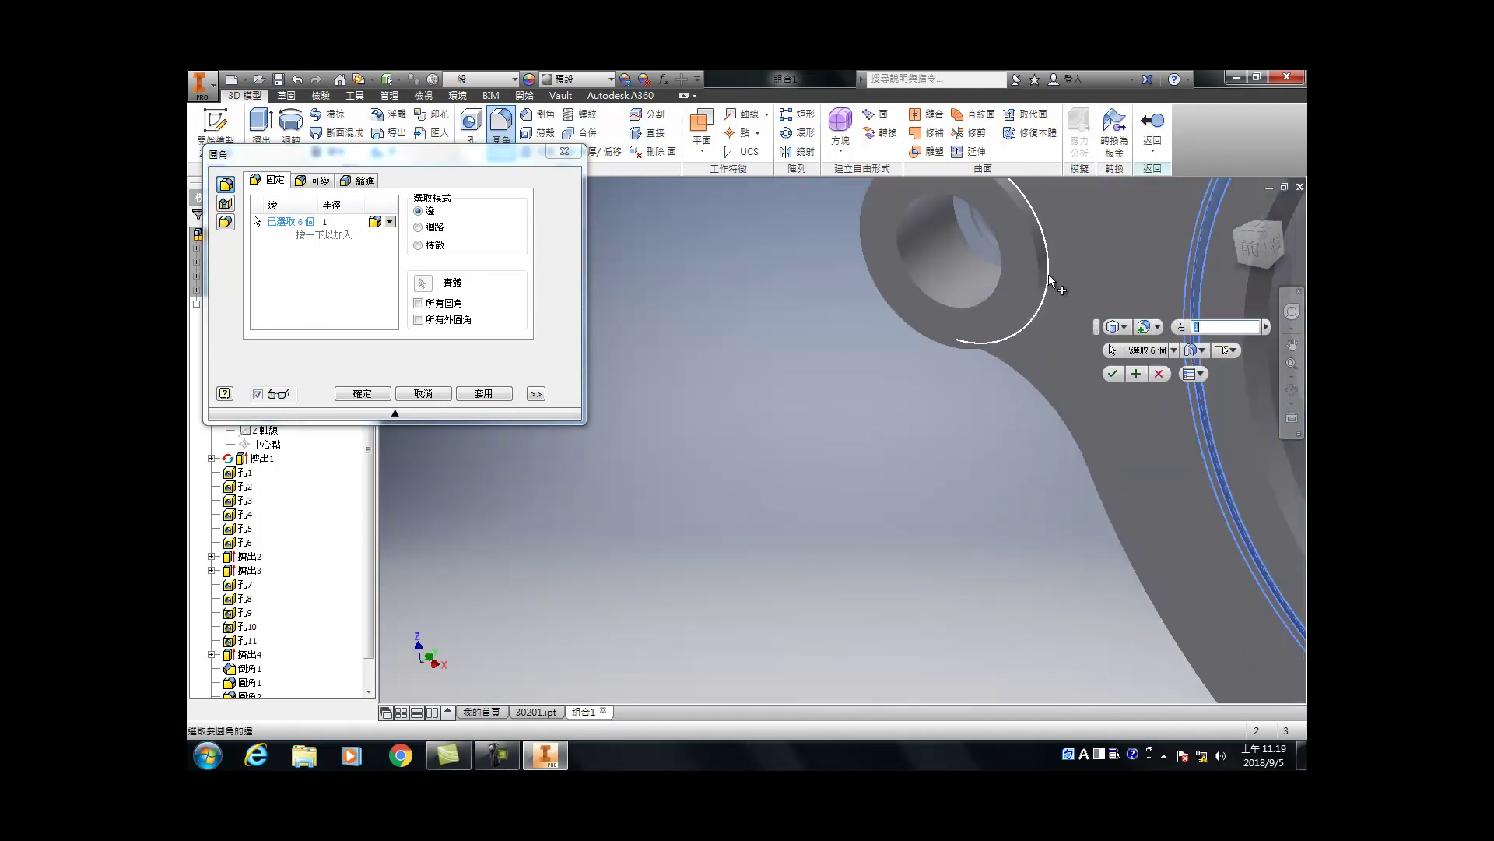
scroll(1074, 397, "down", 5)
scroll(1091, 426, "up", 5)
left_click(1025, 414)
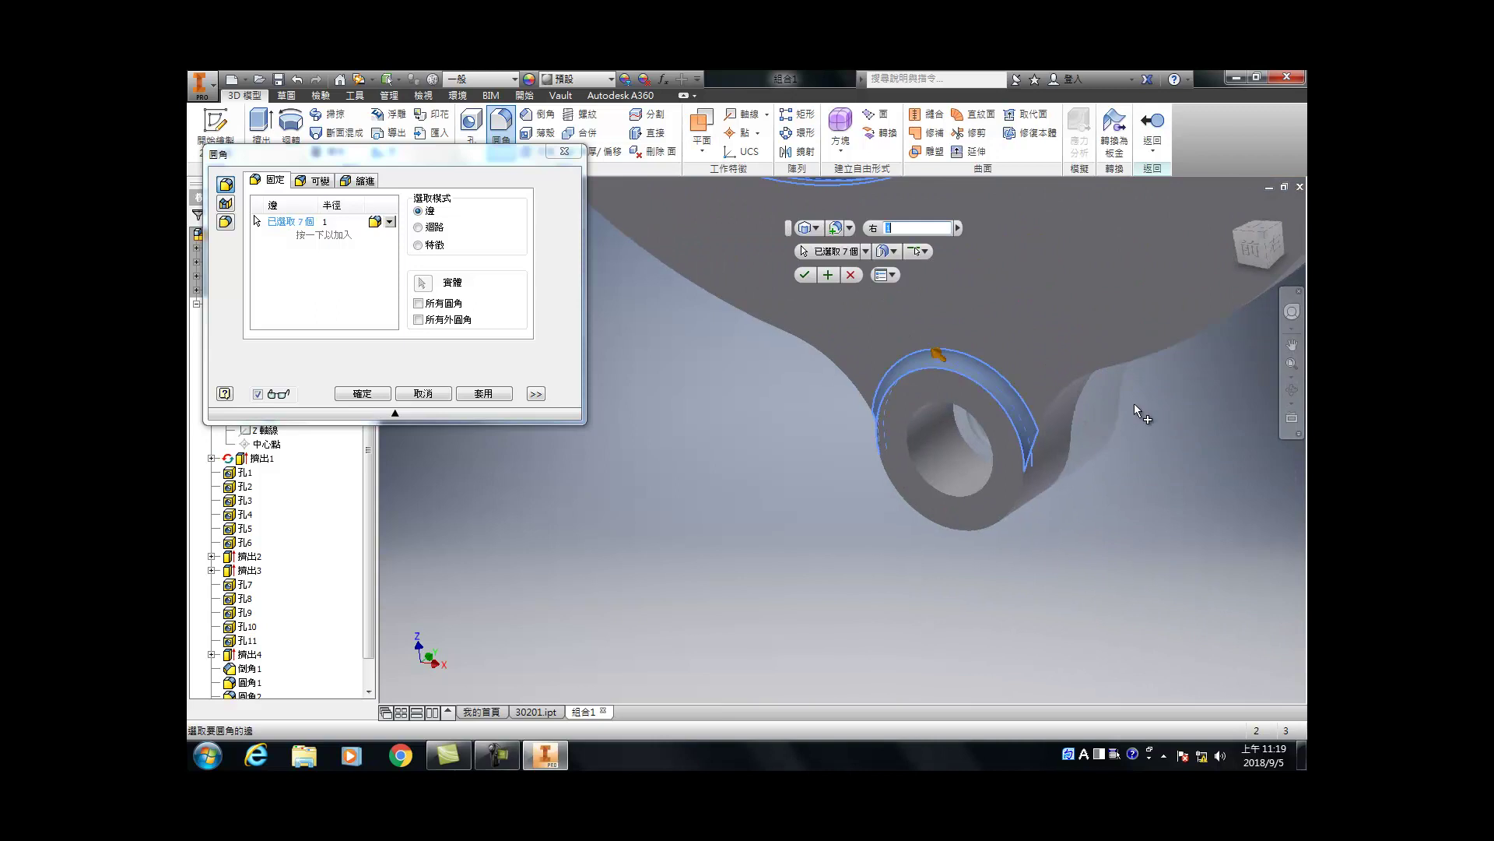
left_click(827, 274)
scroll(836, 436, "down", 5)
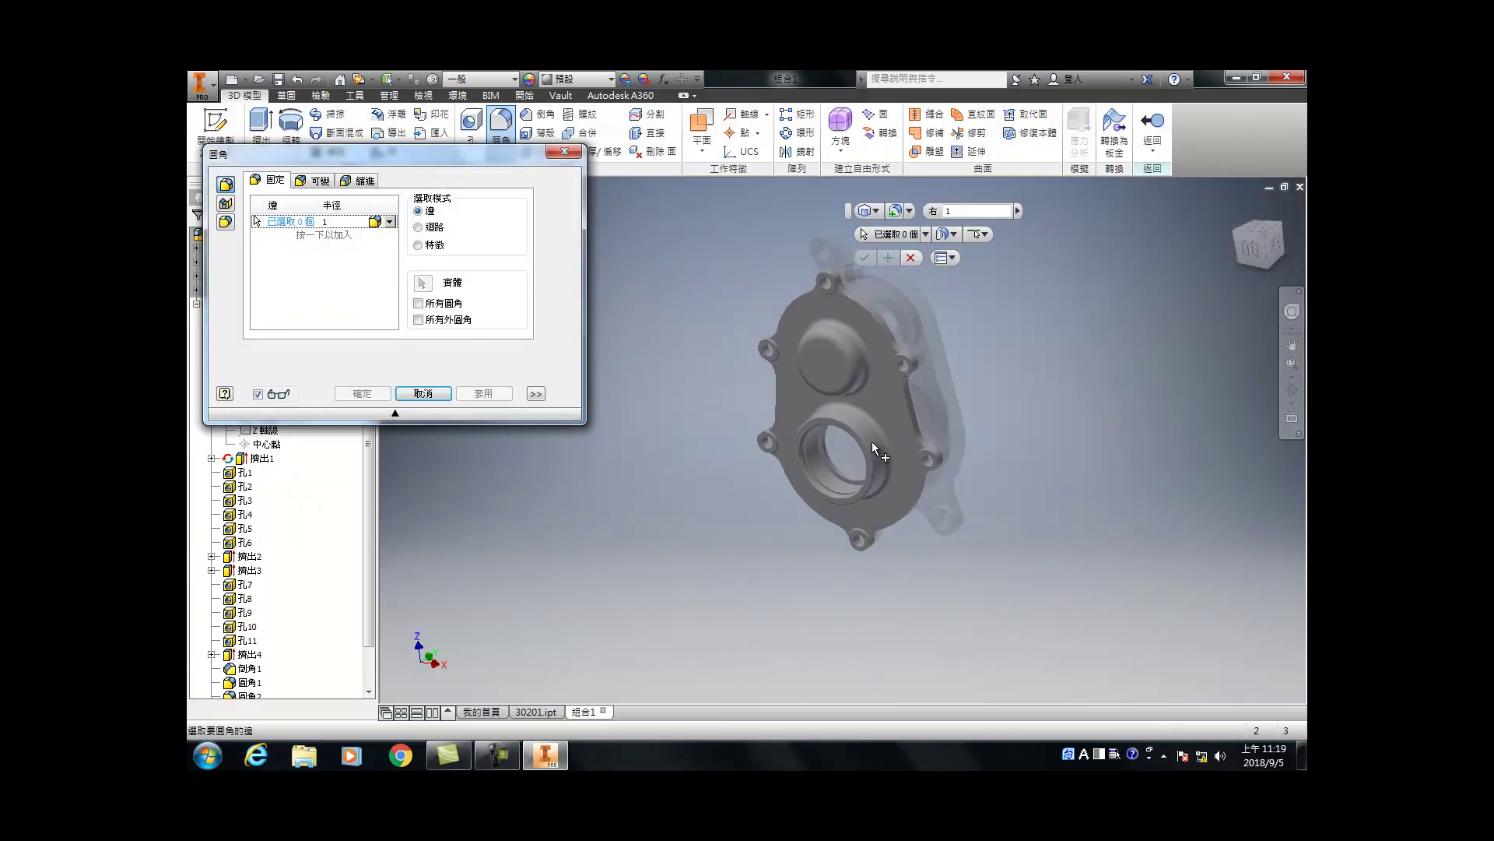
Step: Fillet the inner floor edge of the upper blind bore on the plate's rear side with a 1 mm radius
middle_click_drag(899, 264, 801, 401, "shift")
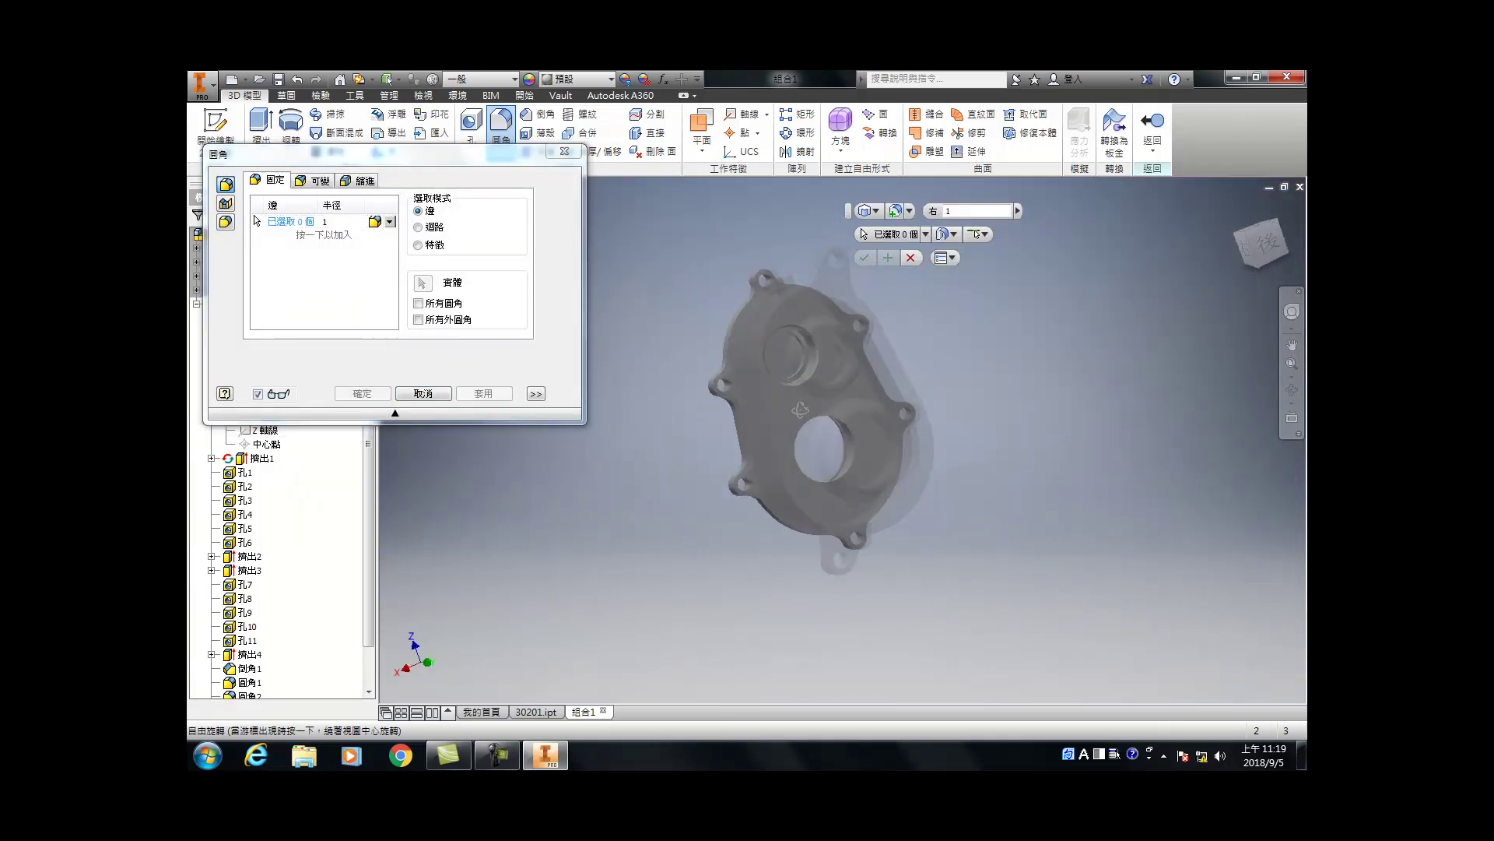
scroll(796, 366, "up", 5)
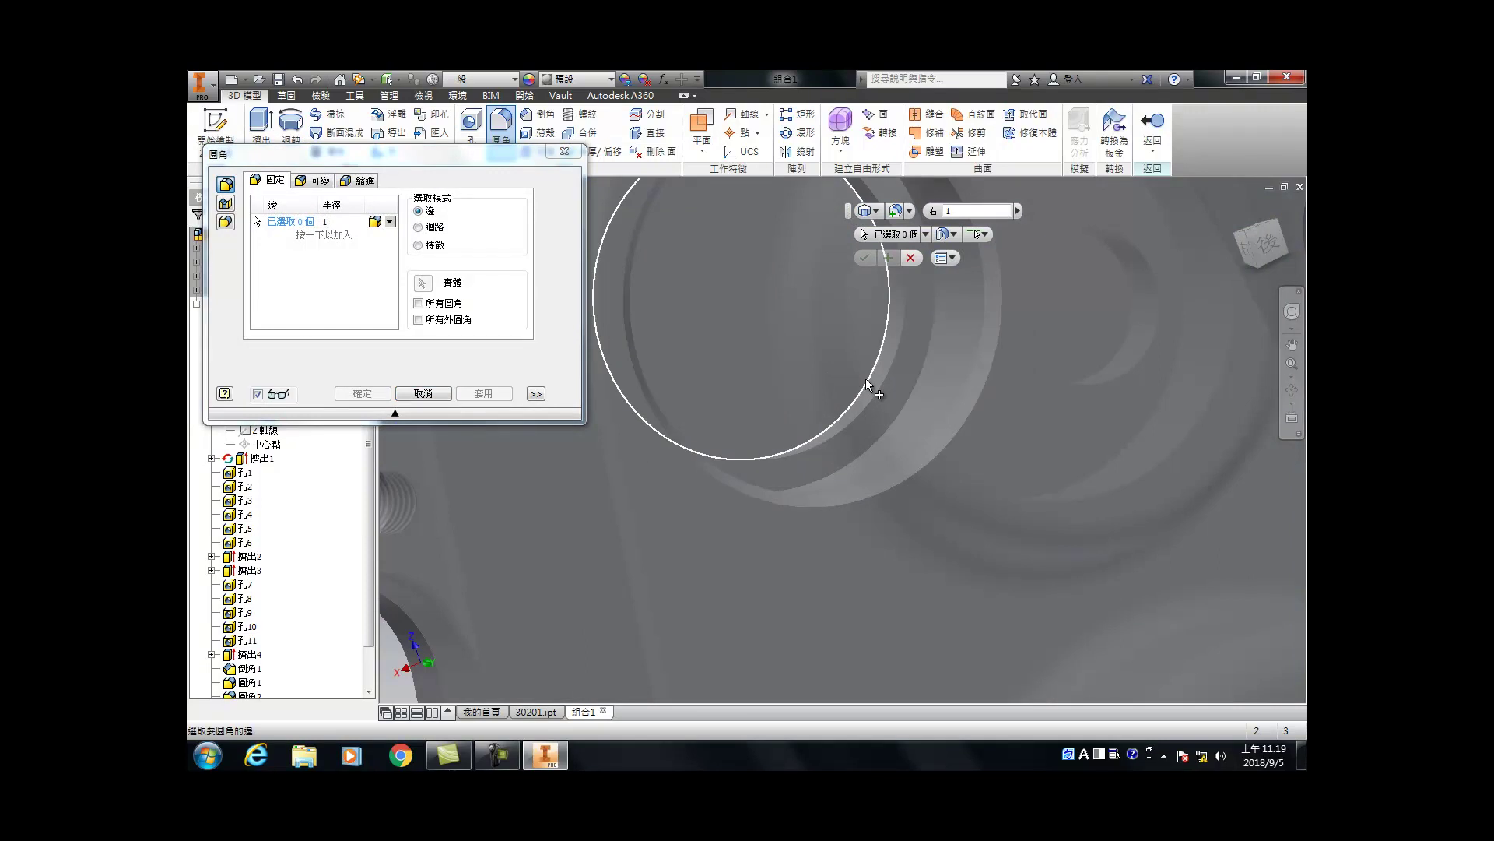
left_click(865, 378)
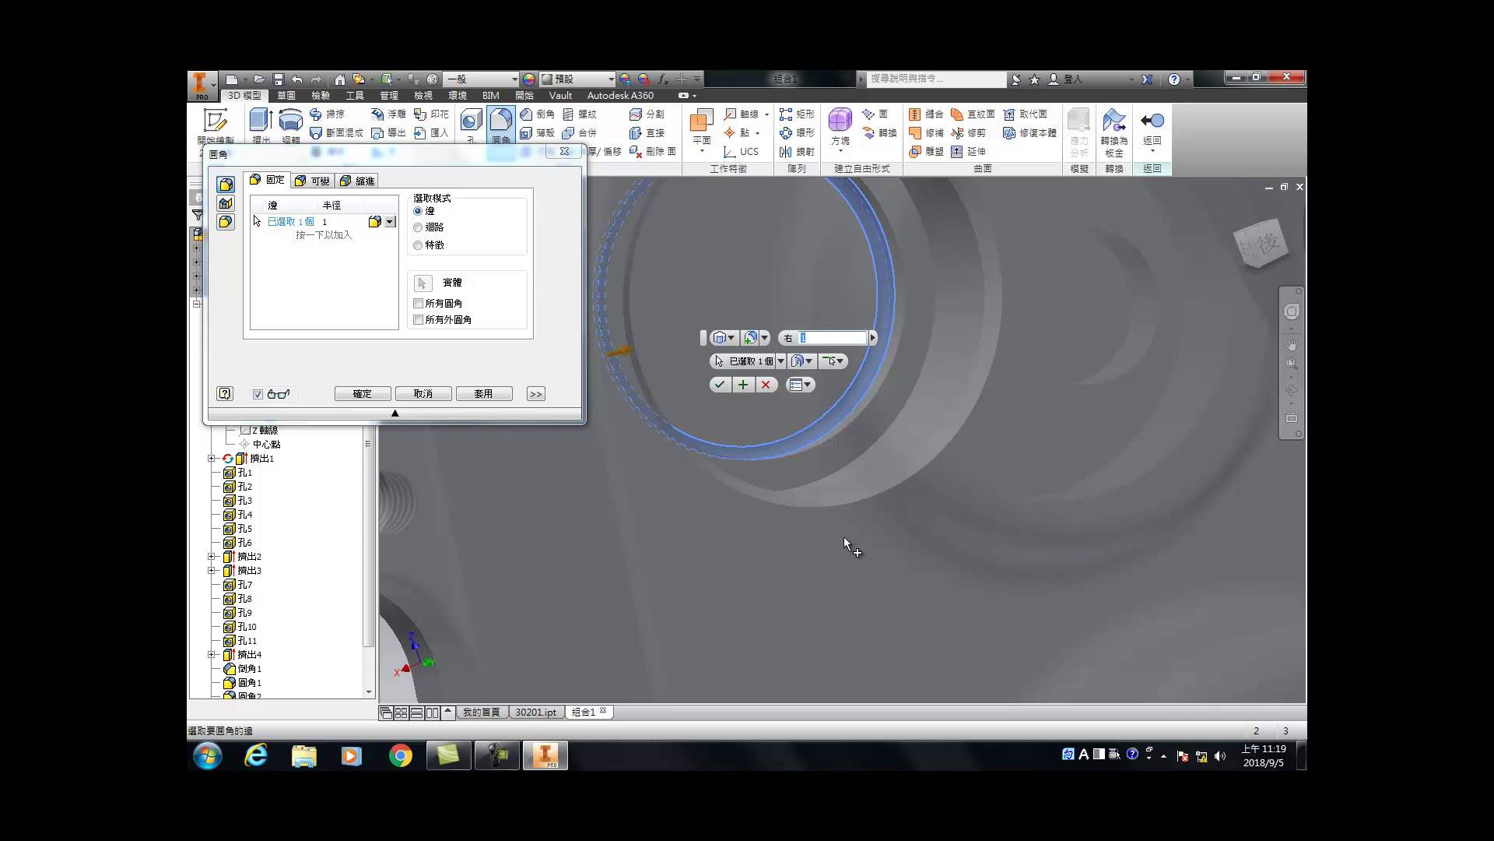
scroll(847, 556, "down", 3)
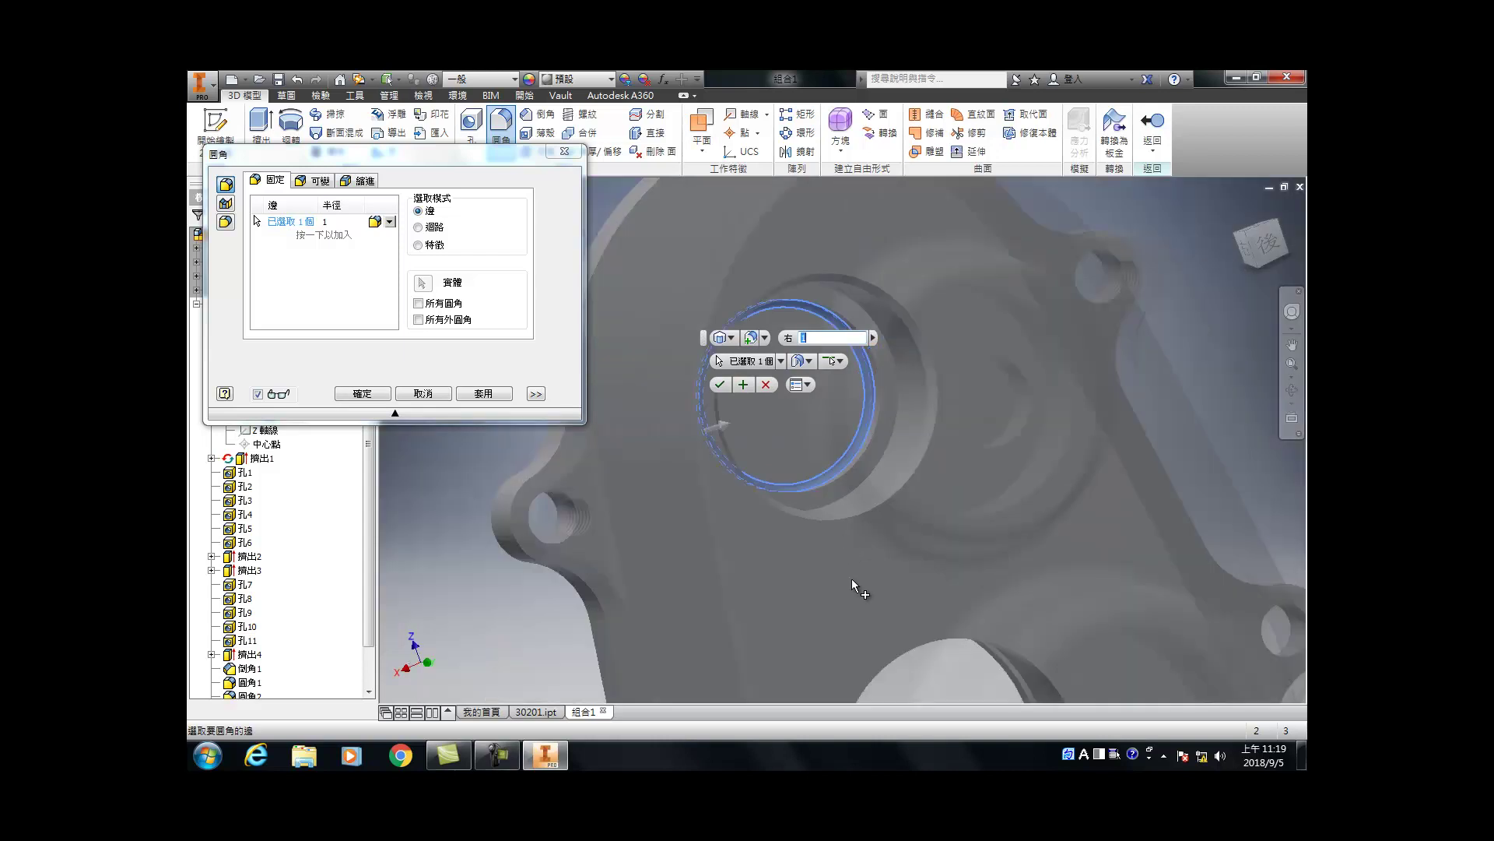
left_click(362, 393)
scroll(705, 521, "down", 5)
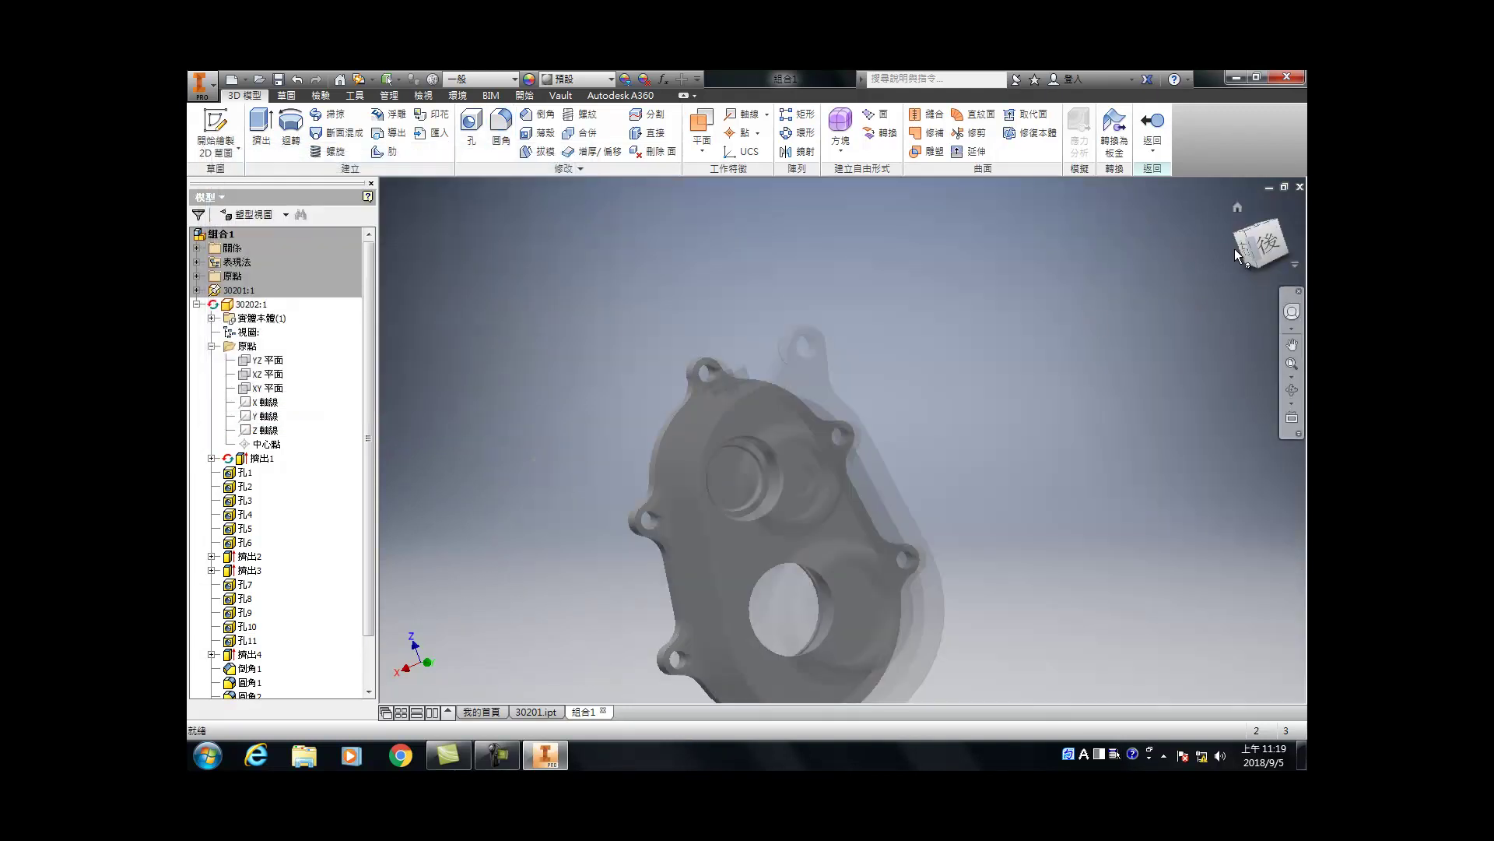
Step: Finish editing plate 30202 in place and return to the full assembly
left_click(1243, 207)
scroll(946, 497, "up", 4)
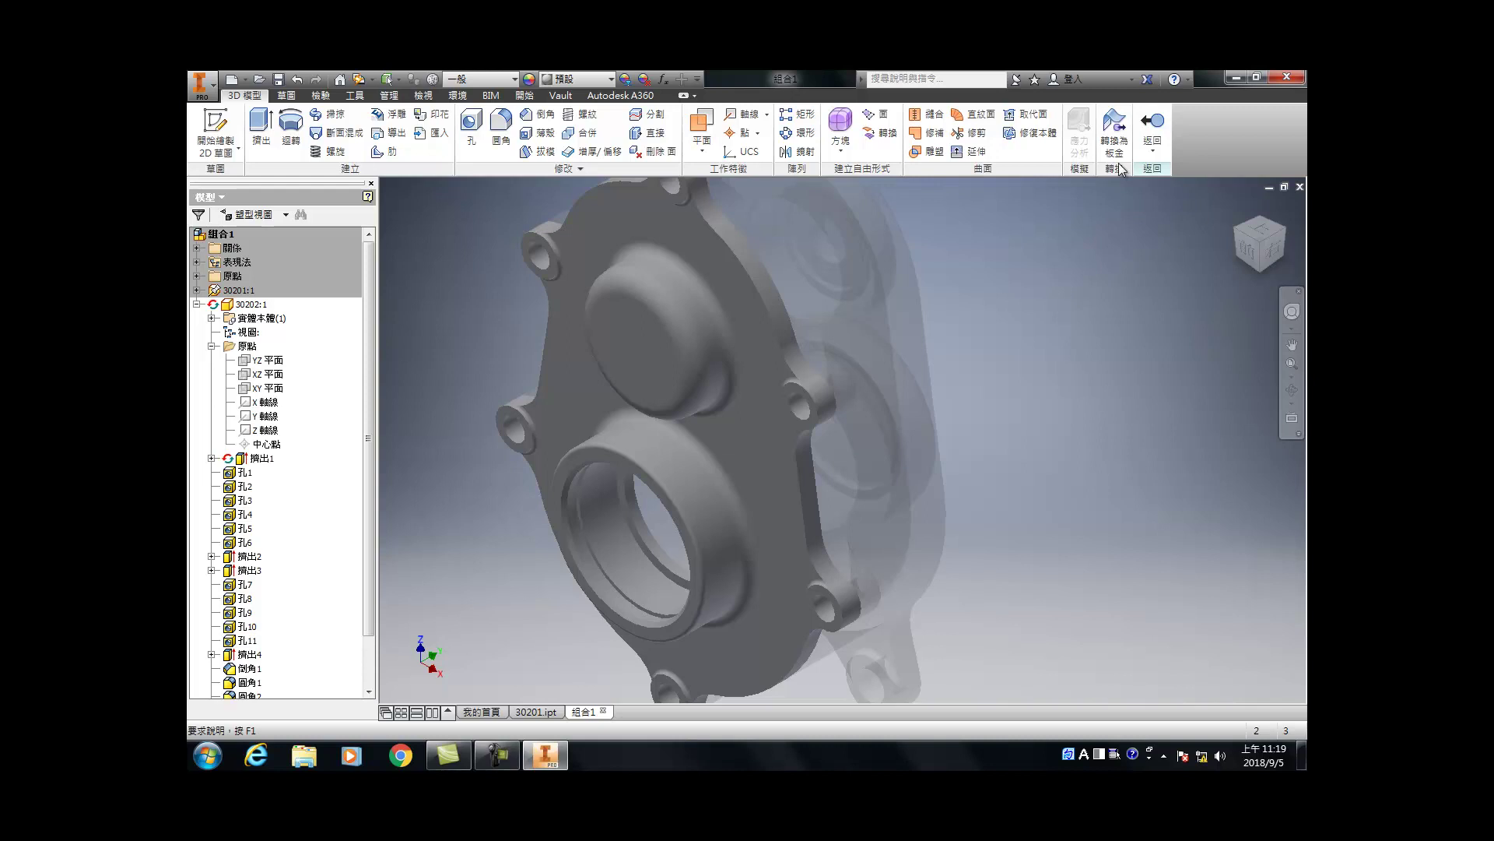
left_click(1152, 127)
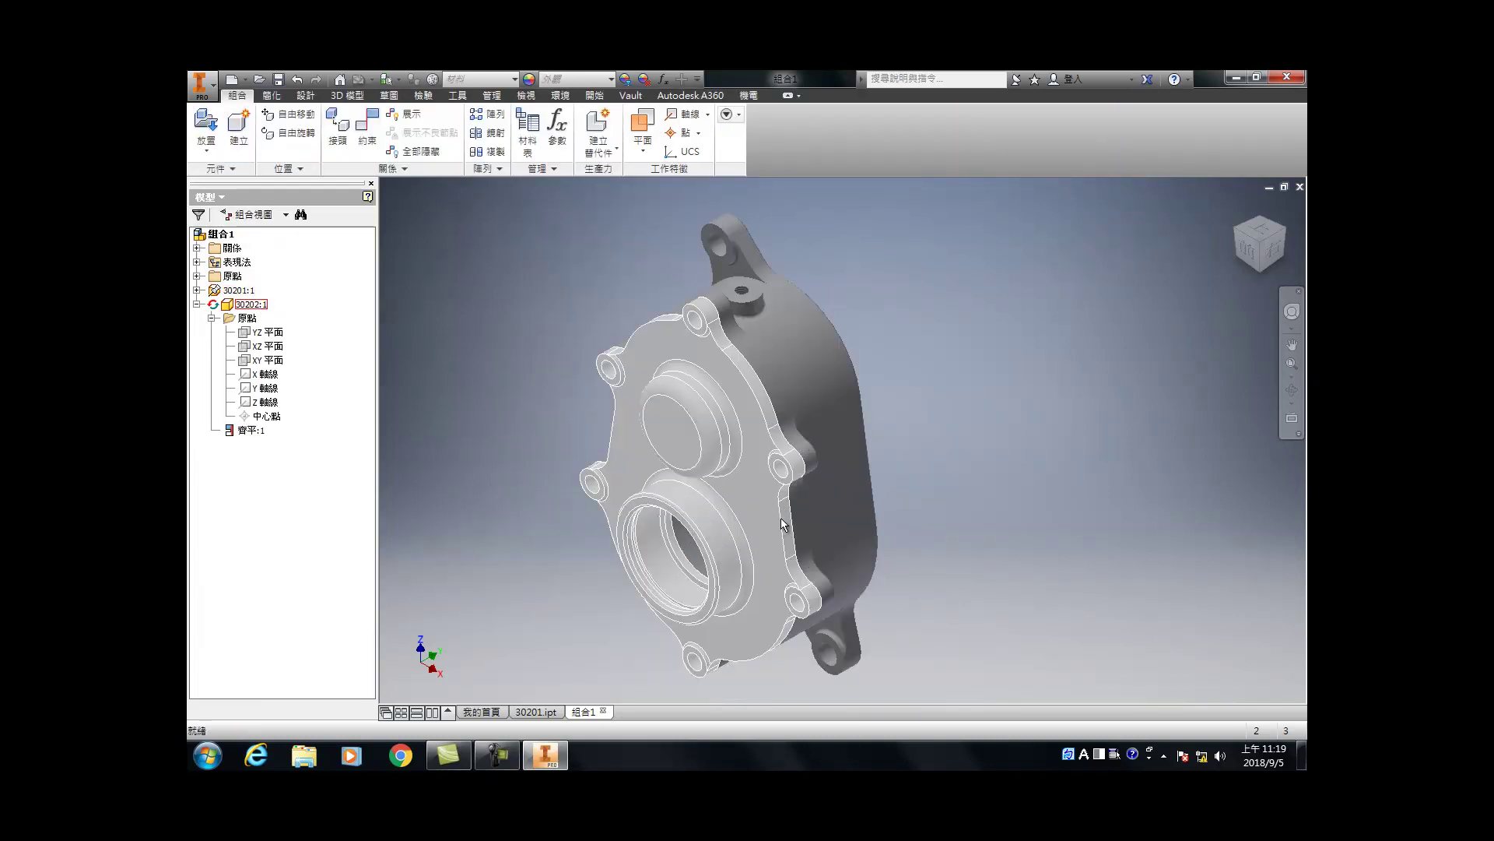
Step: Save the assembly as 30201.02.iam in the 301 folder, including plate 30202 in the save
key("ctrl+s")
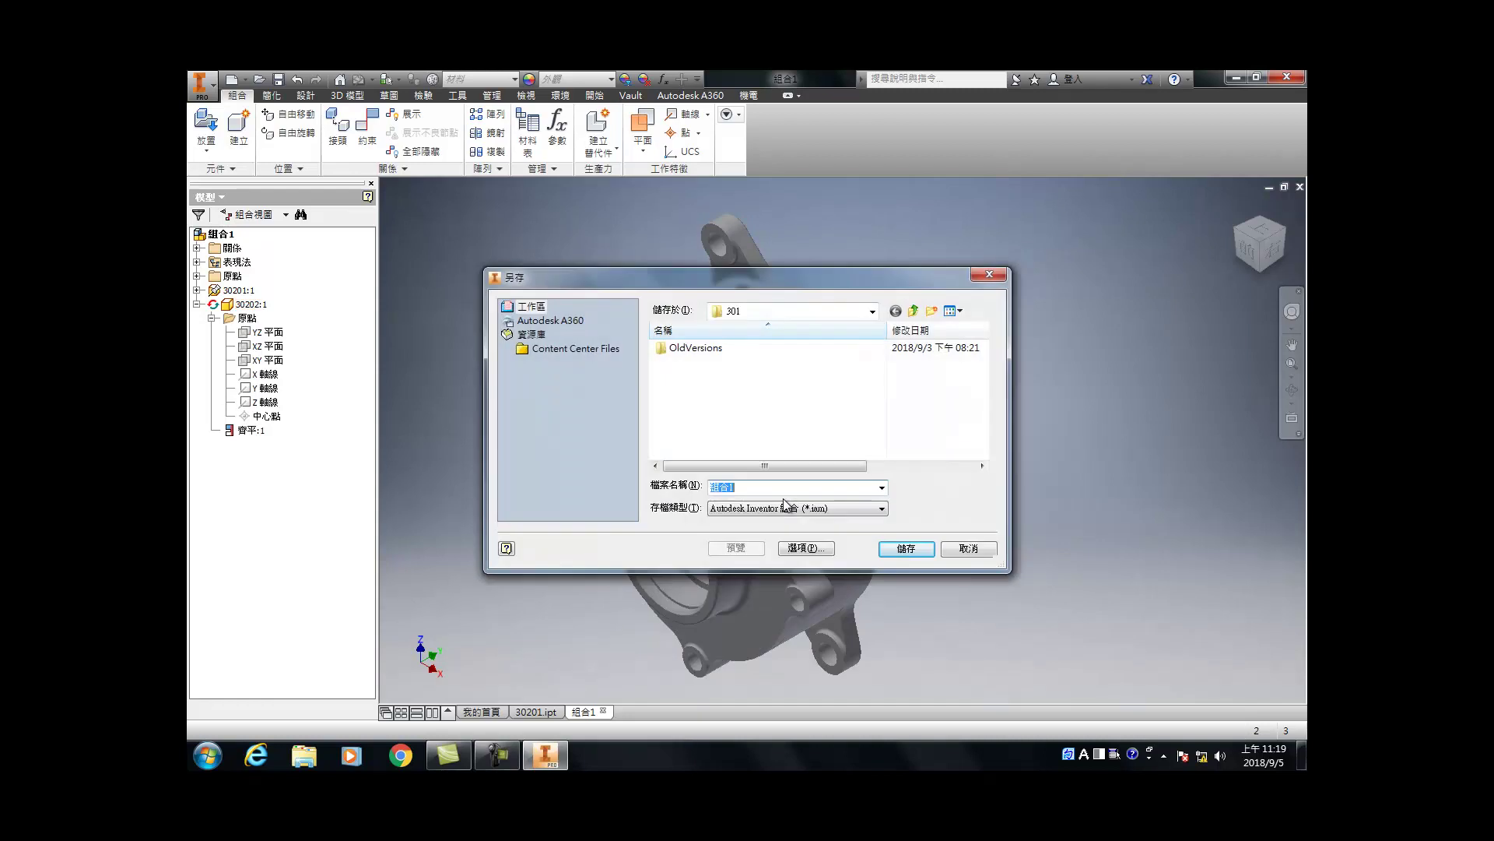
left_click(990, 275)
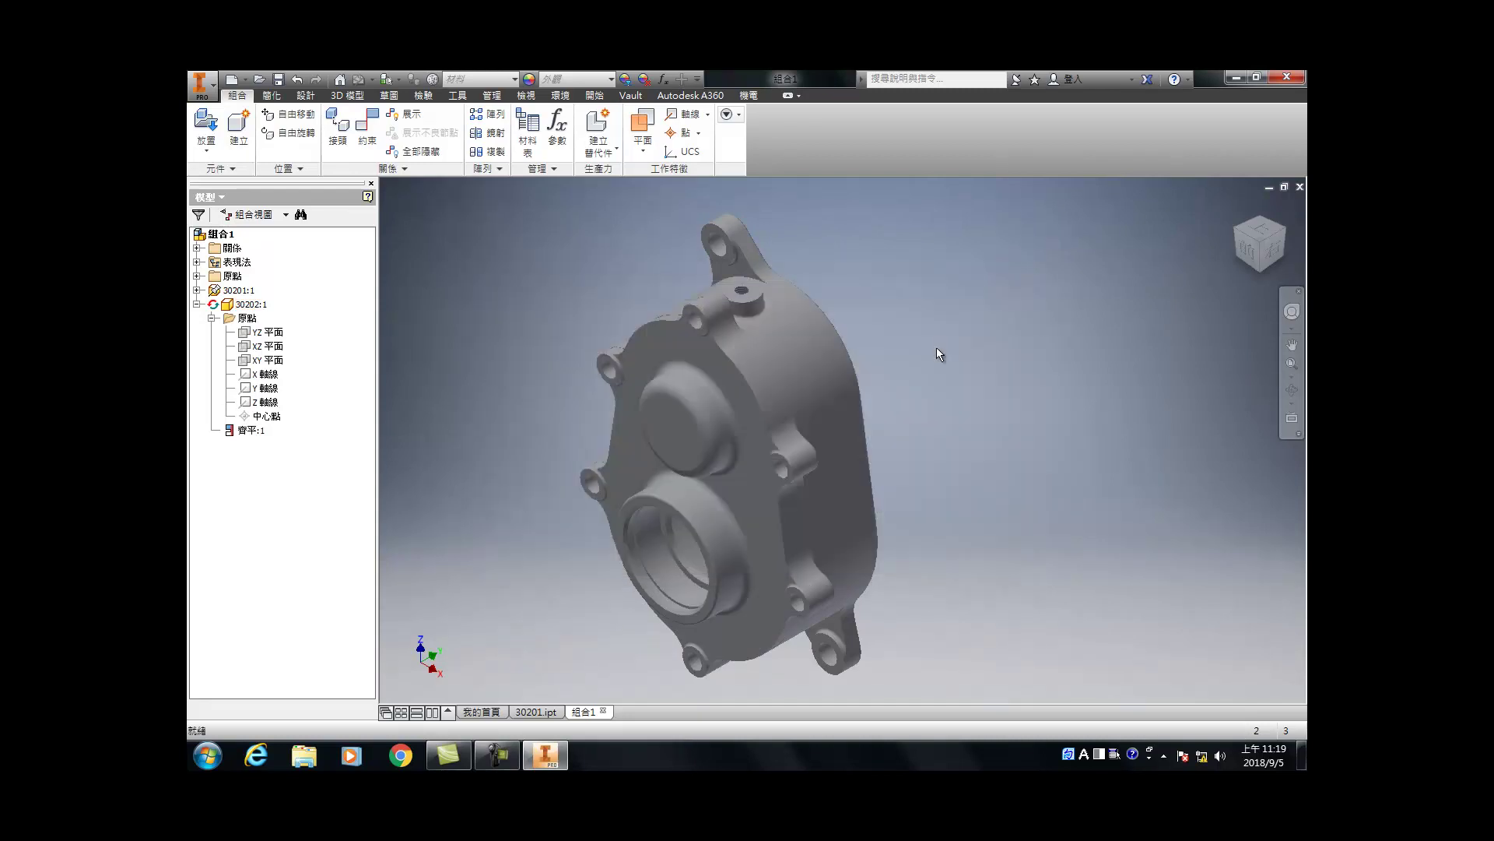
key("ctrl+s")
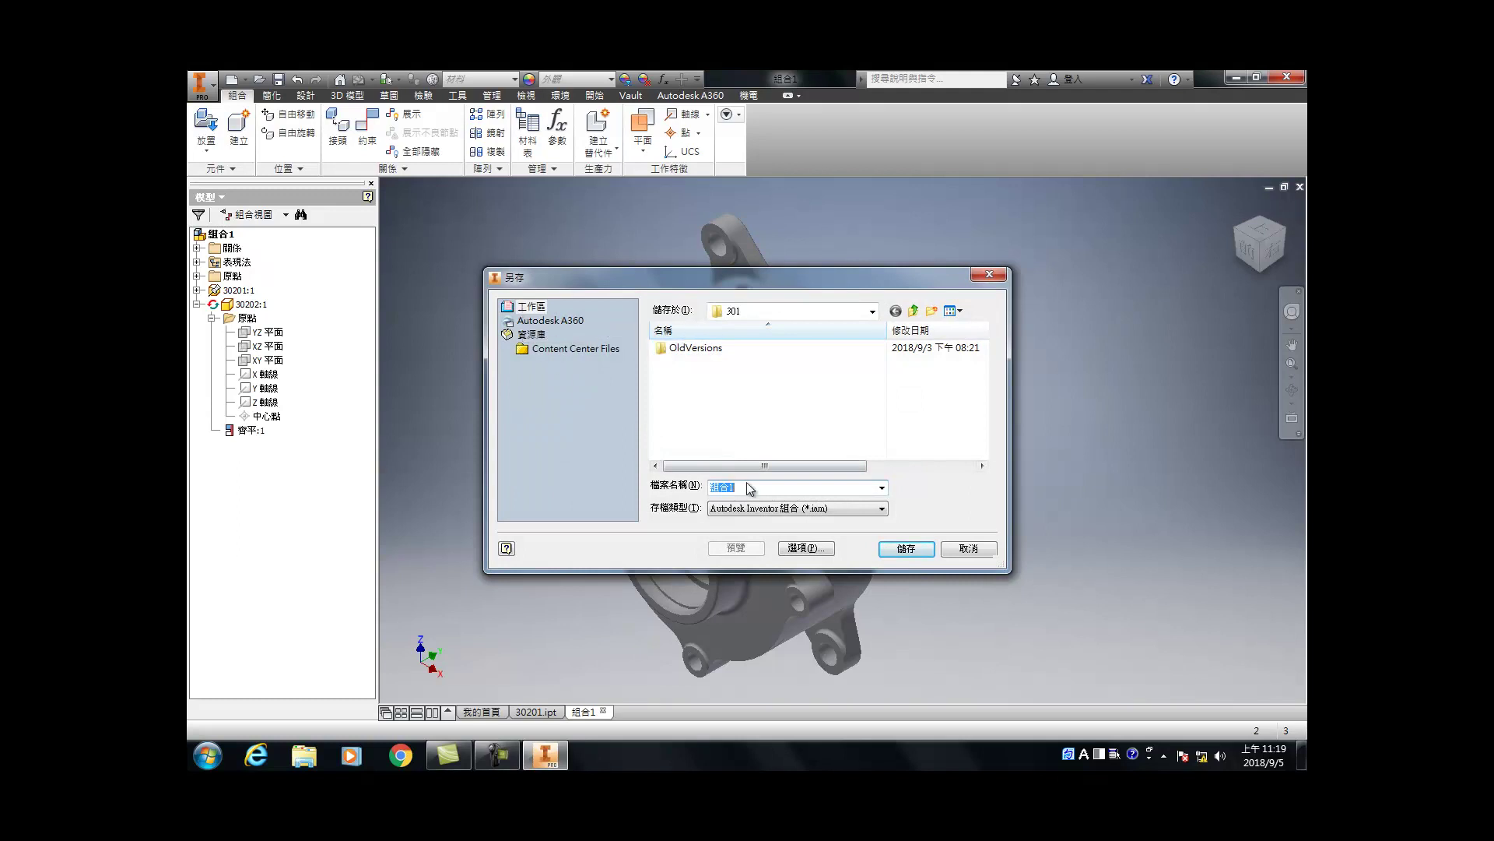
type("302")
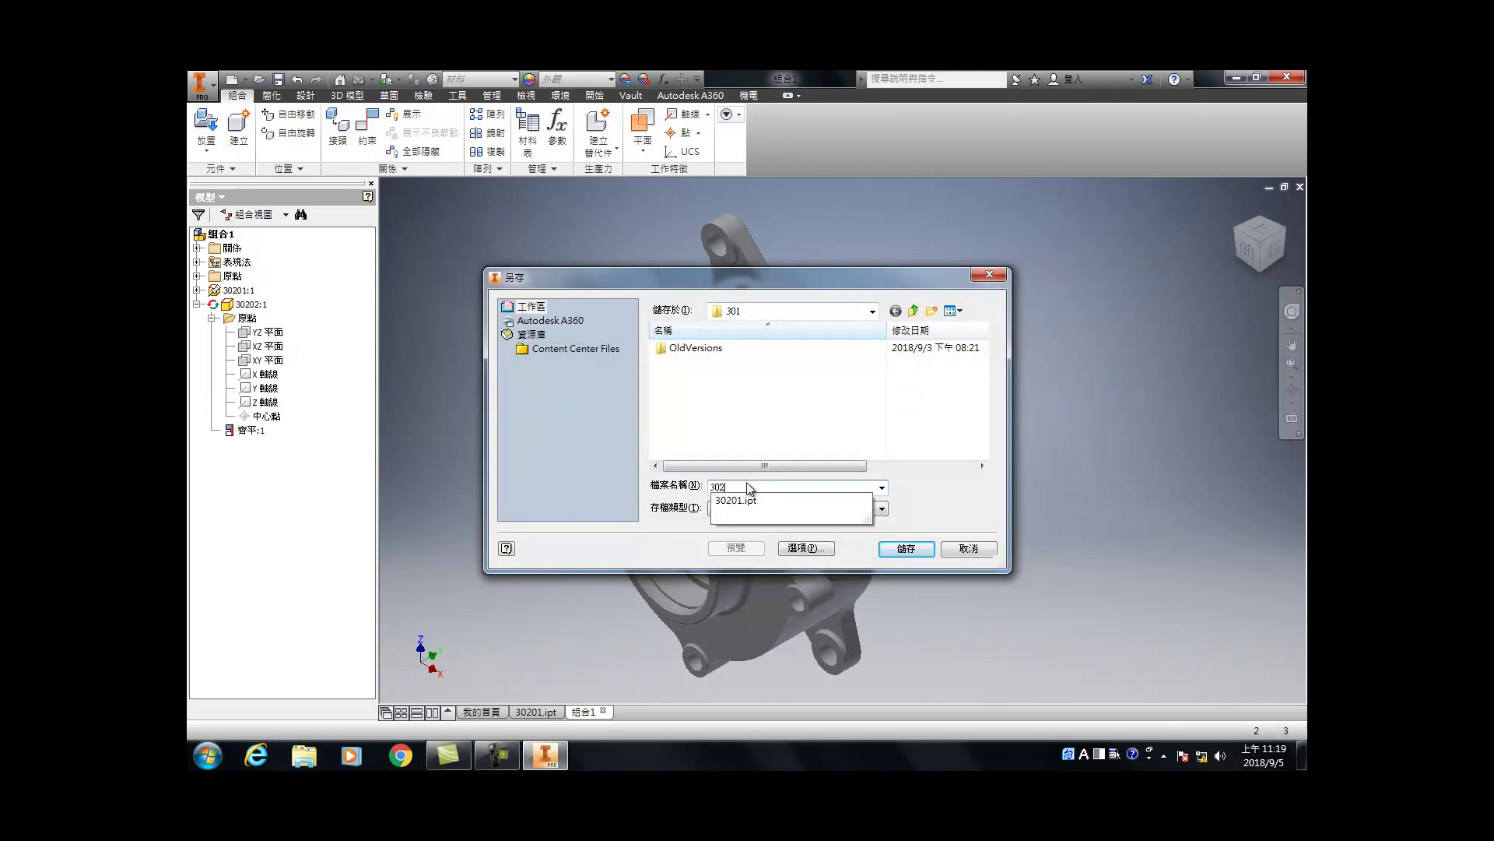
type("010")
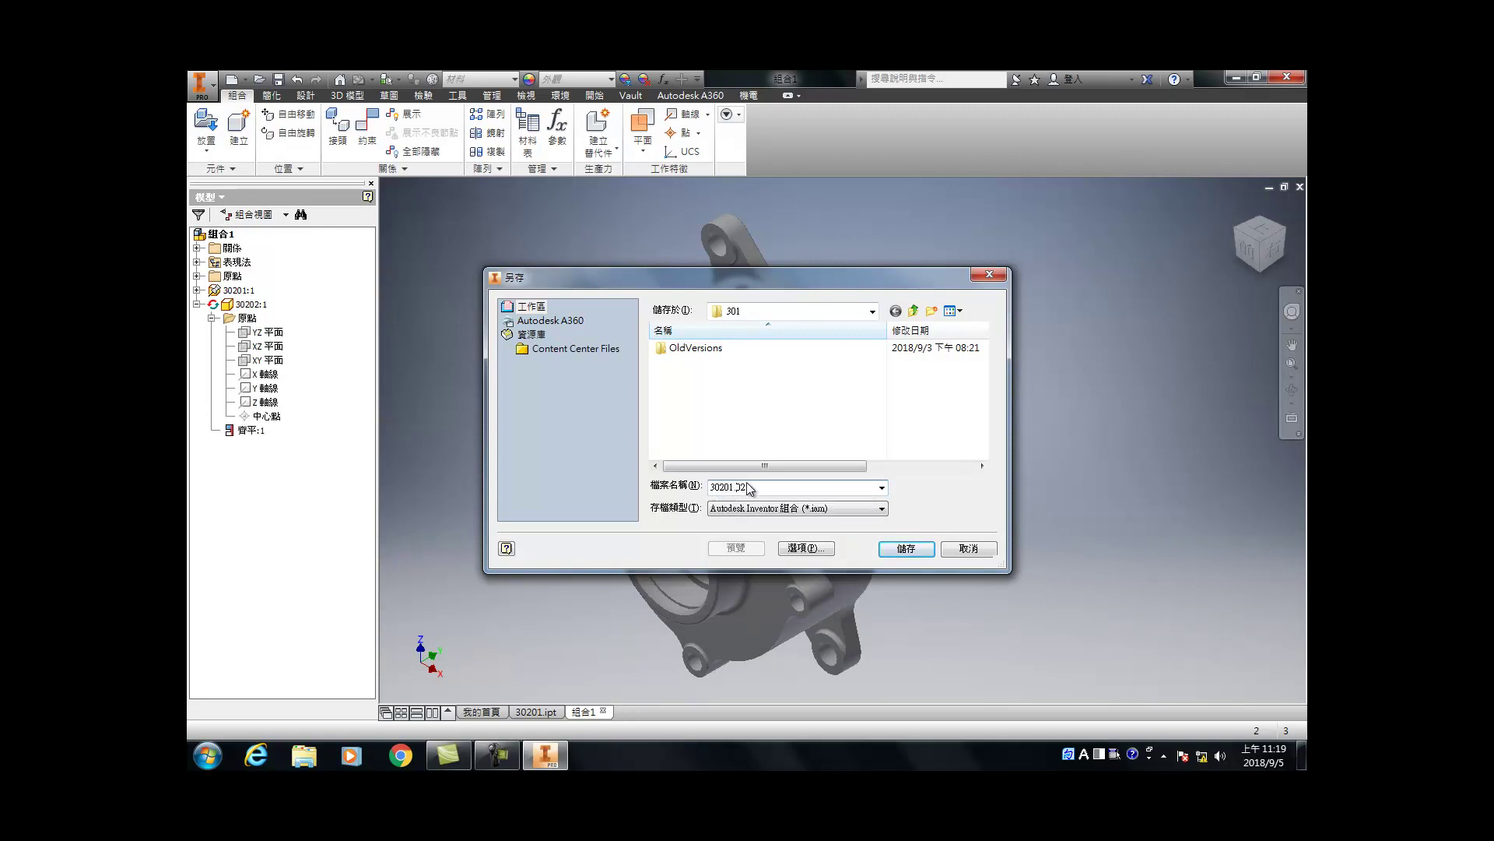
key("Return")
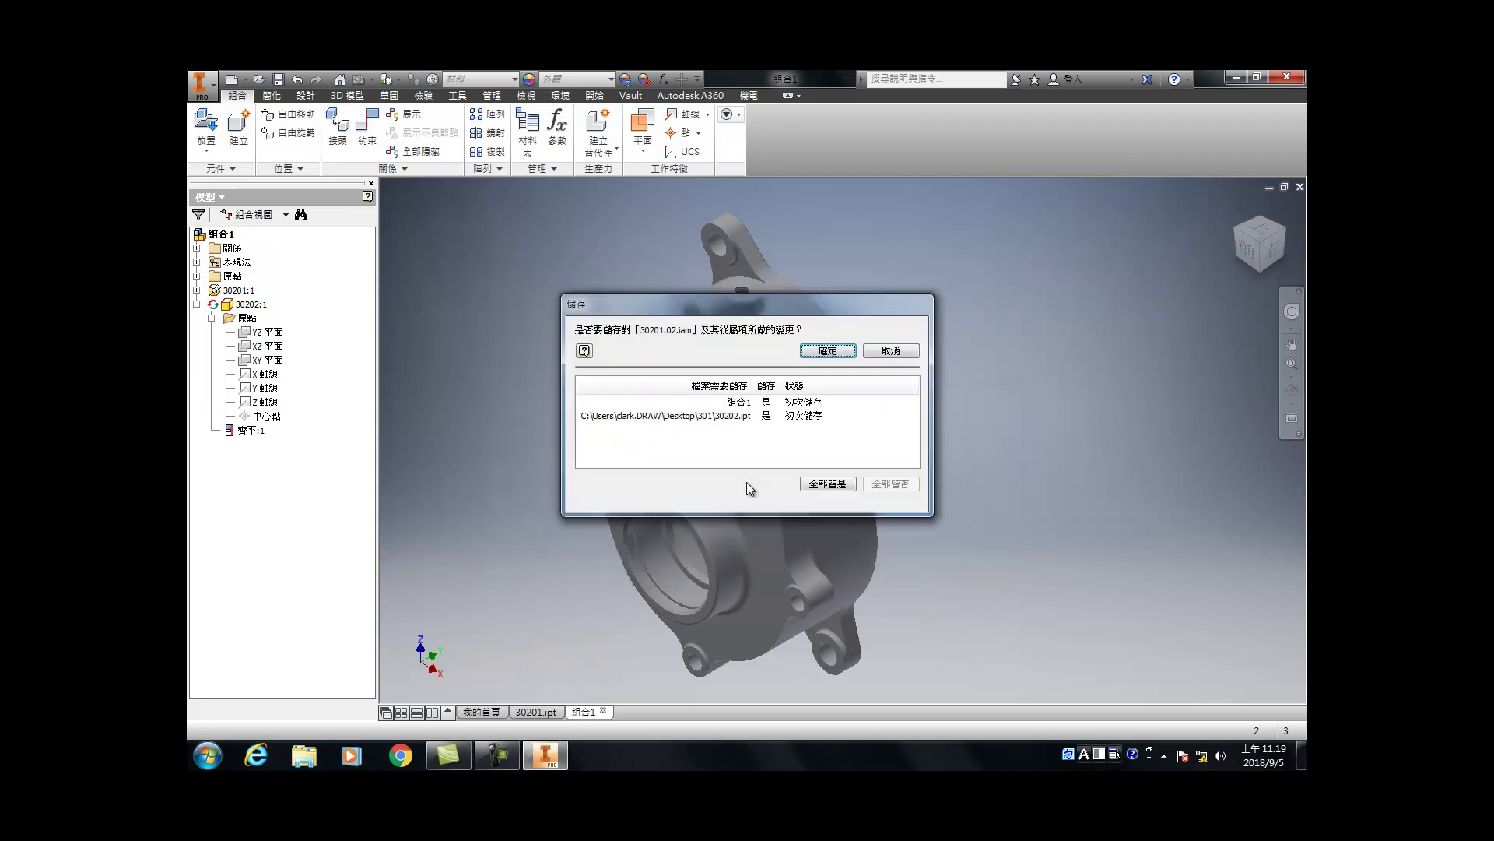
left_click(828, 483)
left_click(849, 353)
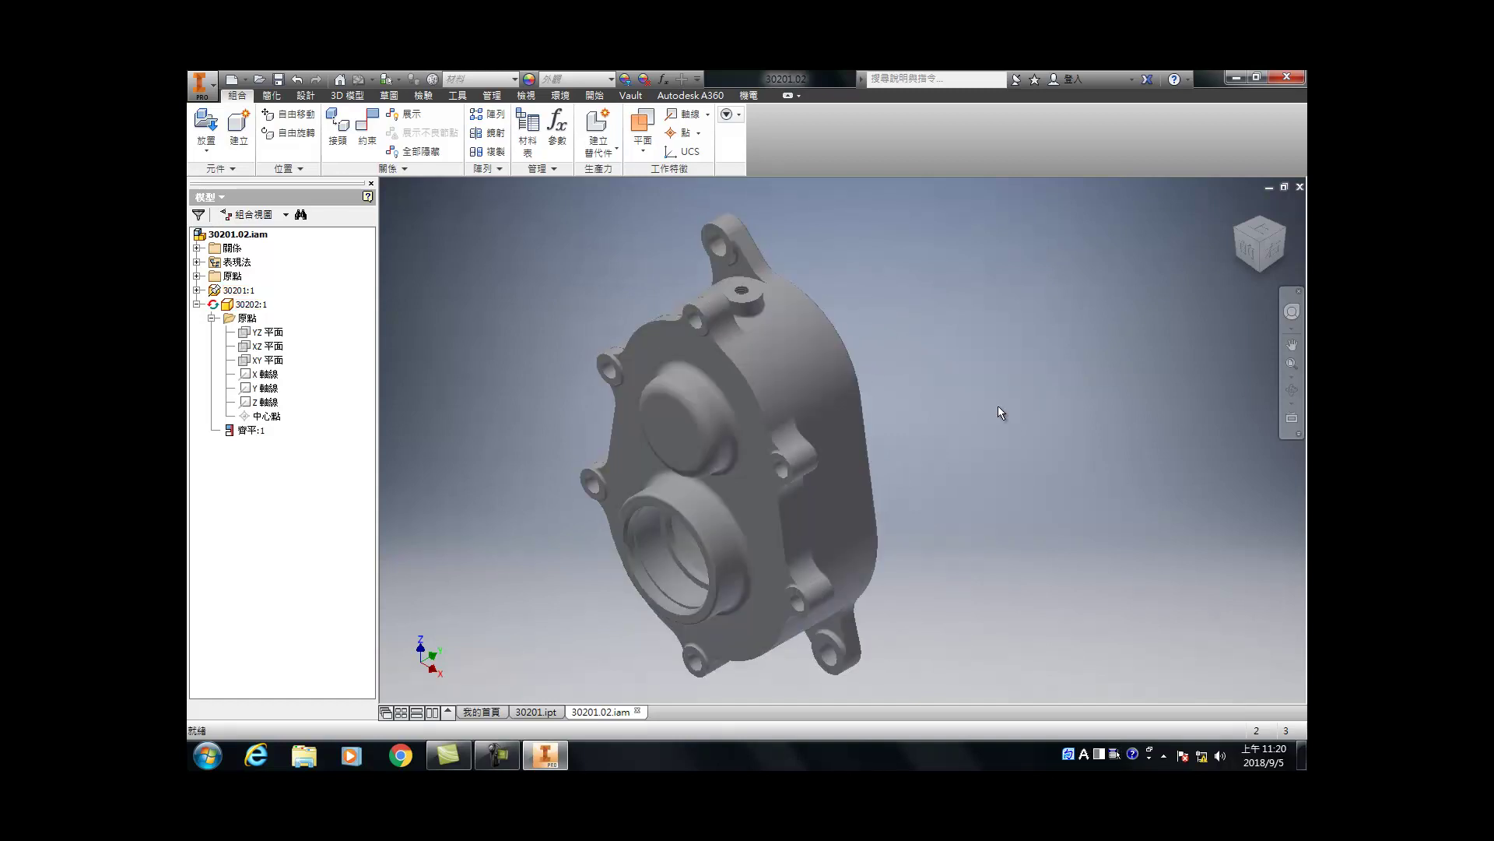
Step: Create a new part from the Standard.ipt template
key("ctrl+n")
left_click(730, 284)
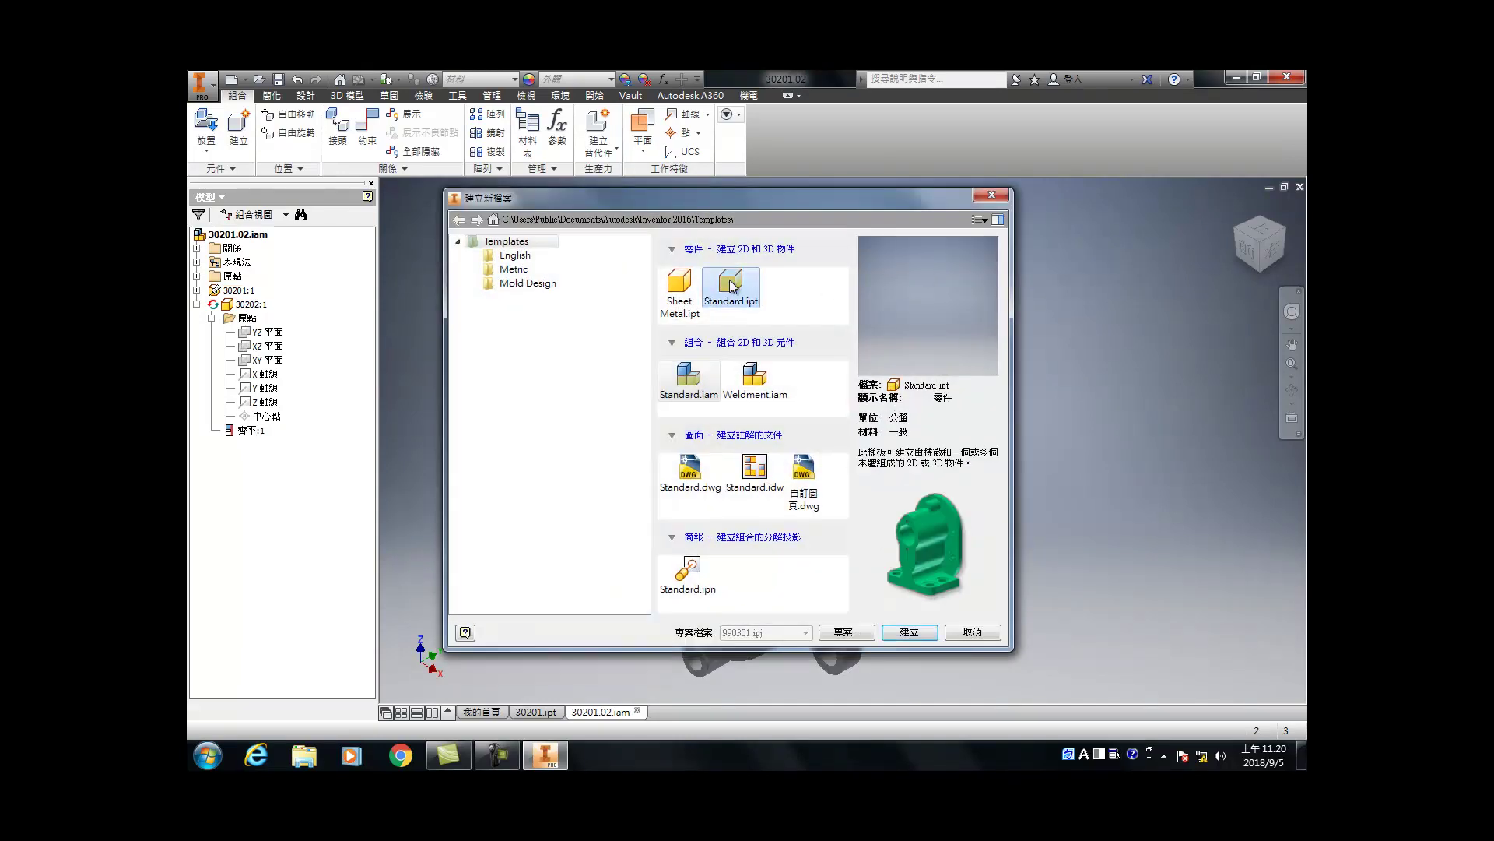
left_click(909, 631)
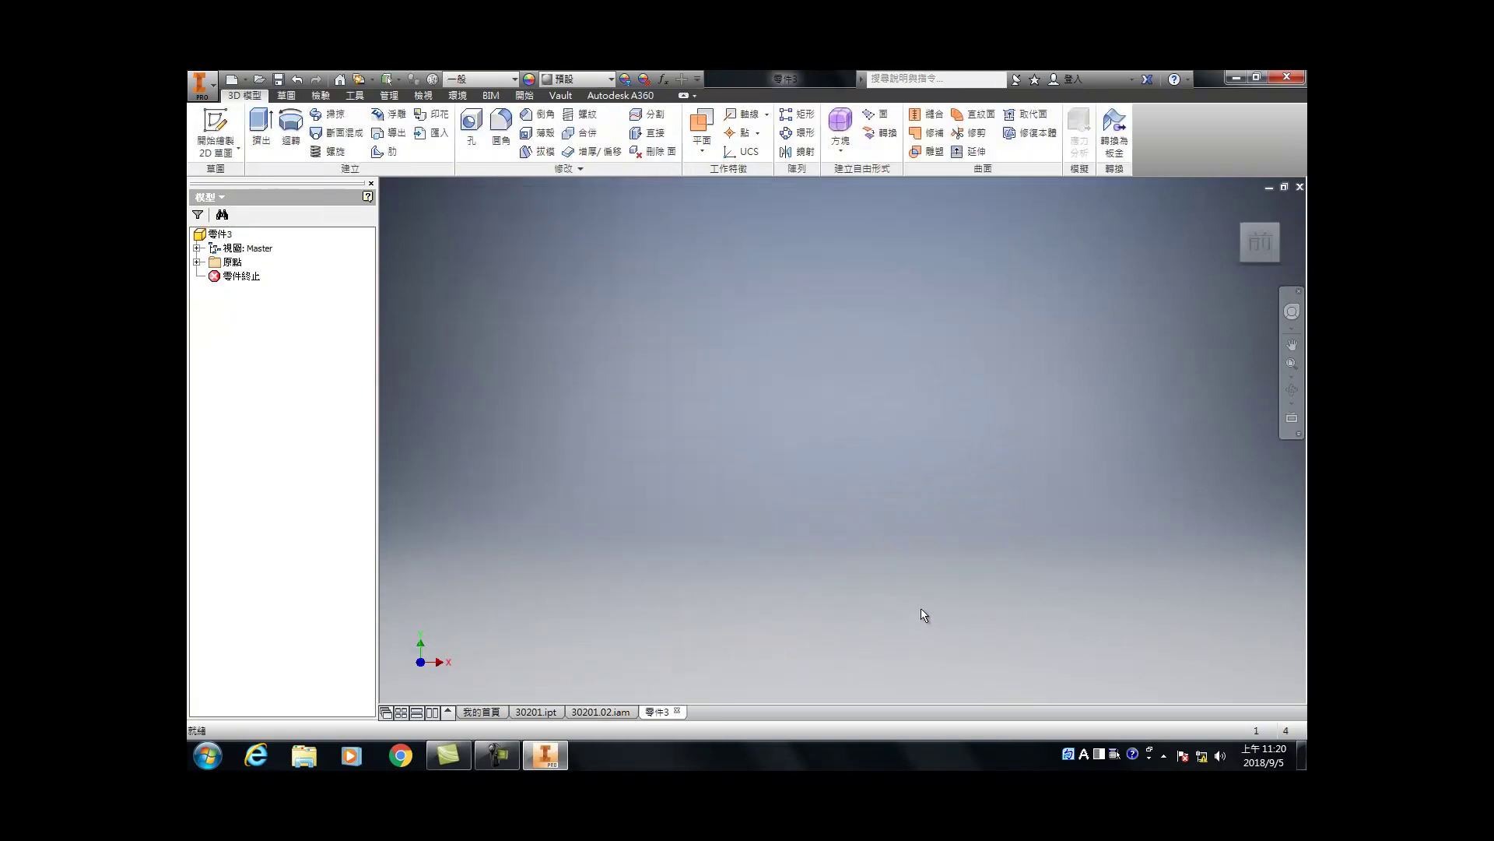
Step: Orient the new part with X to the right and Z up, and define that view as its front view
left_click(1239, 207)
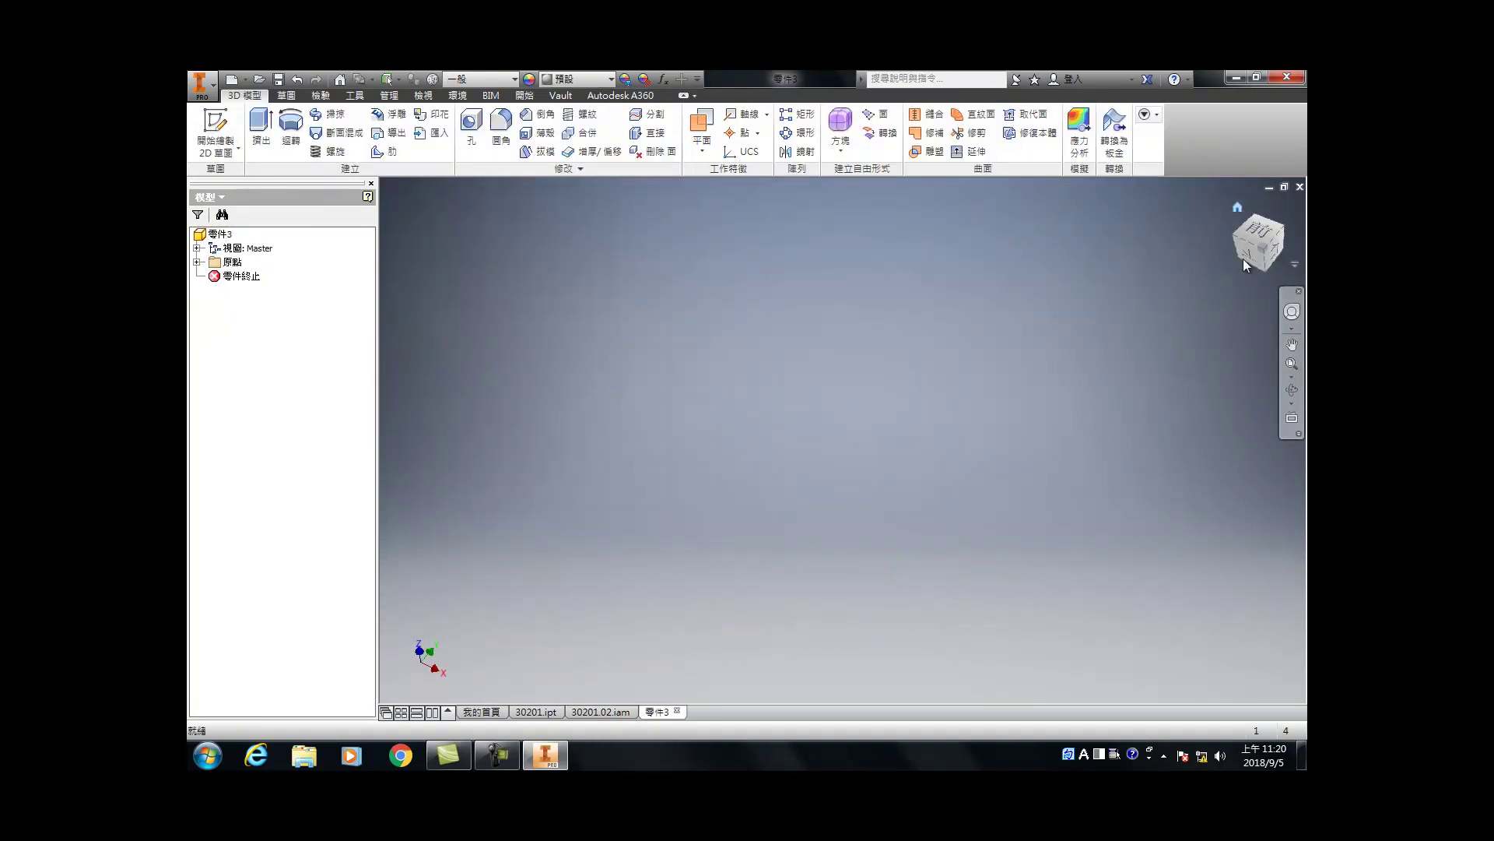
left_click(1250, 245)
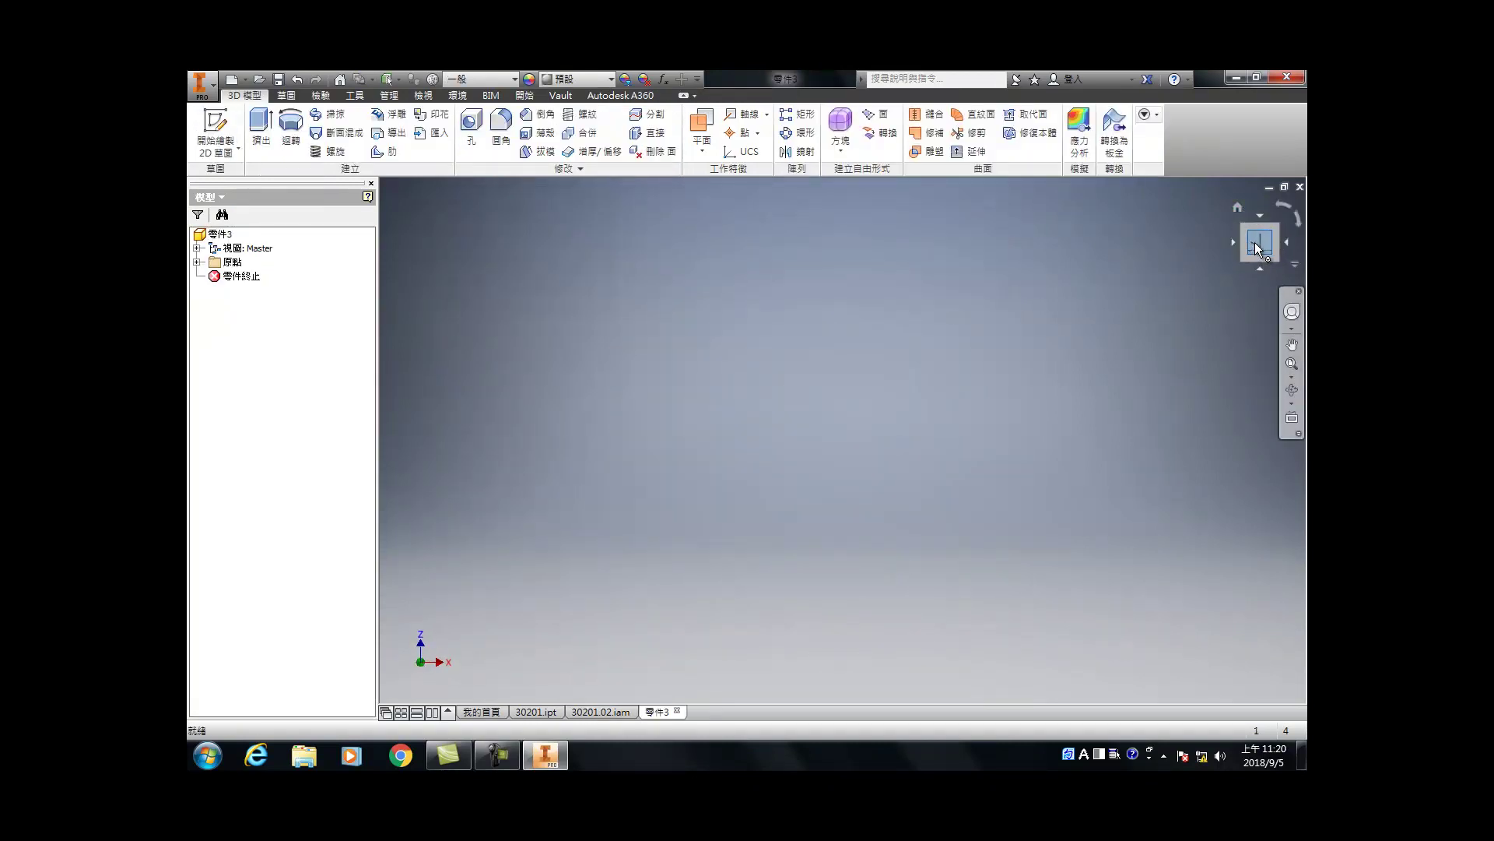
right_click(1255, 241)
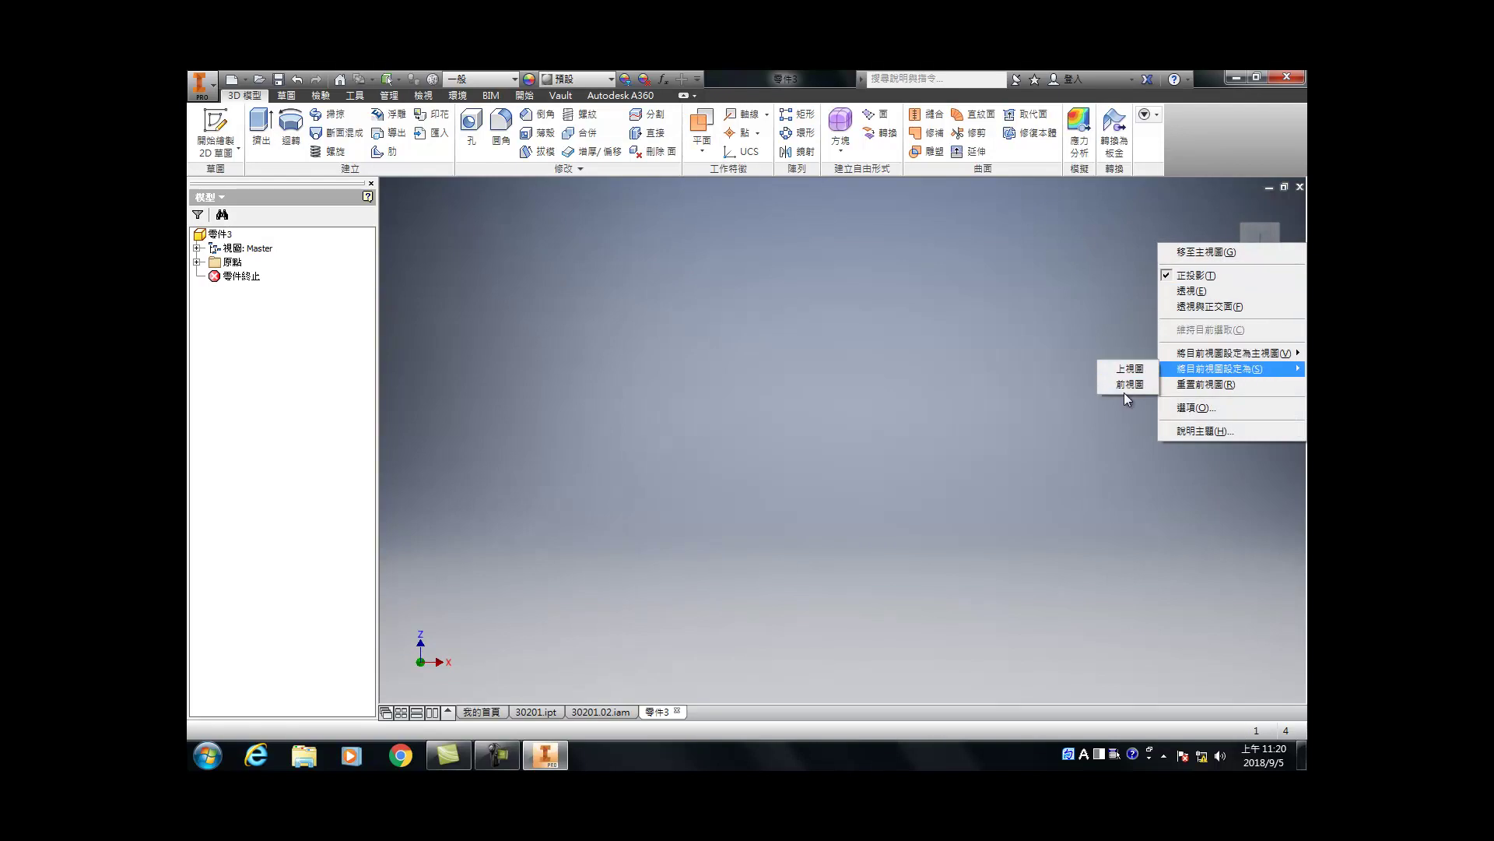
left_click(1129, 384)
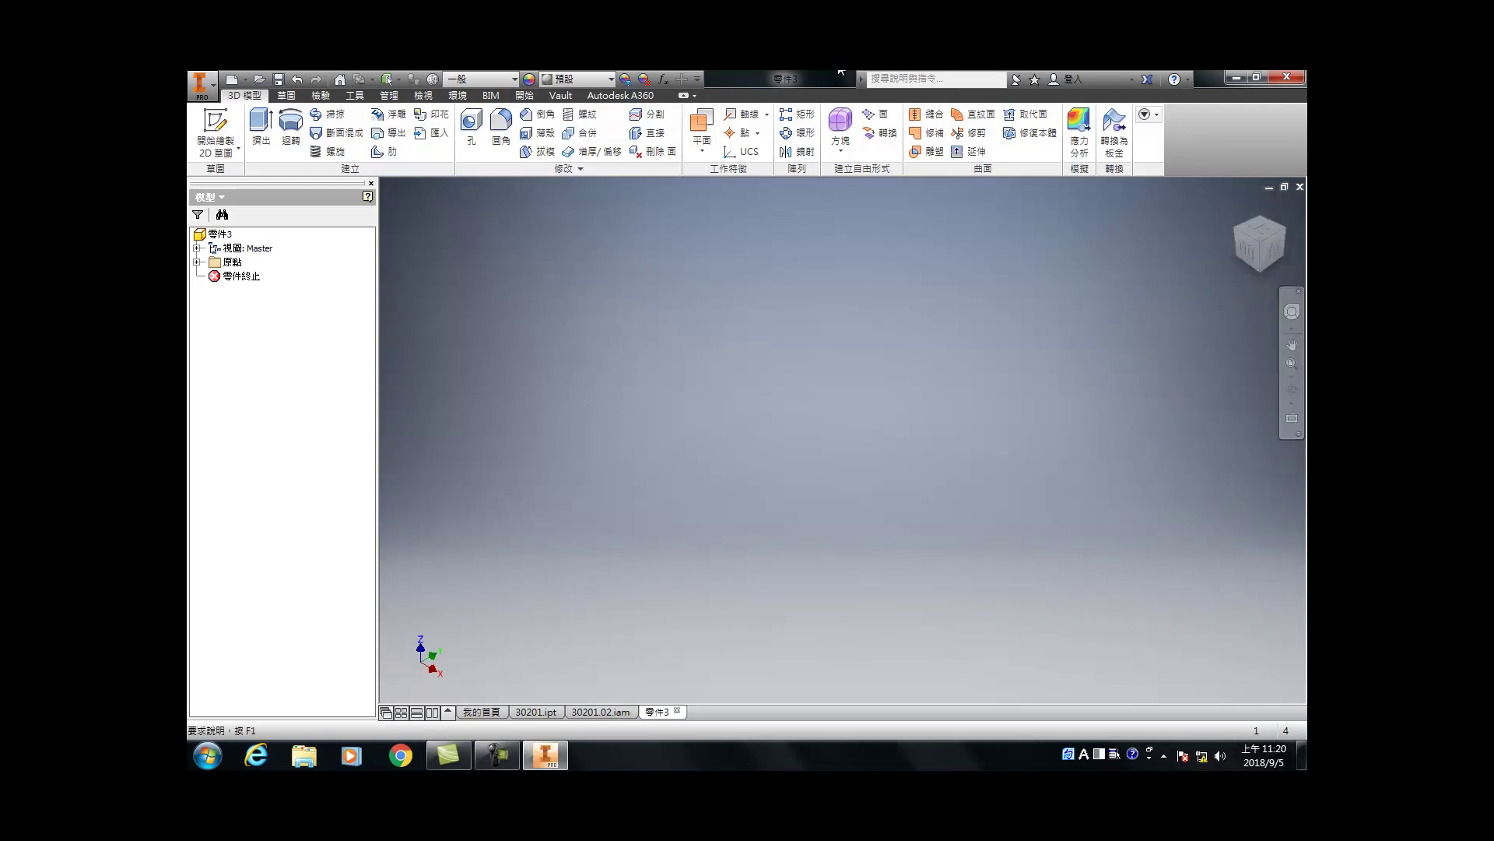
Step: Start a 2D sketch on the new part's YZ origin plane
left_click(198, 262)
left_click(256, 290)
left_click(253, 277)
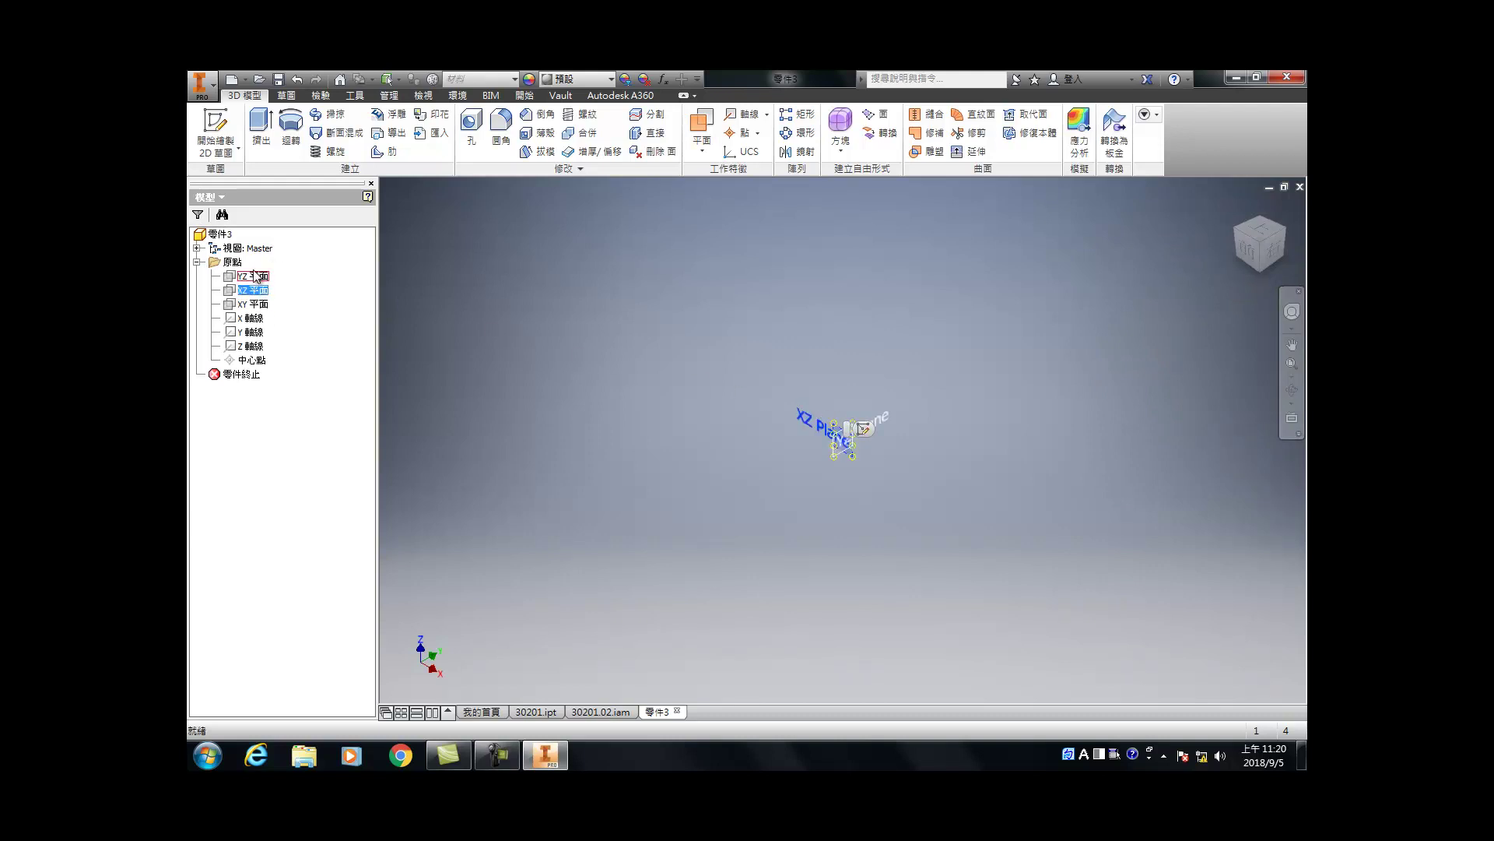
left_click(863, 423)
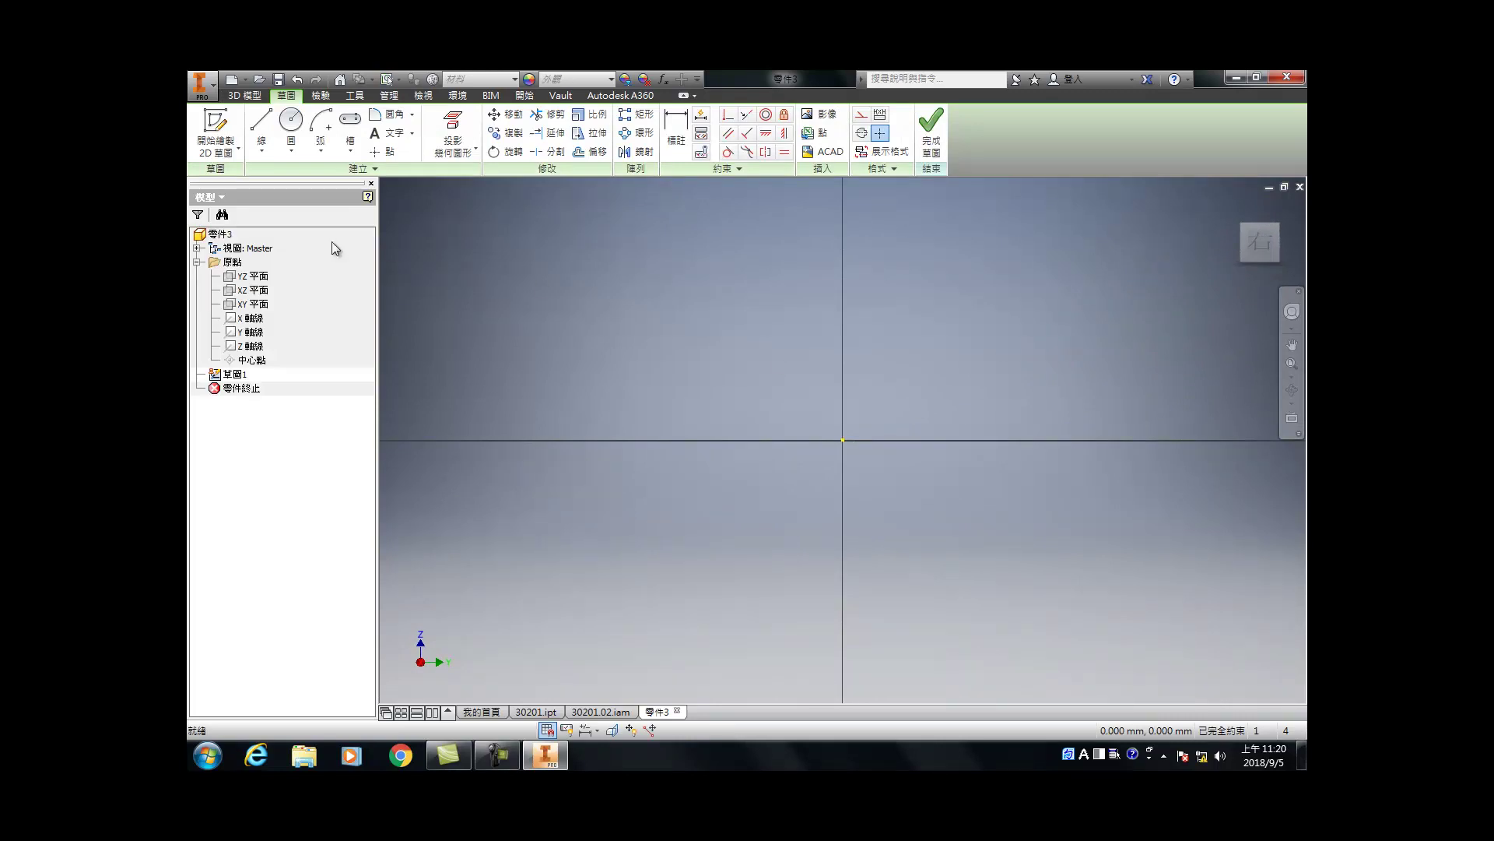
Step: Draw a circle centred on the sketch origin and set its diameter to 6 mm
left_click(291, 122)
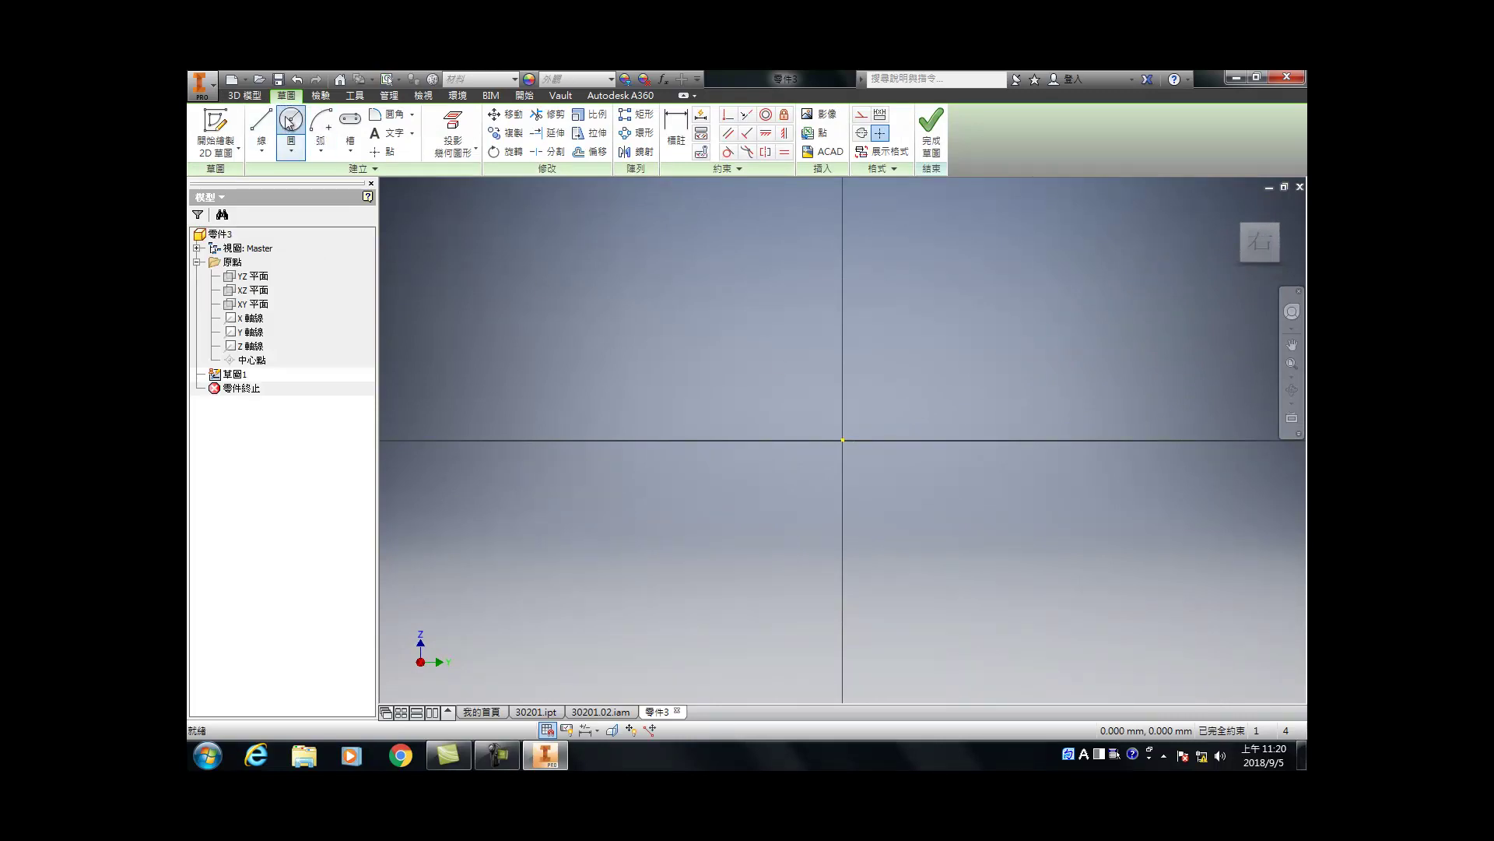
left_click(844, 441)
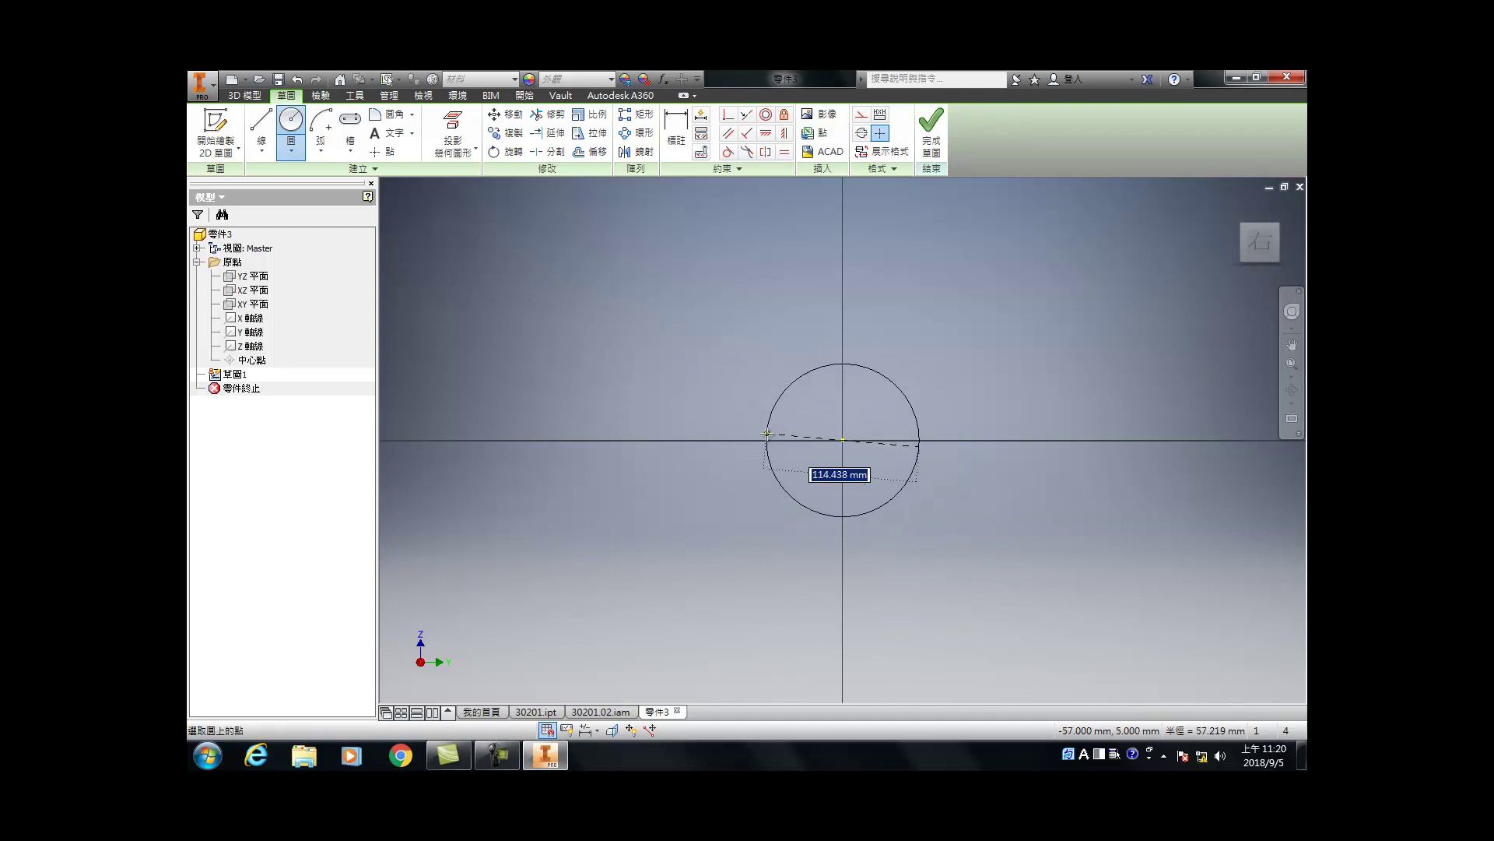
left_click(767, 433)
key("d")
left_click(769, 444)
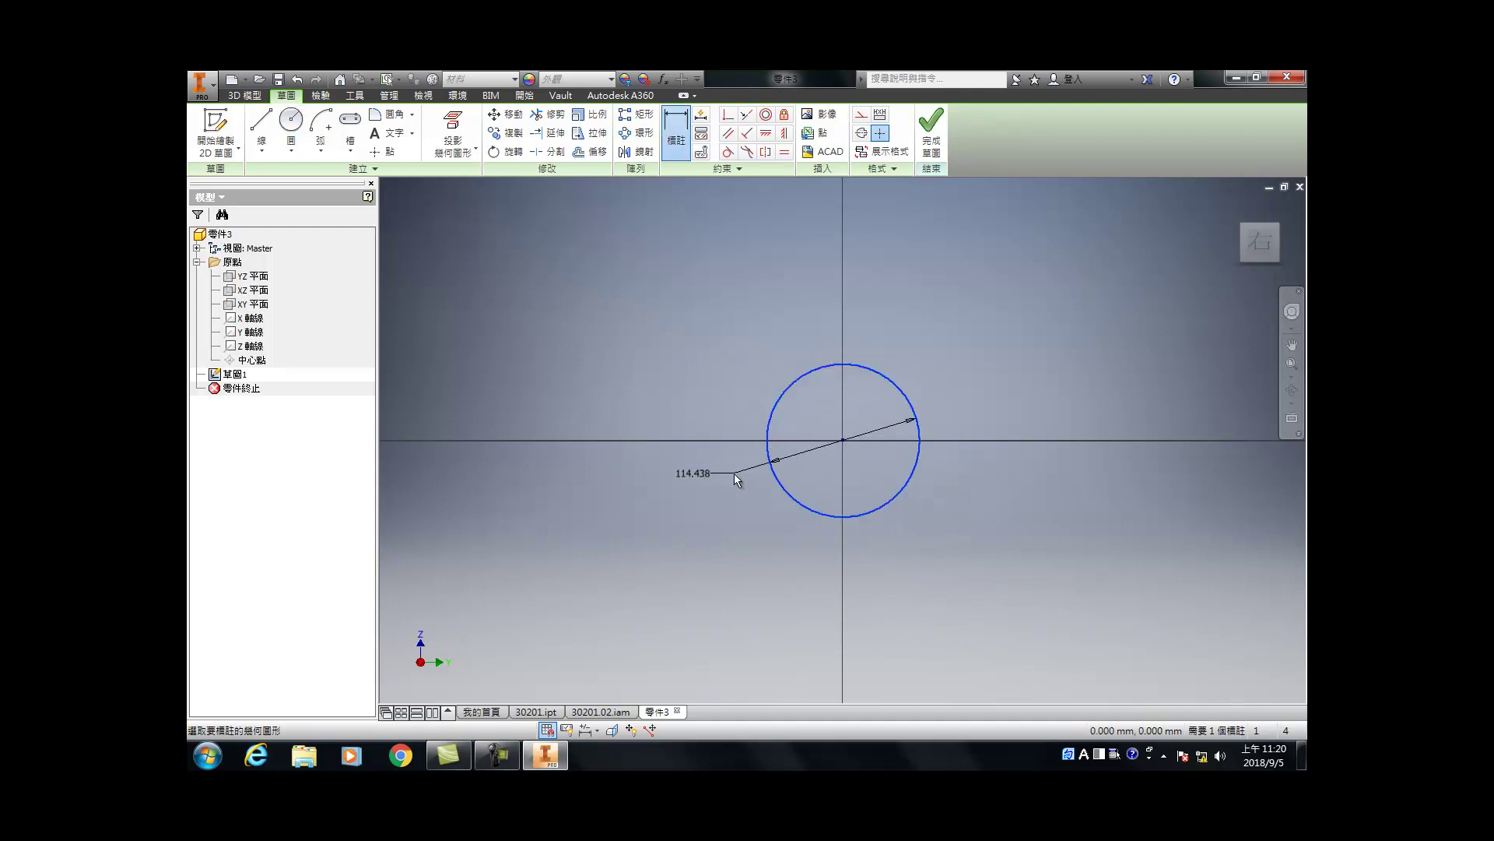
left_click(733, 473)
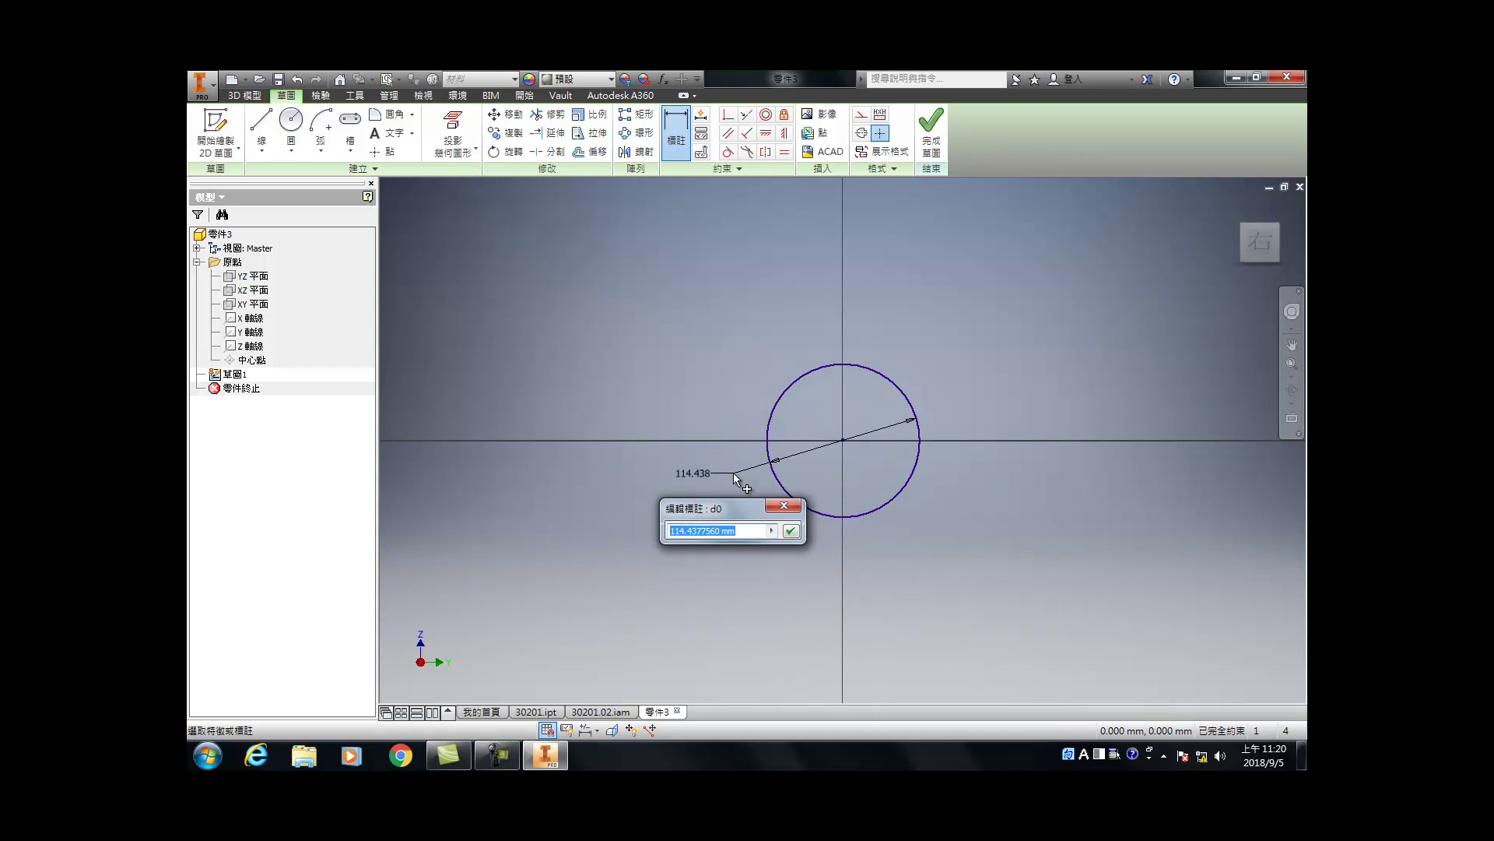
type("10")
key("Return")
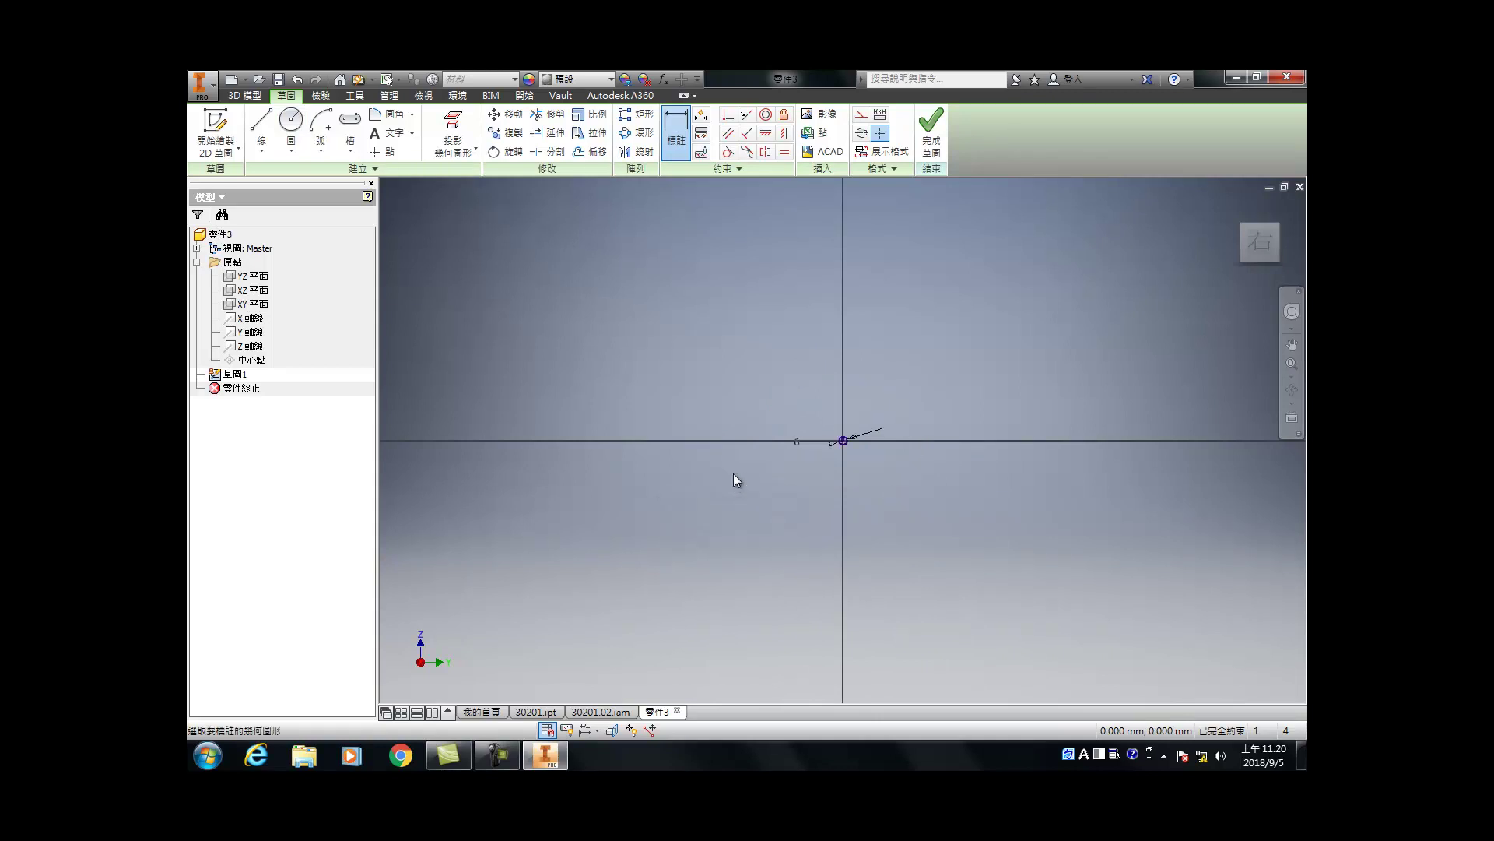
Step: Extrude the circle into a solid cylinder with a distance of 12-1.5 mm along positive X
scroll(877, 436, "up", 3)
middle_click_drag(640, 521, 634, 540, "shift")
key("e")
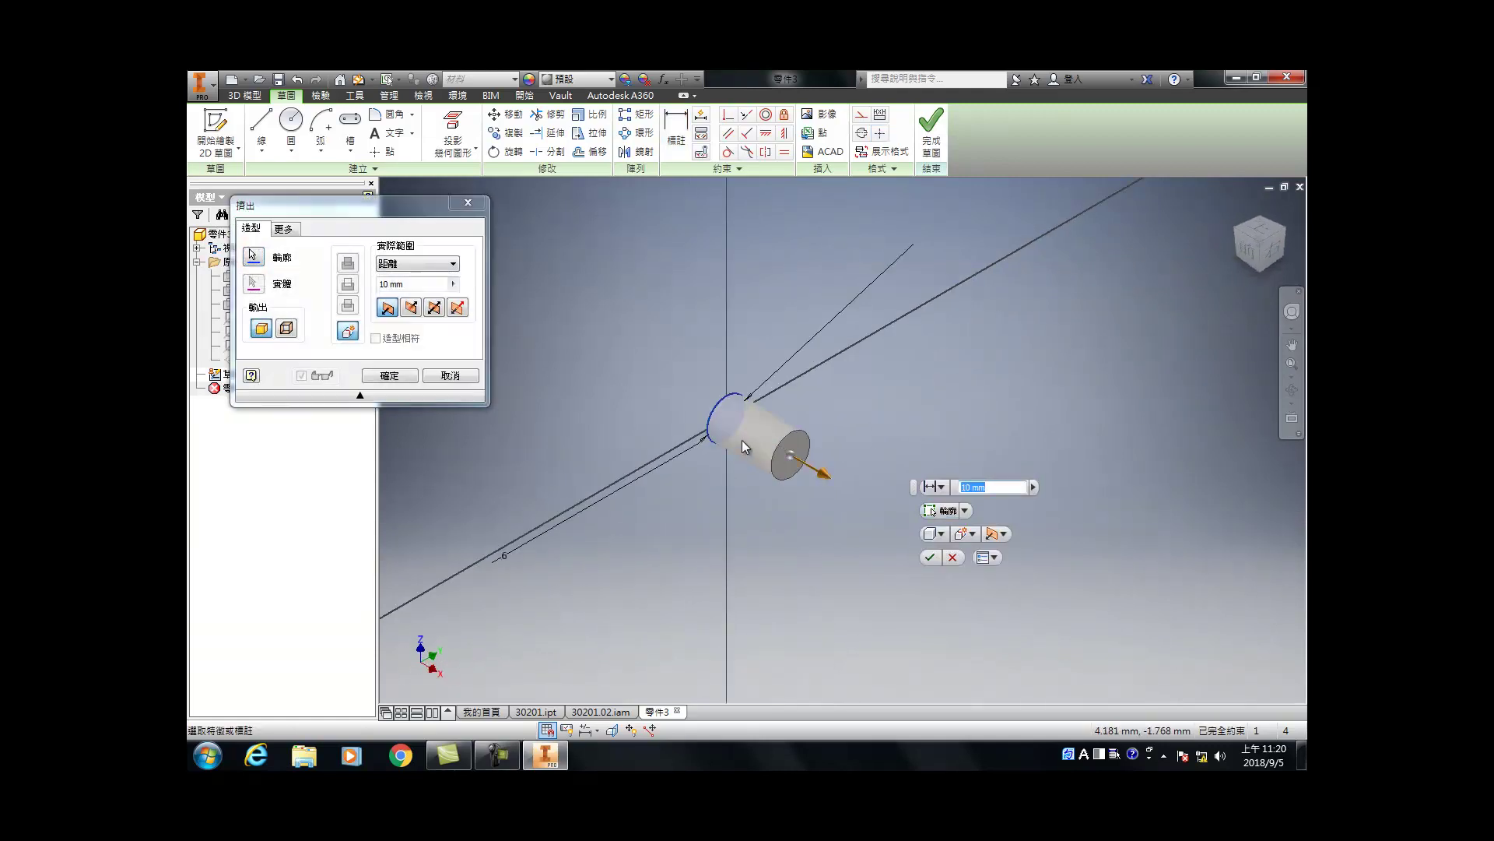
type("1")
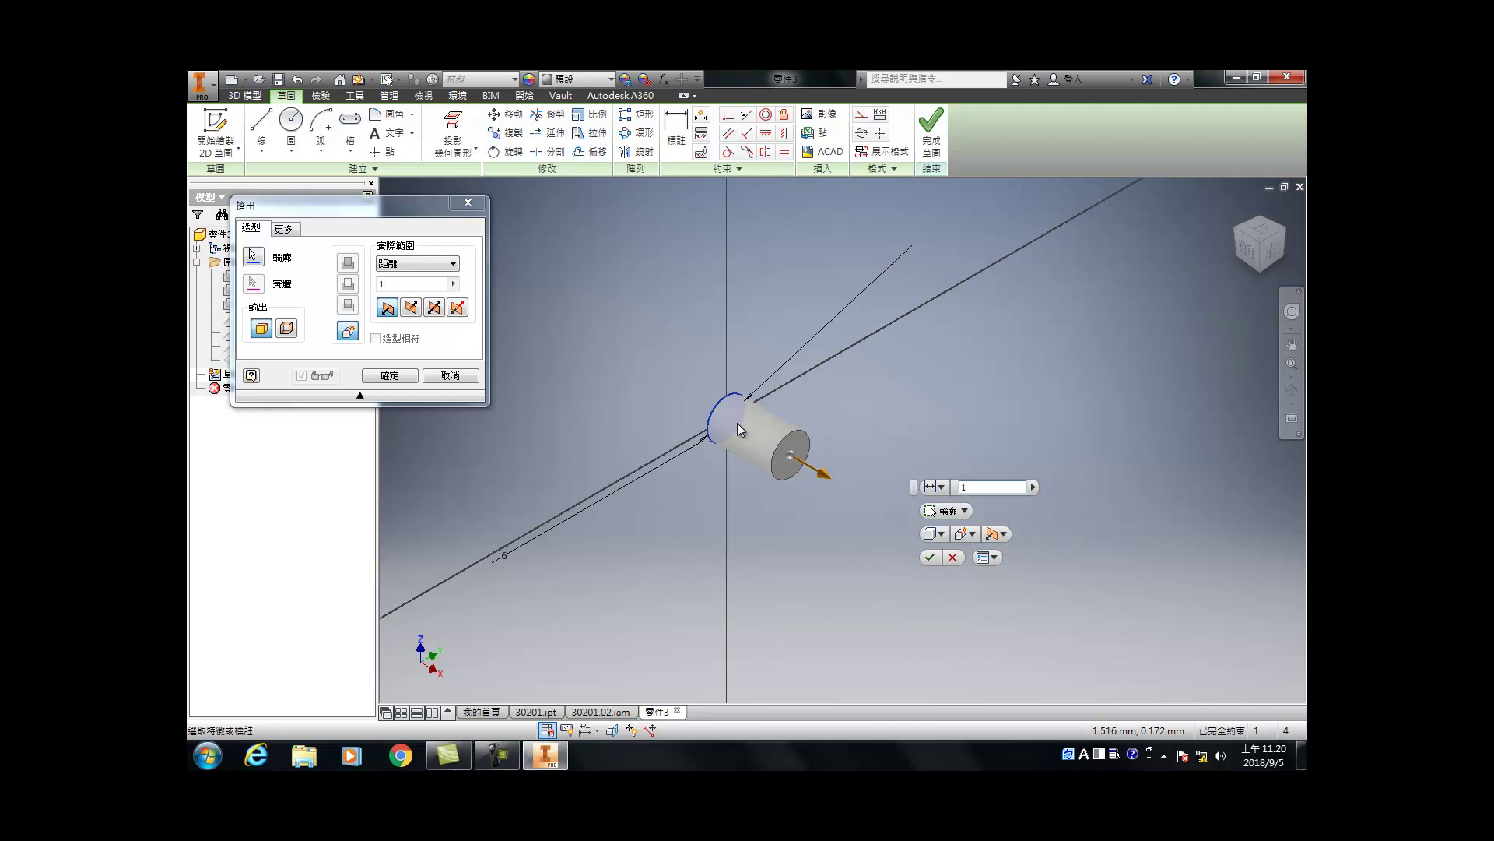
type("2-1.5")
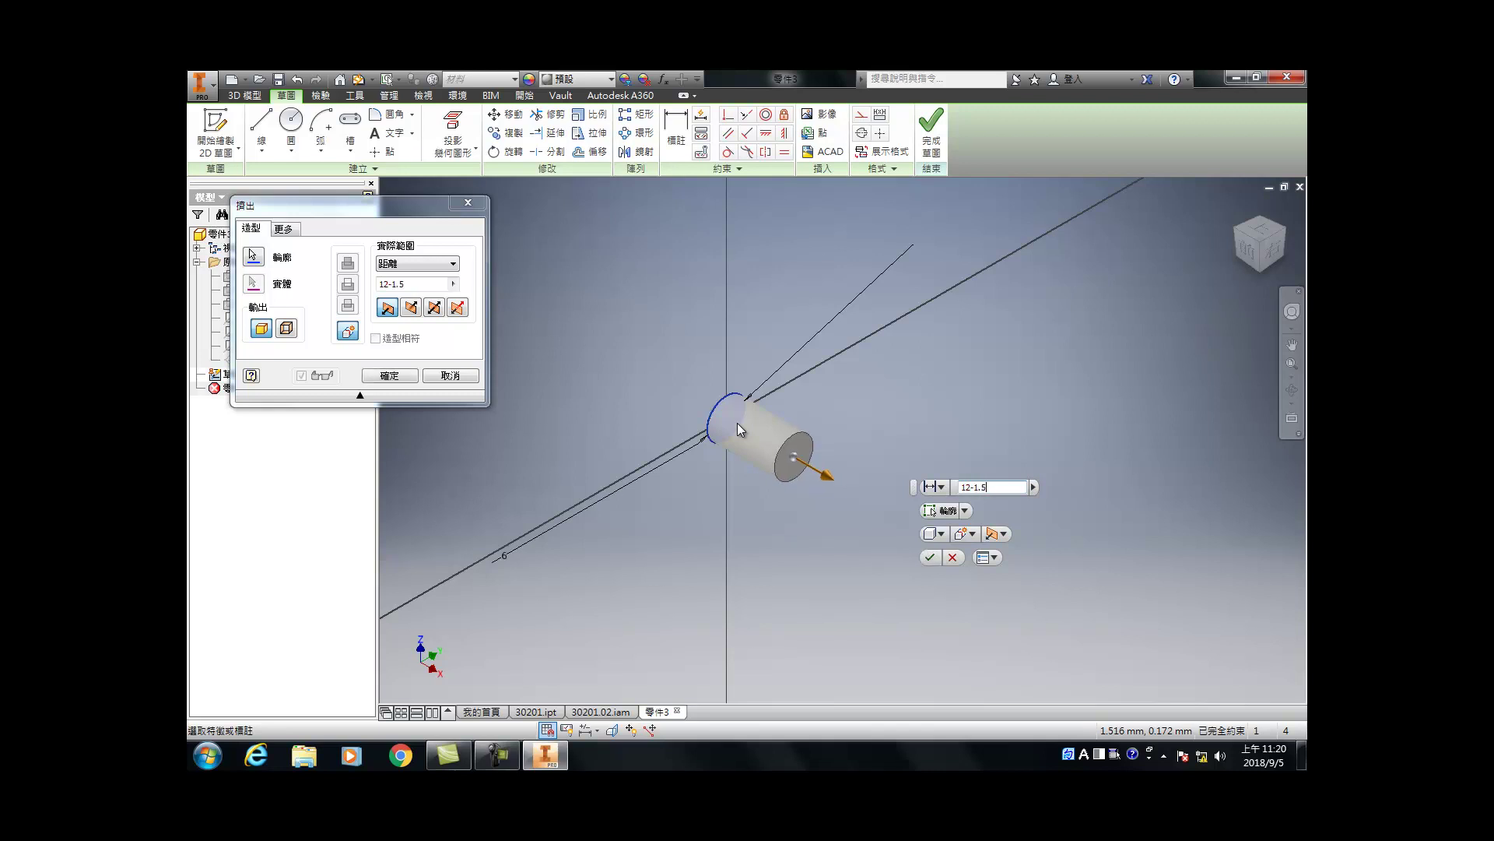
key("Return")
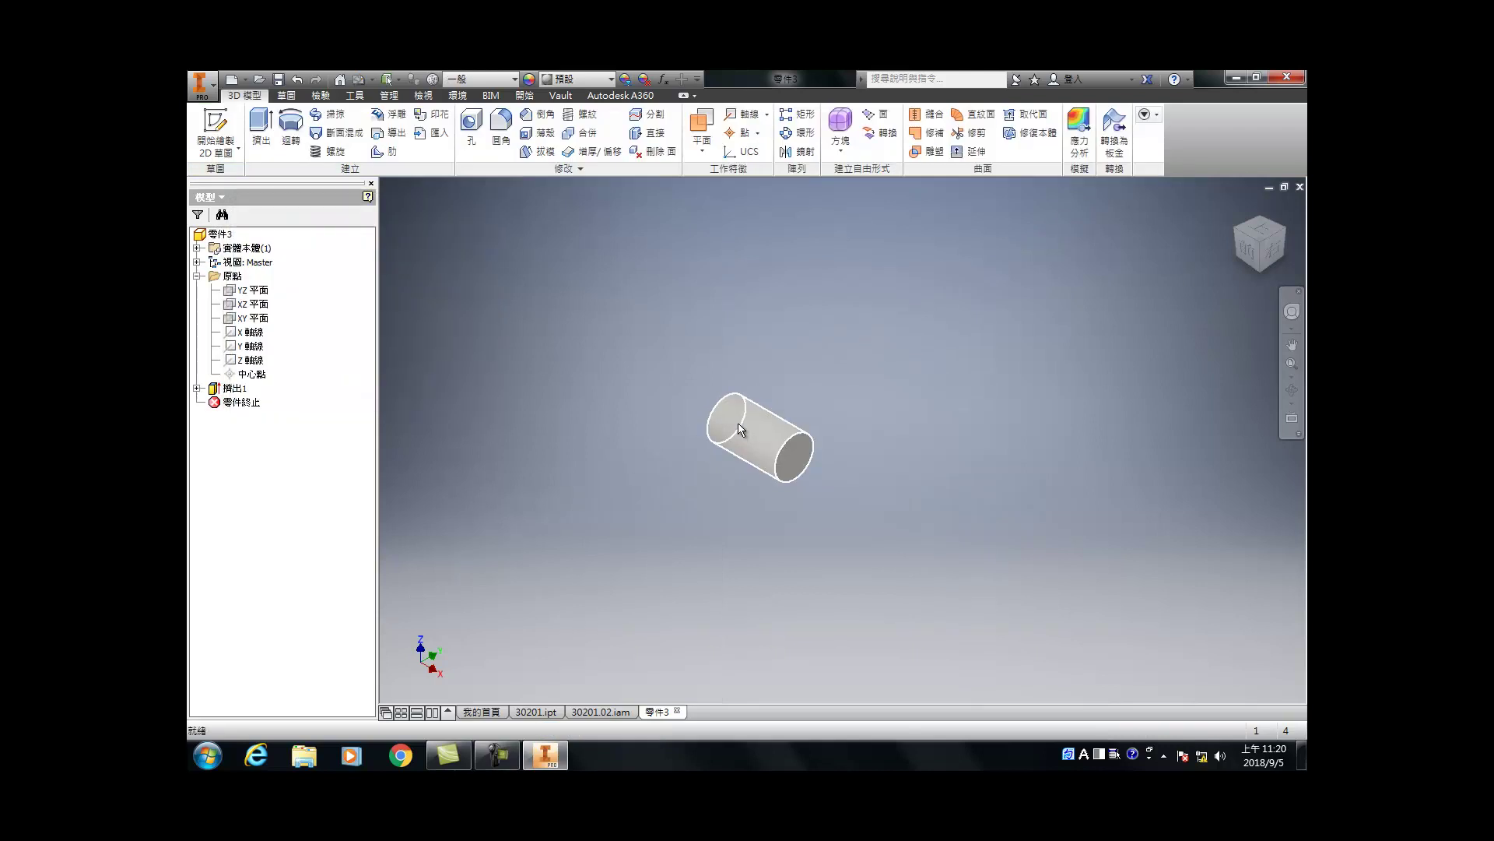
Step: Start a sketch on the cylinder's free end face and draw a concentric circle about 4 mm in diameter
left_click(786, 462)
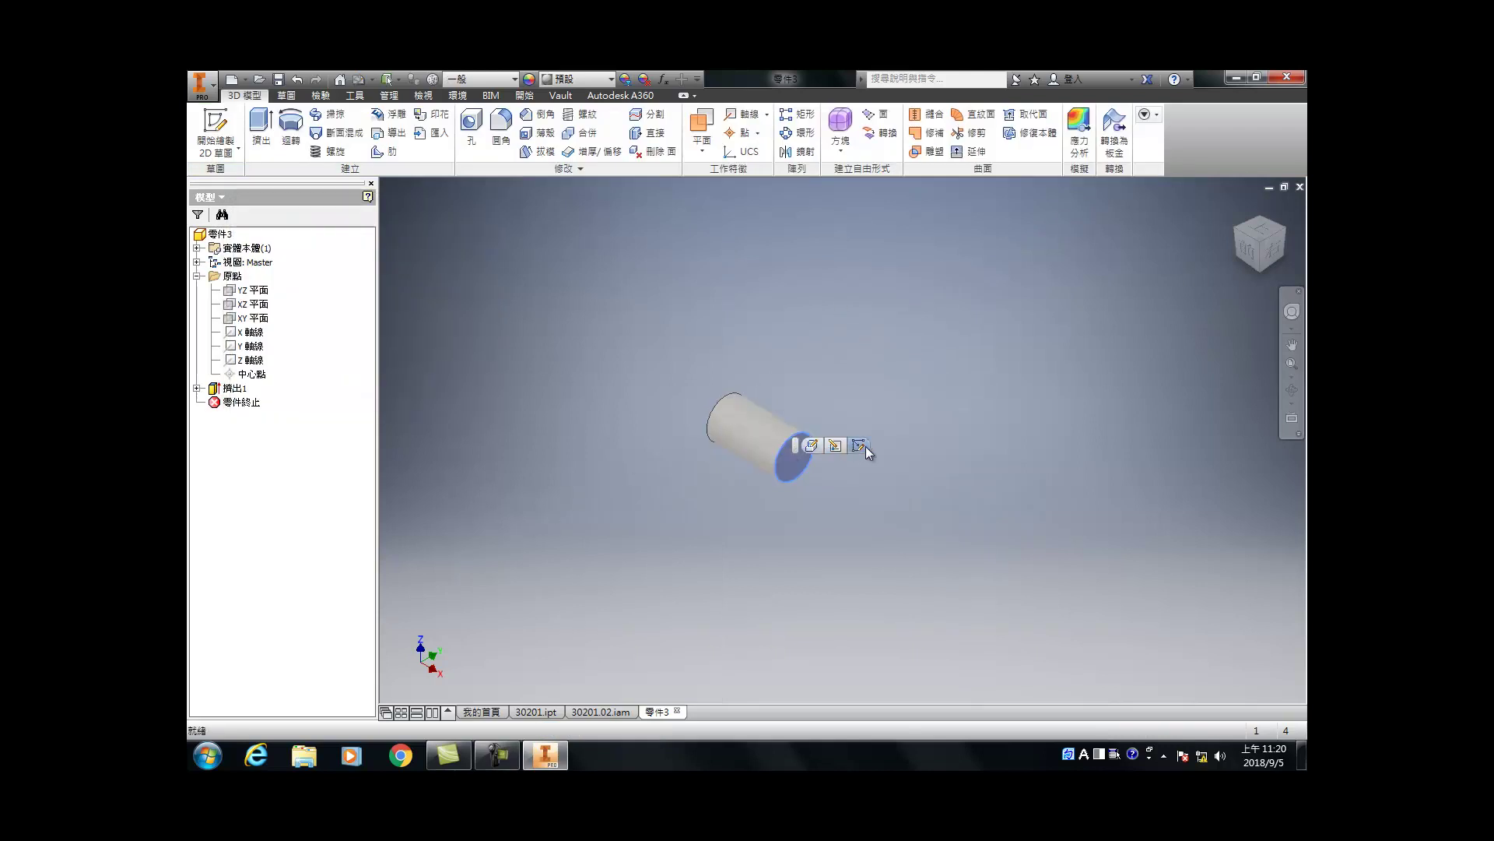
left_click(861, 446)
left_click(290, 118)
left_click(867, 473)
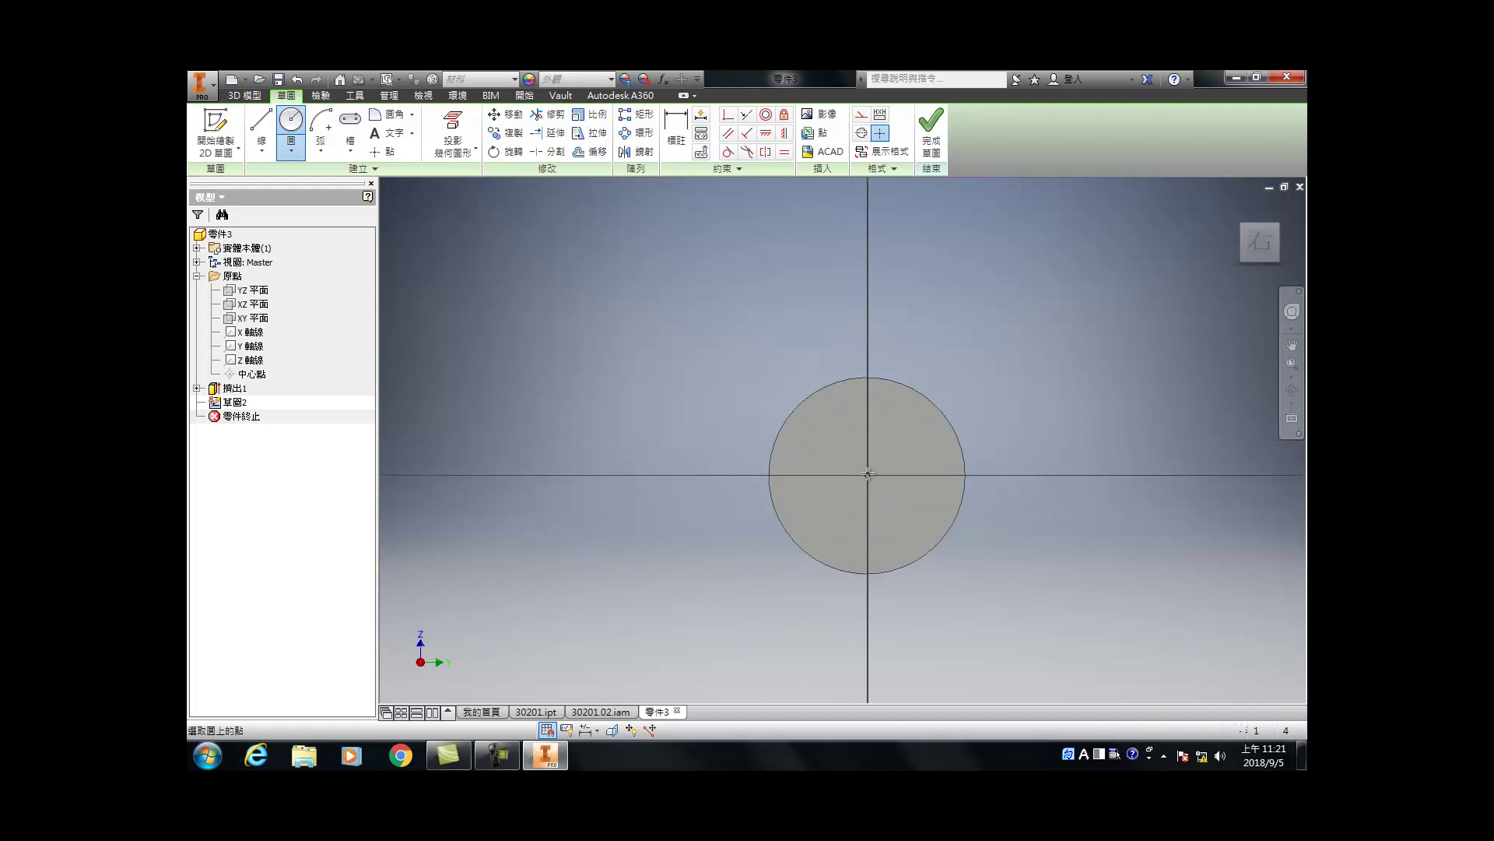
left_click(806, 488)
Step: Set the end-face circle's diameter to 4.3 mm and extrude it outward 1.5 mm, joined to the cylinder
key("e")
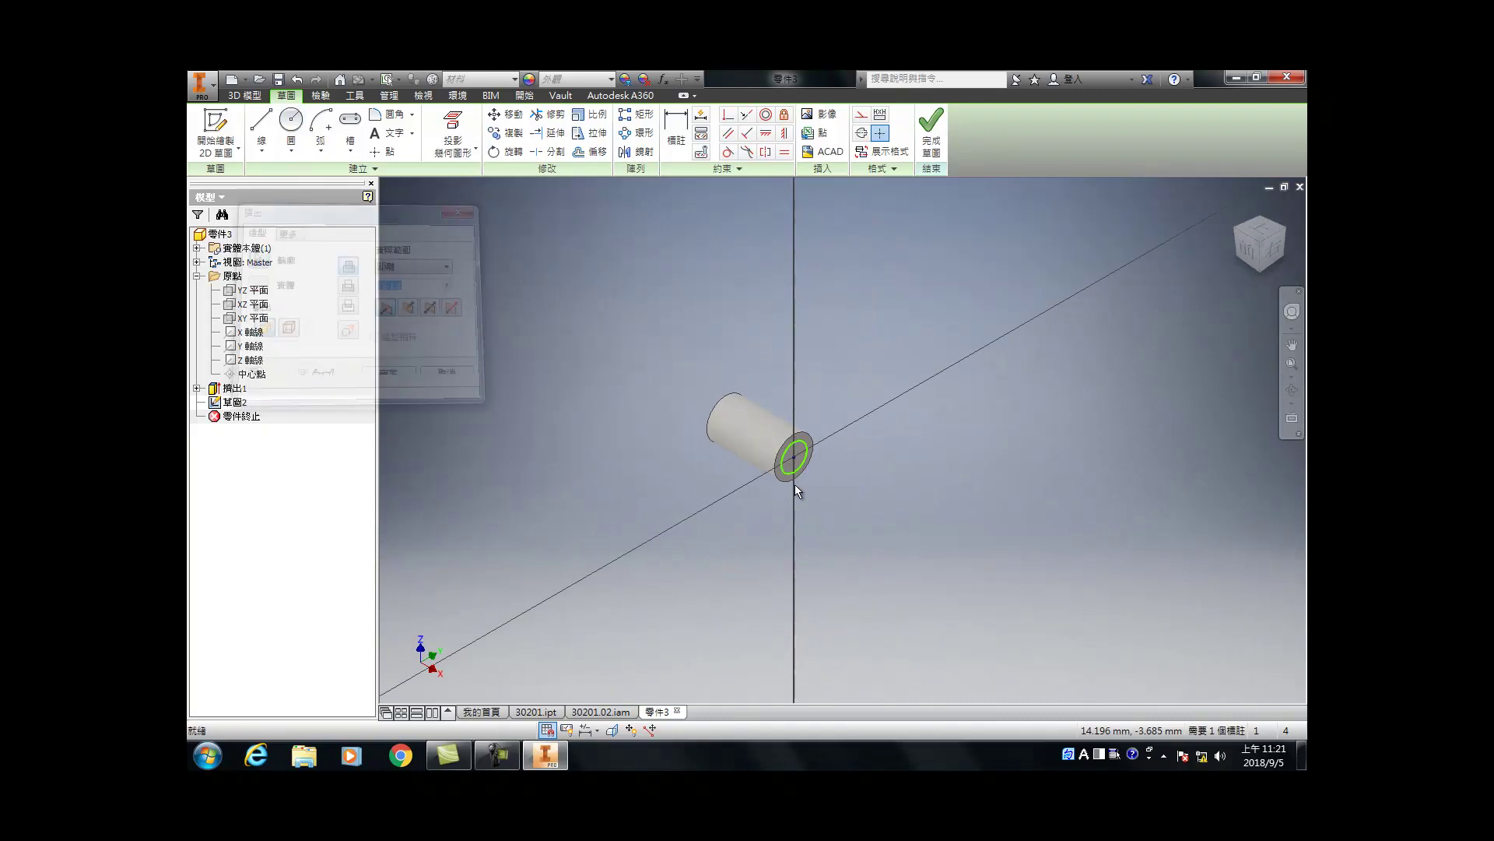
key("d")
scroll(802, 456, "up", 5)
left_click(818, 444)
left_click(906, 470)
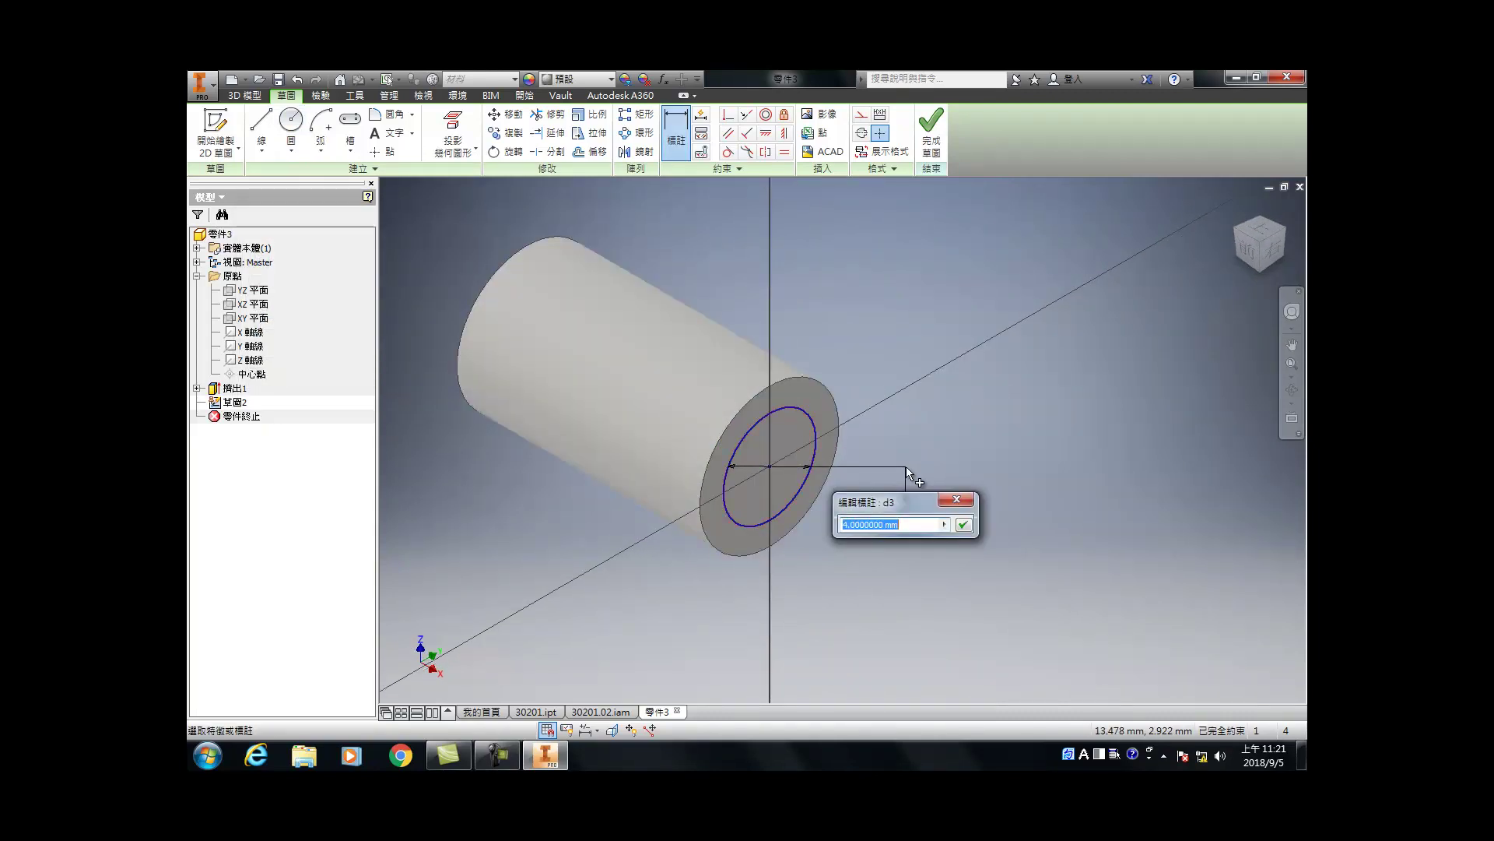
type("4.3")
key("Return")
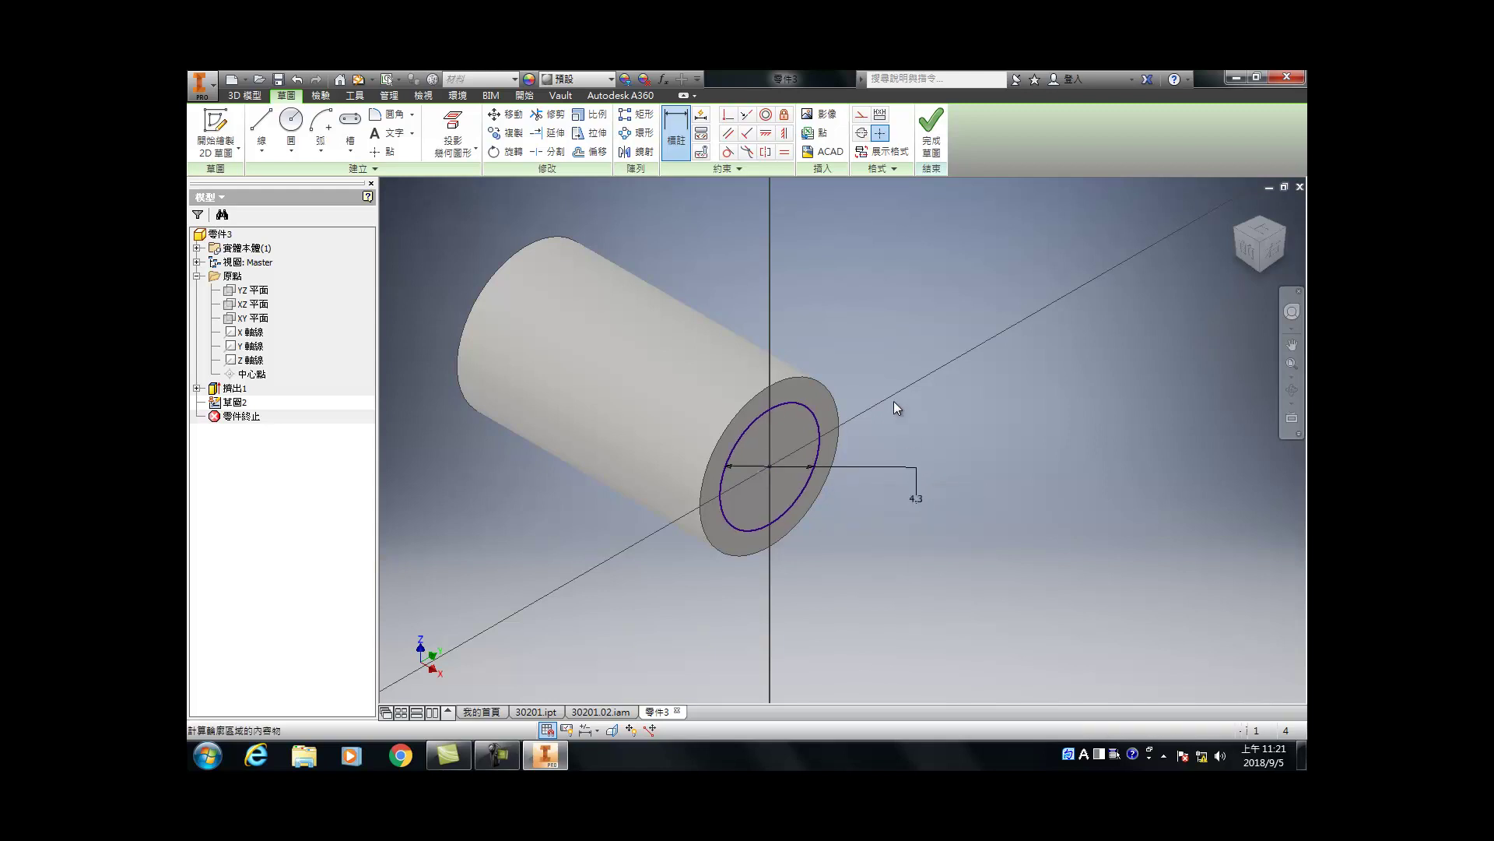
key("e")
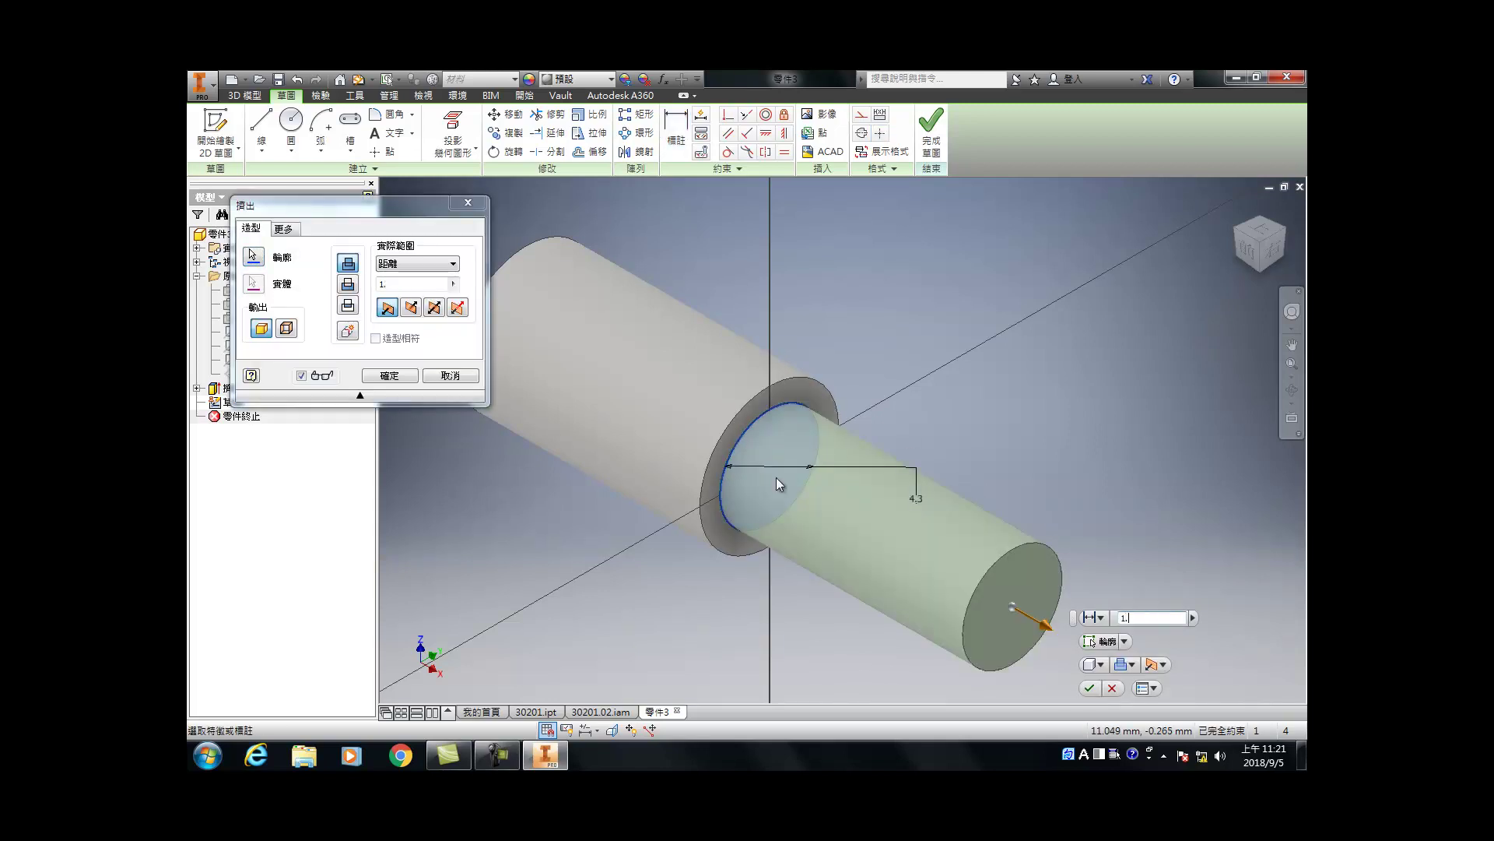
key("Return")
Step: On the XZ plane, sketch a closed four-sided profile with a sloped upper edge, about 21 mm along the axis from the small boss's end
left_click(261, 307)
left_click(685, 394)
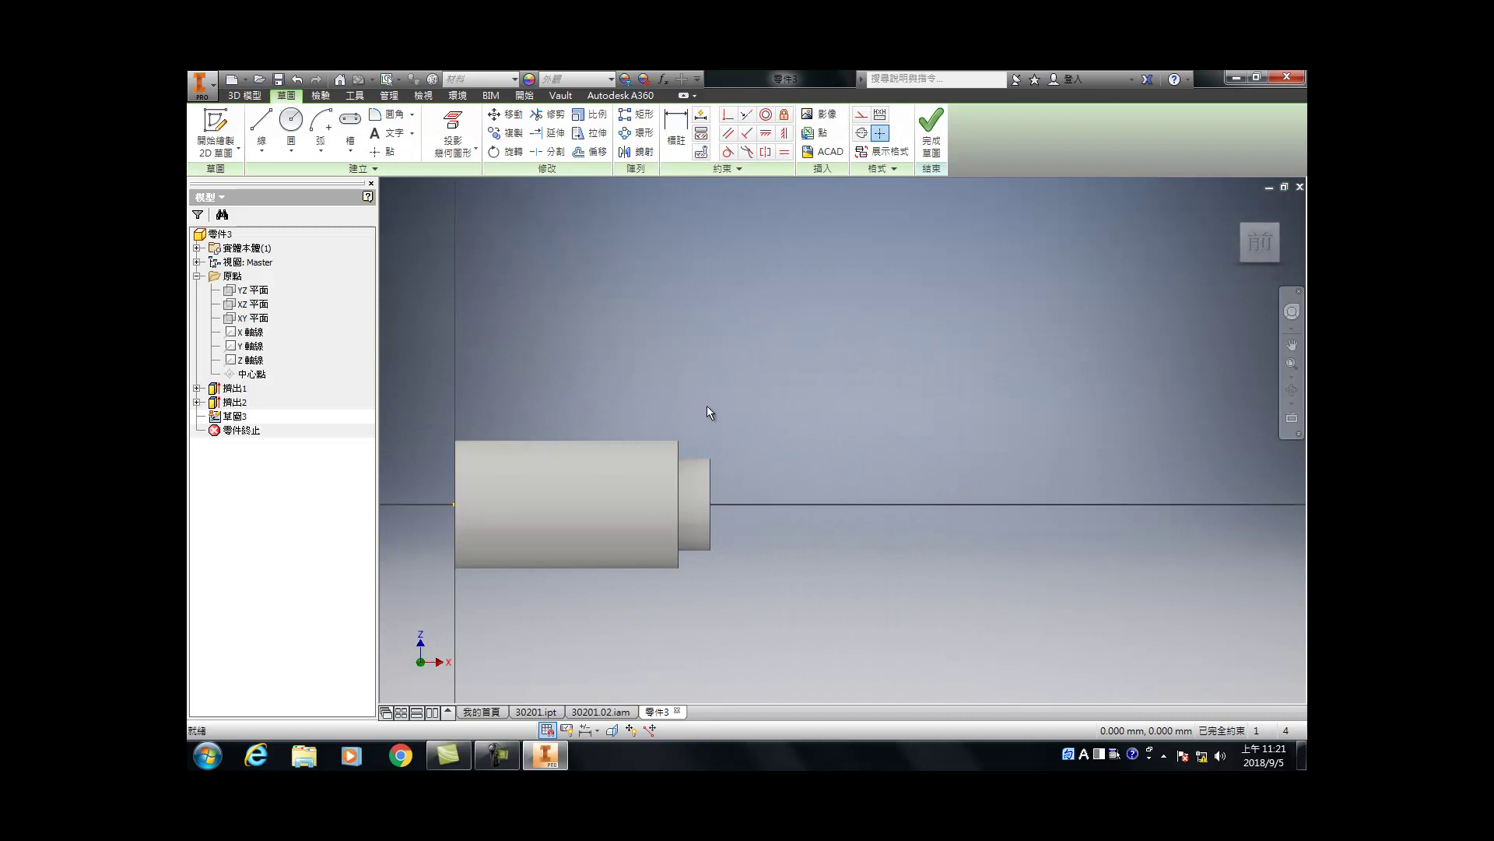
key("l")
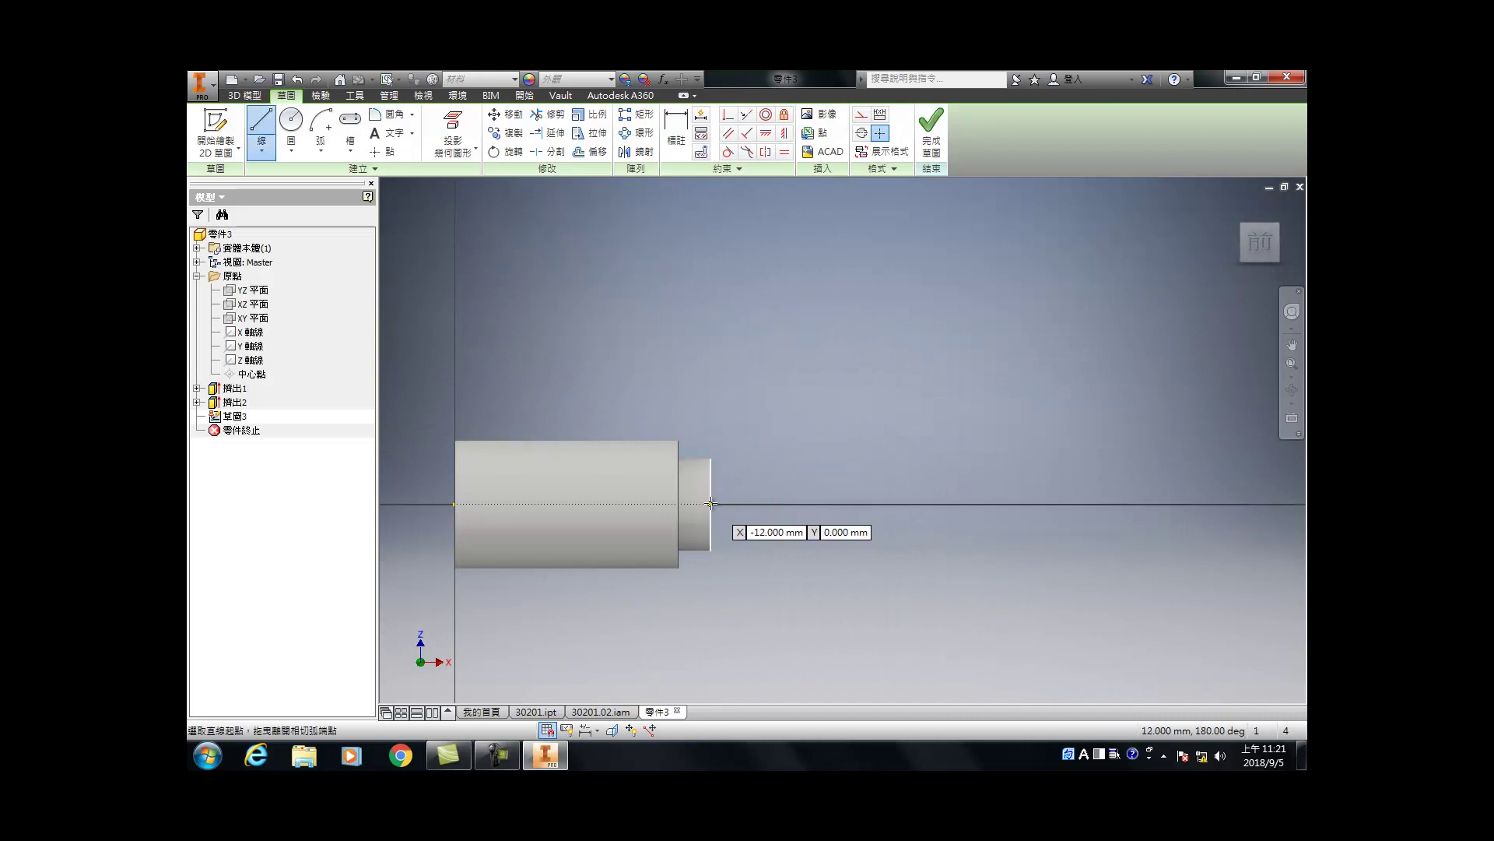
left_click(709, 505)
left_click(710, 394)
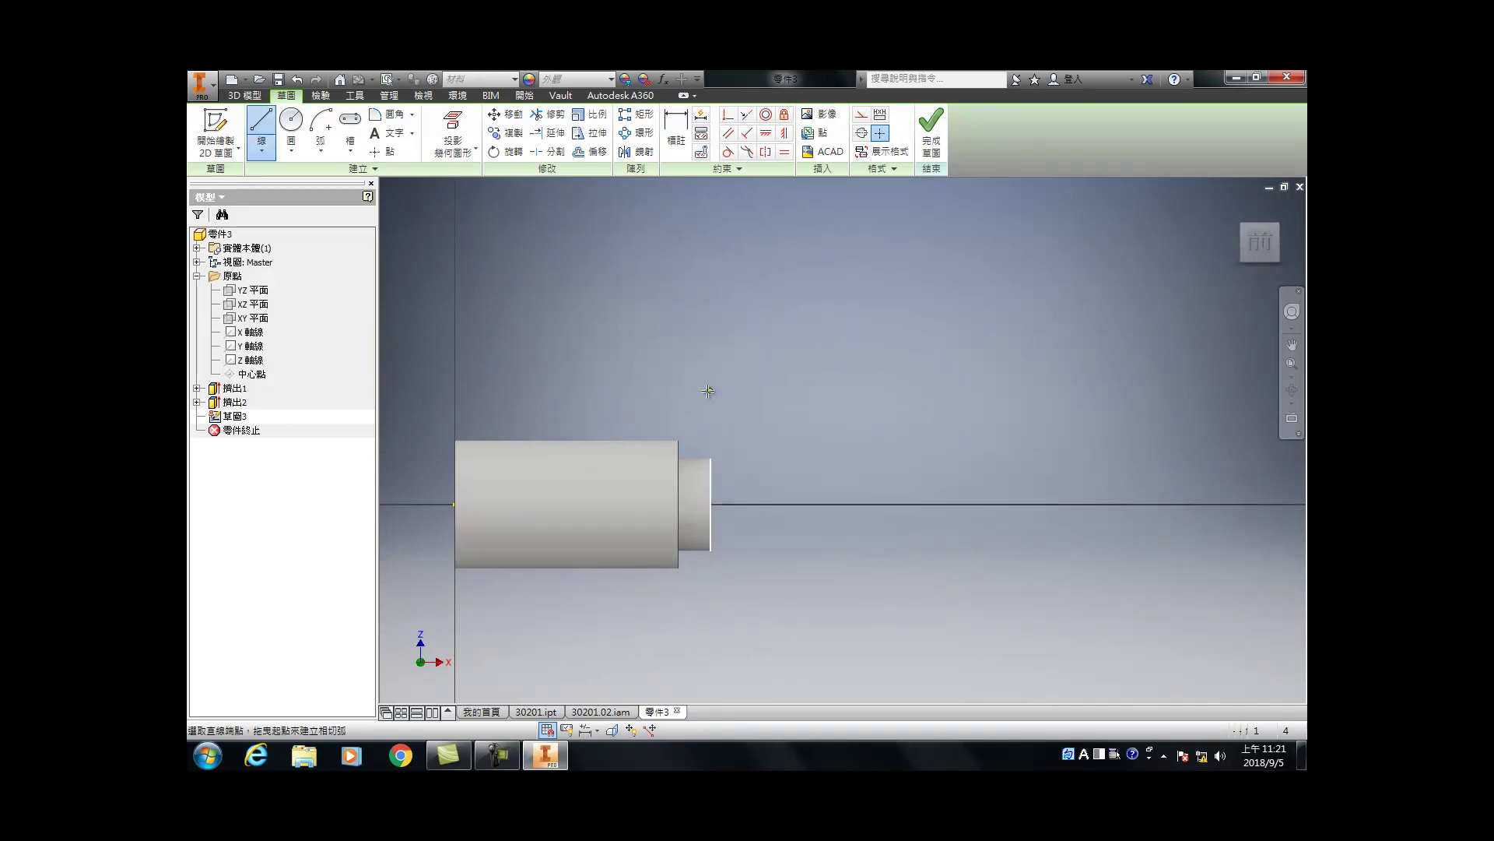
scroll(688, 408, "up", 4)
left_click(738, 405)
scroll(746, 411, "down", 4)
scroll(710, 475, "up", 3)
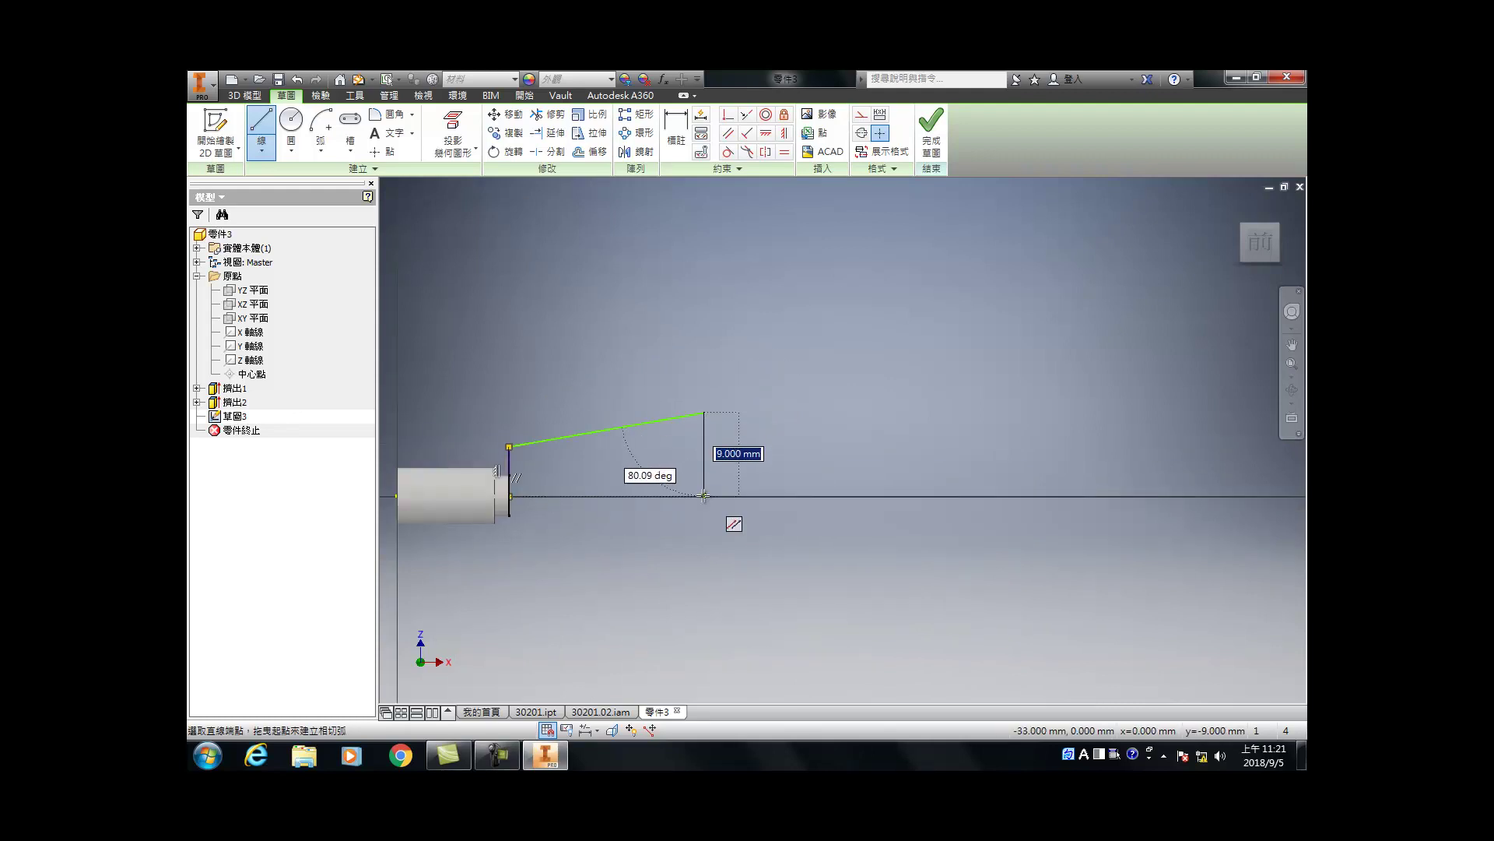
left_click(704, 496)
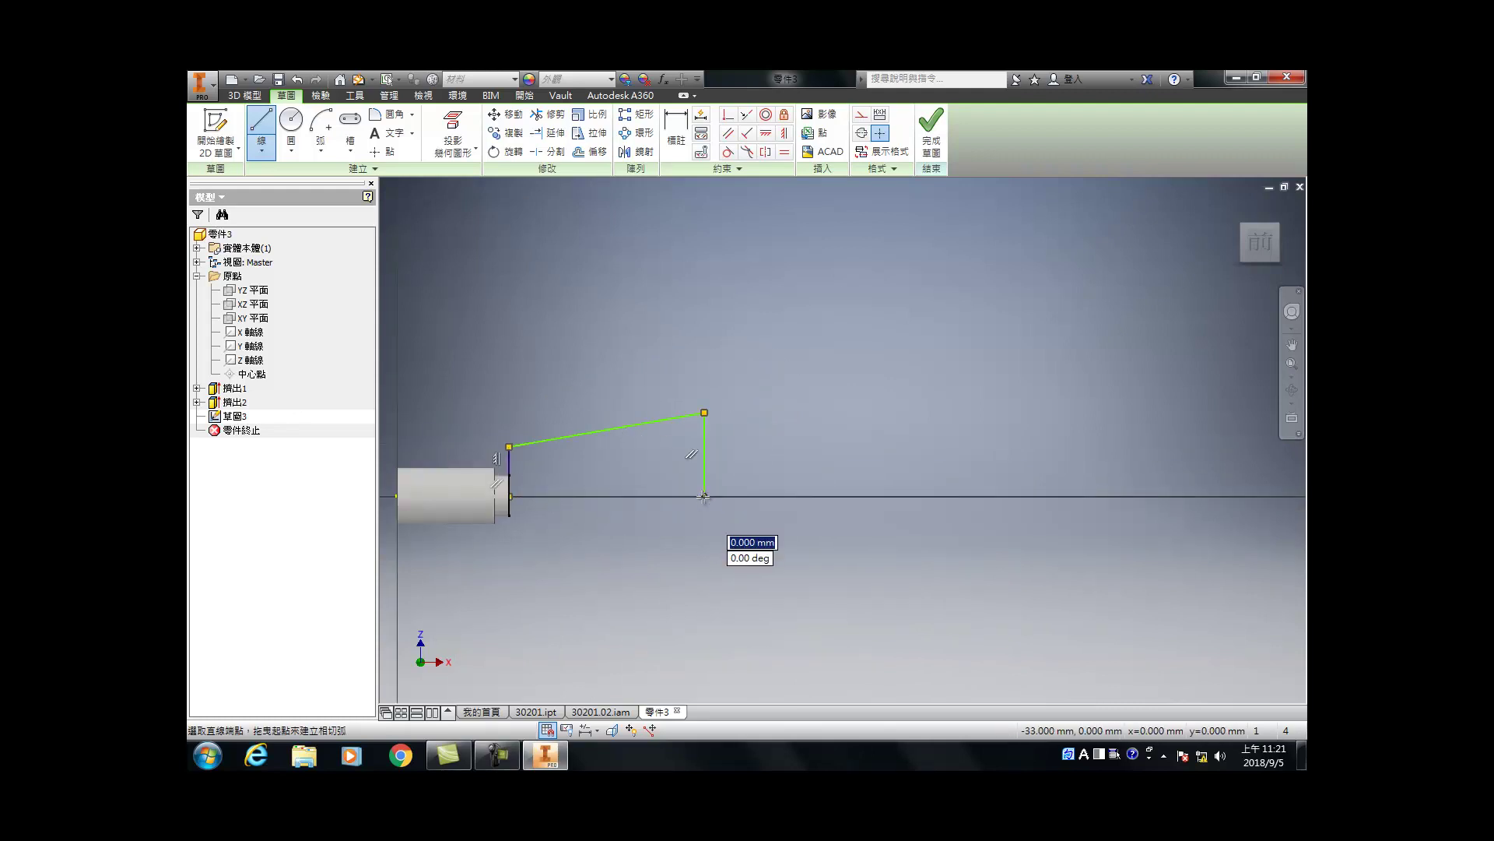
left_click(510, 495)
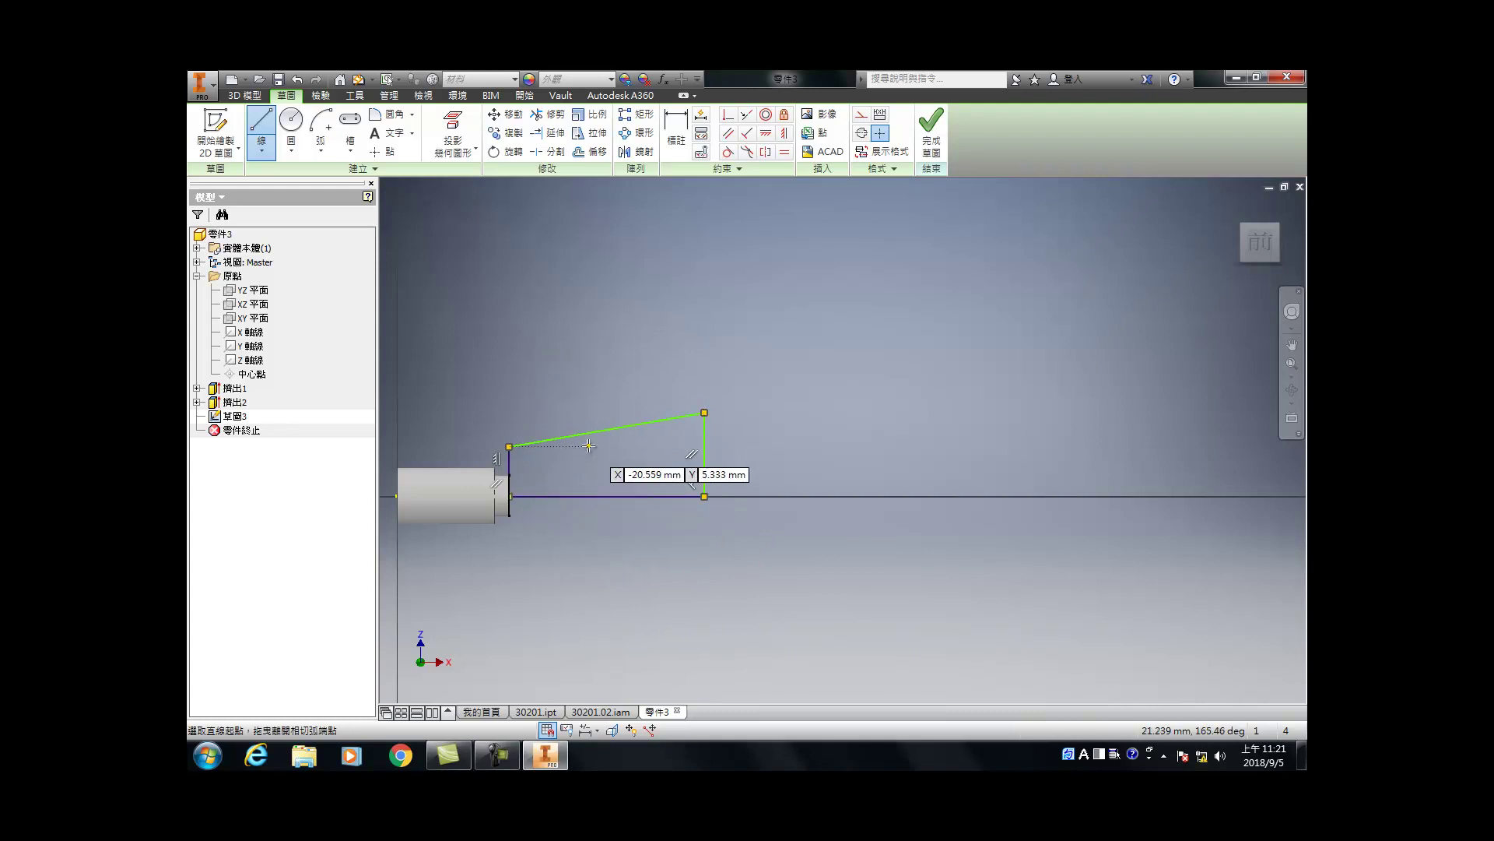
key("Escape")
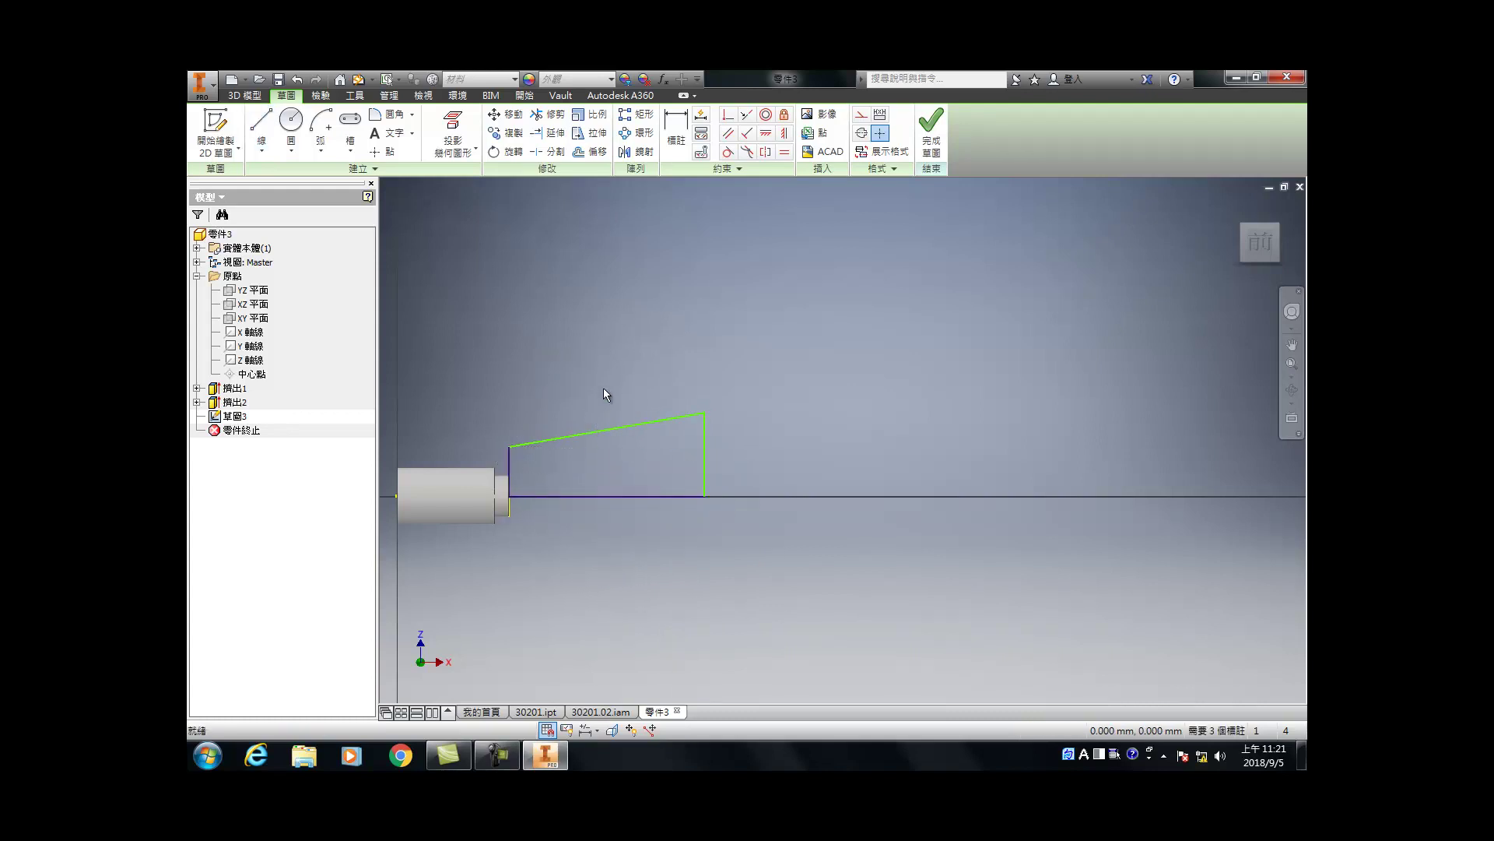
Step: Draw a sideways reference triangle about 4.5 mm long above the profile, with a centre line from its vertical side to the tip
scroll(631, 367, "down", 3)
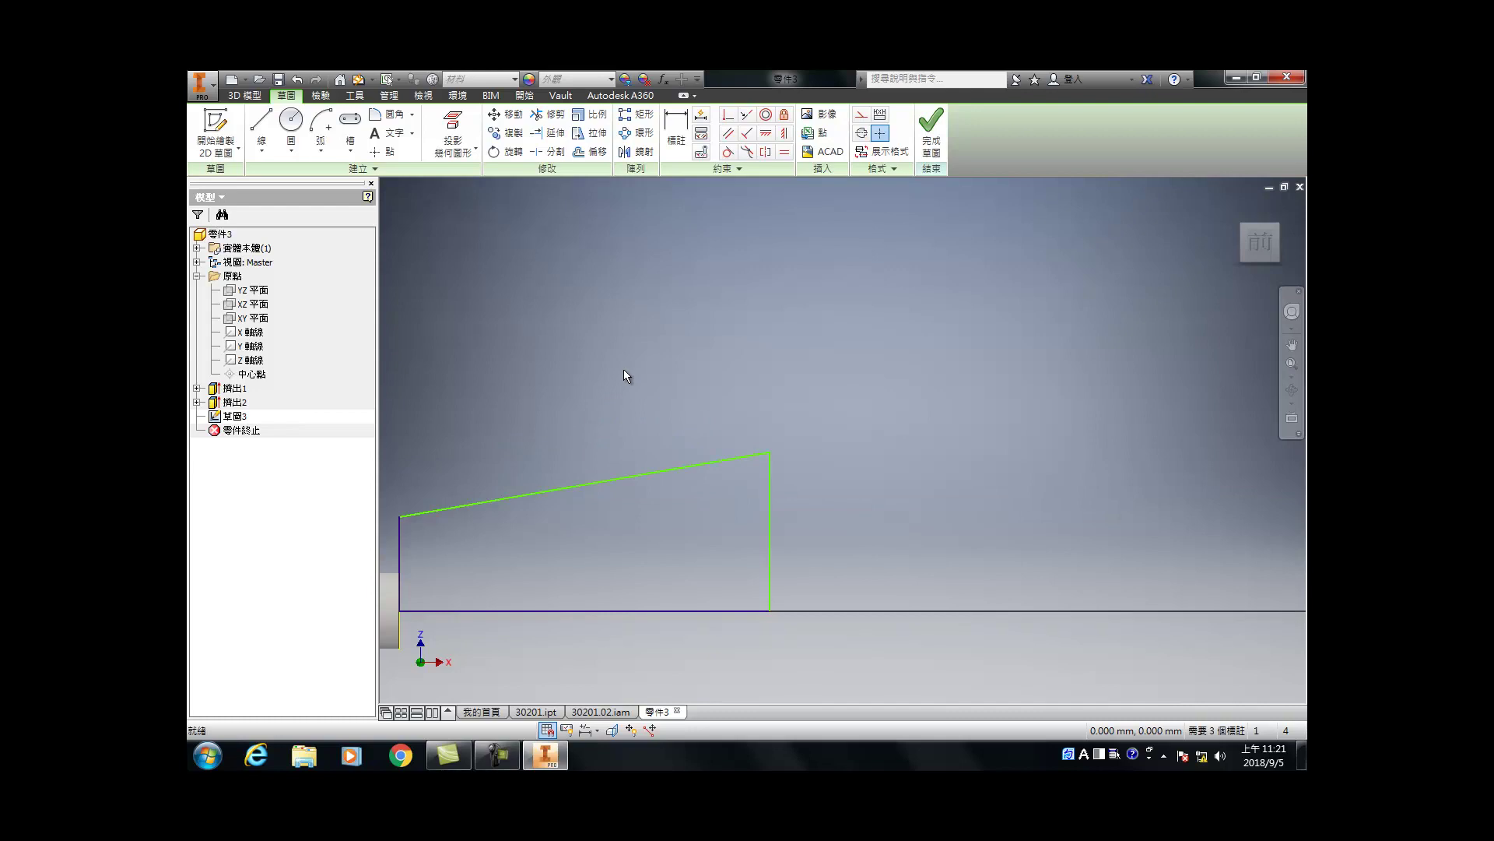
key("l")
left_click(616, 403)
left_click(645, 404)
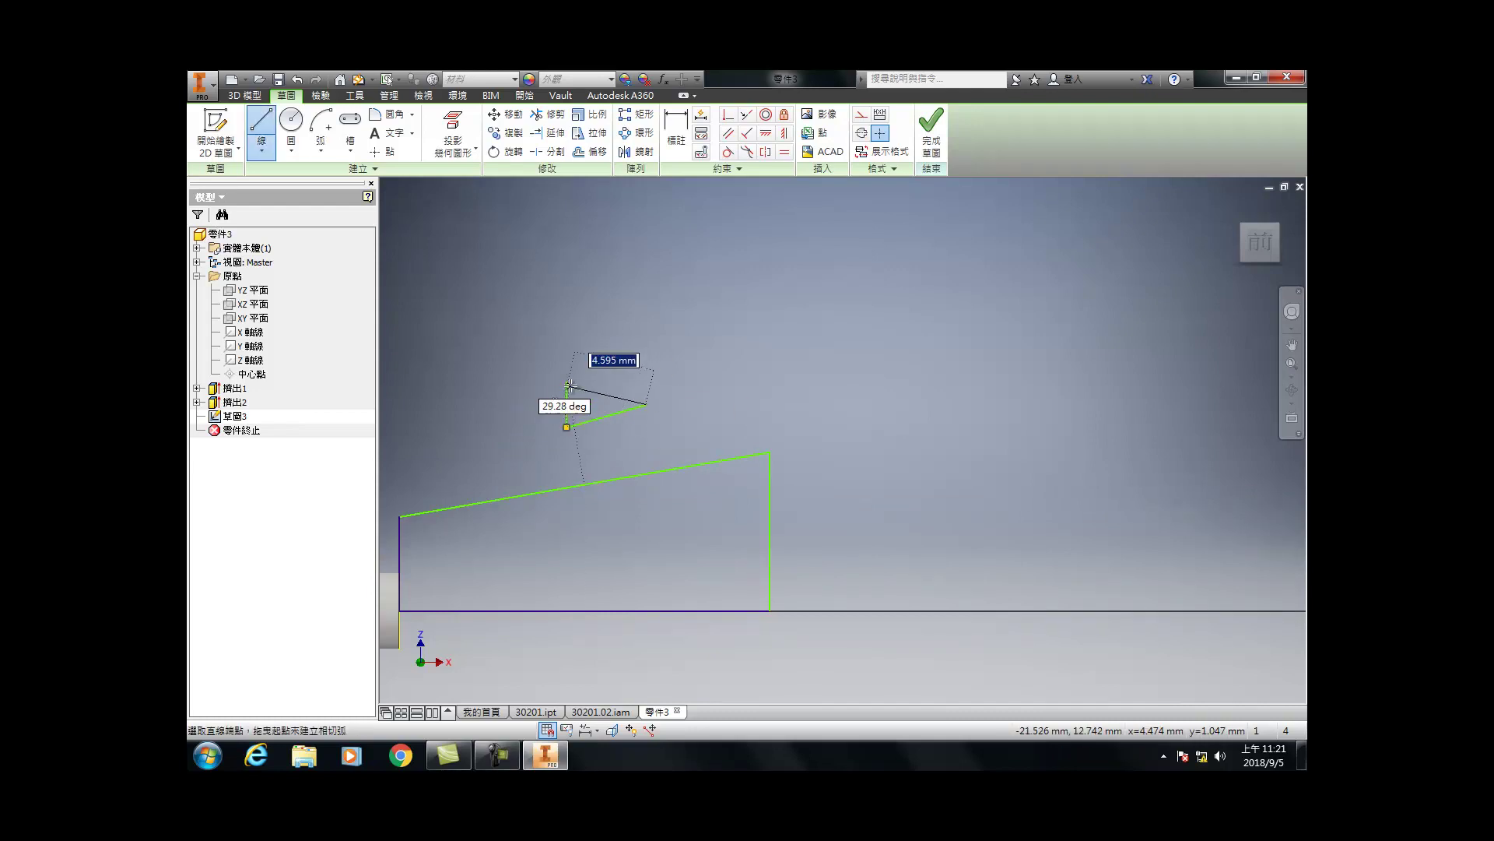
left_click(566, 382)
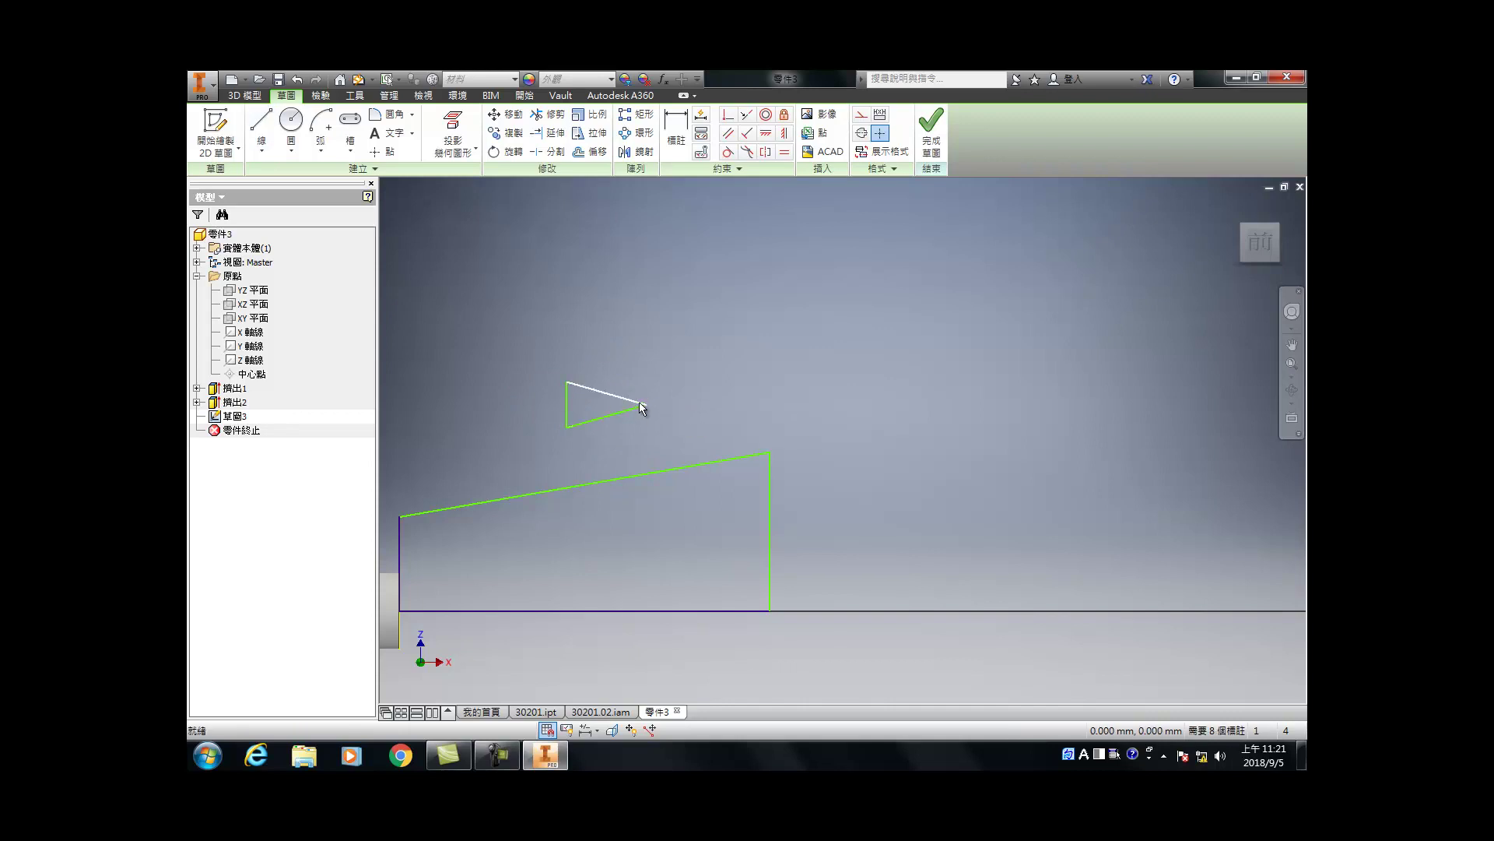
key("l")
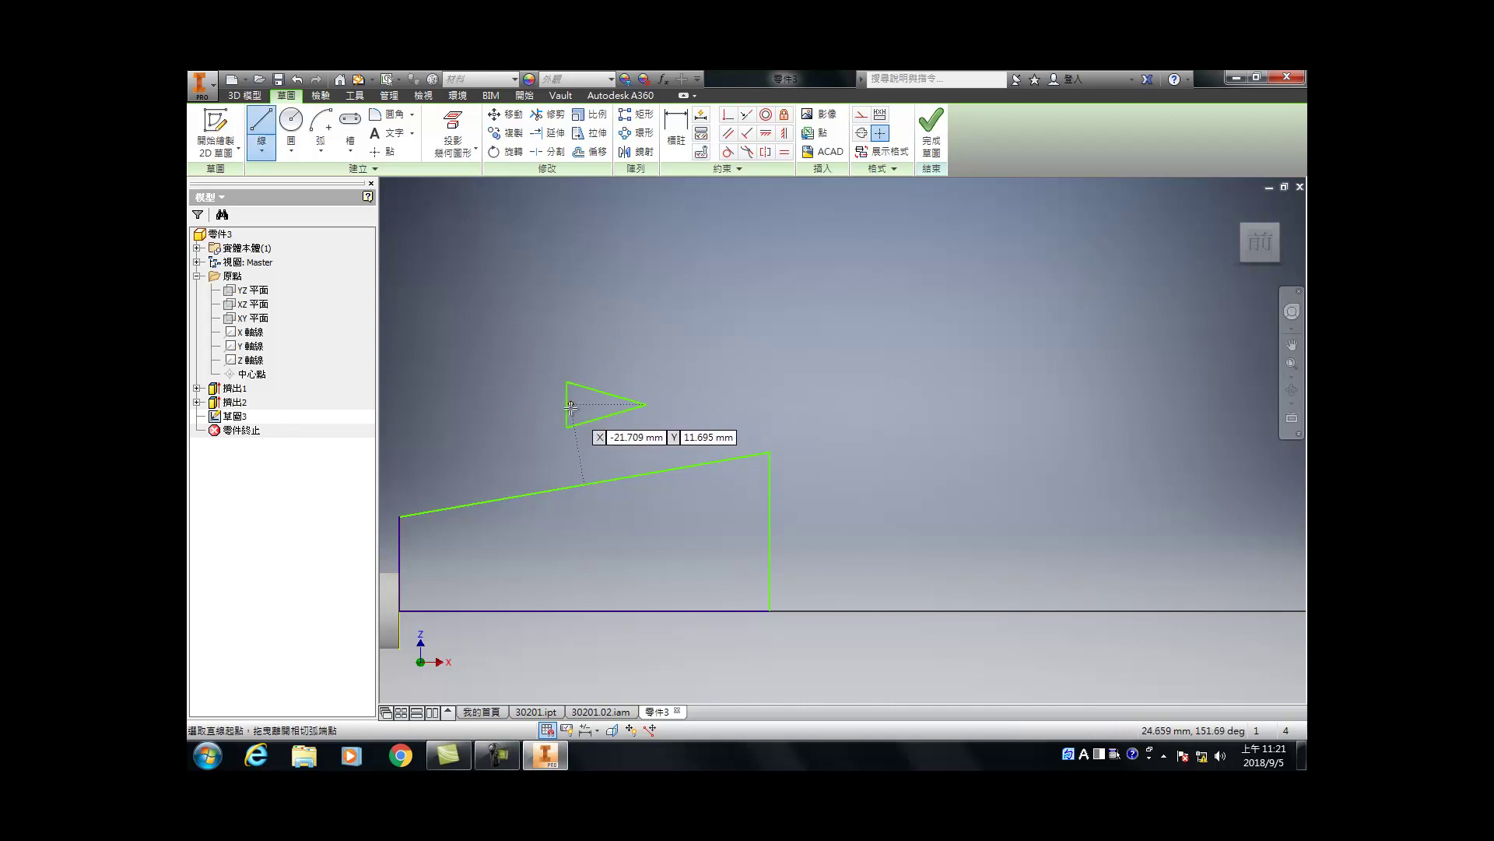
left_click(567, 405)
left_click(645, 404)
key("Escape")
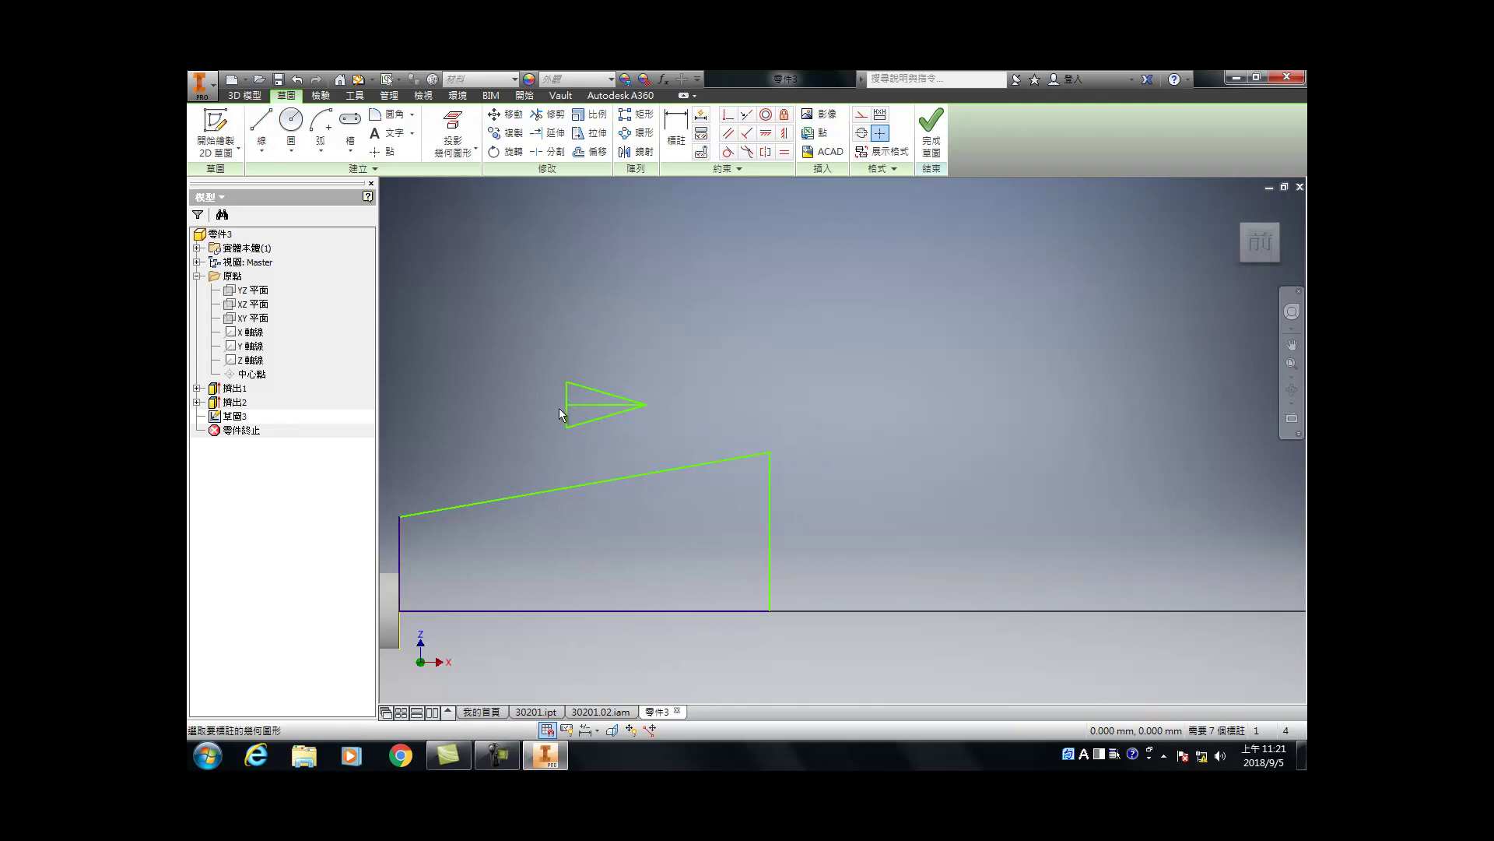
Step: Dimension the reference triangle with a 1 mm vertical side and a 10 mm centre-line length
key("d")
left_click(565, 412)
left_click(553, 414)
type("1")
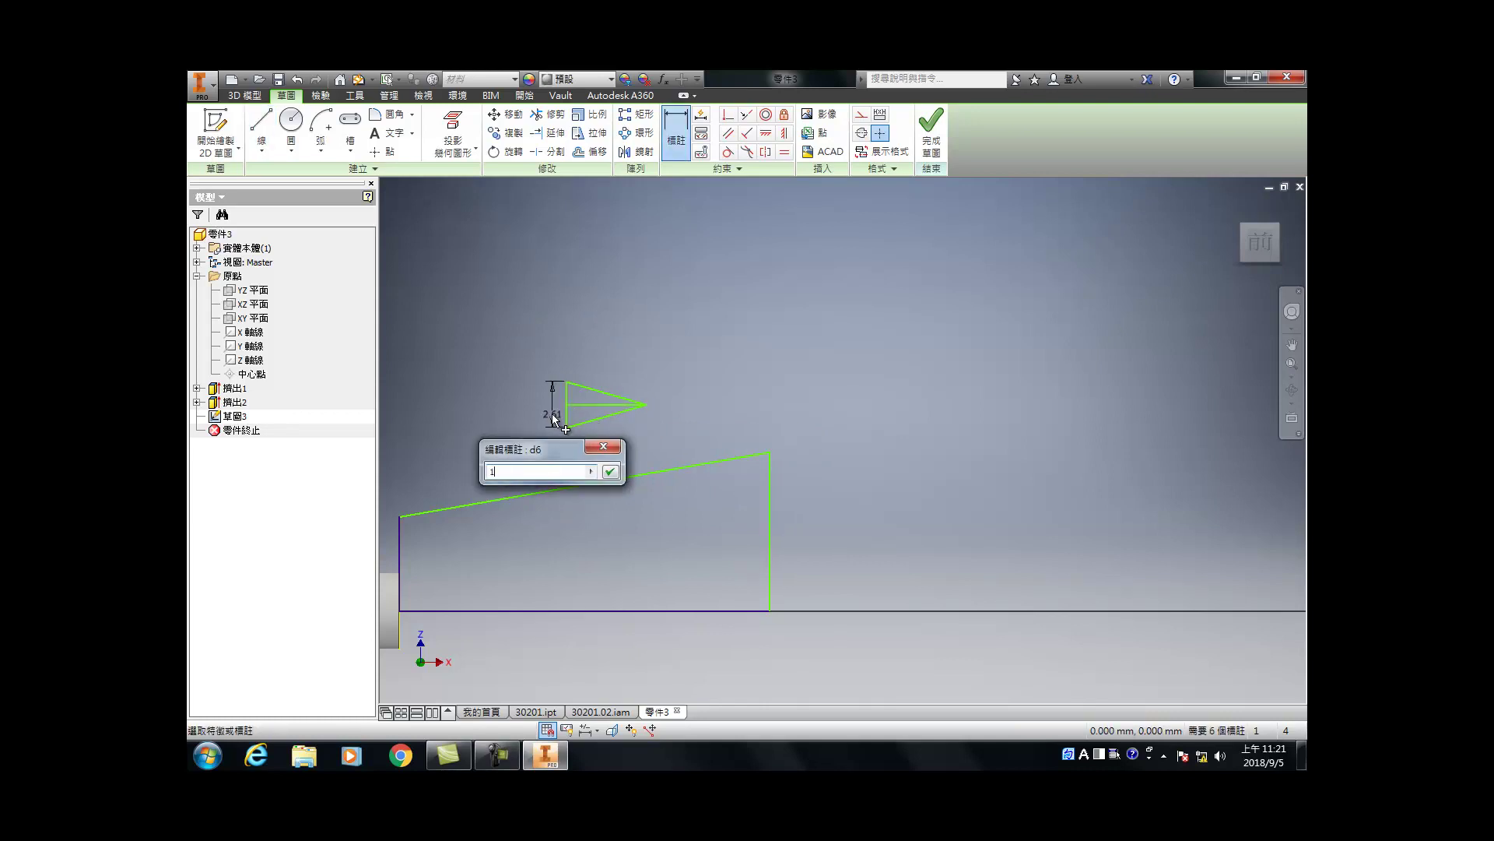
key("Return")
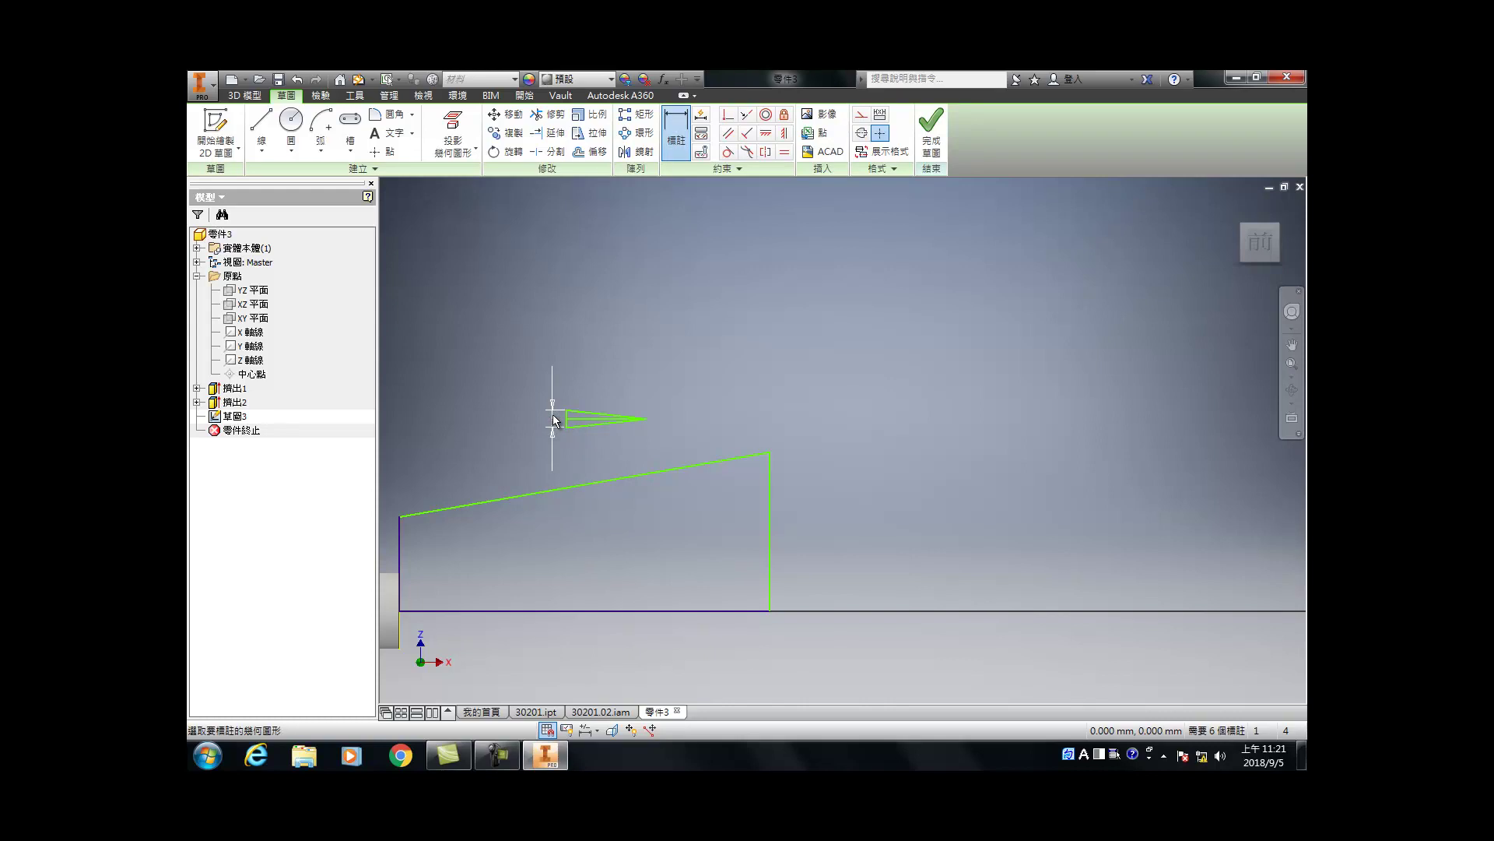
left_click(587, 418)
left_click(600, 450)
type("10")
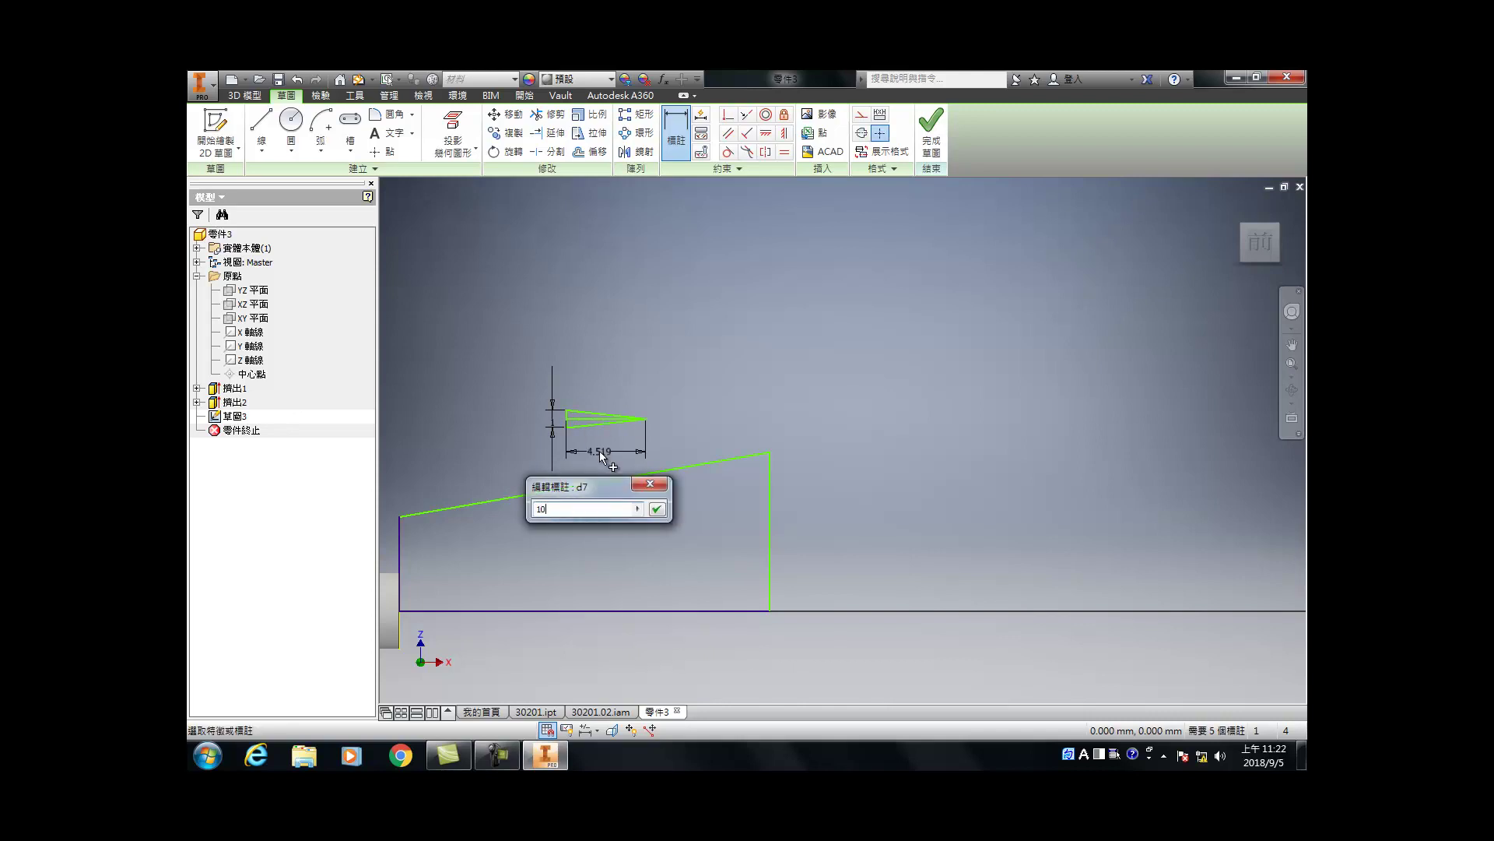
key("Return")
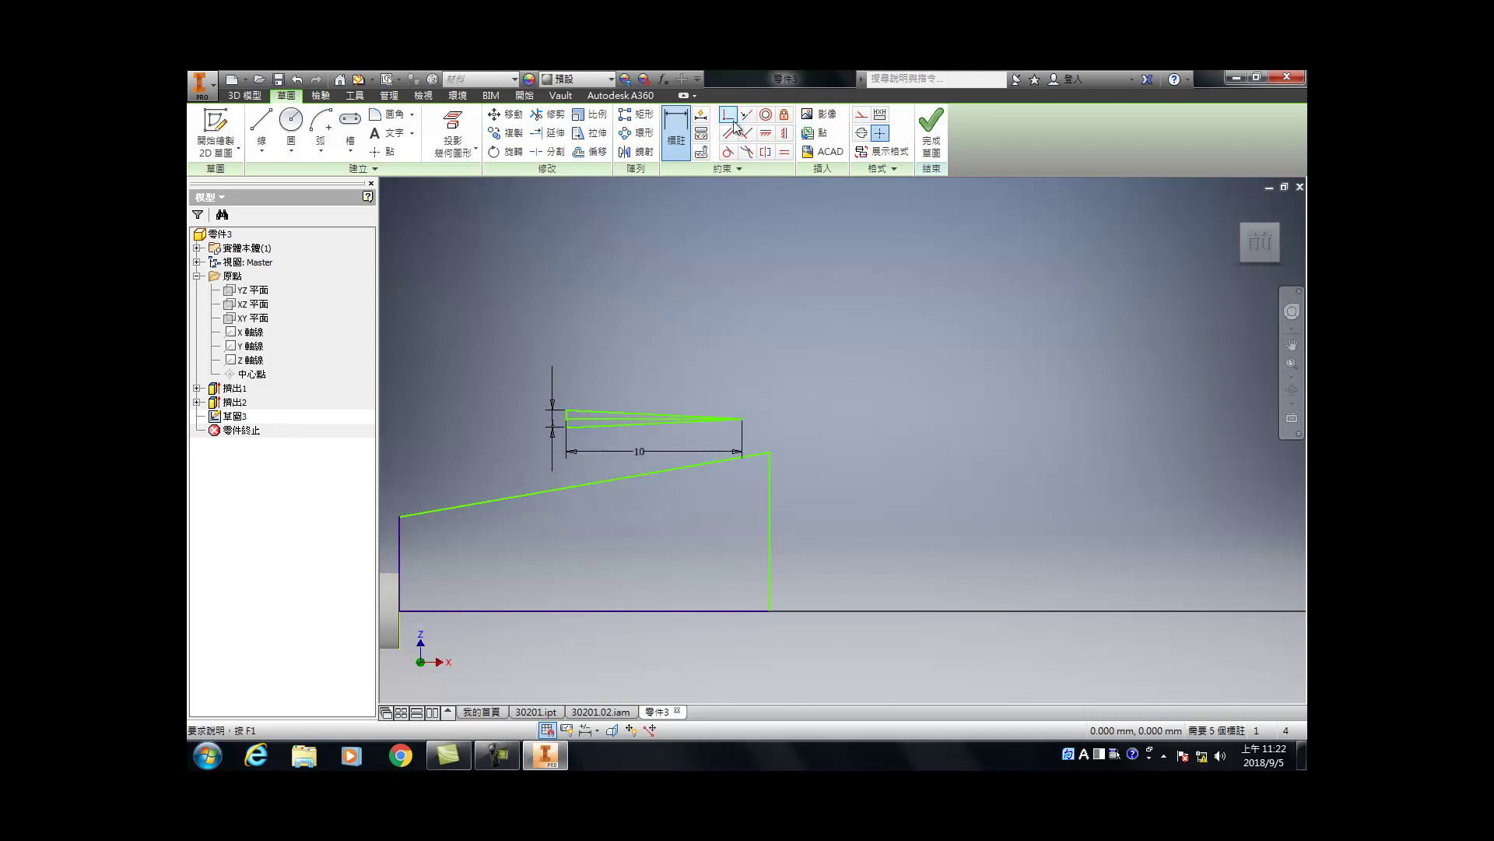
Step: Constrain the profile's sloped upper edge parallel to the reference triangle's lower sloped side
left_click(729, 132)
left_click(622, 413)
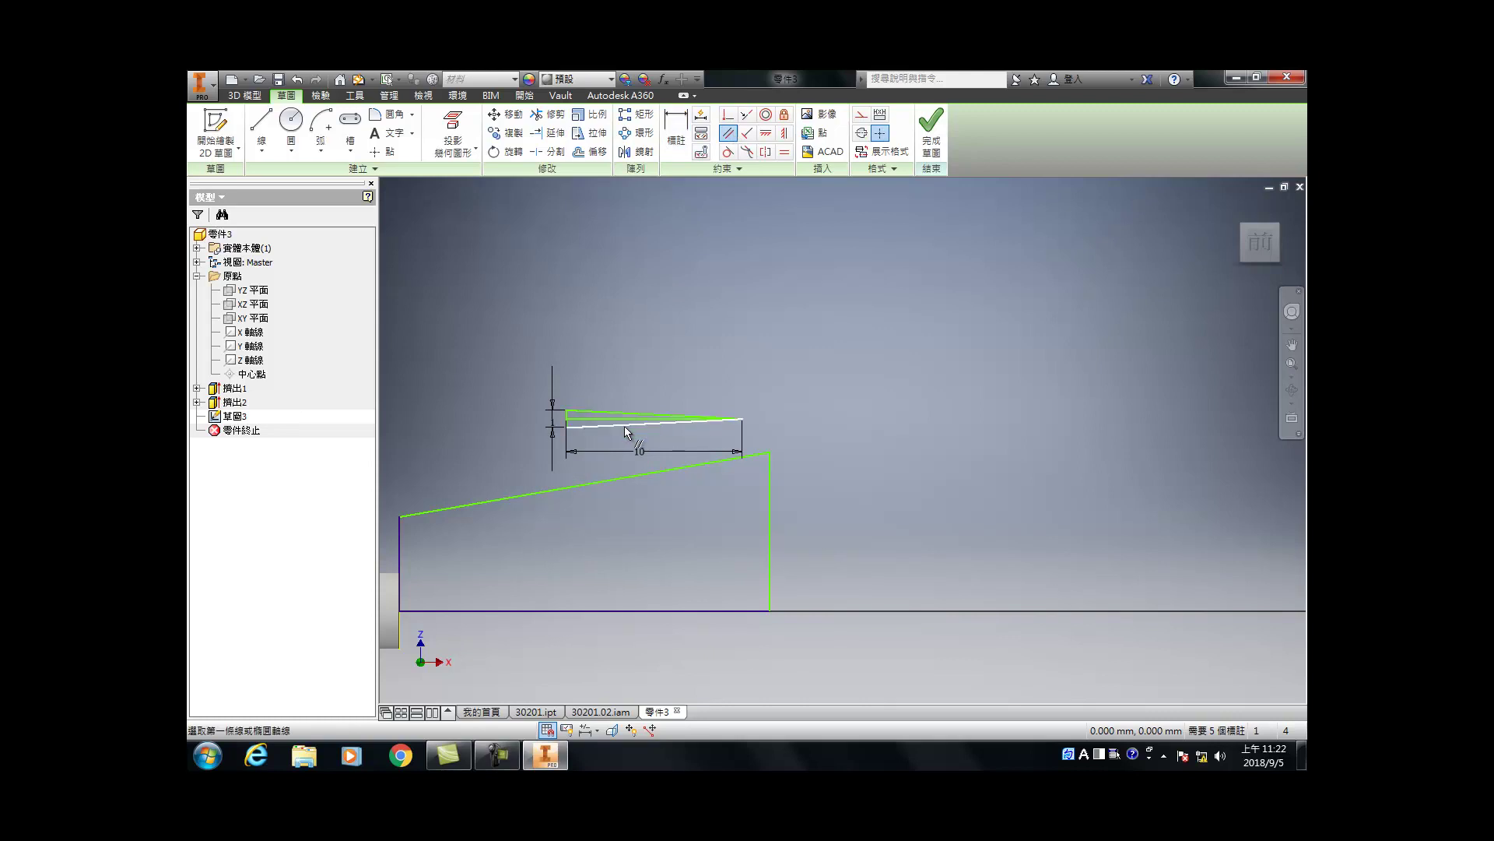
left_click(626, 479)
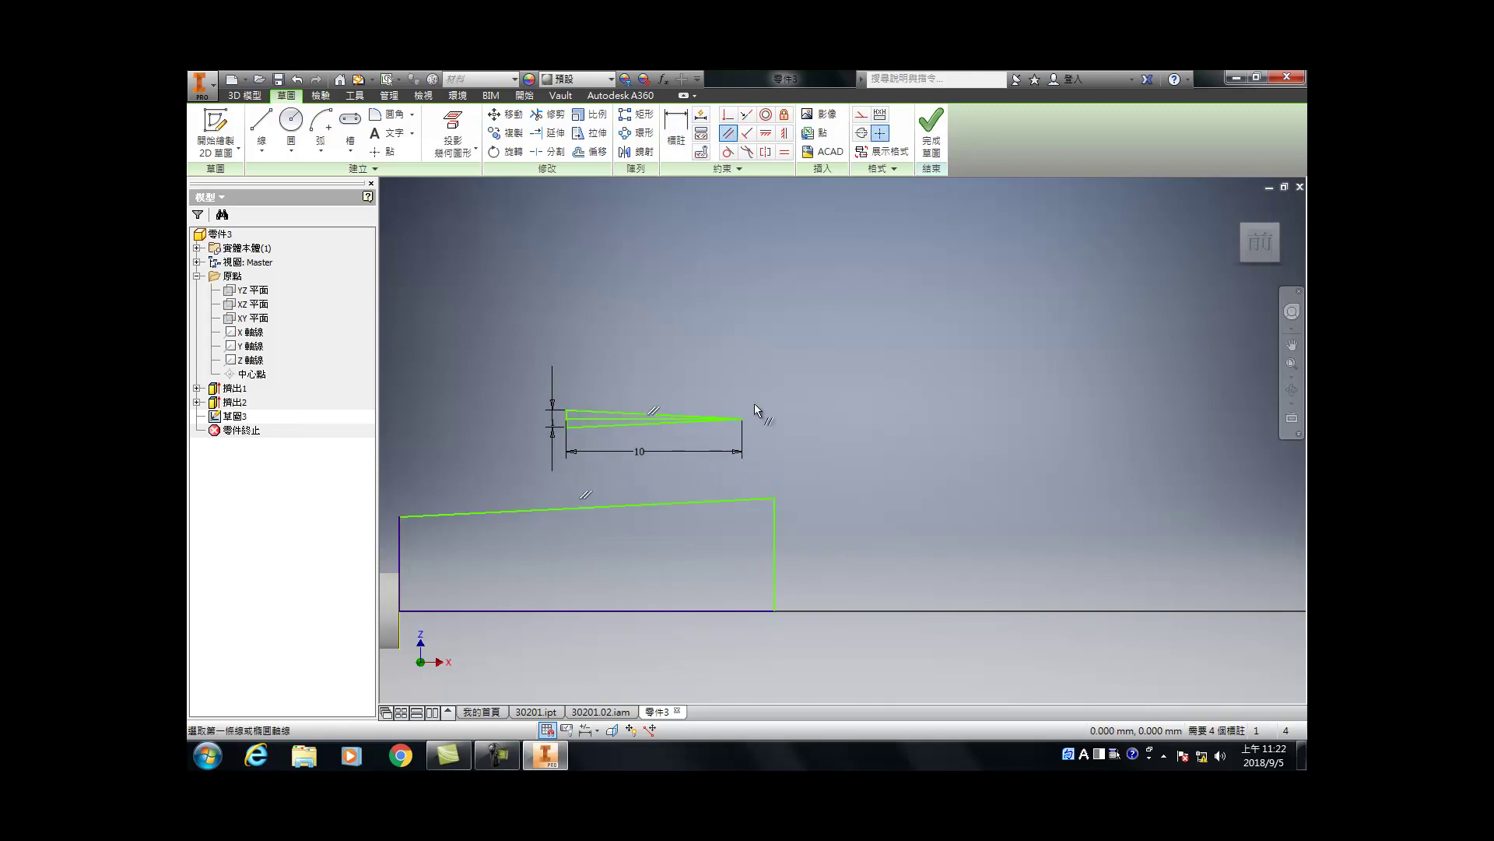
Step: Set the length of the profile's bottom edge along the axis to 20 mm
key("d")
left_click(743, 610)
left_click(731, 660)
type("20")
key("Return")
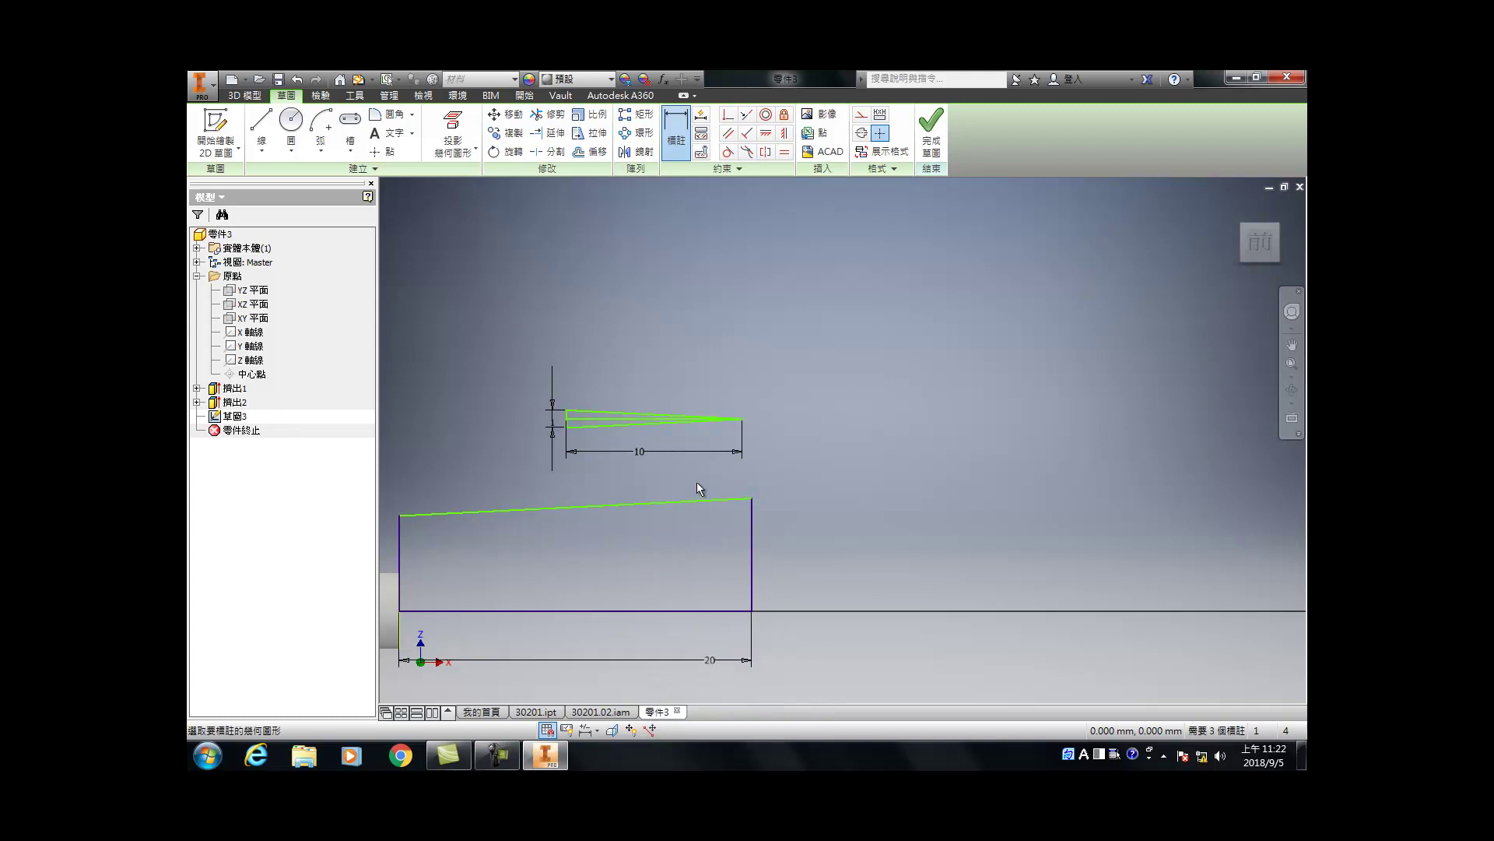
scroll(689, 467, "down", 3)
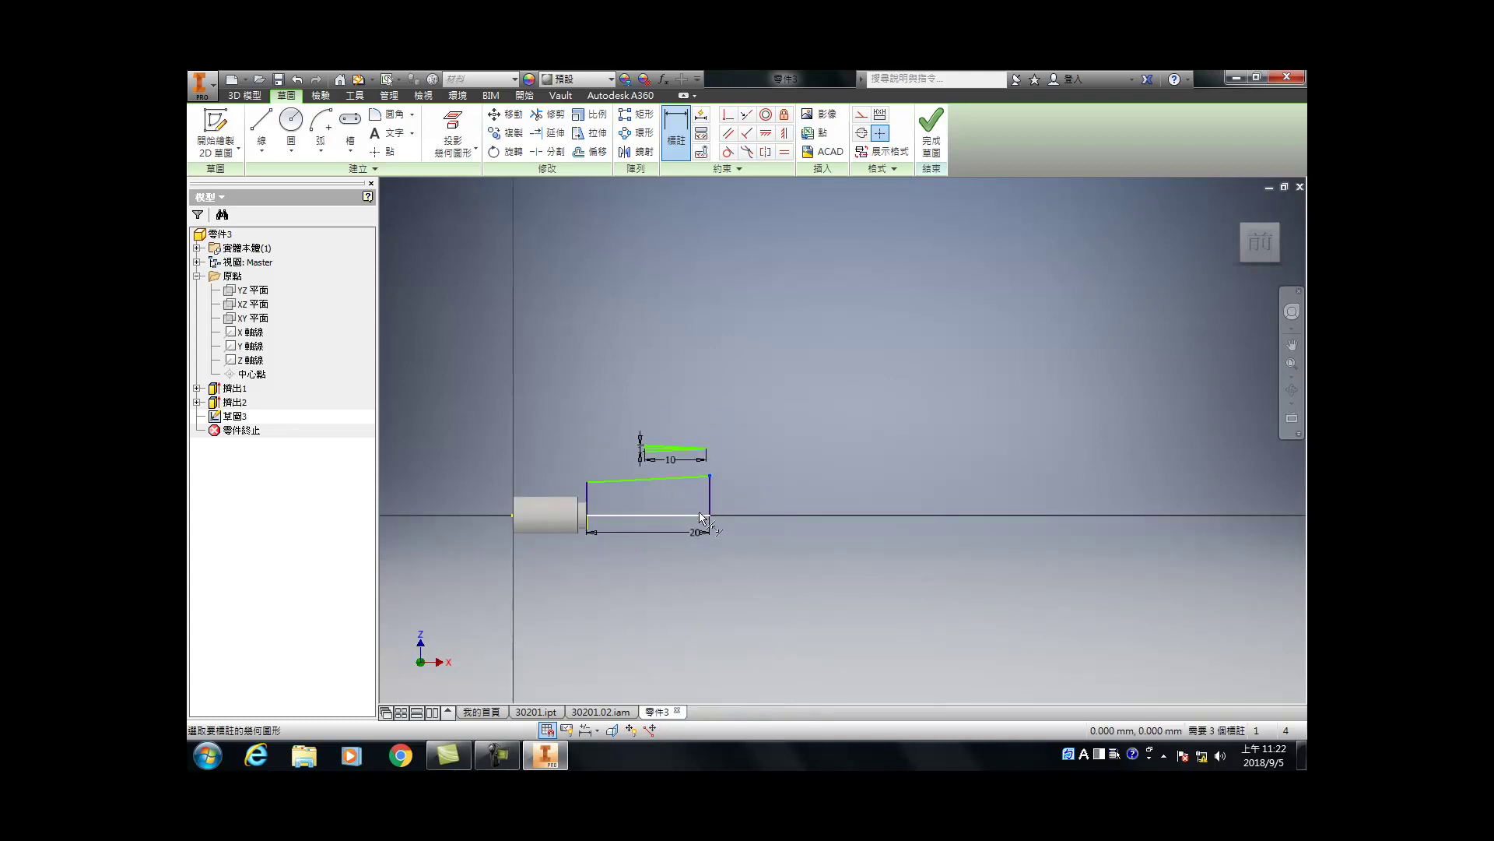
Step: Convert the profile's bottom edge along the shaft axis into a centre line
key("Escape")
left_click(698, 514)
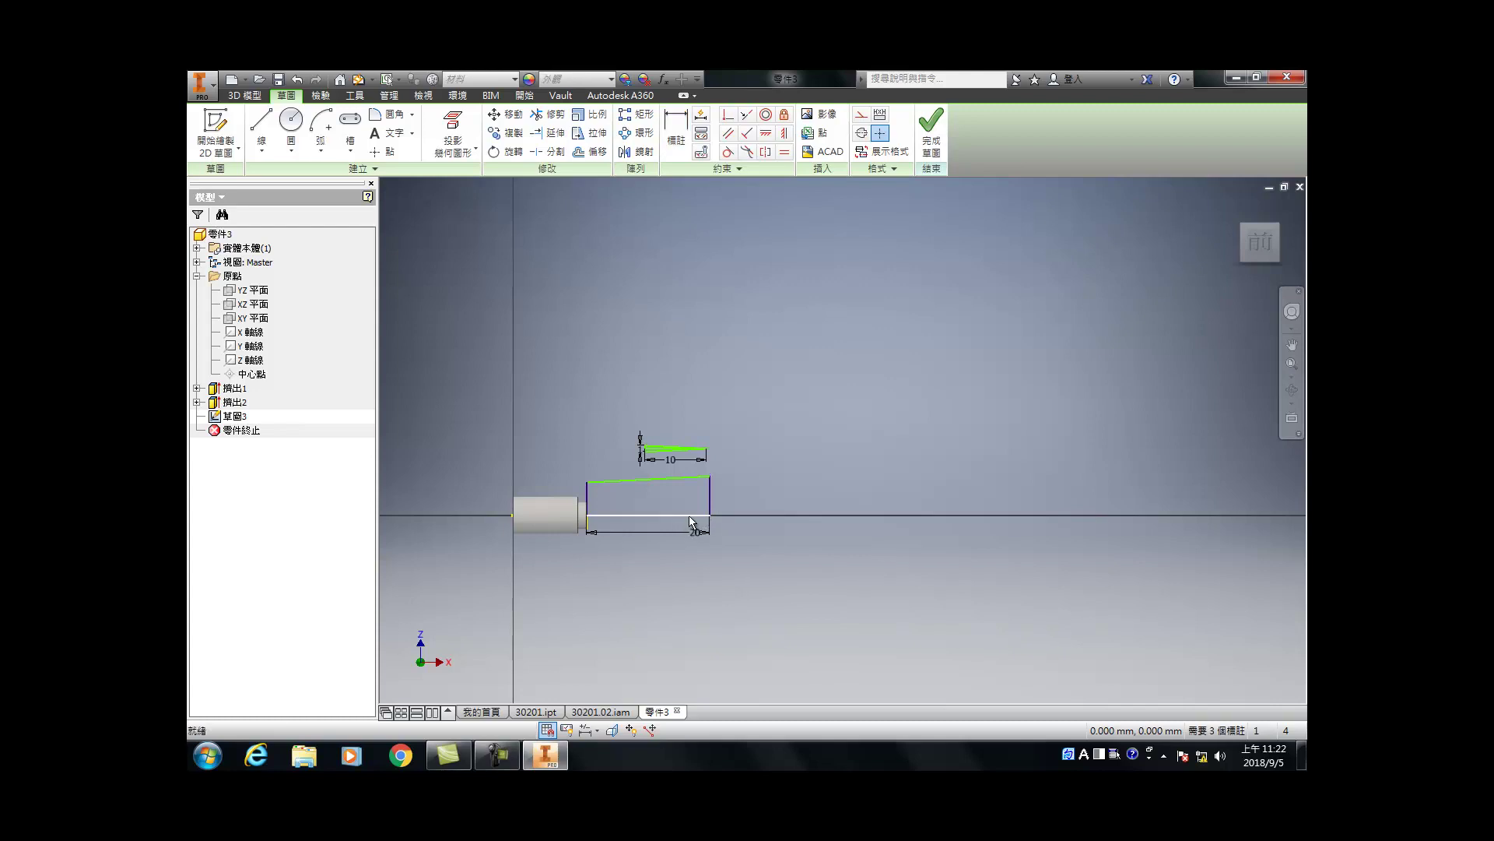
left_click(861, 132)
Step: Dimension the profile's taller end about the centre line as a 10 mm diameter
key("d")
scroll(690, 514, "down", 5)
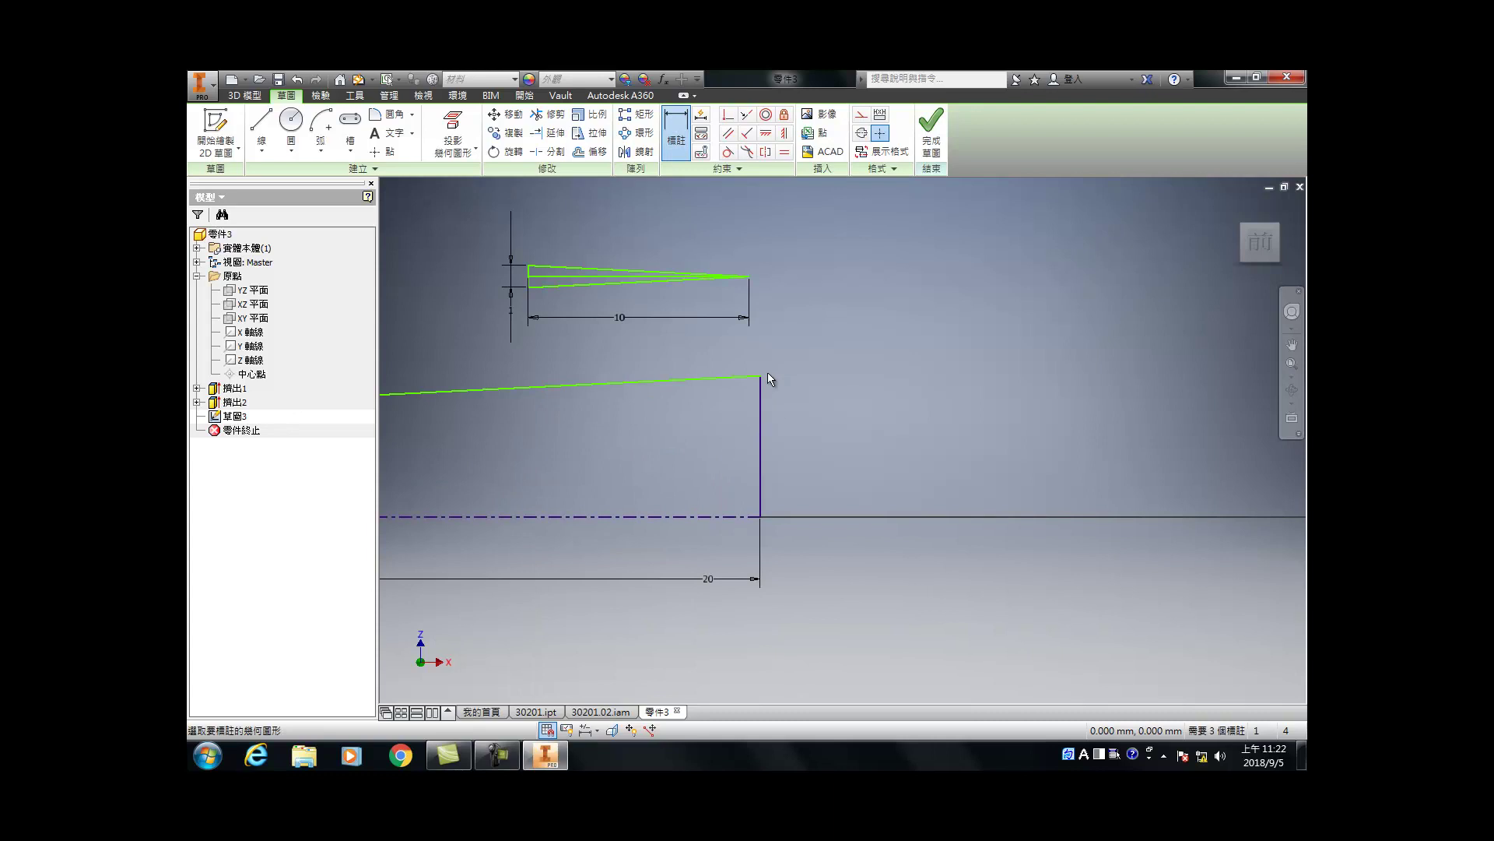
left_click(717, 518)
left_click(844, 512)
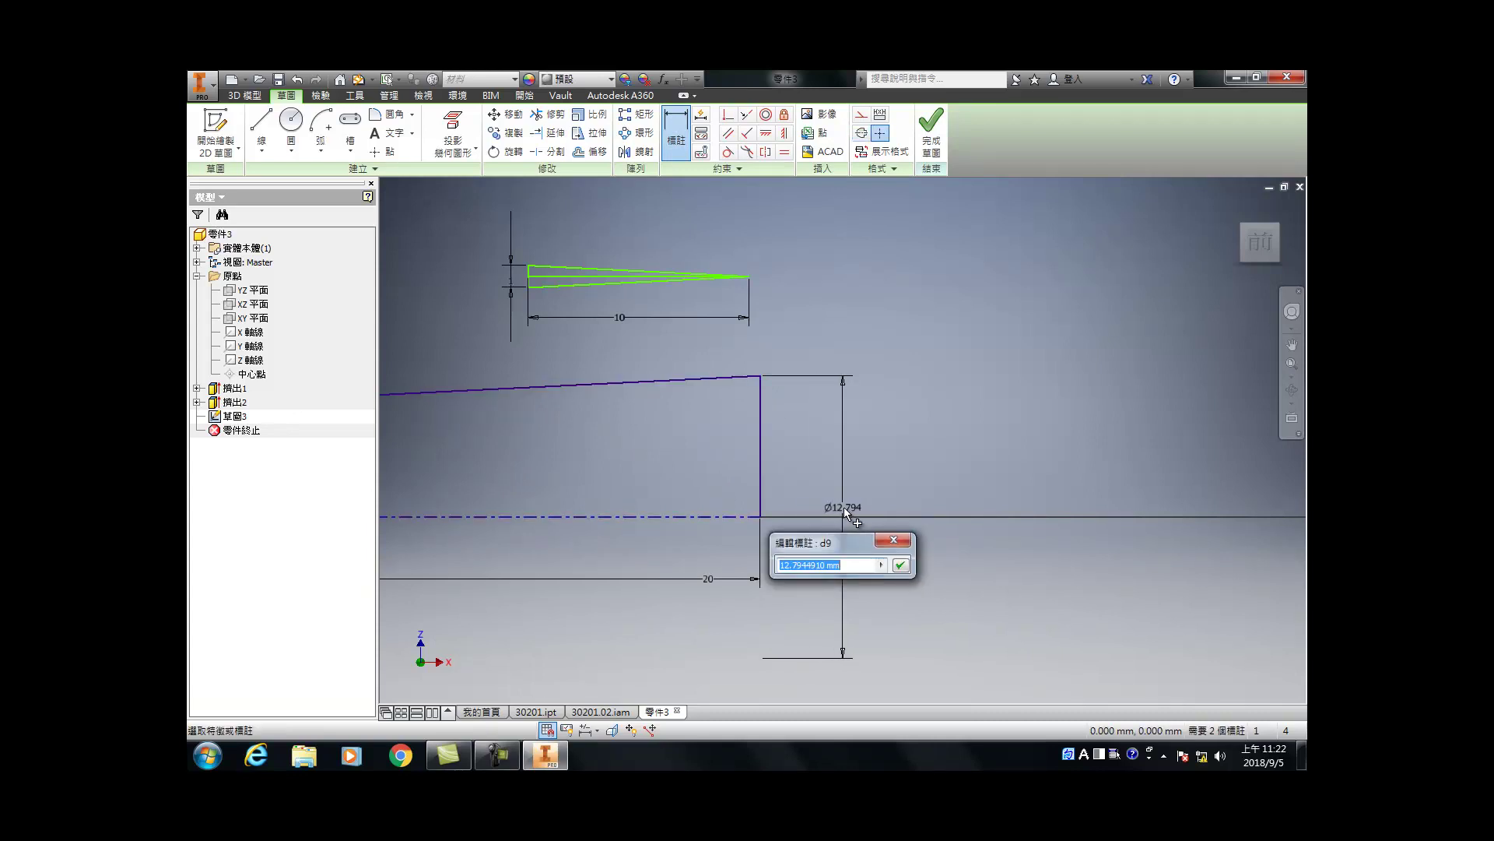
type("10")
key("Return")
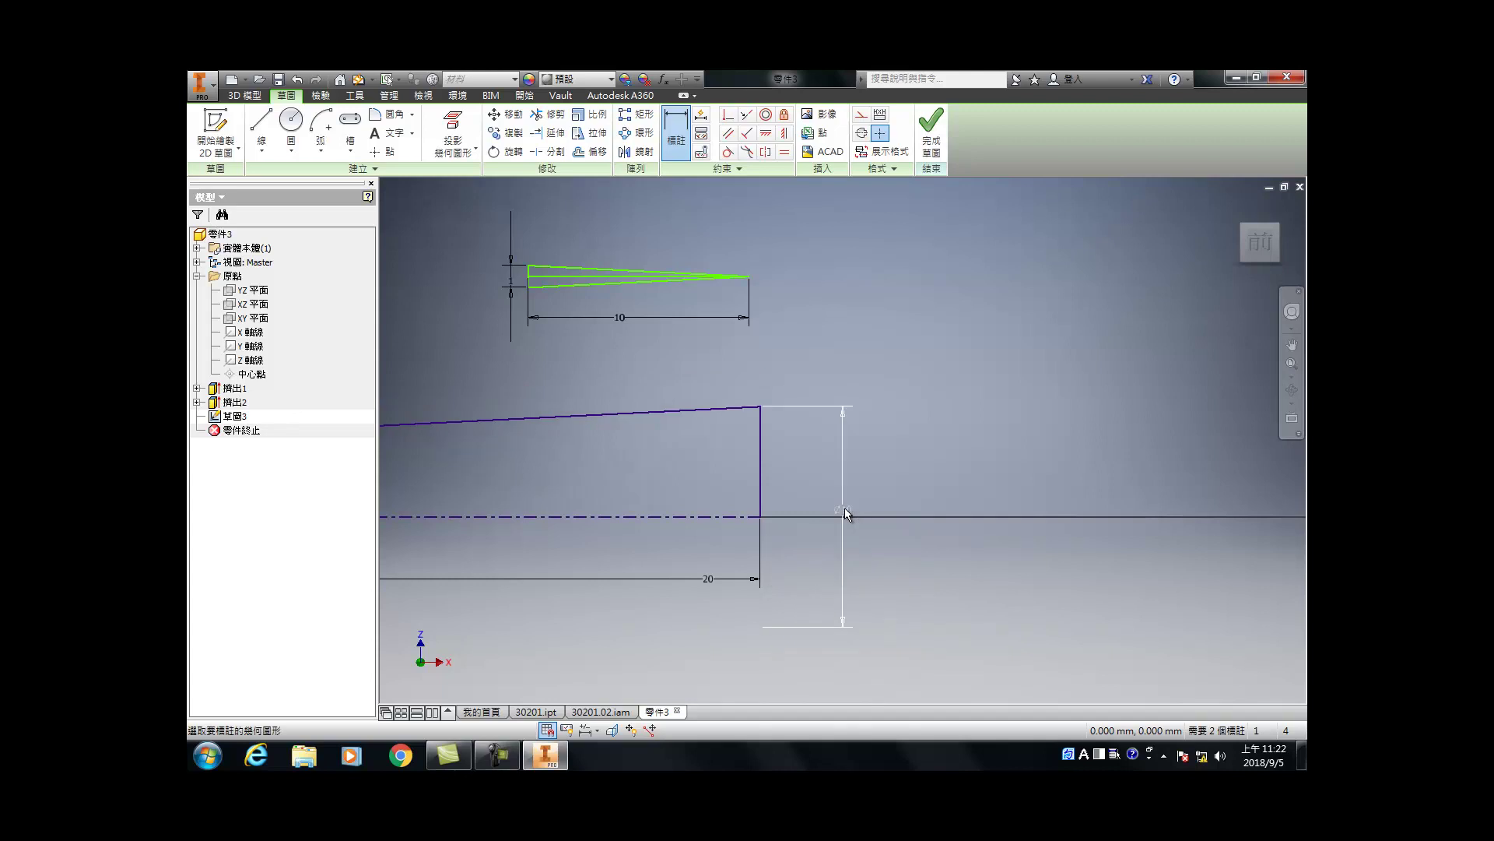
Step: Revolve the tapered profile a full turn around the shaft axis
key("r")
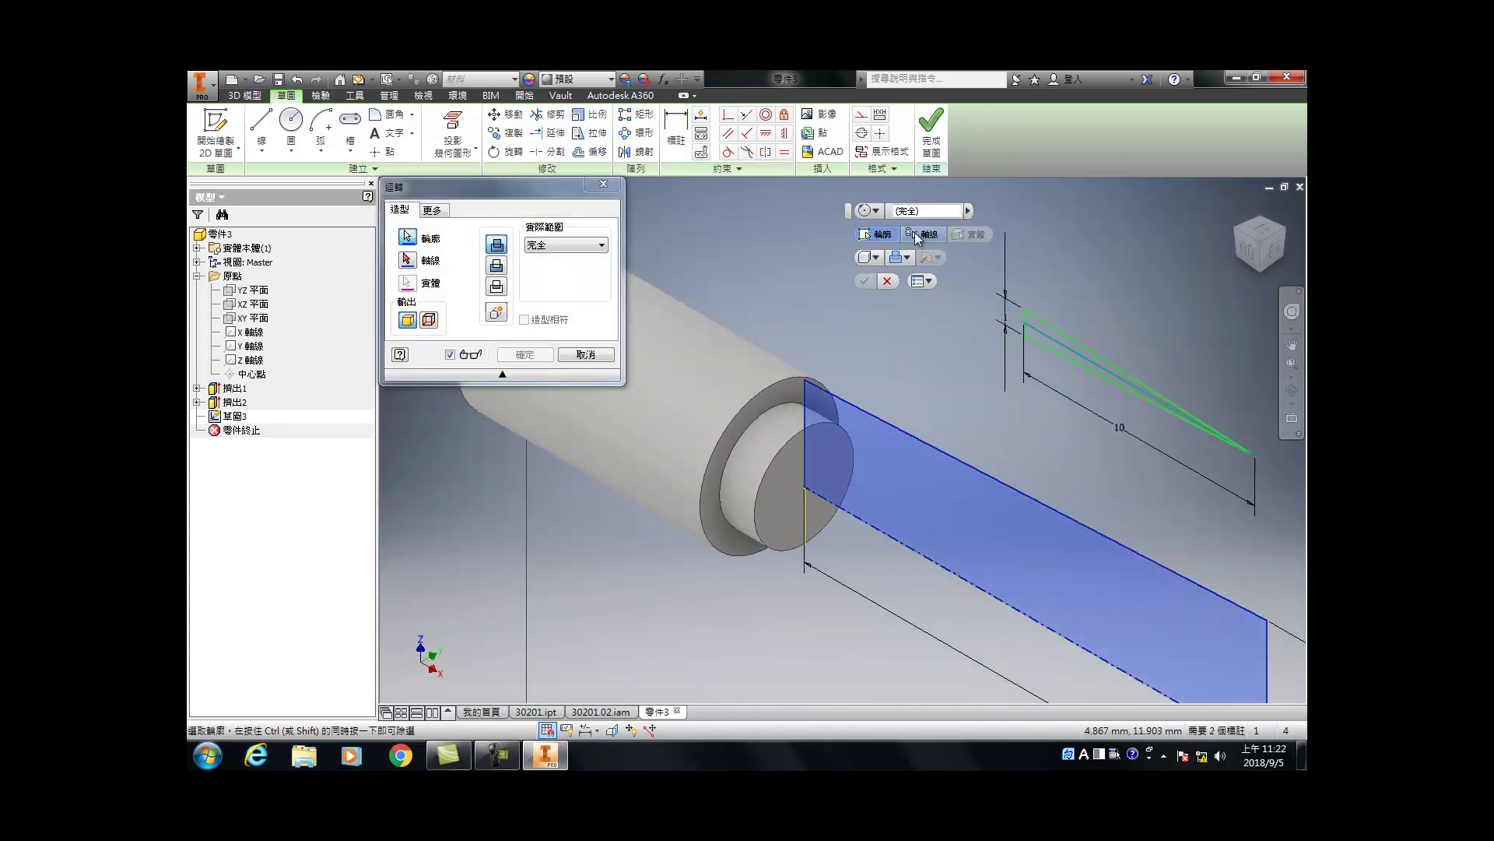
left_click(871, 535)
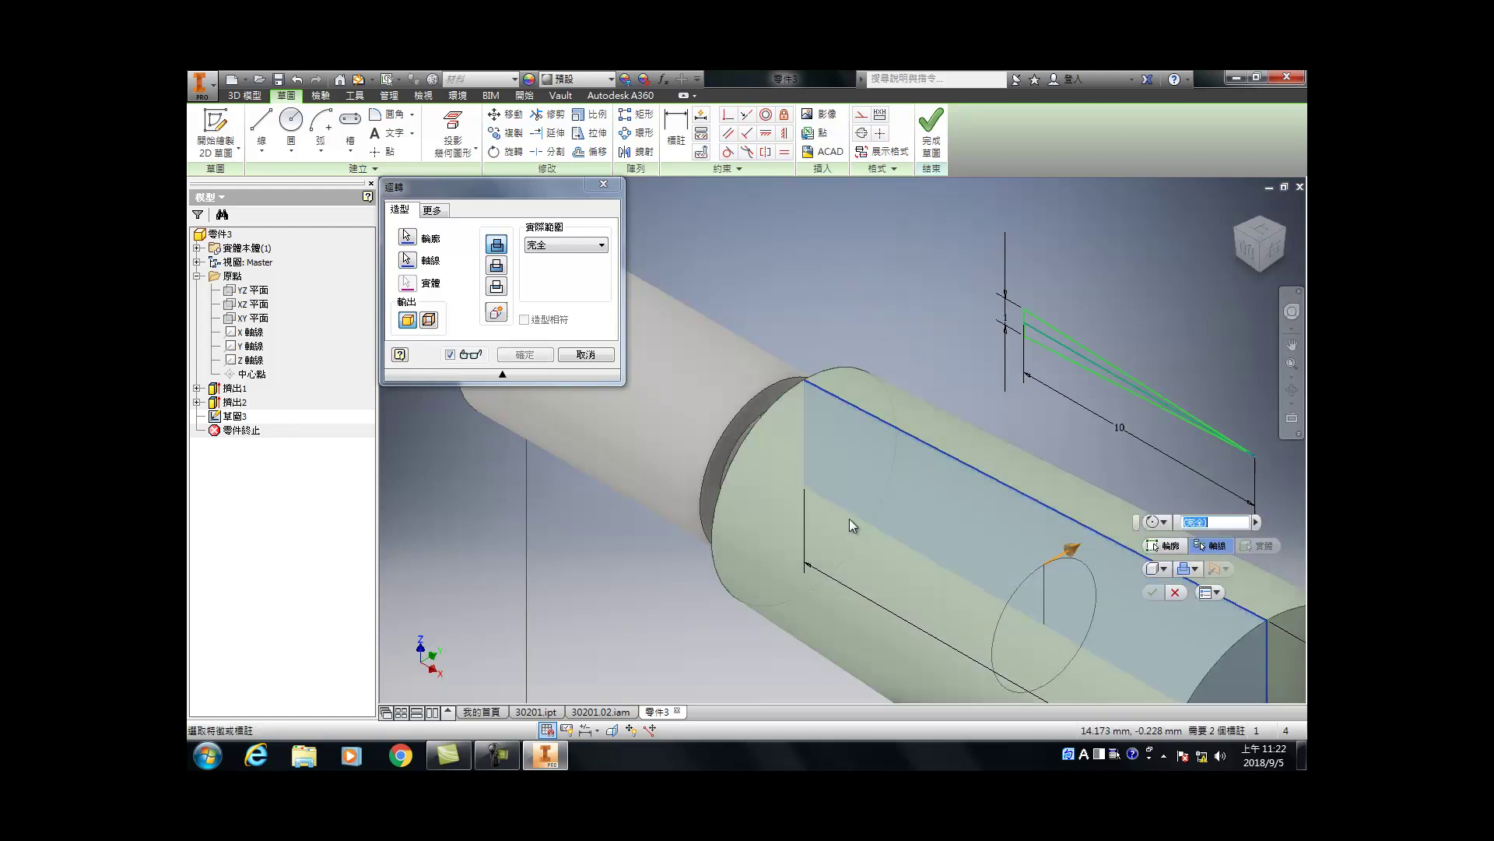
left_click(537, 358)
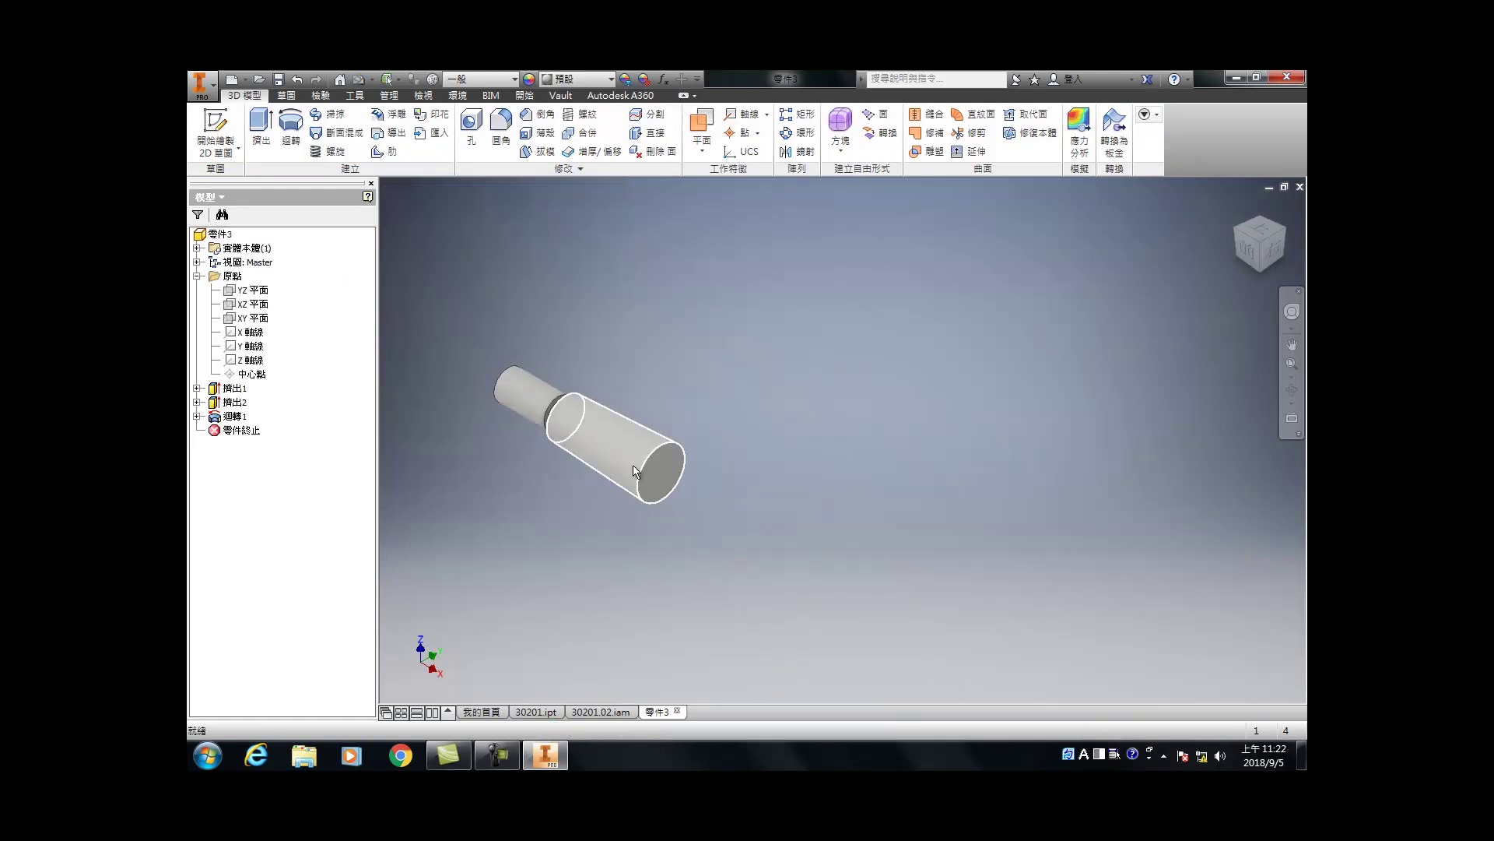
Step: Sketch a circle centred on the large end face of the tapered section and dimension its diameter as 10 mm
left_click(721, 461)
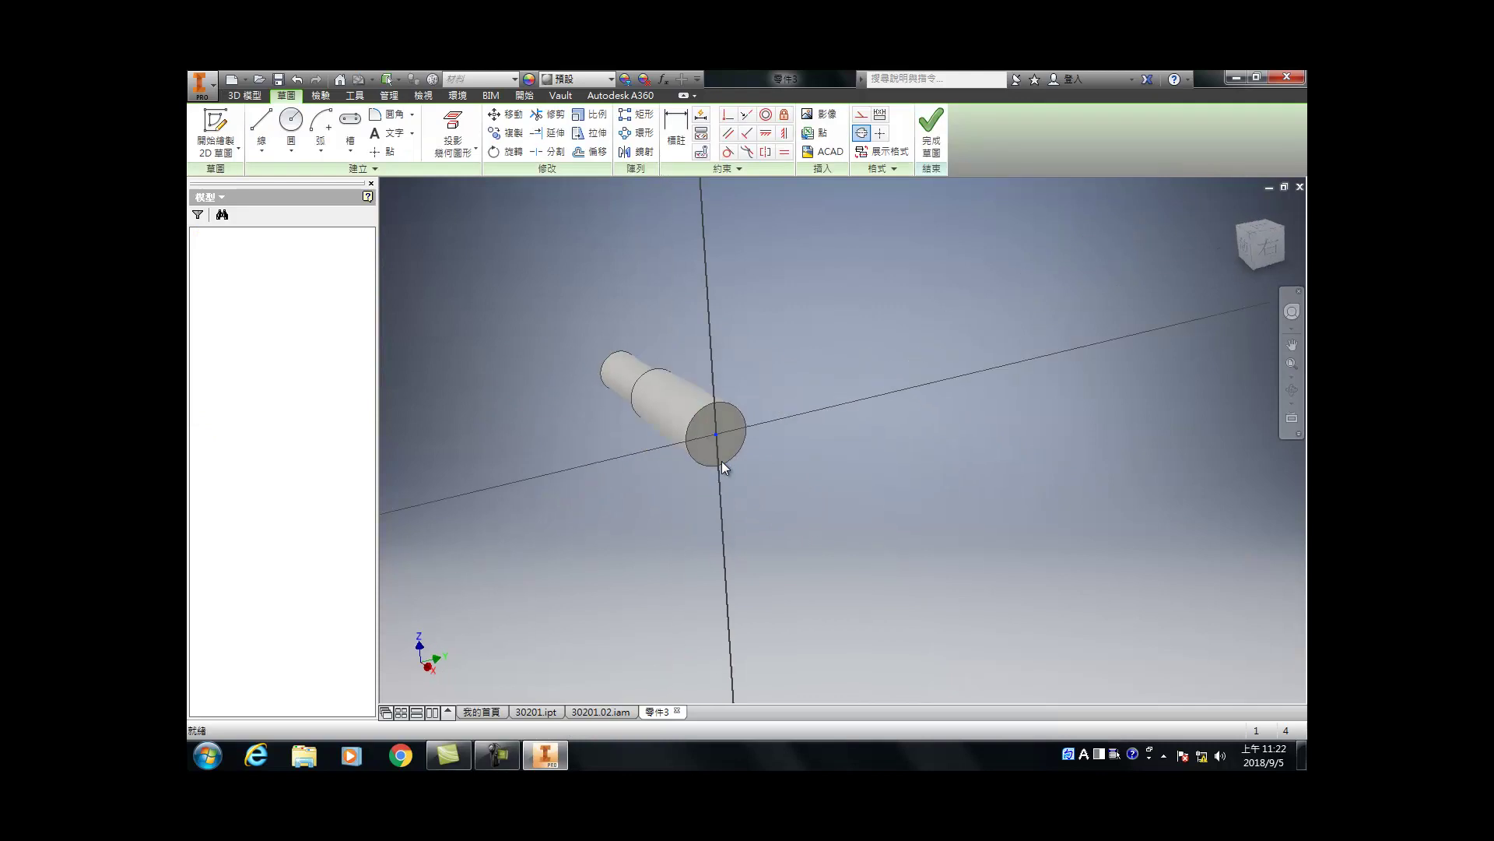
left_click(291, 125)
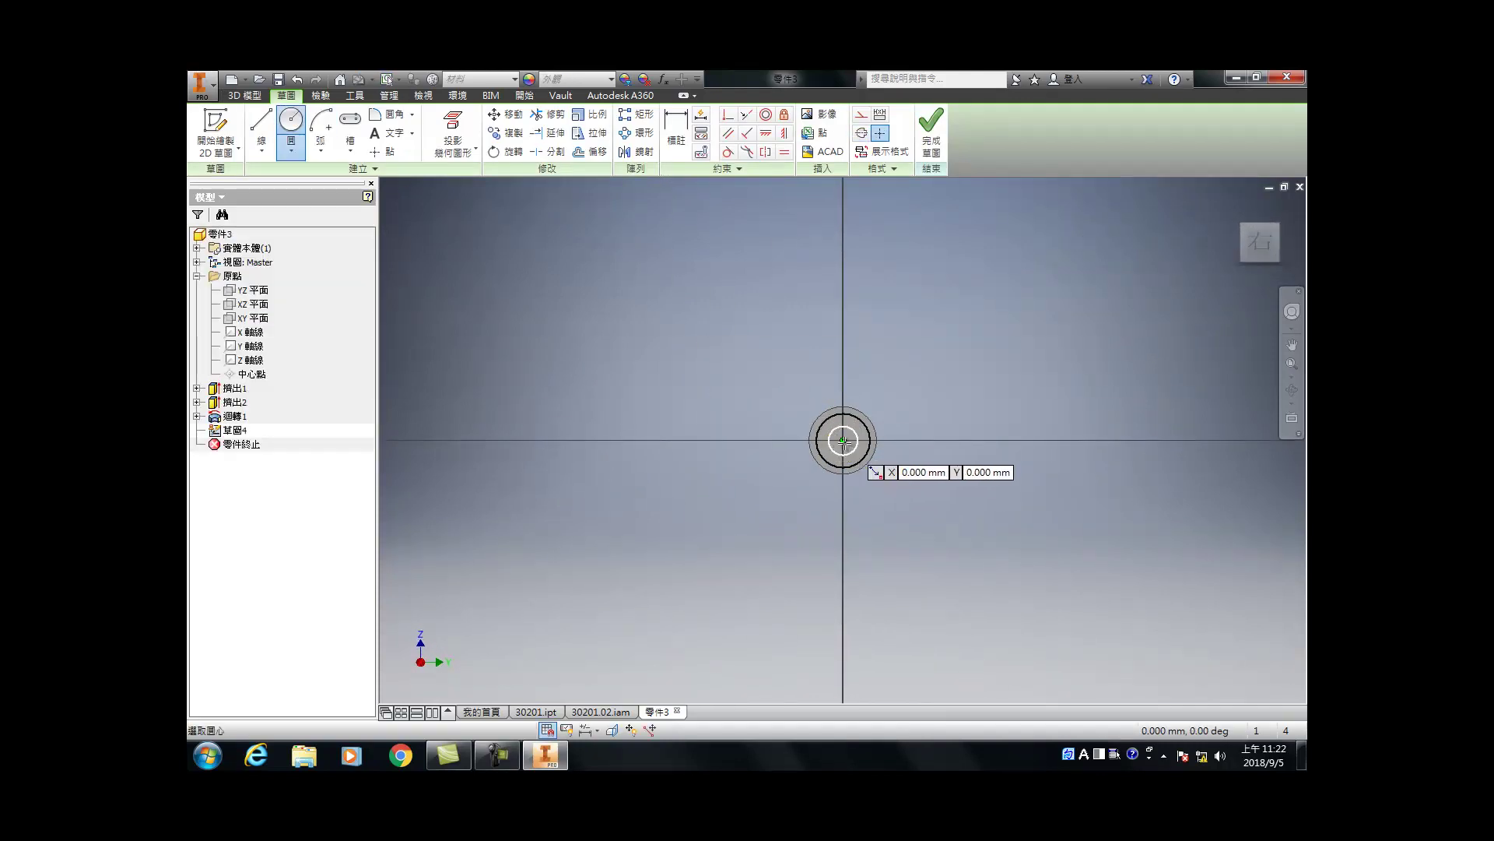
left_click(842, 440)
scroll(883, 432, "up", 5)
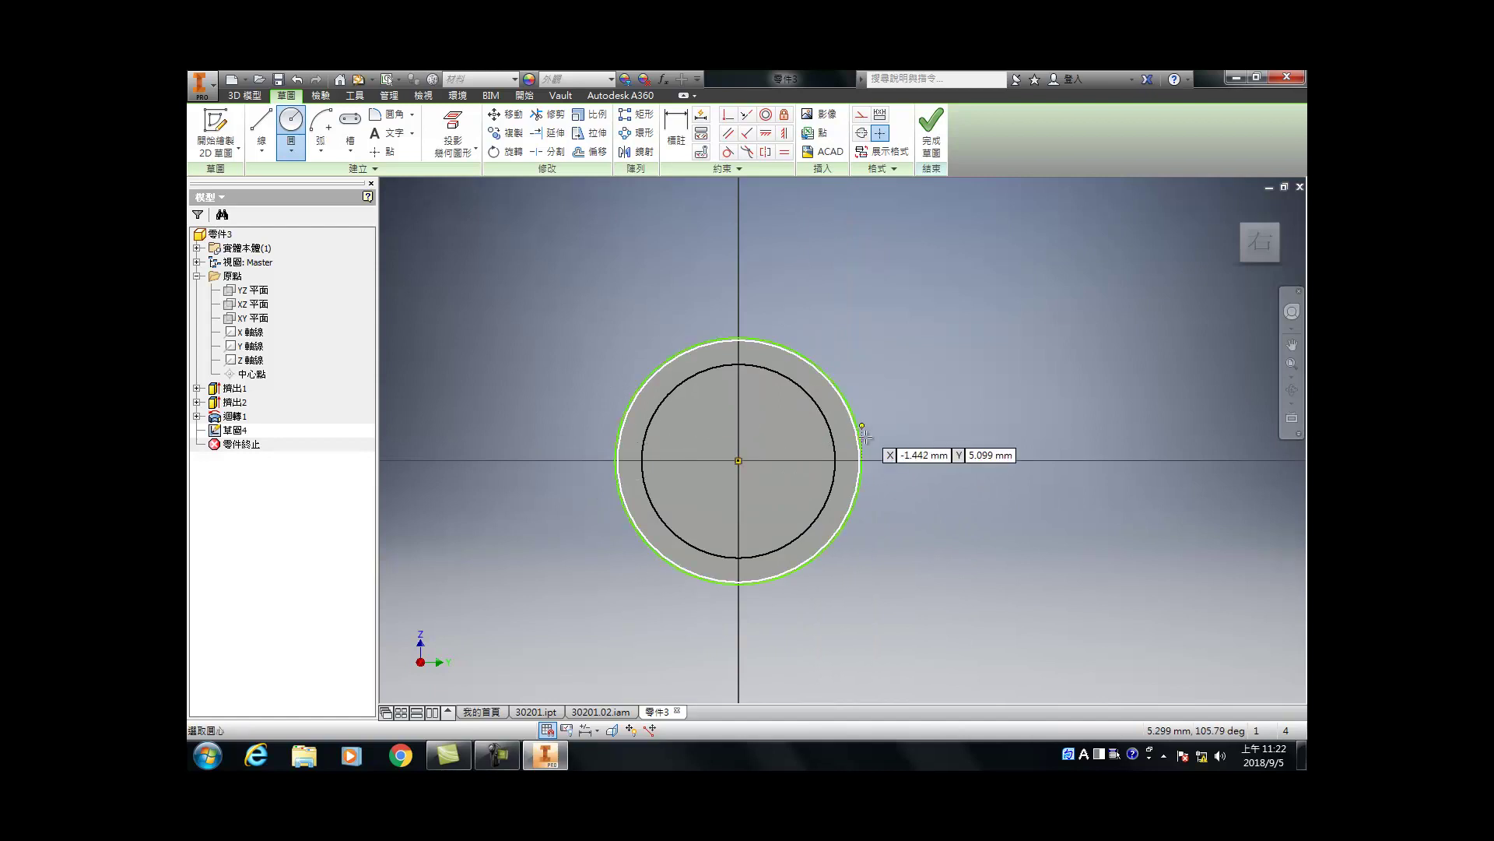
left_click(836, 442)
key("d")
left_click(861, 443)
left_click(899, 440)
type("1")
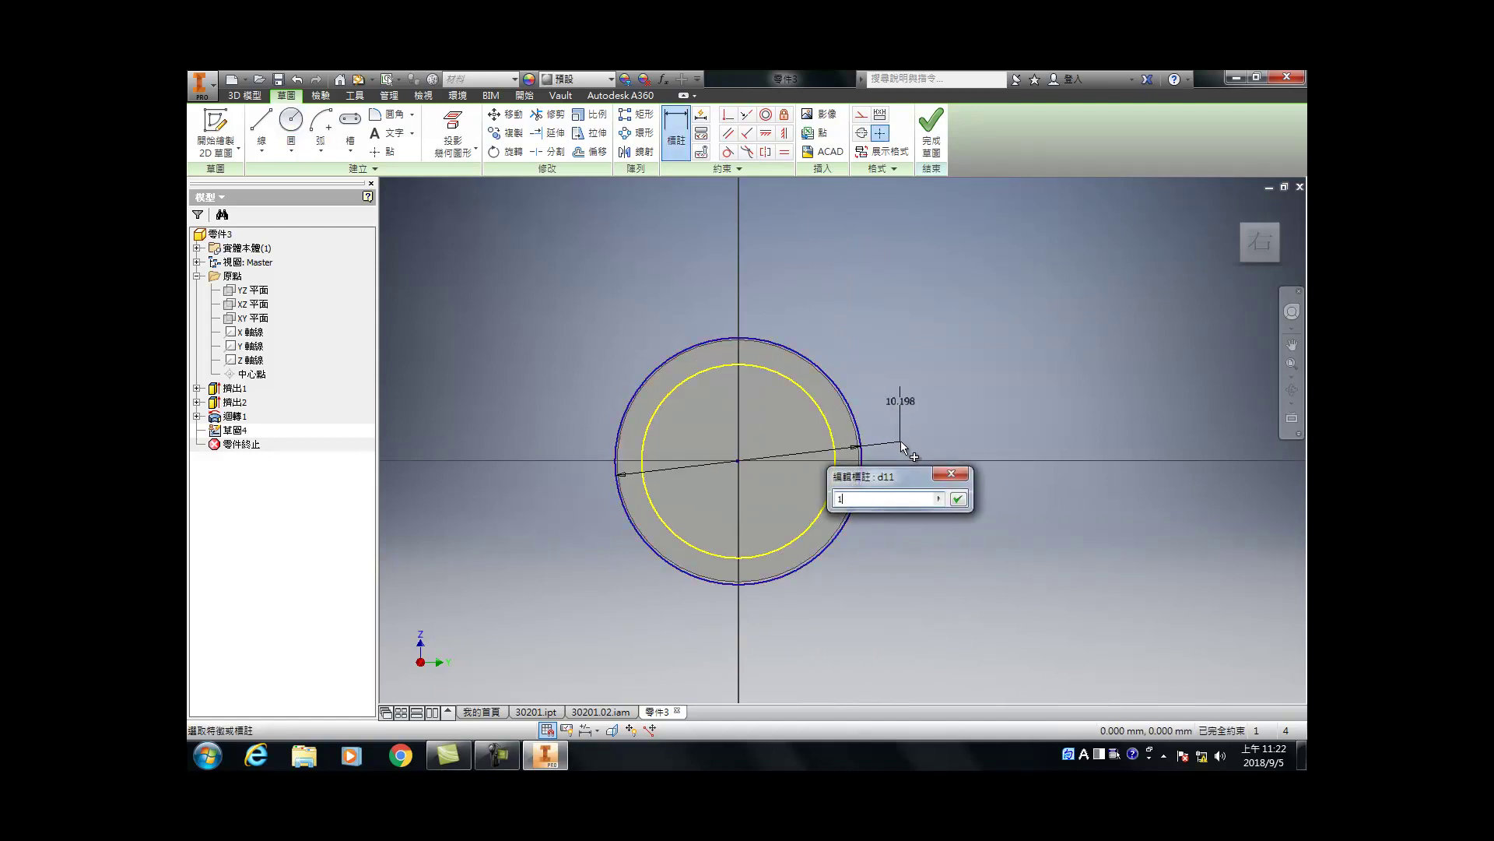
type("0")
key("Return")
key("e")
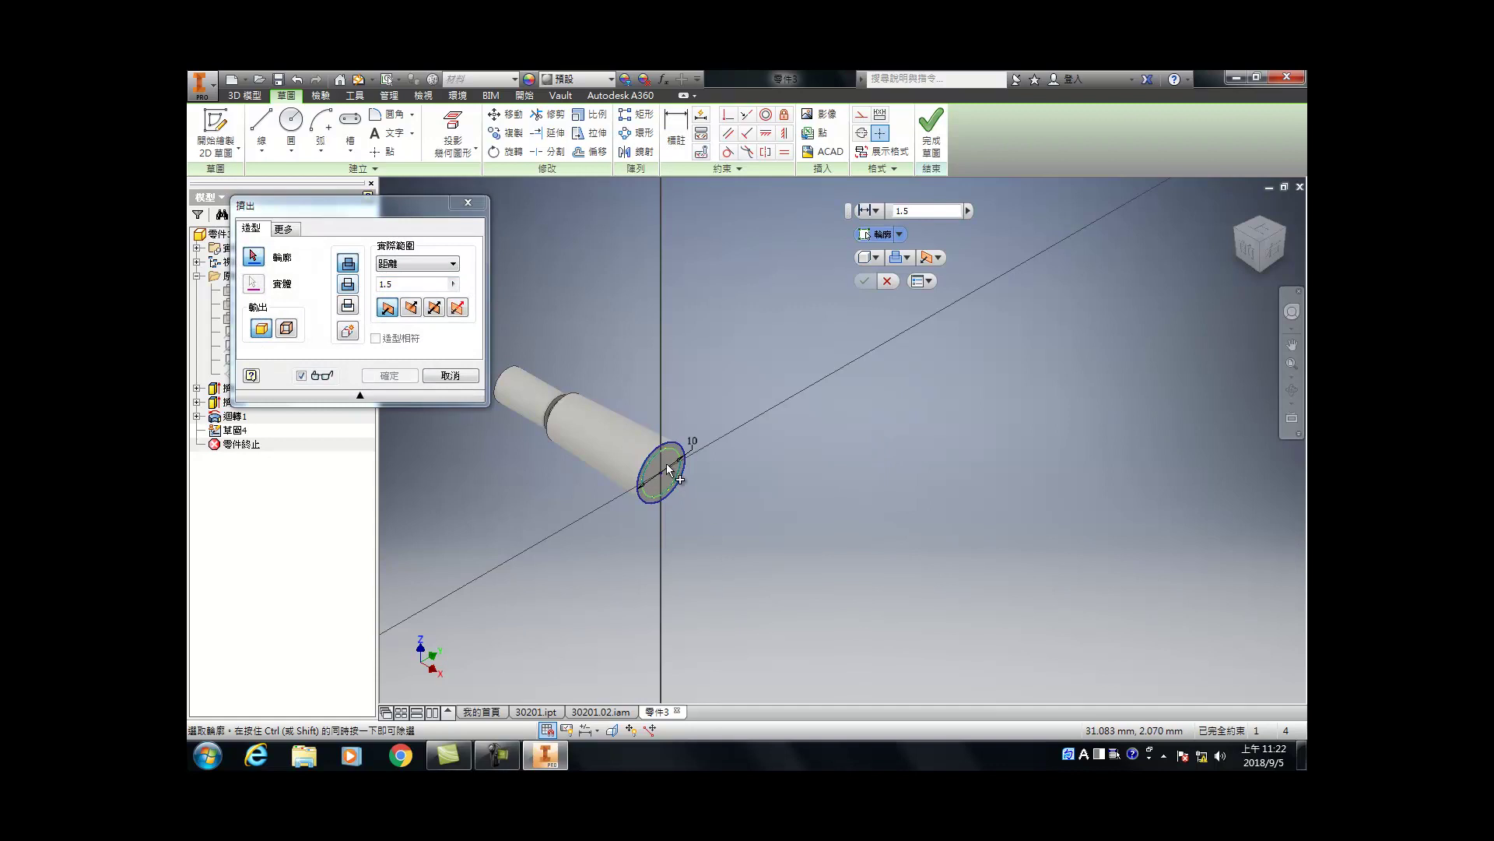
scroll(668, 460, "up", 5)
left_click(771, 383)
left_click(724, 391)
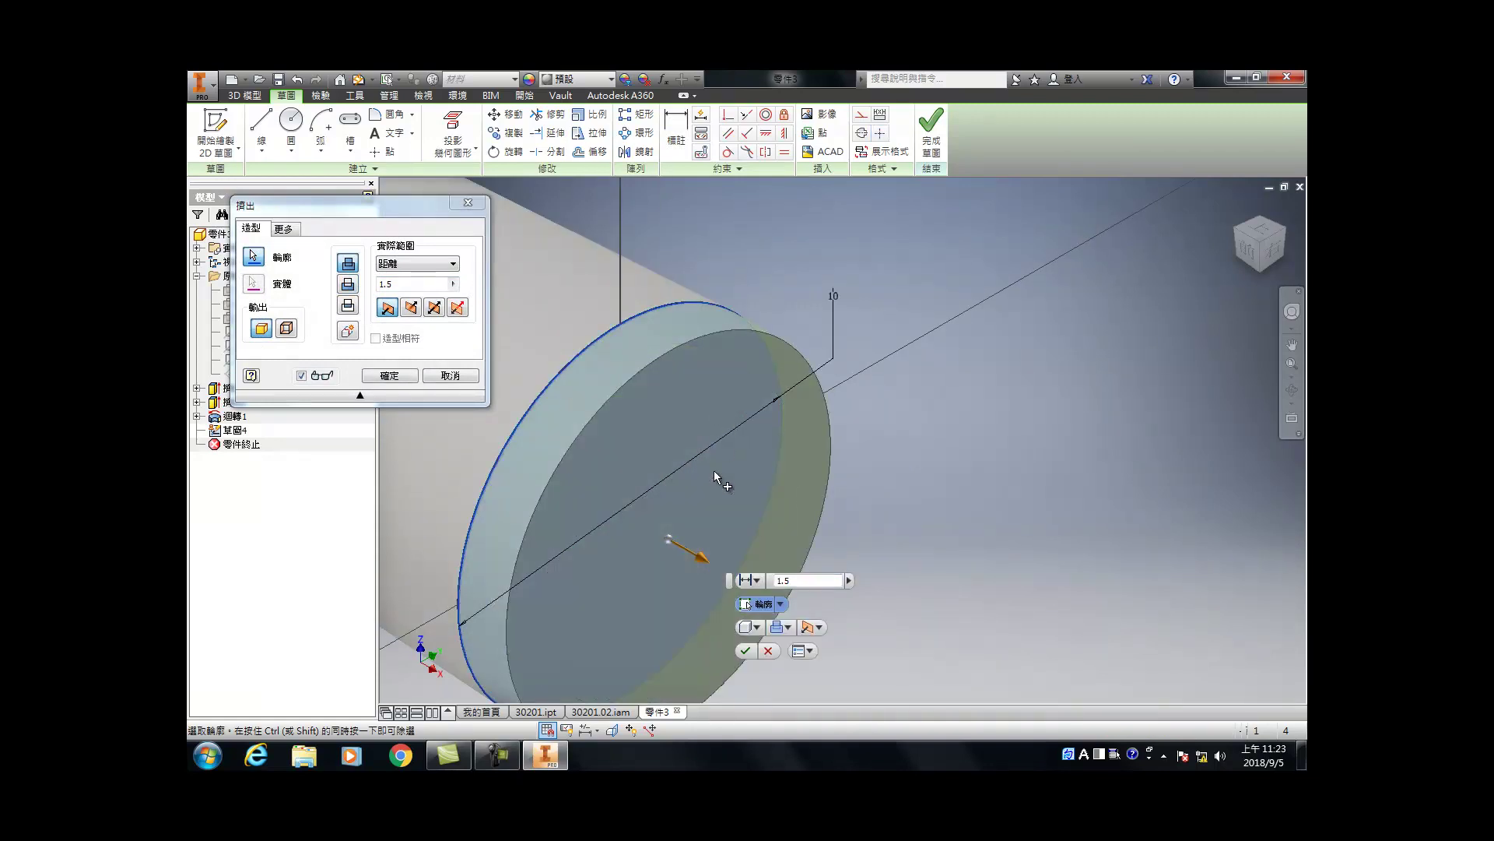
scroll(576, 482, "down", 5)
left_click(795, 580)
left_click(753, 580)
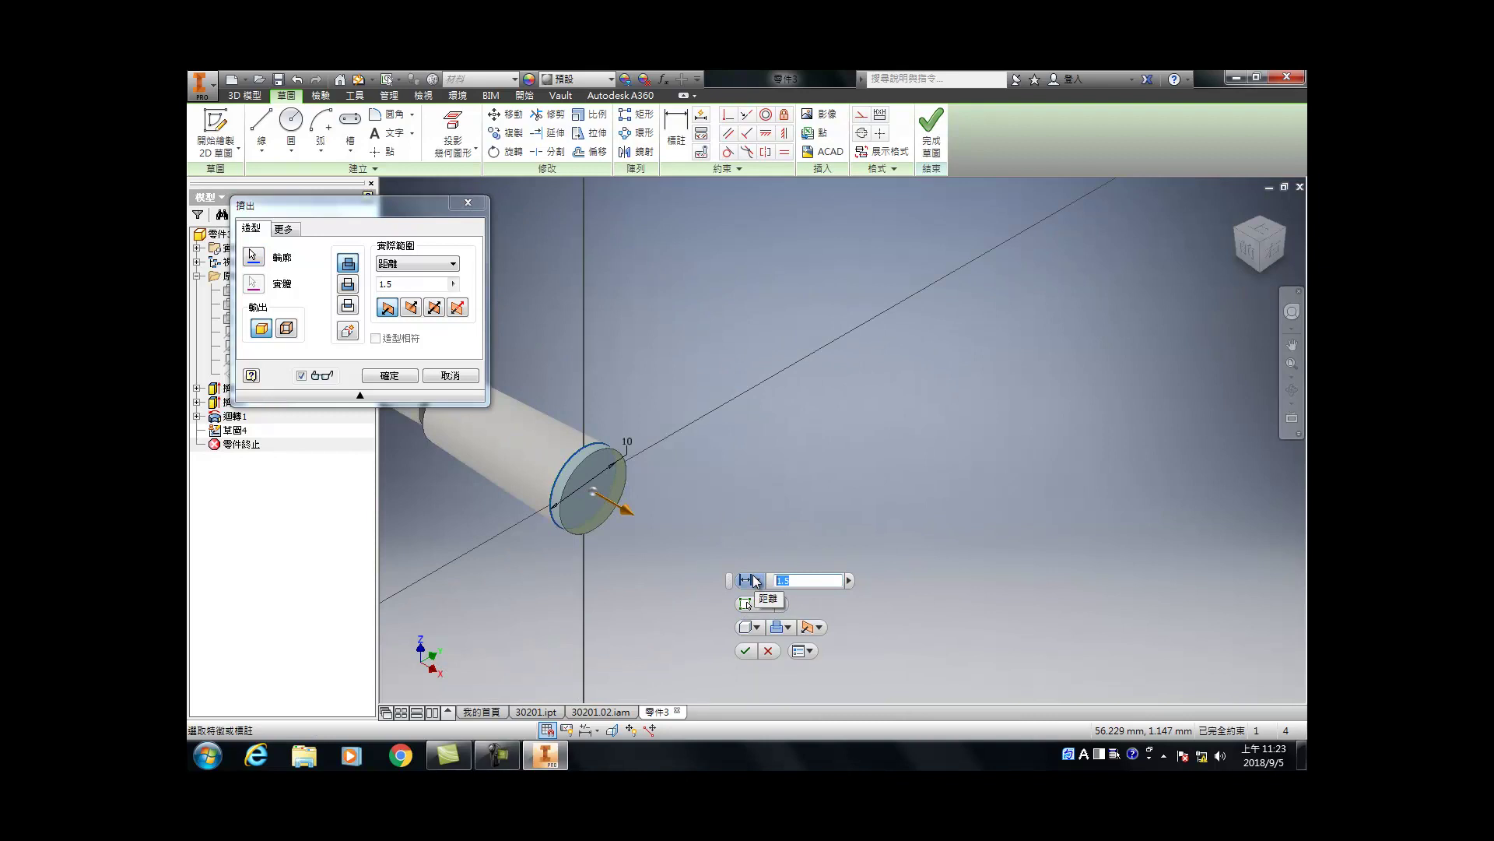
type("105")
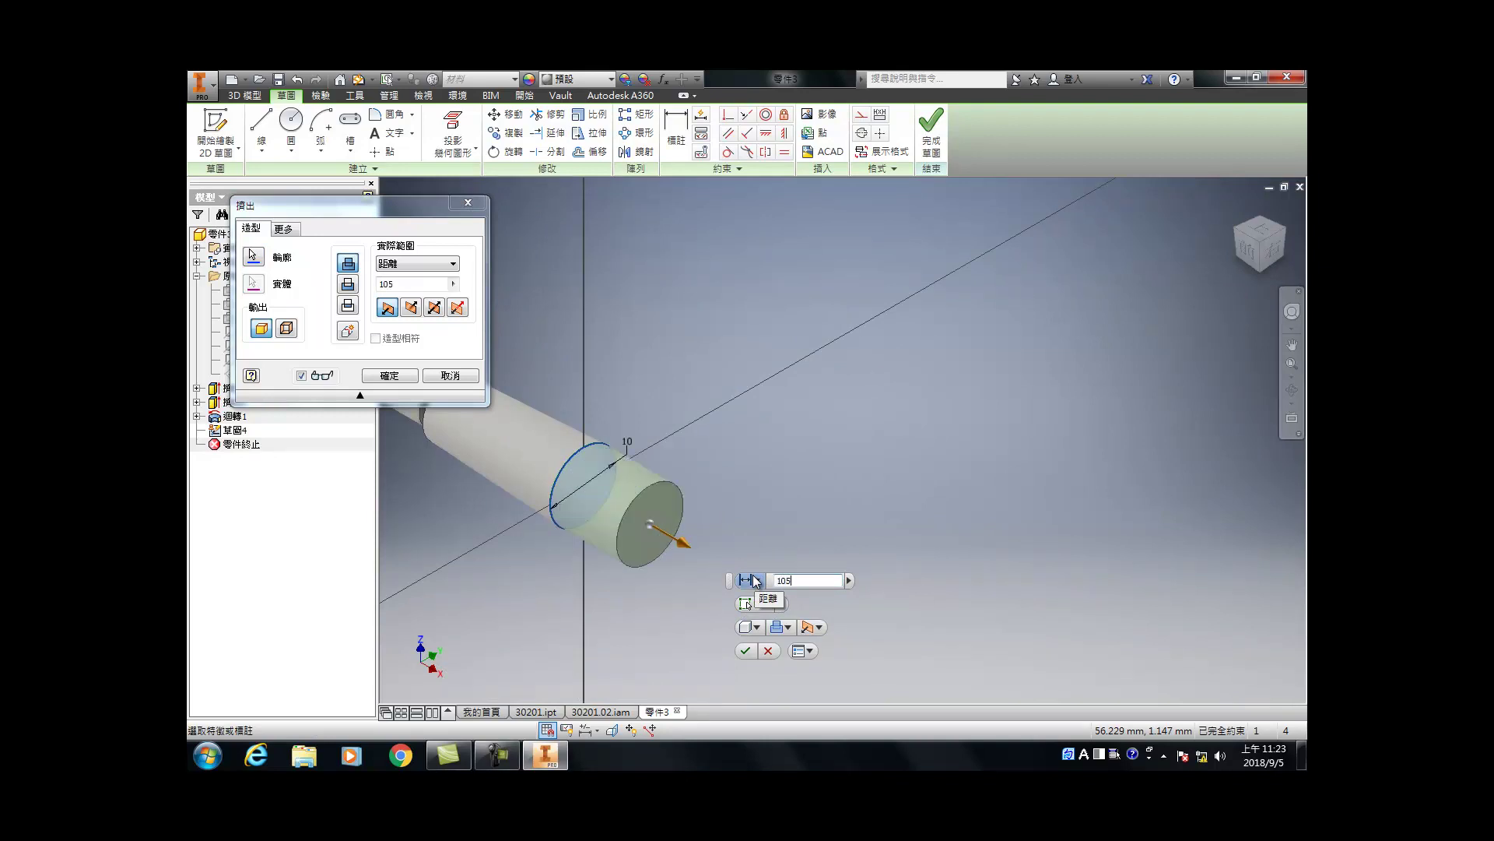
type("-12-")
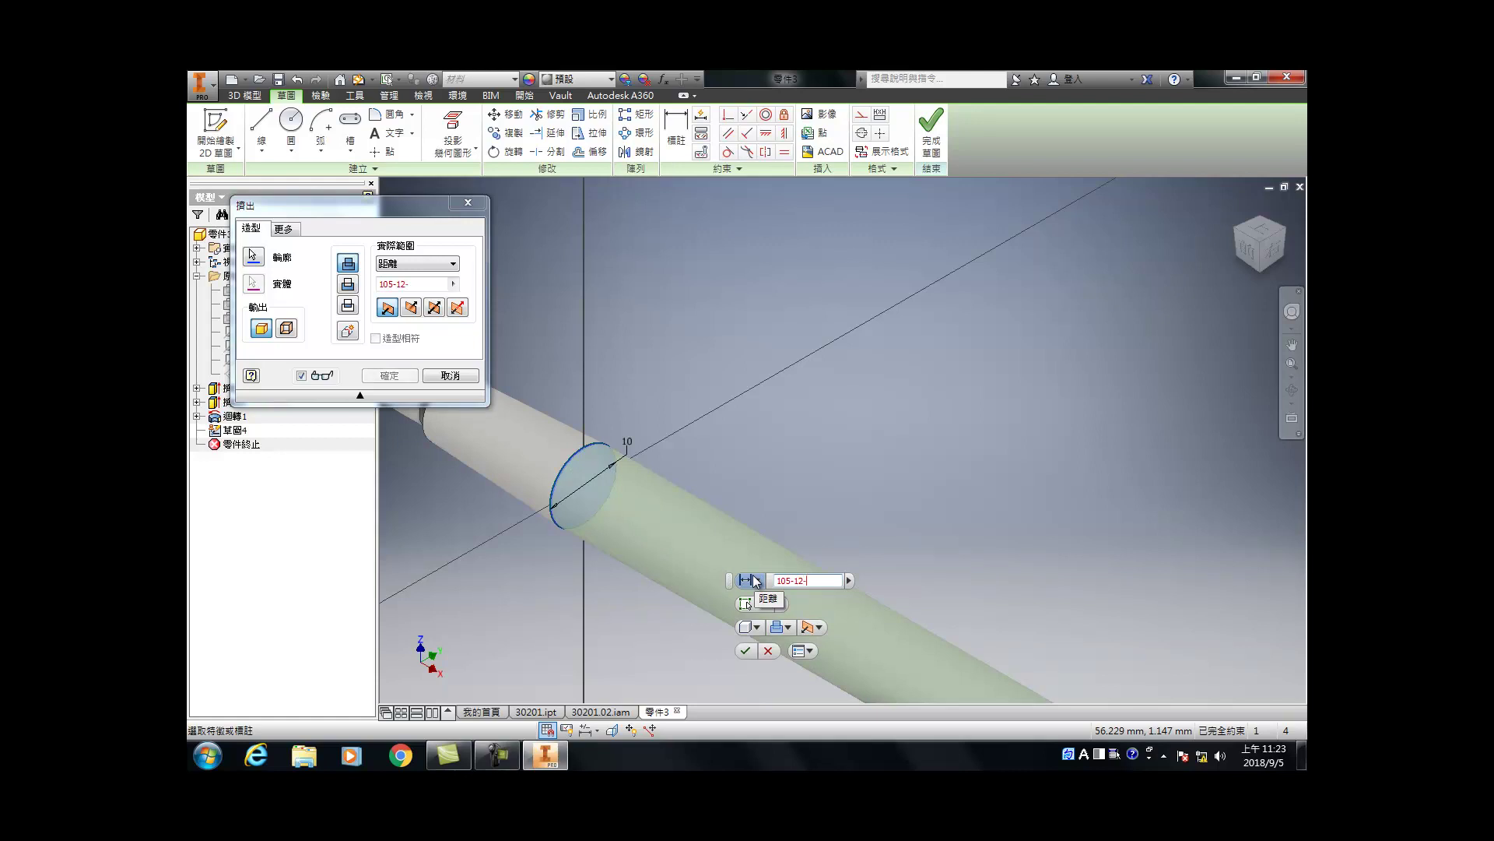
type("20-8-38")
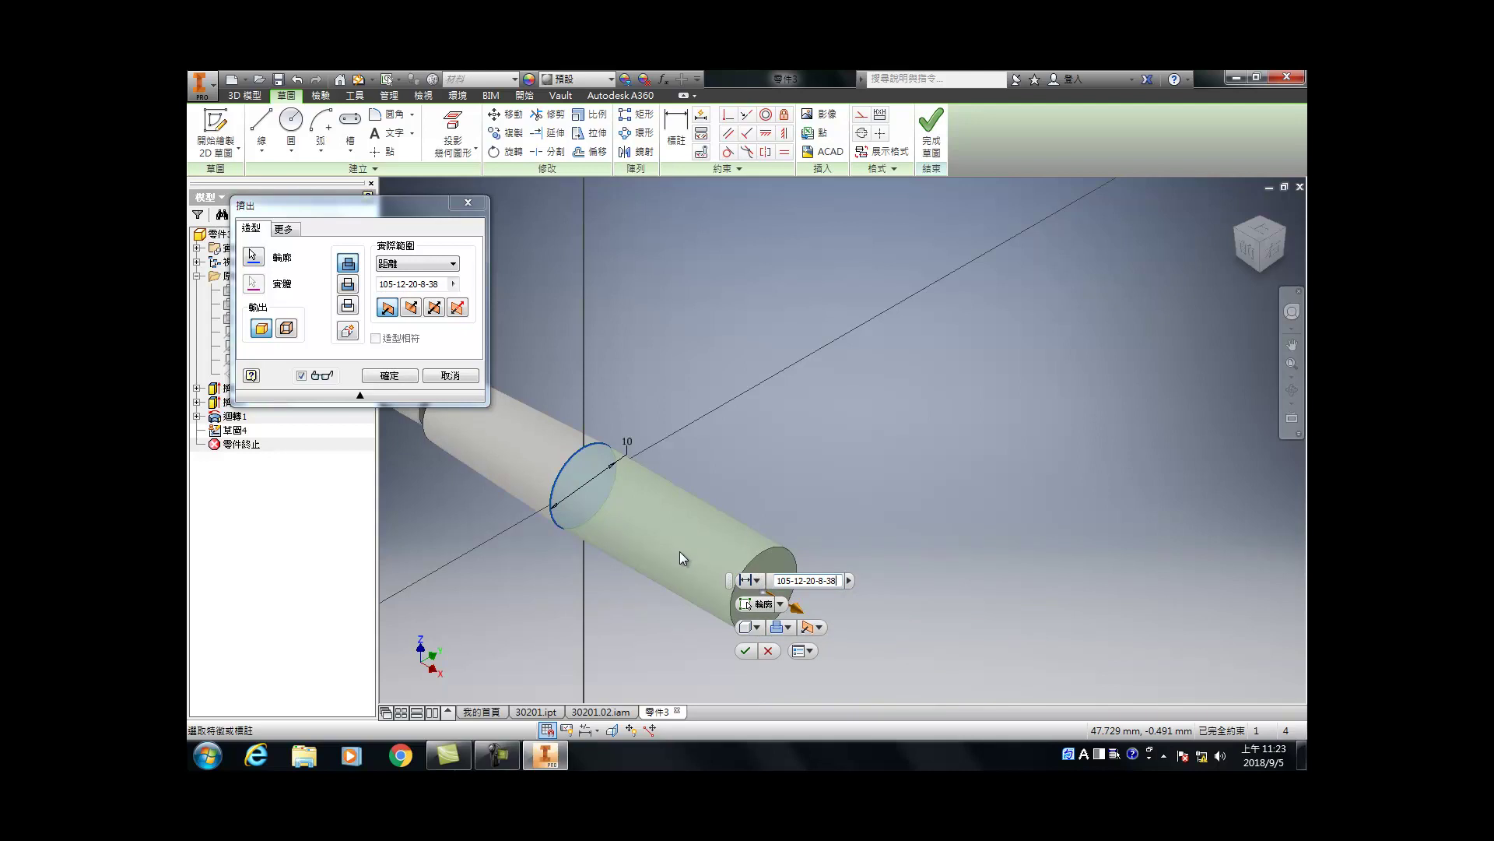
key("Return")
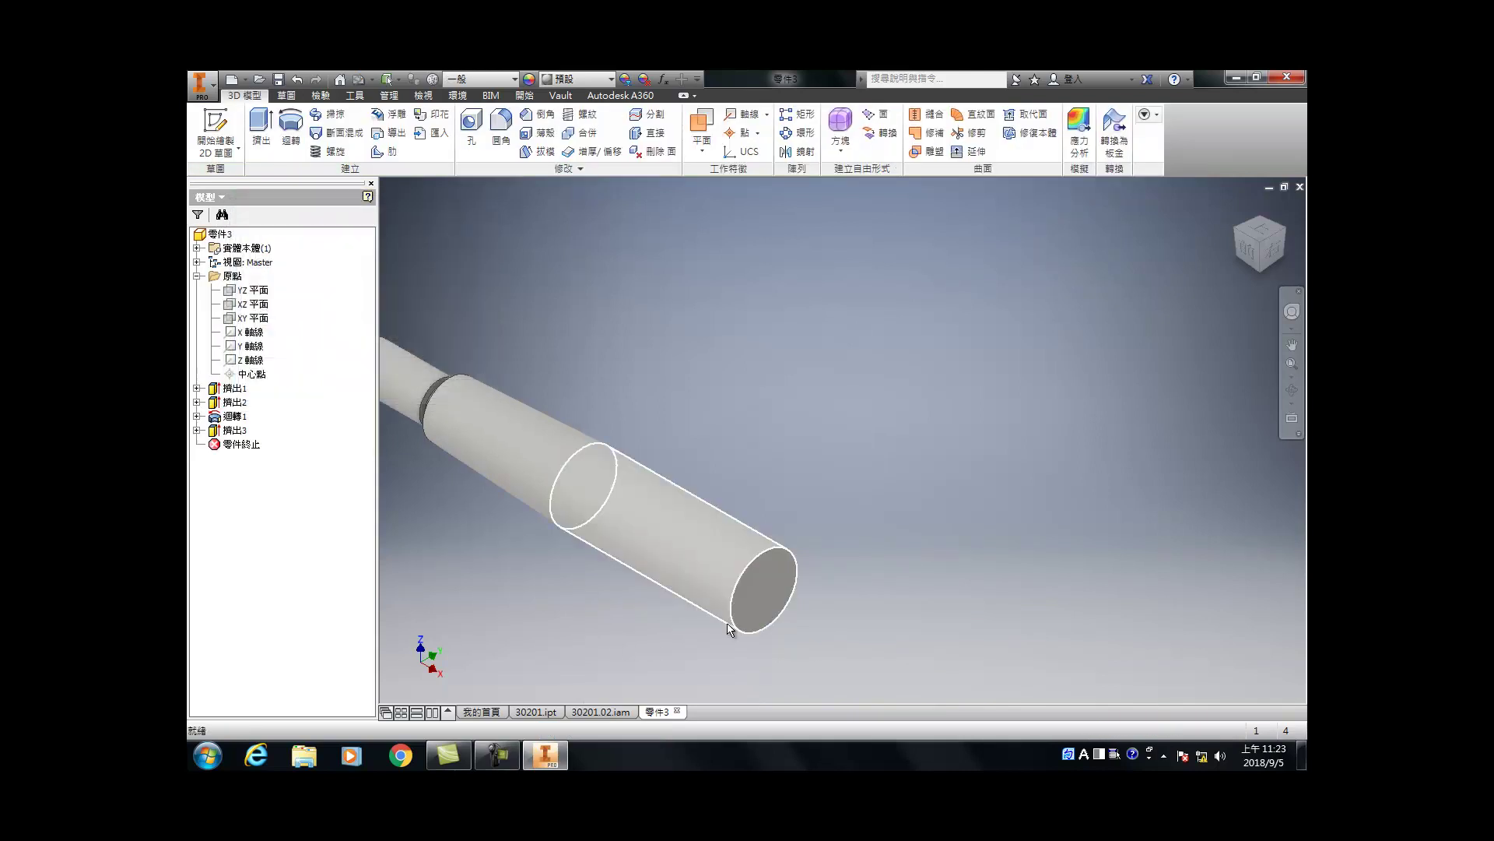
Step: Sketch a concentric circle on the new end face of the shaft and dimension its diameter as 15 mm
left_click(777, 586)
left_click(838, 578)
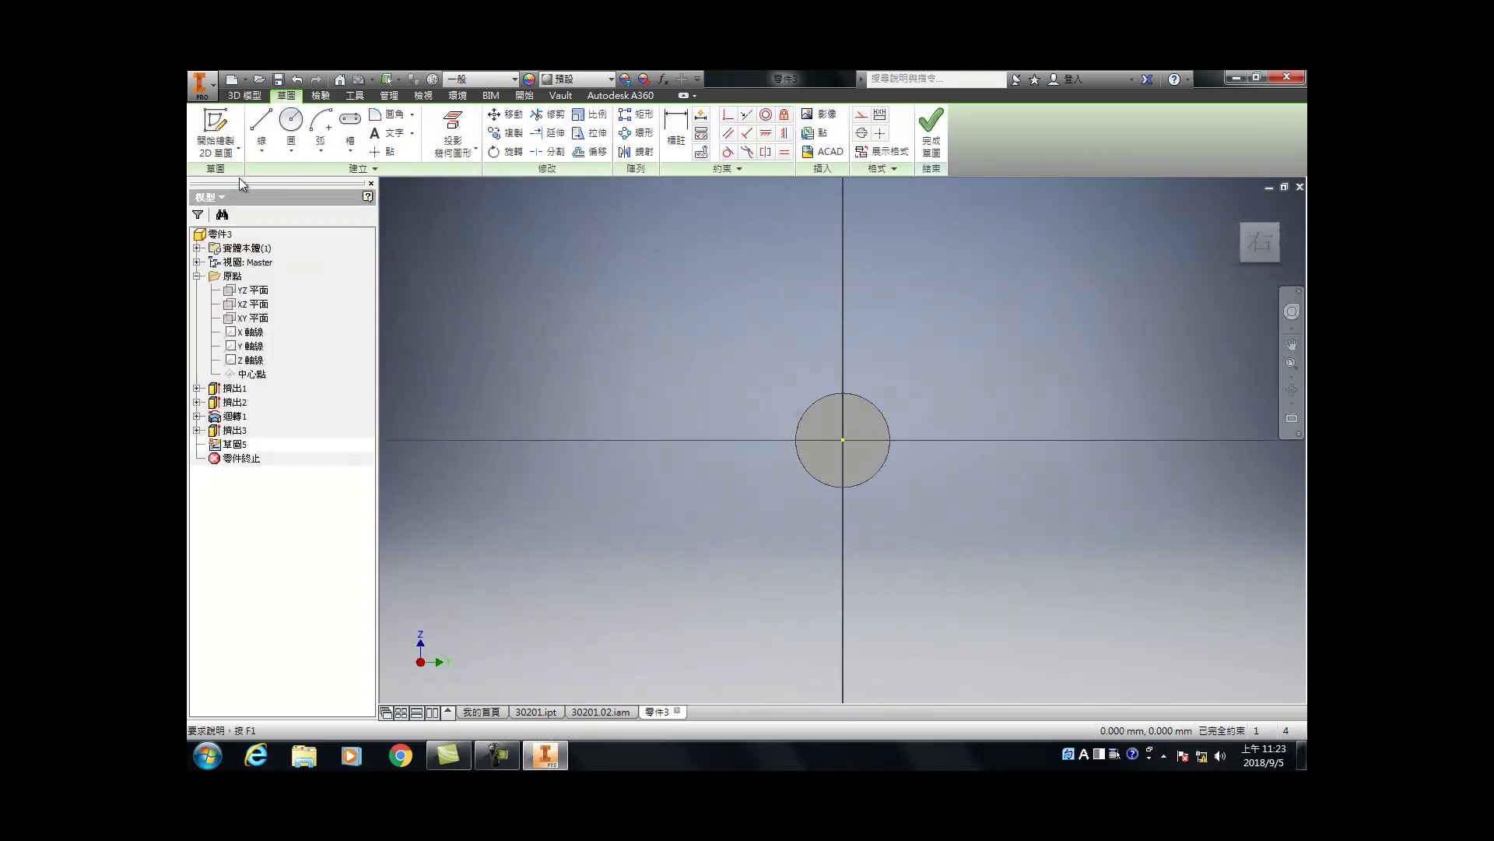
left_click(291, 124)
left_click(845, 442)
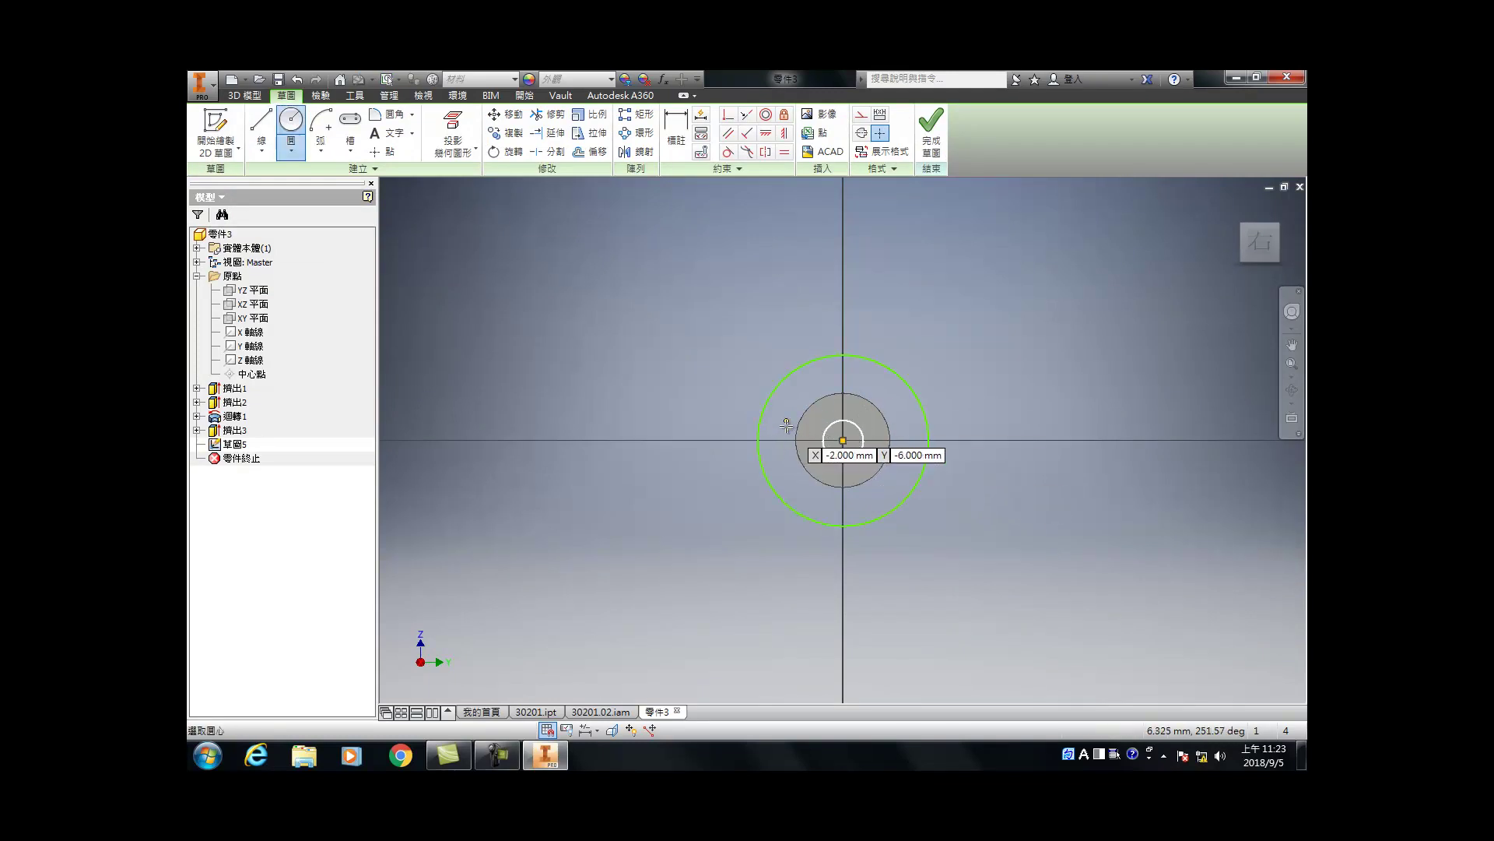
key("d")
left_click(756, 492)
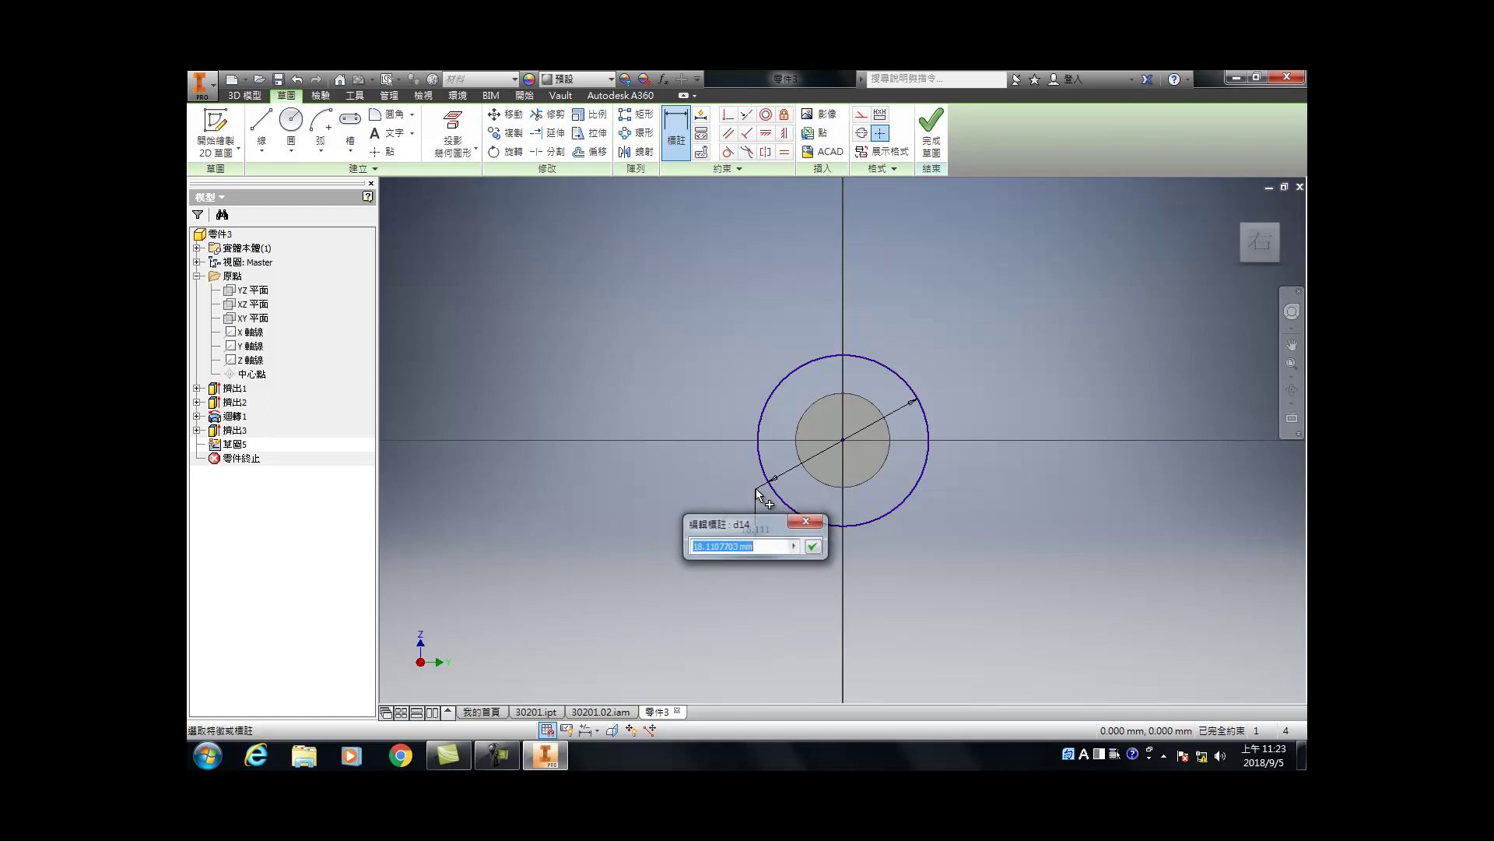
type("15")
key("Return")
Step: Extrude the 15 mm circle outward by 8 mm to form the collar
key("e")
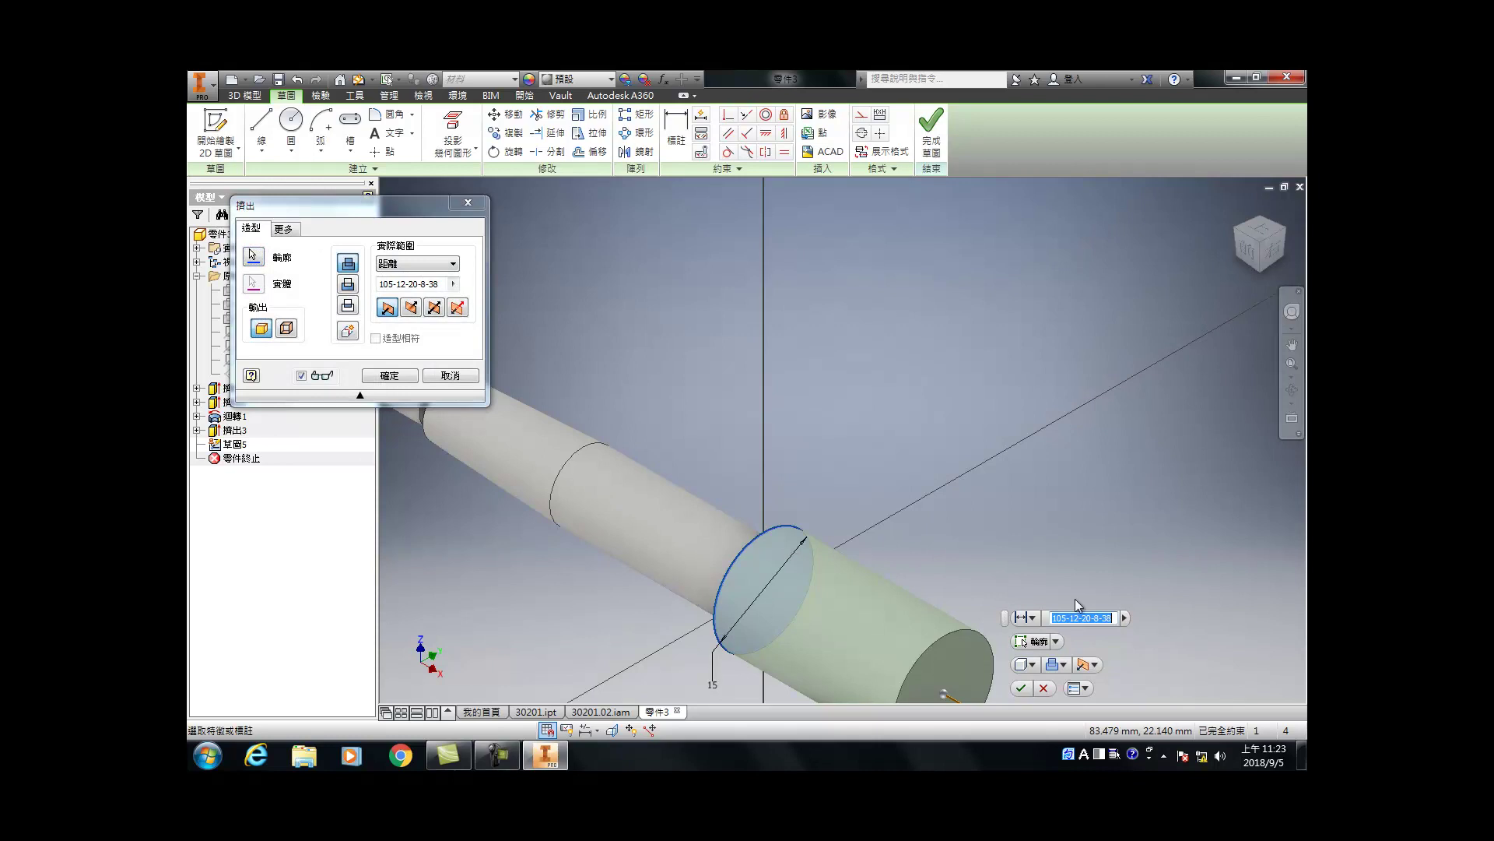
type("5")
key("Return")
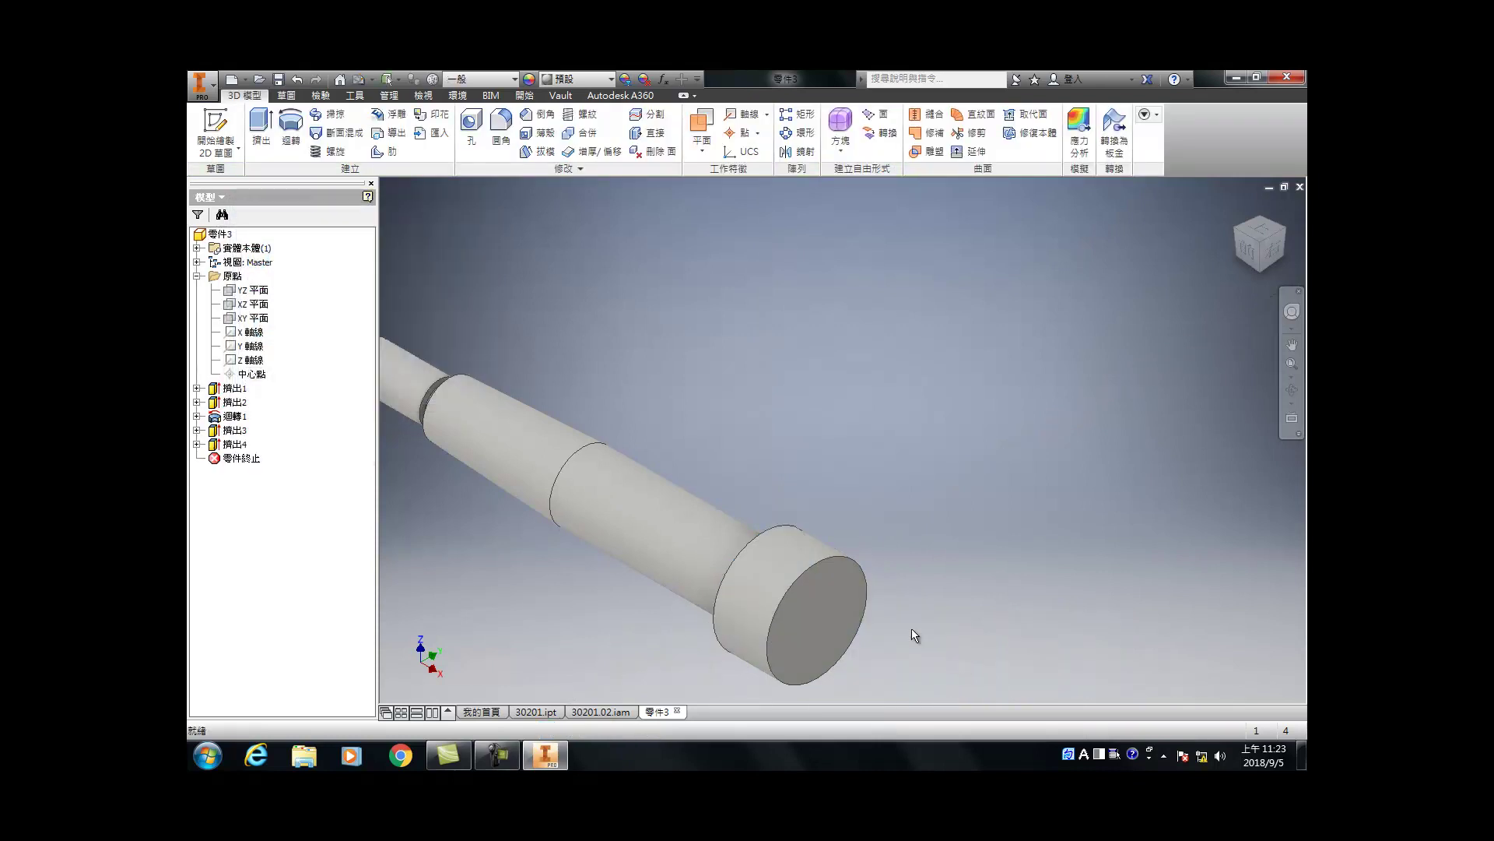
Step: Sketch a concentric circle on the collar's outer face and dimension its diameter as 10 mm
key("s")
left_click(876, 614)
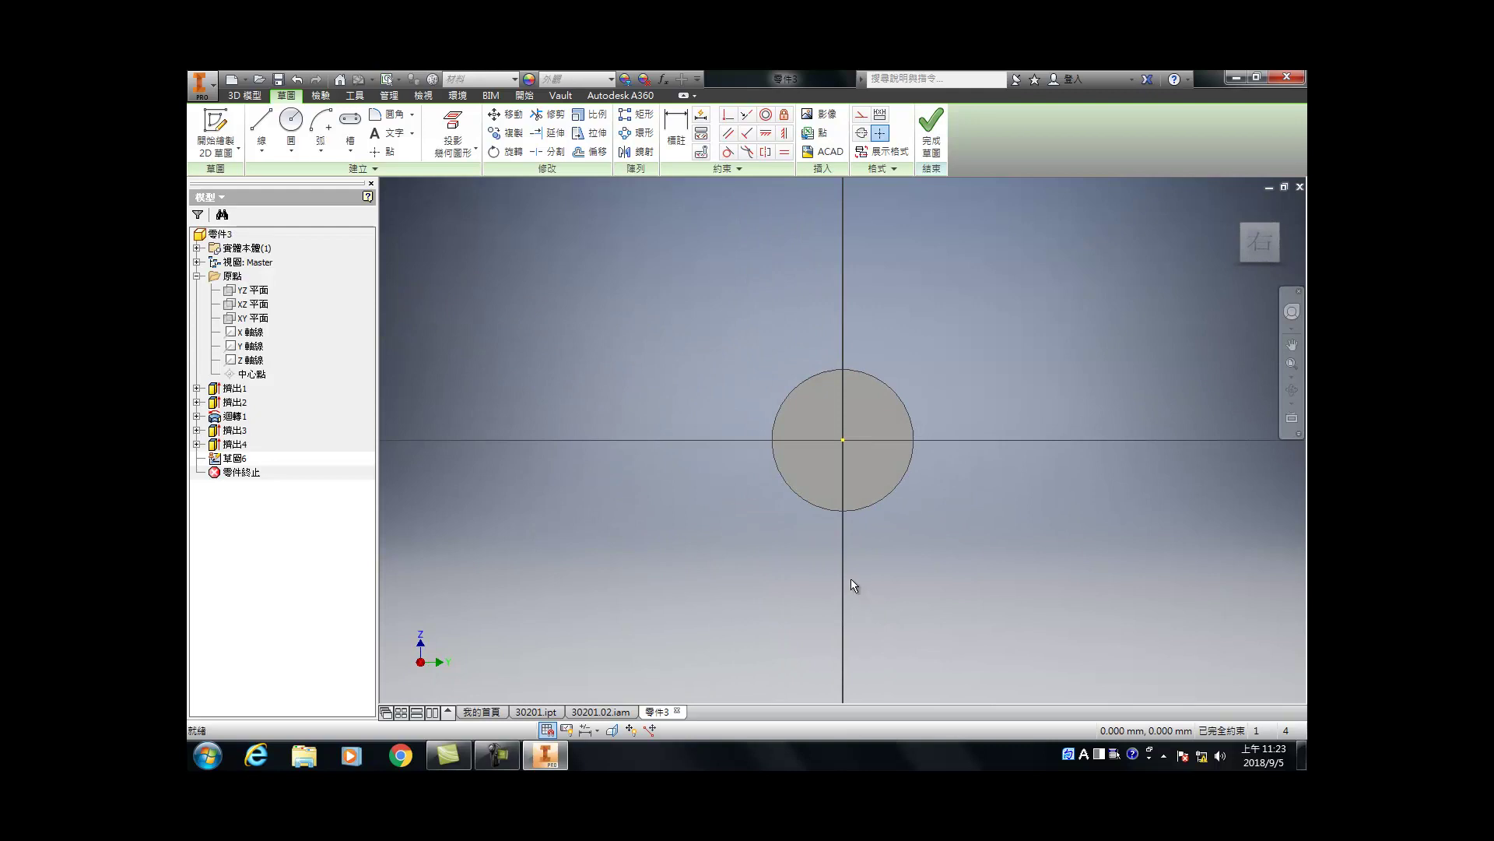
left_click(290, 125)
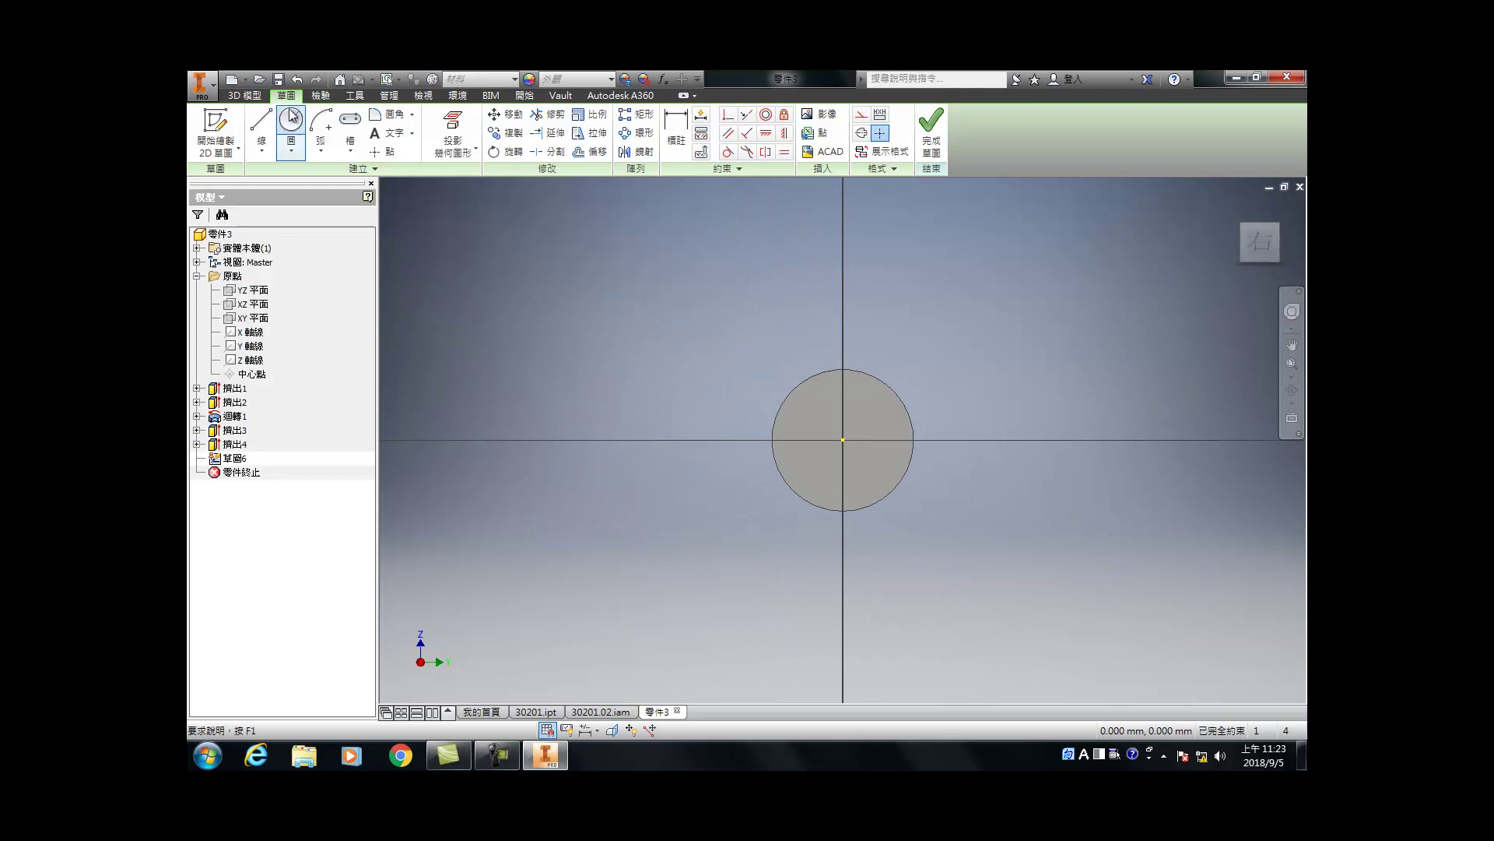
left_click(843, 441)
left_click(789, 450)
key("d")
left_click(792, 457)
left_click(732, 507)
type("10")
key("Return")
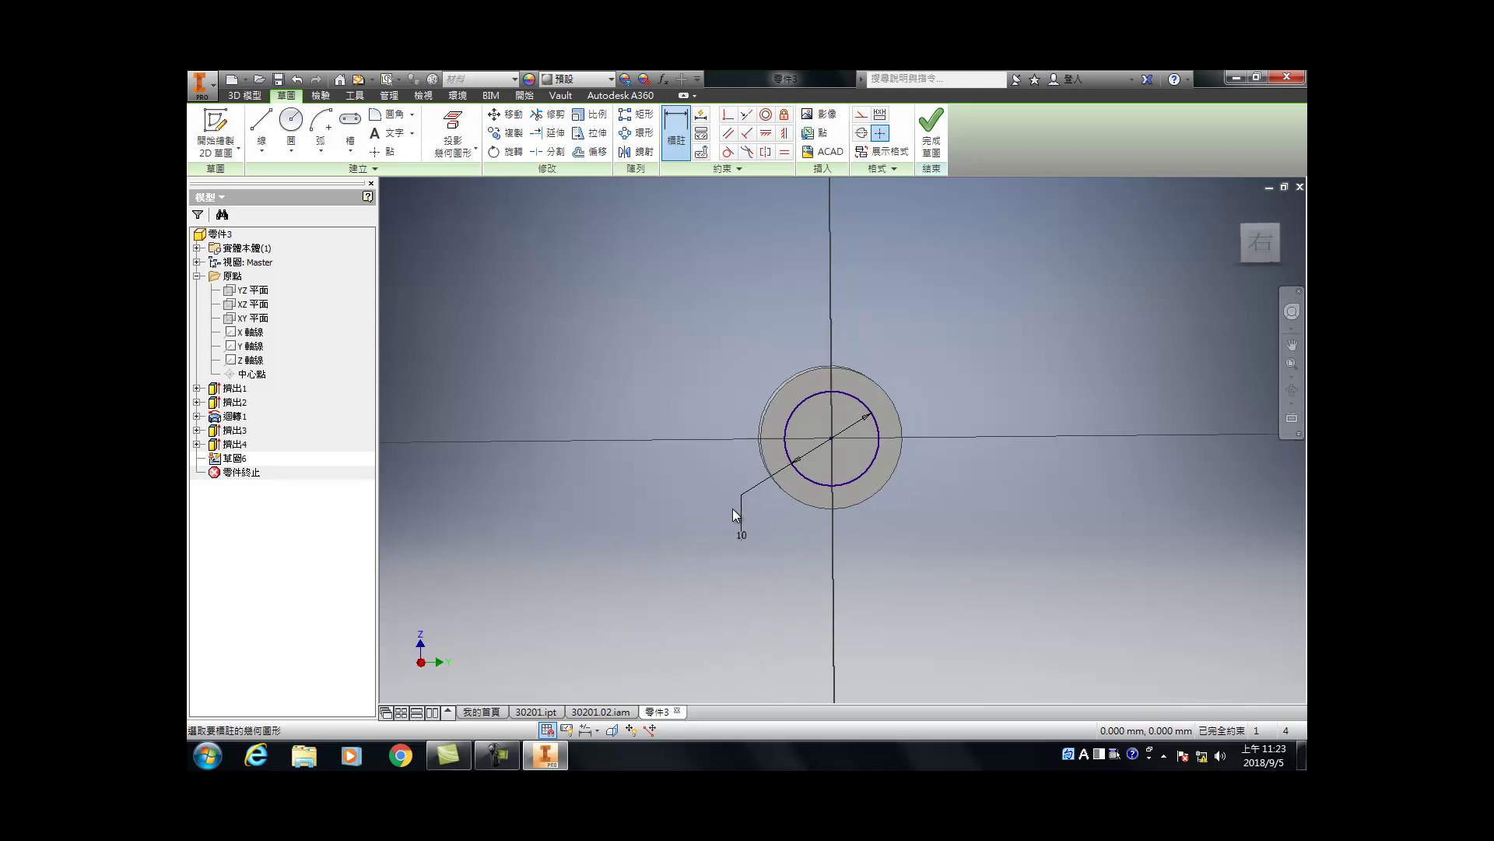
Step: Extrude the 10 mm circle 38 mm outward from the collar
key("e")
type("38")
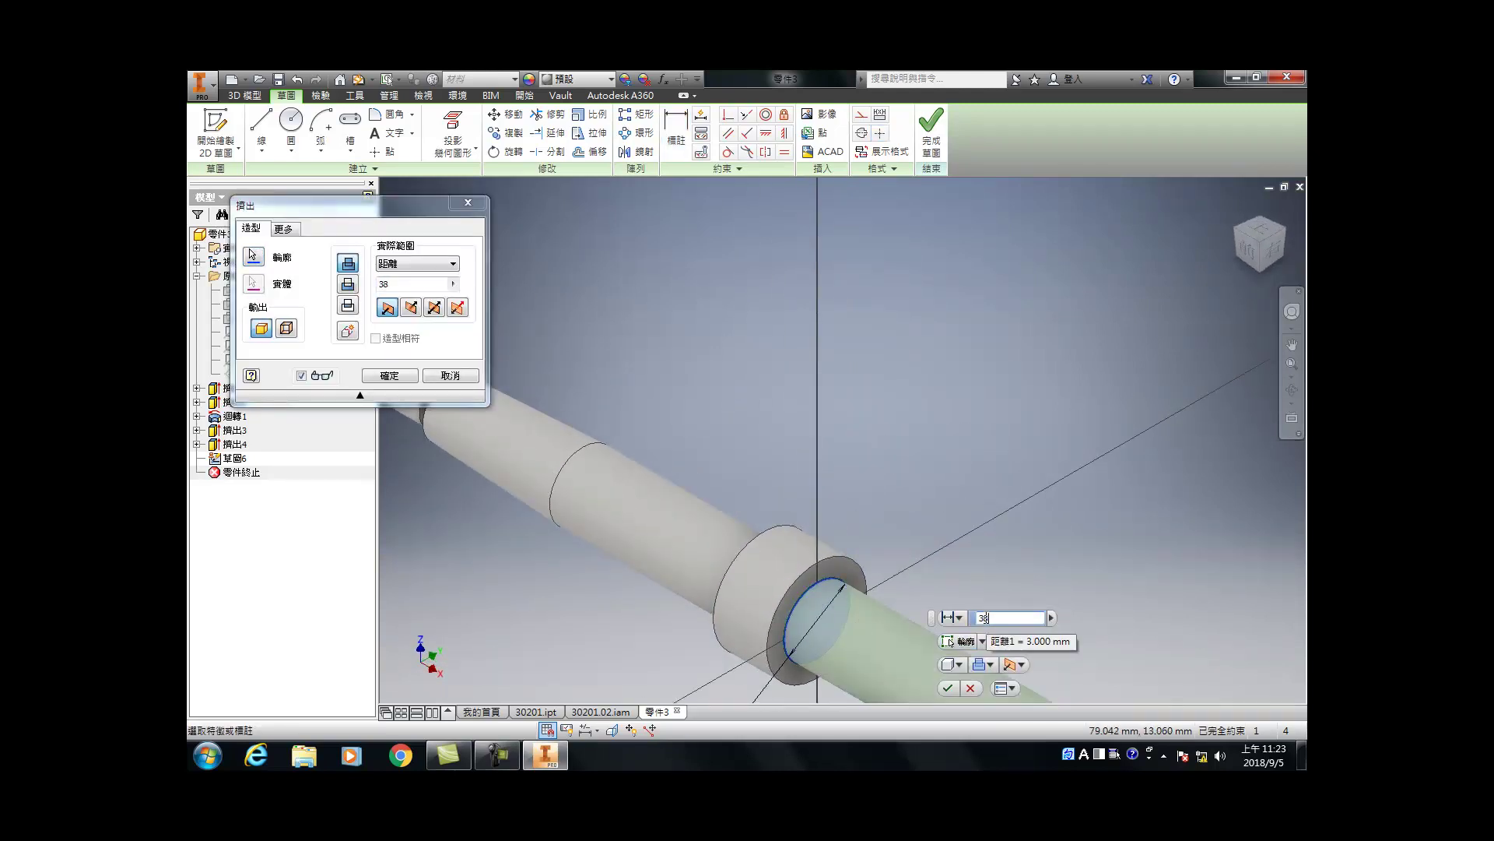
key("Return")
scroll(806, 398, "down", 5)
scroll(806, 408, "up", 4)
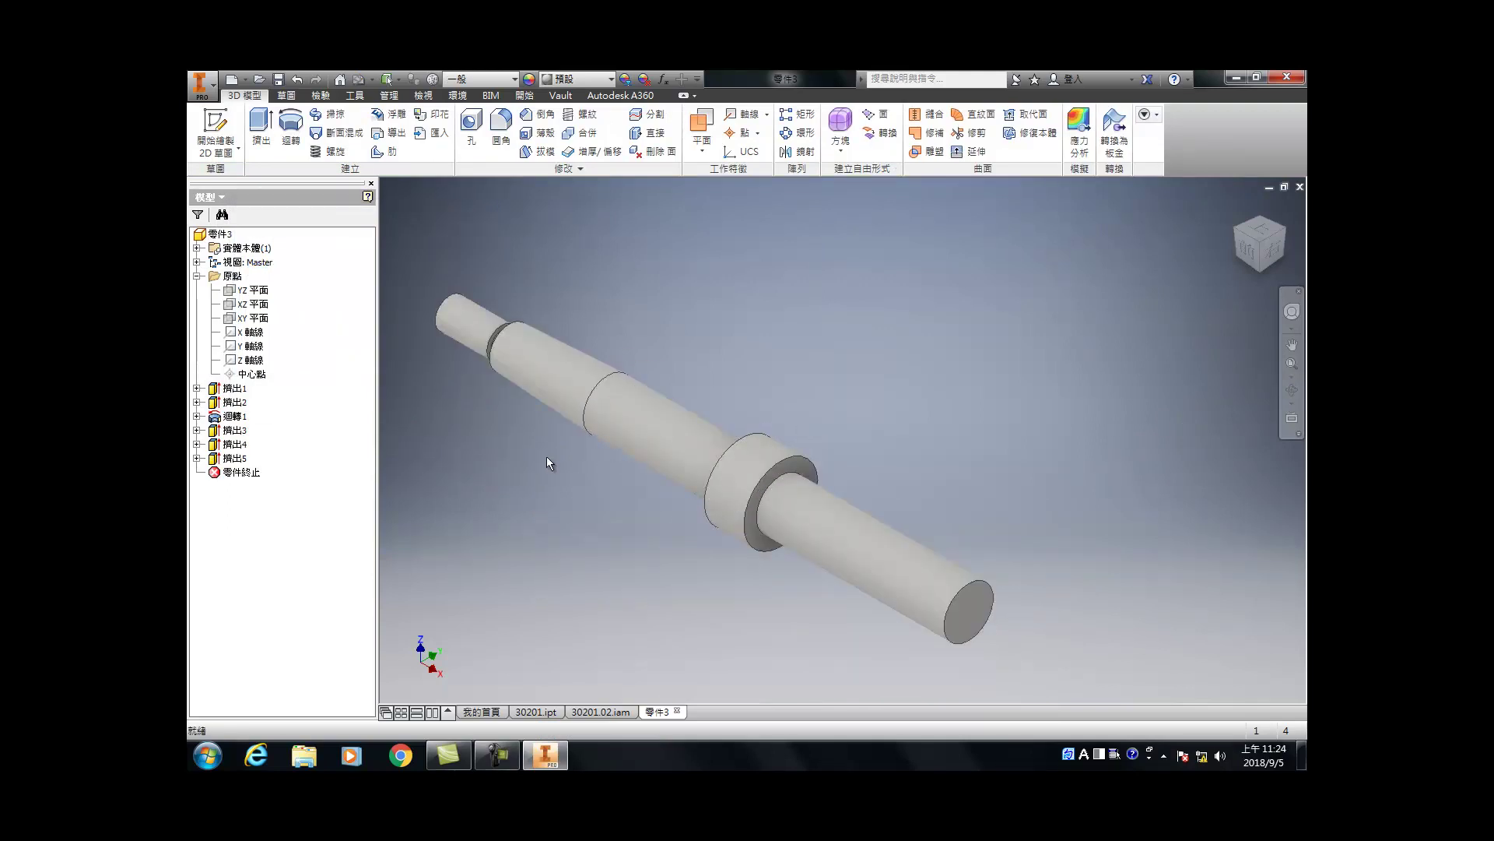
Step: Create a work plane offset upward from the XY plane by 10-5 mm
scroll(837, 507, "up", 3)
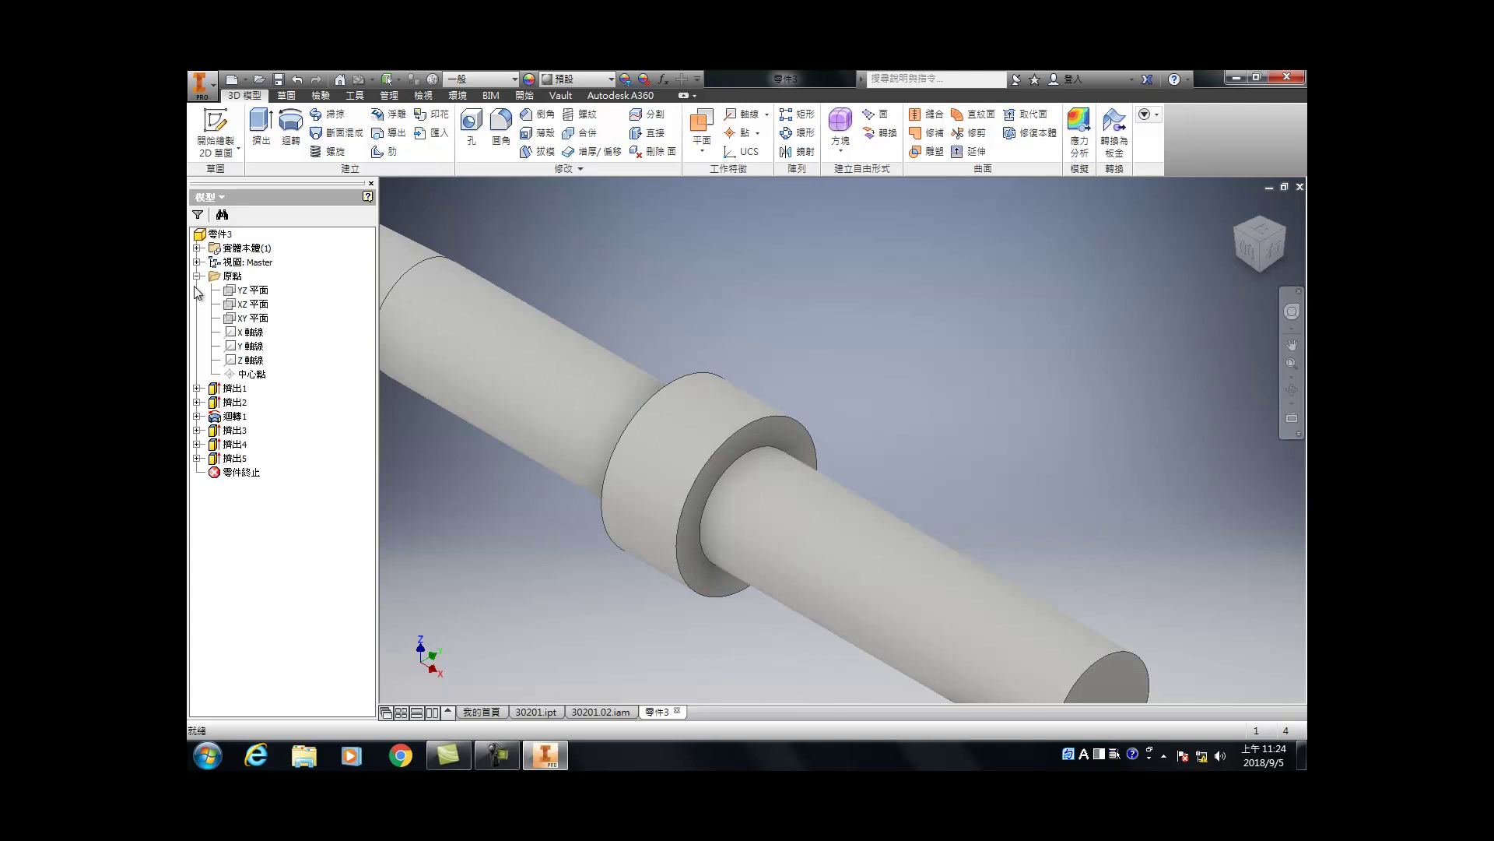
left_click(251, 318)
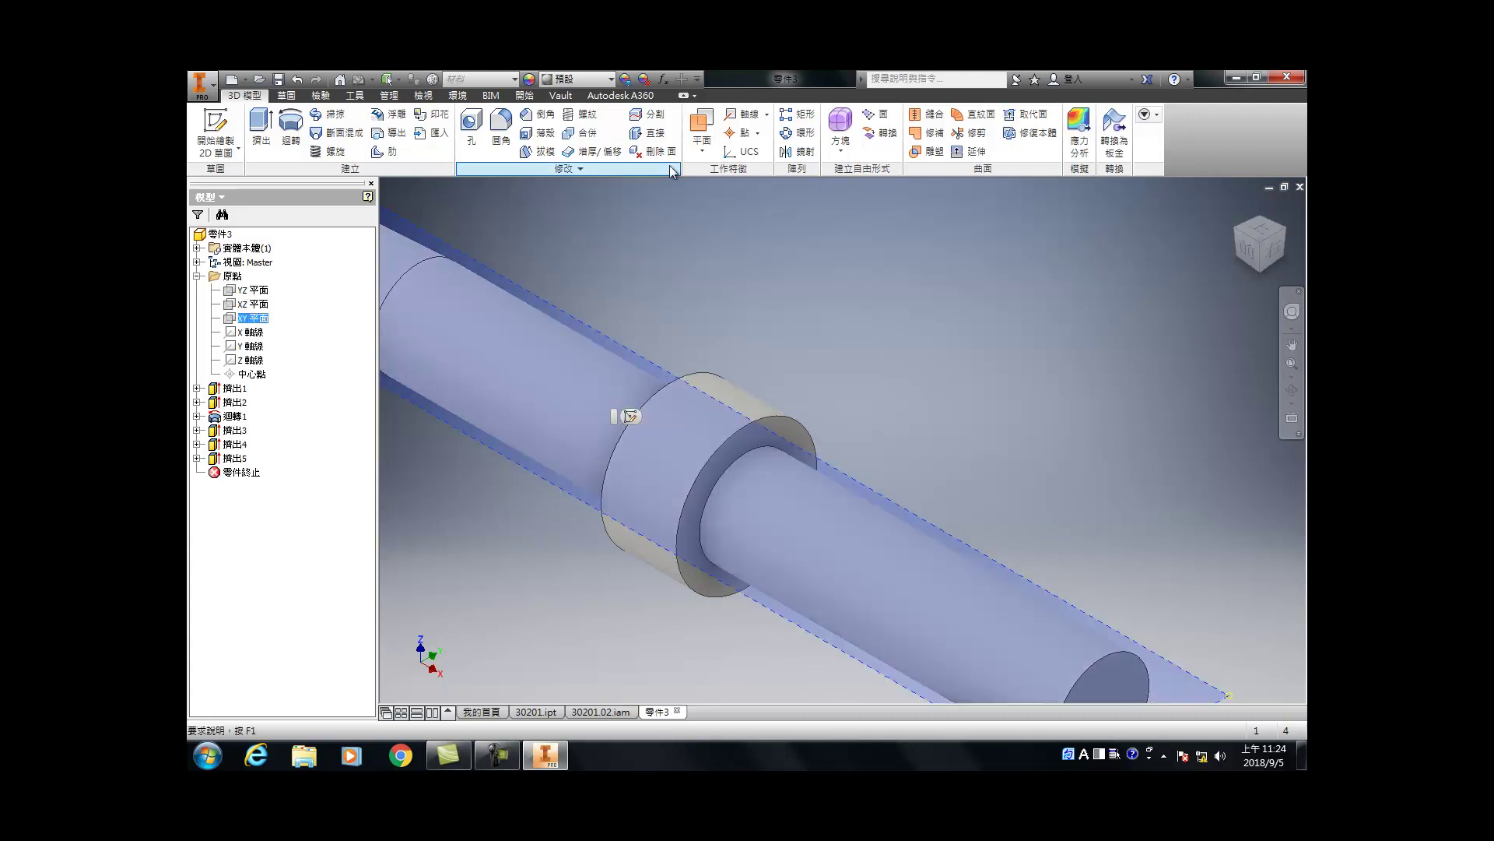
left_click(703, 156)
left_click(743, 214)
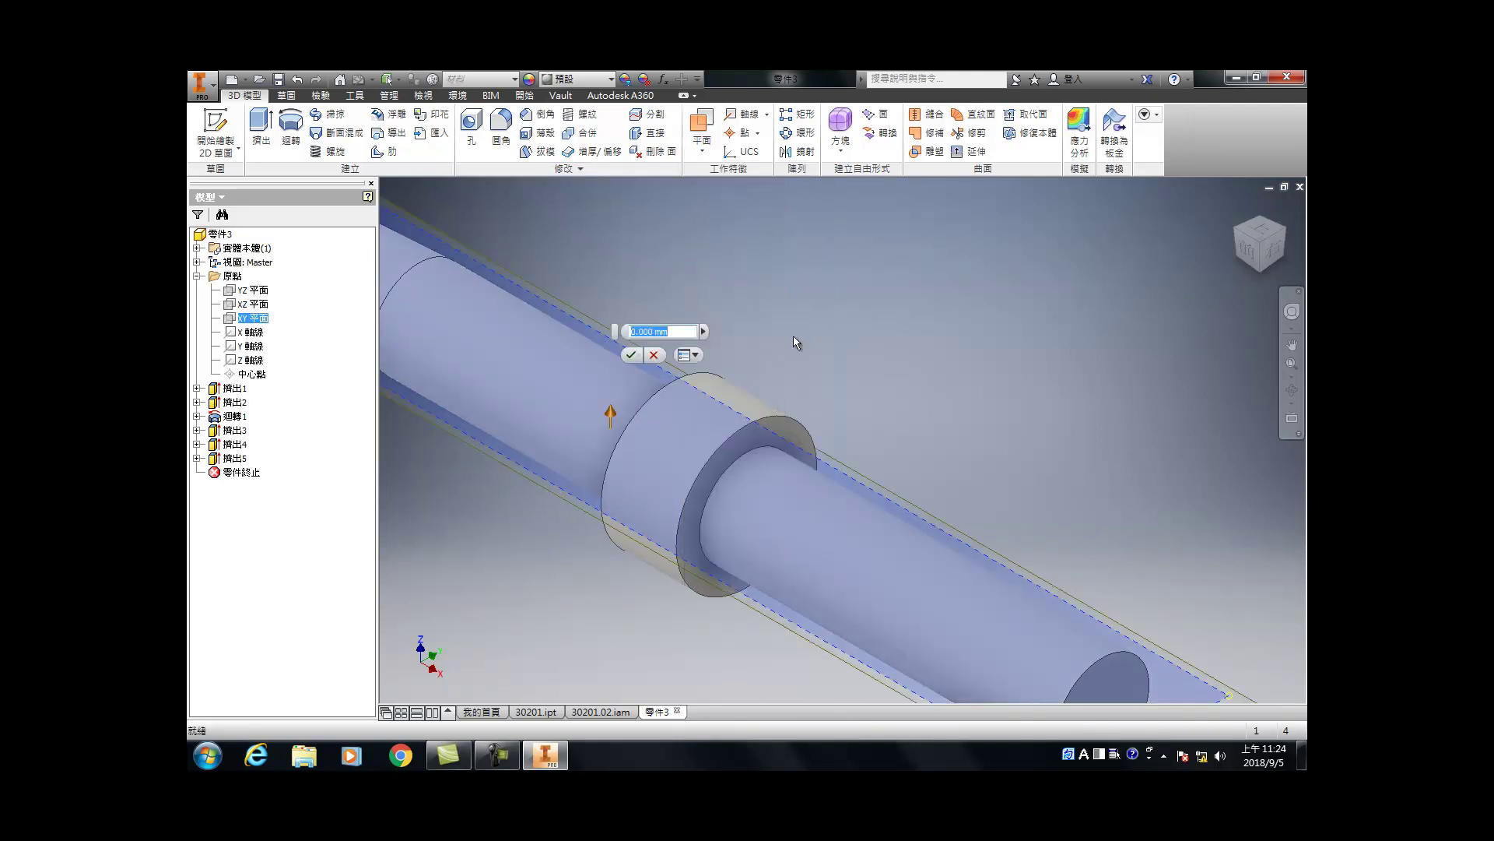
type("10-5")
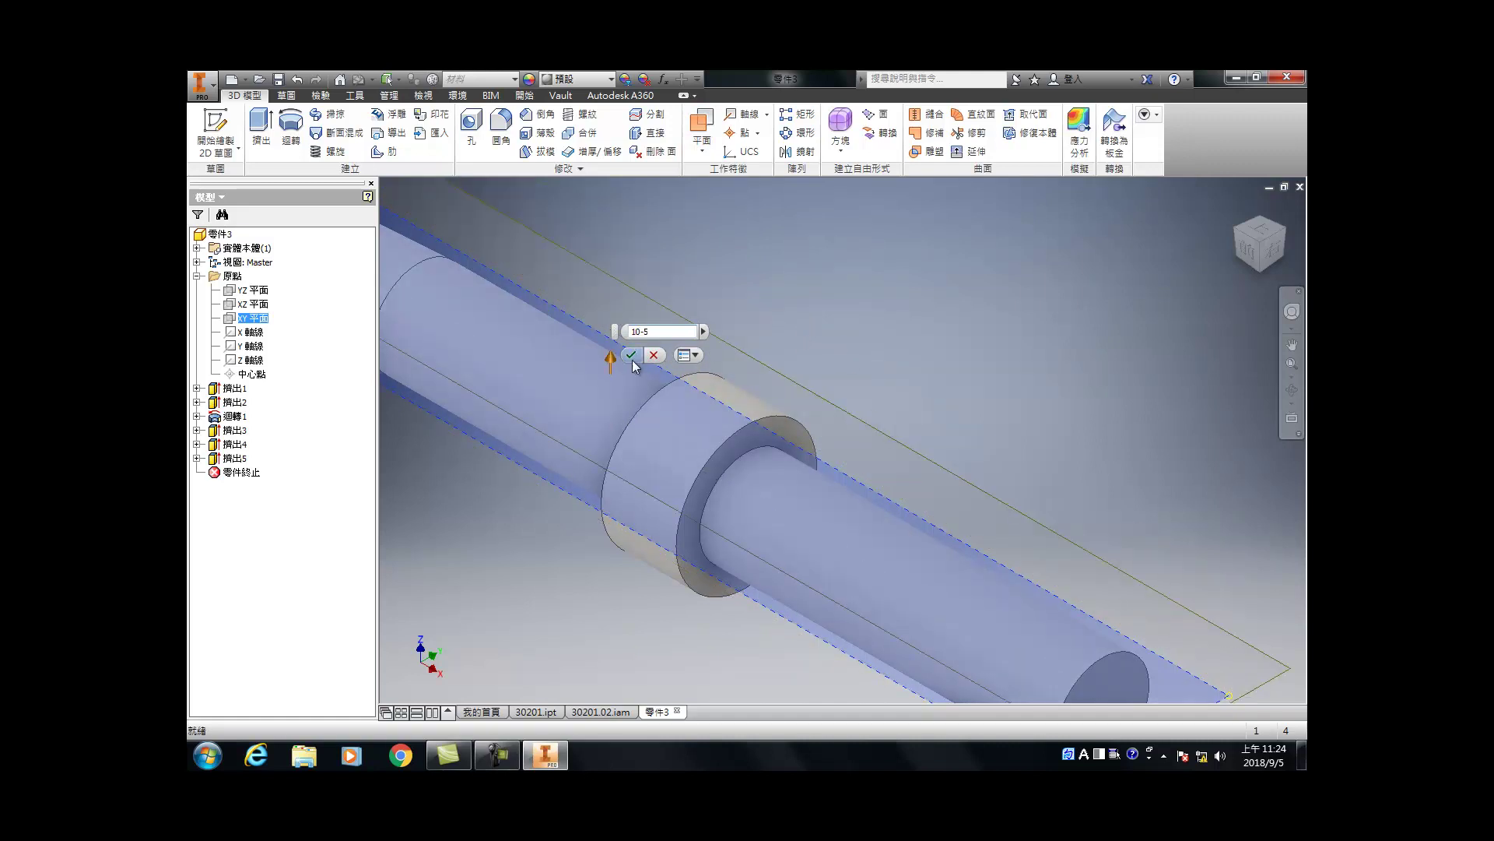
left_click(631, 356)
Step: Start a new sketch on the offset work plane above the shaft axis
scroll(631, 358, "down", 5)
left_click(735, 406)
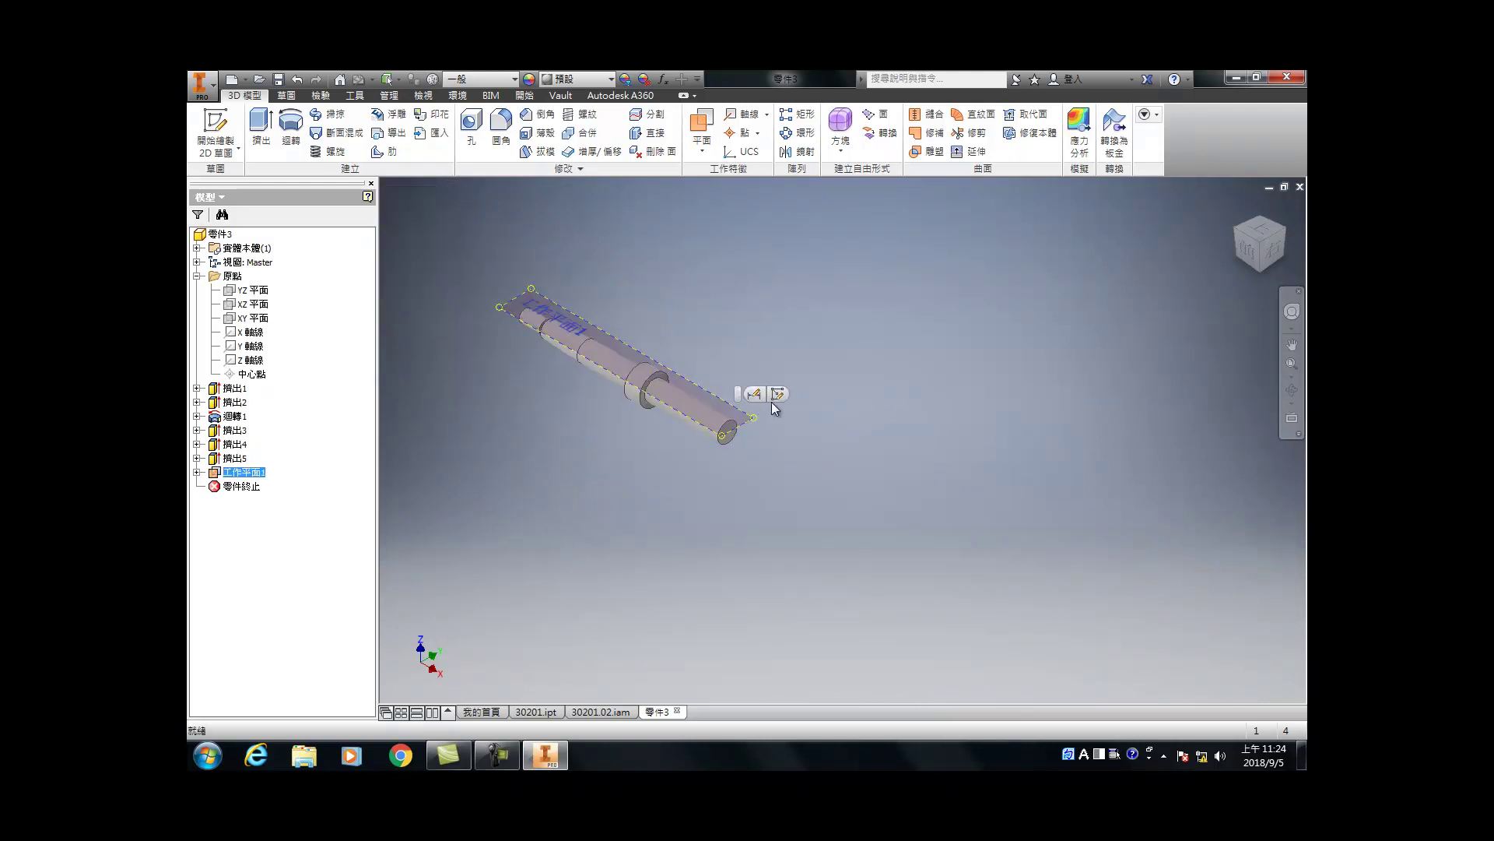
left_click(773, 401)
scroll(1130, 424, "up", 3)
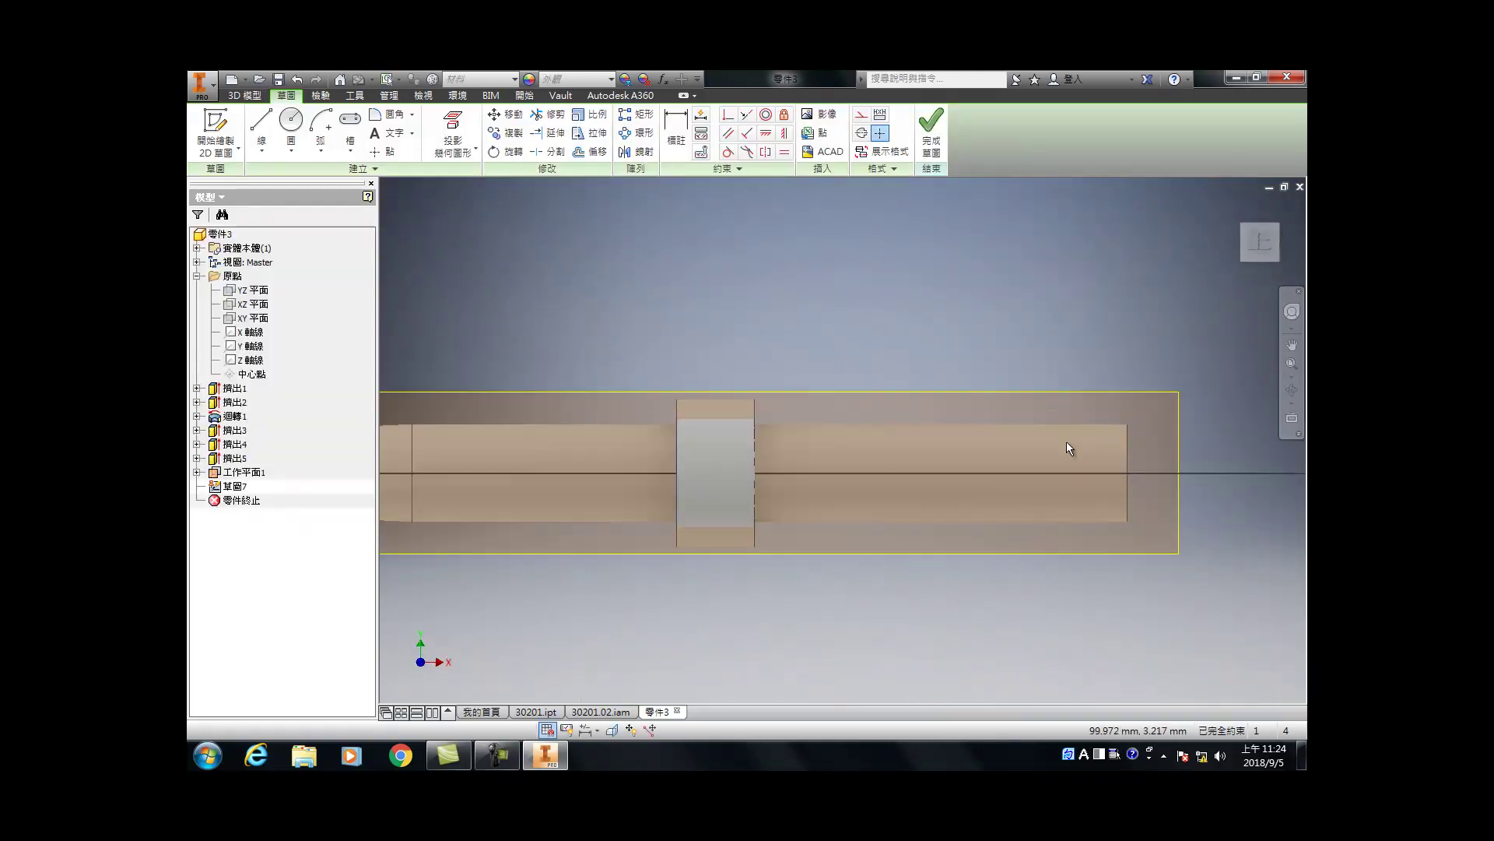
Step: Sketch a slot with end radius about 3 mm along the shaft axis beside the collar, and slice the model at the sketch plane
left_click(350, 120)
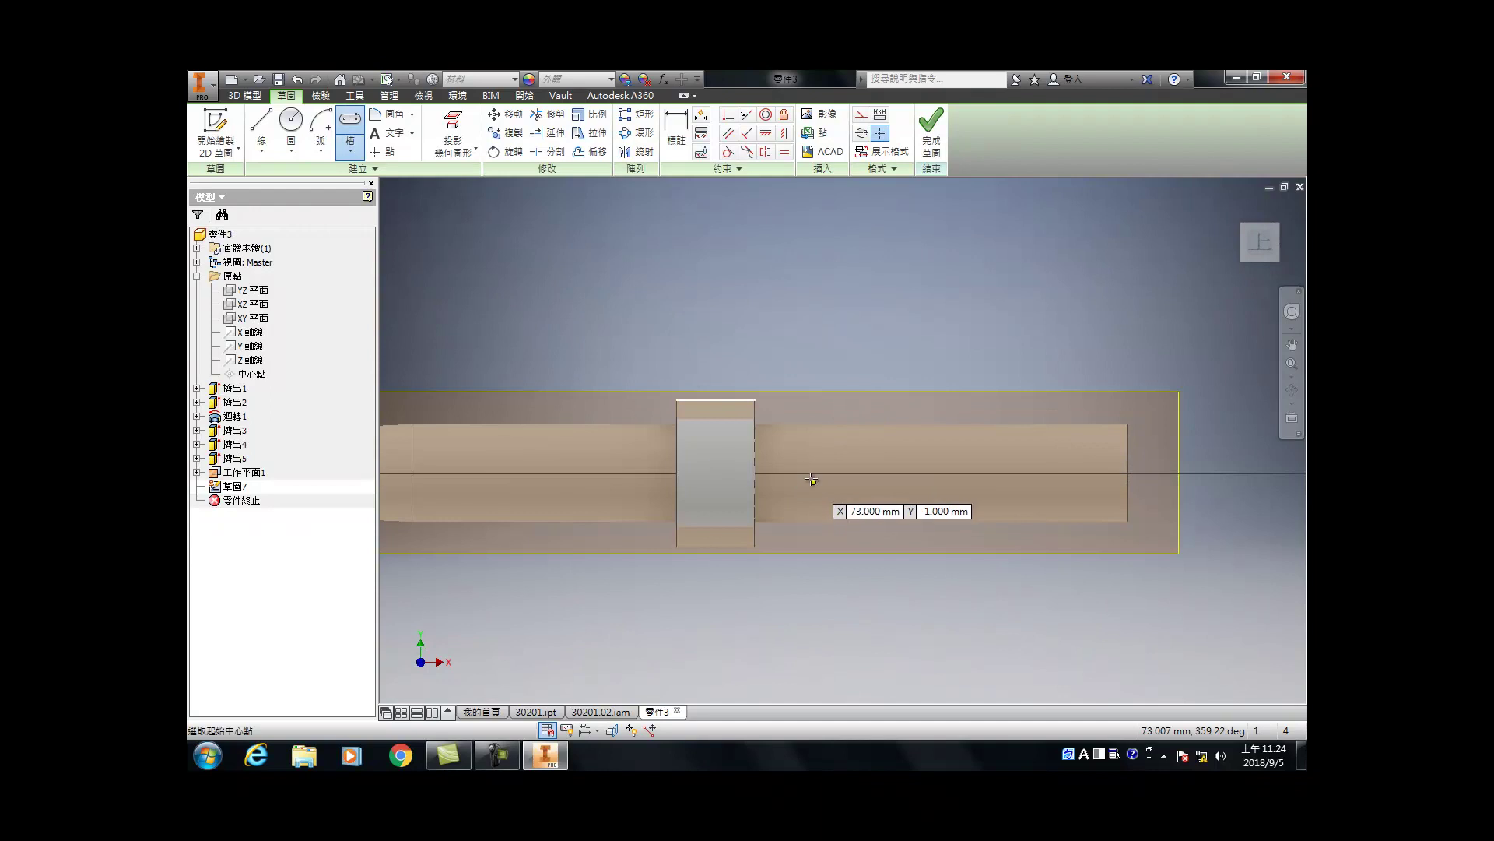
left_click(814, 473)
left_click(917, 473)
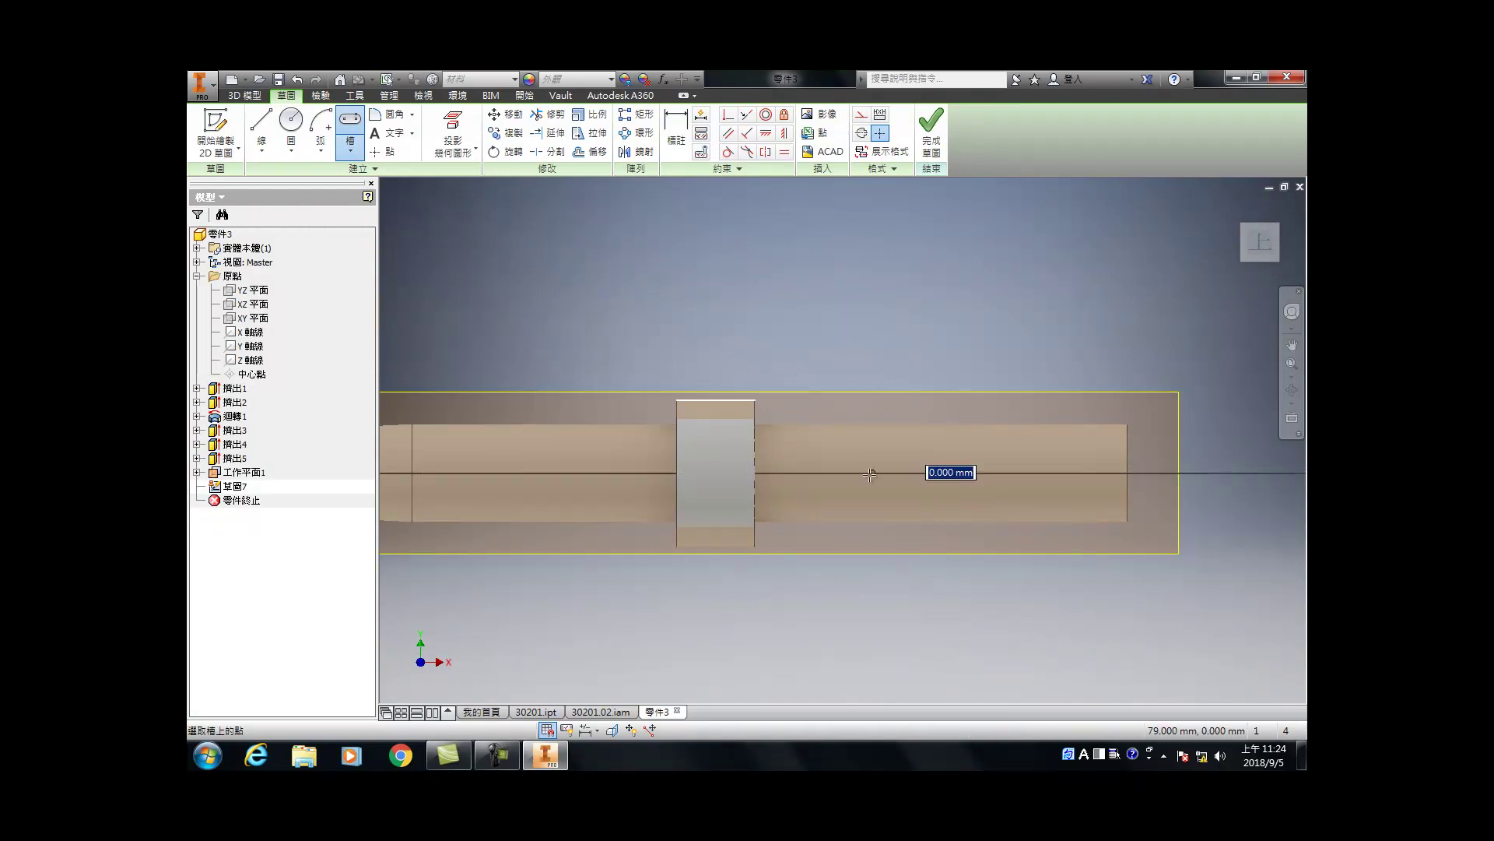
left_click(852, 501)
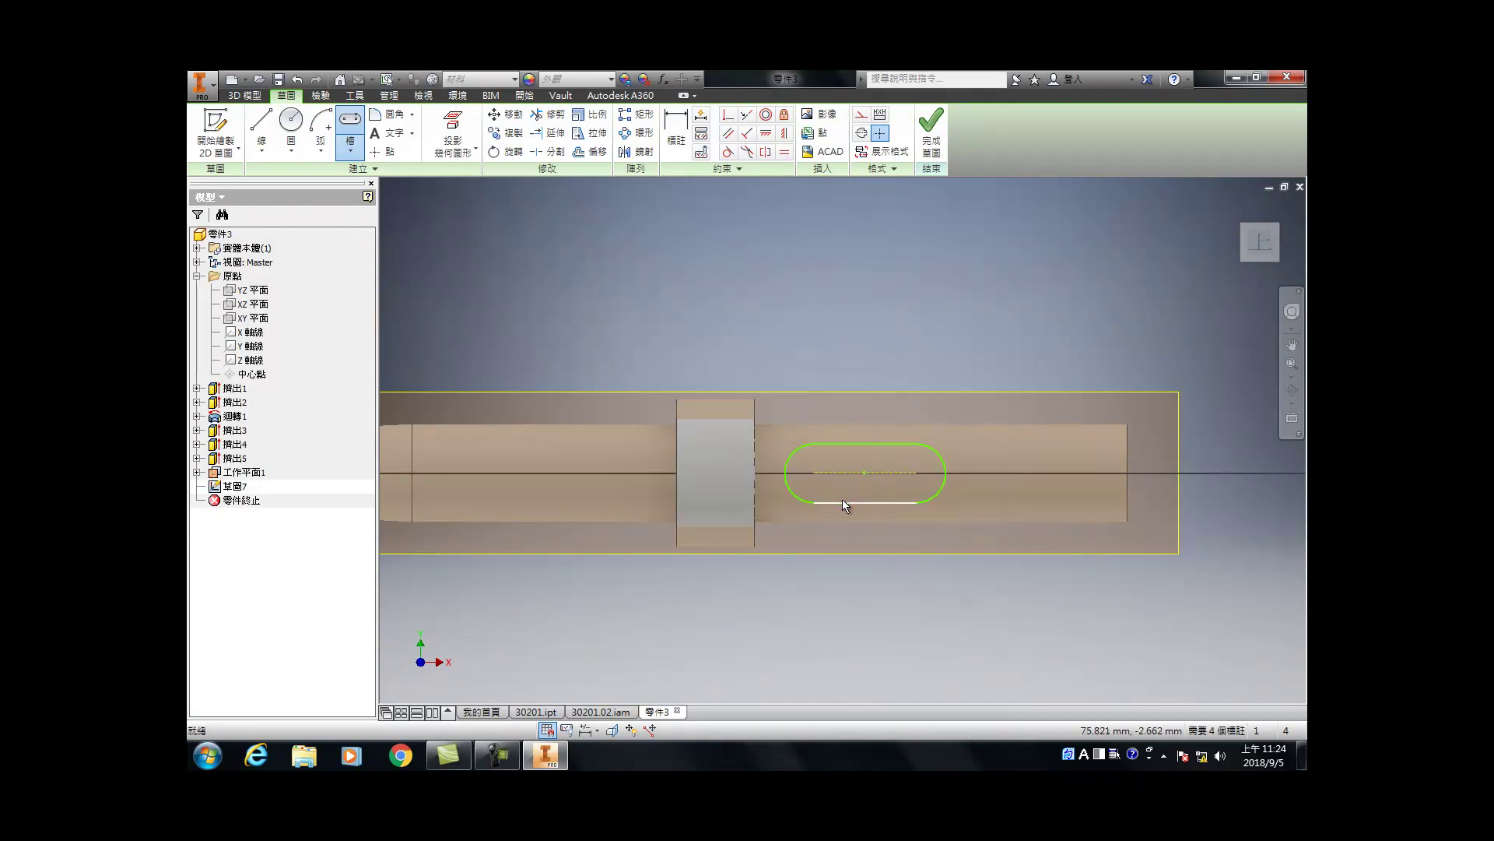
key("Escape")
key("F7")
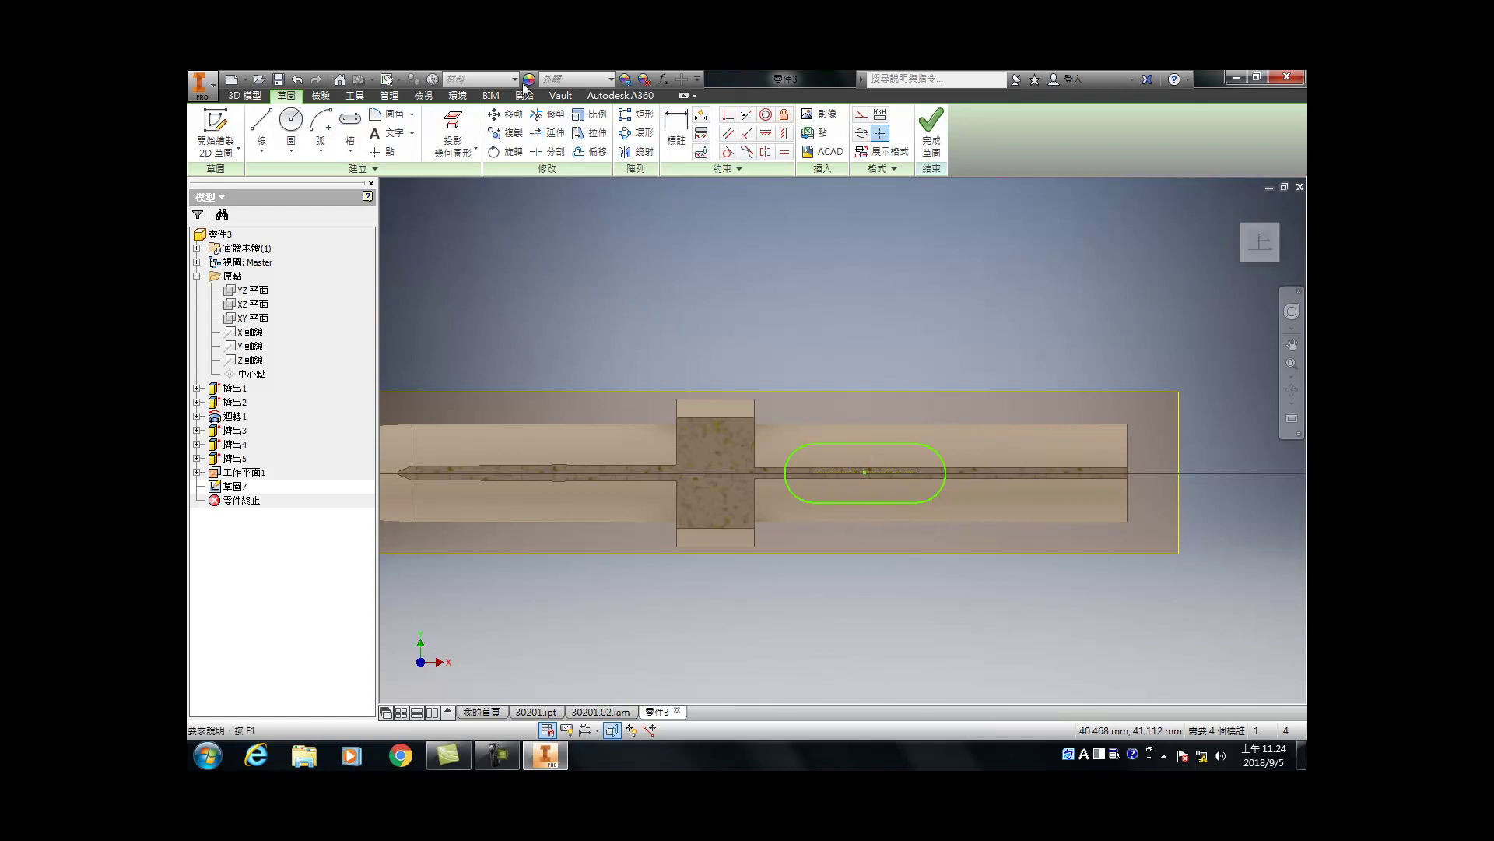
left_click(681, 138)
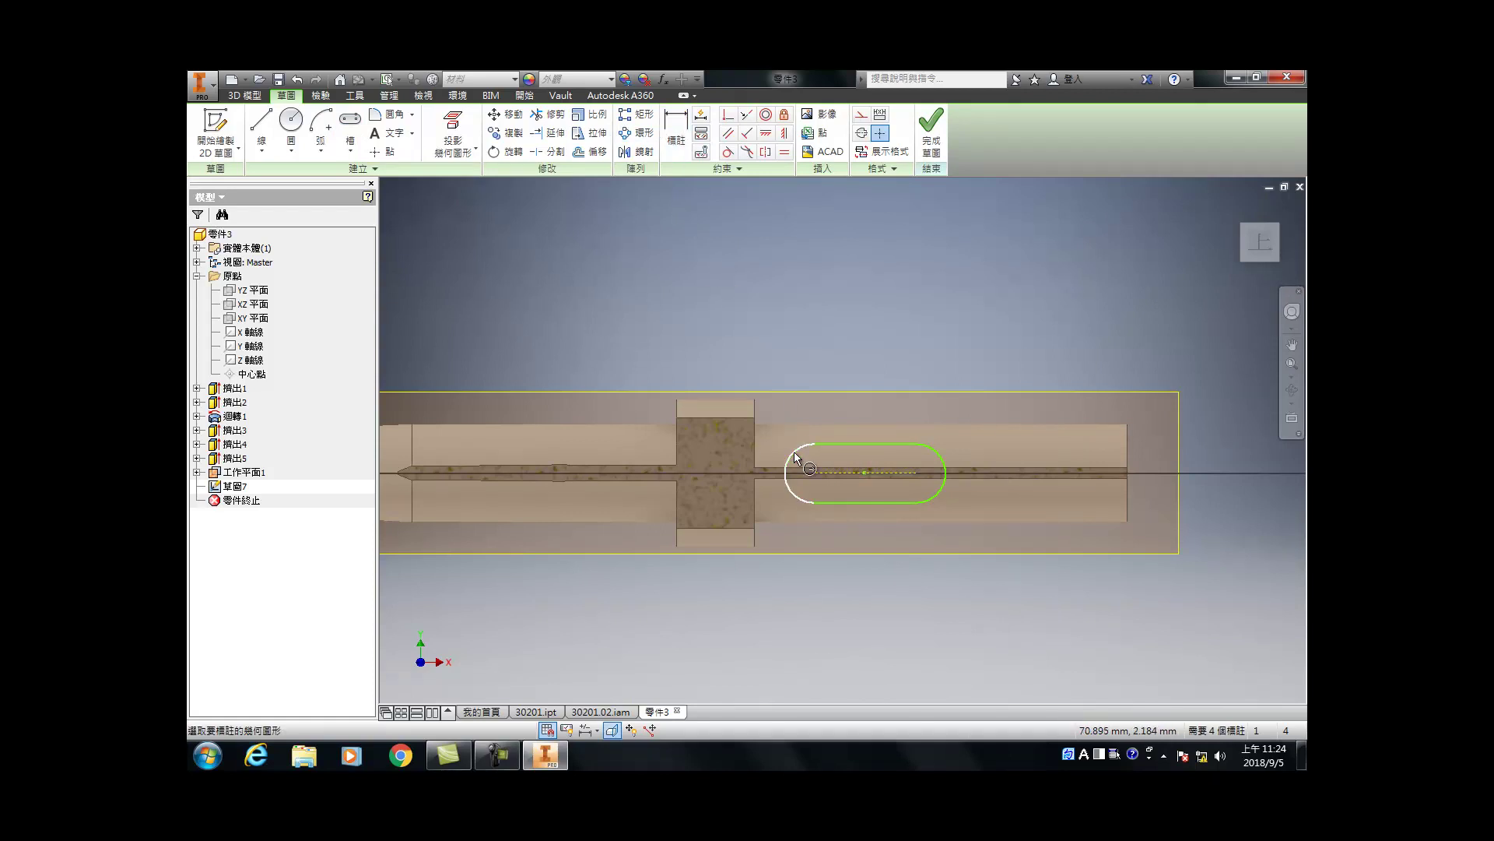
left_click(754, 432)
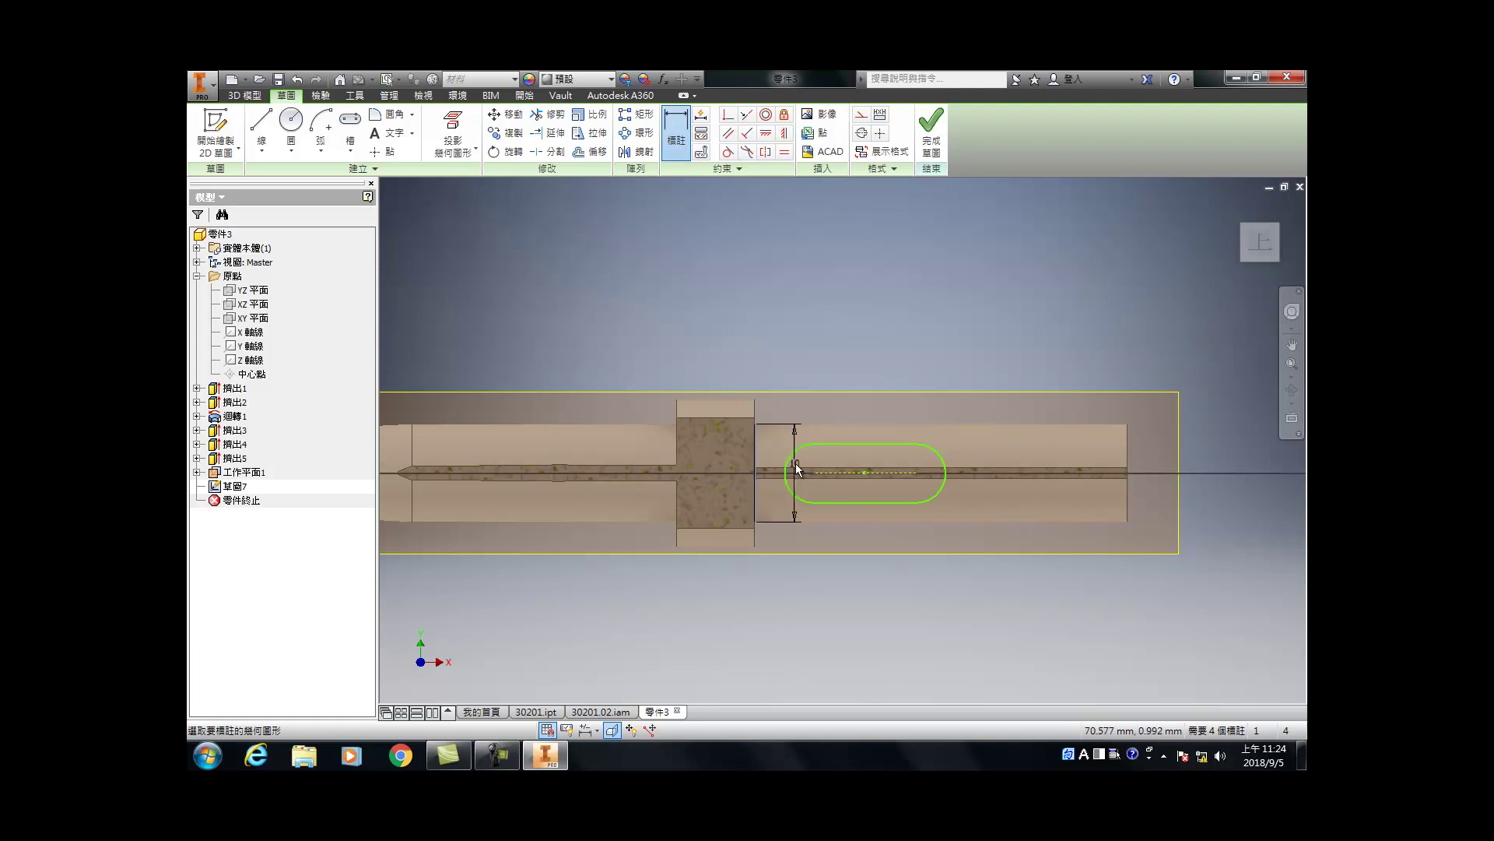
key("Escape")
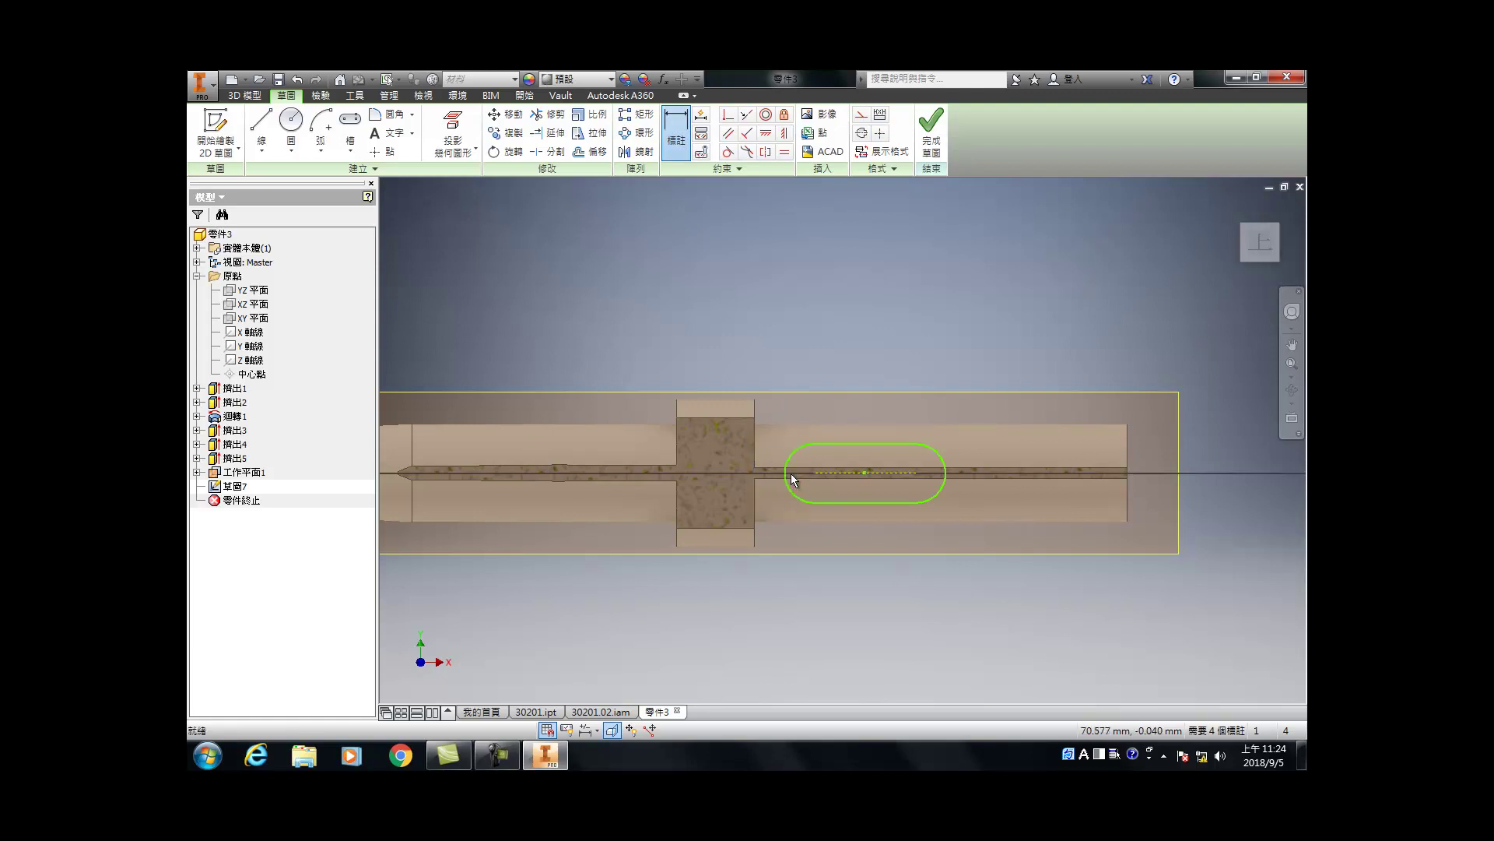
Step: Add a vertical construction line at the slot end nearest the collar and make it tangent to that end's arc
key("l")
left_click(784, 454)
left_click(787, 504)
scroll(792, 460, "up", 5)
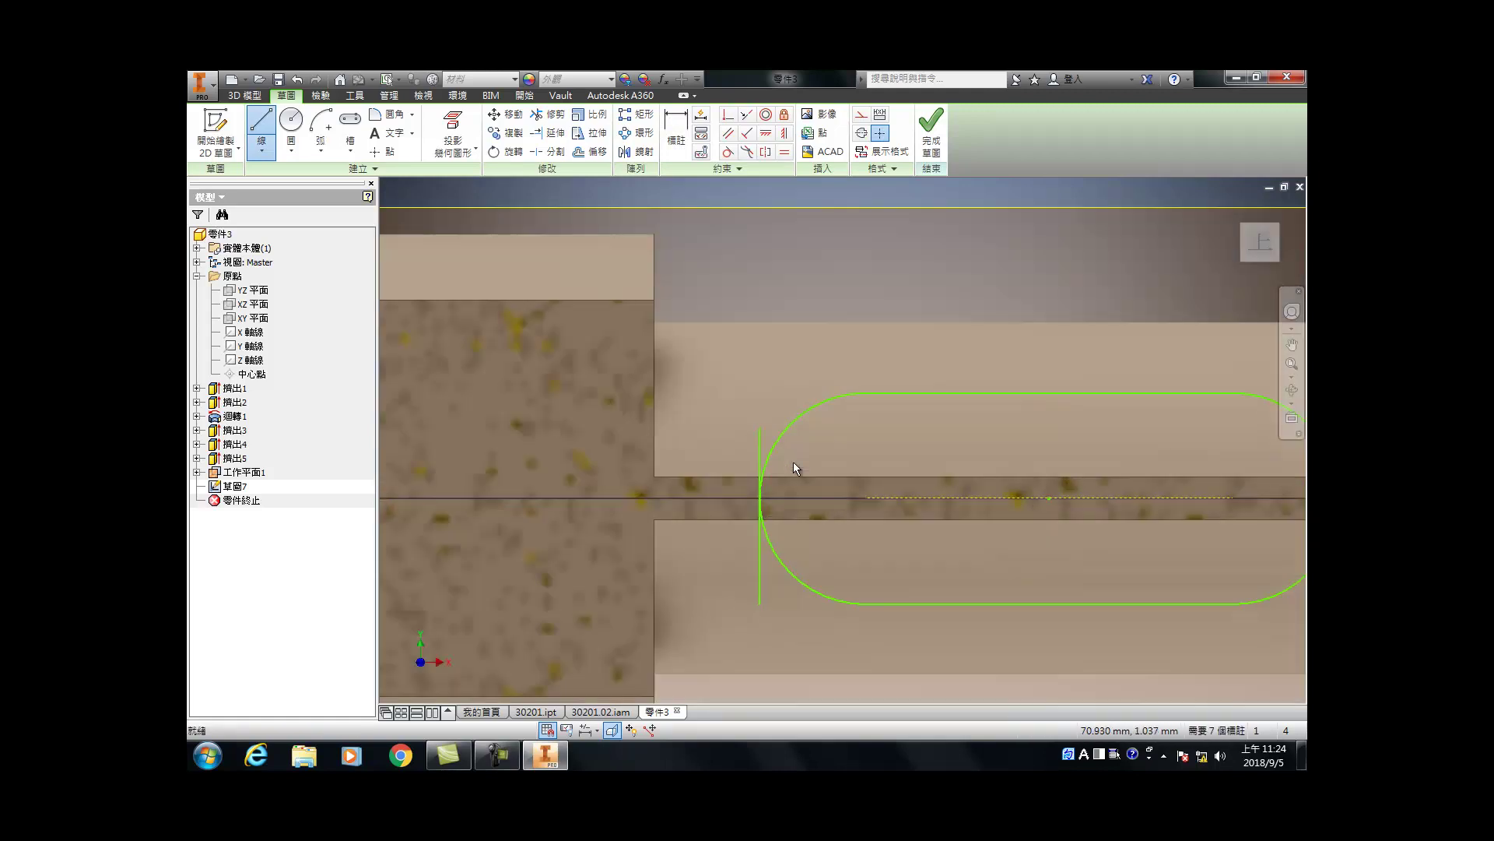
key("Escape")
left_click(861, 115)
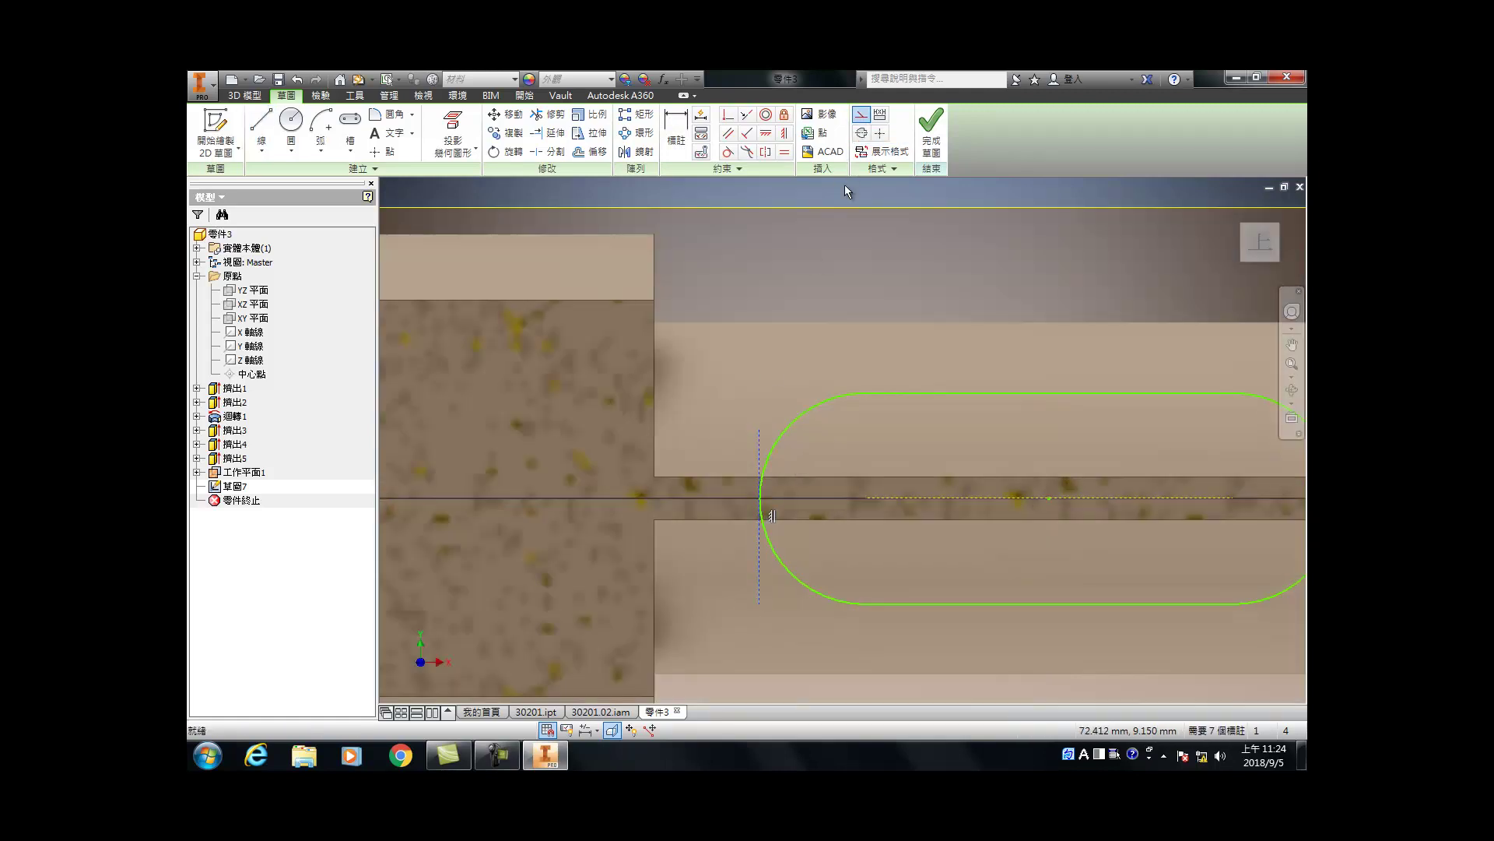
left_click(728, 151)
left_click(762, 458)
left_click(765, 459)
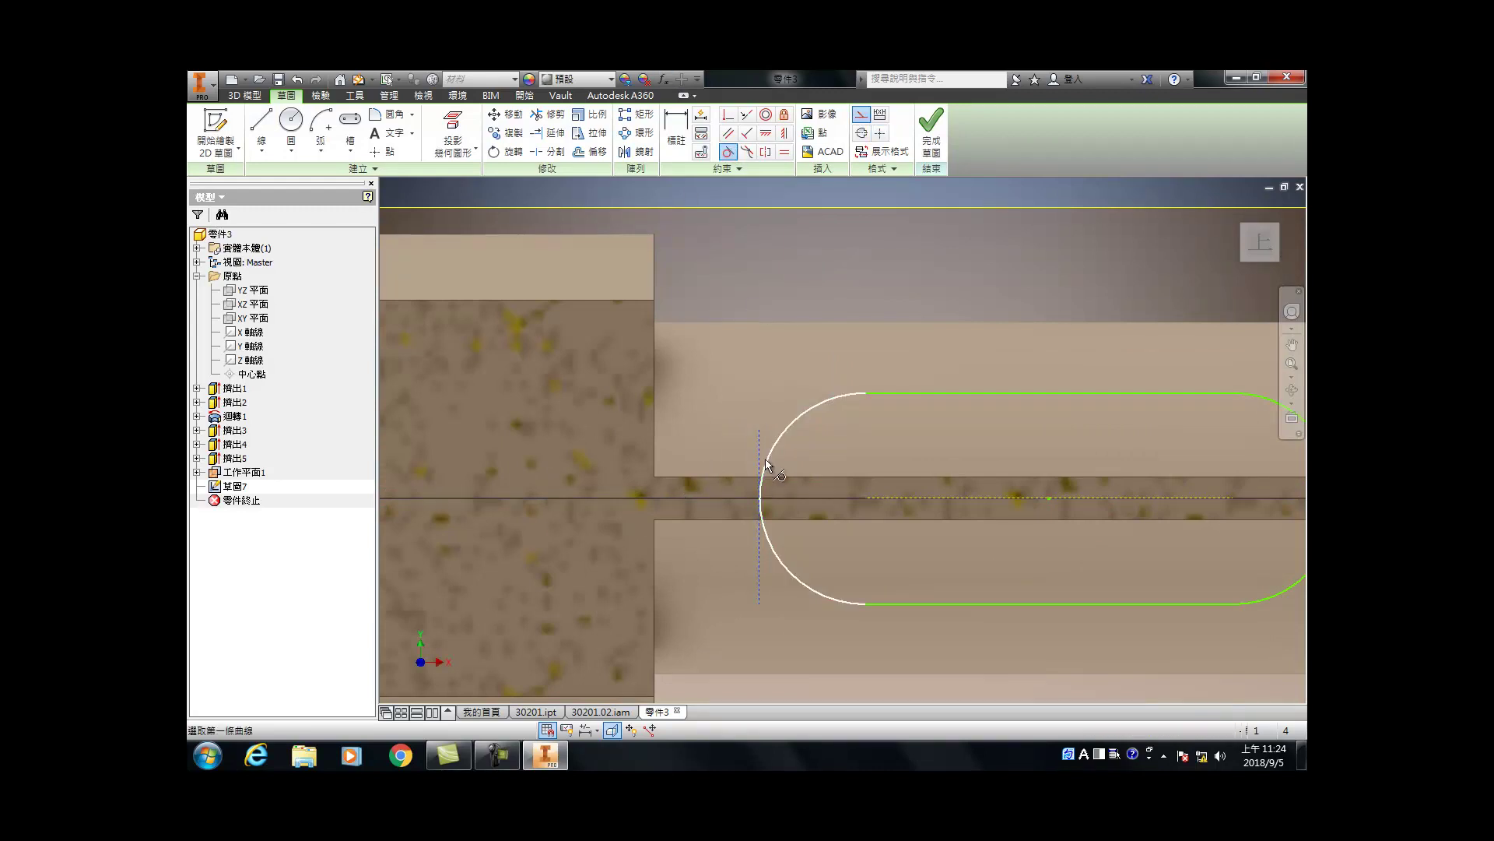
Step: Dimension the distance from the collar's face edge to the construction line as 3 mm
key("d")
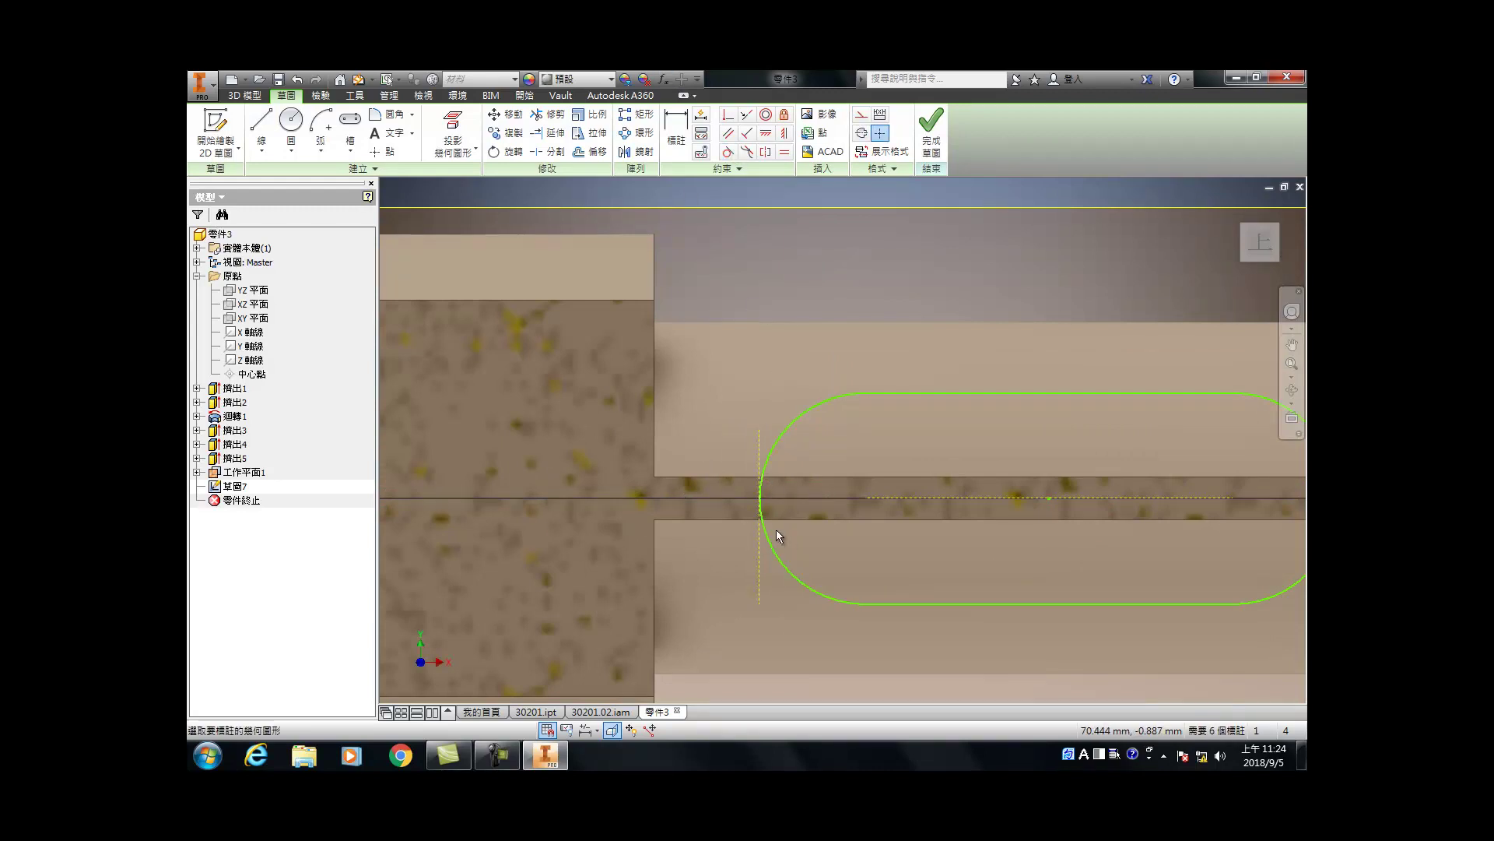
left_click(760, 445)
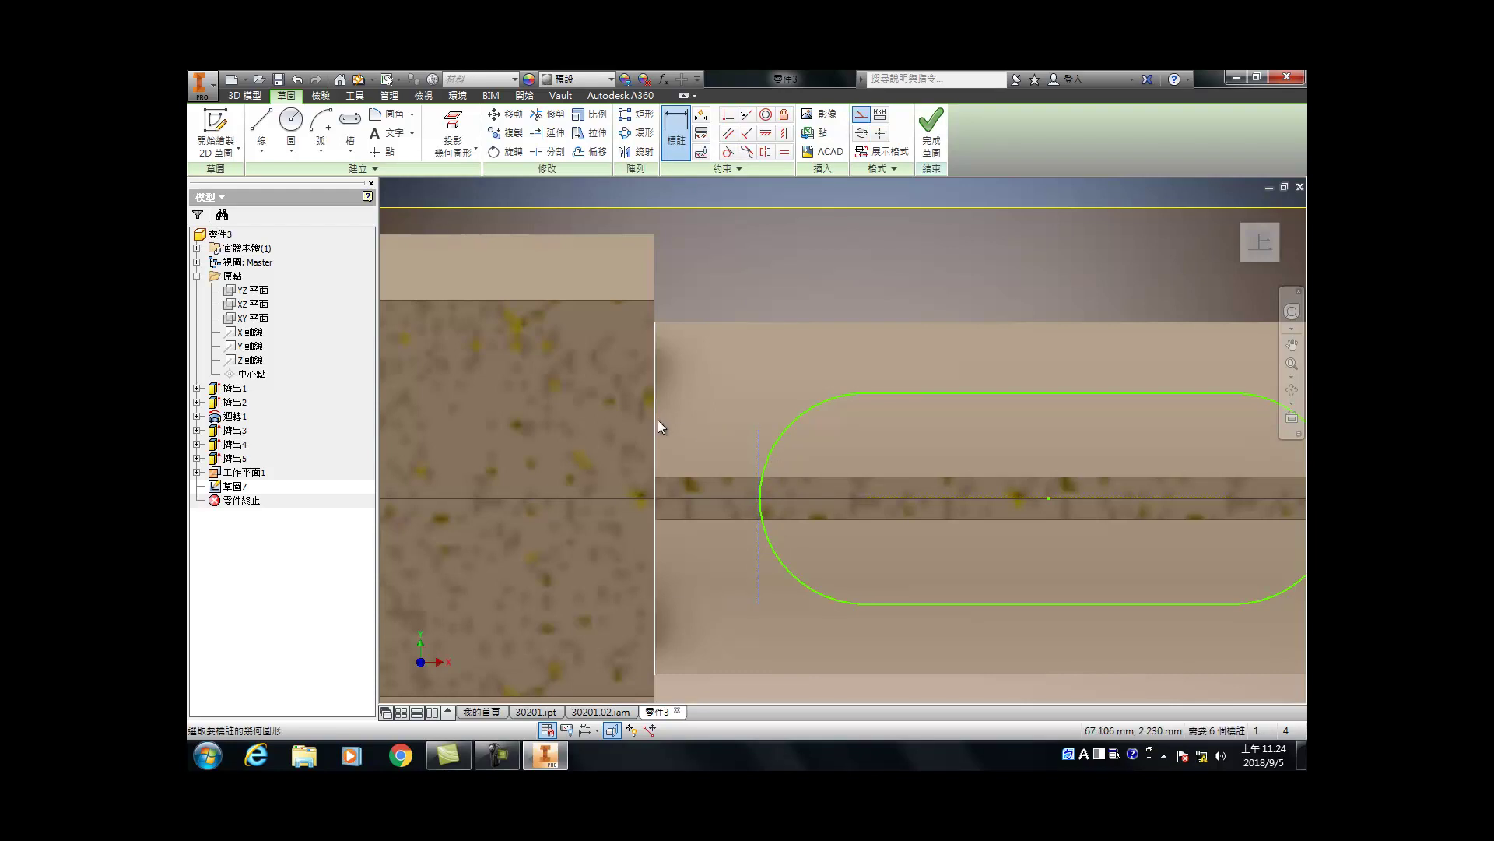
left_click(657, 421)
scroll(657, 421, "up", 5)
left_click(720, 406)
type("3")
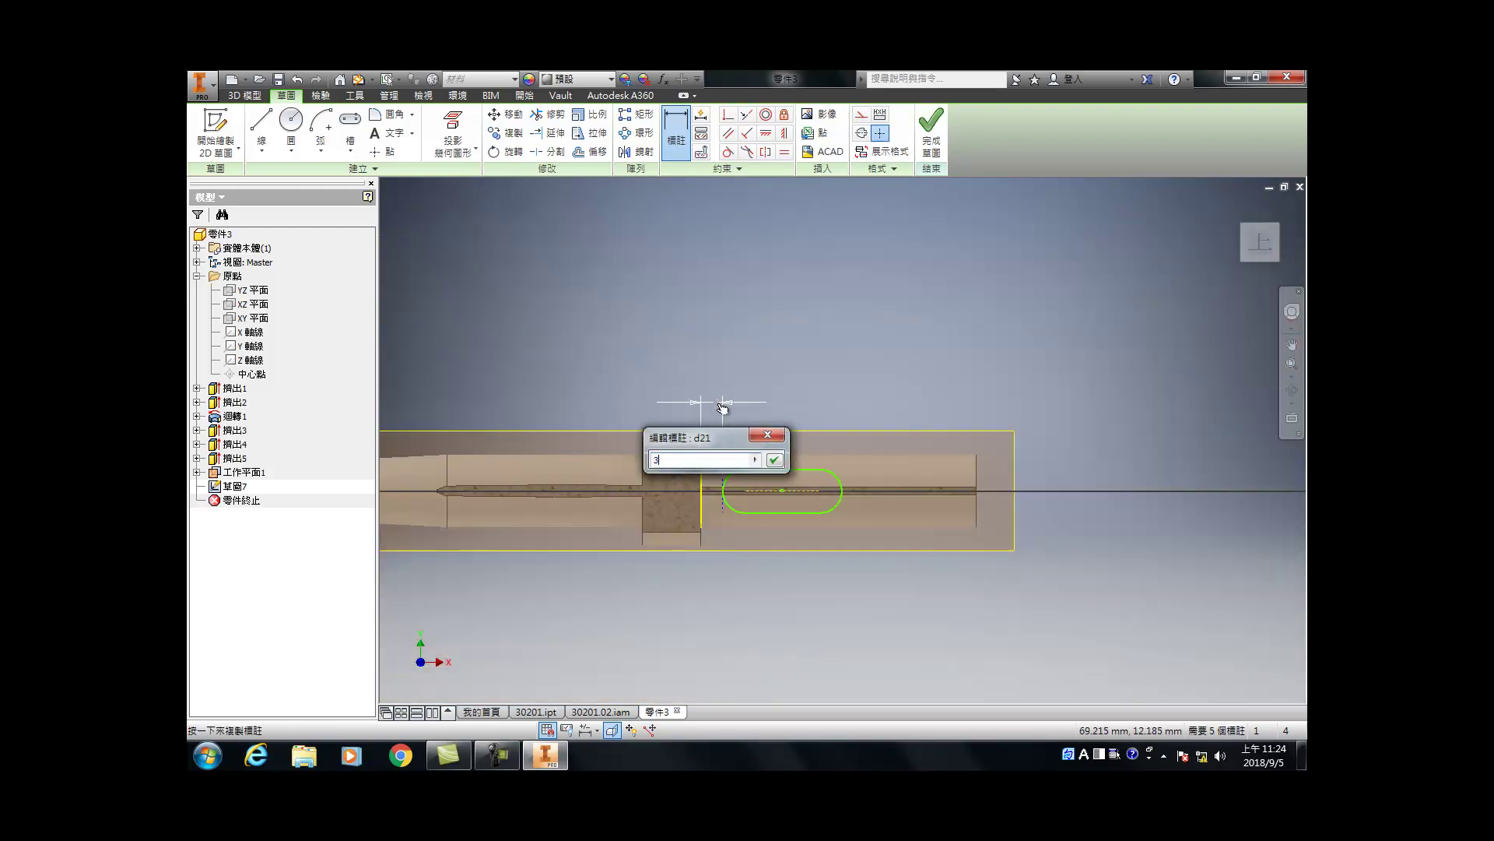
key("Return")
scroll(805, 498, "down", 3)
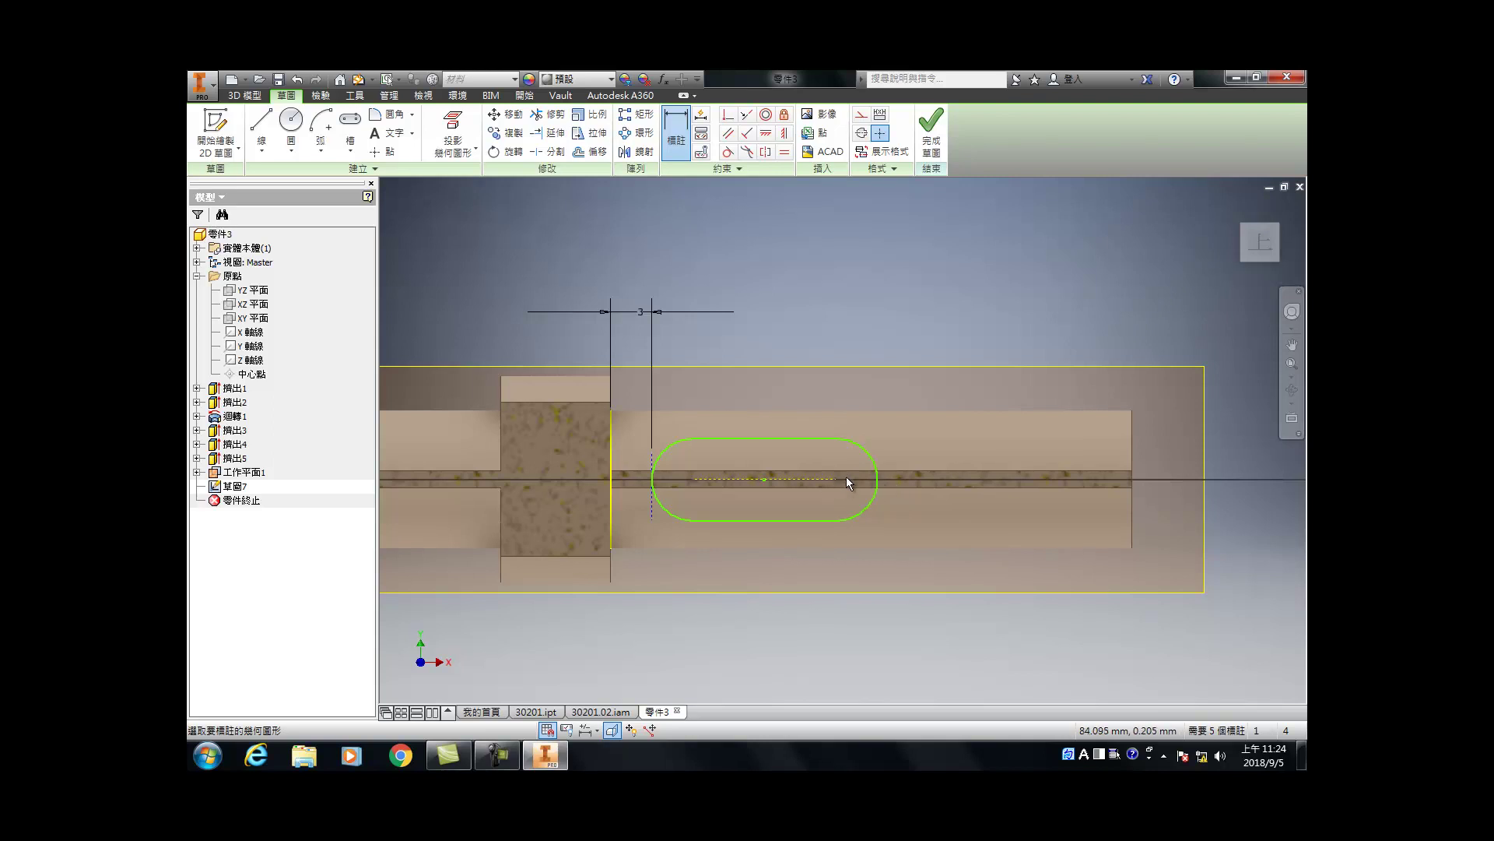
key("Escape")
Step: Draw a second vertical construction line beyond the slot's far end and make it tangent to the far arc
key("l")
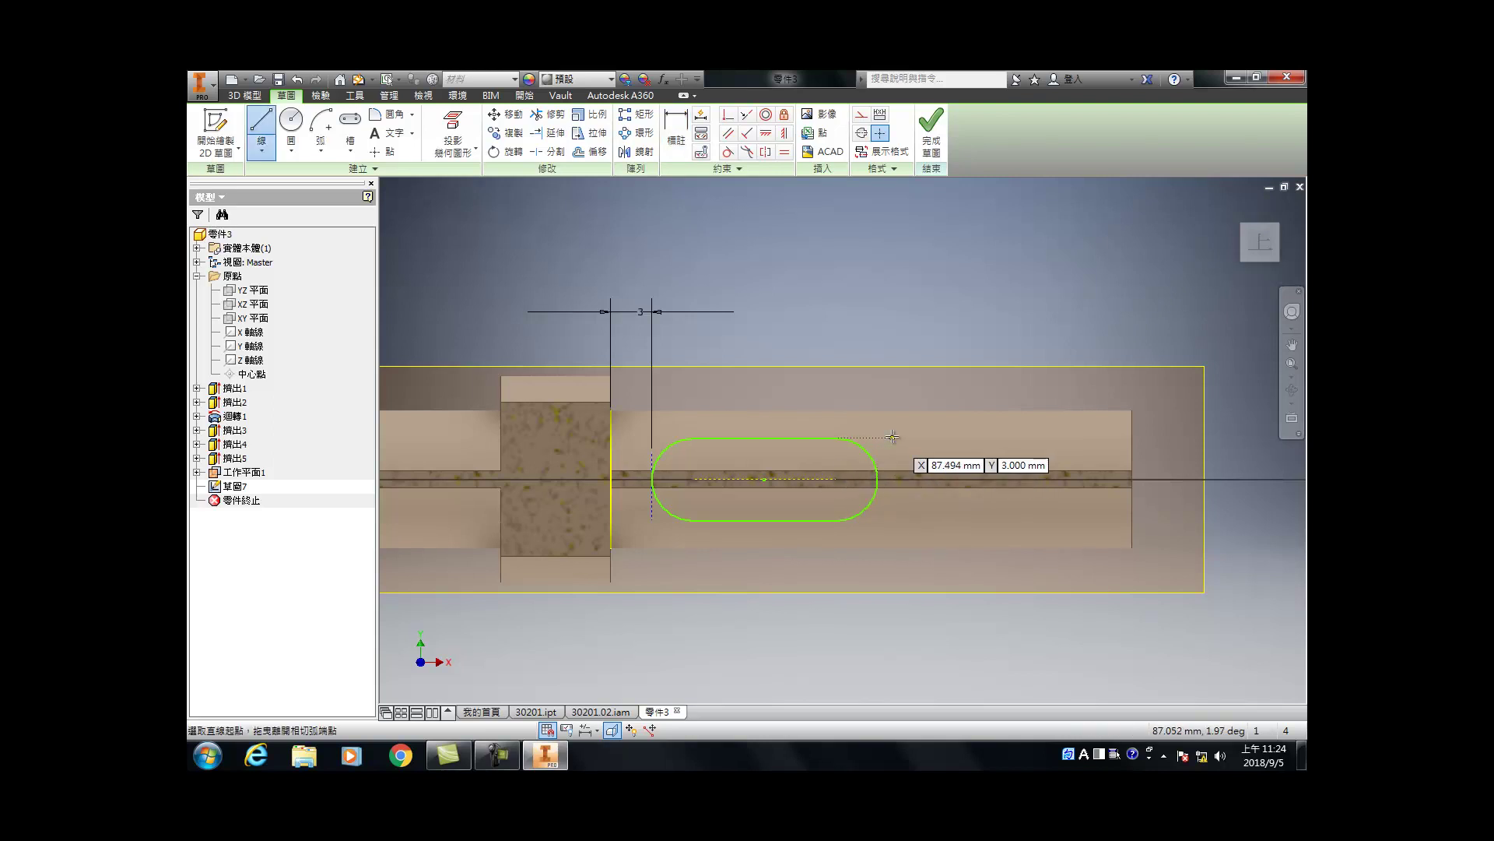
left_click(892, 439)
left_click(892, 521)
key("Escape")
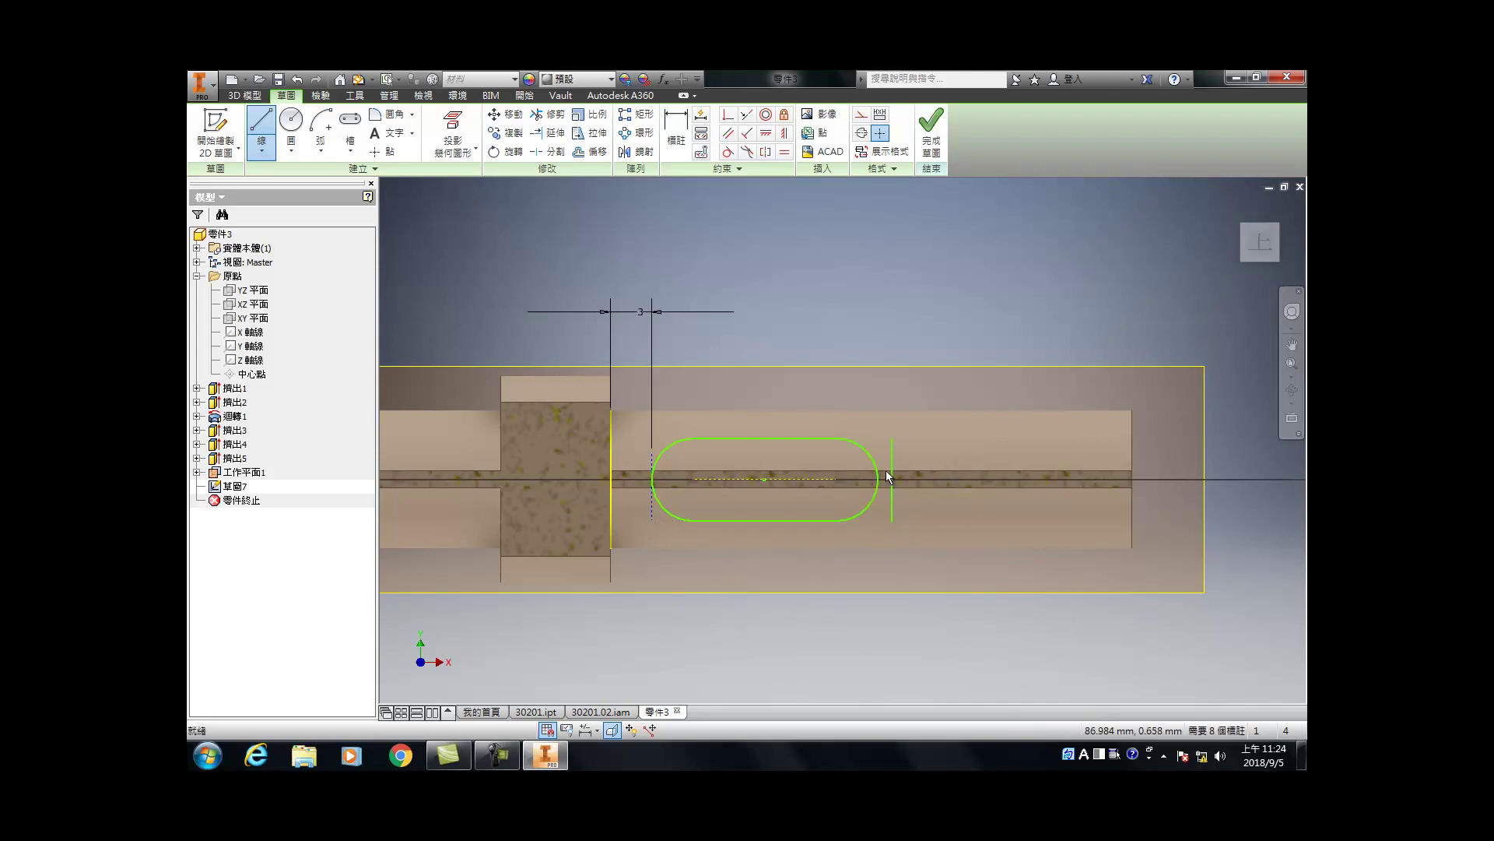
left_click(892, 477)
left_click(861, 113)
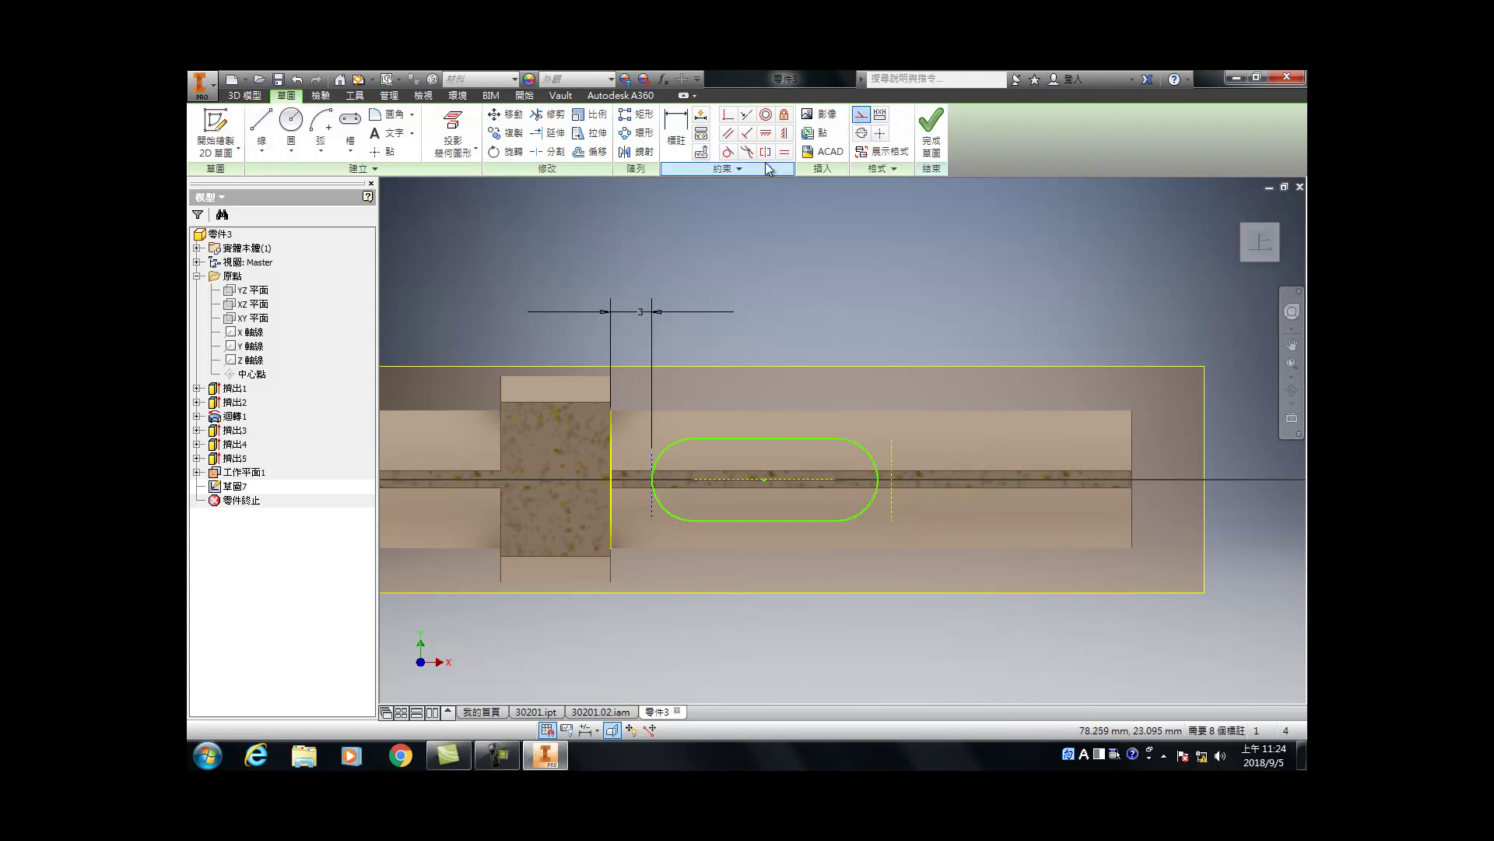
left_click(727, 151)
left_click(873, 465)
left_click(892, 461)
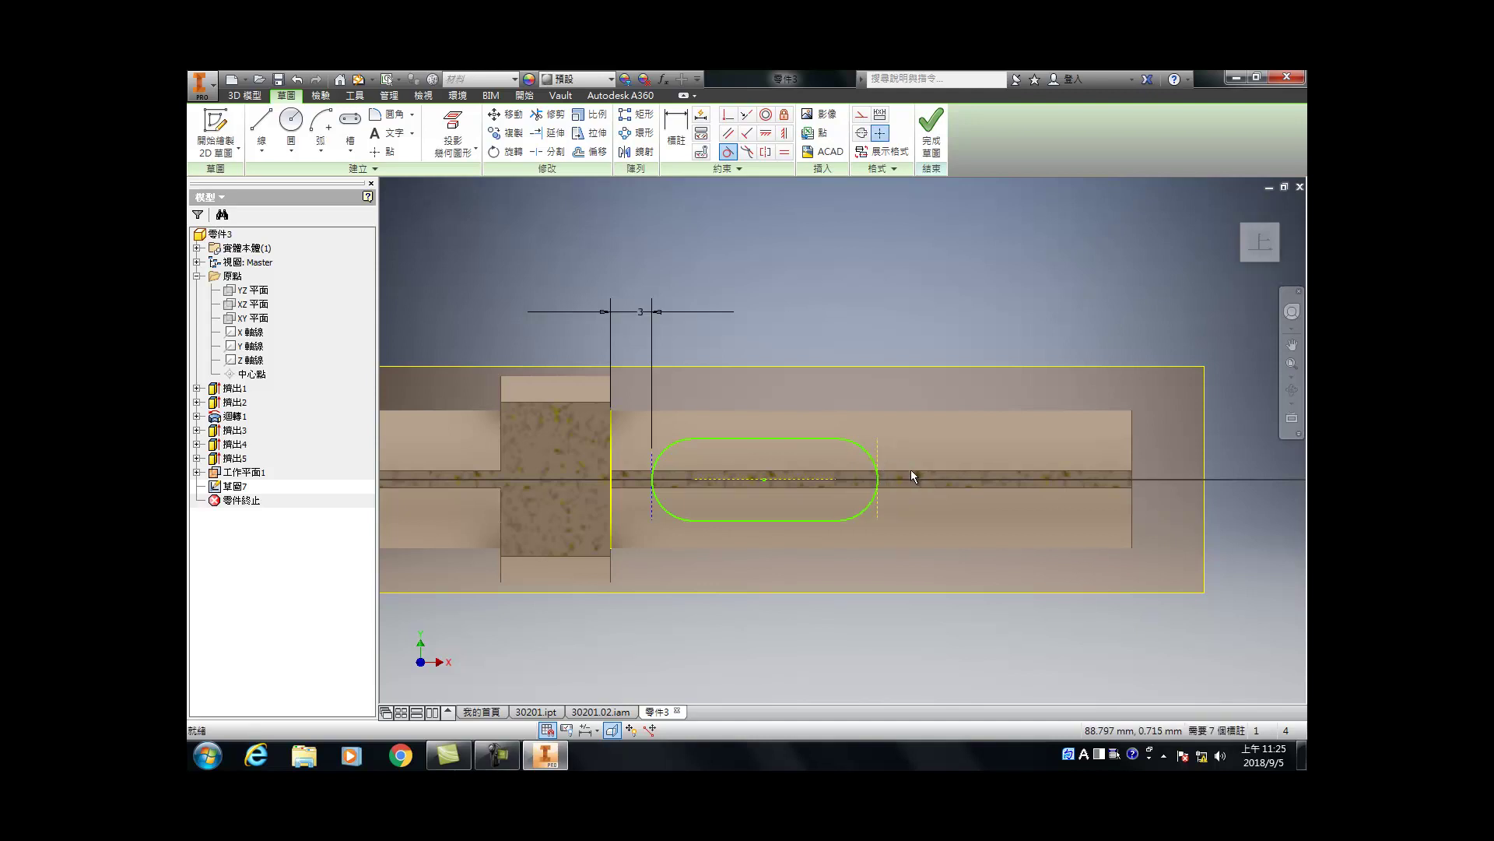
Step: Dimension the slot's overall length between the two construction lines as 14 mm
key("d")
left_click(876, 451)
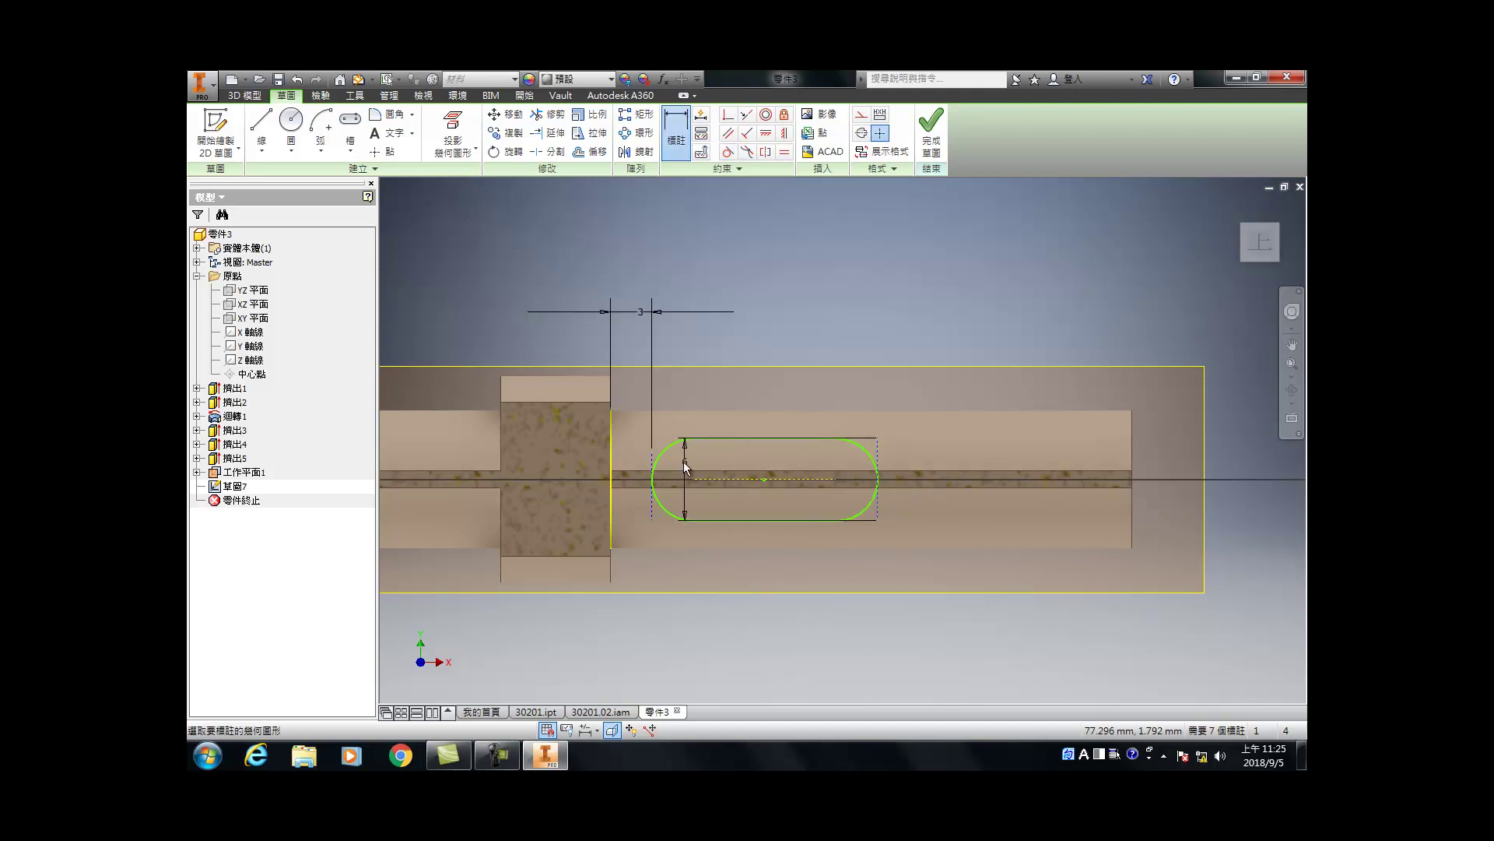
left_click(651, 459)
left_click(738, 283)
type("14")
key("Return")
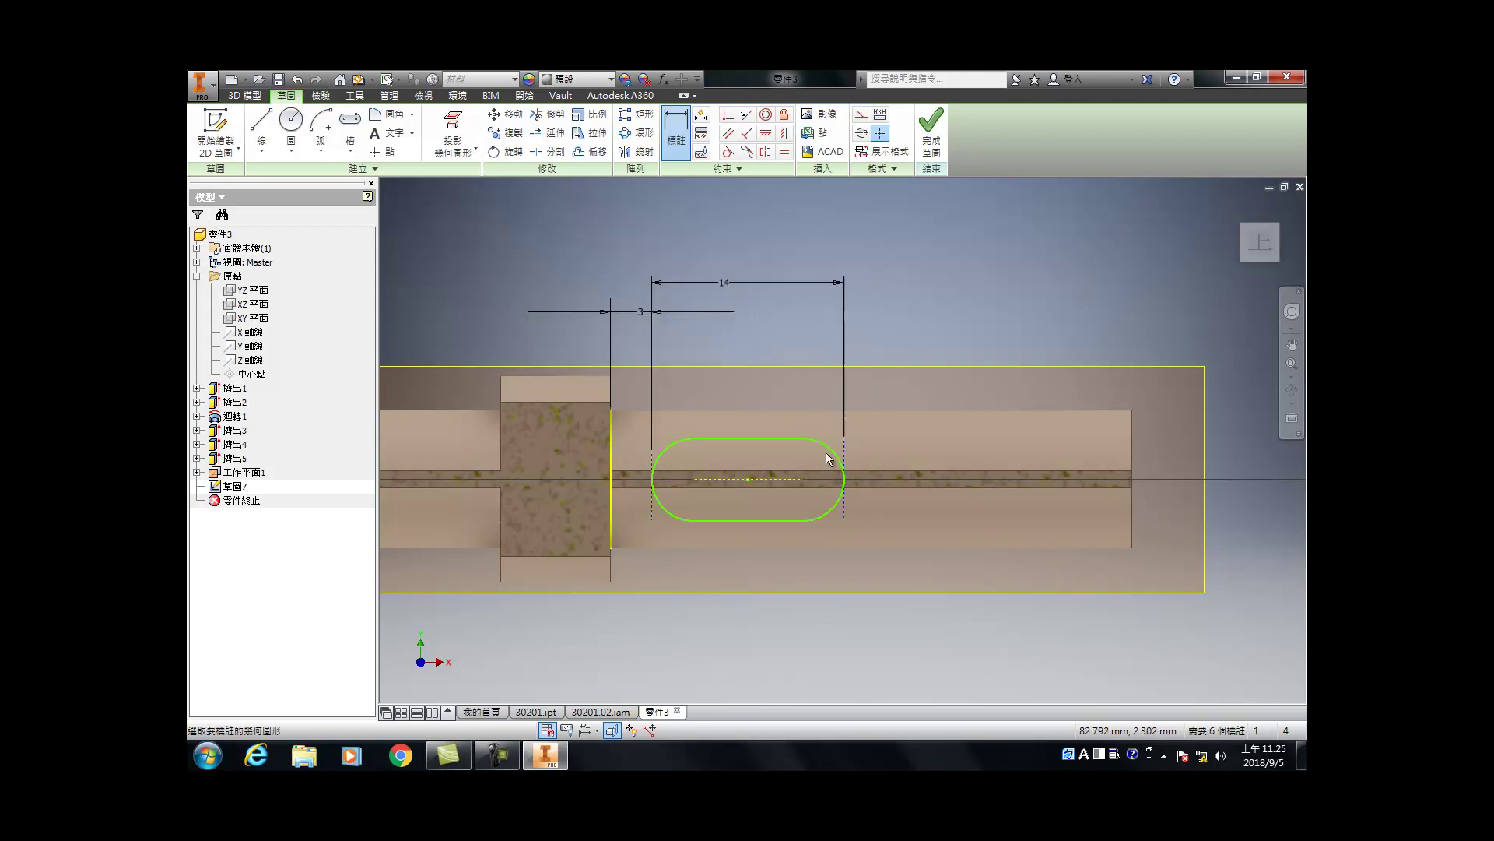
Step: Dimension the radius of the slot's far end arc as 1.5 mm
left_click(845, 465)
left_click(913, 459)
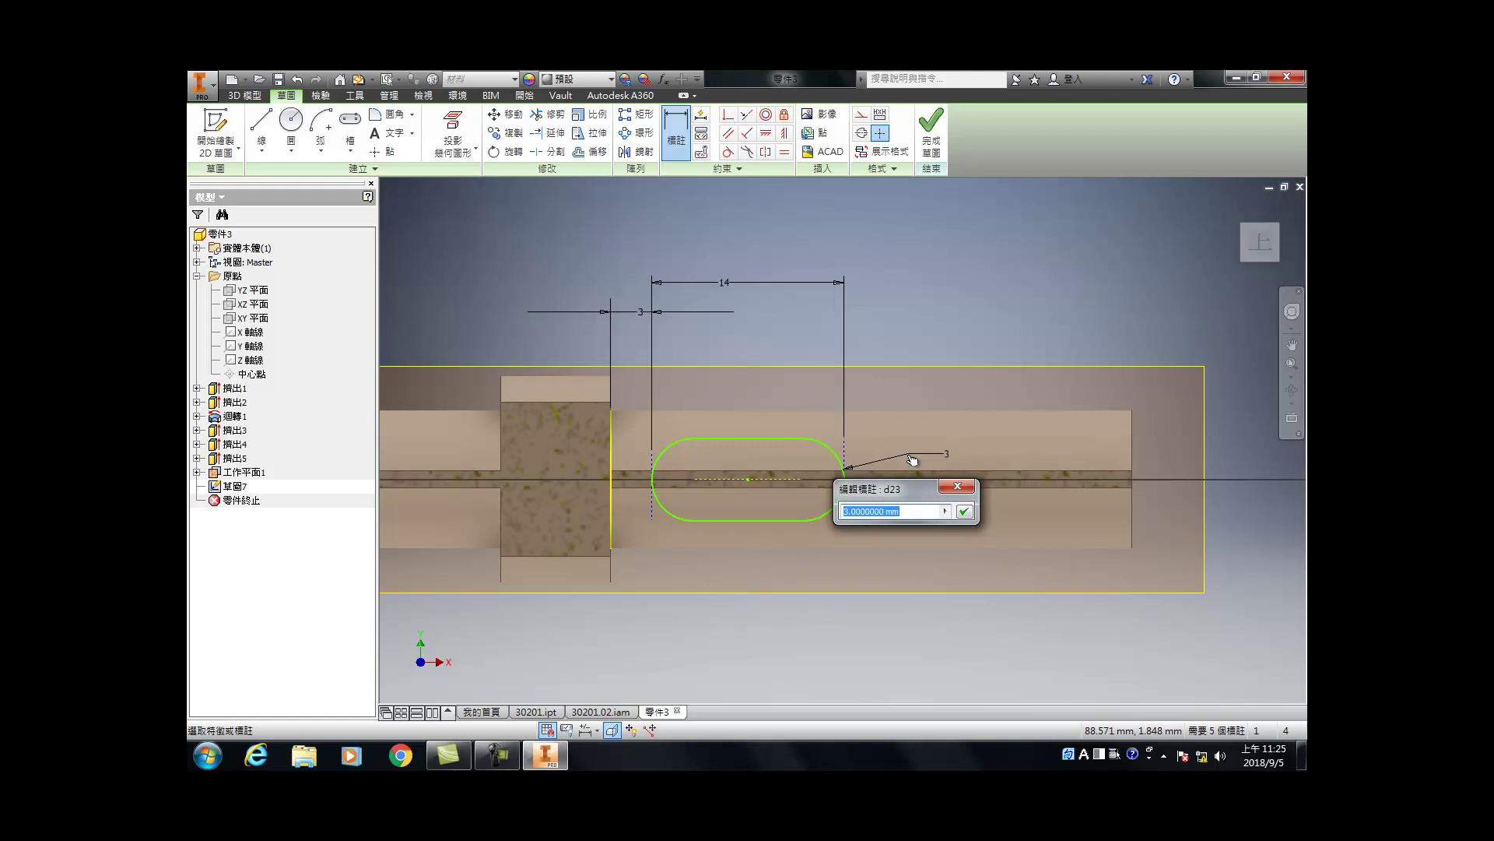
type("1.5")
key("Return")
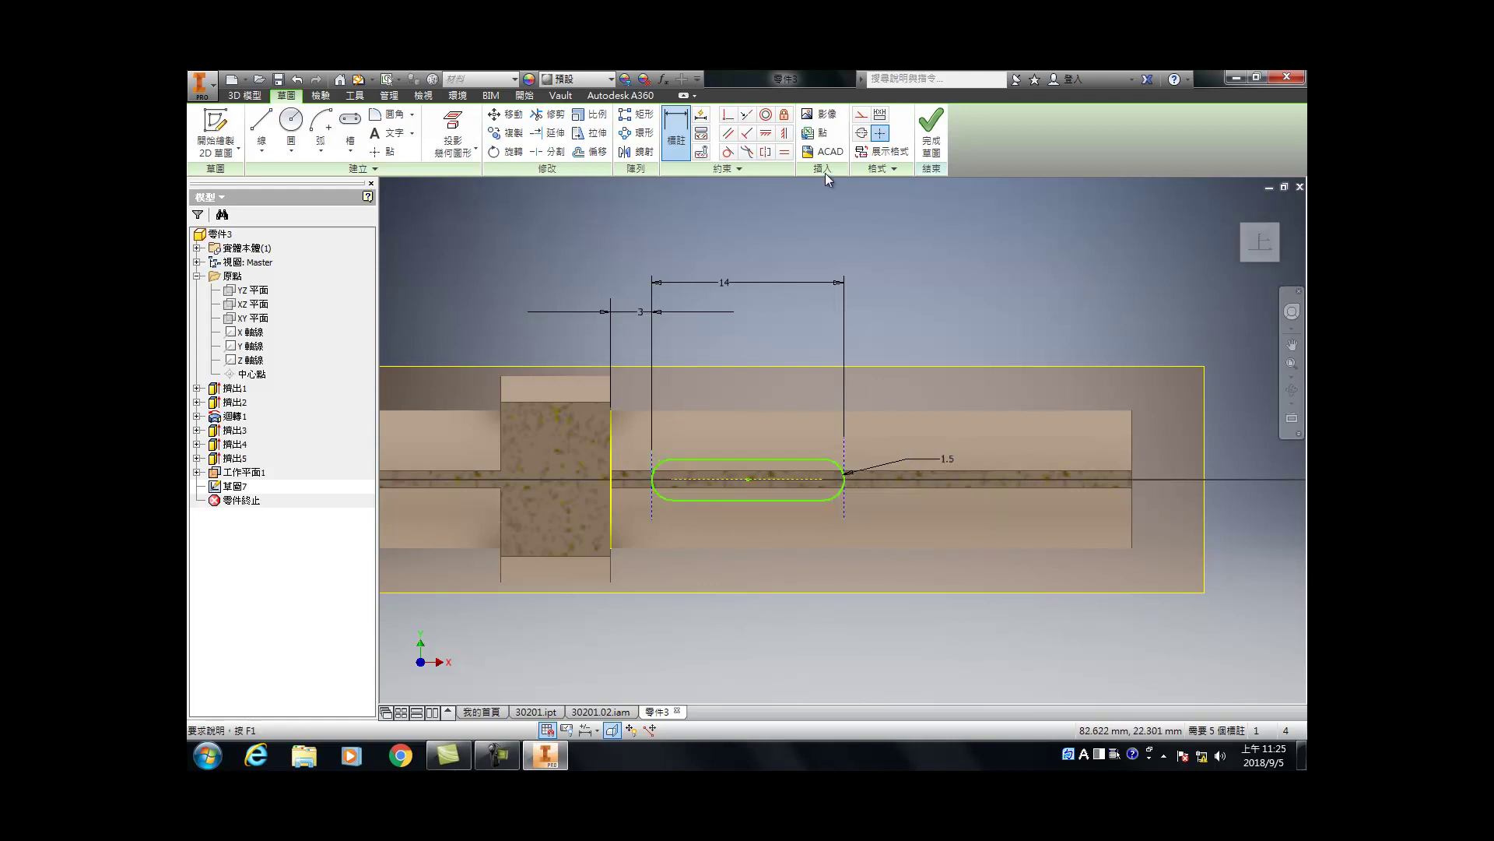
Step: Align the slot with the shaft axis using a horizontal constraint between its near arc centre and the midpoint of the collar's projected edge
left_click(766, 132)
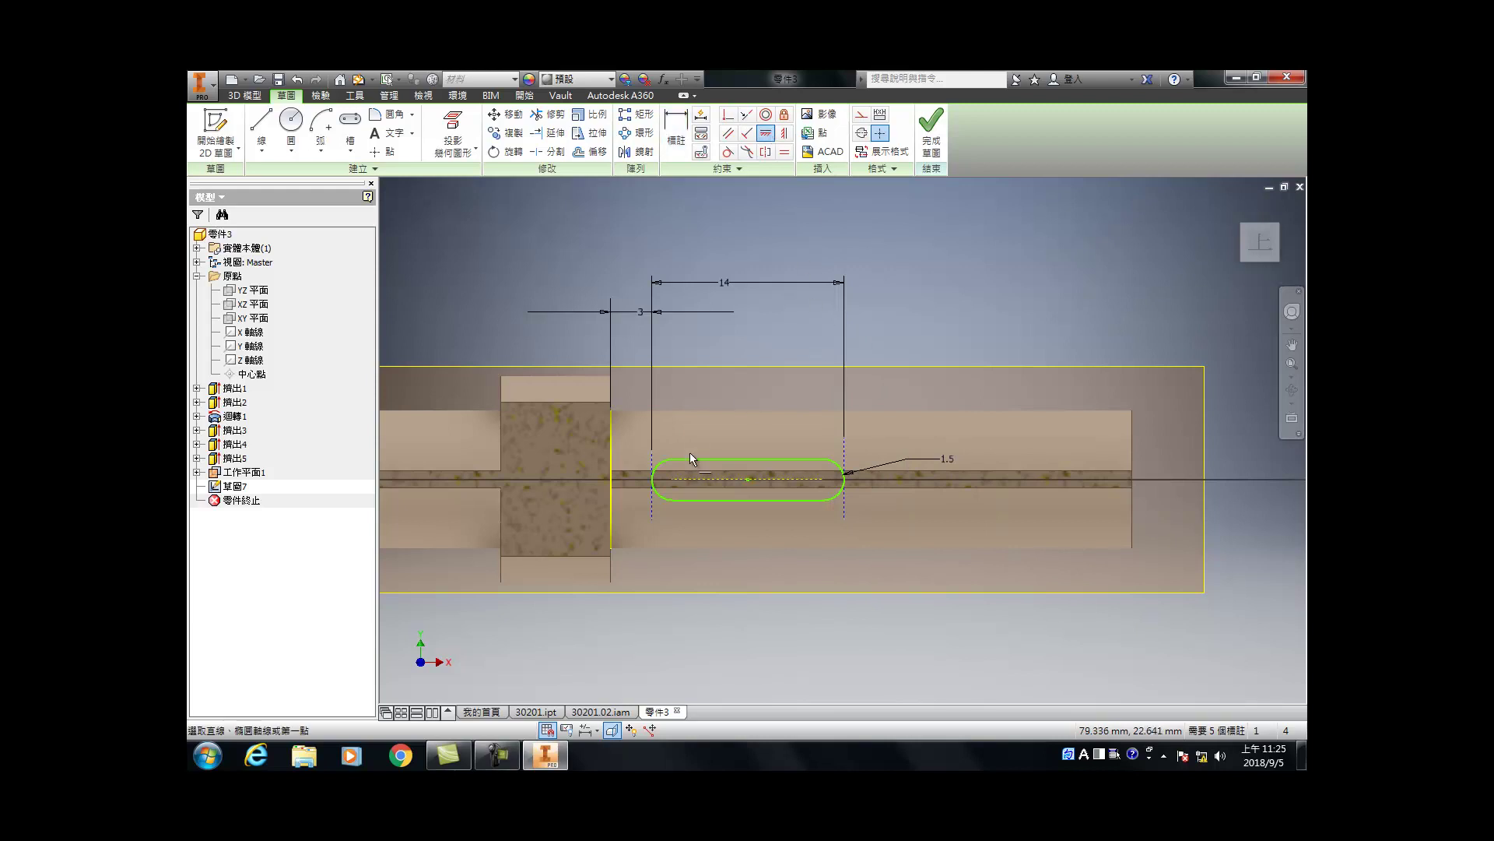
left_click(674, 479)
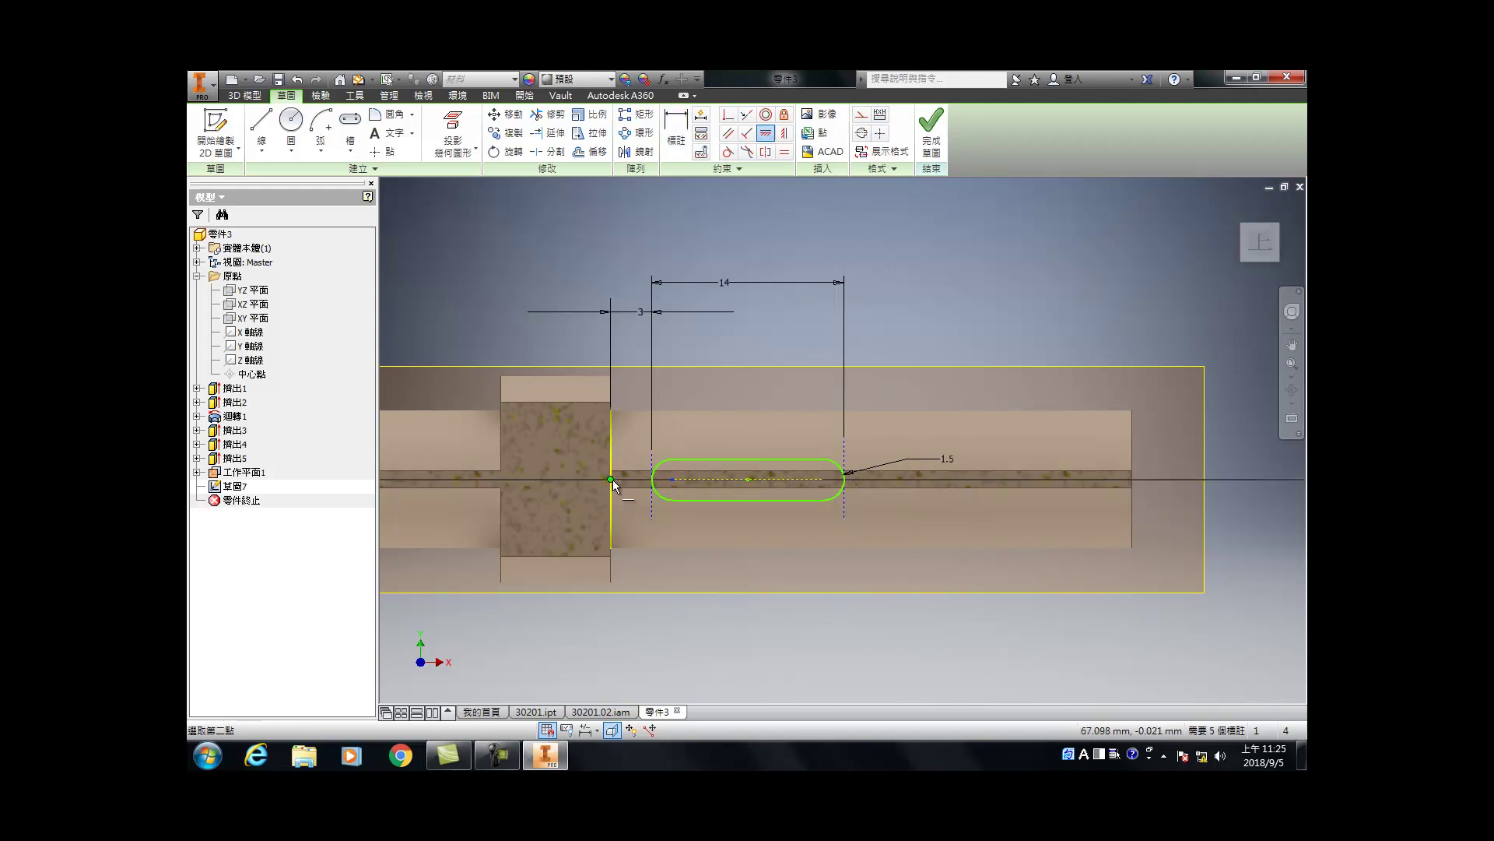
left_click(611, 479)
key("Escape")
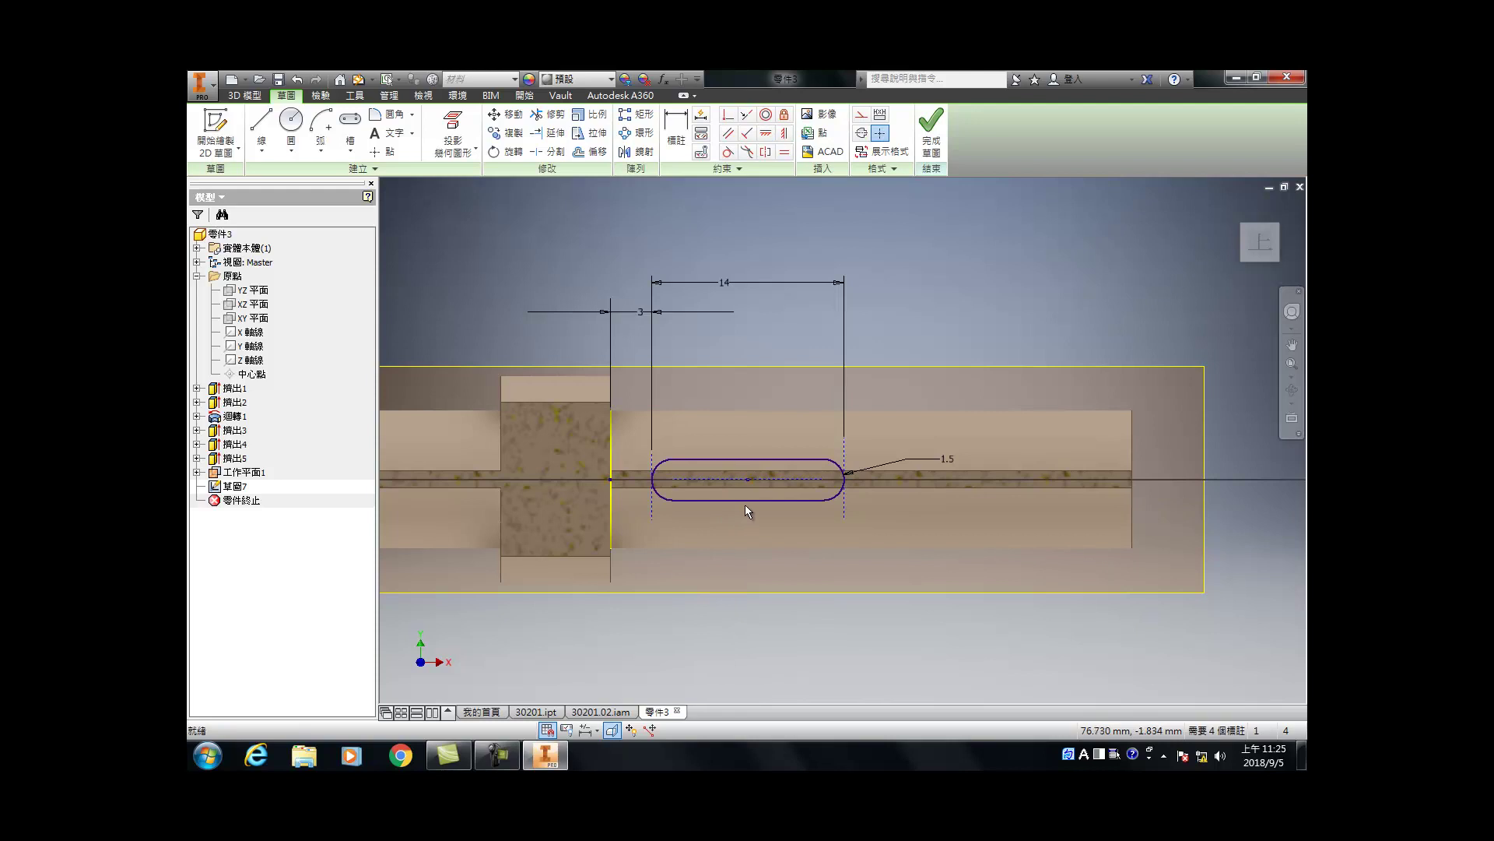
Step: Extrude the slot profile as a distance cut down into the shaft to form the keyway
key("F6")
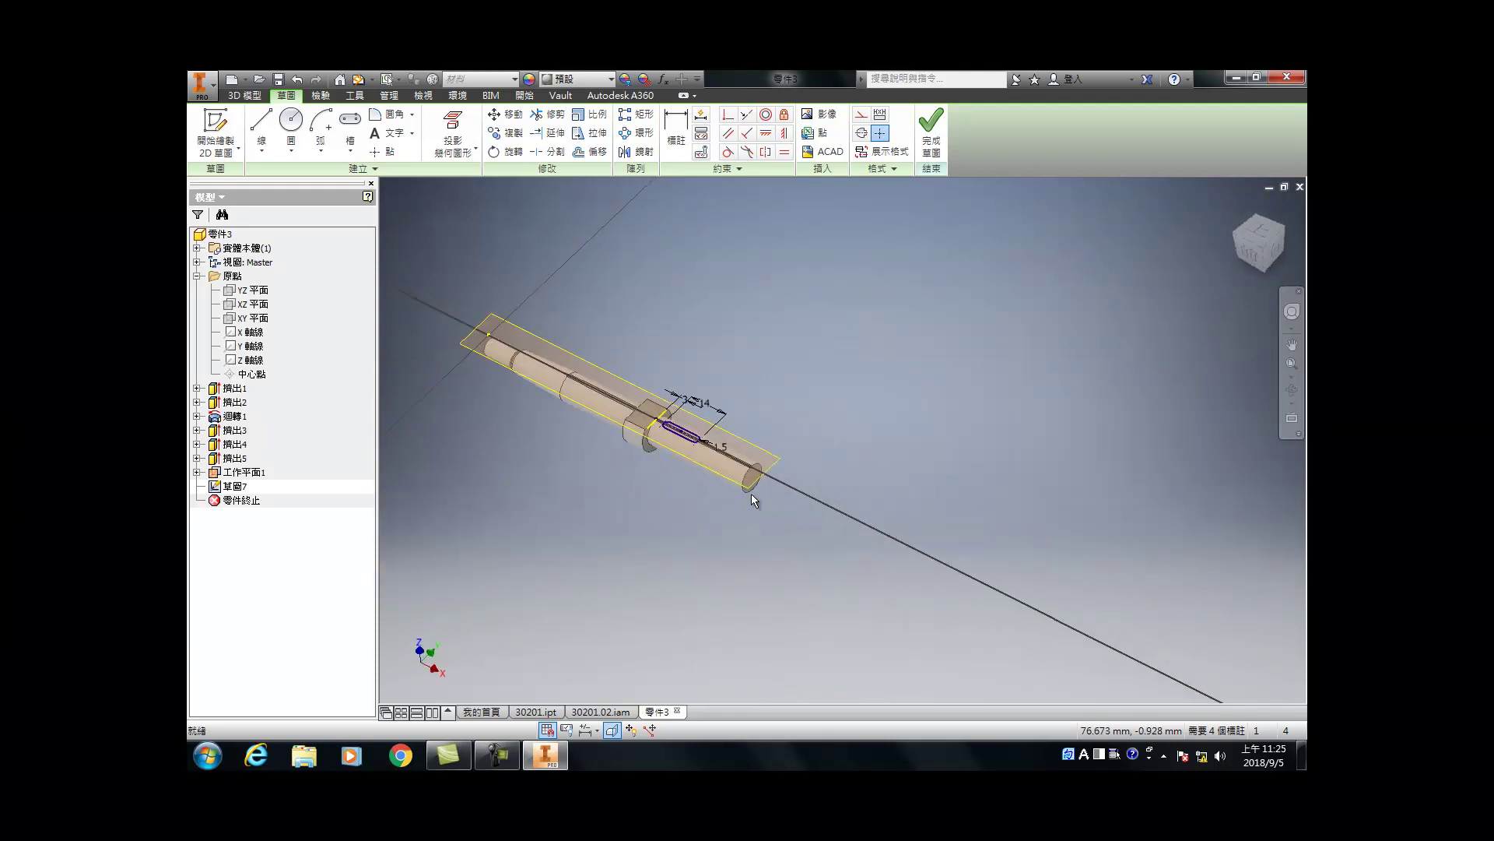
key("e")
scroll(667, 366, "up", 5)
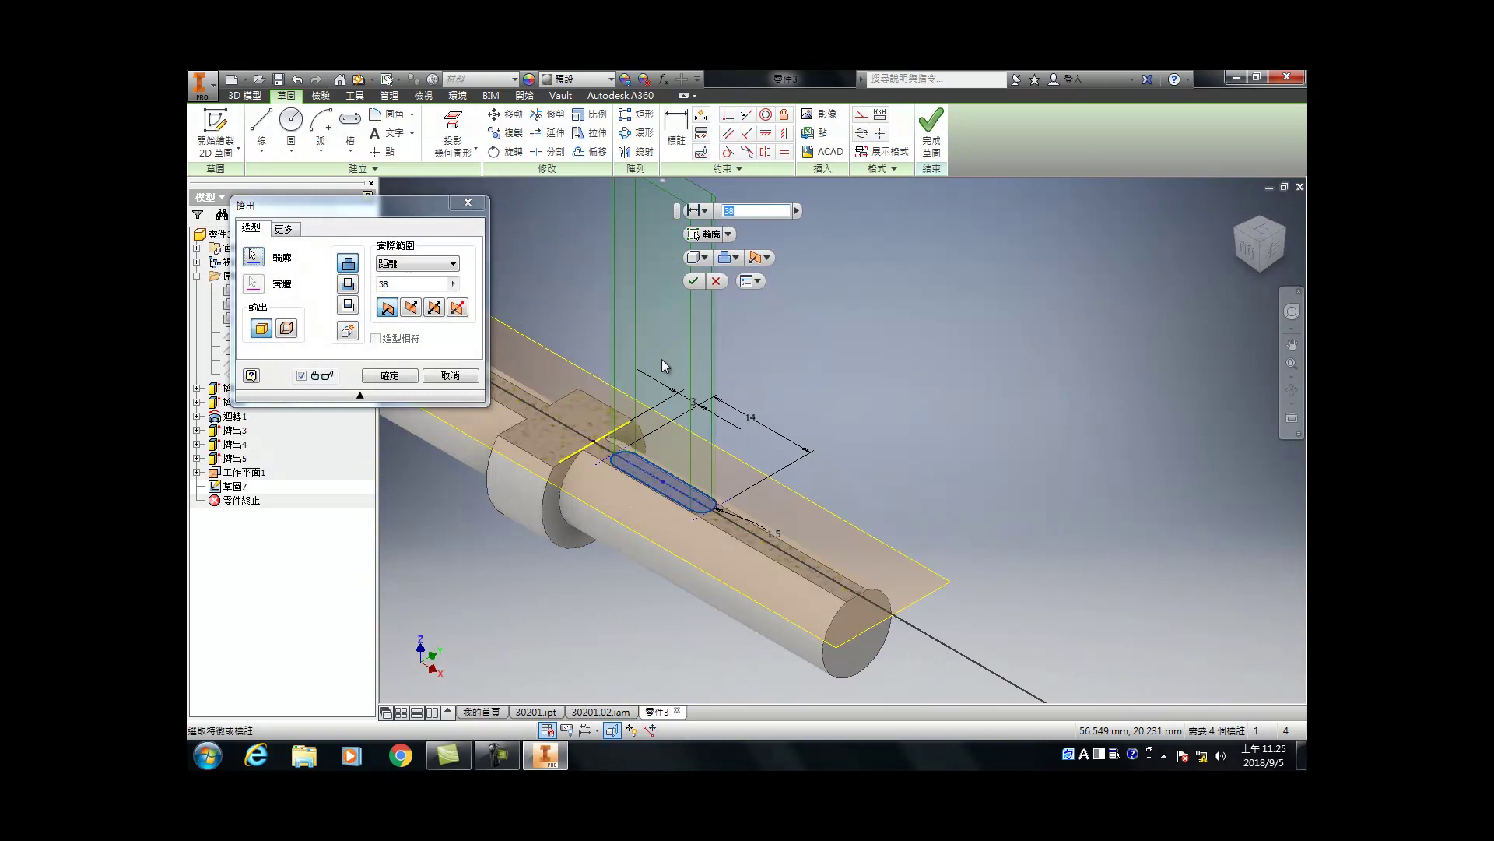
left_click(406, 287)
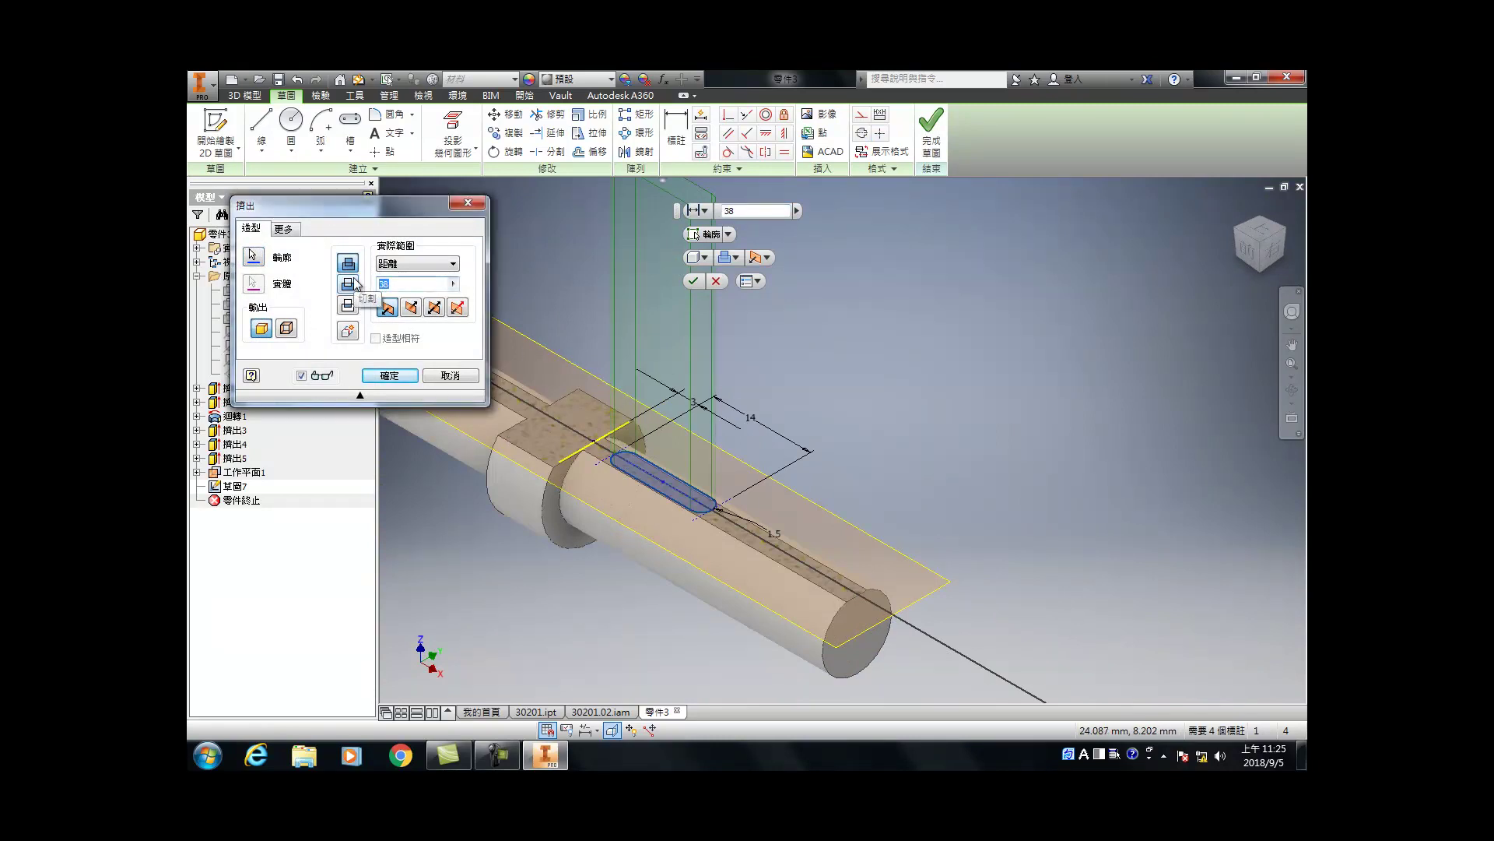
type("1.5")
left_click(411, 308)
type("1")
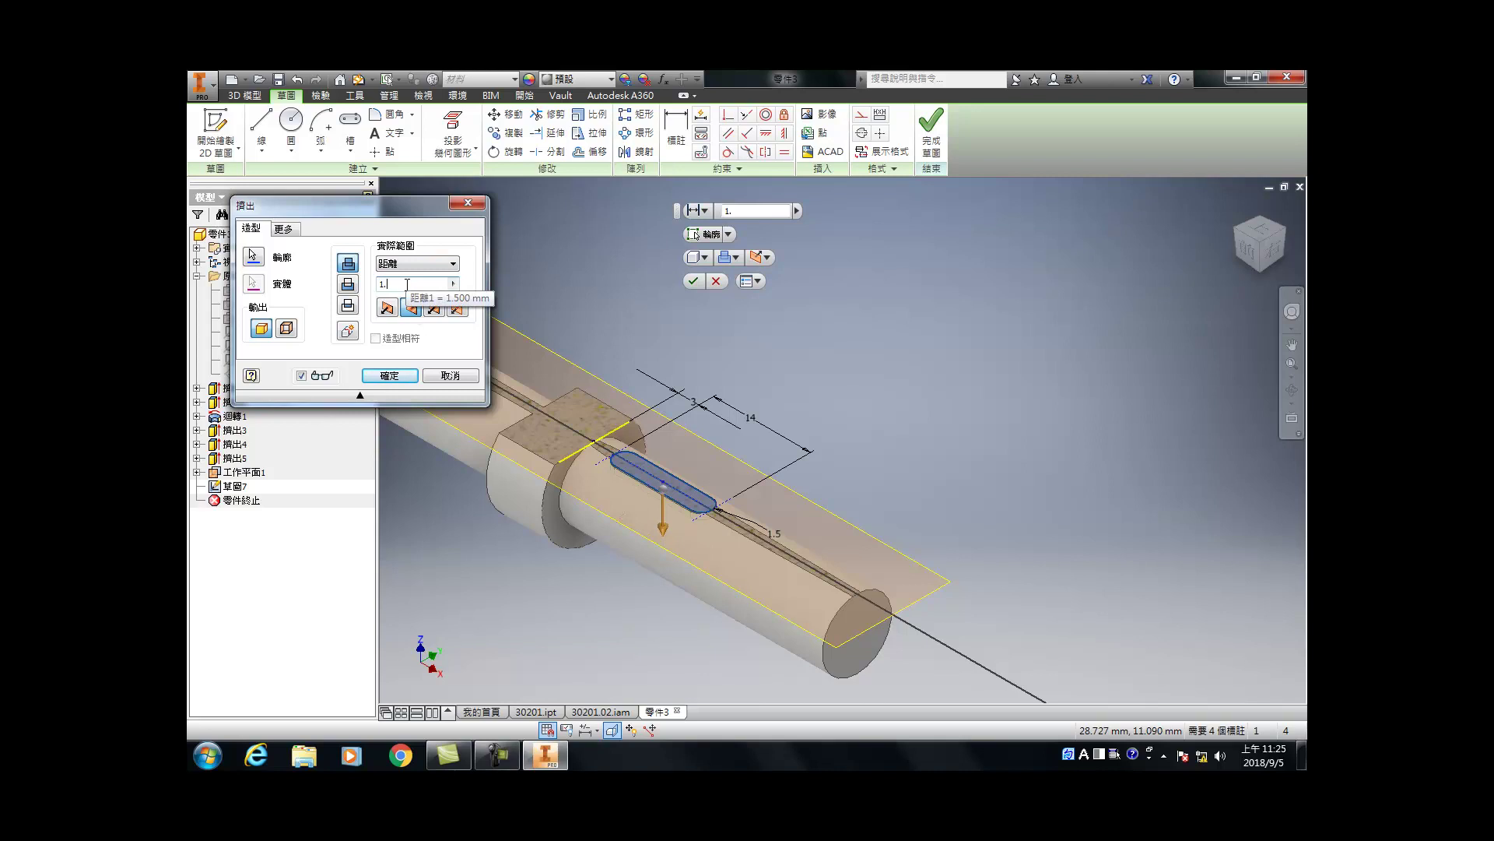
left_click(349, 288)
left_click(389, 375)
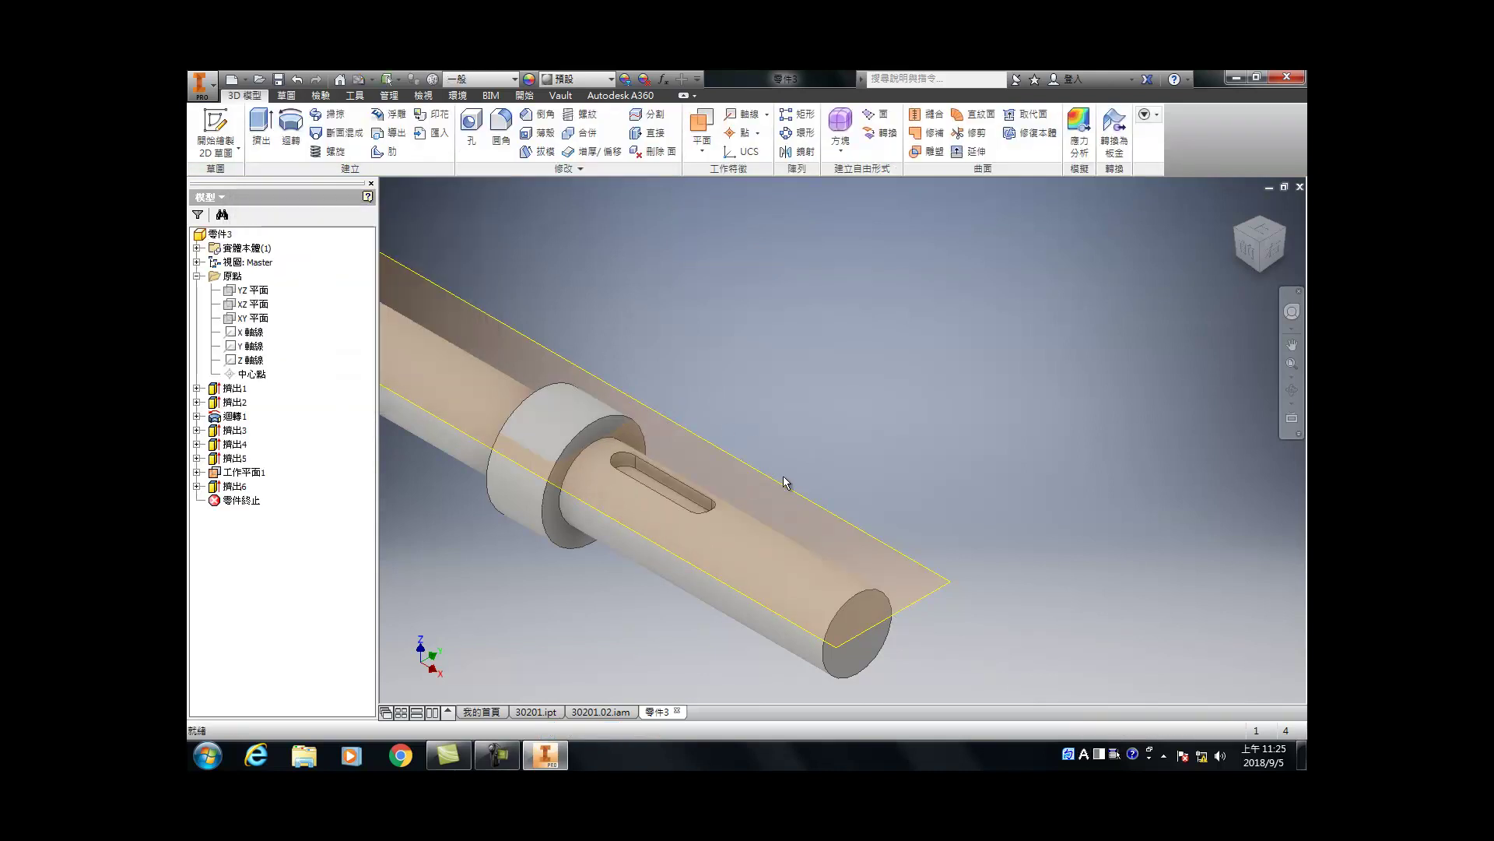
Step: Hide the work plane used for the keyway sketch
right_click(772, 479)
left_click(744, 492)
scroll(744, 492, "down", 5)
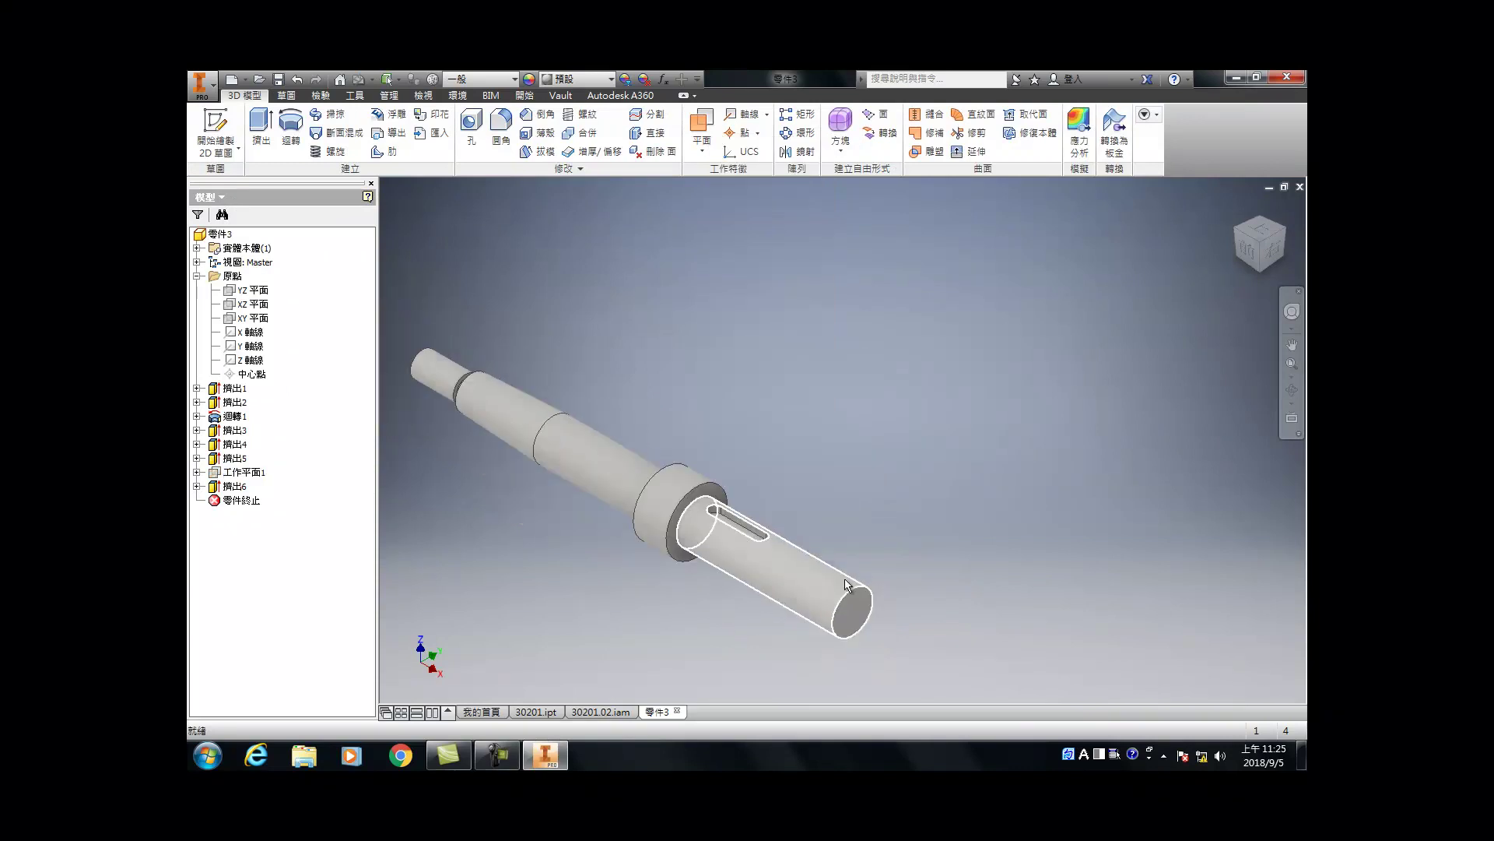
Step: Add a full-length right-hand thread to the shaft's narrow end cylinder using ISO Metric profile, M6x1, class 6g
scroll(694, 484, "up", 5)
scroll(591, 436, "down", 5)
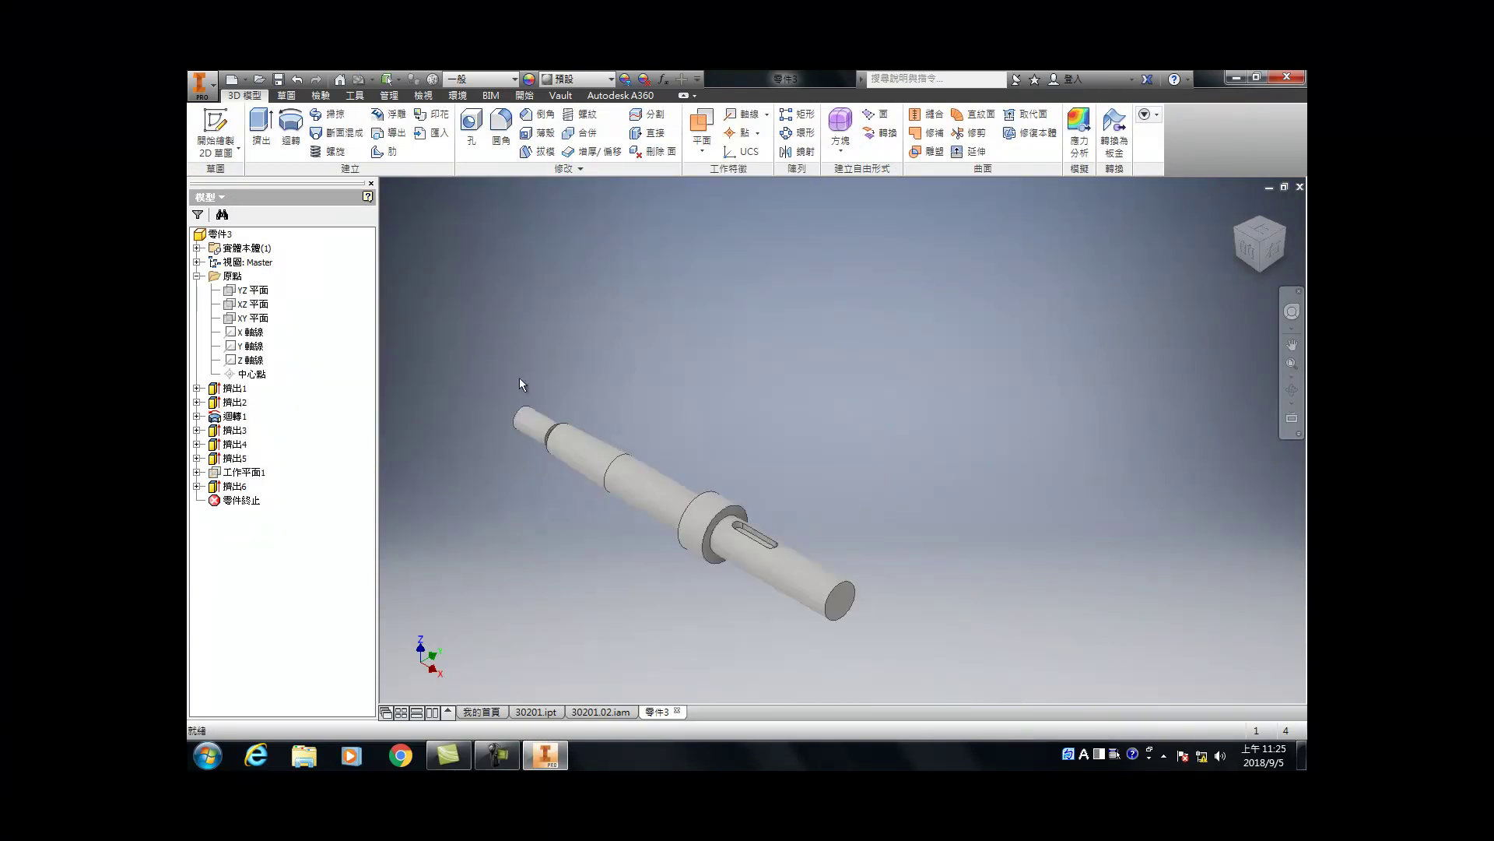
scroll(520, 377, "up", 4)
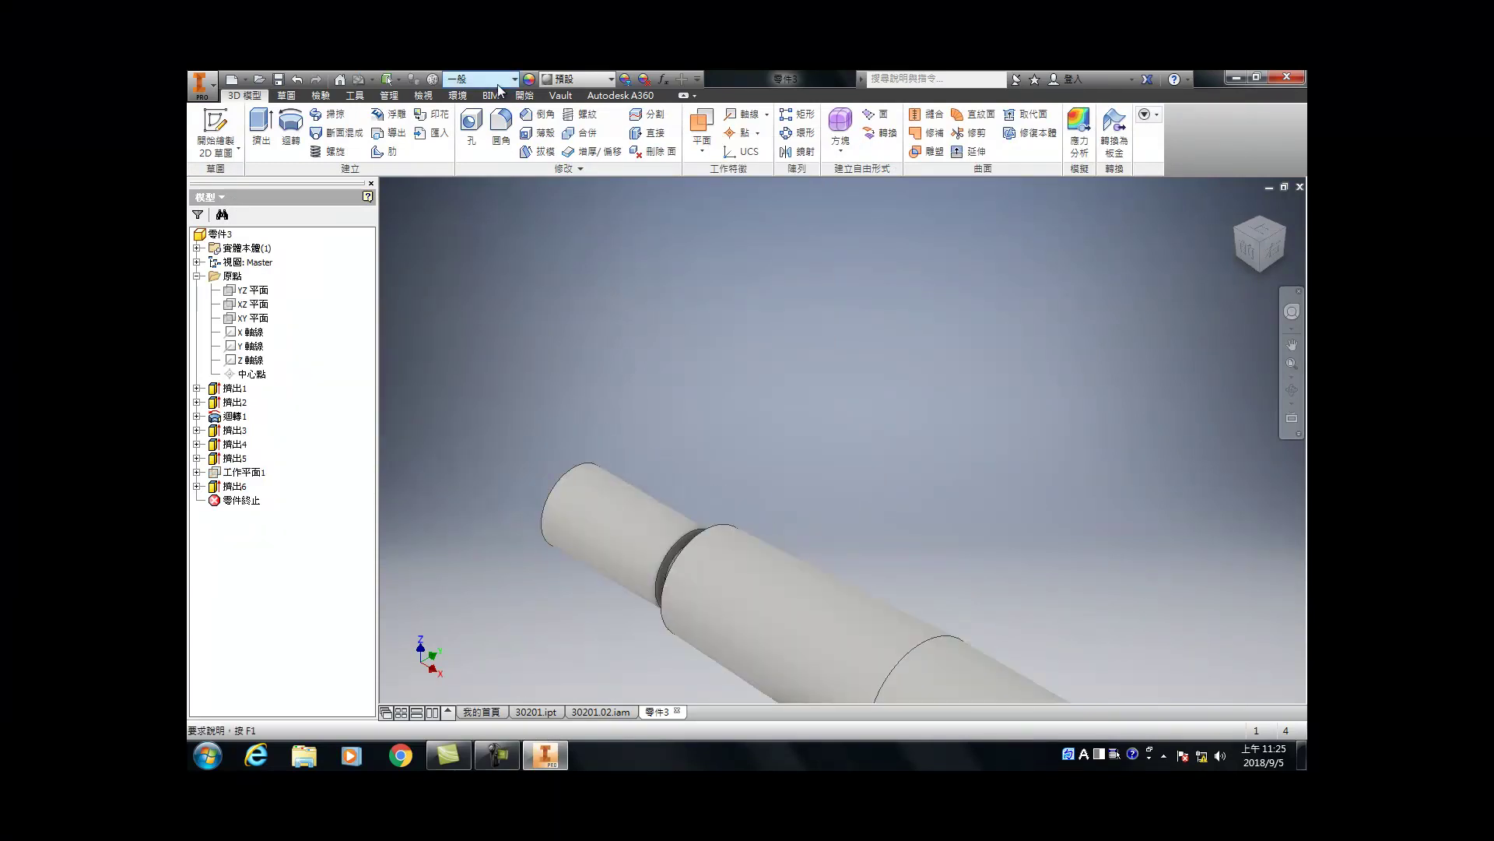
left_click(581, 119)
left_click(605, 493)
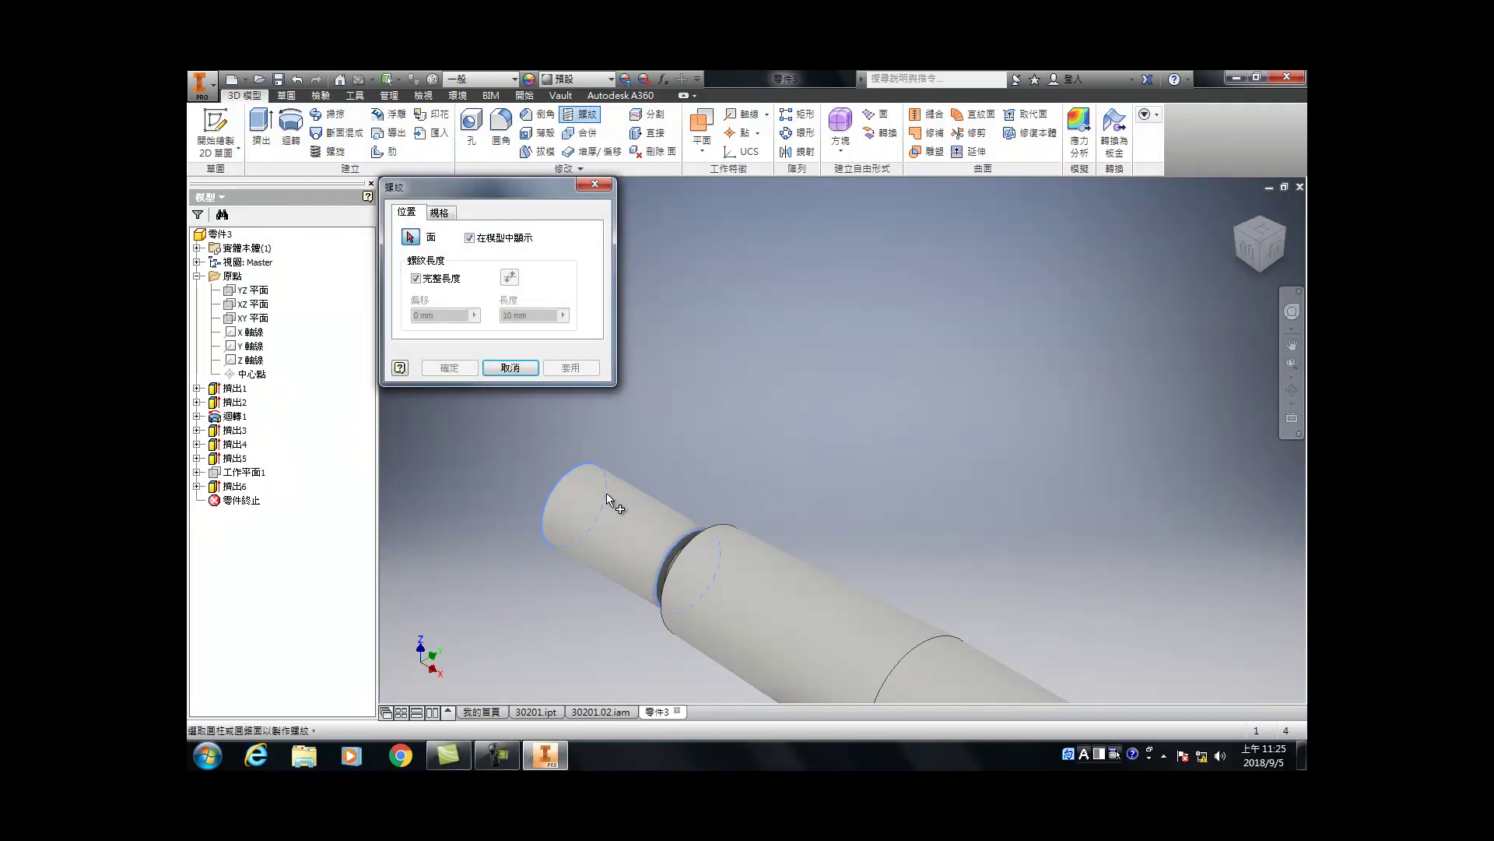
left_click(440, 214)
left_click(432, 250)
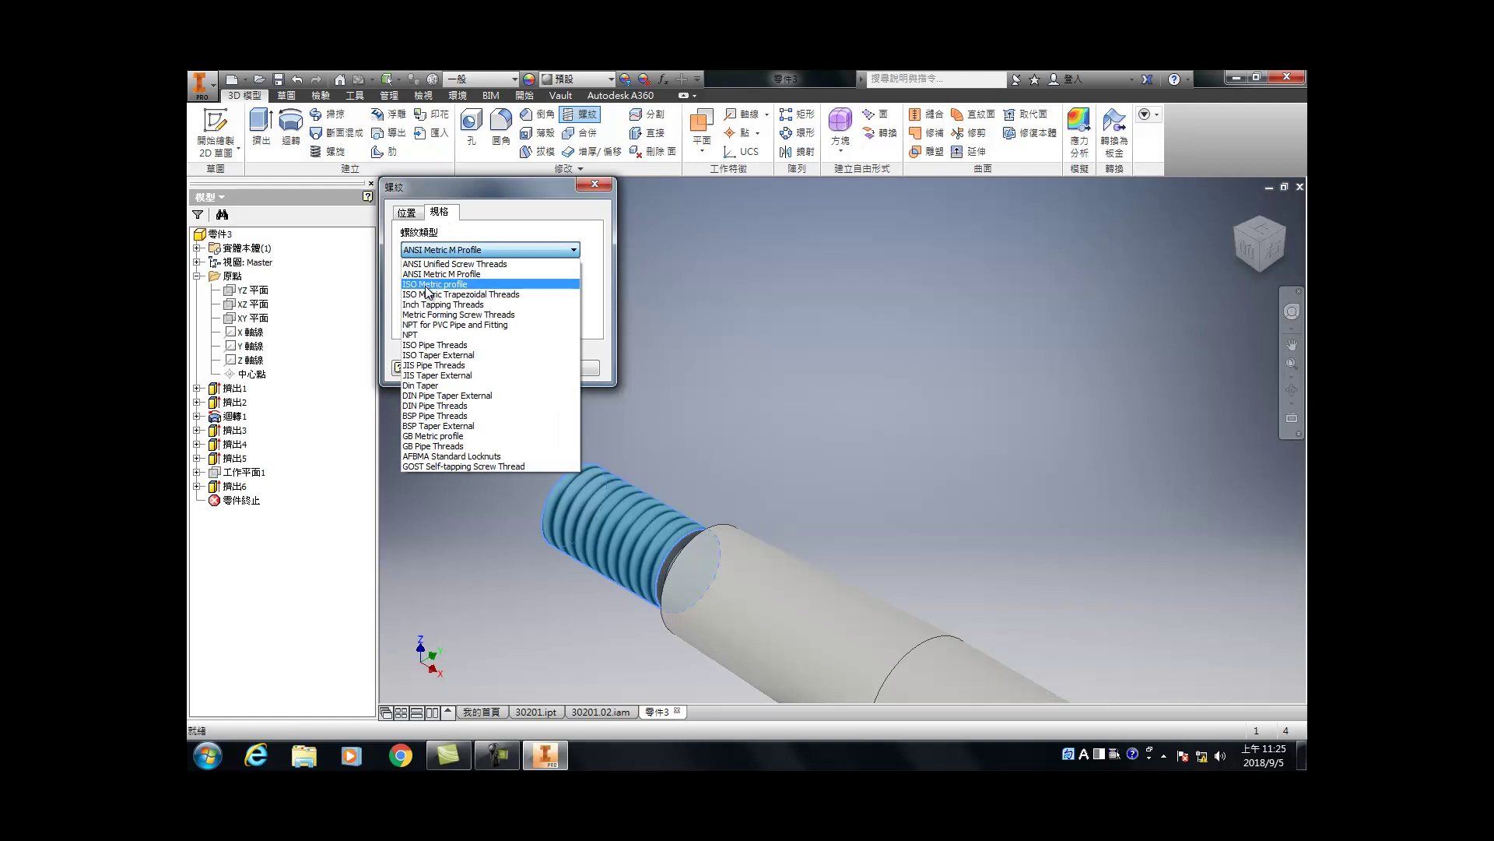
left_click(433, 284)
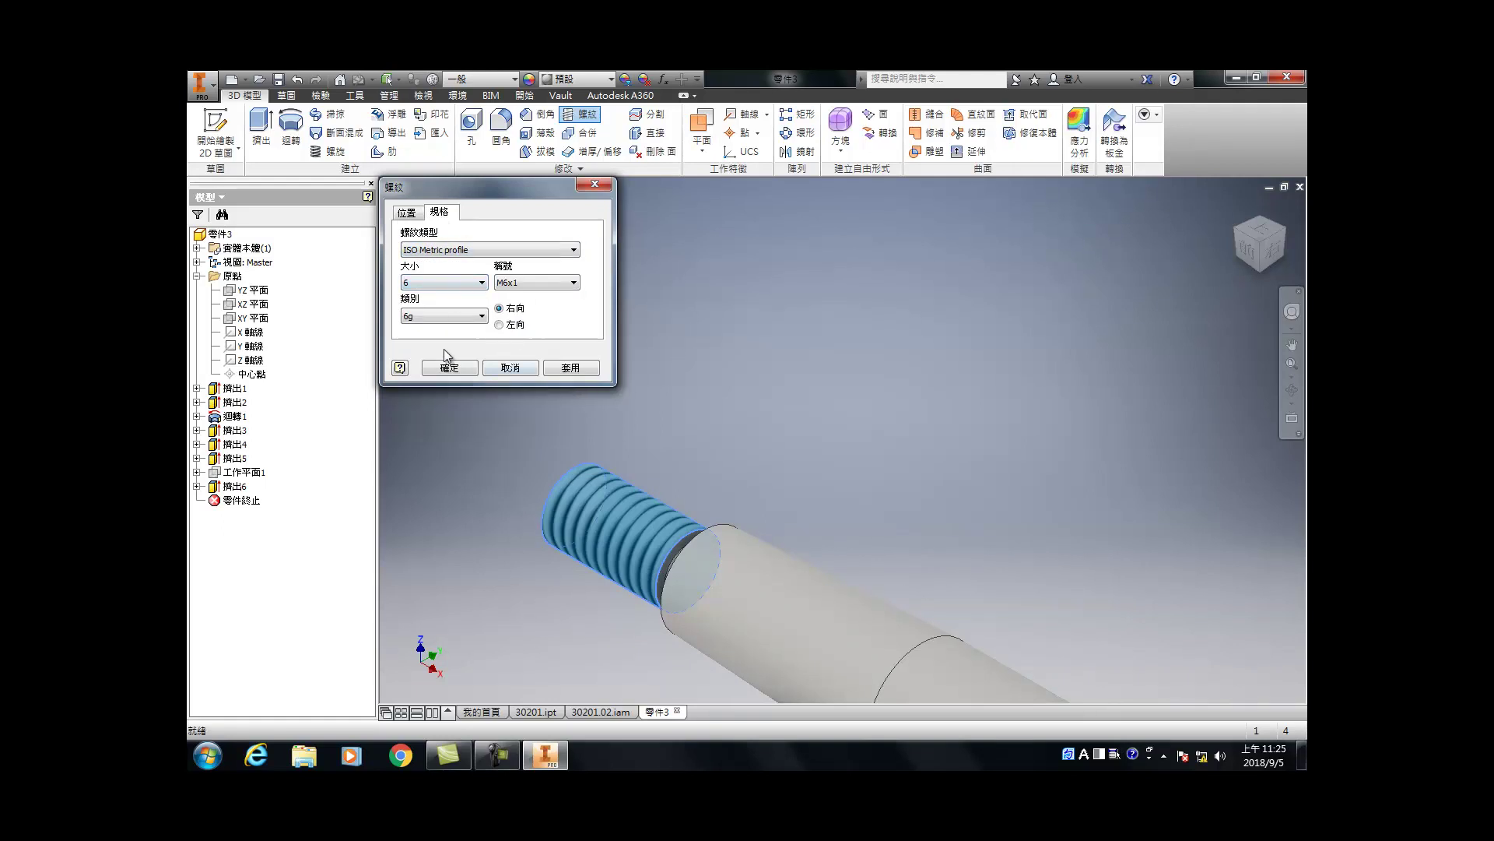
left_click(464, 368)
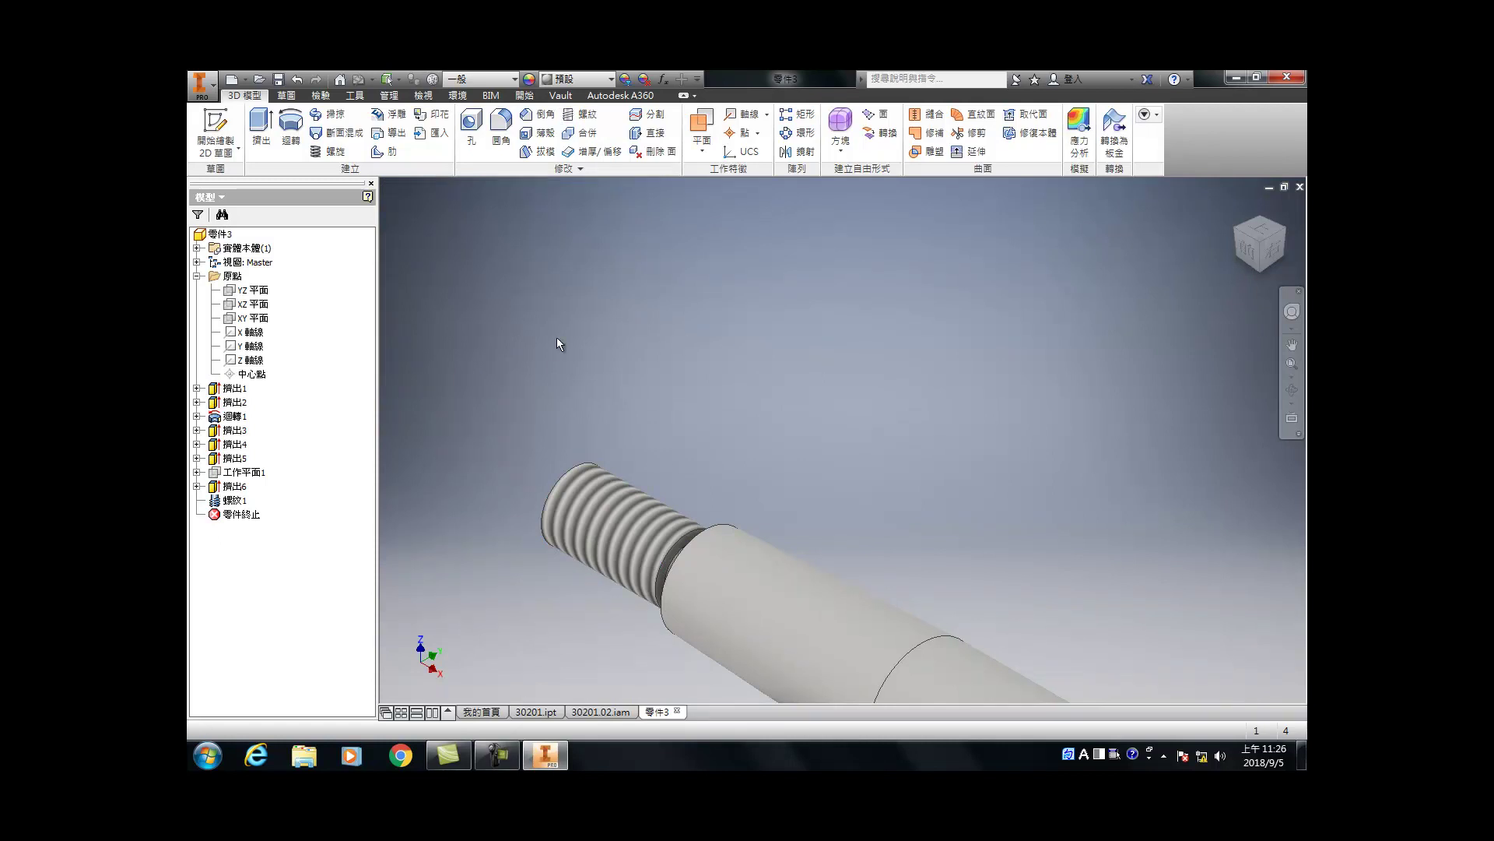
Step: Chamfer the outer edge of the threaded end by 0.5 mm
key("ctrl+shift+k")
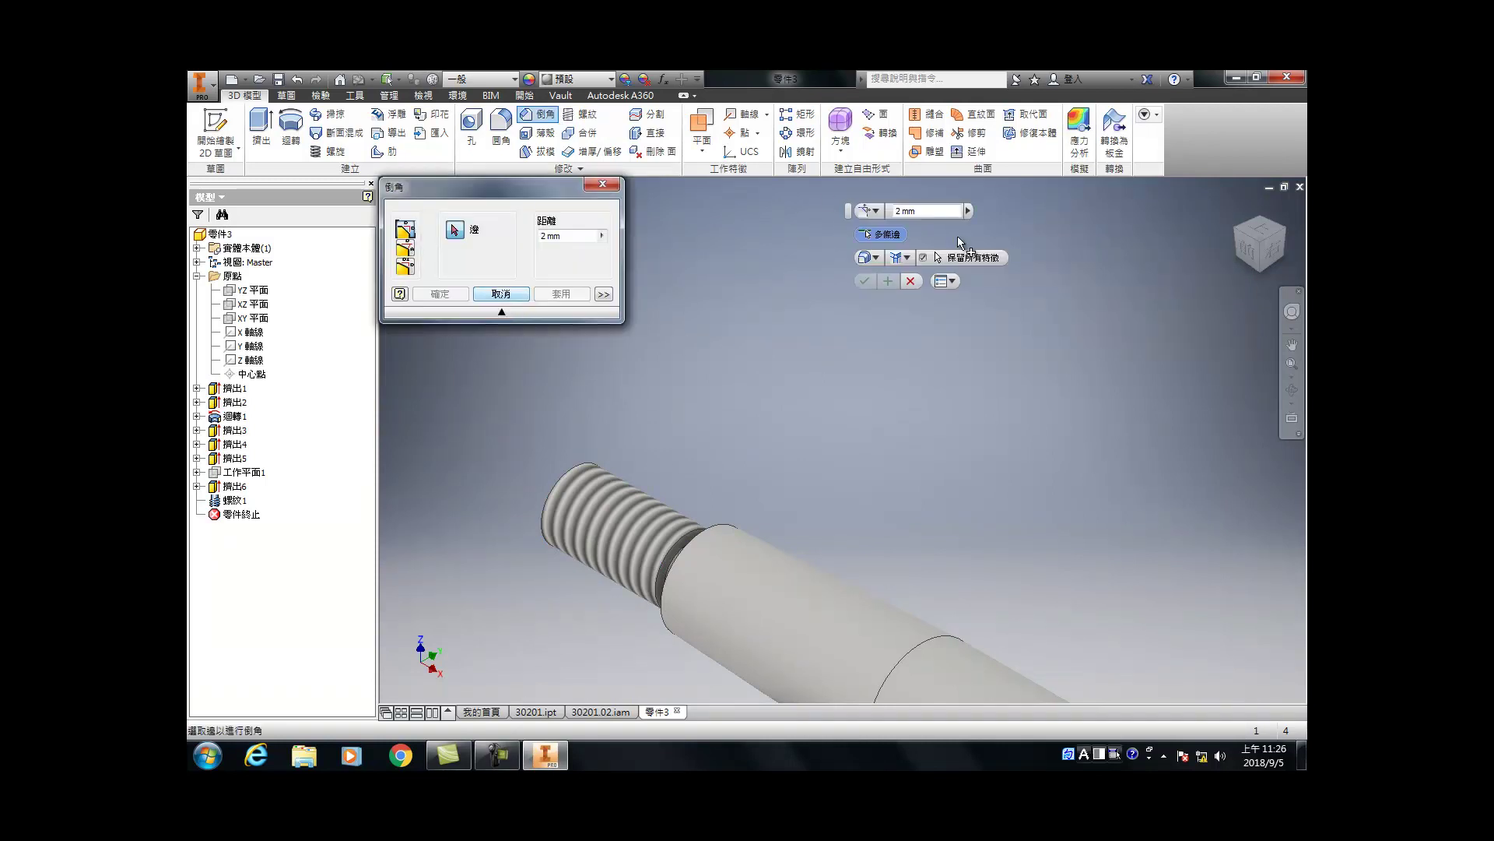
left_click(934, 211)
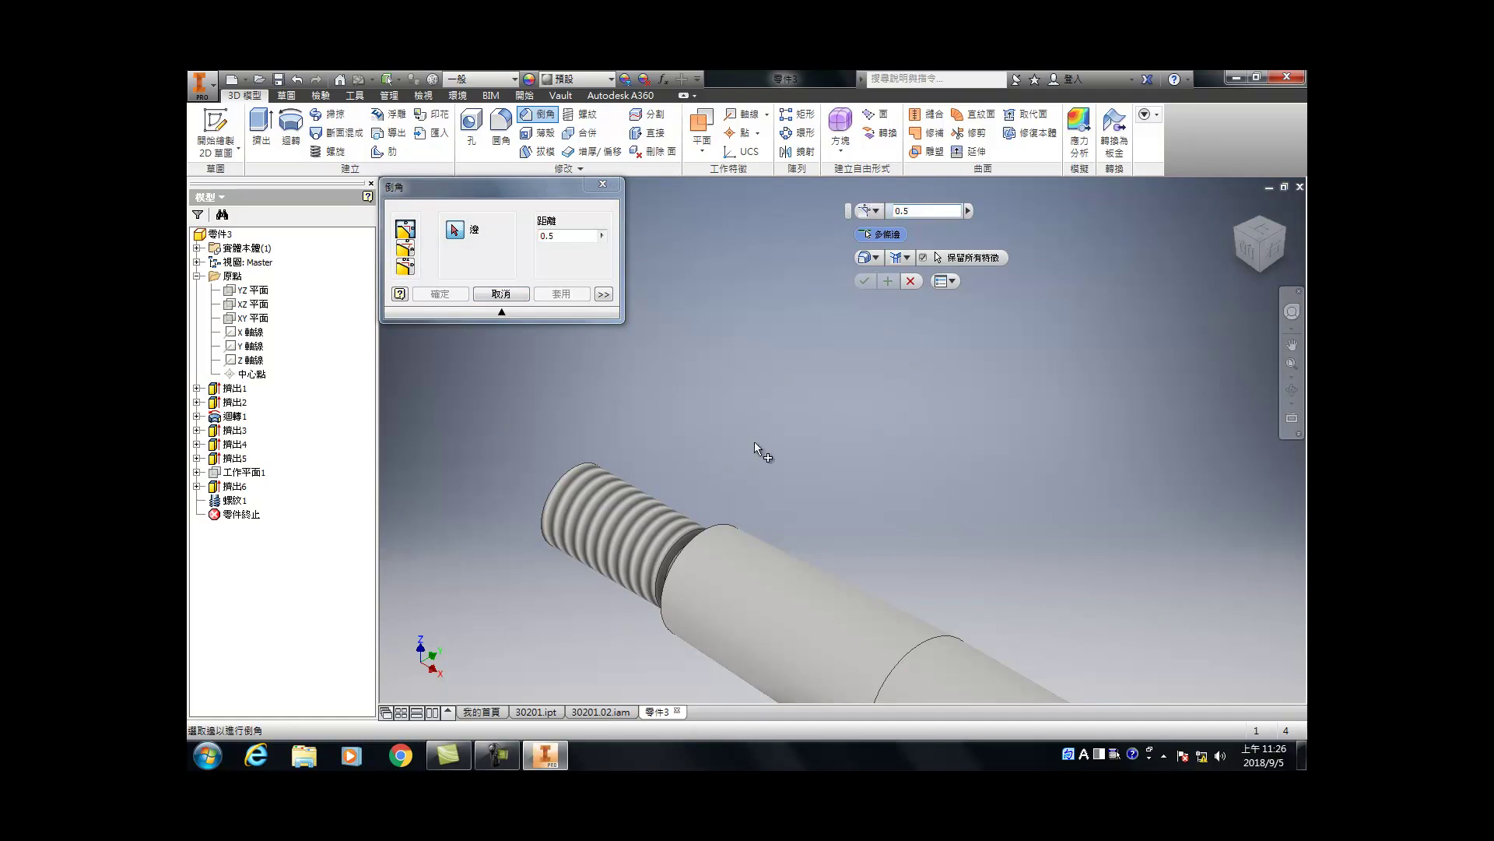
left_click(578, 471)
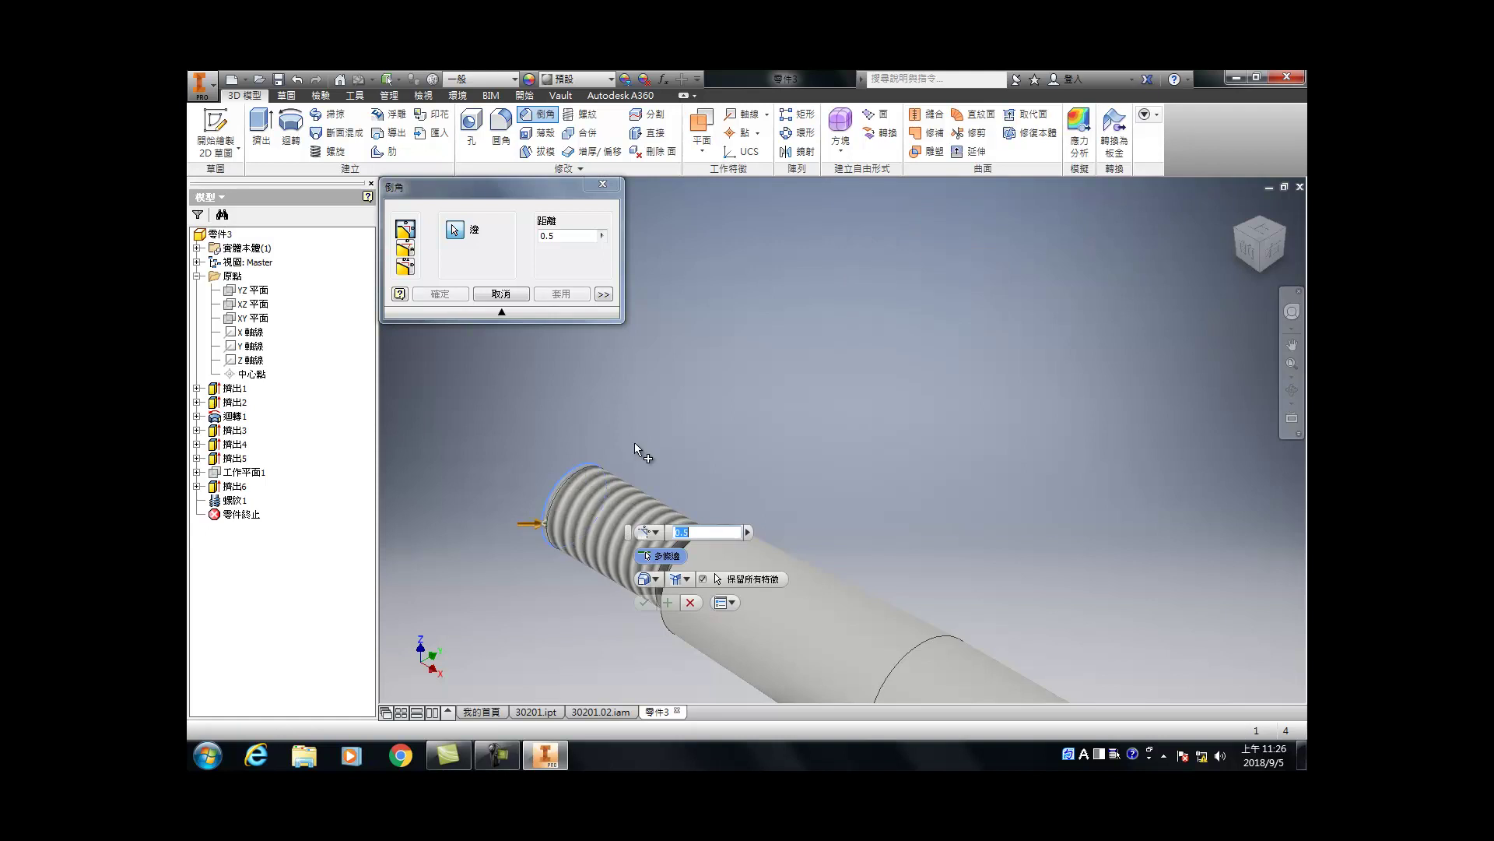
left_click(665, 602)
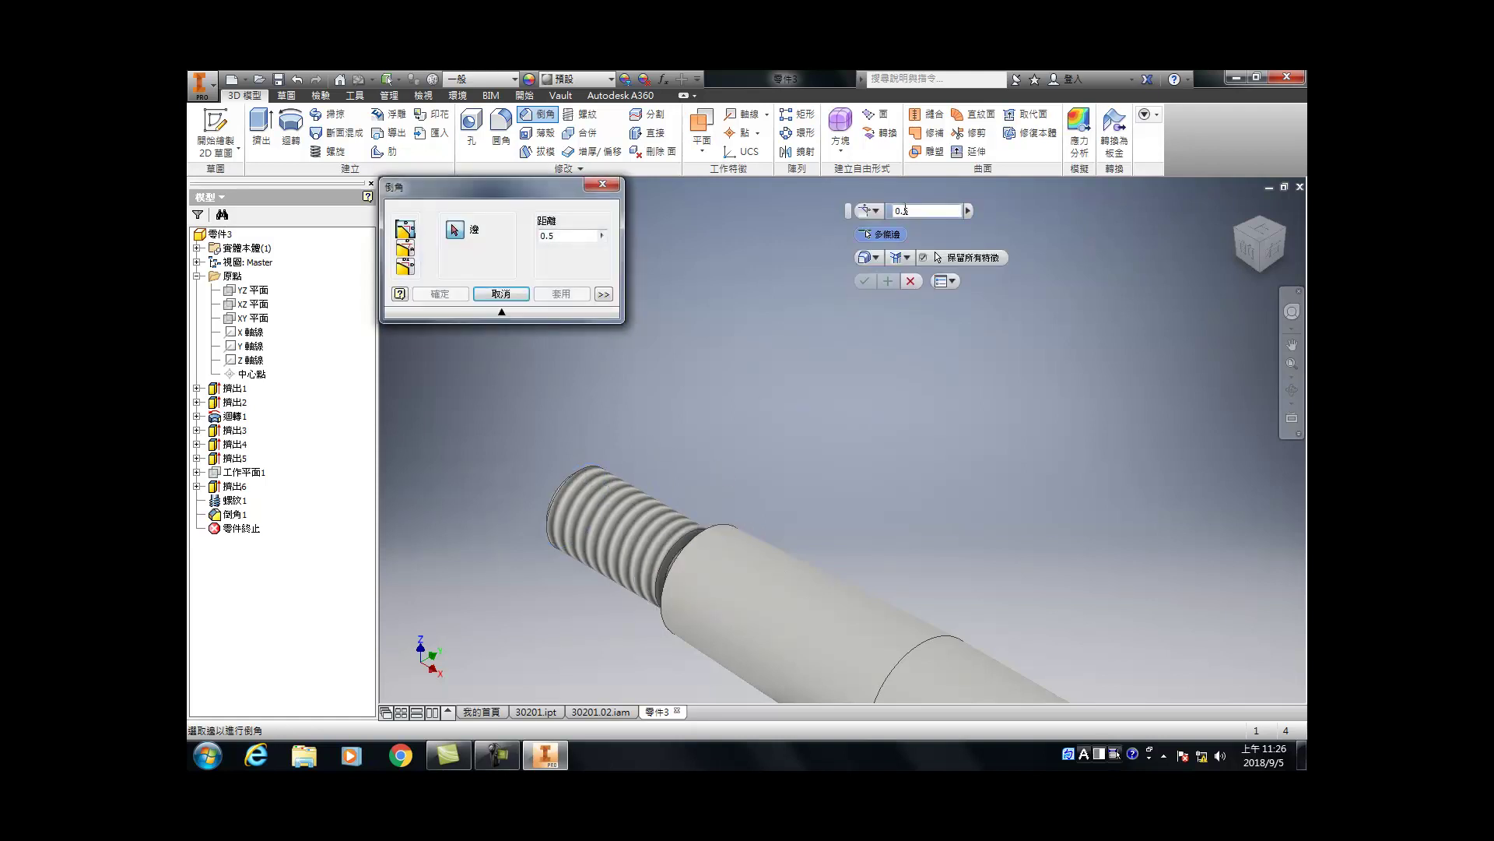
Step: Chamfer the outer edge of the shaft's keyway end by 1 mm
double_click(924, 211)
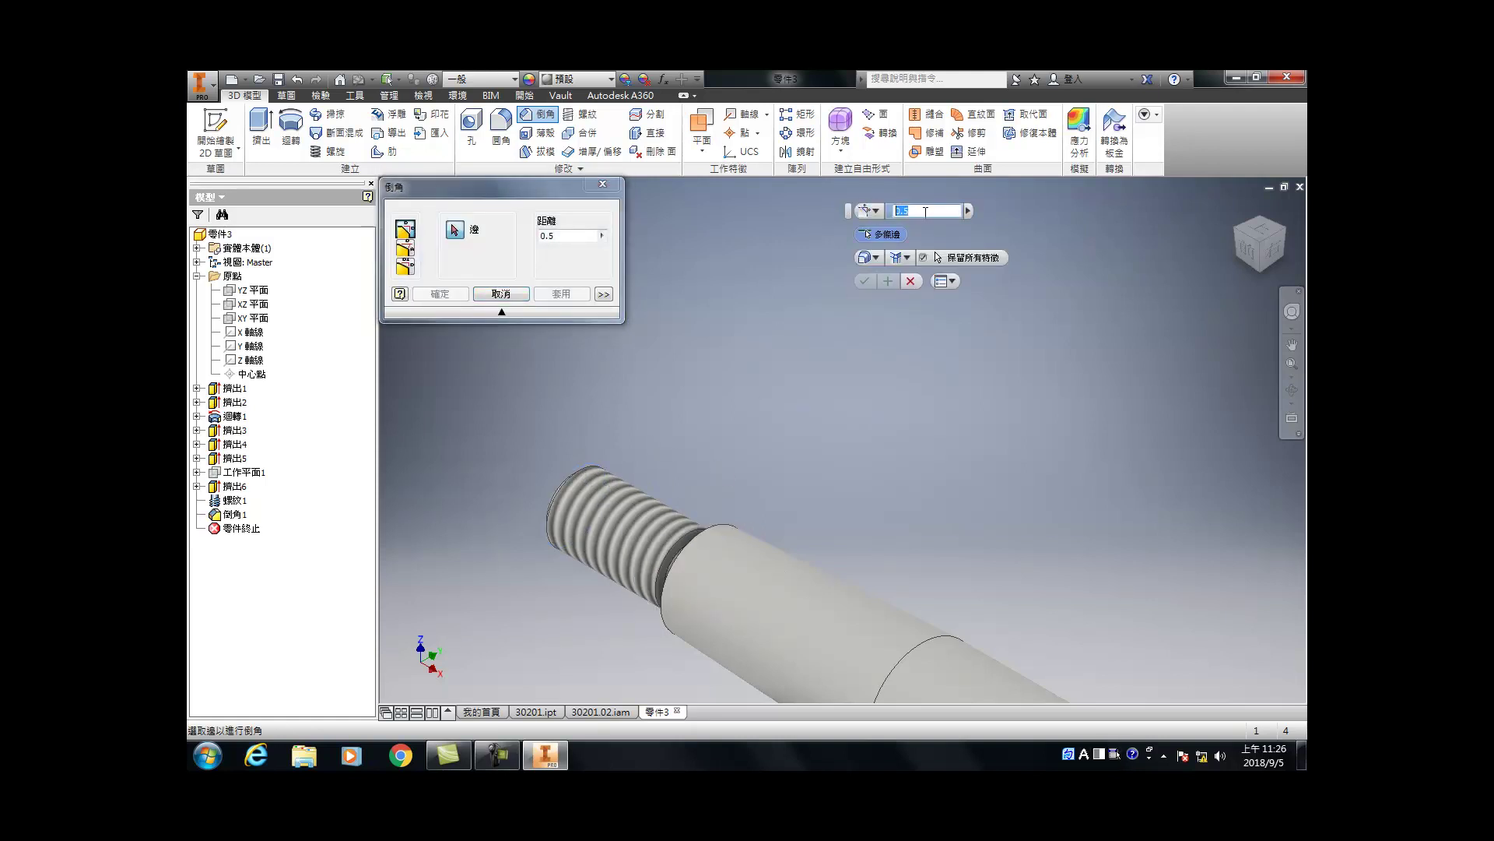
type("1")
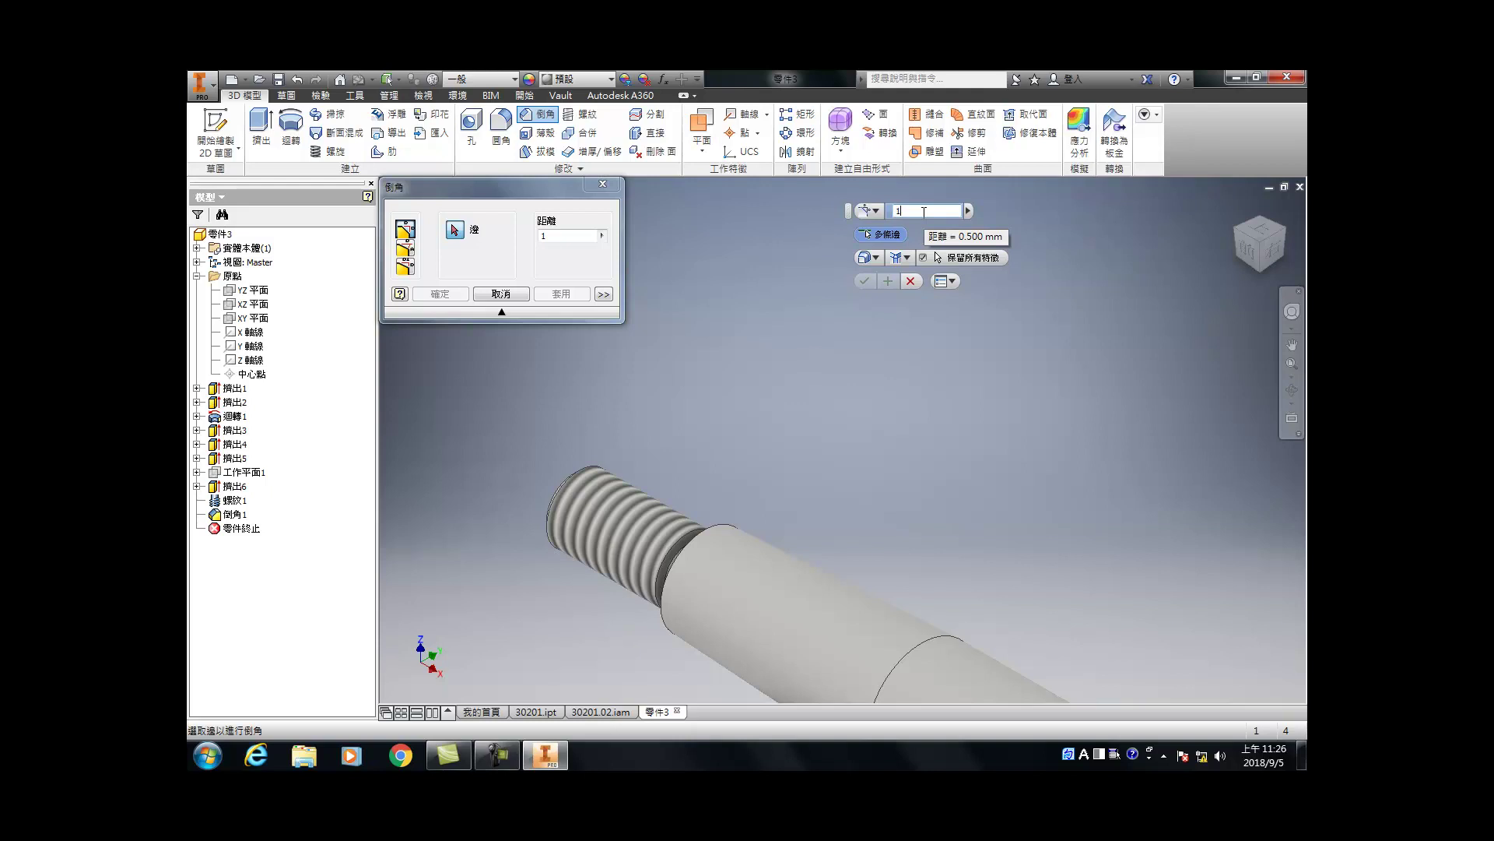
scroll(915, 226, "down", 5)
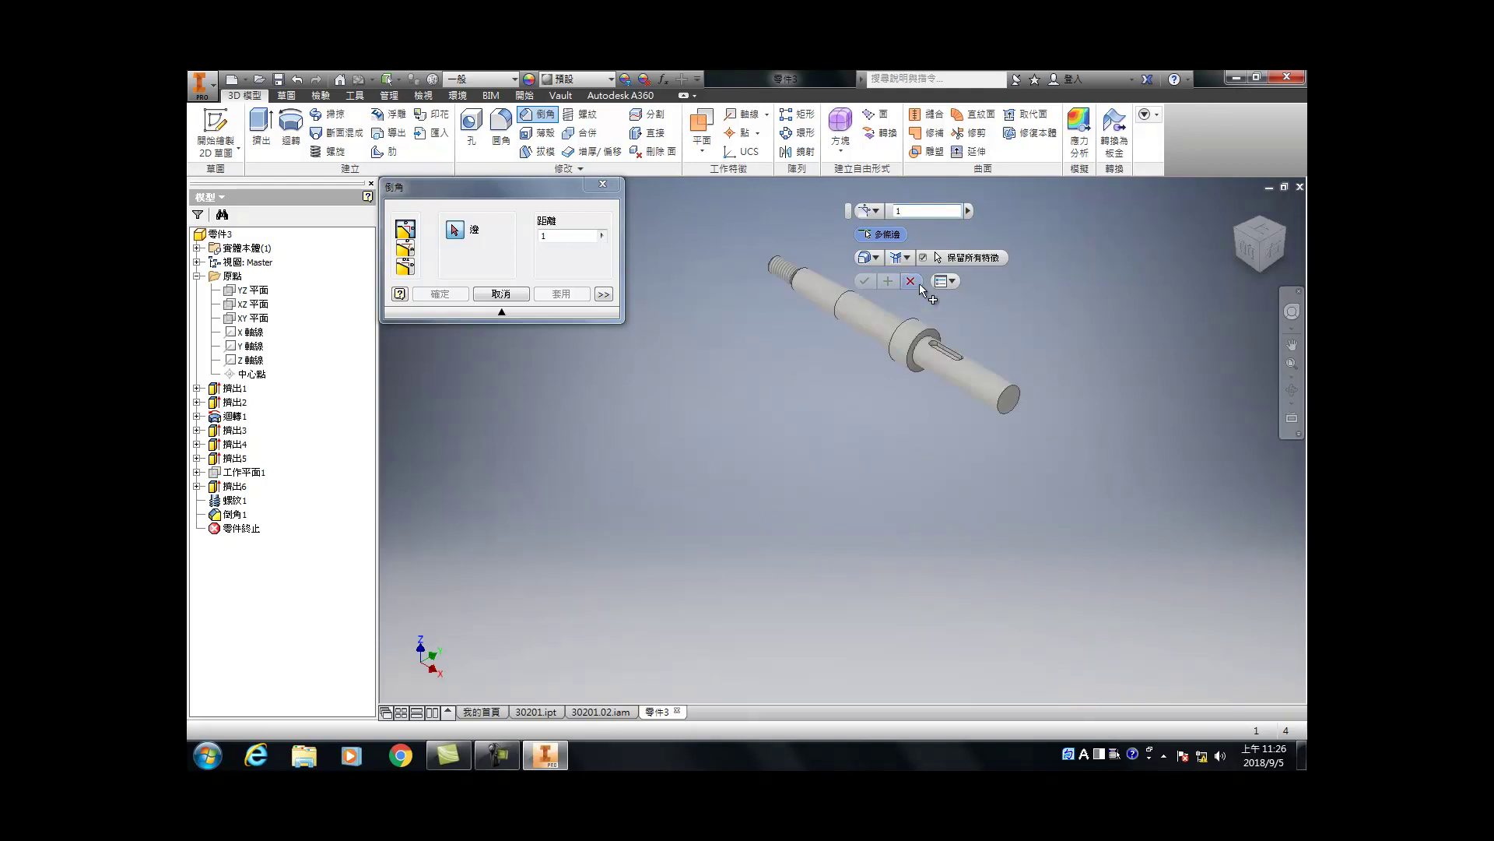
scroll(1007, 407, "up", 5)
left_click(1009, 442)
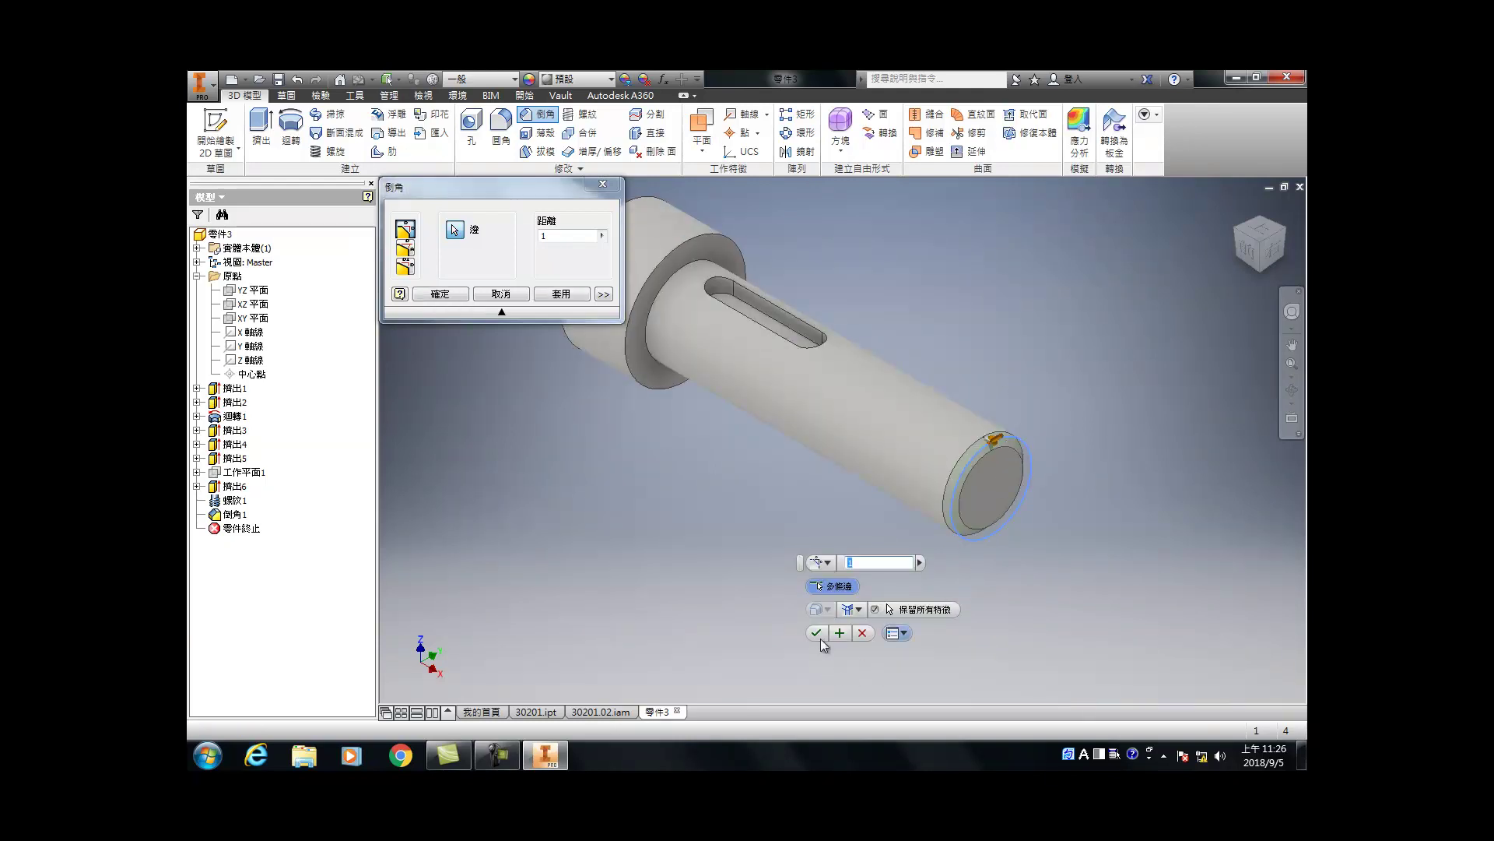
left_click(819, 635)
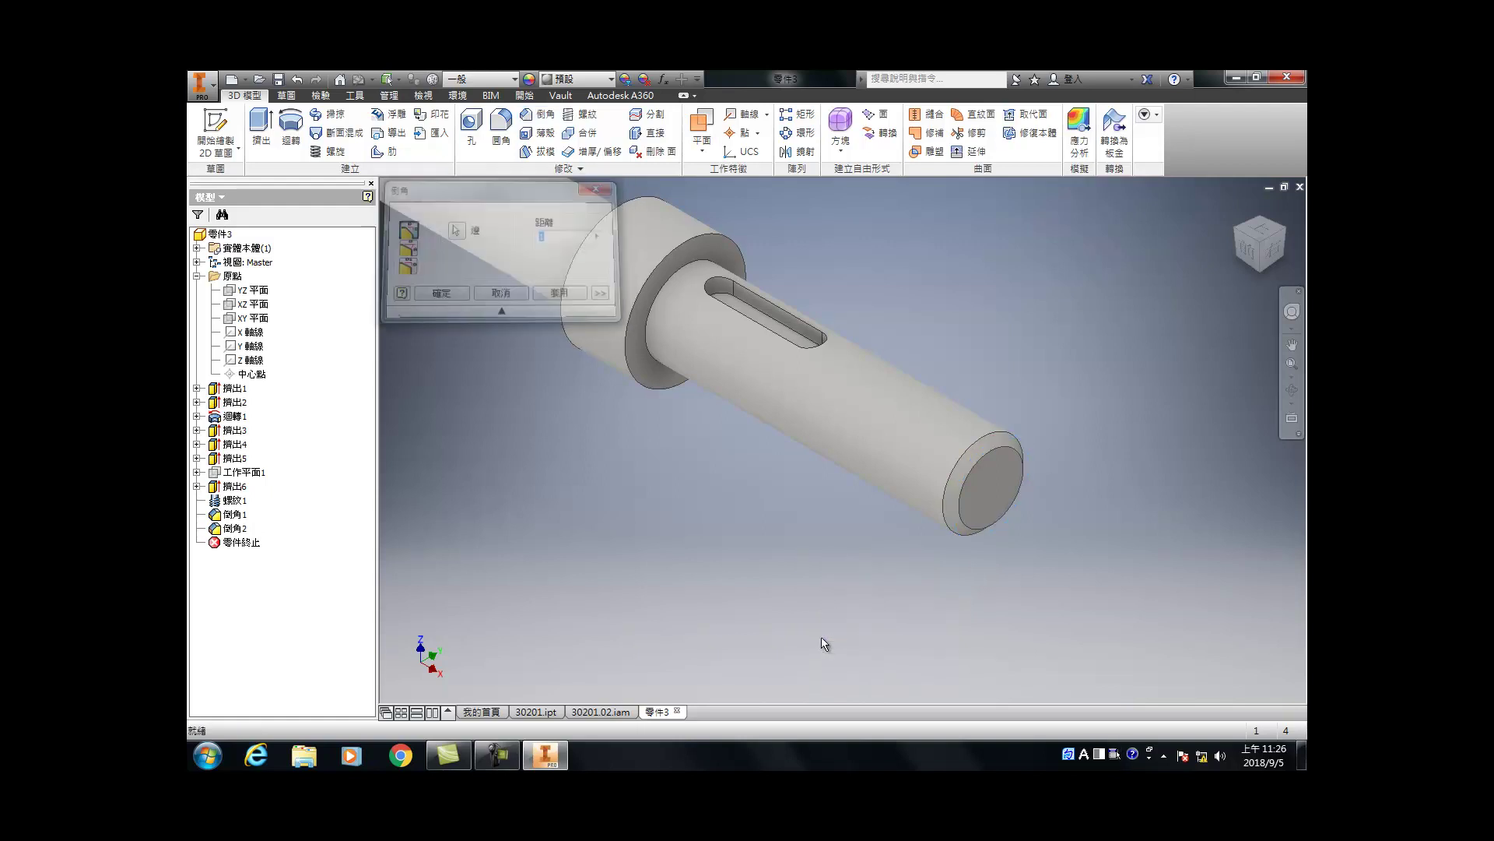
Step: Fillet the two edges of the relief groove behind the thread with a 0.5 mm radius
key("f")
scroll(819, 472, "down", 5)
scroll(866, 534, "up", 5)
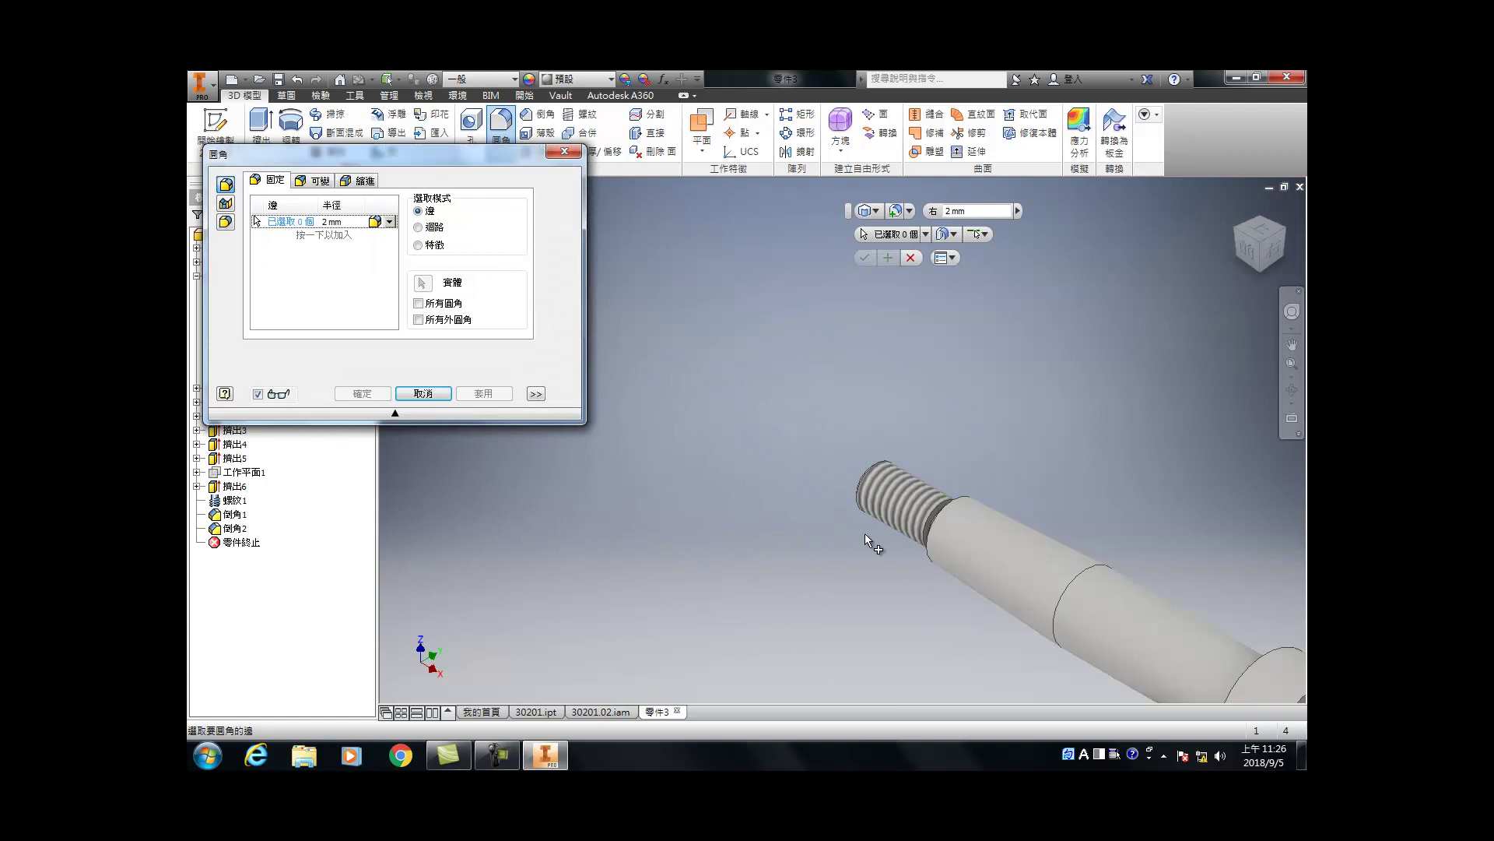
scroll(875, 523, "up", 5)
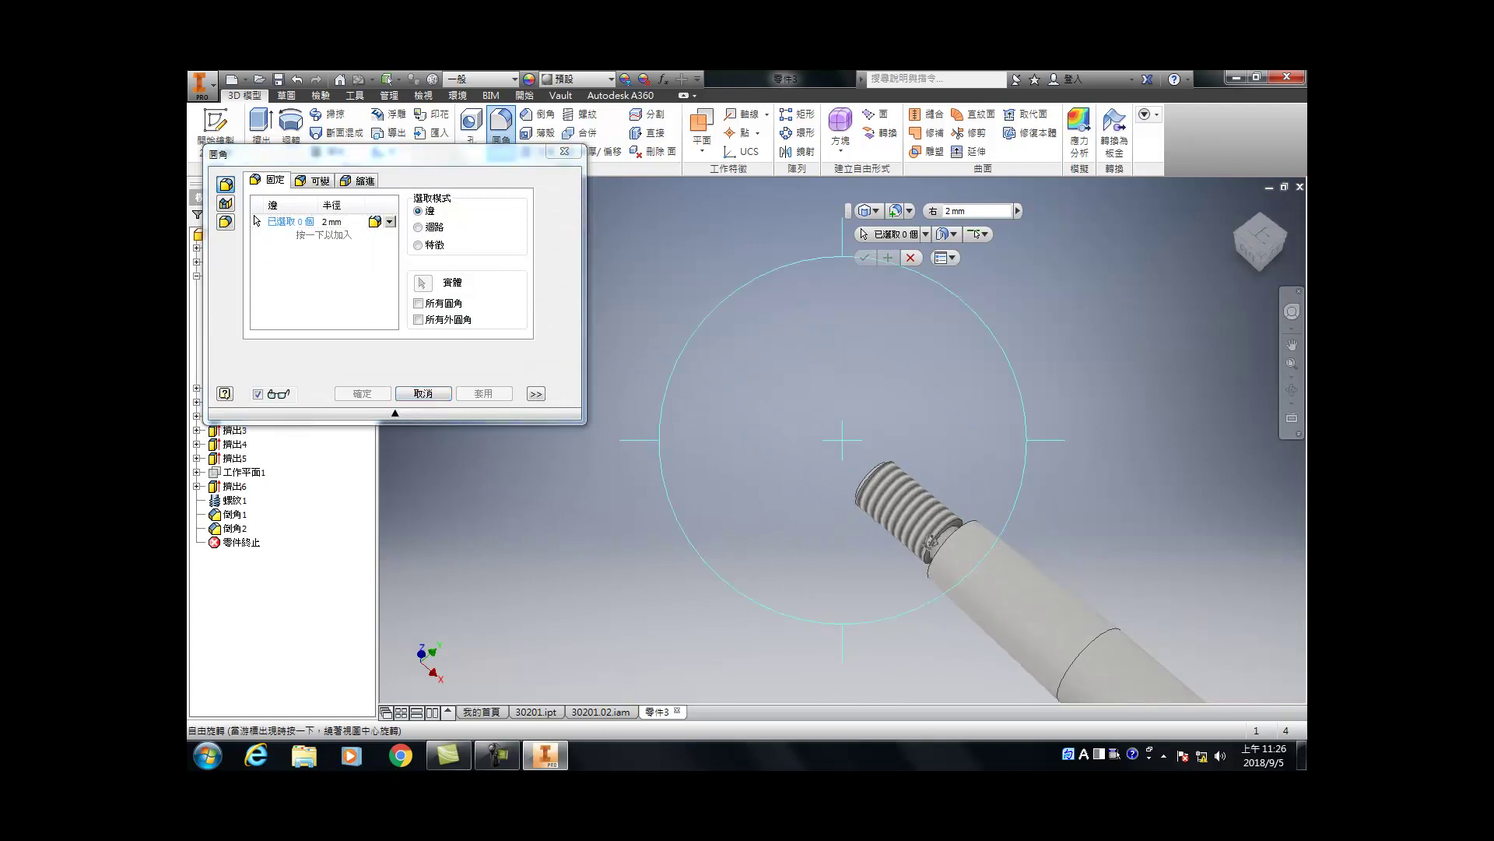
left_click(949, 496)
middle_click_drag(949, 496, 1004, 537, "shift")
left_click(1009, 542)
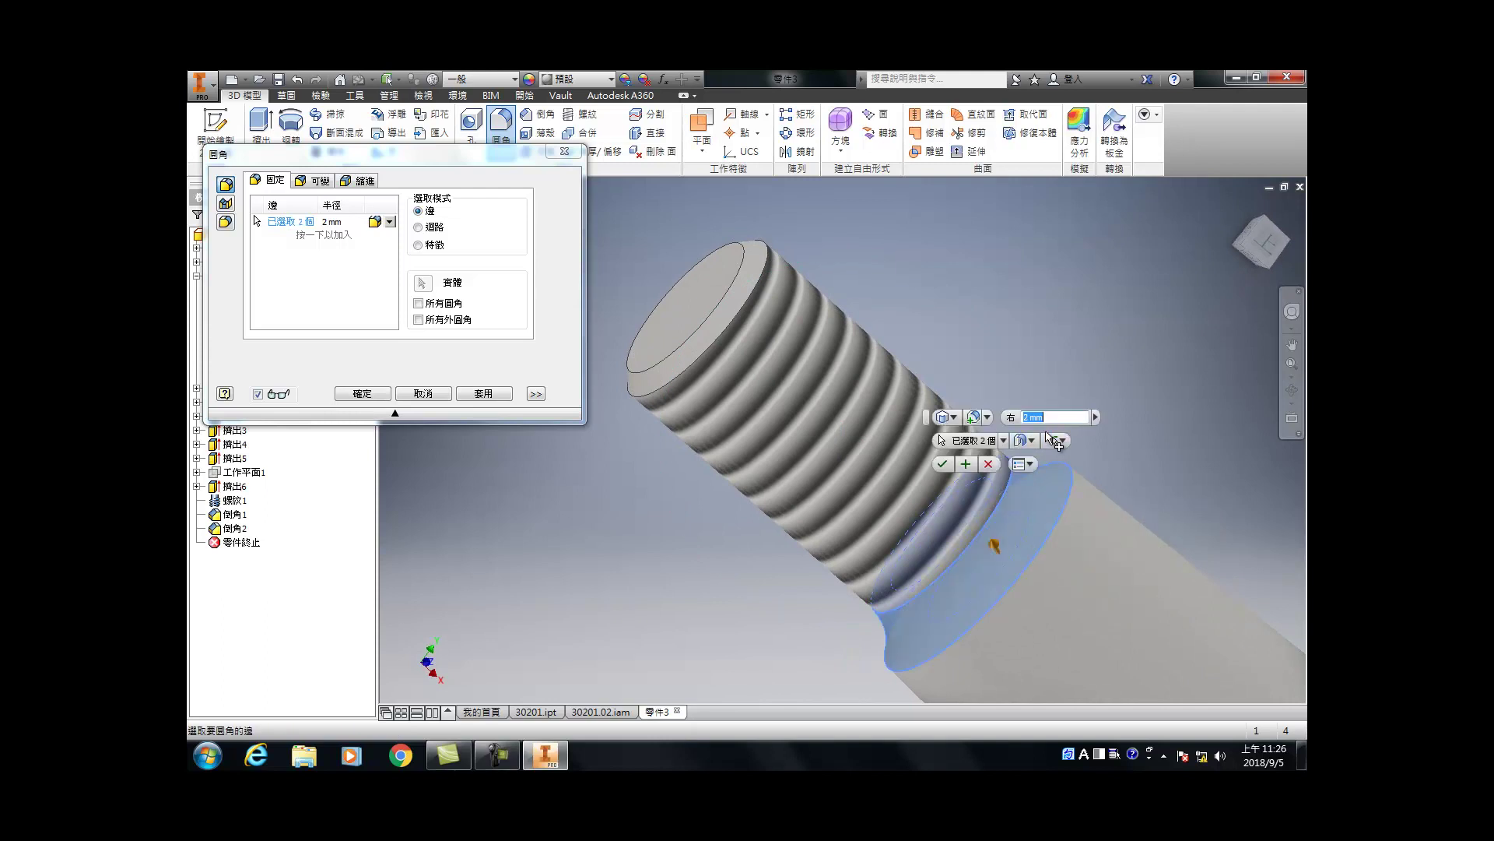
type("0.5")
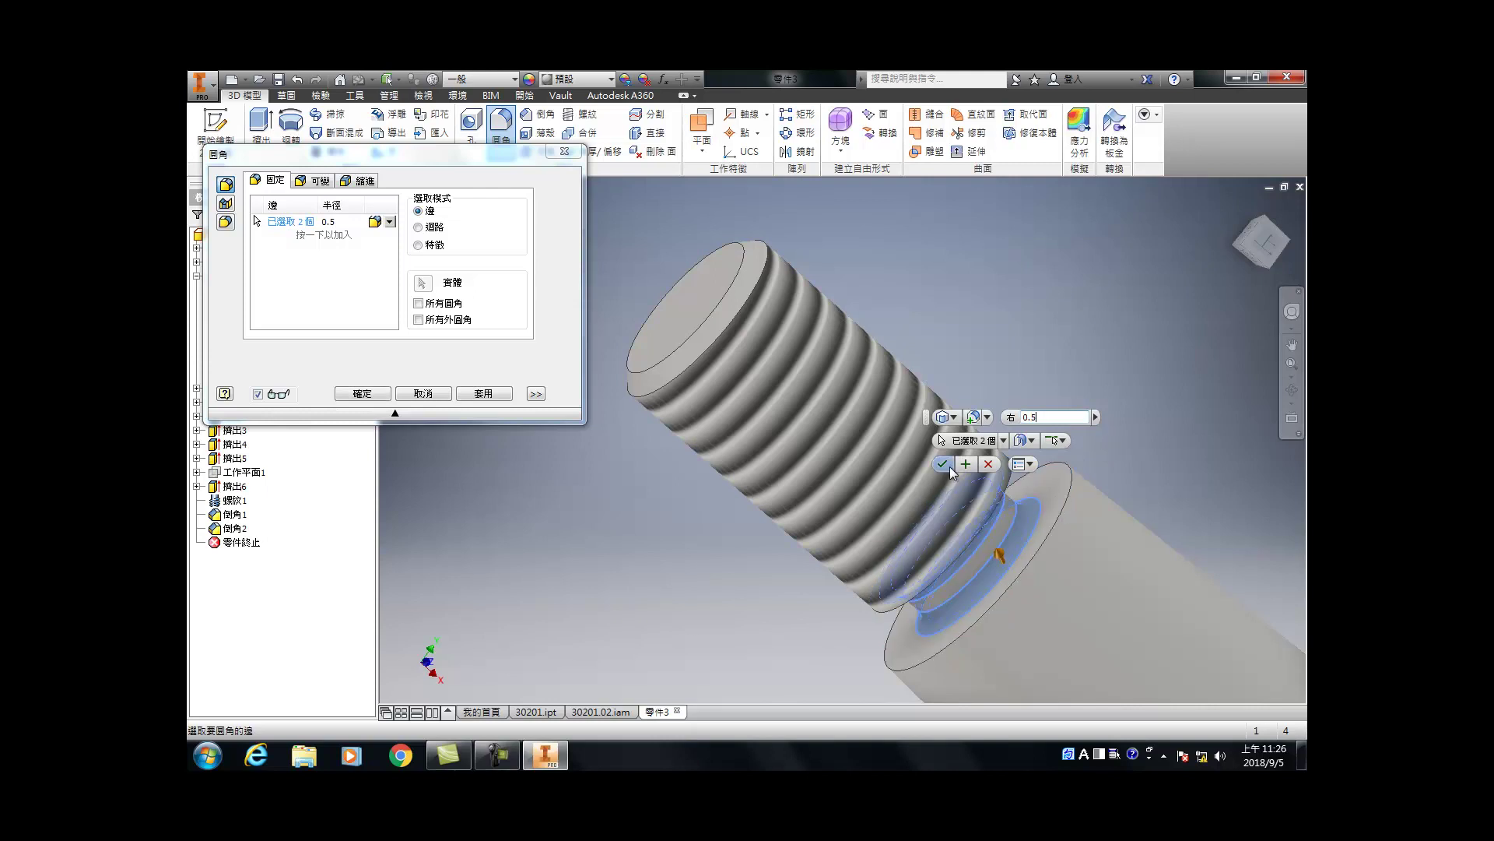
left_click(942, 464)
Step: Return the model to its home view and save the part as 30207 in the 301 folder
left_click(1238, 212)
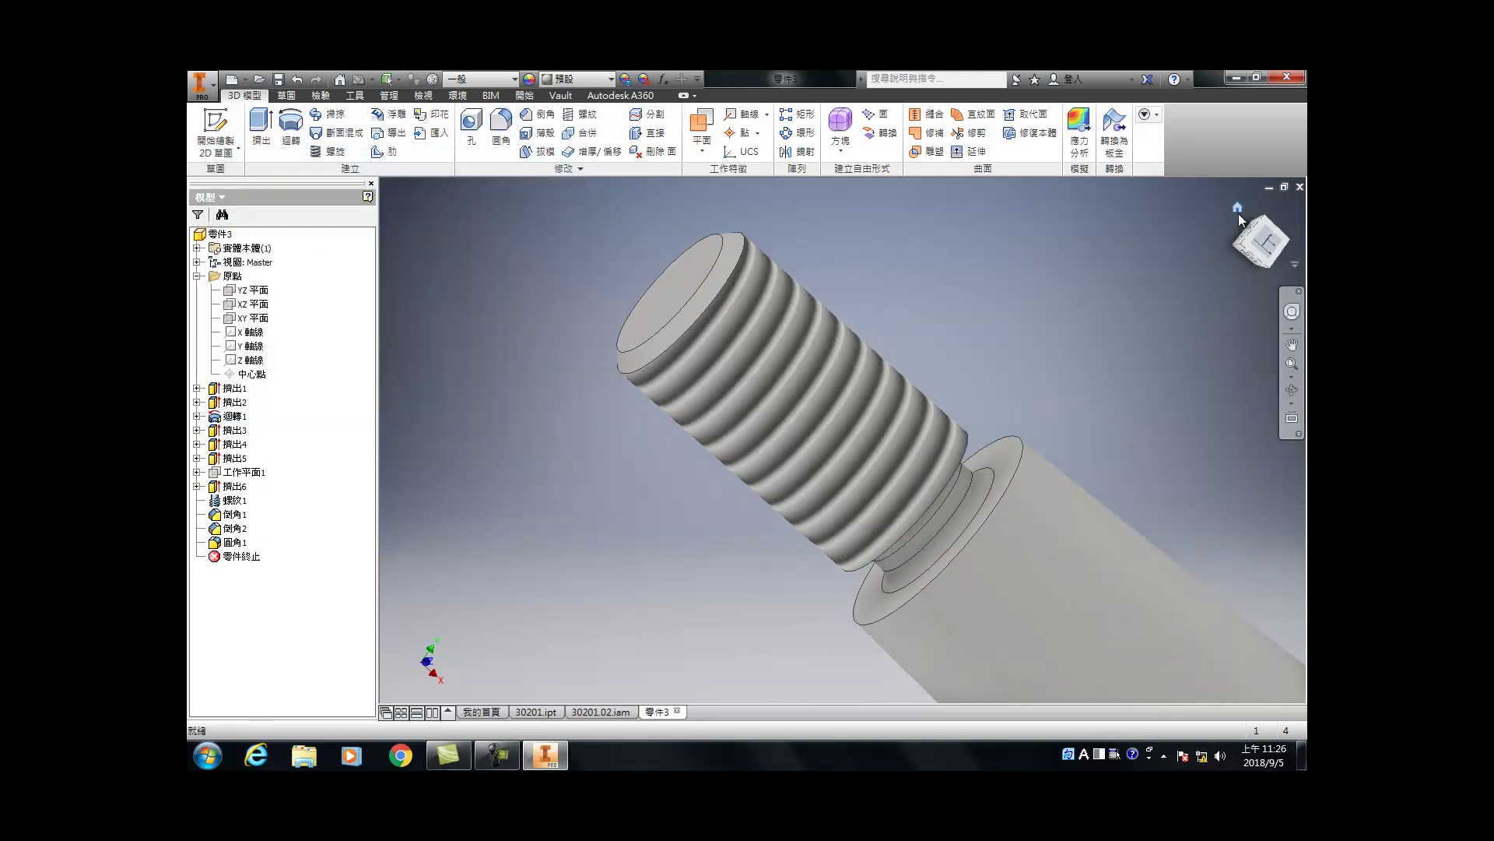
scroll(619, 344, "up", 4)
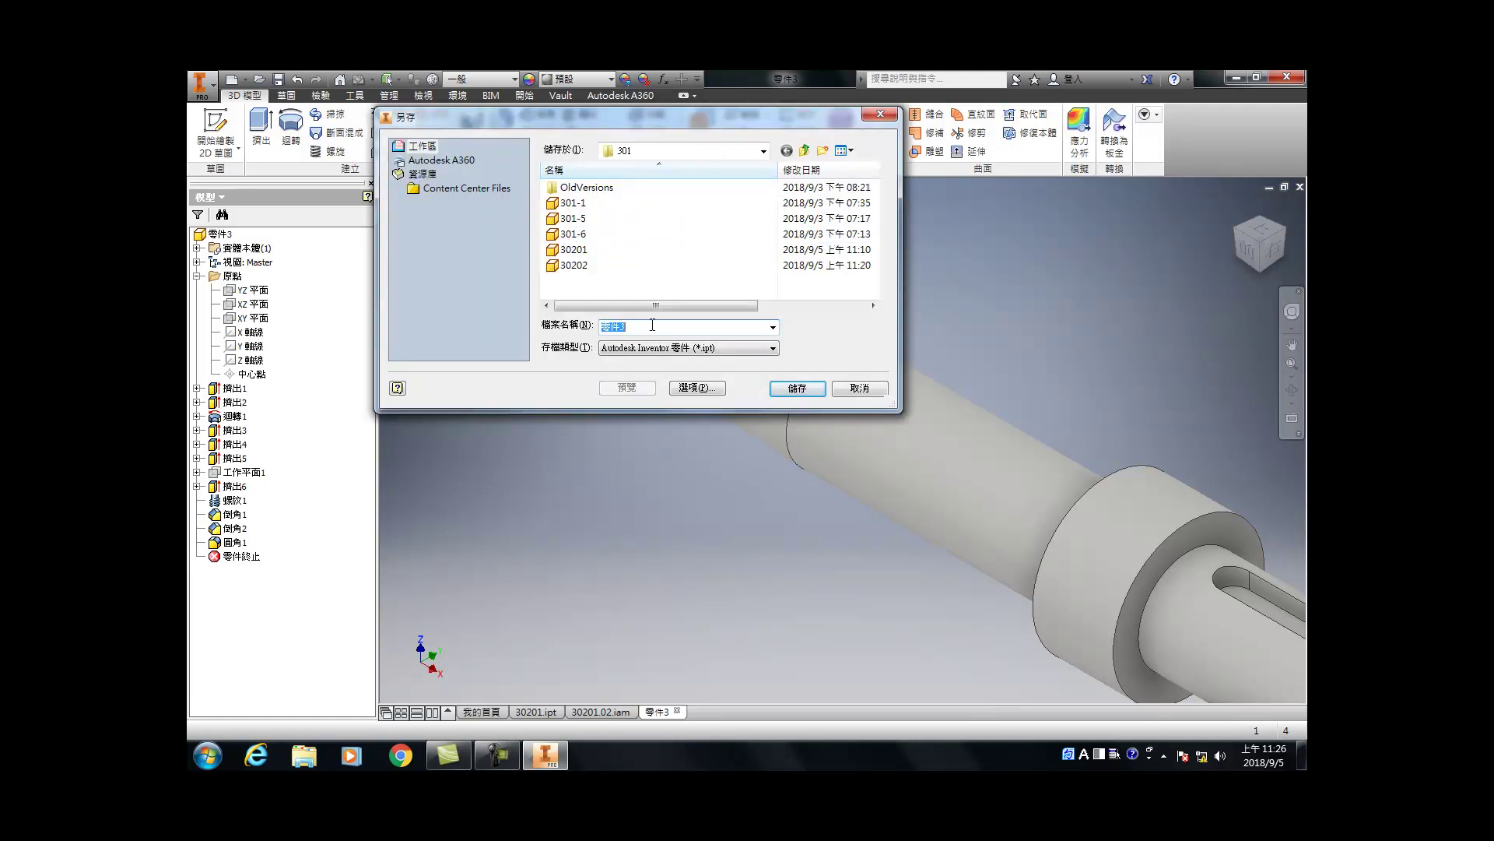
type("30207")
key("Return")
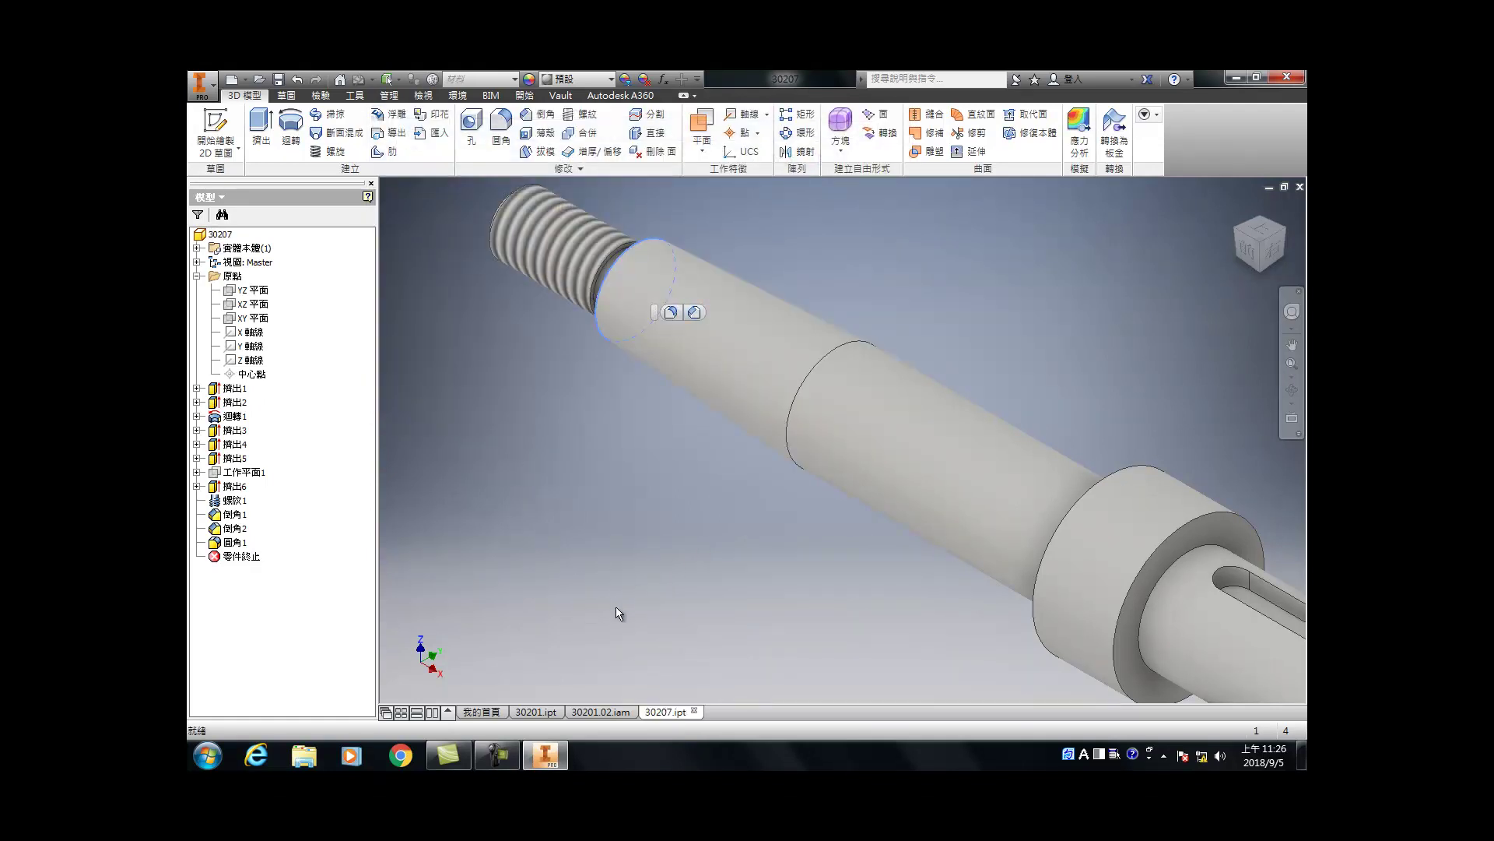
Step: Create a new drawing file from the Standard.idw template
key("ctrl+n")
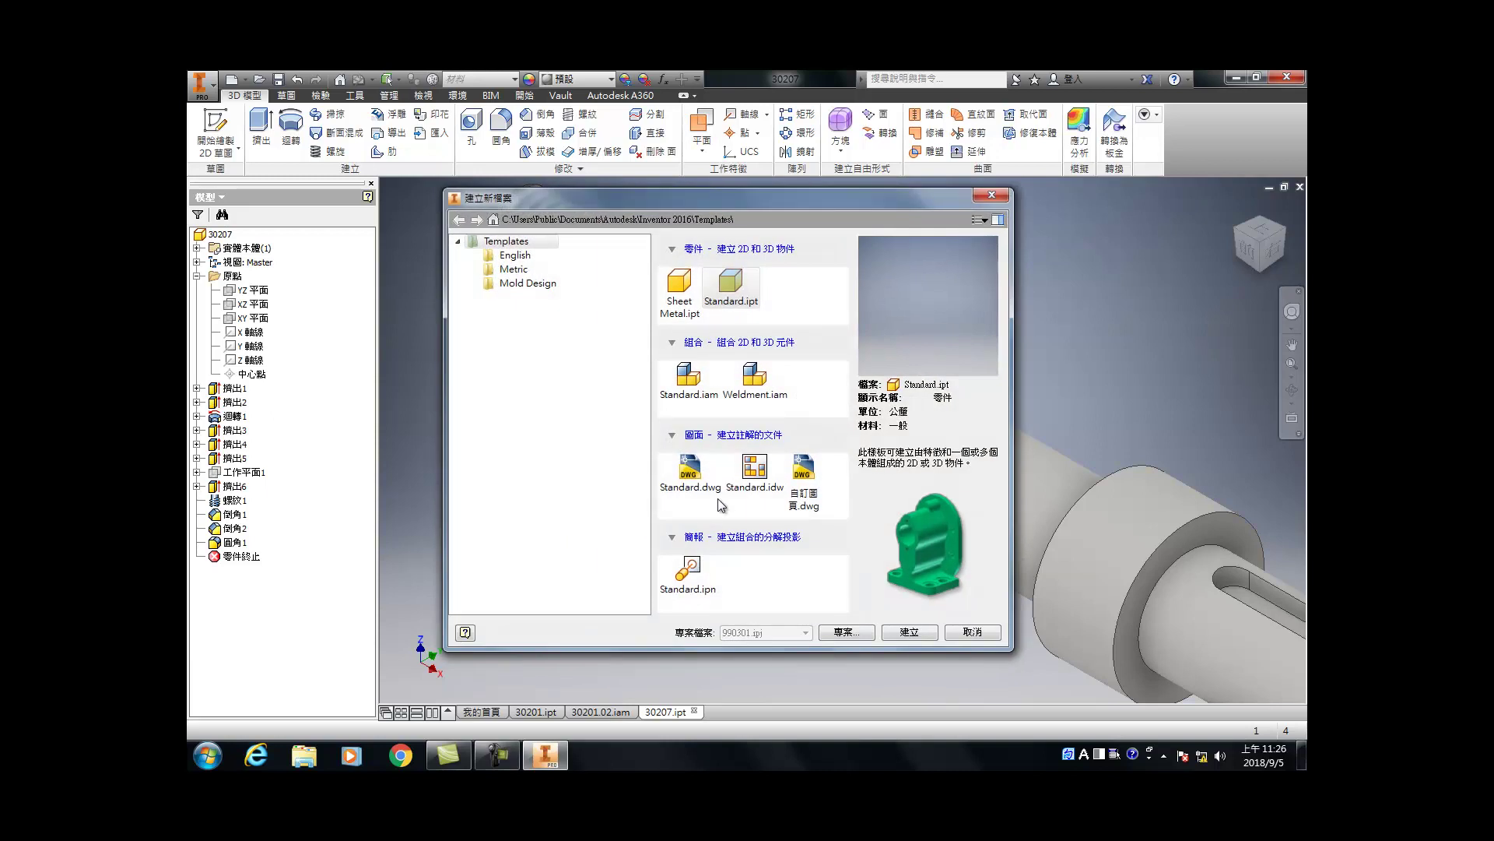
left_click(763, 471)
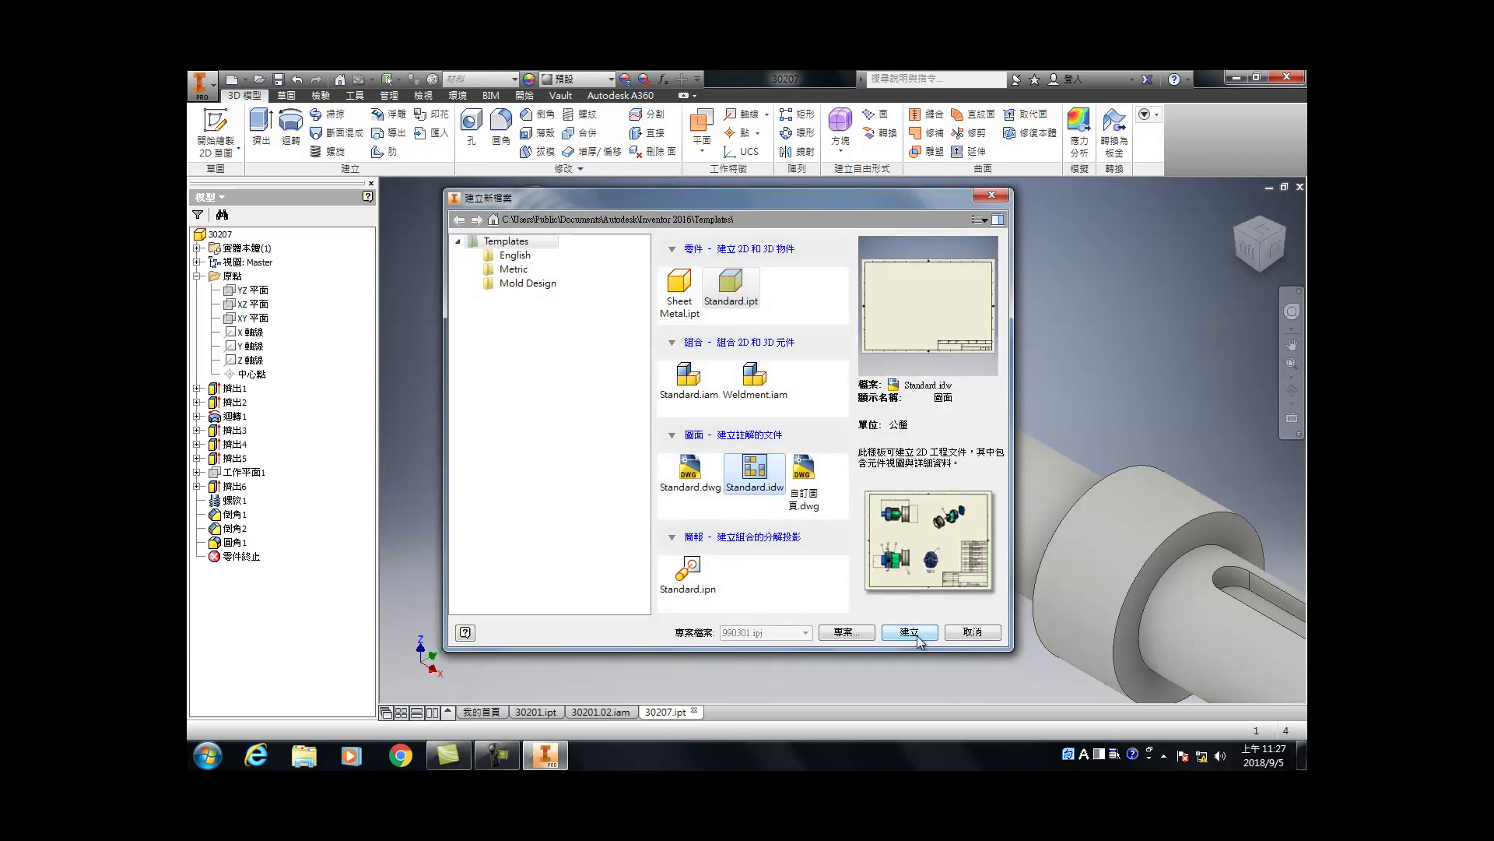
left_click(915, 633)
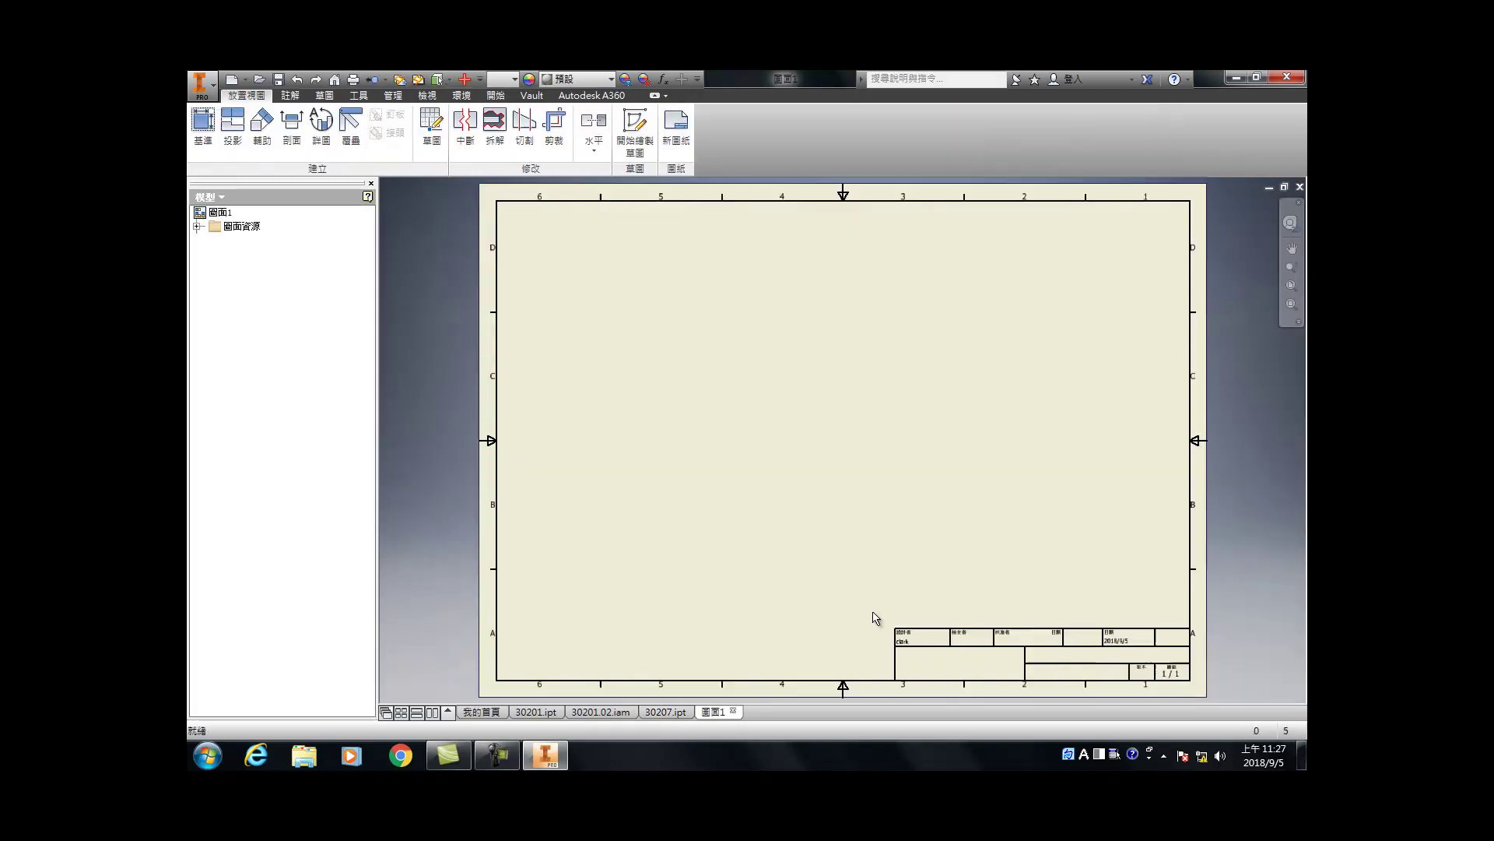
Step: Delete the default border and the ISO title block from the drawing sheet
left_click(261, 255)
left_click(245, 269, "ctrl")
right_click(249, 315)
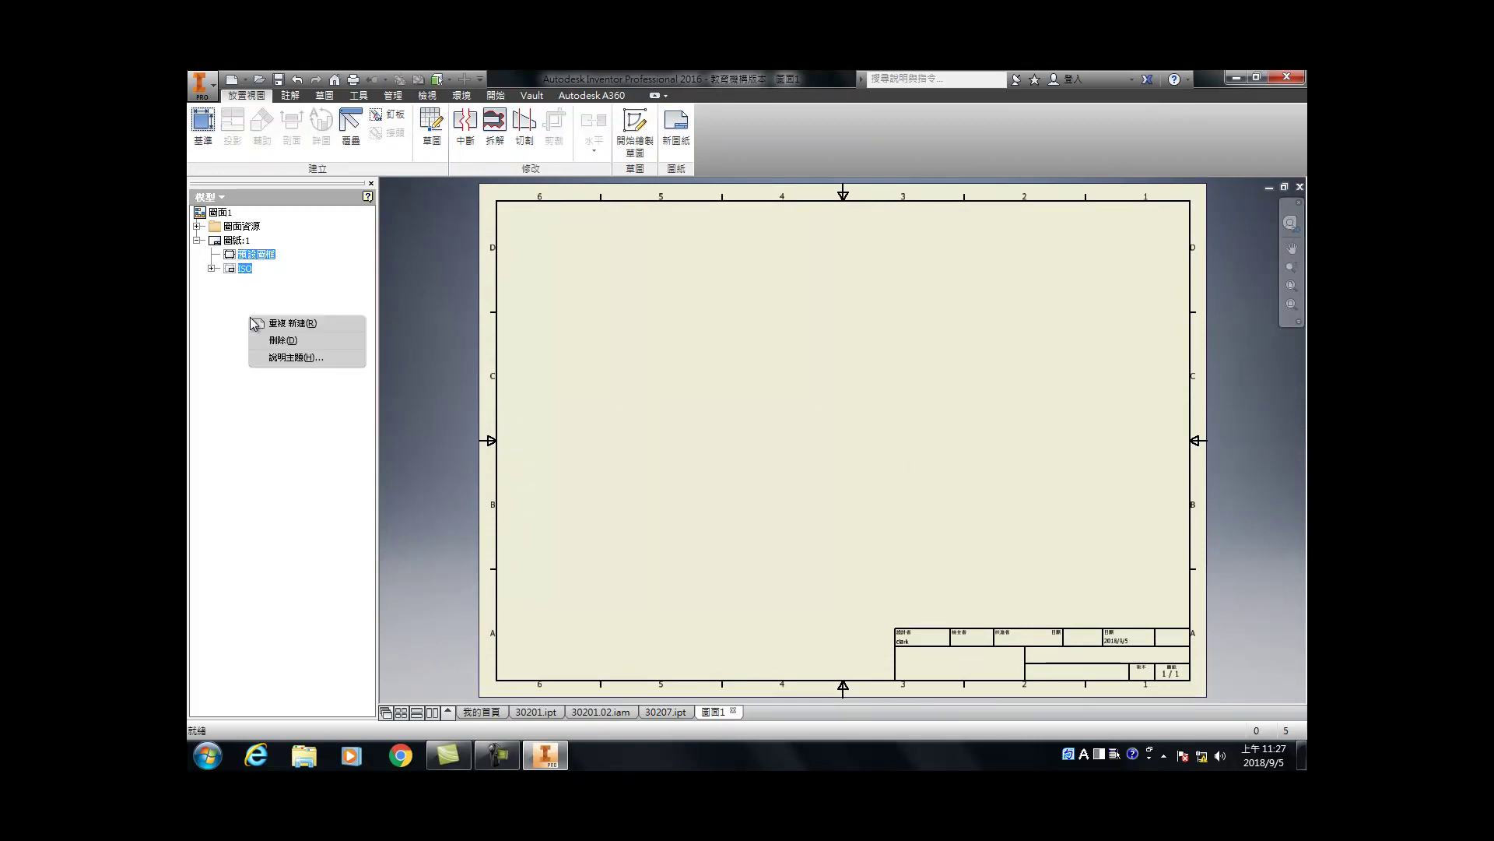
left_click(293, 339)
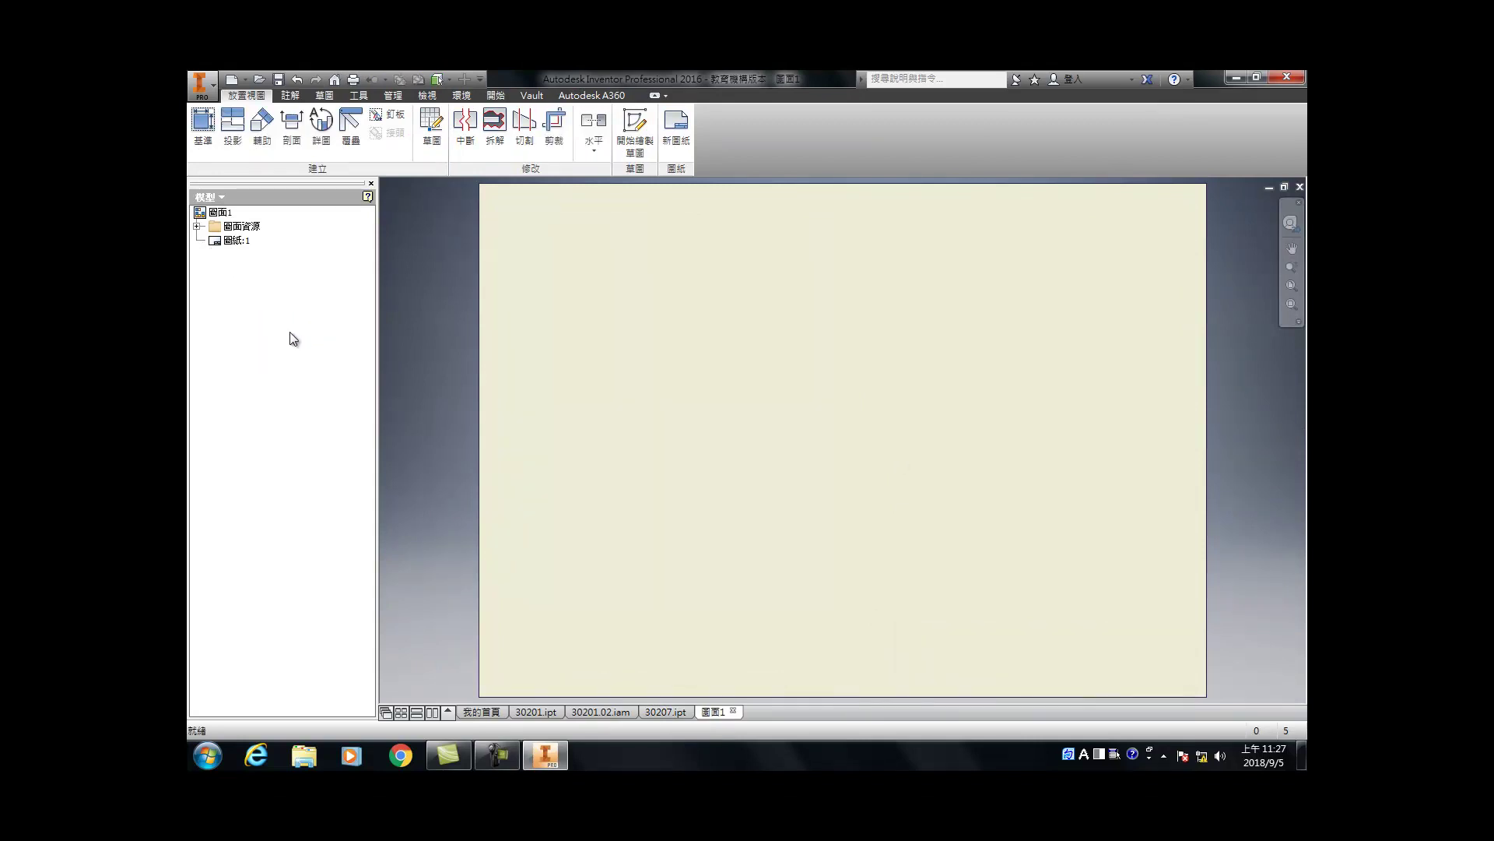
Step: Define a new zone border with 0 horizontal and 0 vertical zones, a left sheet margin of 25, and no centre marks
left_click(198, 227)
right_click(251, 257)
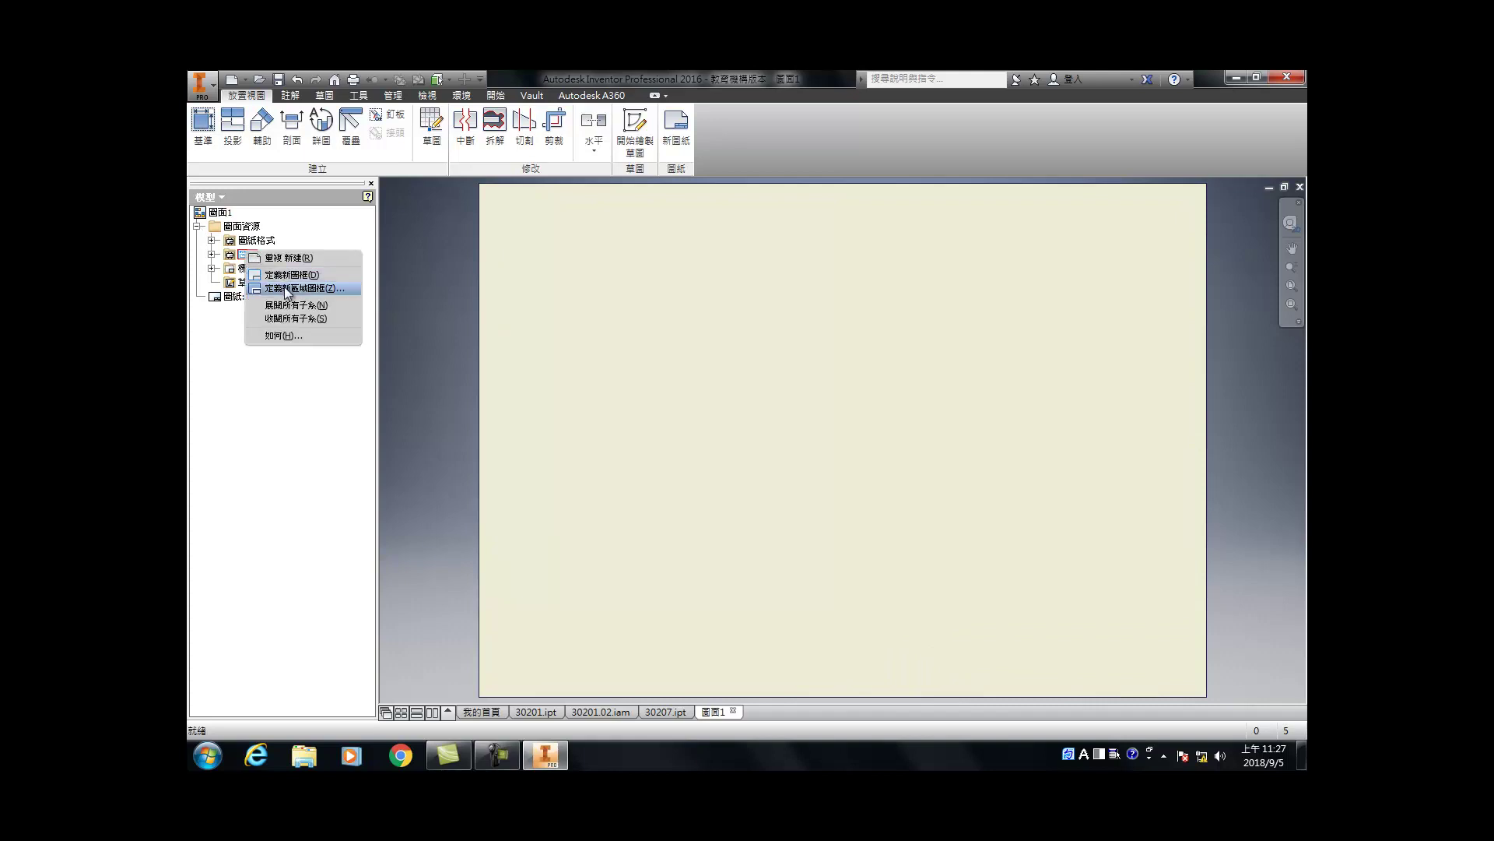
left_click(327, 285)
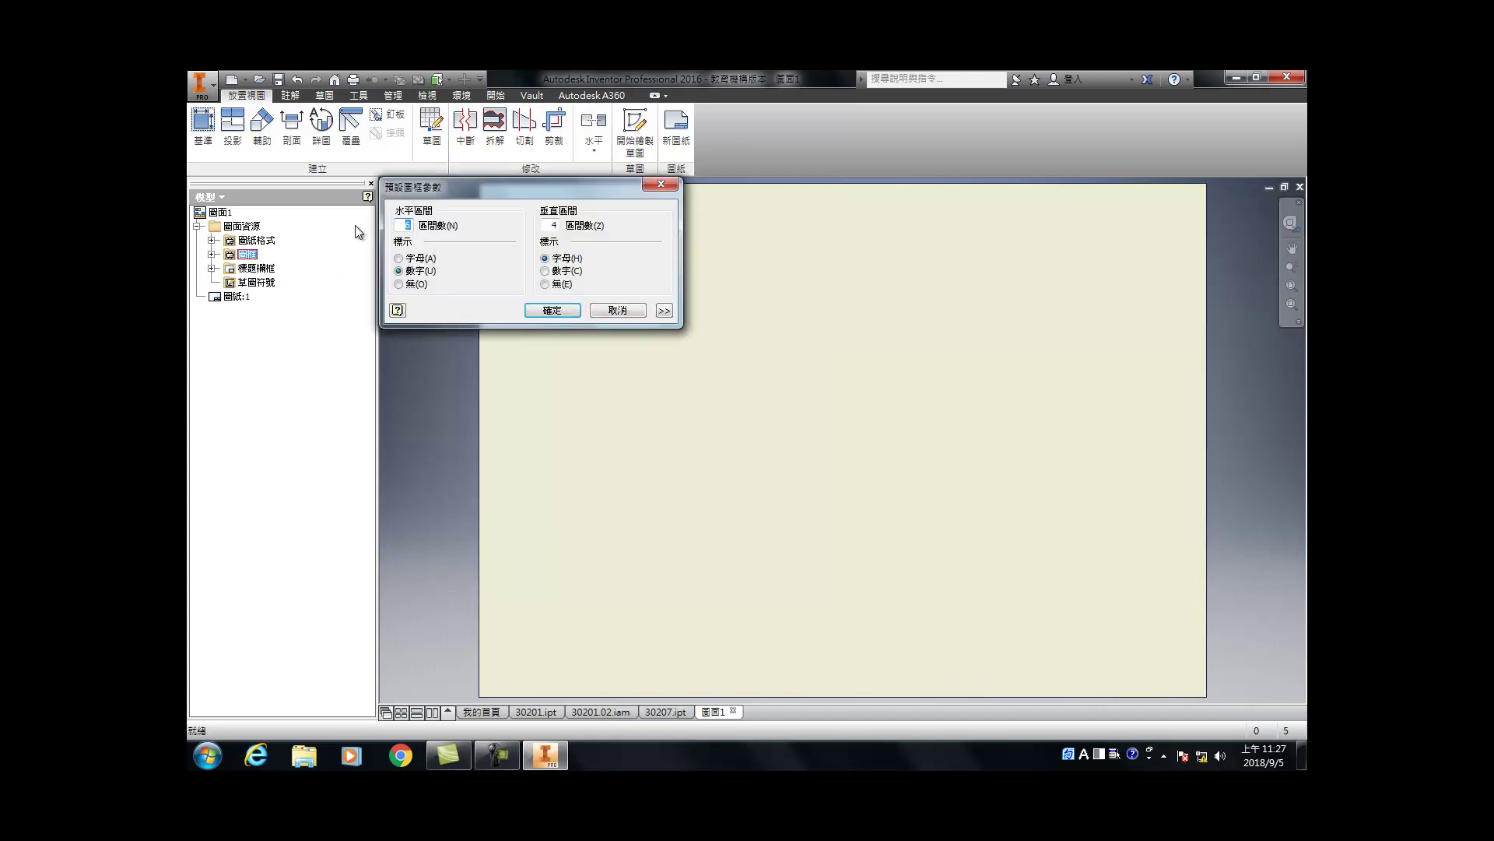
double_click(556, 225)
type("0")
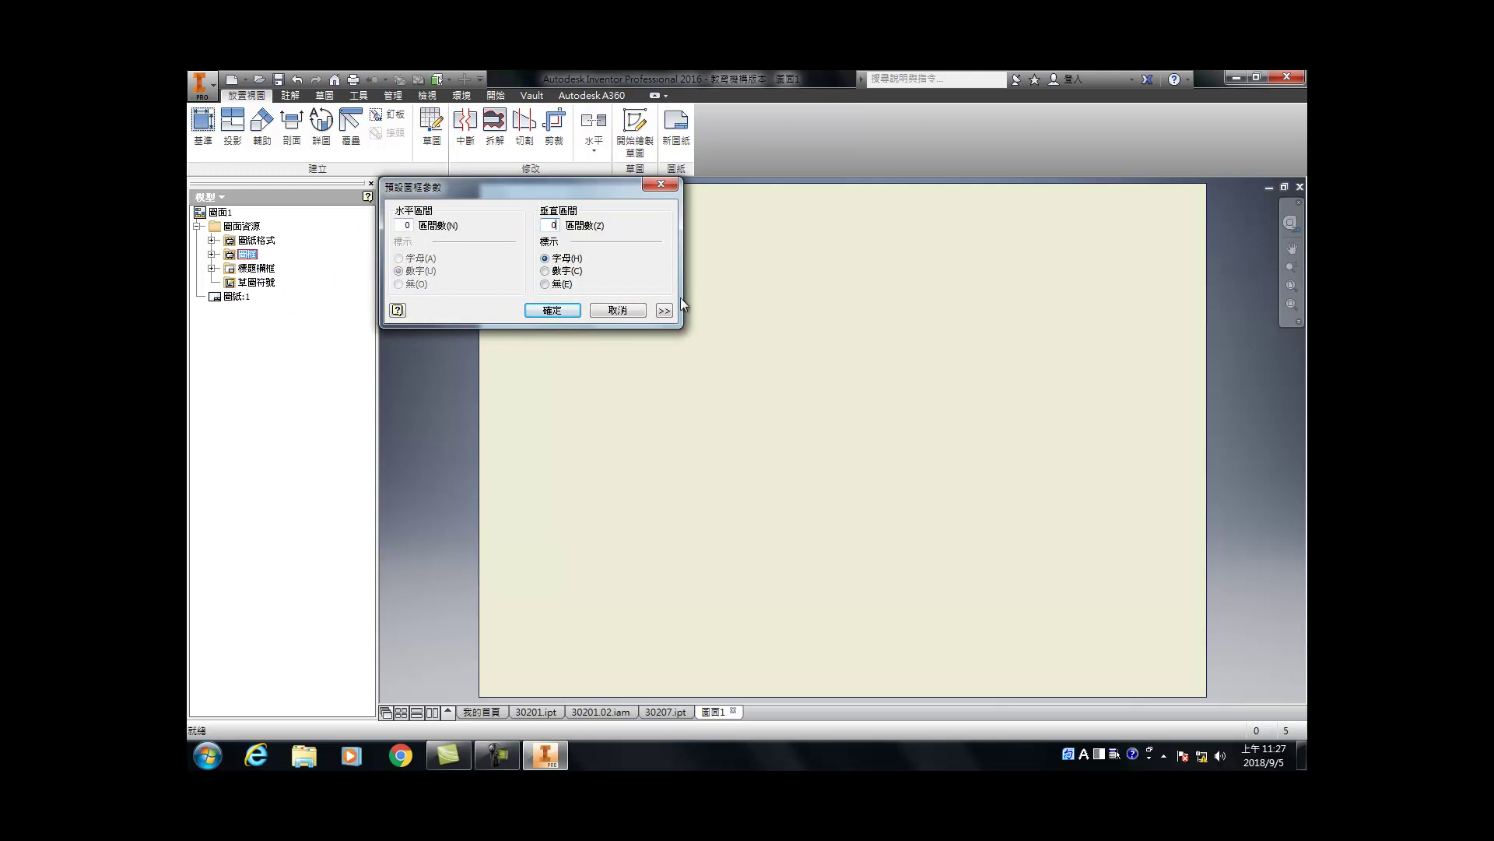
left_click(665, 310)
double_click(663, 450)
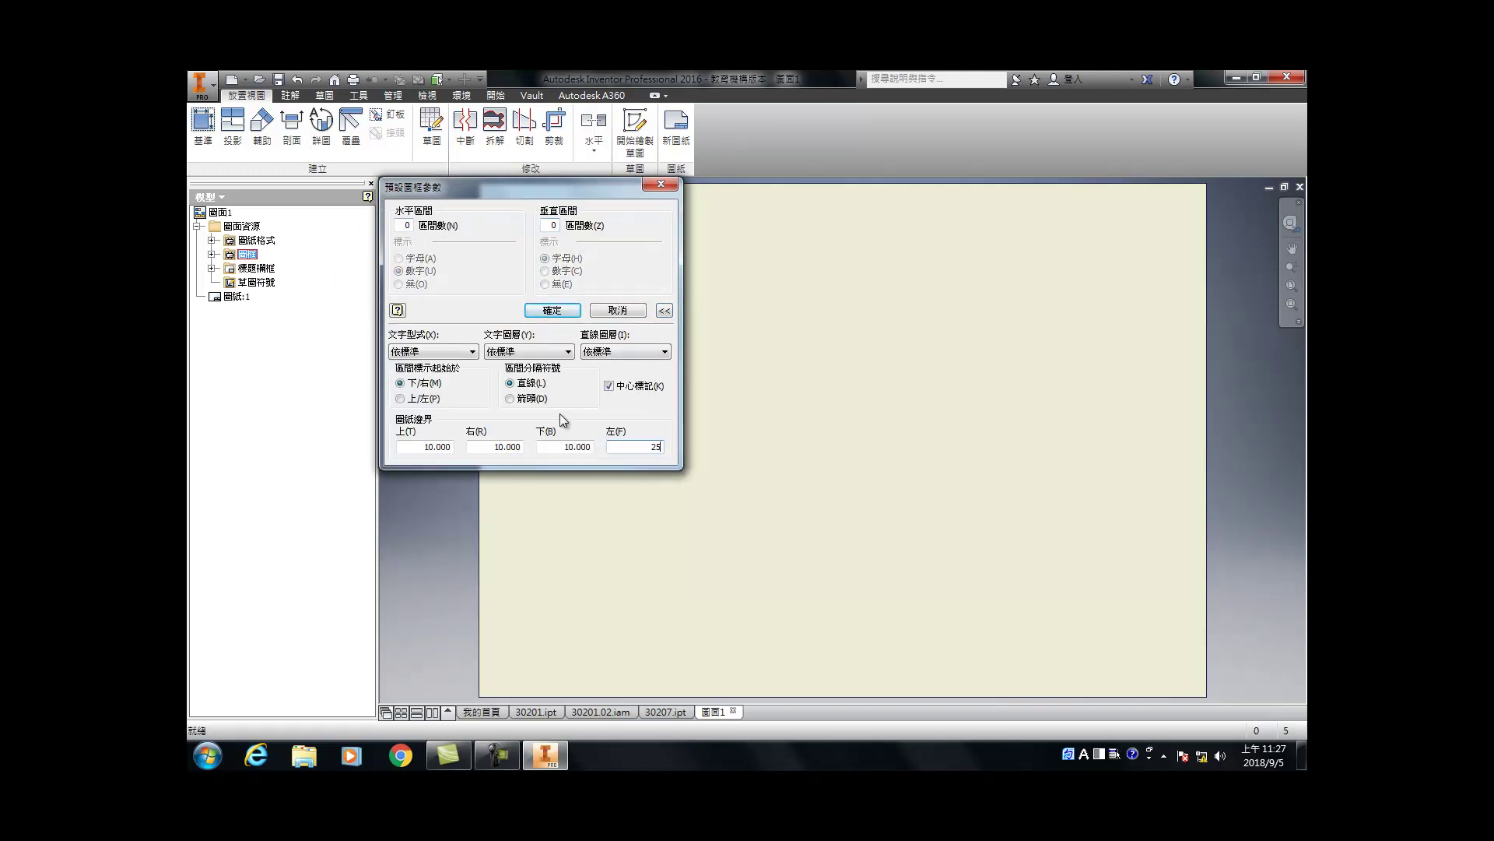
left_click(609, 386)
left_click(553, 311)
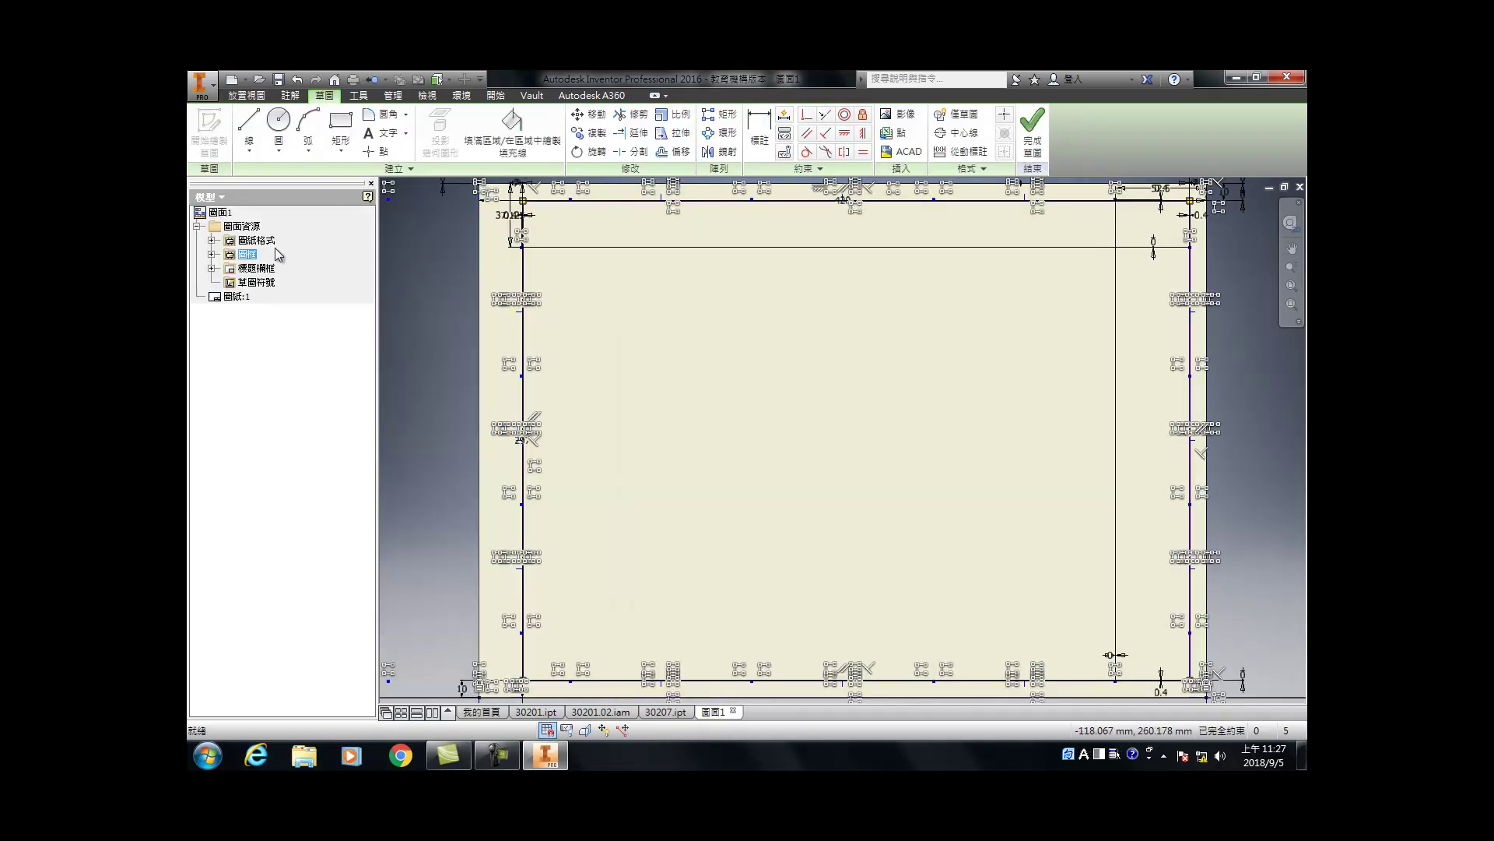
Step: Finish the border sketch and save the border under the name 522
left_click(1029, 131)
type("522")
key("Return")
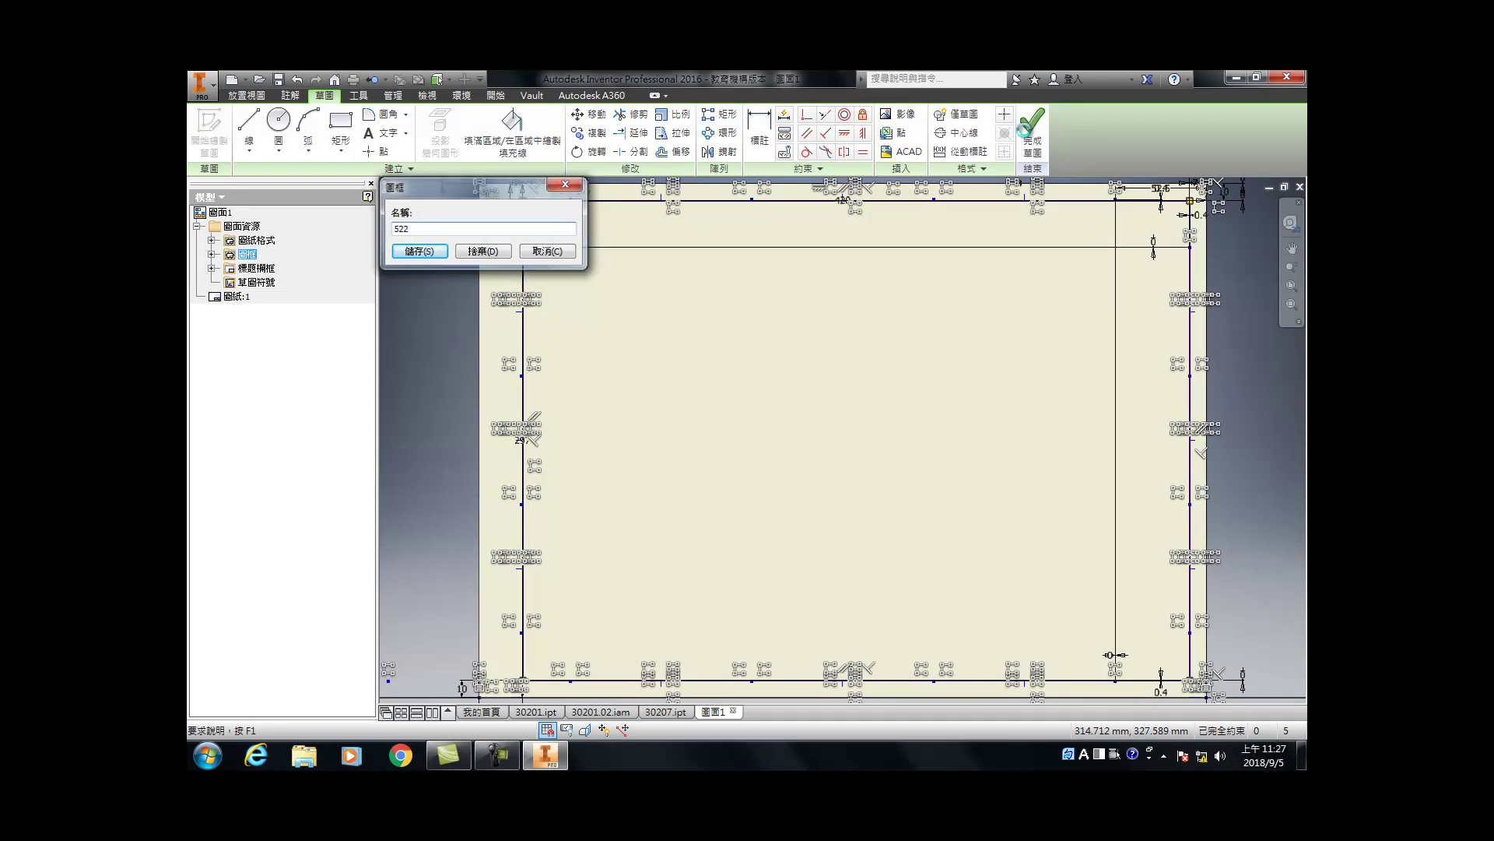
Step: Define a new title block and sketch a wide two-point rectangle near the middle of the sheet as its outline
right_click(257, 267)
left_click(310, 307)
left_click(340, 120)
left_click(625, 410)
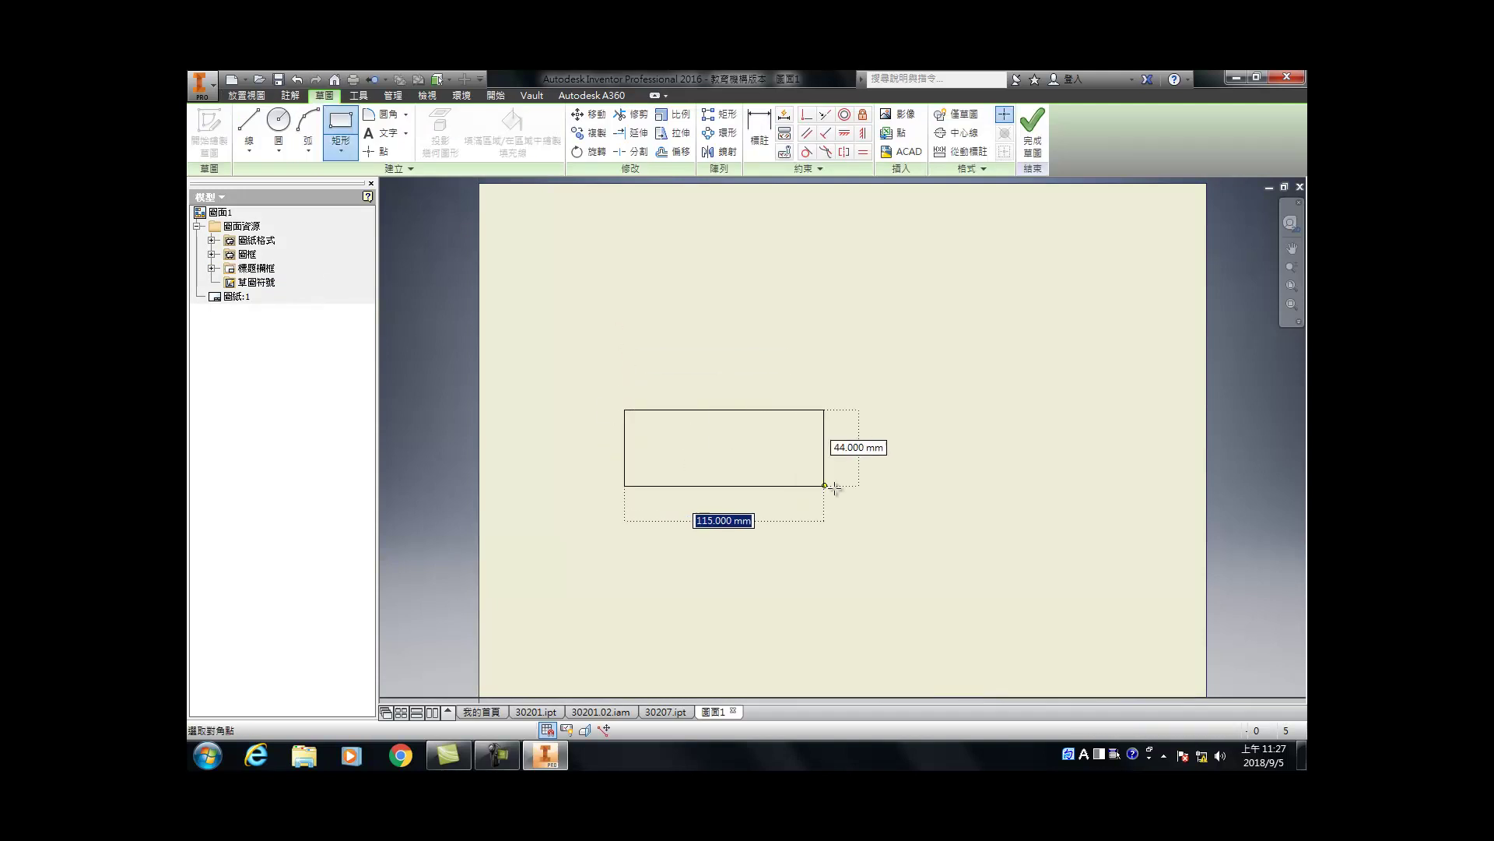
left_click(909, 496)
scroll(899, 449, "up", 3)
scroll(885, 444, "down", 2)
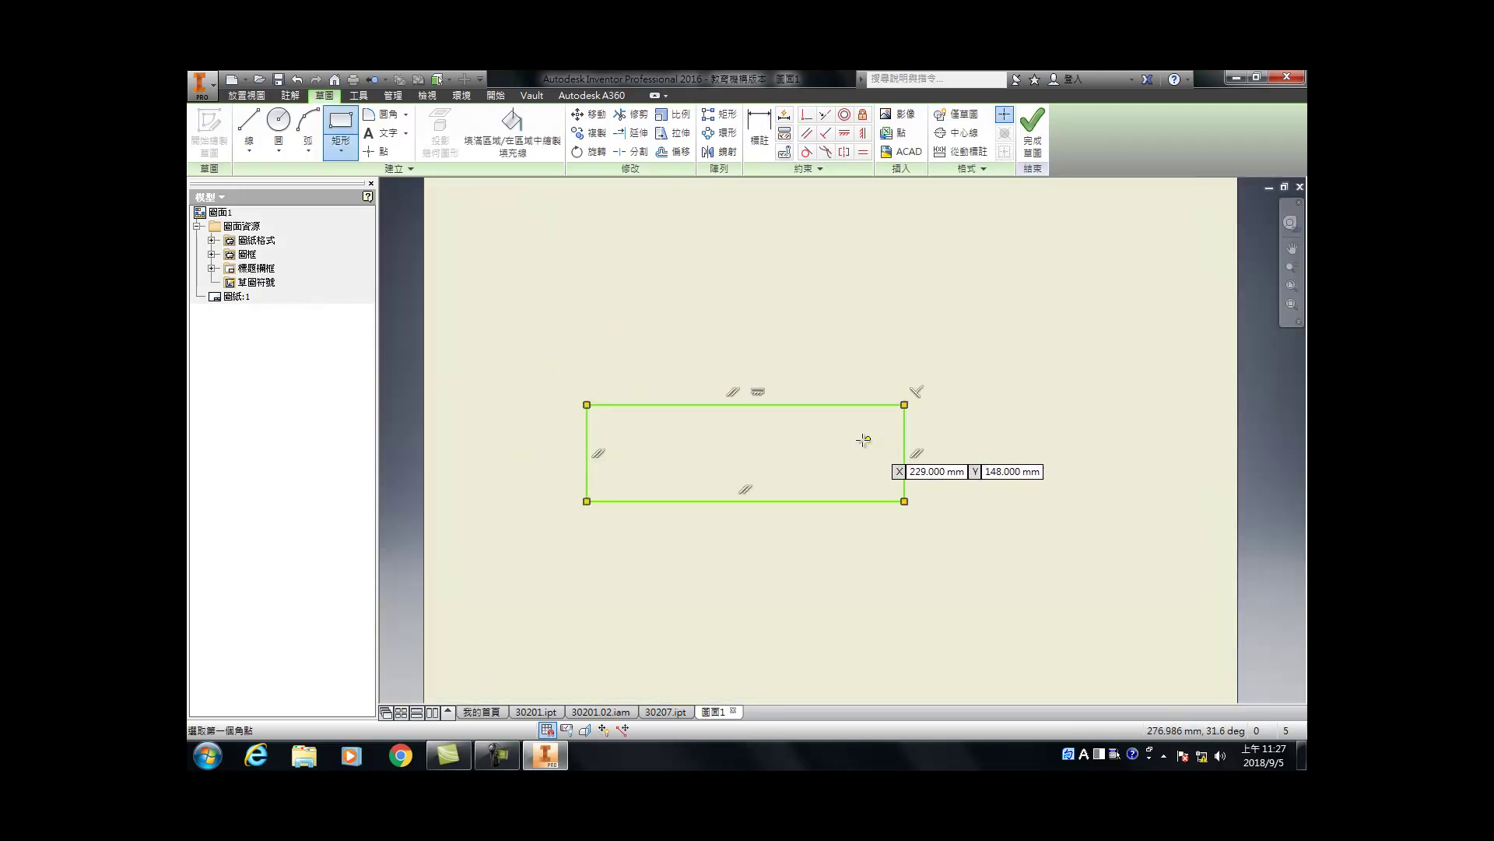
Step: Draw a full-width horizontal line across the title block rectangle and, below it, one about 129 mm long inward from the right edge
key("l")
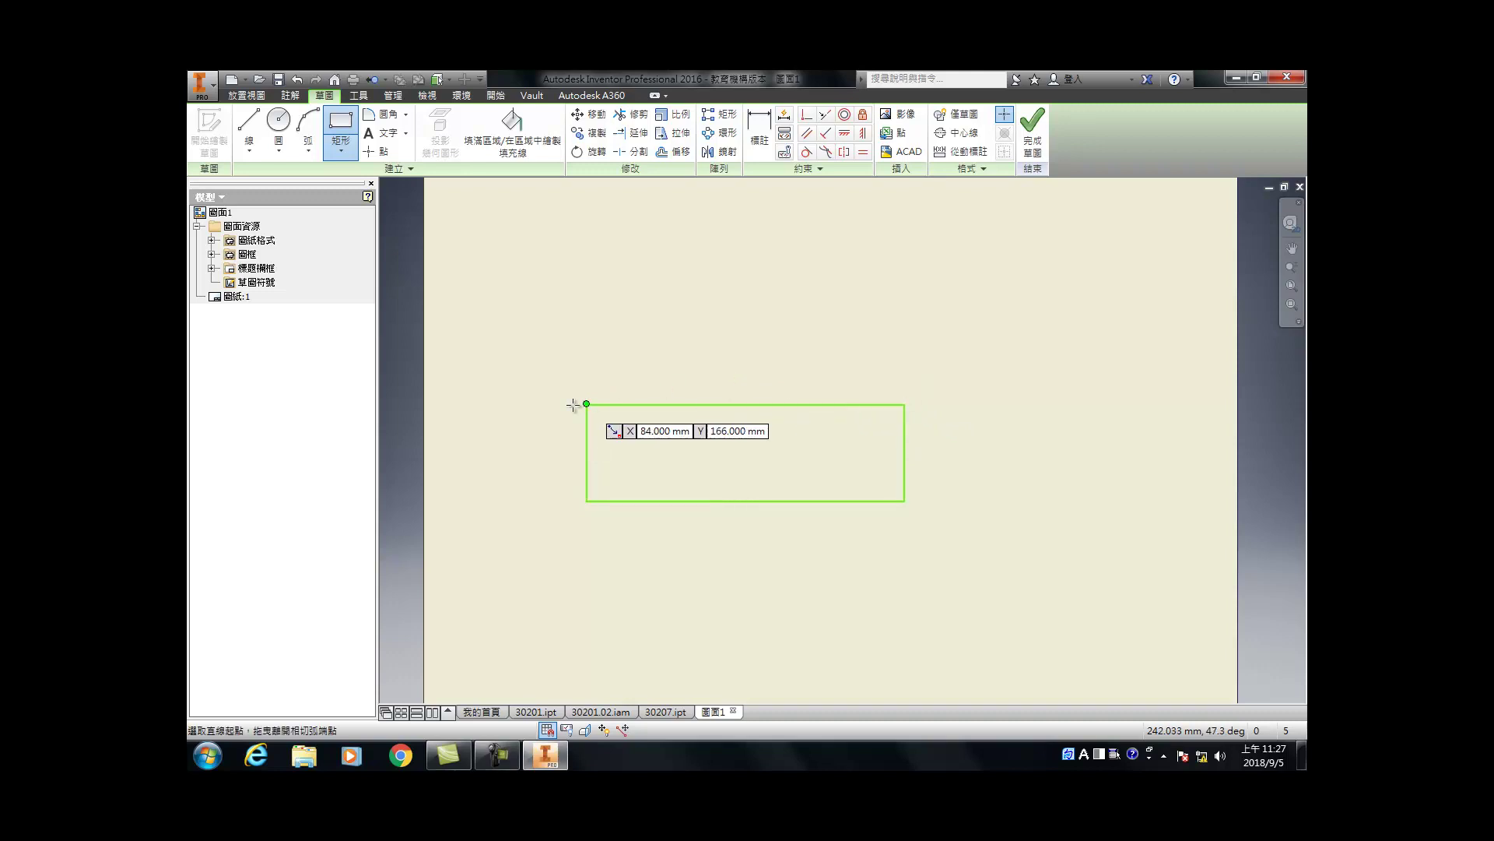
left_click(590, 430)
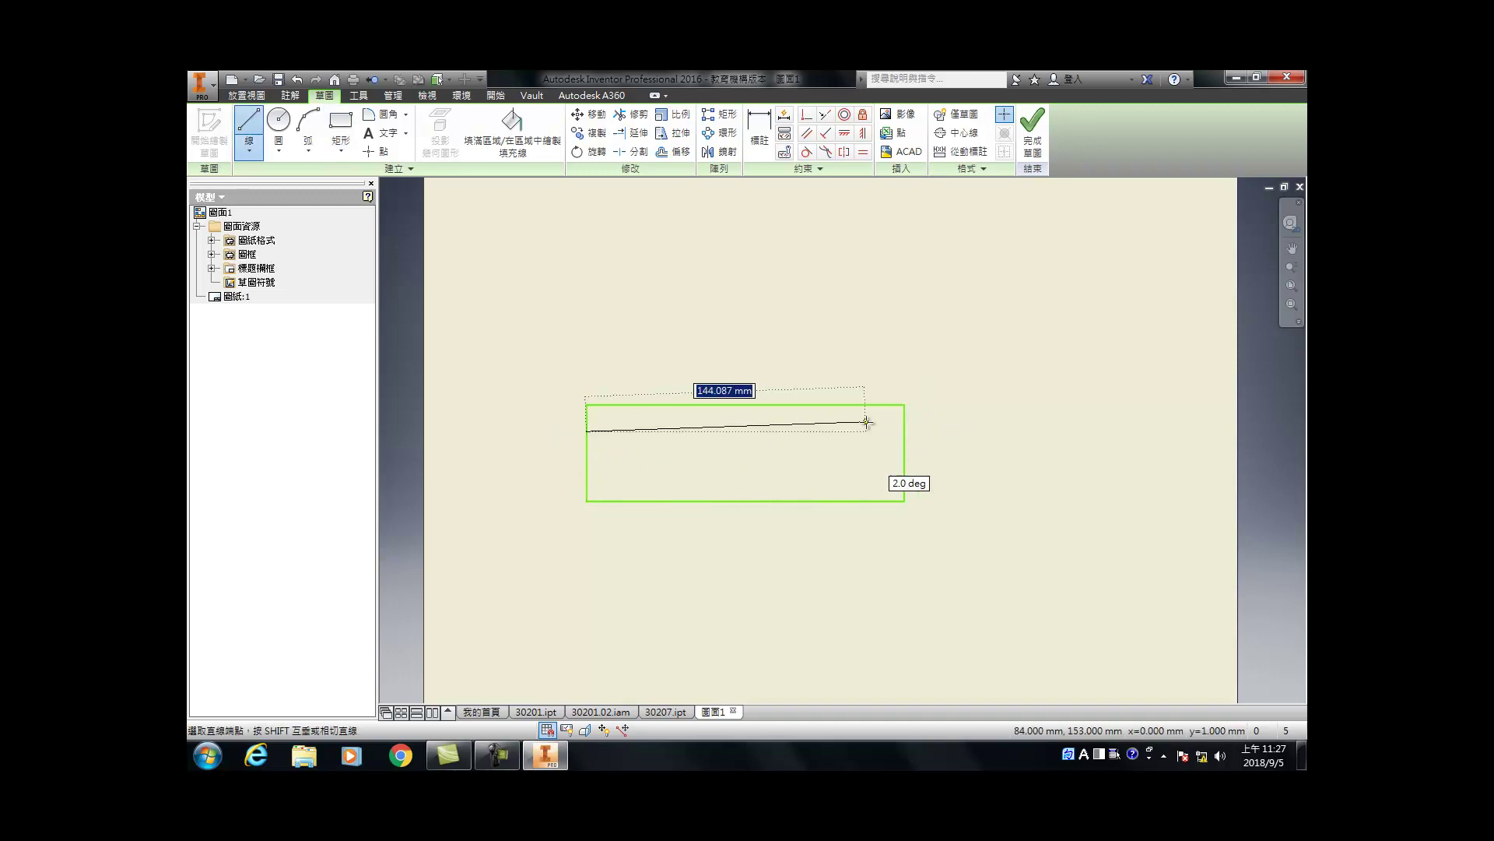
left_click(903, 432)
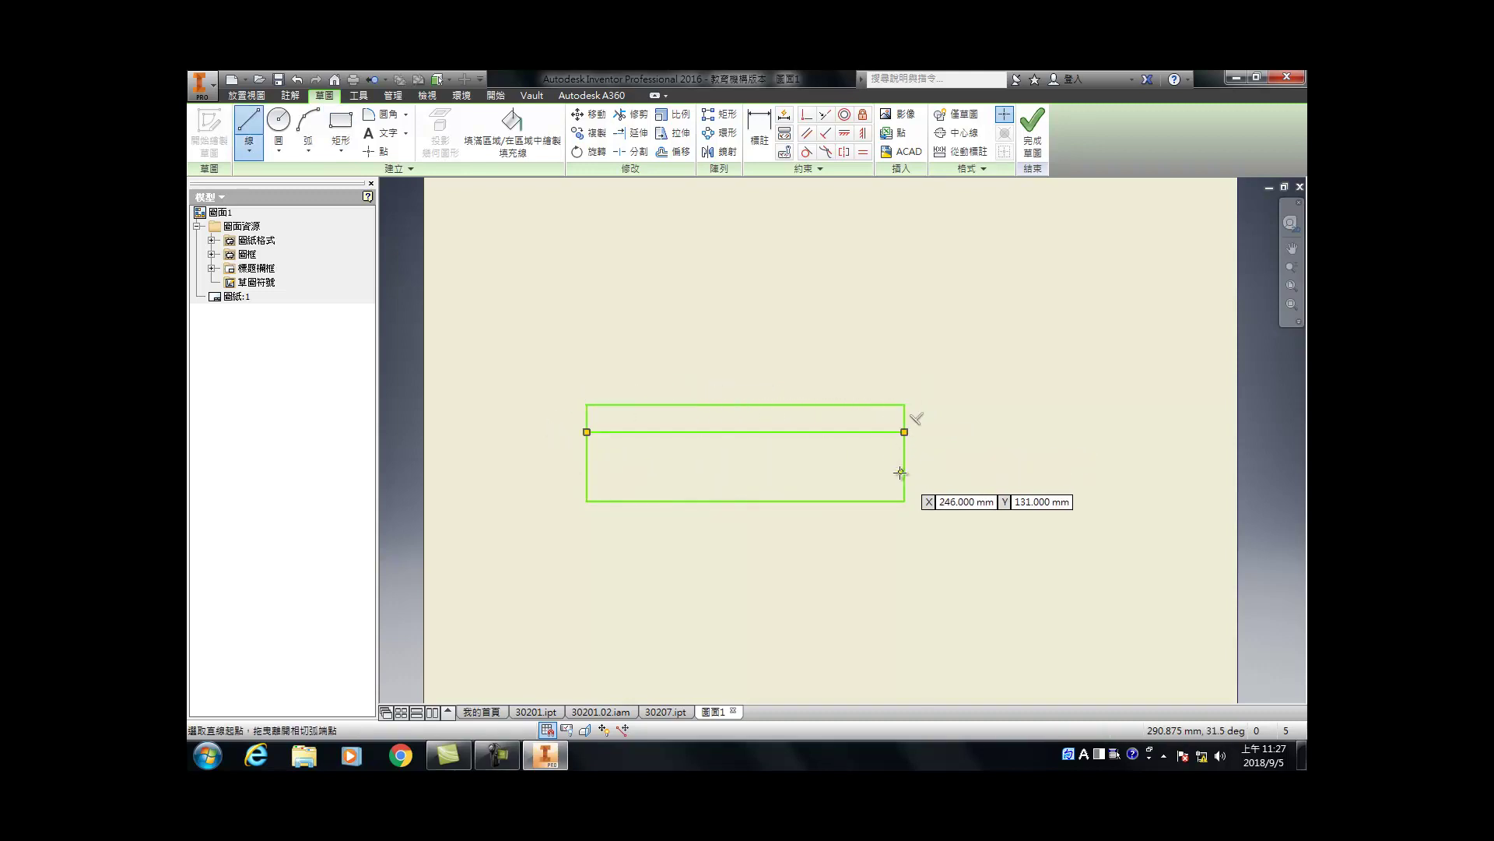
left_click(653, 469)
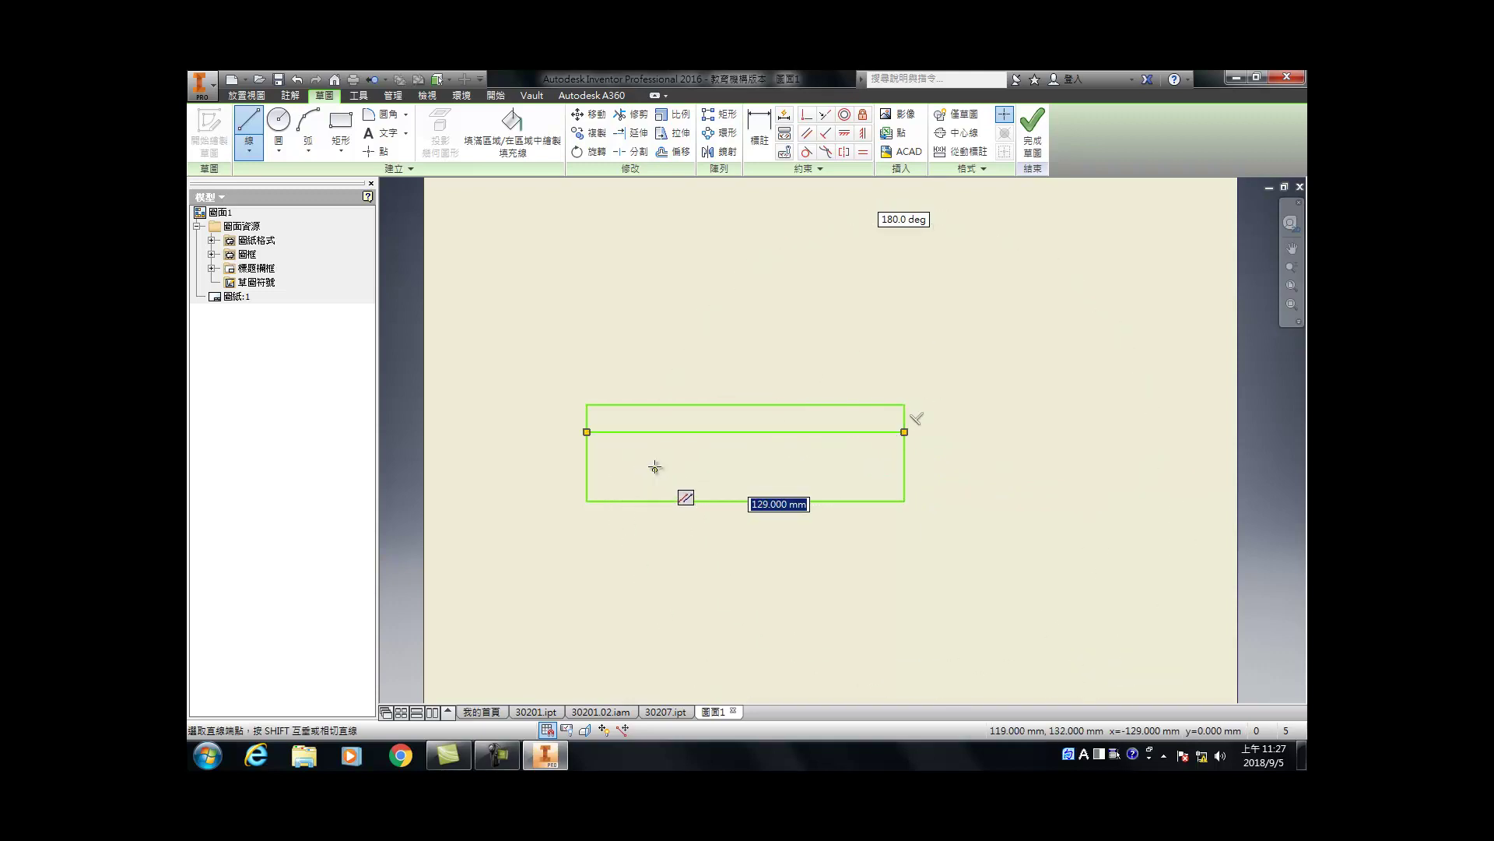
key("Escape")
Step: Draw two full-height vertical lines in the title block, one at the short horizontal line's left end and one a little to its right
key("l")
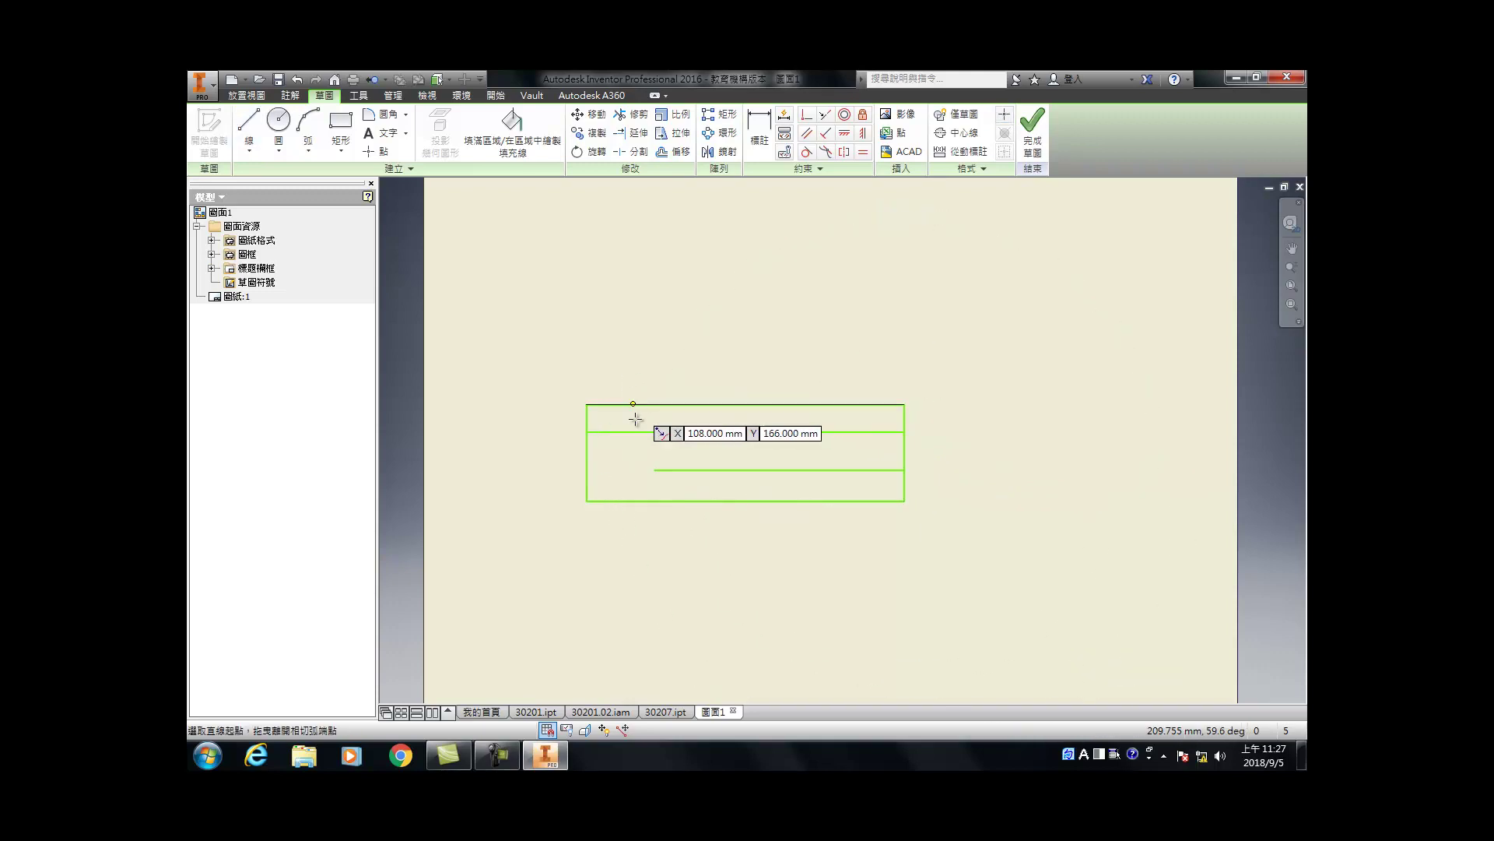
left_click(654, 404)
left_click(654, 500)
key("Escape")
key("l")
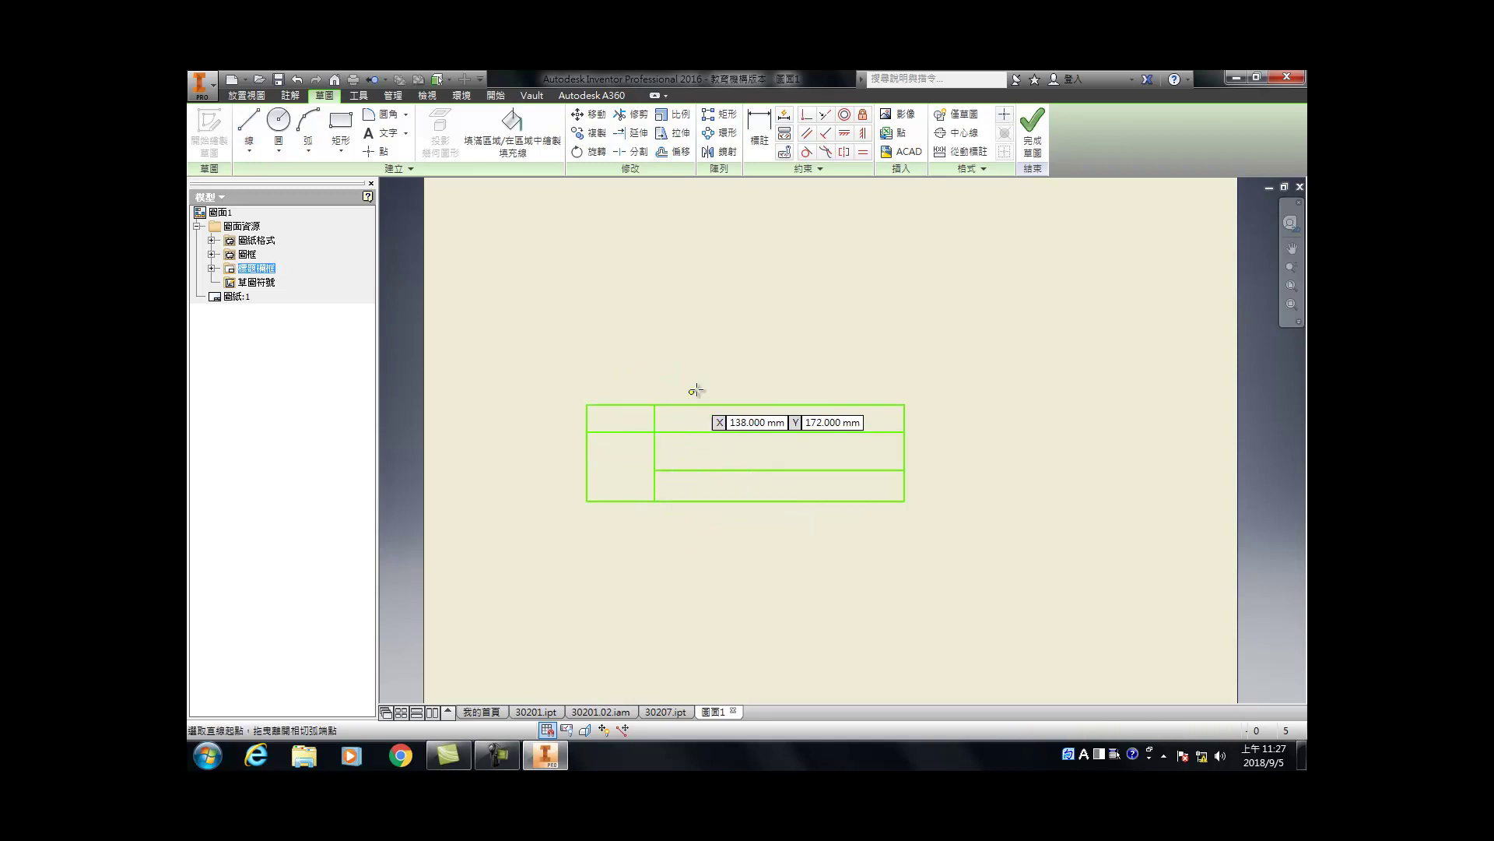
left_click(702, 406)
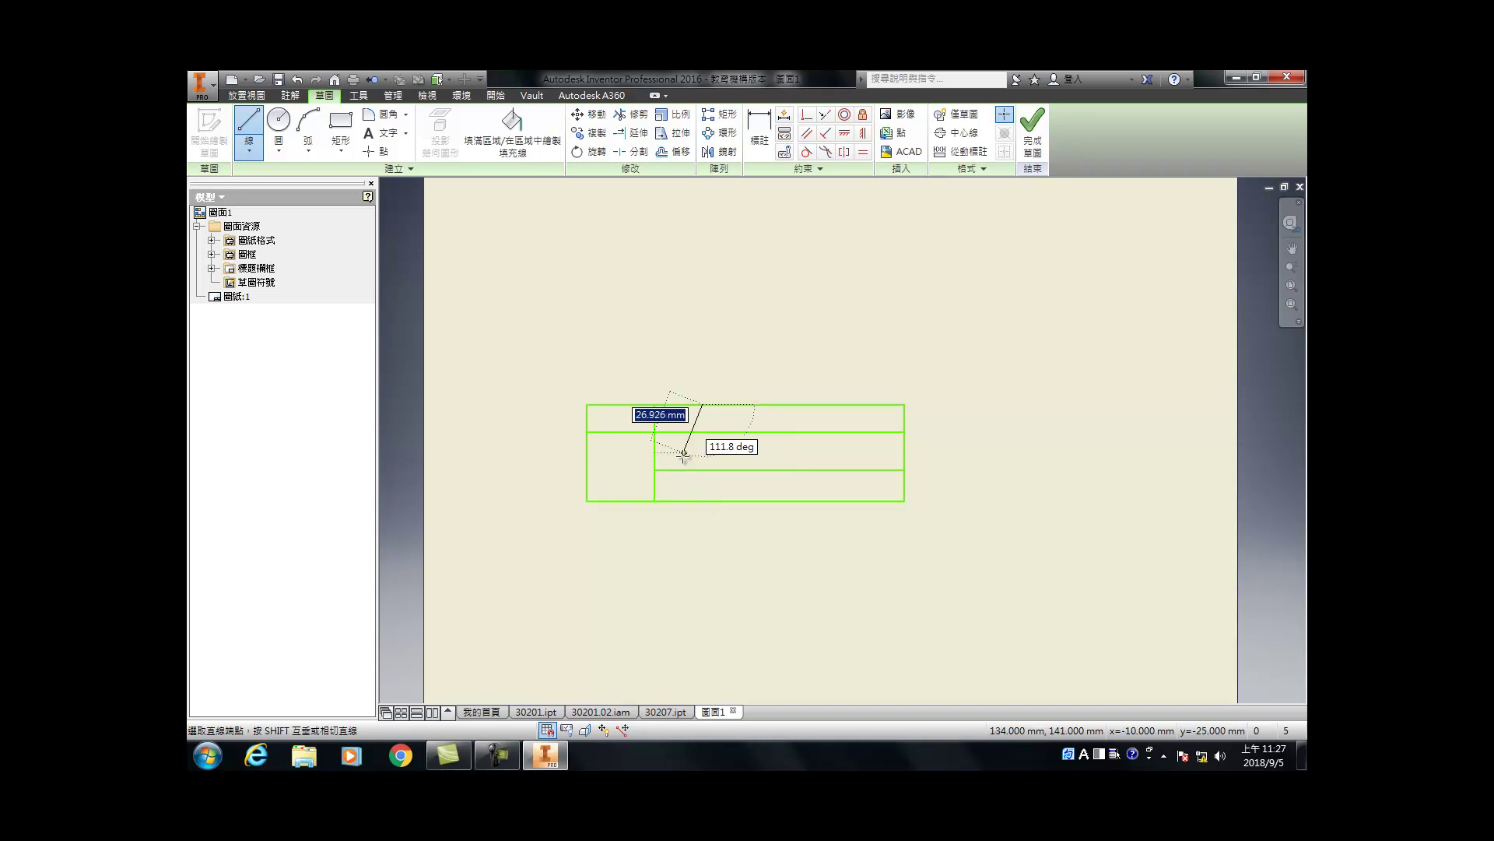
double_click(703, 502)
key("Escape")
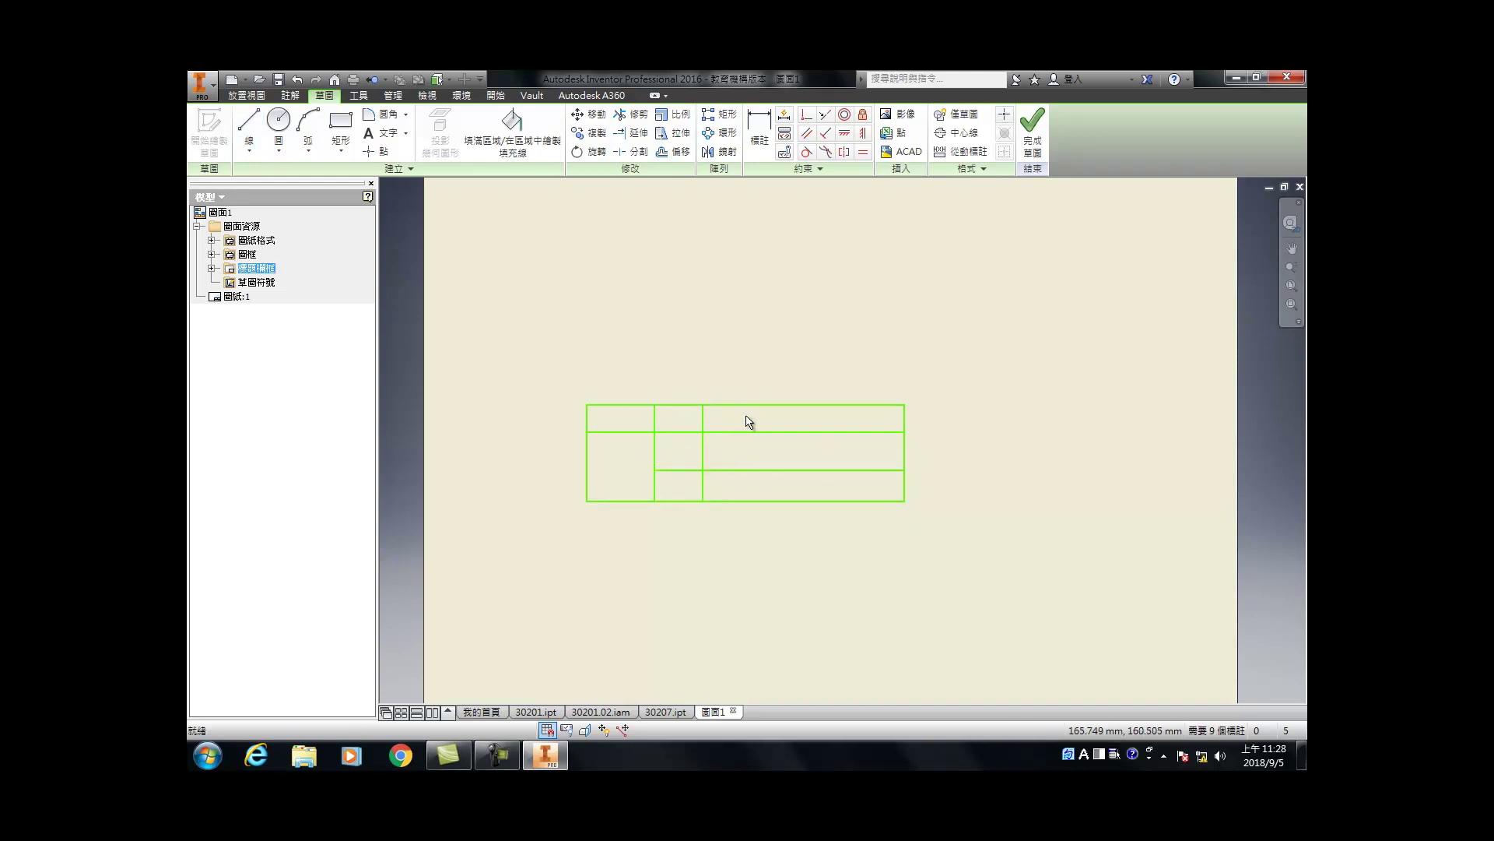
Step: Add two more full-height vertical dividers in the right part of the title block rectangle
key("l")
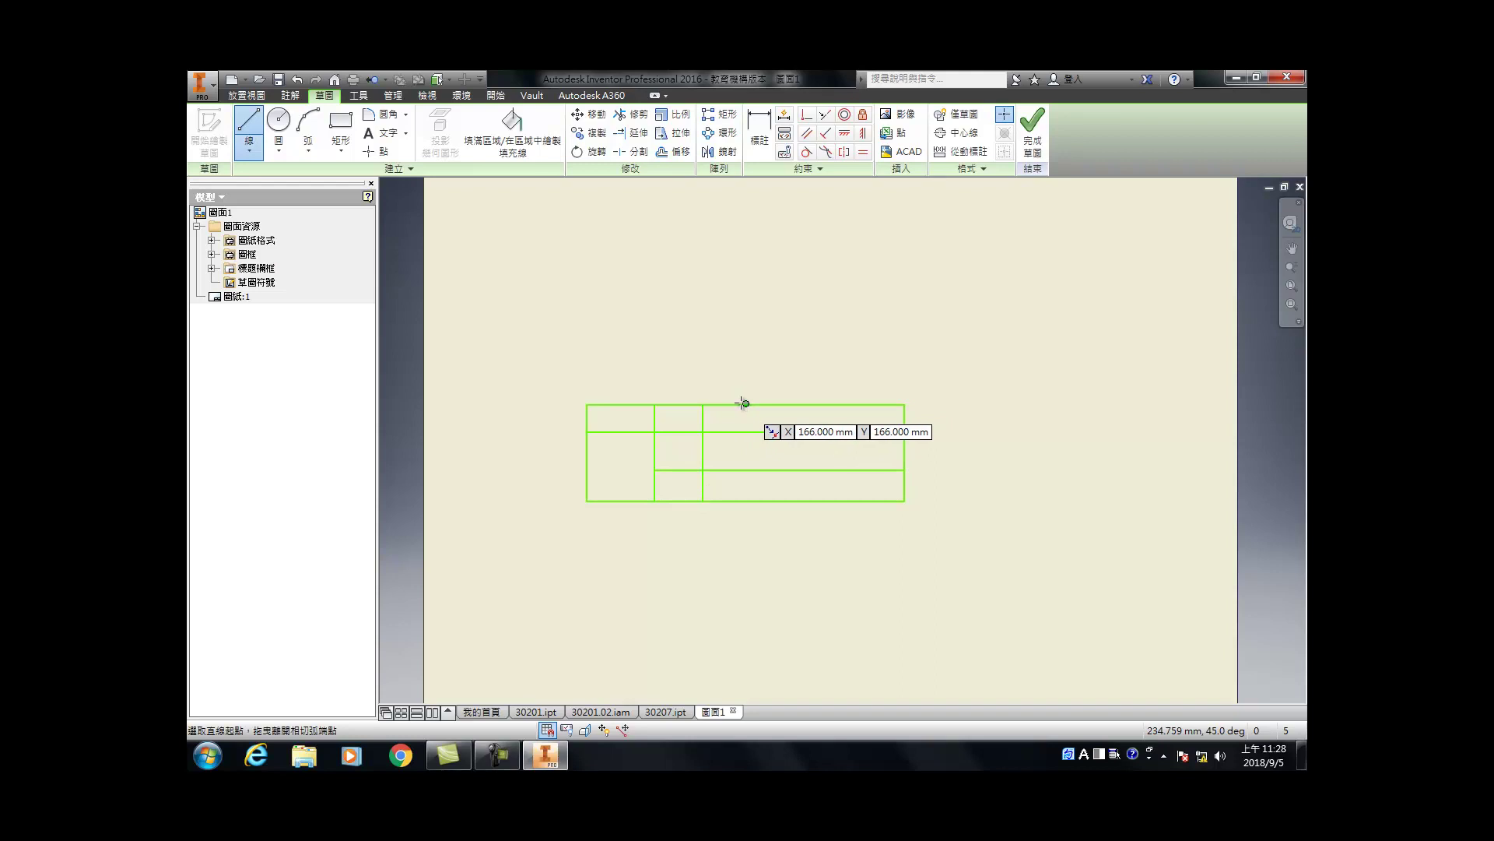
left_click(736, 405)
double_click(737, 502)
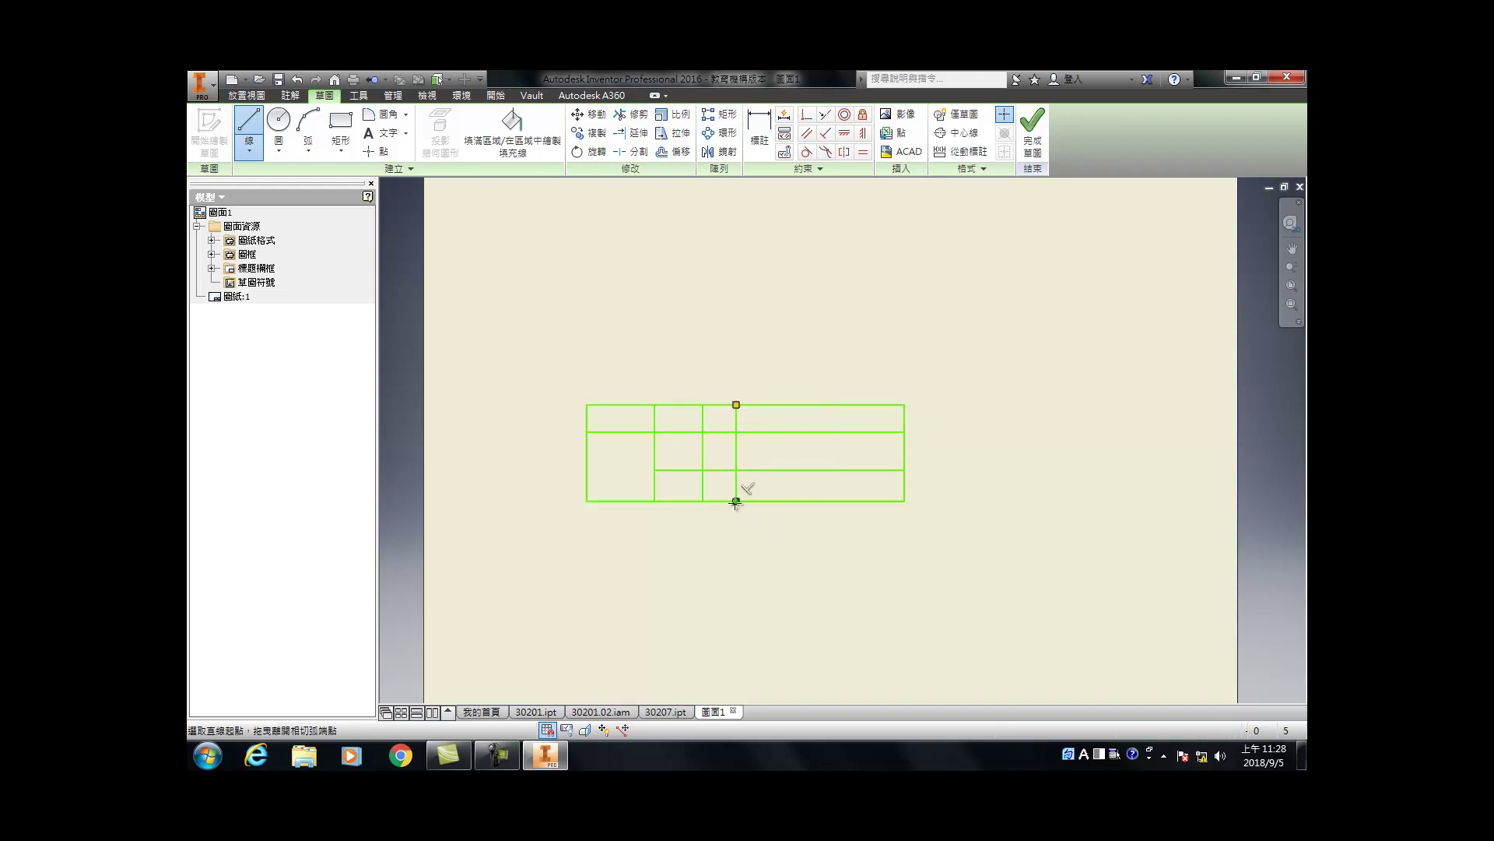
left_click(802, 405)
double_click(802, 501)
Step: Dimension the title block's rightmost column to 30 mm and the adjacent column to 20 mm
key("d")
left_click(802, 481)
left_click(904, 483)
left_click(884, 535)
type("30")
key("Return")
left_click(803, 481)
left_click(737, 491)
left_click(780, 530)
type("20")
key("Return")
Step: Dimension the third column from the right to 20 mm and the fourth to 15 mm
left_click(735, 468)
left_click(703, 476)
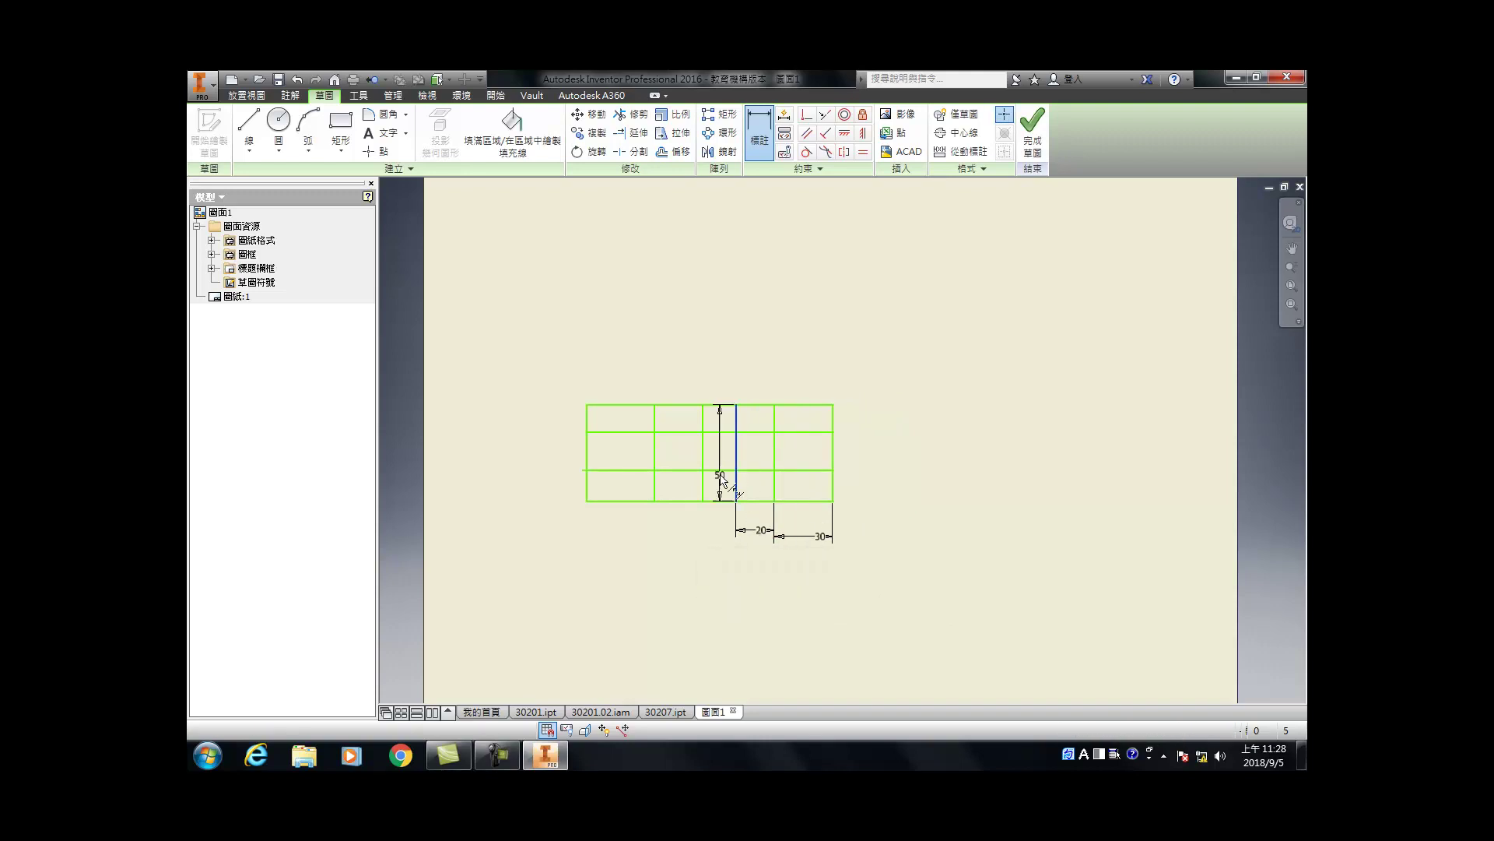
left_click(712, 536)
type("20")
key("Return")
left_click(704, 482)
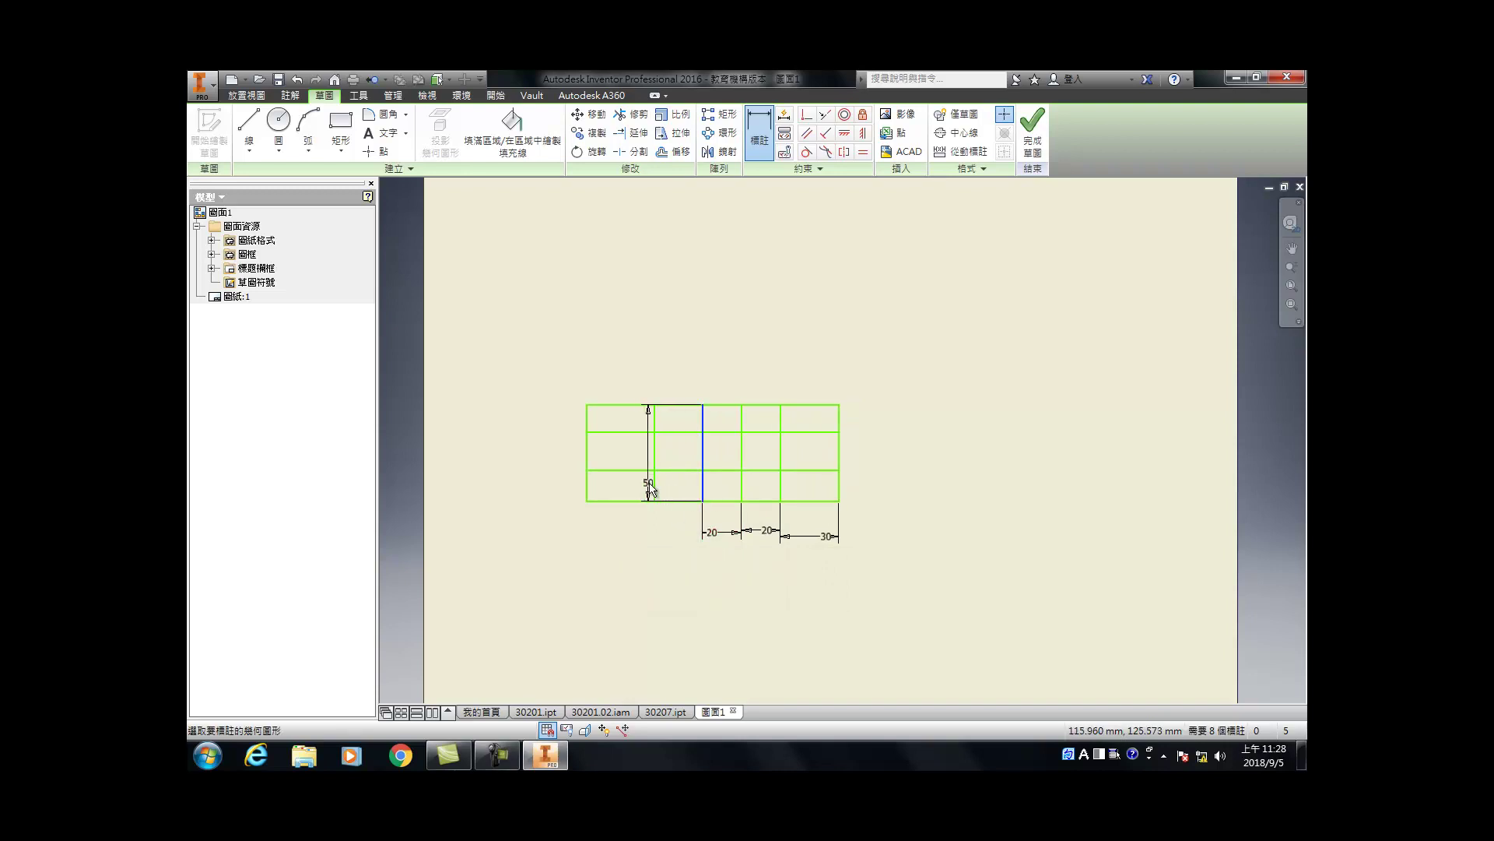
left_click(656, 489)
left_click(668, 533)
type("15")
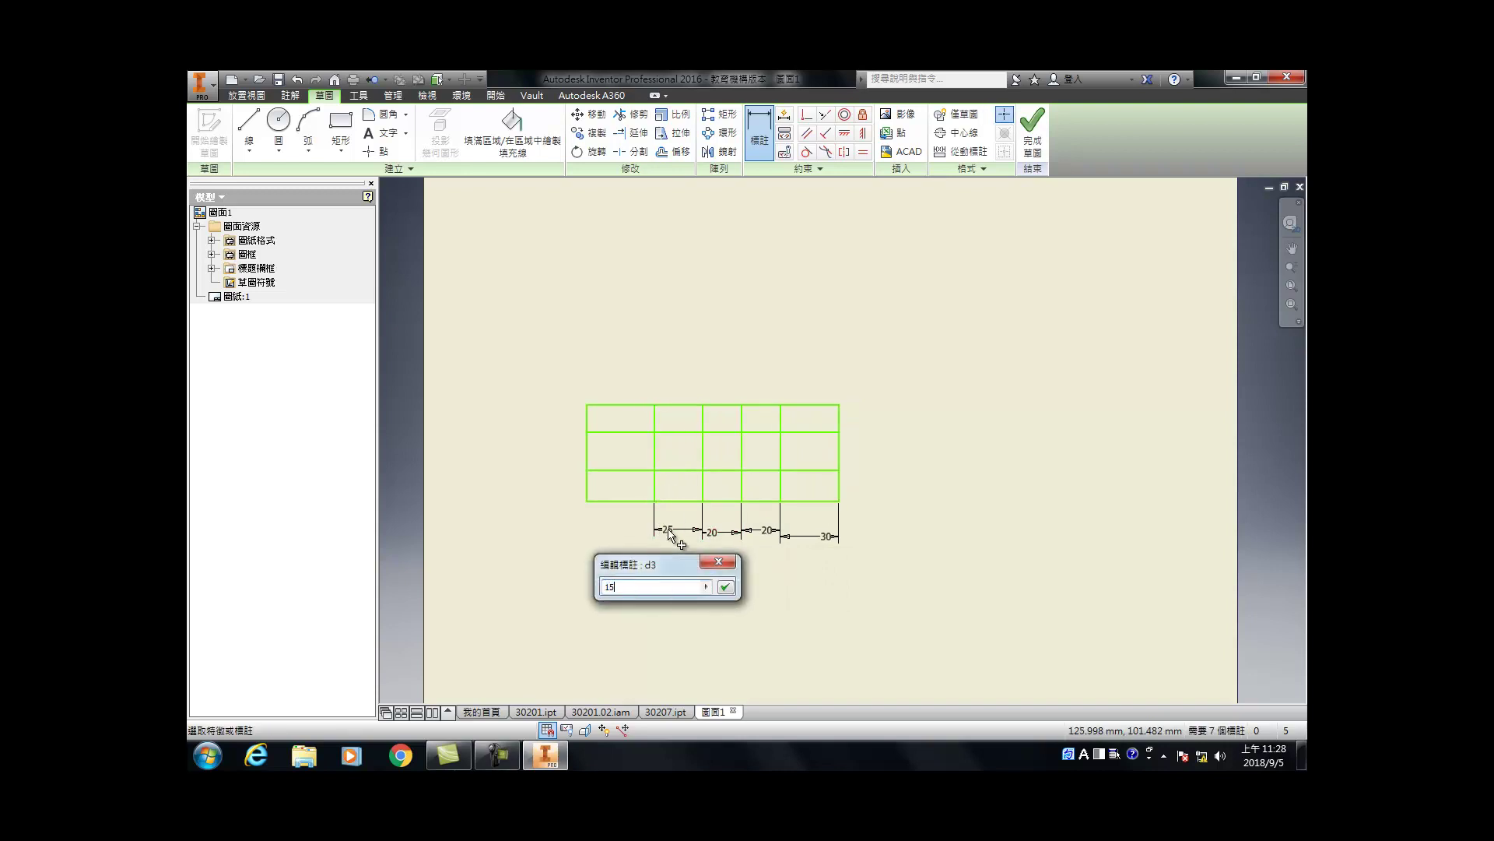
key("Return")
Step: Dimension the overall width of the title block to 150 mm
left_click(636, 502)
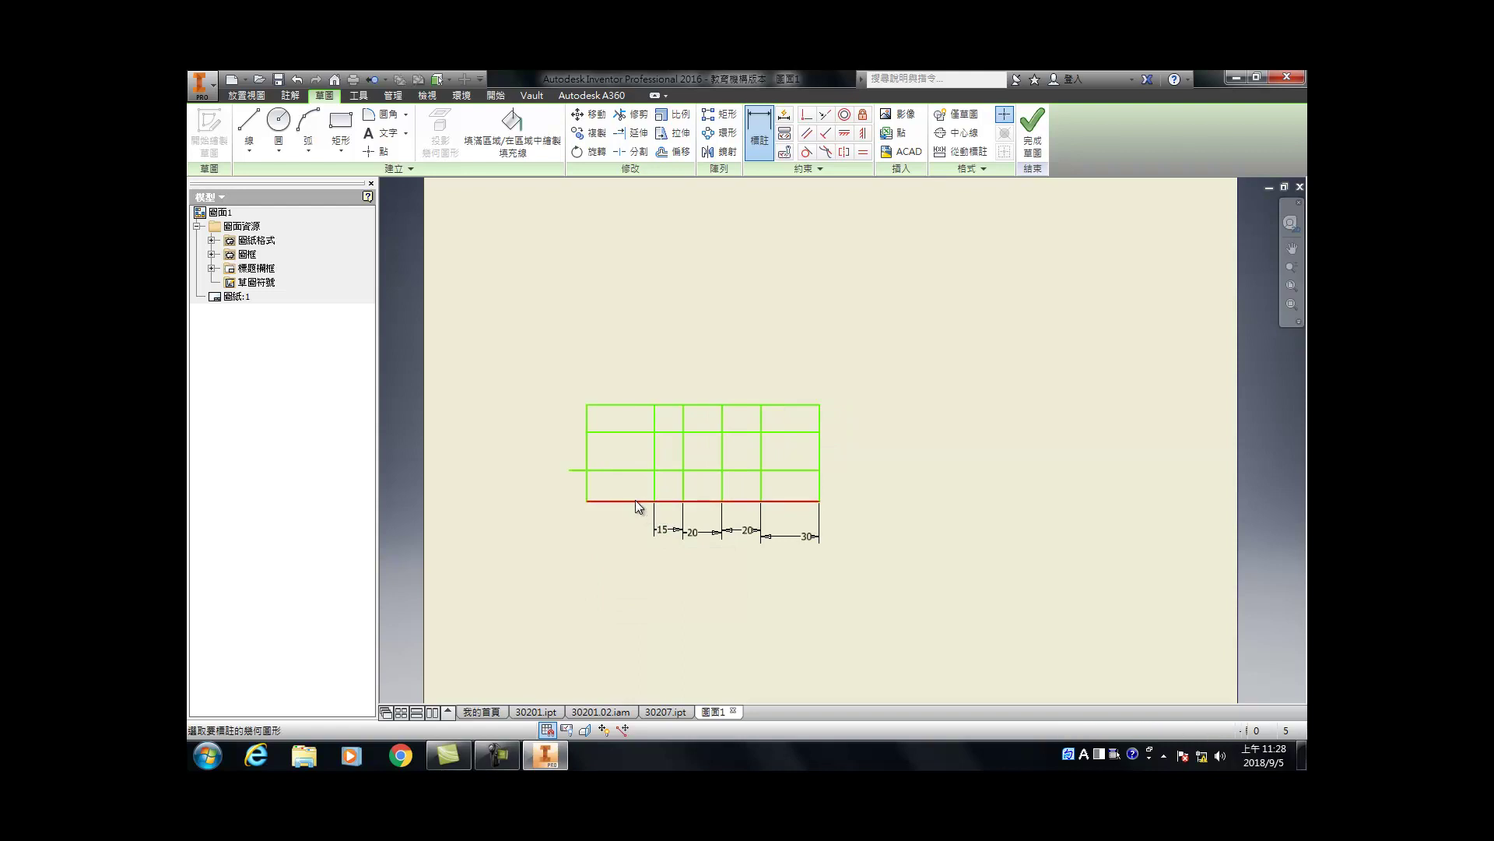
left_click(652, 583)
type("150")
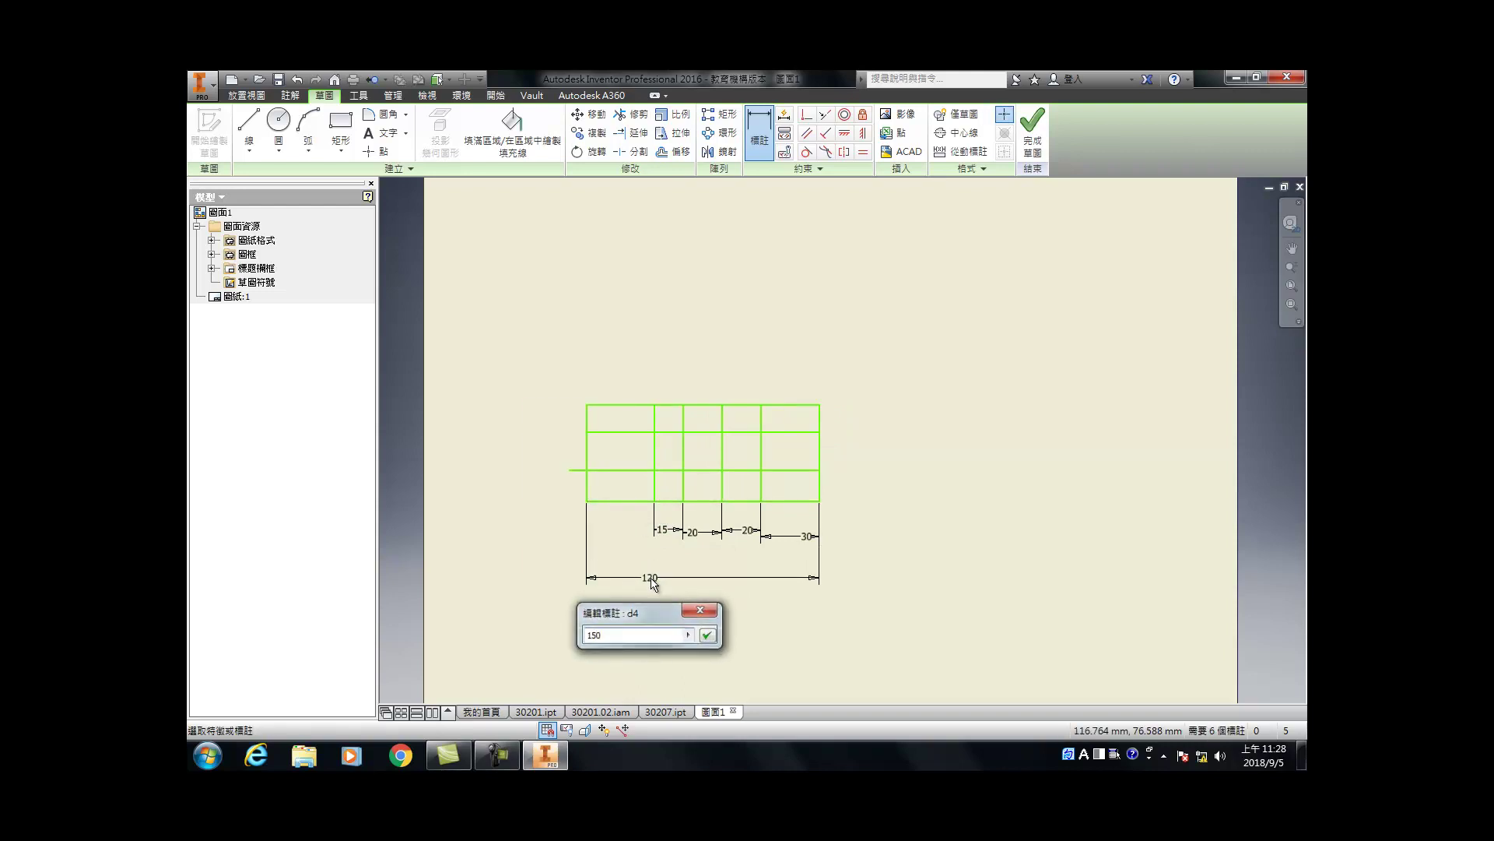
key("Return")
Step: Dimension the top and middle rows of the title block to a height of 8 mm each
left_click(809, 404)
left_click(813, 431)
left_click(844, 423)
type("8")
key("Return")
left_click(799, 432)
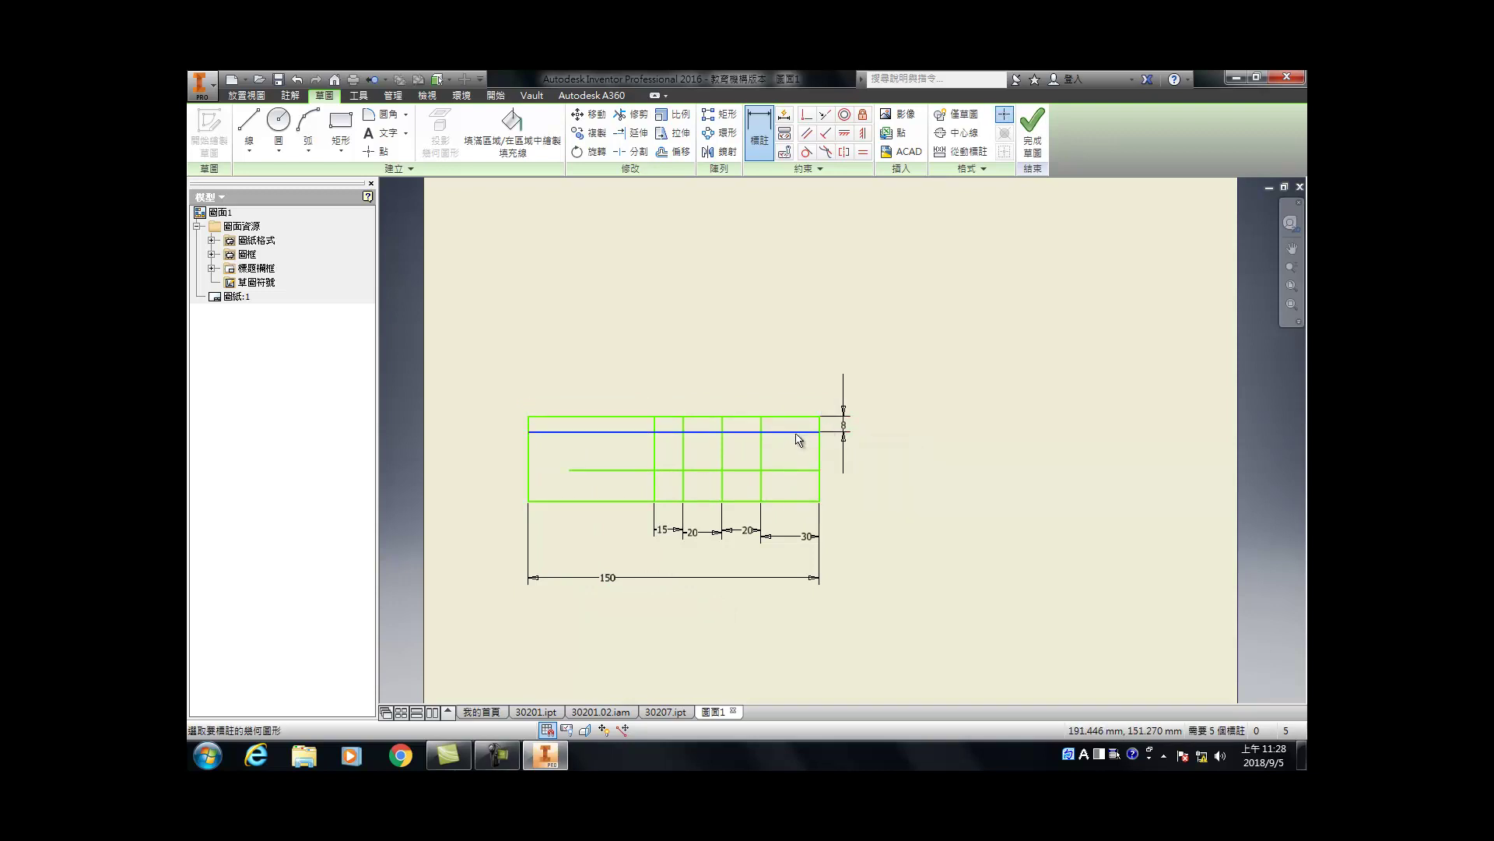
left_click(809, 469)
left_click(882, 461)
type("8")
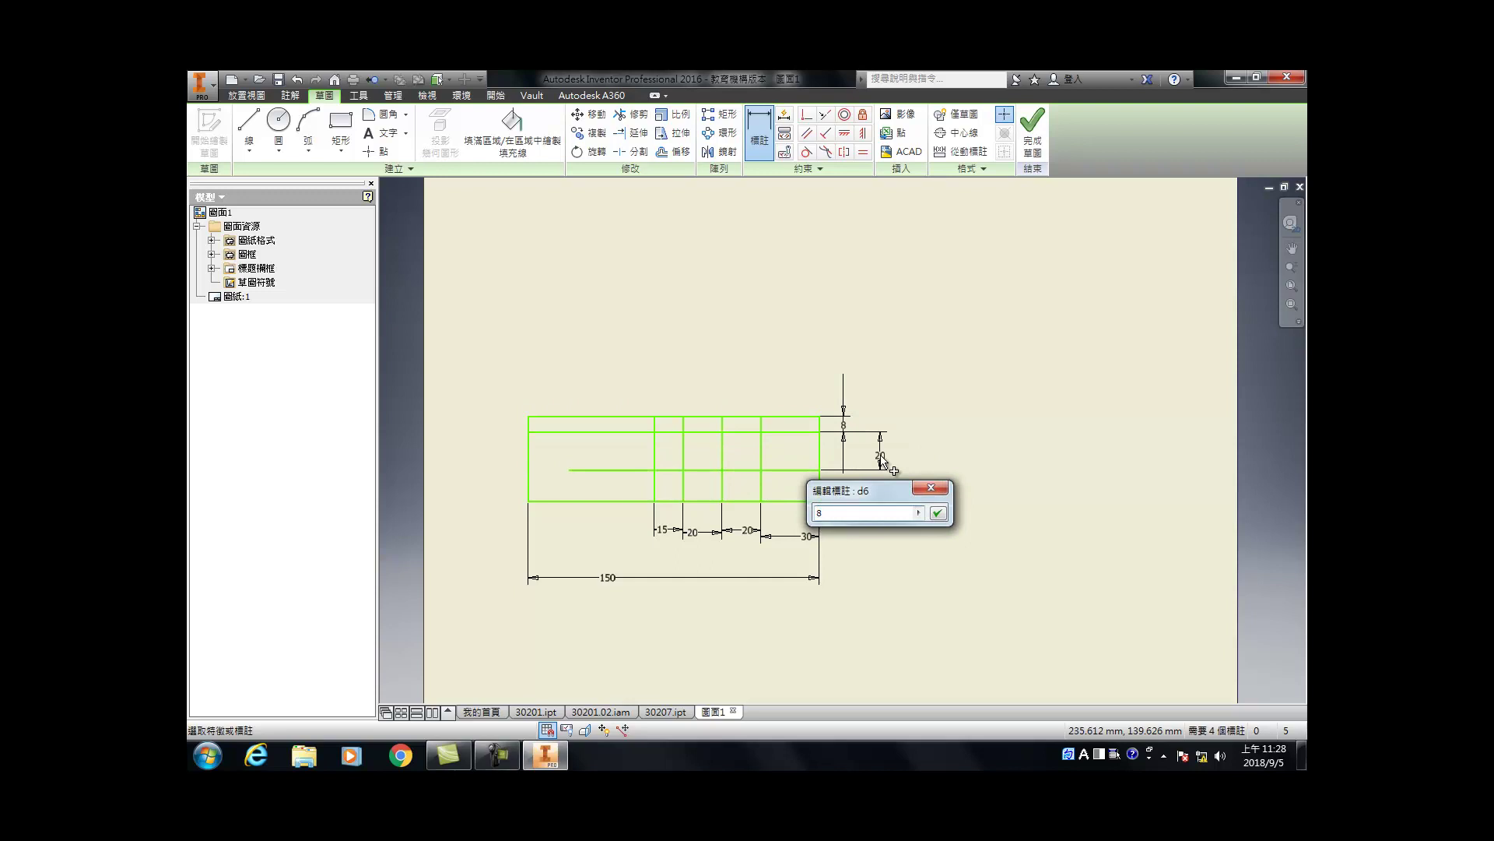
key("Return")
Step: Dimension the overall height of the title block to 24 mm
left_click(826, 464)
left_click(918, 464)
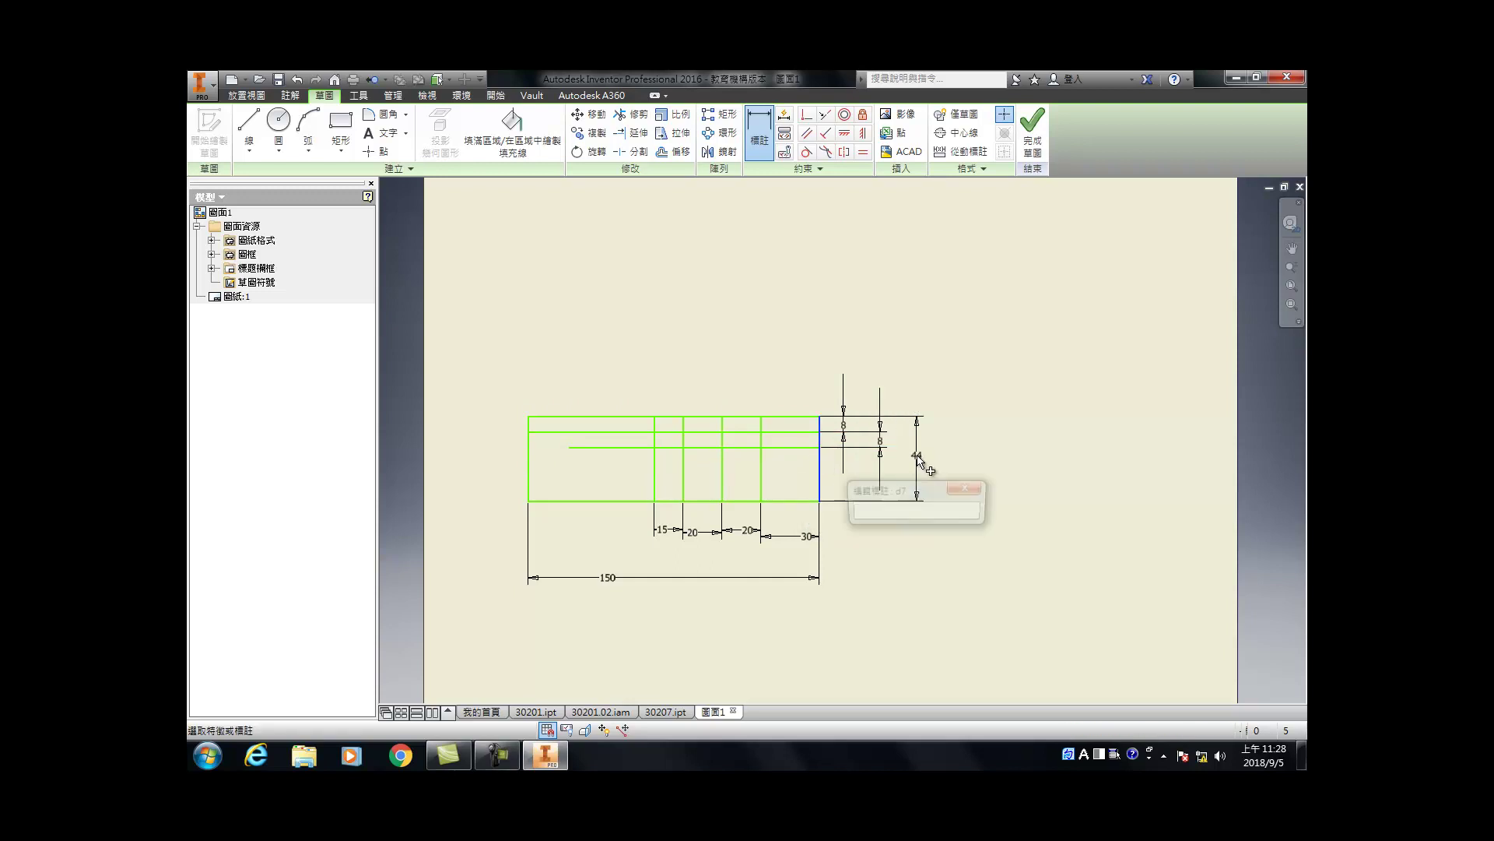
type("24")
key("Return")
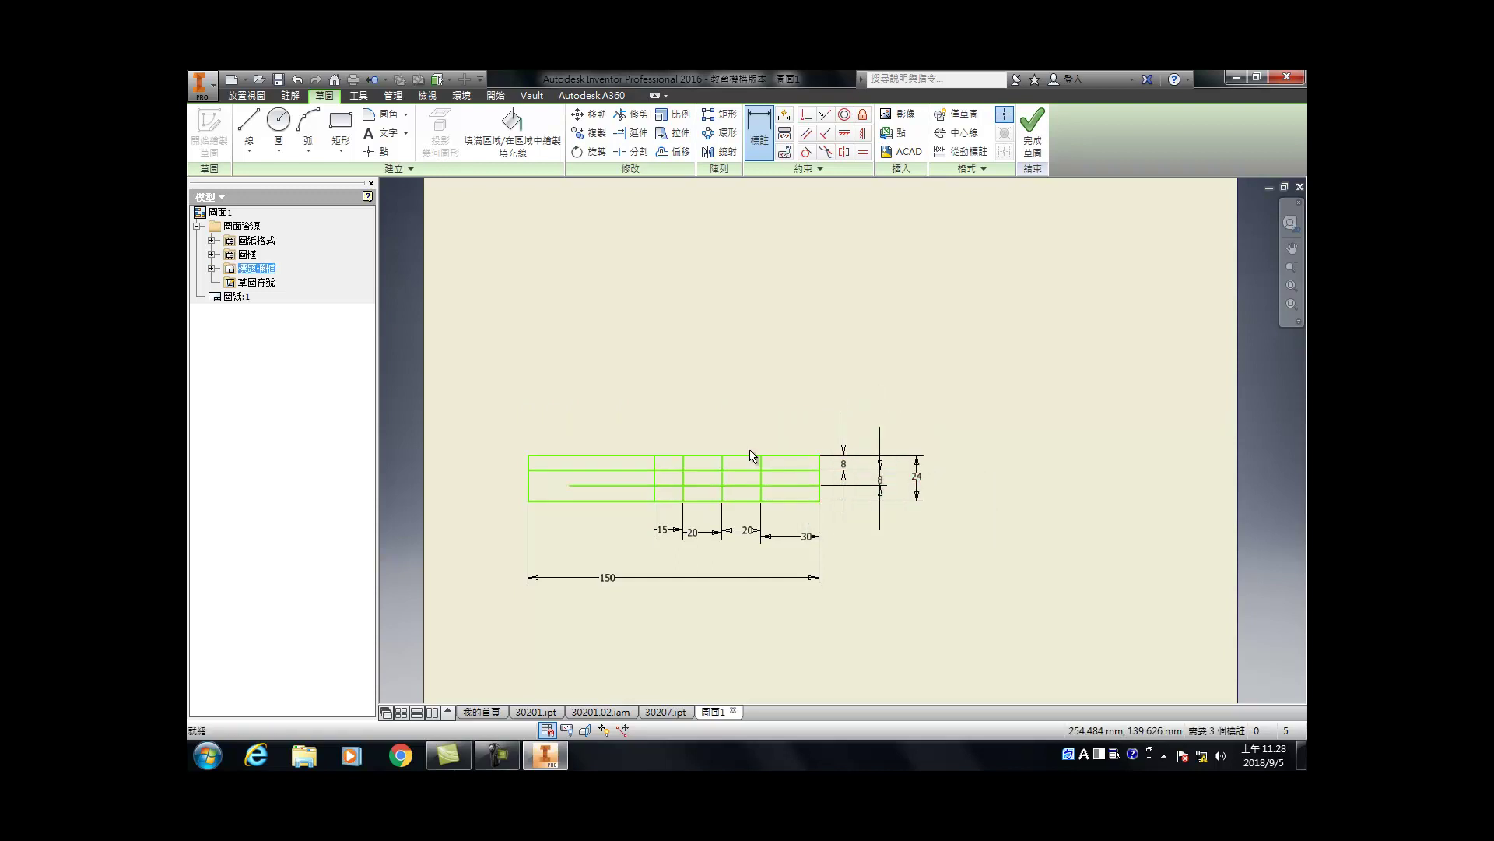
Step: Trim the part of the lower horizontal divider that extends left beyond the first vertical divider
key("x")
left_click(590, 486)
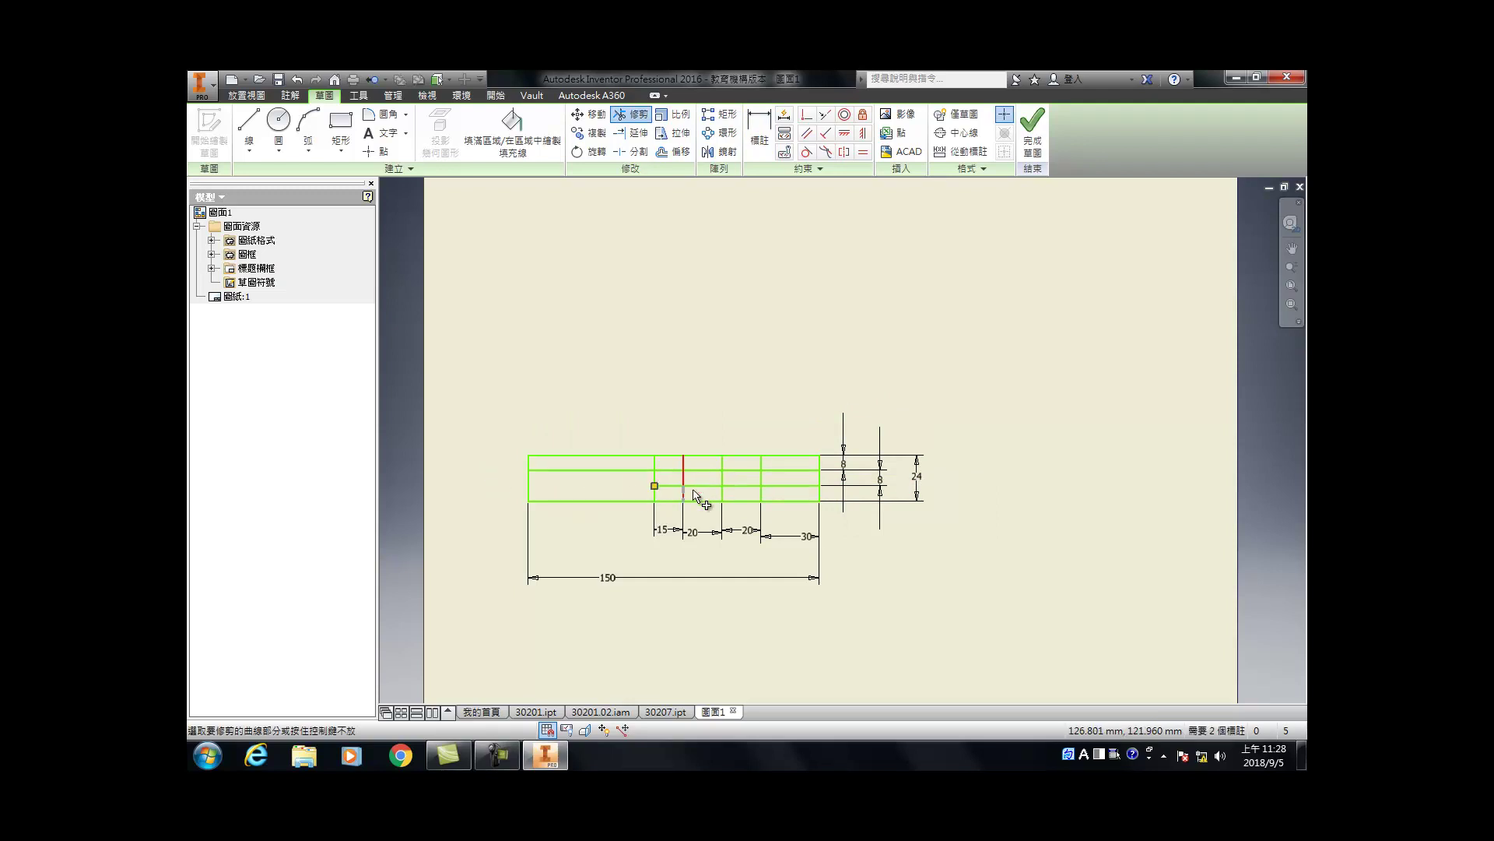
key("Escape")
Step: Set a 0.18 mm line weight for both horizontal dividers and the second and fourth vertical dividers
left_click(668, 471)
left_click(671, 486, "ctrl")
left_click(683, 491, "ctrl")
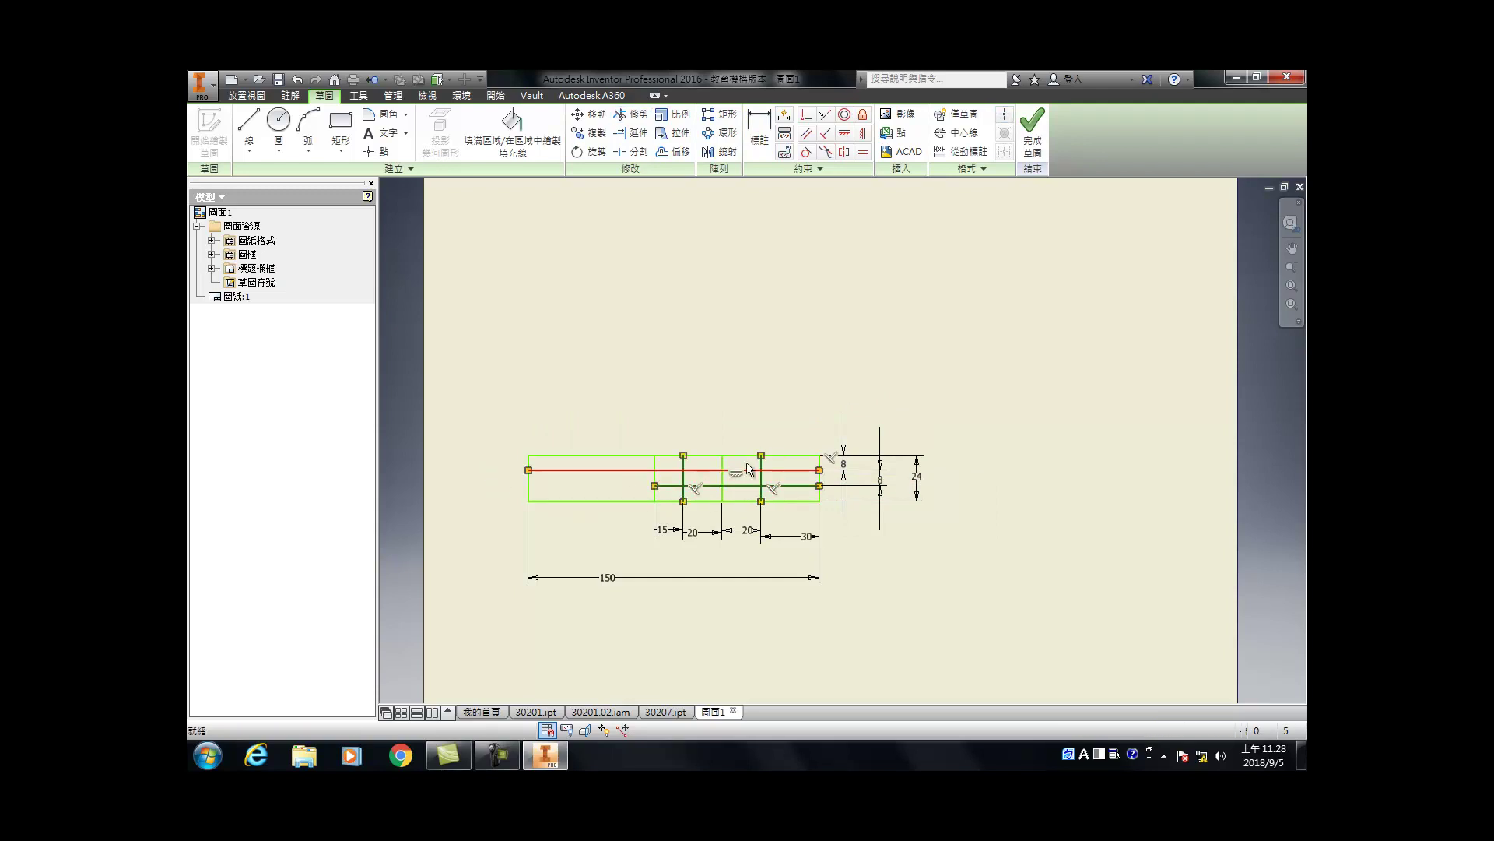
right_click(697, 380)
left_click(634, 367)
right_click(666, 360)
left_click(705, 363)
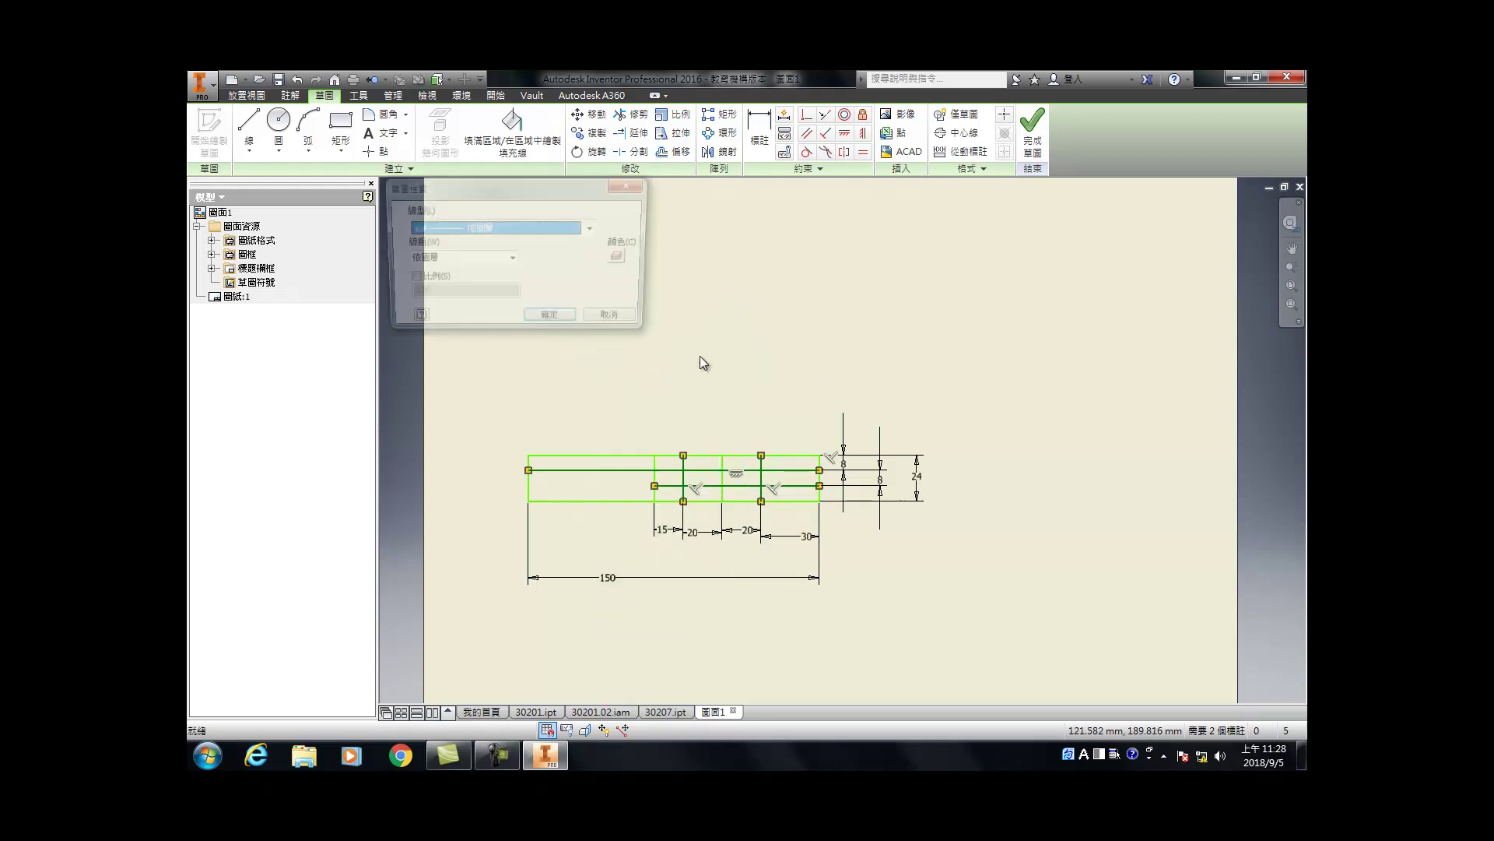
left_click(512, 259)
left_click(439, 290)
left_click(554, 322)
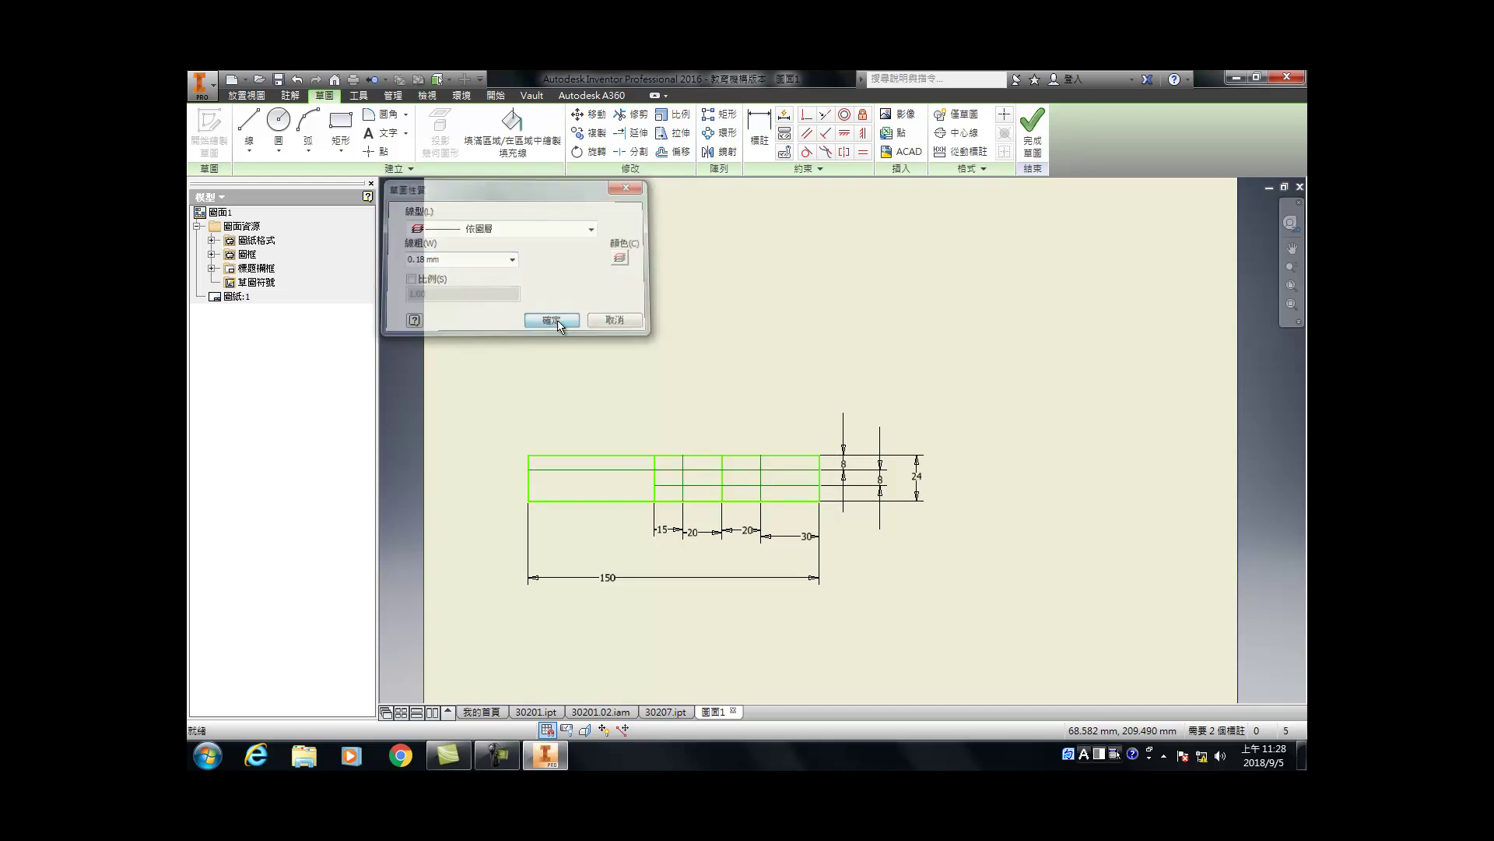
Step: Finish the title block sketch and save the title block under the name 522
left_click(1030, 130)
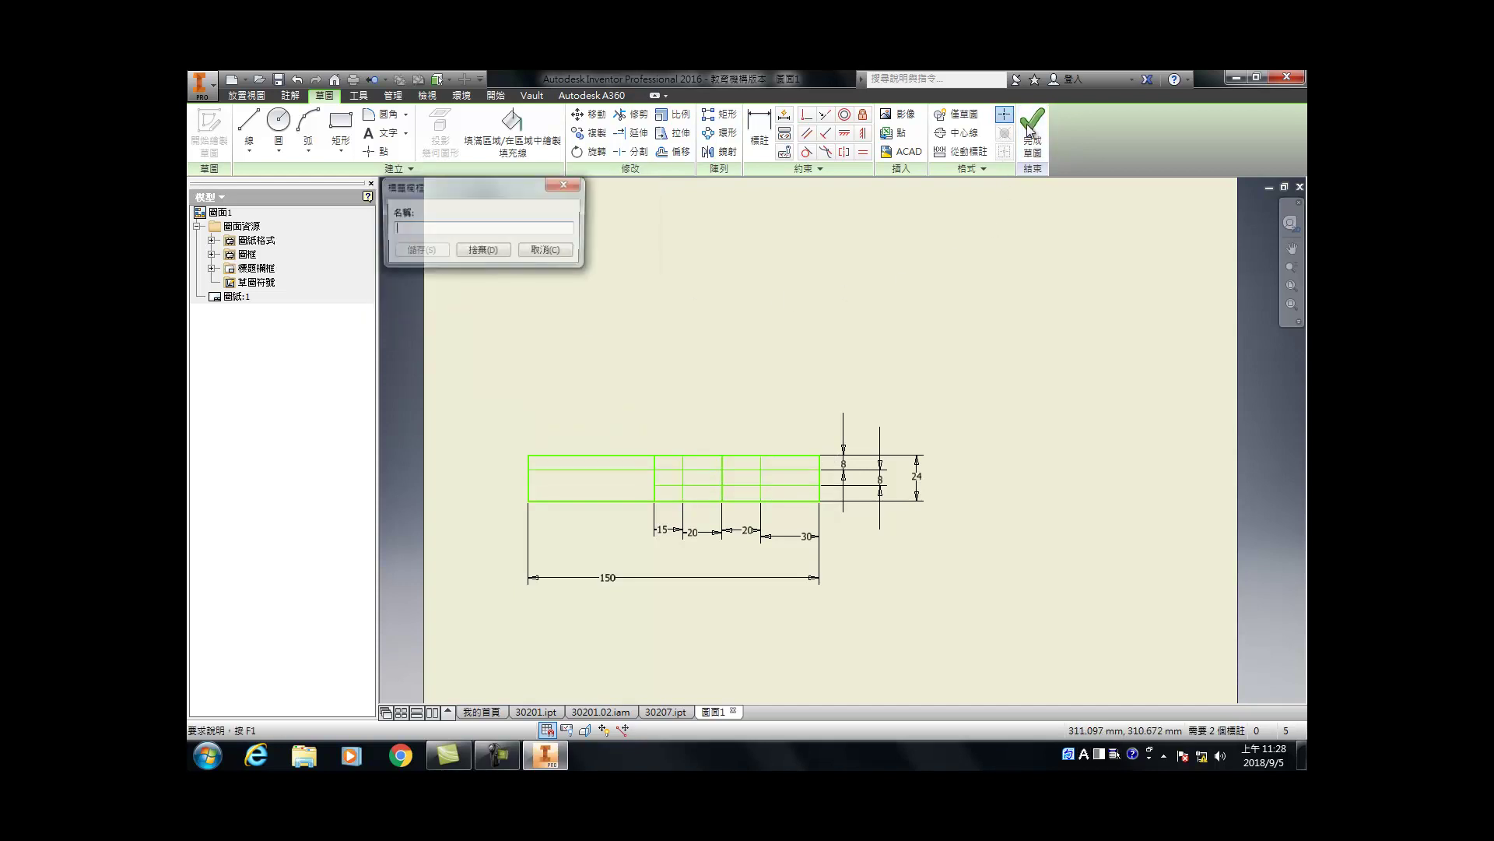
type("5")
key("Return")
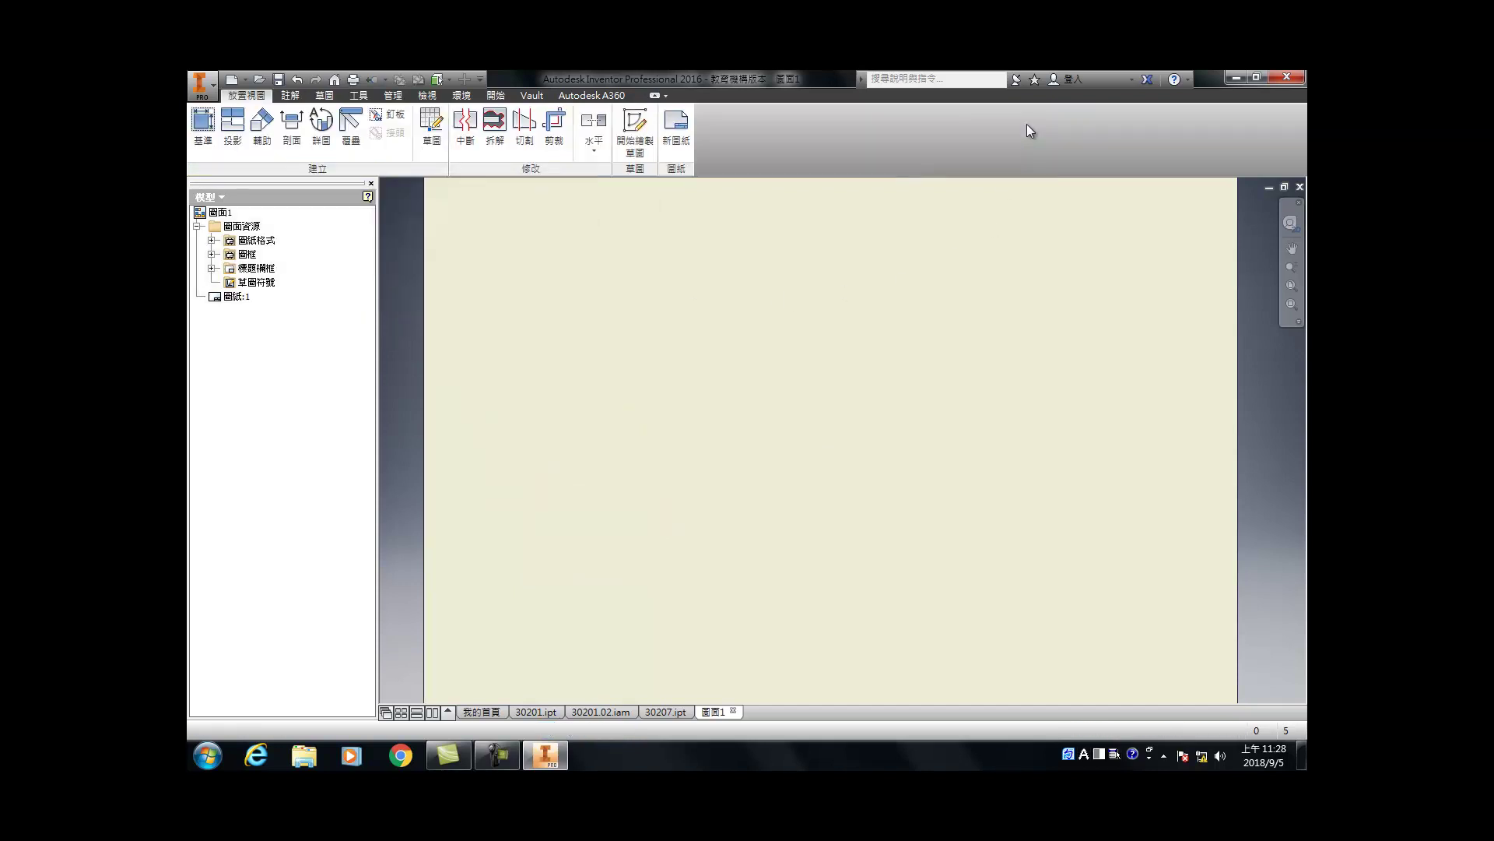
Step: Insert the custom border 522 on the drawing sheet with its default settings
right_click(249, 256)
left_click(193, 277)
left_click(212, 255)
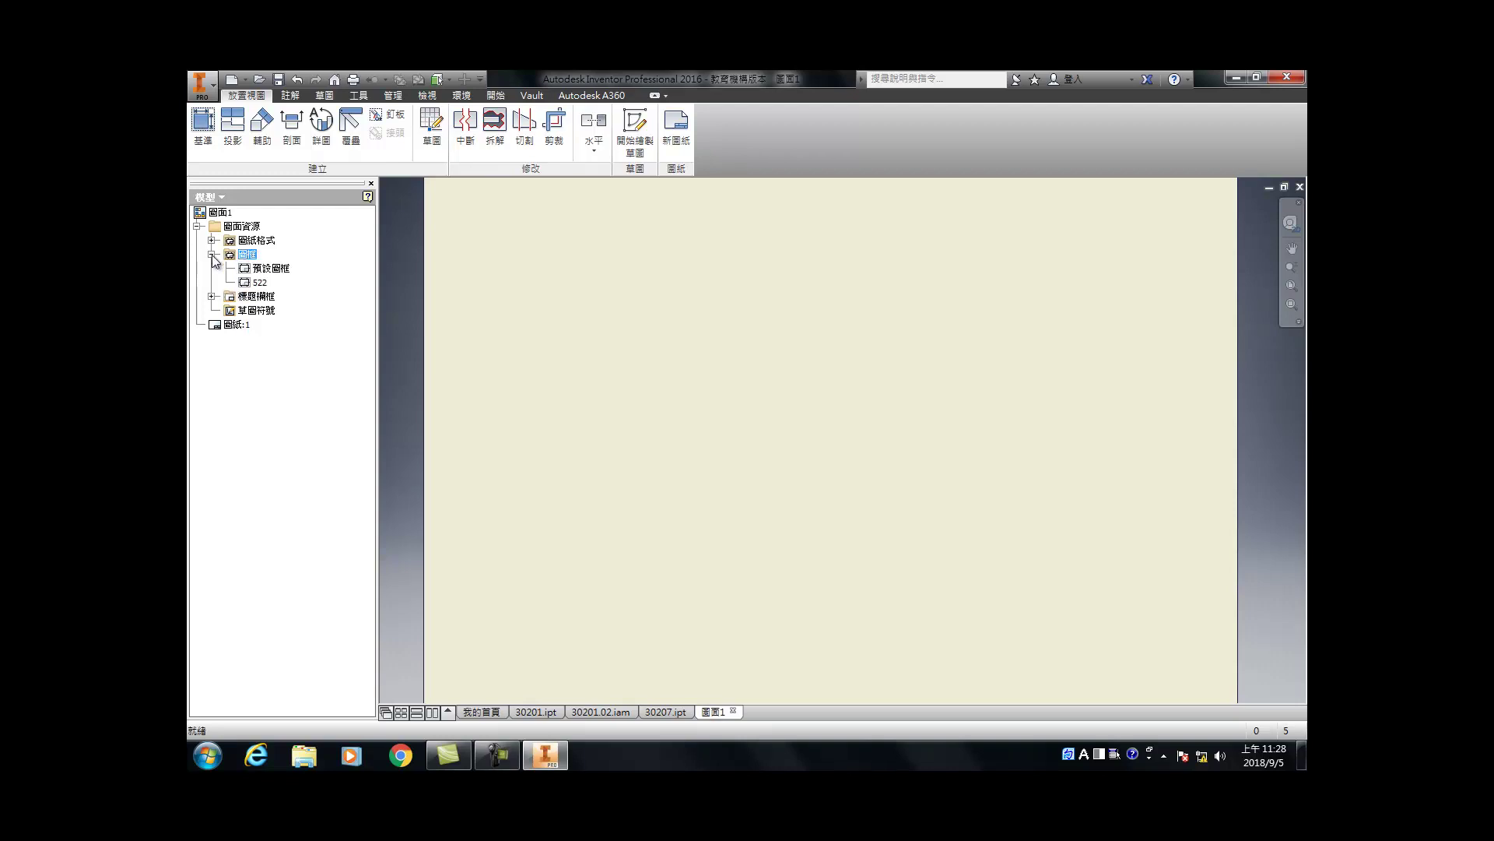
right_click(260, 285)
left_click(306, 336)
left_click(582, 365)
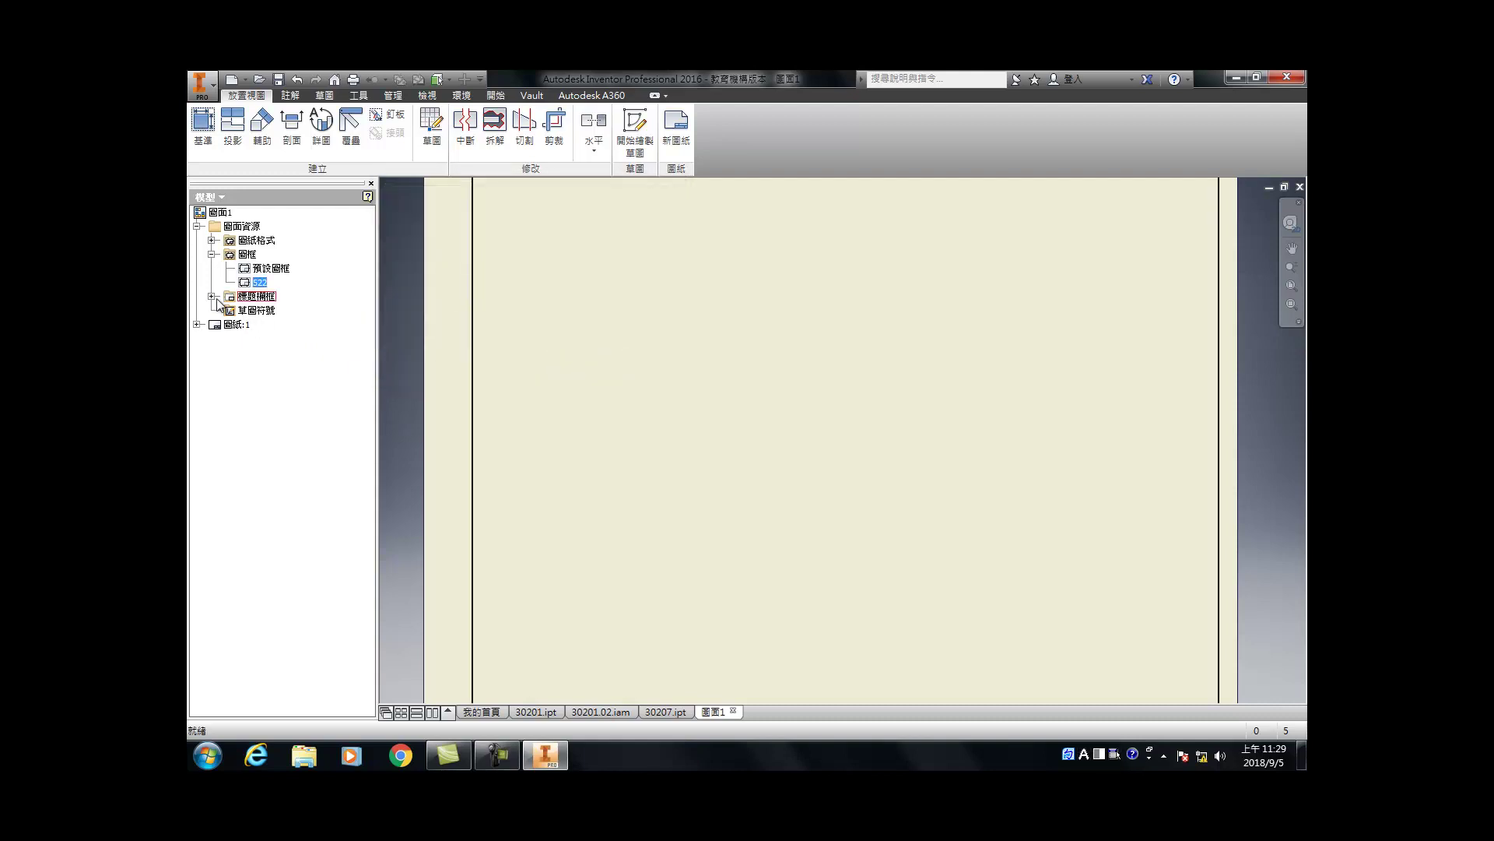
Step: Insert the custom title block 522 on the drawing sheet
left_click(212, 296)
right_click(259, 324)
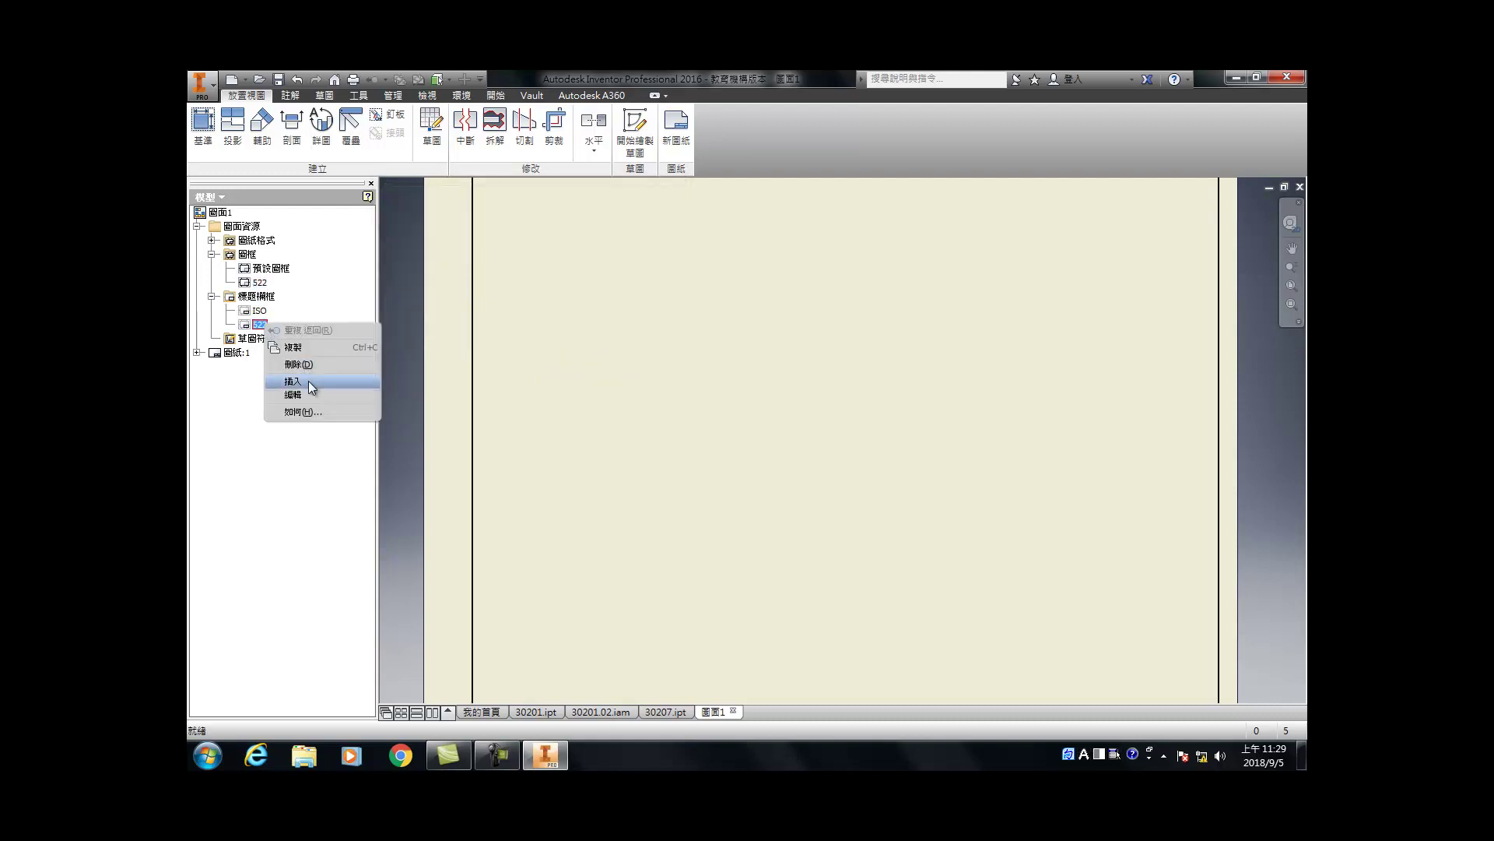
left_click(308, 380)
scroll(474, 436, "down", 5)
scroll(442, 354, "up", 3)
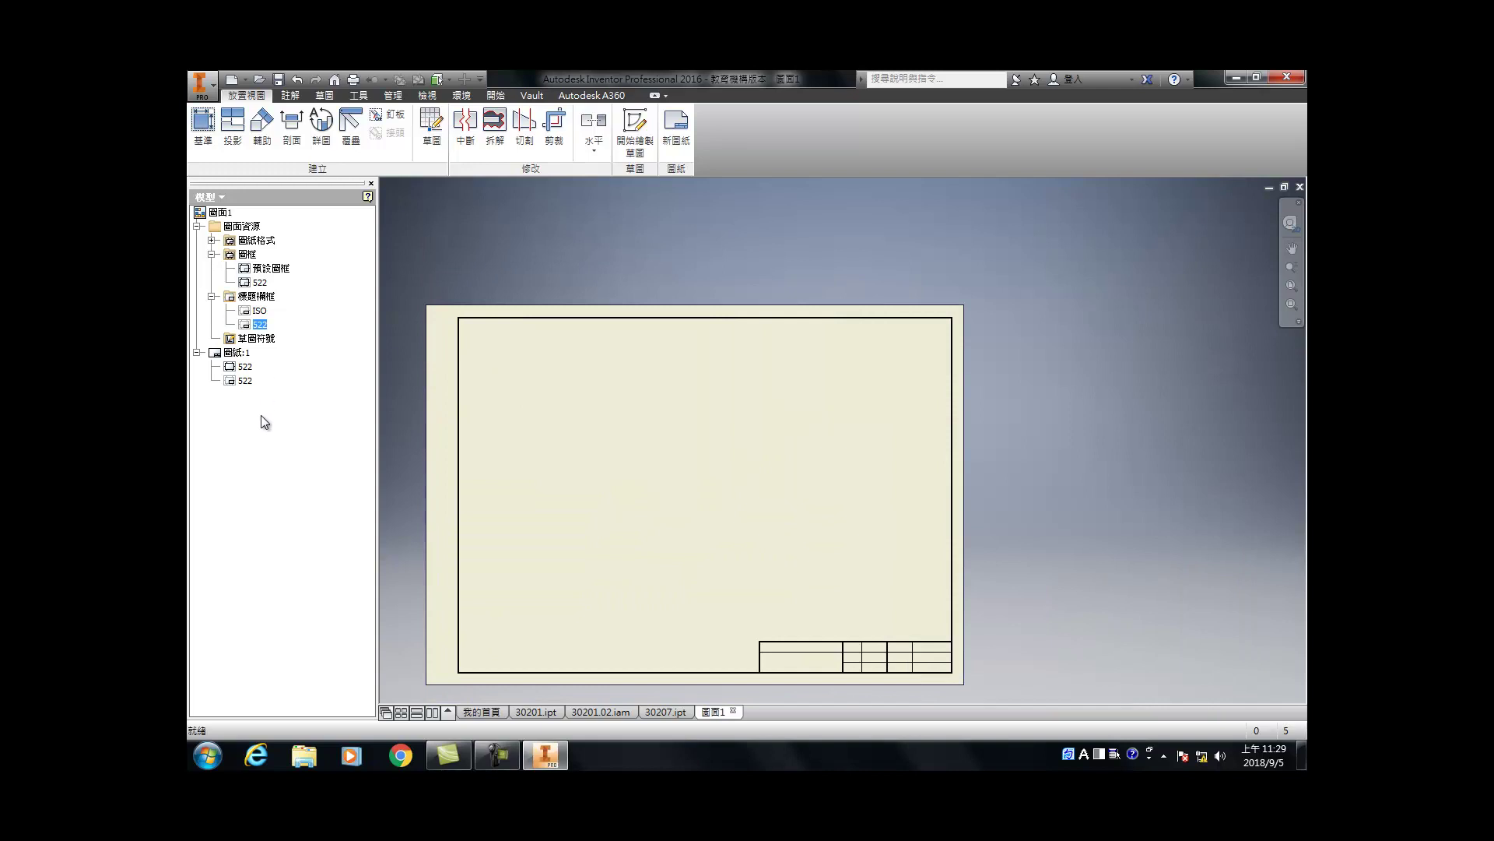
Step: Set the projection type of the default ISO standard to third angle in the style and standard editor
left_click(393, 95)
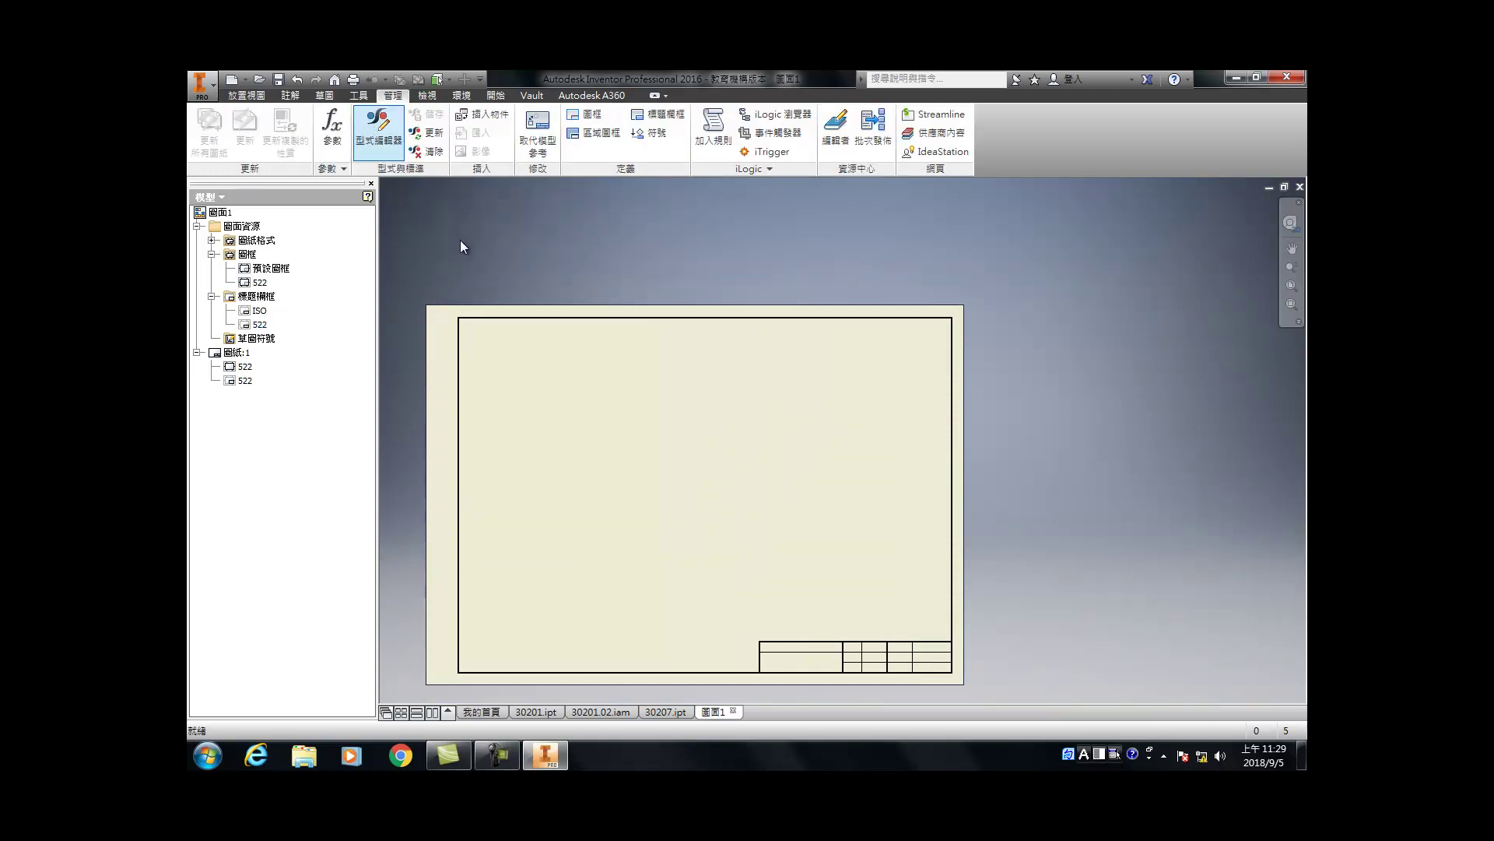
left_click(658, 258)
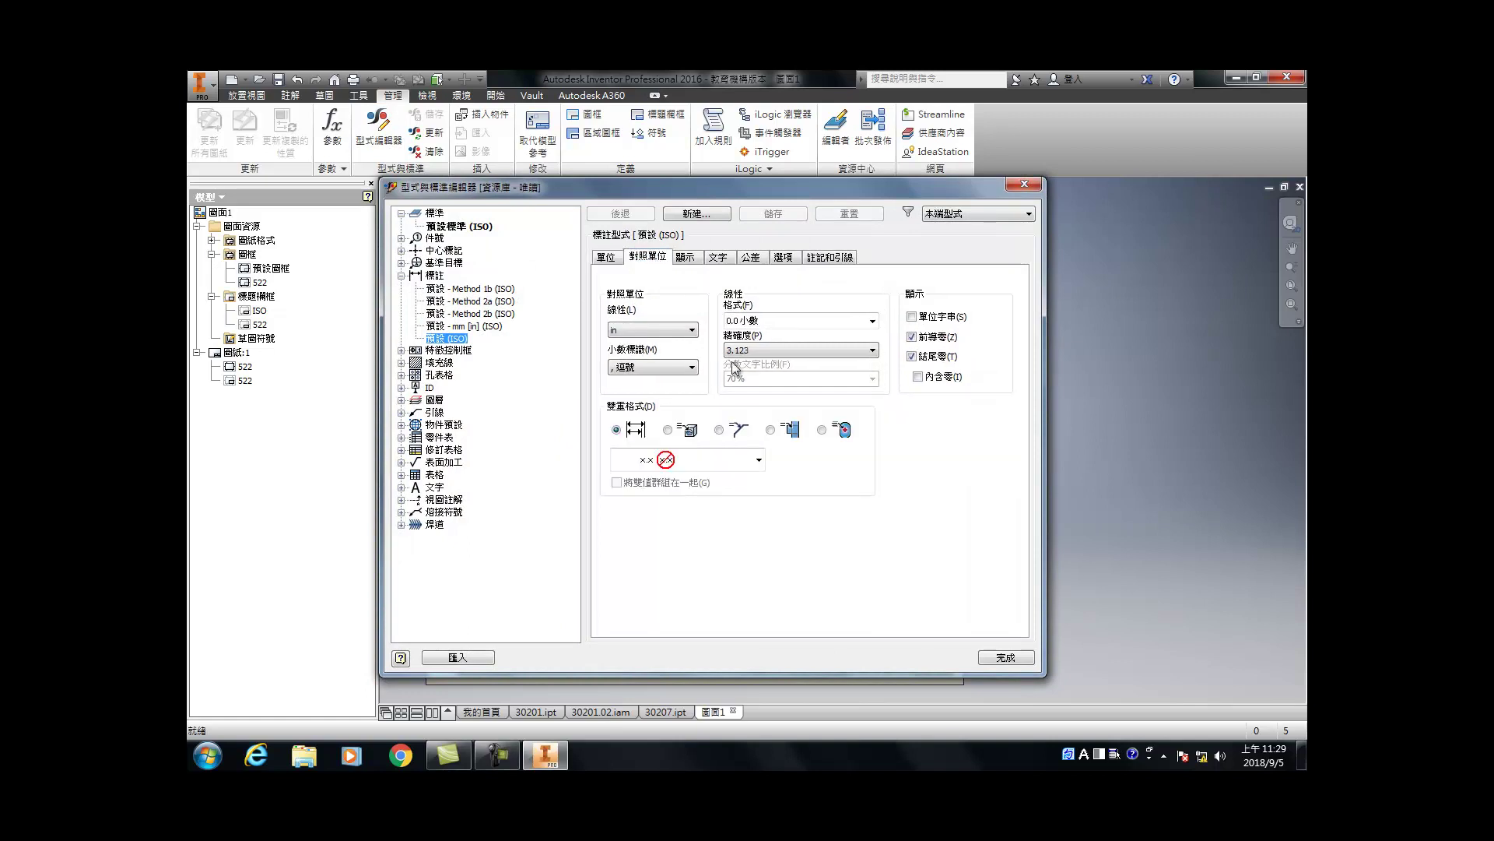
left_click(607, 259)
left_click(437, 218)
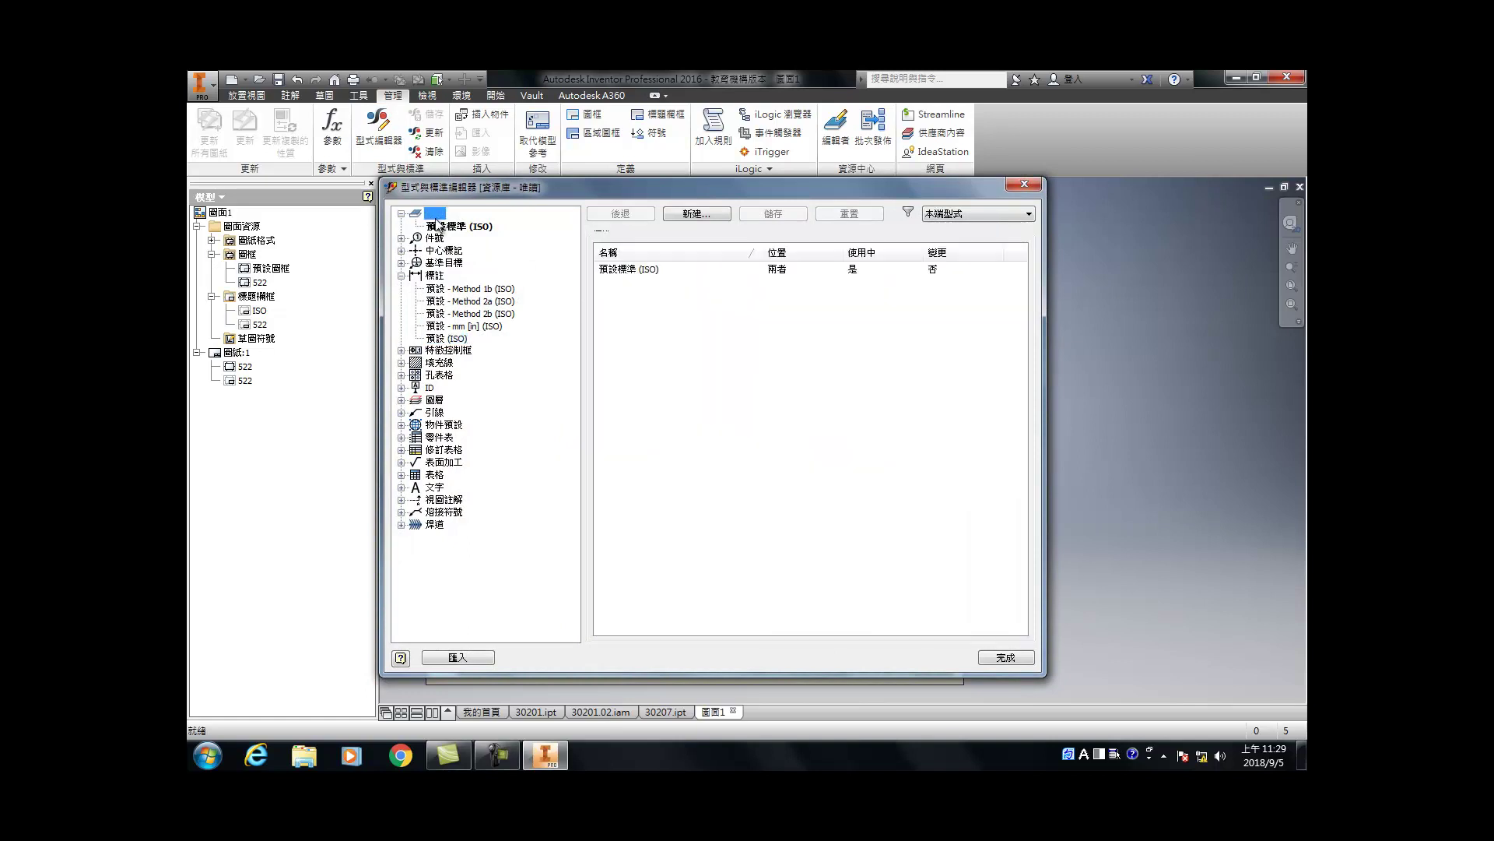
left_click(465, 227)
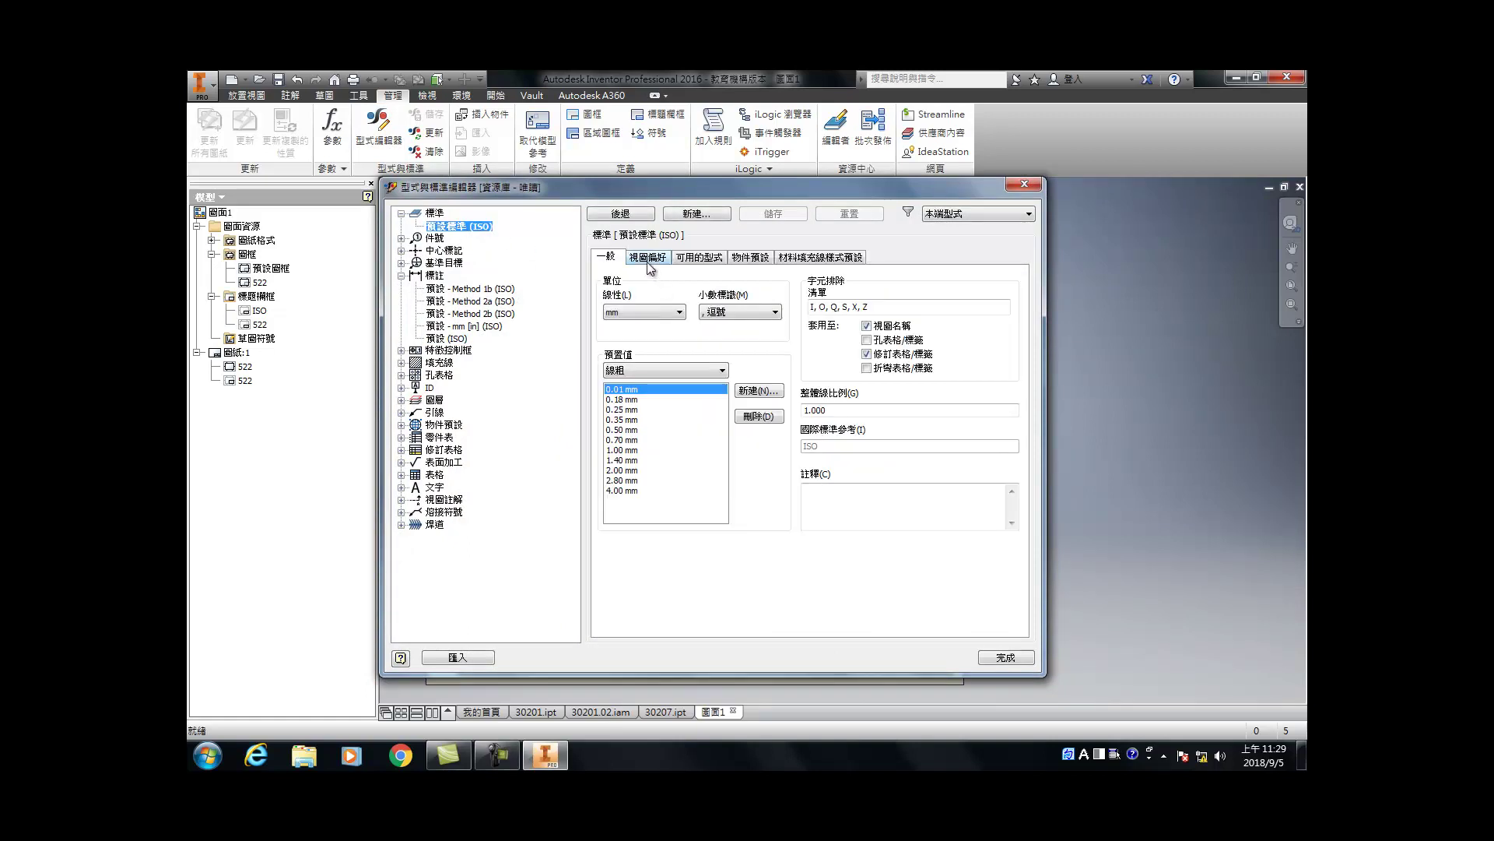
left_click(647, 260)
left_click(802, 484)
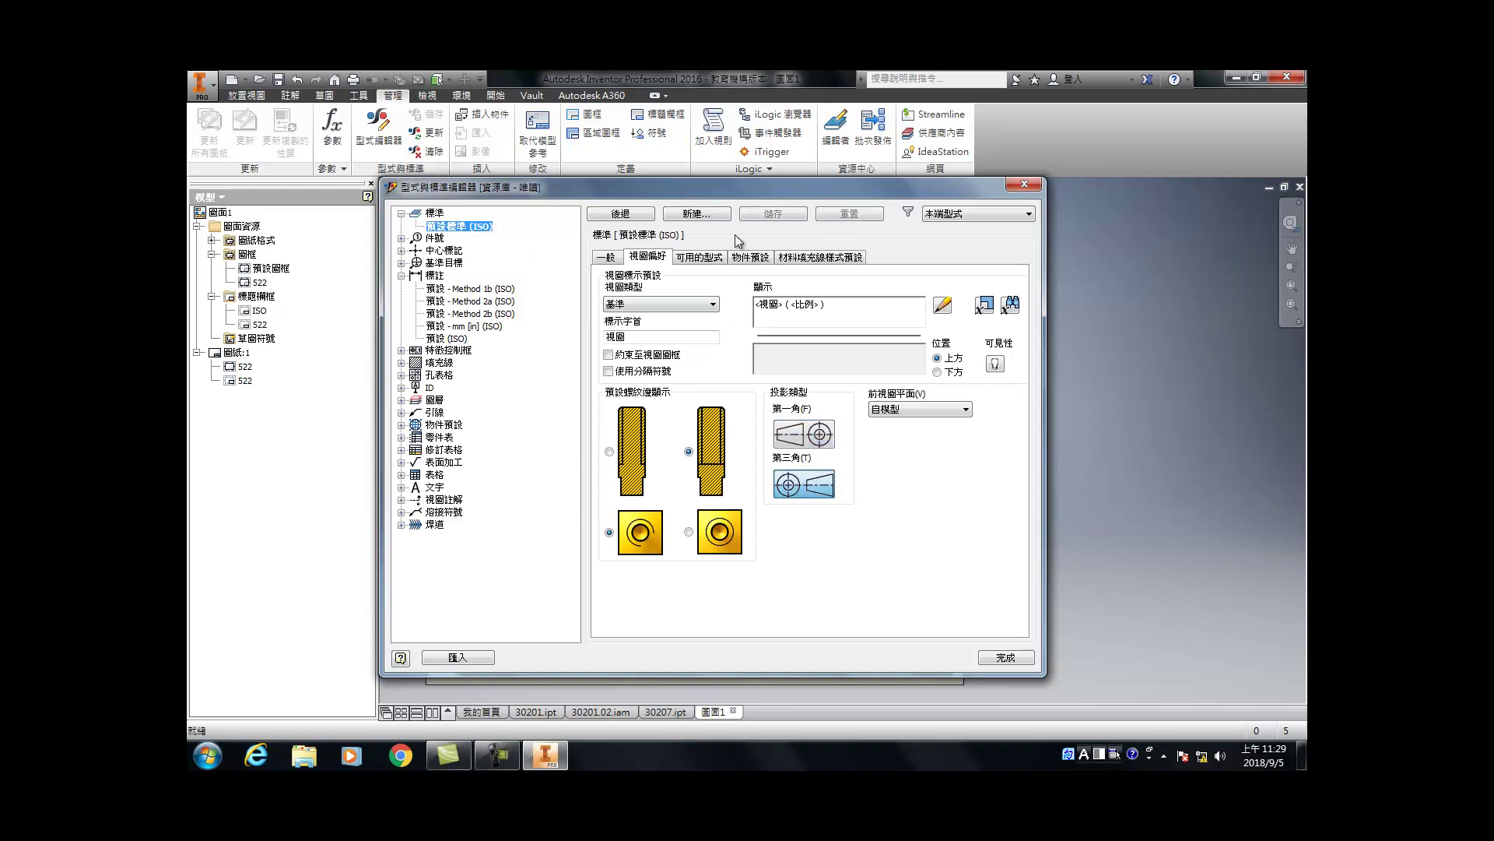
Step: Set the default ISO dimension style's decimal marker to period and its linear and angular precision to 0
left_click(432, 239)
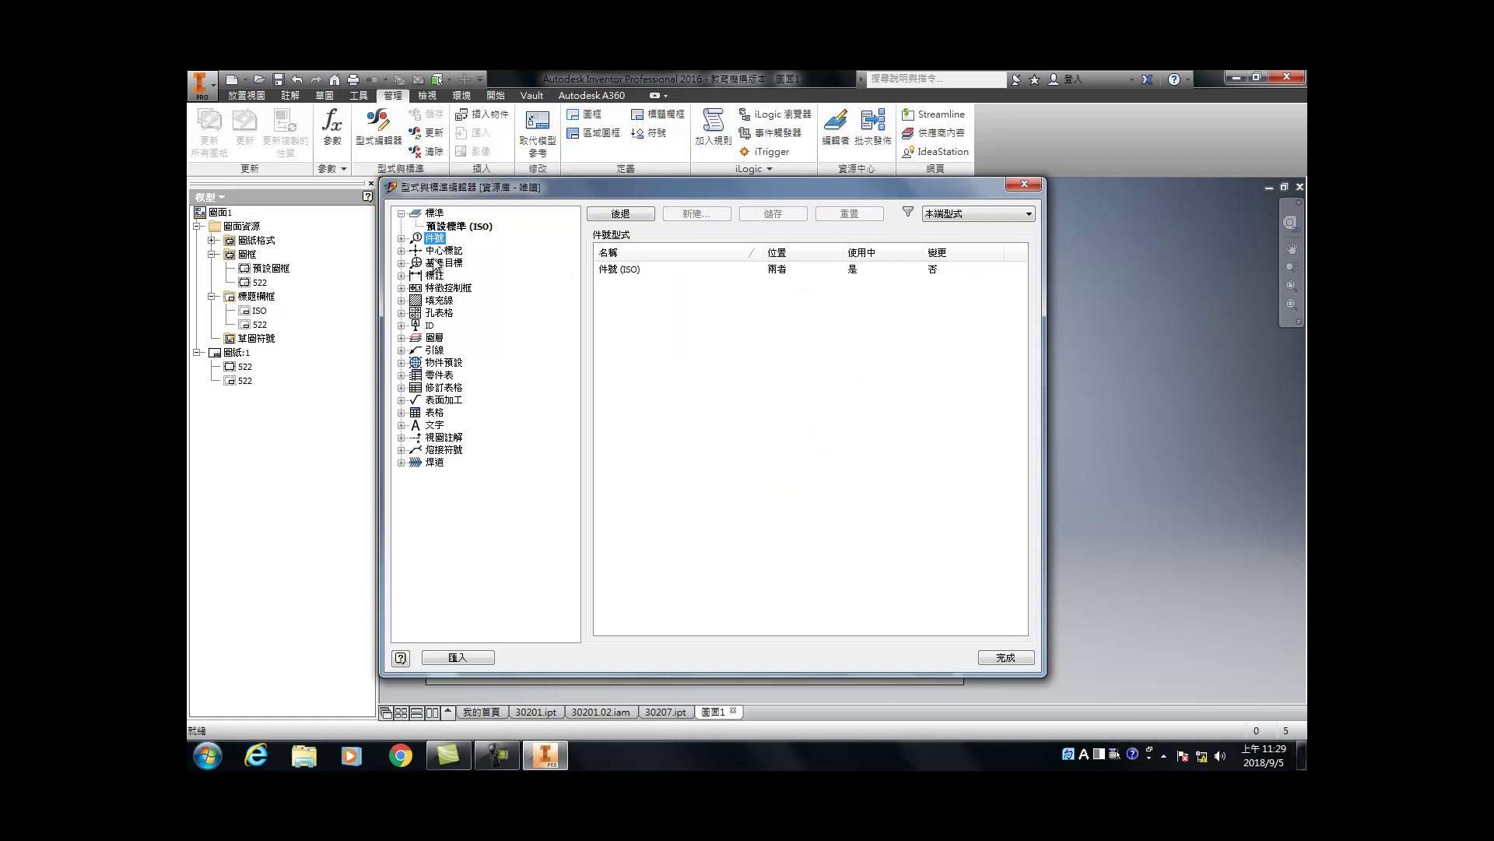
left_click(435, 275)
double_click(637, 325)
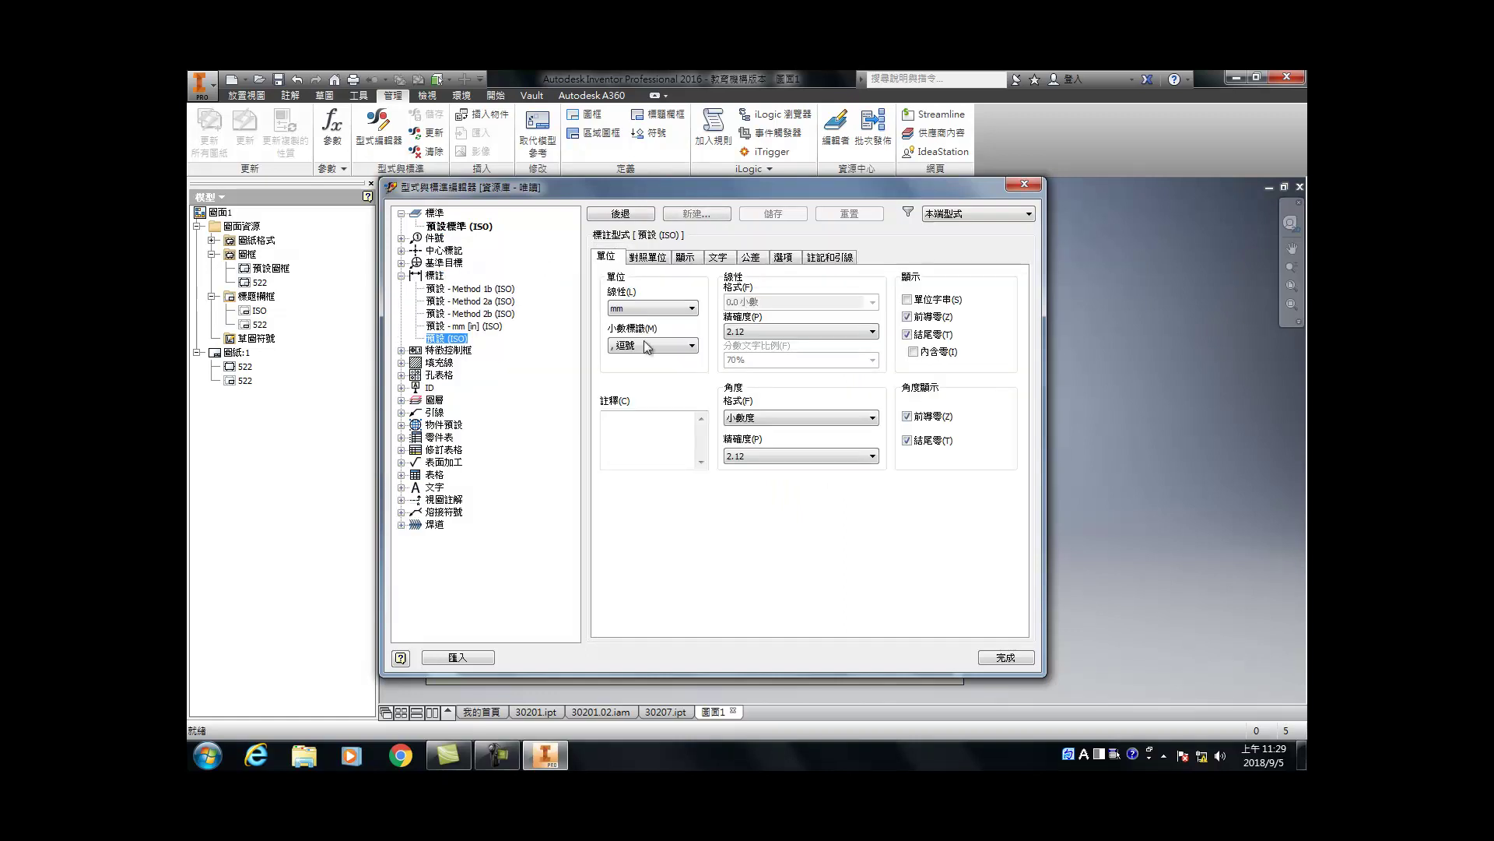
left_click(677, 345)
left_click(673, 370)
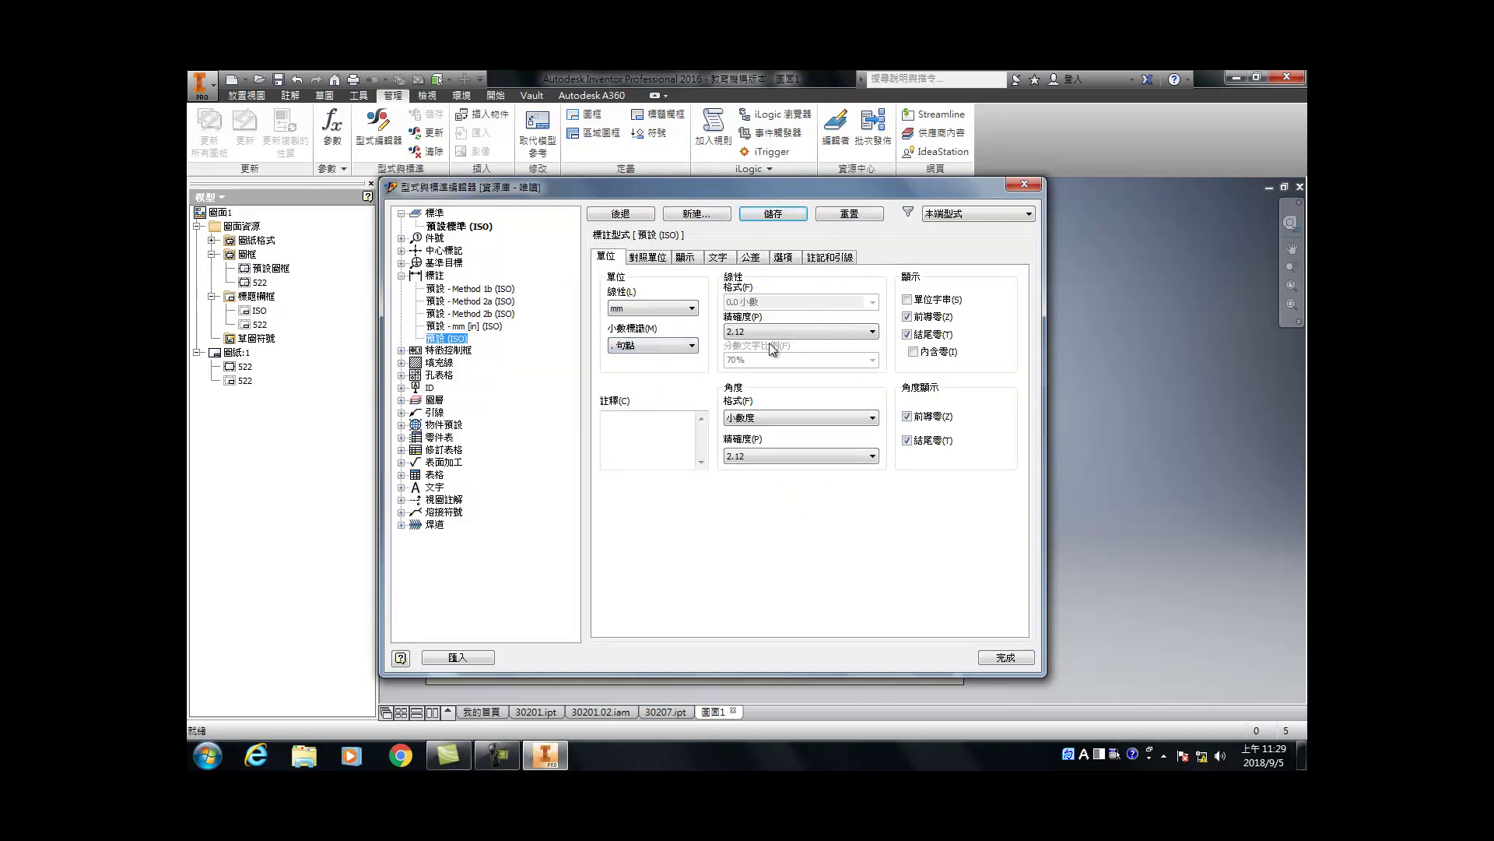
left_click(755, 333)
left_click(749, 343)
left_click(767, 457)
left_click(757, 469)
Step: Set the decimal marker of the default ISO dimension style's alternate units to period
left_click(646, 257)
left_click(646, 367)
left_click(642, 387)
Step: Set the line spacing values in the default ISO dimension style's display settings to 2, 1 and 8
left_click(685, 258)
left_click_drag(673, 489, 614, 523)
type("2")
type("1")
key("Tab")
type("8")
Step: Bottom-align the tolerance text of the default ISO dimension style and change its text size
left_click(718, 258)
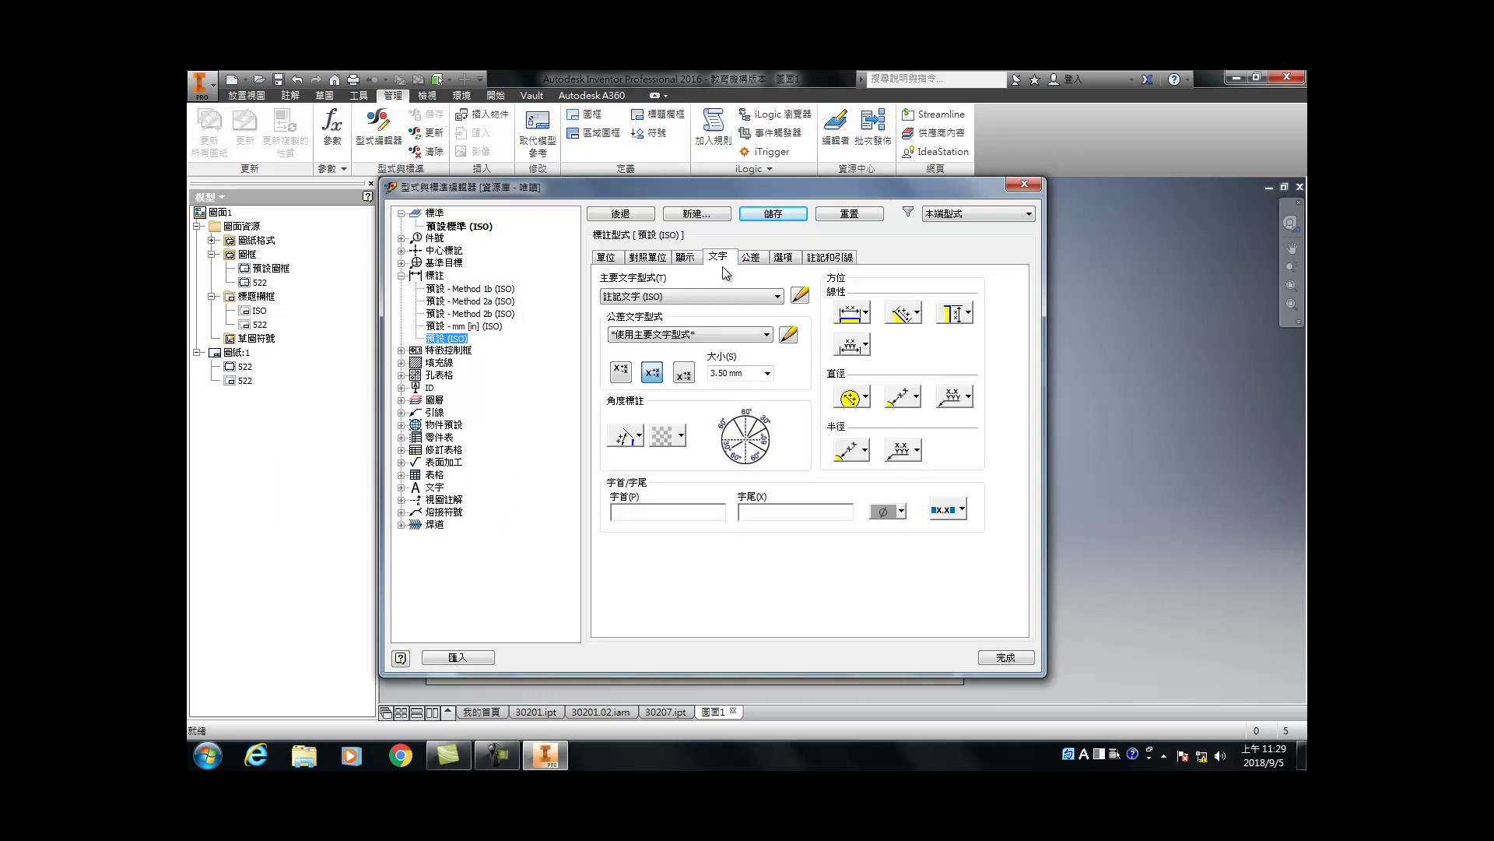
left_click(683, 375)
left_click(768, 373)
left_click(738, 394)
Step: Set the dimension style's tolerance display to no trailing zeros with no sign
left_click(750, 258)
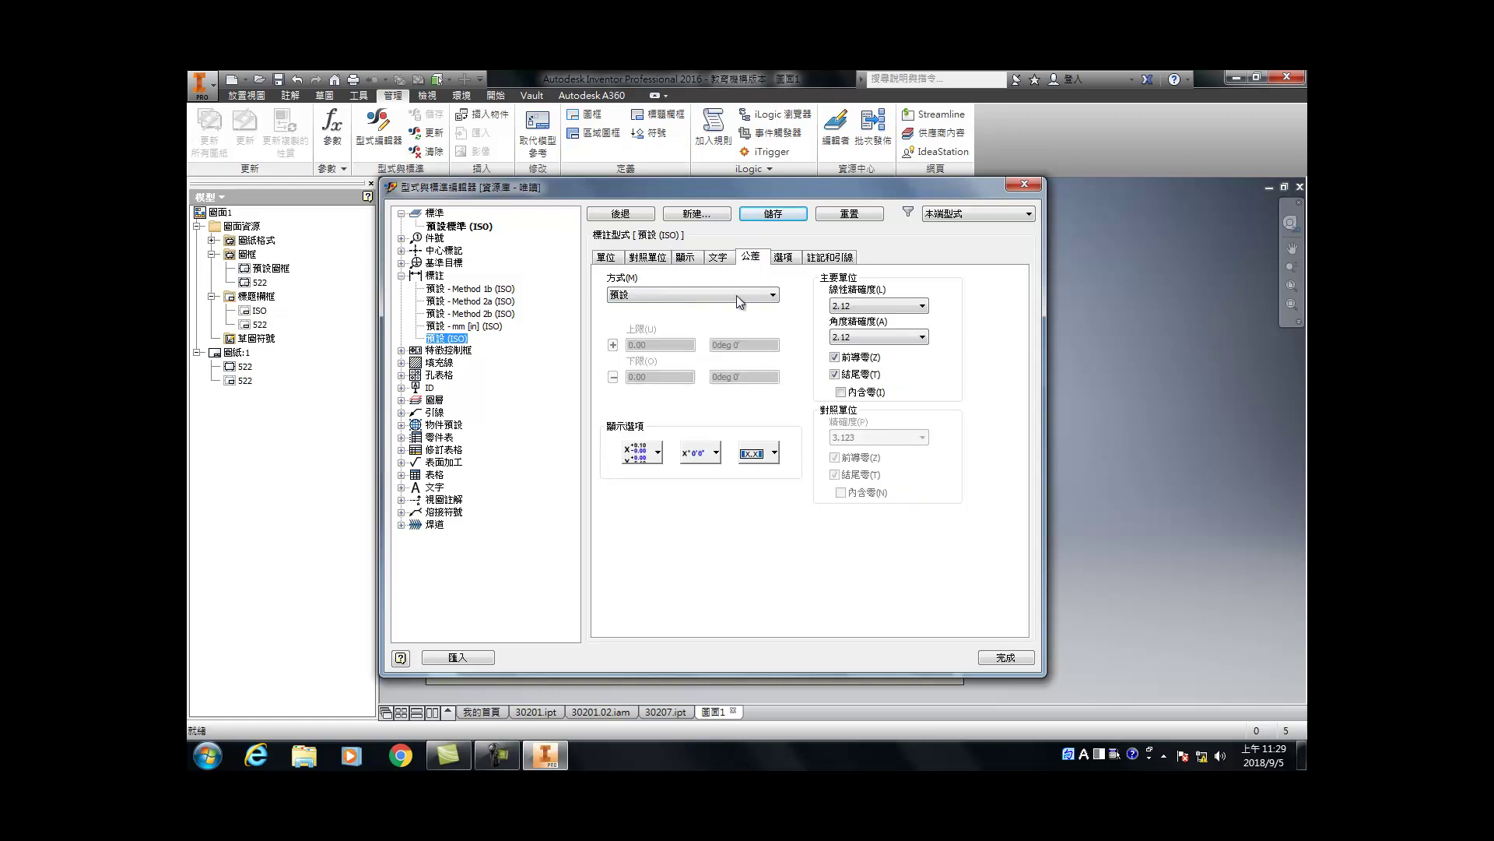
left_click(657, 453)
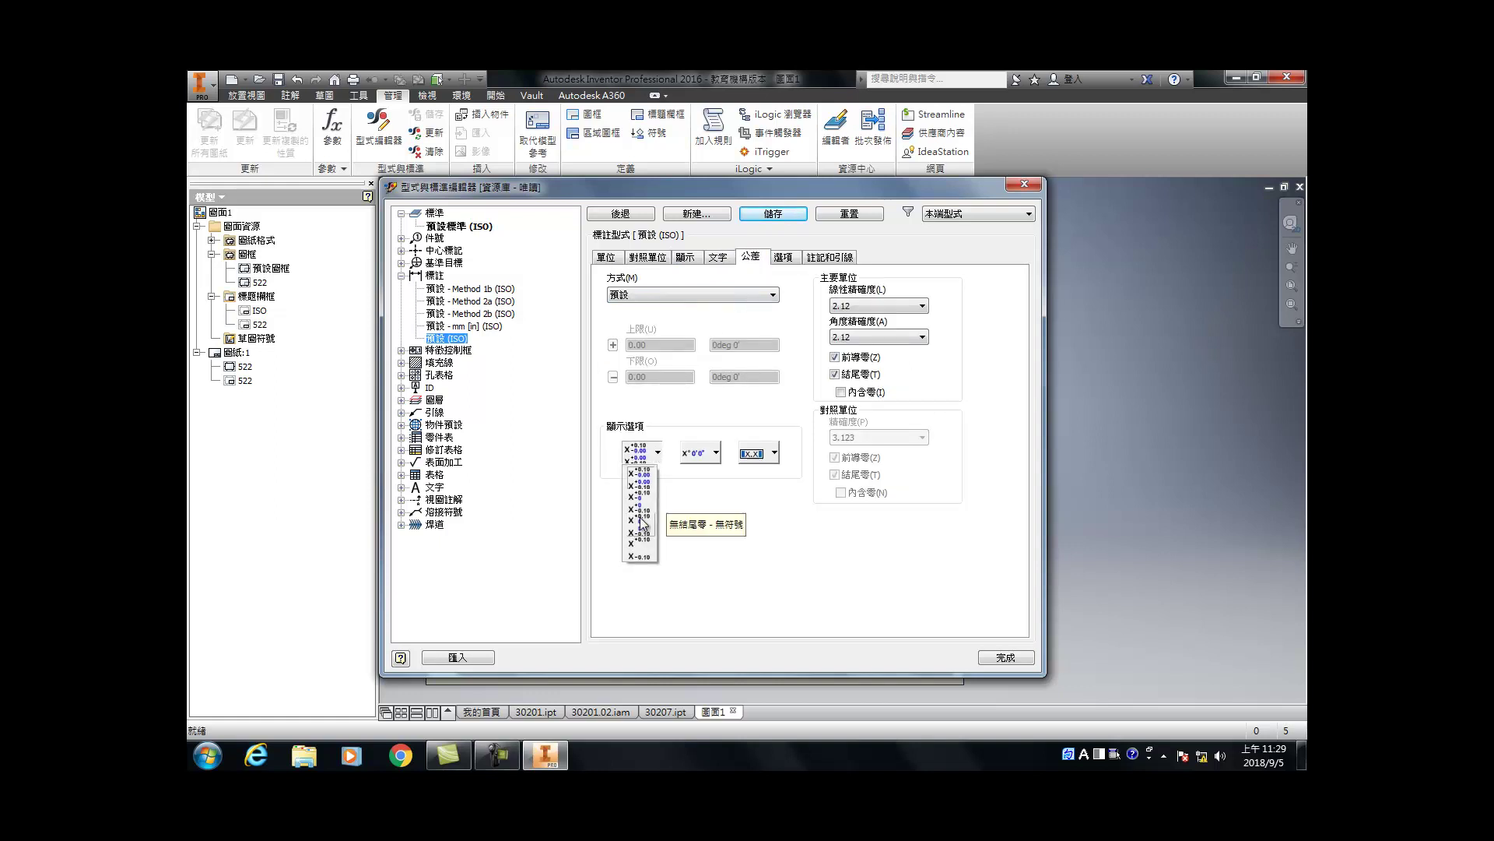
left_click(642, 523)
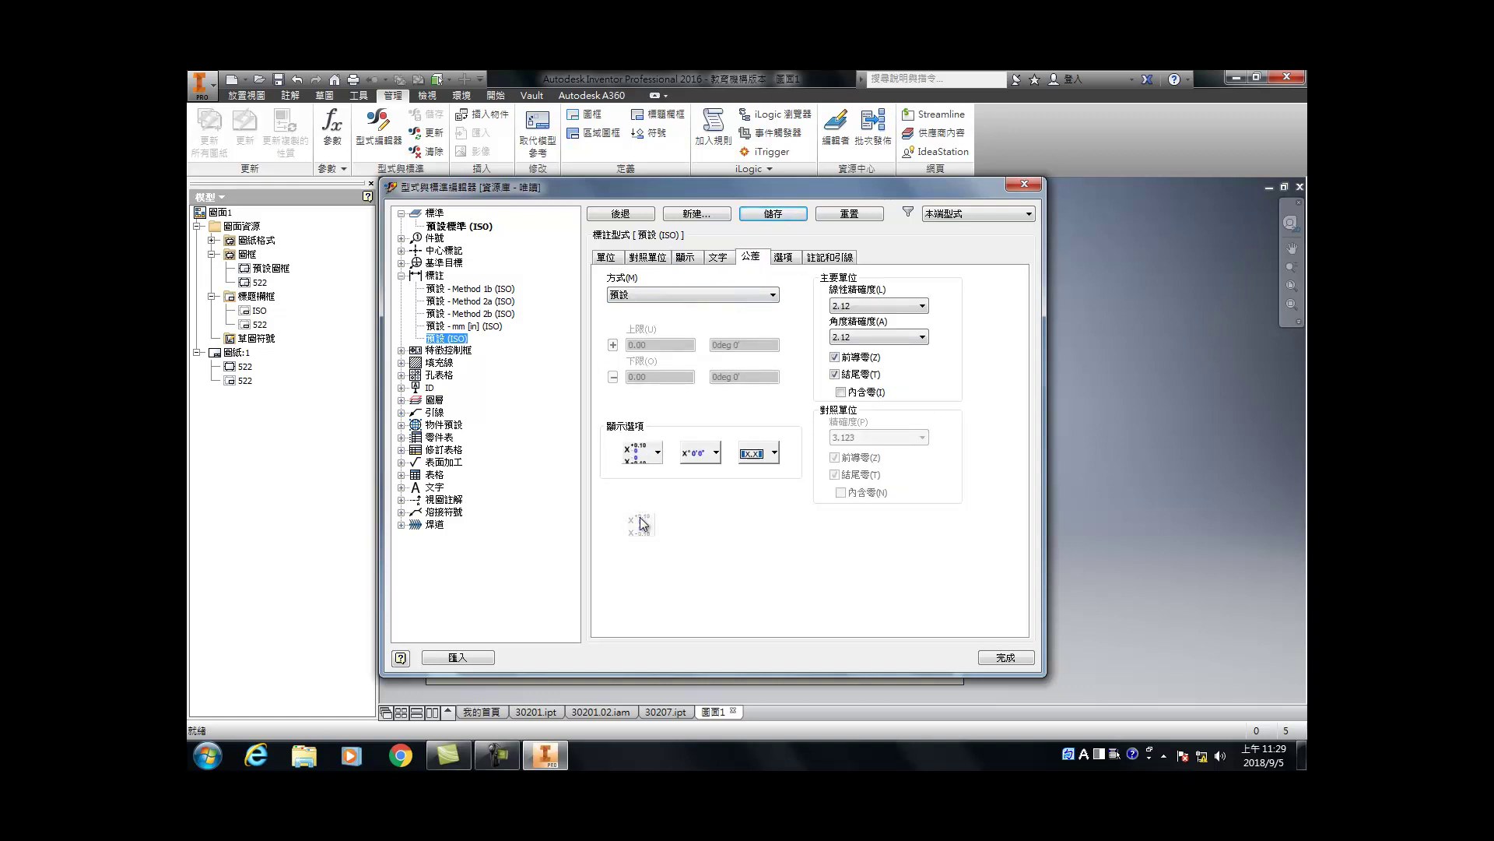
Step: Set the dimension style's note leader text to horizontal with the last justification style offered, and save the style
left_click(784, 257)
left_click(830, 257)
left_click(699, 527)
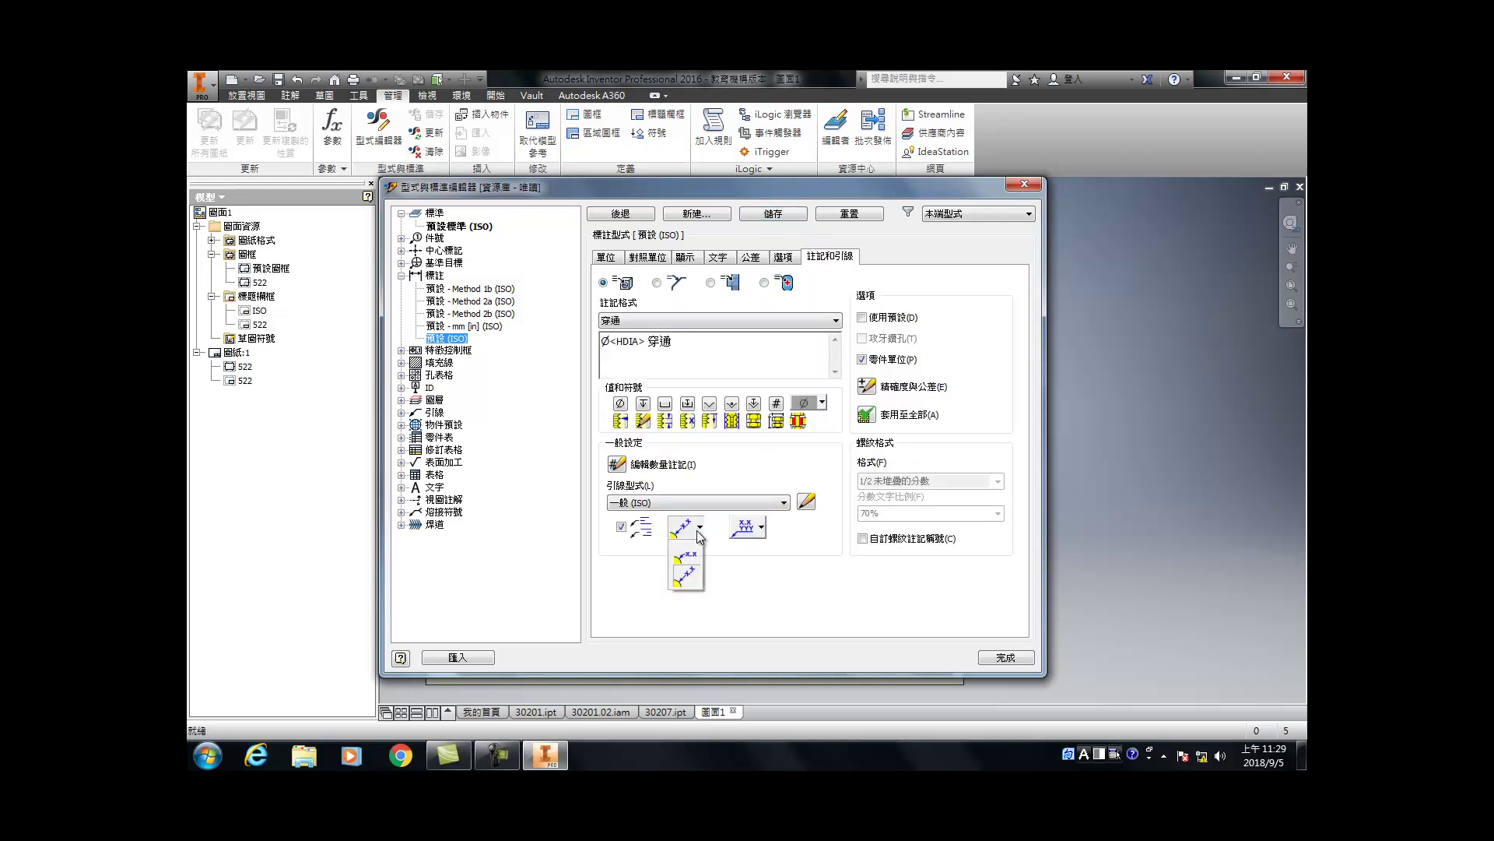
left_click(692, 552)
left_click(761, 527)
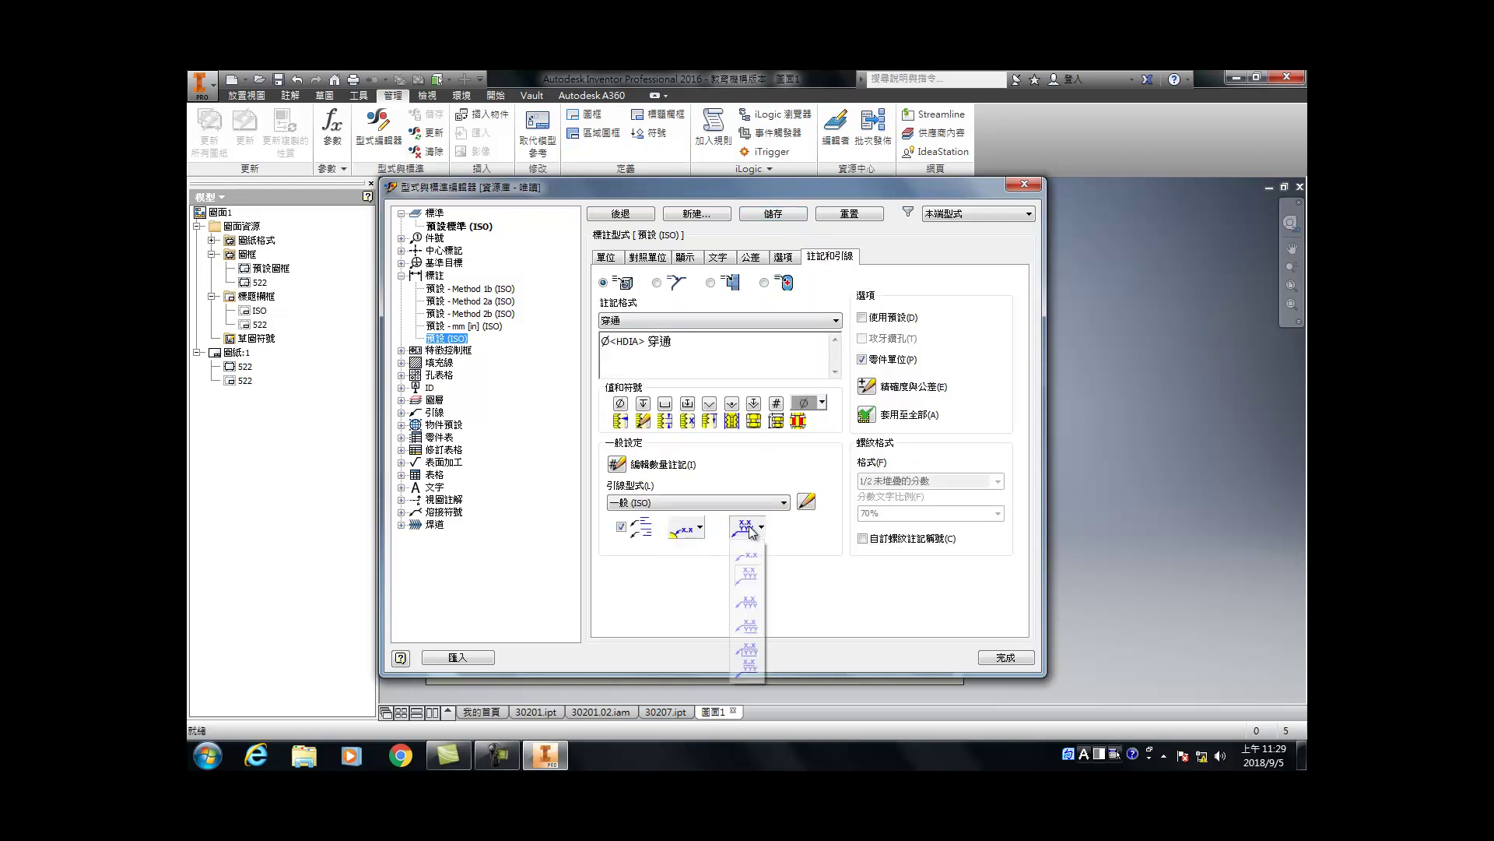
left_click(753, 667)
left_click(774, 214)
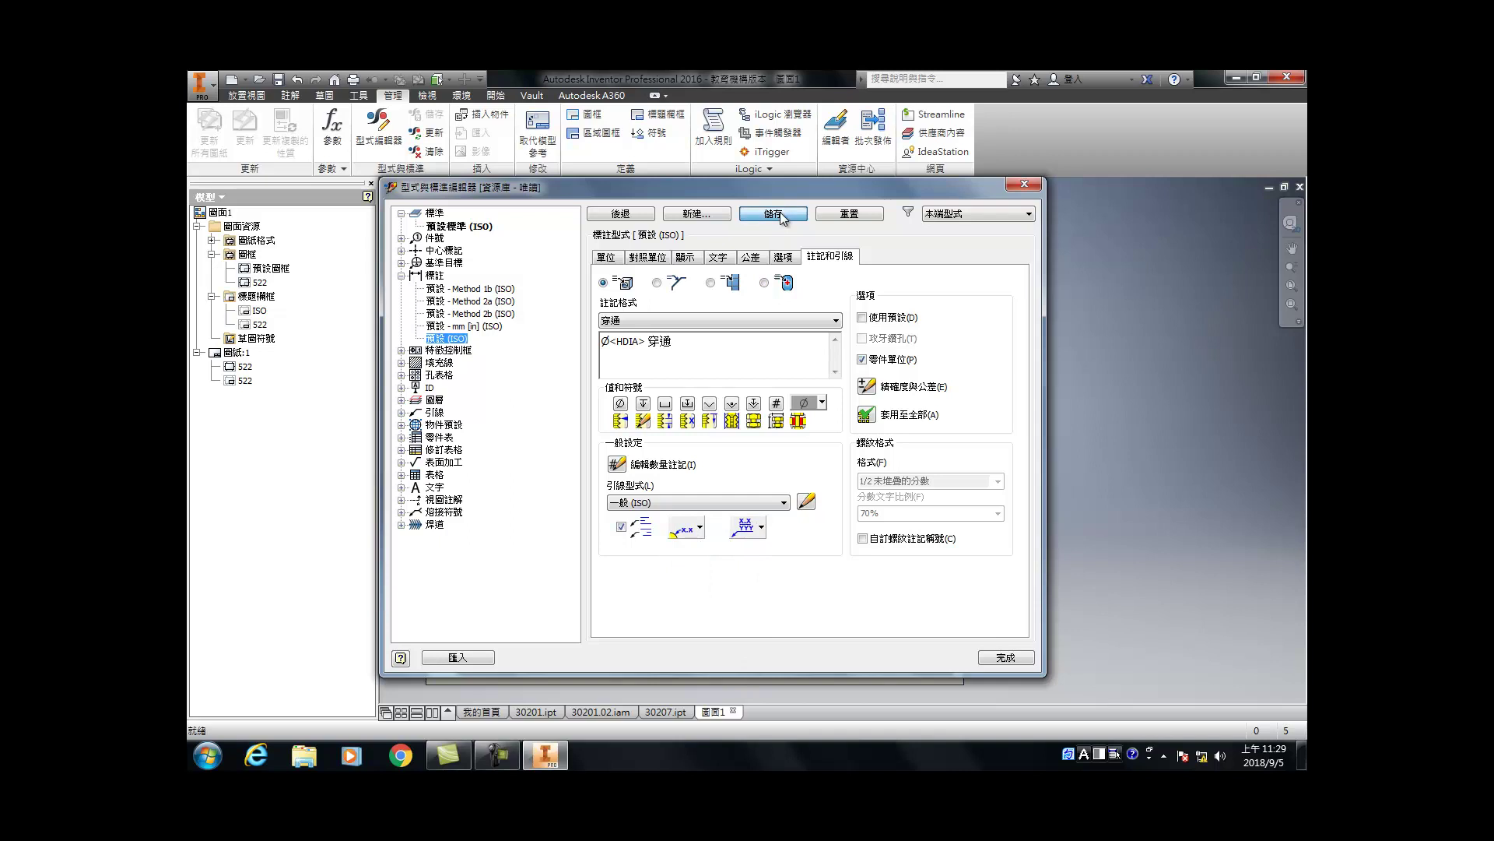
Step: Enable the filled circular runout and filled total runout symbols in the ISO feature control frame style and save it
left_click(467, 351)
double_click(607, 270)
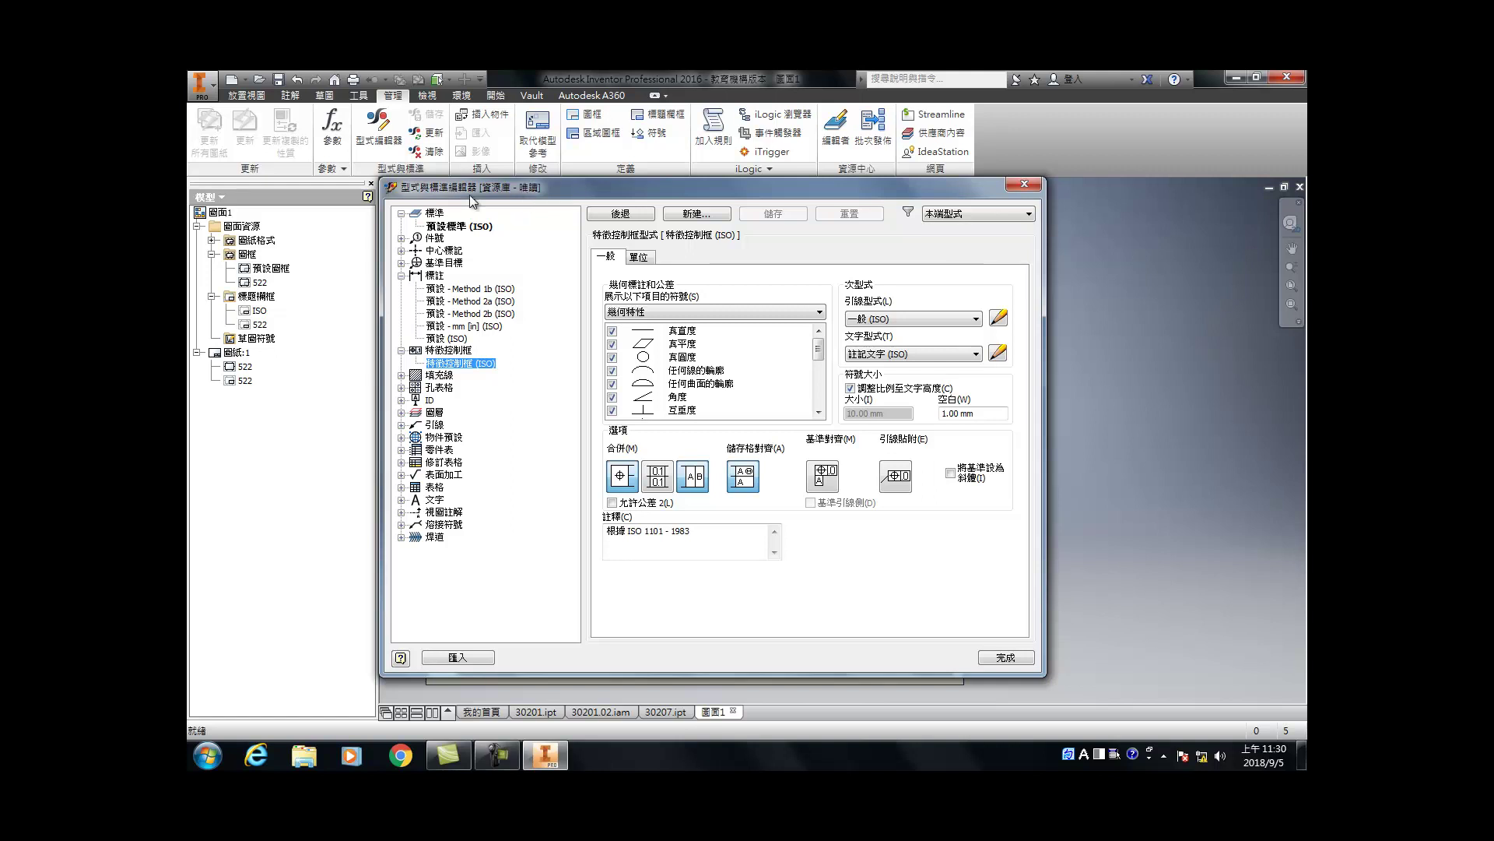
left_click_drag(818, 350, 819, 395)
left_click(612, 331)
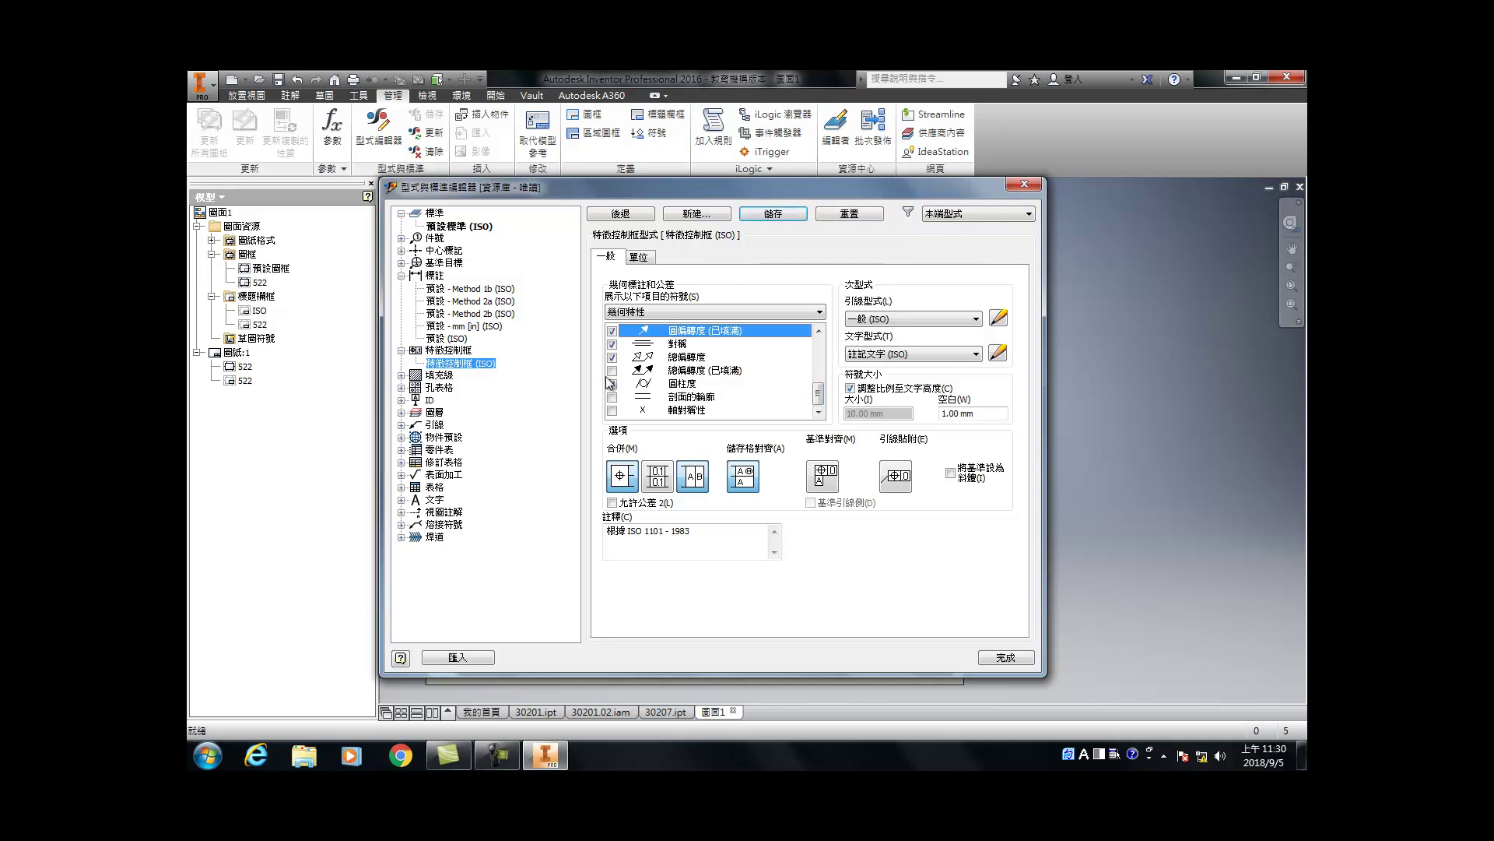
left_click(611, 372)
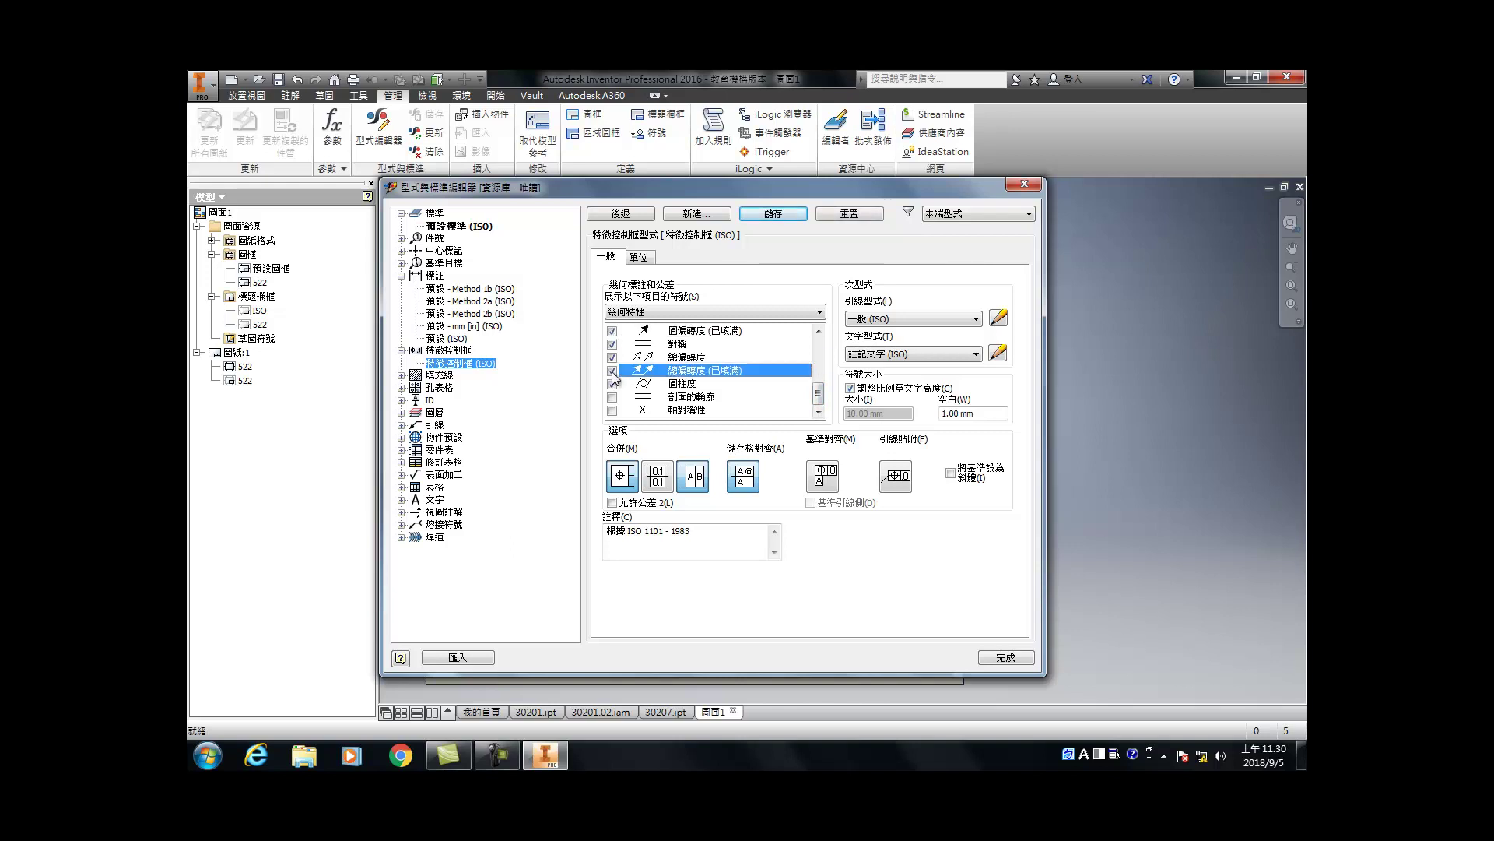
left_click(790, 213)
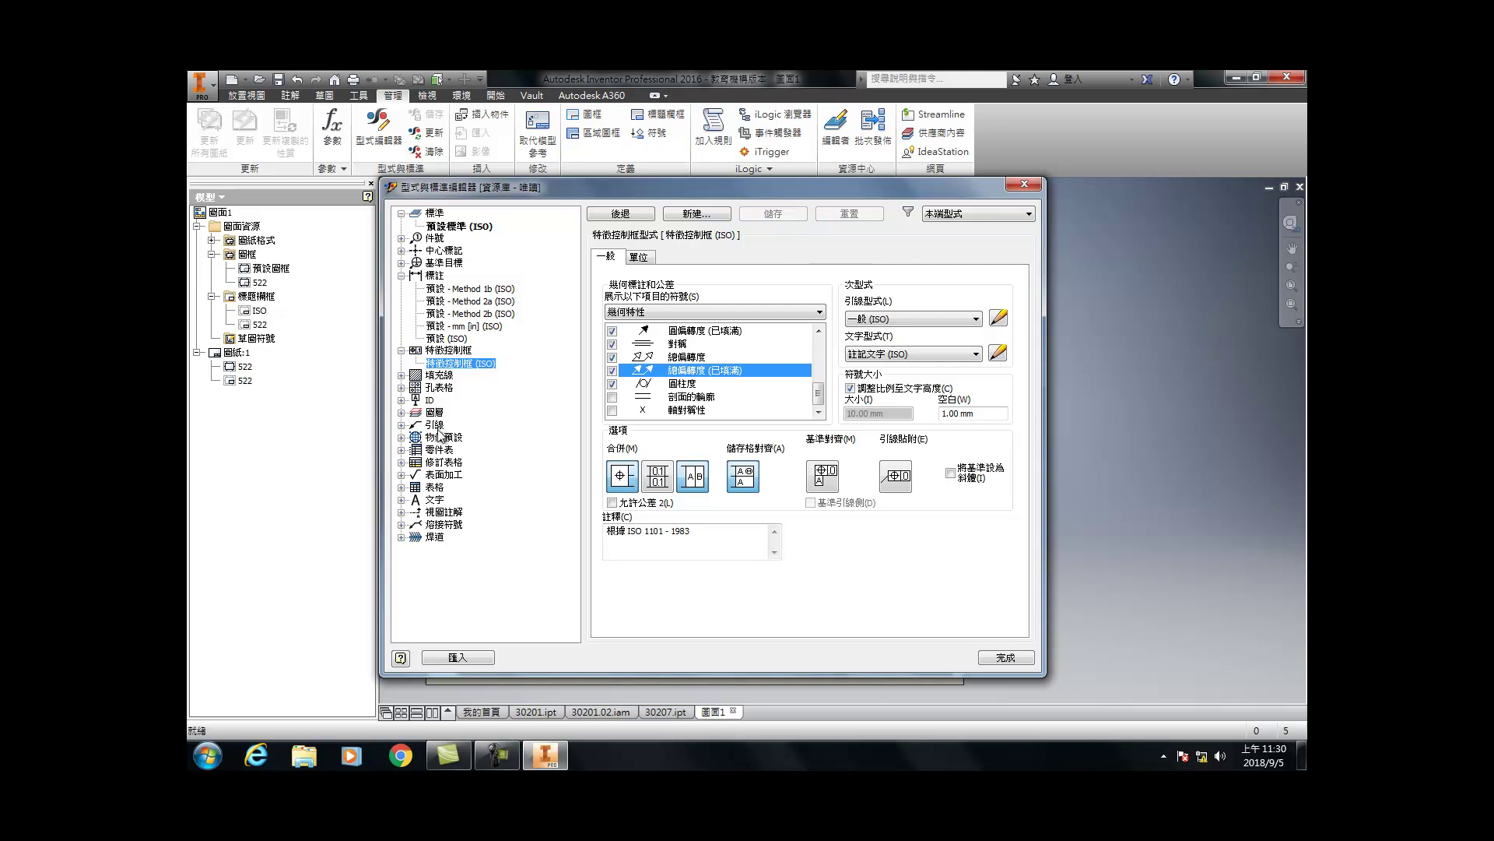
left_click(458, 339)
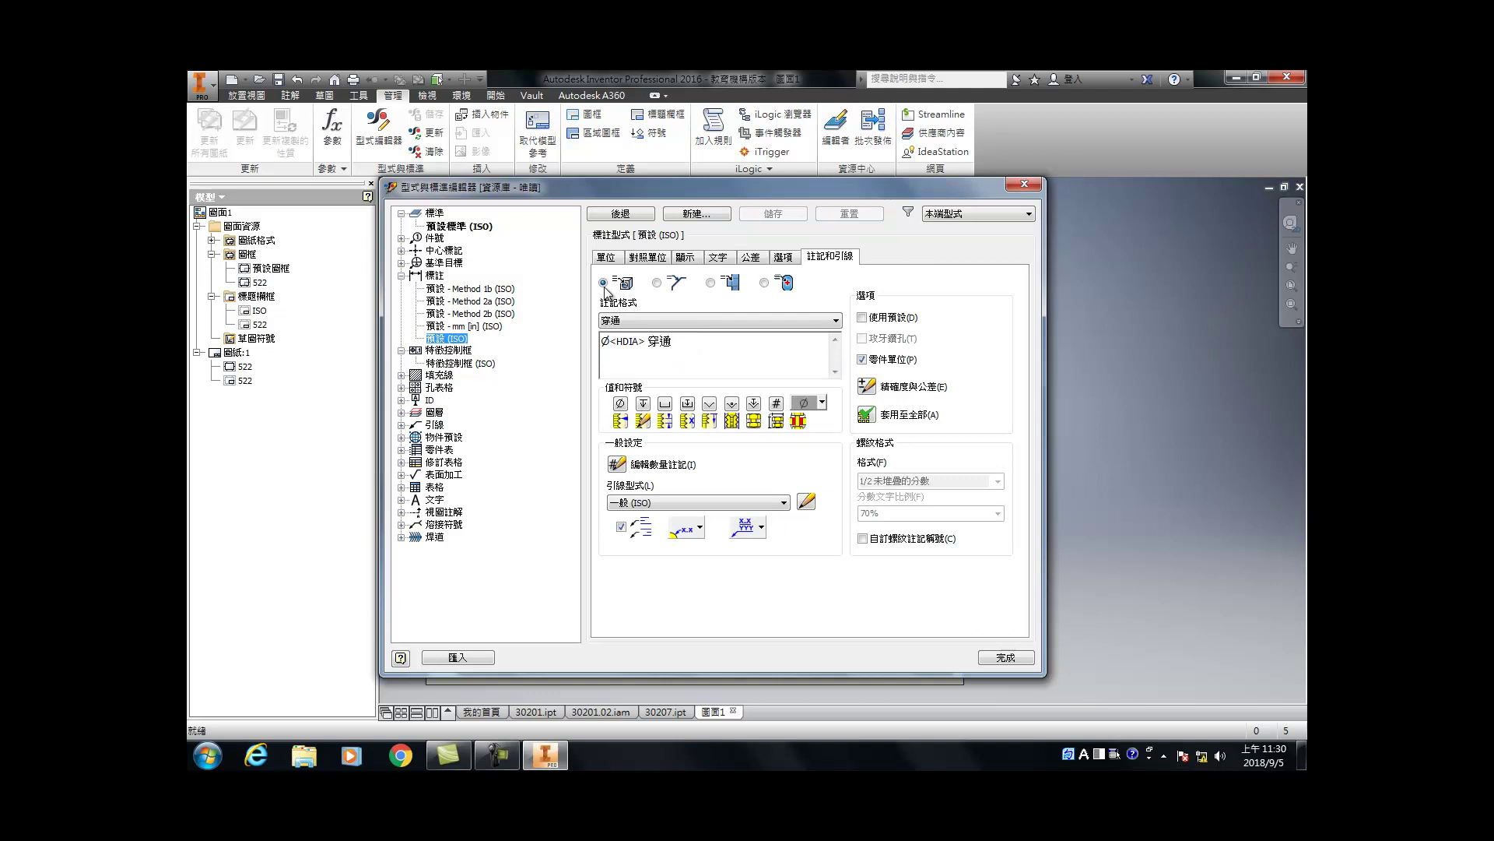
left_click(634, 259)
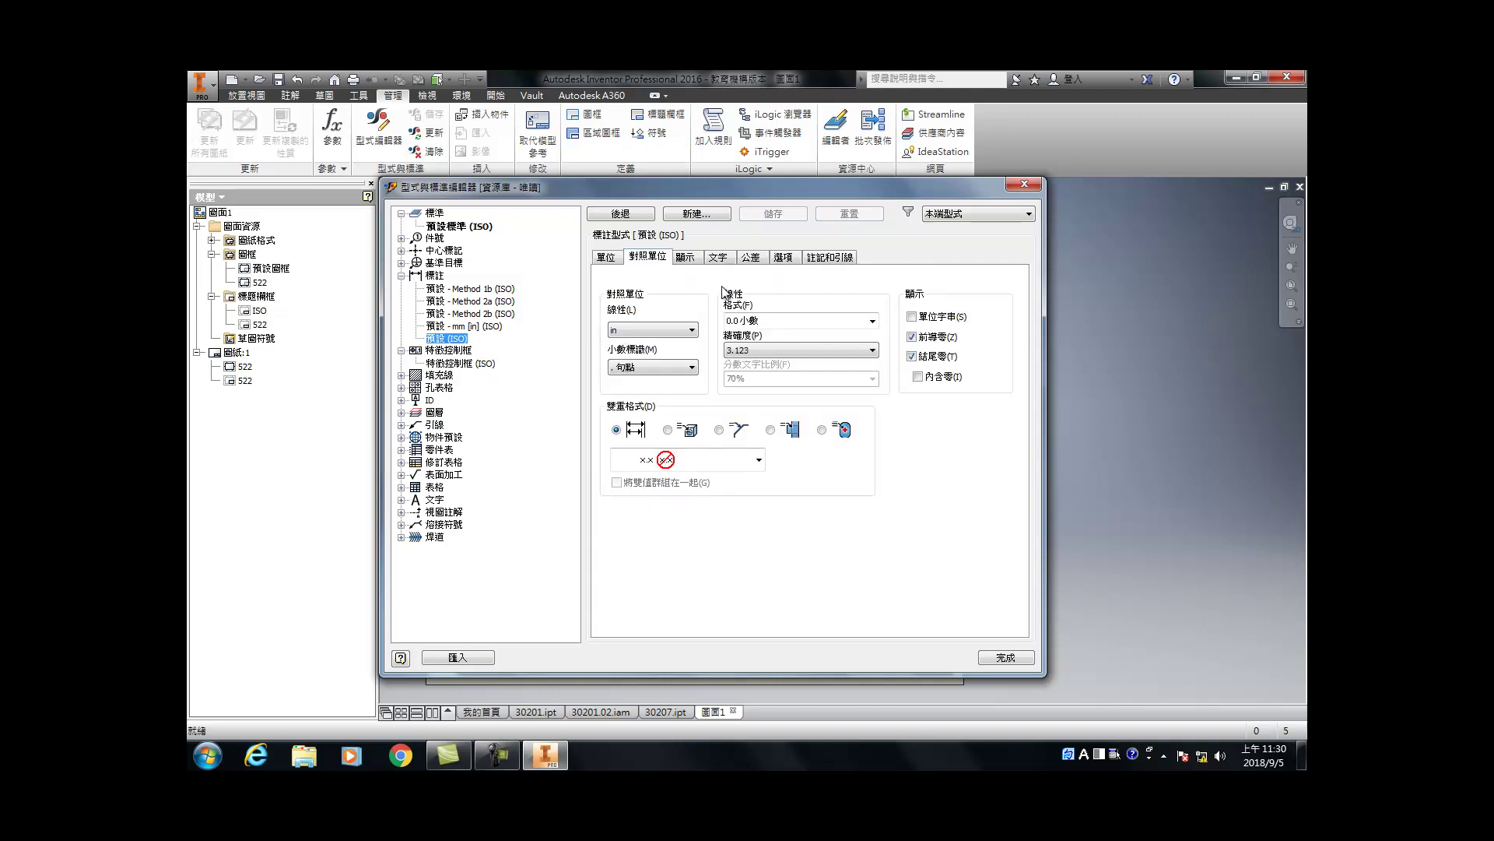
left_click(615, 259)
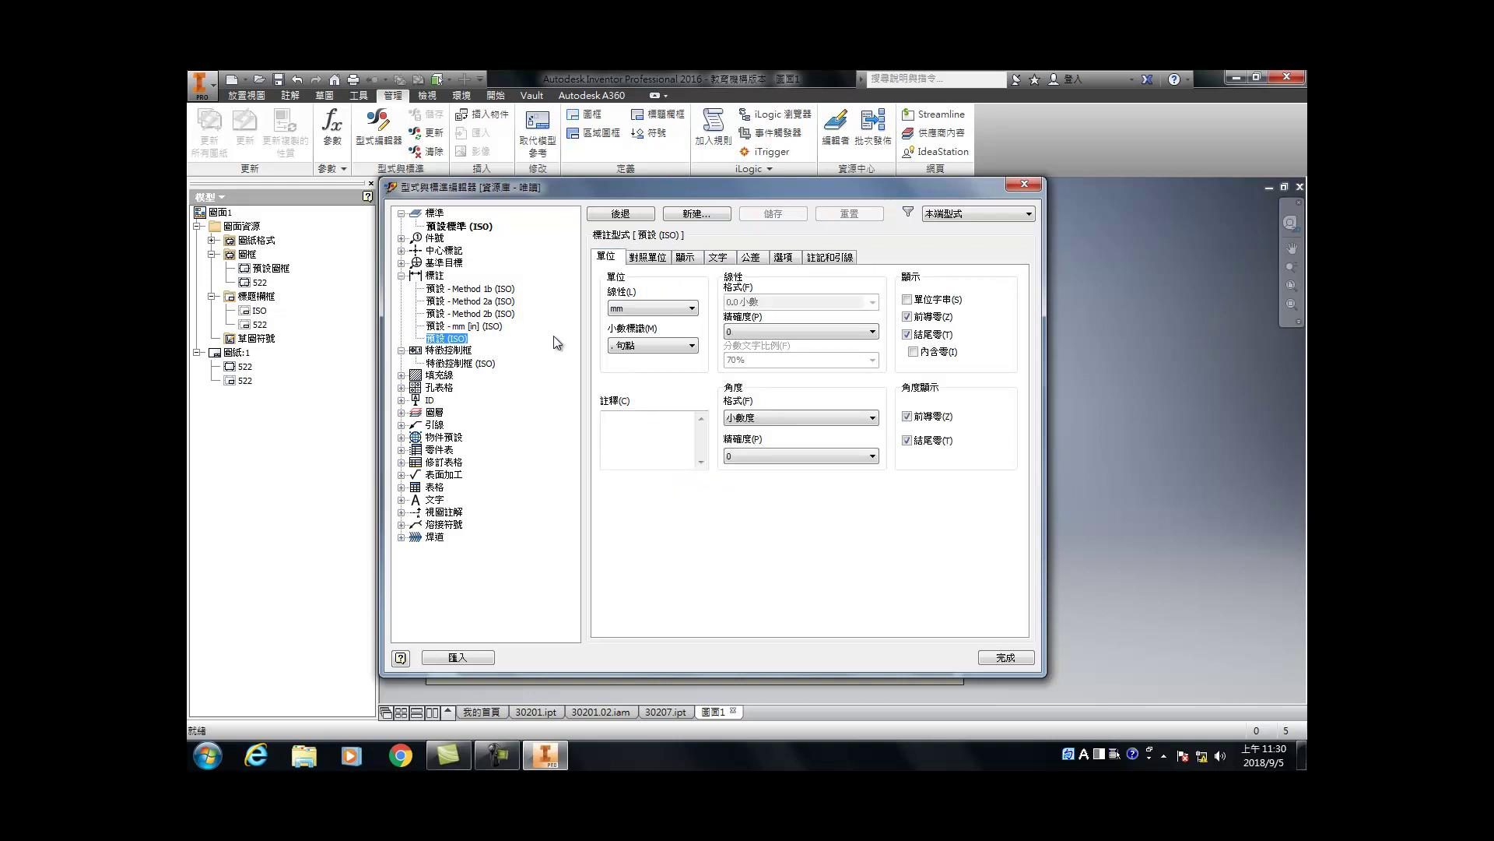
left_click(463, 363)
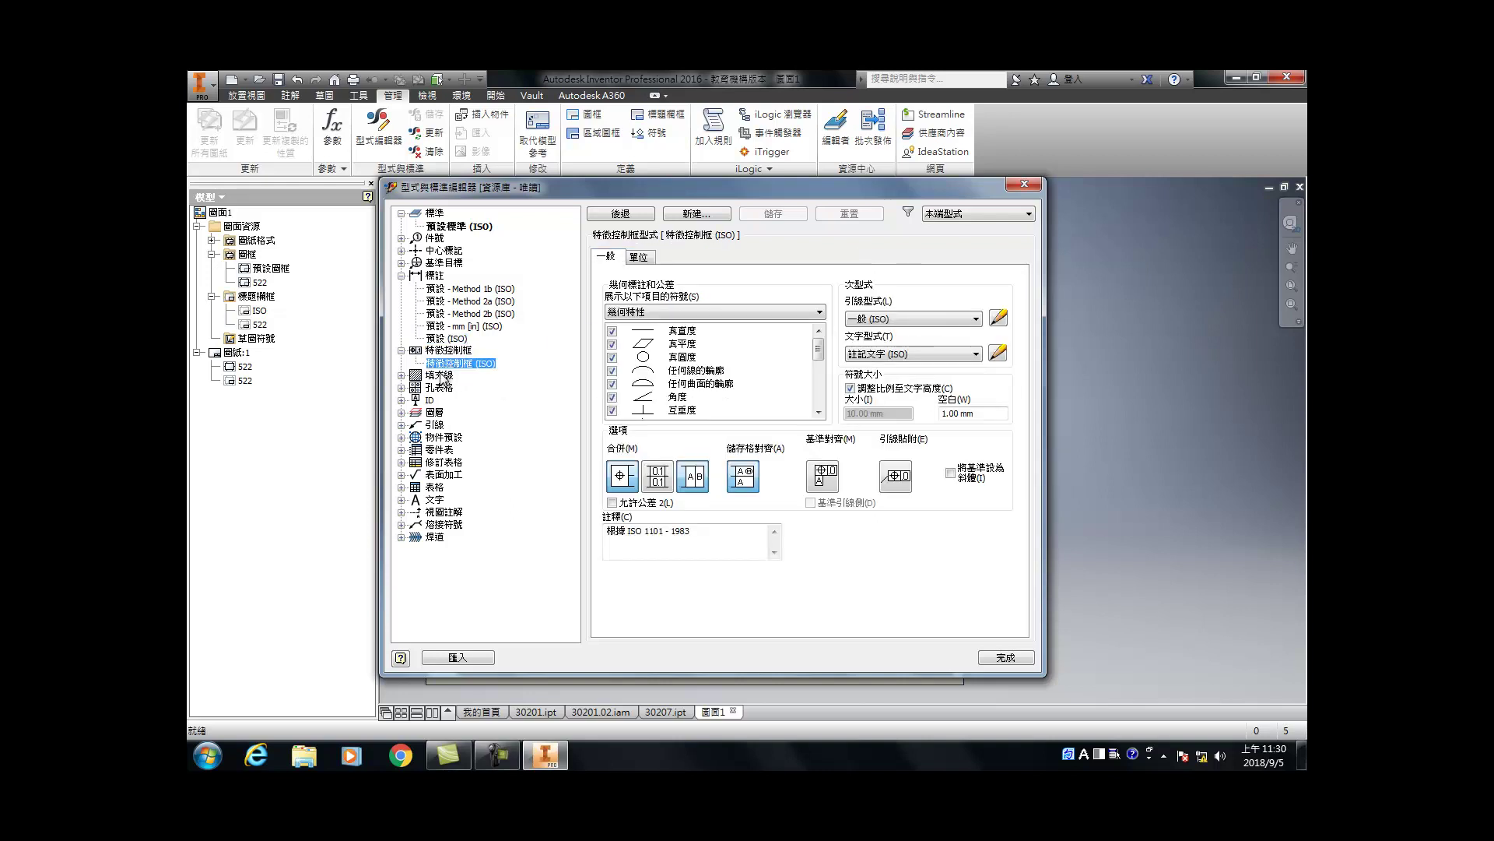
left_click(440, 375)
Step: Change the line type of the ISO center mark and centerline layers to long dash-dot (點長虛線)
left_click(434, 413)
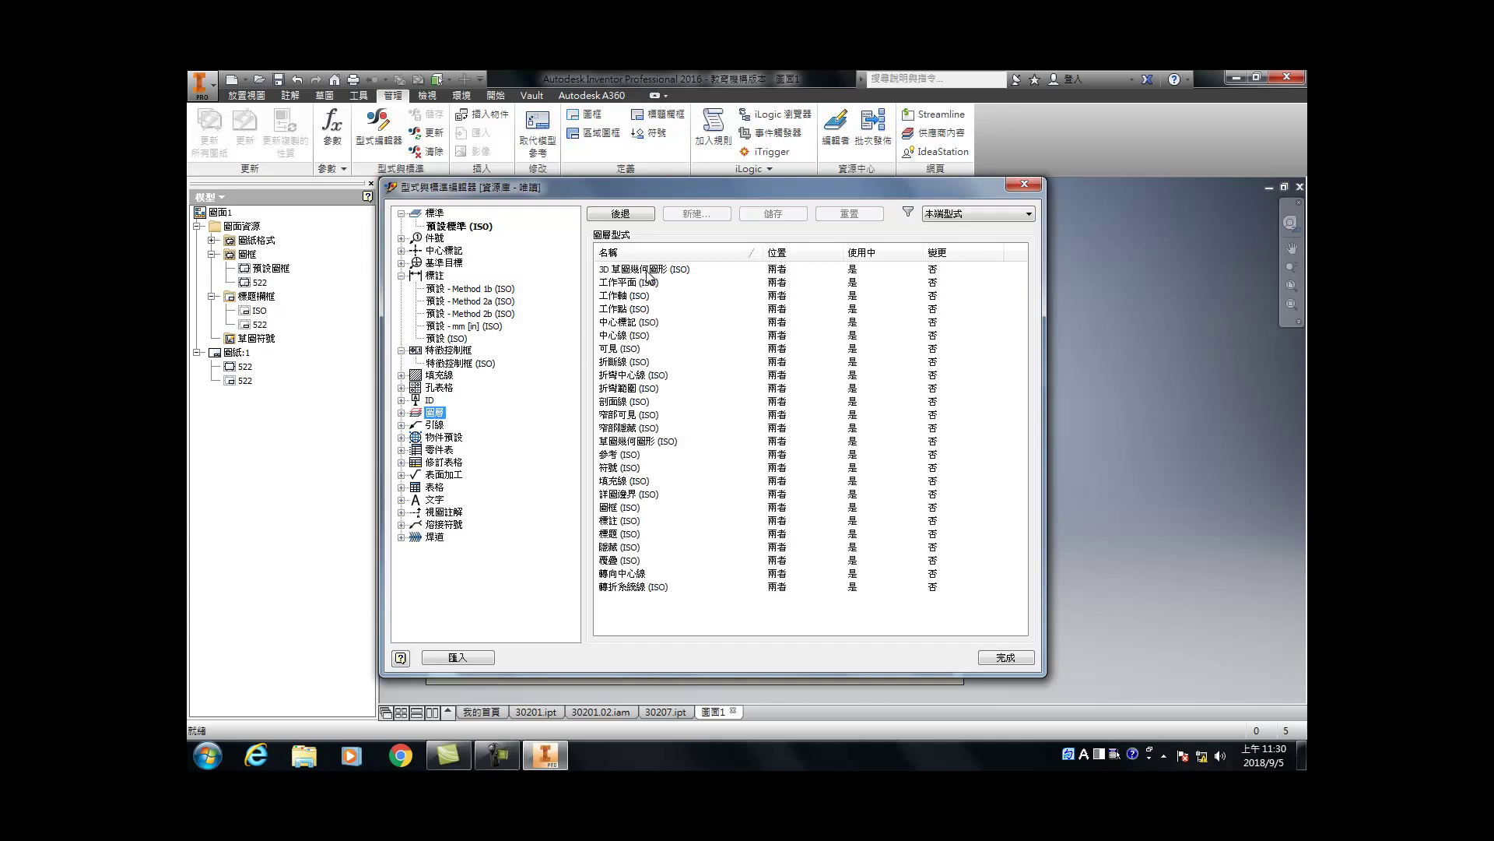
double_click(648, 273)
left_click(782, 285)
left_click(859, 286)
left_click(836, 343)
left_click(814, 294)
left_click(815, 289)
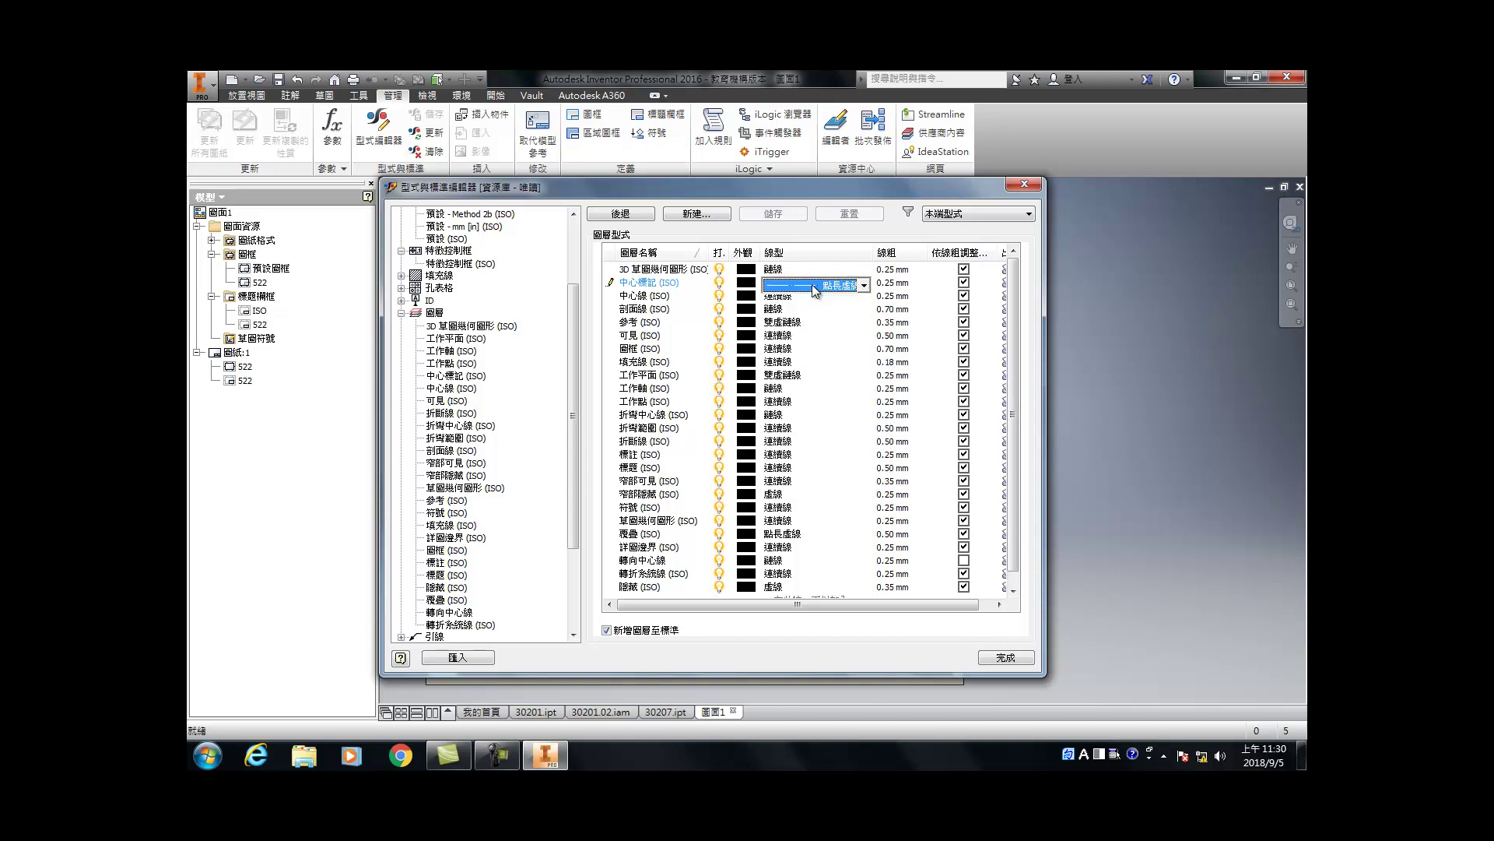
left_click(786, 298)
left_click(863, 298)
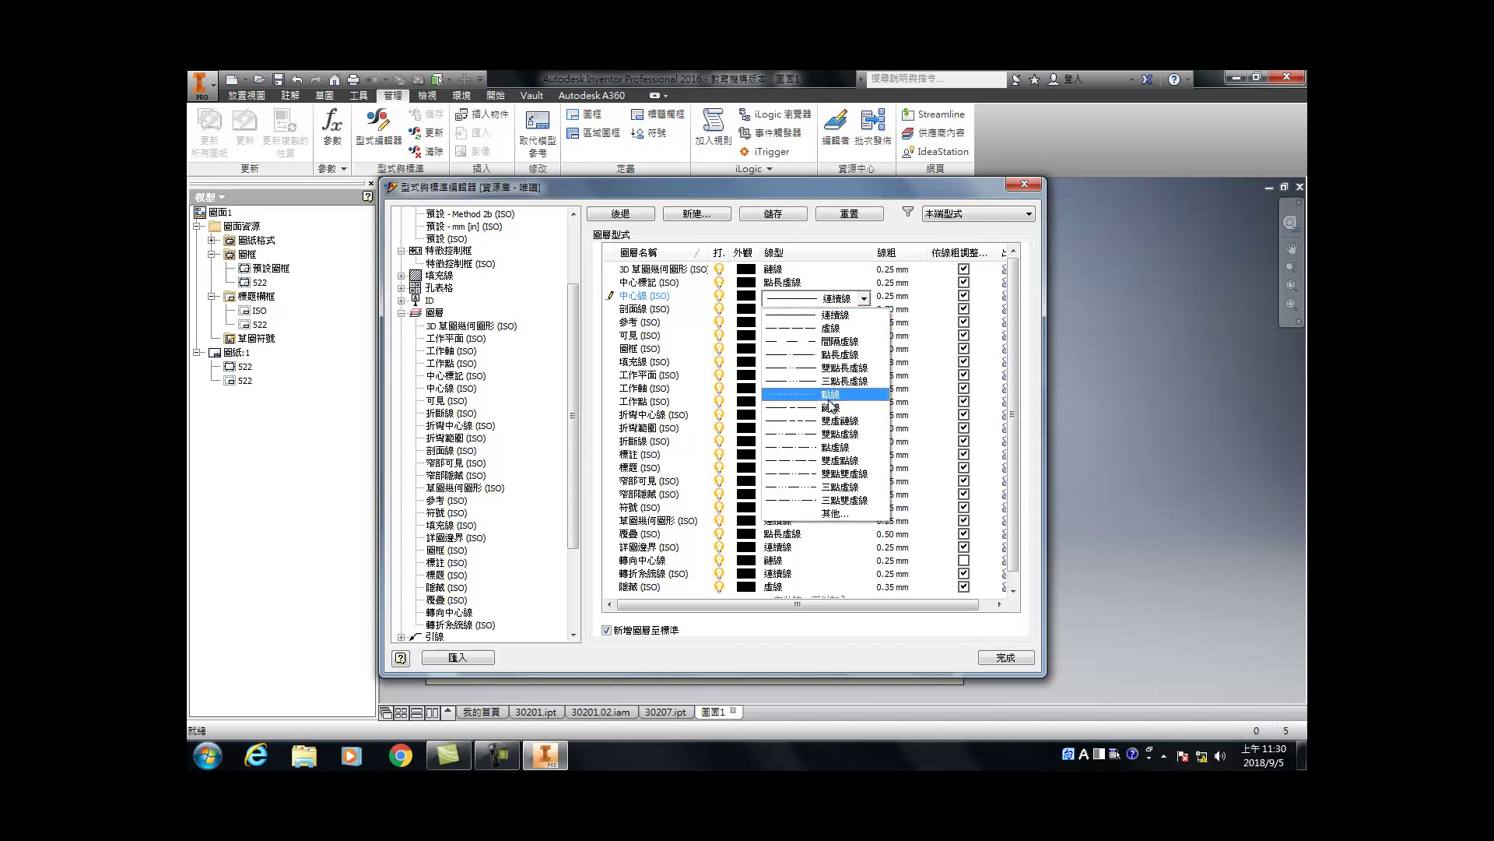
left_click(832, 355)
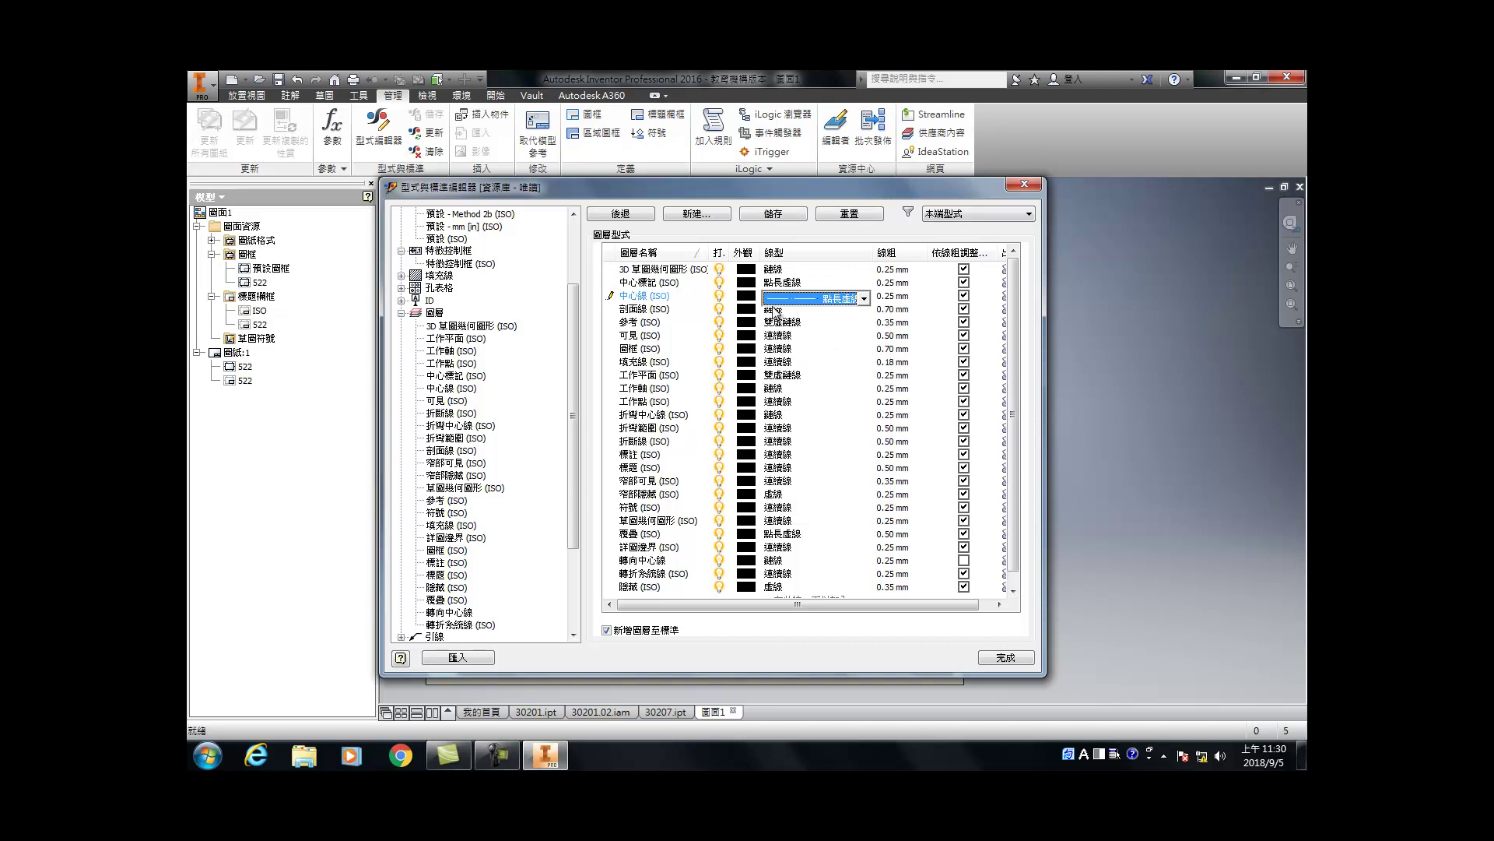
Step: Set the line weight of the center mark and centerline layers to 0.18 mm
left_click(895, 284)
left_click(919, 284)
left_click(903, 309)
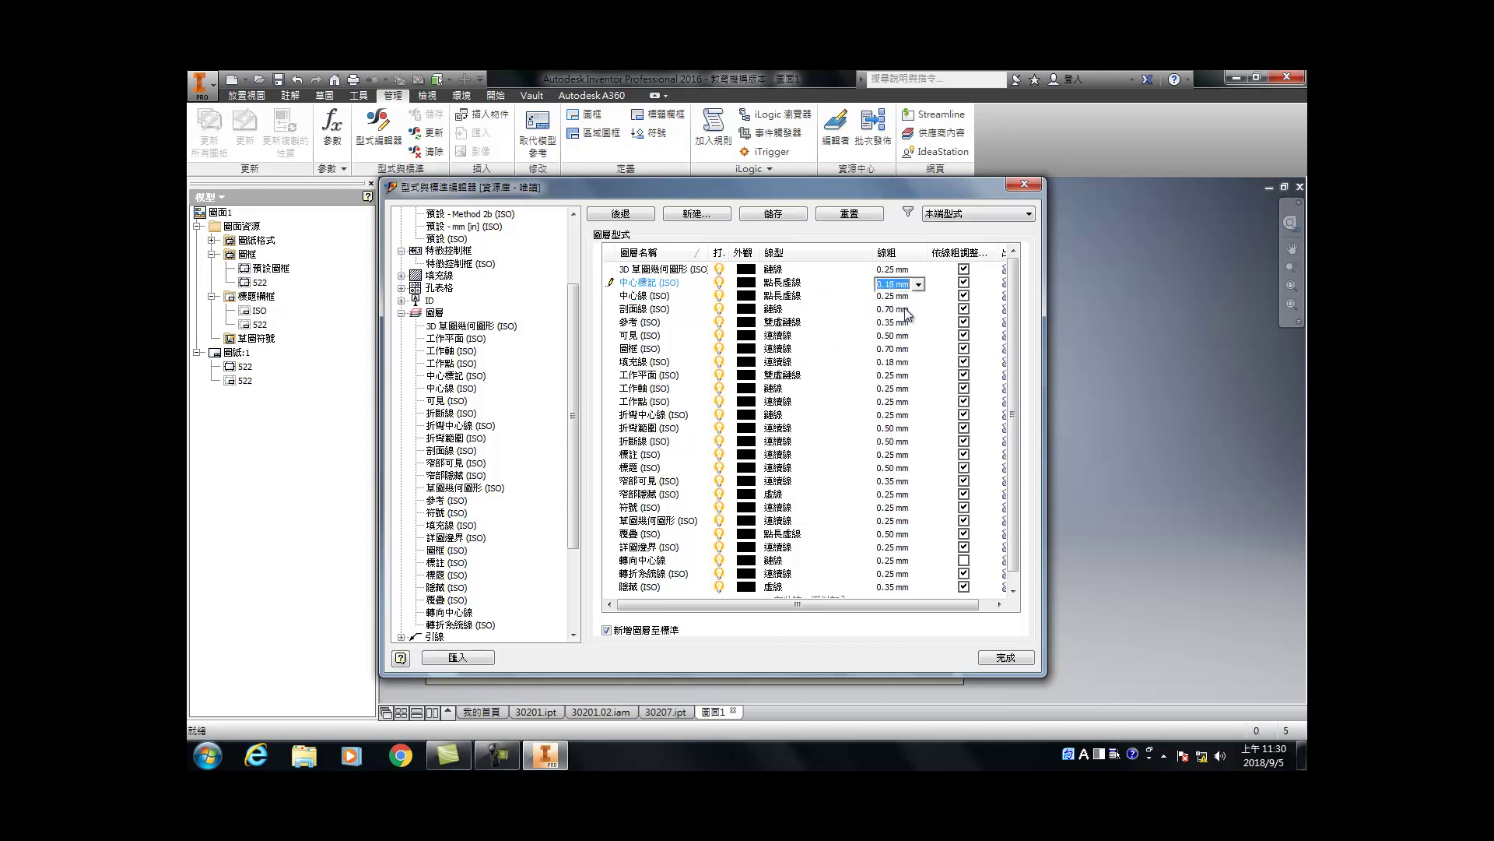
left_click(899, 297)
left_click(918, 300)
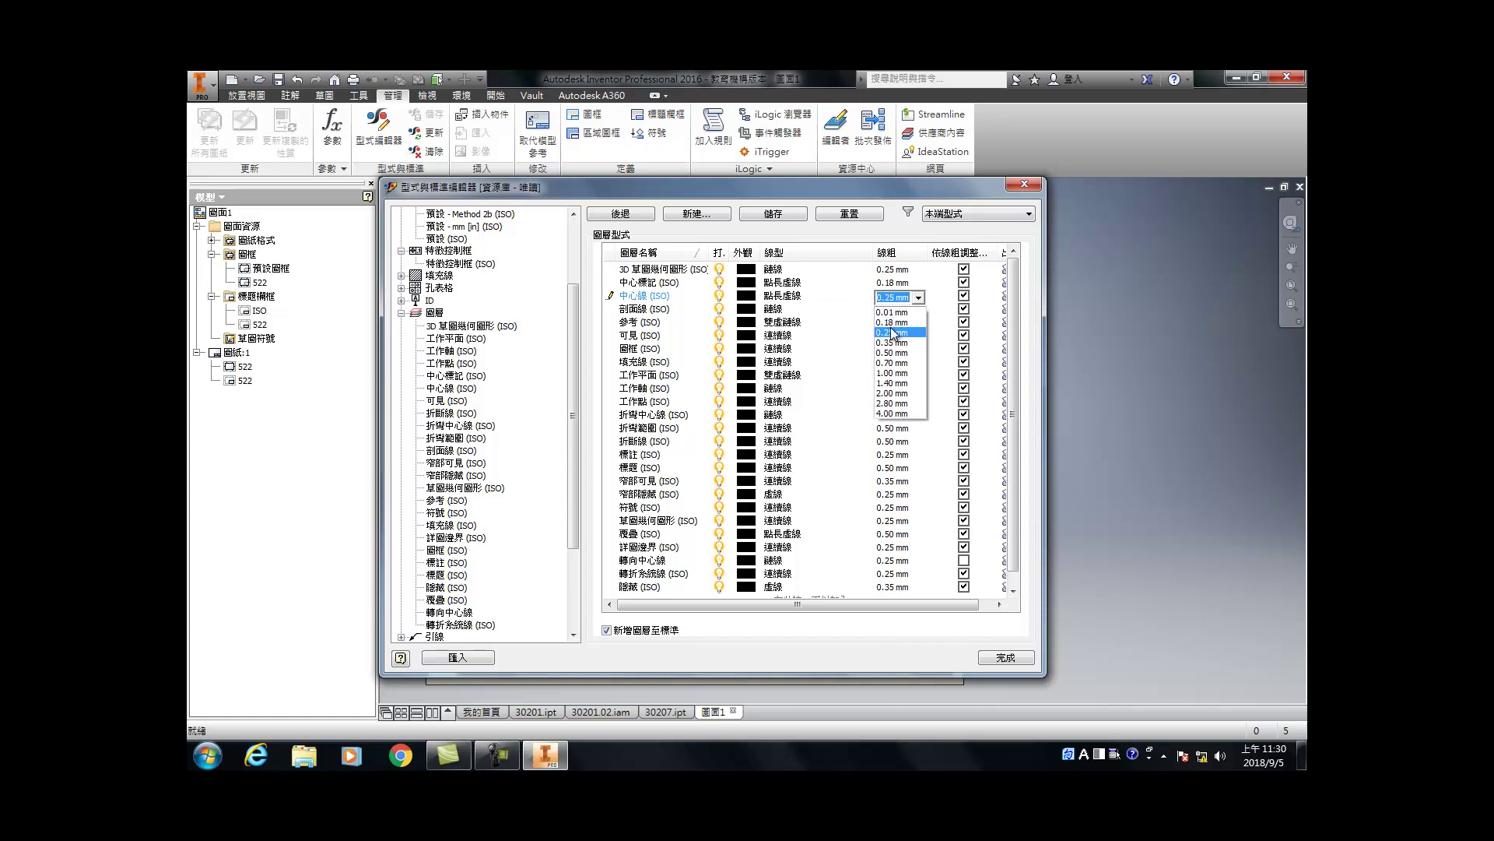
left_click(899, 324)
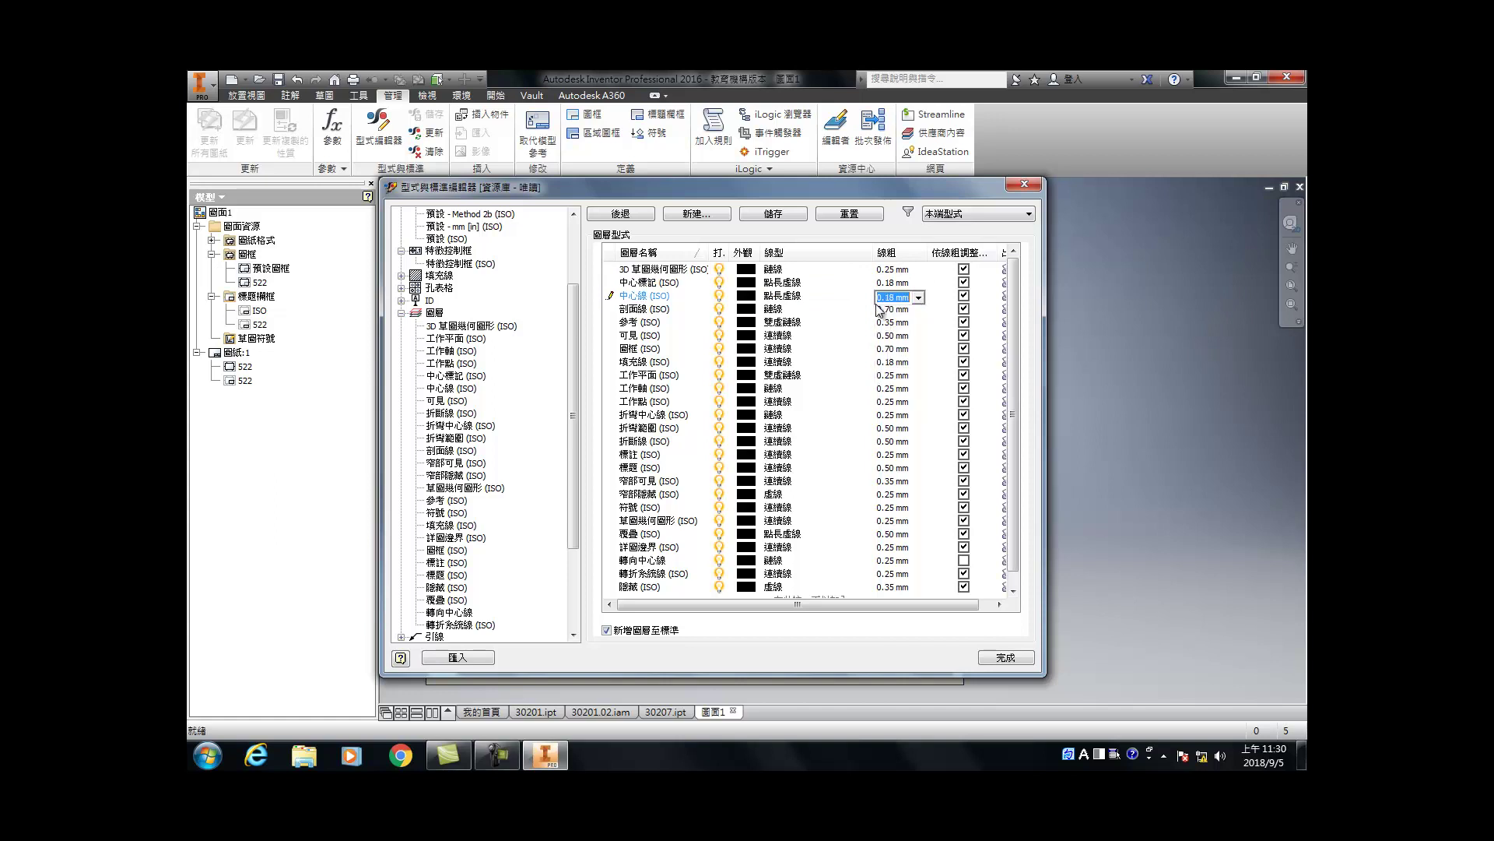
Step: Set the ISO reference layer (參考) to the long dash double-dot line type (雙點長虛線) with 0.18 mm line weight
left_click(786, 324)
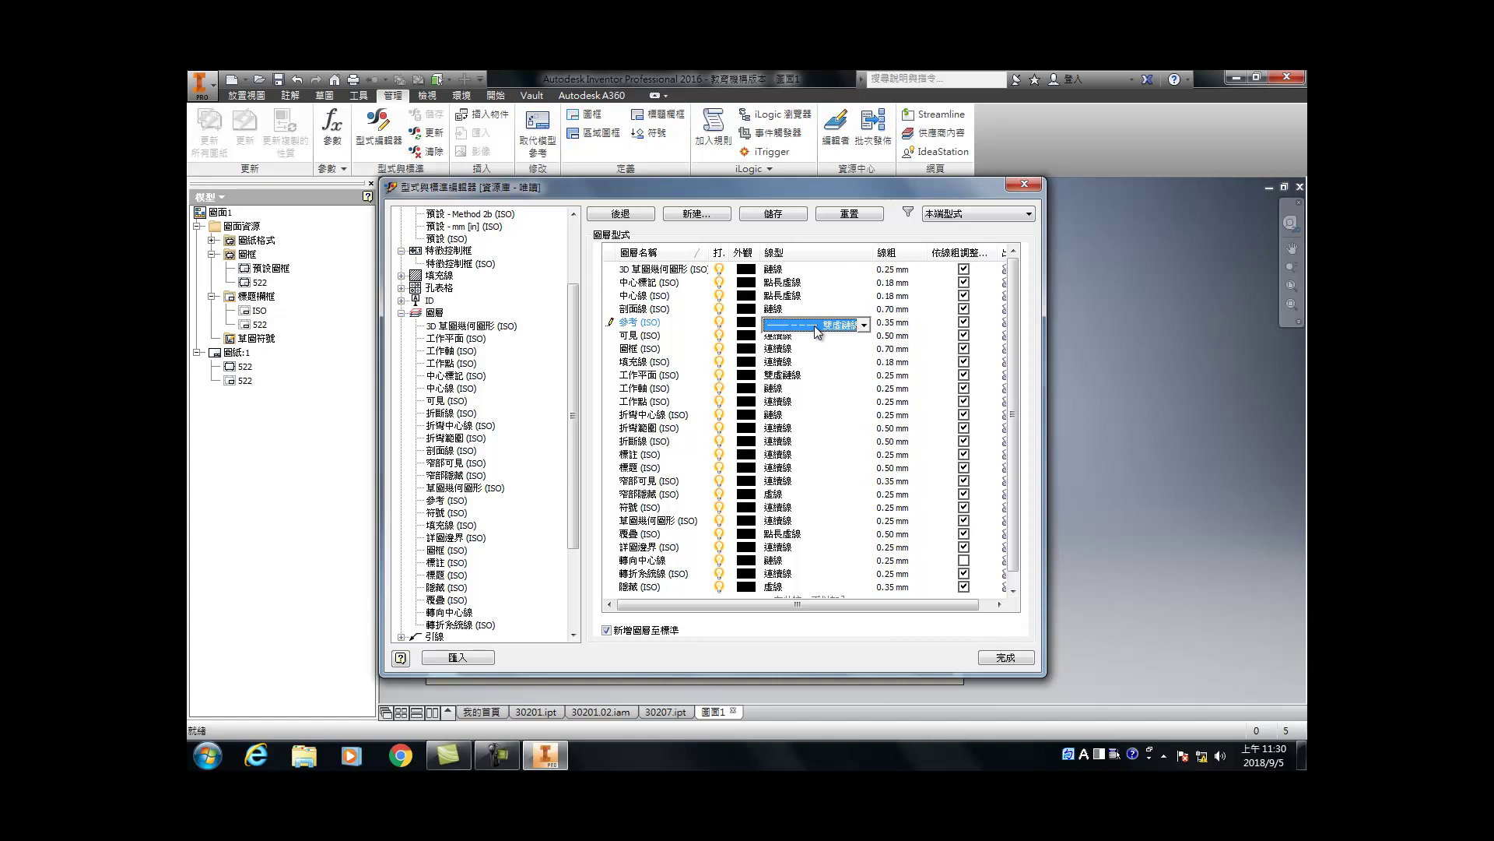
left_click(814, 327)
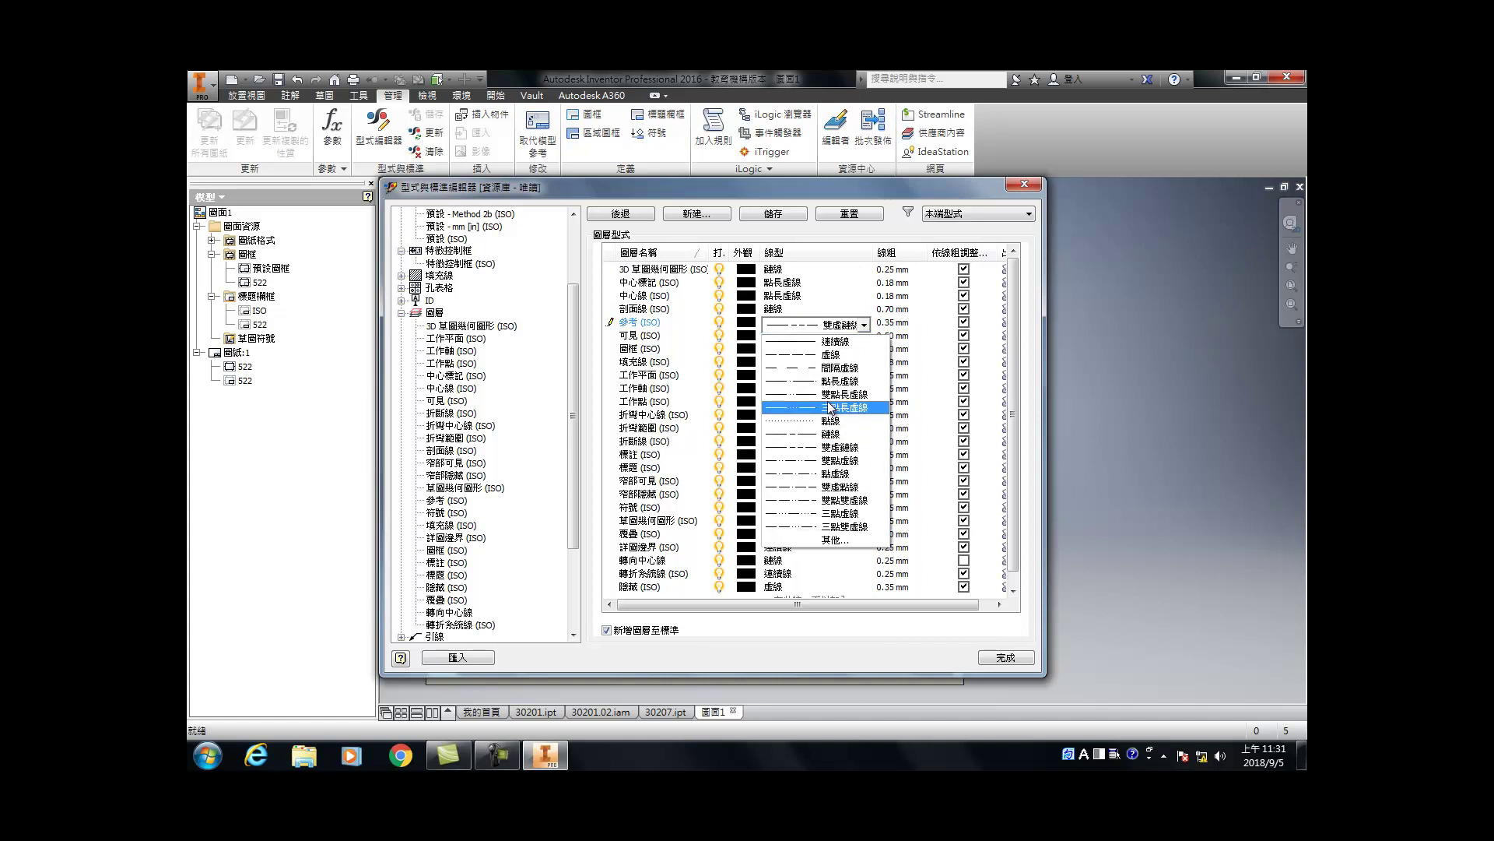
left_click(846, 394)
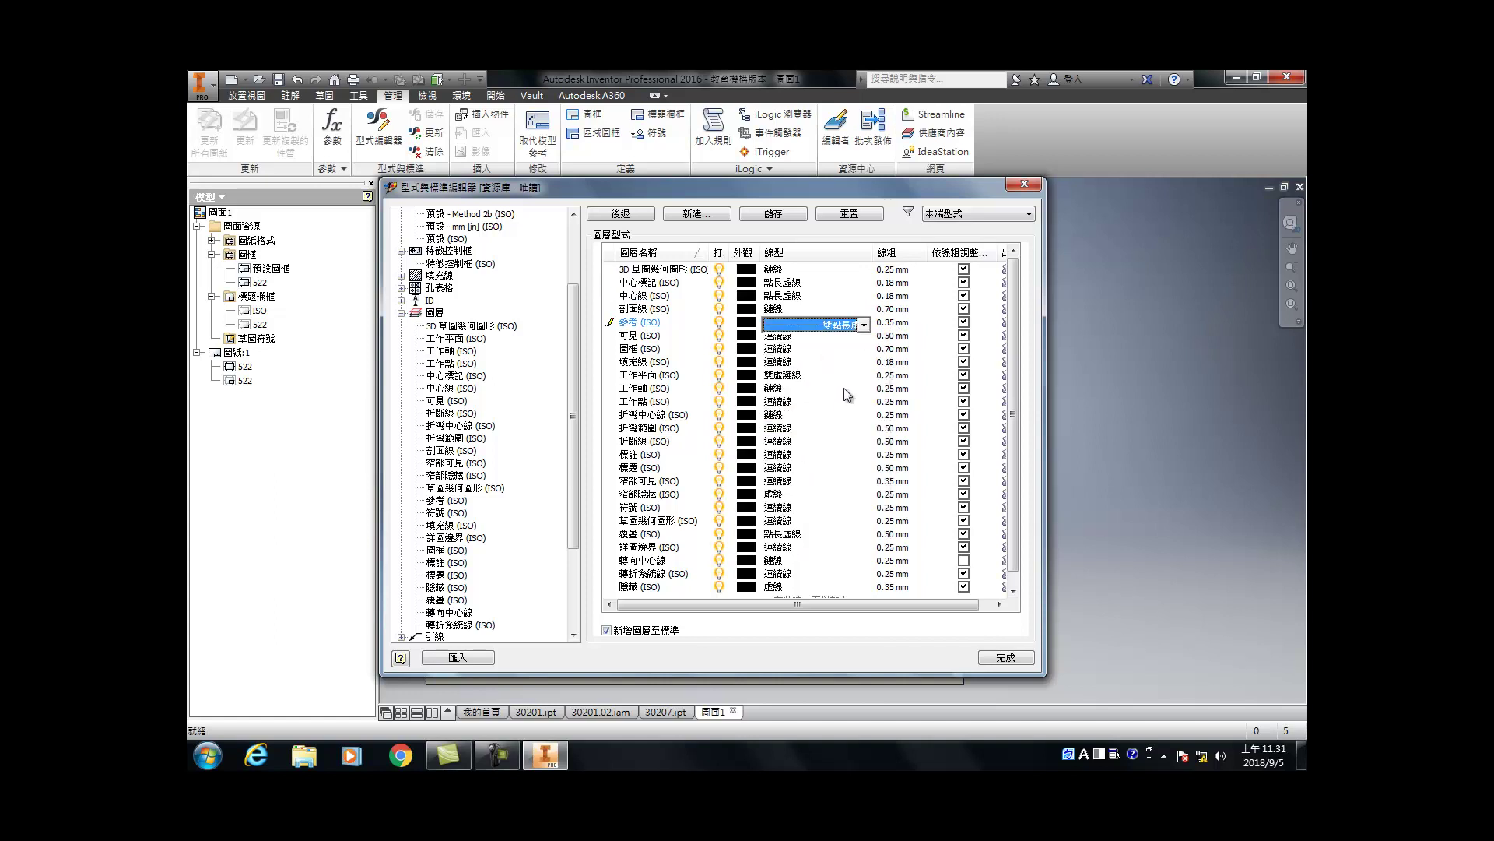
left_click(901, 326)
left_click(918, 325)
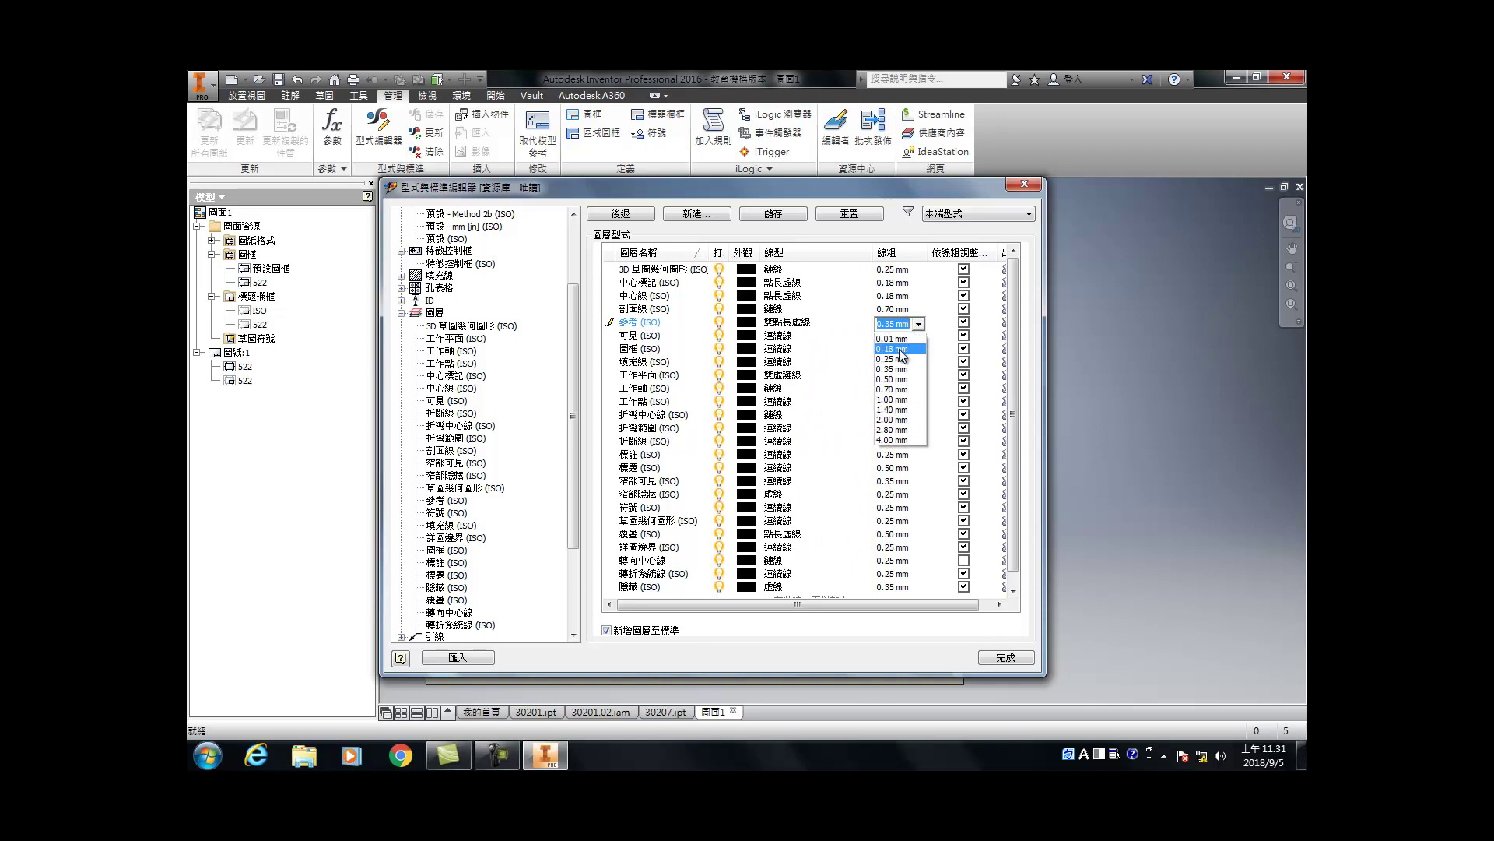
left_click(902, 357)
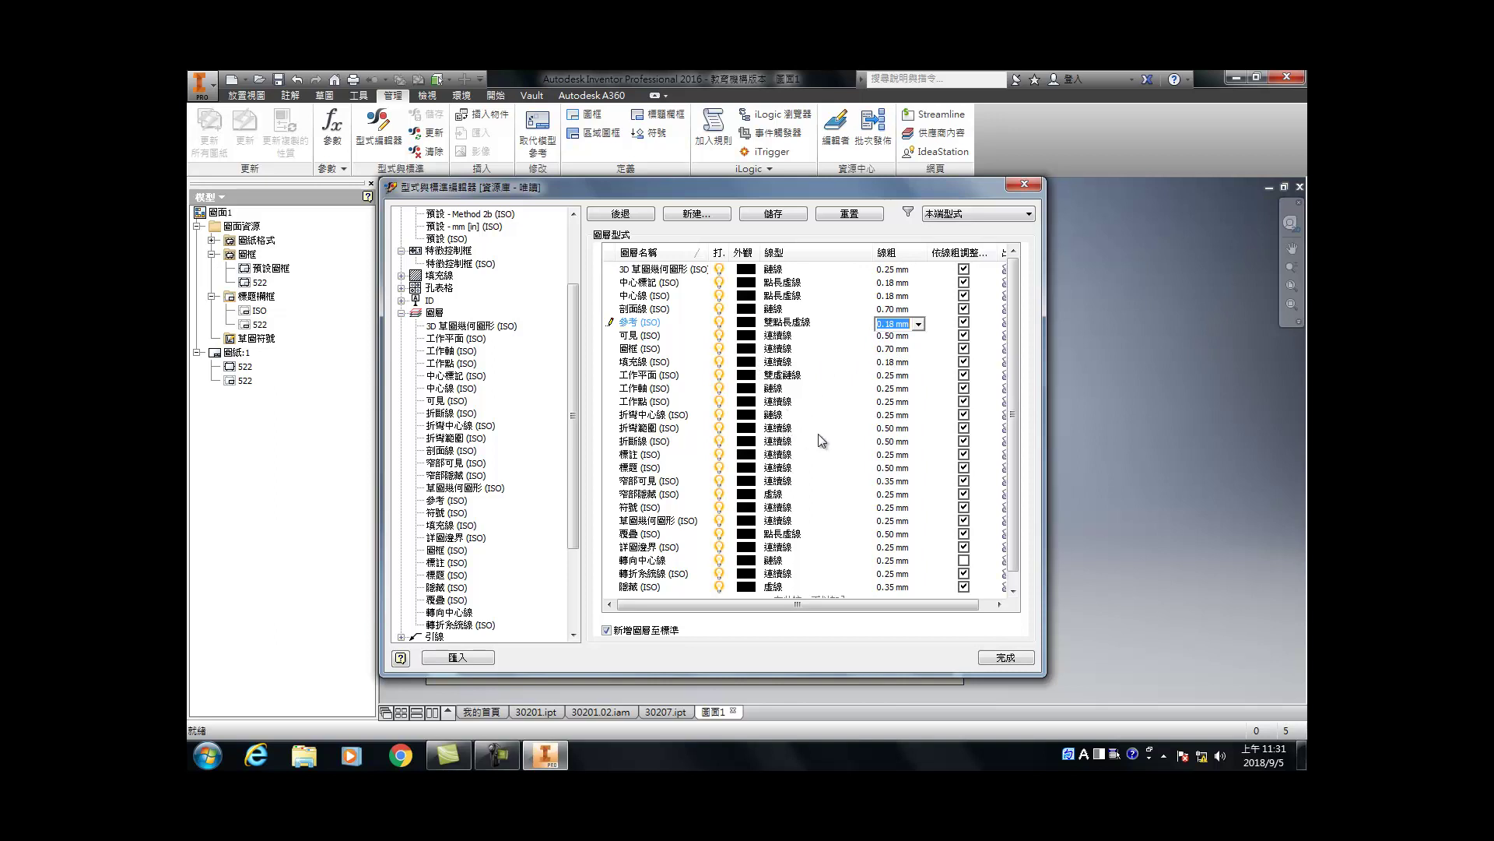
Step: Set the line weight of the break line, visible narrow and detail boundary layers to 0.18 mm and save the layer styles
left_click(891, 441)
left_click(920, 443)
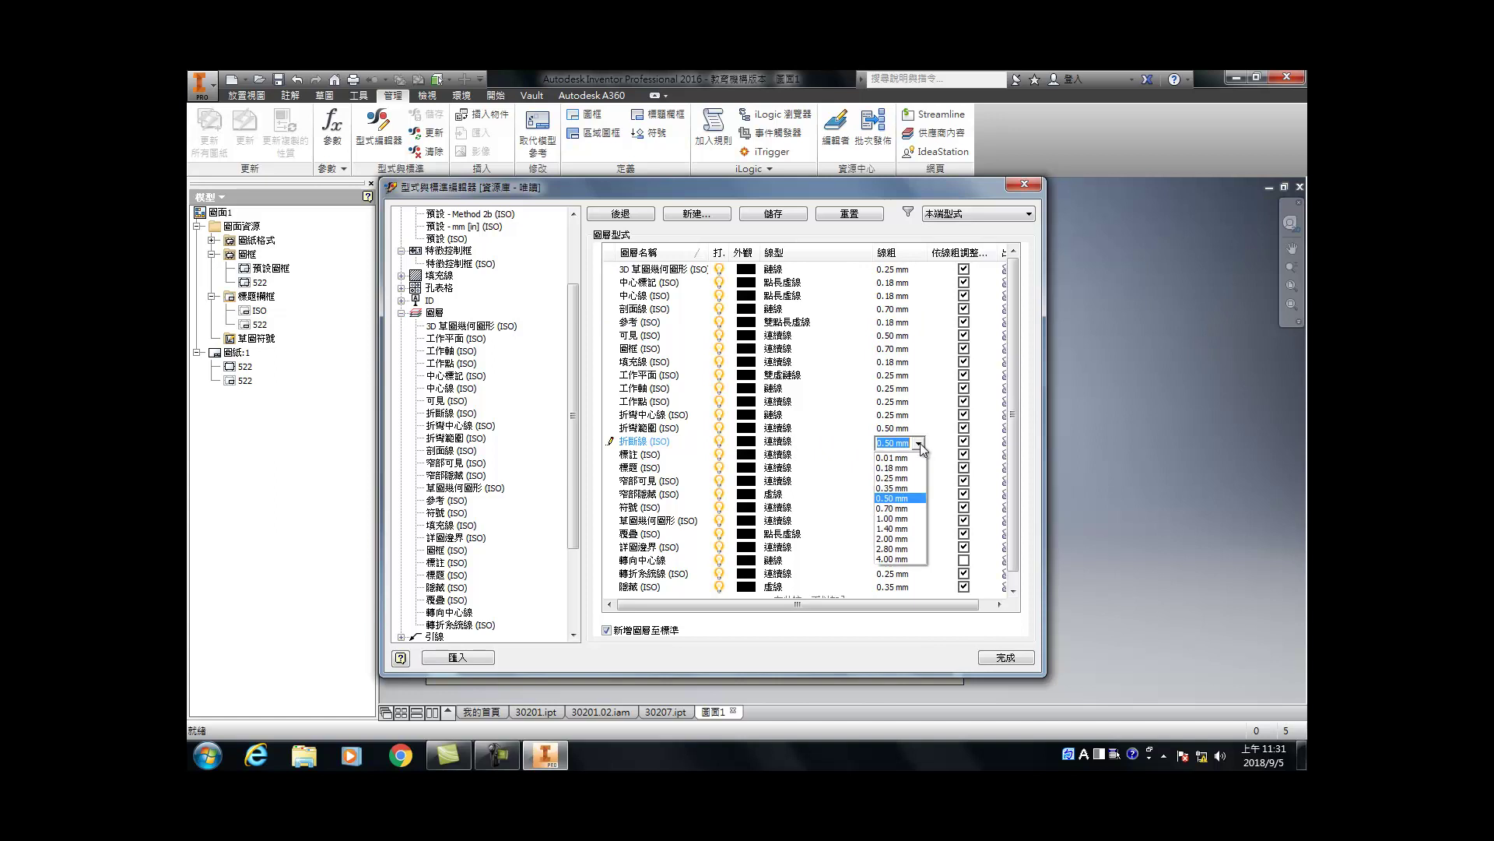
left_click(889, 468)
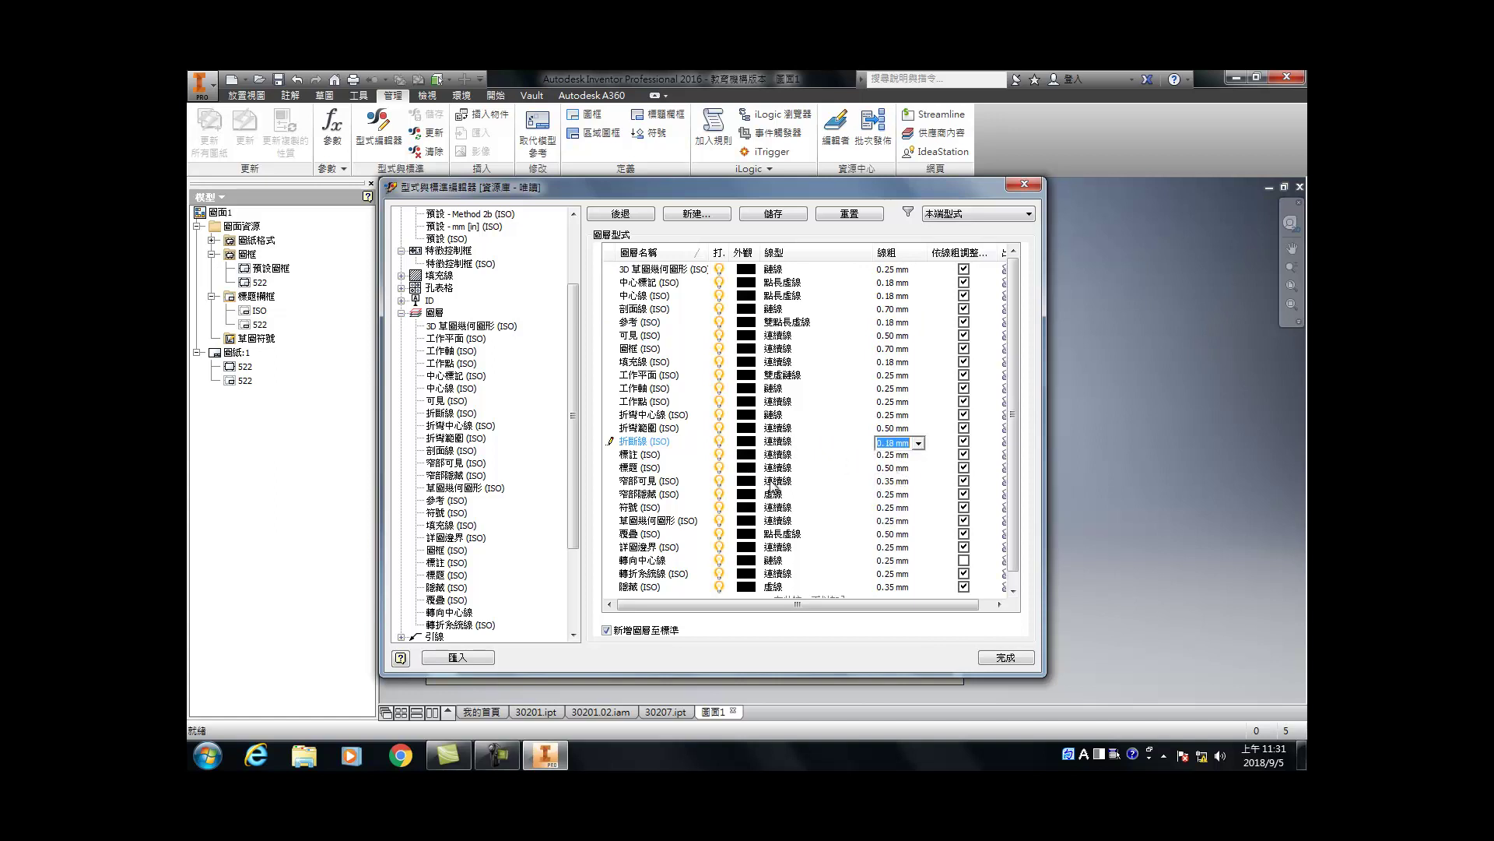
left_click(899, 477)
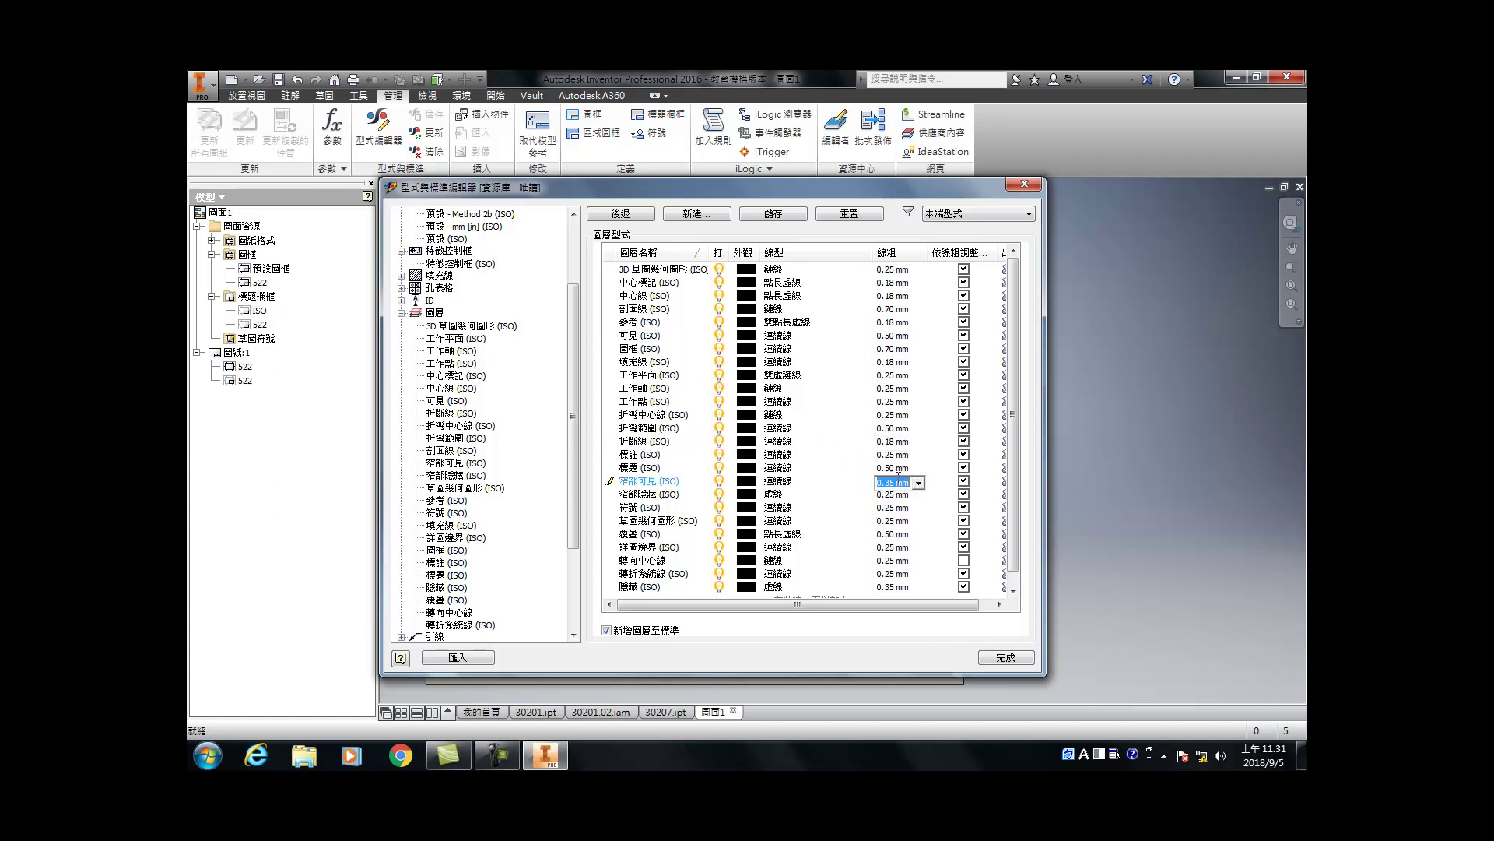
left_click(920, 482)
left_click(890, 509)
left_click(882, 547)
left_click(920, 548)
left_click(903, 576)
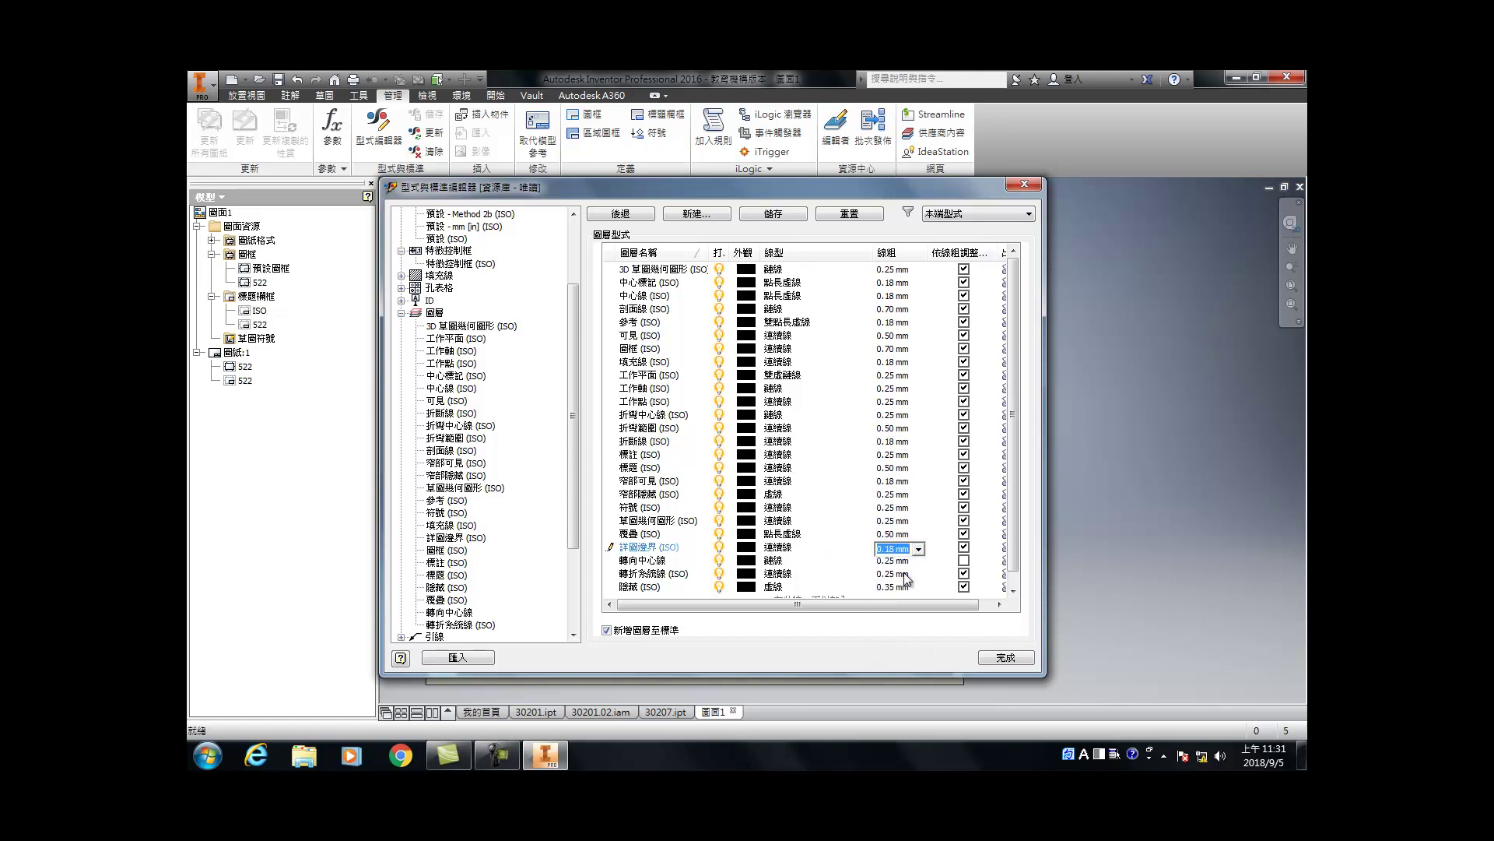
left_click(762, 217)
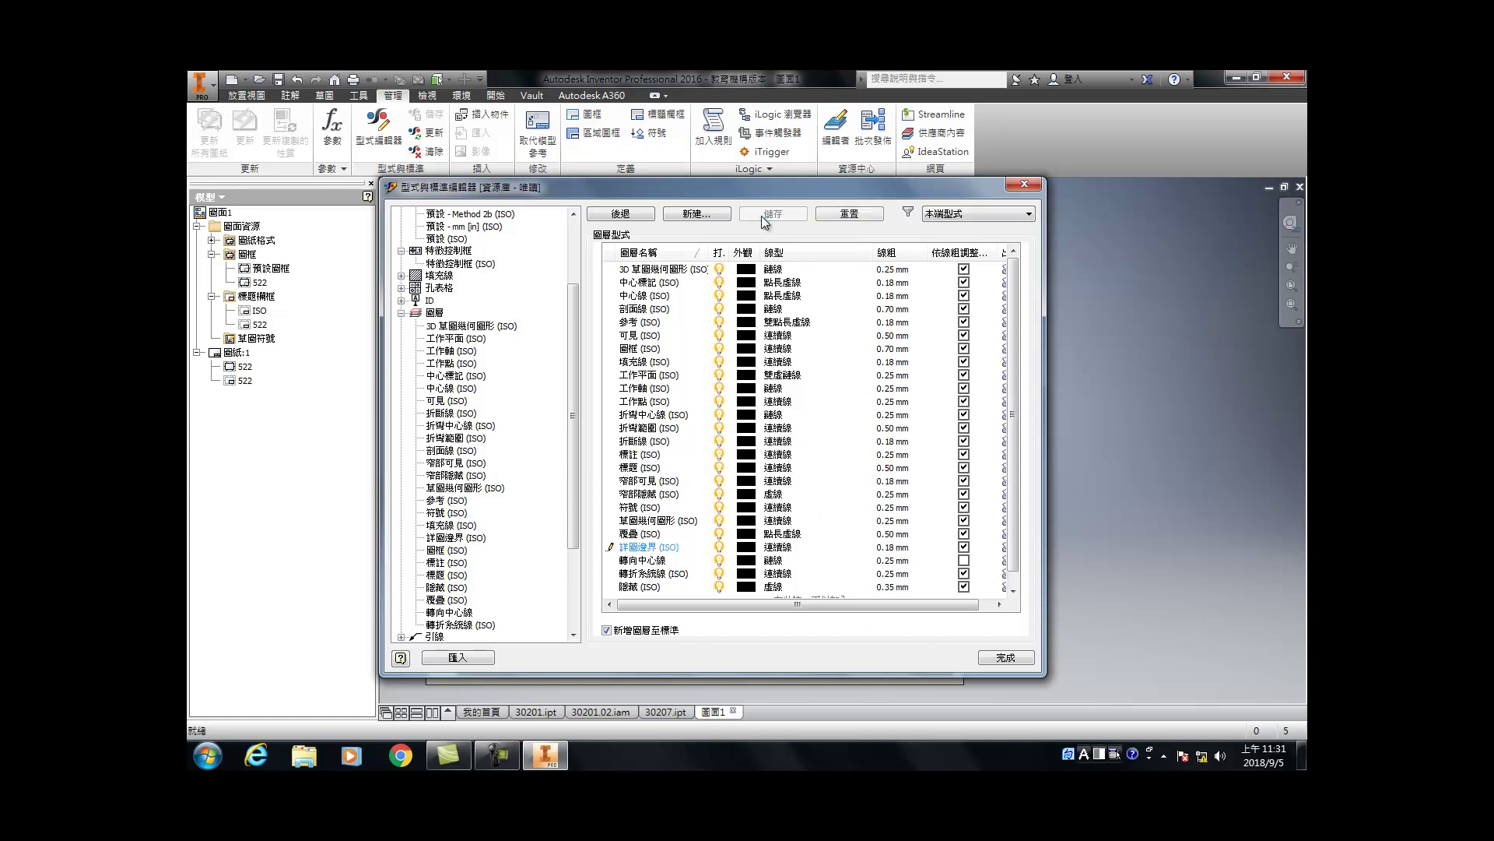
Step: Set the note text style 註記文字 (ISO) to the 微軟正黑體 font with 2.50 mm text height and save it
left_click_drag(574, 402, 575, 483)
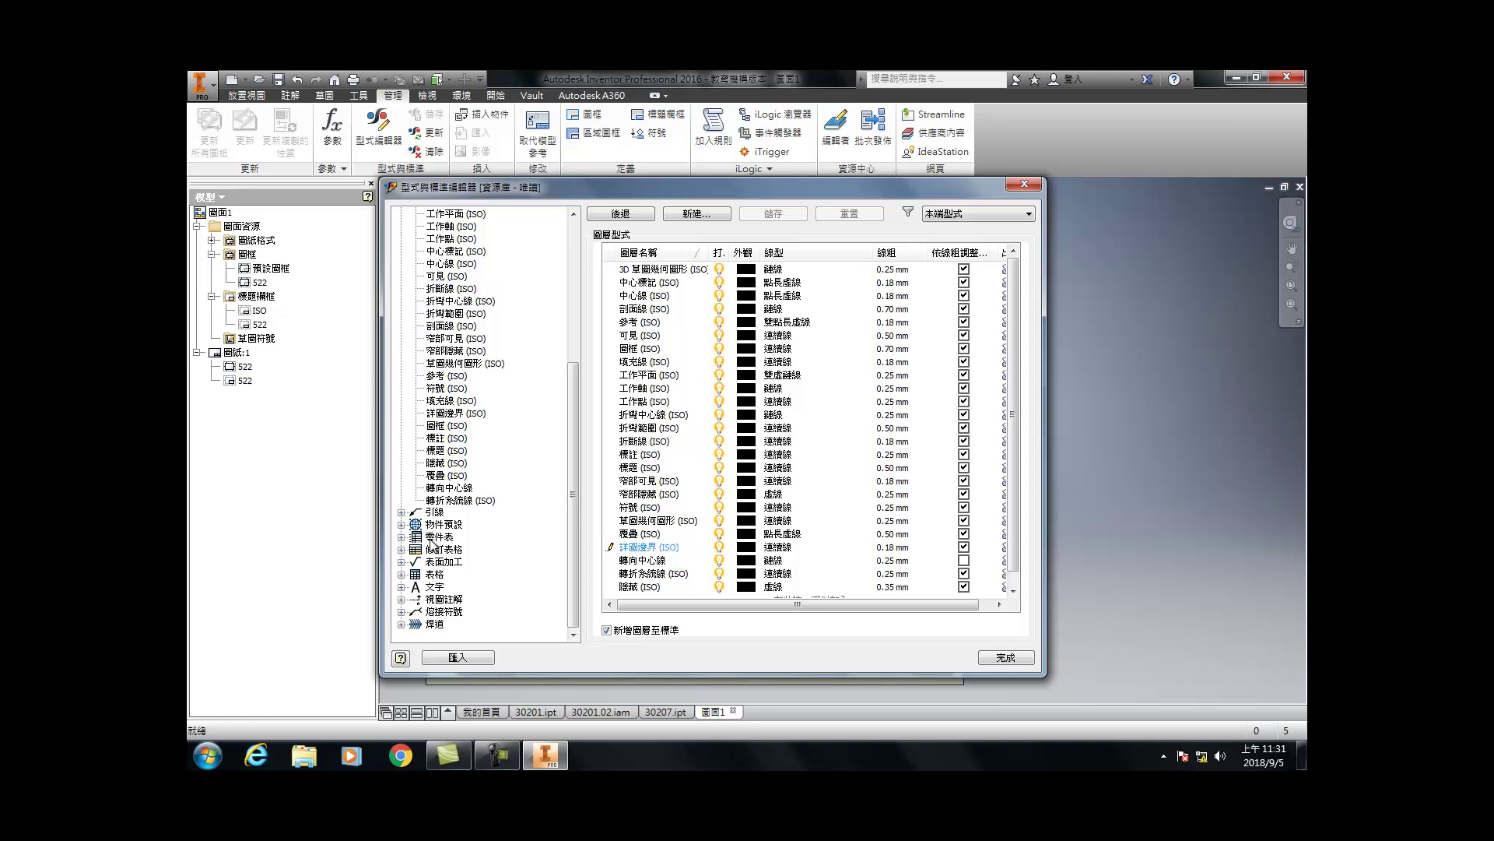
left_click(436, 586)
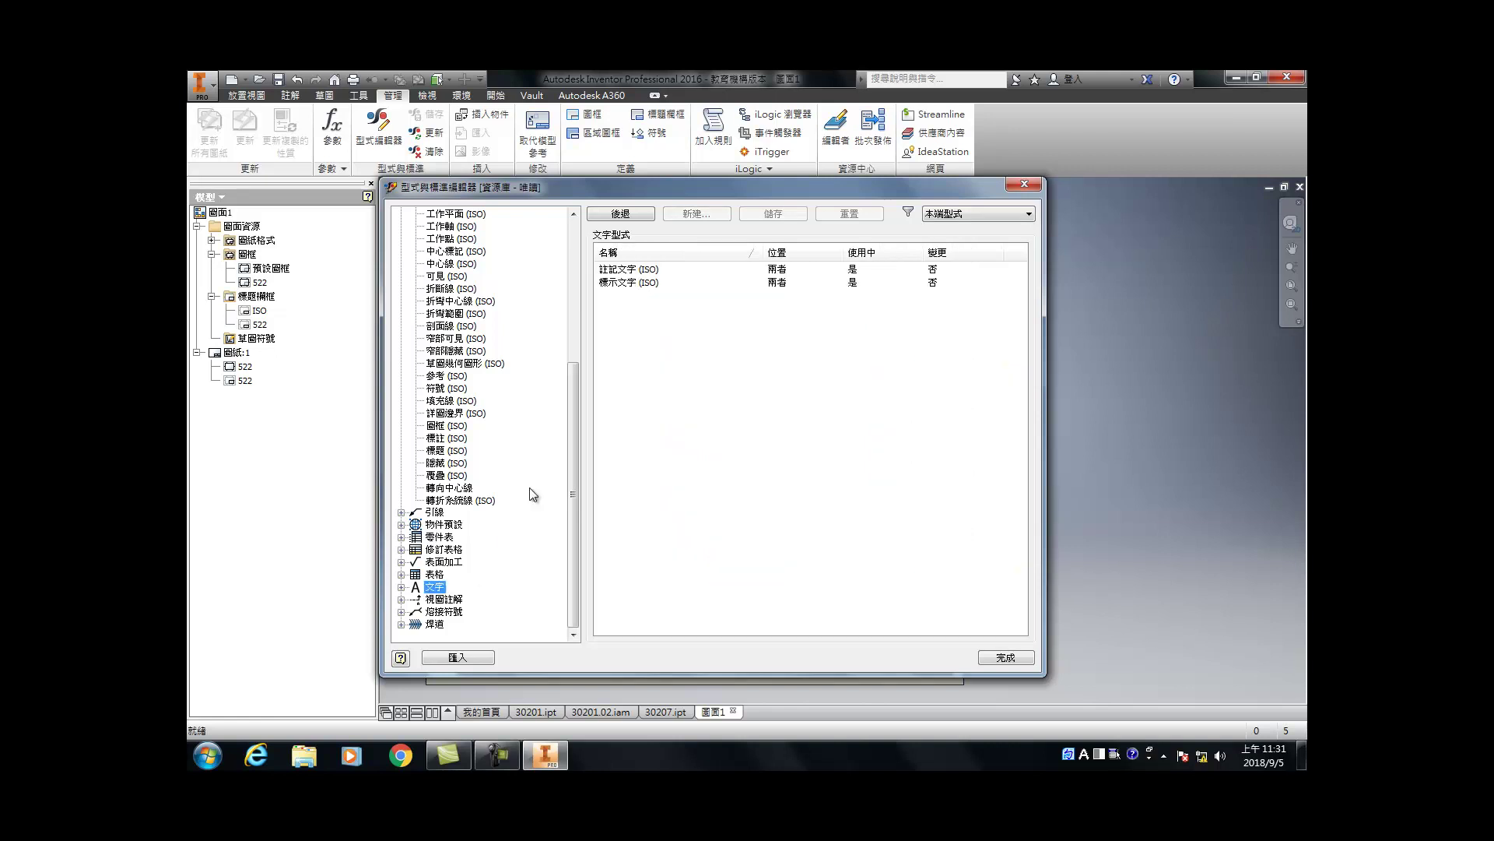
double_click(648, 270)
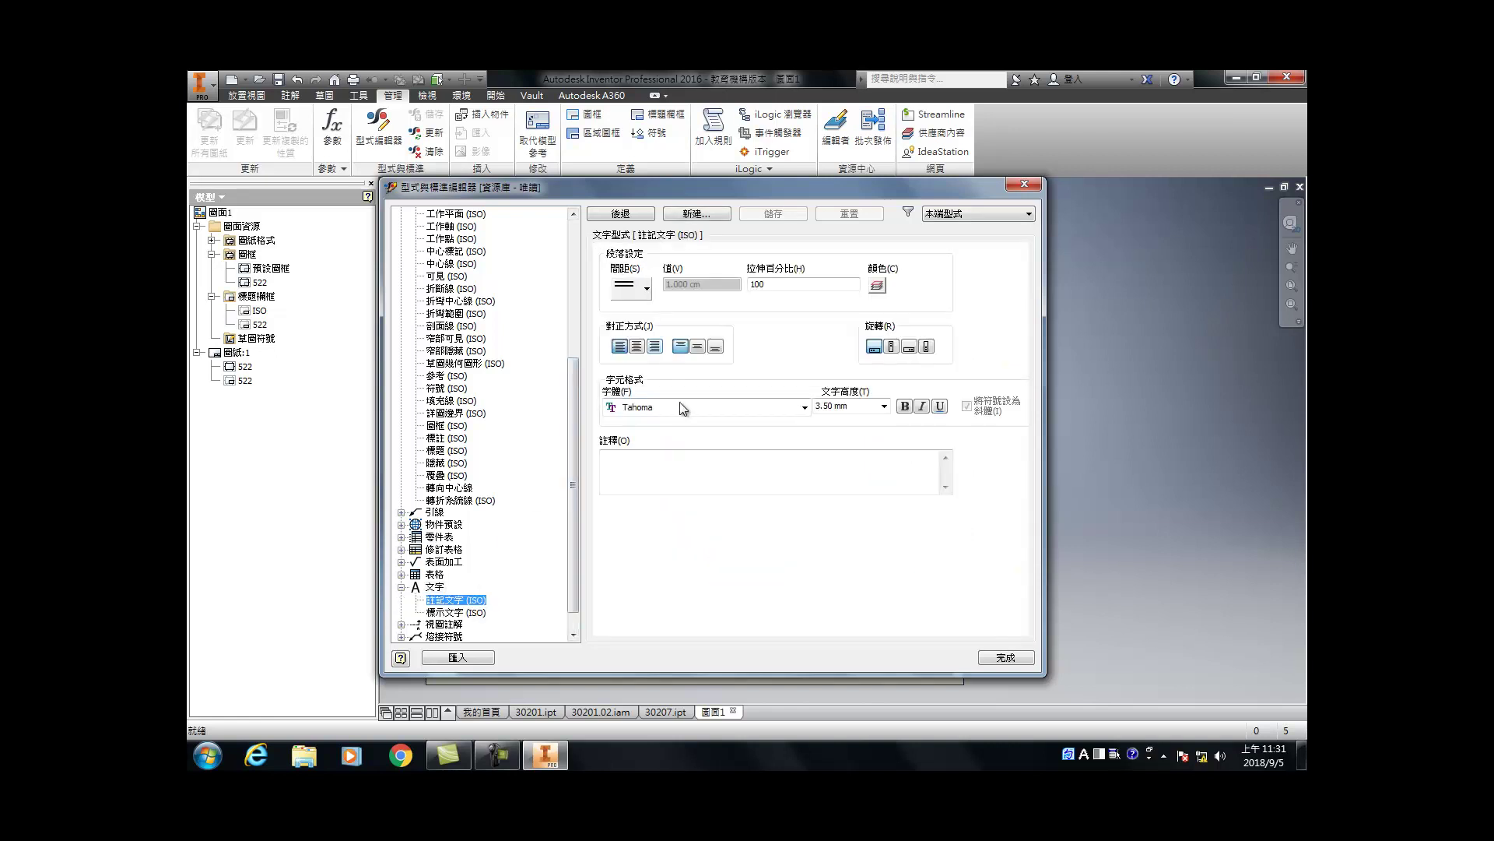
left_click(804, 406)
scroll(670, 636, "down", 3)
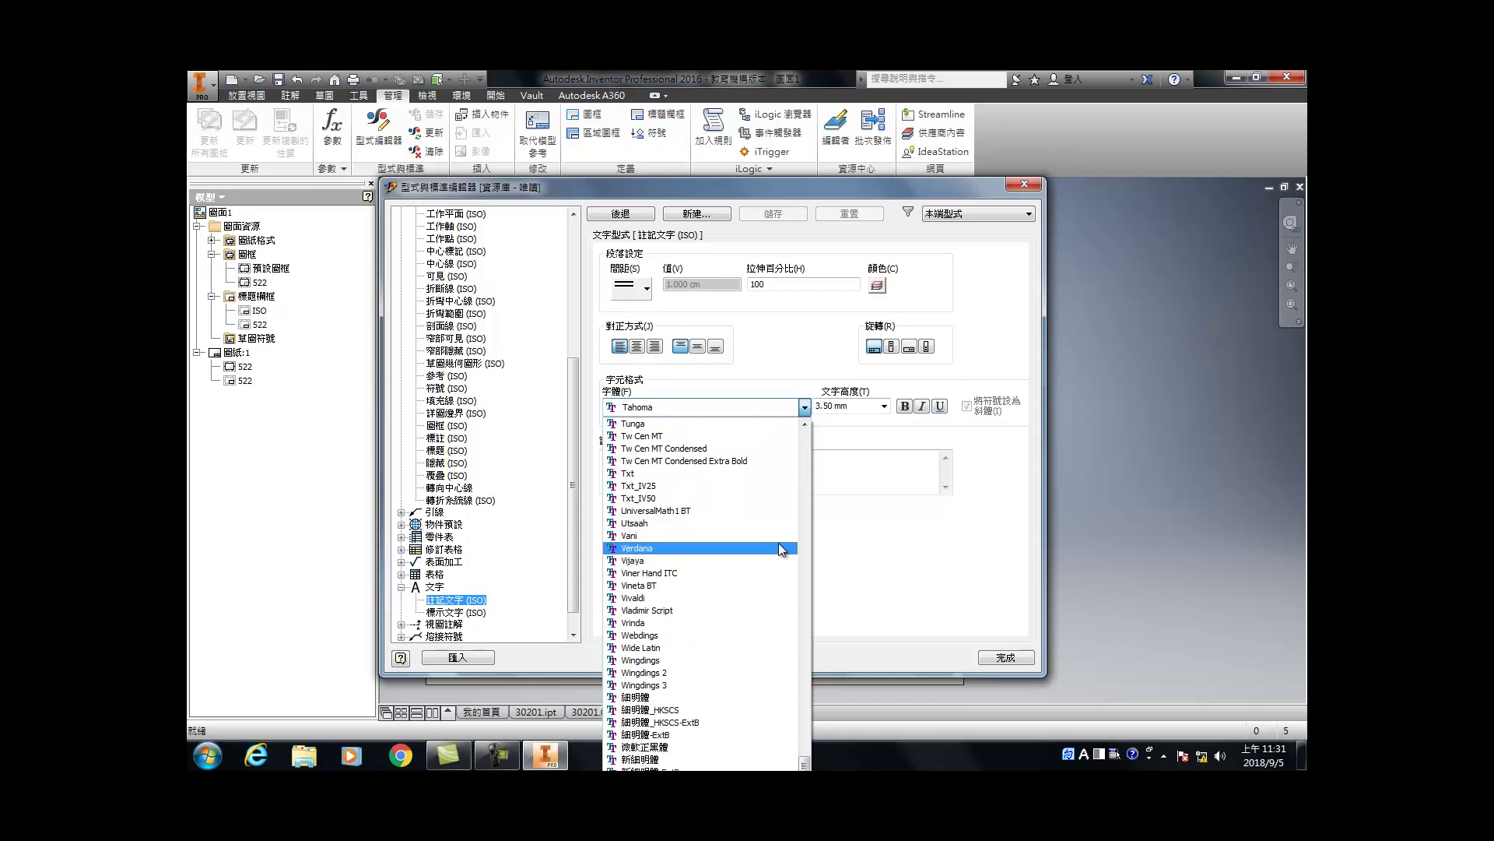
left_click(684, 746)
left_click(887, 405)
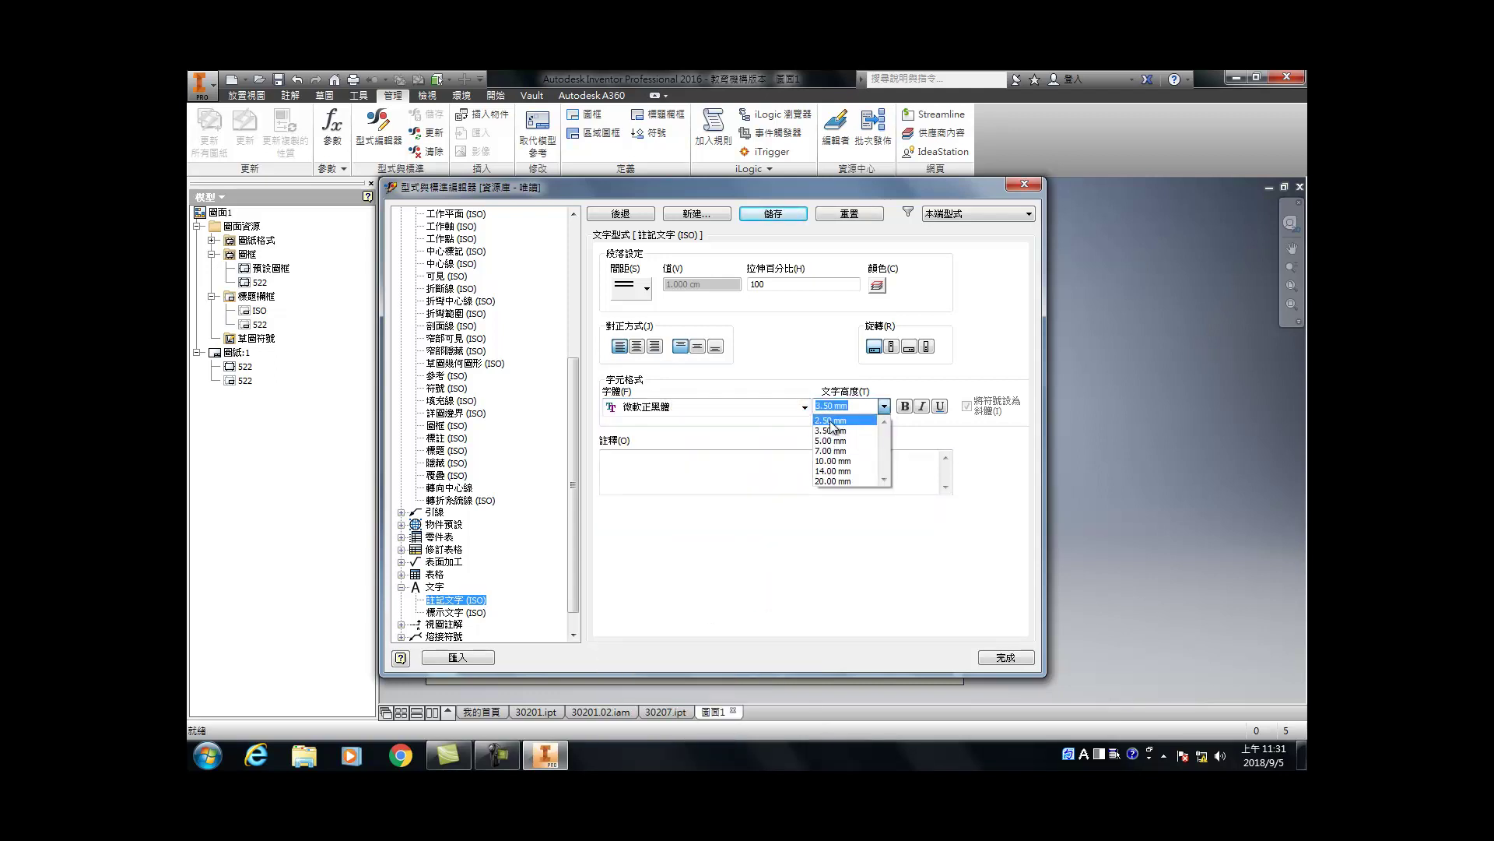
left_click(829, 420)
left_click(774, 214)
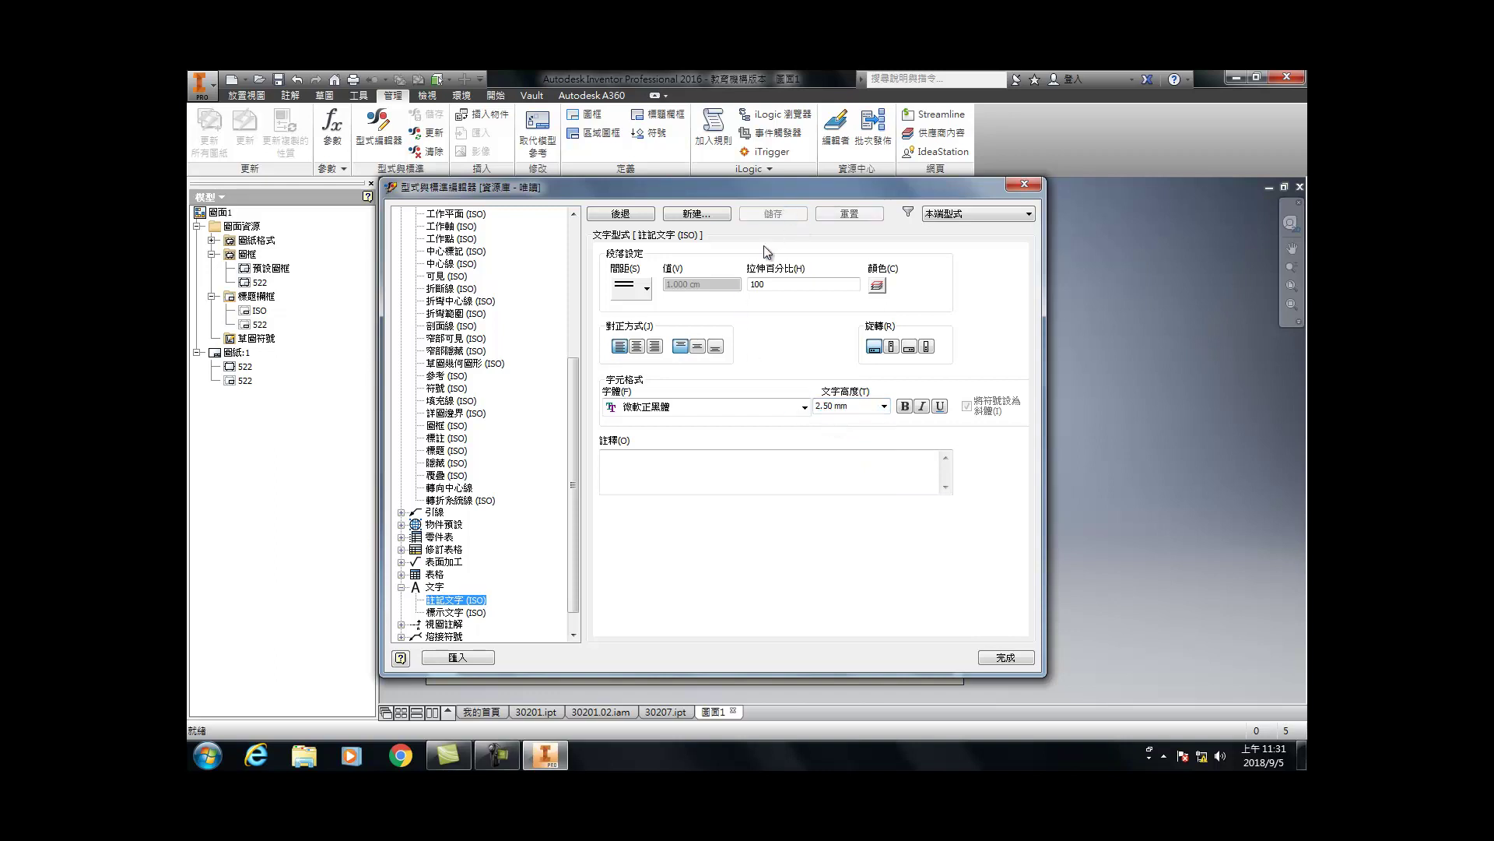
Step: Set the label text style 標示文字 (ISO) to the 微軟正黑體 font with 5.00 mm text height and save it
left_click(459, 613)
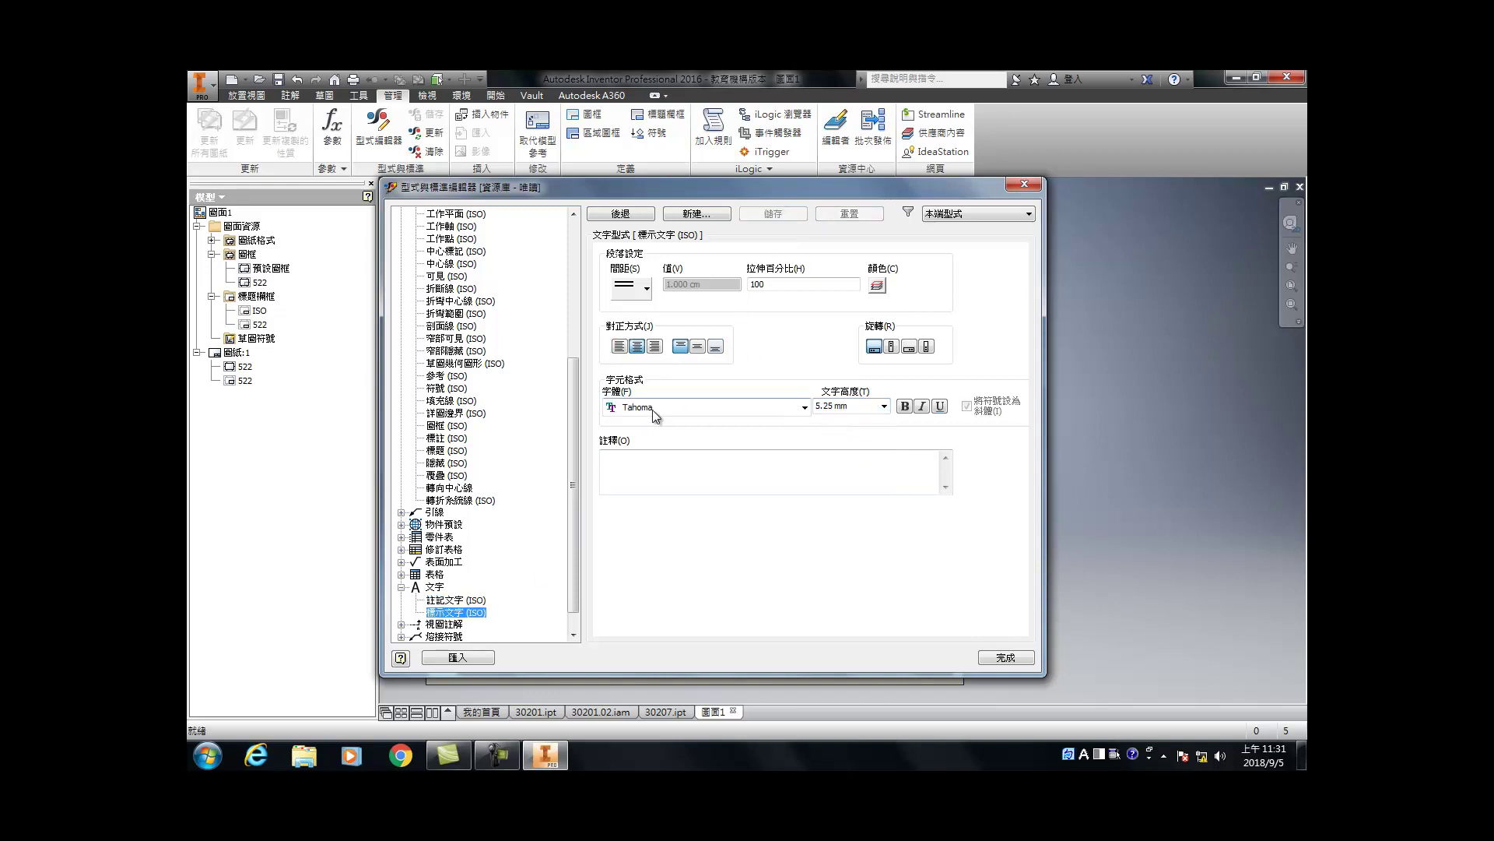
left_click(652, 409)
scroll(648, 684, "down", 5)
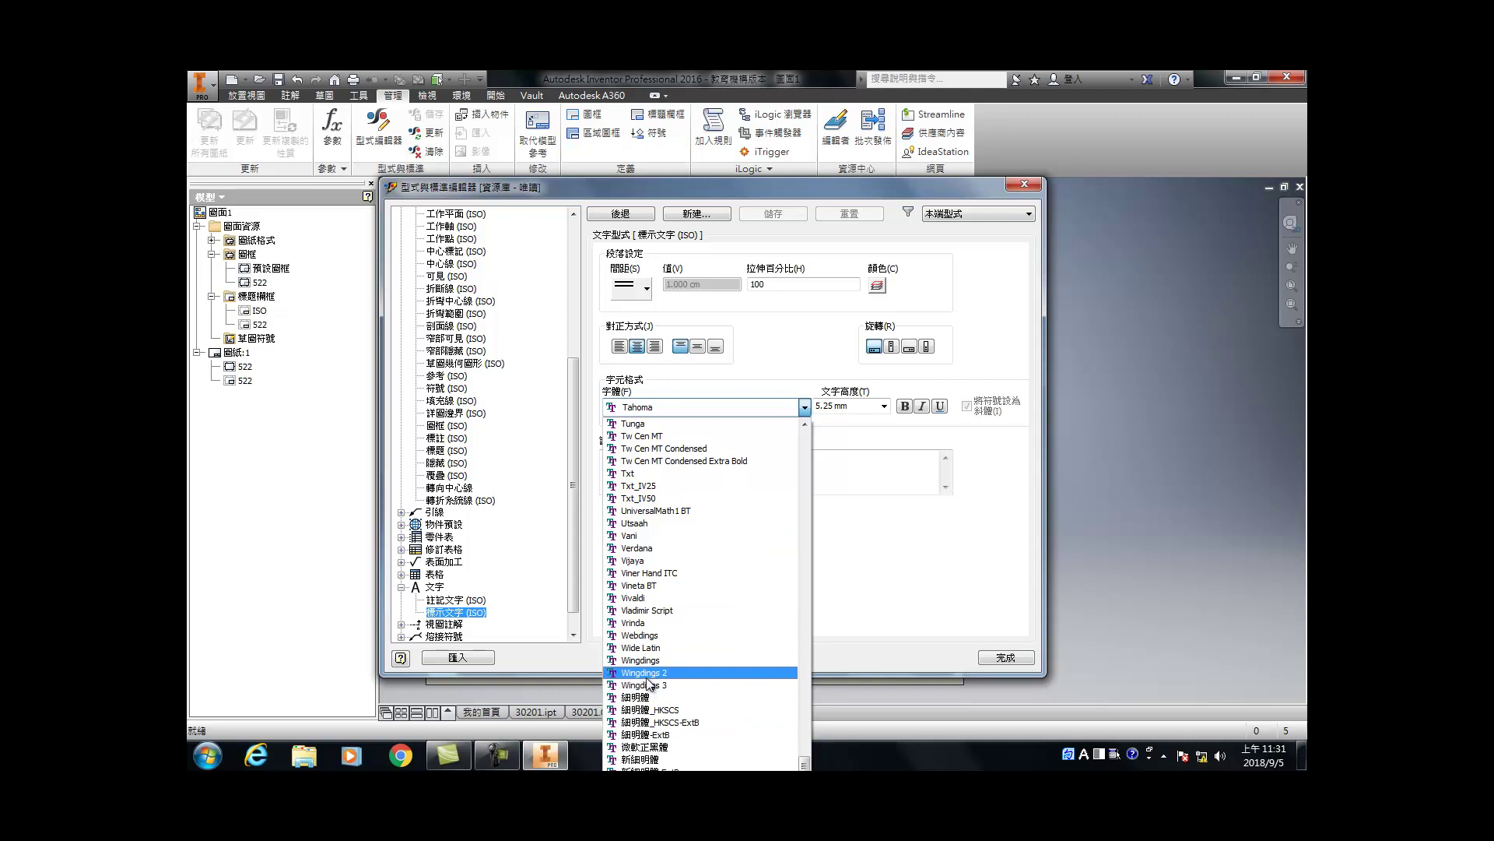
left_click(645, 746)
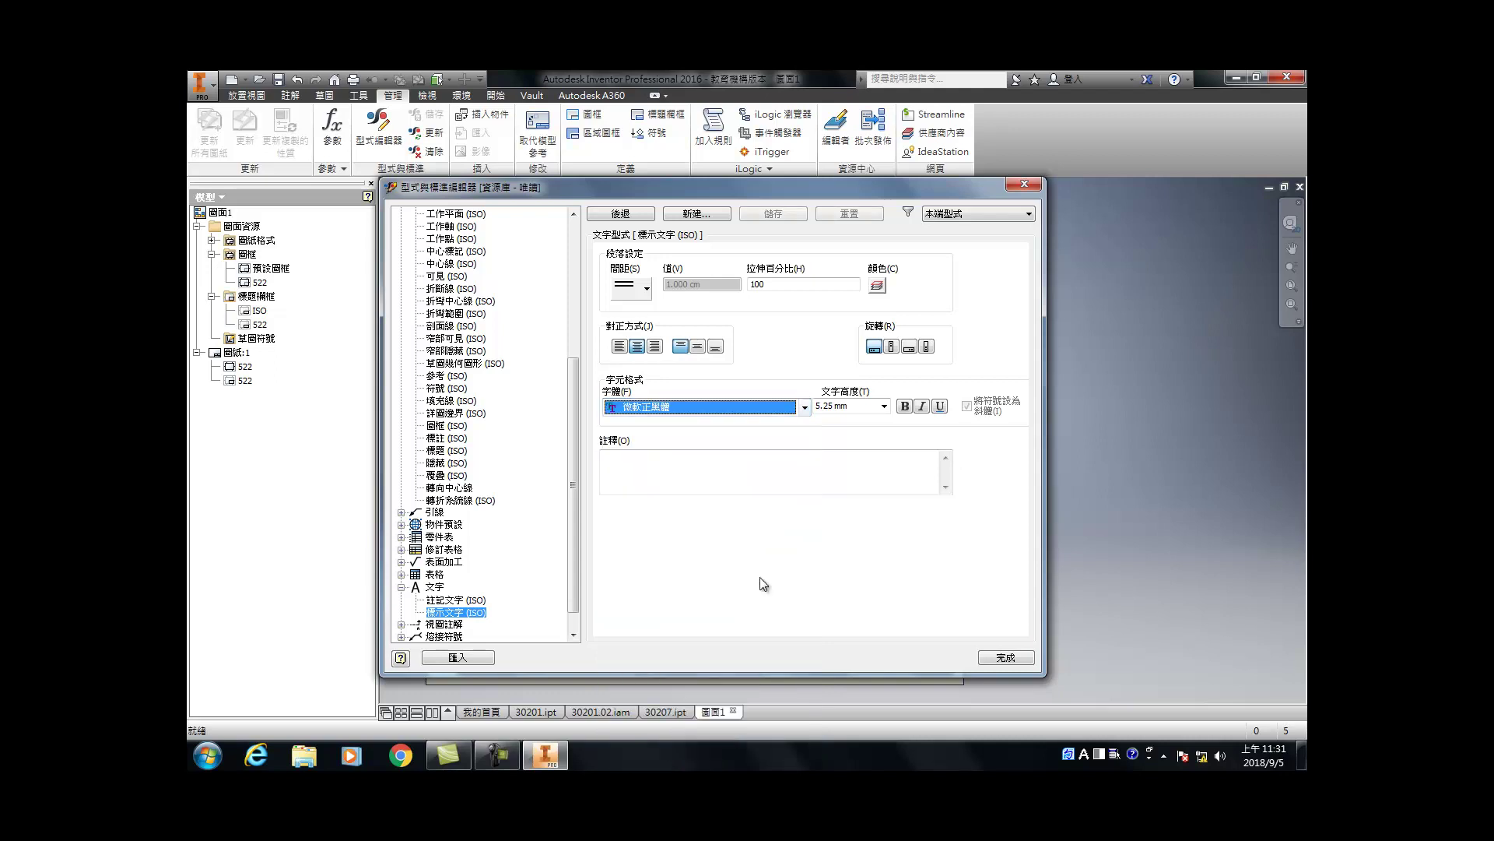
left_click(885, 406)
left_click(842, 443)
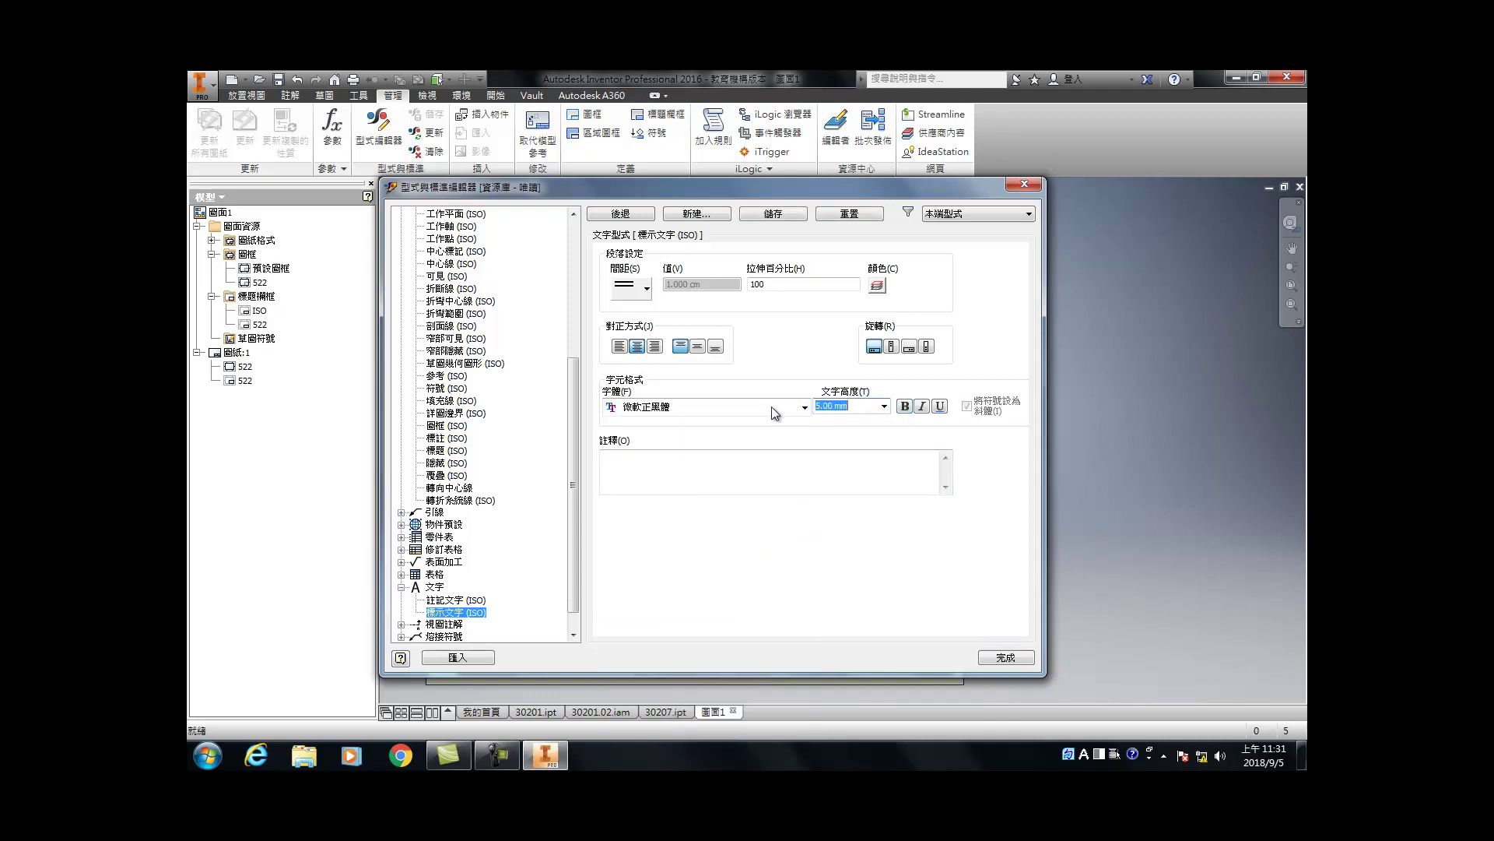
left_click(782, 213)
Step: Set the terminator size (X) of the view annotation style 視圖註解 (ISO) to 5 mm, save it and close the style editor
scroll(572, 559, "down", 1)
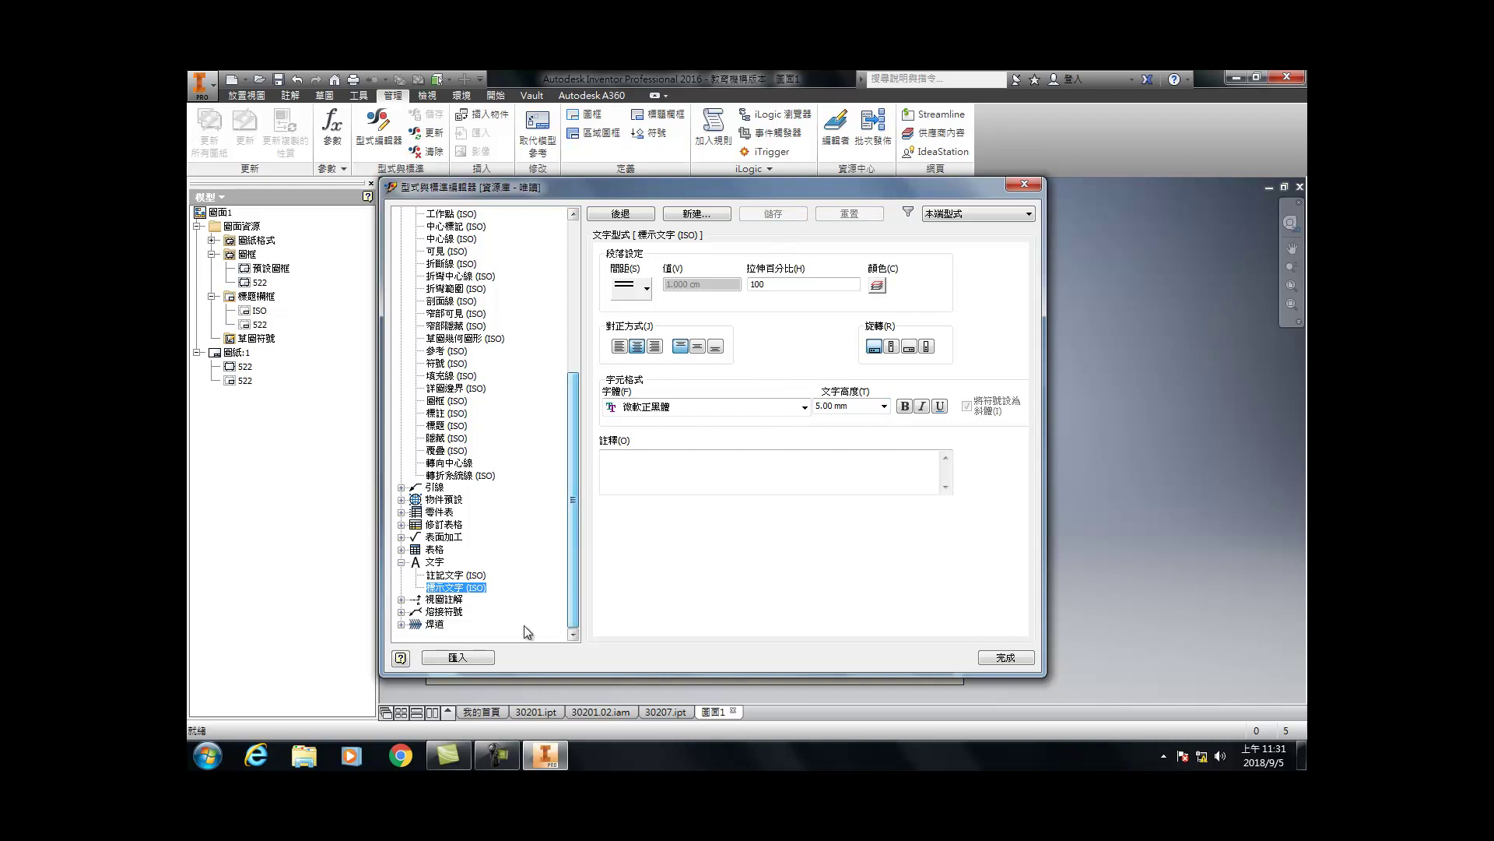
left_click(444, 599)
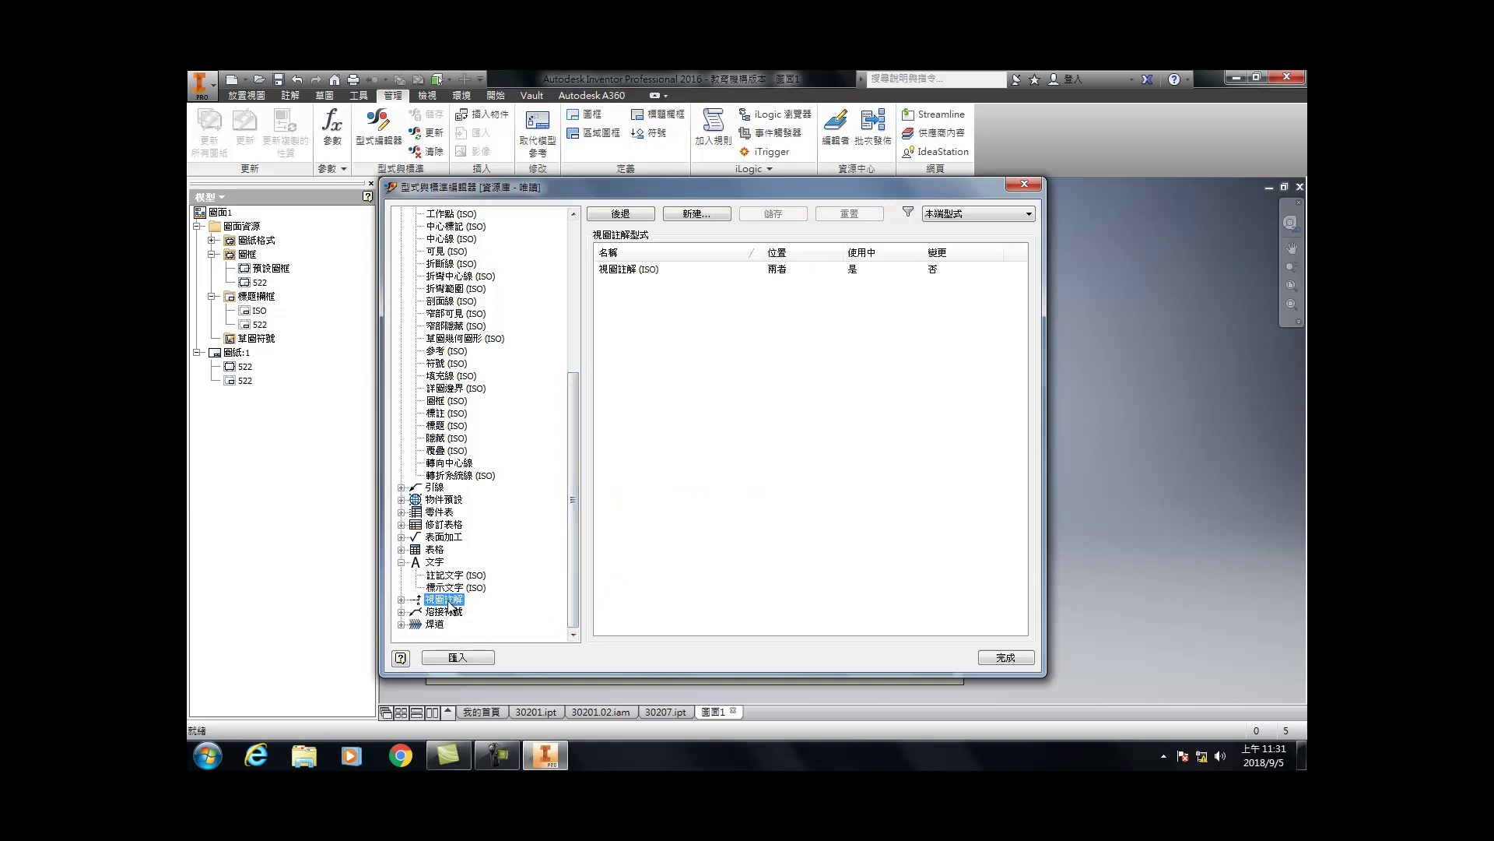
double_click(629, 269)
left_click_drag(661, 575, 596, 568)
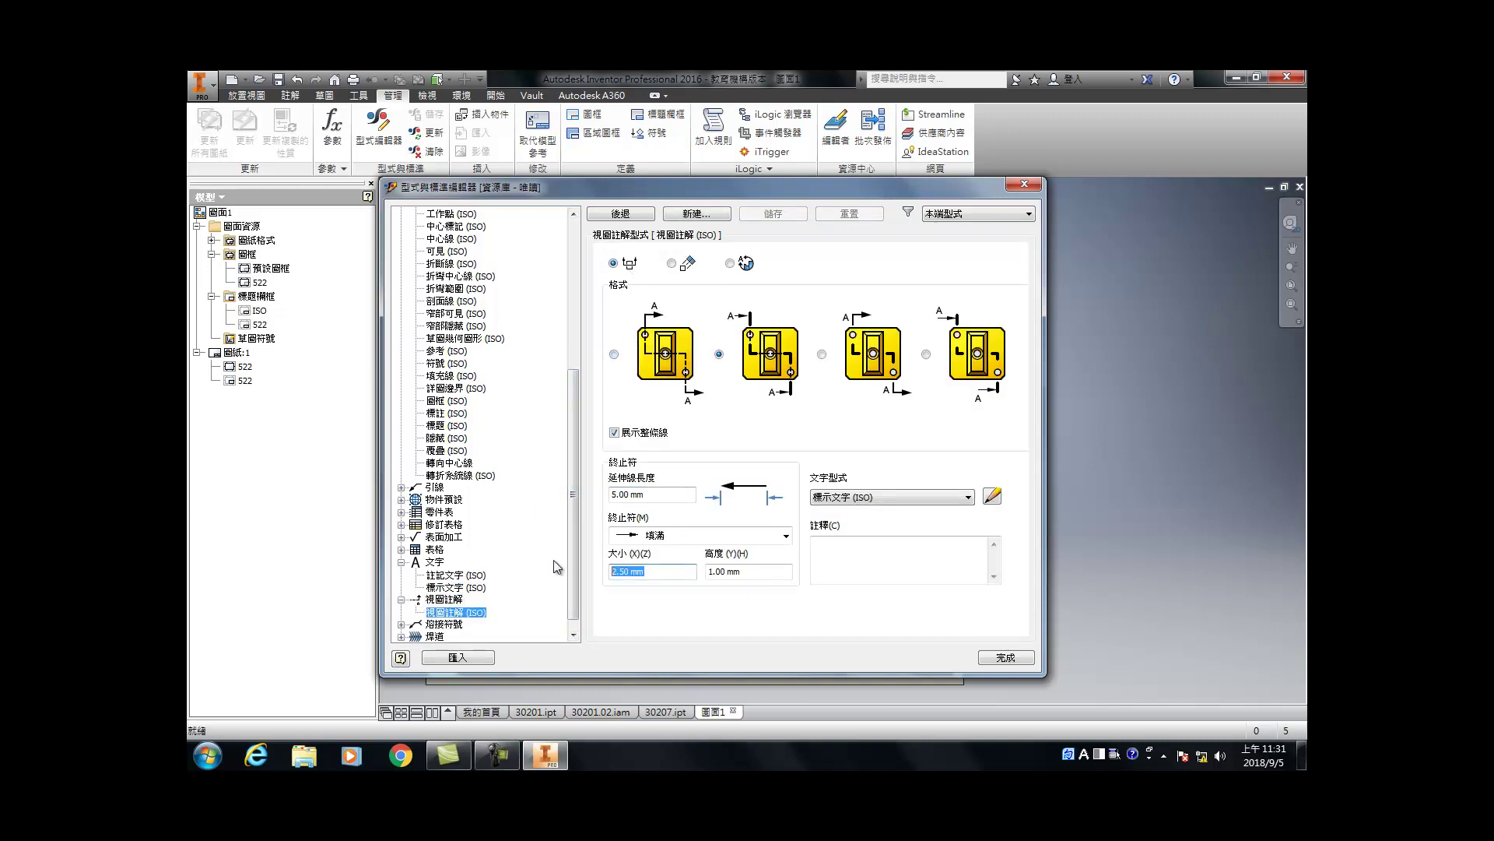
type("5")
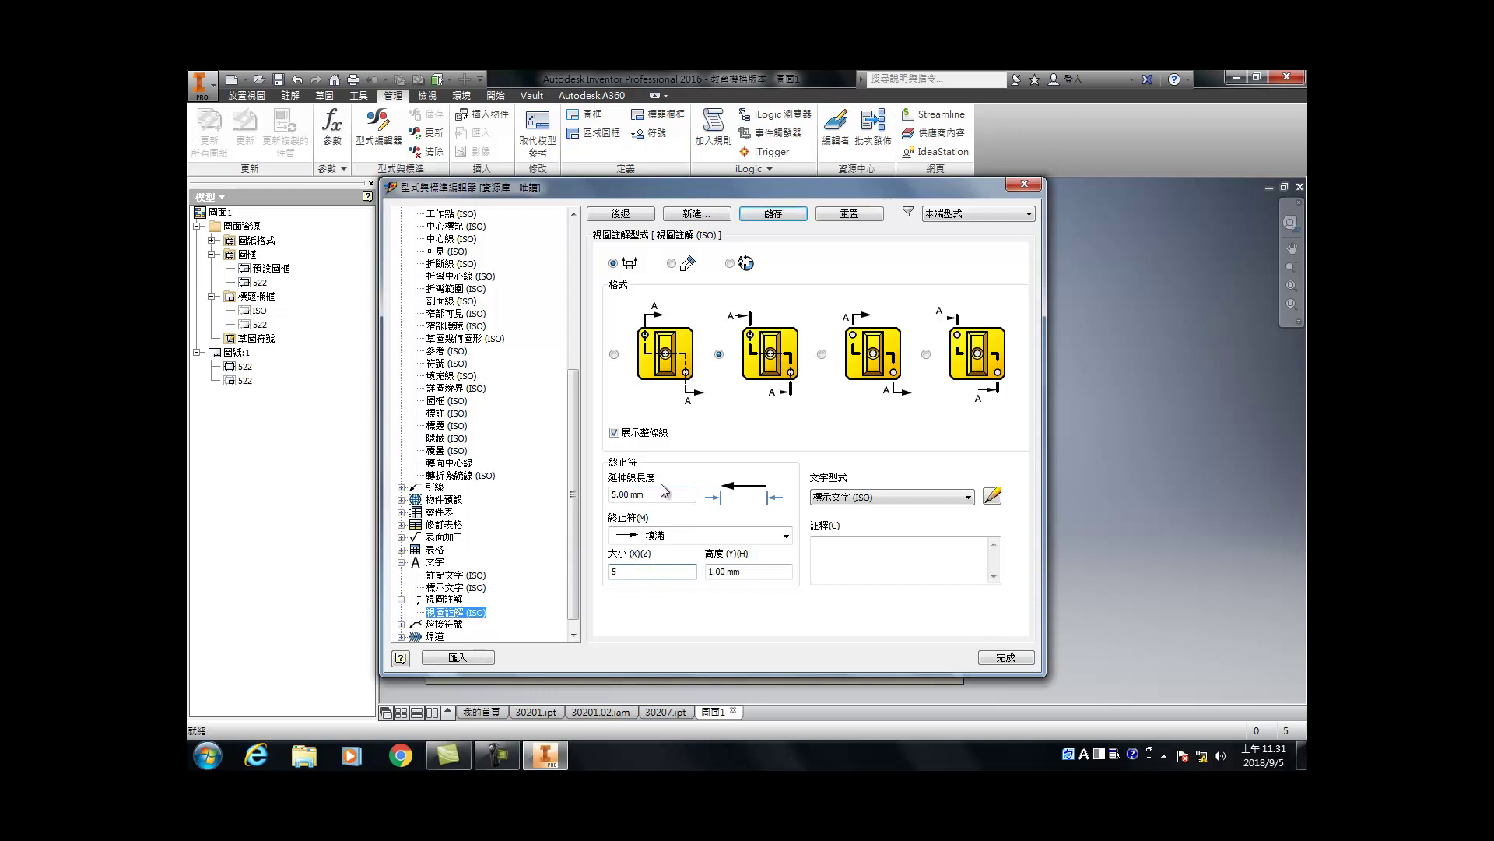
left_click(775, 213)
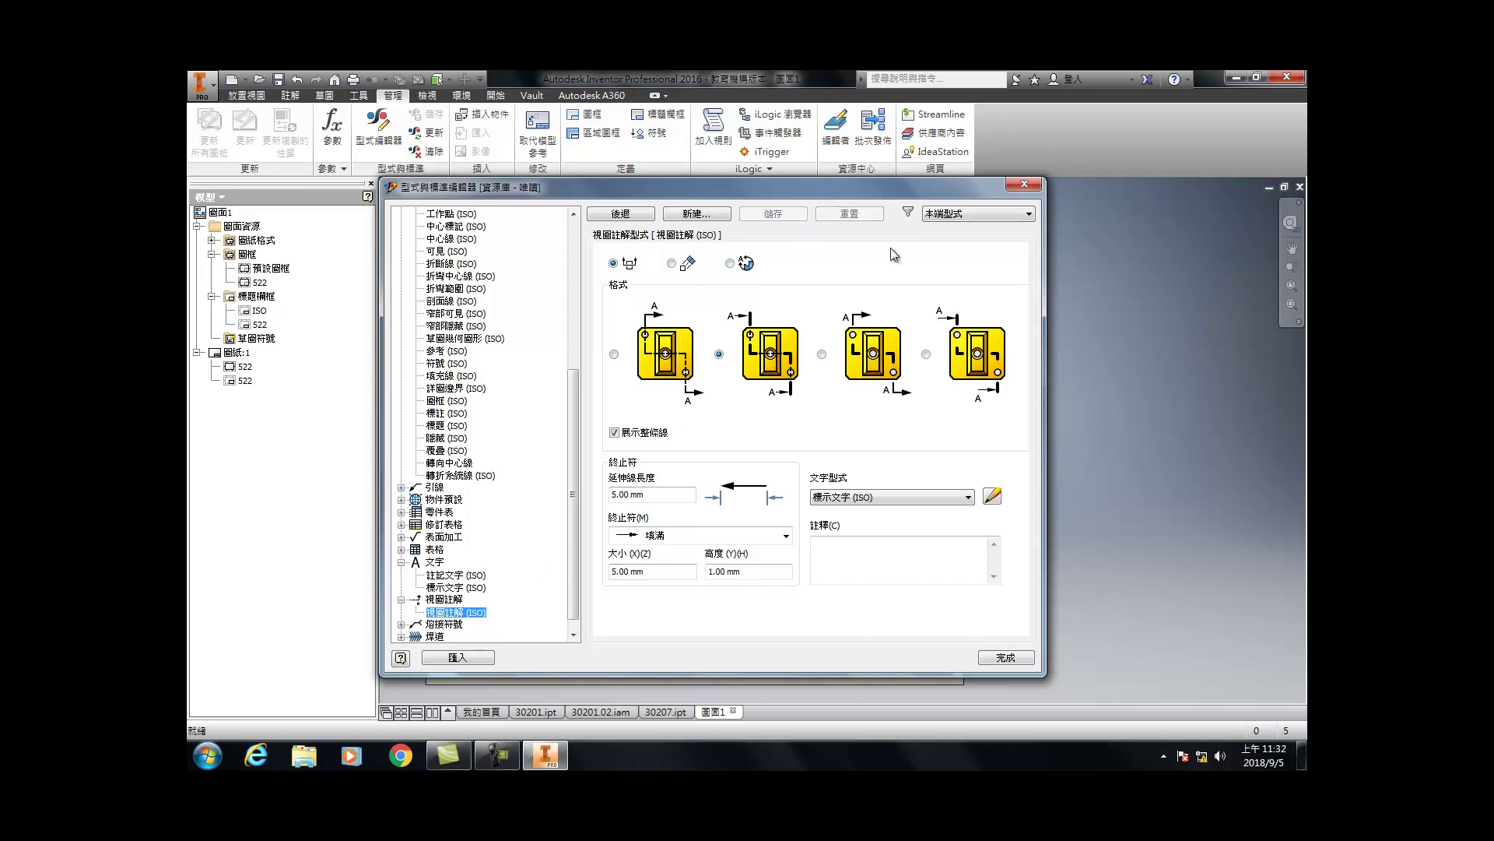
left_click(1010, 658)
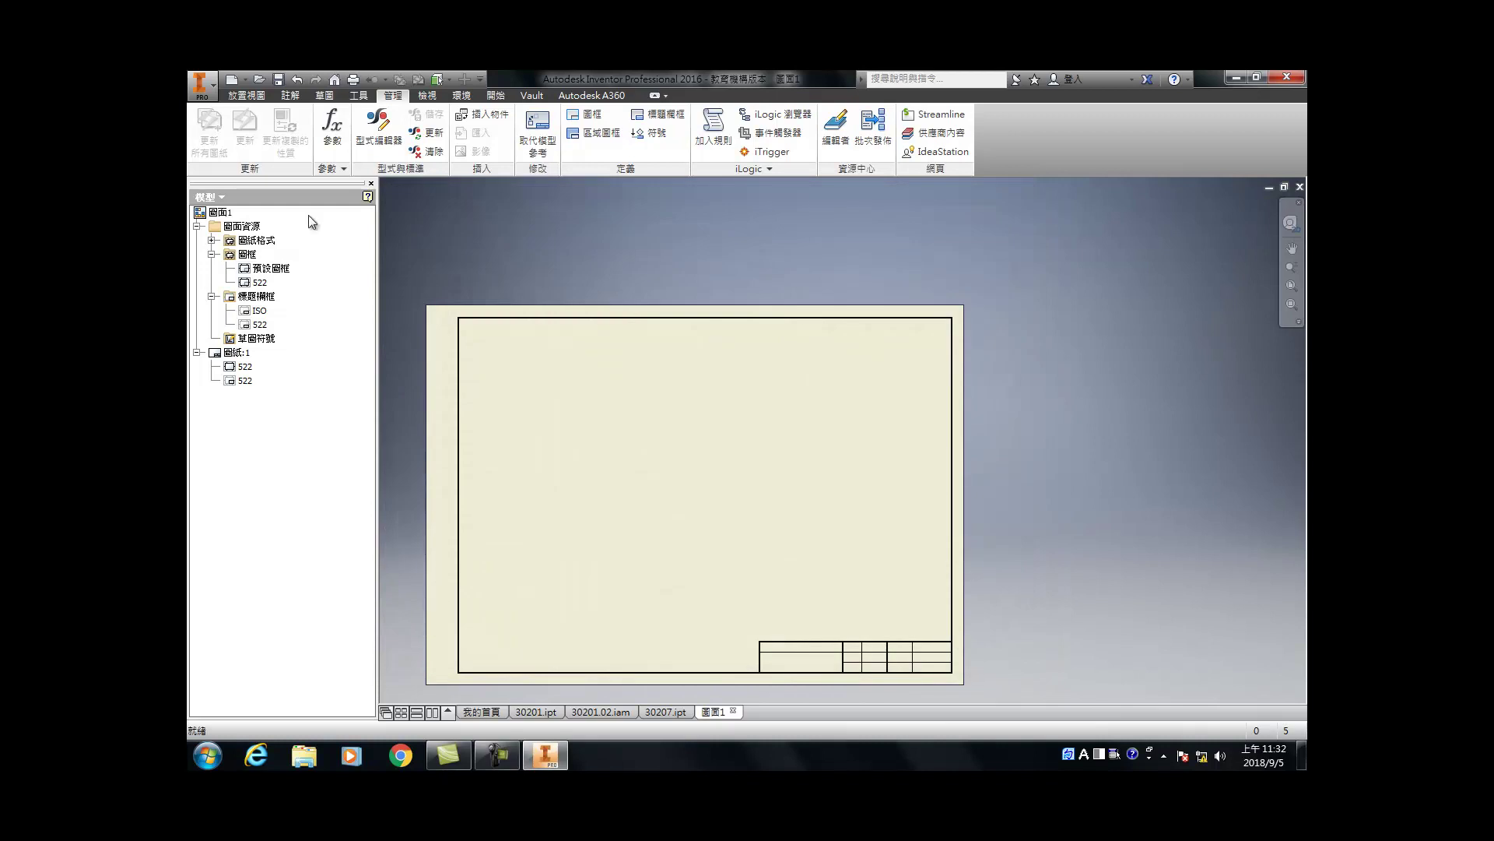
Step: Start a base view of the part 30201.ipt at 1:1 scale
left_click(241, 95)
left_click(202, 129)
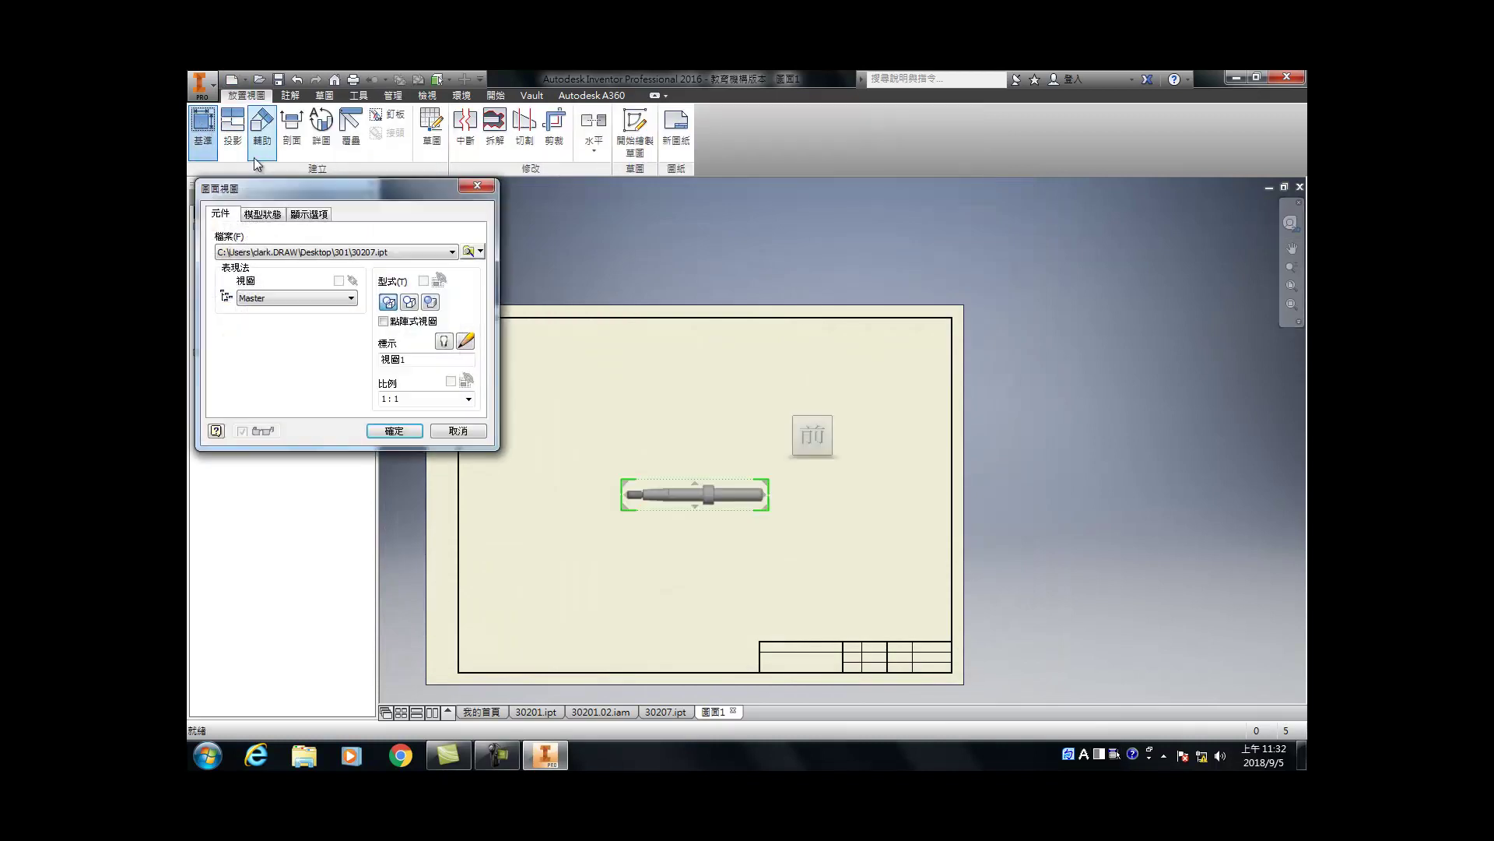
left_click(381, 252)
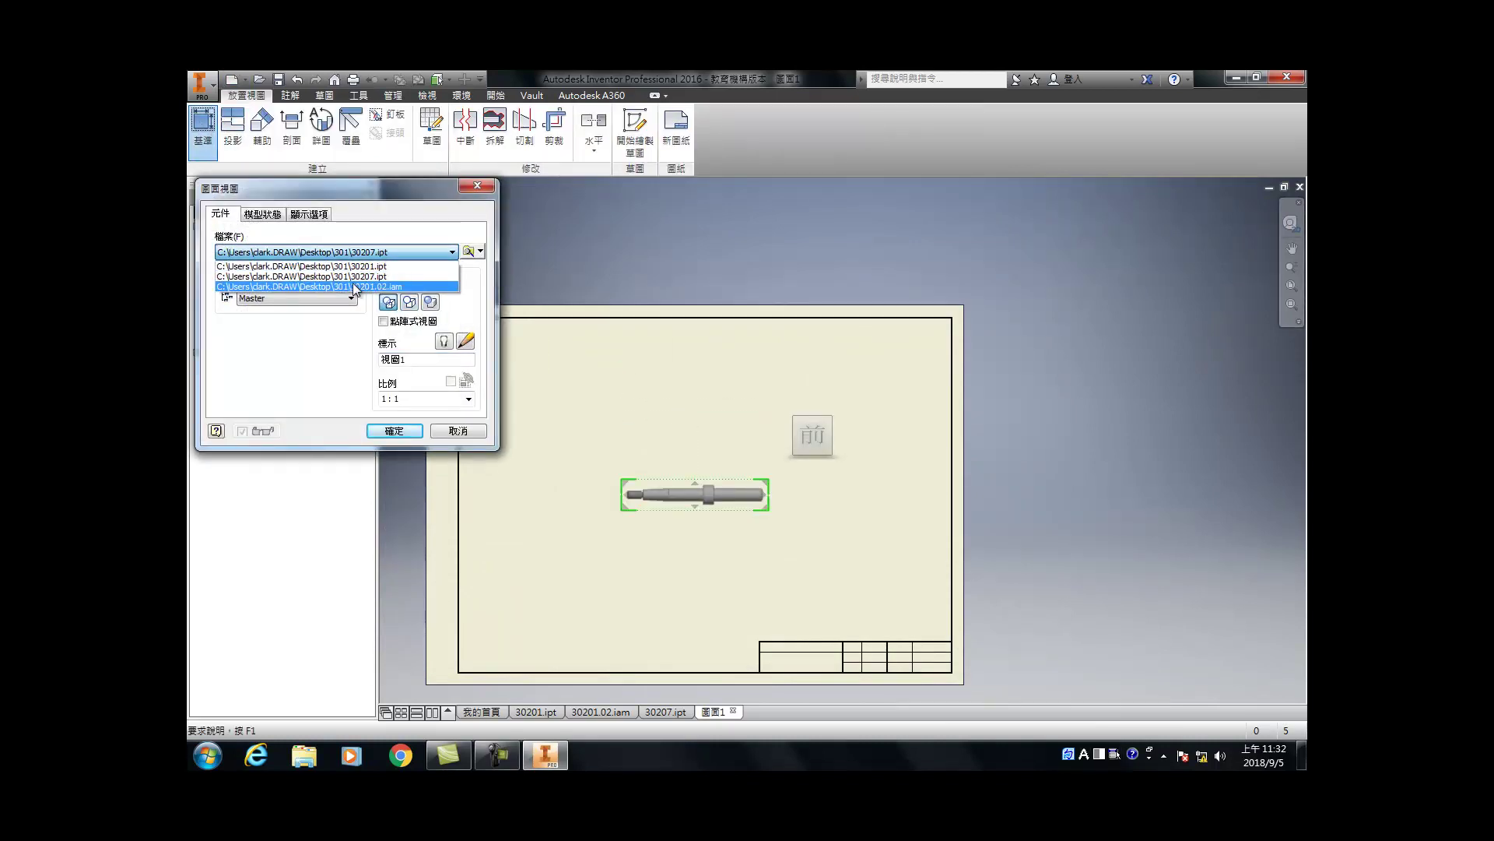
left_click(366, 269)
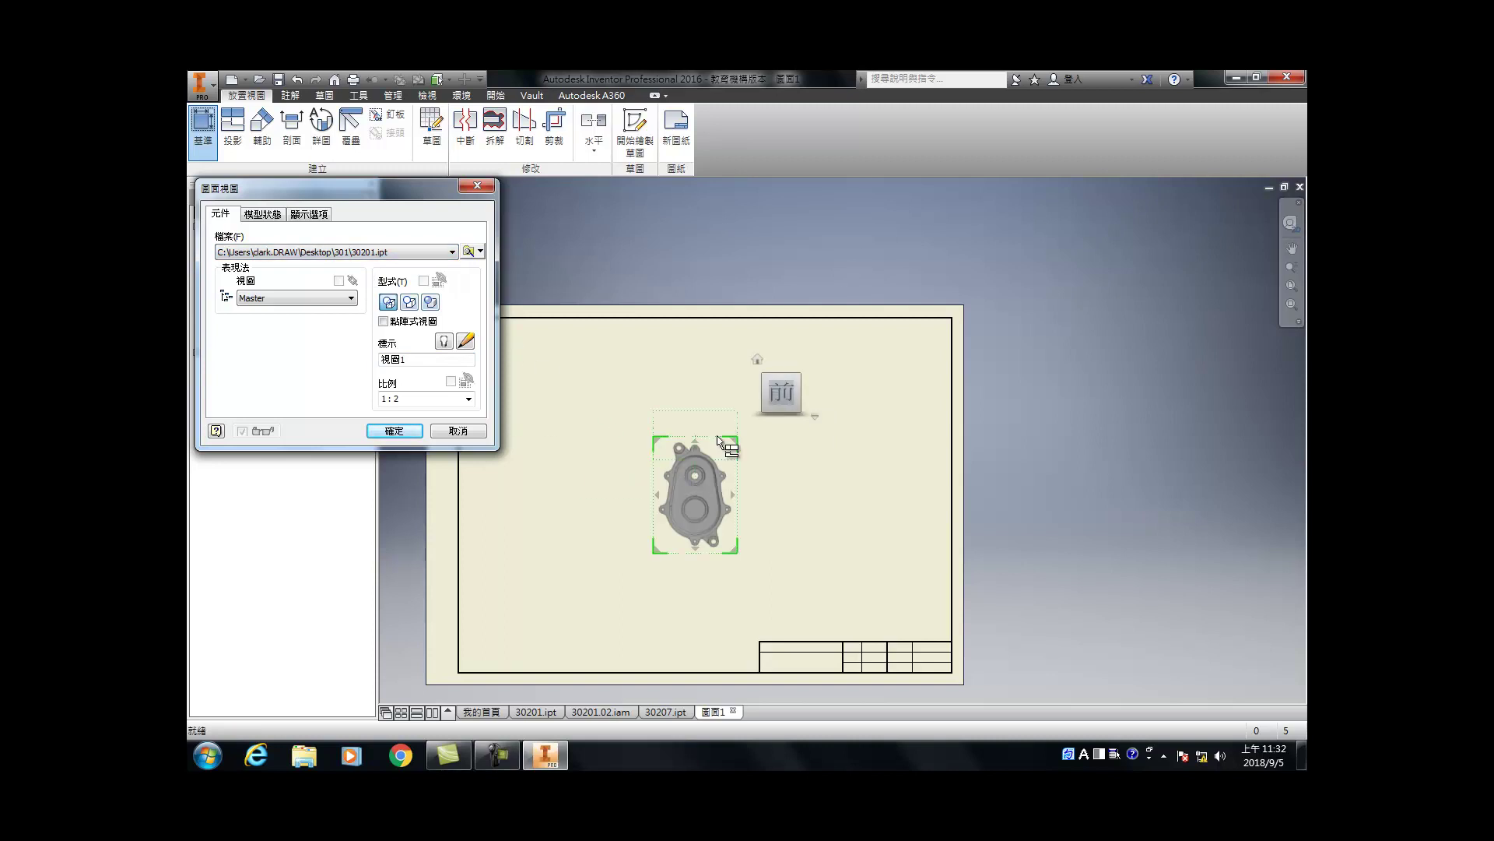
left_click(423, 395)
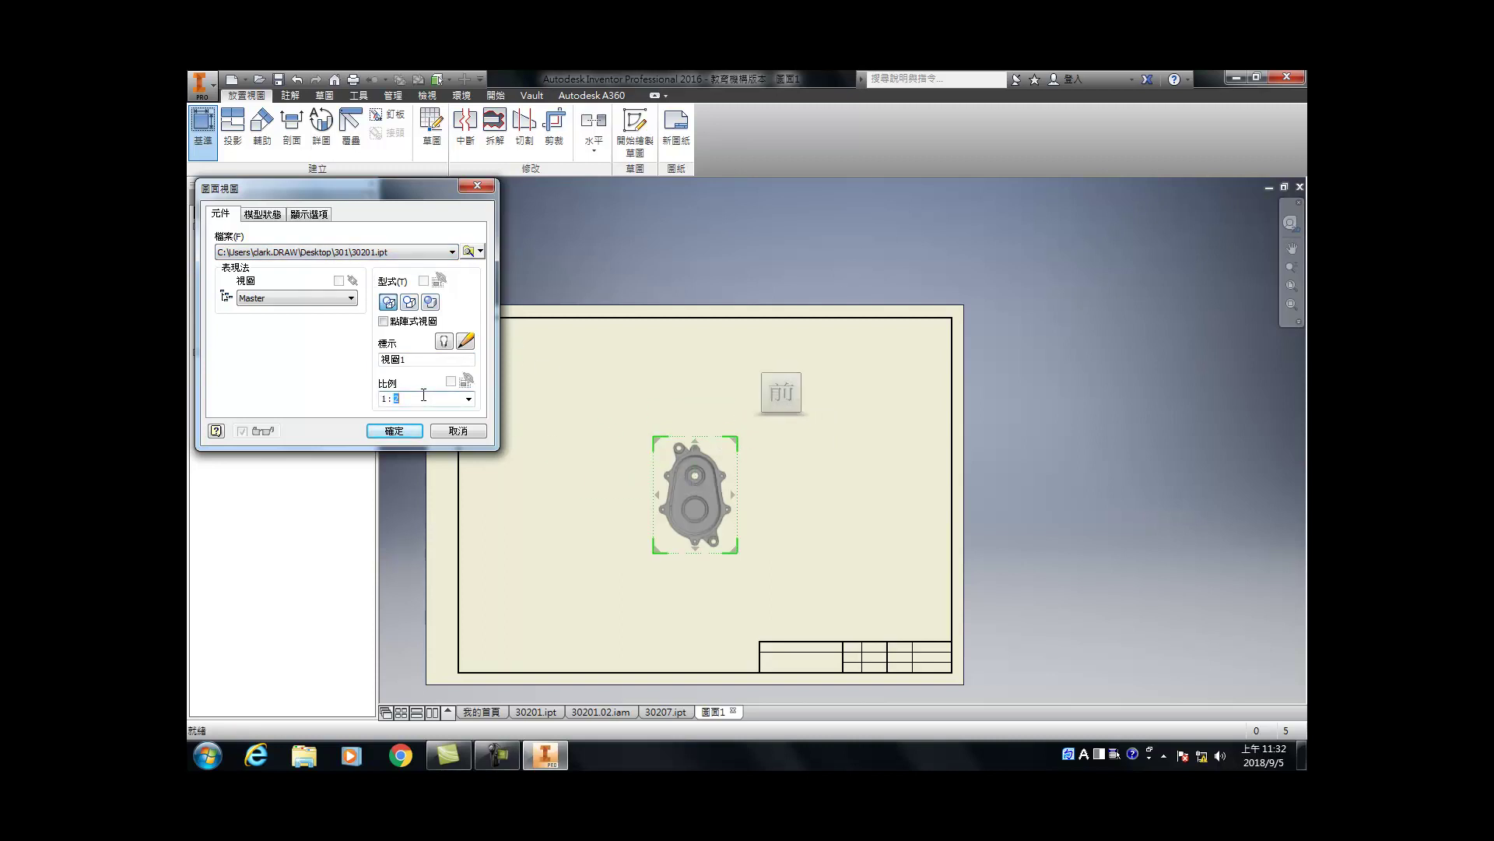
type("1")
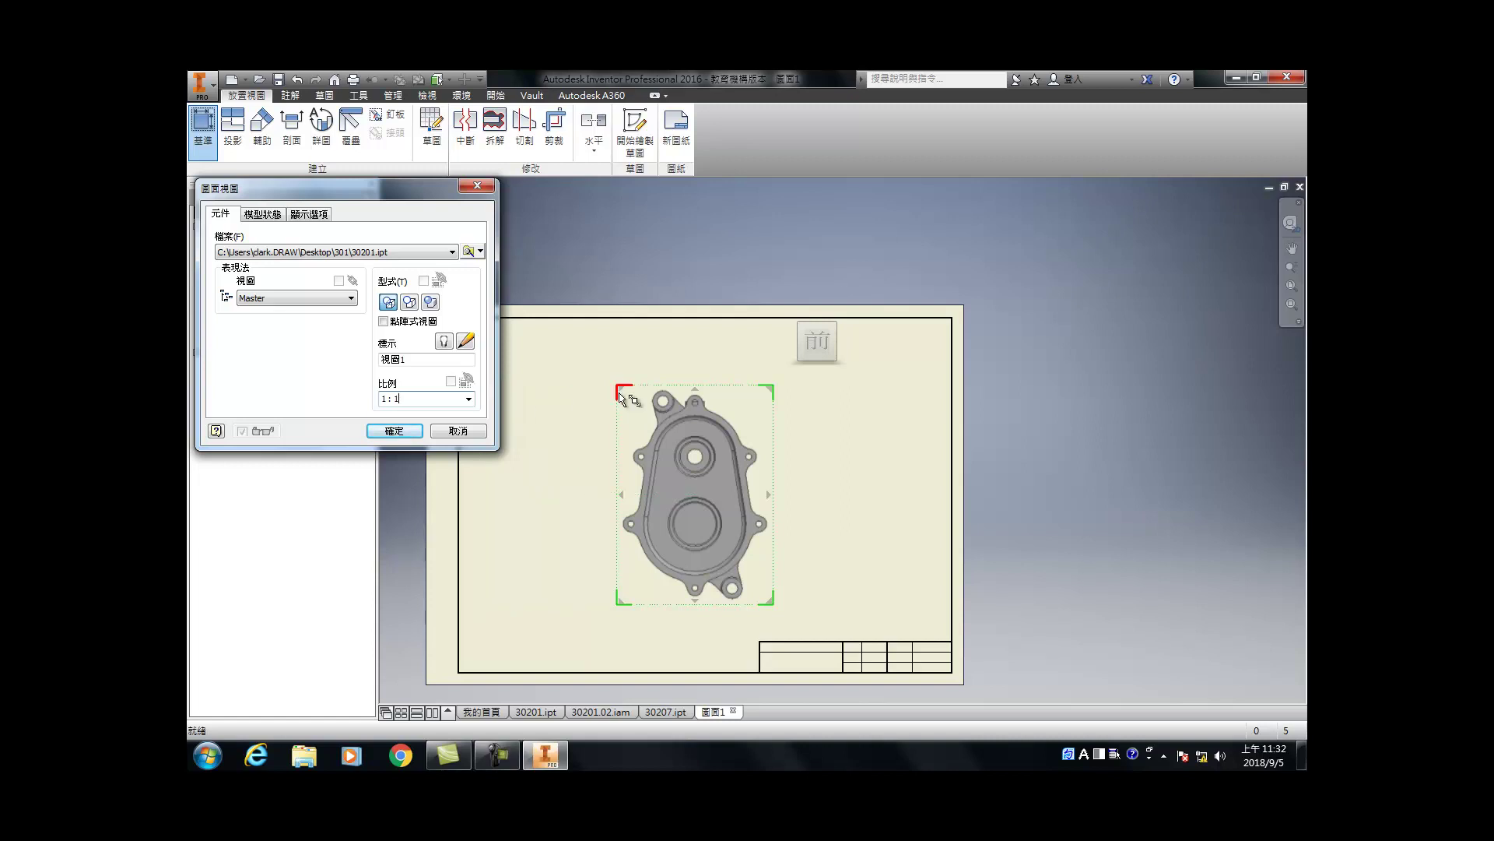
Step: Turn the base view to the rear orientation, place it in the sheet's left half and add a projected side view to its right
left_click(794, 348)
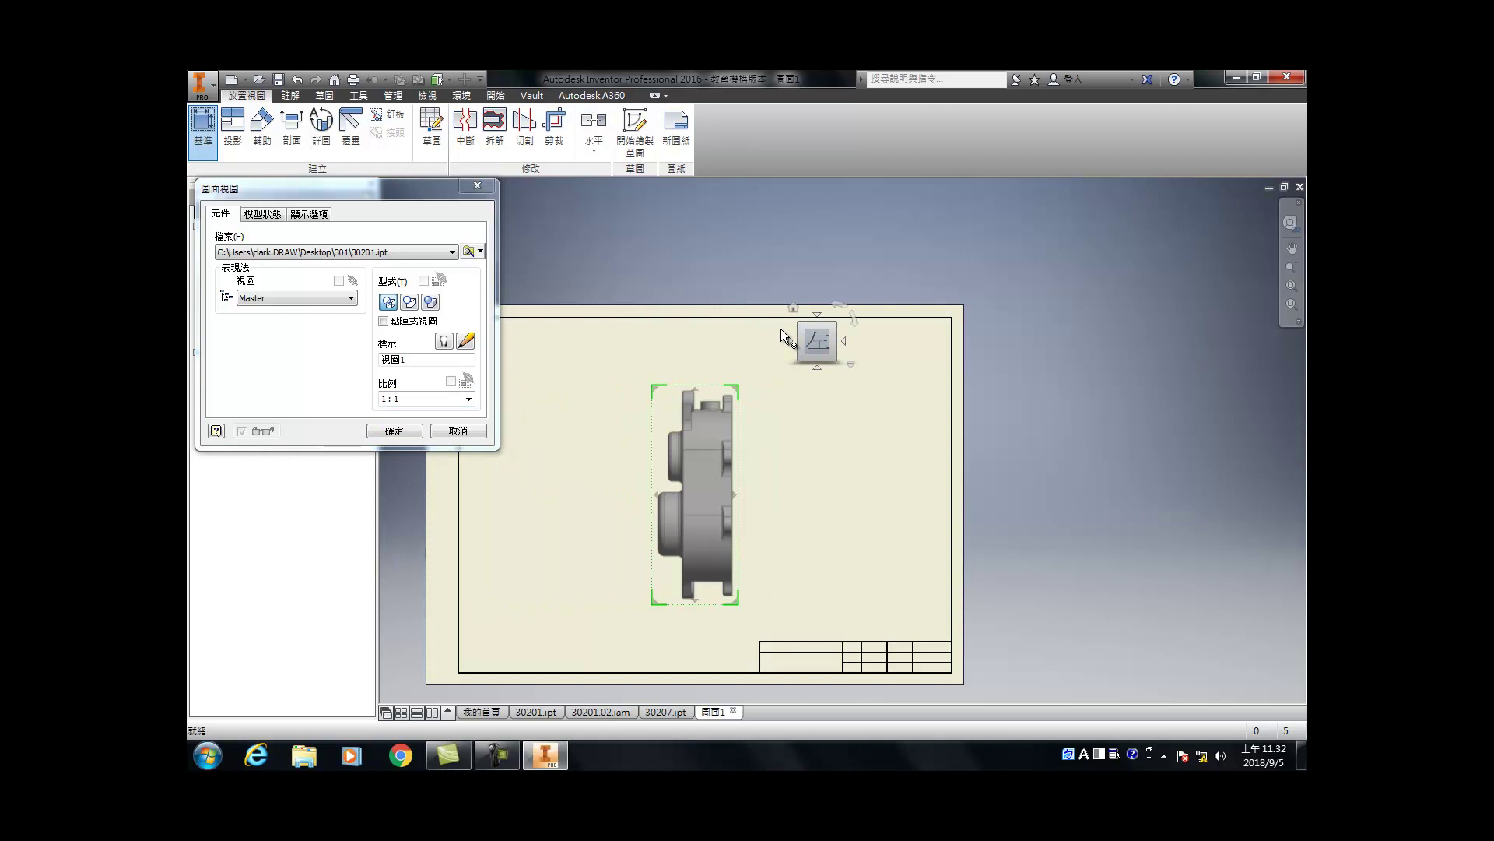
left_click(787, 338)
mouse_move(707, 475)
left_mouse_down()
mouse_move(613, 482)
mouse_move(607, 463)
left_mouse_up()
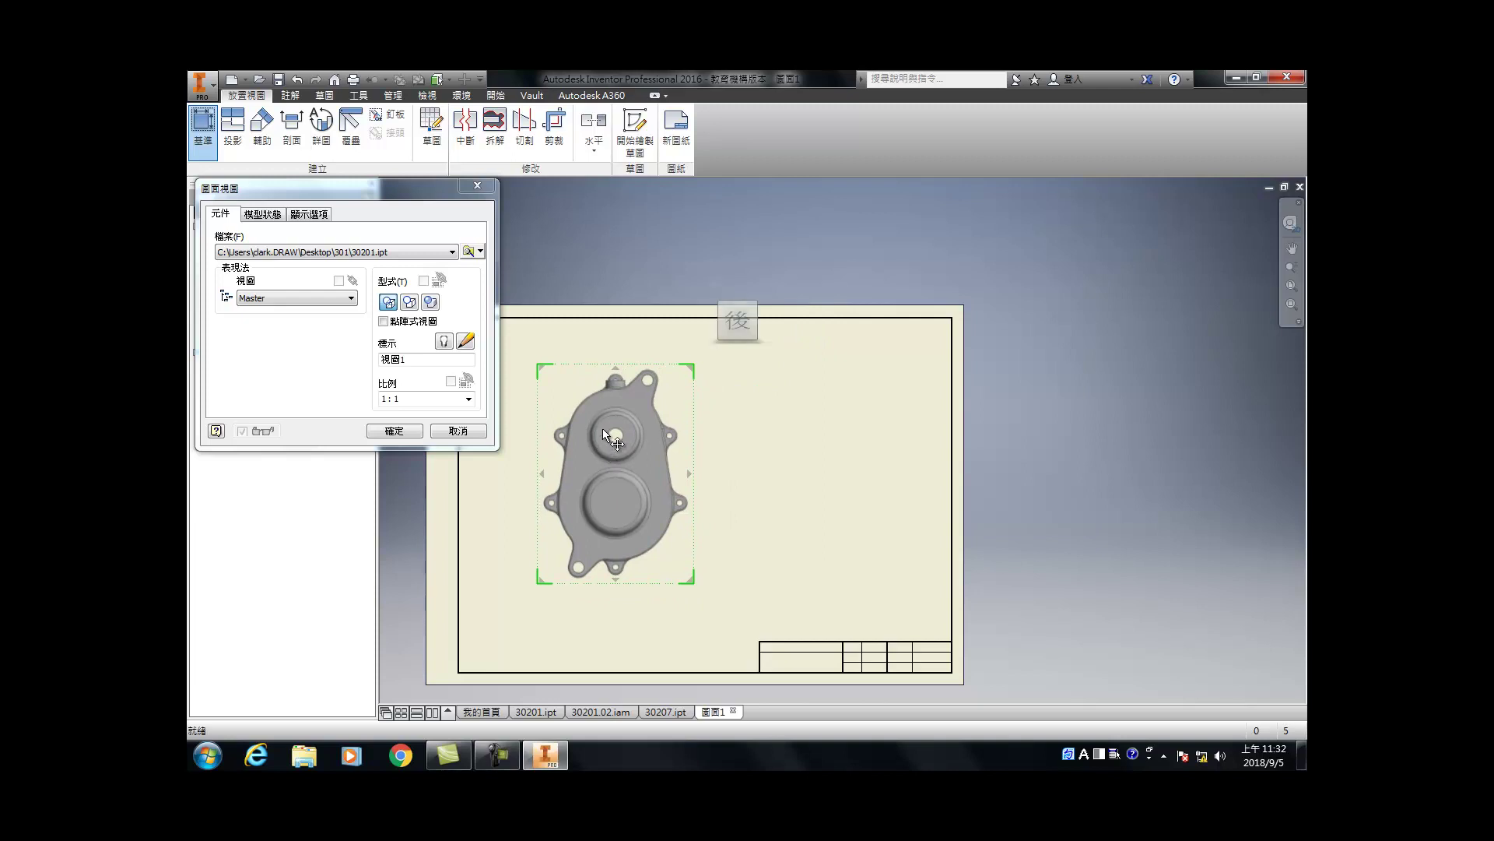
left_click(814, 459)
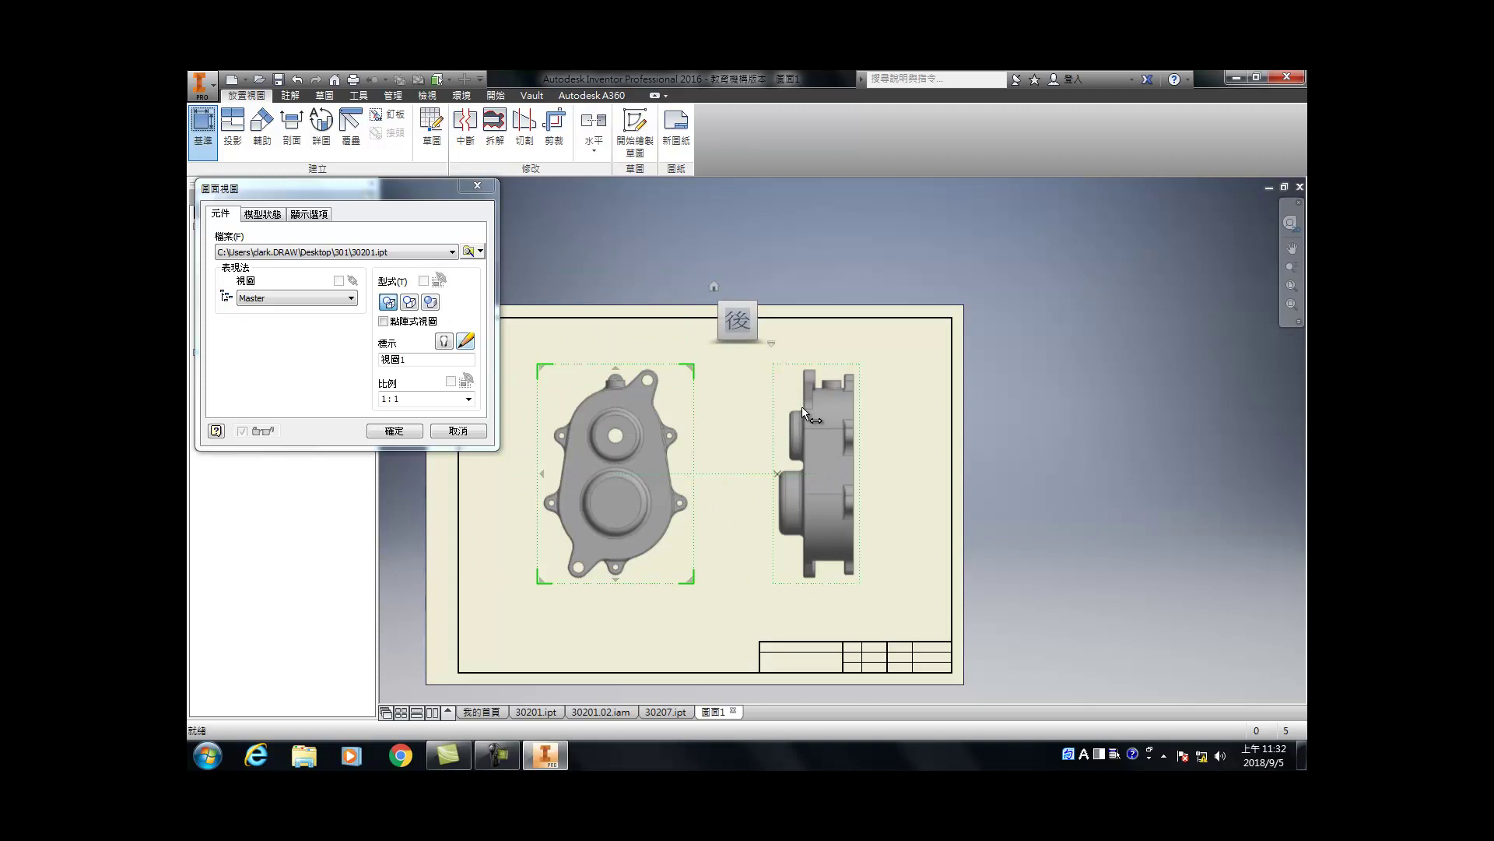
left_click(397, 430)
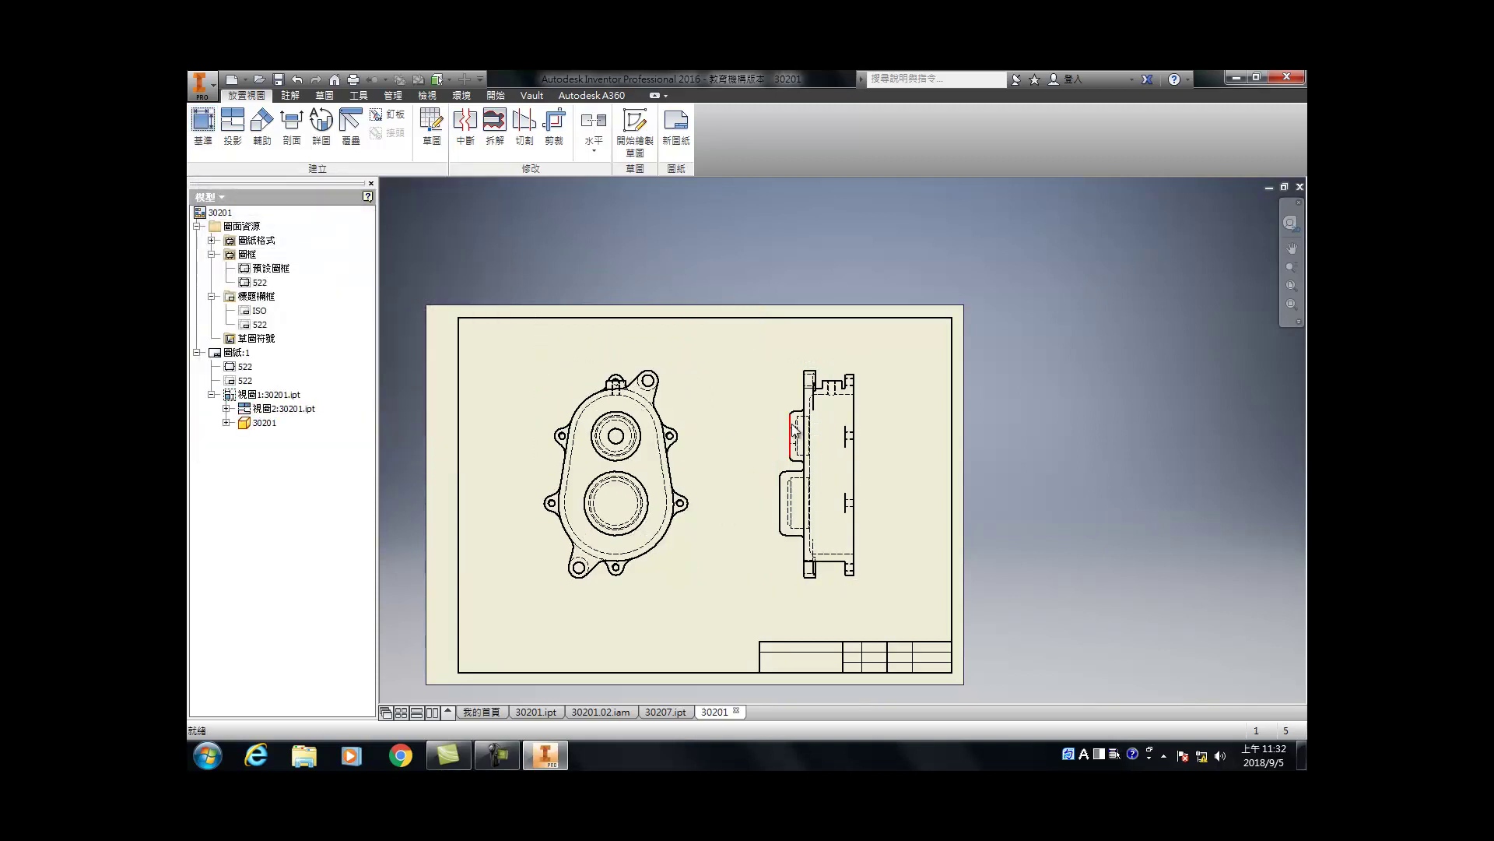
Step: Delete the projected side view from the sheet
right_click(777, 400)
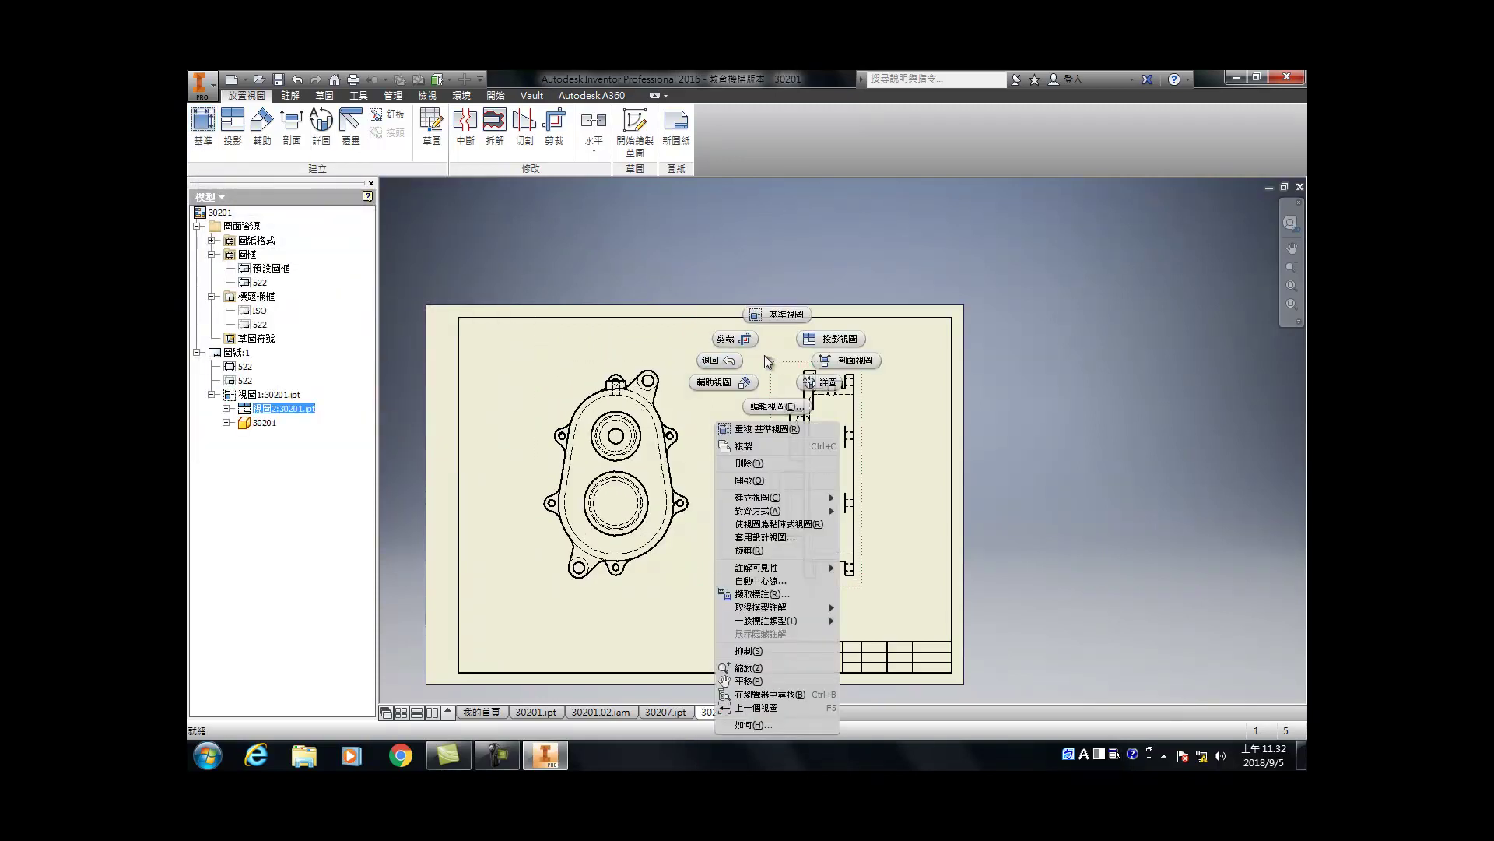
left_click(750, 463)
left_click(760, 448)
Step: Change the base view's display style to hidden lines removed
scroll(588, 491, "down", 4)
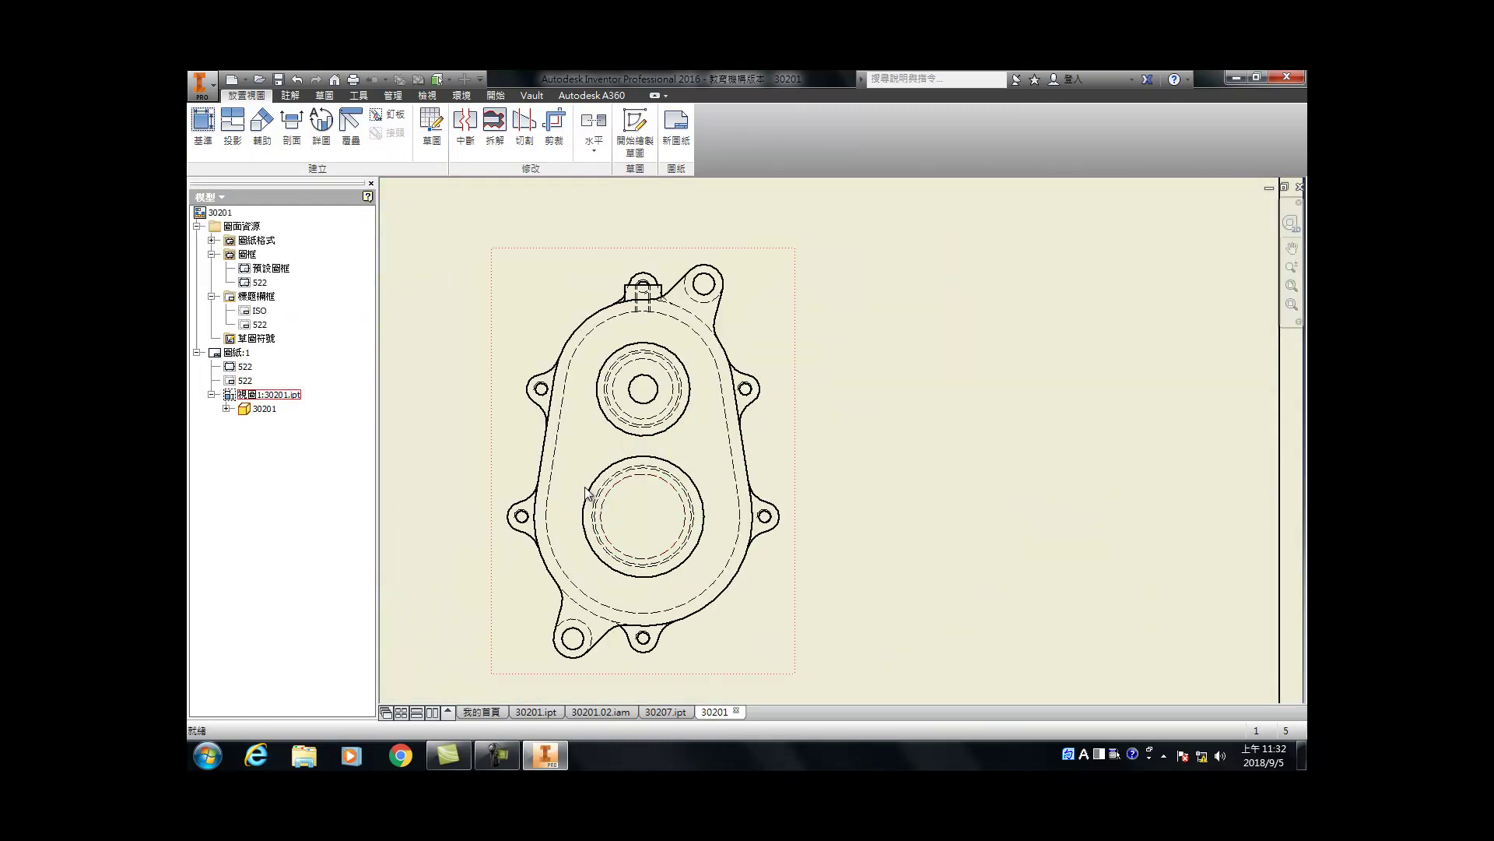
double_click(769, 420)
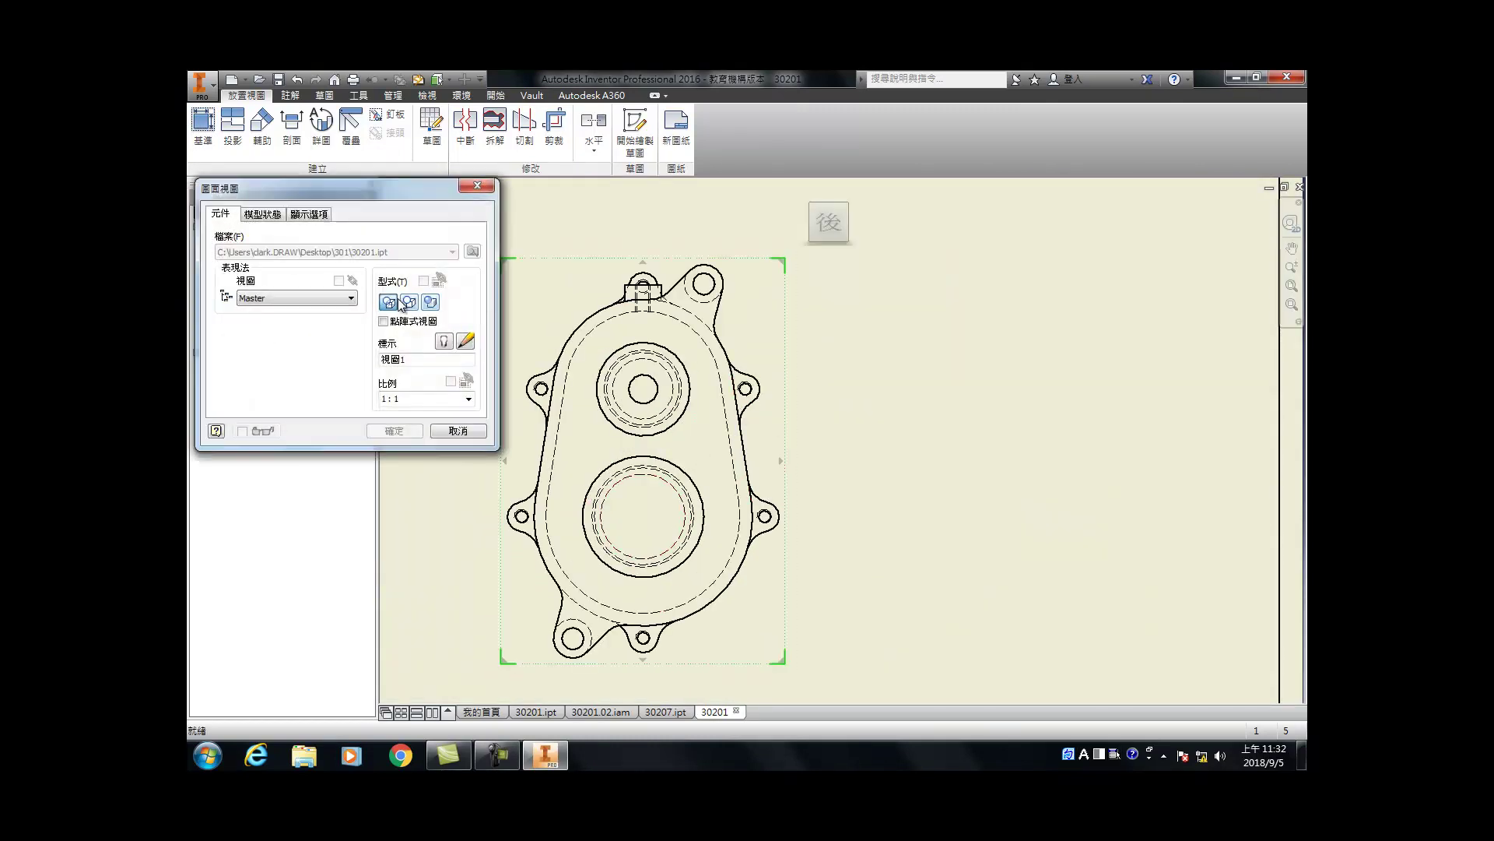
left_click(415, 432)
Step: Create an aligned 1:1 section view A to the right, cutting from above the top boss through the large circle's centre to the lower-left lug hole
scroll(512, 524, "up", 3)
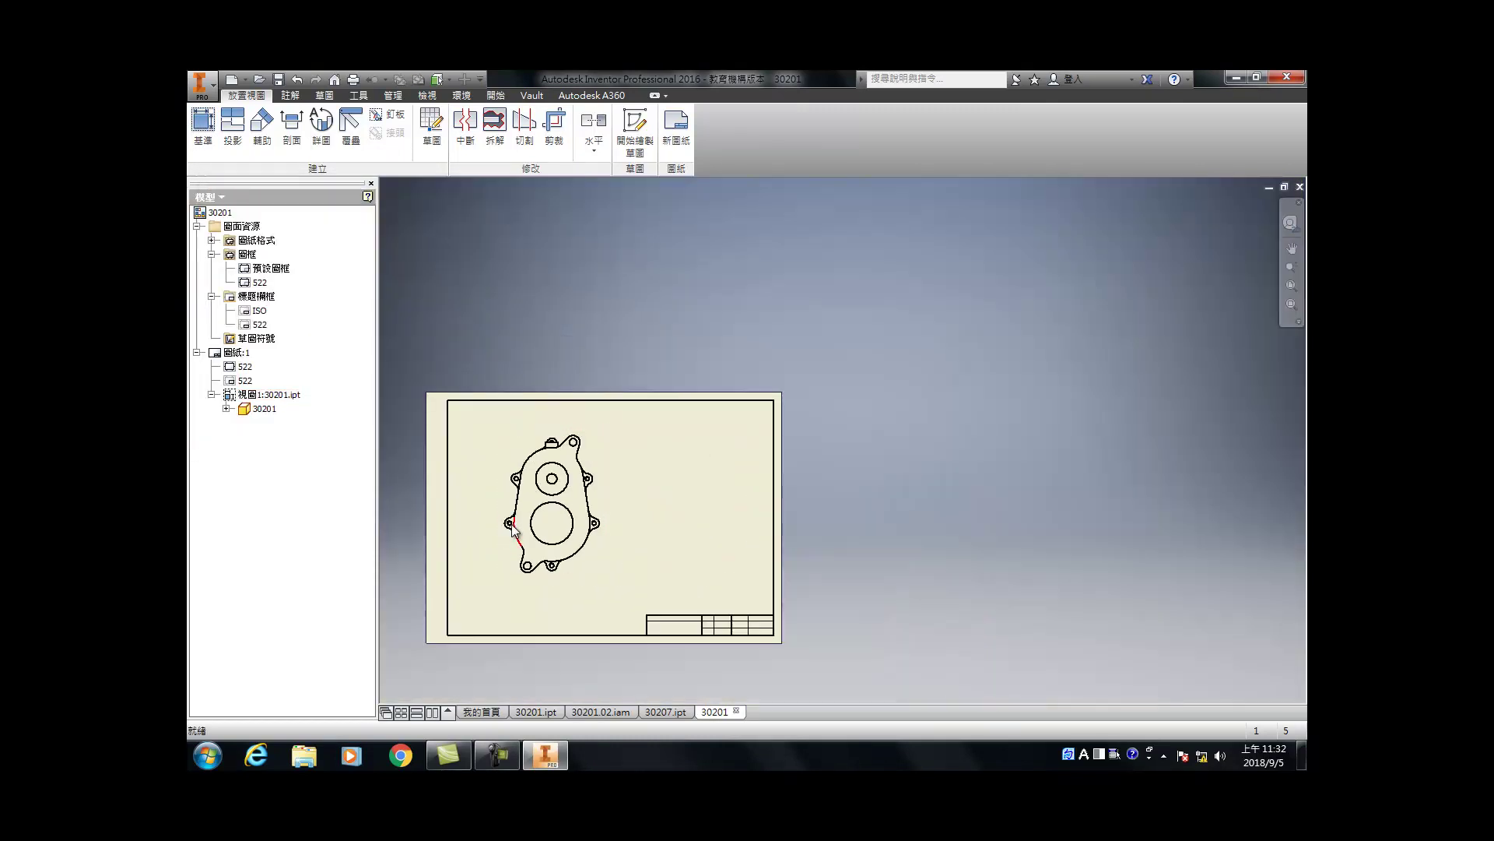
scroll(490, 529, "down", 2)
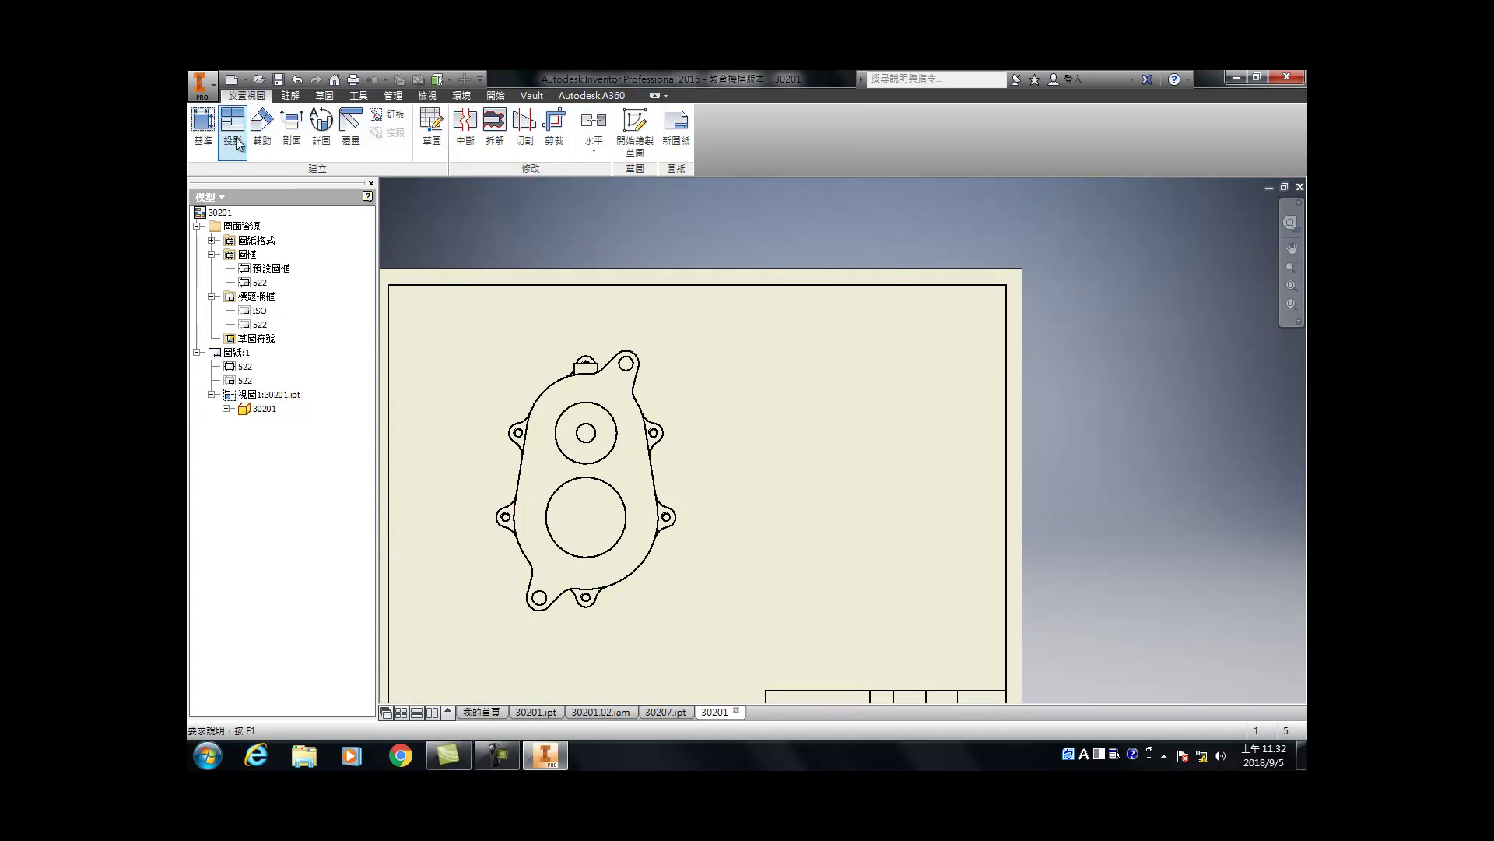
left_click(292, 129)
left_click(609, 344)
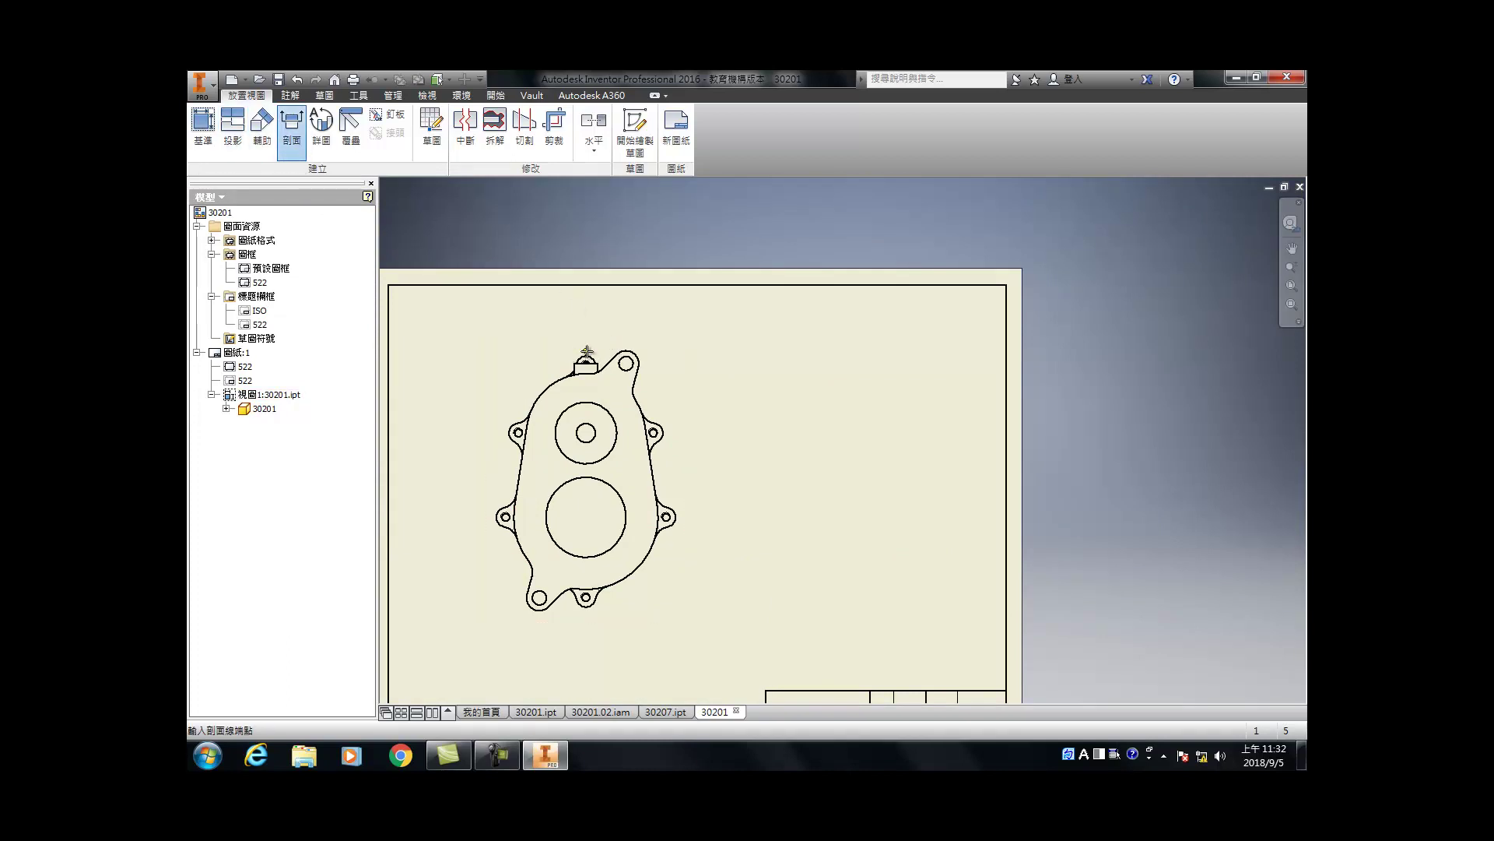
left_click(586, 340)
left_click(587, 516)
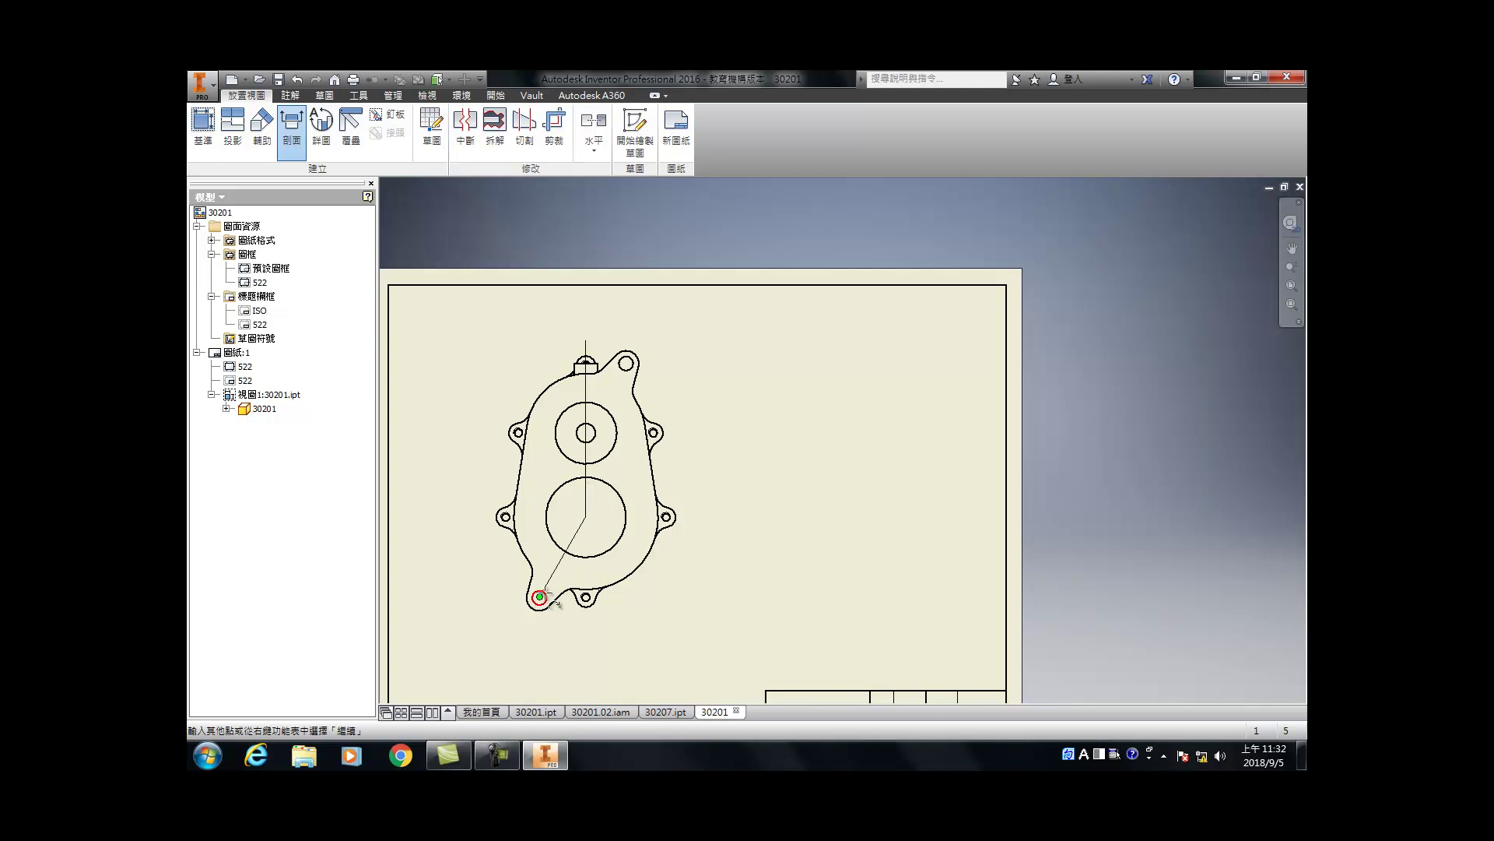
left_click(539, 597)
right_click(524, 629)
left_click(595, 633)
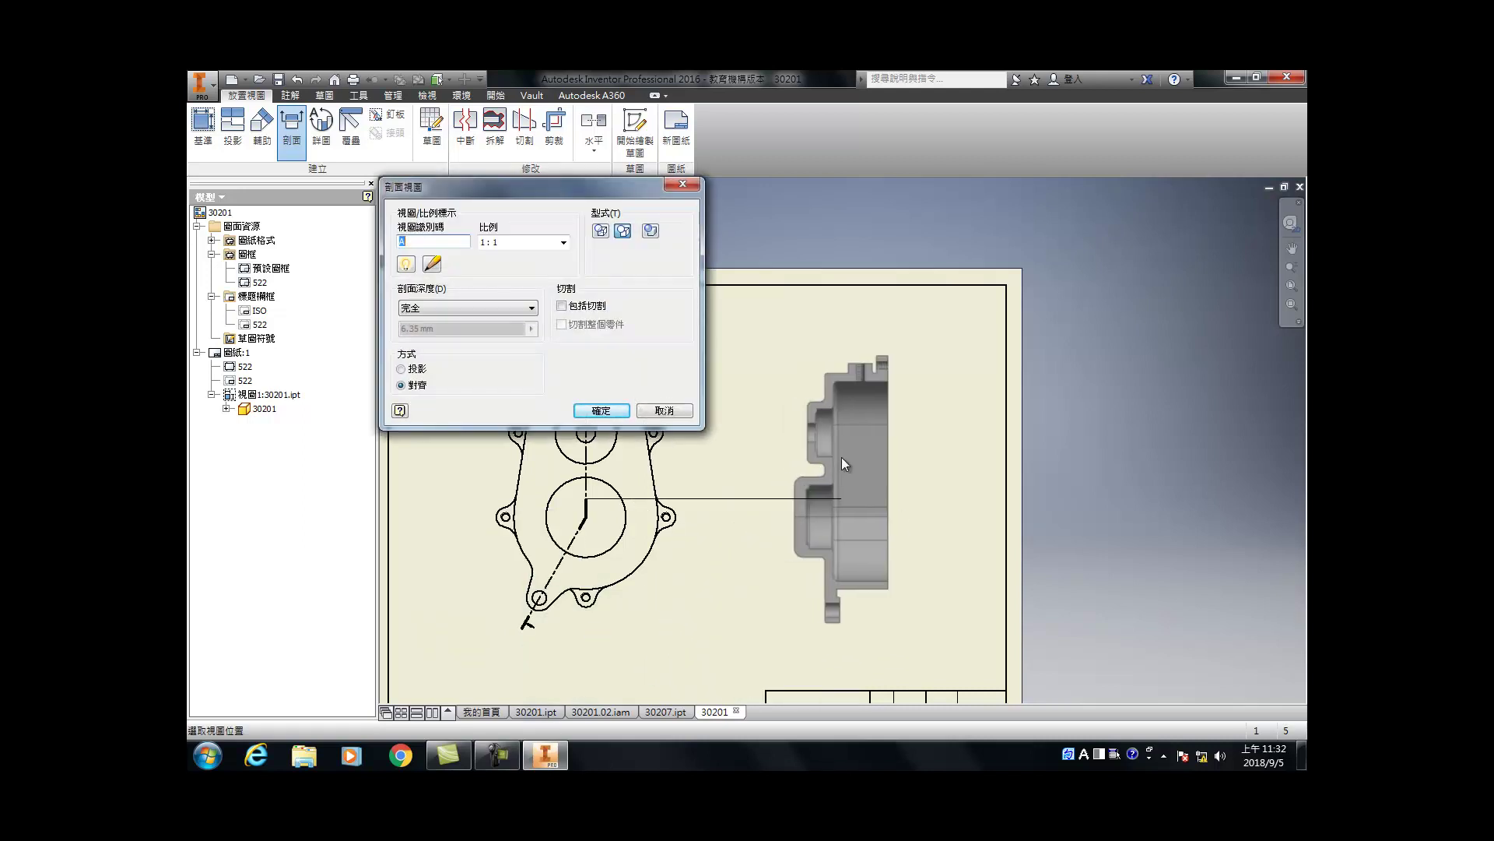
left_click(842, 456)
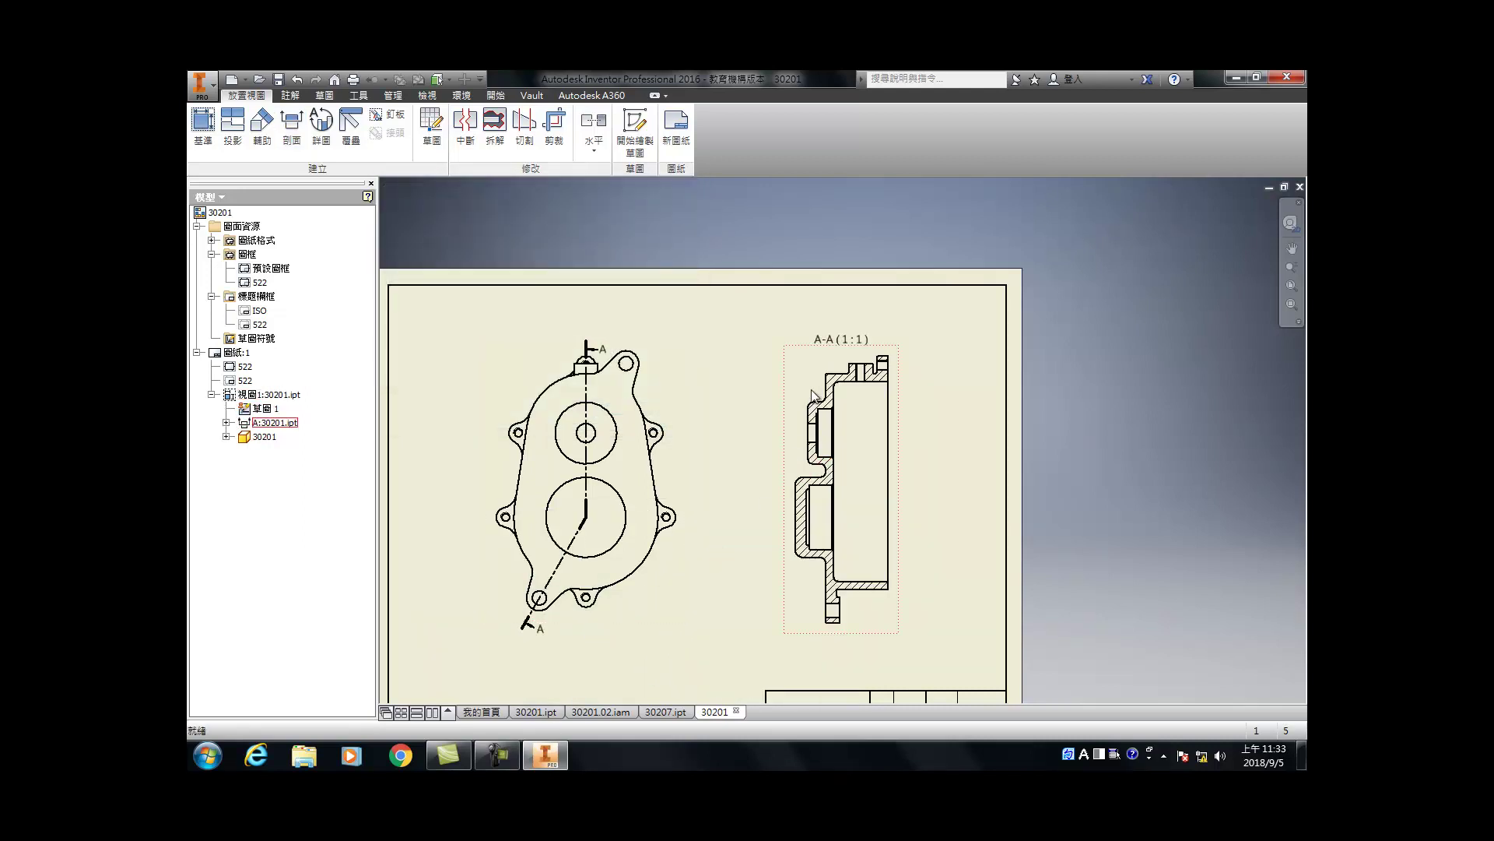
Step: Move the section view's A-A (1:1) label off the sheet, above its top border
right_click(857, 342)
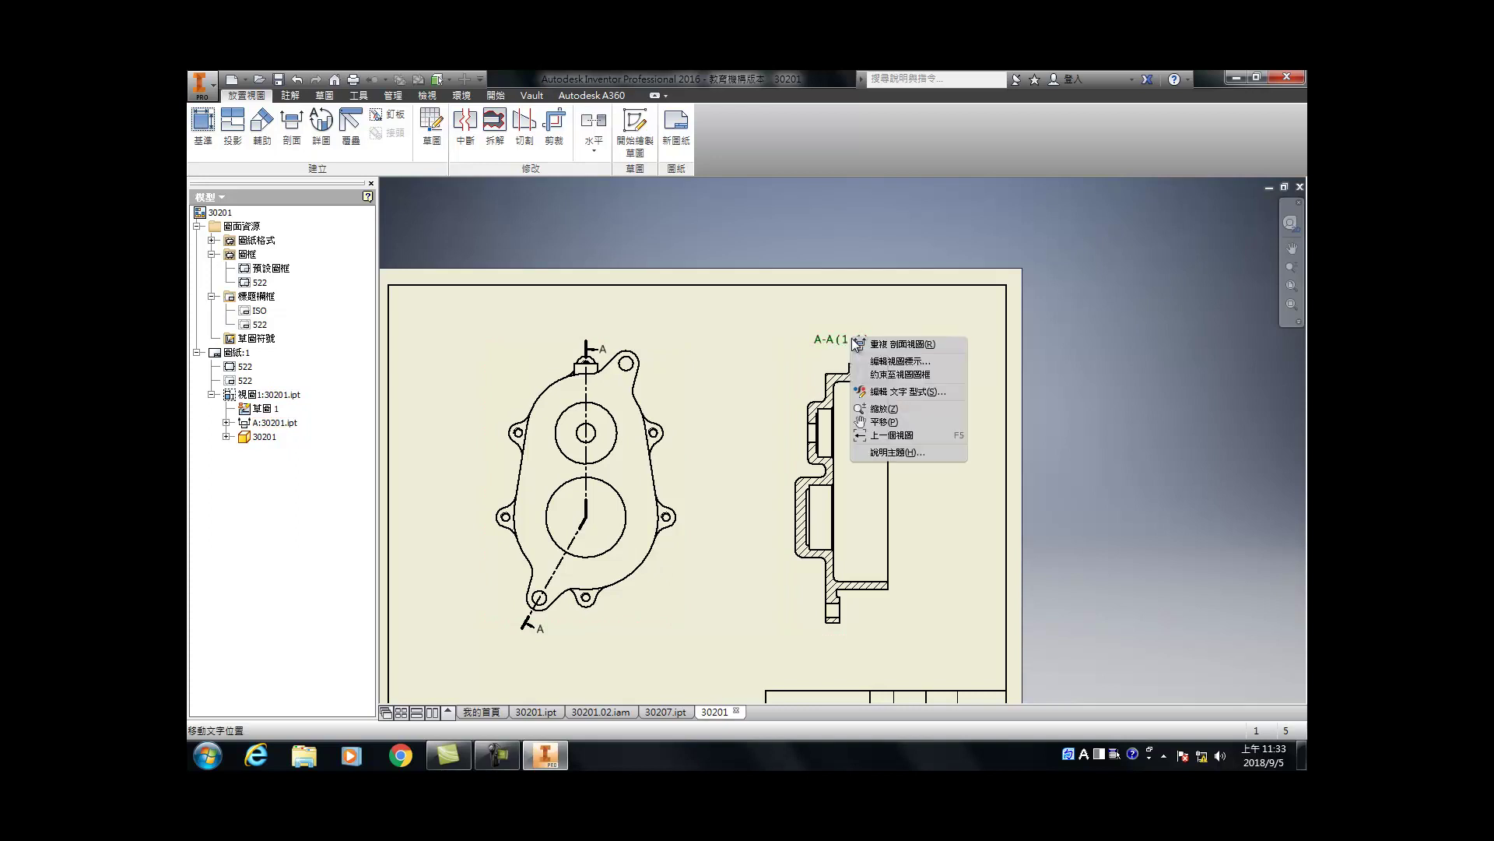
left_click(864, 331)
left_click_drag(856, 340, 850, 211)
scroll(720, 389, "down", 2)
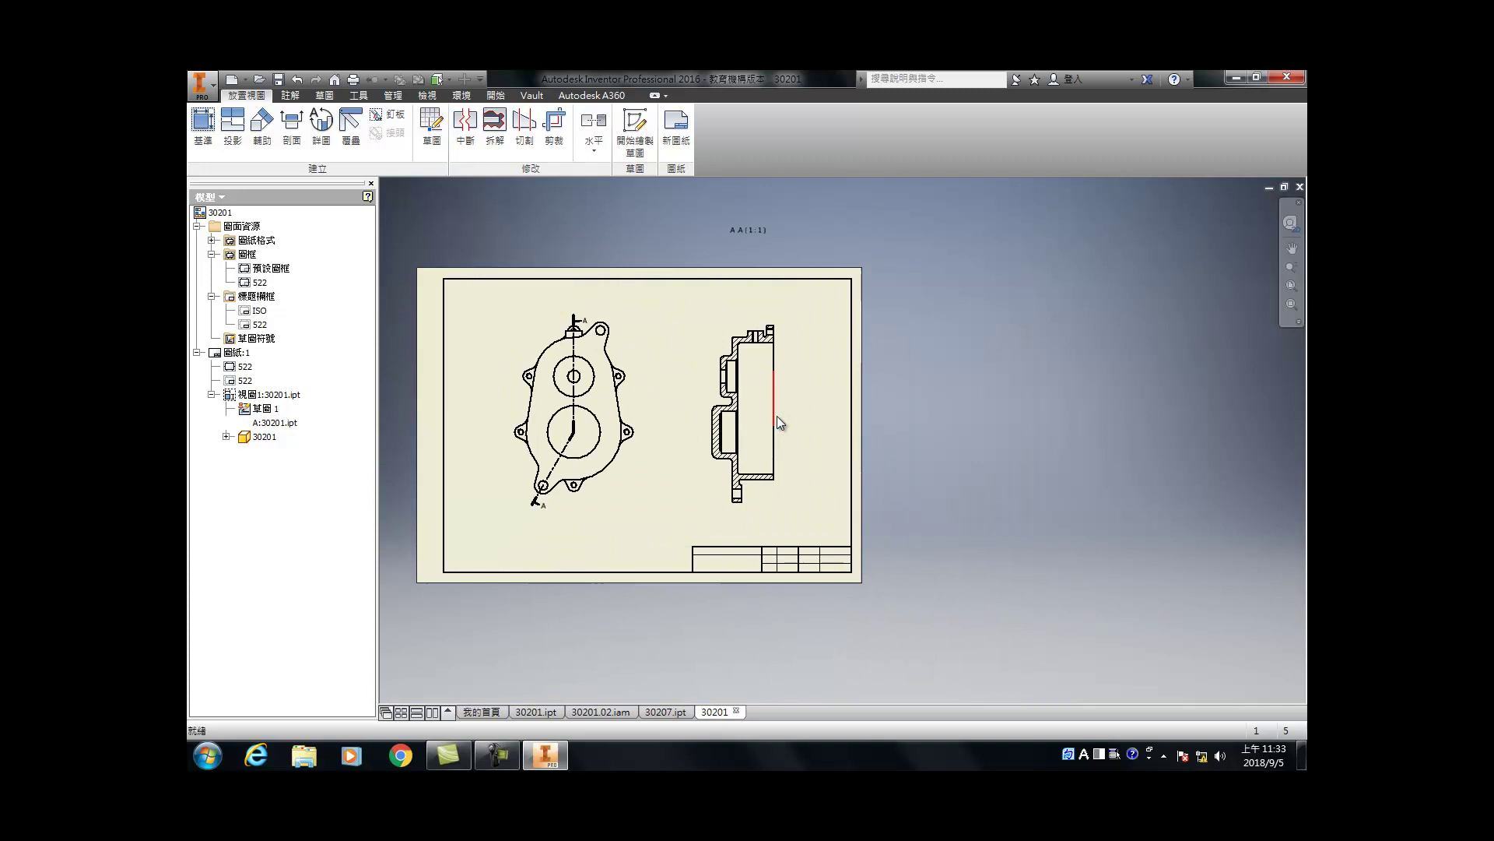
Step: Turn off the section view's definition in the base view to hide the cutting line and its A letters
double_click(706, 421)
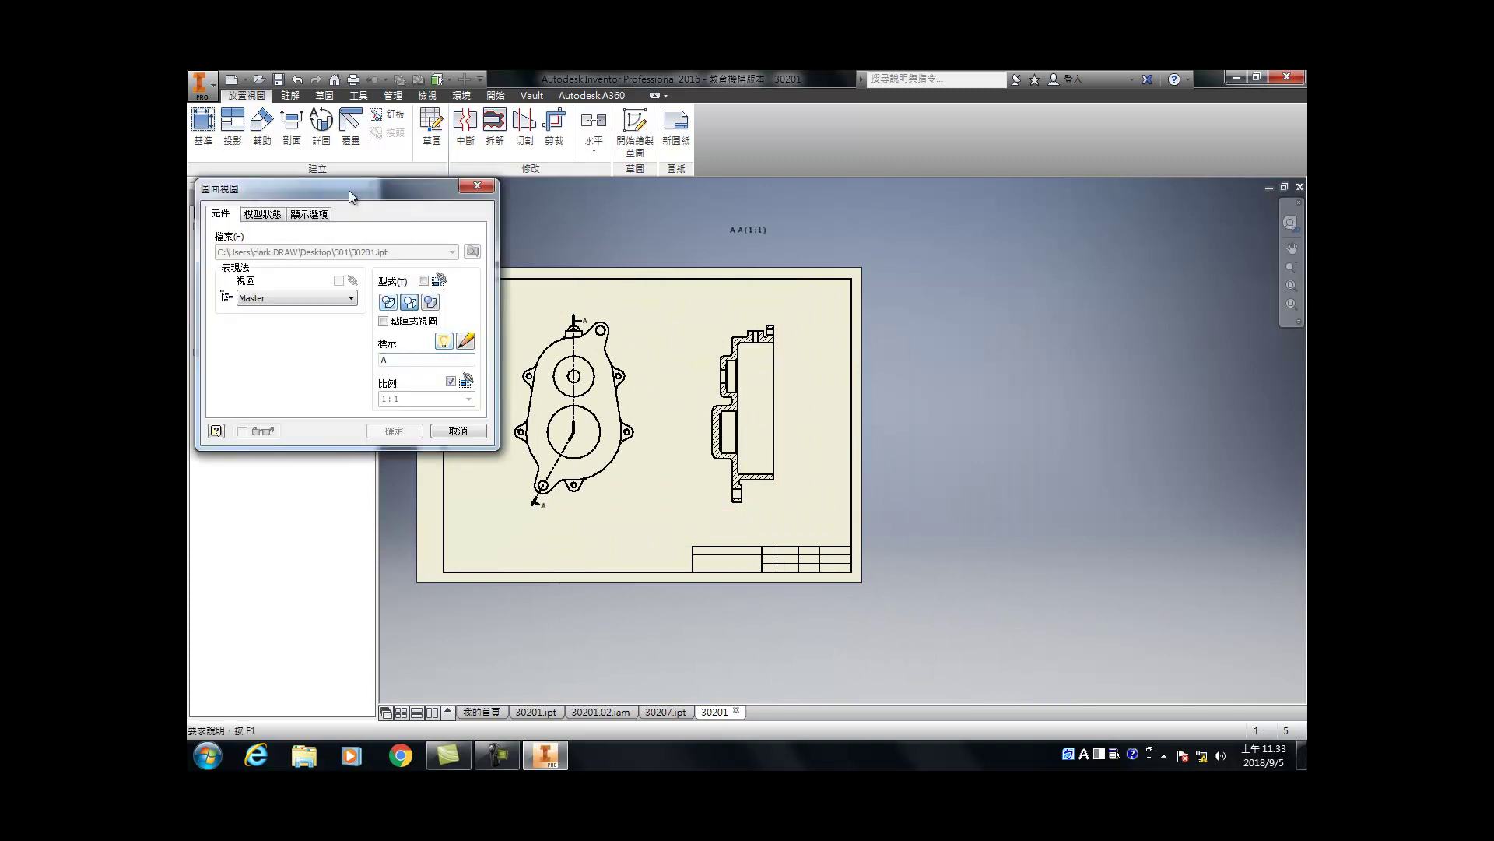
left_click(308, 215)
left_click(221, 353)
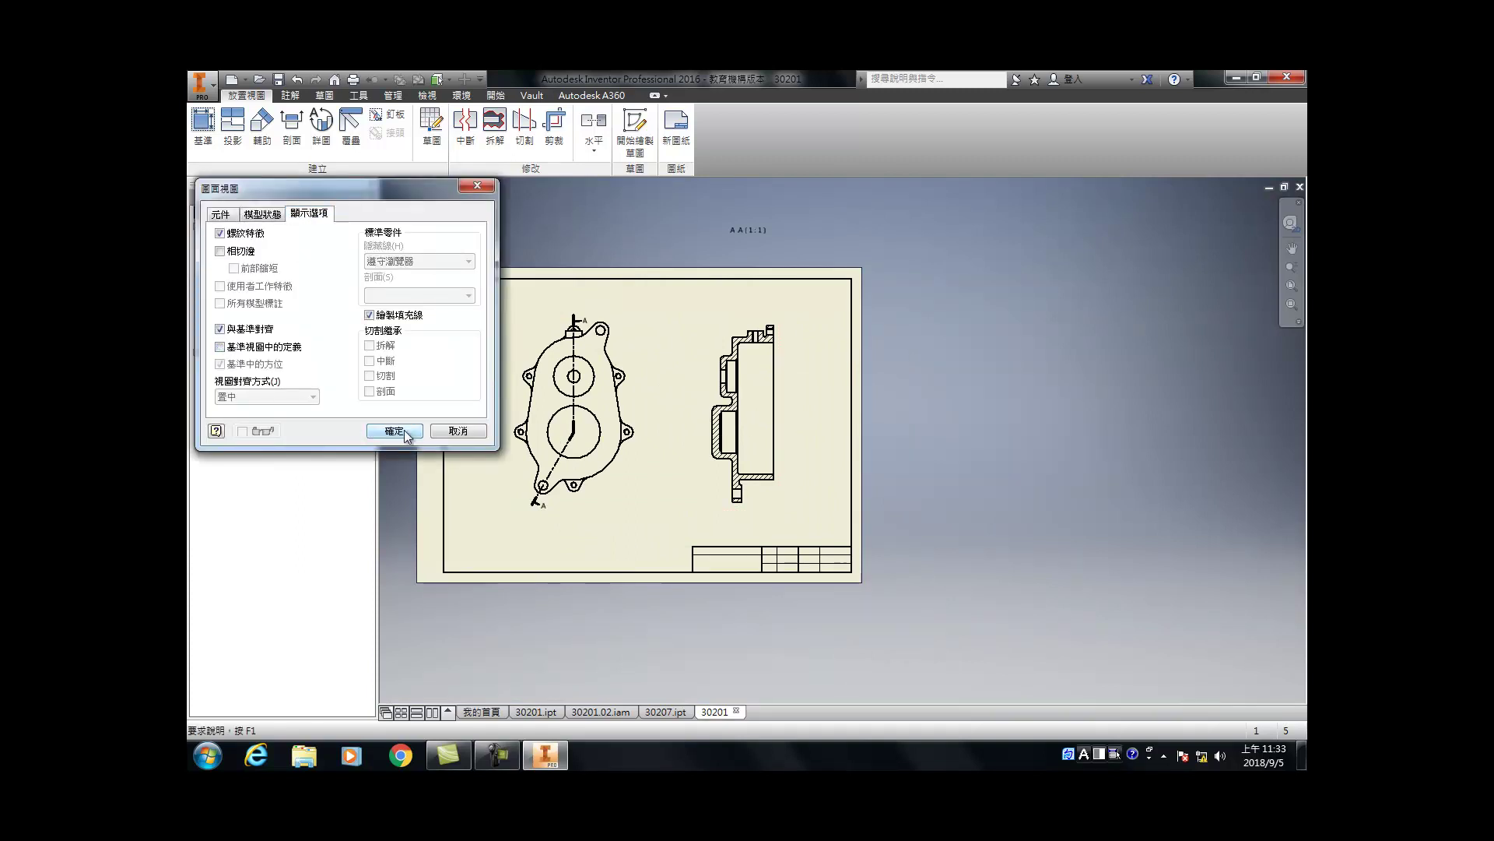
left_click(401, 430)
Step: Shift the base view slightly down and to the left on the sheet
scroll(550, 387, "up", 3)
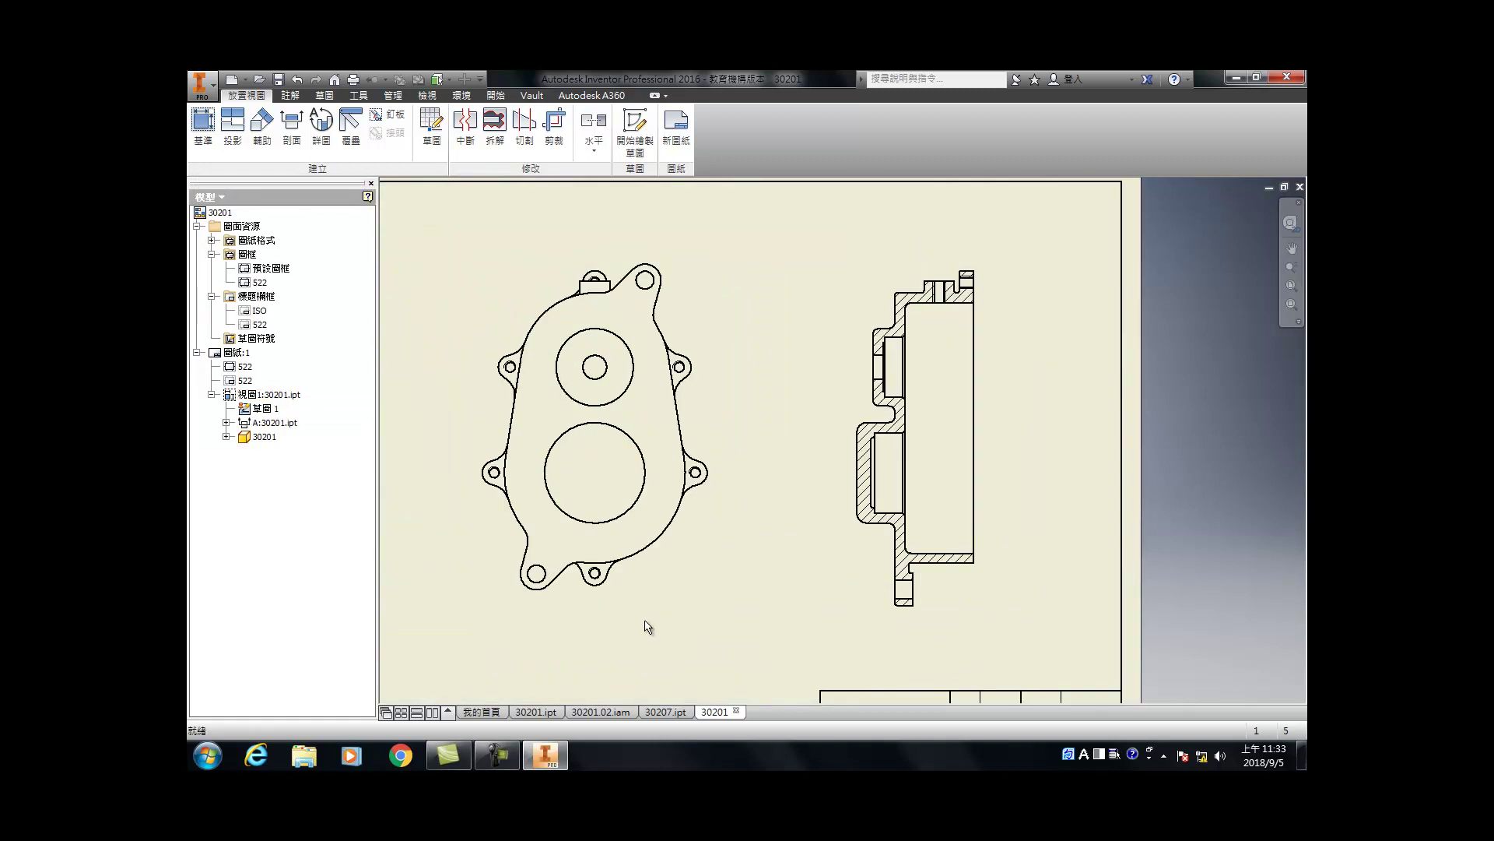
left_click_drag(631, 603, 610, 617)
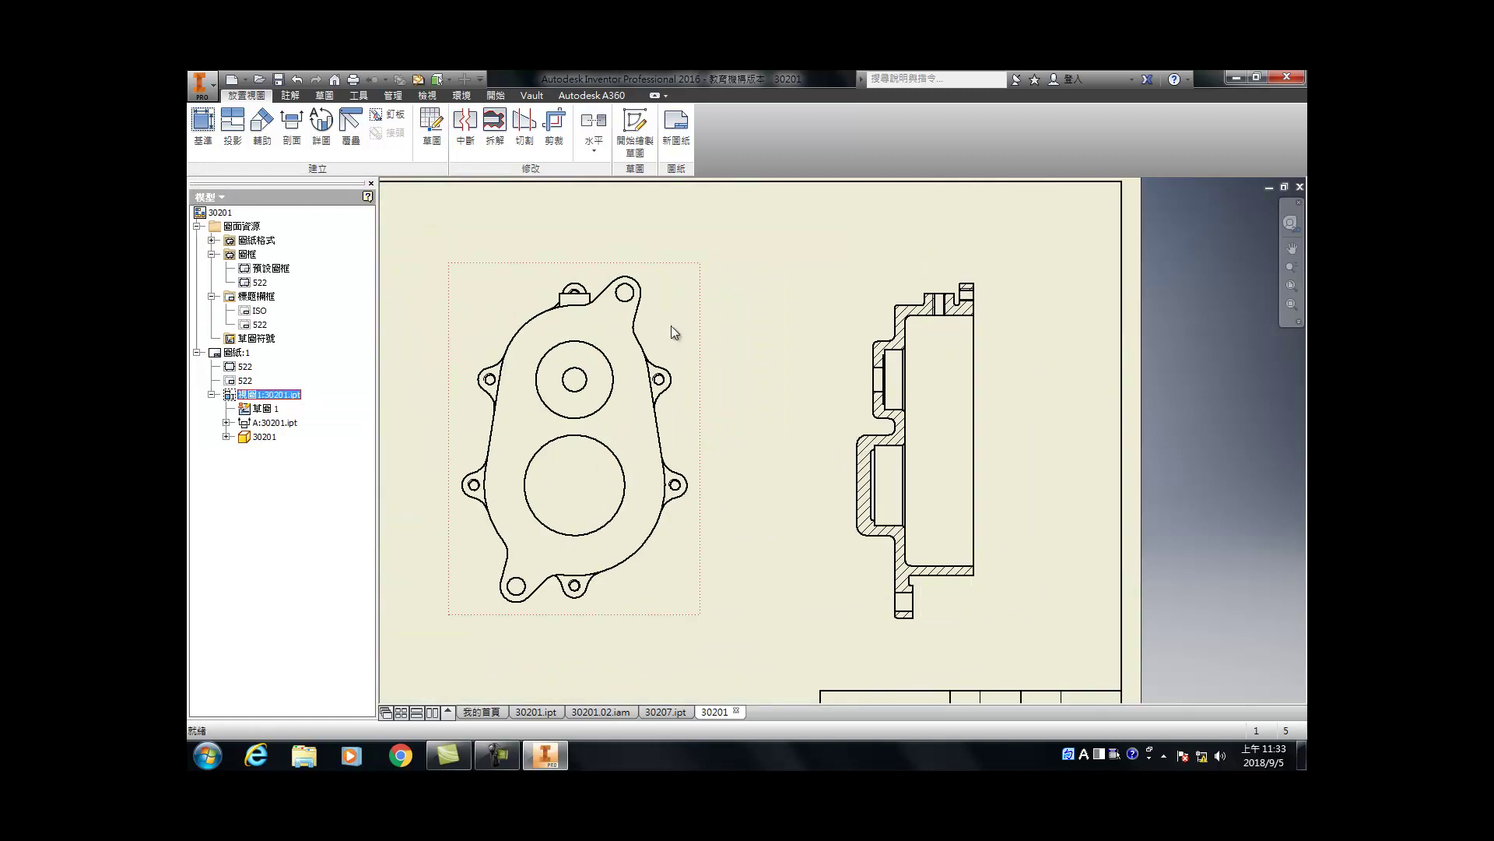
scroll(697, 281, "up", 3)
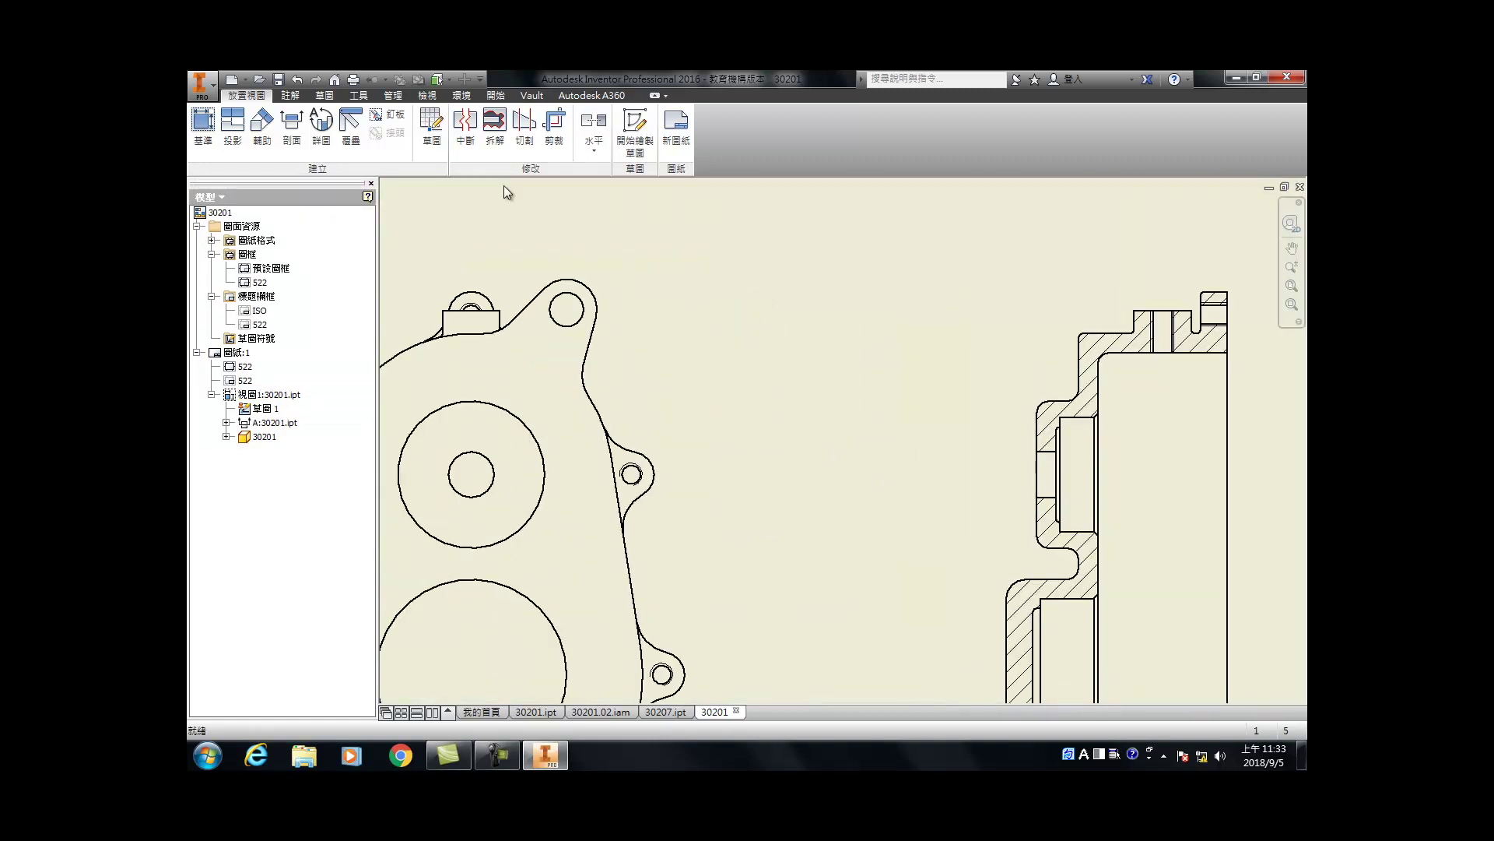
Step: Add centre marks to the upper boss circle and the large lower circle in the base view
left_click(289, 95)
left_click(740, 133)
scroll(754, 276, "down", 3)
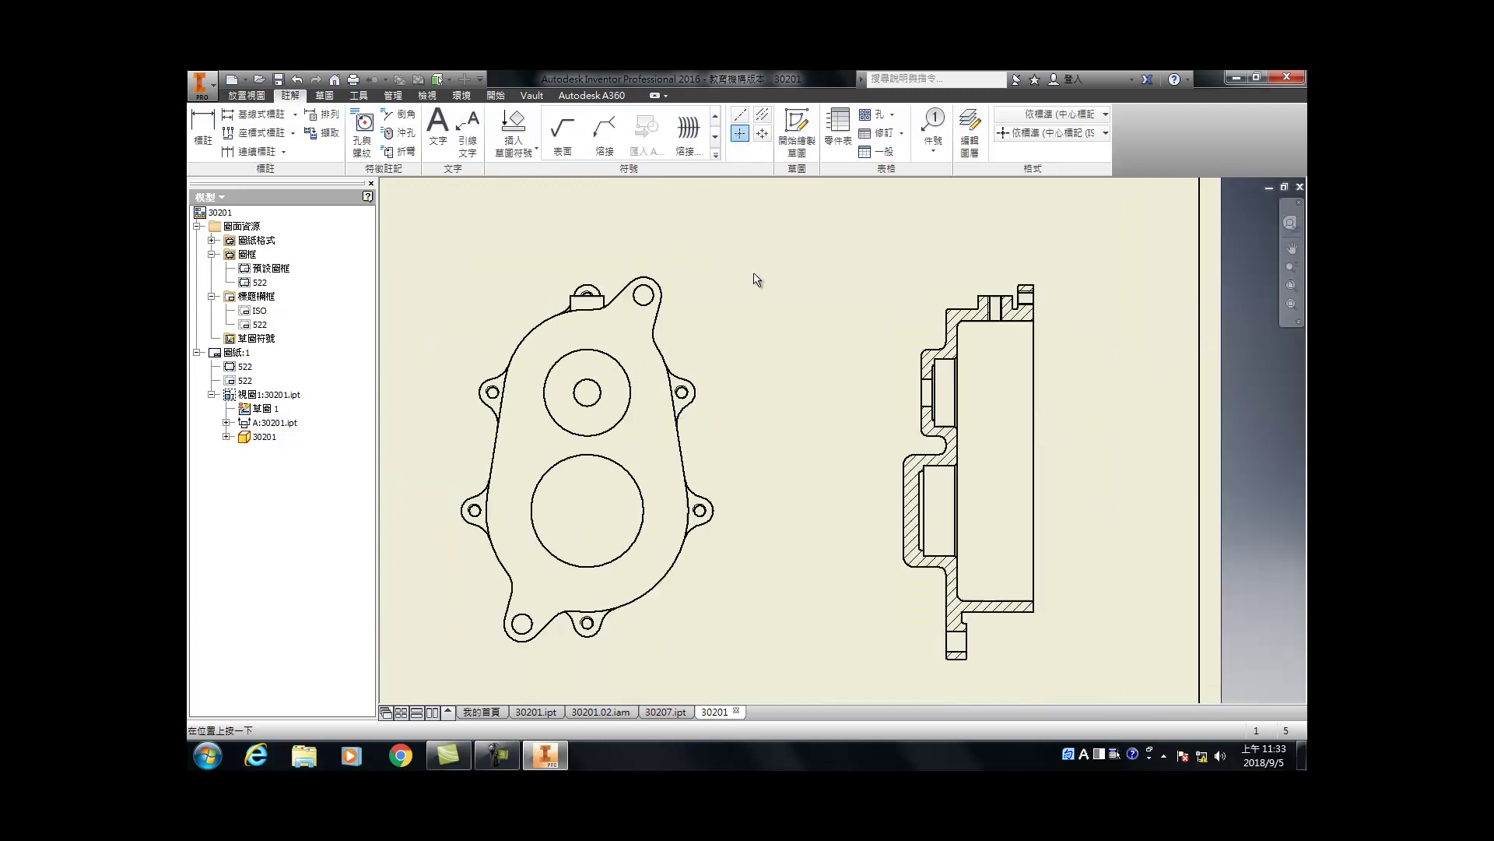
left_click(589, 386)
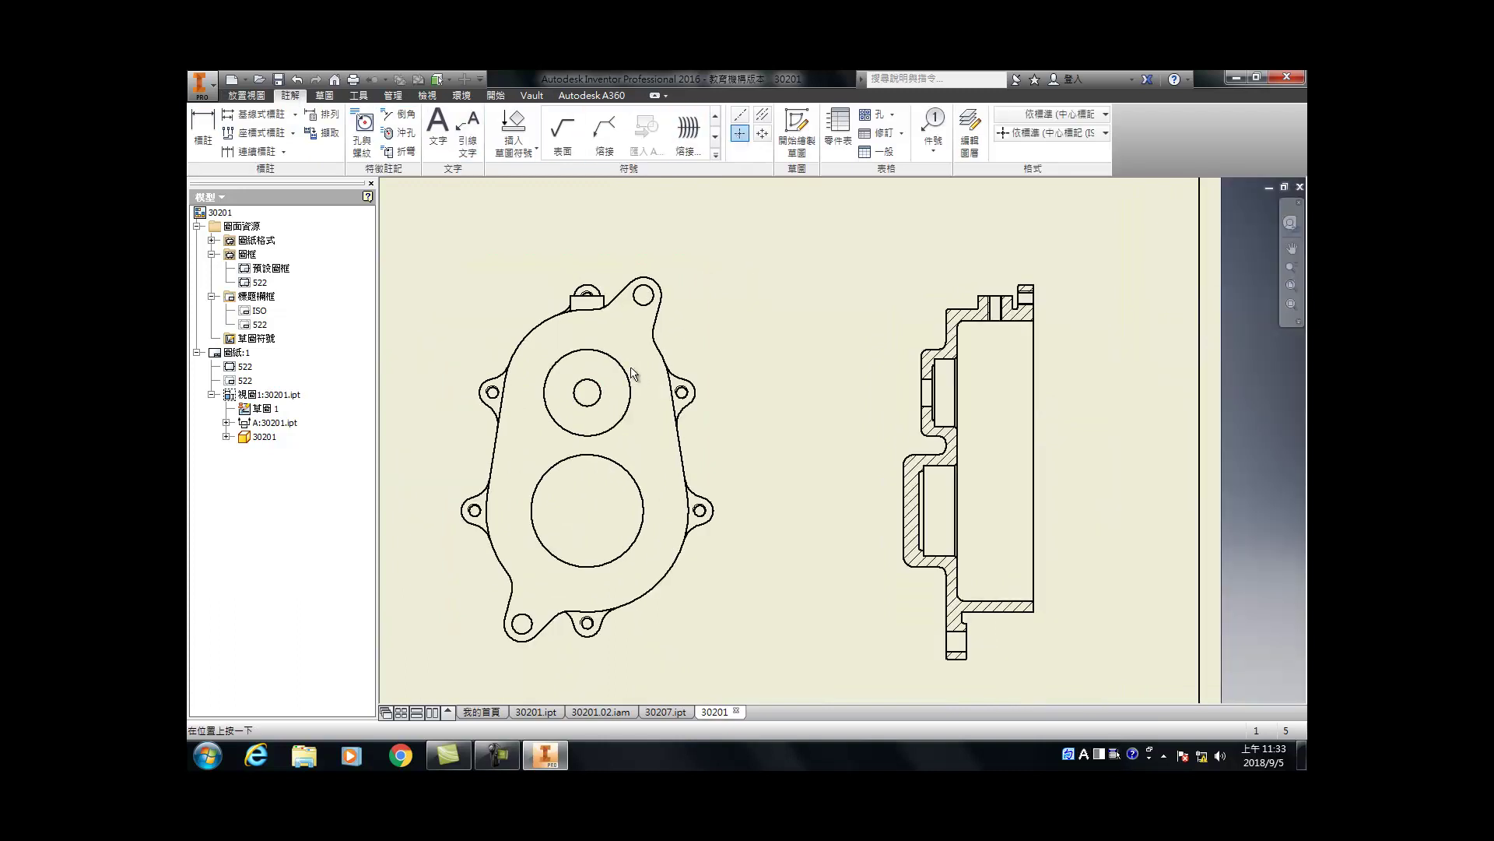
left_click(643, 502)
key("Escape")
scroll(591, 326, "up", 4)
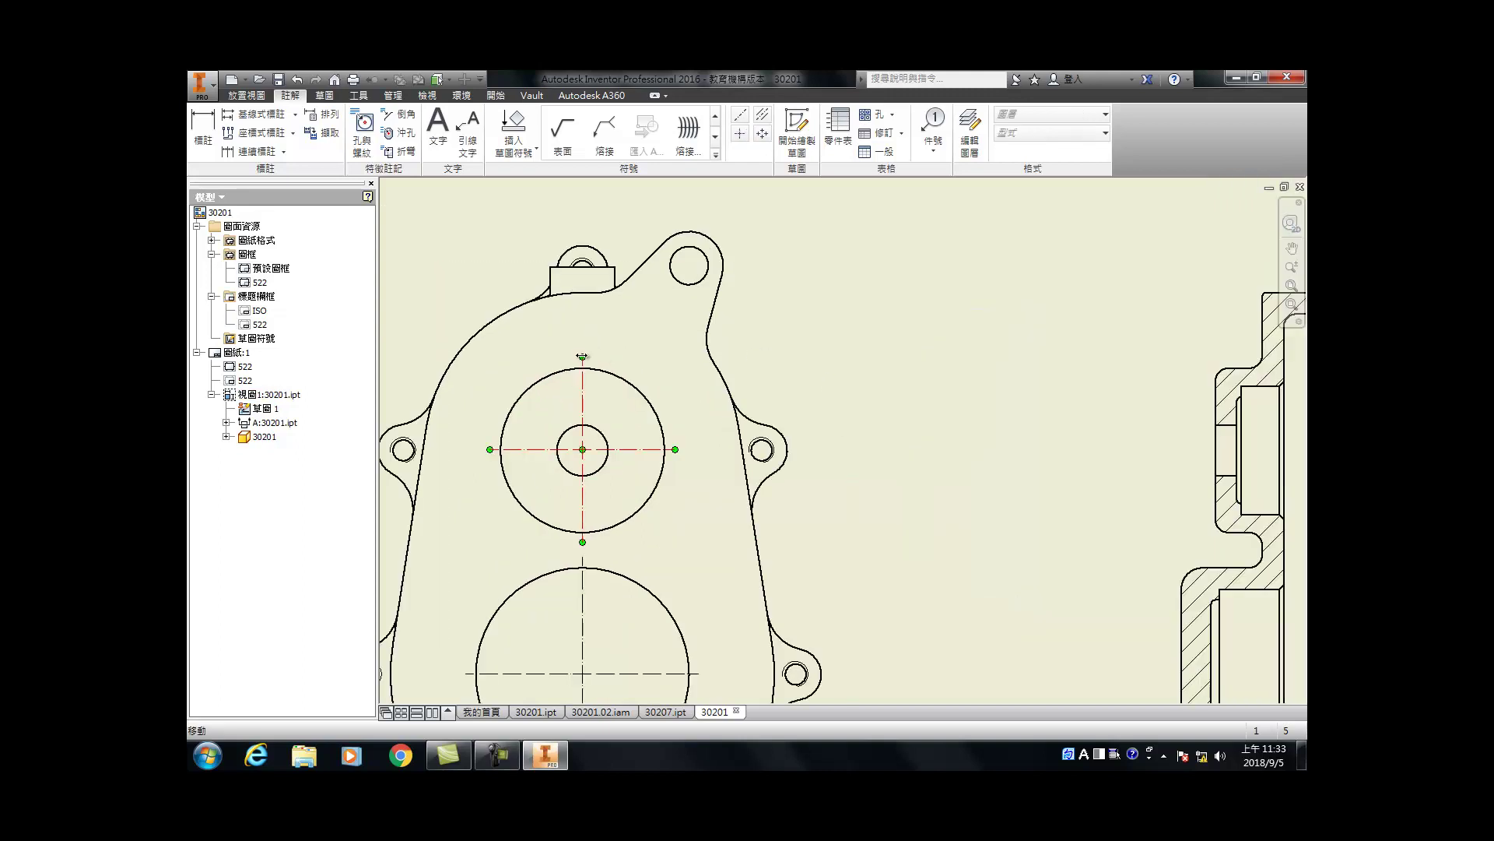
scroll(601, 374, "down", 4)
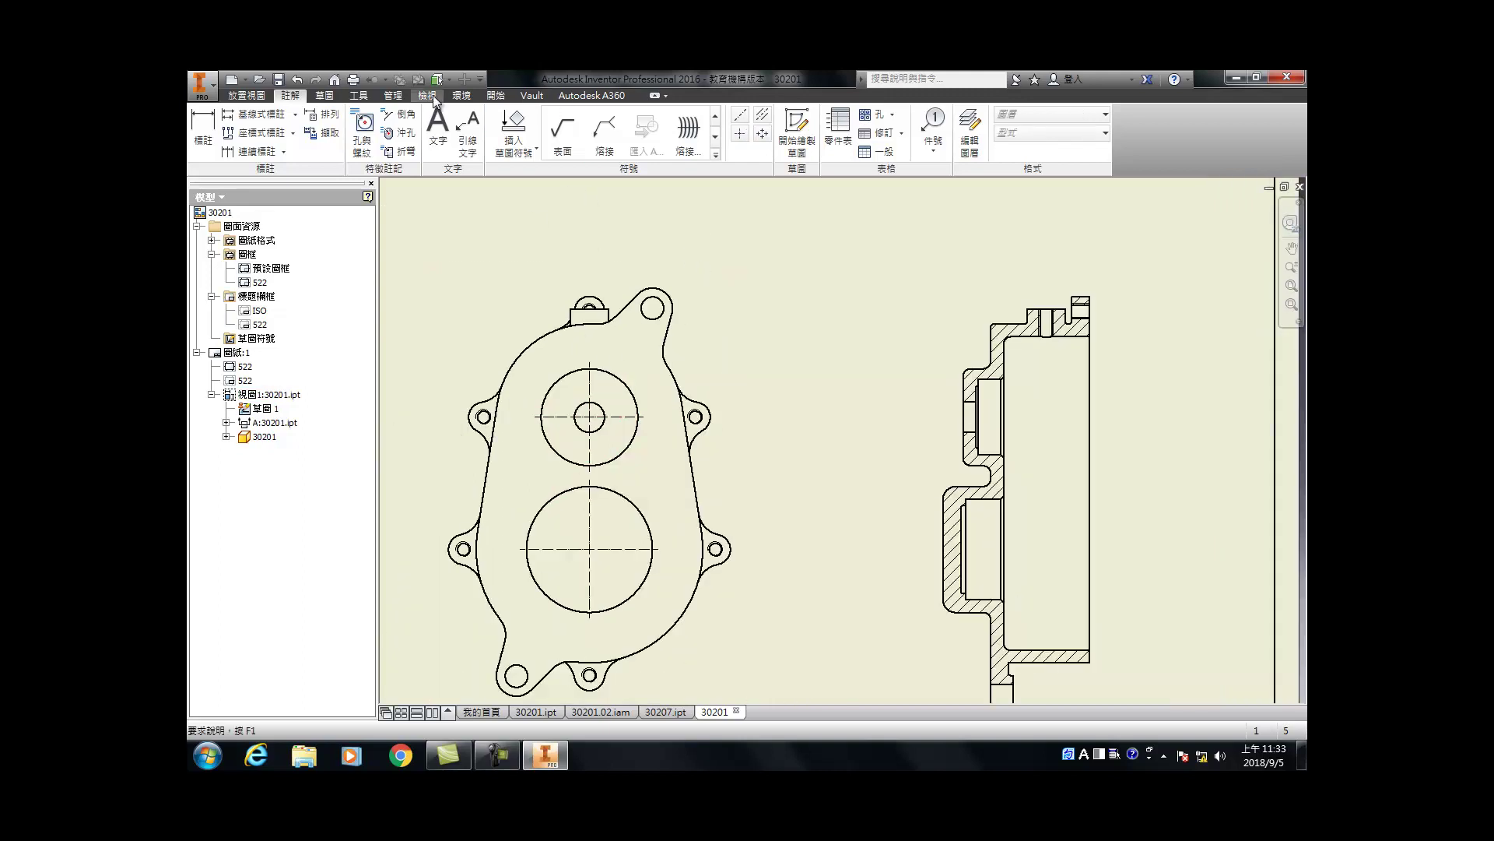
Step: Create a centred pattern about the upper boss circle through the right, top and left lug holes
left_click(762, 134)
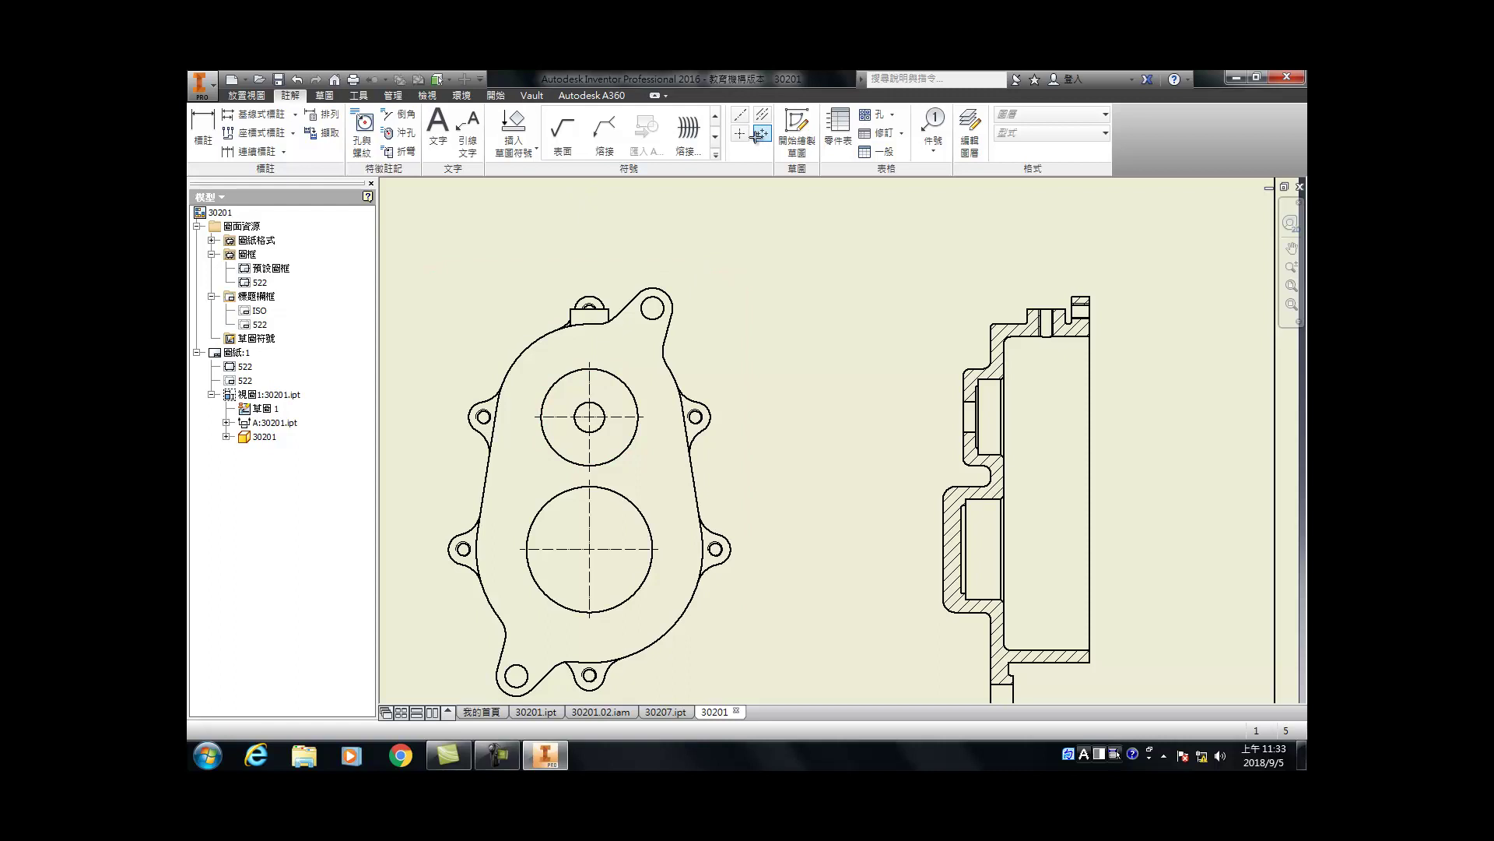
left_click(670, 298)
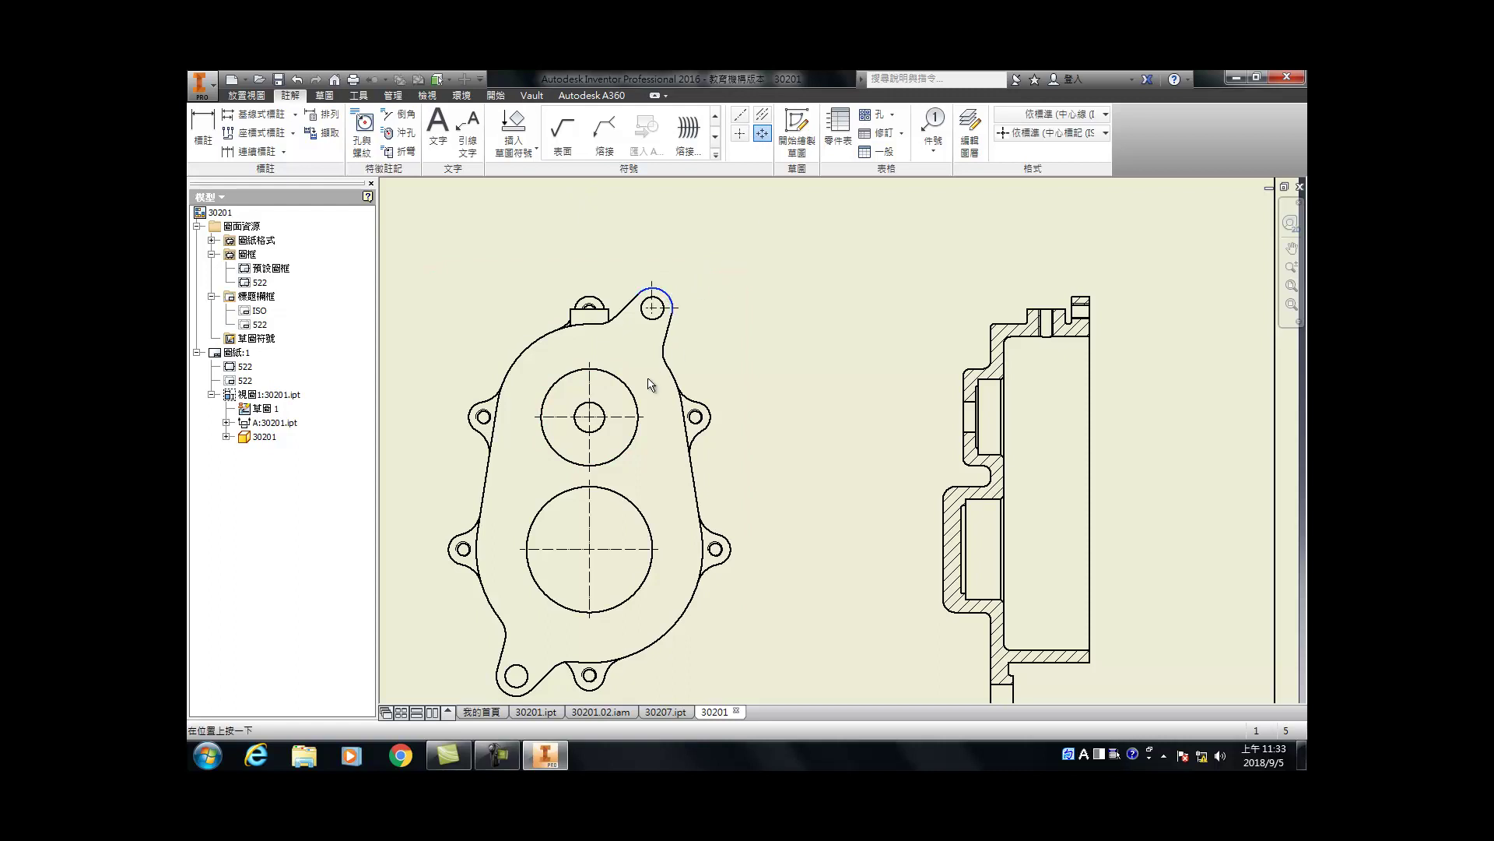
left_click(762, 133)
left_click(630, 387)
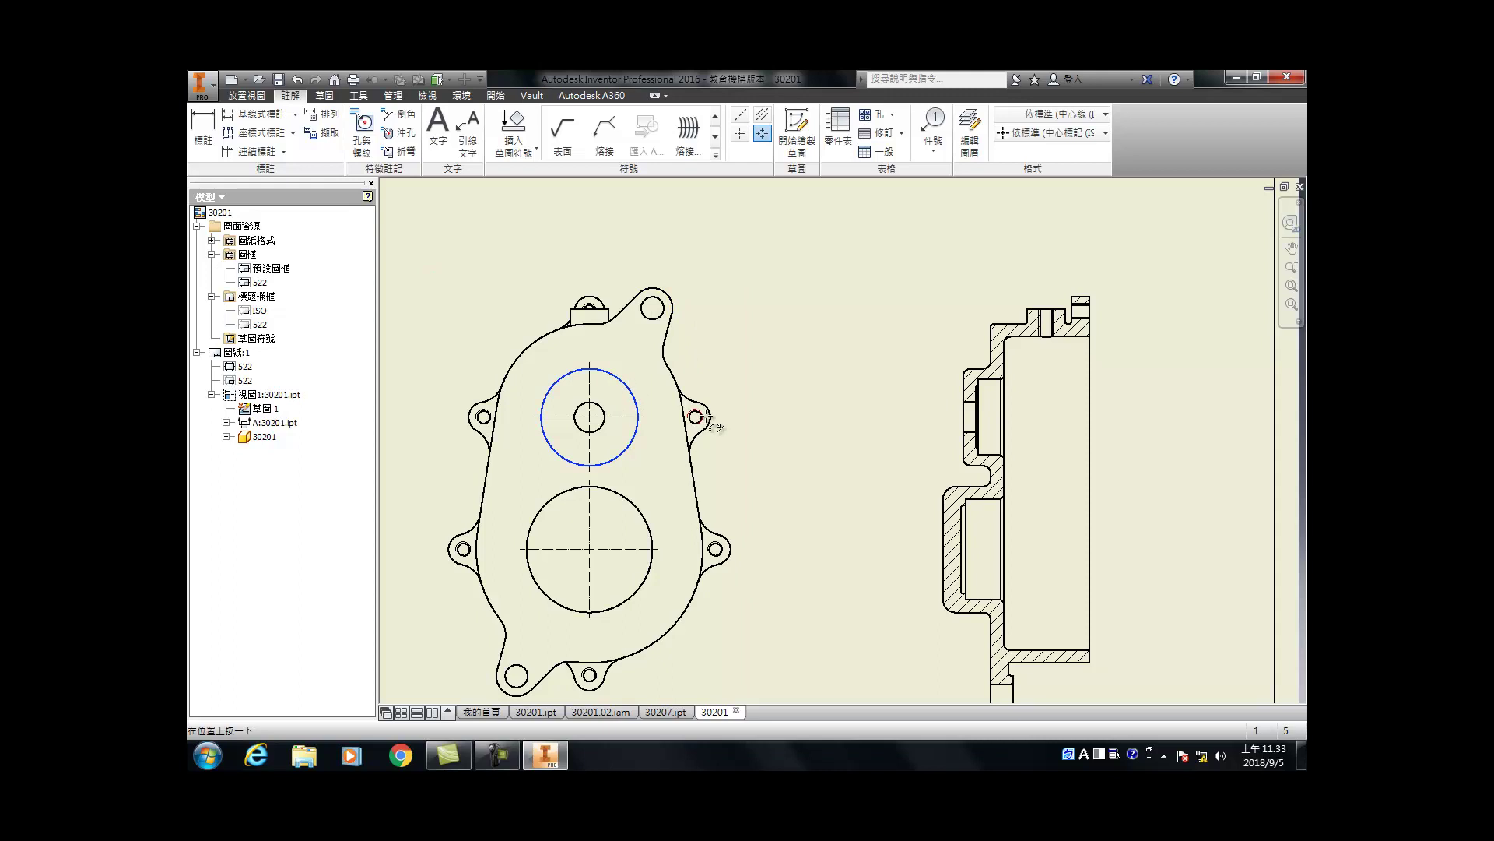
left_click(589, 300)
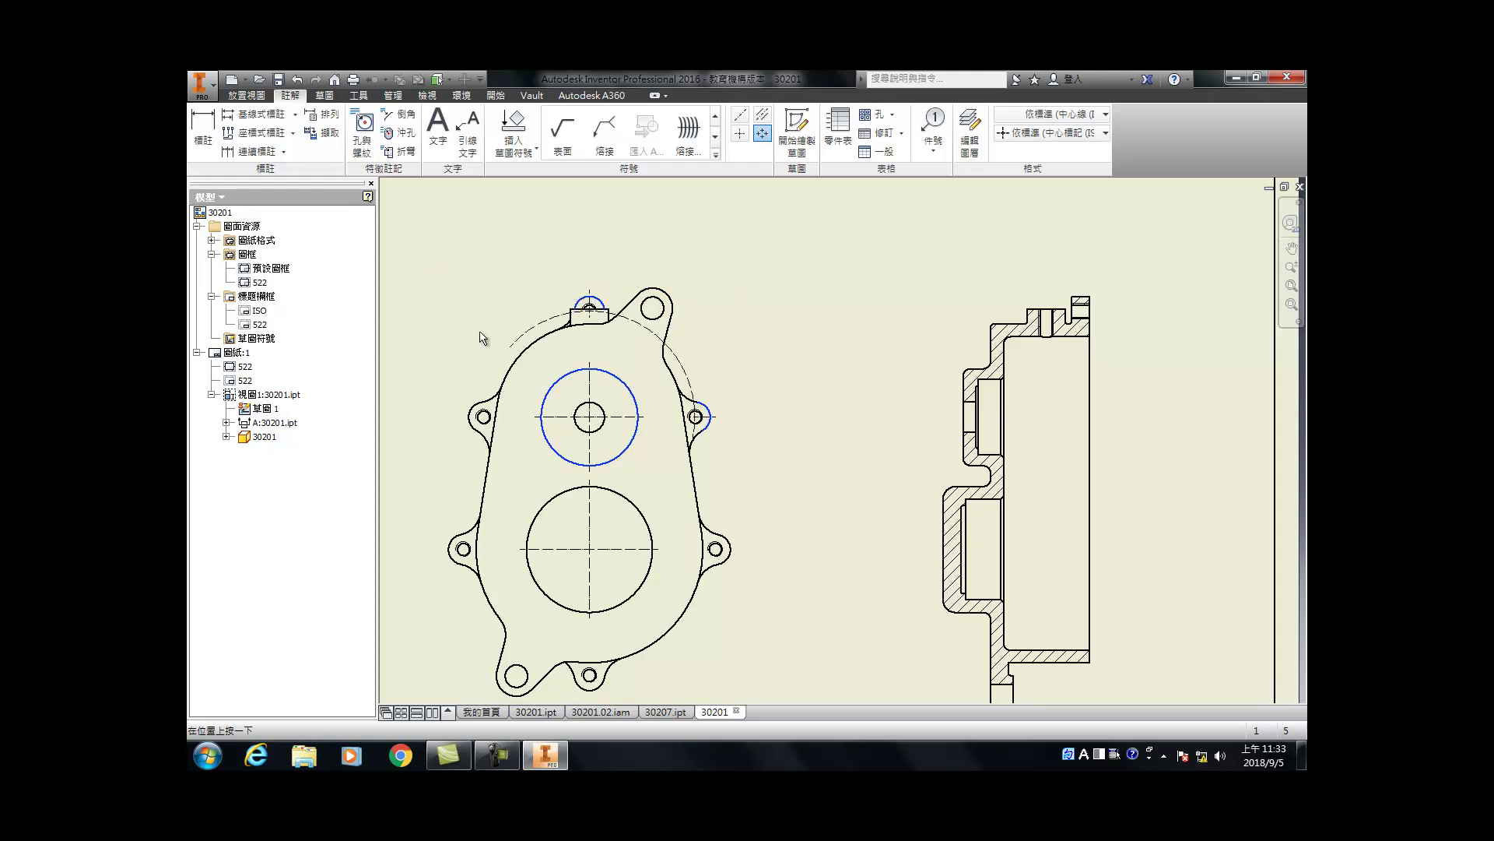
left_click(466, 416)
right_click(464, 416)
left_click(531, 417)
Step: Create a centred pattern about the large lower circle through the right, bottom and left lug holes
left_click(763, 133)
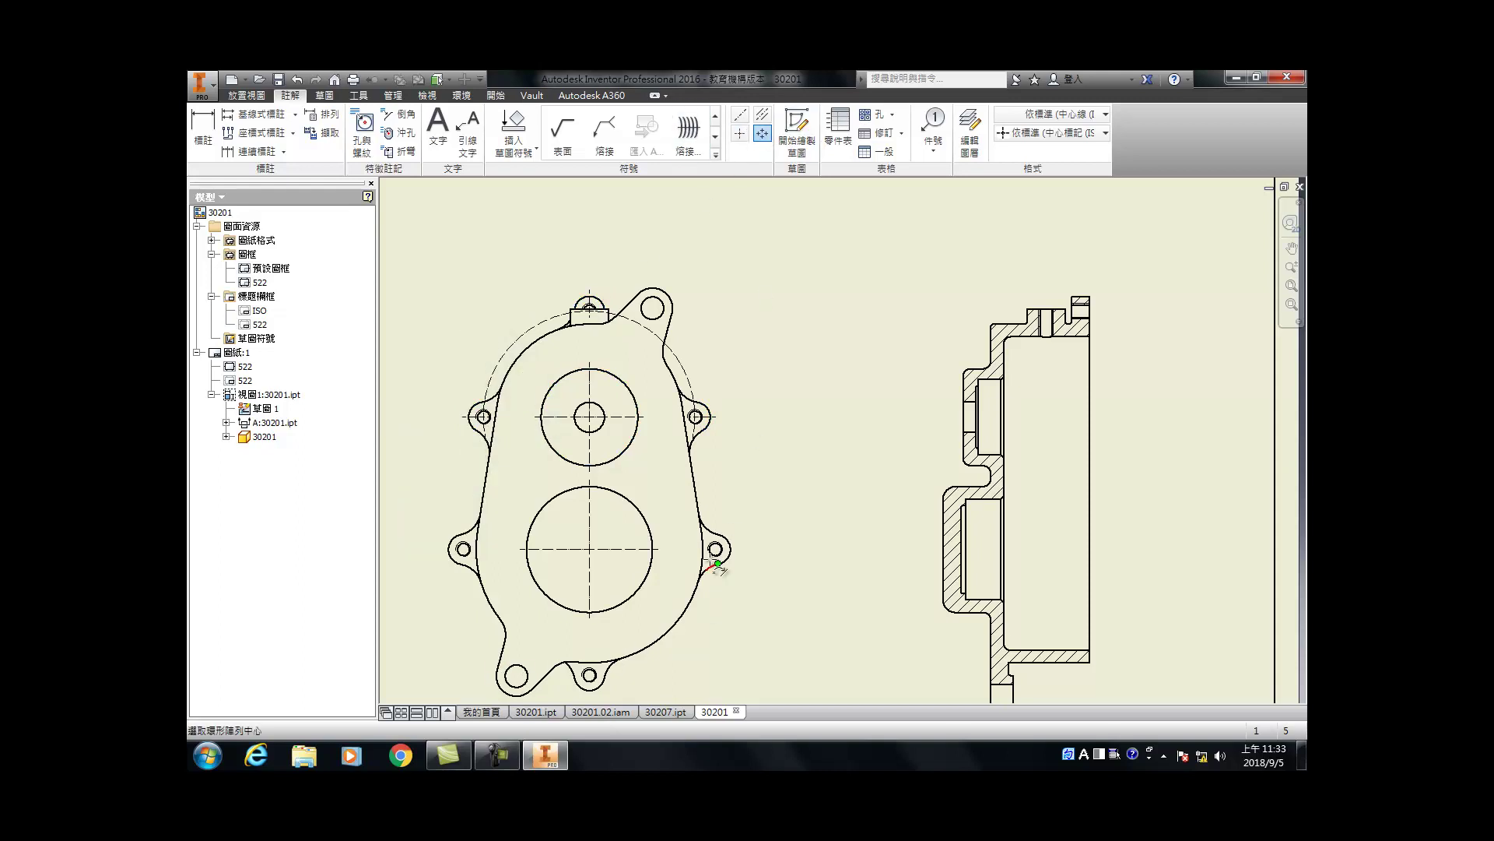
left_click(654, 543)
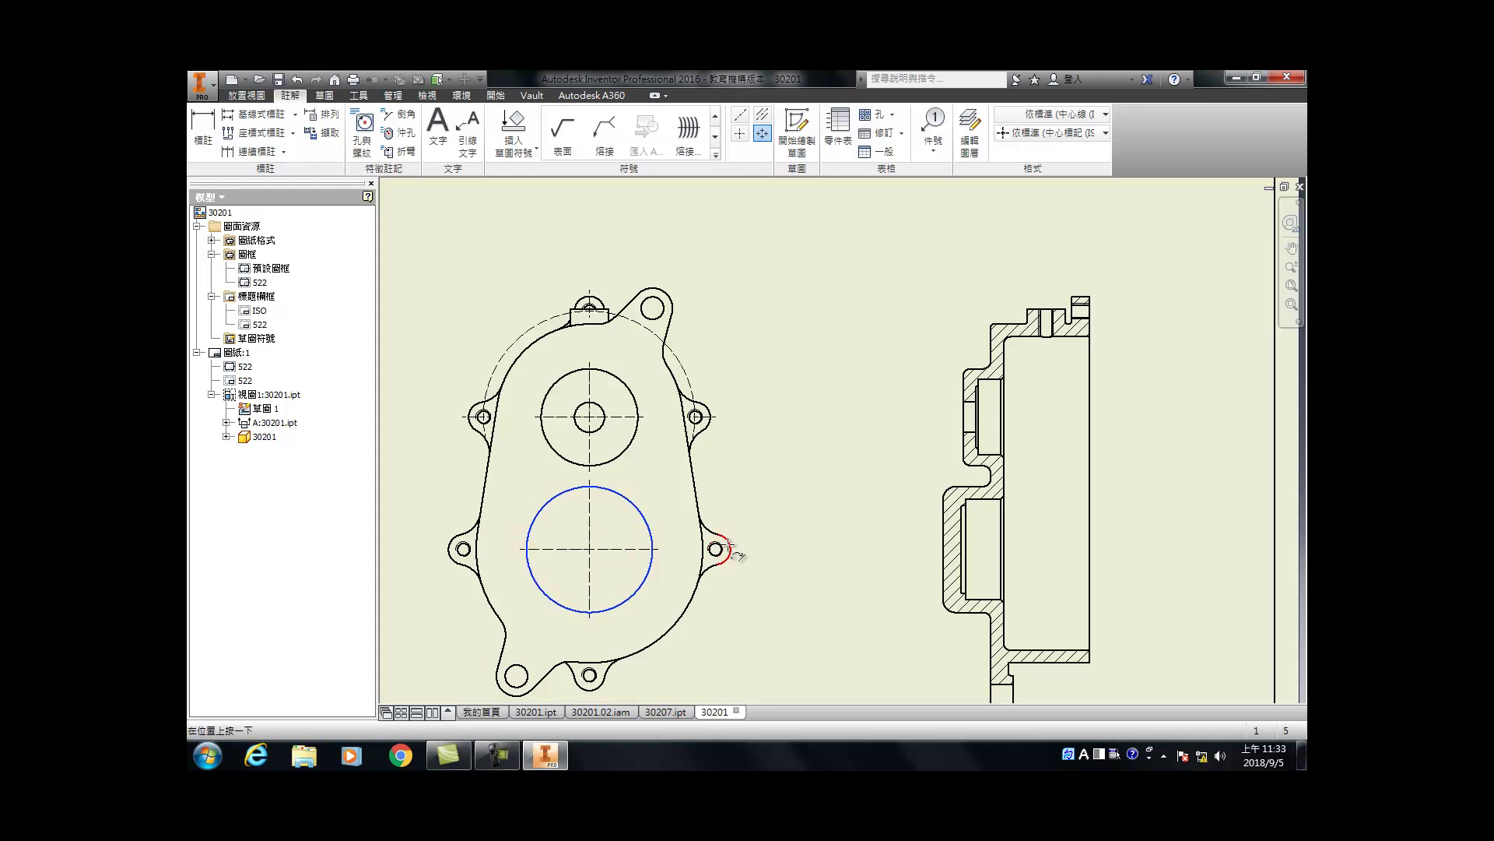
left_click(585, 690)
right_click(450, 514)
left_click(507, 501)
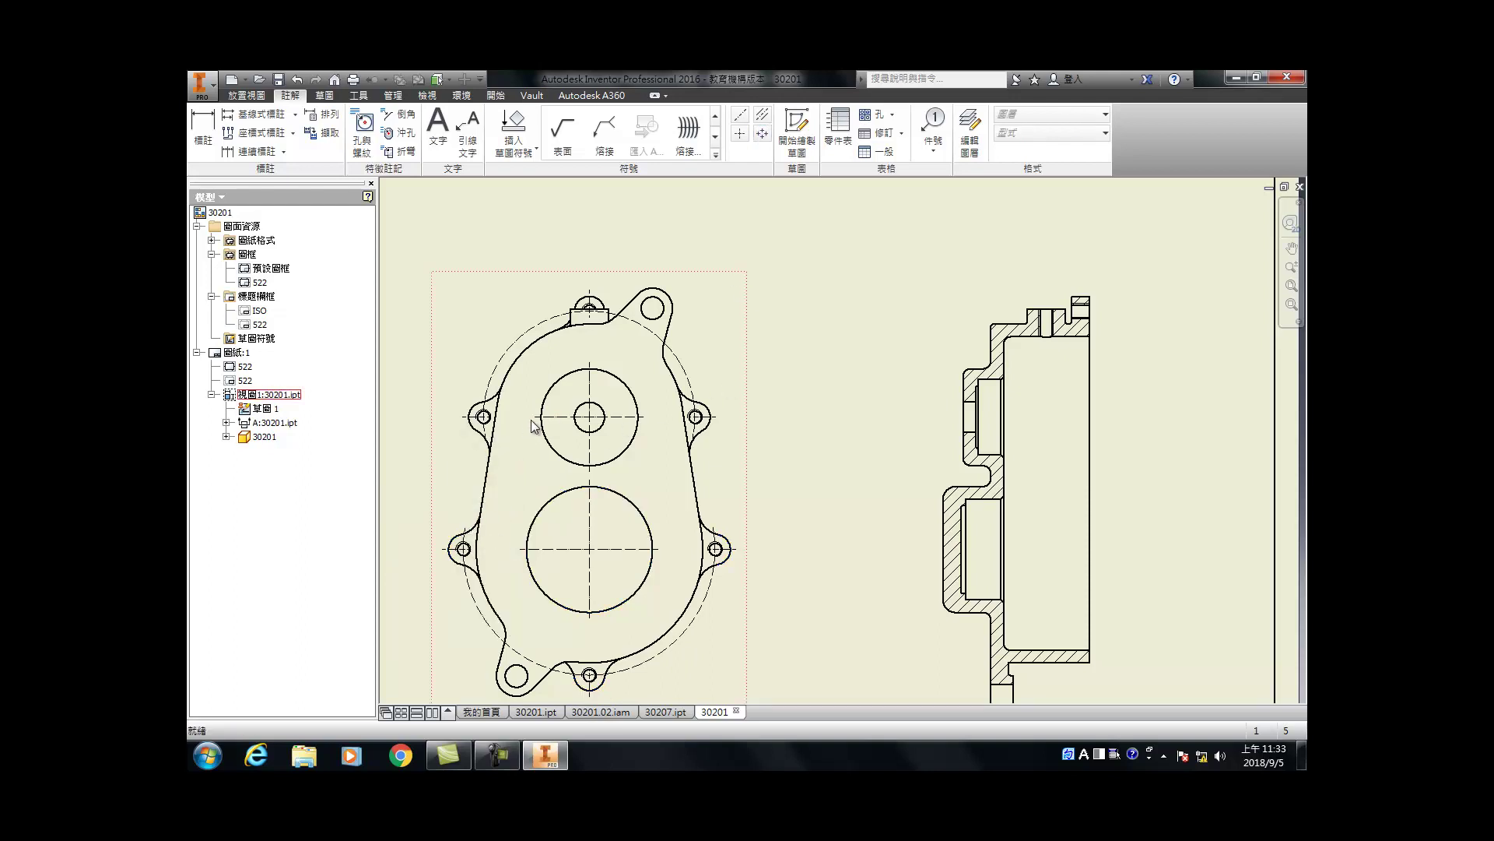
Step: Extend the centre-mark lines of the upper and lower circles outward until they meet the surrounding lug holes
left_click(651, 418)
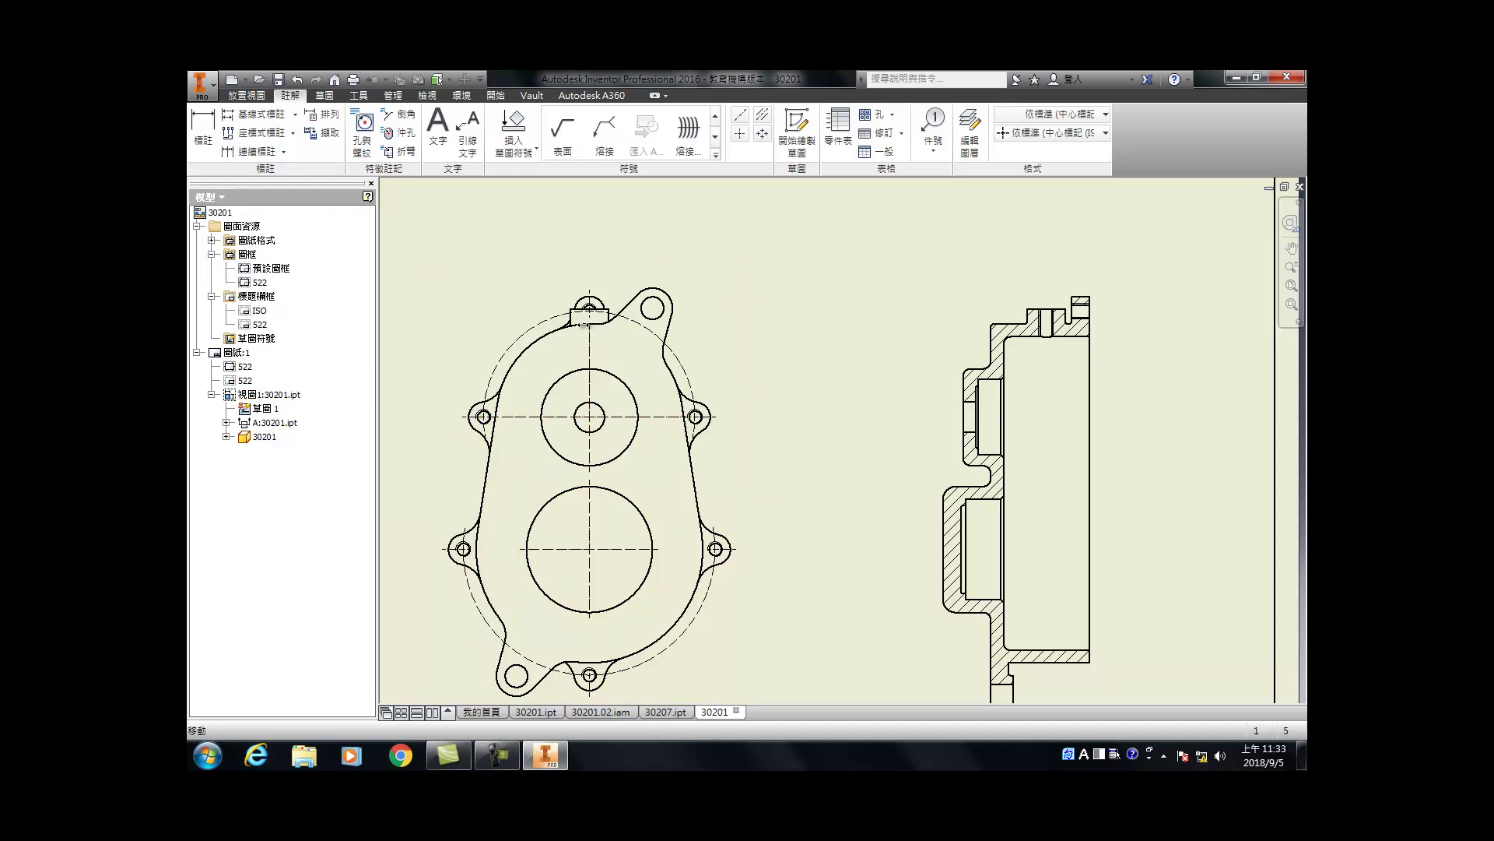
left_click(591, 466)
left_click(576, 576)
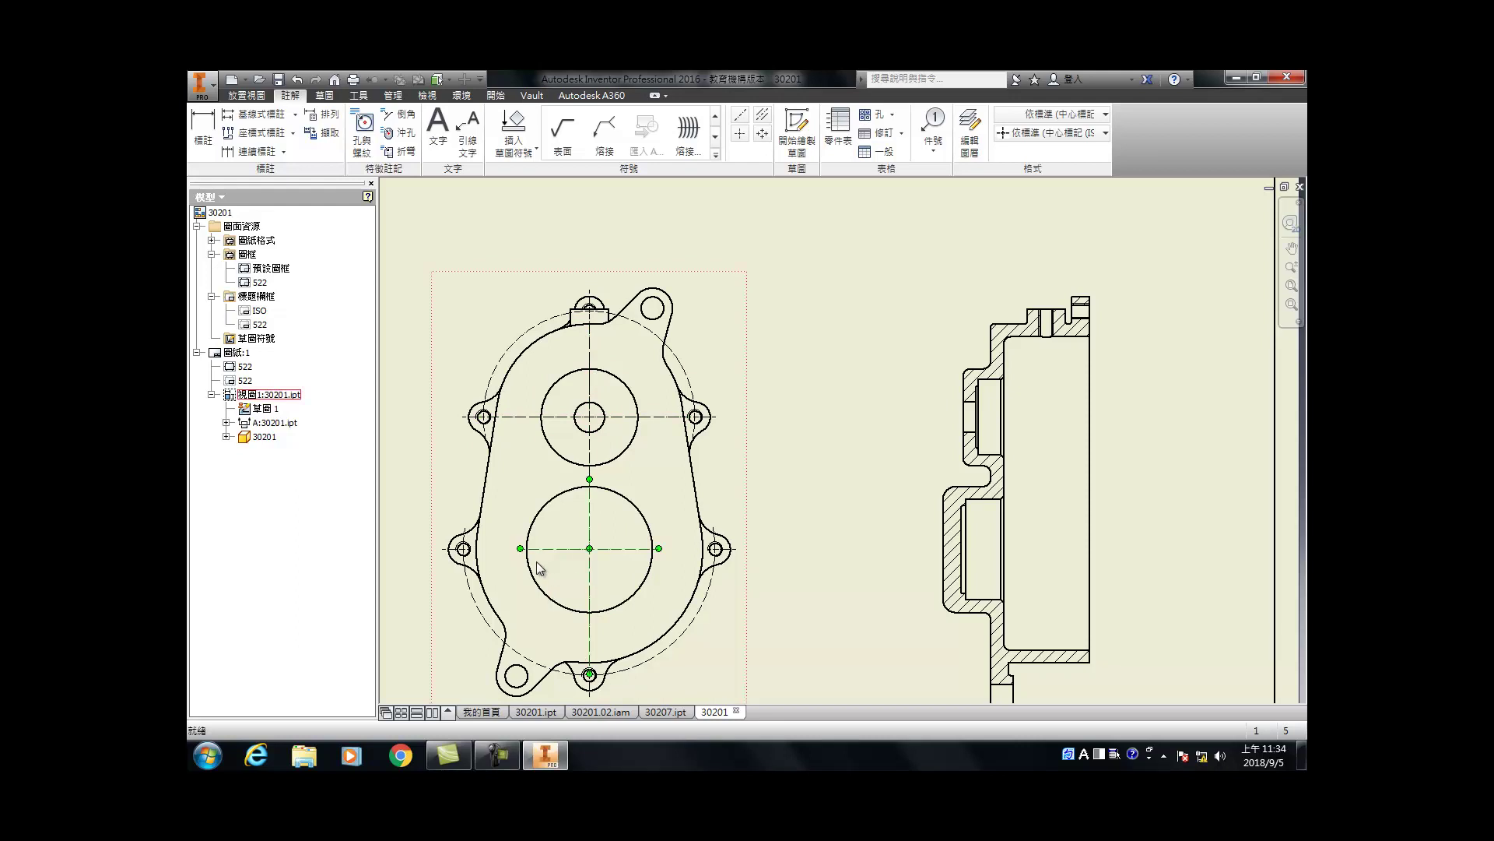
left_click_drag(516, 548, 461, 549)
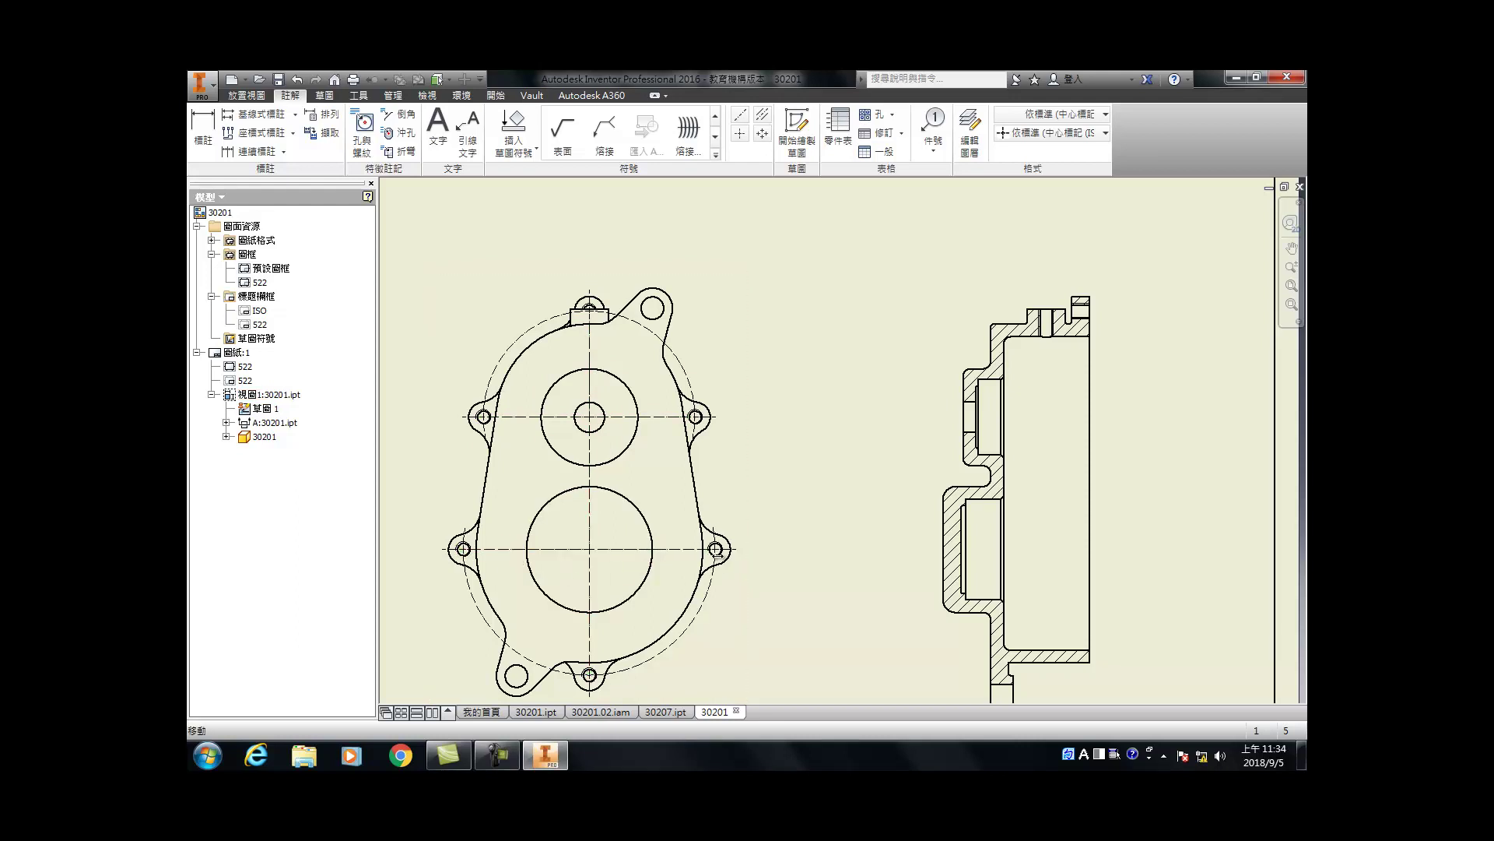
key("Escape")
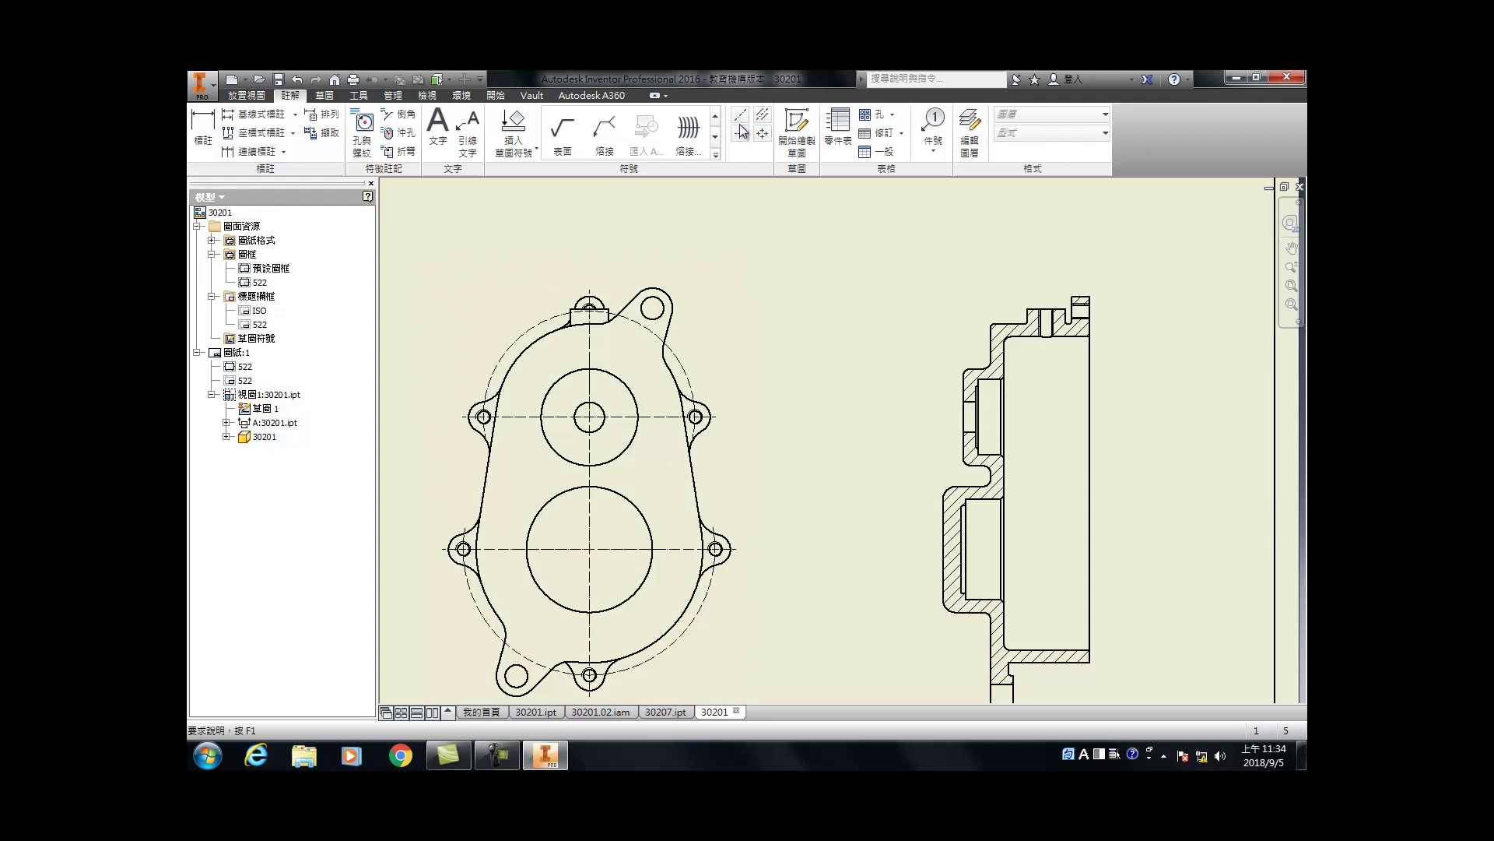
Step: Add centre marks to the holes of the upper-right and lower-left ears in the base view
left_click(741, 137)
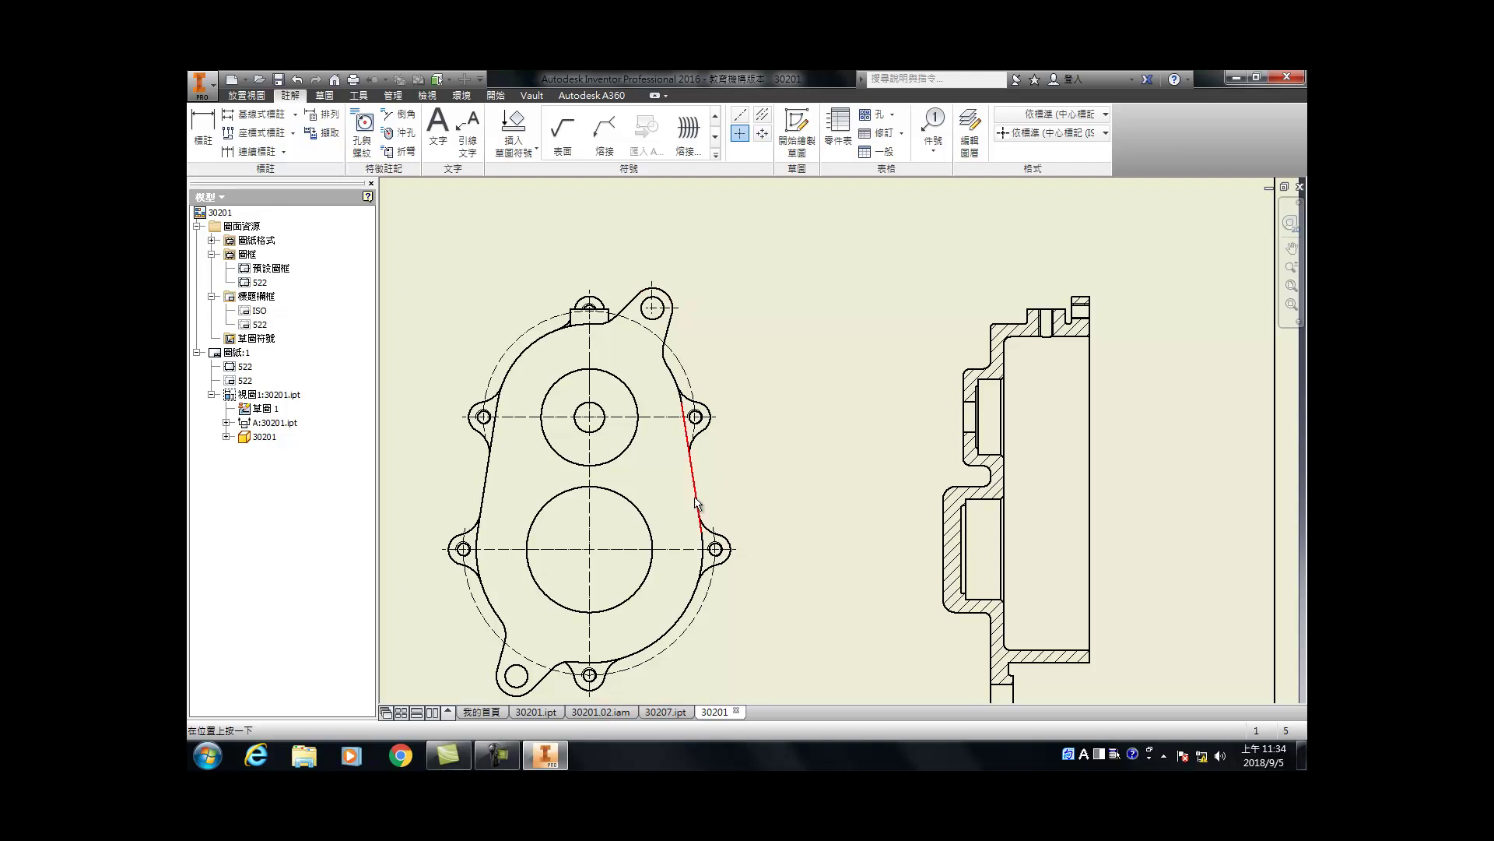
scroll(560, 559, "down", 5)
scroll(561, 559, "up", 6)
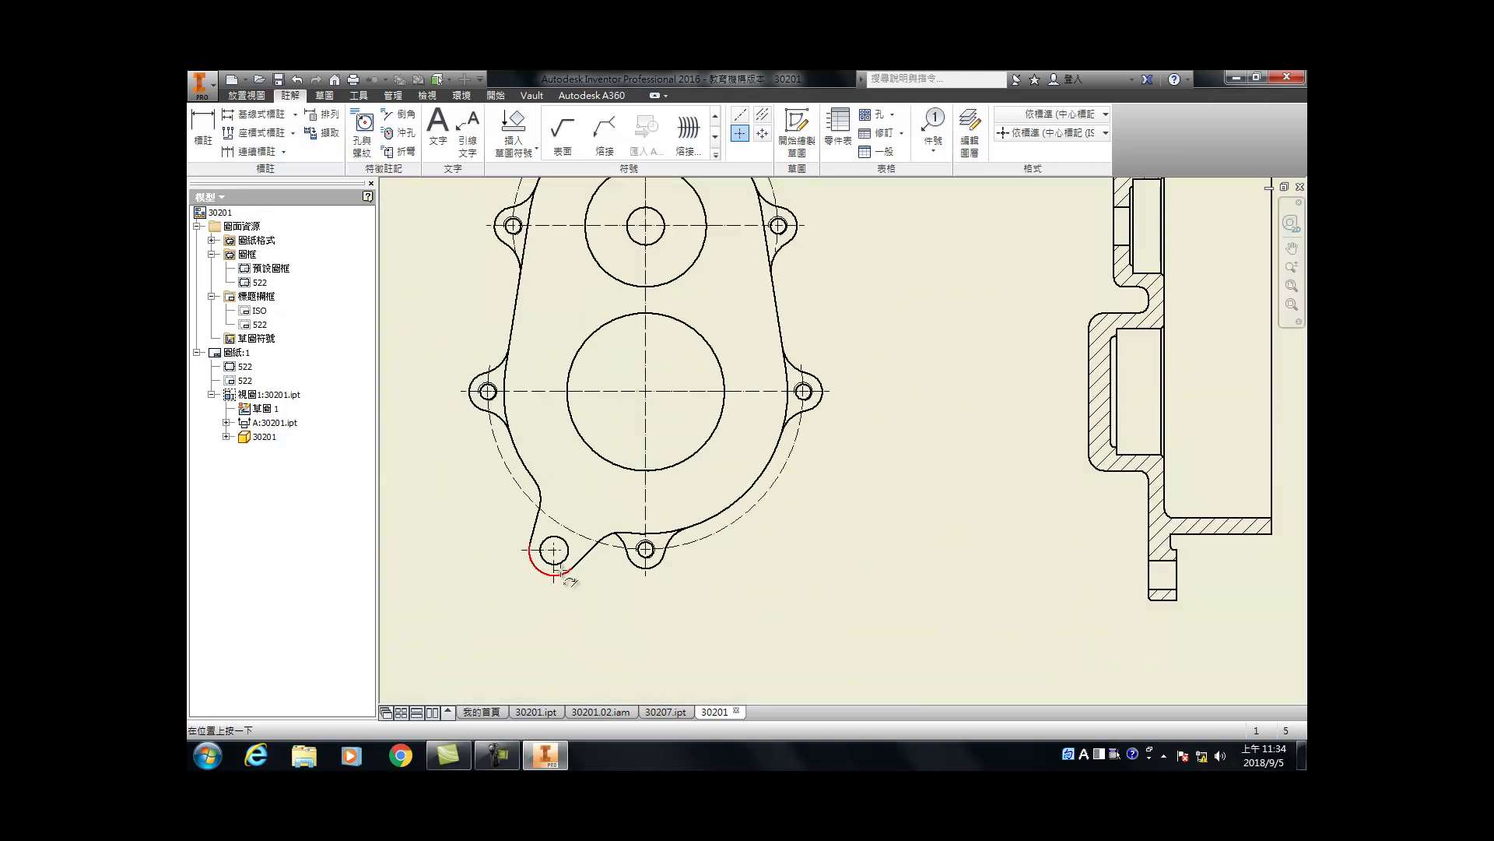
key("Escape")
Step: Try to align the lower-left ear hole's centre mark to the ear's straight edge
right_click(552, 573)
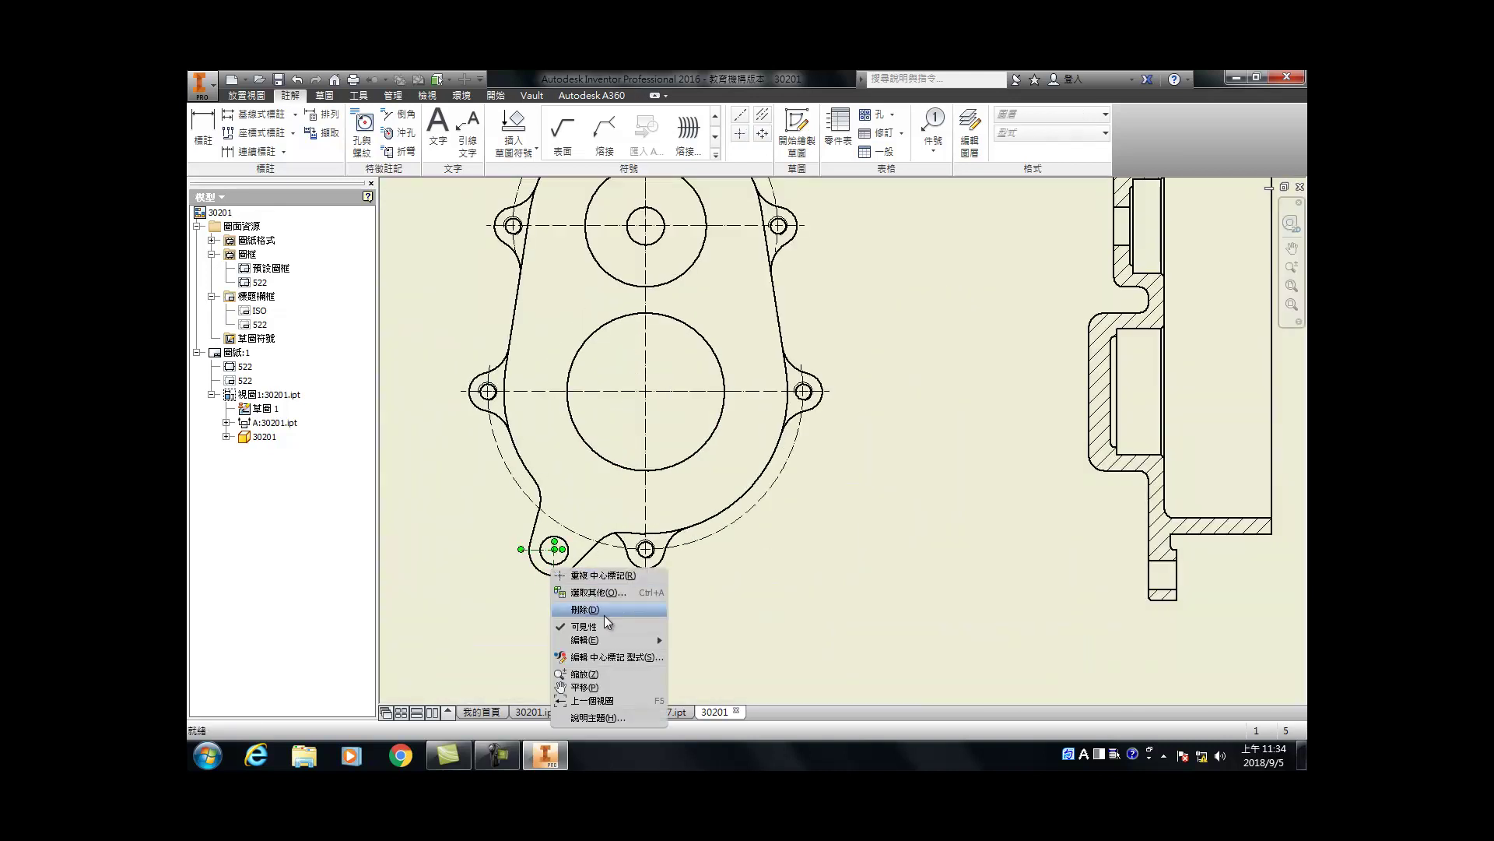
mouse_move(613, 642)
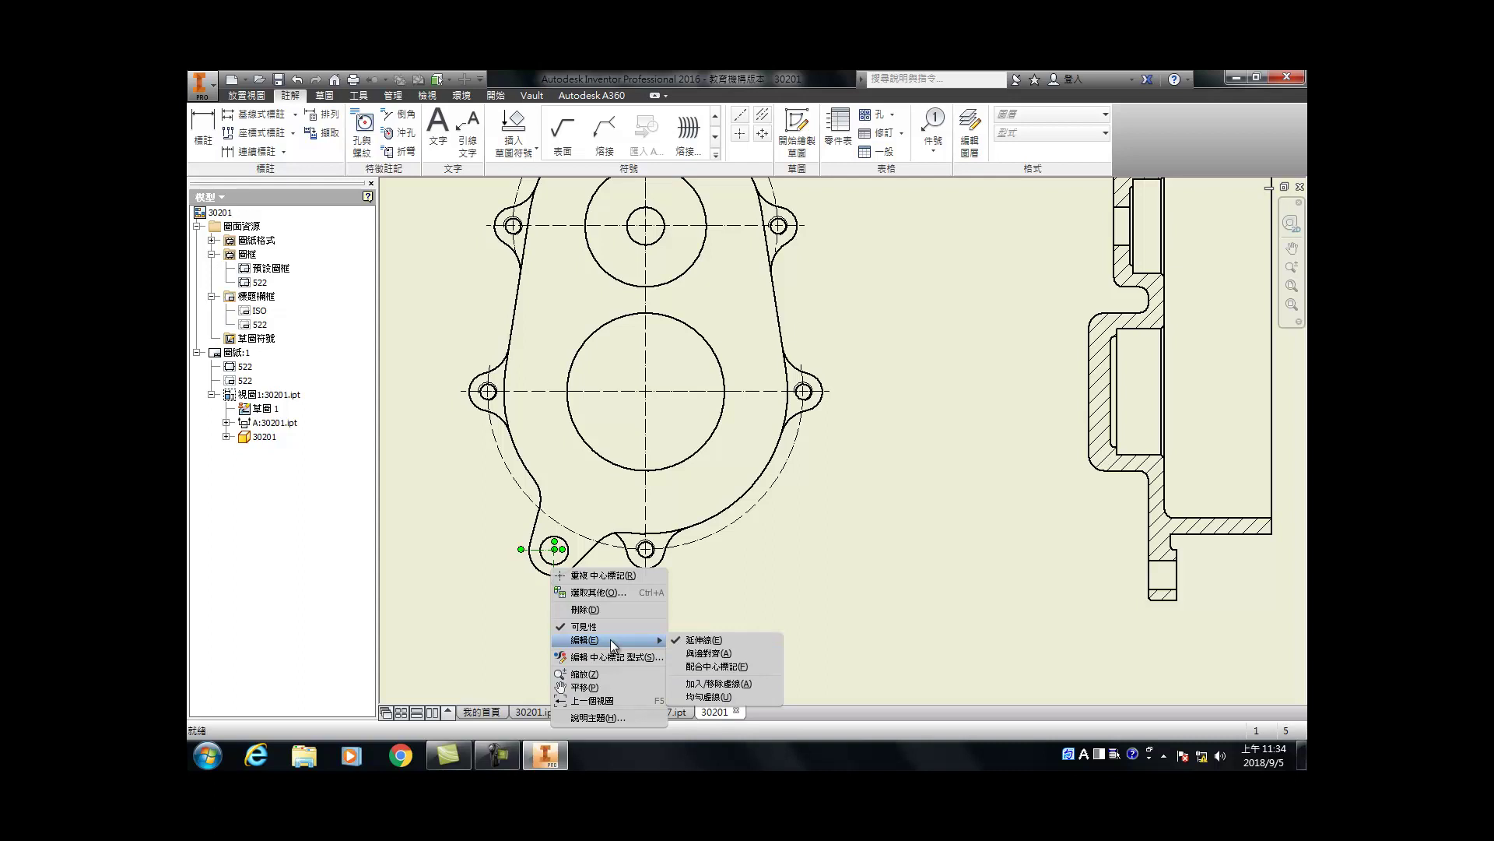
left_click(696, 656)
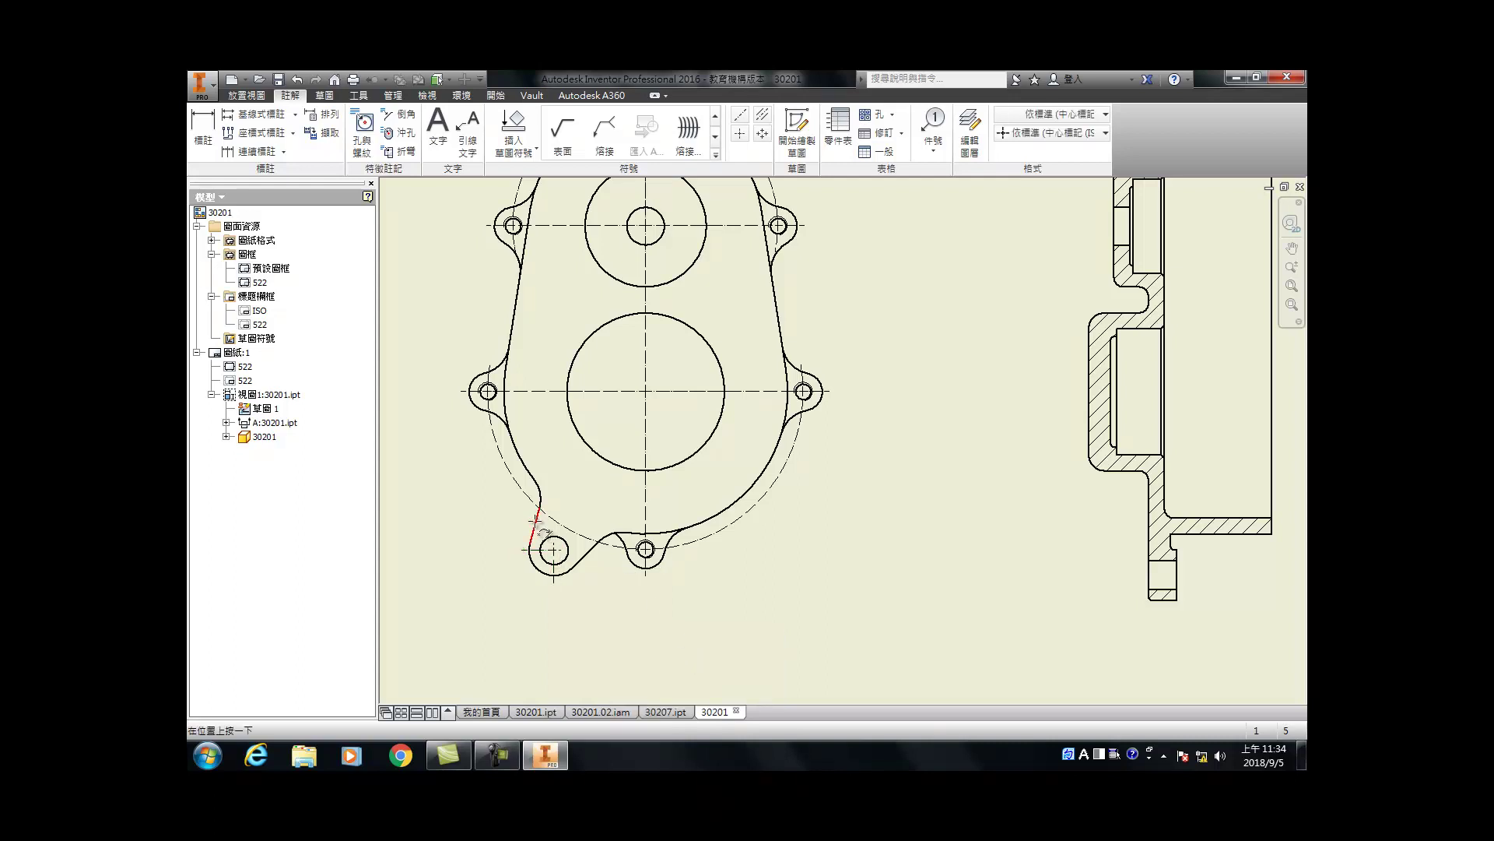
left_click(540, 526)
scroll(608, 551, "up", 3)
scroll(609, 551, "down", 5)
scroll(551, 577, "up", 9)
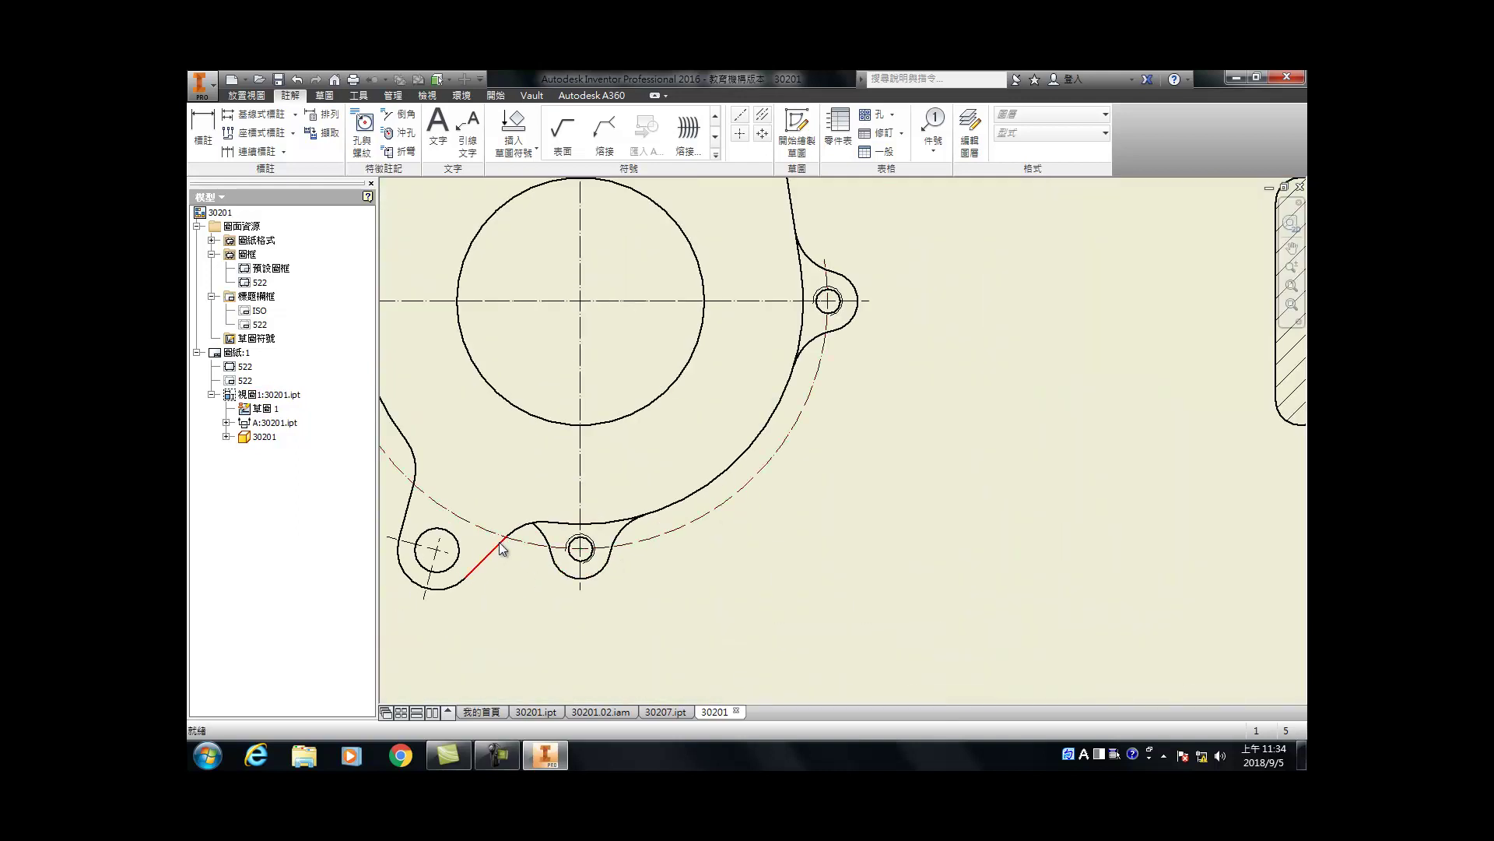
left_click(438, 591)
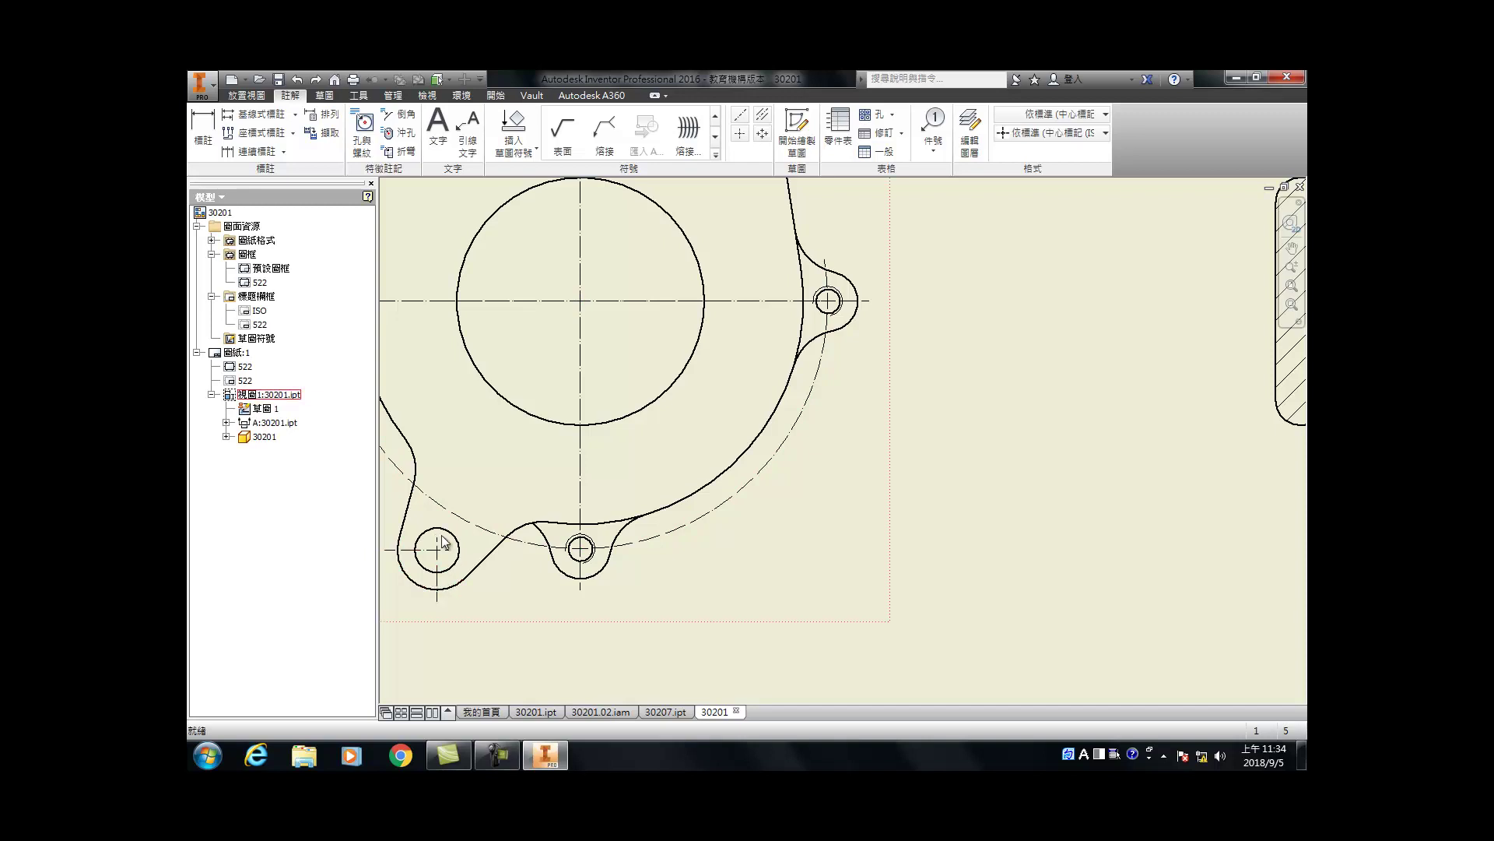
key("Escape")
Step: Start a sketch on the base view and project the upper-right ear's hole circle into it
key("Home")
scroll(633, 326, "up", 3)
scroll(633, 325, "up", 3)
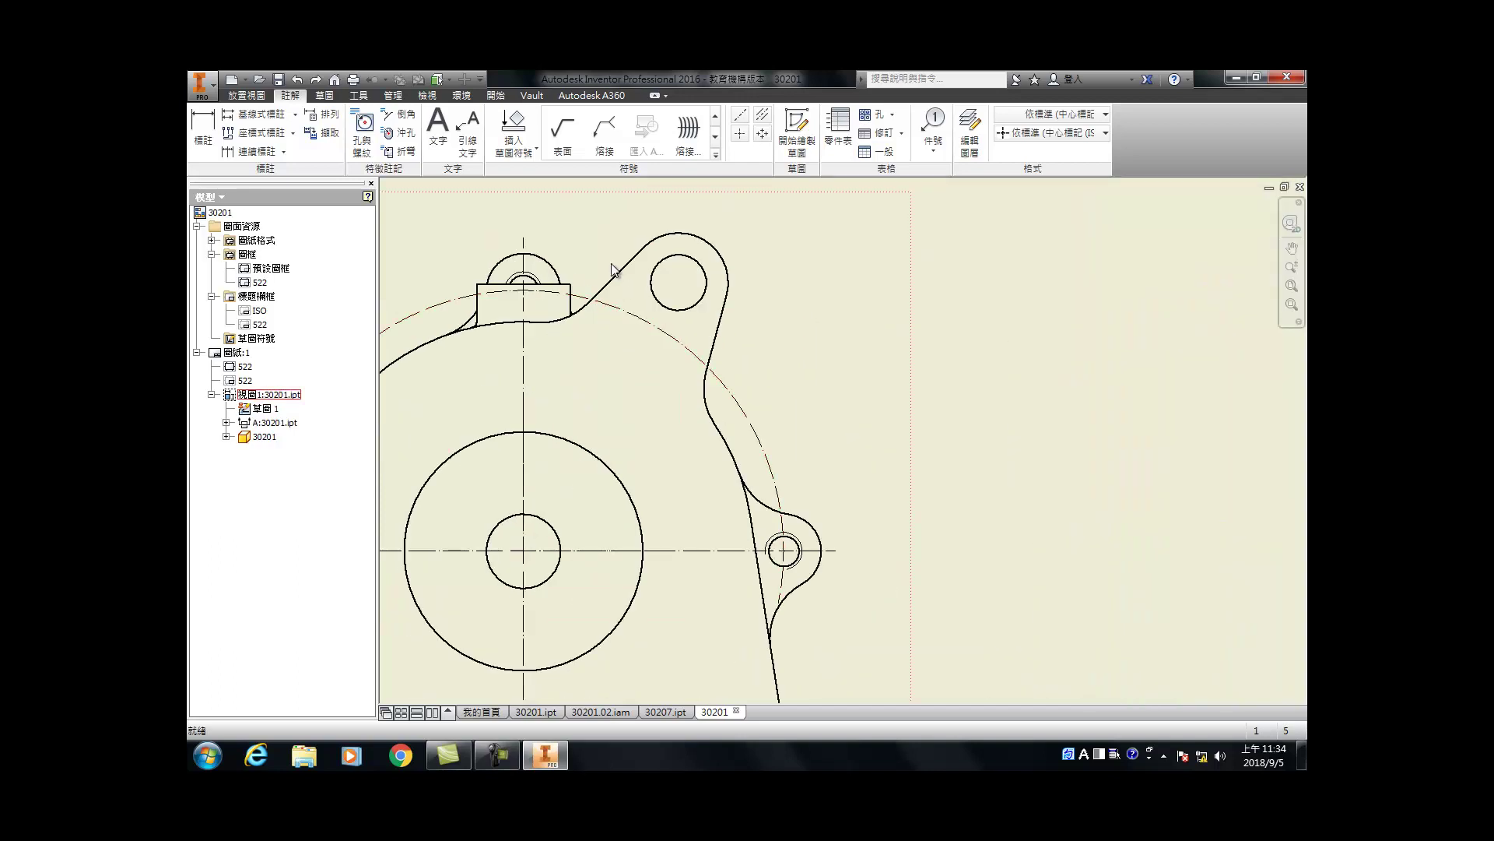
left_click(797, 131)
scroll(714, 239, "up", 5)
left_click(440, 126)
left_click(647, 303)
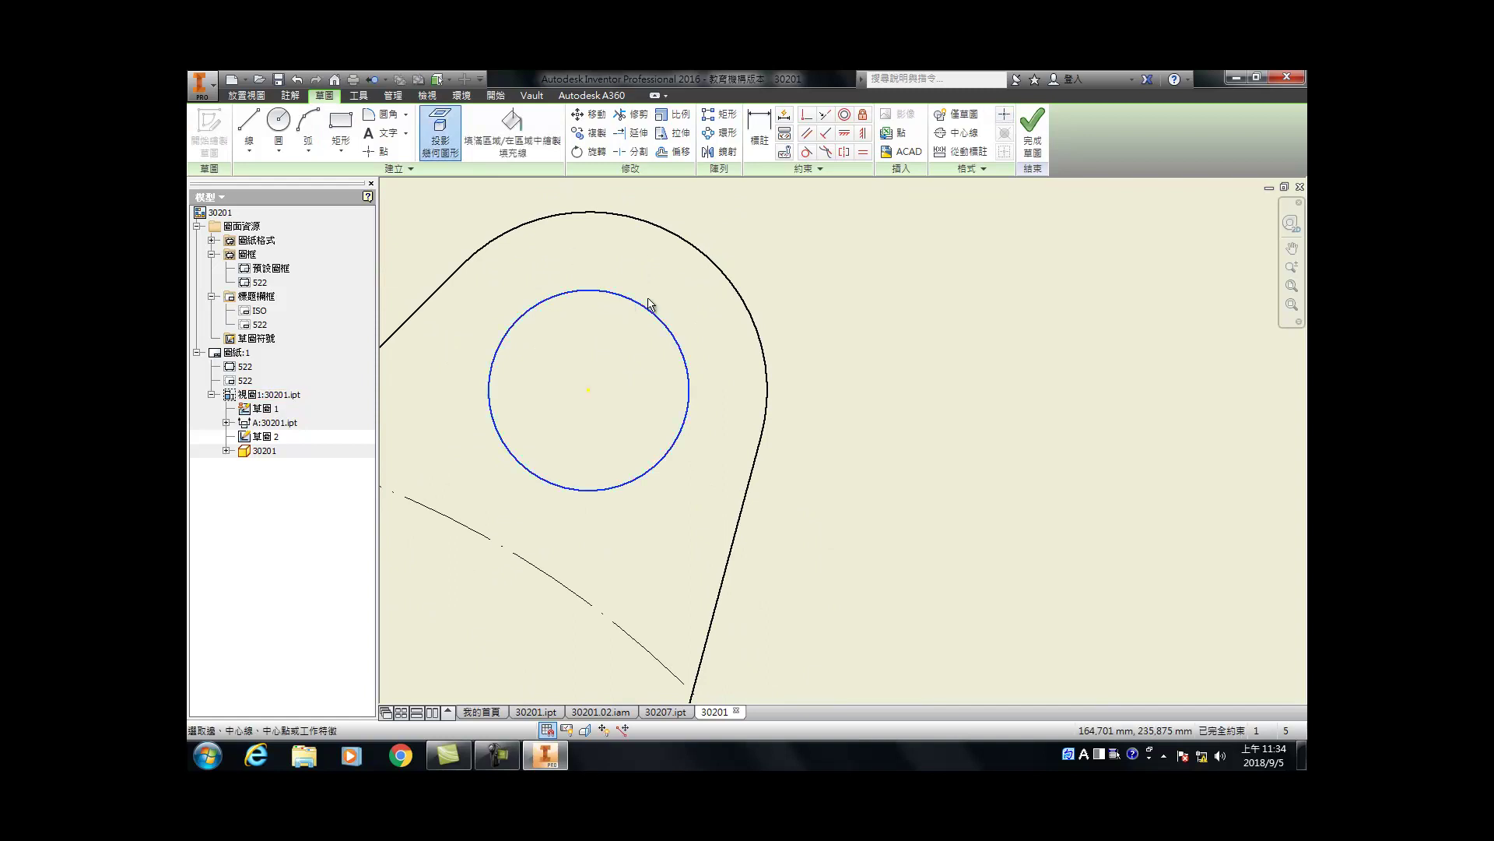
Step: Sketch a slanted line across the upper-right ear hole and a long line from the upper bore's centre out through that hole
key("l")
scroll(724, 374, "down", 2)
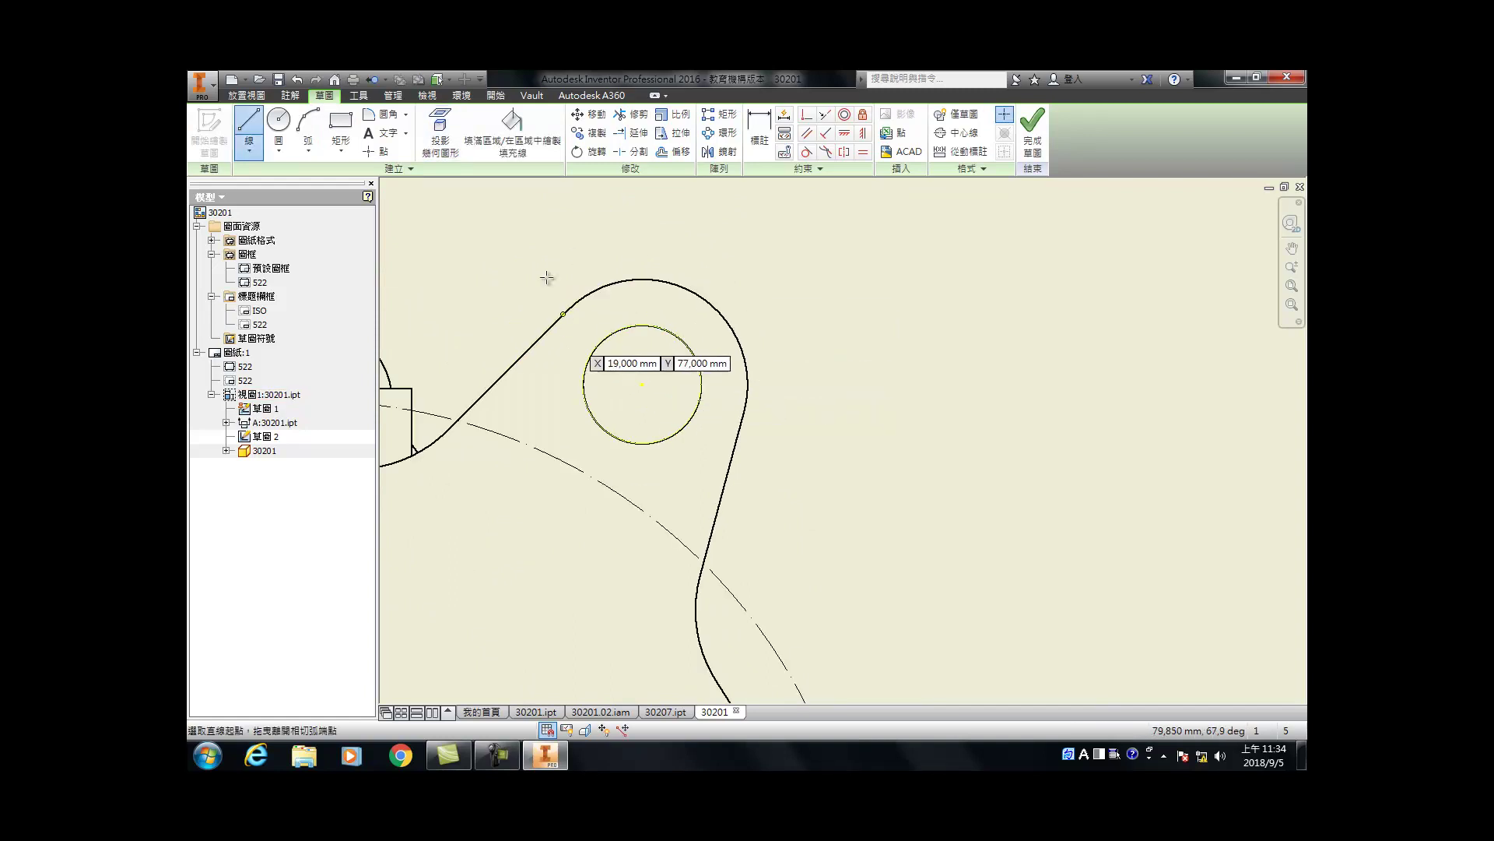
left_click(512, 304)
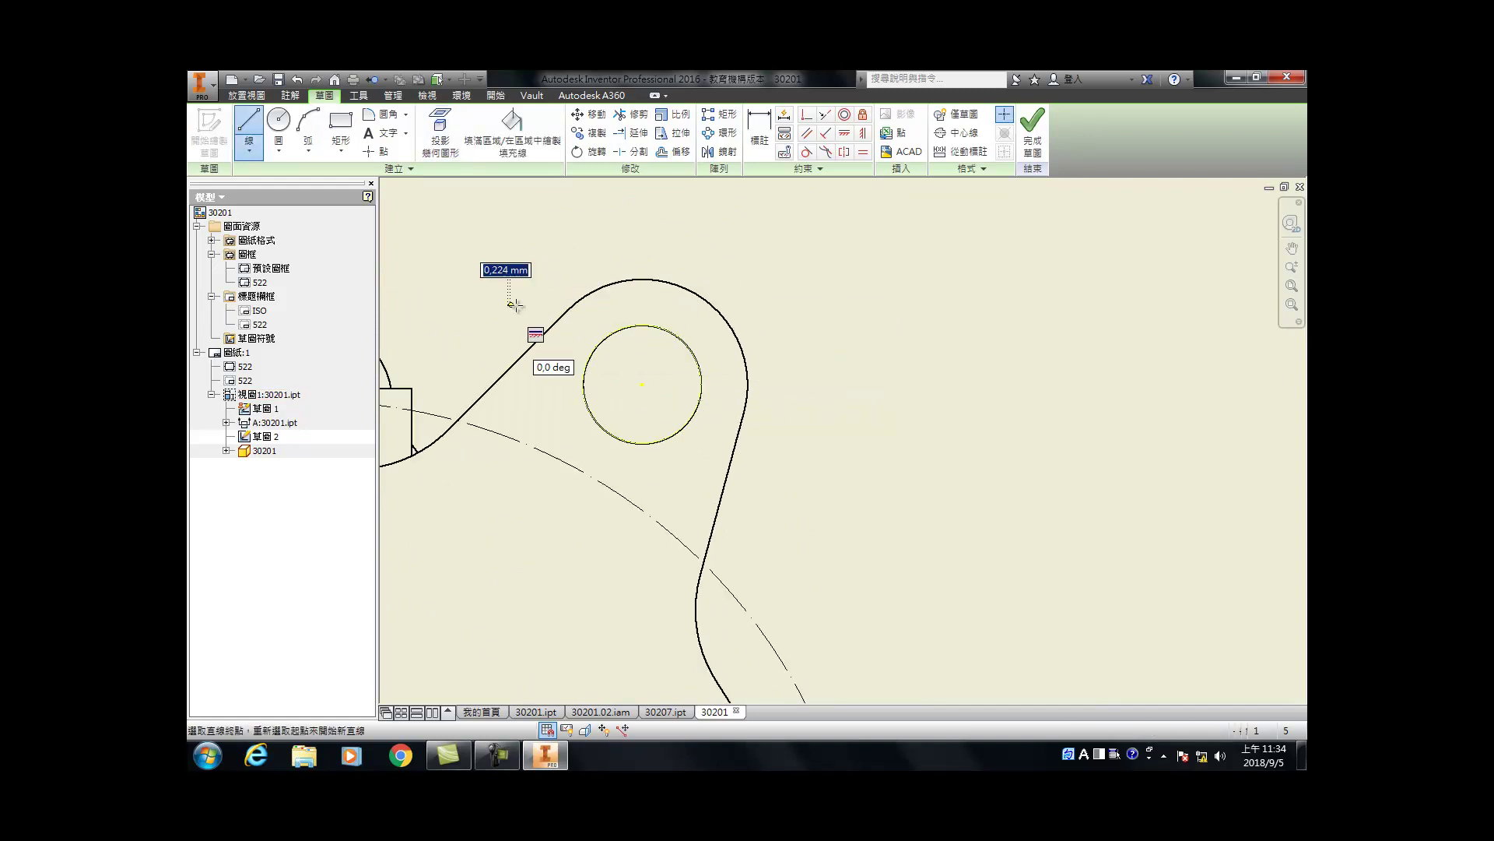
left_click(800, 476)
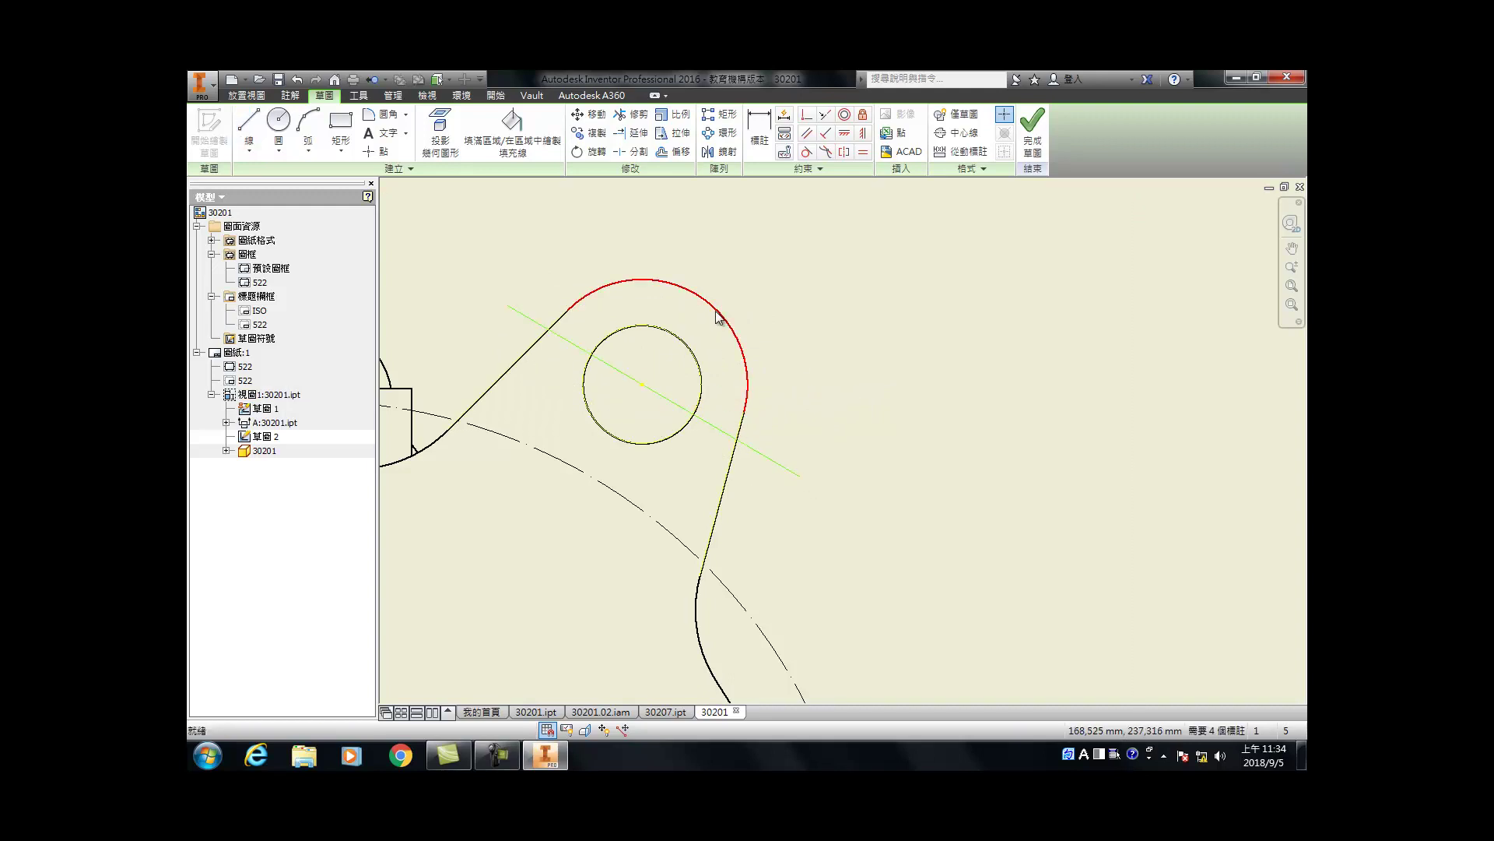
scroll(740, 360, "down", 3)
left_click(593, 562)
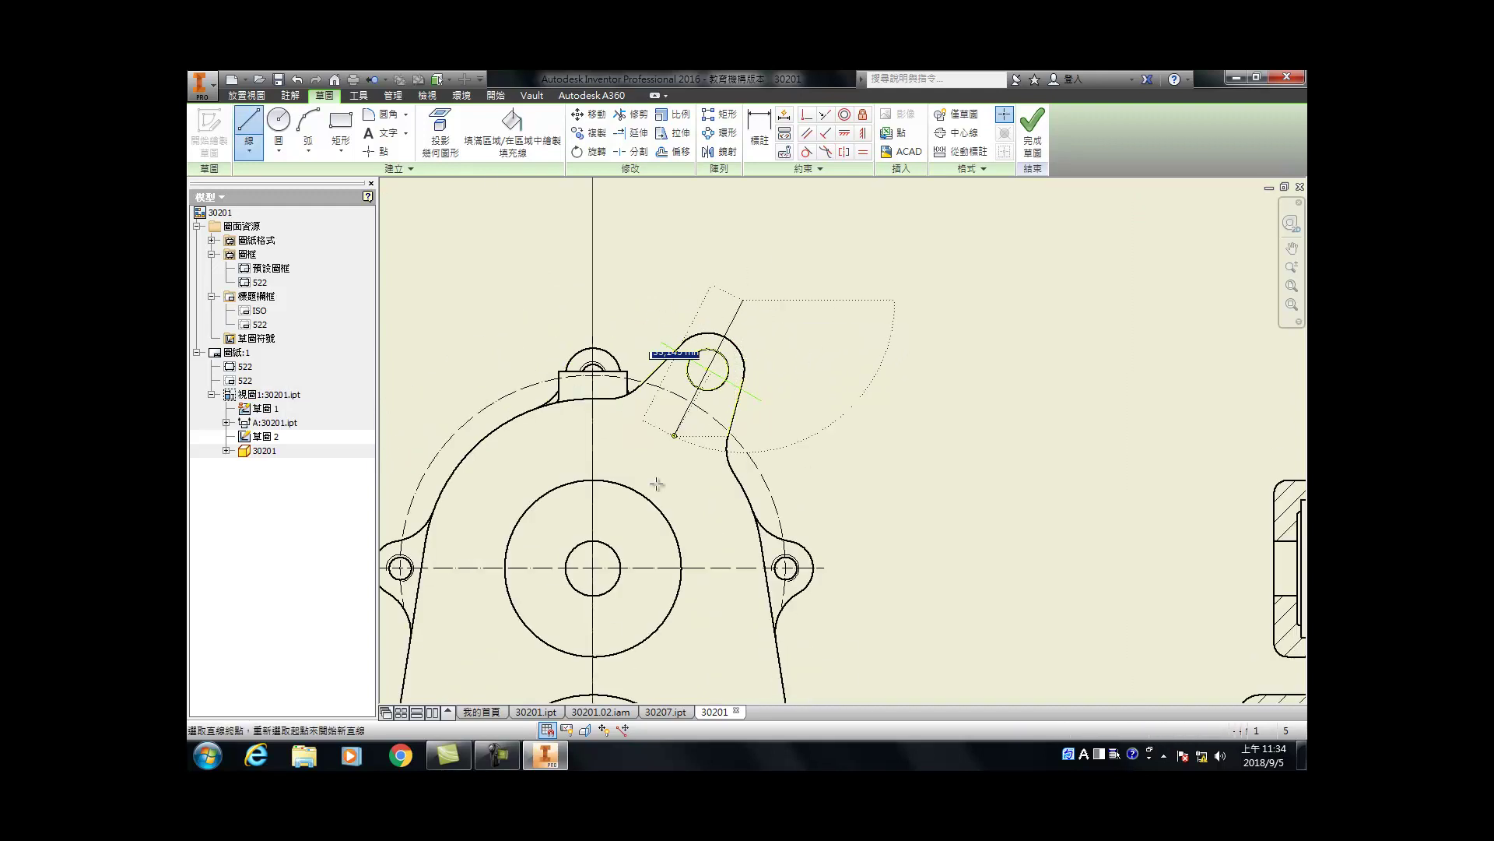
left_click(743, 299)
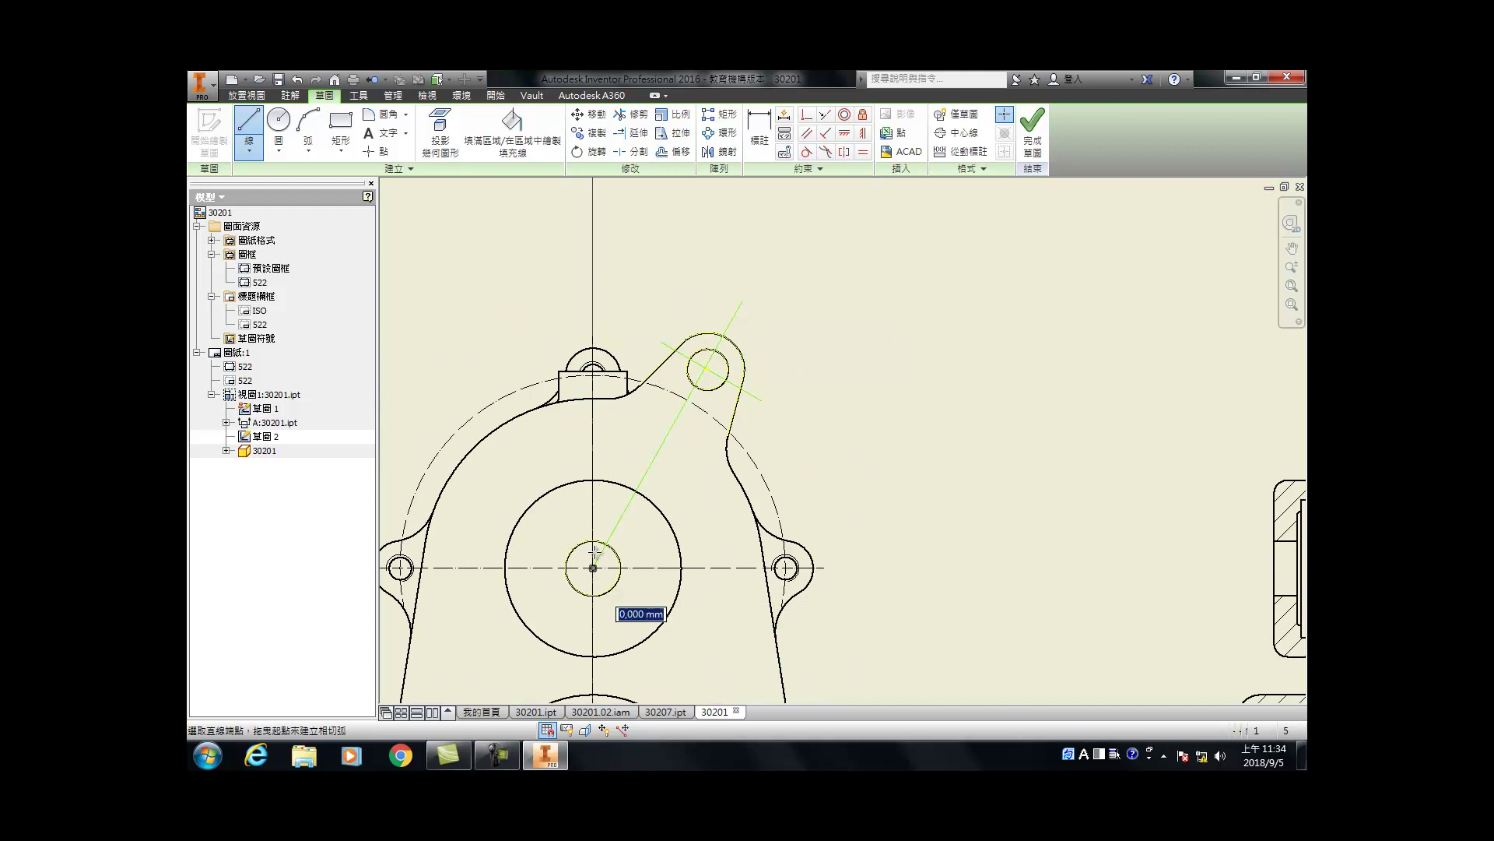
key("Escape")
Step: Constrain the long radial line coincident with the centre of the upper-right ear hole
scroll(698, 350, "up", 3)
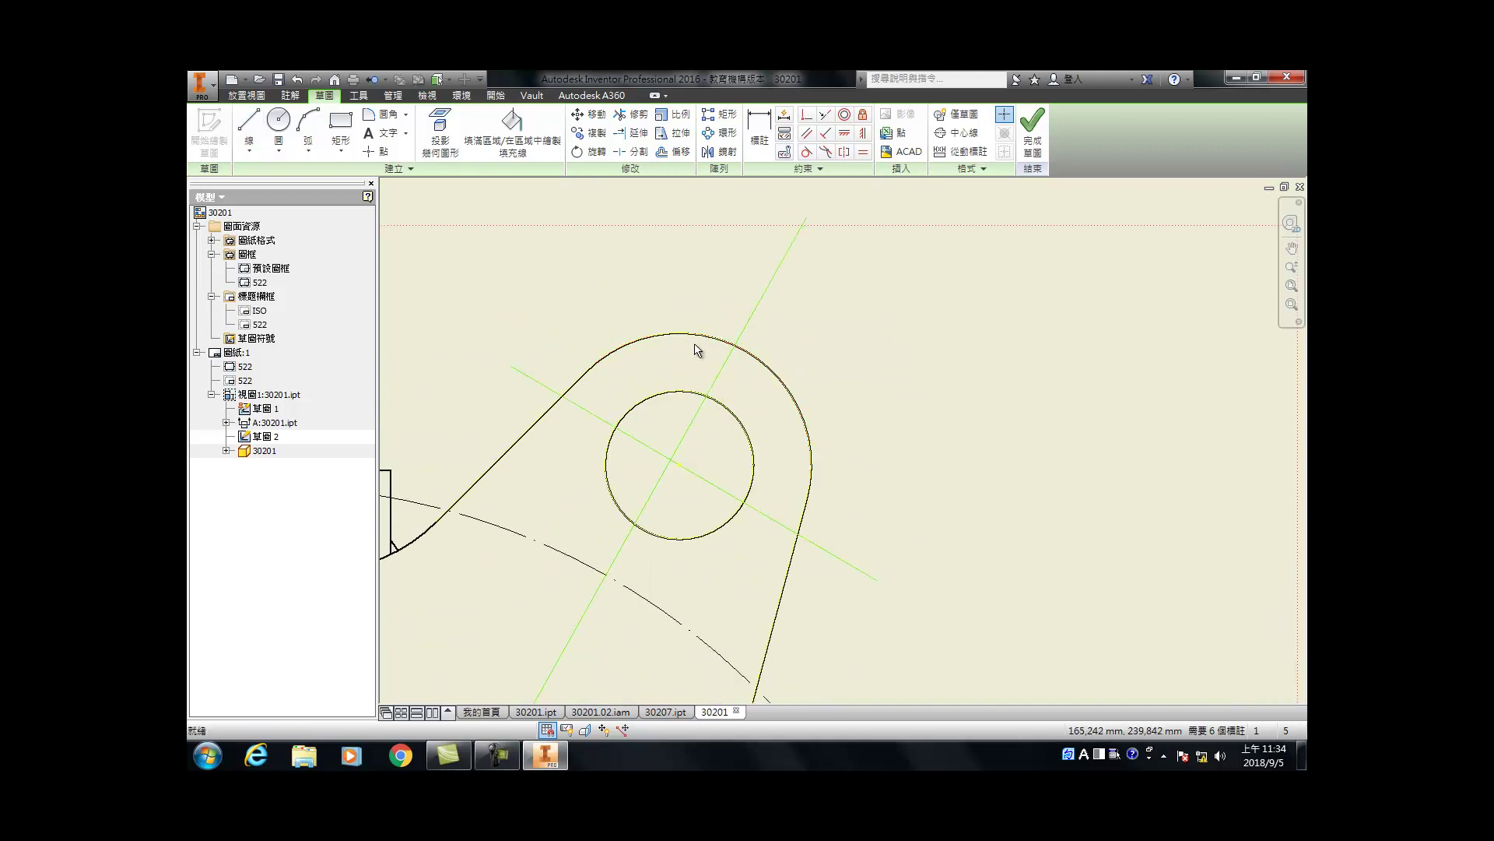
left_click(806, 117)
left_click(674, 467)
left_click(680, 465)
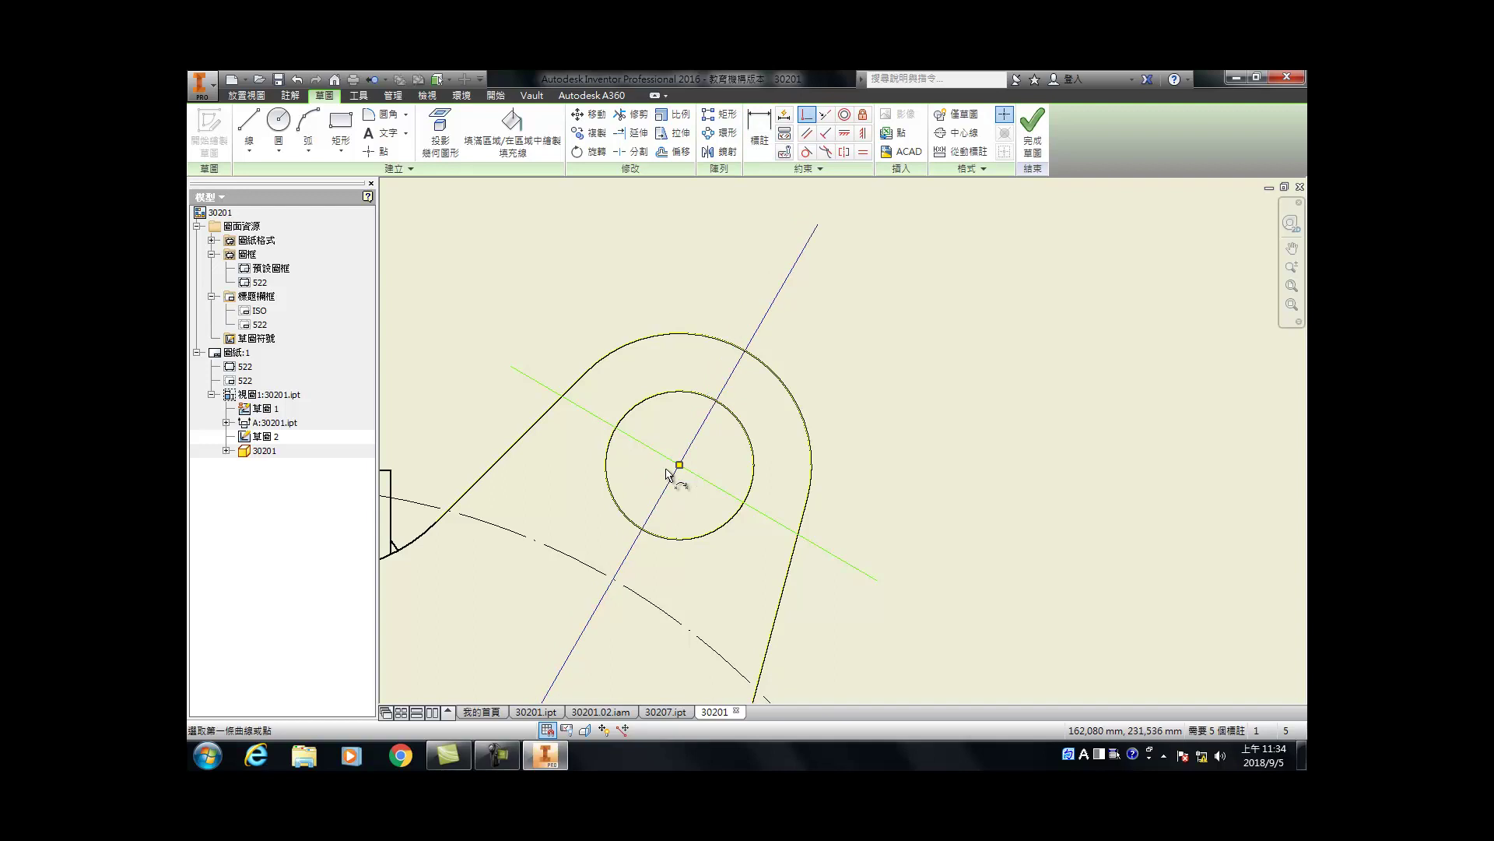
Step: Make the short cross line perpendicular to the radial line and coincident with the upper-right ear hole's centre
left_click(825, 133)
left_click(700, 458)
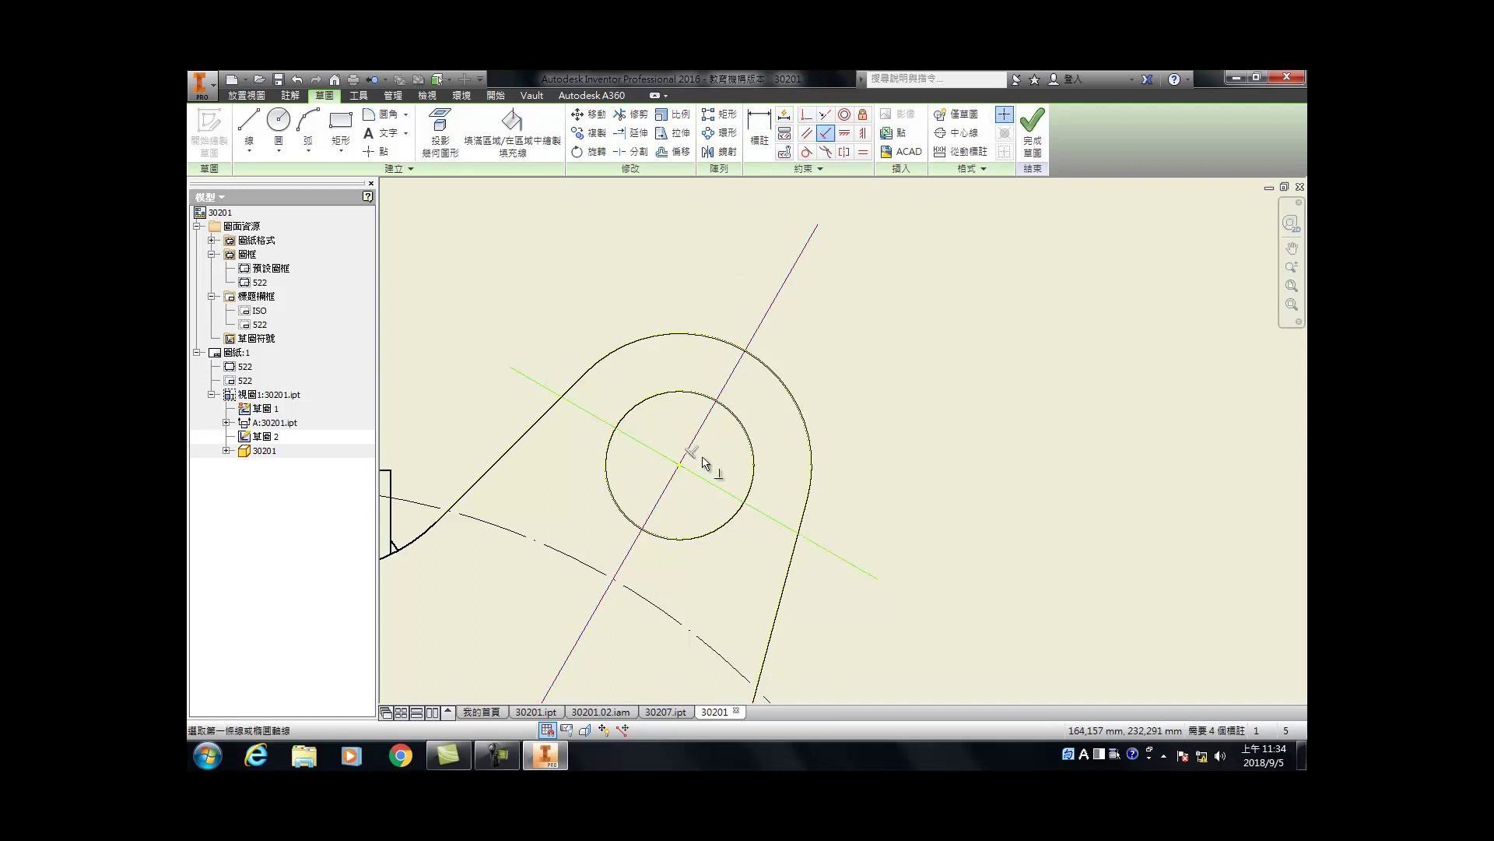
left_click(825, 133)
left_click(693, 443)
left_click(701, 477)
key("Return")
left_click(808, 114)
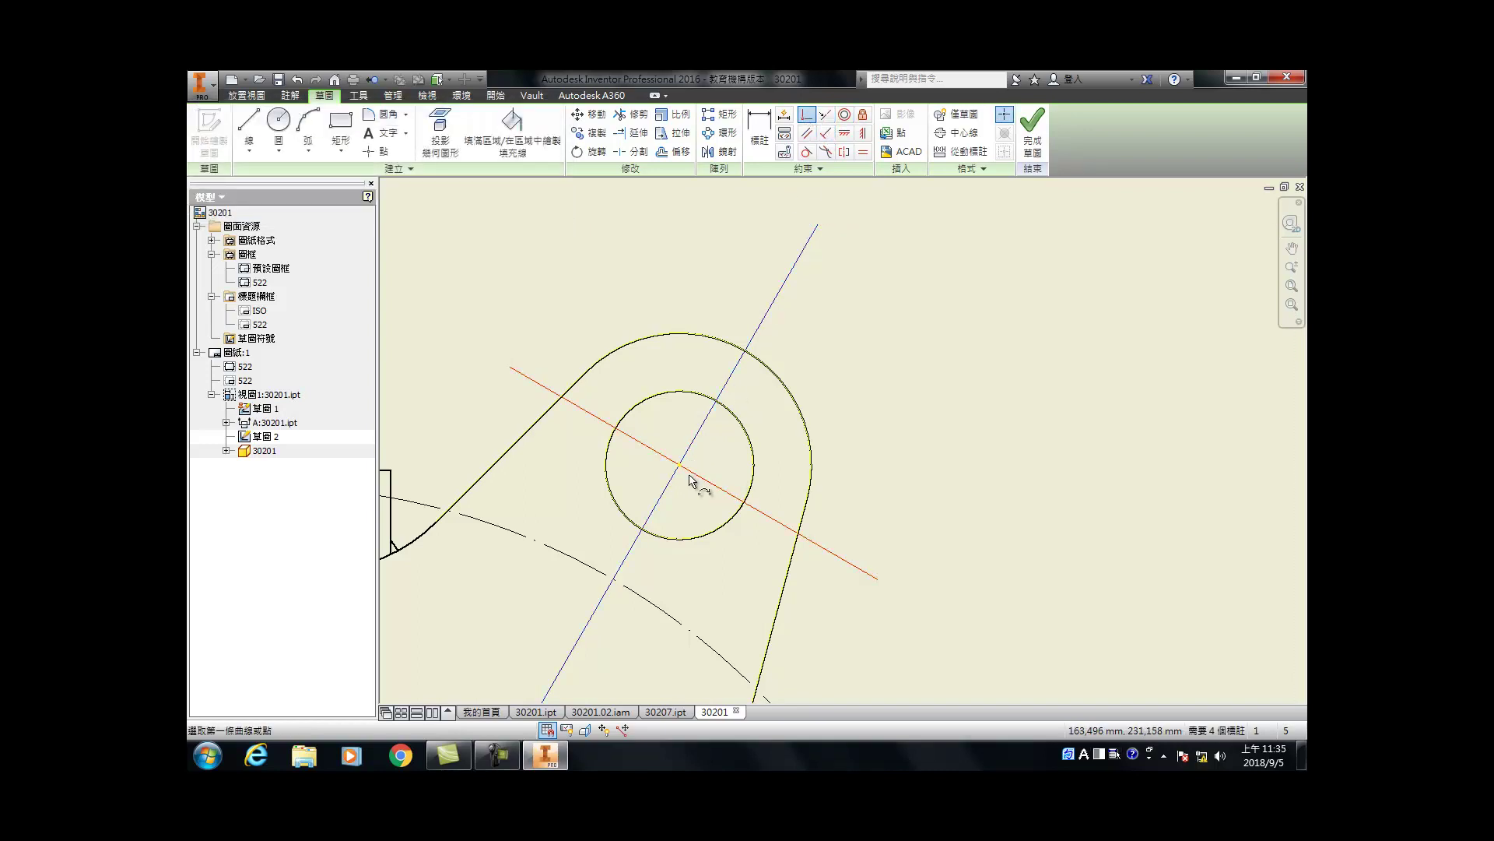
left_click(679, 466)
key("Escape")
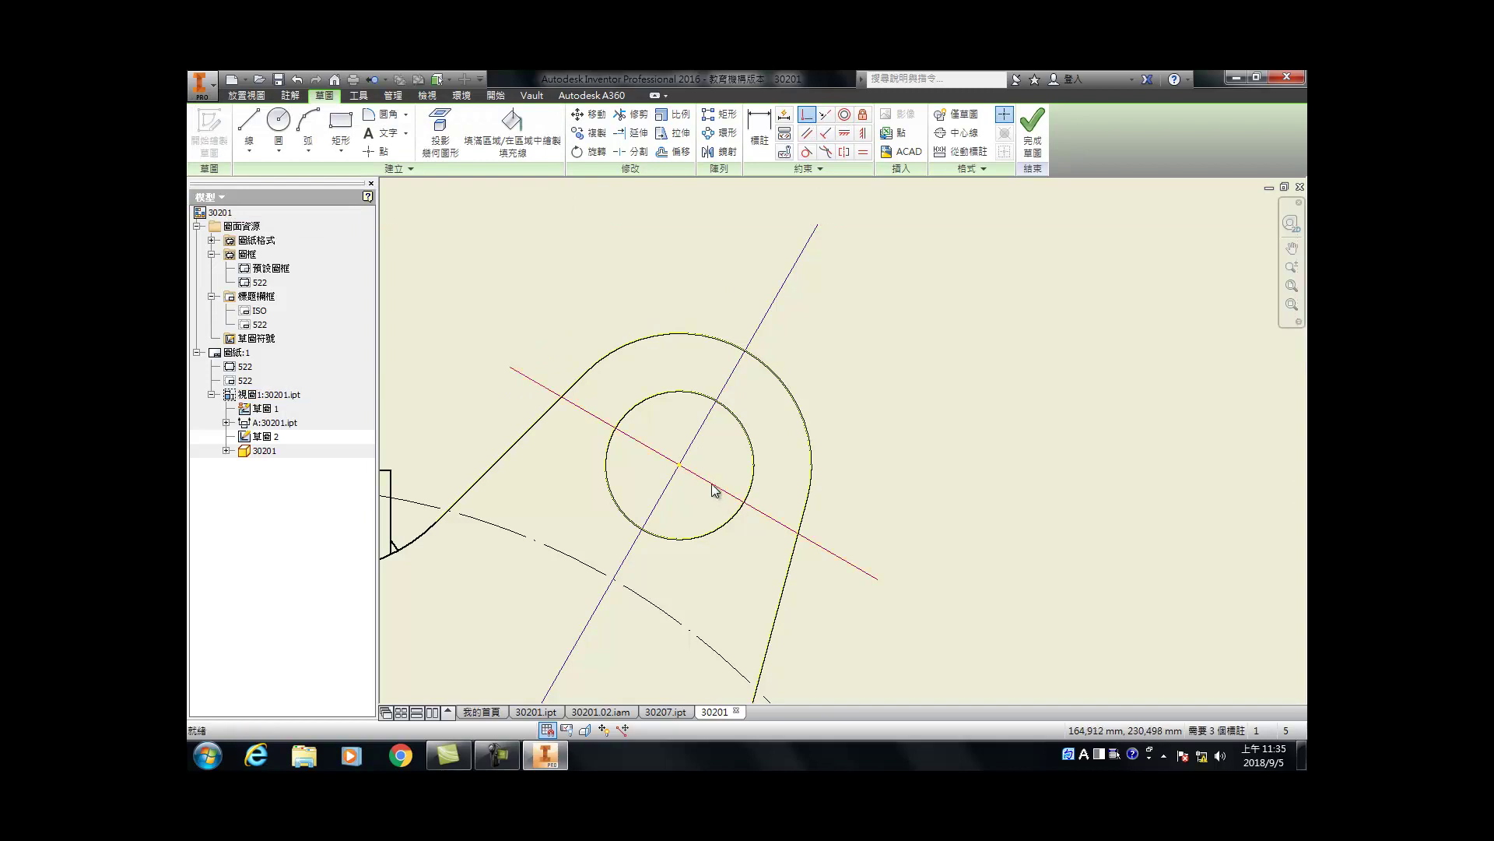
Step: Project the lower-left ear hole, the ear's outer arc and the large lower bore circle into the sketch
key("Home")
scroll(631, 651, "up", 6)
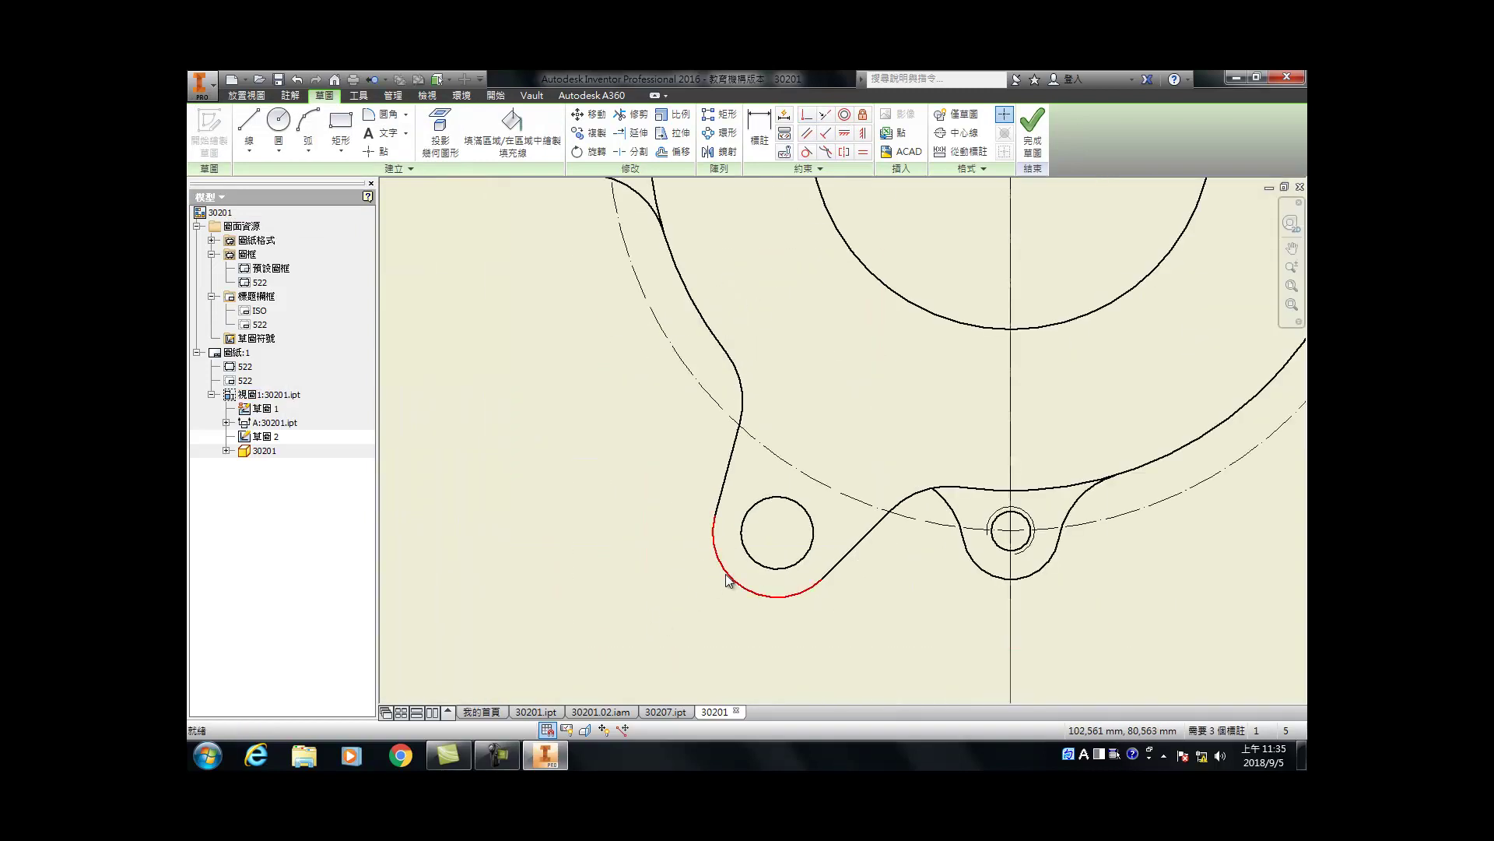
key("l")
scroll(720, 580, "down", 3)
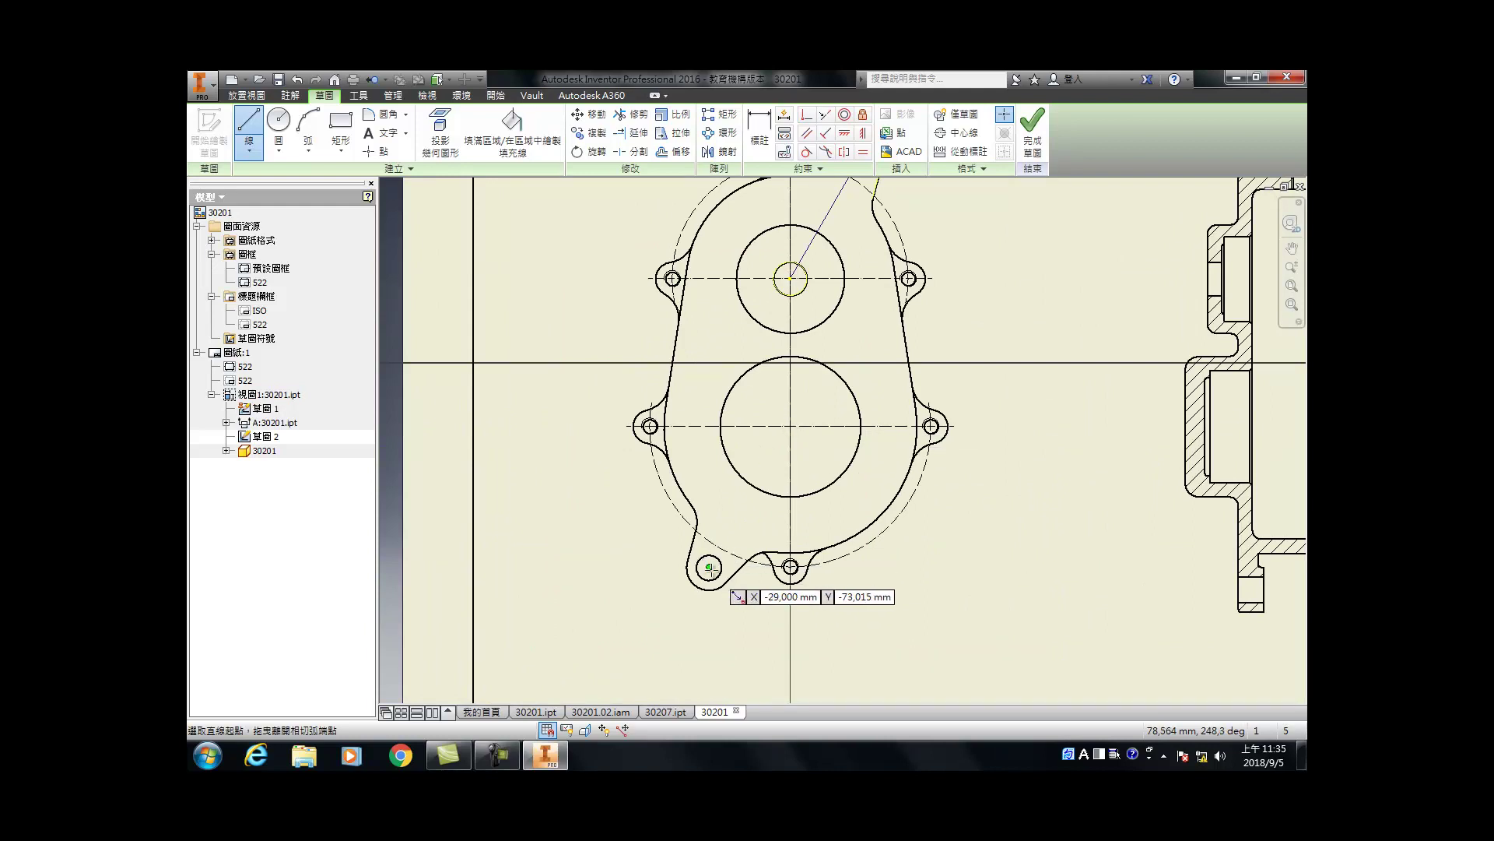
left_click(440, 132)
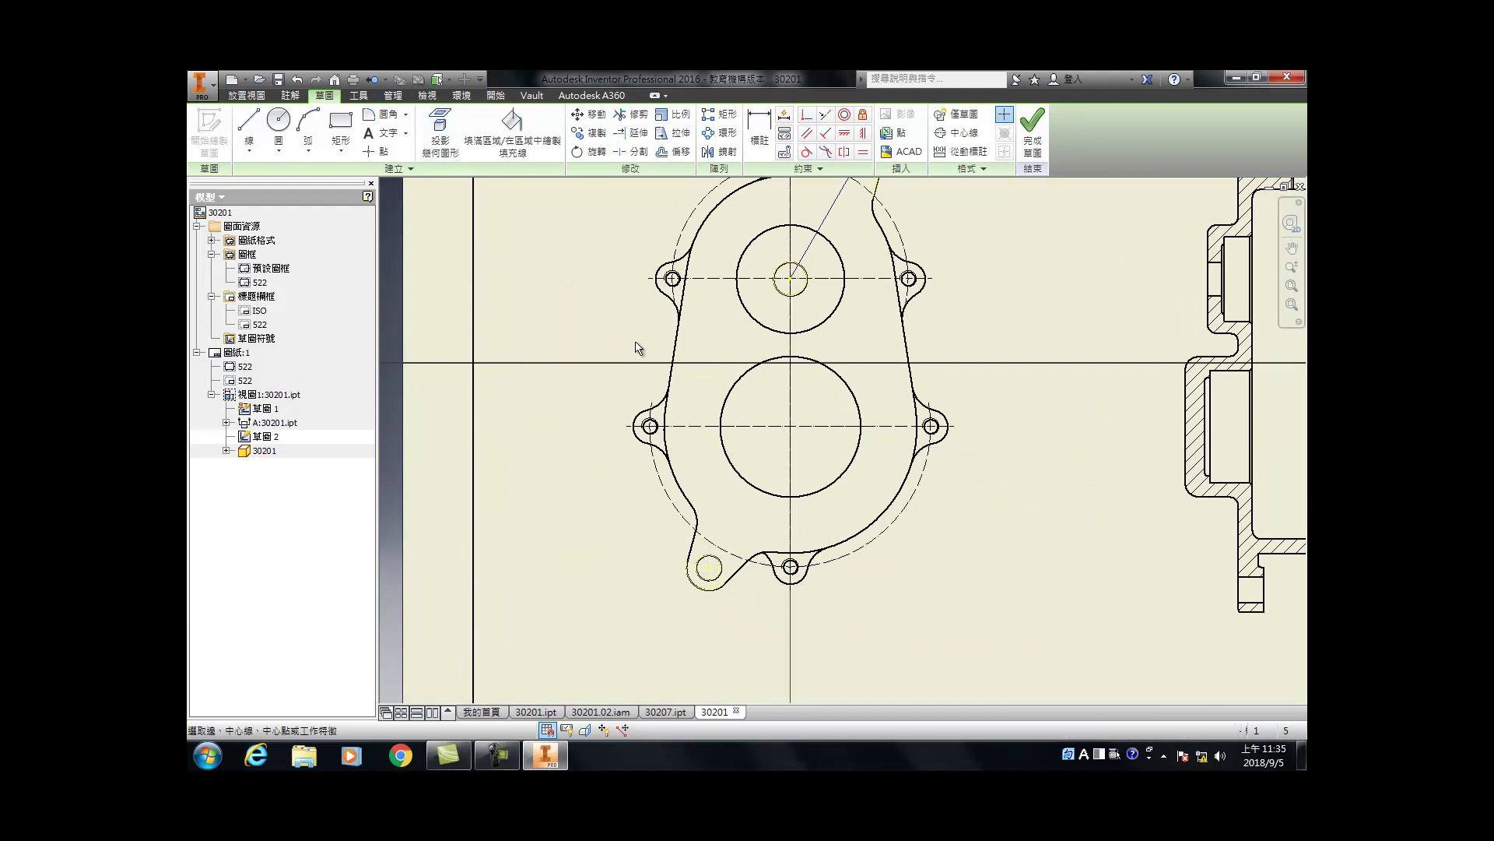
key("Escape")
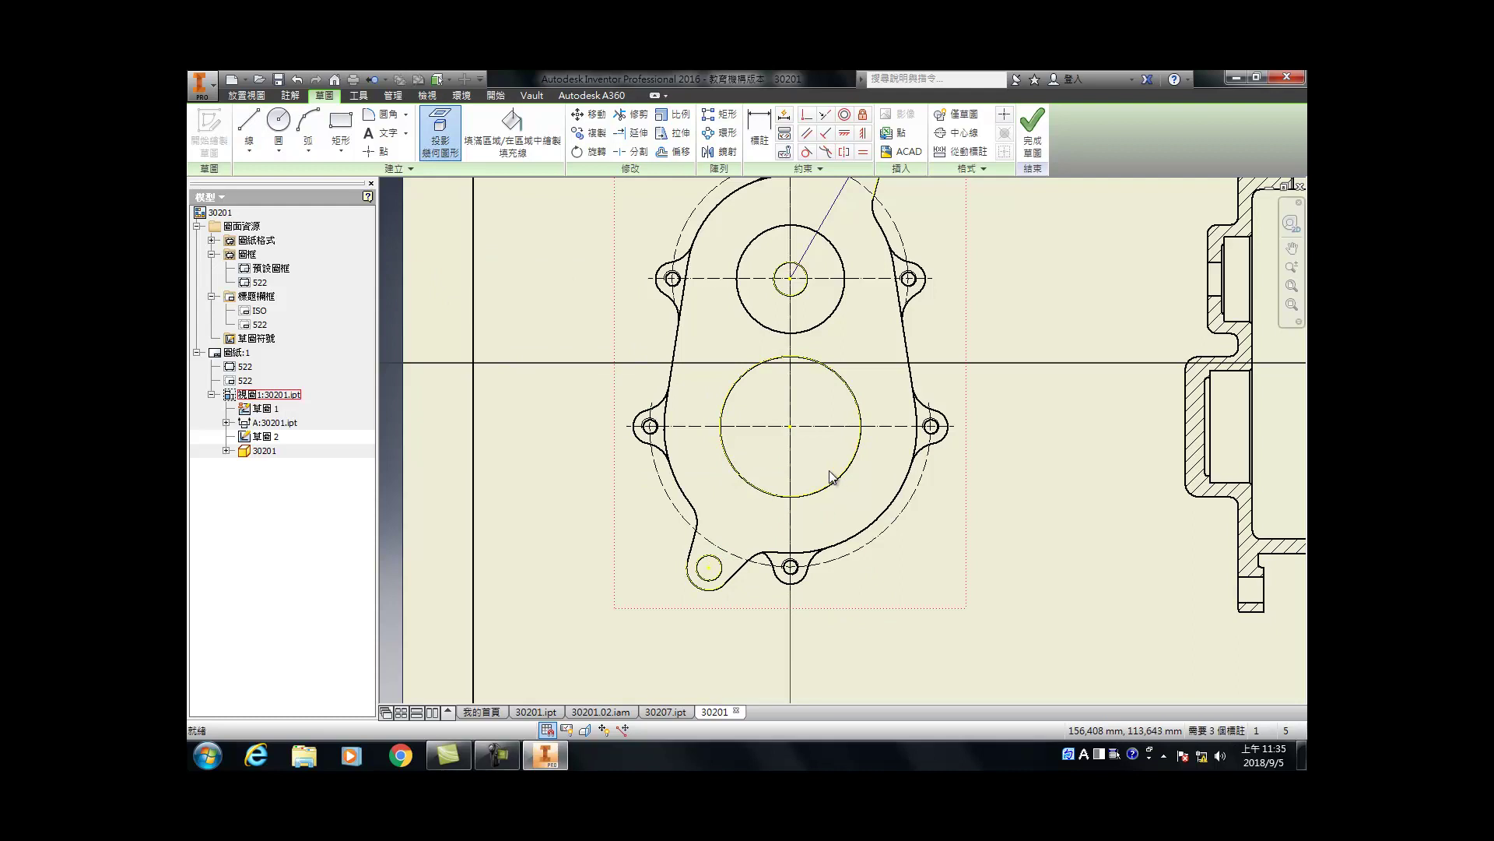
Step: Sketch a line from the large lower bore's centre out through the lower-left ear hole
scroll(829, 473, "up", 3)
key("l")
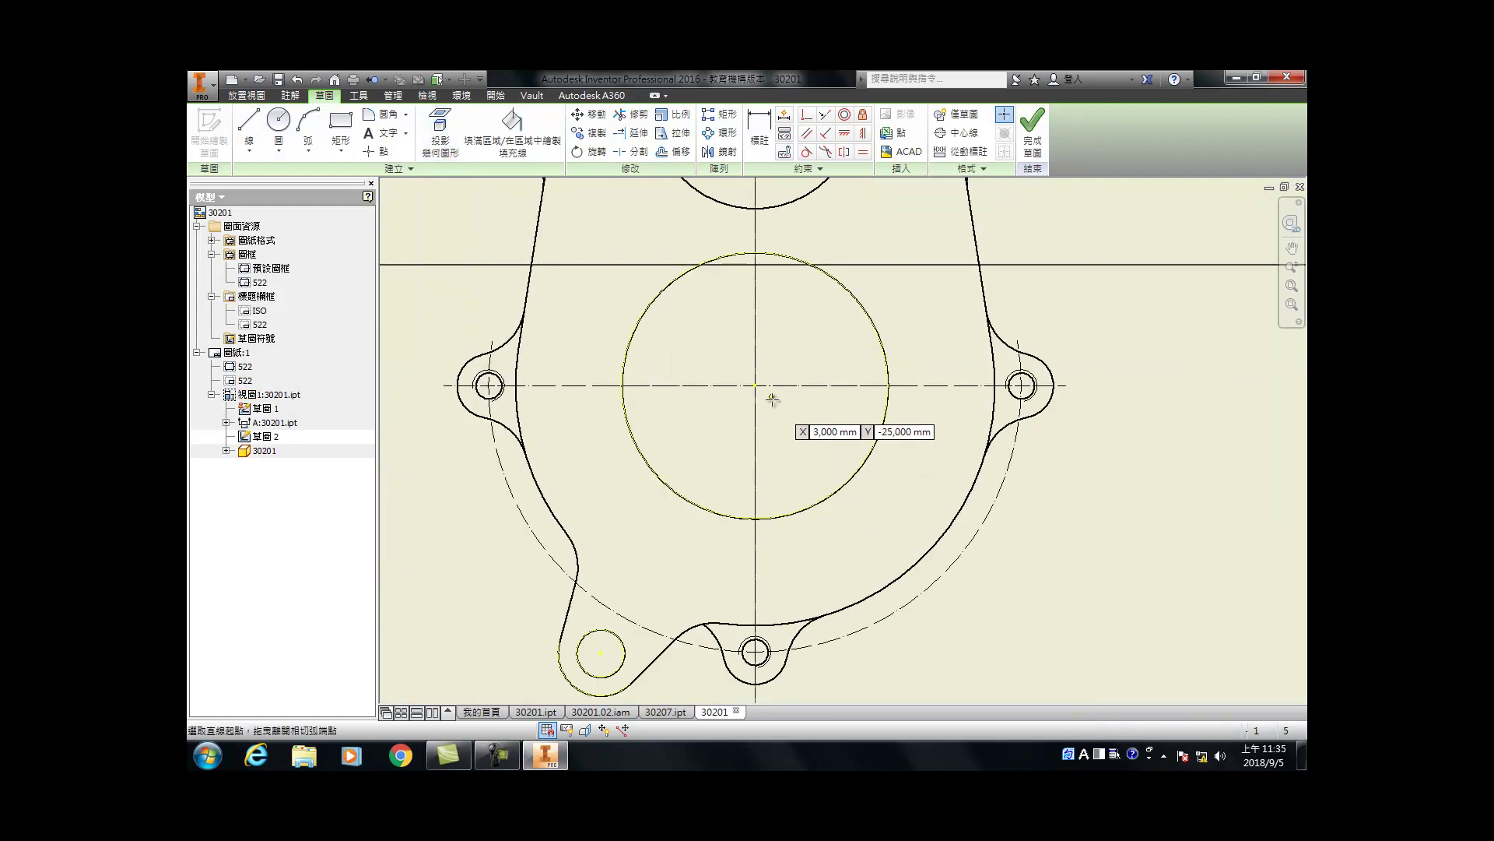
left_click(755, 385)
scroll(756, 387, "down", 2)
scroll(632, 595, "up", 5)
left_click(656, 549)
key("Escape")
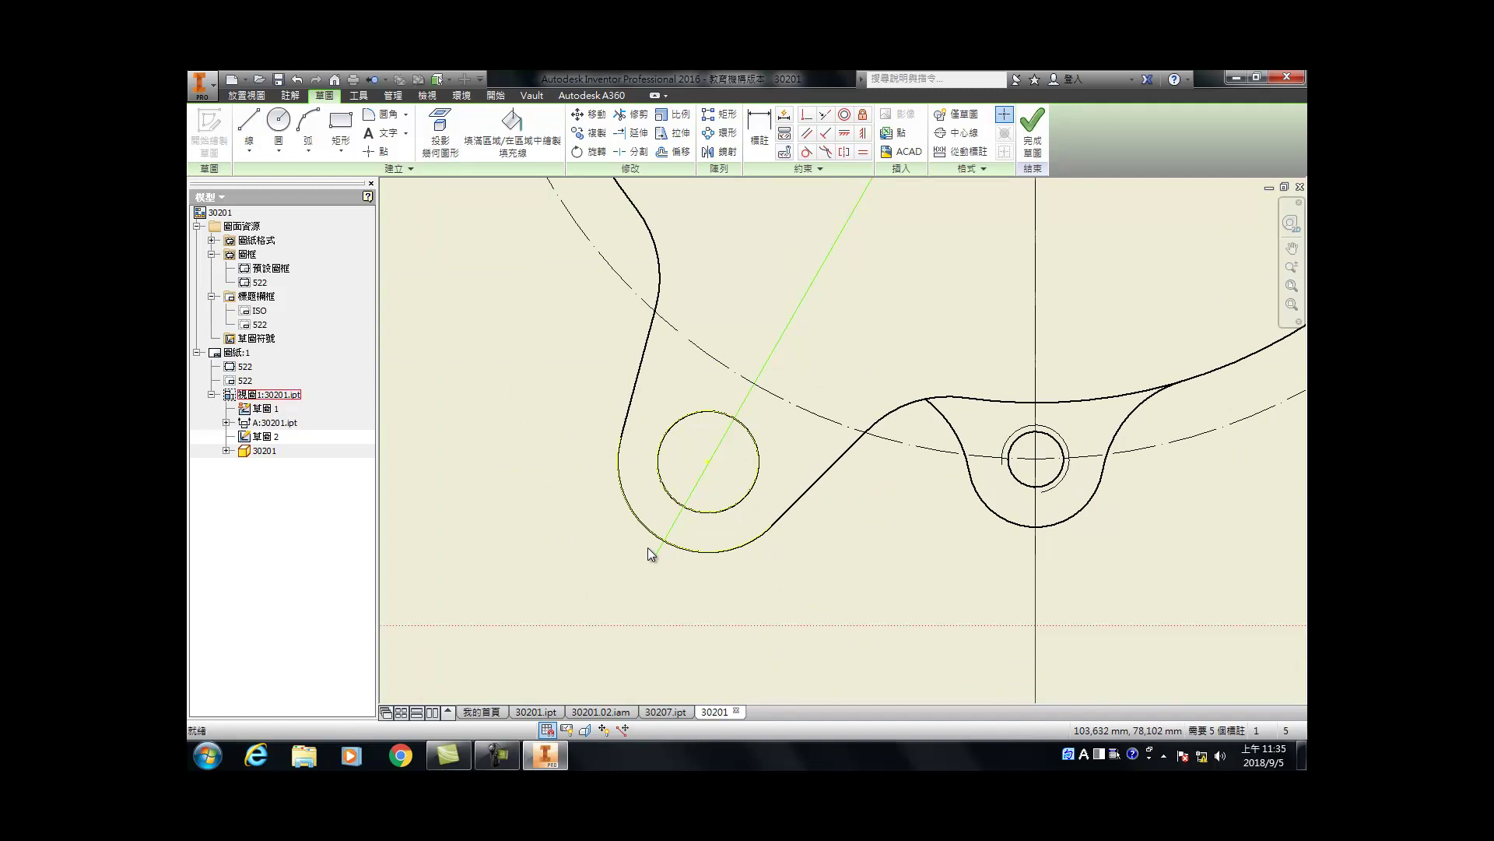
Step: Sketch a slanted line about 24.5 mm long across the lower-left ear hole and try to constrain the radial line to the hole's centre
key("l")
left_click(590, 385)
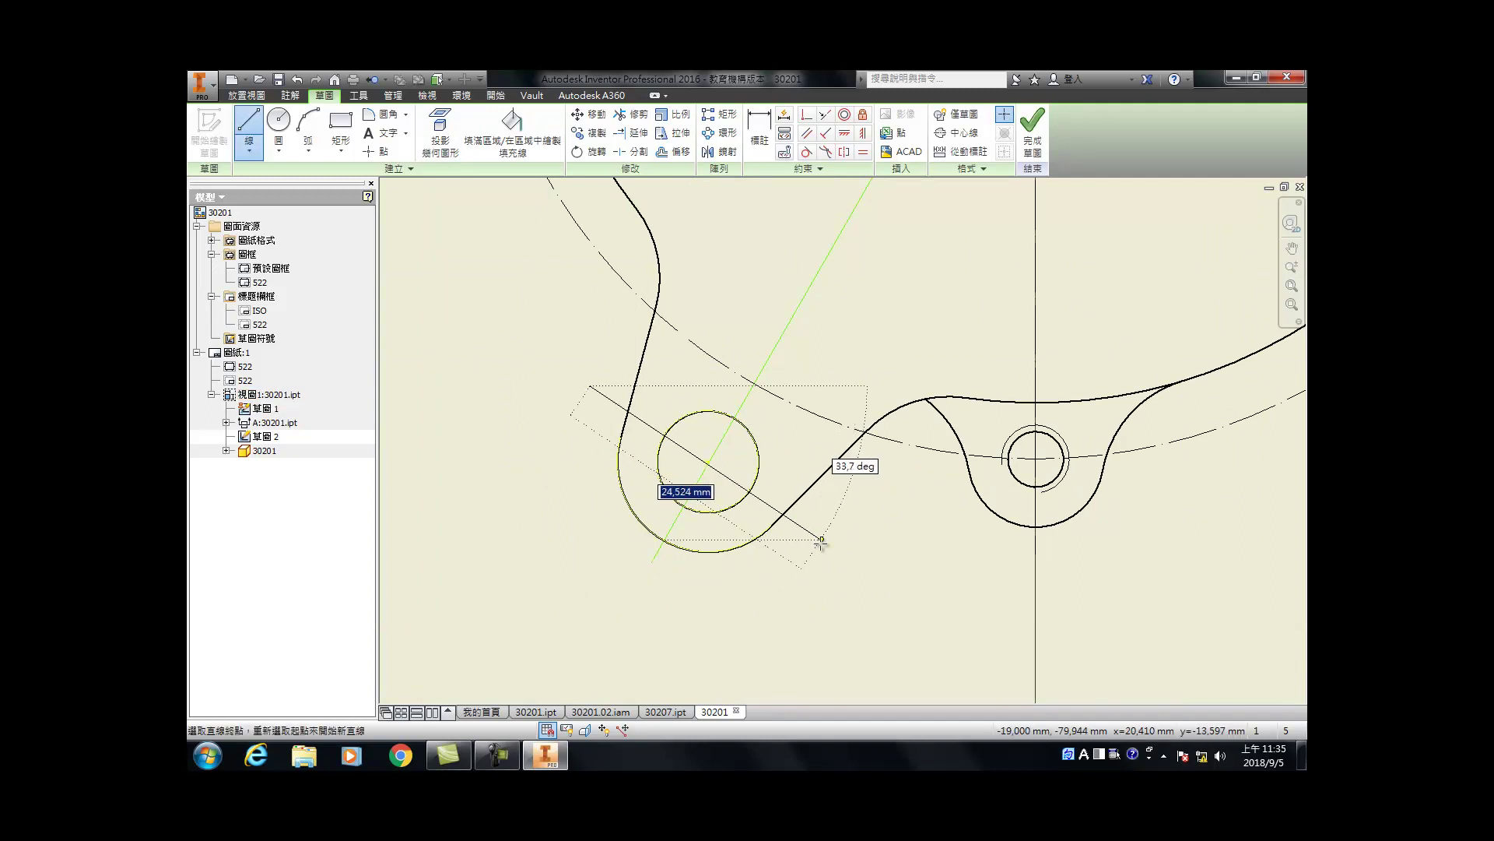
left_click(821, 540)
left_click(807, 114)
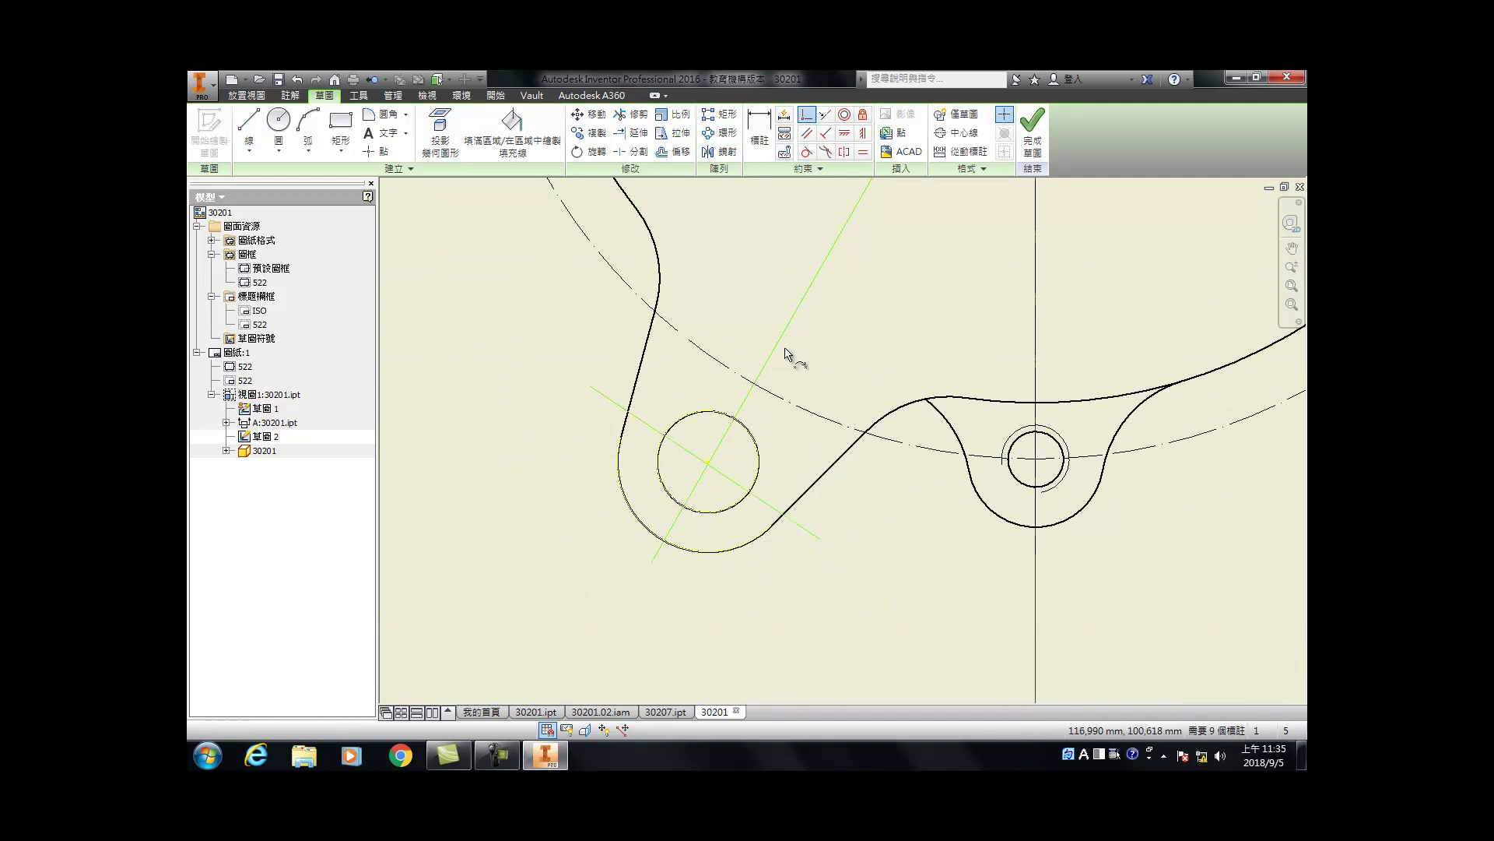
left_click(685, 501)
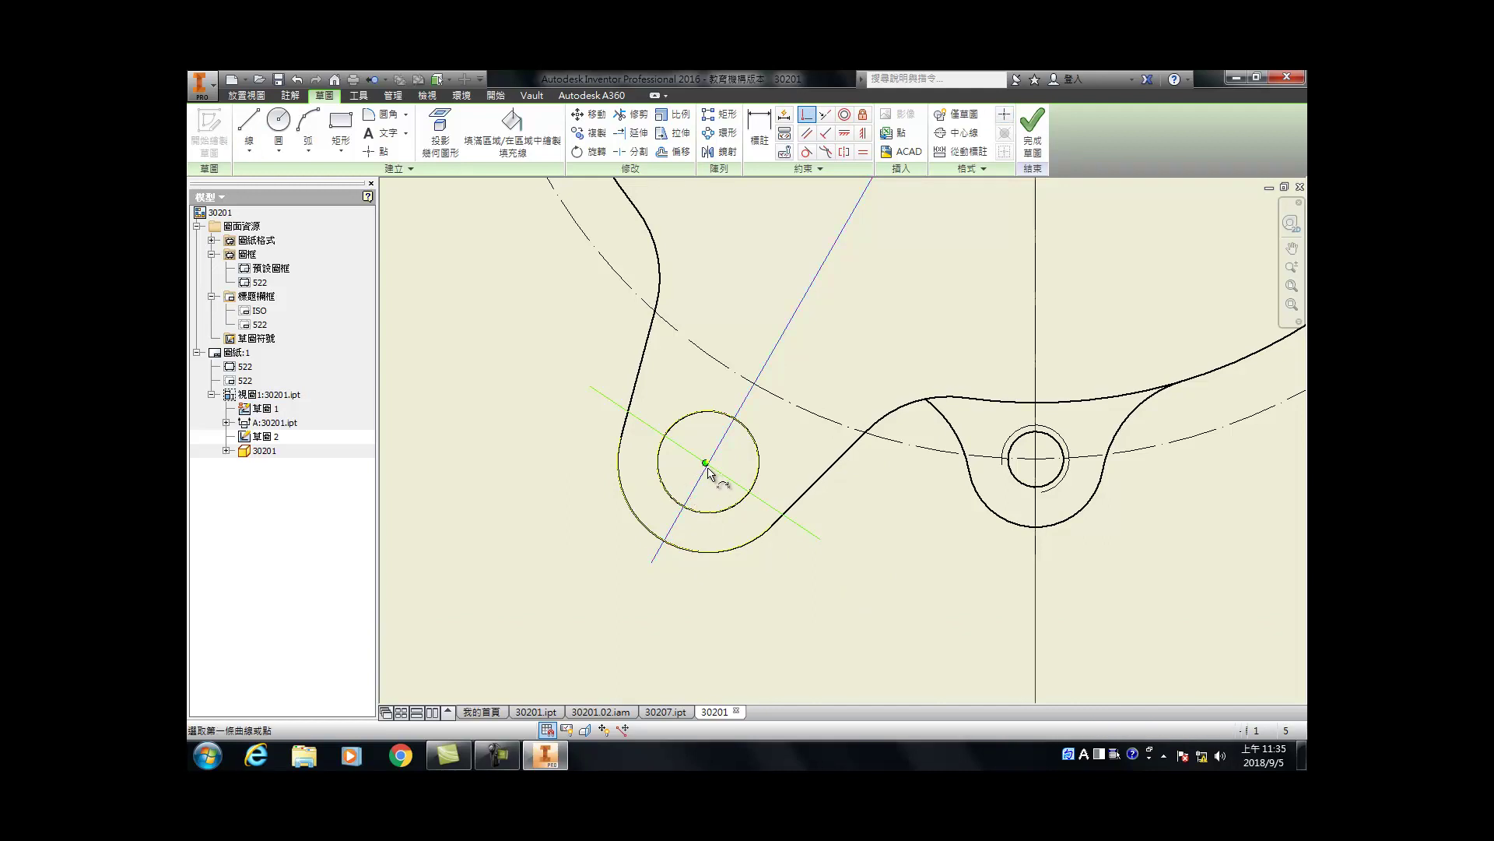
Step: Make the cross line perpendicular to the radial line and coincident with the lower-left ear hole's centre
left_click(825, 133)
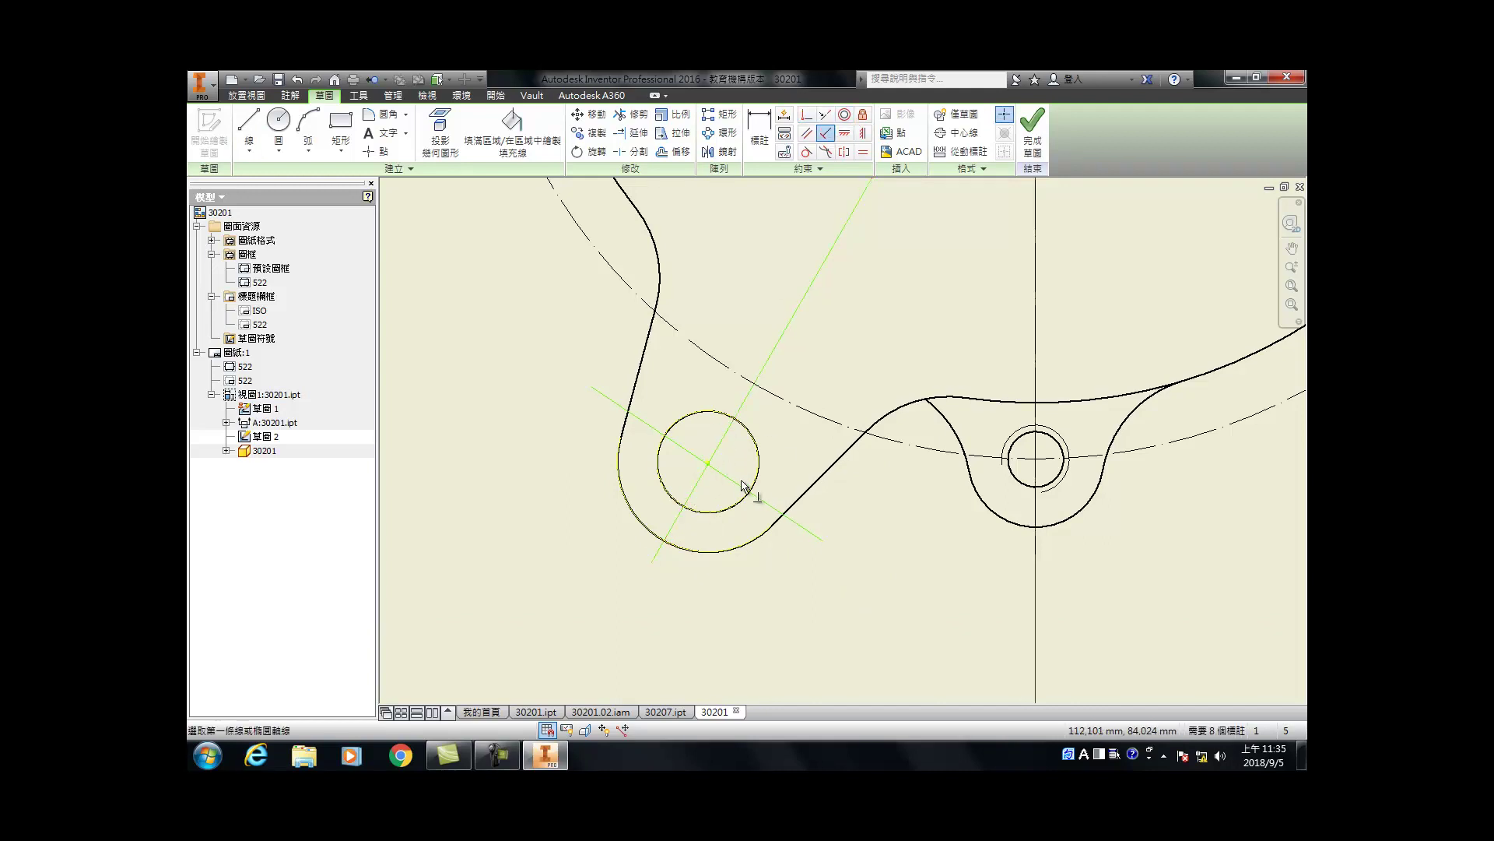
left_click(722, 481)
left_click(701, 490)
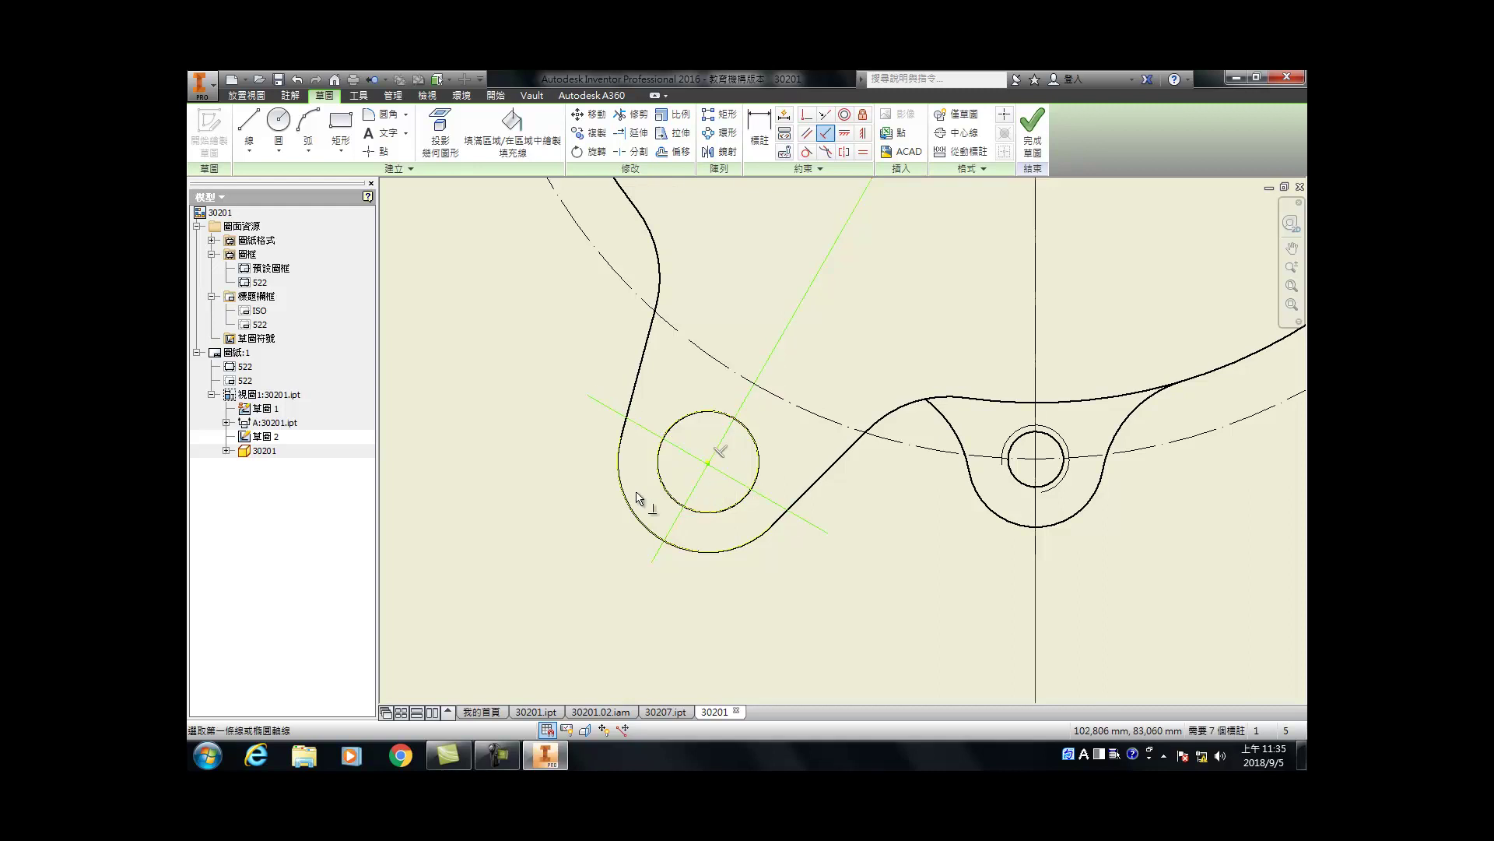
left_click(807, 115)
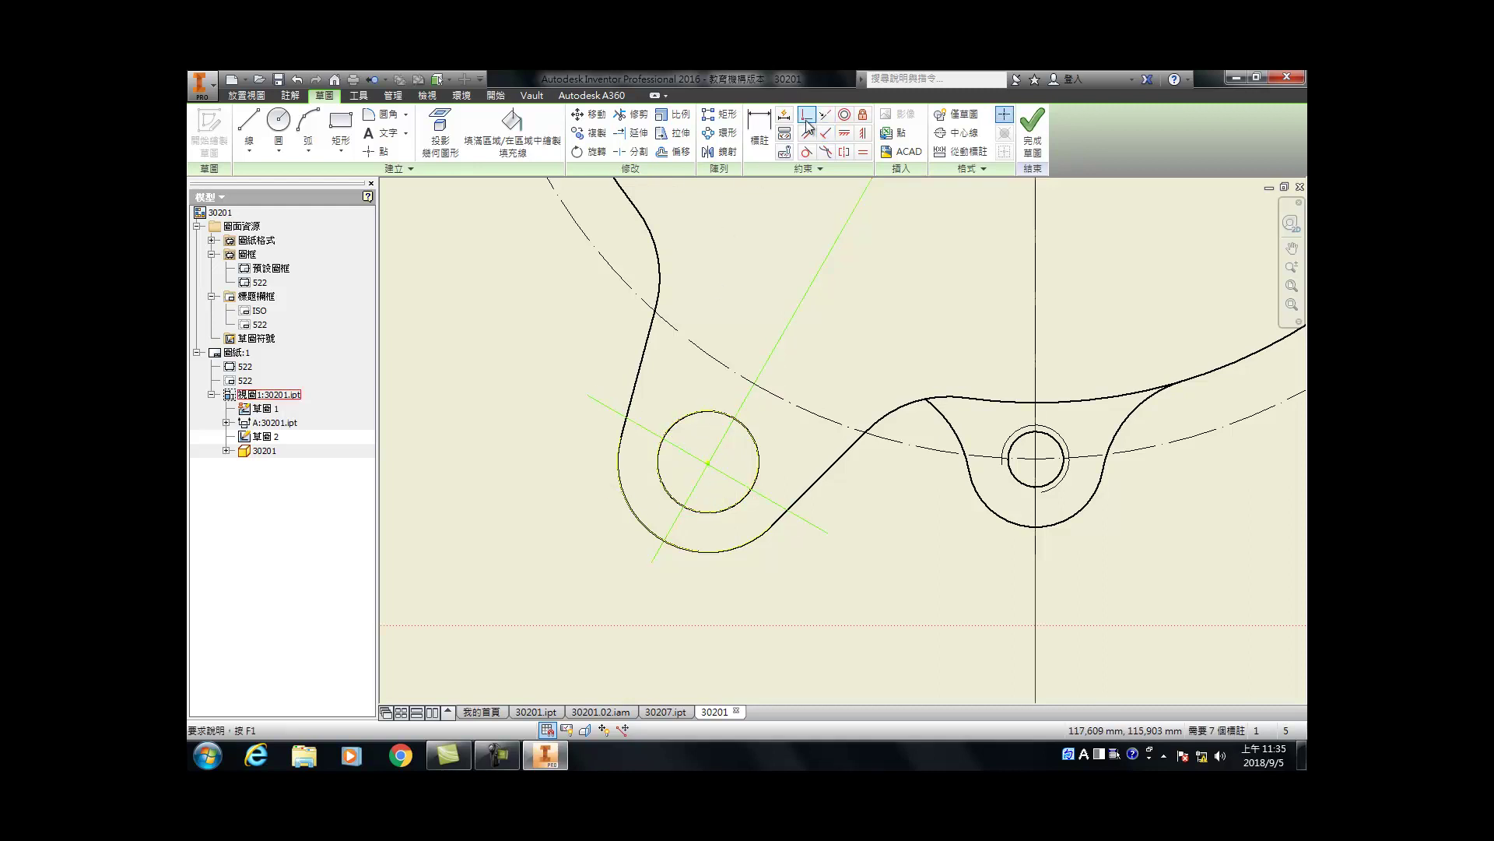
left_click(715, 472)
left_click(709, 463)
key("Escape")
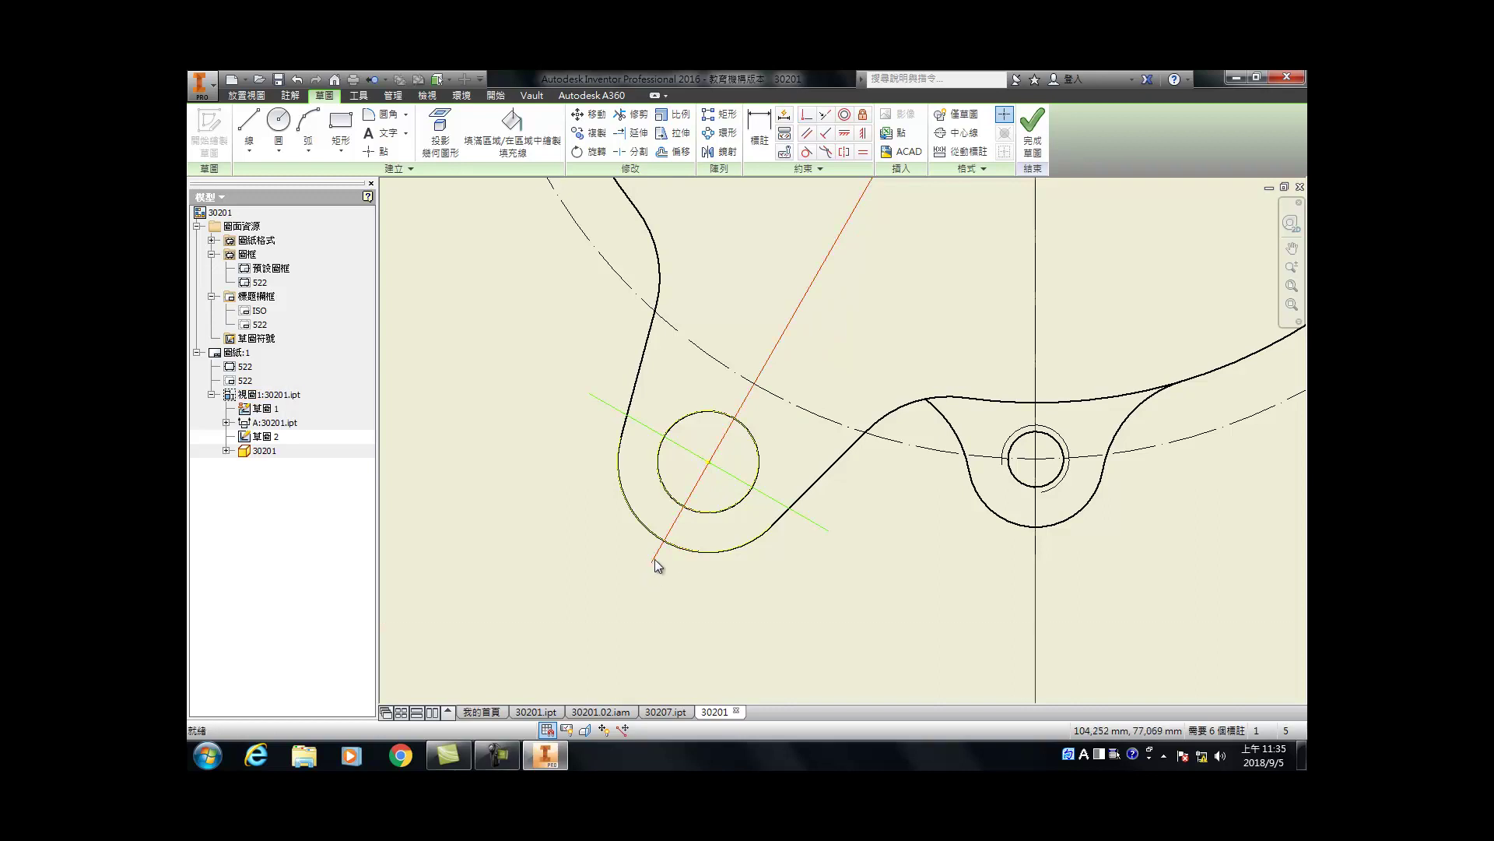
Step: Shift the radial line off the lower-left hole and try to make the lines' crossing point coincident with the hole's centre
left_click_drag(654, 560, 612, 556)
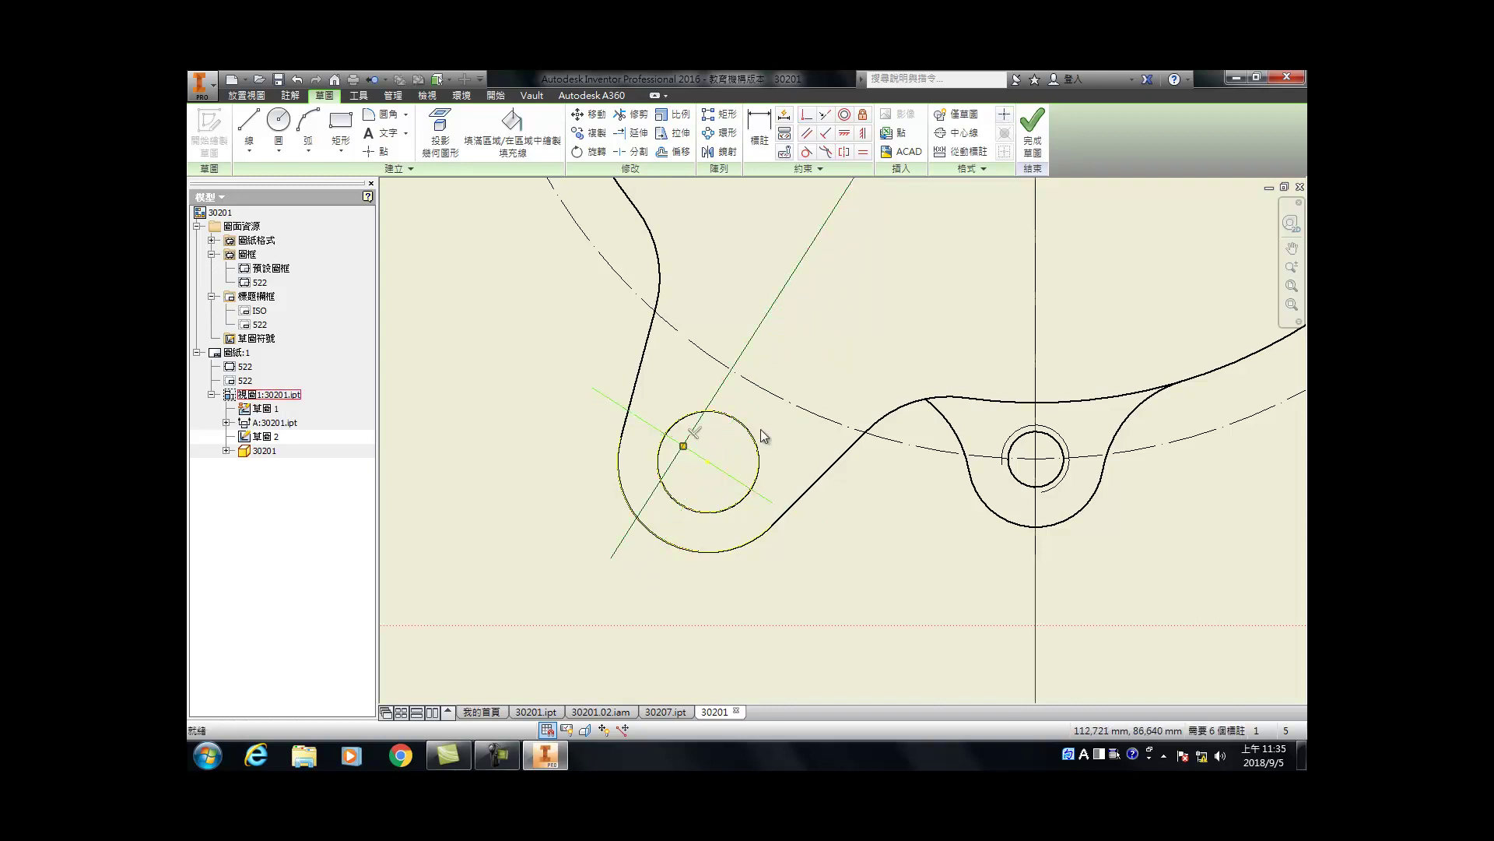
left_click(807, 117)
left_click(684, 445)
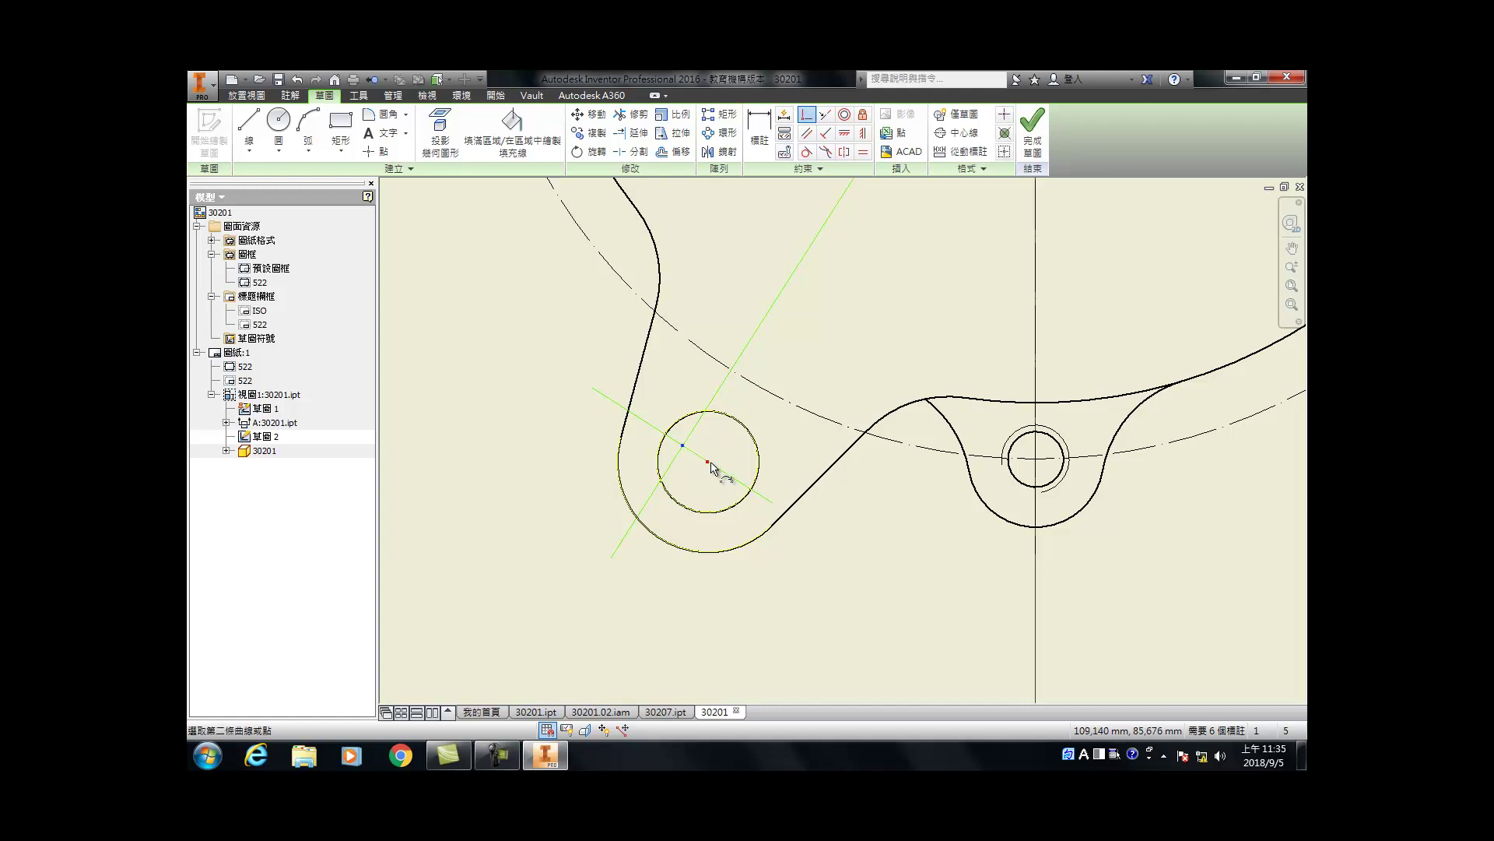
left_click(711, 464)
left_click(786, 452)
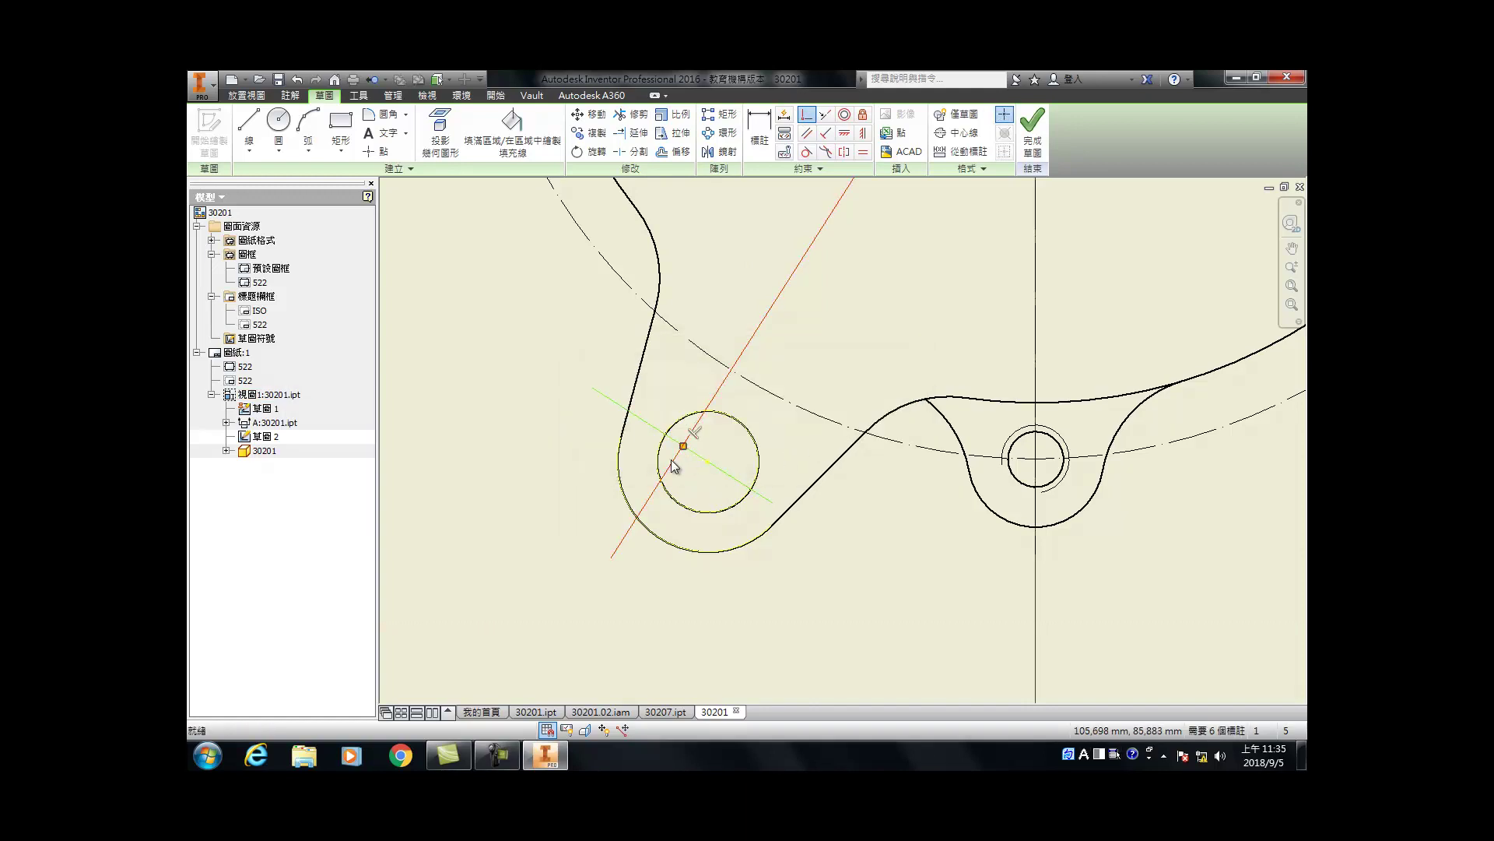
left_click_drag(672, 461, 699, 480)
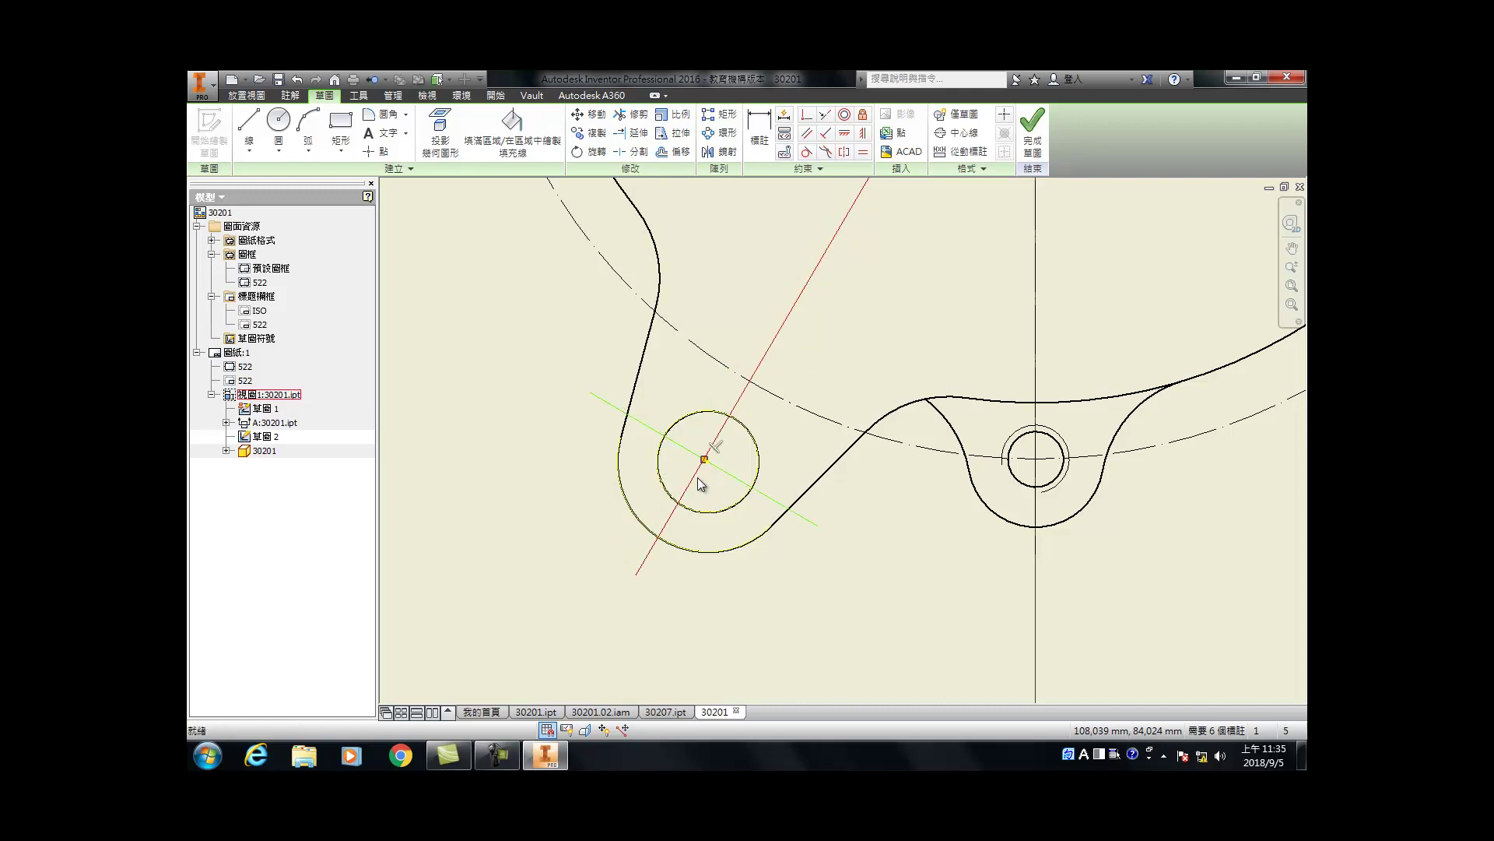
Step: Delete the cross line and its leftover midpoint at the lower-left ear hole
scroll(702, 484, "up", 5)
right_click(674, 480)
left_click(689, 440)
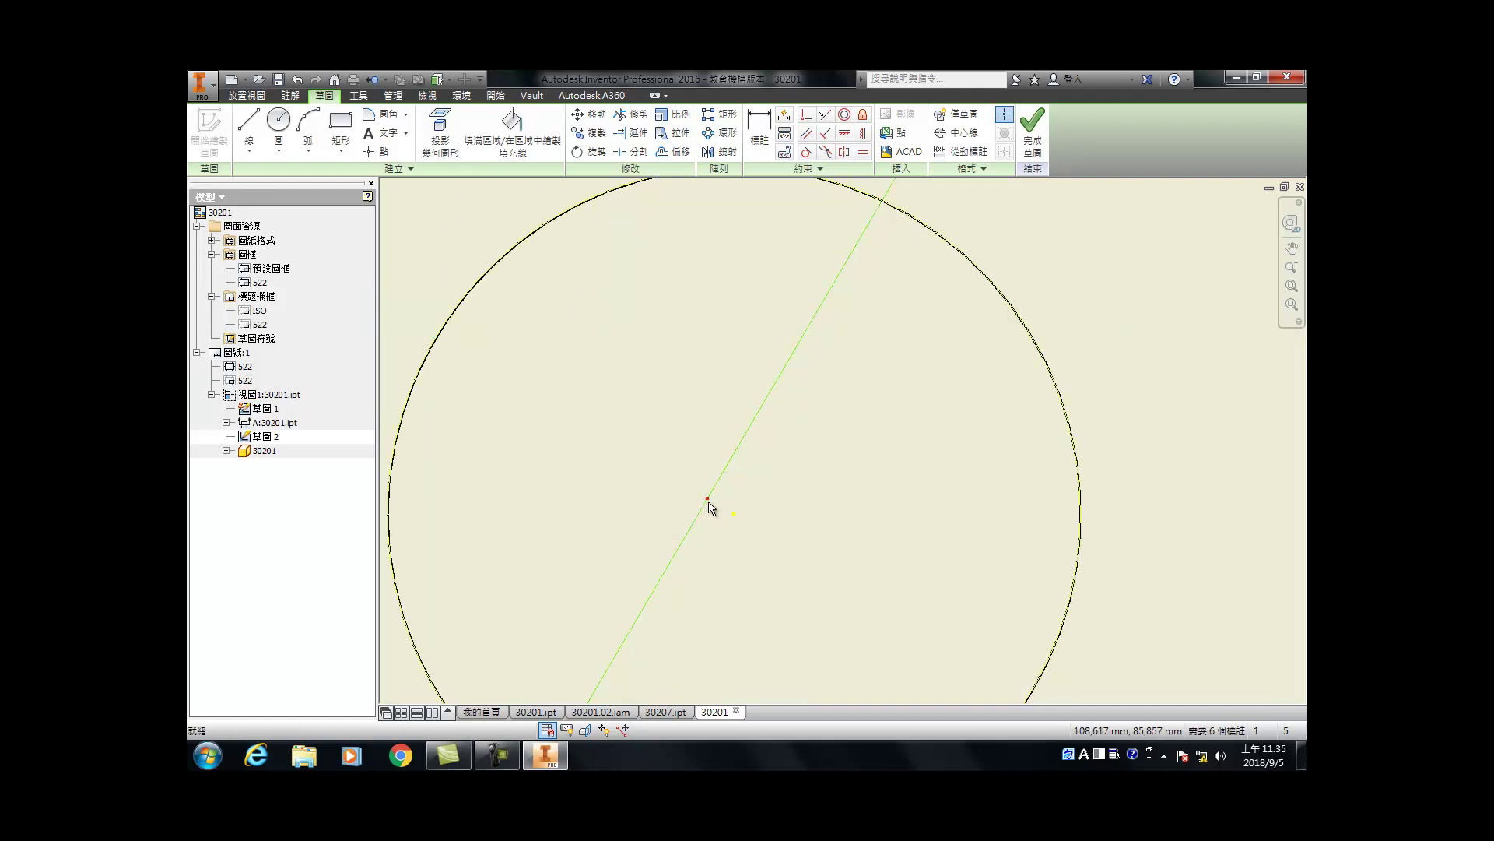
right_click(709, 502)
key("Escape")
Step: Redraw a slanted line across the lower-left ear hole and constrain it perpendicular to the radial line
key("l")
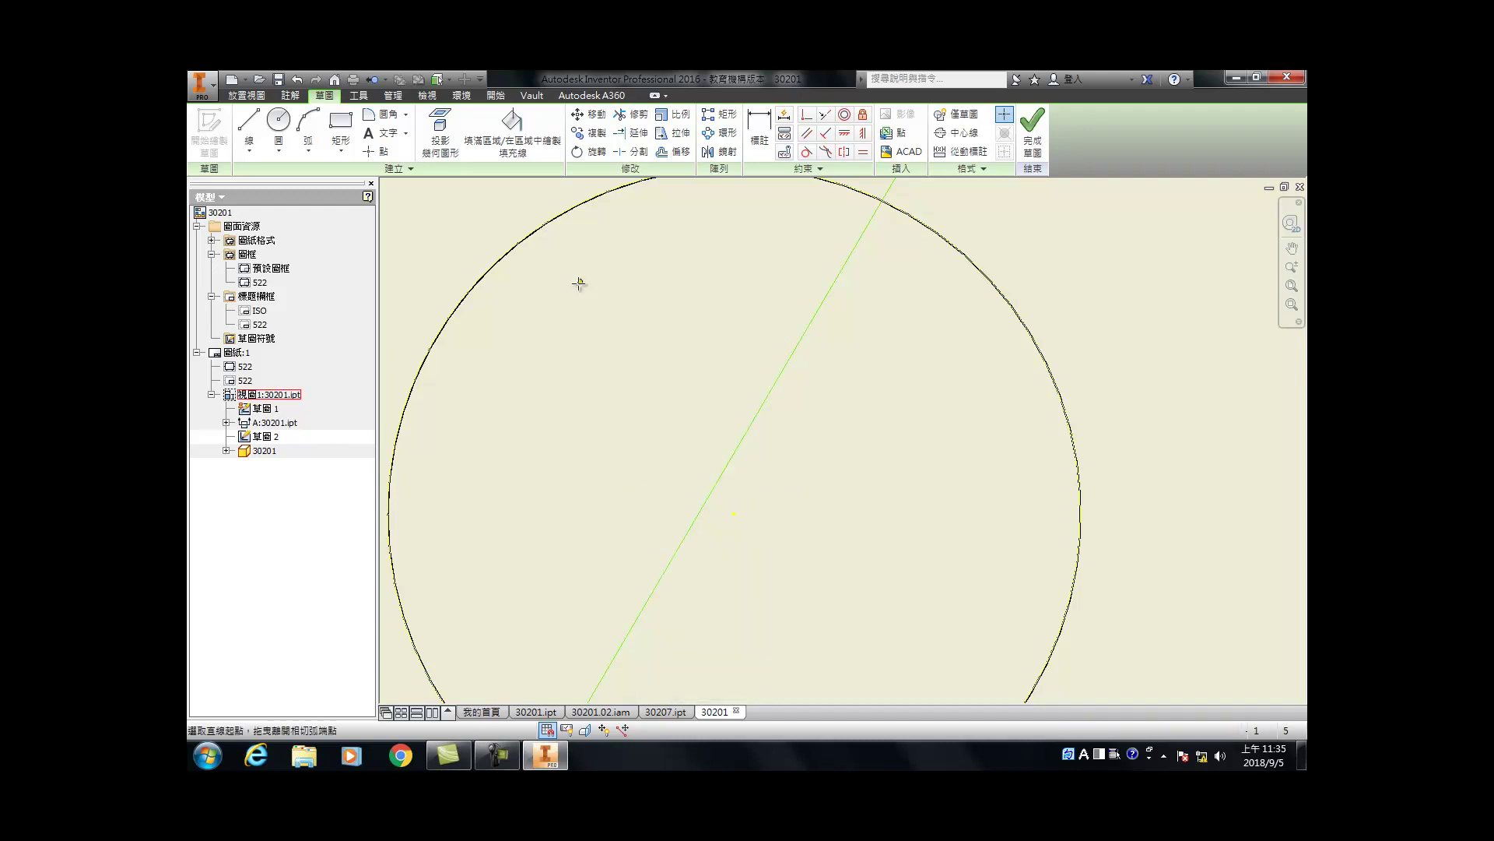
scroll(589, 461, "down", 5)
left_click(460, 381)
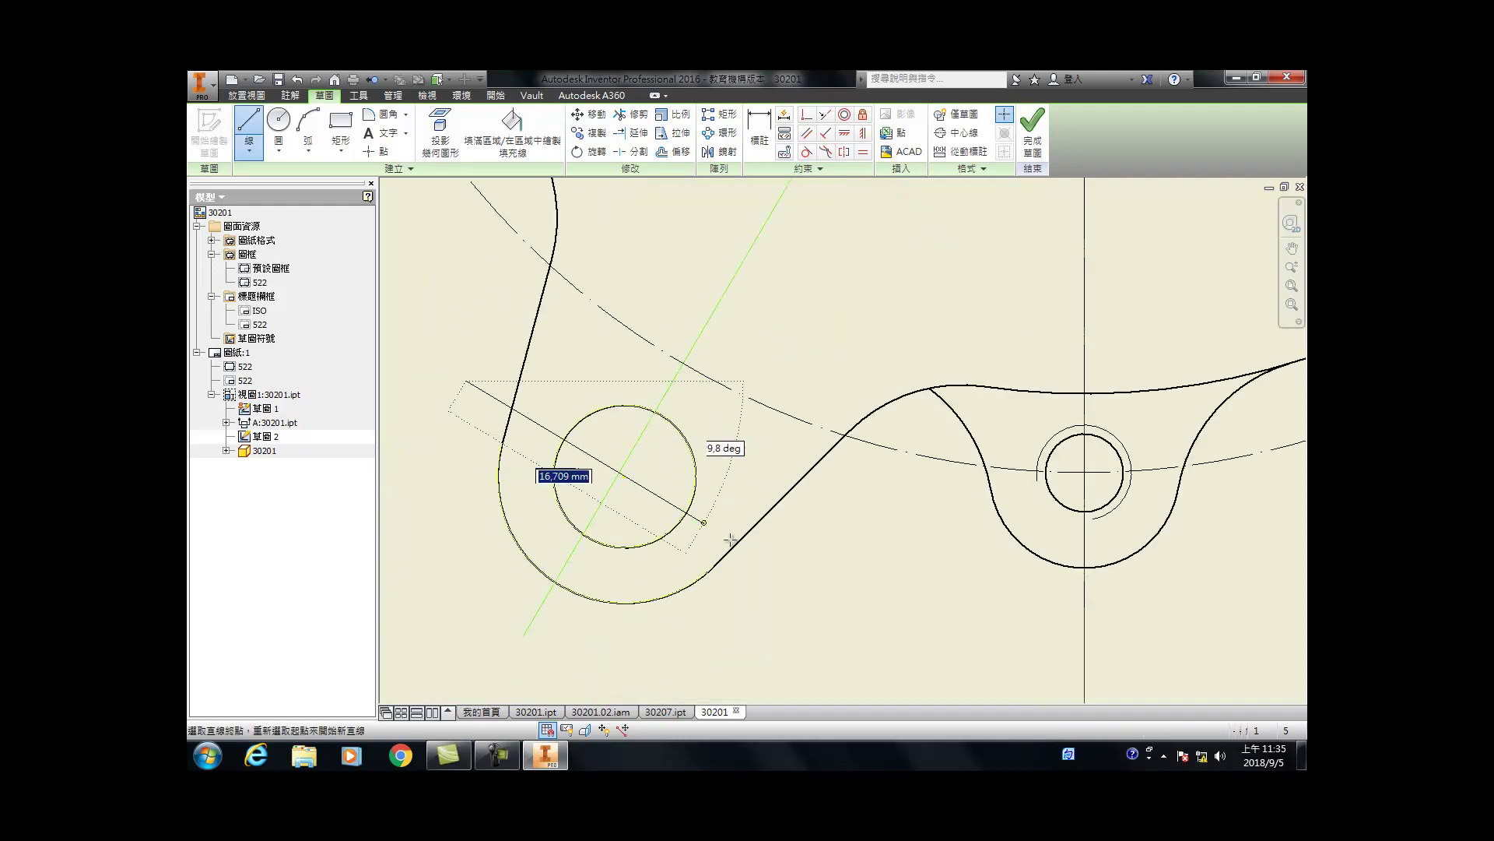
key("Escape")
scroll(677, 502, "up", 5)
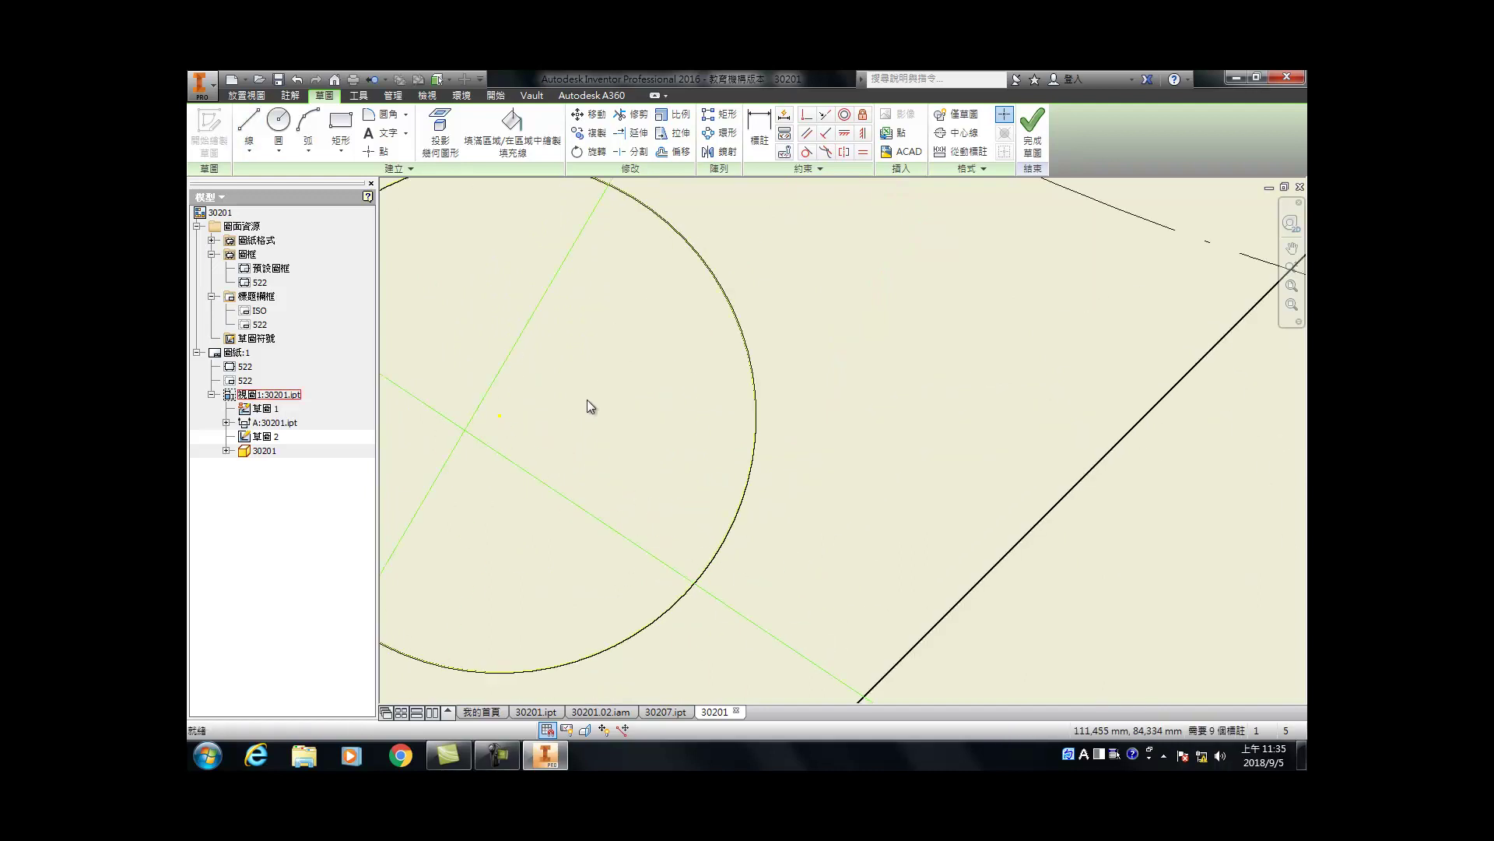
left_click(825, 133)
left_click(497, 392)
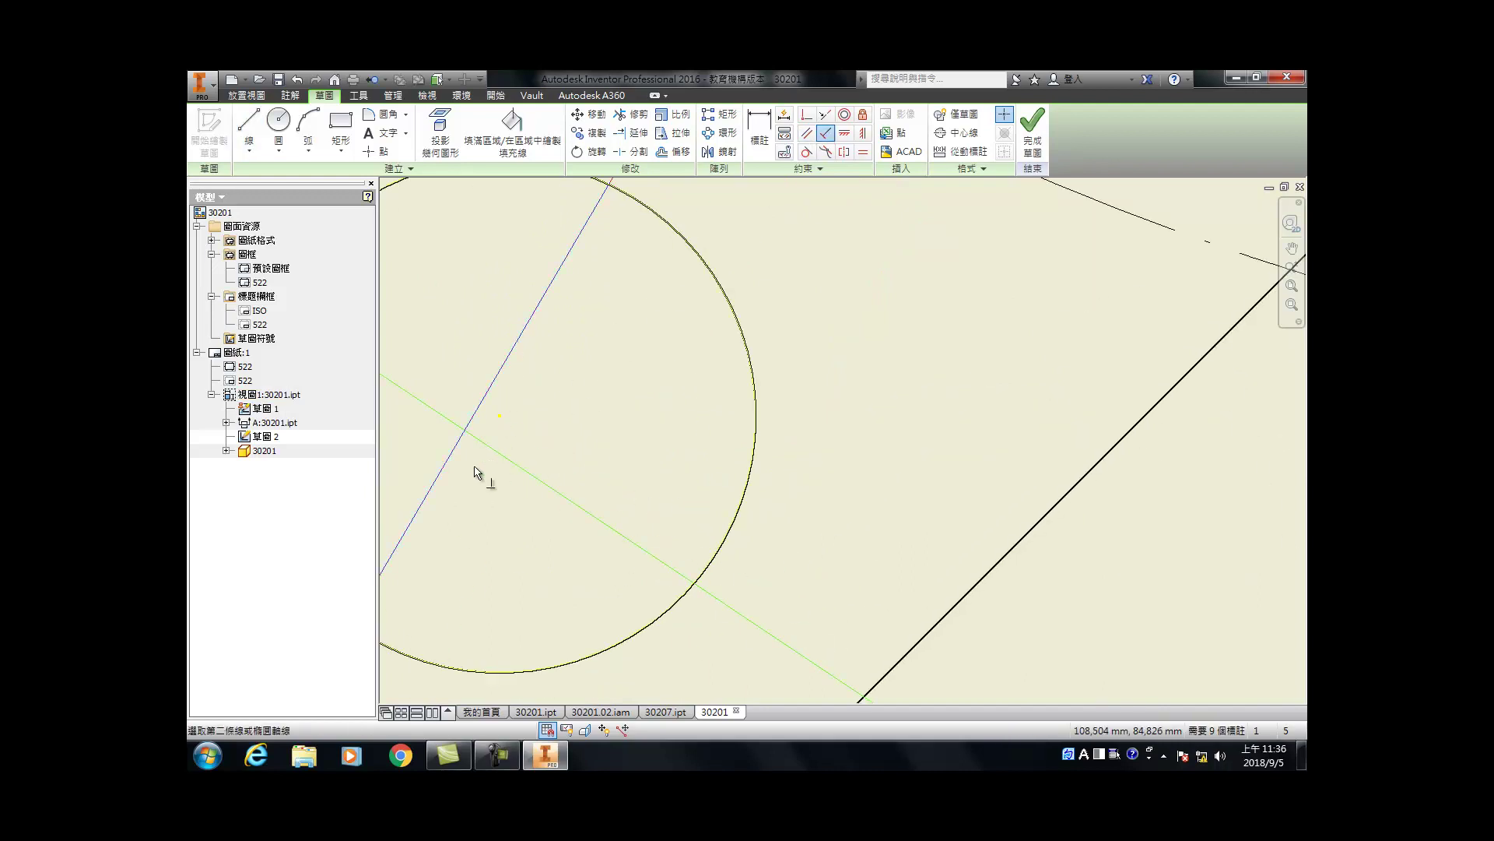
left_click(500, 456)
scroll(767, 540, "down", 3)
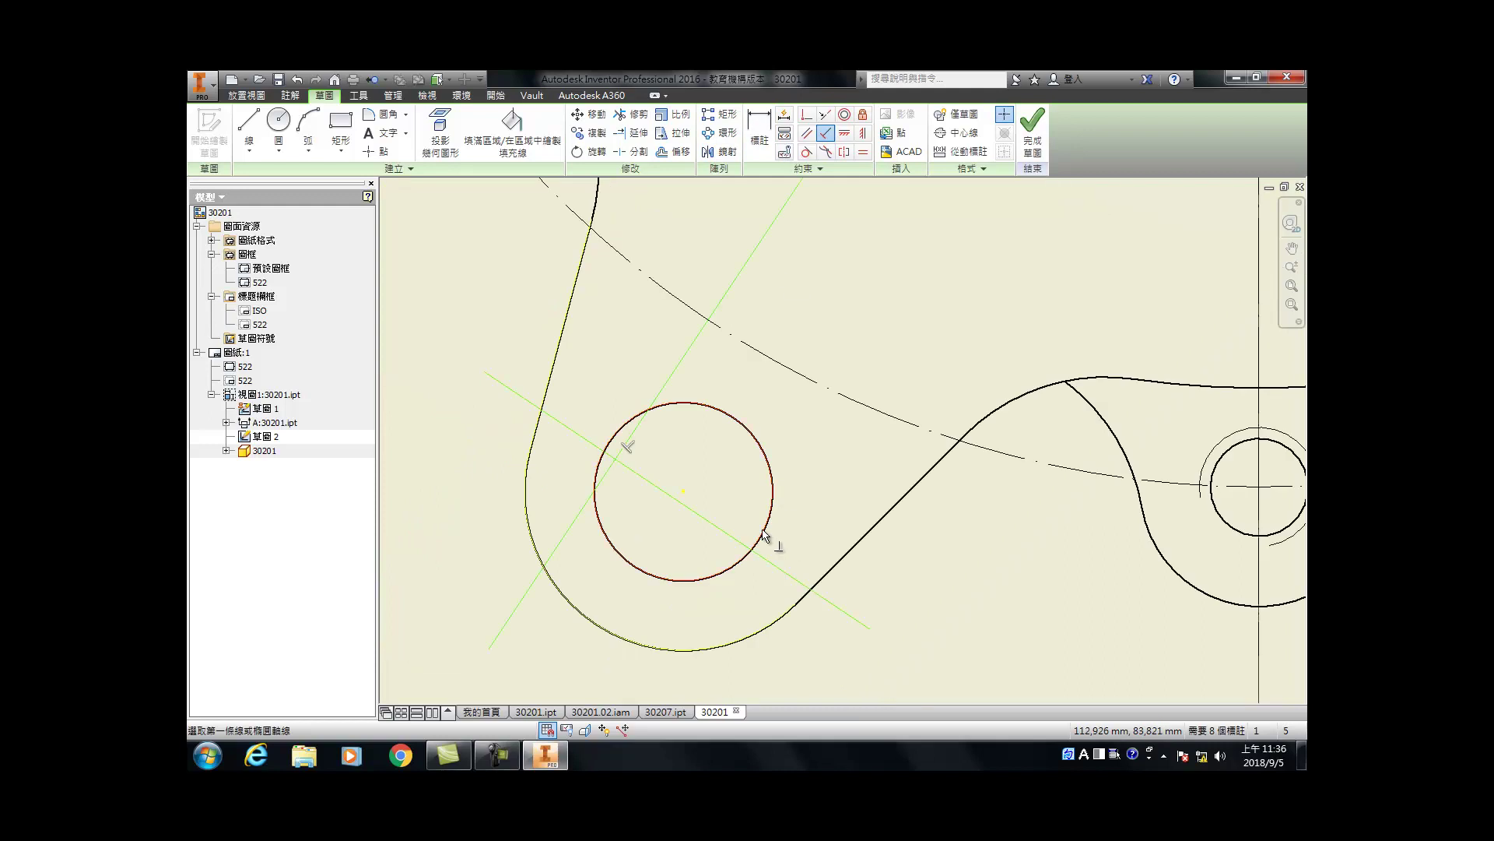
Step: Constrain the radial line and the cross line coincident with the centre of the lower-left ear hole
left_click(810, 118)
left_click(683, 491)
left_click(627, 454)
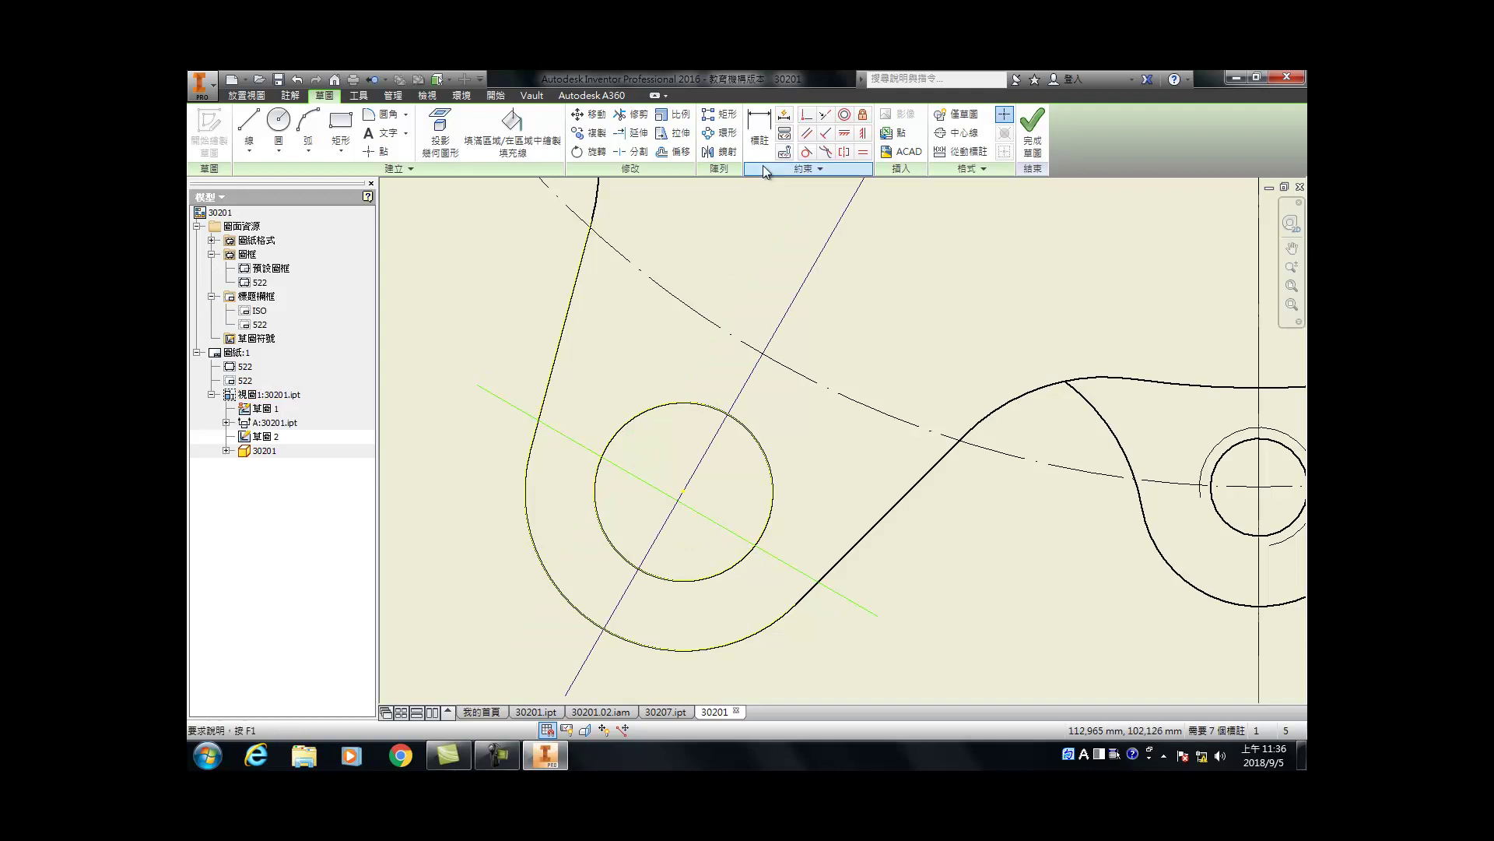
left_click(658, 496)
left_click(683, 492)
scroll(685, 506, "up", 3)
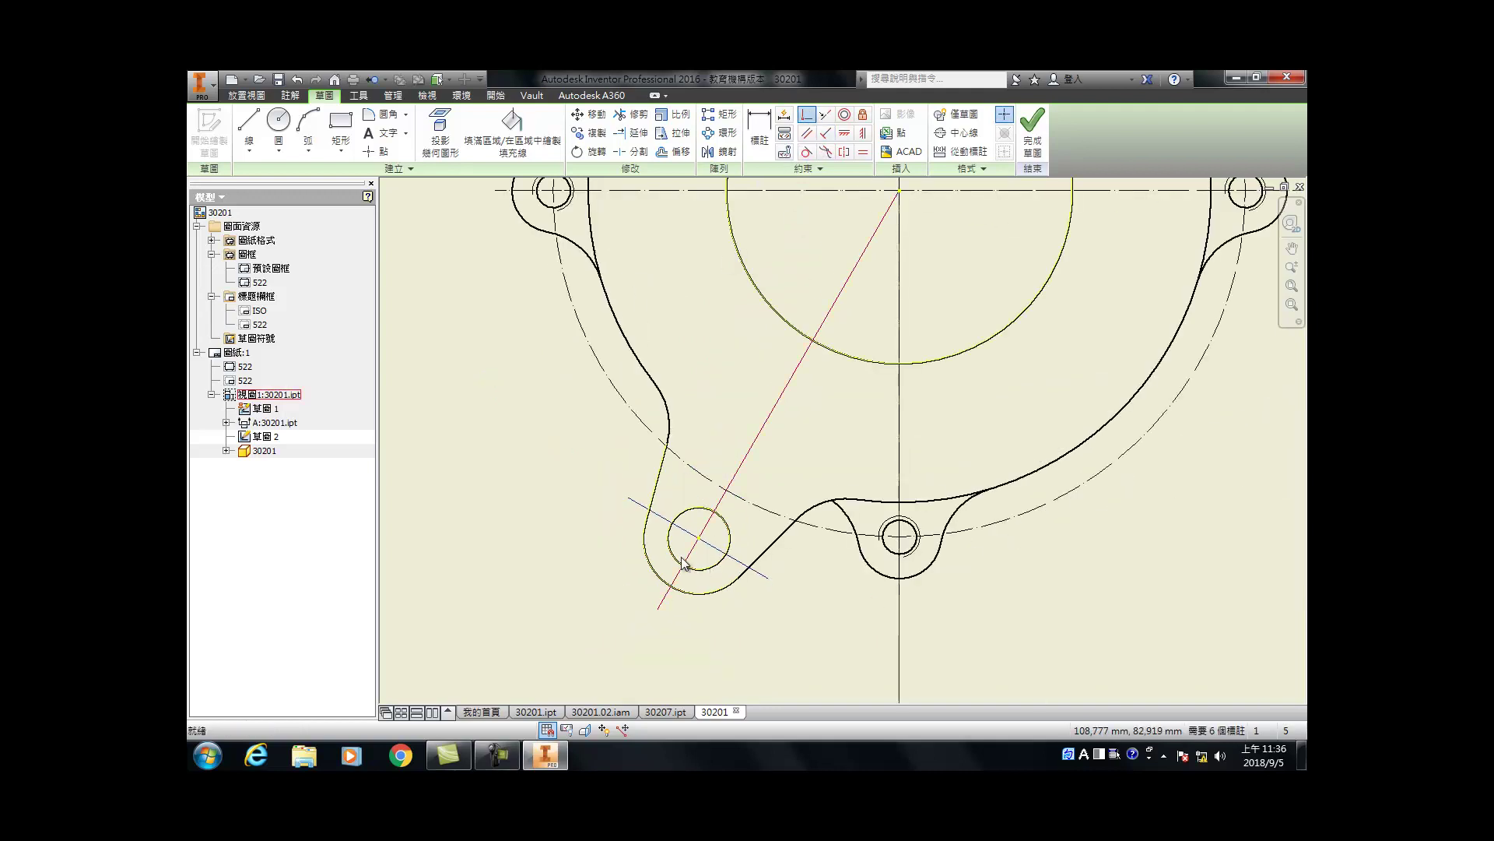
Step: Assign the radial and cross centrelines at the lower-left and upper-right ear holes to the 中心線 (ISO) layer
scroll(674, 646, "up", 2)
scroll(691, 587, "down", 3)
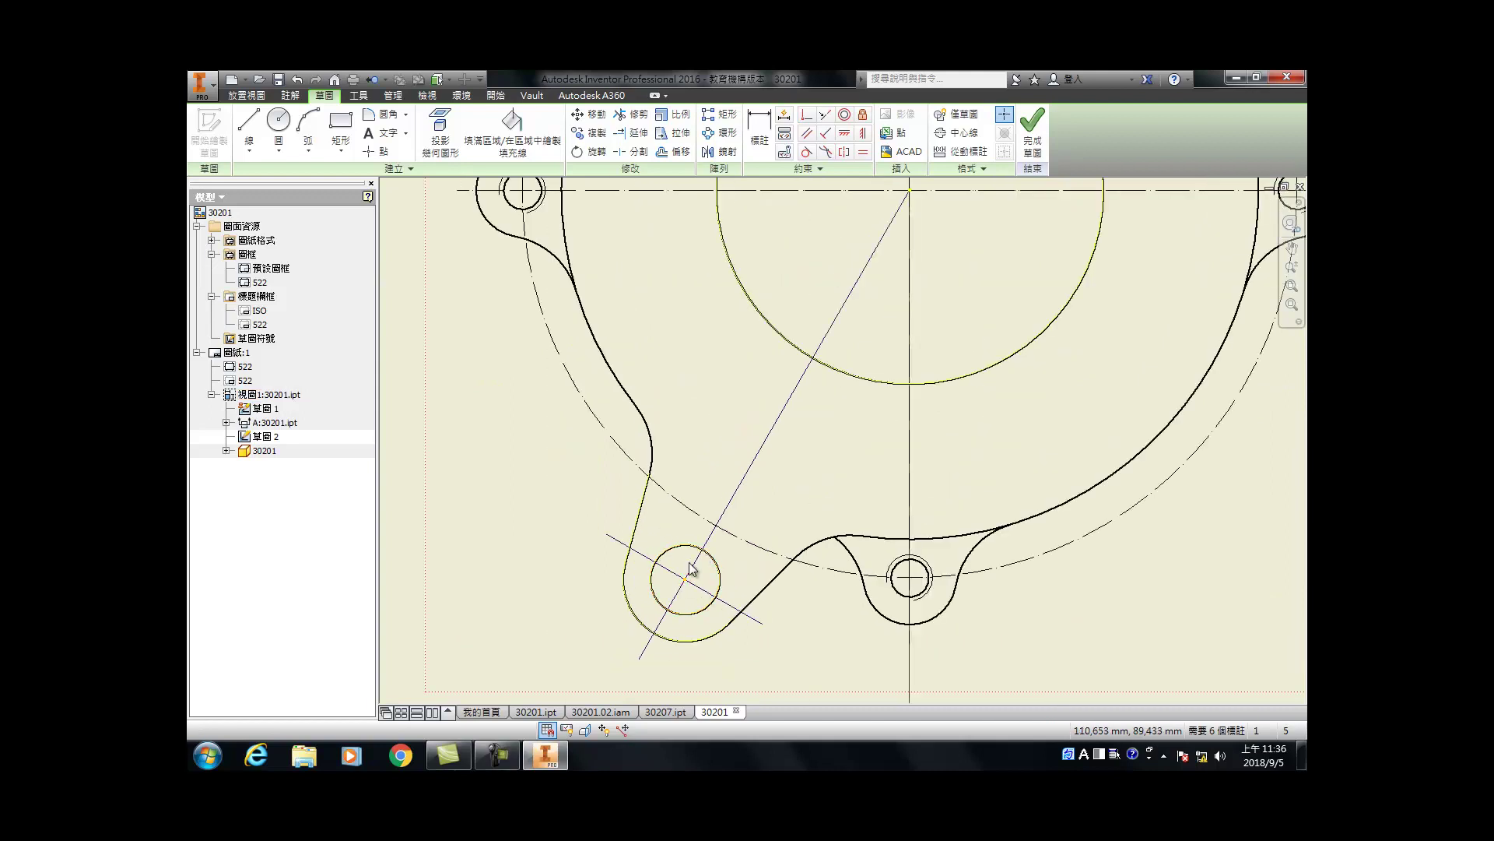
scroll(668, 613, "up", 2)
scroll(668, 615, "up", 5)
scroll(674, 617, "down", 4)
scroll(677, 654, "up", 2)
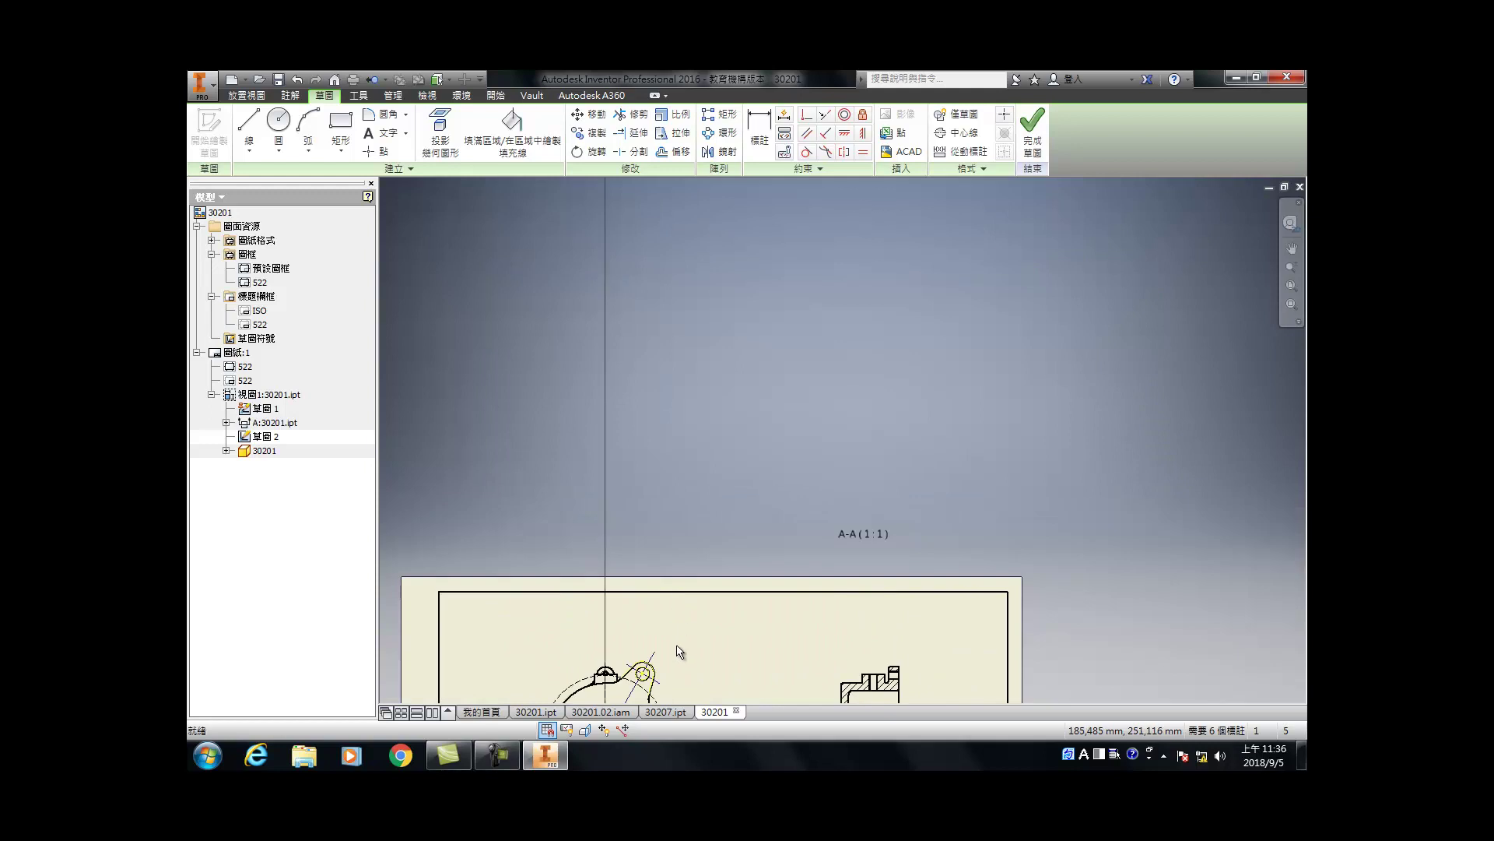
scroll(634, 662, "down", 3)
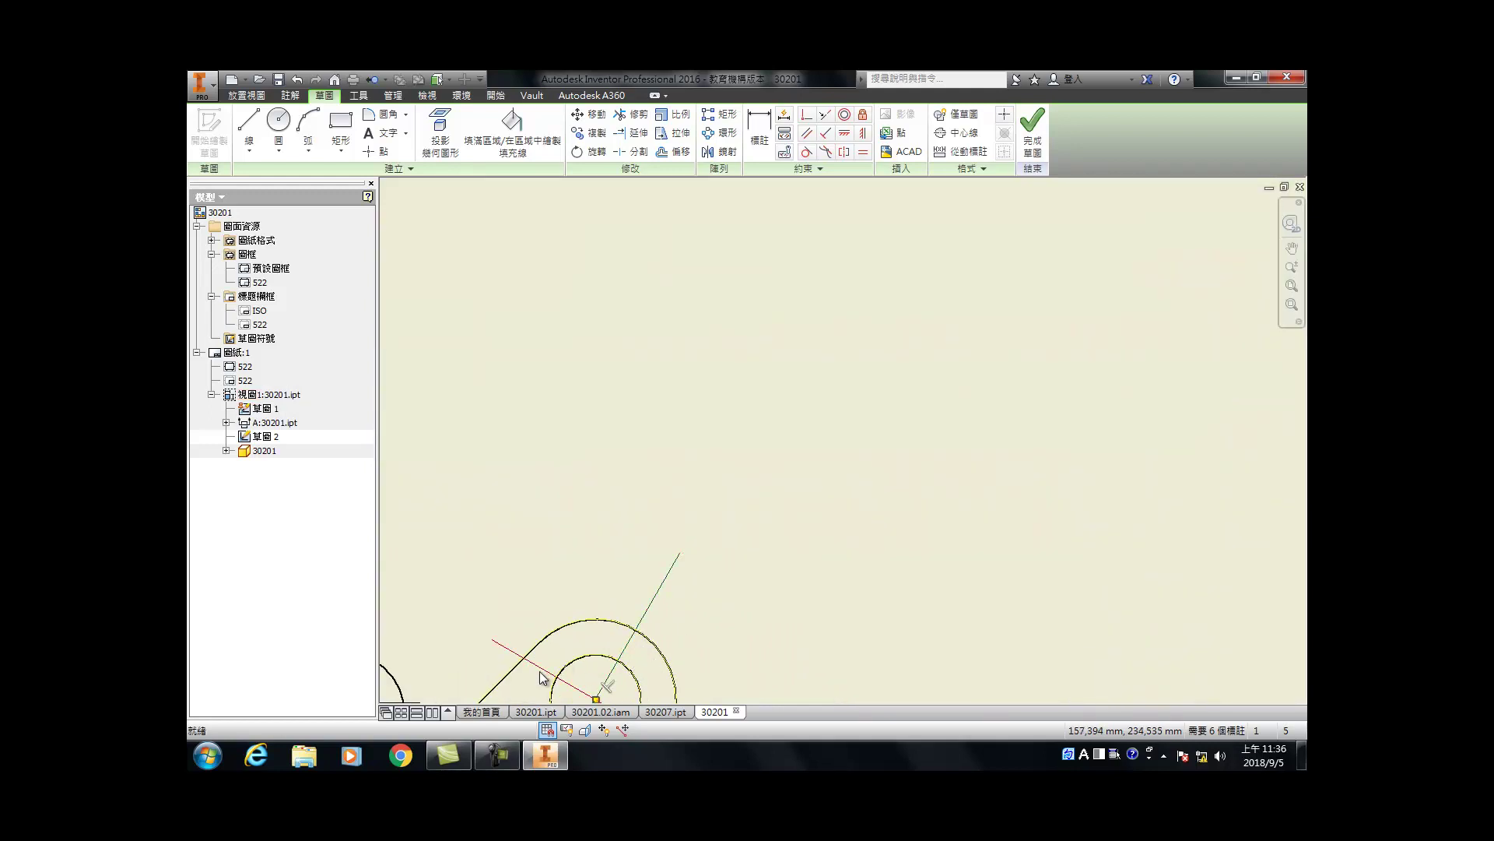
scroll(565, 664, "up", 3)
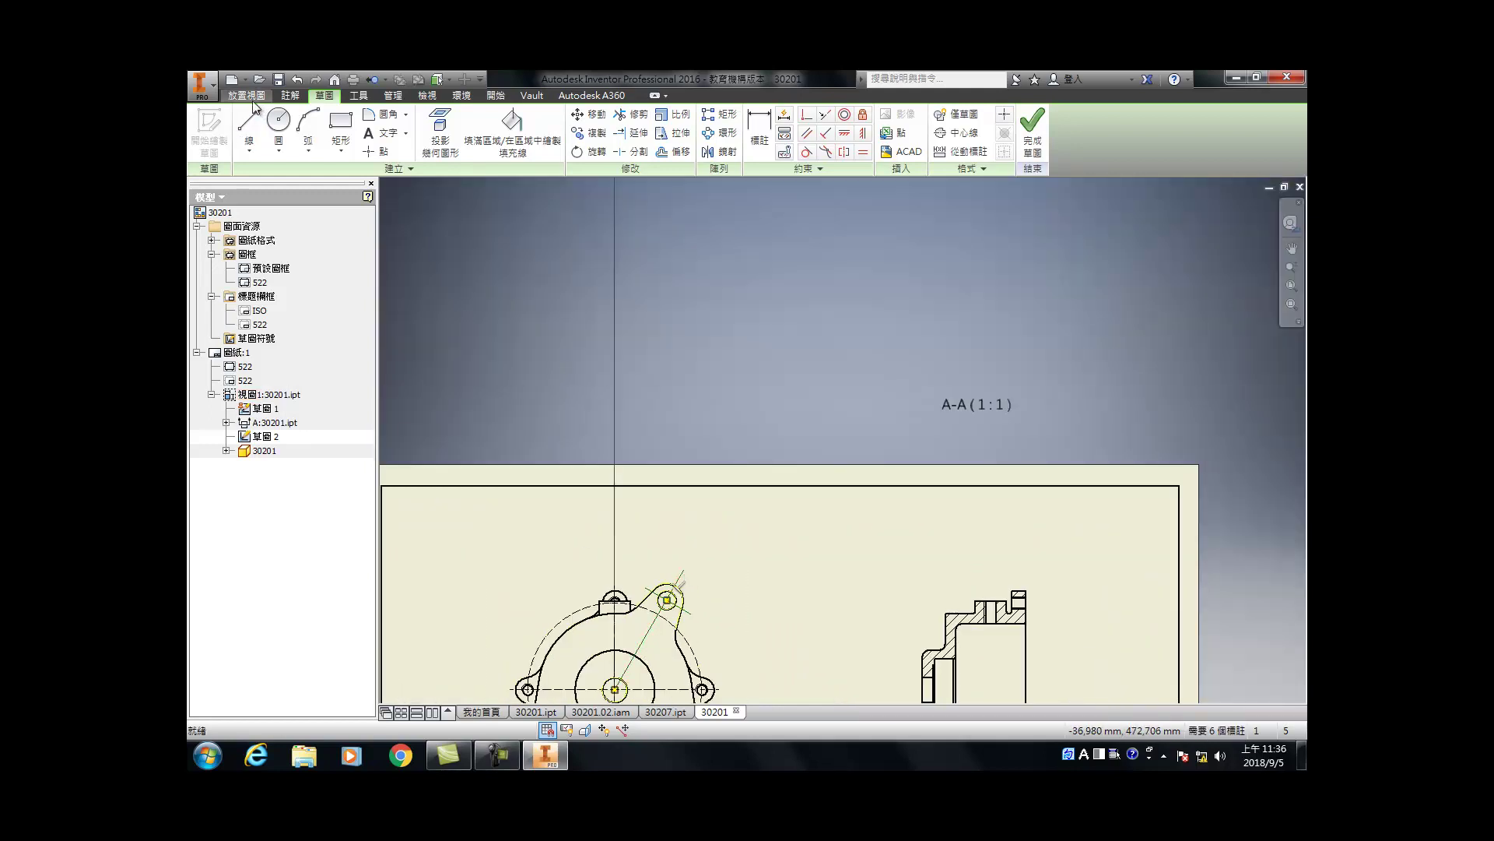
left_click(295, 96)
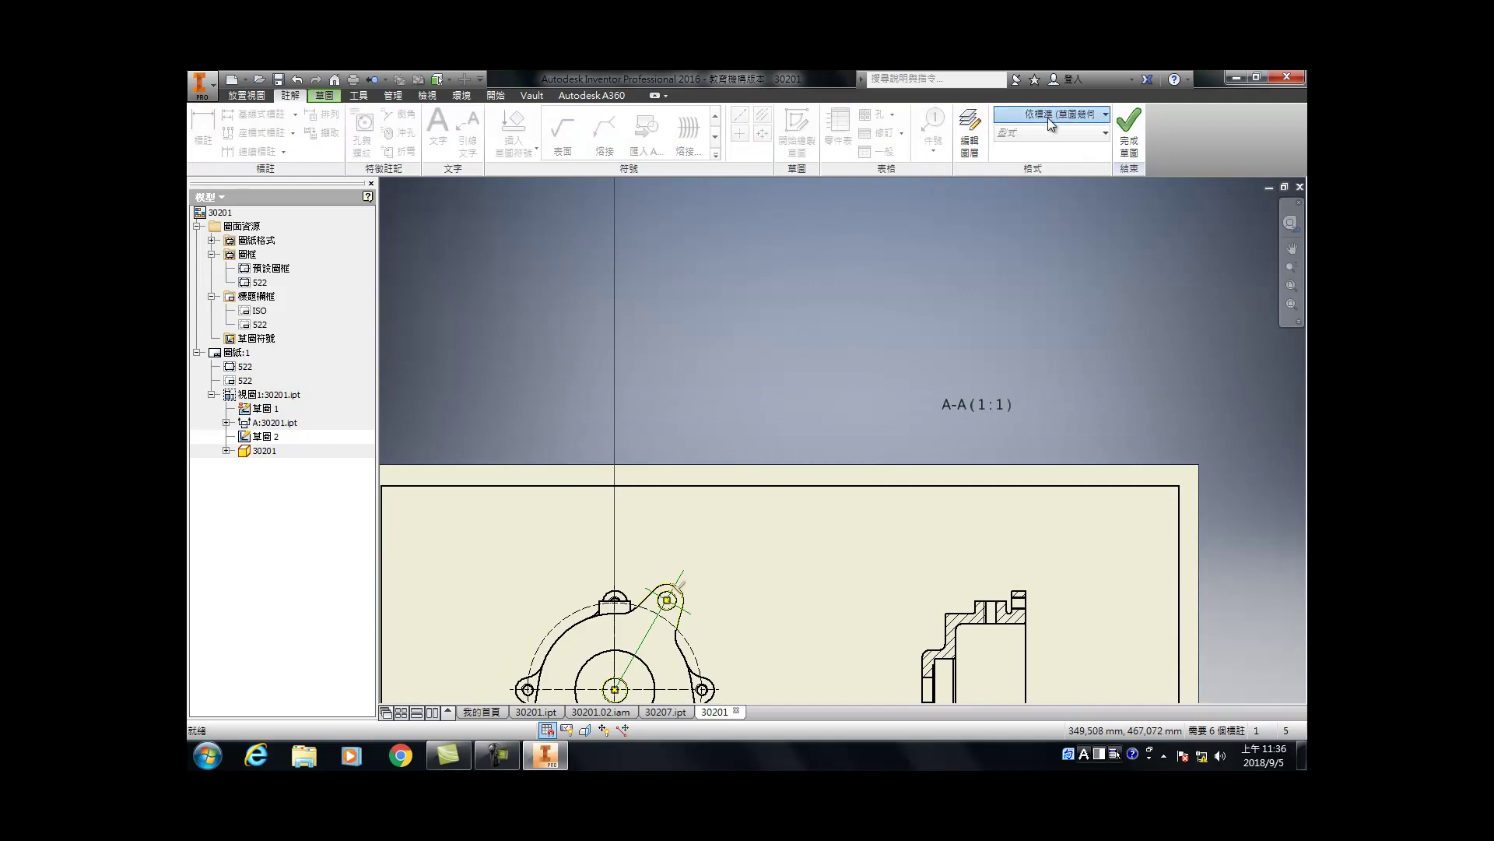
left_click(1047, 114)
left_click(1040, 183)
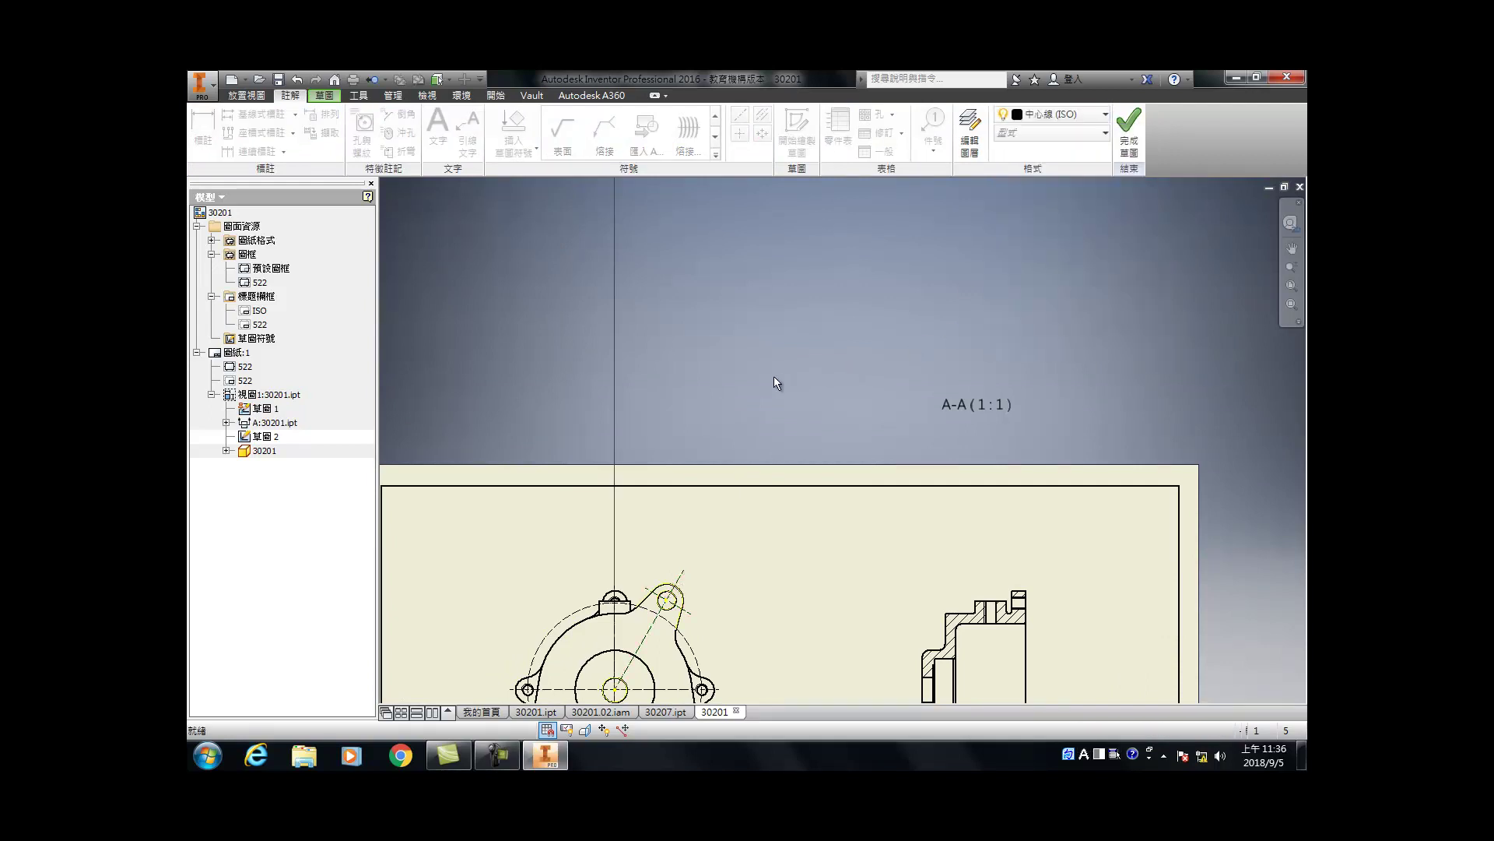
Step: Adjust the end lengths of the sketched centrelines around the two ear holes and finish the sketch
scroll(674, 609, "down", 5)
left_click_drag(719, 459, 695, 496)
left_click_drag(747, 614, 722, 600)
left_click_drag(580, 520, 594, 524)
key("F5")
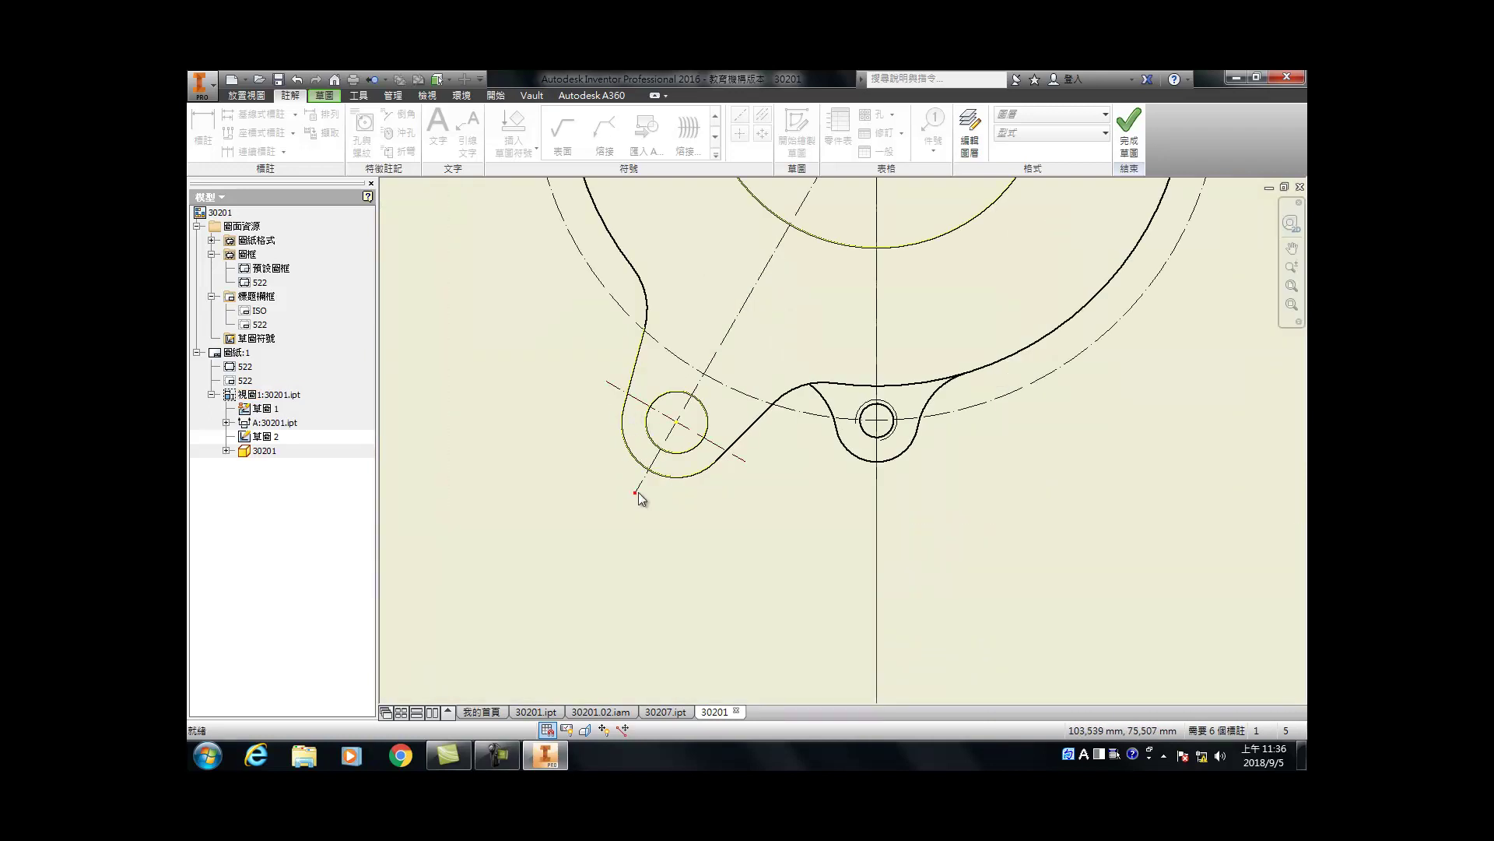
left_click_drag(638, 492, 643, 480)
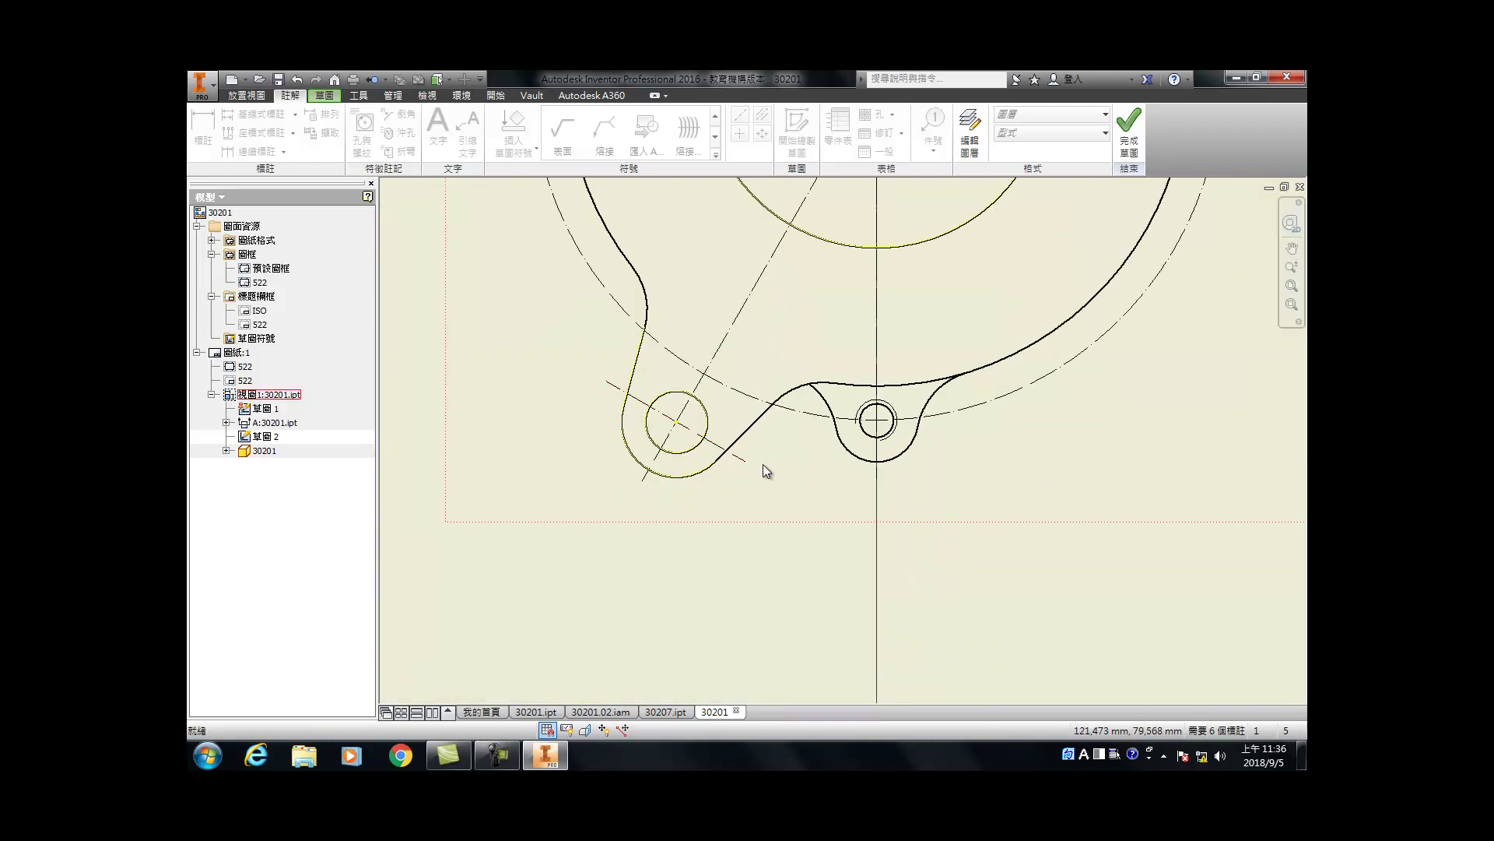
left_click(1122, 140)
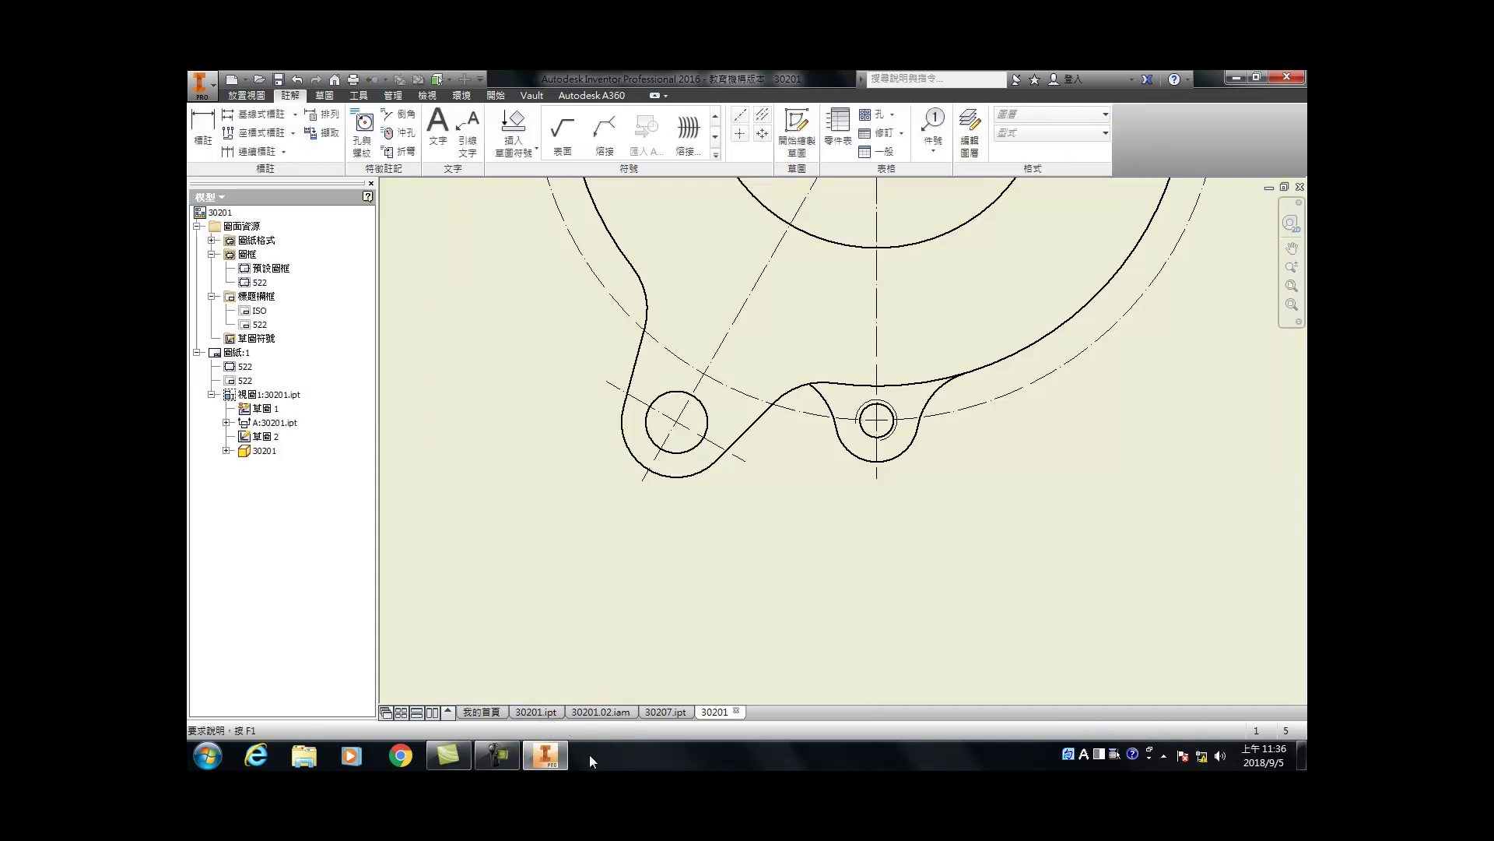
scroll(643, 520, "down", 5)
scroll(643, 520, "up", 6)
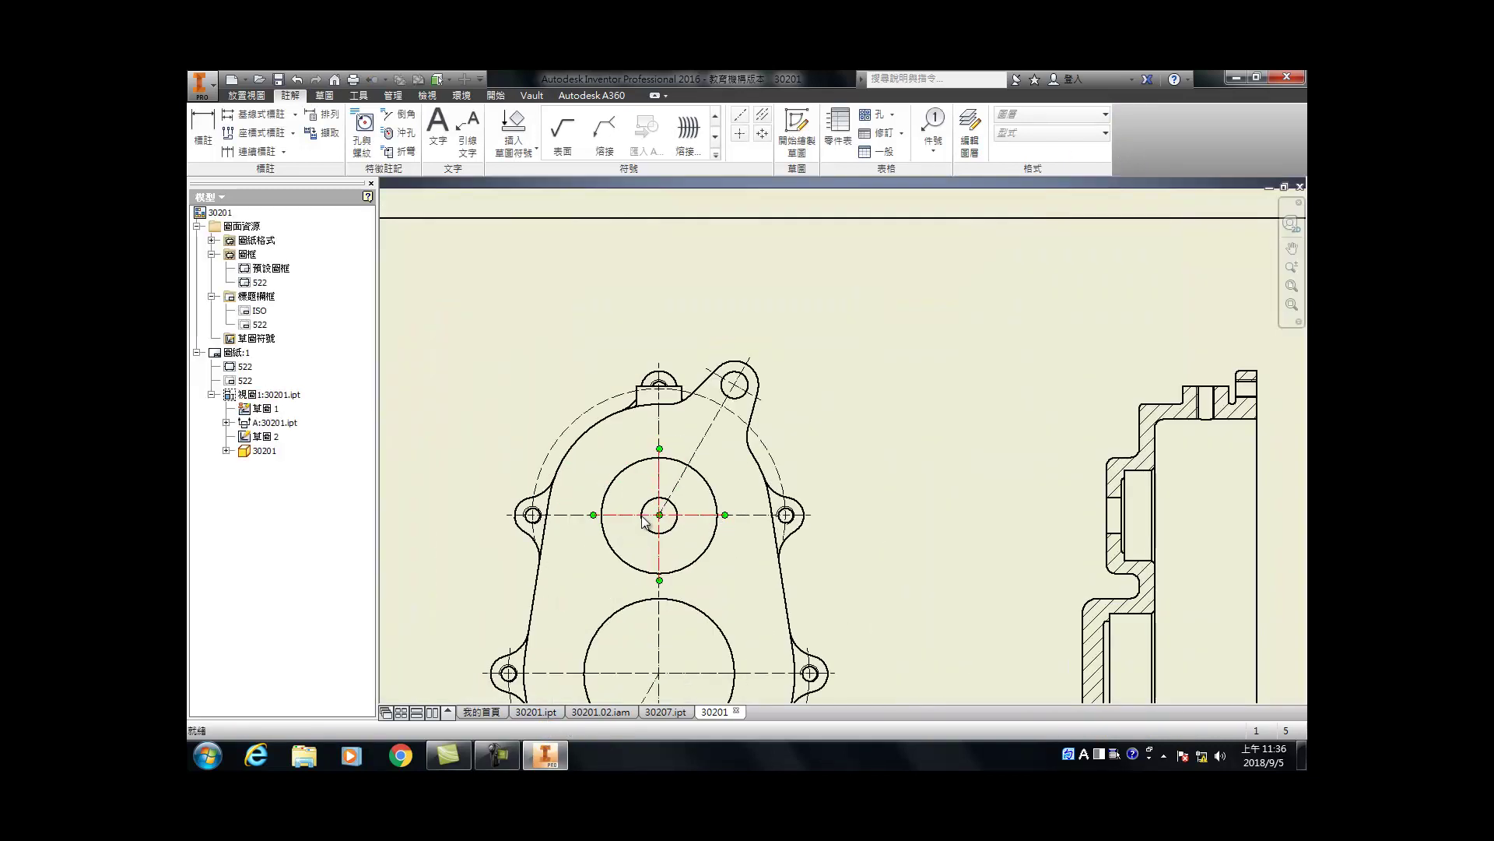
key("d")
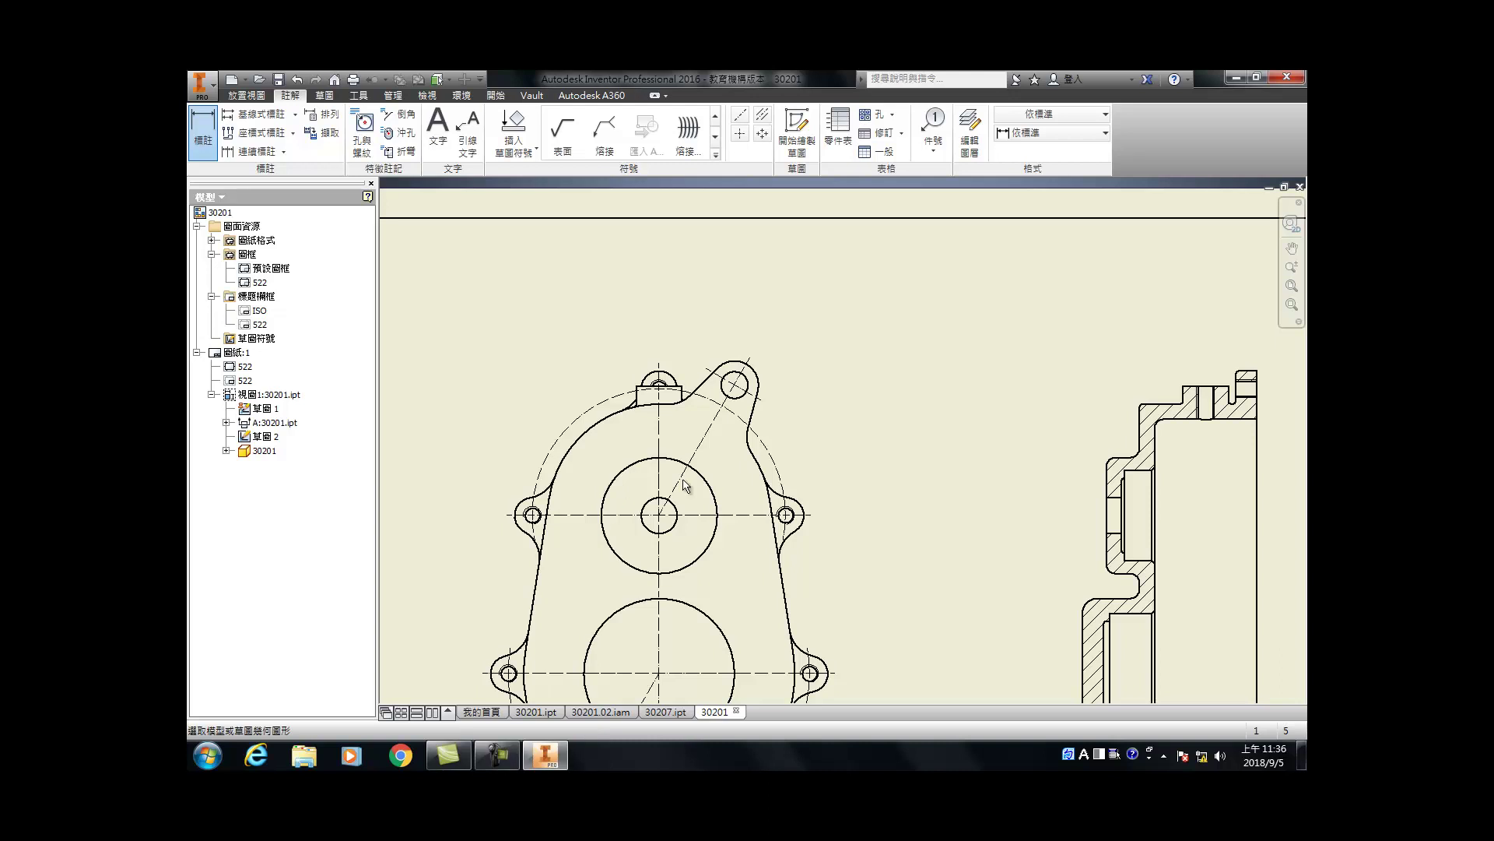
scroll(747, 441, "up", 2)
key("Escape")
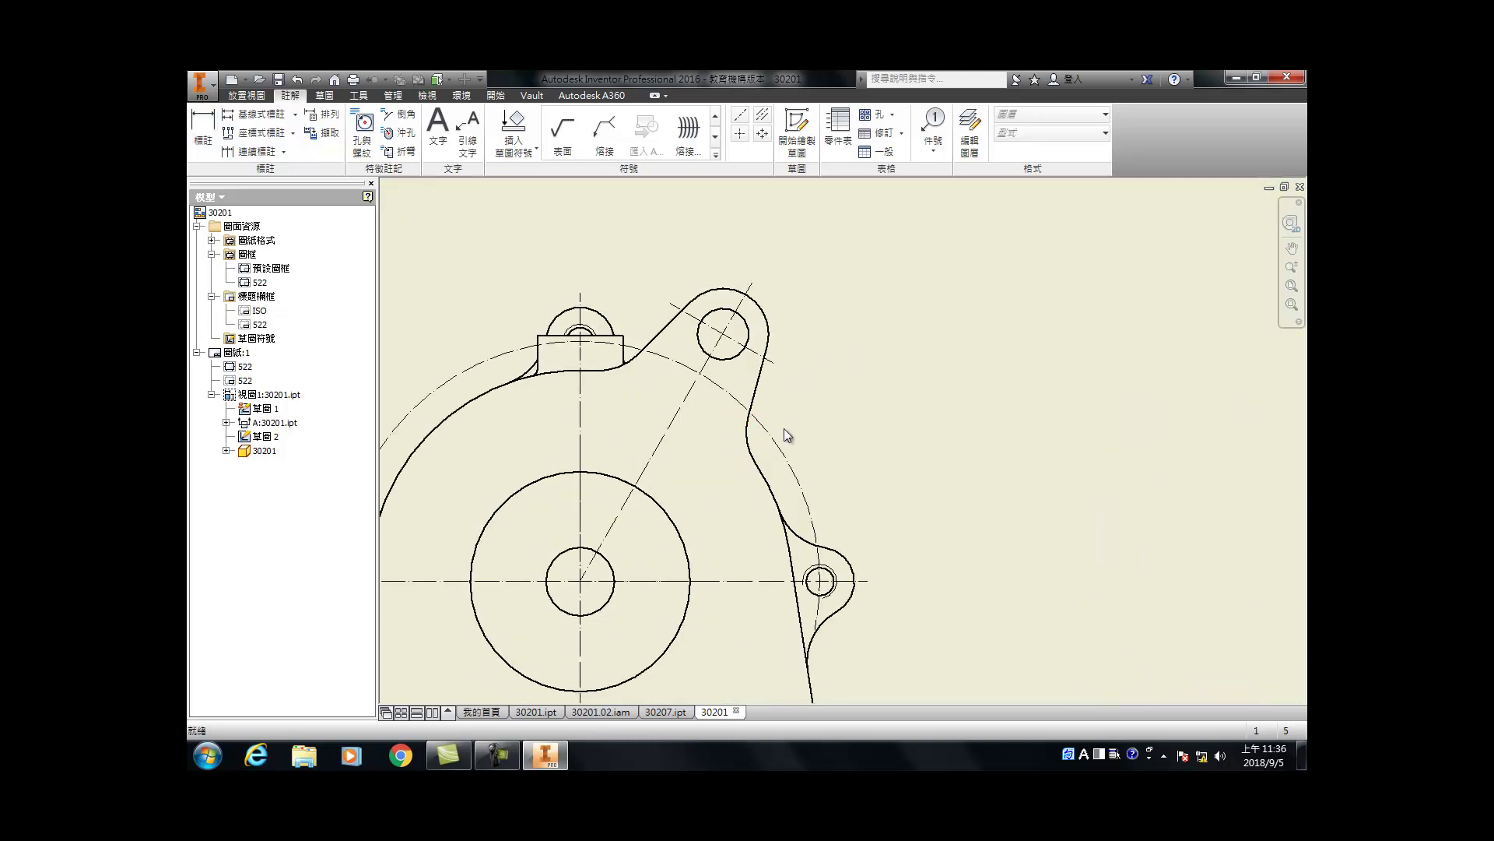
Step: Set the front view's display style to show hidden lines
scroll(747, 451, "down", 3)
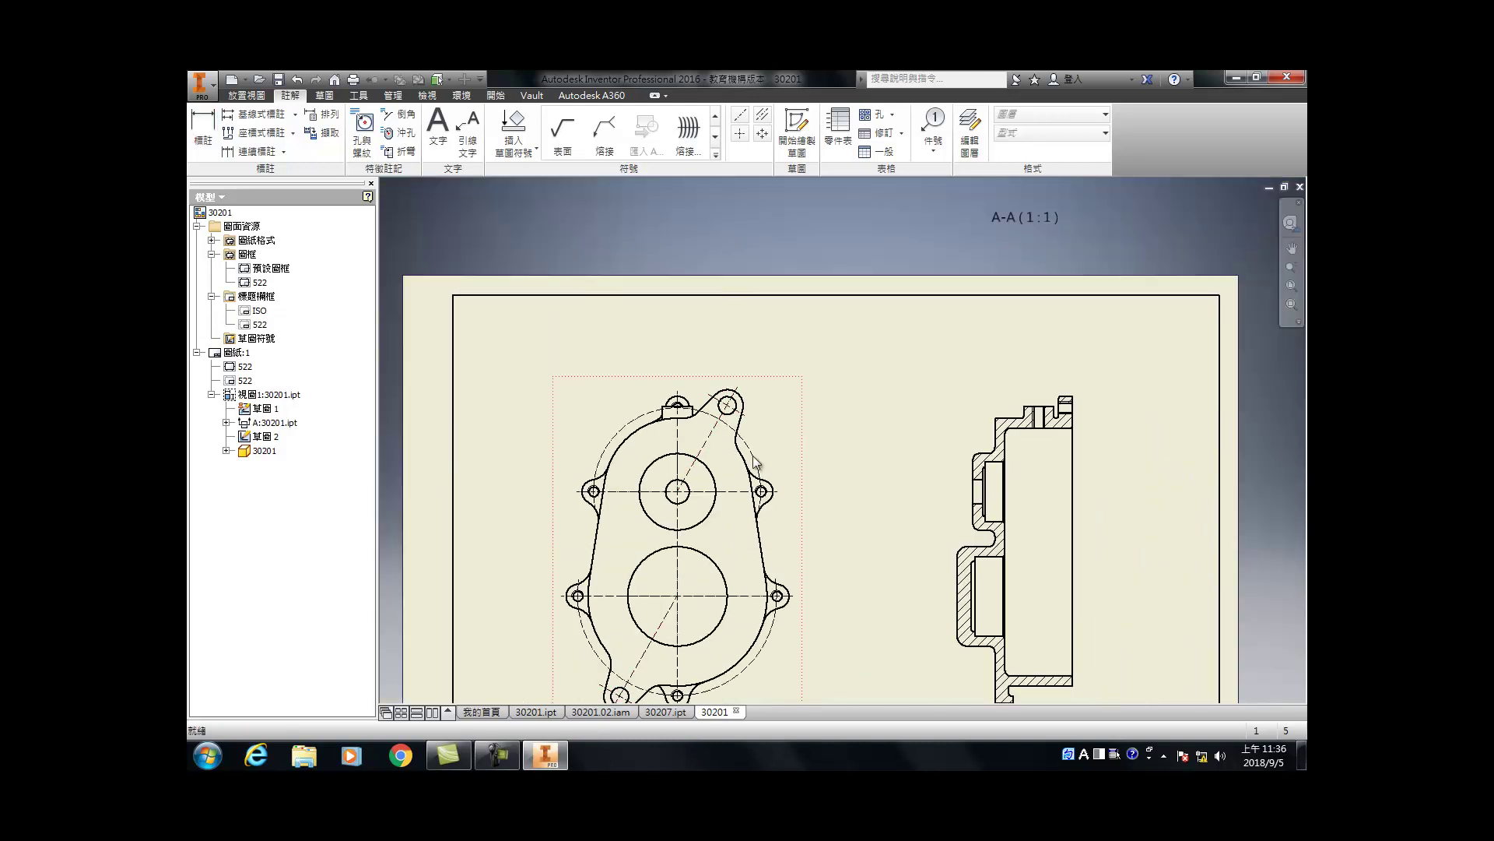
double_click(778, 453)
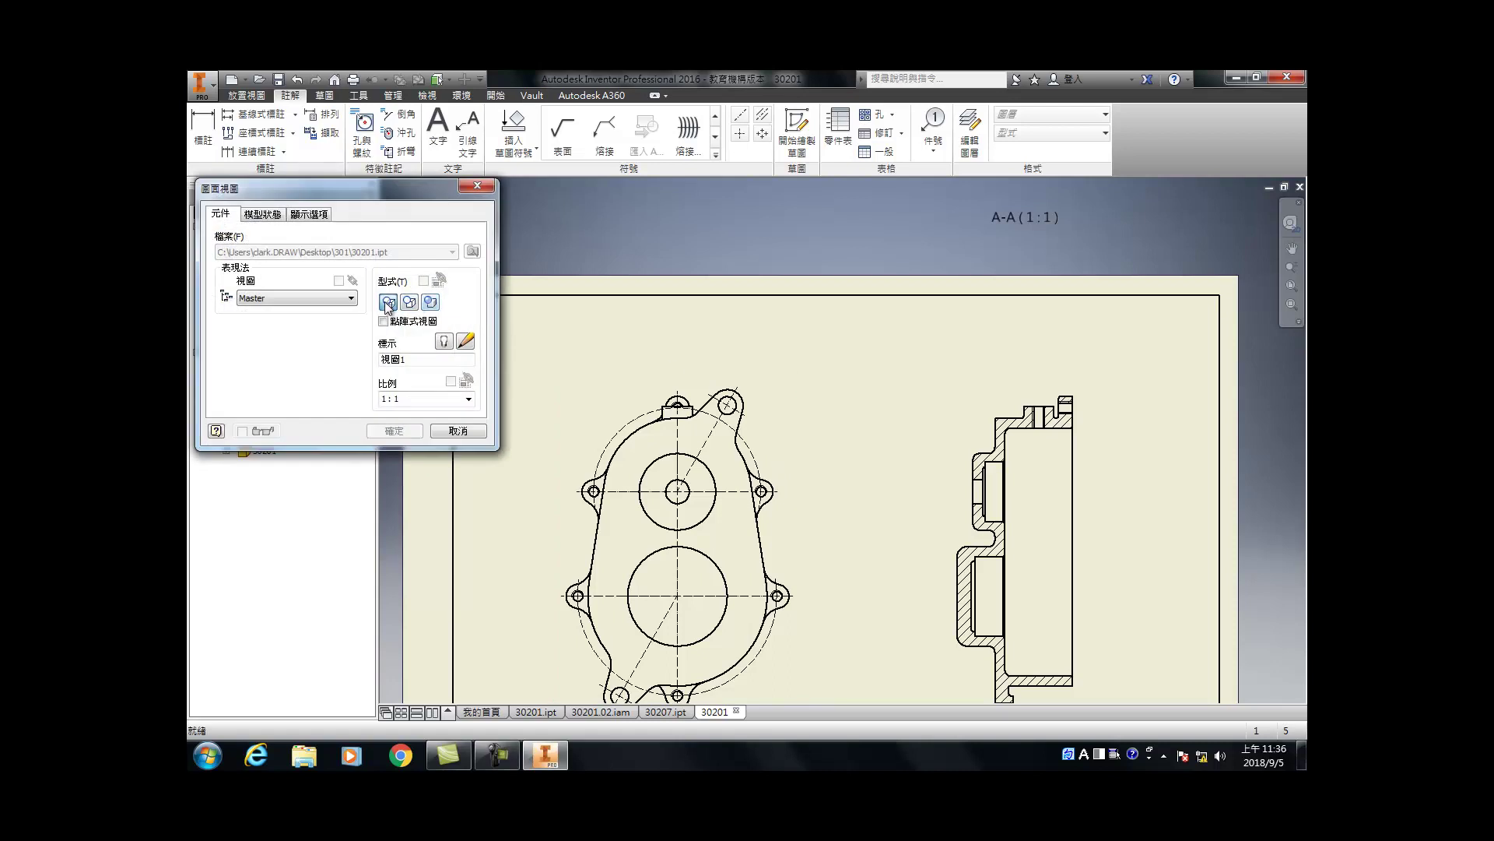
left_click(394, 431)
Step: Turn off the visibility of the dashed hidden circles inside the upper boss of the front view
scroll(682, 486, "up", 4)
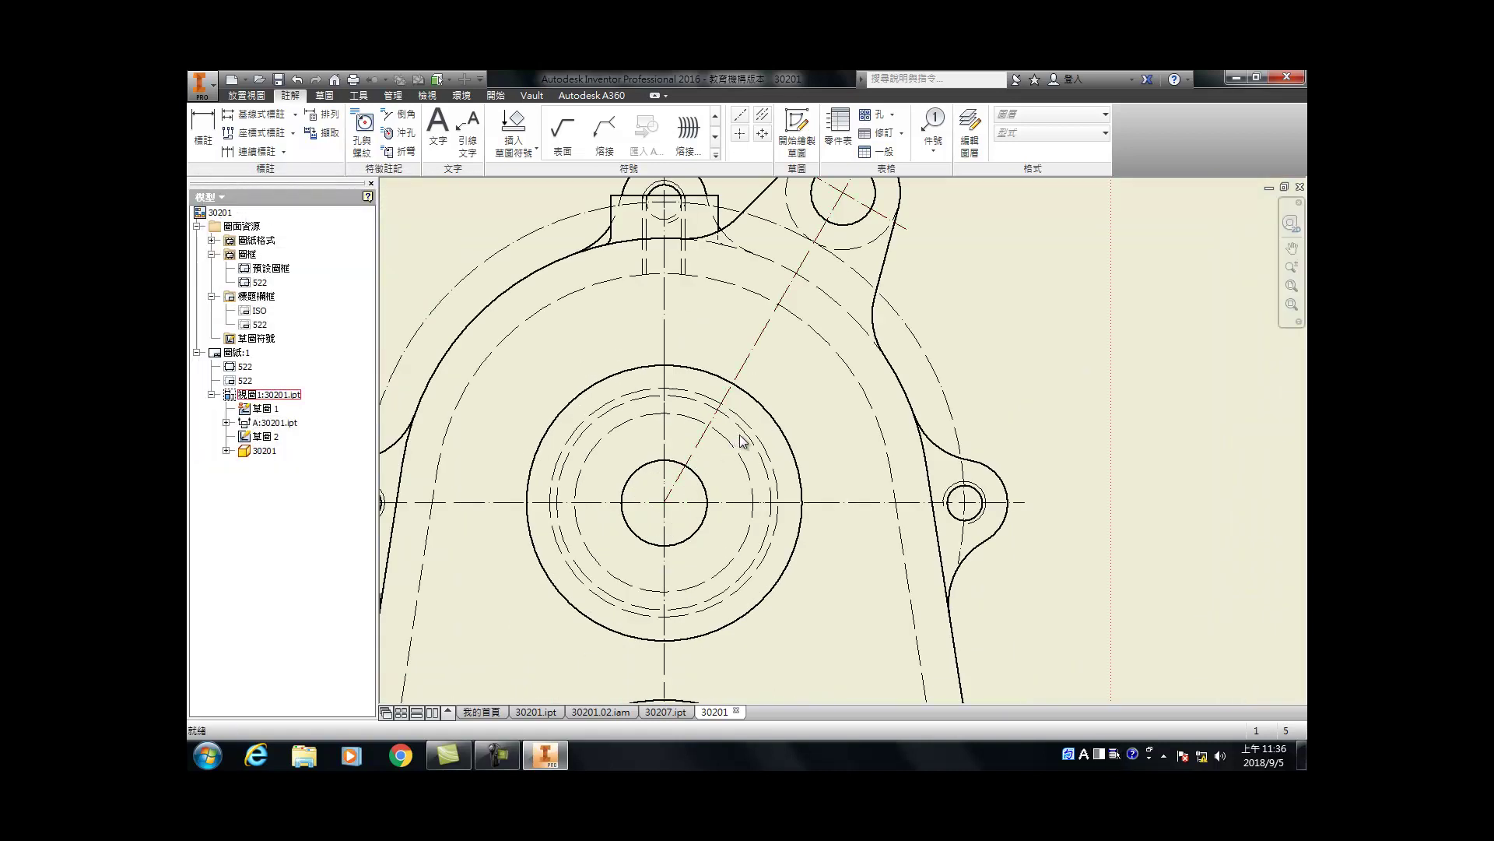
left_click_drag(521, 360, 829, 637)
right_click(824, 591)
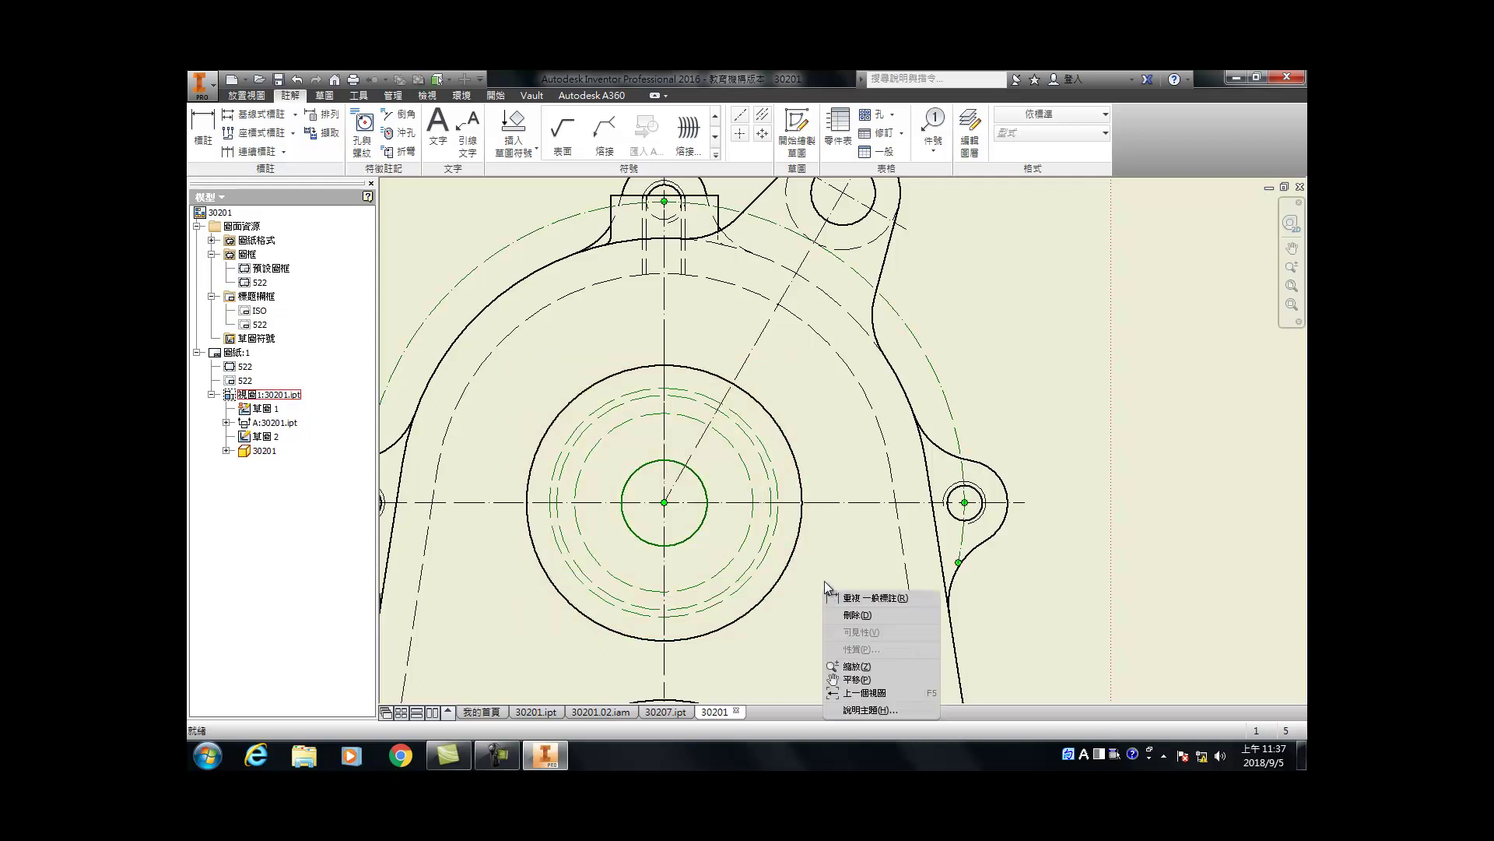
left_click(858, 544)
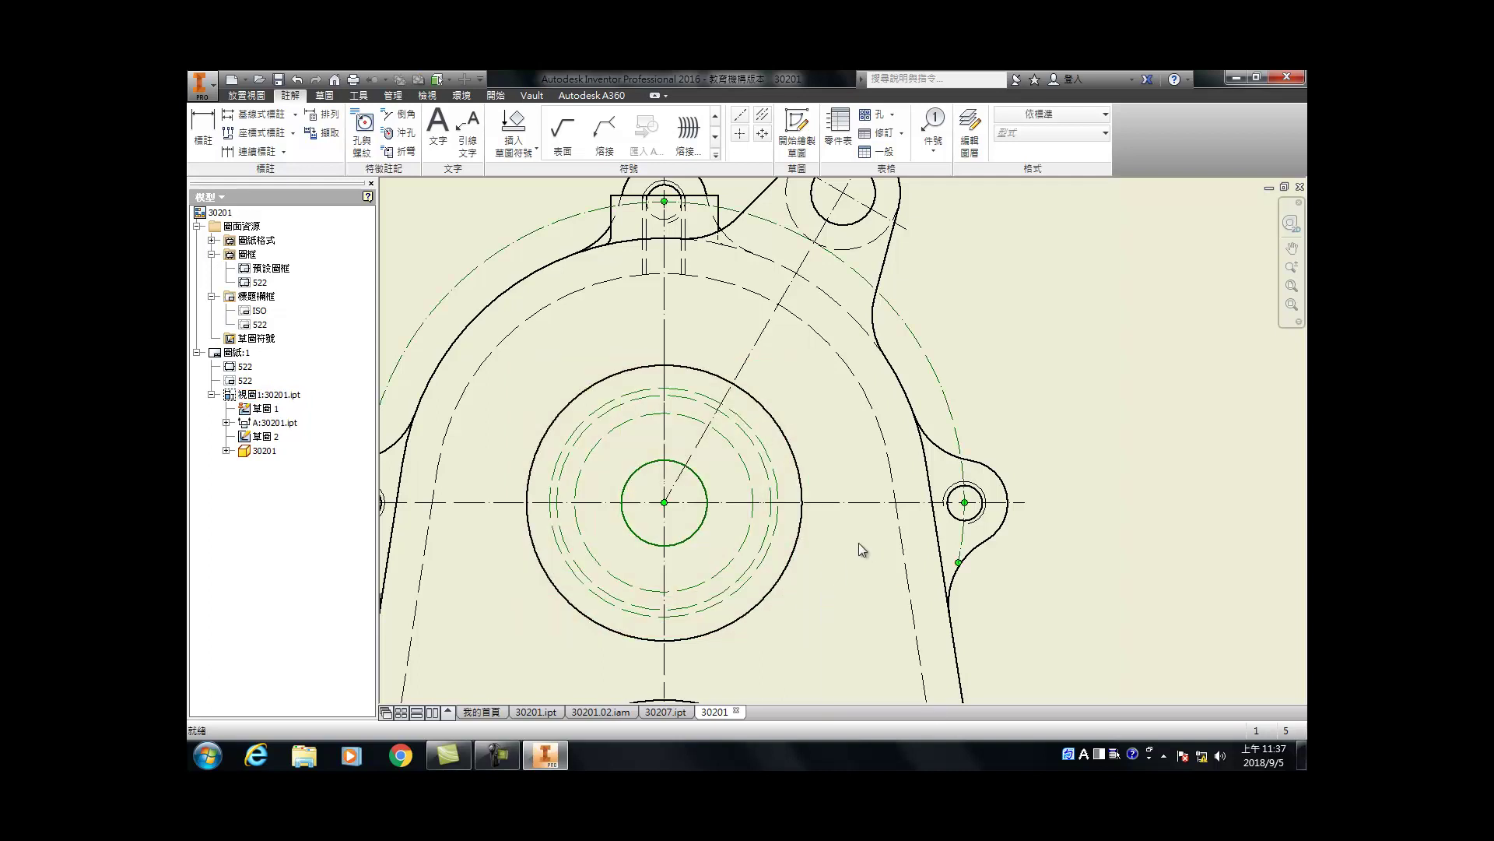
right_click(750, 543)
left_click(806, 560)
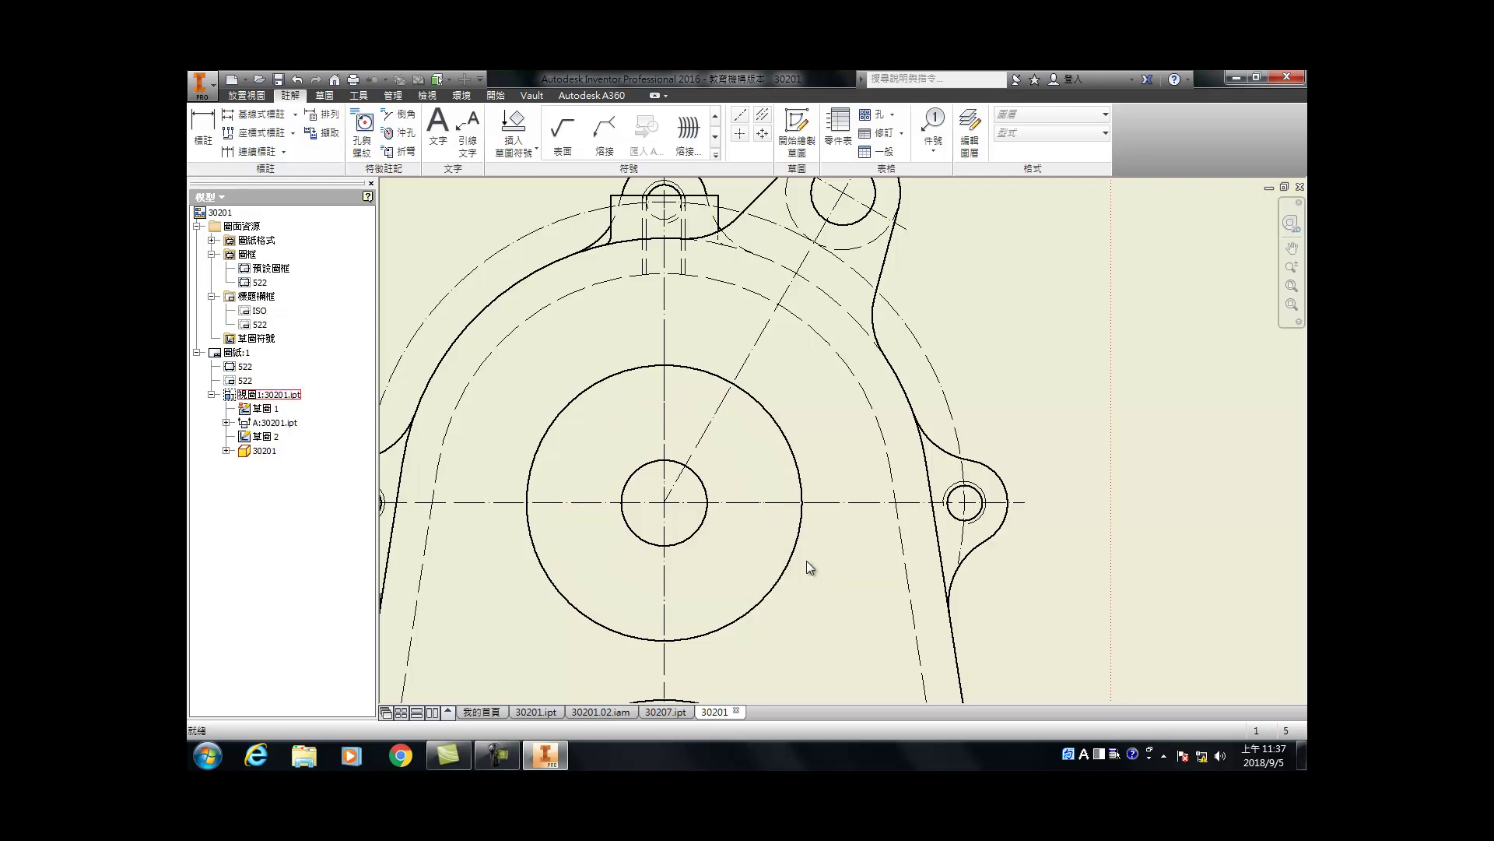
scroll(747, 502, "up", 3)
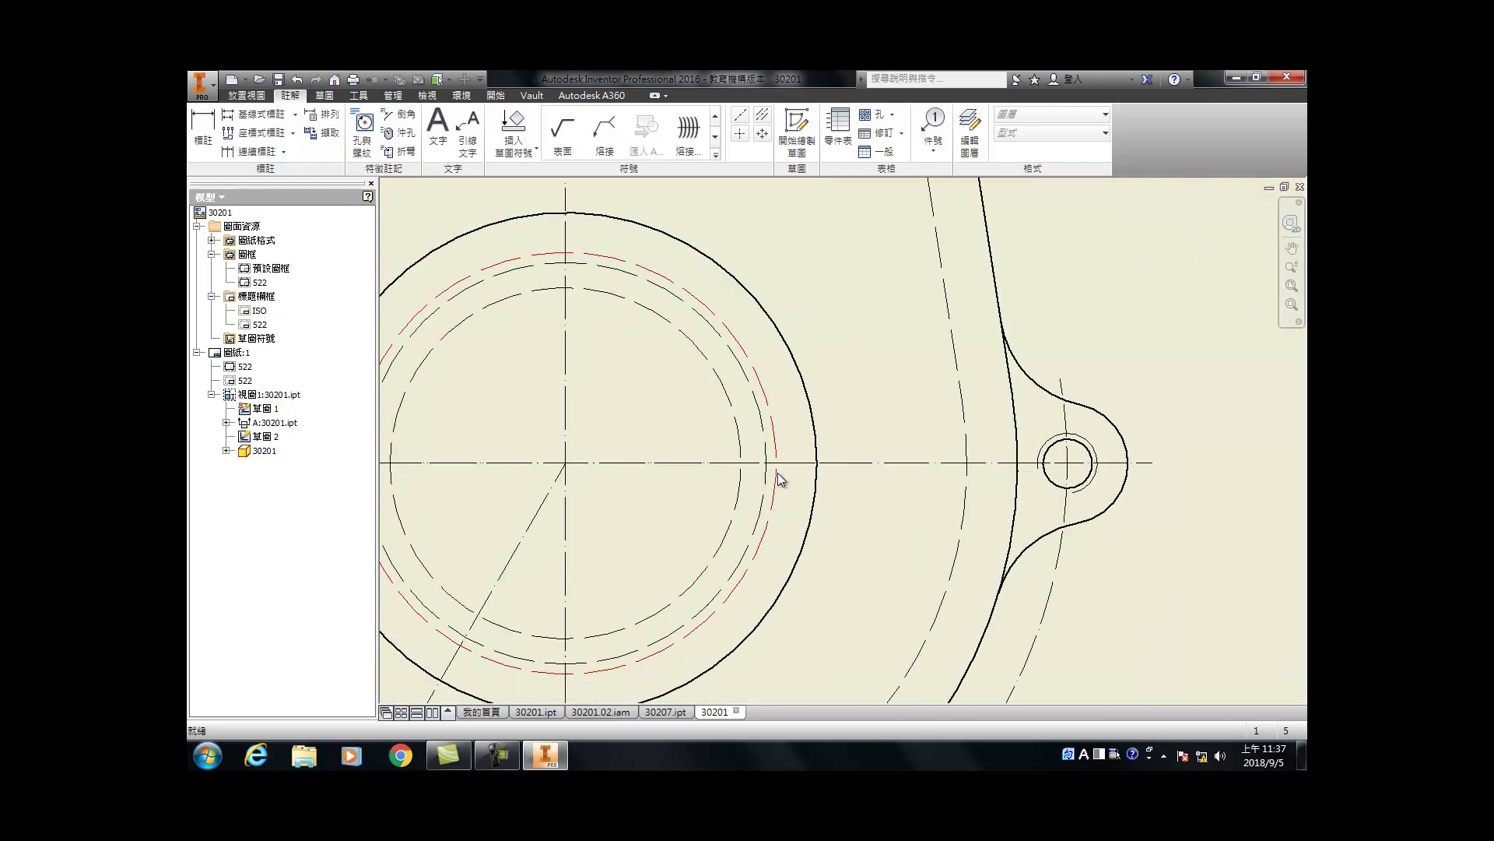
left_click(772, 479)
right_click(738, 489)
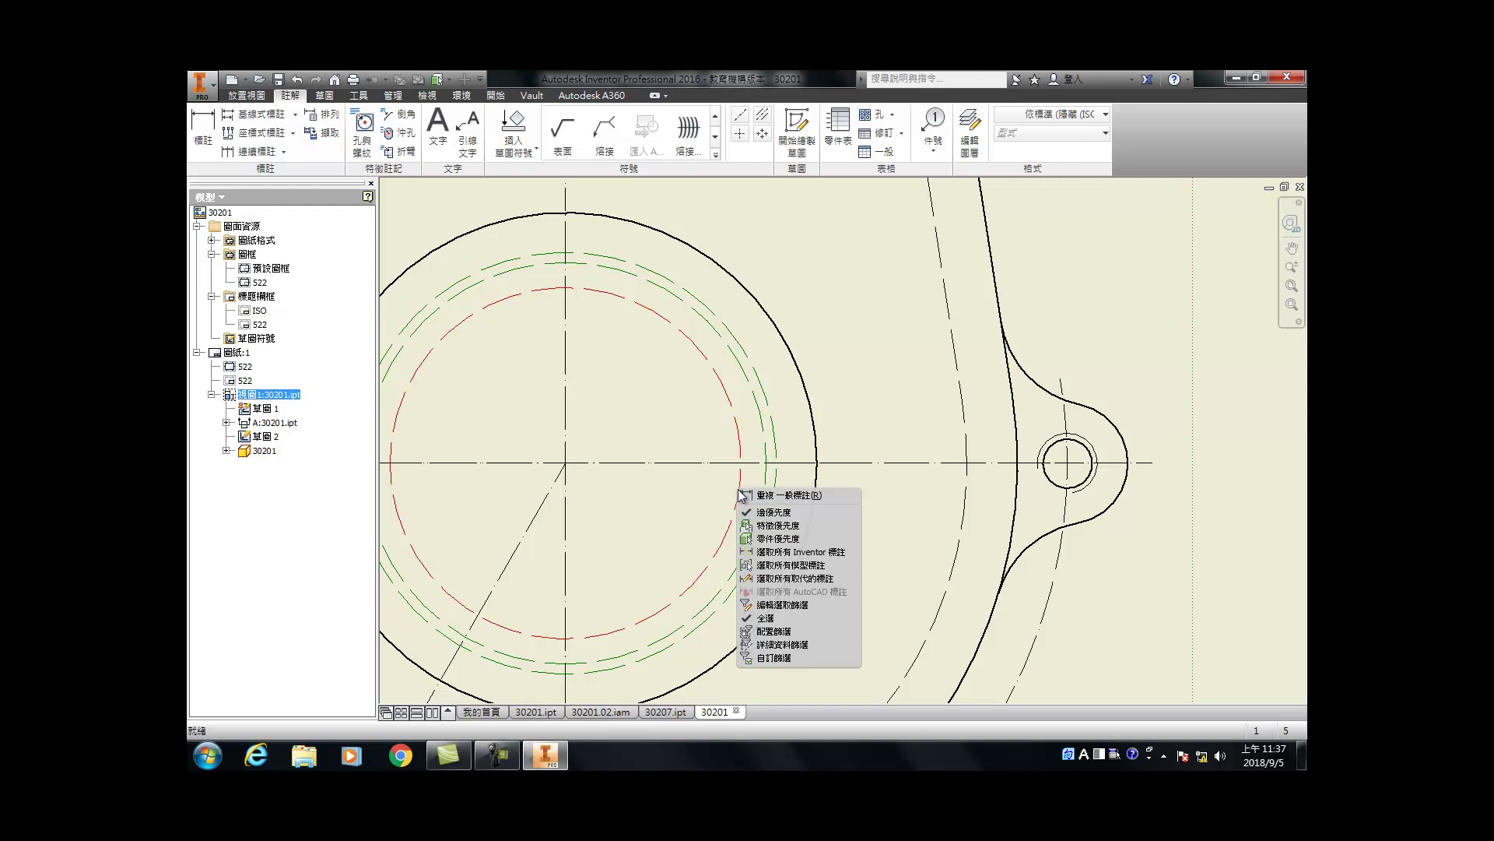
left_click(737, 494, "ctrl")
right_click(674, 493)
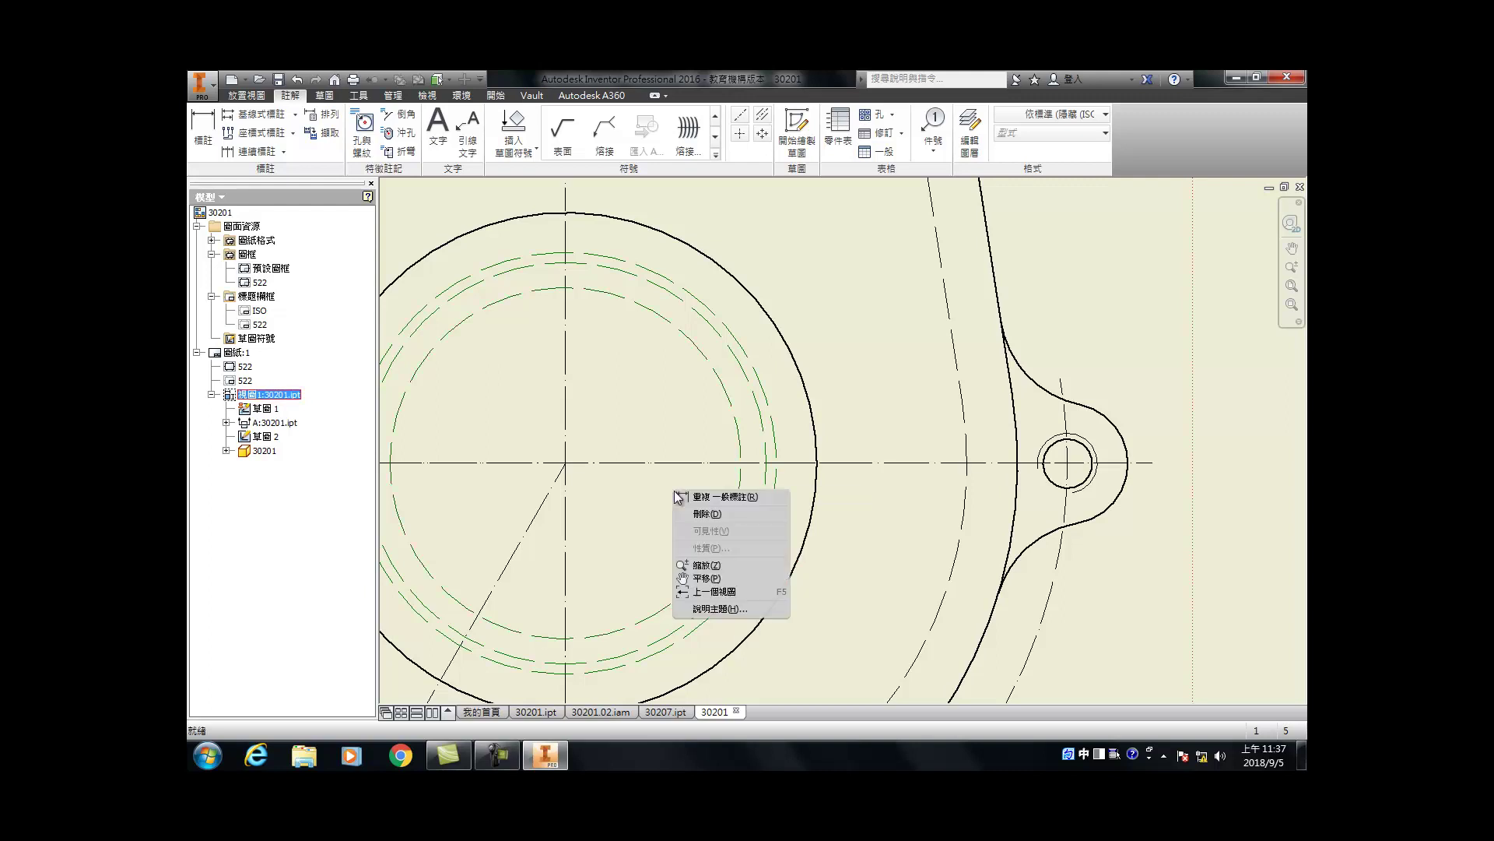
left_click(844, 472)
left_click(866, 517)
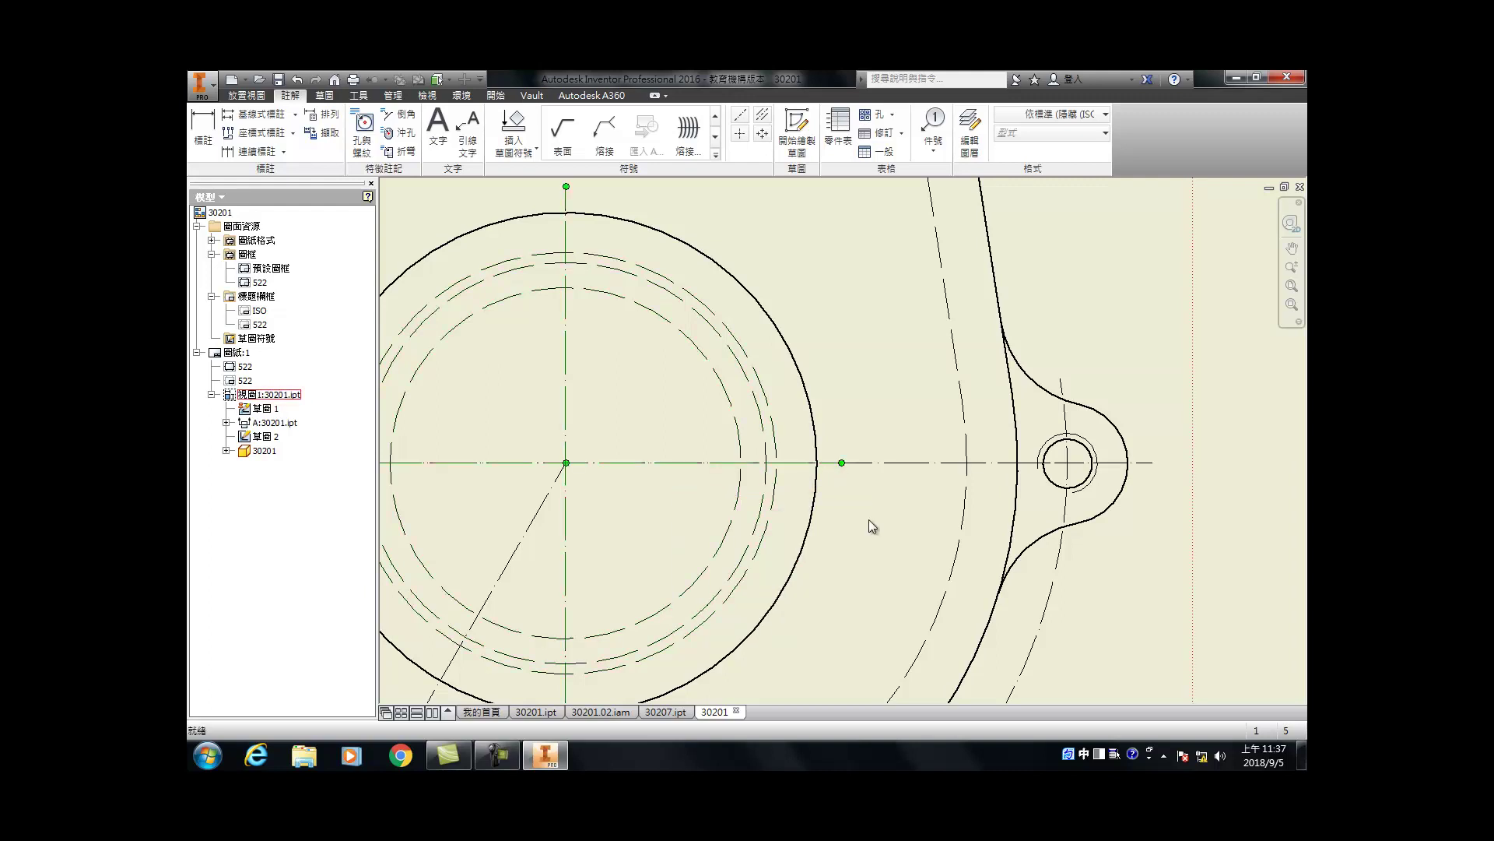
left_click(770, 512)
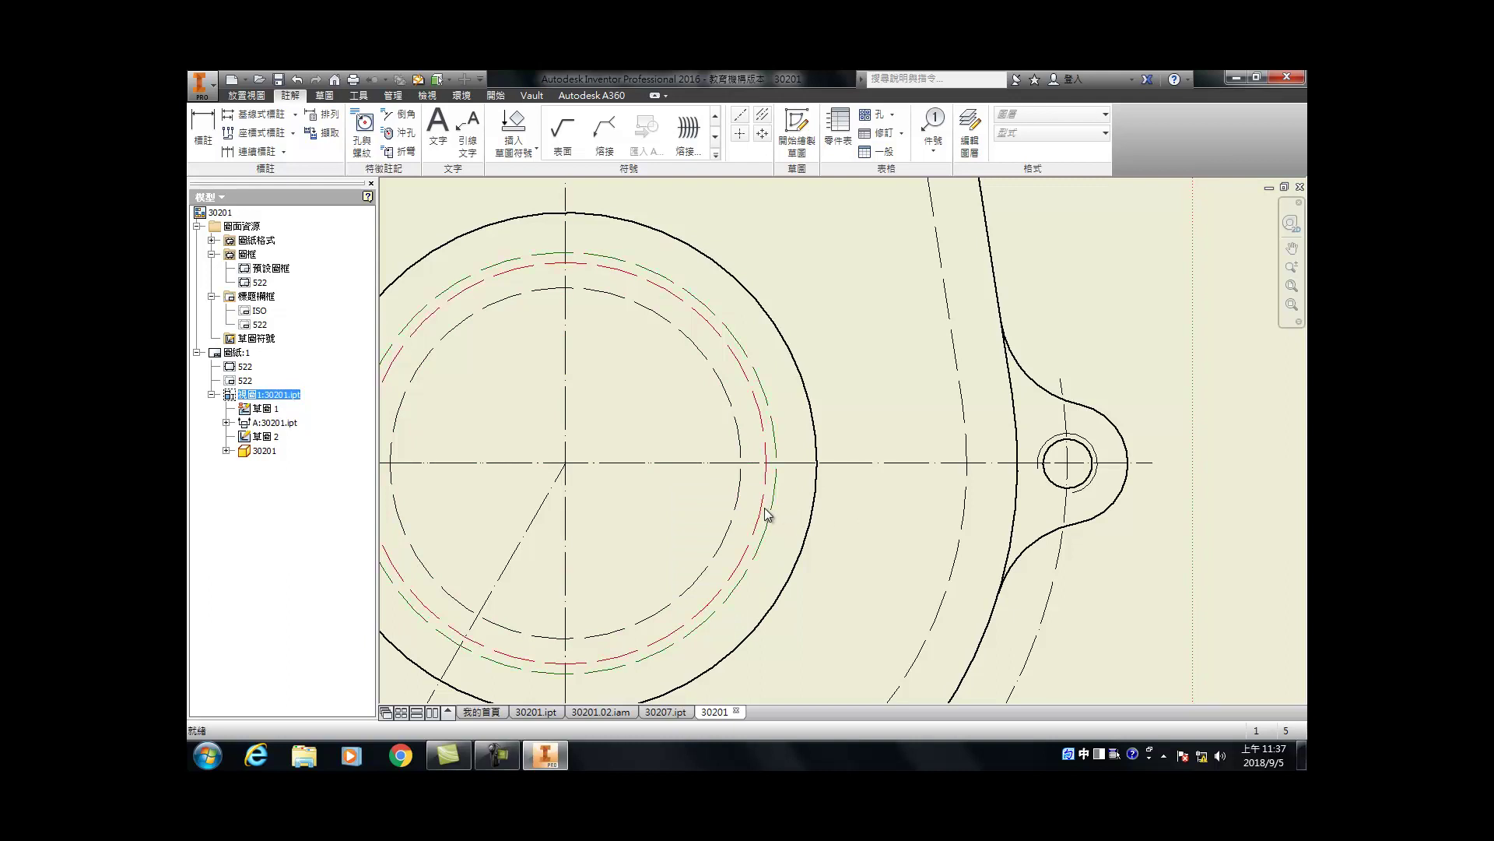
right_click(763, 517)
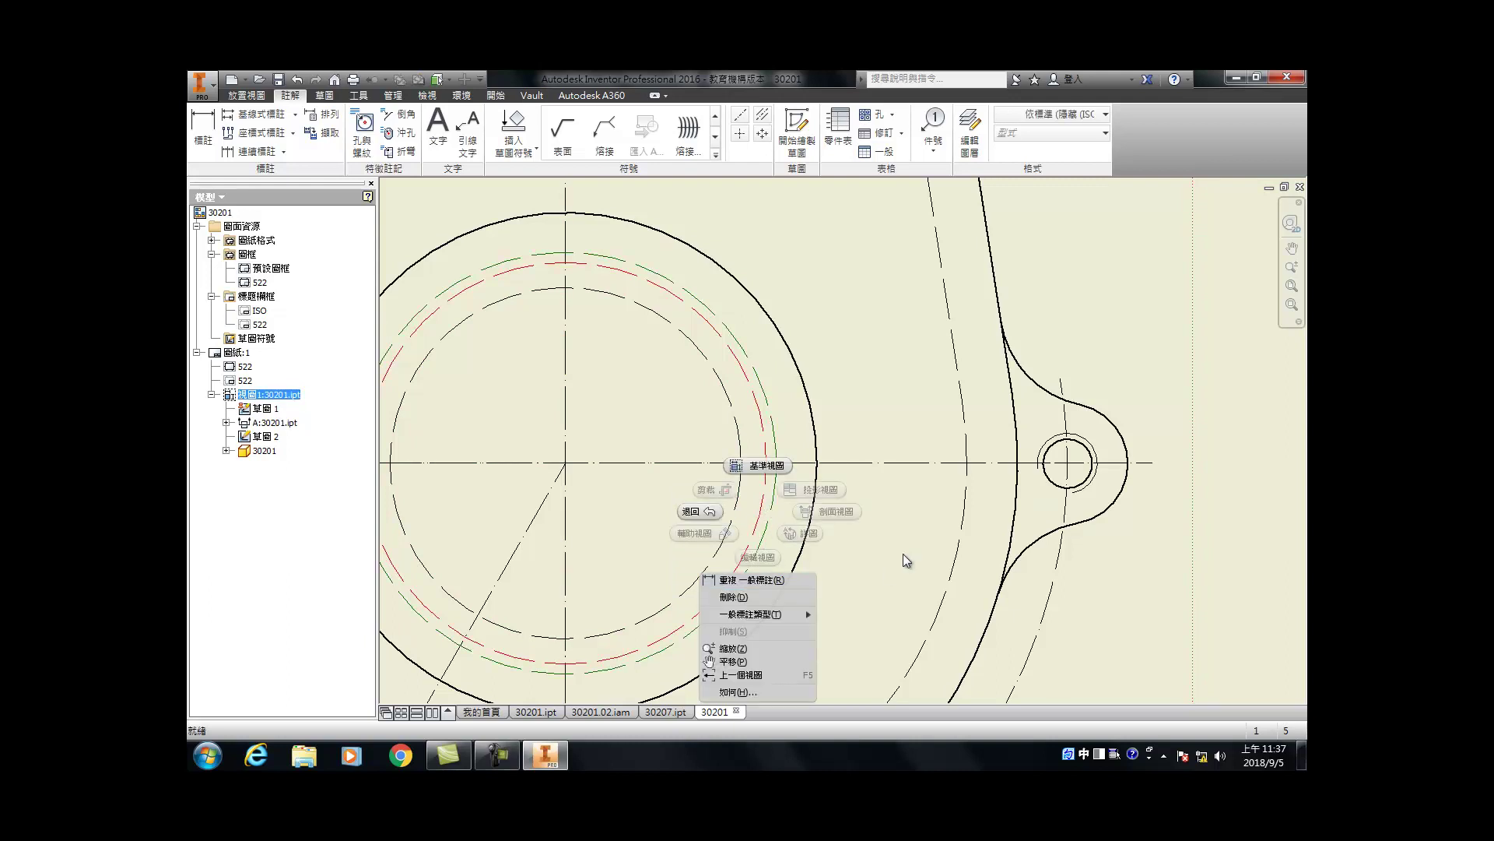
left_click(761, 553)
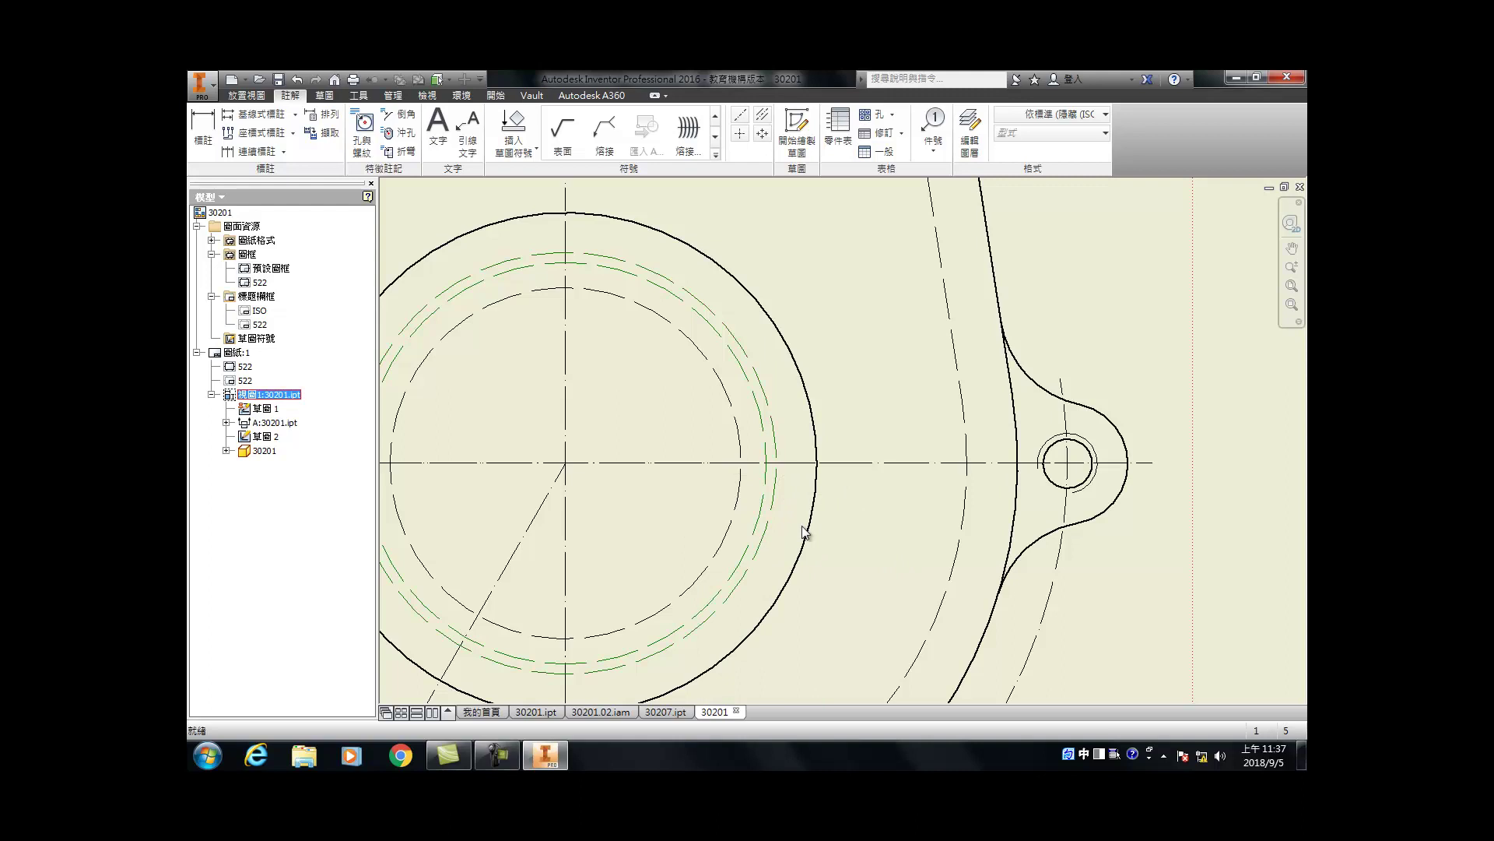
left_click(855, 526)
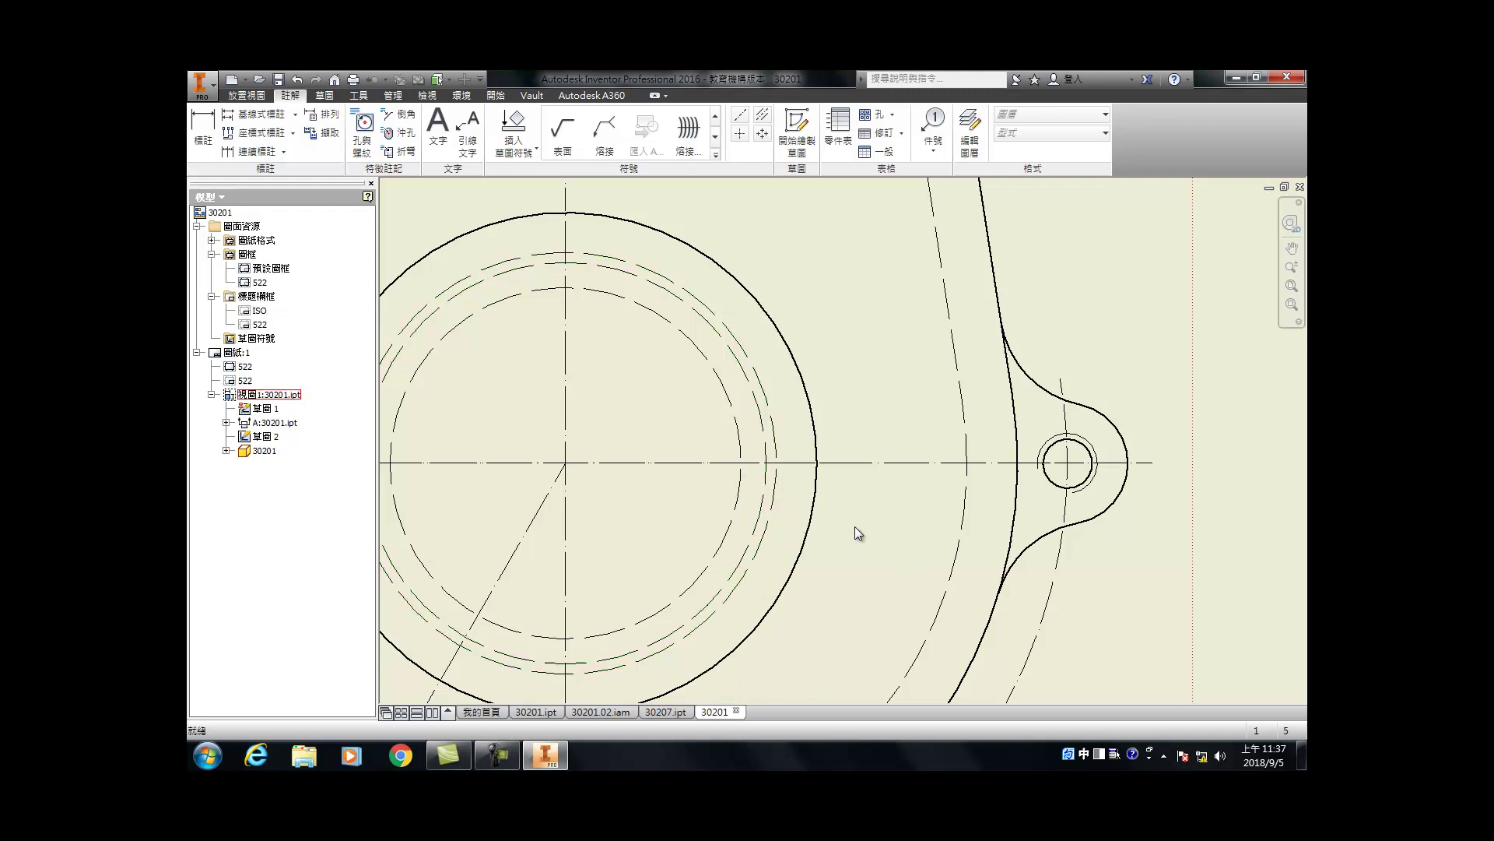
Step: Turn off the visibility of the three dashed hidden circles inside the lower boss
right_click(762, 534)
left_click(774, 556)
right_click(748, 547)
left_click(766, 564)
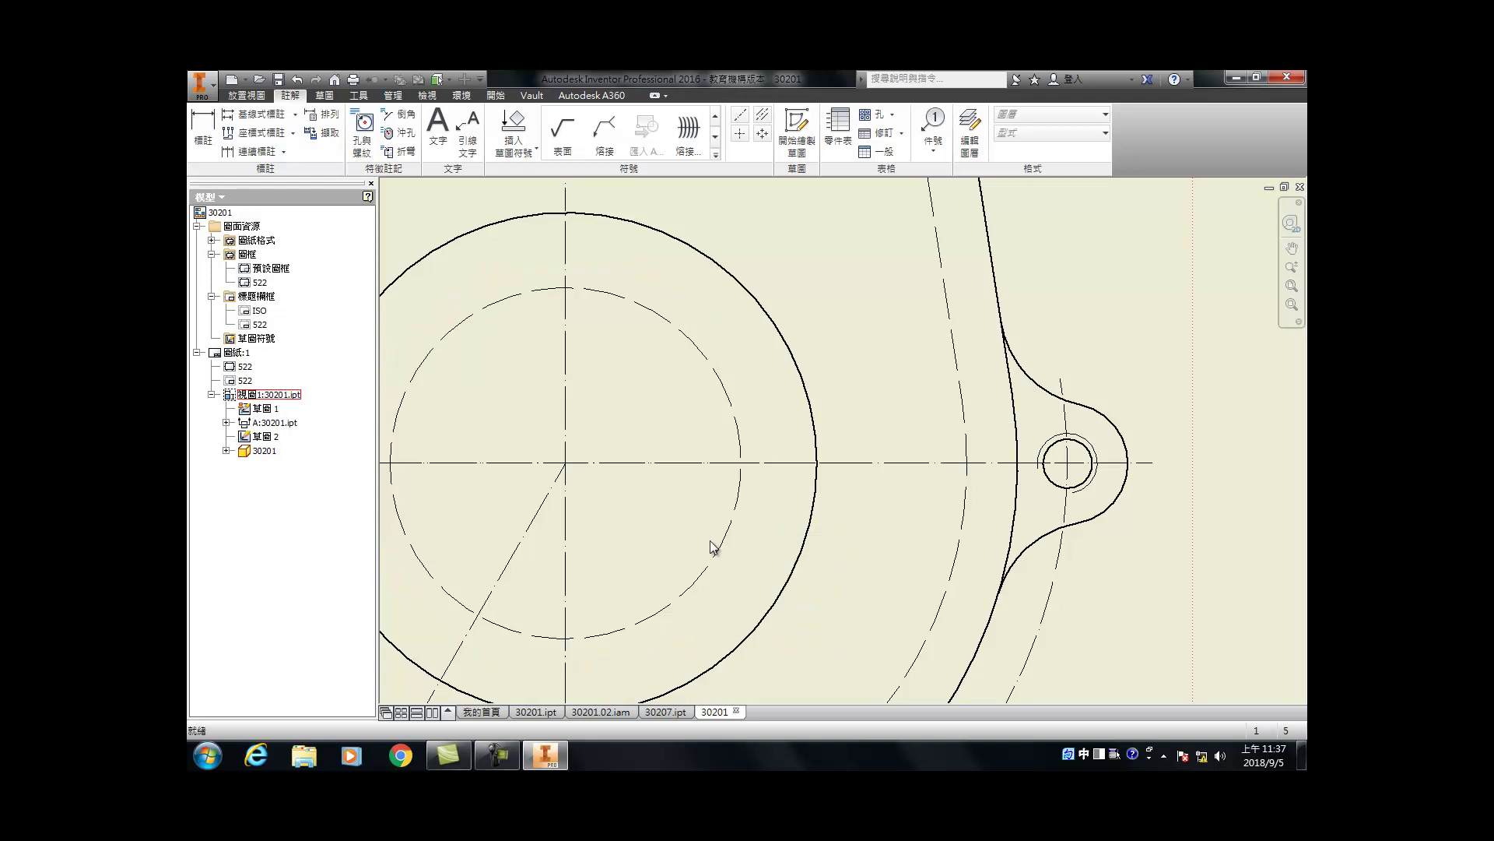
right_click(723, 542)
left_click(767, 565)
Step: Turn off the visibility of the dashed hidden arc running from the top lug to below the upper-right ear
scroll(794, 592, "up", 5)
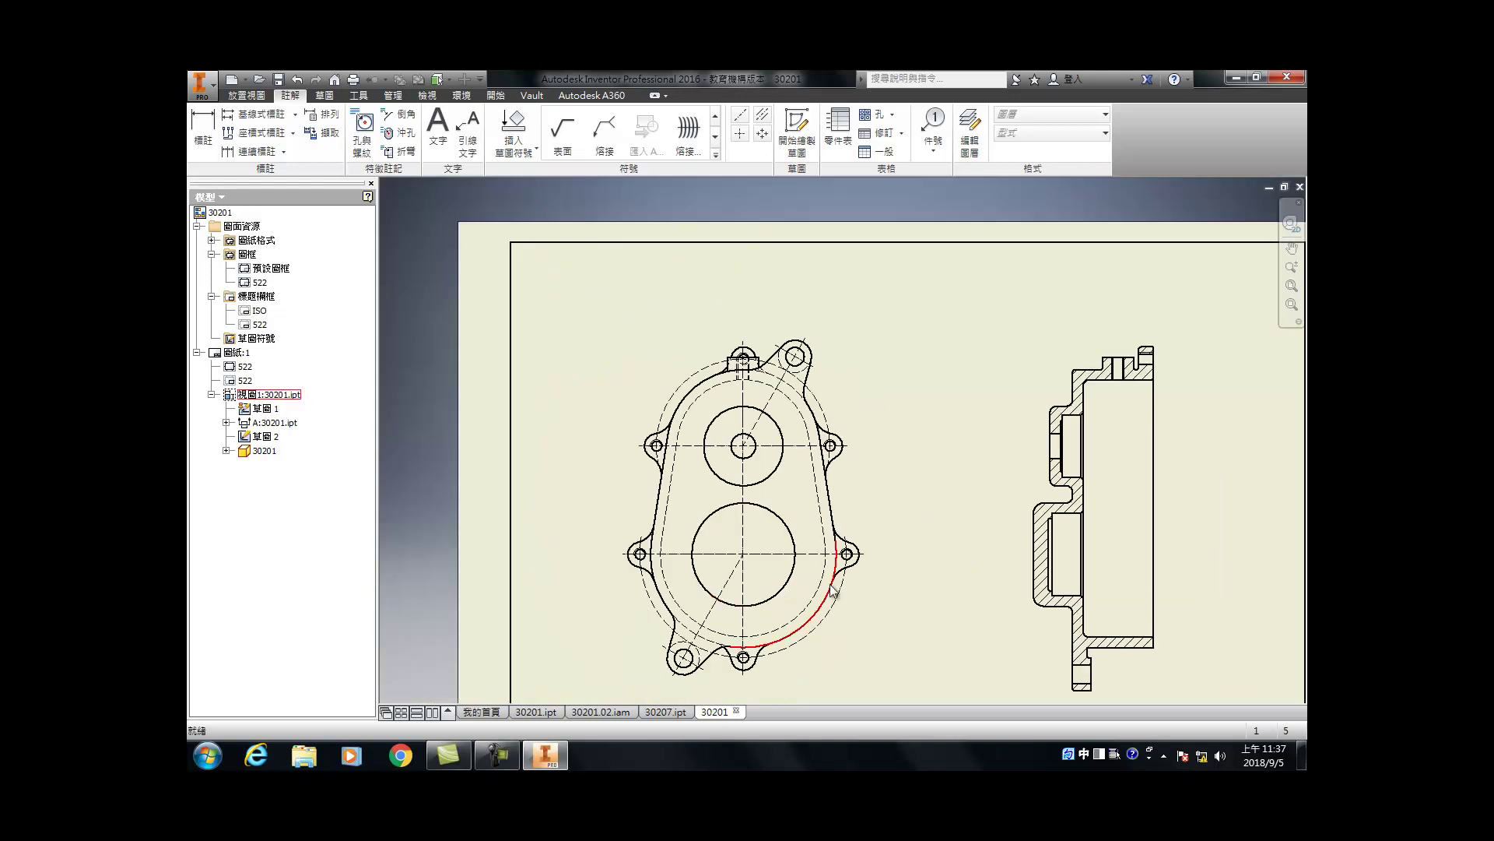
scroll(812, 397, "down", 3)
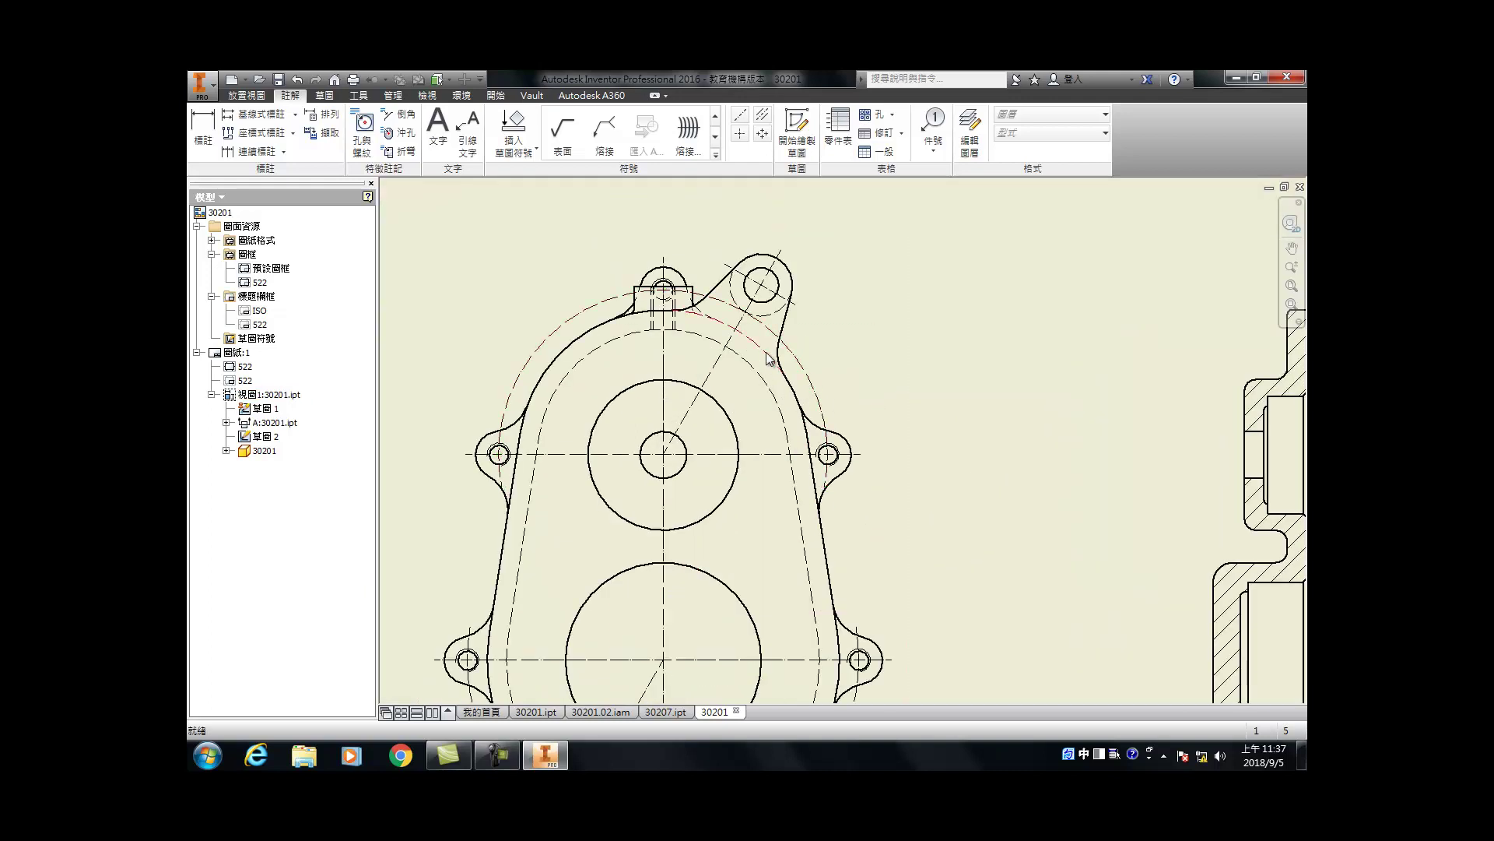
scroll(766, 358, "down", 4)
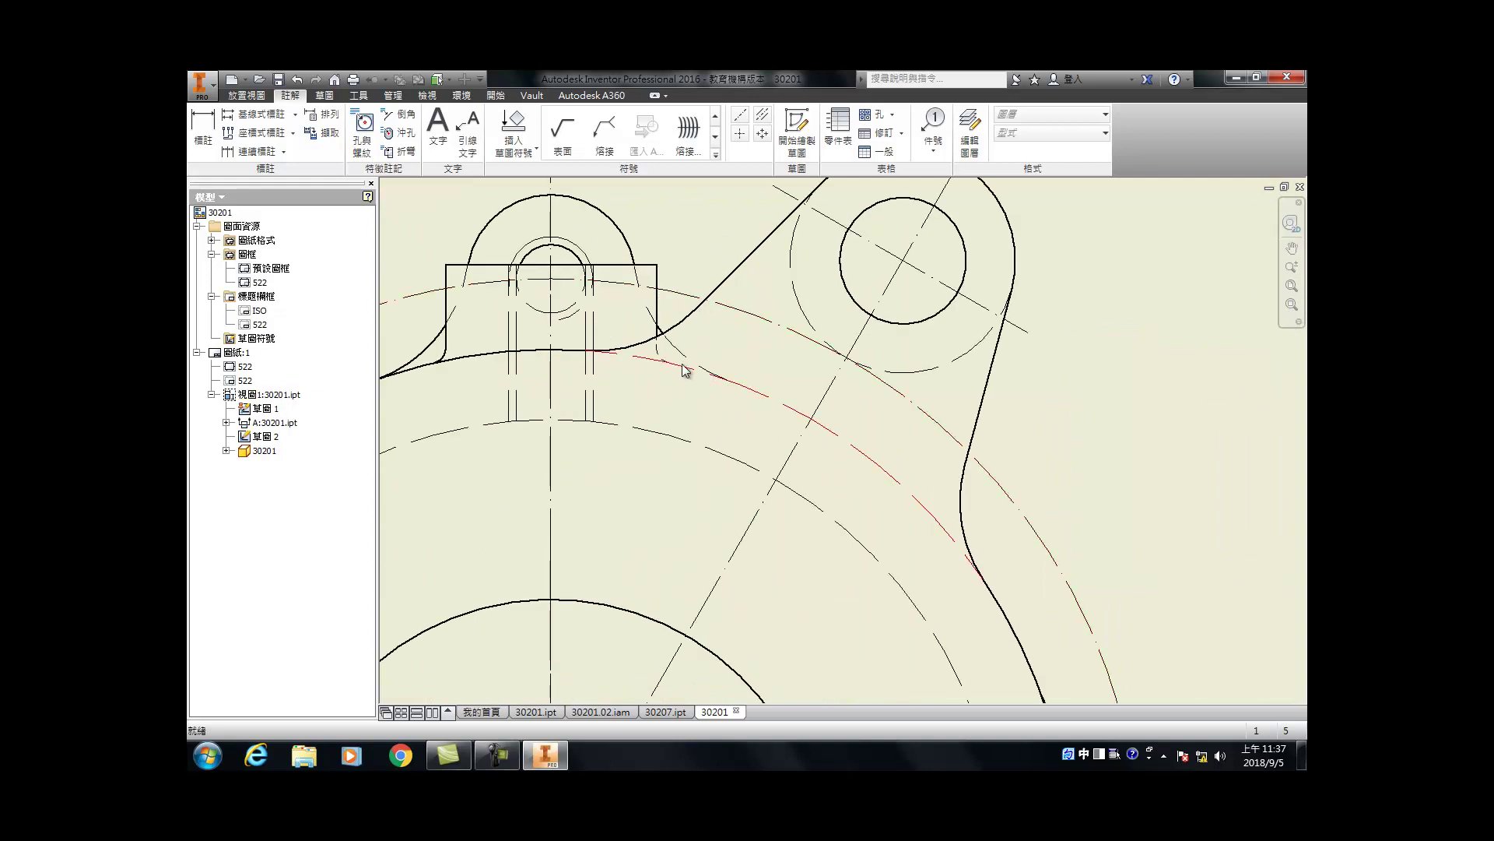
right_click(725, 345)
left_click(751, 371)
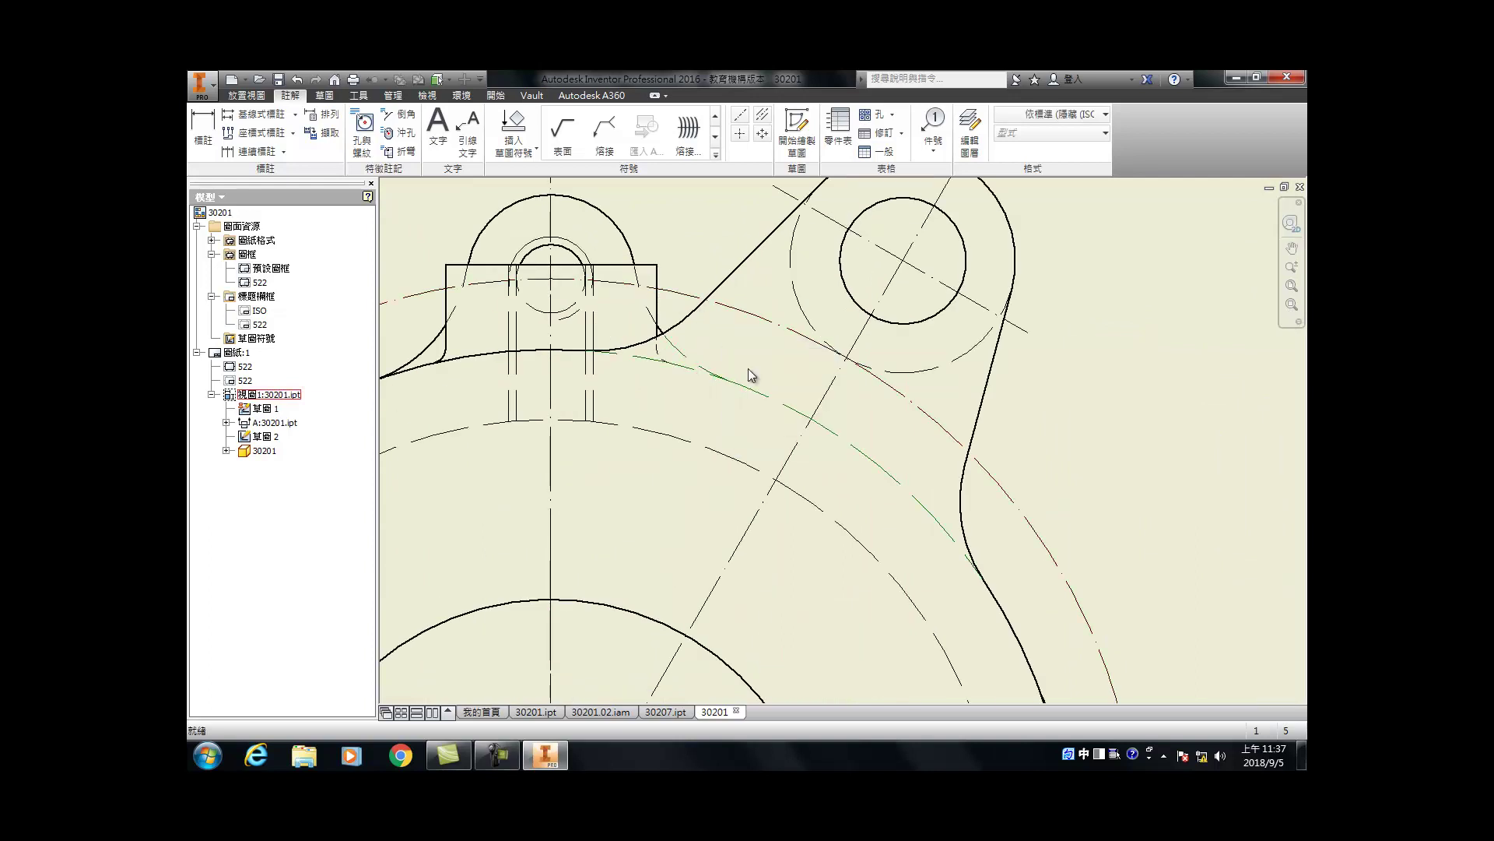
Step: Turn off the visibility of the vertical hidden lines of the threaded hole below the top lug
left_click(595, 375)
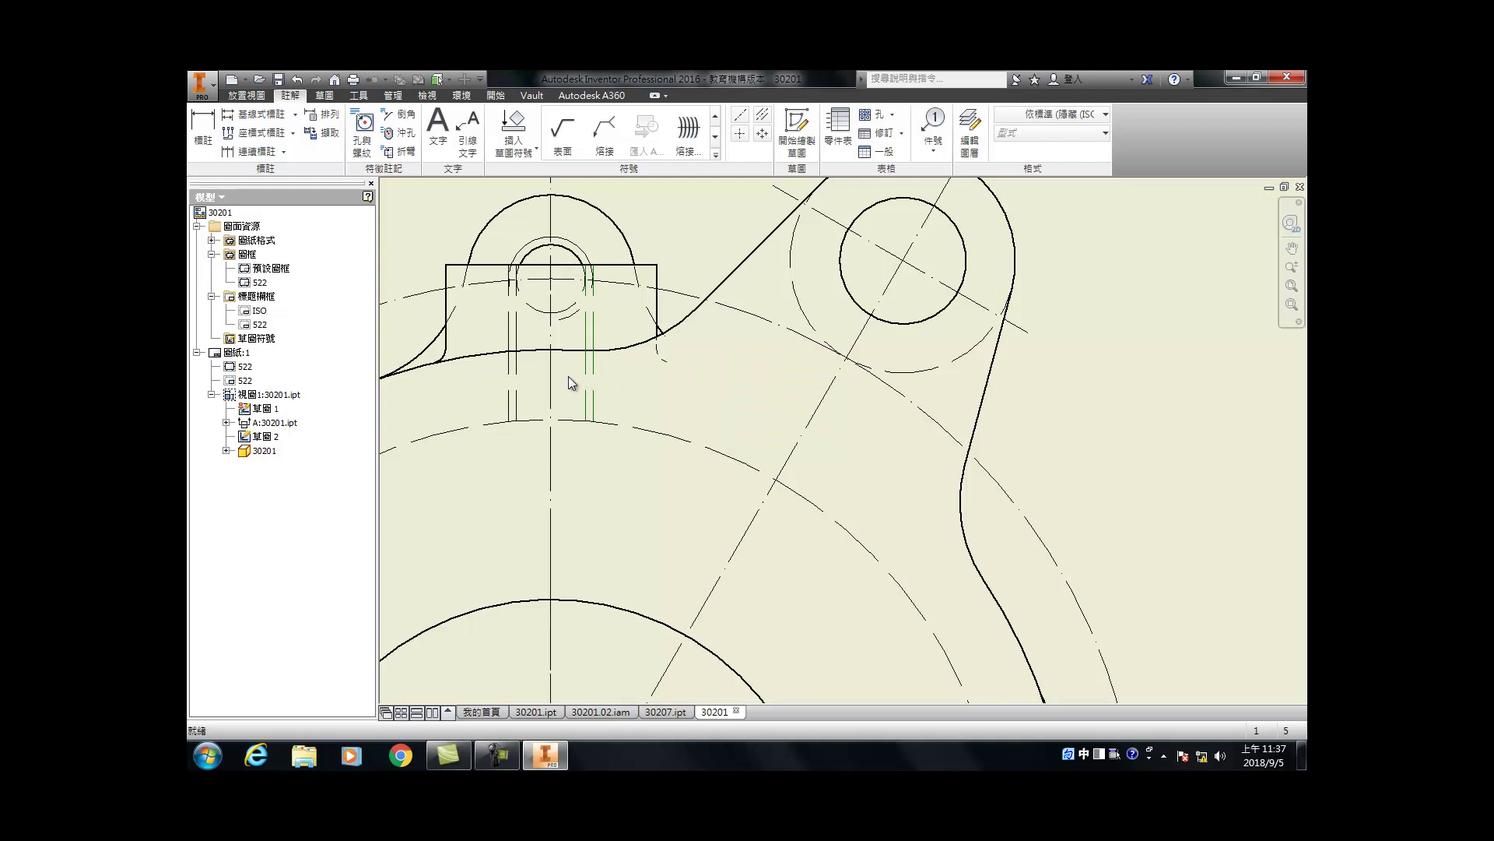
right_click(510, 391)
left_click(557, 409)
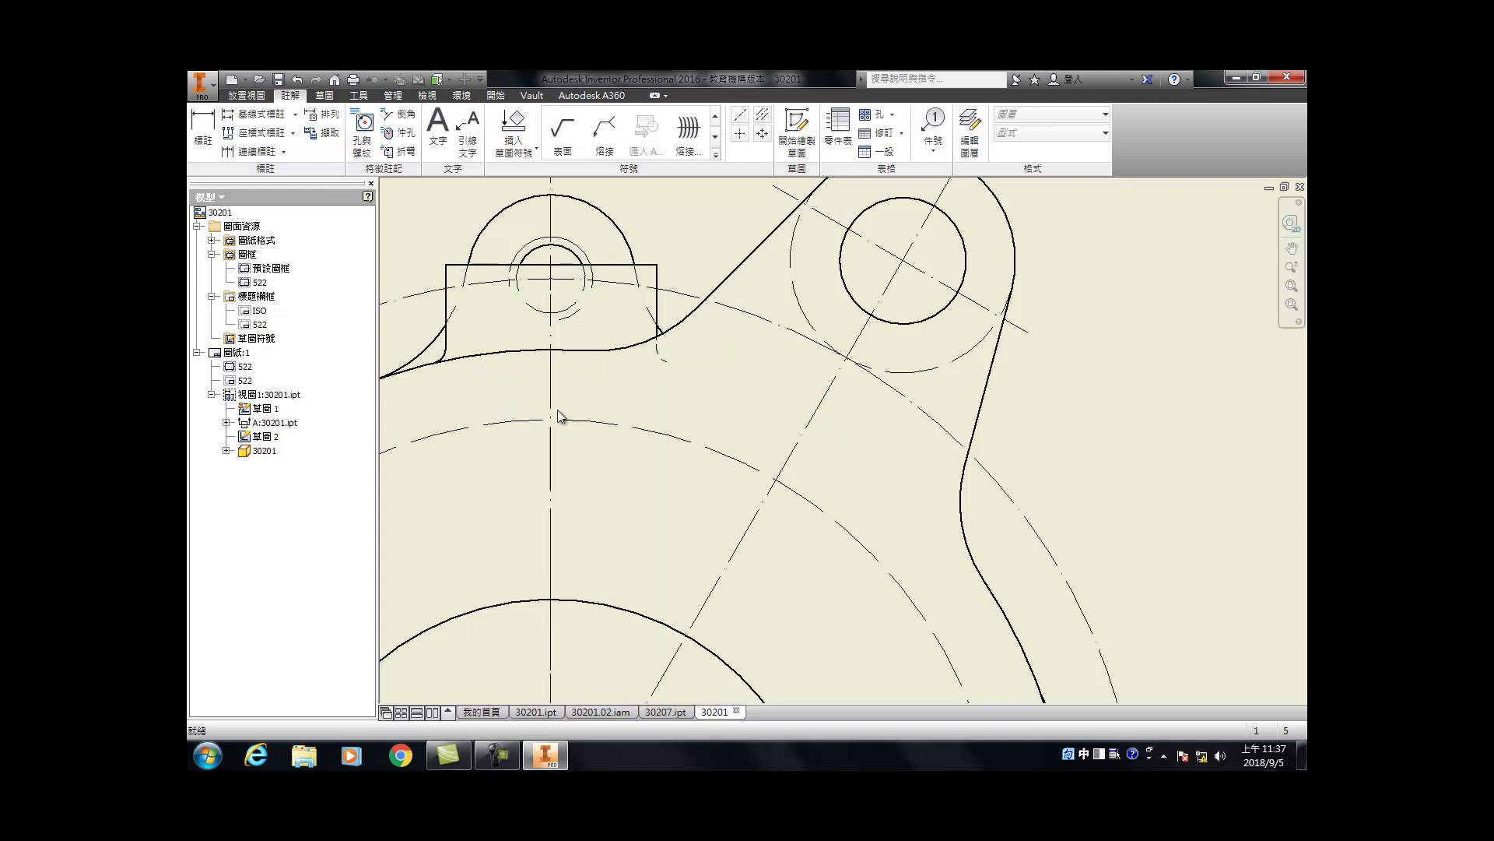
Step: Turn off the visibility of the dashed lower parts of the top lug's hole and thread circles
scroll(580, 306, "down", 3)
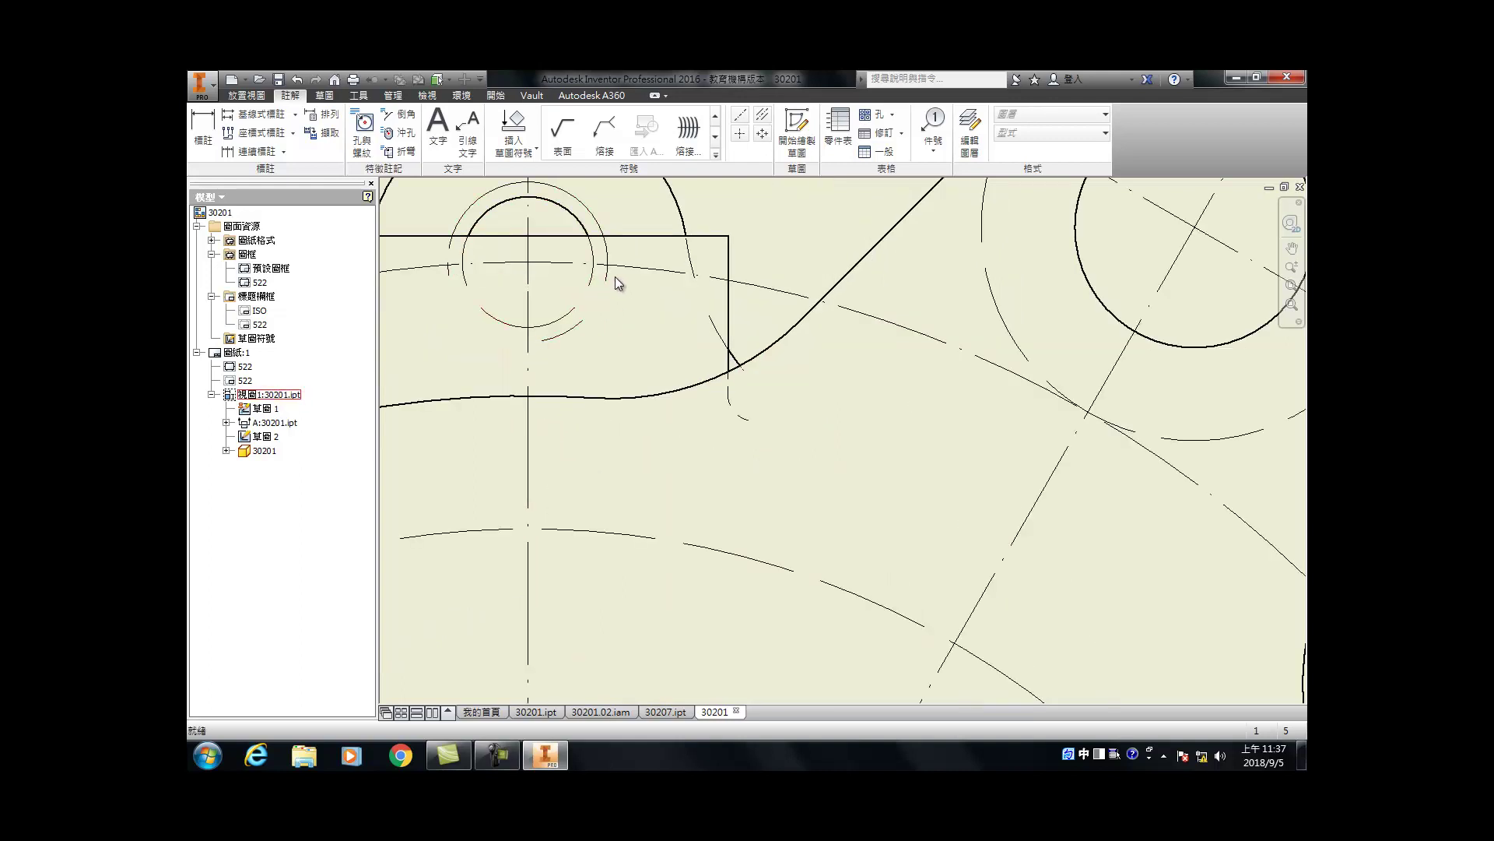
left_click(591, 291)
left_click(587, 290, "ctrl")
right_click(586, 292)
left_click(636, 317)
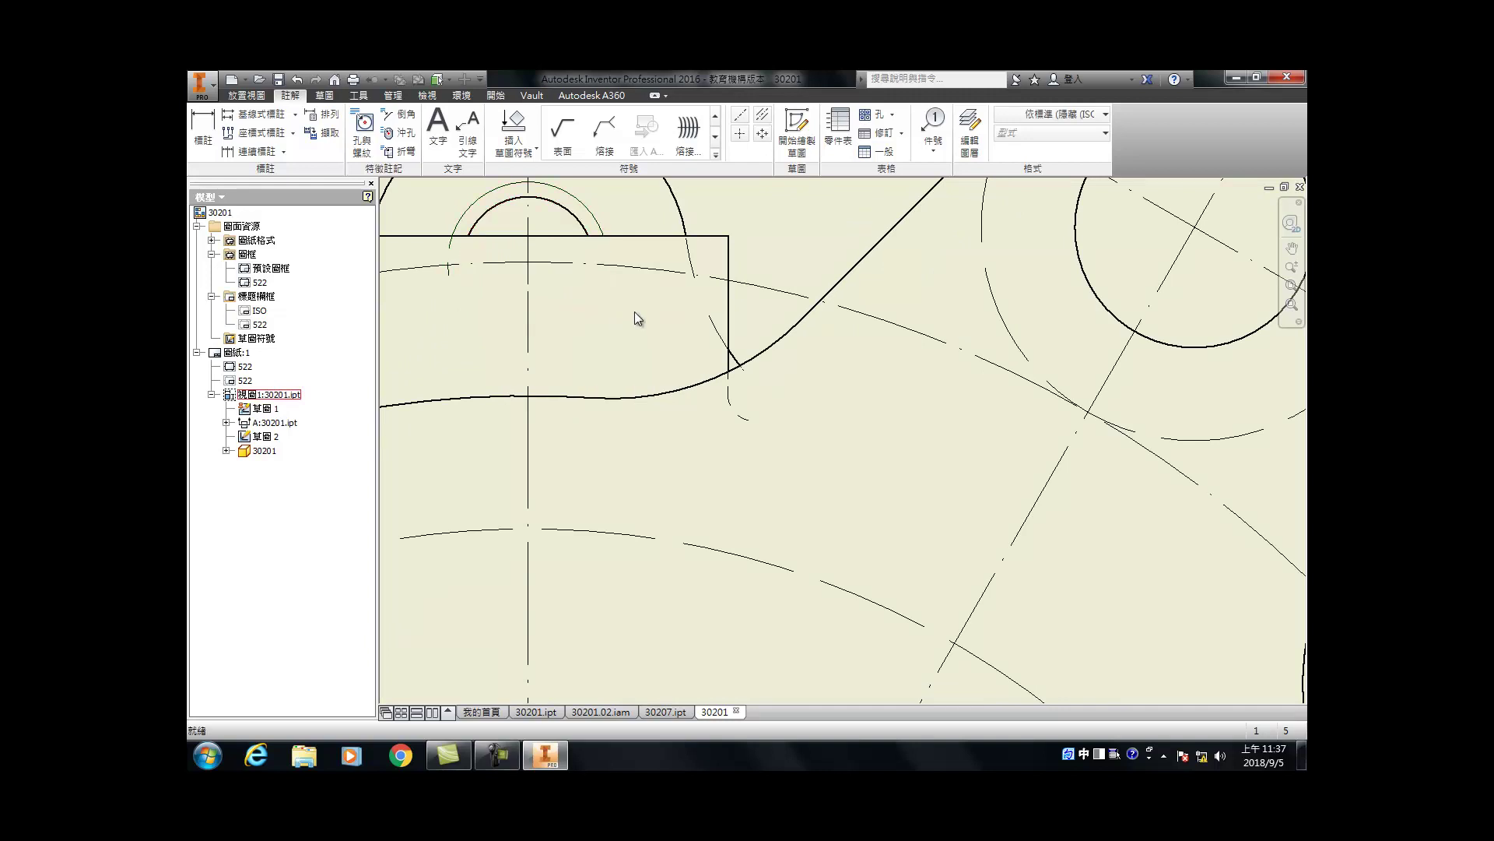
Step: Turn off the visibility of the remaining dashed side arcs of the round boss behind the top lug
left_click(450, 261)
left_click(710, 324, "ctrl")
right_click(779, 372)
left_click(828, 397)
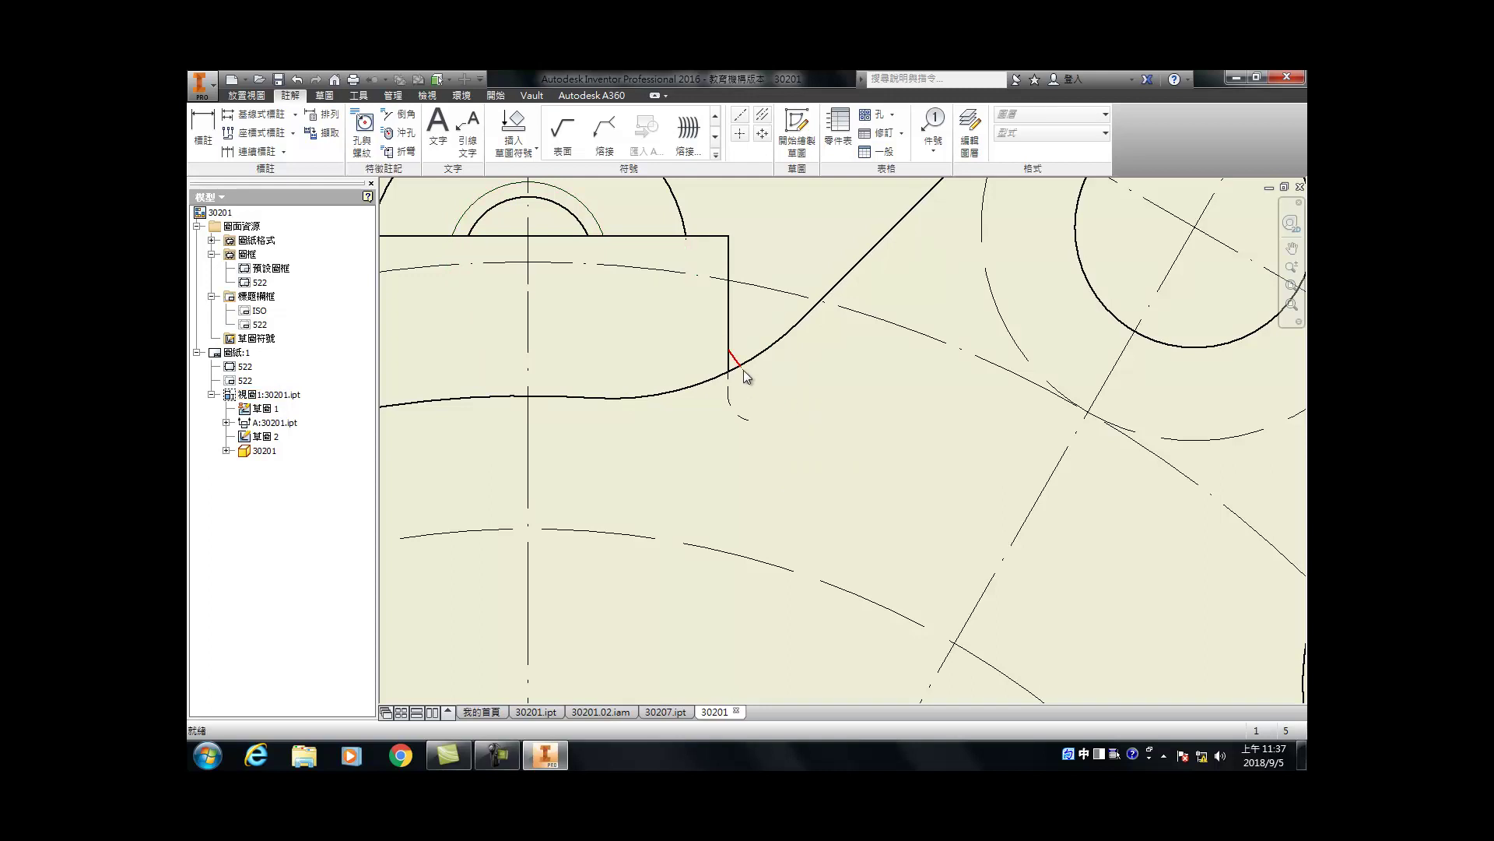
Step: Turn off the visibility of the short dashed fillet arc below the top lug's lower-right corner
left_click(743, 370)
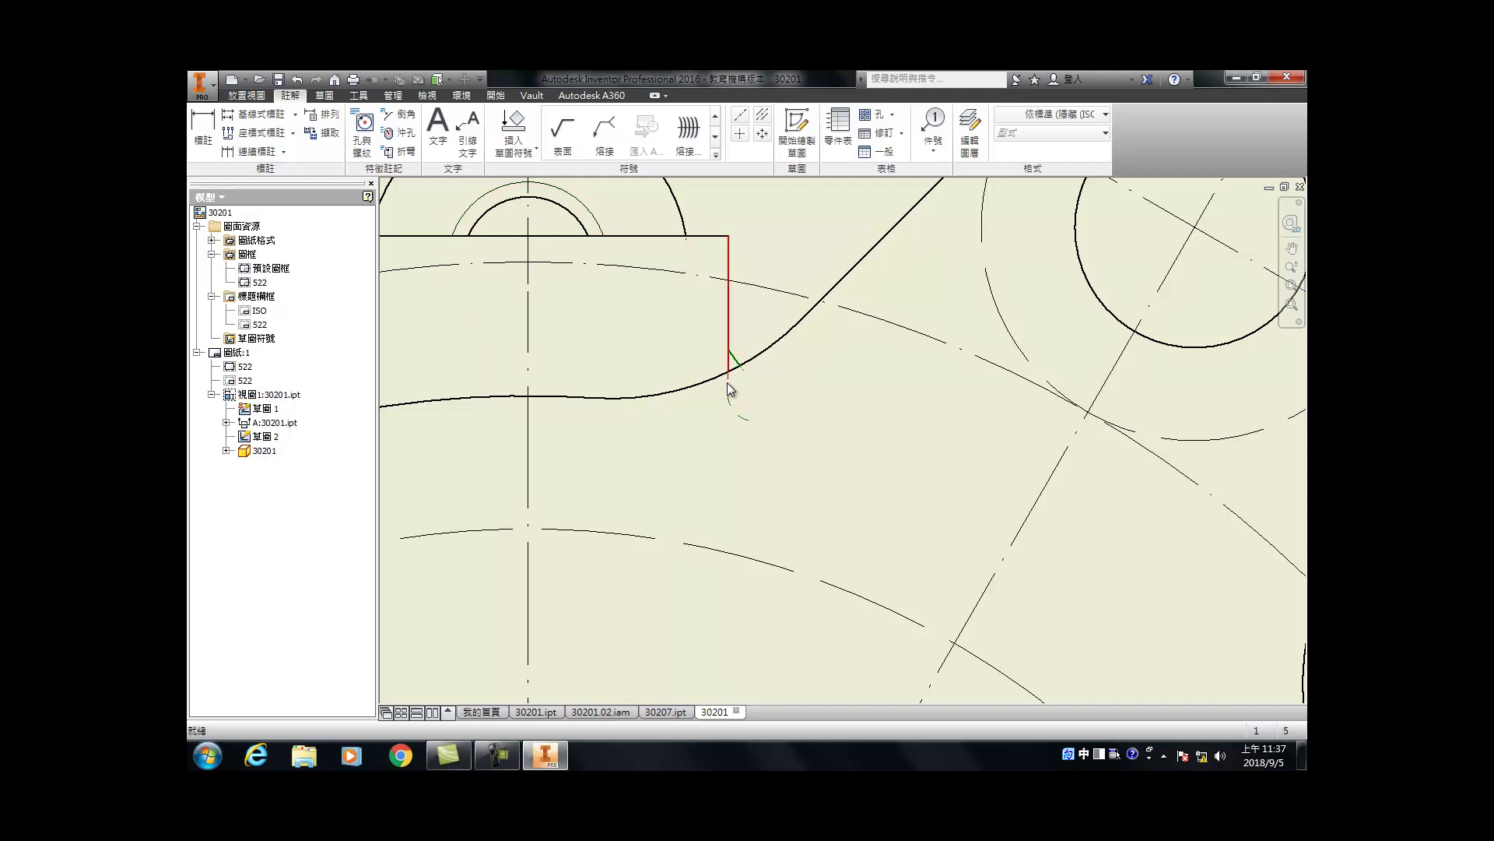
right_click(764, 386)
left_click(817, 411)
scroll(671, 451, "up", 6)
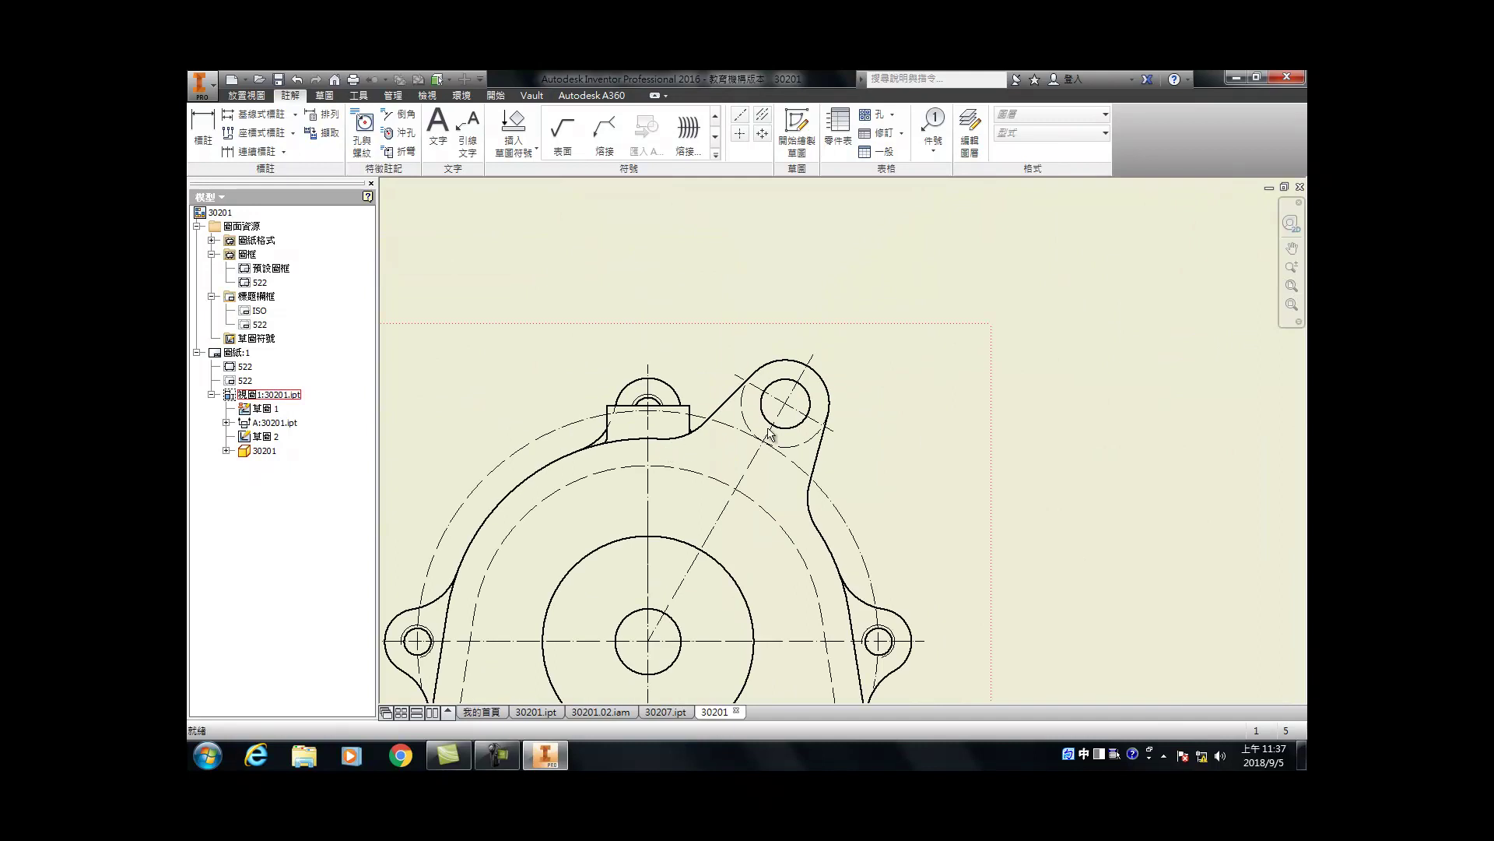
Step: Turn off the visibility of the dashed hidden circle around the upper-right ear's hole
scroll(769, 432, "down", 5)
right_click(690, 431)
left_click(615, 397)
right_click(685, 398)
left_click(704, 420)
key("F5")
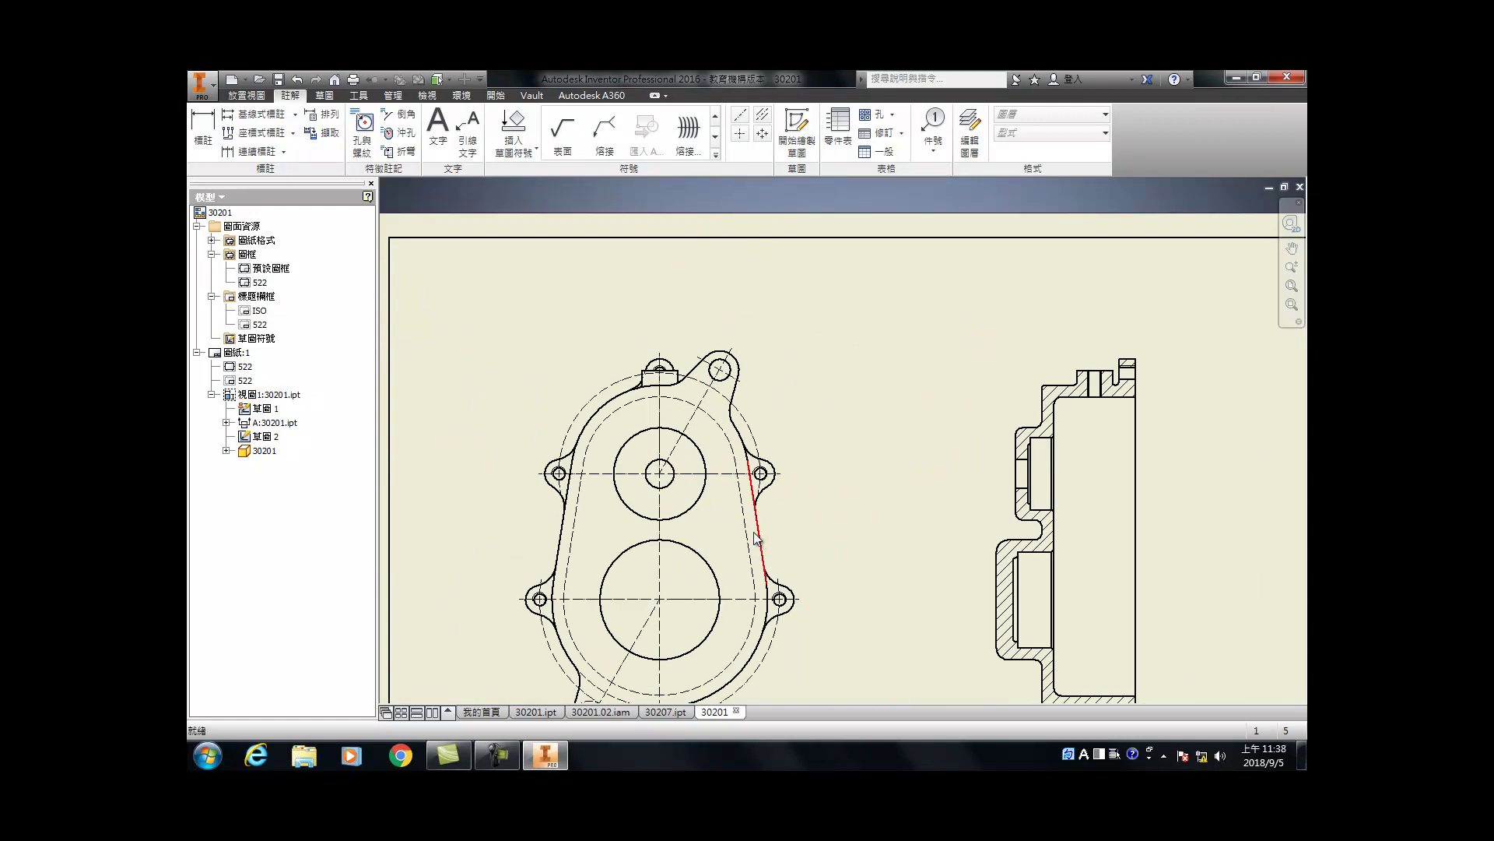
Step: Turn off the visibility of the dashed circle on the lower-left ear and the short dashed arcs beside the bottom boss
scroll(708, 502, "up", 2)
scroll(585, 642, "down", 6)
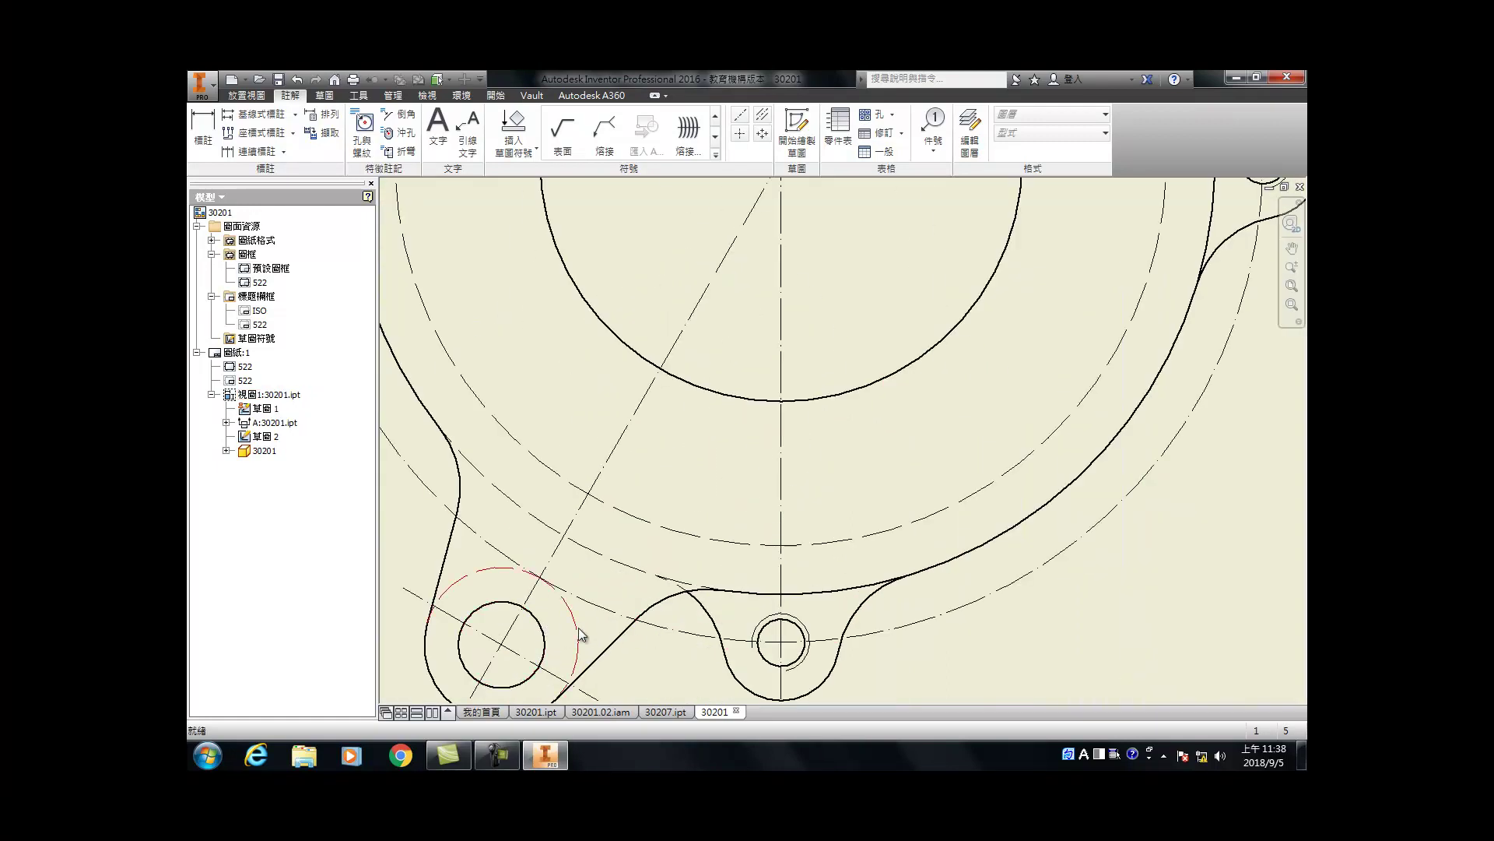
scroll(681, 594, "down", 4)
right_click(617, 572)
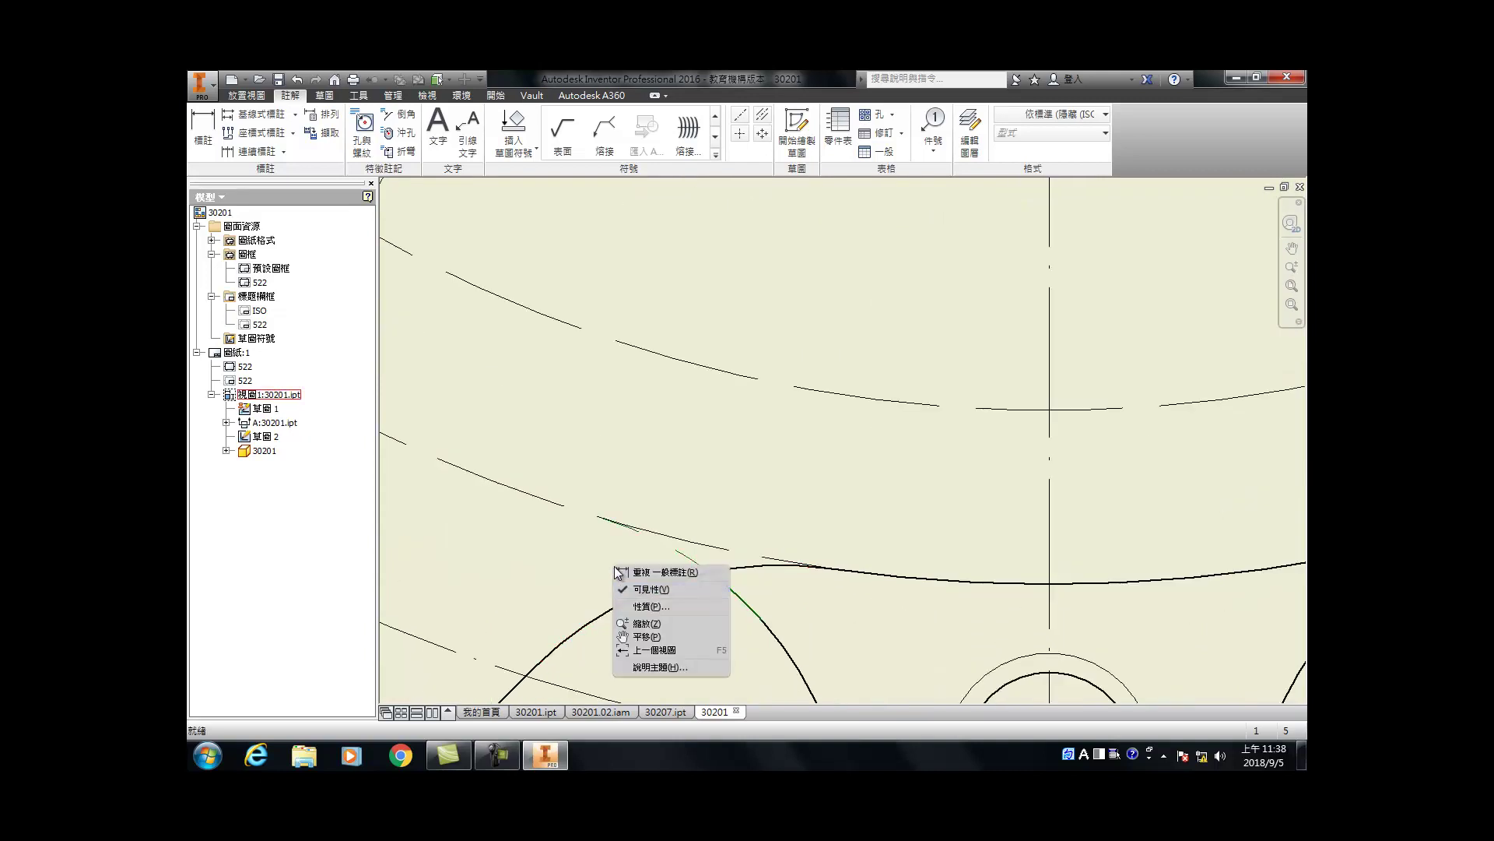
left_click(647, 594)
scroll(653, 544, "up", 5)
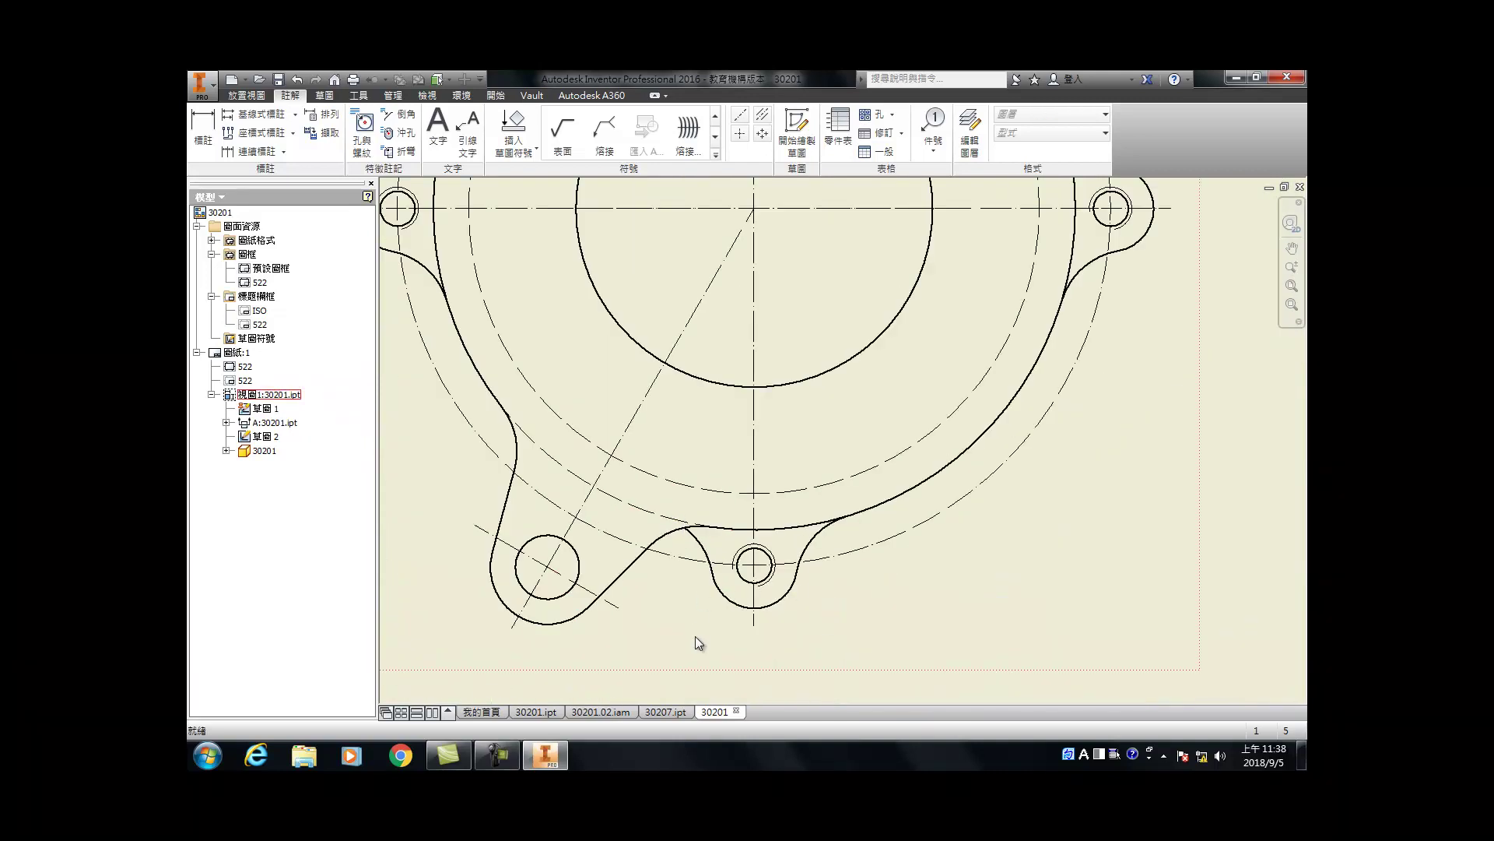
Step: Turn off the visibility of the dashed hidden arc crossing the left side of the top lug
scroll(688, 635, "up", 5)
scroll(623, 599, "down", 4)
scroll(563, 572, "up", 4)
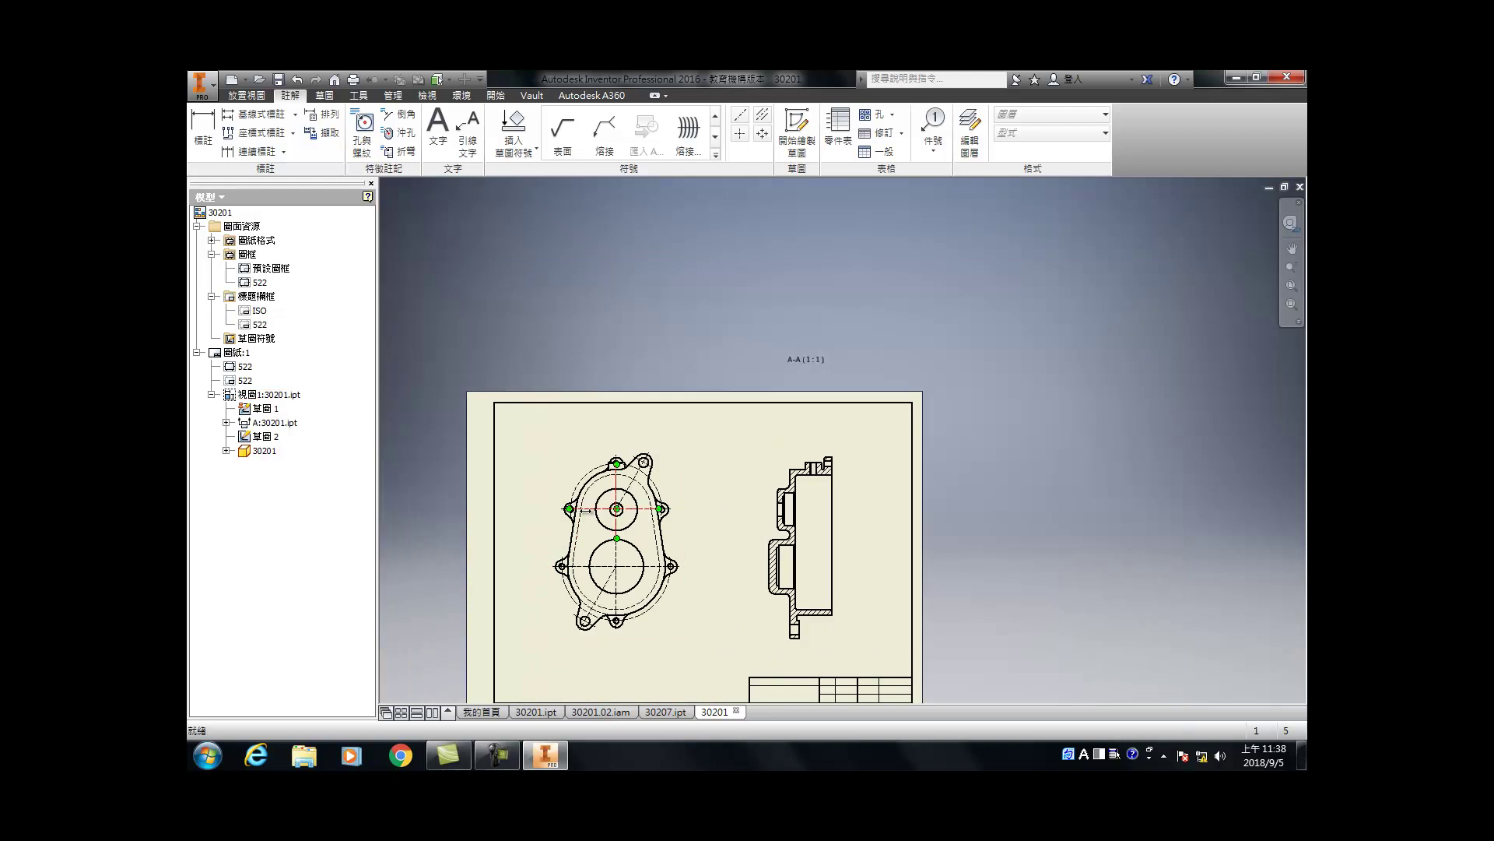
scroll(623, 436, "down", 4)
scroll(560, 405, "down", 3)
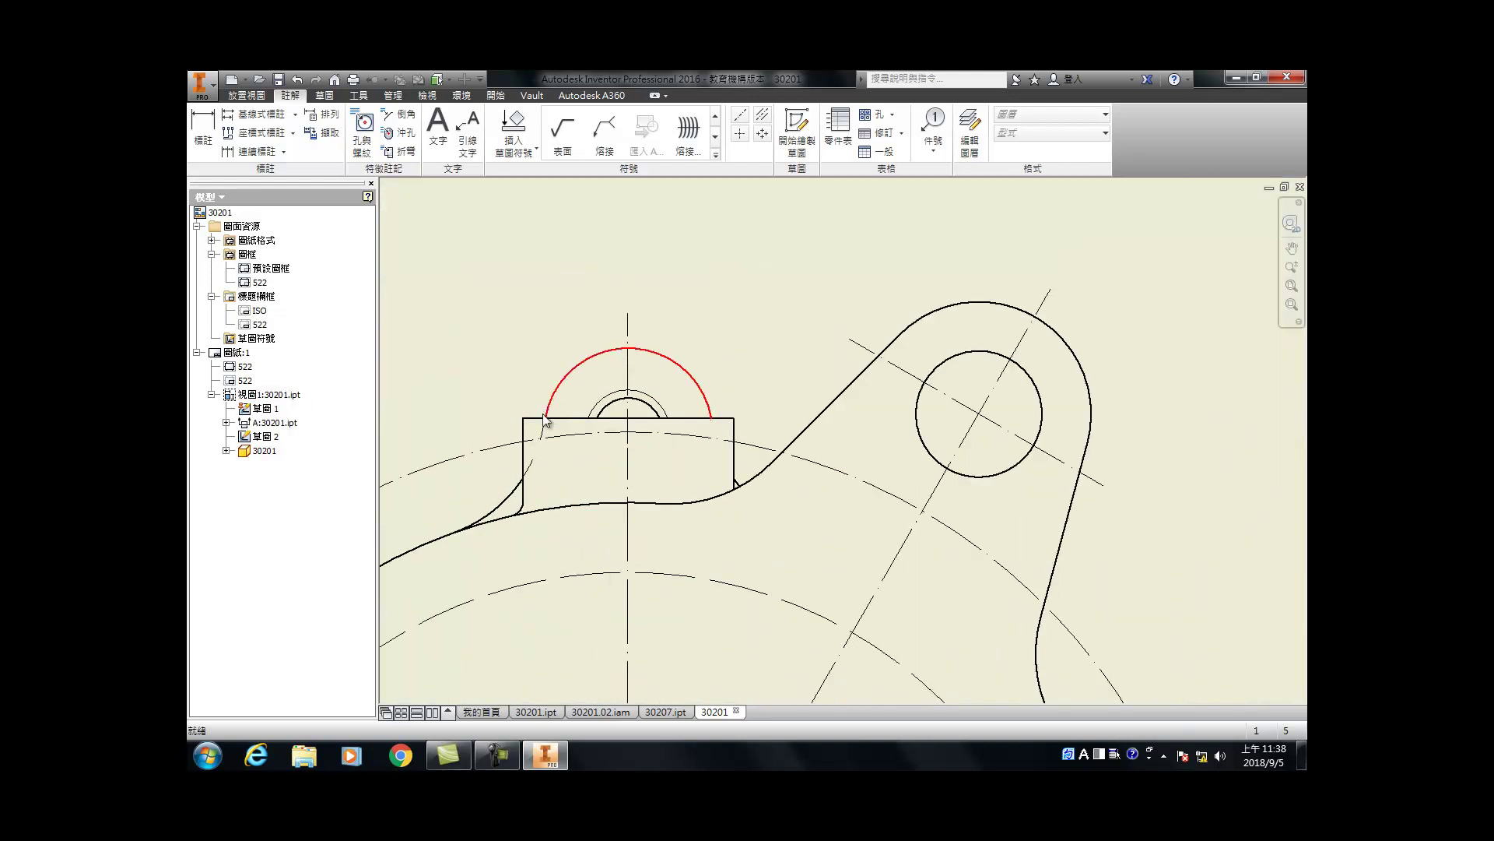
right_click(542, 427)
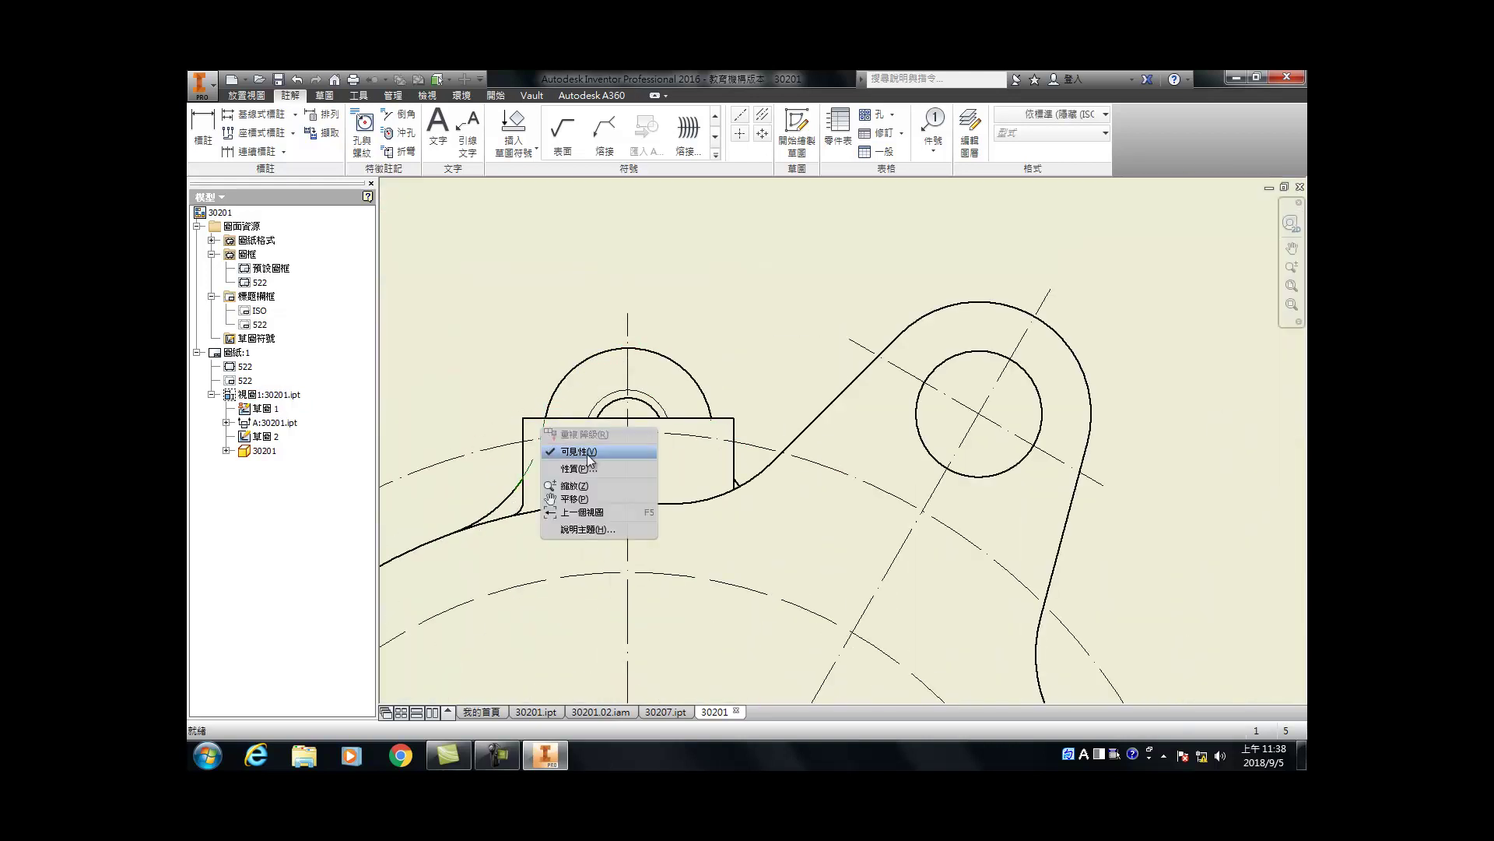
left_click(587, 454)
scroll(693, 459, "up", 4)
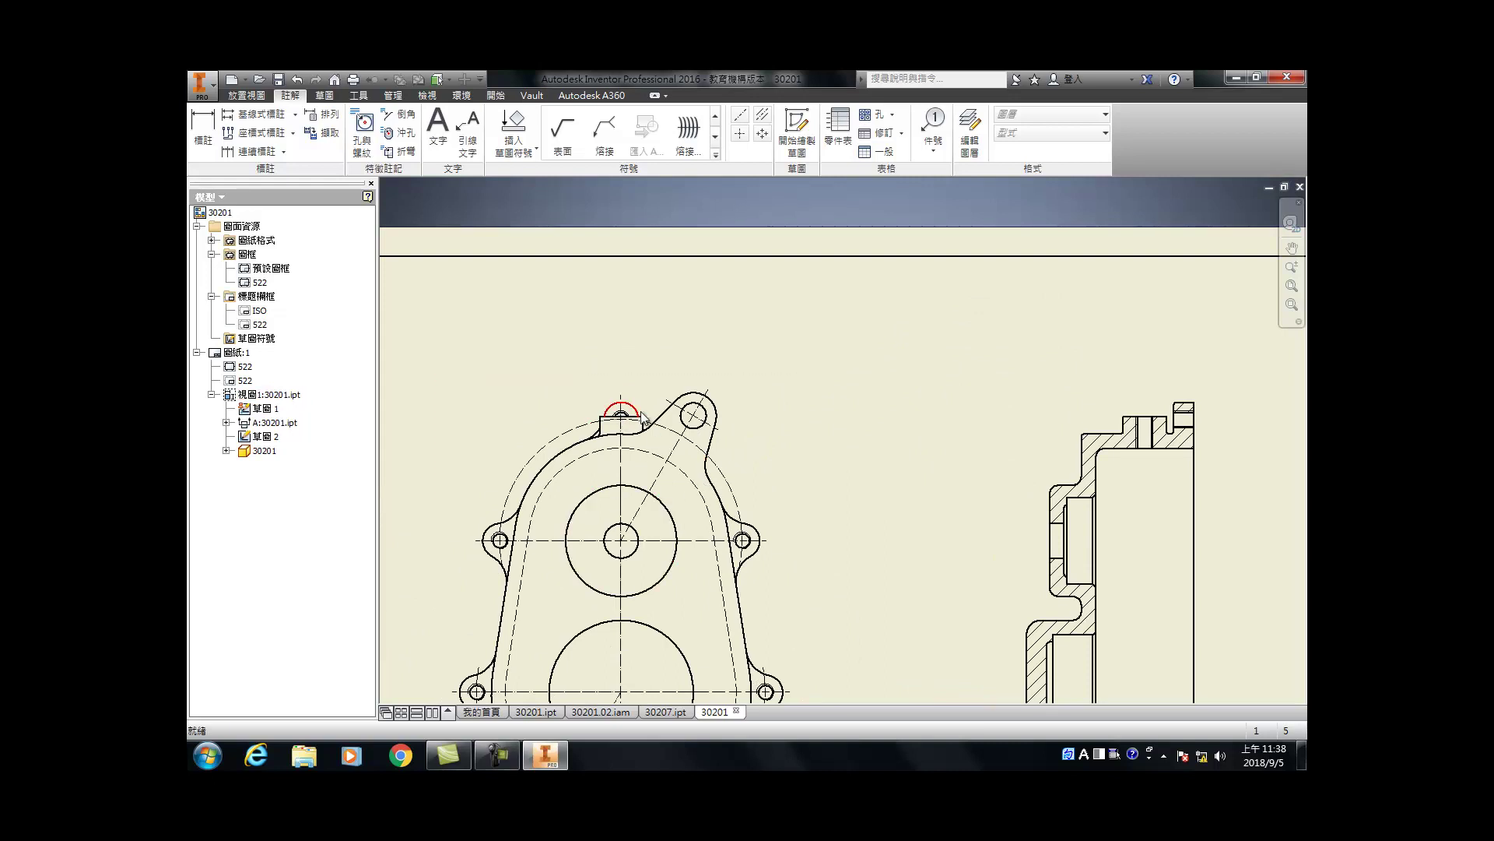
Step: Add a radius dimension to the dashed inner-wall arc around the upper bore
scroll(646, 435, "down", 4)
scroll(651, 467, "up", 4)
scroll(651, 513, "down", 2)
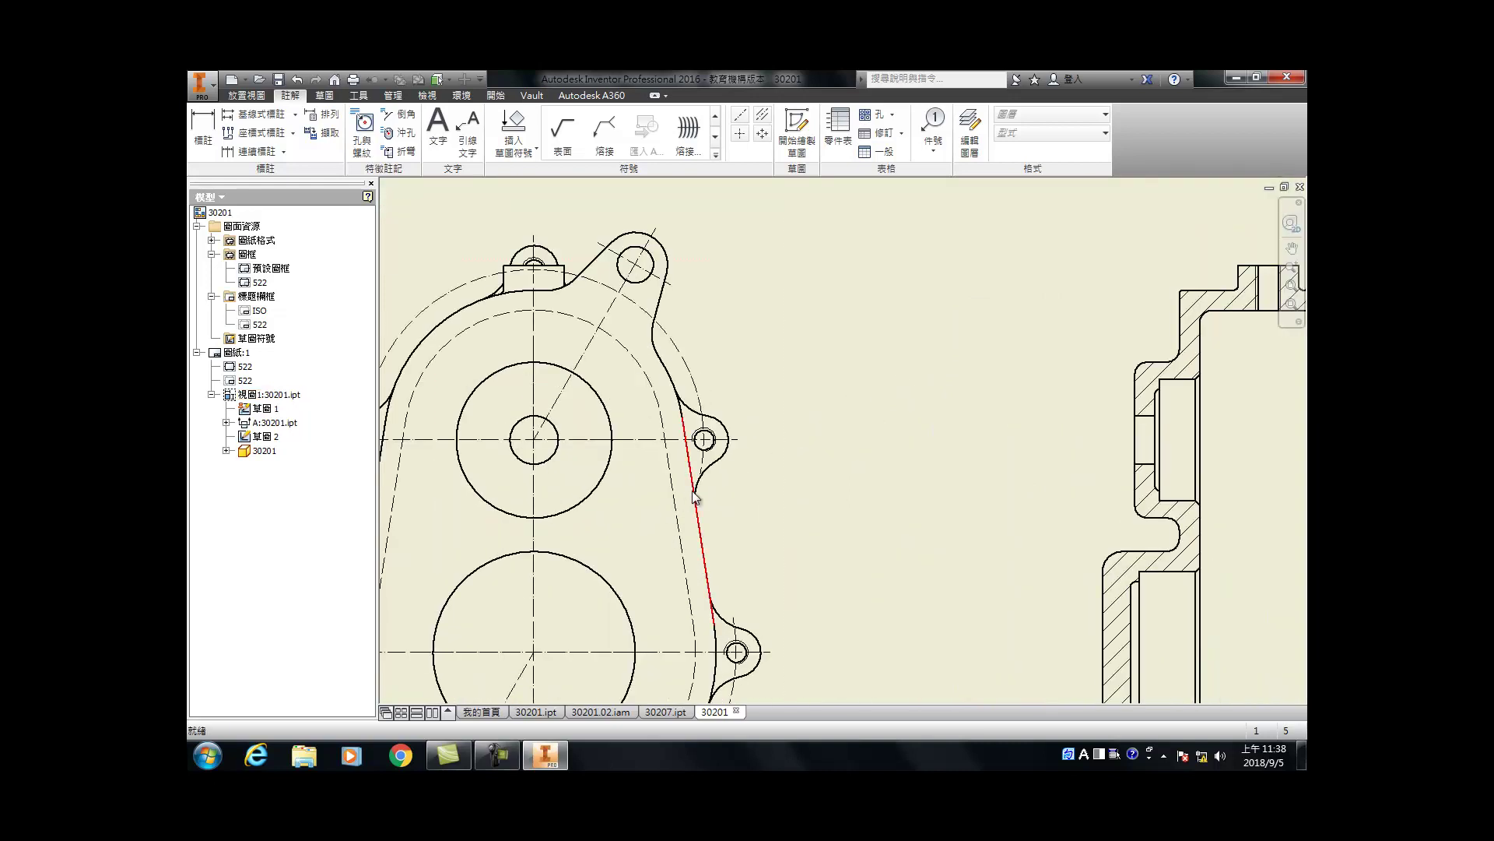
key("d")
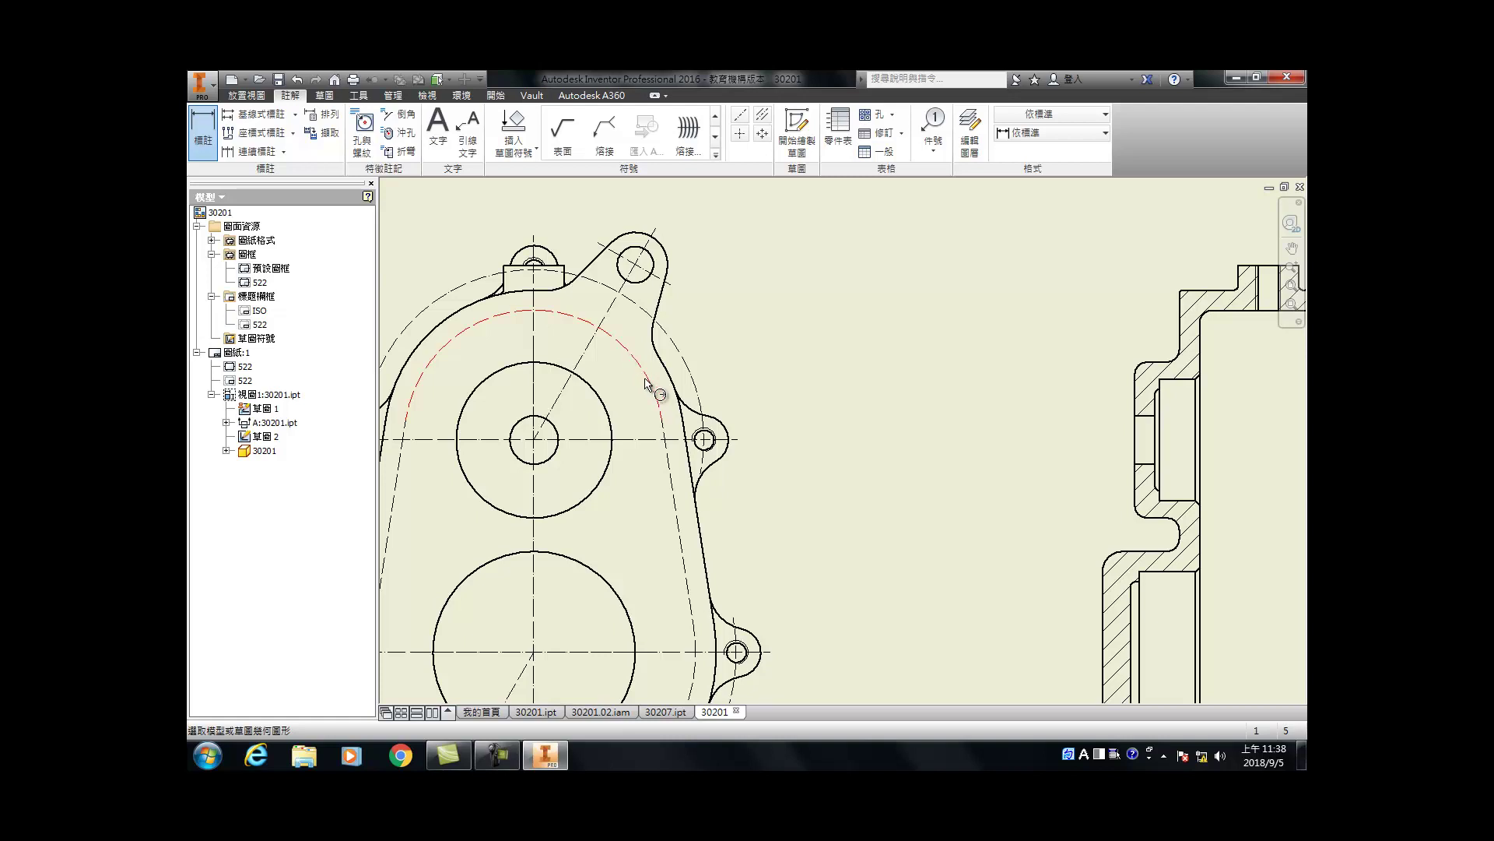
left_click(654, 402)
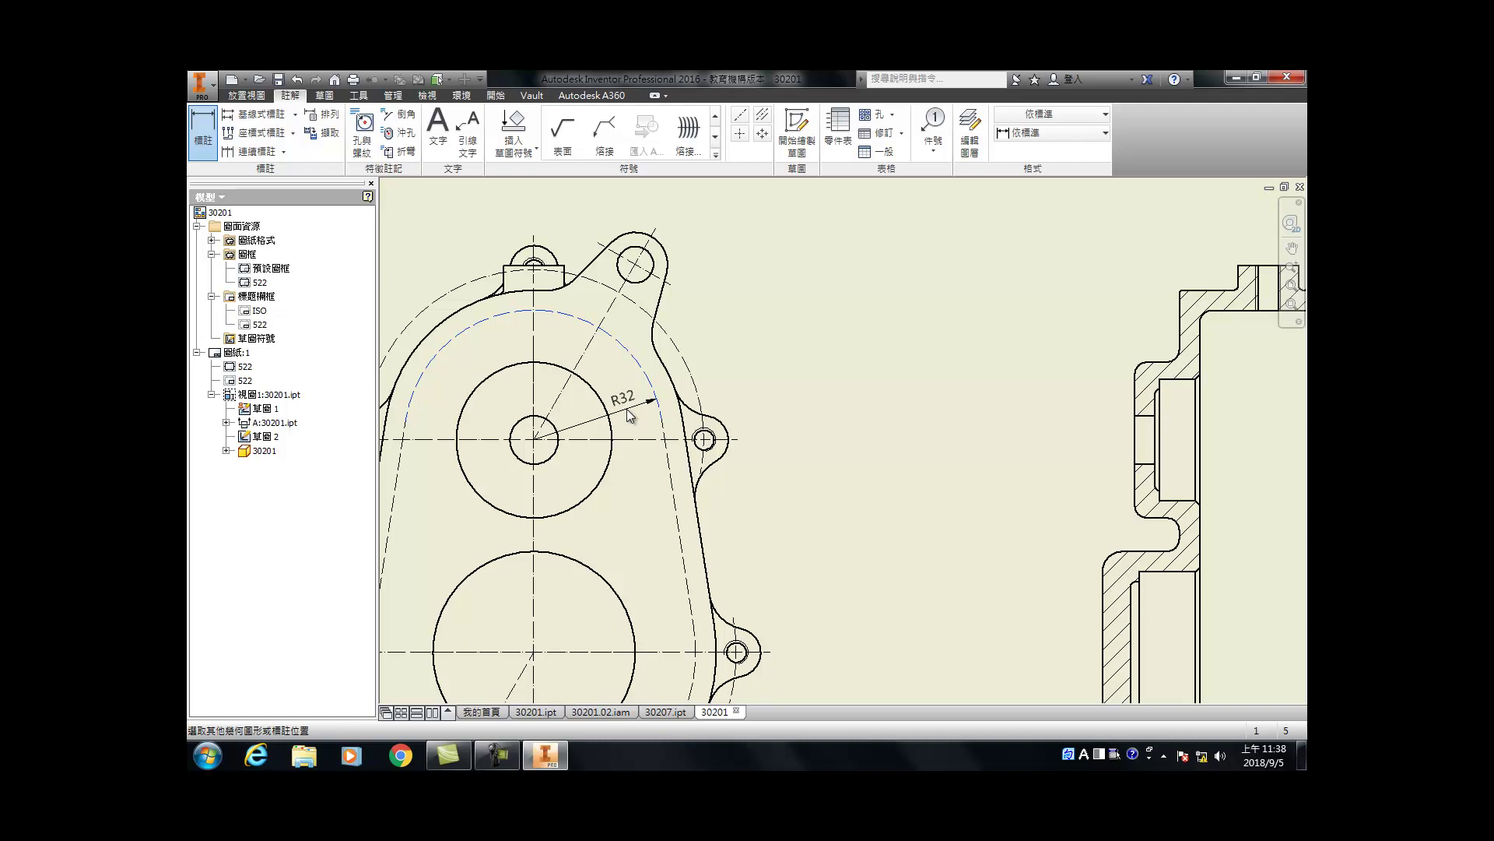
left_click(630, 415)
left_click(736, 440)
Step: Dimension the angle between the vertical centreline and the upper-right ear's inclined centreline, and pull in the upper bore's centre mark extension
left_click(534, 346)
left_click(574, 355)
left_click(566, 354)
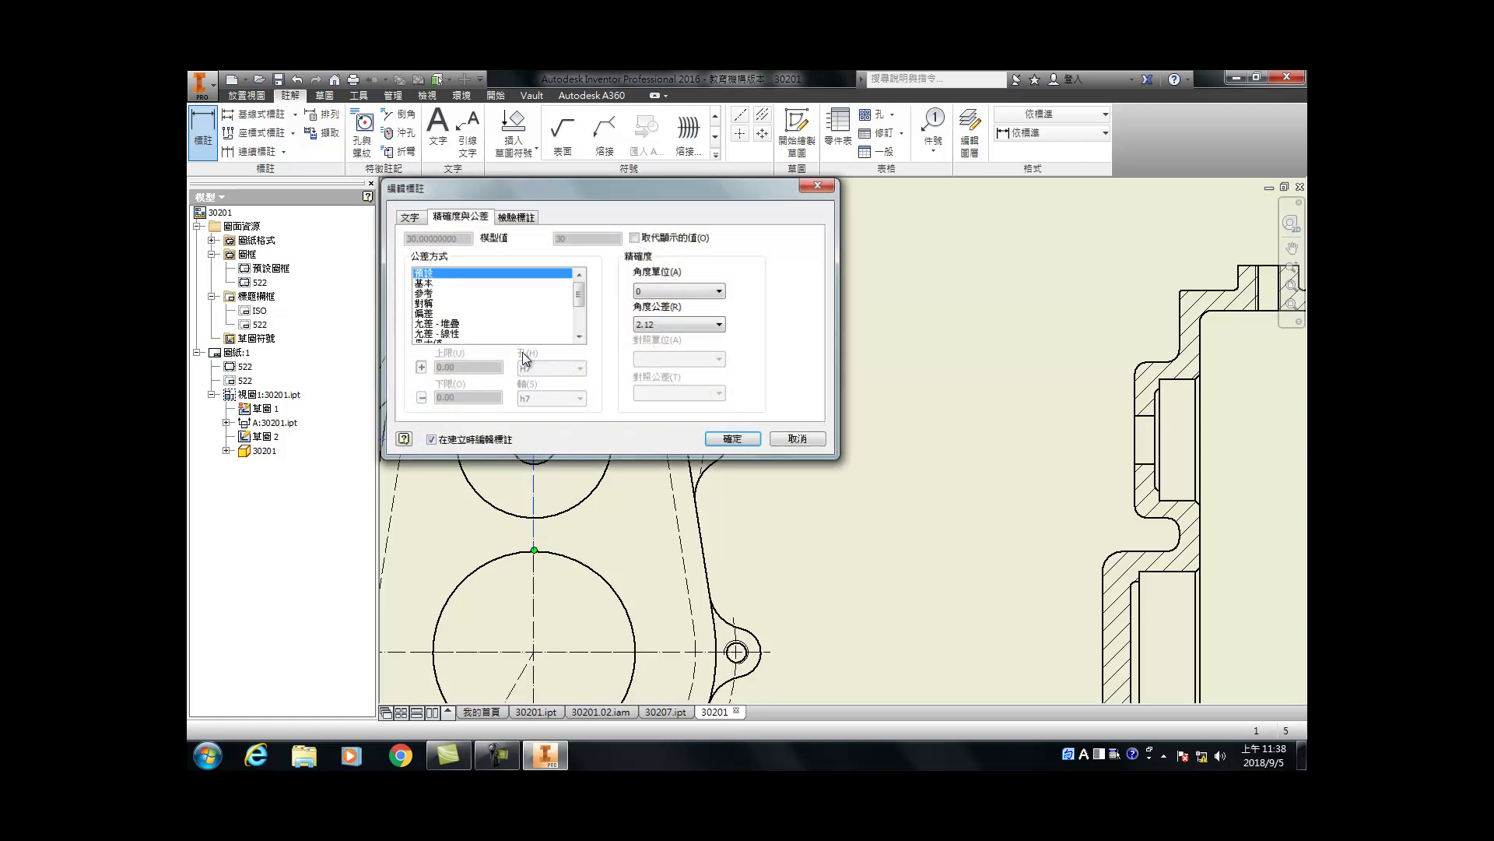
left_click(735, 442)
key("Escape")
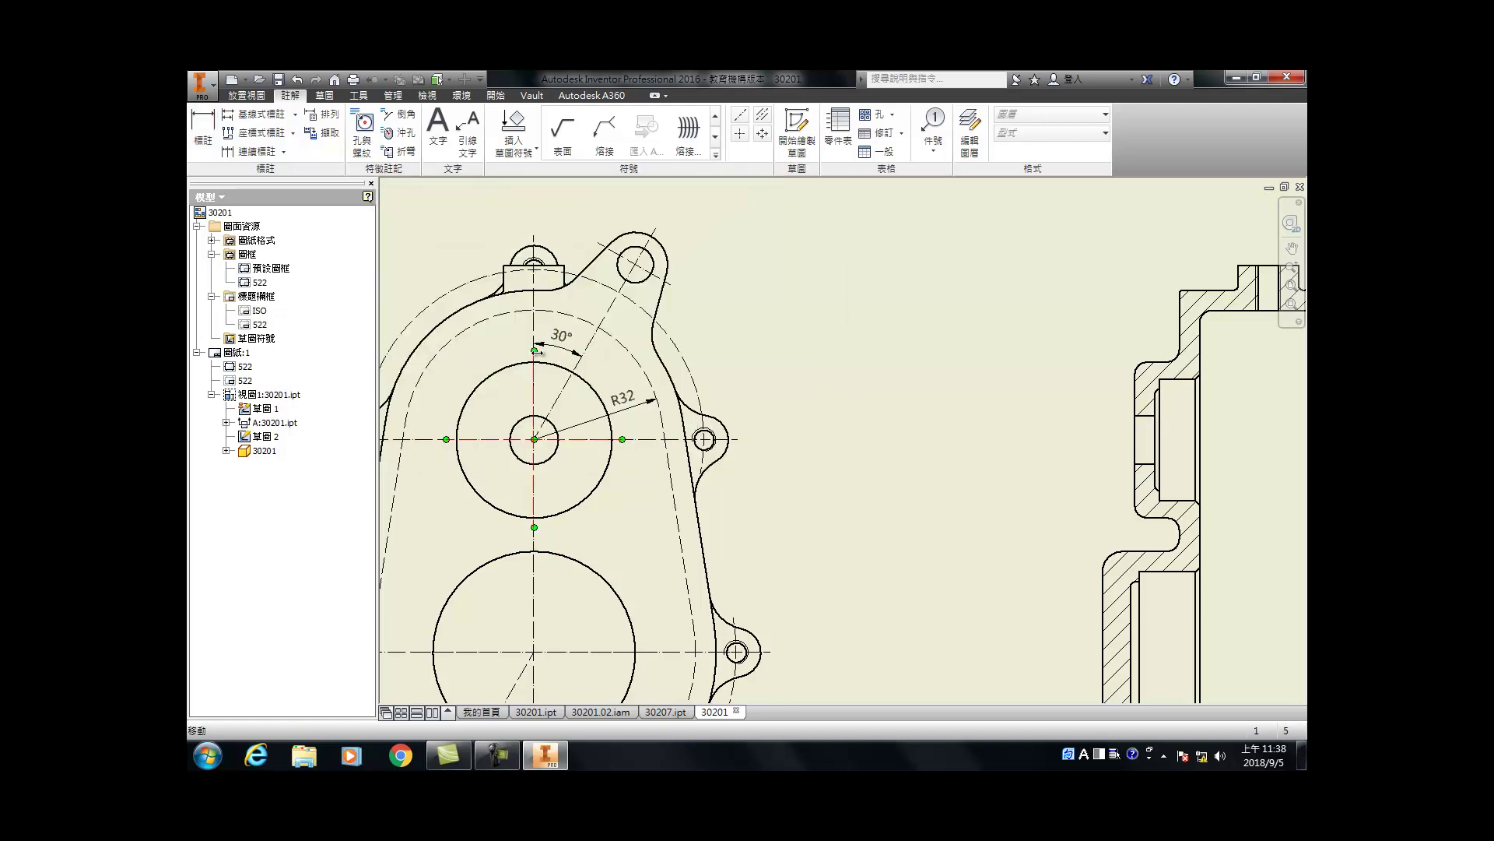
left_click_drag(534, 352, 535, 371)
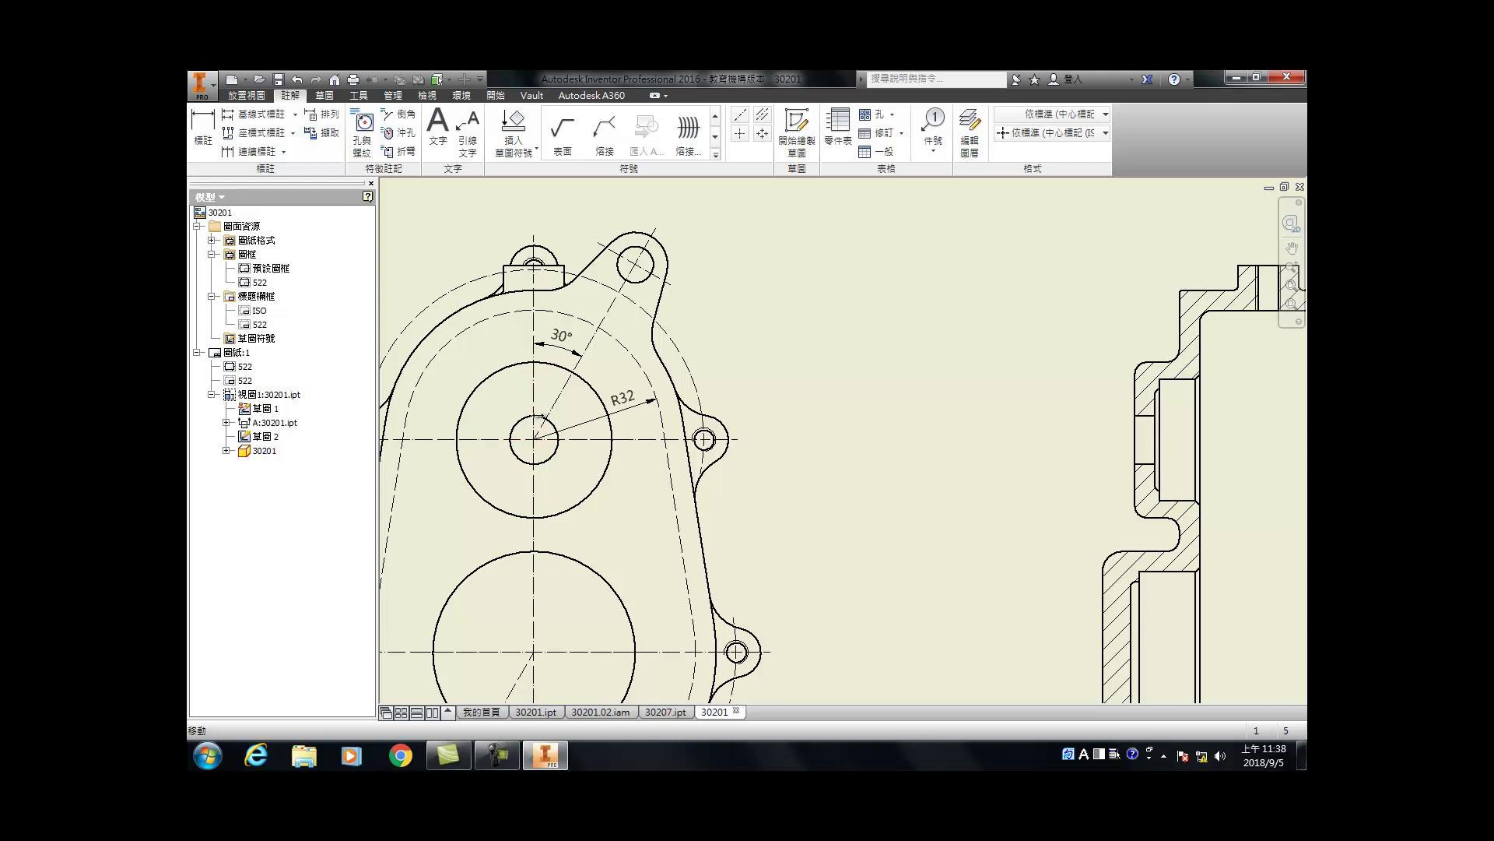
left_click(663, 387)
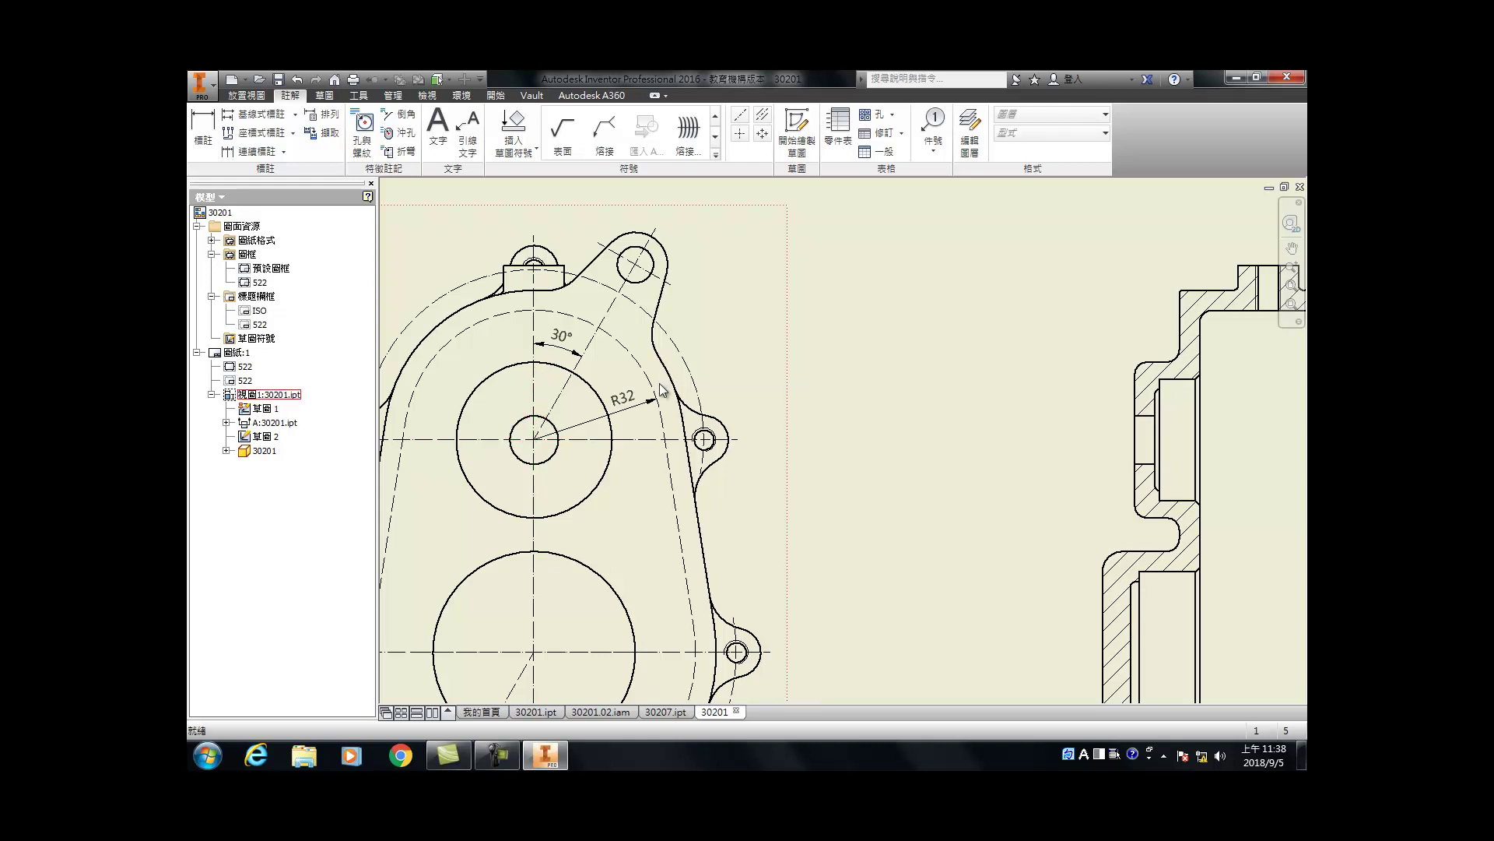
Step: Add radius dimensions to the housing's upper outer contour arc and to the centreline arc through the upper screw bosses
key("d")
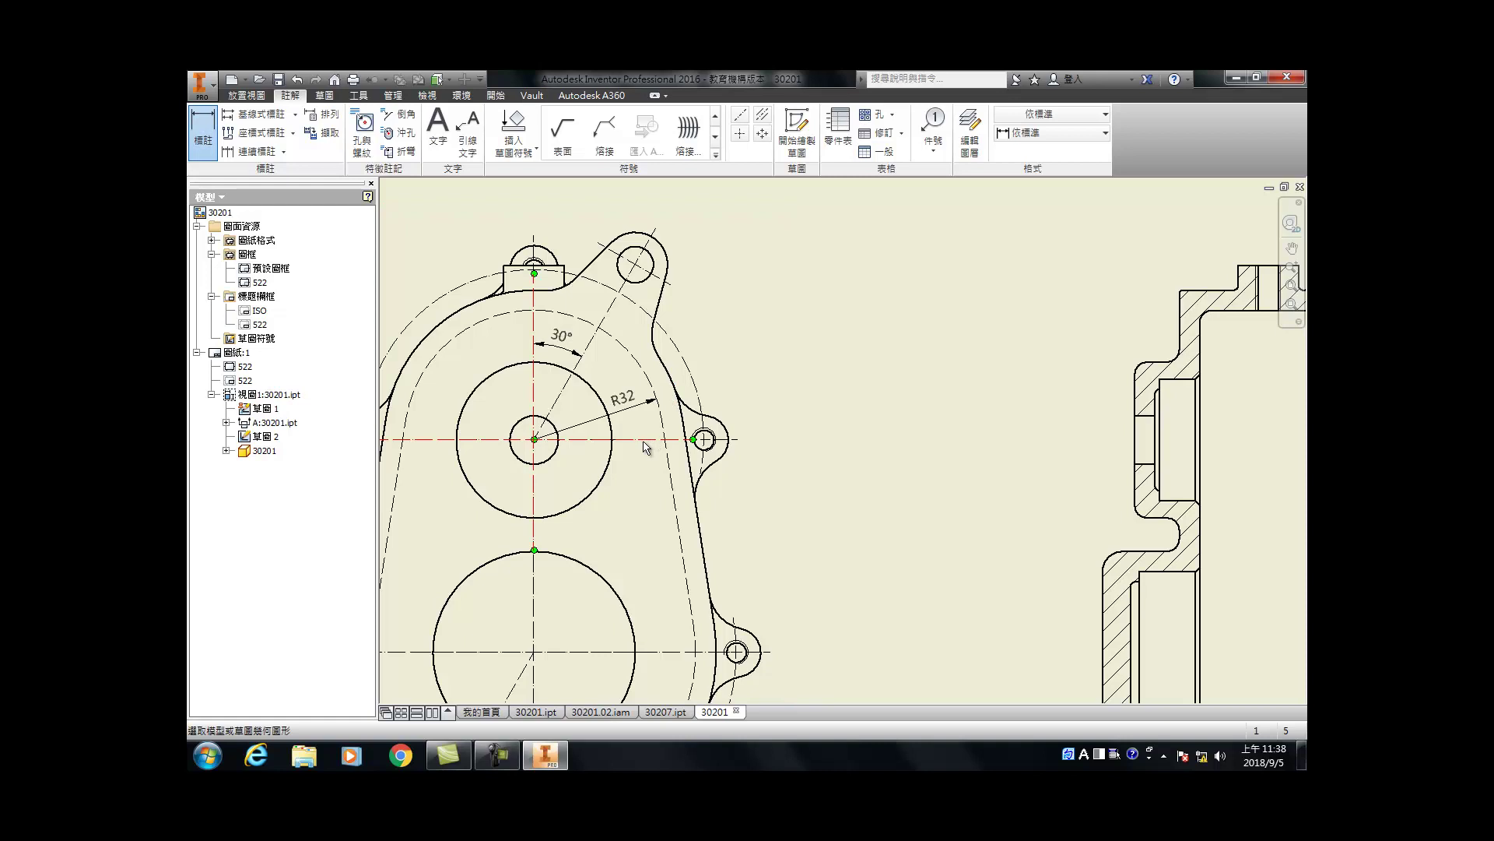
left_click(455, 329)
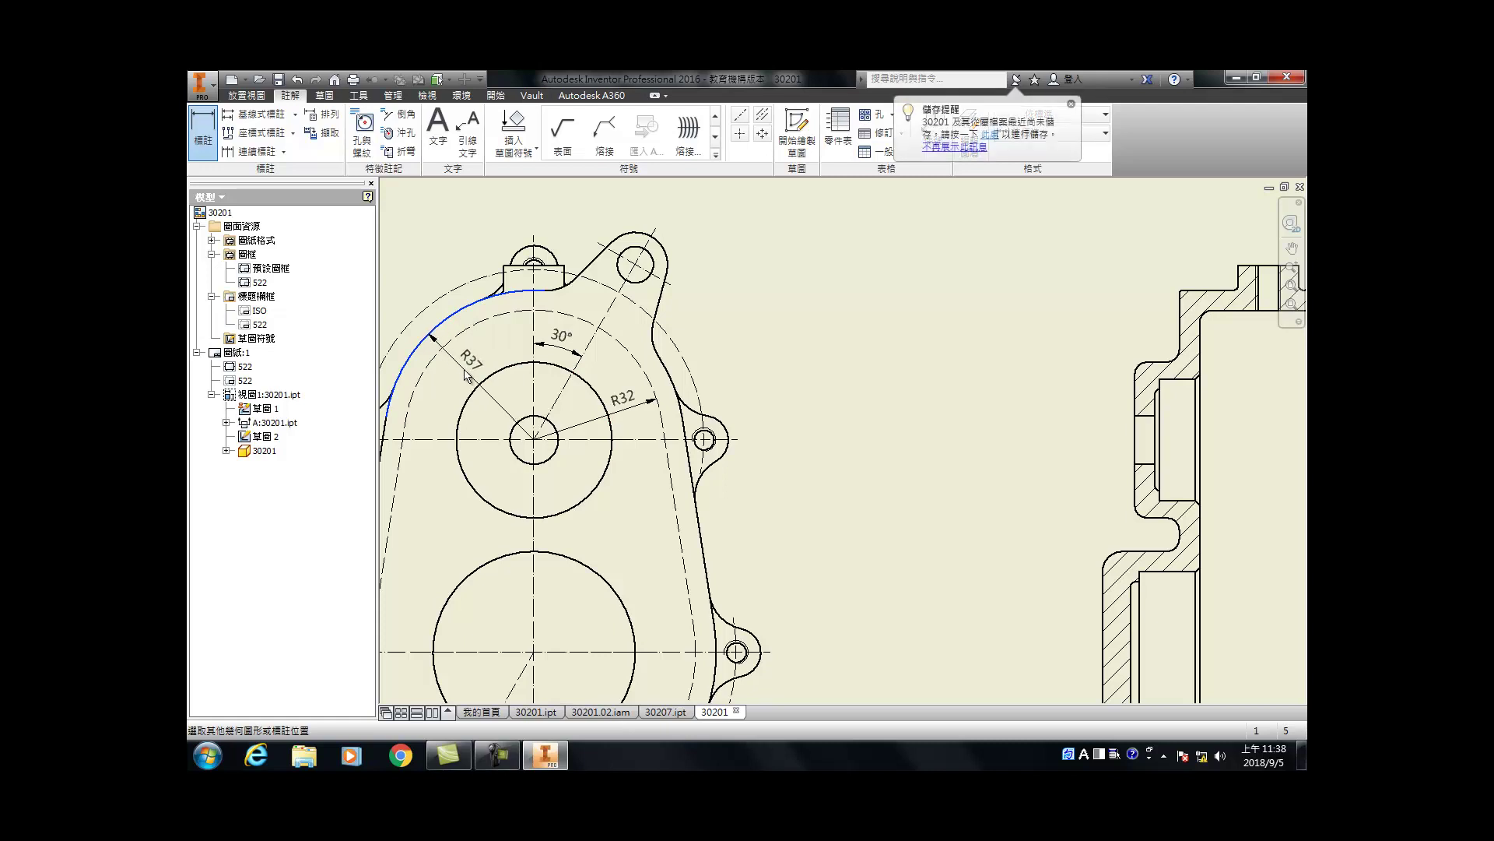
left_click(465, 379)
left_click(732, 440)
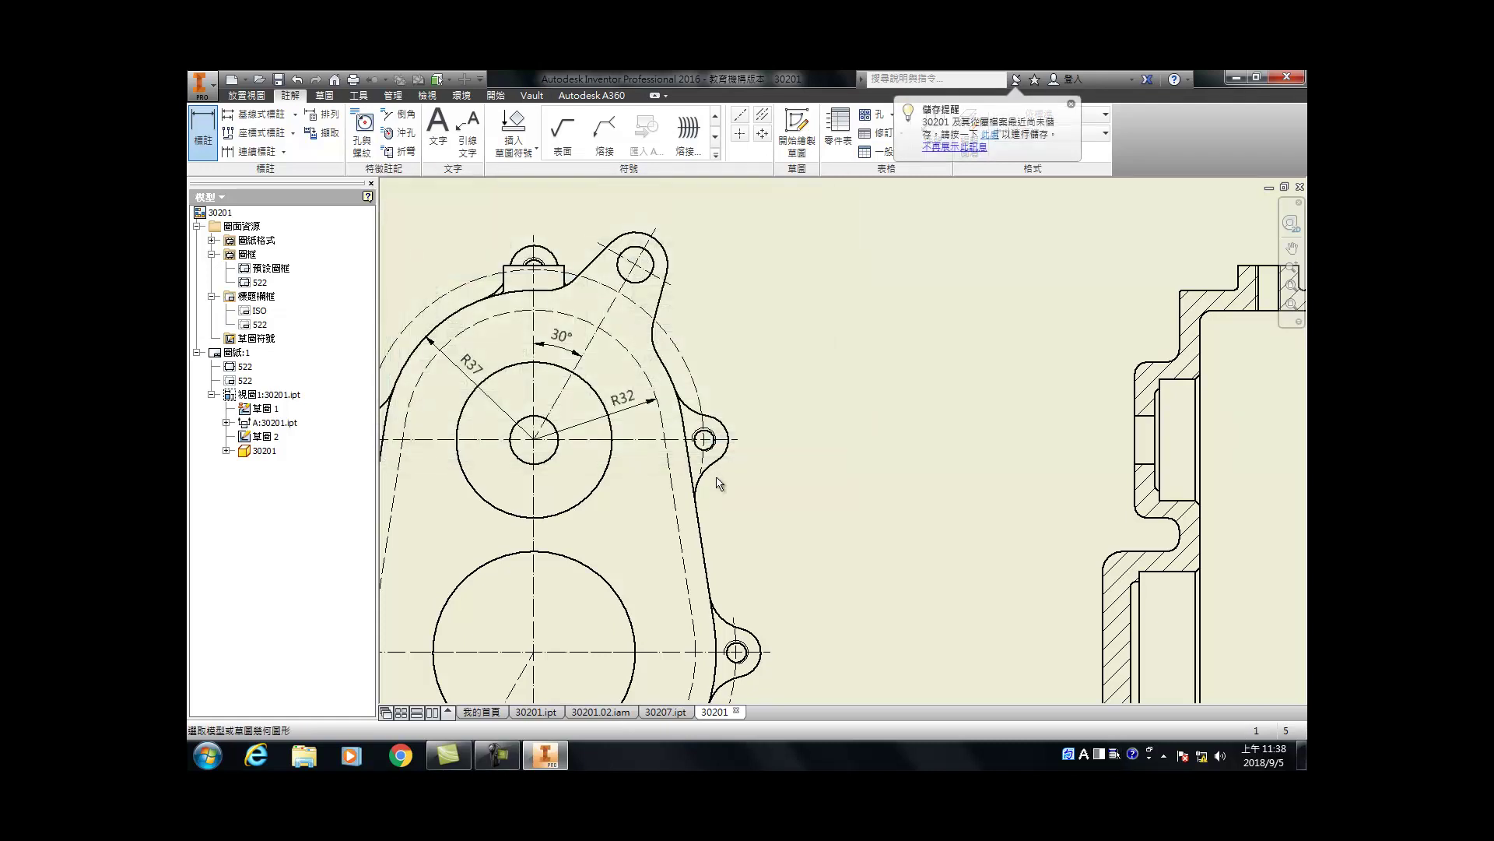
left_click(402, 385)
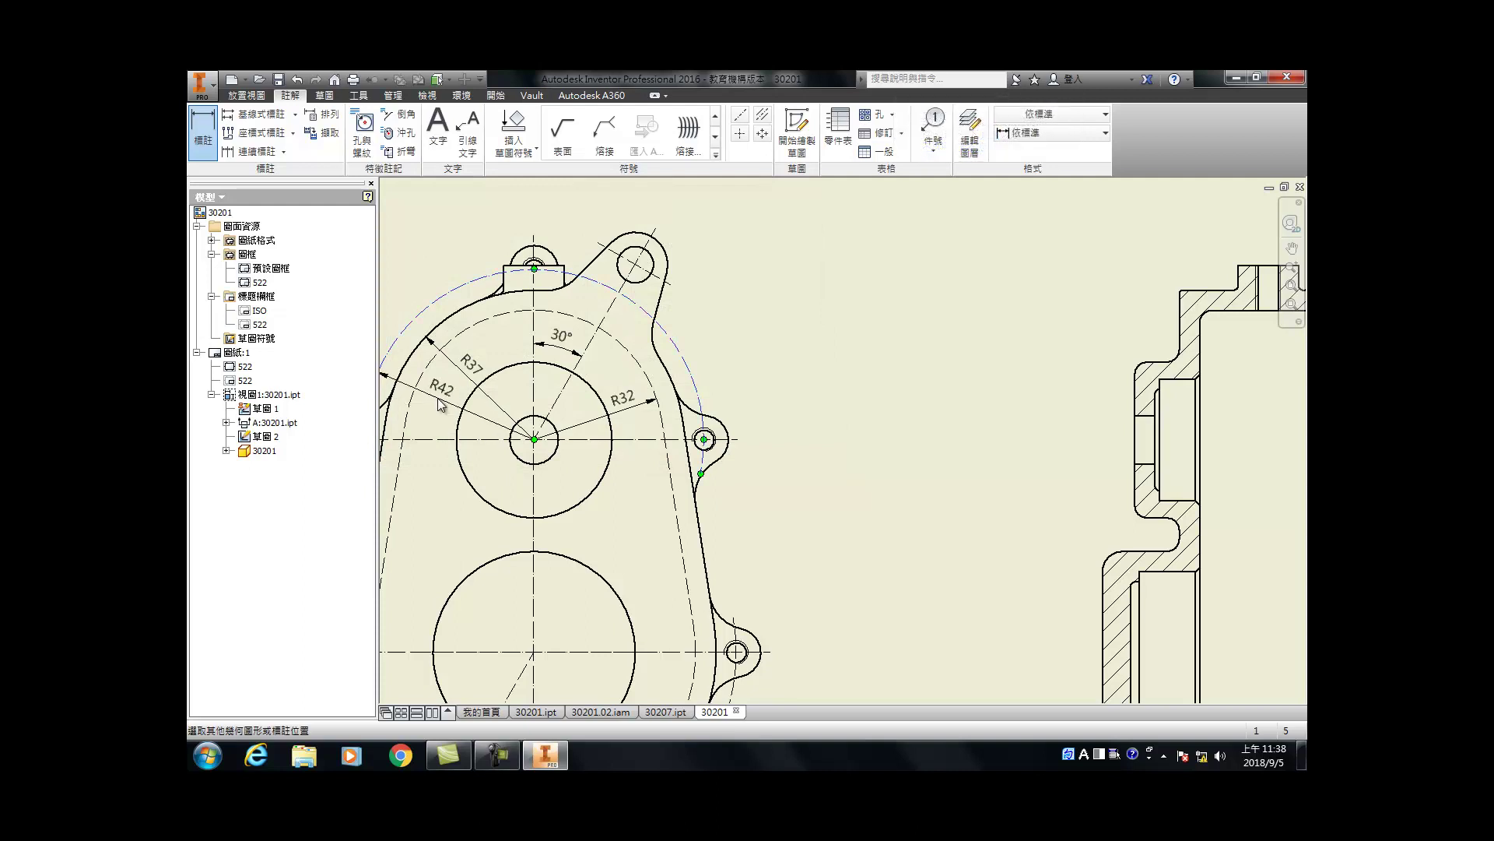
left_click(440, 404)
left_click(732, 440)
Step: Add an aligned dimension between the centres of the upper-right ear's hole and the upper bore, placed at the view's upper left
left_click(645, 274)
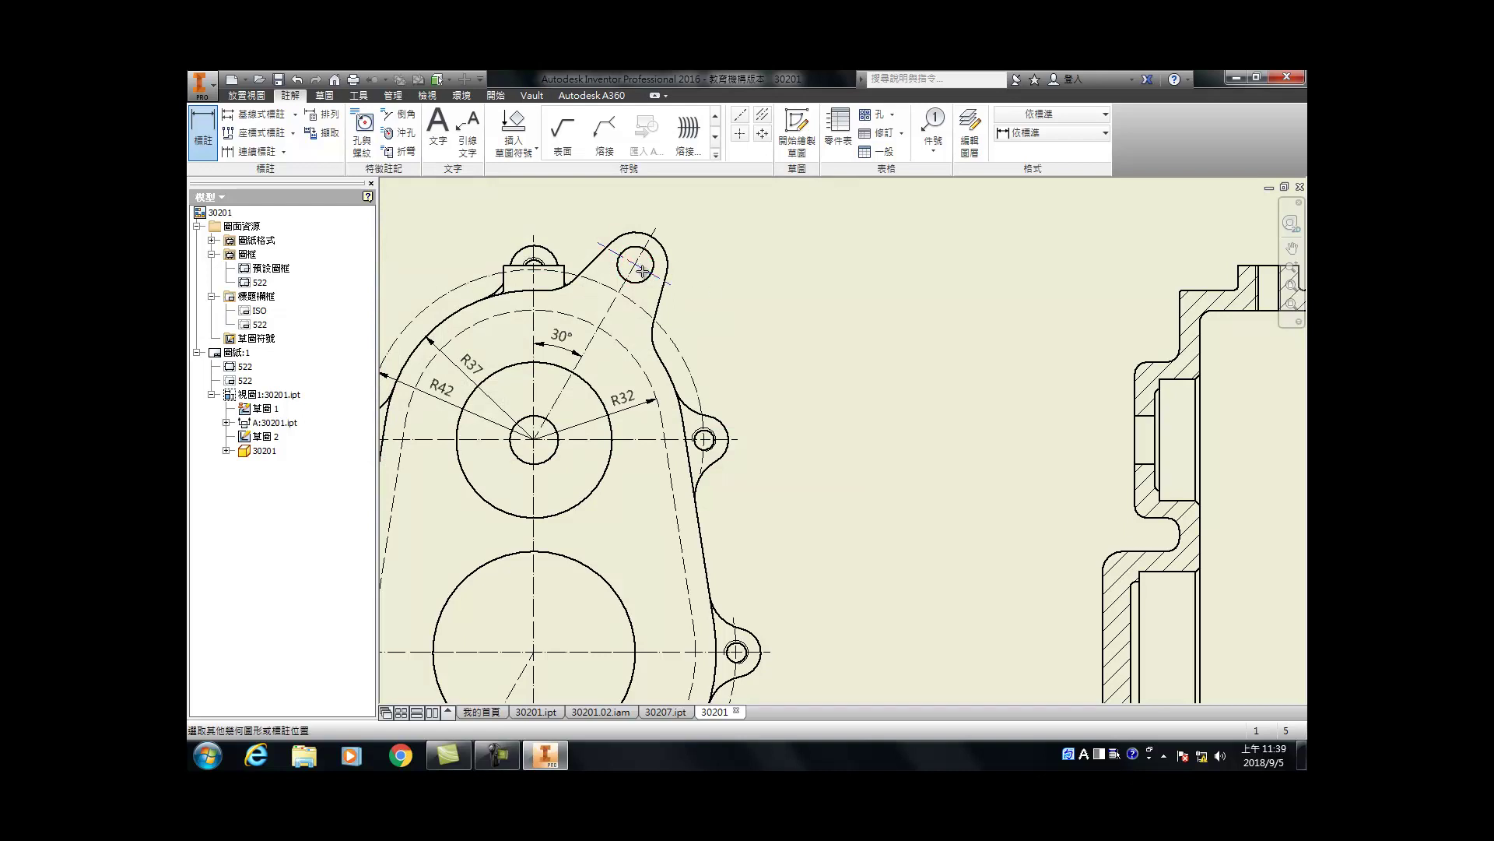
left_click(535, 441)
key("Home")
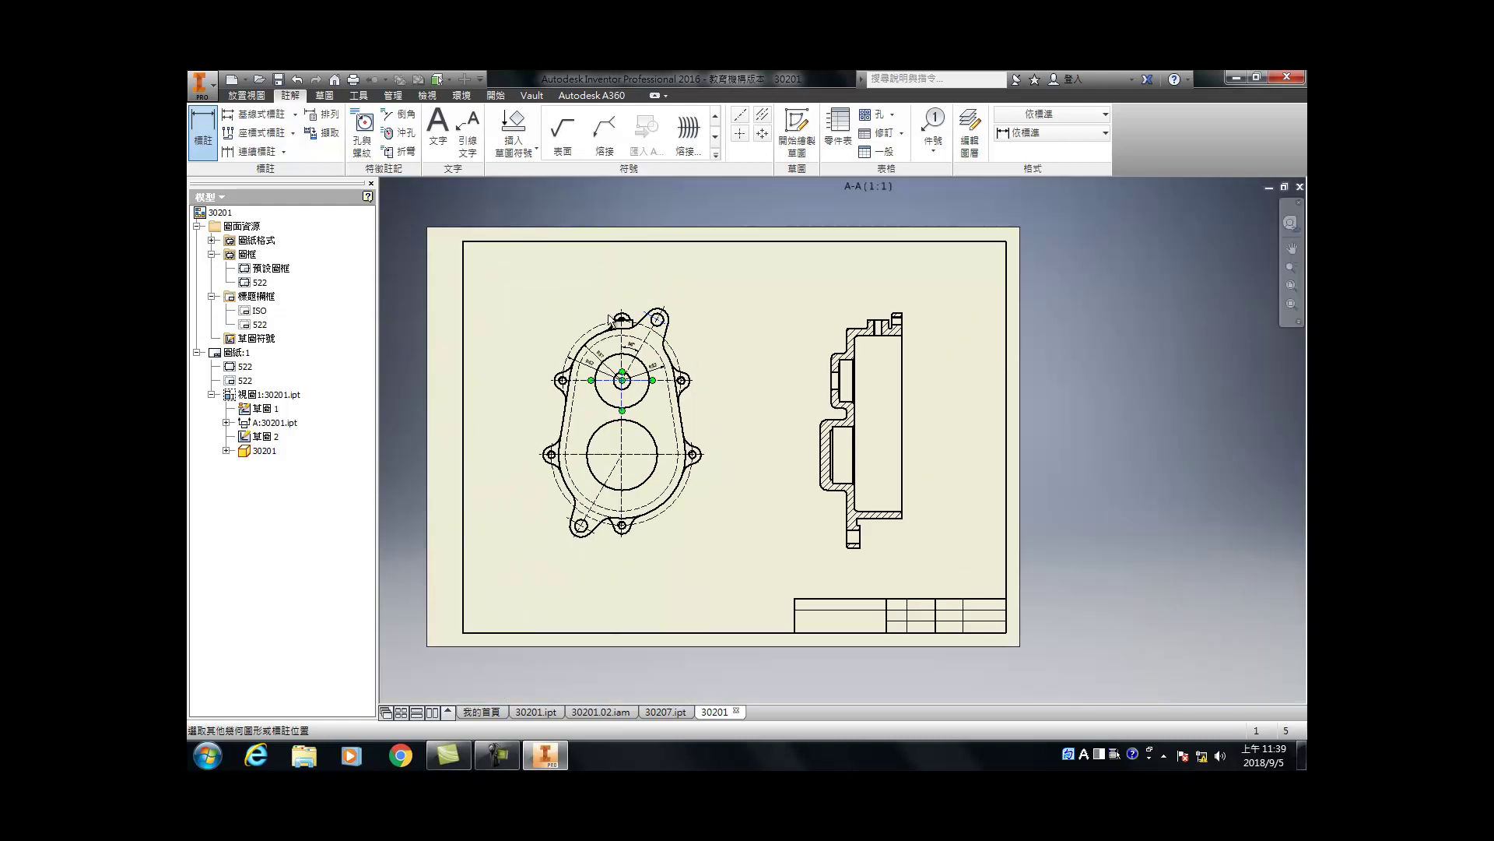
left_click(582, 284)
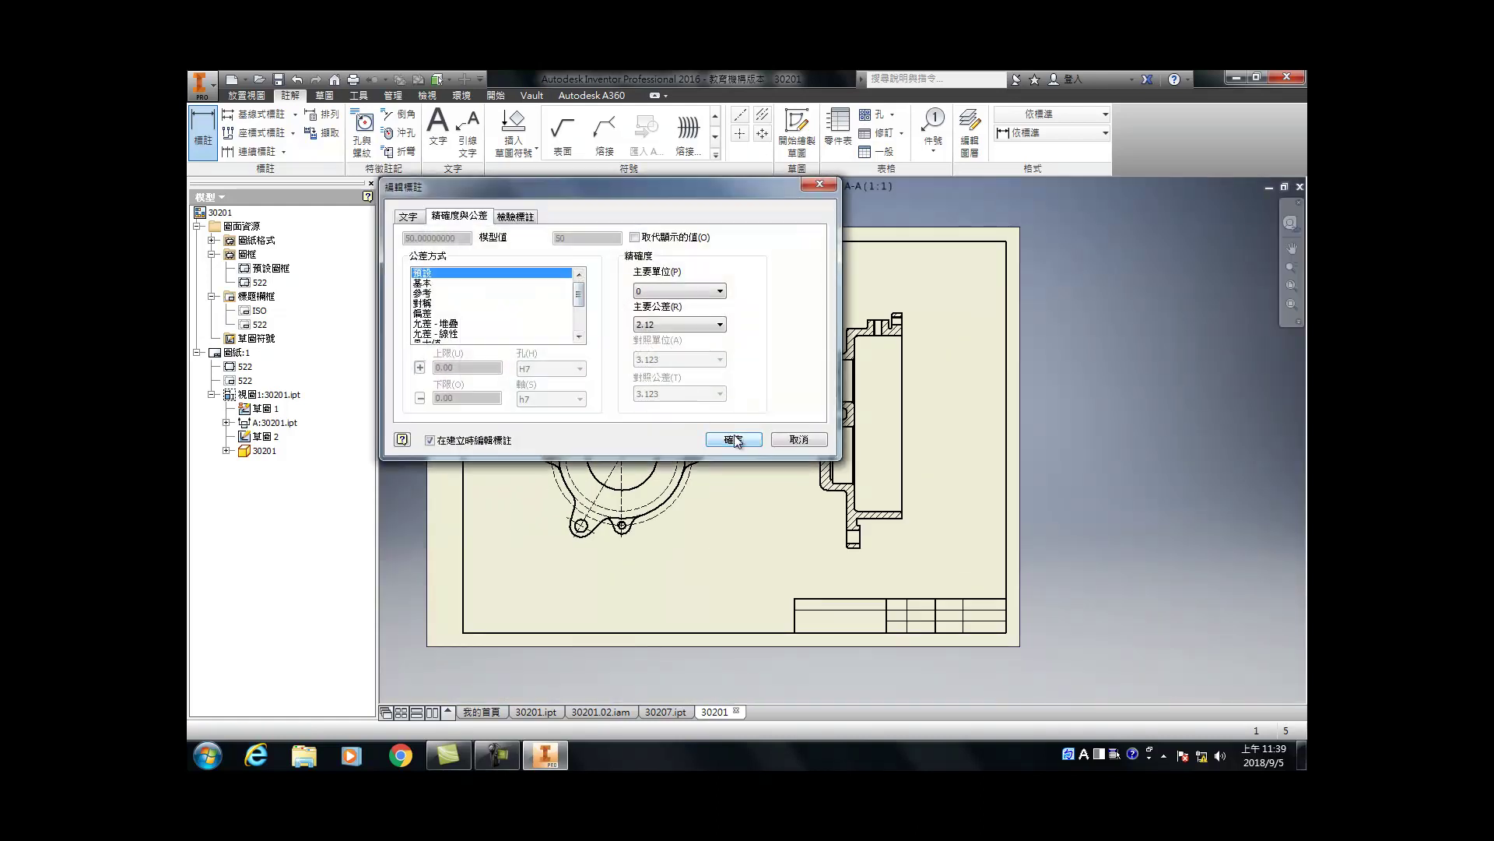
left_click(735, 440)
scroll(667, 300, "down", 5)
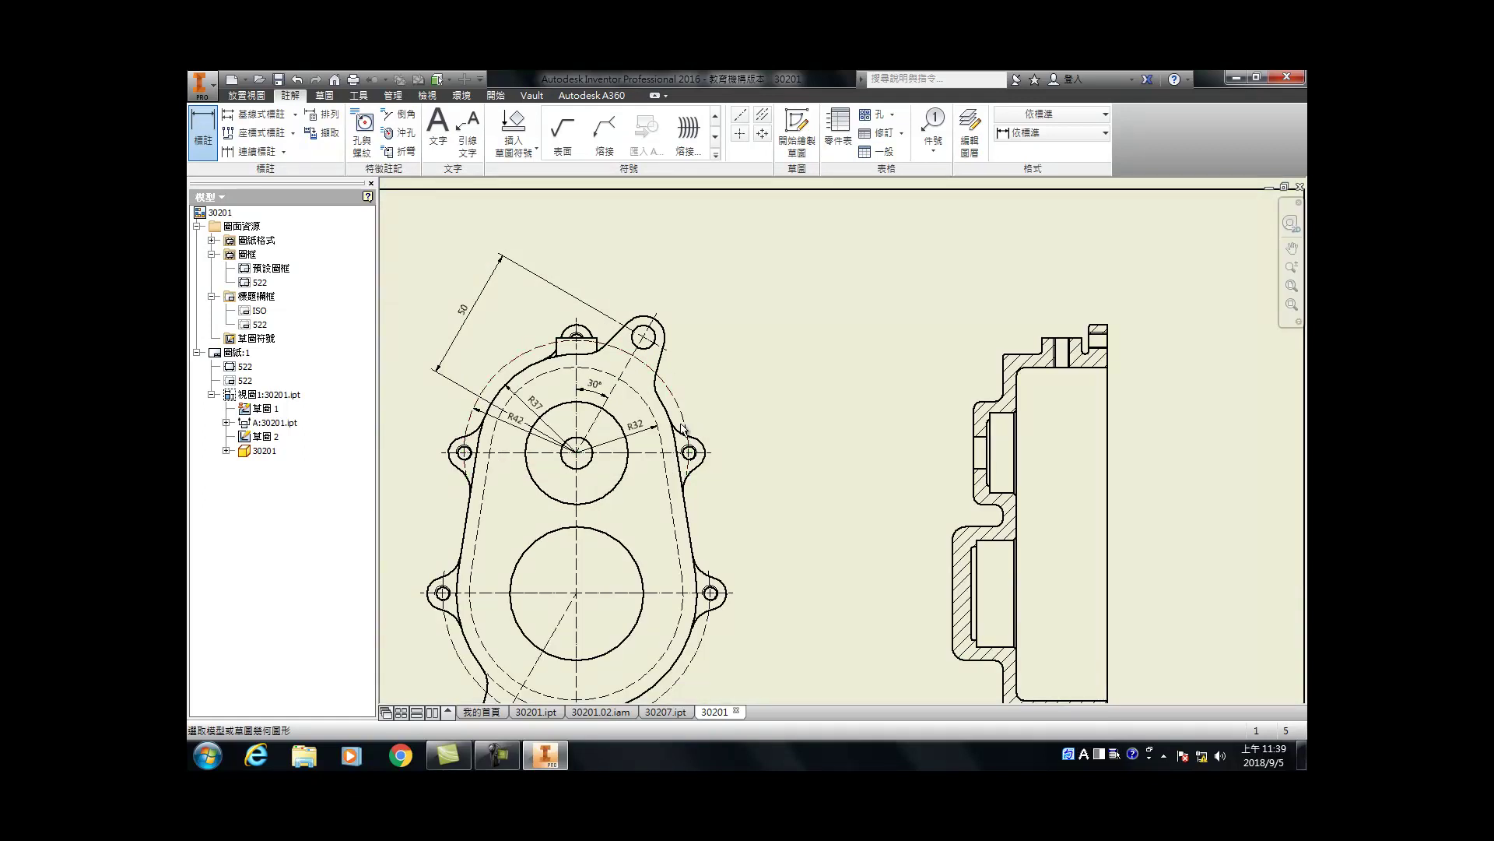
left_click(623, 327)
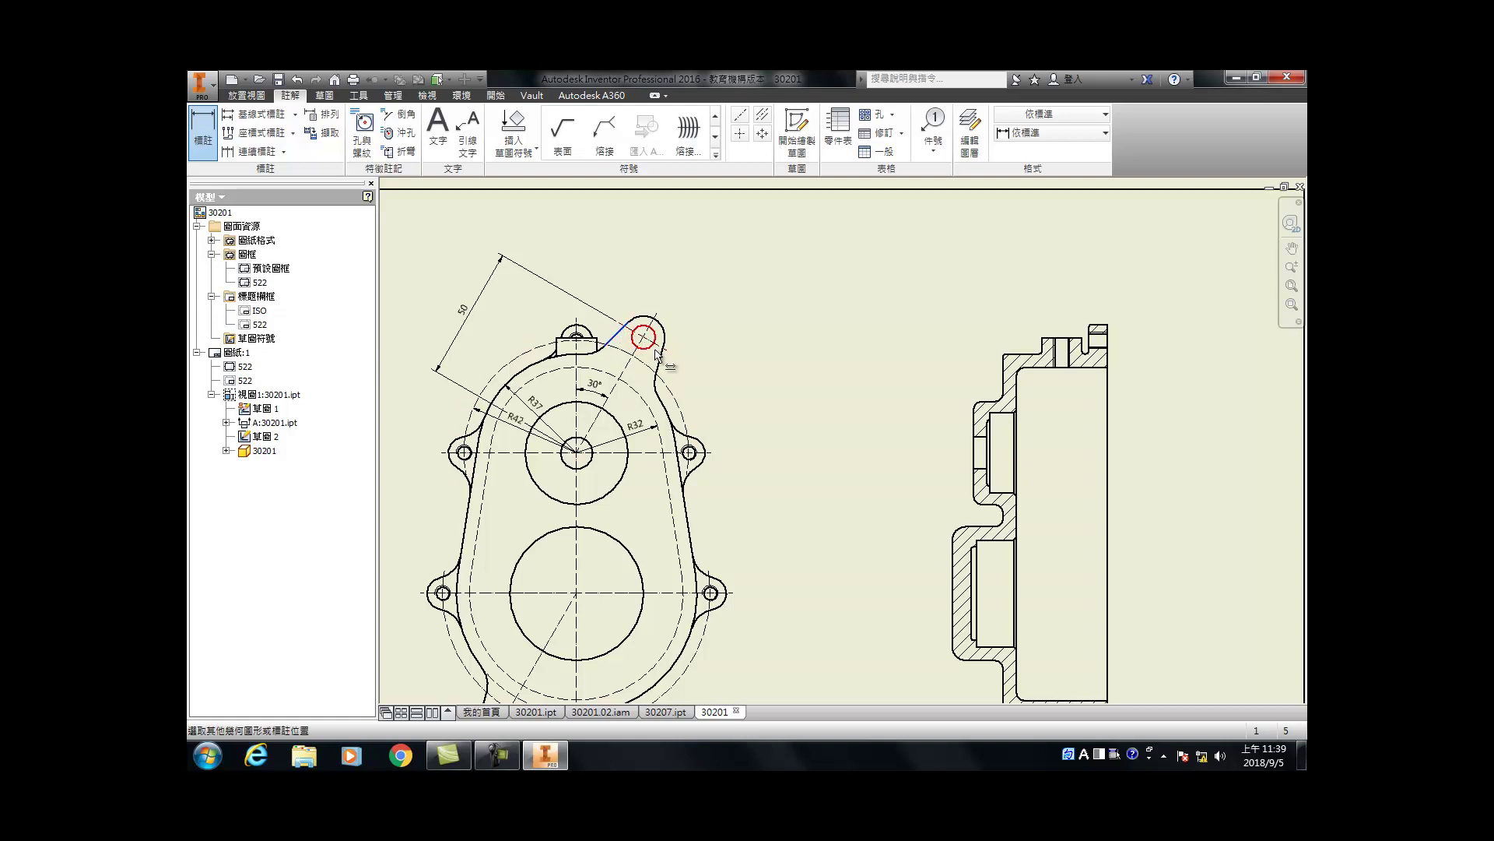
left_click(661, 352)
key("Escape")
Step: Dimension the angle between the two straight sides of the upper-right ear, placed above the ear
scroll(638, 312, "up", 4)
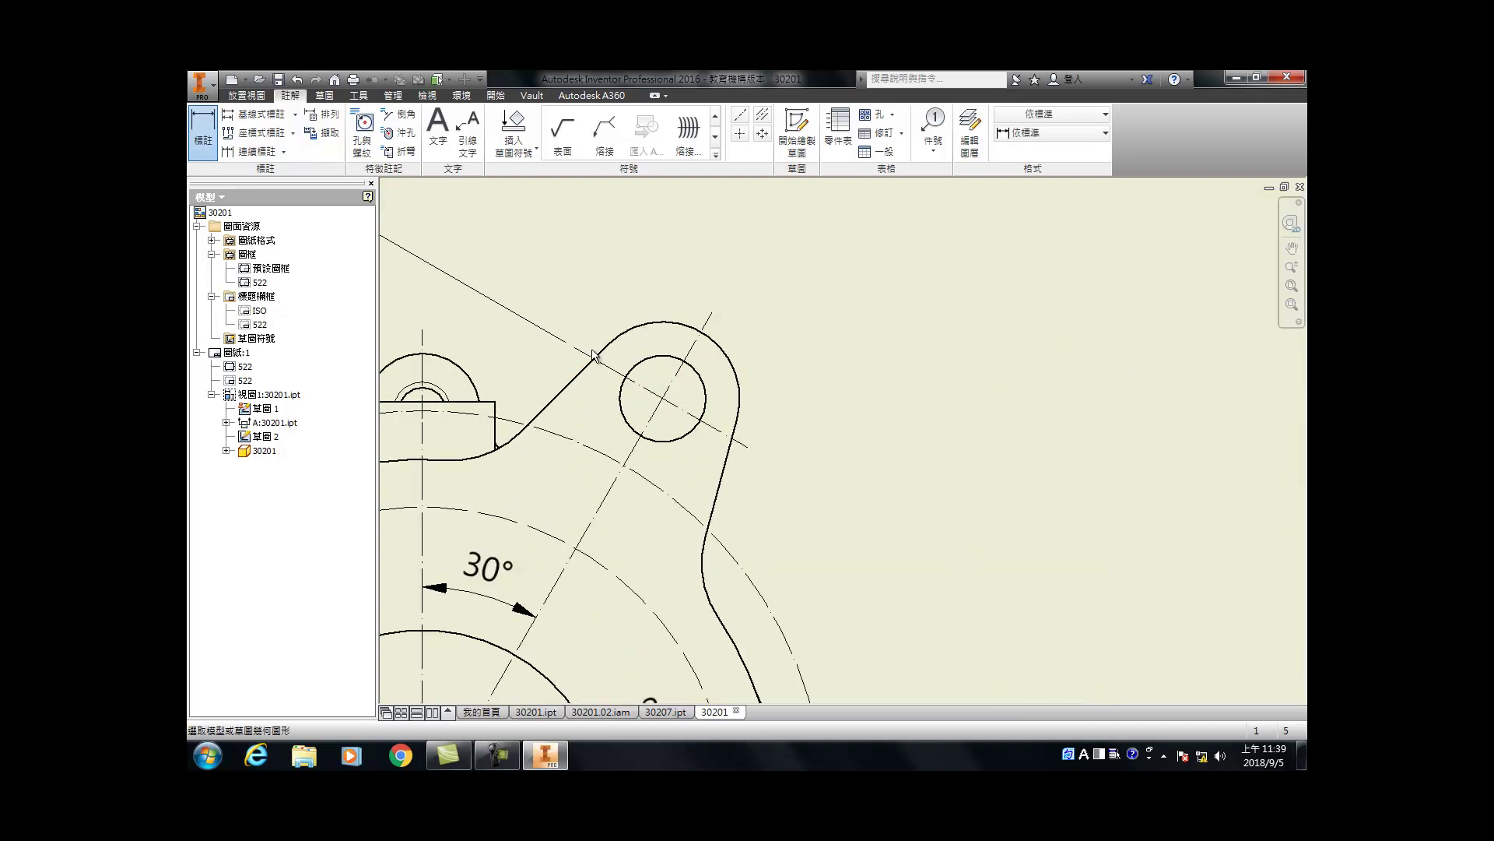
left_click(605, 354)
left_click(727, 458)
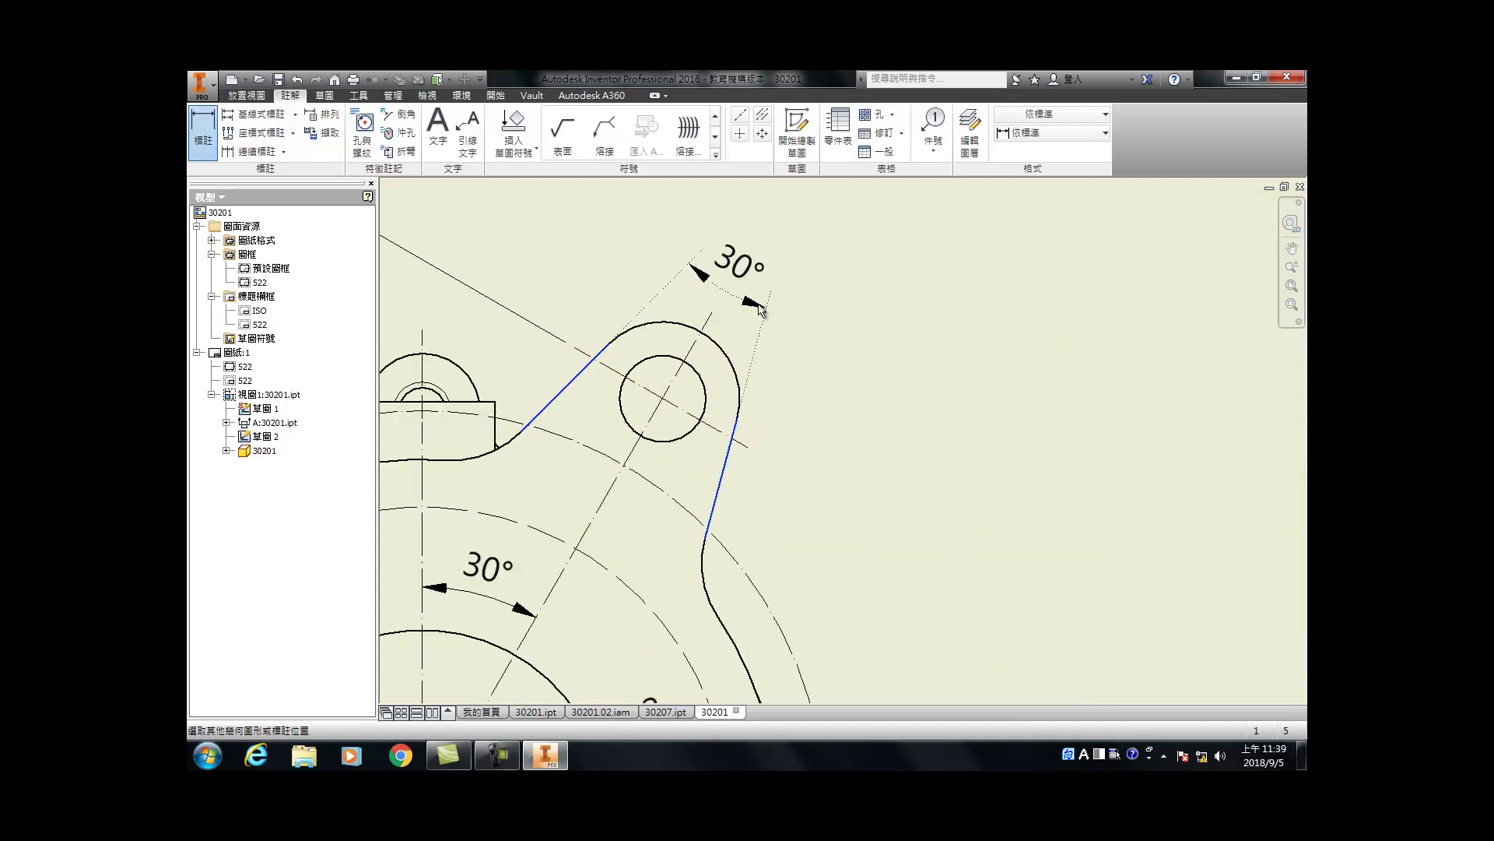
left_click(760, 310)
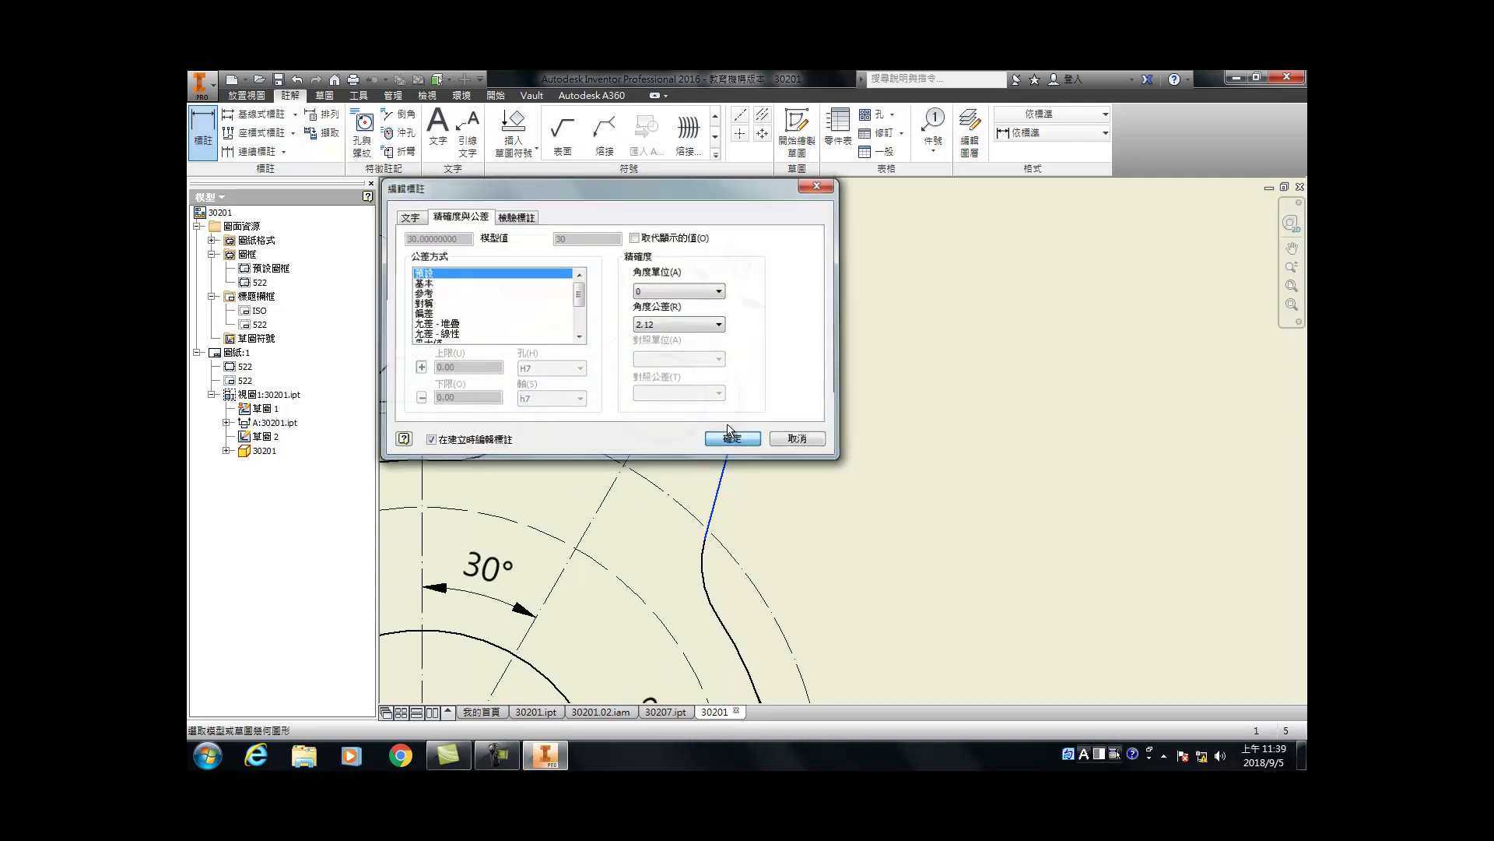
left_click(730, 437)
Step: Add a radius dimension to the fillet joining the upper-right ear's lower side to the housing contour
scroll(730, 436, "down", 5)
scroll(522, 346, "up", 3)
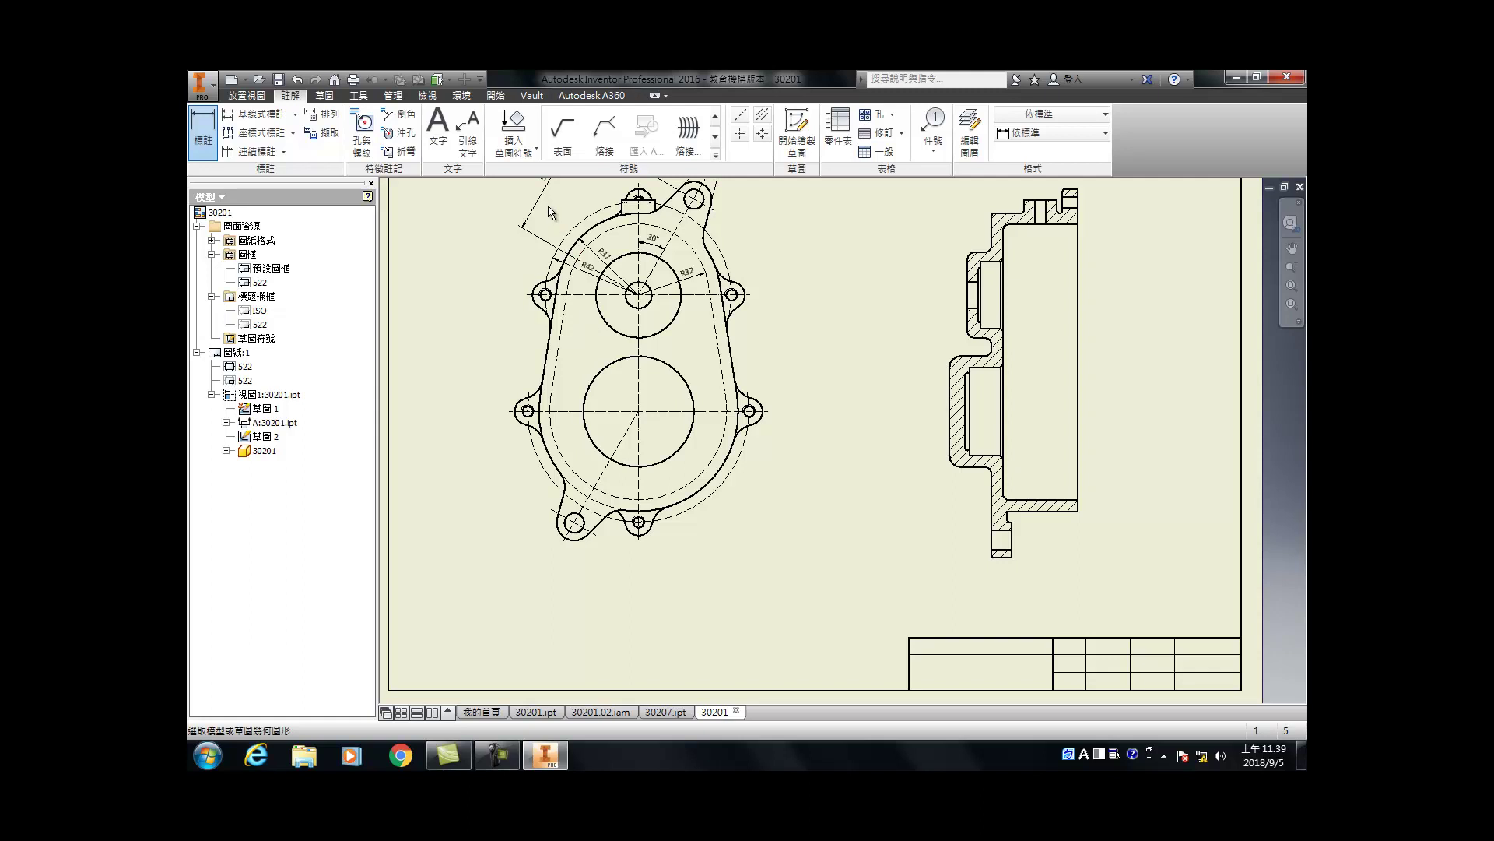
scroll(709, 232, "up", 3)
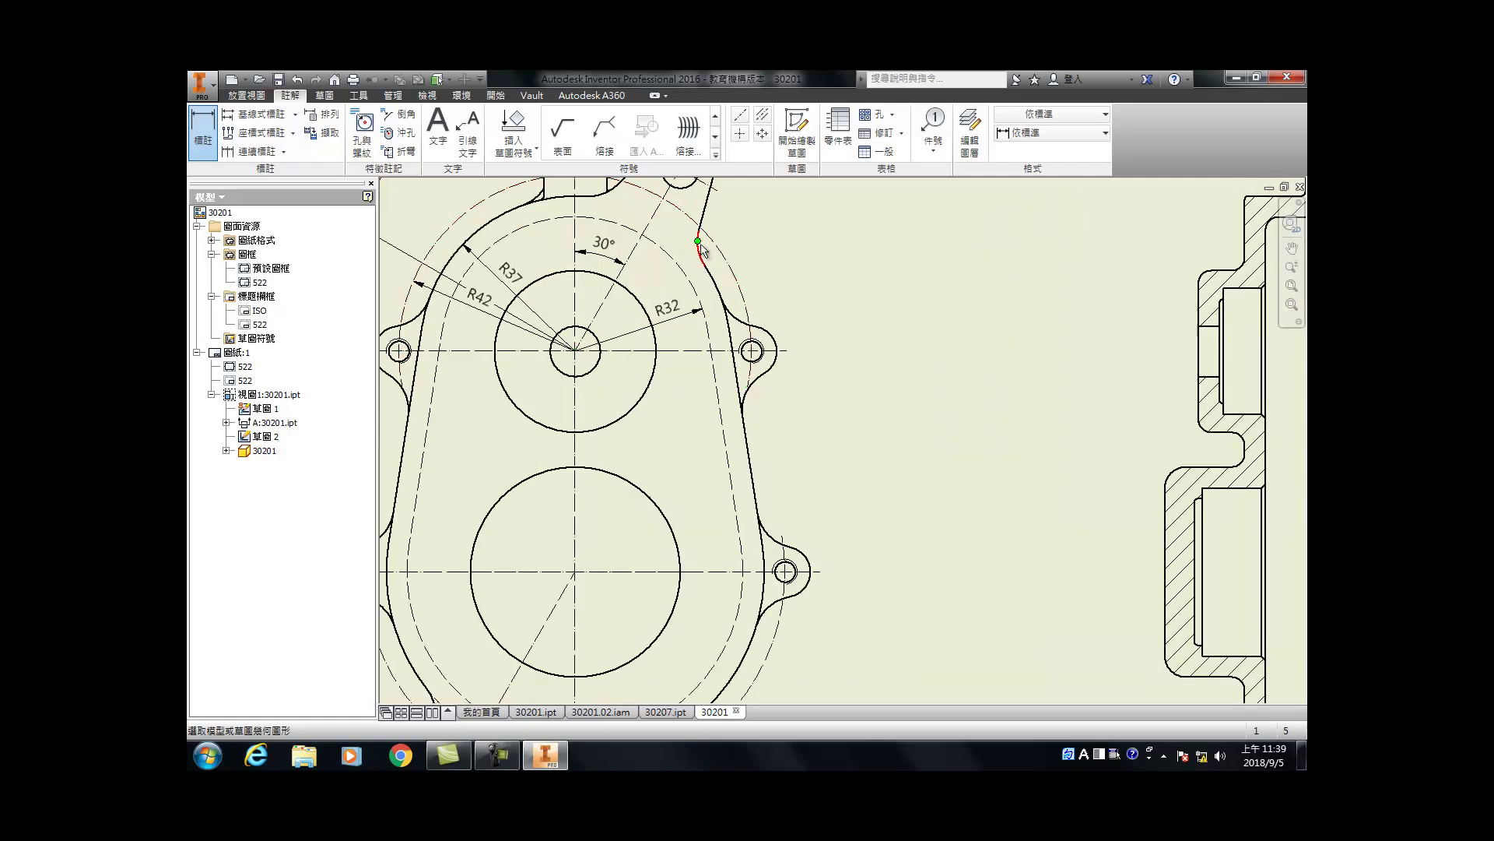
left_click(700, 255)
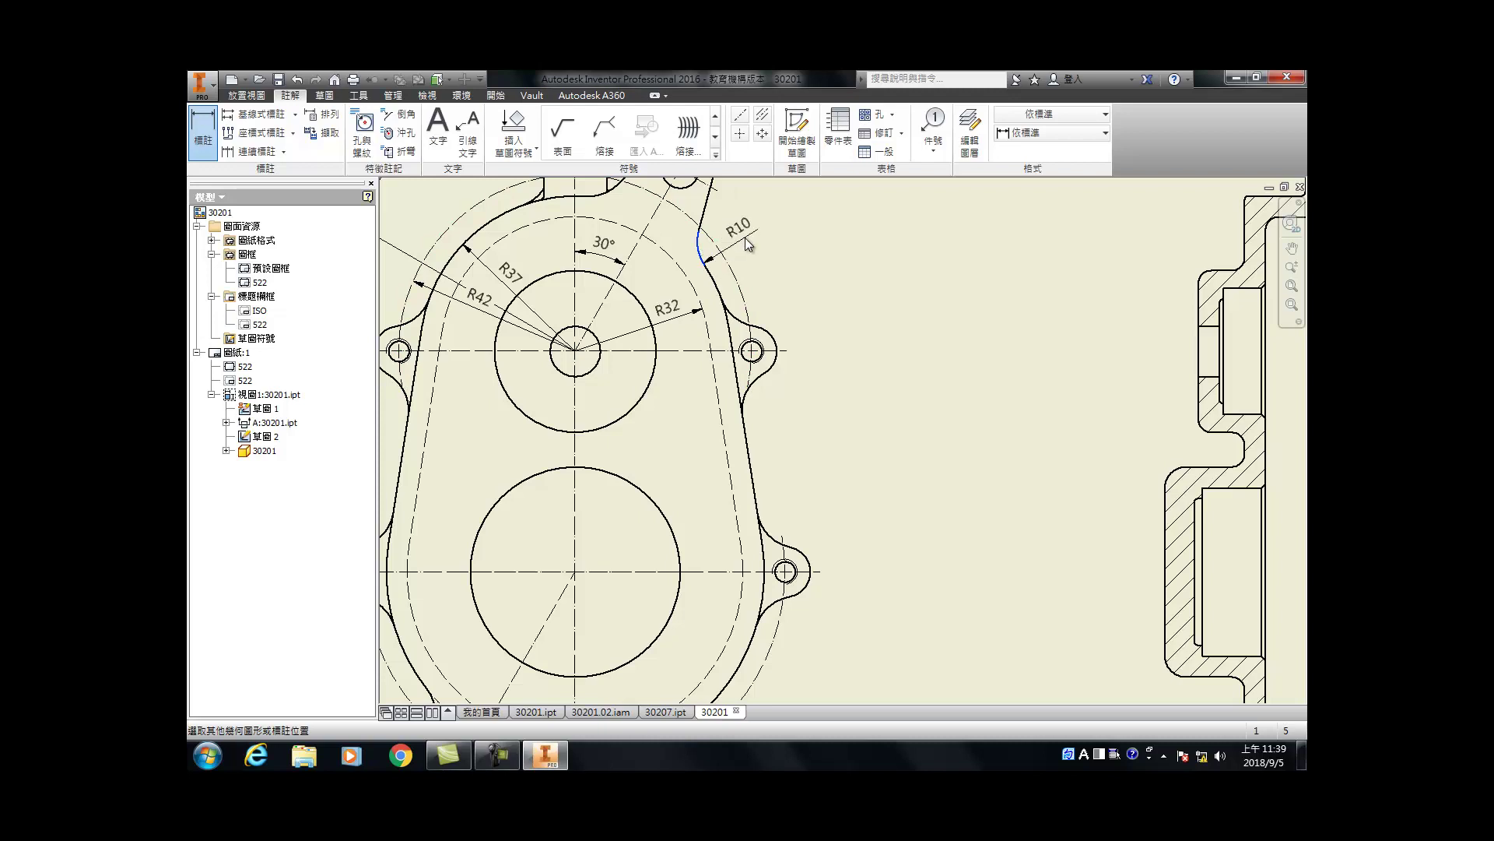
left_click(745, 238)
left_click(733, 440)
Step: Add a radius dimension to the outer arc of the upper-right screw boss and prefix its text with 6x
scroll(666, 403, "down", 2)
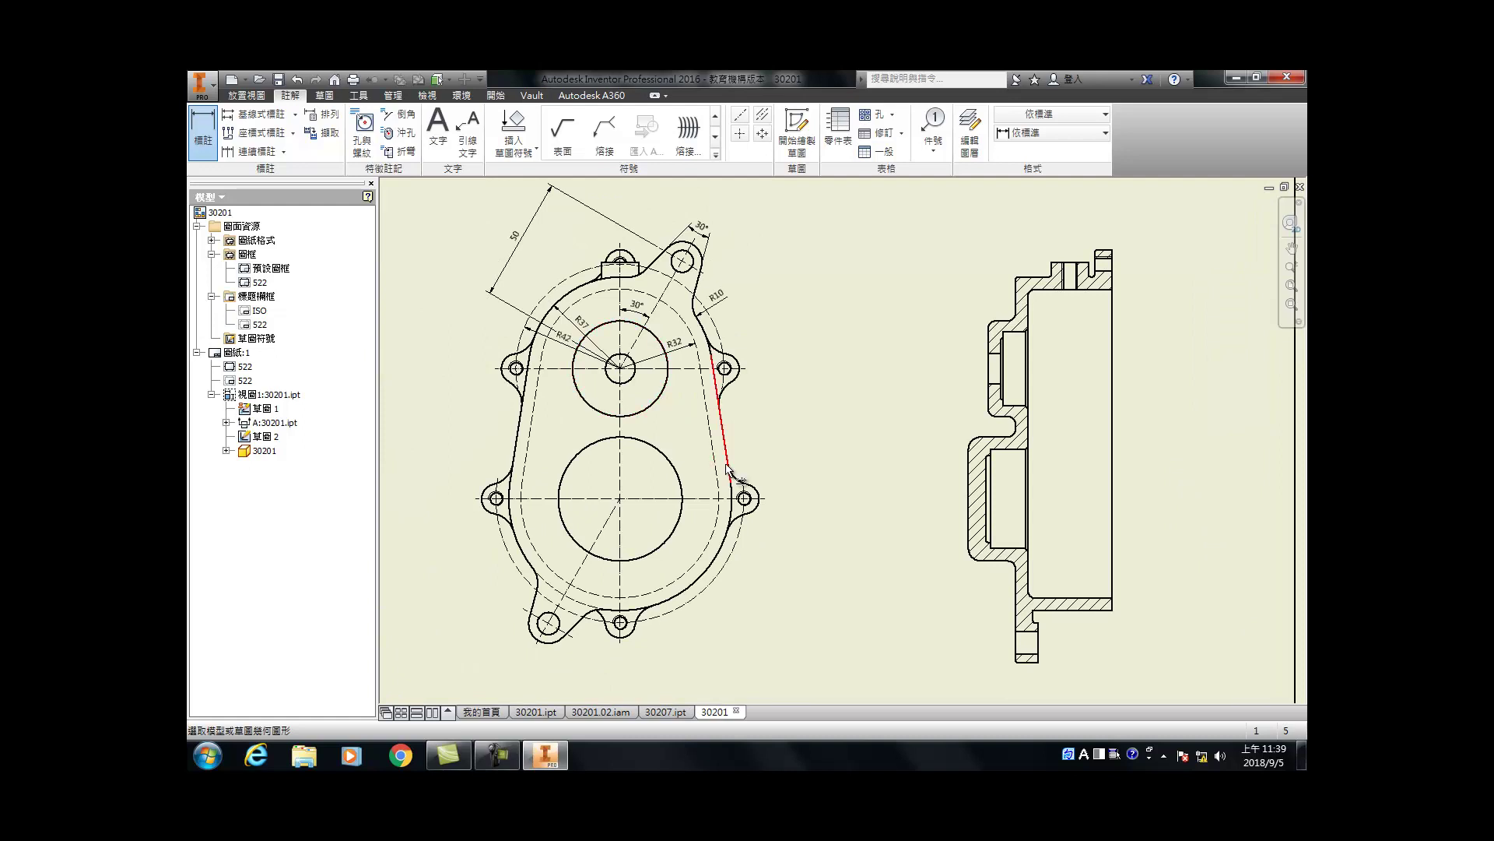
scroll(749, 368, "up", 3)
left_click(729, 365)
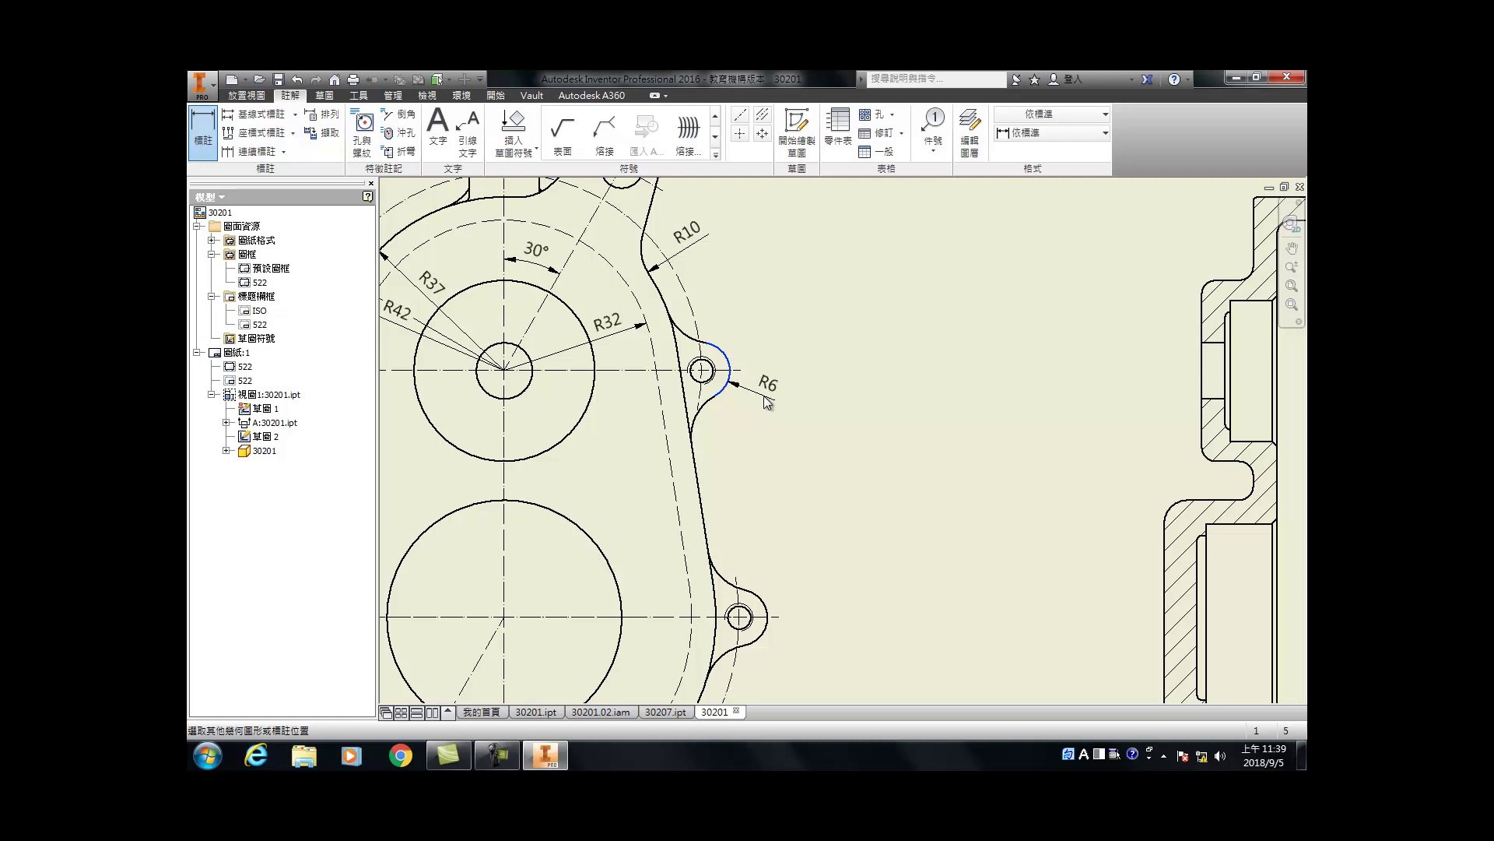
left_click(763, 395)
left_click(409, 217)
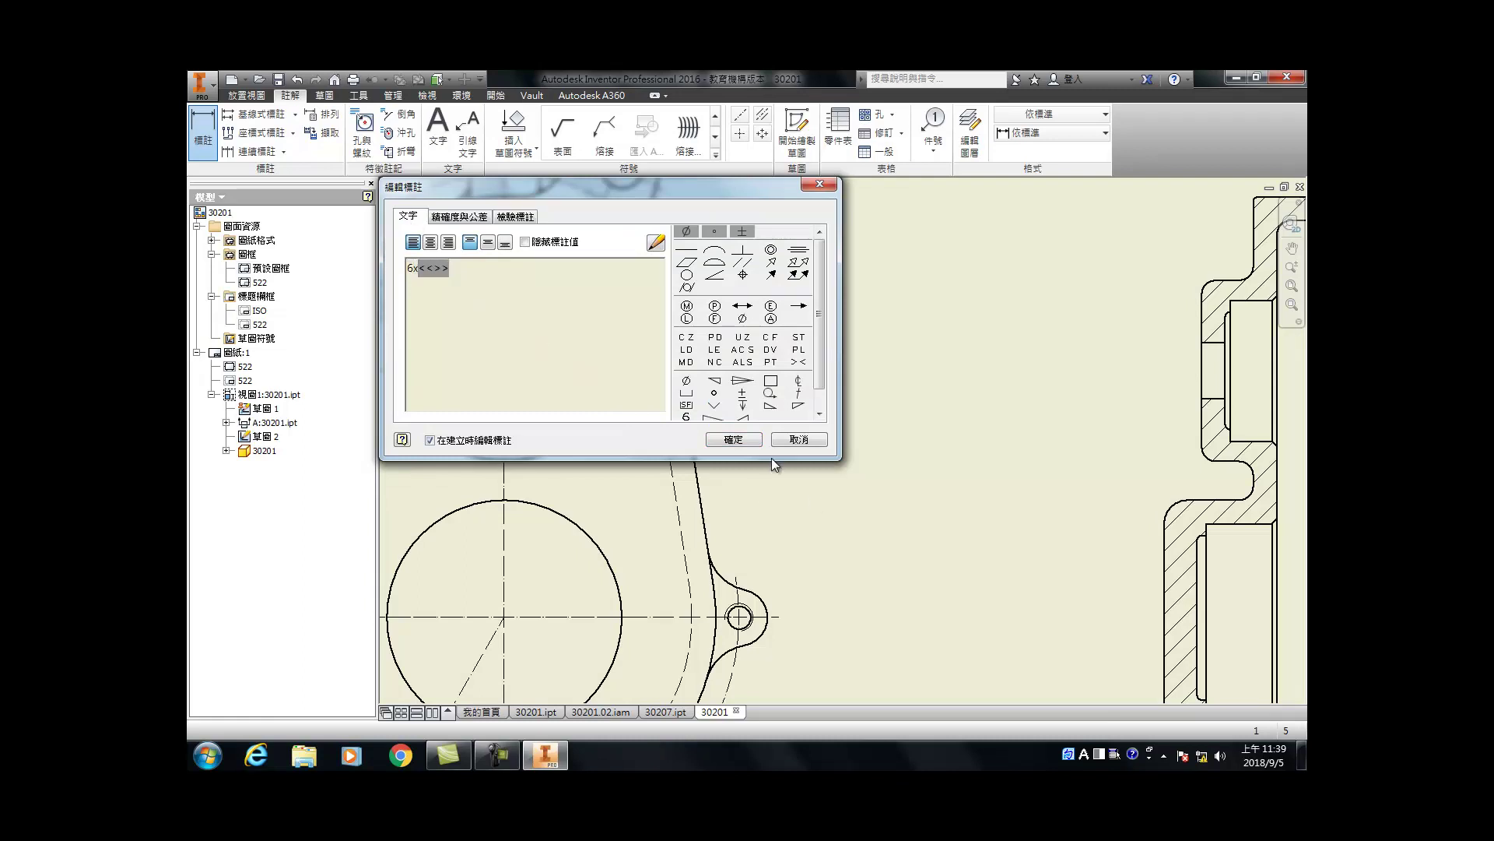
left_click(739, 442)
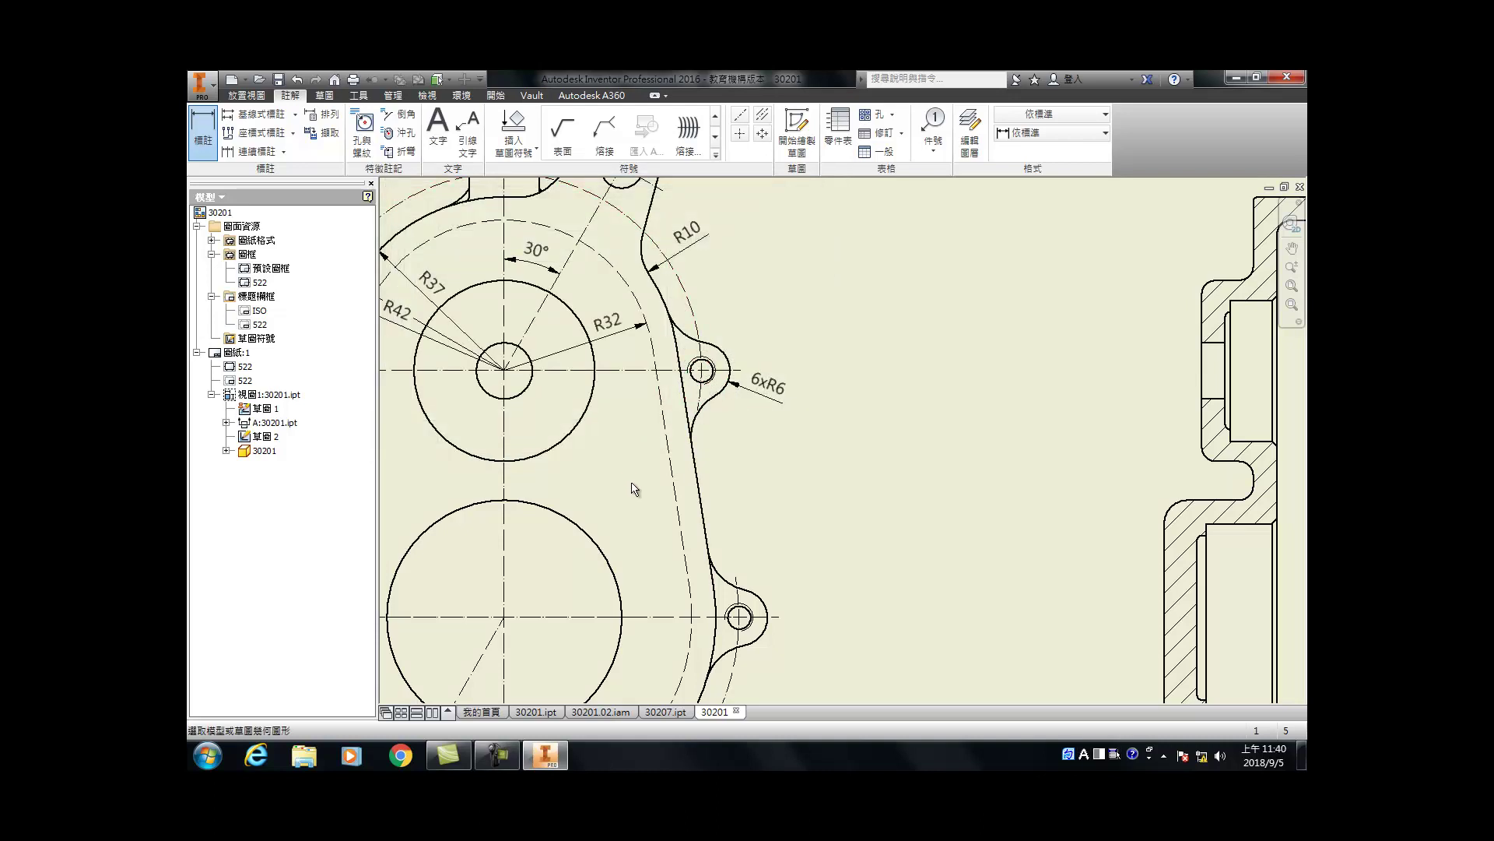
Step: Add a radius dimension to the fillet below the upper-right screw boss and prefix its text with 12x
key("Home")
scroll(671, 503, "up", 5)
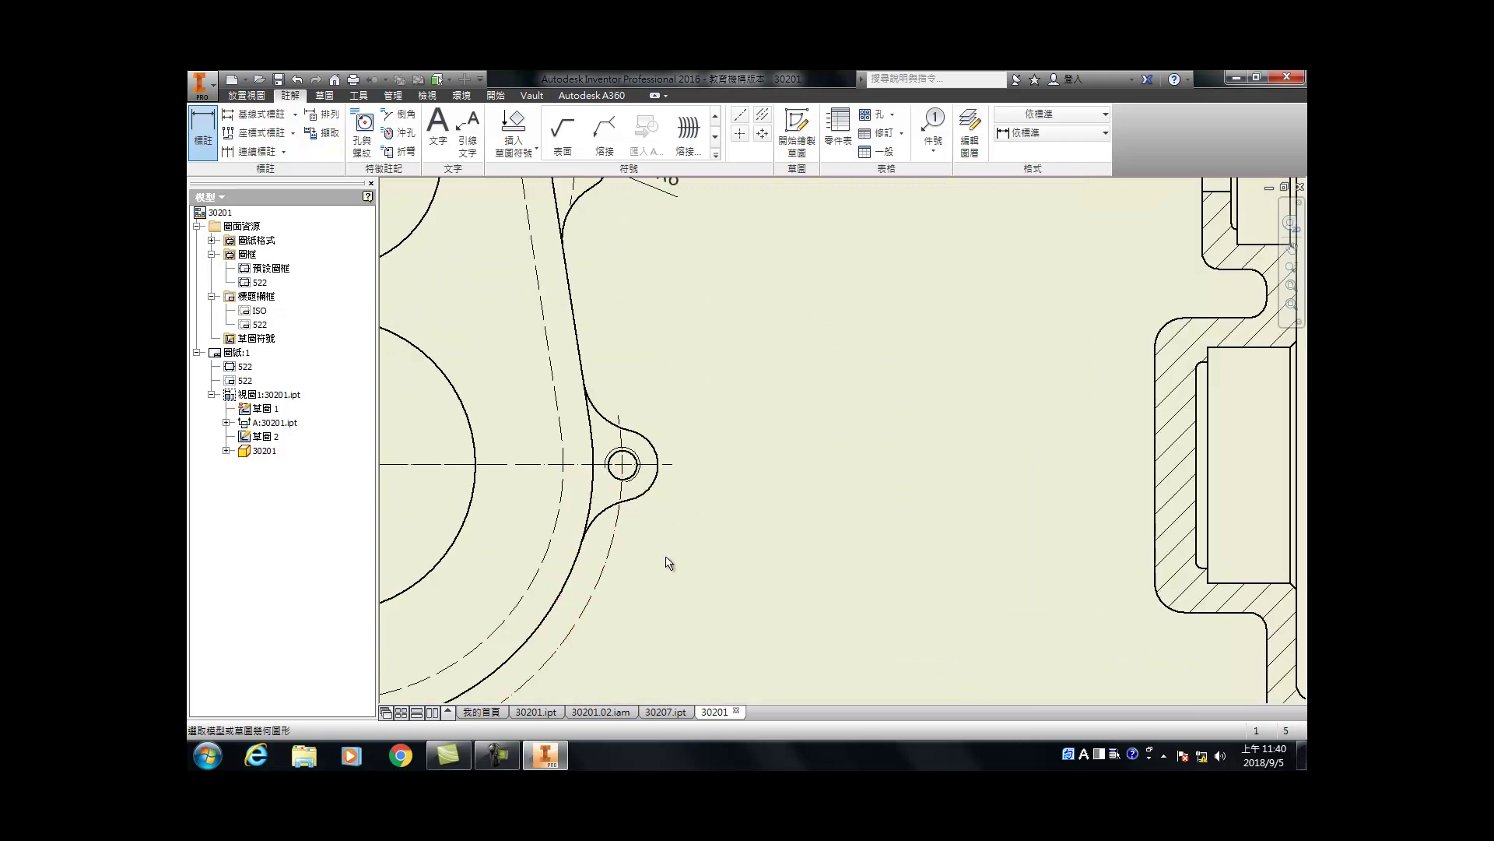
left_click(567, 224)
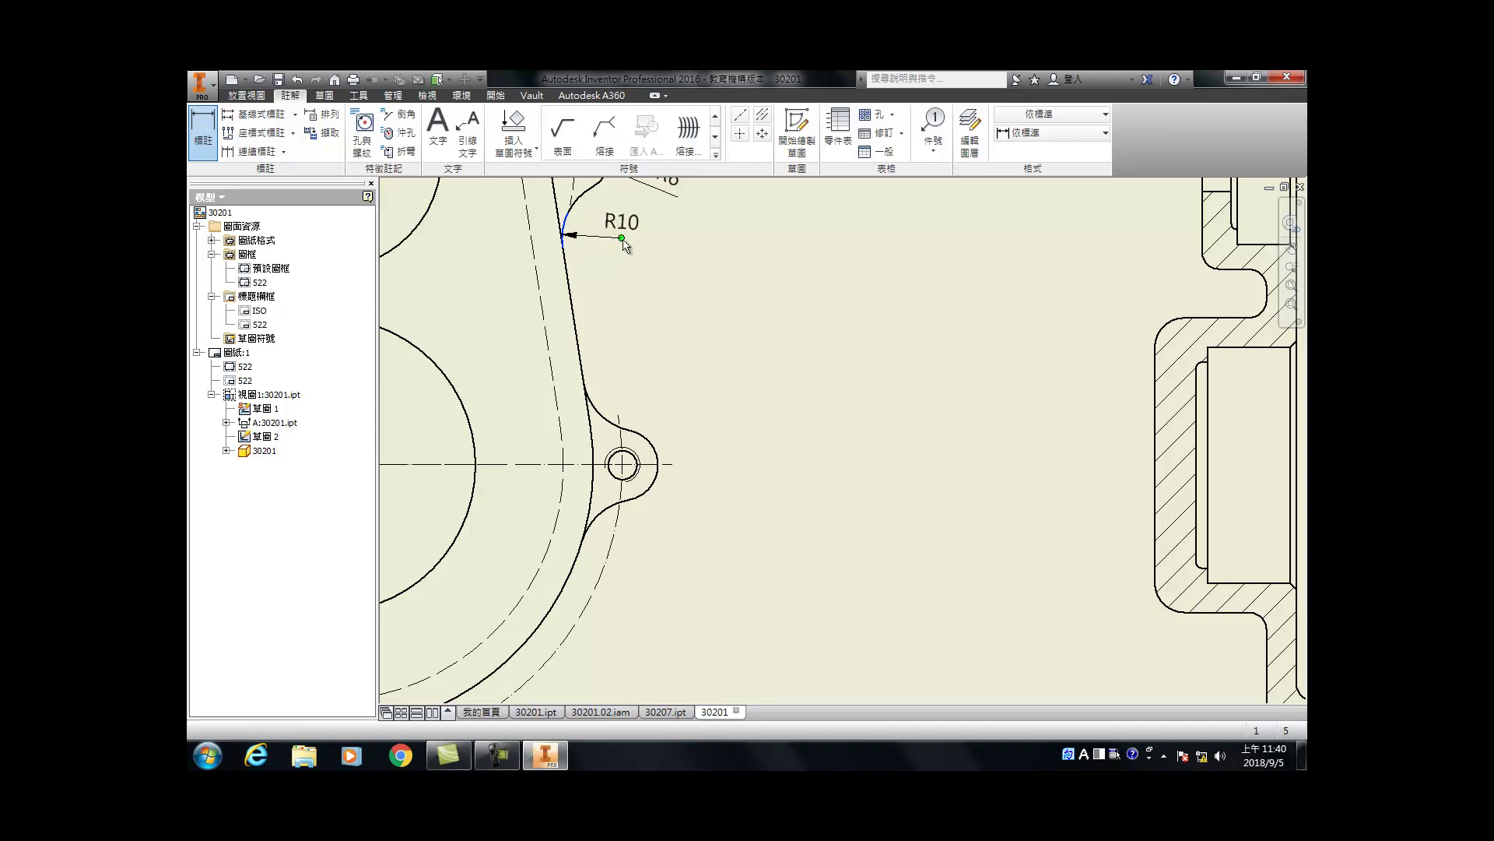
left_click(635, 248)
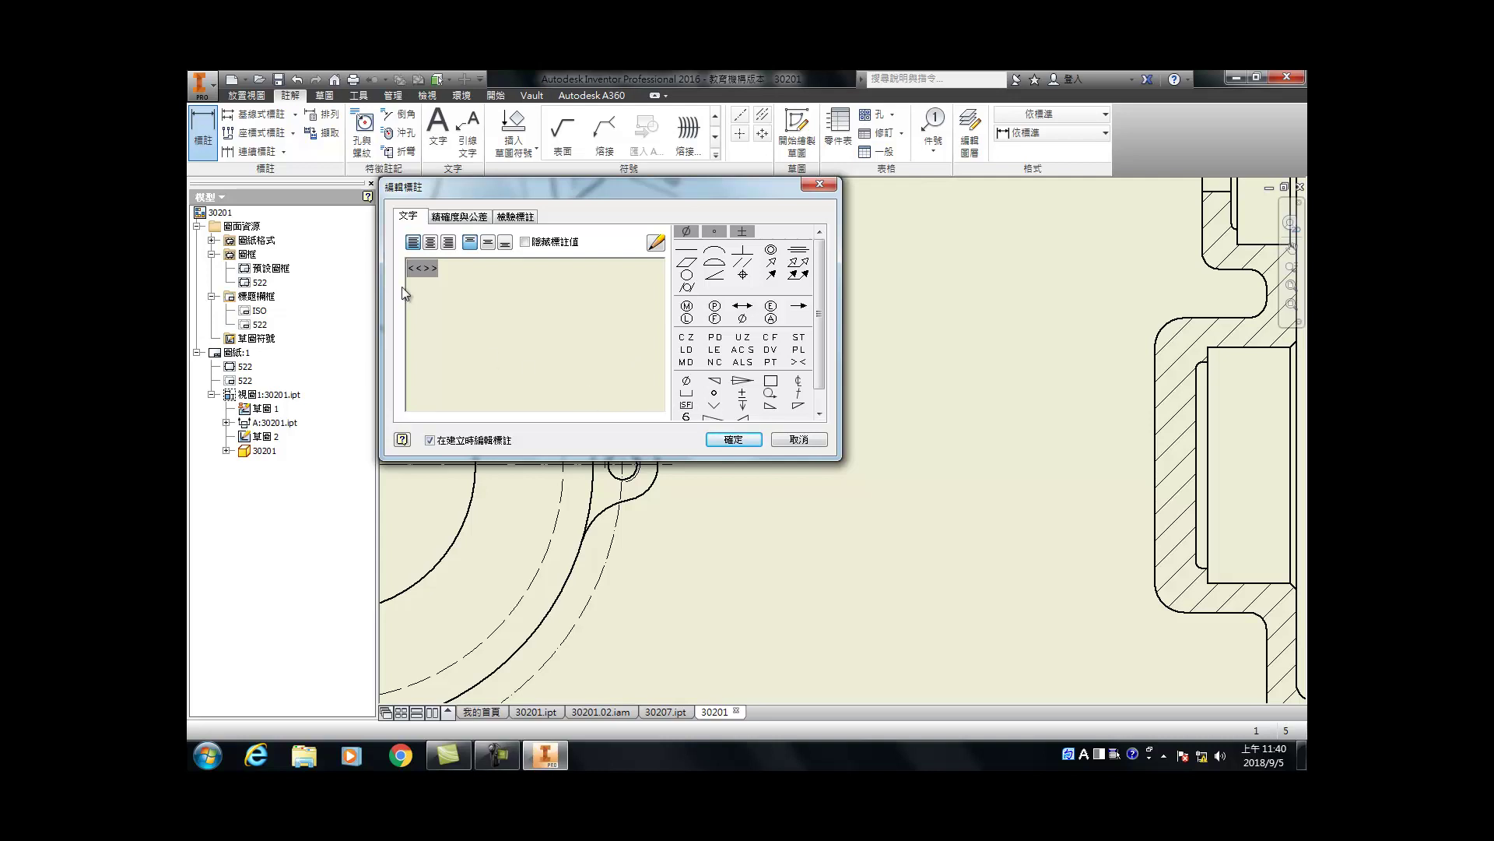
type("12x")
left_click(734, 440)
Step: Add a diameter dimension to the thread circle of the lower-right screw boss, hiding its value and using the text 6xM6
scroll(684, 412, "down", 5)
scroll(687, 413, "up", 8)
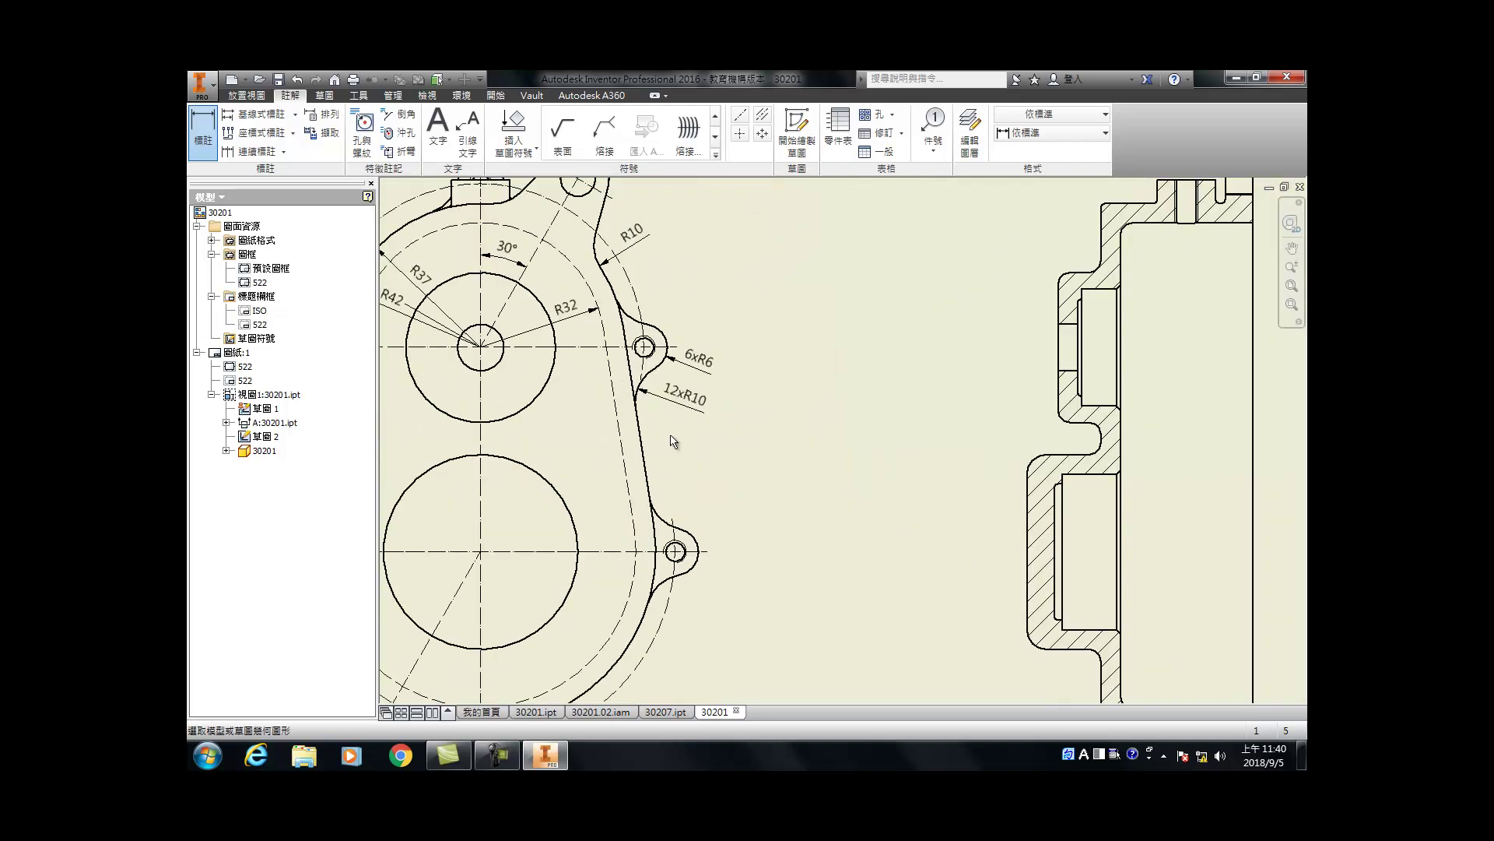
scroll(700, 474, "down", 3)
scroll(630, 498, "up", 2)
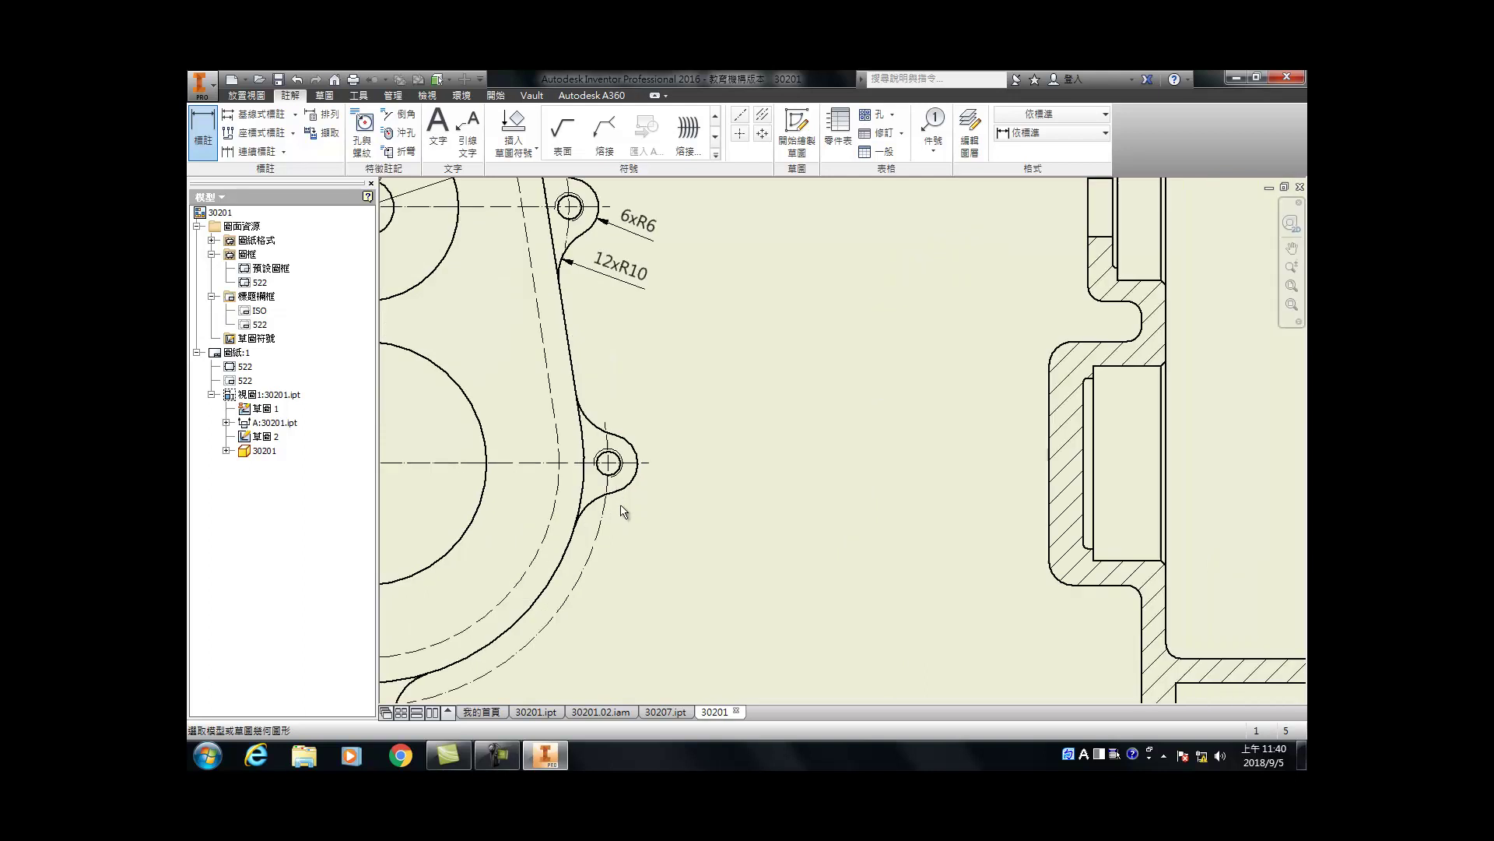
left_click(621, 457)
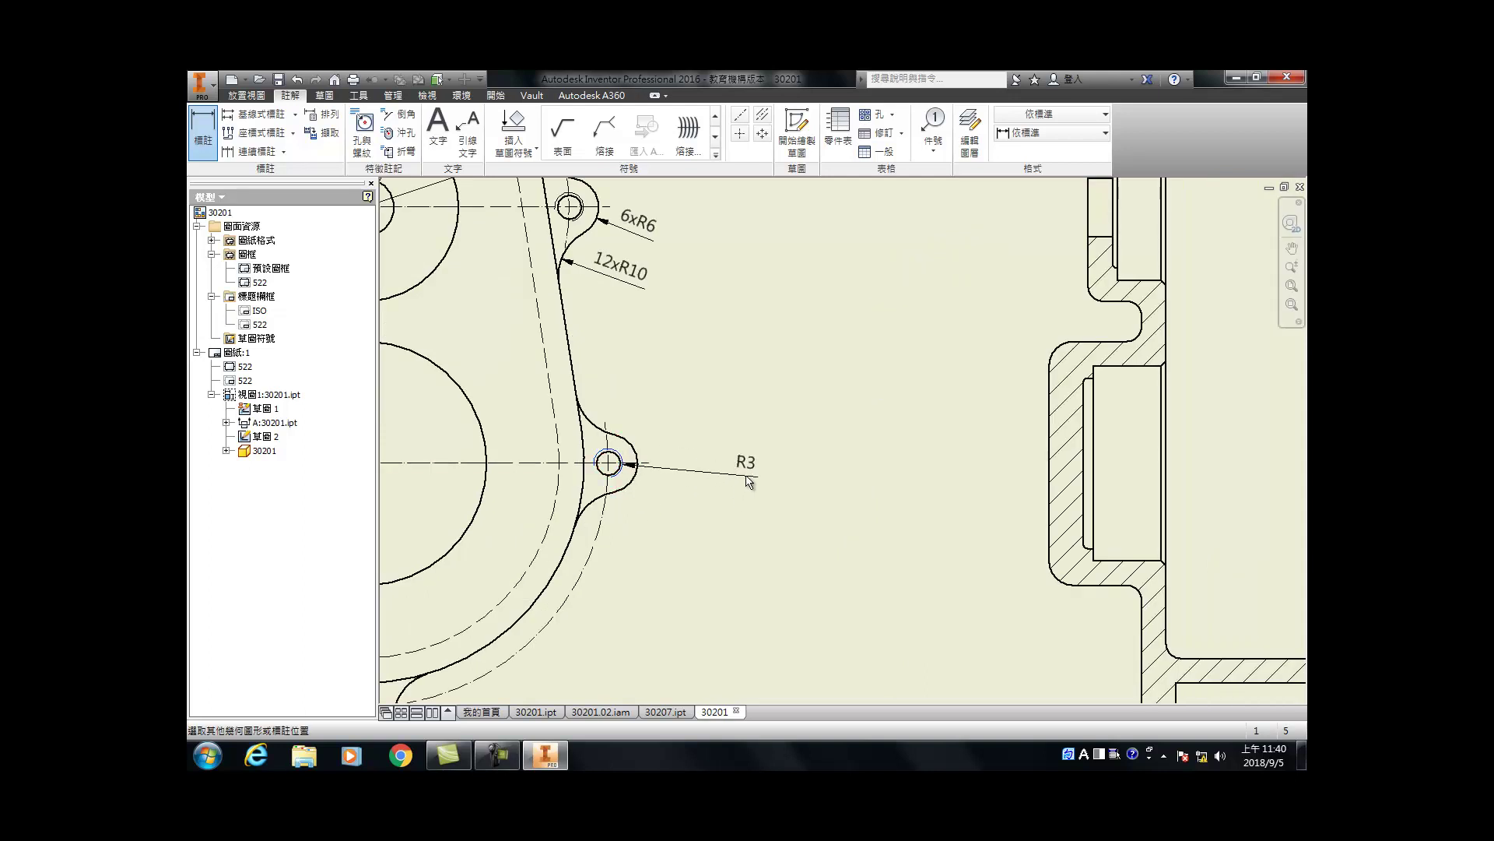
right_click(695, 438)
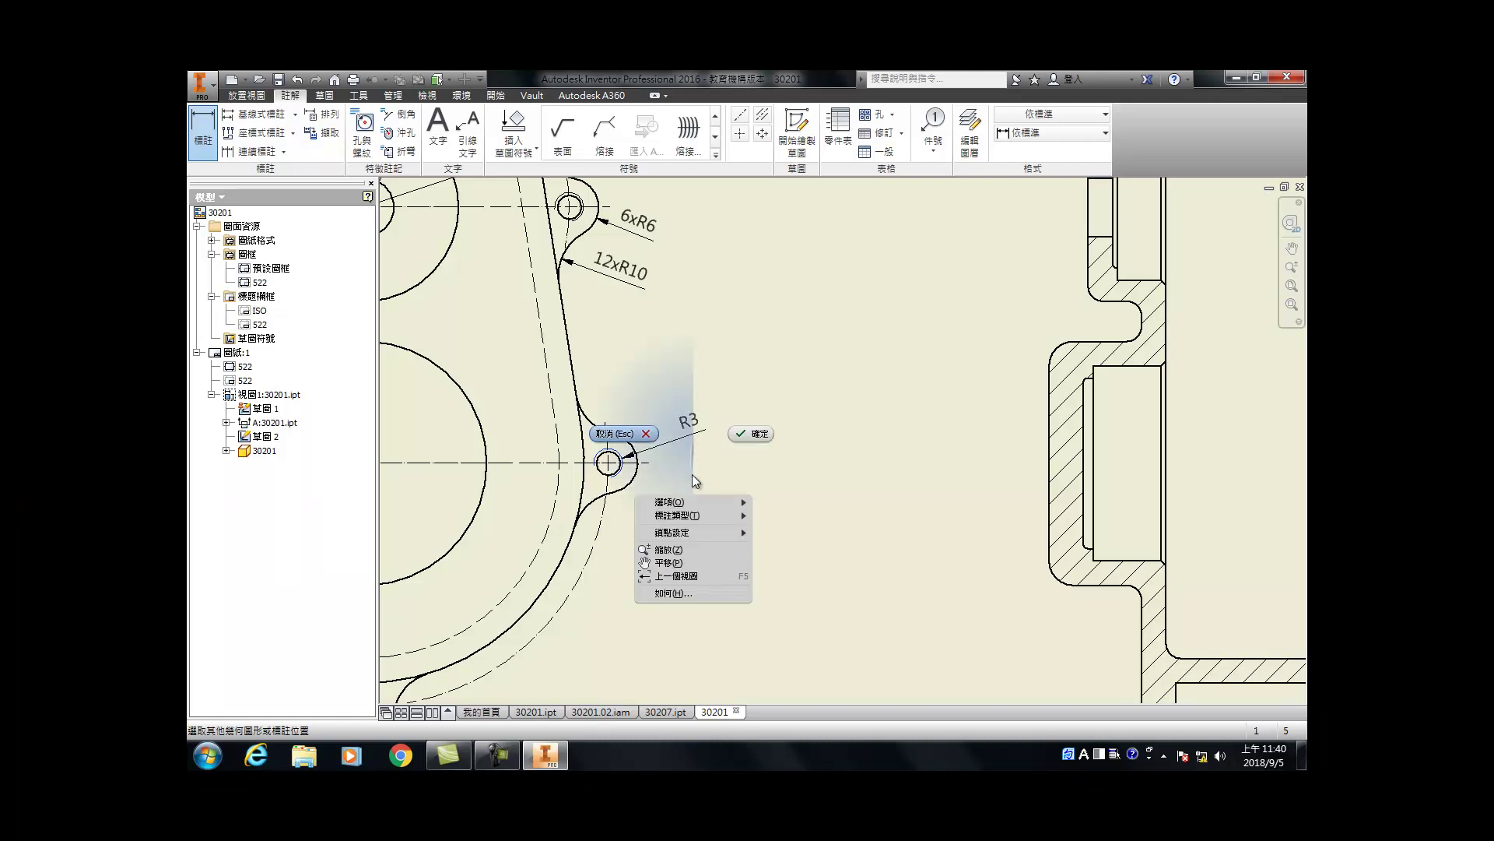
mouse_move(691, 516)
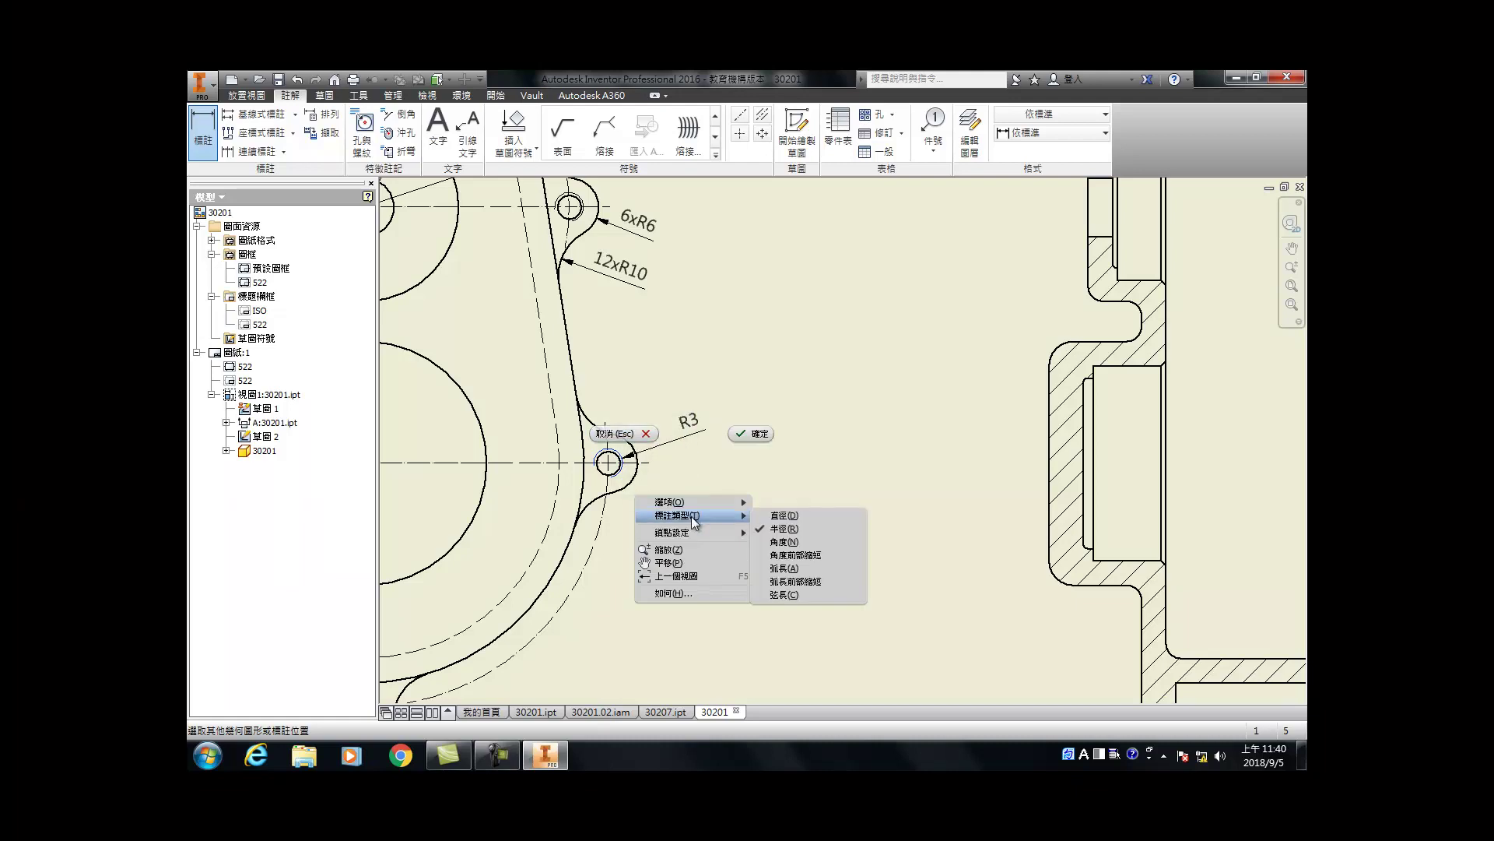
left_click(811, 517)
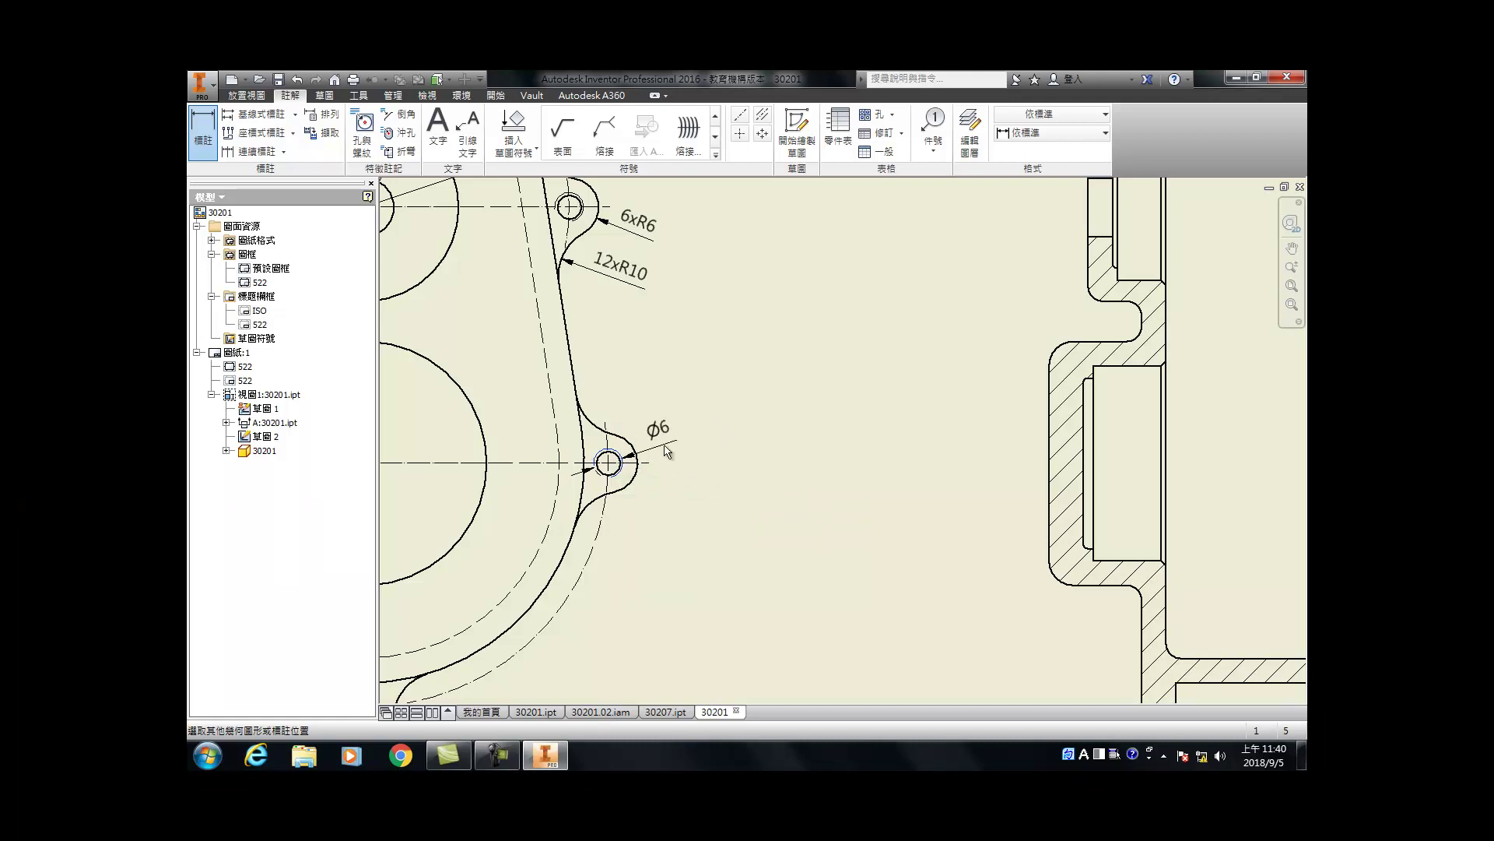
left_click(654, 529)
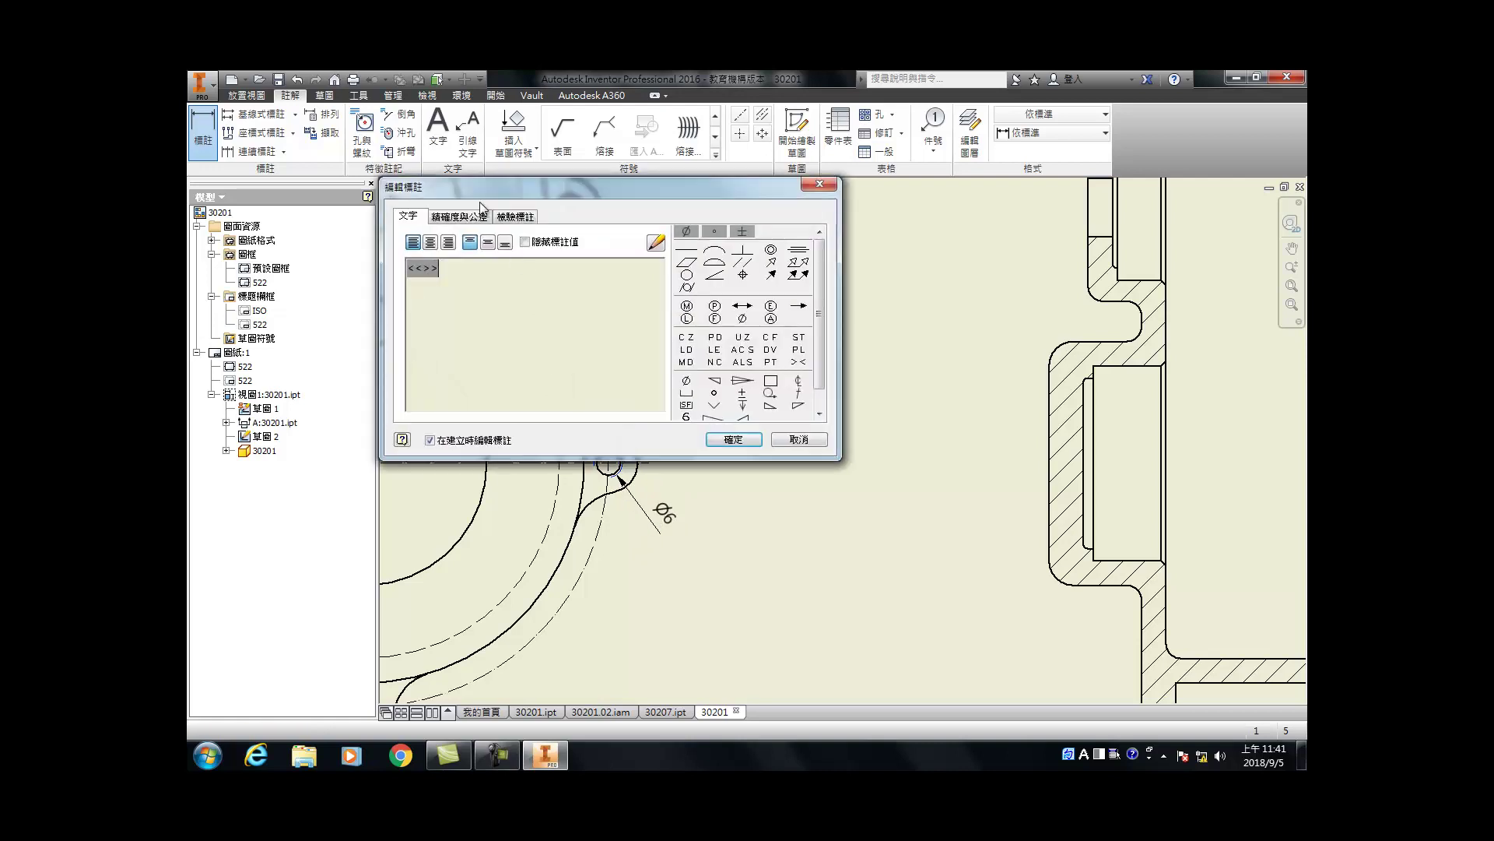
left_click(526, 243)
type("M6")
type("6")
type("x")
left_click(733, 439)
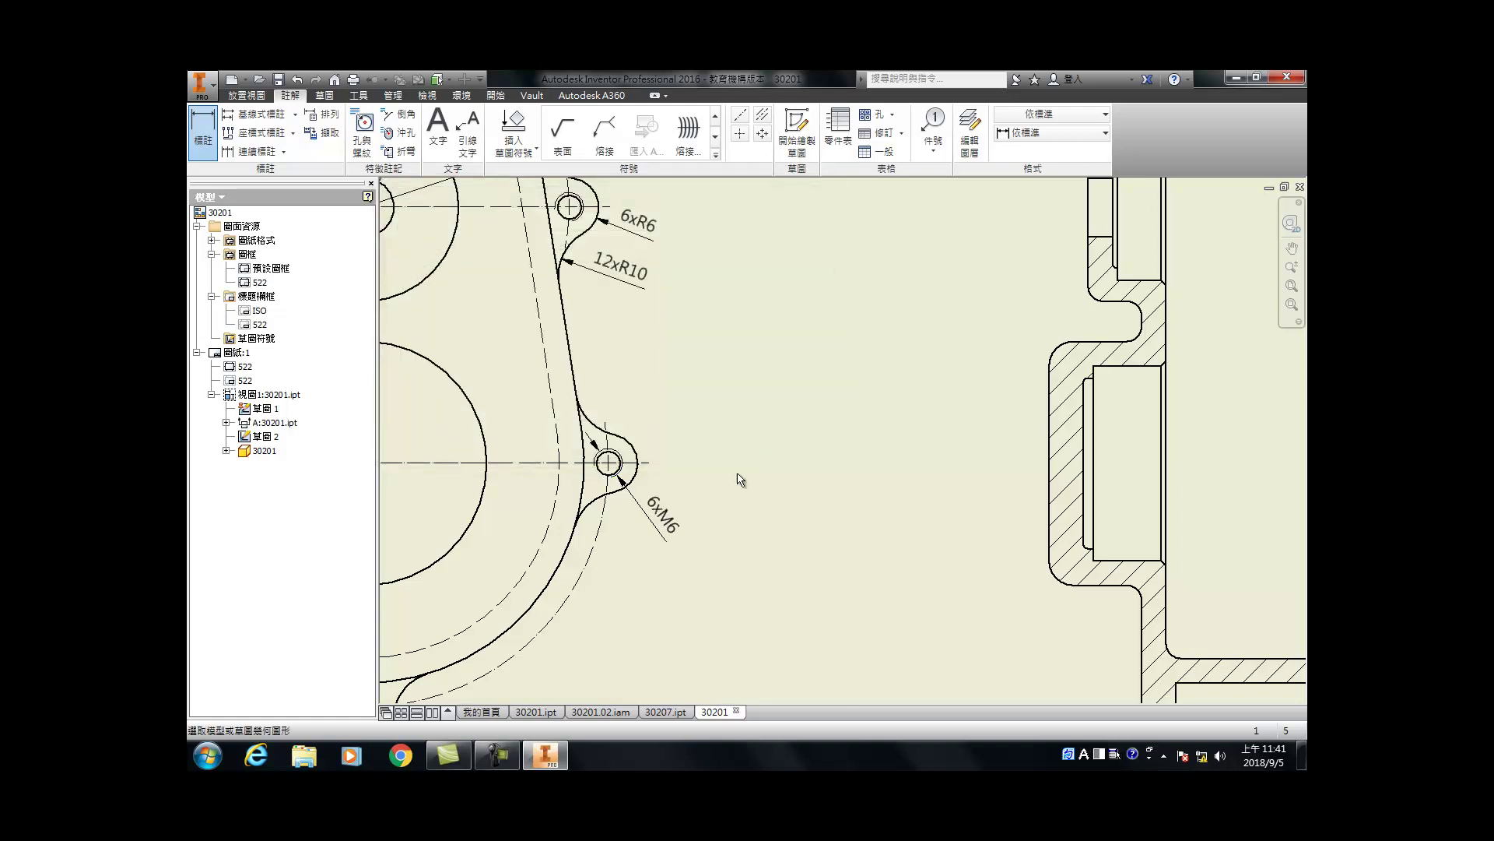
Step: Add a vertical dimension between the centres of the two right-side screw bosses, placed beyond the left side of the front view
scroll(623, 492, "down", 5)
scroll(622, 489, "up", 5)
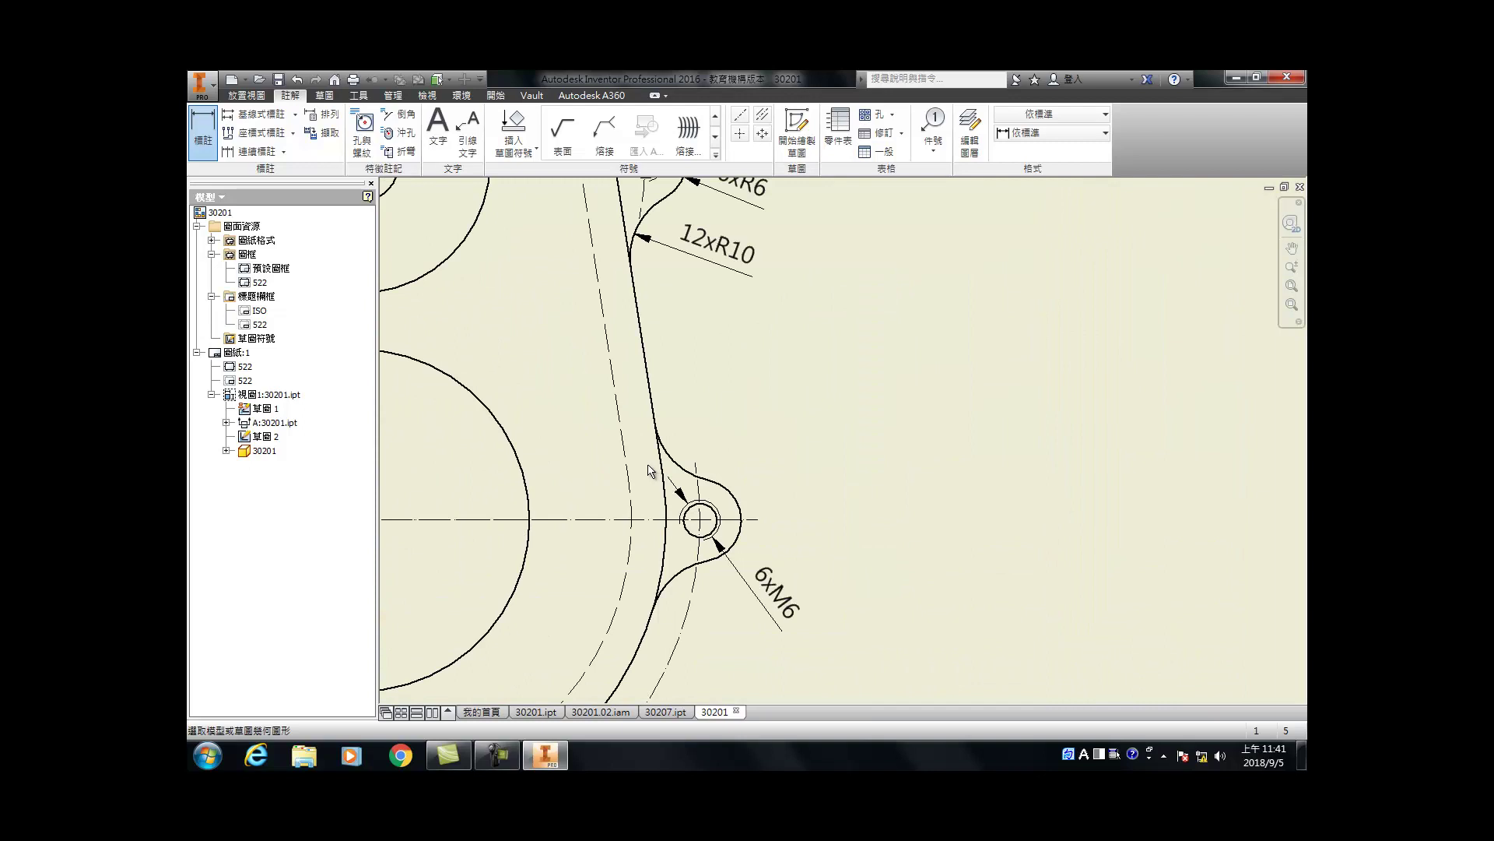
scroll(661, 242, "down", 2)
left_click(675, 317)
left_click(708, 530)
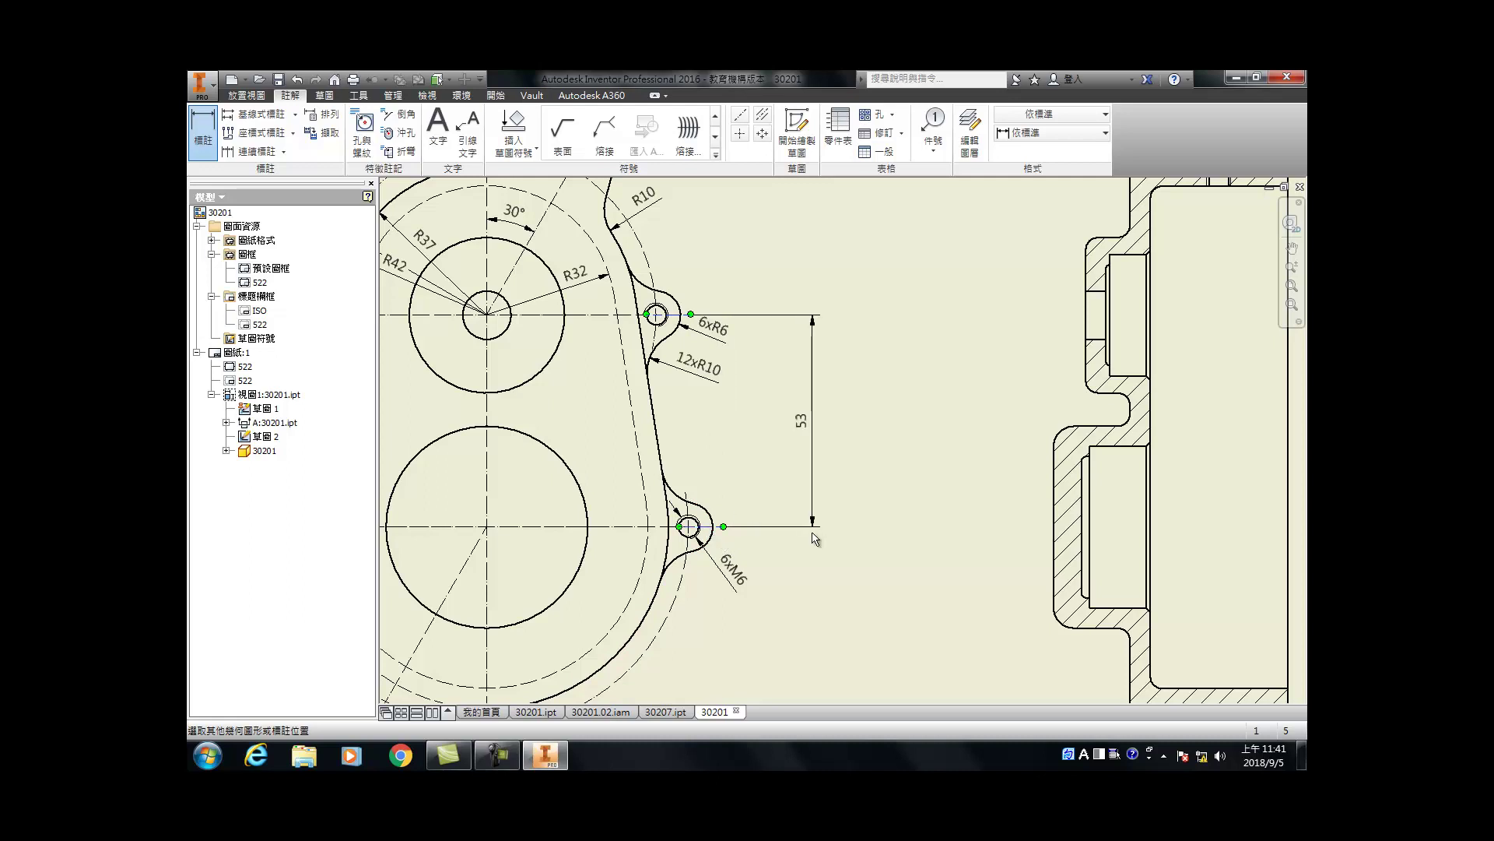
scroll(721, 523, "down", 3)
scroll(529, 499, "up", 3)
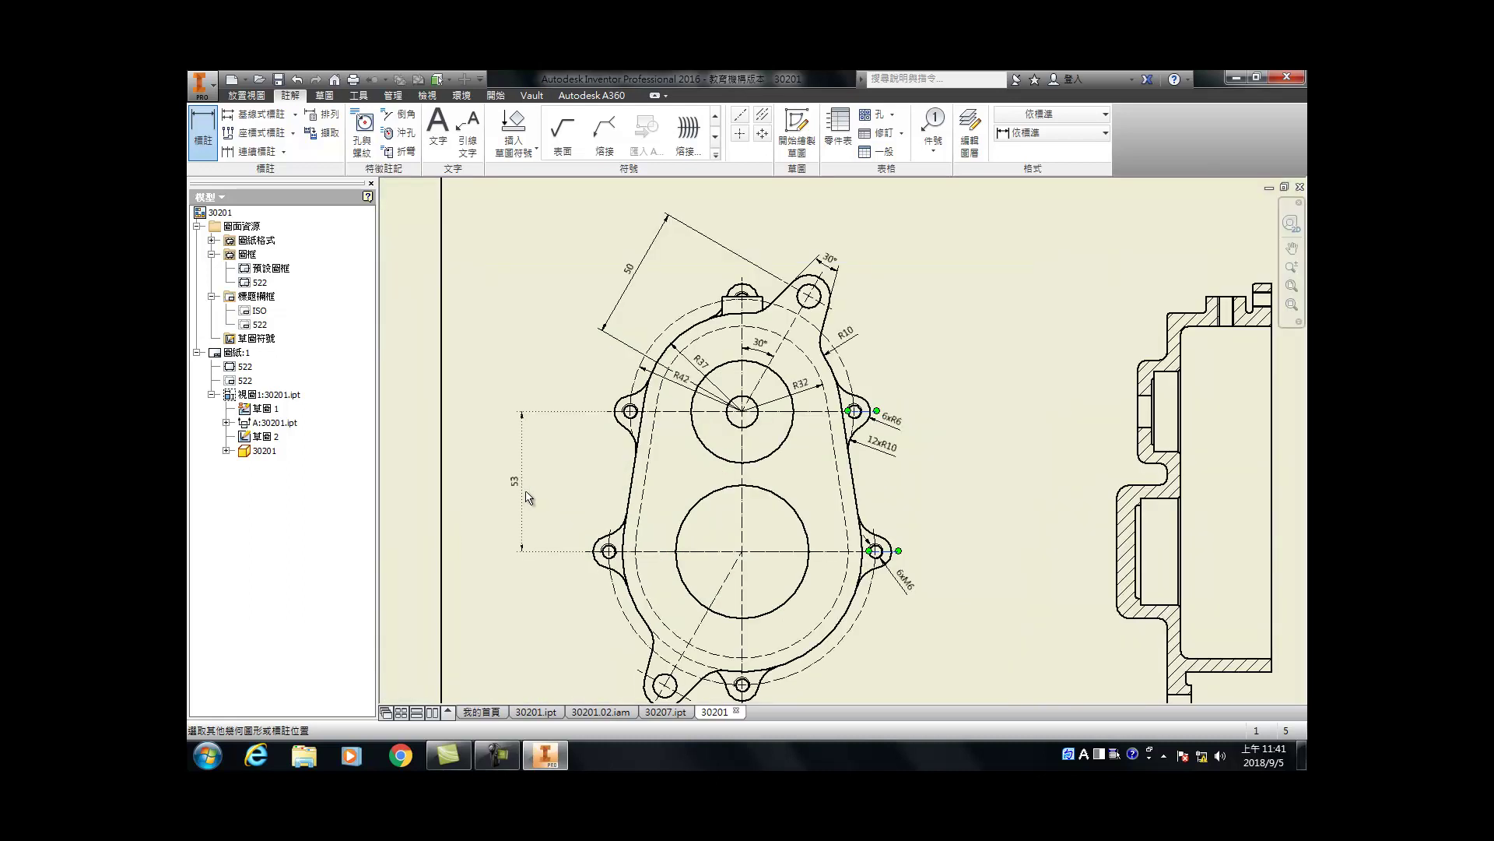
left_click(524, 491)
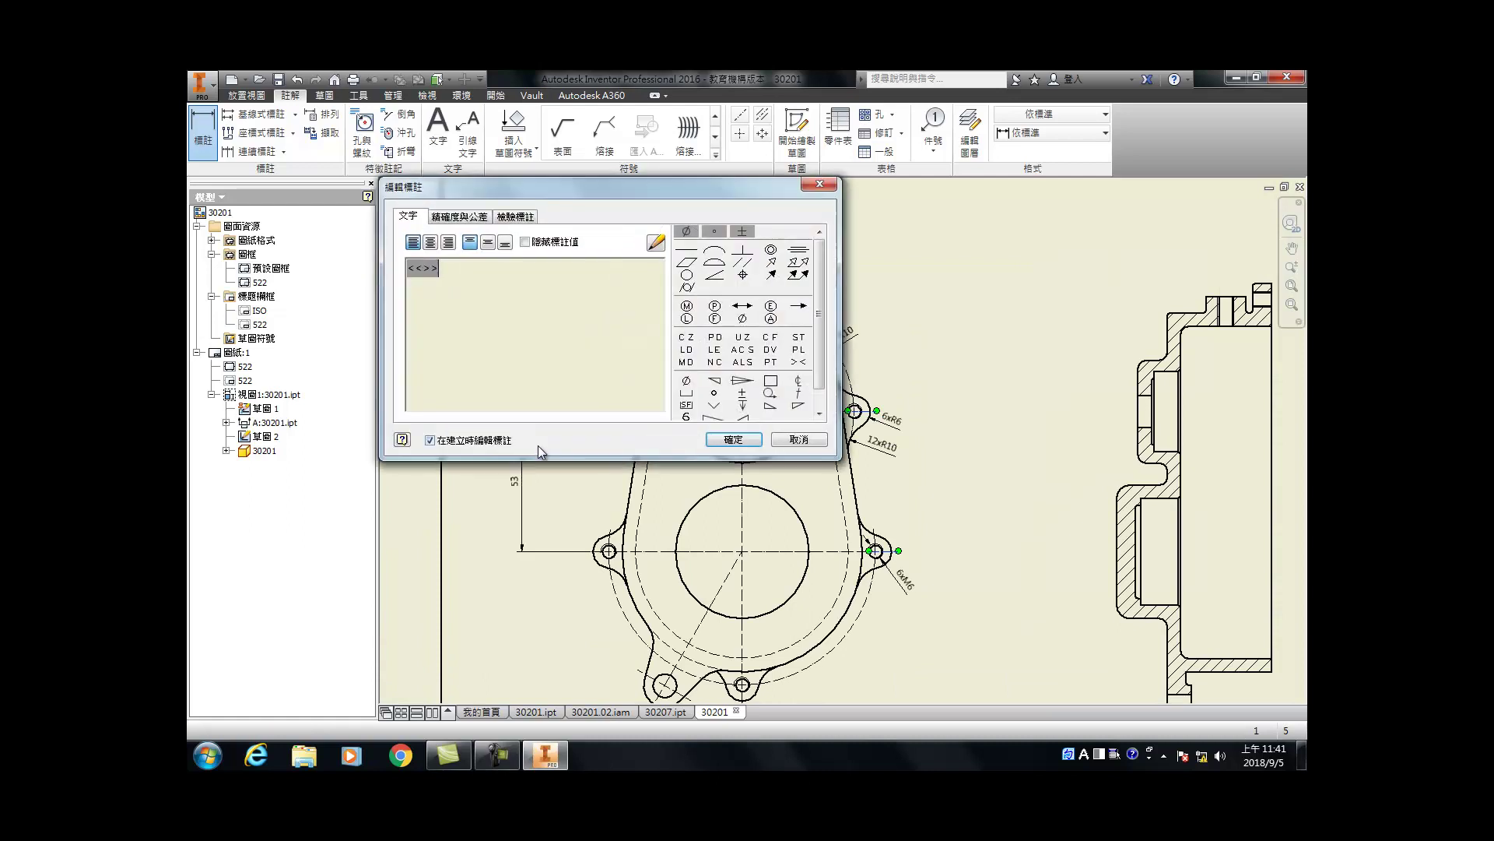
Step: Give the vertical boss-spacing dimension one-decimal precision and a deviation tolerance with an upper limit of 0.05
left_click(456, 215)
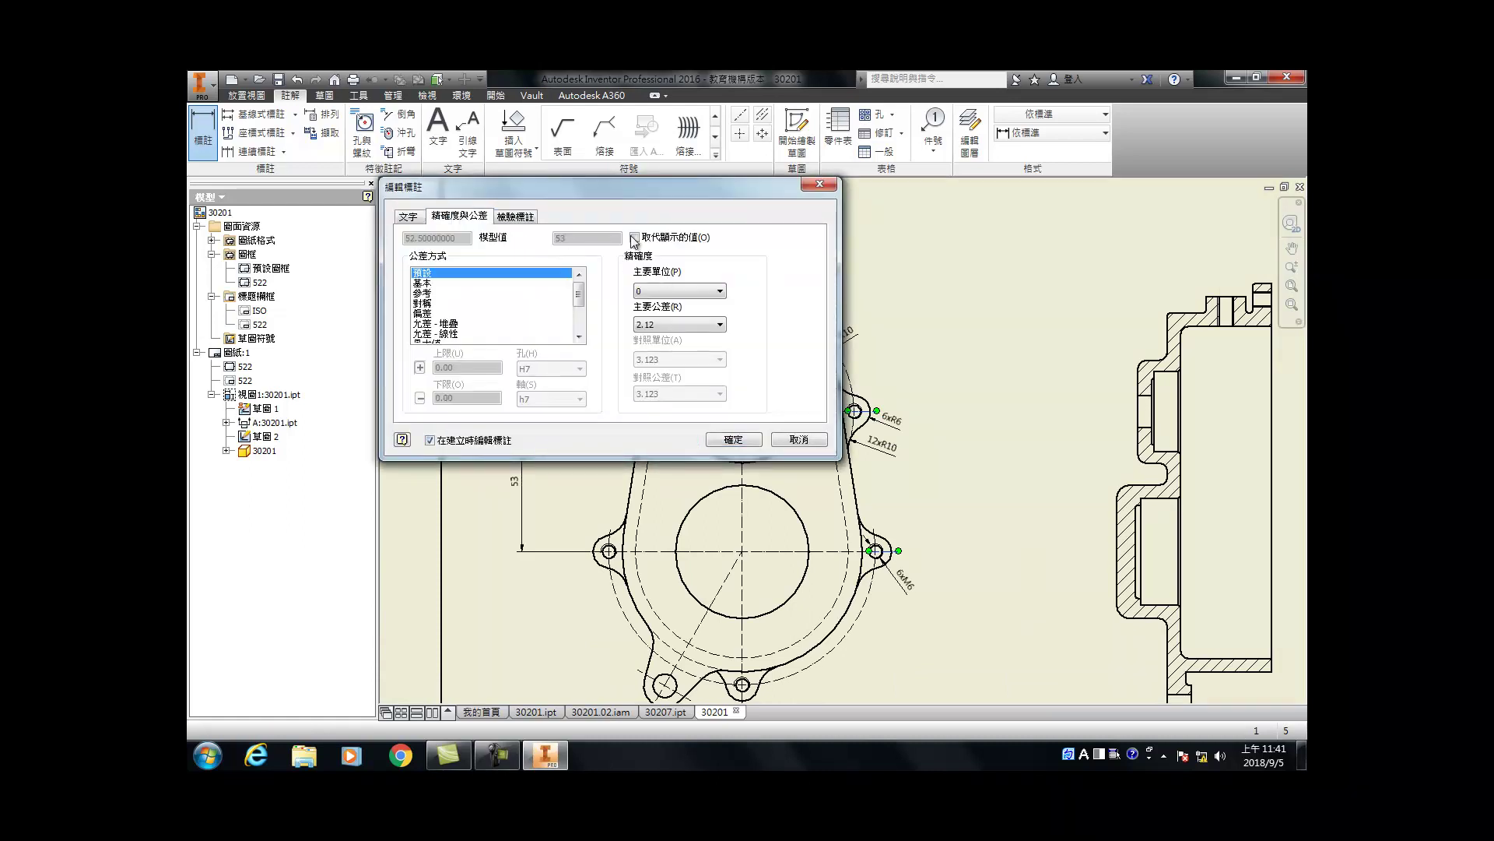
left_click(642, 293)
left_click(661, 311)
left_click(420, 313)
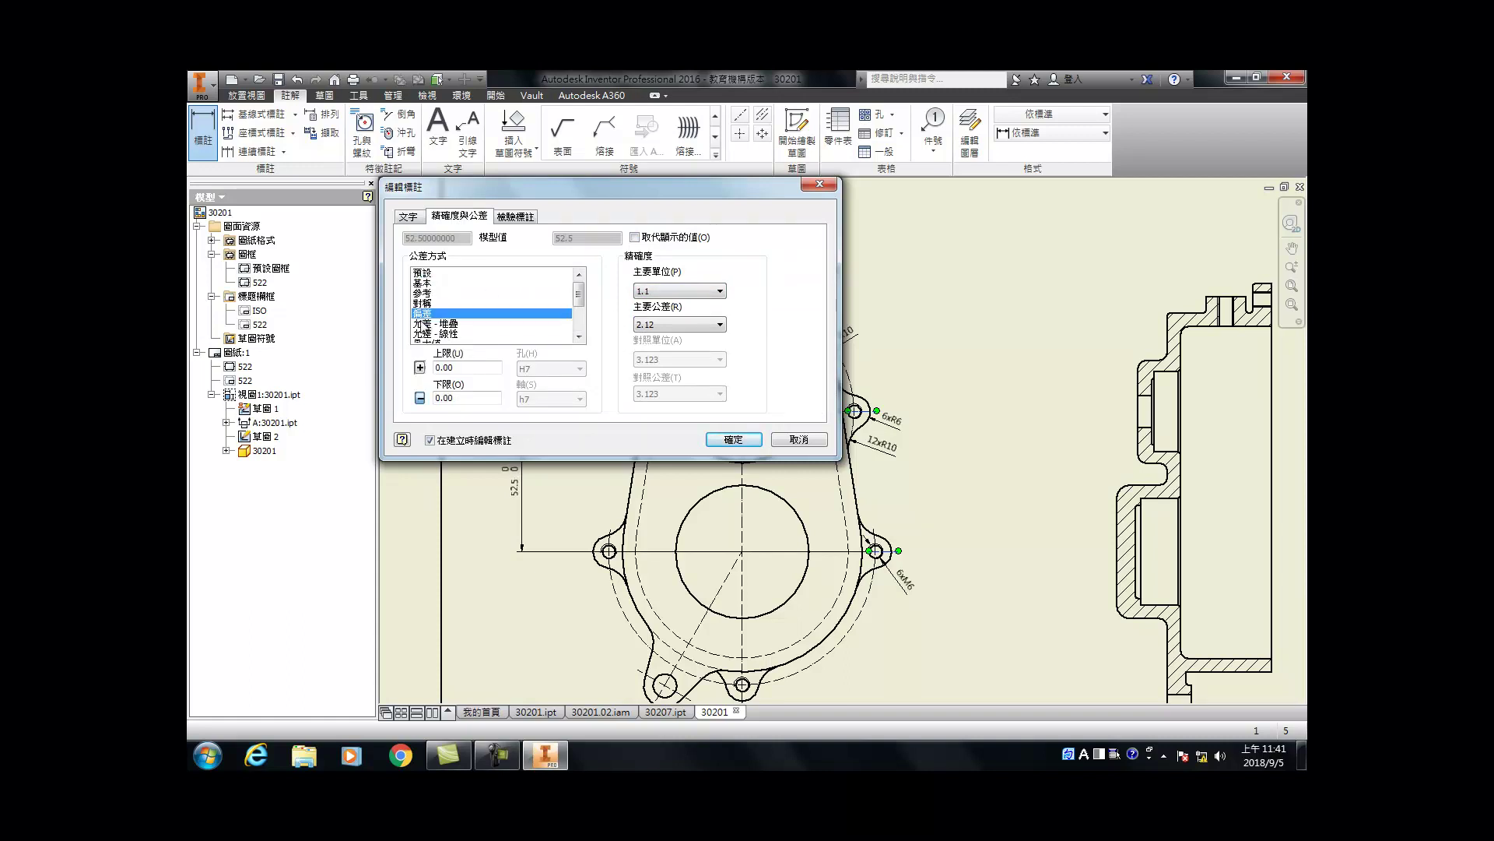
type("0.05")
left_click(733, 439)
Step: Add a diameter dimension to the hole in the lower-left ear, placed below and to the right of the hole
scroll(817, 611, "down", 3)
scroll(821, 611, "up", 5)
scroll(665, 537, "down", 3)
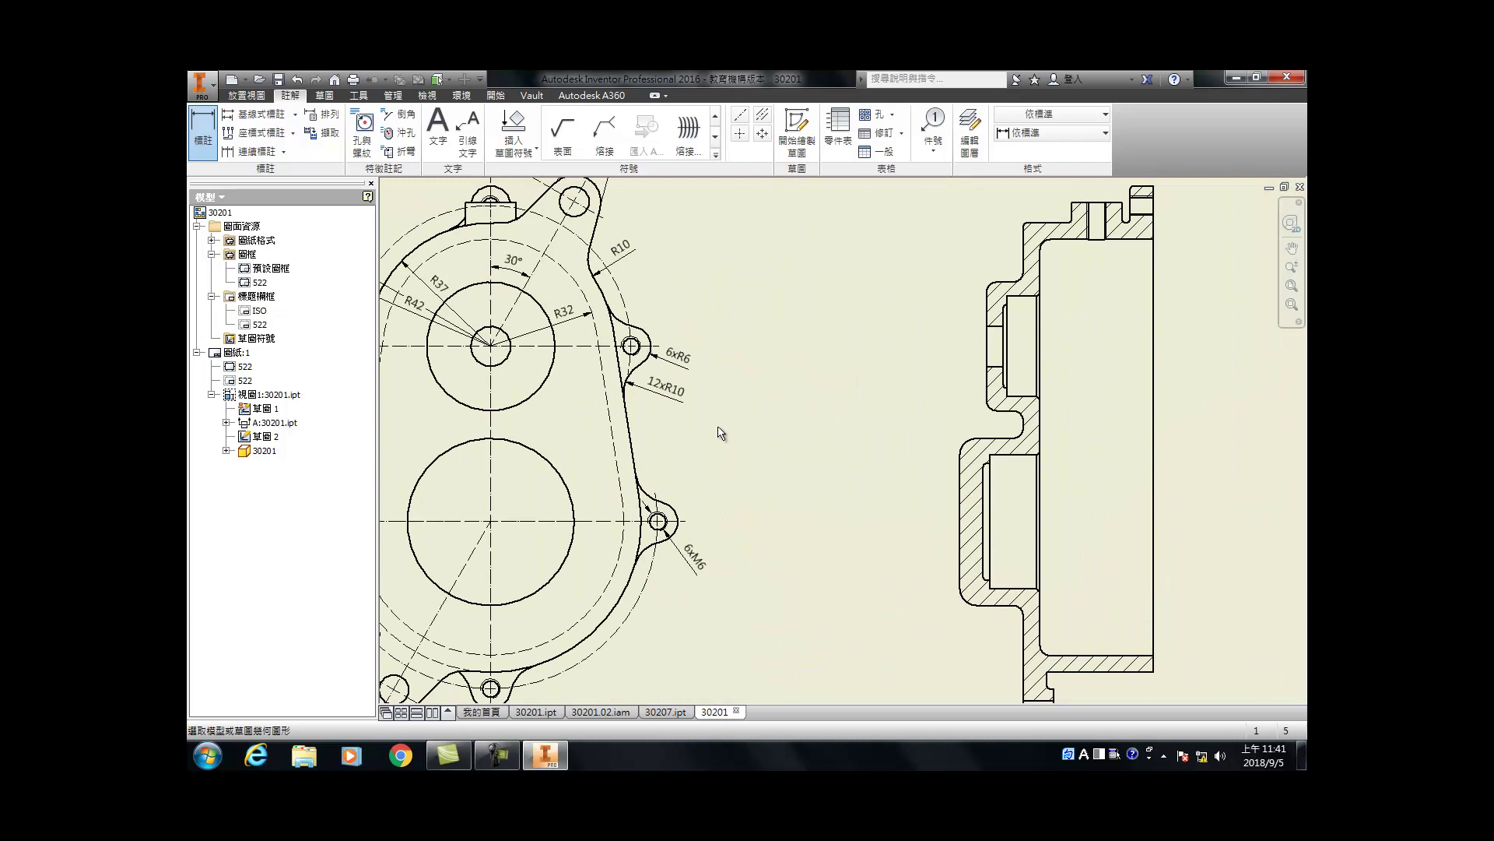
scroll(709, 463, "up", 5)
scroll(609, 546, "down", 4)
scroll(609, 546, "down", 3)
left_click(474, 469)
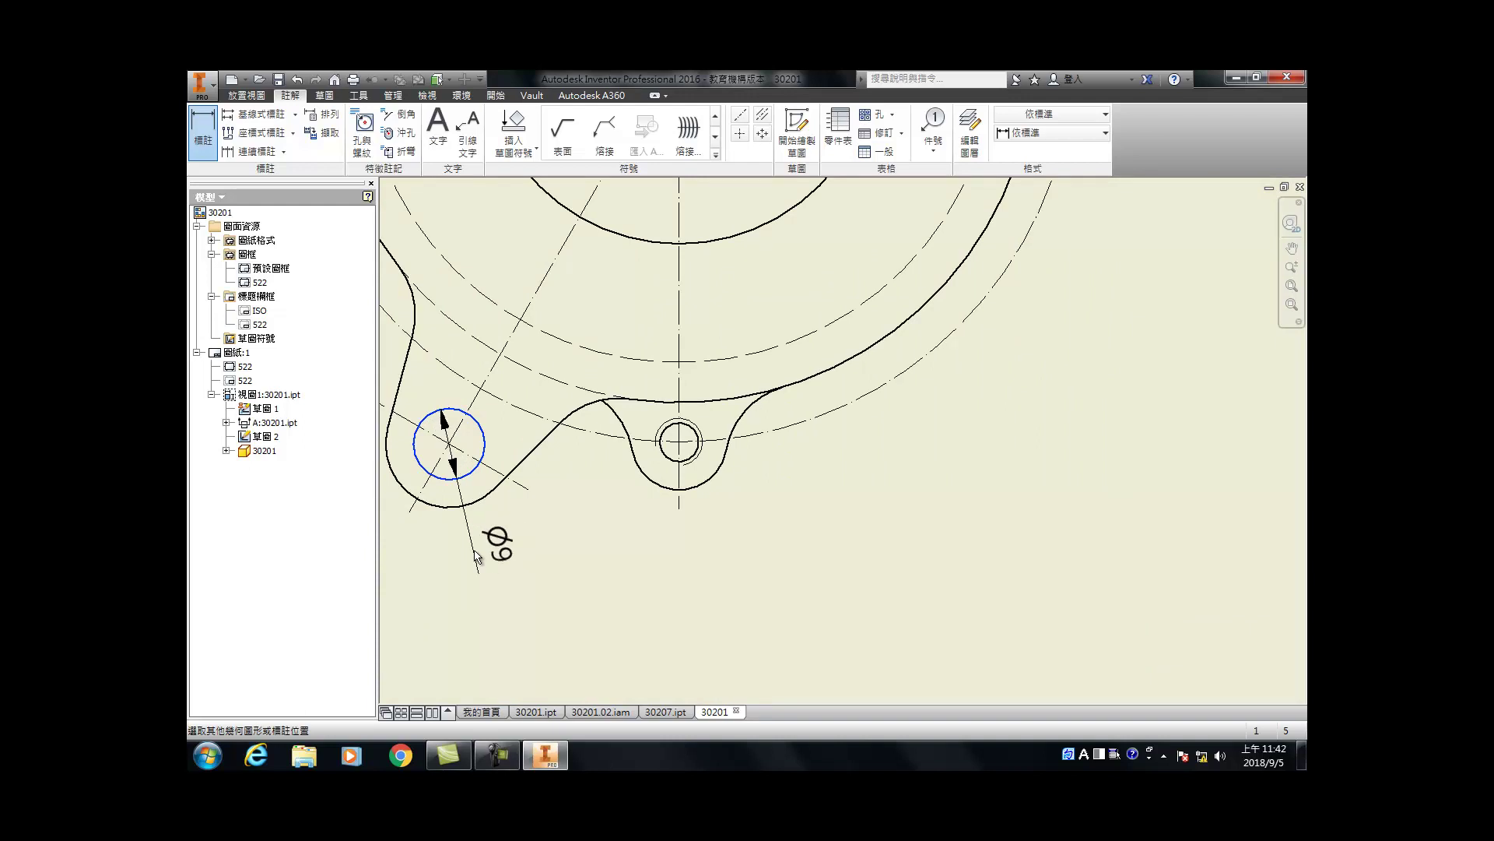
scroll(483, 556, "up", 5)
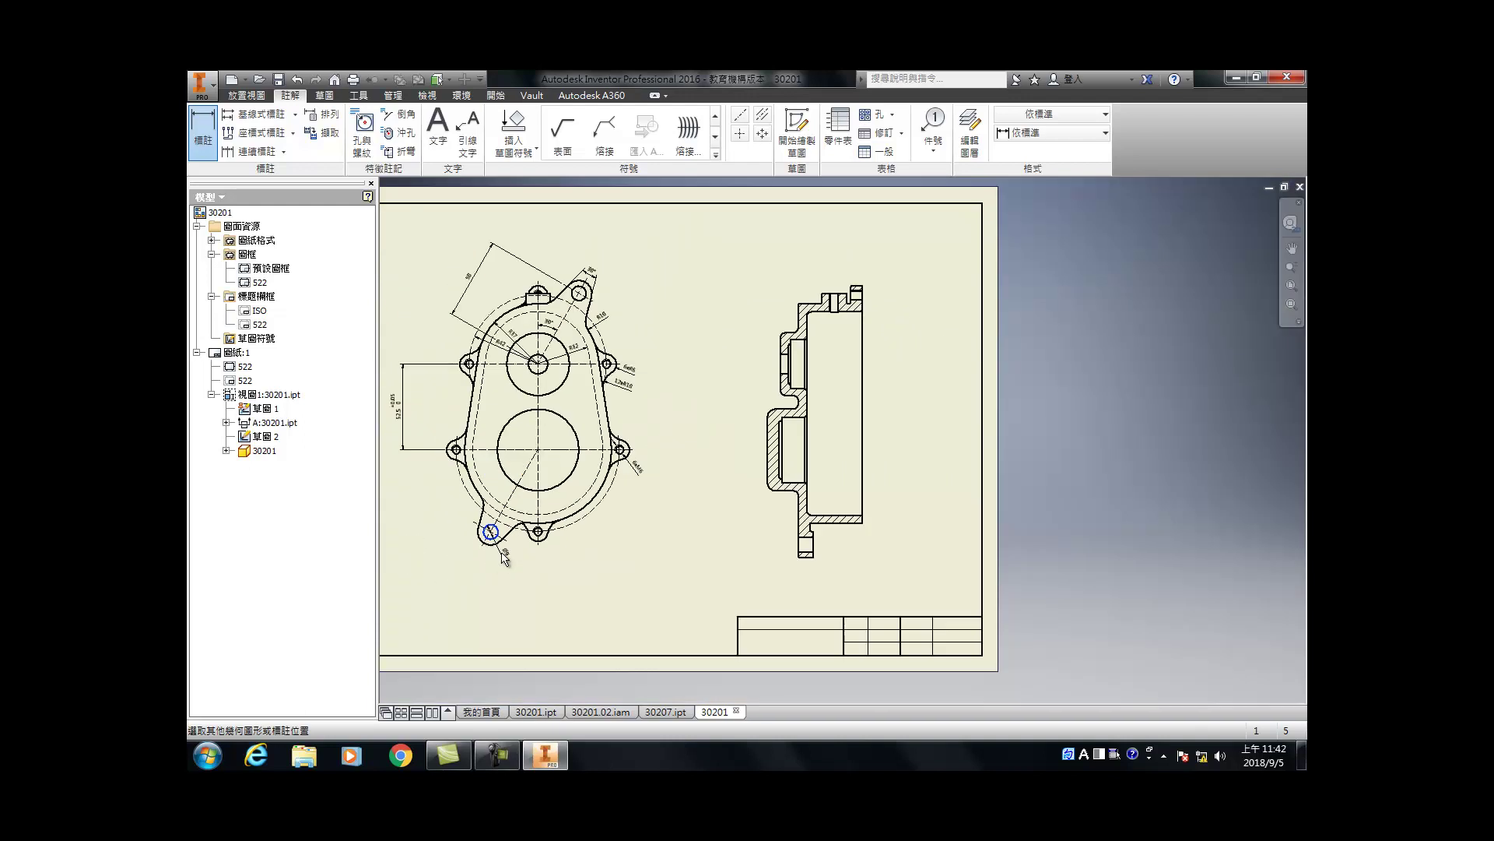
scroll(502, 557, "down", 5)
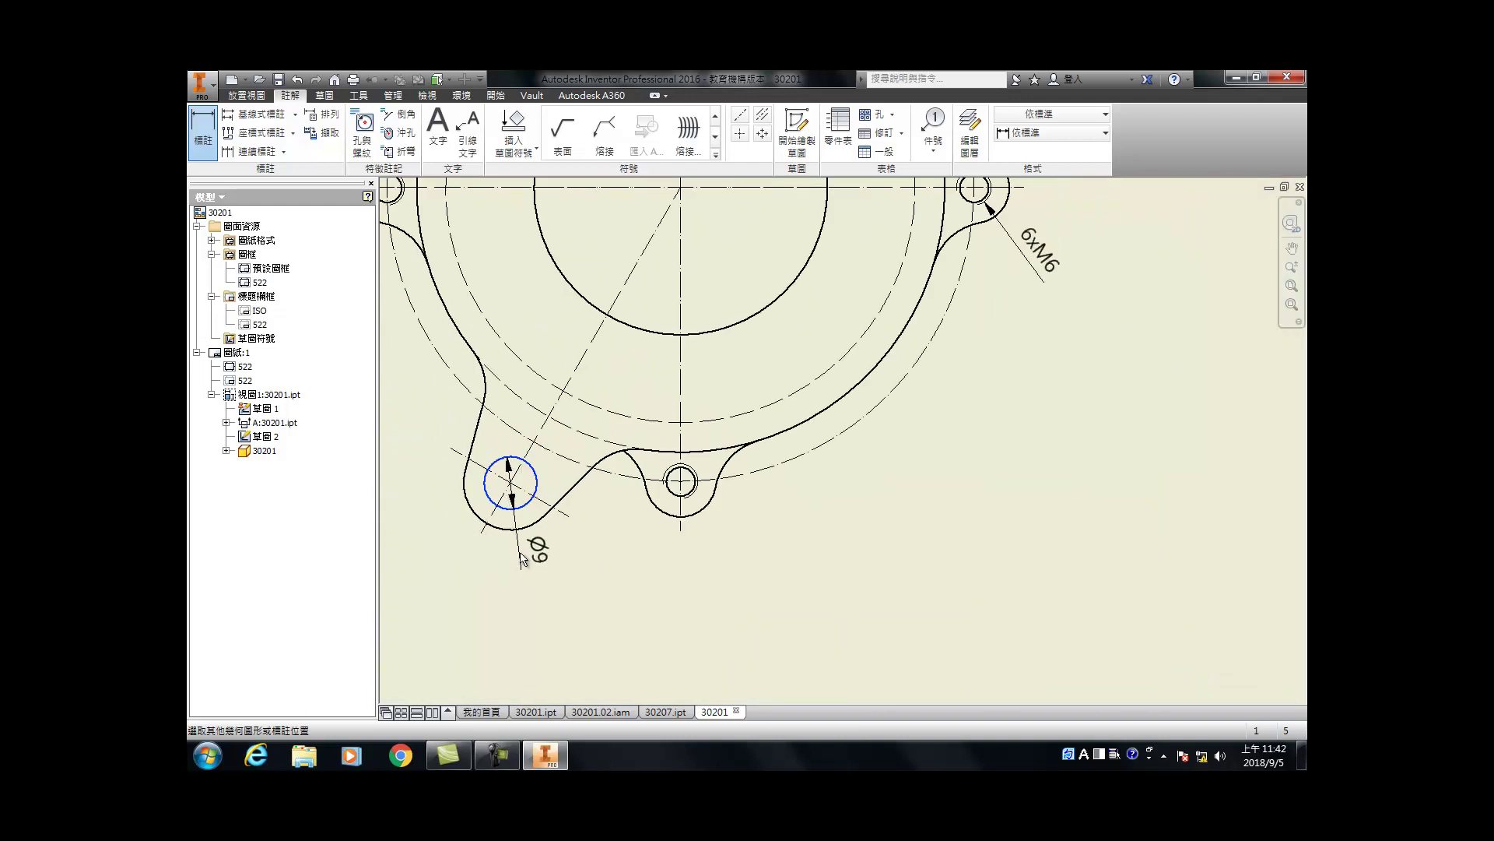
left_click(585, 570)
left_click(722, 436)
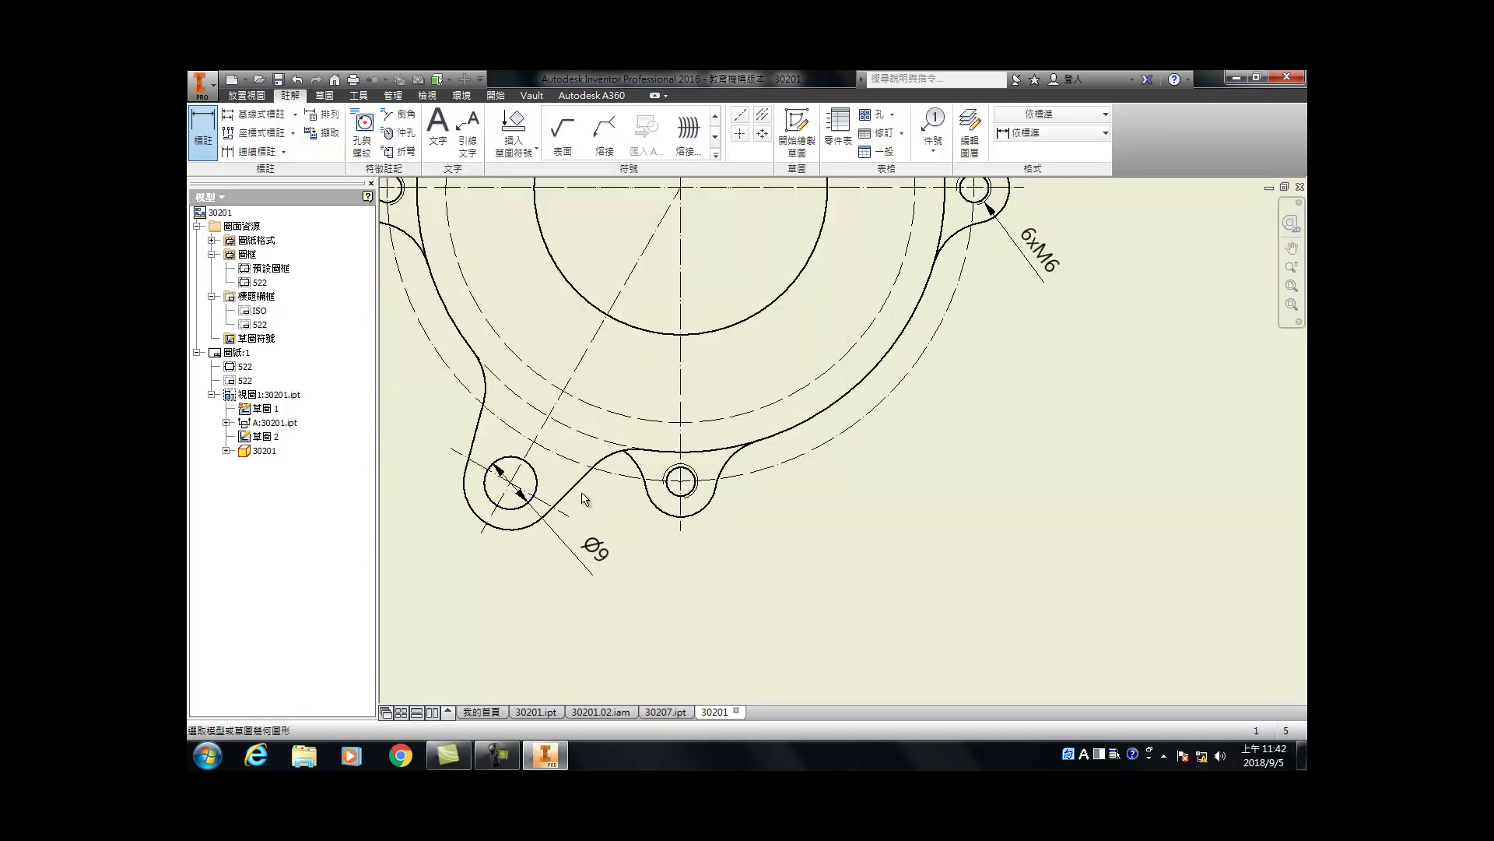
Step: Dimension the angle between the two straight sides of the lower-left ear, placed below the ear
left_click(568, 491)
left_click(473, 450)
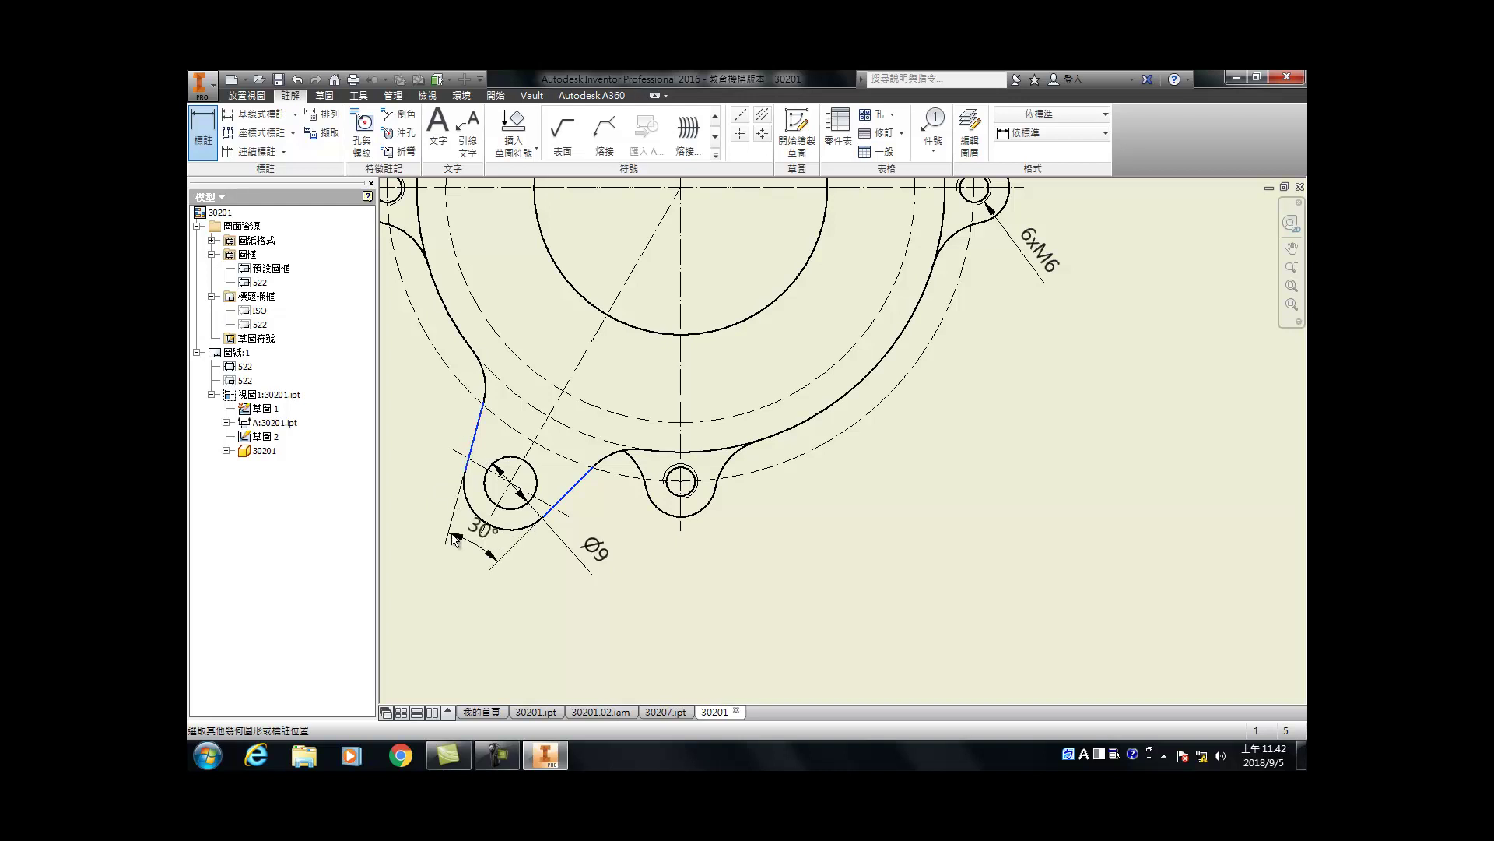
left_click(464, 572)
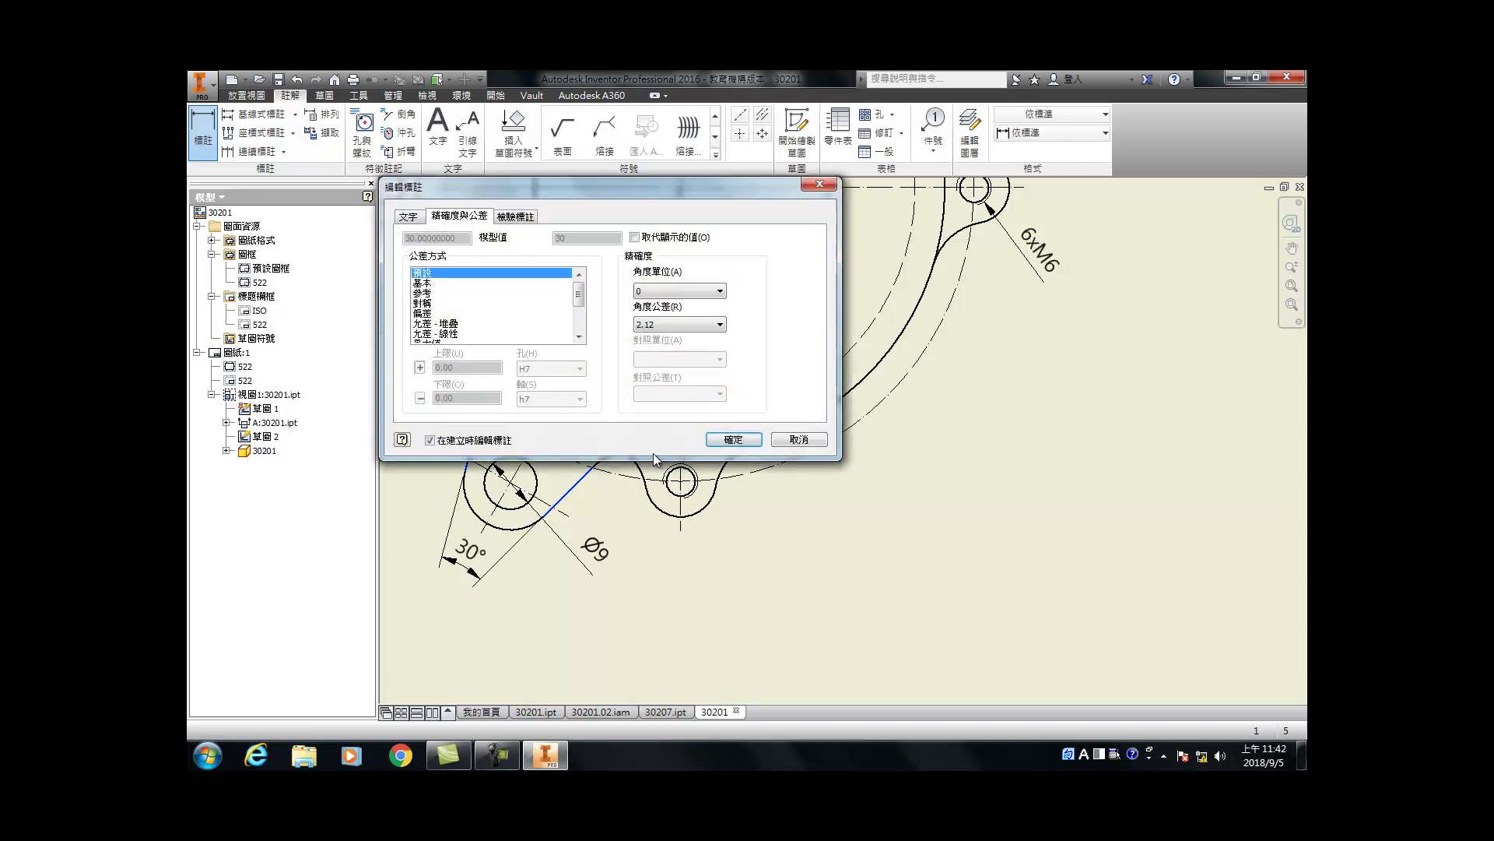
left_click(734, 440)
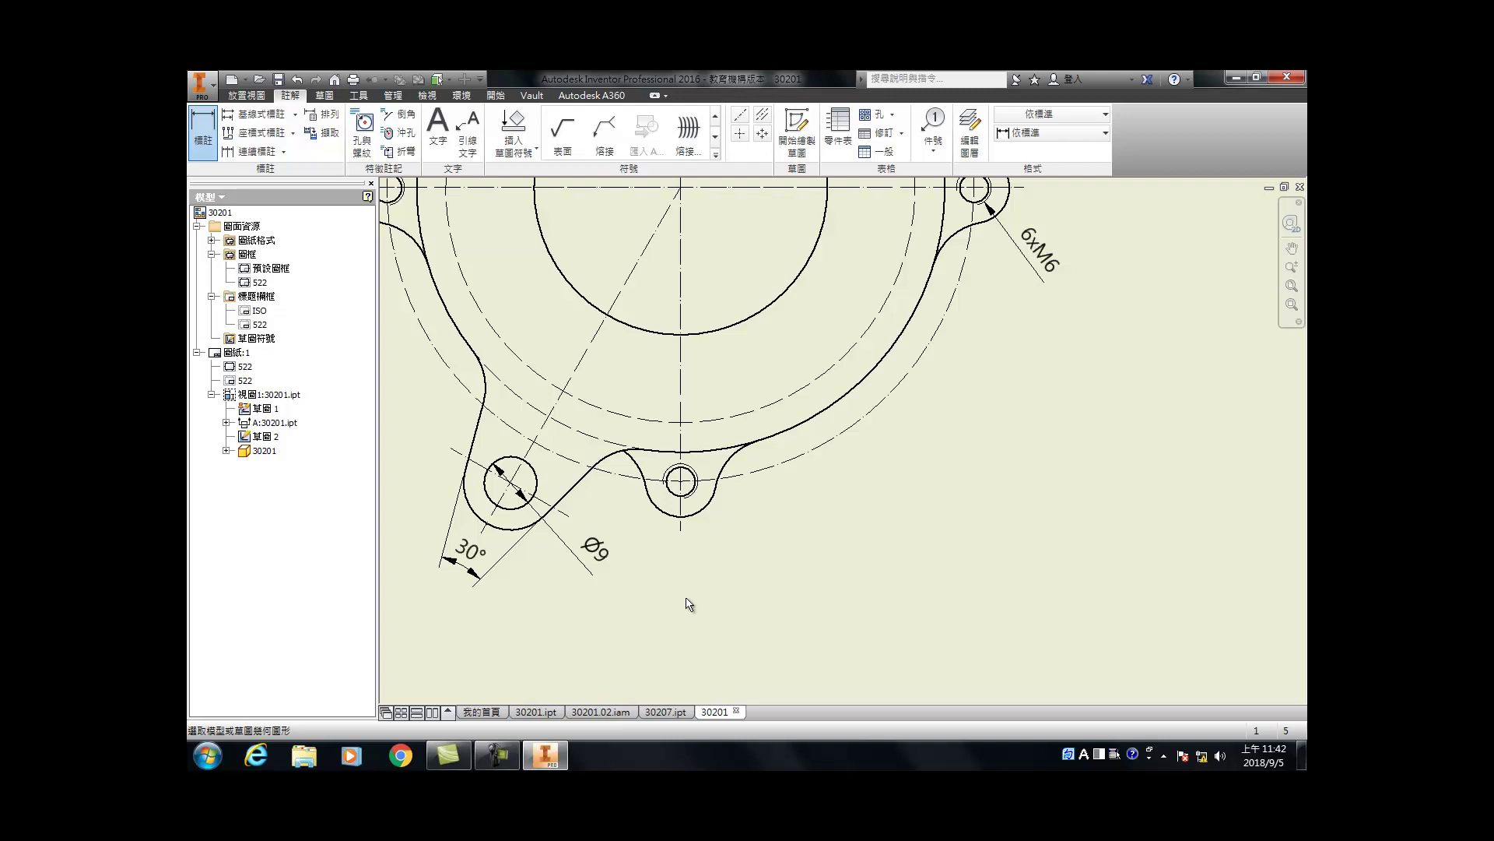
Step: Turn on the definition in base view option for the section view so its cutting line shows on the front view
scroll(654, 697, "up", 5)
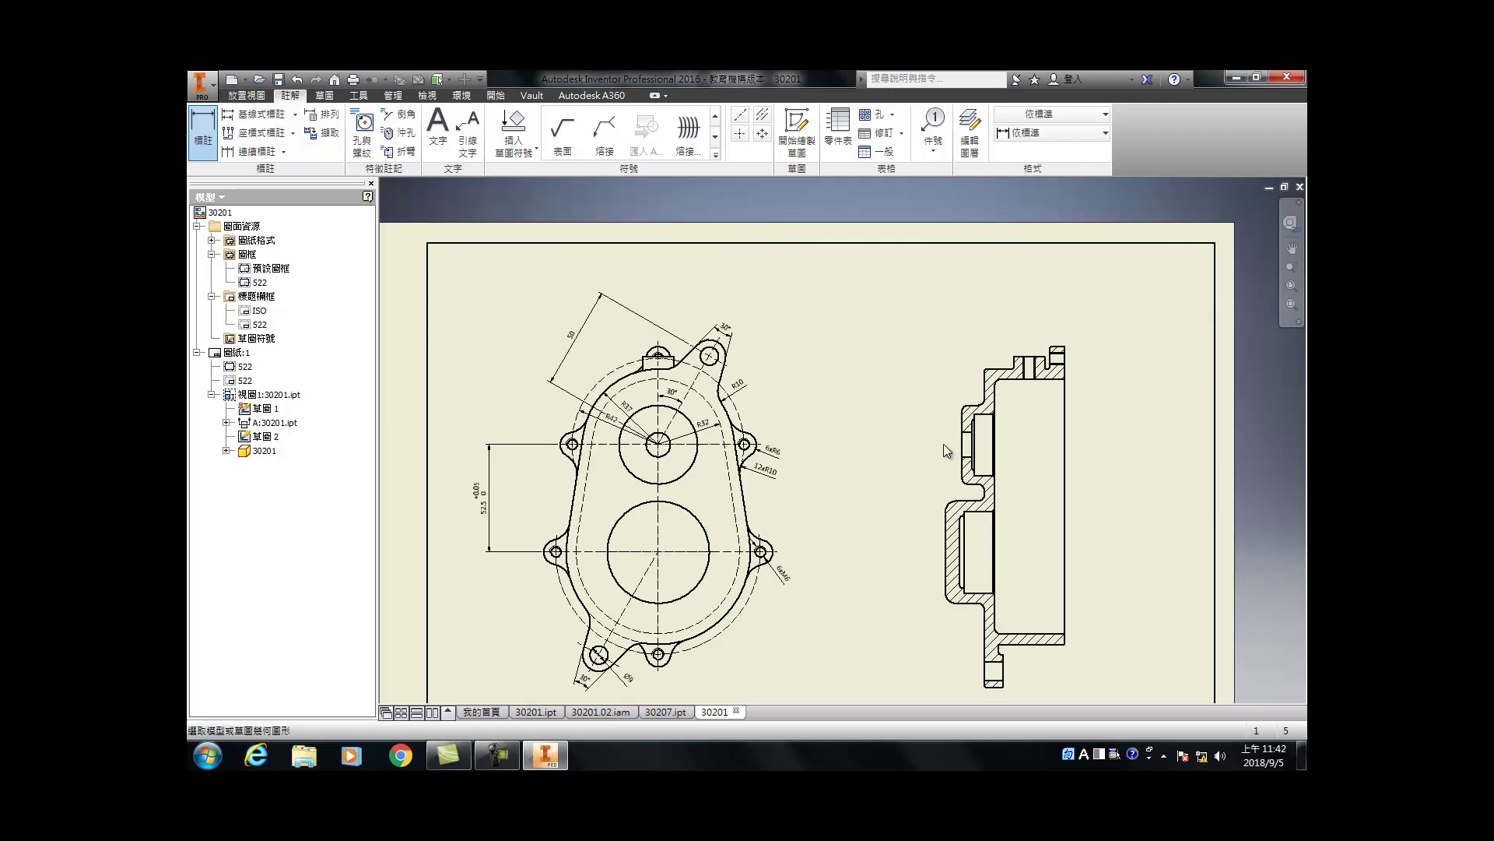
key("Escape")
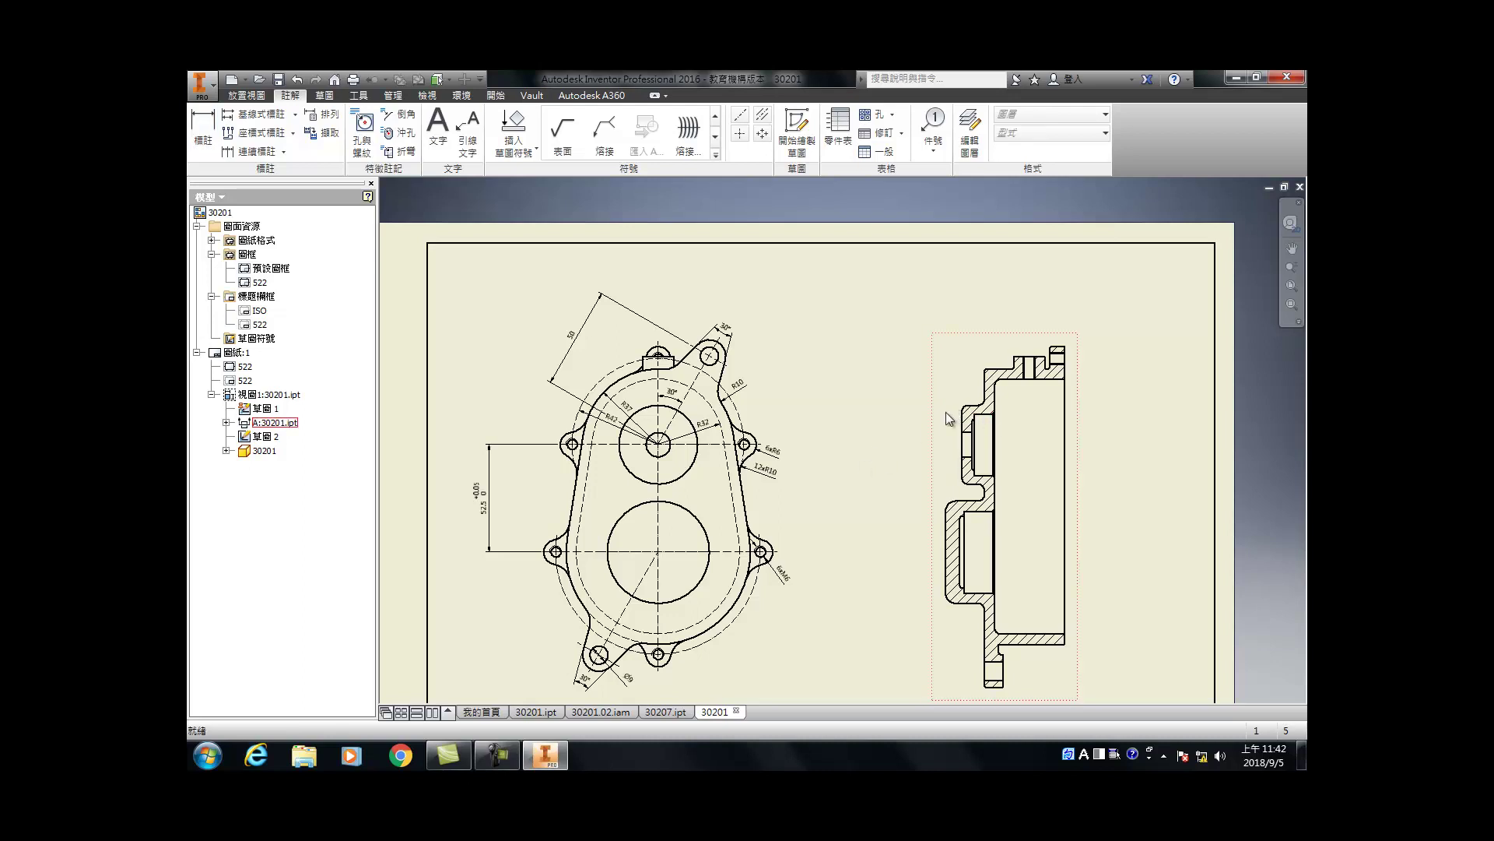
double_click(946, 412)
left_click(319, 214)
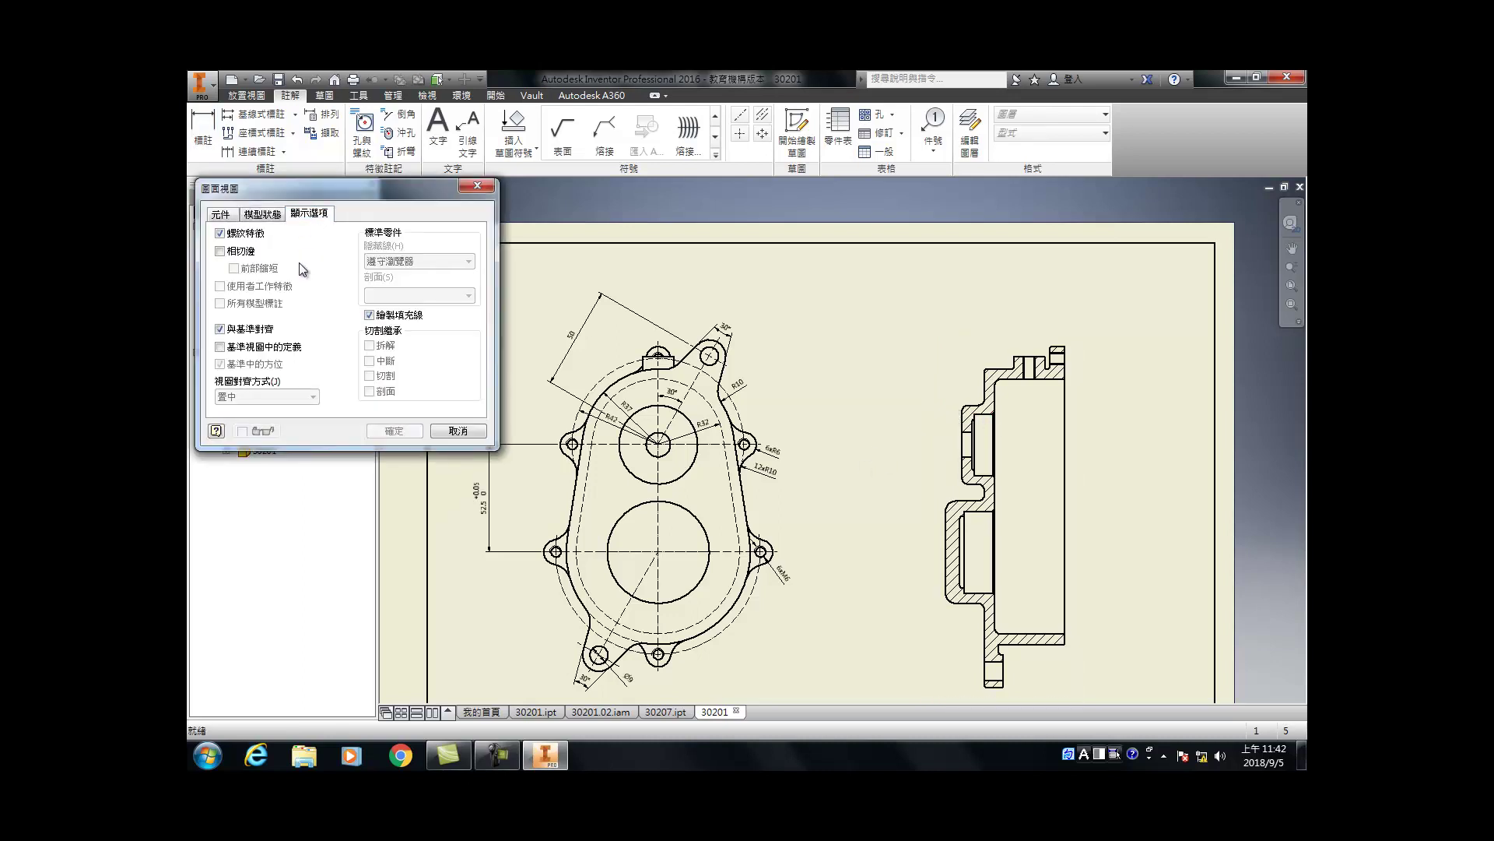
left_click(410, 433)
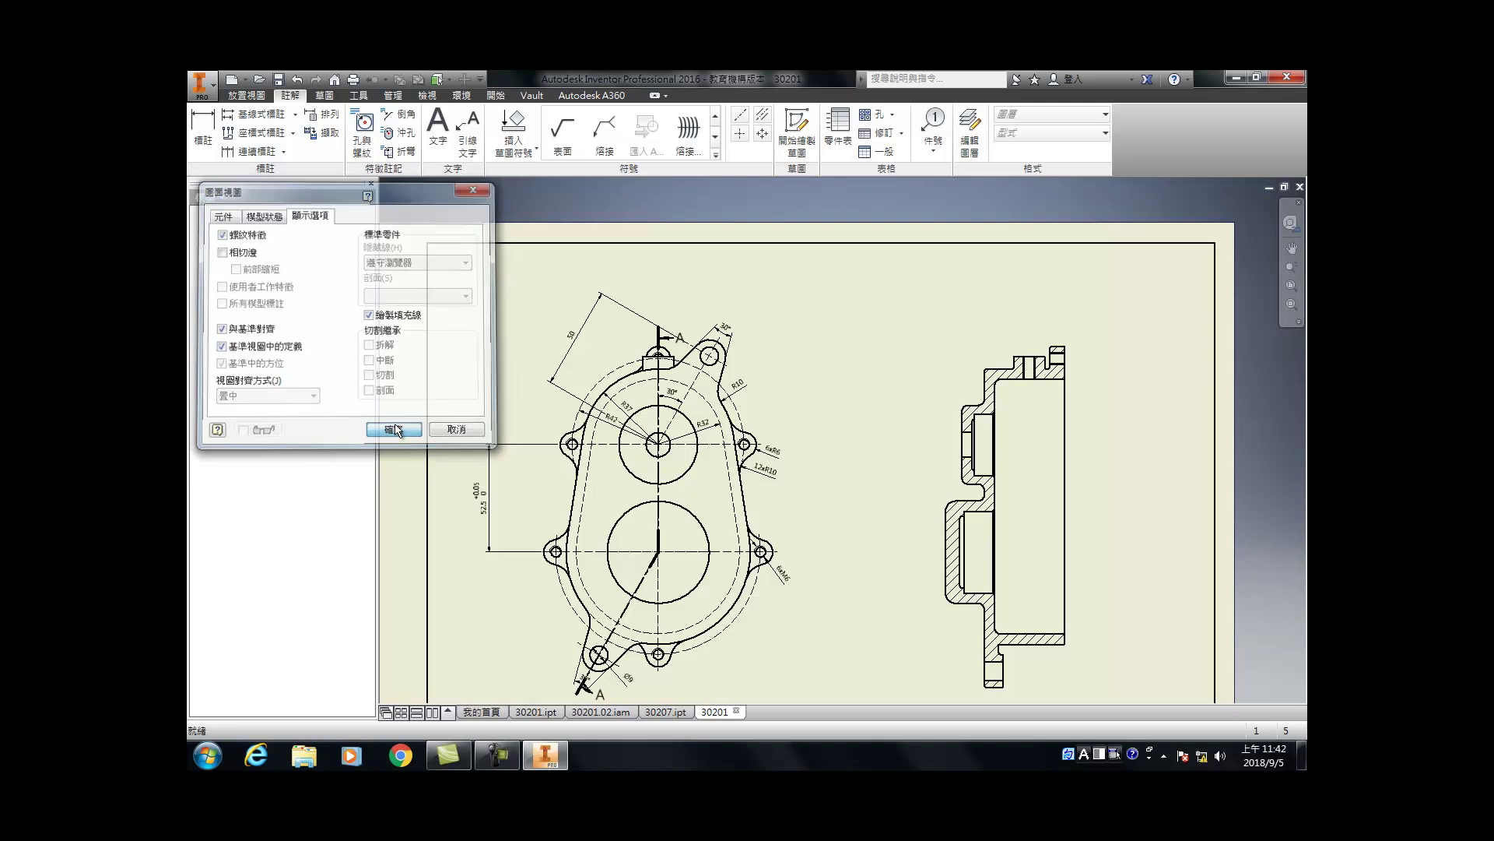
Step: Shorten the lower end of section line A on the front view, bringing its arrow close to the lower-left ear
scroll(591, 506, "down", 2)
scroll(574, 620, "up", 5)
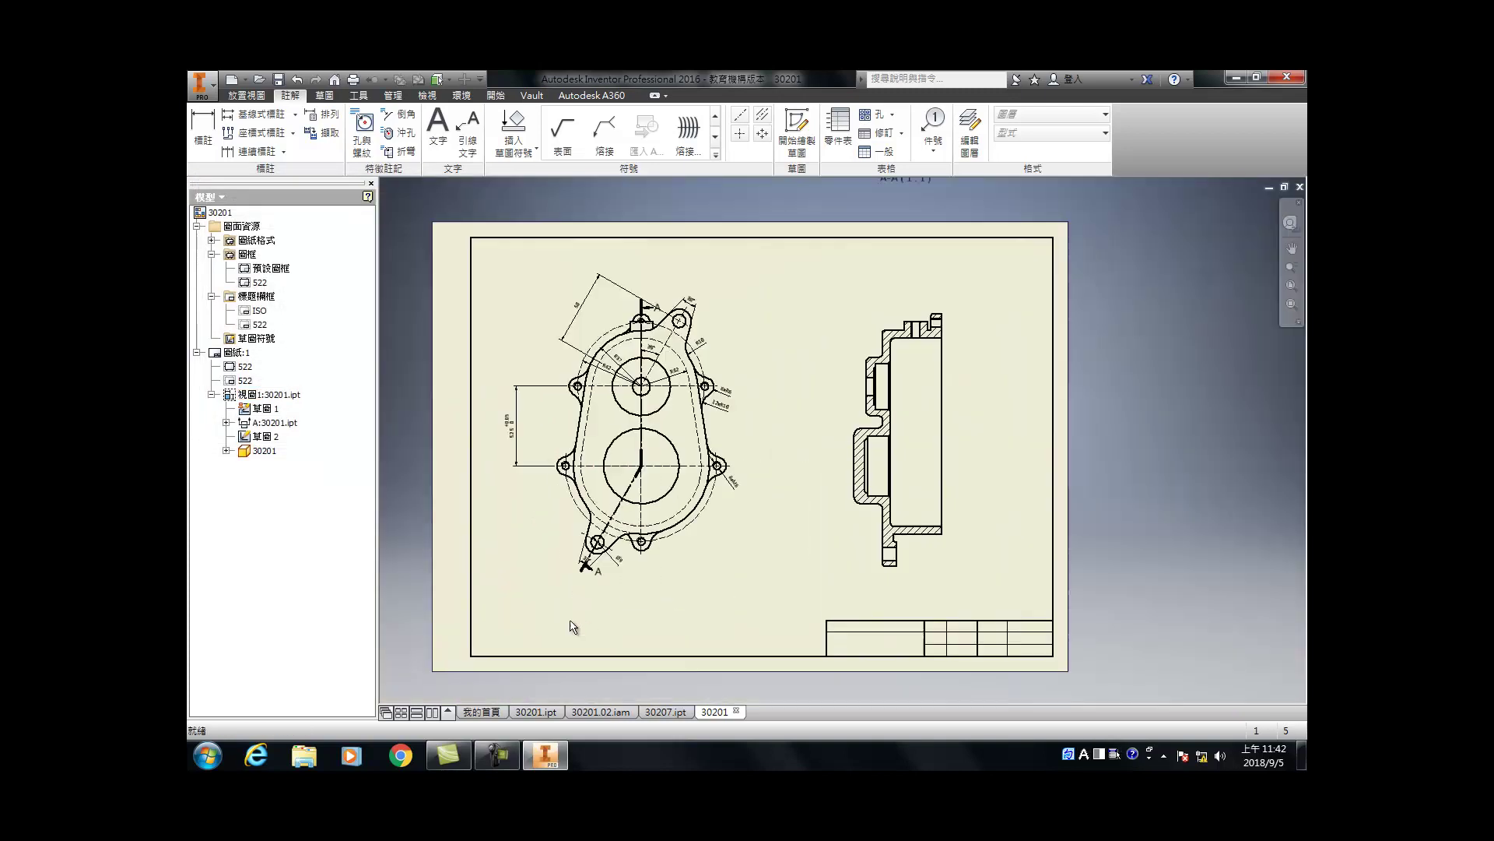
left_click_drag(611, 490, 638, 459)
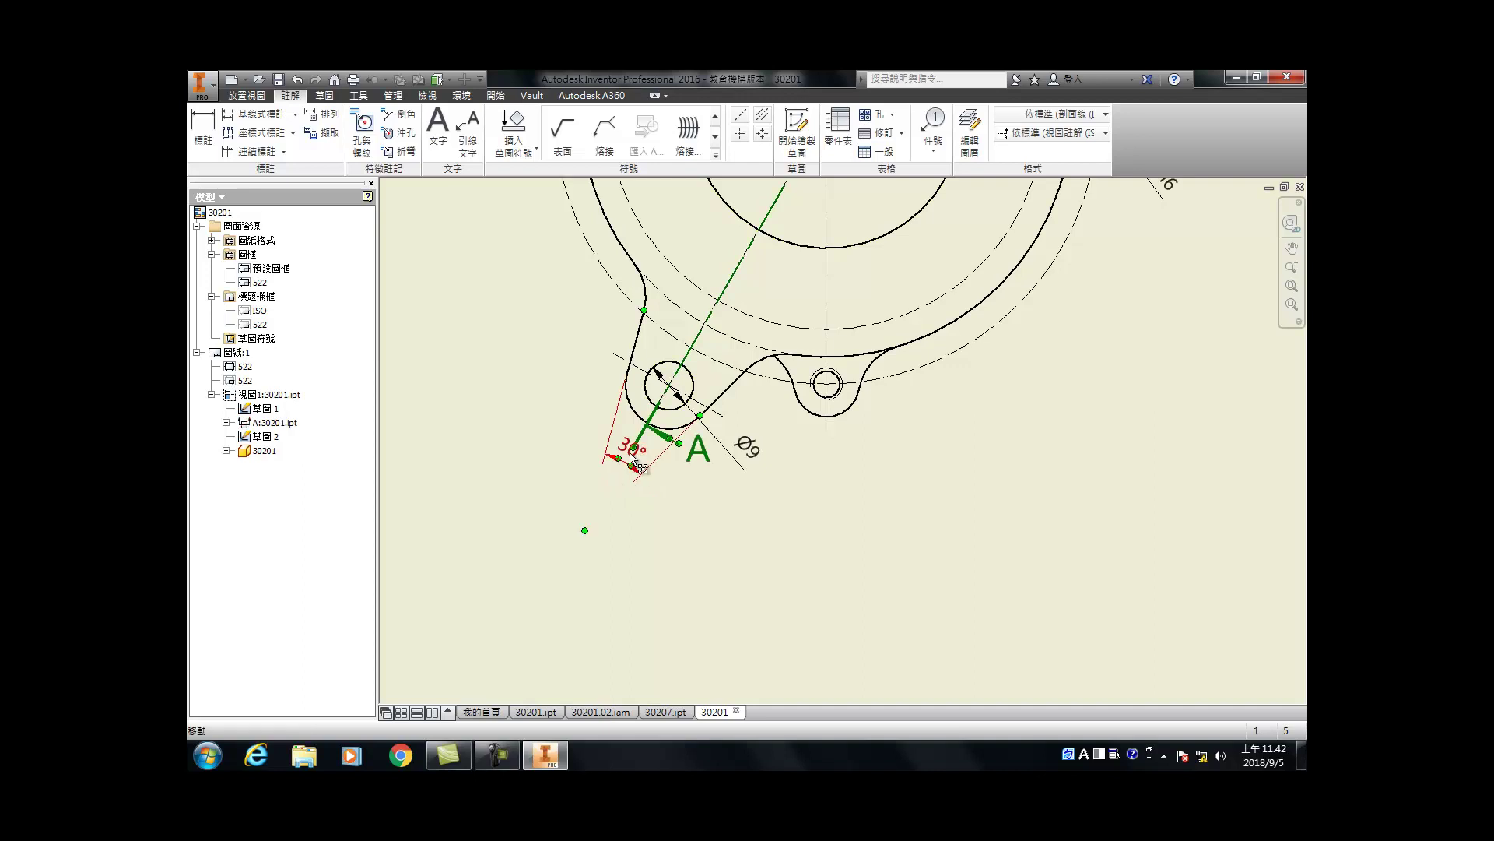
Step: Move the 30° angle dimension below the lower-left ear farther down, clear of the section line's end
left_click_drag(628, 467, 622, 472)
scroll(627, 478, "up", 2)
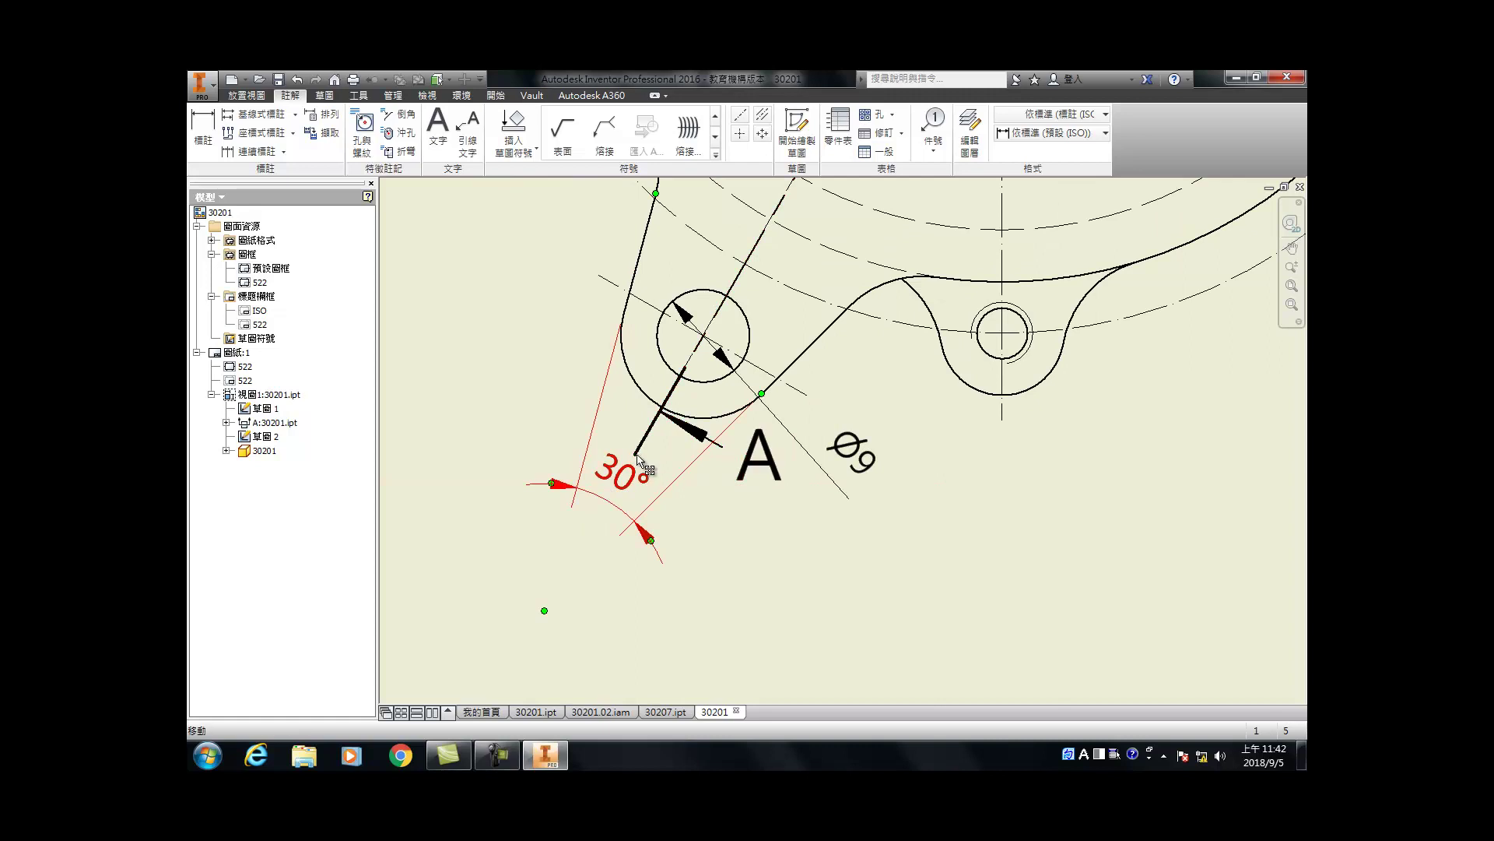
mouse_move(638, 458)
left_mouse_down()
mouse_move(646, 435)
mouse_move(586, 543)
mouse_move(602, 523)
mouse_move(601, 536)
mouse_move(600, 515)
mouse_move(537, 537)
mouse_move(601, 594)
mouse_move(582, 551)
mouse_move(615, 514)
left_mouse_up()
Step: Remove the letter A from the section line's lower end and lengthen that end slightly toward the 30° dimension
double_click(757, 461)
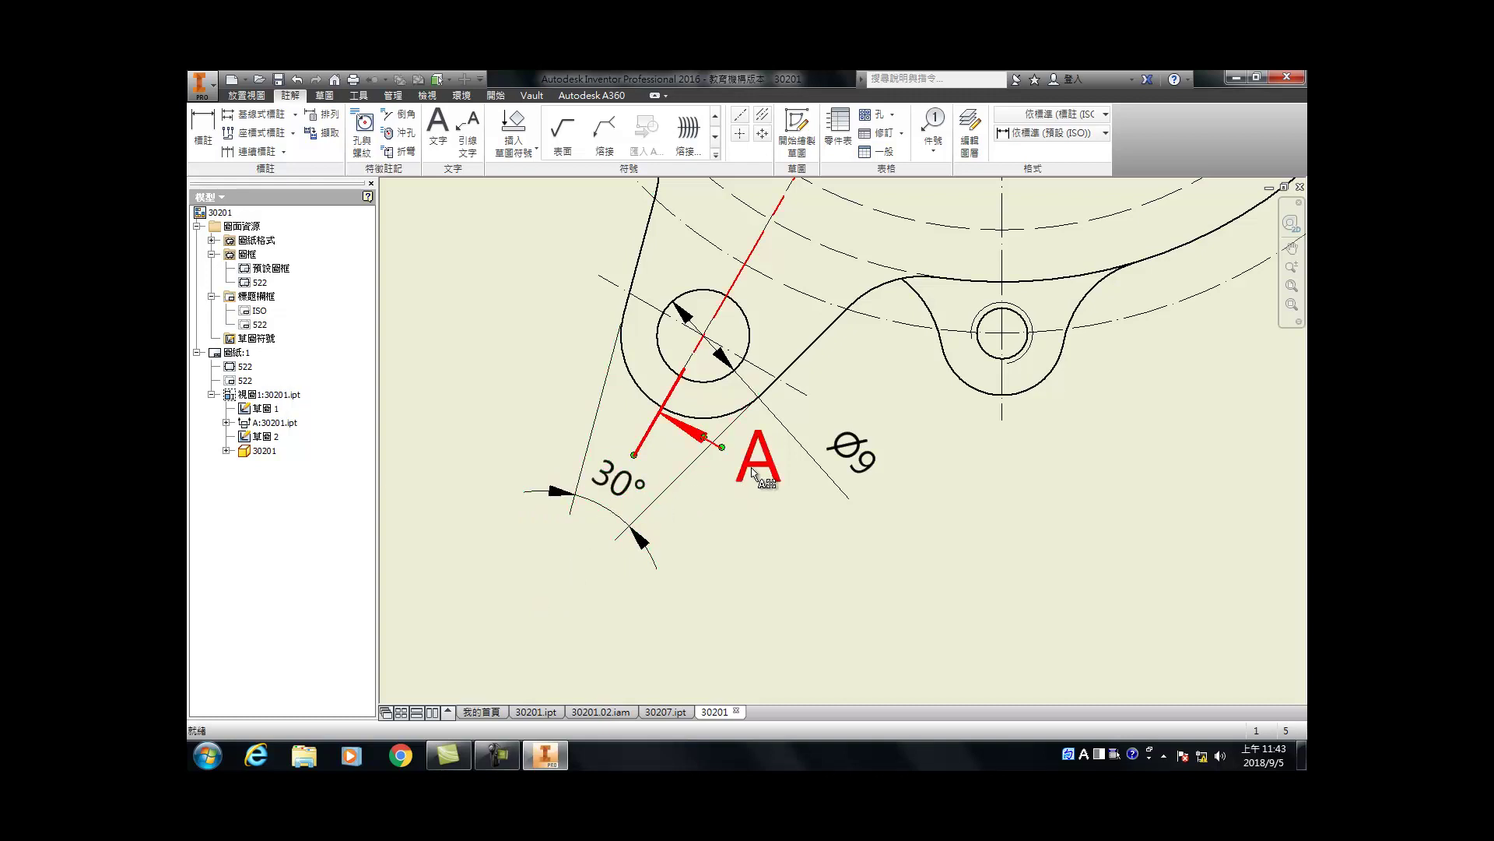
key("Delete")
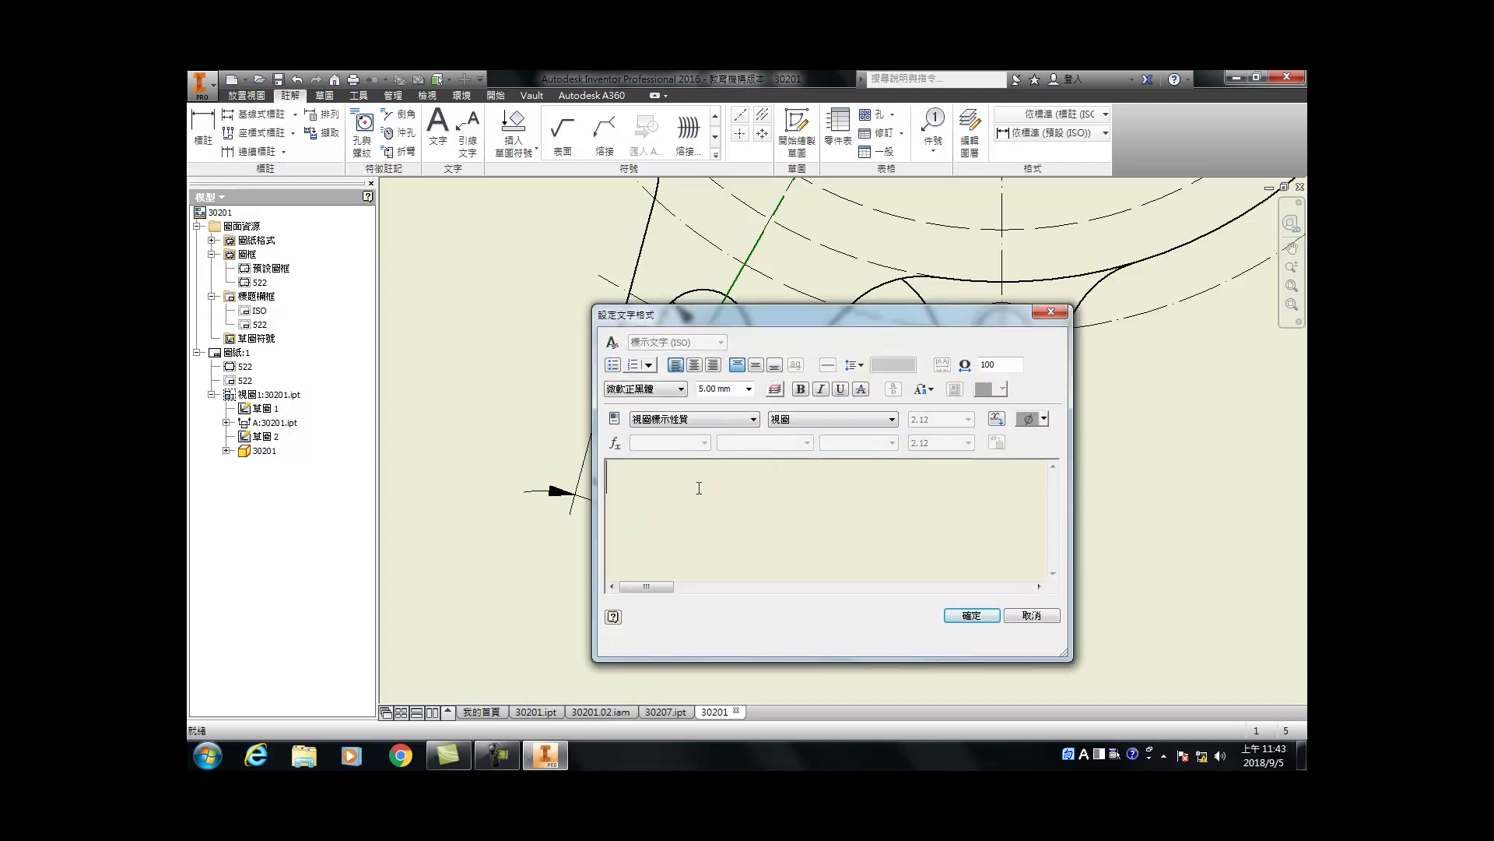
left_click(971, 614)
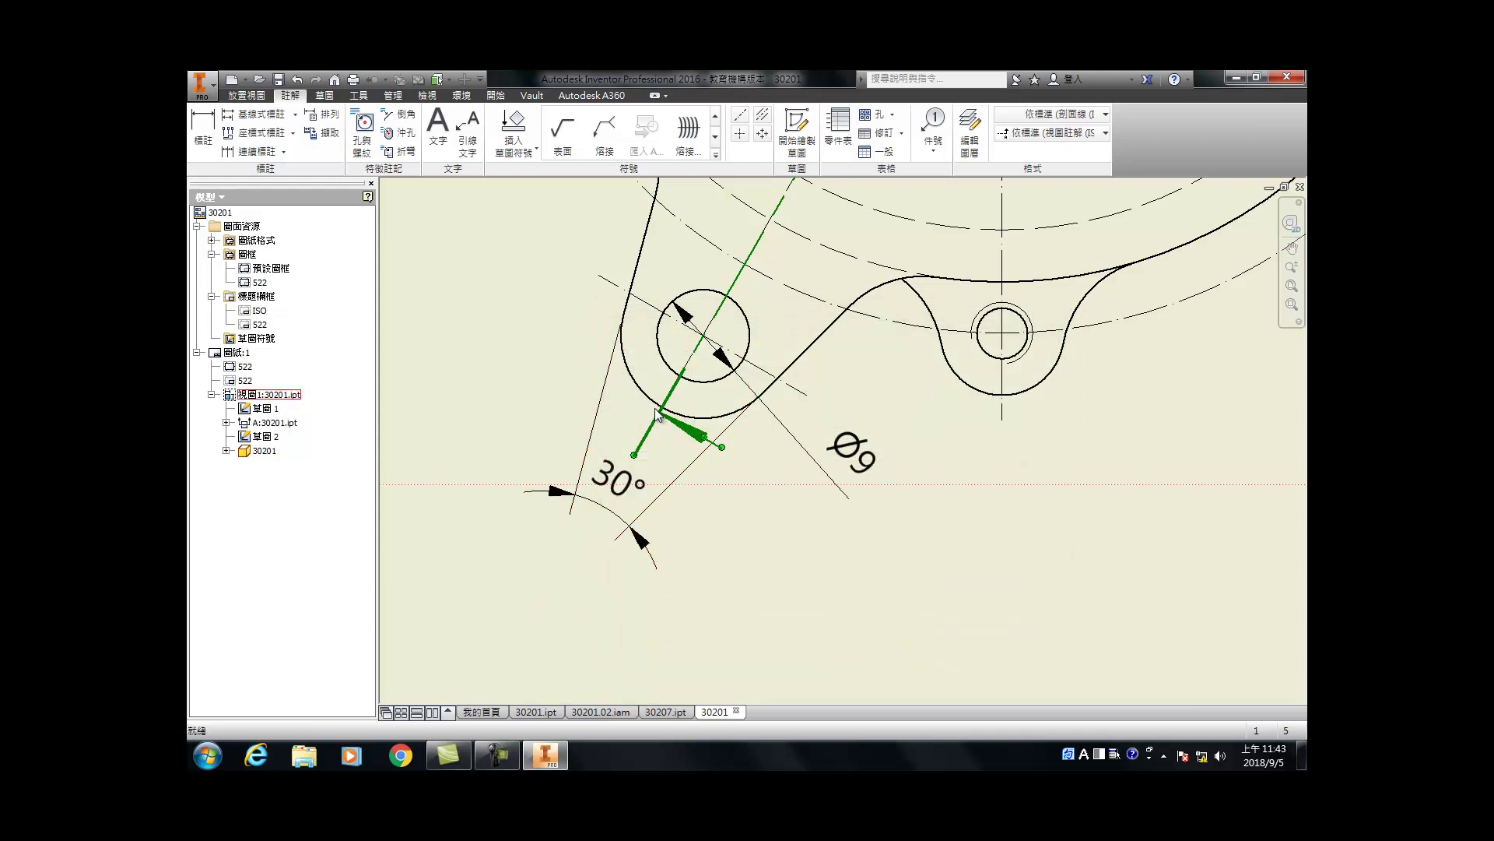
left_click_drag(634, 454, 629, 466)
Step: Clear the label text at the section line's upper end on the front view
scroll(663, 479, "down", 5)
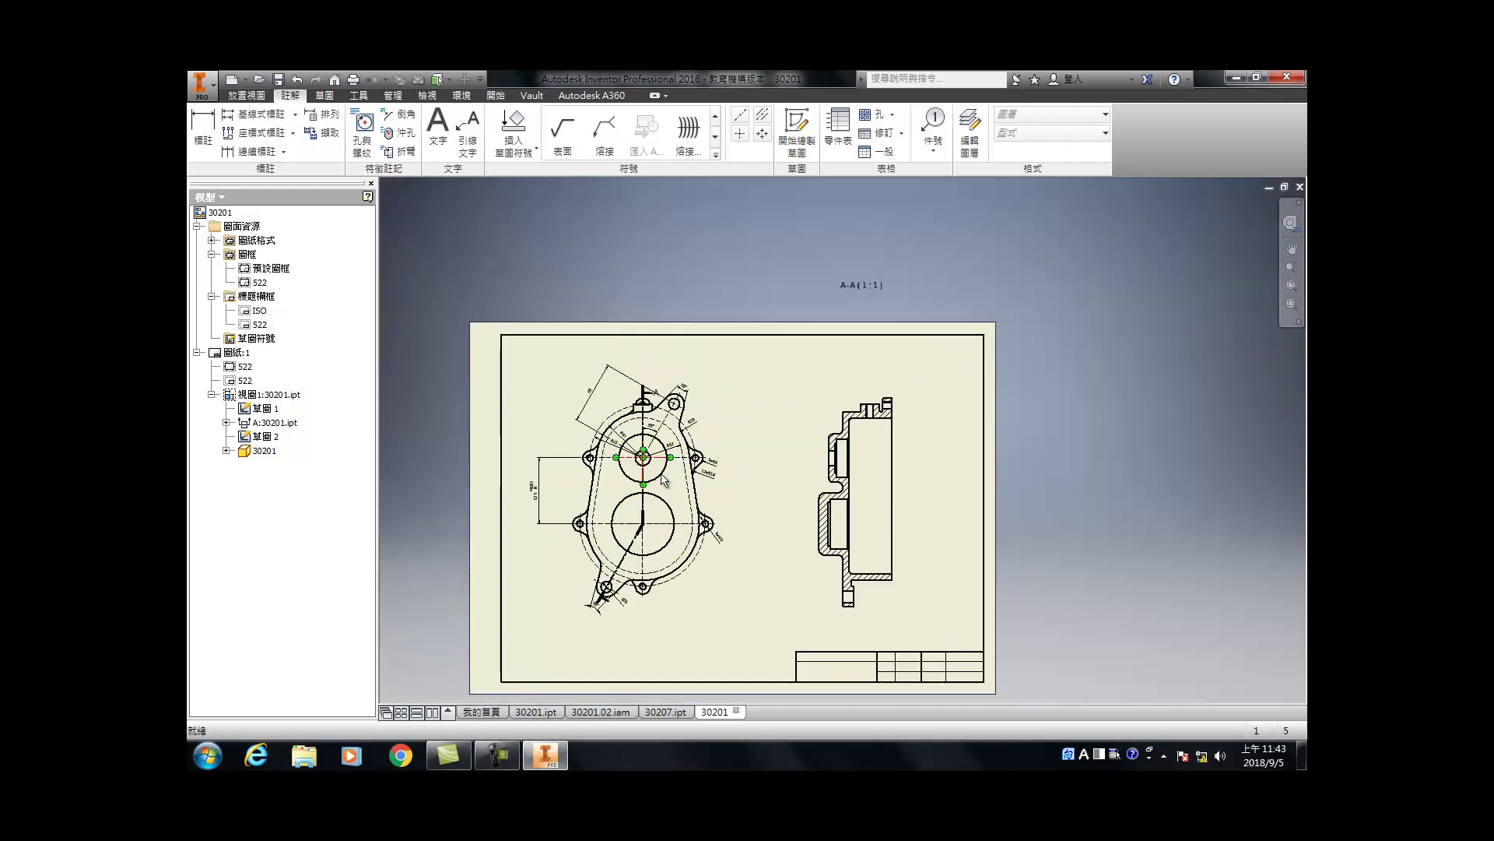
scroll(651, 401, "up", 5)
double_click(769, 411)
key("ctrl+a")
key("Delete")
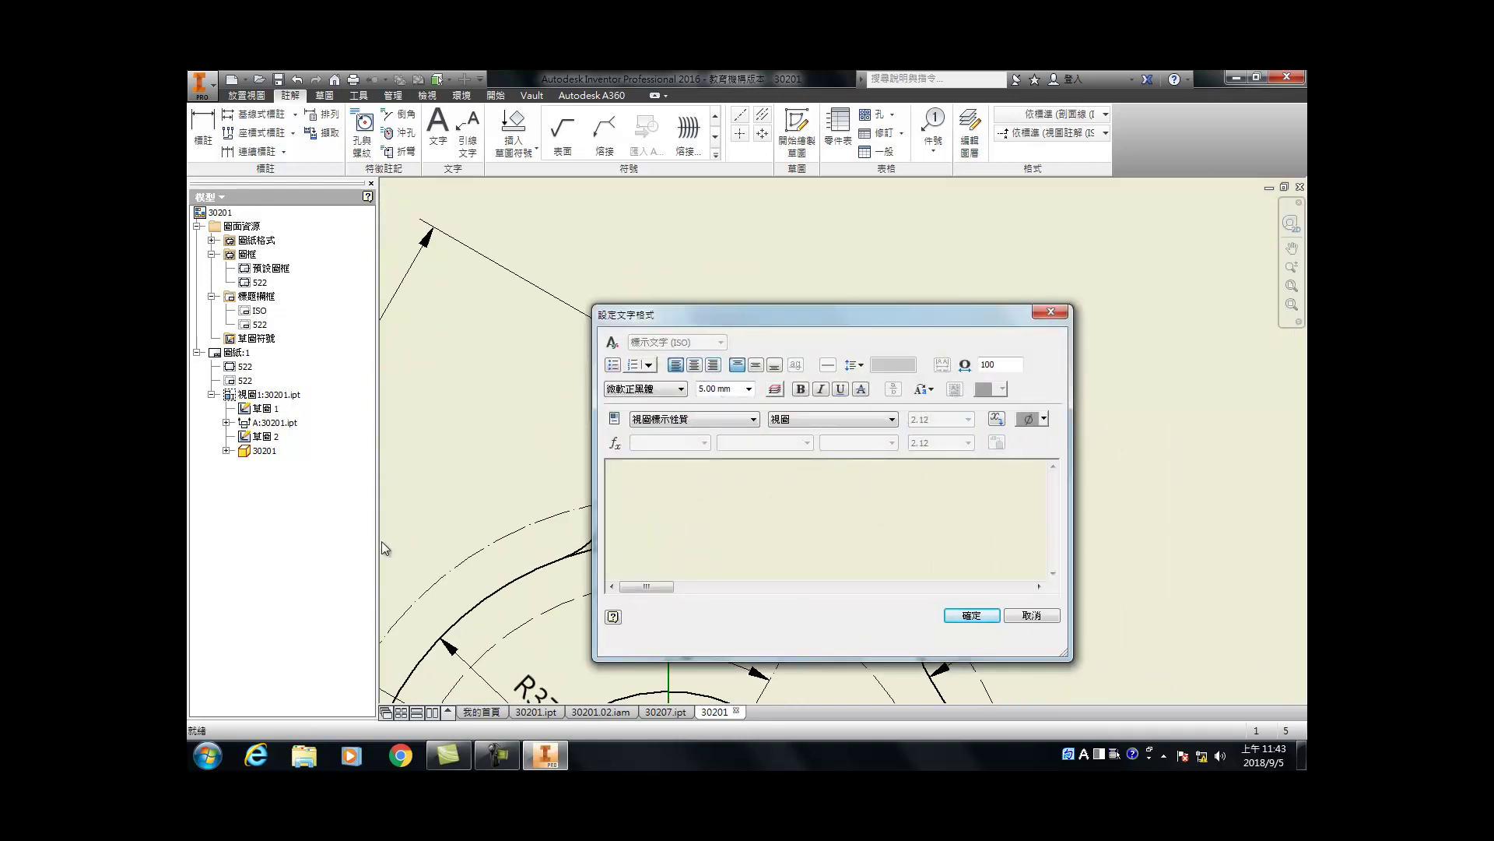
left_click(972, 615)
Step: Set the line weight of the section line layer 剖面線 (ISO) to 0.18 mm in the style editor and save the edits
key("F5")
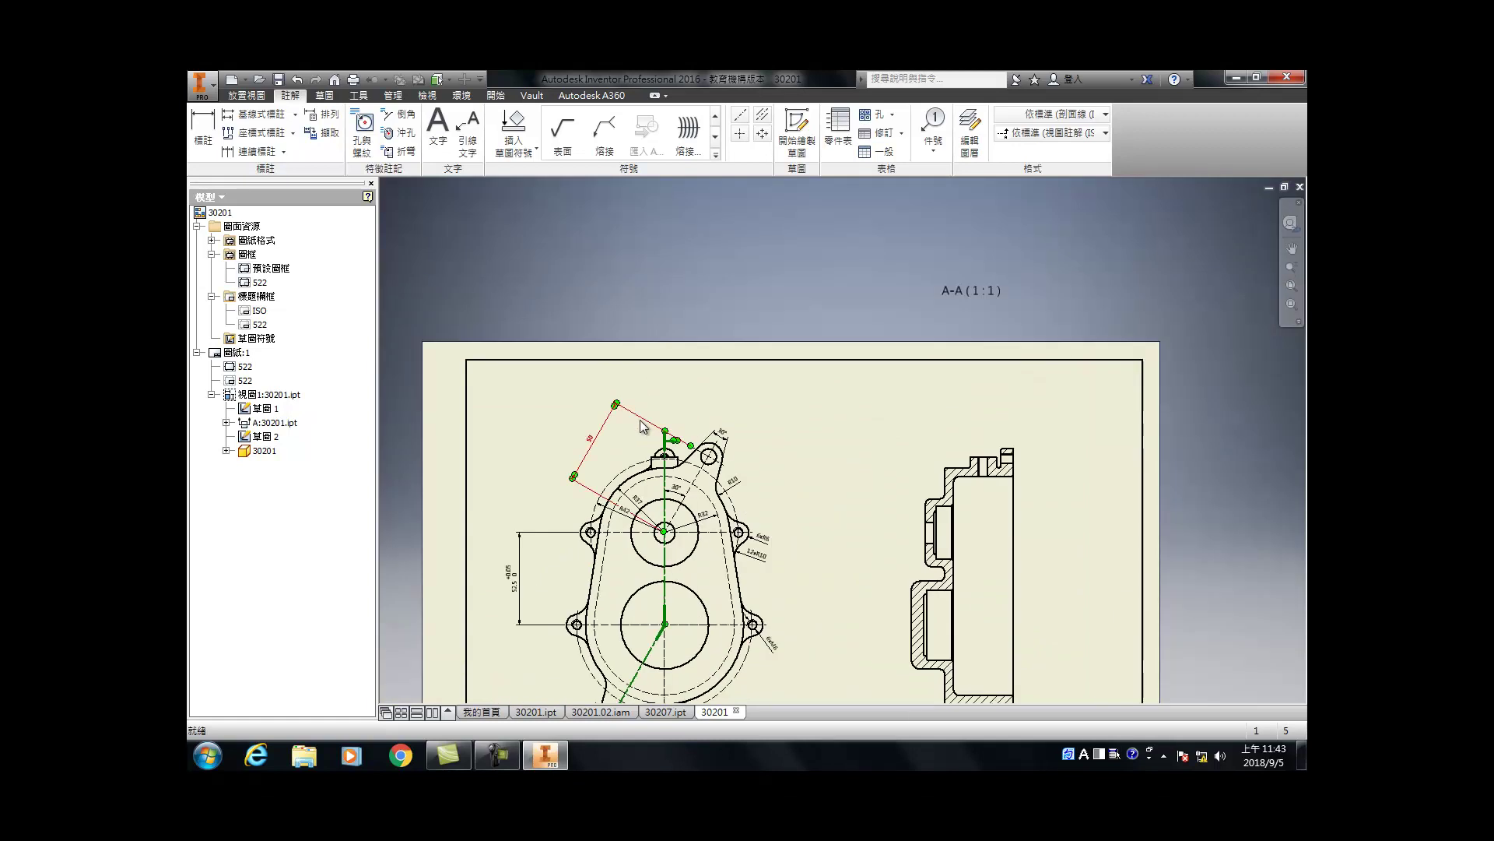
scroll(615, 611, "up", 5)
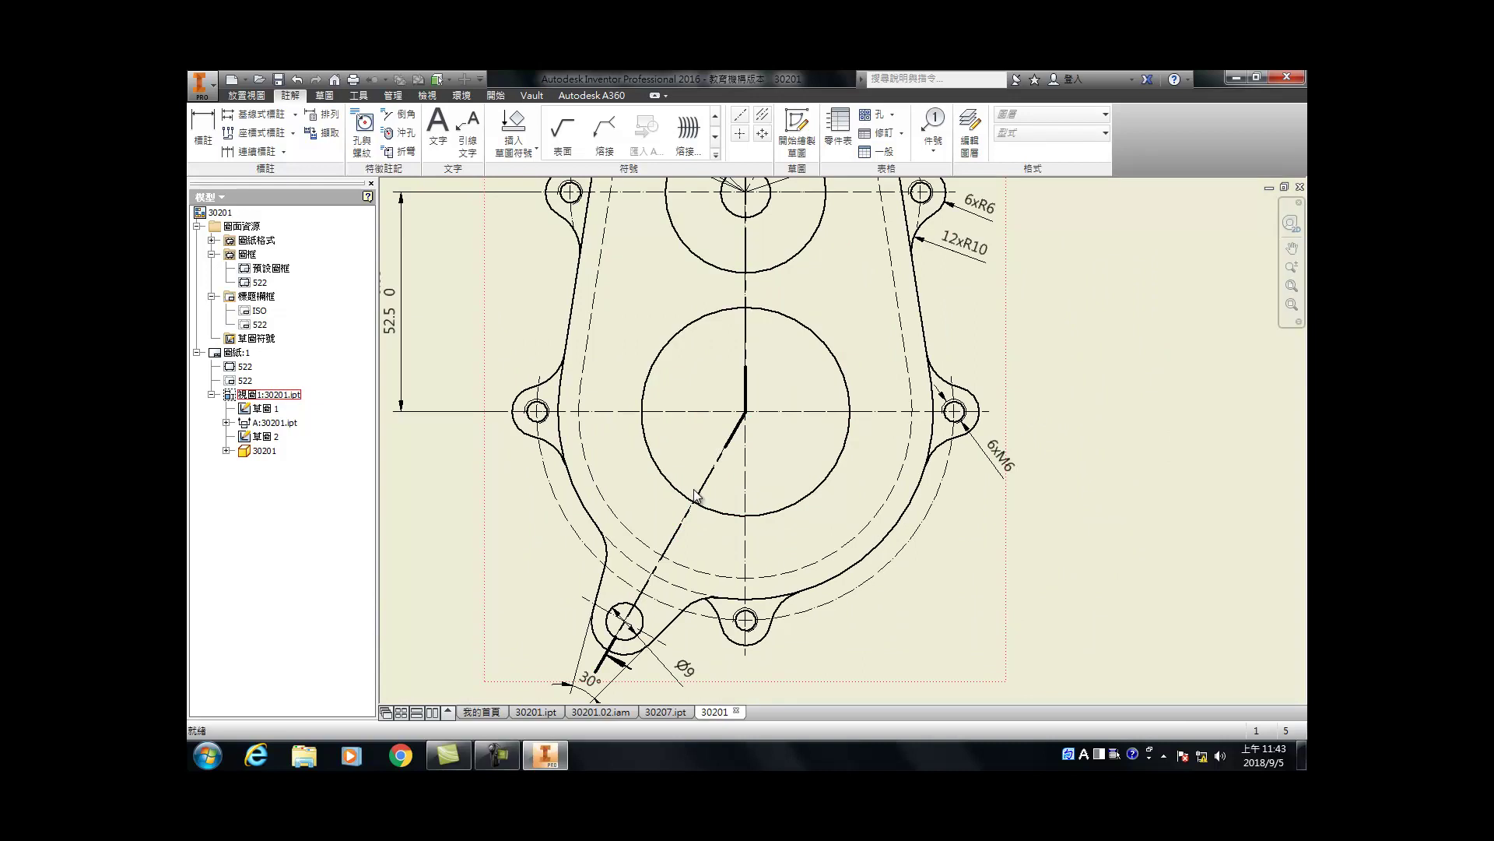
left_click(393, 95)
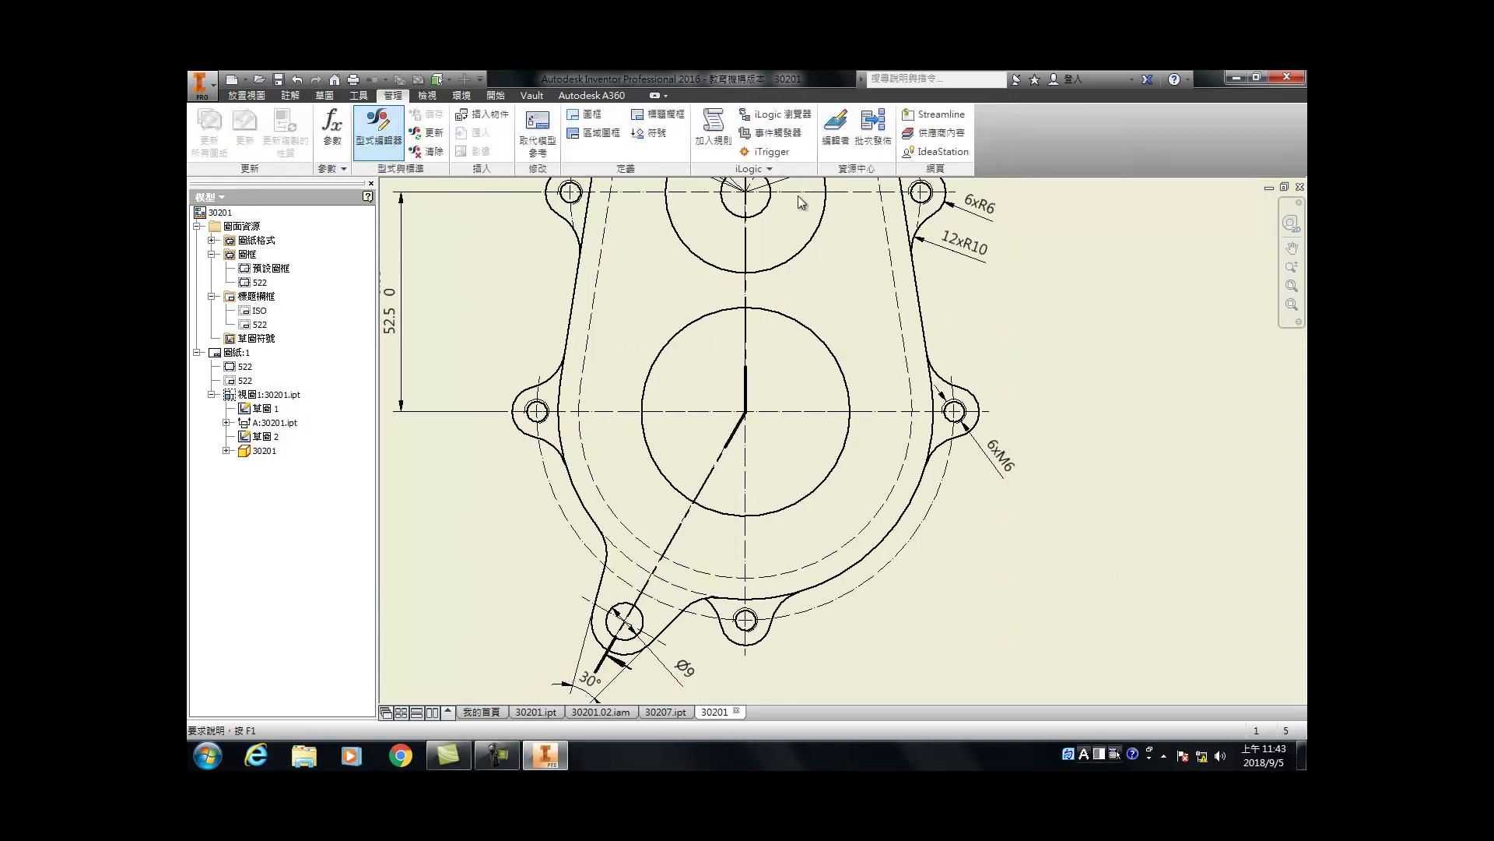
left_click(434, 339)
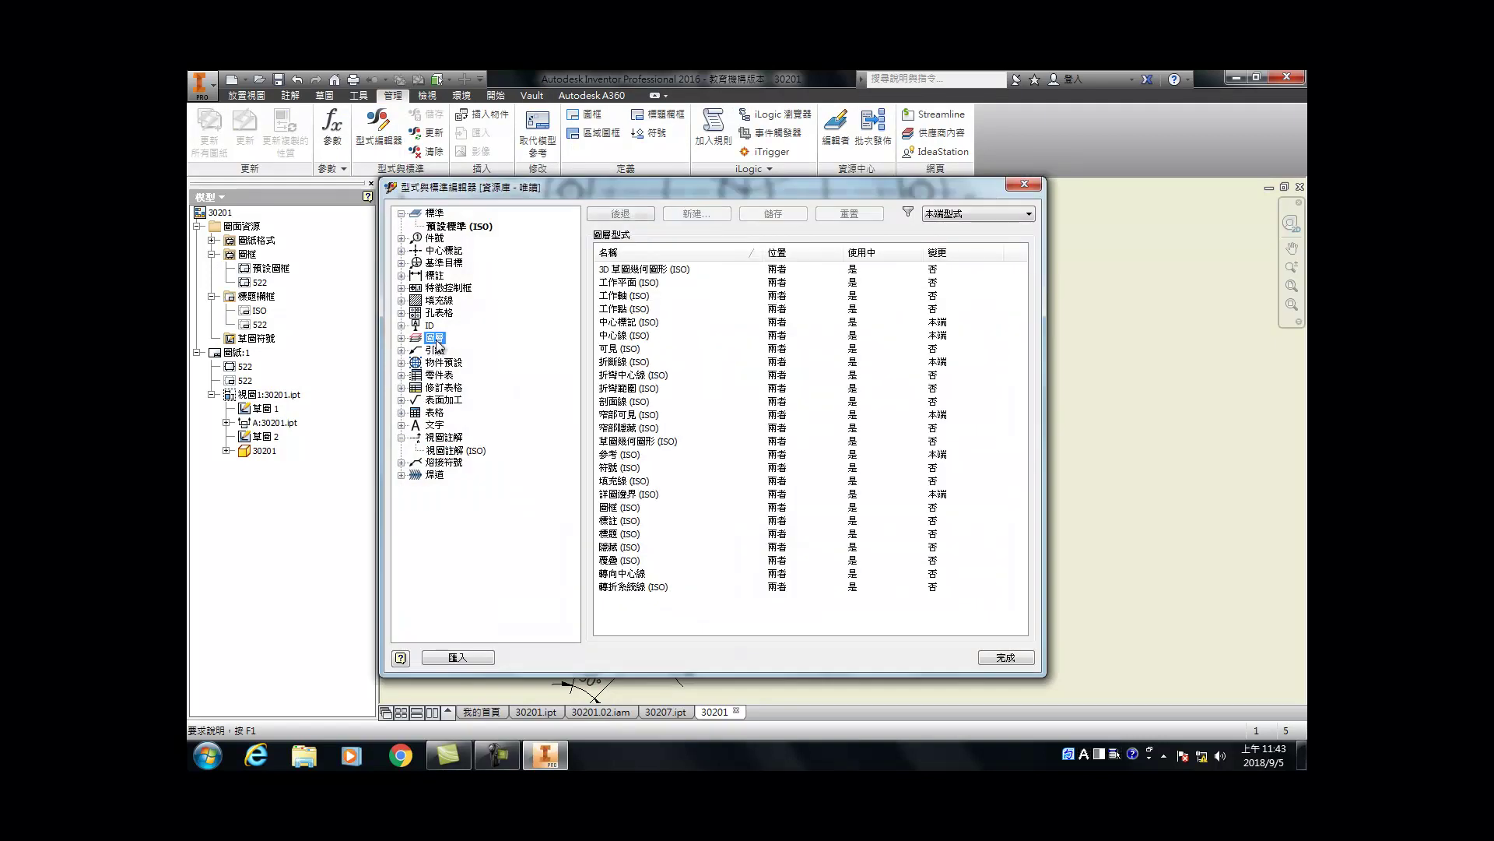
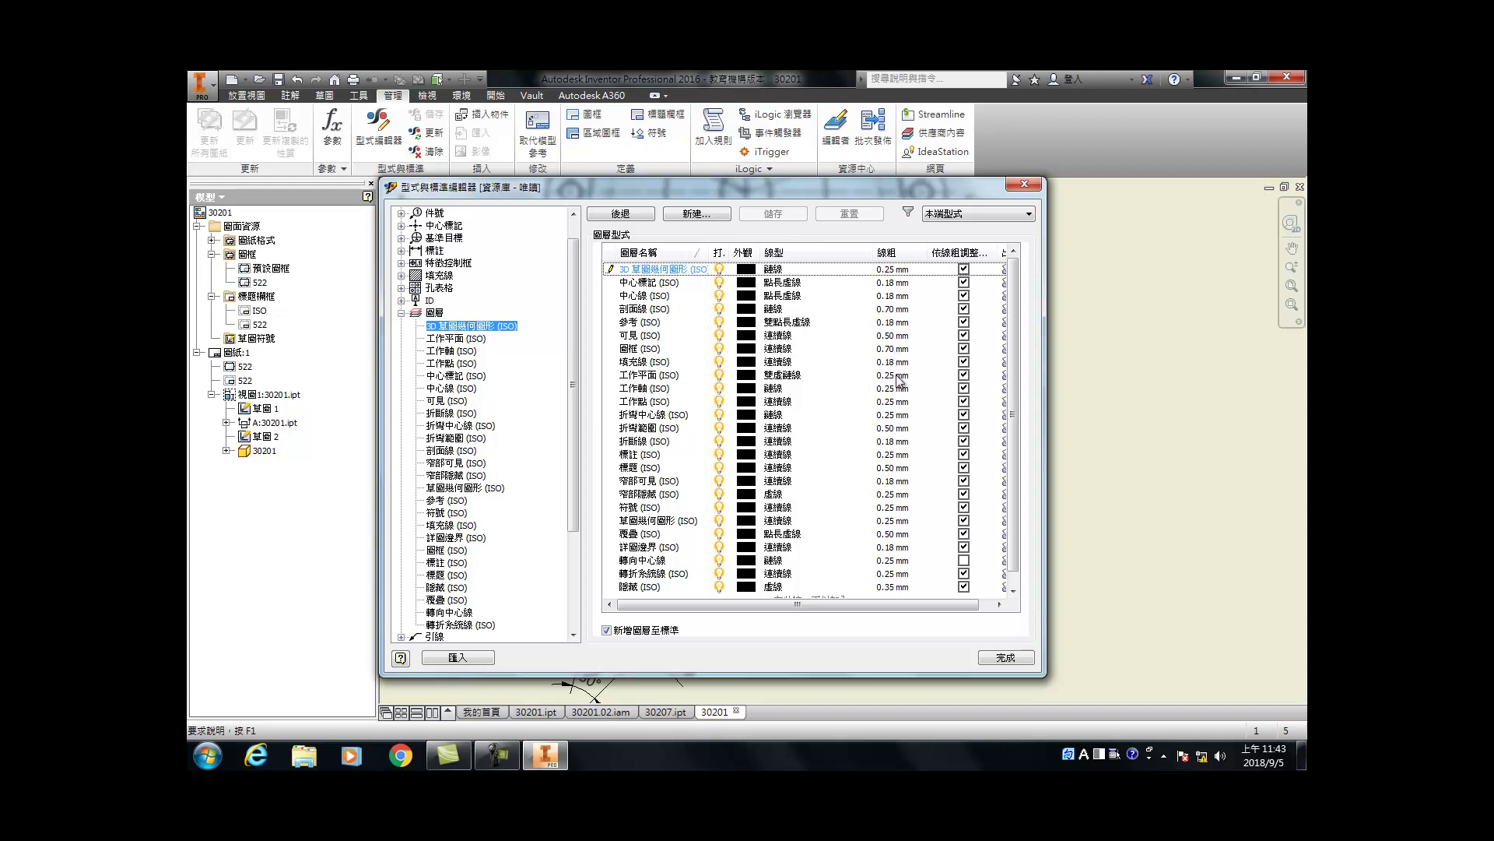
left_click(896, 309)
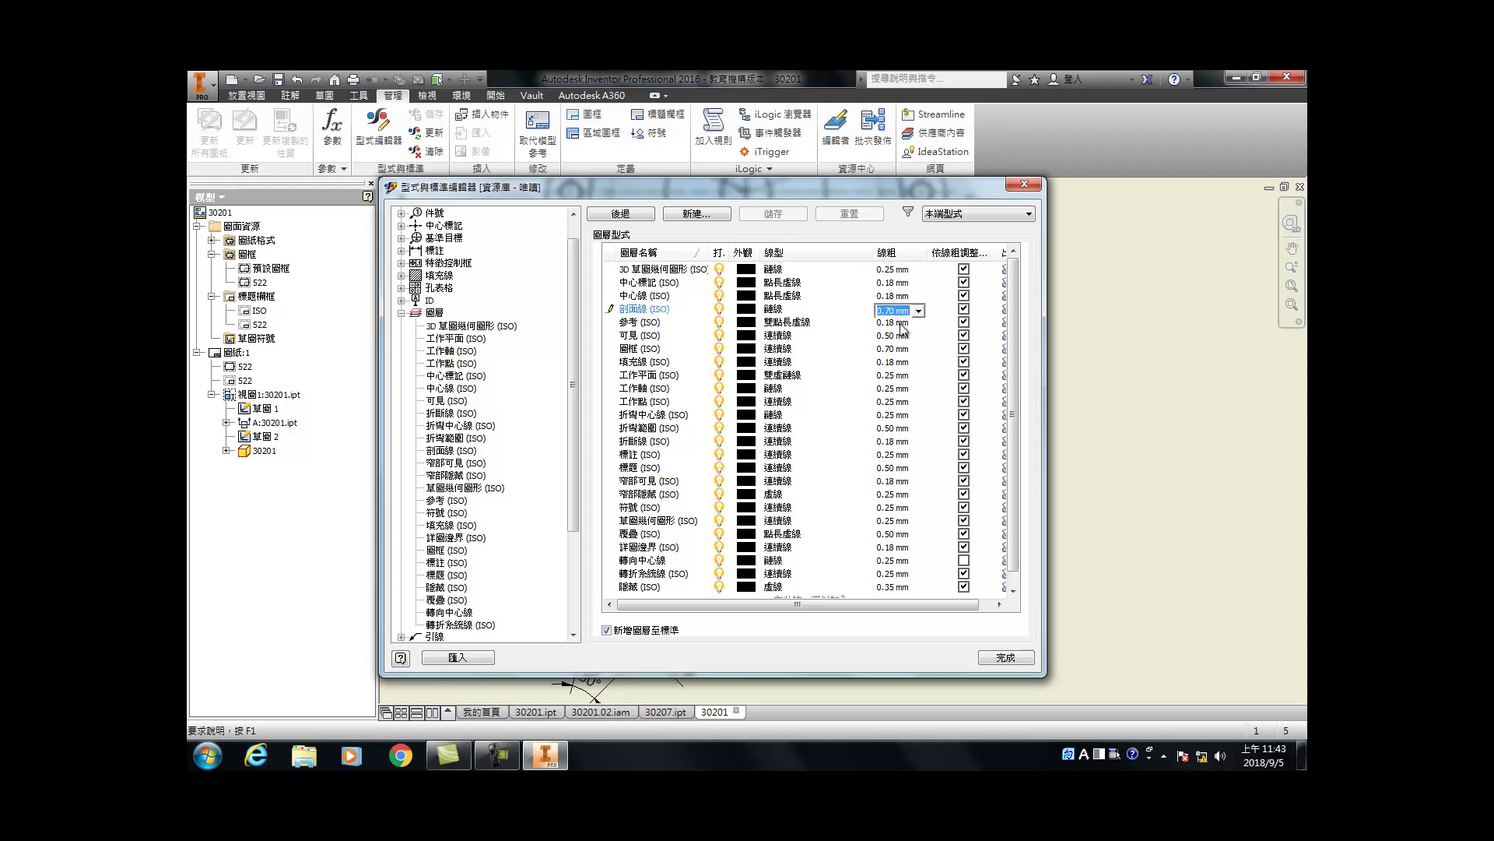
left_click(919, 311)
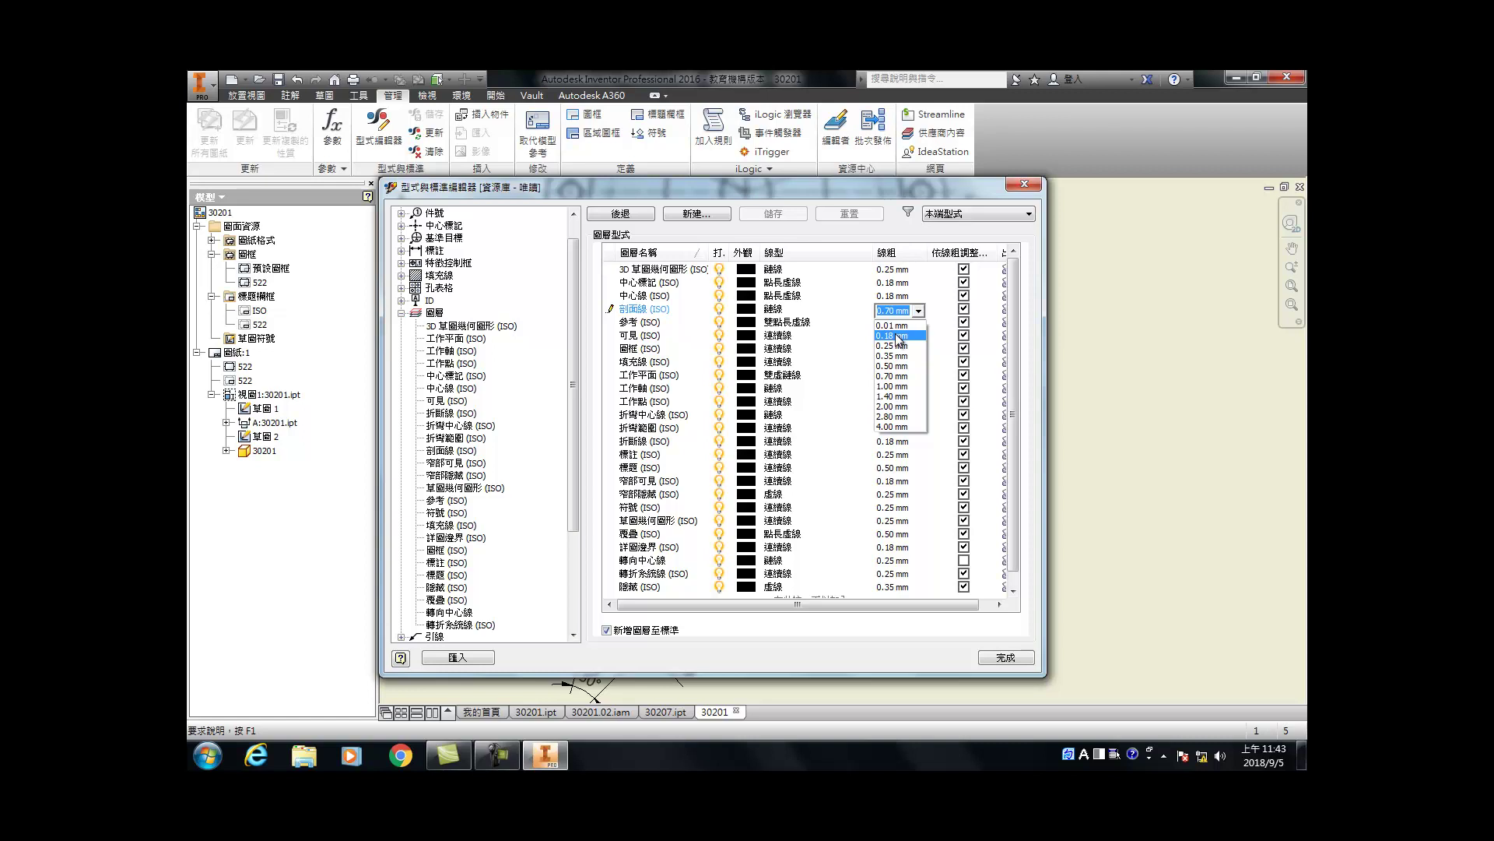
left_click(899, 336)
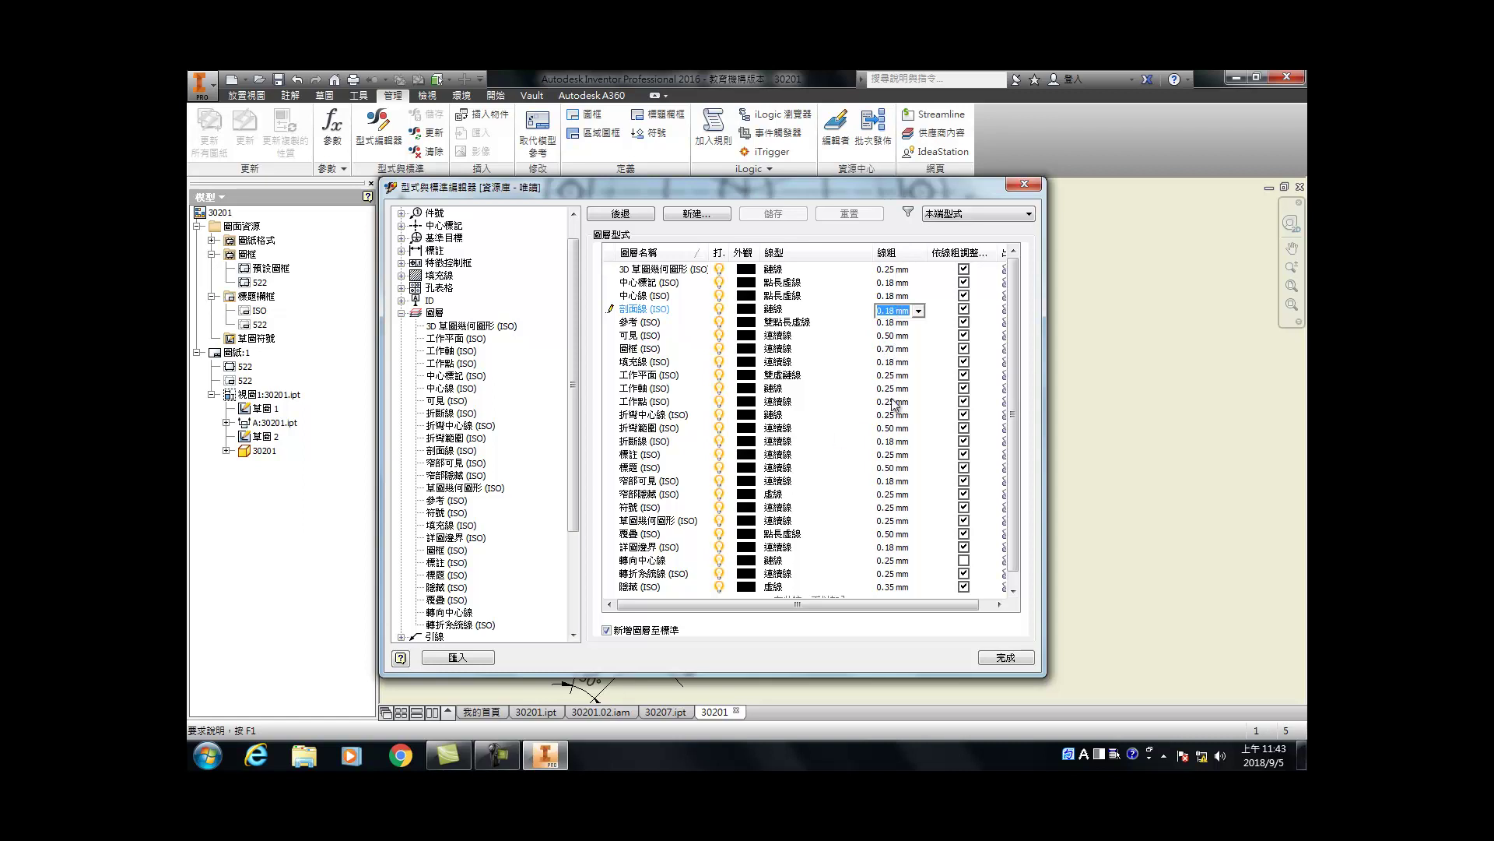
scroll(887, 483, "down", 1)
left_click(1006, 659)
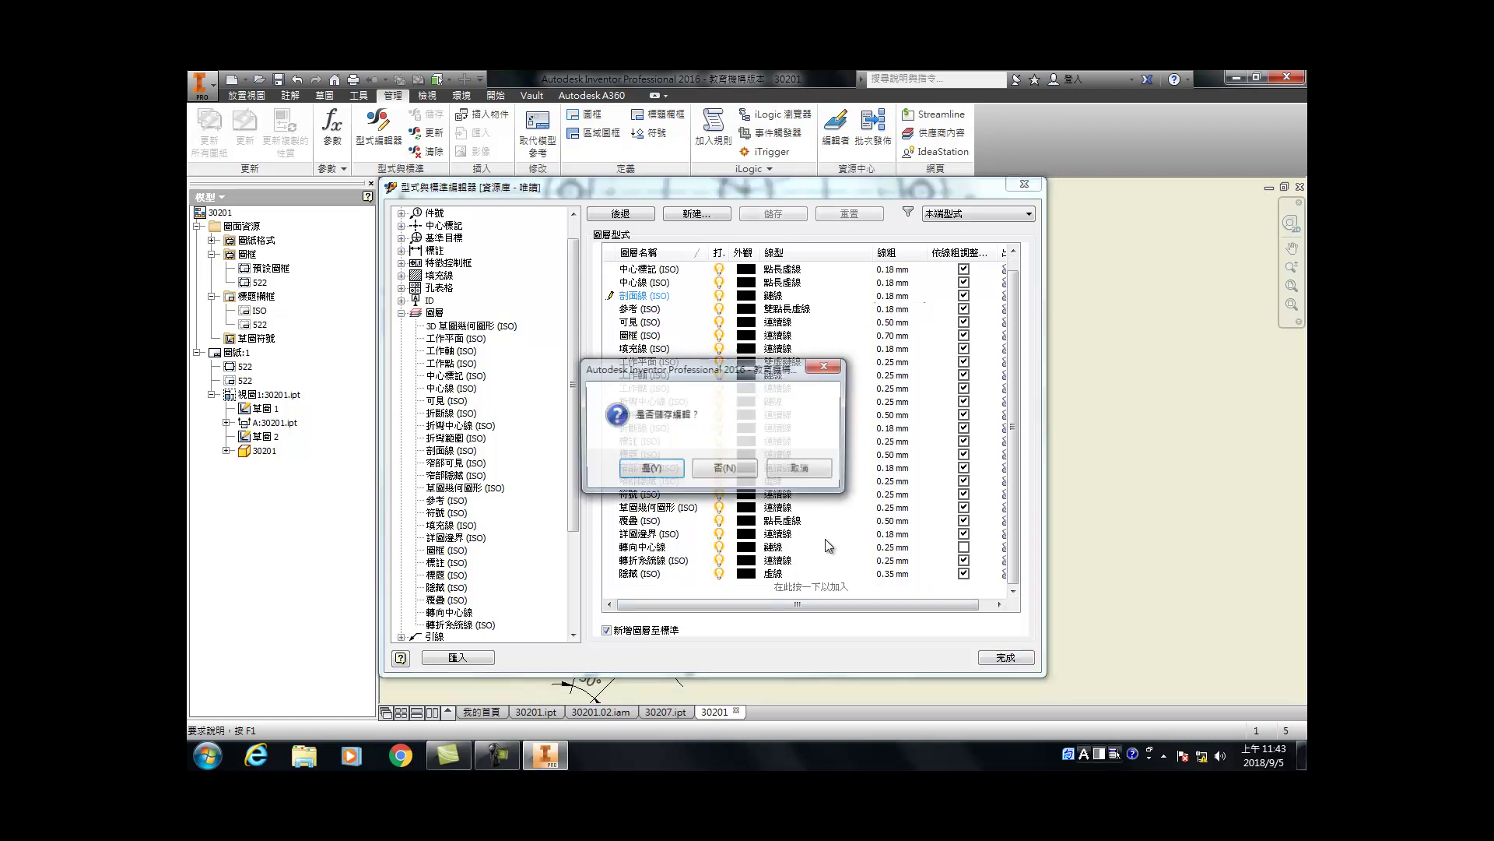
left_click(651, 471)
Step: Move the section line's upper end slightly upward, above the boss at the top of the front view
scroll(781, 460, "down", 4)
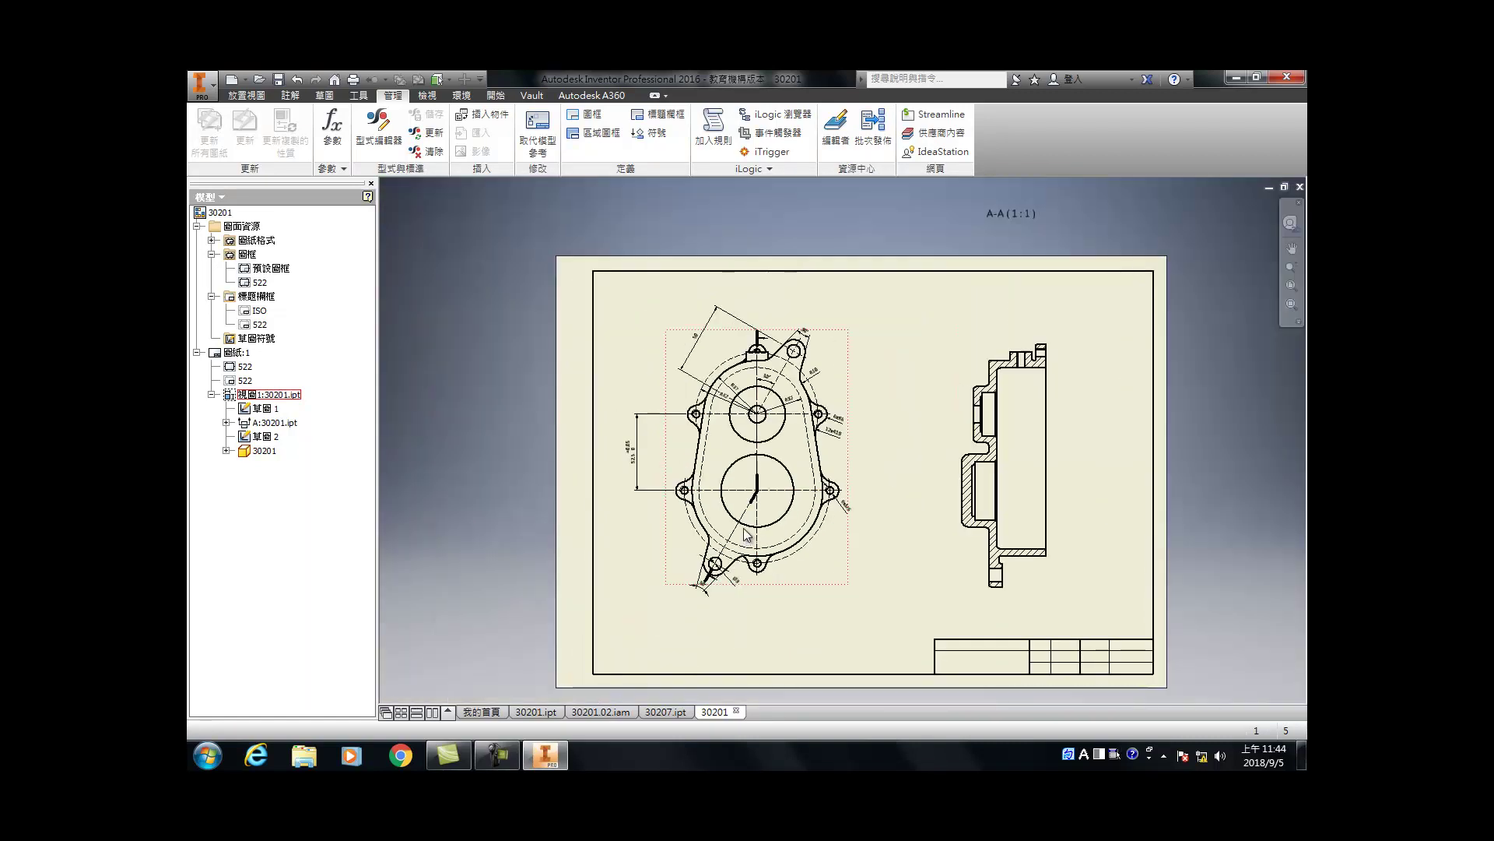
scroll(809, 334, "up", 4)
scroll(737, 352, "up", 5)
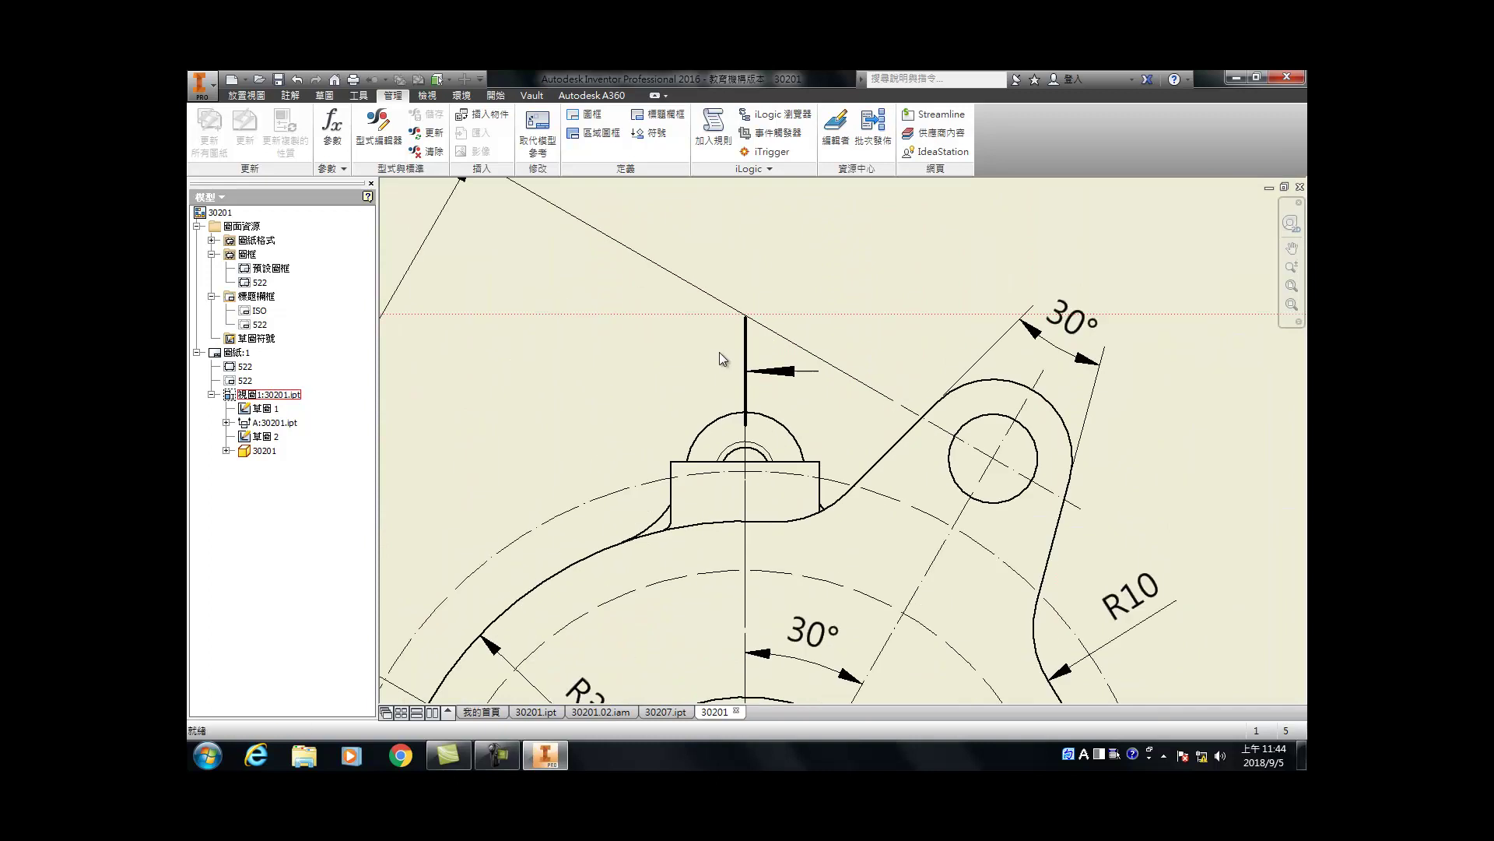
left_click(747, 315)
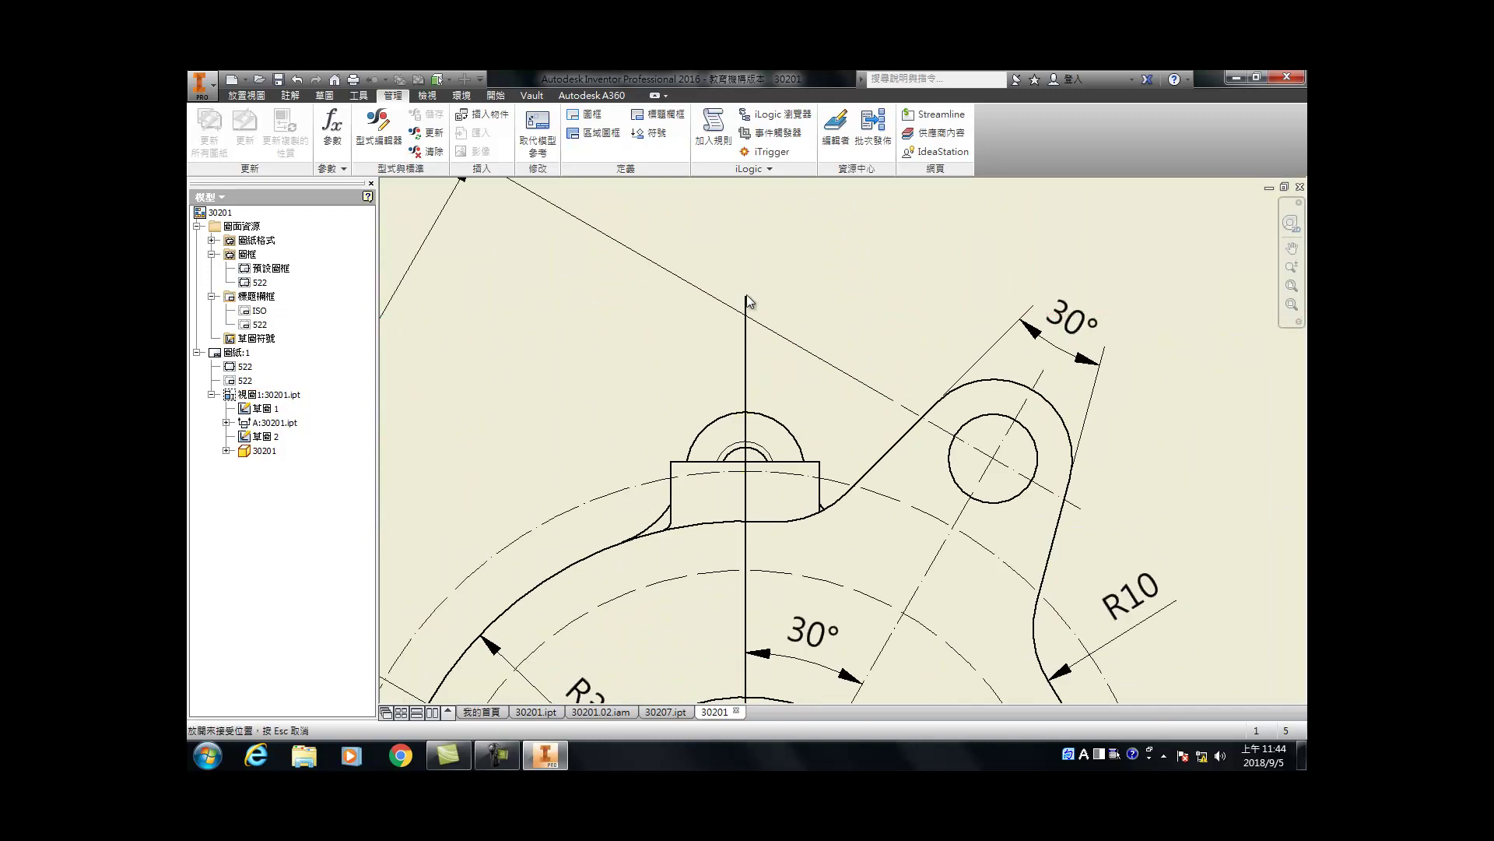
Step: Add a radius dimension to the inner dashed arc surrounding the lower large circle in the front view
scroll(824, 337, "down", 5)
scroll(675, 658, "up", 3)
left_click_drag(672, 659, 676, 658)
scroll(675, 657, "up", 3)
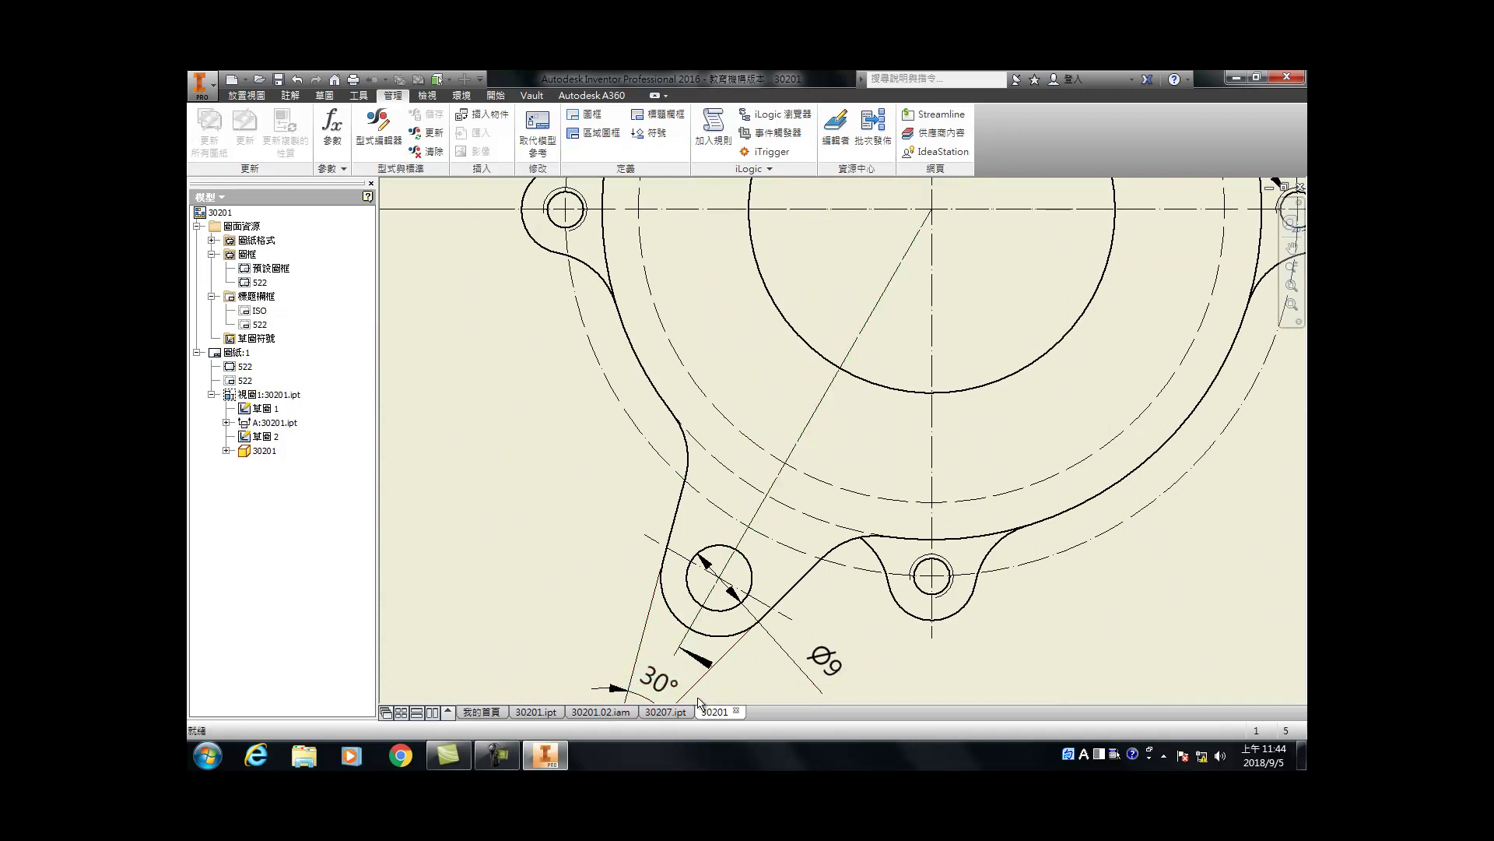
scroll(705, 697, "down", 5)
scroll(778, 458, "up", 3)
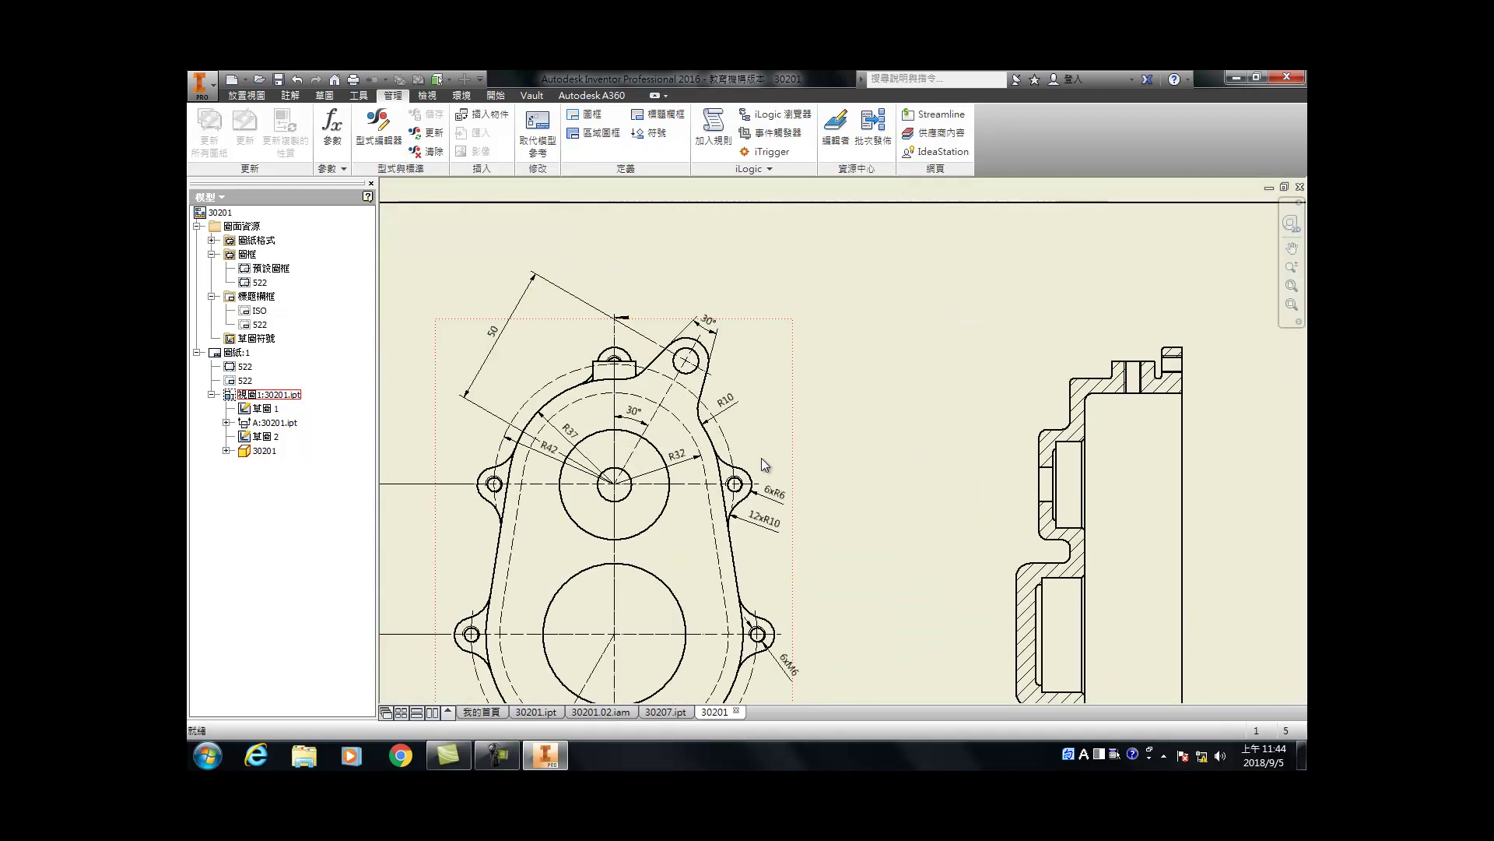
key("d")
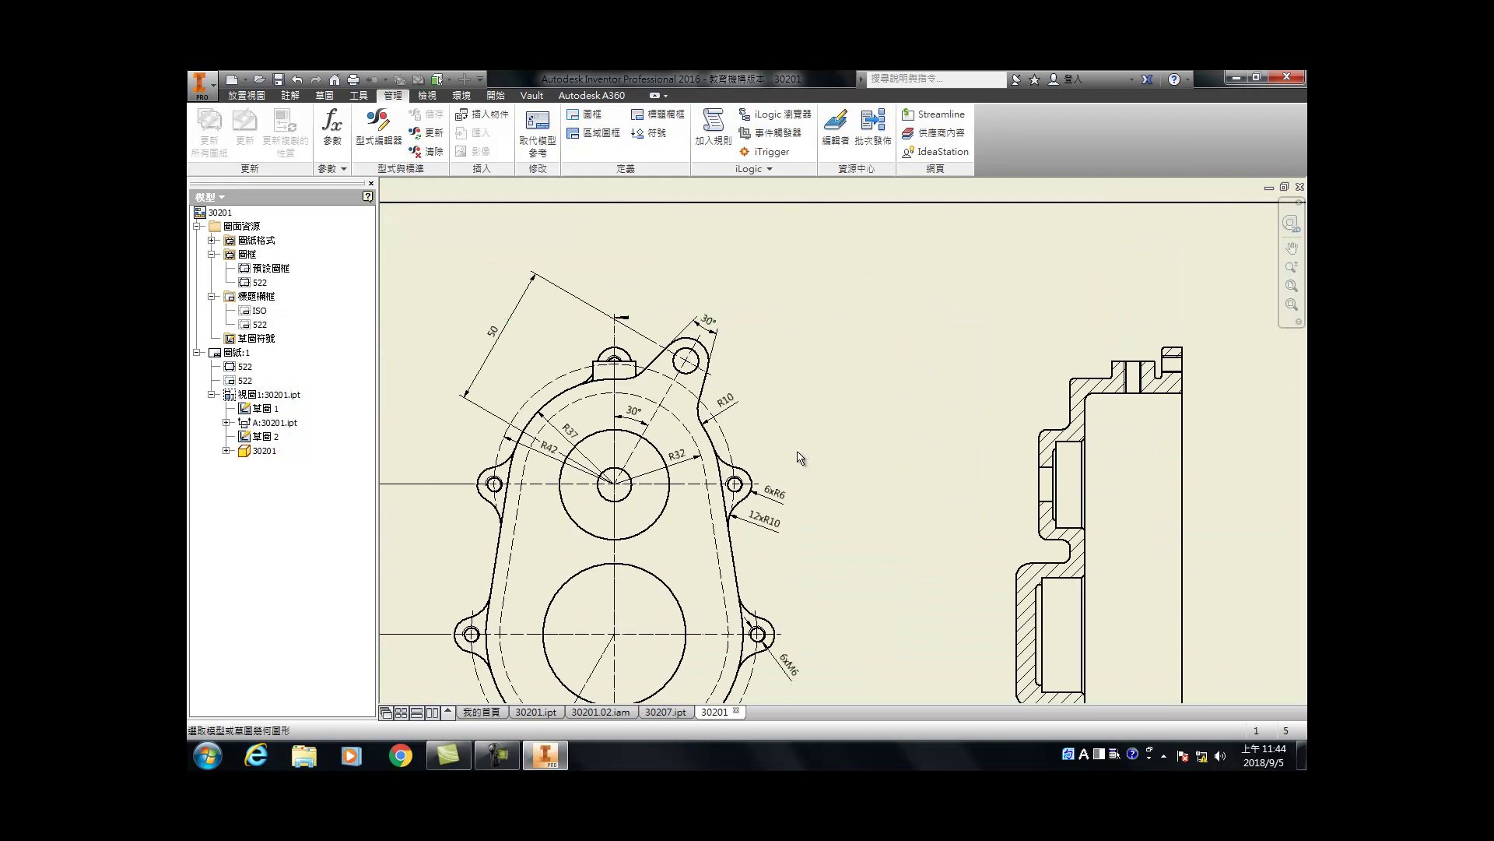
scroll(799, 498, "down", 5)
scroll(802, 494, "up", 7)
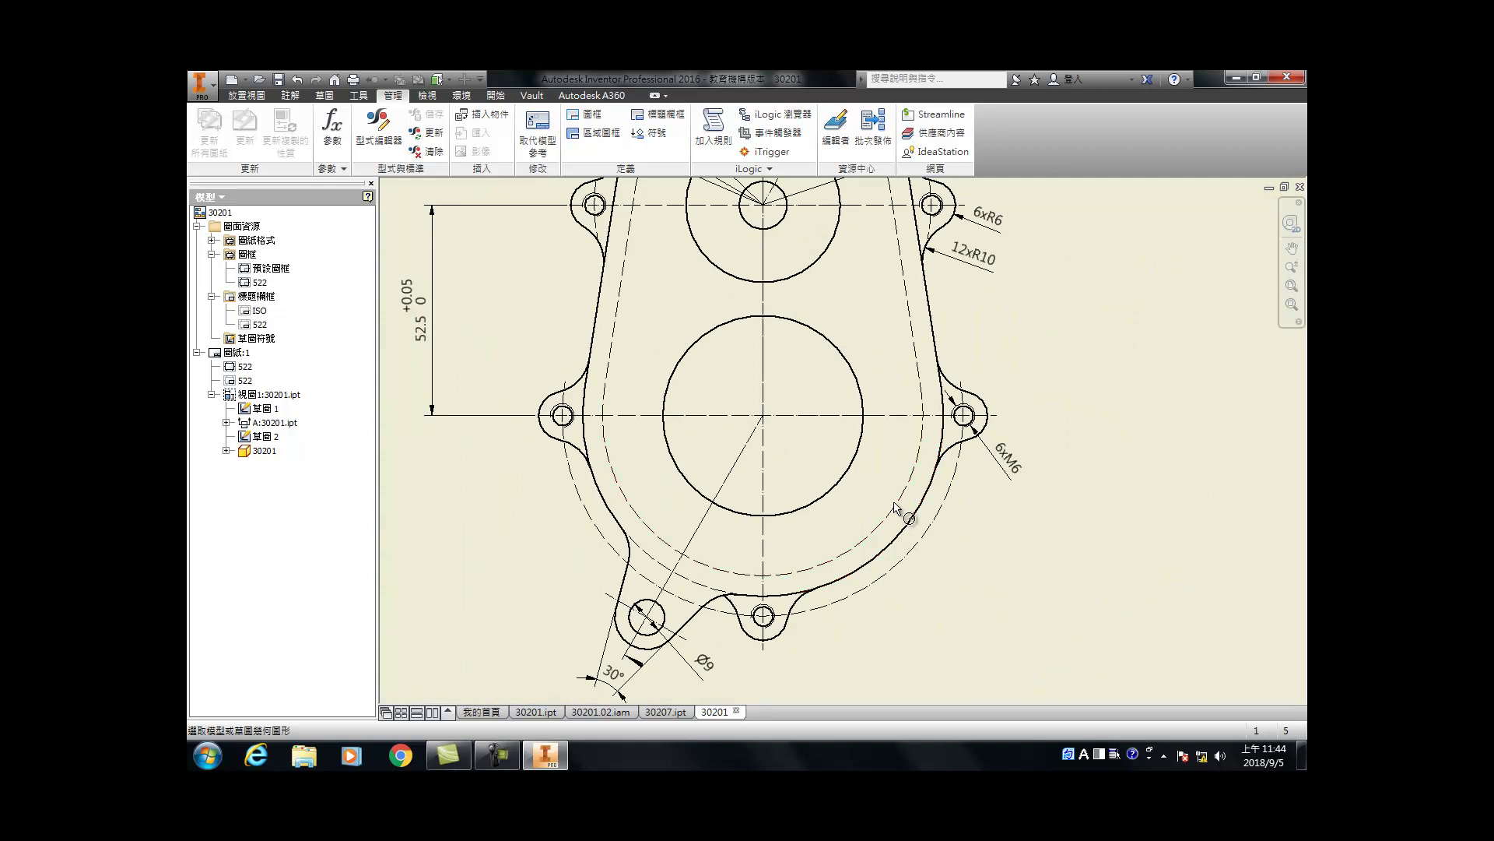
left_click(627, 502)
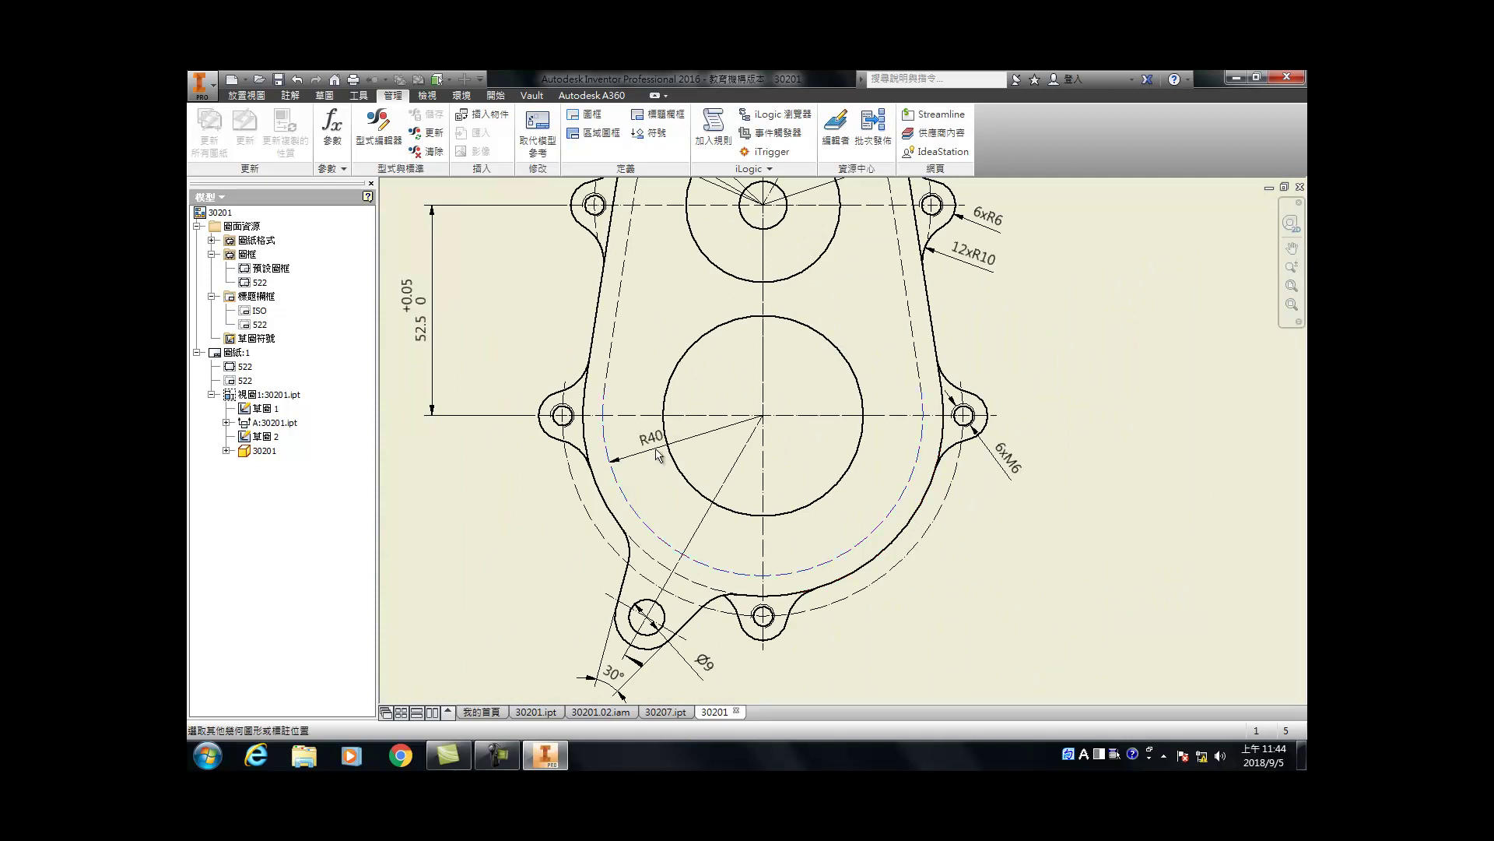
left_click(644, 472)
left_click(733, 439)
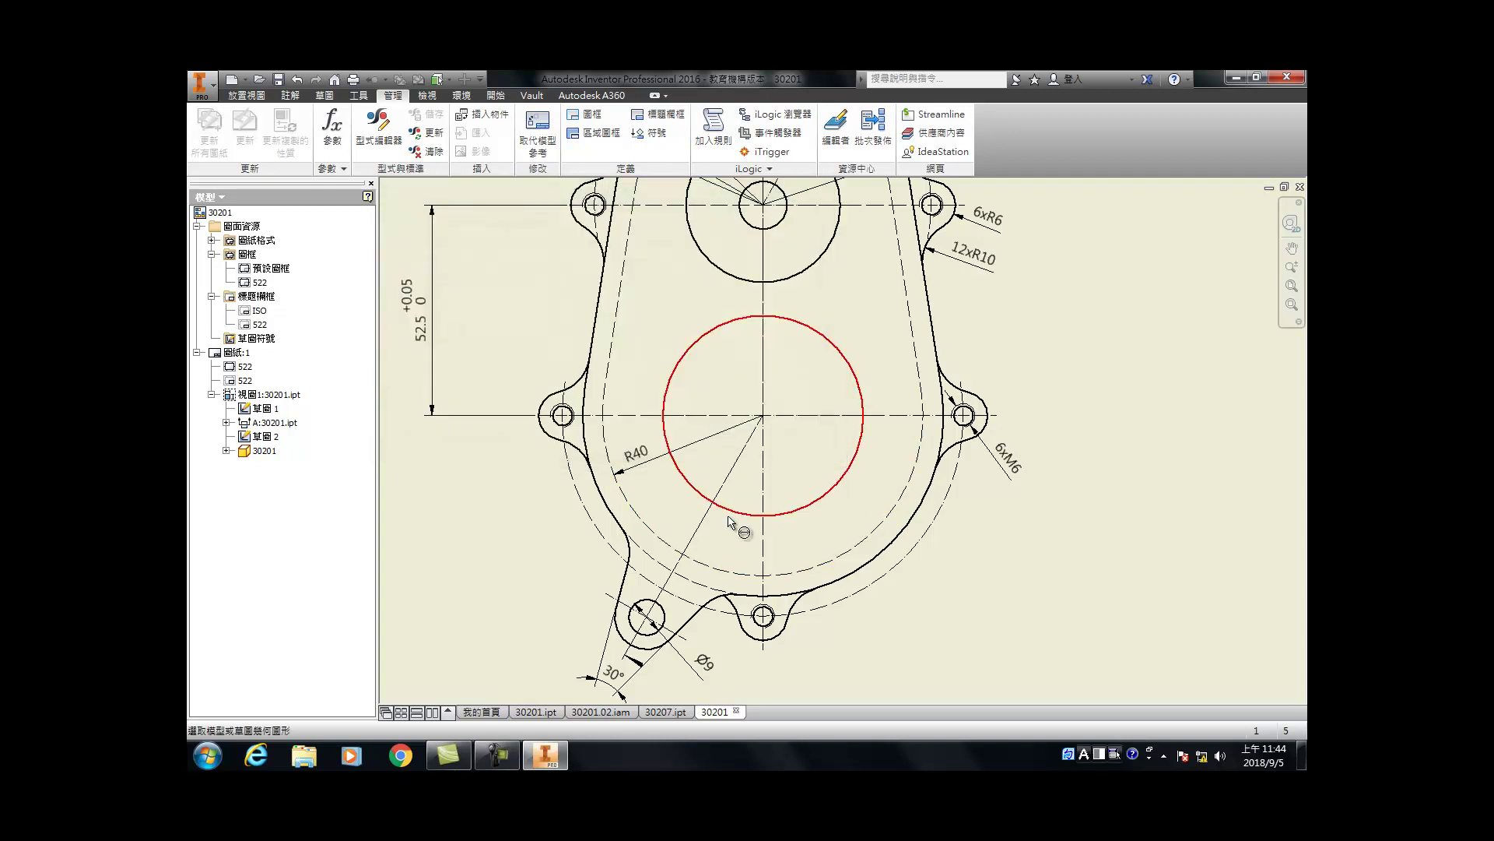
Step: Dimension the angle between the slanted centreline to the lower lug and the vertical centreline, keeping the default tolerance
scroll(660, 615, "up", 3)
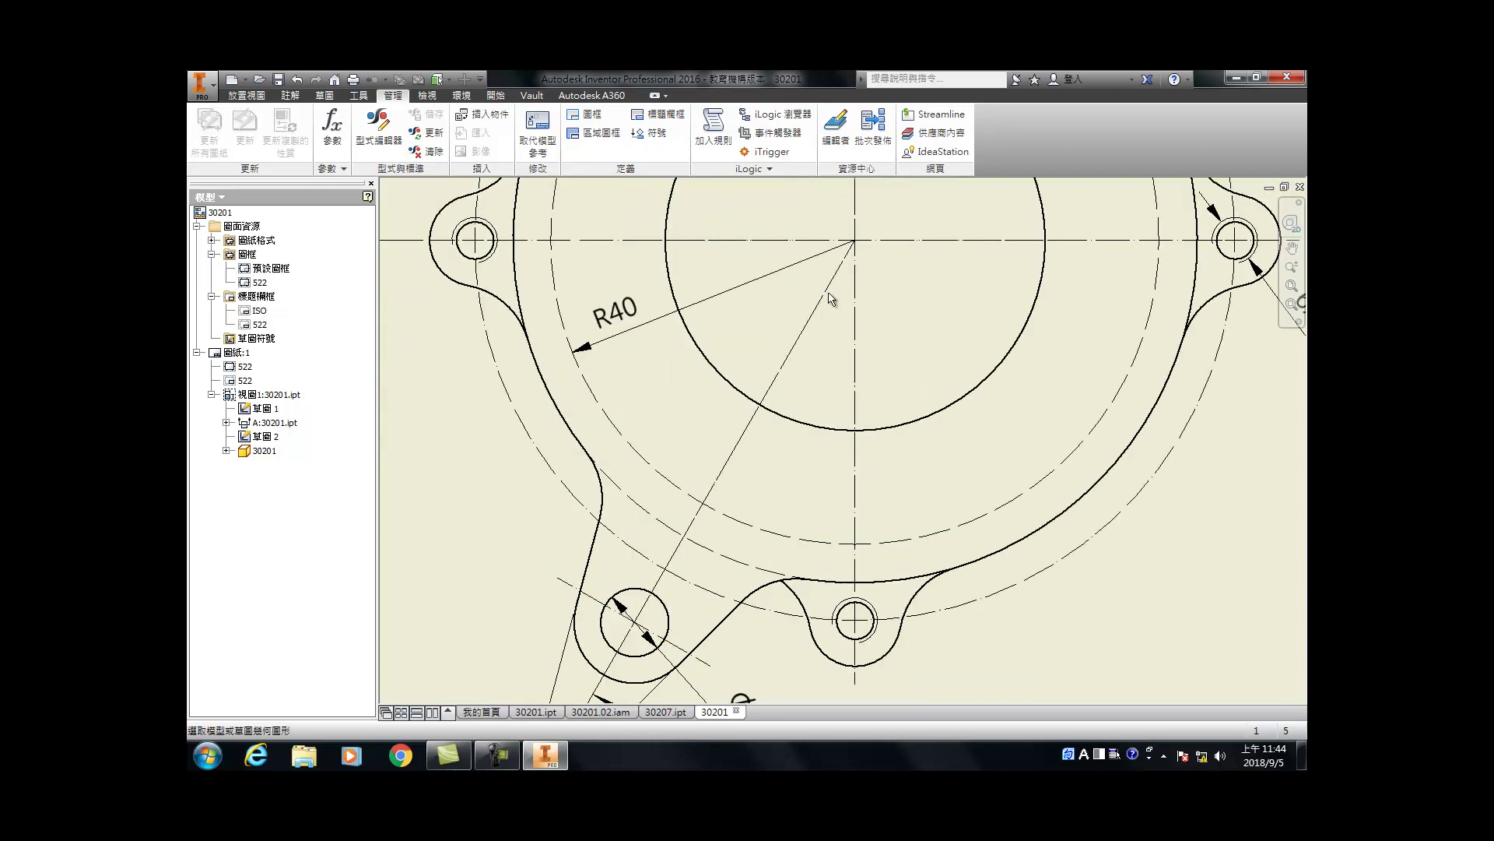
left_click(290, 95)
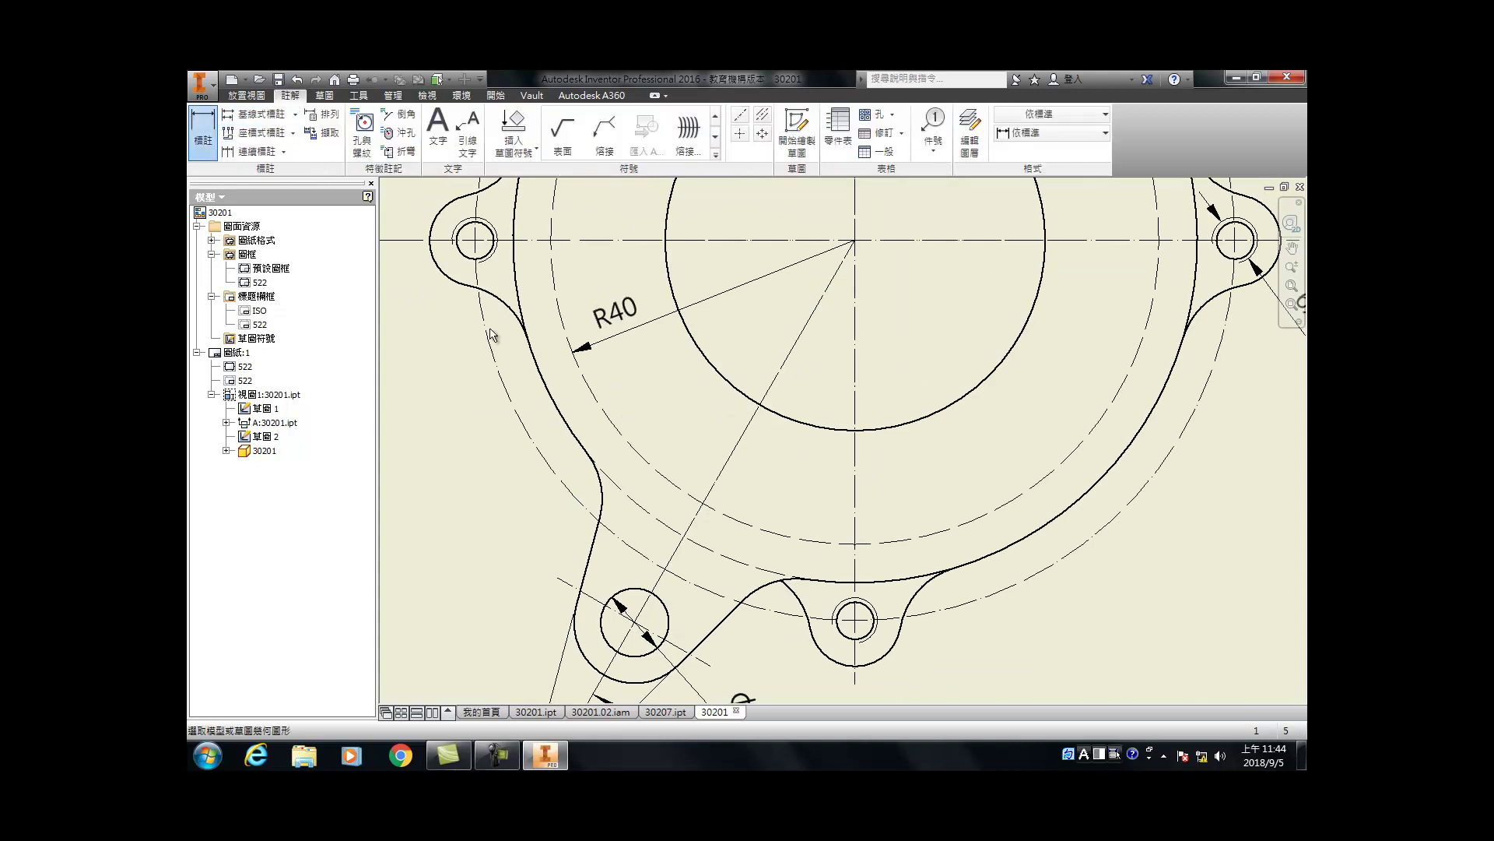
left_click(721, 478)
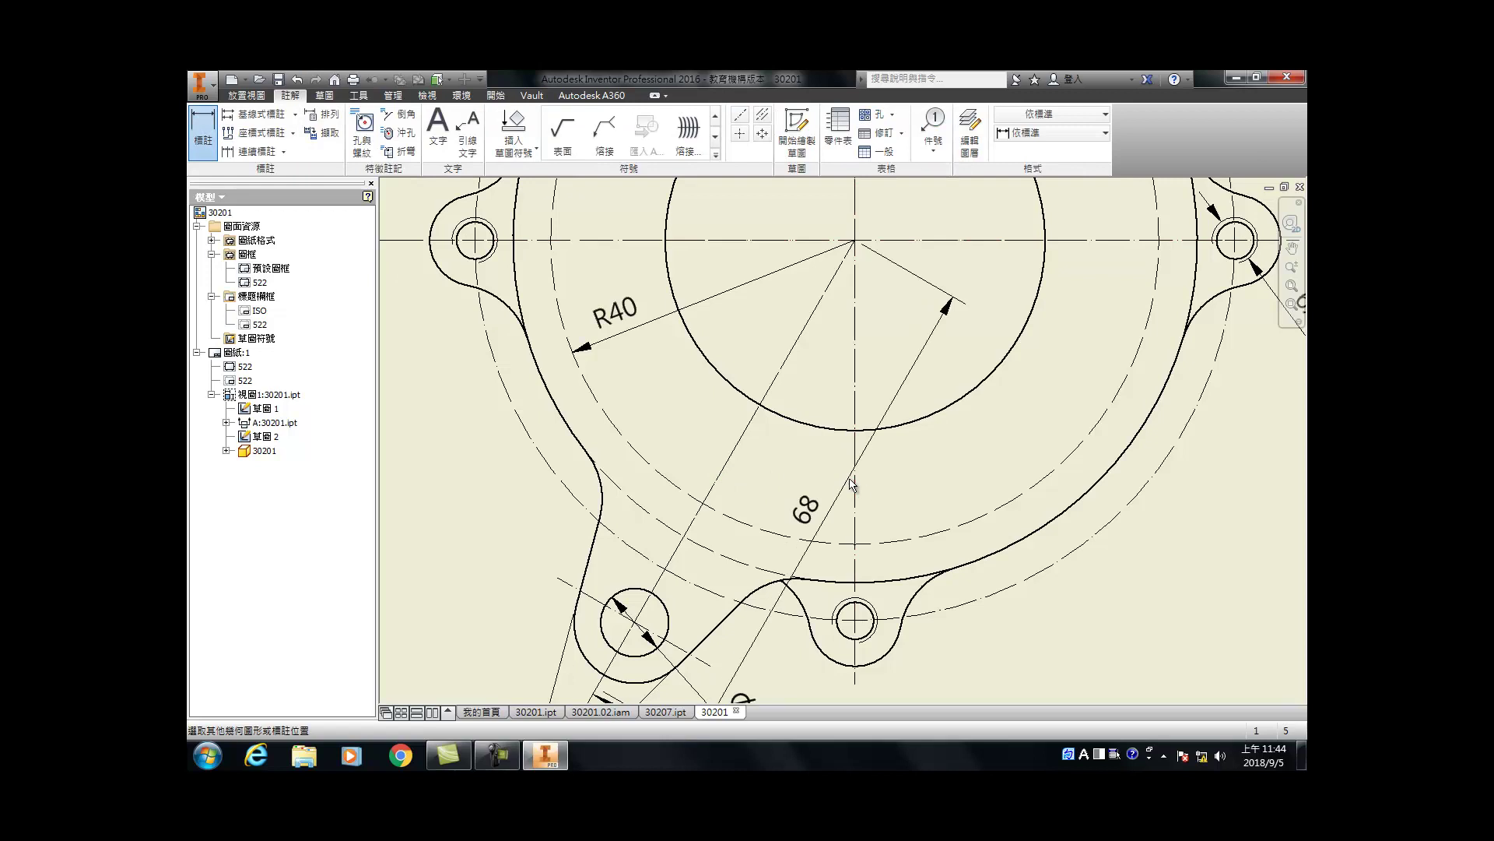
left_click(855, 481)
left_click(803, 485)
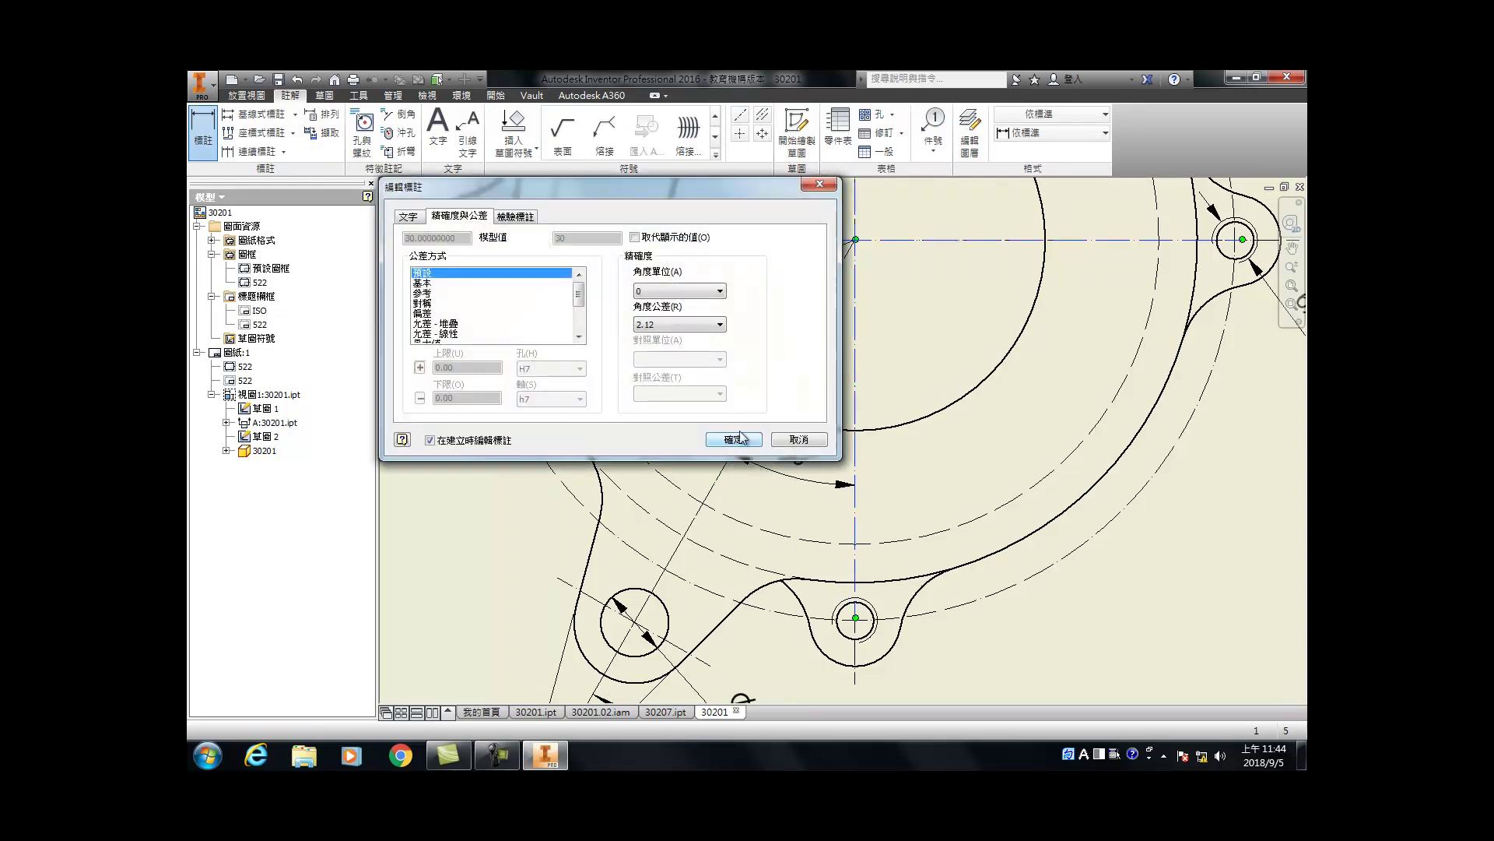
left_click(781, 437)
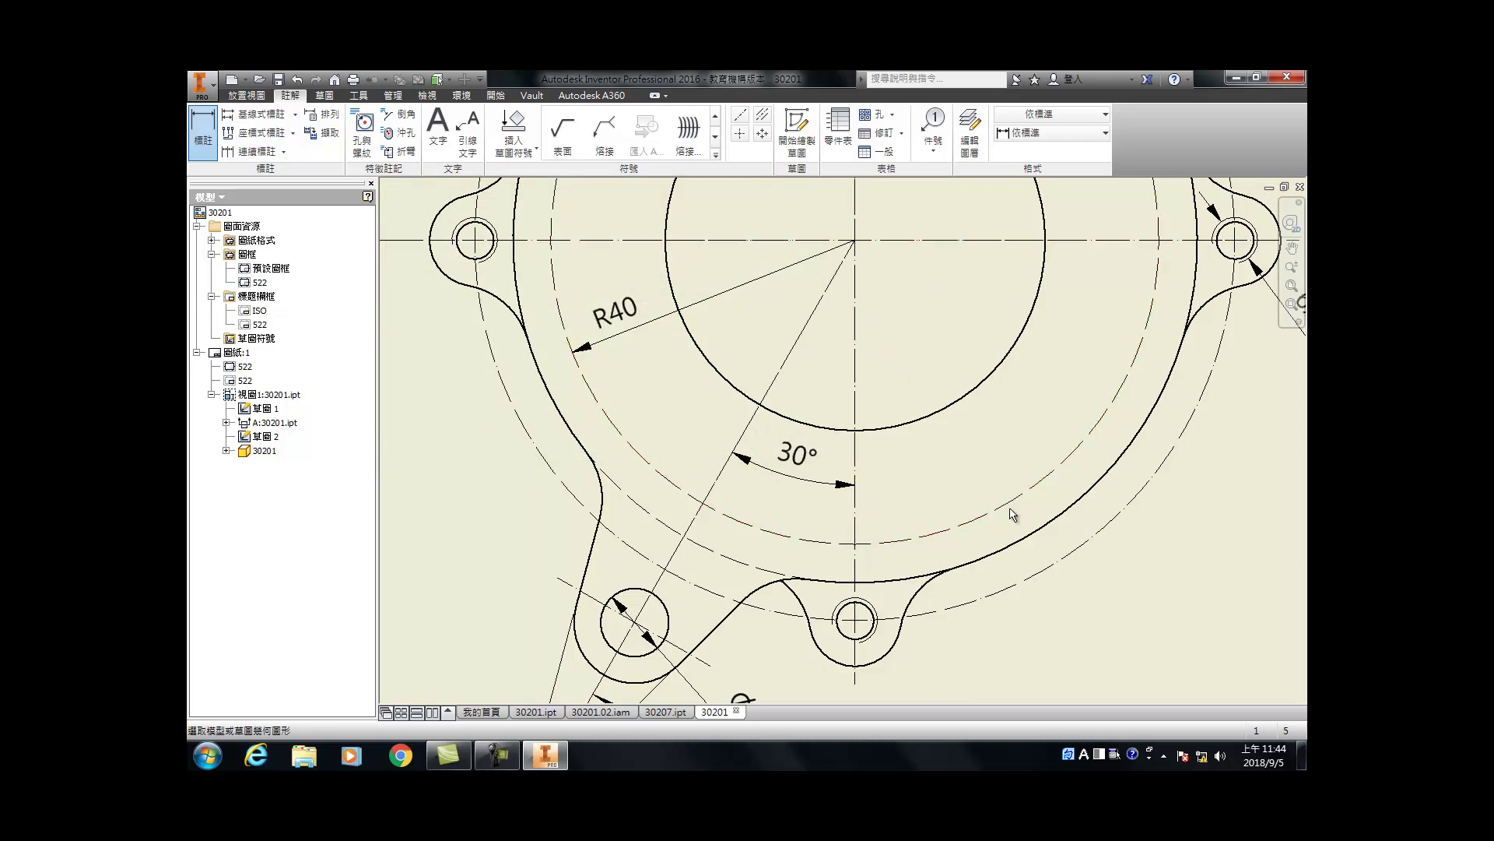
Step: Add radius dimensions to the outer dashed hole-centre arc and to the housing's solid outer arc around the lower large circle
left_click(1048, 553)
left_click(986, 465)
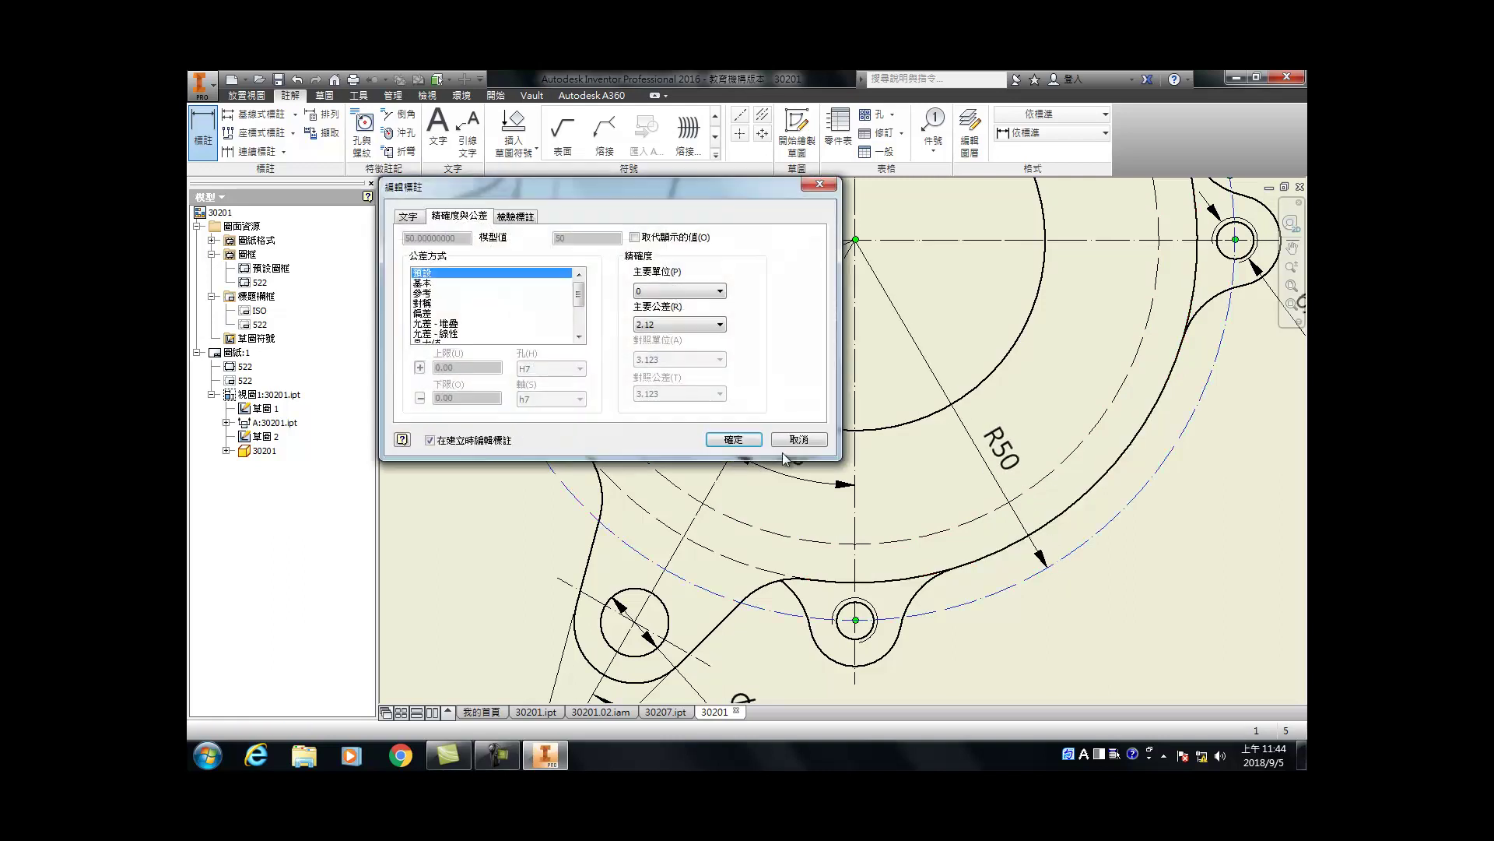
left_click(735, 440)
left_click(1183, 359)
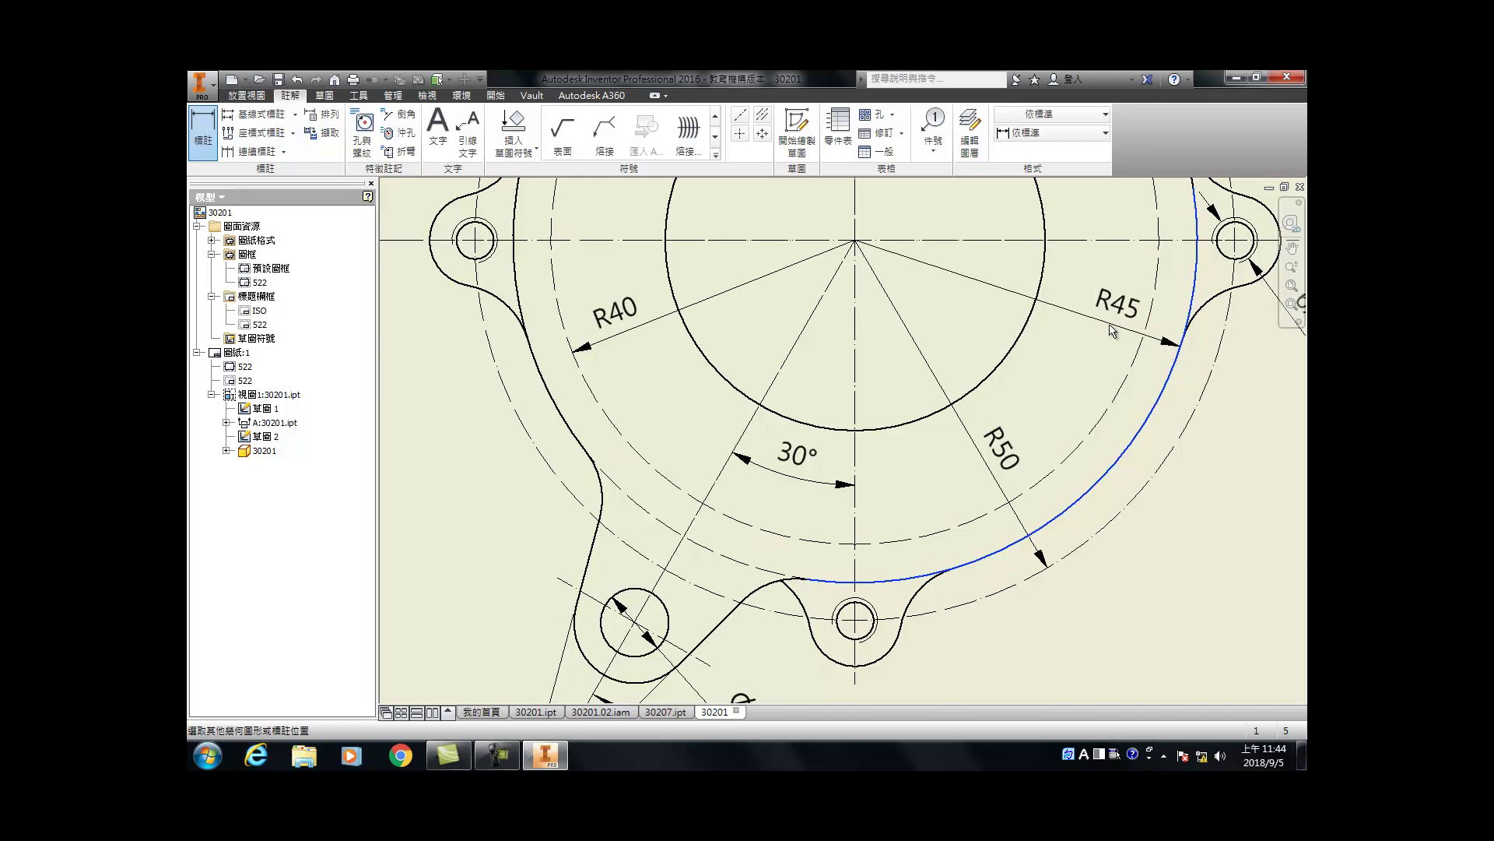
left_click(1088, 326)
left_click(732, 439)
key("Home")
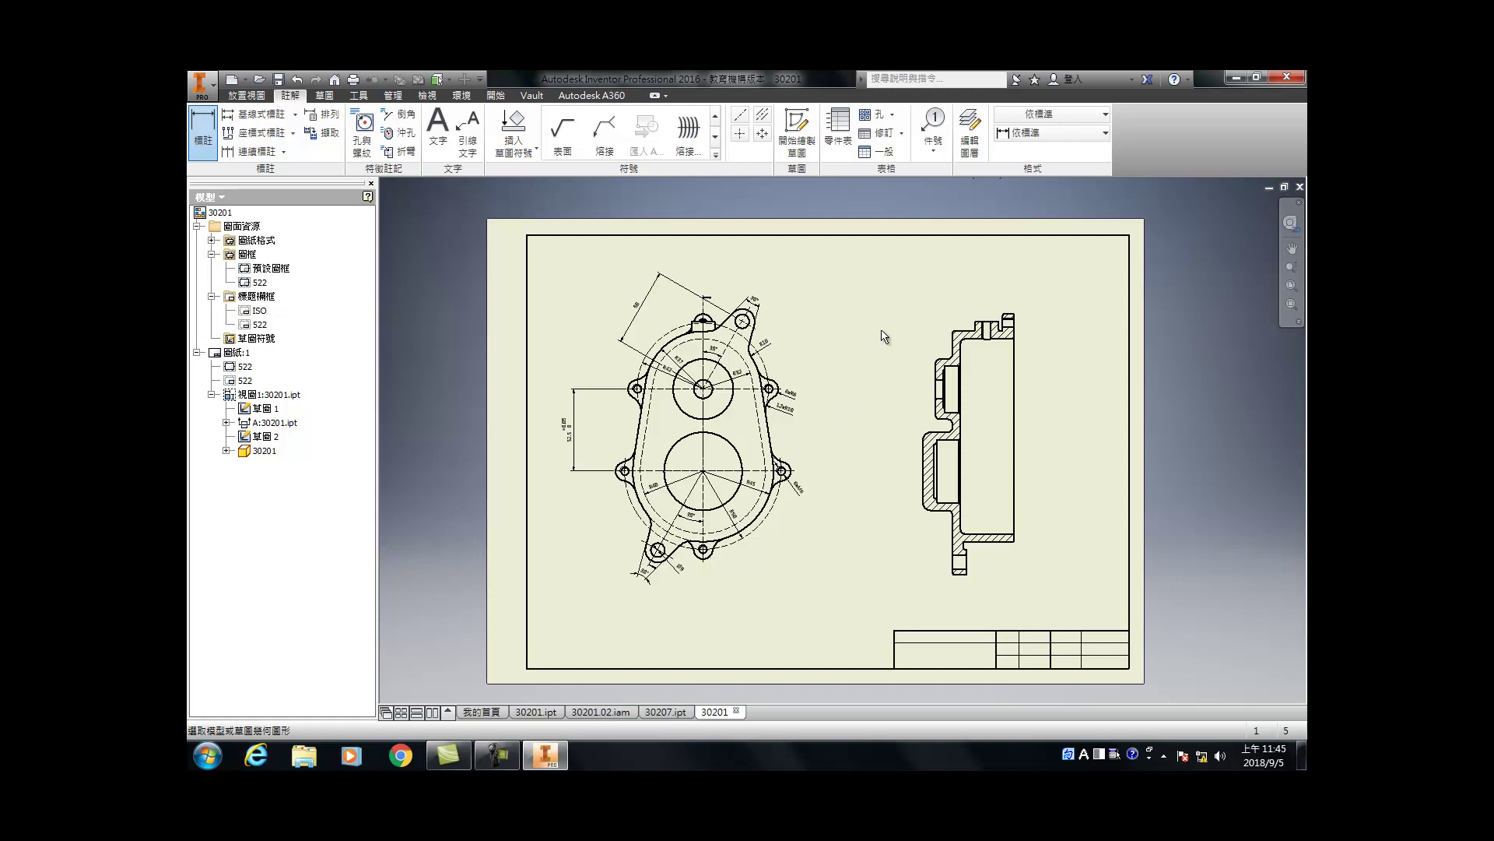
scroll(712, 422, "up", 5)
key("Escape")
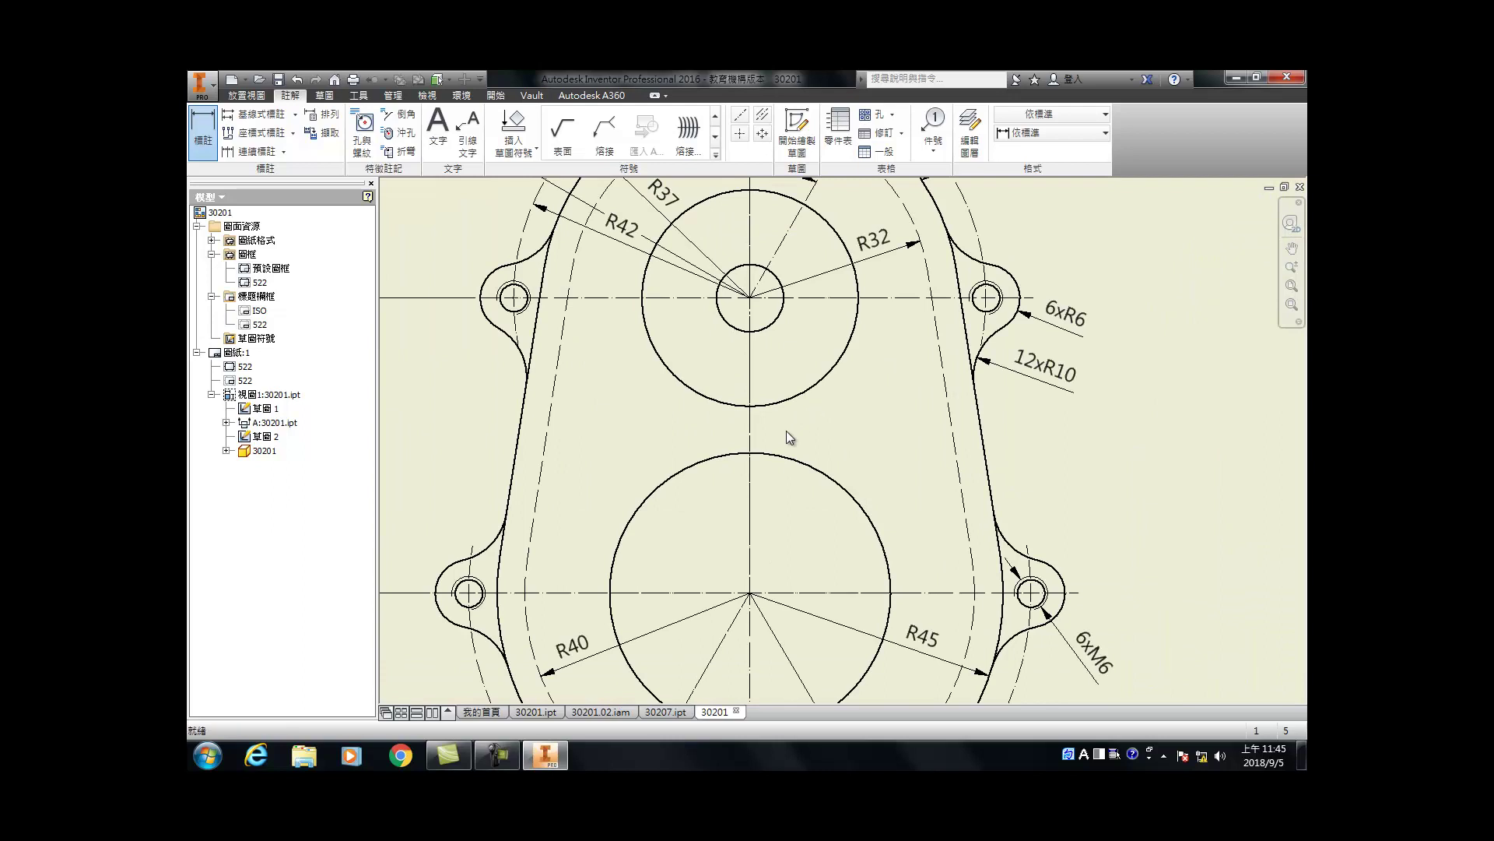
Step: Start a new sketch in the front view for the area between the two large circles
scroll(782, 432, "up", 3)
scroll(716, 401, "down", 4)
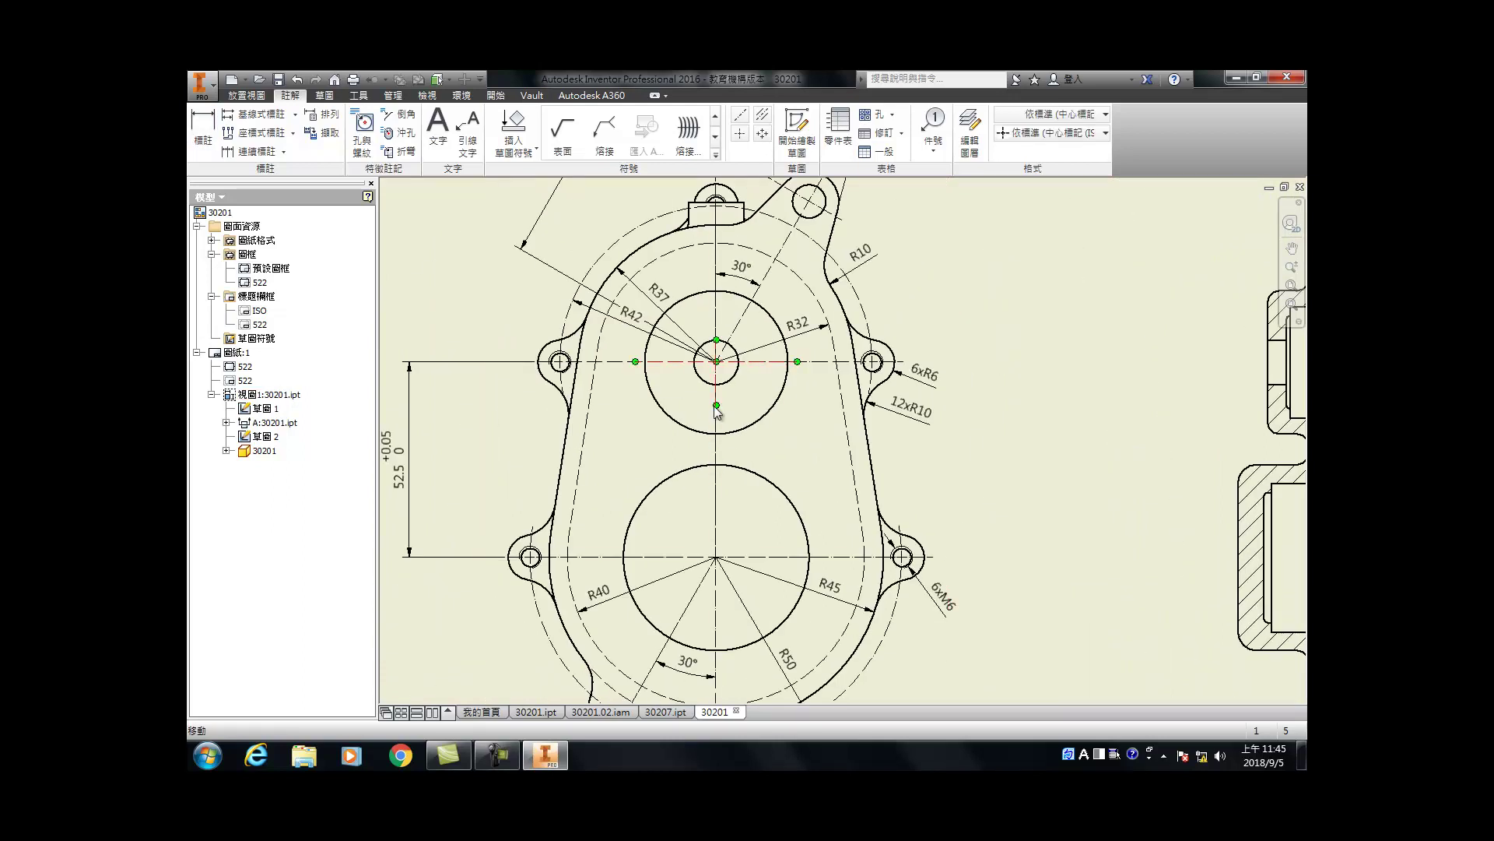
scroll(724, 430, "up", 4)
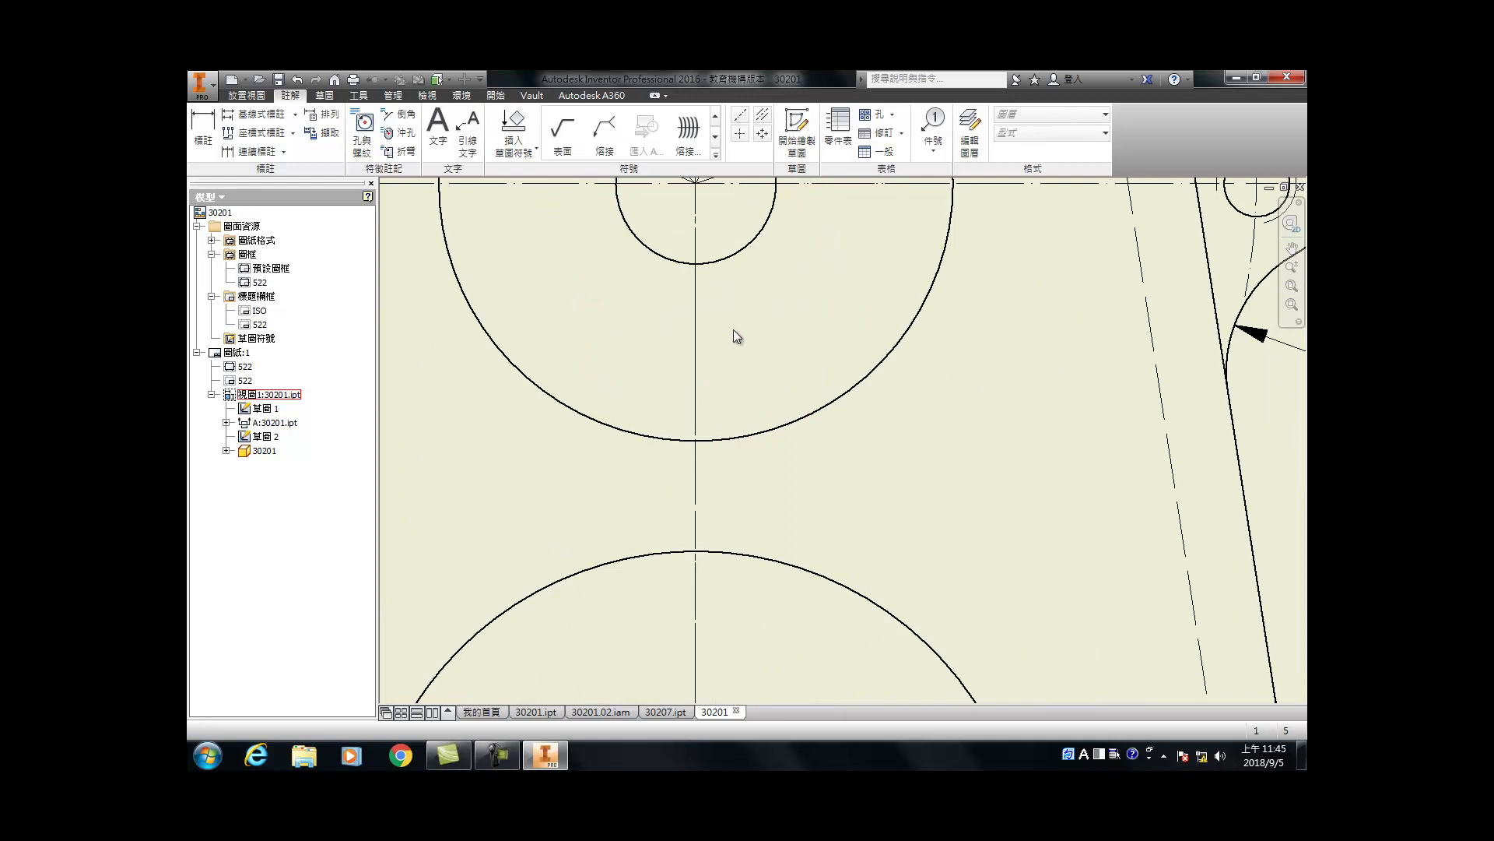
left_click(246, 95)
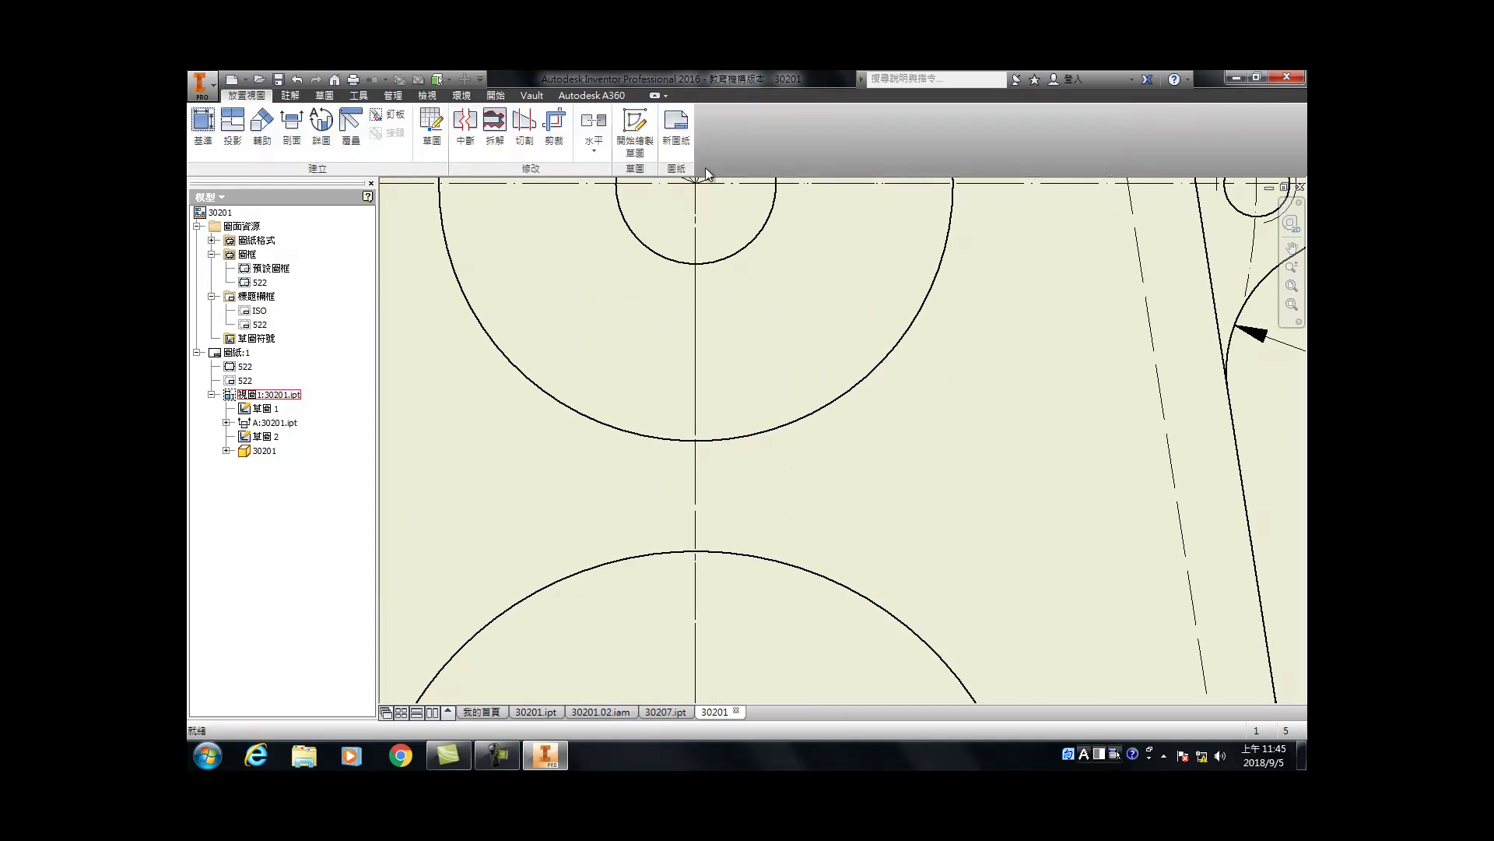
left_click(655, 158)
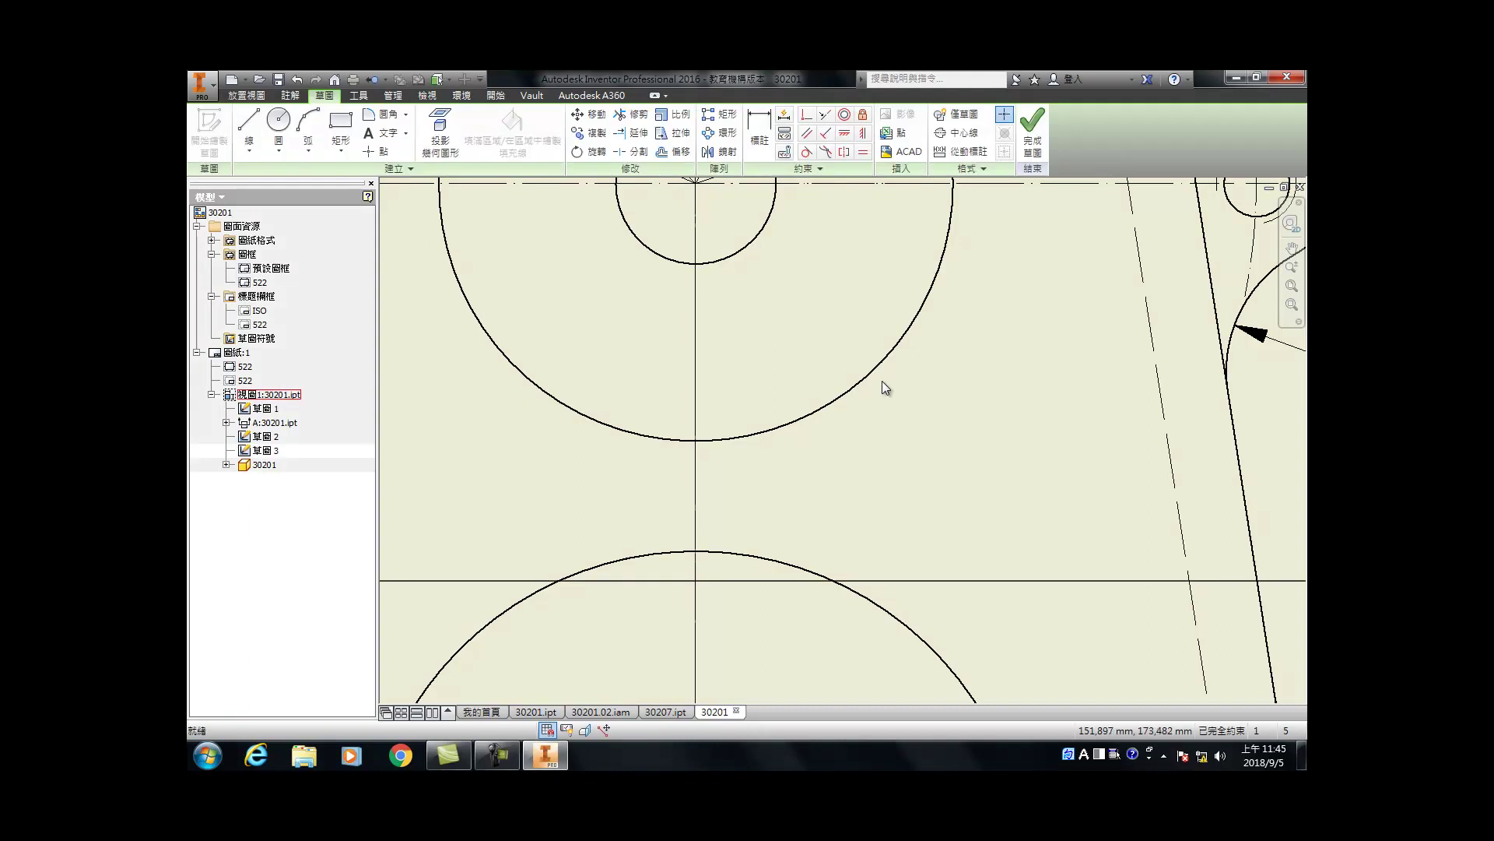
Step: Sketch two vertical lines between the large circles, one about 4 mm to each side of the vertical centreline
key("l")
scroll(731, 487, "down", 3)
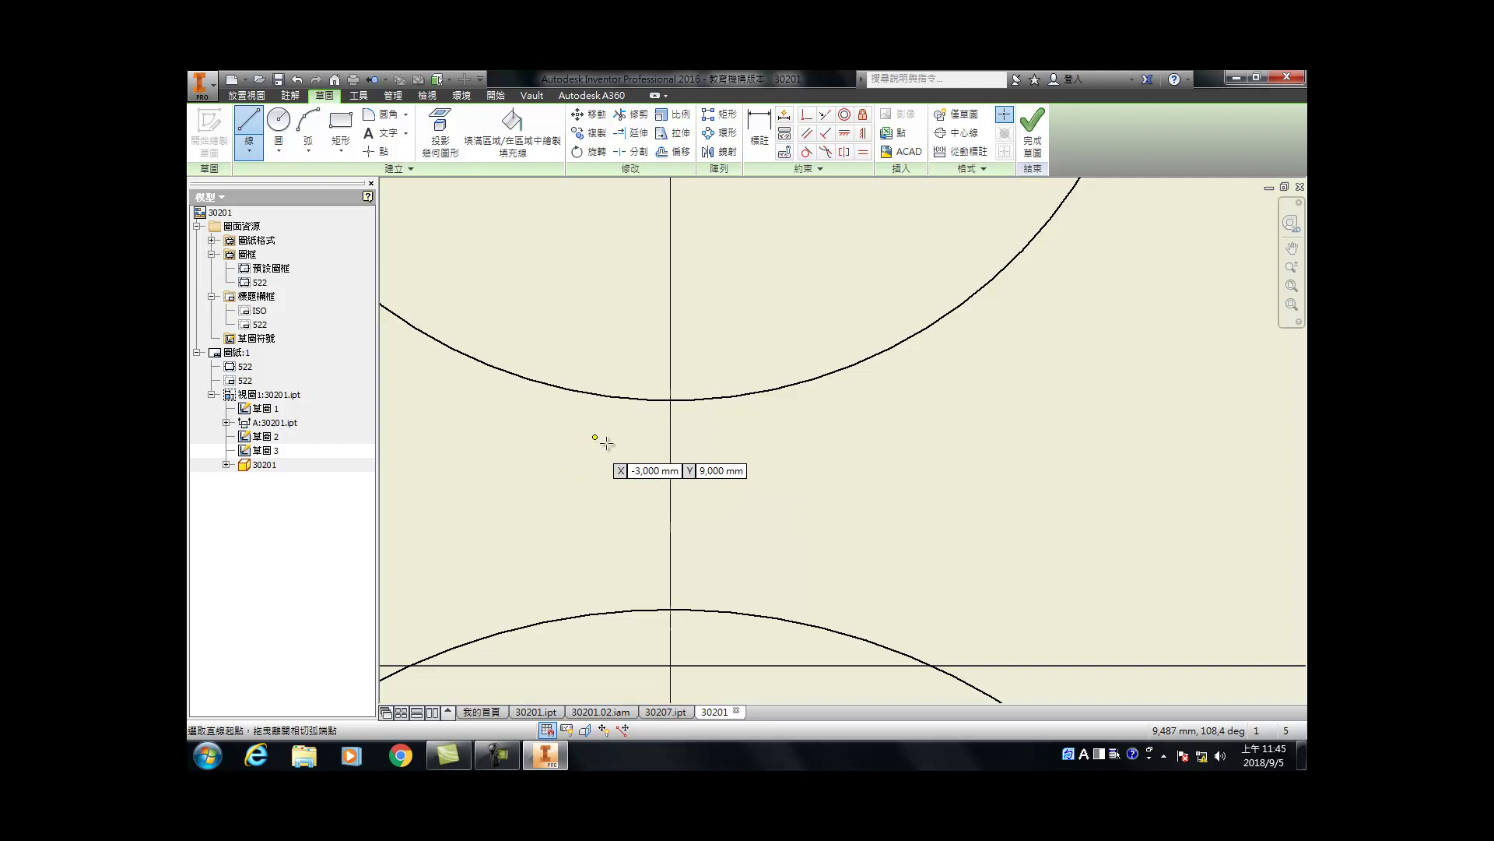
key("Escape")
key("l")
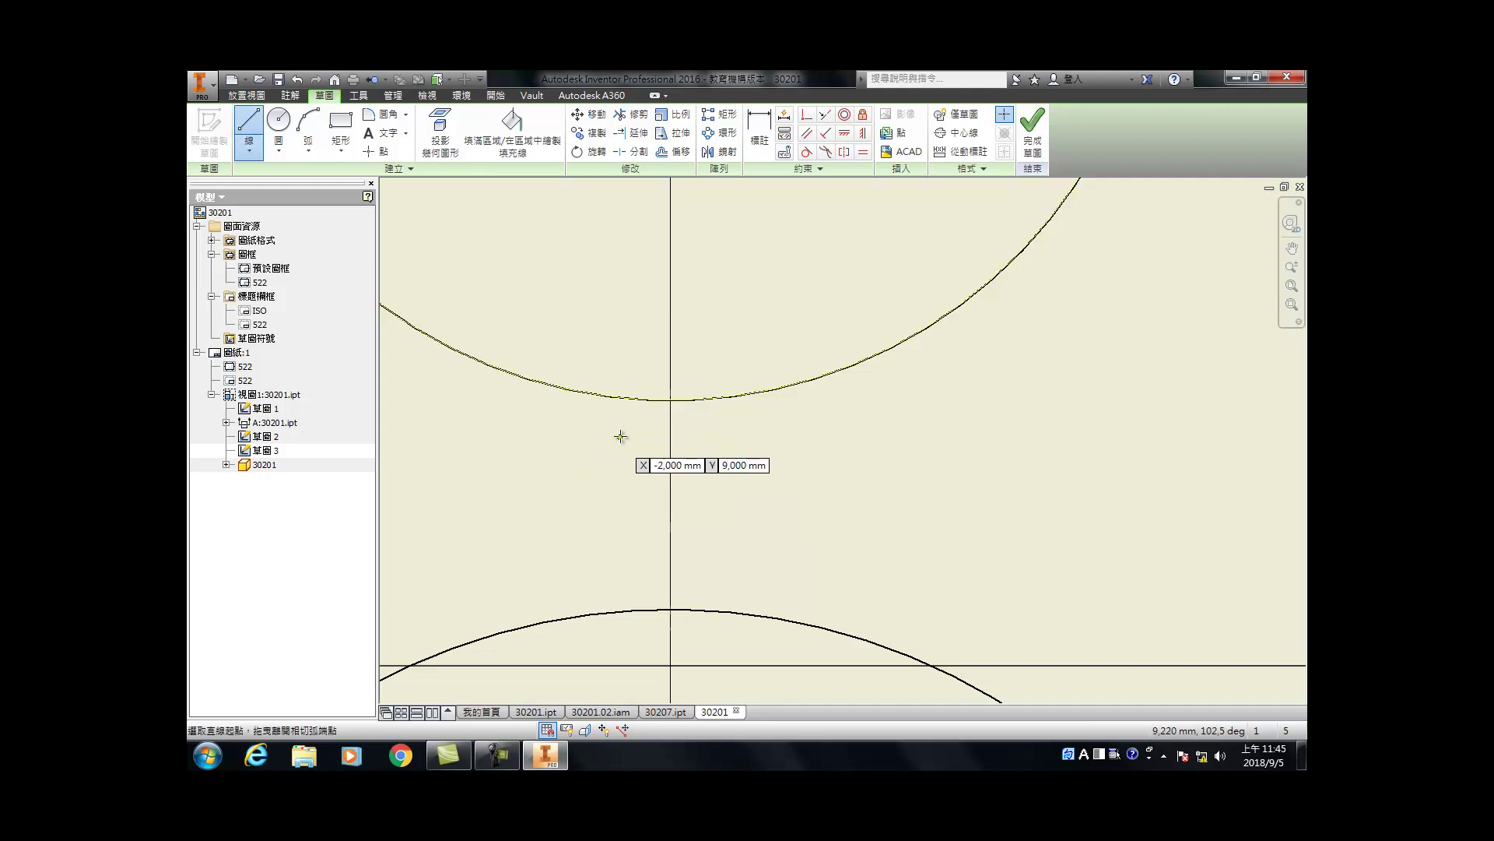
left_click(580, 427)
double_click(572, 563)
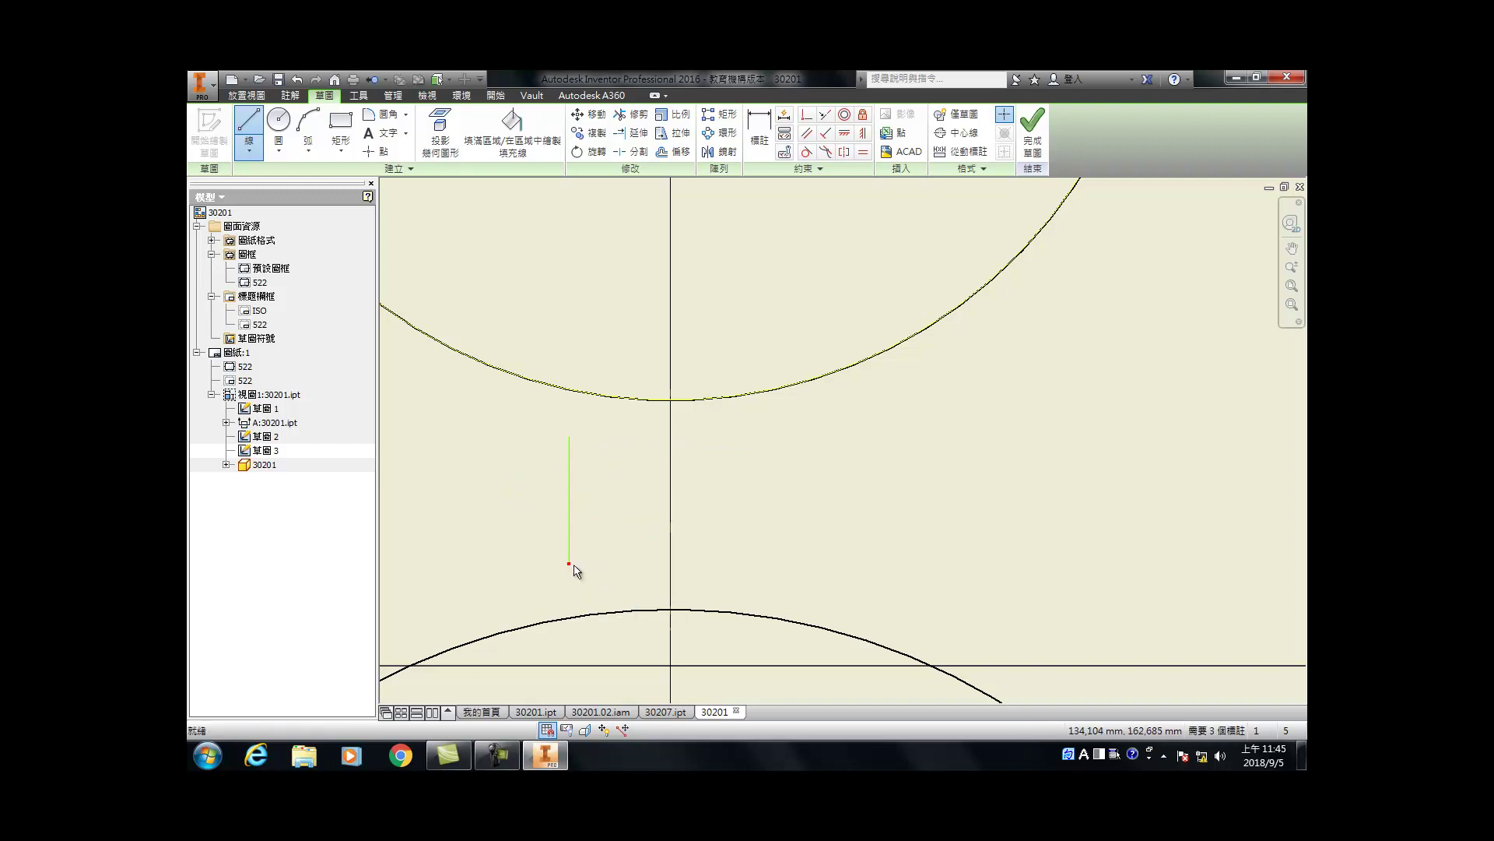
left_click(772, 436)
left_click(771, 562)
key("Escape")
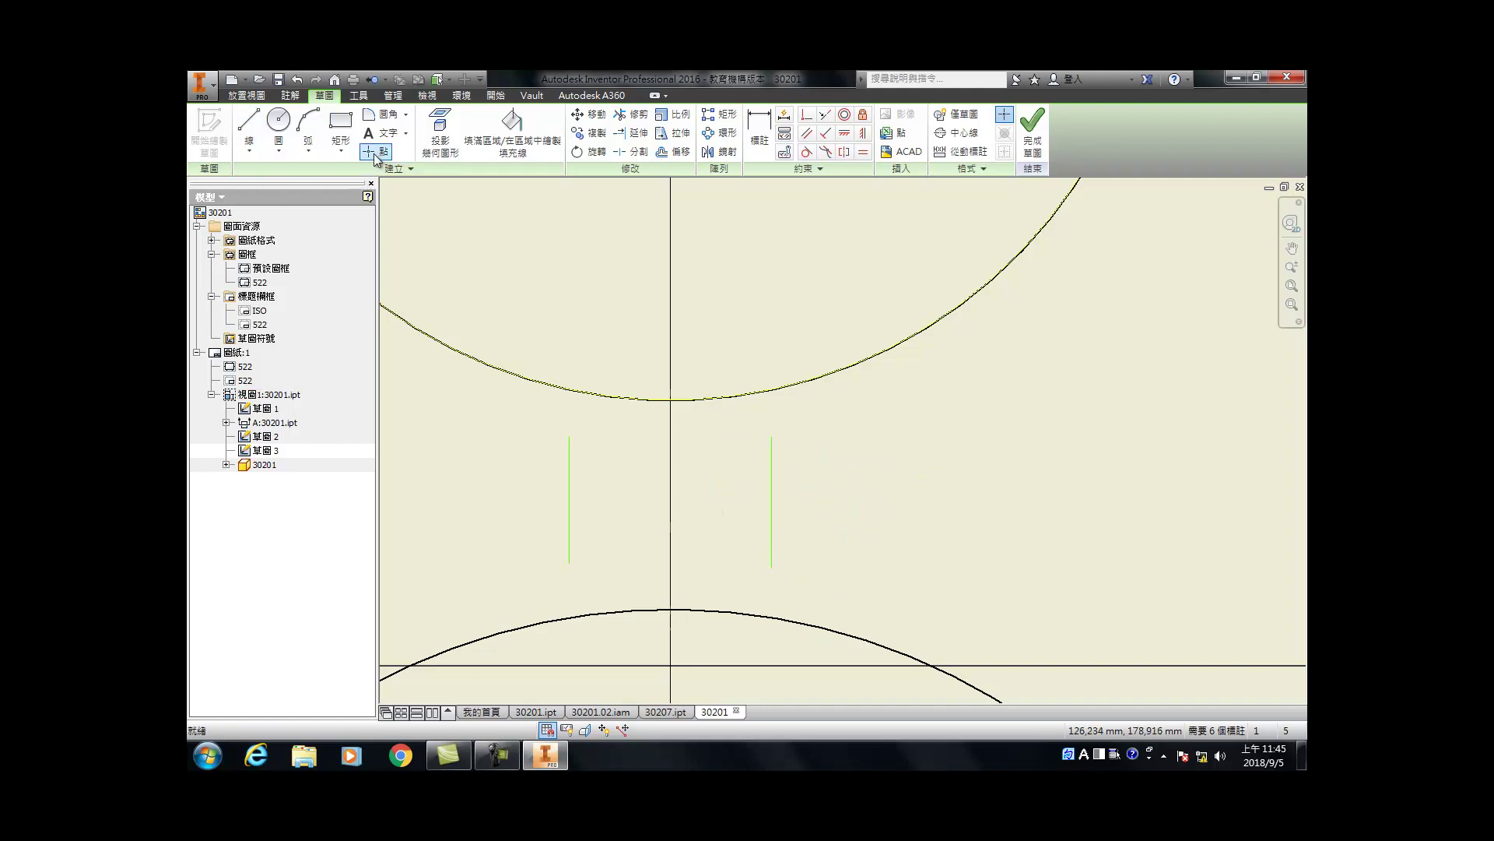
Step: Sketch two outward-curving centre-point arcs above the vertical lines, one at each line's upper end near the upper large circle
left_click(309, 123)
left_click(543, 436)
left_click(544, 401)
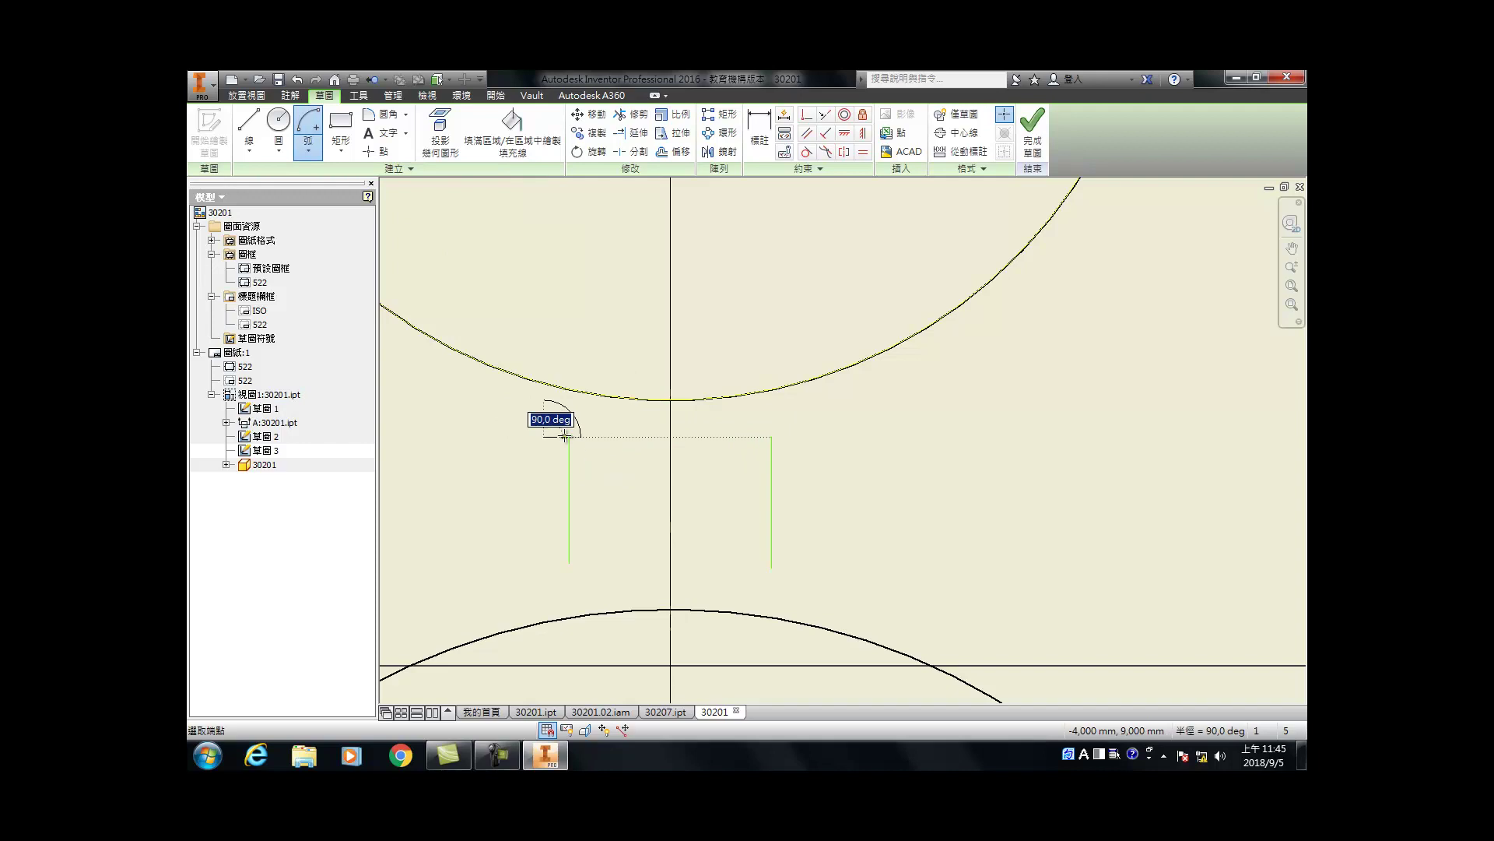
left_click(575, 425)
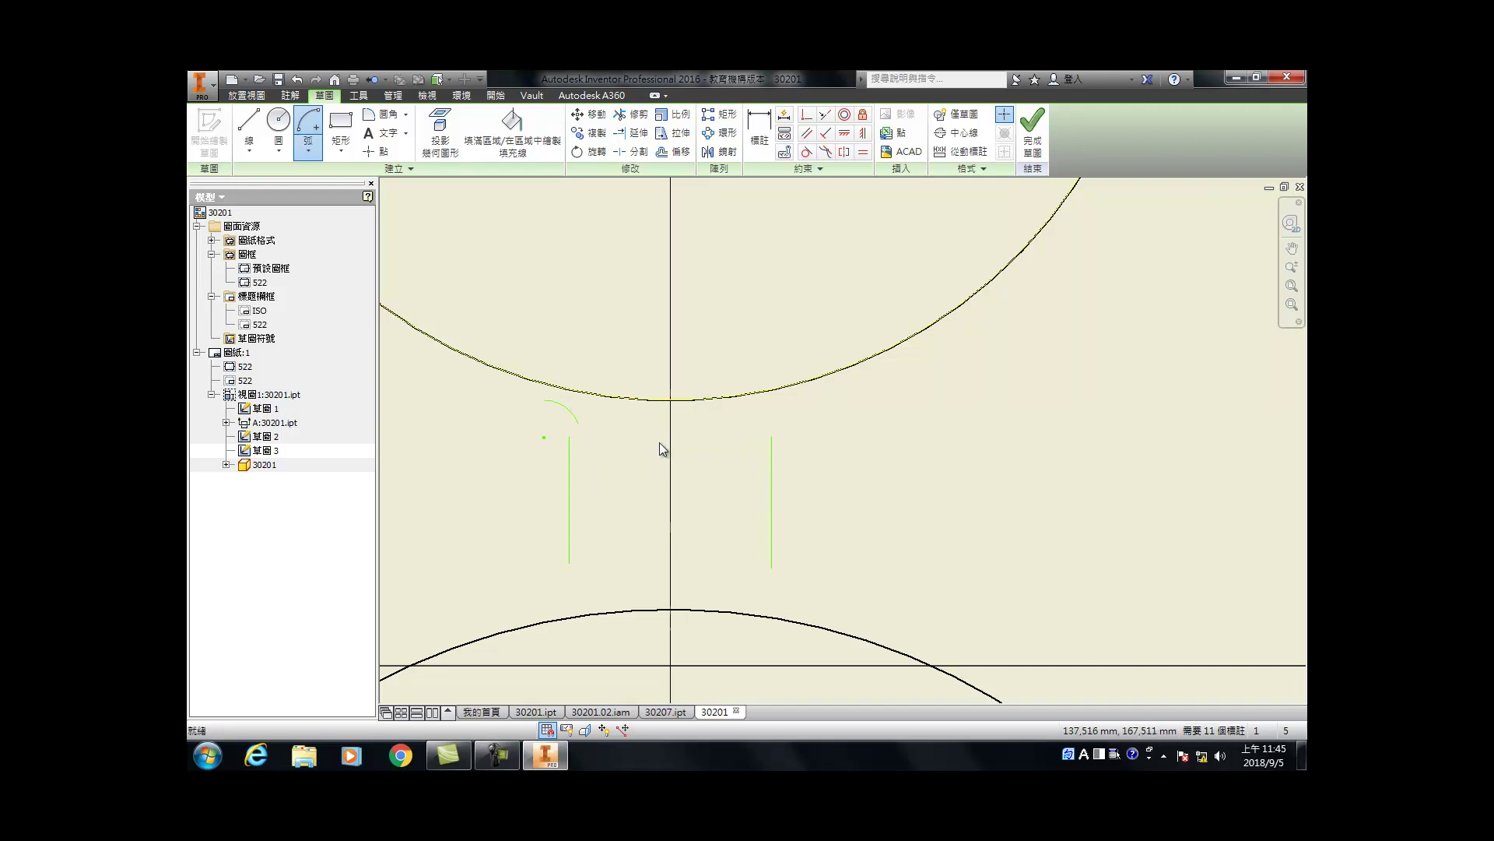
left_click(807, 424)
left_click(805, 389)
left_click(772, 422)
key("Escape")
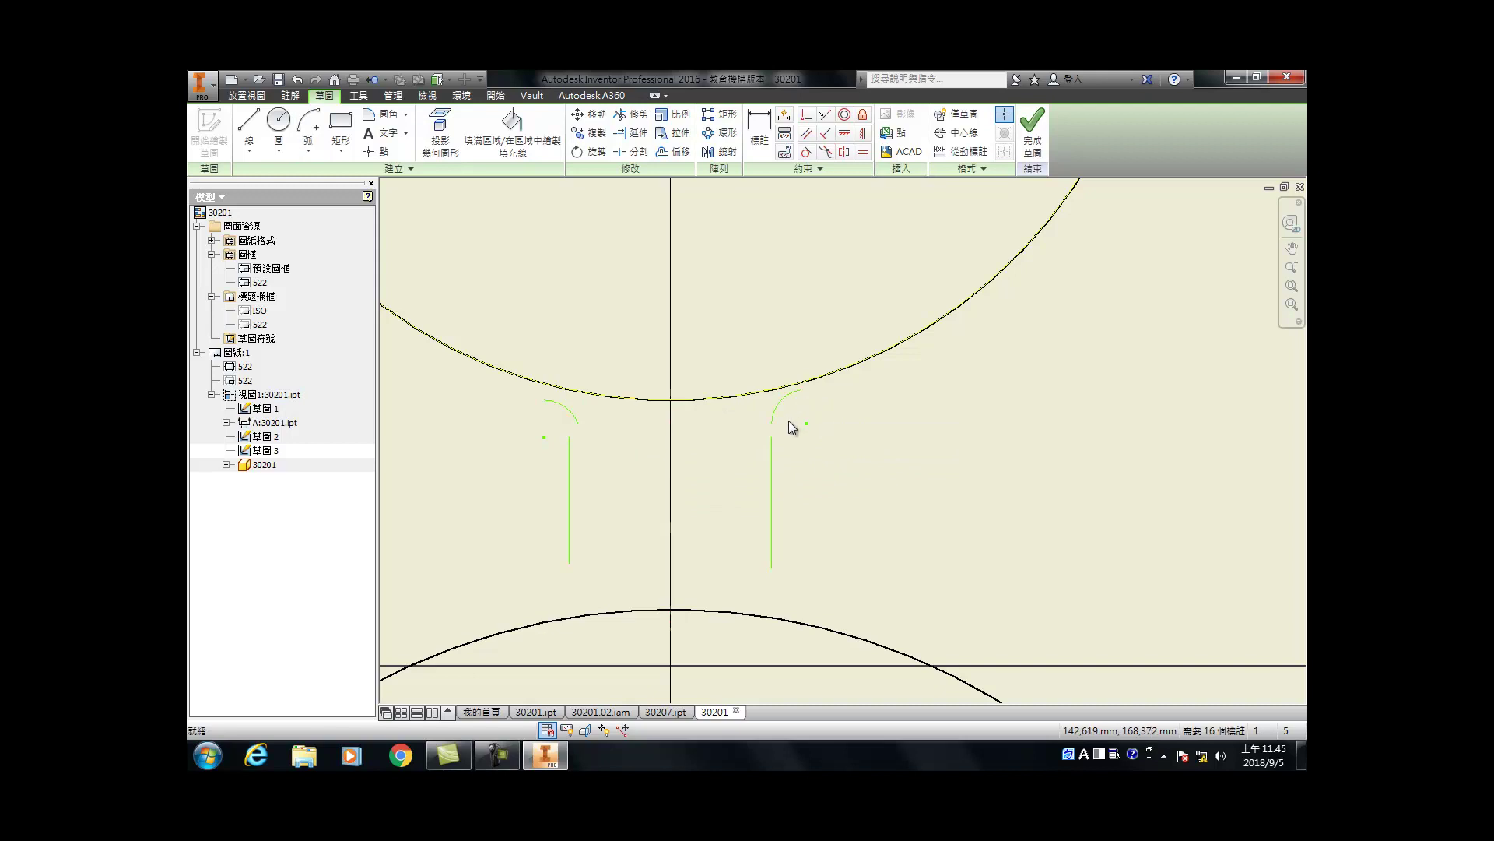
Step: Sketch two outward-curving centre-point arcs below the vertical lines, with radii of about 0.8 mm on the left and 1.2 mm on the right
key("a")
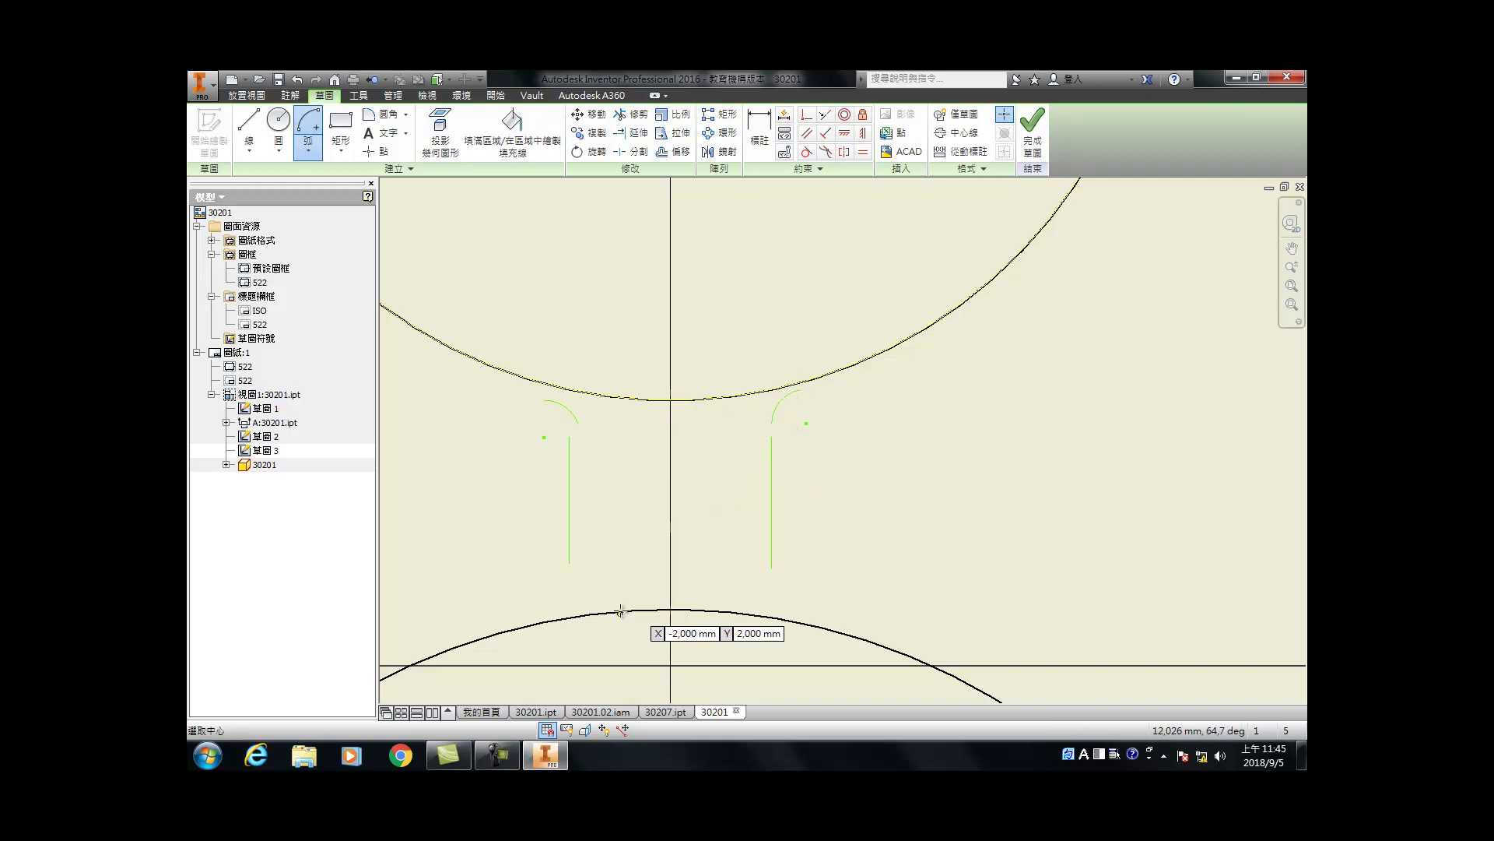
left_click(540, 587)
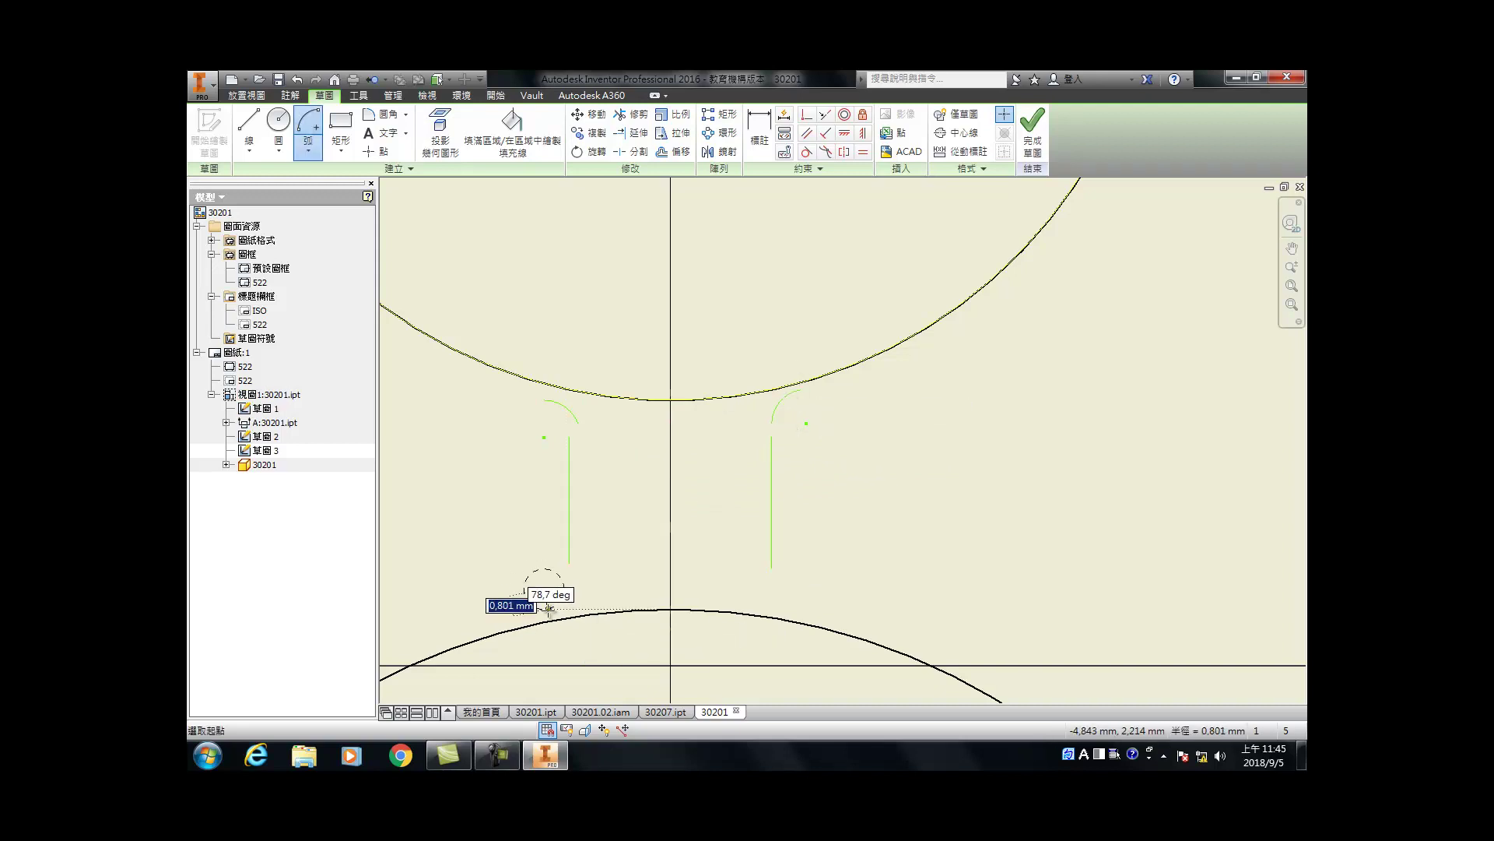
left_click(568, 581)
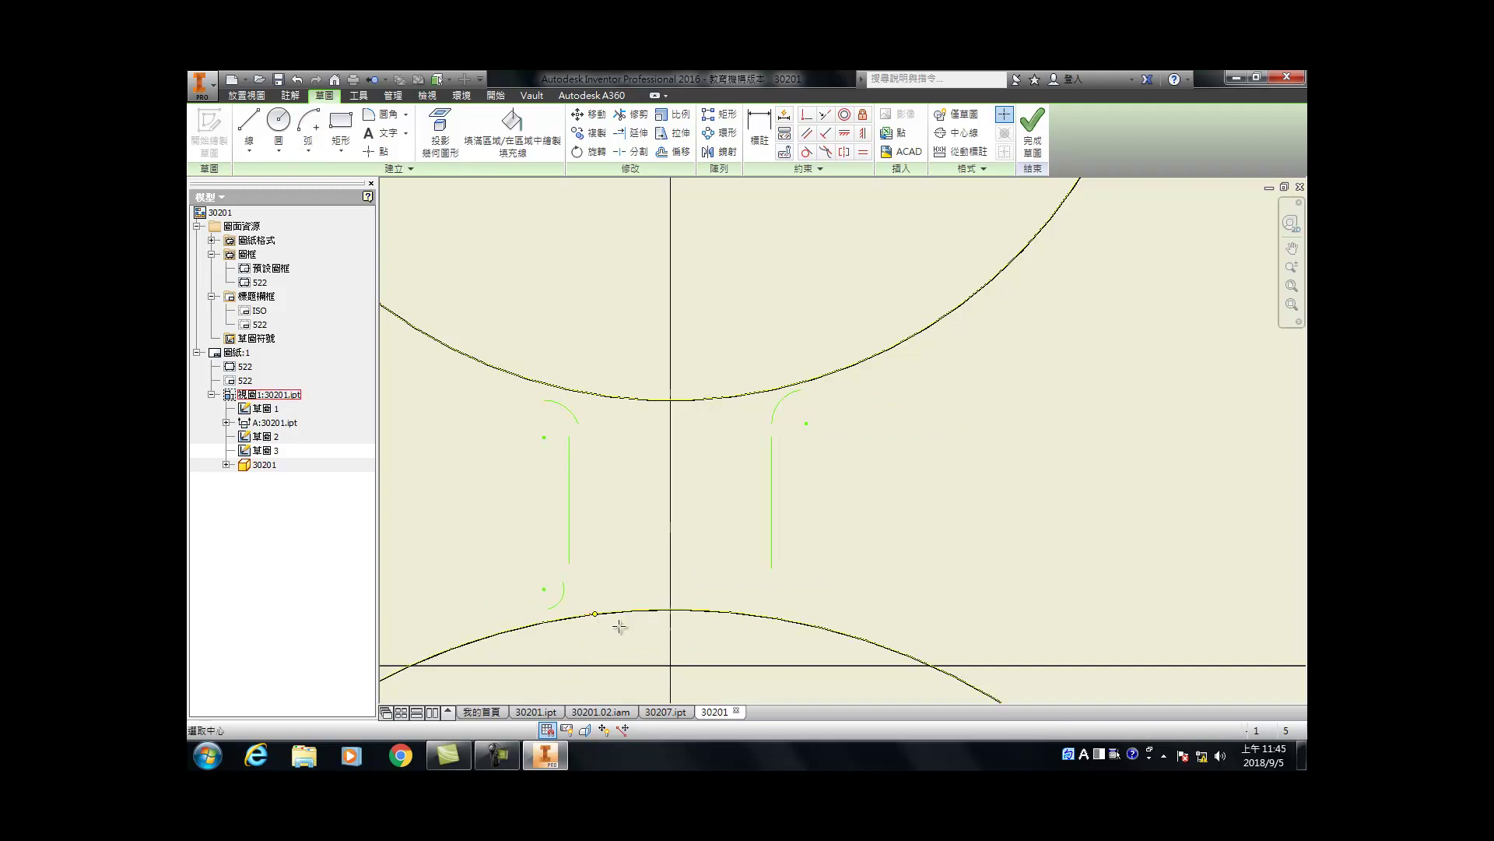
left_click(798, 590)
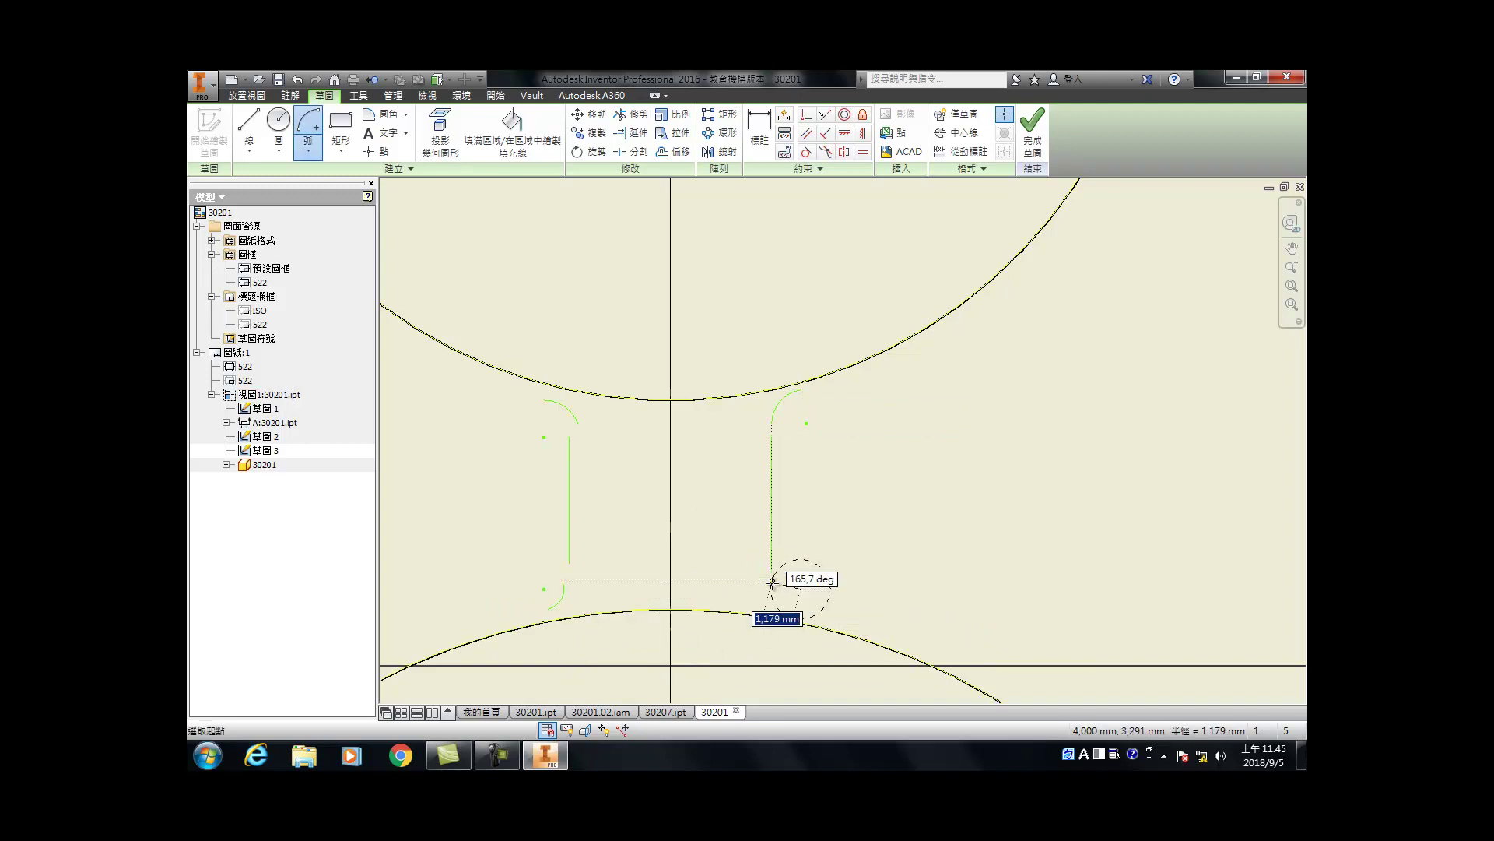
left_click(778, 616)
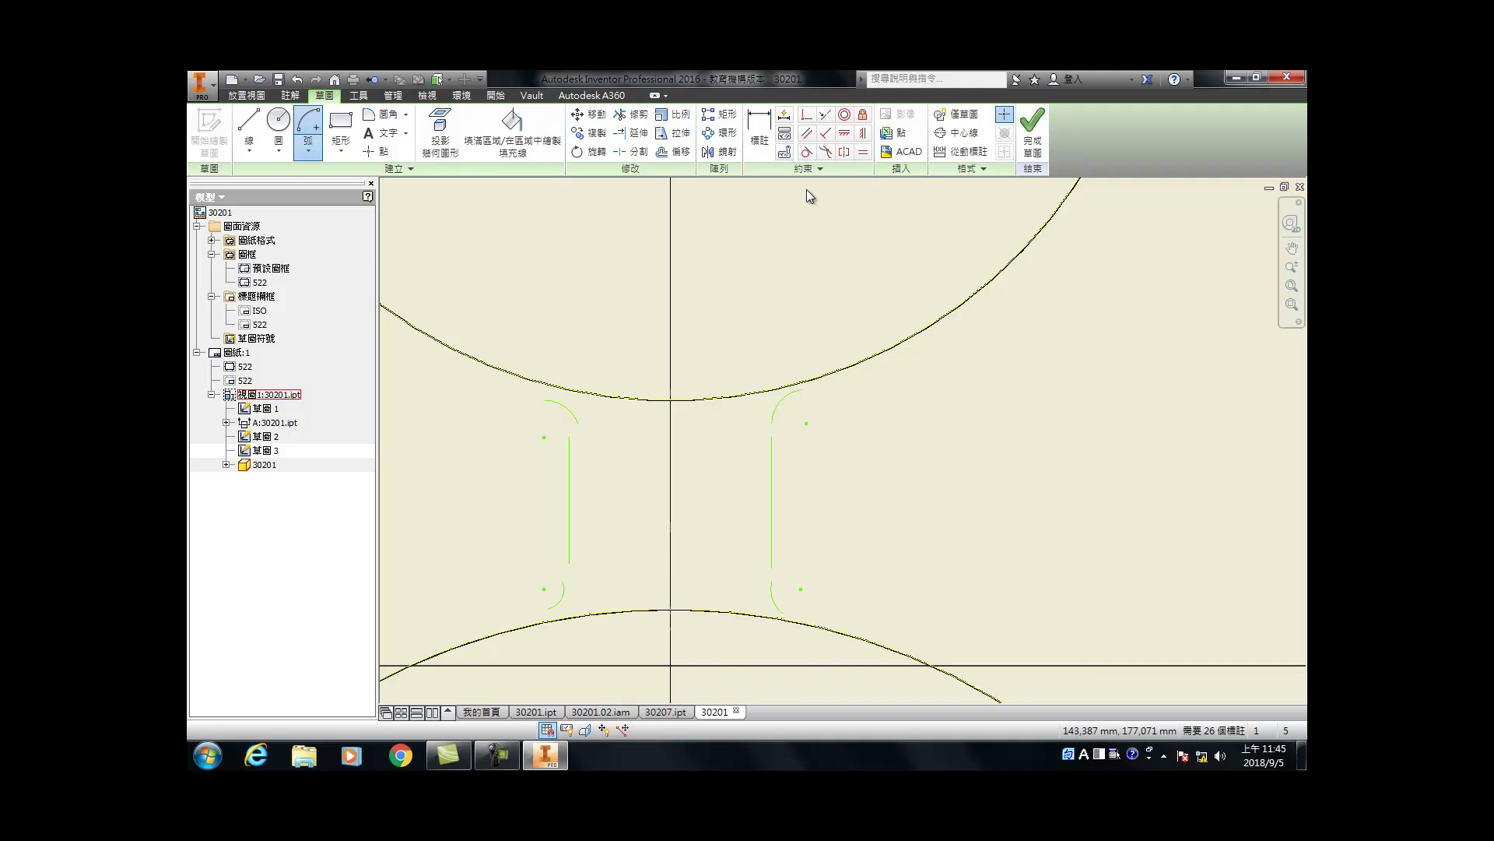
key("Escape")
Step: Apply tangent constraints between each vertical line and the arcs at its upper and lower ends
left_click(806, 156)
left_click(773, 544)
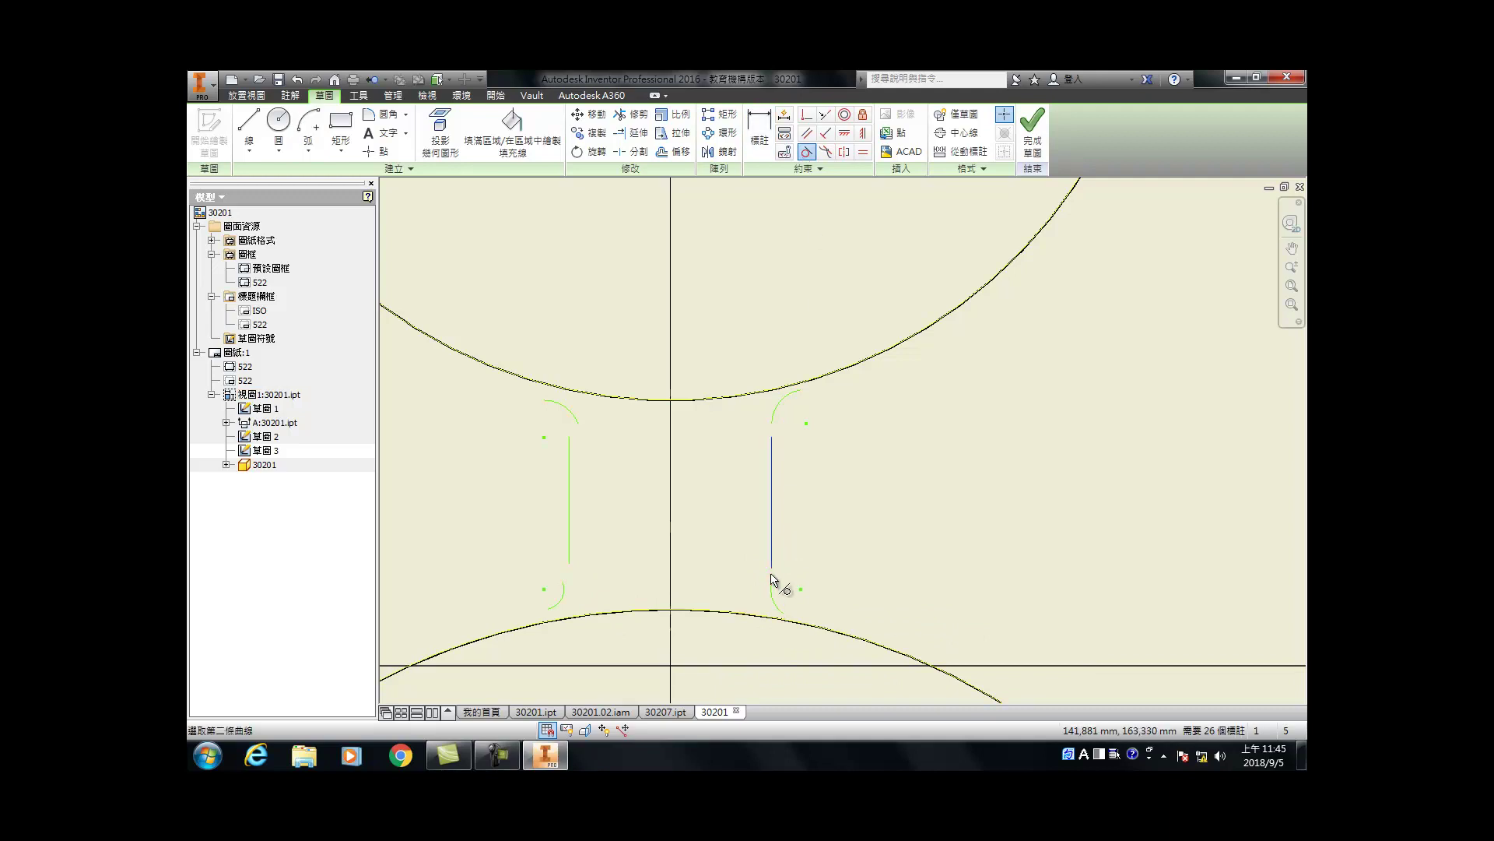
left_click(776, 600)
left_click(772, 502)
left_click(780, 413)
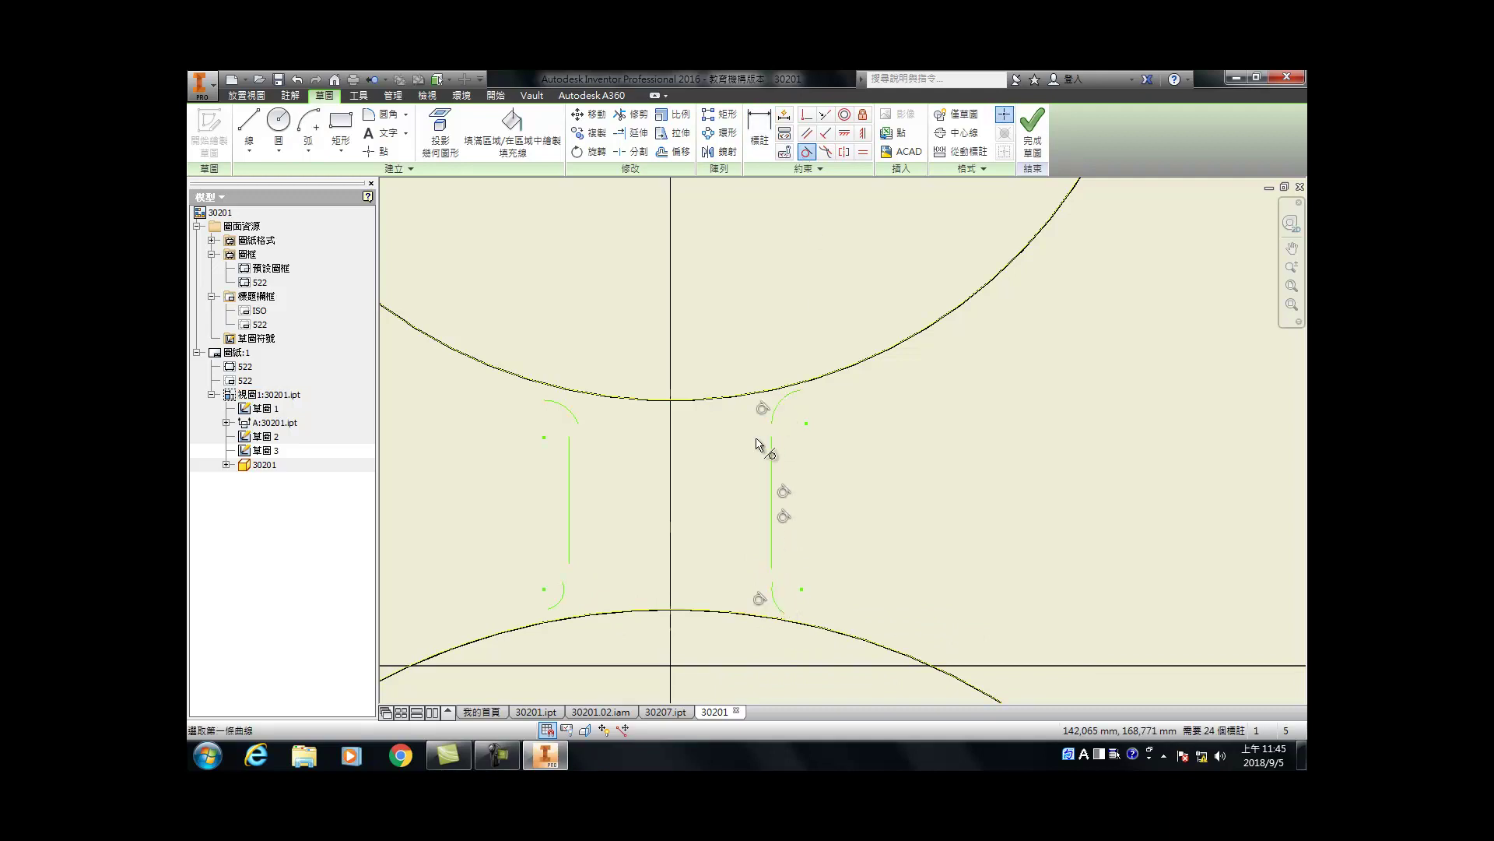
left_click(577, 411)
left_click(571, 459)
left_click(571, 528)
left_click(562, 598)
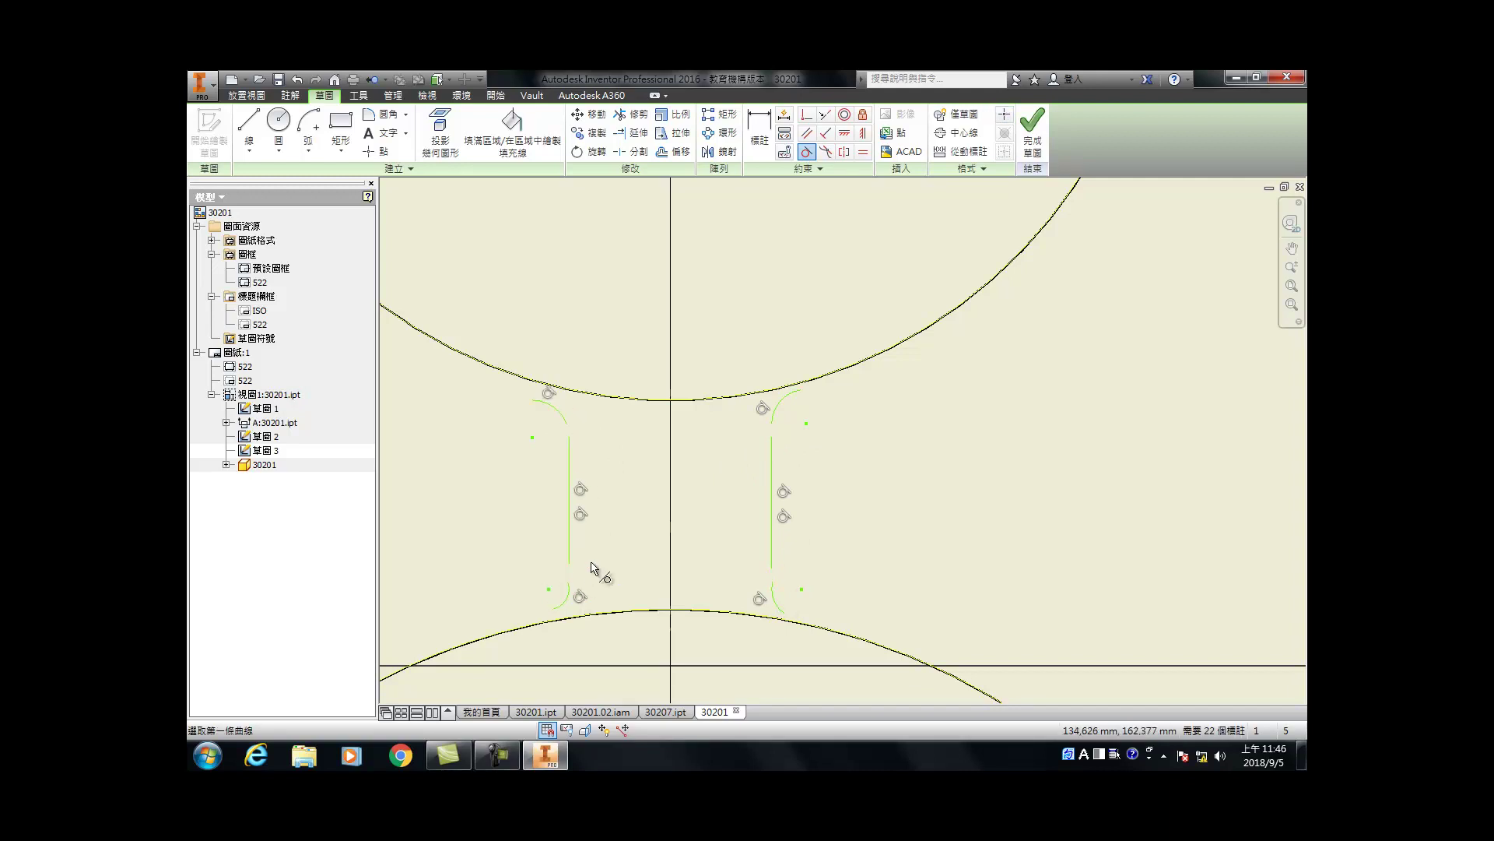
Step: Apply tangent constraints between the four corner arcs and the adjoining upper and lower large circles
left_click(532, 389)
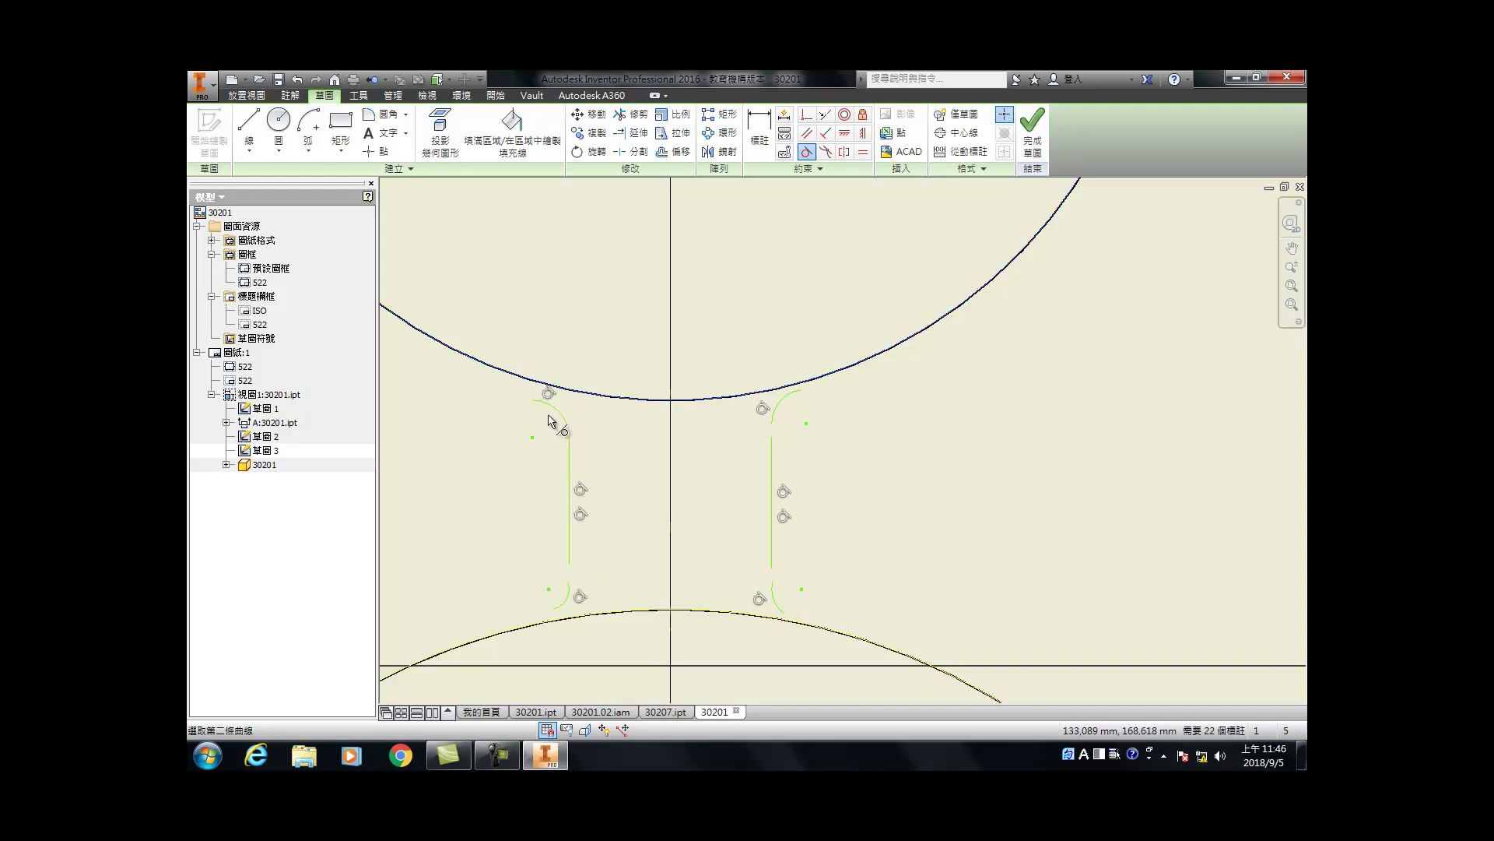
left_click(557, 412)
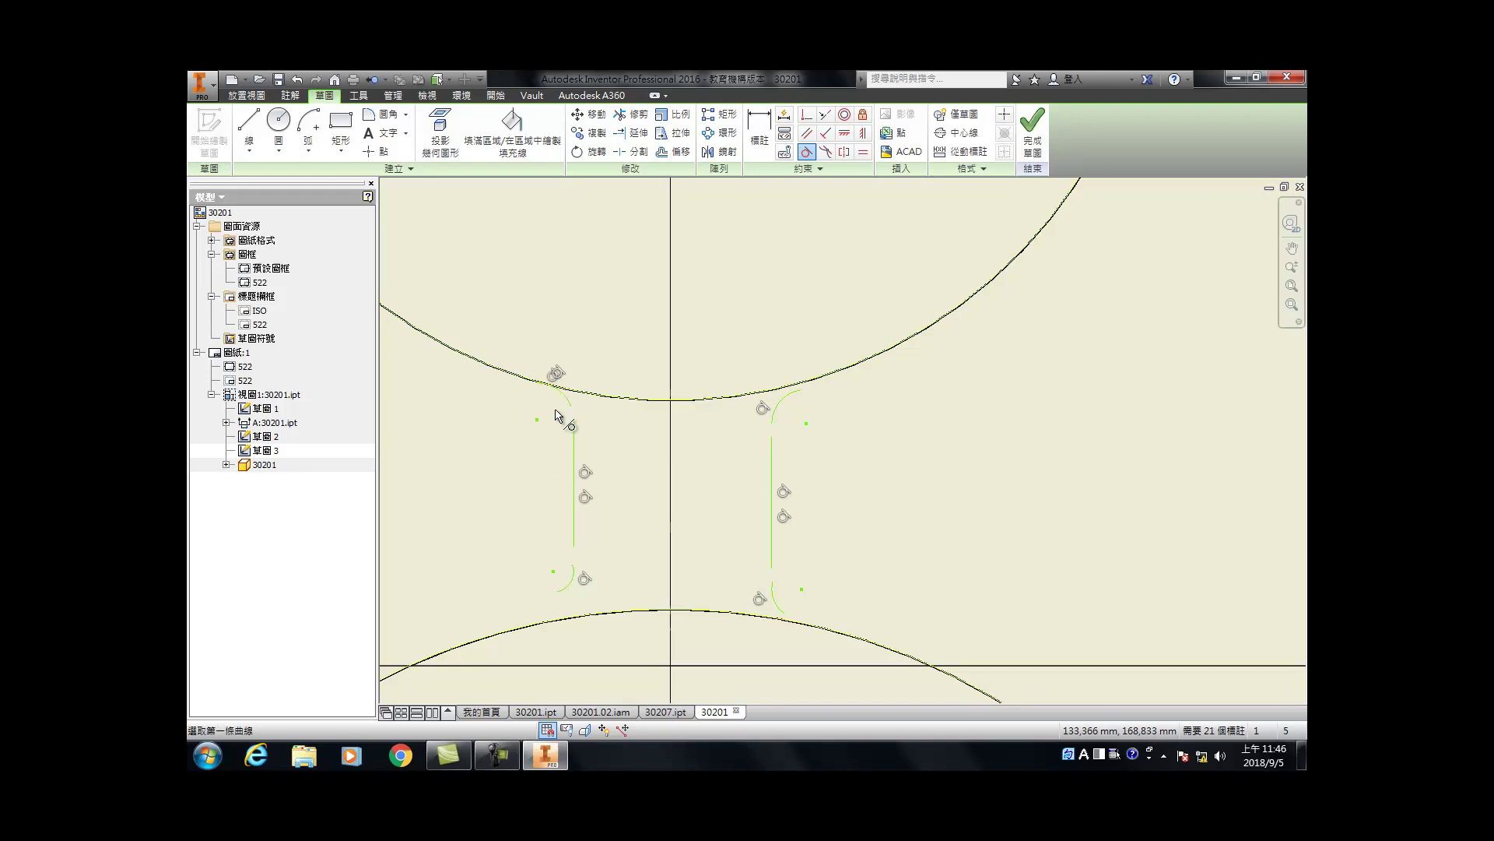
left_click(566, 590)
left_click(574, 621)
left_click(777, 610)
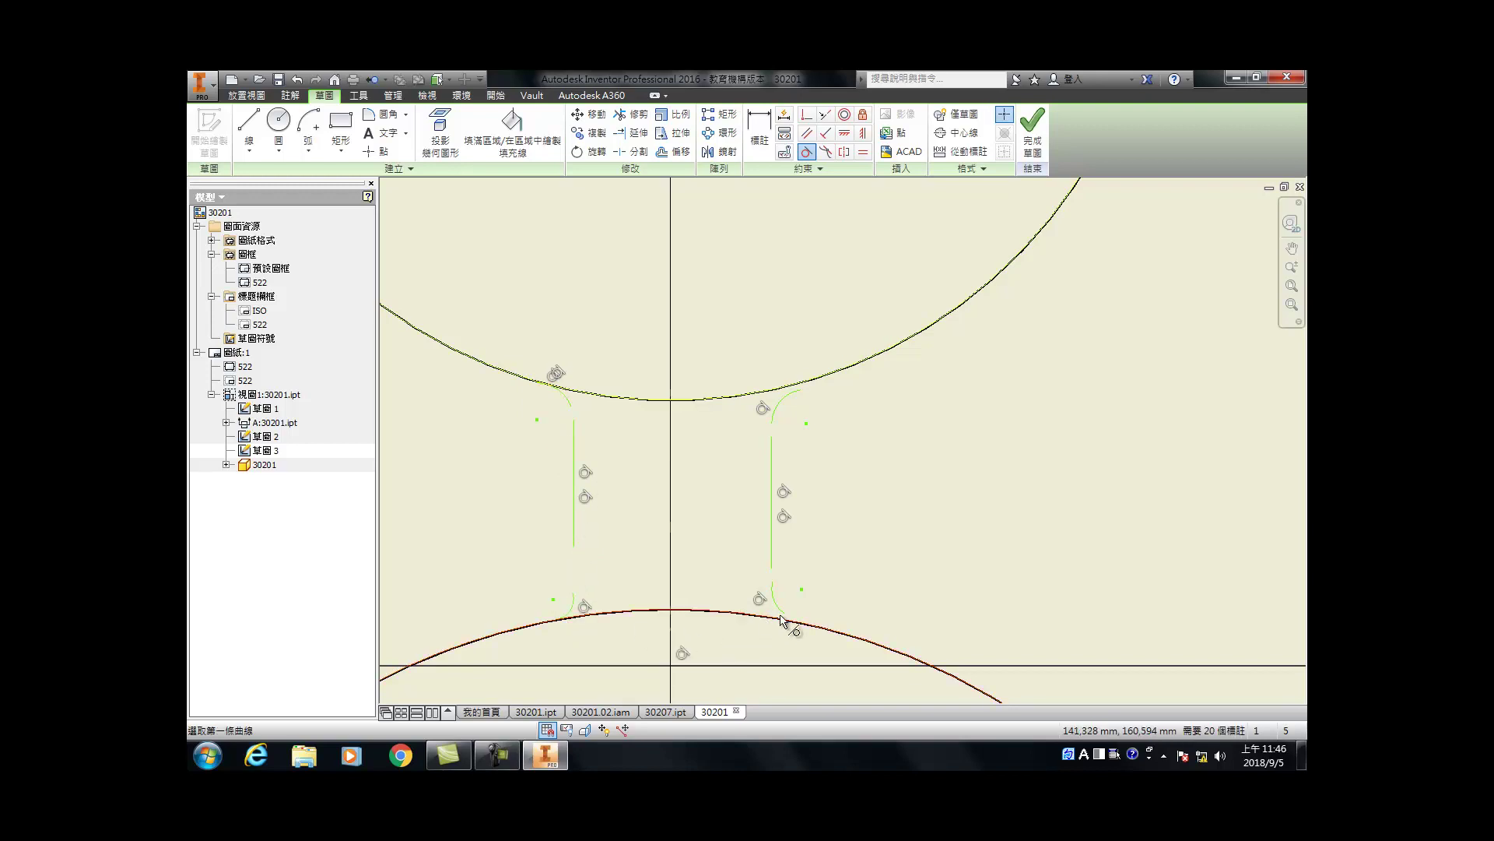
left_click(782, 617)
left_click(777, 413)
left_click(782, 392)
key("Escape")
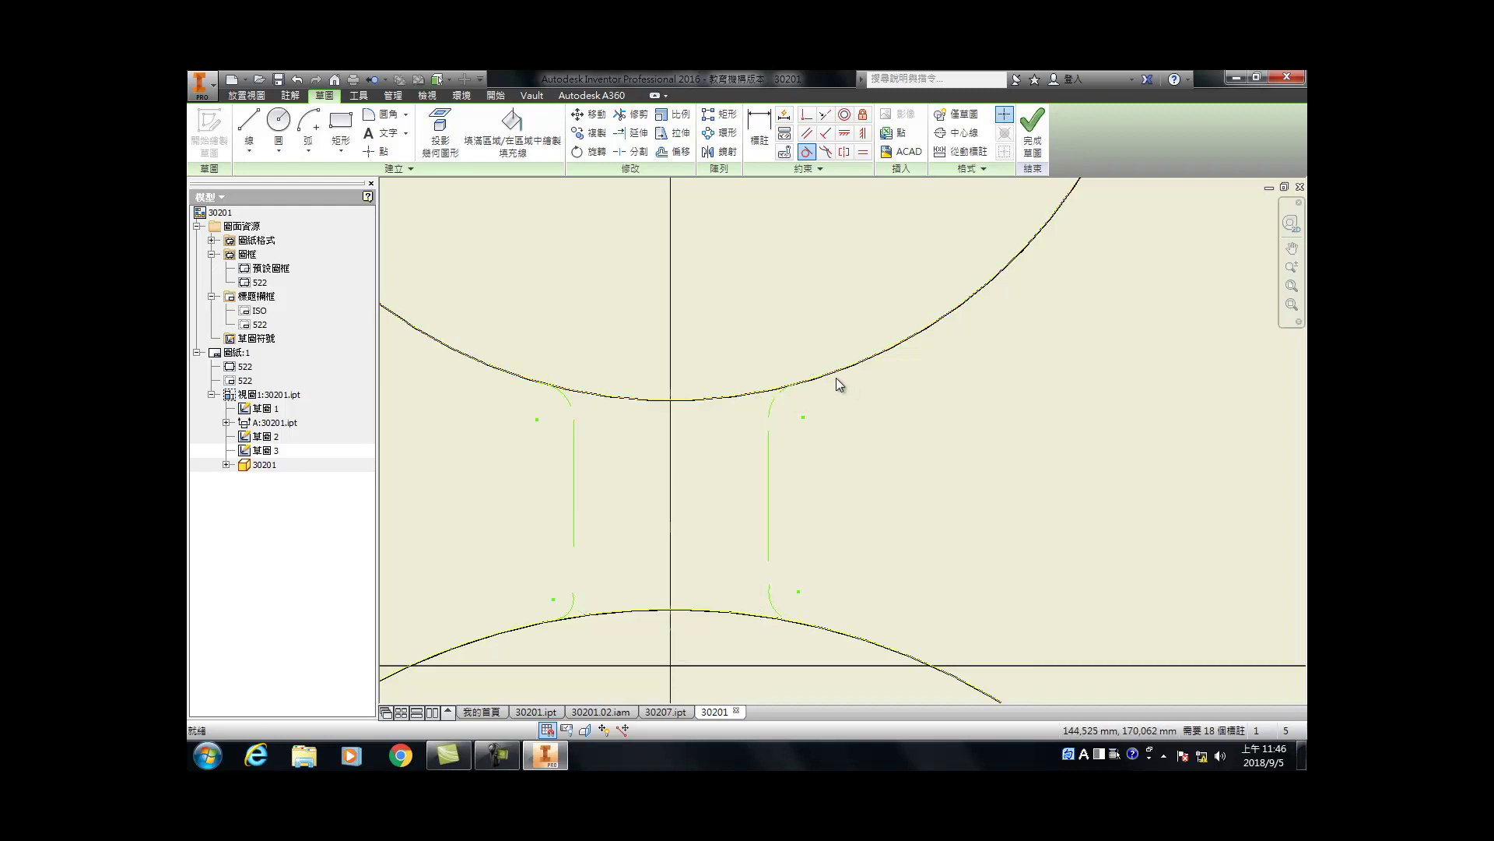
Step: Extend both ends of the two vertical rib lines to meet the corner arcs
left_click(634, 133)
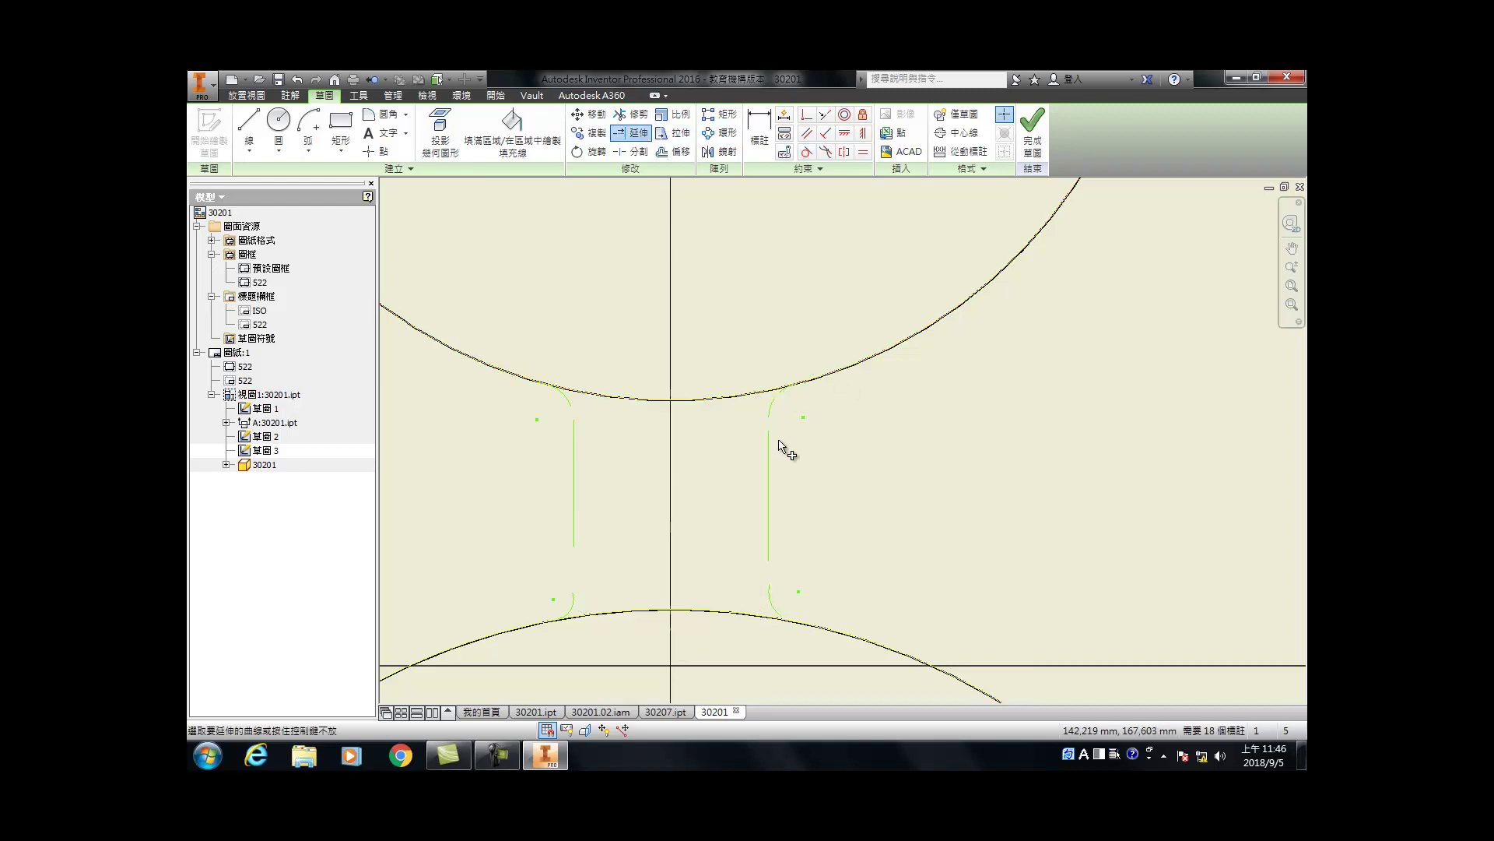
left_click(768, 439)
left_click(770, 568)
left_click(575, 548)
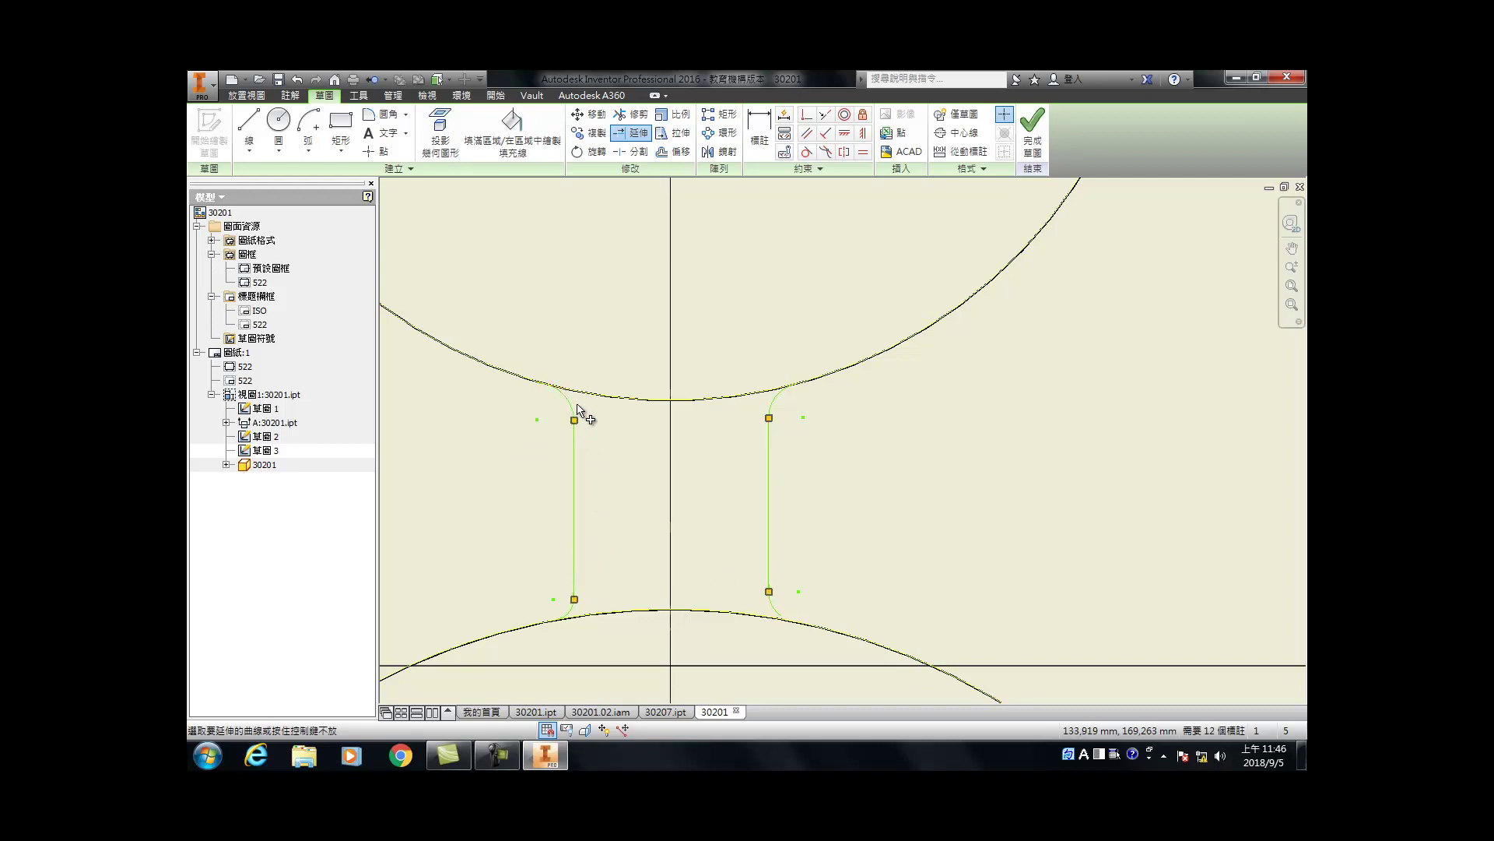
key("Escape")
Step: Trim the two upper corner arcs at the upper large circle and extend the lower-right arc to the lower circle
scroll(571, 424, "up", 5)
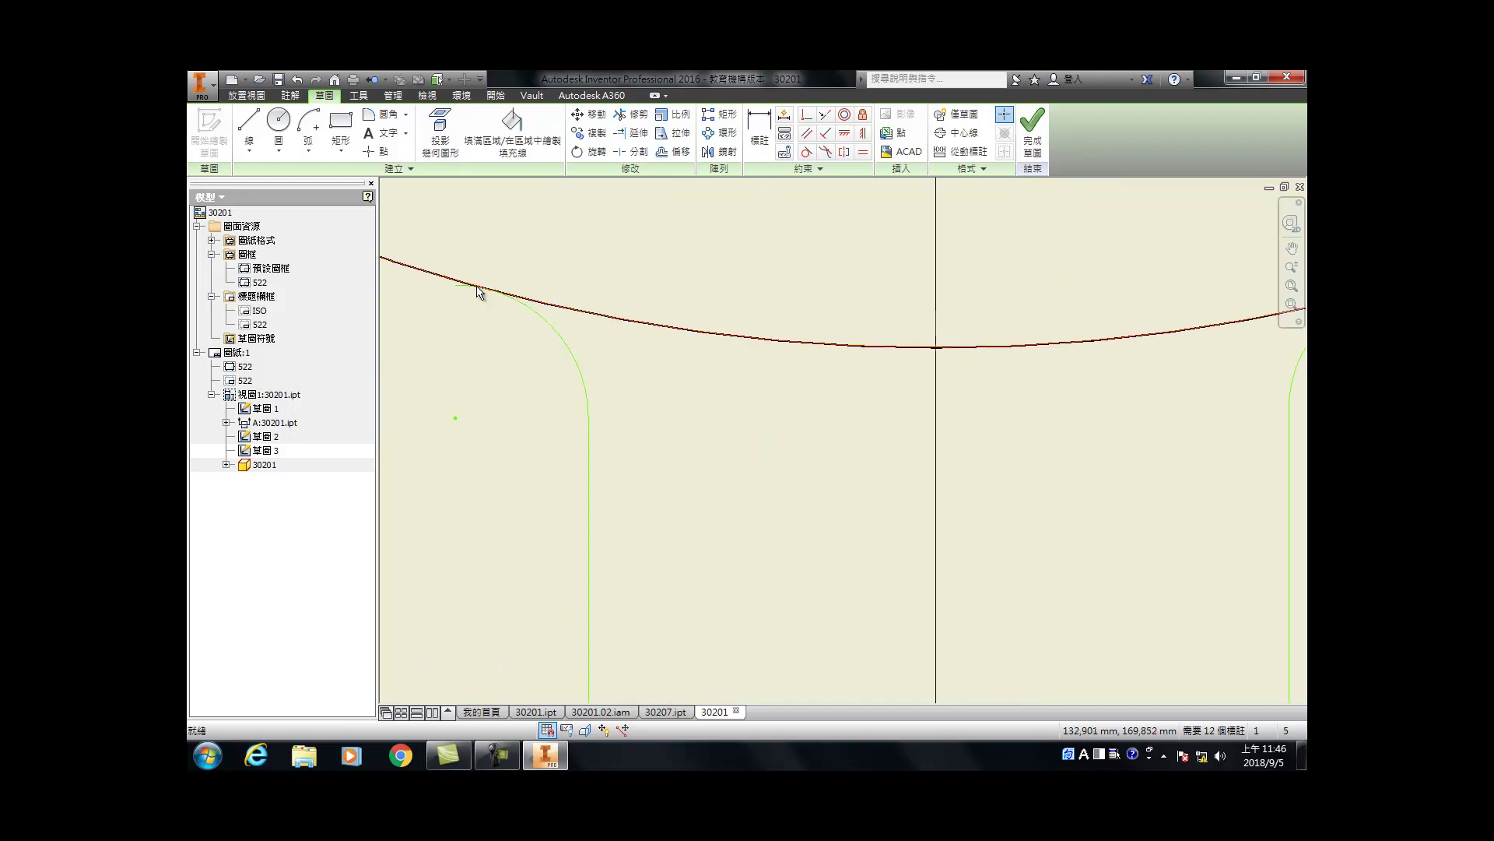
key("x")
scroll(469, 296, "down", 4)
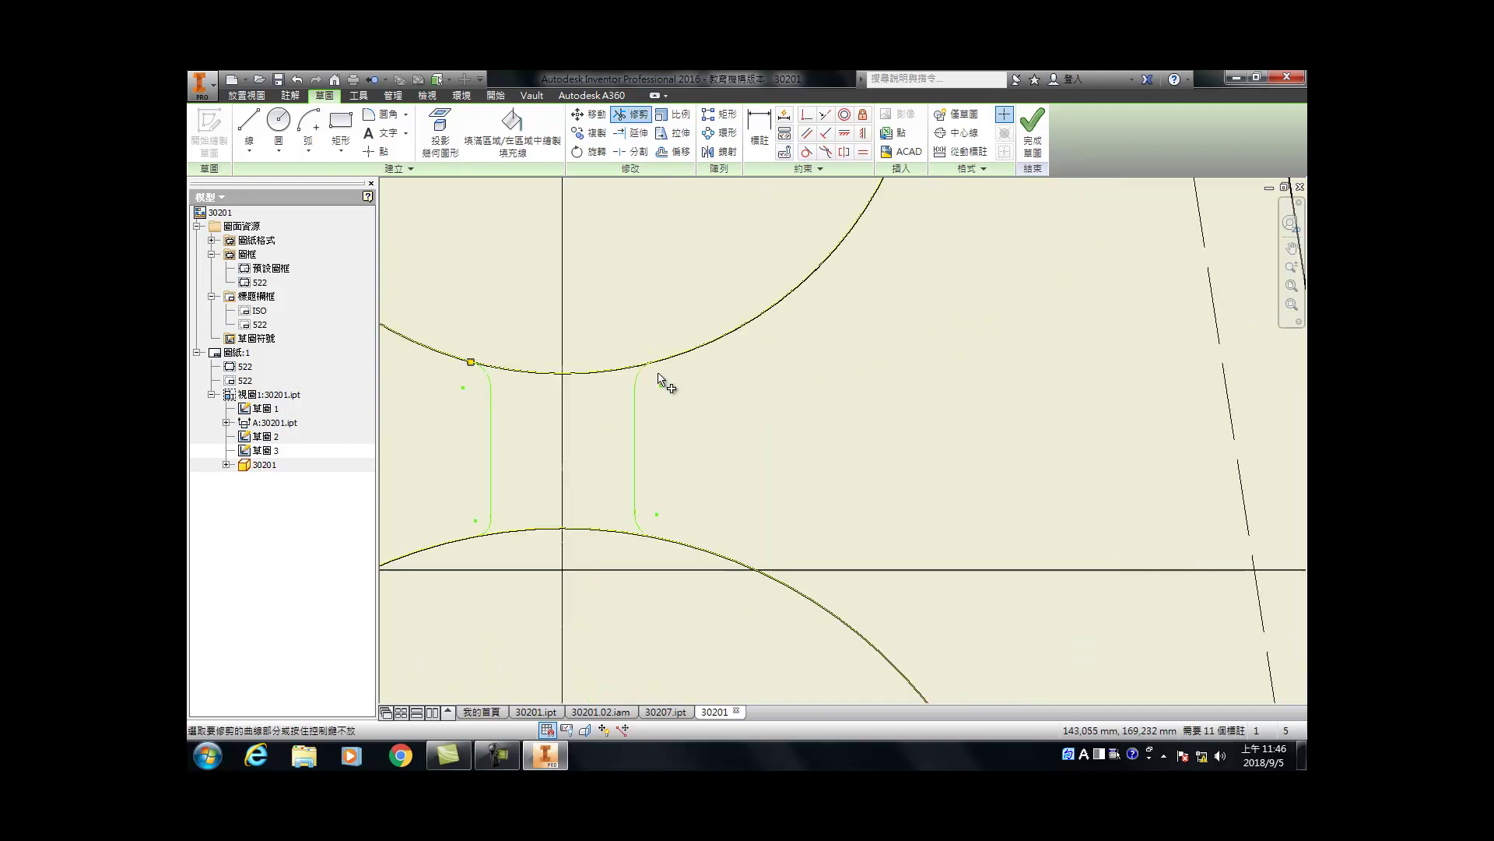
scroll(659, 379, "up", 8)
left_click(634, 298)
scroll(695, 341, "down", 6)
scroll(670, 583, "up", 6)
left_click(634, 132)
left_click(553, 587)
scroll(786, 646, "down", 6)
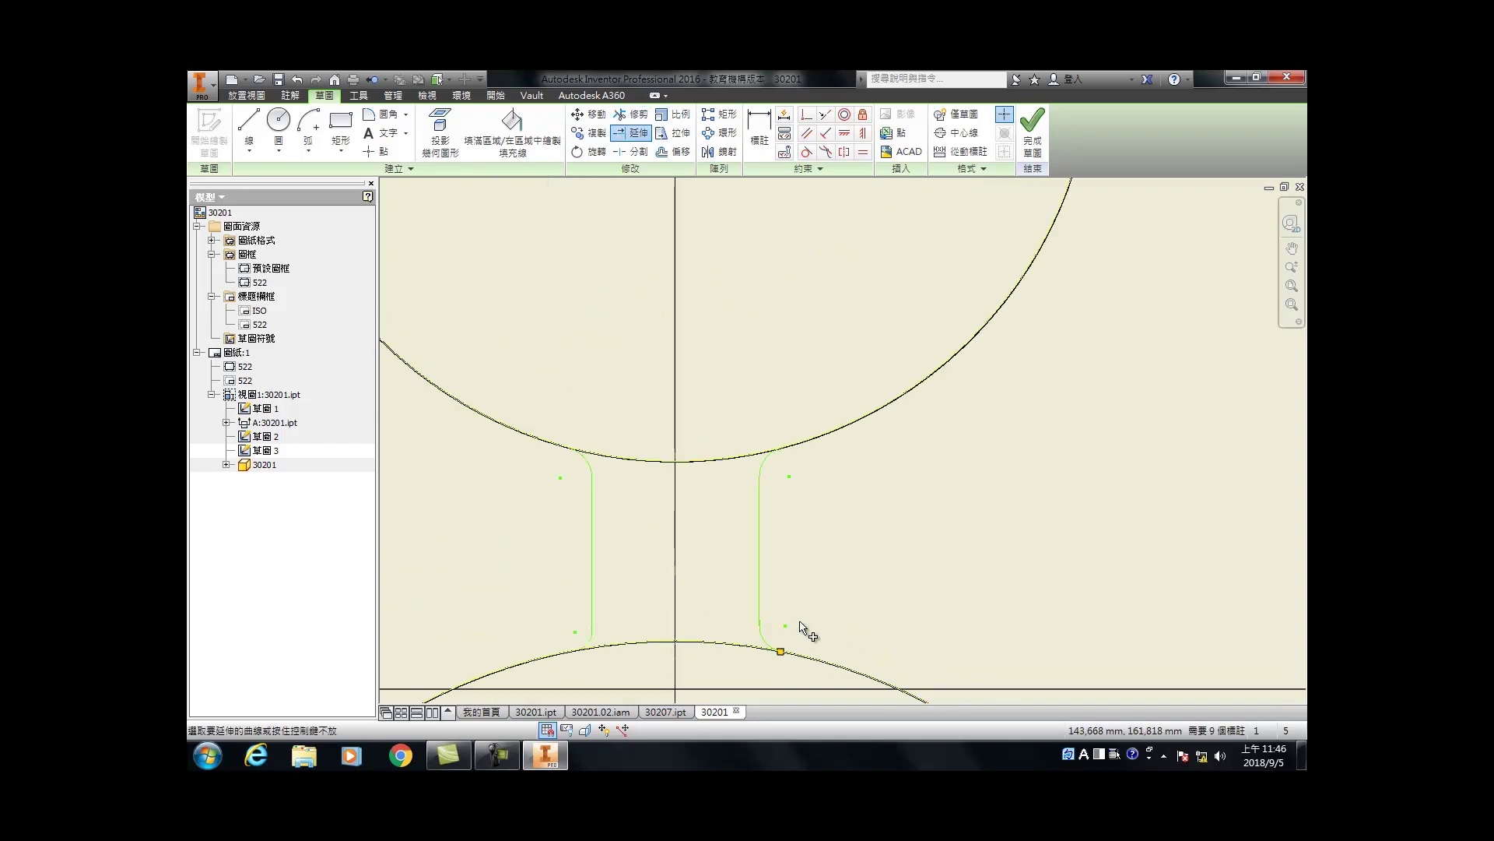
Step: Trim the lower-left arc's excess above the vertical line's end and extend the arc to the lower large circle
key("Escape")
scroll(577, 610, "up", 6)
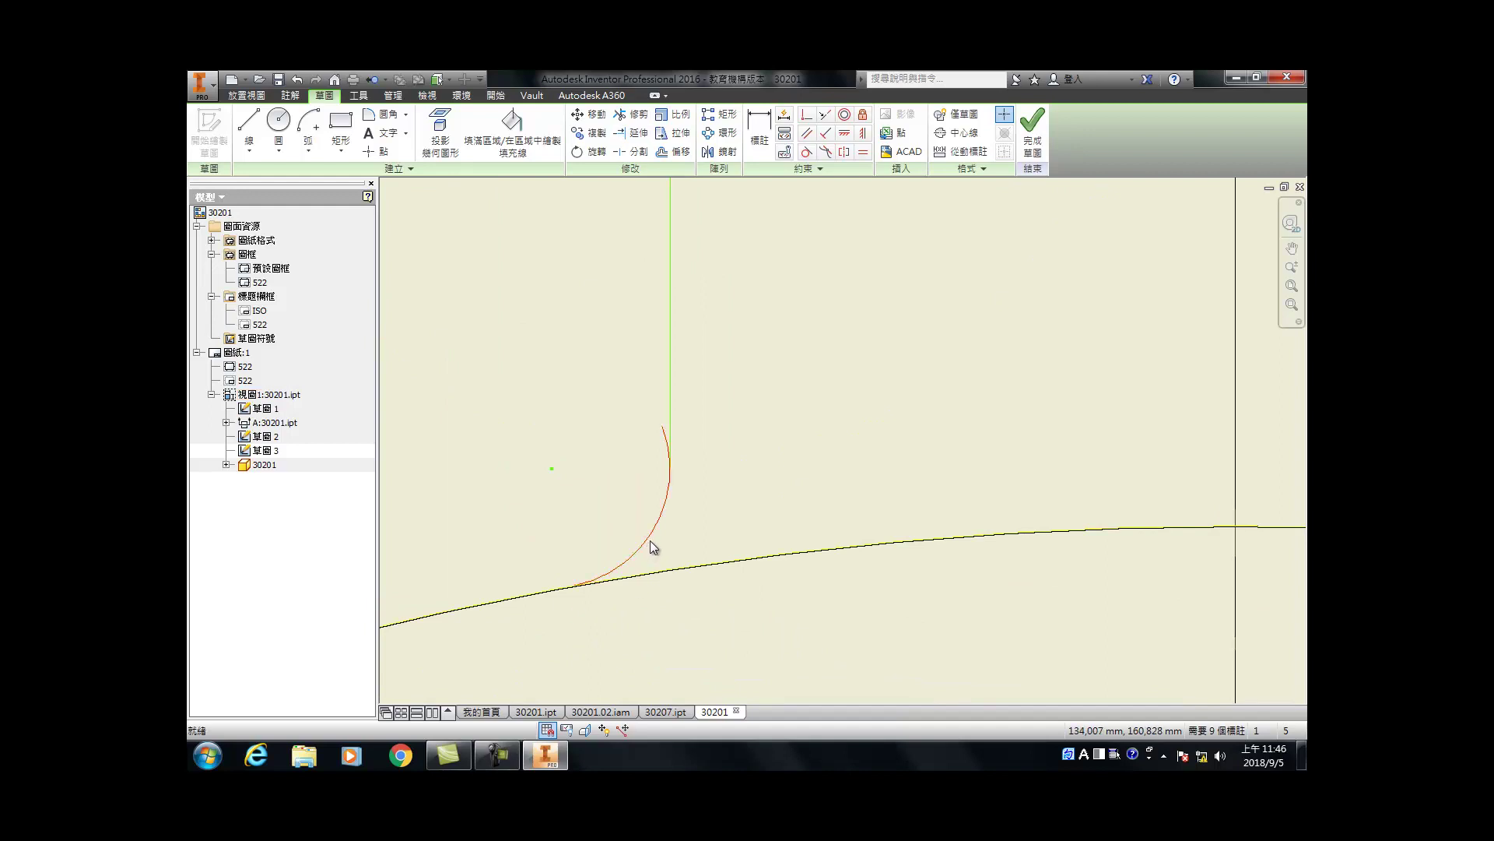
key("x")
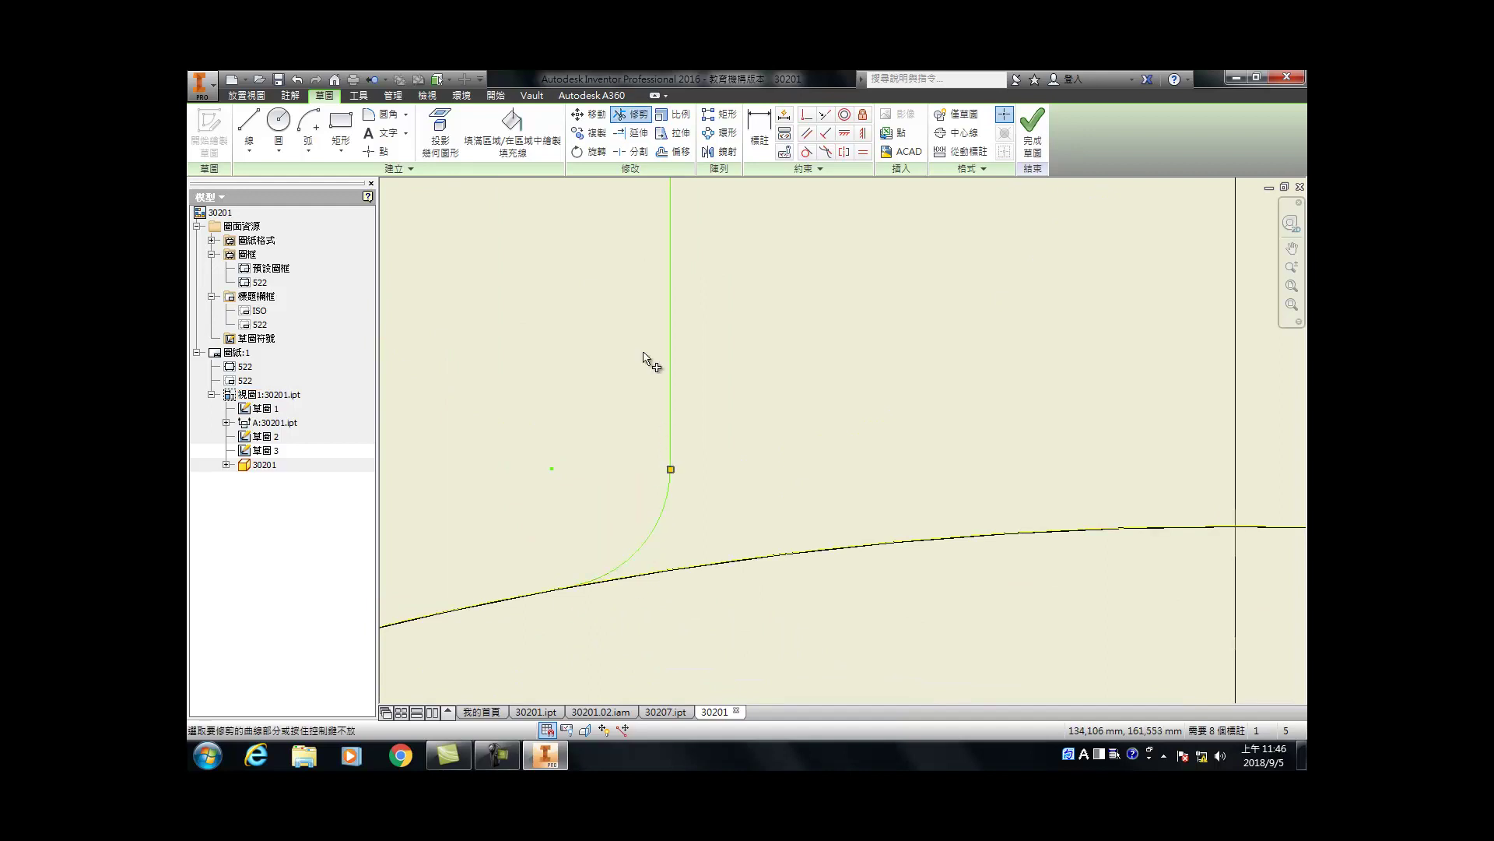
key("ctrl")
left_click(653, 545)
key("Escape")
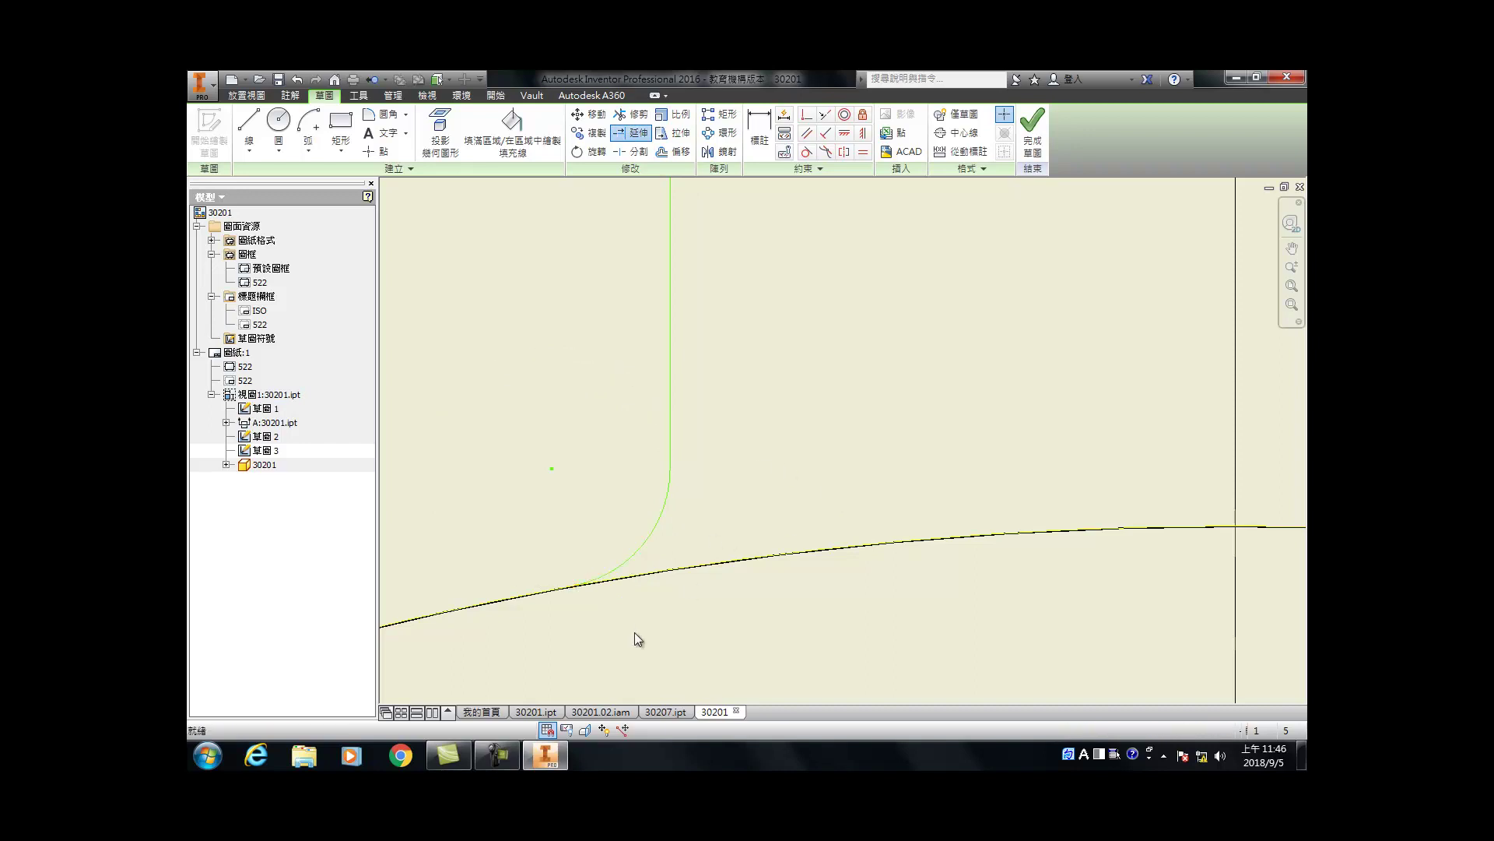
scroll(650, 569, "down", 3)
key("d")
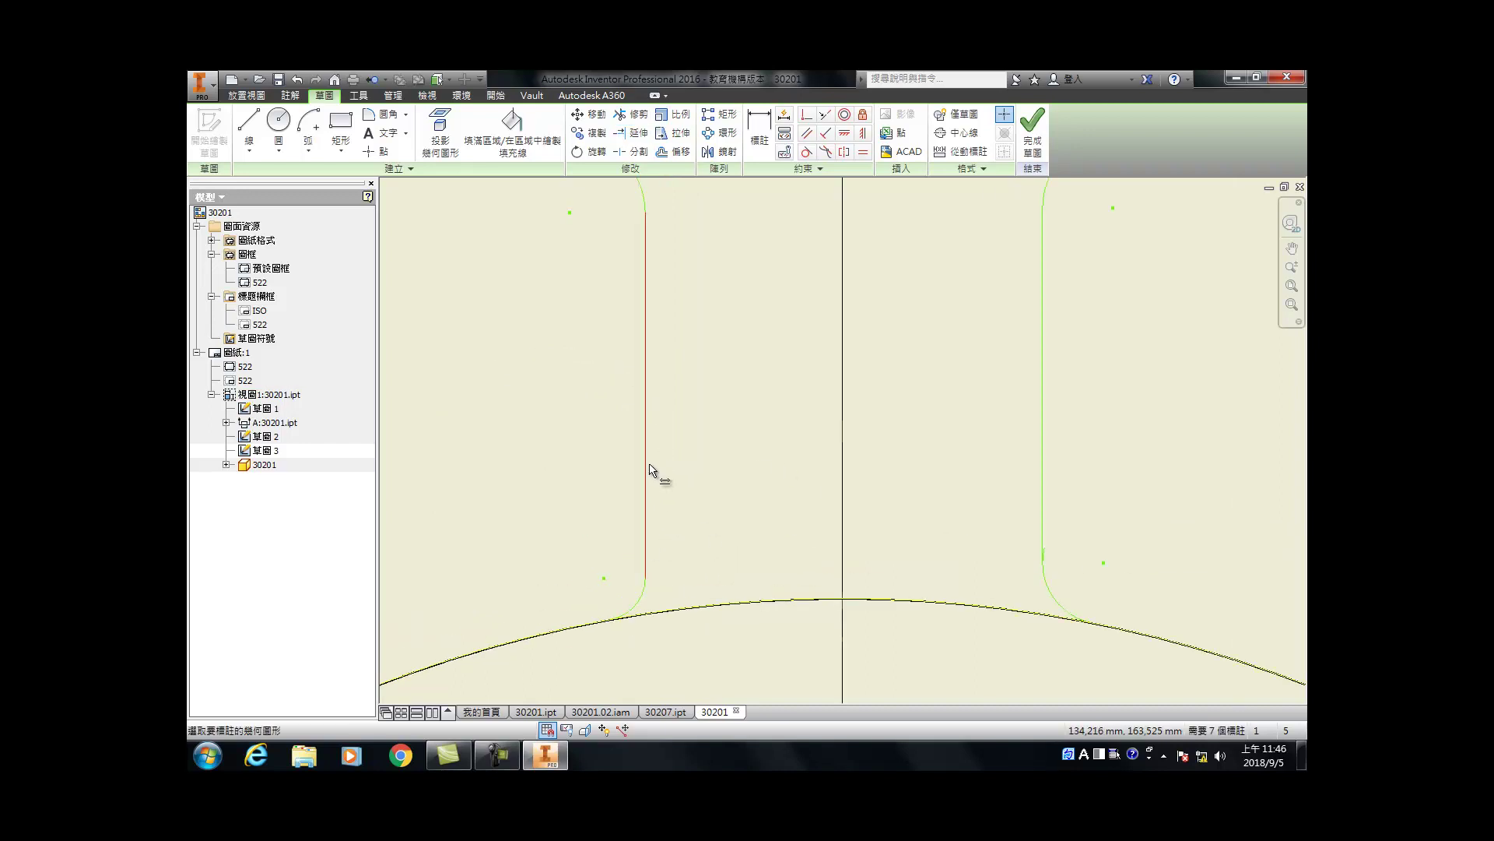
left_click(646, 466)
key("Escape")
Step: Trim the lower-right arc's excess that runs past the lower end of the right vertical line
scroll(1049, 544, "up", 5)
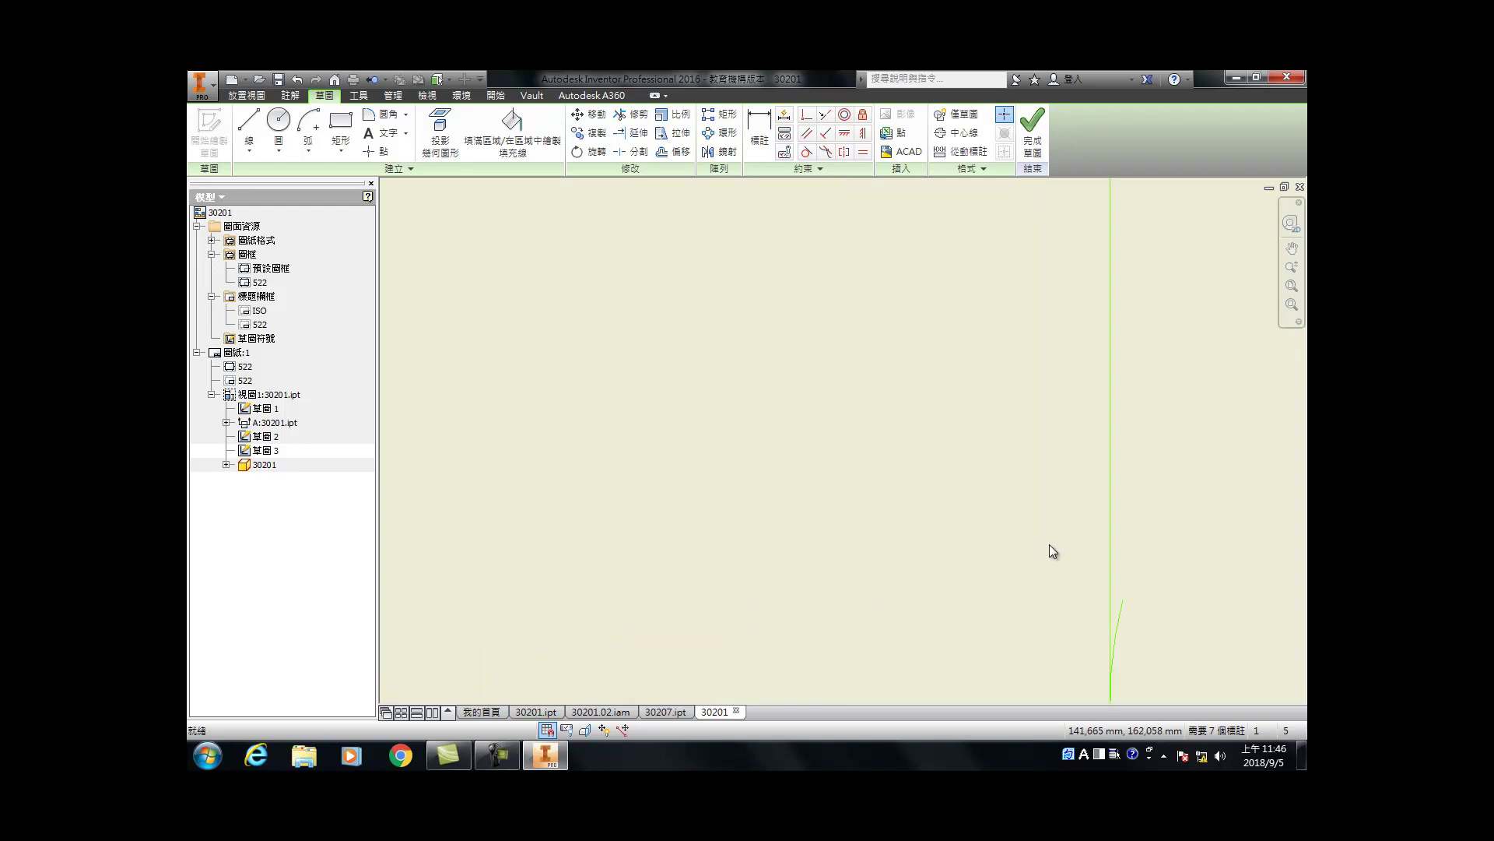
key("x")
left_click(1120, 618)
key("Escape")
scroll(1081, 660, "down", 2)
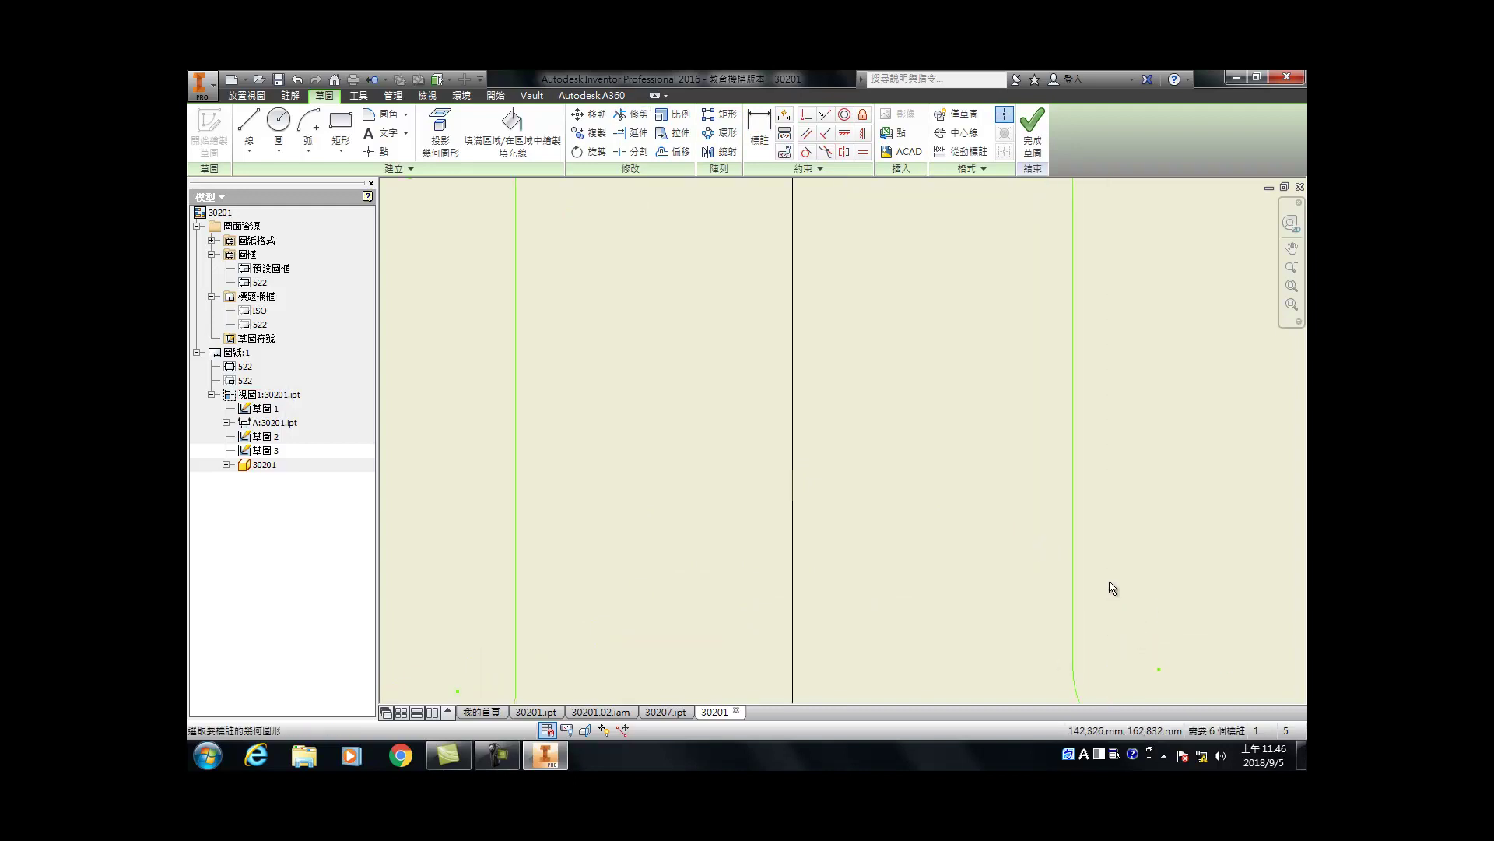
Step: Dimension the distance between the two vertical rib lines as 6 mm
key("d")
left_click(1074, 590)
left_click(516, 507)
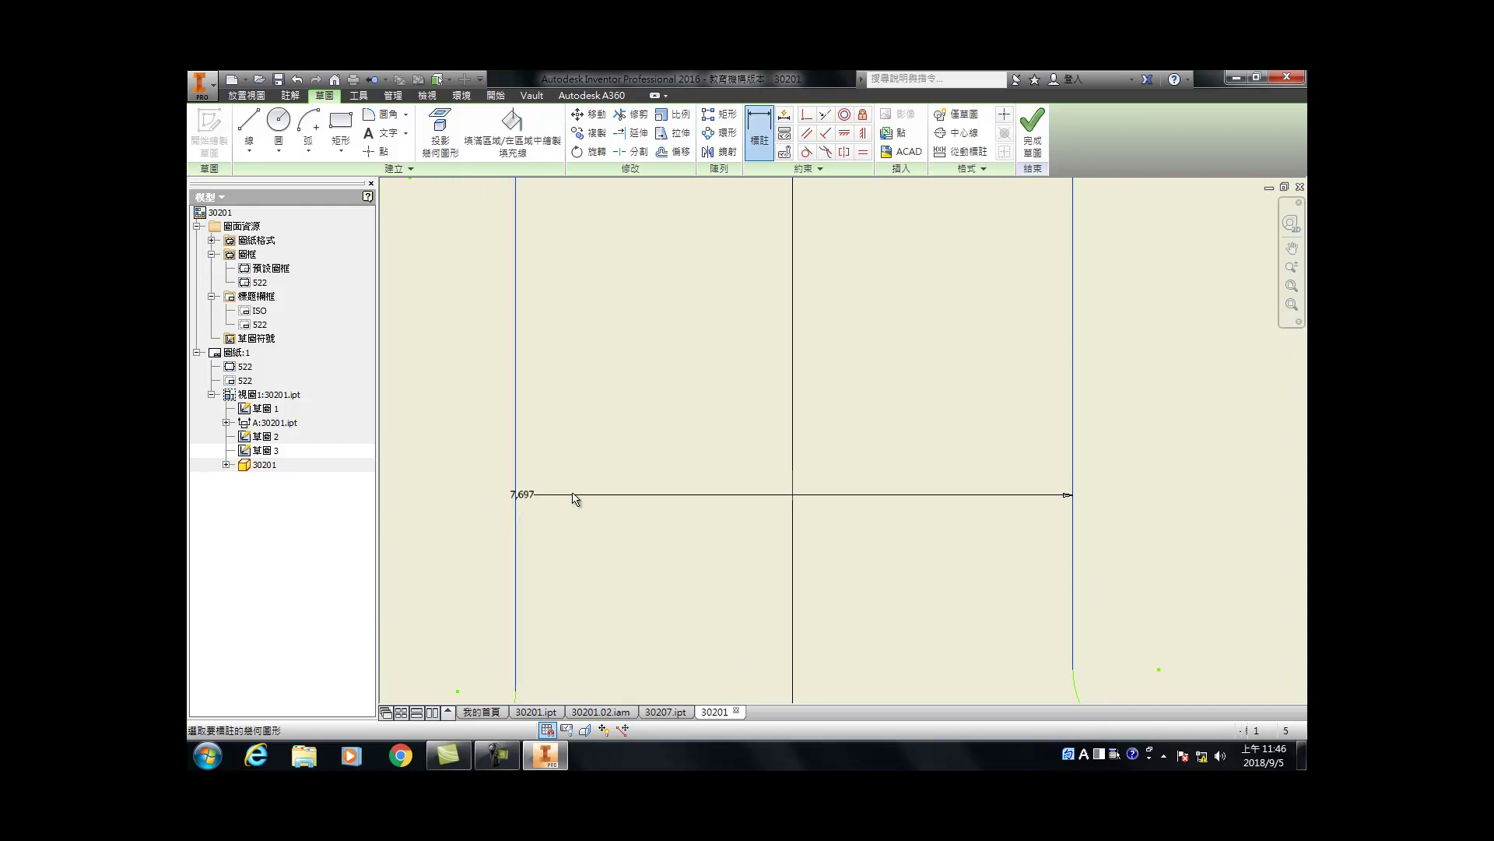
left_click(623, 492)
key("Return")
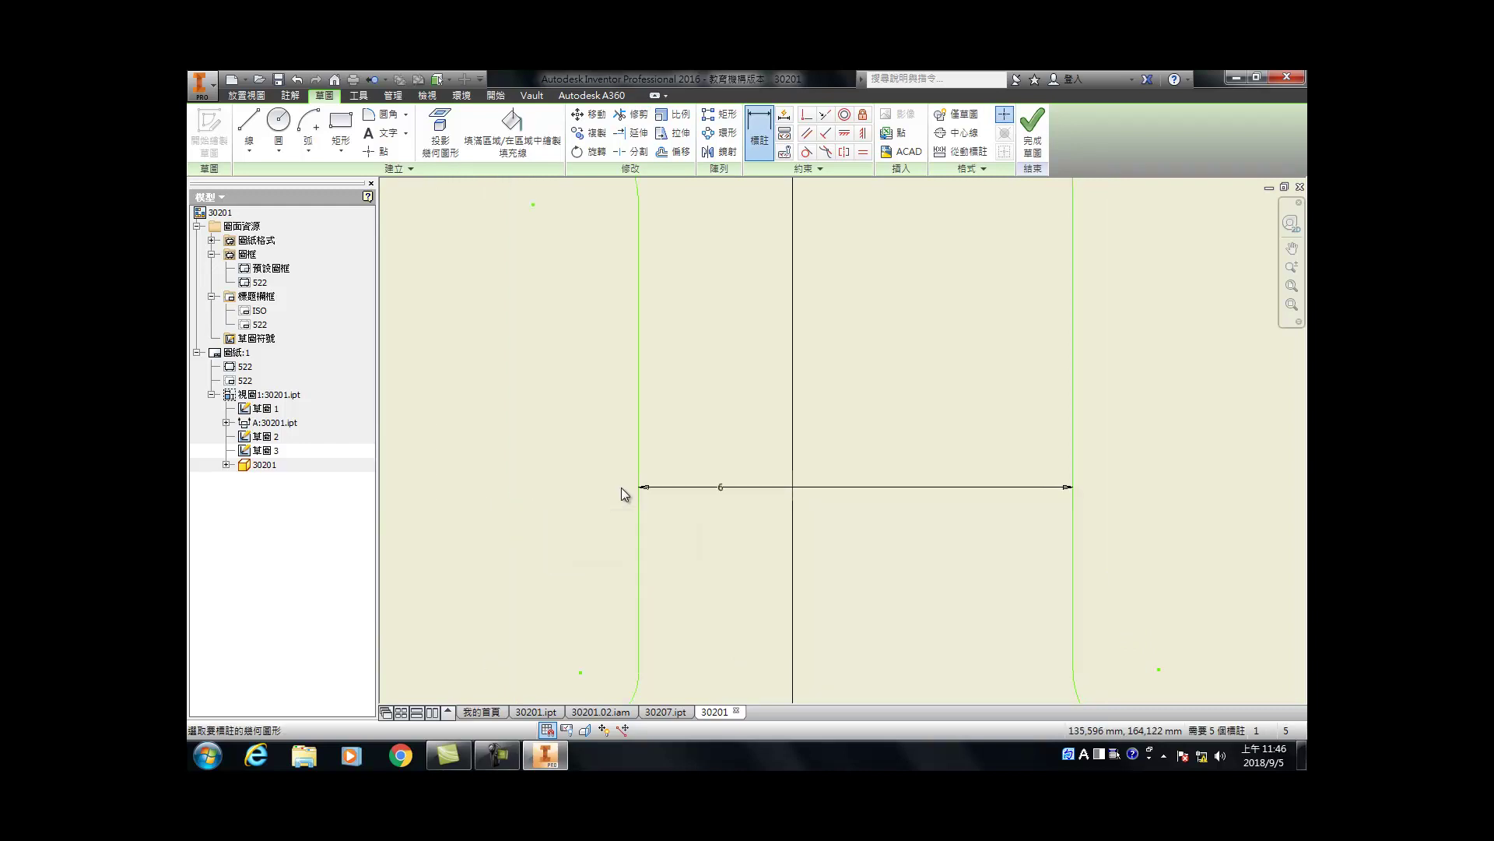
Step: Dimension the left rib line at 3 mm from the centre of the upper large circle
left_click(643, 443)
scroll(710, 542, "down", 5)
left_click(717, 542)
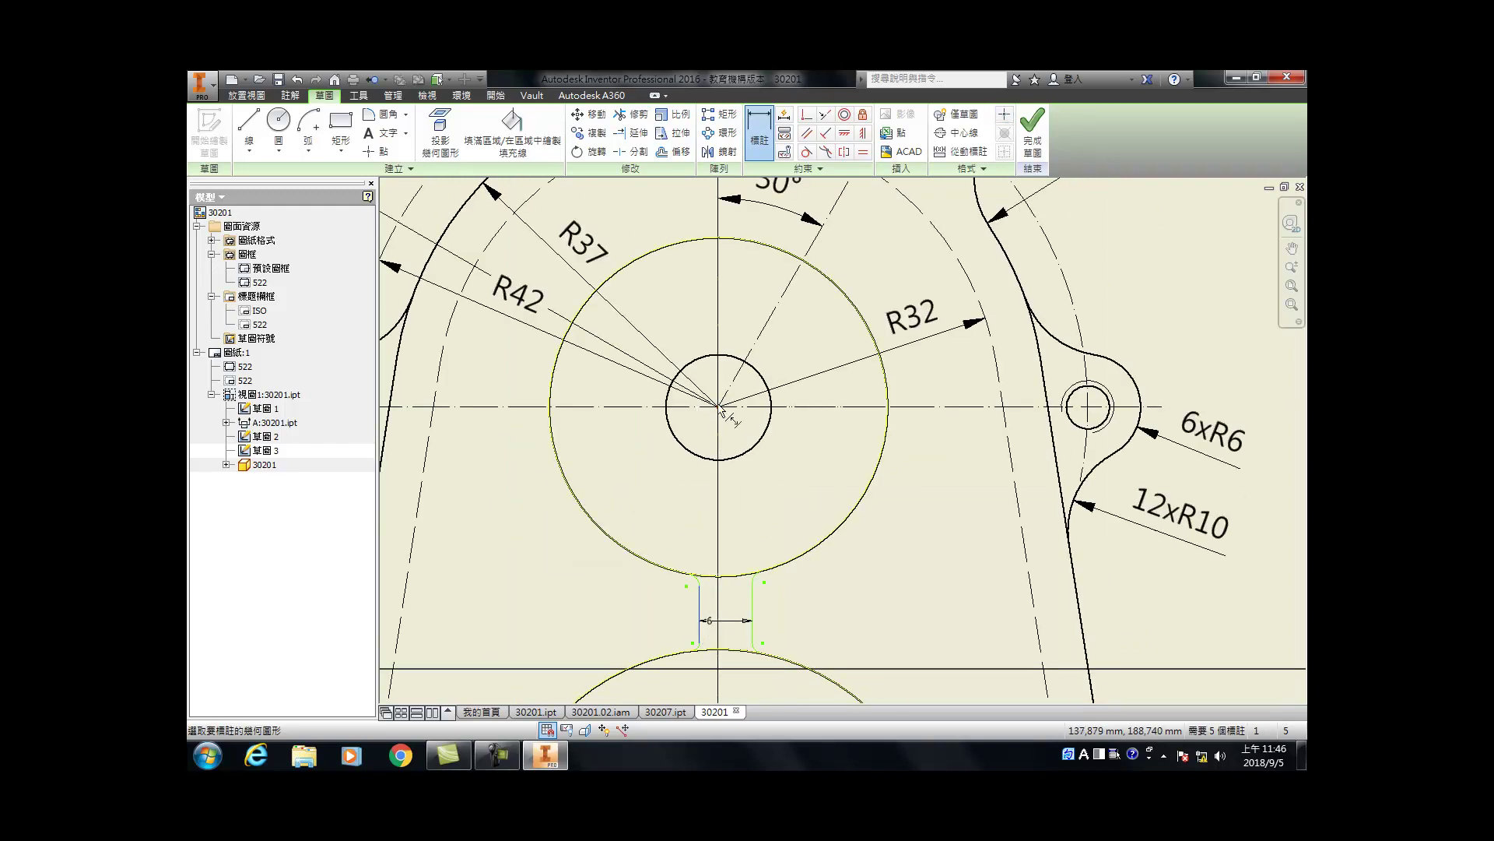
left_click(703, 516)
type("3")
key("Return")
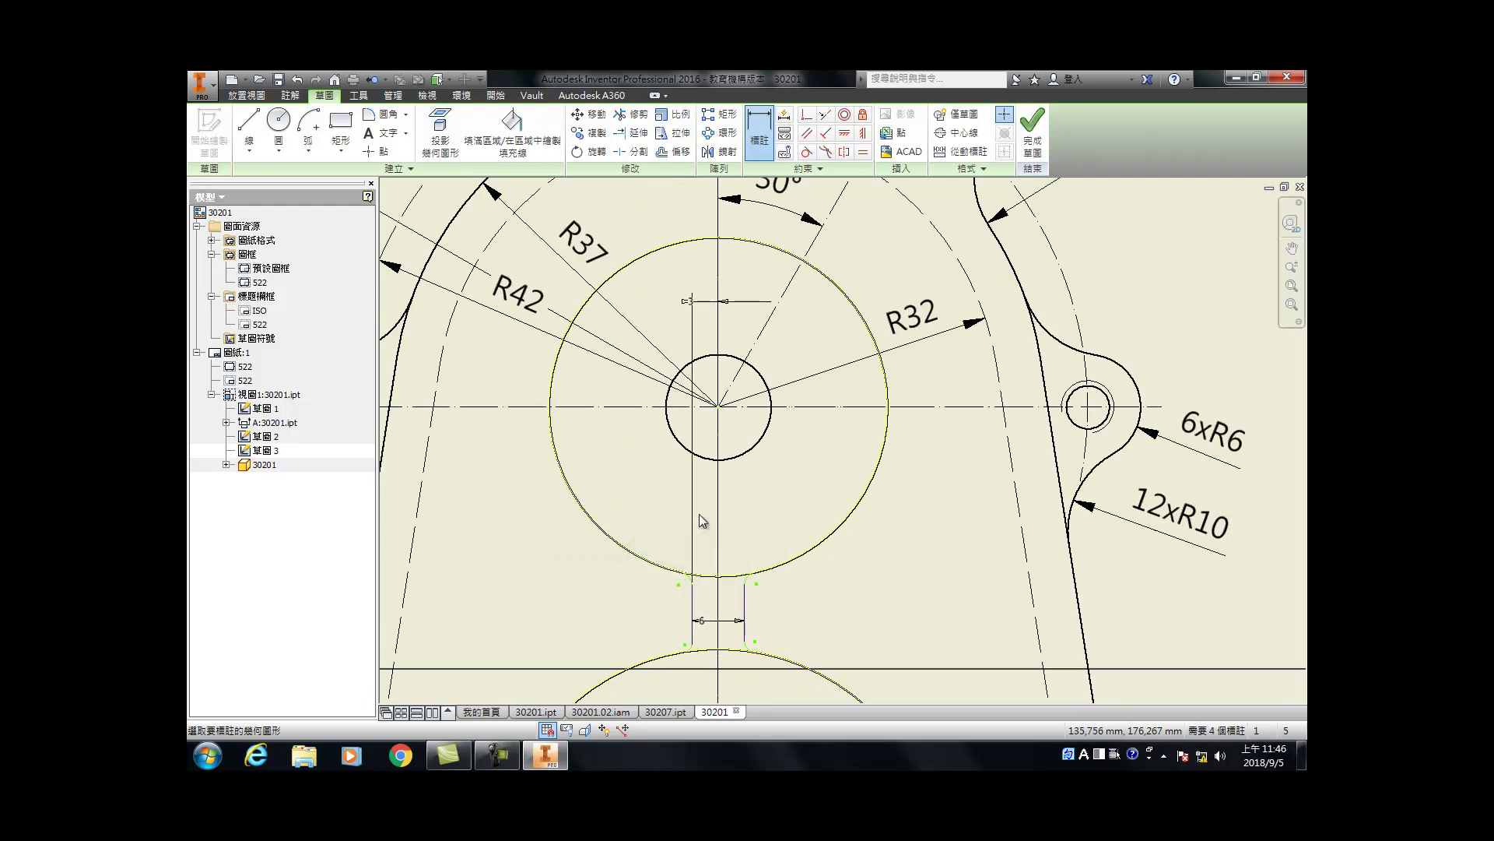
Step: Dimension the upper-left corner arc with a radius of 1 mm
scroll(697, 587, "up", 5)
left_click(698, 582)
left_click(656, 605)
type("1")
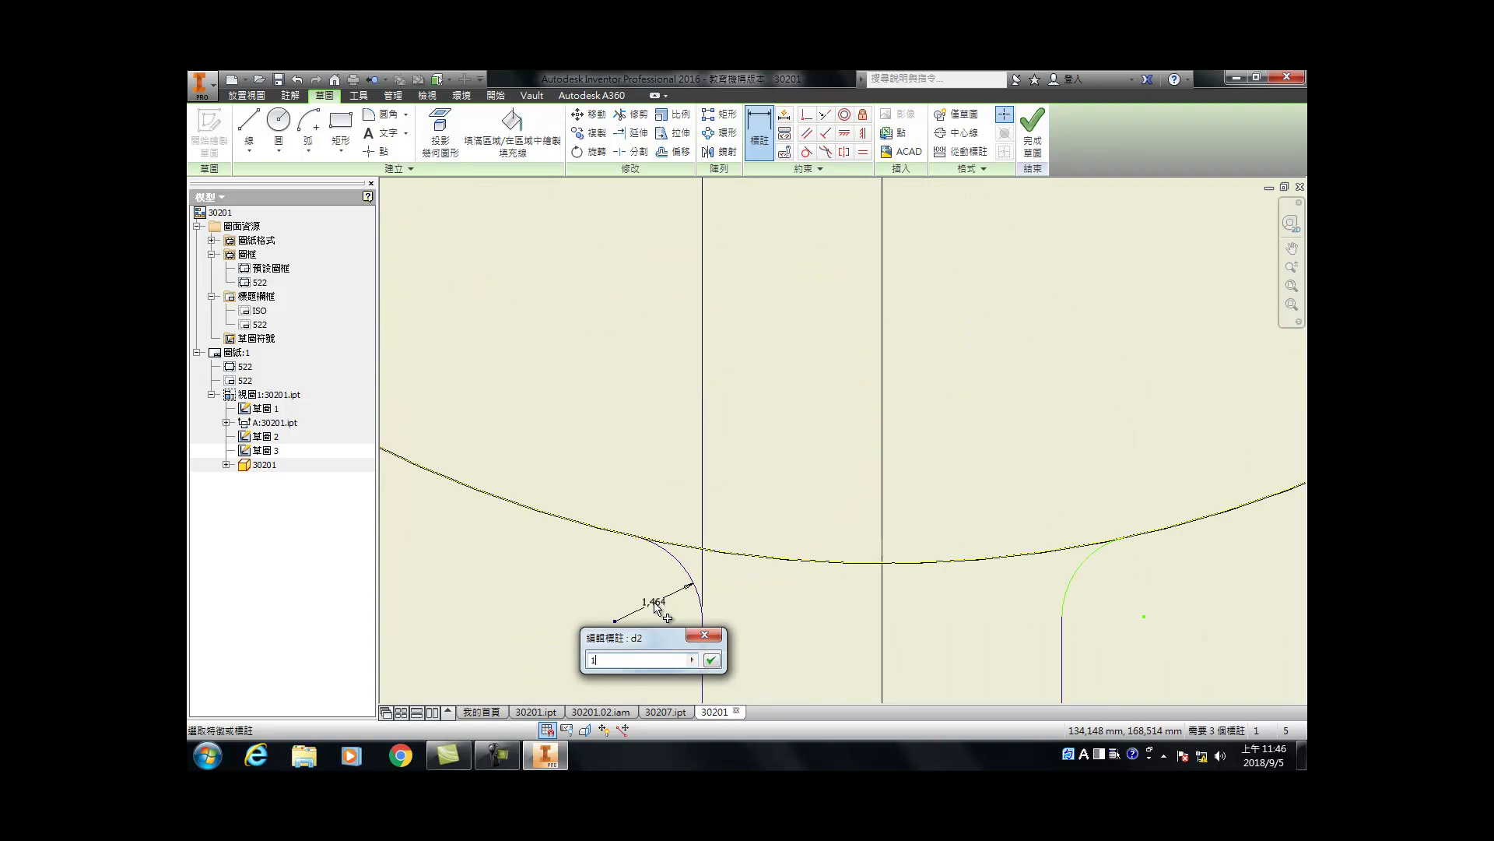
key("Return")
Step: Apply equal constraints so that the other three corner arcs share the upper-left arc's radius
left_click(862, 152)
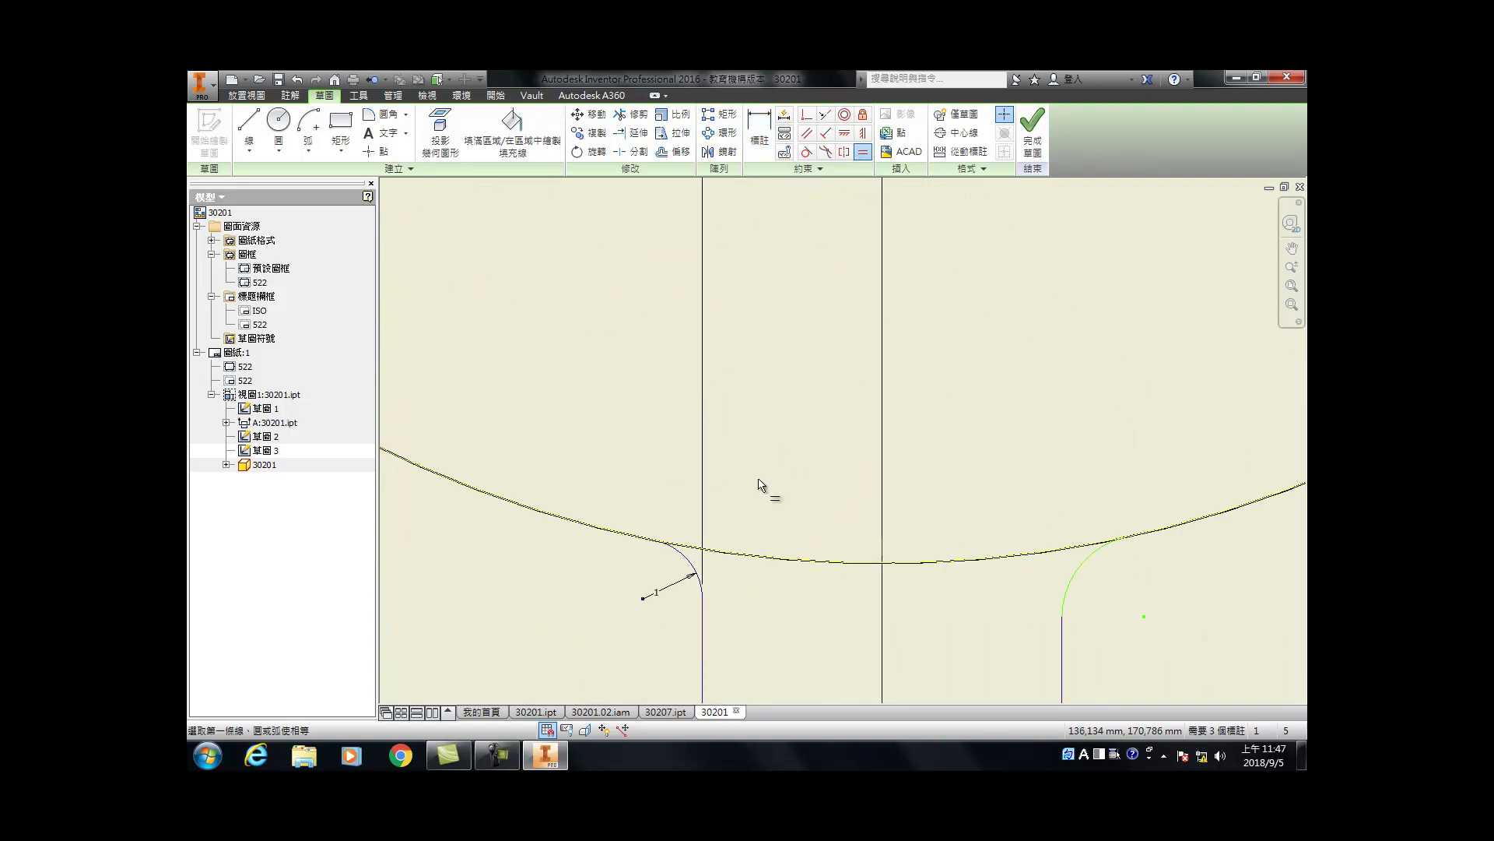
left_click(690, 572)
left_click(1076, 583)
scroll(990, 562, "down", 5)
scroll(1020, 652, "down", 5)
scroll(934, 595, "up", 5)
left_click(934, 595)
left_click(936, 350)
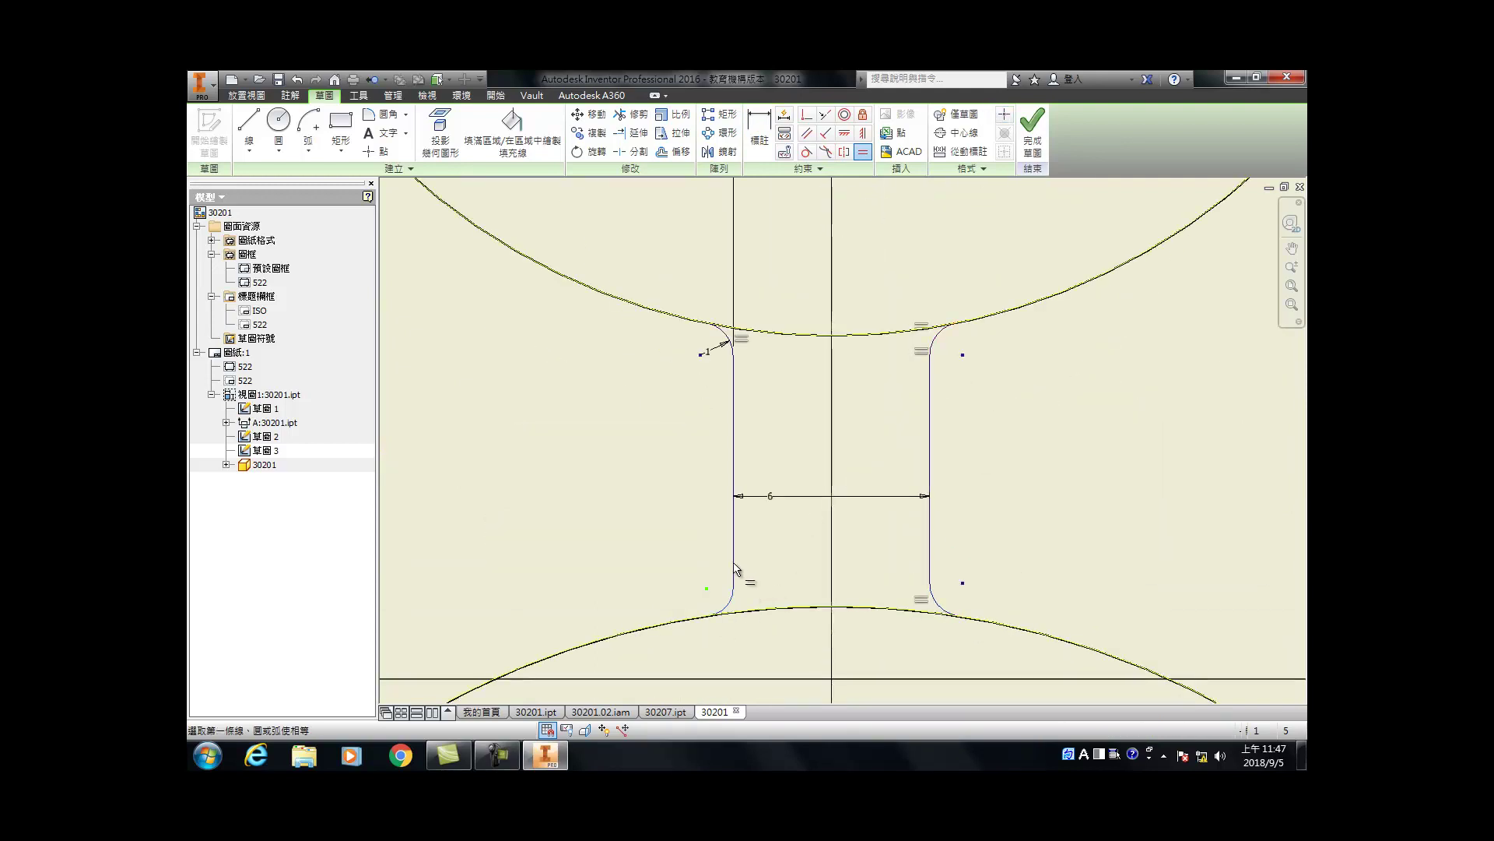
left_click(725, 333)
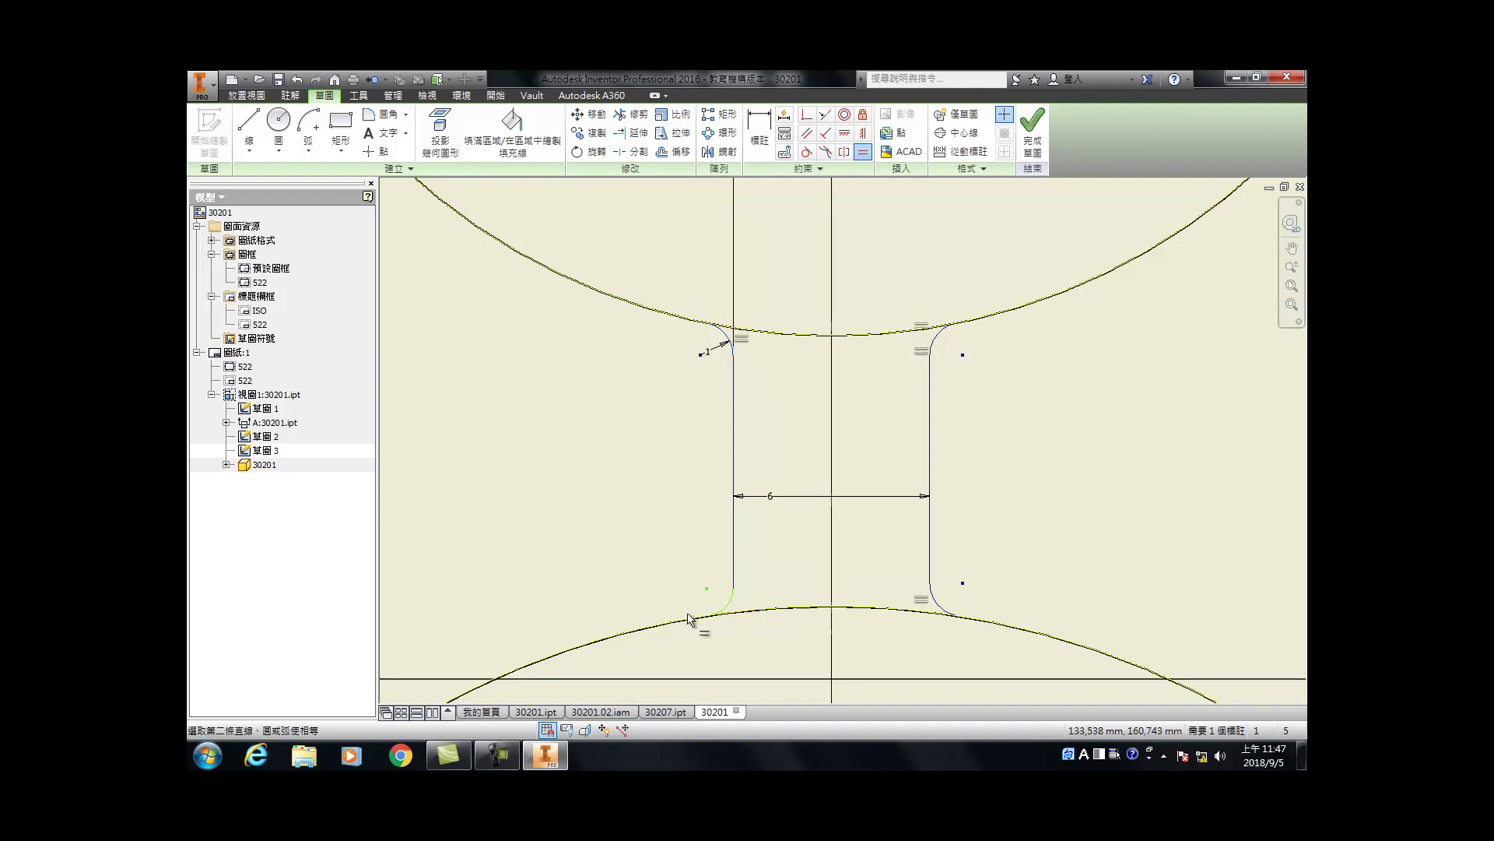
left_click(727, 607)
key("Escape")
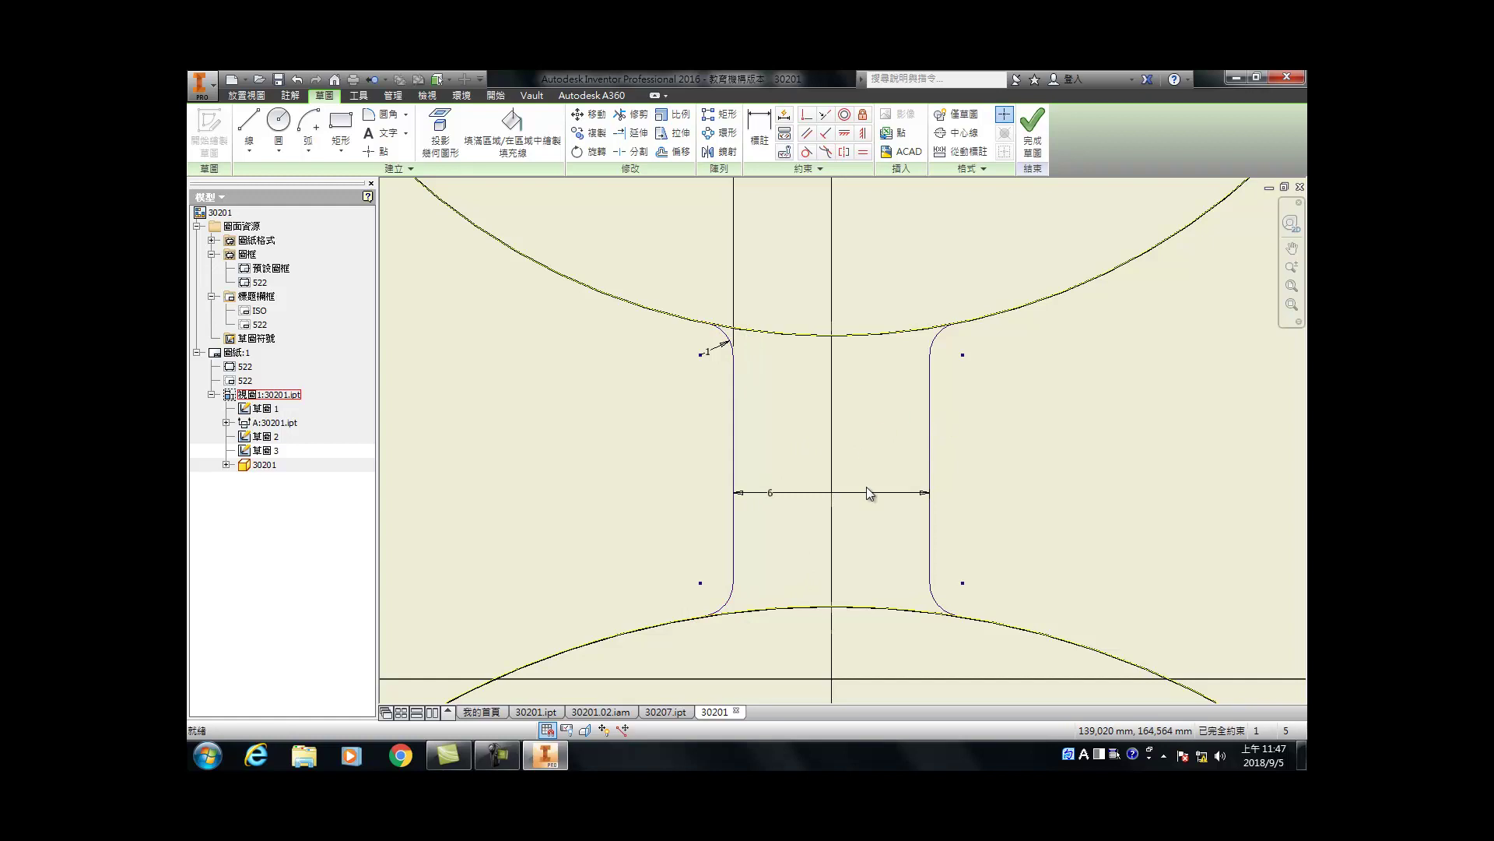
Step: Assign the rib's two vertical lines and four corner arcs to the 可見 (ISO) layer and finish the sketch
left_click(734, 434)
left_click(722, 335, "ctrl")
left_click(938, 334, "ctrl")
left_click(931, 560, "ctrl")
left_click(939, 603, "ctrl")
left_click(726, 609, "ctrl")
left_click(291, 95)
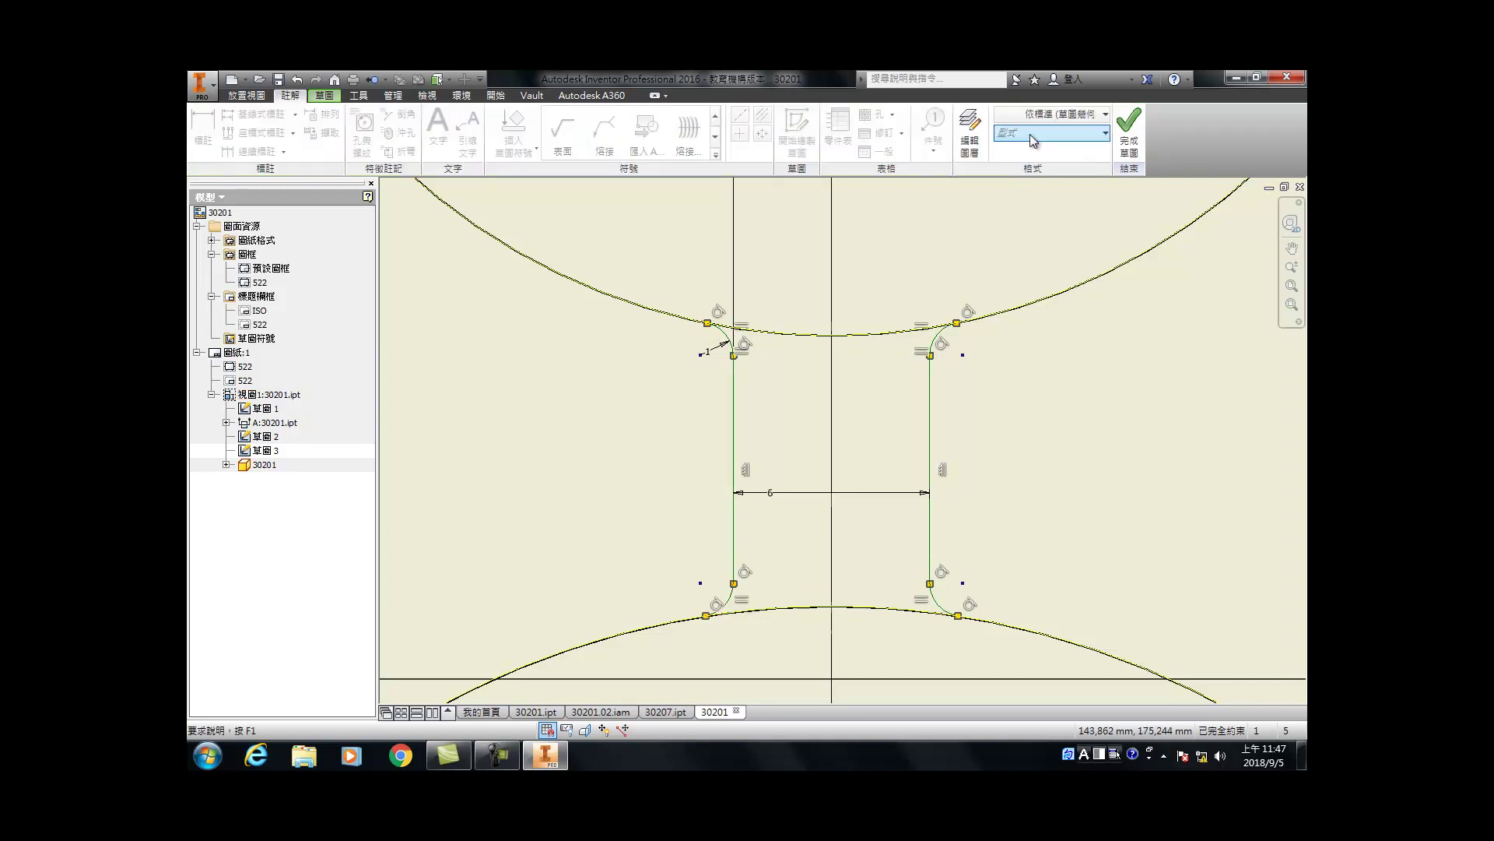
left_click(1046, 114)
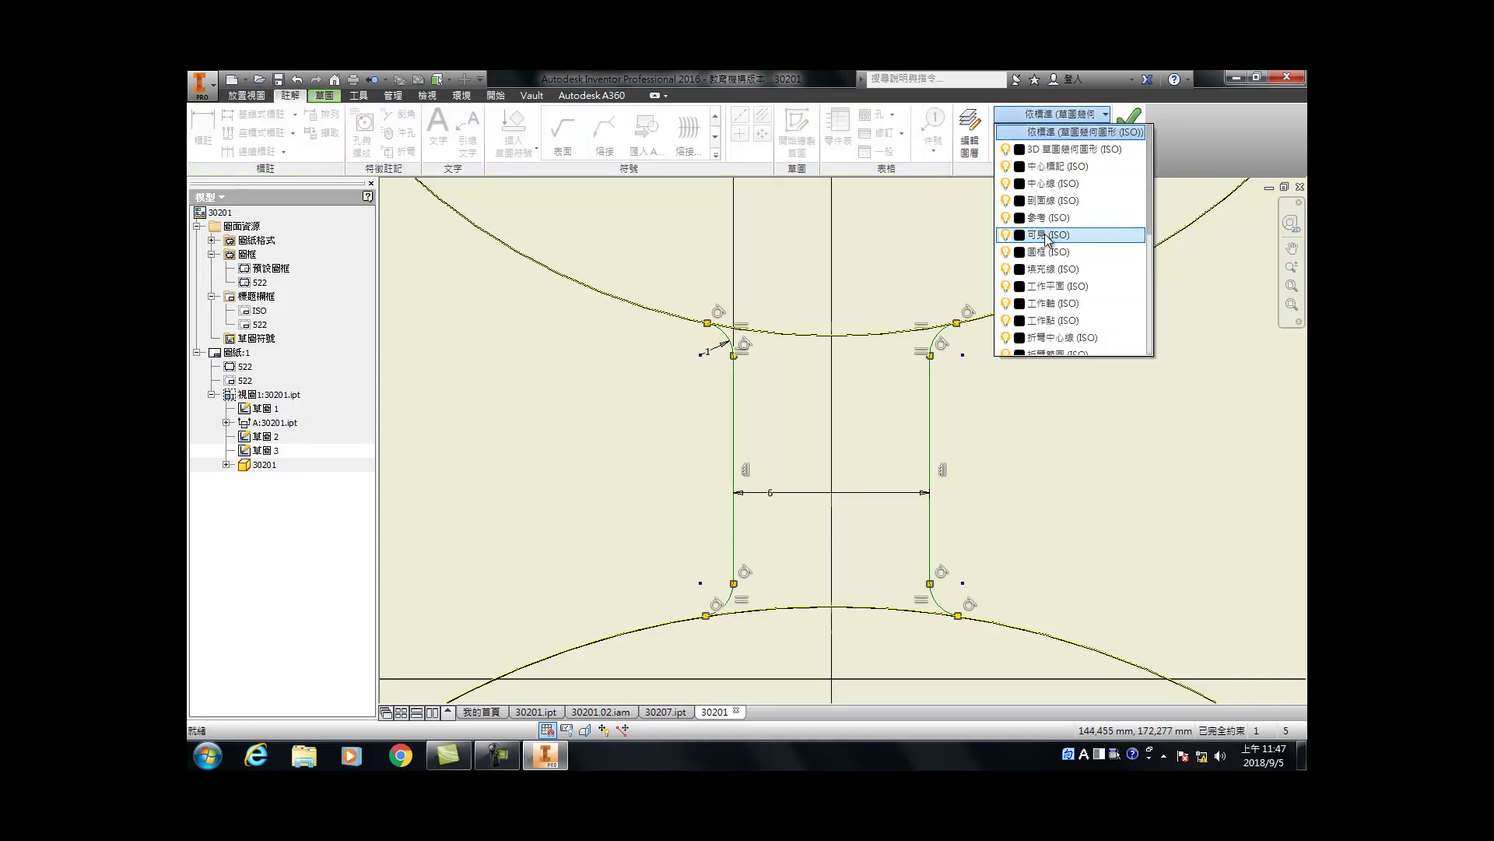
left_click(1047, 235)
left_click(1104, 301)
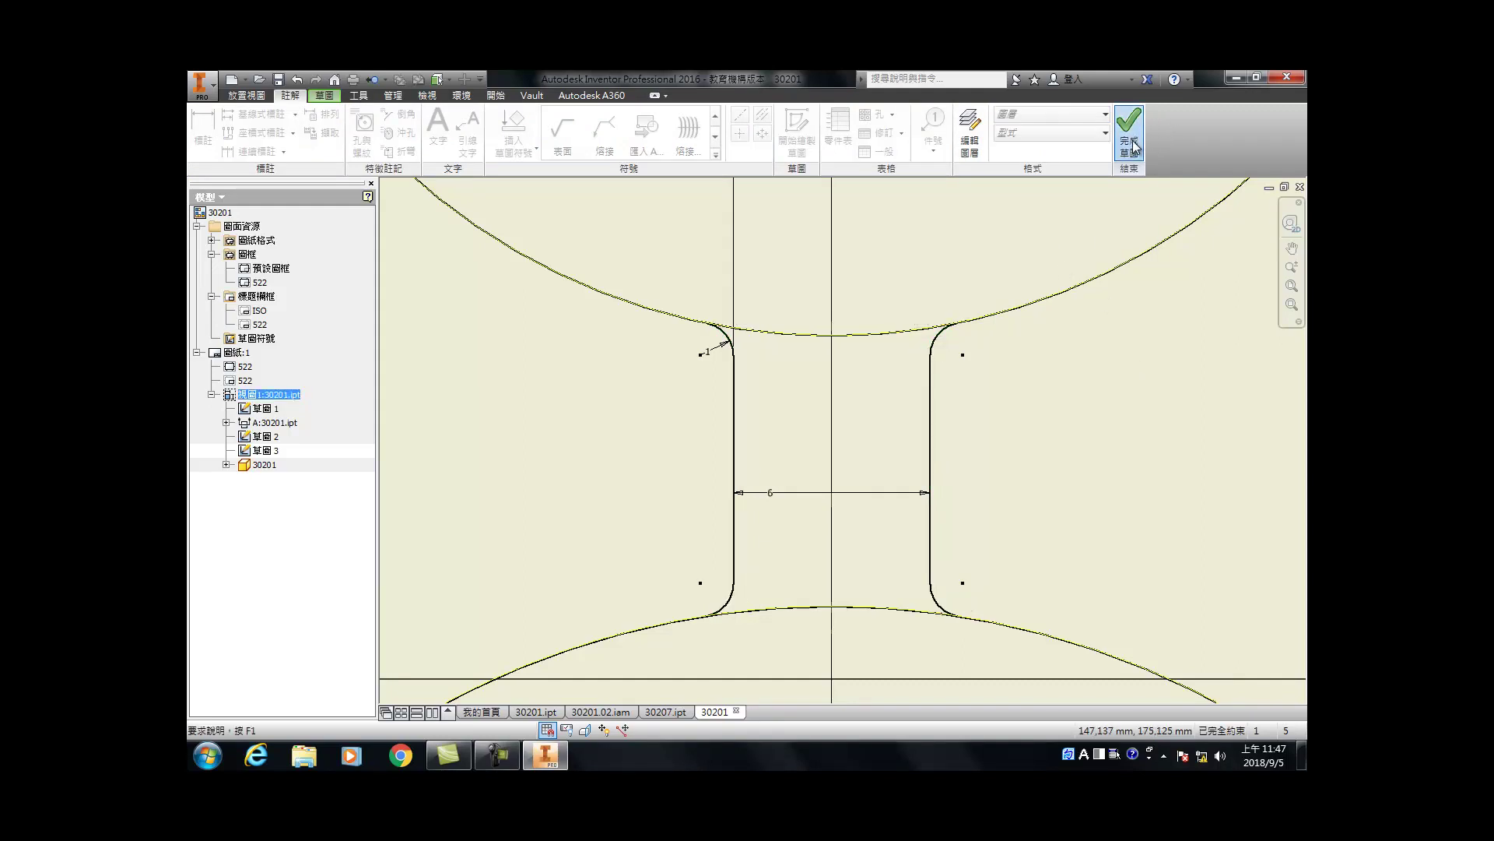
left_click(1130, 142)
Step: Add a drawing dimension for the width between the two rib lines and place its text to the right of the rib
scroll(946, 502, "up", 3)
scroll(766, 492, "down", 3)
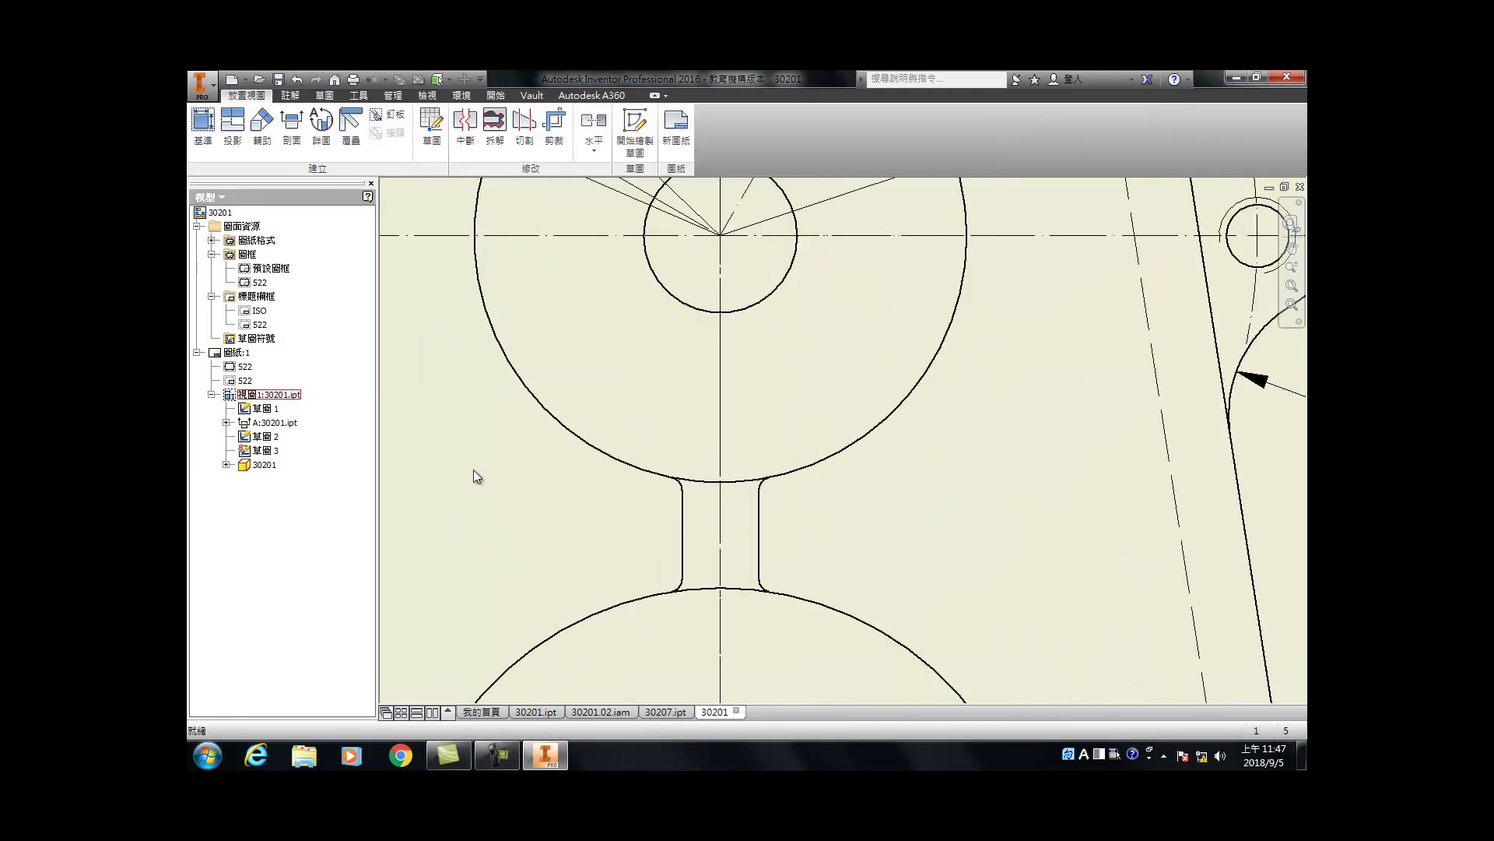
key("d")
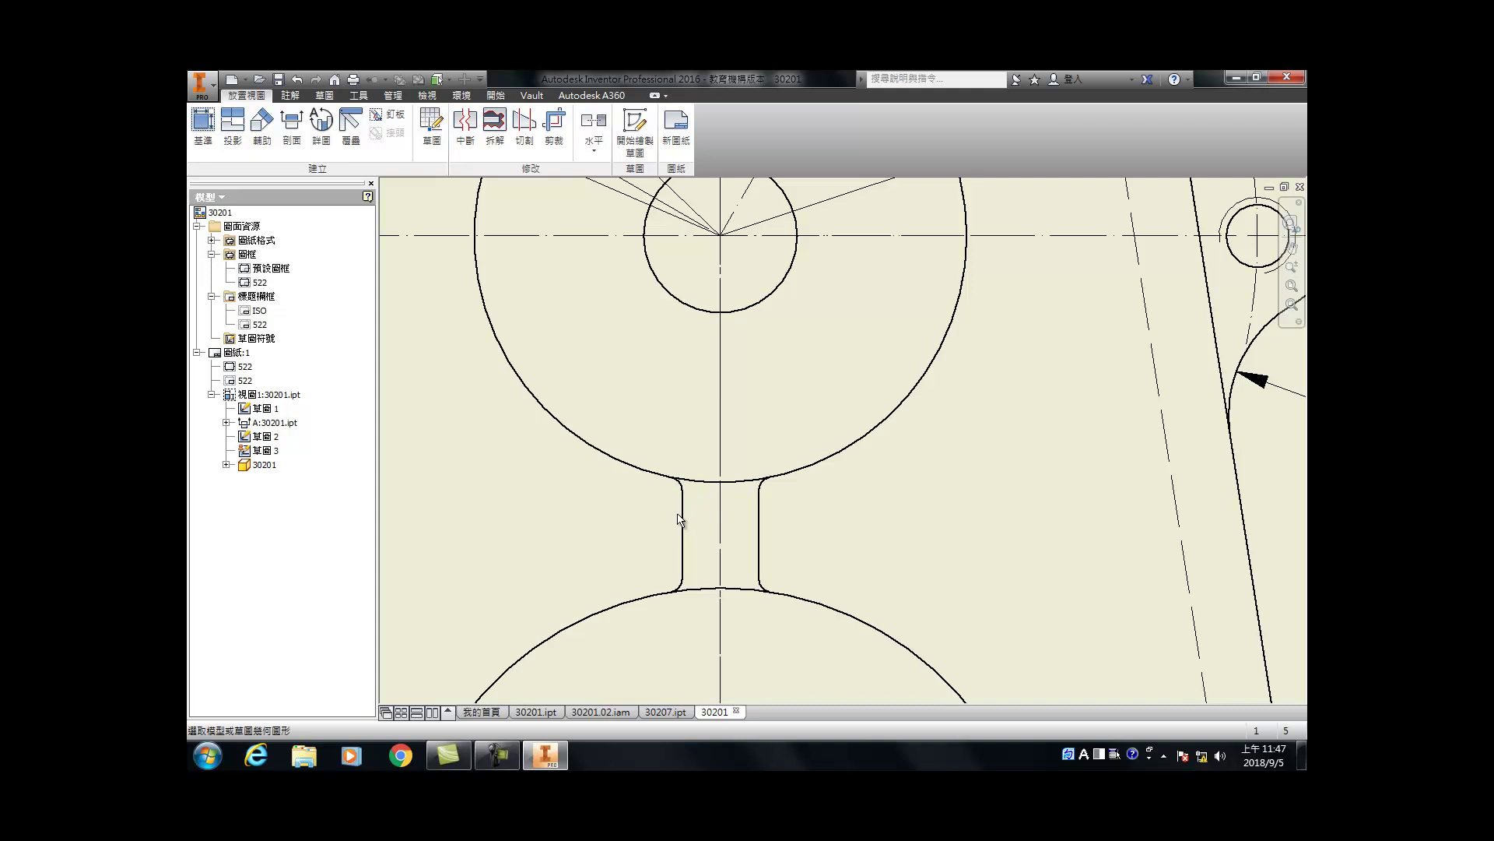
left_click(682, 522)
left_click(761, 520)
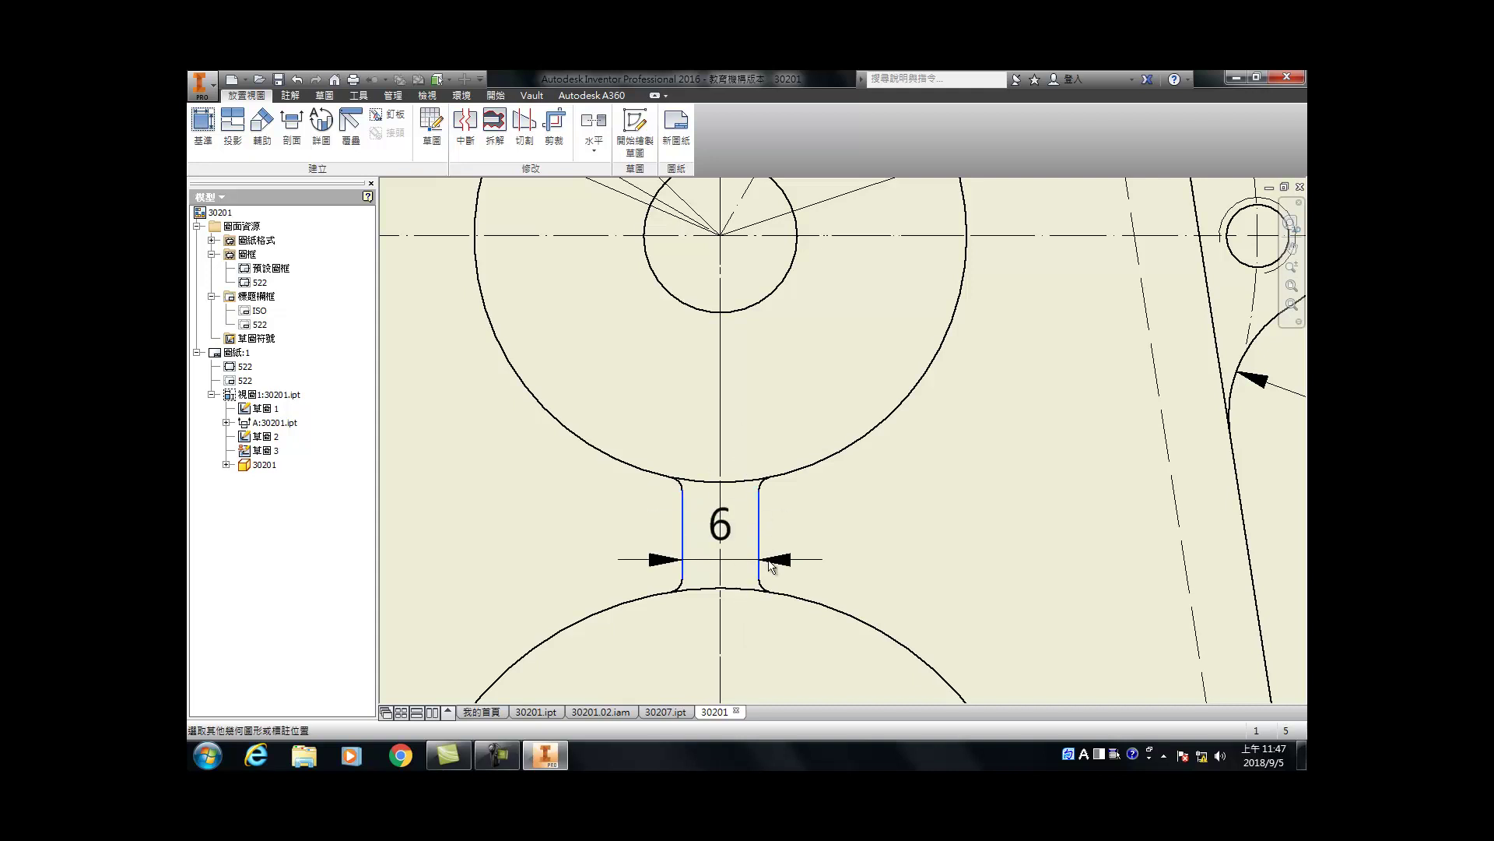
left_click(771, 566)
left_click(719, 439)
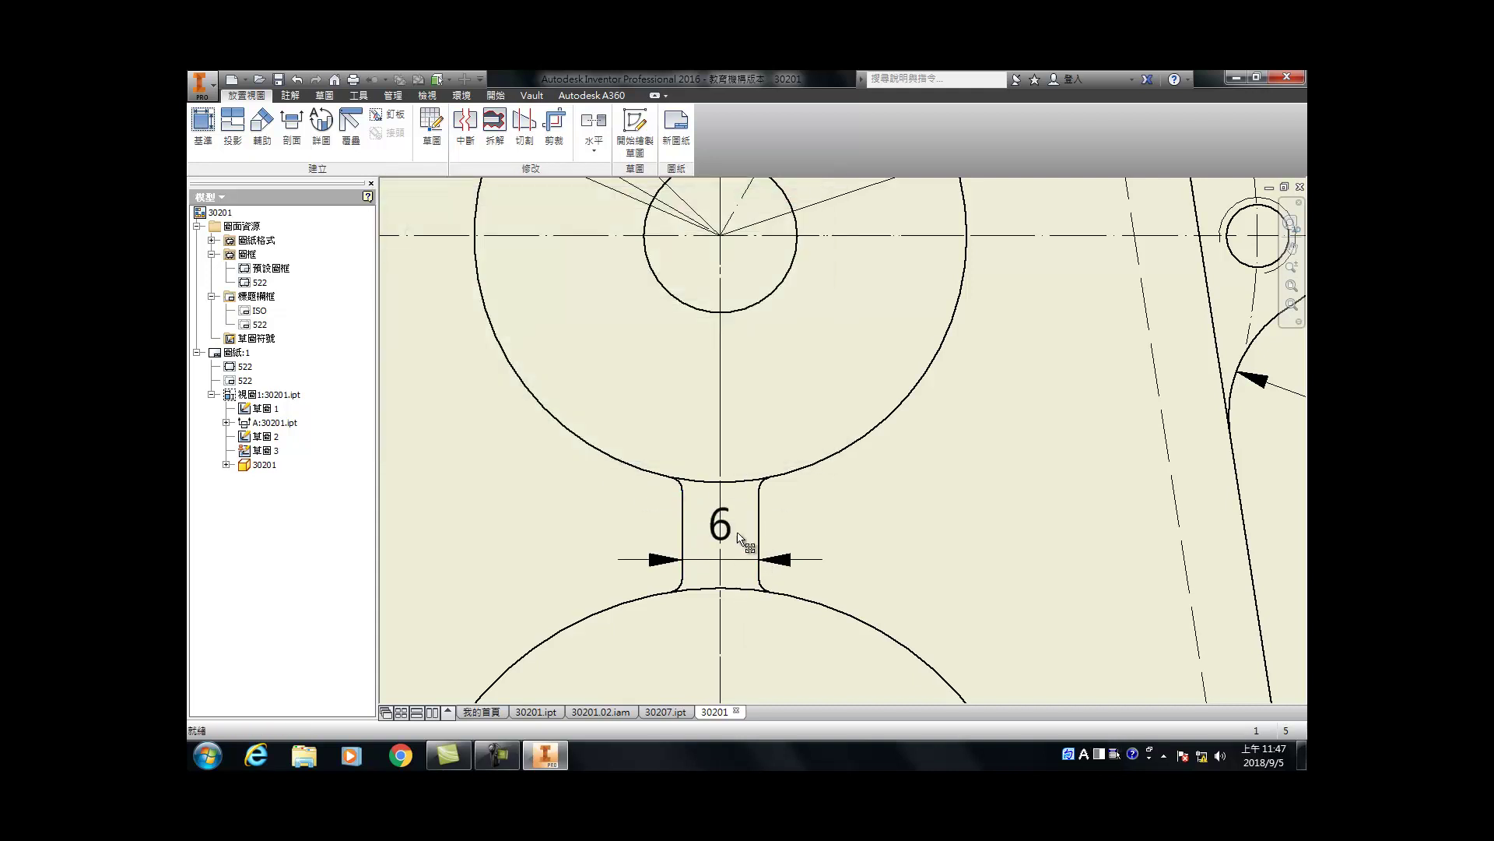
left_click_drag(741, 536, 852, 560)
Step: Add bisector centrelines to the vertical threaded hole and the upper lug hole in section view A-A
key("F5")
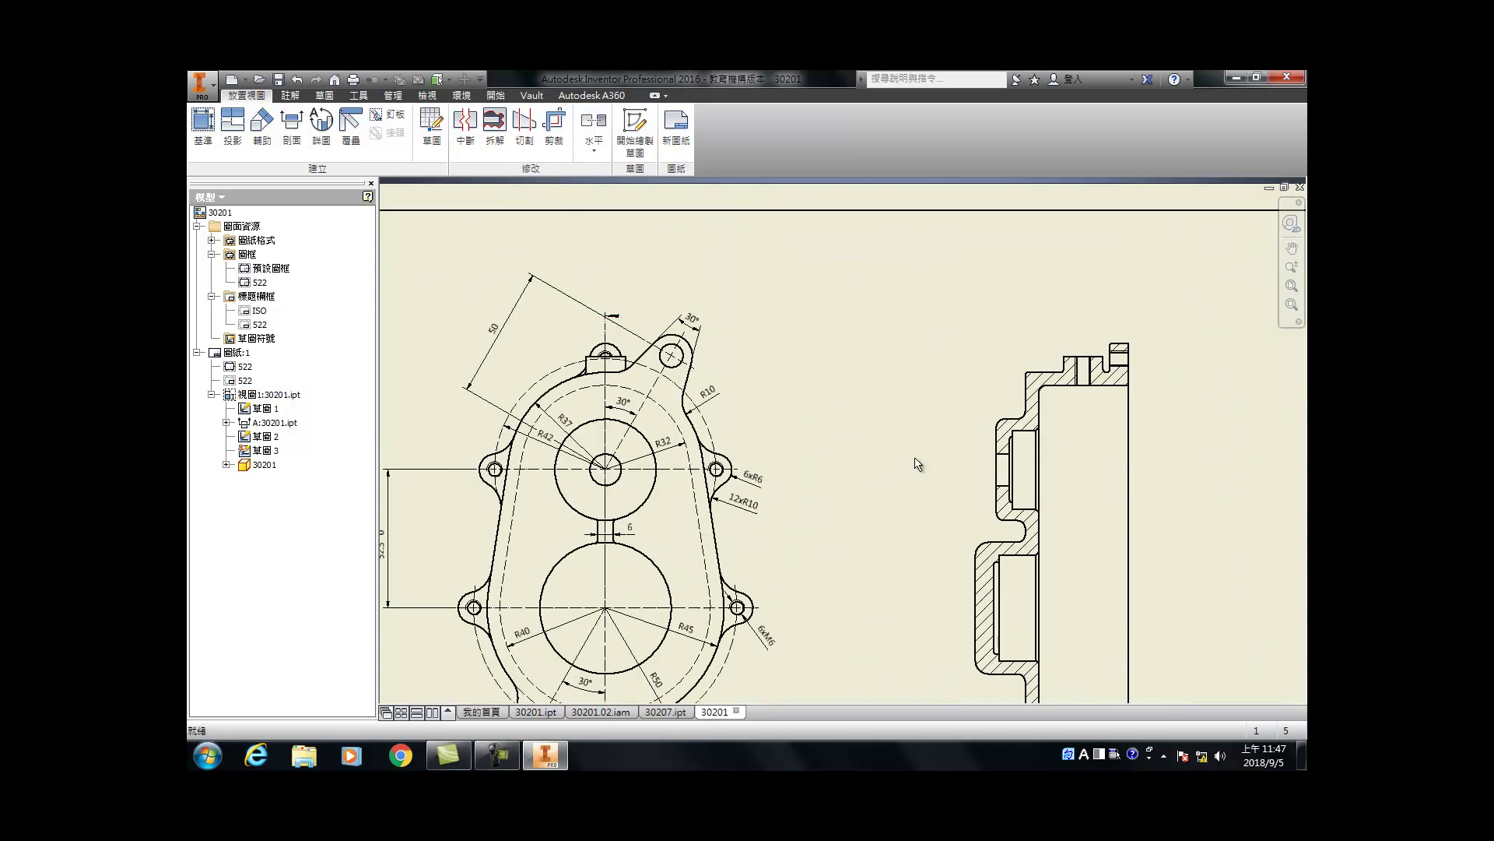
scroll(388, 429, "down", 5)
scroll(484, 423, "up", 8)
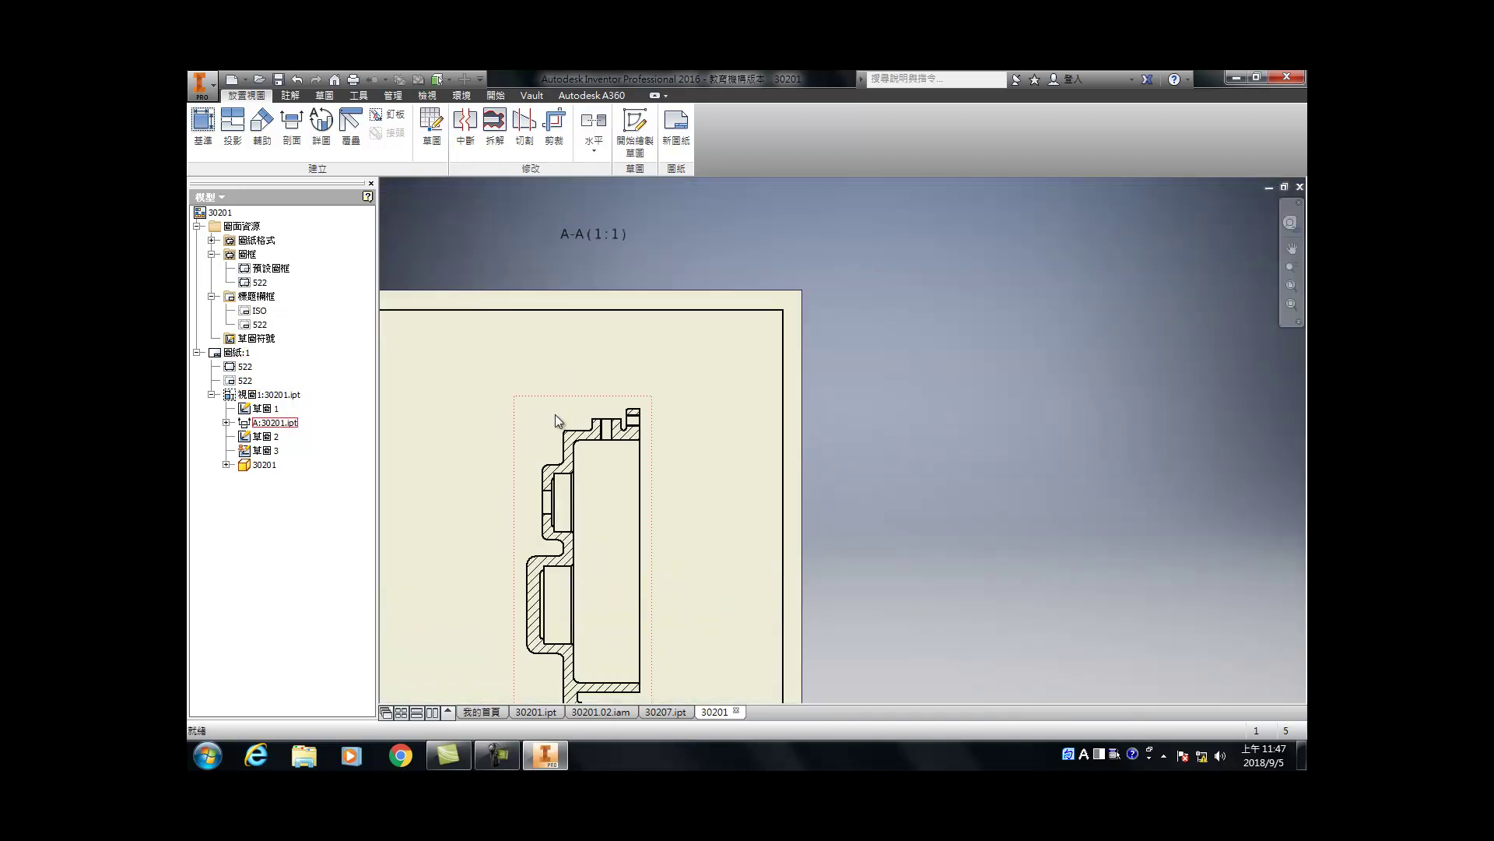
left_click(288, 97)
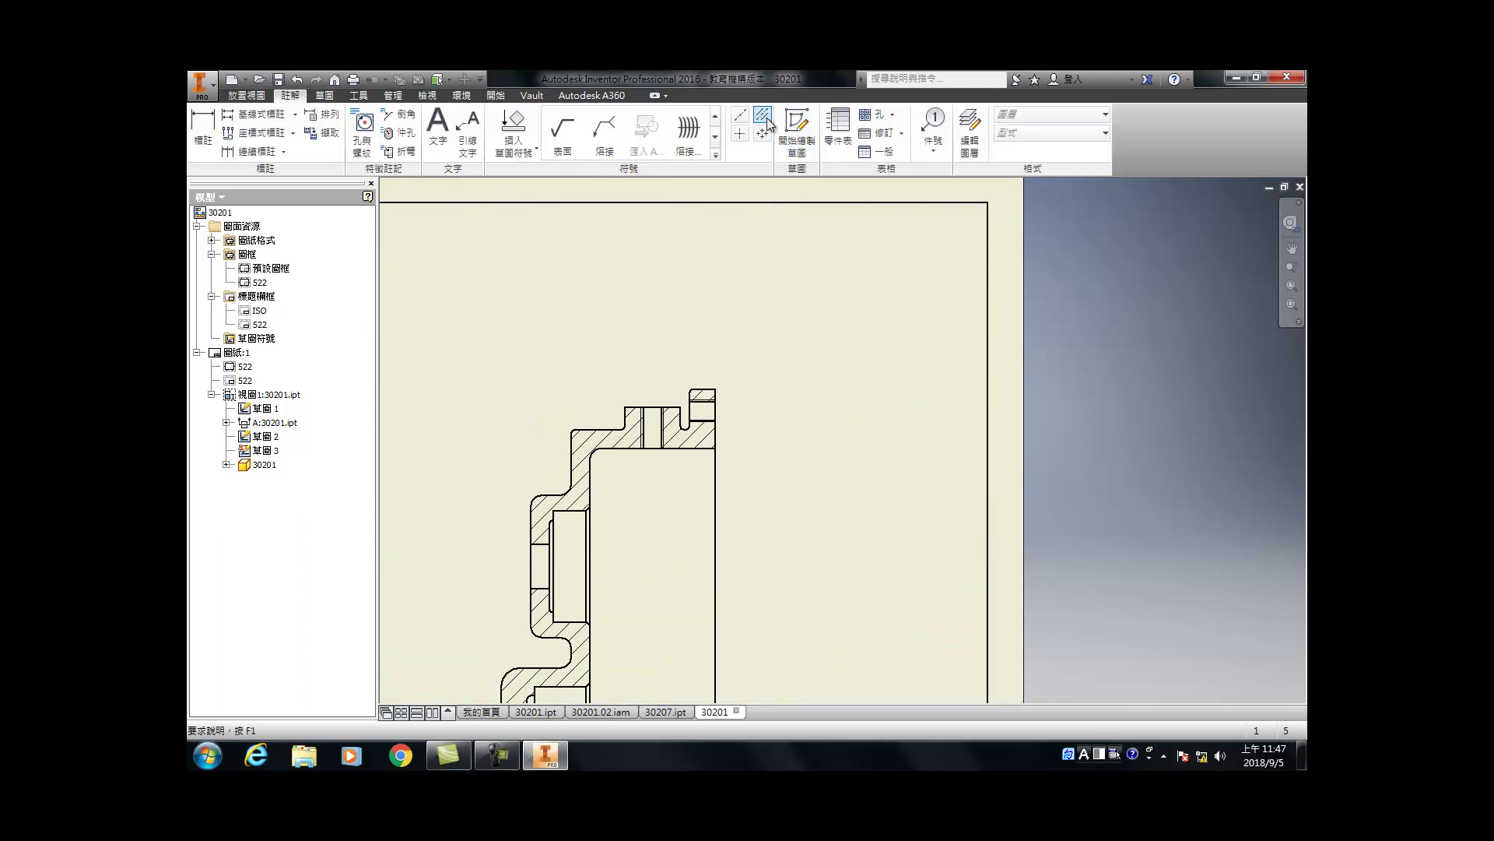
left_click(762, 115)
scroll(643, 428, "up", 4)
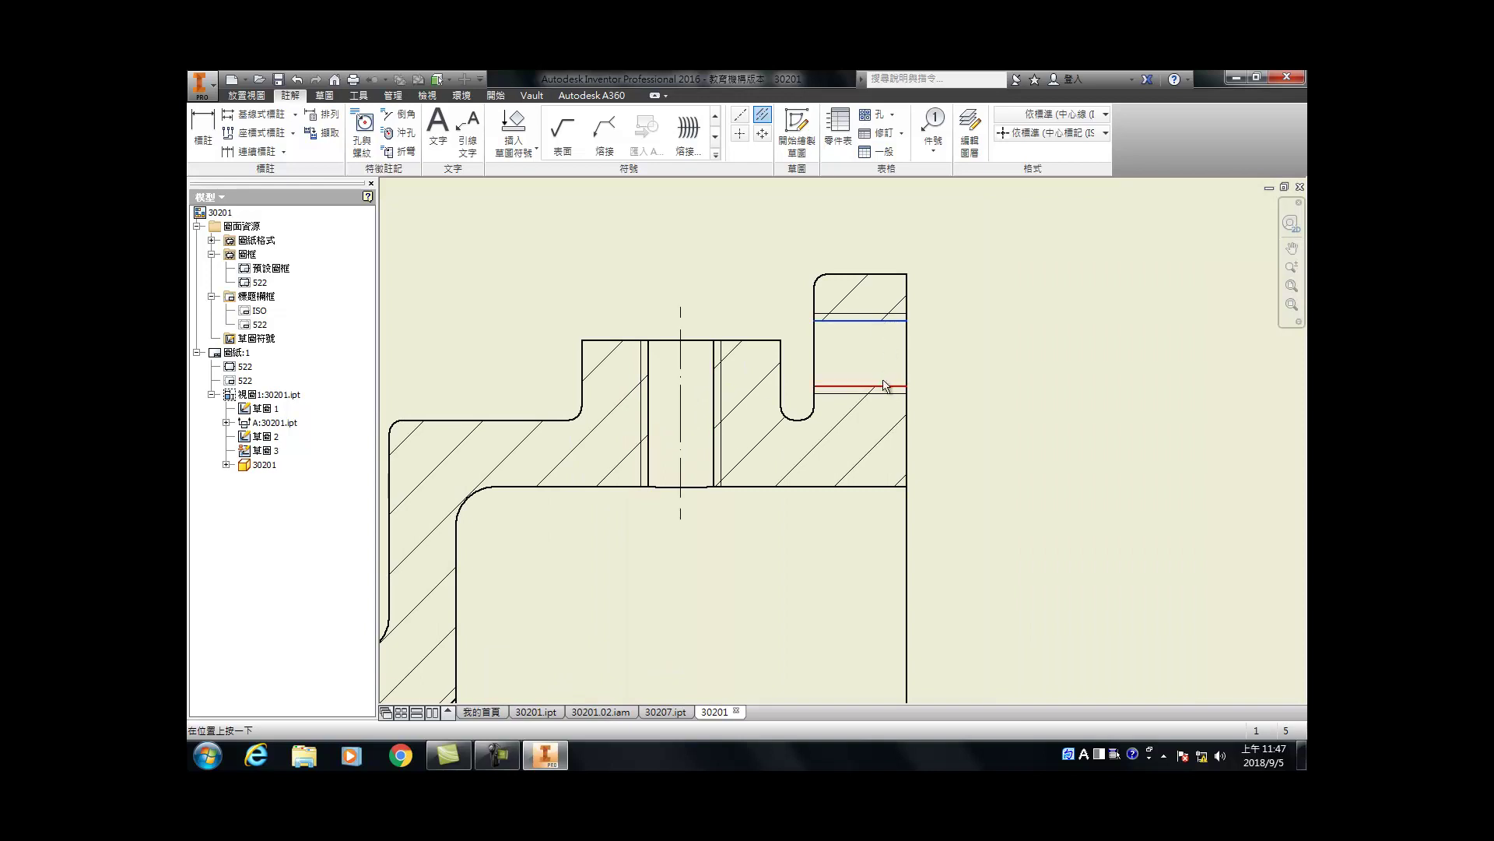
Step: Add bisector centrelines to the upper bore, the lower bore and the bottom flange hole of section A-A
scroll(885, 385, "down", 3)
scroll(783, 390, "up", 4)
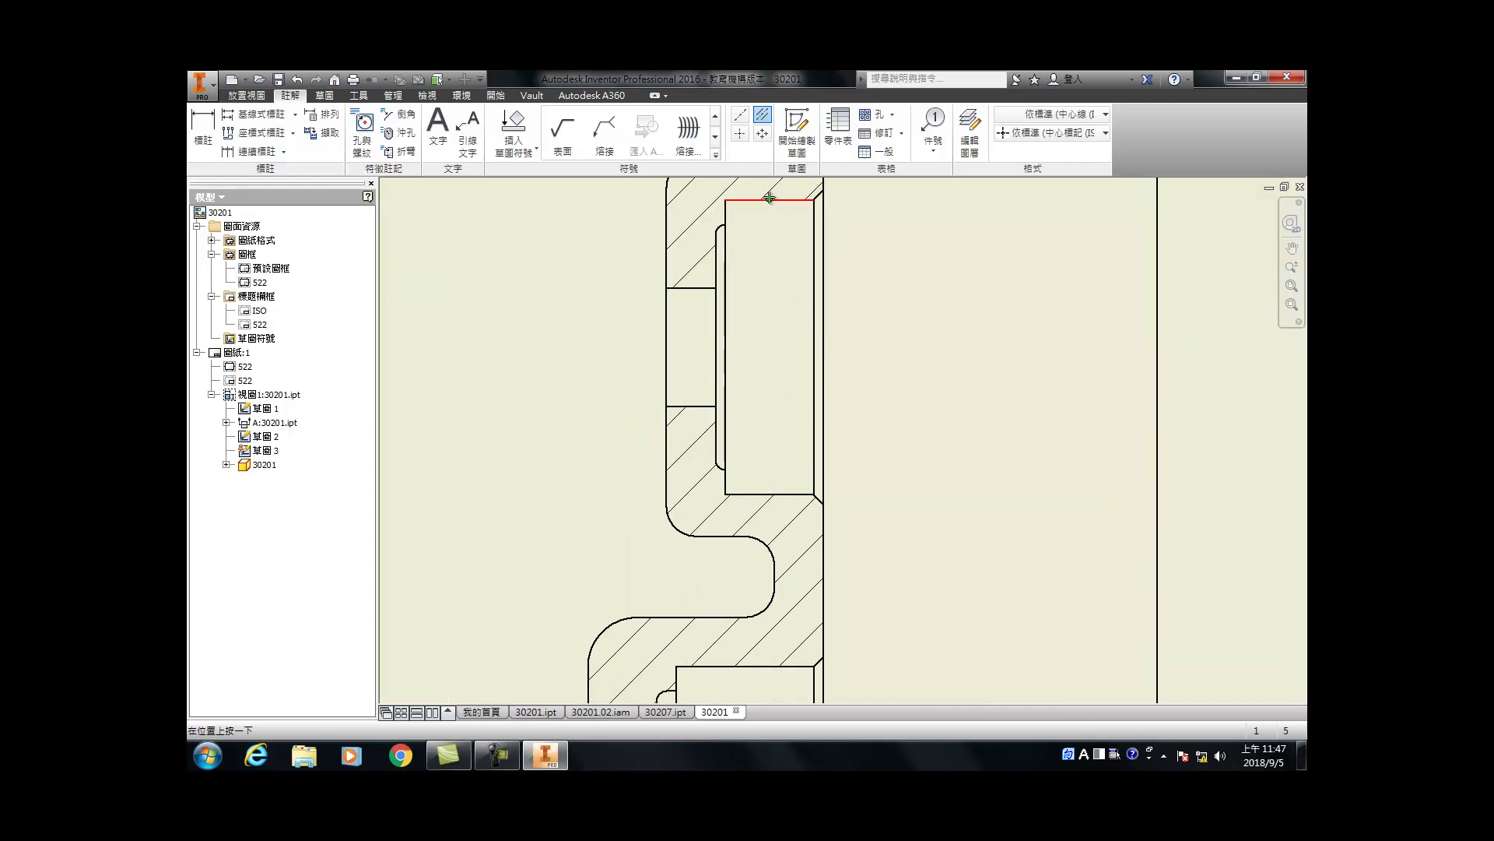
scroll(771, 510, "down", 3)
scroll(767, 490, "up", 4)
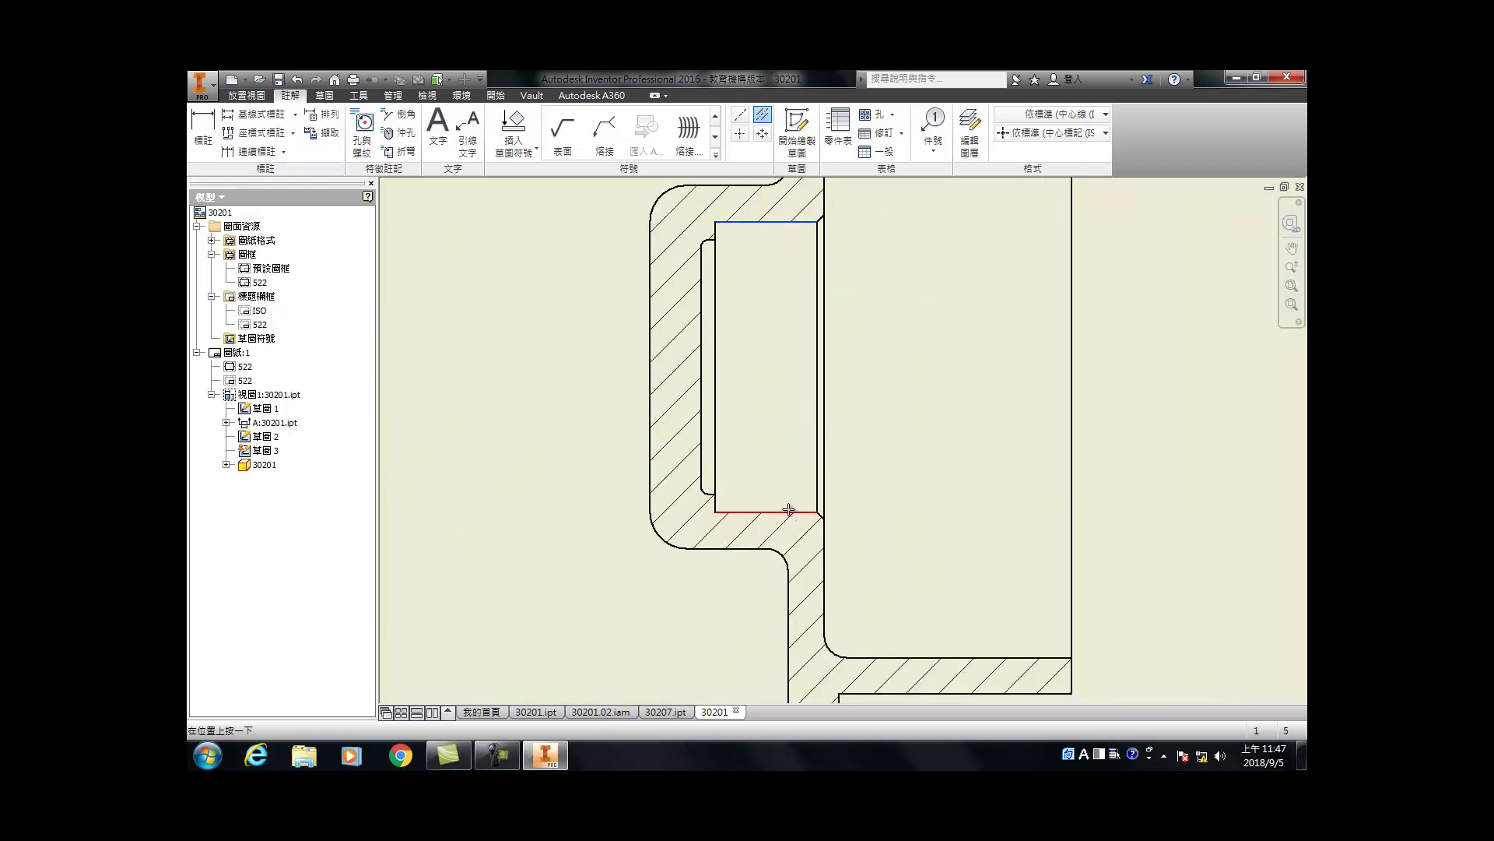
scroll(787, 509, "down", 4)
scroll(718, 413, "up", 4)
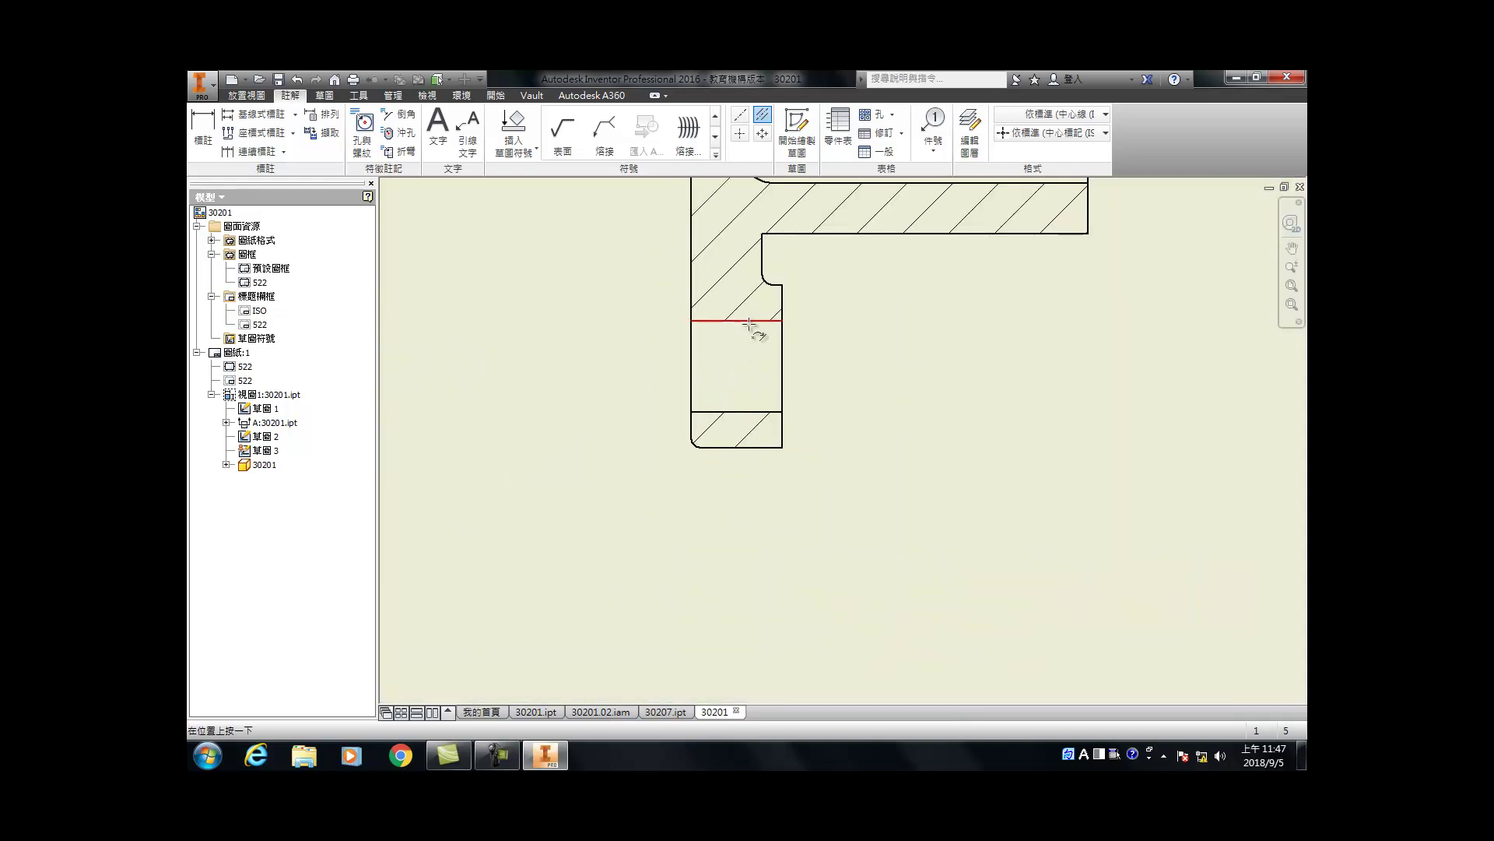
Step: Extend the lower and upper bore centrelines so both run past the outer faces on each side of section A-A
scroll(754, 517, "down", 4)
scroll(717, 478, "up", 4)
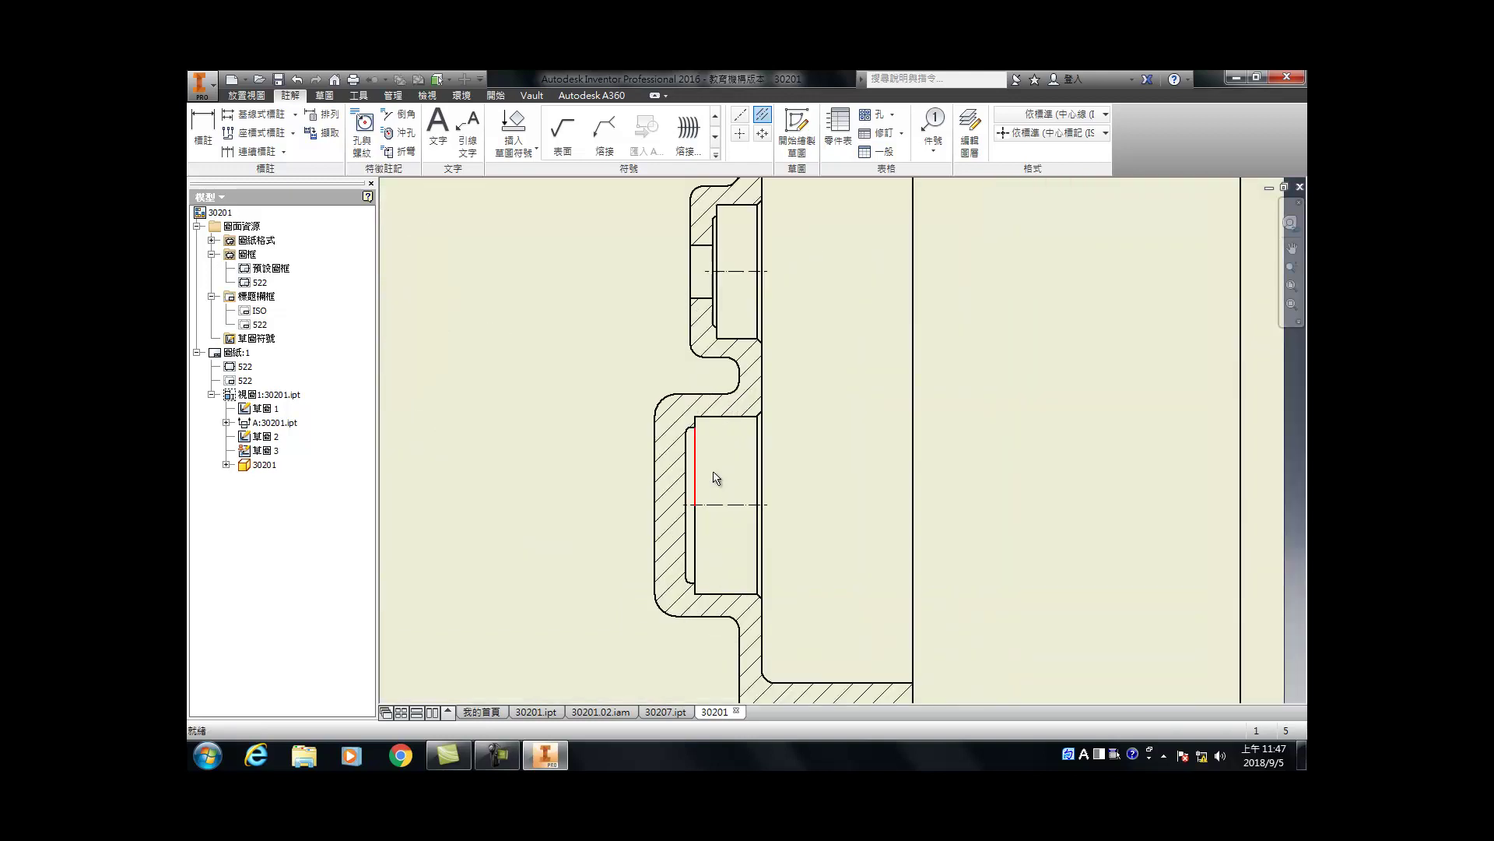
left_click(746, 504)
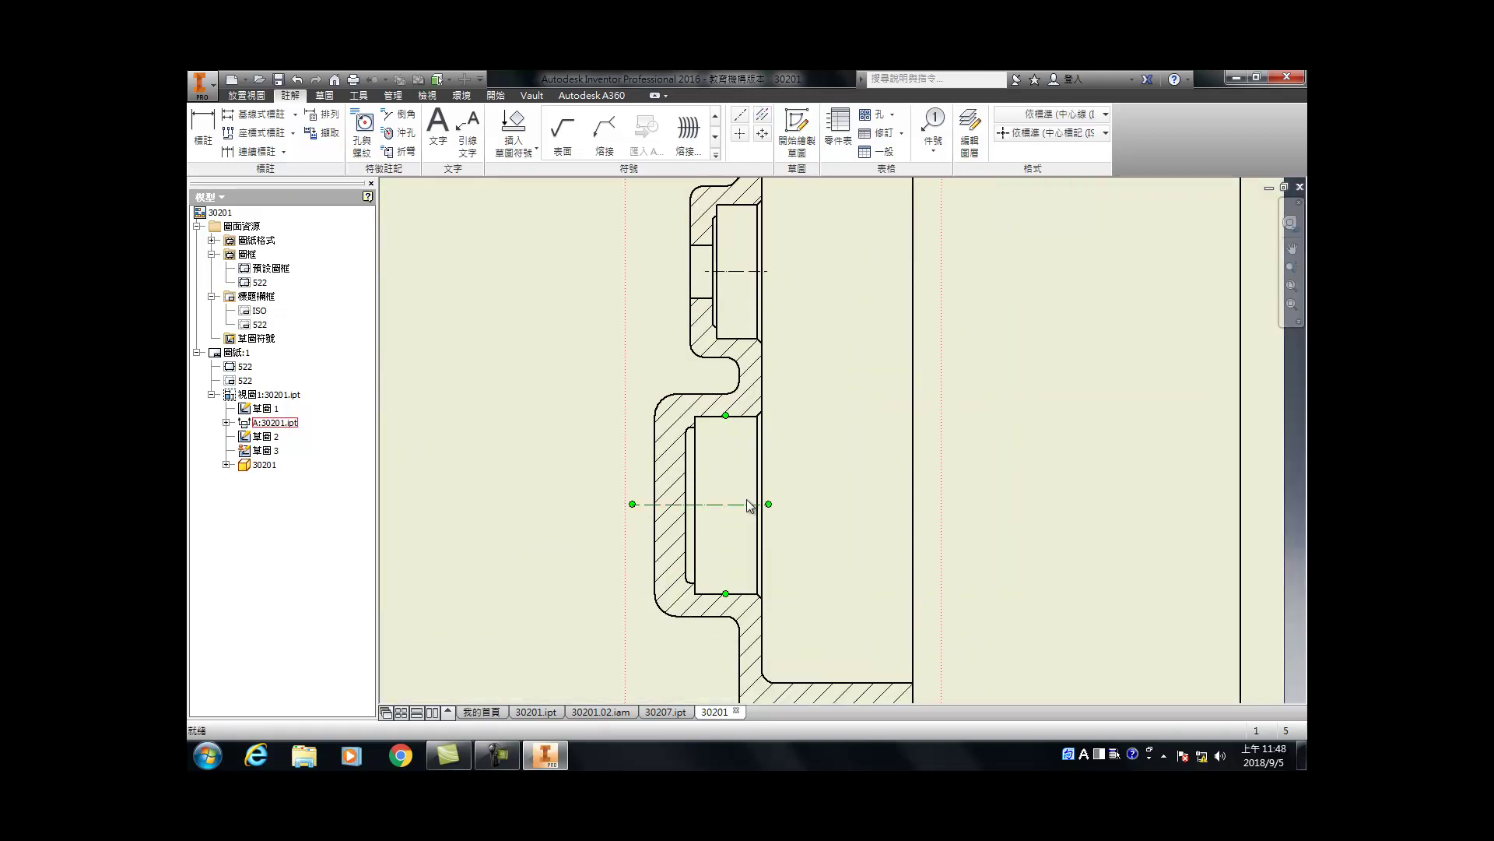
key("Escape")
scroll(951, 526, "down", 4)
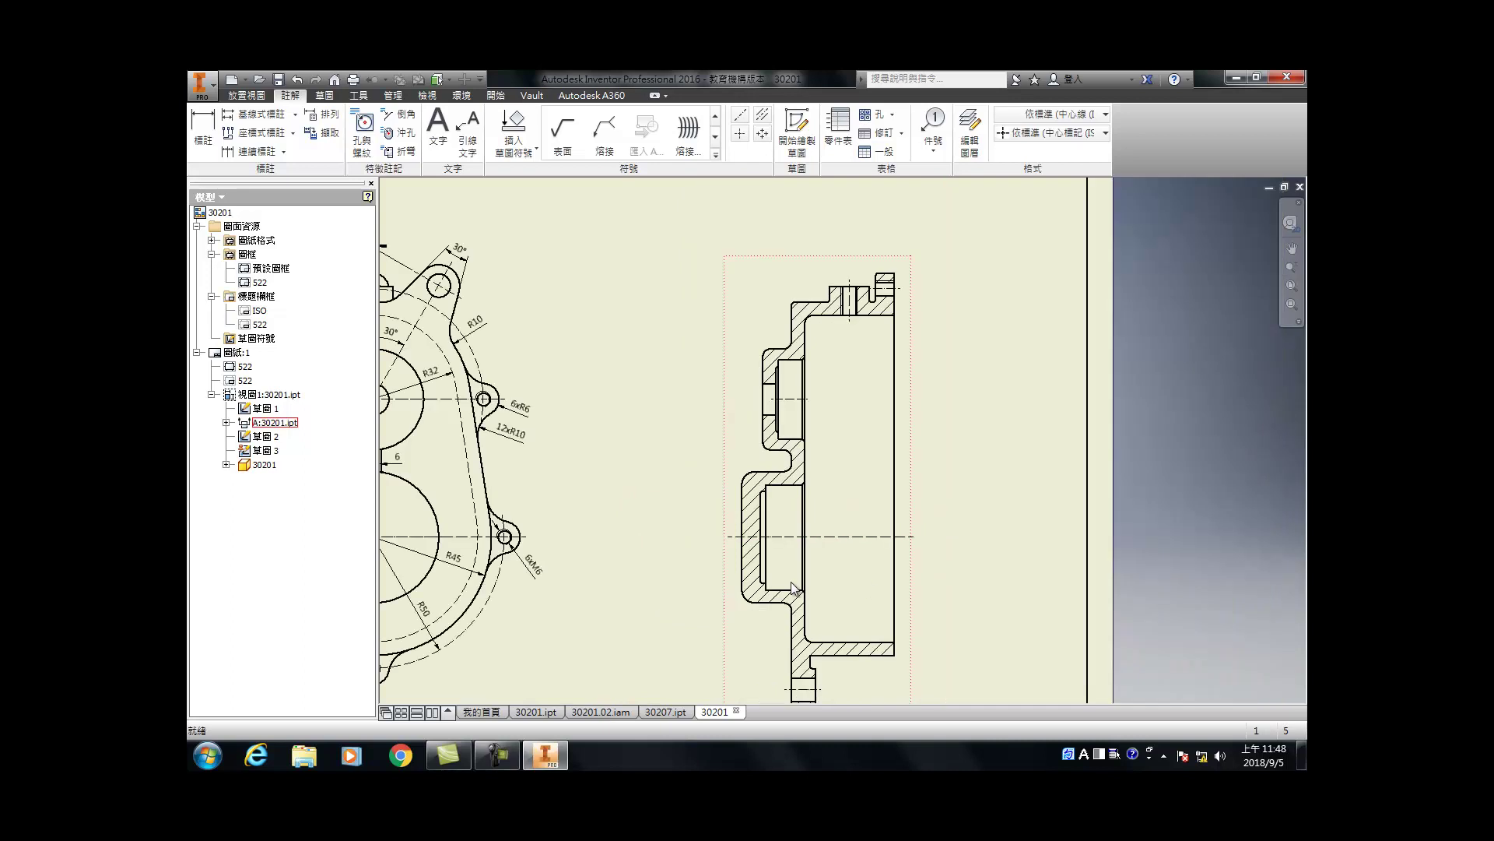
scroll(829, 464, "up", 3)
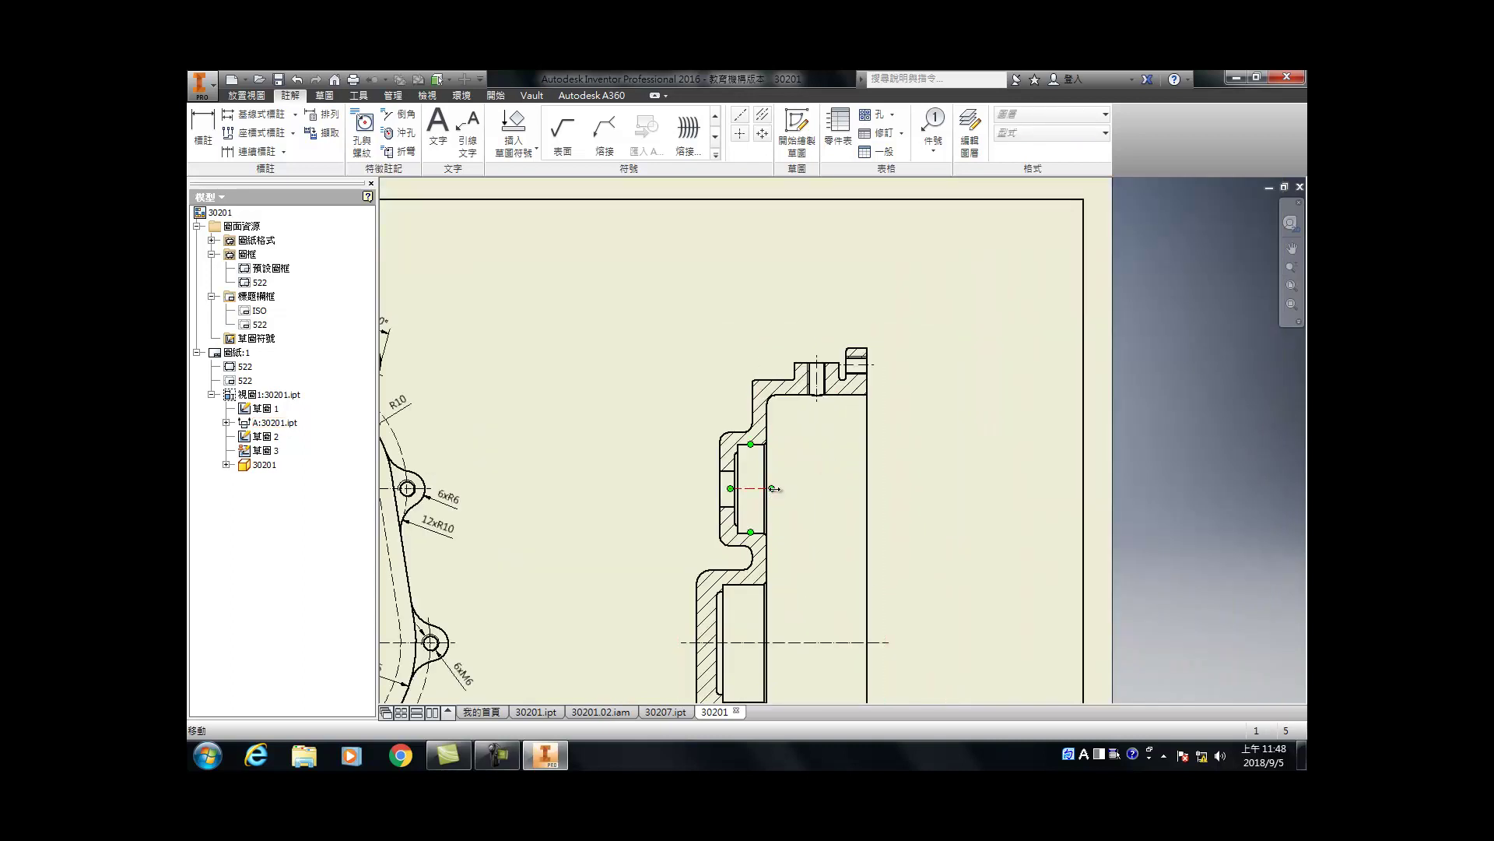
left_click_drag(775, 489, 877, 494)
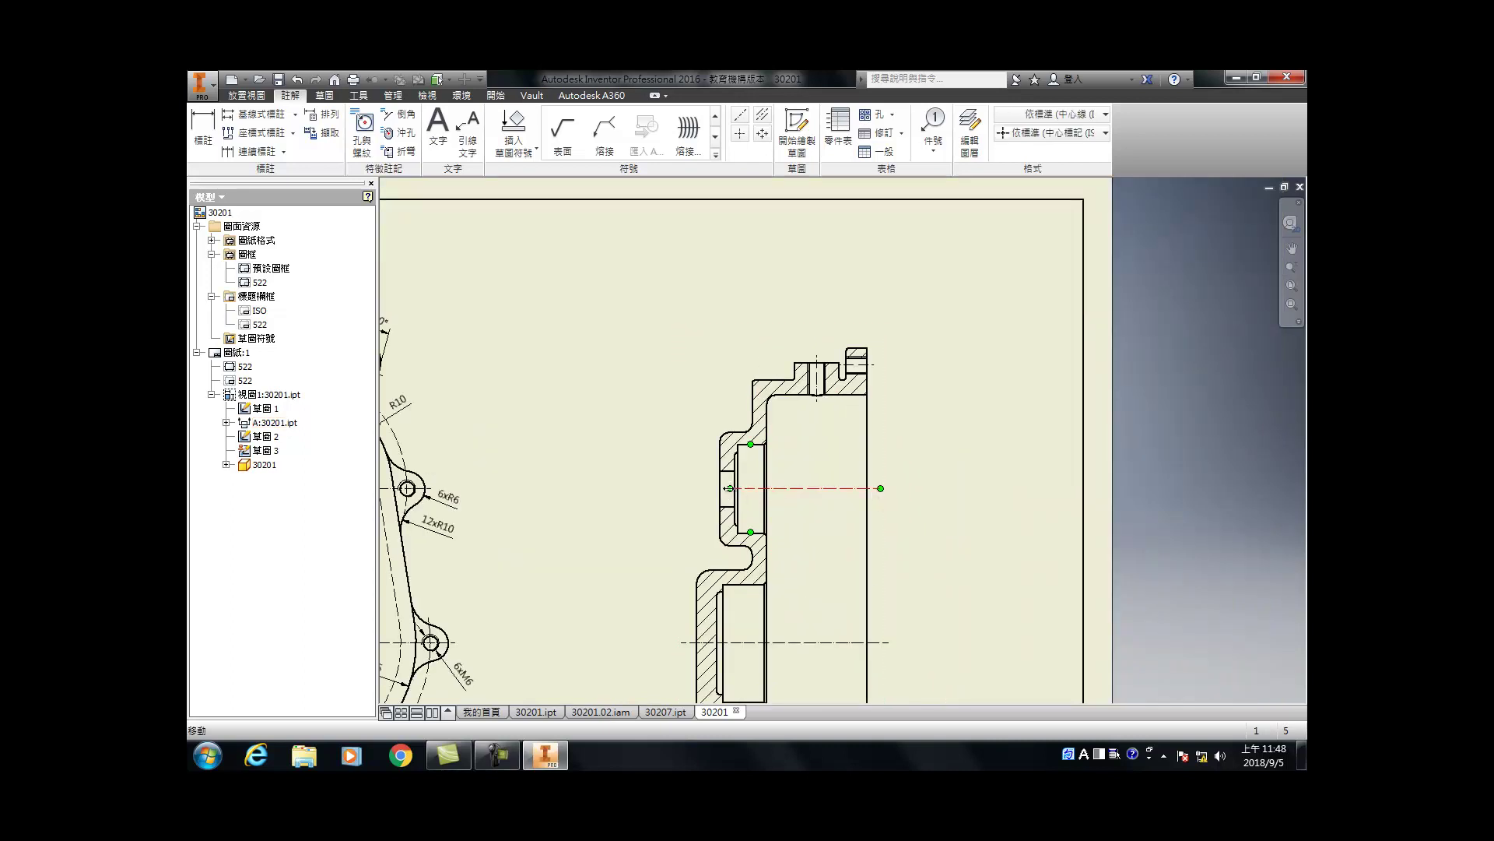
key("Escape")
Step: Dimension the vertical threaded hole's thread diameter above section A-A and prefix its text with M
key("d")
scroll(704, 500, "down", 5)
scroll(701, 537, "up", 8)
left_click(591, 537)
left_click(514, 554)
scroll(569, 609, "down", 5)
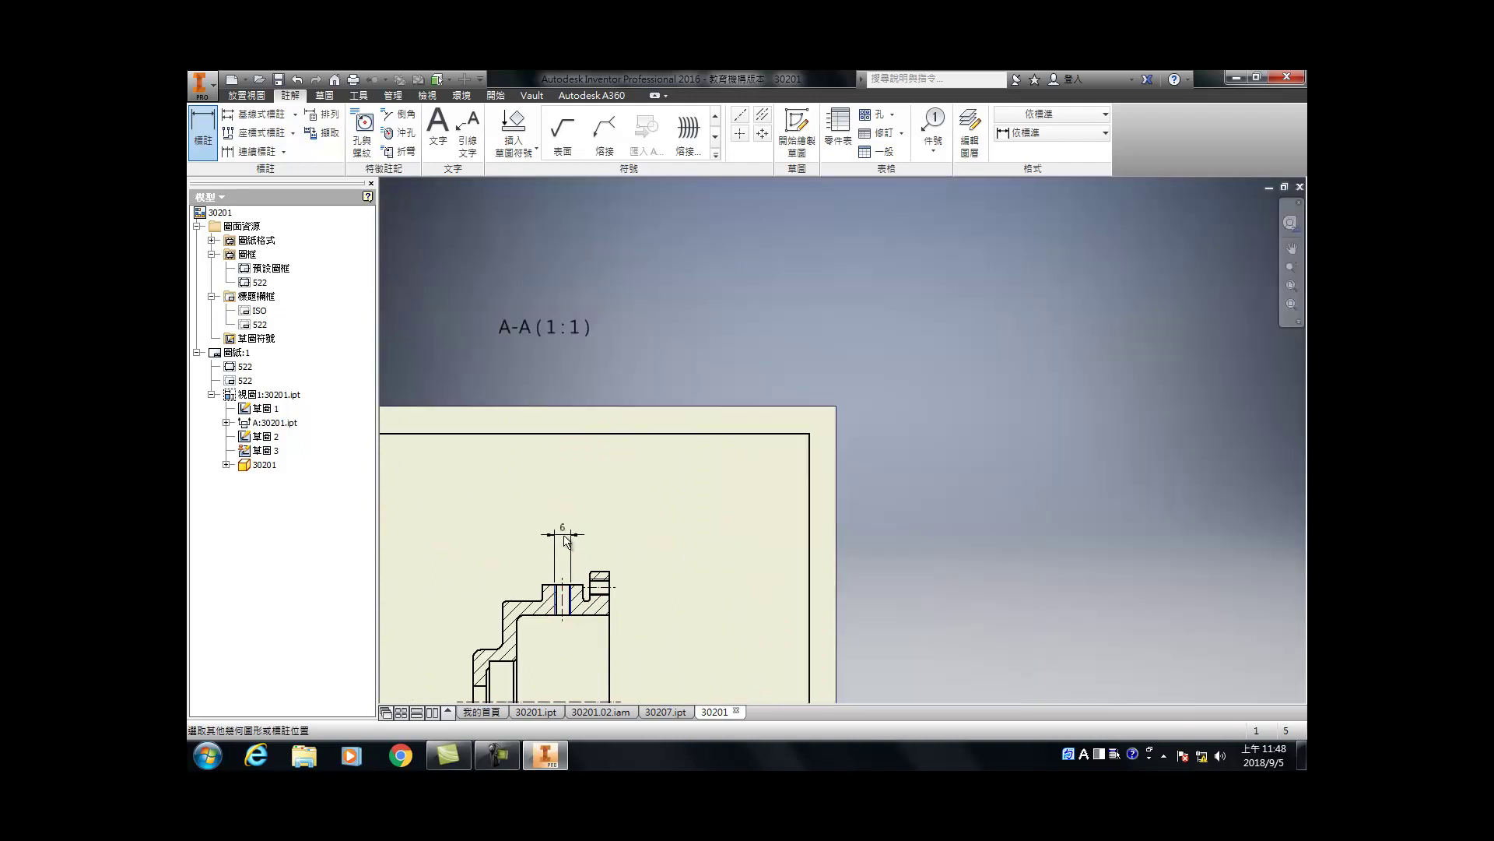
left_click(563, 567)
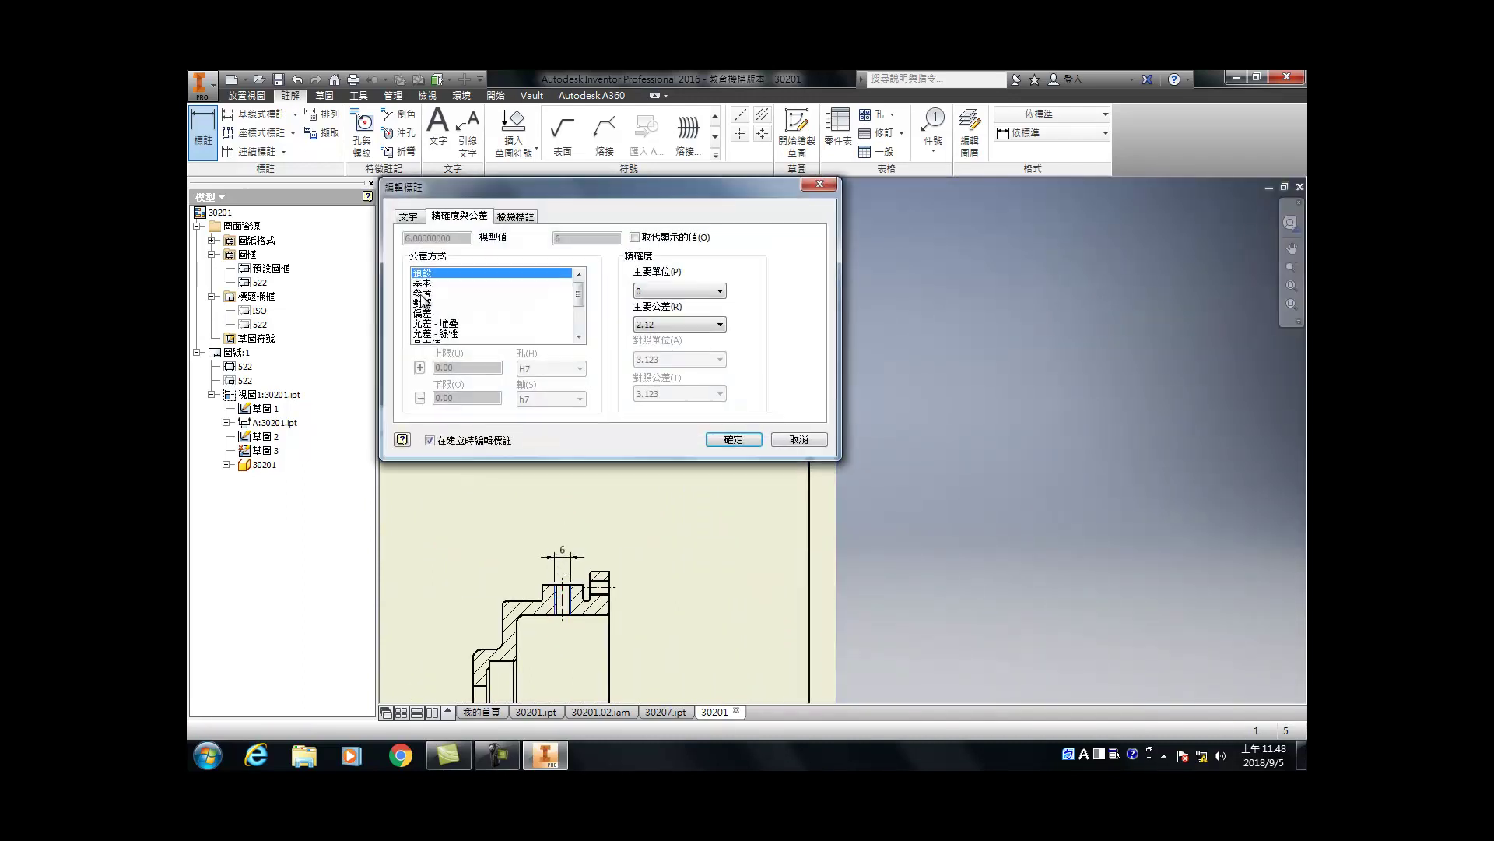
left_click(407, 217)
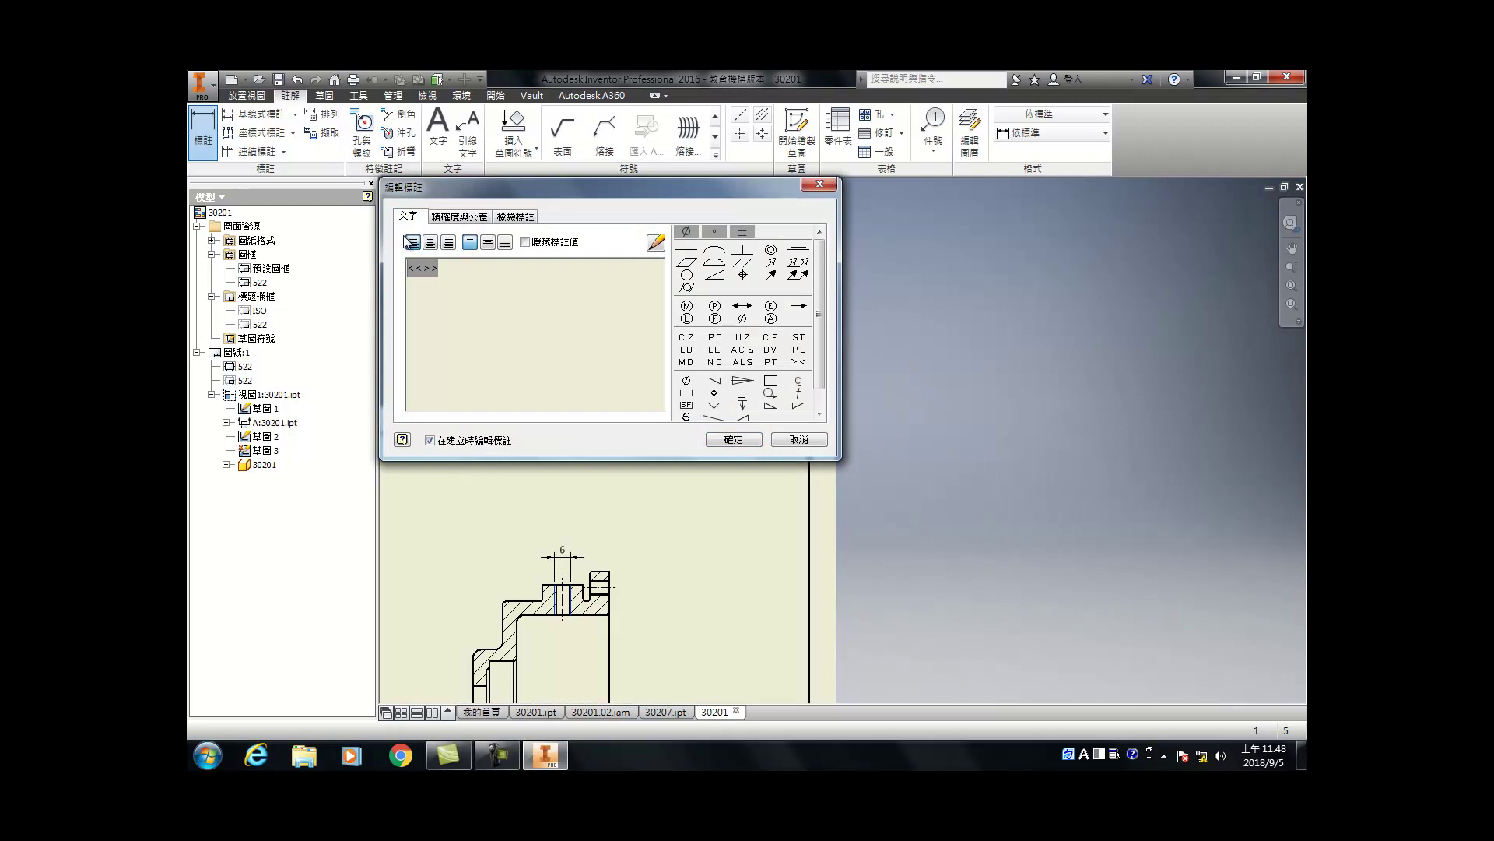
type("M")
left_click(733, 439)
Step: Dimension the upper lug's thickness and place the dimension above the M6 one
scroll(755, 496, "up", 5)
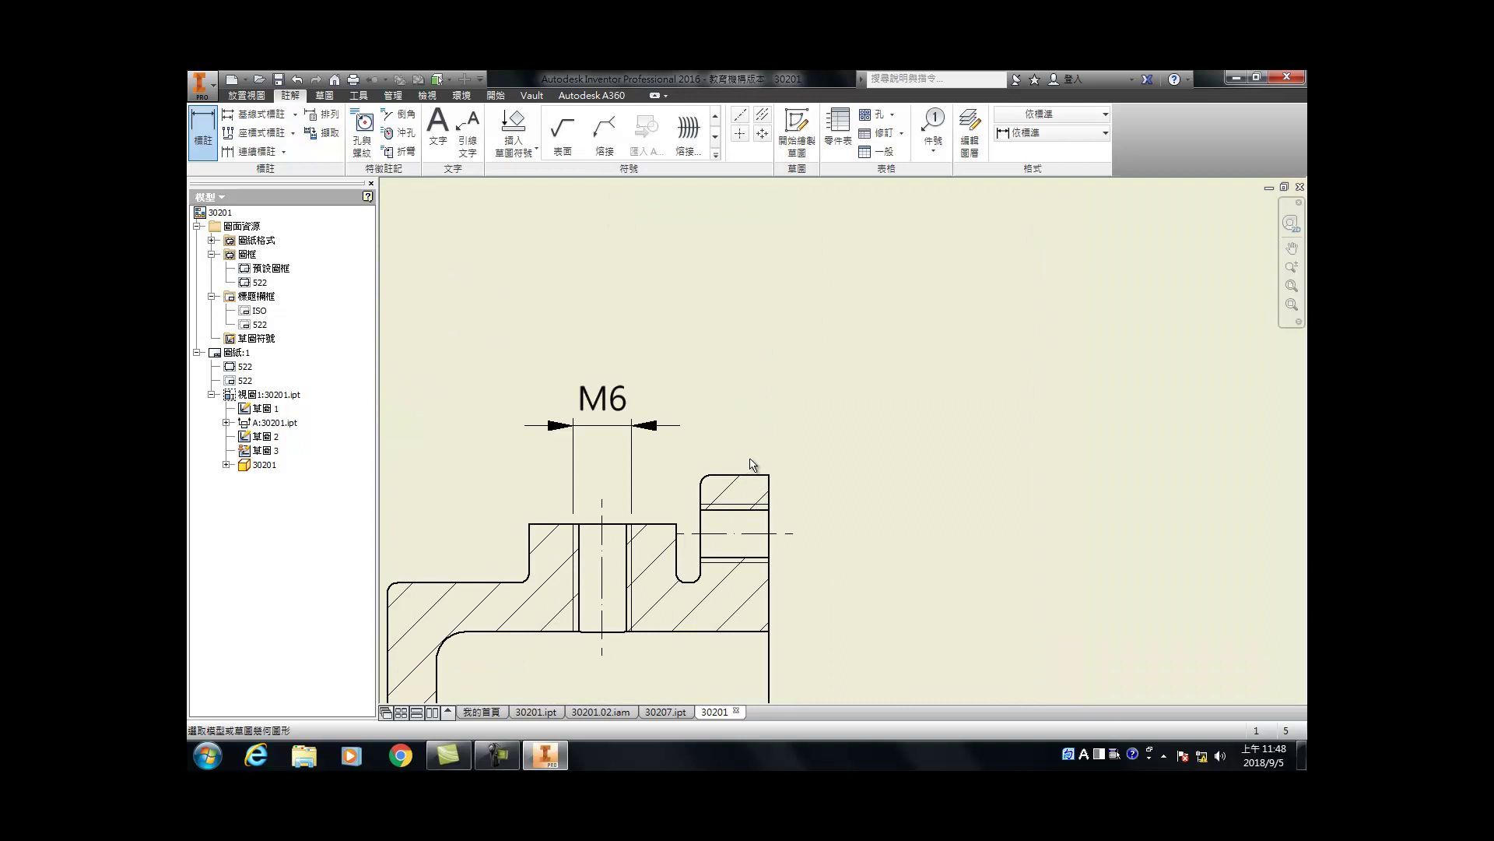
left_click(700, 519)
scroll(765, 537, "down", 5)
left_click(760, 580)
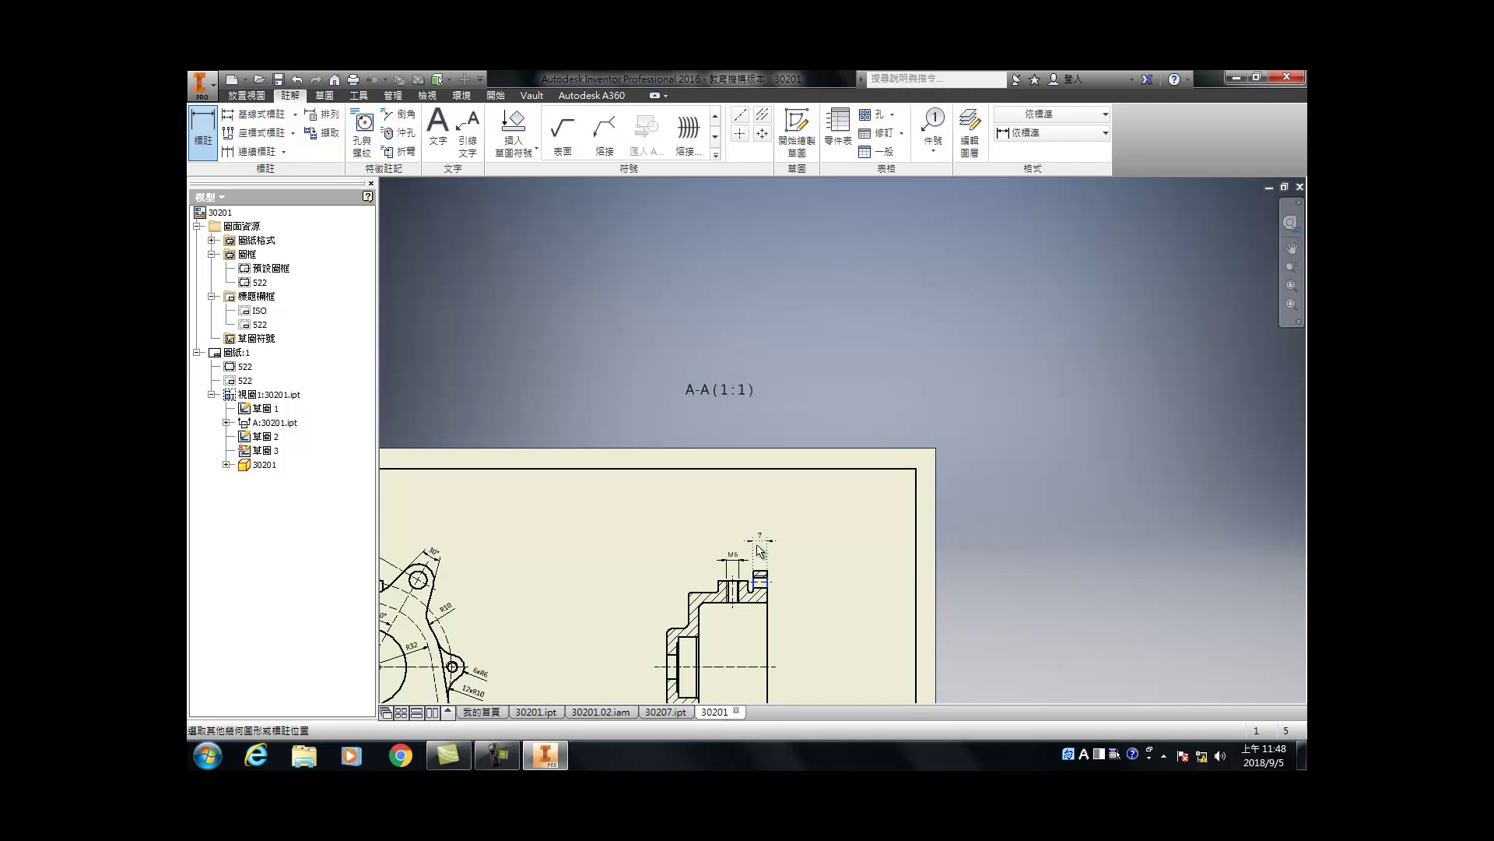
left_click(760, 550)
left_click(734, 439)
Step: Dimension the distance from the housing's open right face to the threaded hole's centreline, placed above the lug thickness dimension
scroll(747, 614, "up", 5)
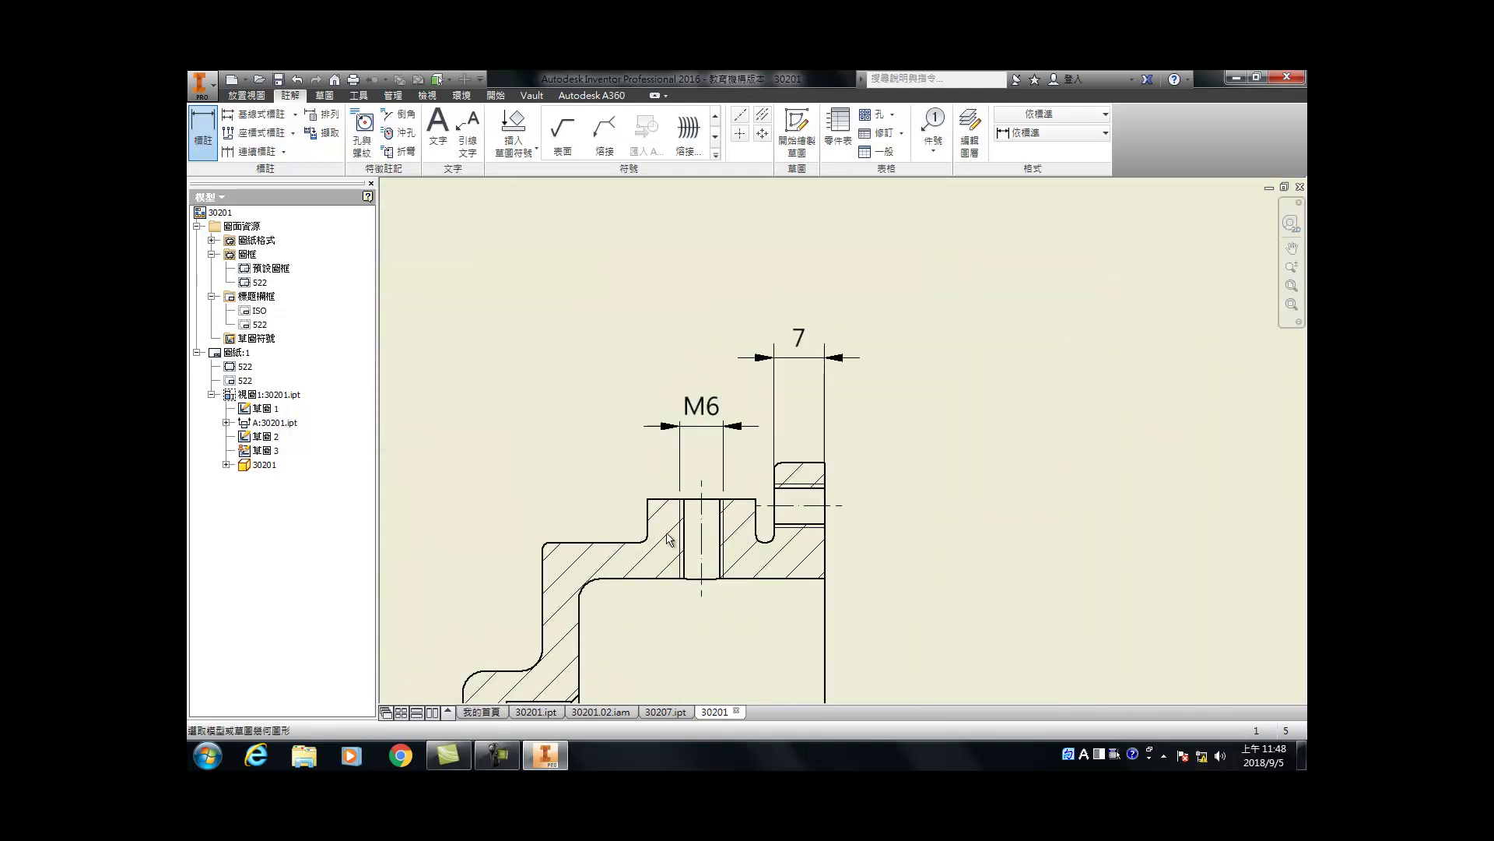
left_click(823, 549)
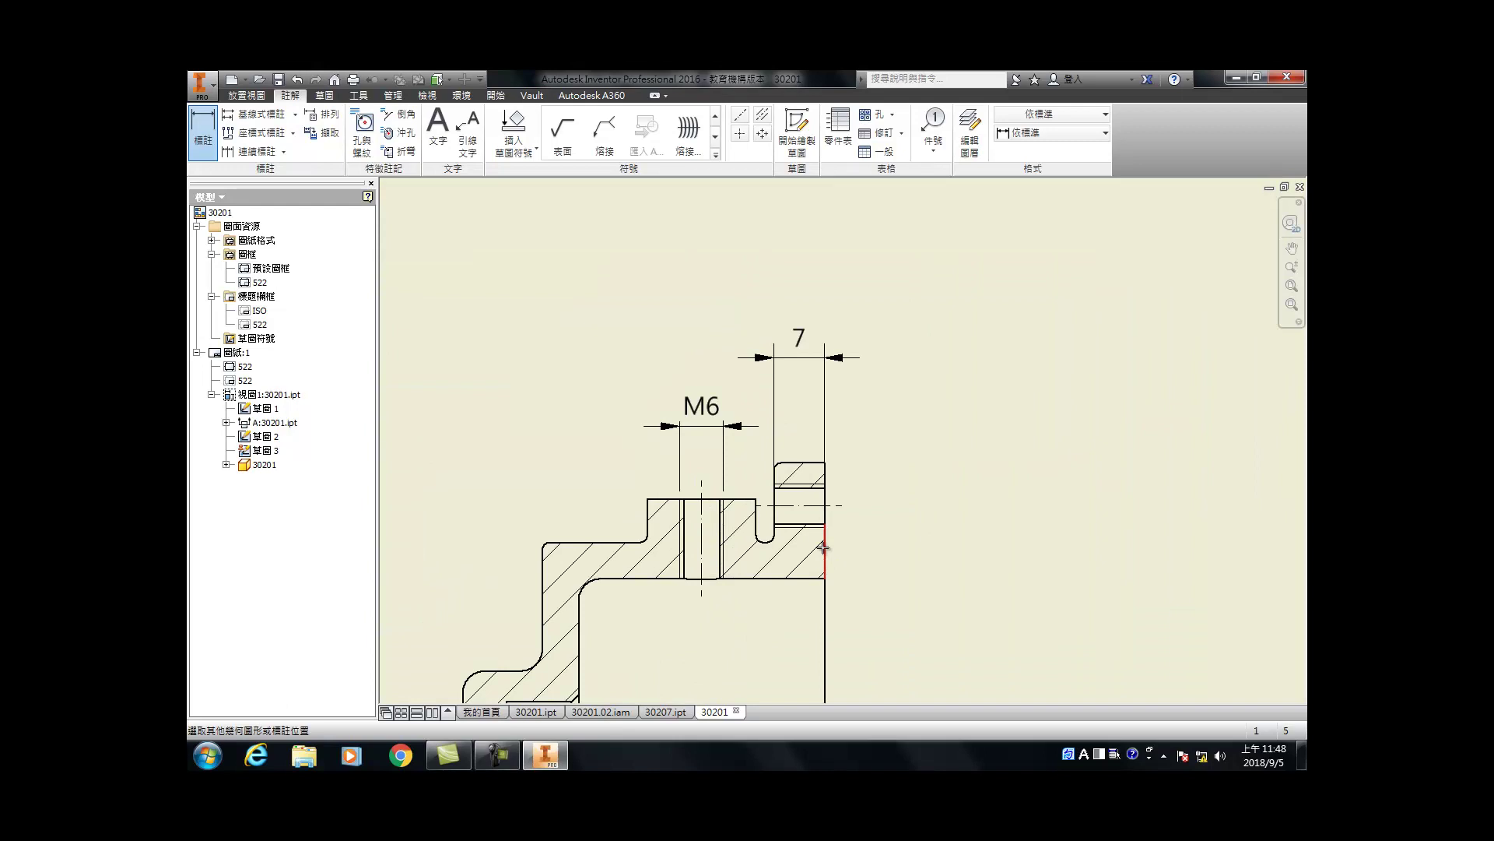
left_click(703, 542)
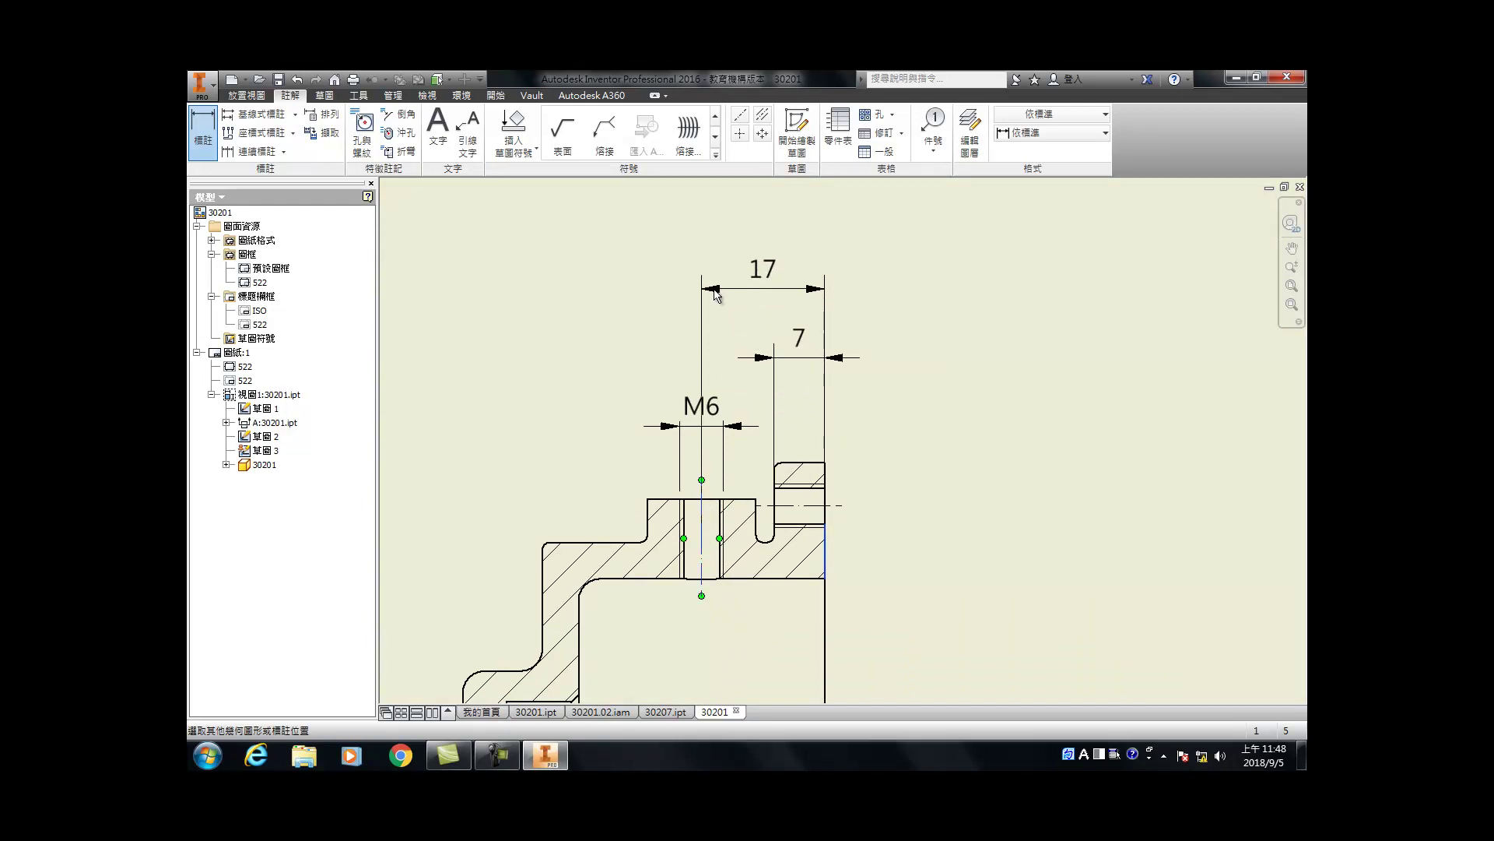
left_click(710, 296)
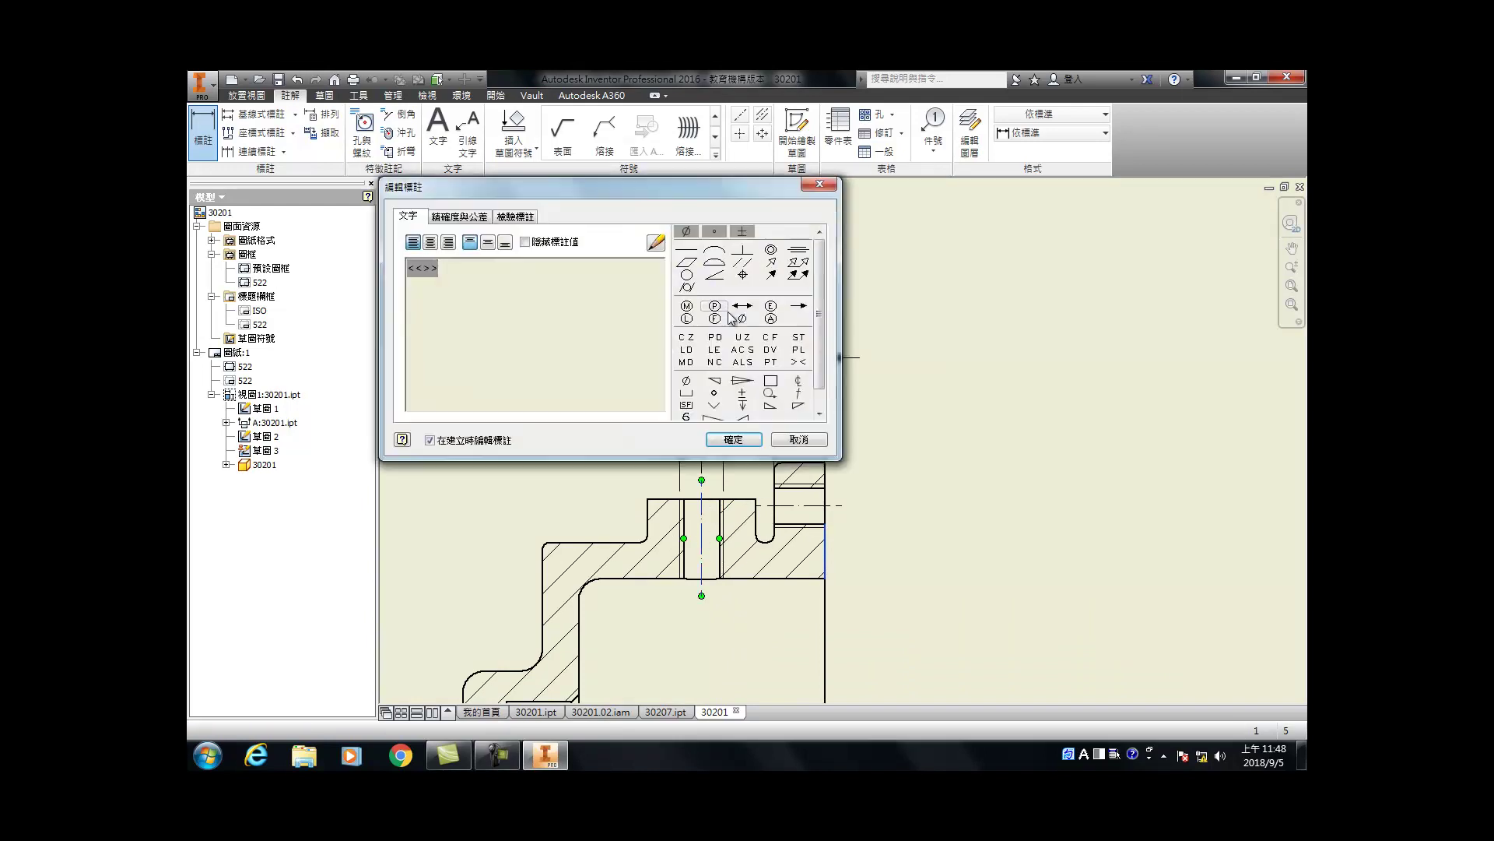
left_click(732, 441)
key("Escape")
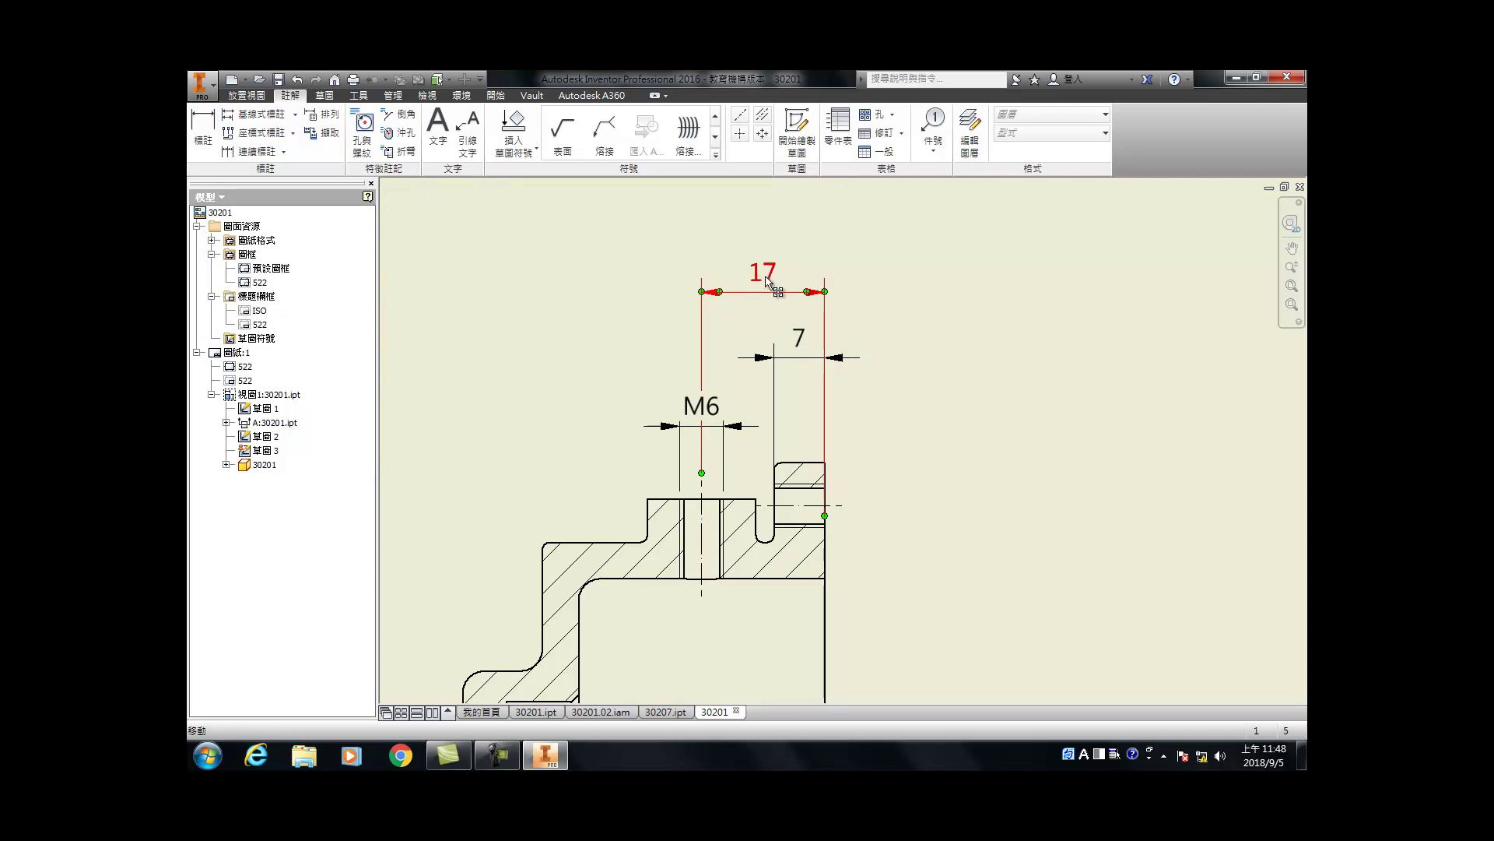
Step: Move the threaded hole's position dimension from above the section to inside the cavity, just below the hole
scroll(767, 280, "up", 5)
scroll(647, 520, "down", 3)
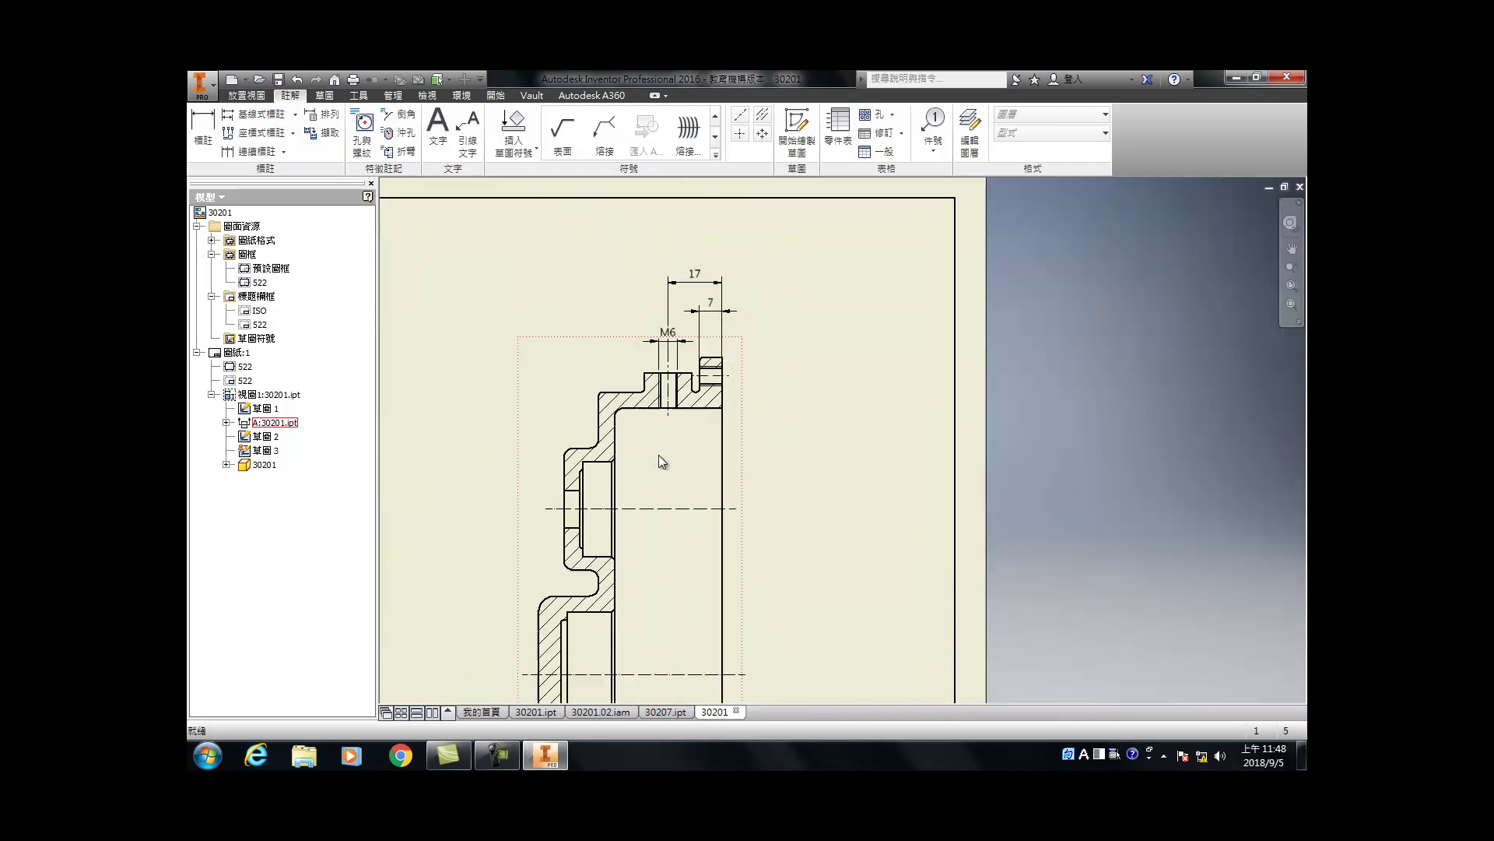
left_click_drag(692, 282, 696, 450)
Step: Dimension the distance from the open right face to the outer left face of the upper housing wall, placed above the section
key("d")
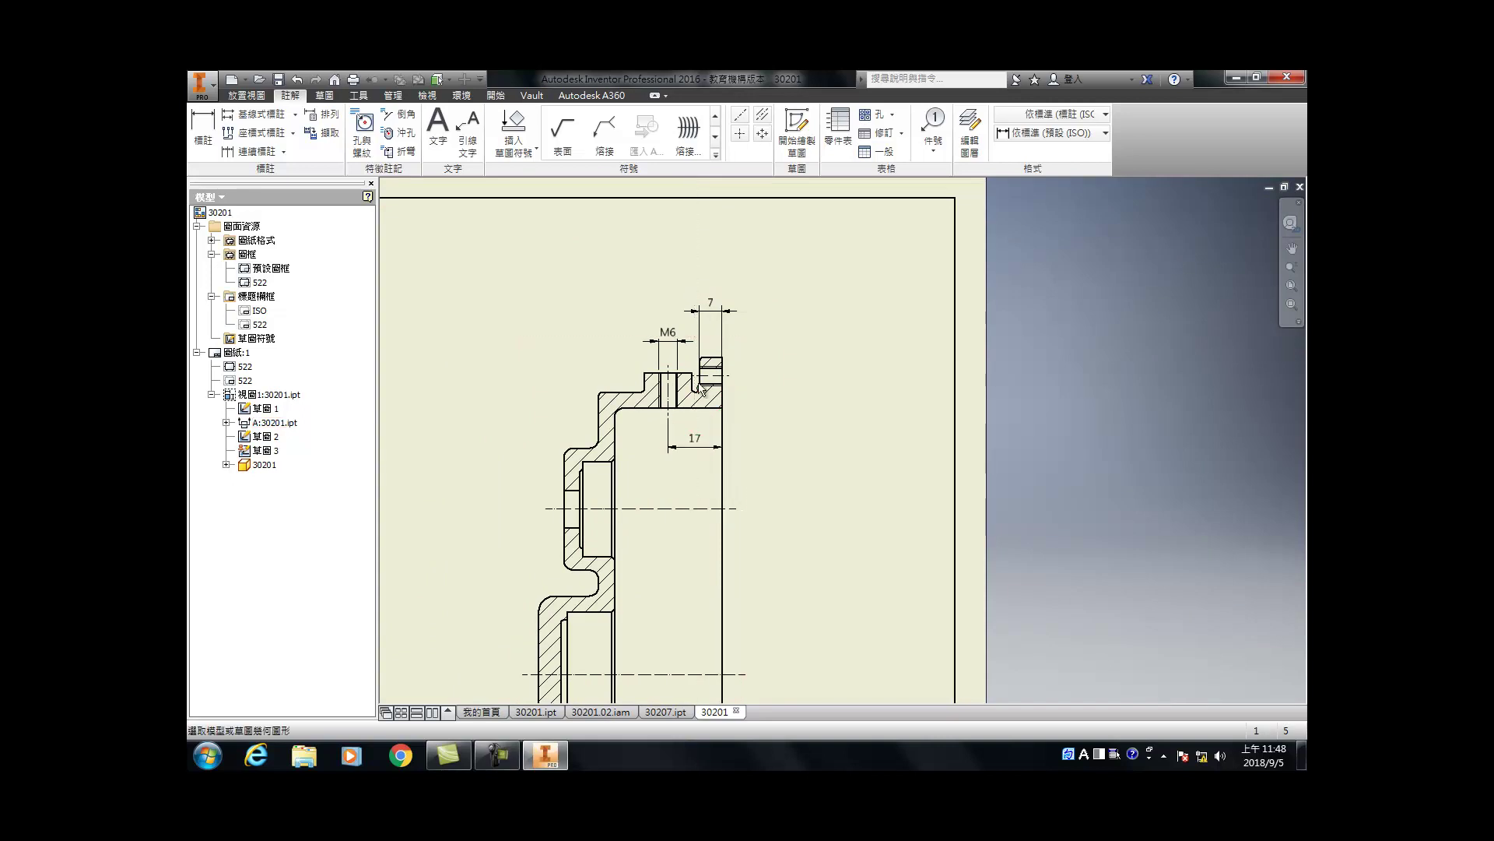
scroll(667, 333, "up", 3)
left_click(773, 478)
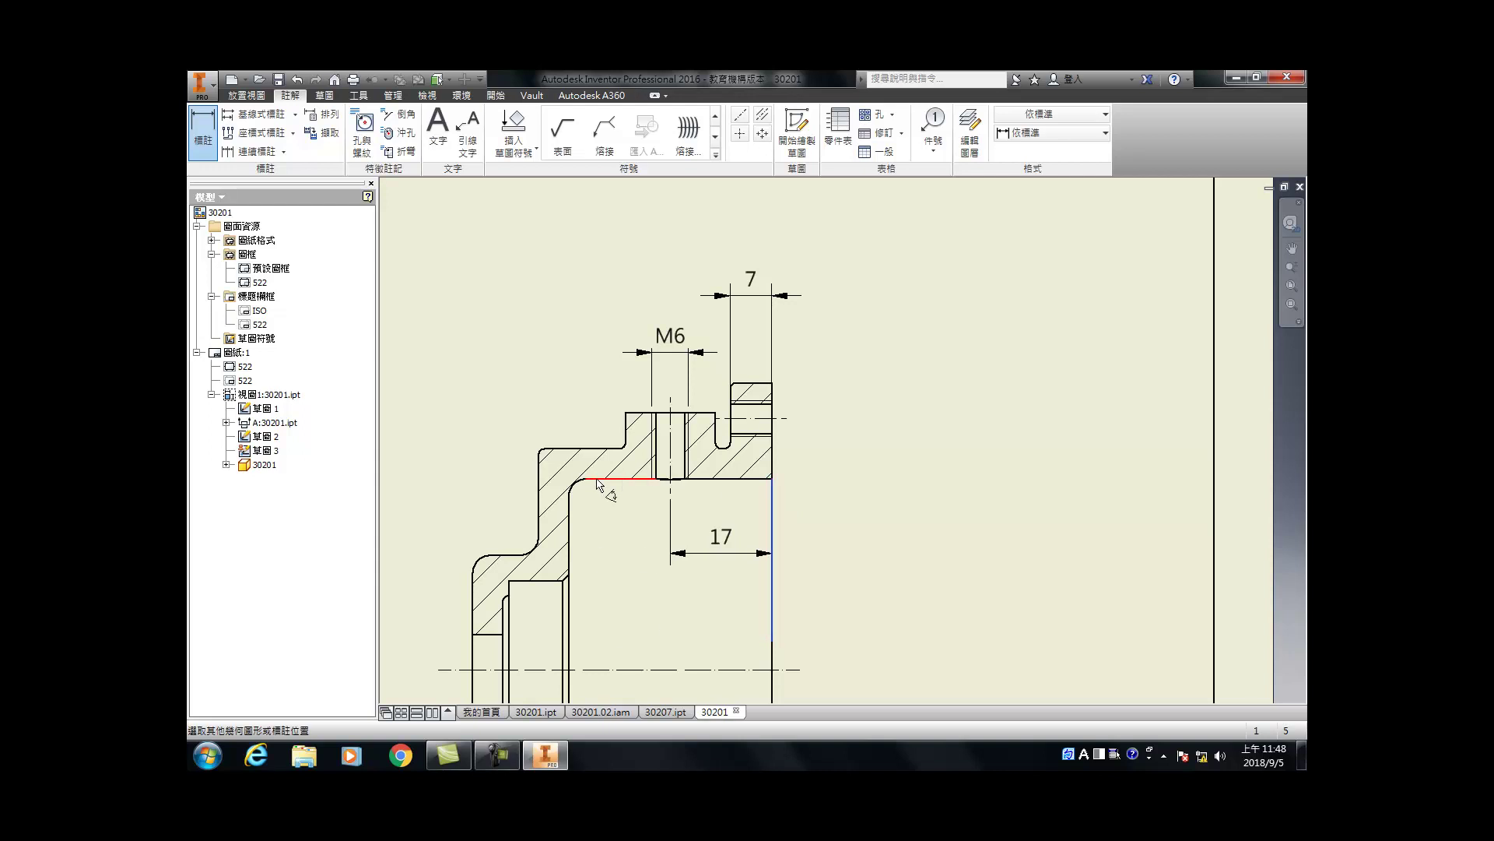
left_click(539, 502)
scroll(650, 640, "down", 5)
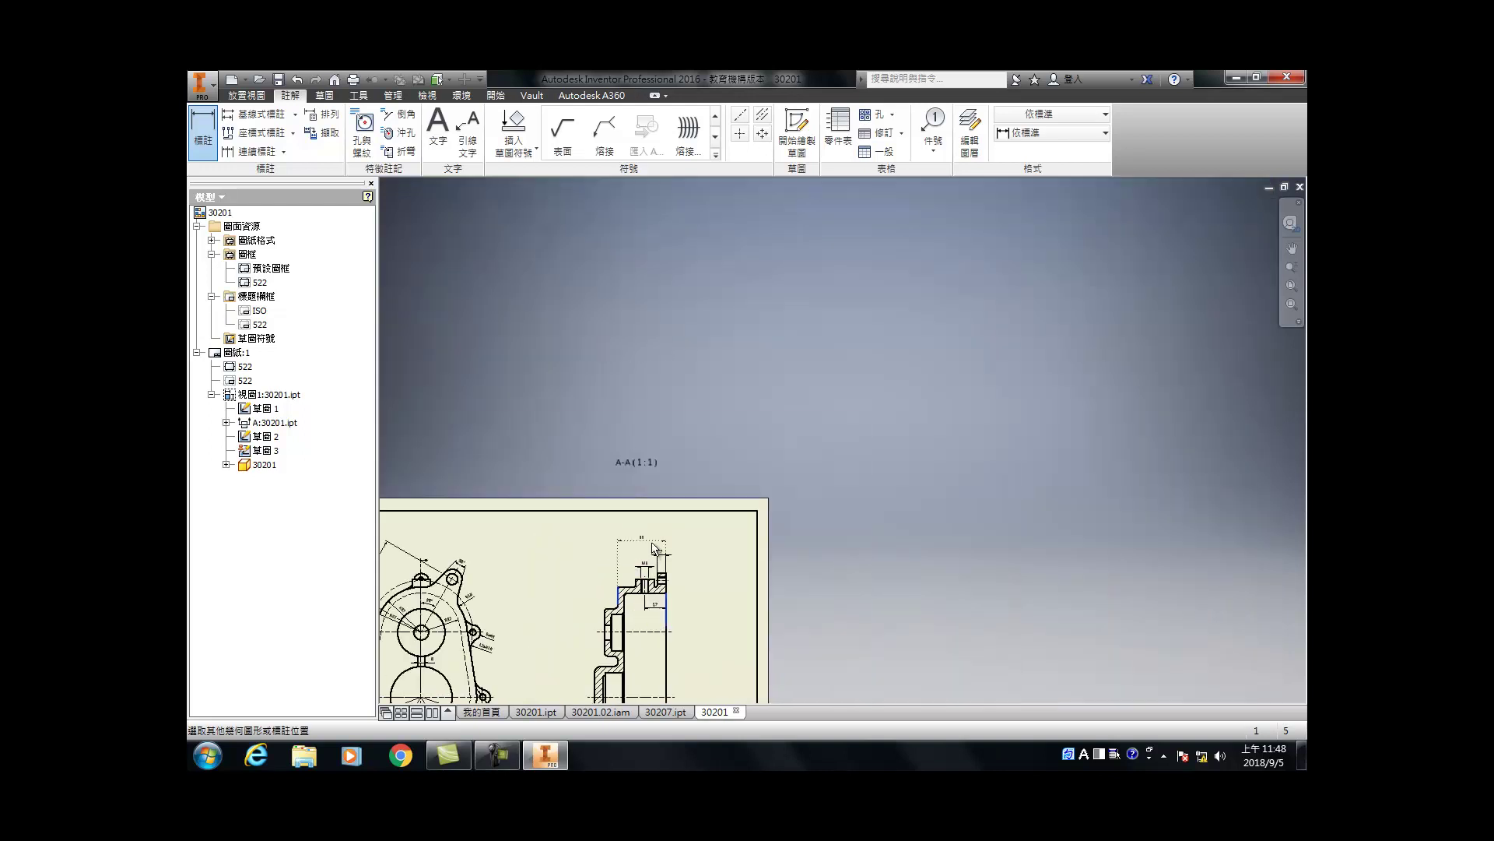
left_click(654, 549)
left_click(729, 440)
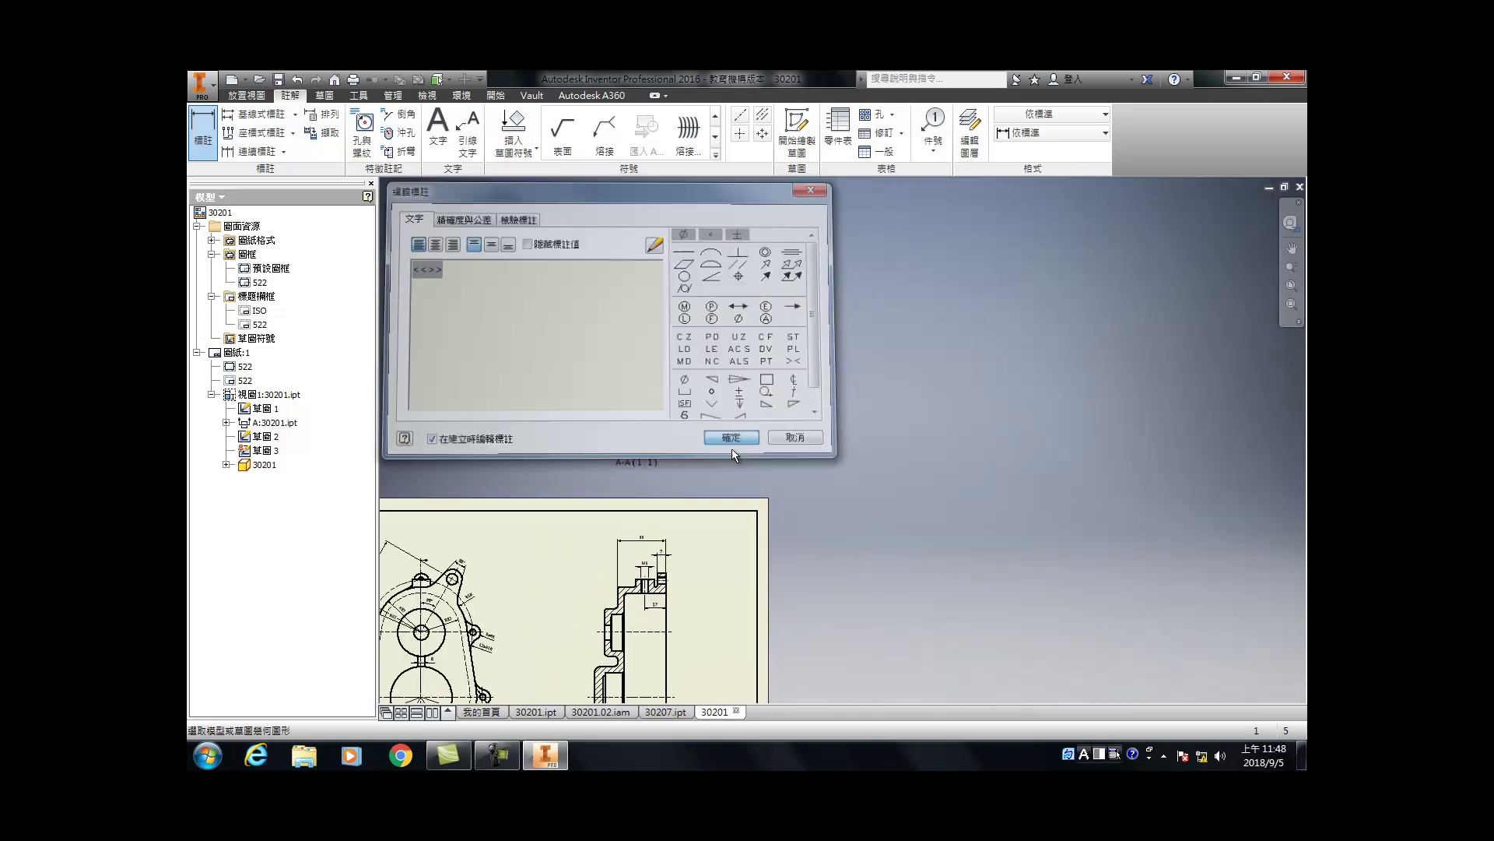
Step: Dimension the distance from the upper bearing boss's outer left face to the open right face, stacked above the wall dimension
scroll(674, 580, "up", 3)
scroll(554, 628, "up", 2)
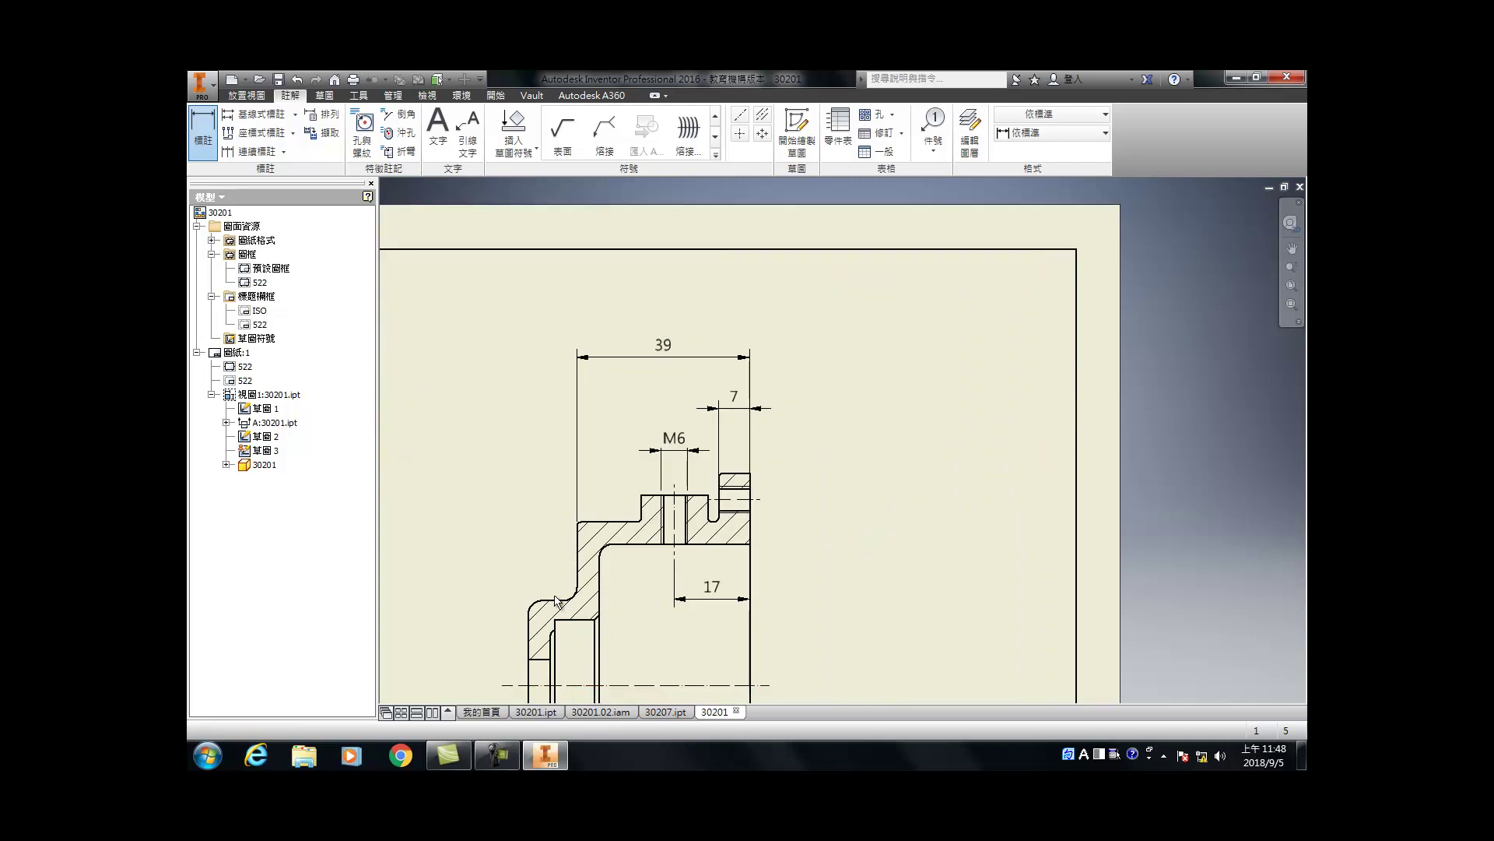
scroll(537, 685, "down", 4)
scroll(514, 537, "up", 4)
left_click(510, 516)
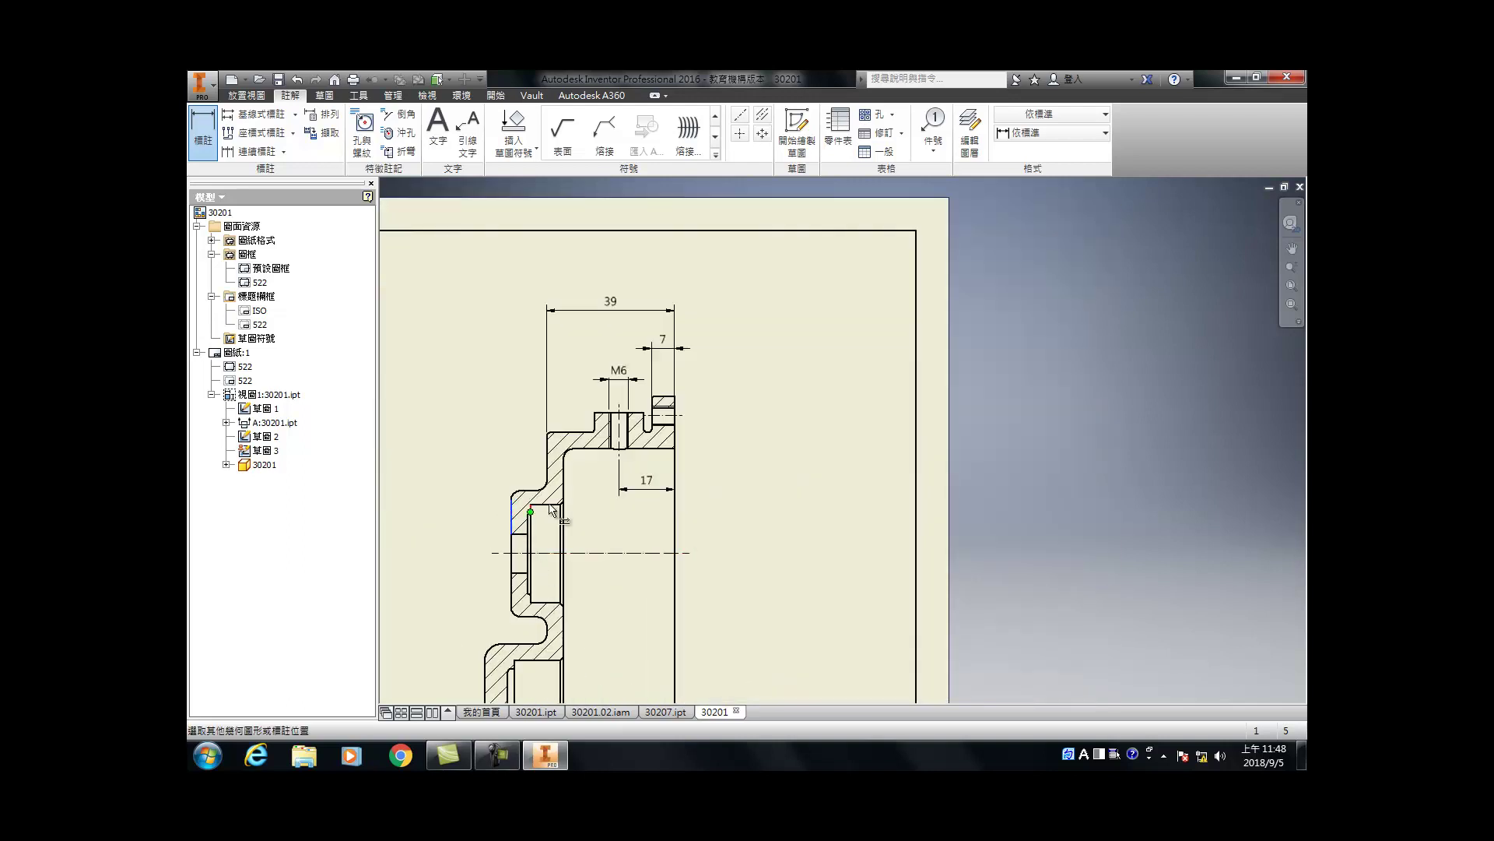
left_click(674, 502)
left_click(512, 526)
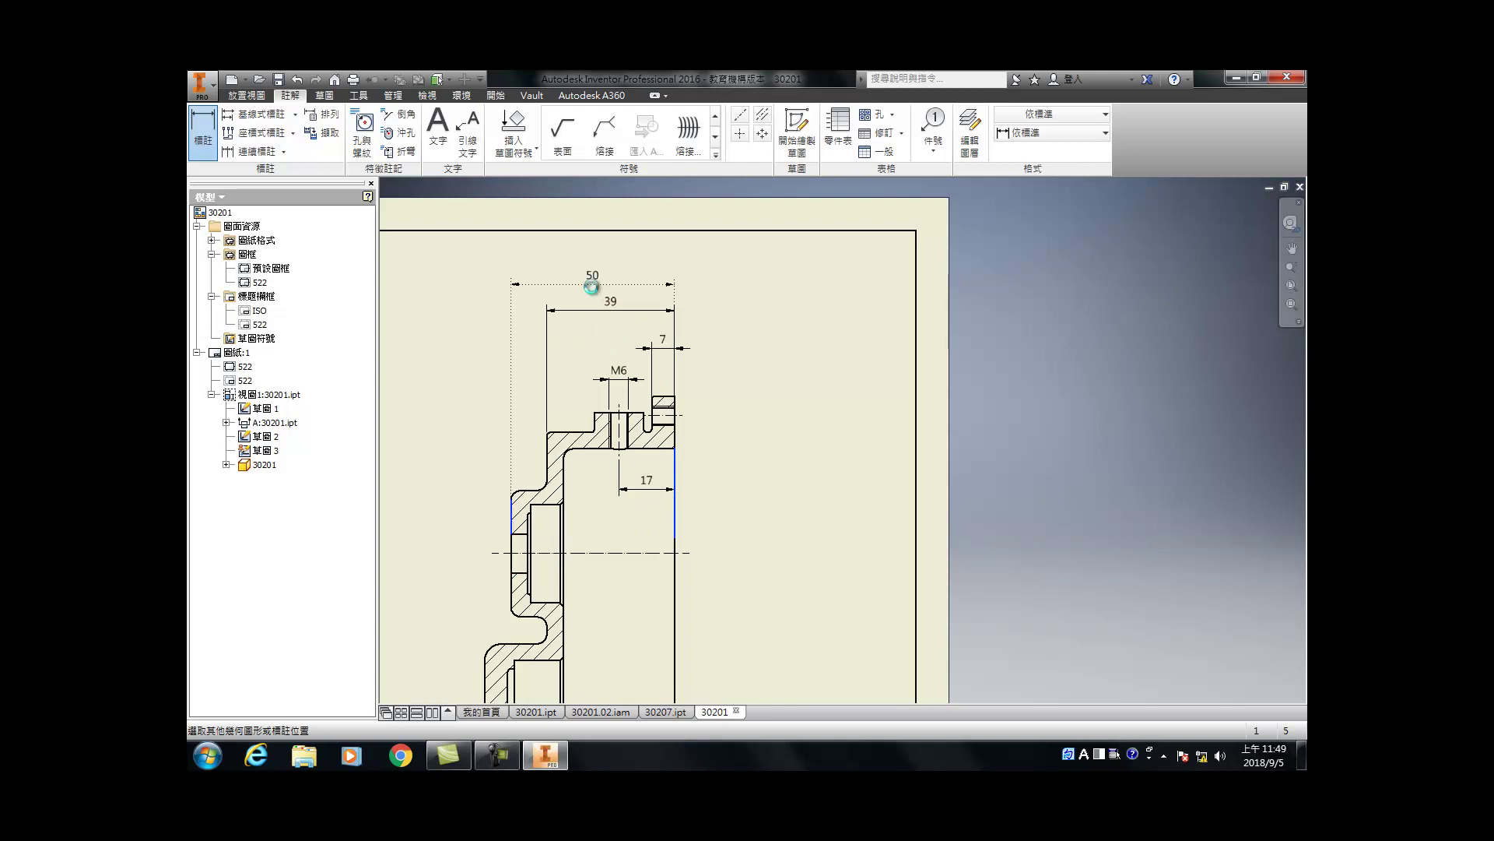
left_click(591, 286)
left_click(714, 438)
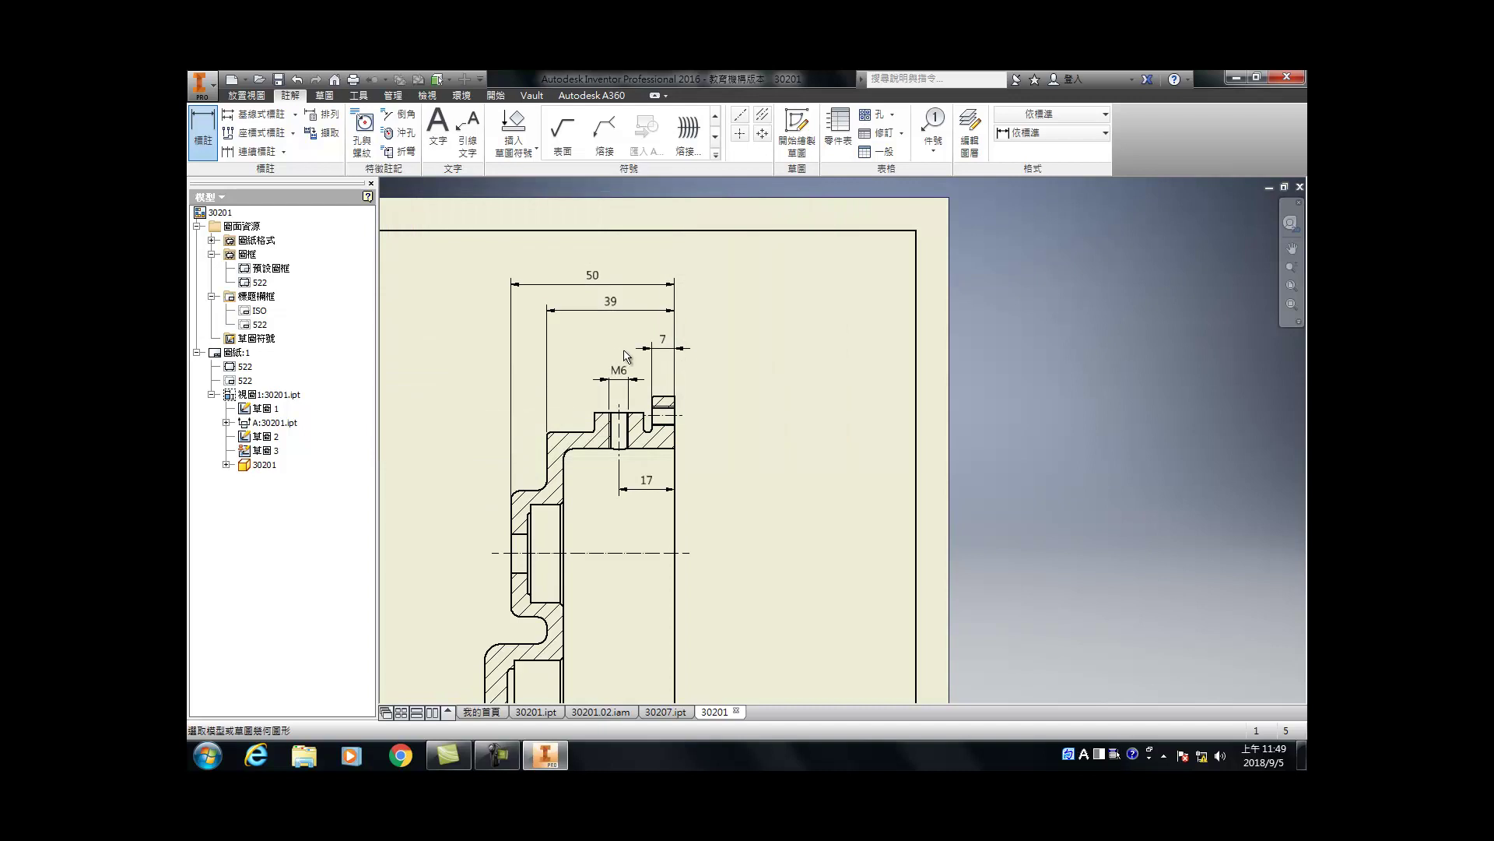
Step: Dimension the upper bearing bore's diameter across its two horizontal edges, placed outside the housing's open right face
scroll(625, 356, "up", 3)
scroll(605, 611, "down", 5)
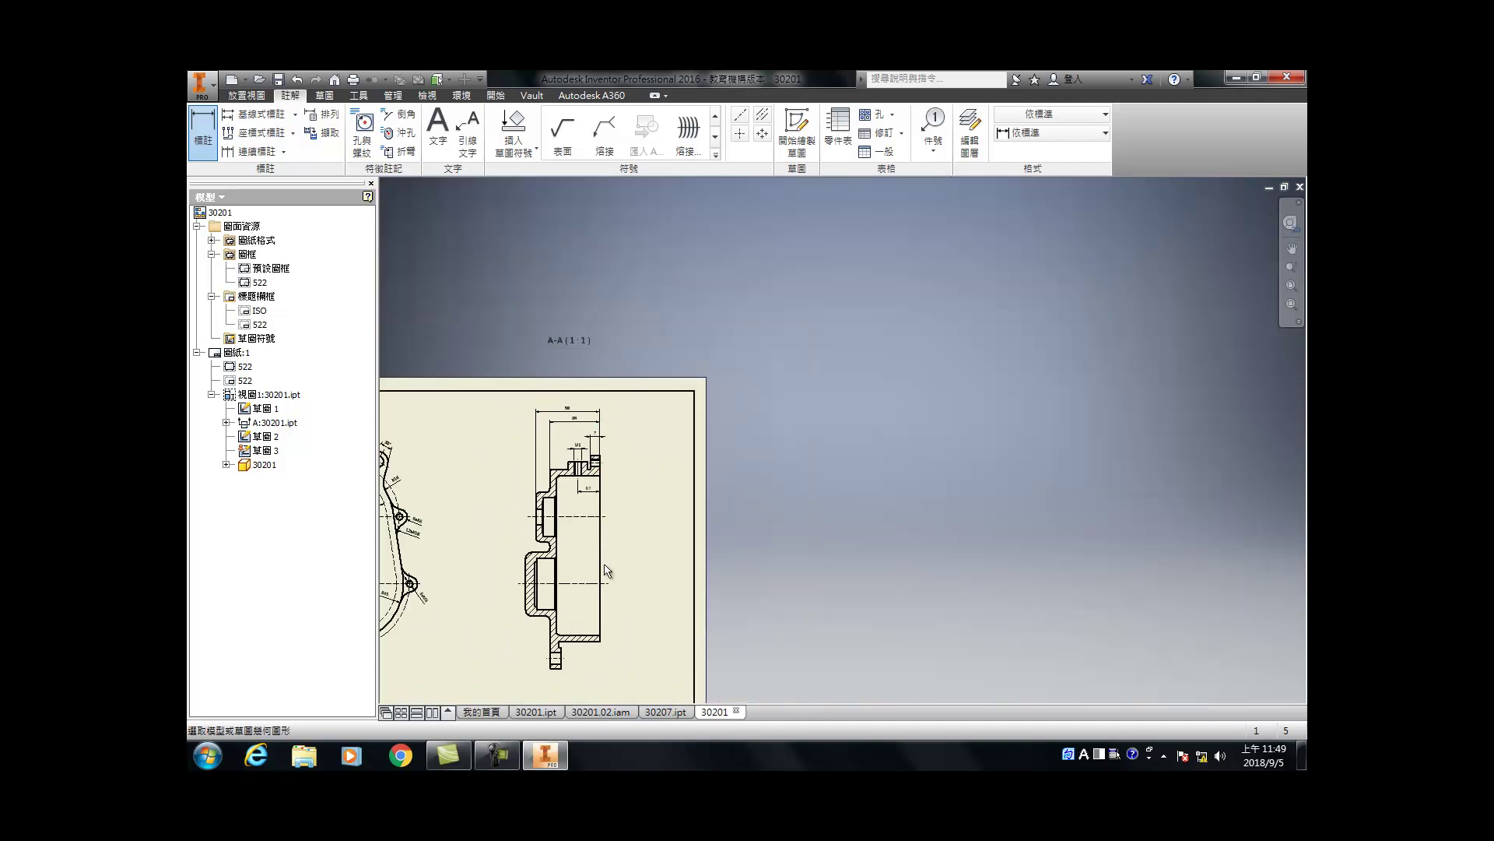
scroll(569, 523, "up", 4)
left_click(569, 454)
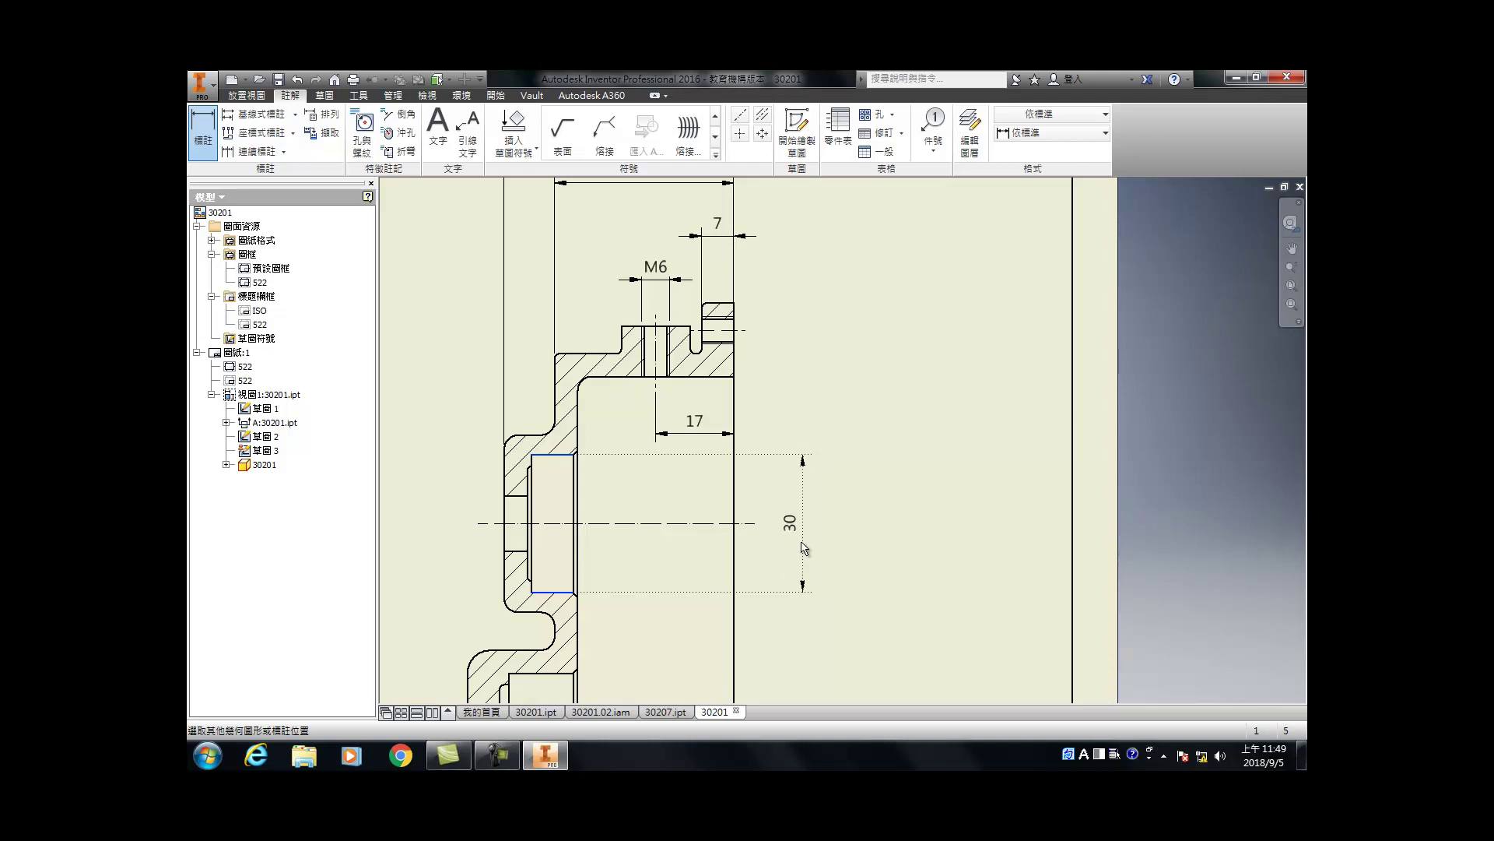
left_click(803, 545)
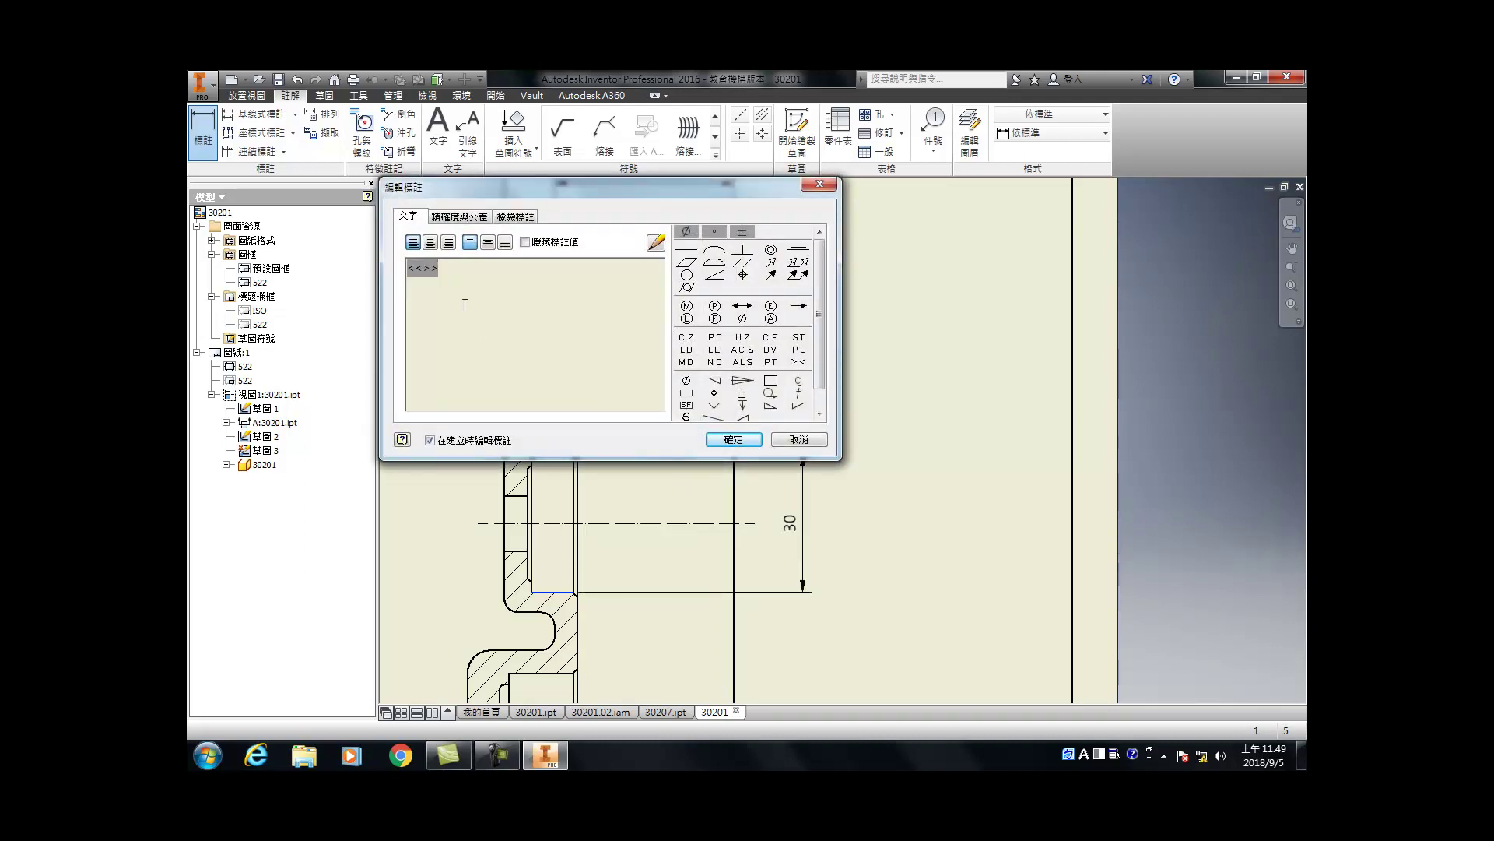
Step: Give the upper bore dimension a deviation tolerance of 0/-0.021 with three-decimal tolerance precision and a diameter symbol
left_click(459, 216)
left_click(425, 314)
double_click(434, 399)
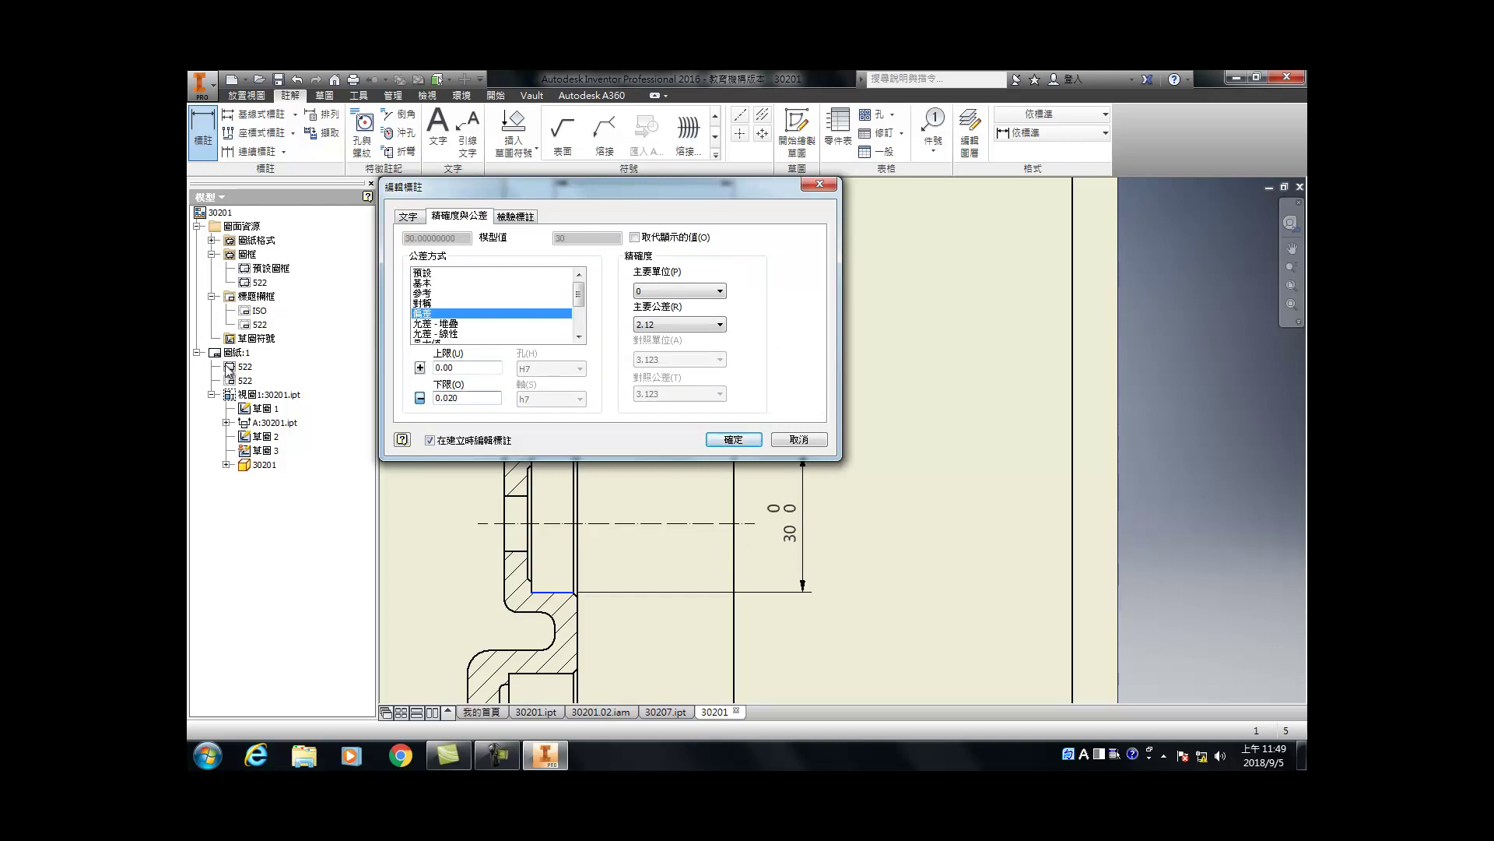
left_click(680, 325)
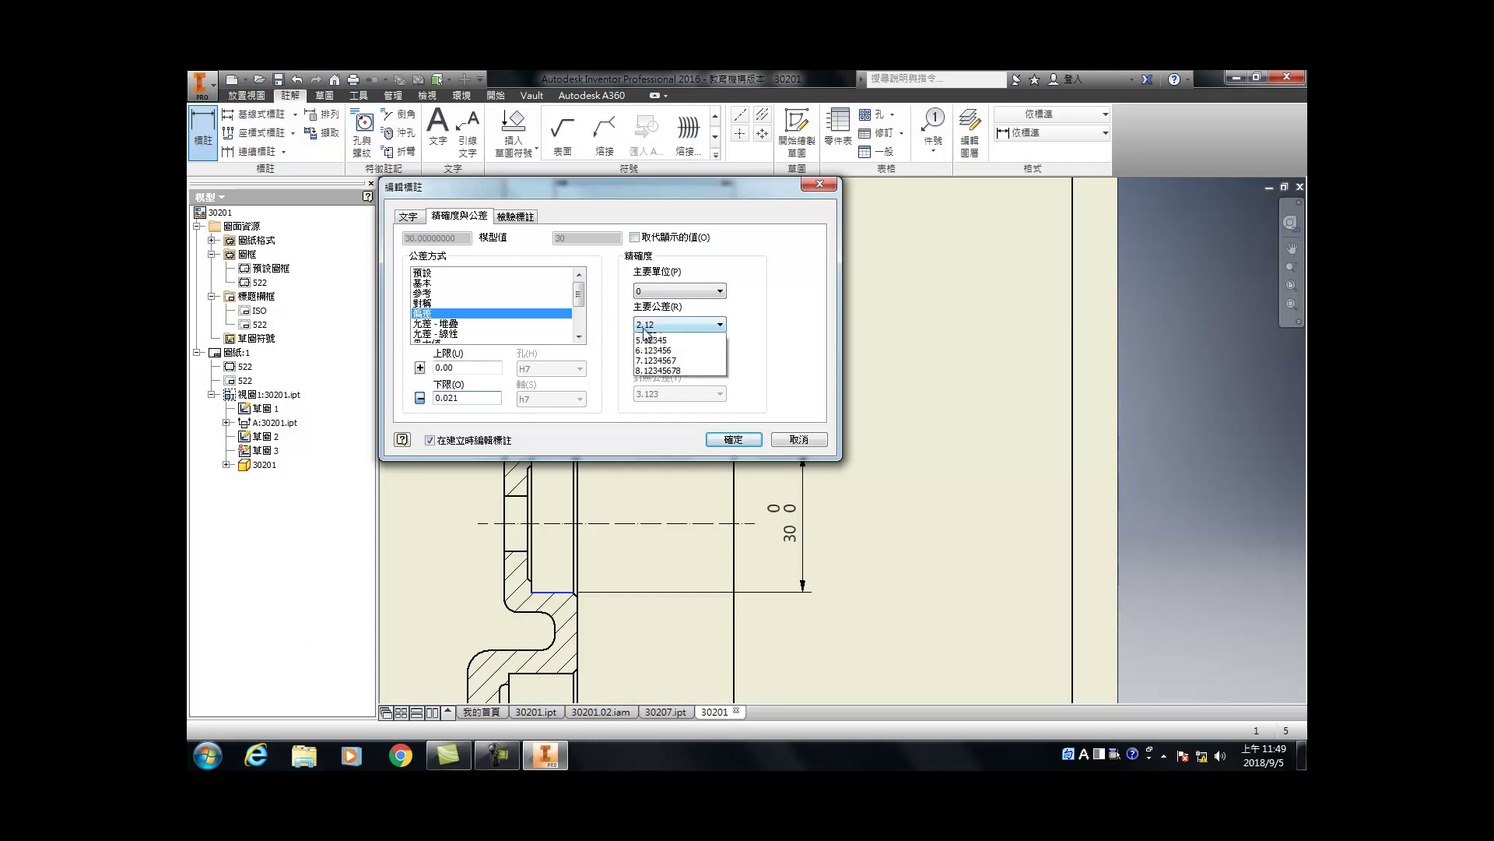
left_click(660, 363)
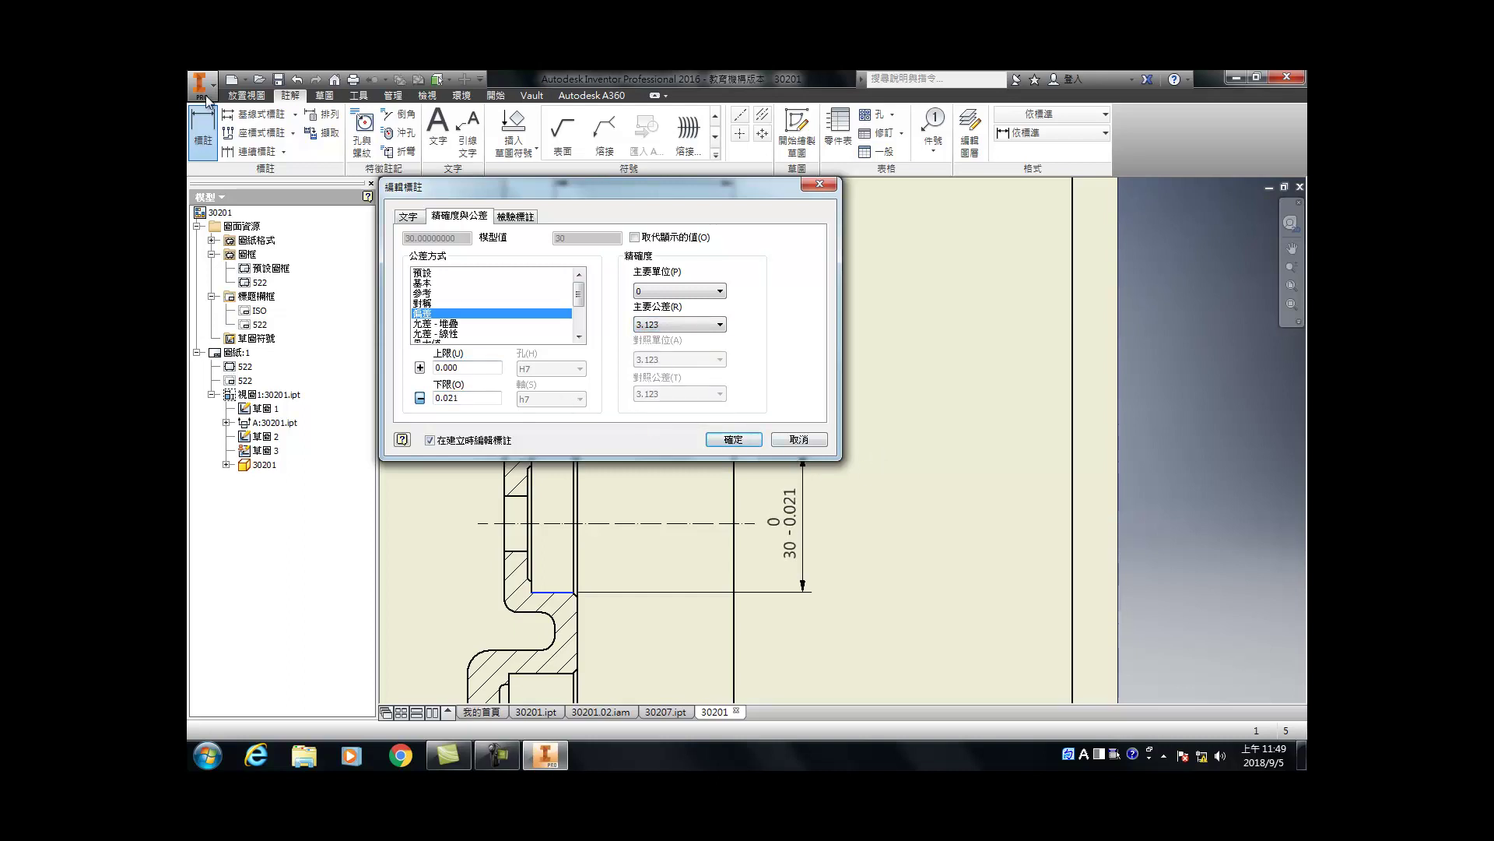
left_click(406, 218)
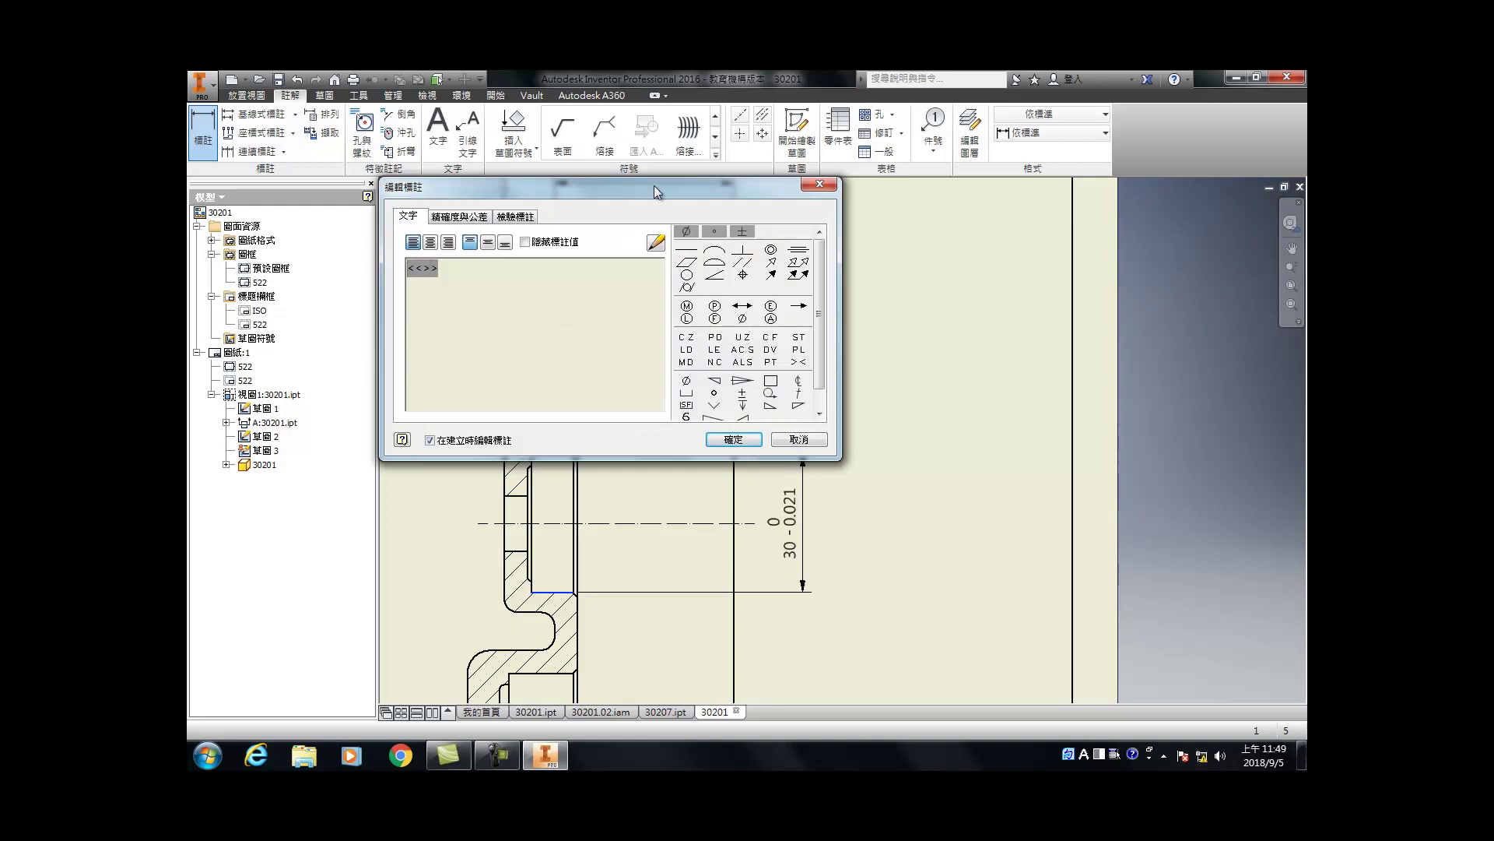
left_click(689, 233)
left_click(734, 439)
scroll(556, 480, "down", 3)
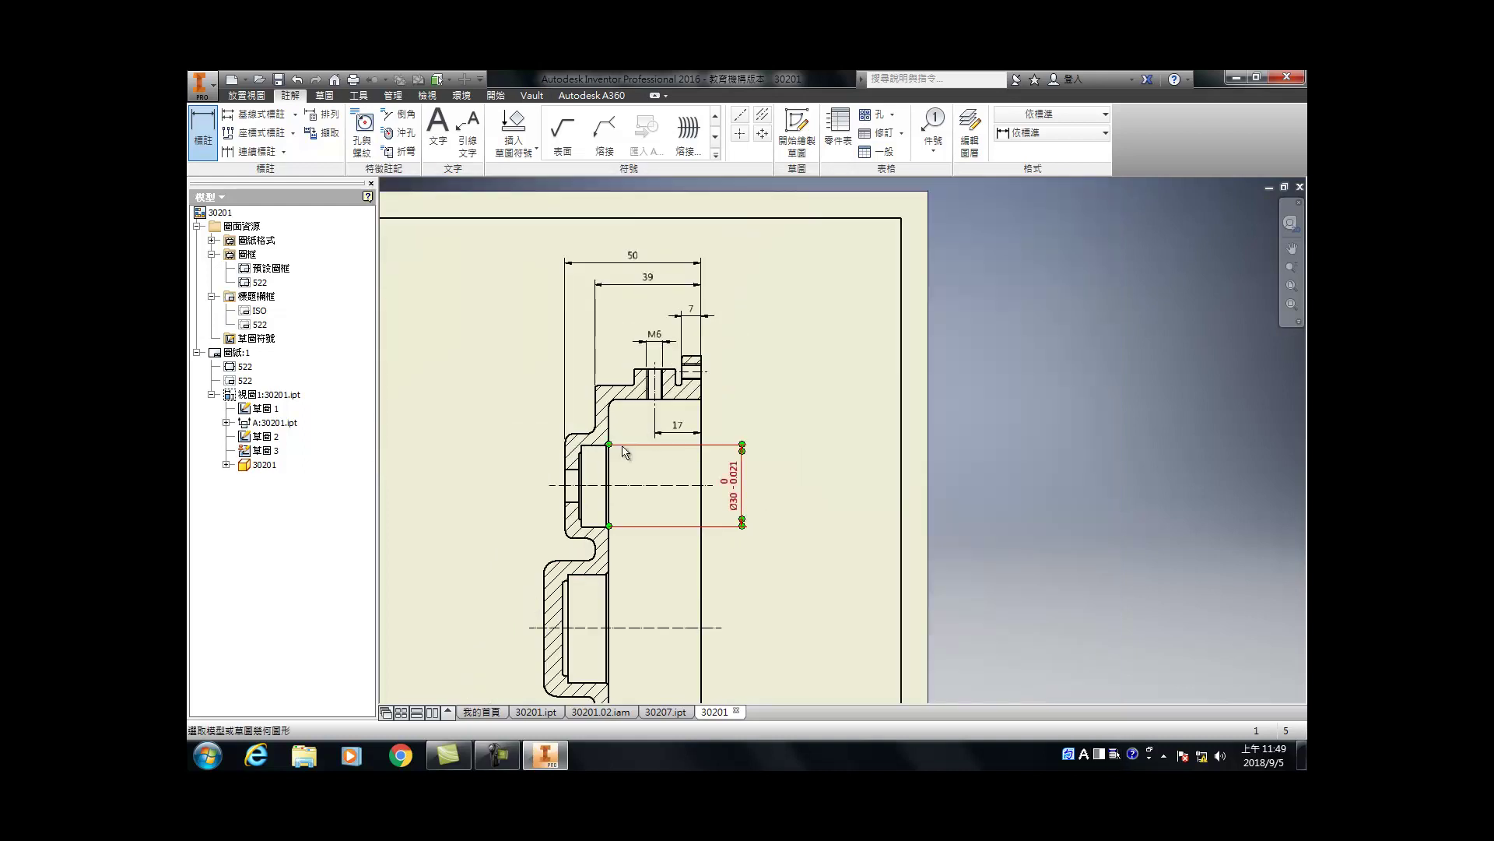
scroll(557, 480, "up", 5)
left_click(685, 372)
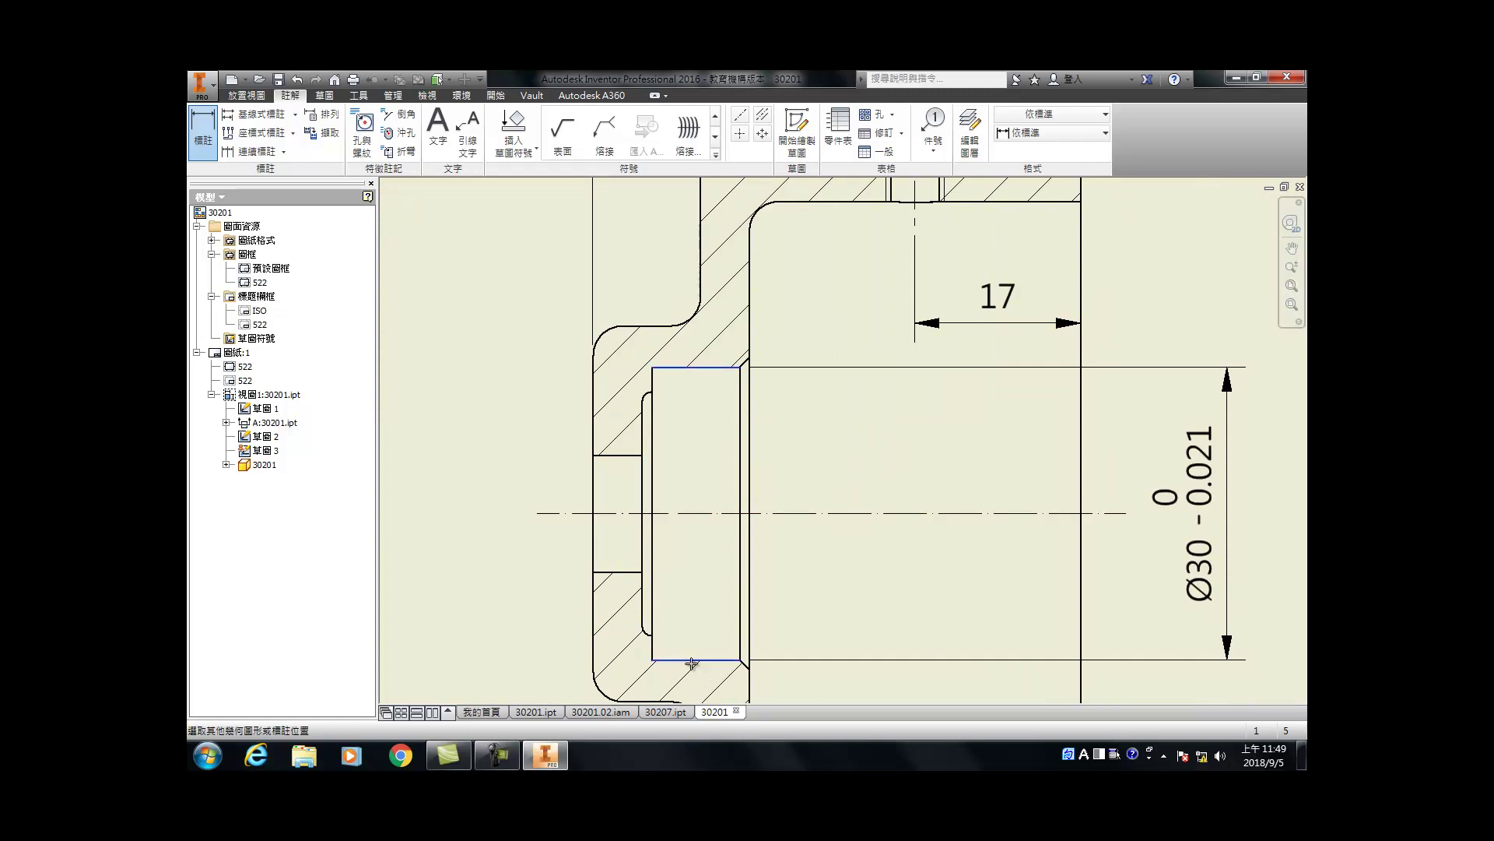
scroll(692, 663, "down", 5)
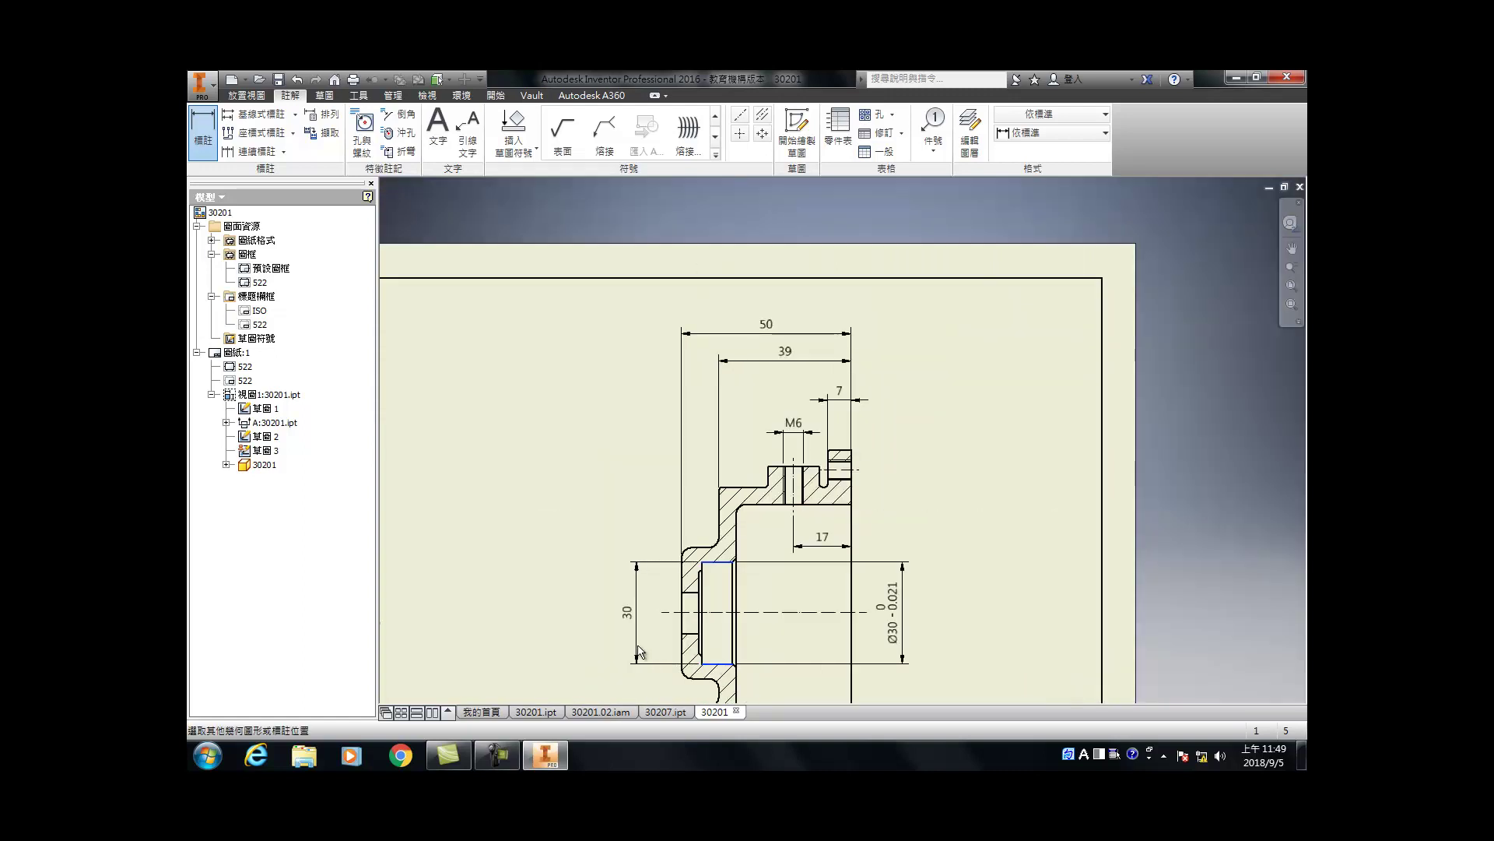
key("Escape")
Step: Dimension the shallow recess behind the upper bearing bore with a diameter symbol, placed left of the boss, and move it farther outward
scroll(700, 654, "up", 3)
key("d")
scroll(722, 512, "up", 5)
left_click(667, 451)
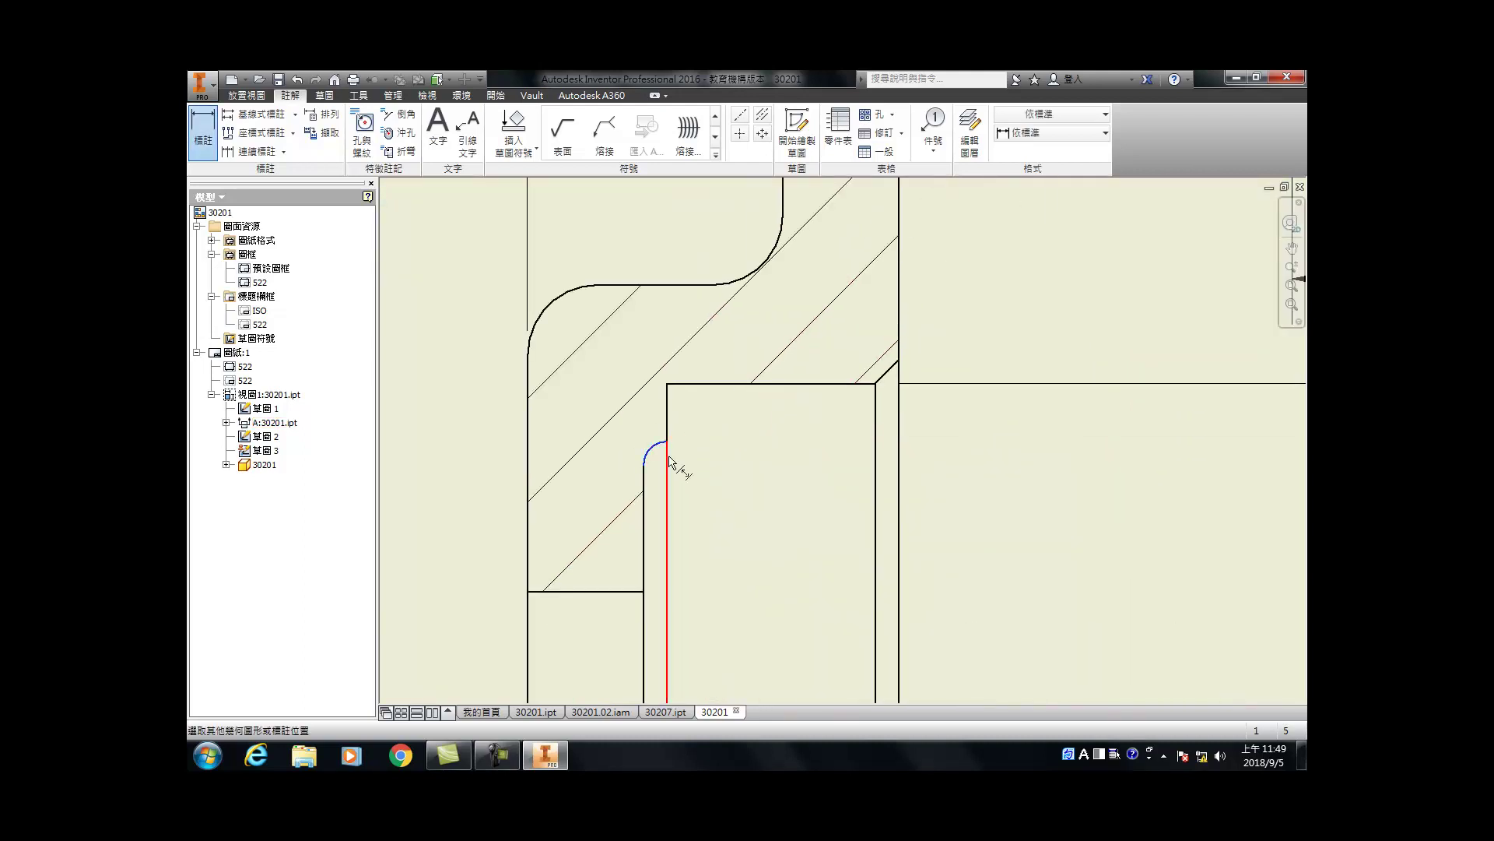
scroll(669, 460, "down", 5)
left_click(668, 647)
scroll(671, 644, "down", 3)
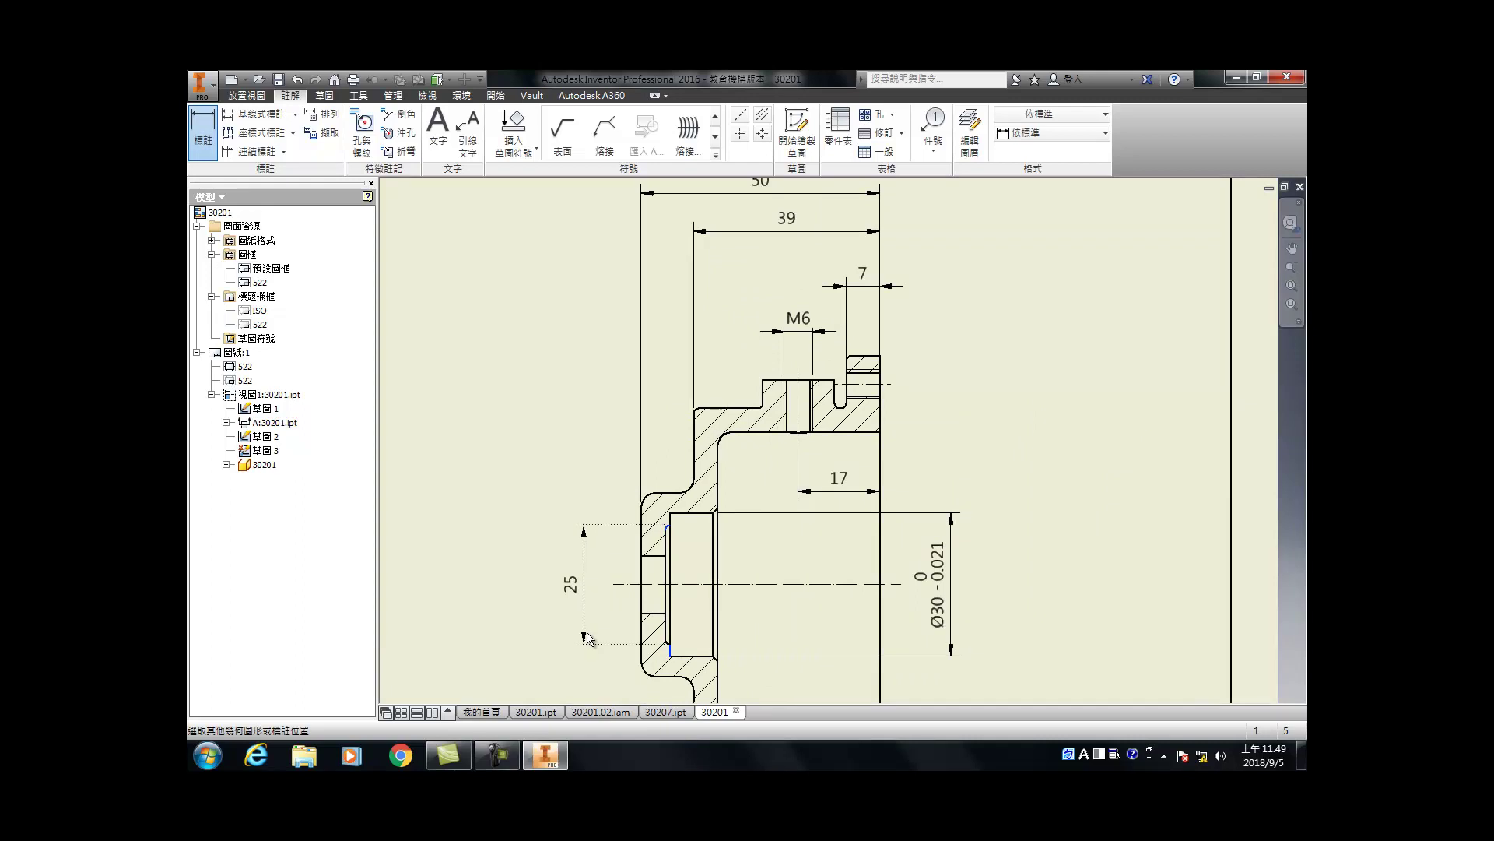
left_click(587, 638)
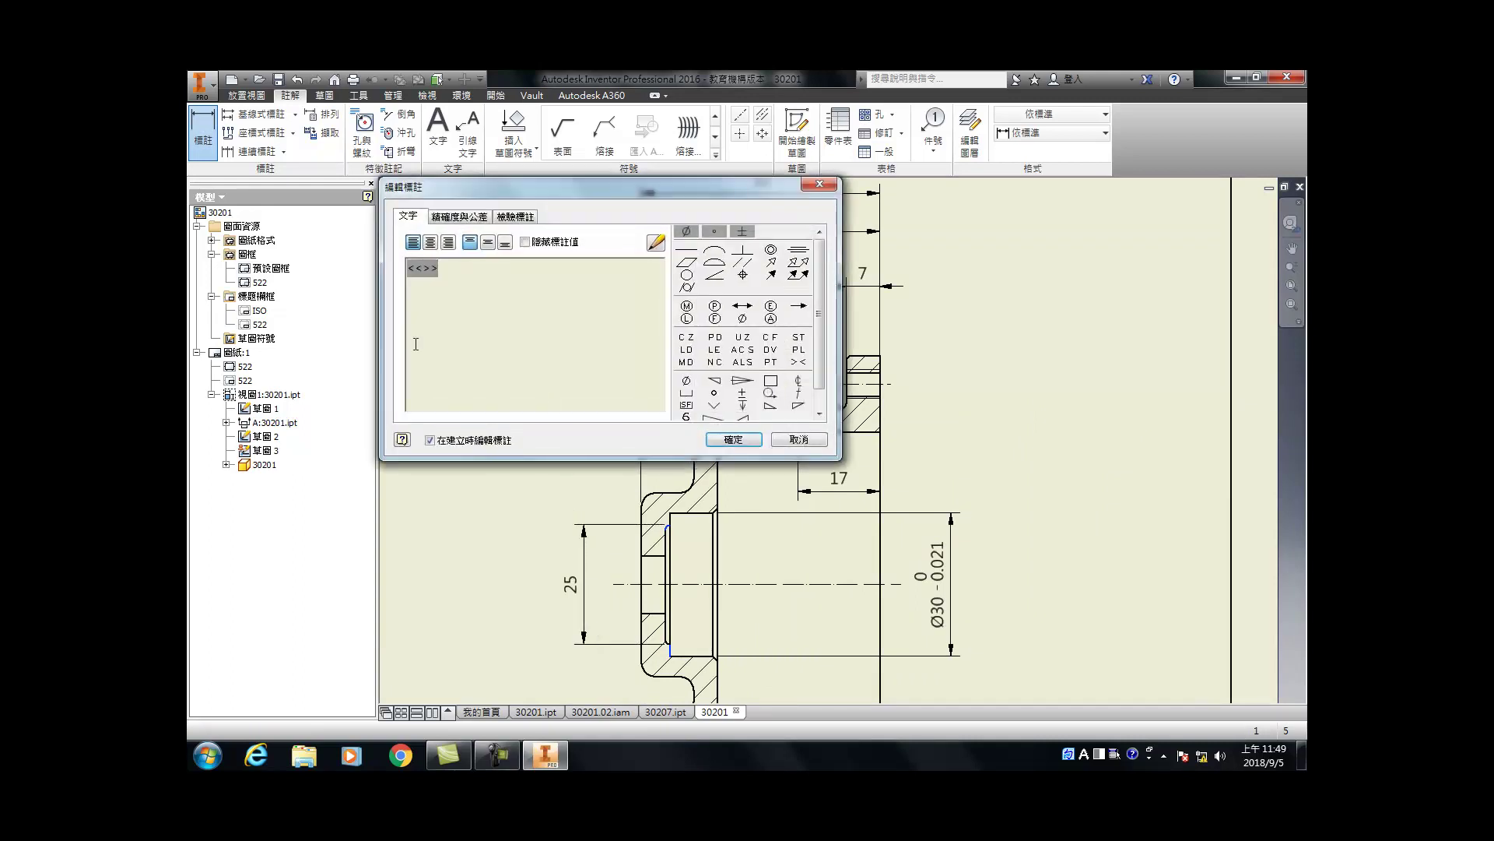
left_click(685, 232)
left_click(733, 439)
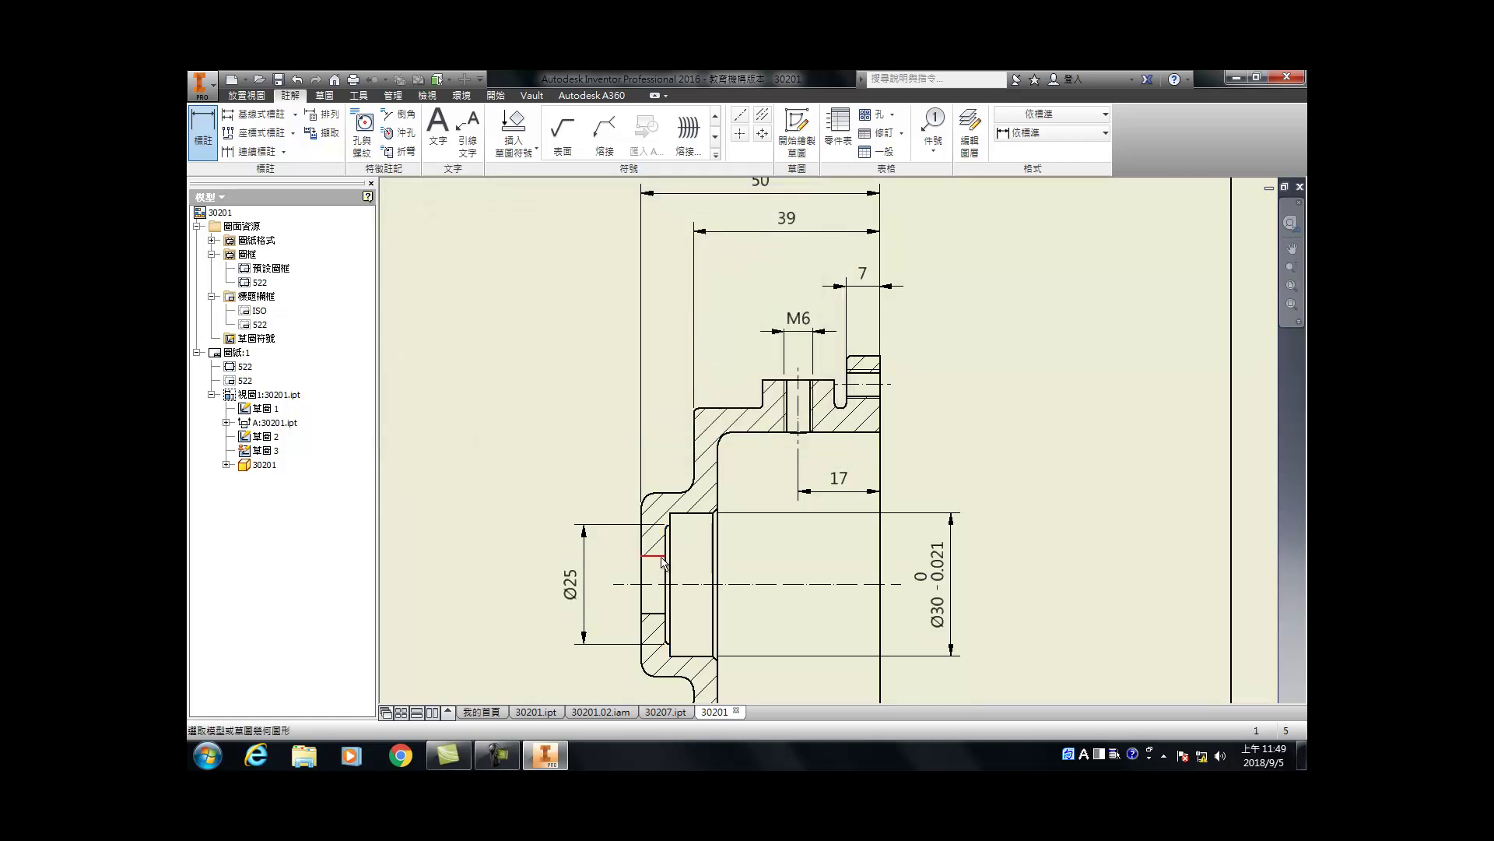
key("Escape")
left_click_drag(585, 580, 550, 590)
Step: Dimension the upper boss's small through hole with a diameter symbol, placed between the boss and the recess diameter dimension
key("d")
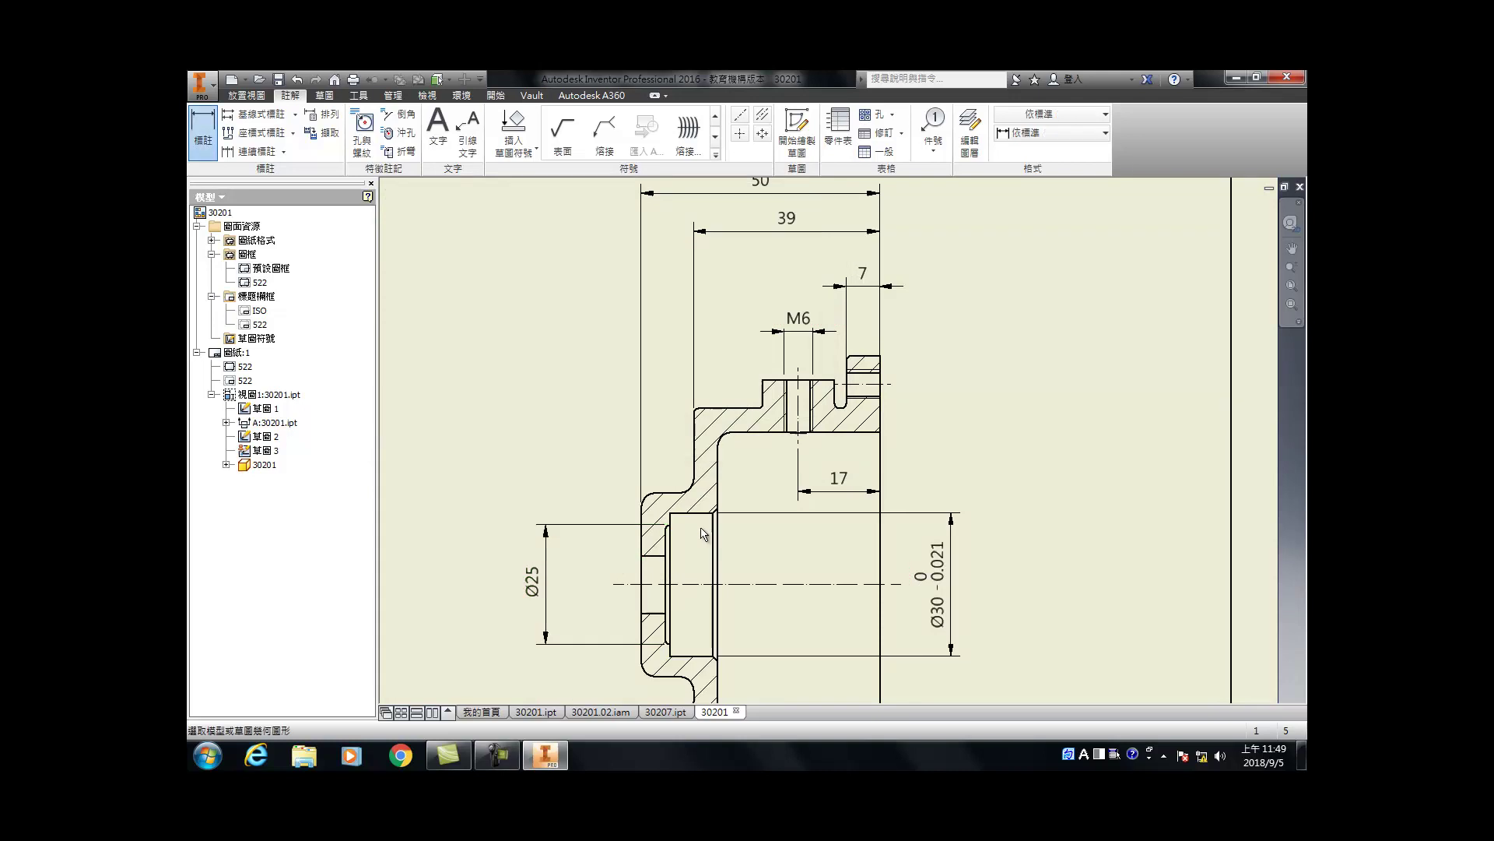
left_click(659, 556)
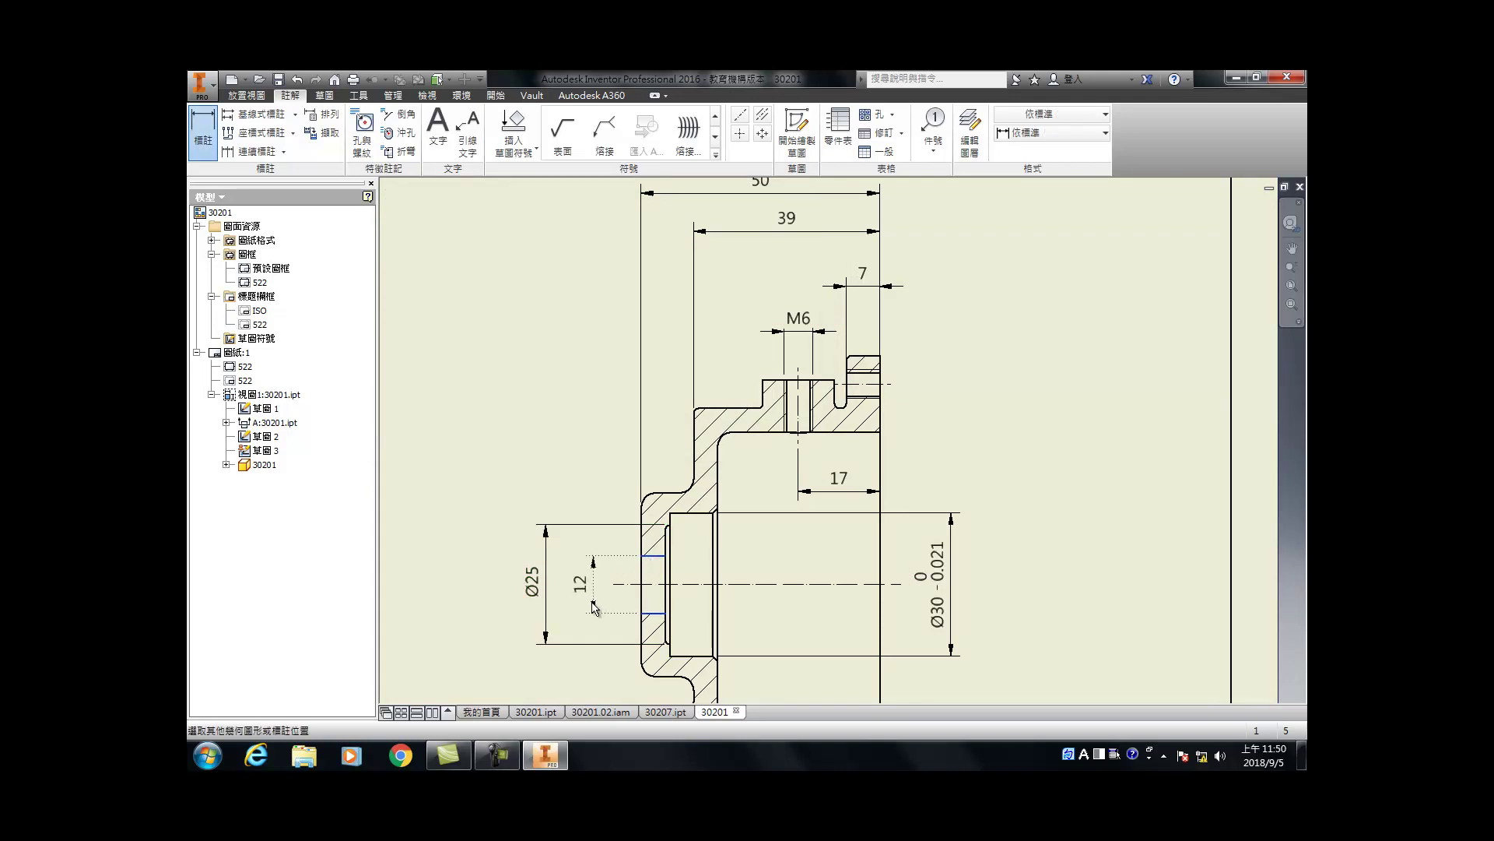
left_click(594, 607)
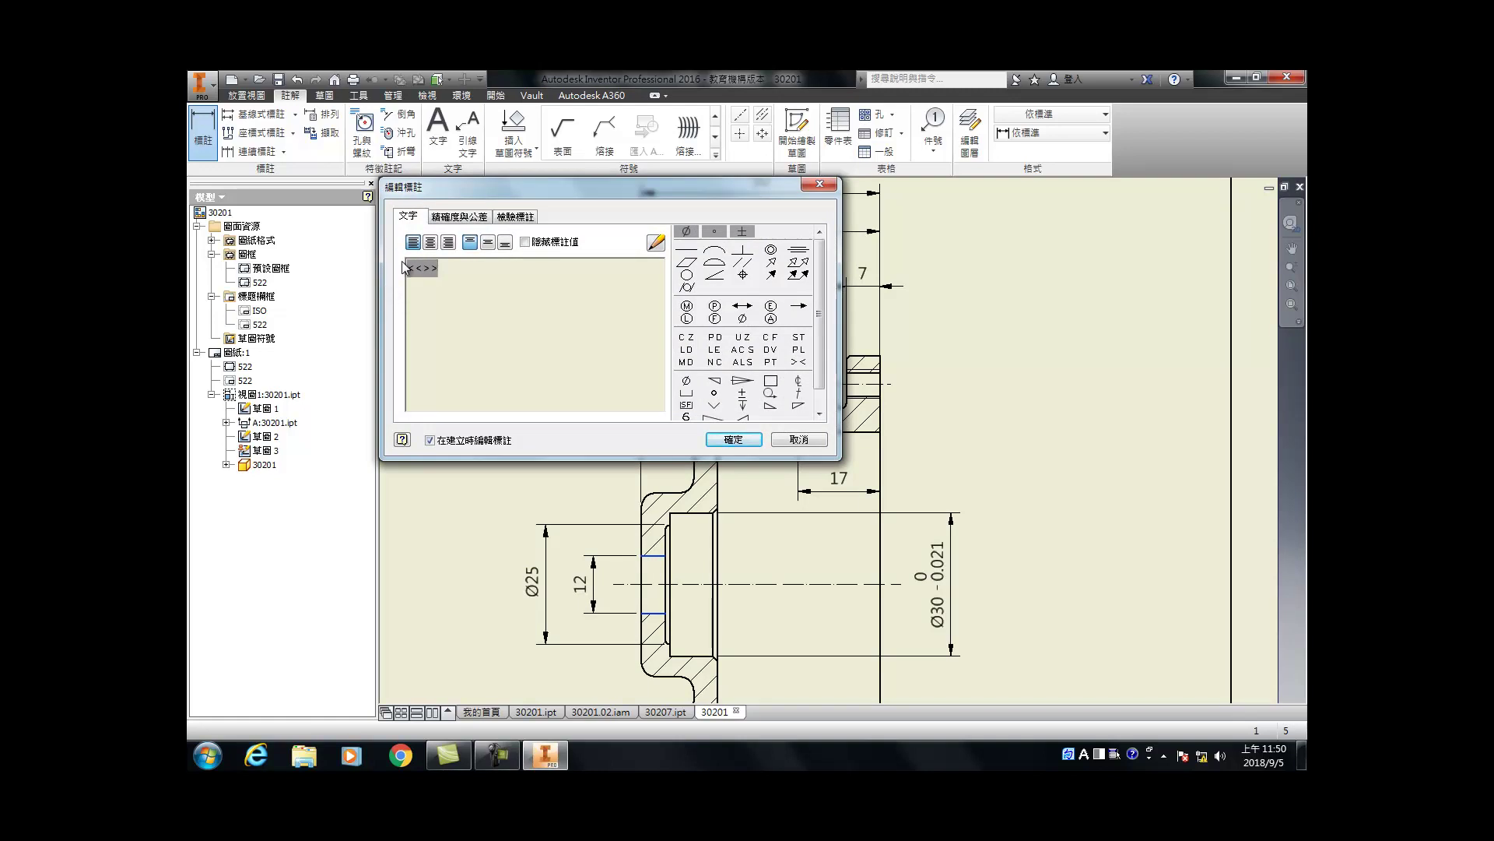
left_click(686, 231)
left_click(734, 439)
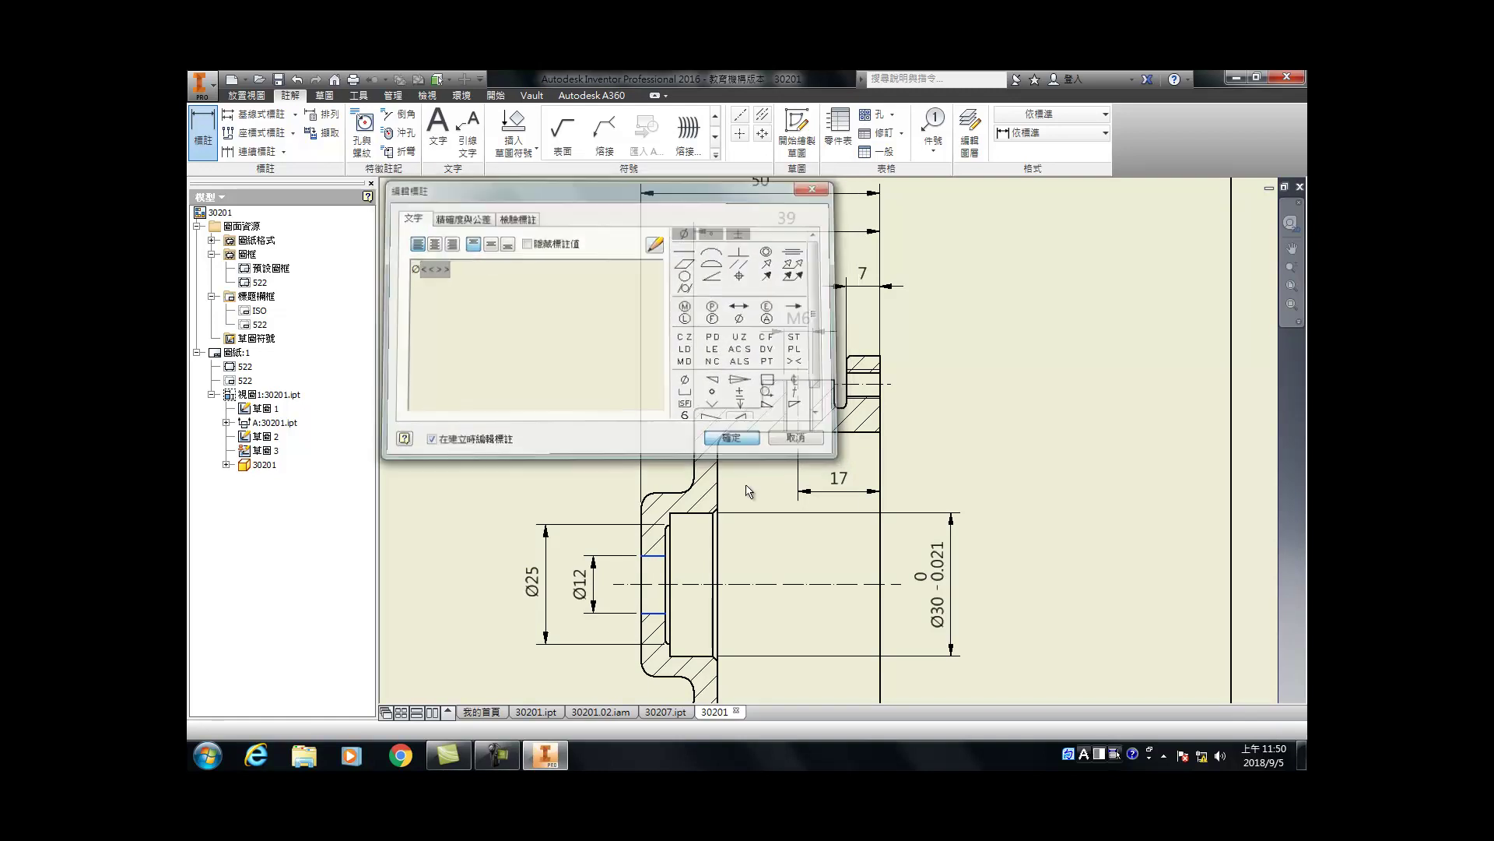
Step: Dimension the depth from the upper recess's floor to the housing's inner wall face, placed inside the bore above the centreline
scroll(579, 523, "down", 3)
scroll(580, 524, "up", 5)
scroll(486, 376, "up", 3)
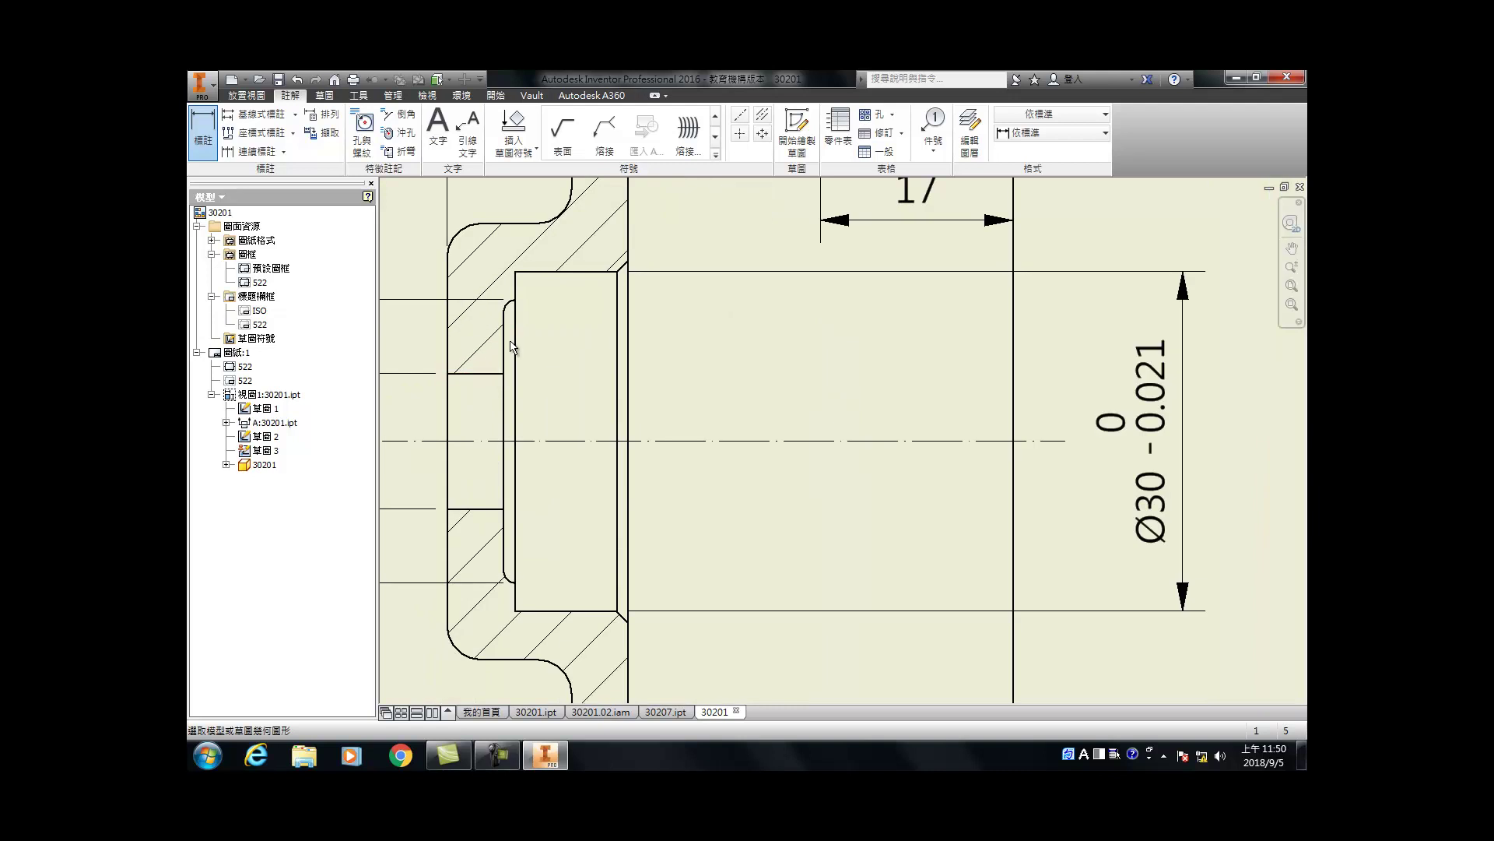
left_click(503, 336)
left_click(626, 367)
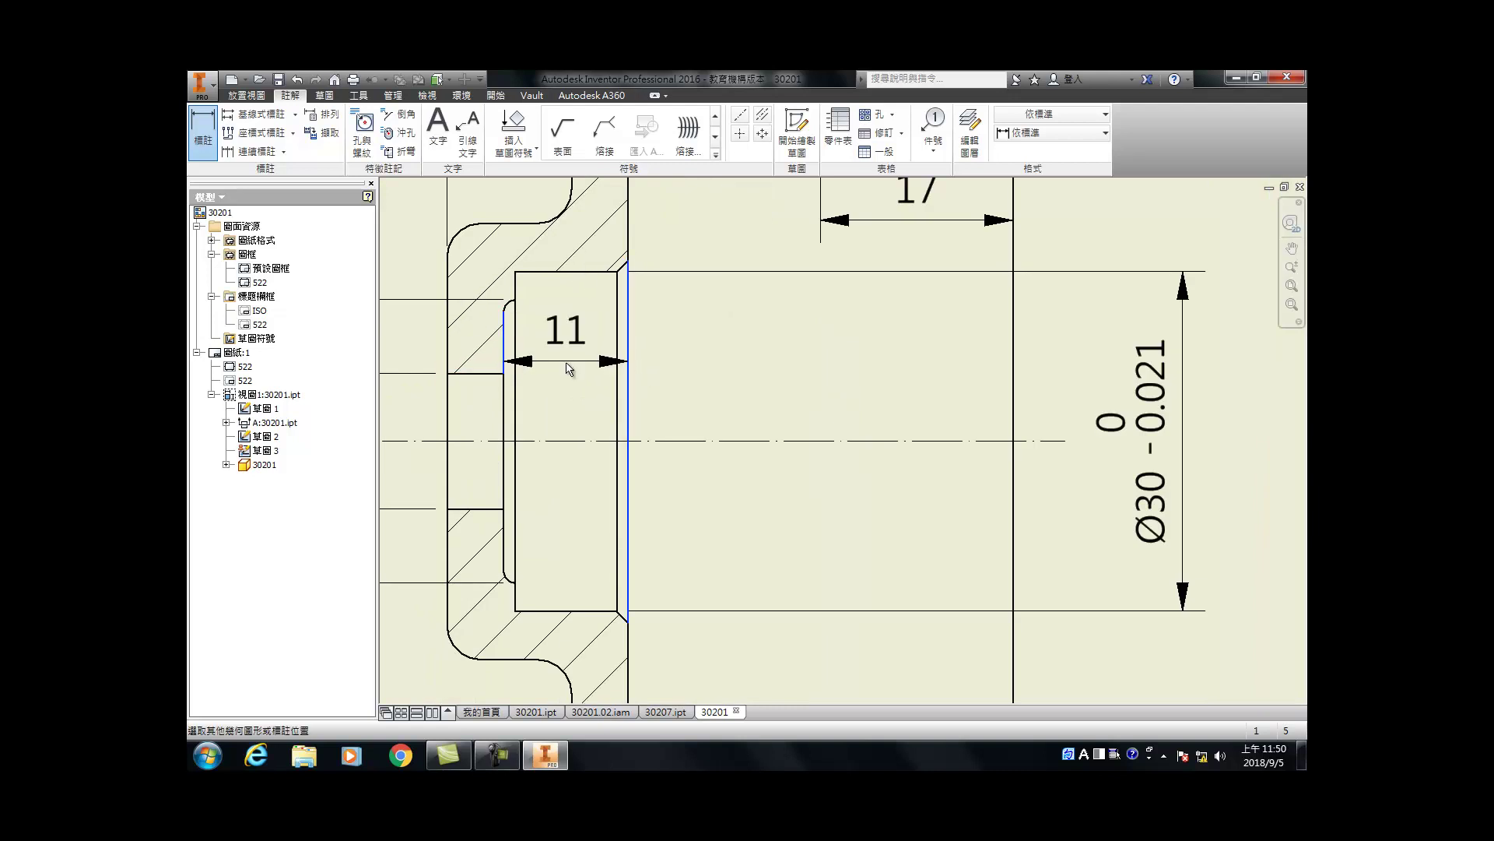
left_click(615, 362)
left_click(735, 440)
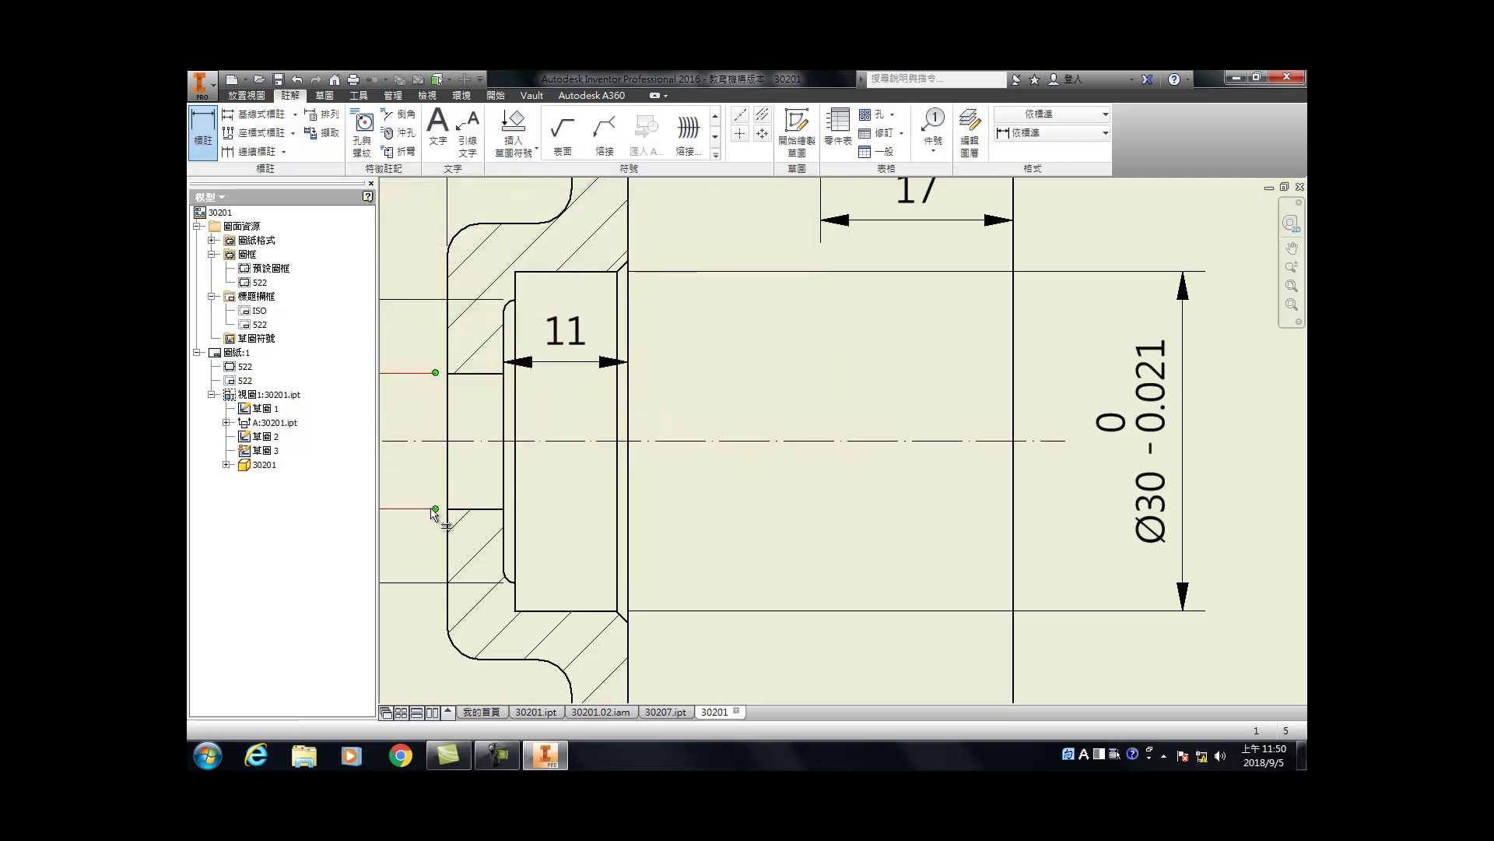
Step: Dimension the distance from the upper bearing bore's seat face to the open right face, placed below the bore's centreline
left_click(514, 539)
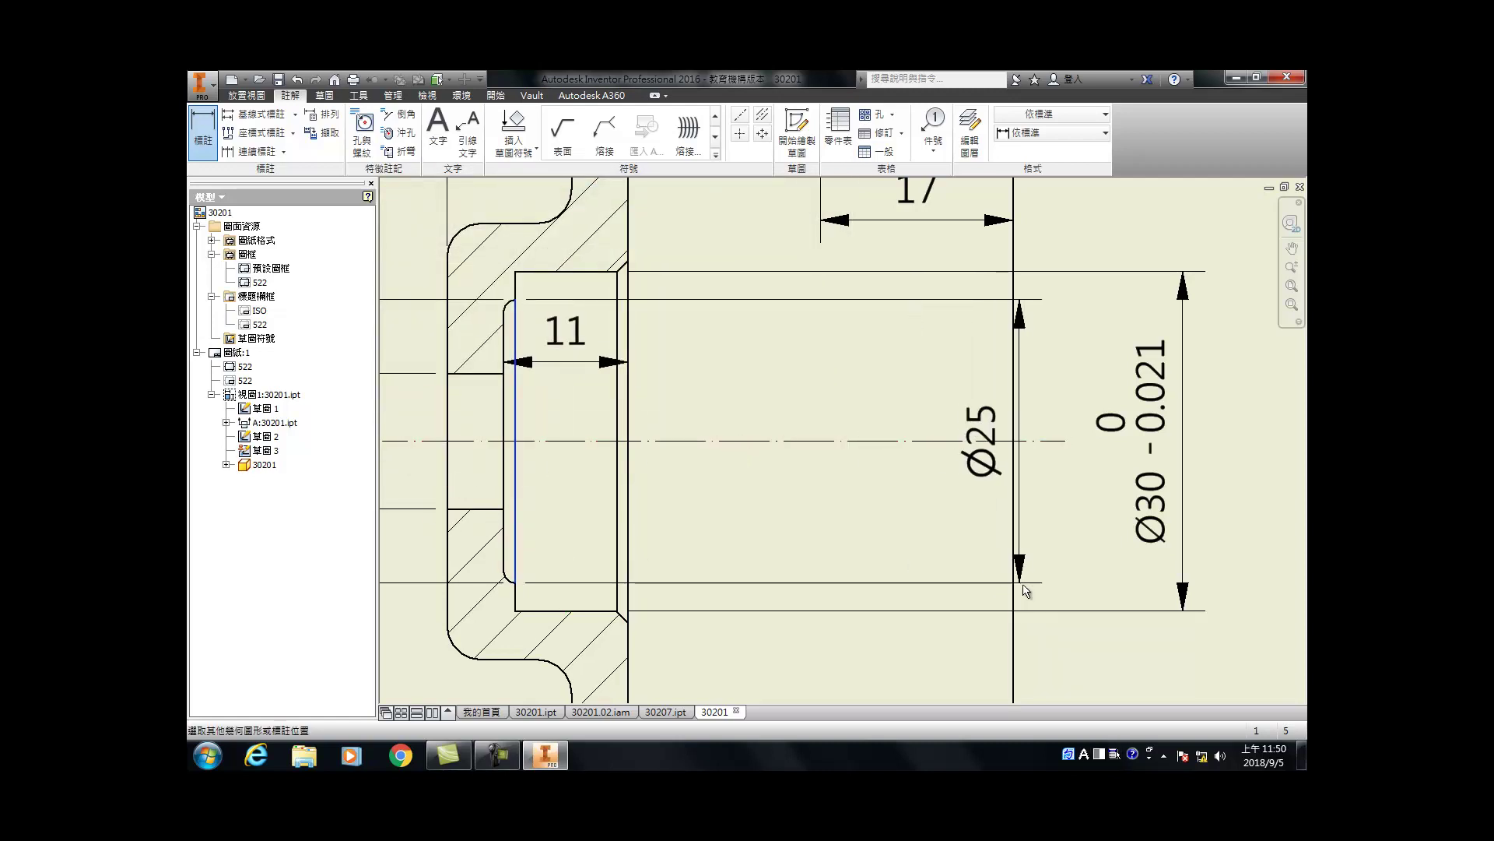
left_click(1013, 589)
left_click(891, 566)
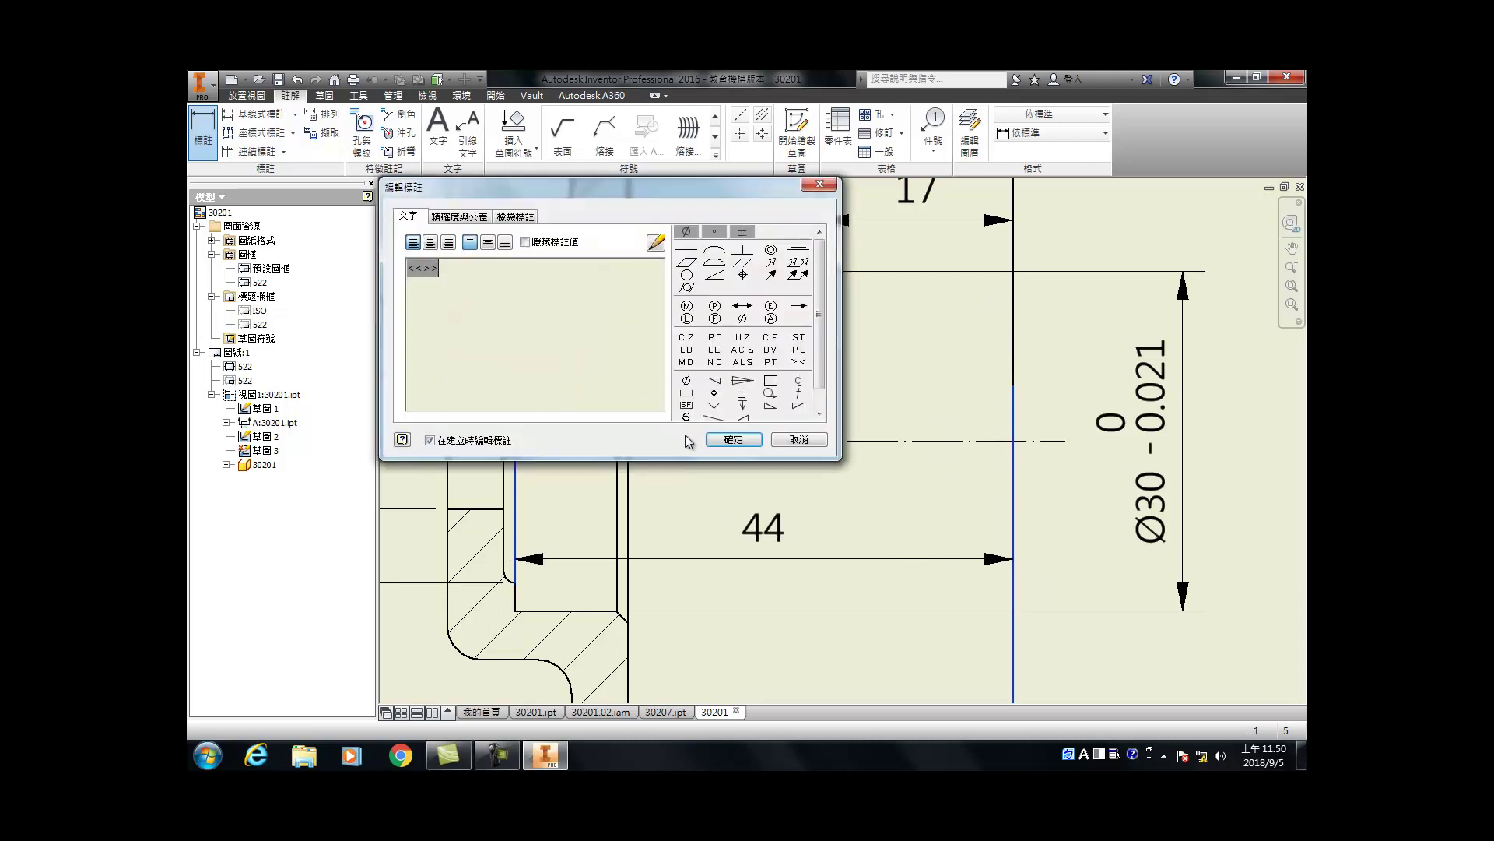
left_click(730, 437)
scroll(486, 473, "down", 5)
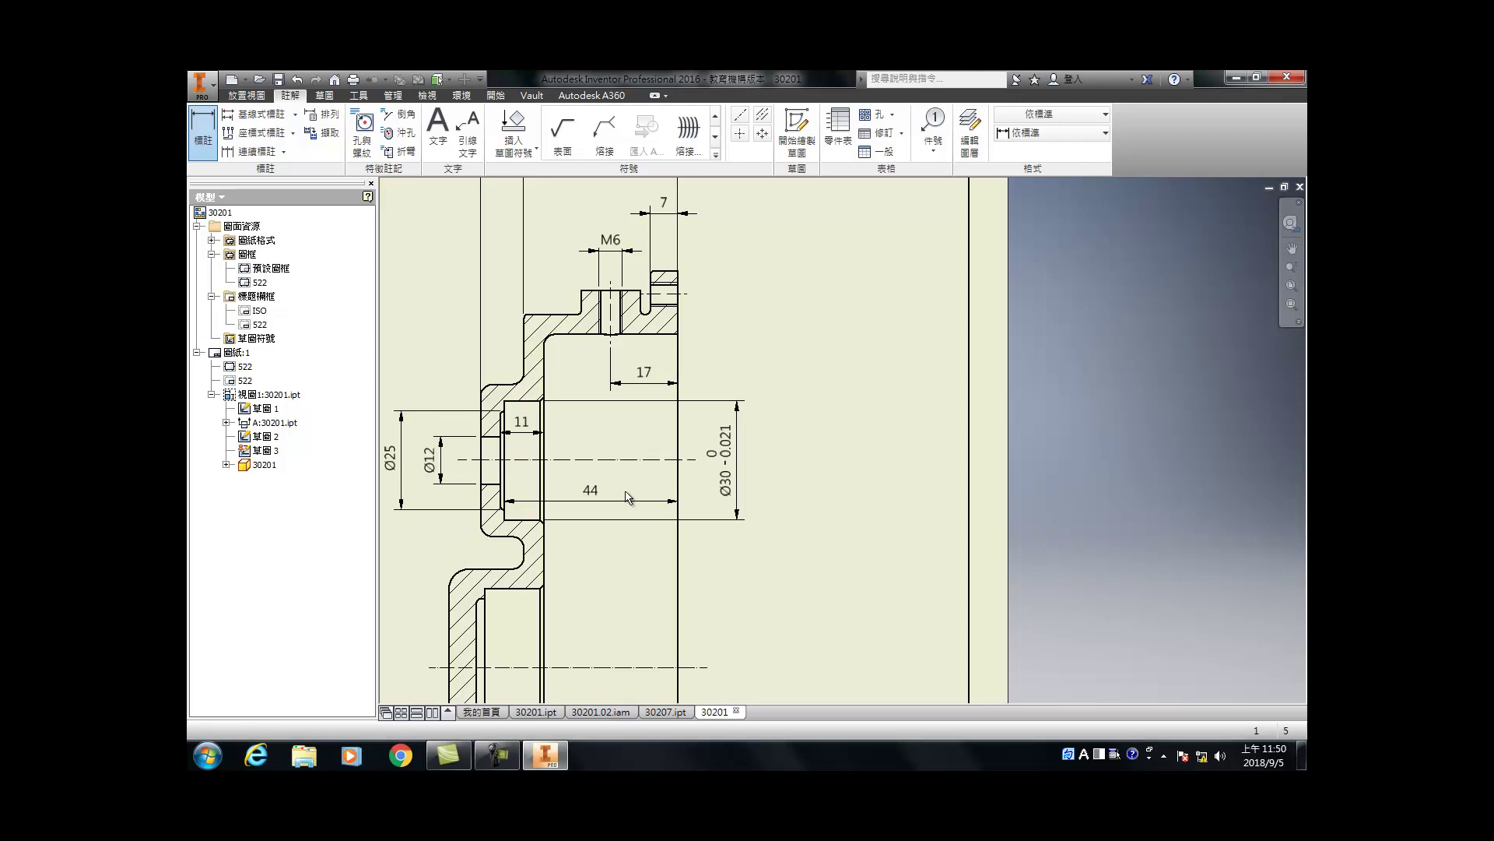
Step: Add a deviation tolerance of +0.05/0 to the dimension from the upper bore's seat face to the open right face
key("Escape")
double_click(590, 496)
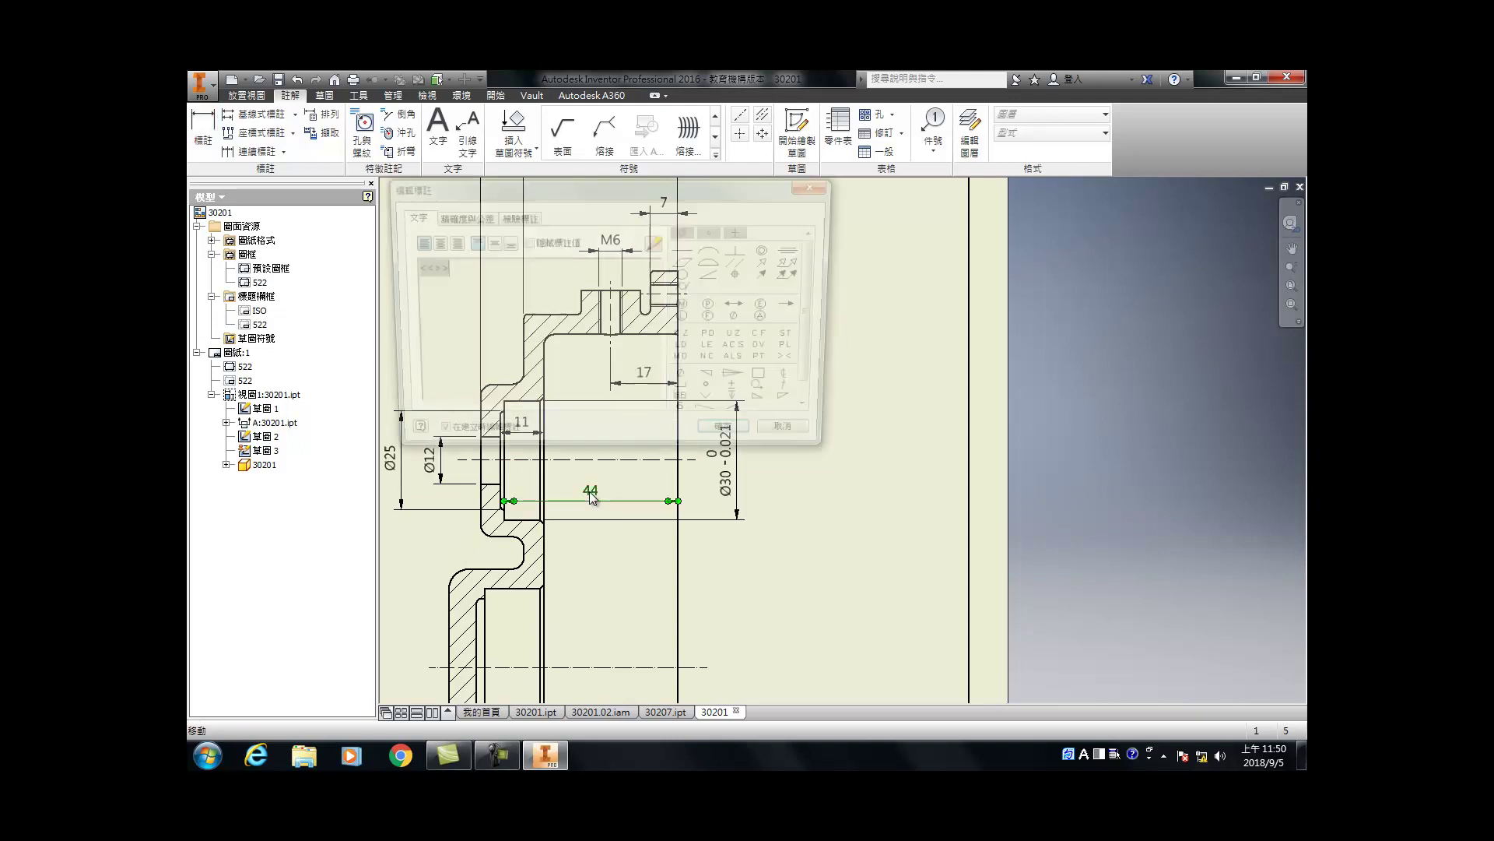
left_click(459, 216)
left_click(426, 313)
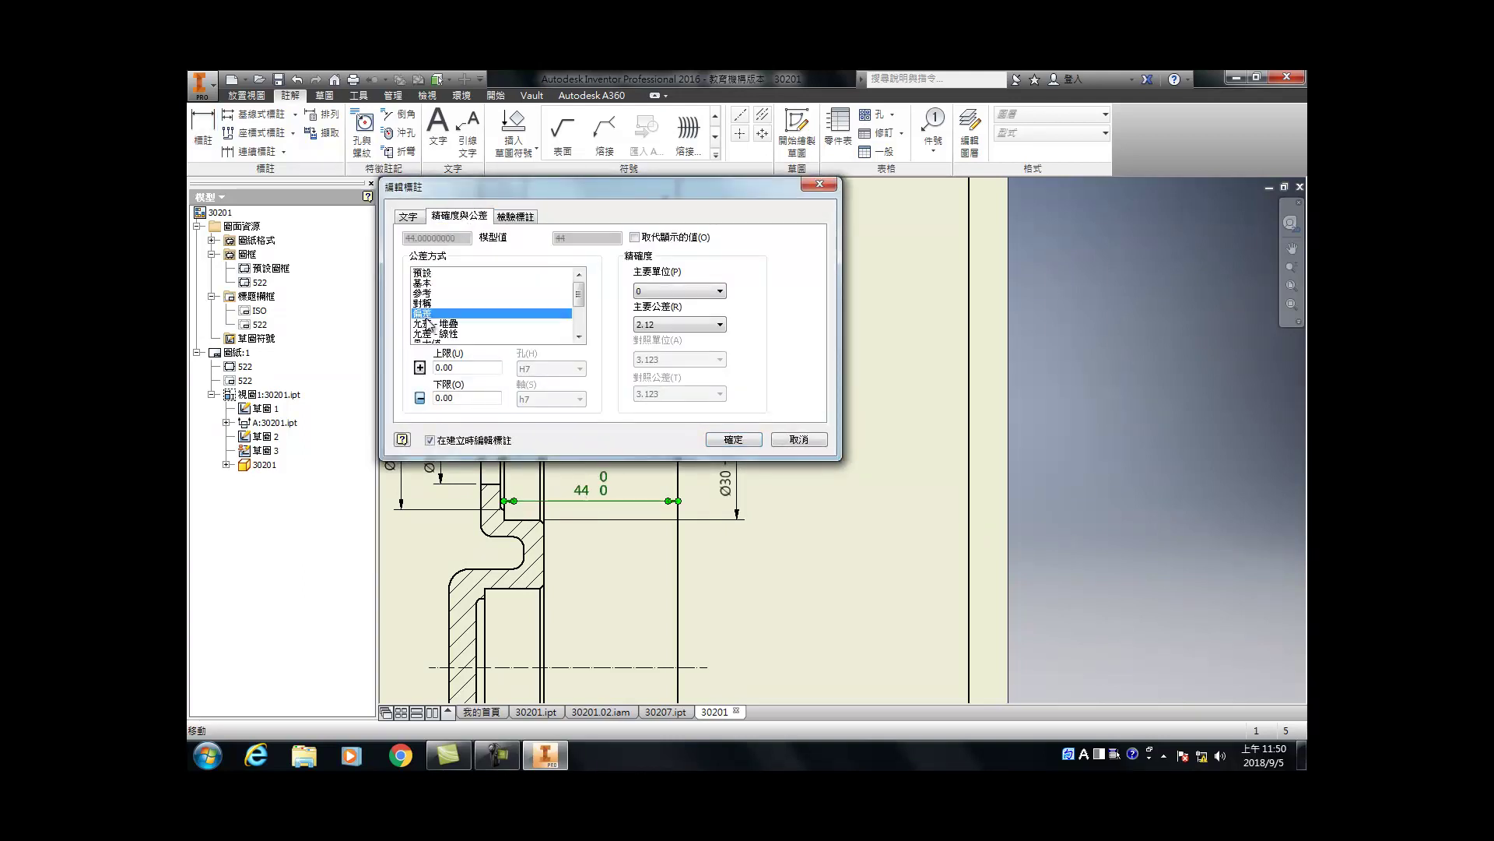
double_click(489, 399)
type("0.05")
key("BackSpace")
key("BackSpace")
key("BackSpace")
left_click(464, 372)
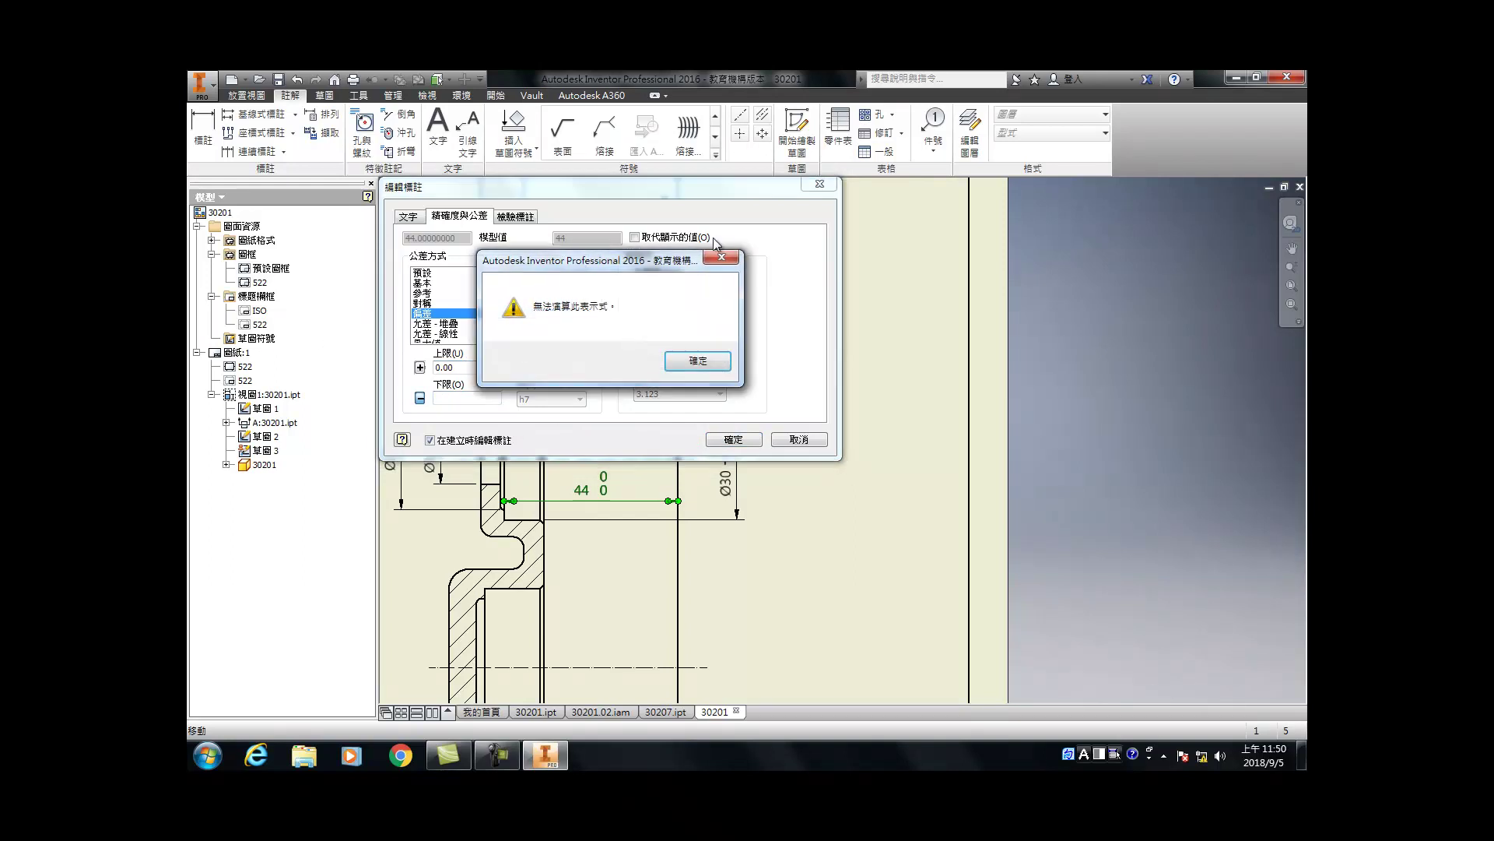
key("Return")
left_click(444, 368)
left_click(698, 361)
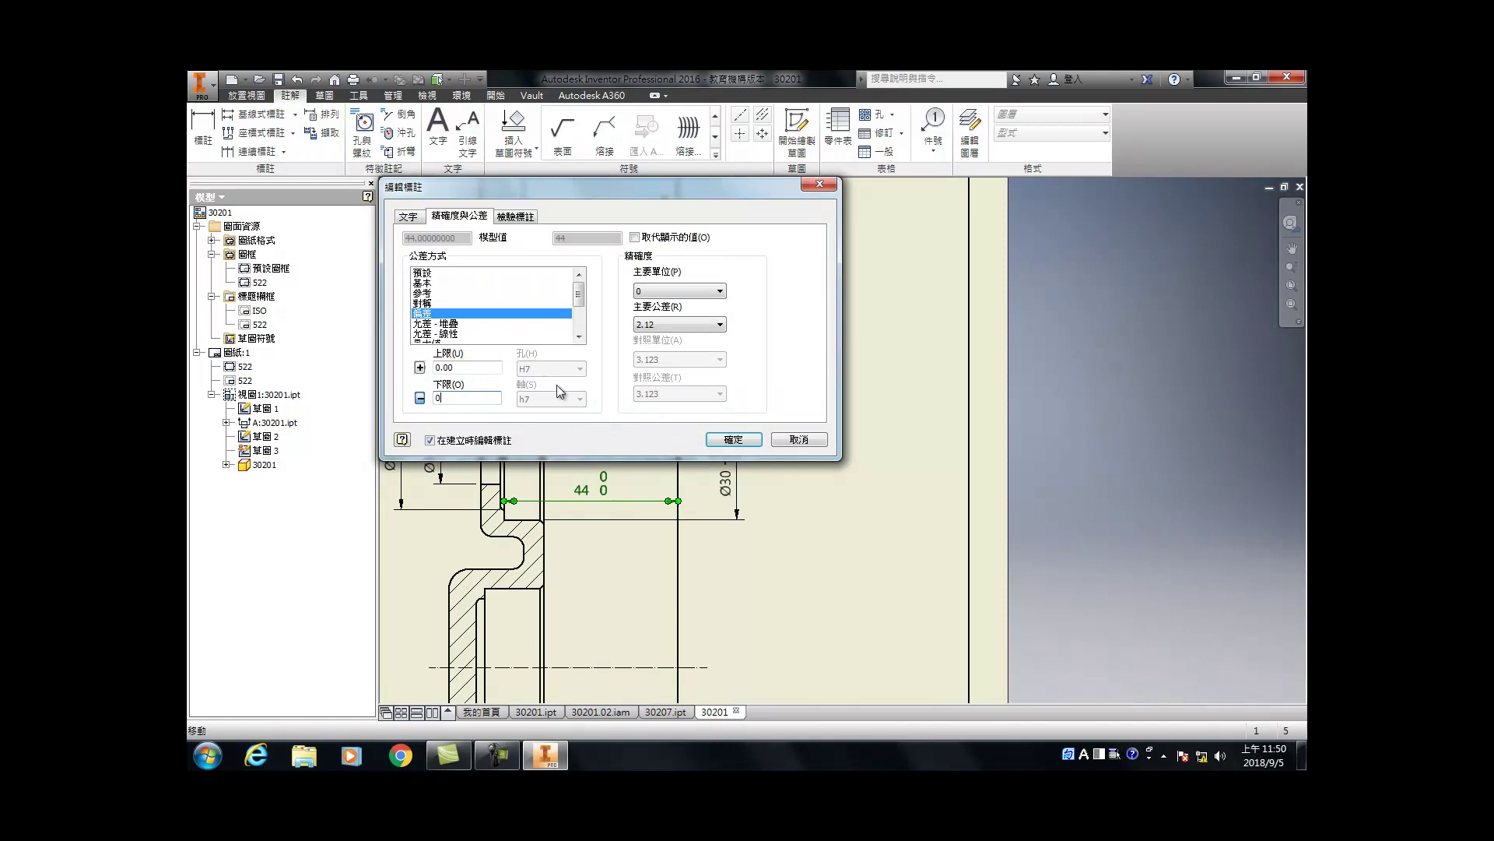
type("0.05")
left_click(730, 441)
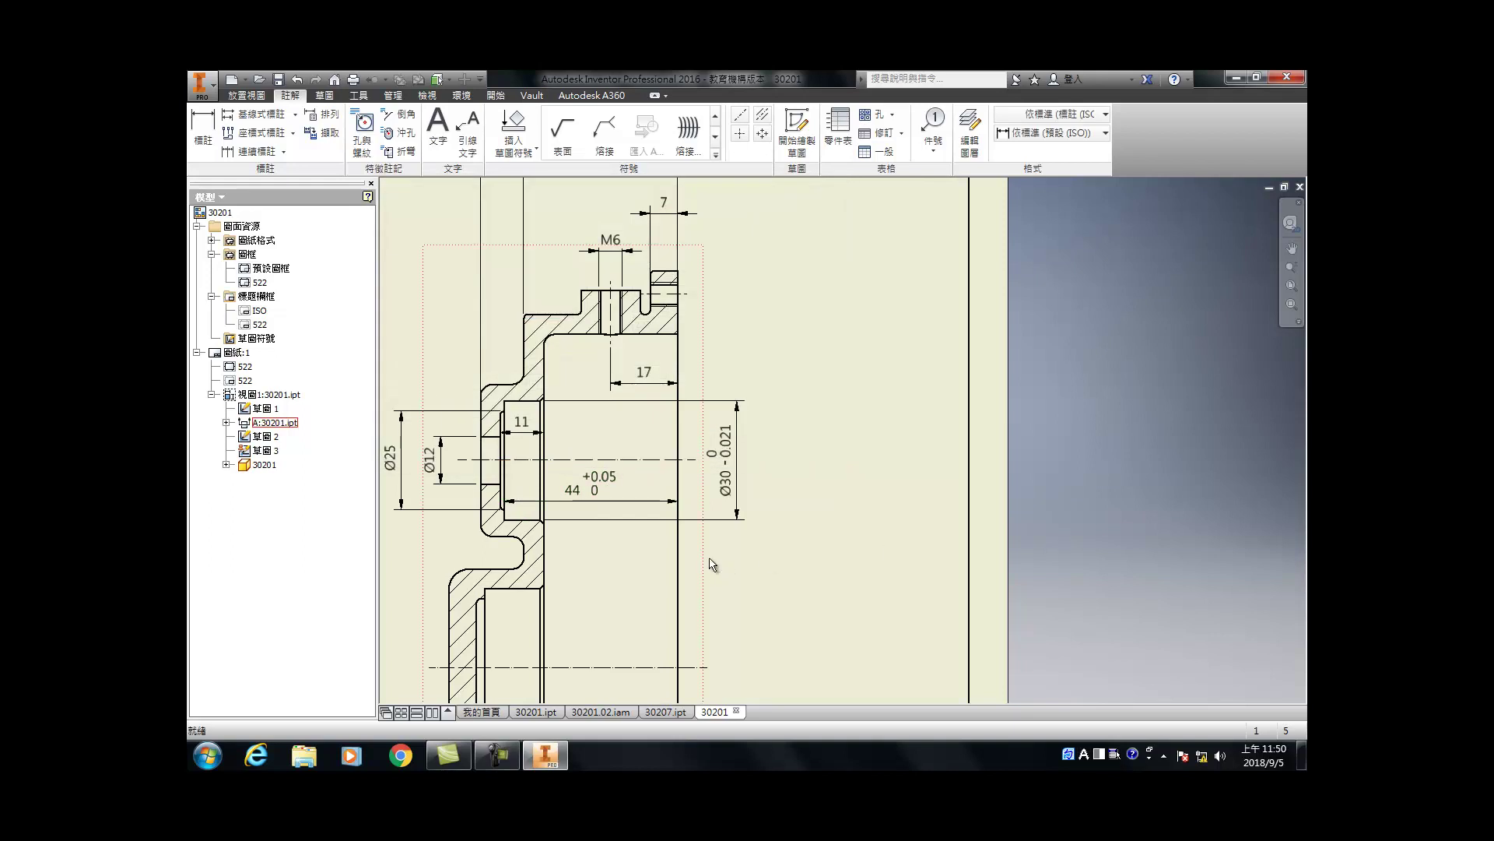
Step: Dimension the depth from the lower bearing recess's floor to the housing's inner wall face, placed inside the bore above its centreline
key("d")
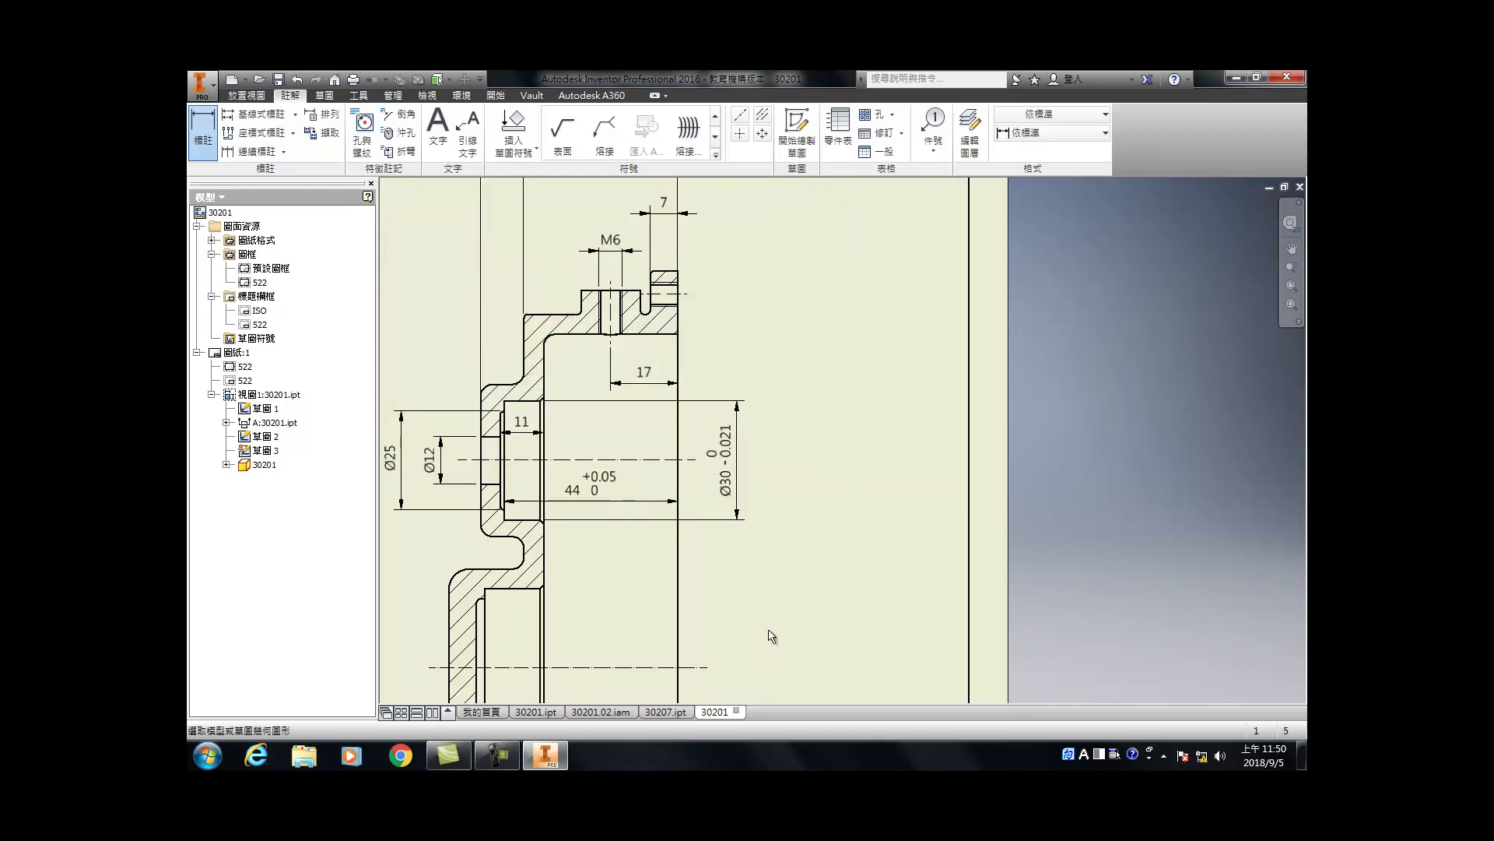
scroll(787, 640, "down", 5)
scroll(623, 574, "up", 6)
left_click(578, 573)
left_click(660, 580)
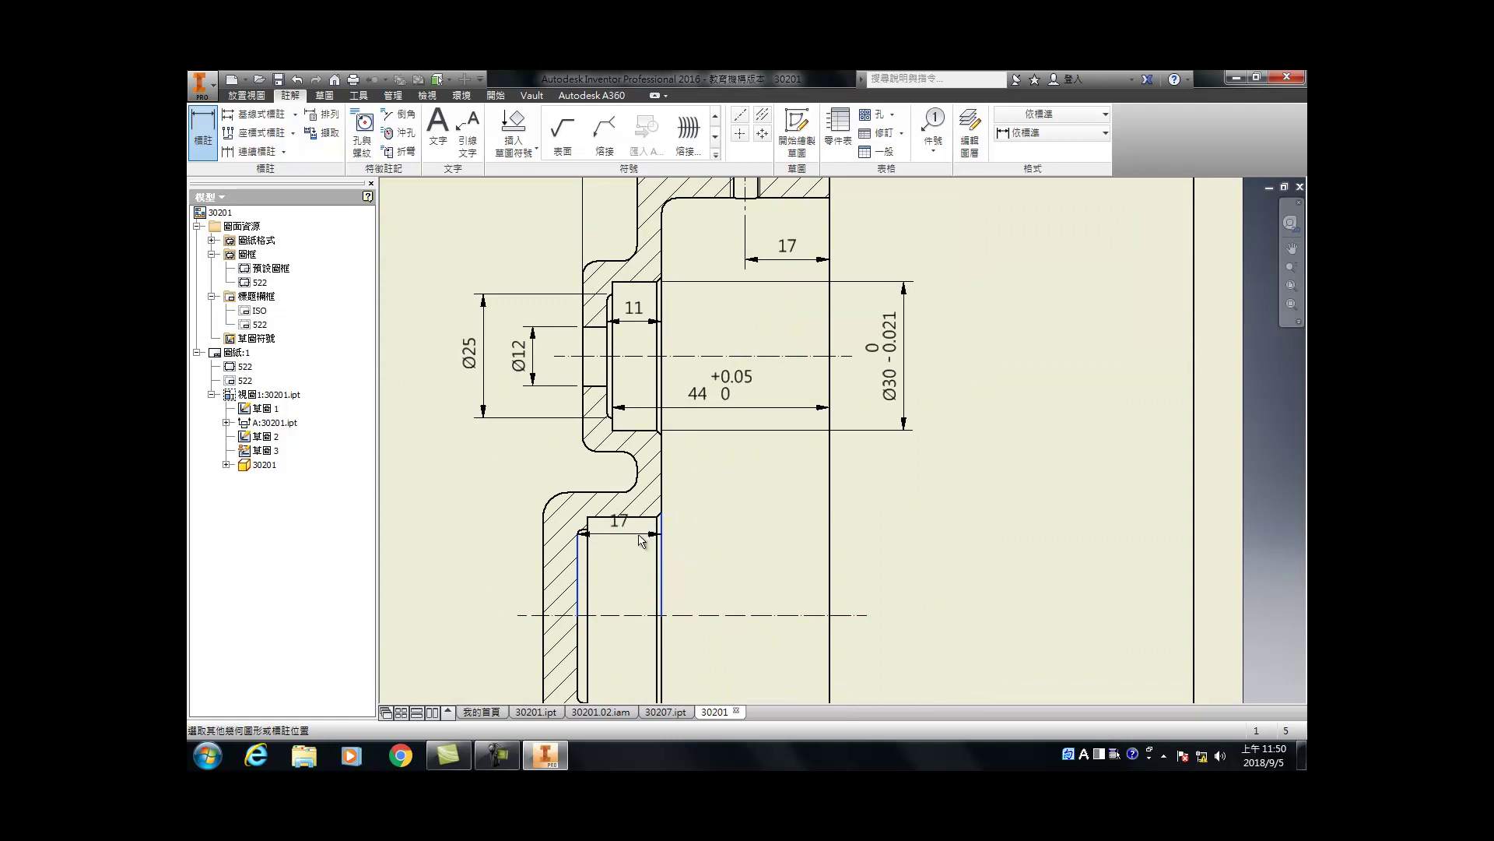
left_click(633, 568)
key("Return")
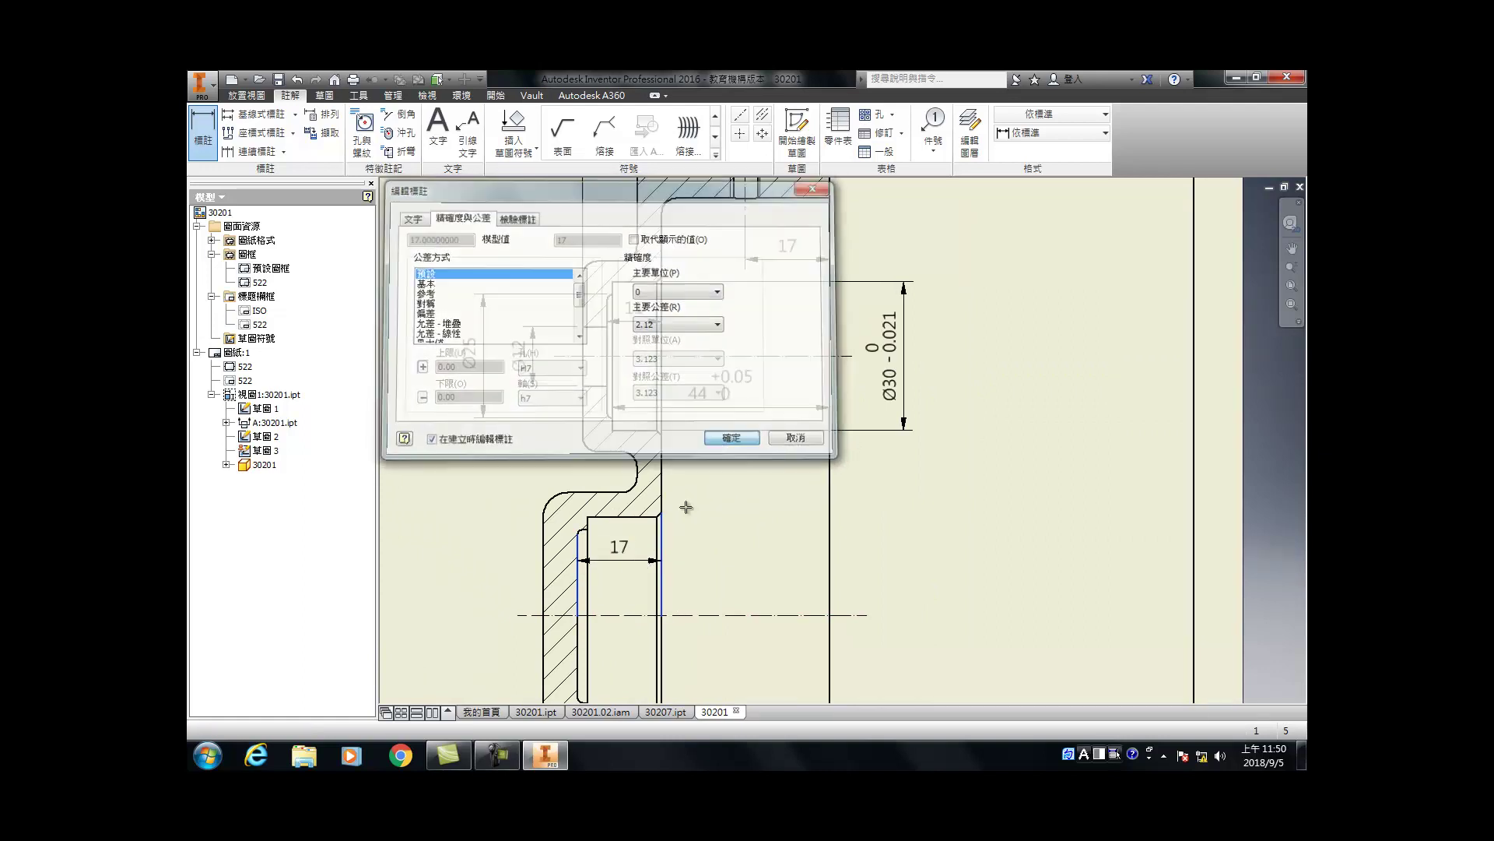
Step: Dimension the distance from the housing's inner wall face to the open right face, aligned with the lower recess depth dimension
left_click(660, 574)
left_click(830, 572)
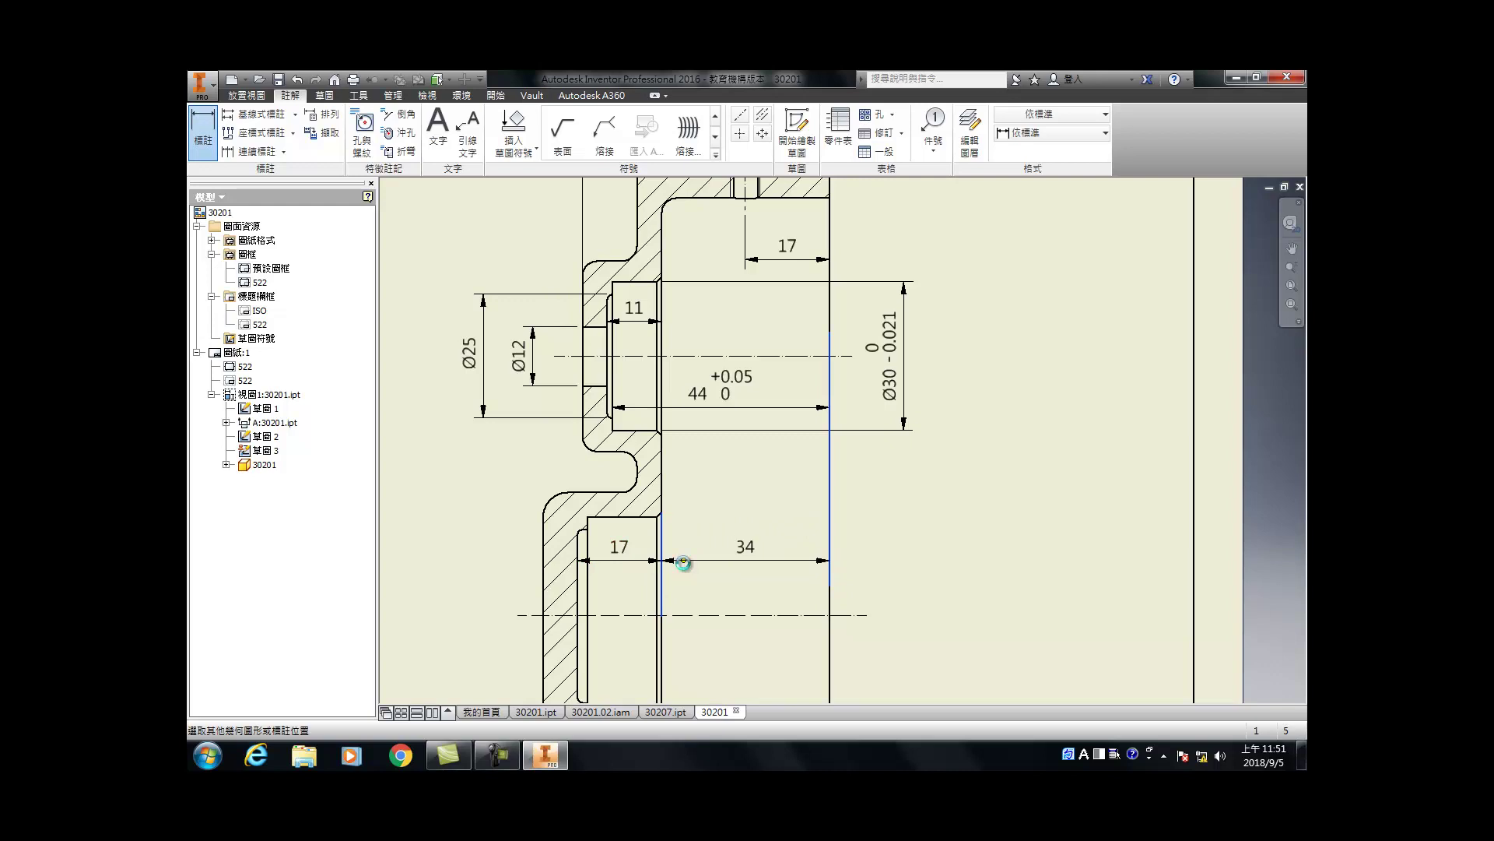
left_click(684, 562)
left_click(810, 436)
scroll(574, 443, "down", 5)
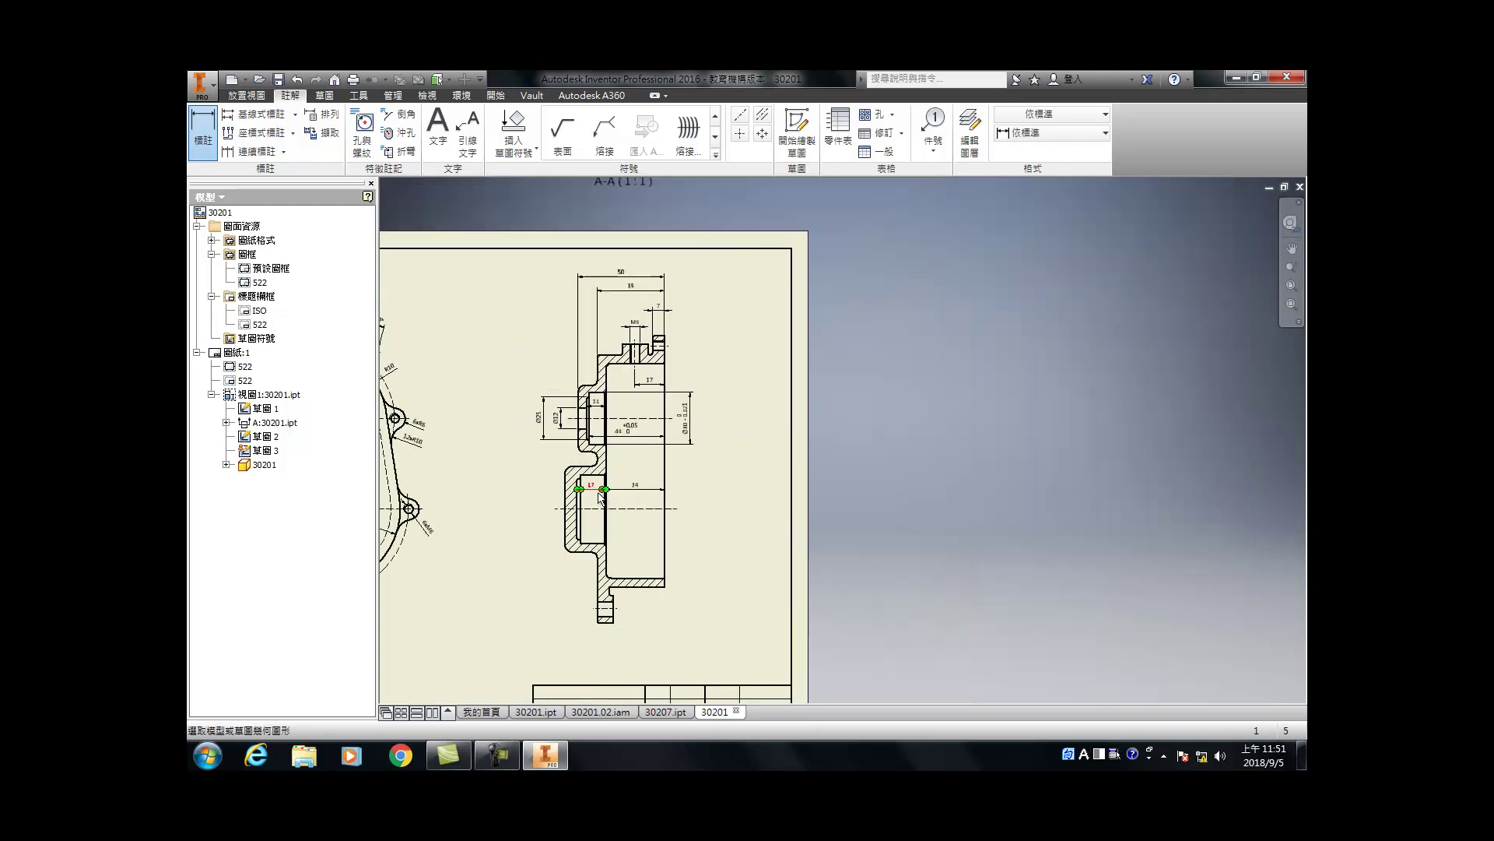
scroll(600, 498, "up", 3)
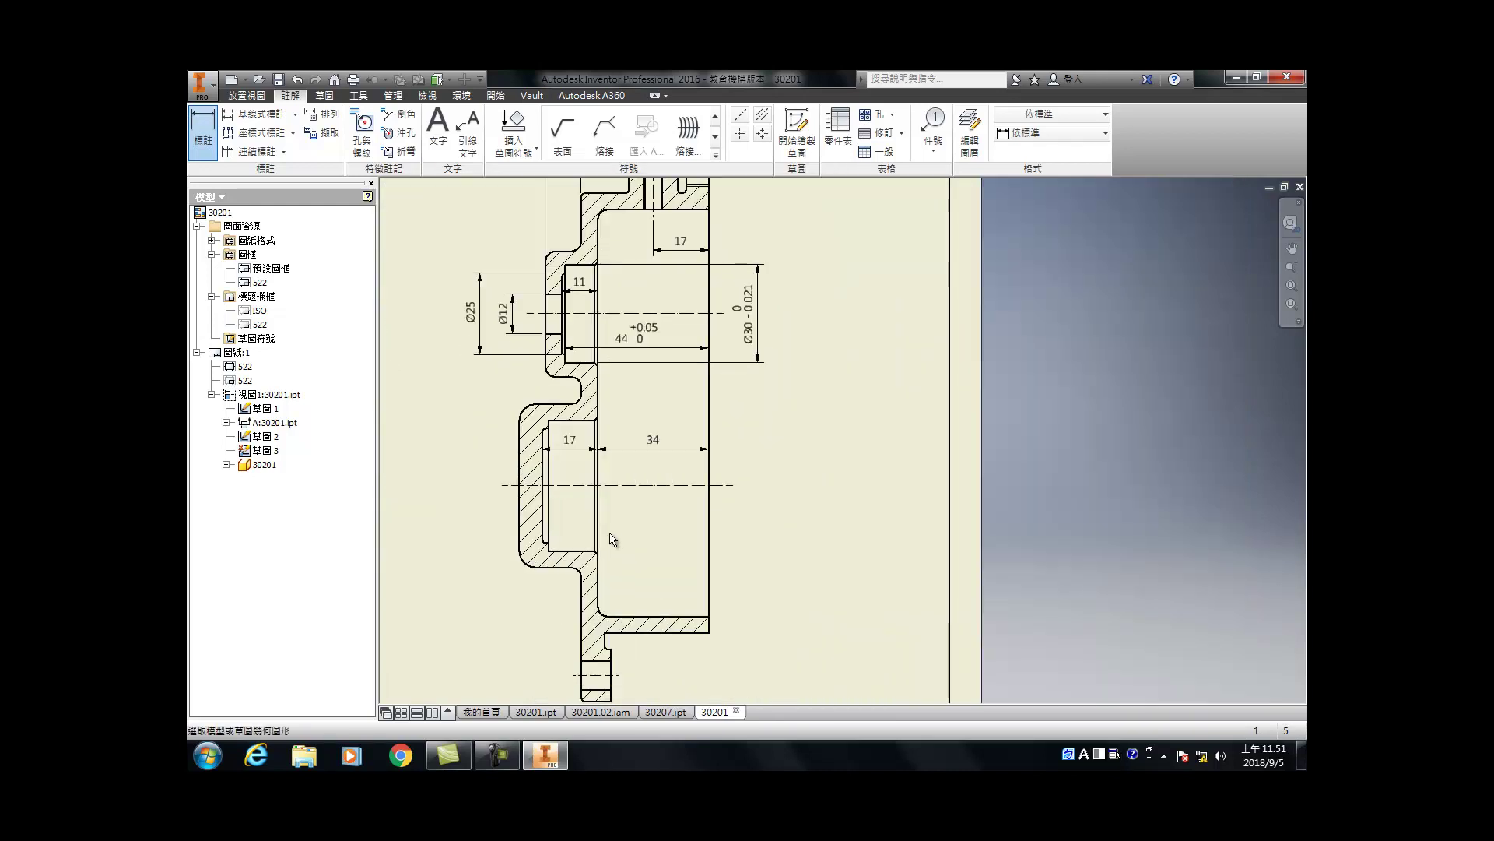
Step: Dimension the distance from the lower bearing bore's seat face to the open right face, with a deviation tolerance of +0.05/0
left_click(549, 522)
left_click(709, 548)
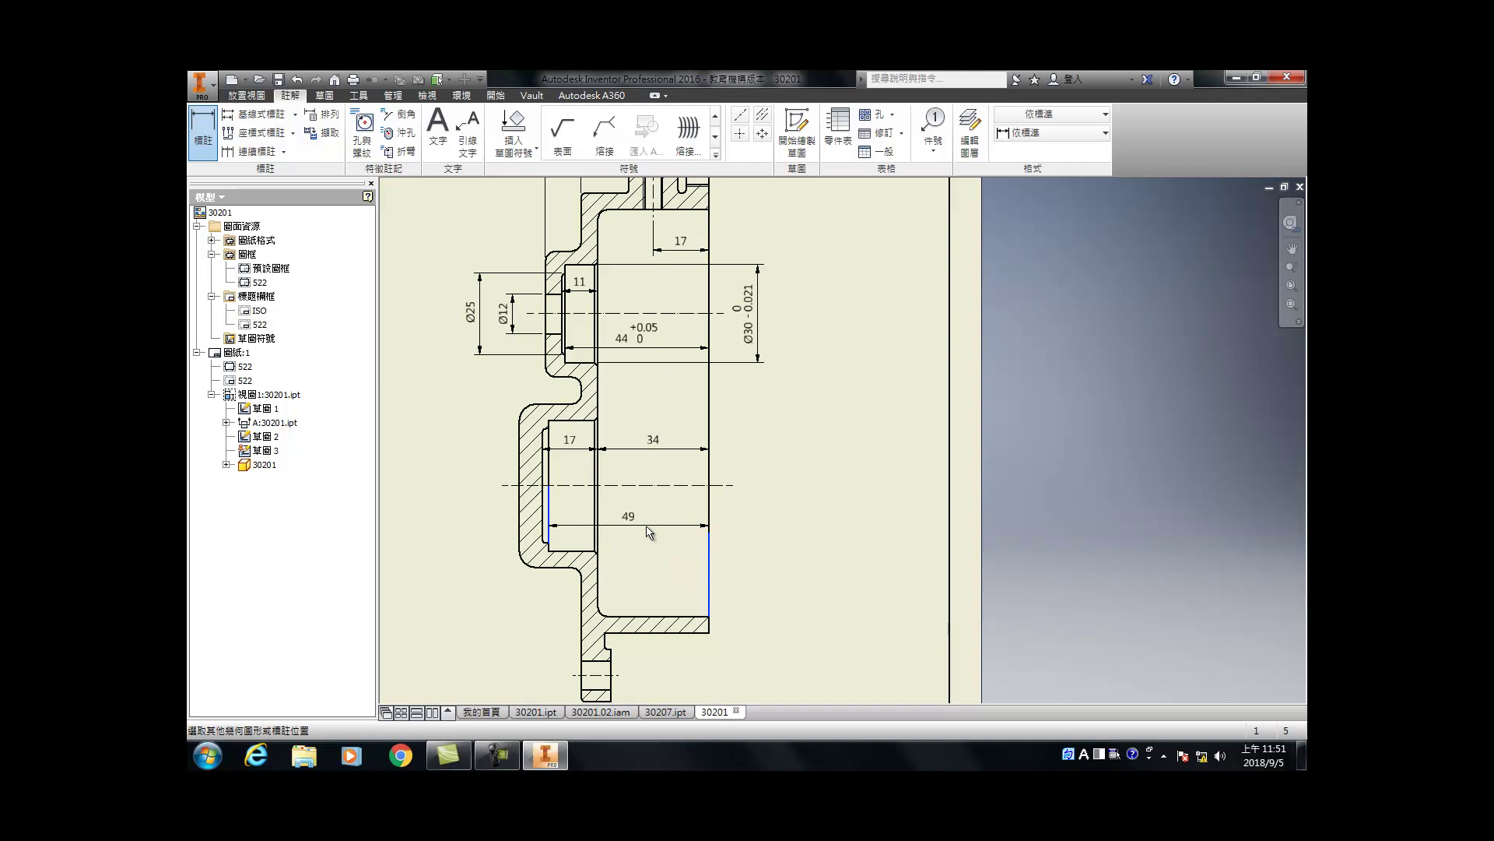
left_click(649, 532)
left_click(435, 313)
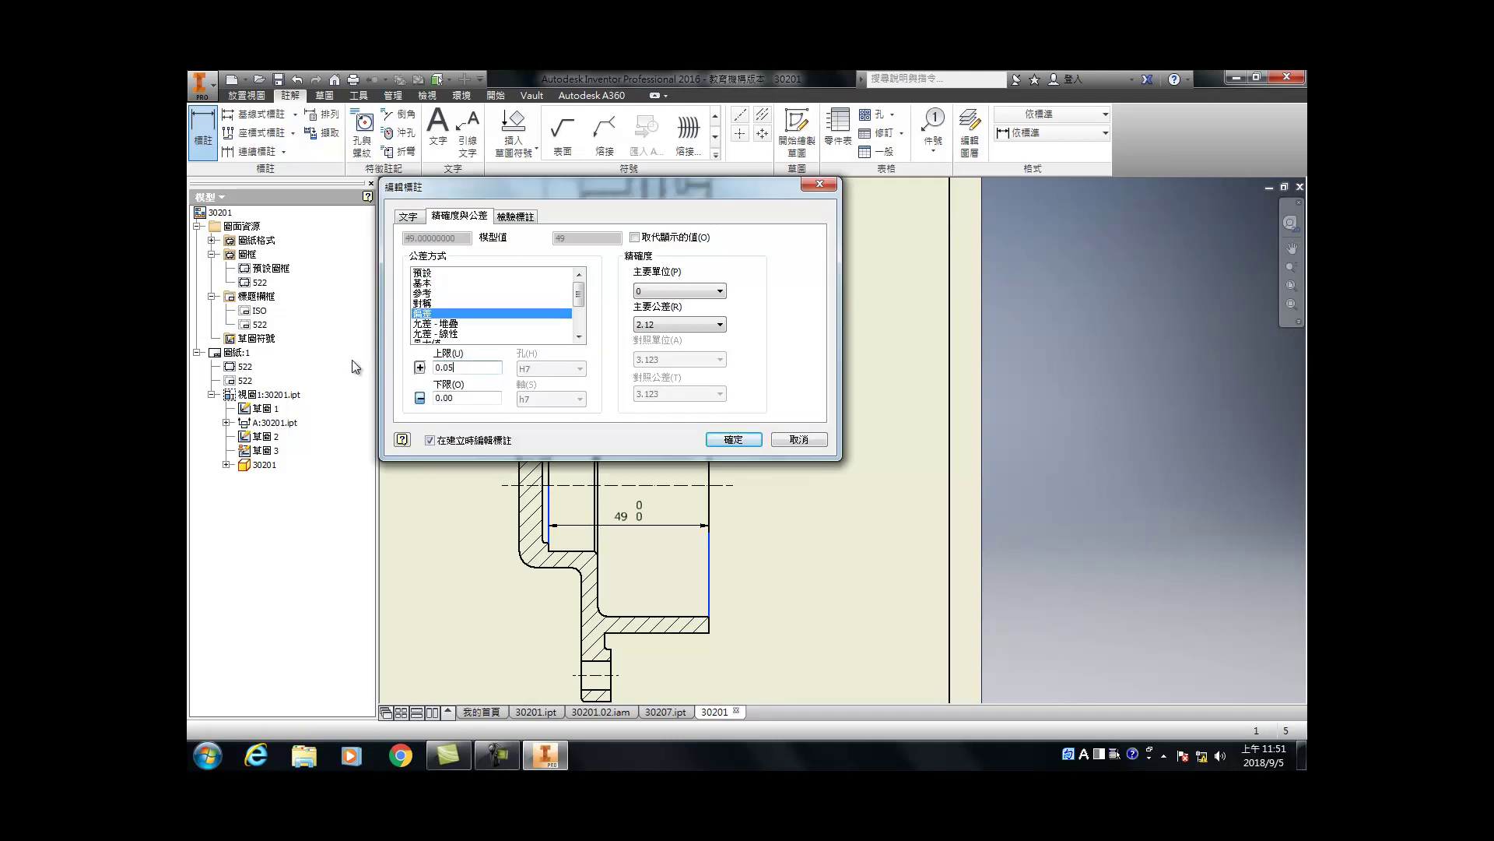
left_click(727, 441)
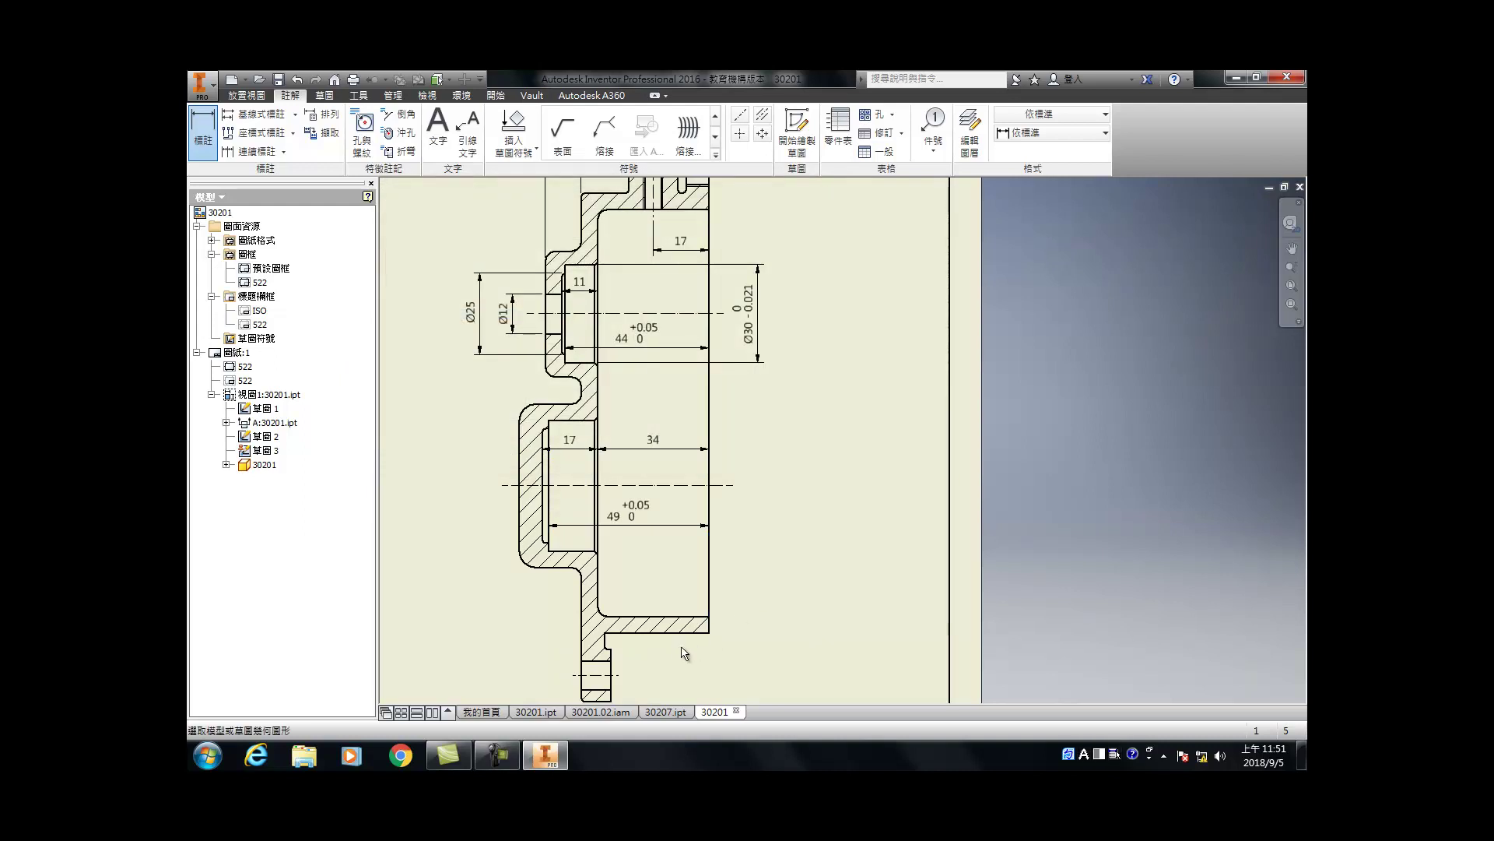
Step: Add a radius dimension to the outer lower-left corner round of the lower bearing boss, placed outside the section
scroll(666, 664, "down", 5)
scroll(635, 638, "up", 6)
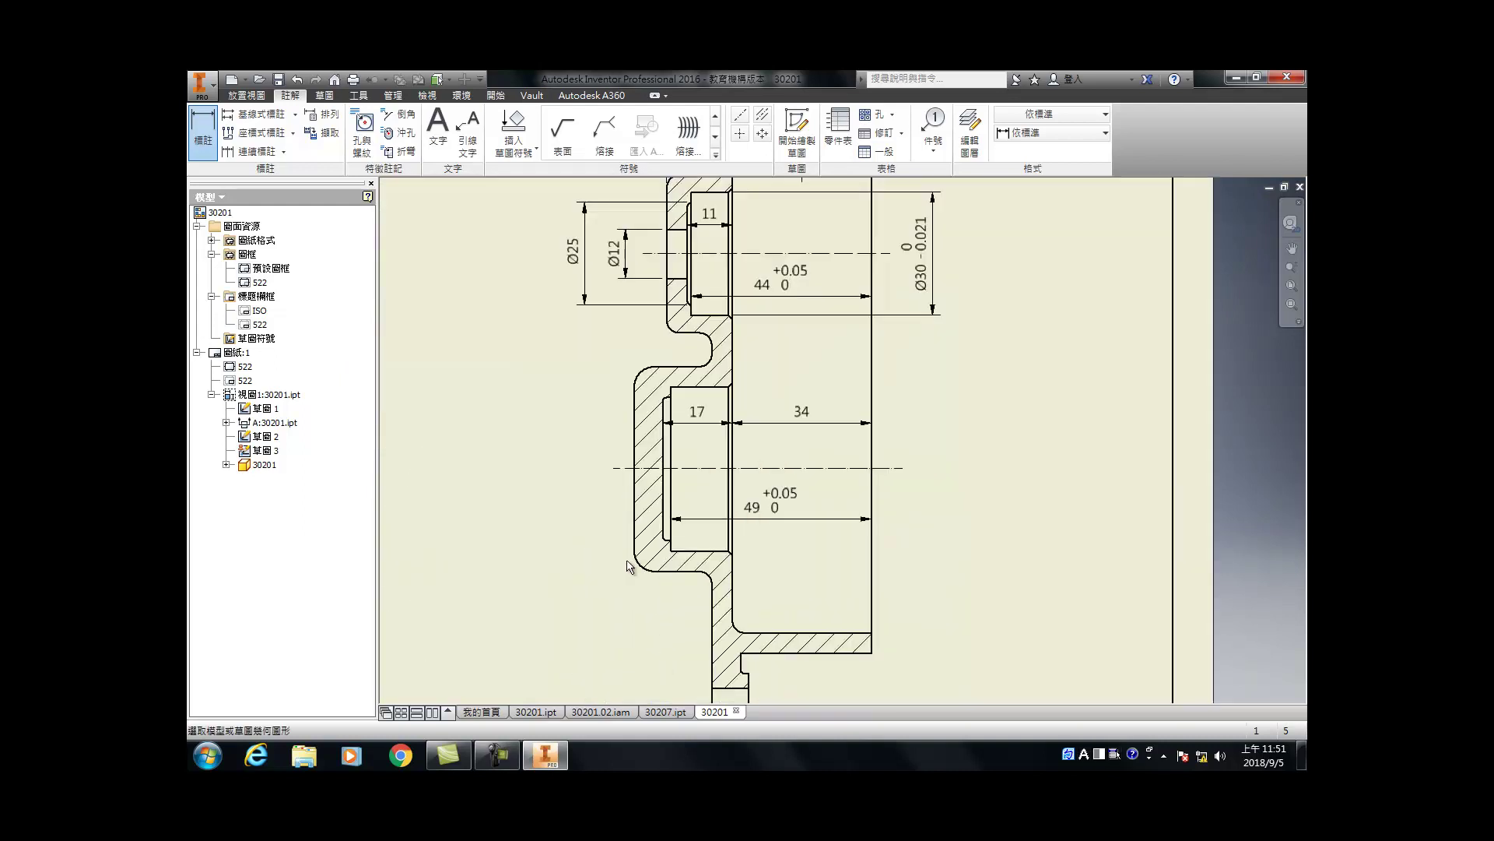
left_click(638, 566)
key("Escape")
key("d")
left_click(646, 575)
left_click(610, 573)
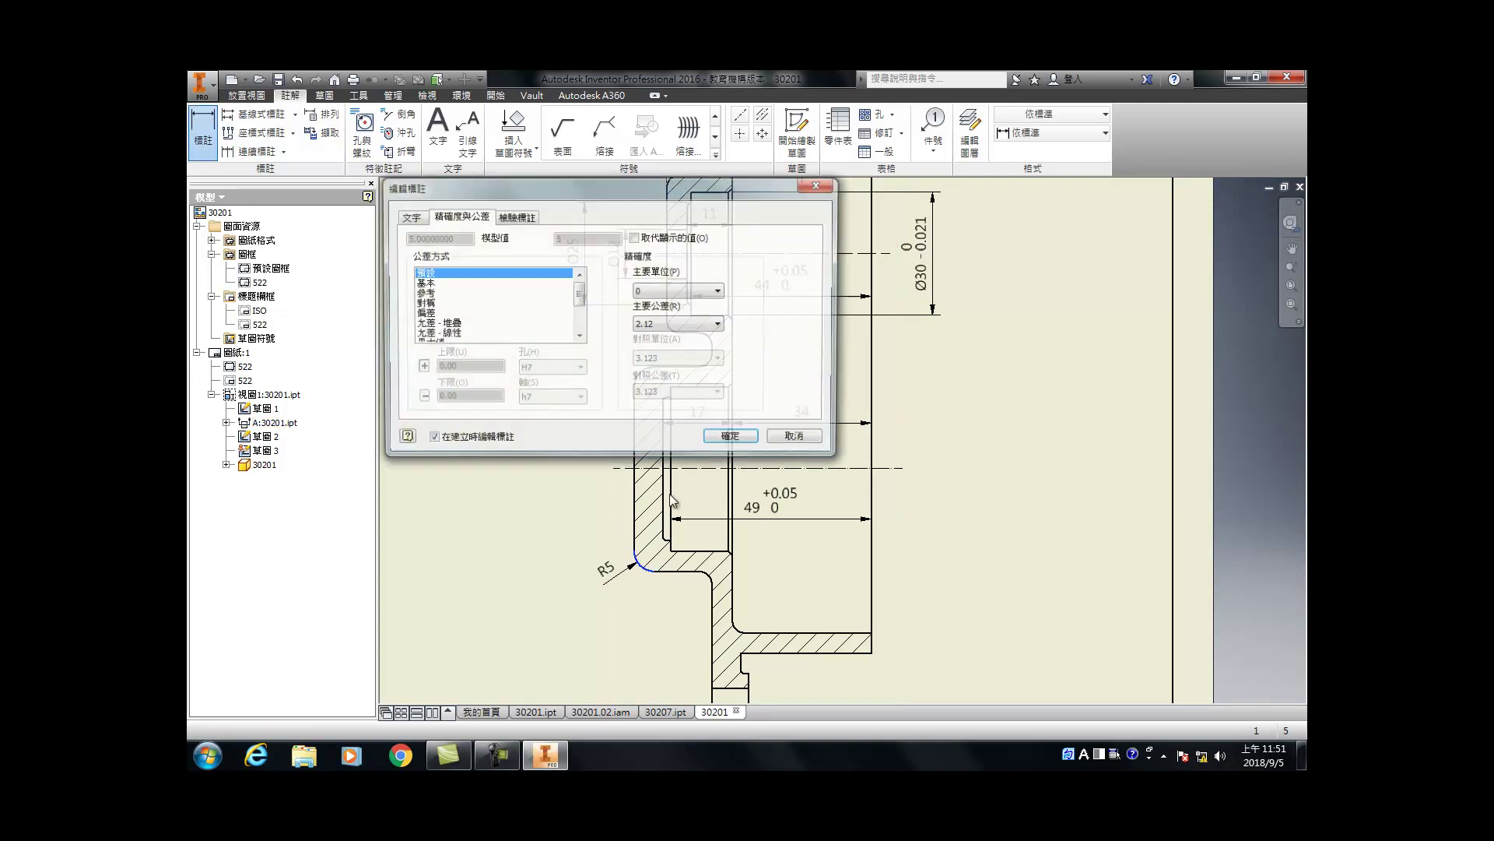
left_click(730, 435)
Step: Add a radius dimension to the outer fillet where the lower bearing boss meets the housing wall
scroll(710, 588, "up", 3)
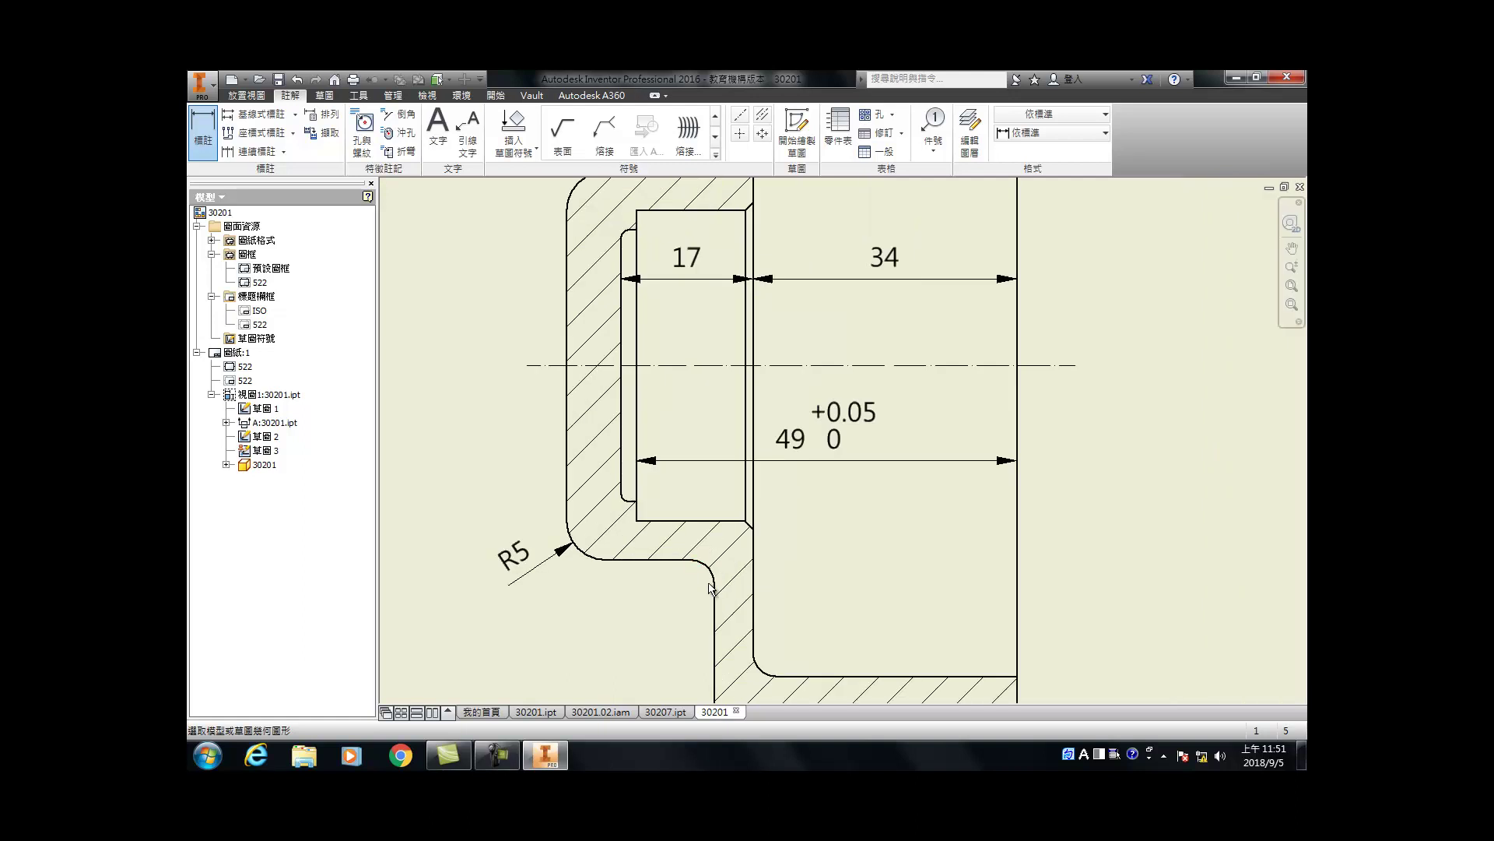
left_click(704, 569)
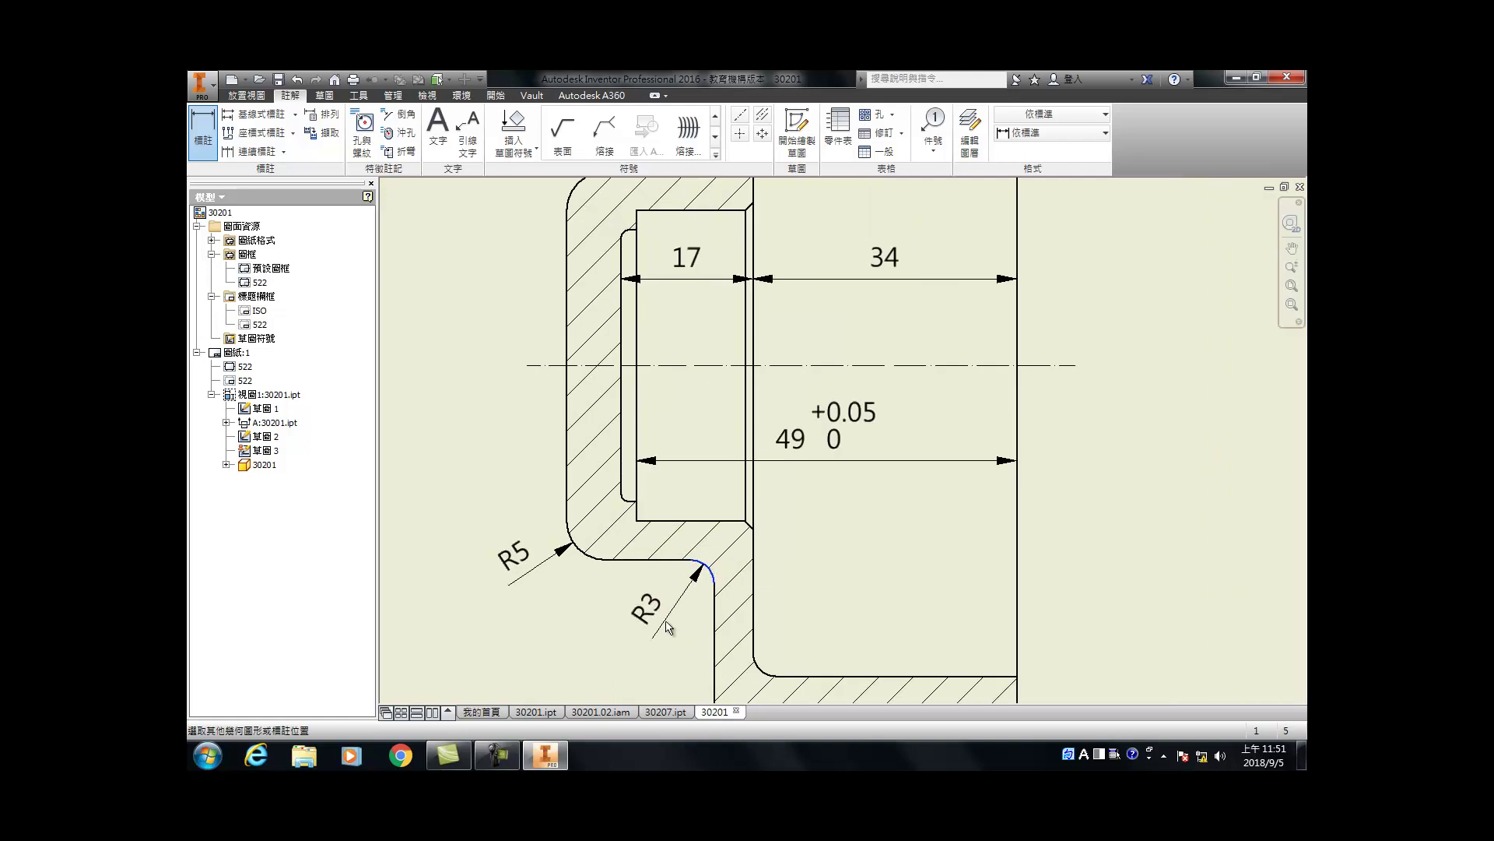
left_click(667, 609)
left_click(727, 436)
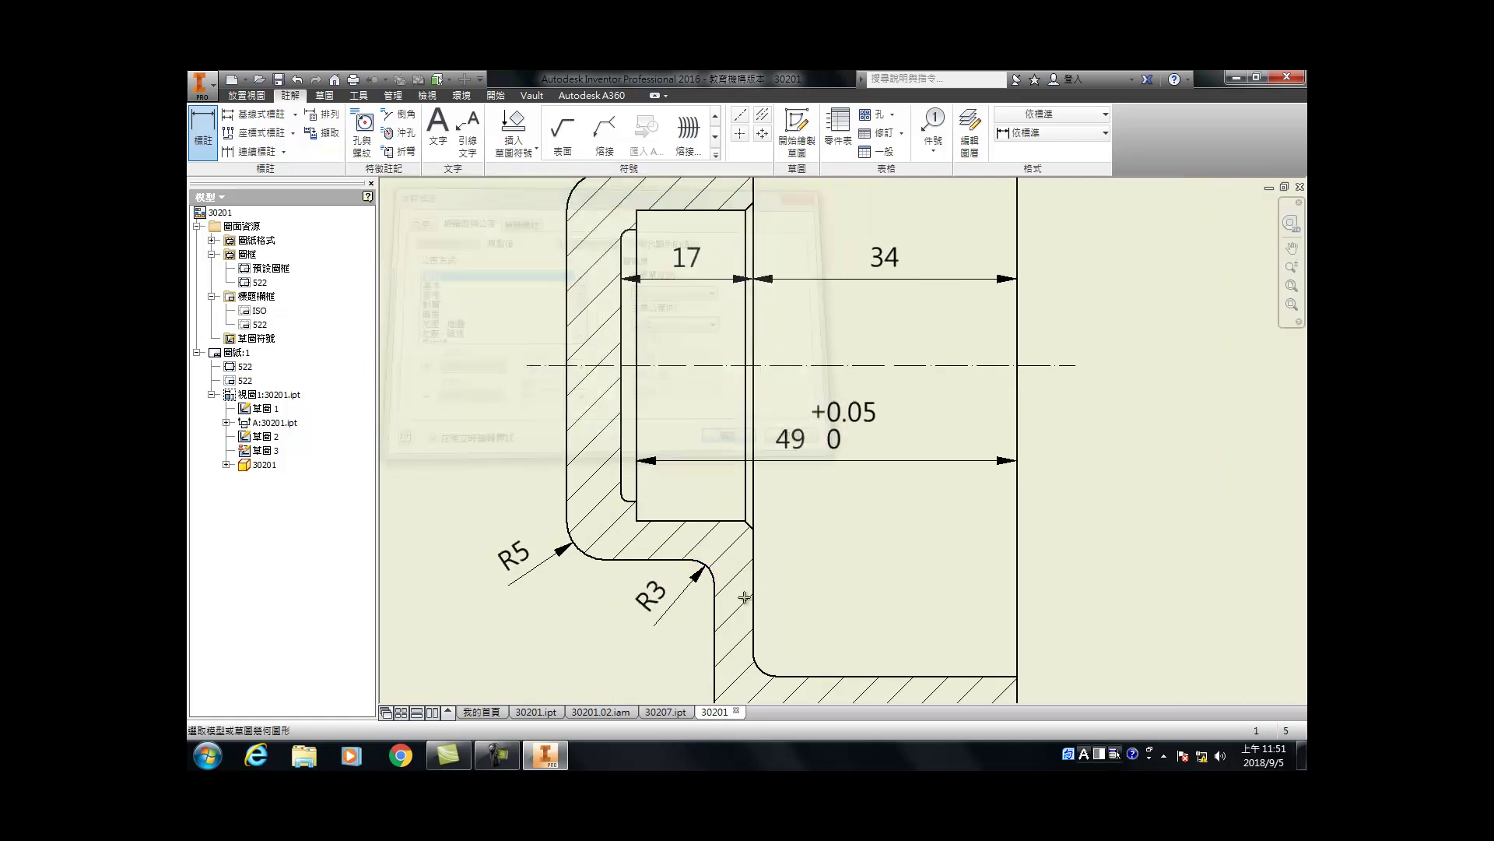
Step: Add a radius dimension to the housing's inner bottom corner fillet, with its text outside the wall to the left
scroll(767, 671, "up", 2)
left_click(755, 658)
scroll(732, 645, "down", 4)
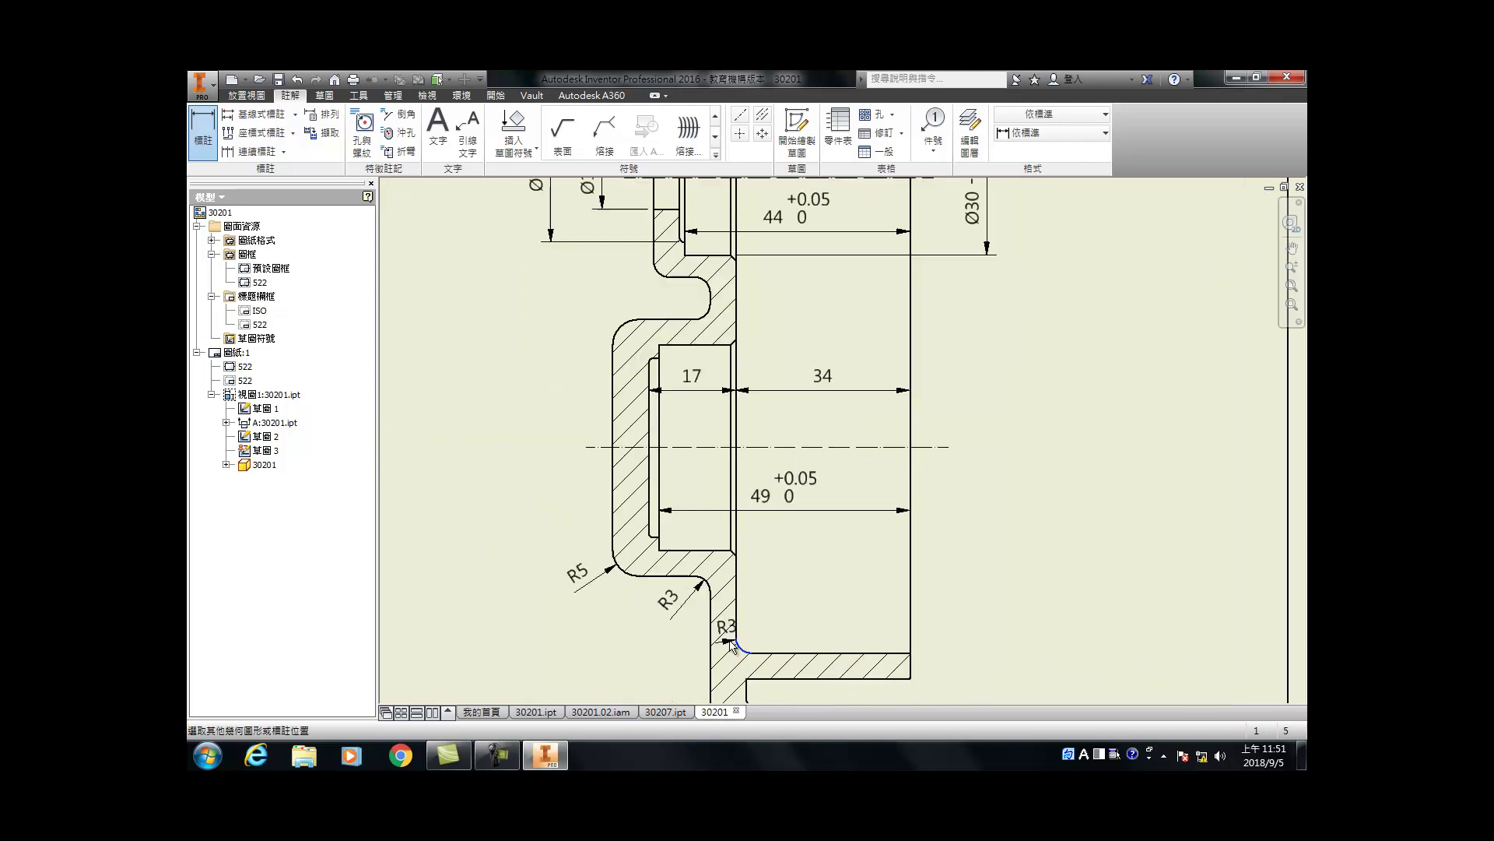
left_click(679, 670)
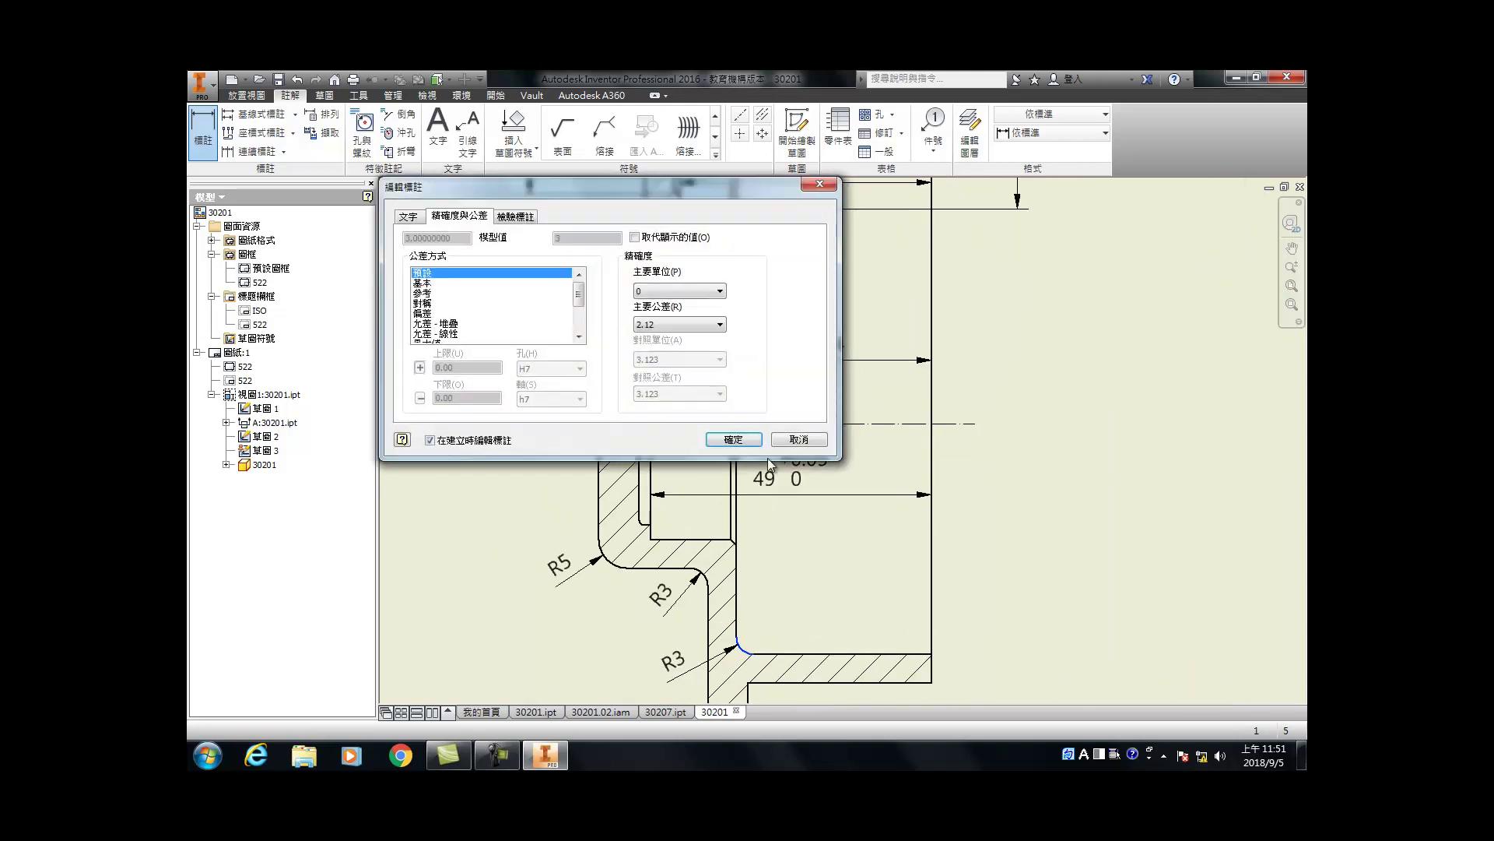
left_click(733, 439)
Step: Dimension the housing wall's thickness below the lower boss, and shift the inner corner's radius text further away from the wall
scroll(521, 437, "down", 5)
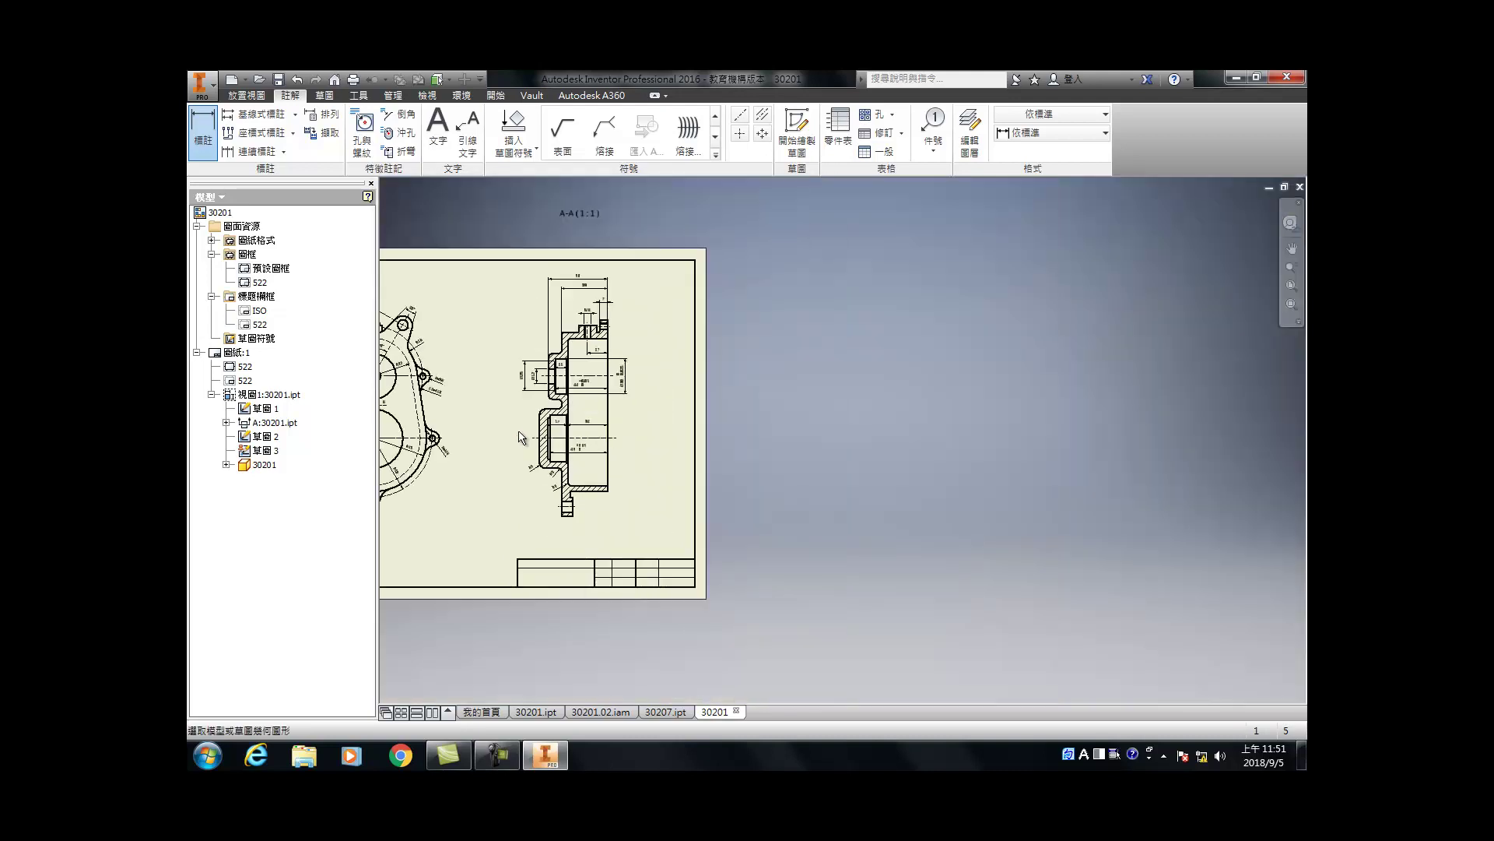
scroll(554, 483, "up", 3)
scroll(584, 518, "up", 2)
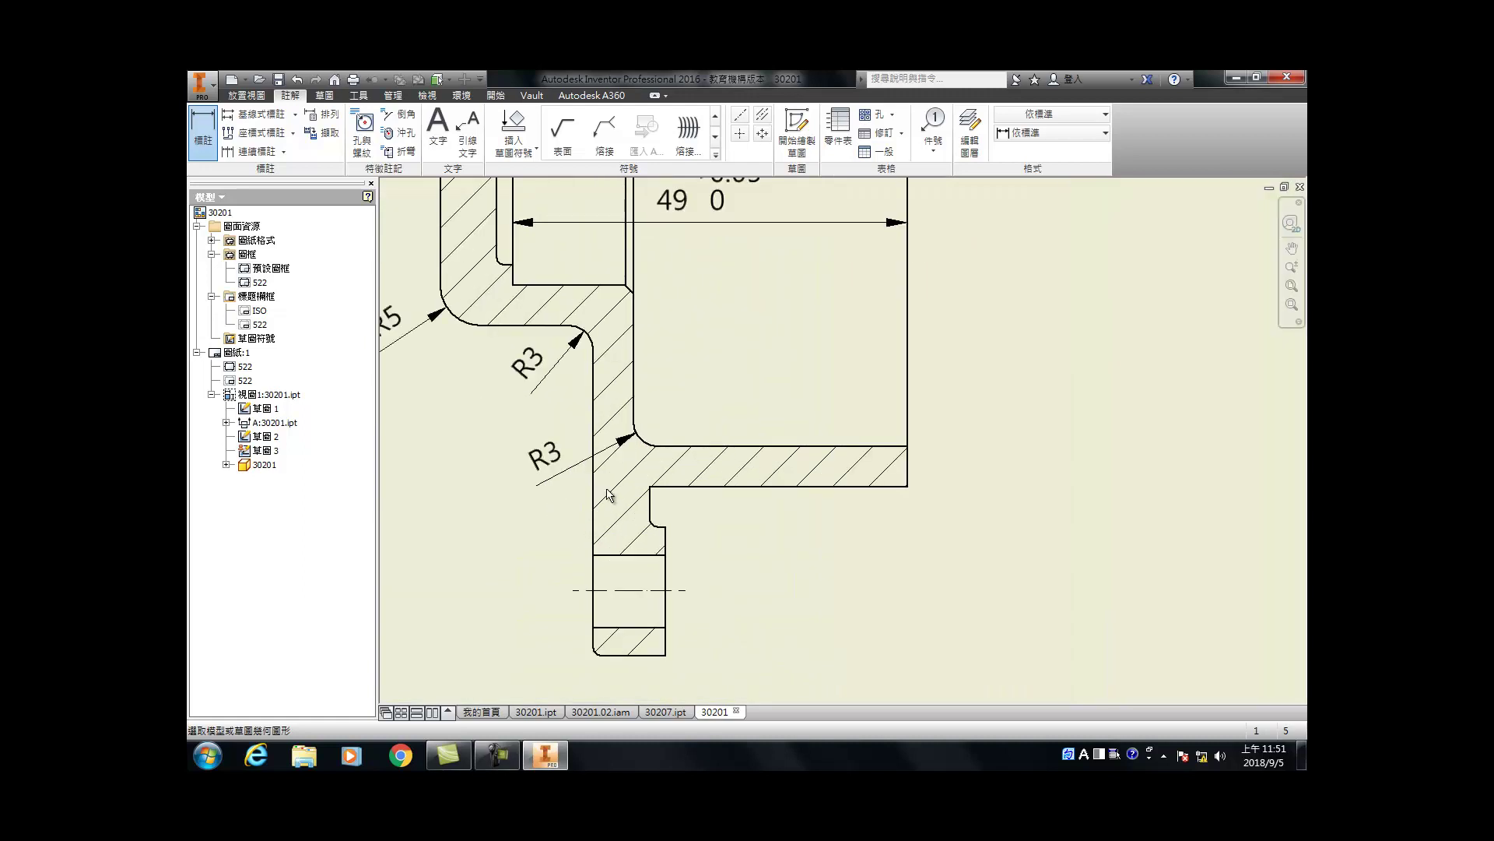
left_click(593, 381)
left_click(633, 385)
left_click(607, 394)
key("Return")
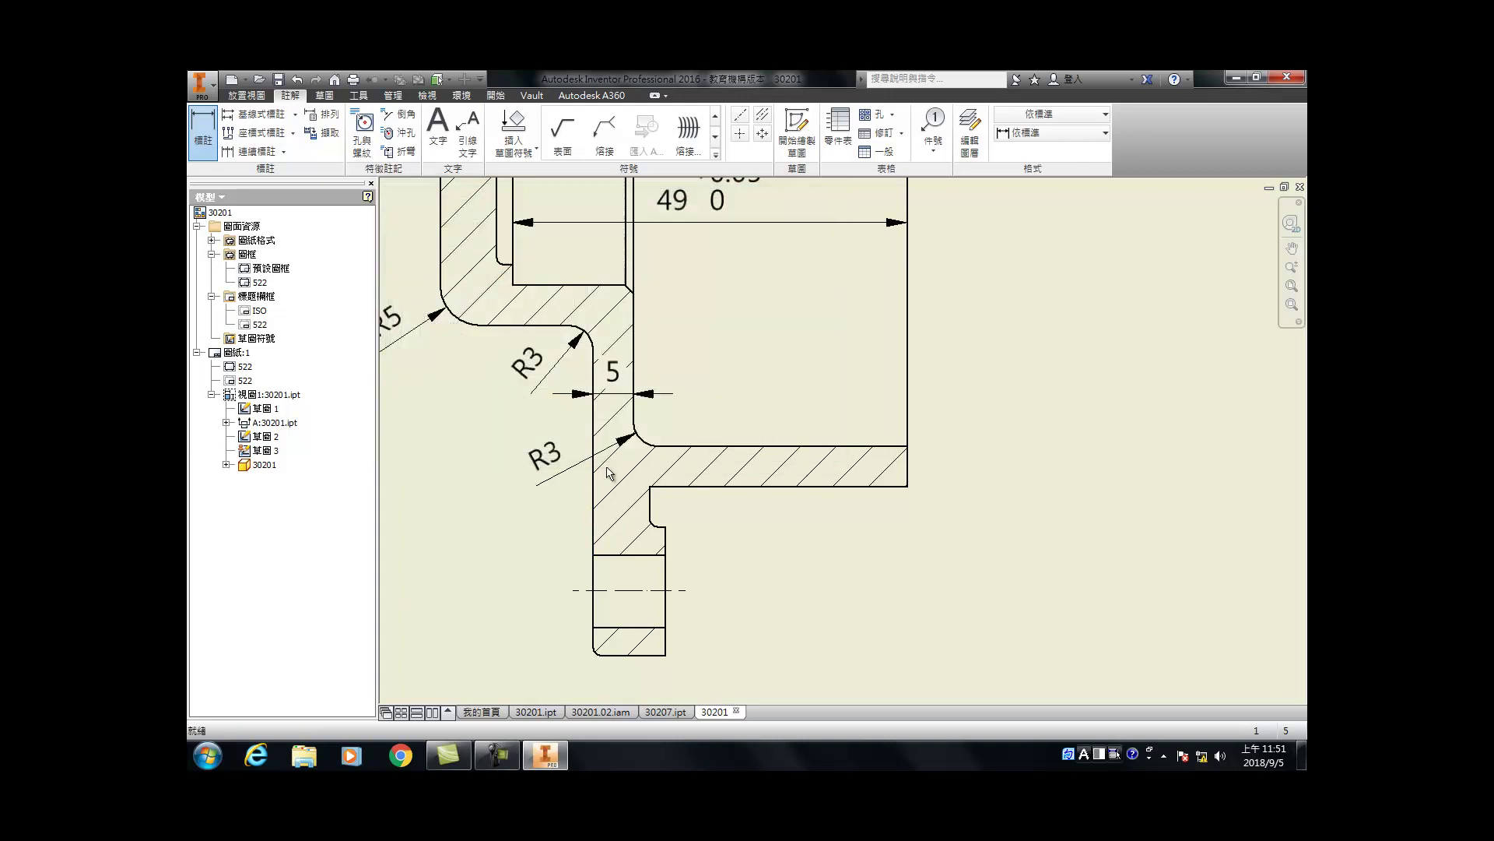
key("Escape")
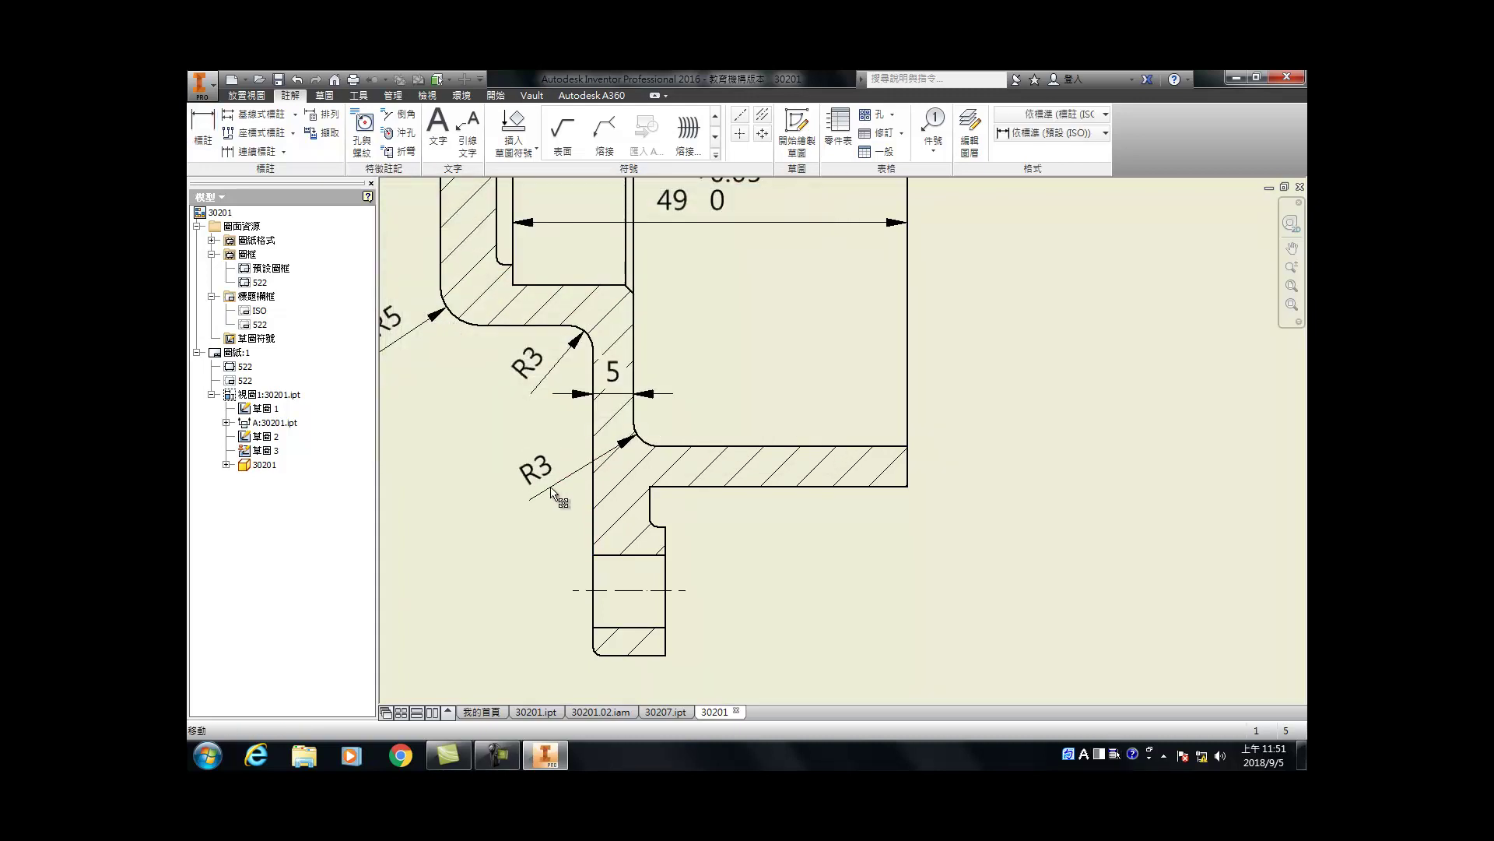
Step: Dimension the step between the bottom lug's recessed face and its right face, placing the text to the right below the lug
scroll(561, 424, "down", 3)
scroll(560, 424, "down", 2)
scroll(623, 424, "up", 3)
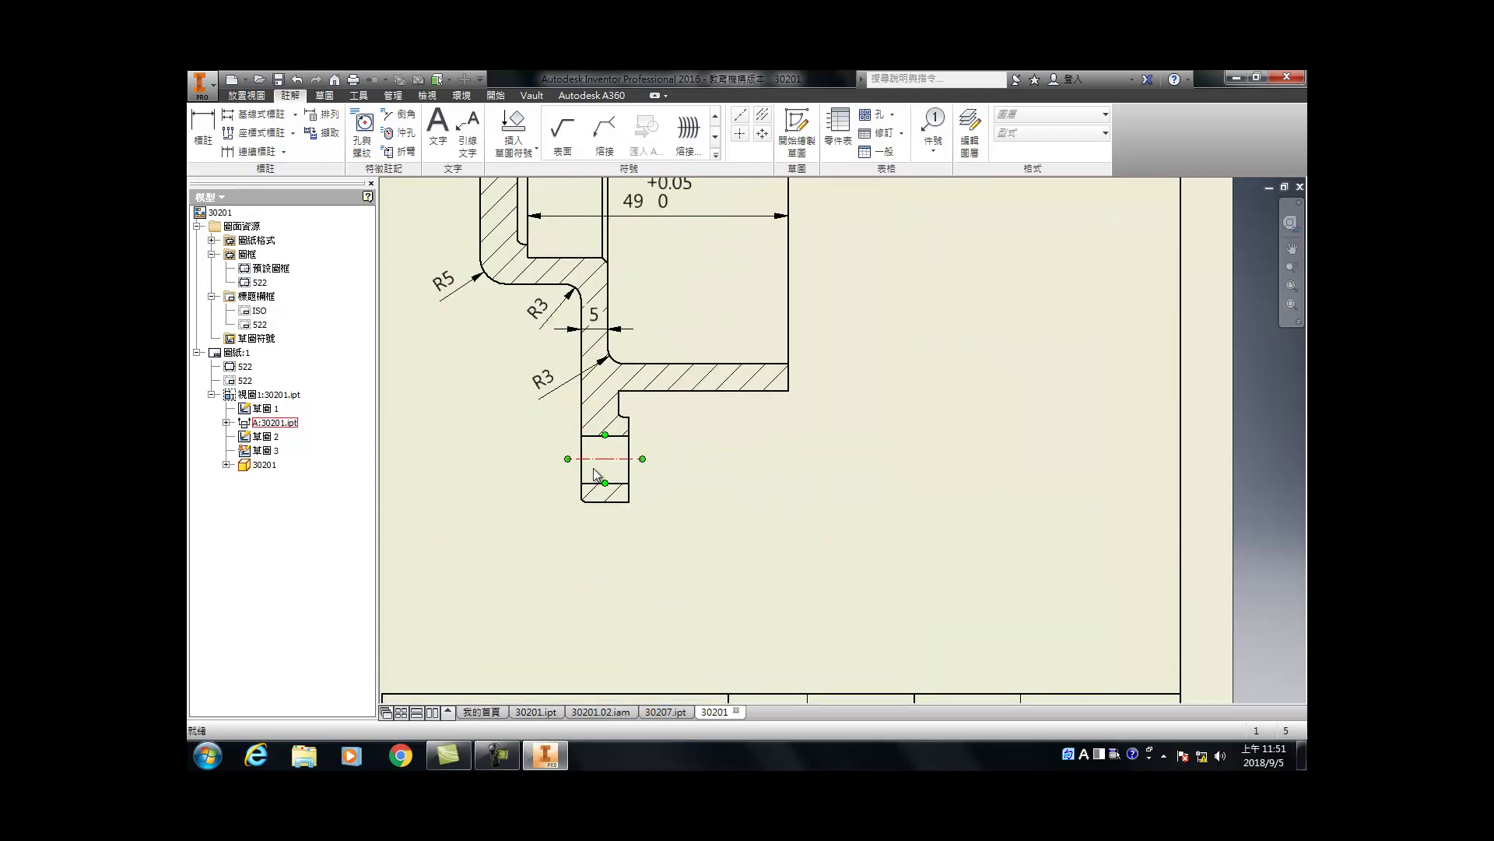
key("d")
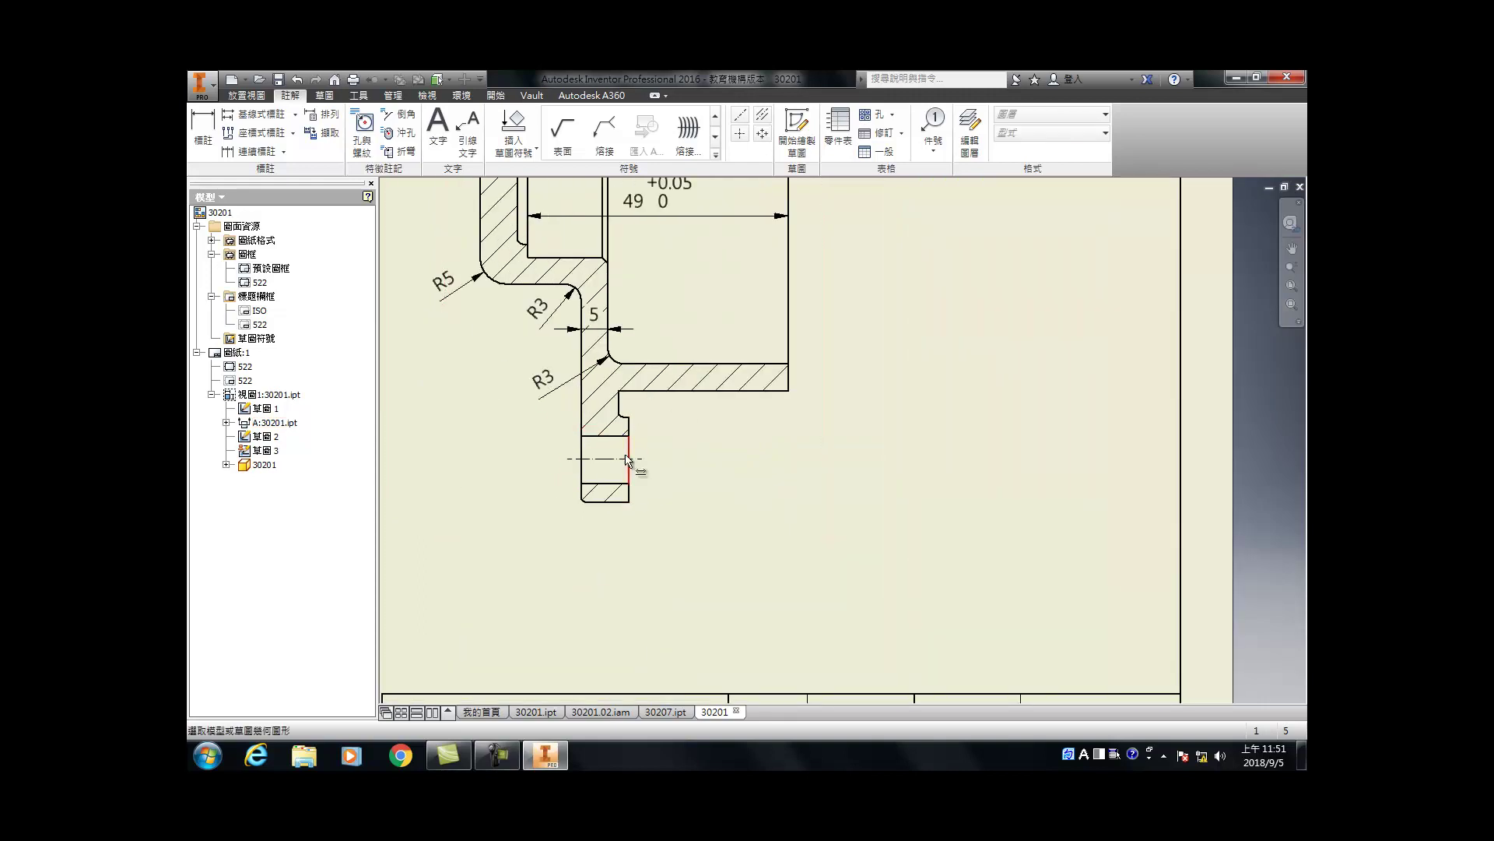
left_click(620, 408)
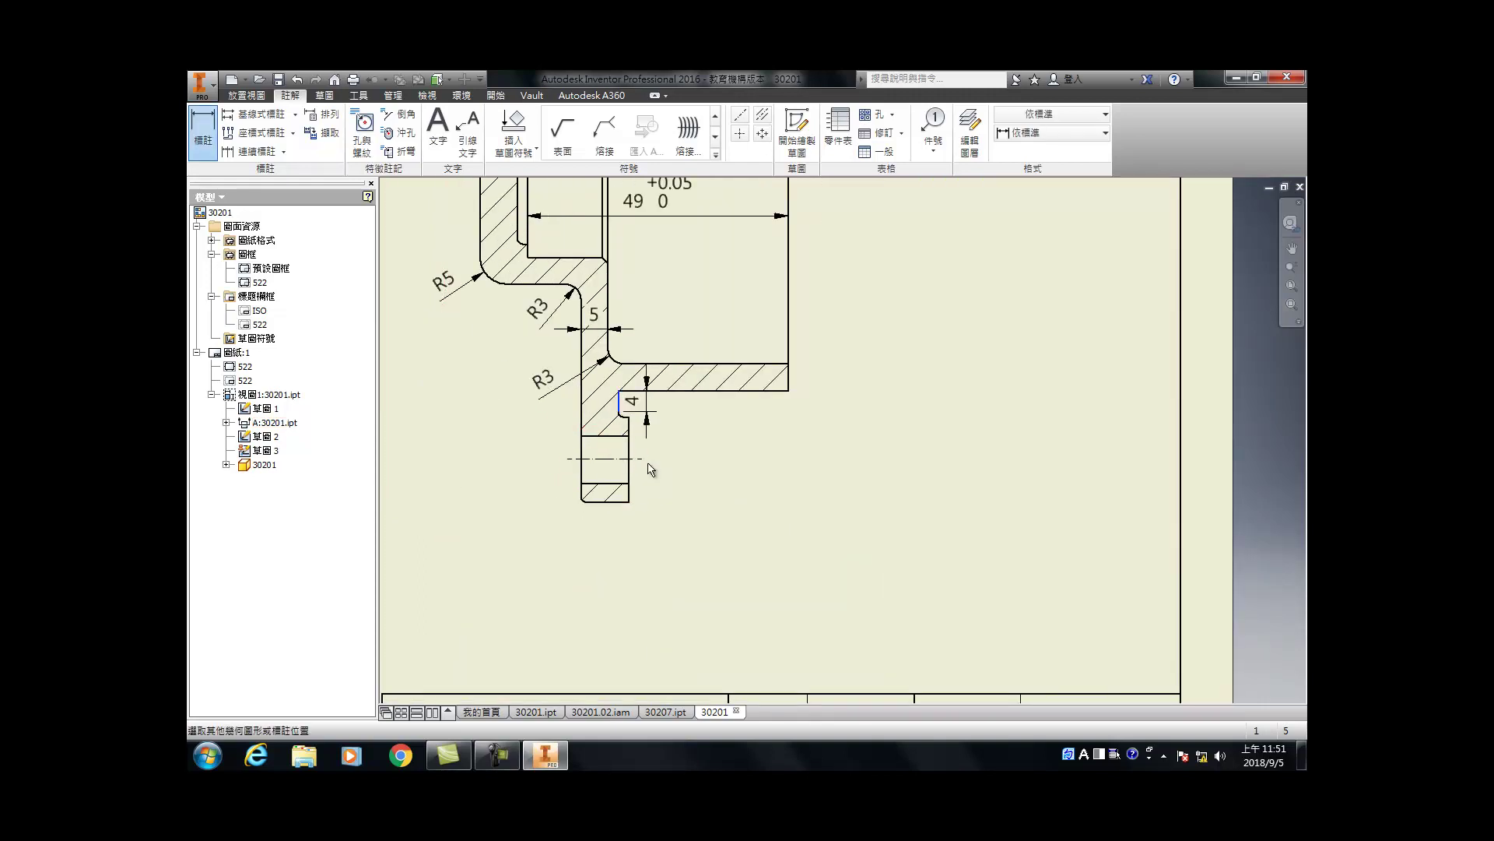
left_click(626, 475)
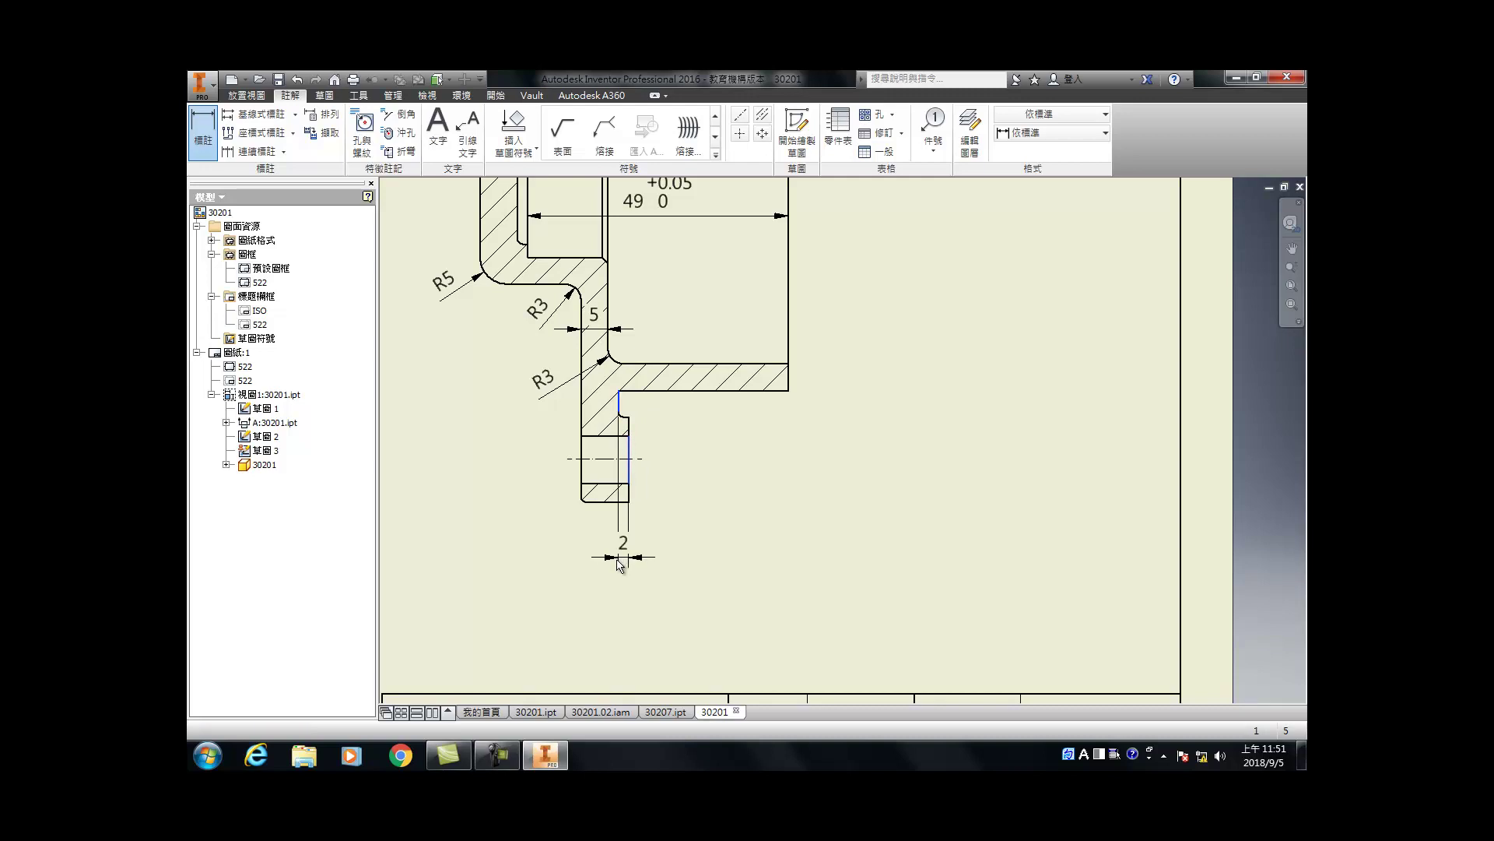
left_click(601, 549)
key("Return")
key("Escape")
left_click_drag(650, 572, 677, 587)
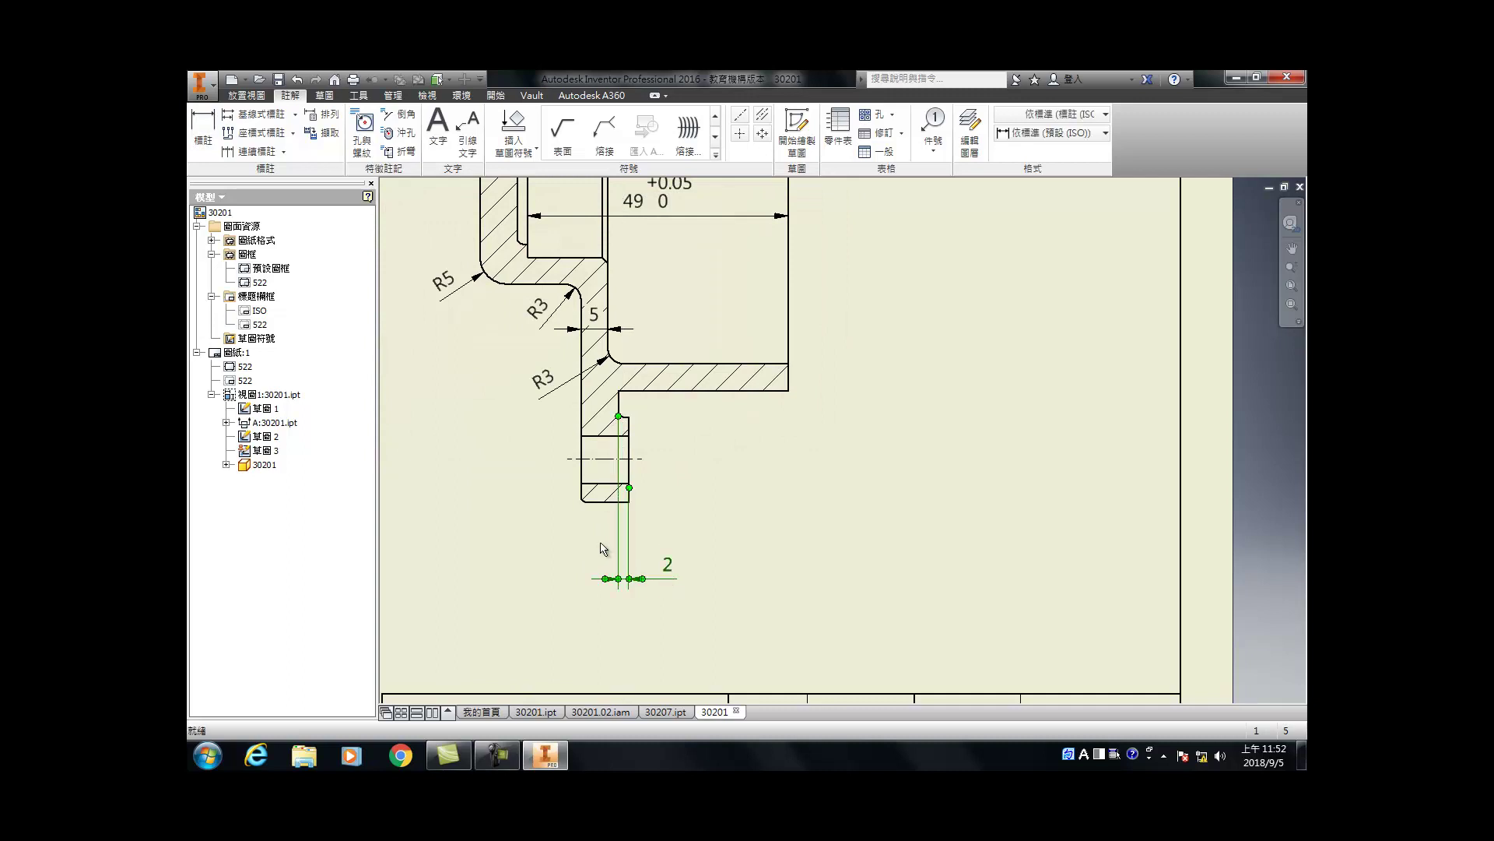
Step: Dimension the bottom lug's full thickness below the step dimension, and move both dimensions closer to the lug
key("d")
left_click(593, 460)
key("Escape")
left_click(582, 470)
left_click(628, 473)
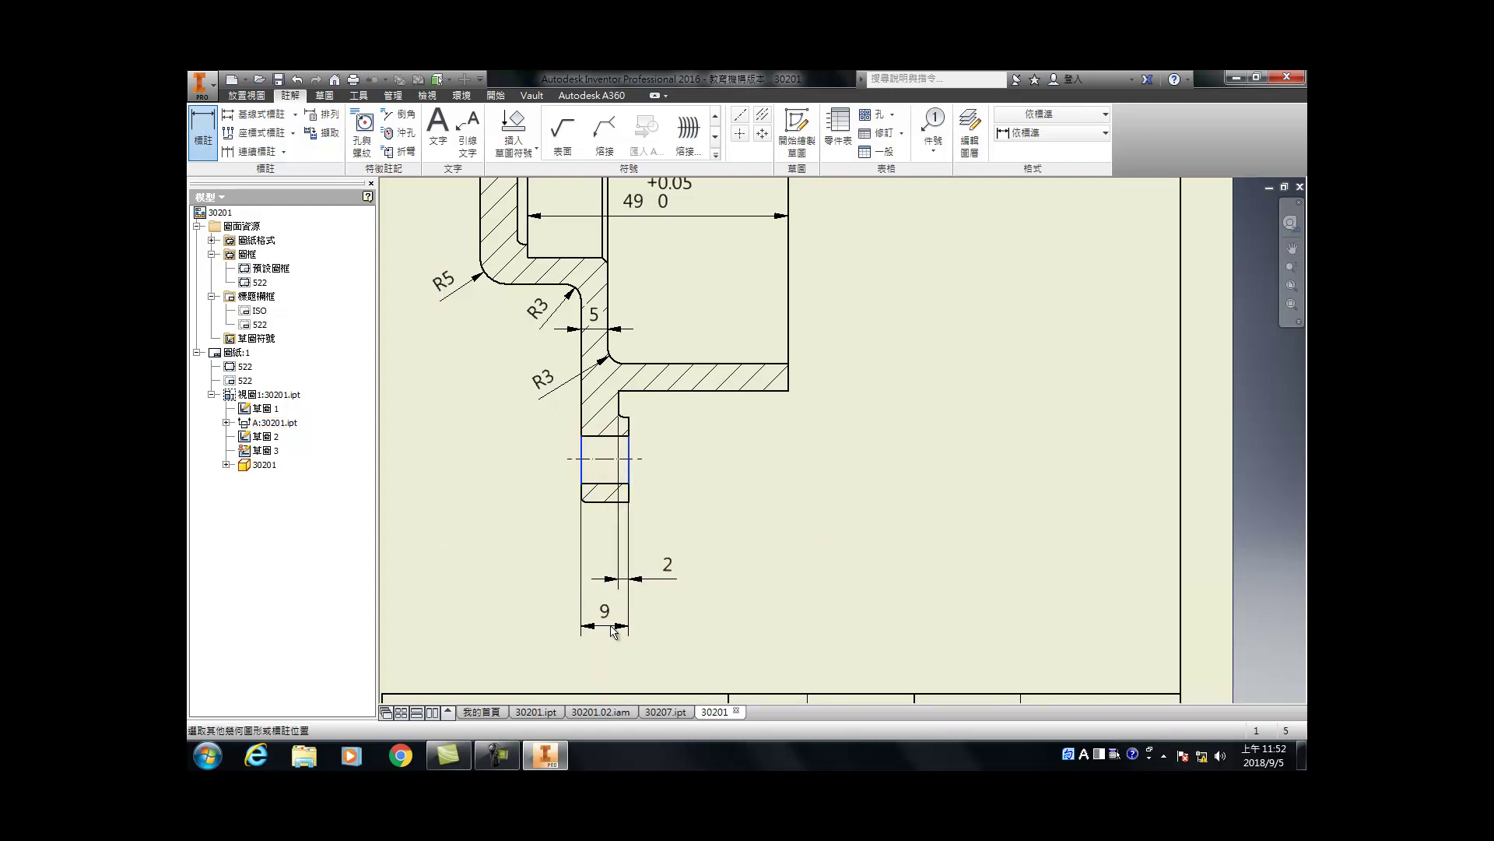
left_click(611, 621)
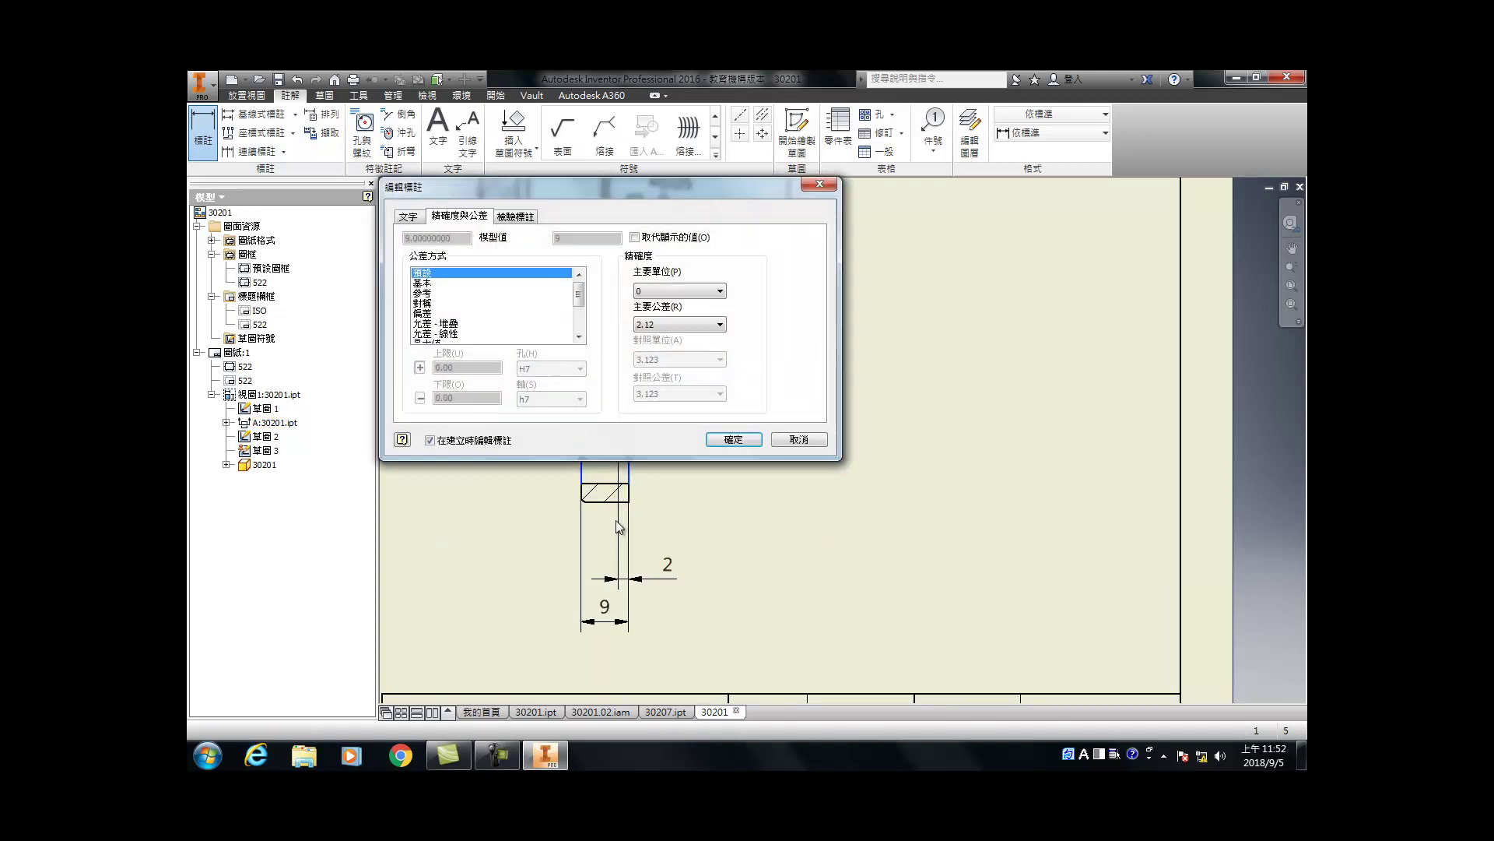
left_click(732, 439)
left_click_drag(676, 578, 674, 545)
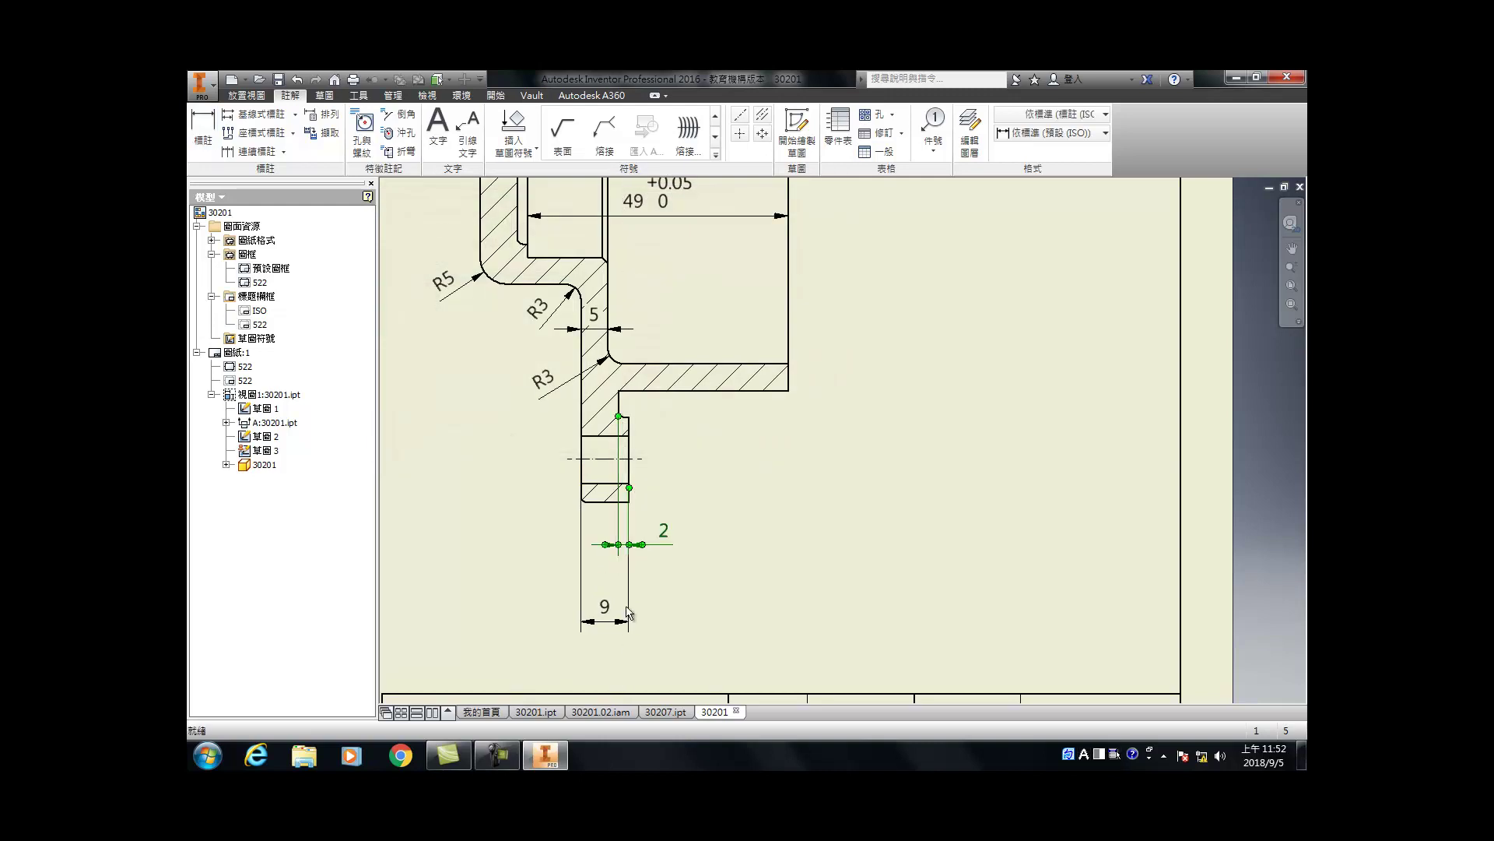
left_click_drag(615, 615, 619, 586)
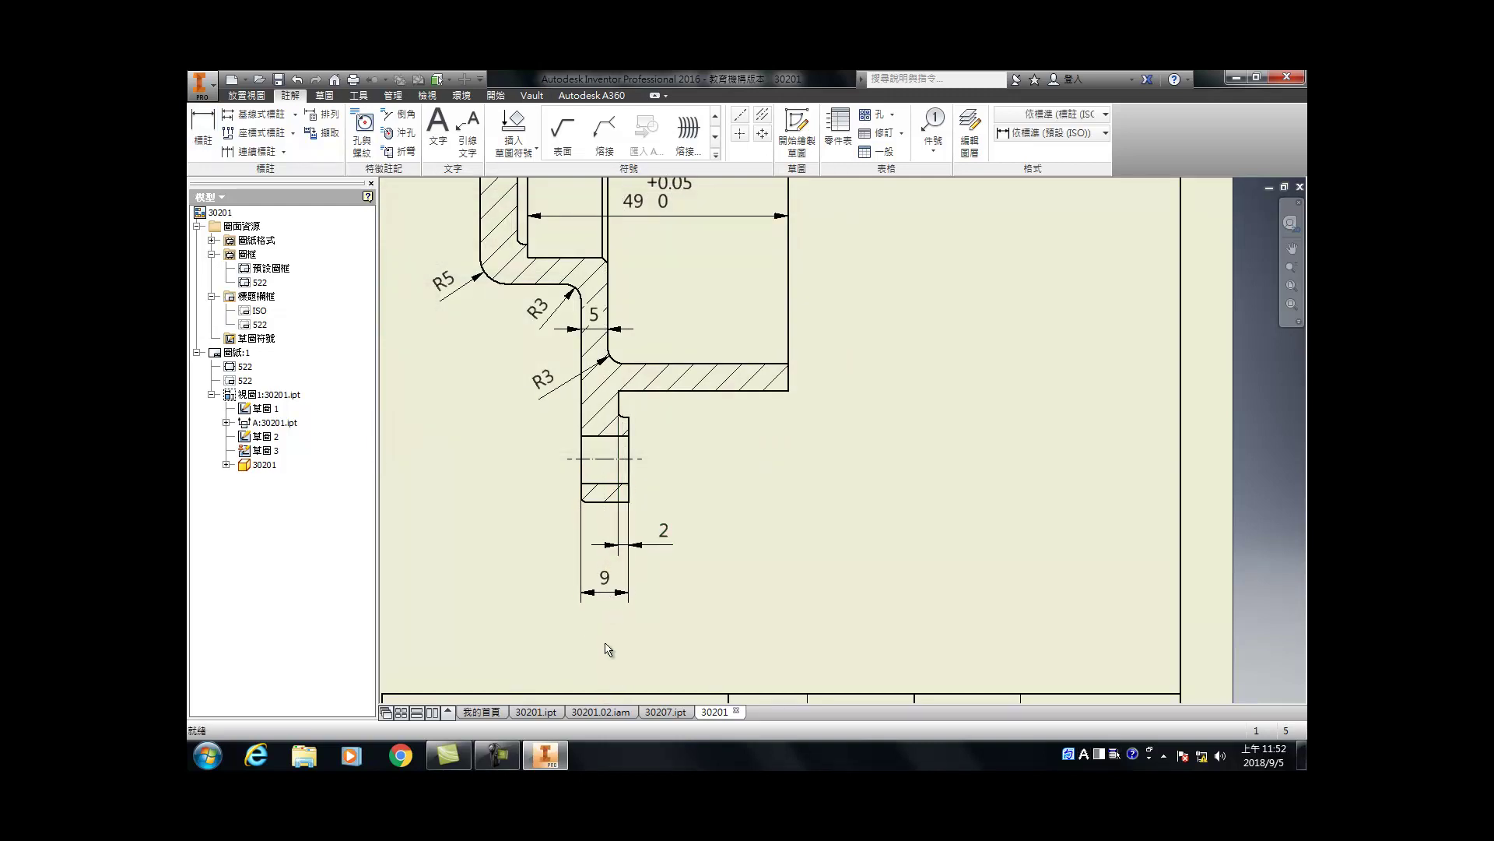
key("Home")
scroll(620, 324, "up", 5)
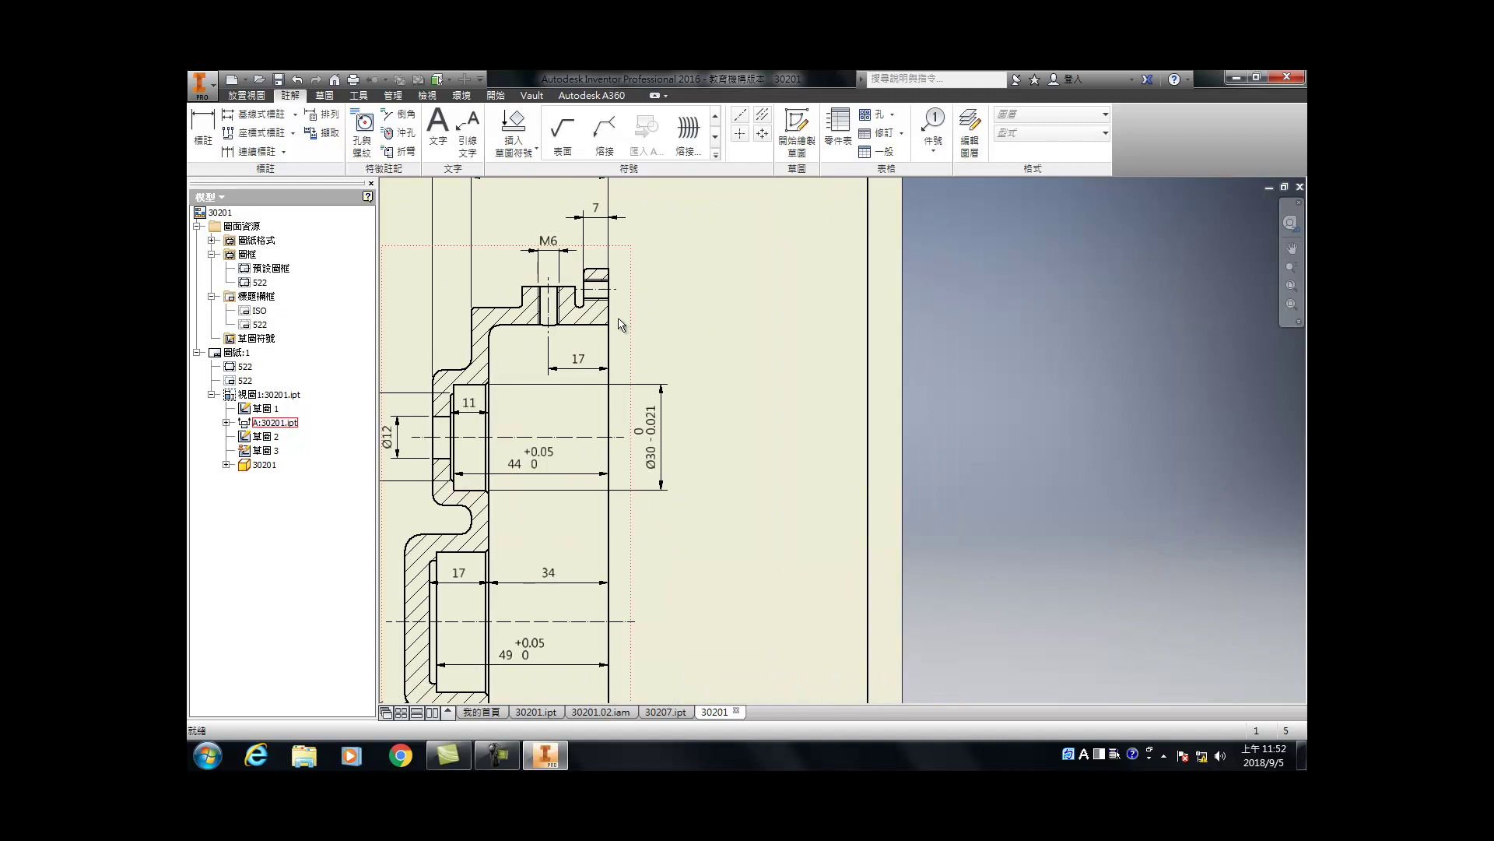
key("d")
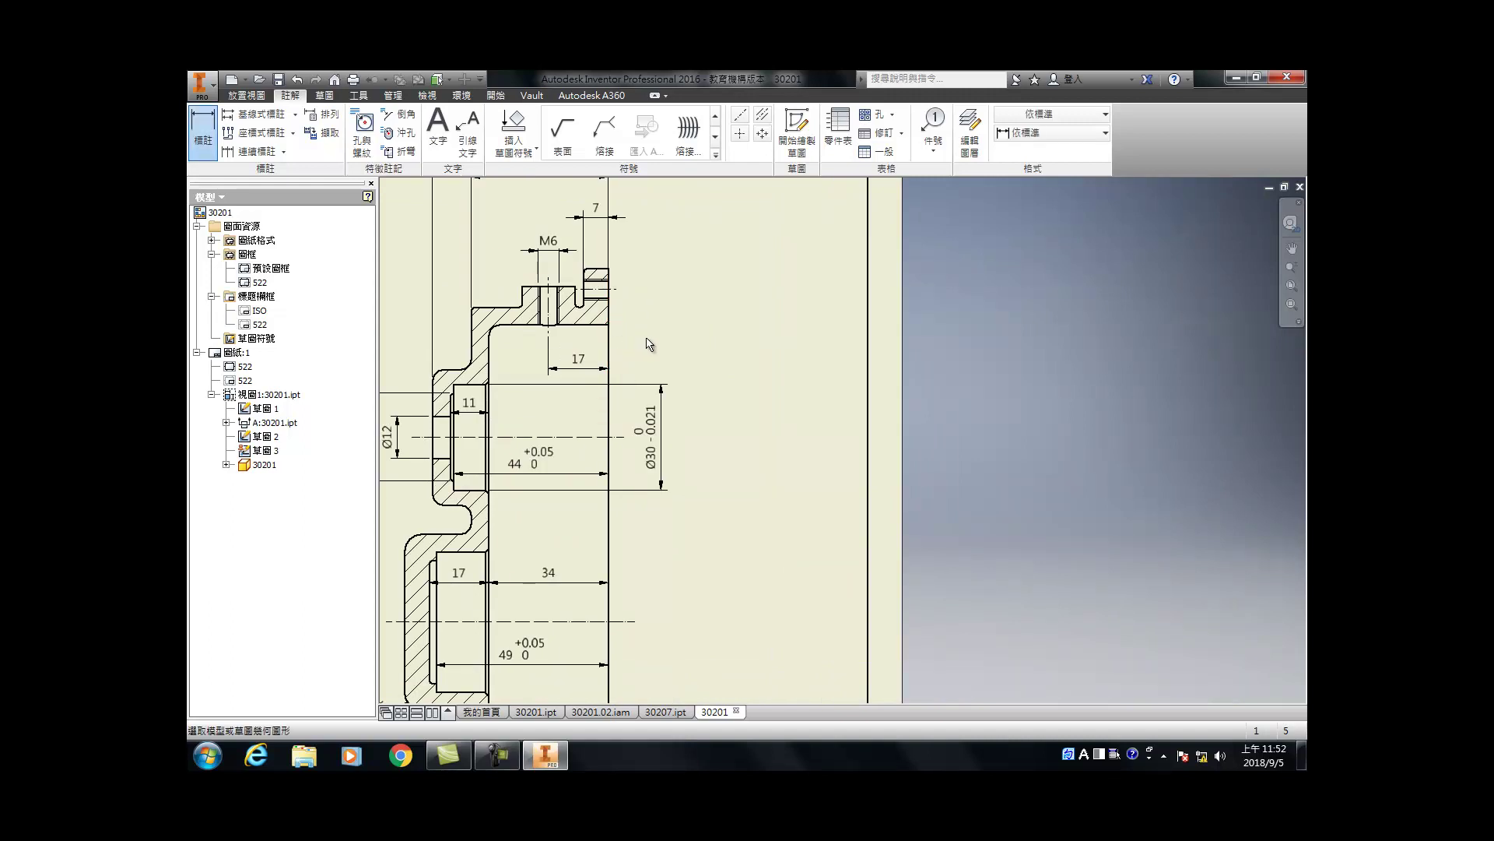
scroll(537, 467, "down", 3)
scroll(535, 537, "up", 3)
left_click(419, 466)
left_click(416, 662)
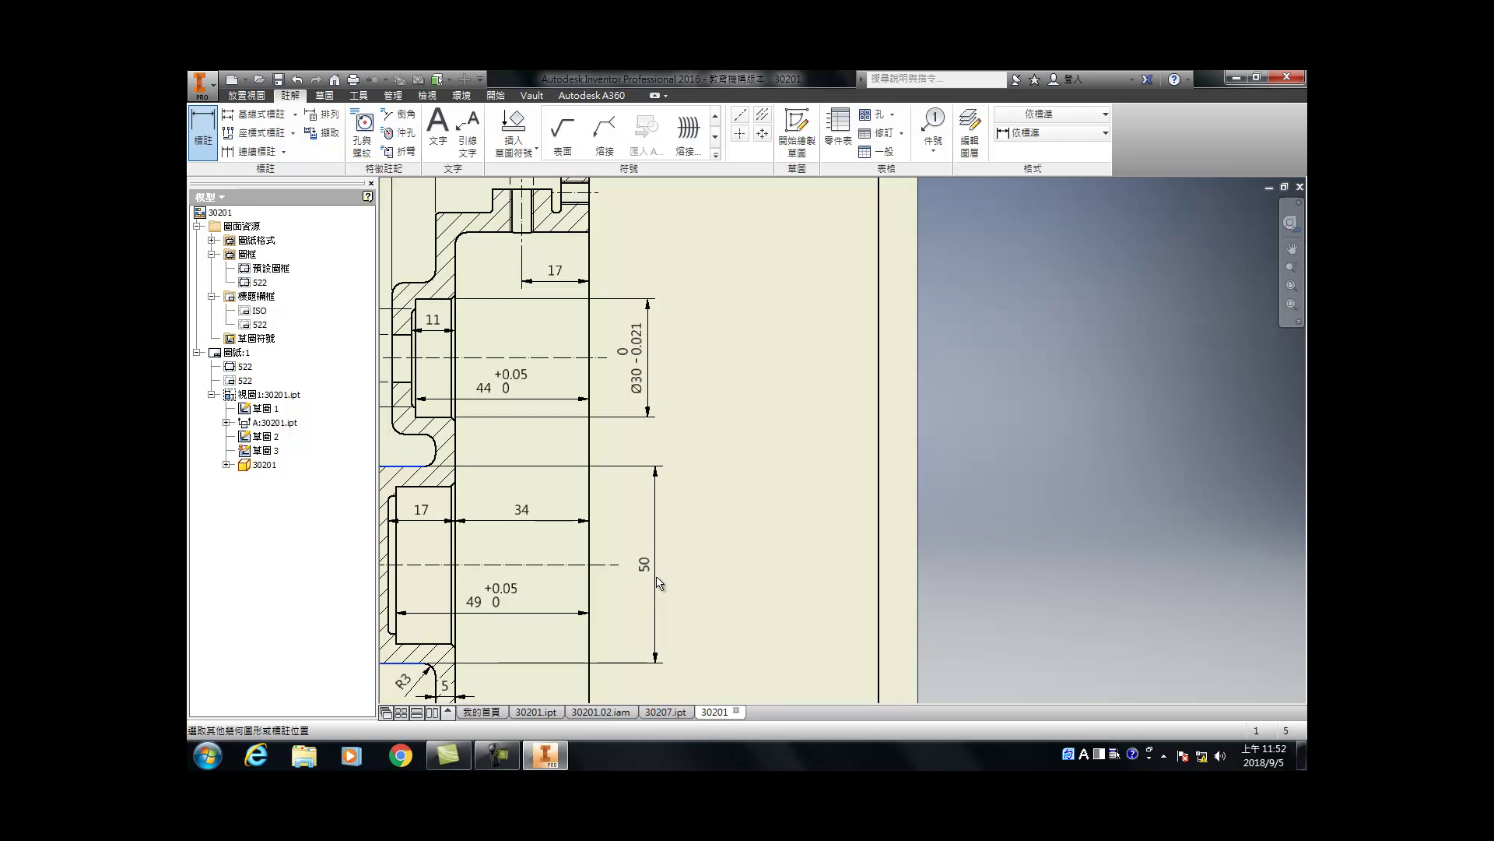
left_click(656, 578)
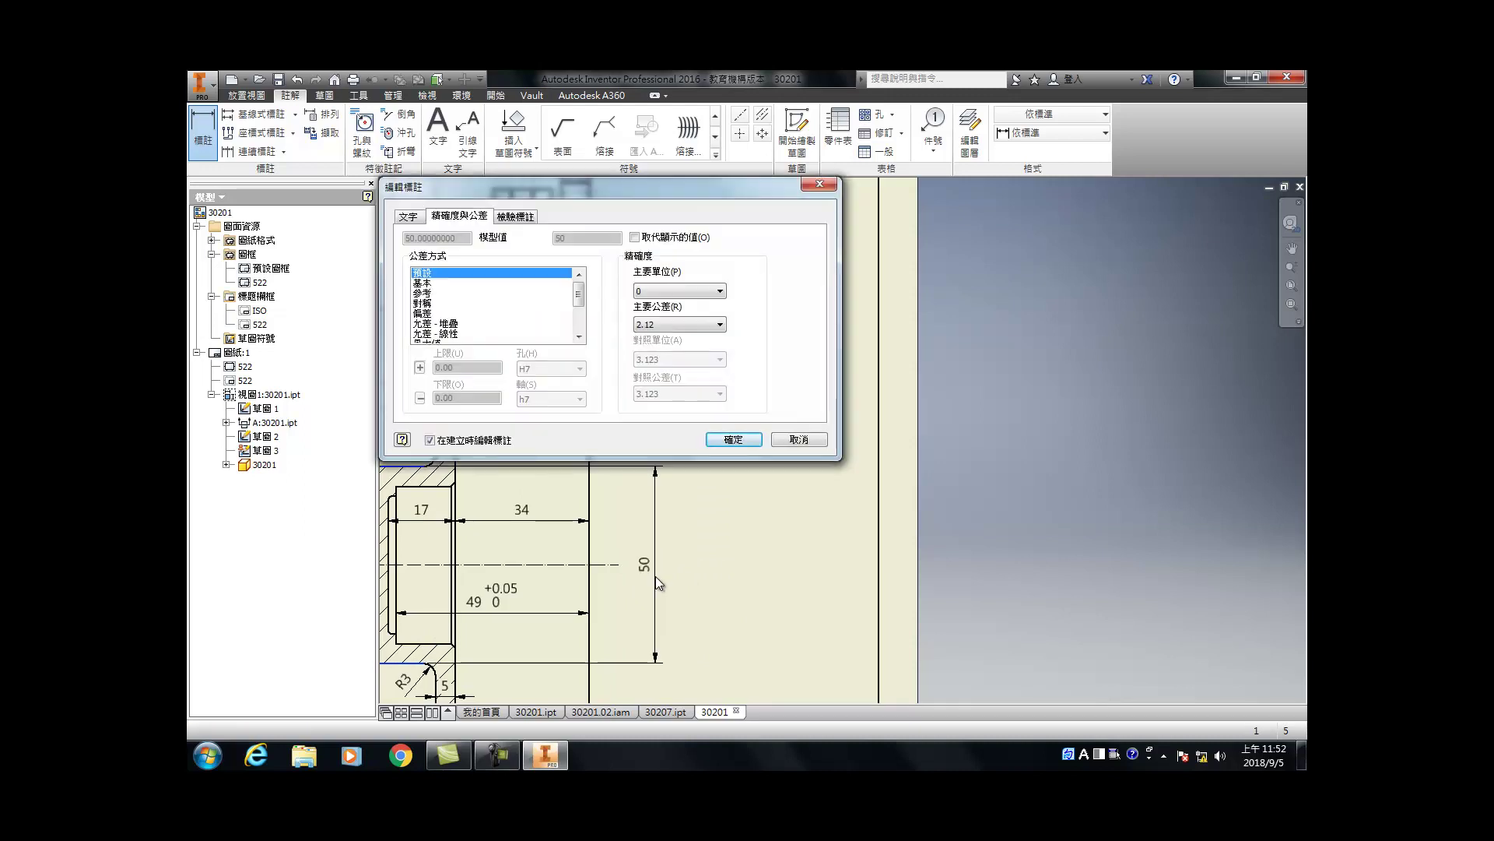
key("Escape")
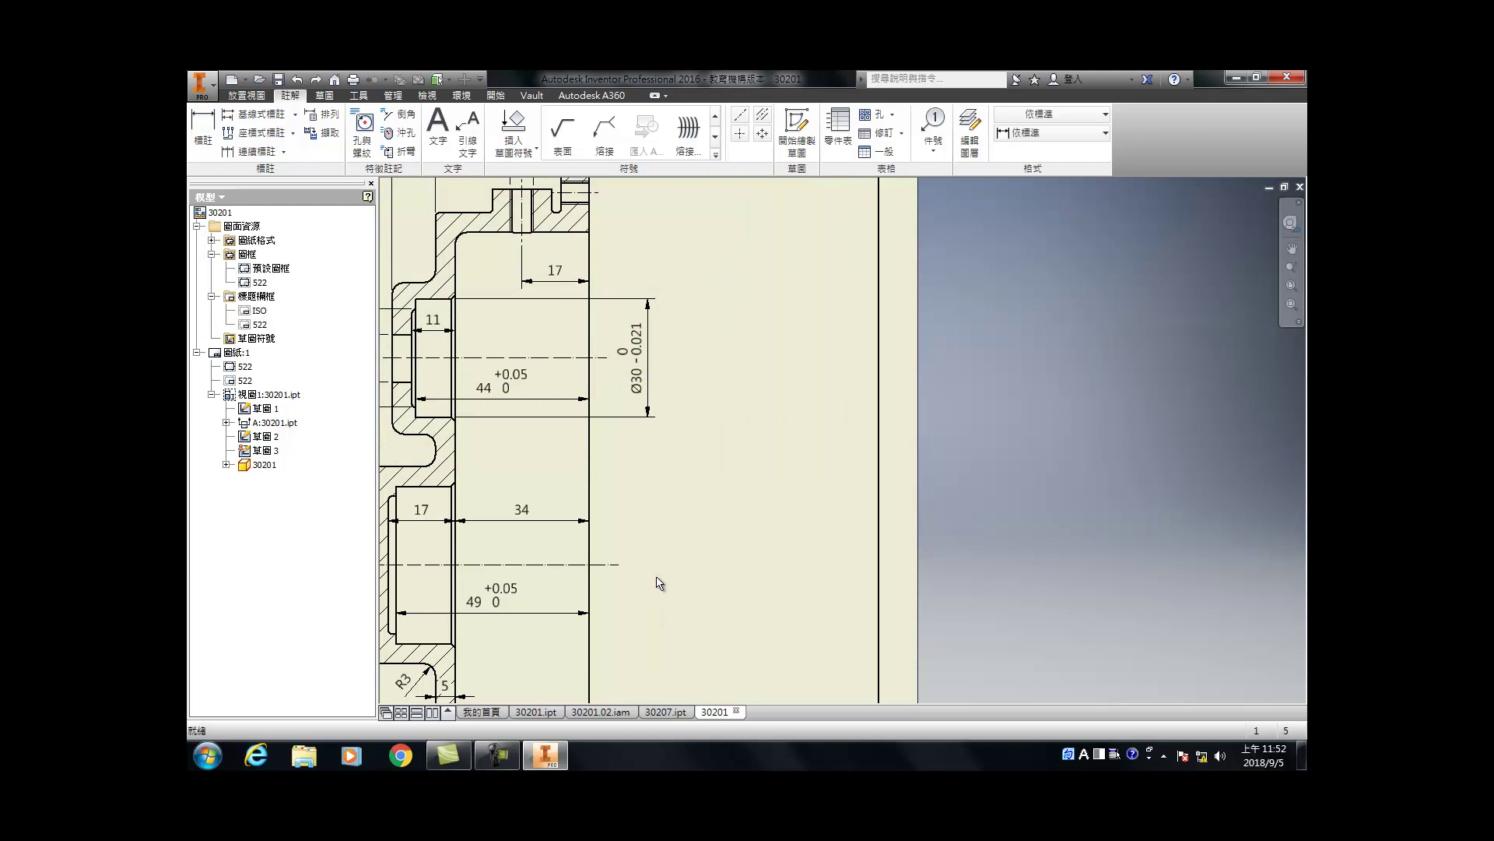
Step: Dimension the lower bearing bore's height right of the section, with a deviation tolerance of 0/-0.025 shown to three decimals
left_click(398, 631)
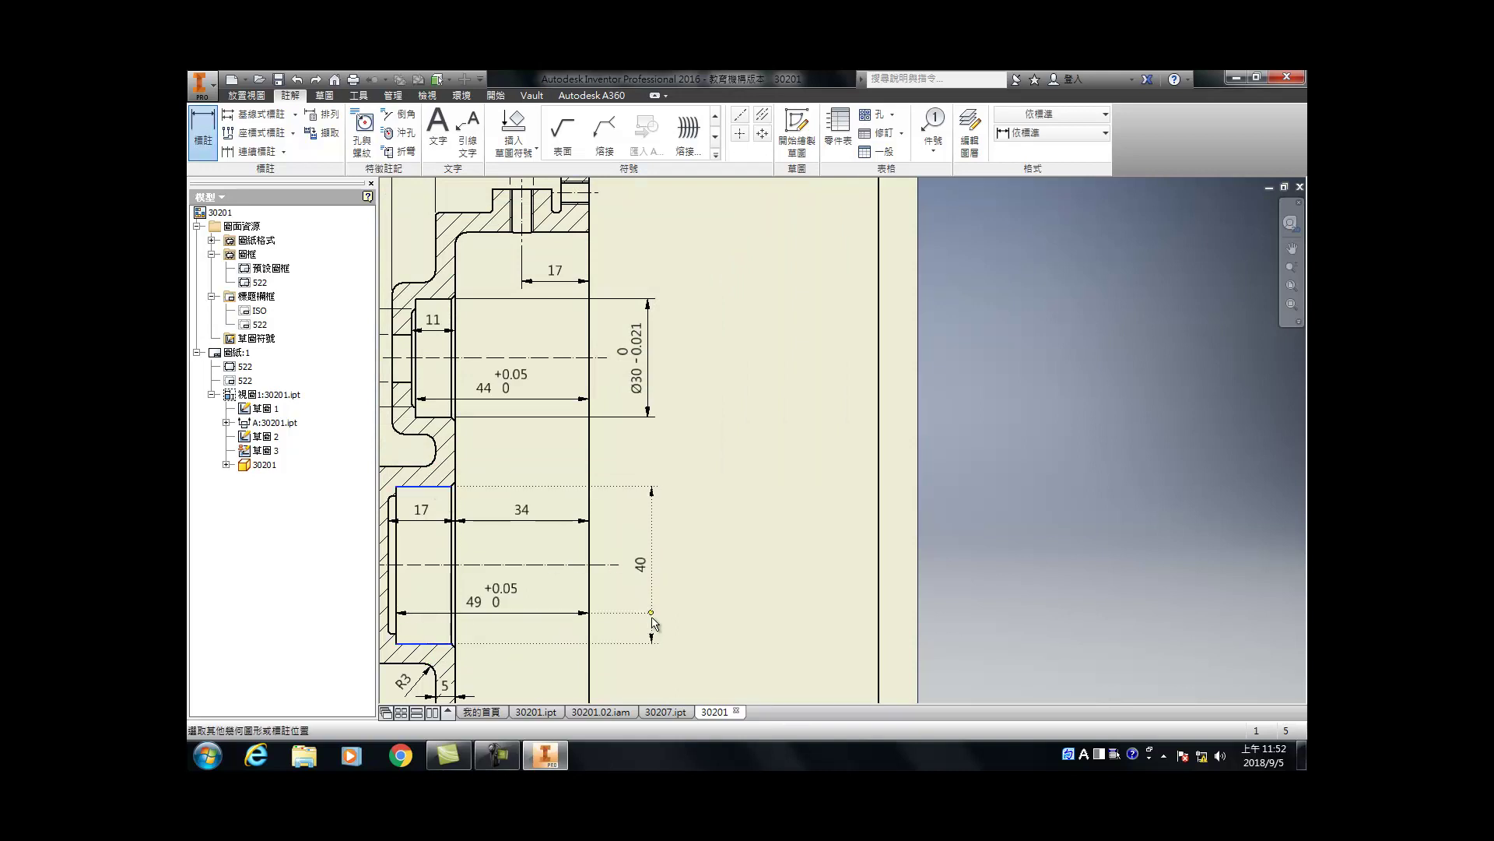
left_click(652, 618)
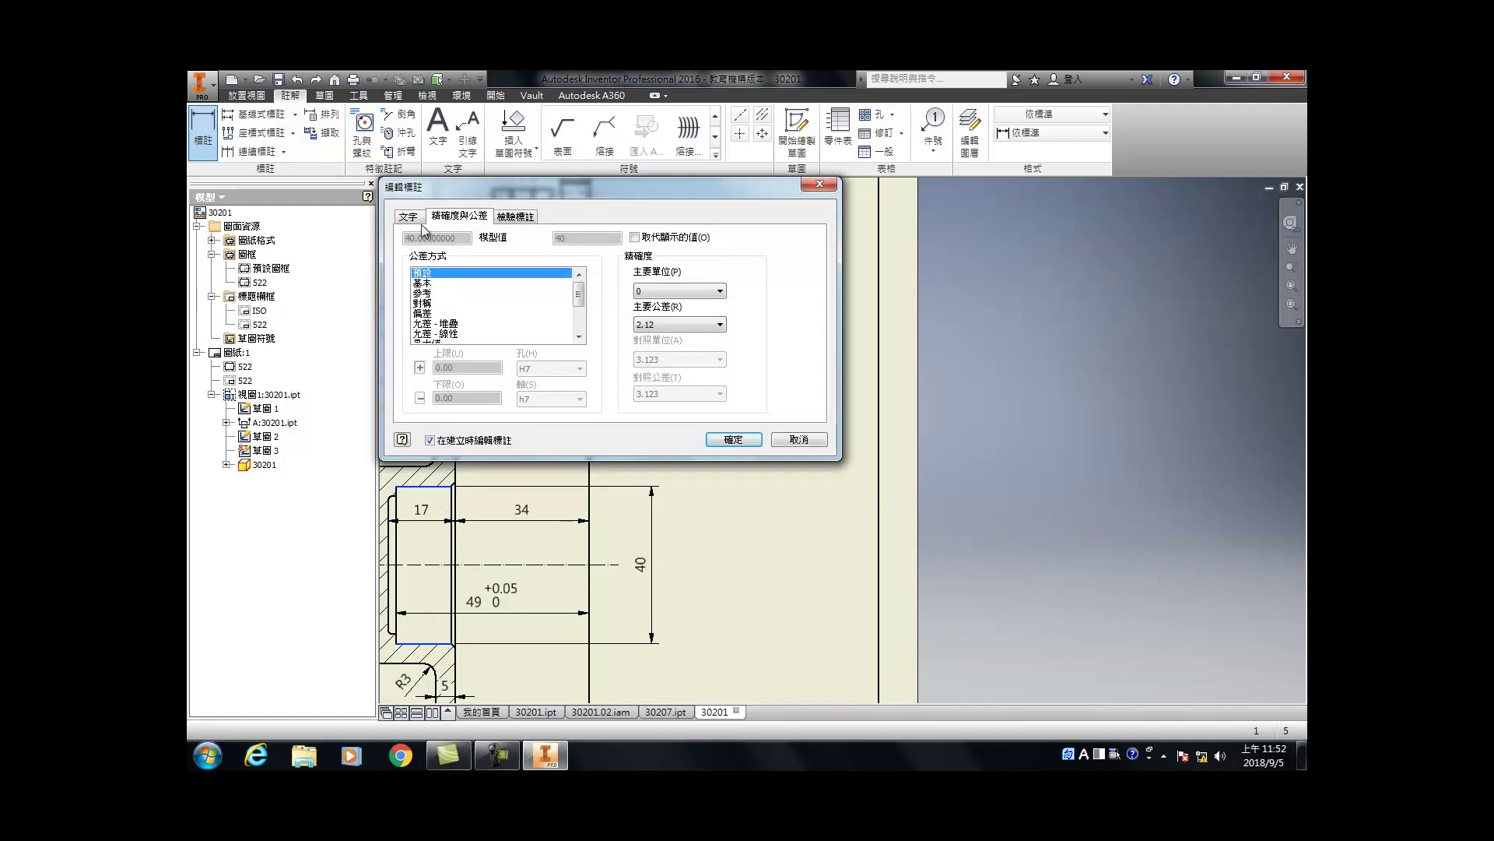
left_click(431, 314)
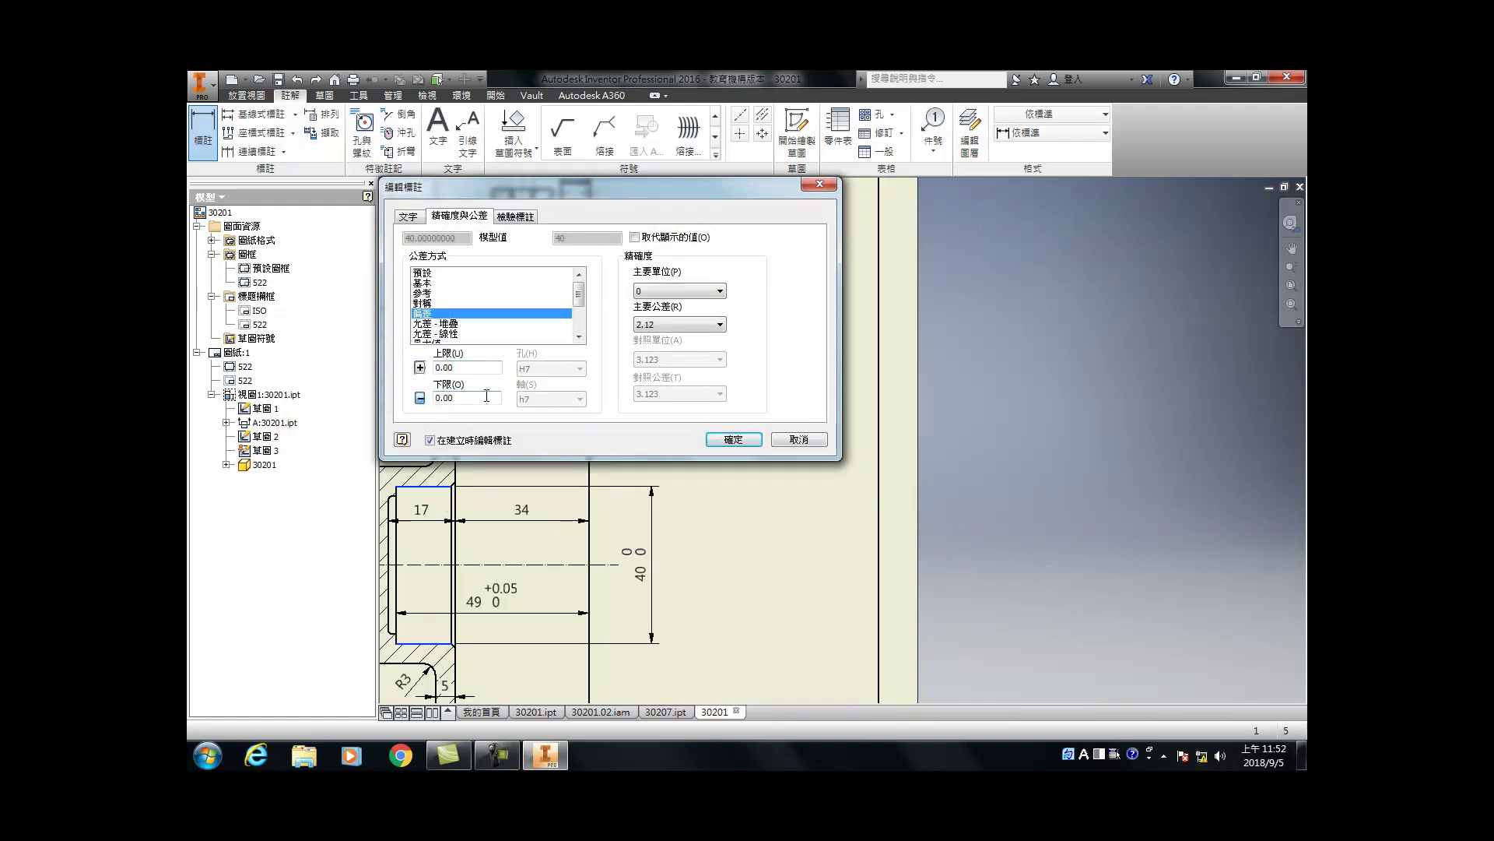
type("0.025")
left_click(673, 324)
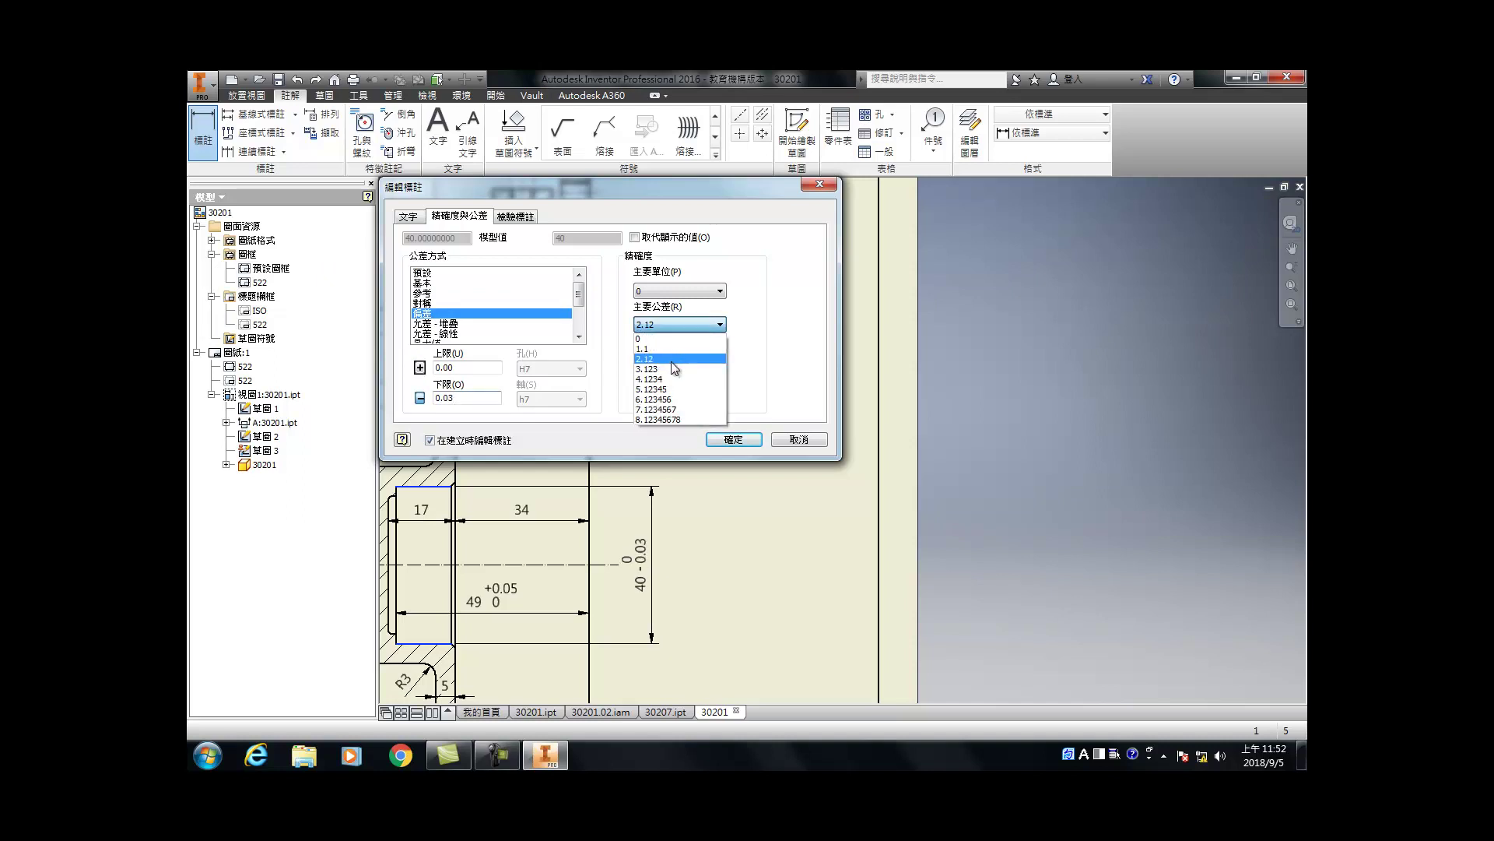
left_click(668, 369)
left_click(731, 440)
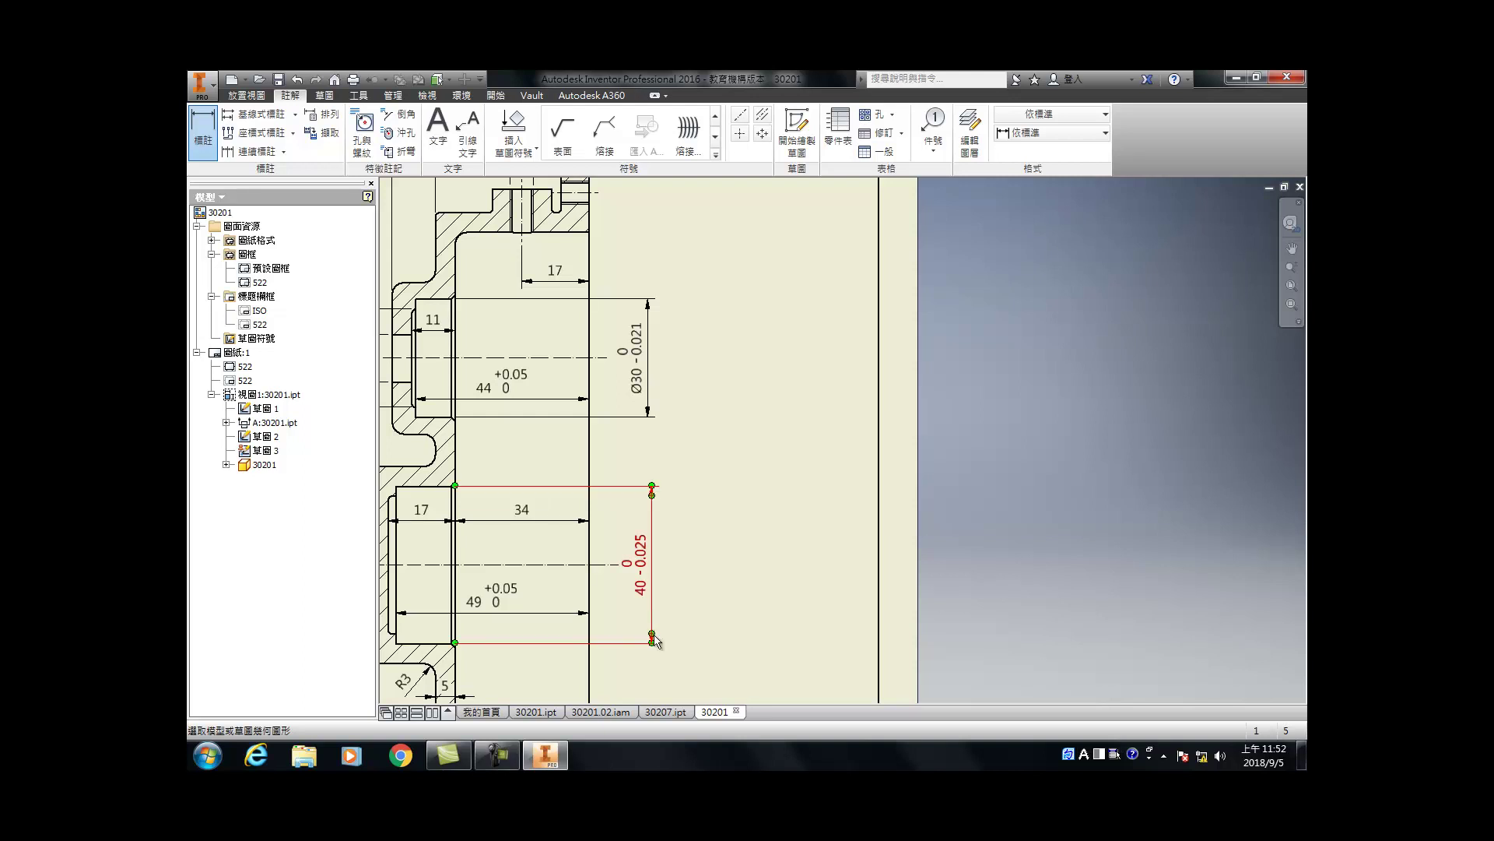
Step: Add a diameter symbol in front of the lower bearing bore's dimension value
double_click(642, 589)
left_click(407, 216)
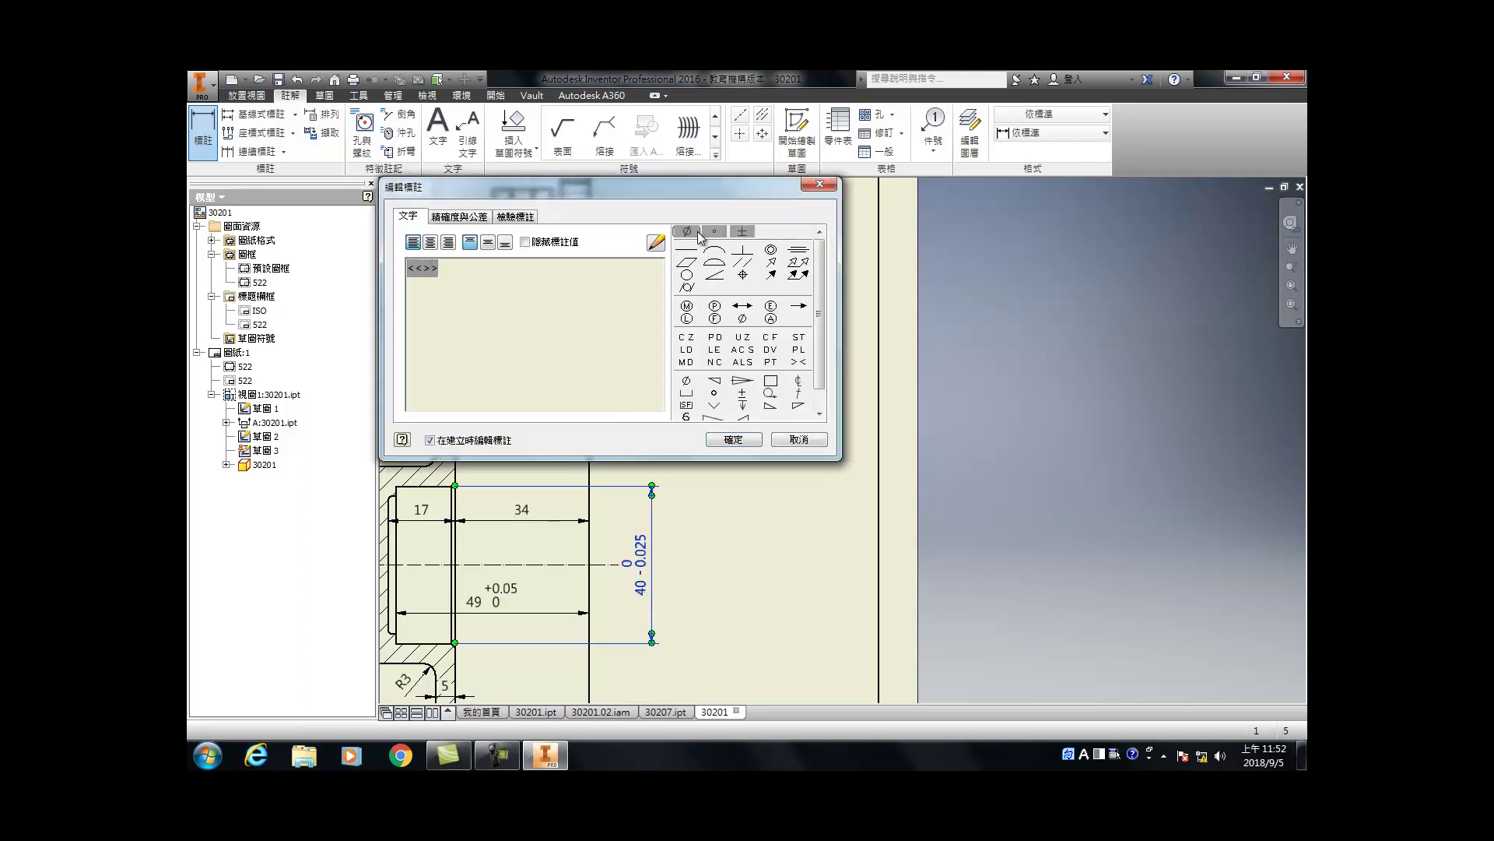
left_click(733, 439)
scroll(779, 482, "down", 10)
scroll(714, 488, "up", 5)
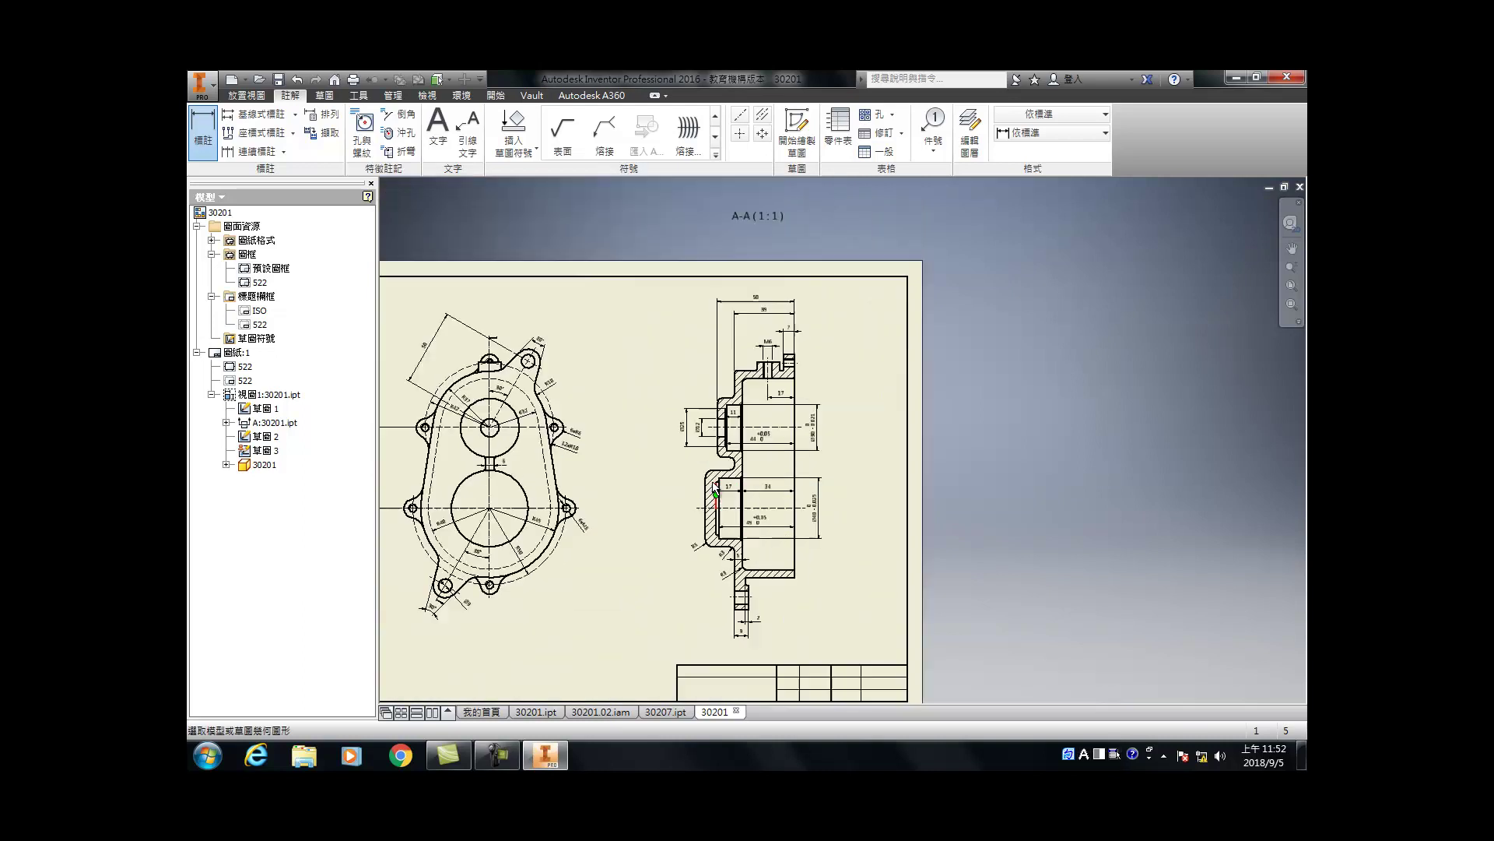
Step: Dimension the upper boss's outer diameter left of the section view, with a diameter symbol and one decimal place
scroll(714, 488, "up", 3)
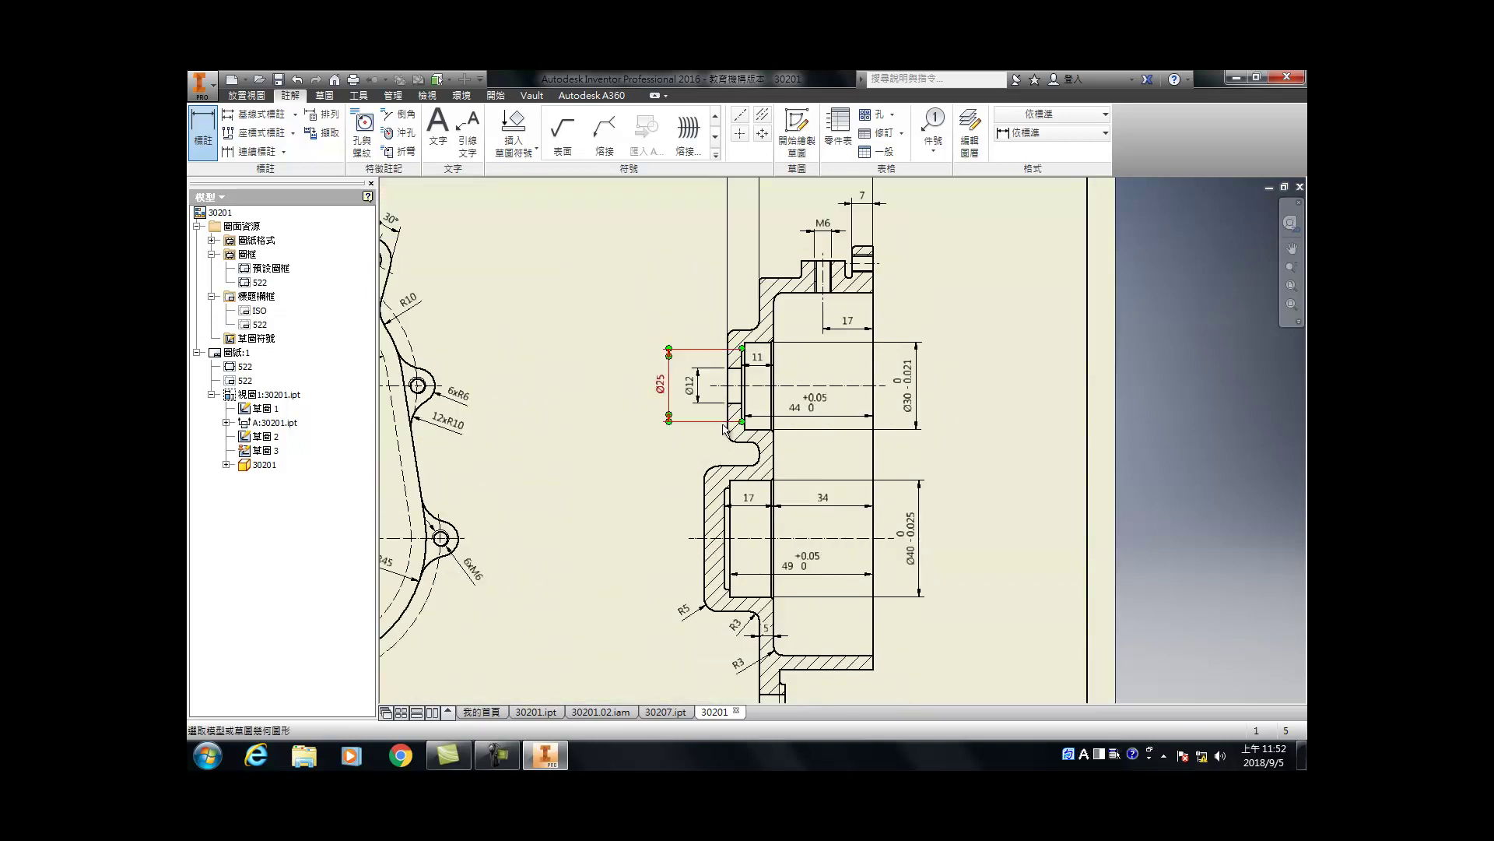
left_click(745, 330)
left_click(746, 444)
left_click(645, 421)
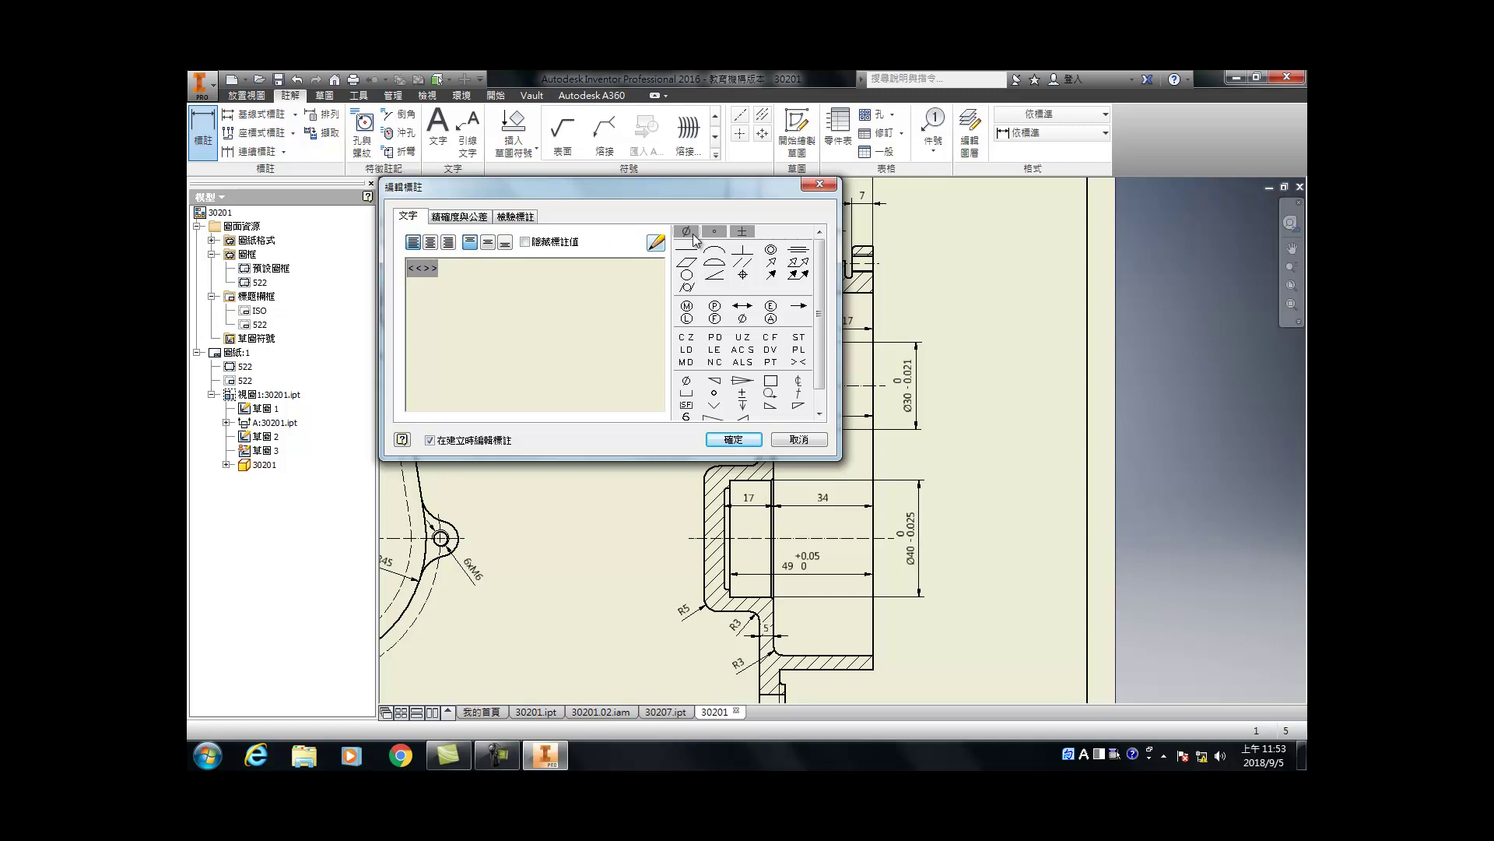
left_click(459, 217)
left_click(663, 300)
left_click(661, 314)
left_click(747, 441)
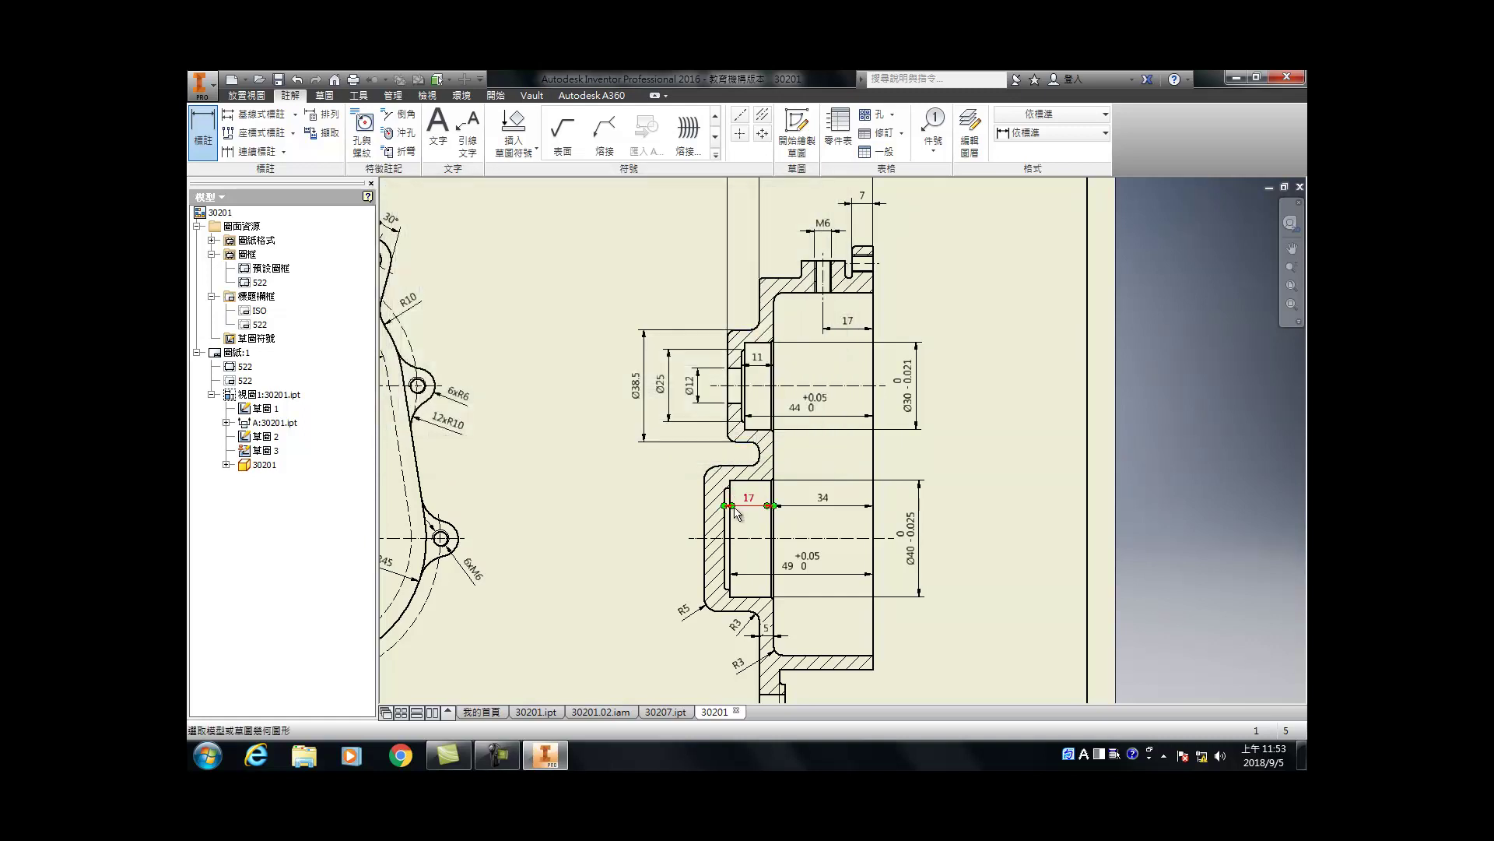
Step: Dimension the lower boss's outer diameter left of the section view, adding a diameter symbol in front of the value
scroll(735, 467, "up", 3)
left_click(742, 461)
scroll(741, 462, "down", 2)
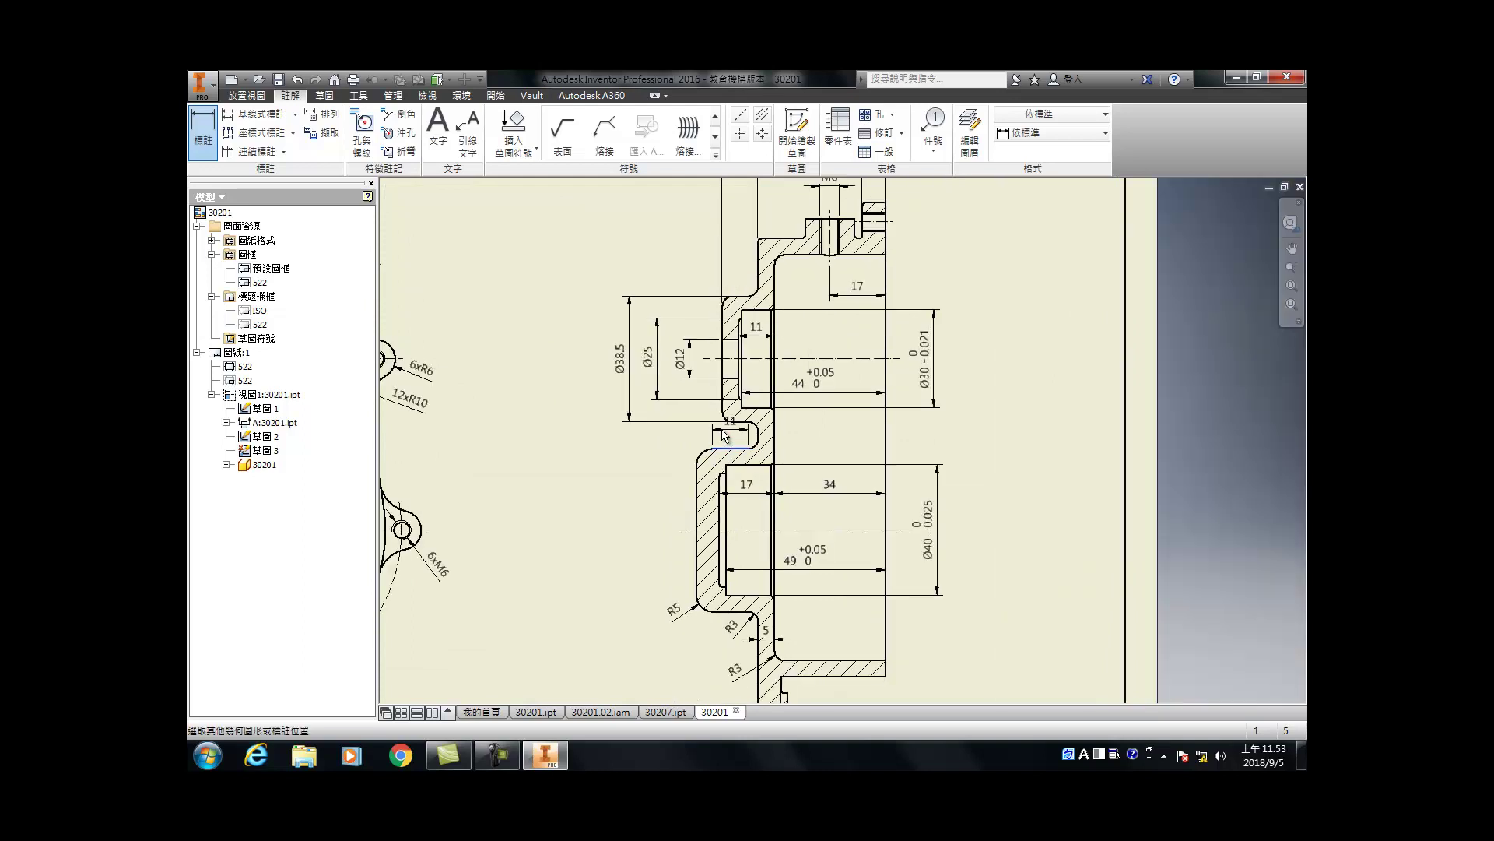
left_click(729, 611)
left_click(632, 580)
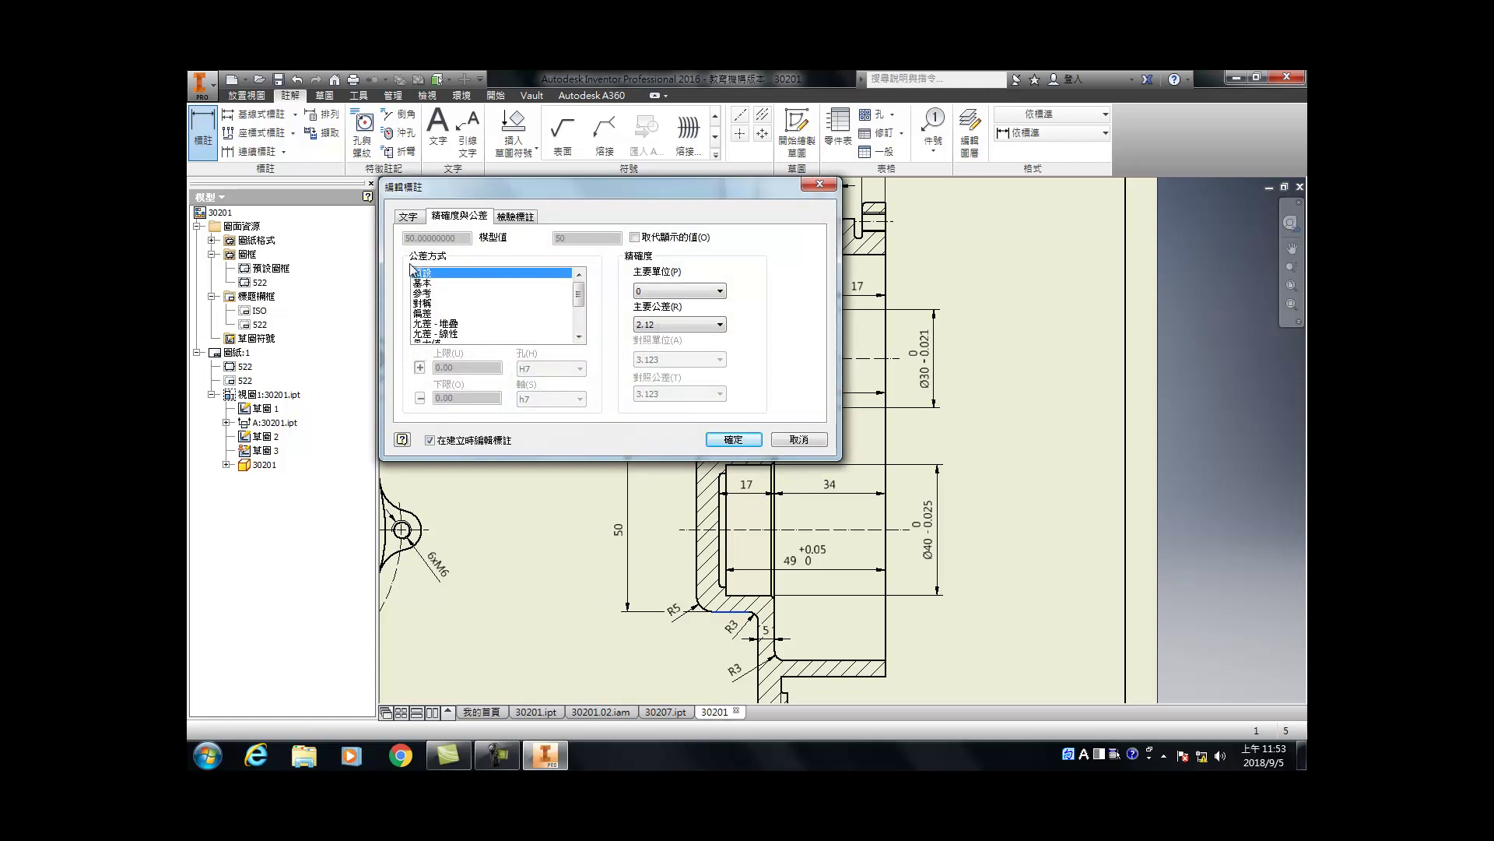
left_click(409, 217)
left_click(686, 231)
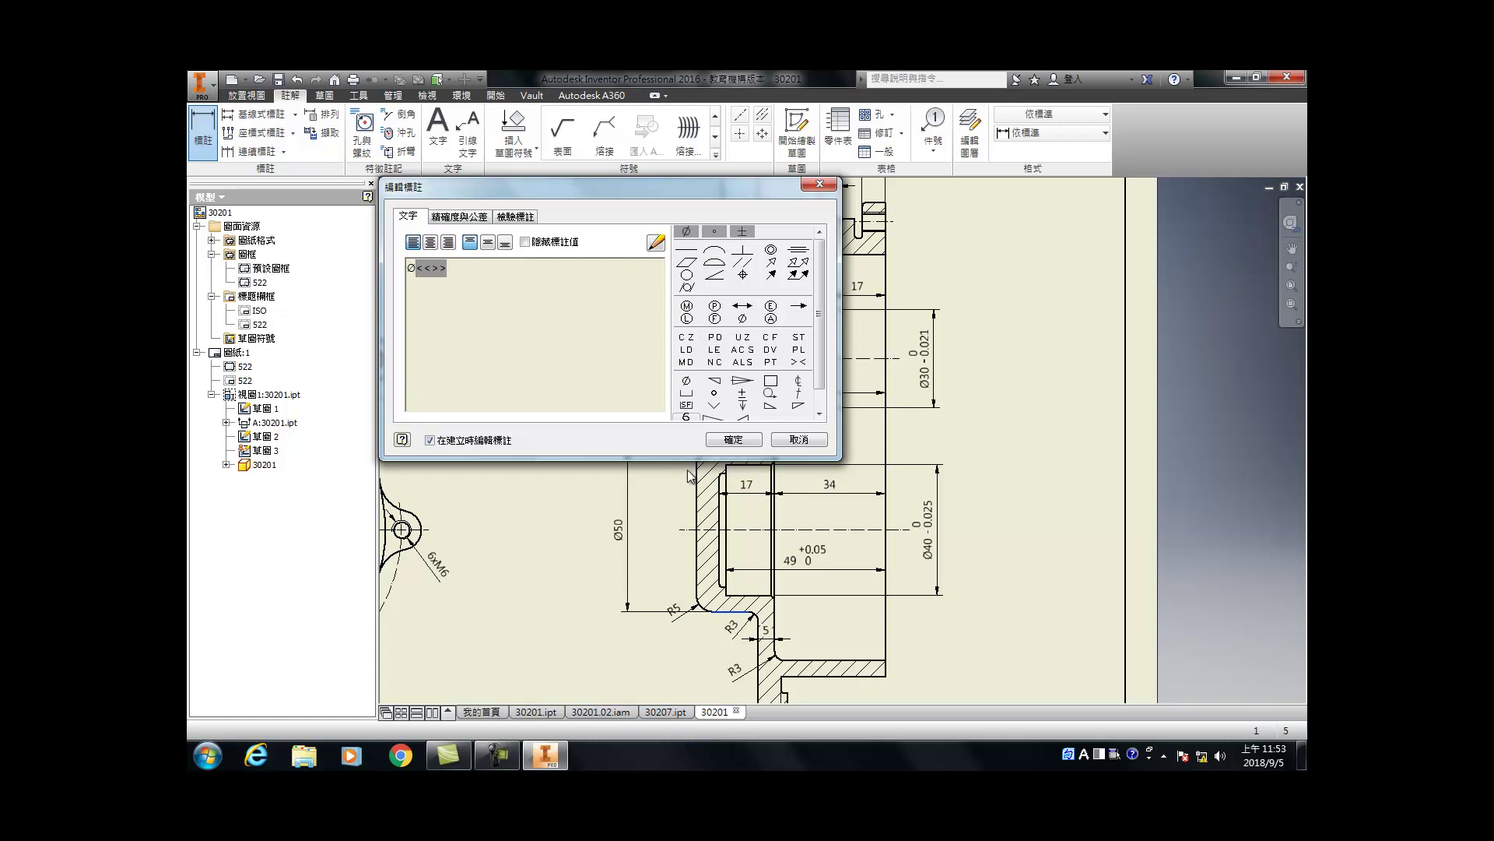
left_click(733, 439)
Step: Dimension the section's full width from the lower boss's outer face to the open mating face, placing it below the lug dimensions
scroll(484, 375, "down", 5)
scroll(545, 436, "up", 5)
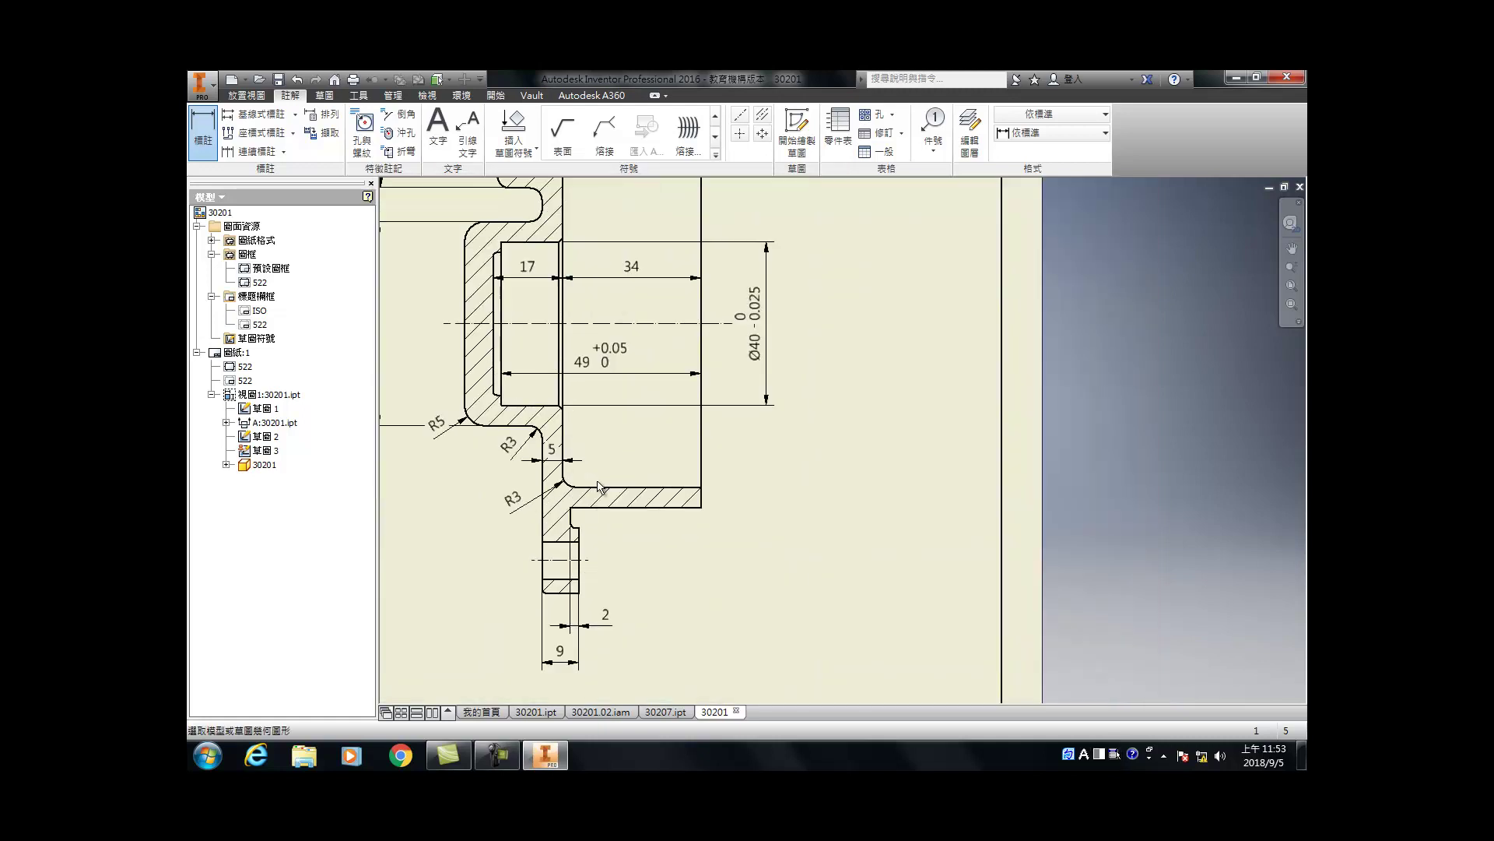
scroll(498, 498, "down", 2)
scroll(495, 502, "up", 2)
left_click(495, 502)
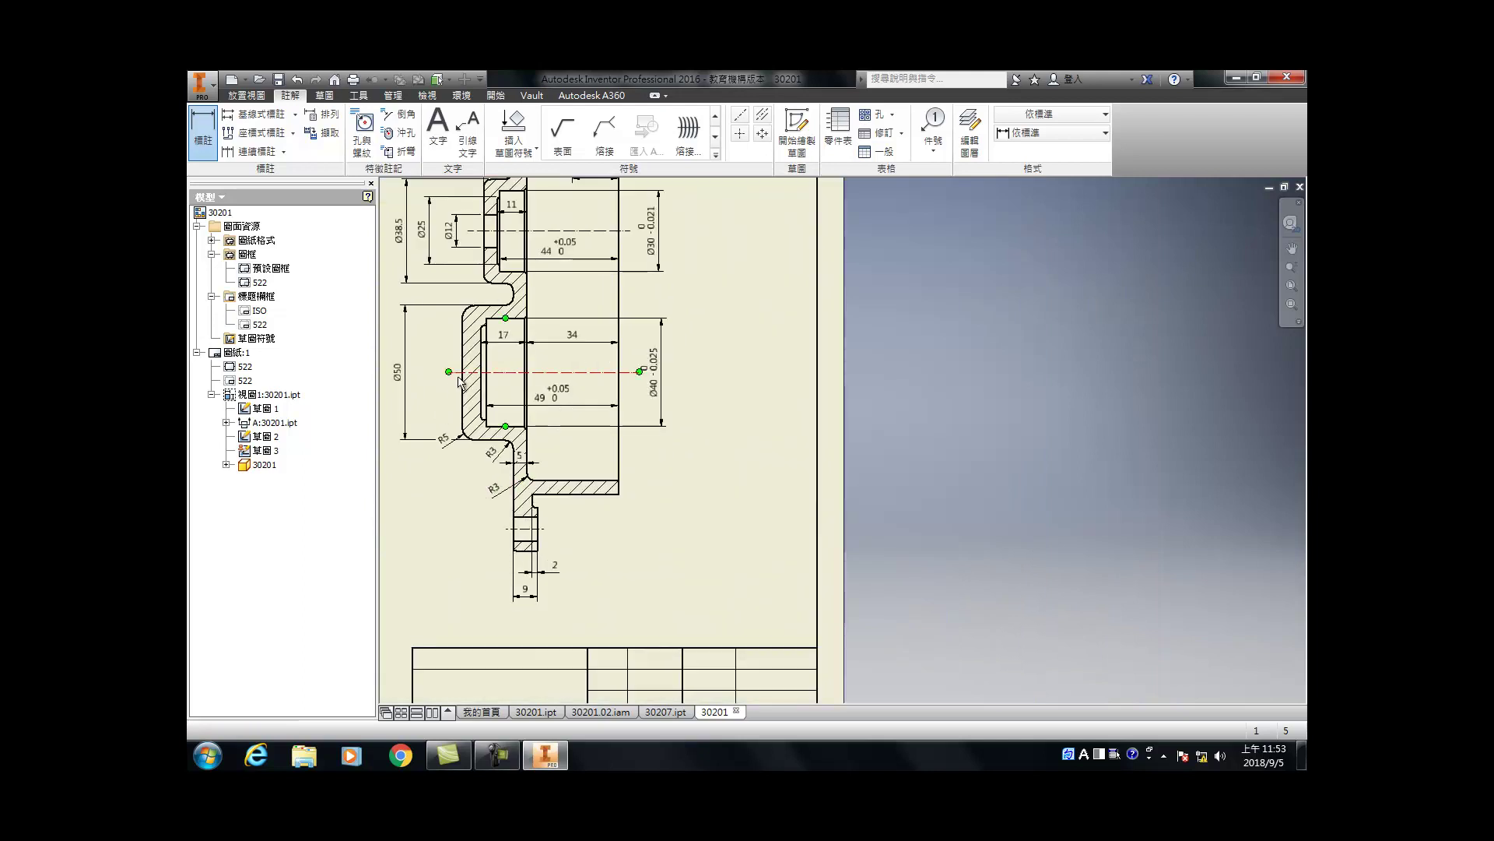
left_click(621, 467)
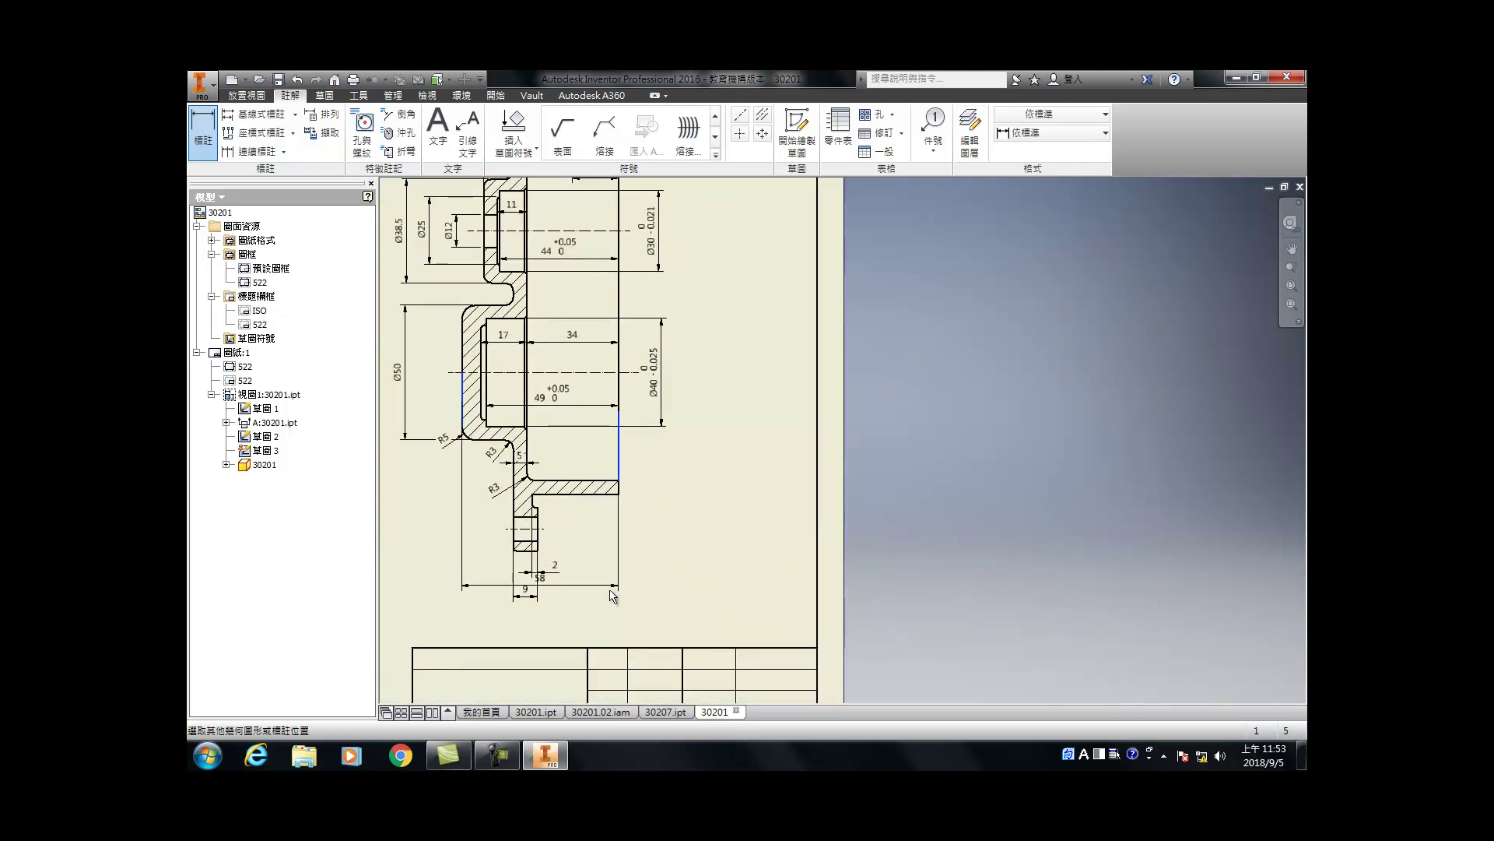
left_click(593, 639)
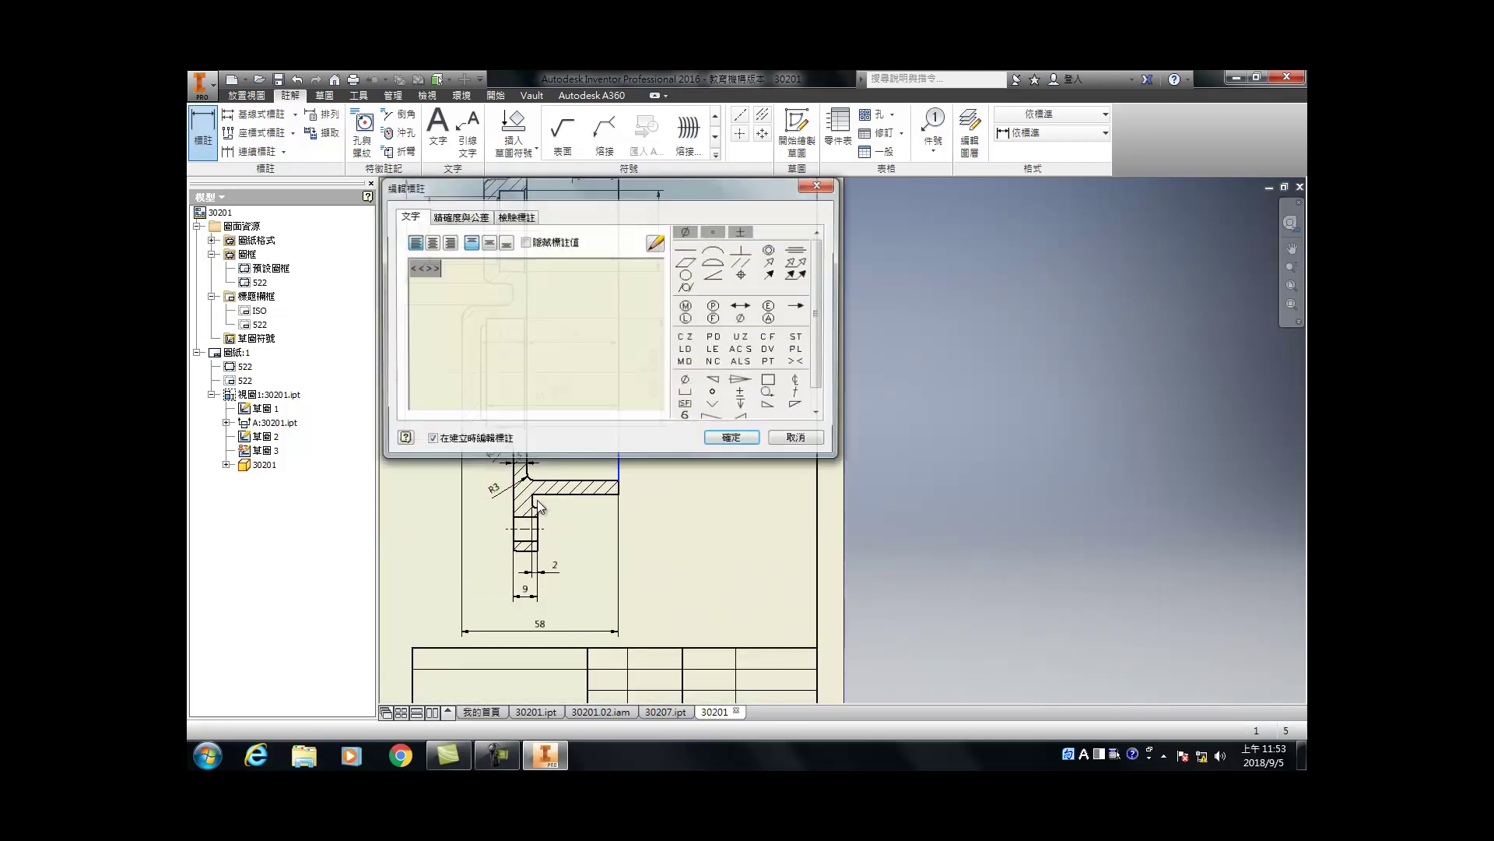
left_click(731, 442)
scroll(548, 447, "up", 3)
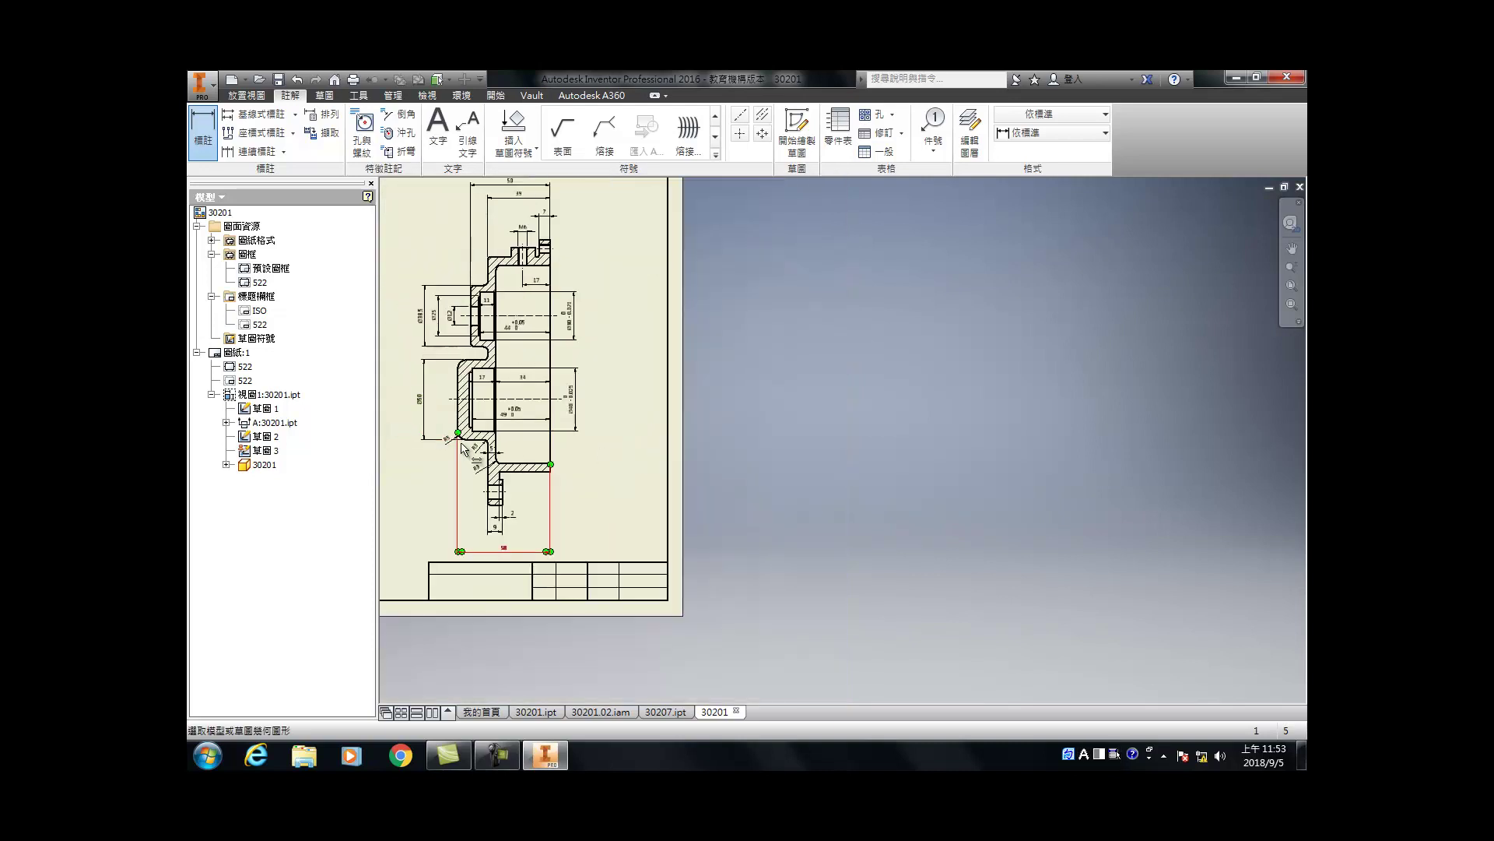
scroll(530, 512, "down", 3)
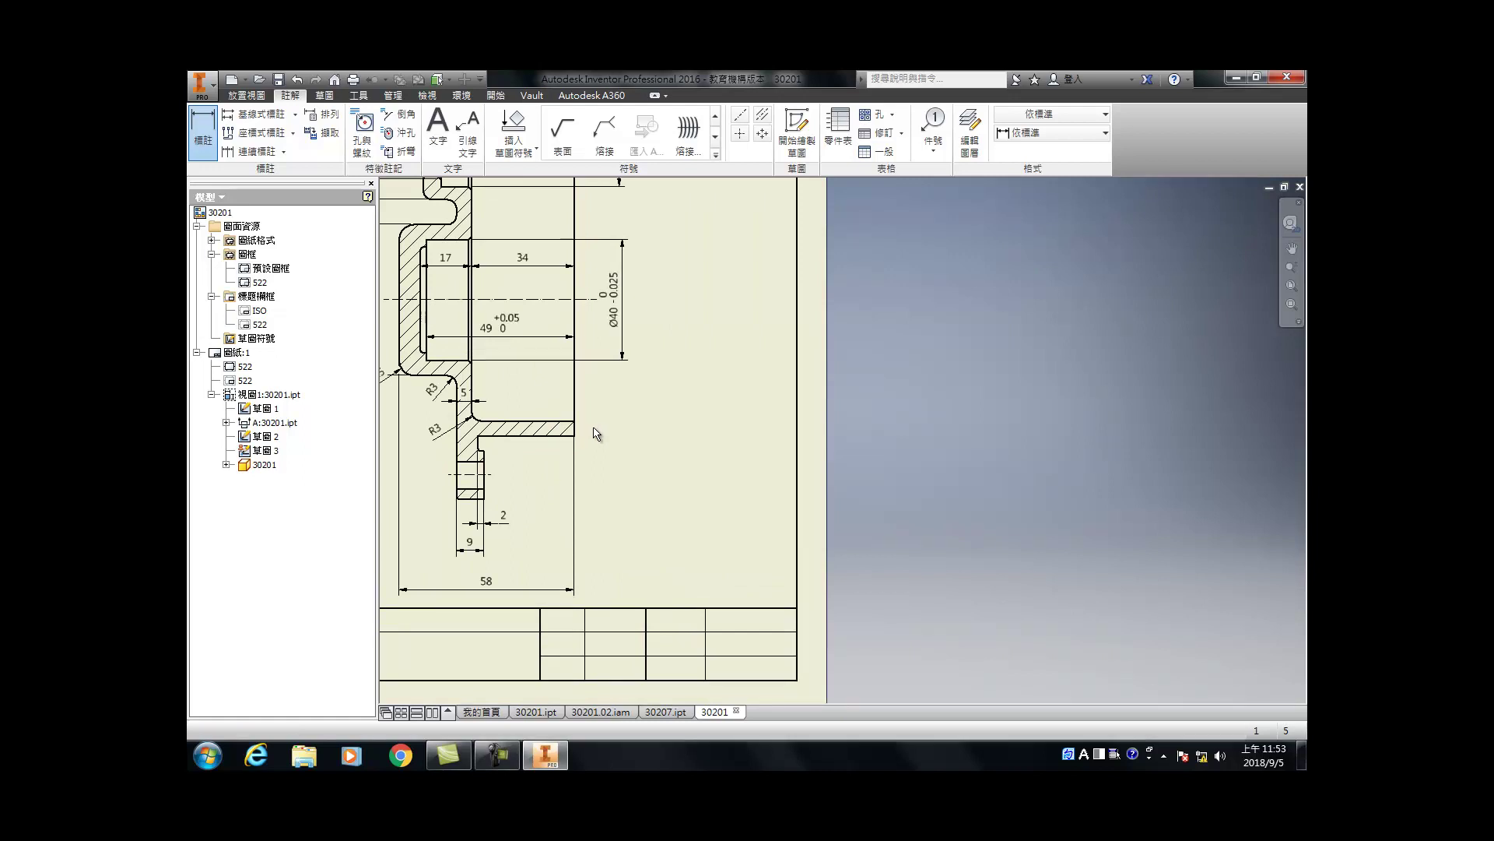
scroll(650, 530, "up", 3)
scroll(607, 391, "down", 3)
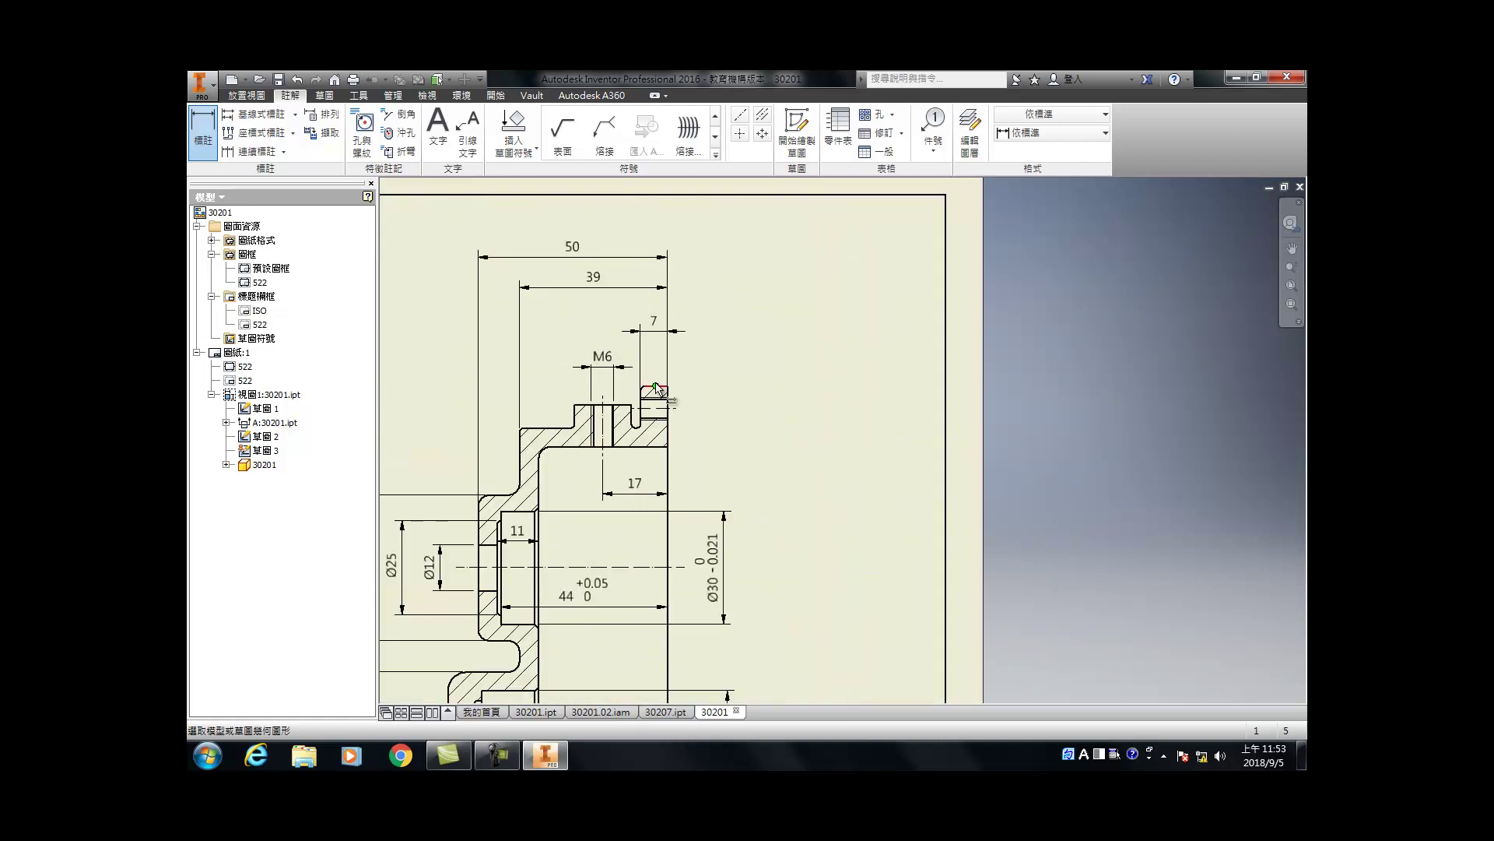
left_click(584, 405)
left_click(547, 427)
scroll(524, 419, "down", 4)
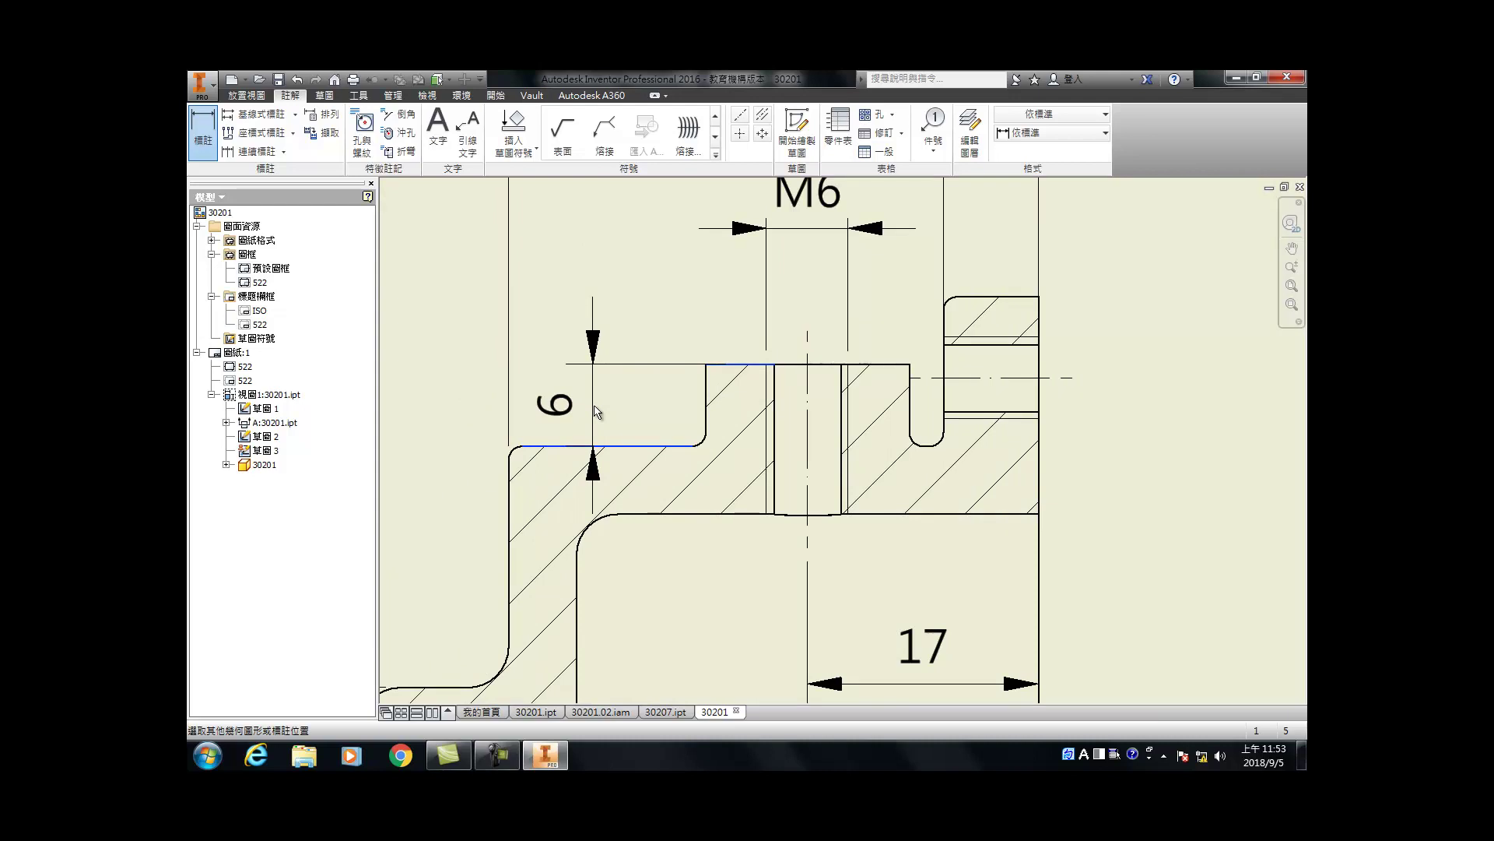
key("Escape")
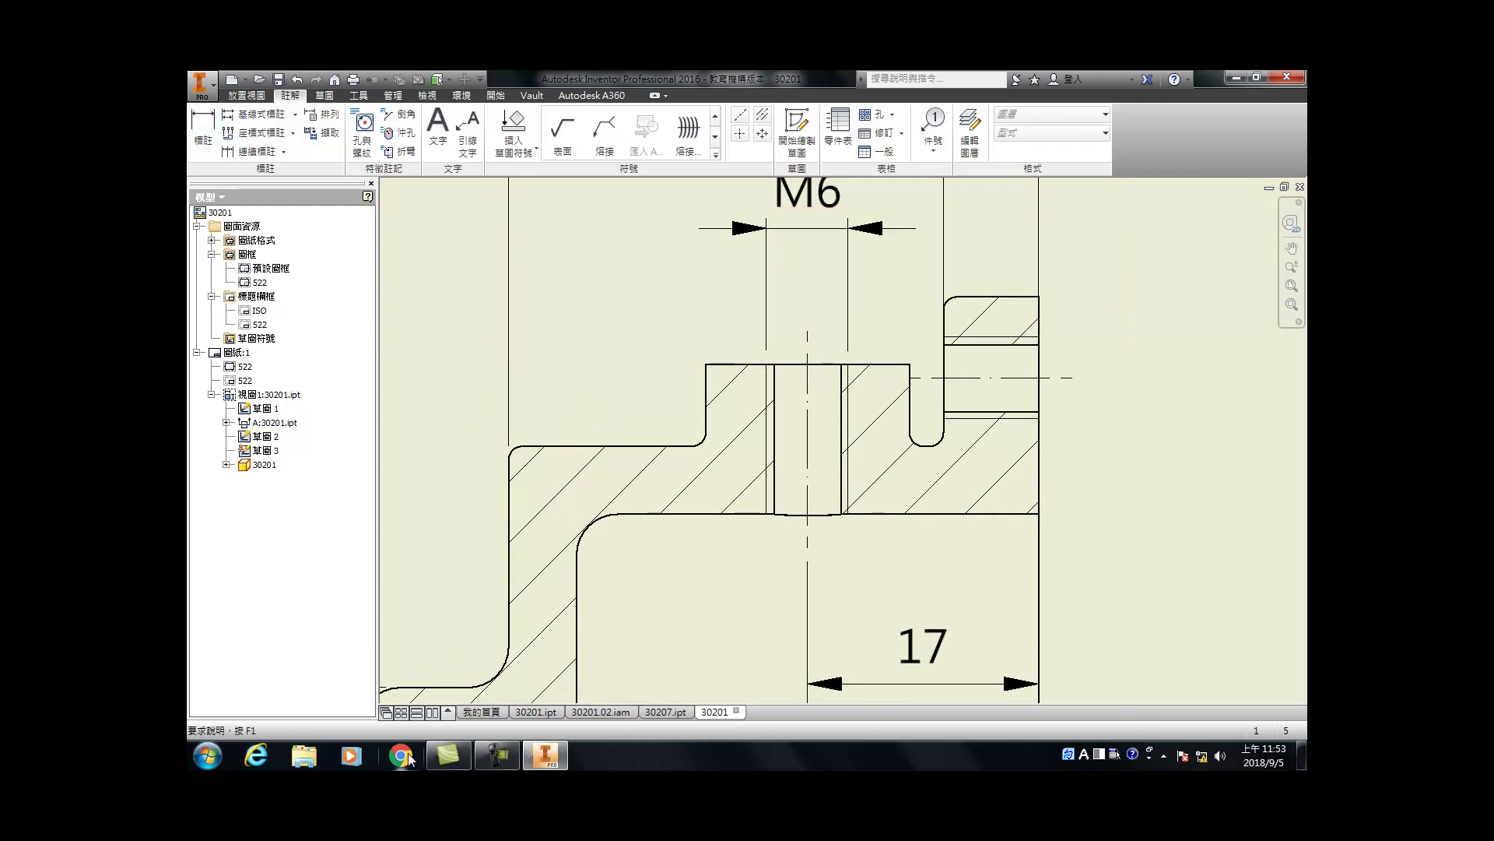
Step: In part 30201.ipt, set the offset of work plane 工作平面1 from the XY plane to 52.5+42 mm
left_click(540, 714)
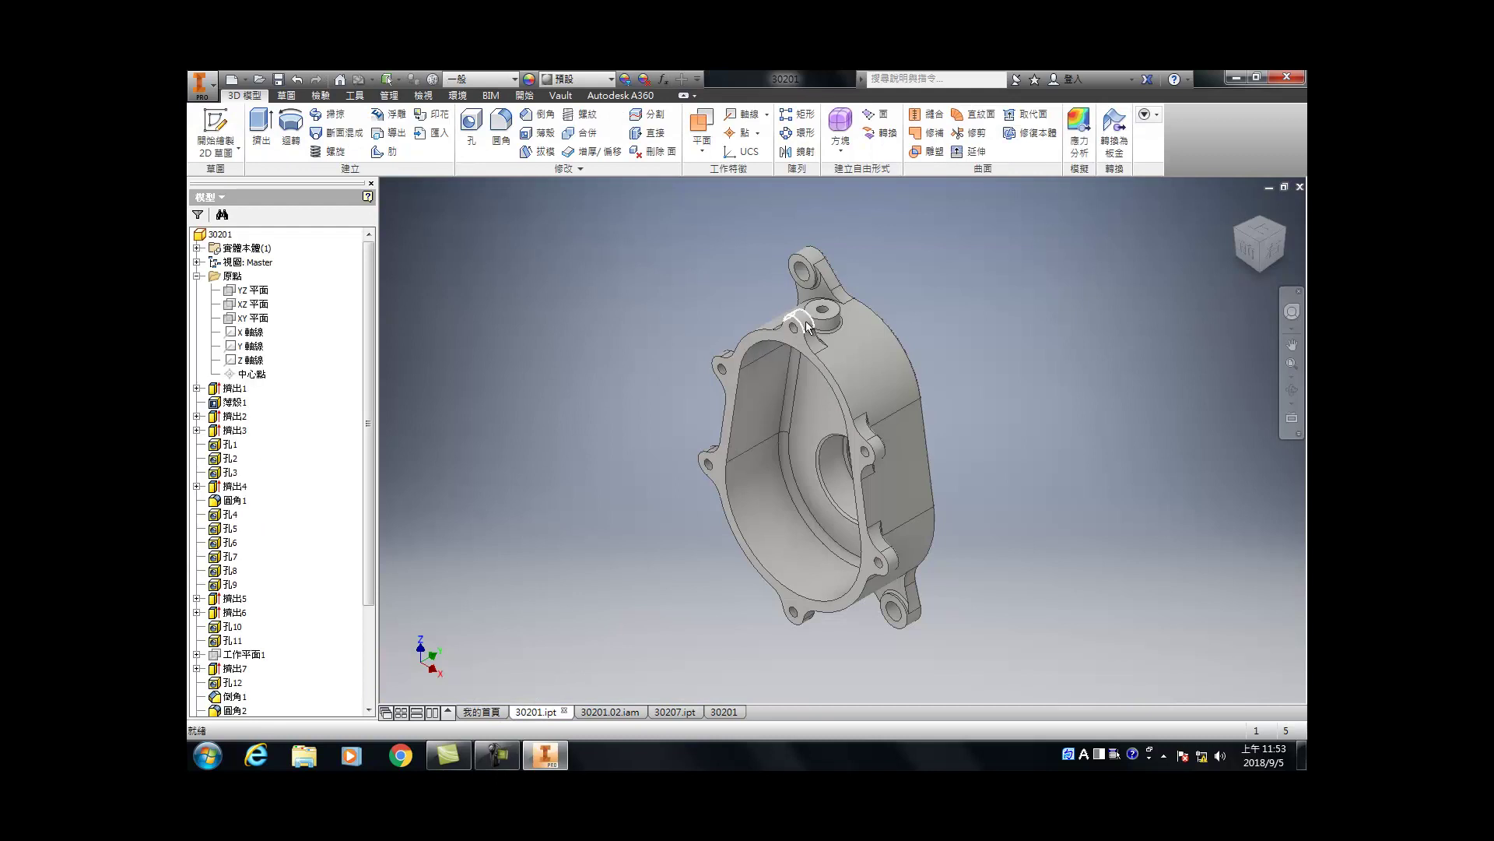
scroll(794, 323, "up", 5)
left_click(879, 293)
left_click(484, 341)
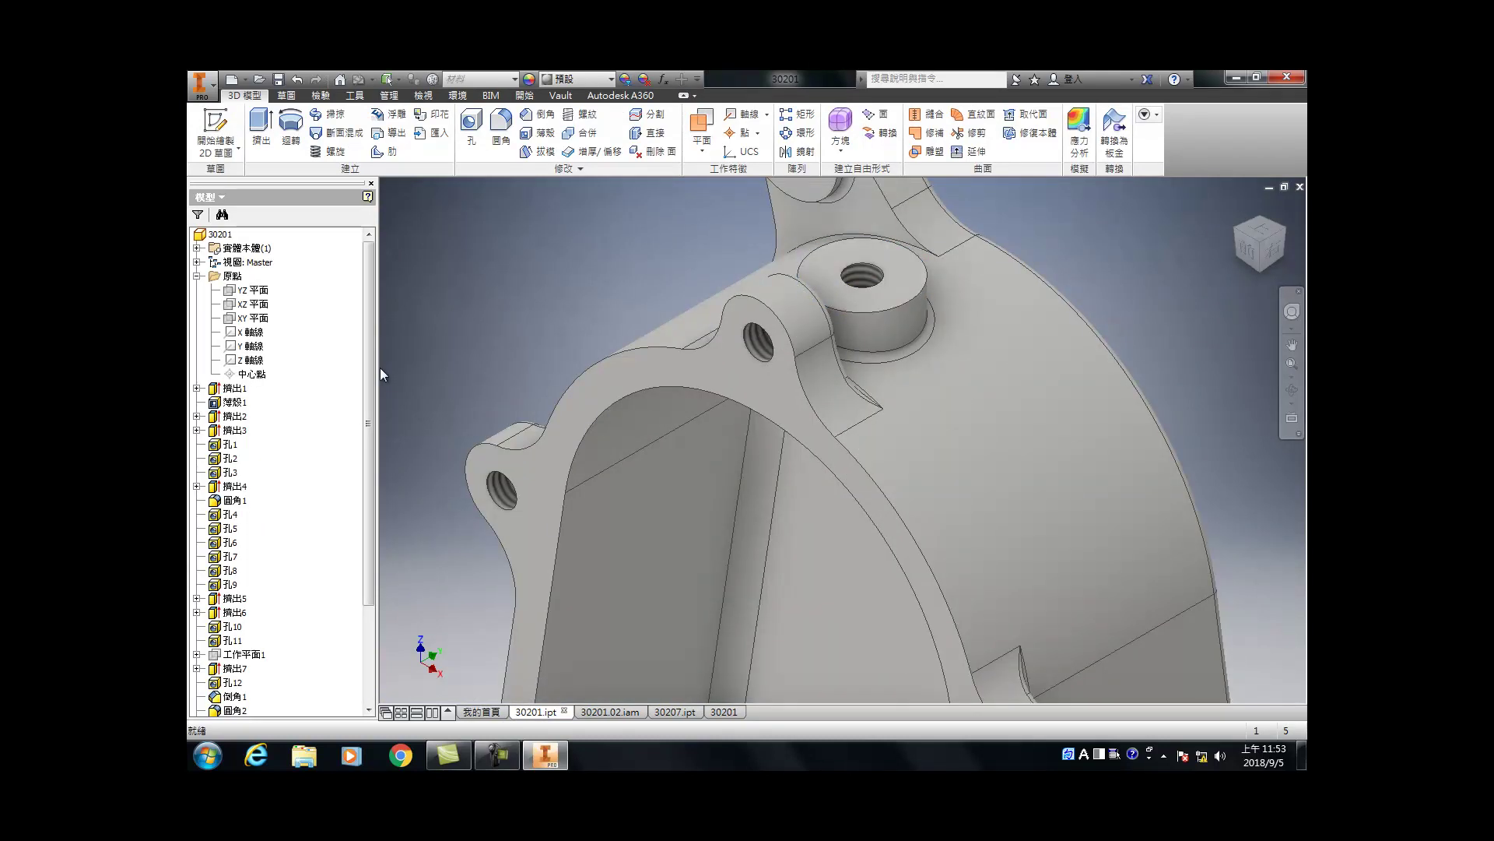
scroll(358, 491, "down", 2)
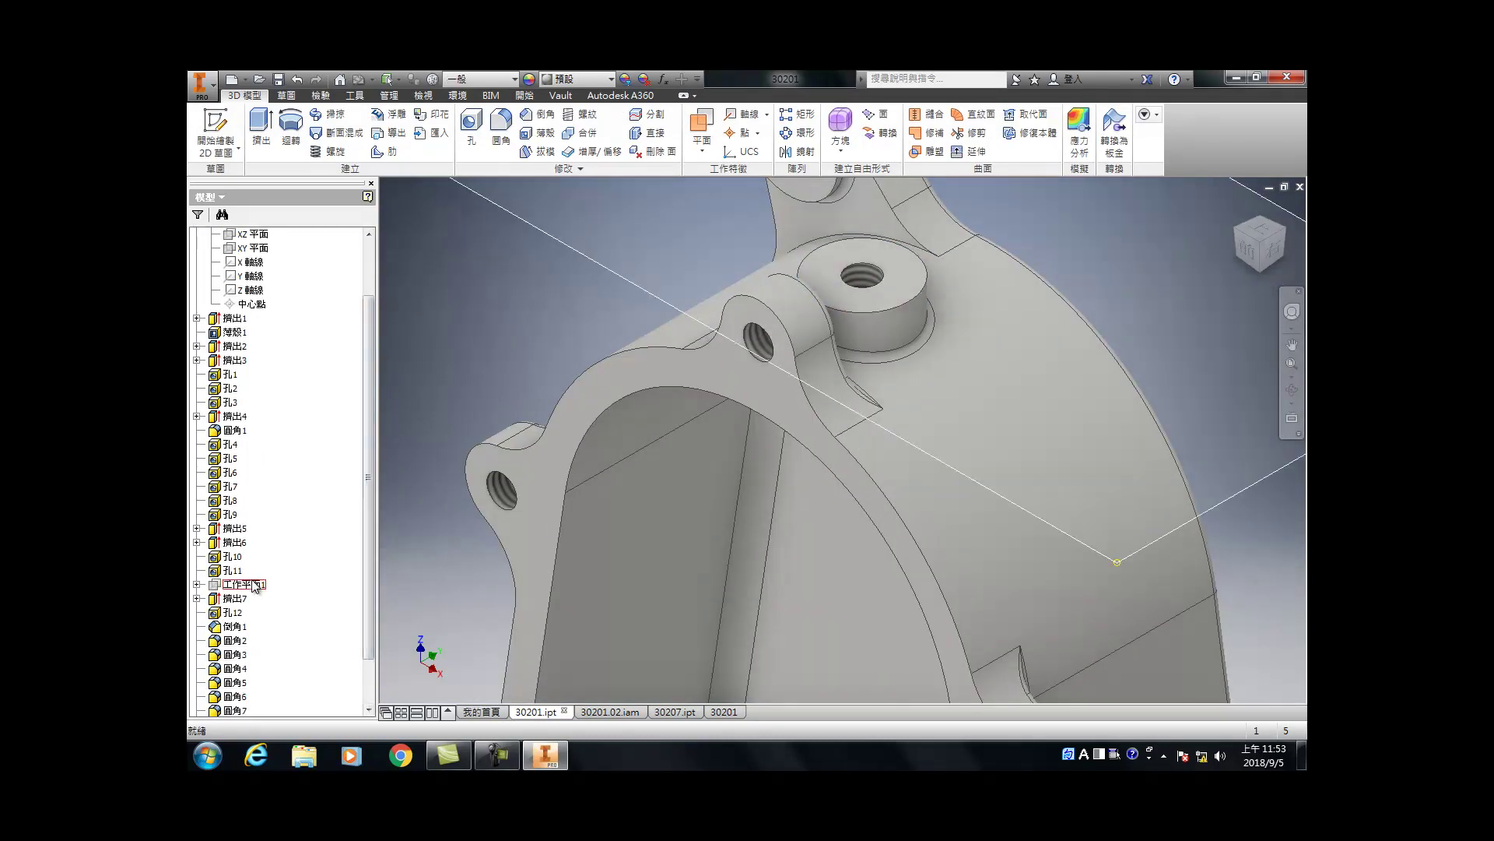
double_click(251, 585)
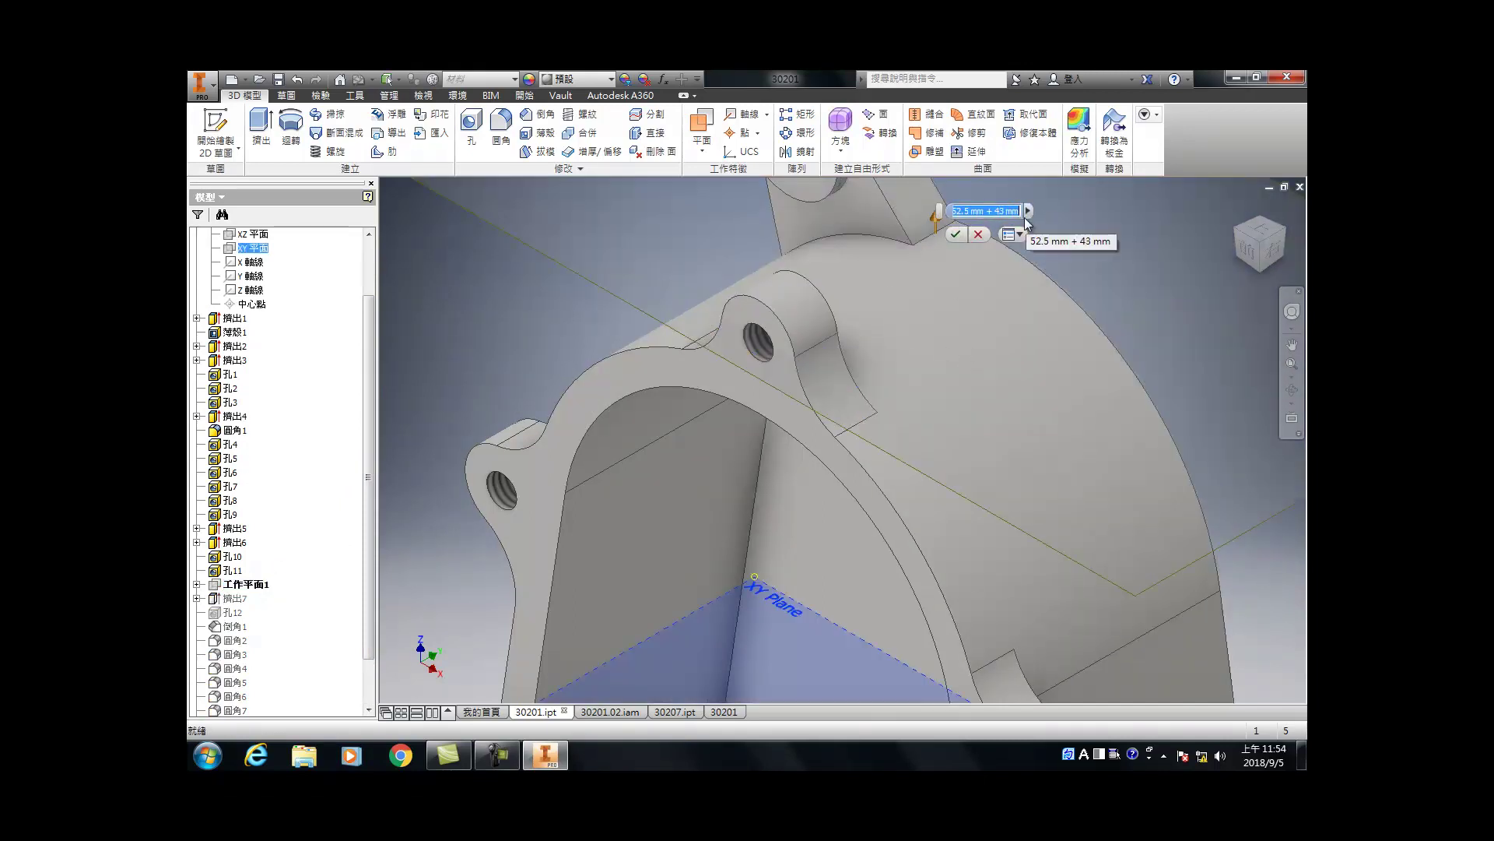
type("52.5+42")
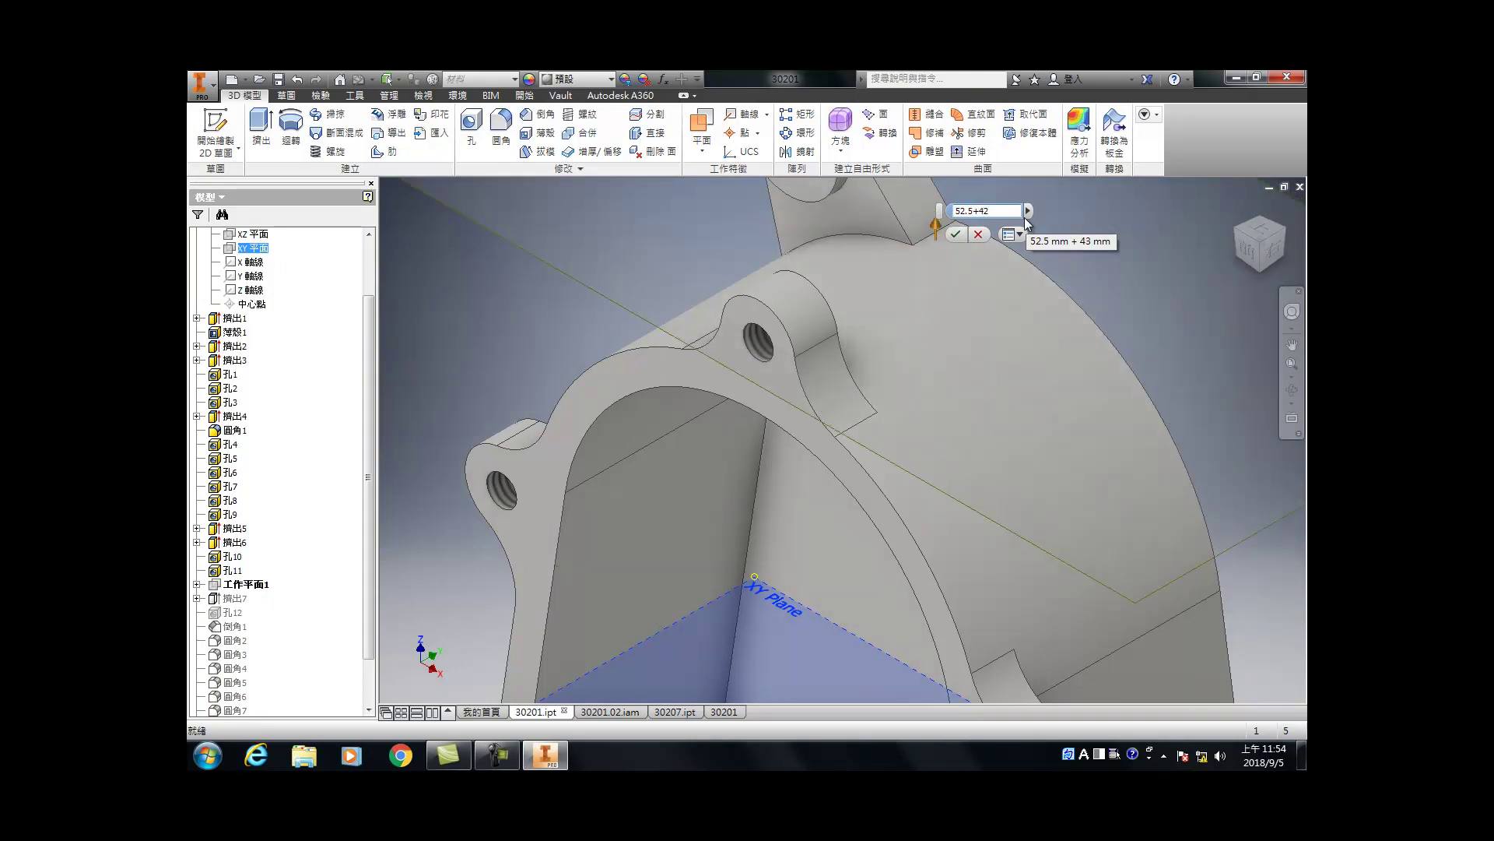
key("Return")
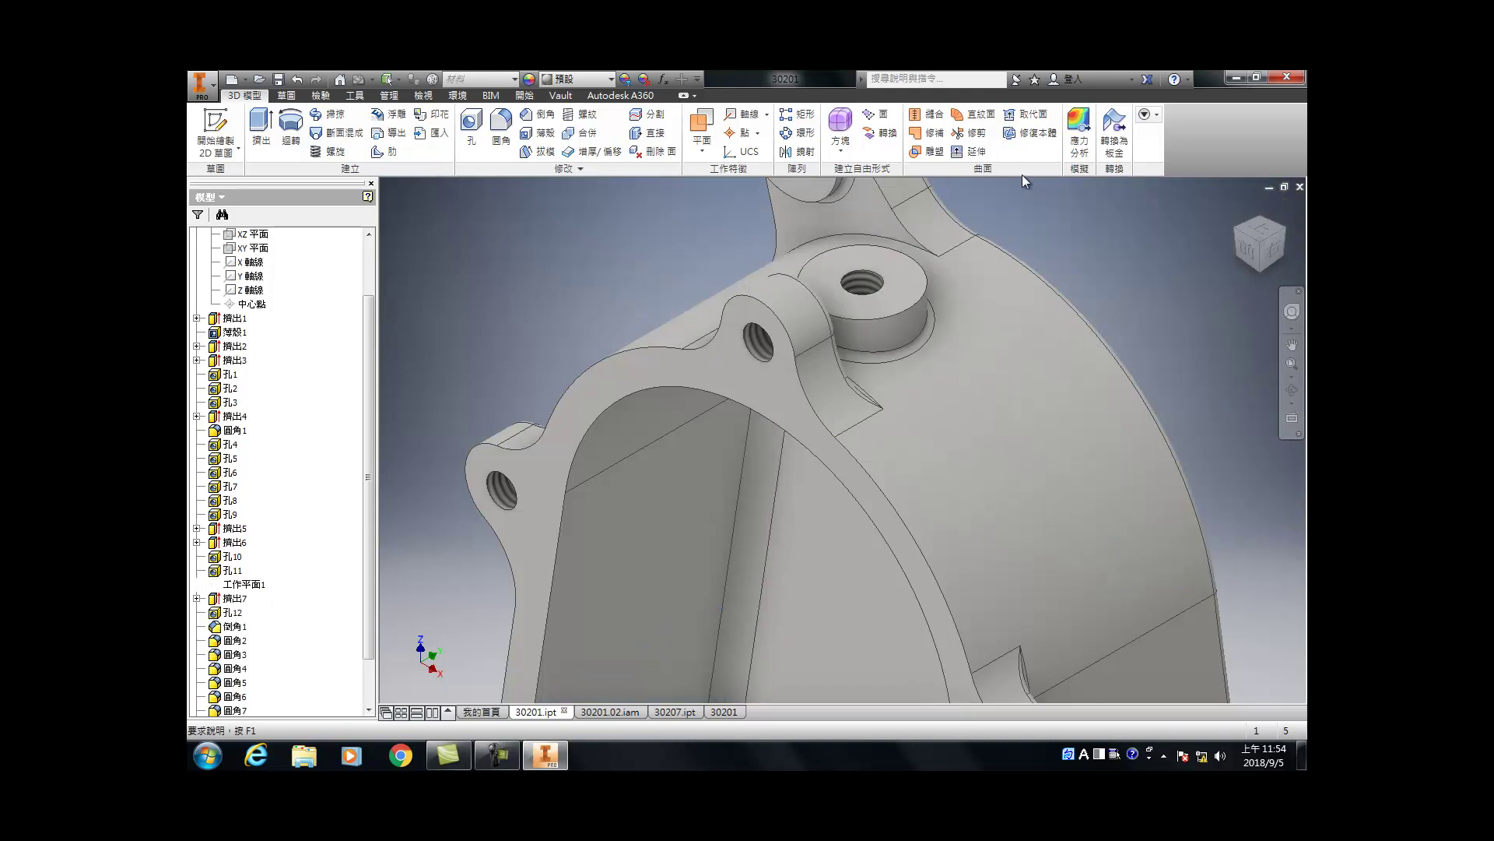
scroll(940, 386, "down", 2)
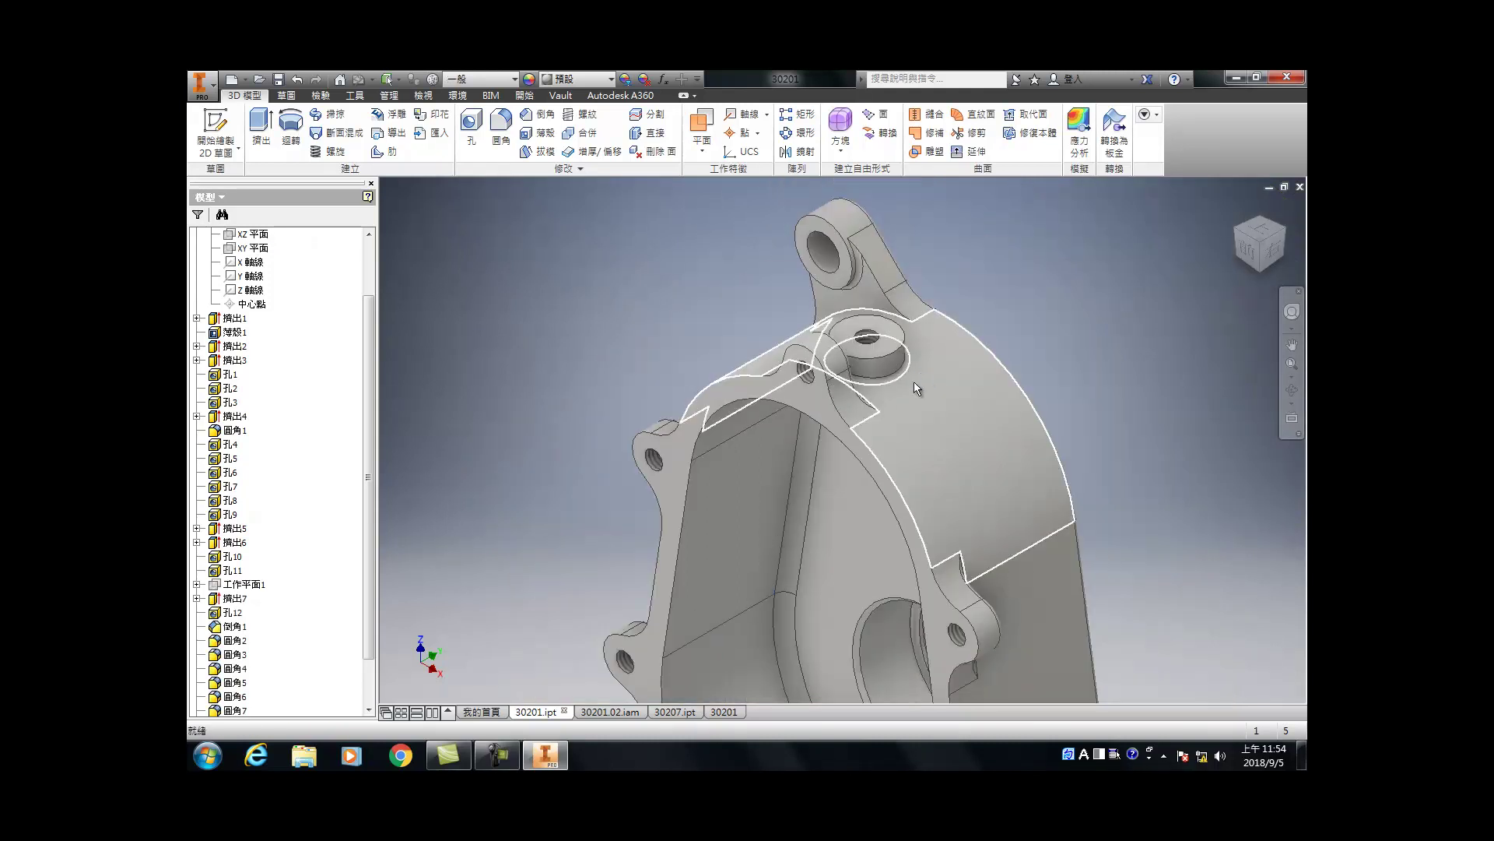
Step: Return to drawing 30201 and dimension the M6 boss's height above the housing wall, placing it beside the boss
left_click(727, 713)
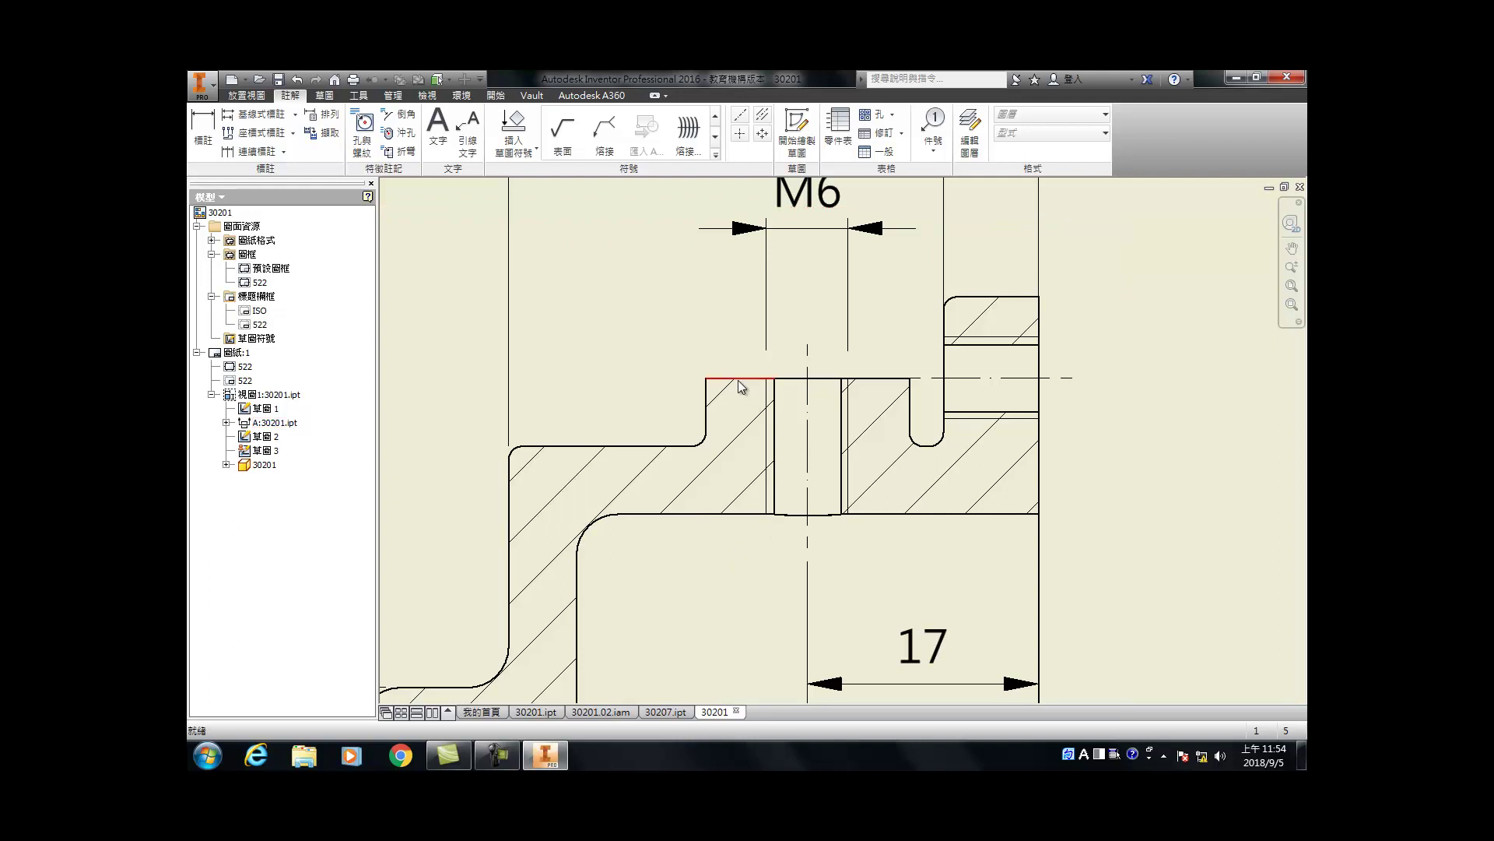
left_click(740, 379)
key("d")
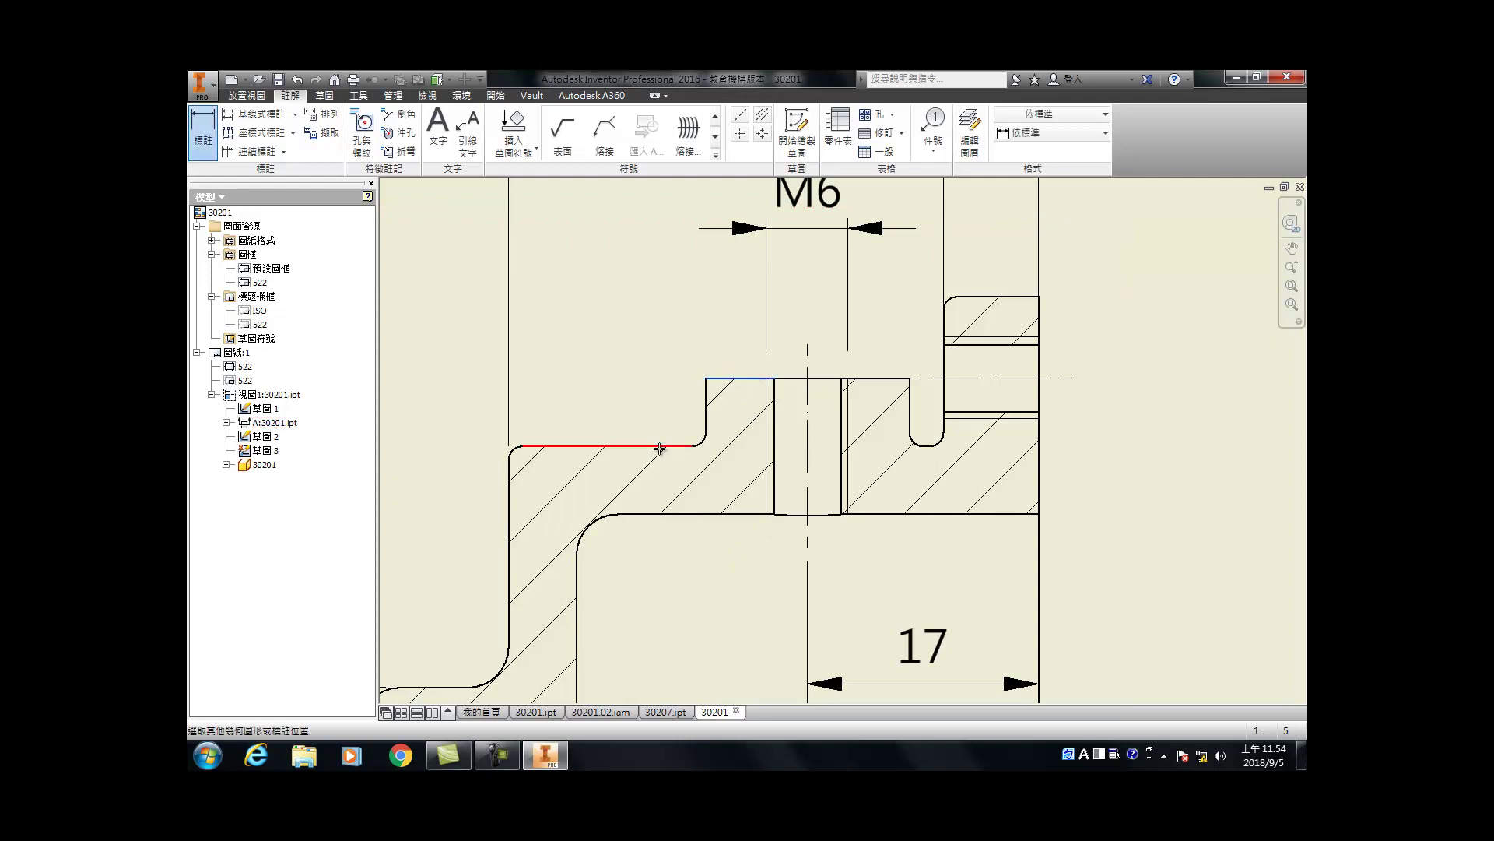
left_click(662, 448)
scroll(662, 451, "up", 2)
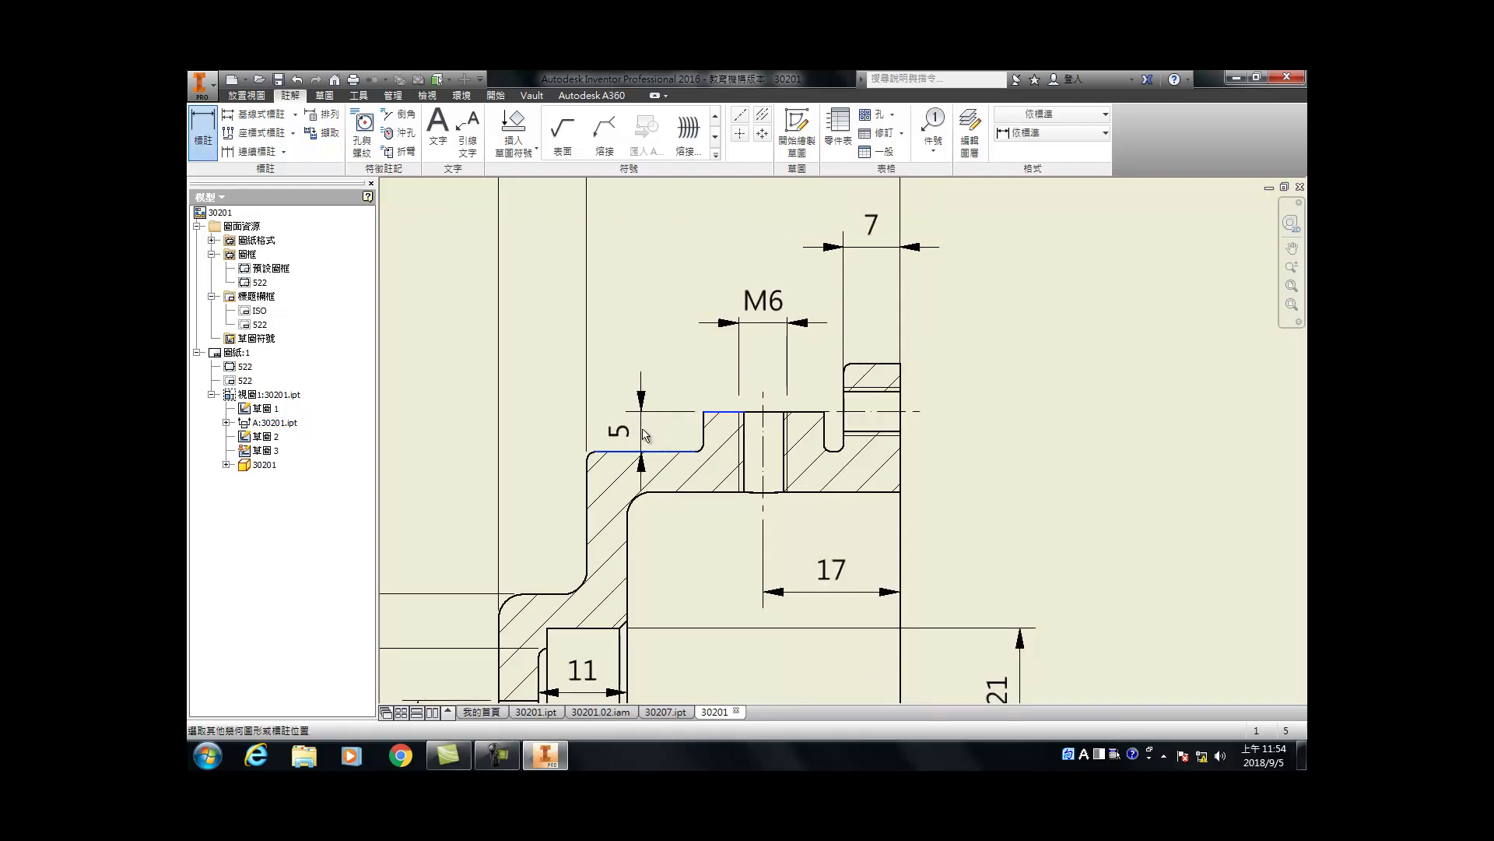
left_click(617, 426)
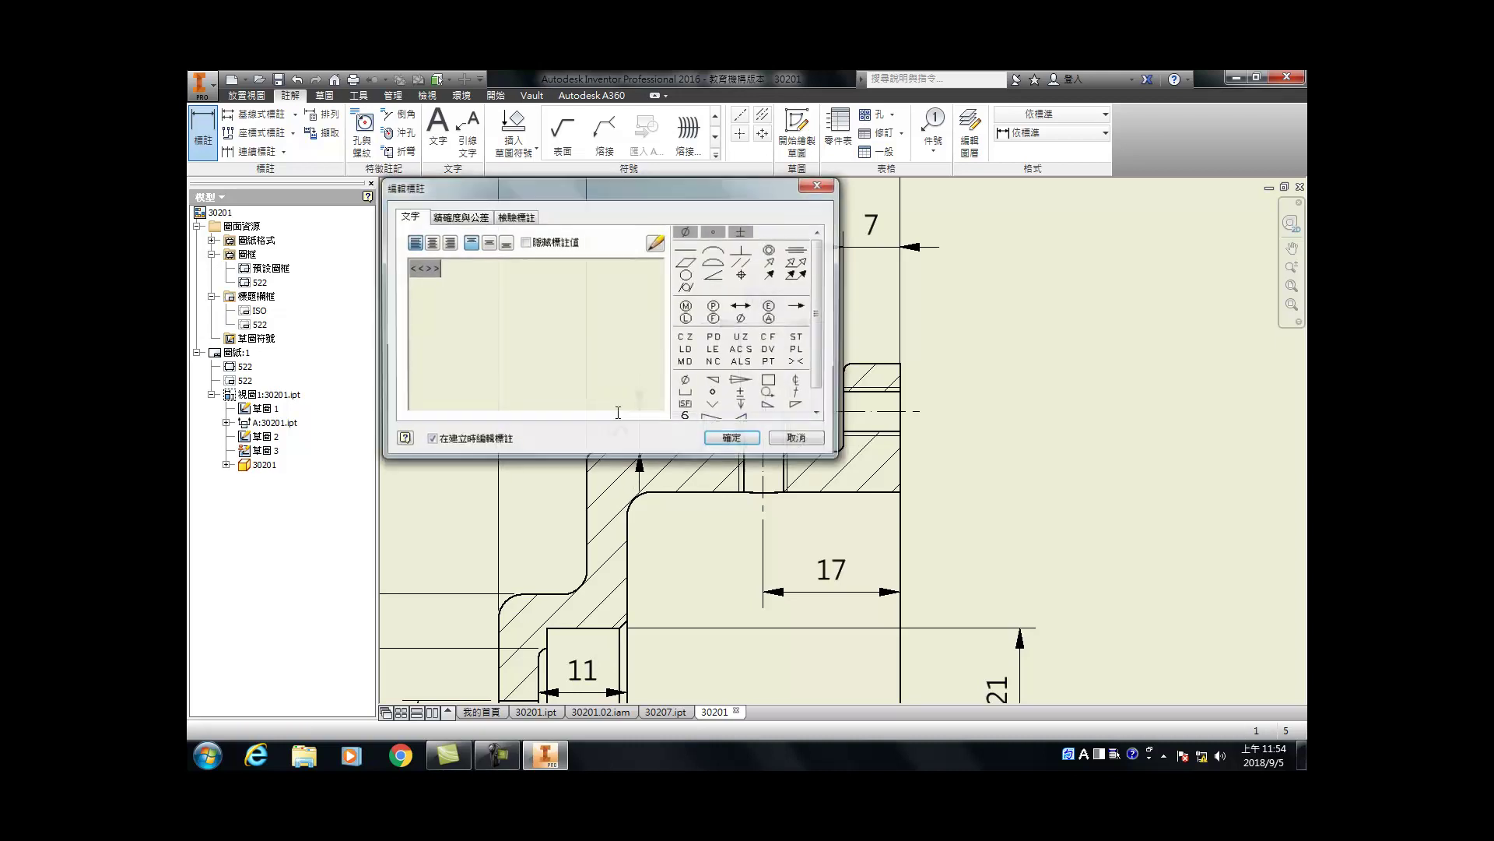
left_click(730, 434)
Step: Examine the annotated section view and the front view for missing dimensions
scroll(644, 401, "up", 3)
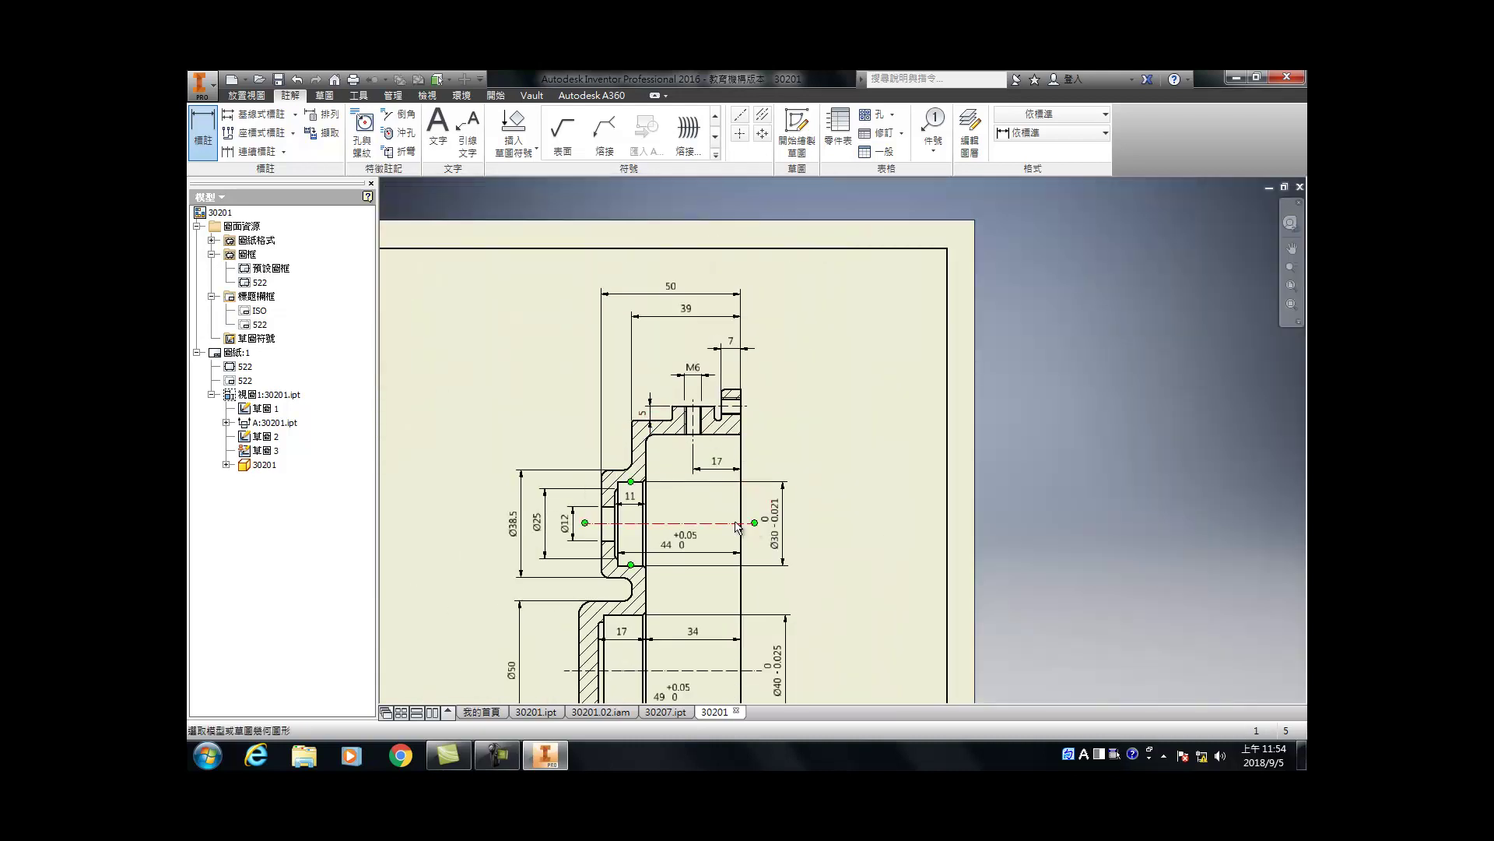
scroll(627, 433, "up", 2)
scroll(634, 449, "up", 4)
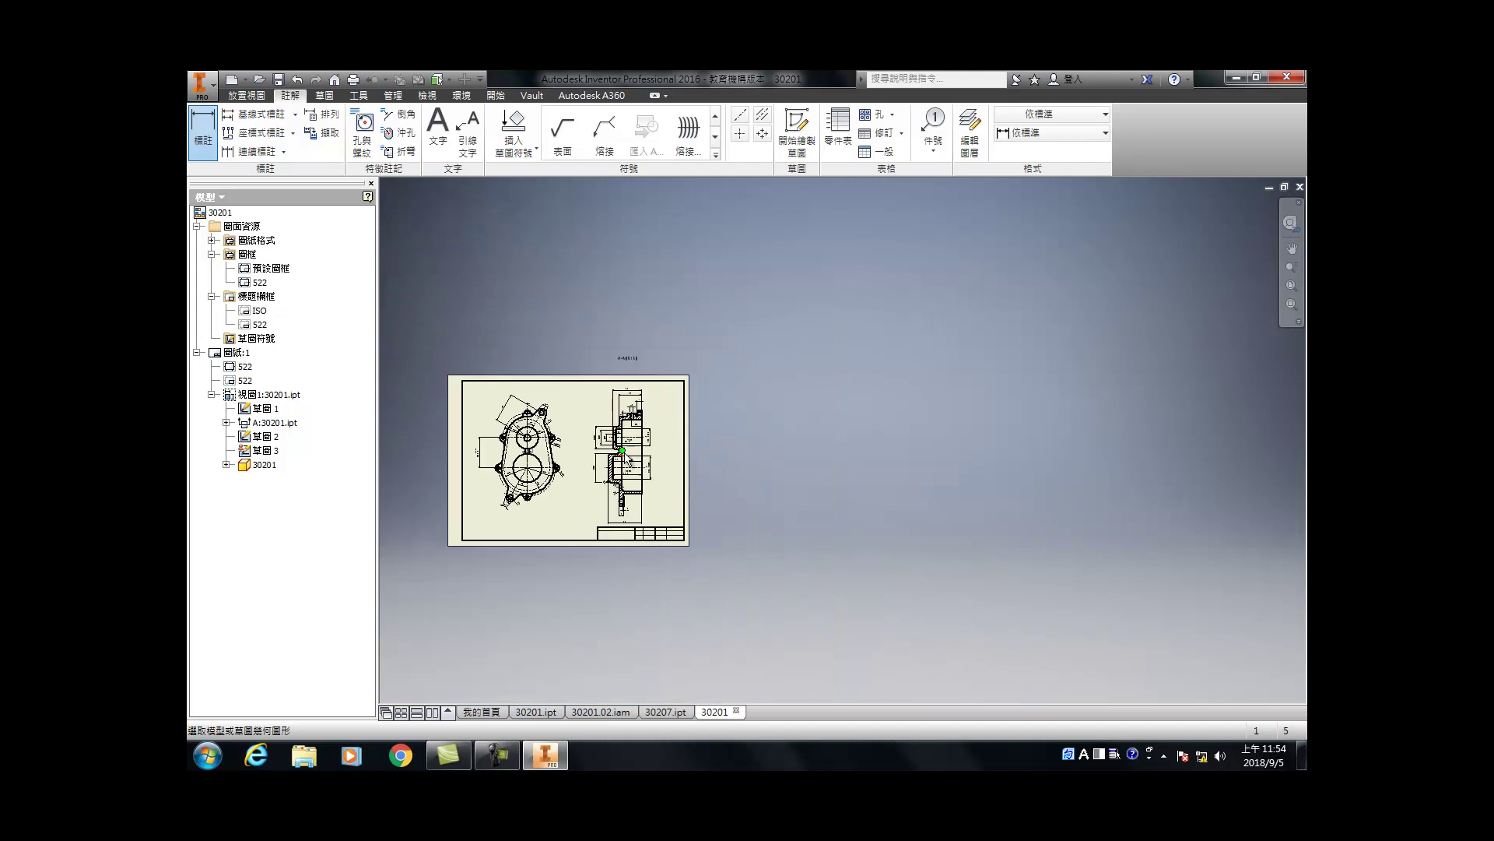
scroll(648, 486, "down", 5)
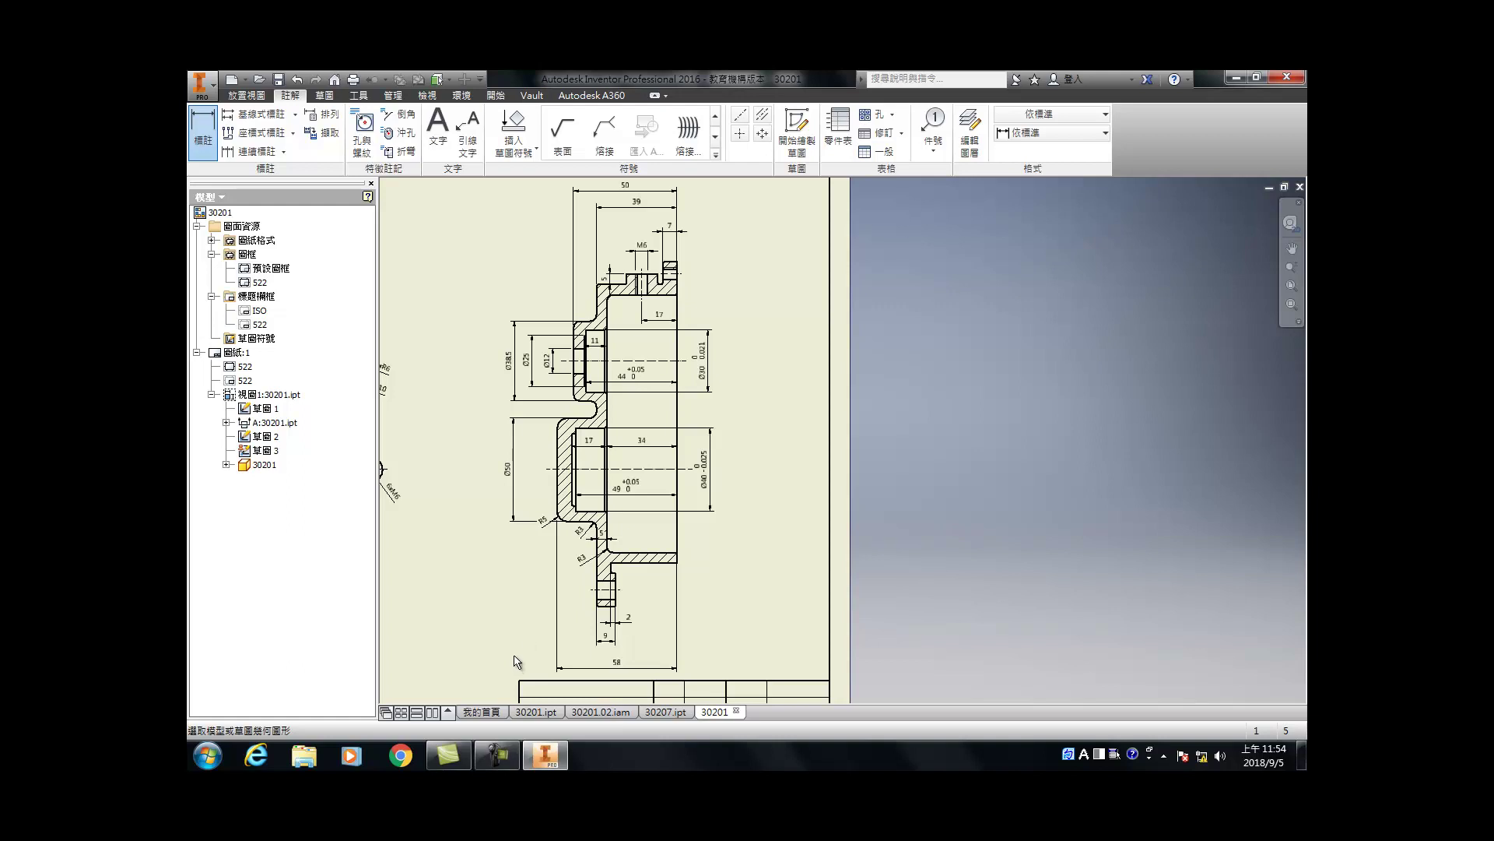
scroll(592, 598, "down", 2)
scroll(611, 510, "up", 4)
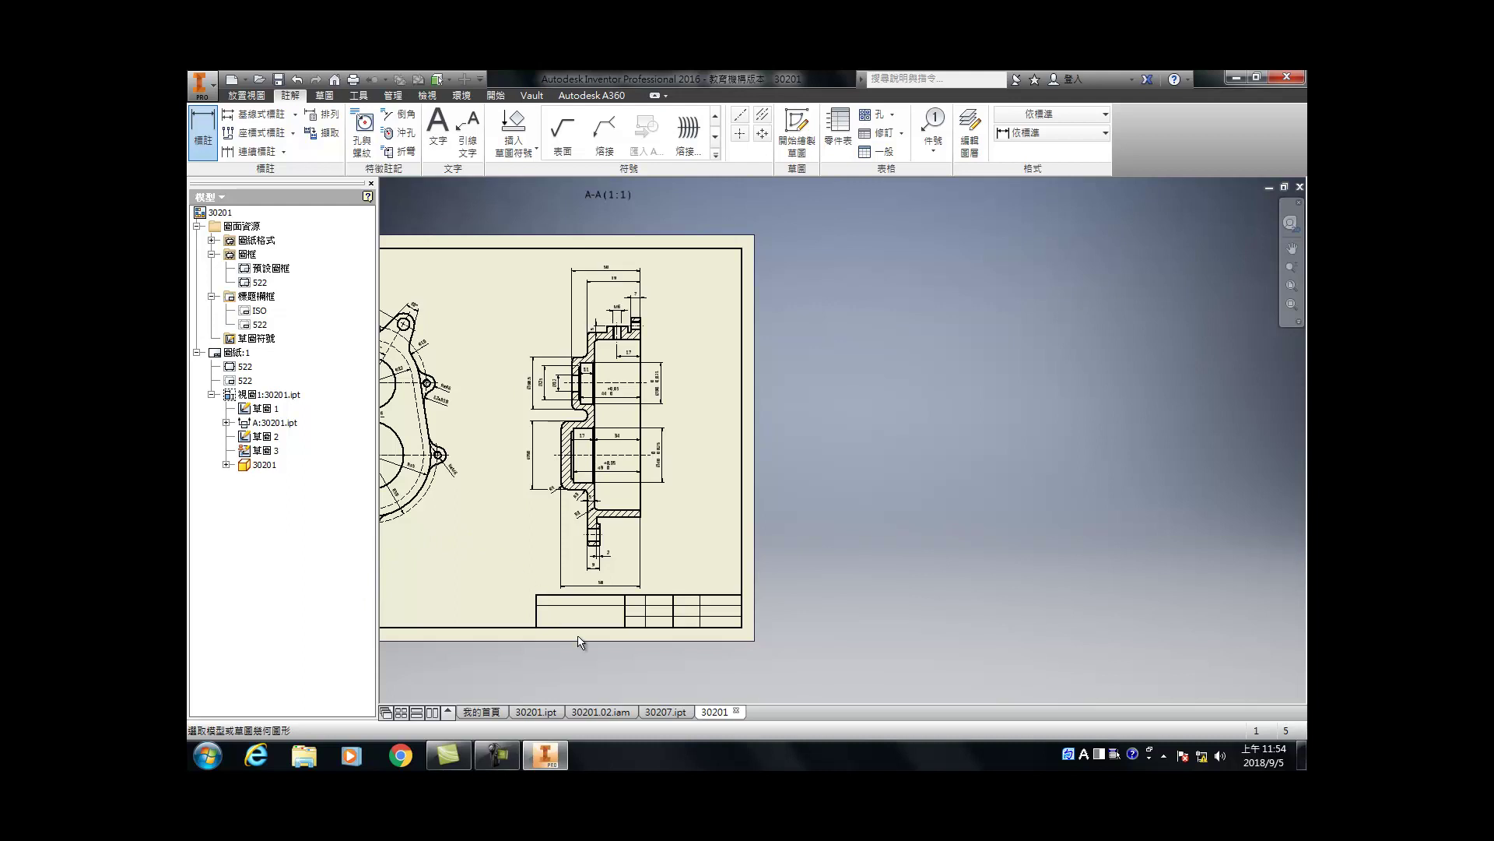
scroll(606, 704, "up", 3)
scroll(500, 670, "down", 6)
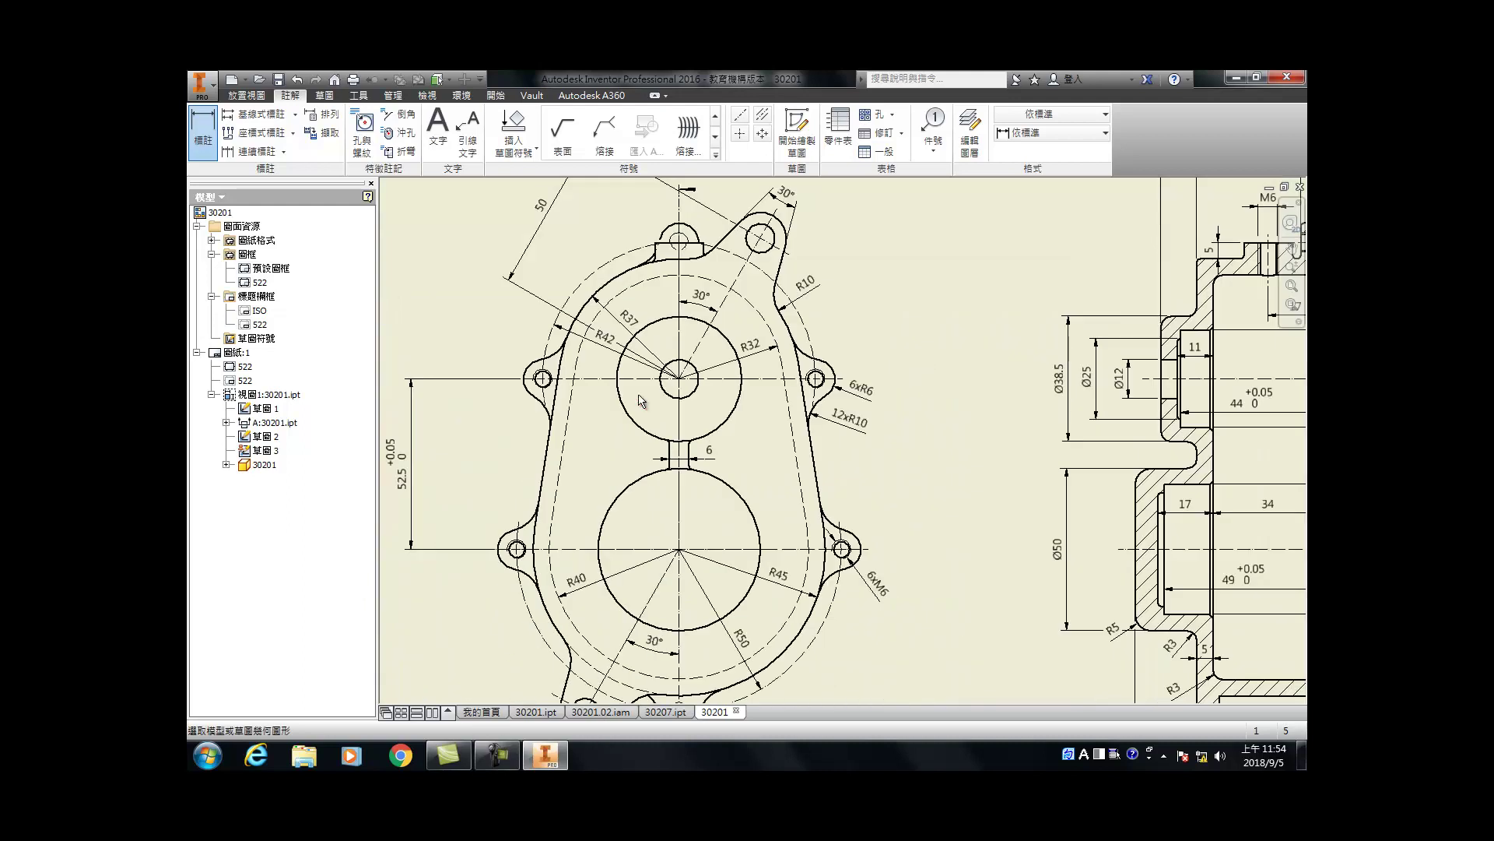
key("Escape")
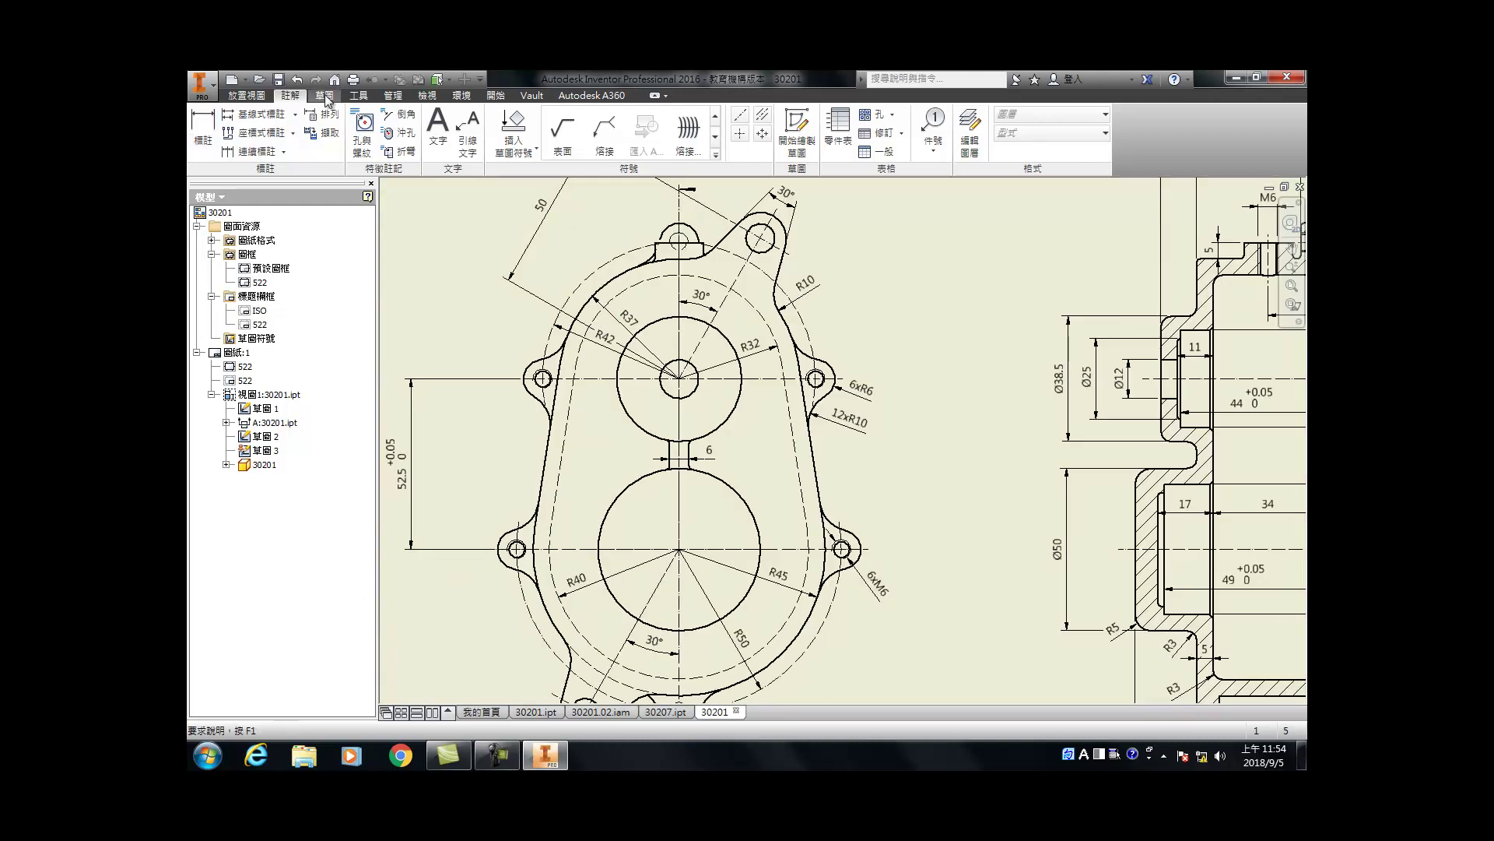
left_click(567, 140)
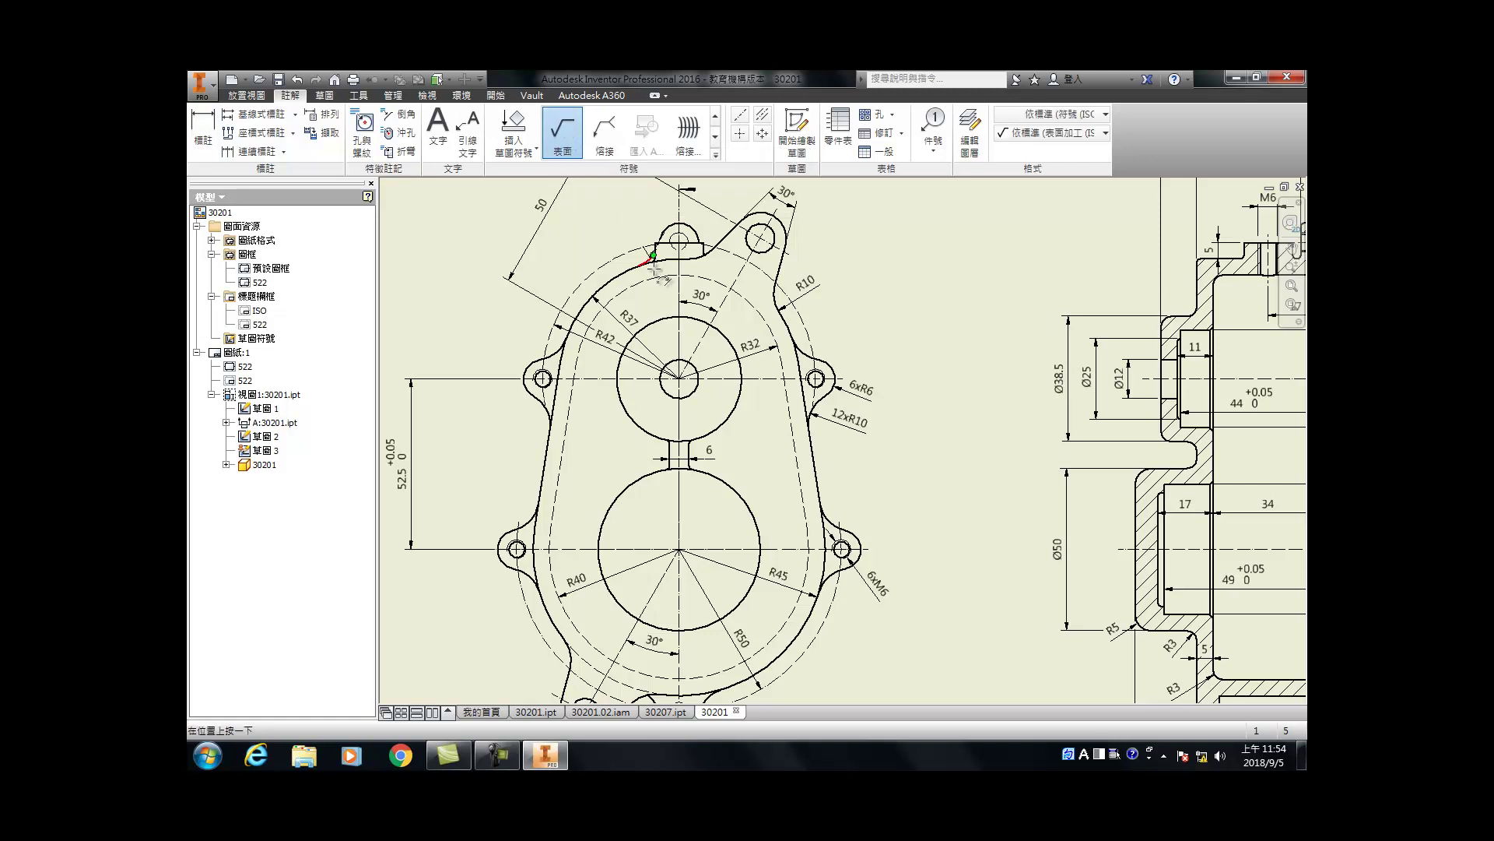
scroll(578, 384, "up", 5)
scroll(582, 524, "down", 10)
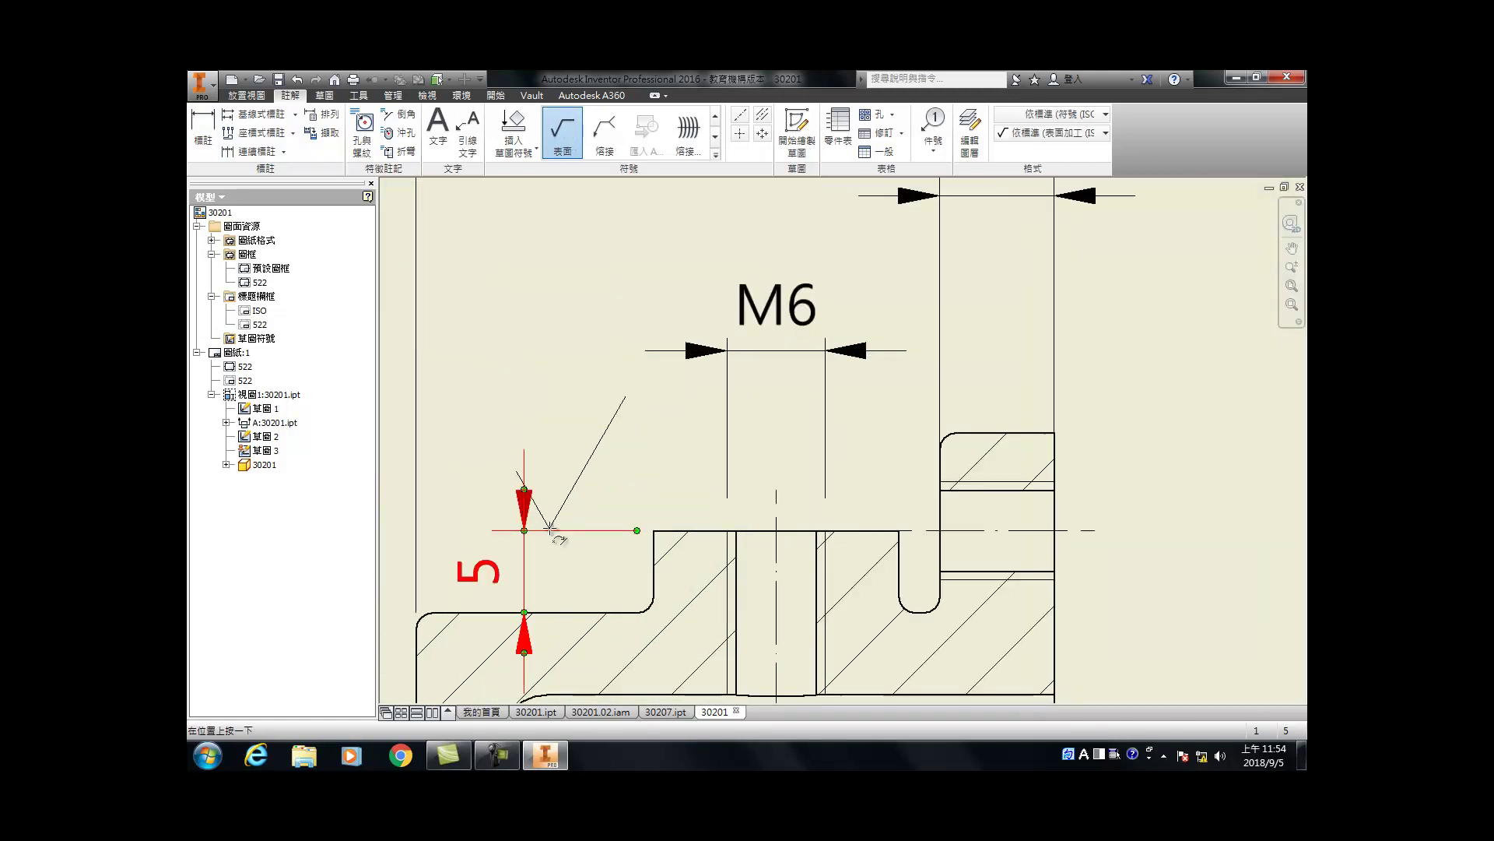
scroll(583, 524, "up", 4)
key("Escape")
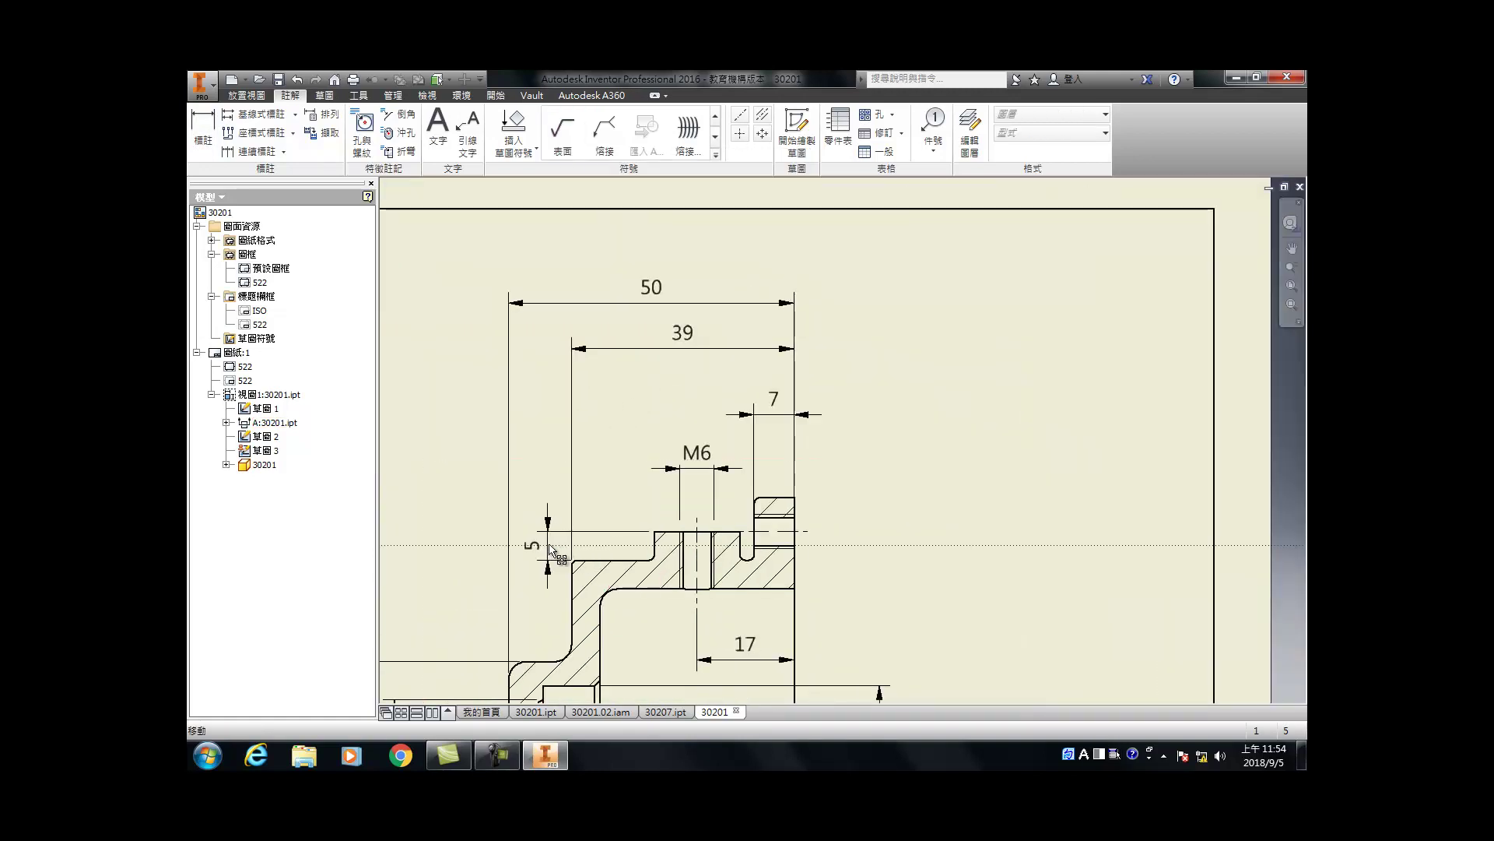
Step: Shift the M6 boss's height dimension slightly toward the boss and add a material-removal surface texture symbol, Ra 12.5, on its upper extension line
left_click_drag(547, 548, 555, 549)
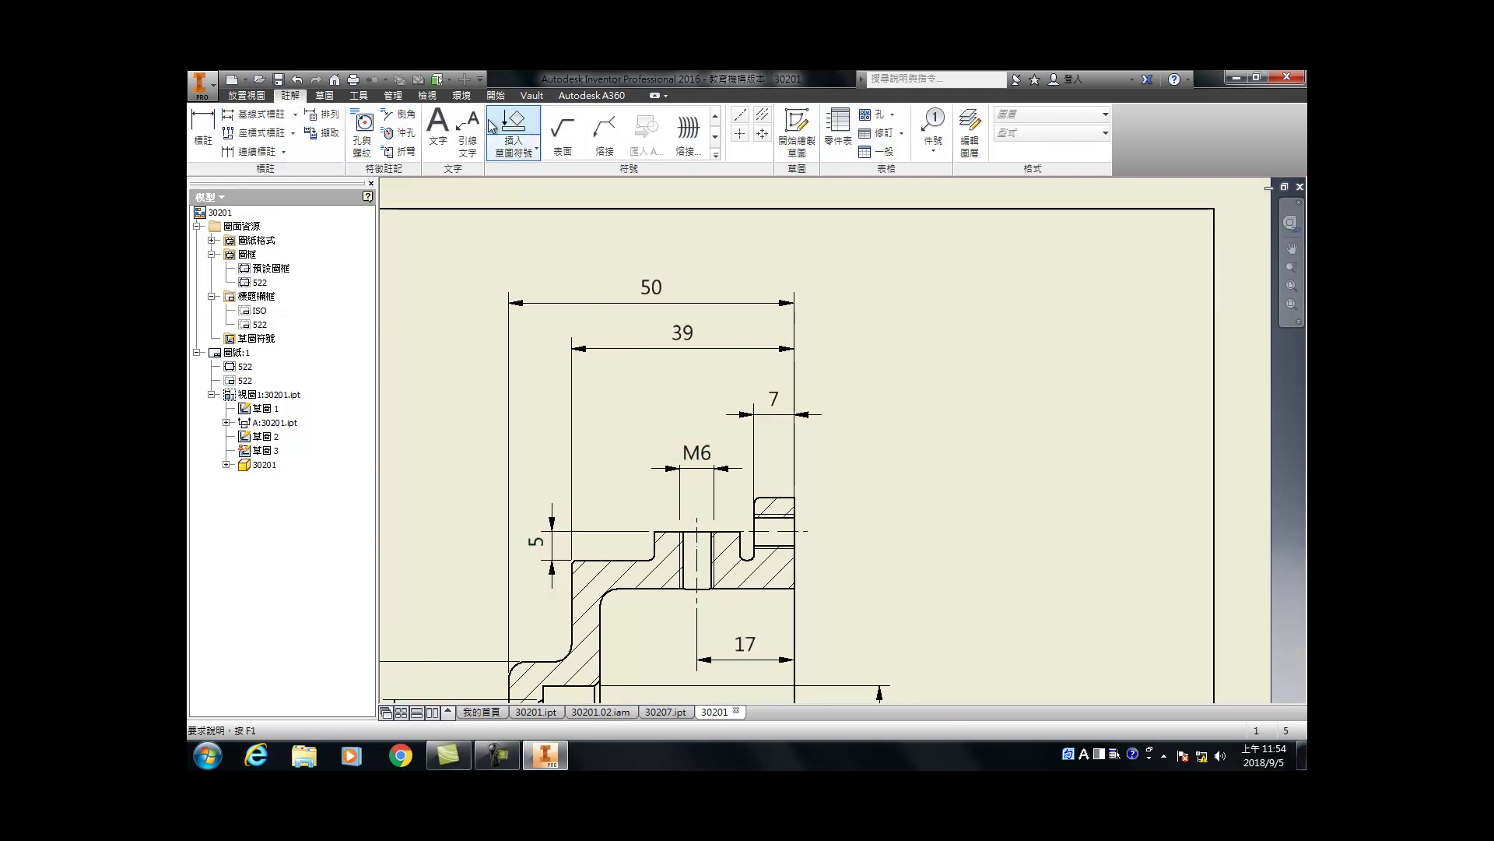
left_click(576, 129)
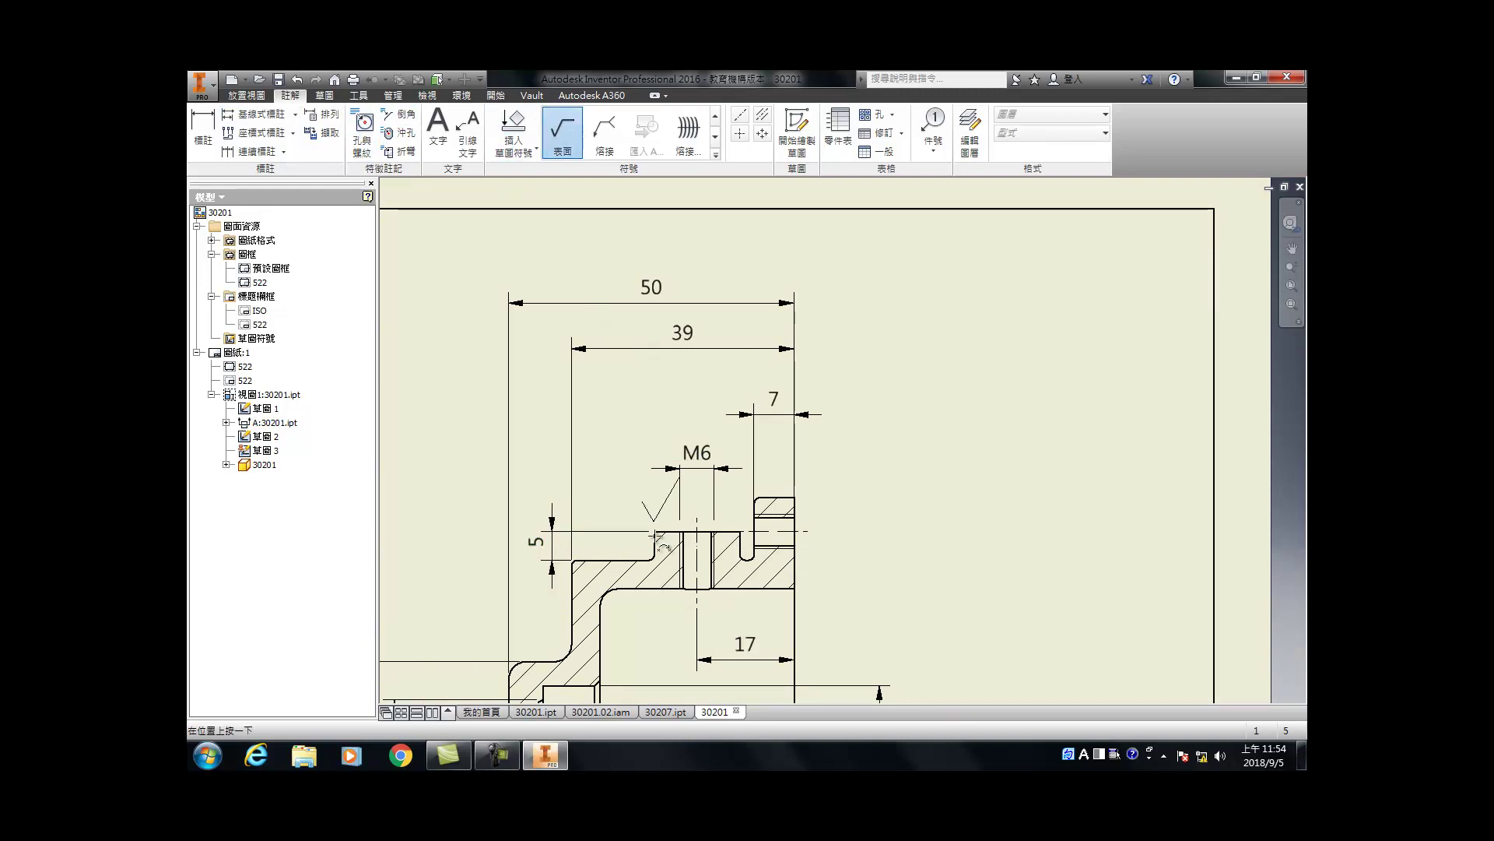
double_click(588, 532)
left_click(454, 233)
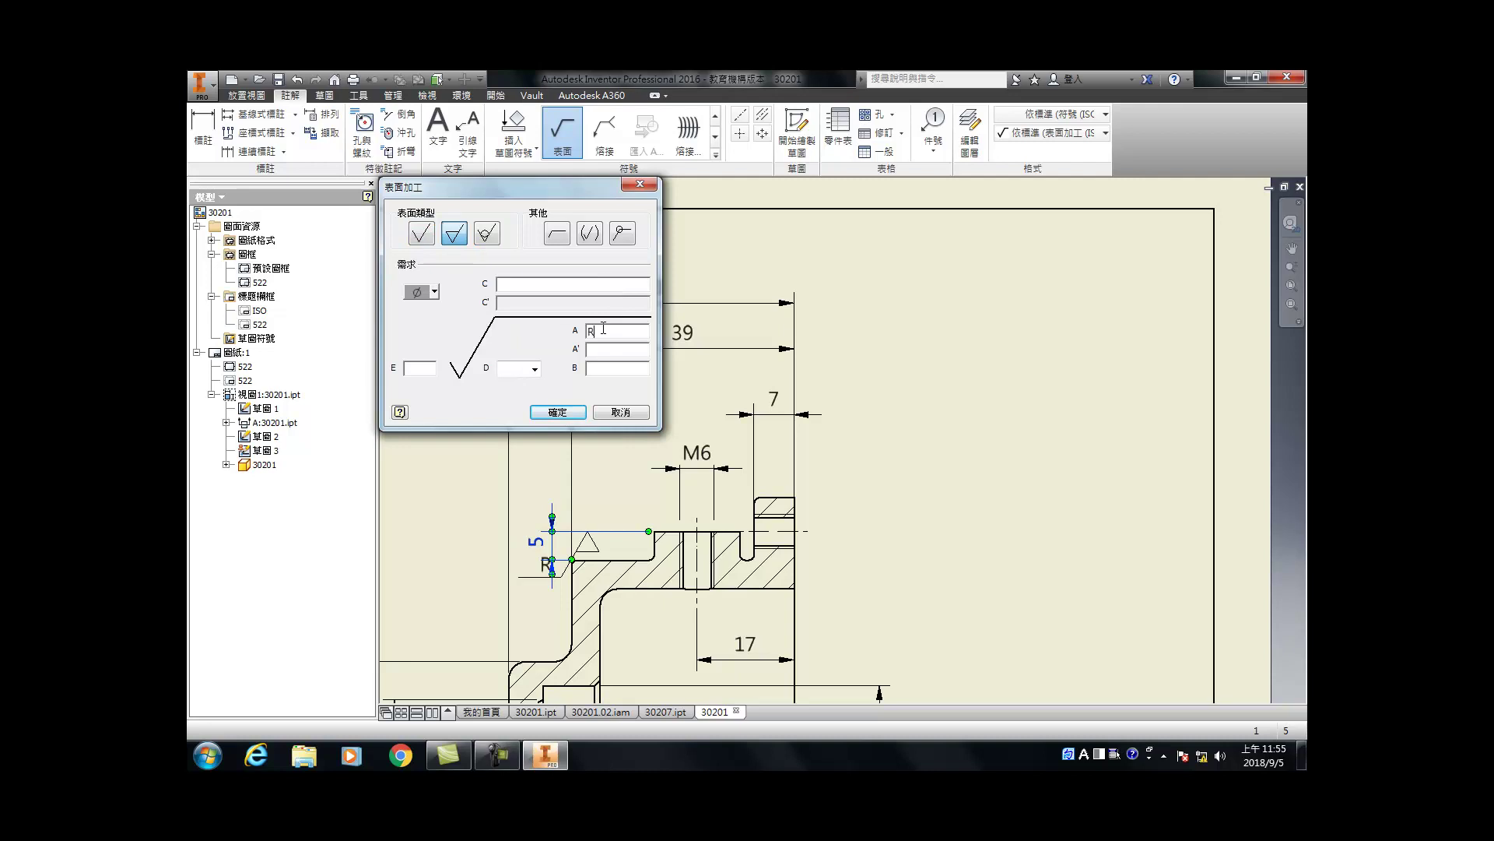
type("a 12.5")
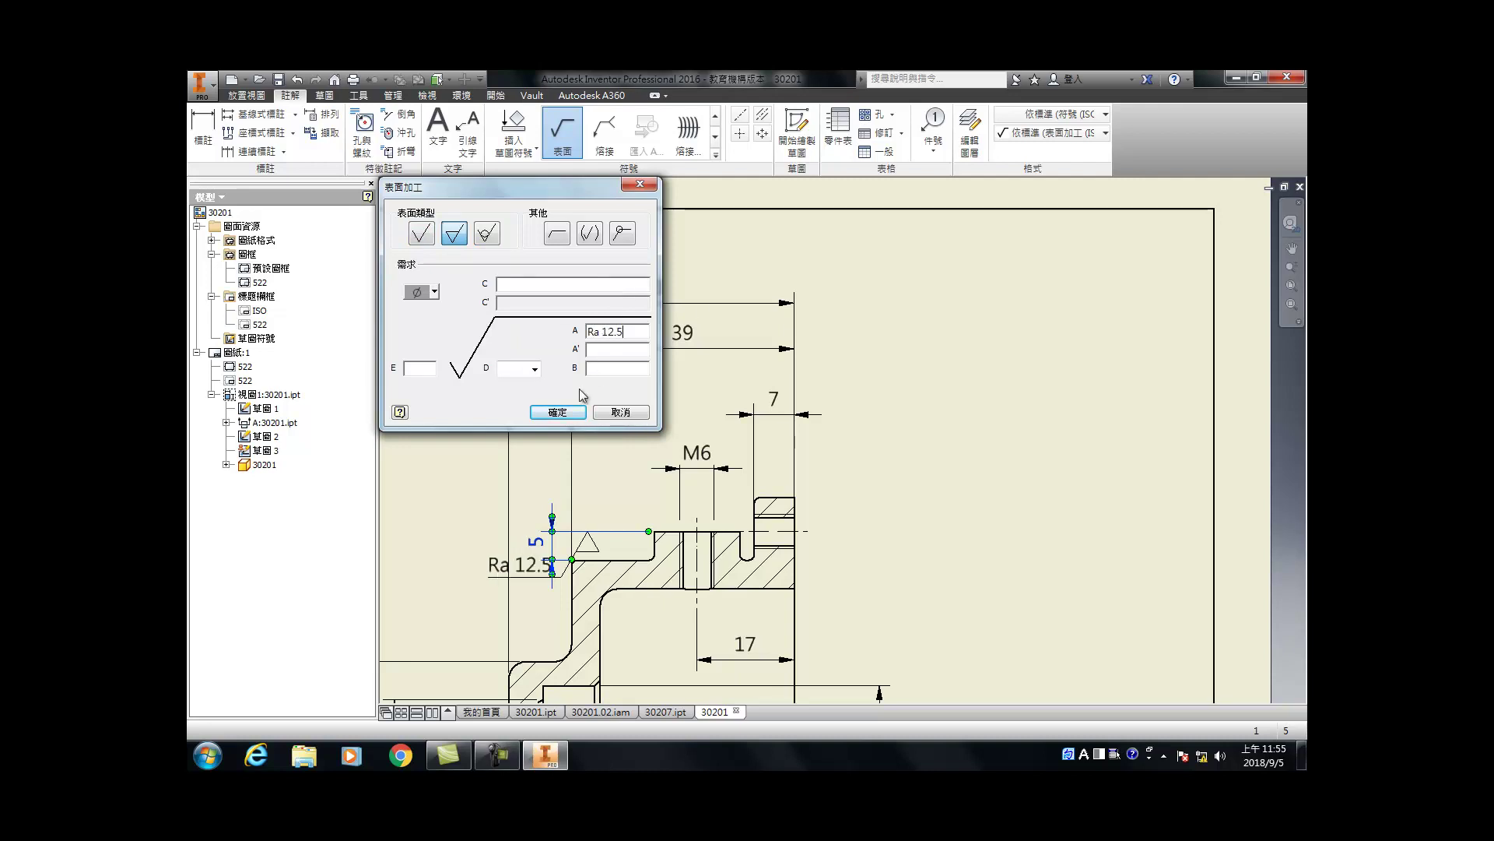
left_click(557, 412)
Step: Move the boss face's Ra 12.5 symbol outward along the extension line, clear of the 5 mm height dimension
mouse_move(587, 537)
left_mouse_down()
mouse_move(591, 526)
mouse_move(393, 527)
left_mouse_up()
scroll(545, 554, "down", 3)
scroll(587, 553, "up", 3)
mouse_move(615, 537)
left_mouse_down()
mouse_move(675, 536)
mouse_move(432, 517)
left_mouse_up()
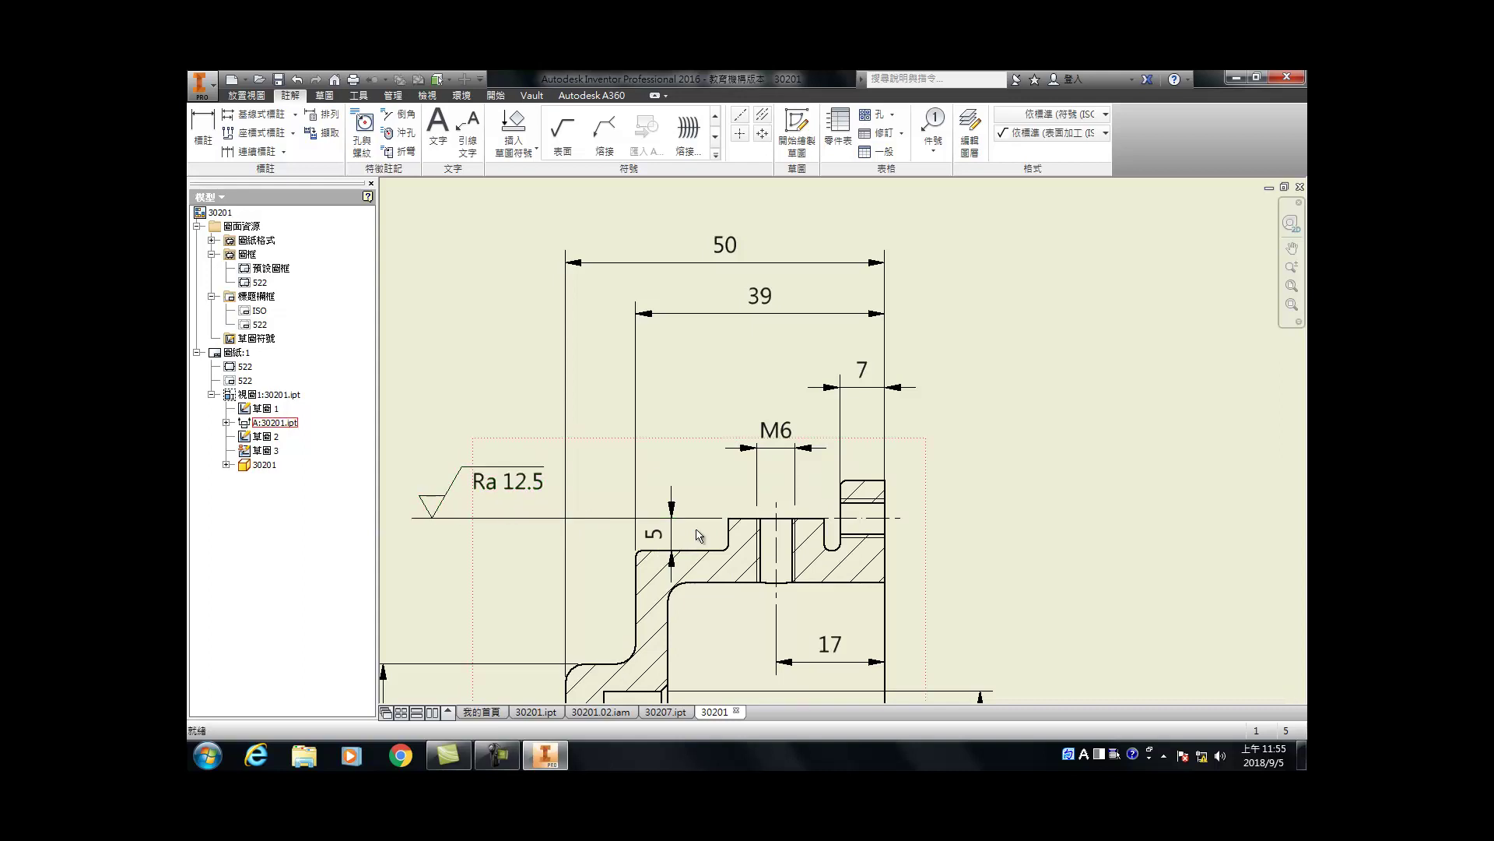
Step: Attach a leadered material-removal surface texture symbol, Ra 12.5, to the lower edge of the Ø12 bore in section A-A
scroll(698, 541, "down", 5)
left_click(562, 132)
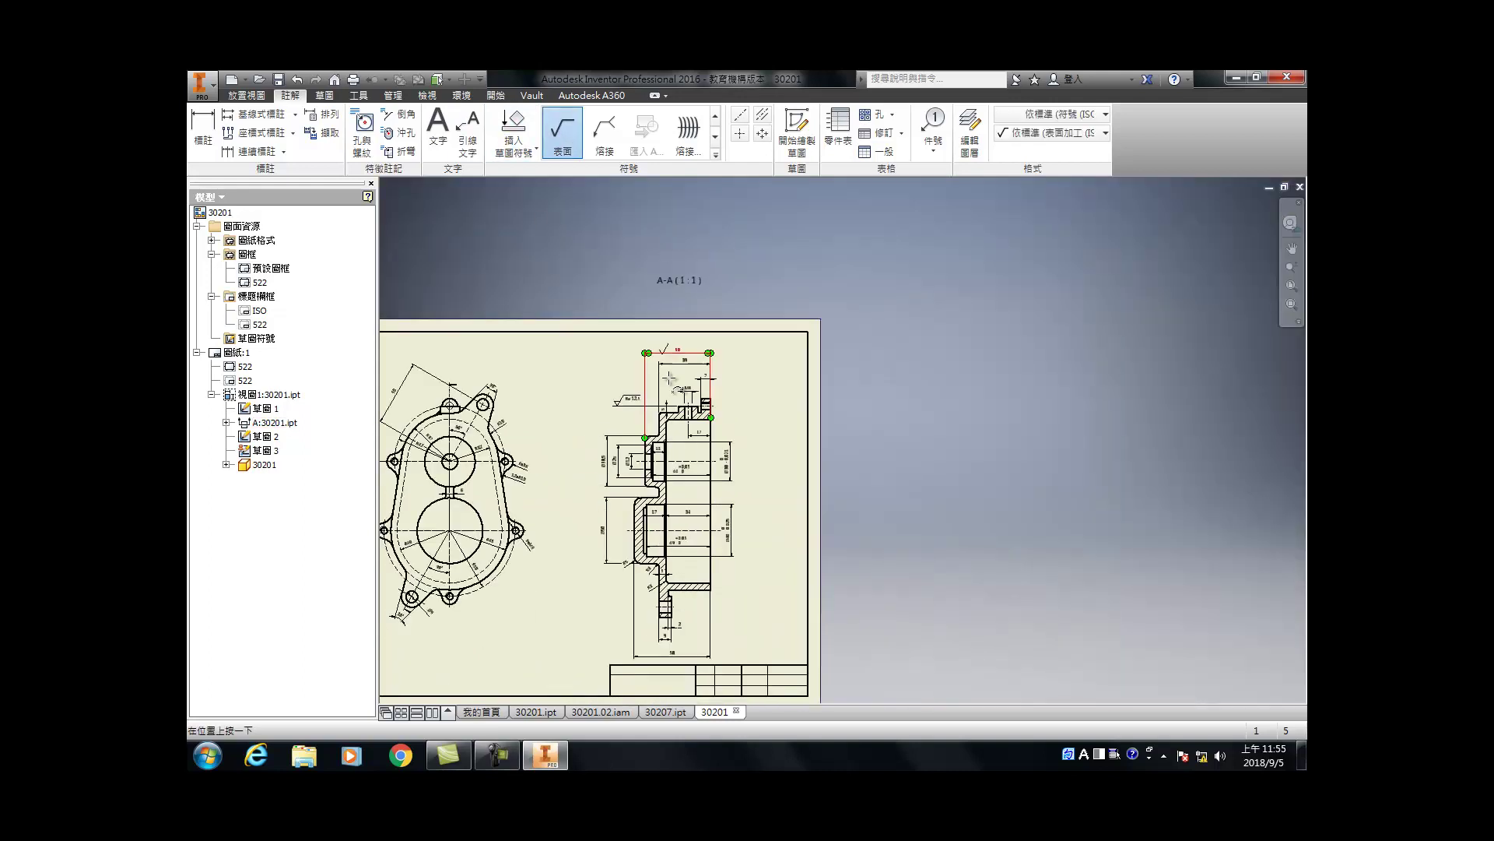
scroll(661, 344, "up", 4)
scroll(731, 343, "down", 6)
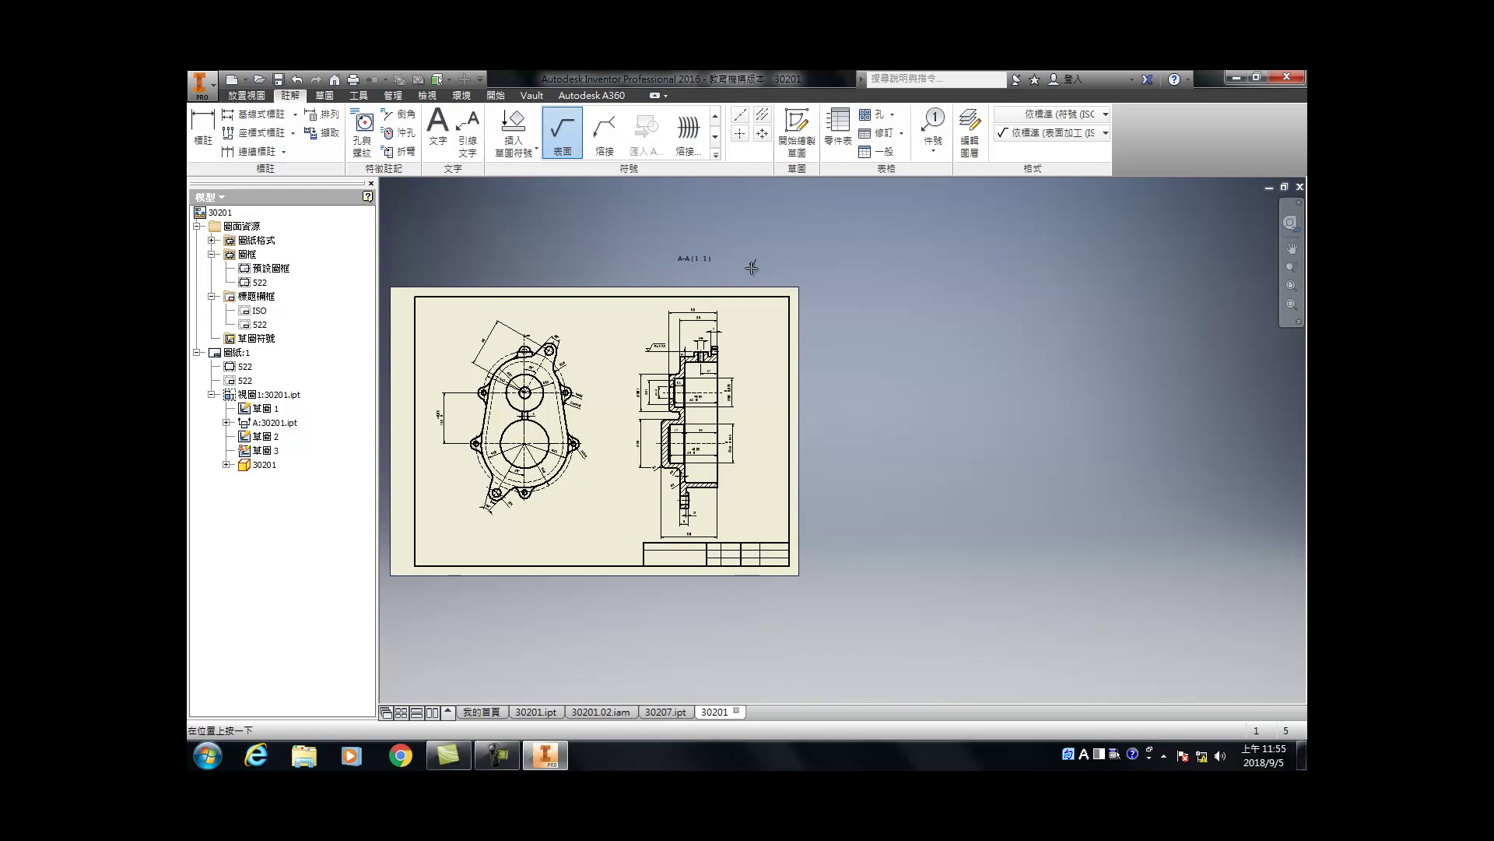
scroll(727, 400, "up", 5)
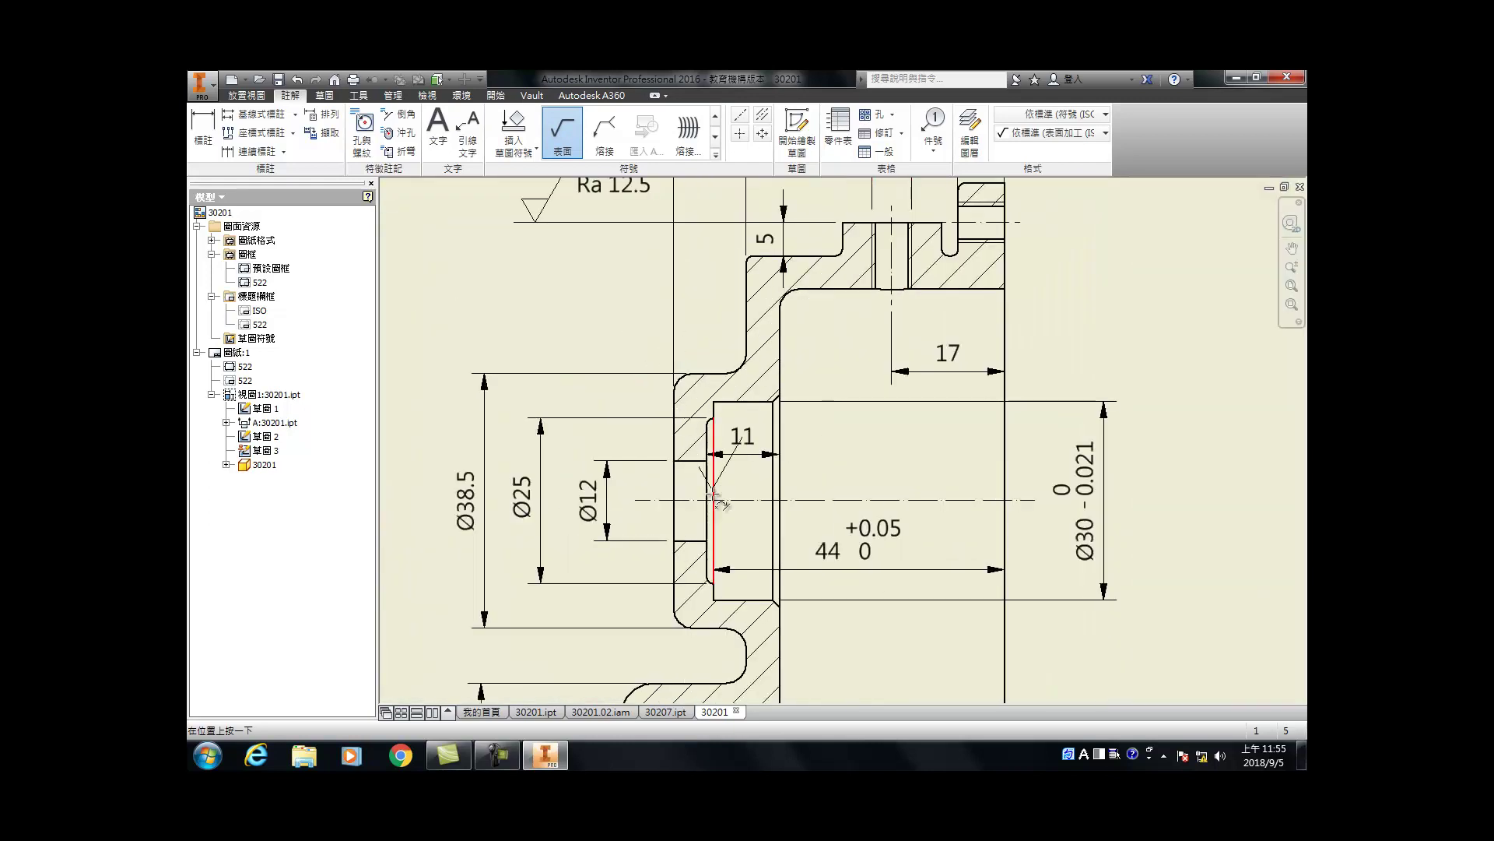
left_click(694, 541)
scroll(697, 537, "down", 4)
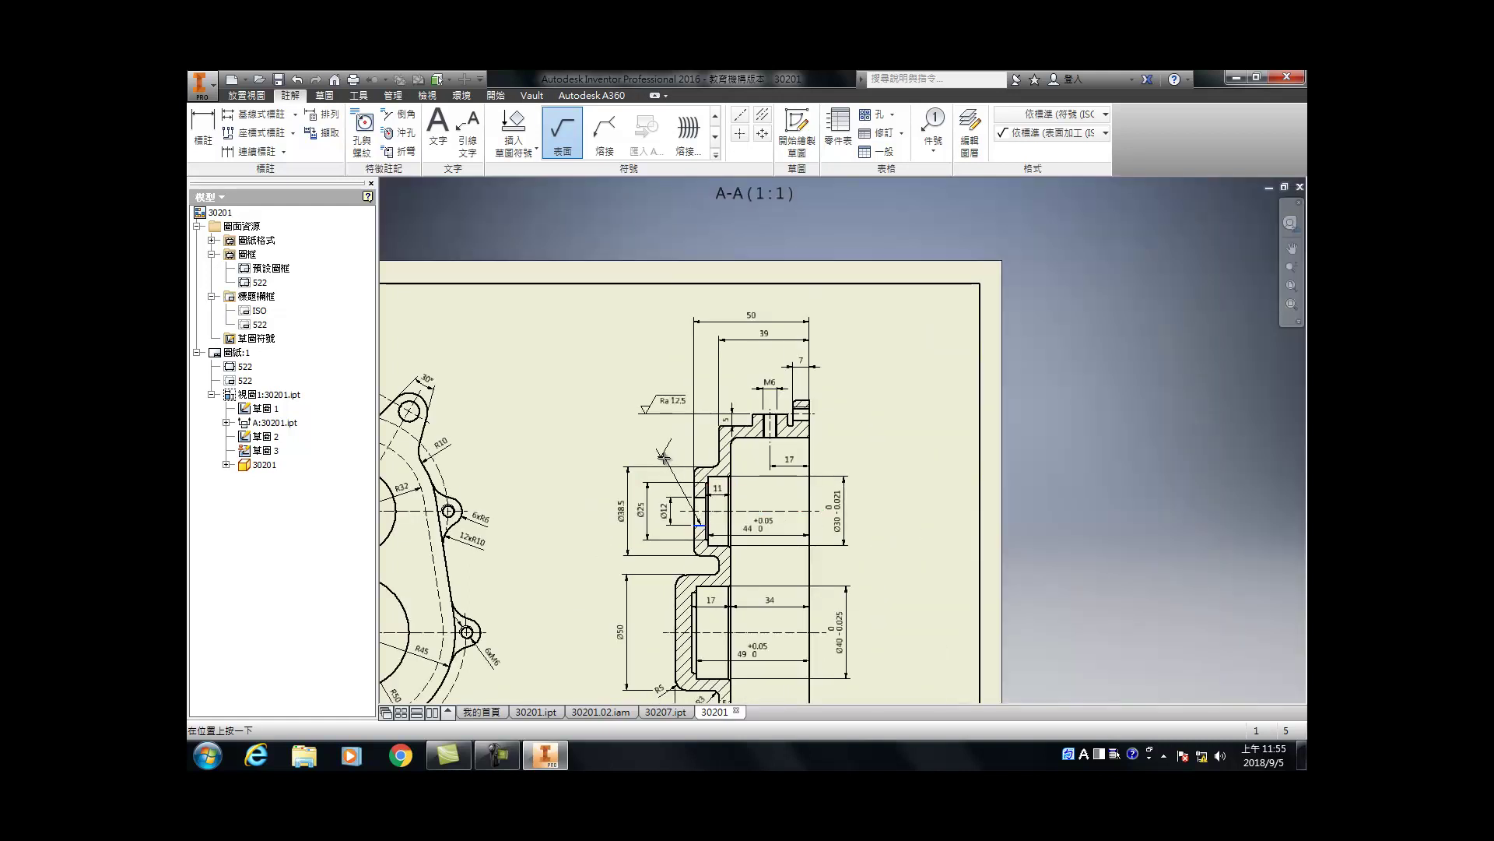
double_click(660, 458)
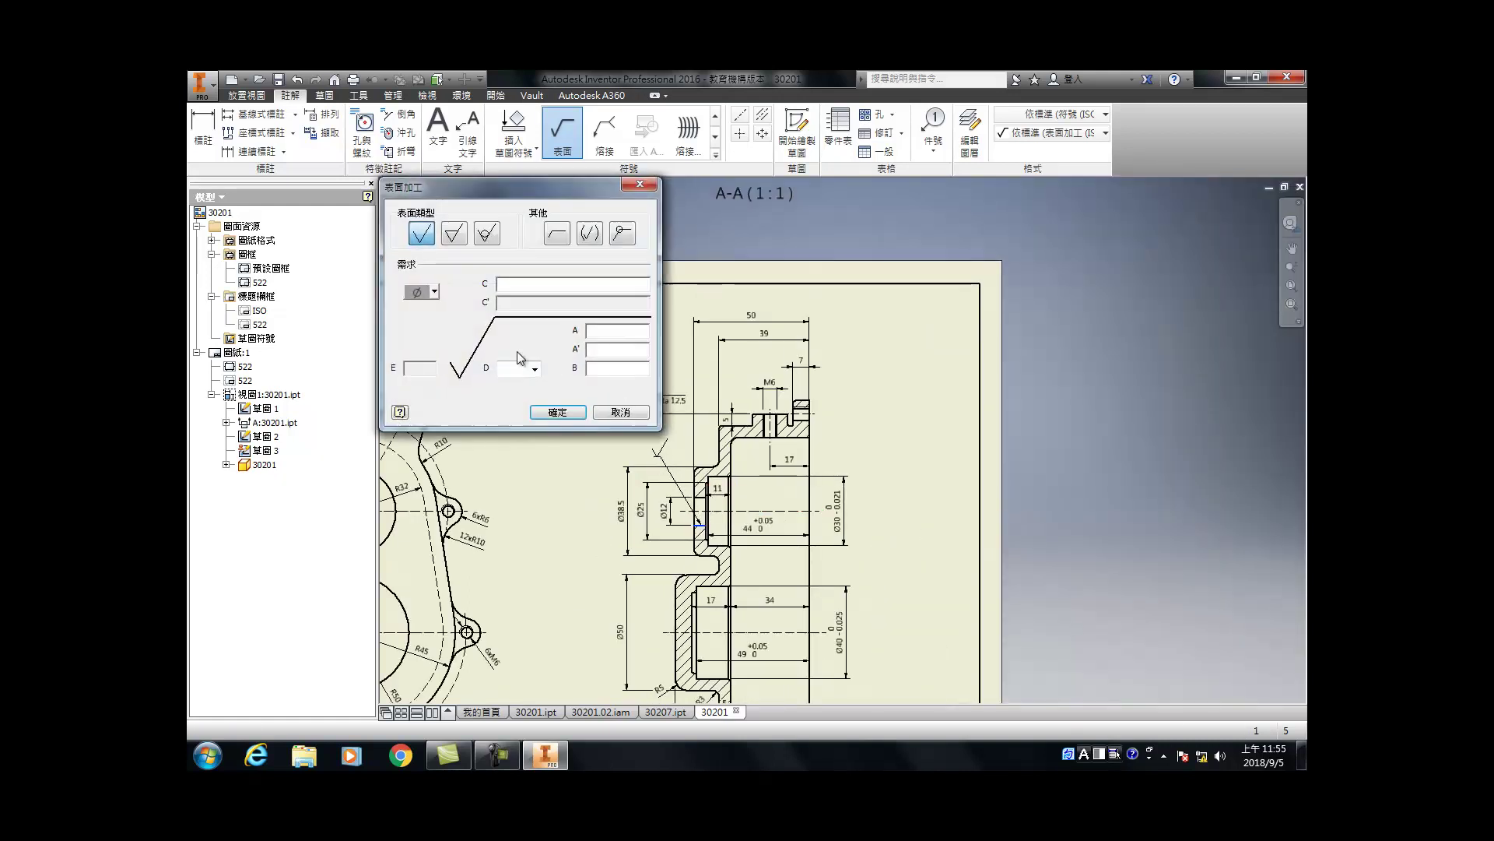
left_click(454, 235)
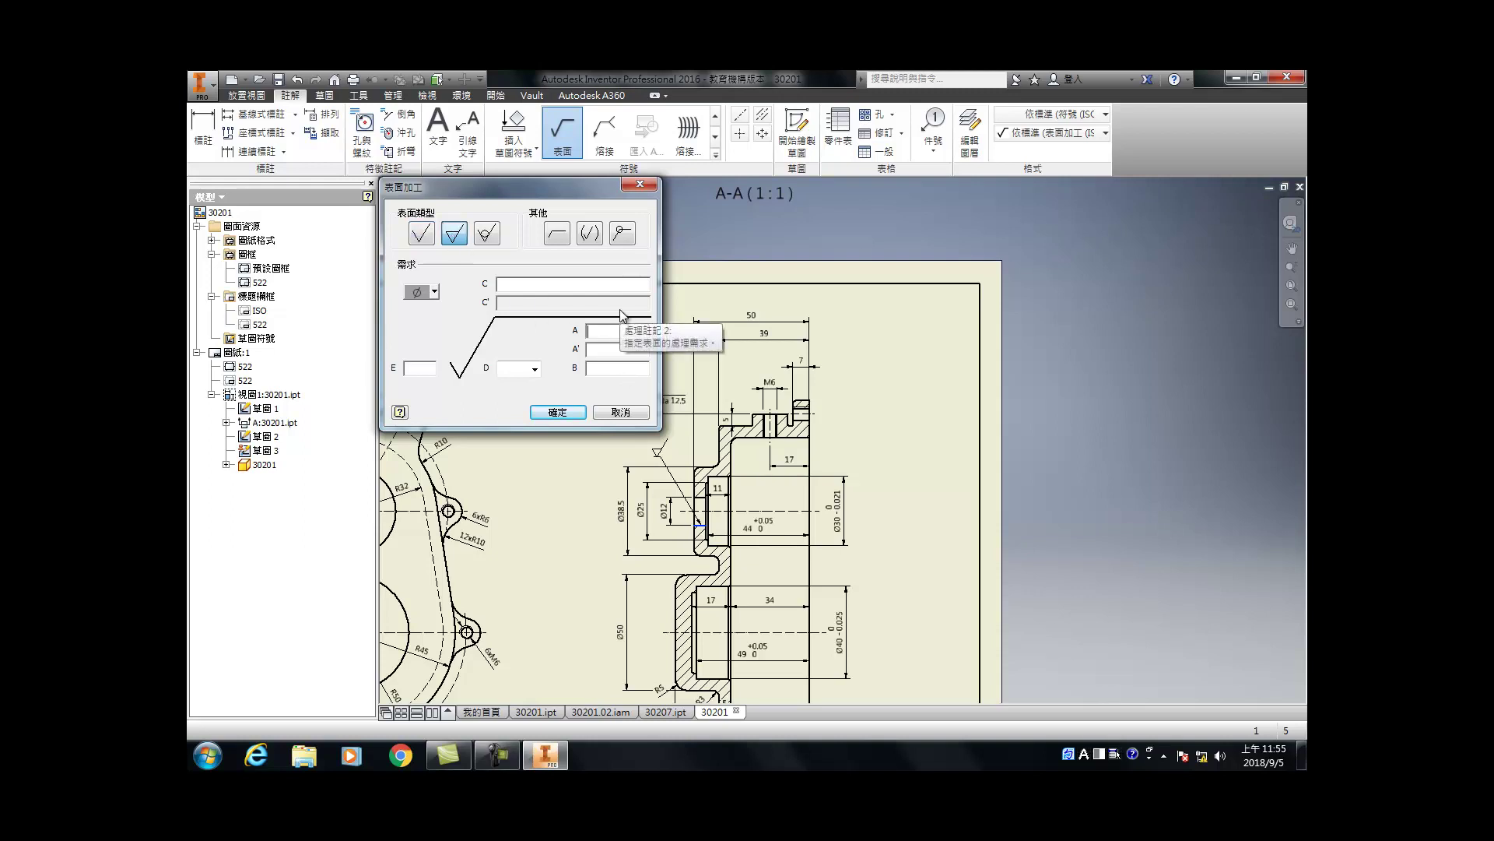
type("Ra 12.")
key("Return")
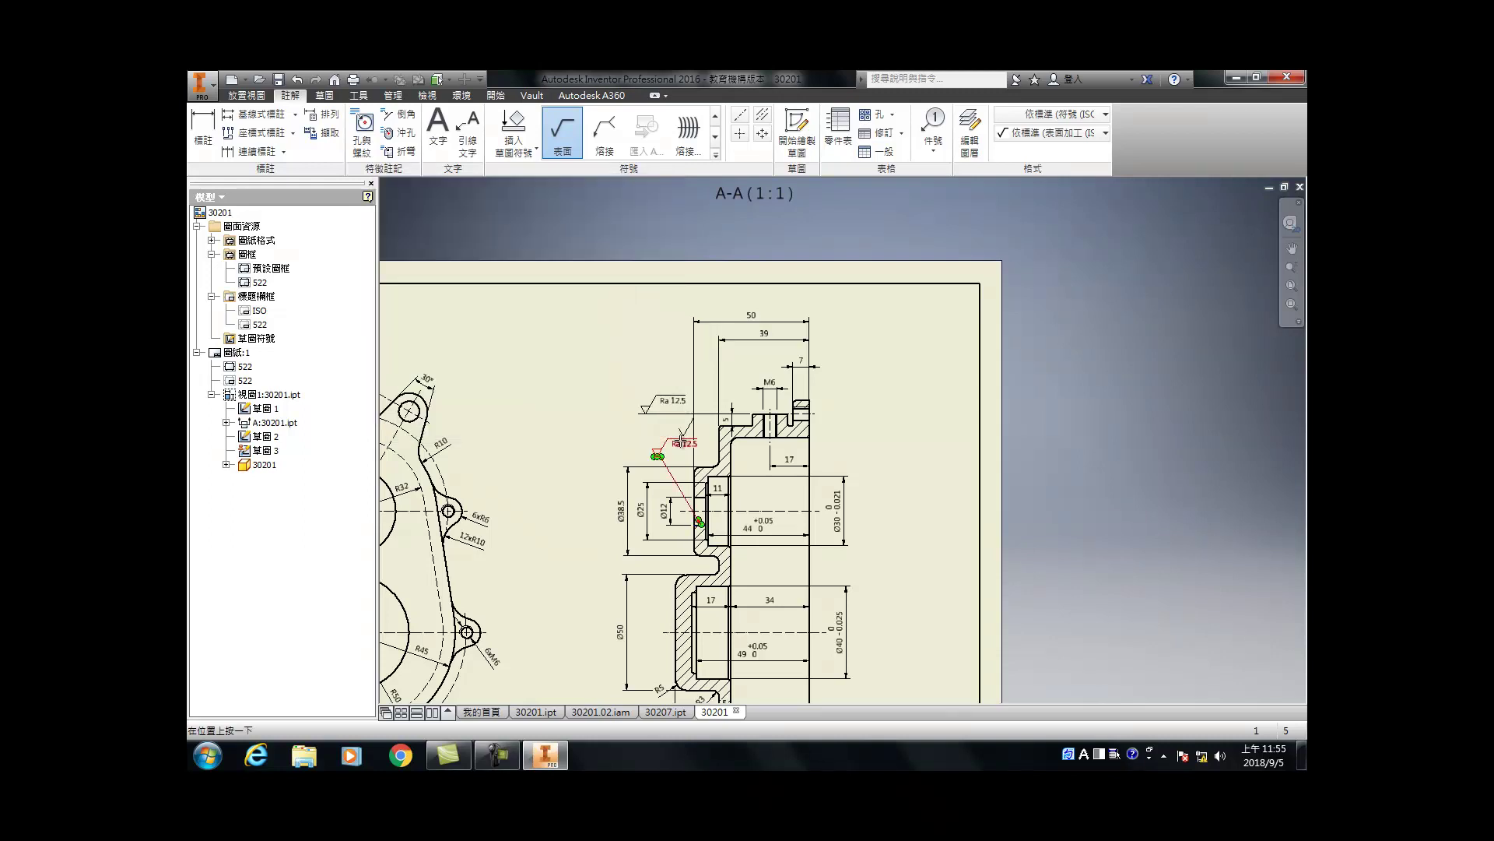
Step: Move the Ø12 bore's Ra 12.5 symbol outward, clear of the housing outline and the extension line
scroll(620, 430, "up", 5)
key("Escape")
mouse_move(642, 424)
left_mouse_down()
mouse_move(566, 424)
mouse_move(567, 437)
mouse_move(566, 424)
left_mouse_up()
scroll(620, 435, "down", 6)
scroll(627, 467, "up", 3)
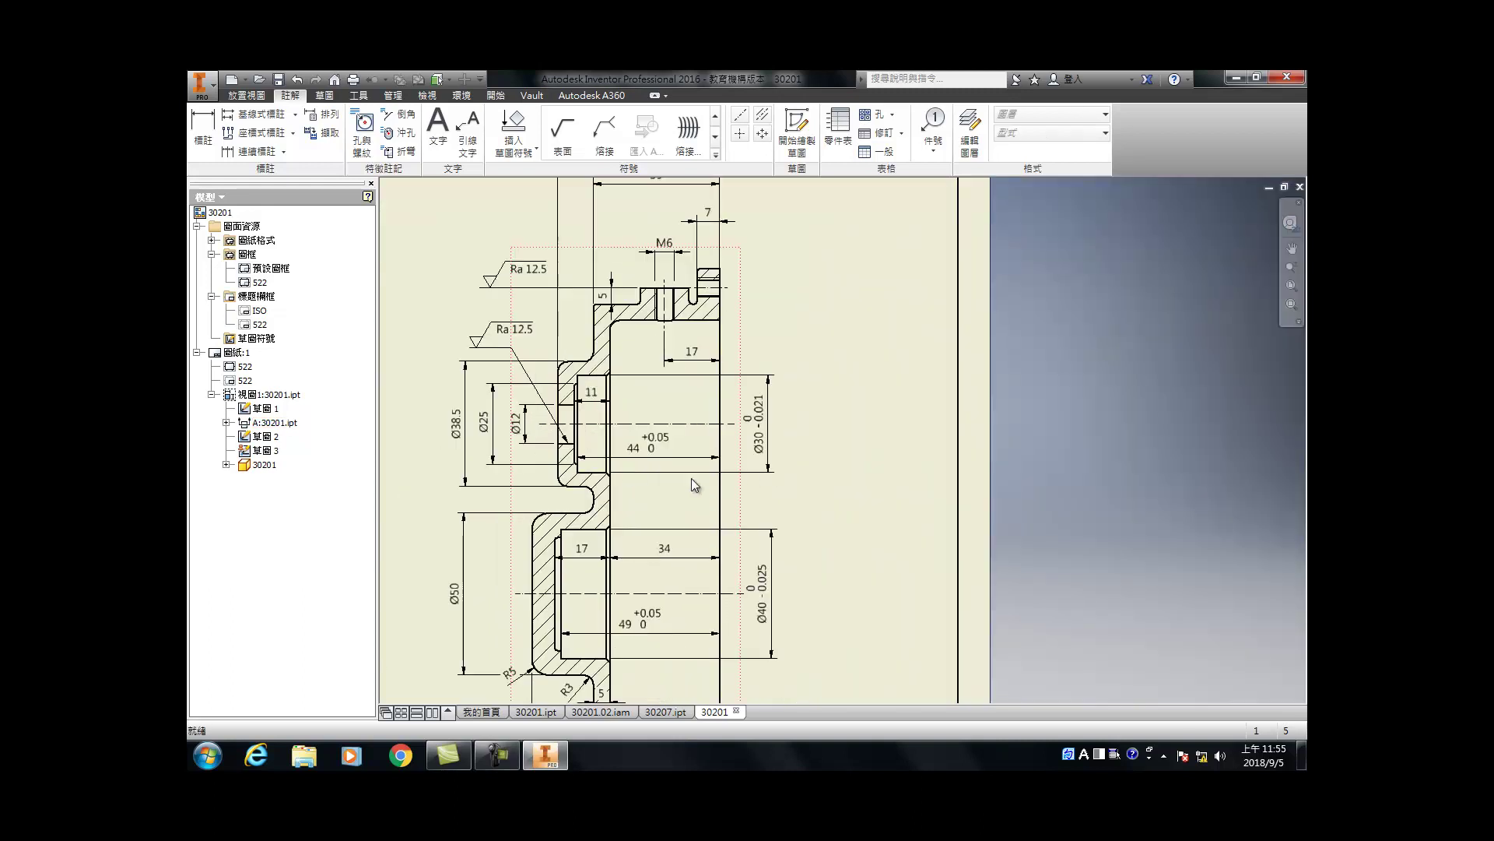
Step: Attach a leadered material-removal symbol, Ra 3.2, to the Ø30 bore's inner shoulder and lower the 11 mm dimension clear of its leader
left_click(562, 130)
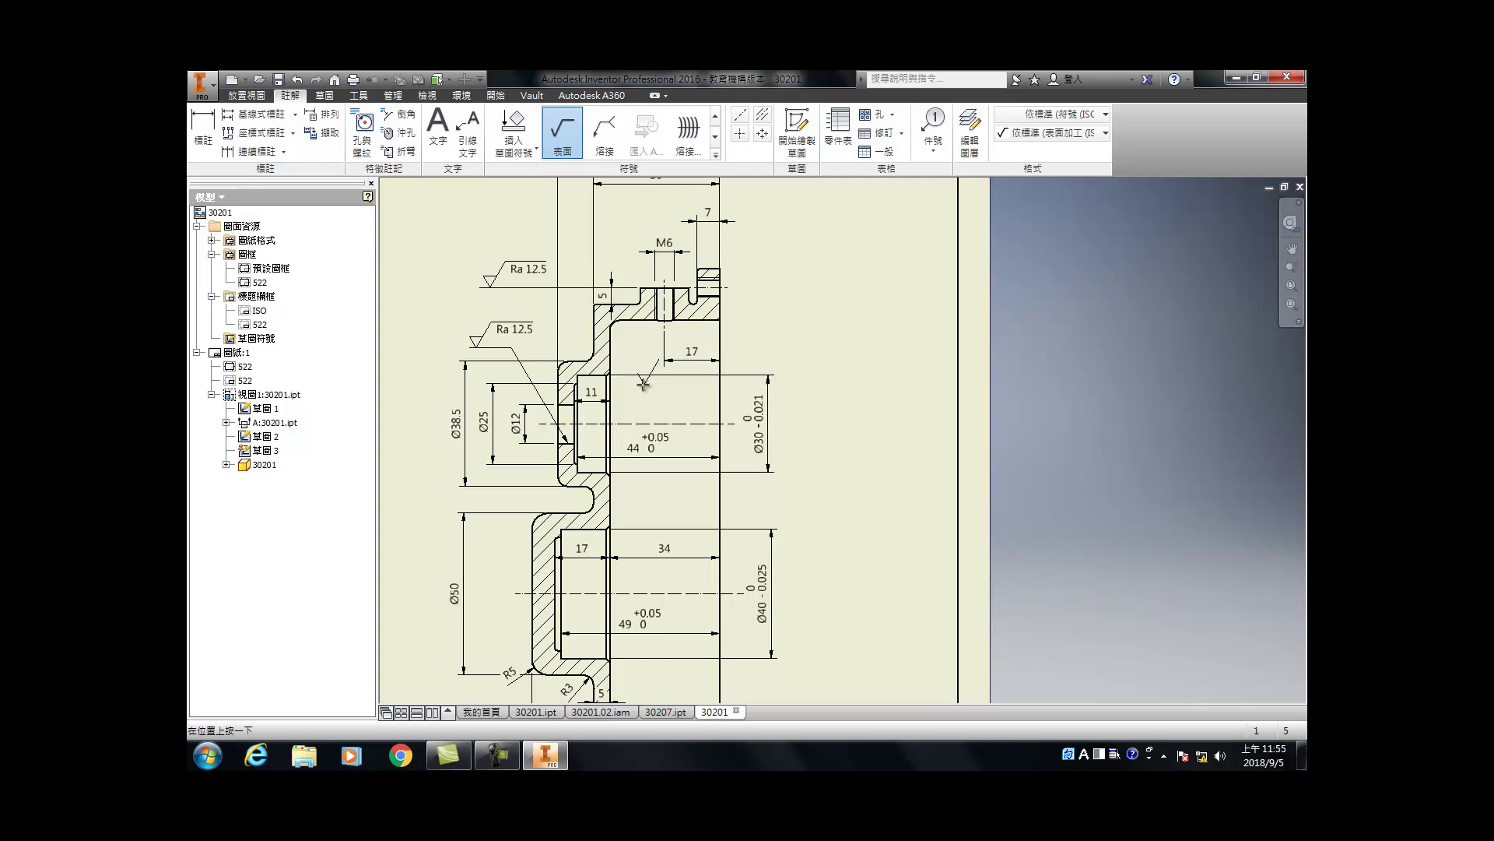
scroll(645, 385, "up", 5)
left_click(481, 405)
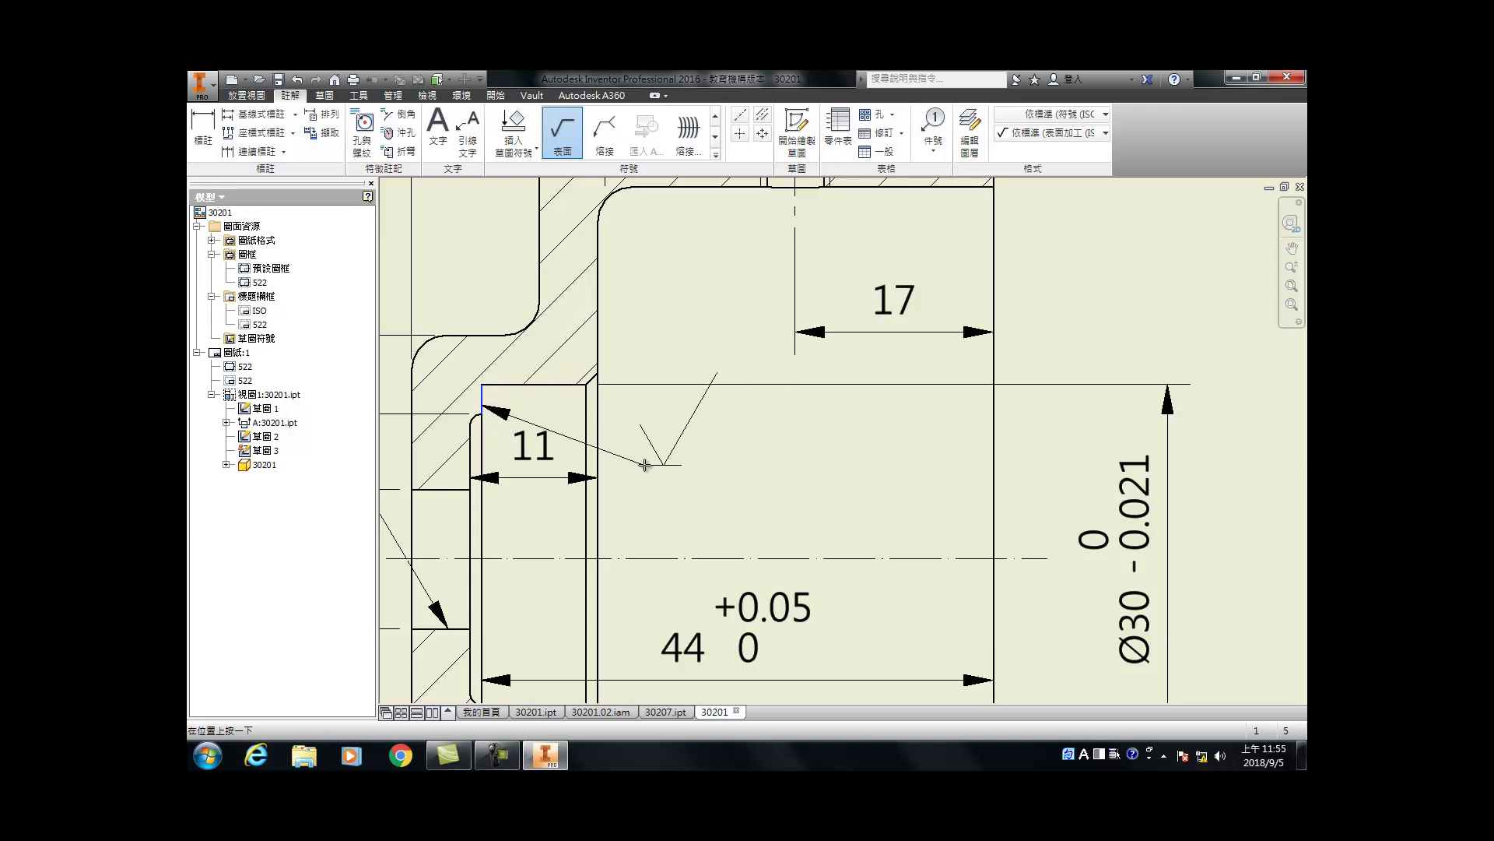
double_click(658, 499)
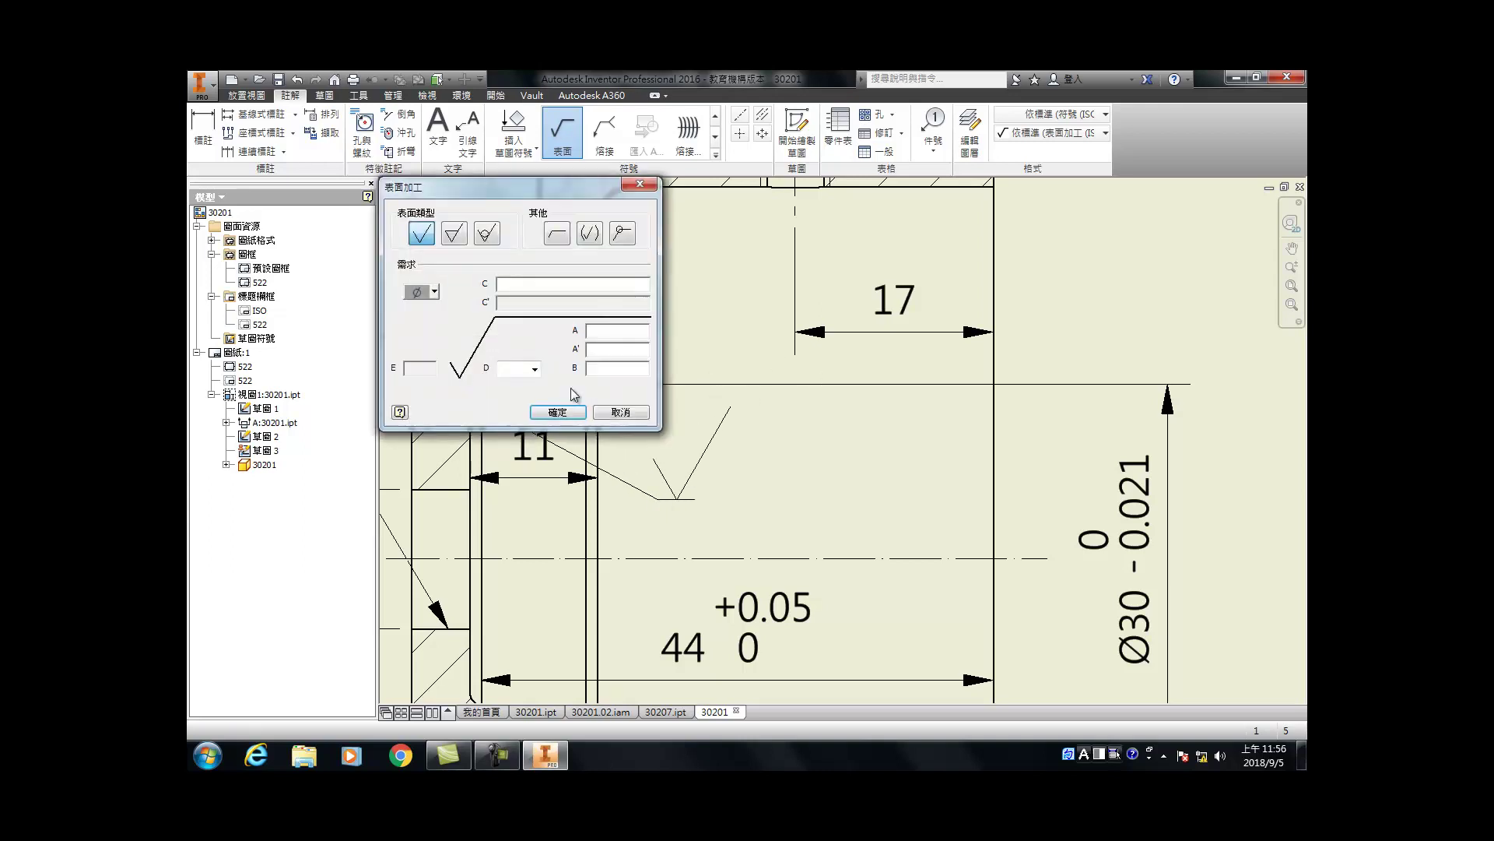
left_click(454, 233)
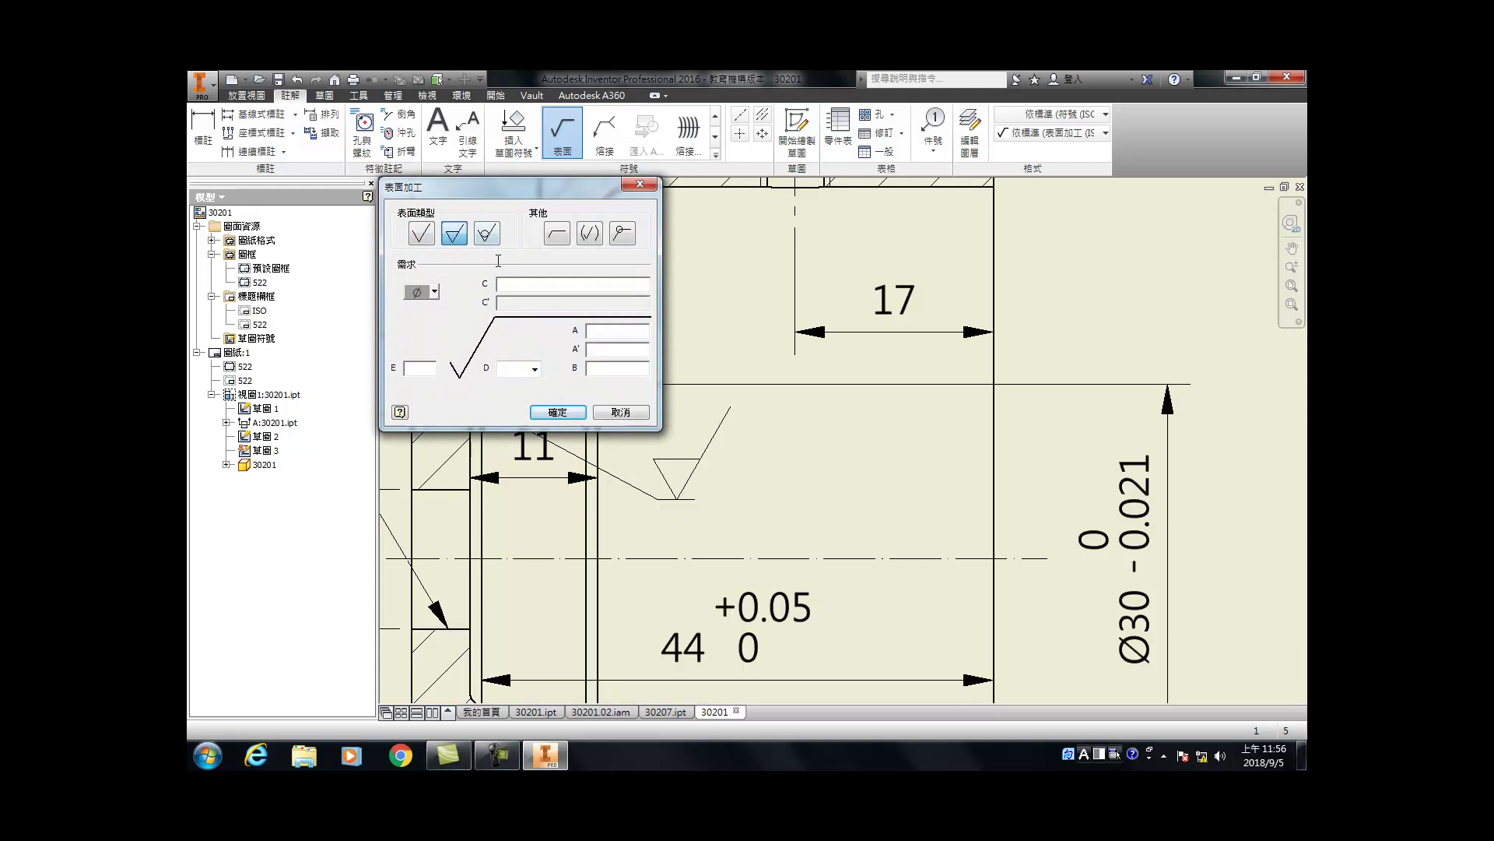
left_click(600, 328)
type("R")
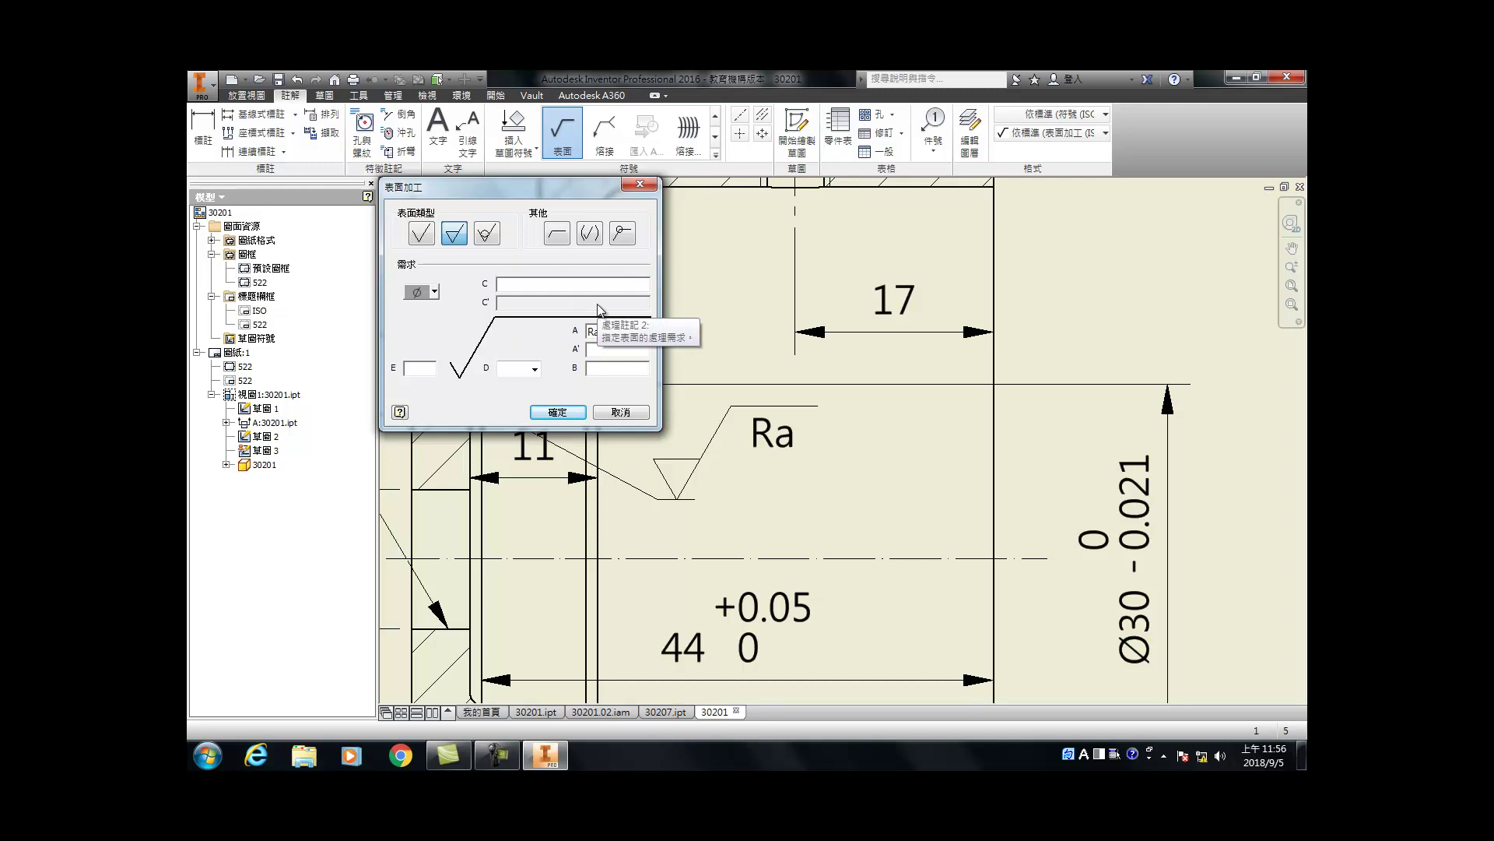
type("a")
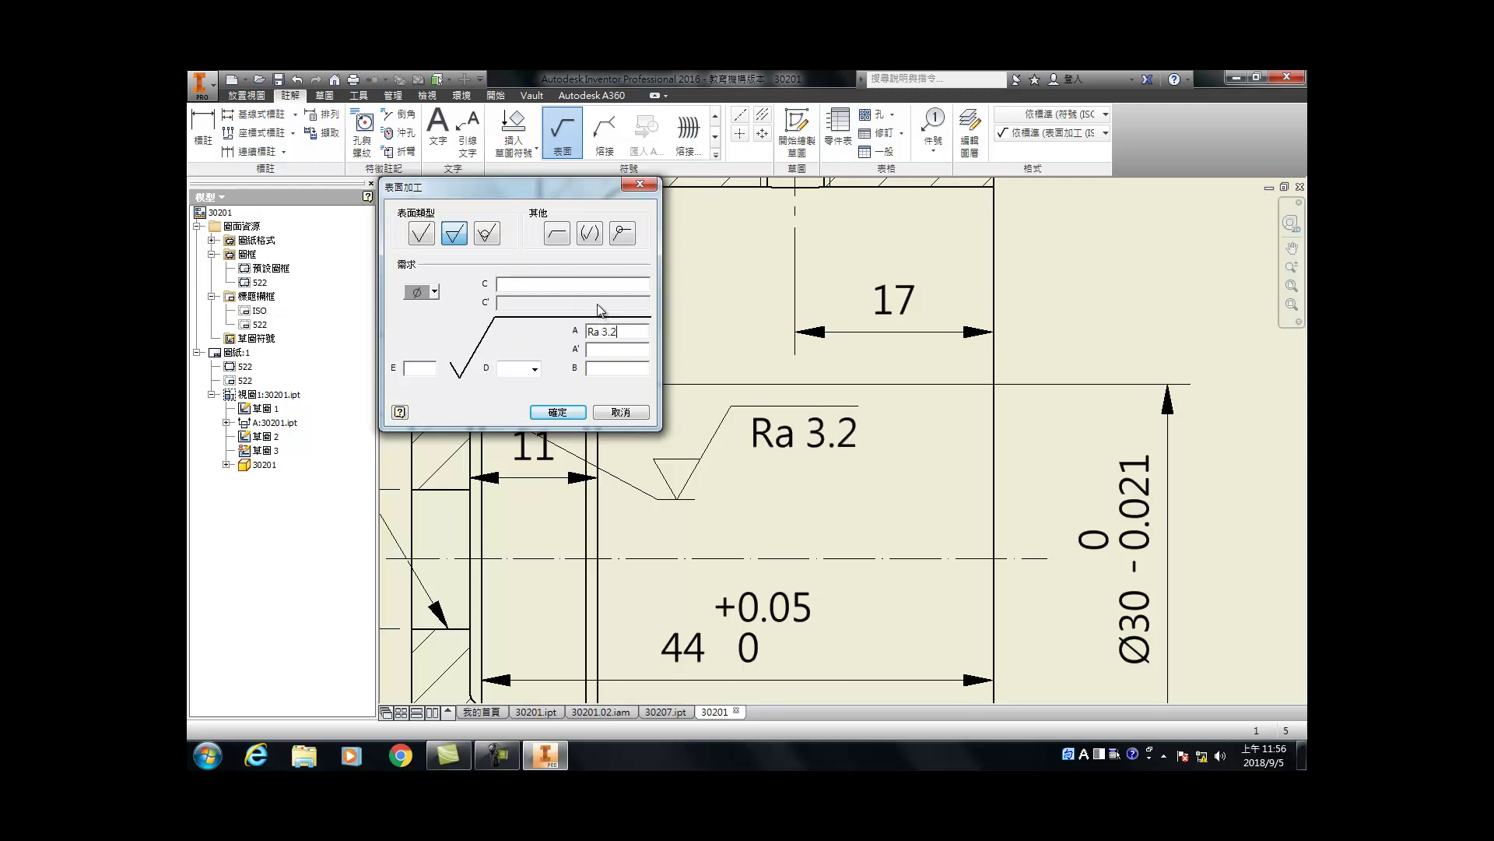
key("Return")
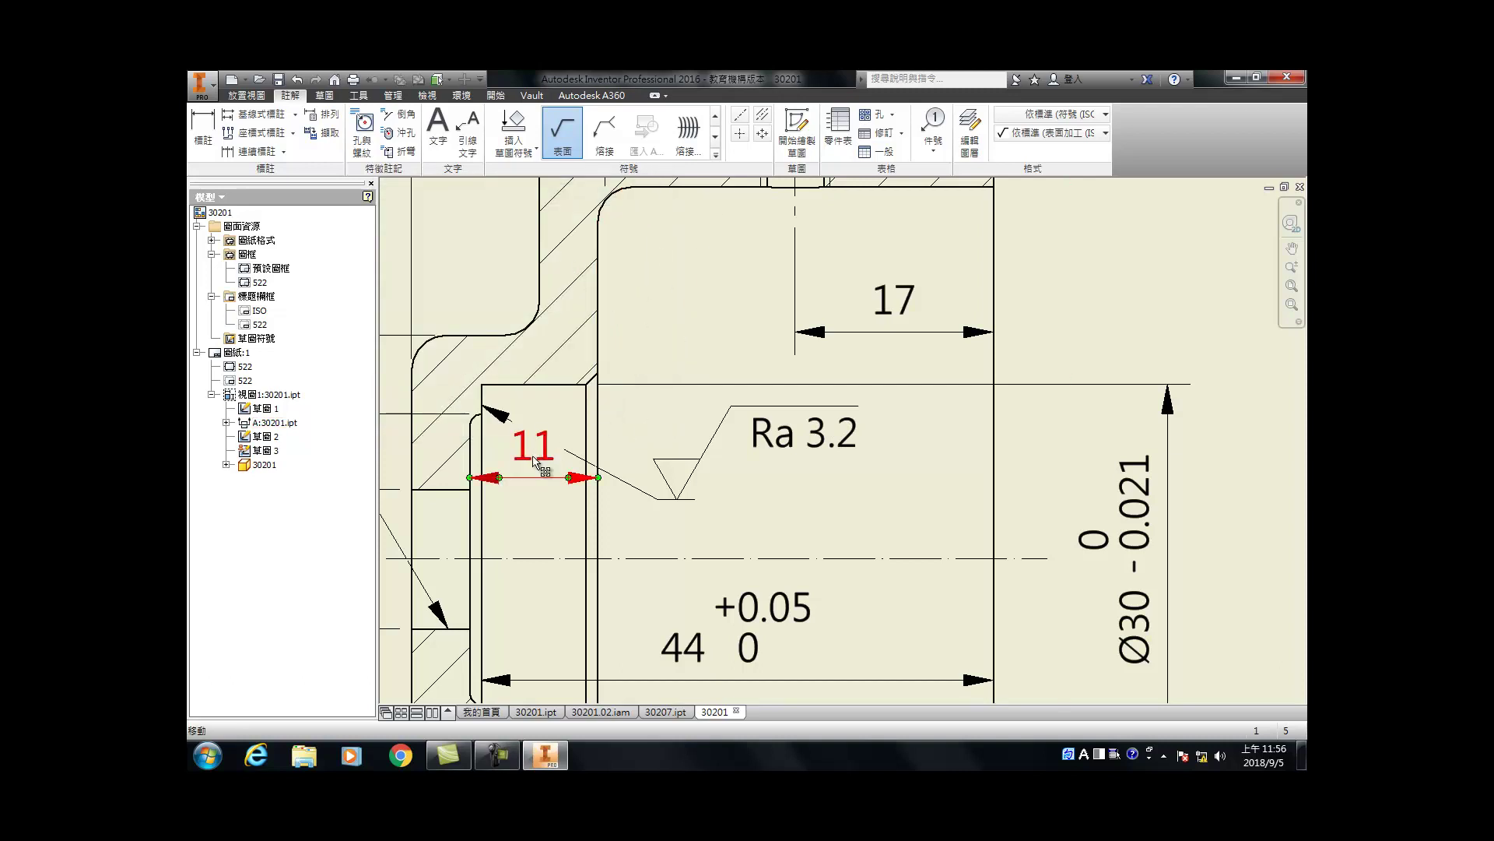
left_click_drag(534, 478, 535, 510)
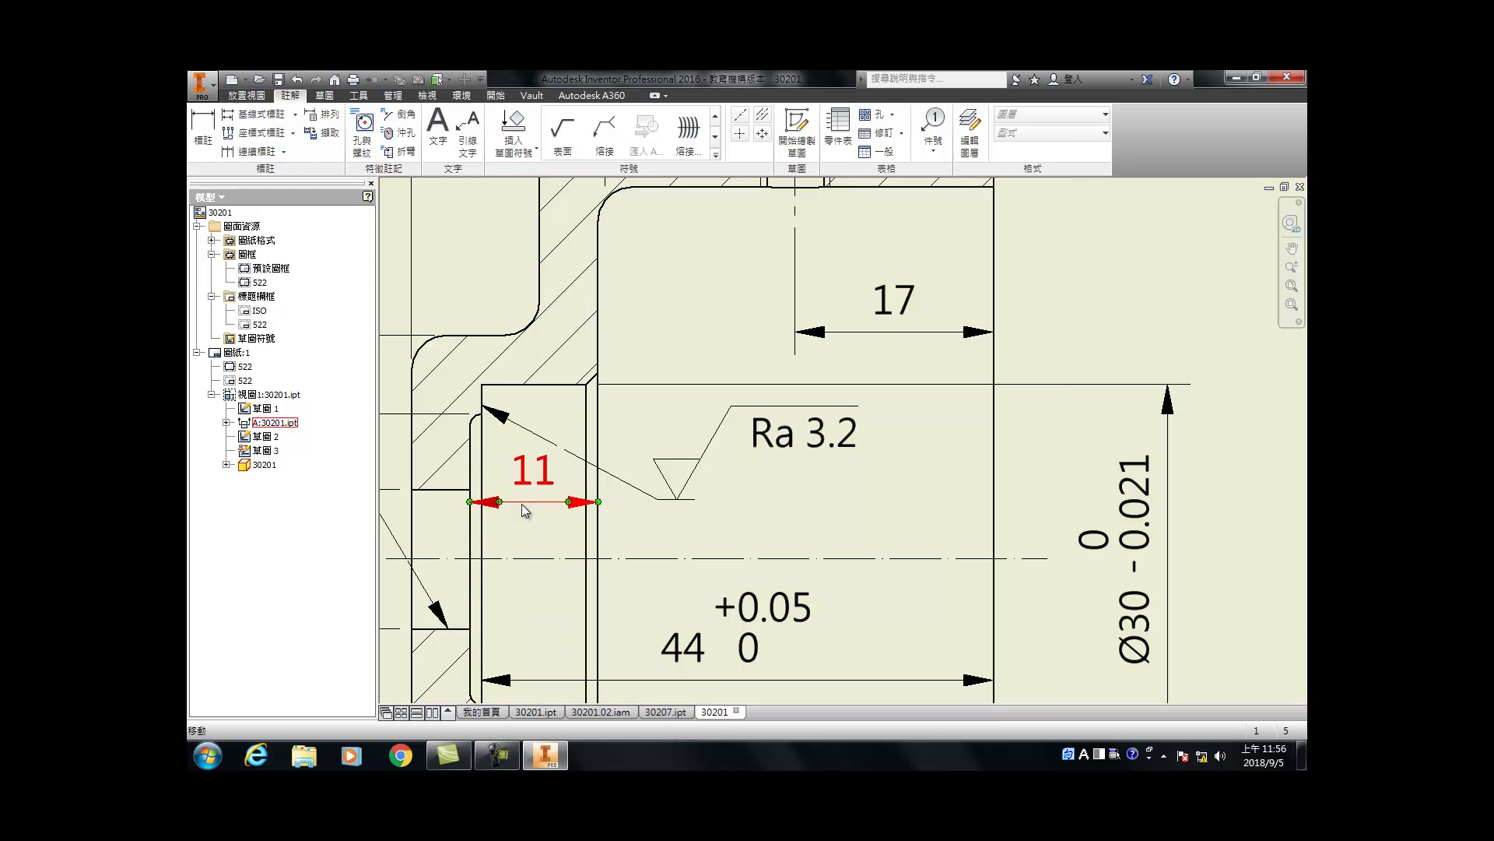
Step: Place a feature control frame with its leader on the lower arrow of the Ø30 bore dimension, bent below it
scroll(533, 495, "up", 6)
scroll(671, 498, "down", 5)
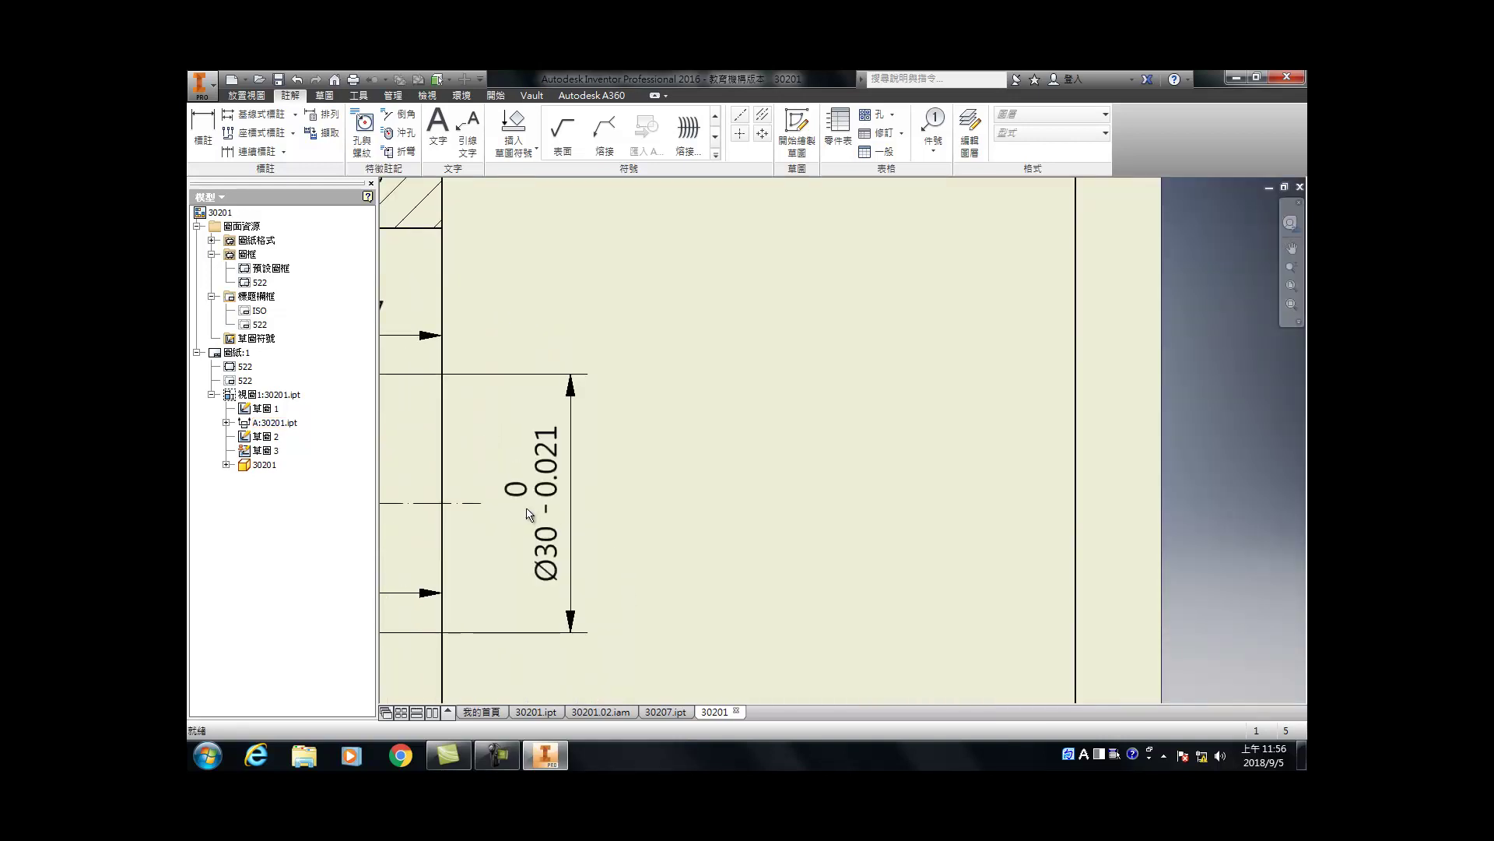
left_click(713, 140)
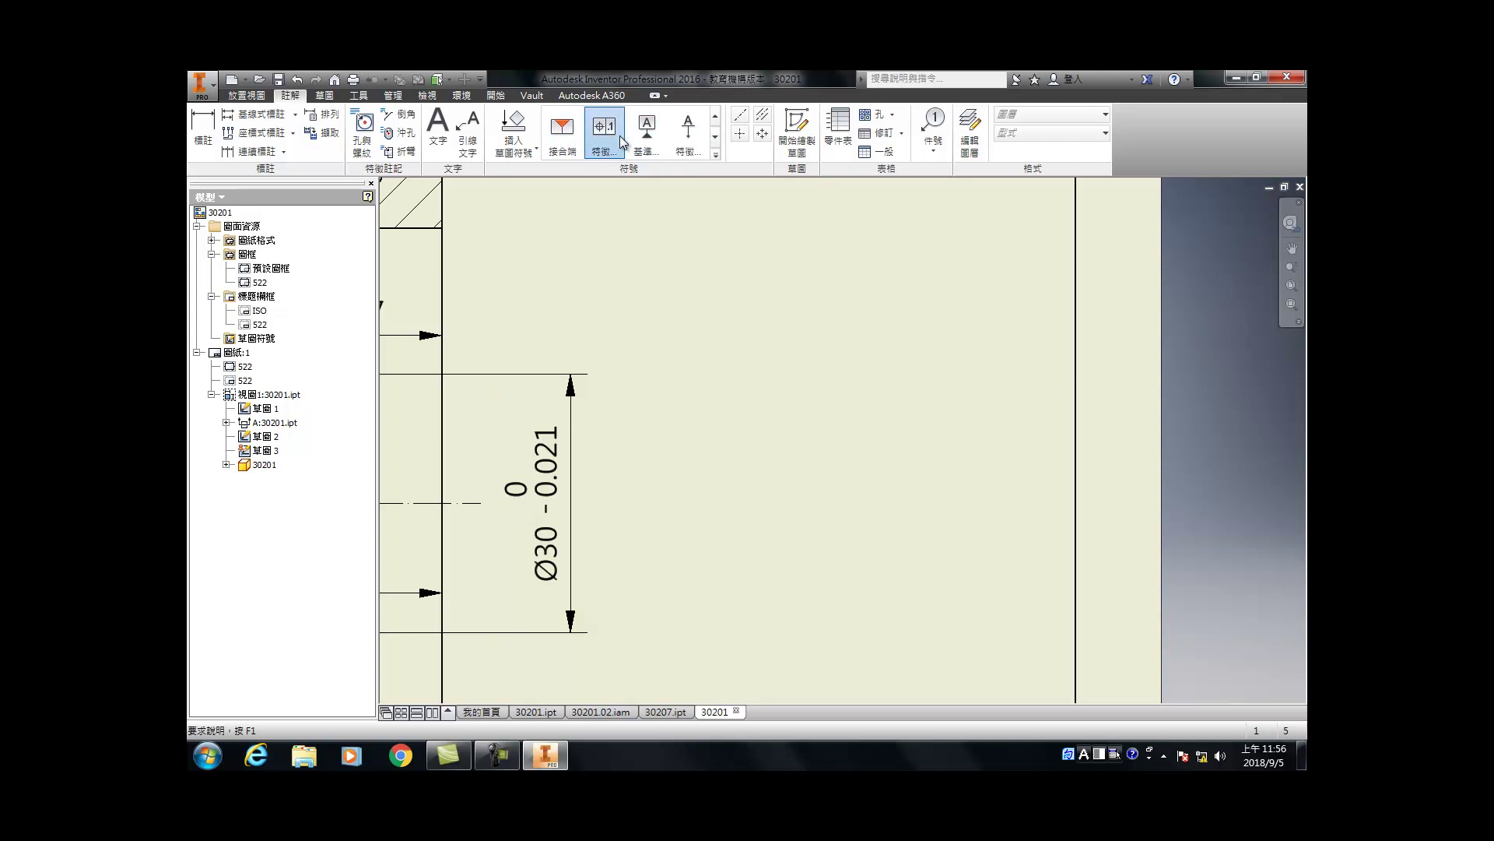
left_click(604, 131)
scroll(656, 286, "up", 5)
scroll(646, 327, "down", 5)
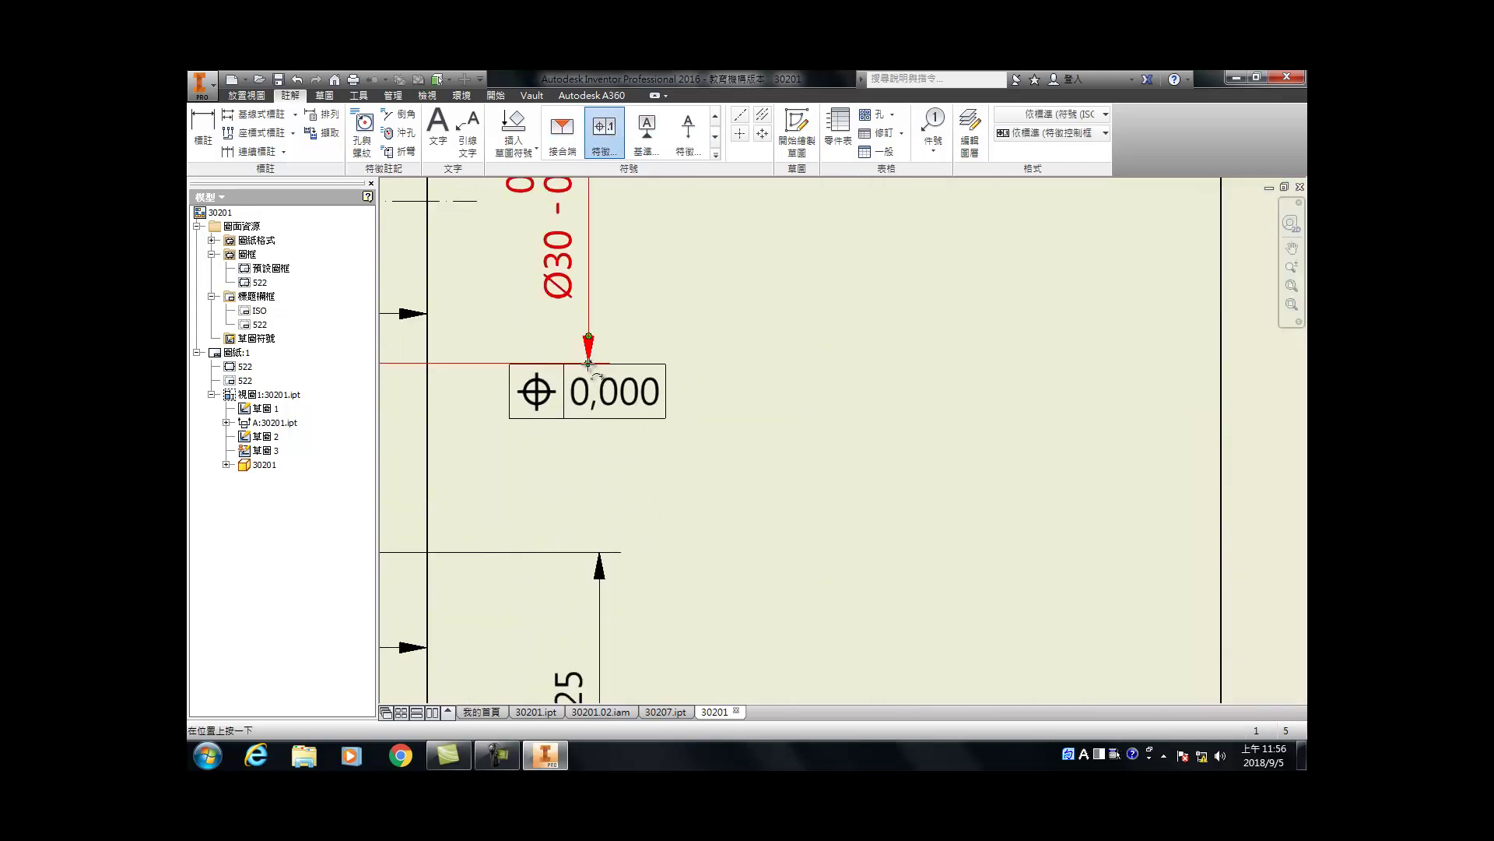
scroll(589, 362, "down", 5)
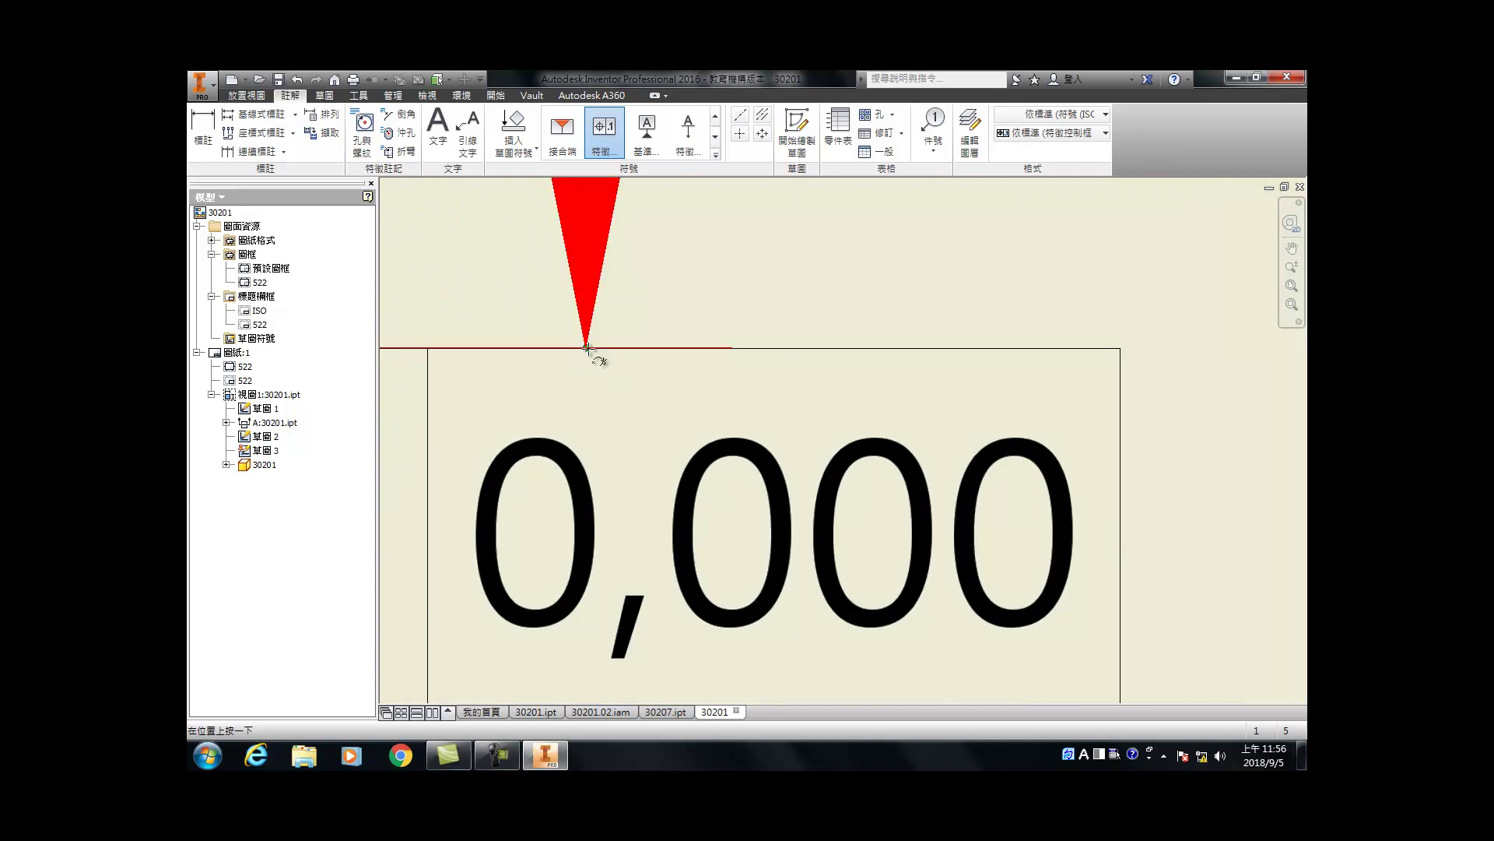
scroll(589, 348, "down", 3)
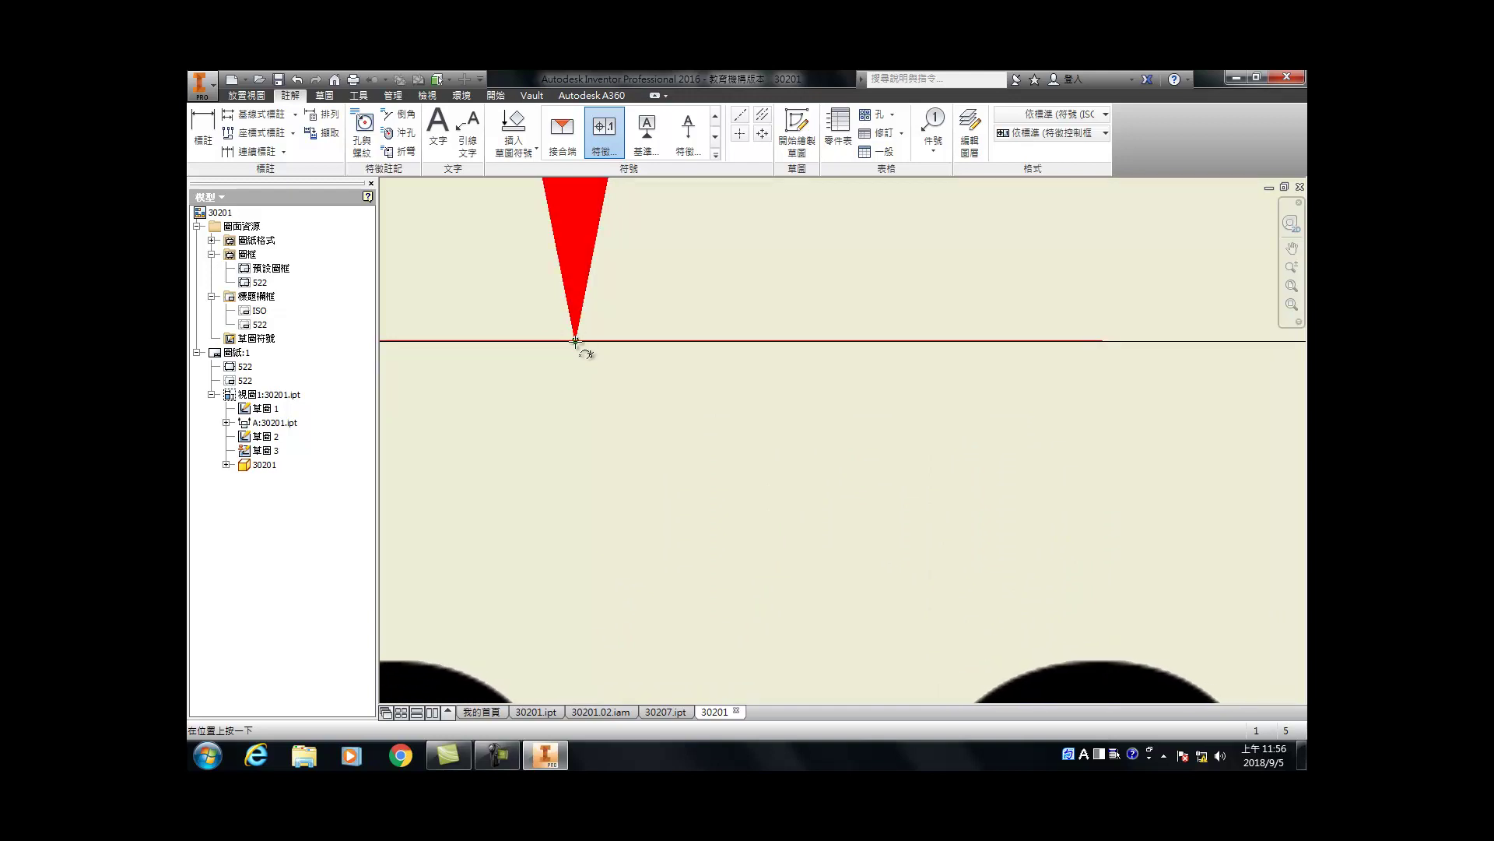
scroll(575, 340, "up", 5)
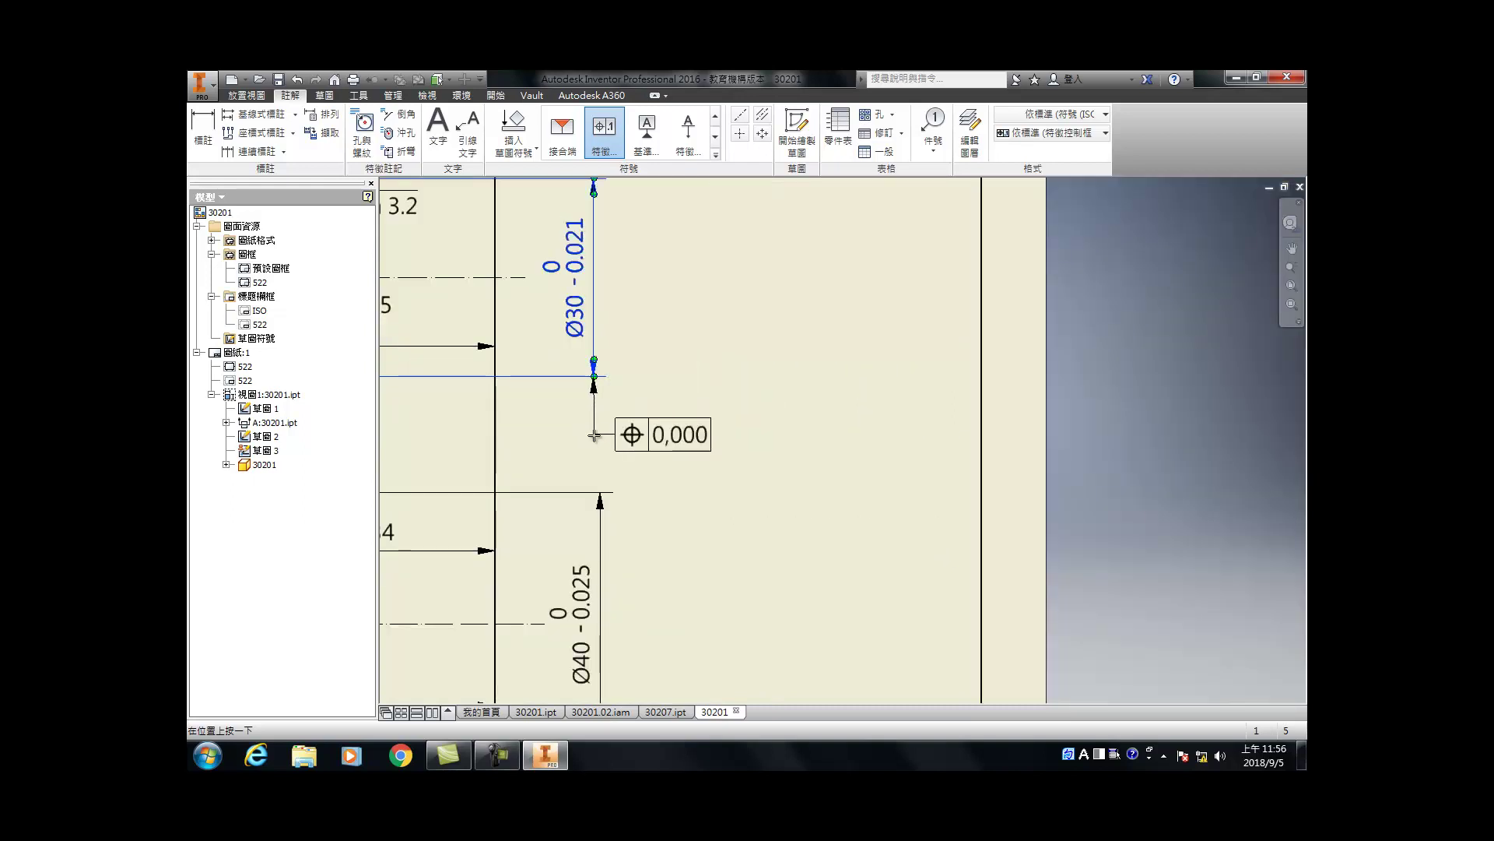
left_click(594, 435)
right_click(609, 434)
left_click(580, 511)
Step: Define the Ø30 bore's feature control frame as perpendicularity with tolerance Ø0.01 relative to datum A
left_click(418, 276)
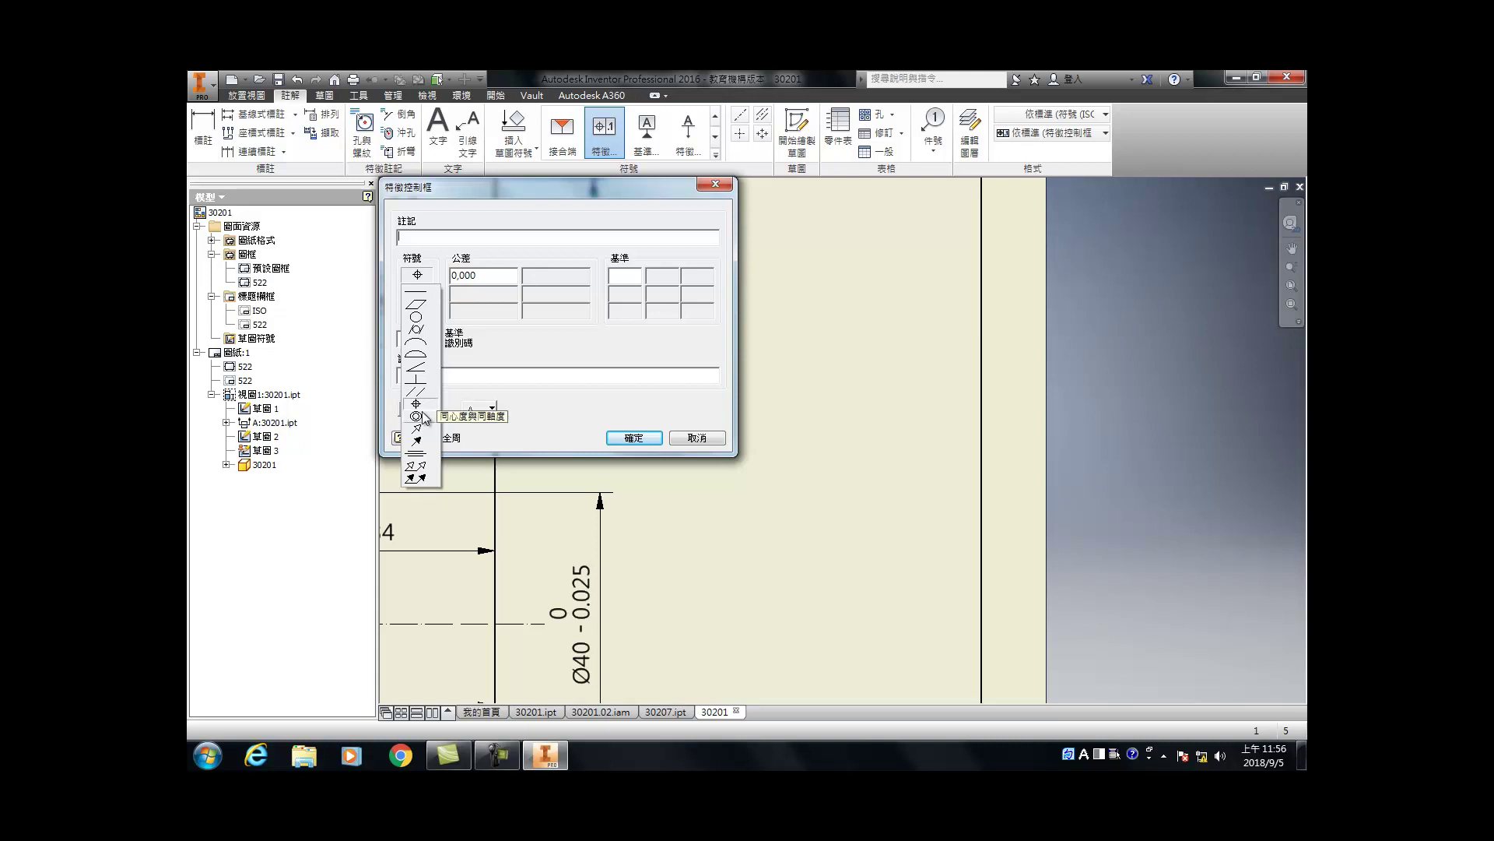
left_click(416, 378)
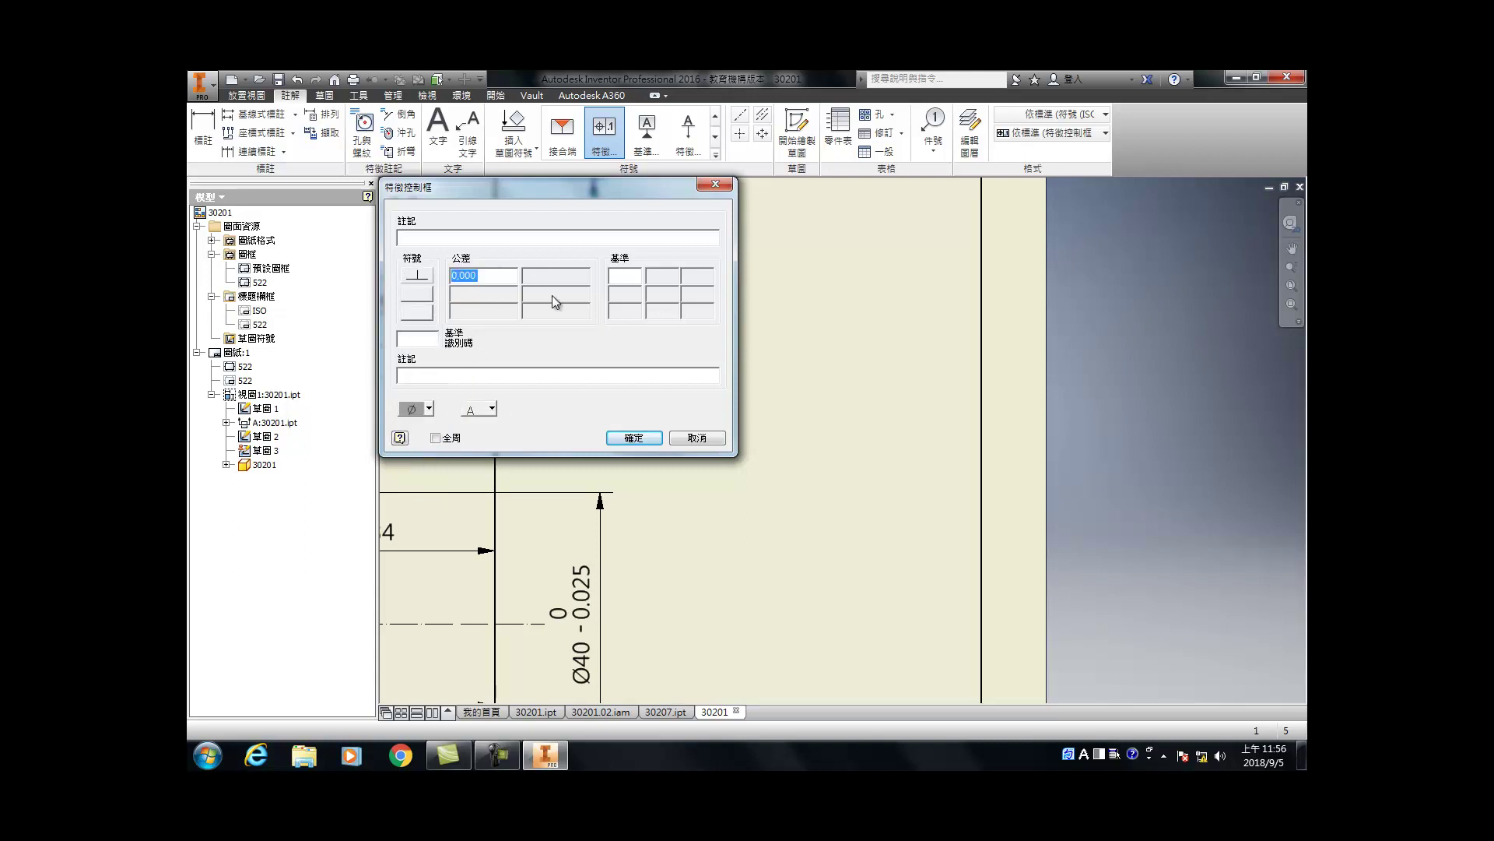
left_click(411, 408)
type("0.01")
type("A")
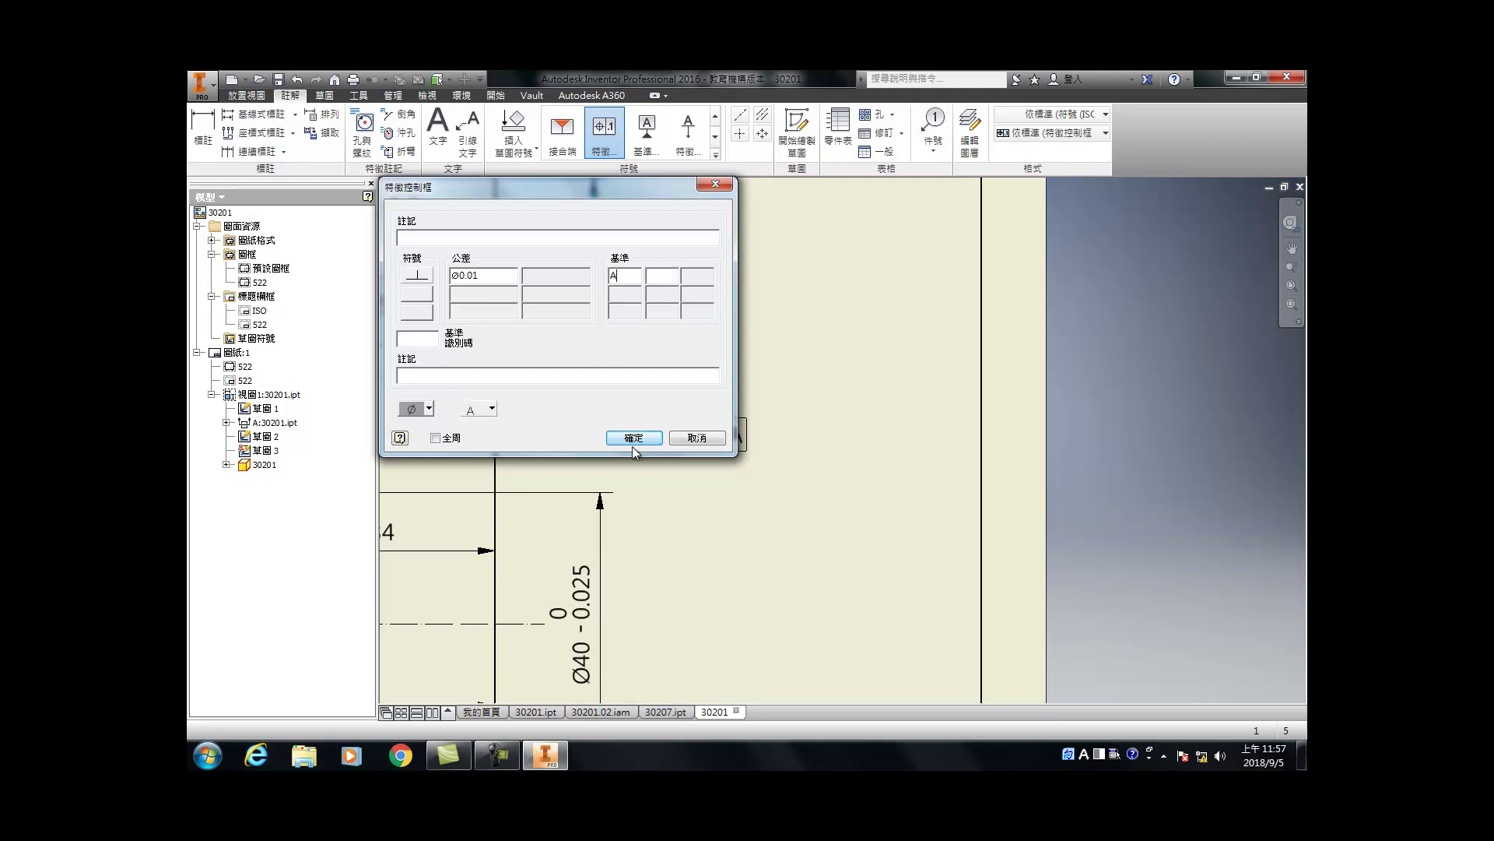
left_click(634, 438)
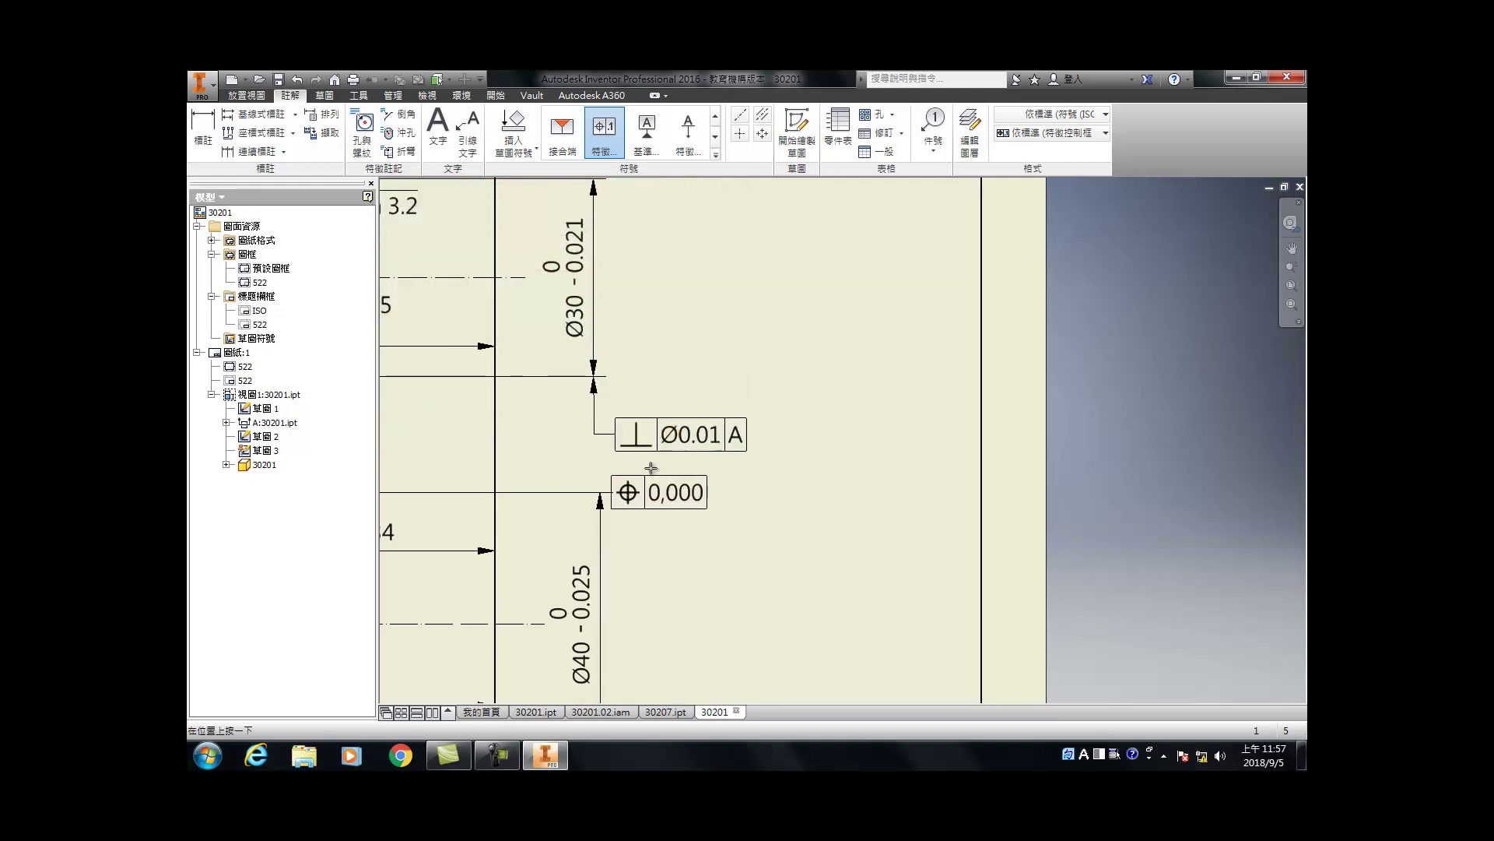
Step: Place a feature control frame with its leader on the lower arrow of the Ø40 bore dimension, bent below it
scroll(688, 487, "down", 4)
scroll(667, 408, "up", 4)
scroll(639, 442, "up", 3)
scroll(639, 441, "up", 4)
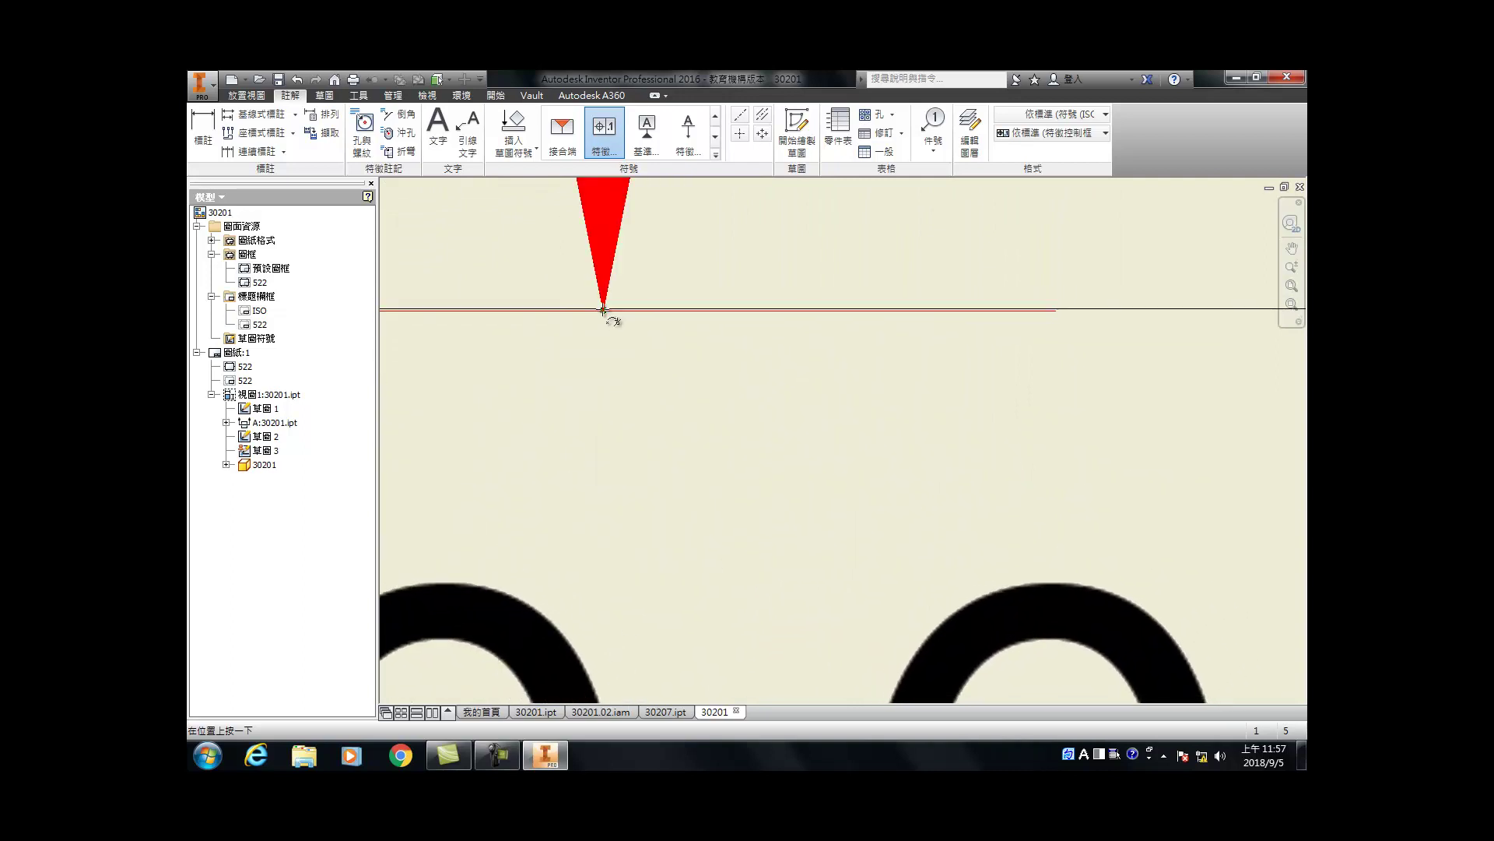
left_click(604, 311)
scroll(580, 462, "down", 3)
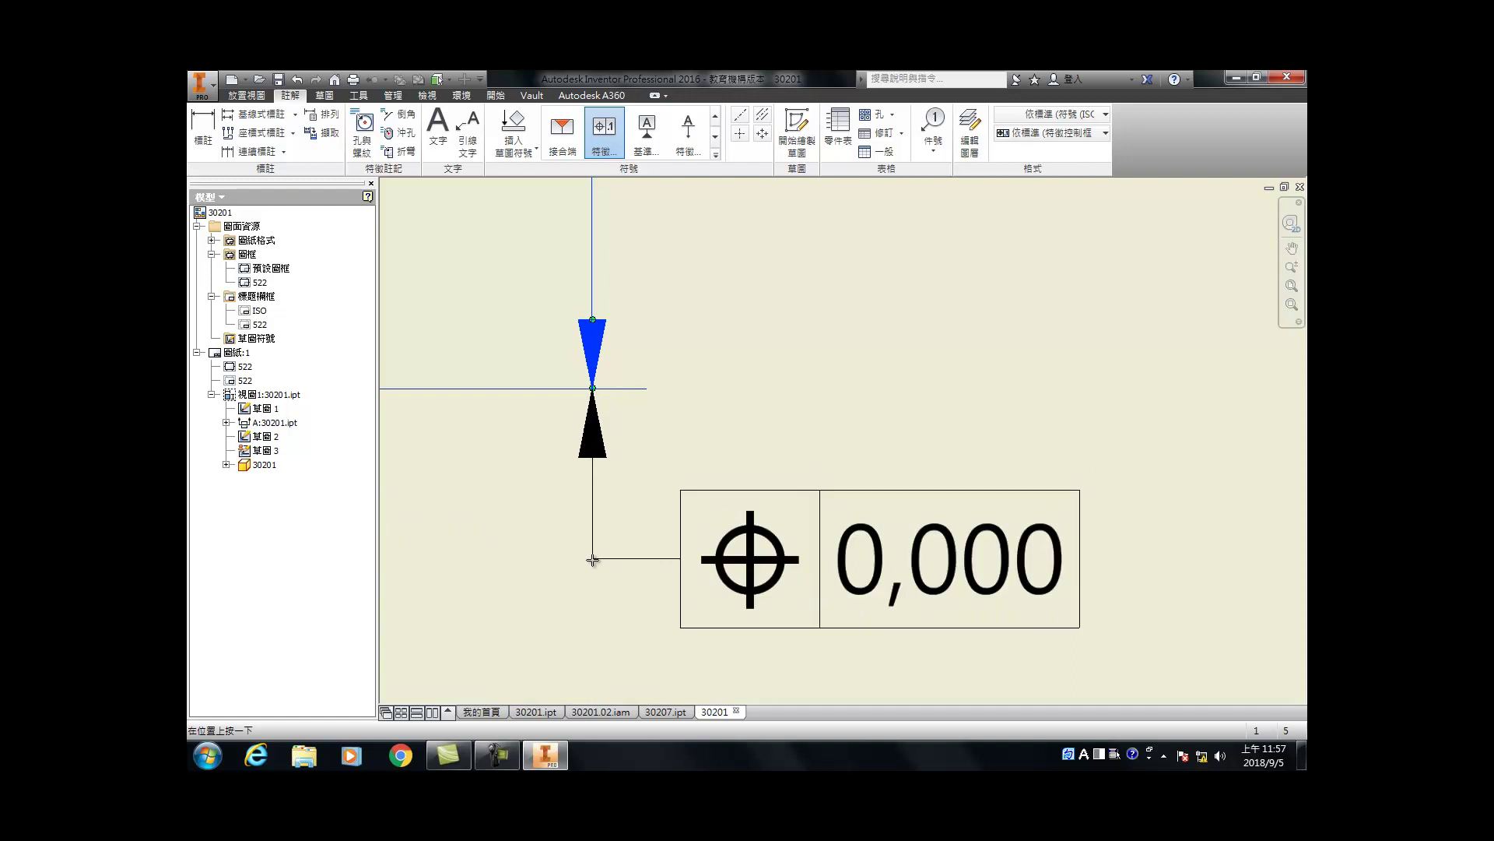
right_click(605, 551)
left_click(620, 588)
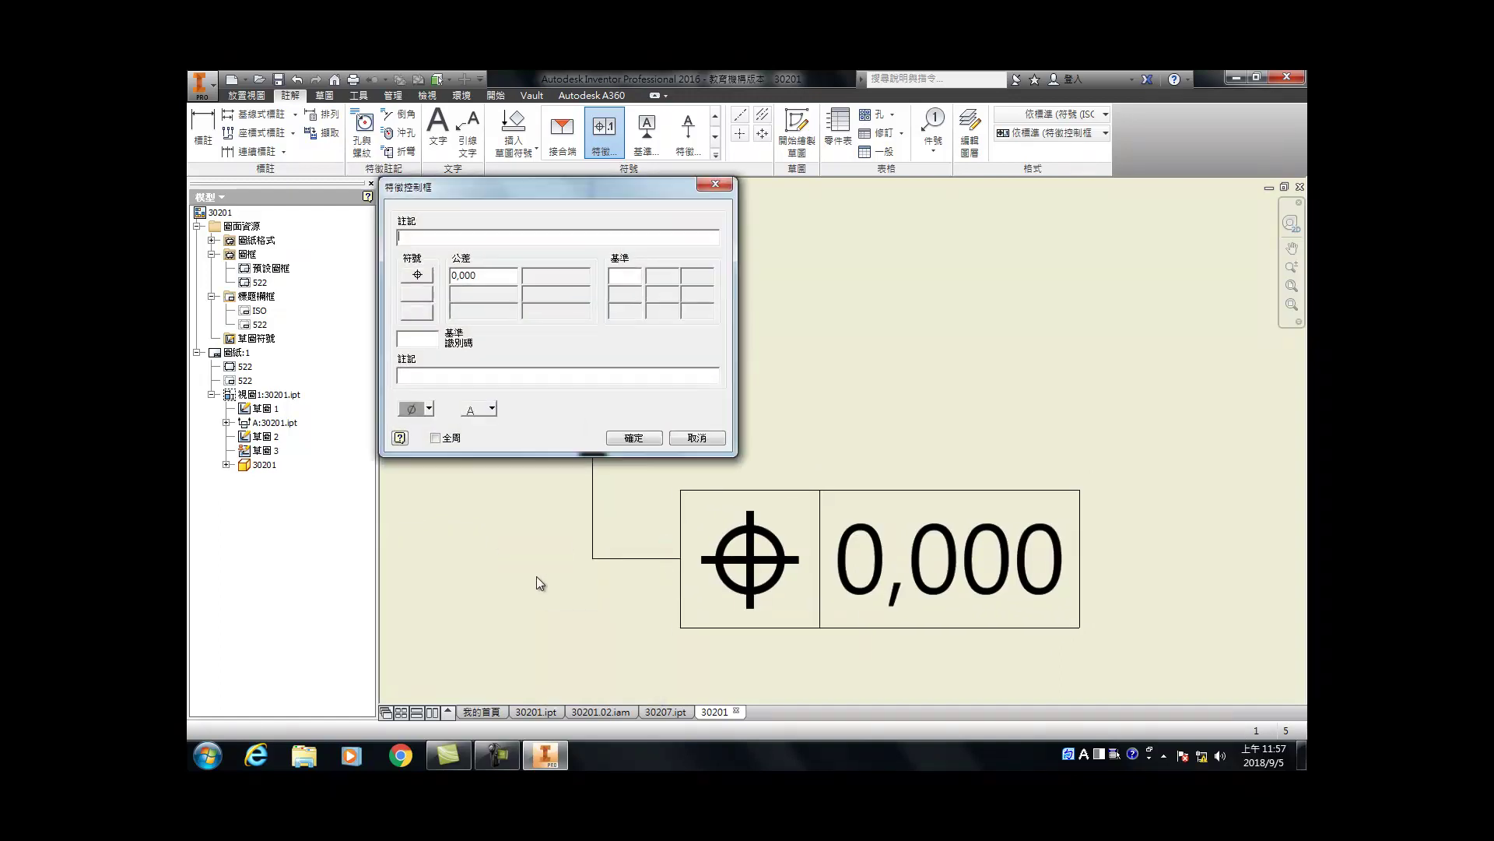
Step: Define the Ø40 bore's feature control frame as perpendicularity with tolerance Ø0.01 relative to datum A
left_click(421, 278)
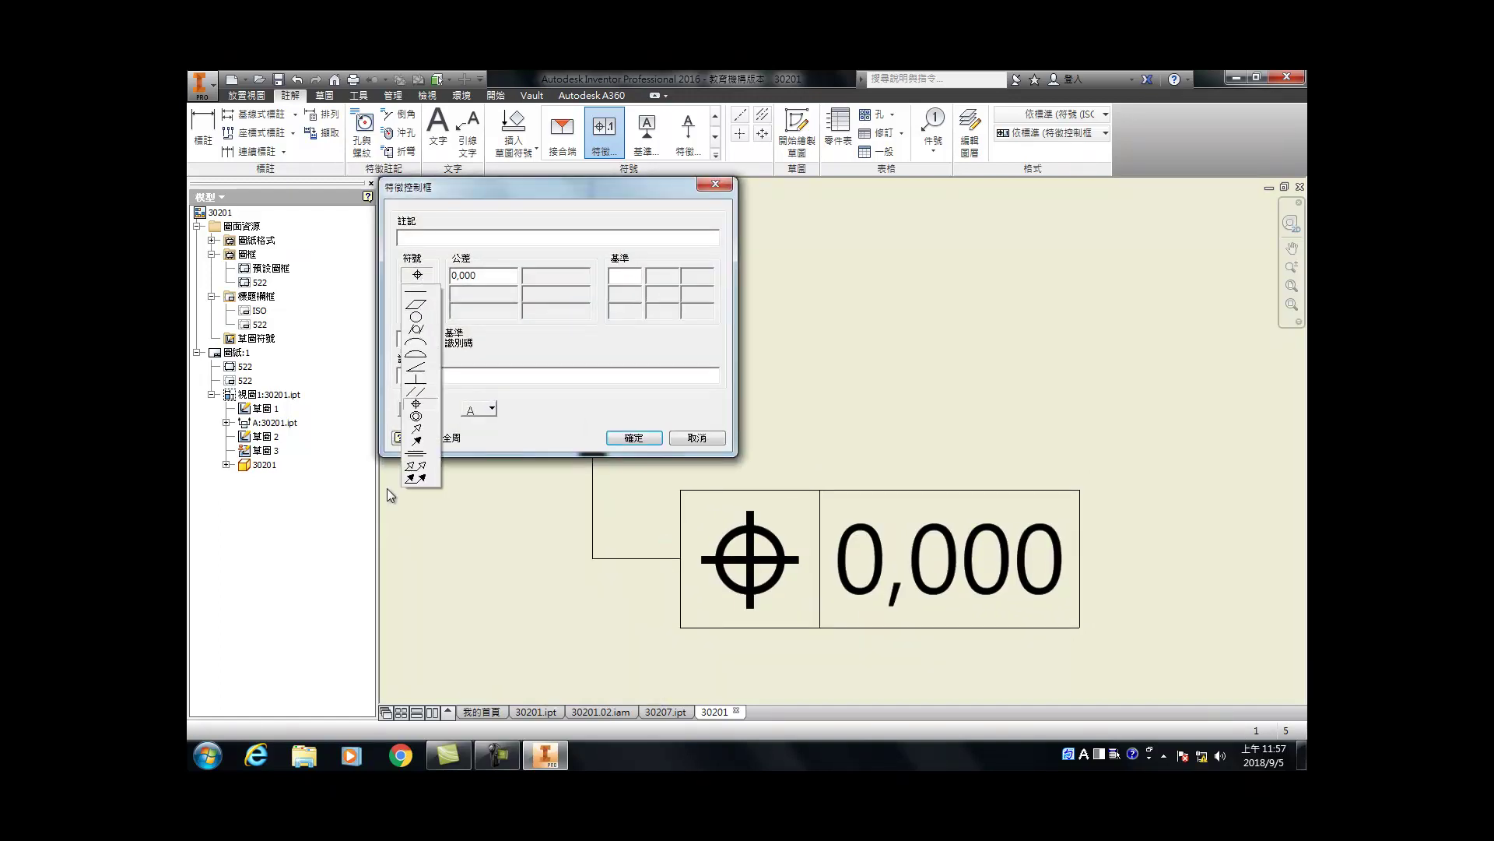
left_click(416, 379)
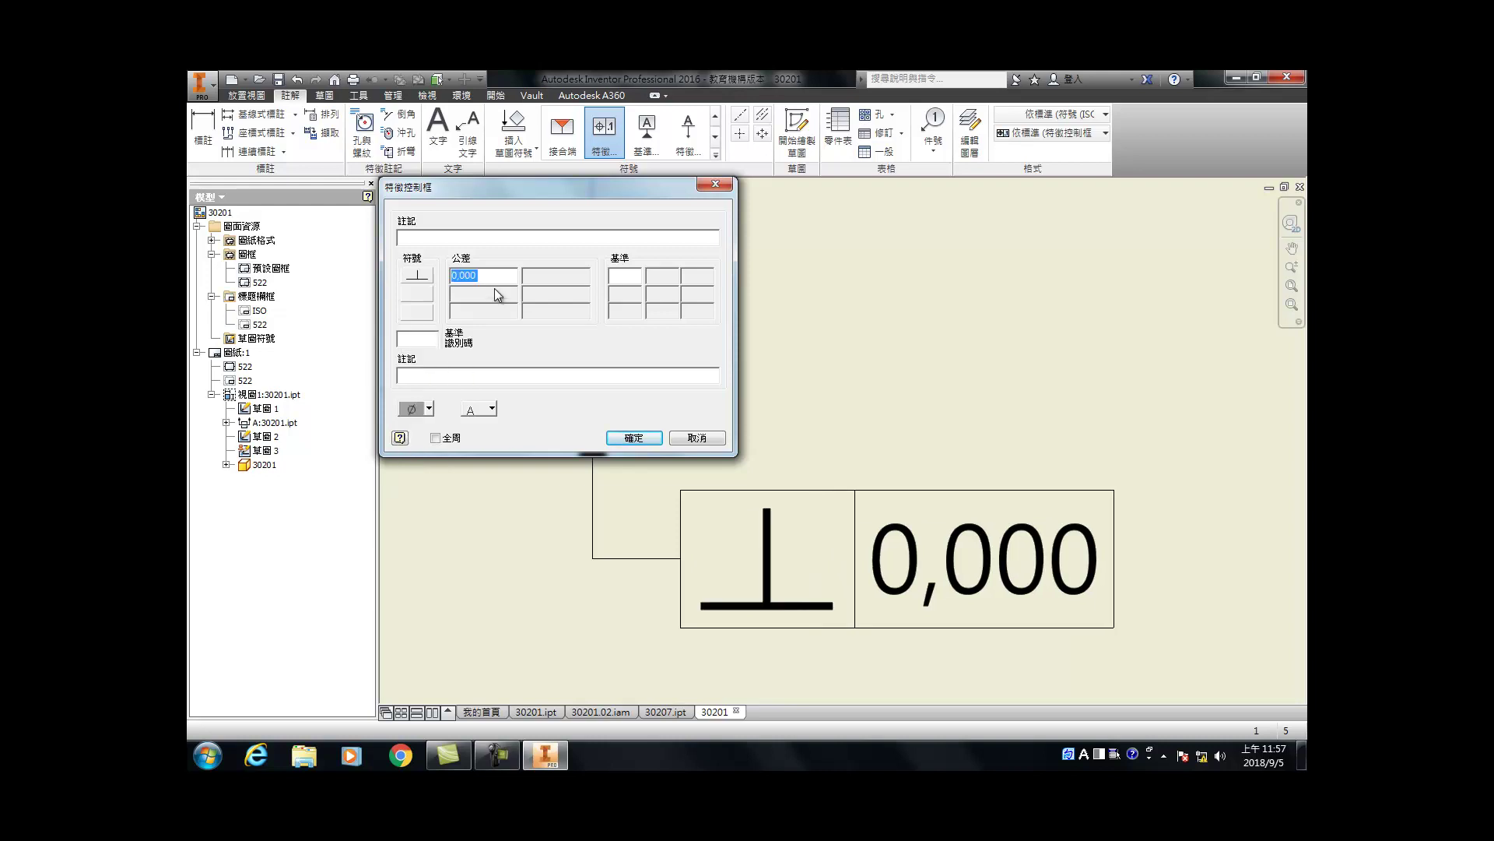
left_click(411, 408)
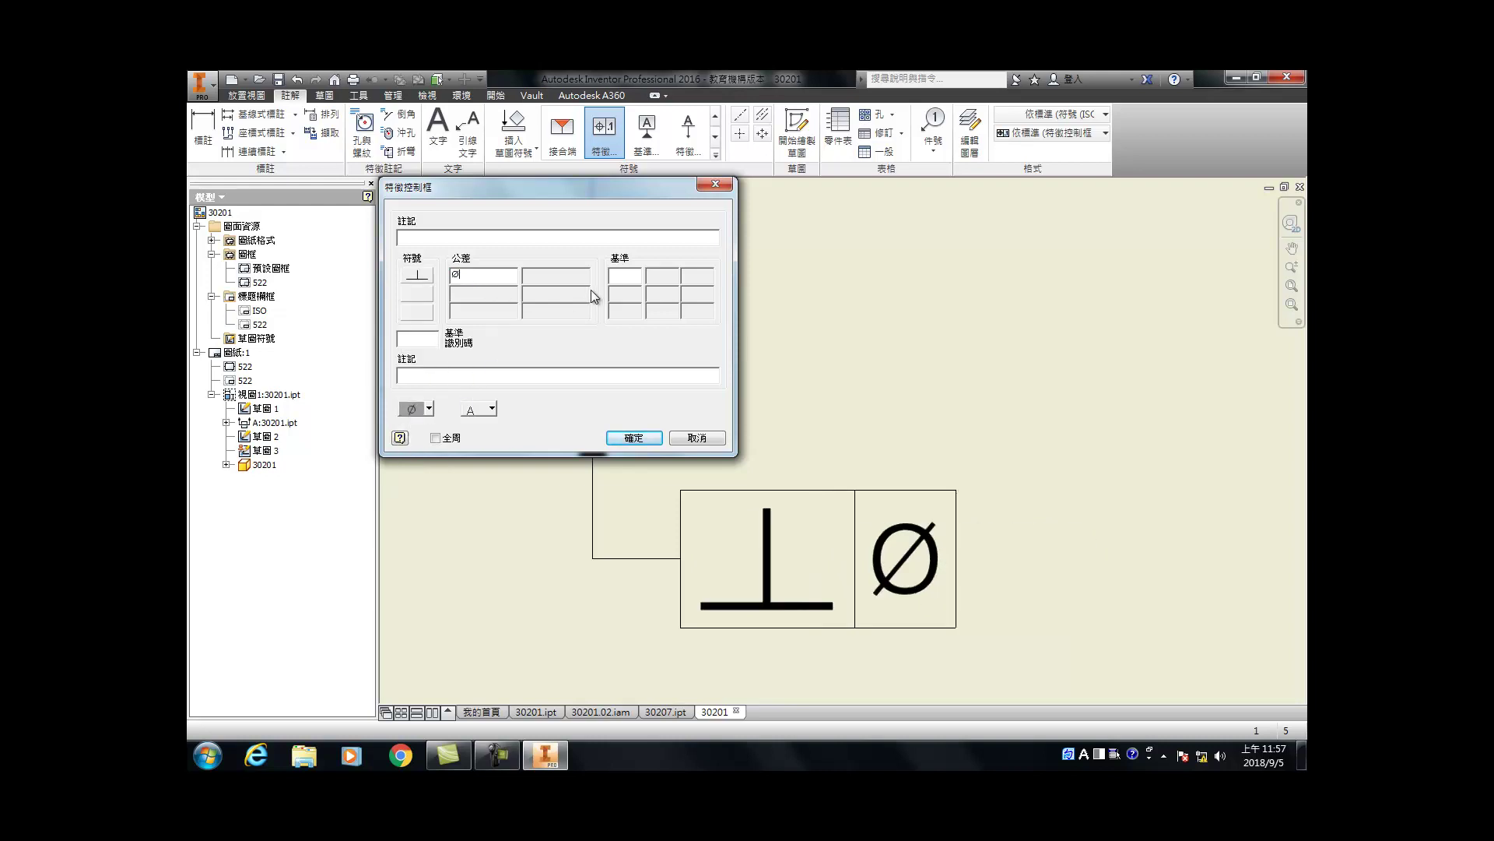
type("0.01")
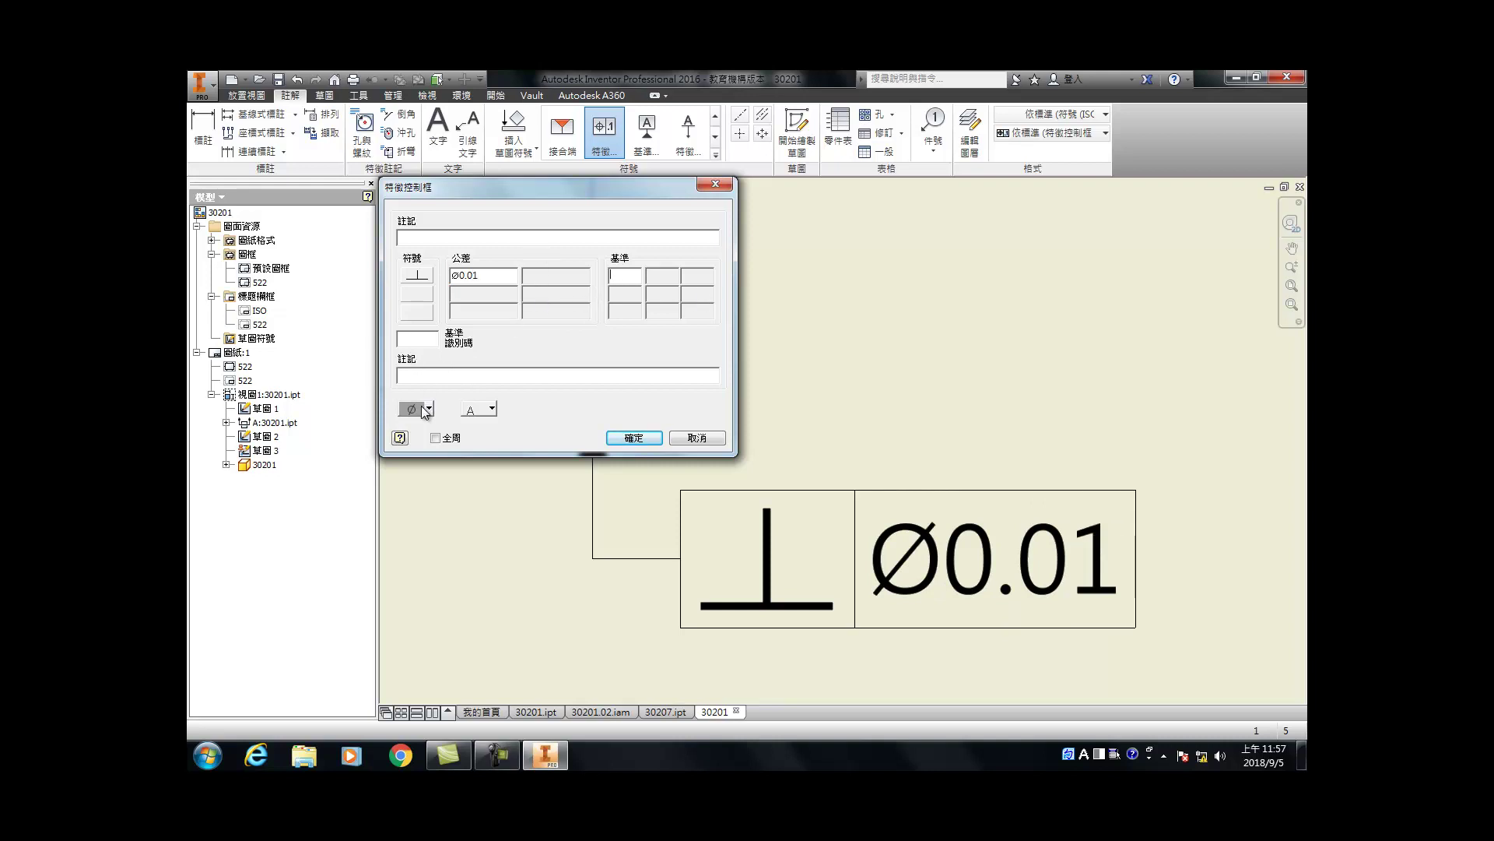
type("A")
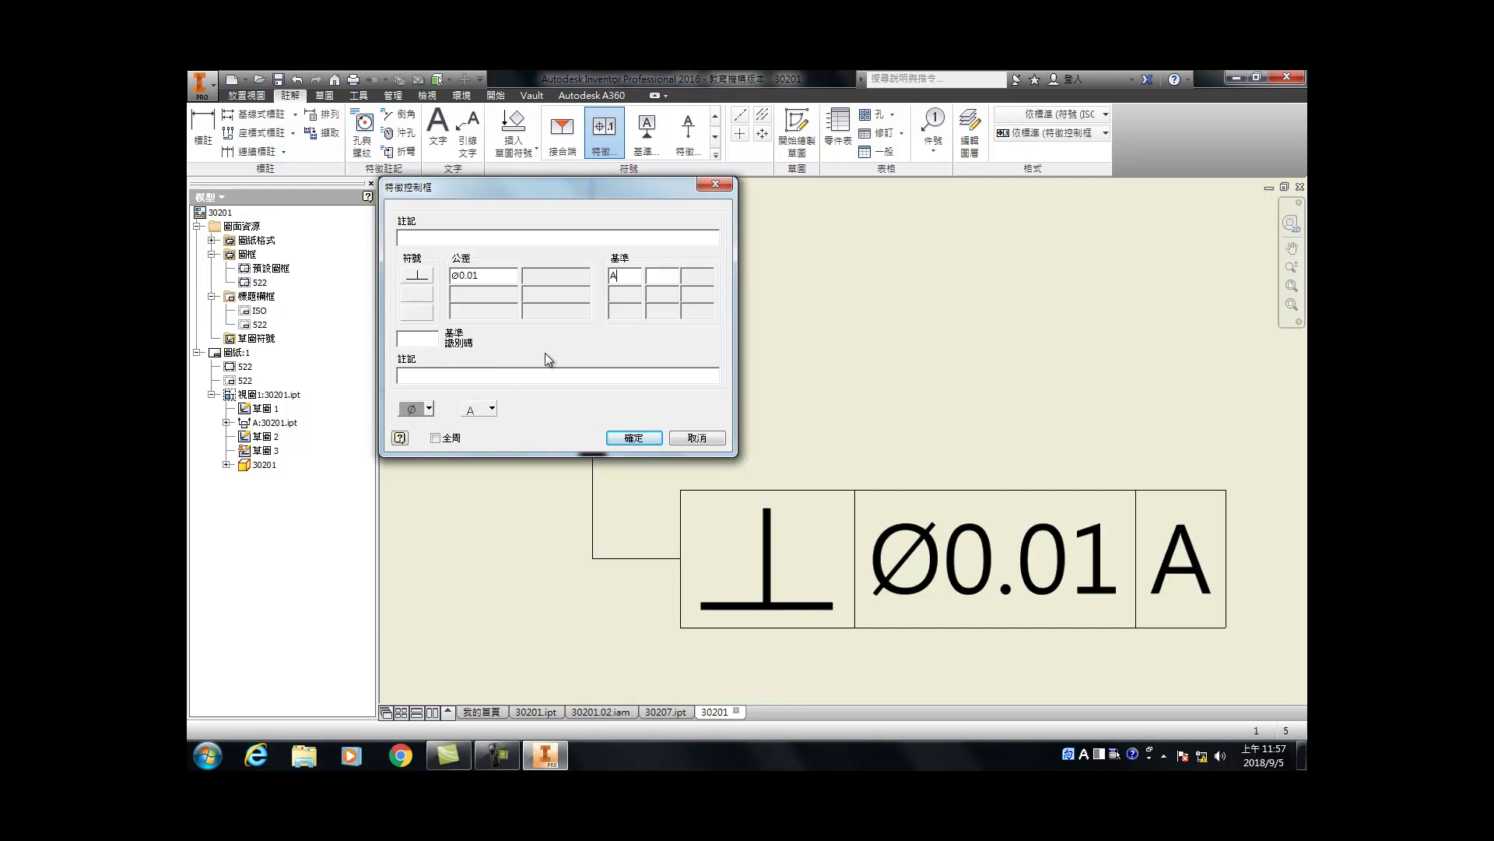
left_click(631, 438)
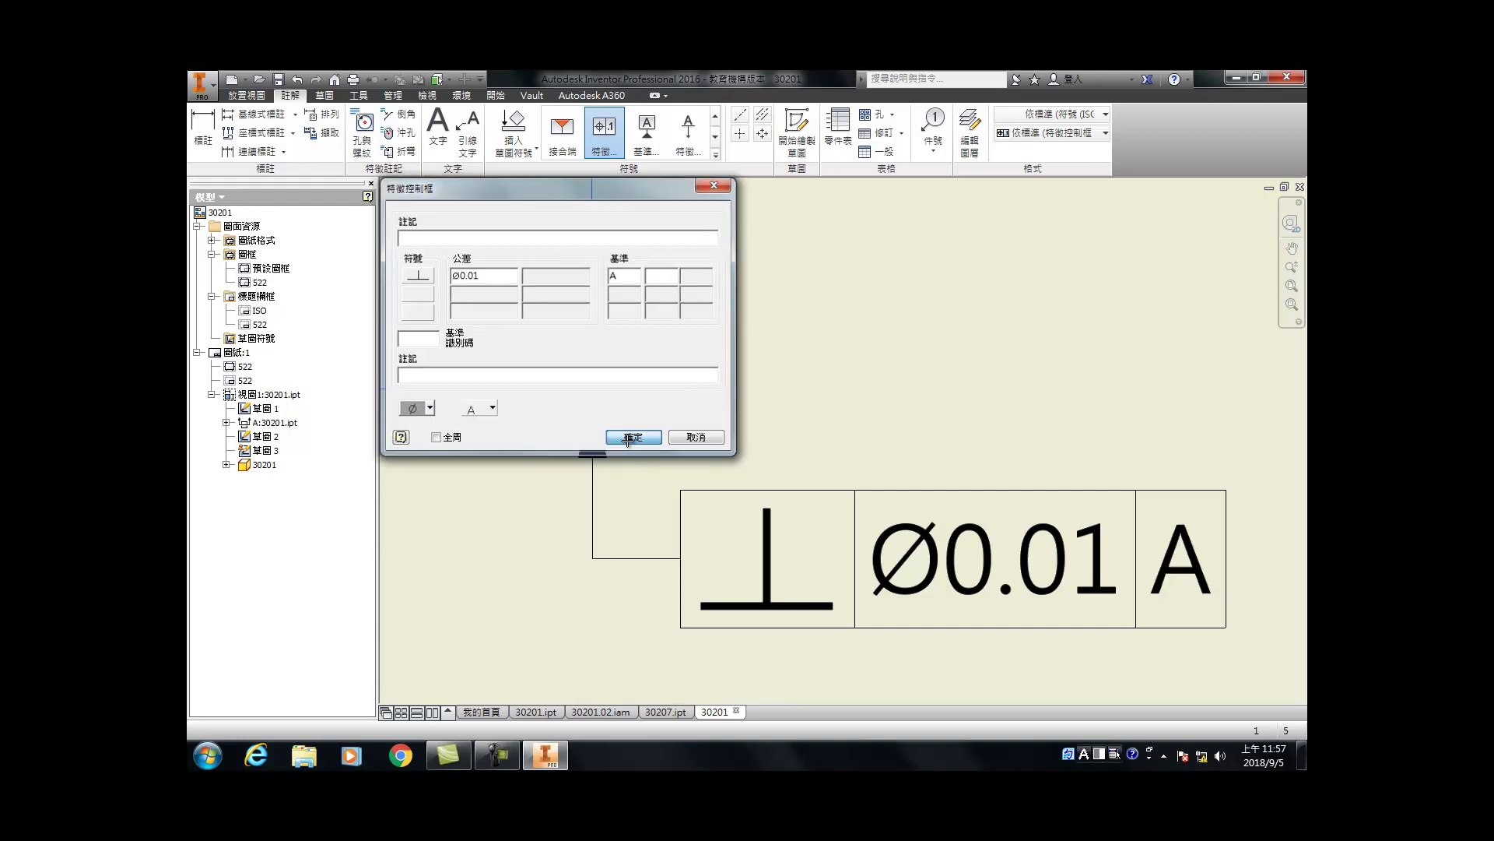
scroll(607, 490, "down", 5)
key("Escape")
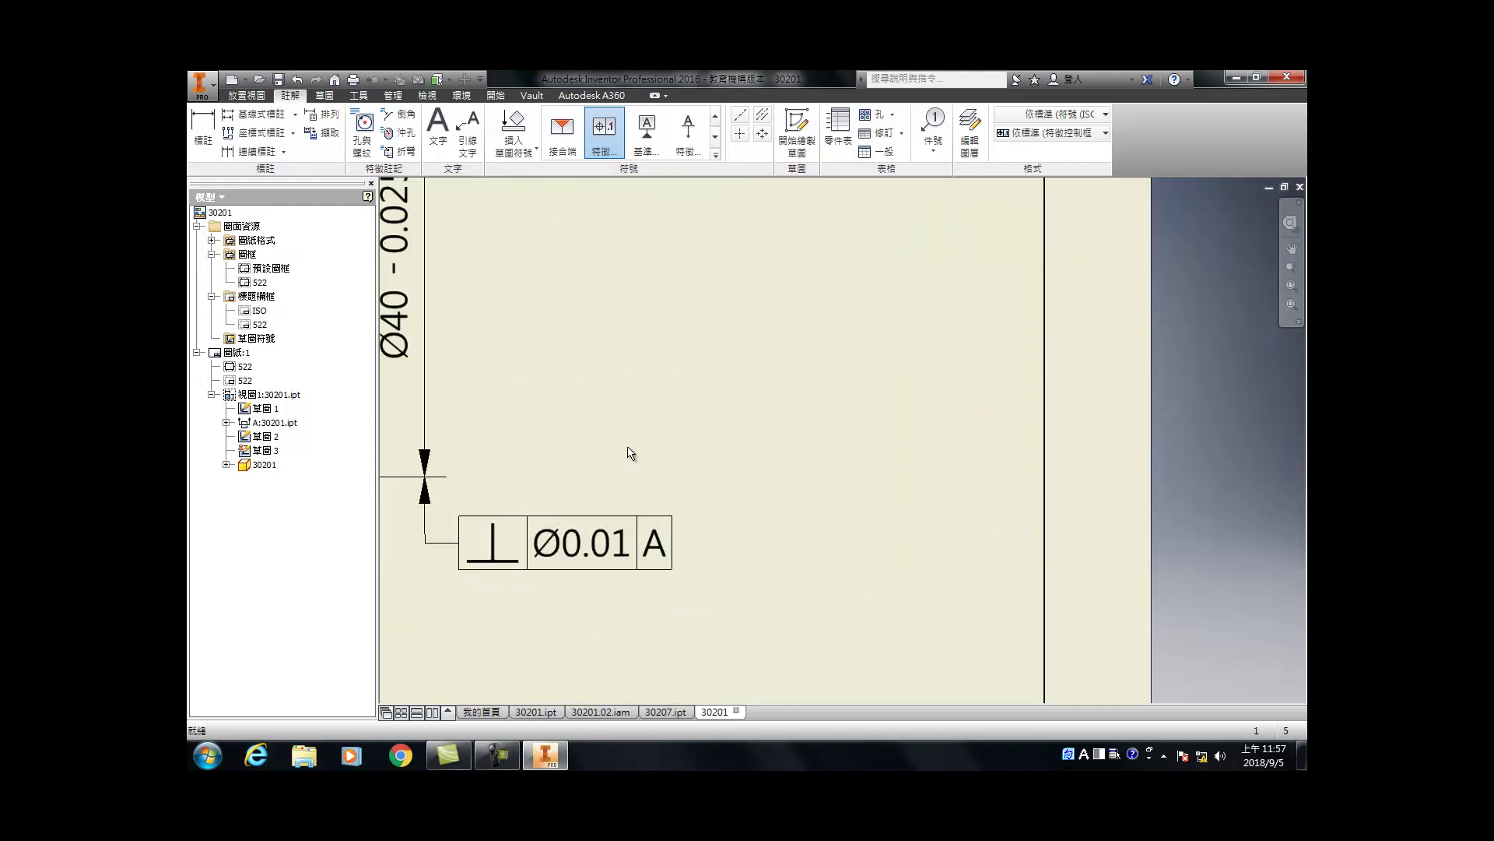
Step: Place a feature control frame outside the housing's open face, with its leader on the extension line of the 58 mm dimension
scroll(627, 436, "down", 3)
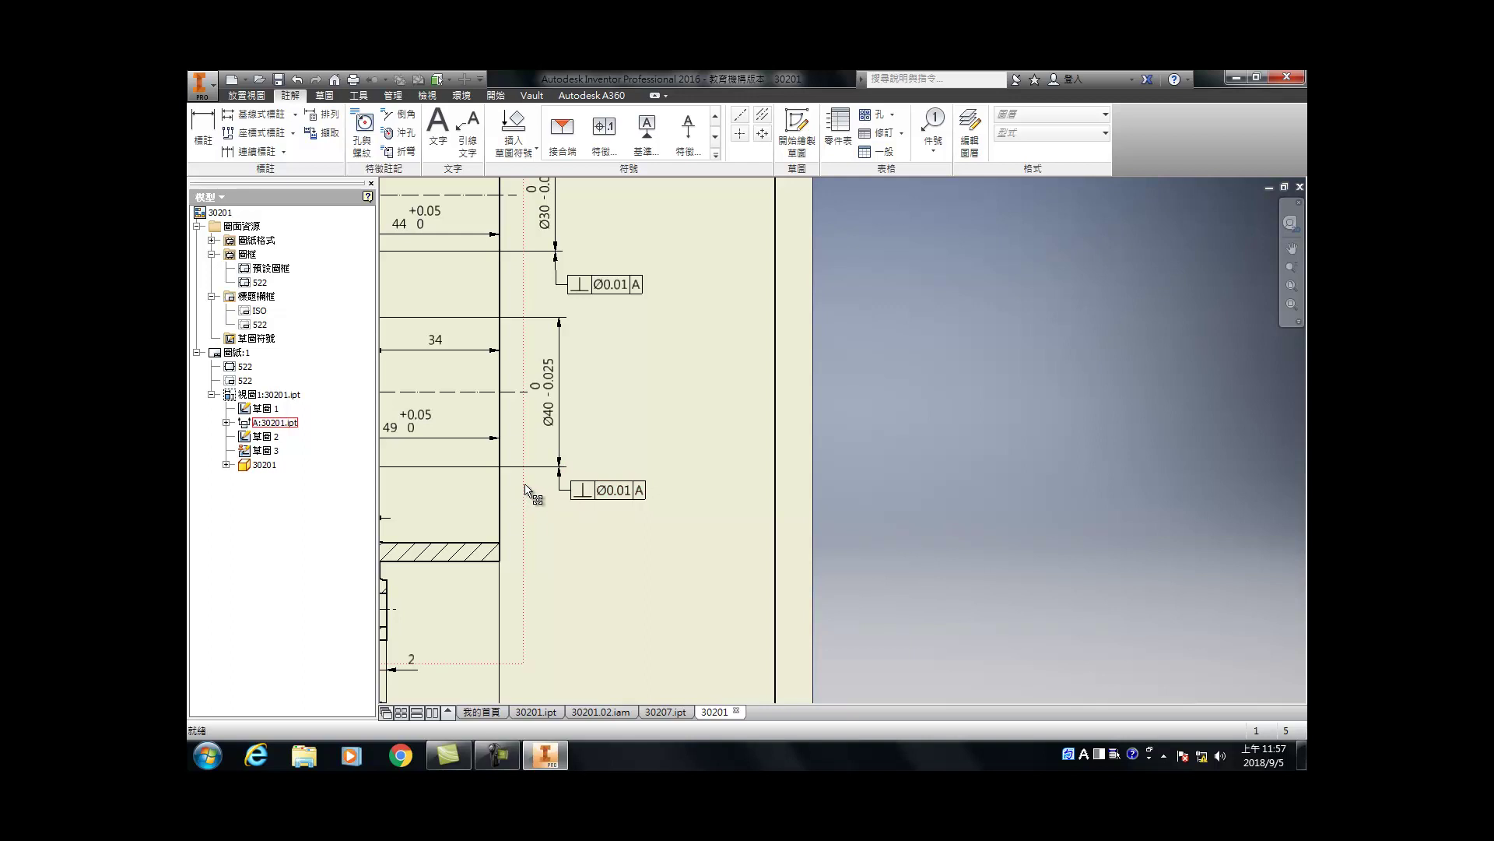
key("F5")
scroll(521, 508, "down", 3)
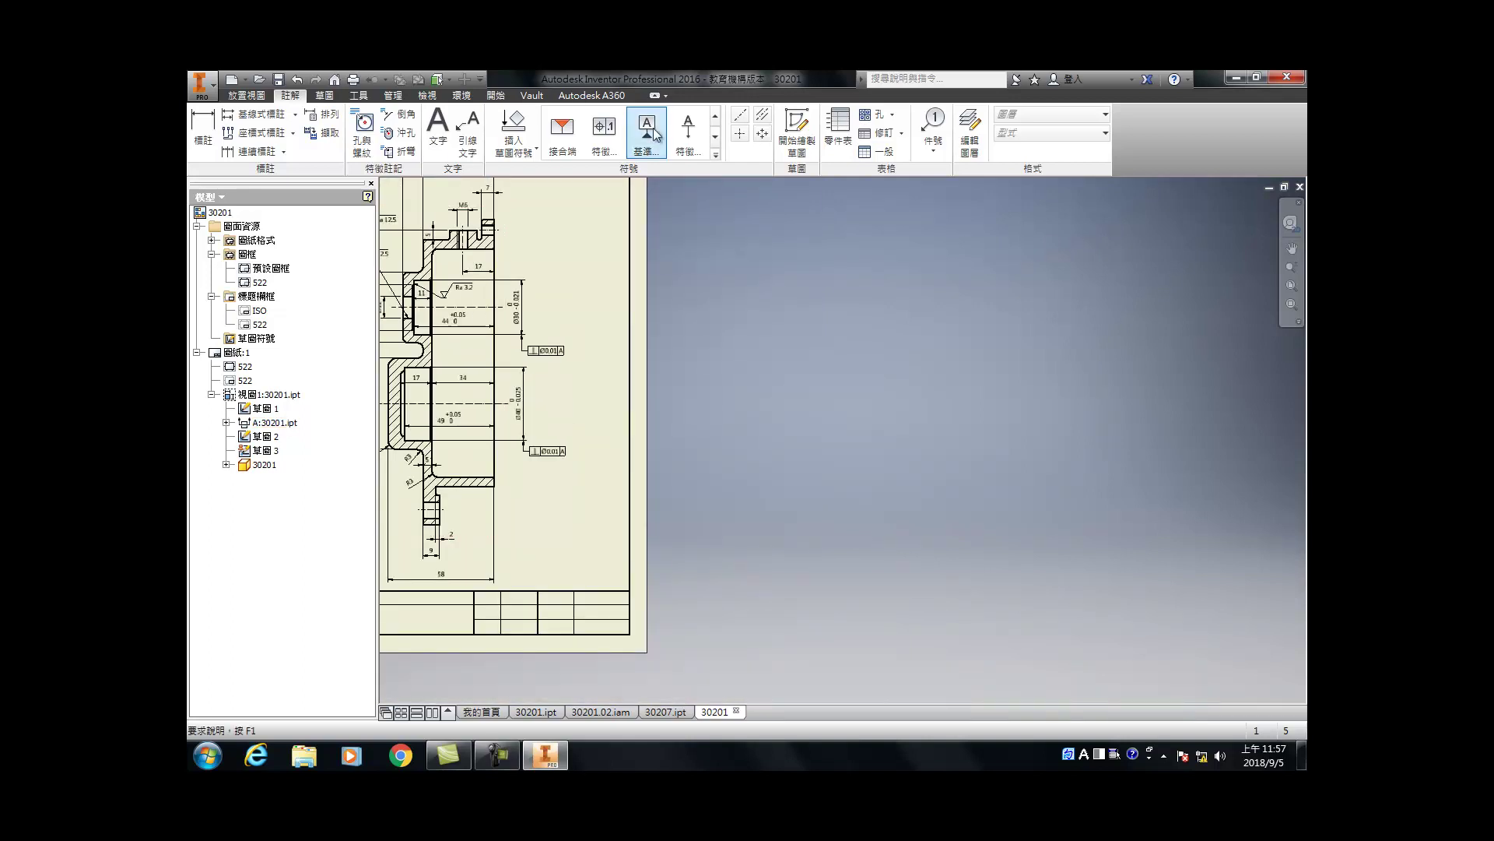
left_click(604, 132)
scroll(521, 507, "up", 3)
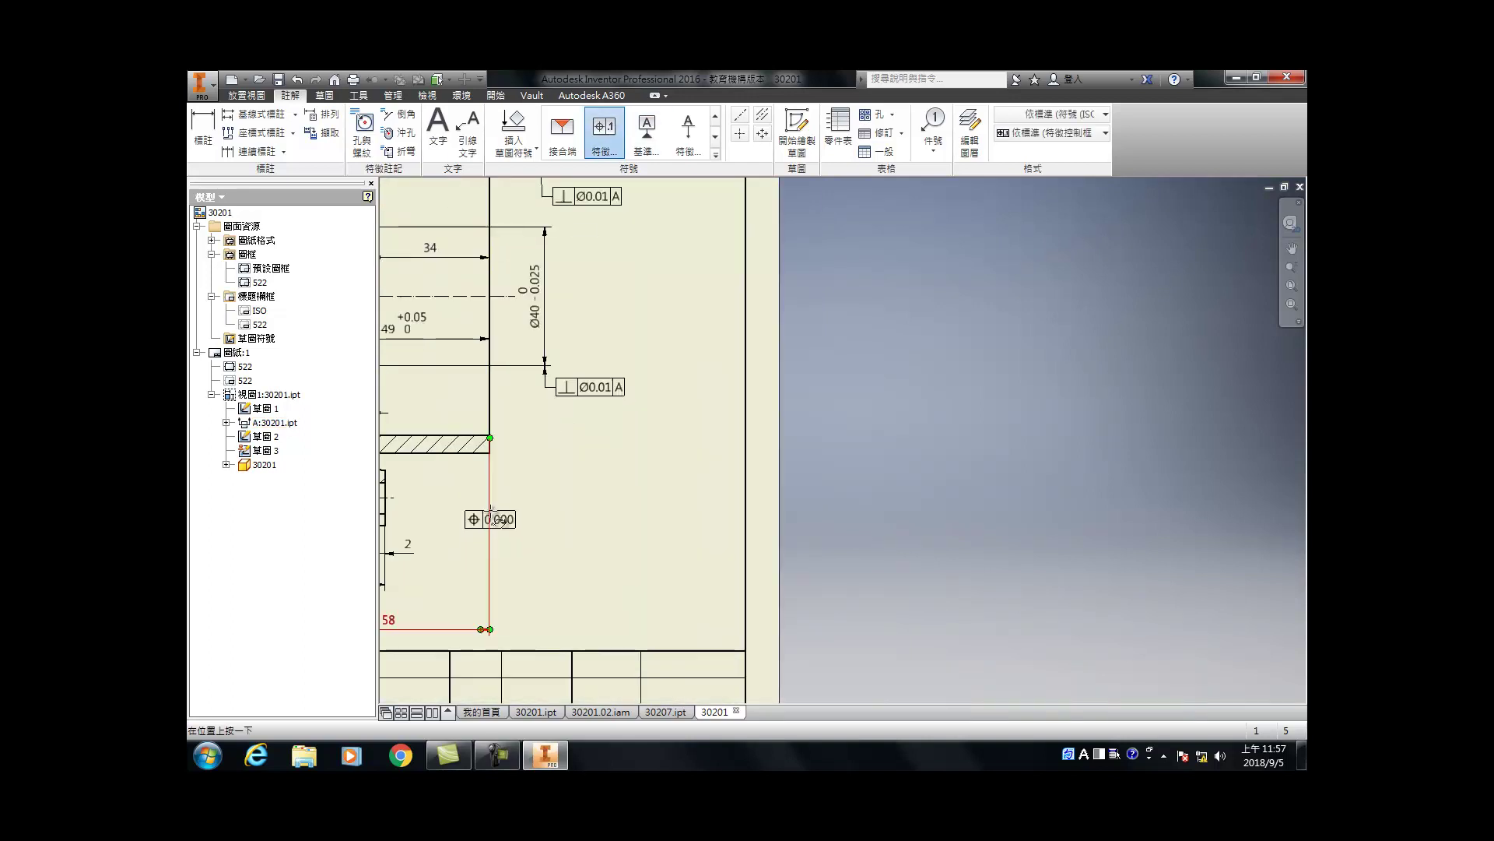
left_click(490, 514)
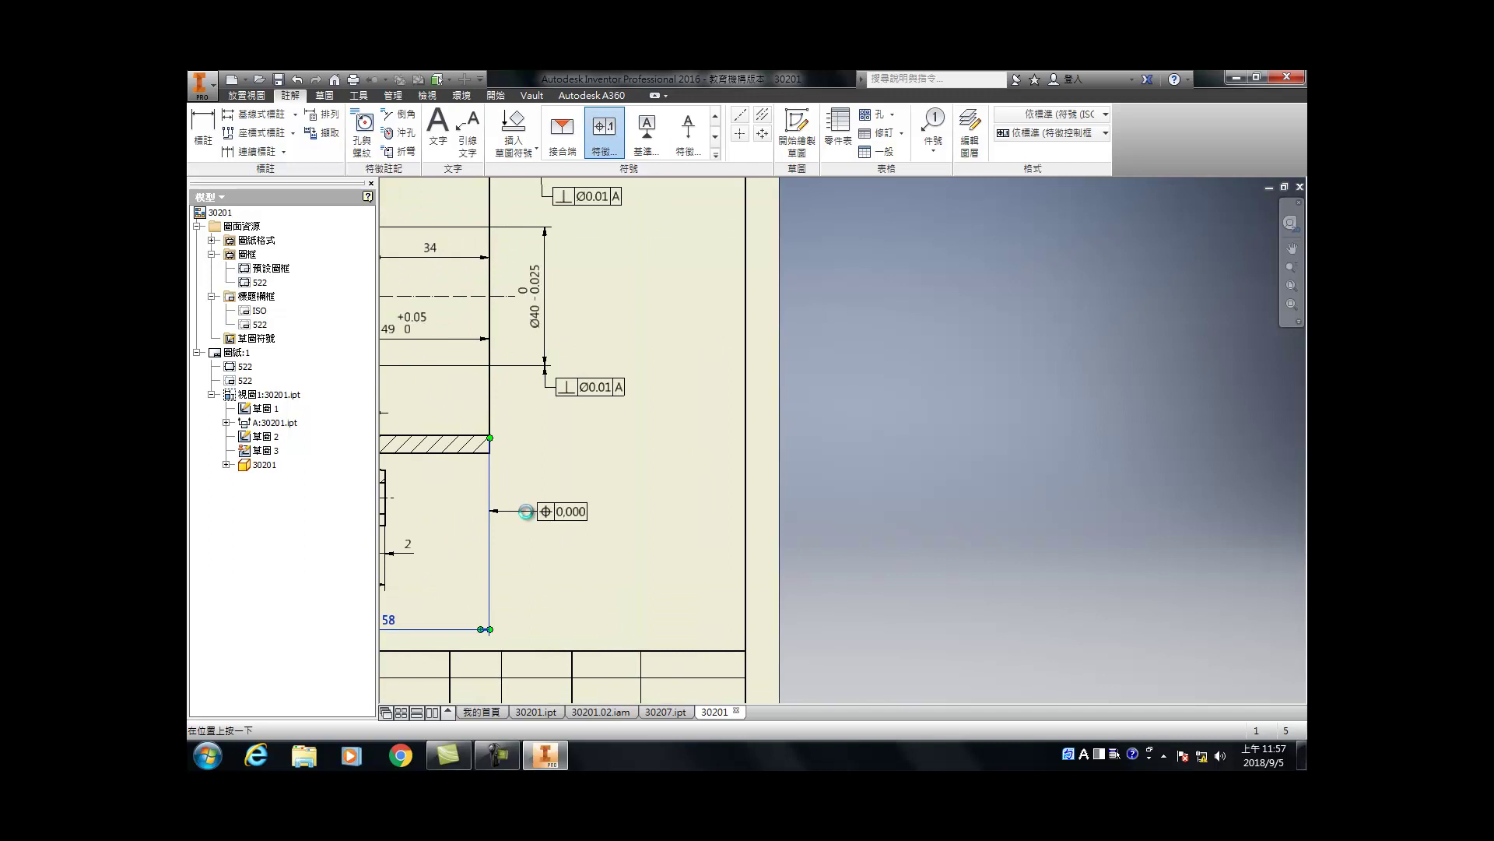
double_click(526, 511)
Step: Define the open face's feature control frame as flatness with tolerance 0.01
left_click(417, 274)
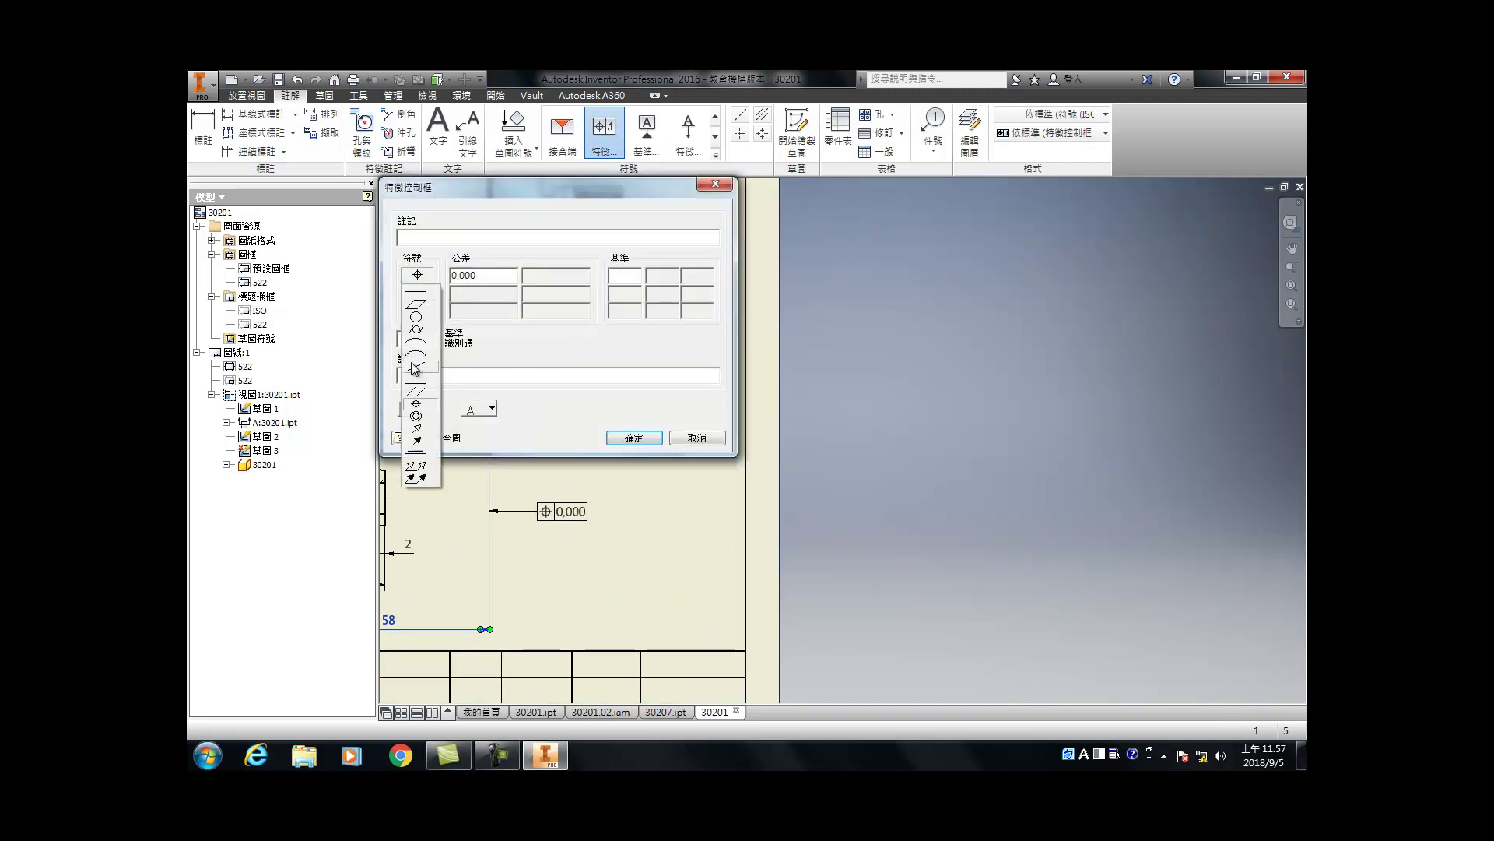
left_click(425, 305)
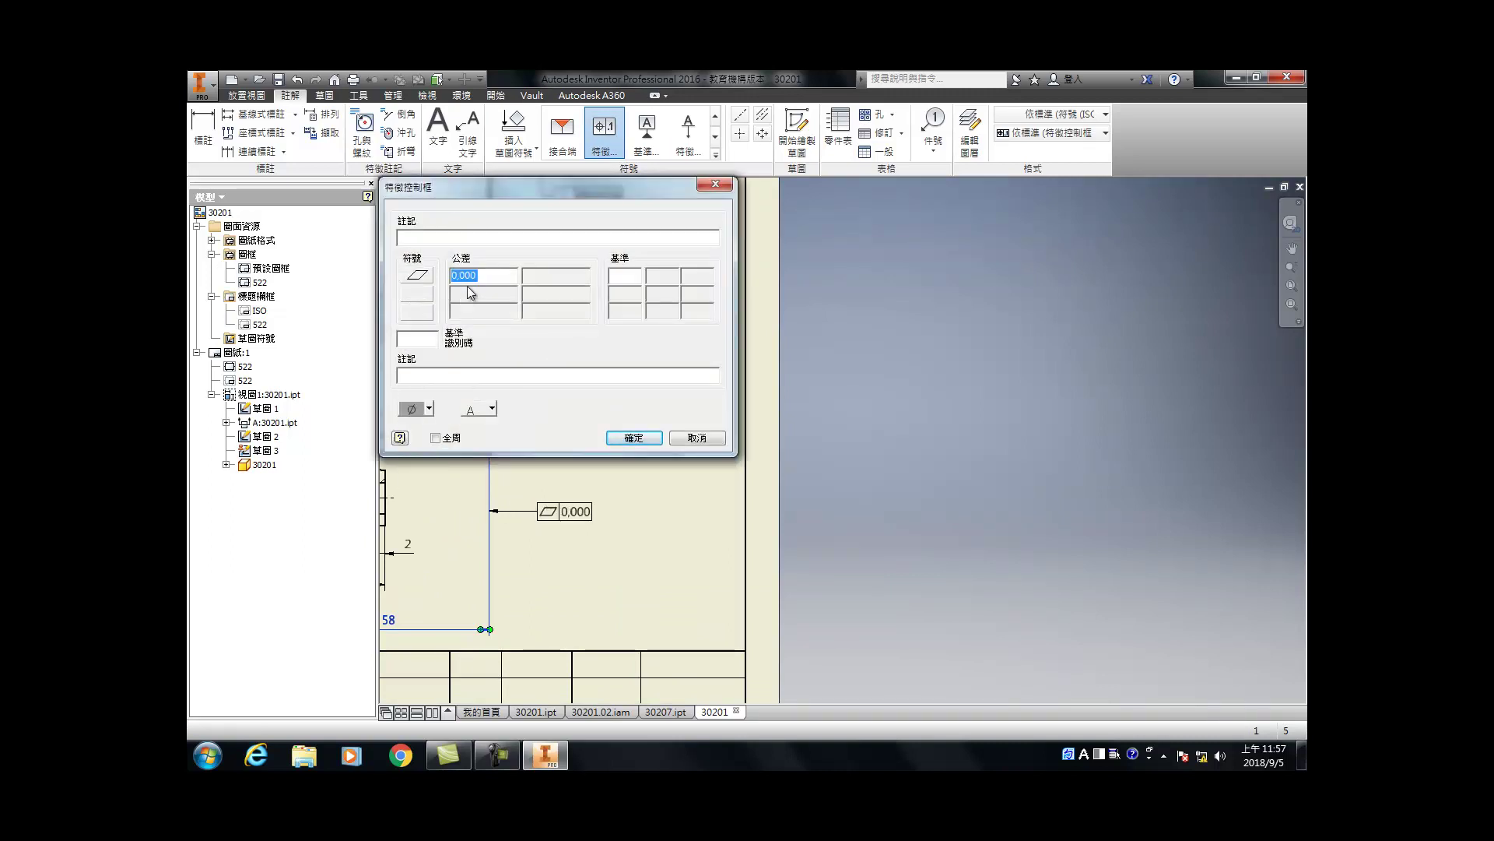
type("0")
key("Return")
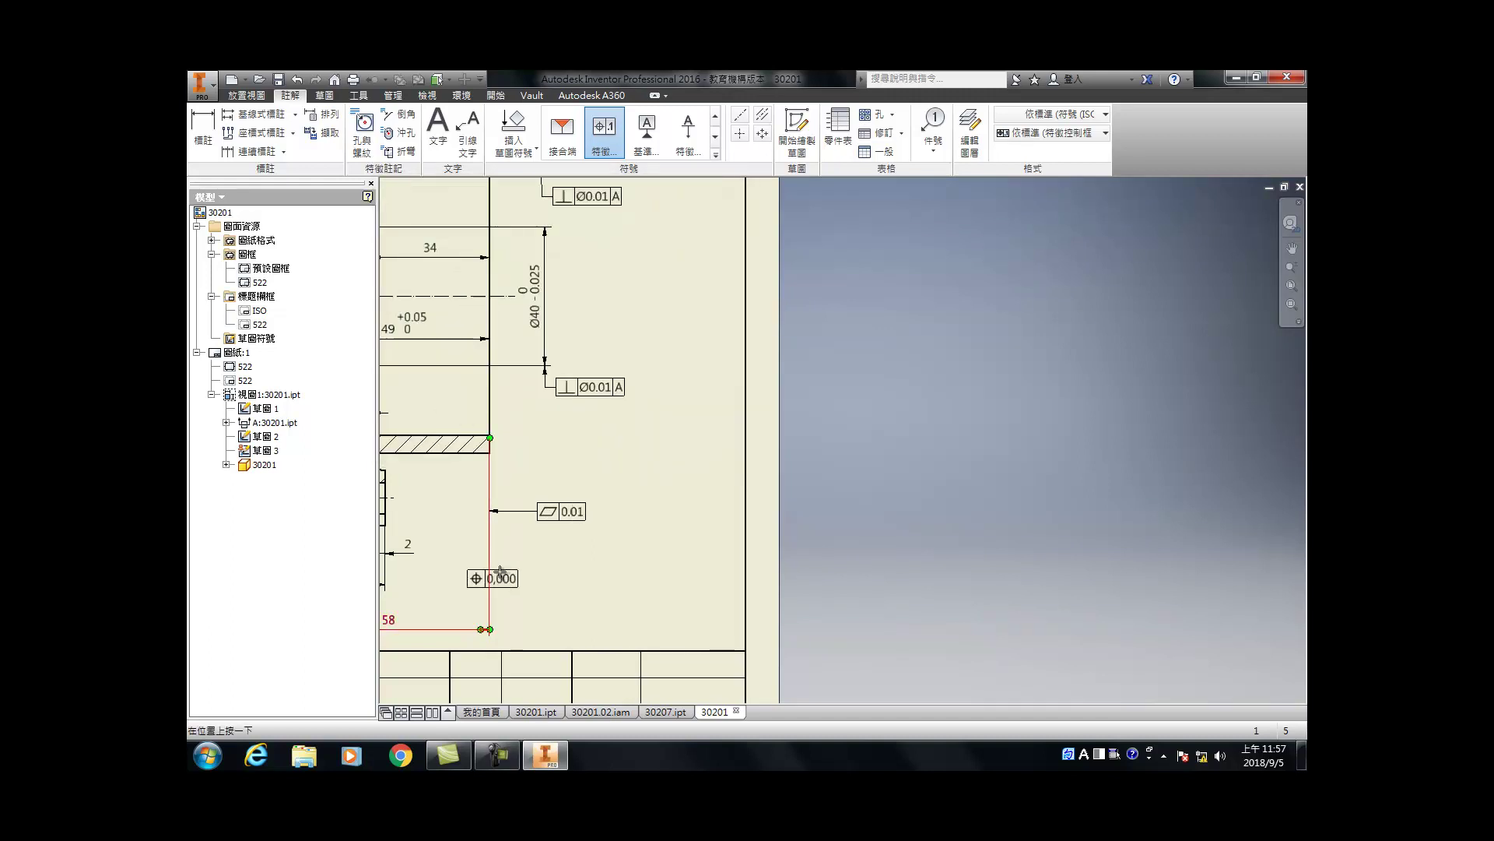
Step: Attach datum identifier A to the underside of the flatness frame and shorten its leader
scroll(560, 553, "up", 5)
left_click(646, 132)
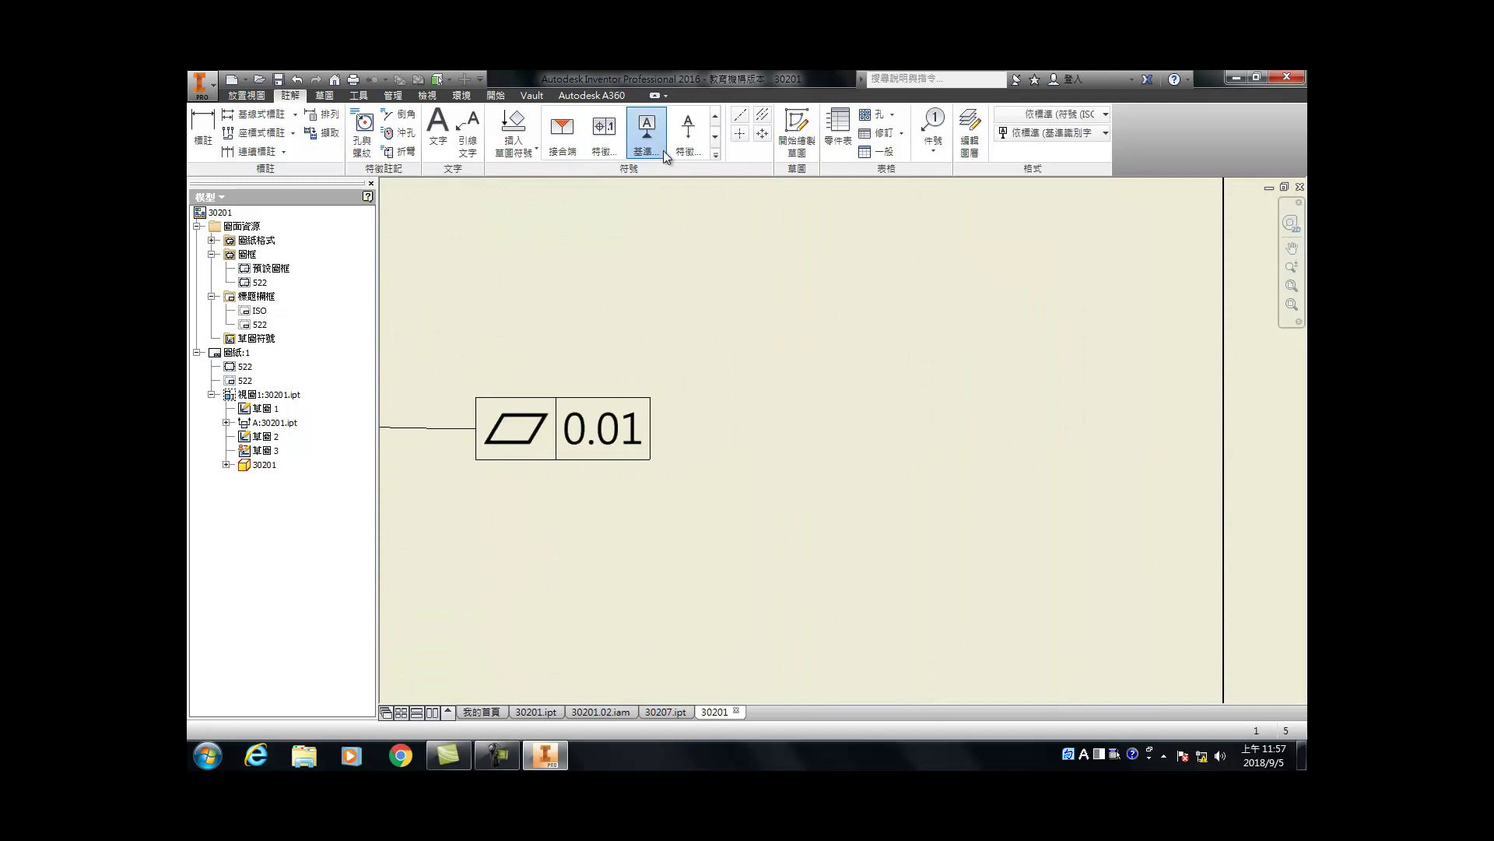
left_click(513, 461)
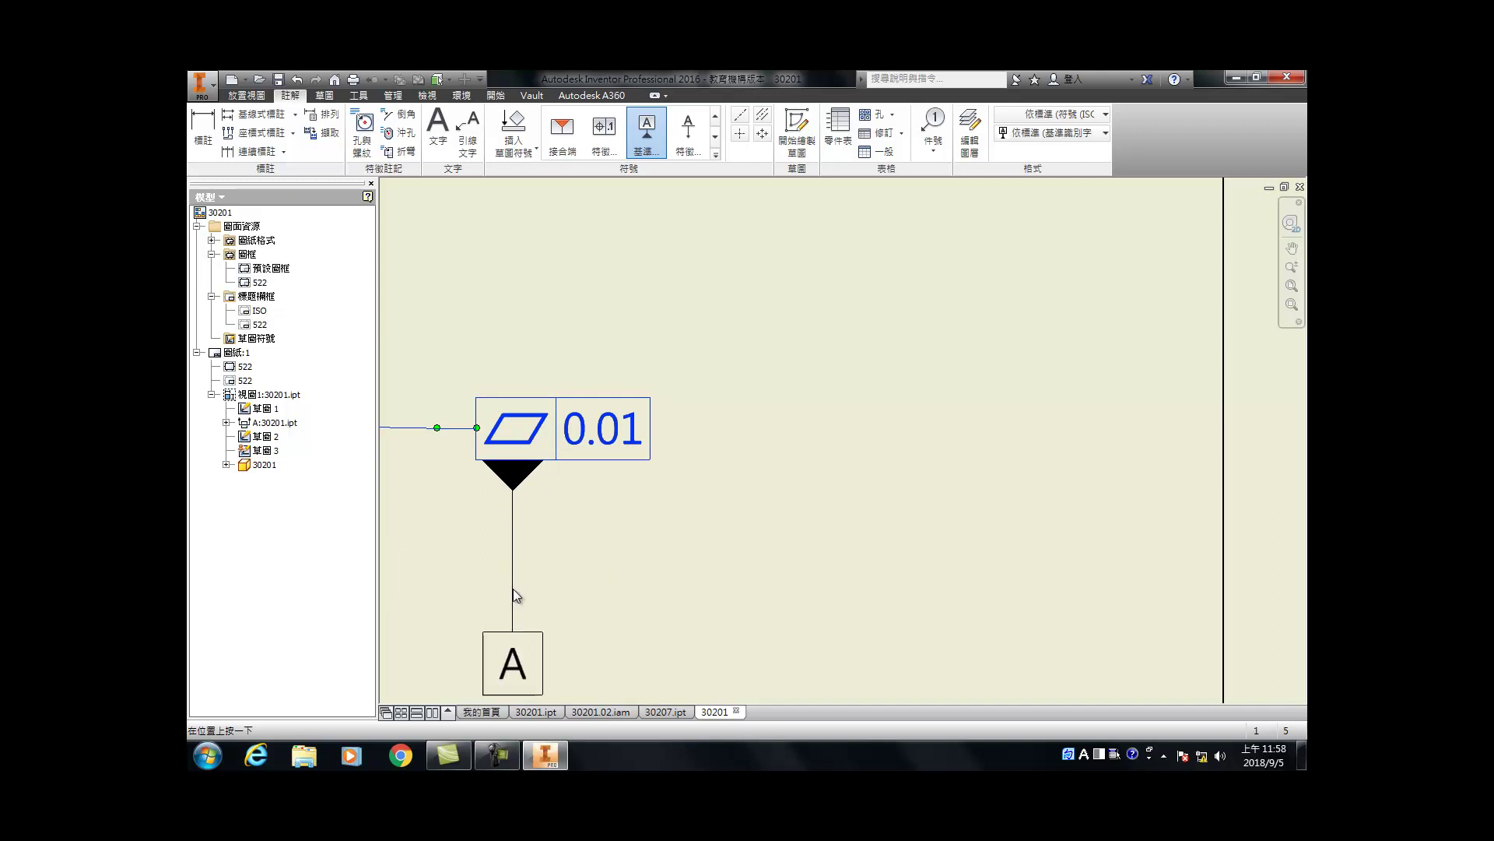
left_click(514, 595)
left_click(970, 615)
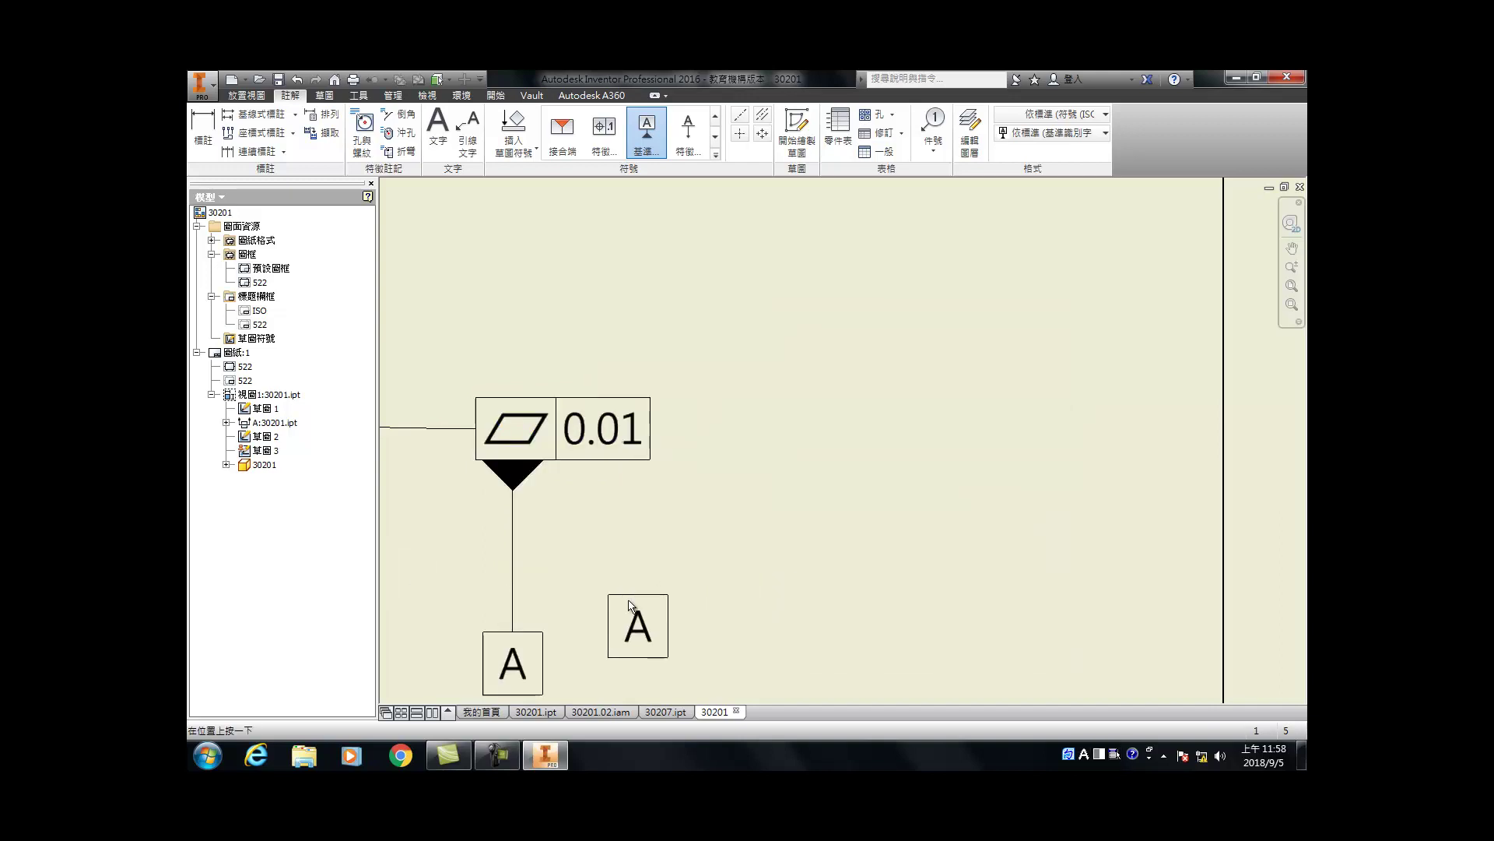
key("Escape")
left_click_drag(513, 574, 513, 526)
scroll(731, 610, "down", 5)
scroll(717, 604, "down", 3)
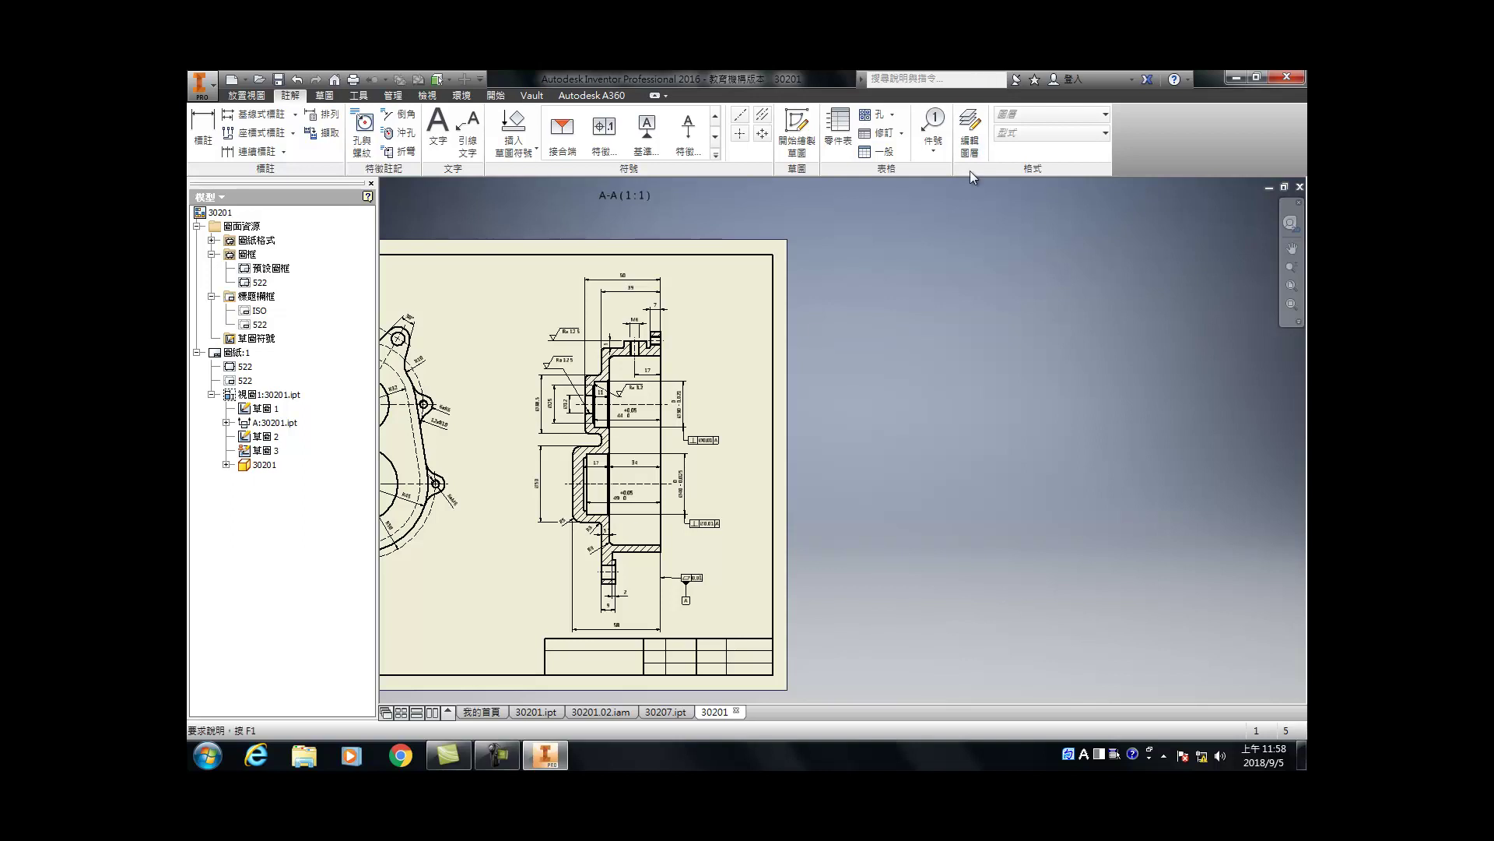
Step: Add a second sheet to the 30201 drawing
scroll(900, 490, "down", 4)
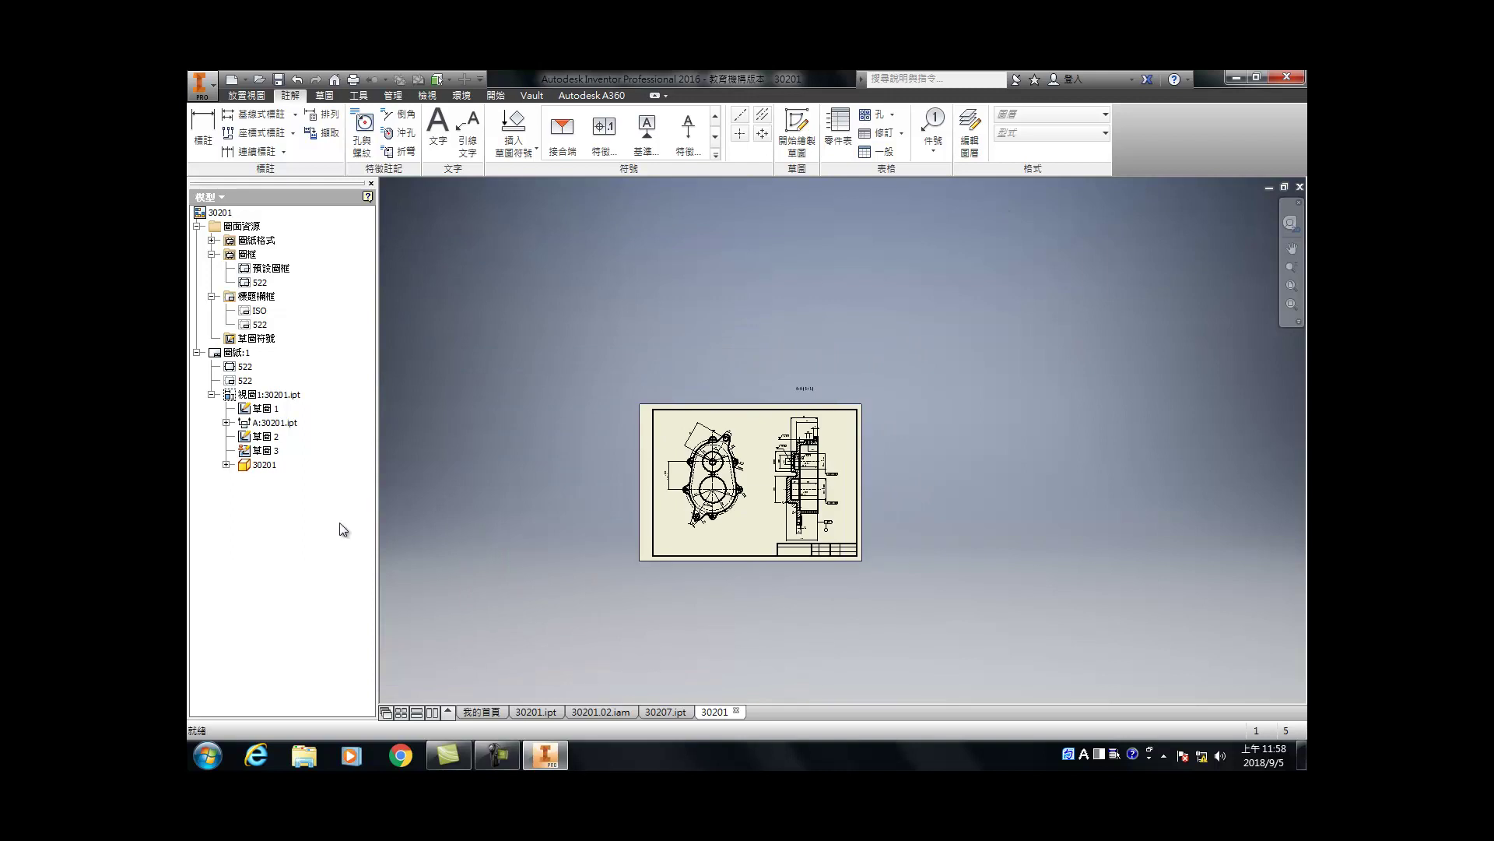
right_click(264, 559)
left_click(333, 575)
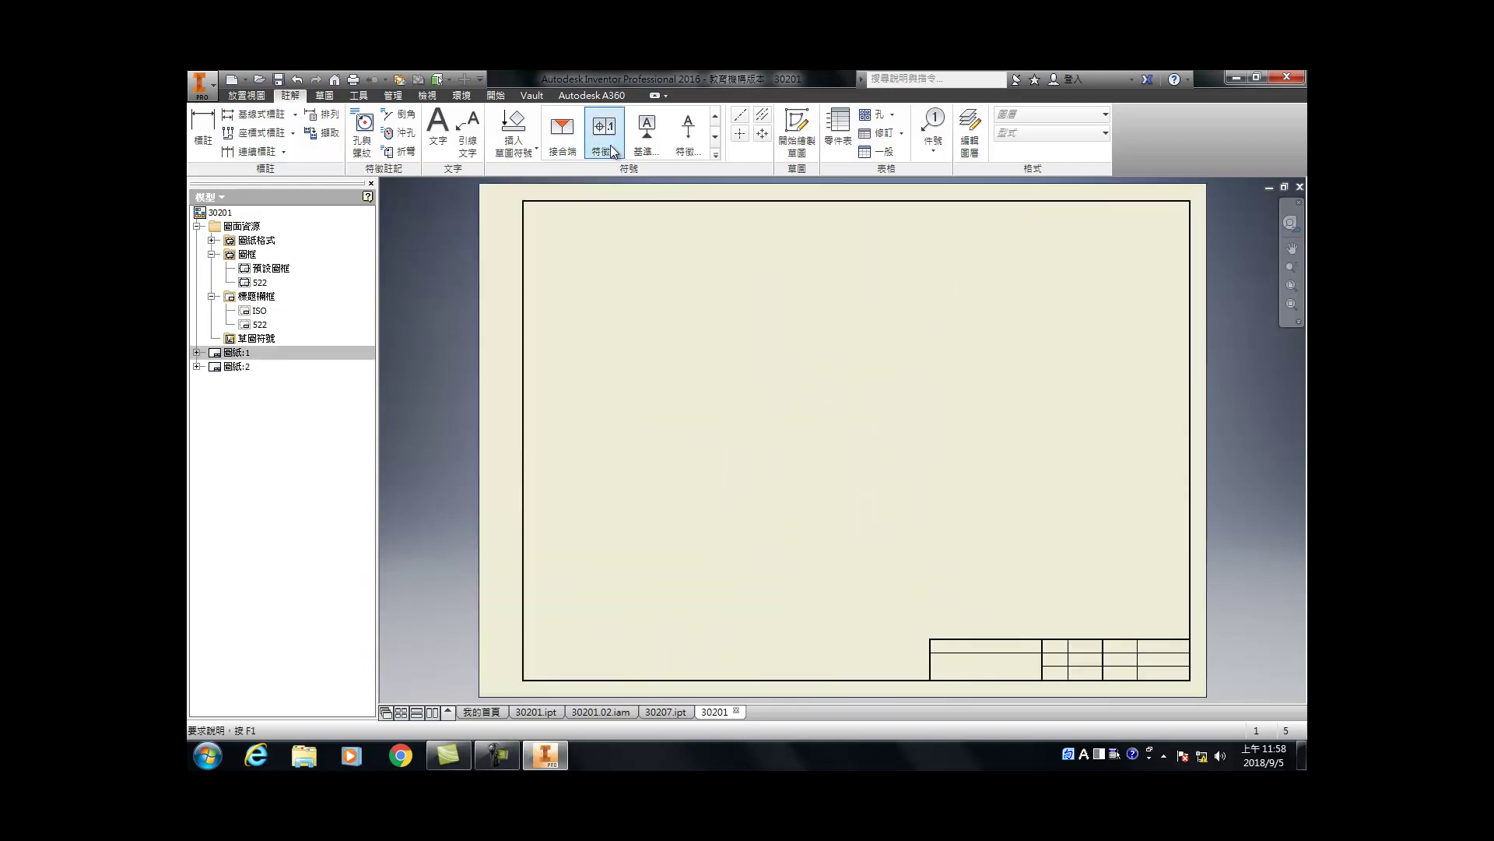
left_click(246, 95)
left_click(207, 131)
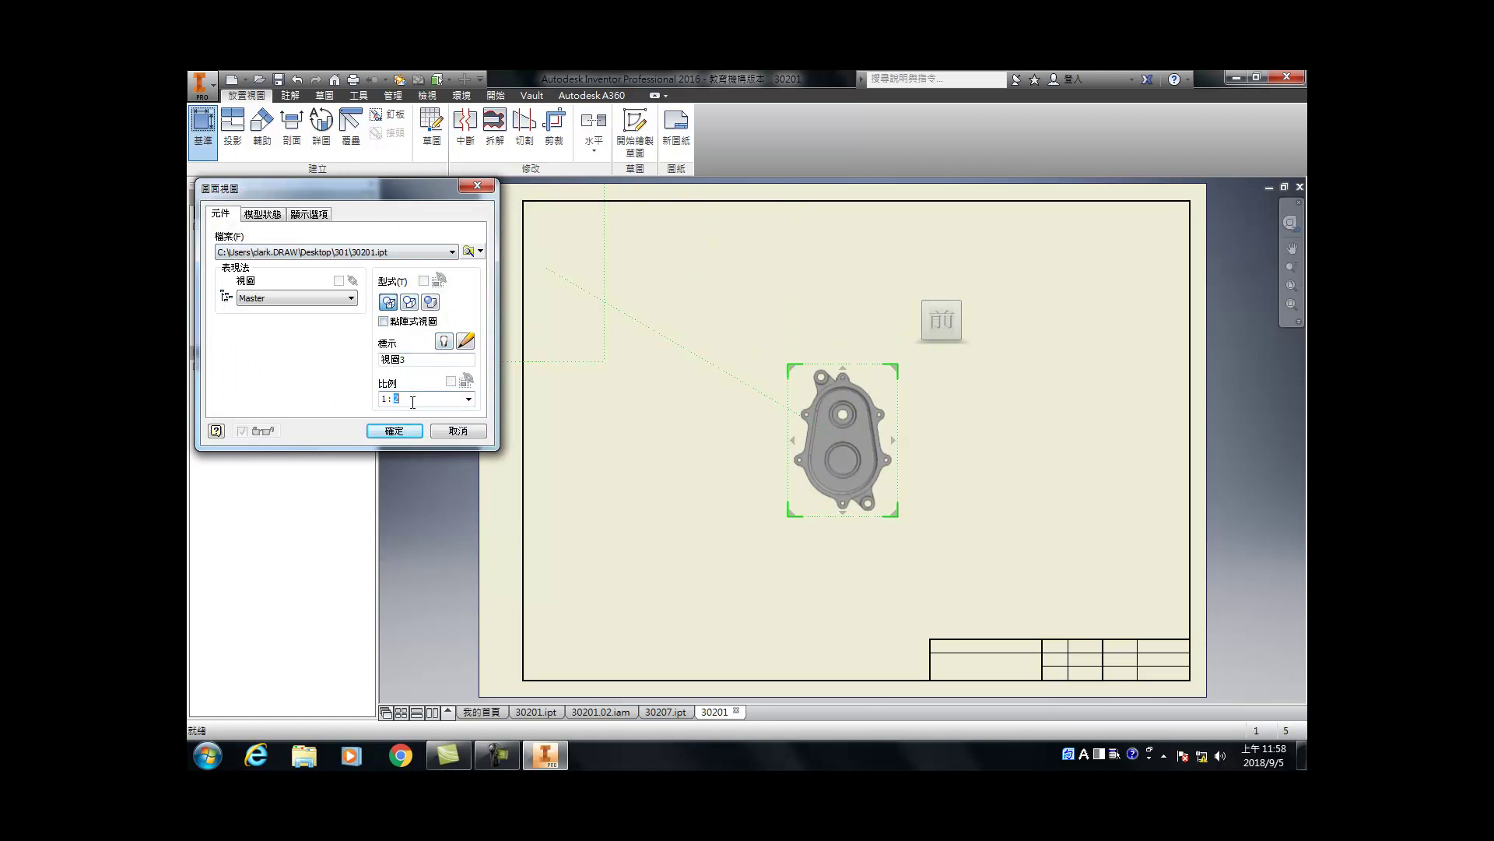
type("1")
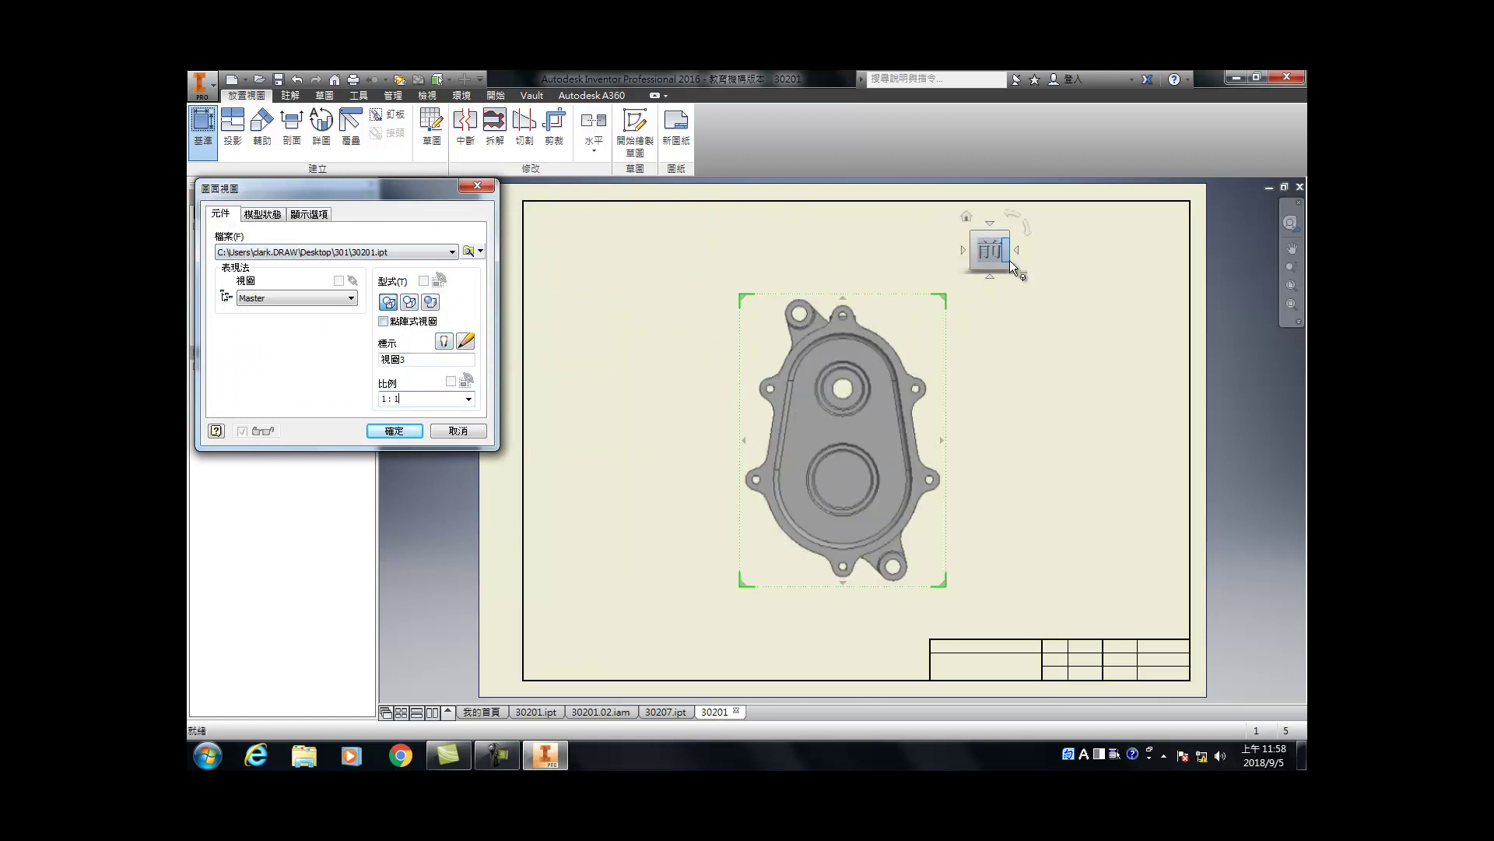
left_click(1017, 247)
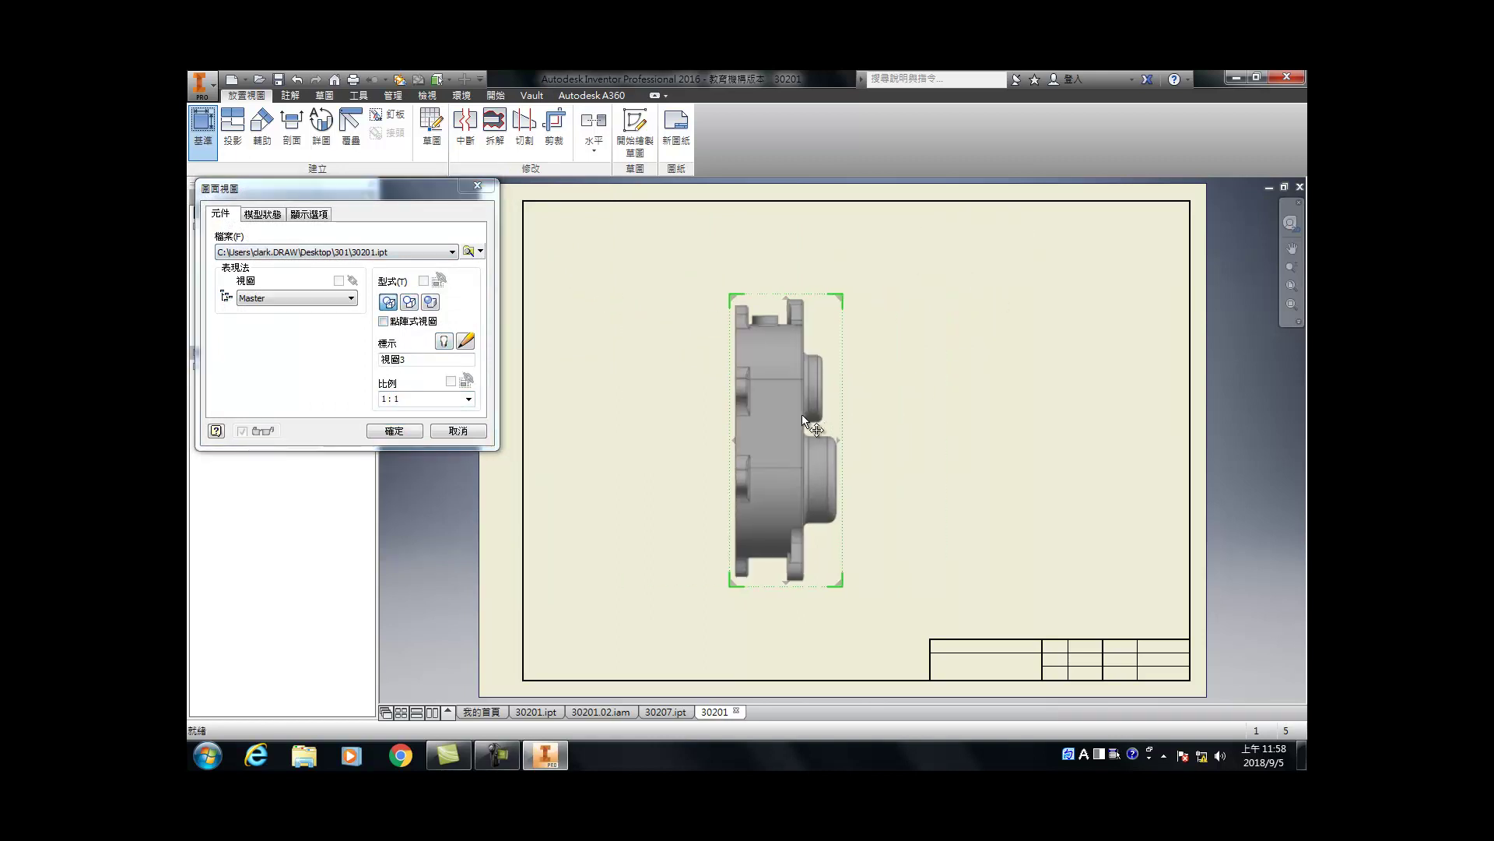
left_click(849, 245)
left_click_drag(746, 392, 990, 381)
left_click(365, 251)
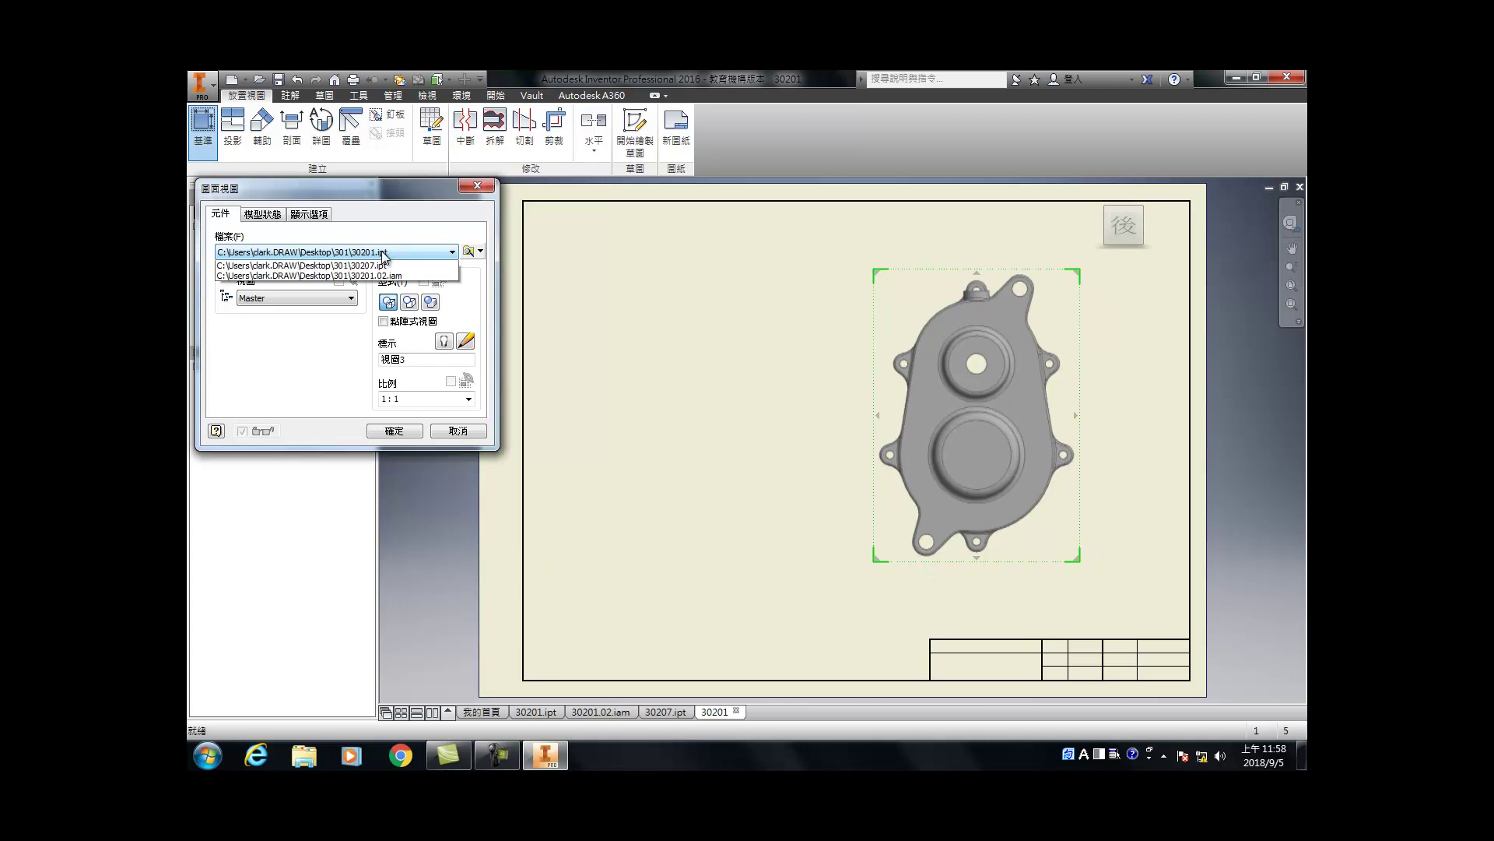
left_click(360, 286)
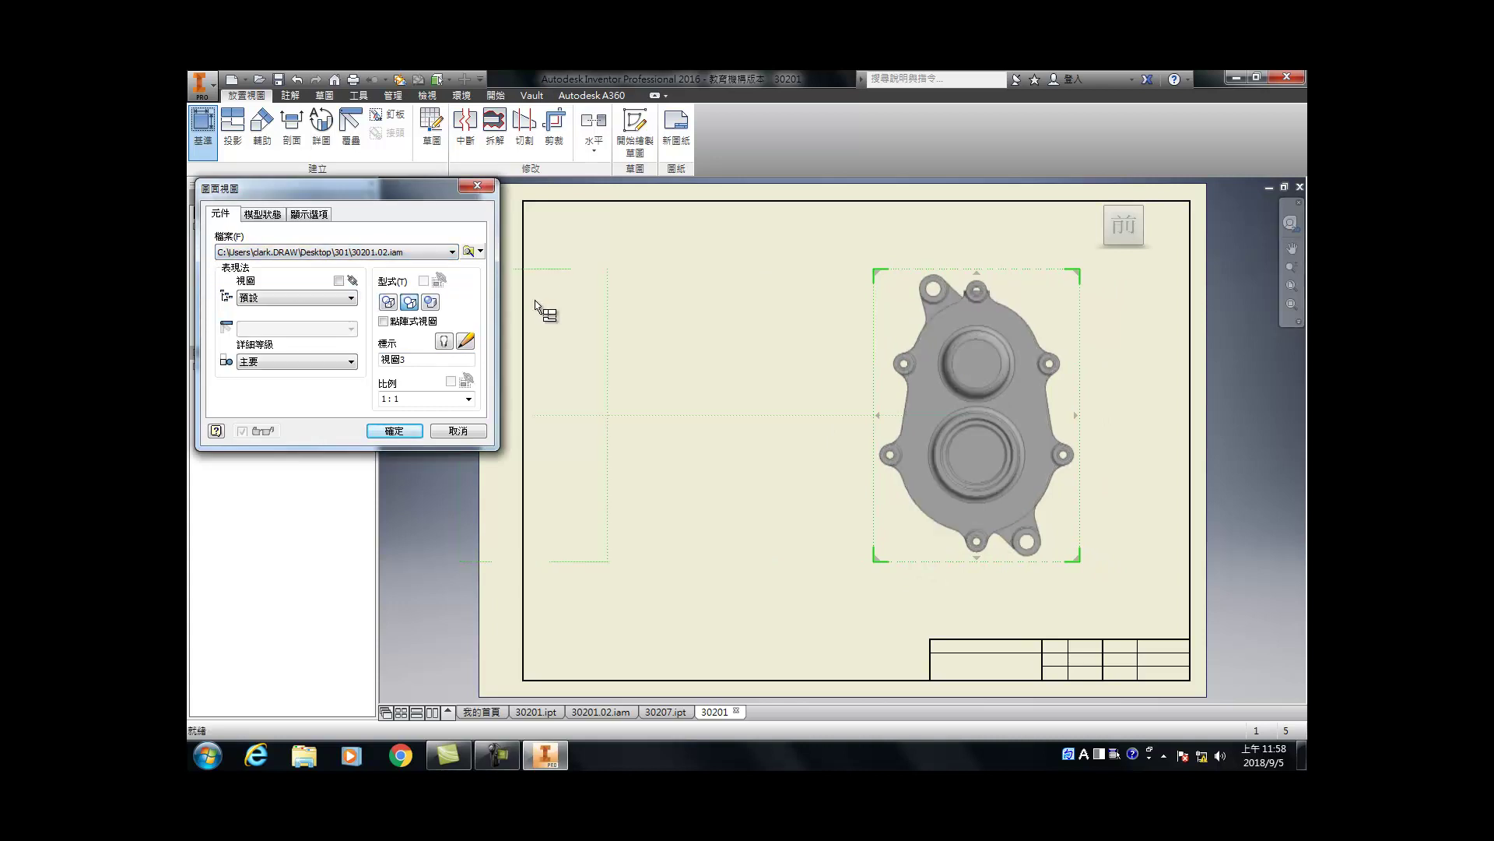
left_click(407, 254)
left_click(476, 188)
left_click(478, 186)
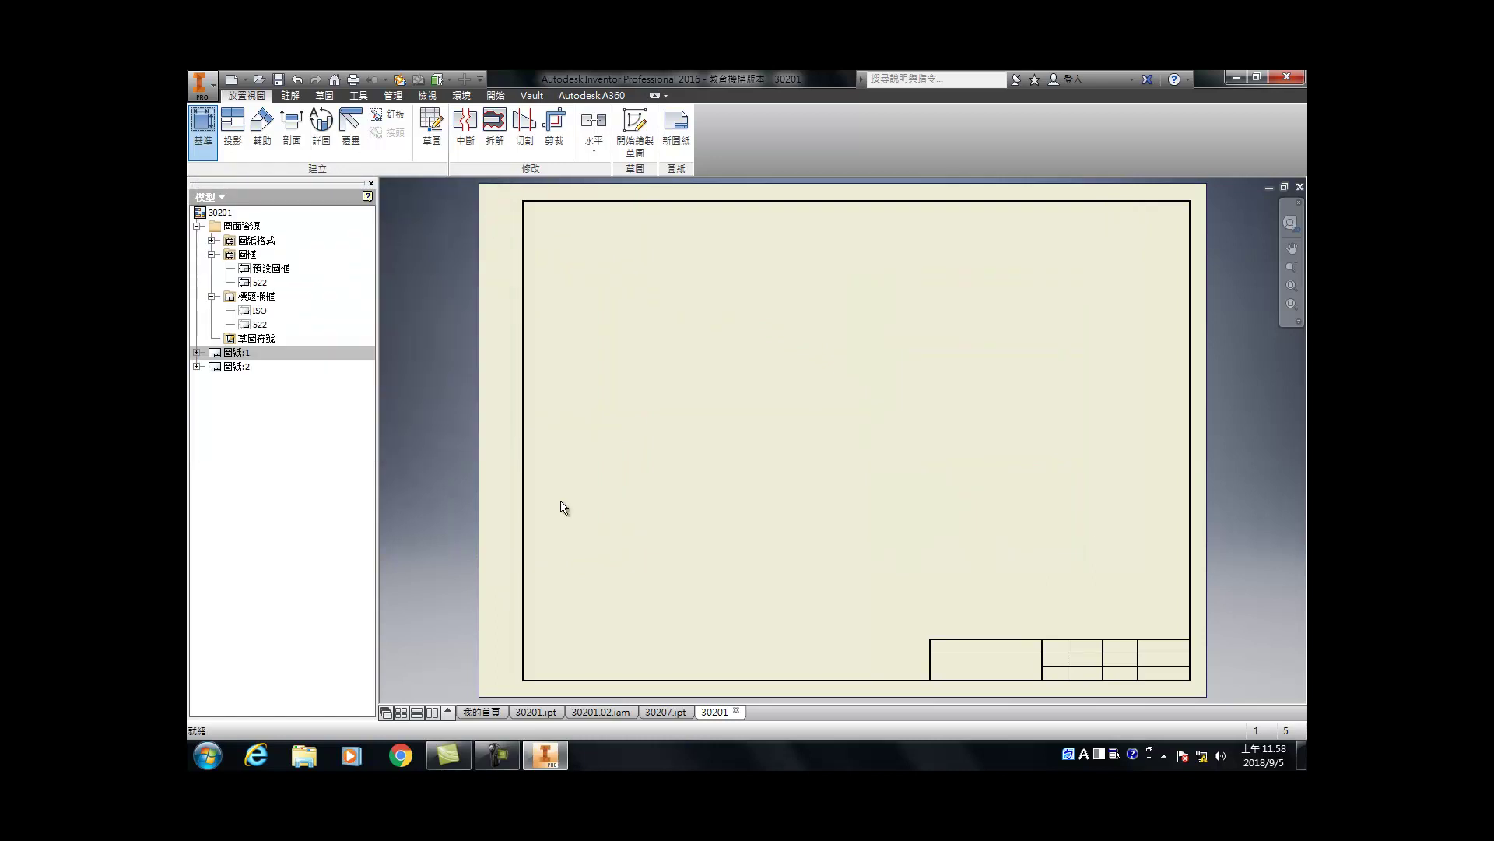
Step: Open the cover part 30202 from the 30201.02.iam assembly
left_click(594, 715)
right_click(723, 506)
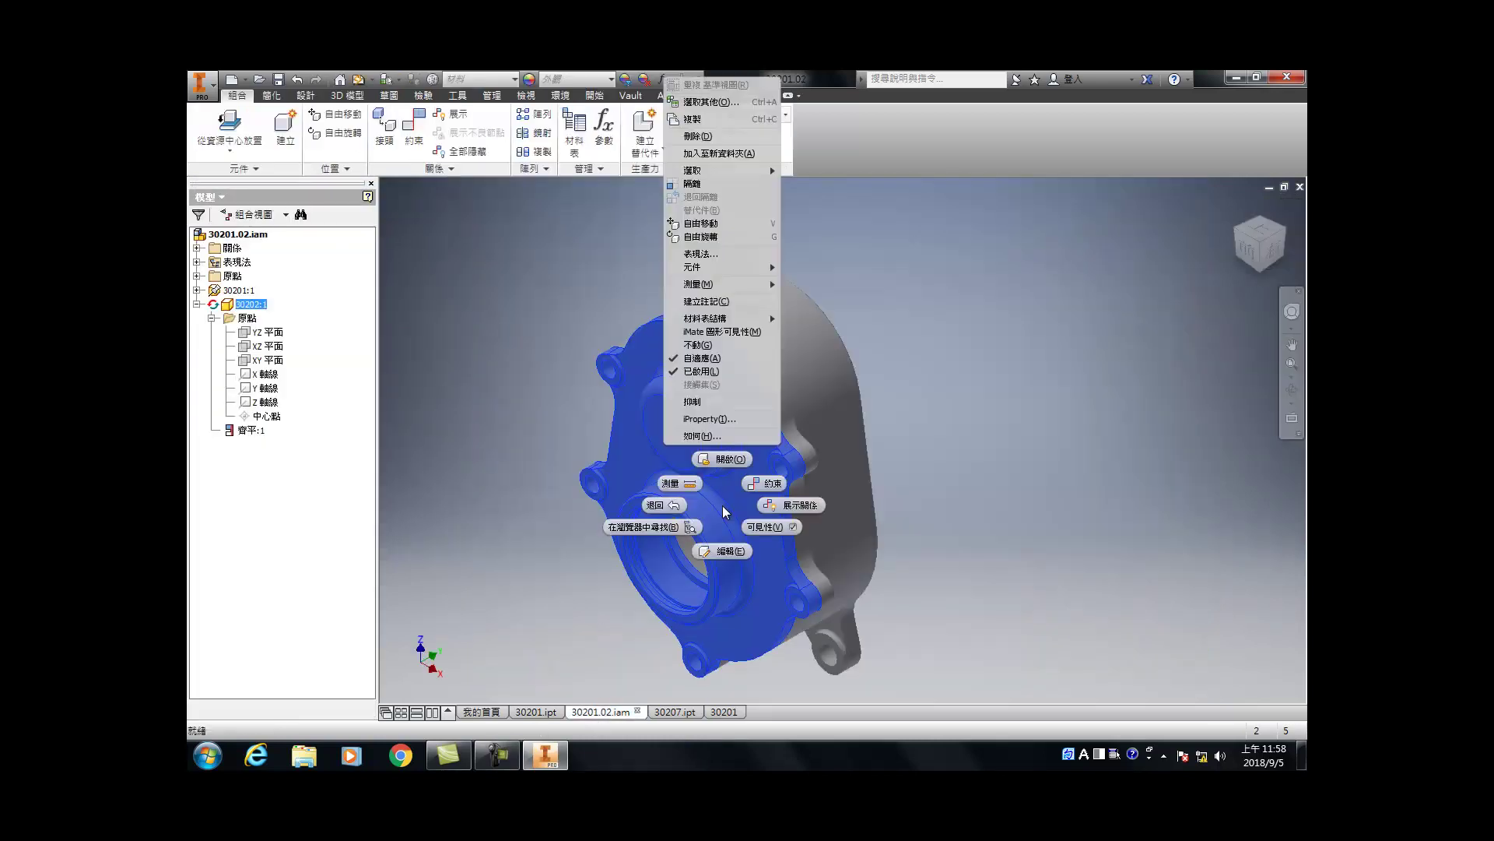
left_click(715, 460)
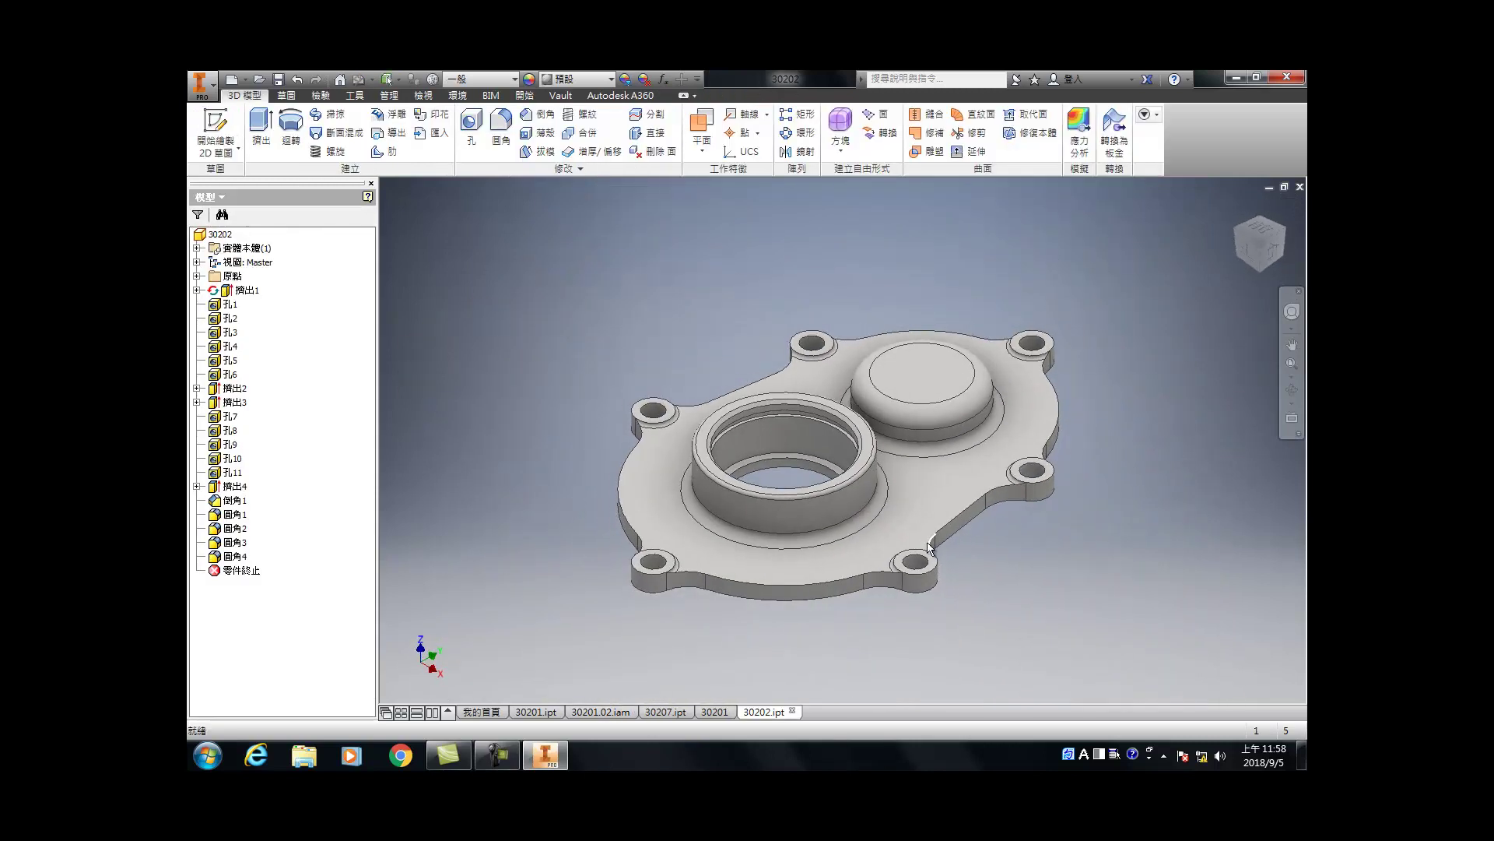
Step: Place a front base view of 30202.ipt at scale 1:1 in the right half of the drawing's new sheet
left_click(717, 712)
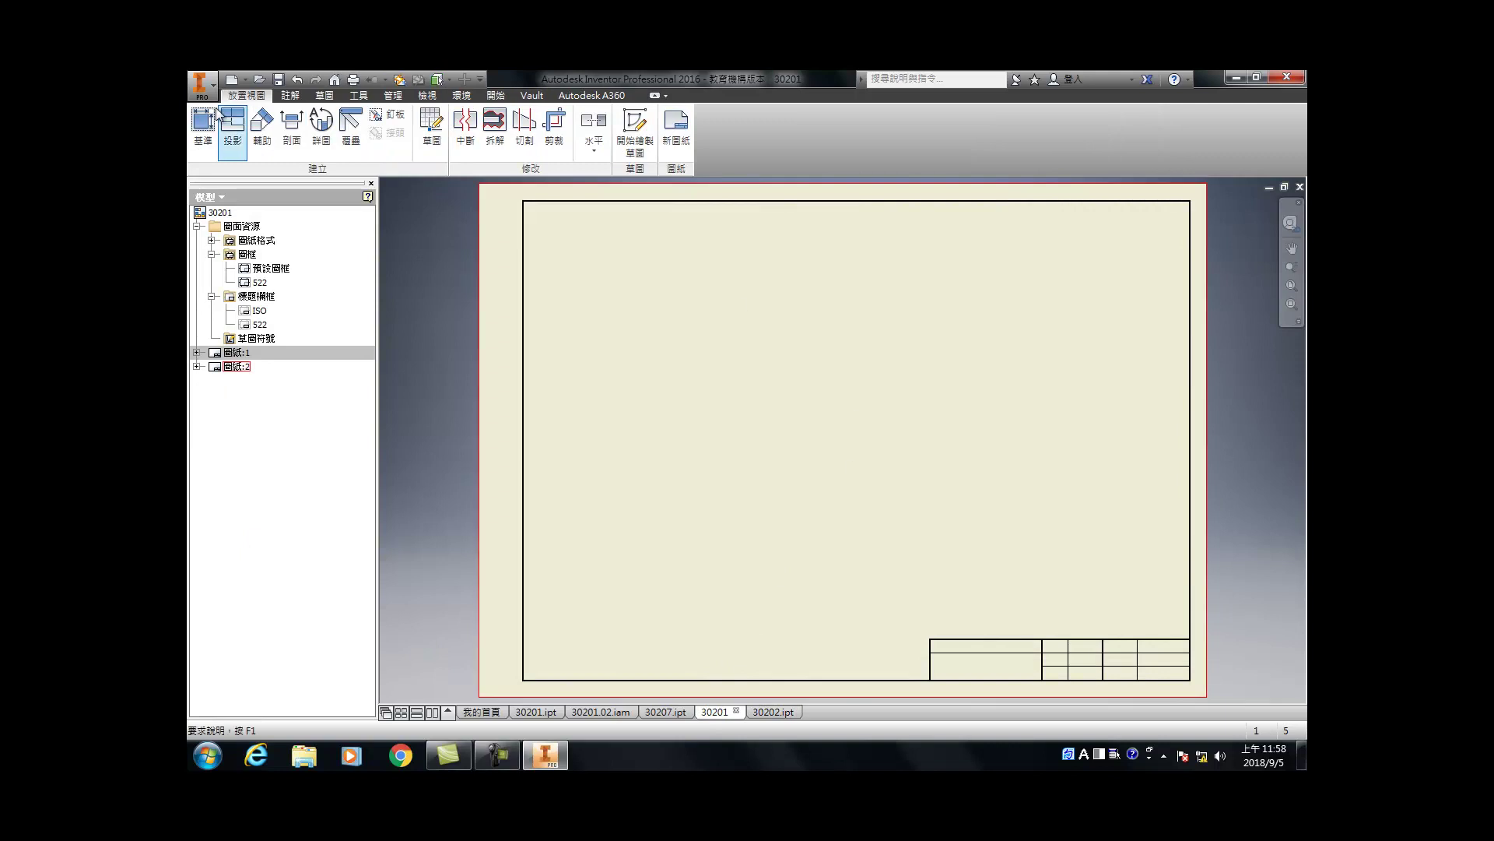
left_click(196, 134)
left_click(363, 253)
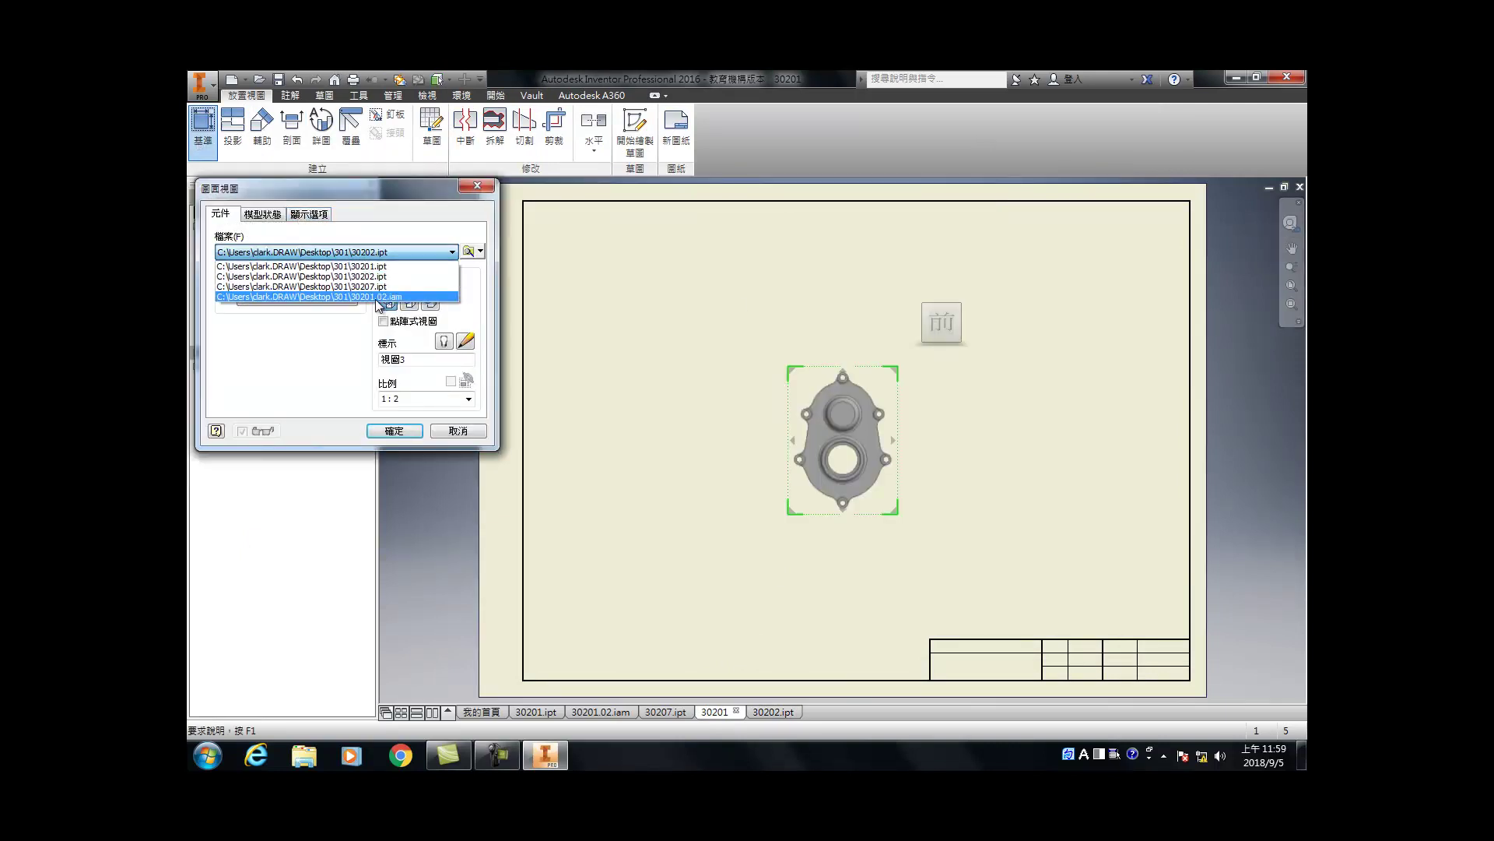
left_click(381, 276)
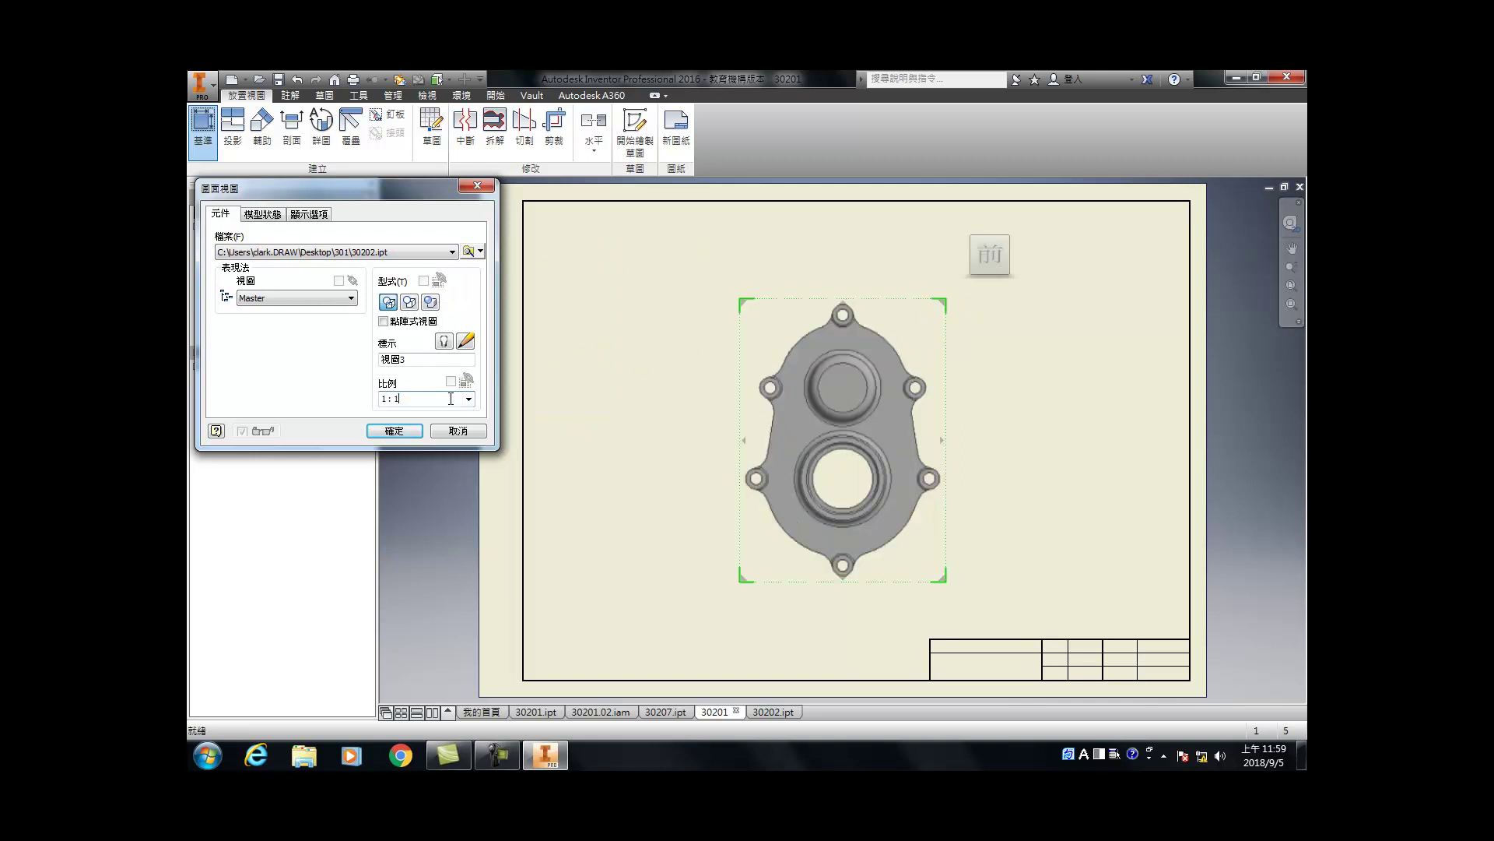
type("1")
left_click_drag(950, 403, 923, 405)
left_click(413, 432)
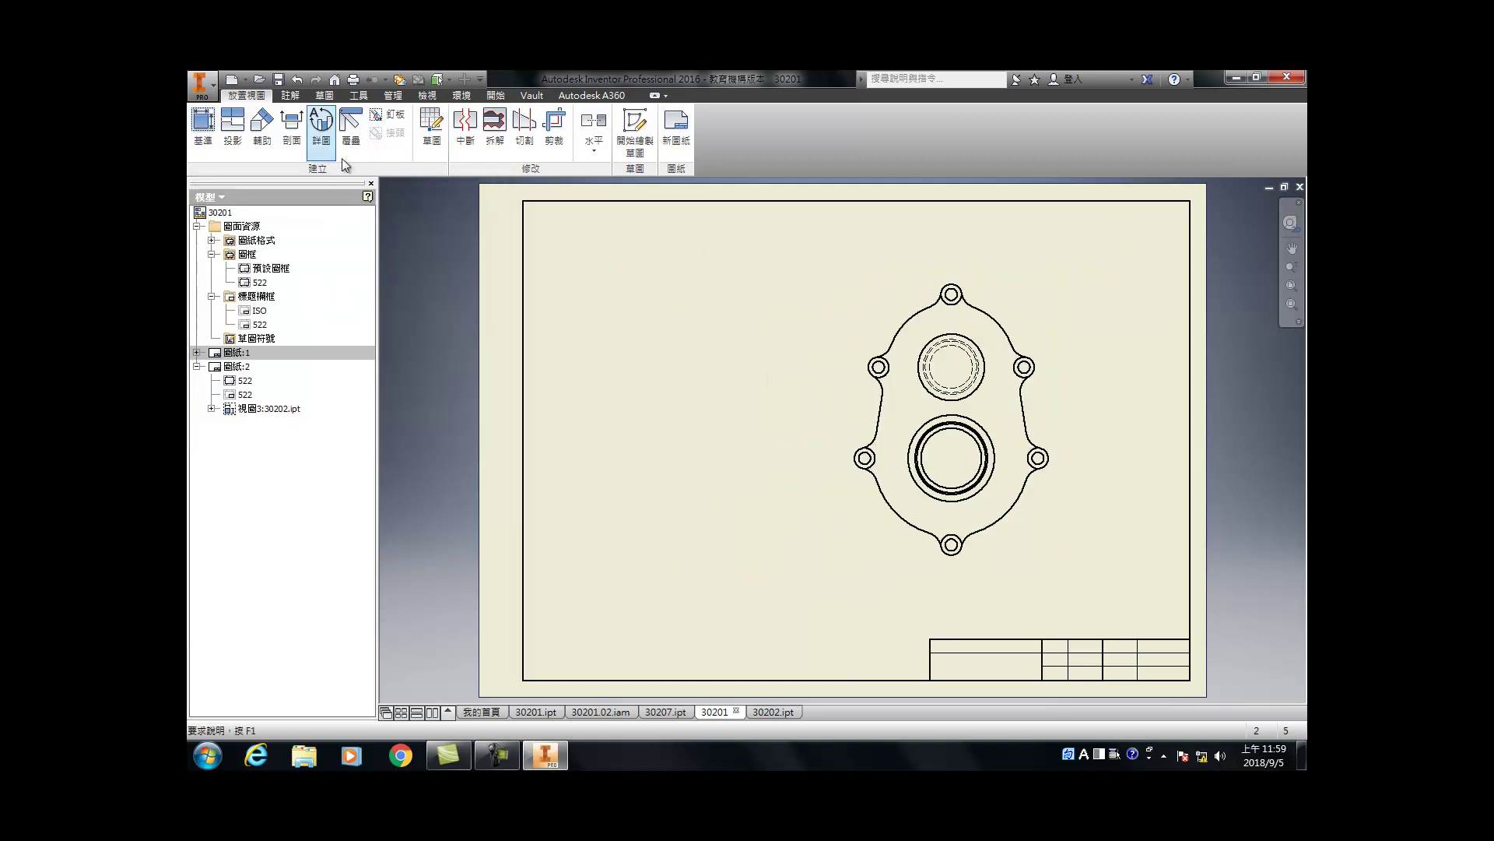
Step: Create full-depth section view B at 1:1 along a vertical cutting line through the cover's center, placing it beside the front view
left_click(292, 125)
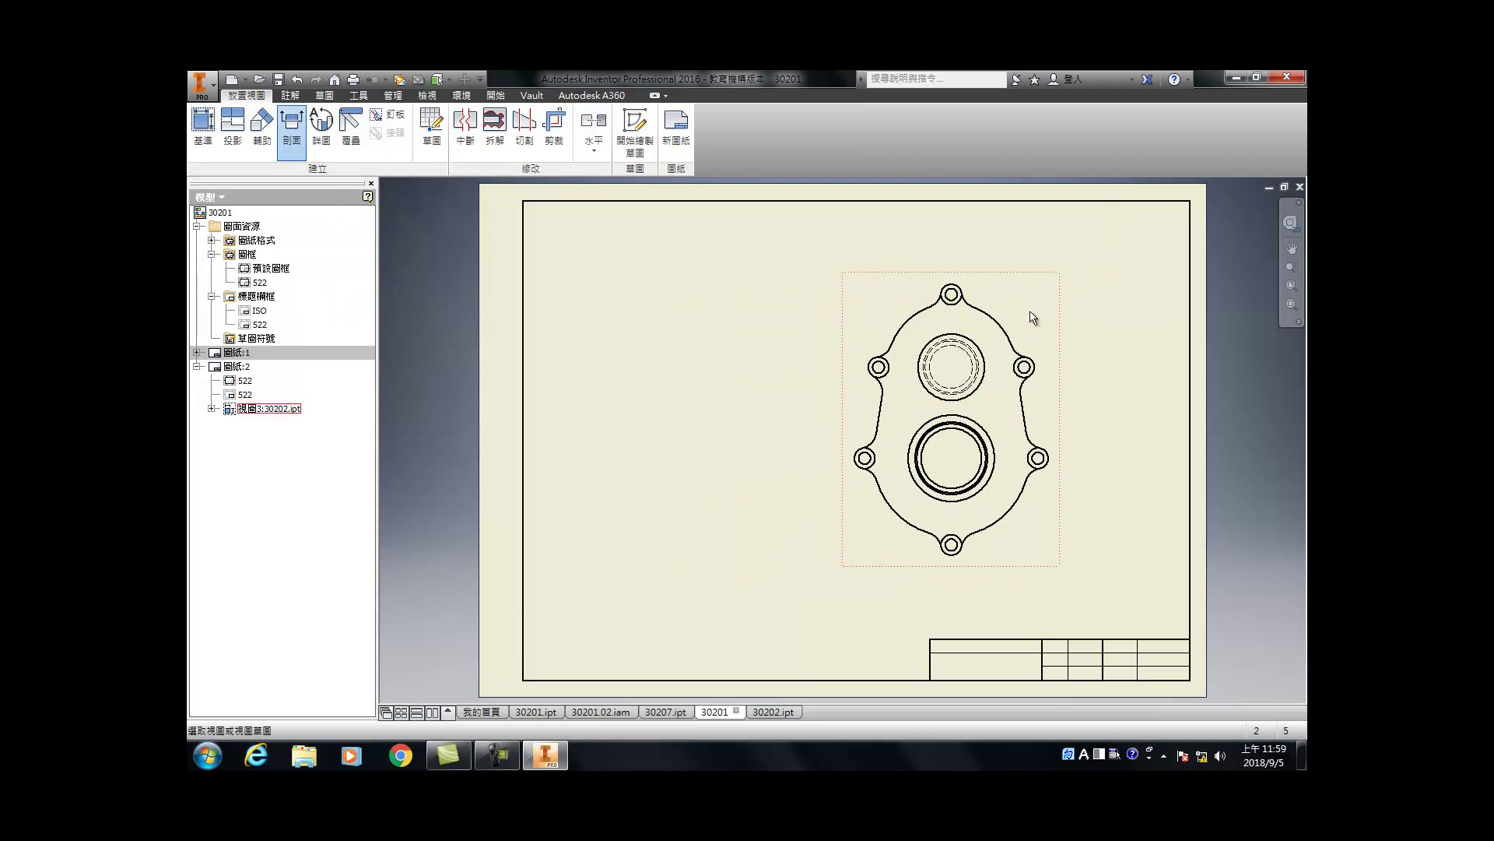
left_click(951, 262)
left_click(951, 578)
right_click(951, 578)
left_click(995, 584)
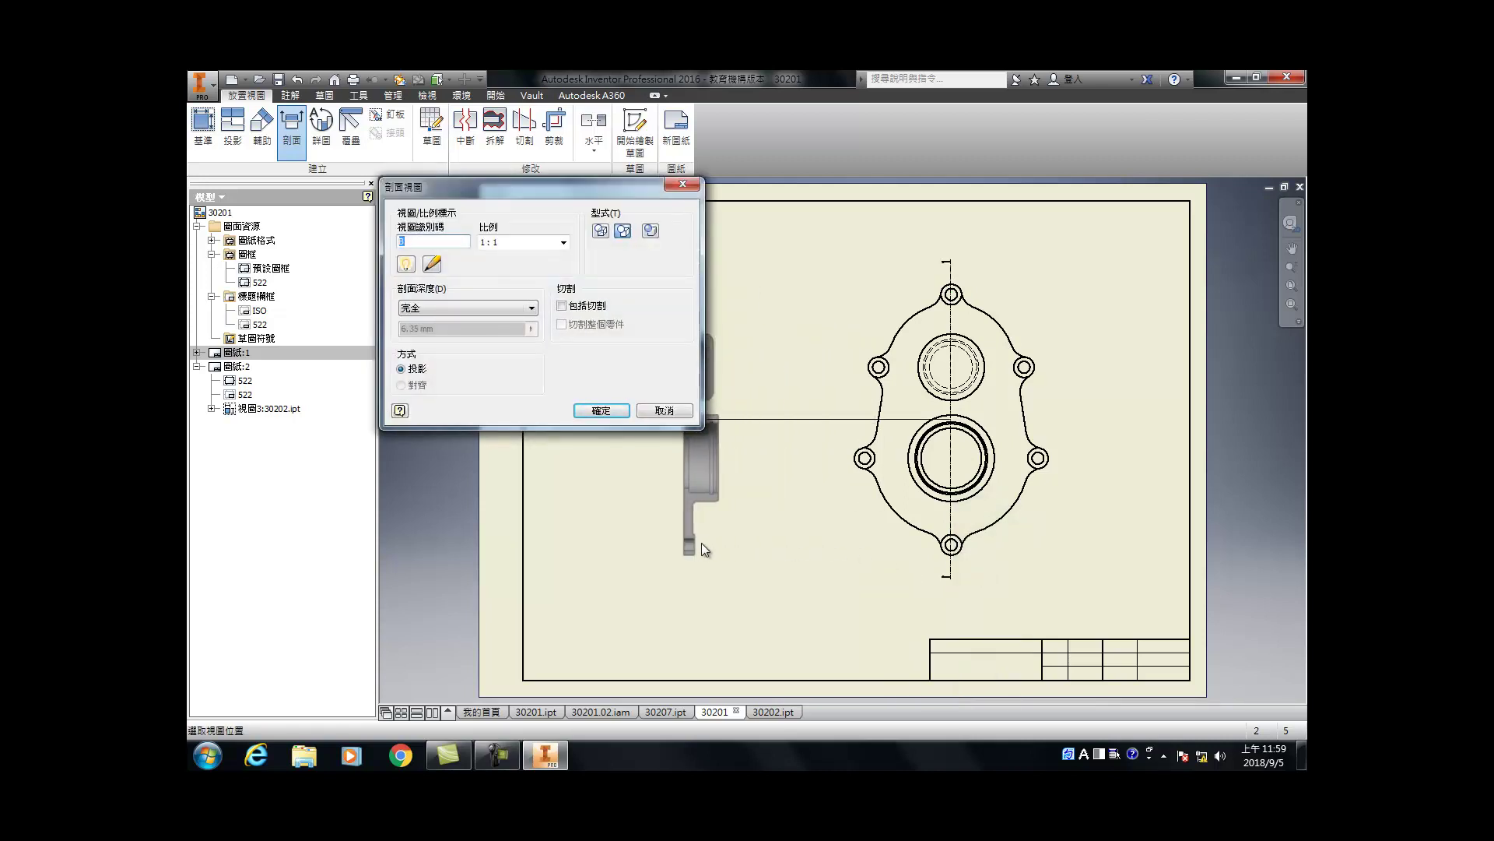
left_click(697, 545)
left_click_drag(690, 270, 422, 333)
Step: Add bisector centerlines to the upper screw hole and the upper blind bore in the section view
scroll(710, 300, "up", 5)
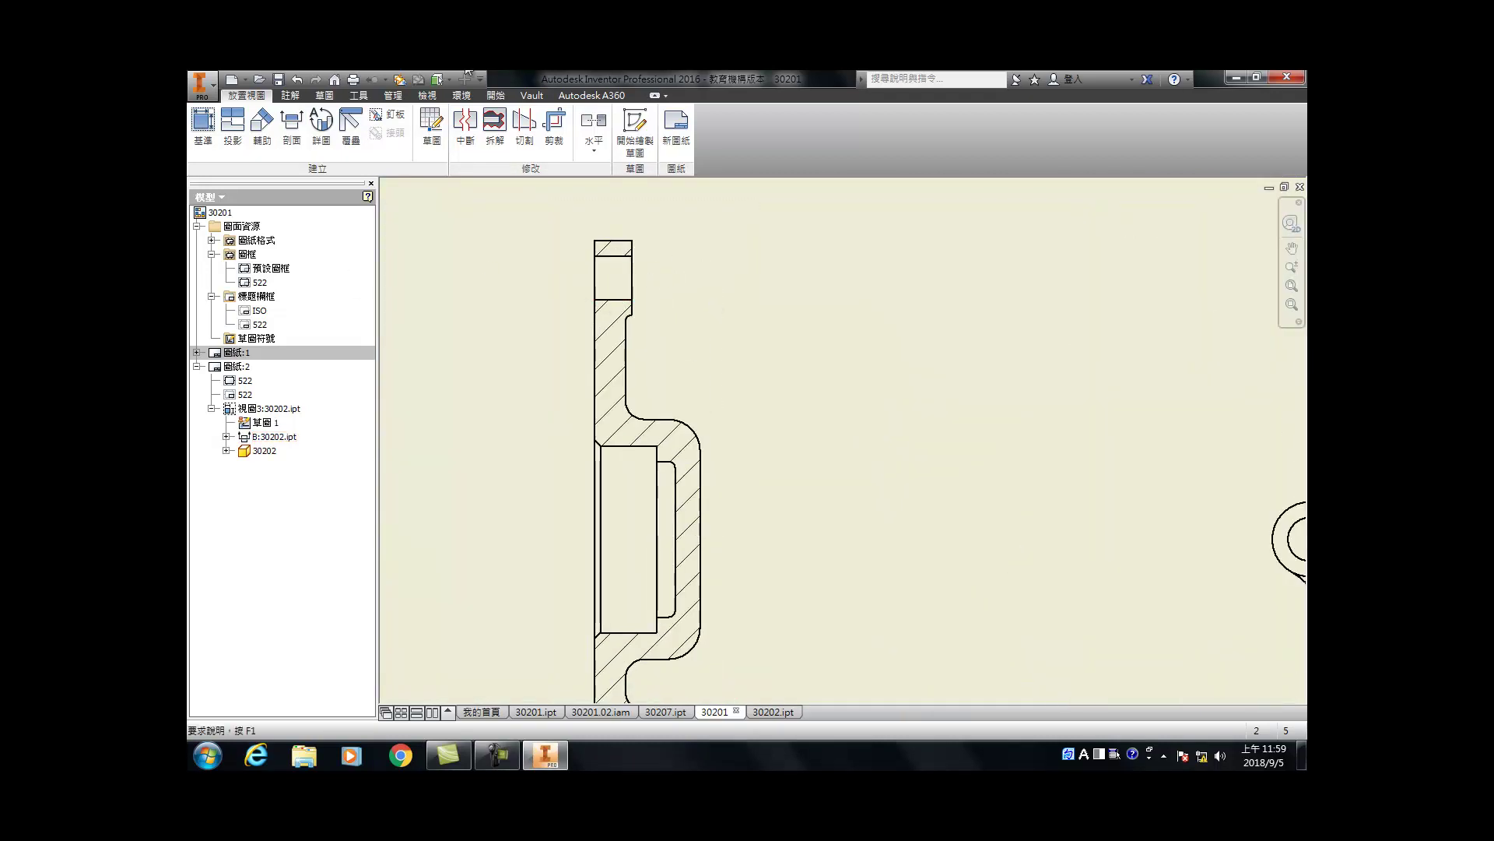
left_click(290, 95)
left_click(762, 115)
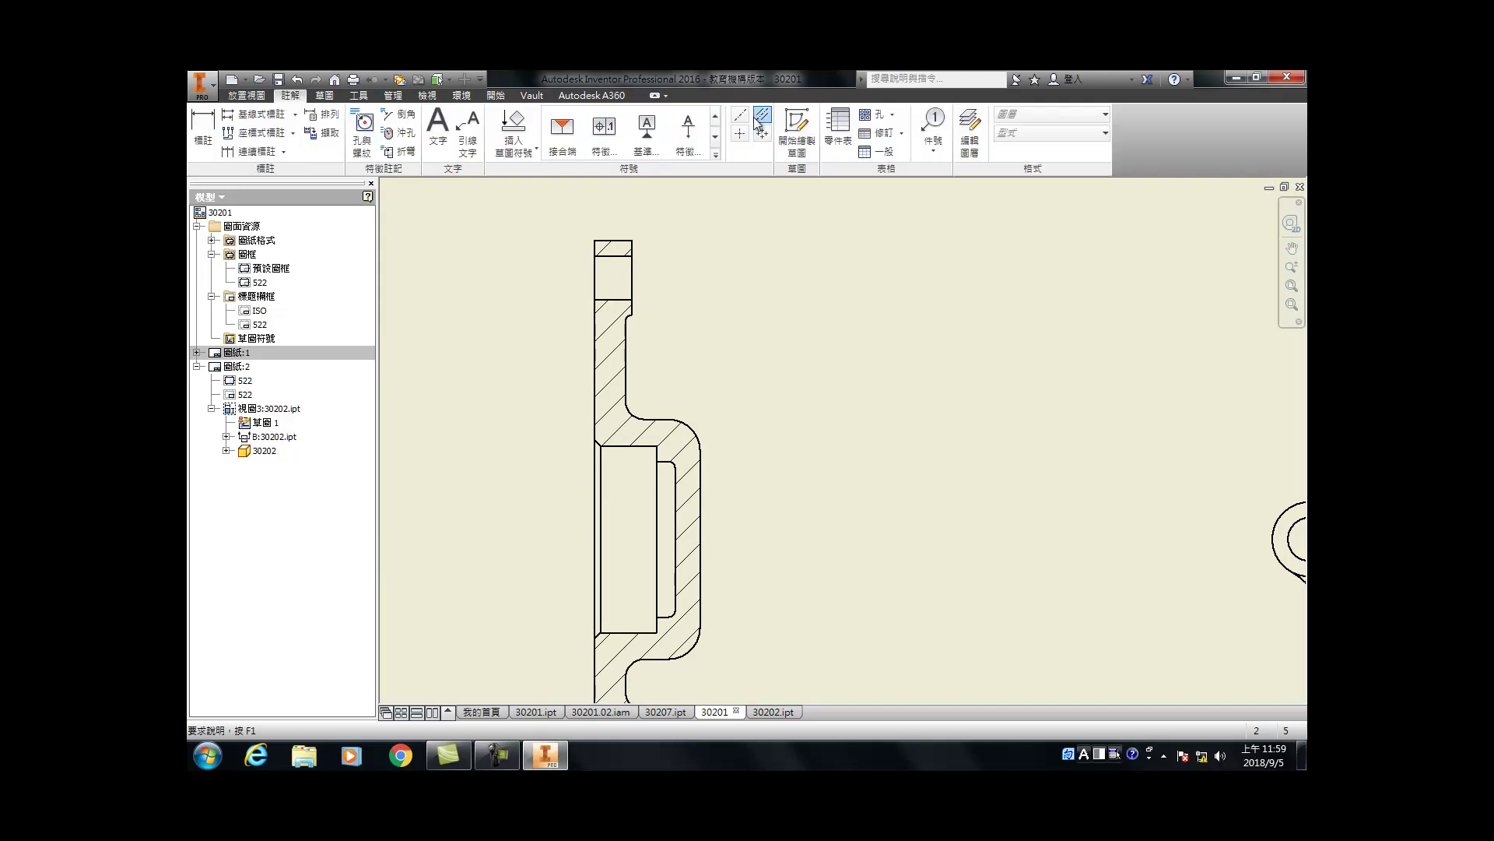
left_click(623, 256)
left_click(622, 299)
left_click(637, 446)
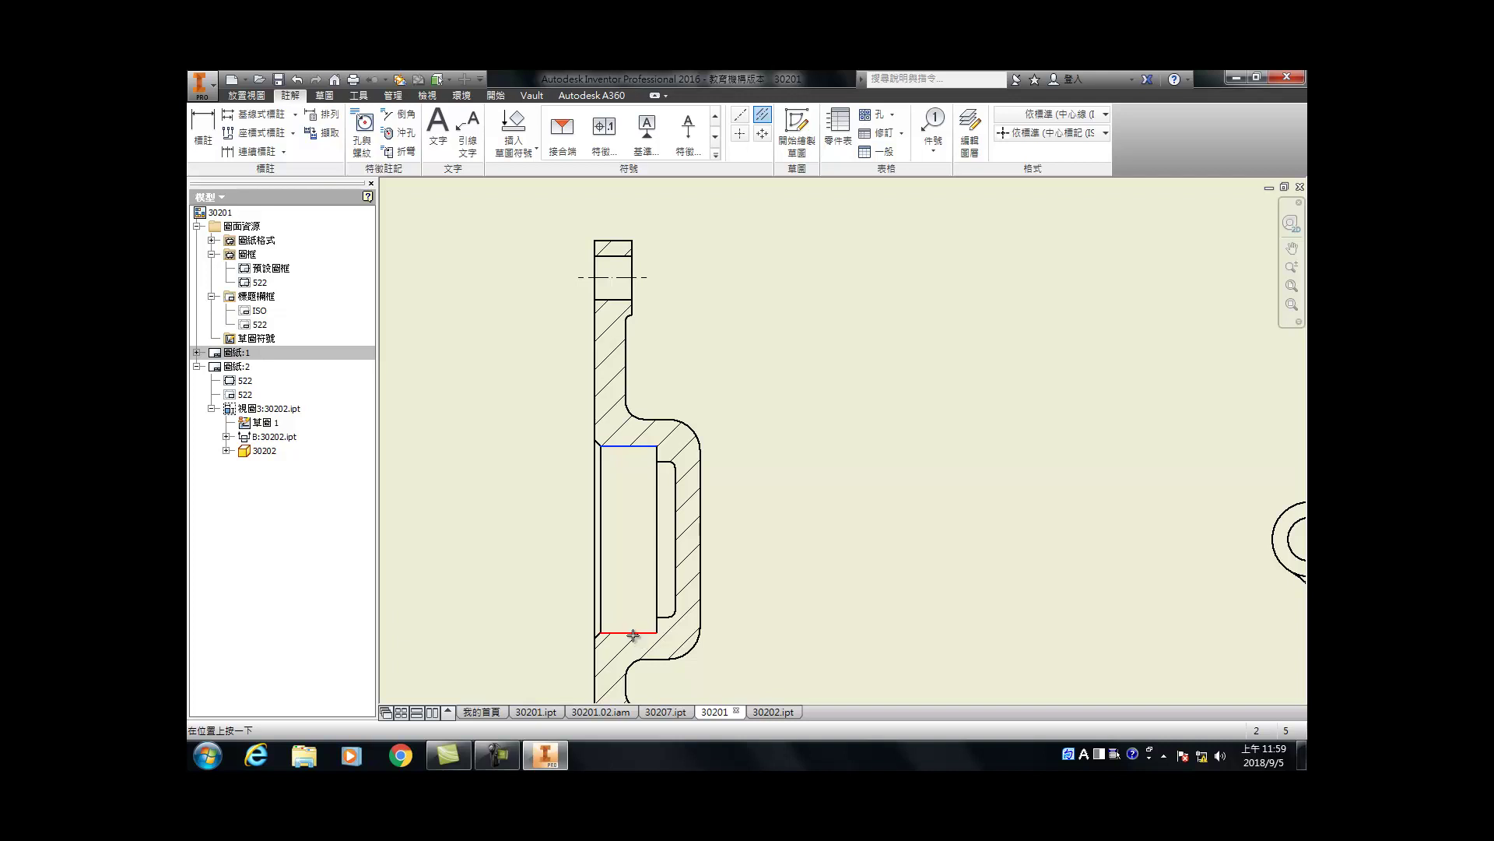
left_click(620, 632)
Step: Add bisector centerlines to the lower bearing bore and the lowest screw hole in the section view
scroll(577, 548, "down", 3)
scroll(577, 547, "up", 3)
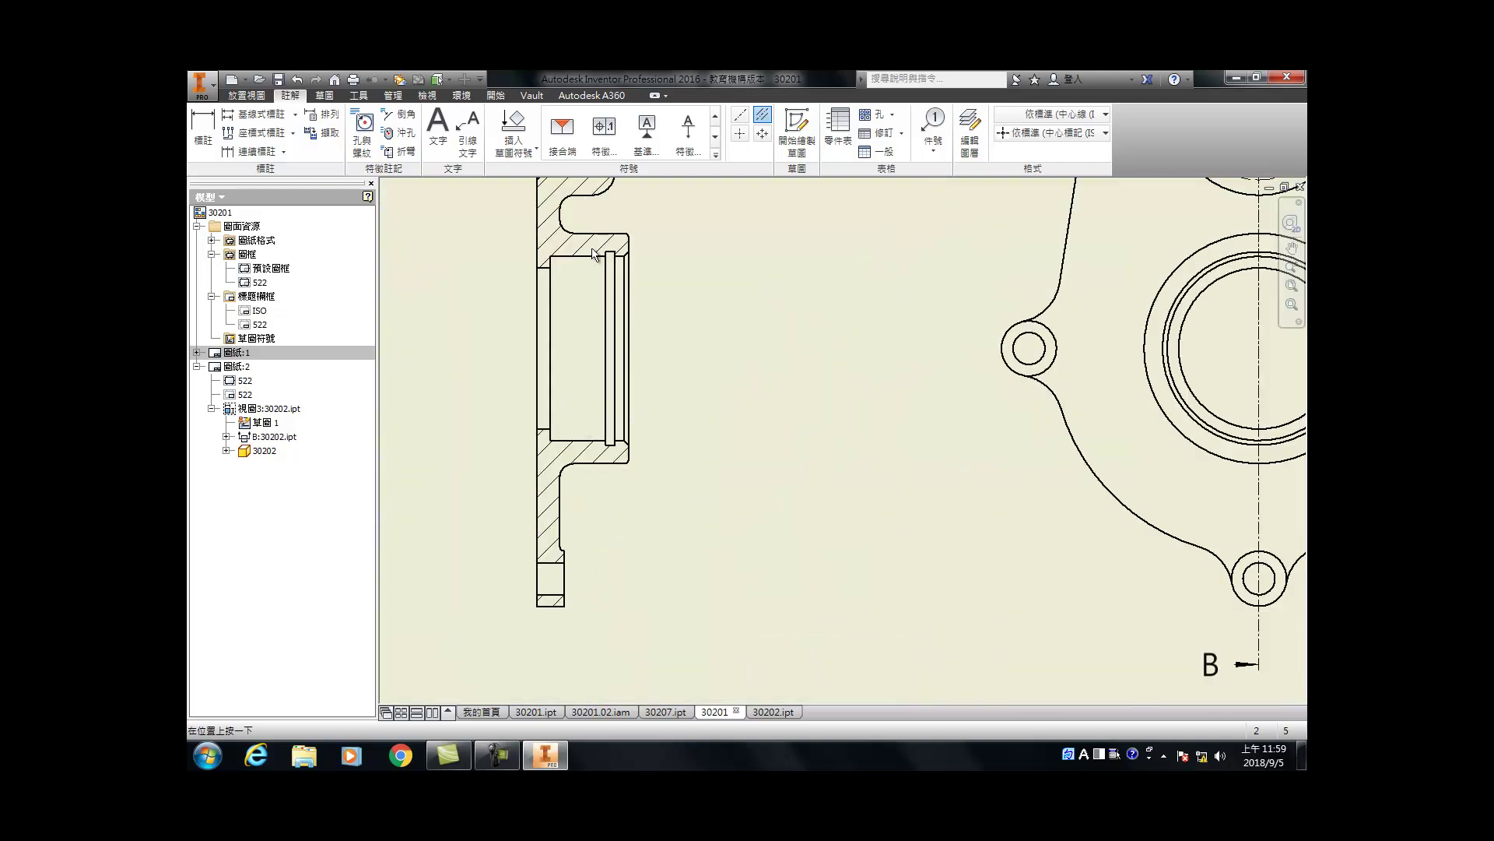
left_click(591, 439)
key("Escape")
left_click(619, 348)
scroll(563, 621, "down", 3)
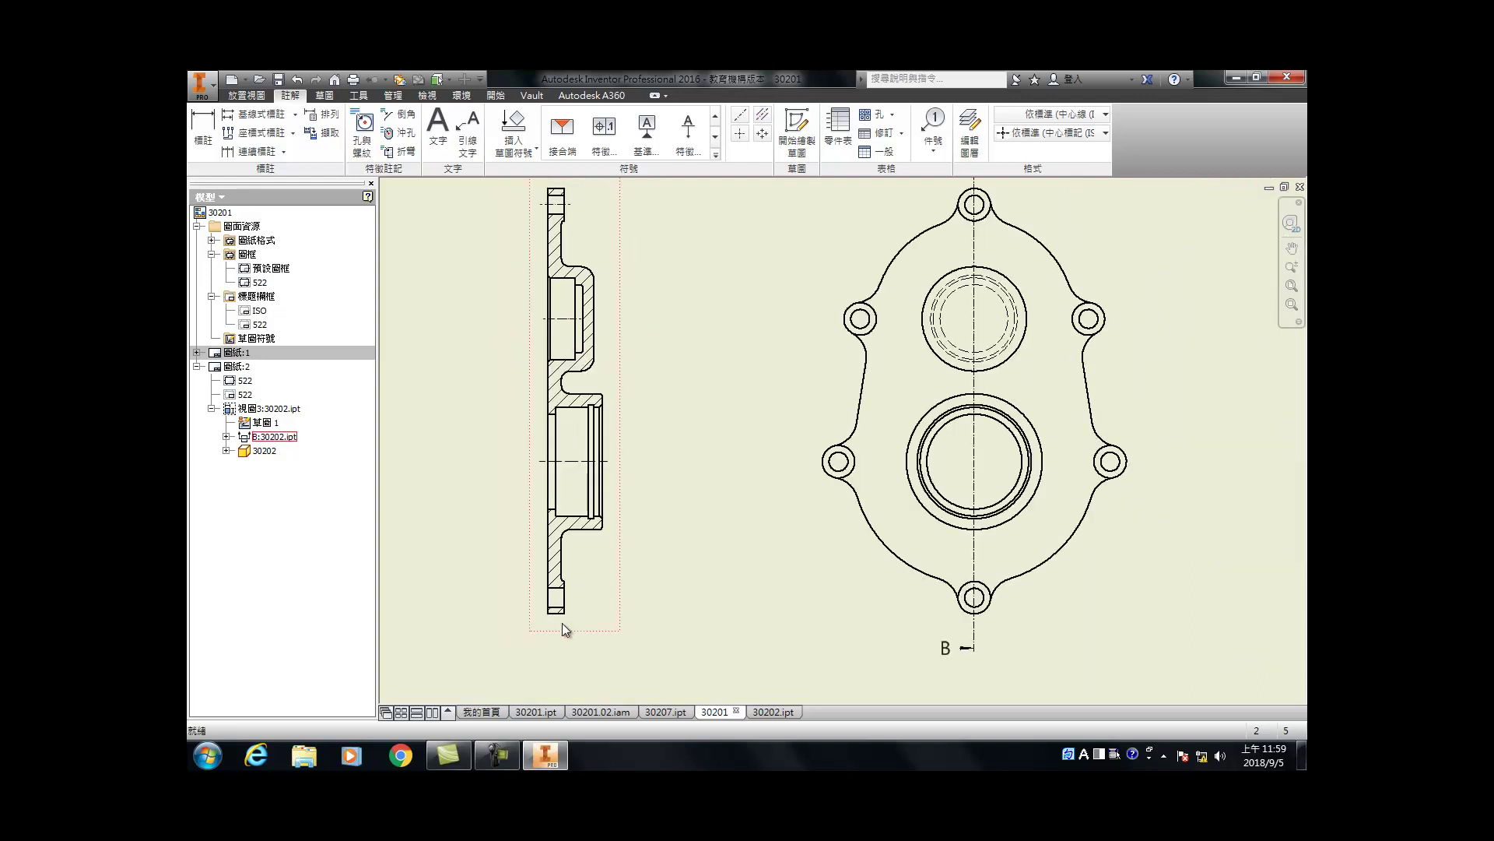
key("Return")
scroll(565, 623, "up", 5)
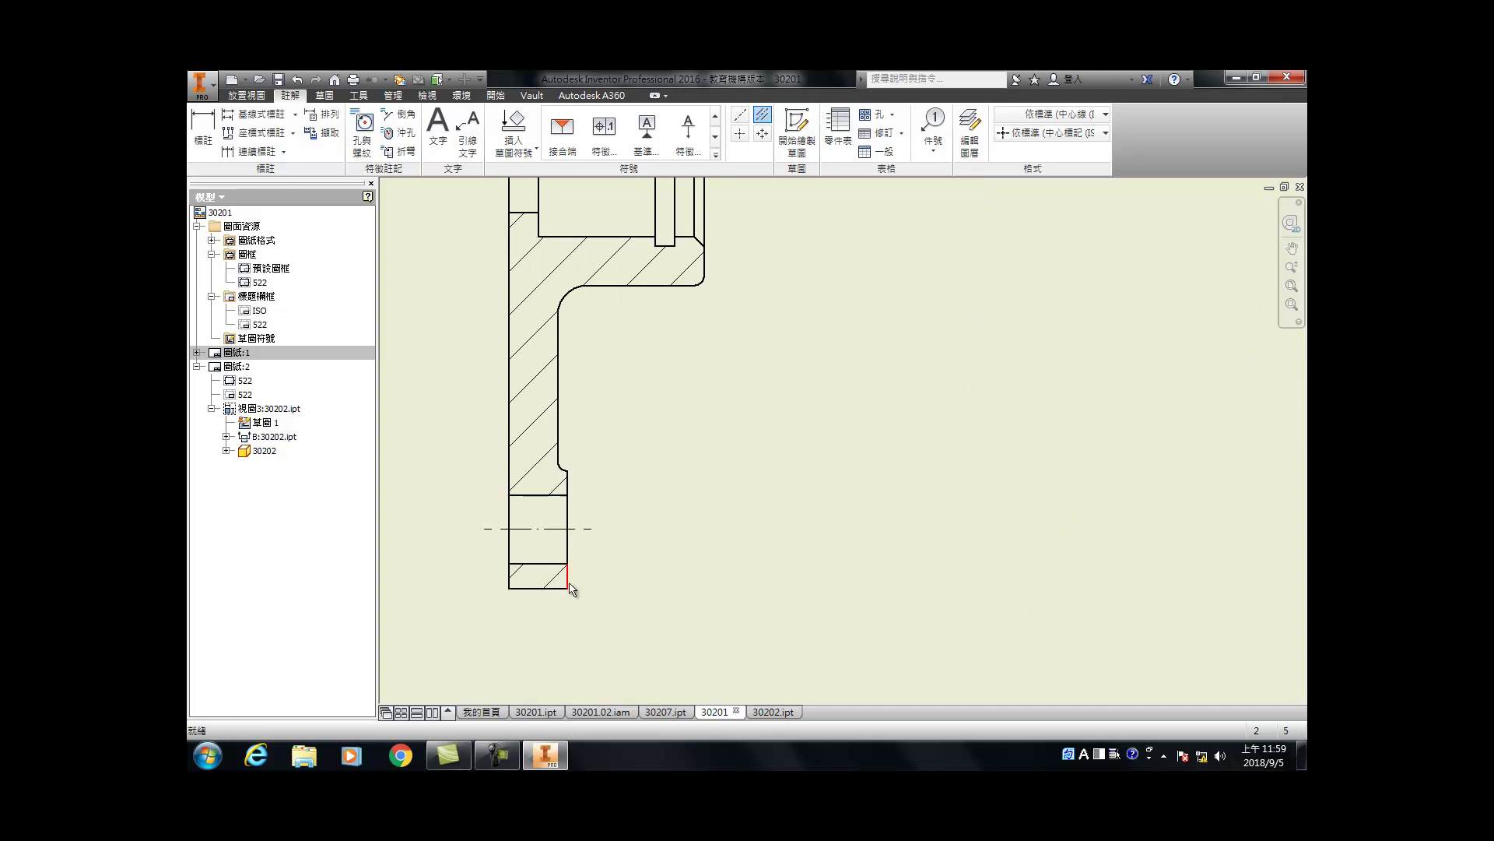
key("Escape")
Step: Check the centerlines in the section view and the bores and screw holes in the front view
scroll(577, 613, "down", 6)
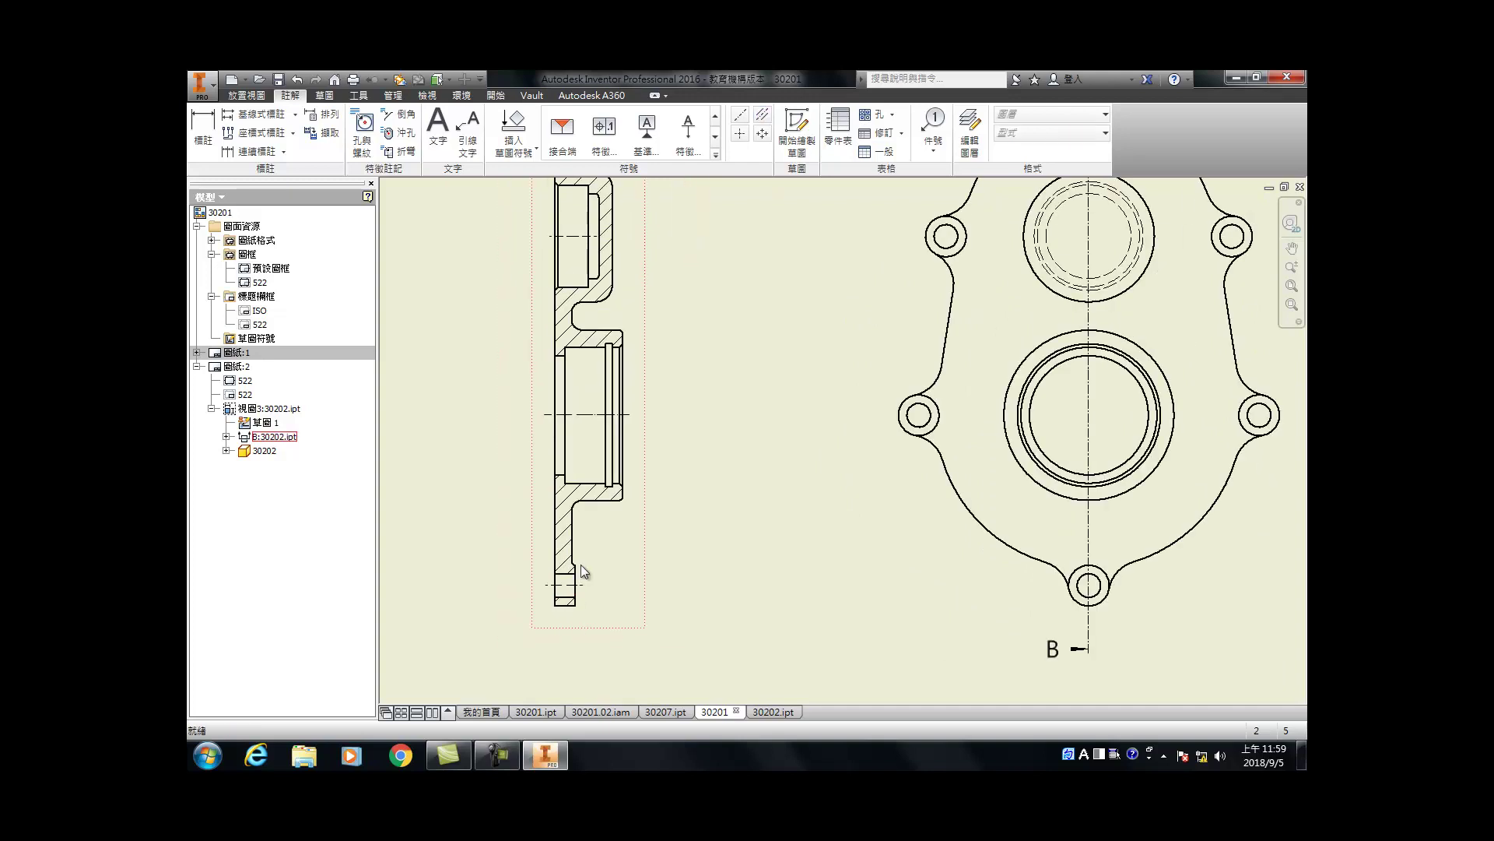
scroll(576, 420, "up", 4)
left_click(576, 424)
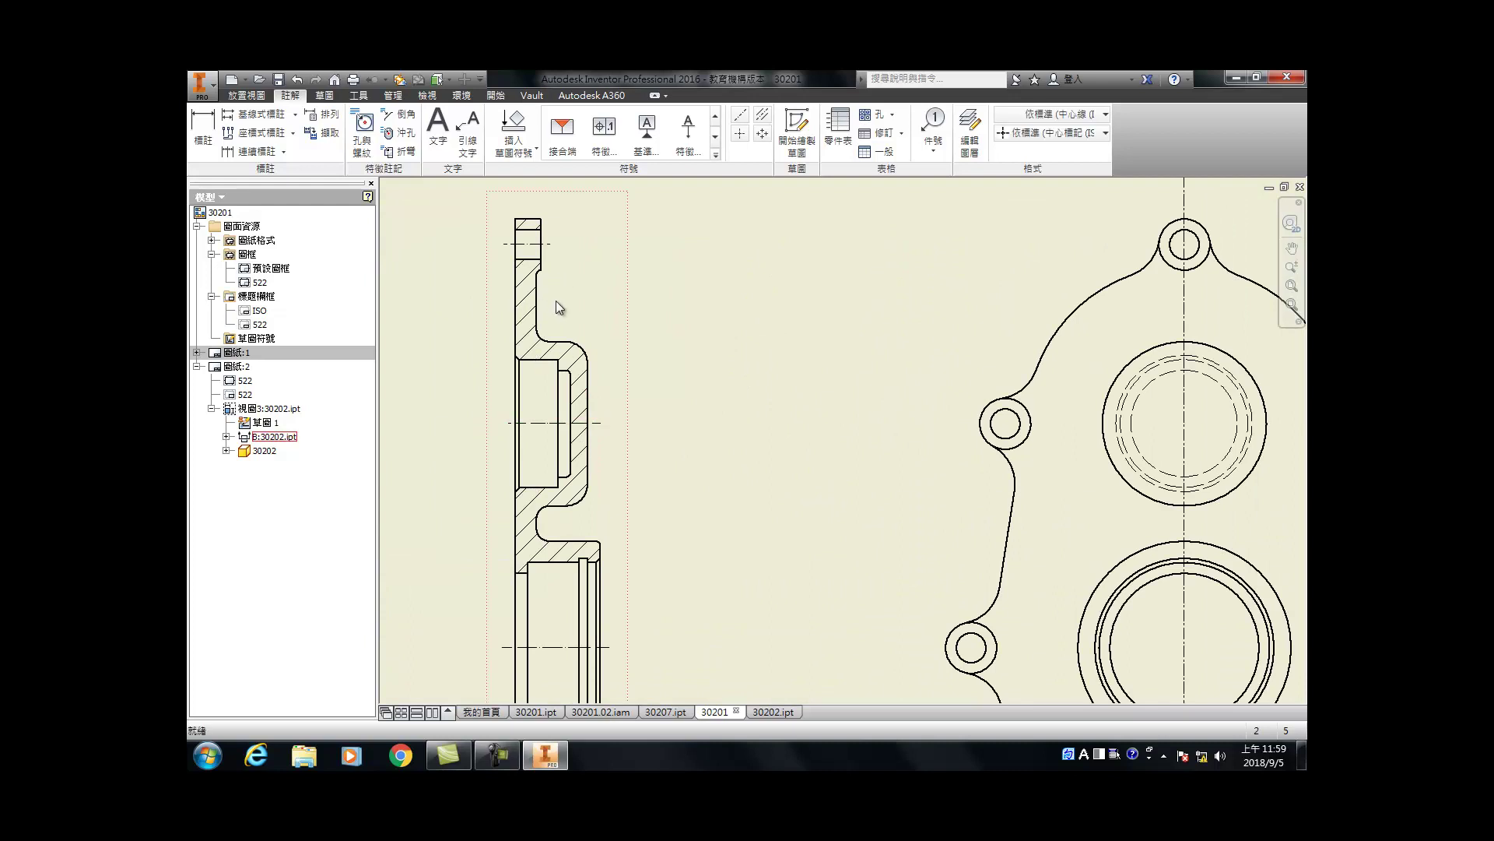
key("Escape")
scroll(662, 412, "down", 4)
scroll(874, 402, "up", 6)
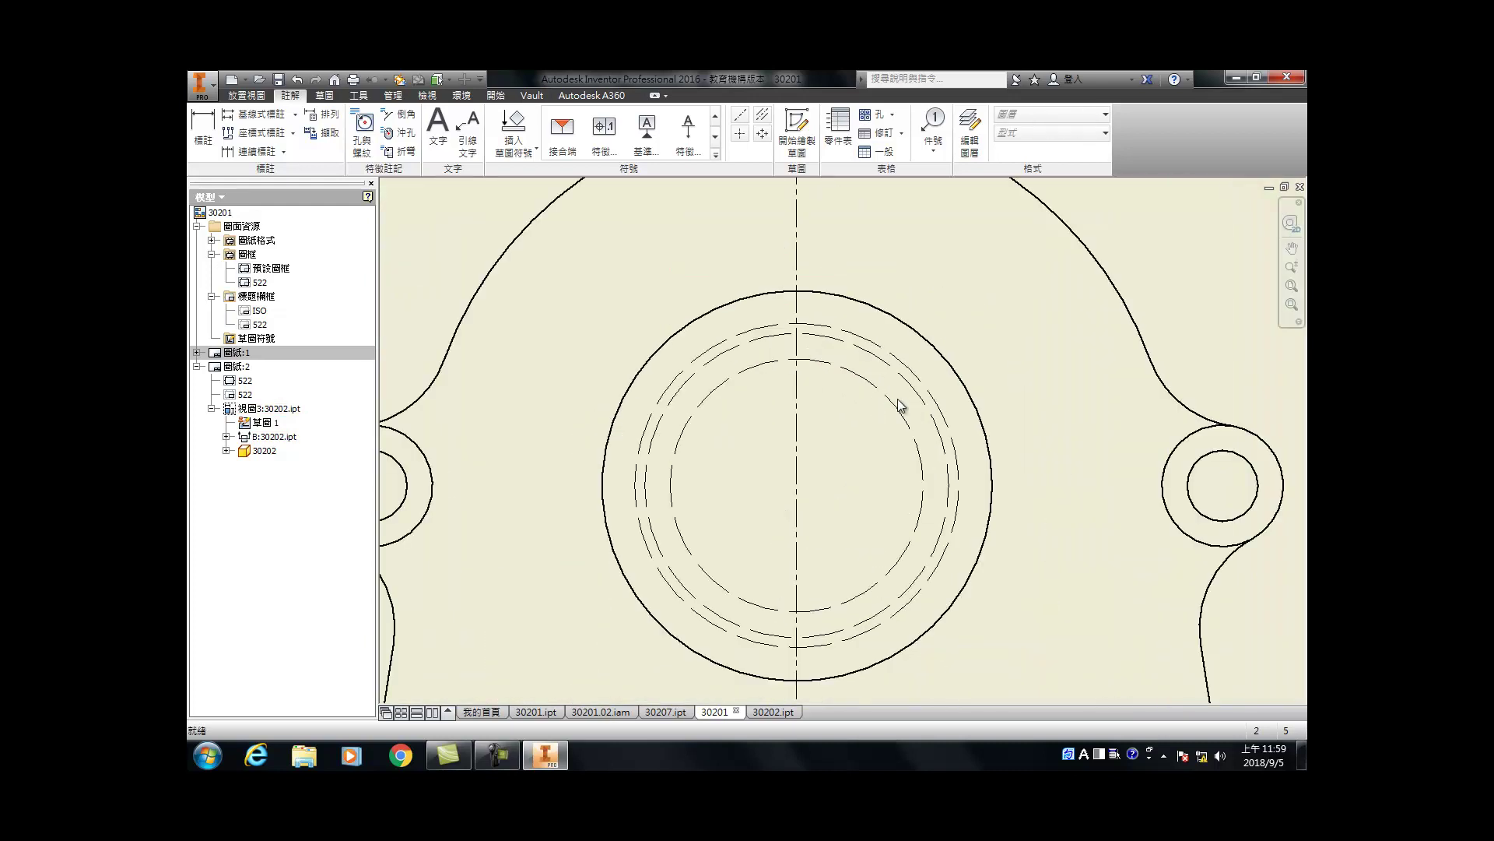
scroll(786, 452, "down", 3)
left_click_drag(761, 486, 768, 454)
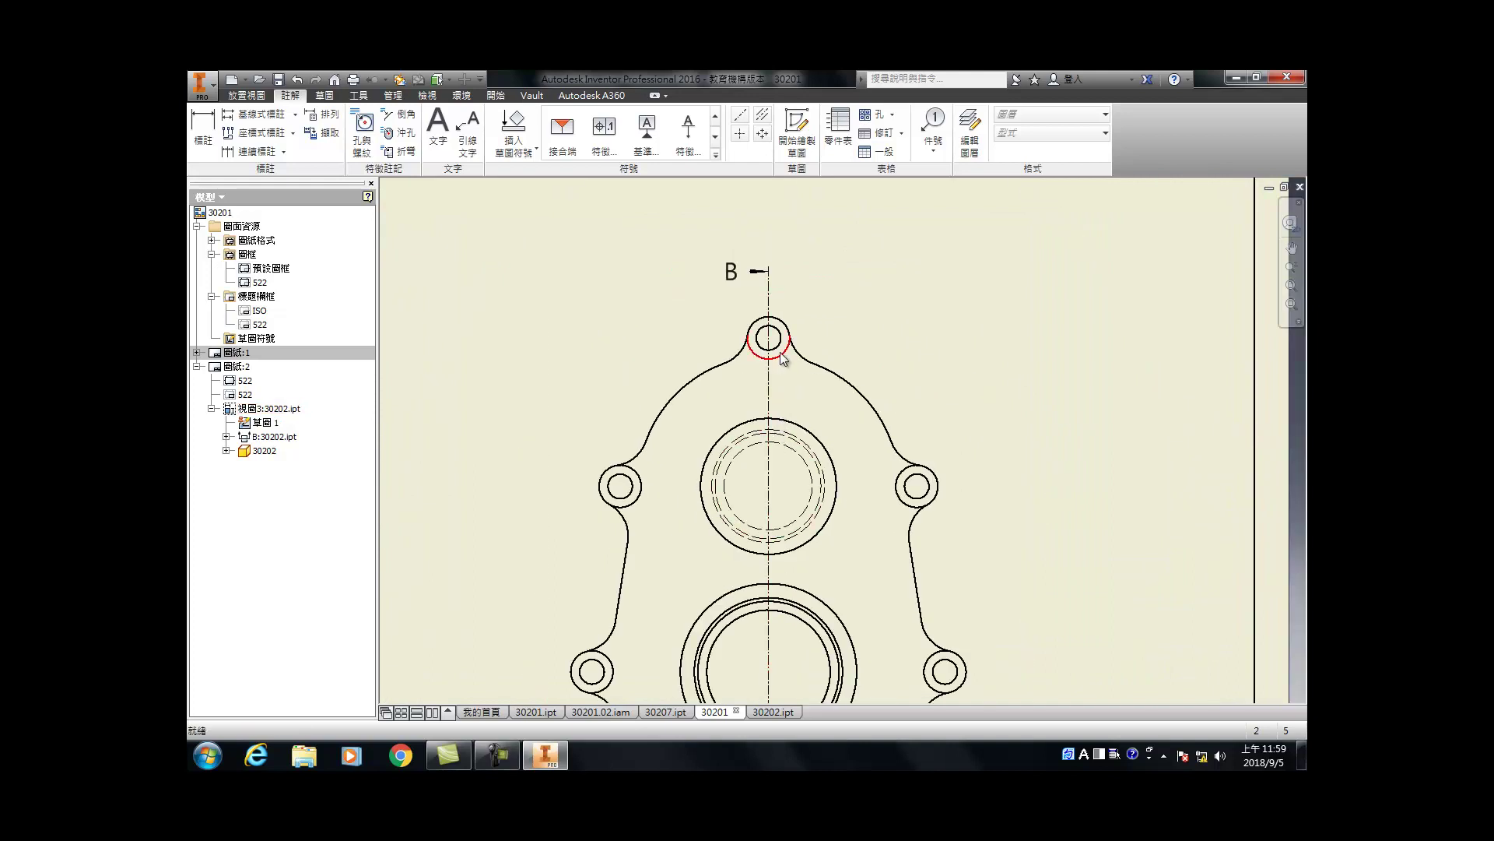
scroll(801, 433, "down", 6)
scroll(762, 499, "up", 5)
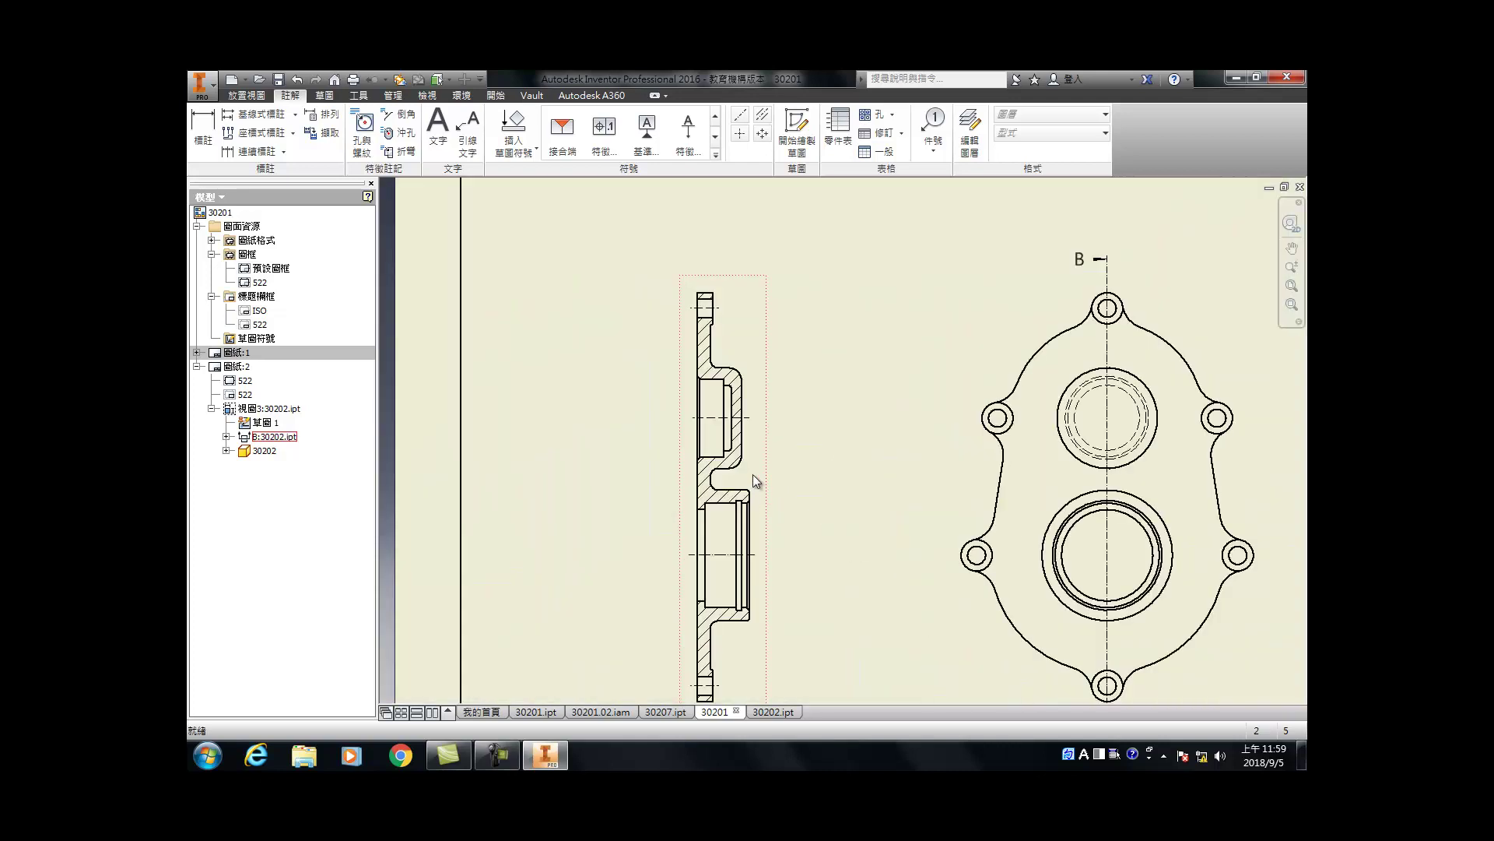
Step: Start a sketch on the section view and draw a vertical line across the gap between the two bosses
scroll(751, 474, "up", 5)
left_click(797, 132)
scroll(670, 514, "up", 3)
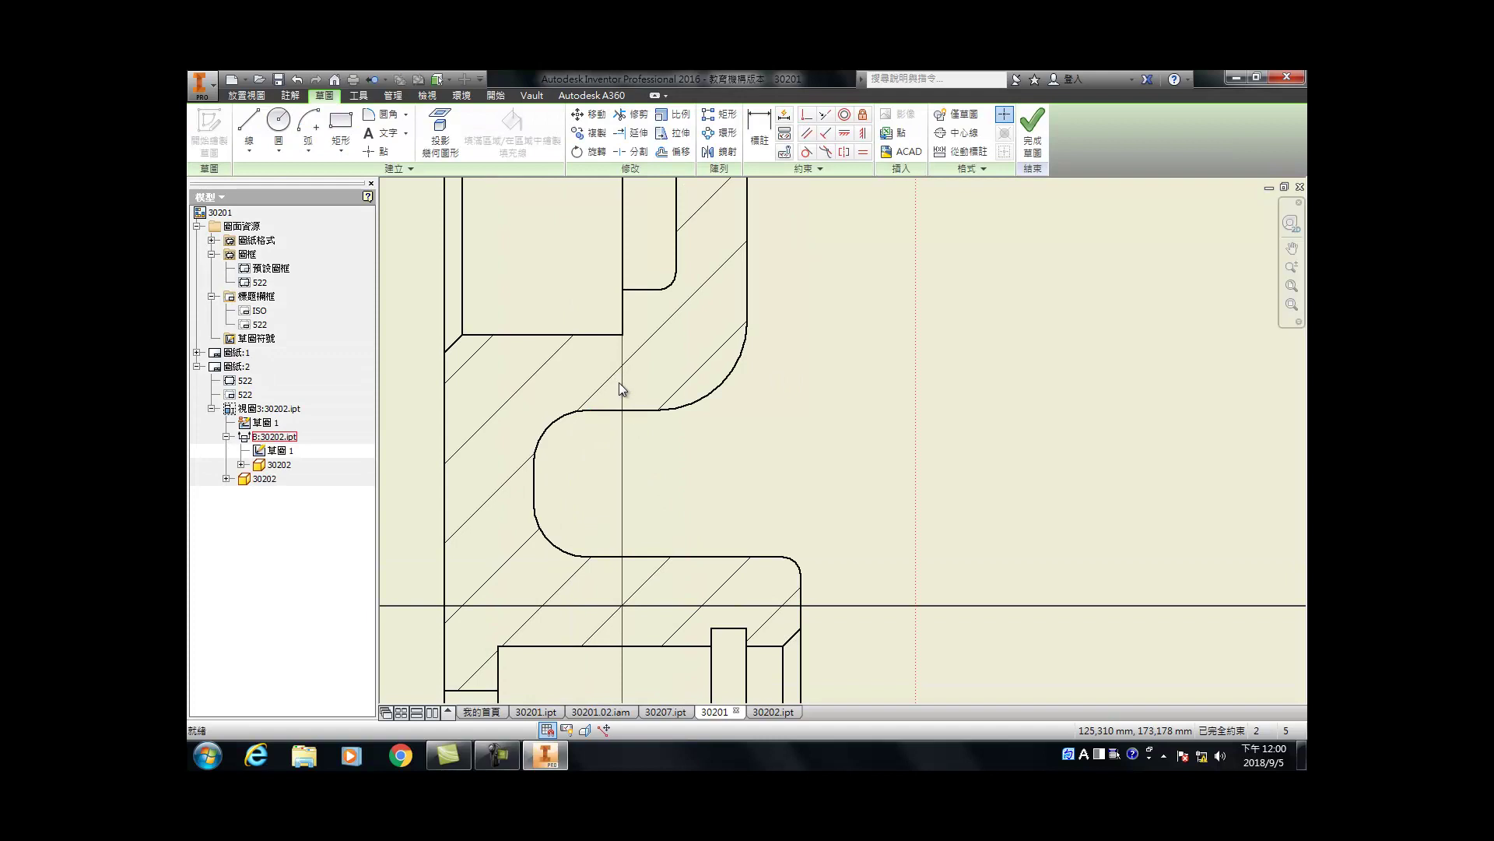
key("l")
left_click(641, 428)
left_click(642, 534)
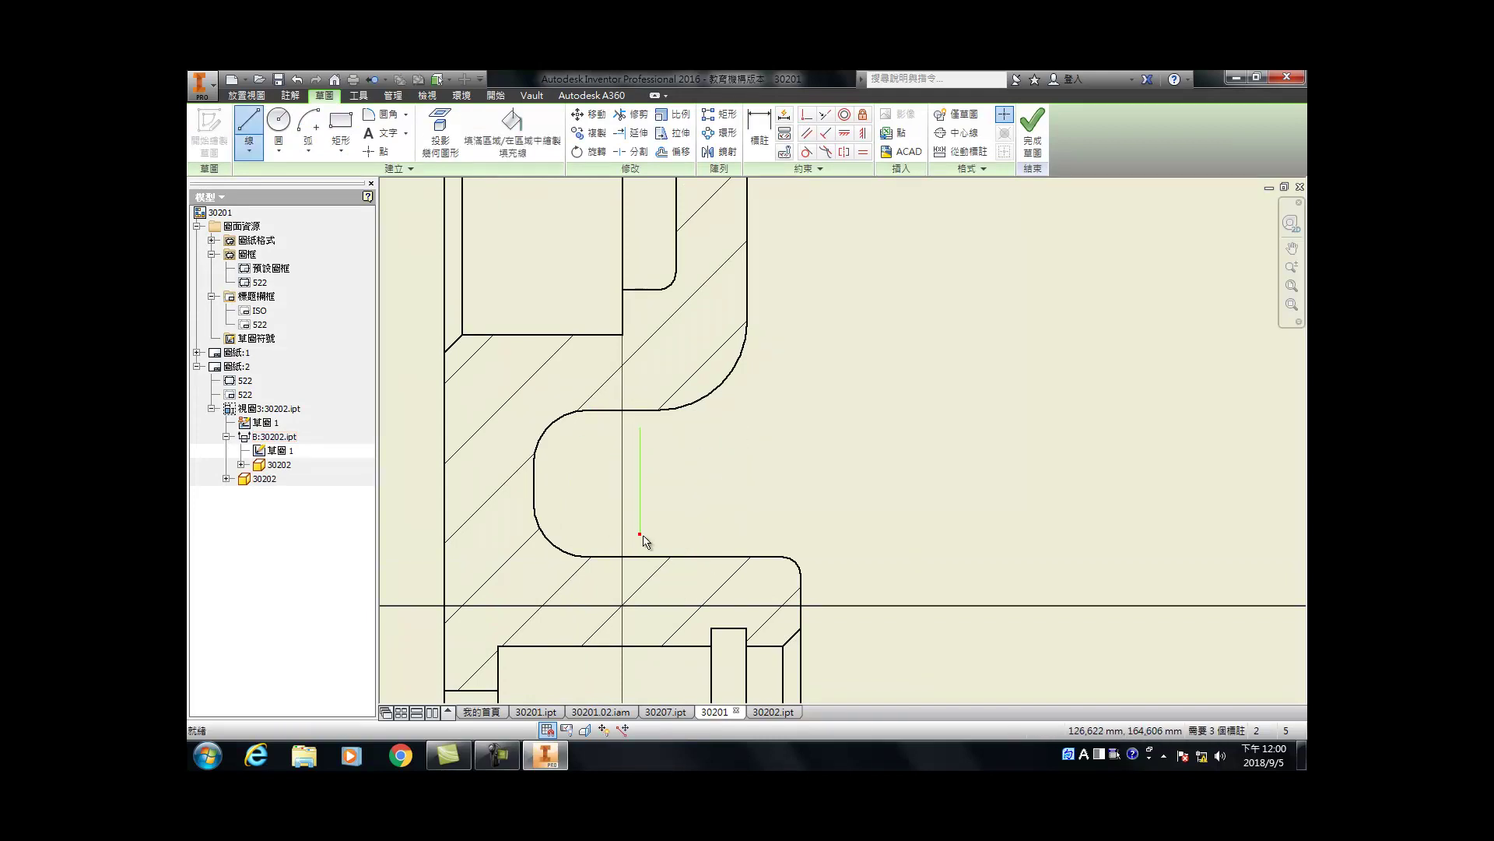
Step: Draw a center-point arc from the vertical line's lower end to the edge of the lower boss
key("c")
key("a")
left_click(664, 534)
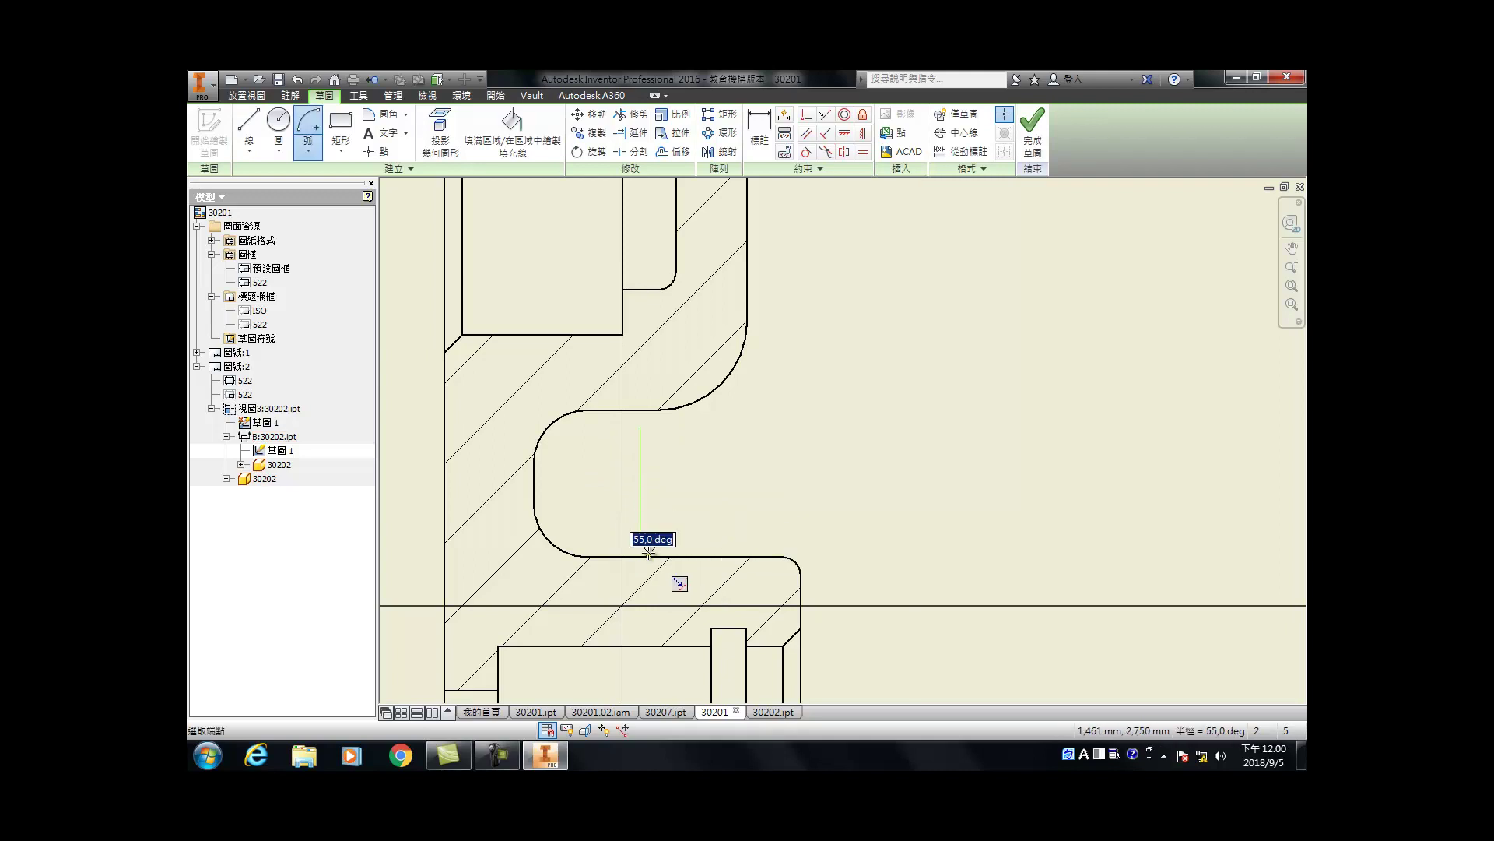
left_click(661, 558)
key("Escape")
Step: Try to draw a short horizontal line from the upper end of the vertical line
key("l")
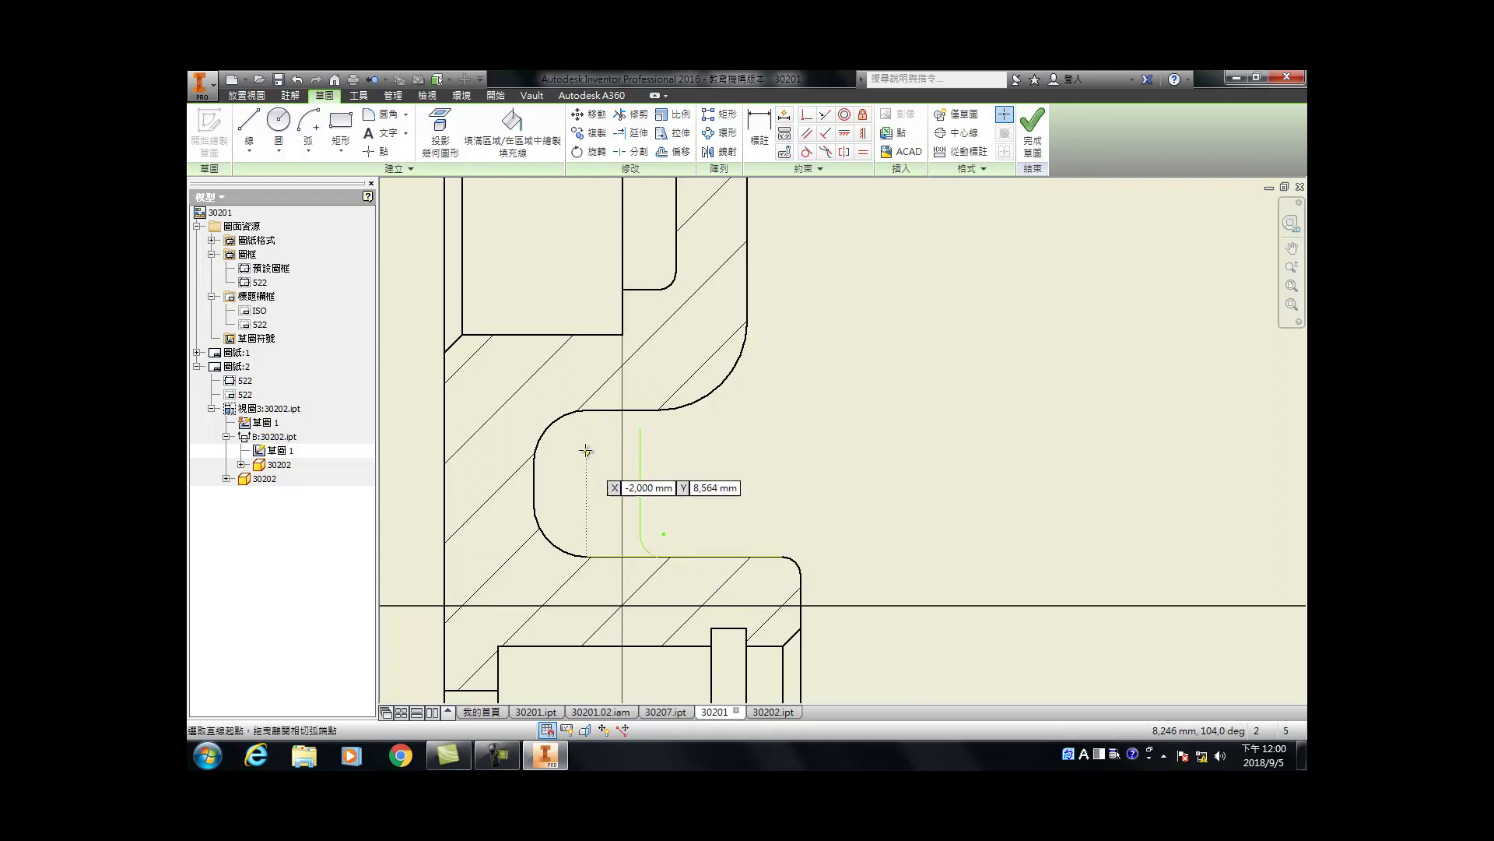
scroll(640, 421, "down", 5)
left_click(680, 443)
key("Escape")
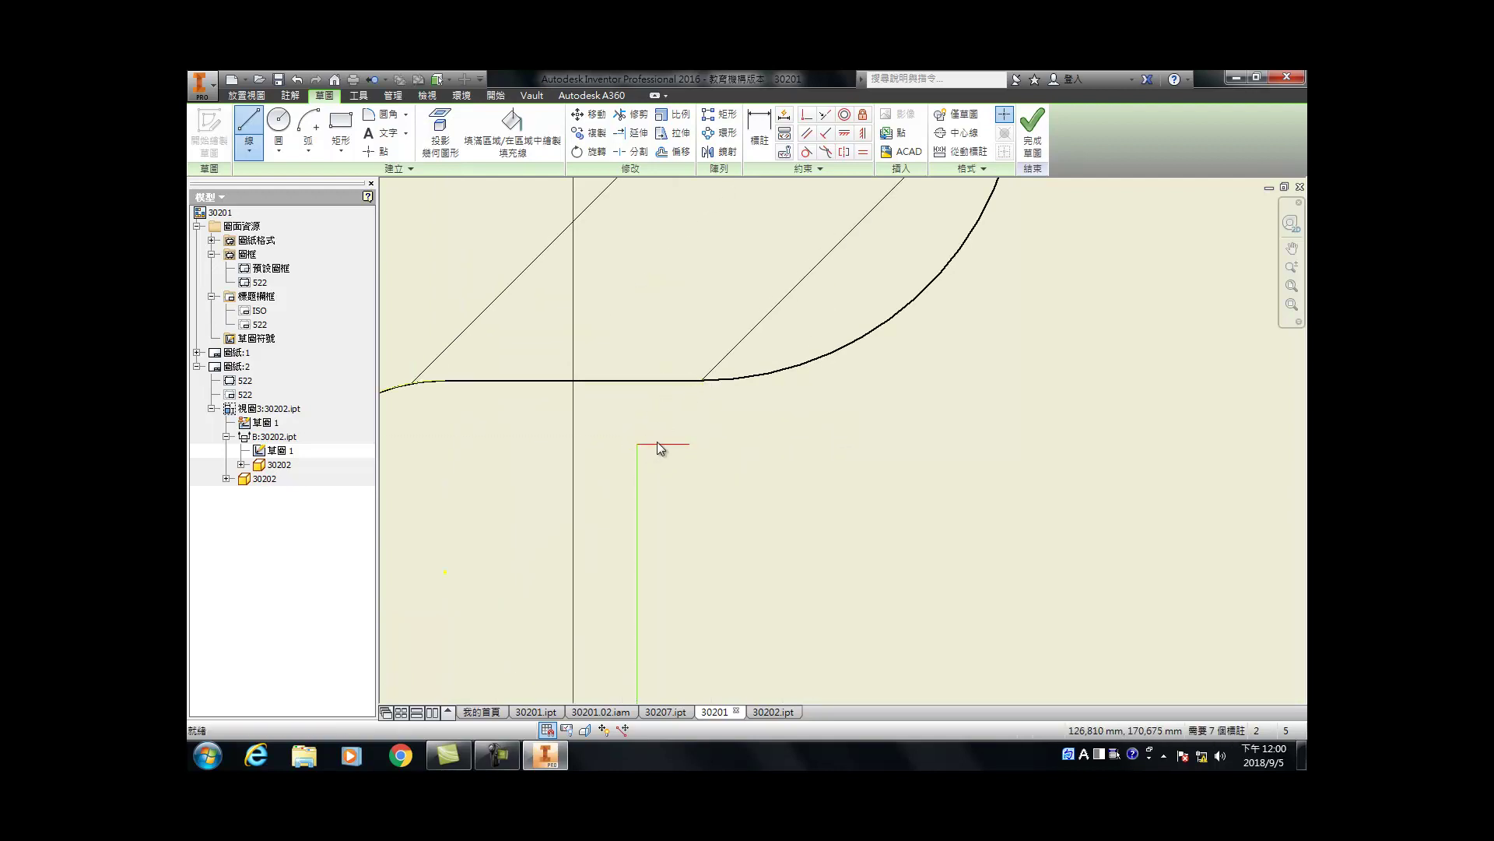
key("Escape")
Step: Draw a center-point arc starting at the vertical line's upper end, curving toward the upper boss edge
key("a")
left_click(678, 442)
left_click(639, 443)
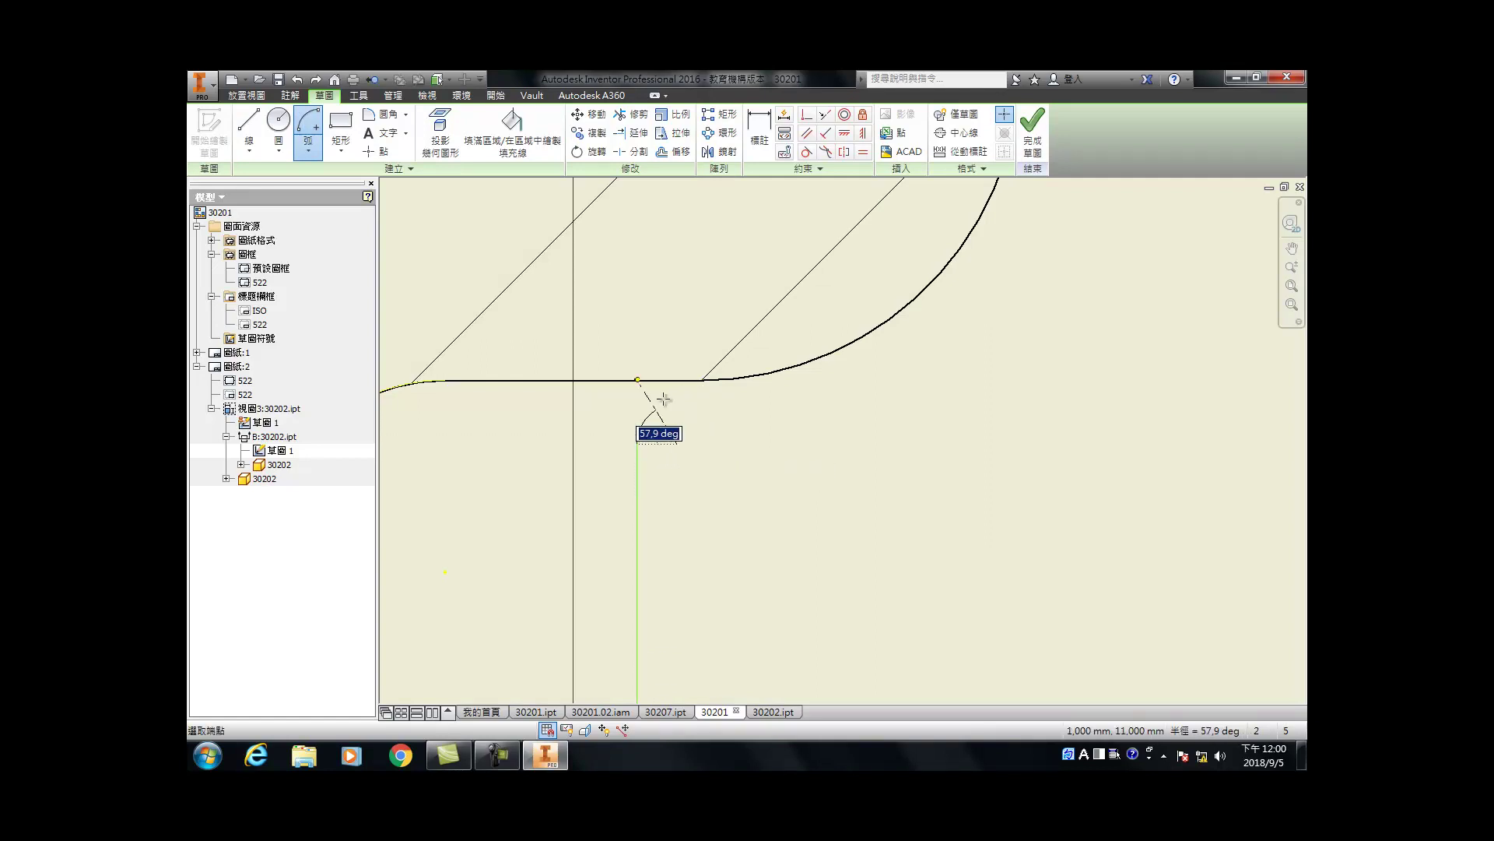
left_click(690, 404)
key("Escape")
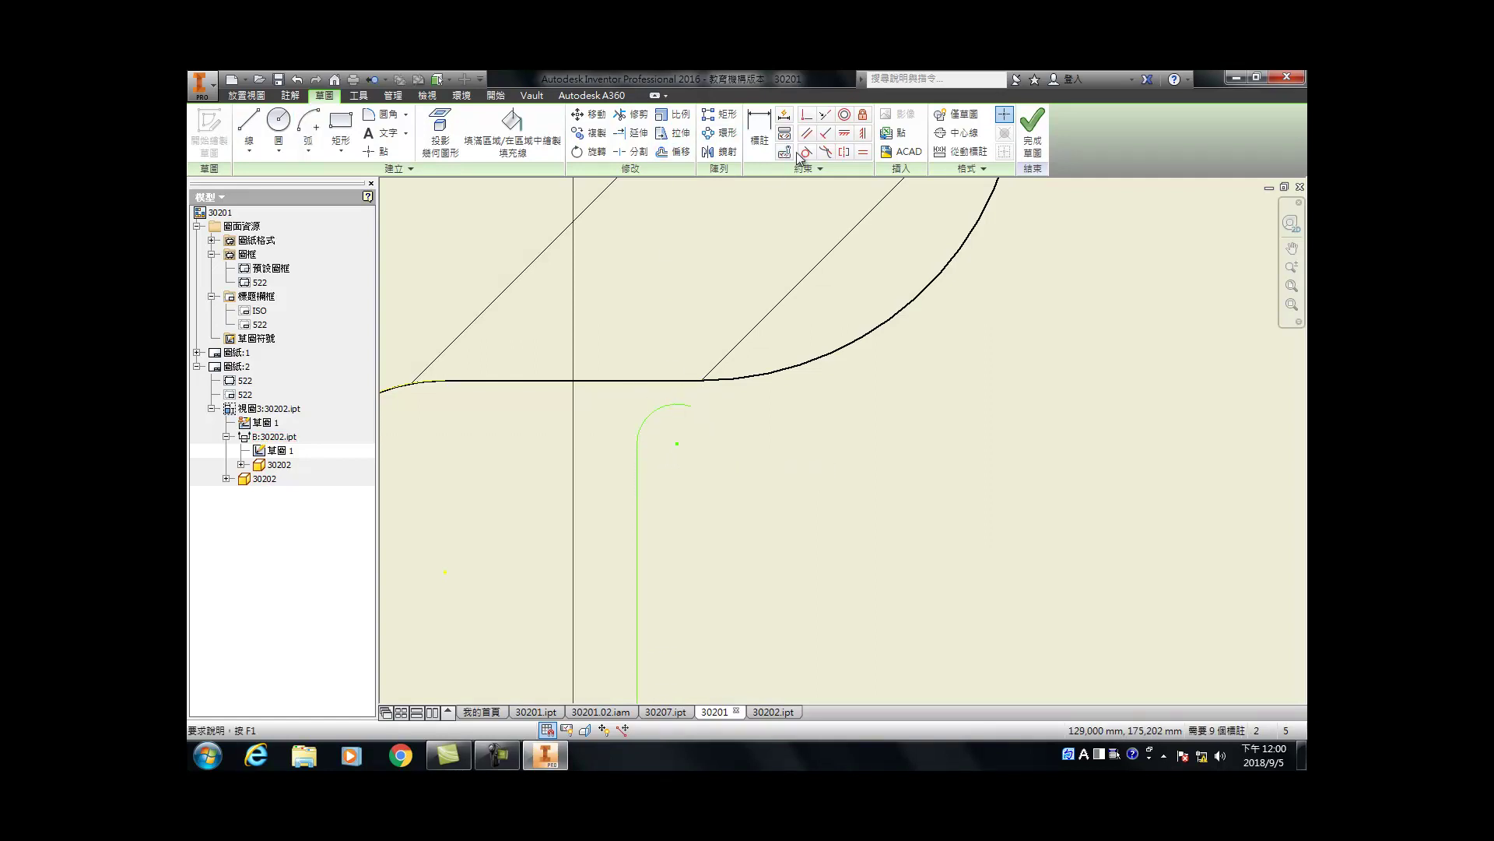
Step: Project the straight edge of the upper boss into the sketch as reference geometry
left_click(806, 152)
left_click(653, 417)
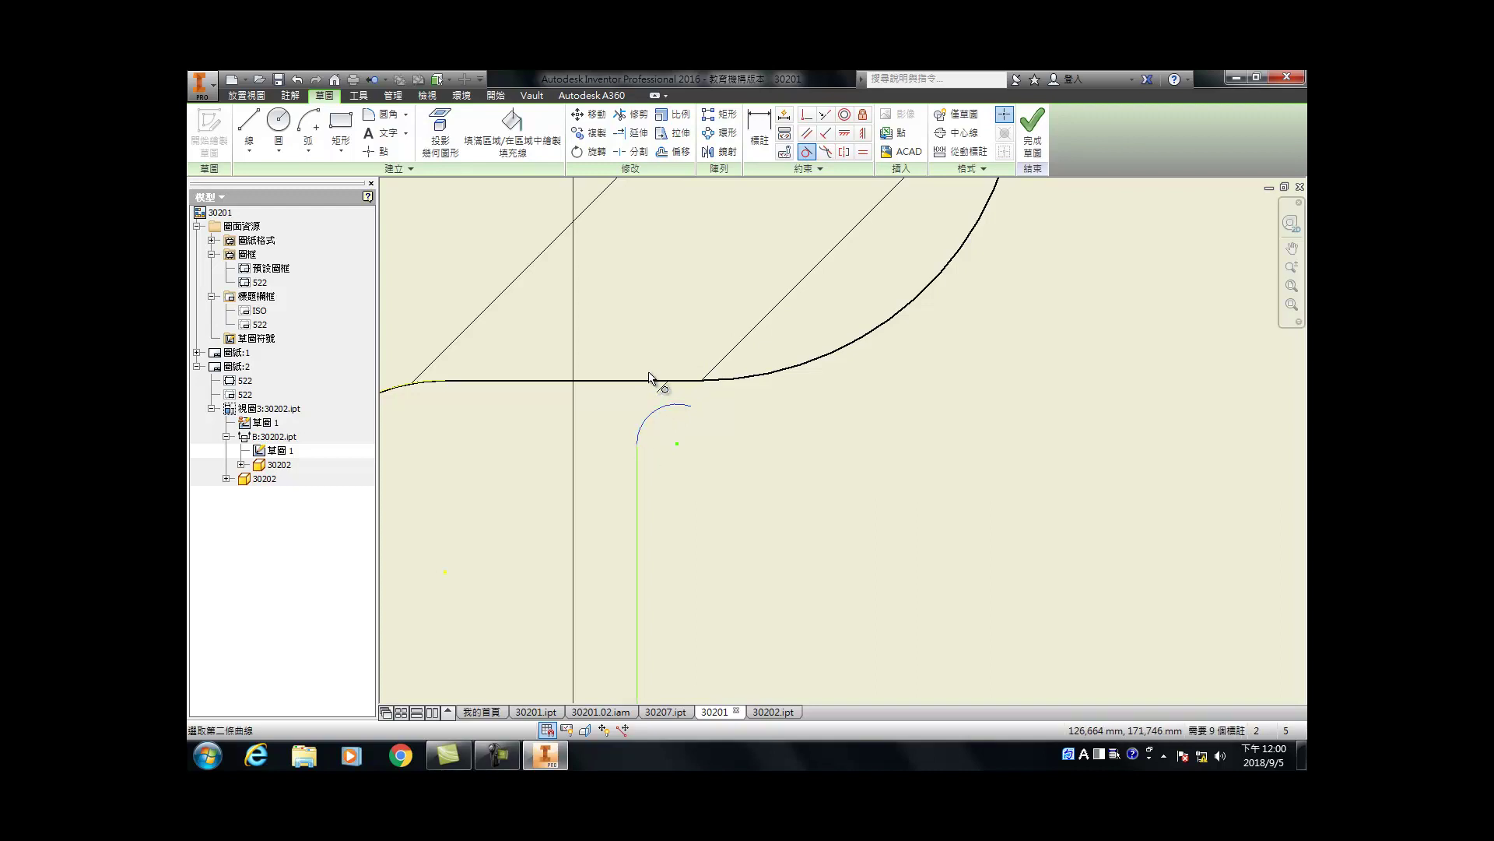
key("p")
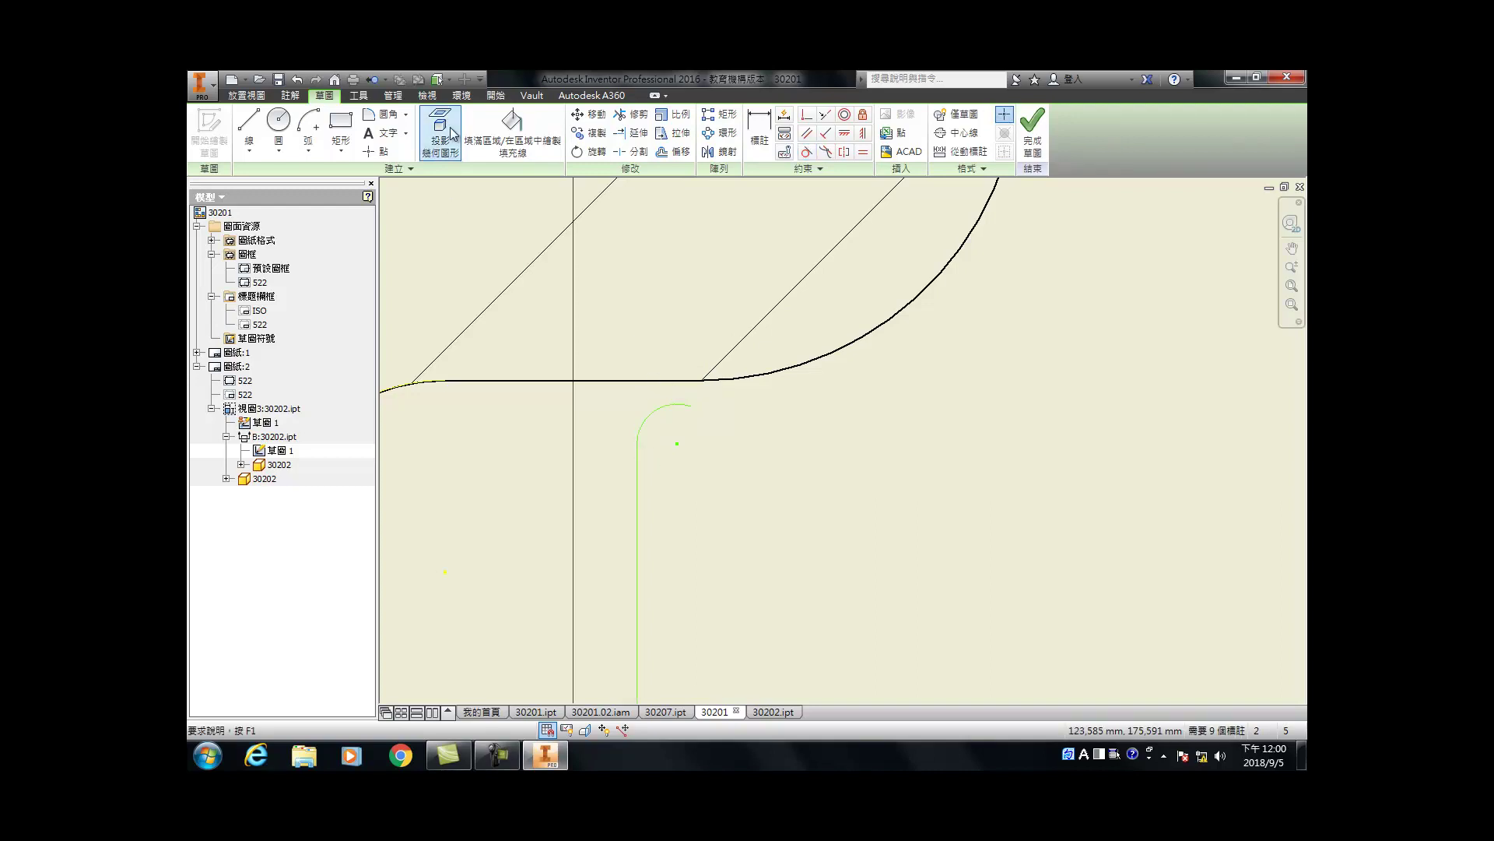
left_click(634, 381)
scroll(634, 311, "down", 3)
key("Escape")
Step: Constrain the upper arc tangent to the projected edge of the upper boss
left_click(806, 152)
scroll(687, 319, "up", 3)
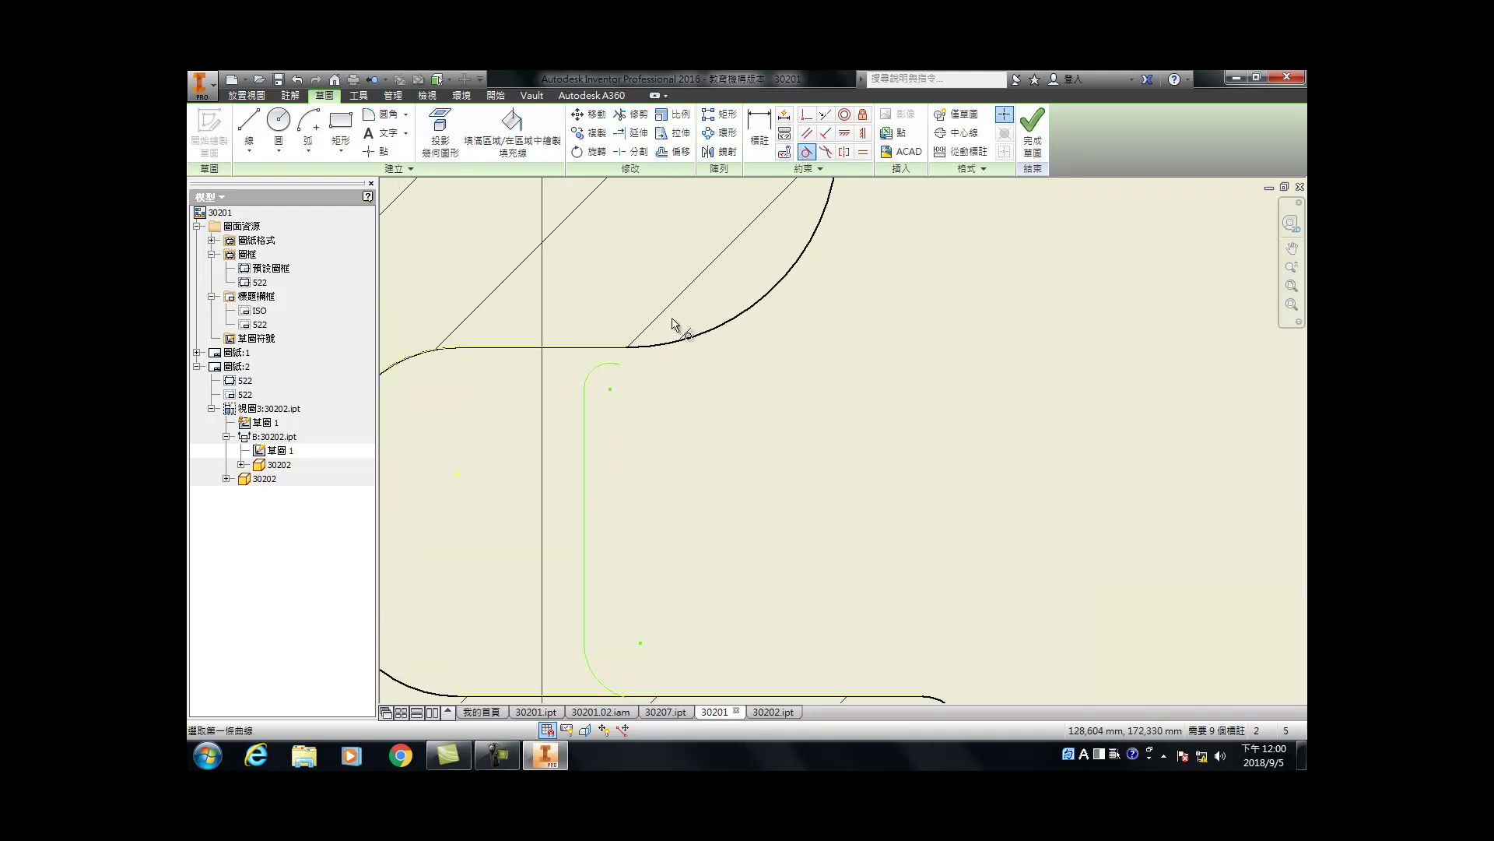
left_click(607, 365)
left_click(606, 348)
key("Escape")
scroll(608, 347, "up", 3)
key("x")
scroll(651, 401, "down", 5)
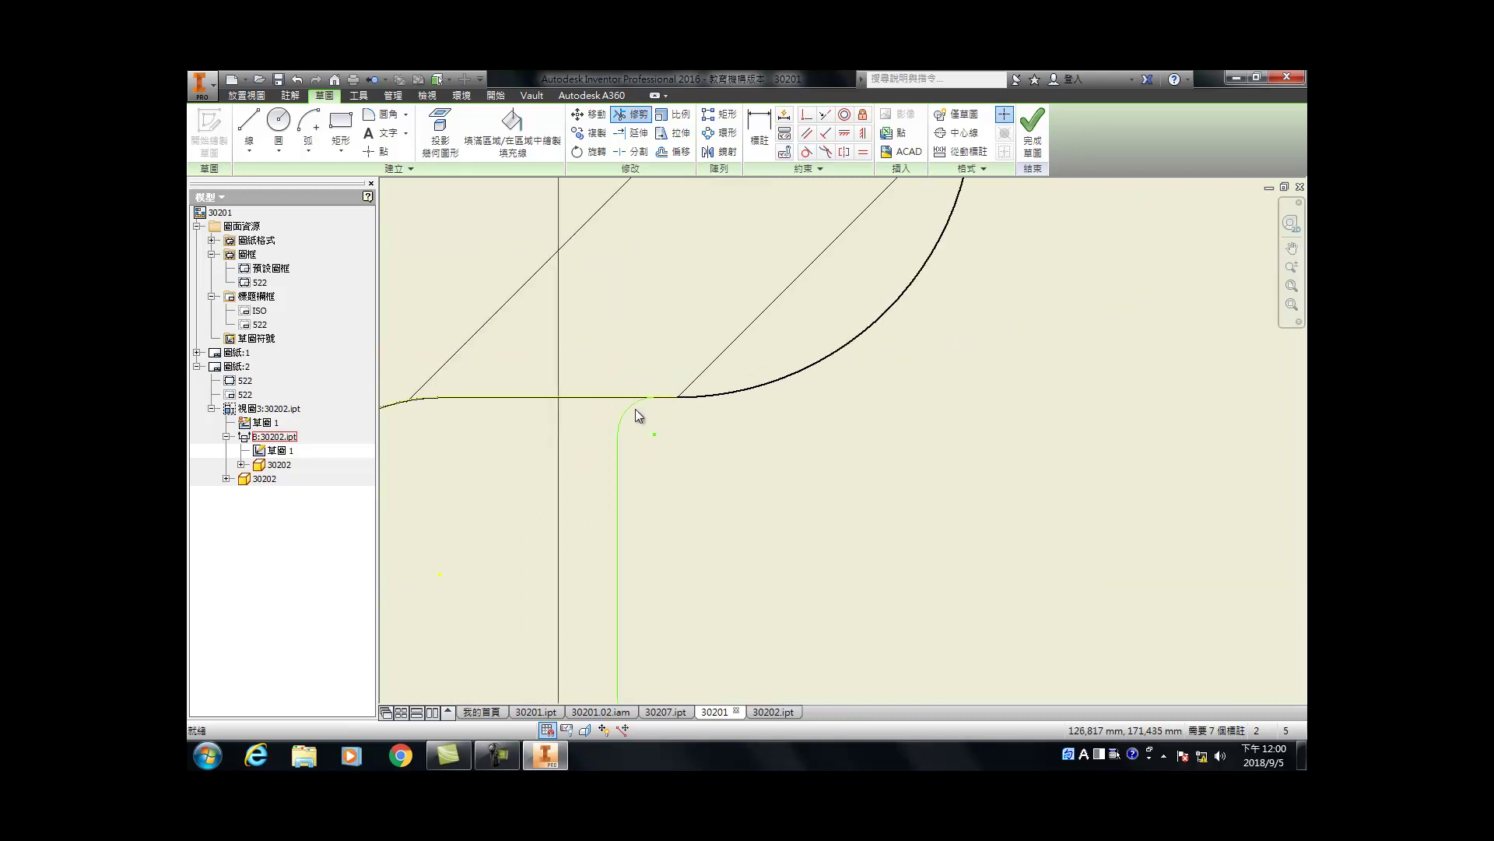
Step: Dimension the upper arc's radius as 1 mm
key("d")
left_click(627, 416)
left_click(641, 427)
type("1")
key("Return")
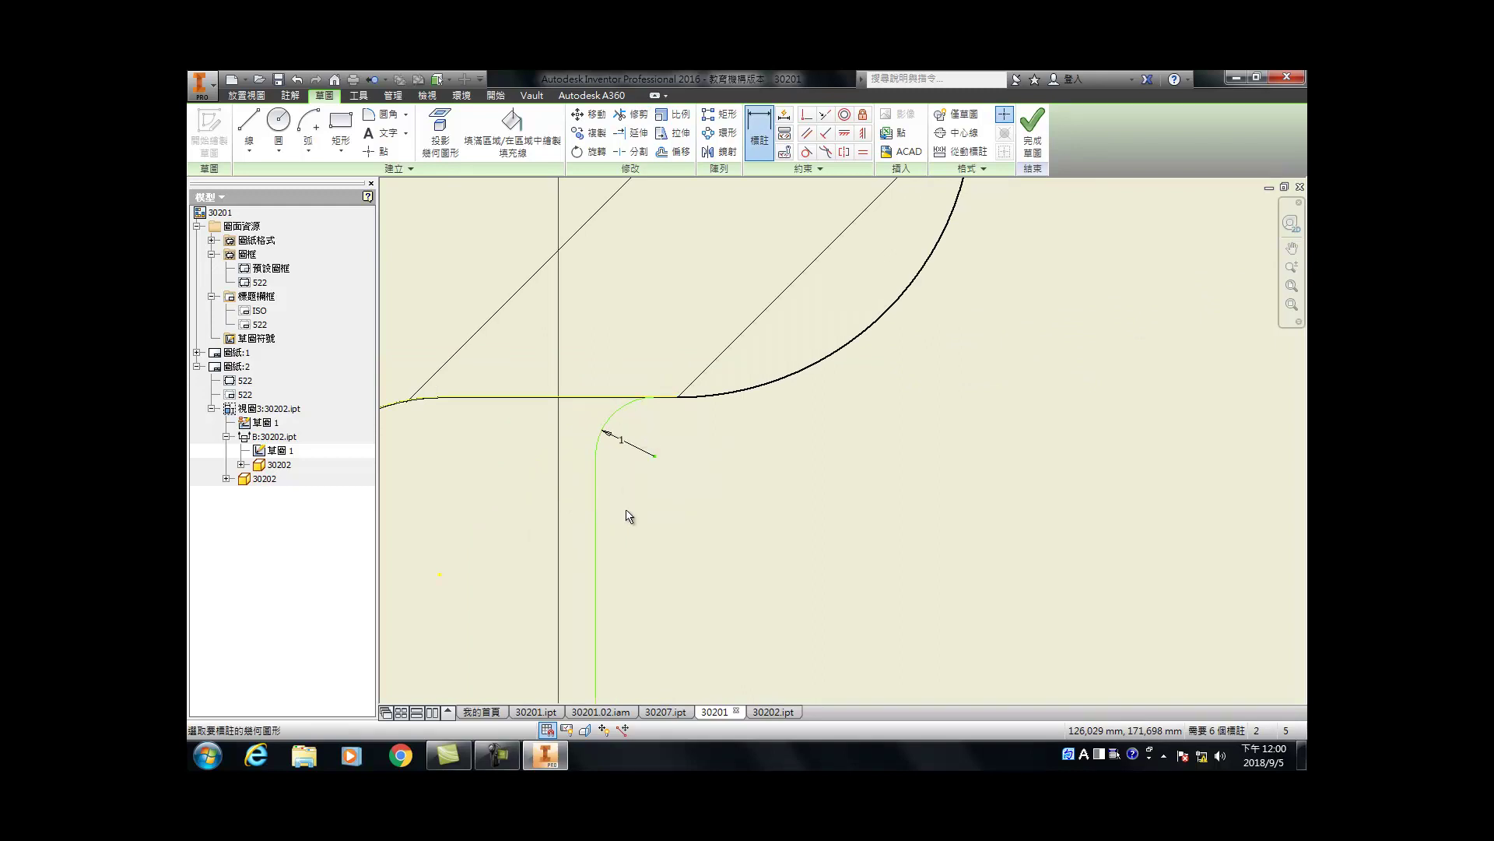
Step: Dimension the horizontal distance from the inner wall of the gap to the vertical sketch line
scroll(604, 506, "down", 3)
left_click(601, 543)
left_click(641, 534)
type("2")
key("Return")
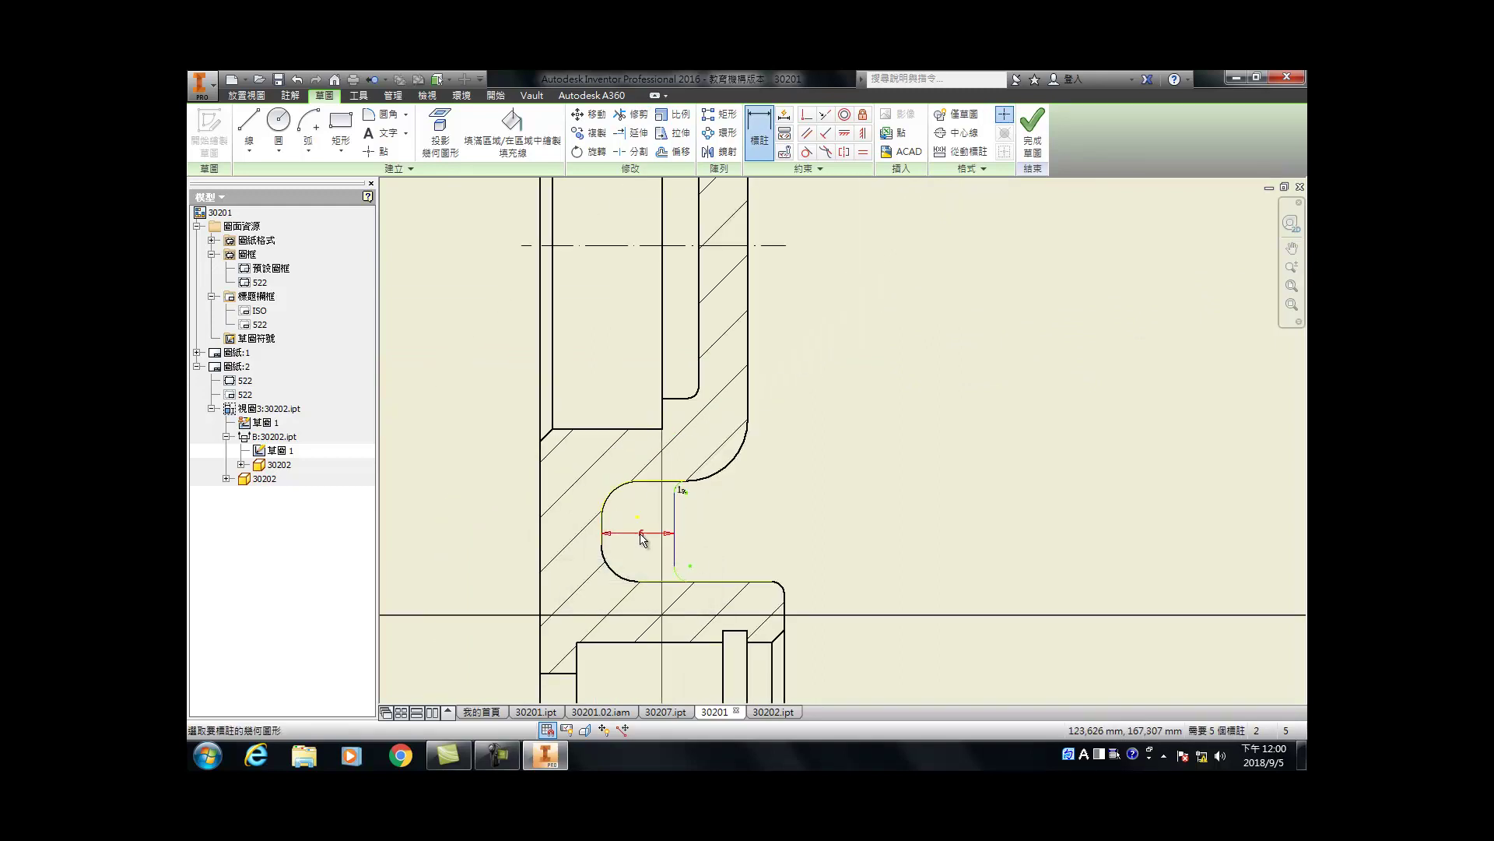
Step: Constrain the lower arc tangent to the lower boss edge and extend the arc to that edge
scroll(693, 575, "up", 5)
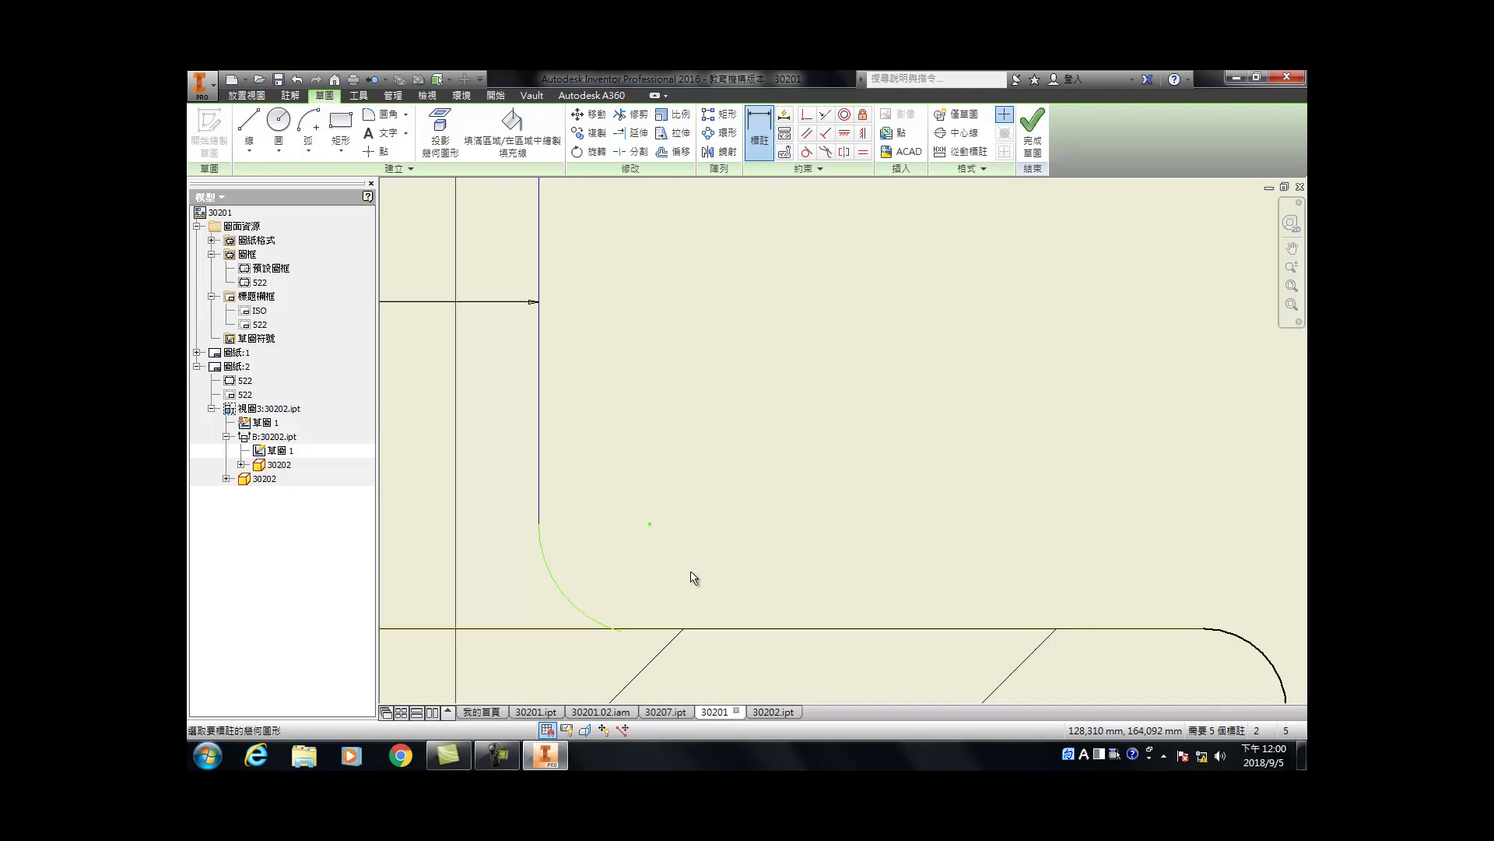
left_click(814, 151)
left_click(595, 627)
left_click(596, 628)
key("Escape")
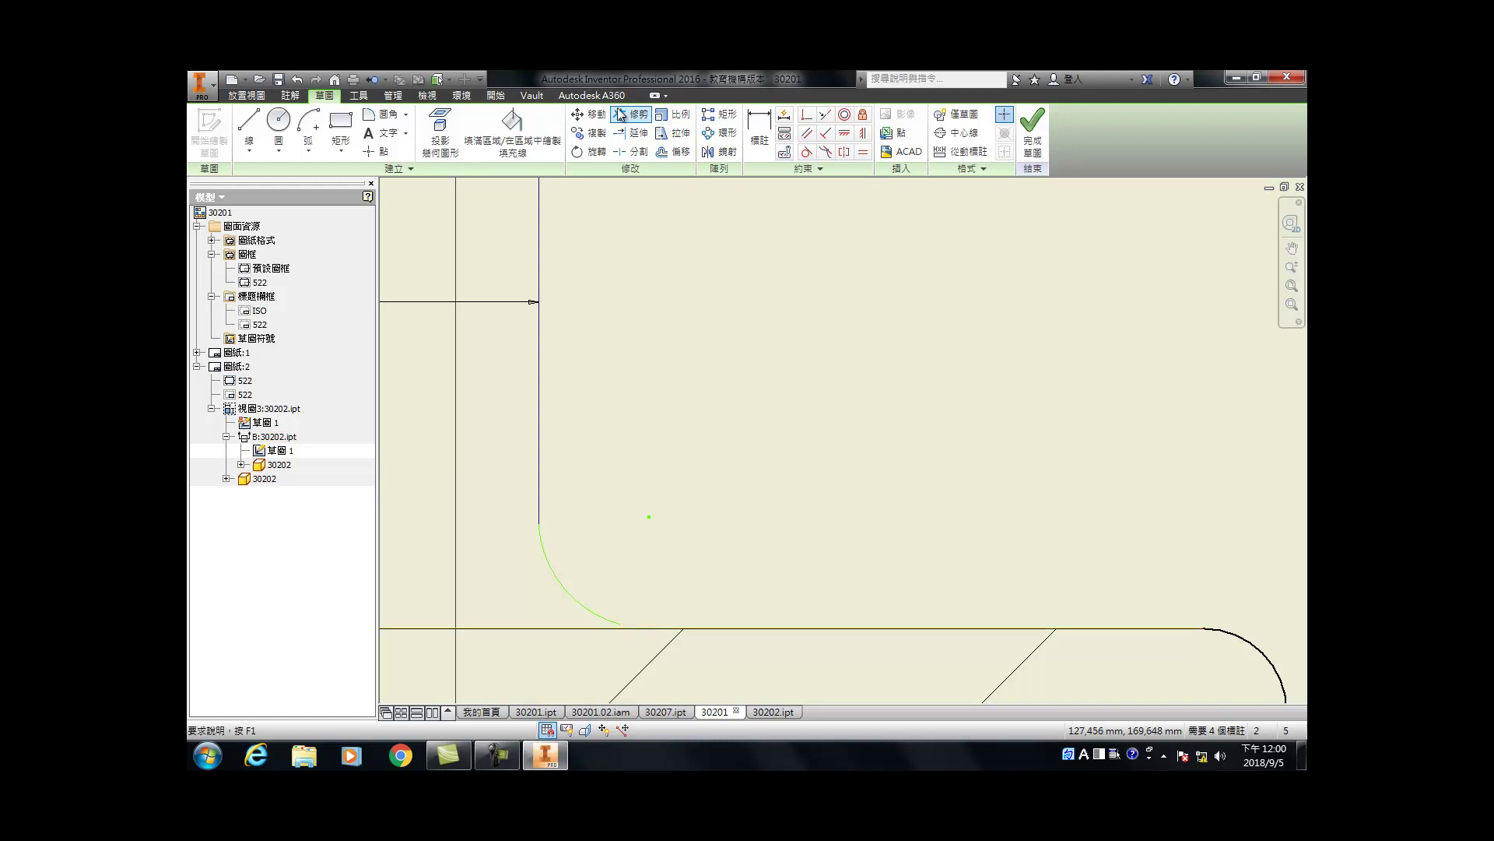
left_click(632, 132)
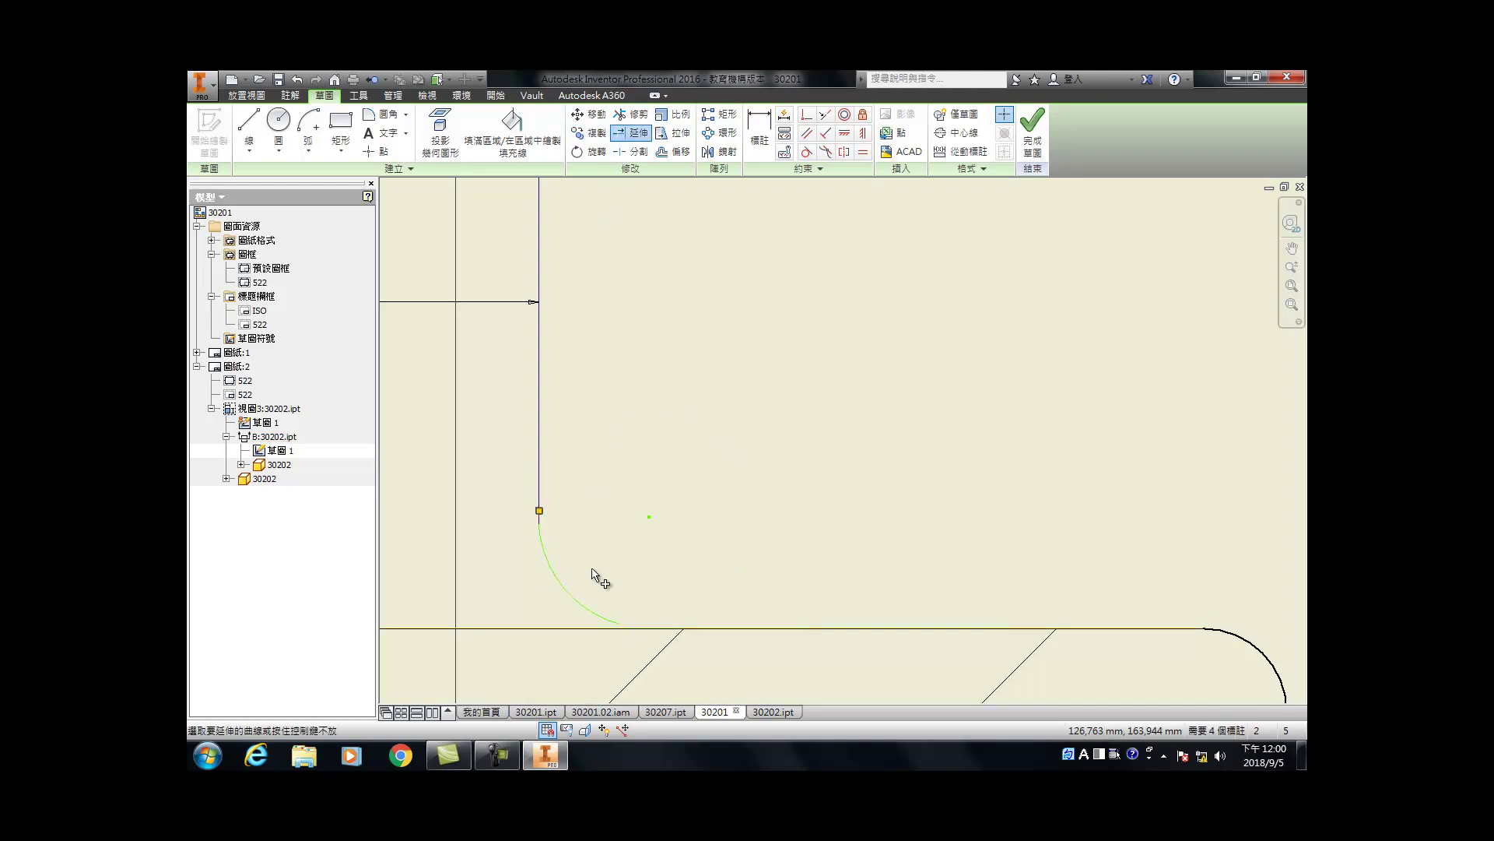
left_click(595, 619)
key("Escape")
Step: Dimension the lower arc's radius as 1 mm
key("d")
left_click(577, 601)
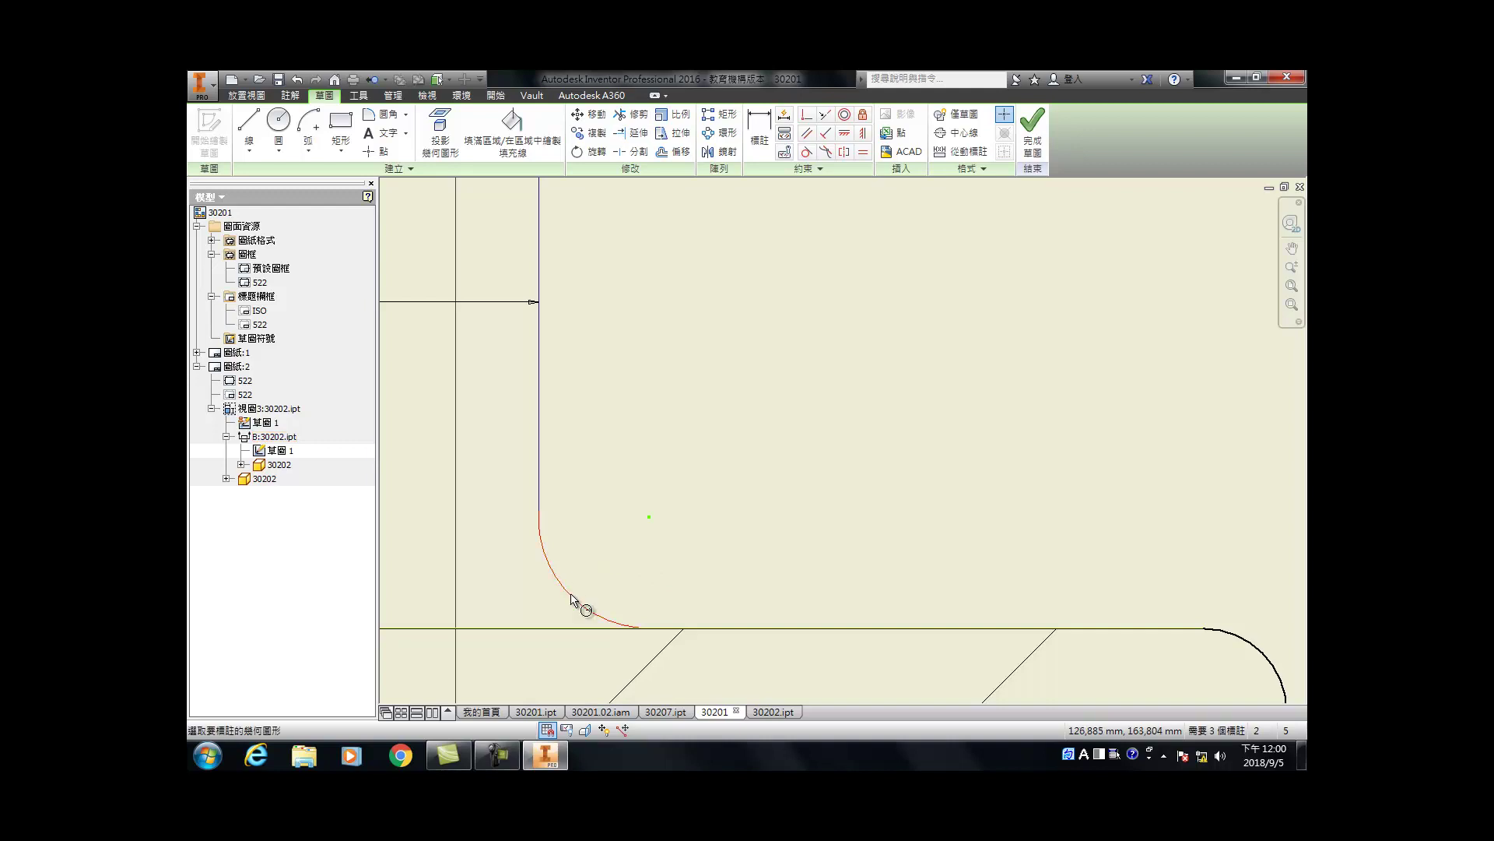
left_click(615, 549)
type("1")
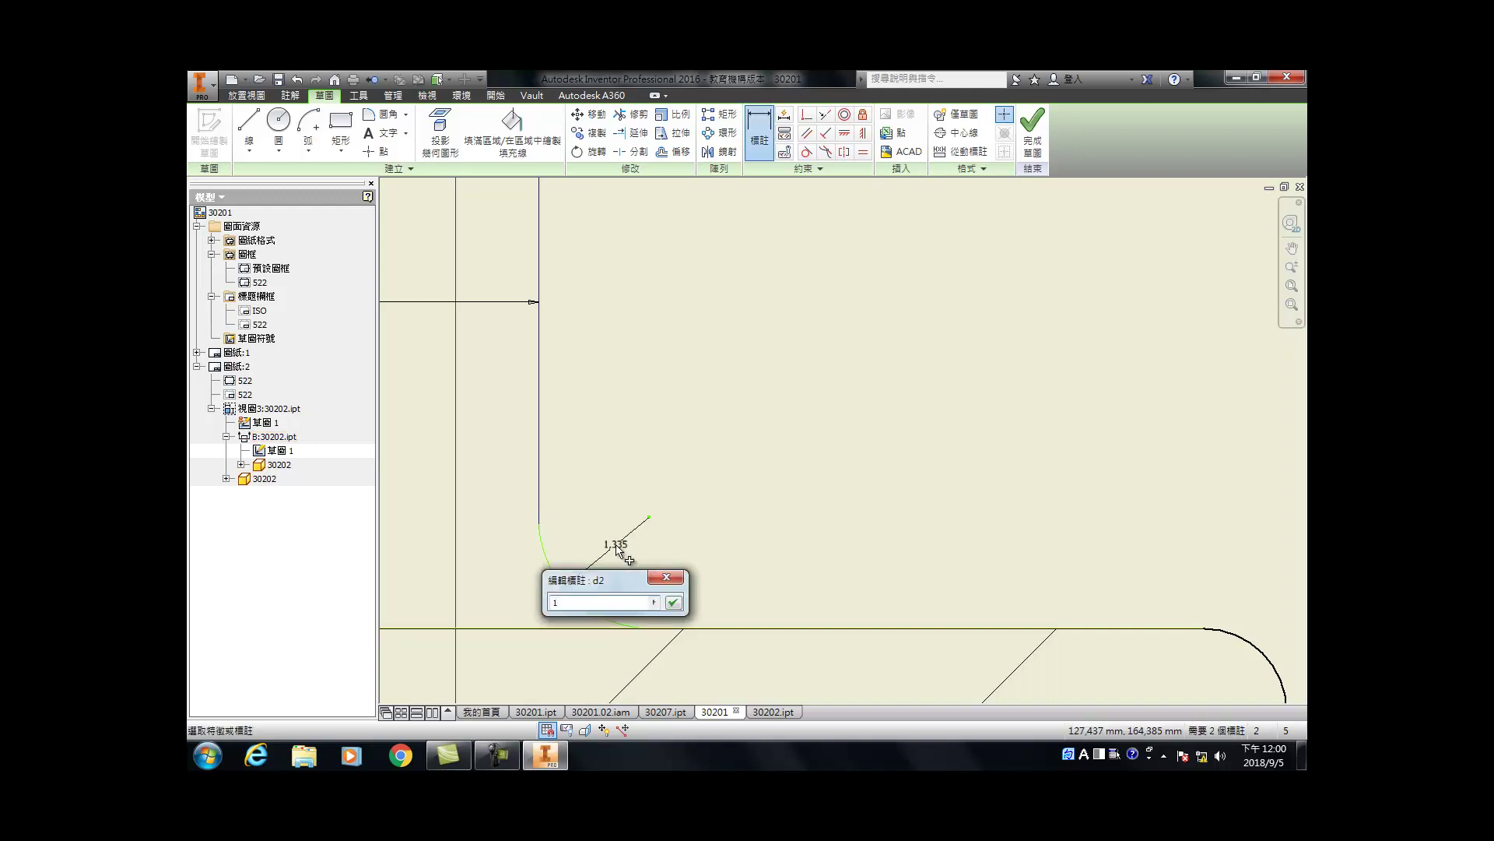
key("Return")
Step: Constrain the lower arc tangent to the vertical sketch line
left_click(806, 152)
left_click(542, 536)
left_click(540, 517)
key("Escape")
mouse_move(605, 549)
middle_mouse_down()
mouse_move(607, 405)
mouse_move(610, 509)
middle_mouse_up()
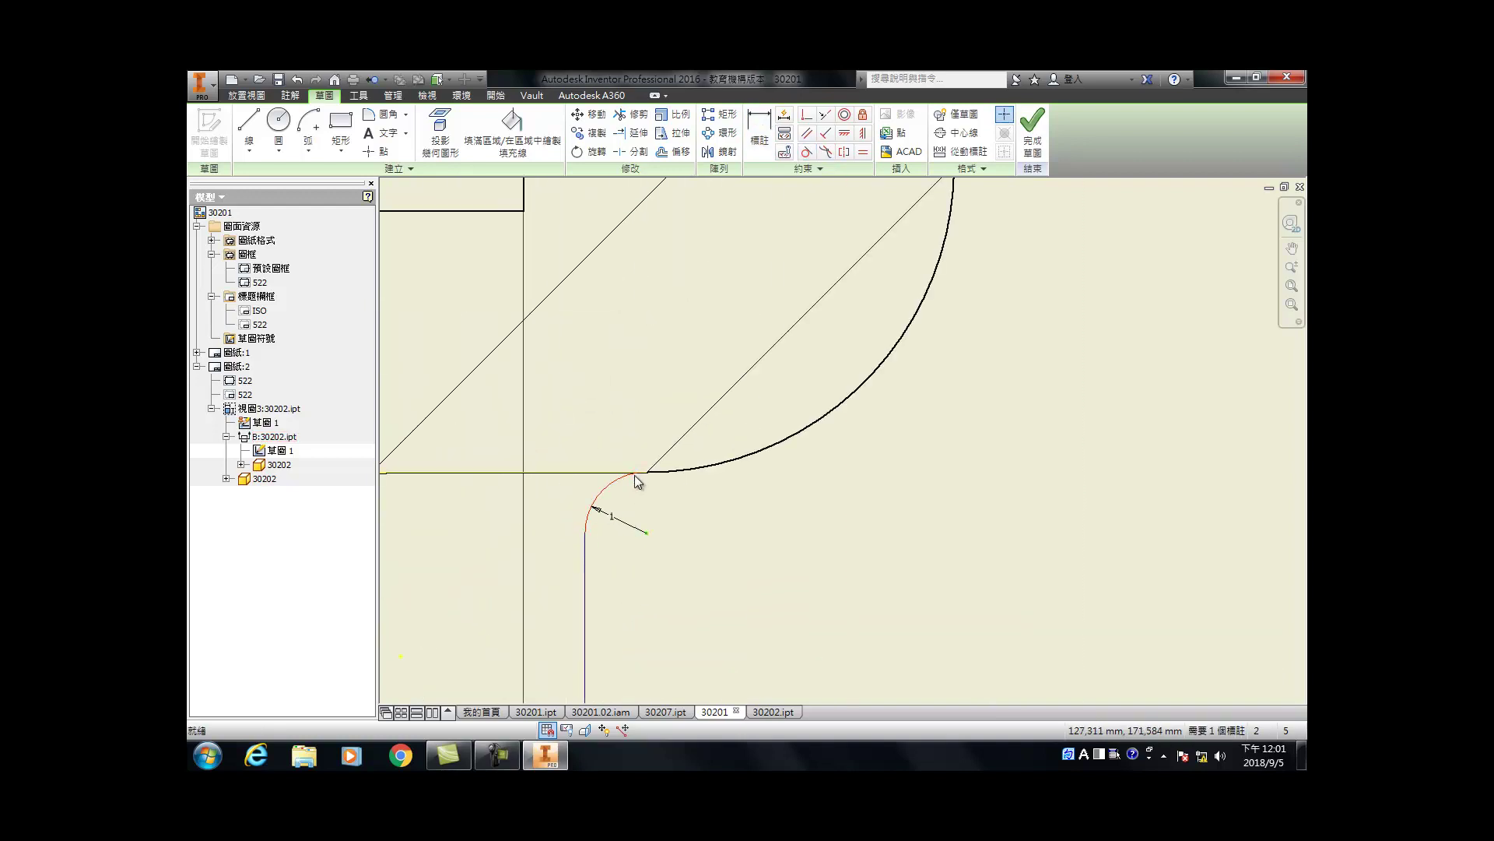
Step: Try to apply another tangent constraint between the upper arc and the upper boss edge
scroll(633, 475, "down", 5)
left_click(808, 153)
left_click(599, 467)
left_click(600, 475)
key("Escape")
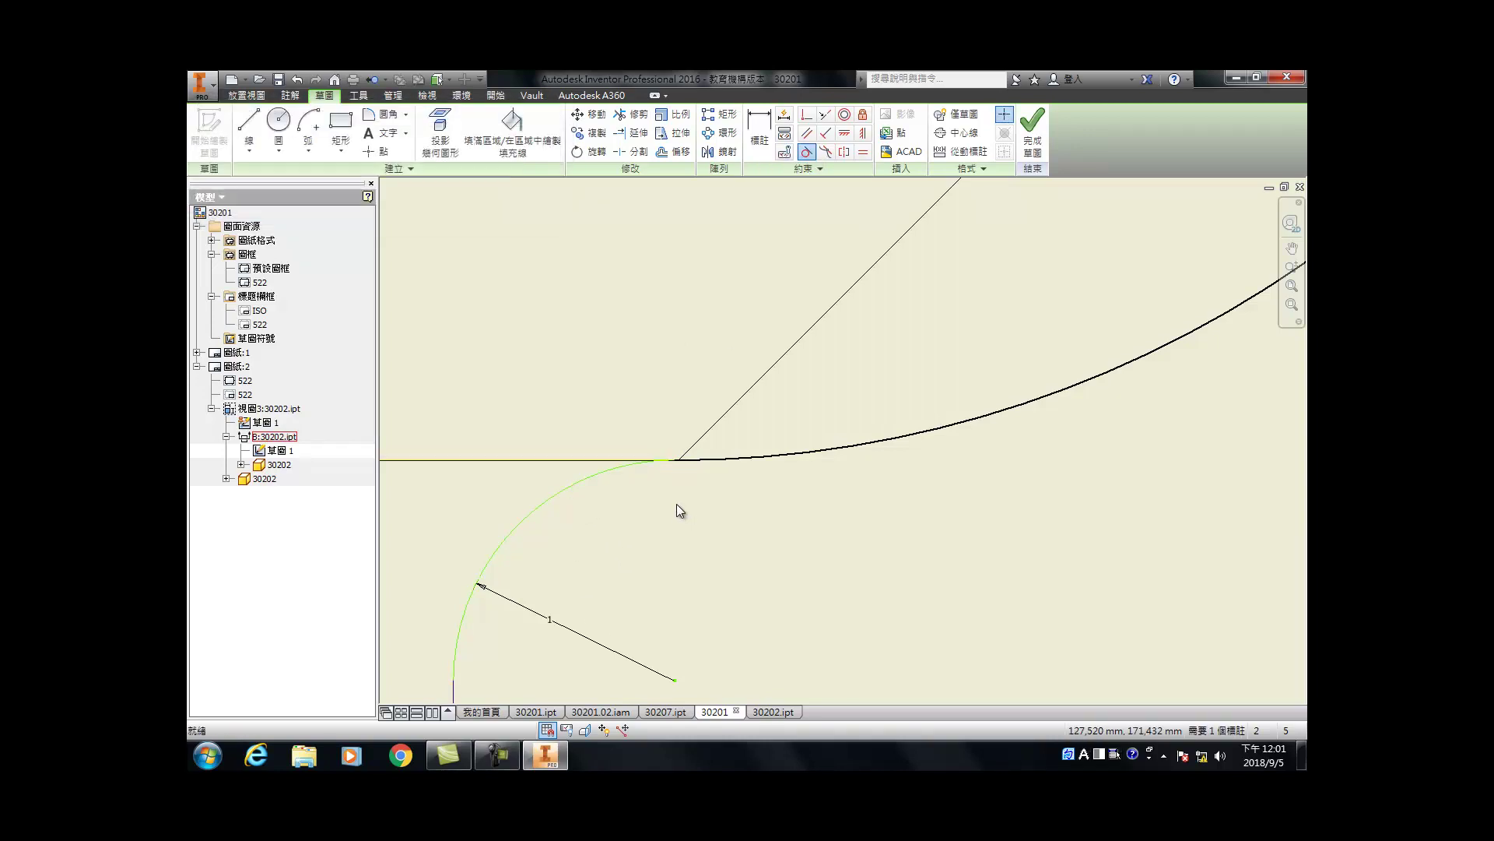
Step: Pull the upper arc out of position to check its freedom, and constrain it tangent to the vertical line
scroll(640, 461, "up", 3)
left_click_drag(641, 464, 600, 493)
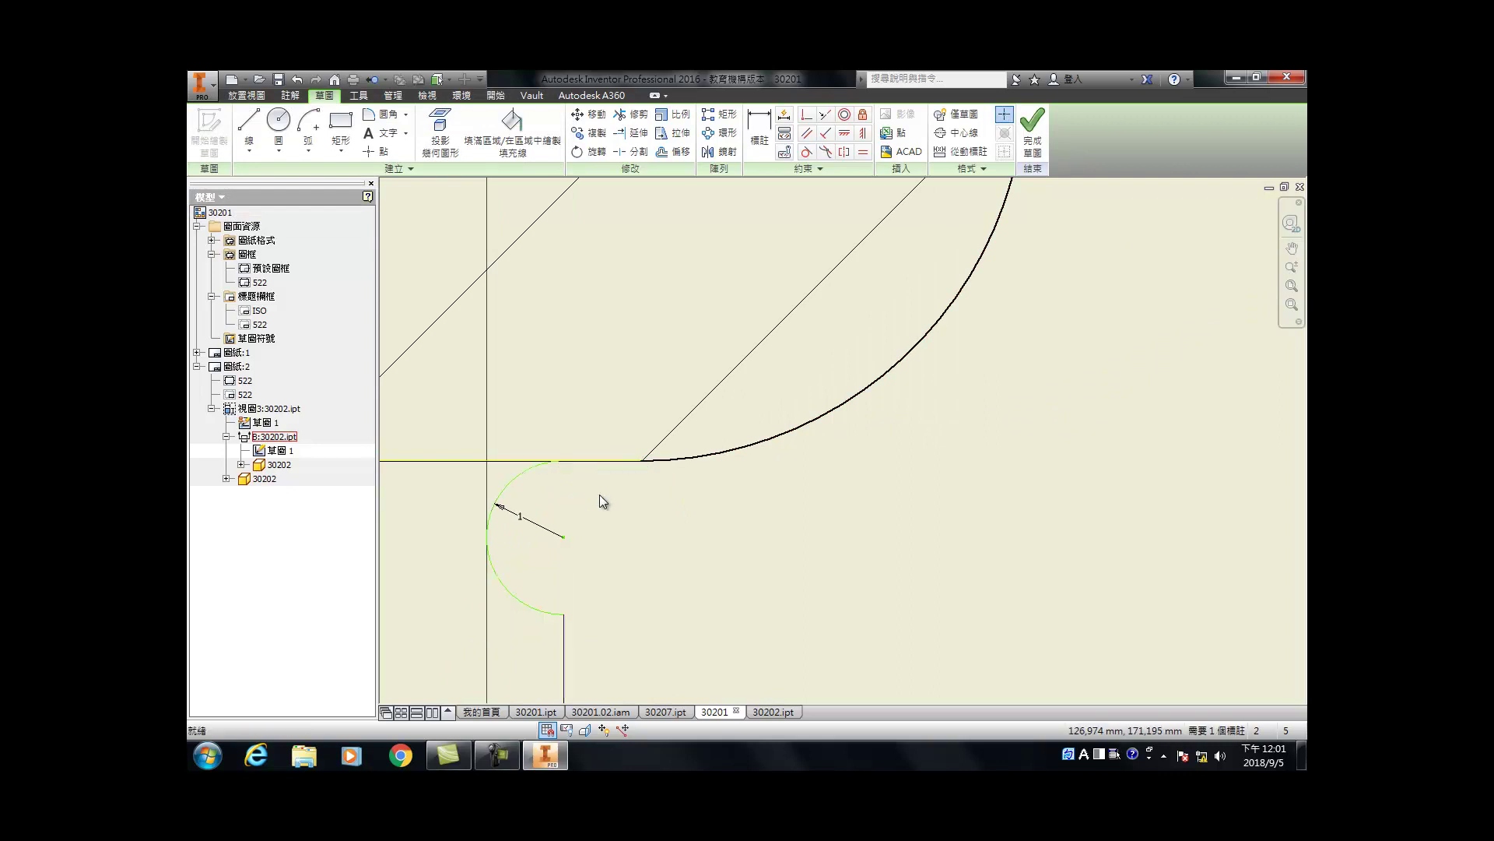
left_click(807, 153)
left_click(564, 615)
left_click(564, 632)
key("Escape")
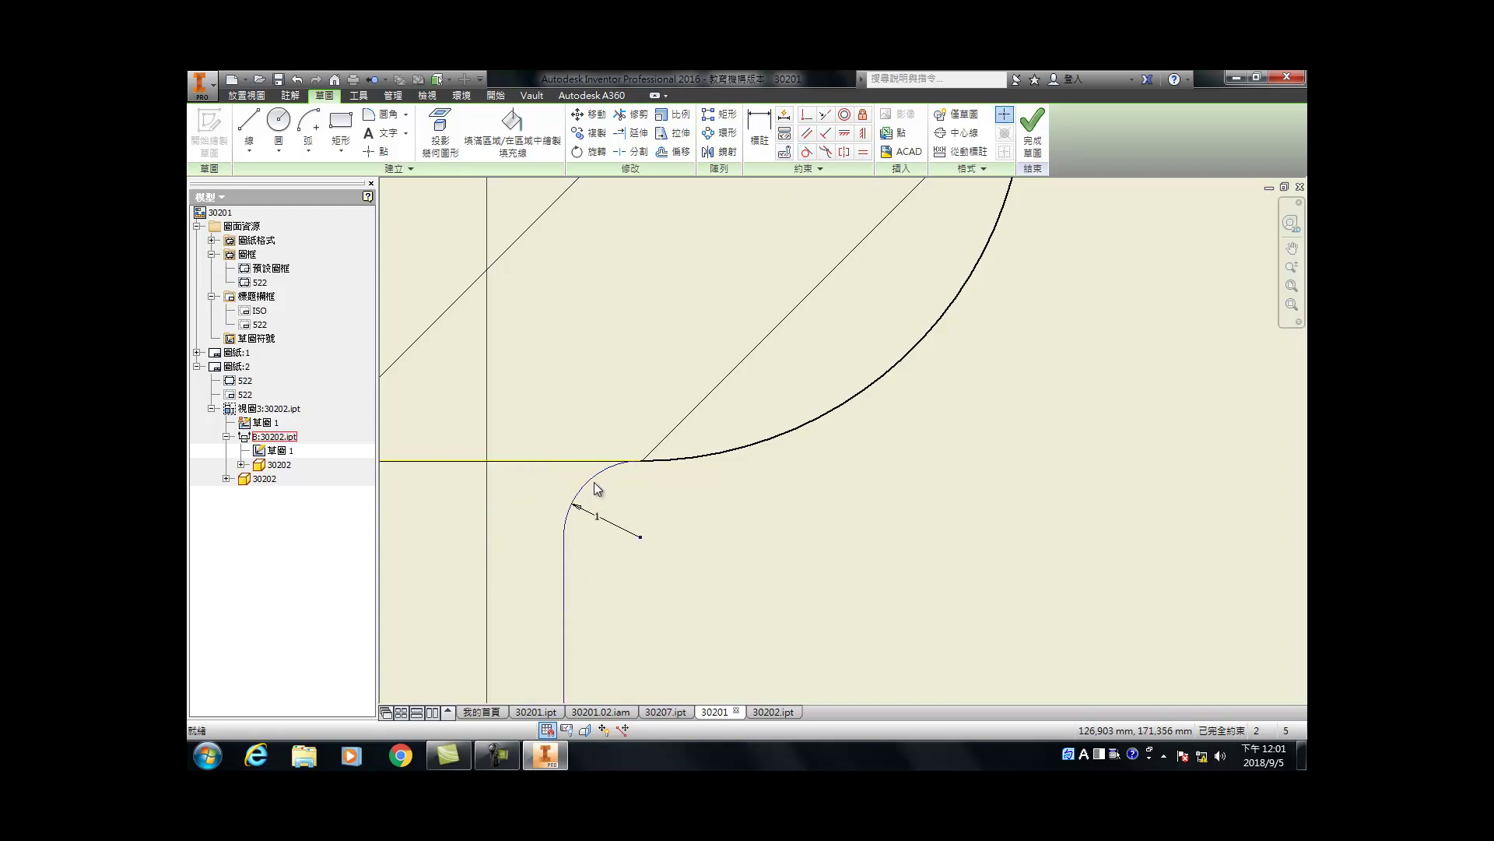
Step: Assign the rib outline's line and arcs to the Visible (ISO) layer and finish the sketch
left_click(567, 572)
scroll(579, 460, "down", 4)
scroll(588, 653, "up", 3)
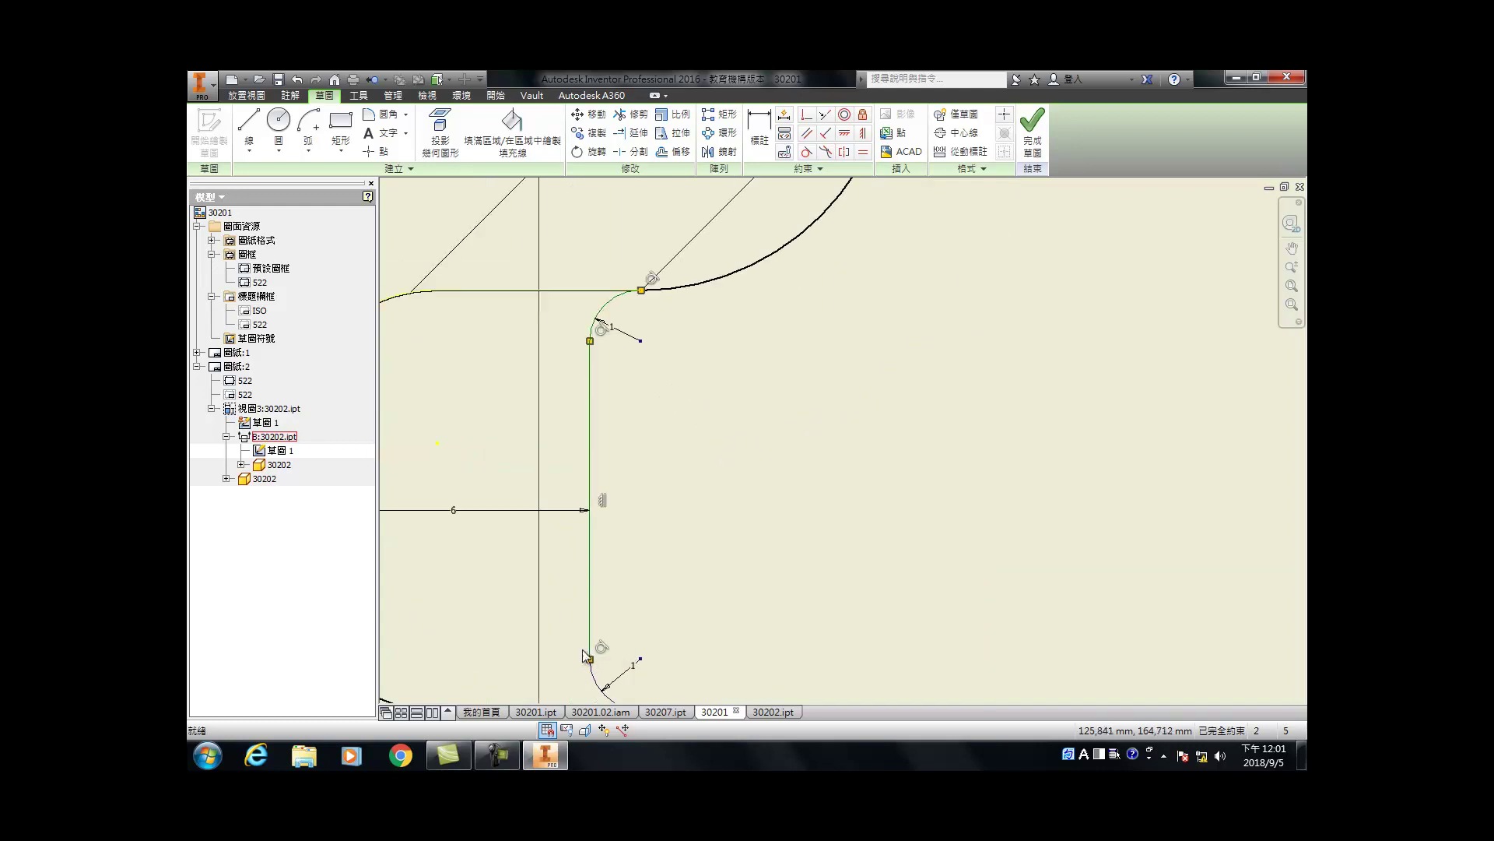
left_click(290, 95)
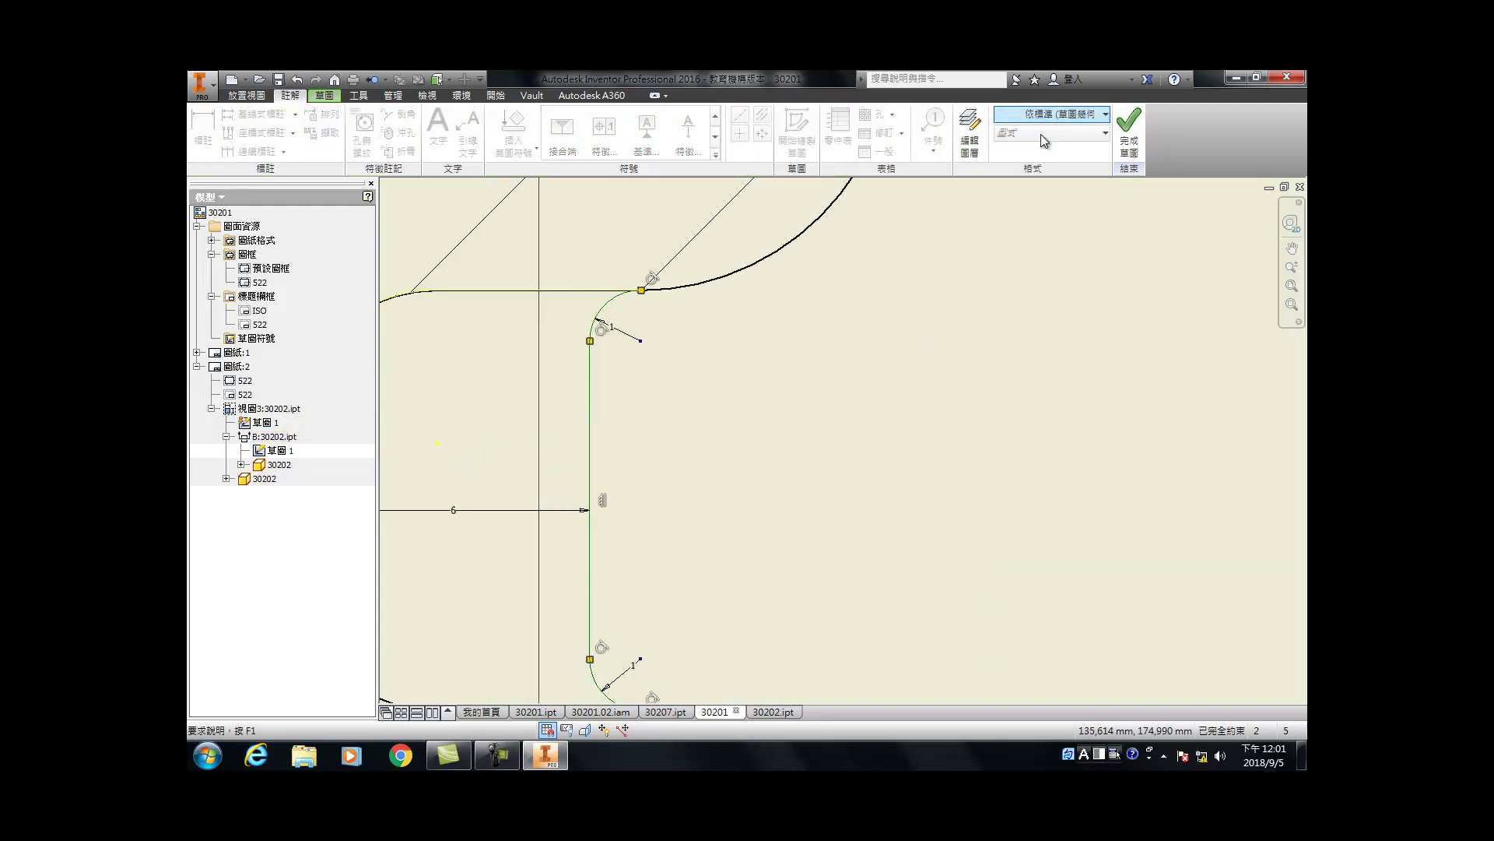
left_click(1057, 125)
left_click(1058, 189)
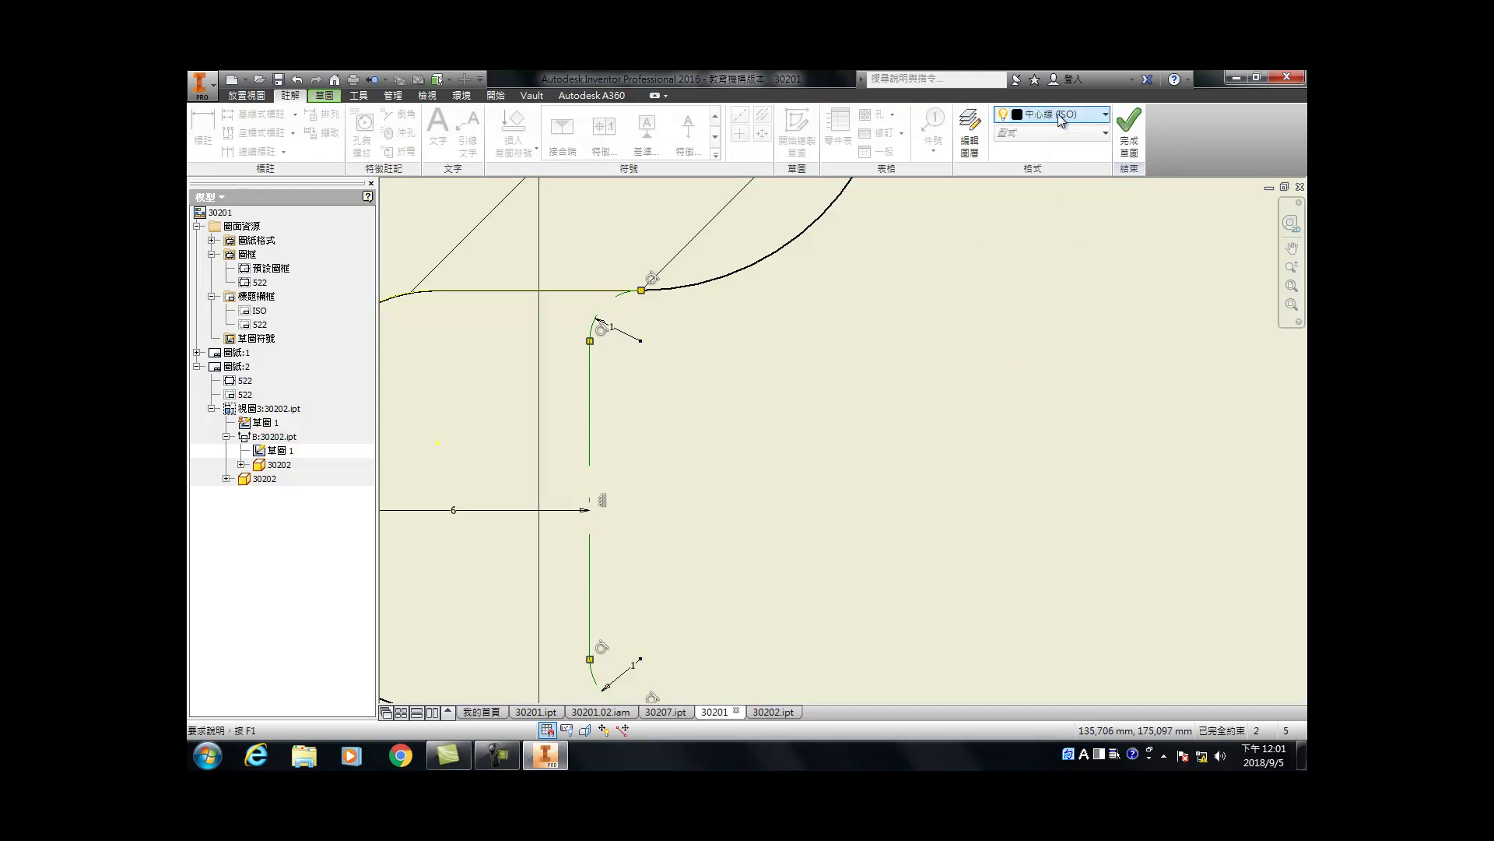
left_click(1057, 114)
left_click(1039, 193)
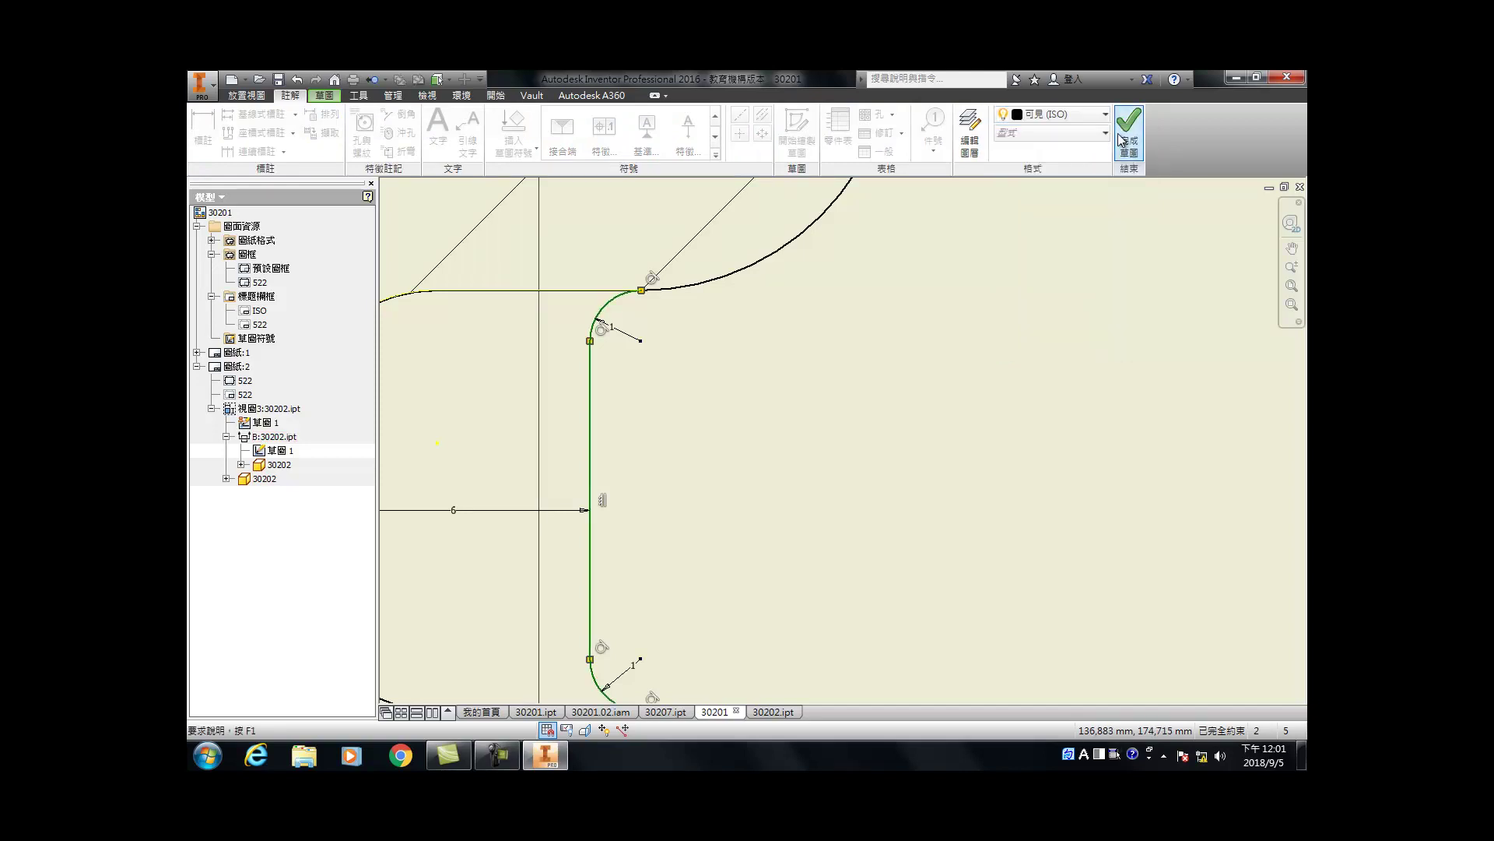
left_click(1128, 132)
Step: Save the drawing under the name 30201..02.07 and add a third sheet to it
scroll(720, 444, "down", 10)
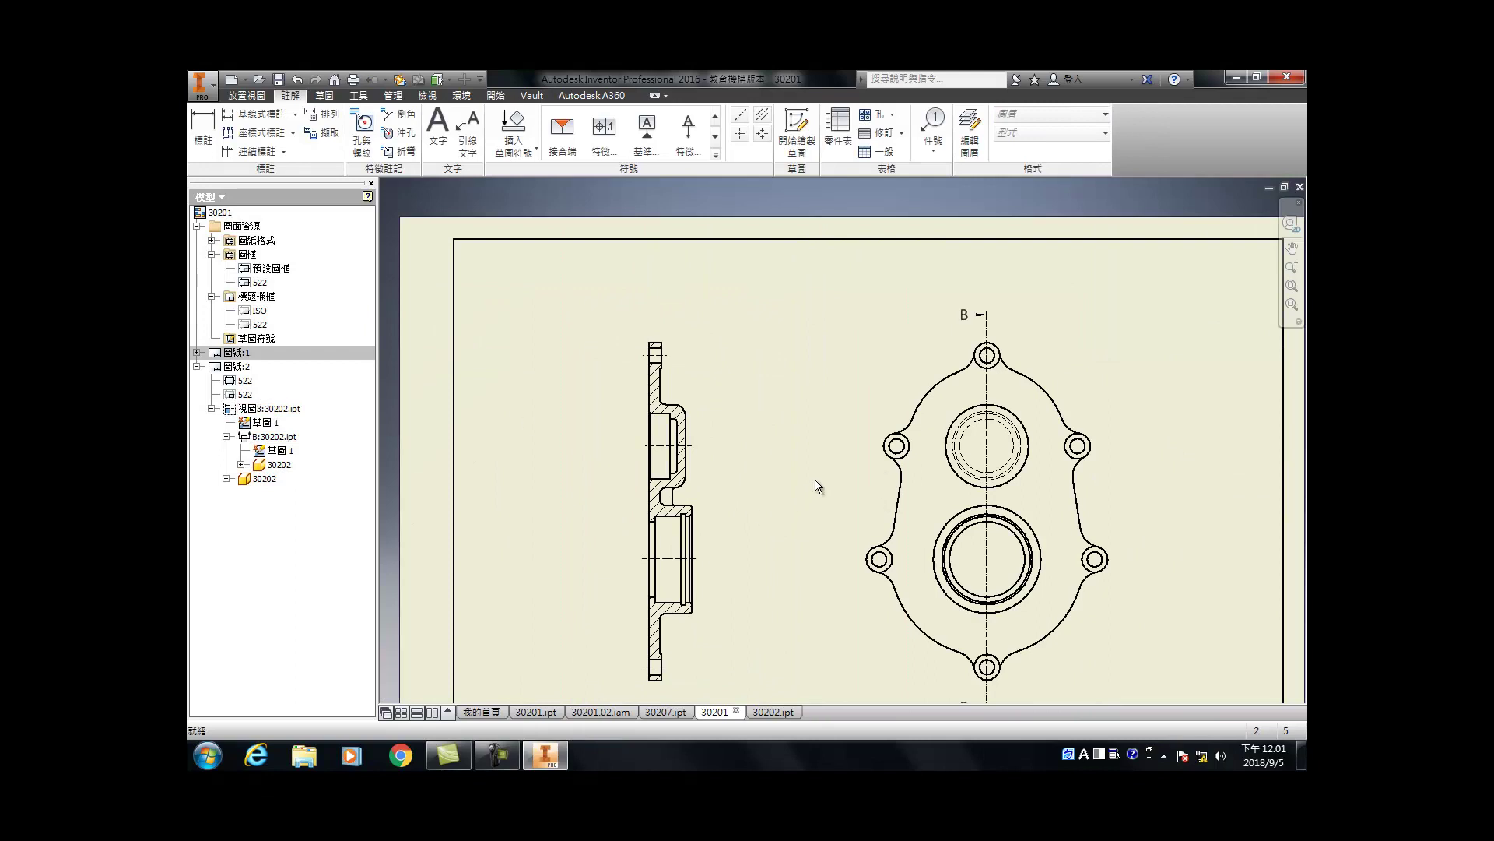
scroll(1092, 409, "up", 3)
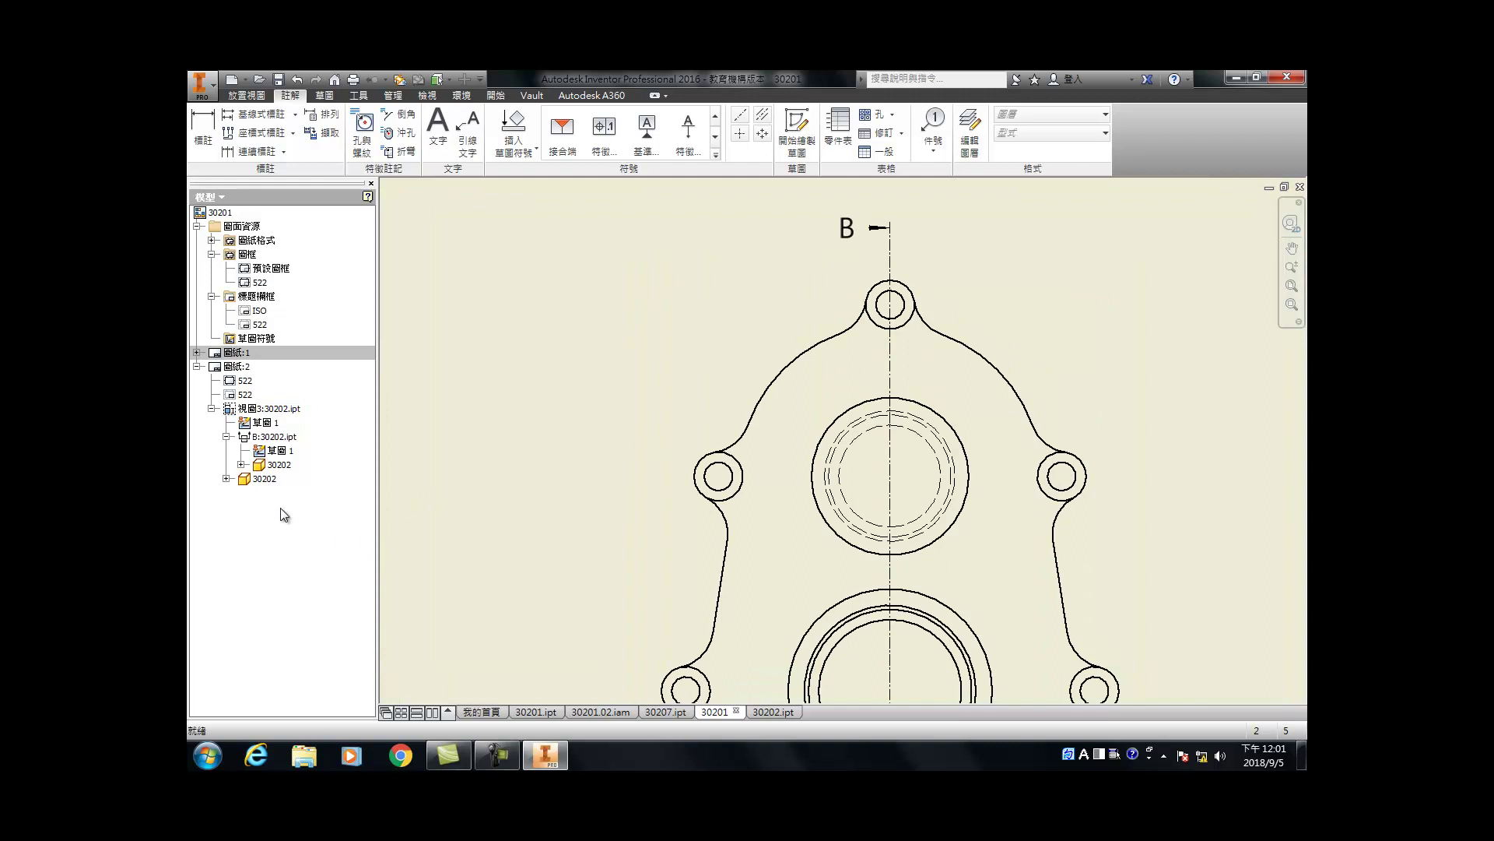
key("ctrl+shift+s")
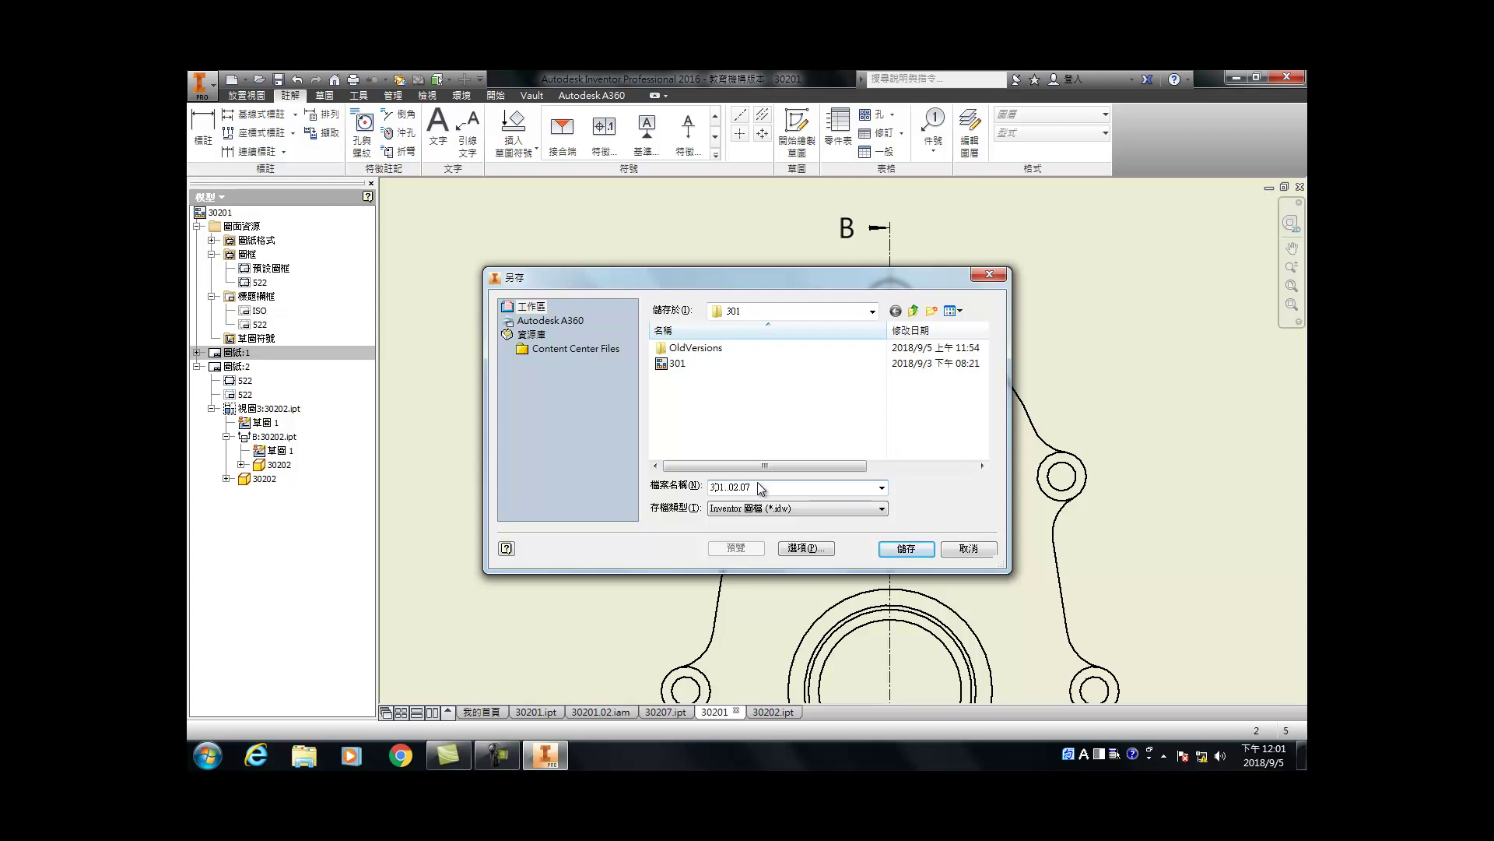
key("Return")
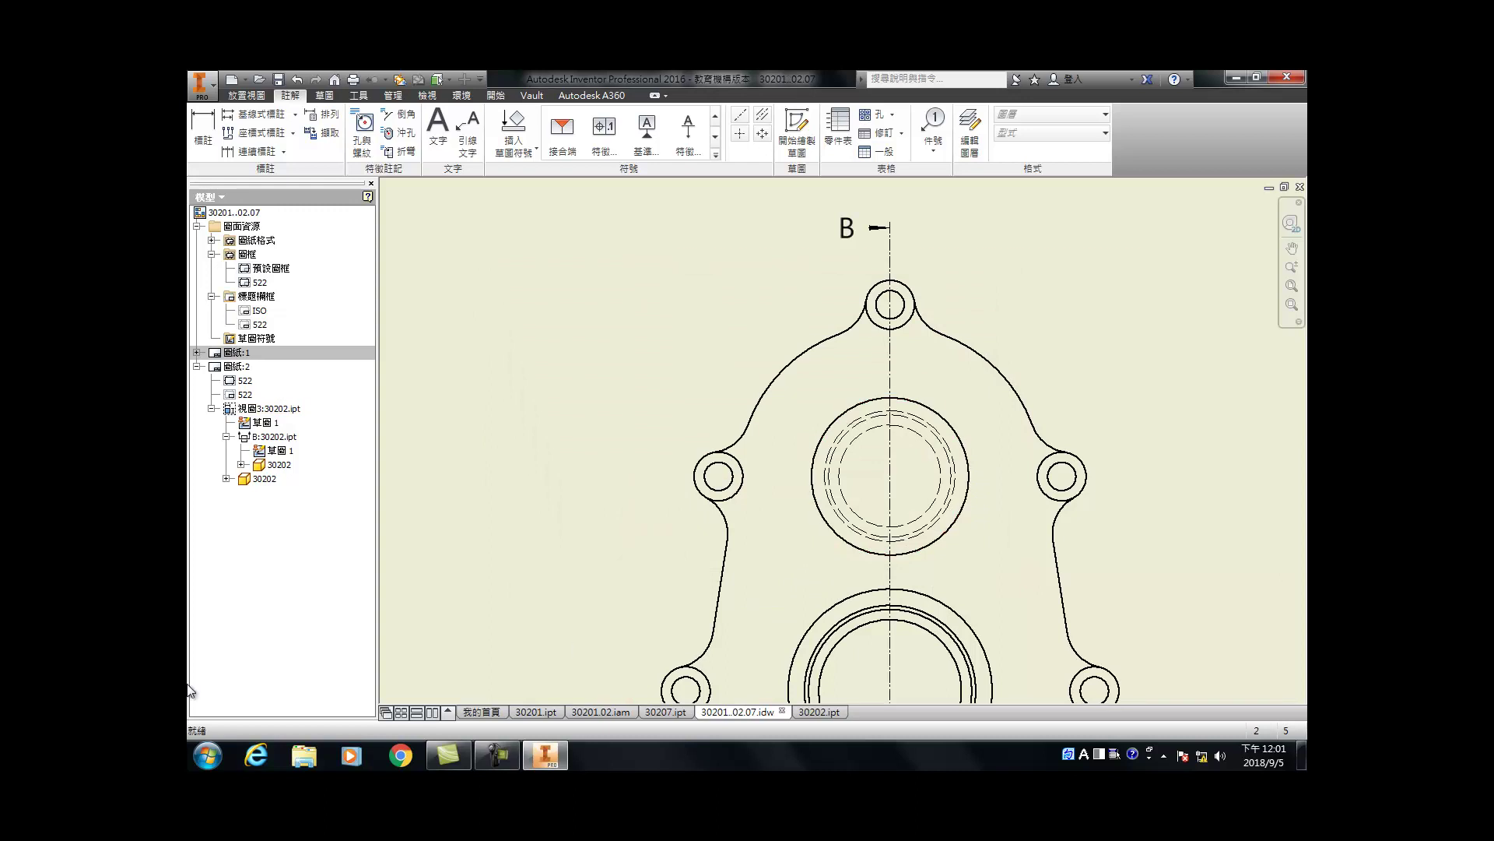
right_click(249, 604)
left_click(304, 638)
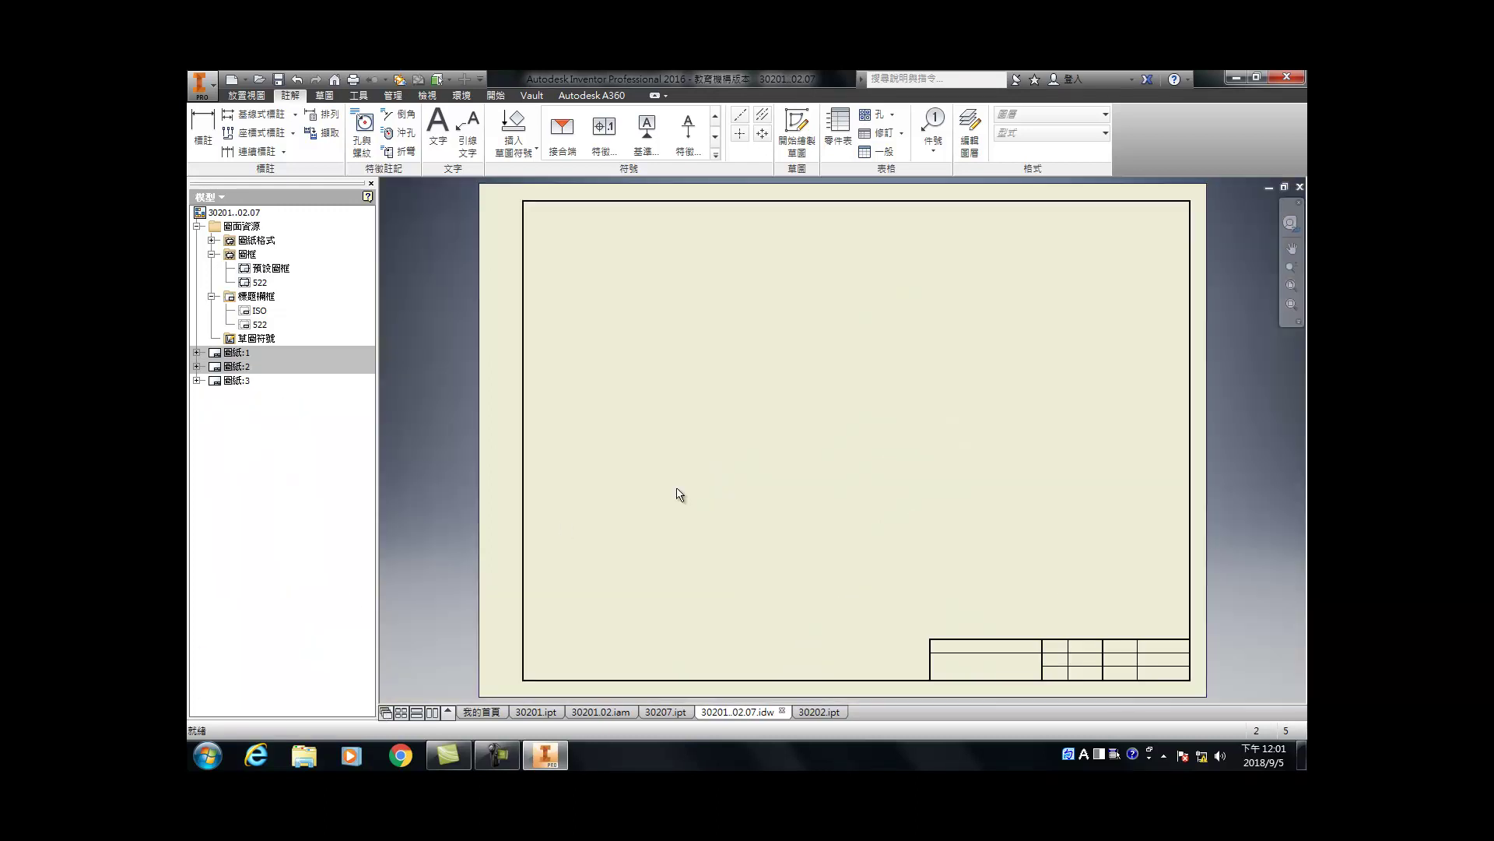
Step: Place a base view of 30207.ipt on the new sheet at scale 2:1, in the top orientation showing the keyway
left_click(246, 95)
left_click(203, 125)
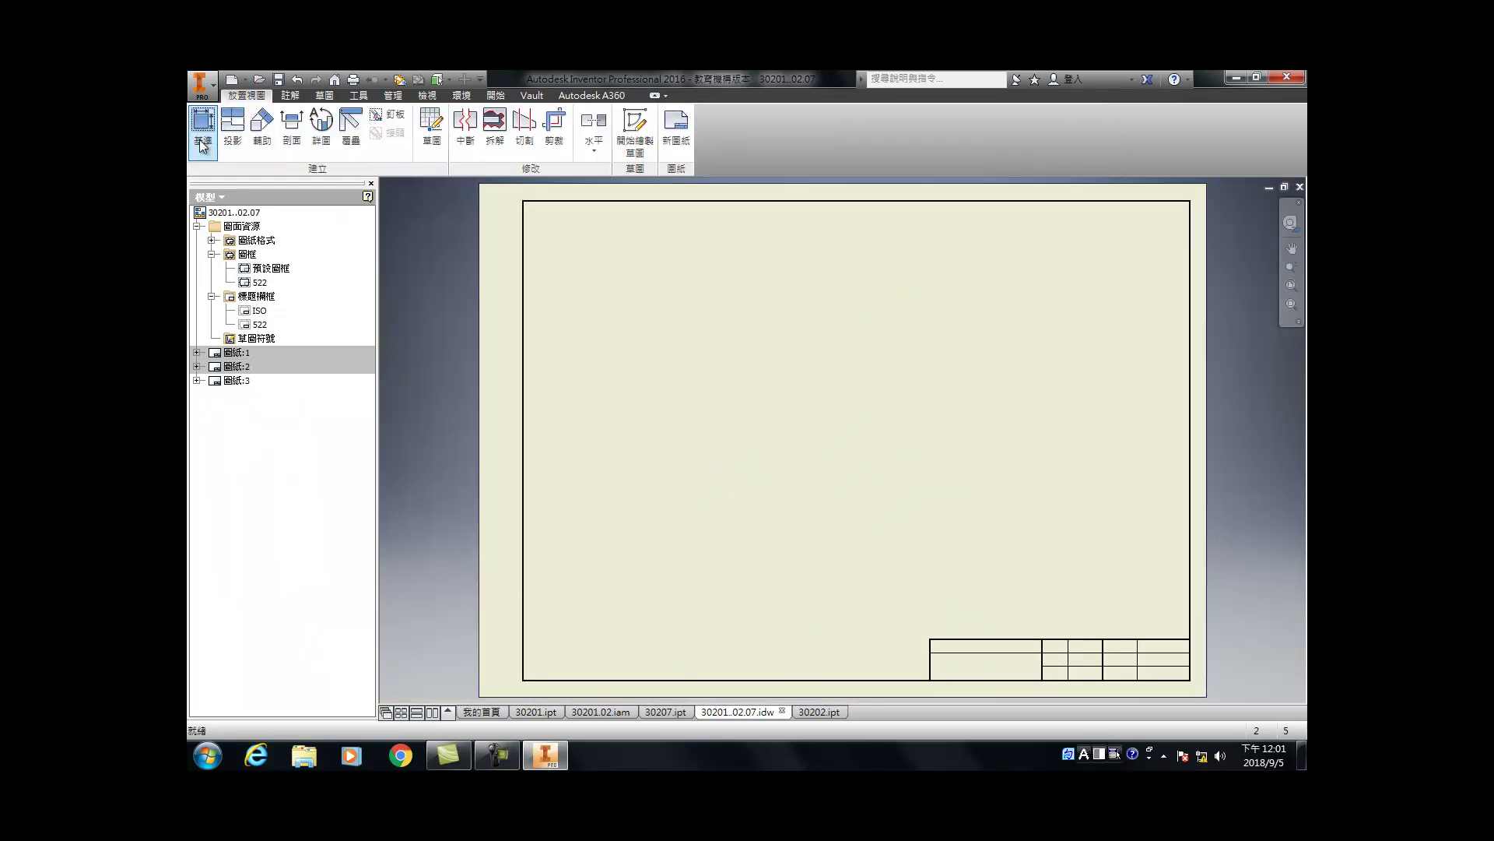
left_click(400, 251)
left_click(351, 274)
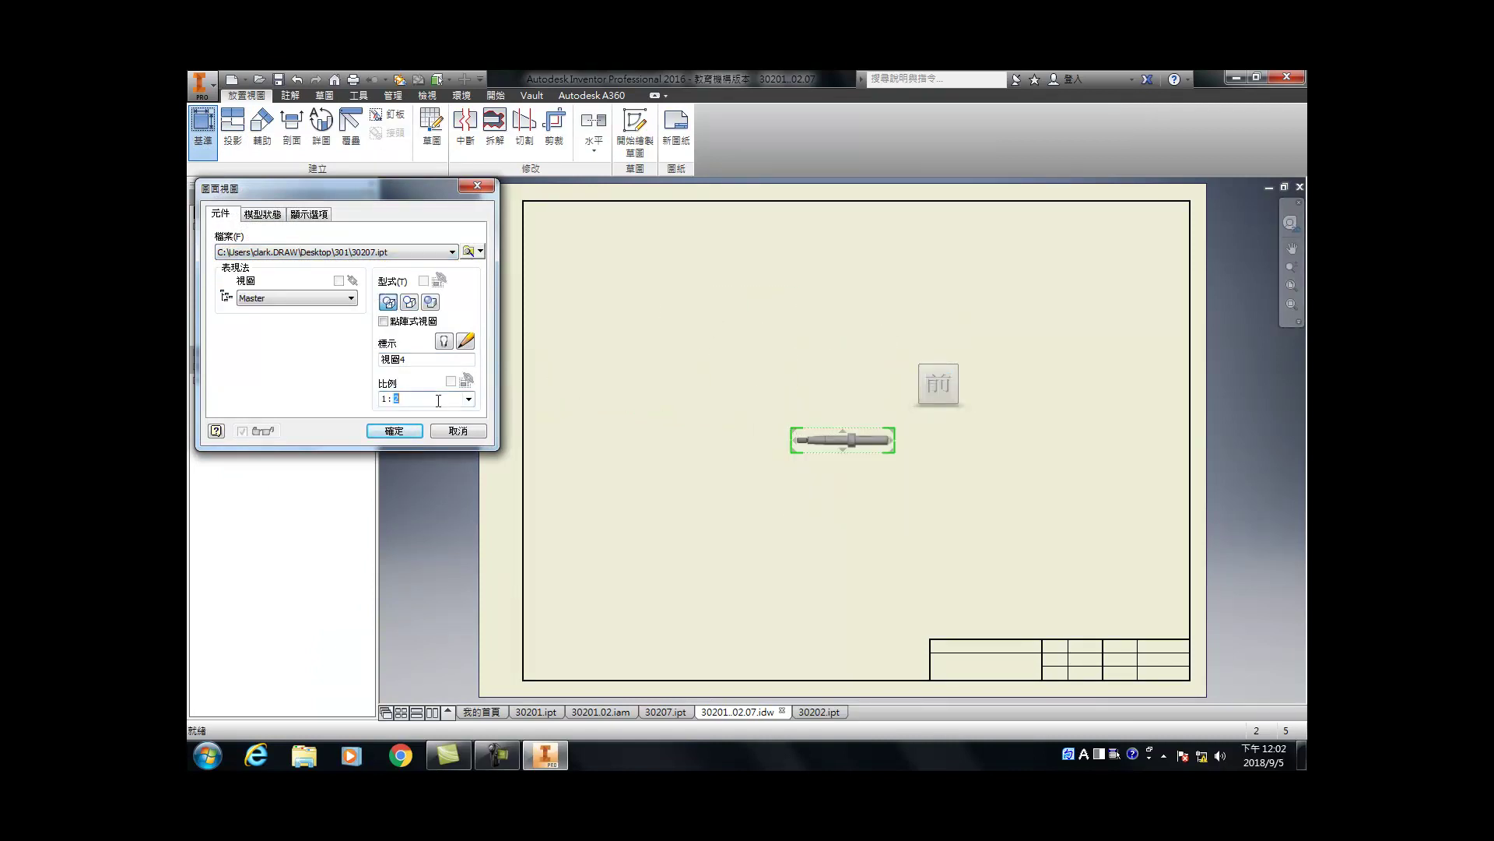
type("1")
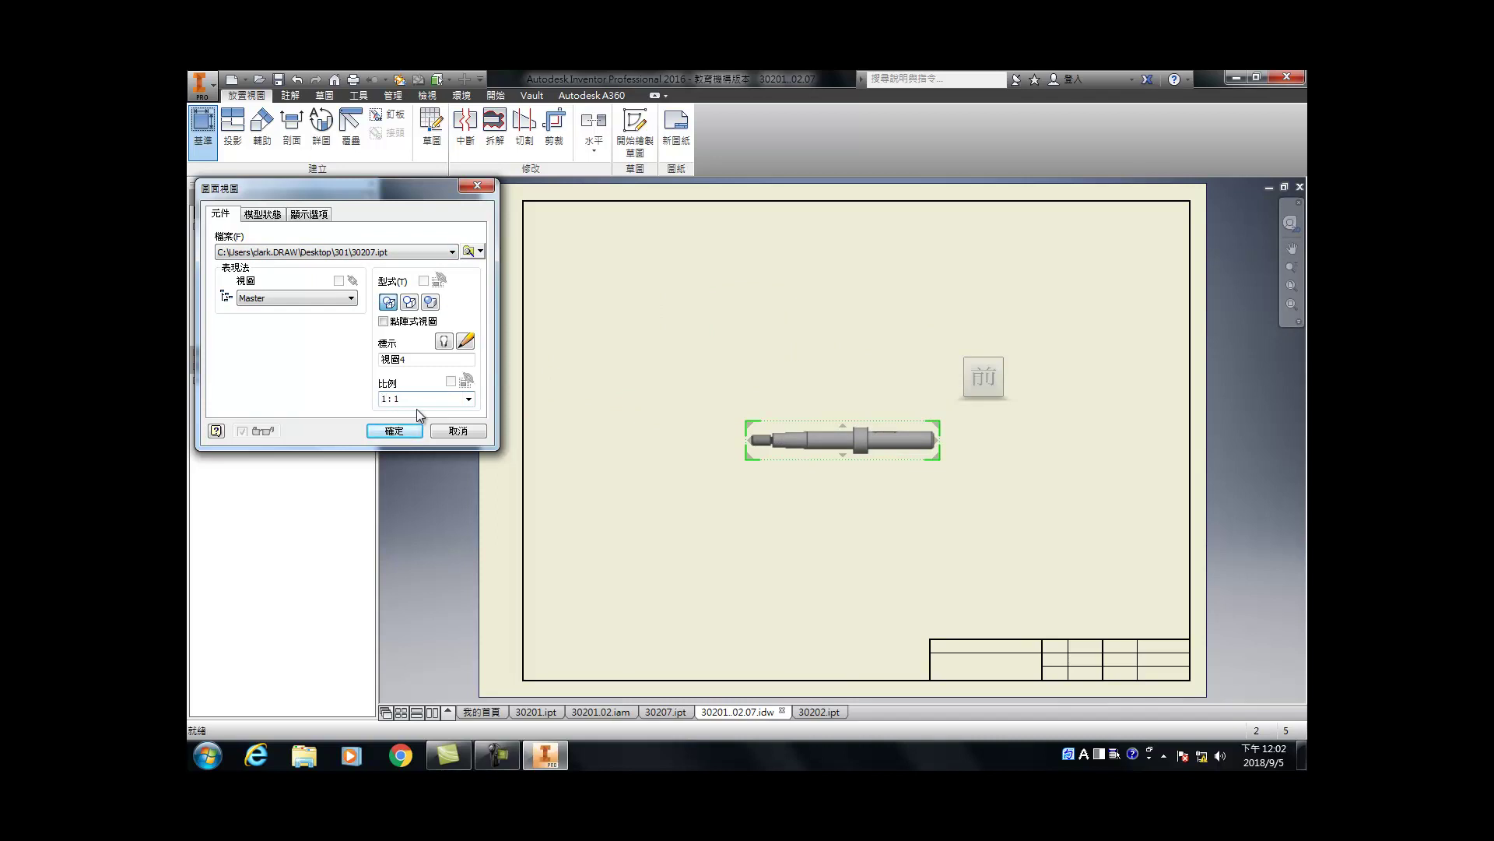
type("2")
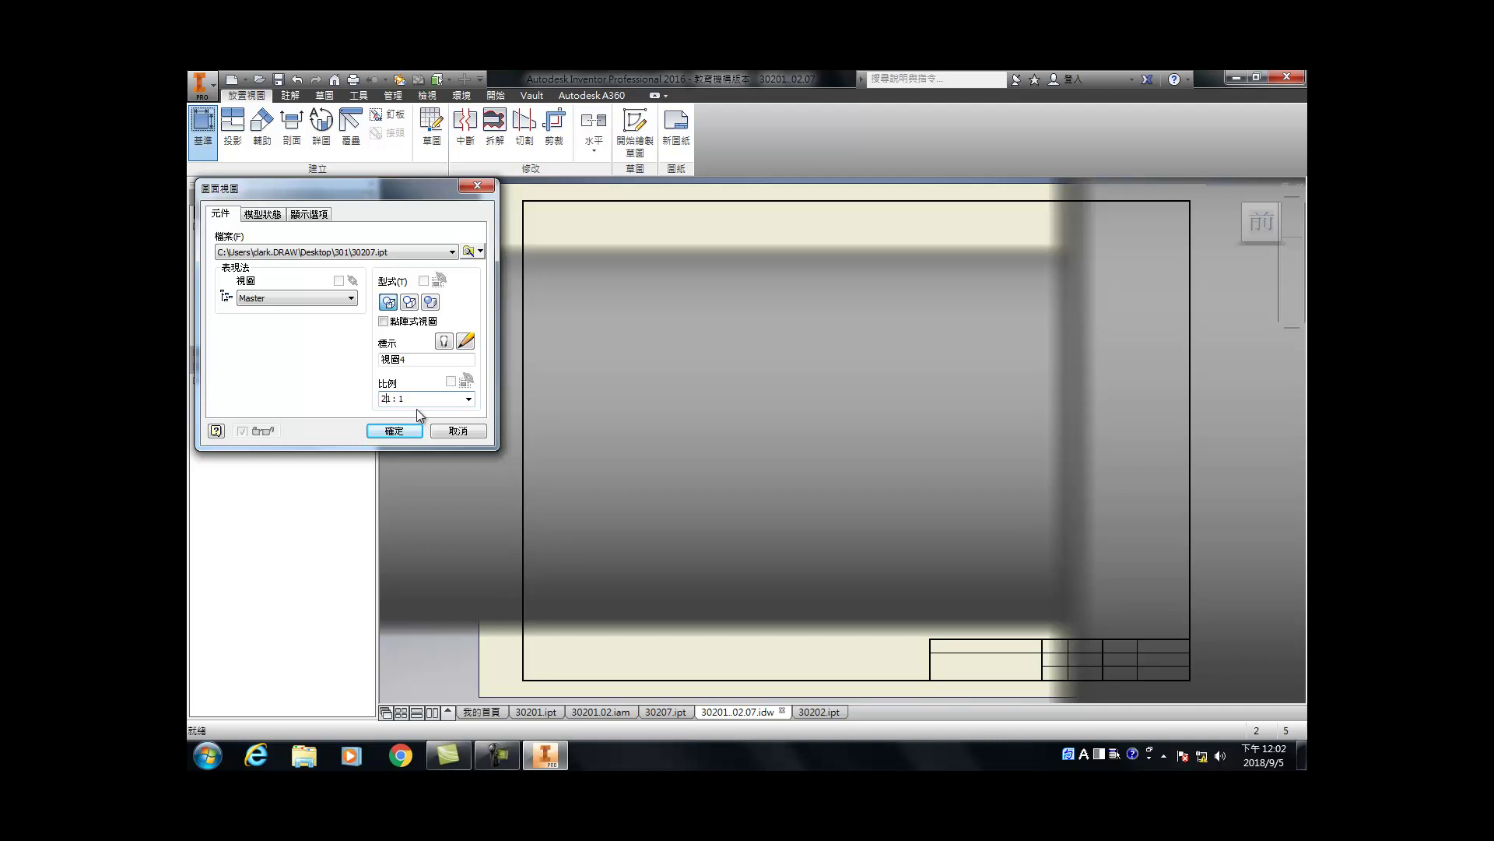
key("BackSpace")
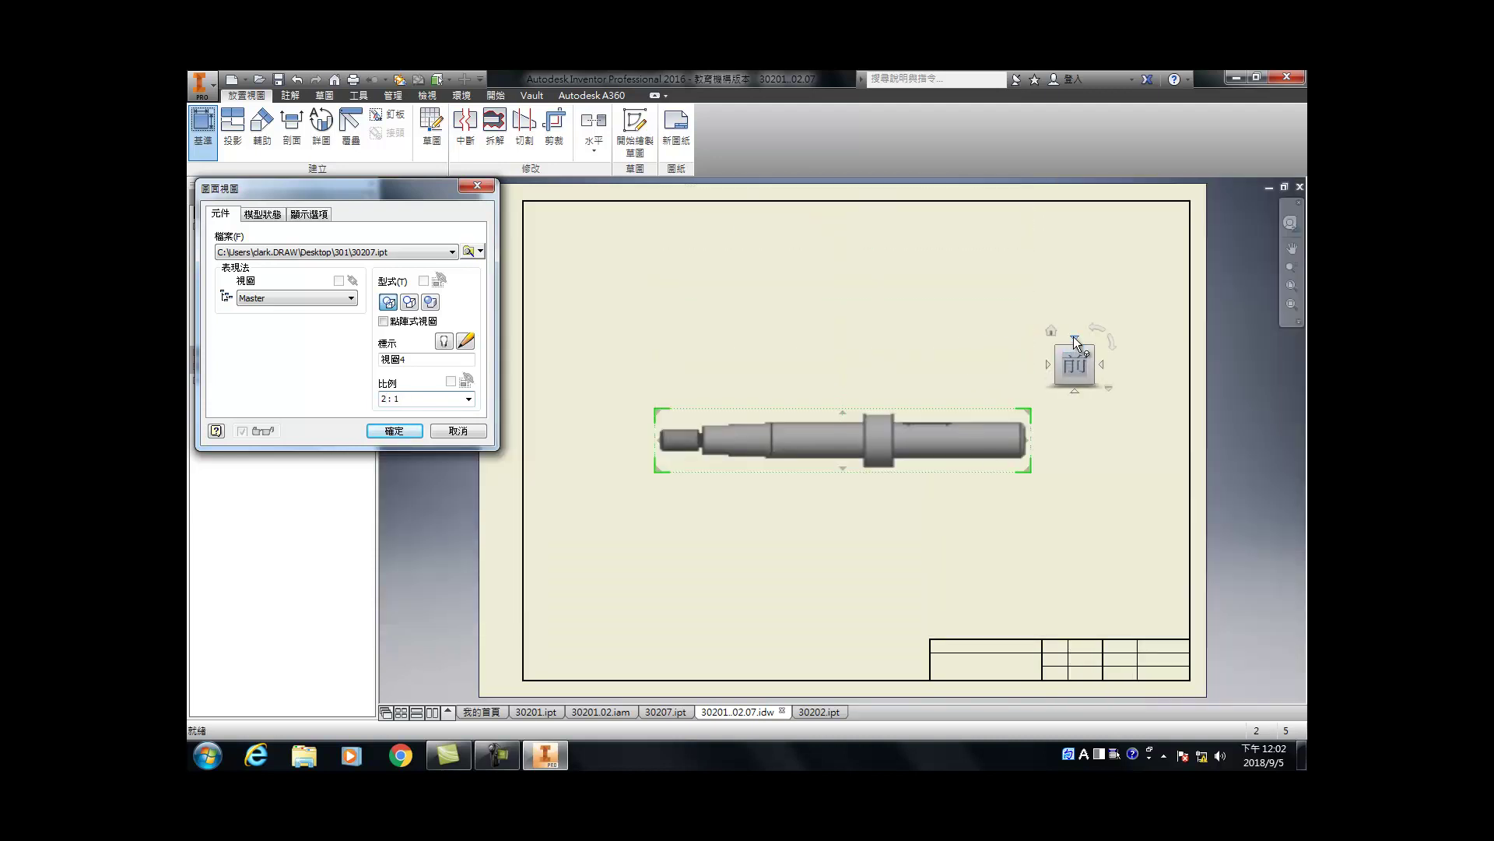
left_click(1074, 339)
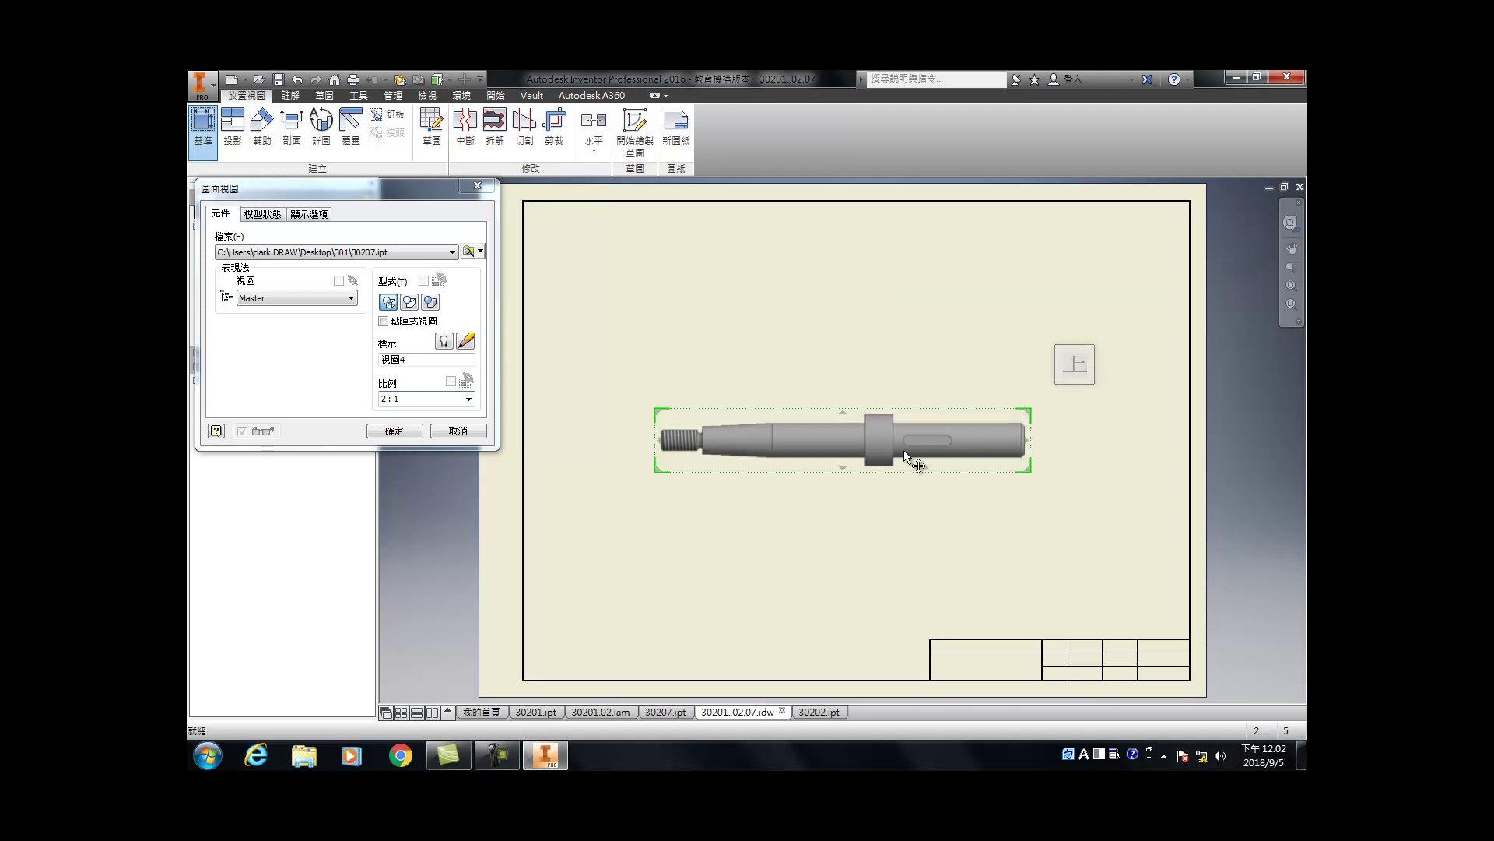
scroll(955, 429, "up", 3)
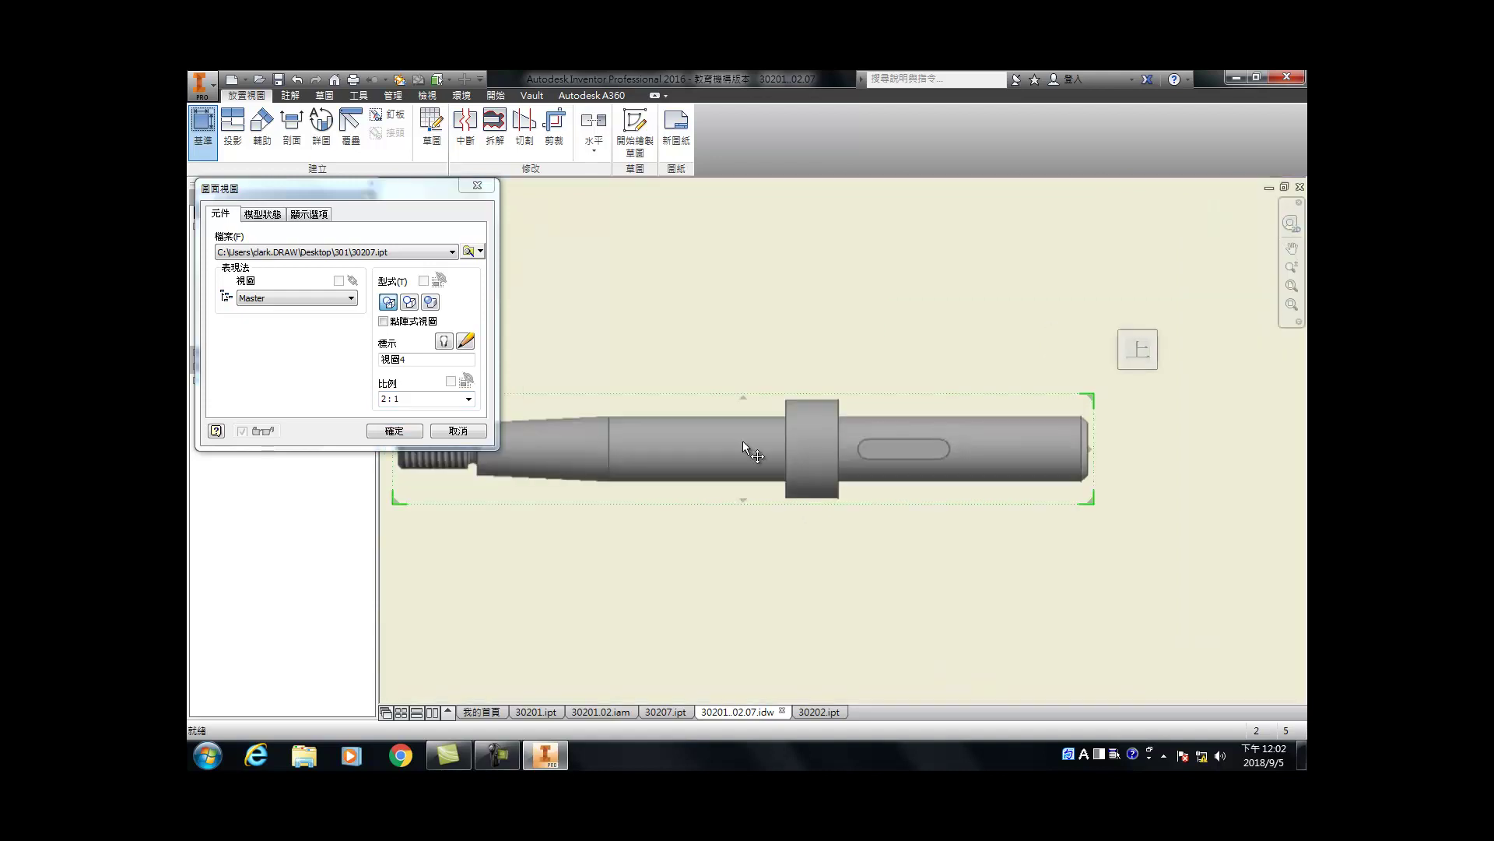
left_click(393, 430)
Step: Add center marks to both rounded ends of the shaft's keyway
scroll(734, 571, "down", 2)
scroll(924, 507, "up", 2)
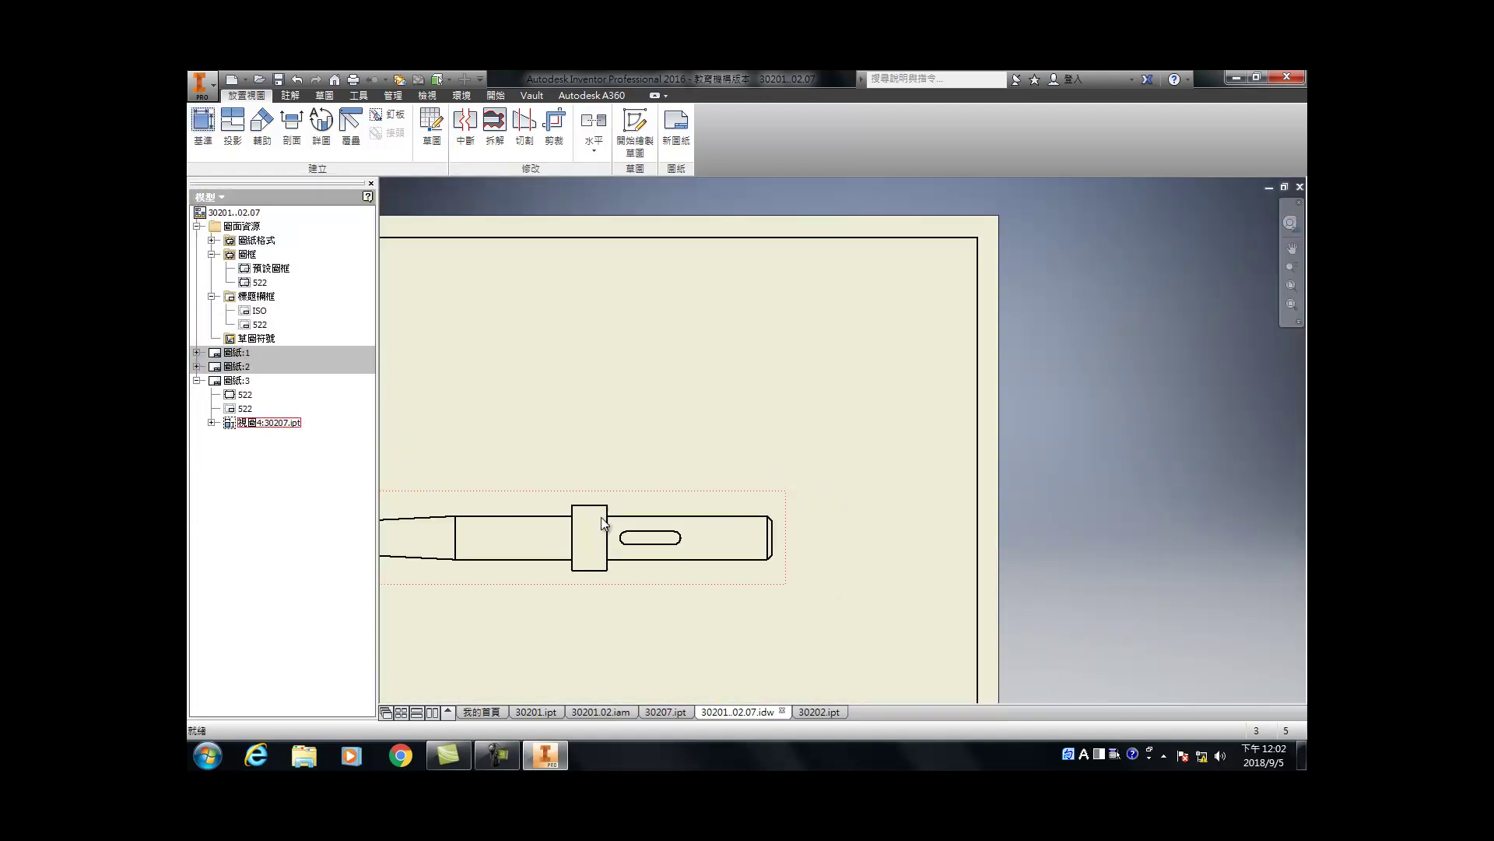
scroll(621, 530, "up", 3)
left_click(289, 95)
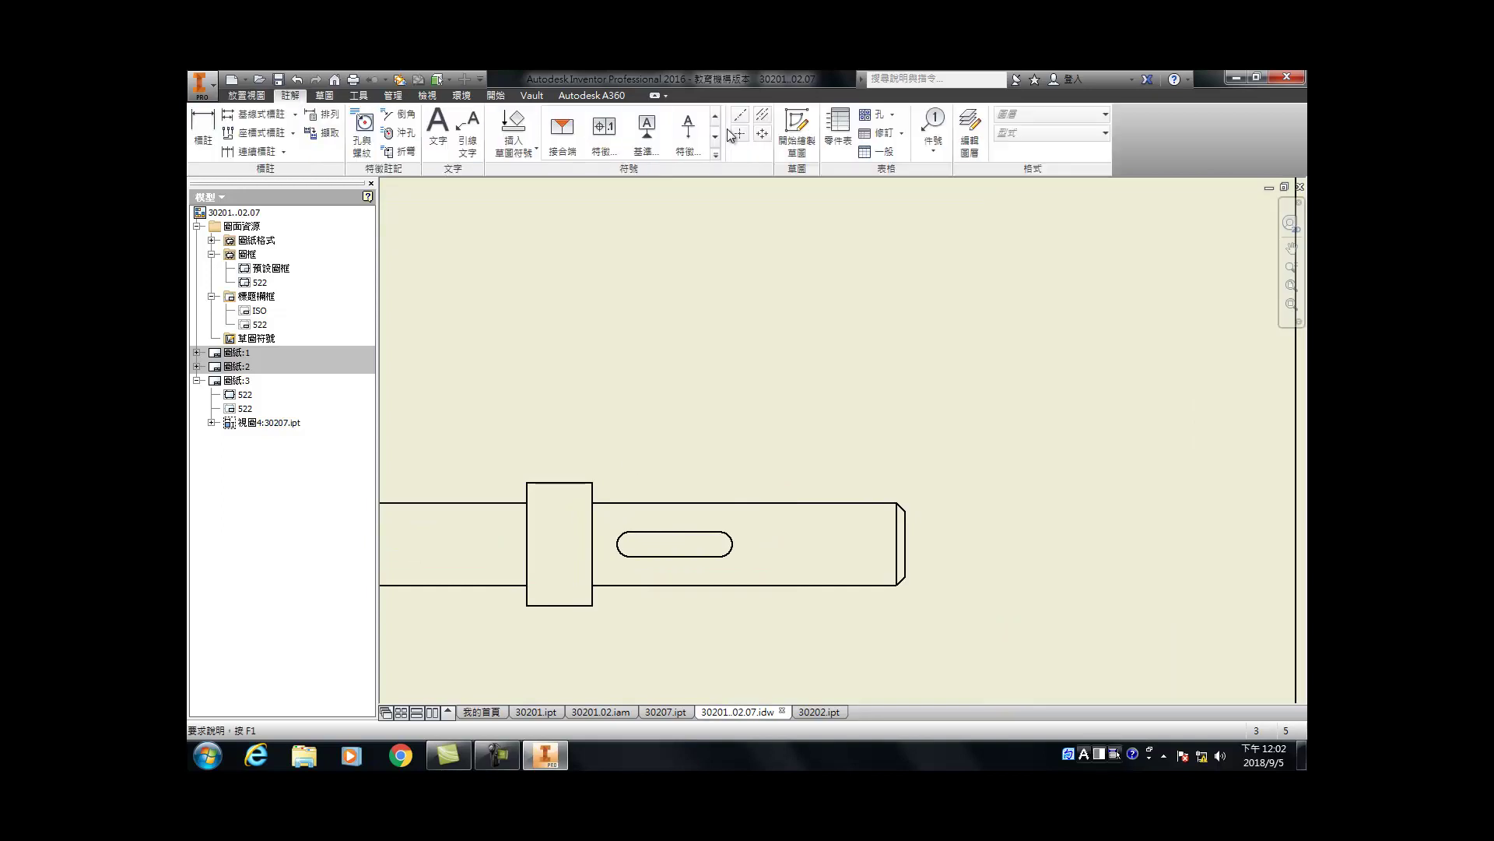
left_click(740, 133)
scroll(610, 540, "up", 3)
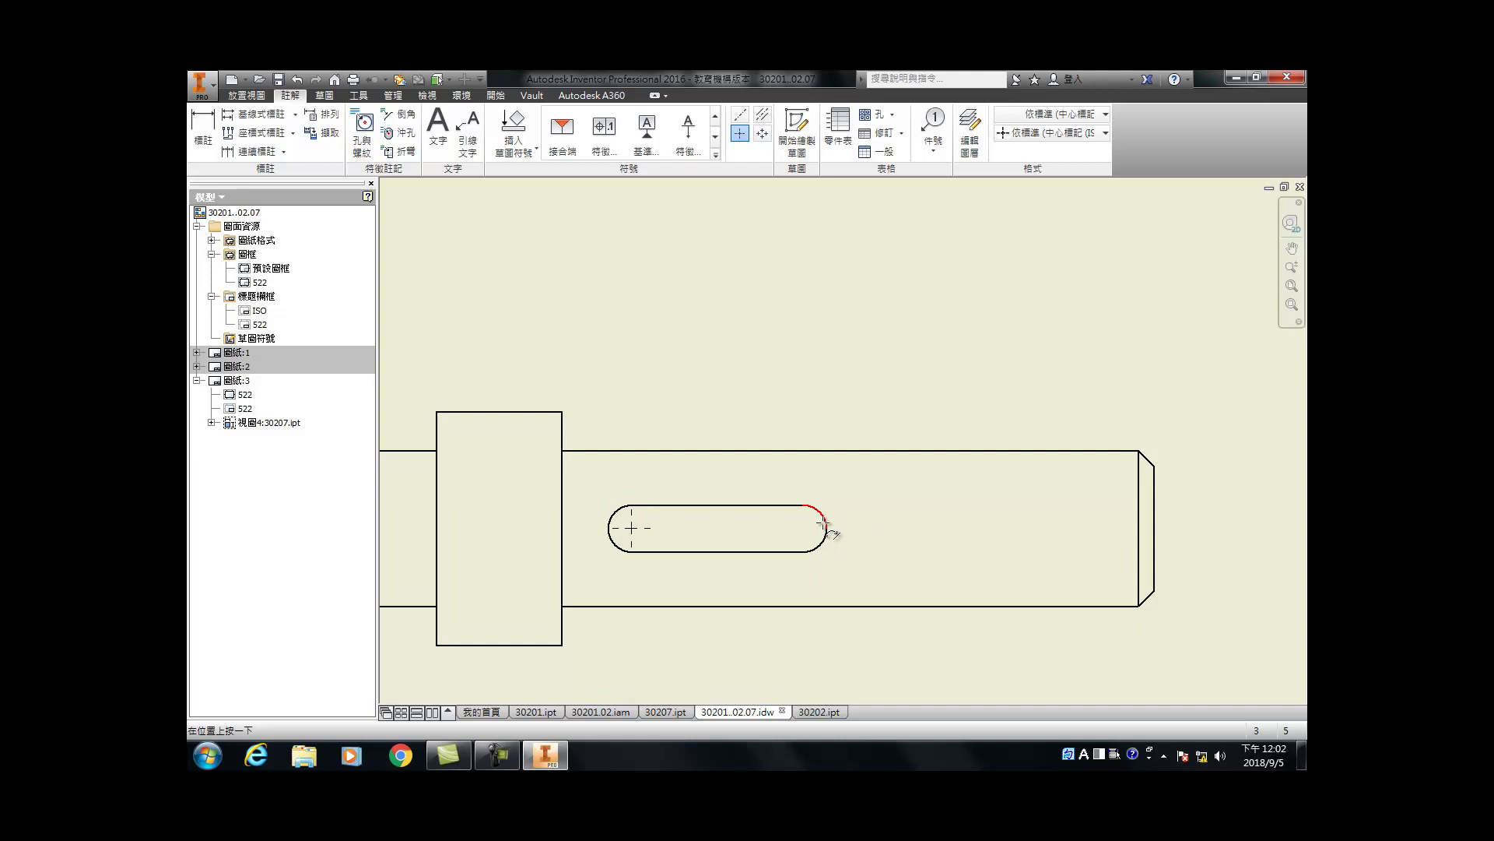
scroll(654, 539, "up", 4)
key("Escape")
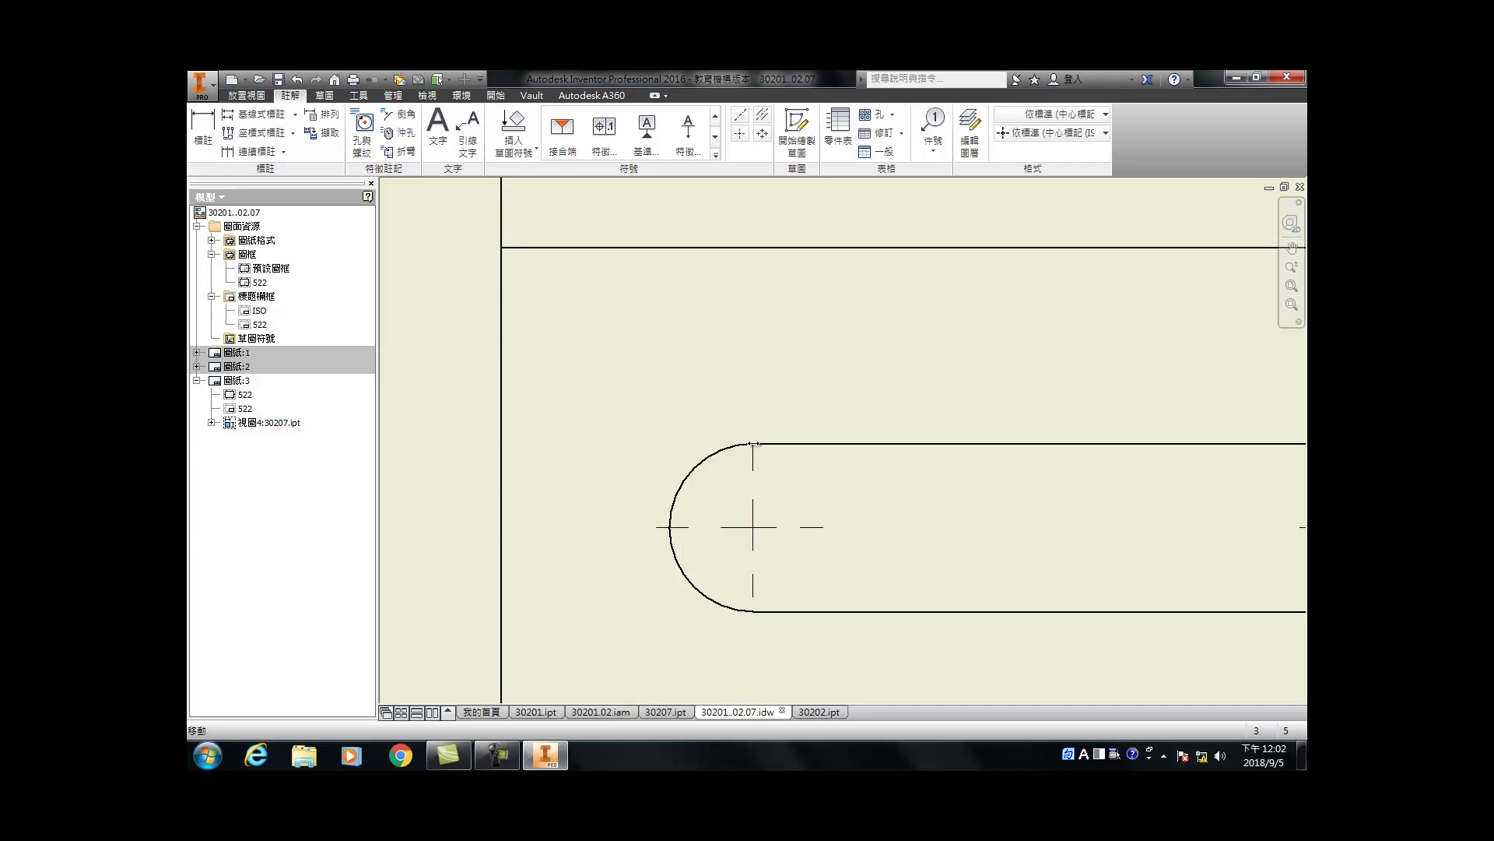
Step: Extend the vertical line of the center mark nearest the collar slightly past both keyway edges
left_click_drag(753, 434, 752, 431)
left_click_drag(758, 594, 753, 618)
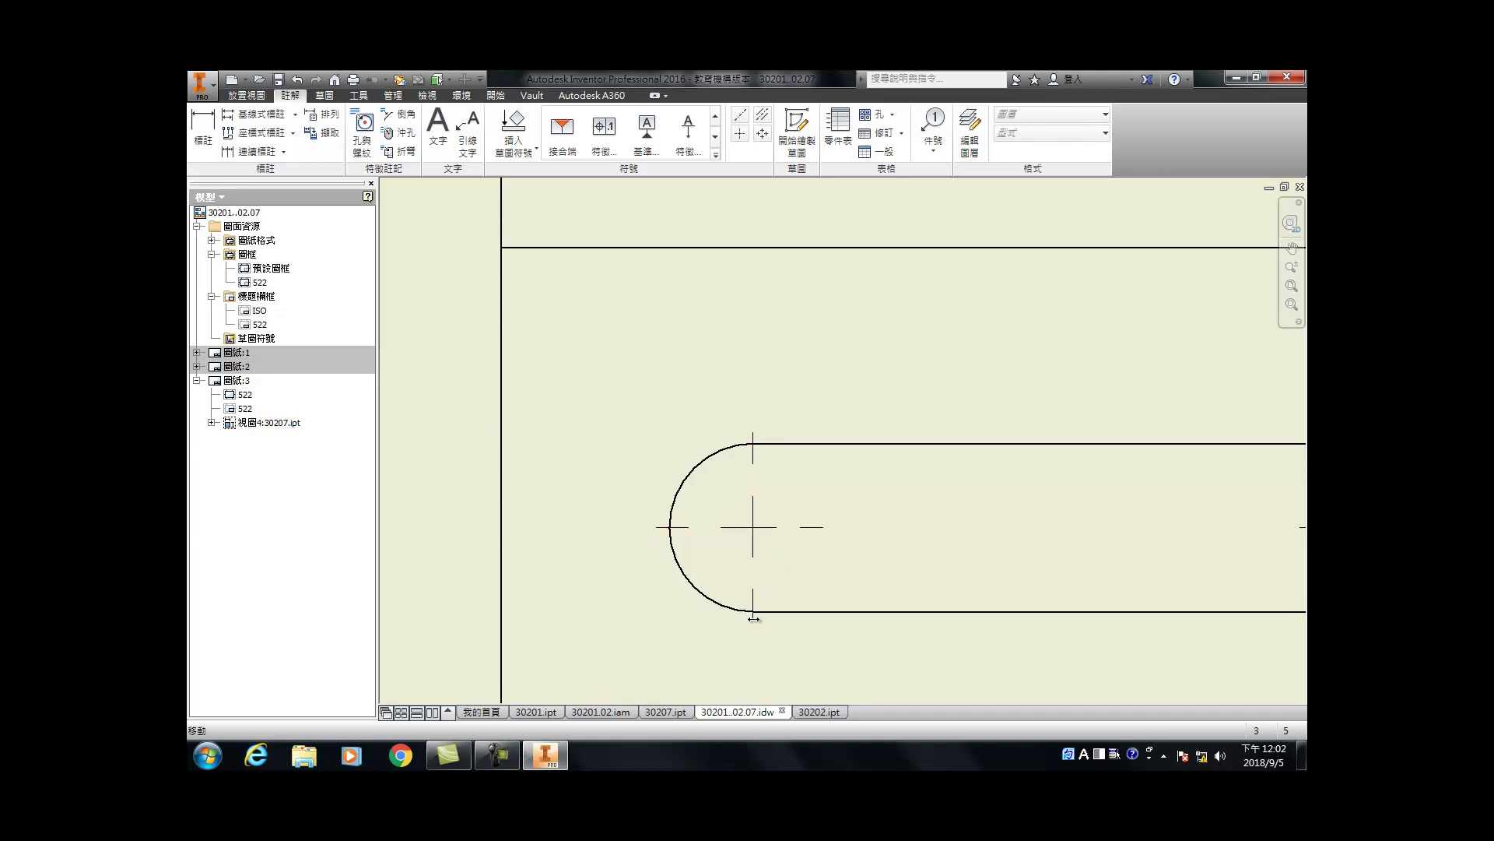
key("ctrl+z")
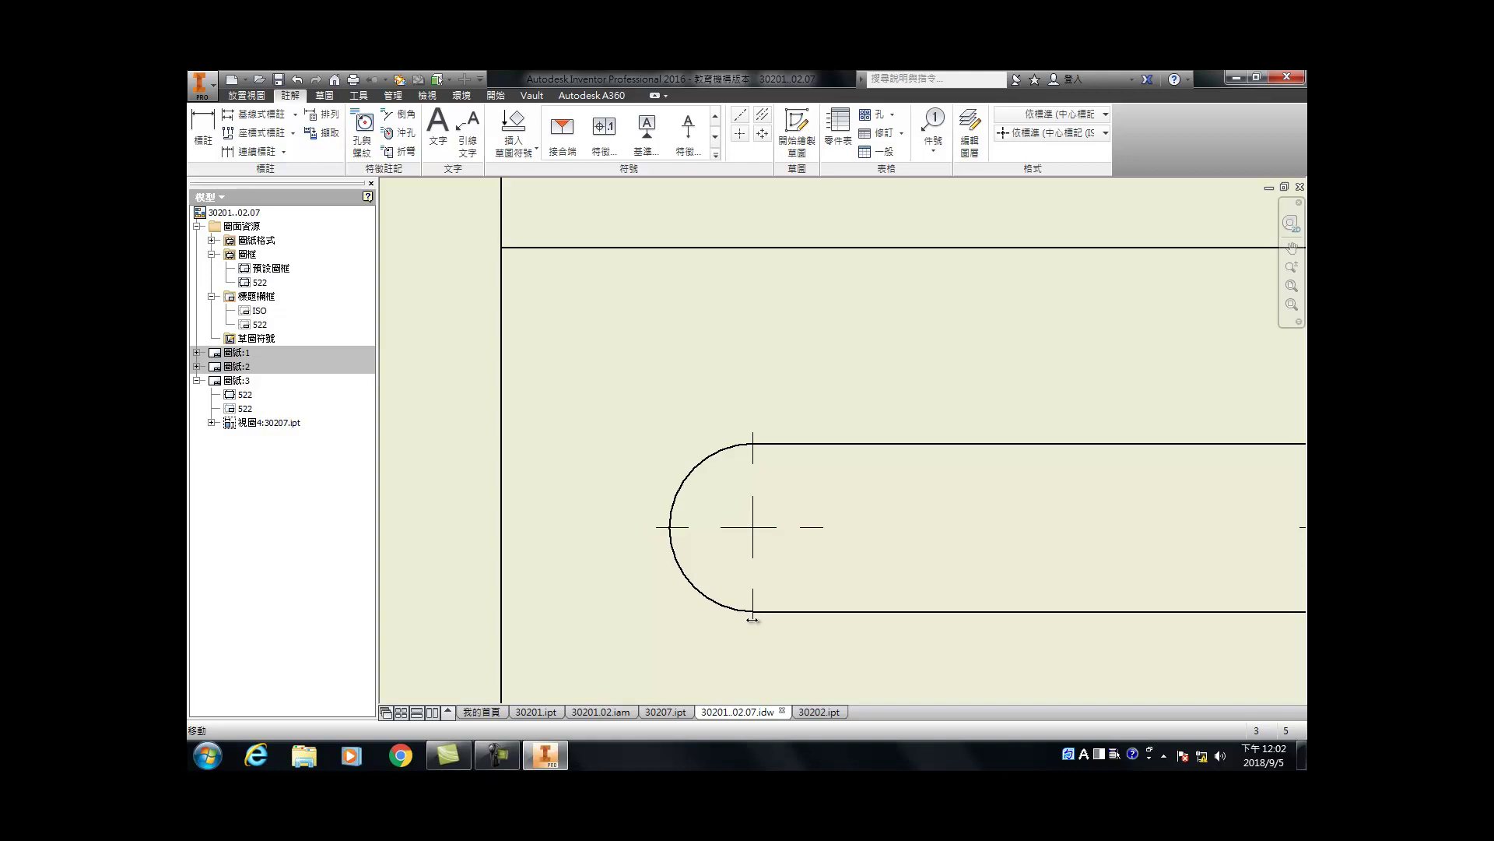
left_click_drag(753, 617, 754, 617)
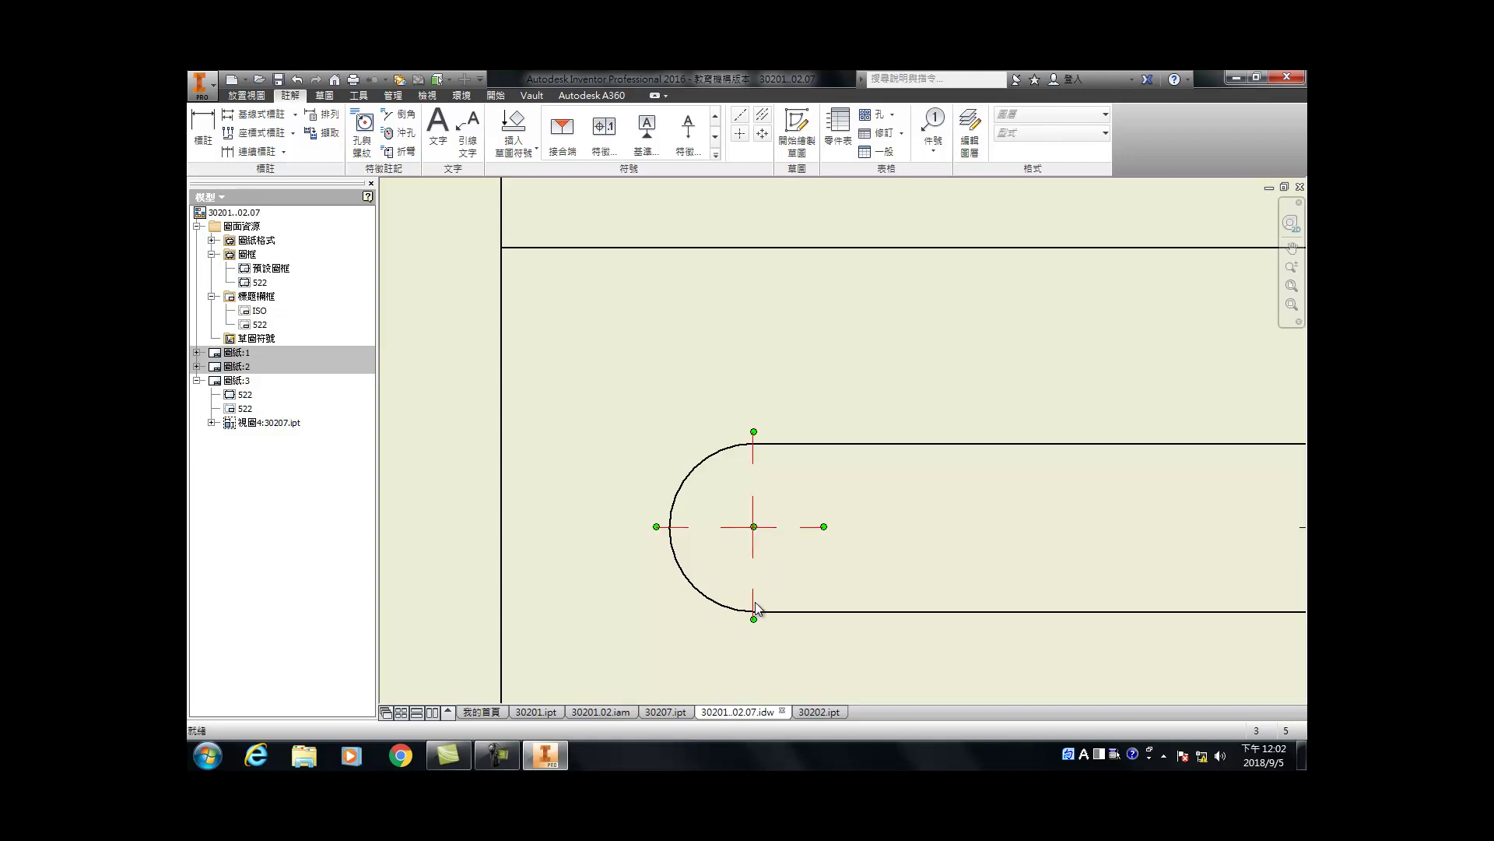
Step: Start a sketch on the shaft view and draw a vertical line across the shaft close to each side of the collar
scroll(800, 537, "up", 5)
left_click(786, 500)
left_click(797, 128)
scroll(767, 534, "down", 3)
scroll(699, 447, "up", 3)
scroll(731, 510, "down", 3)
key("l")
left_click(662, 321)
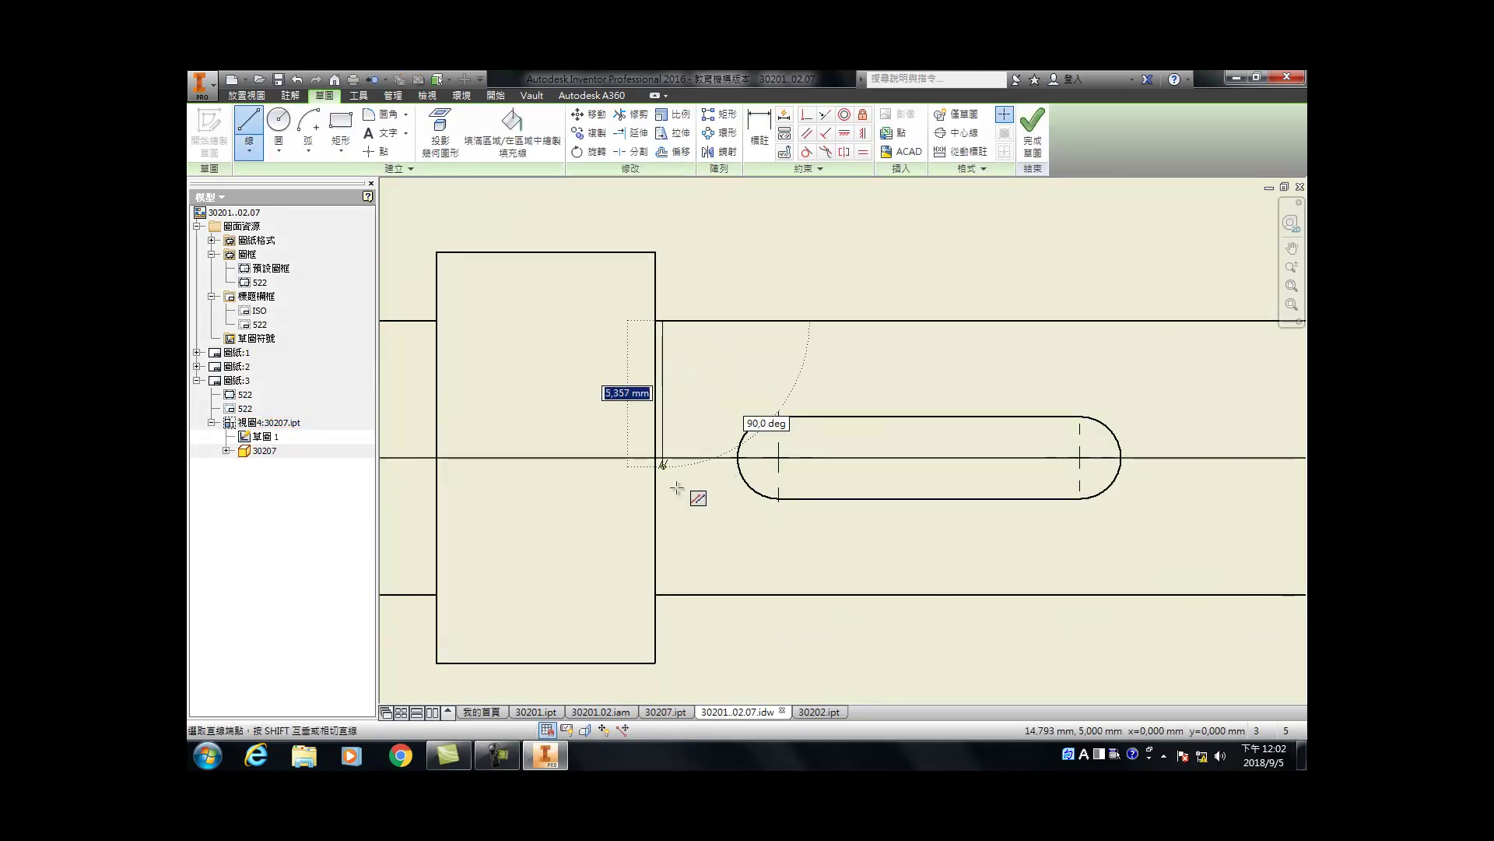
double_click(663, 594)
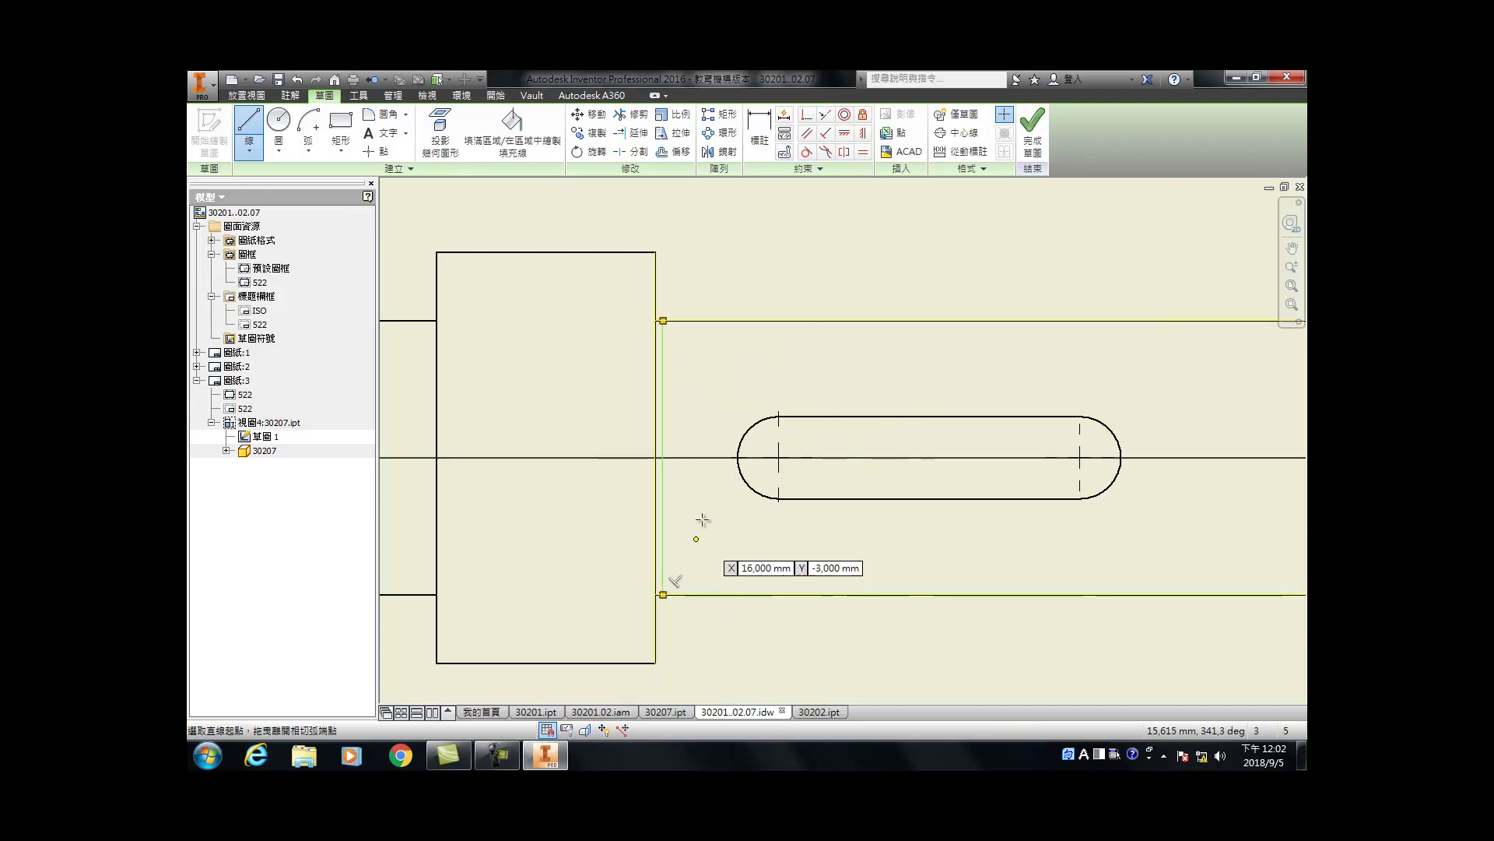
left_click(427, 320)
double_click(429, 595)
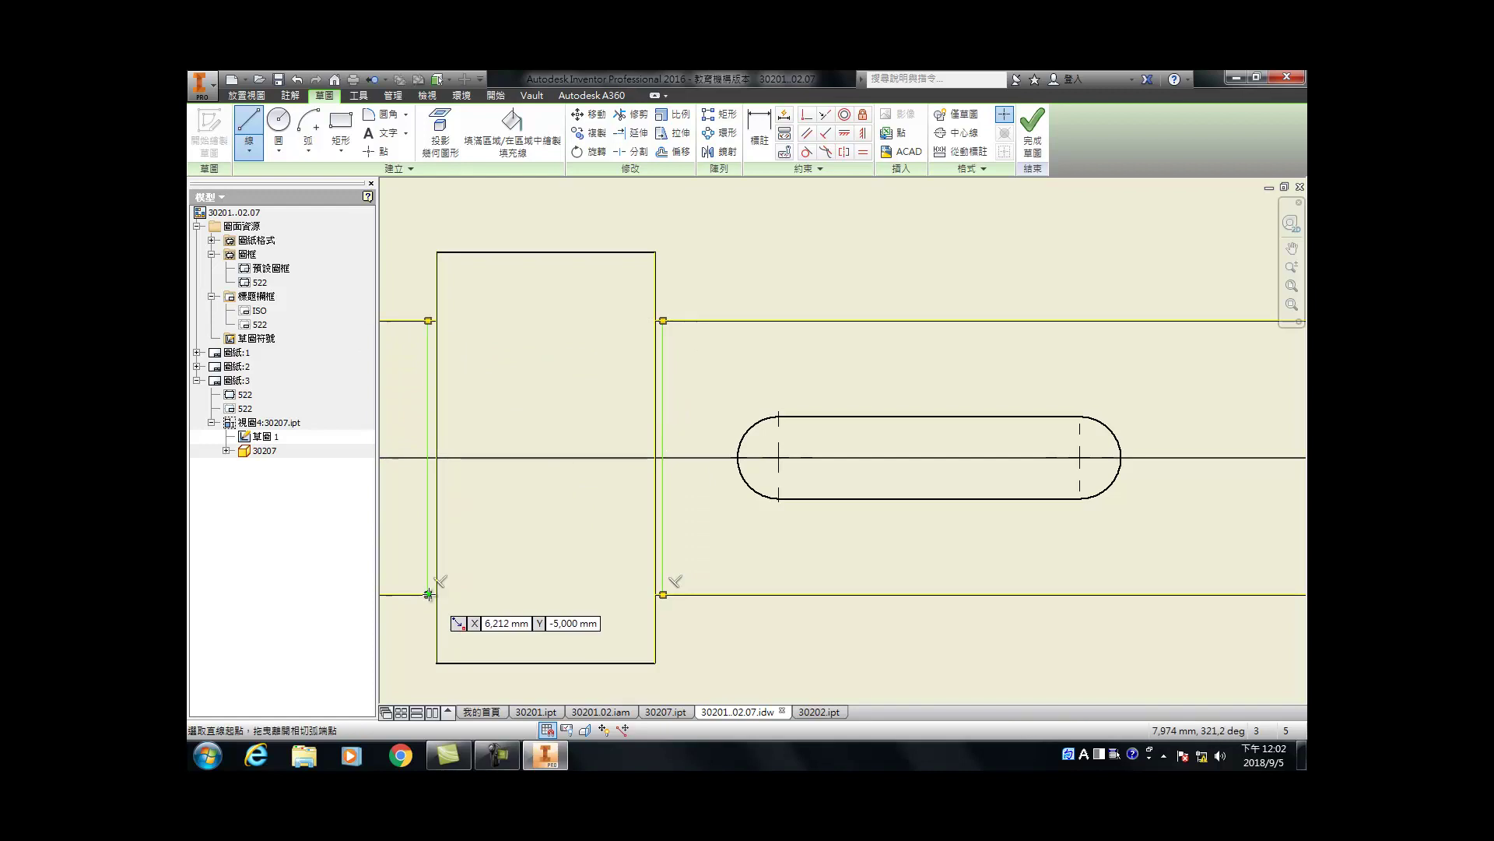
key("Escape")
Step: Dimension the sketch line on the threaded-end side of the collar 1 mm from the collar face
scroll(422, 566, "down", 8)
key("d")
left_click(441, 547)
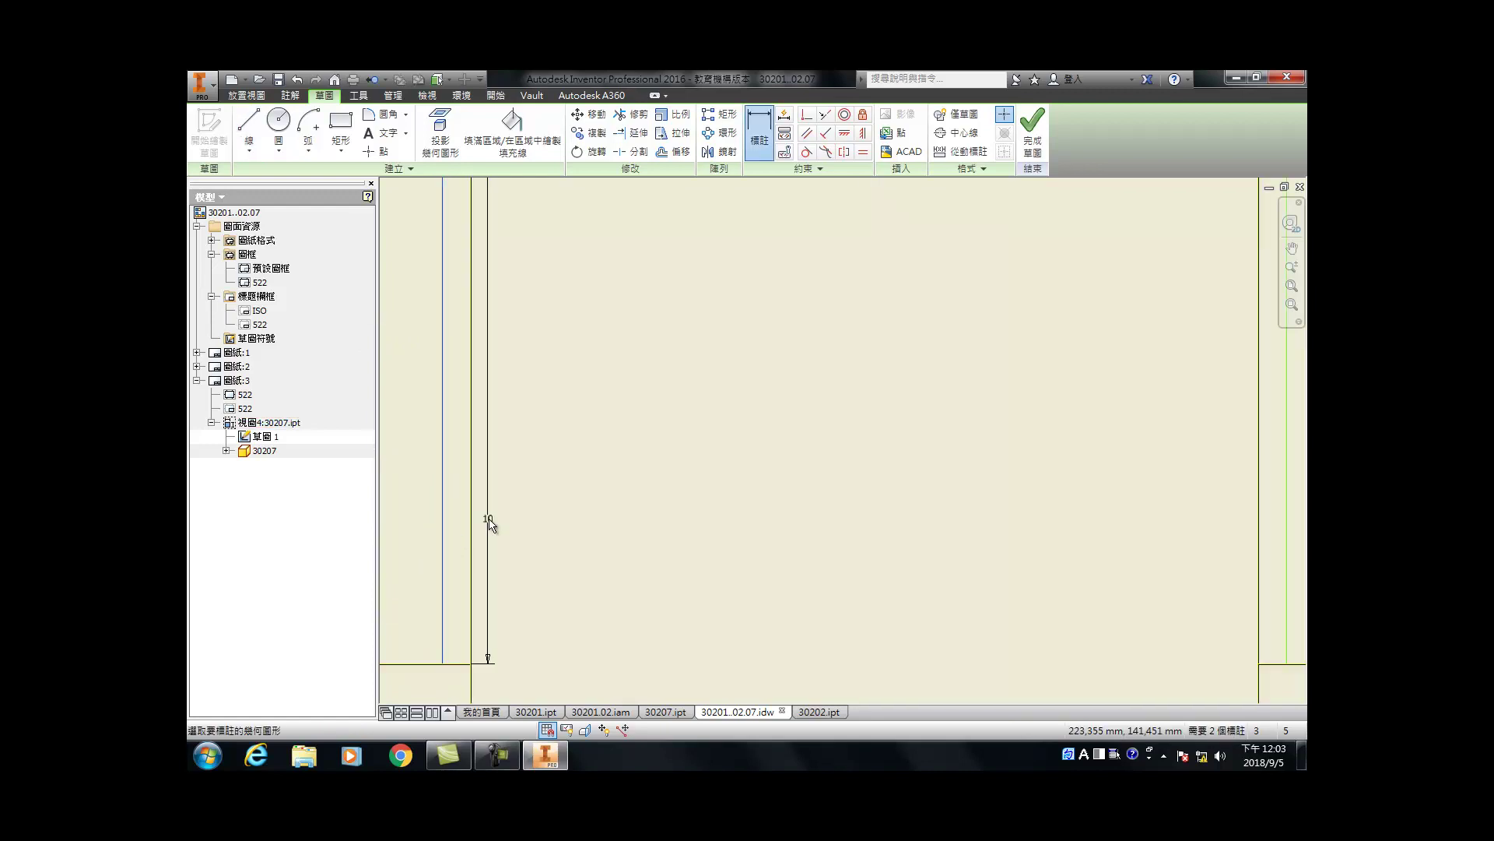
left_click(470, 523)
left_click(531, 513)
type("1")
key("Return")
Step: Dimension the sketch line on the keyway side 1 mm from the collar face and finish the sketch
scroll(499, 575, "up", 6)
scroll(658, 557, "down", 6)
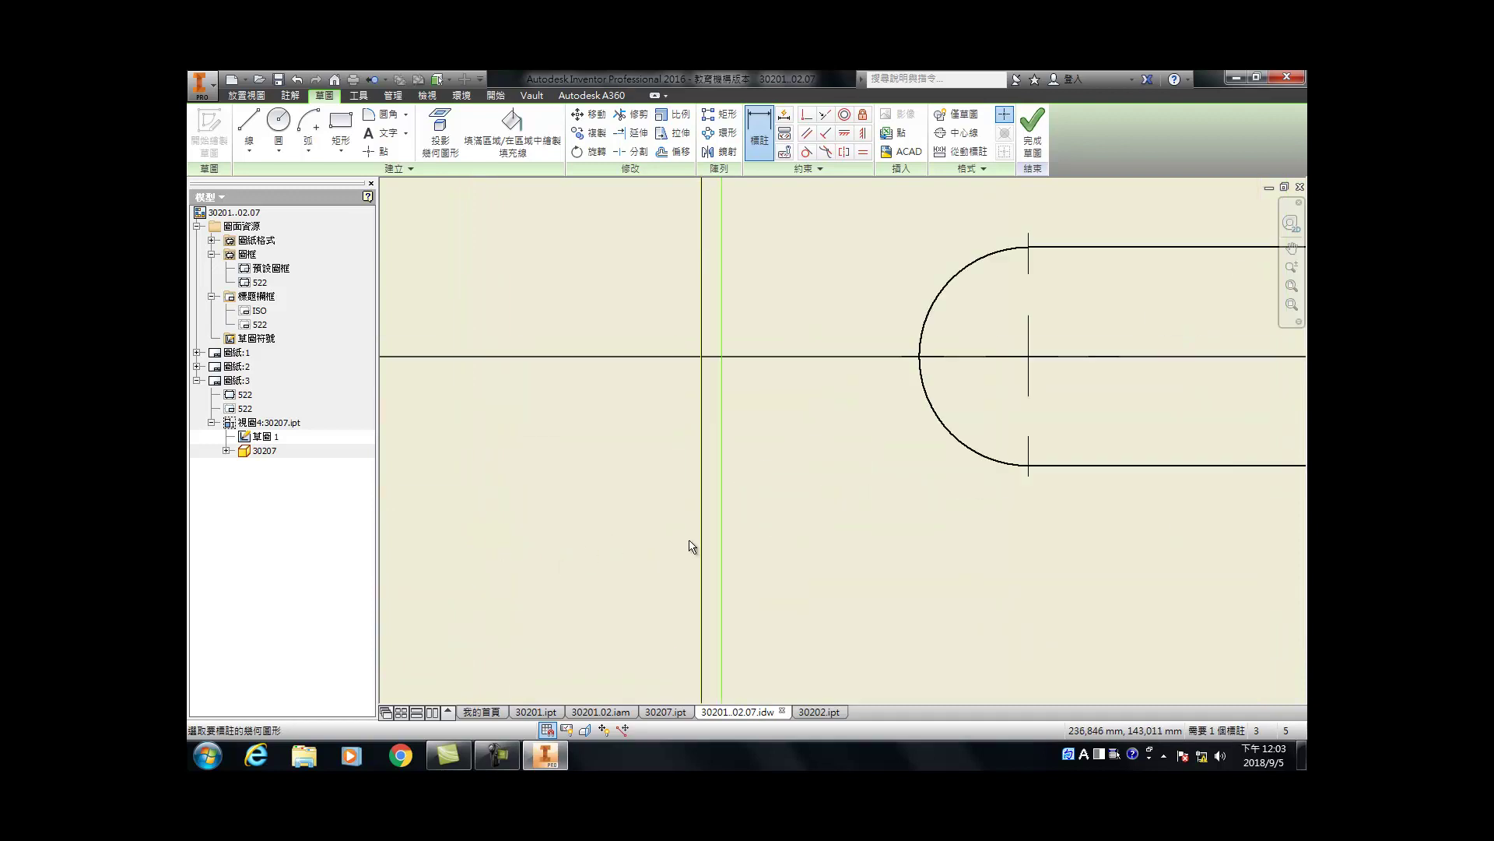
left_click(722, 547)
left_click(703, 557)
left_click(628, 558)
type("1")
key("Return")
scroll(662, 529, "up", 6)
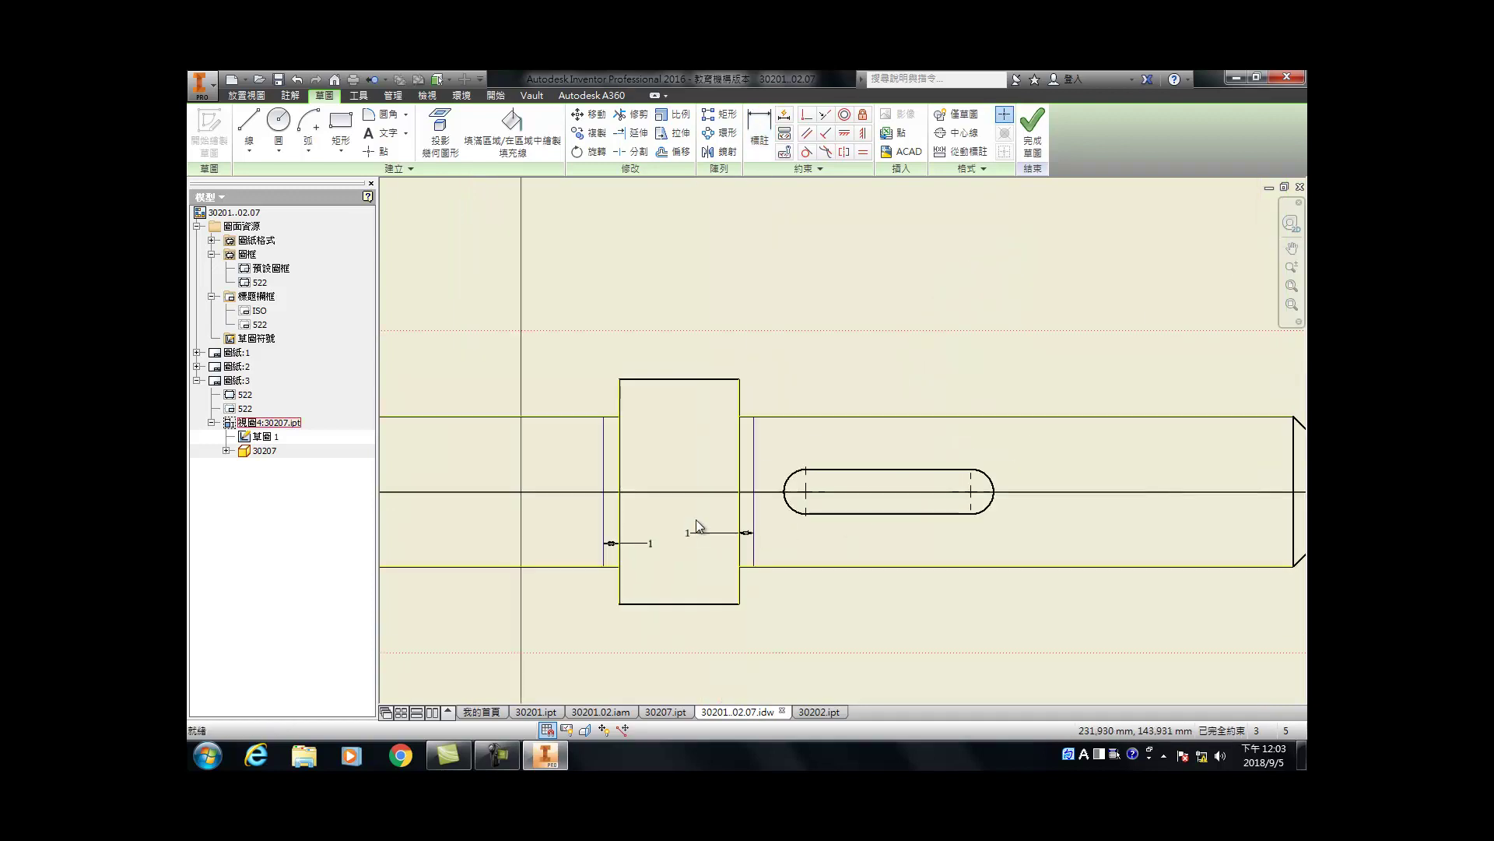
left_click(1032, 133)
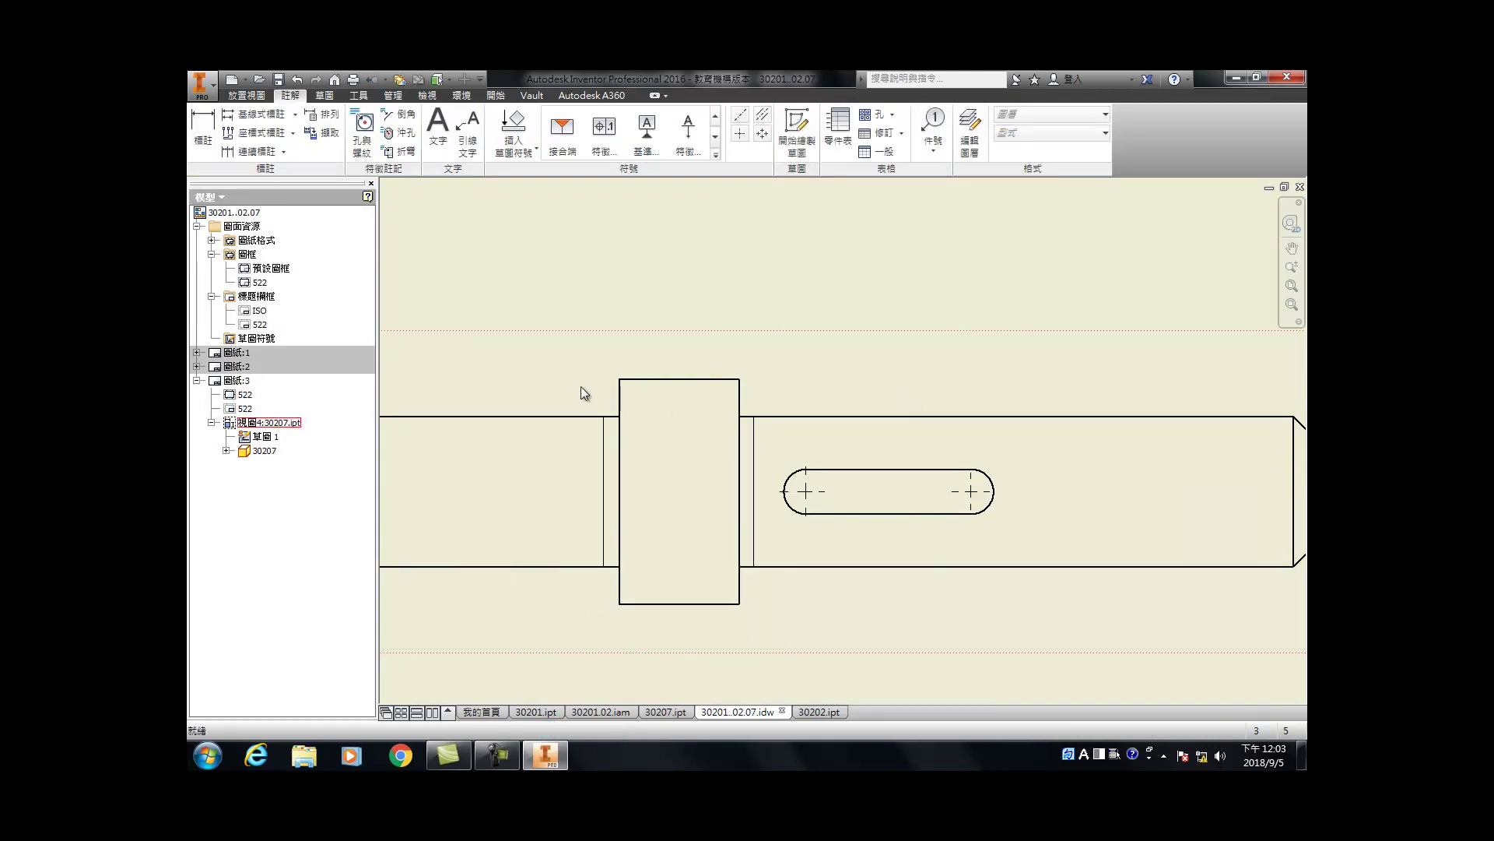
Step: Add the leader note "CNS 5060-F1x0.2" pointing to the thin line on the threaded-end side of the collar
scroll(586, 389, "down", 3)
scroll(741, 458, "up", 5)
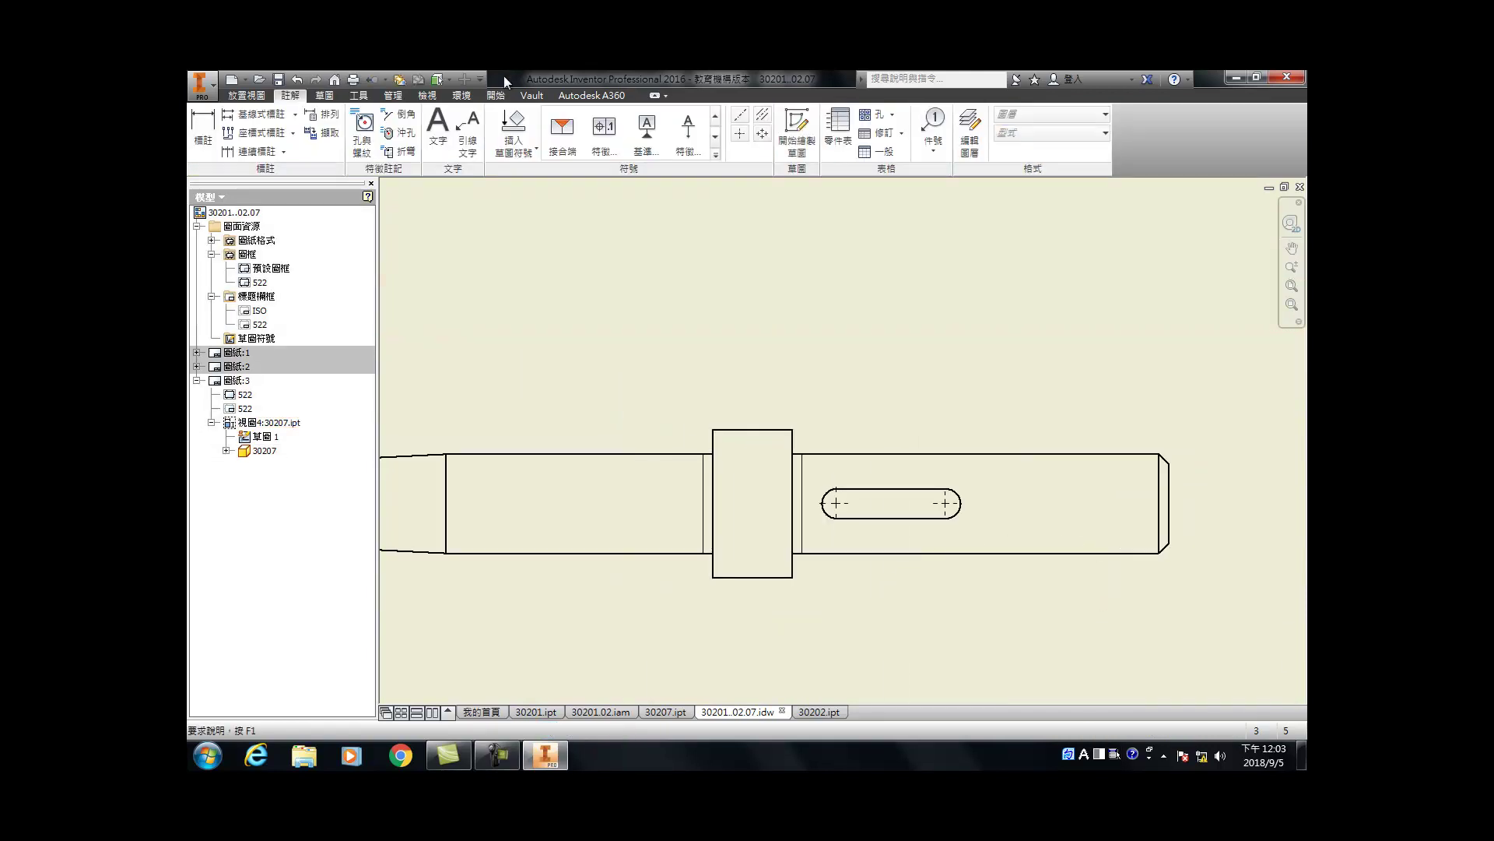
left_click(463, 128)
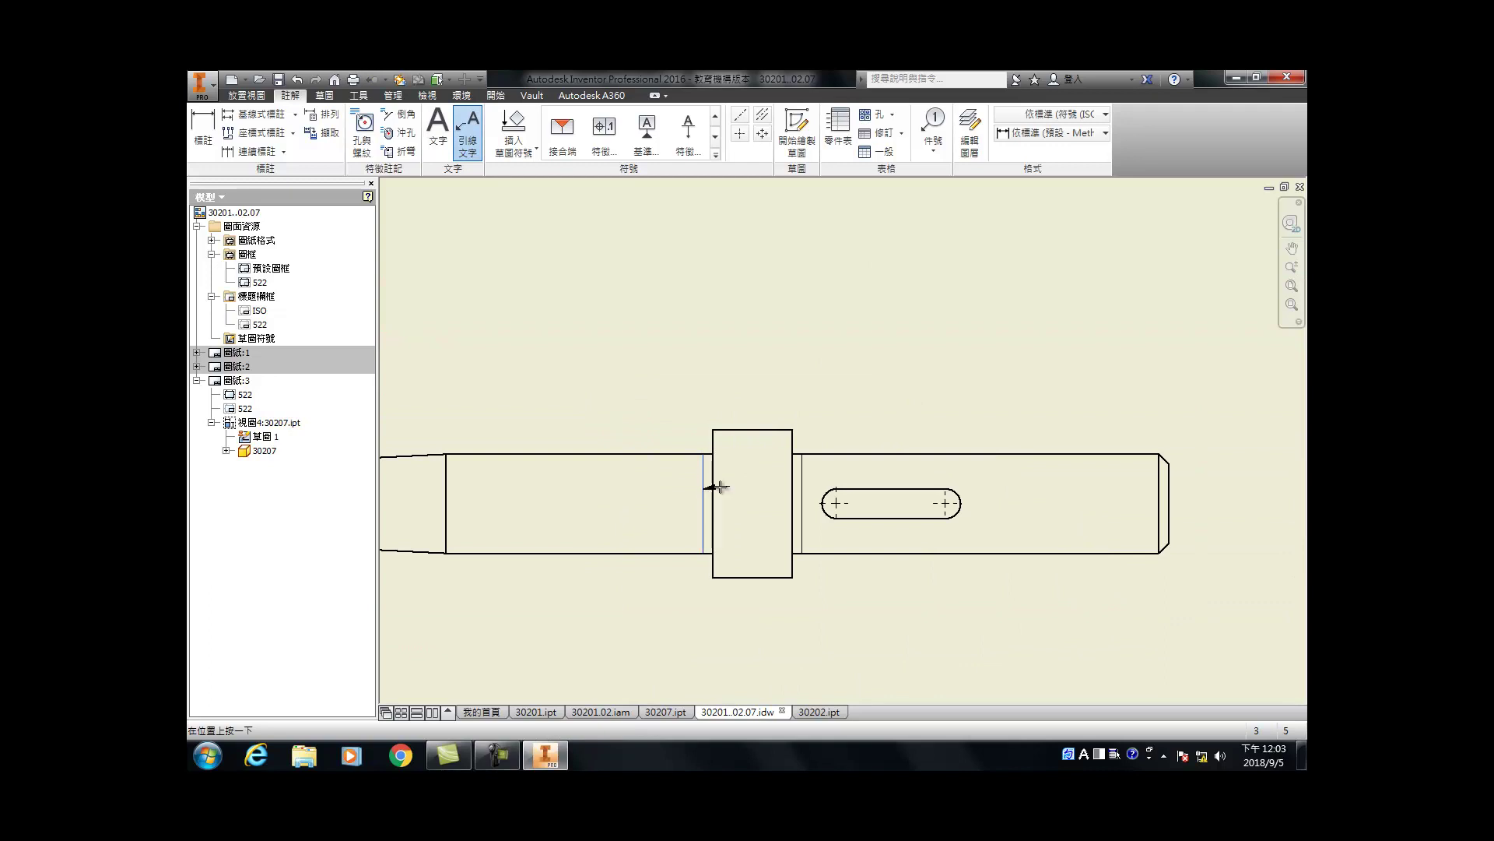
left_click(705, 488)
scroll(705, 489, "up", 3)
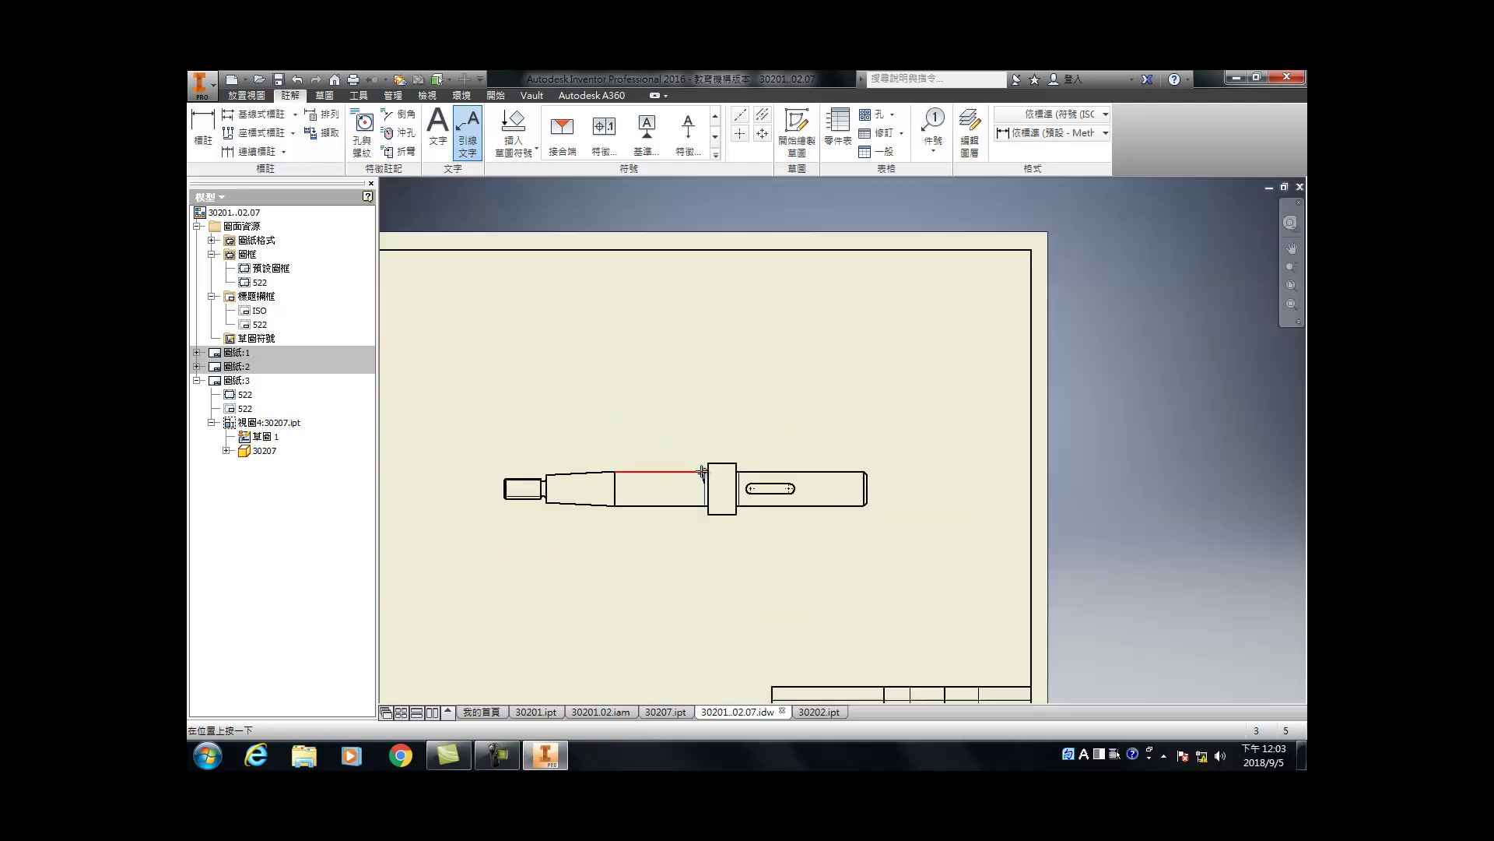
double_click(689, 425)
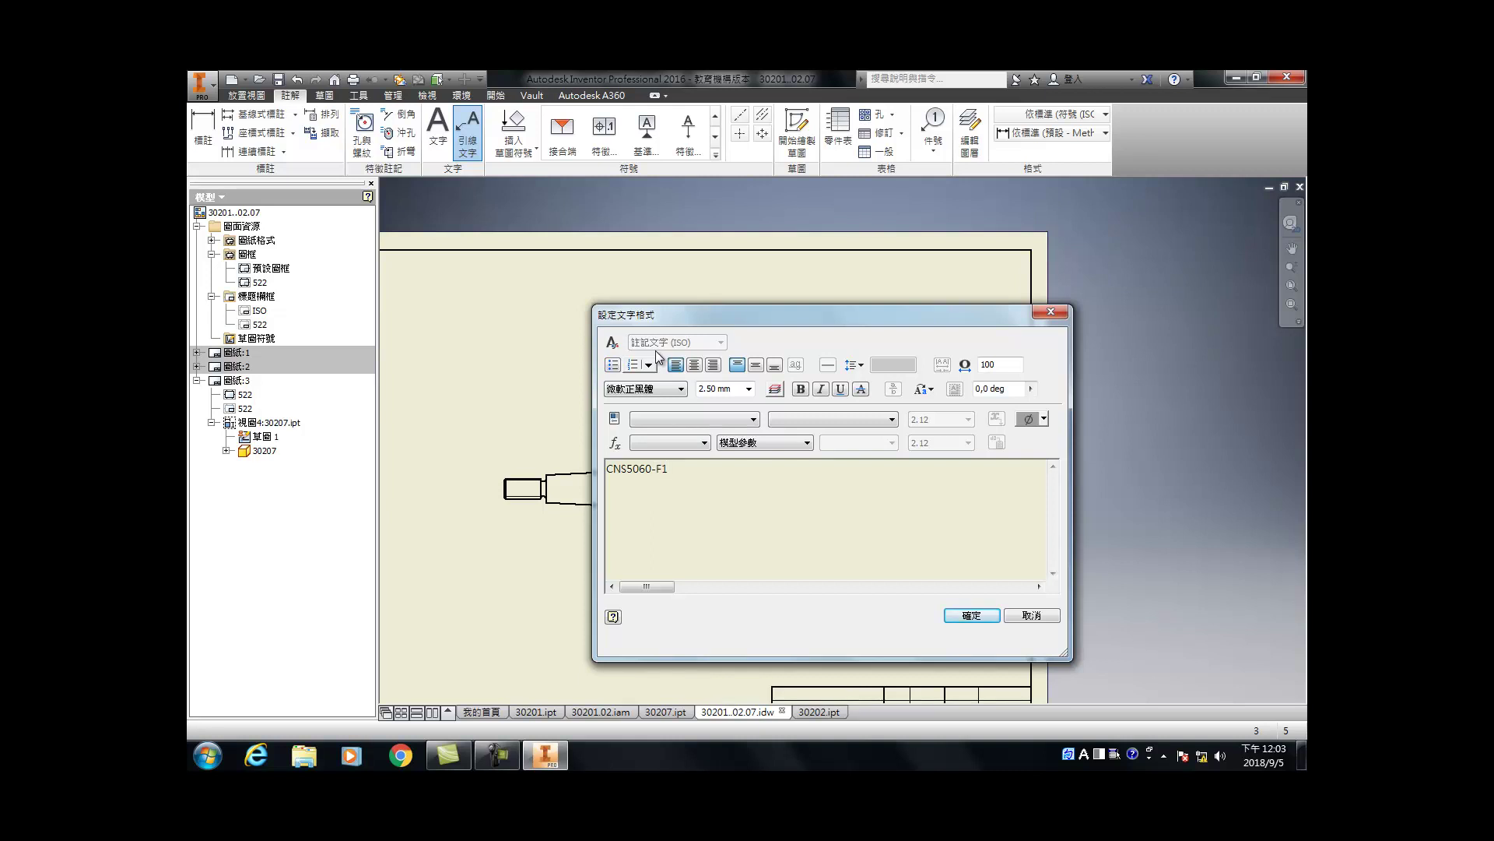
type("x0.2")
left_click(628, 470)
left_click(806, 506)
left_click(969, 615)
scroll(700, 424, "down", 5)
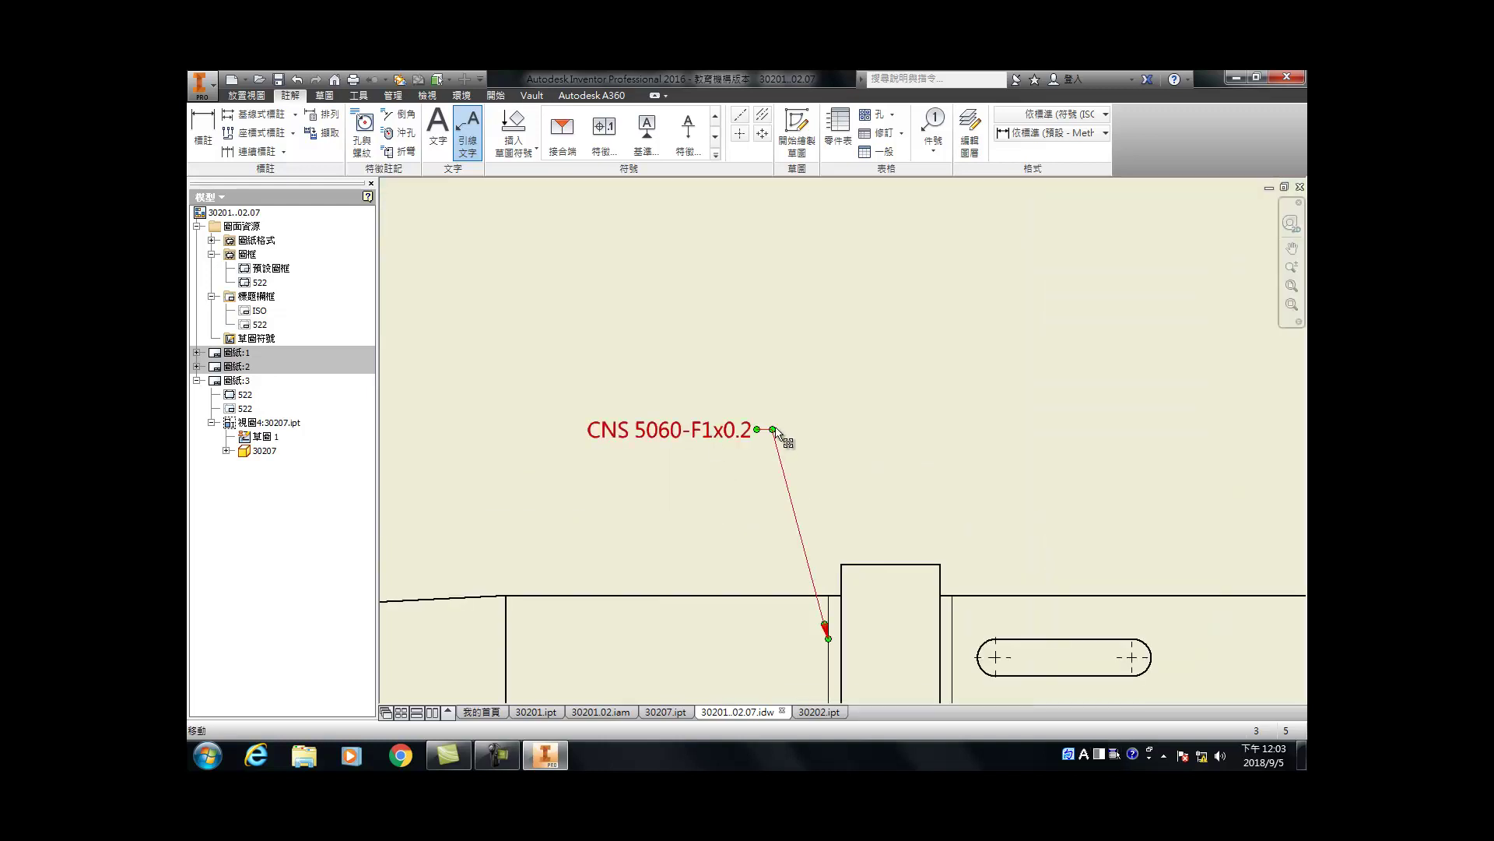
Step: Change the dimension style of the "CNS 5060-F1x0.2" leader note to 預設 (ISO)
left_click(741, 431)
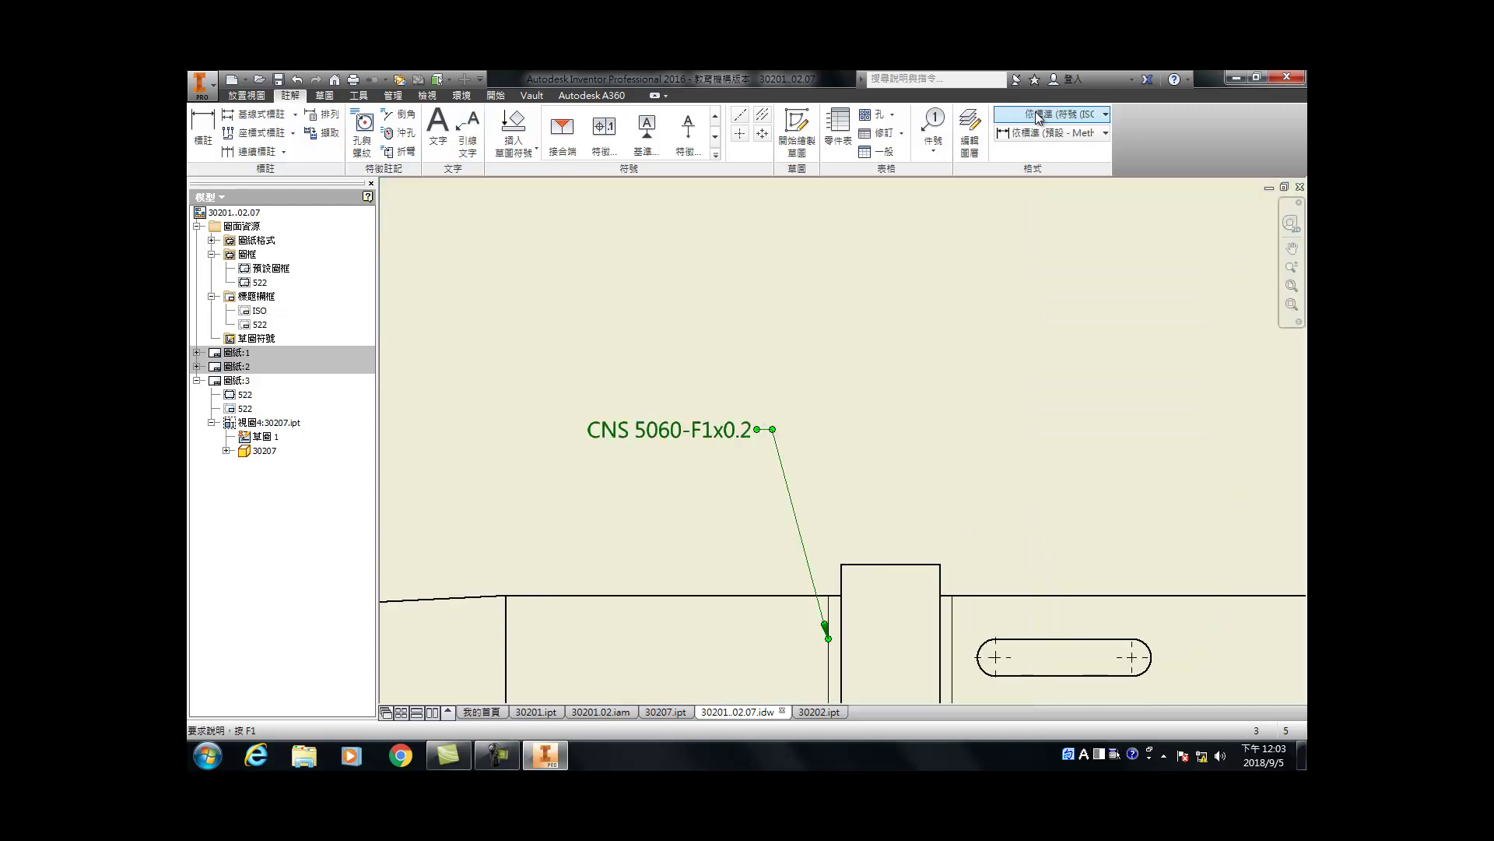
left_click(1039, 116)
left_click(1048, 116)
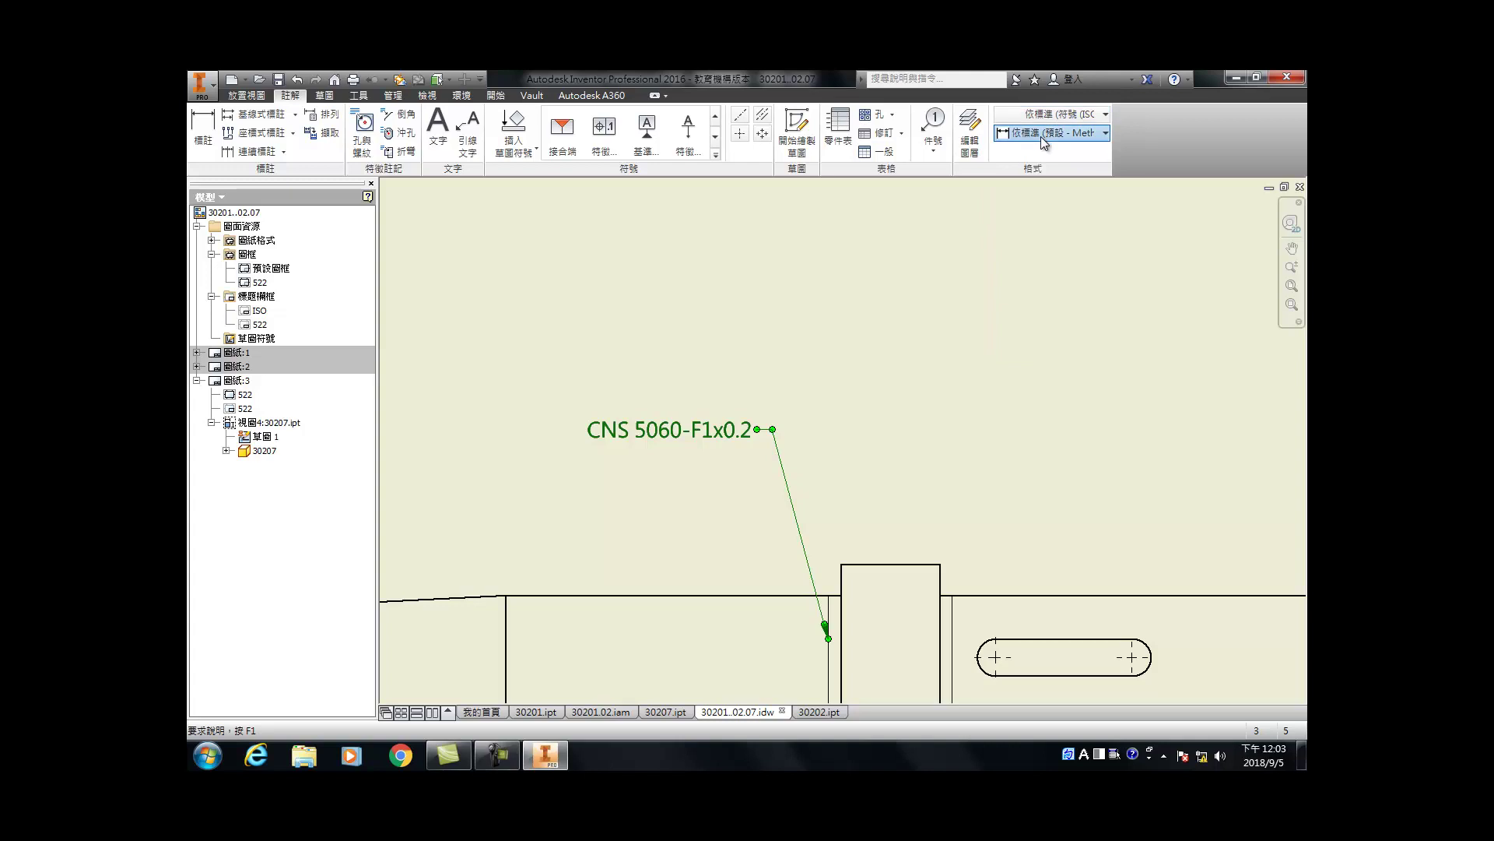
left_click(1043, 136)
left_click(1039, 170)
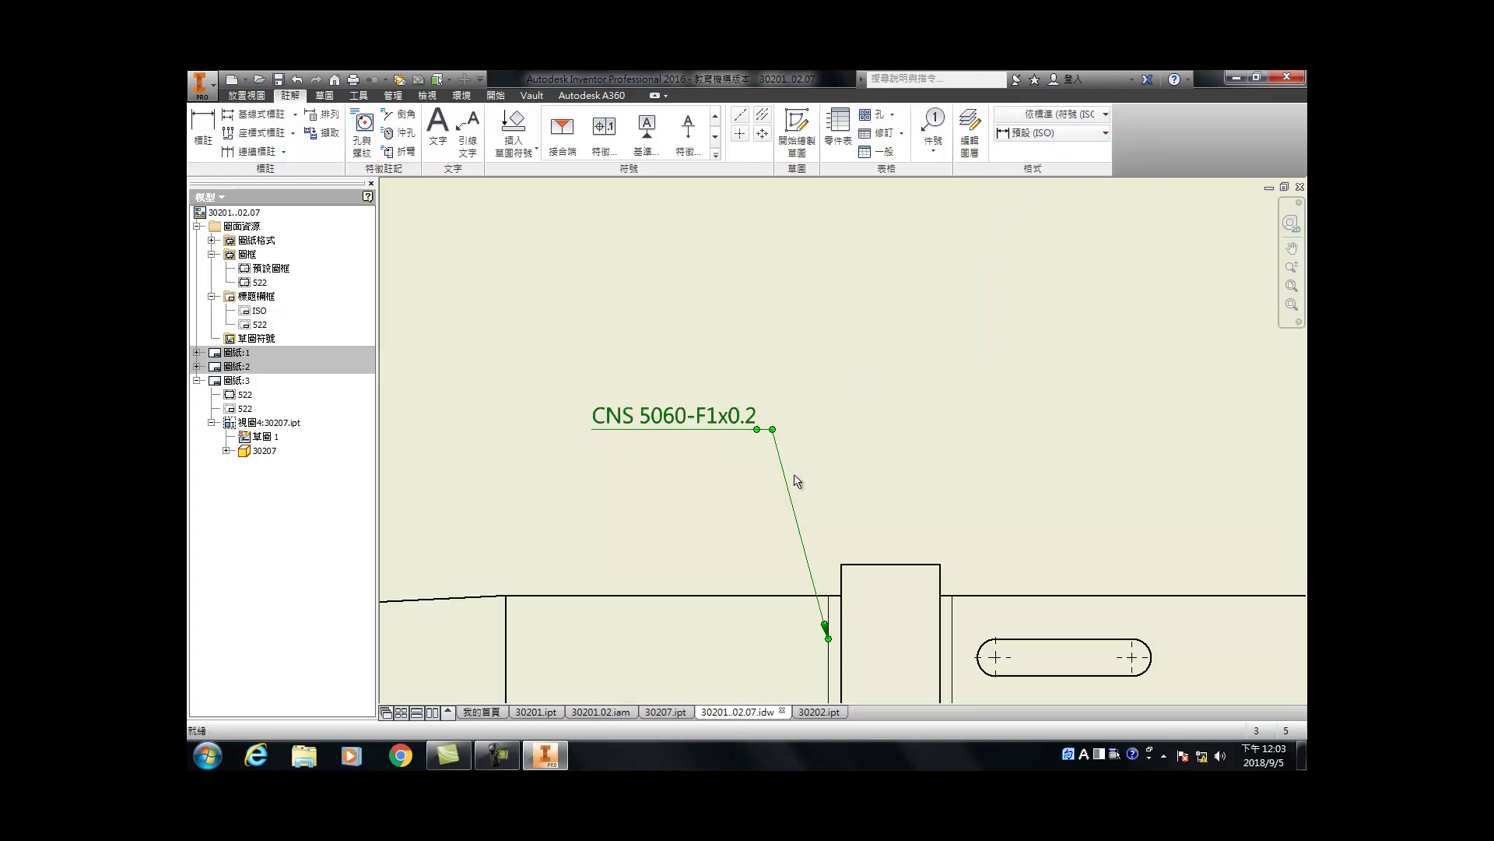
Step: Move the note's leader end into the gap between the thin line and the collar and change its arrowhead to 小點 (small dot)
scroll(832, 647, "down", 5)
left_click_drag(842, 582, 832, 614)
right_click(832, 613)
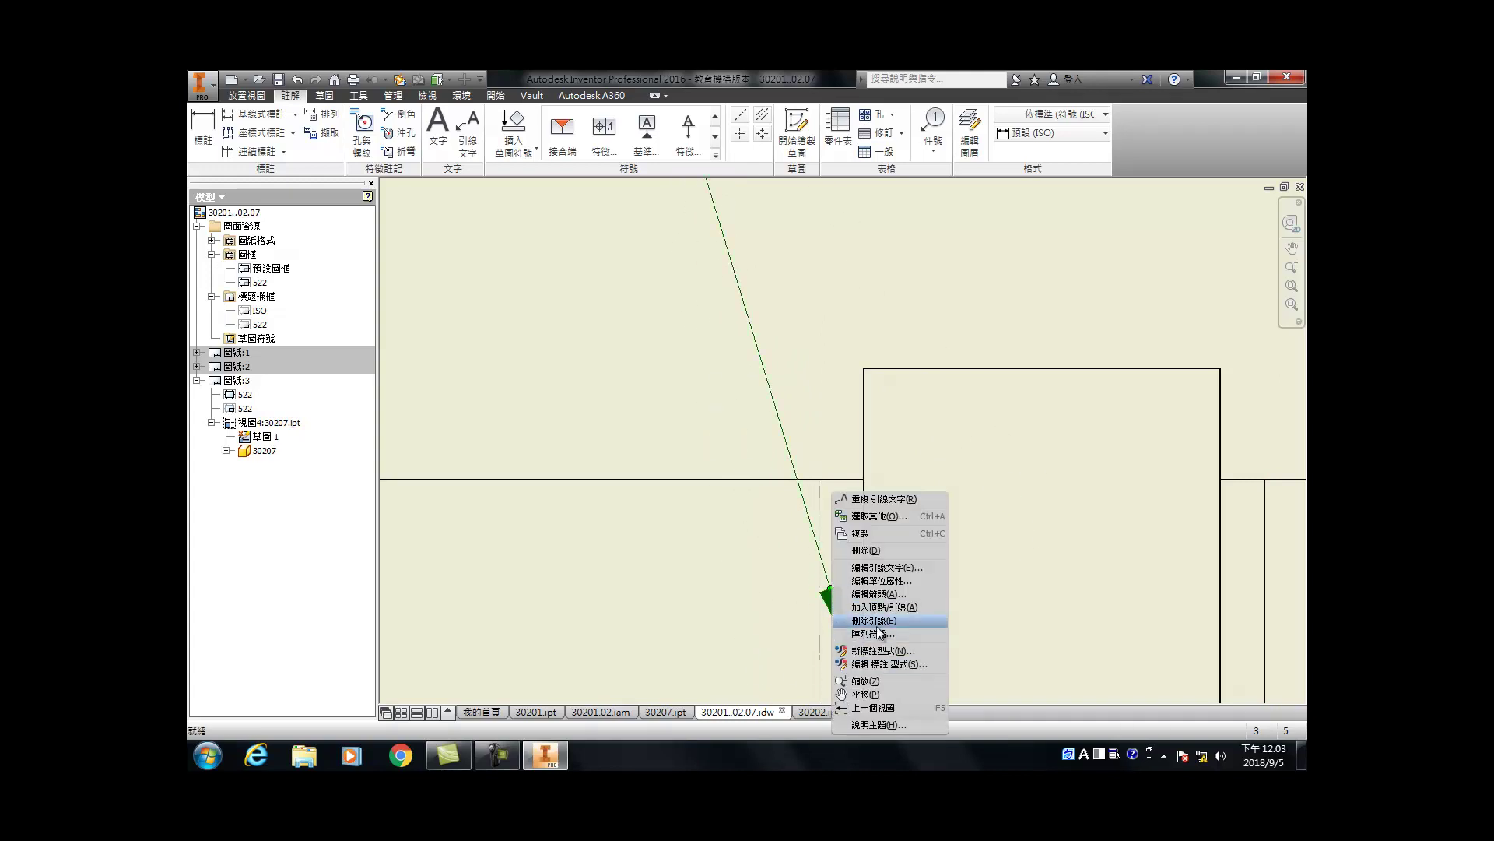
left_click(895, 594)
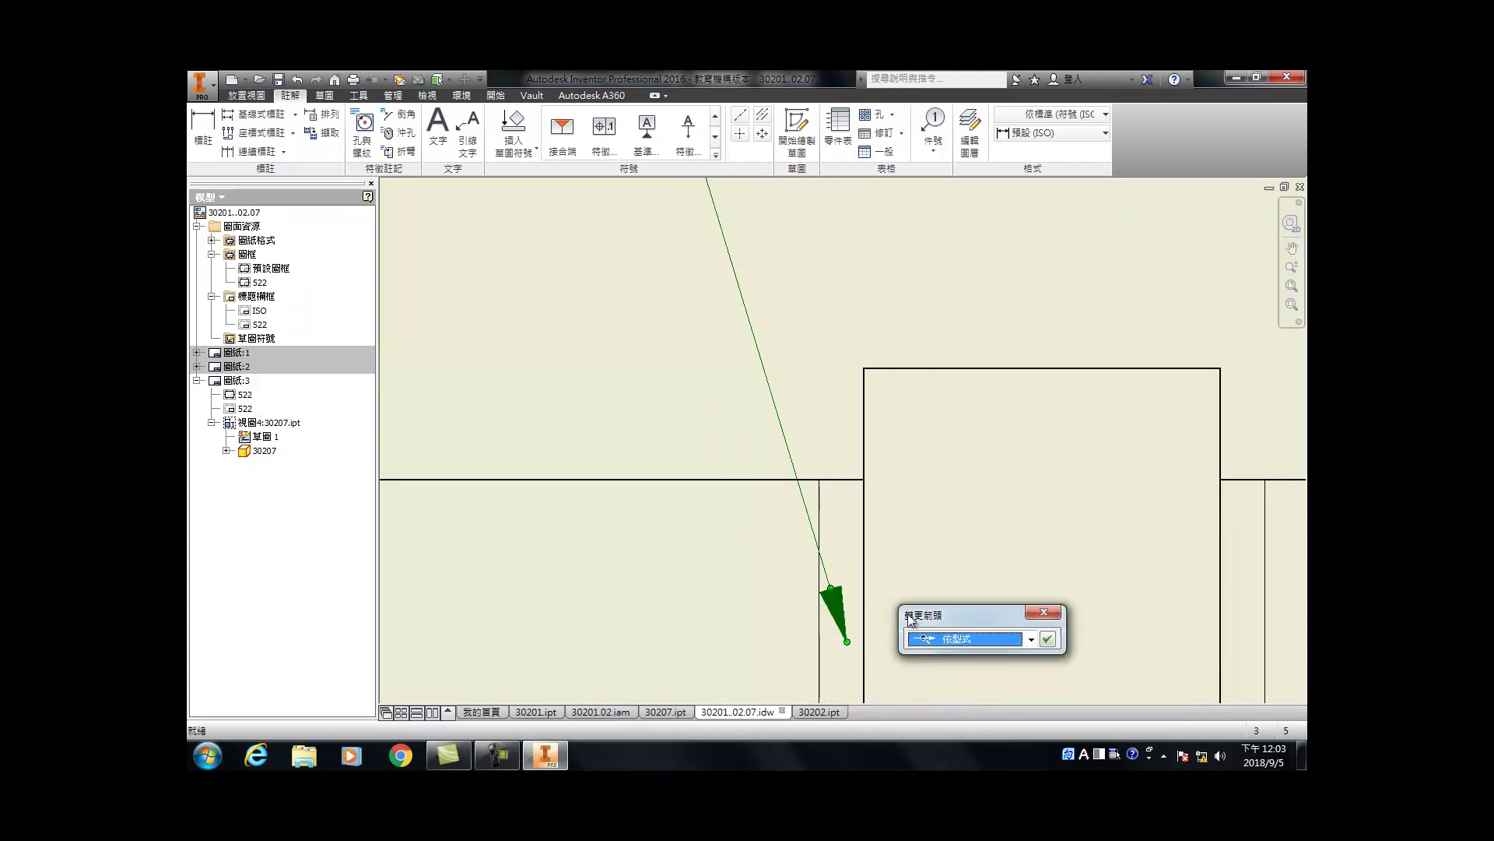
left_click(938, 641)
left_click(960, 521)
left_click(1049, 639)
Step: Add a second leader from the "CNS 5060-F1x0.2" note to the thin line on the keyway side of the collar
scroll(735, 572, "down", 5)
right_click(728, 469)
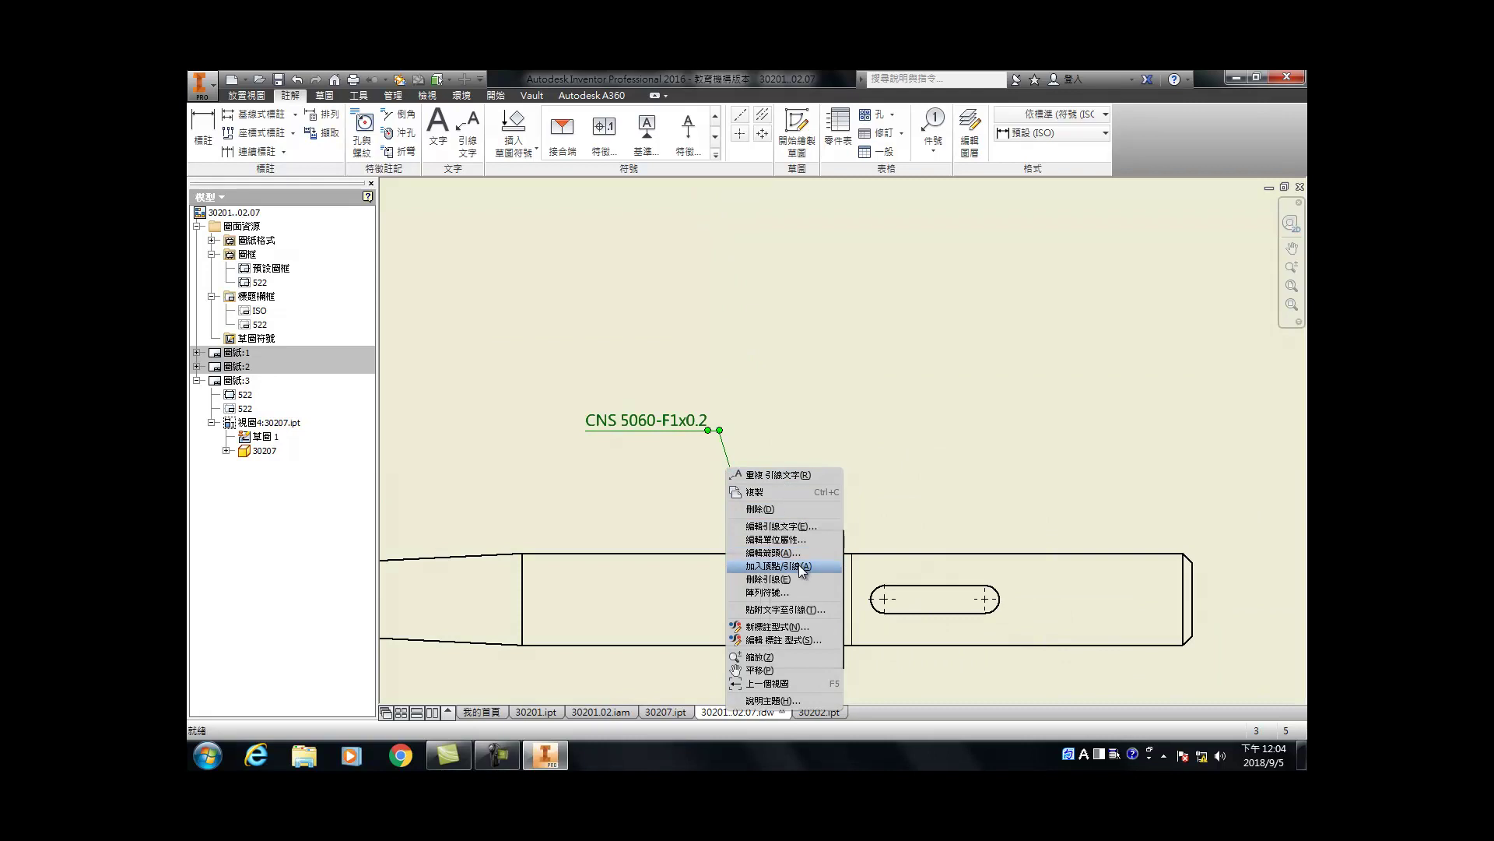
left_click(797, 566)
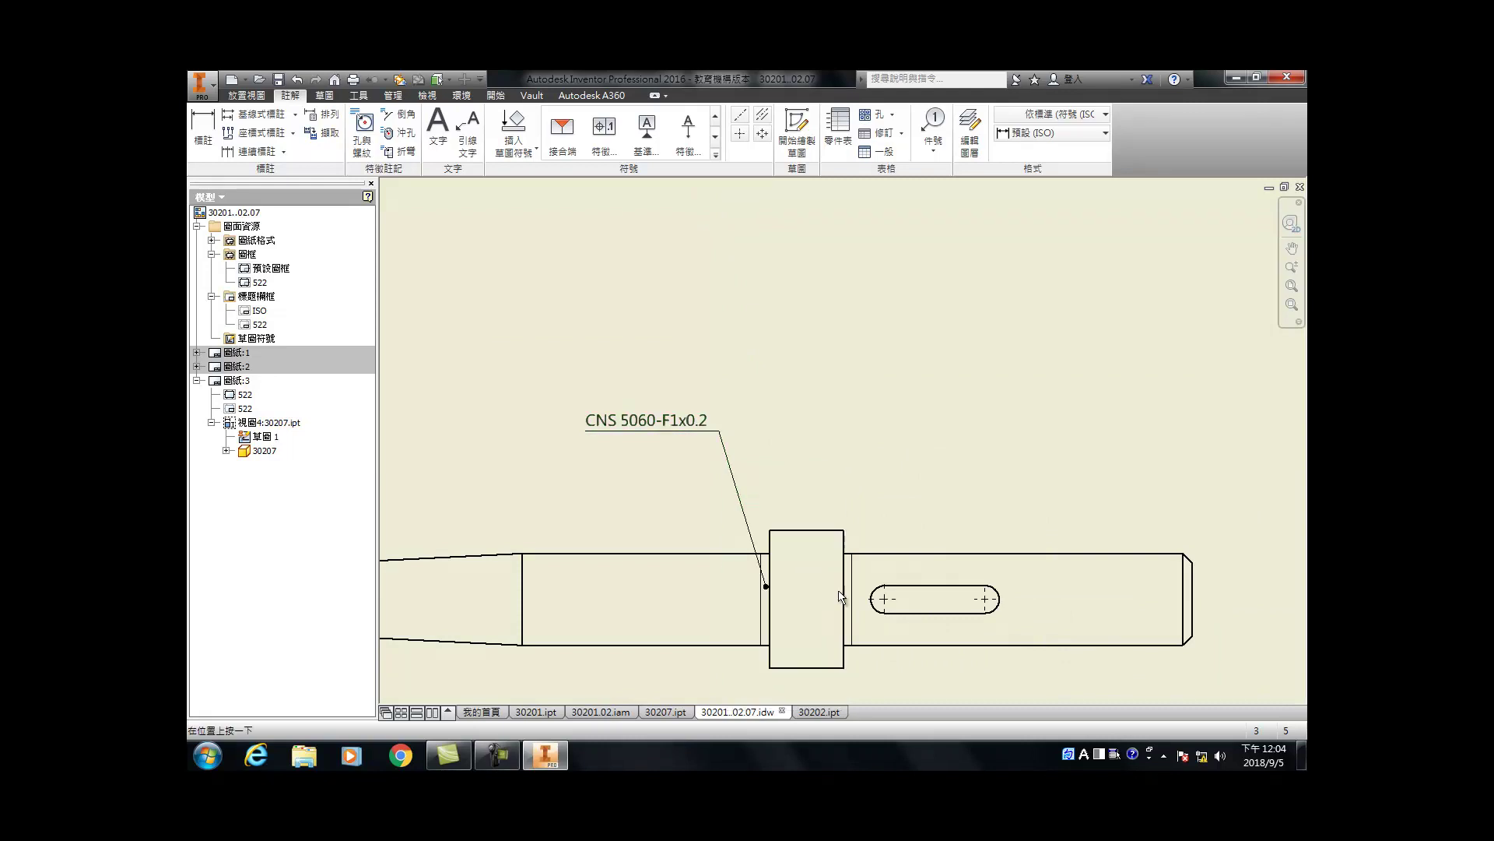
scroll(844, 603, "up", 5)
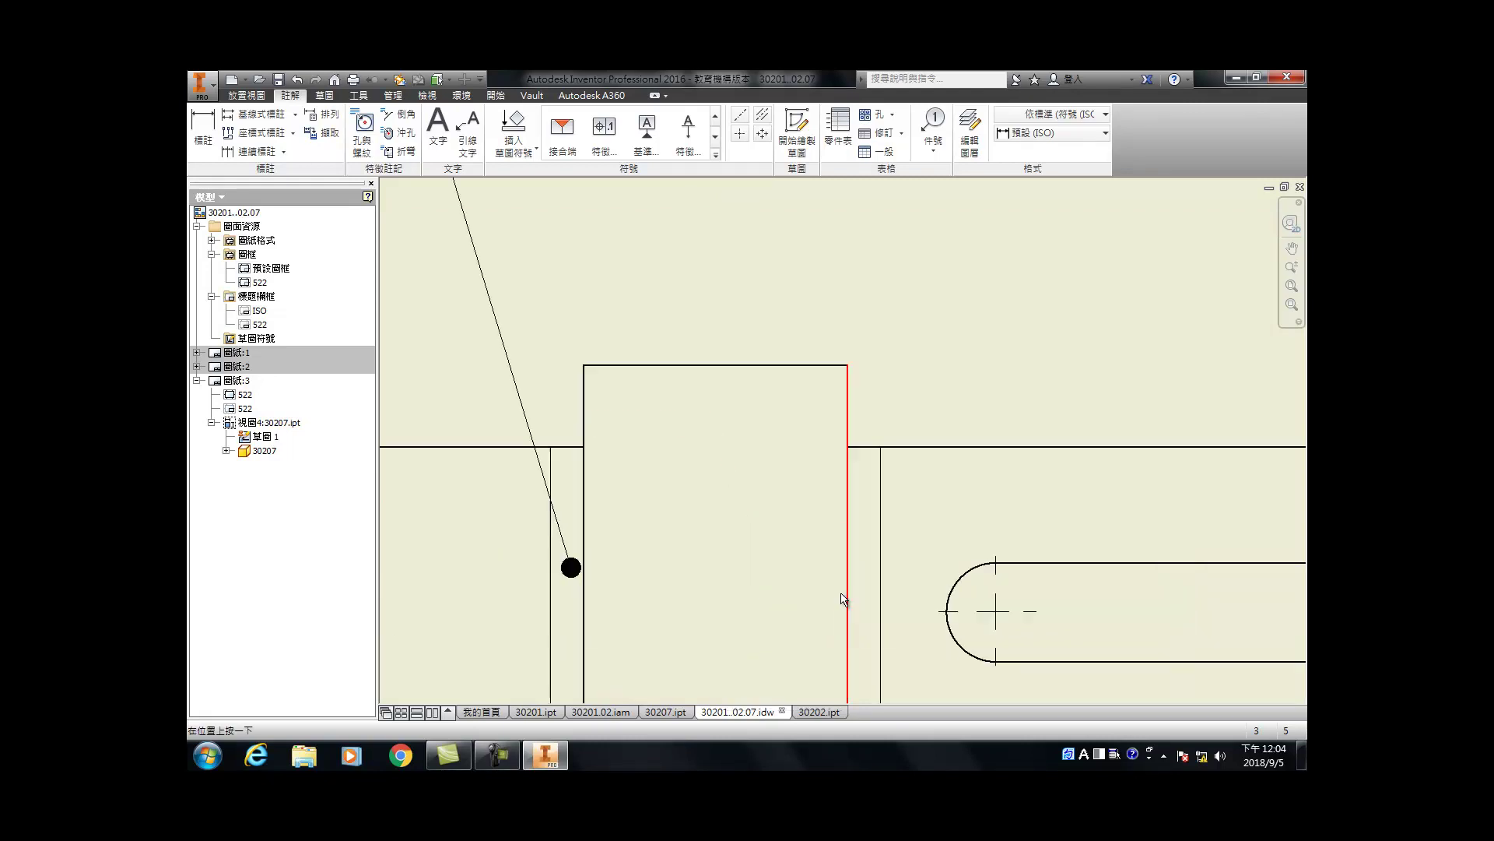
left_click(880, 606)
scroll(881, 606, "down", 5)
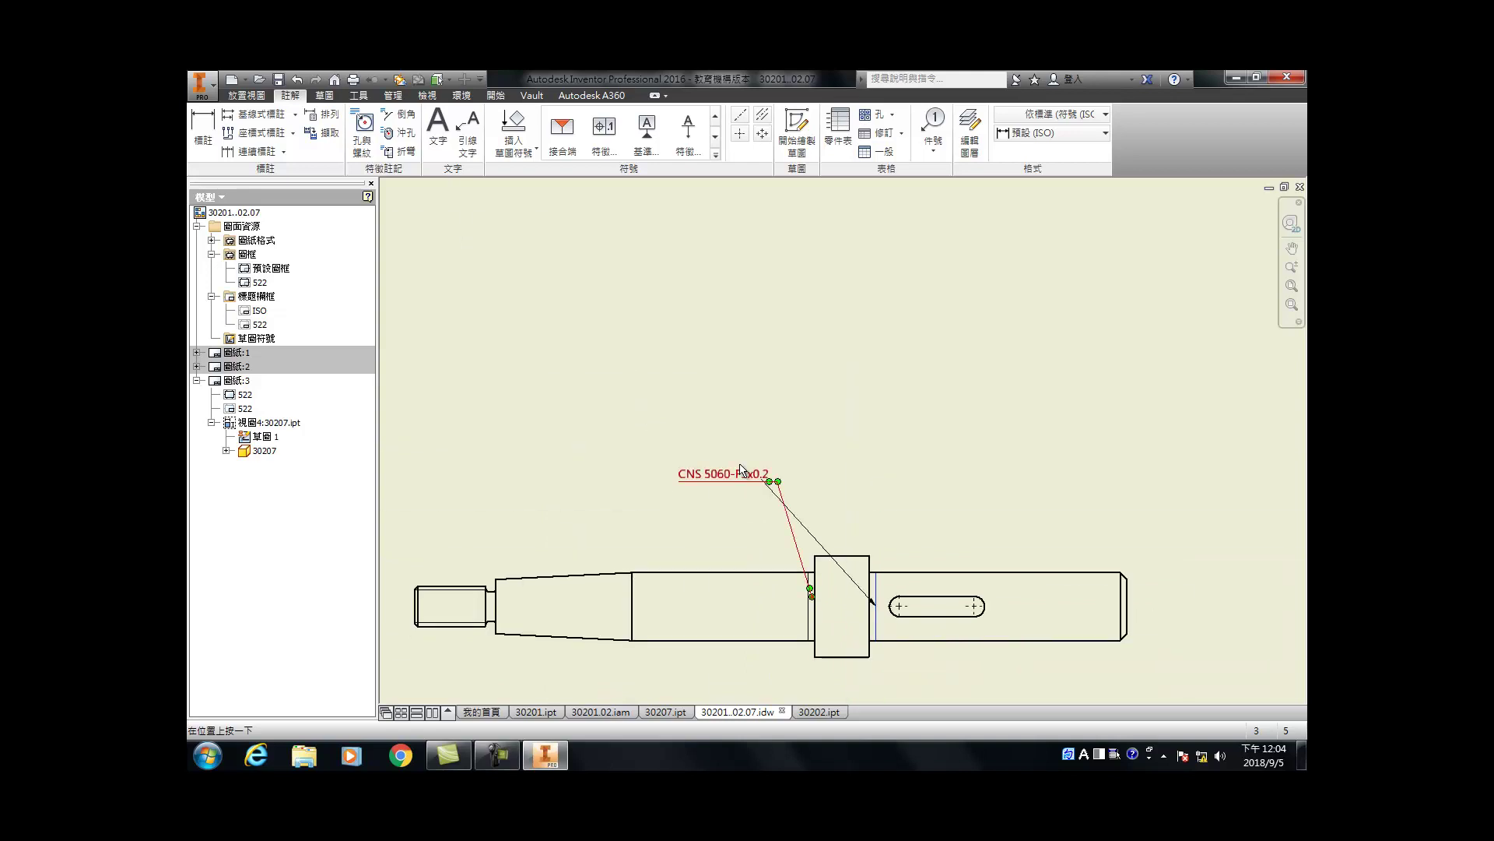
Step: Move the second leader's end into the keyway-side gap beside the collar and set its arrowhead to 小點 (small dot)
scroll(891, 598, "up", 5)
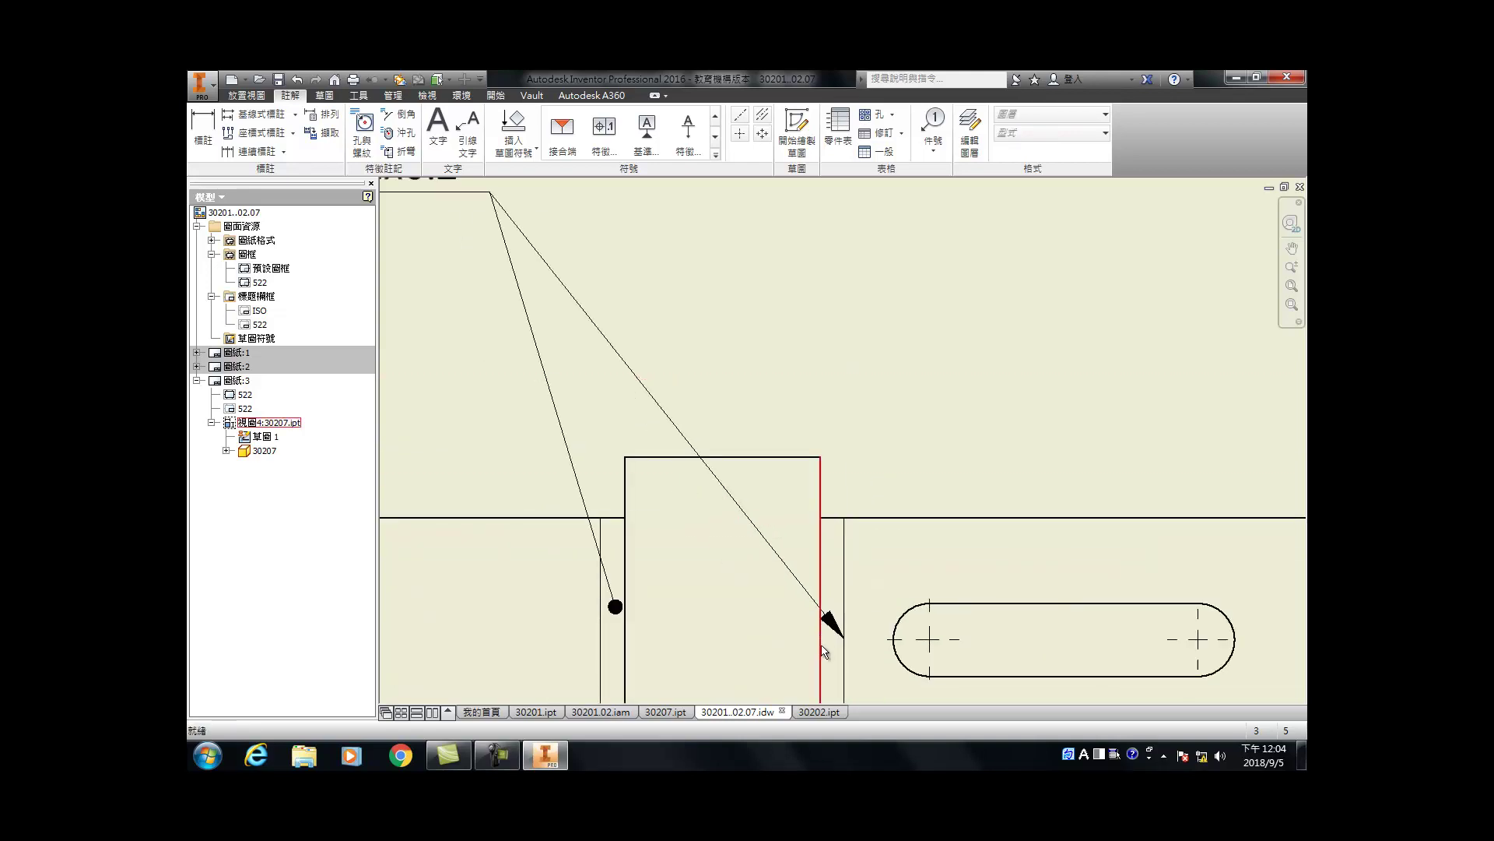
mouse_move(854, 648)
left_mouse_down()
mouse_move(878, 521)
mouse_move(769, 310)
mouse_move(834, 593)
left_mouse_up()
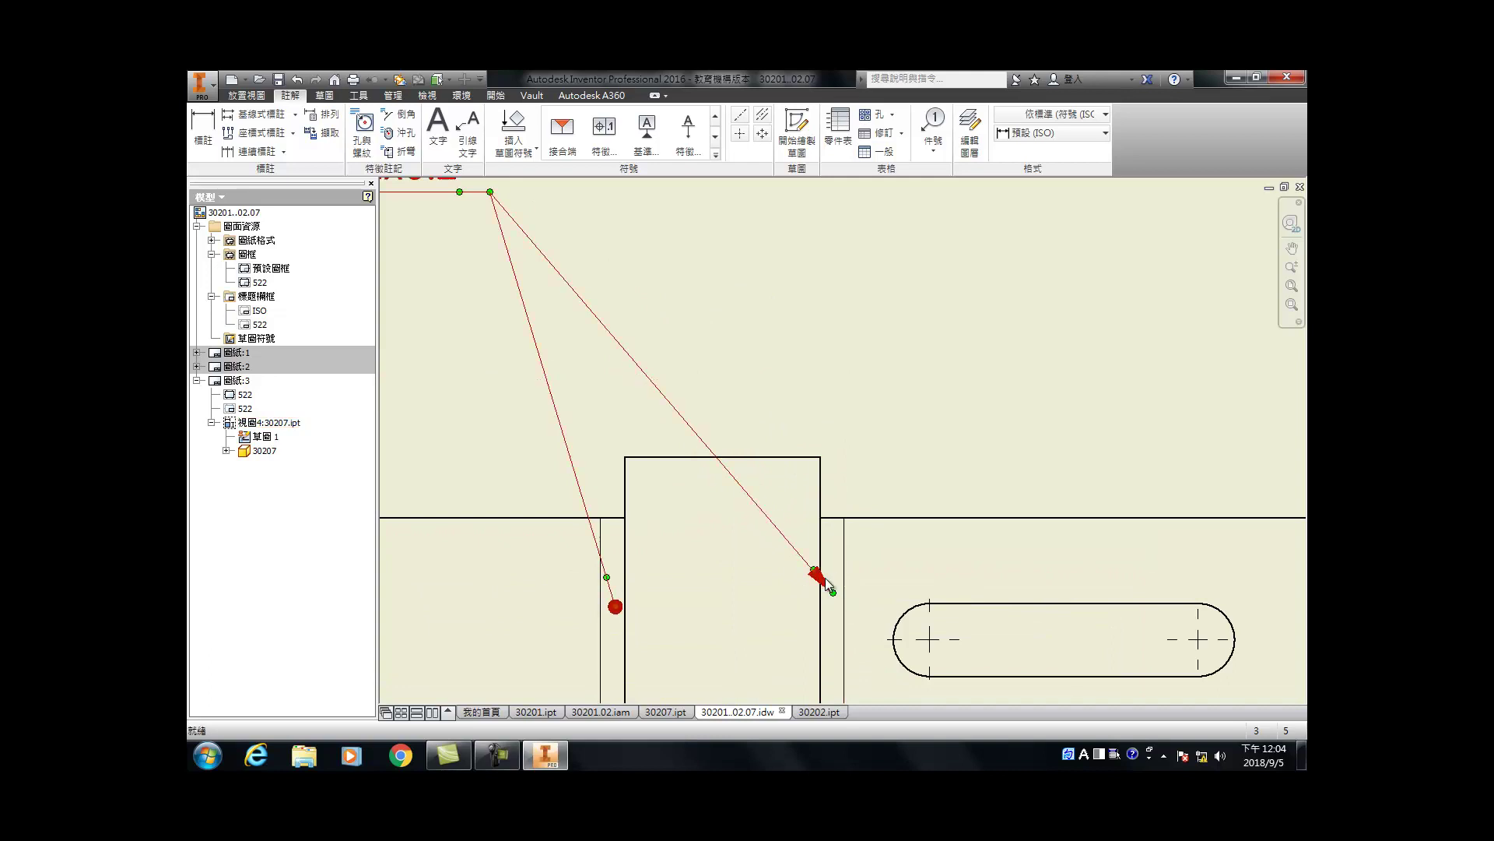
right_click(823, 582)
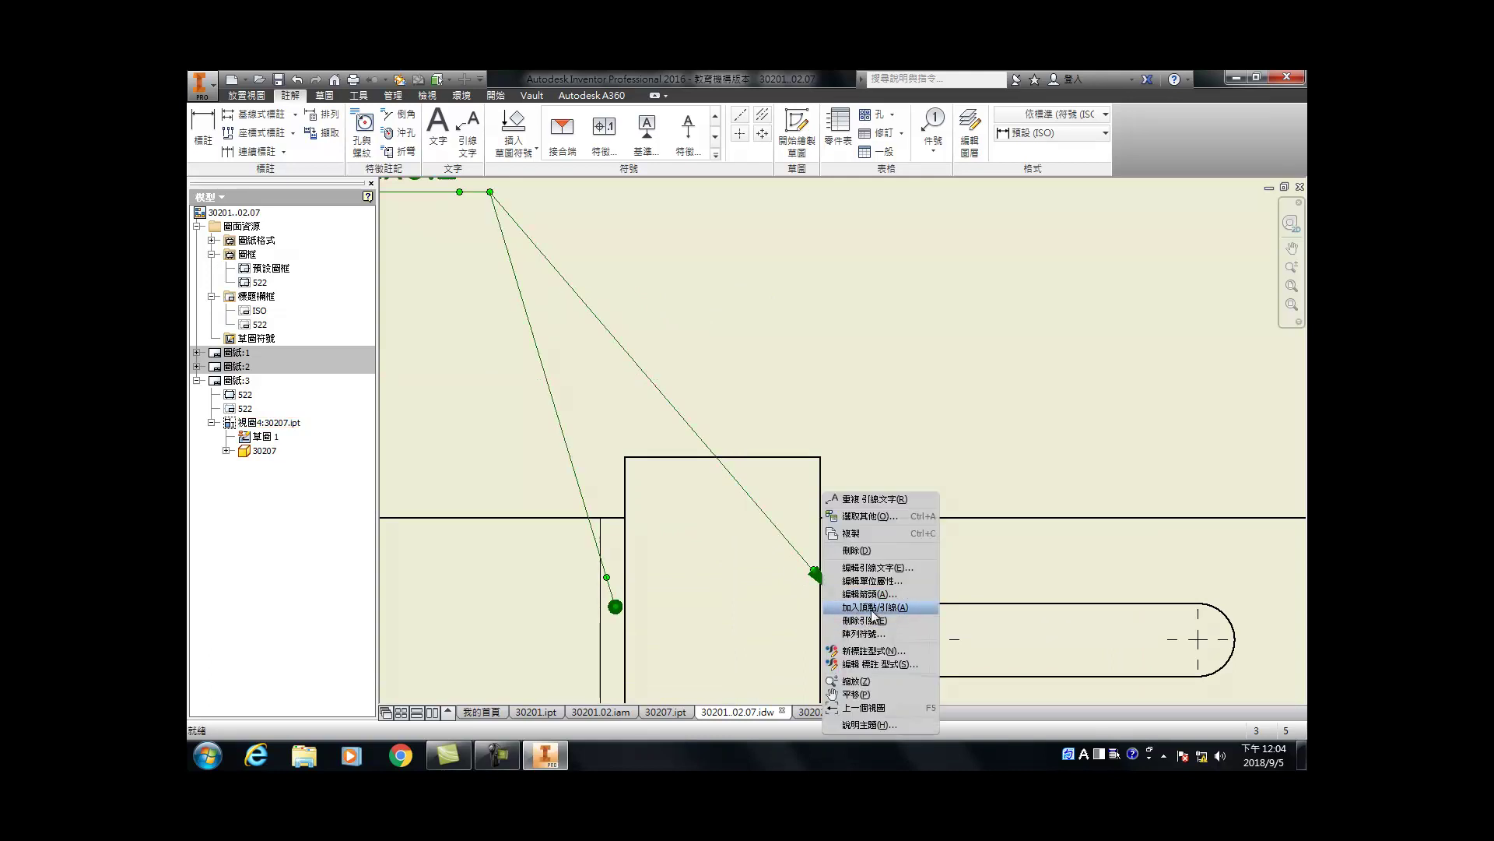
left_click(870, 594)
left_click(914, 634)
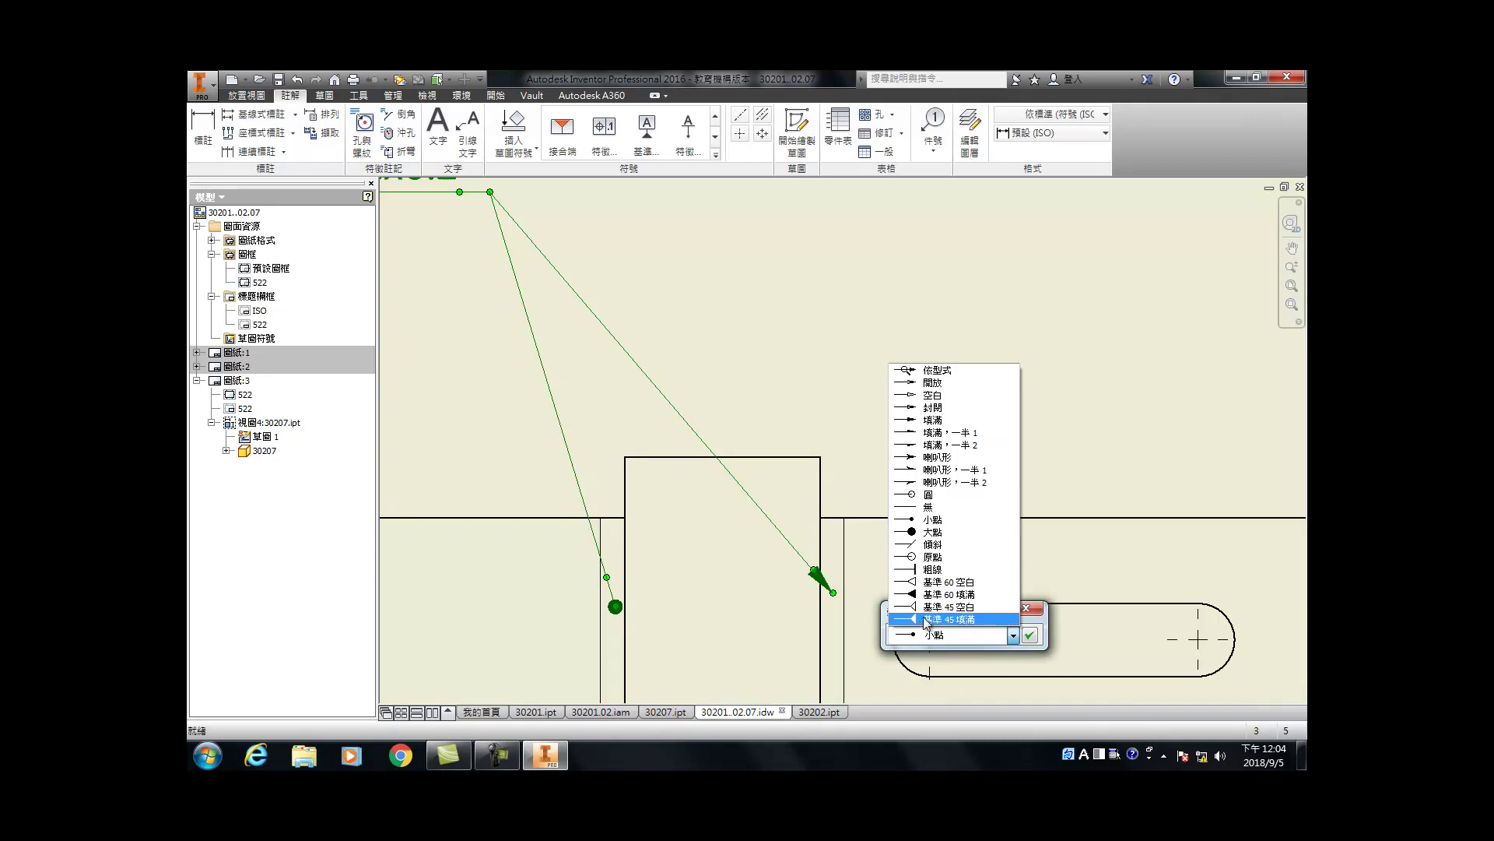
left_click(1030, 643)
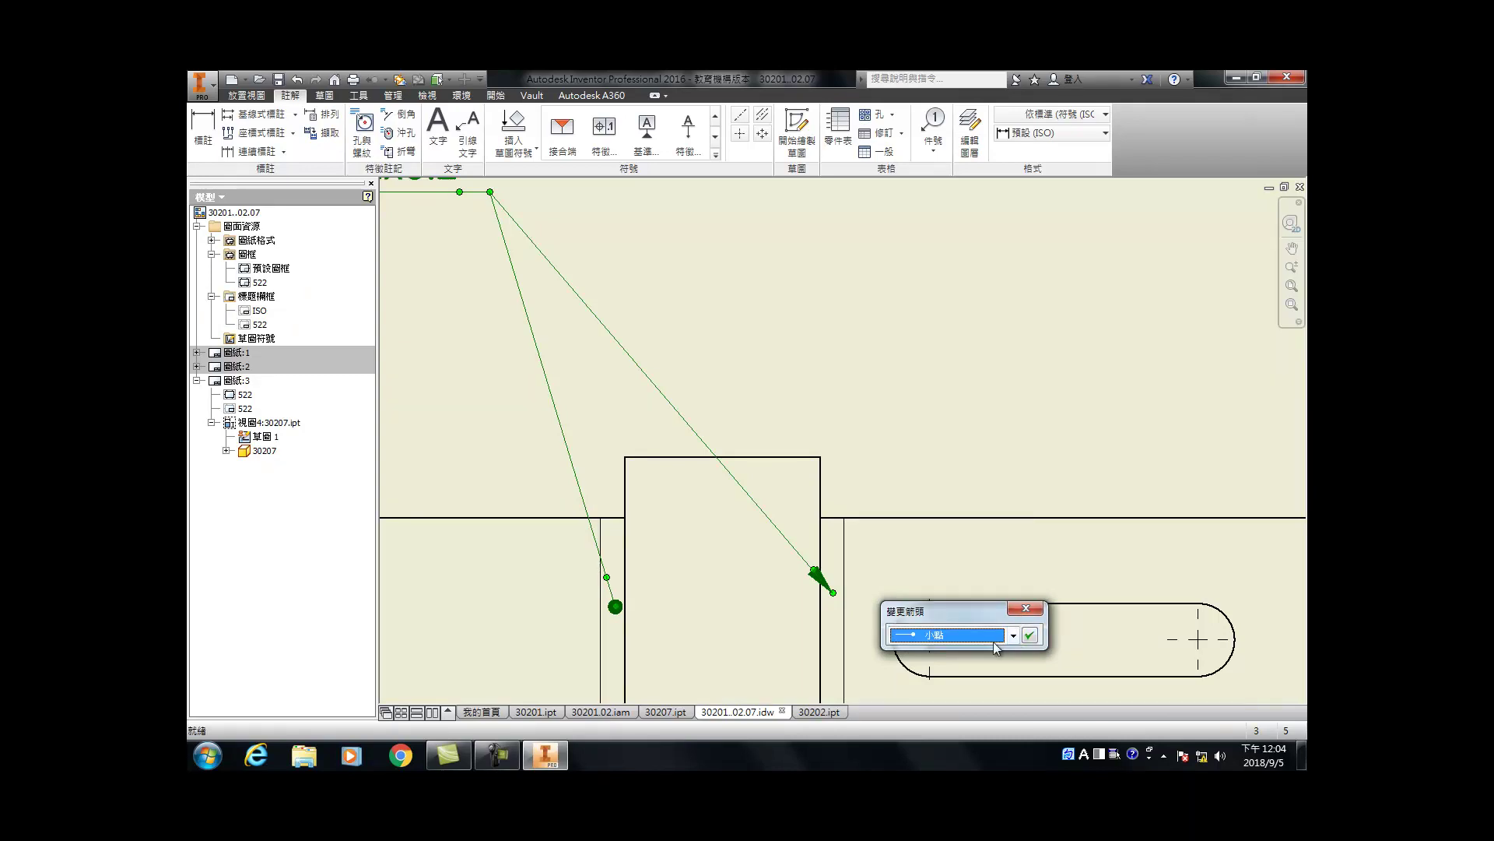
left_click(1030, 638)
Step: Shift the "CNS 5060-F1x0.2" note and its leader bend slightly closer to the collar
key("Home")
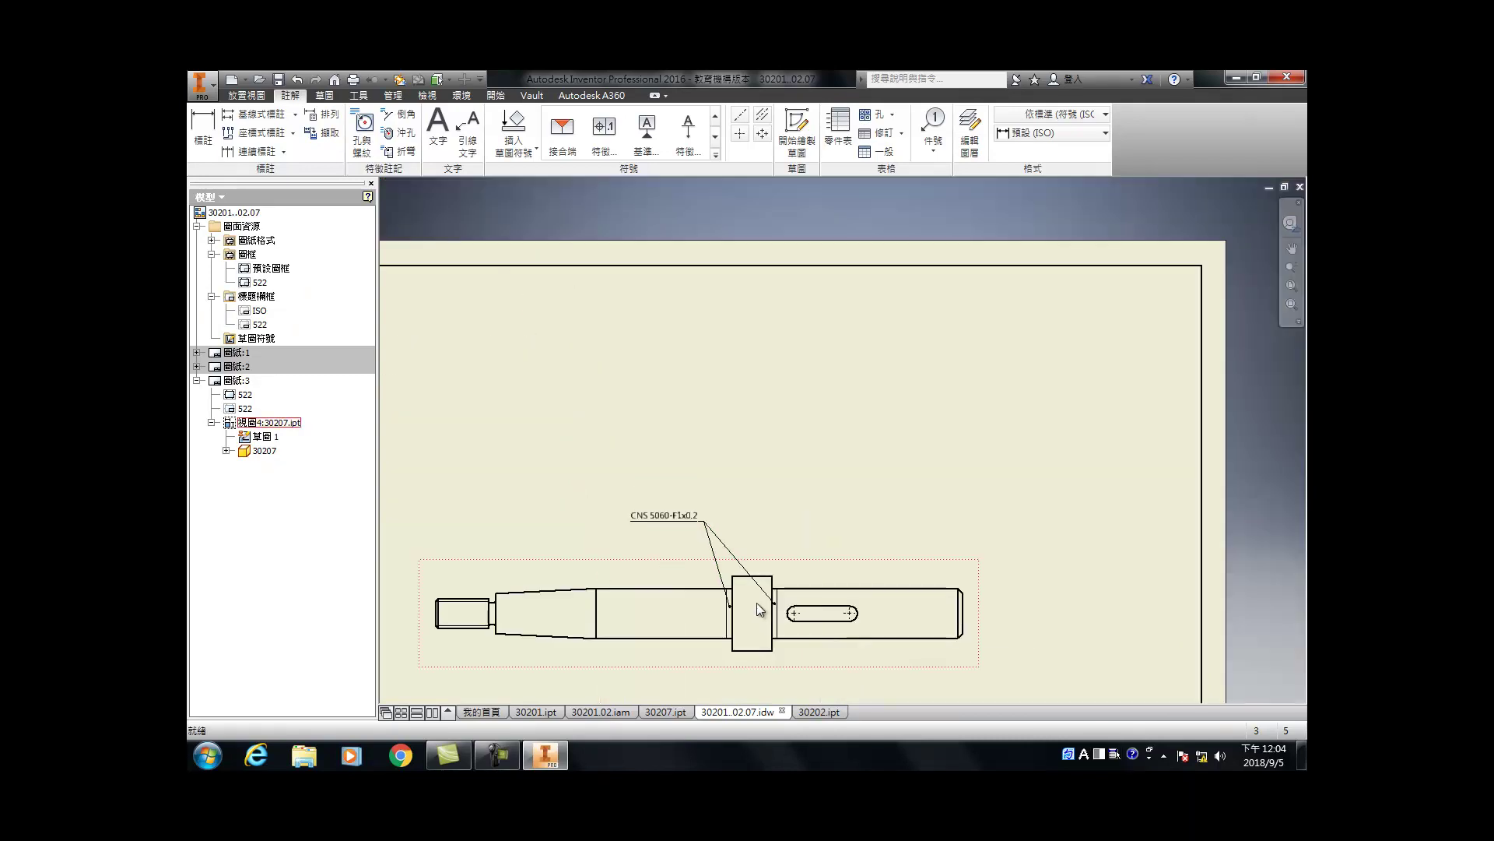
left_click_drag(707, 527, 719, 529)
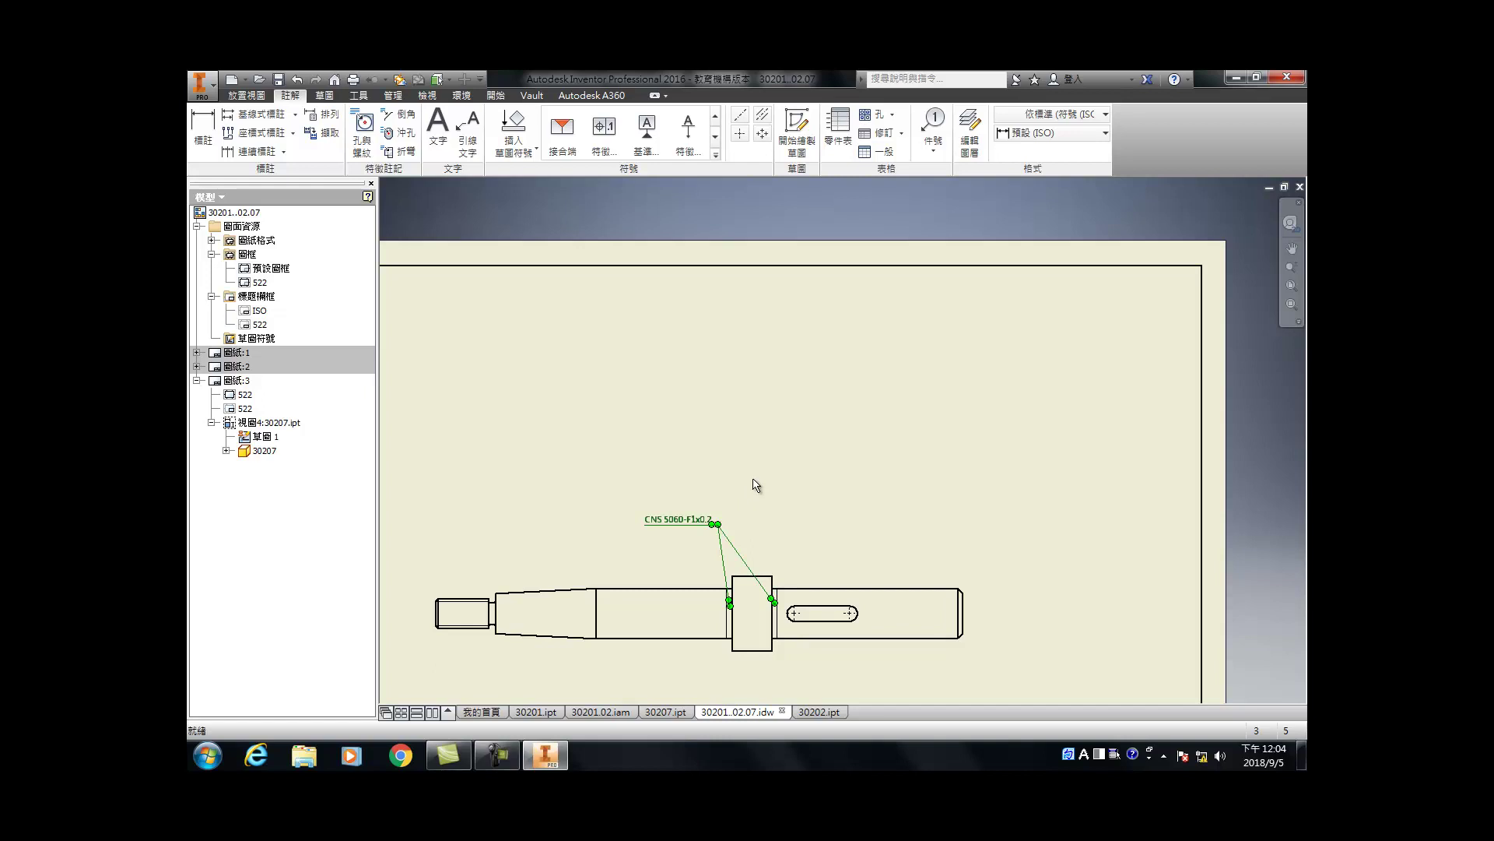
scroll(752, 485, "up", 3)
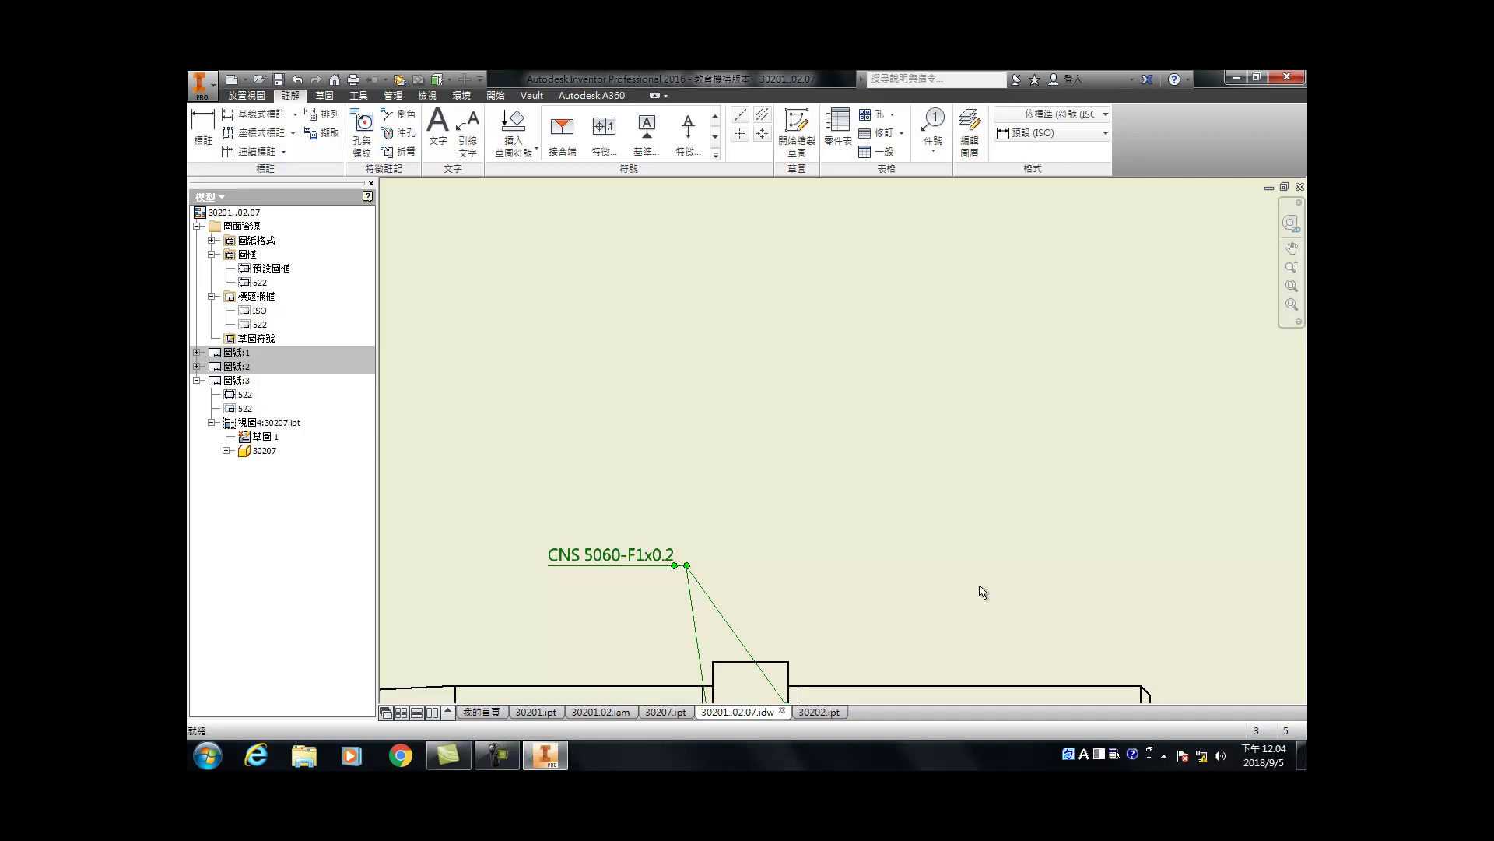
scroll(971, 584, "down", 8)
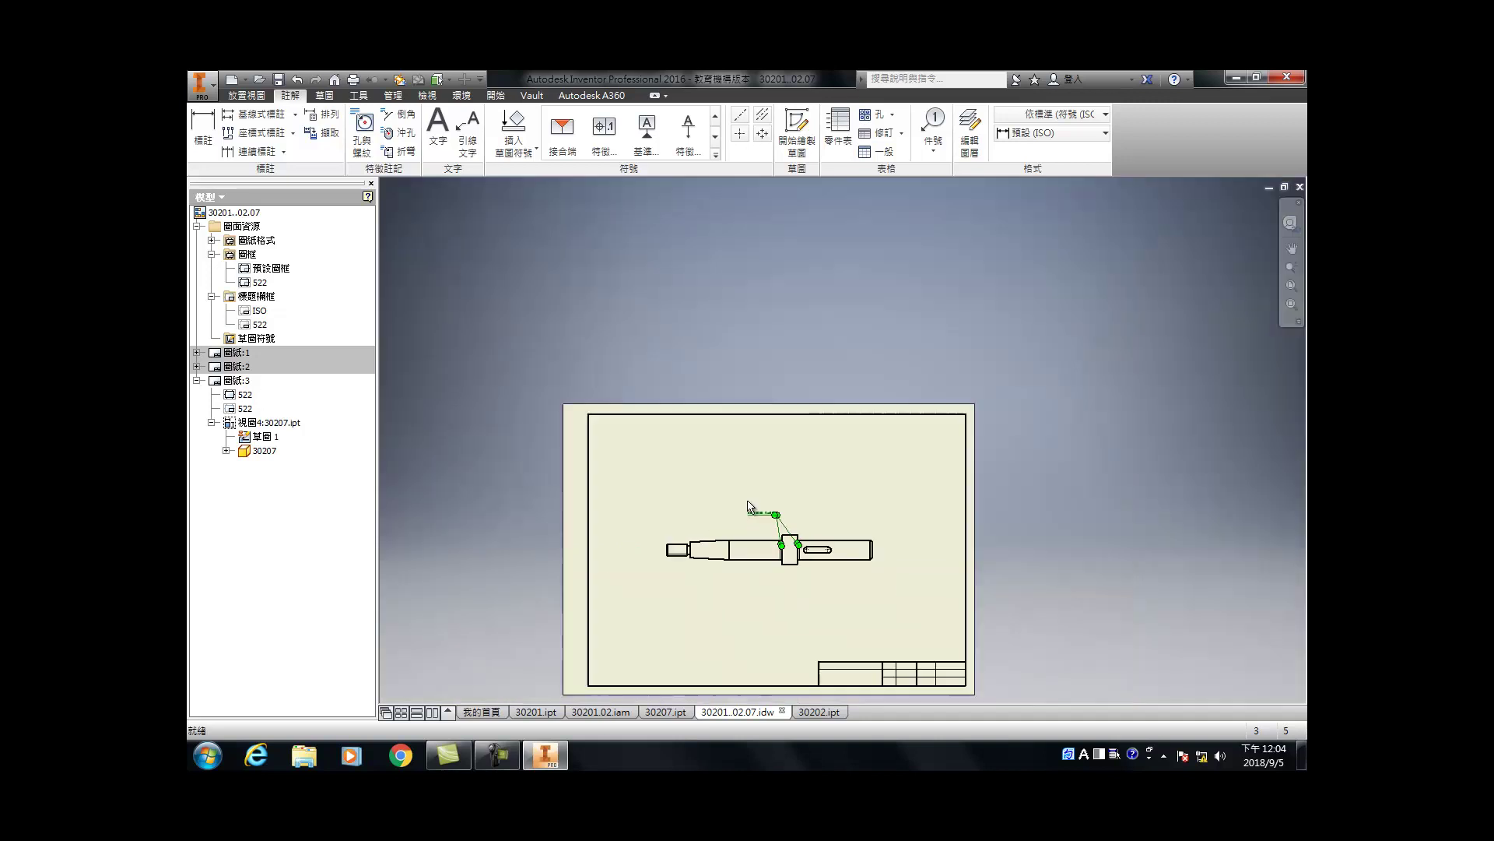
Step: Start a section view from the shaft view at the keyway
scroll(859, 551, "up", 8)
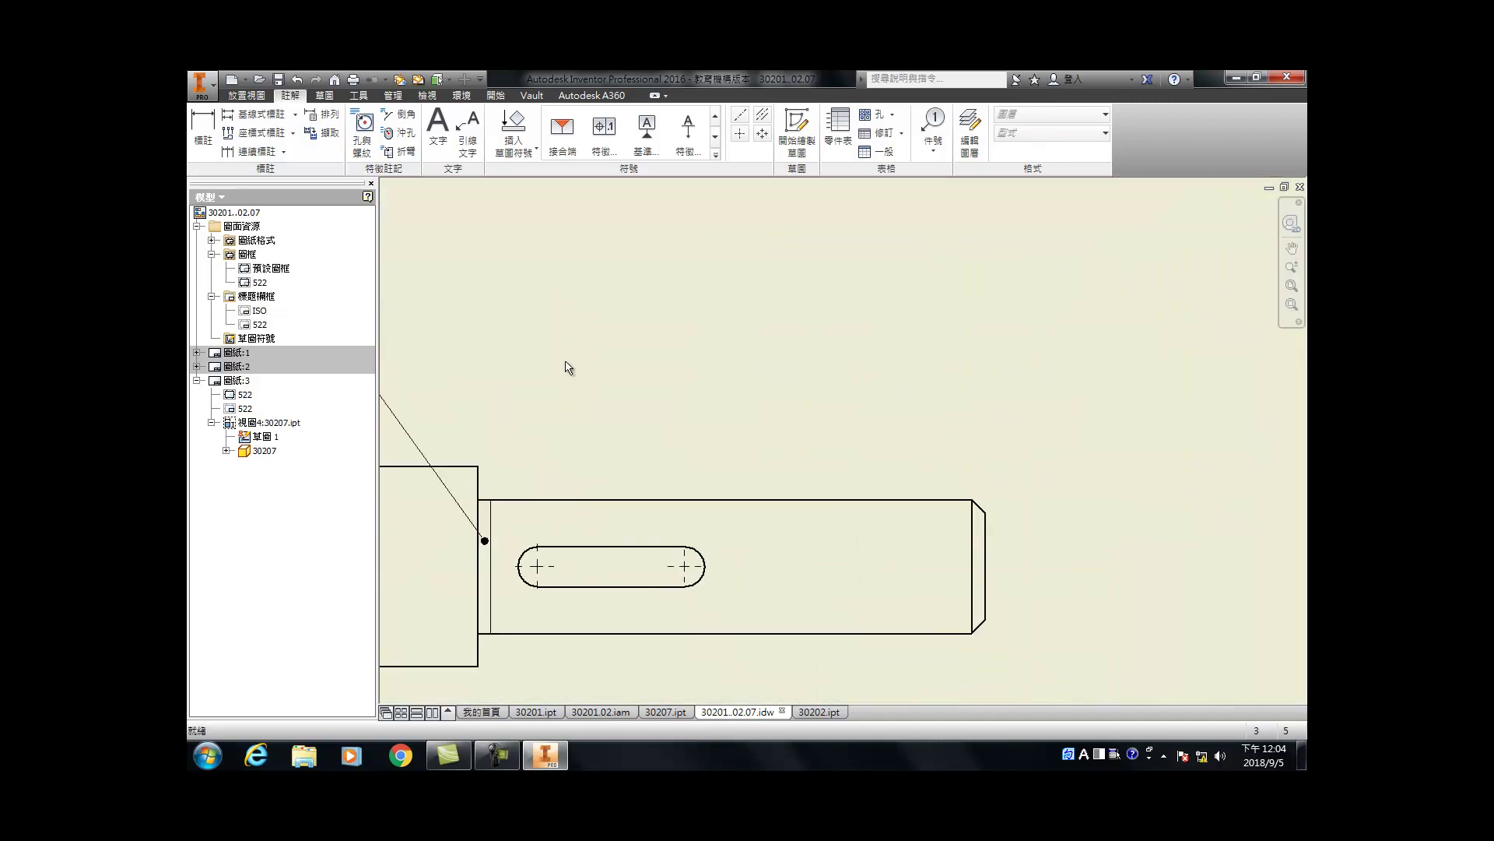
left_click(246, 95)
left_click(292, 126)
left_click(617, 459)
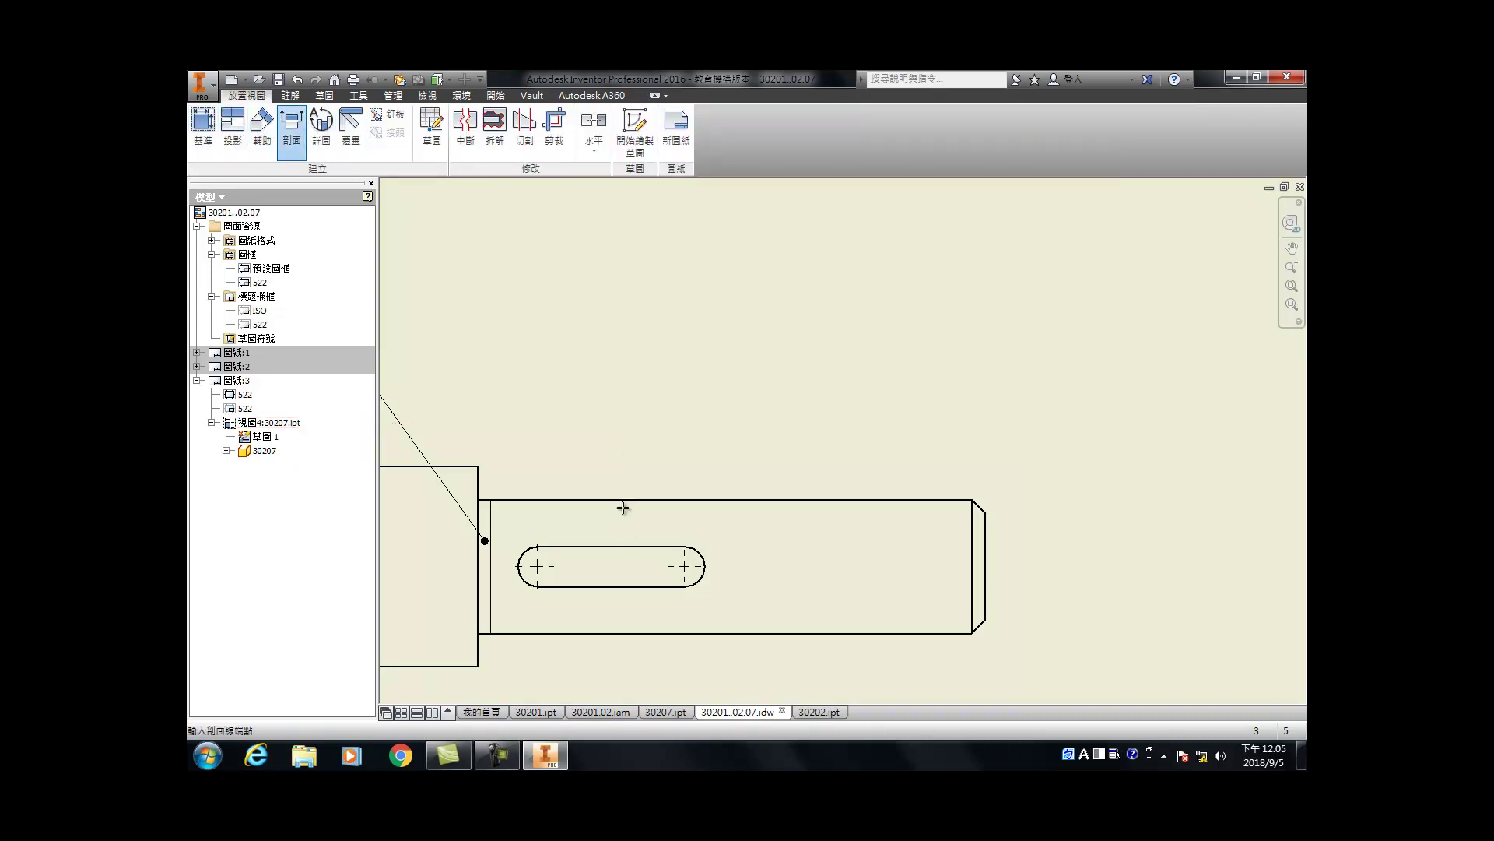